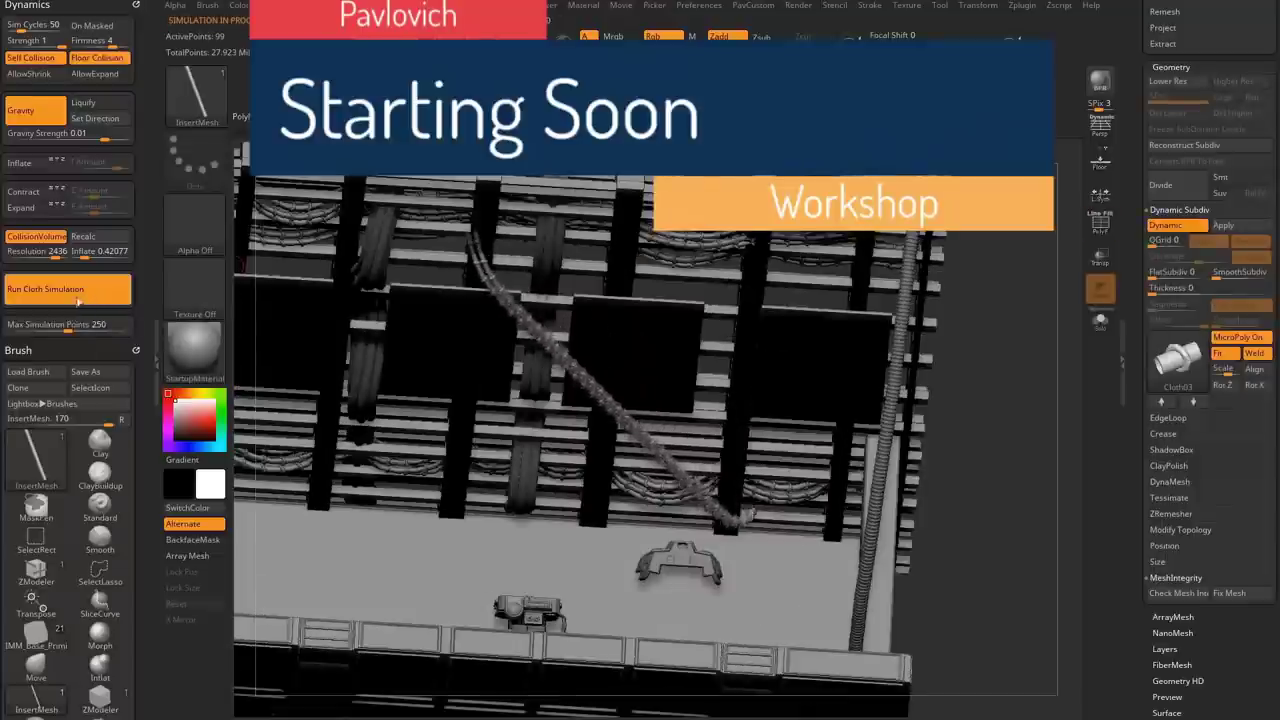
click(113, 289)
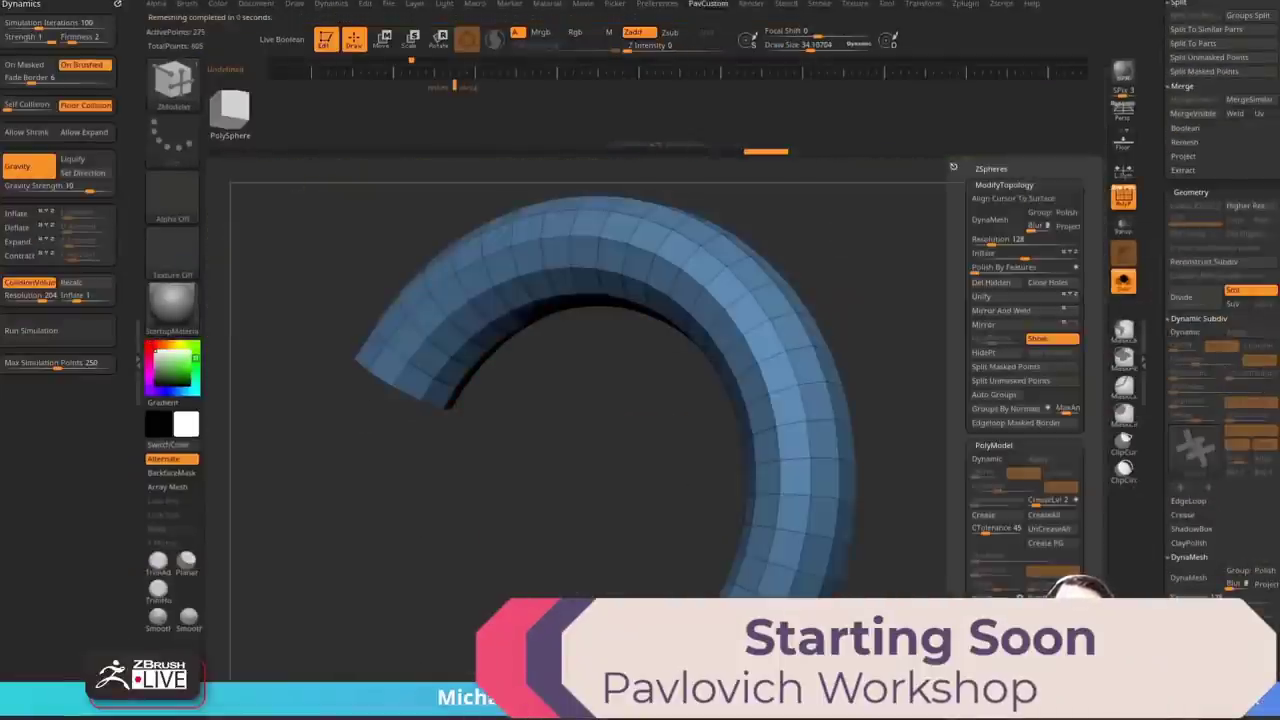
click(87, 332)
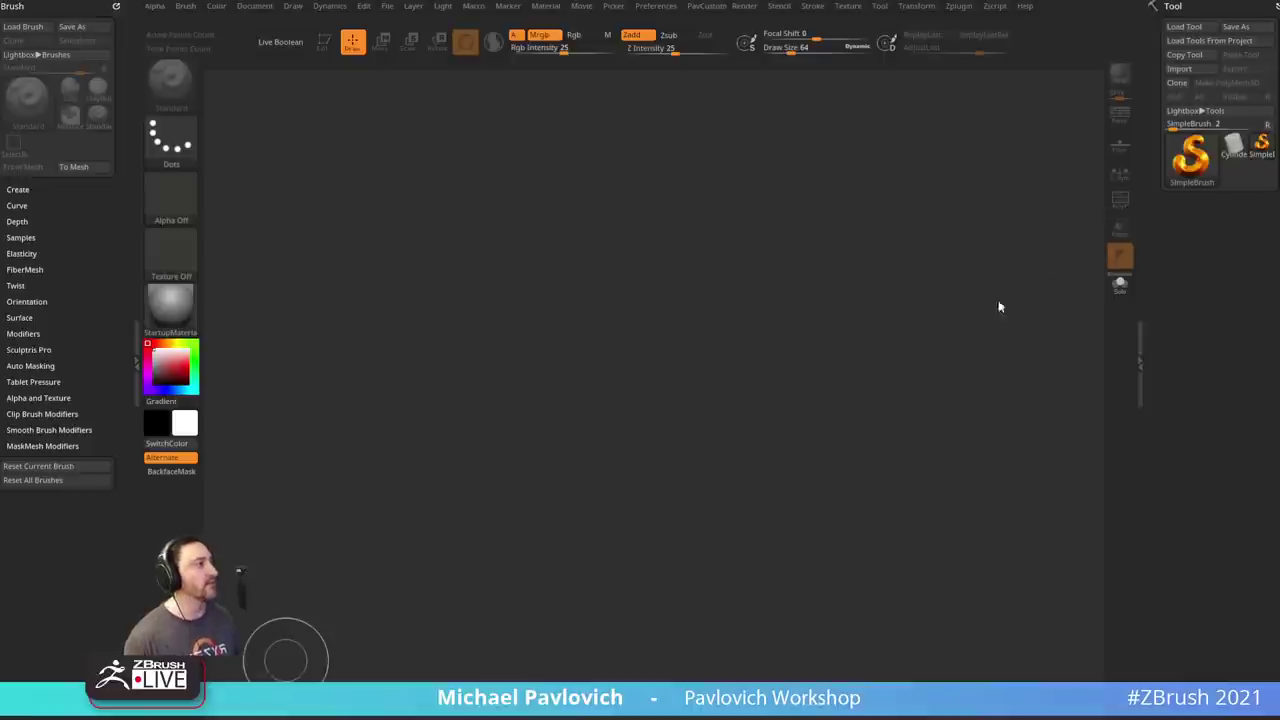
drag(1189, 259, 1189, 257)
key(s)
mouse_move(830, 361)
mouse_down()
mouse_move(849, 357)
mouse_move(826, 359)
mouse_up()
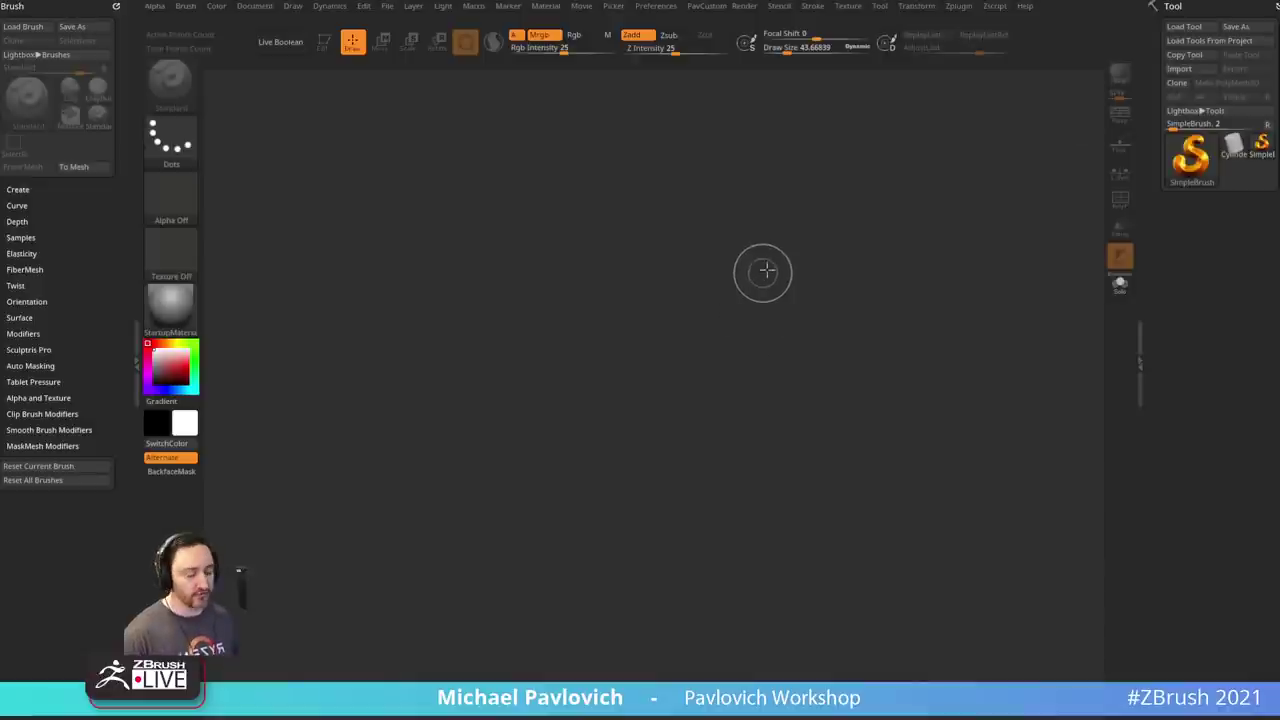
- Browse the LightBox projects and load DemoAnimeHead.ZPR
key(comma)
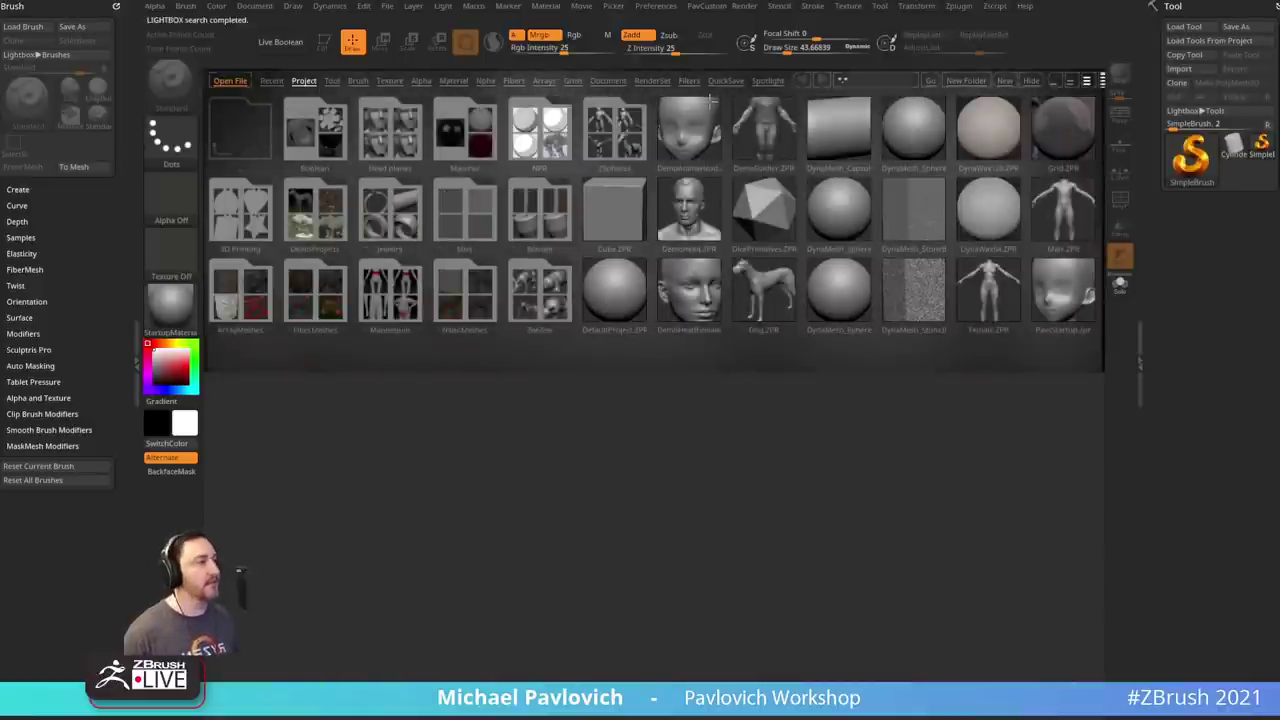
click(774, 152)
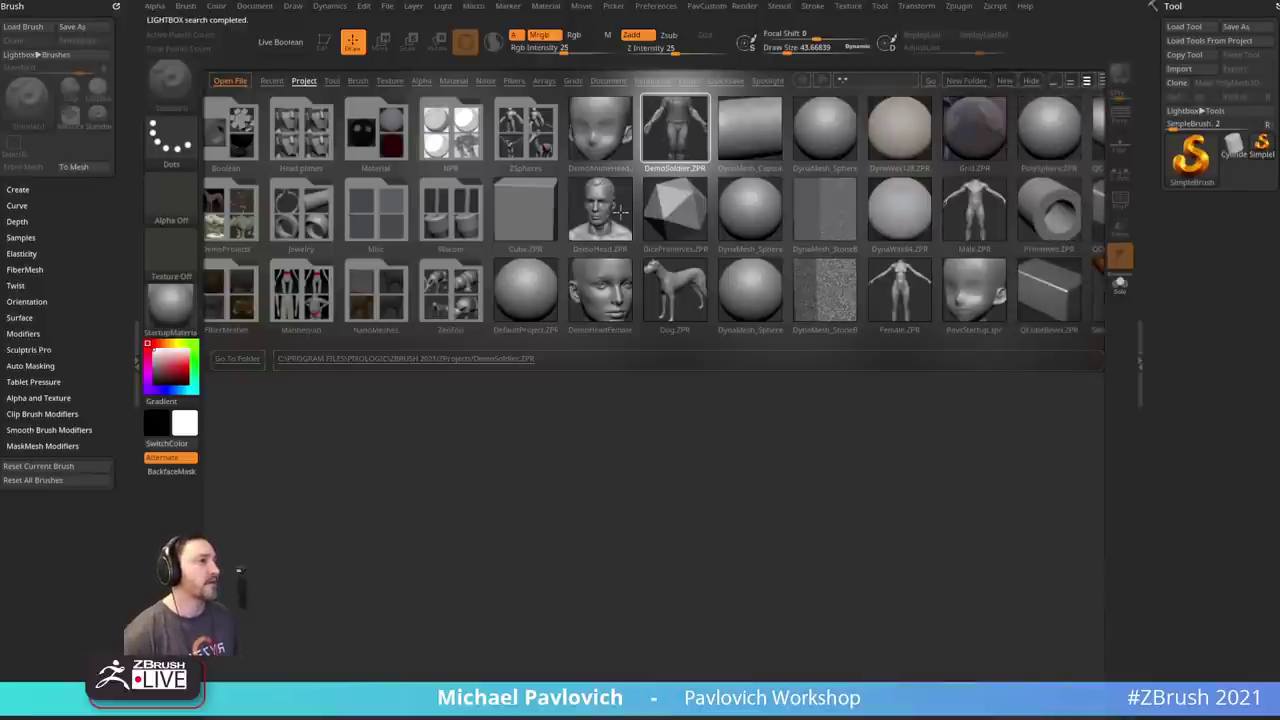
click(612, 150)
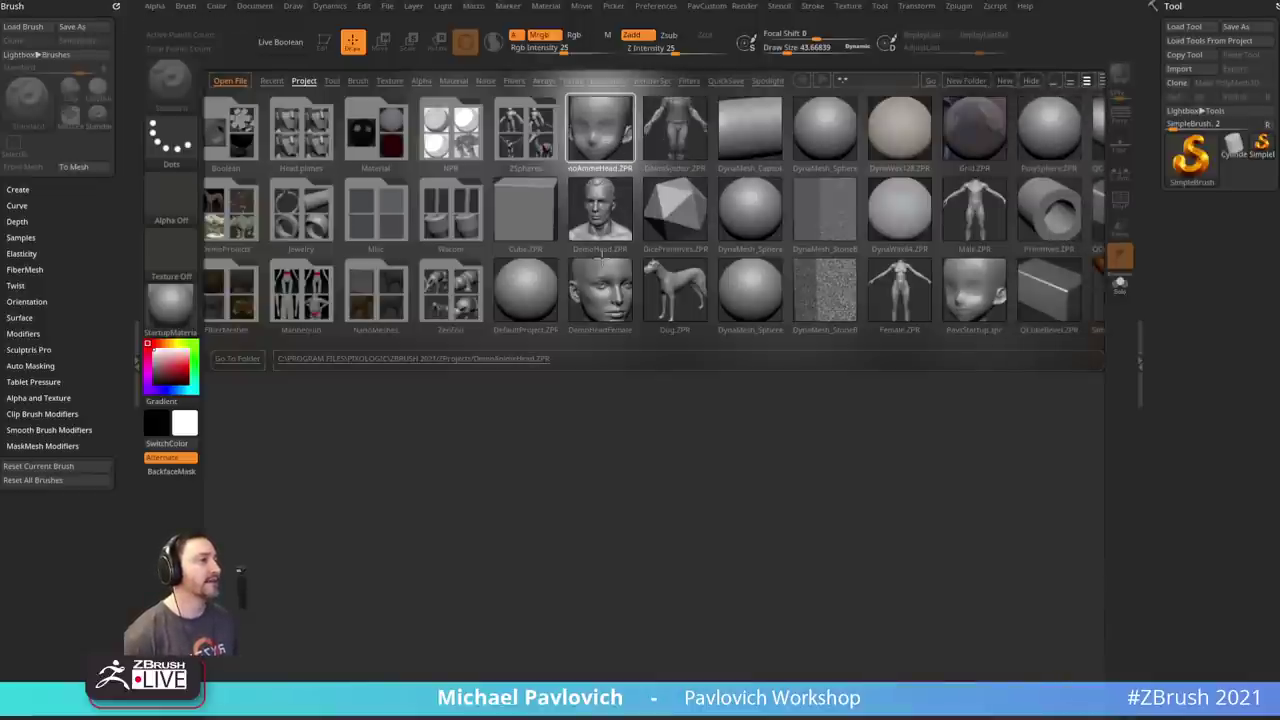
click(968, 217)
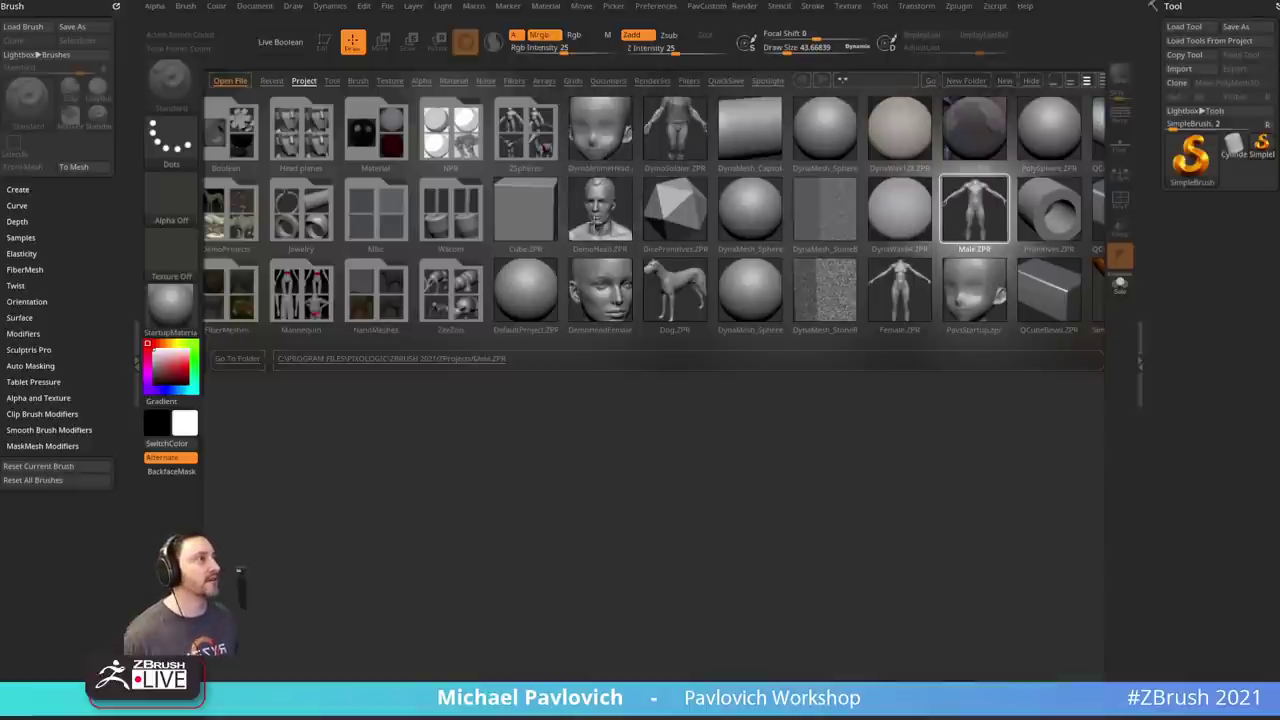
double_click(590, 136)
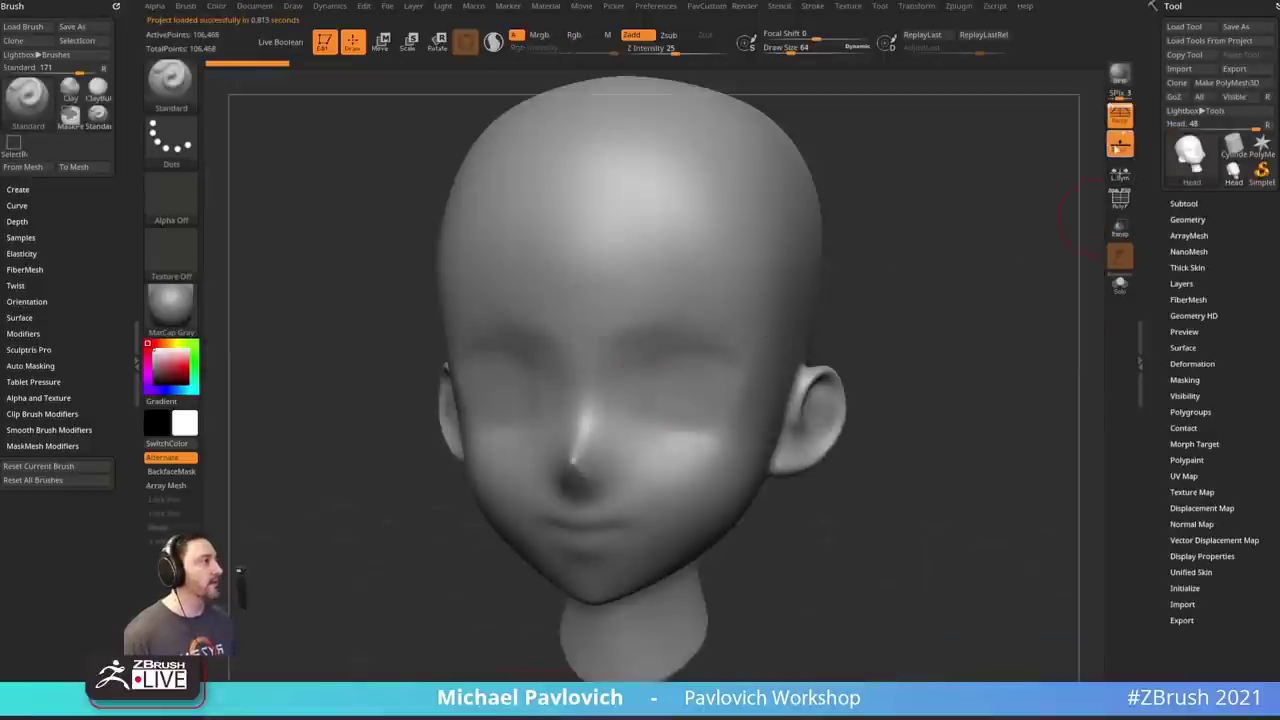
- Turn off the floor grid and perspective, and snap the head to a straight front view
click(1120, 146)
click(1120, 117)
mouse_move(871, 277)
mouse_down()
mouse_move(895, 283)
mouse_move(751, 311)
mouse_move(926, 306)
mouse_move(840, 300)
mouse_move(873, 301)
mouse_move(871, 449)
mouse_up()
key(2)
key(s)
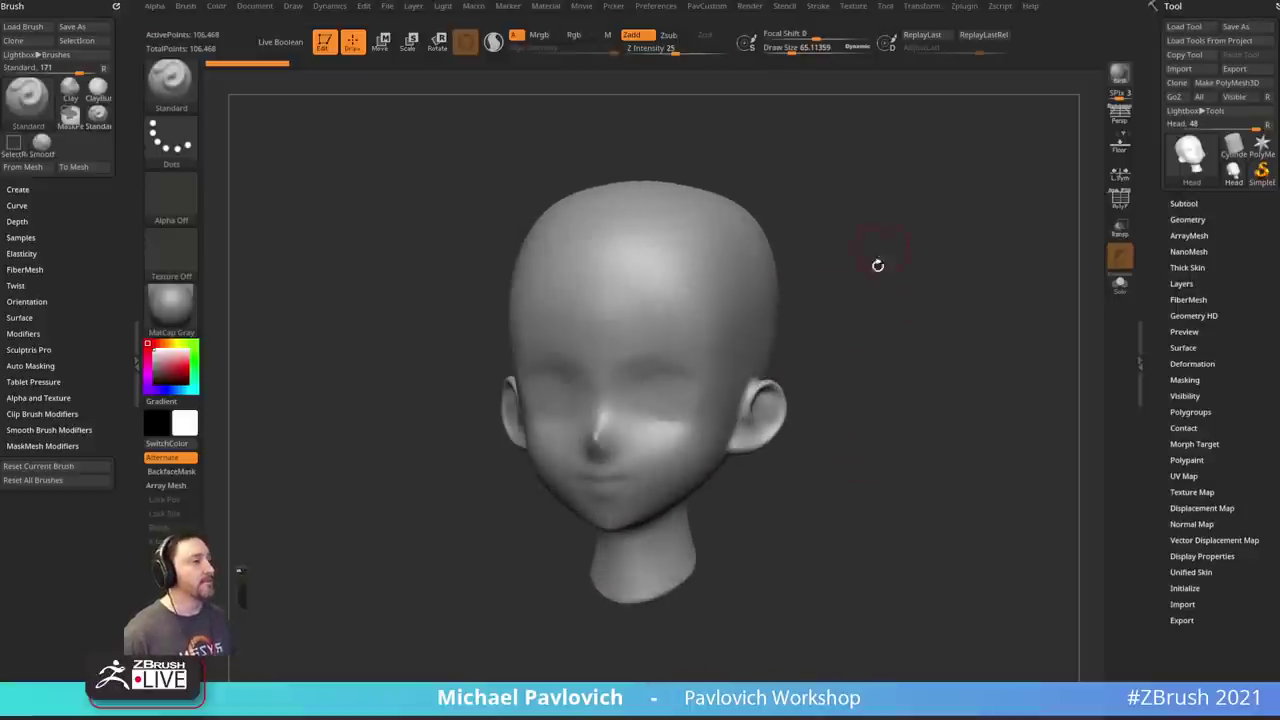
mouse_move(877, 266)
shift+mouse_down()
mouse_move(900, 312)
mouse_move(862, 324)
shift+mouse_up()
key(s)
key(f)
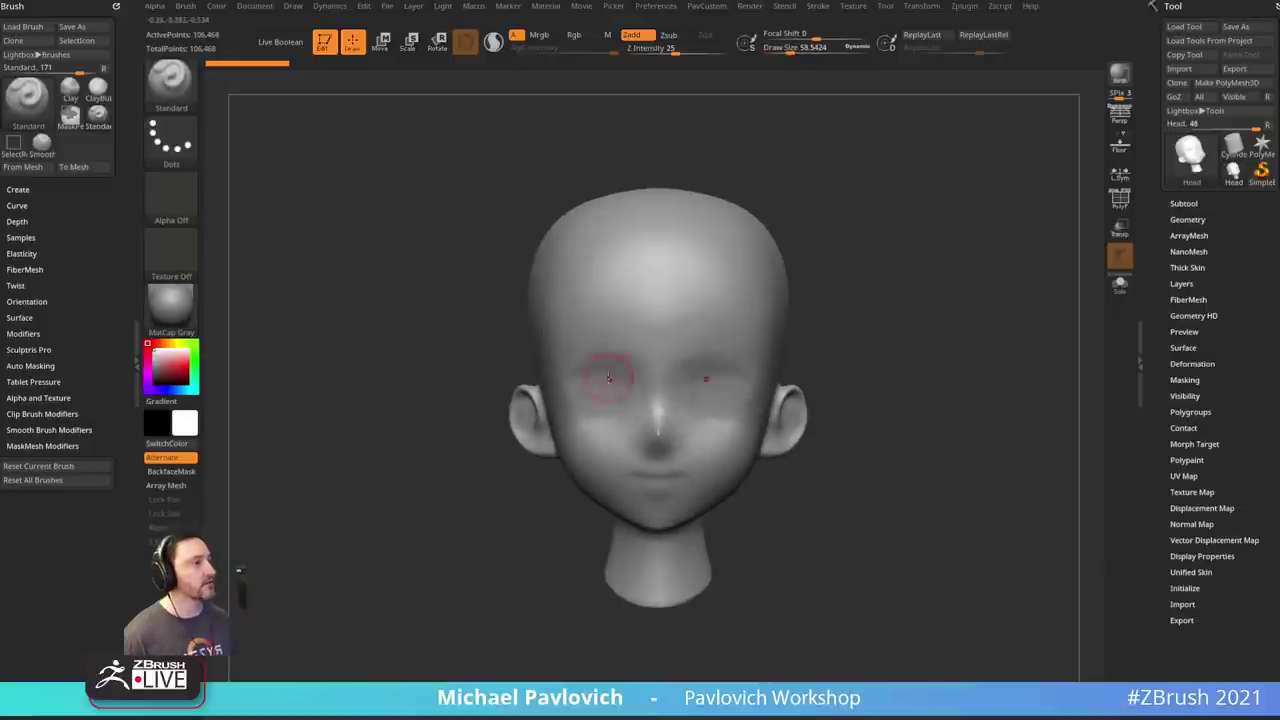
- Mask both eye areas of the head and duplicate it as a second subtool
mouse_move(584, 375)
ctrl+mouse_down()
mouse_move(620, 372)
mouse_move(596, 386)
ctrl+mouse_up()
click(1183, 204)
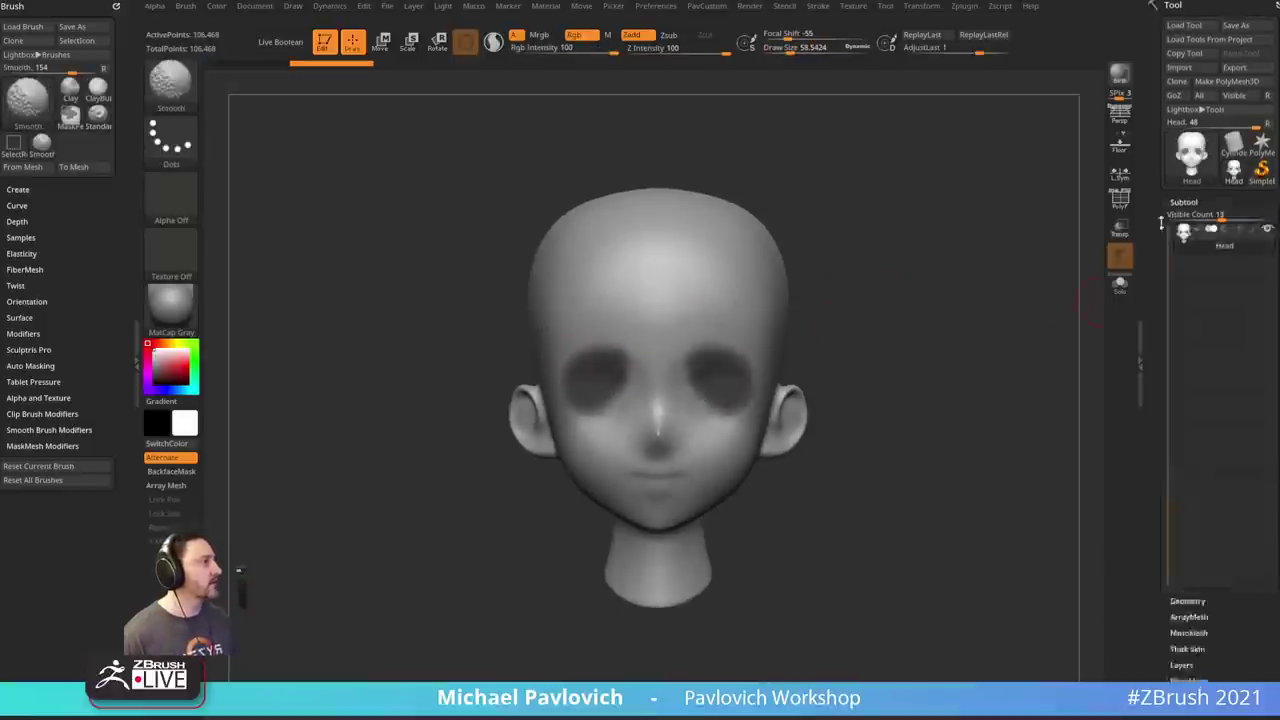
click(1183, 509)
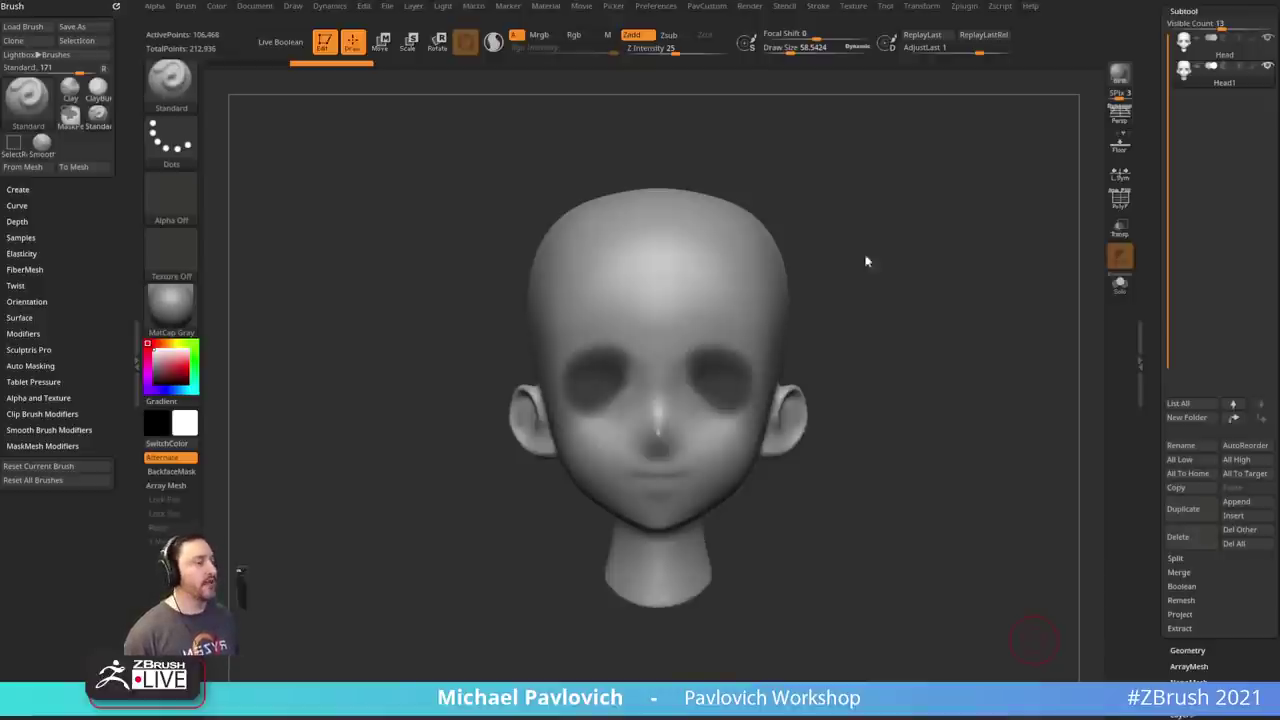
- Enlarge the brush and extend the eye mask into one goggle-shaped band across the brow and nose bridge
key(s)
drag(620, 372, 624, 372)
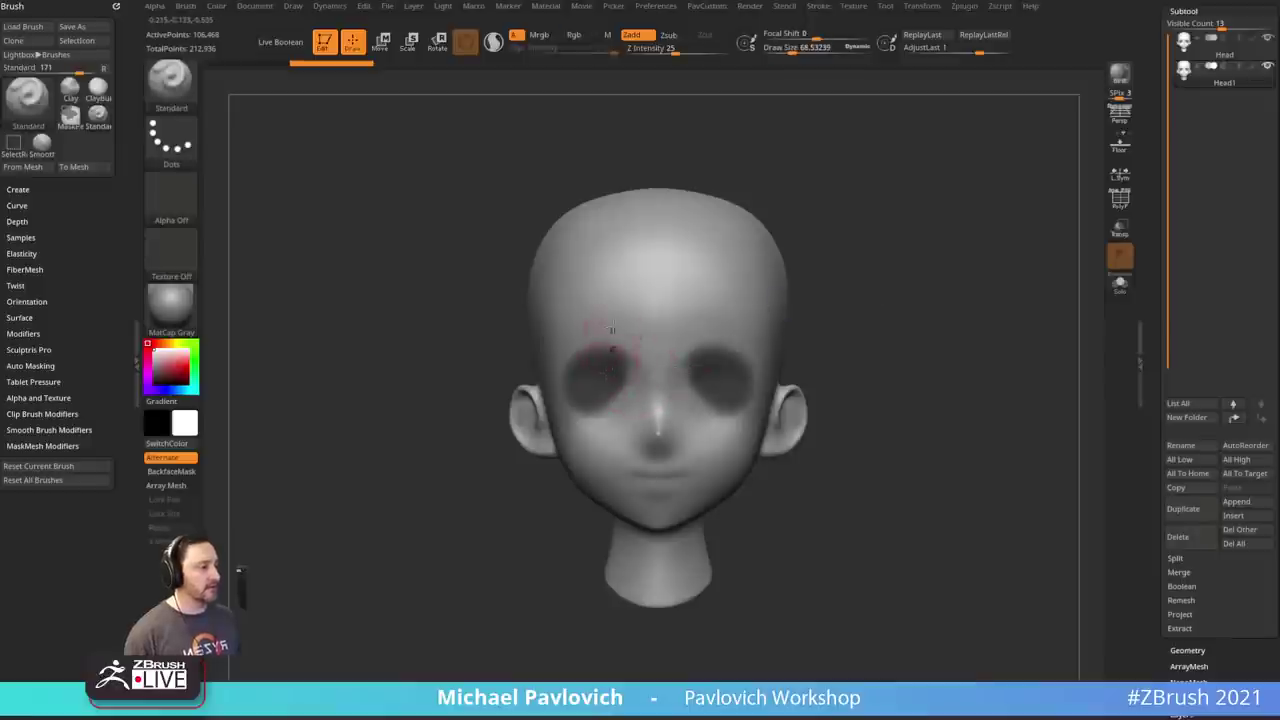
key(ctrl)
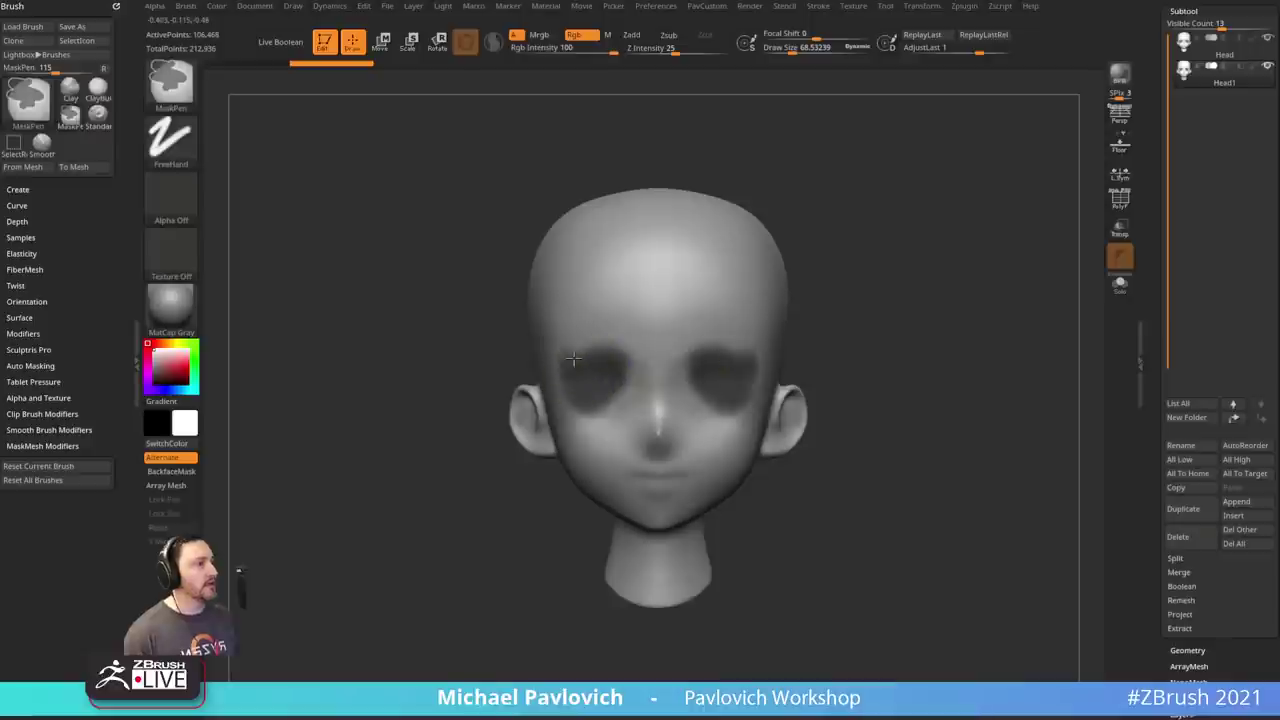
ctrl+drag(573, 358, 684, 336)
mouse_move(580, 366)
ctrl+mouse_down()
mouse_move(570, 393)
mouse_move(634, 398)
mouse_move(580, 416)
mouse_move(650, 396)
mouse_move(654, 370)
ctrl+mouse_up()
- Expand the Geometry settings and widen the goggle-shaped mask around the outer side of the eyes
drag(1154, 428, 1160, 262)
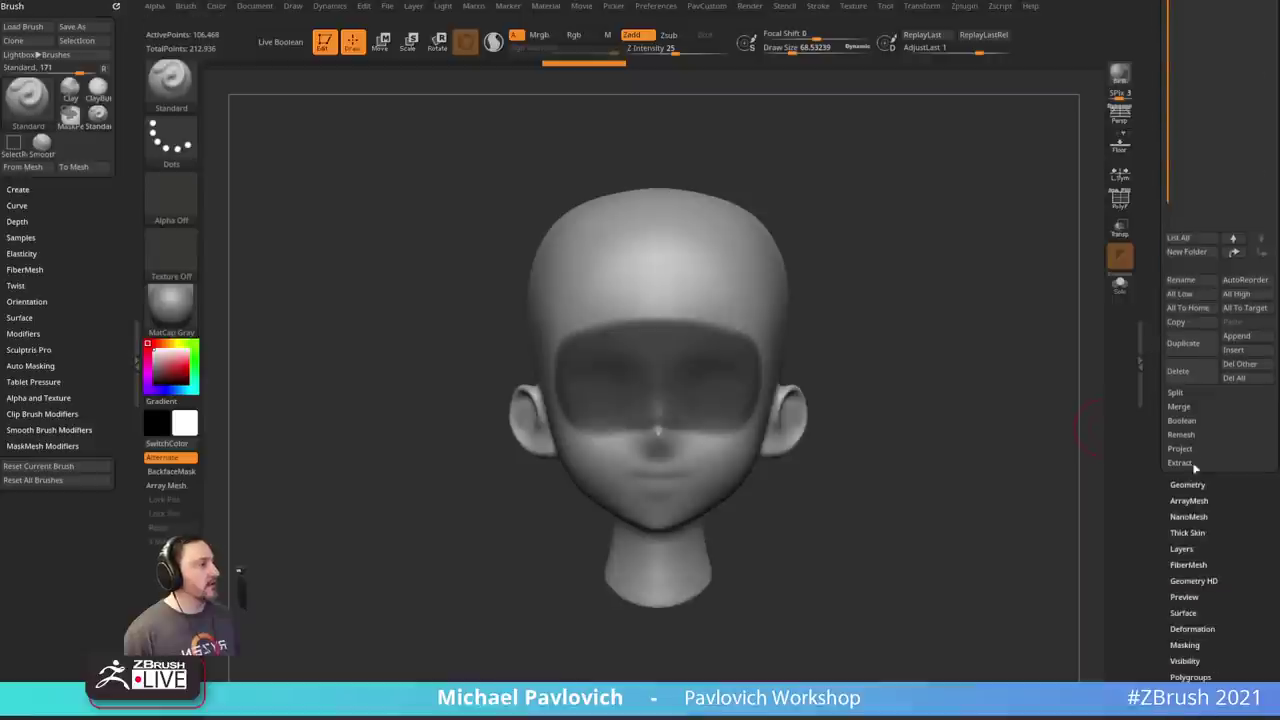
click(1181, 486)
click(1146, 424)
drag(1190, 316, 1197, 423)
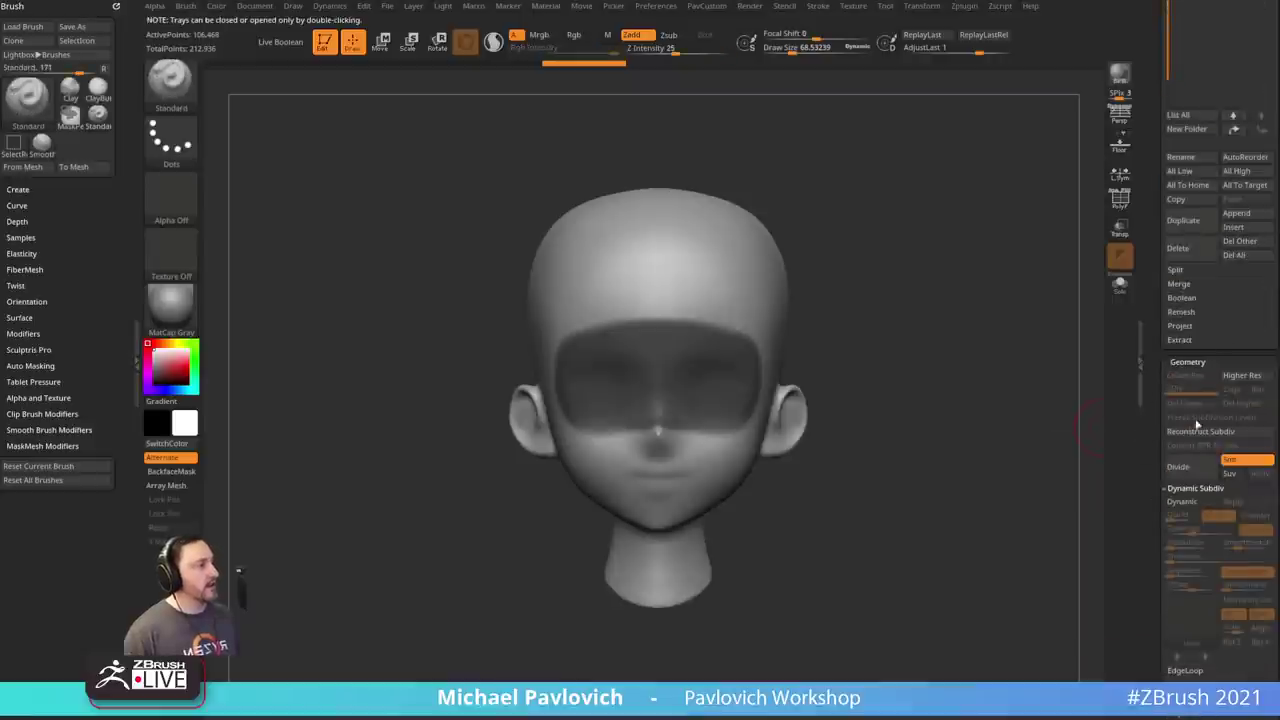
drag(954, 317, 630, 364)
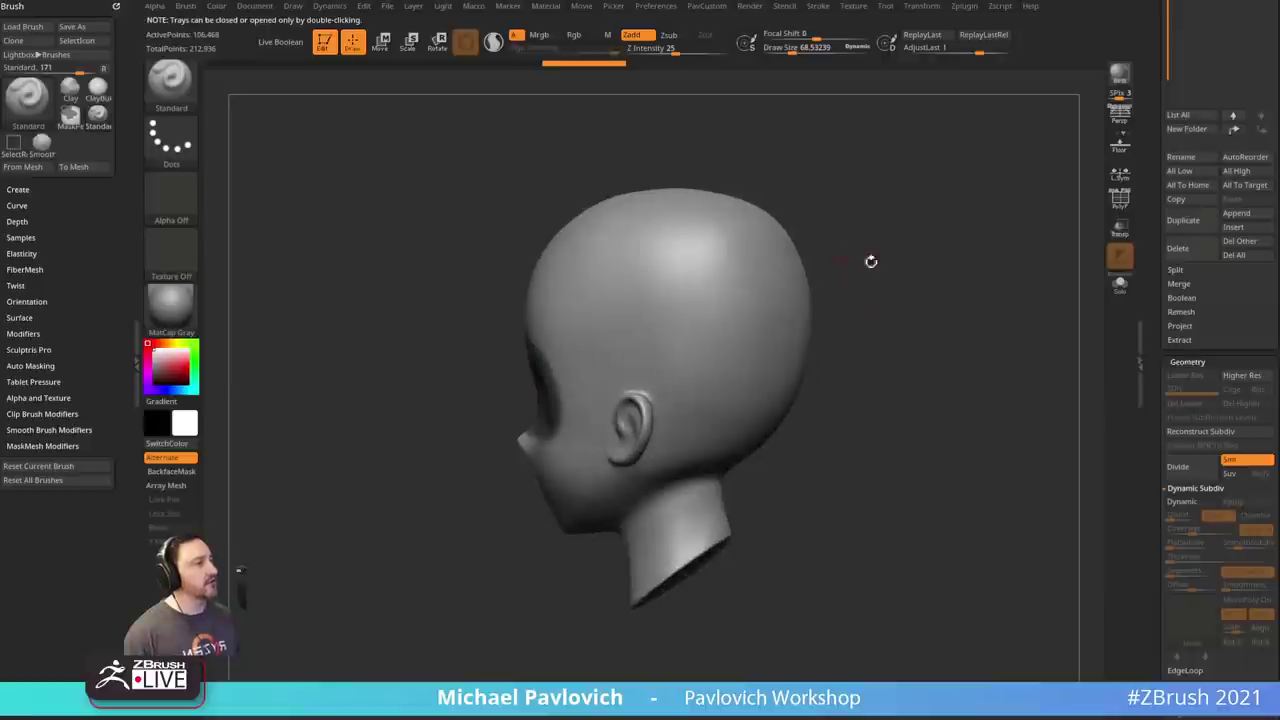
drag(890, 296, 983, 288)
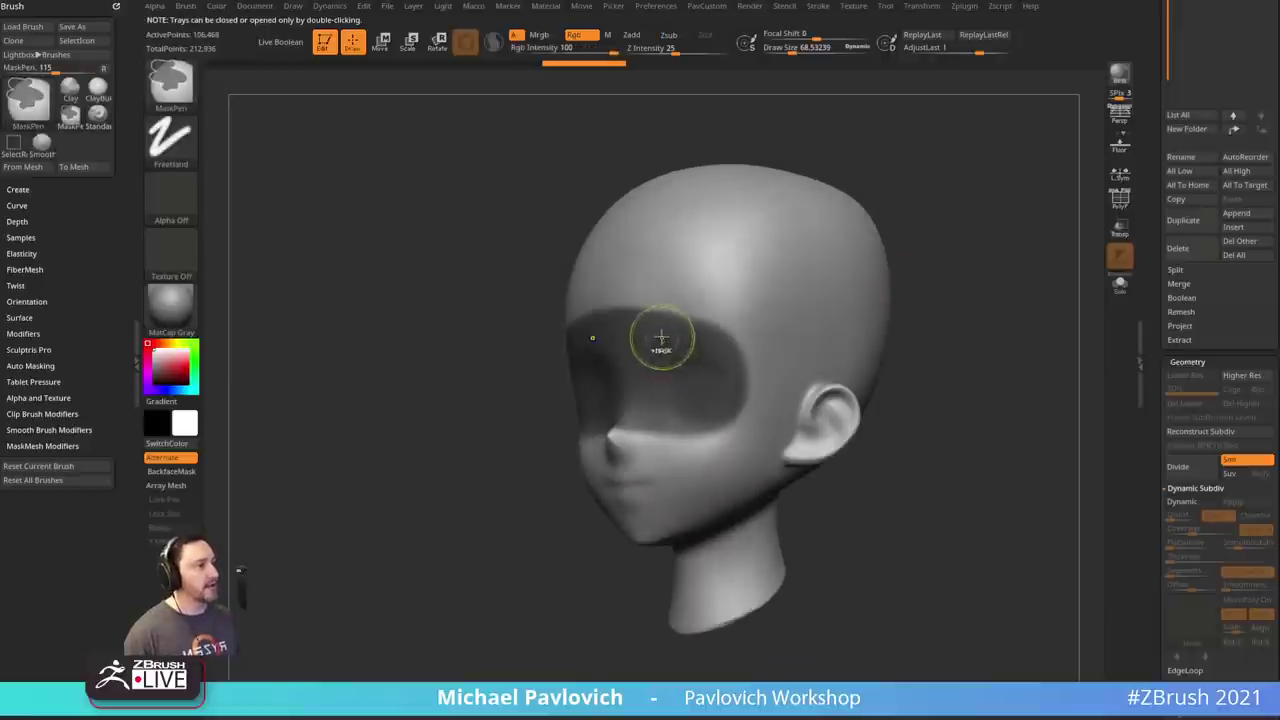
mouse_move(726, 363)
ctrl+mouse_down()
mouse_move(740, 420)
mouse_move(600, 440)
ctrl+mouse_up()
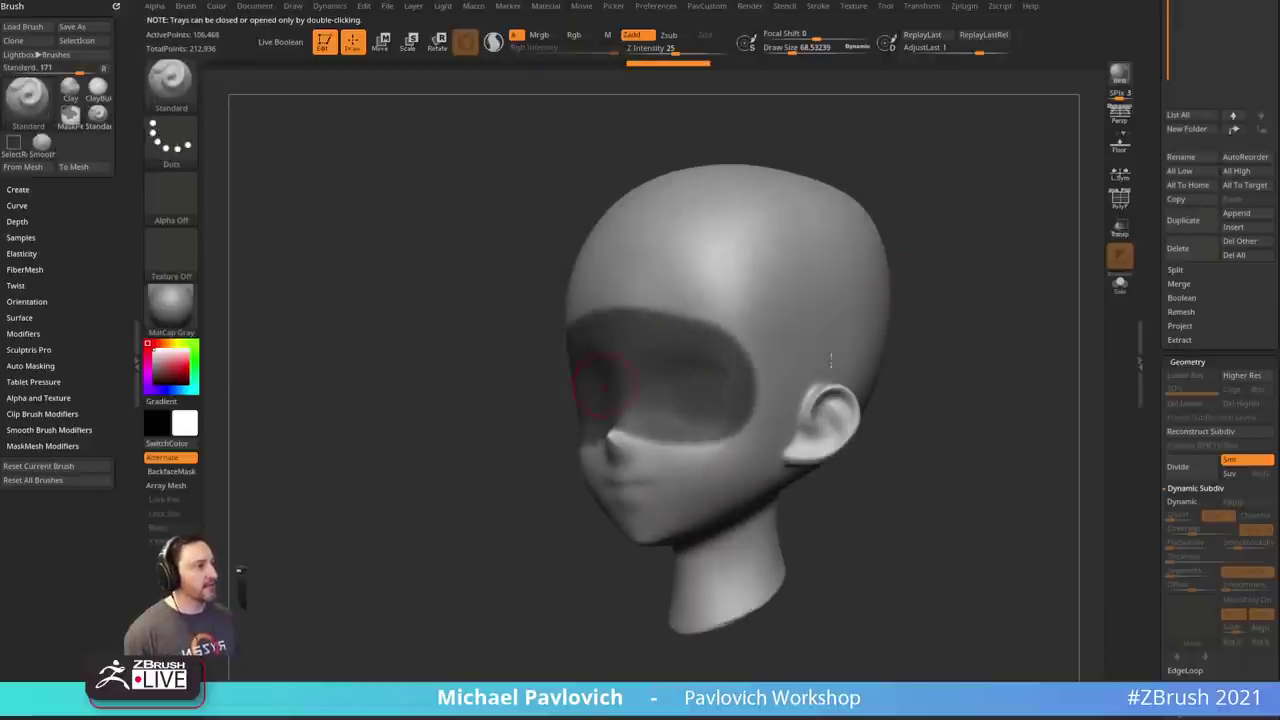
- Mask the base of the neck from the side with MaskLasso and invert the mask on the duplicated head
drag(971, 360, 948, 377)
alt+drag(906, 539, 857, 510)
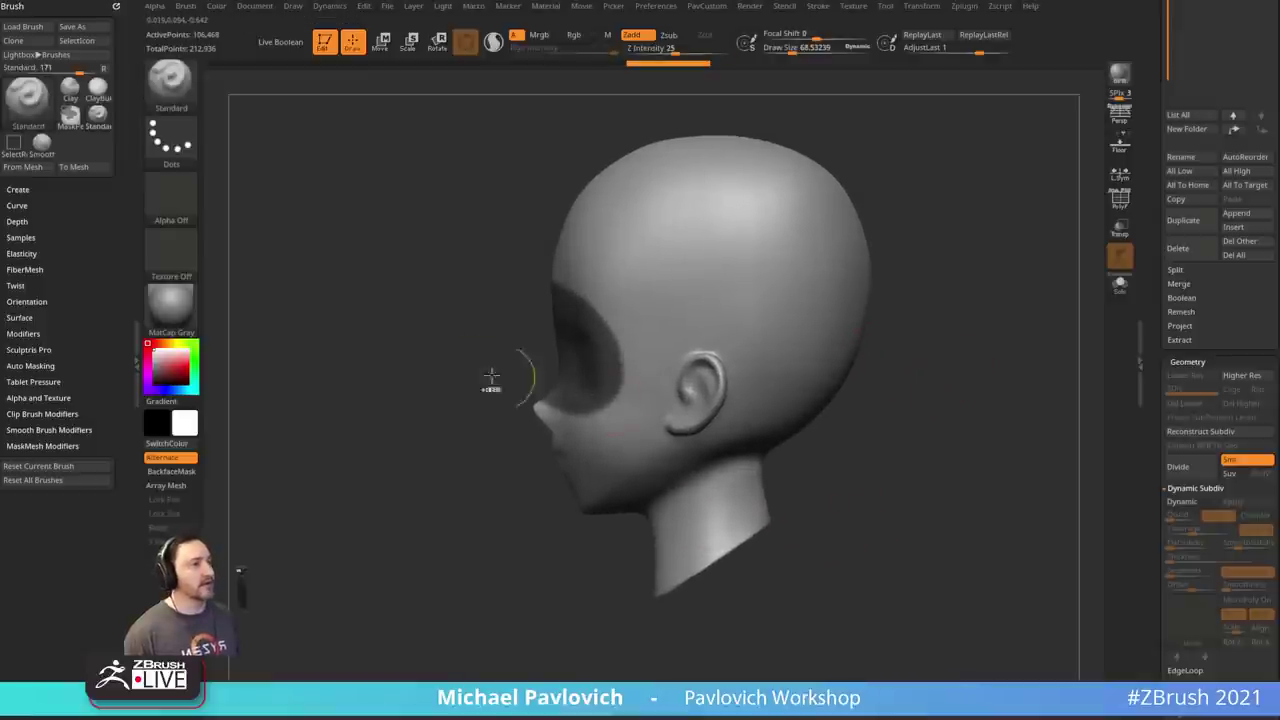
click(185, 105)
click(440, 160)
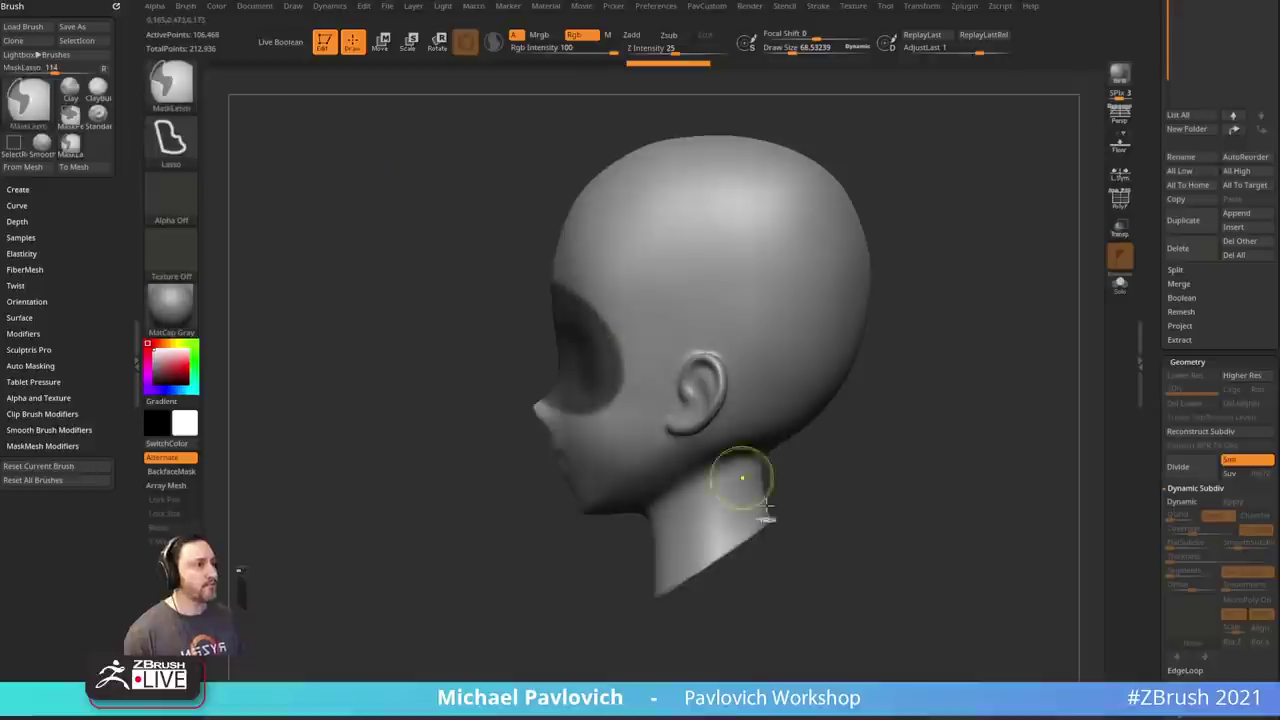
mouse_move(785, 510)
ctrl+mouse_down()
mouse_move(800, 585)
mouse_move(725, 595)
mouse_move(590, 660)
mouse_move(592, 642)
ctrl+mouse_up()
drag(926, 483, 960, 480)
ctrl+click(955, 477)
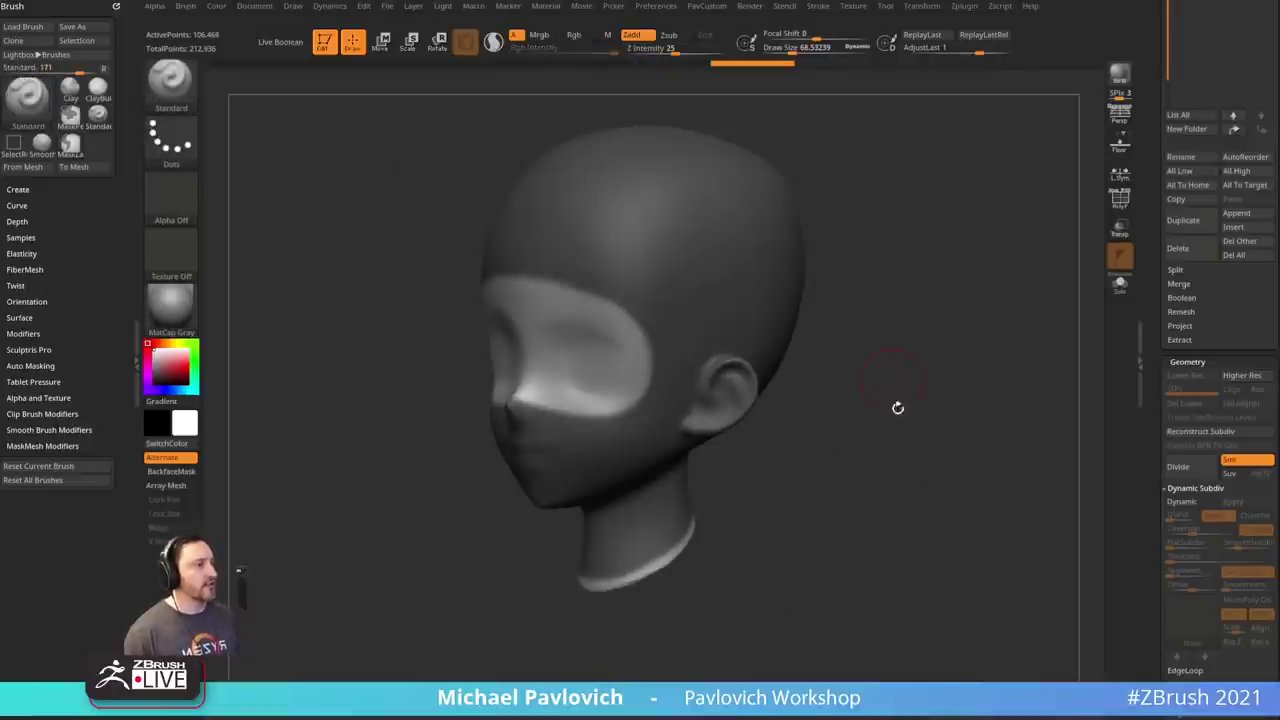
- Turn on the polyframe display and apply the SkinShade4 material to the masked head
mouse_move(897, 408)
mouse_down()
mouse_move(963, 436)
mouse_move(794, 500)
mouse_up()
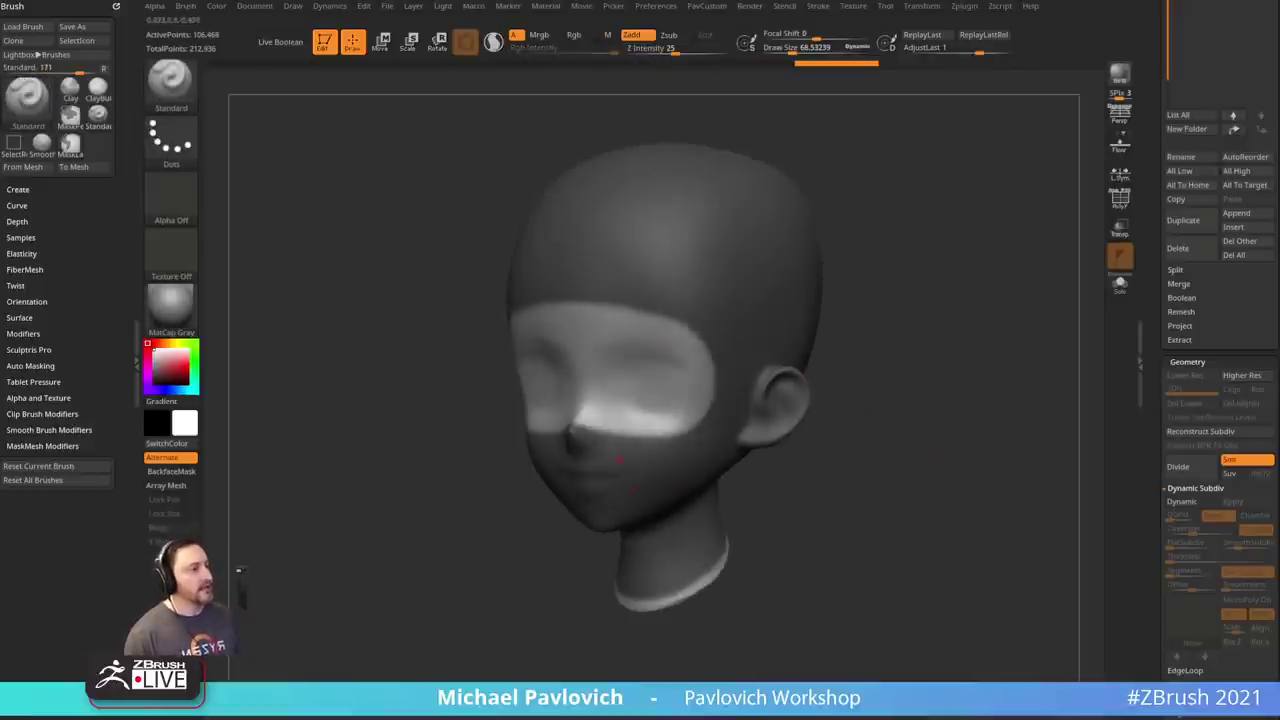
drag(897, 420, 931, 413)
drag(1145, 321, 1145, 426)
scroll(1145, 425, down, 4)
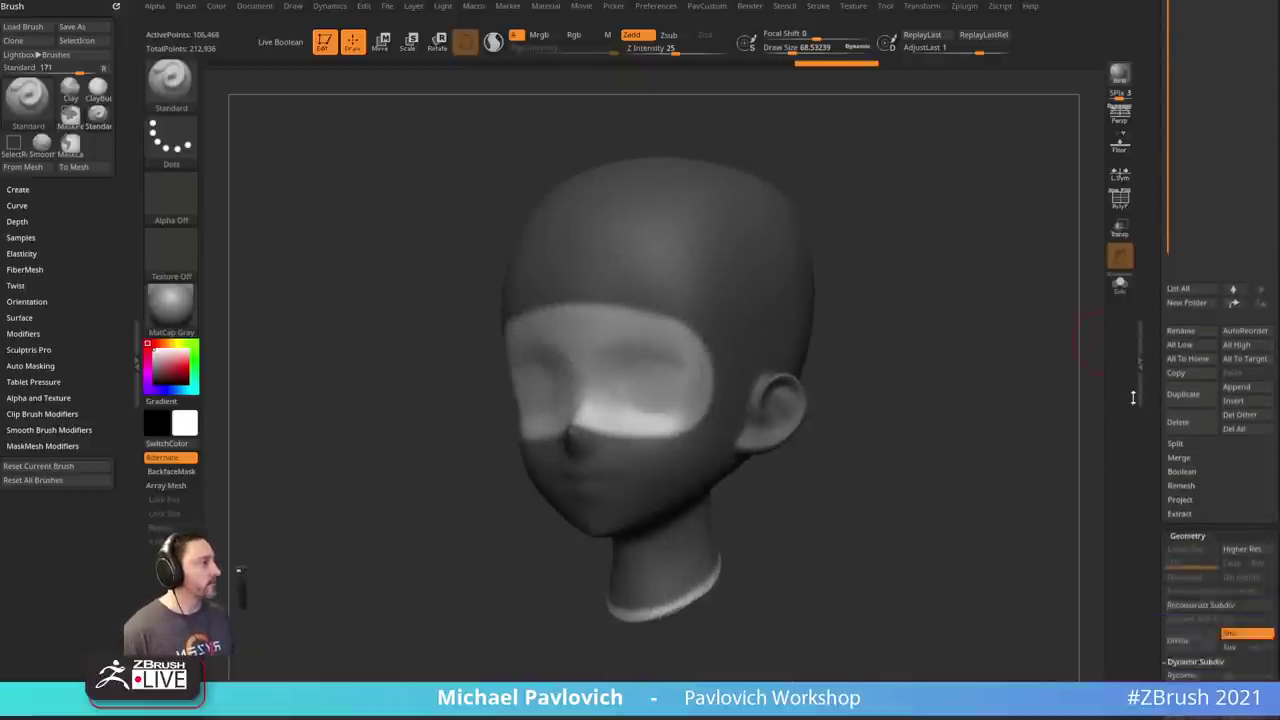
click(1120, 200)
key(f)
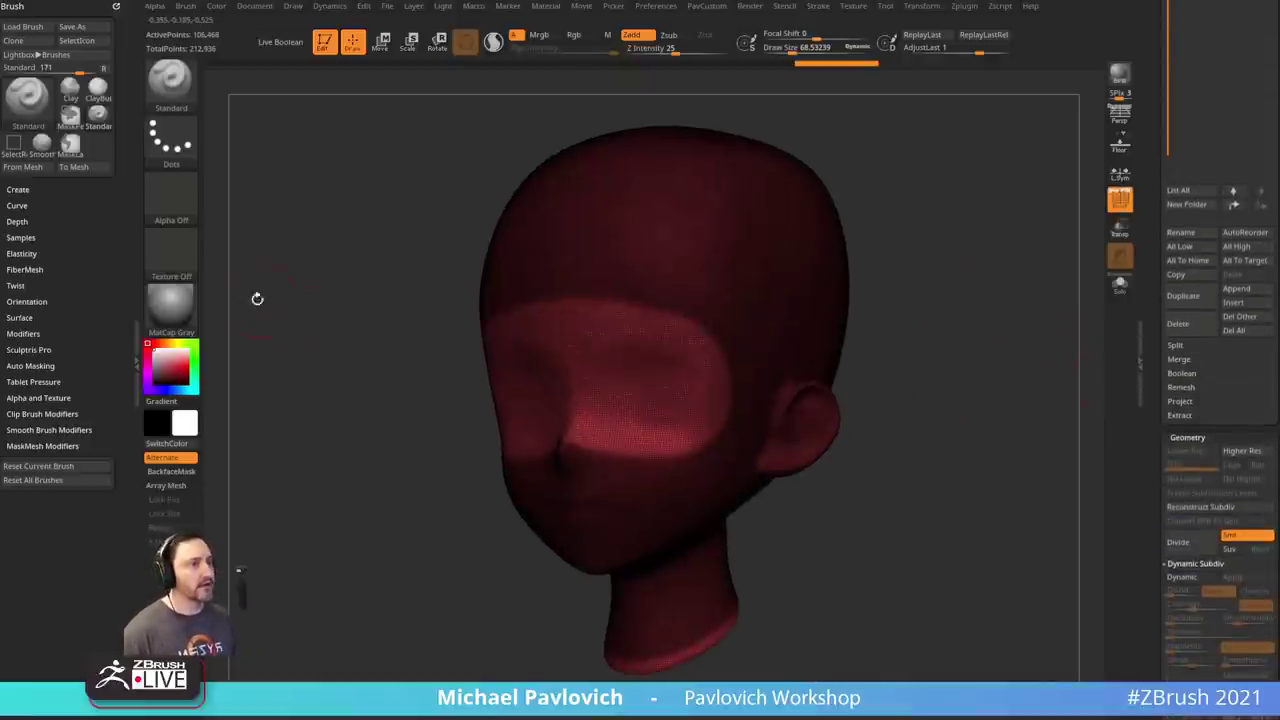
click(172, 306)
click(916, 565)
alt+drag(974, 537, 988, 517)
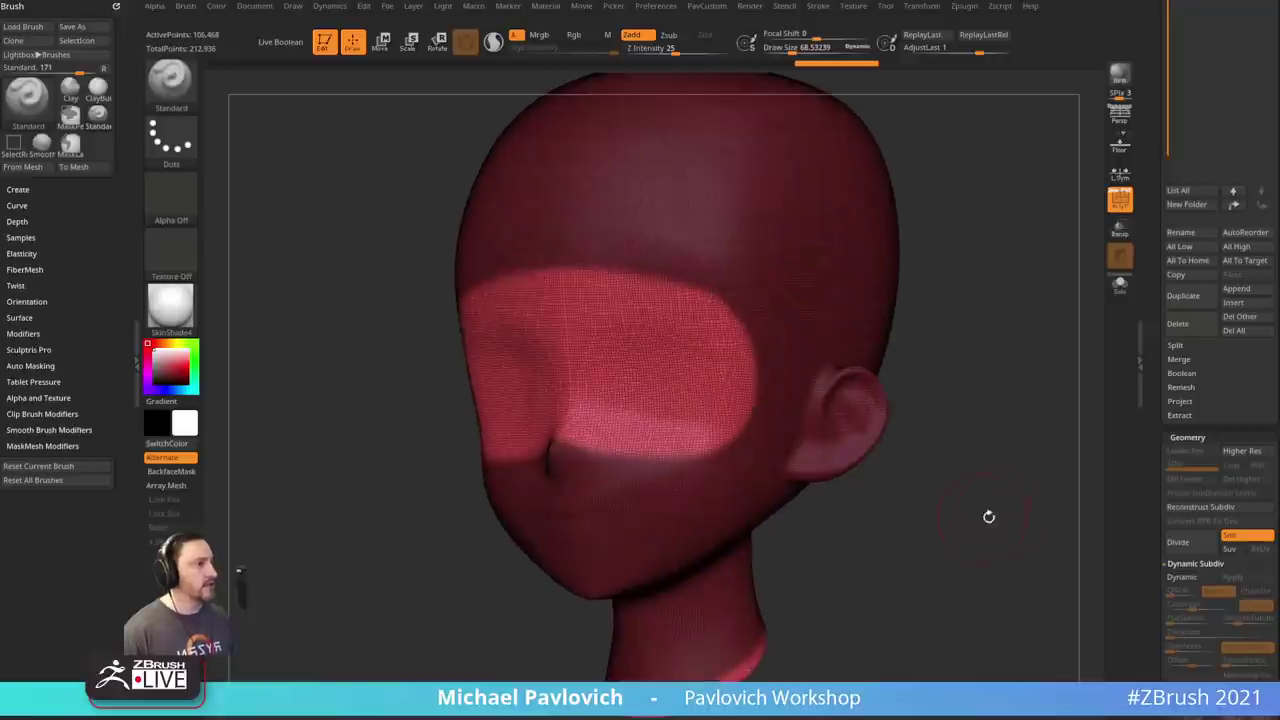
- Apply Edgeloop Masked Border along the edges of the eye opening and the neck
drag(1164, 483, 1164, 361)
key(shift)
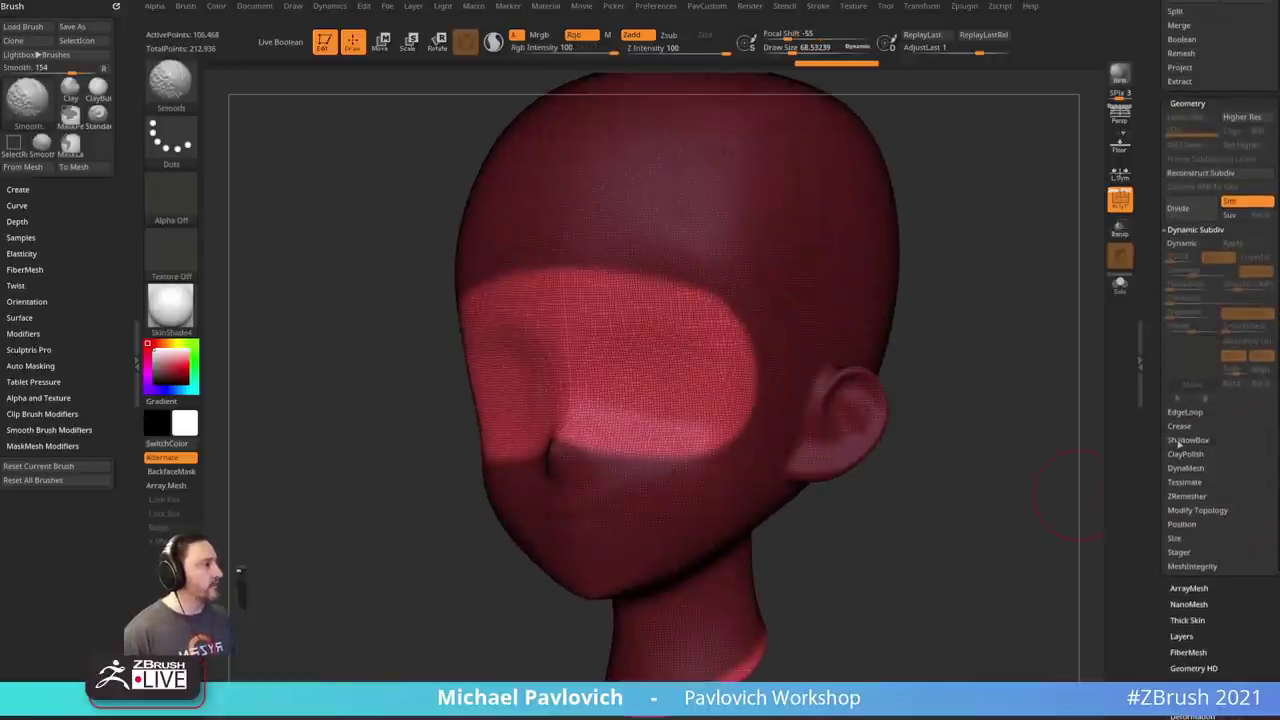
click(1185, 412)
click(1211, 425)
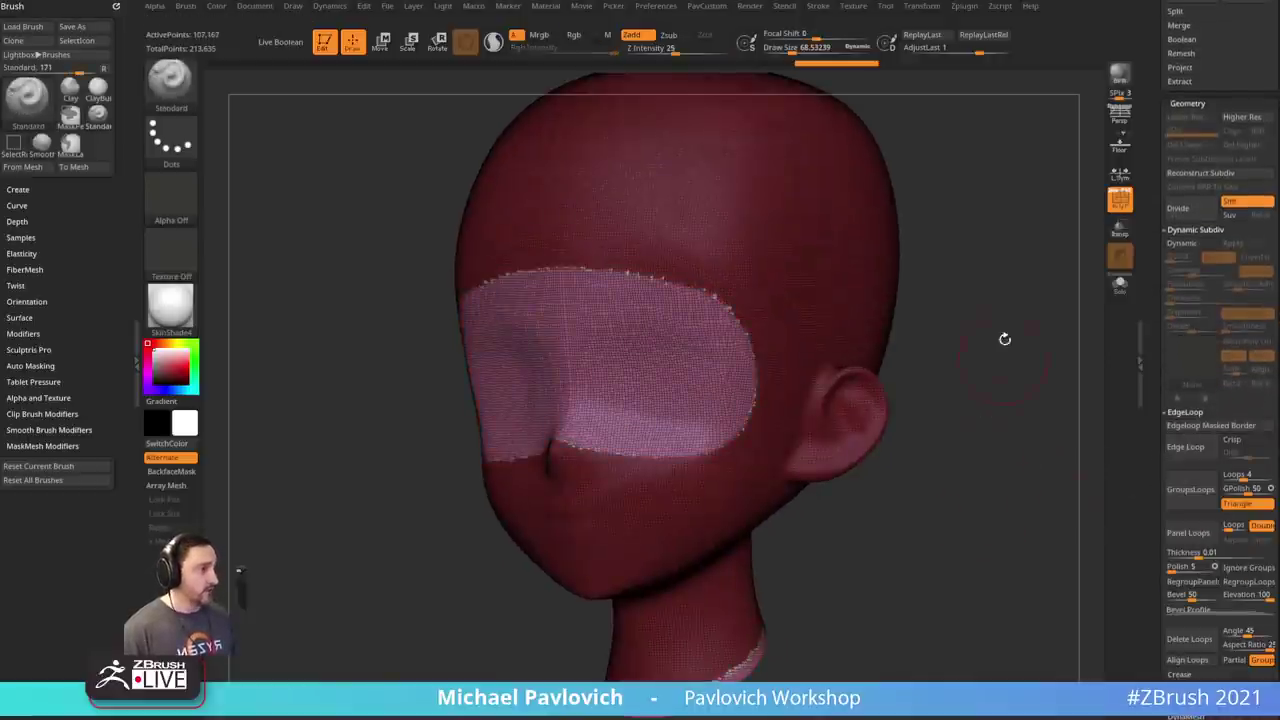
- Solo the duplicated head, isolate its hood-shaped polygroup, and delete the hidden eye area and neck base
click(1120, 284)
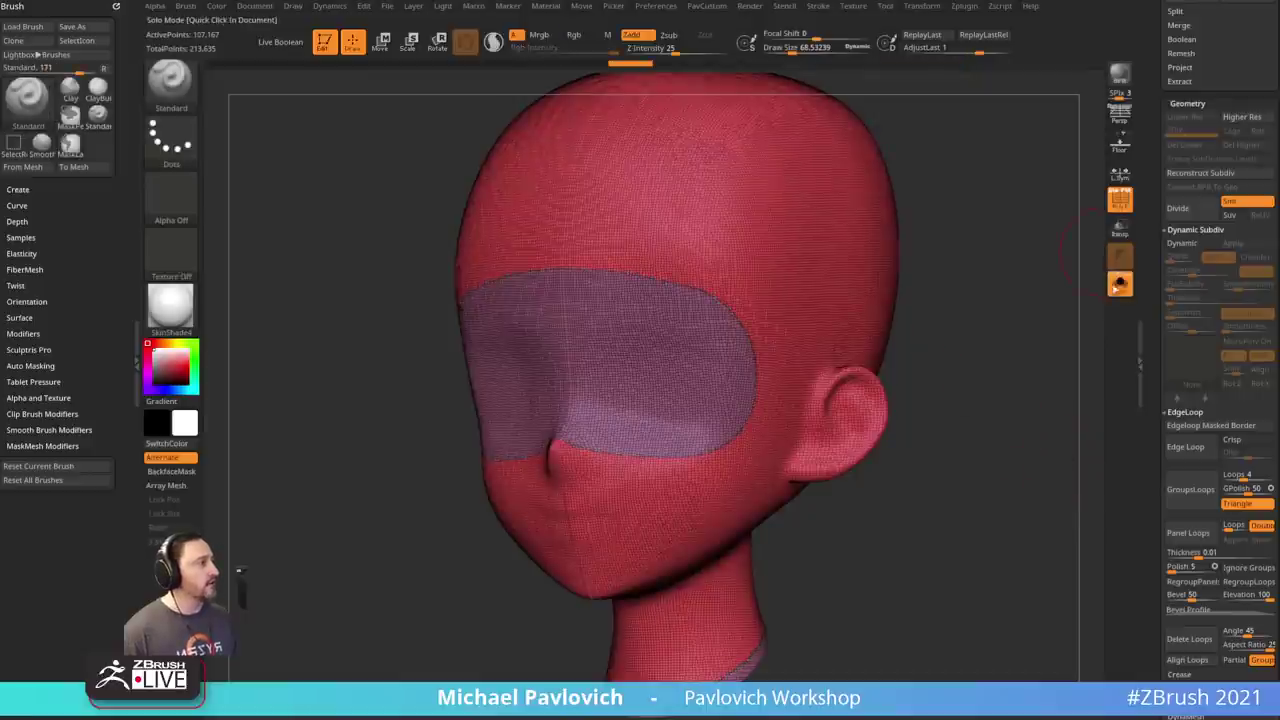
ctrl+shift+click(783, 317)
key(grave)
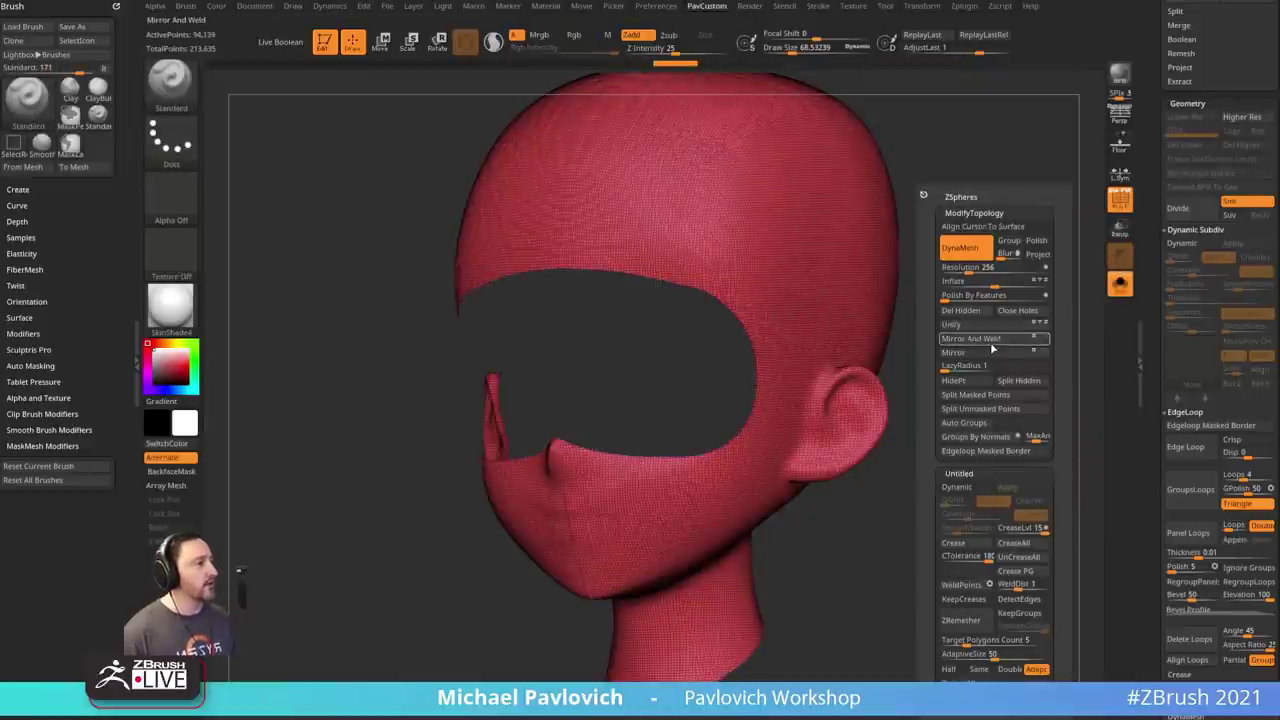
click(984, 310)
- Enable Sculptris Pro, smooth the ears of the hood into soft bumps, and disable Sculptris Pro again
ctrl+right_drag(952, 335, 1040, 355)
mouse_move(1040, 354)
mouse_down()
mouse_move(980, 329)
mouse_move(830, 410)
mouse_move(804, 450)
mouse_move(822, 415)
mouse_move(835, 422)
mouse_move(788, 468)
mouse_up()
click(493, 41)
mouse_move(1014, 480)
mouse_down()
mouse_move(1026, 471)
mouse_move(1008, 474)
mouse_up()
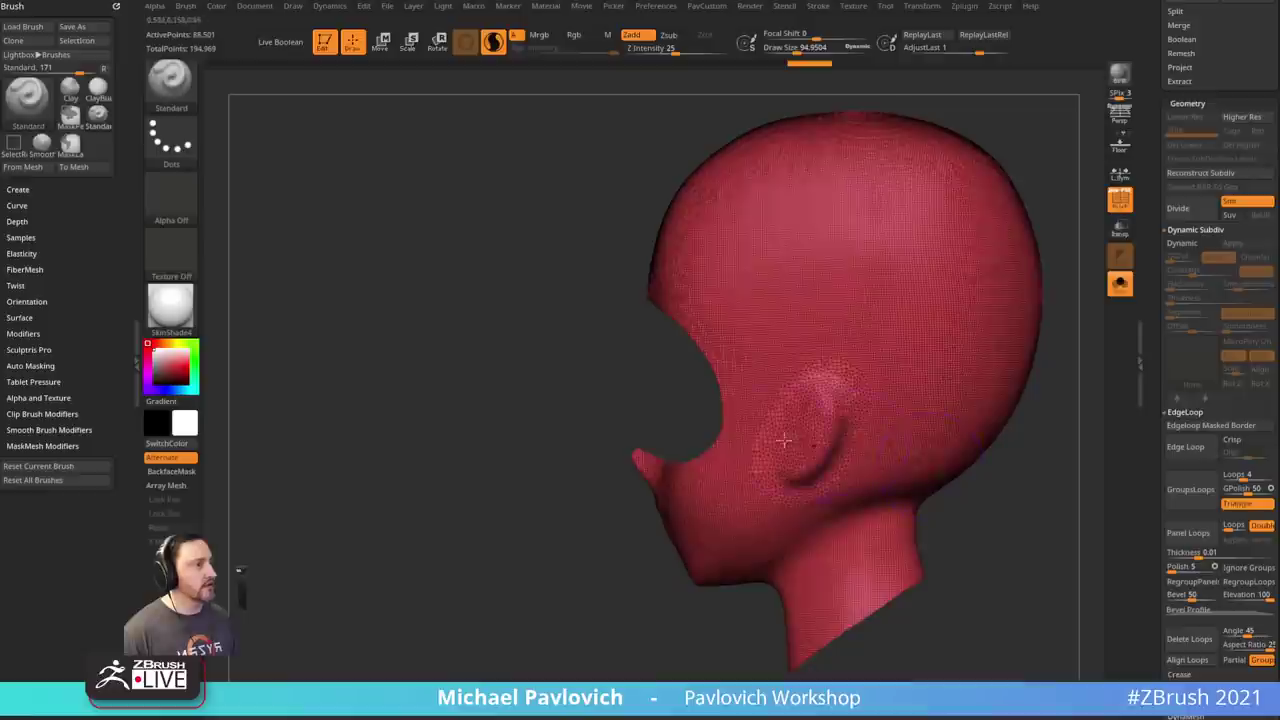
shift+drag(822, 400, 796, 481)
drag(965, 478, 1051, 477)
mouse_move(957, 427)
mouse_down()
mouse_move(1000, 440)
mouse_move(923, 417)
mouse_up()
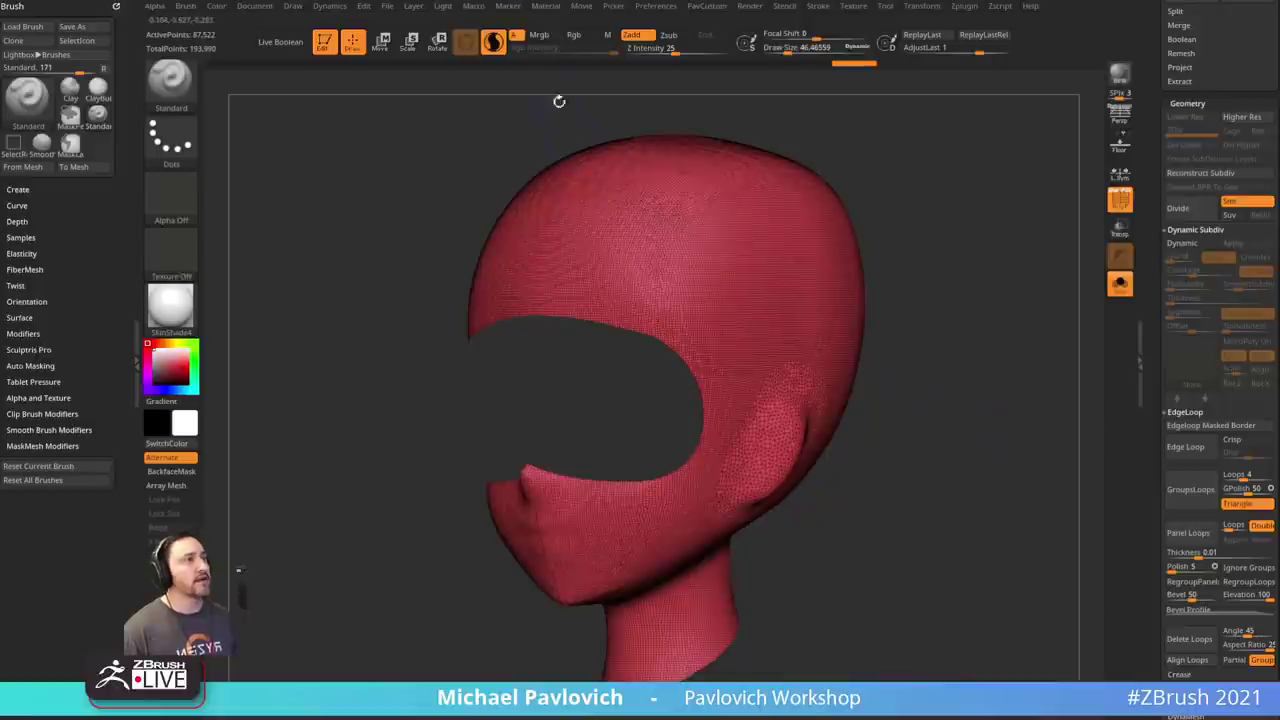
click(493, 42)
drag(915, 345, 929, 347)
drag(928, 351, 713, 340)
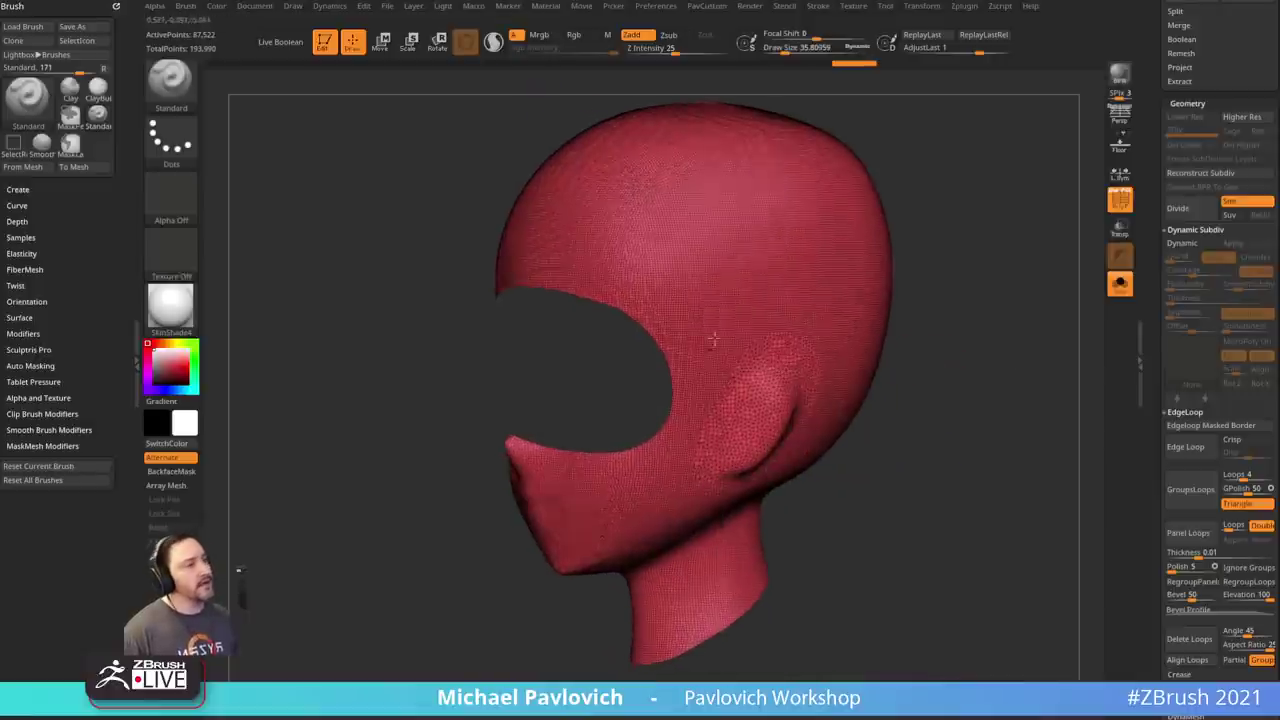
drag(951, 380, 969, 400)
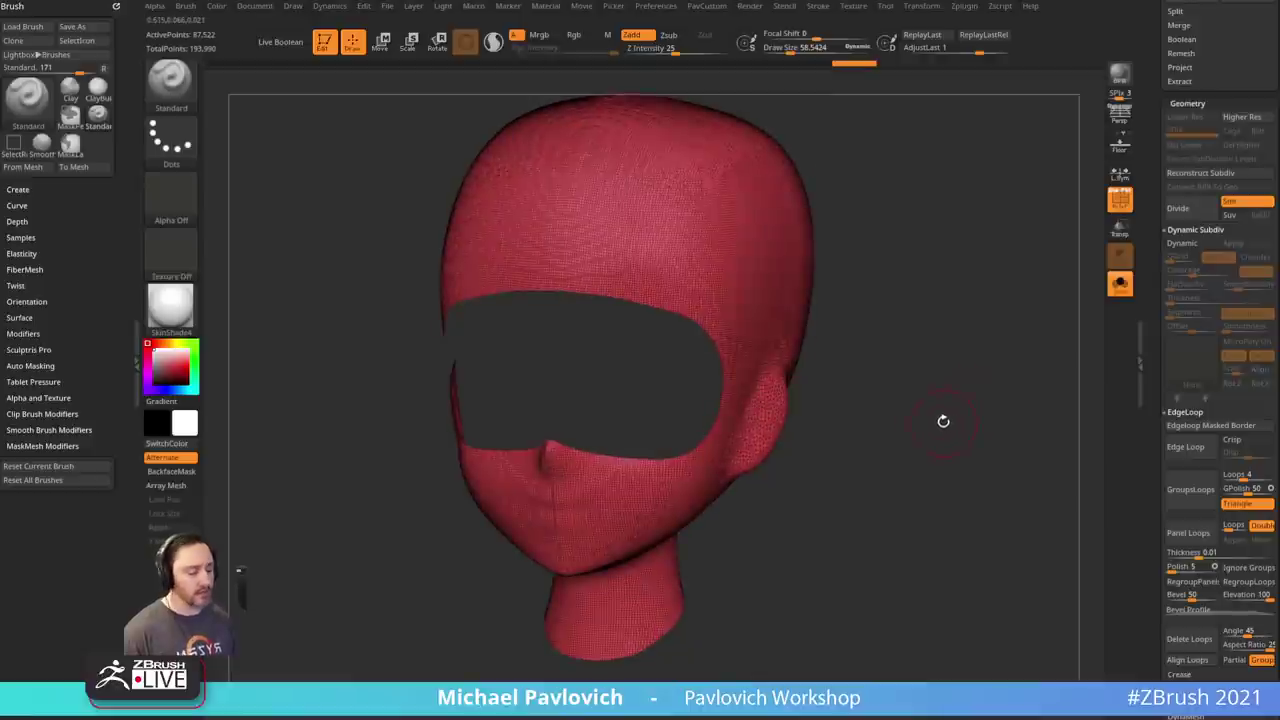
click(1144, 410)
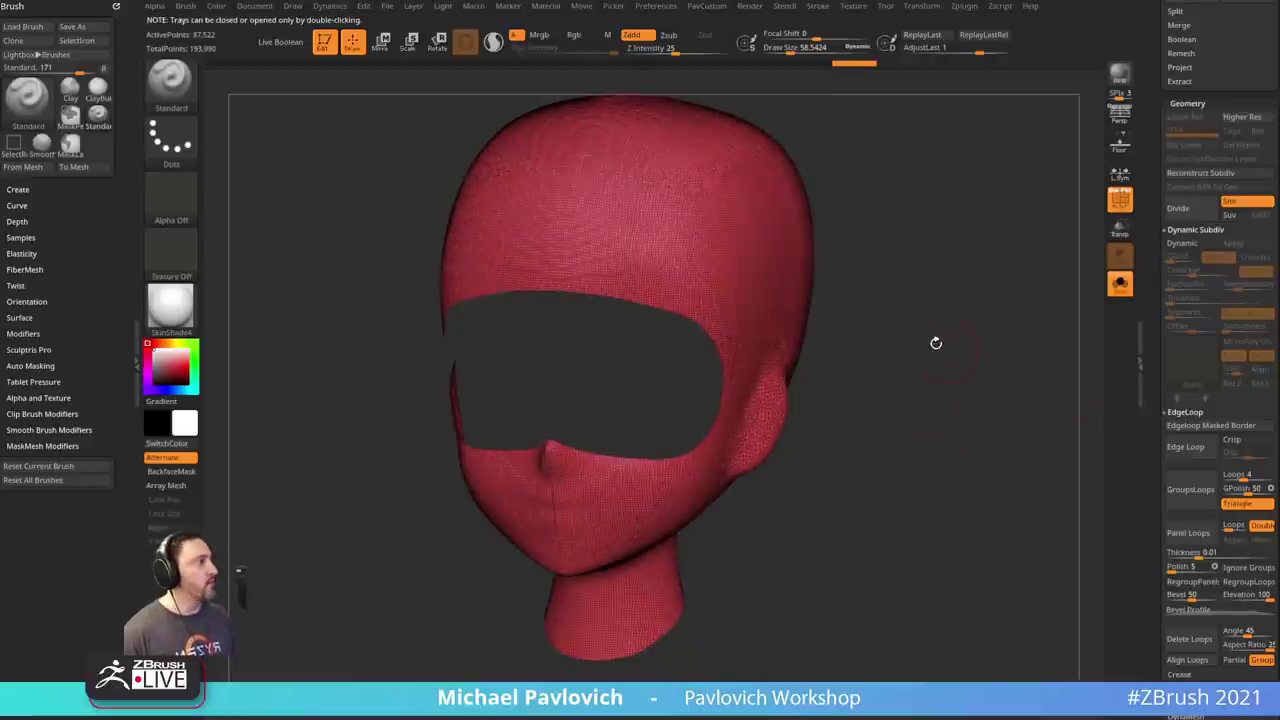
- ZRemesh the hood with Adaptive Size 0 and a Target Polygons Count of 2.875
key(3)
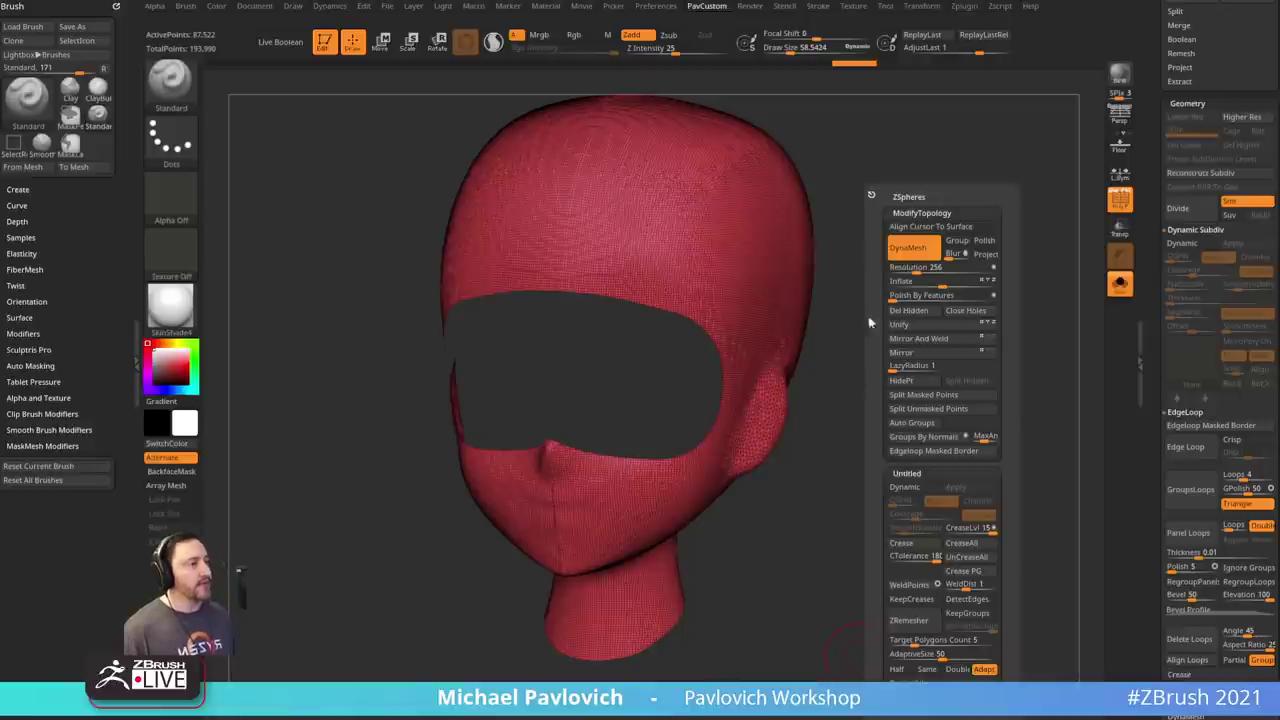
key(space)
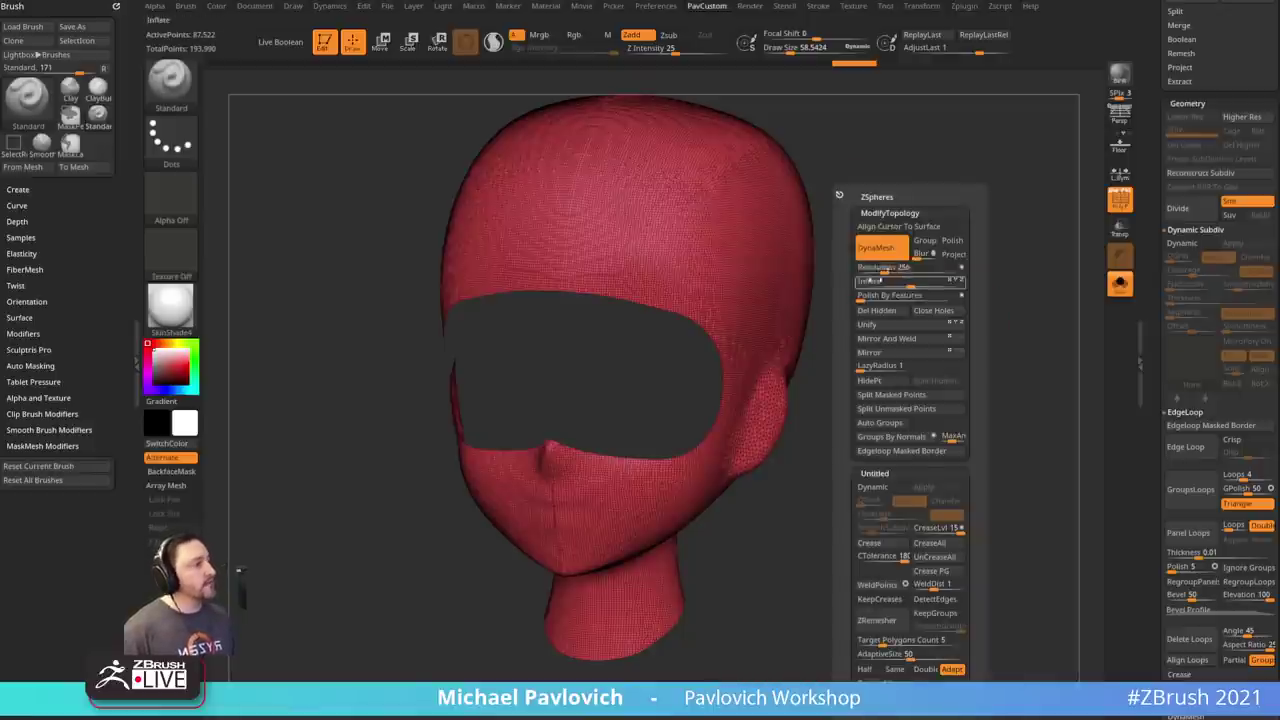
click(1141, 276)
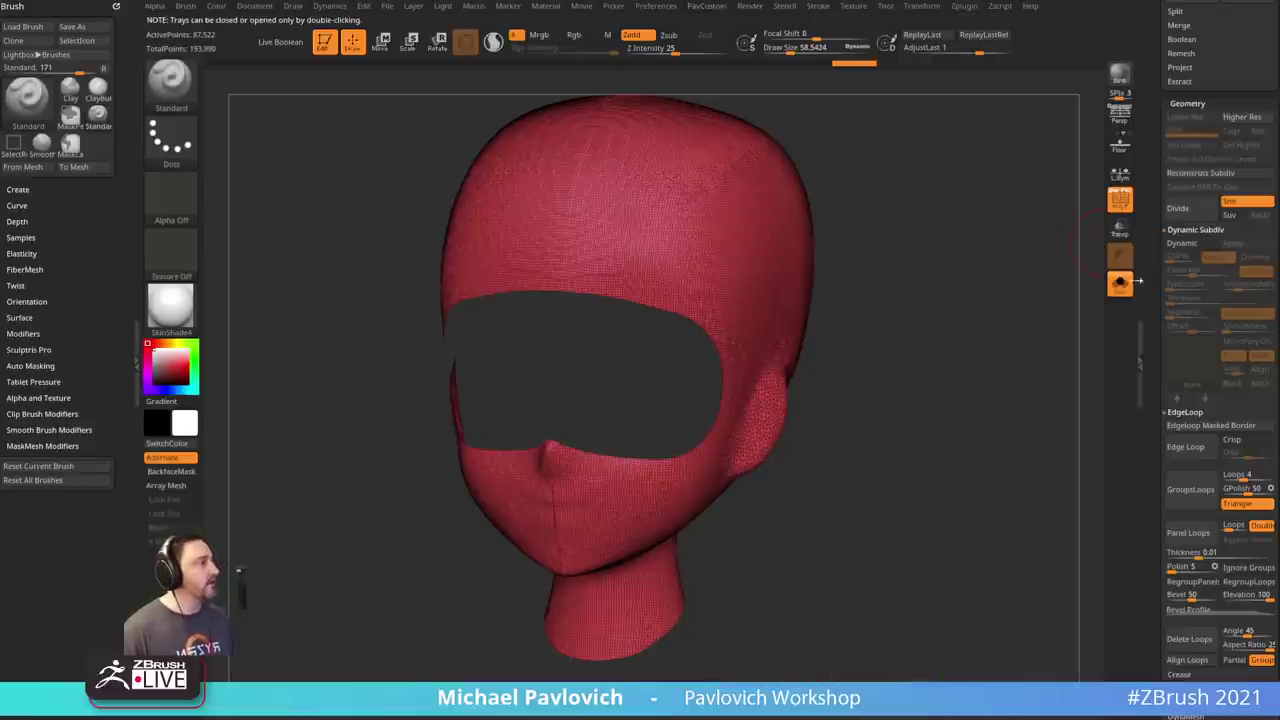
key(shift)
click(1184, 413)
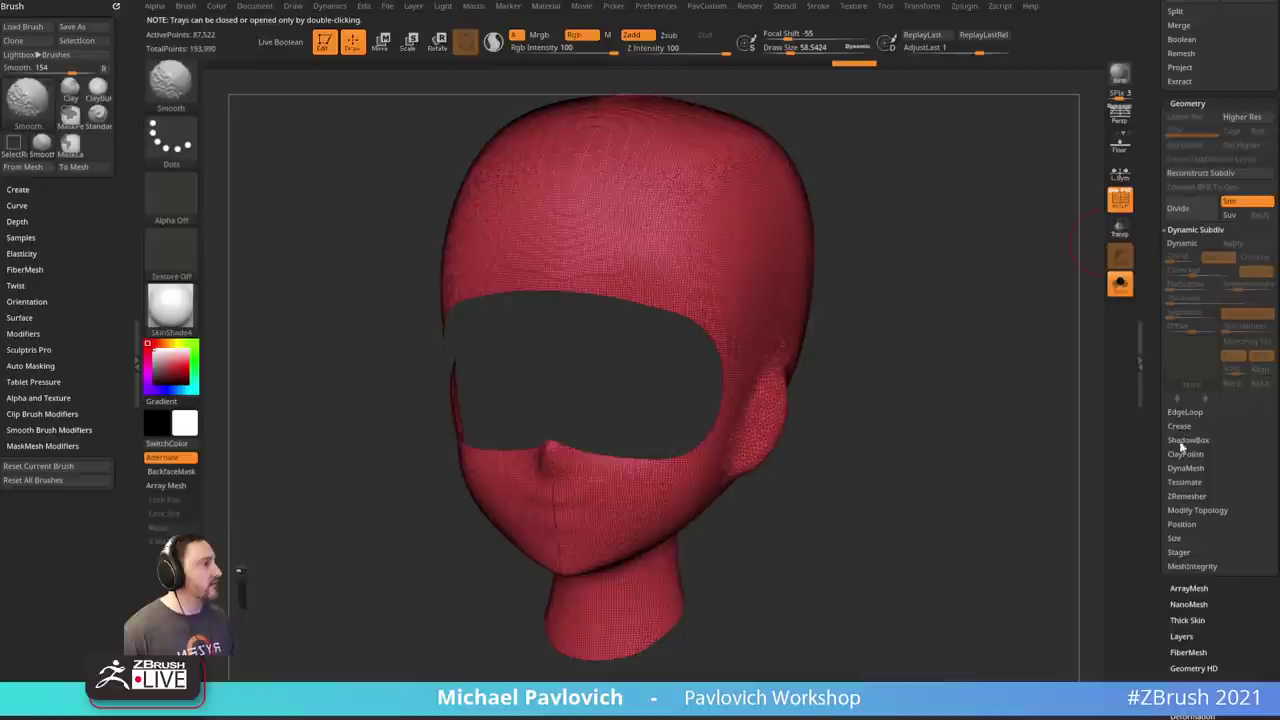
click(1185, 496)
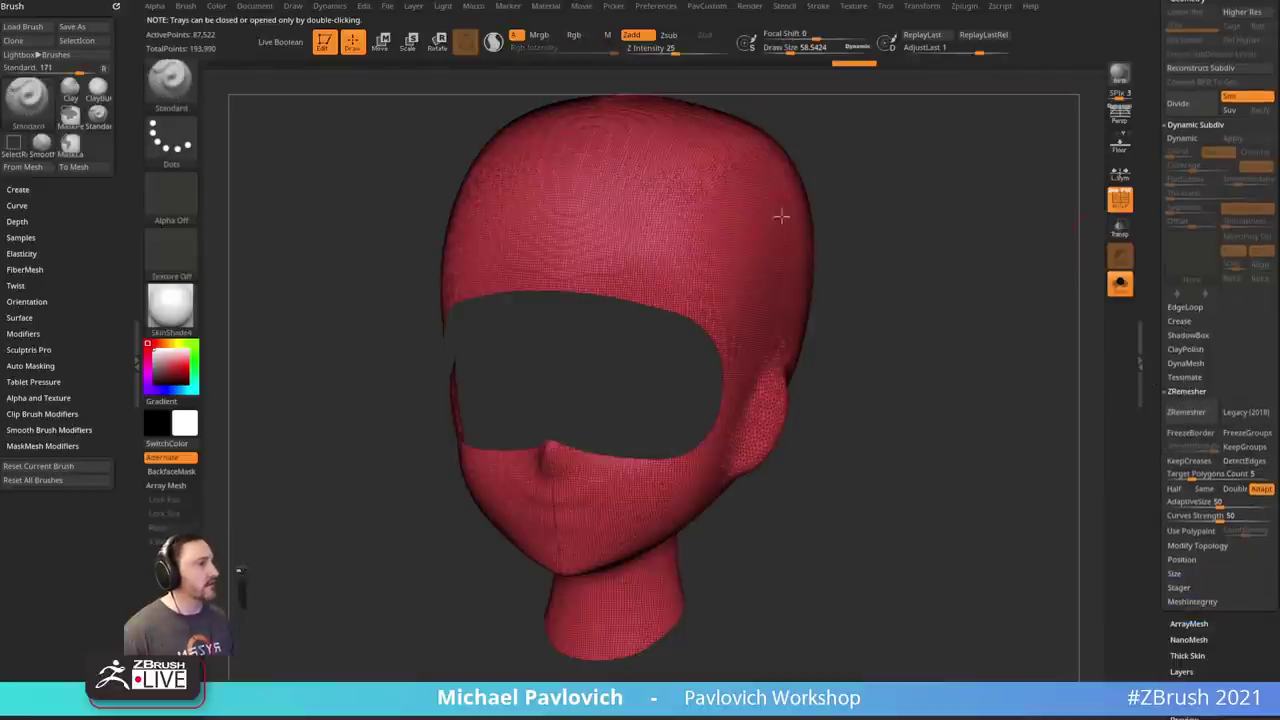
key(4)
key(4)
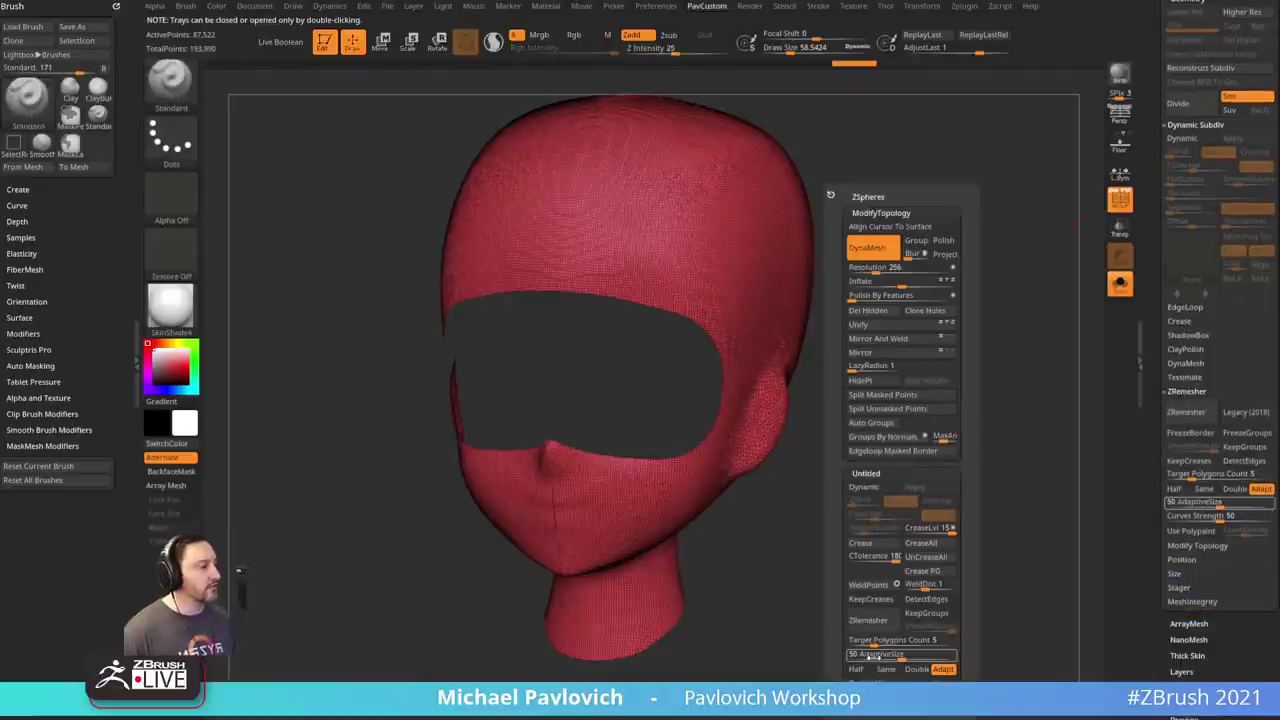
drag(871, 657, 850, 656)
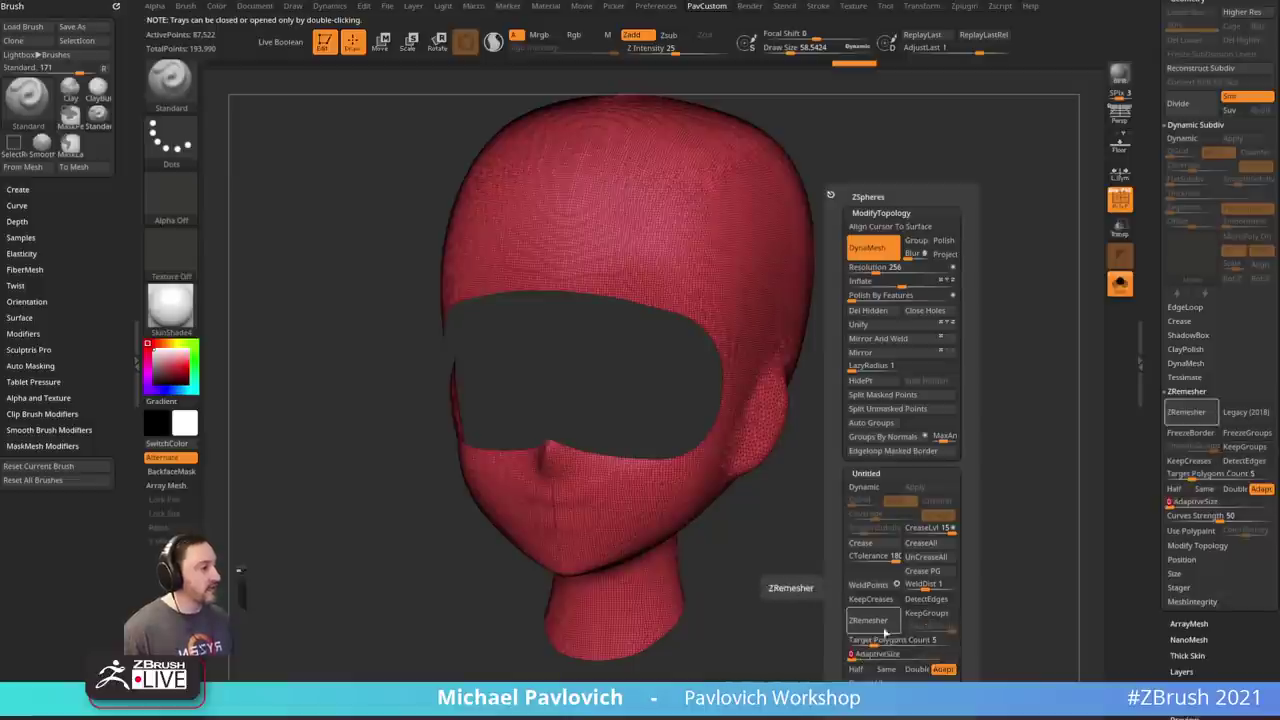
click(857, 669)
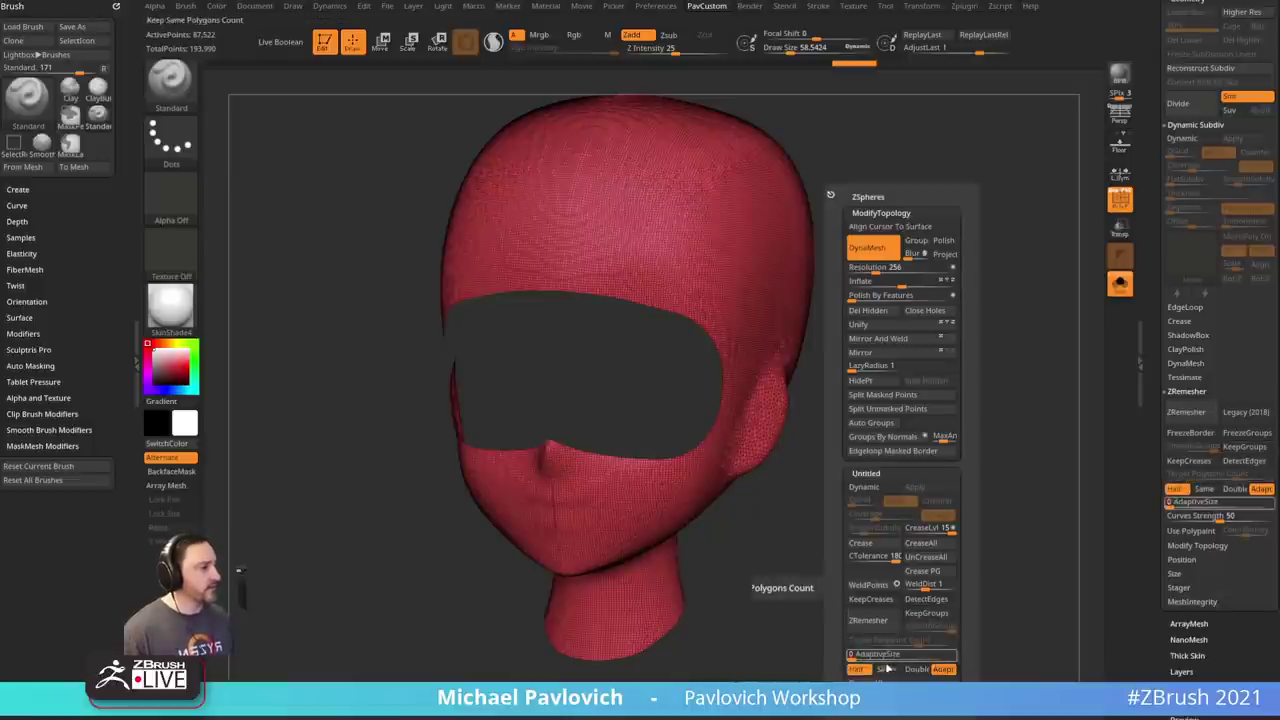
click(885, 668)
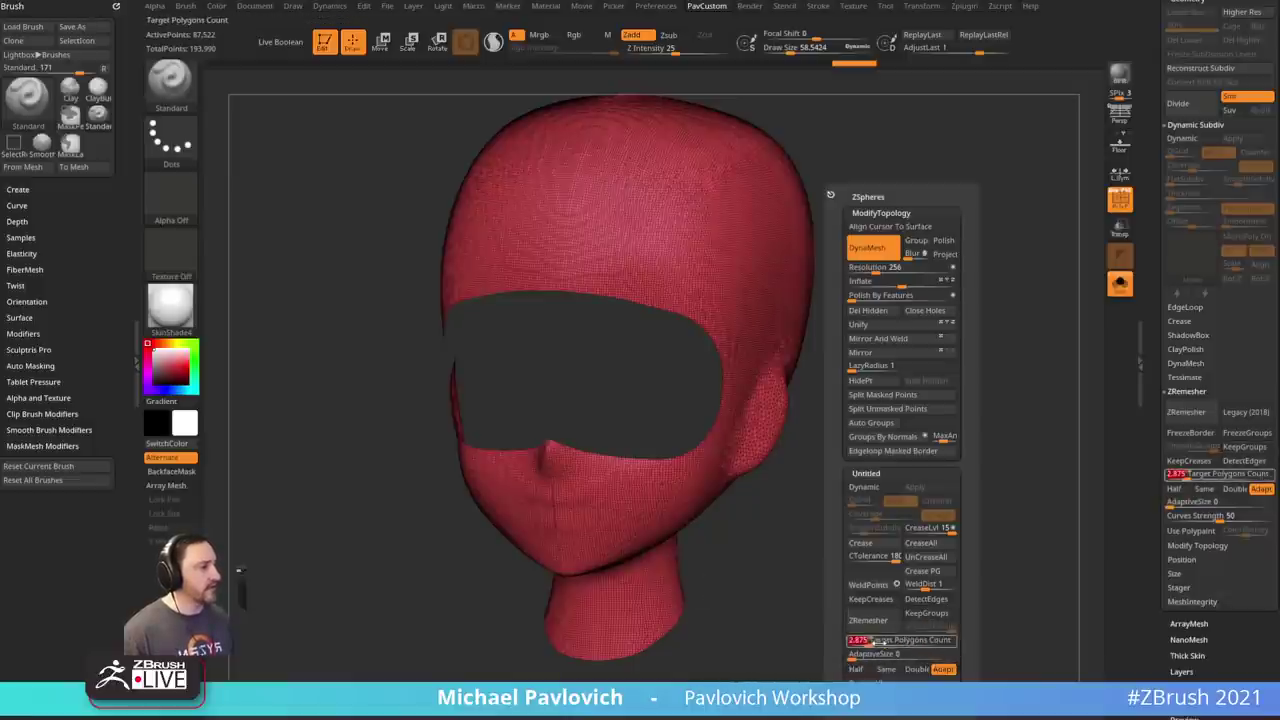
click(868, 620)
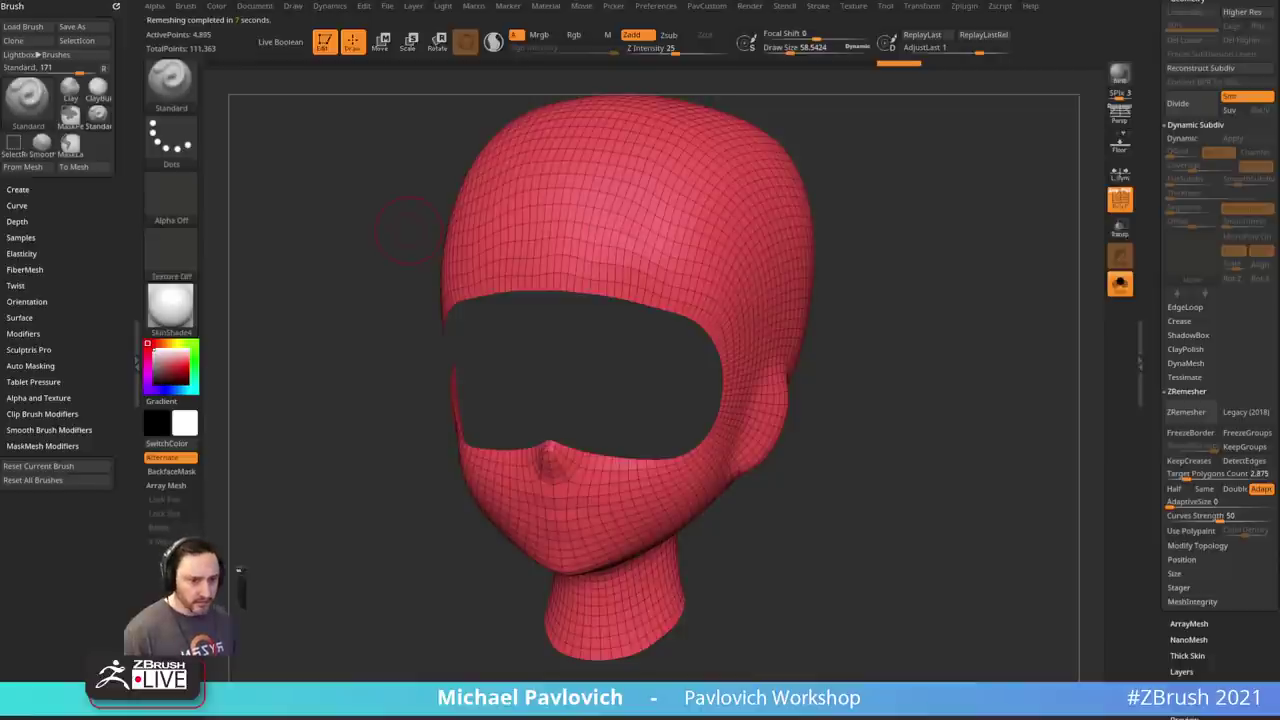
- Examine the remeshed hood's edge flow from the front and side, and check the hooded mask reference image
drag(556, 352, 548, 352)
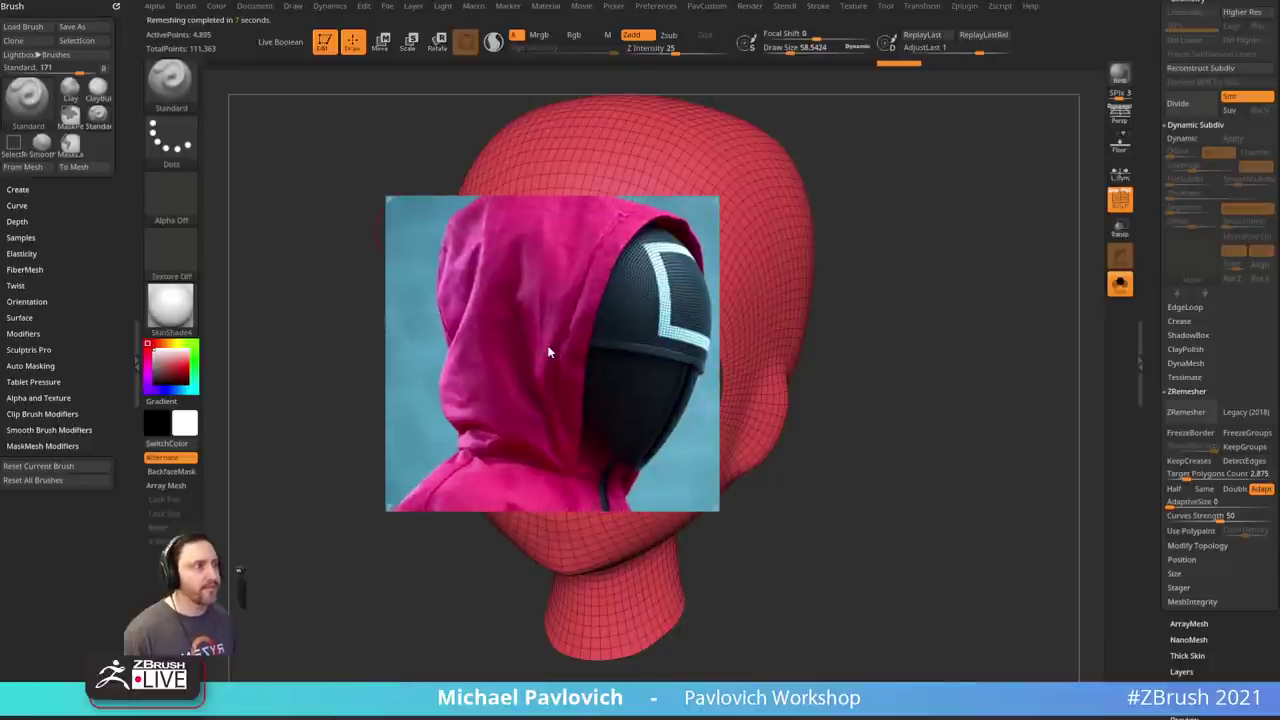
drag(669, 326, 2, 326)
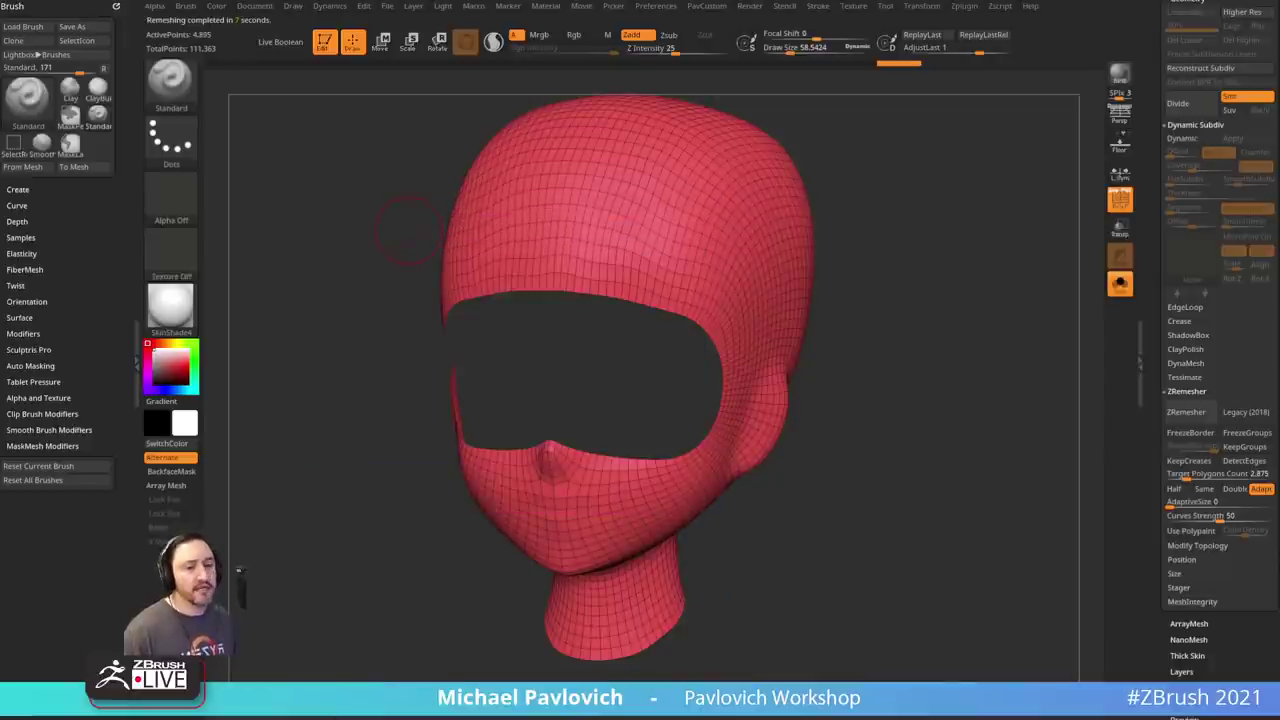
drag(568, 718, 533, 458)
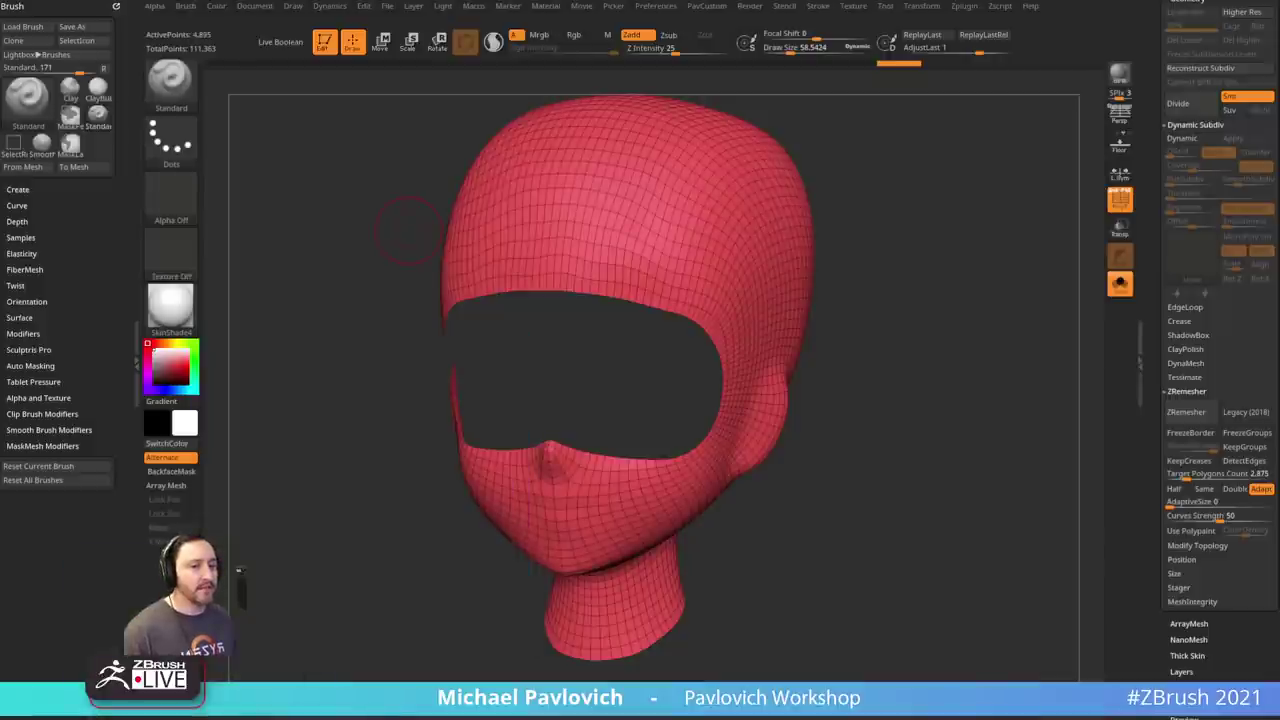
drag(918, 246, 939, 284)
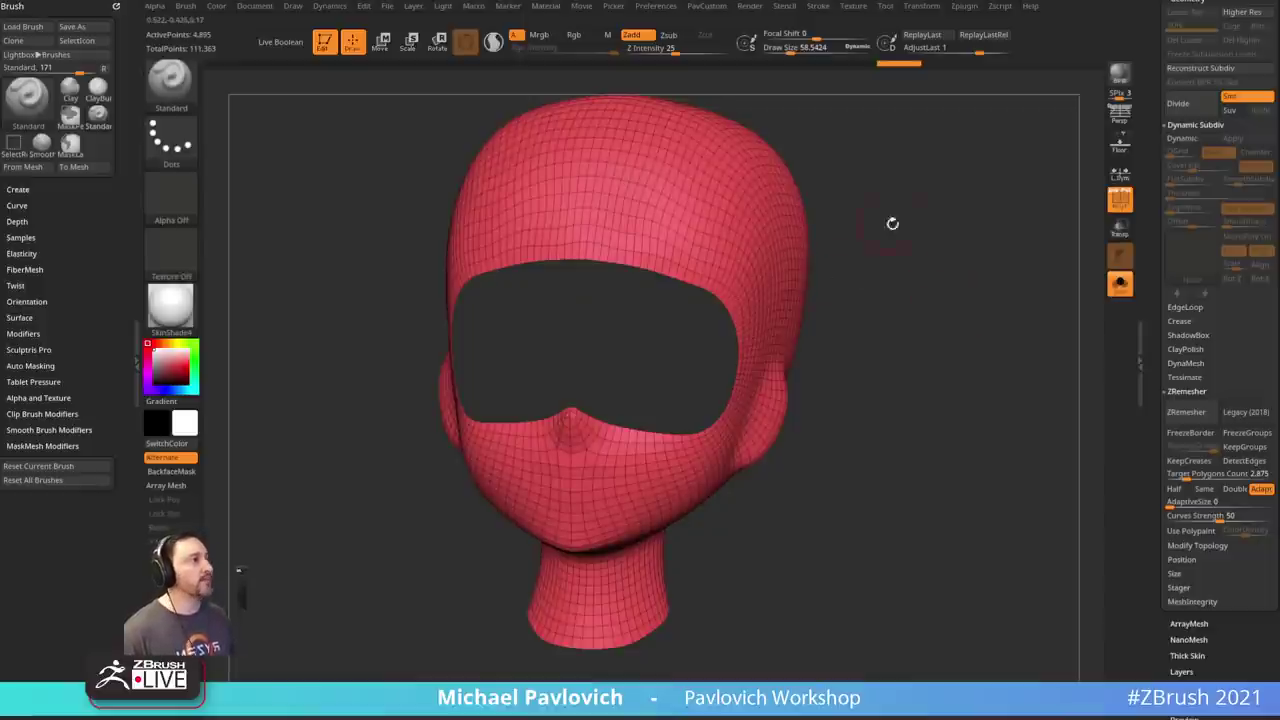
drag(918, 250, 937, 298)
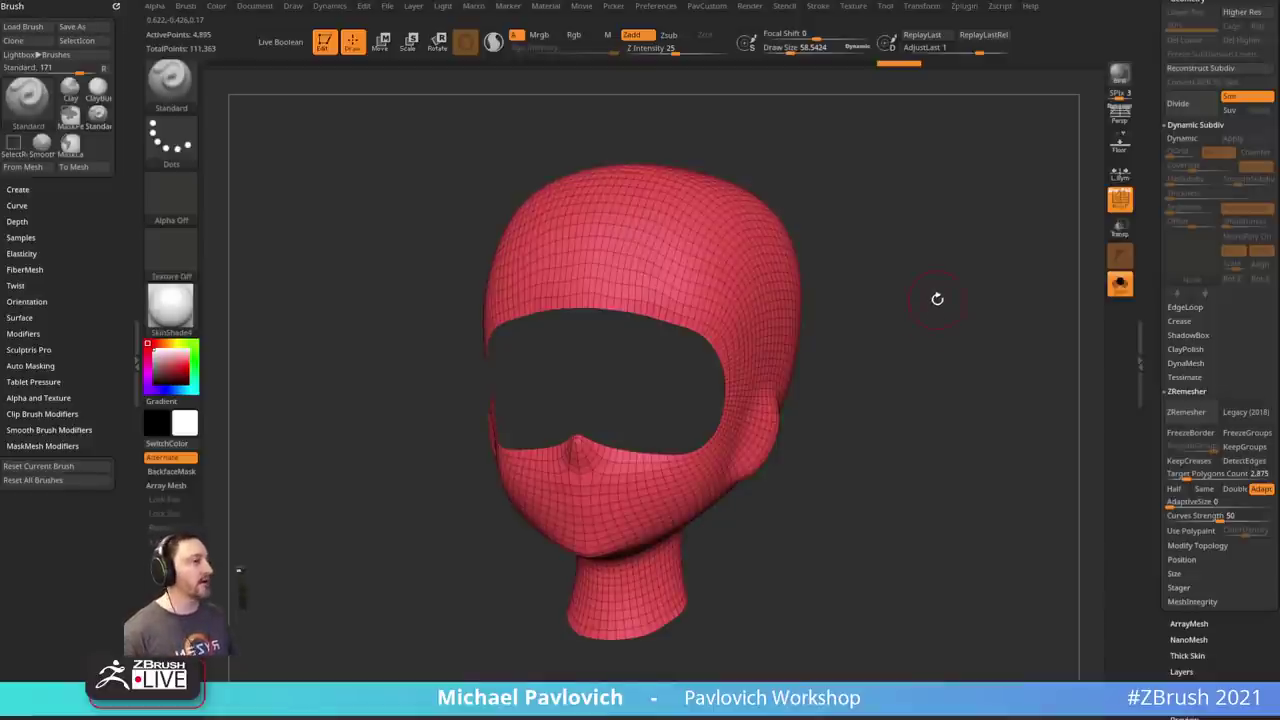
drag(937, 298, 864, 333)
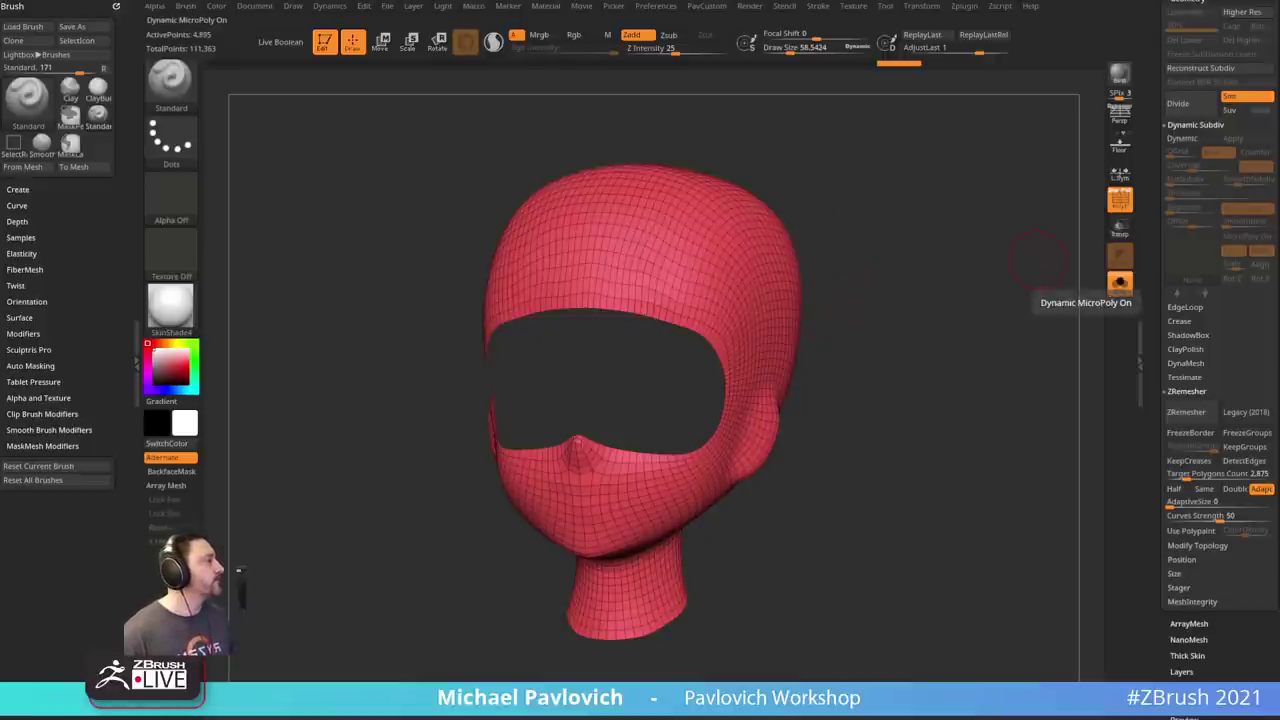
drag(1040, 258, 547, 228)
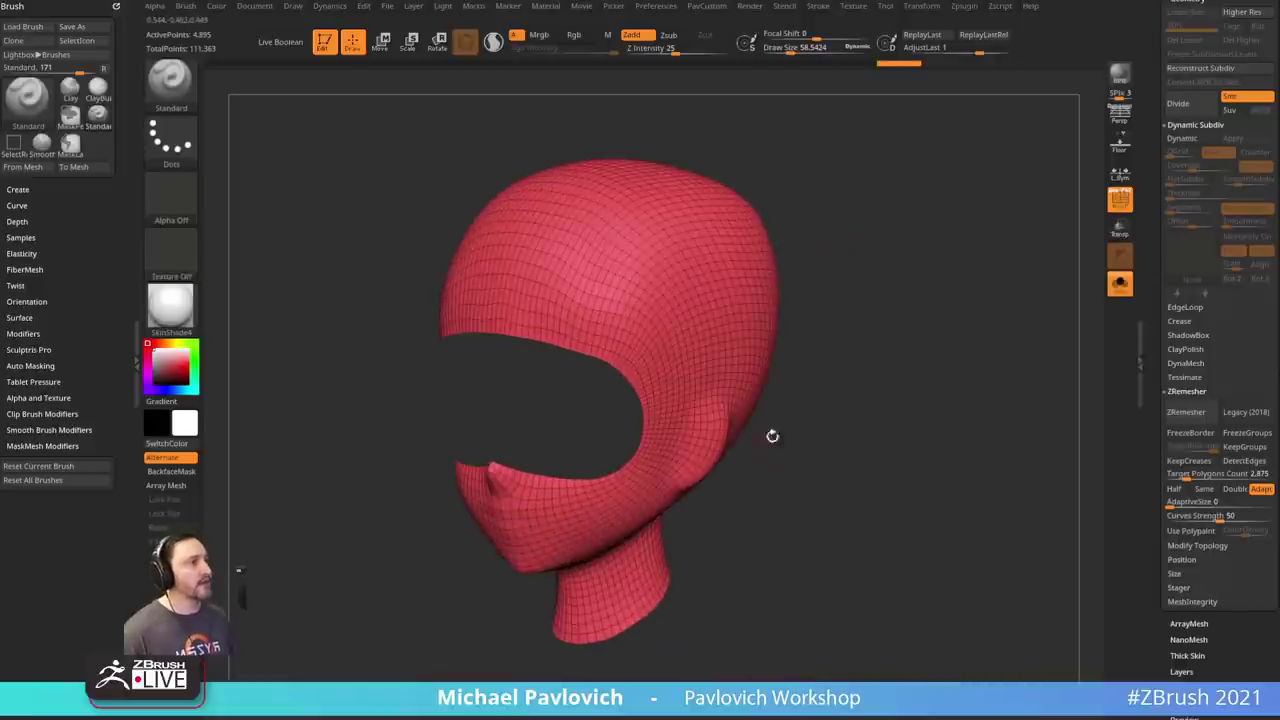
drag(851, 434, 814, 412)
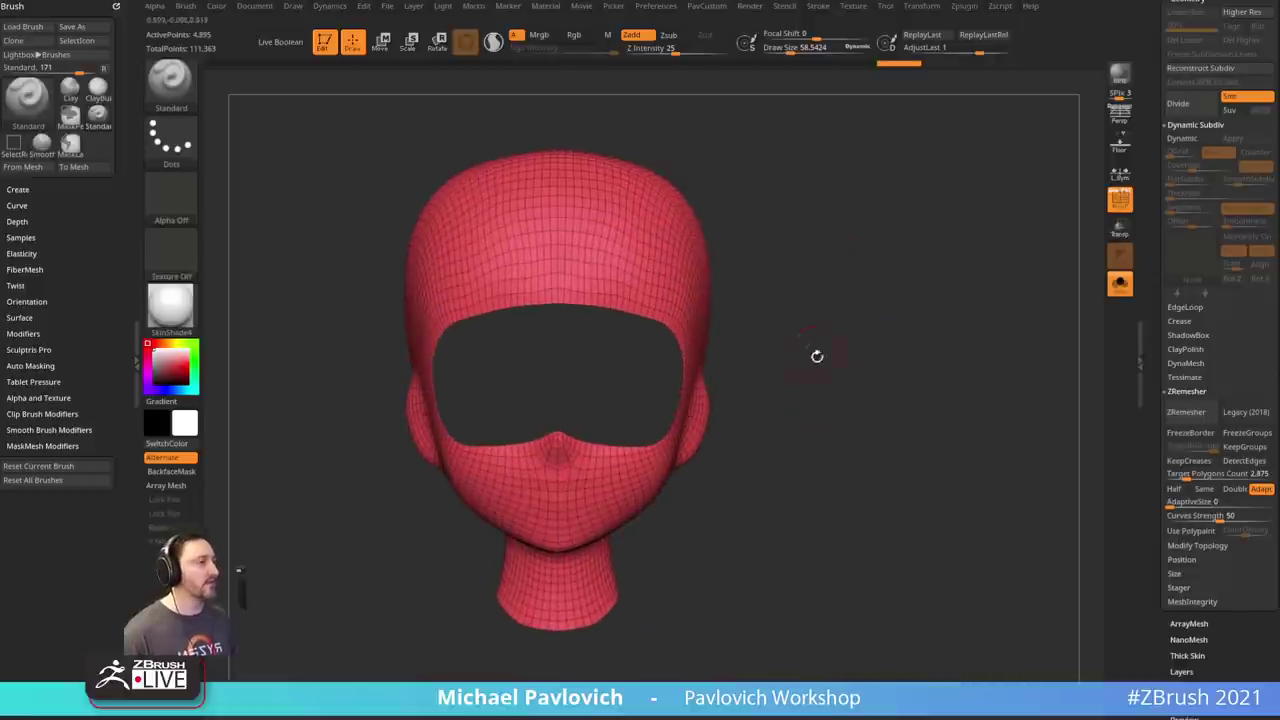
- Undo the remesh and slice the hood vertically through the forehead and cheek beside its centre line with SliceCurve
key(ctrl+z)
ctrl+shift+click(163, 92)
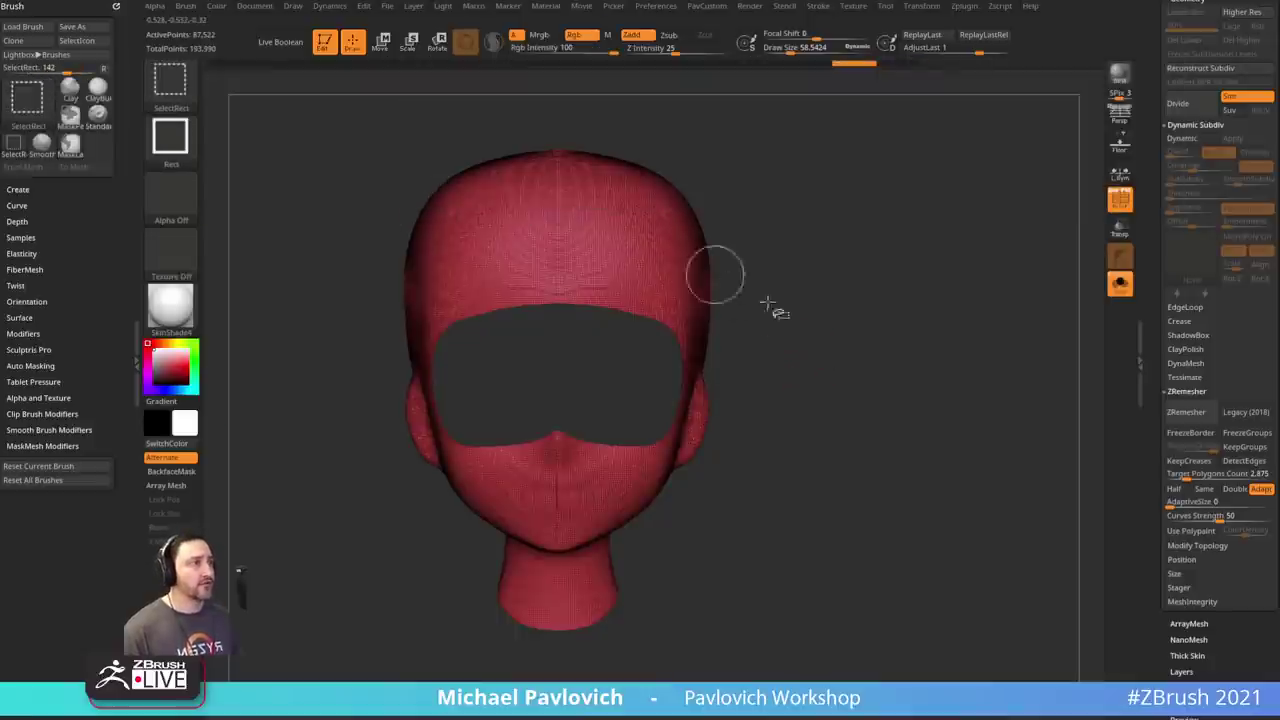
ctrl+shift+click(170, 88)
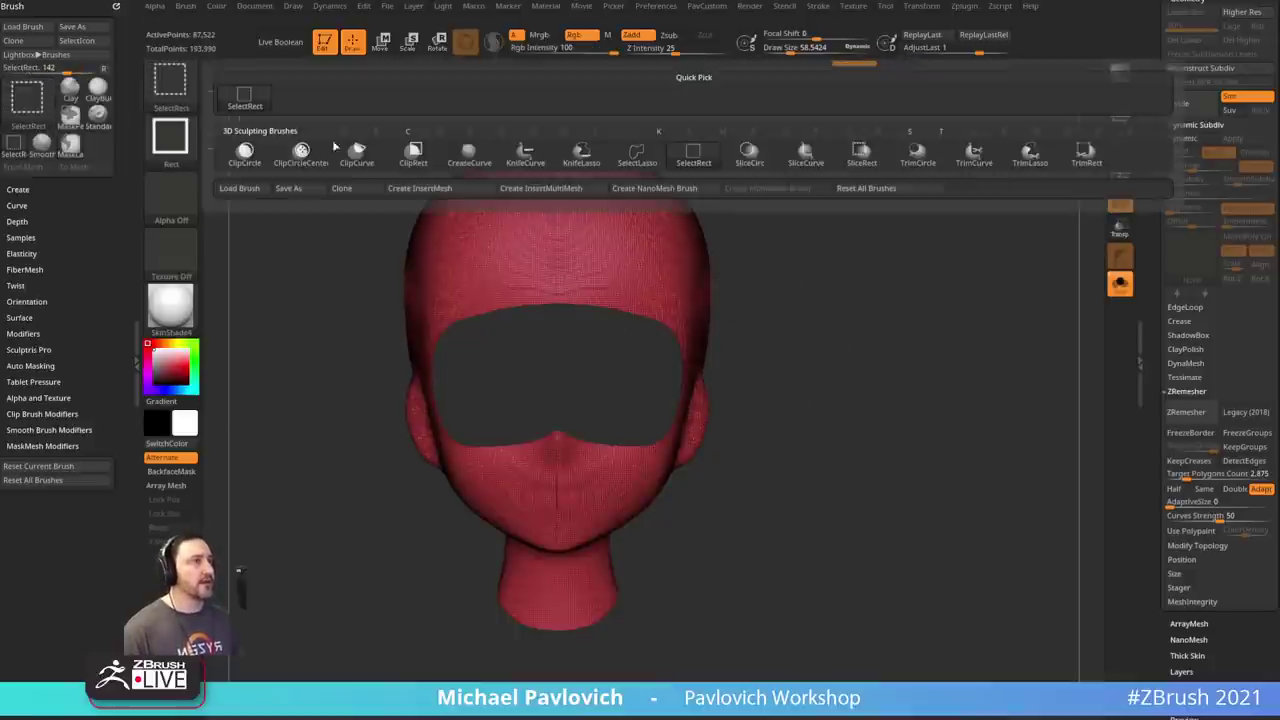
click(810, 156)
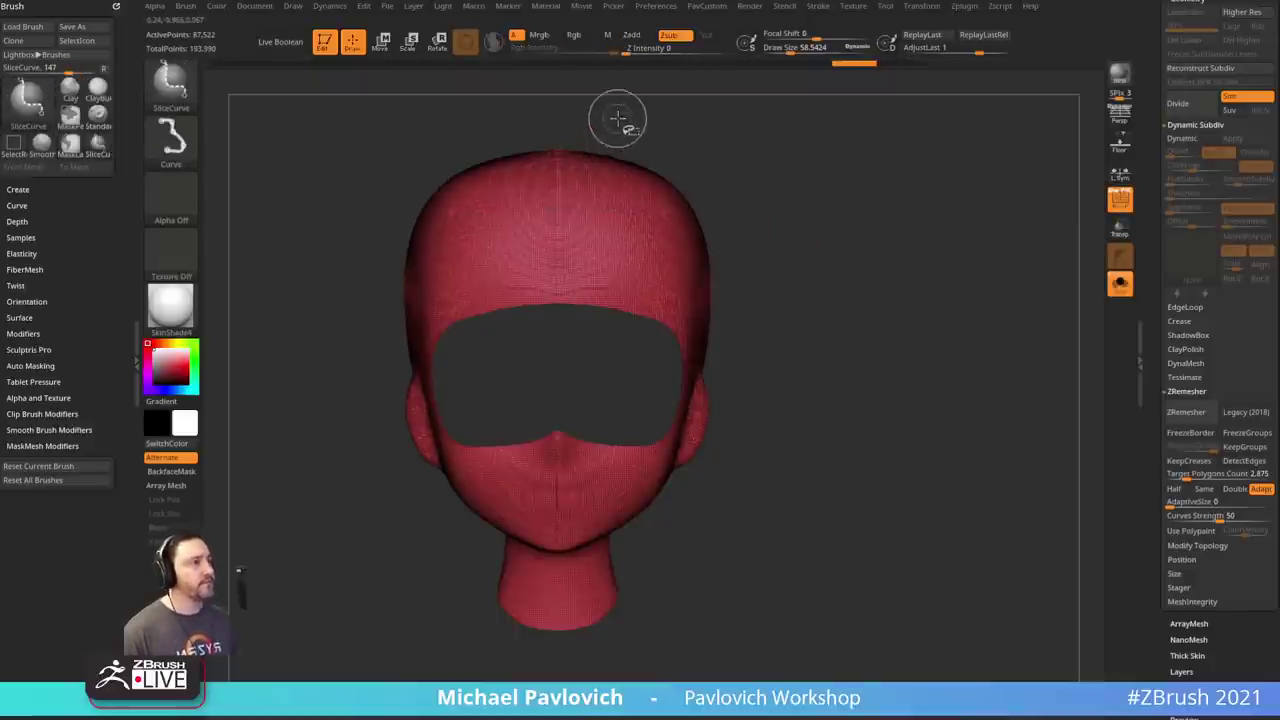
ctrl+shift+drag(617, 122, 605, 666)
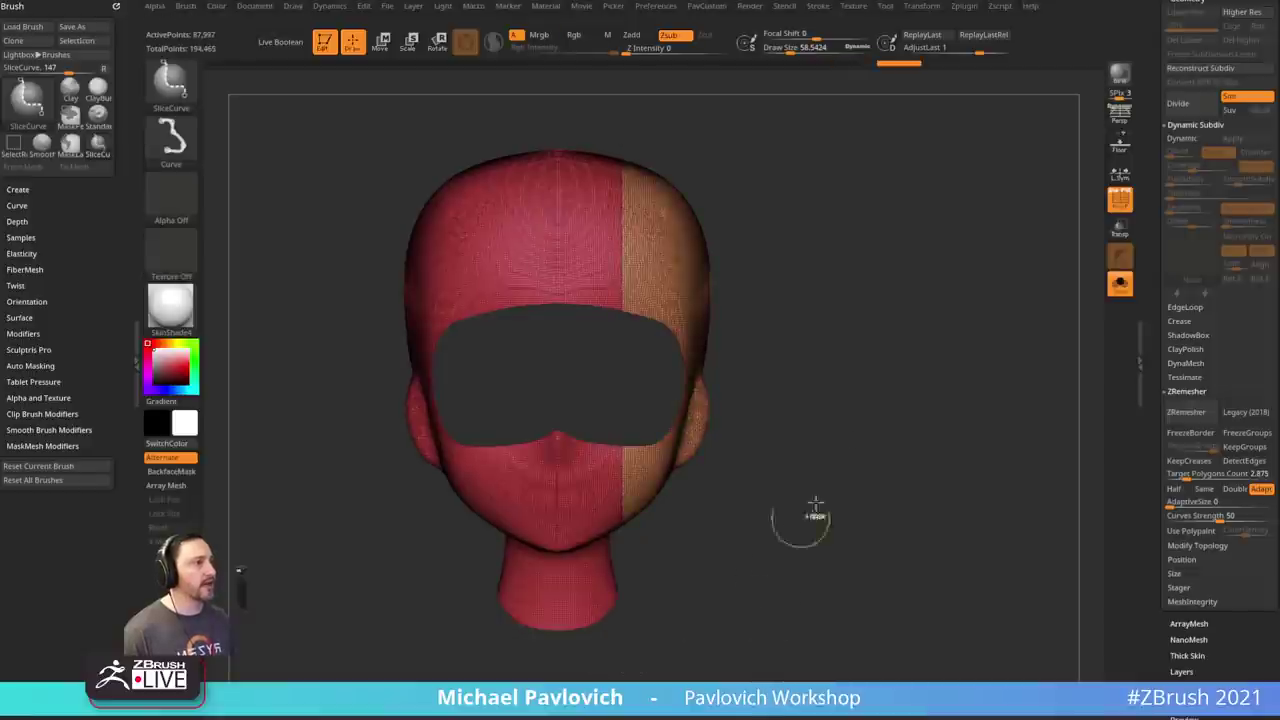
- Mirror the sliced hood and apply Mirror And Weld to give both sides the same separate polygroup
drag(1151, 350, 1151, 92)
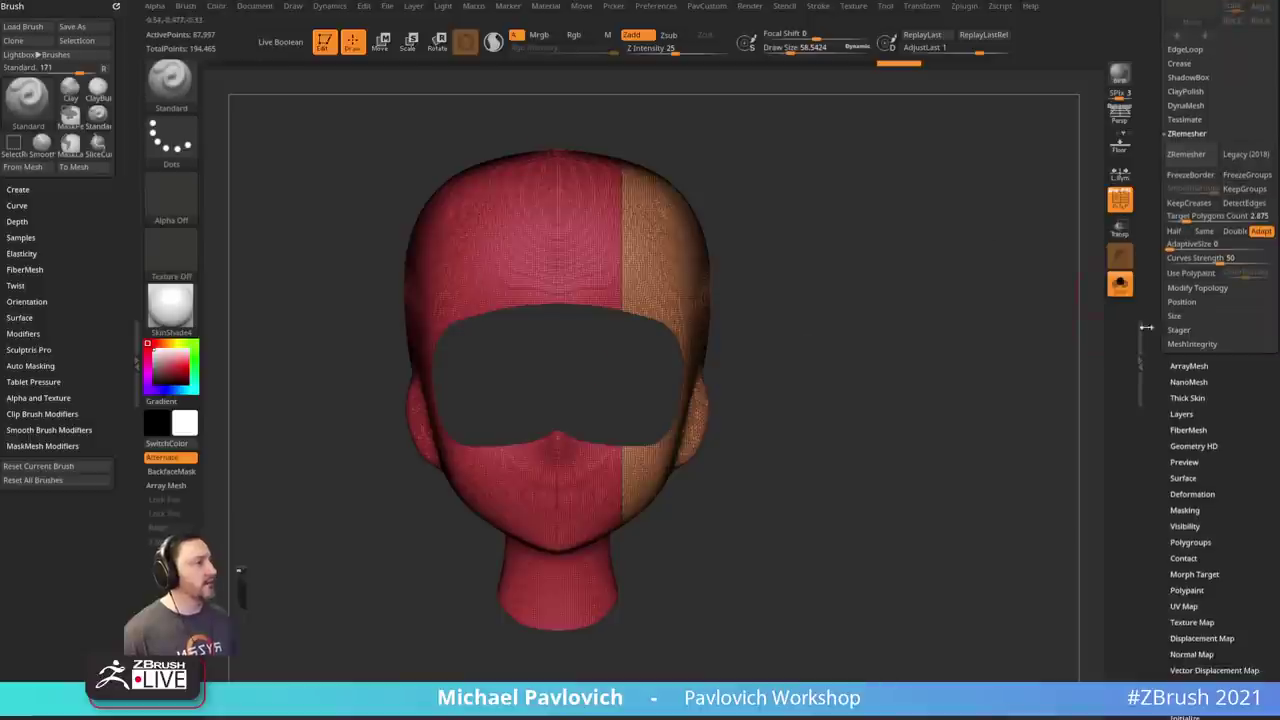
drag(1148, 380, 1155, 356)
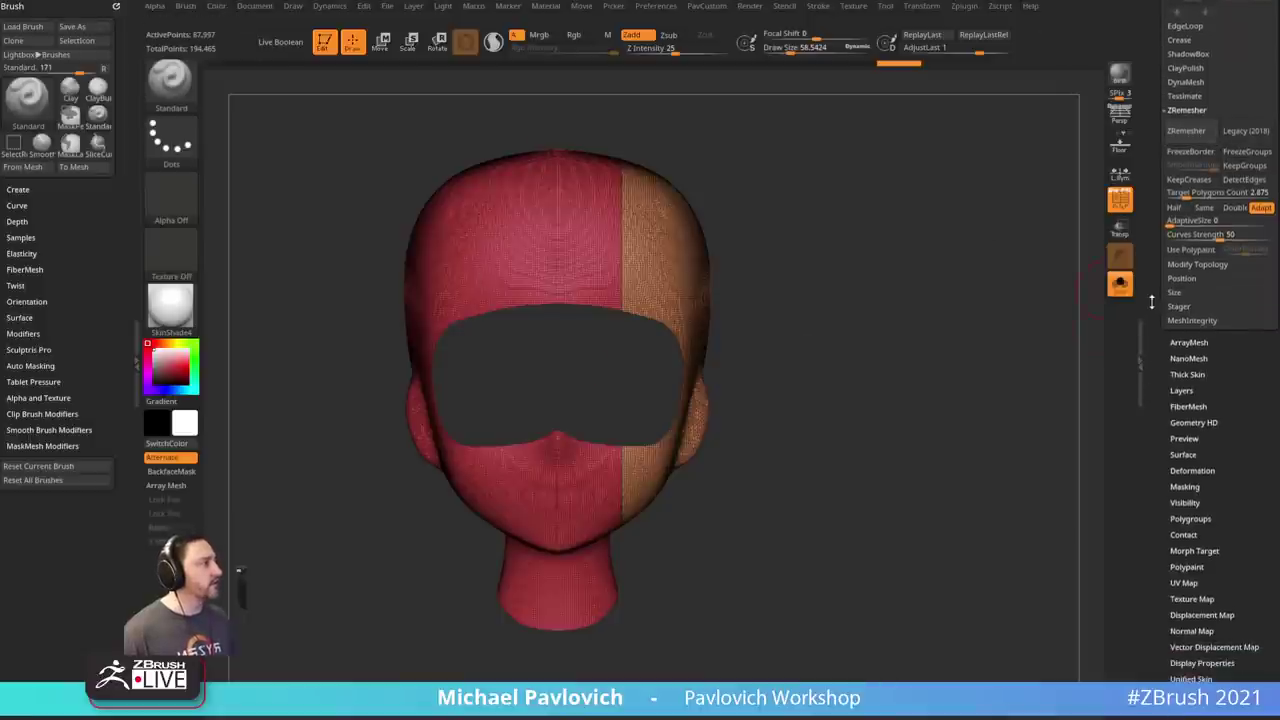
click(1190, 470)
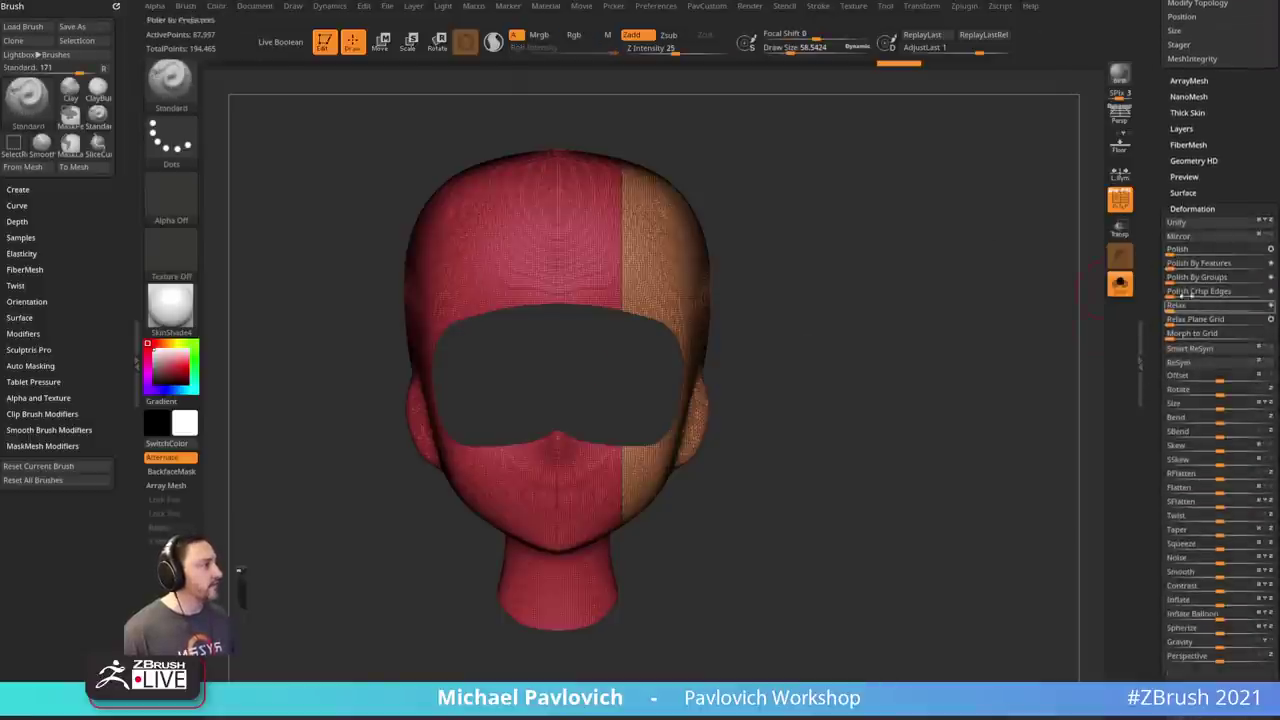
click(1188, 242)
scroll(1154, 449, up, 8)
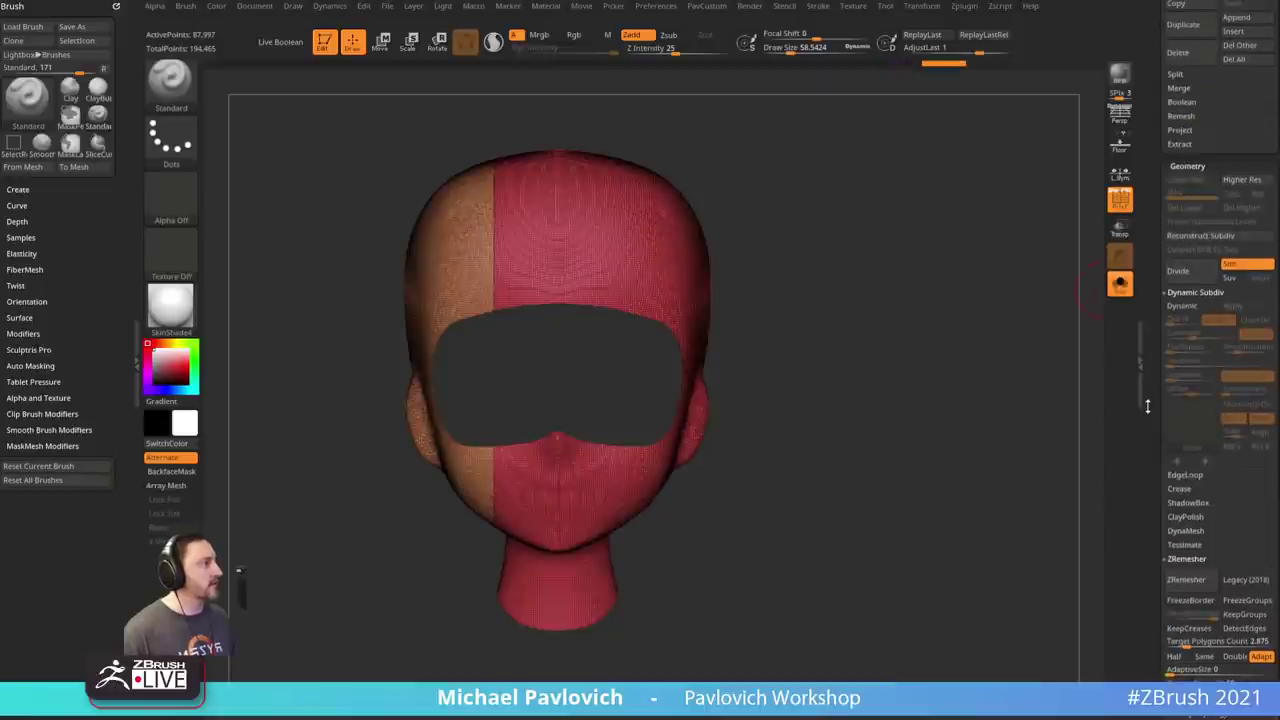
scroll(1156, 449, down, 5)
click(1190, 580)
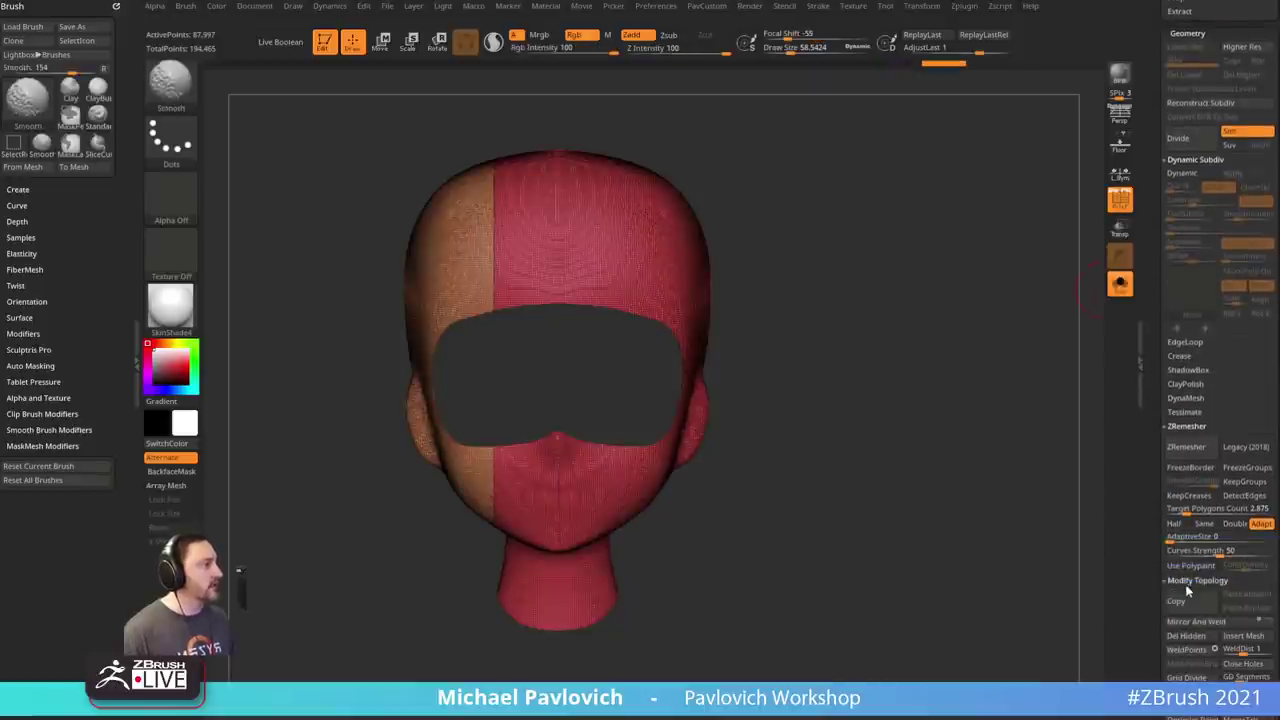
click(1185, 622)
- Isolate the hood's central strip polygroup and examine it in profile
drag(871, 226, 935, 302)
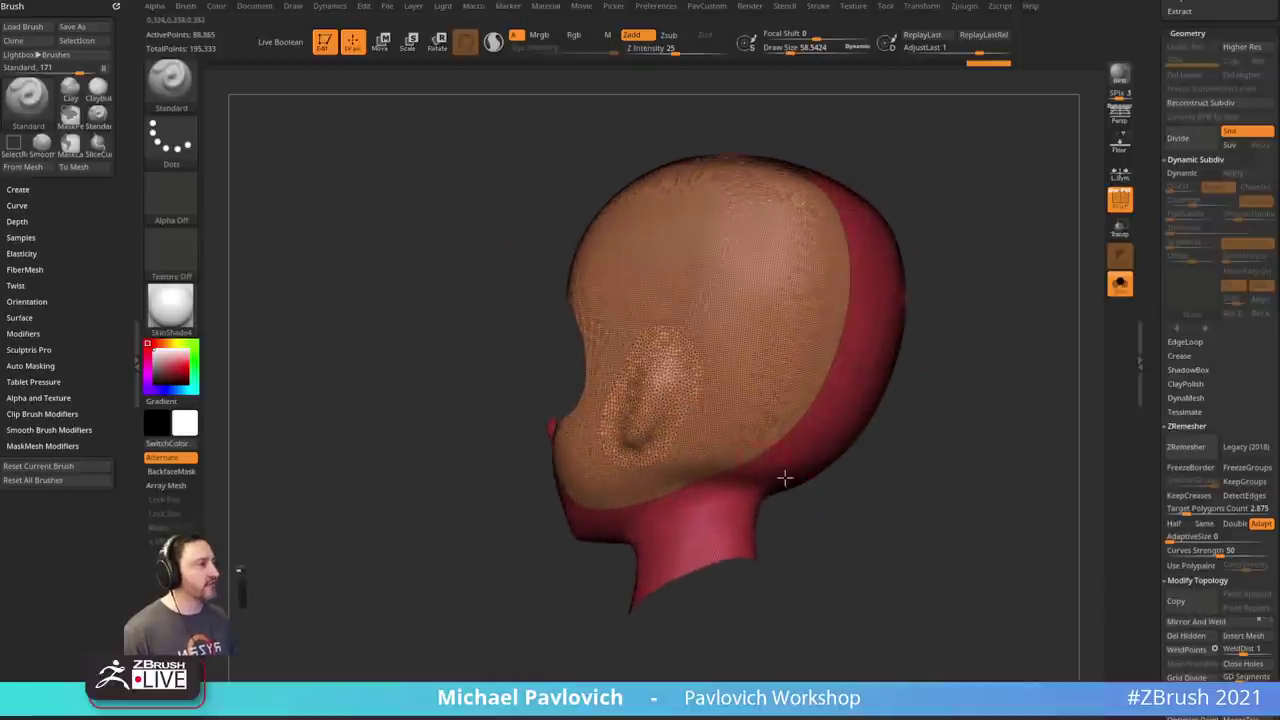
drag(820, 475, 849, 476)
ctrl+shift+click(695, 481)
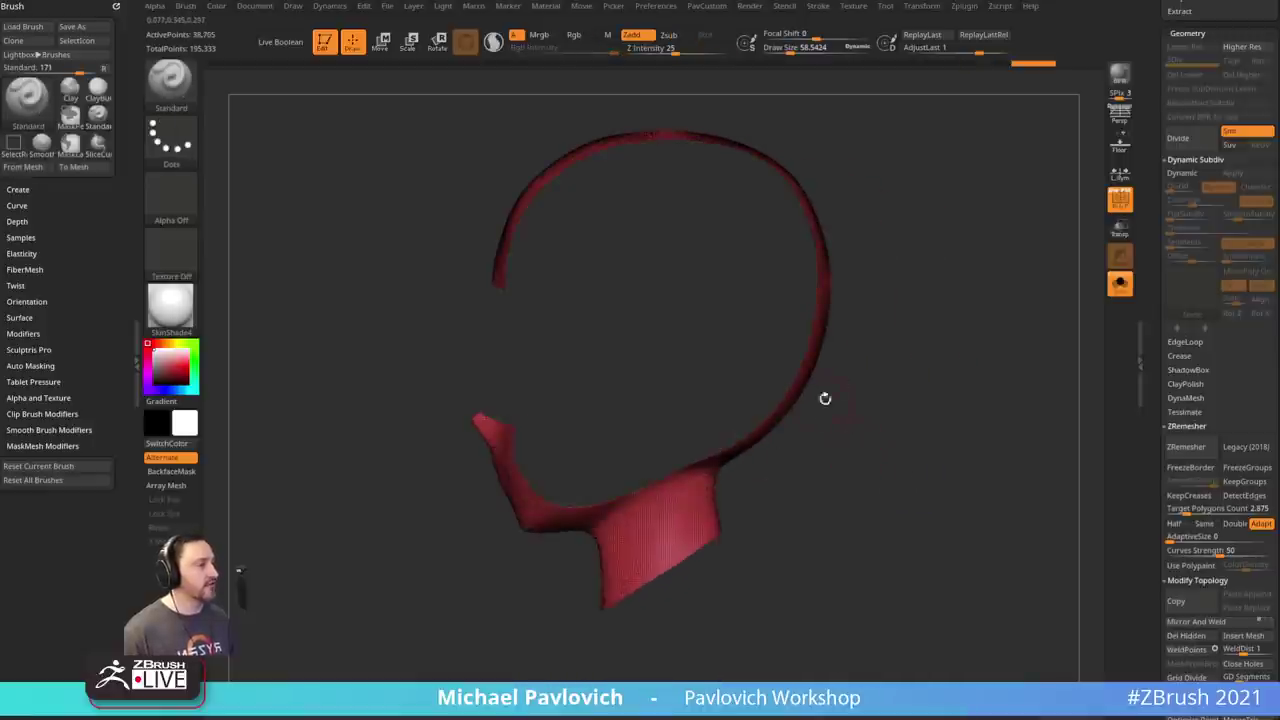
mouse_move(856, 412)
mouse_down()
mouse_move(997, 377)
mouse_move(929, 397)
mouse_move(937, 351)
mouse_move(934, 406)
mouse_move(943, 383)
mouse_move(957, 394)
mouse_move(949, 366)
mouse_move(931, 366)
mouse_up()
ctrl+shift+click(937, 351)
- Undo the mirroring and the vertical slice on the hood
key(ctrl+z)
key(f)
key(ctrl+z)
key(ctrl+z)
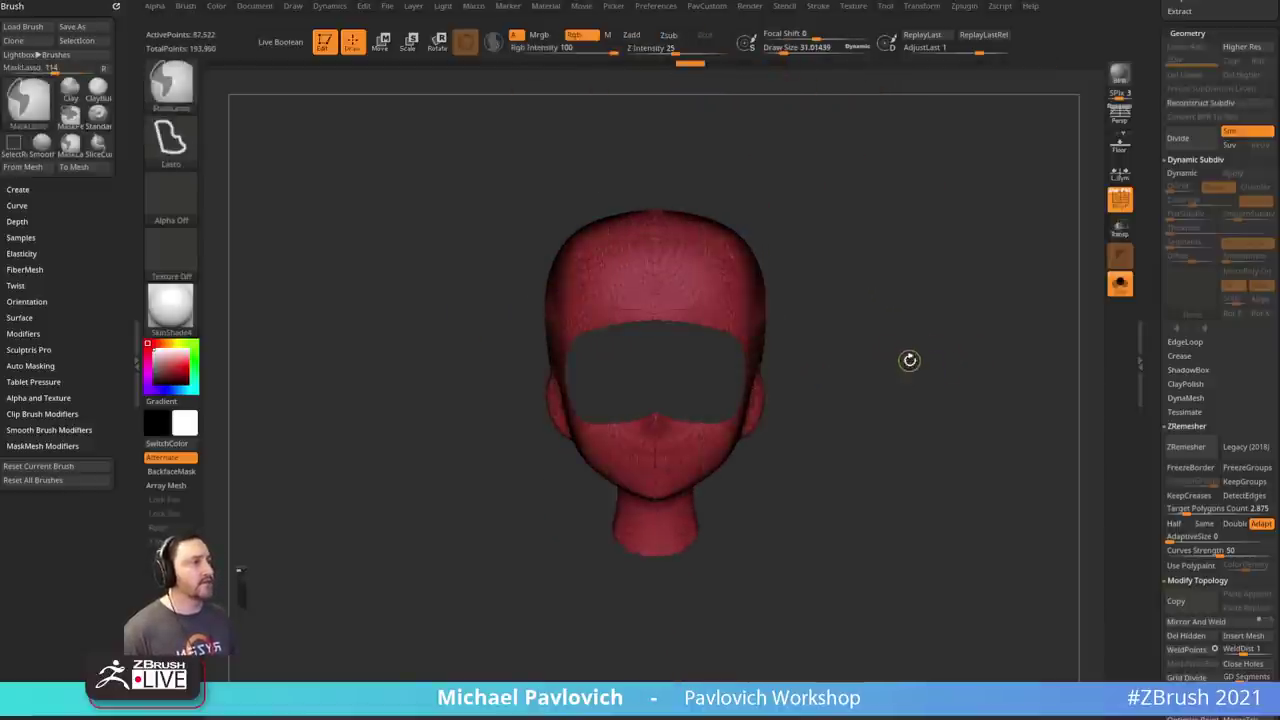
- Mask a vertical band down the centre of the hood, from crown to neck, with MaskPen
key(b)
key(p)
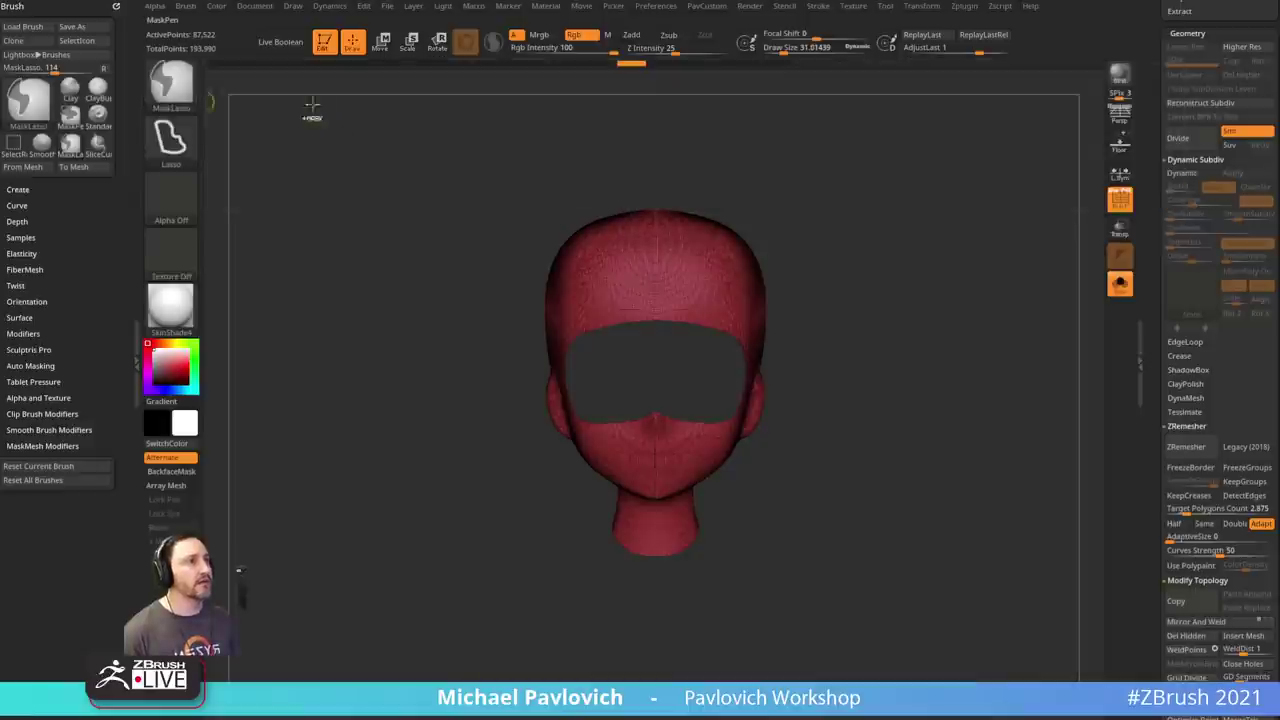
mouse_move(632, 155)
ctrl+mouse_down()
mouse_move(717, 491)
mouse_move(689, 514)
mouse_move(706, 560)
ctrl+mouse_up()
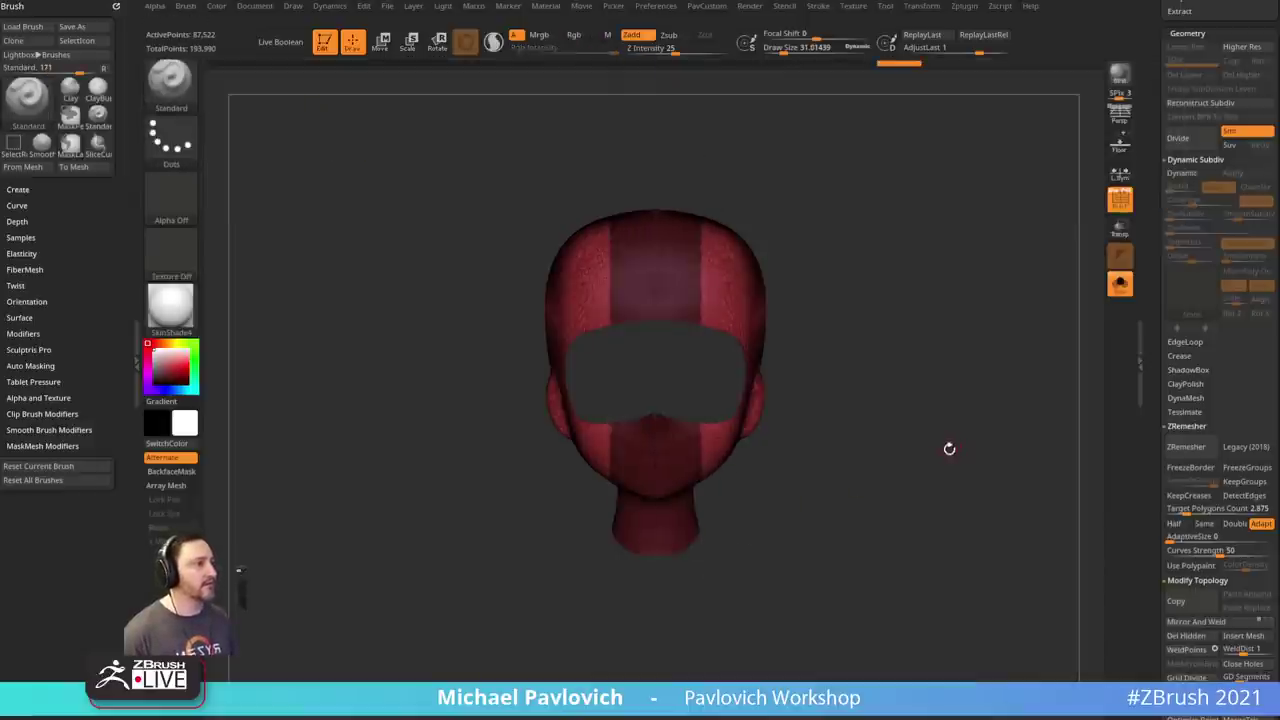
- Unmask a strip down the side of the neck with MaskPen, from the unmasked side panel to the neck opening
mouse_move(948, 449)
mouse_down()
mouse_move(929, 426)
mouse_move(966, 474)
mouse_move(928, 447)
mouse_move(891, 471)
mouse_move(829, 400)
mouse_up()
ctrl+click(190, 89)
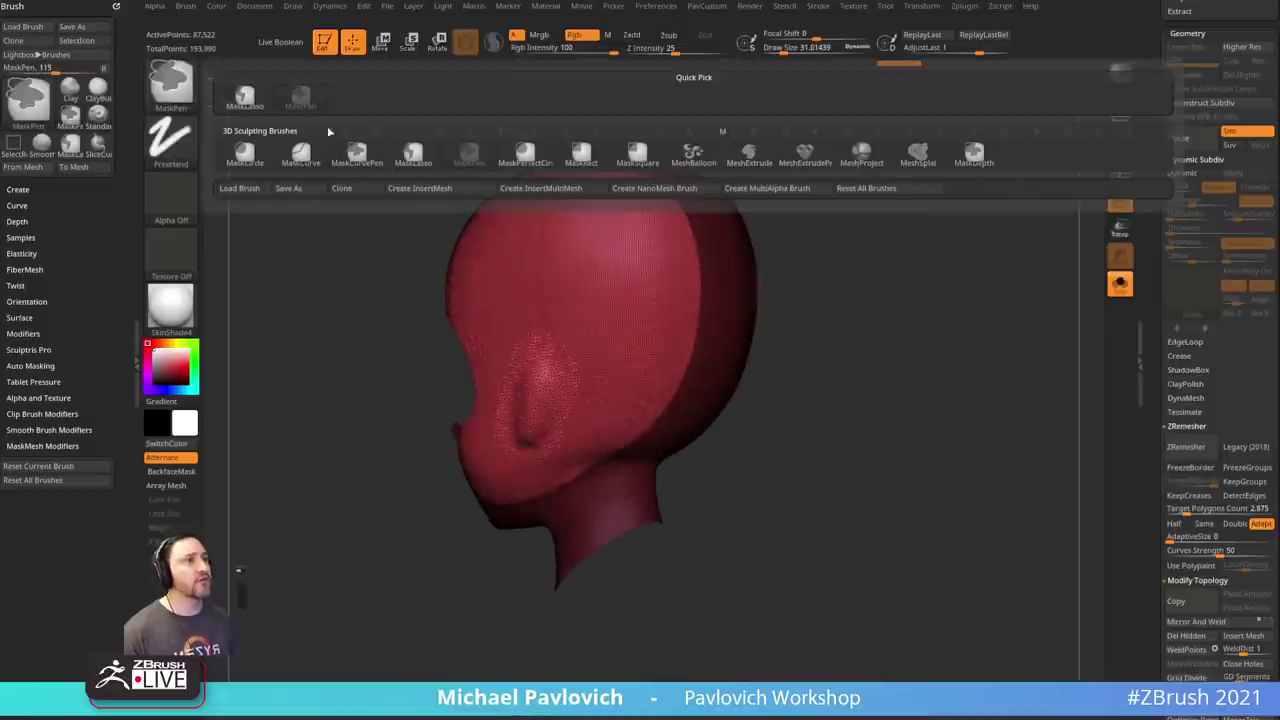
ctrl+click(300, 154)
mouse_move(832, 312)
mouse_down()
mouse_move(863, 373)
mouse_move(795, 338)
mouse_up()
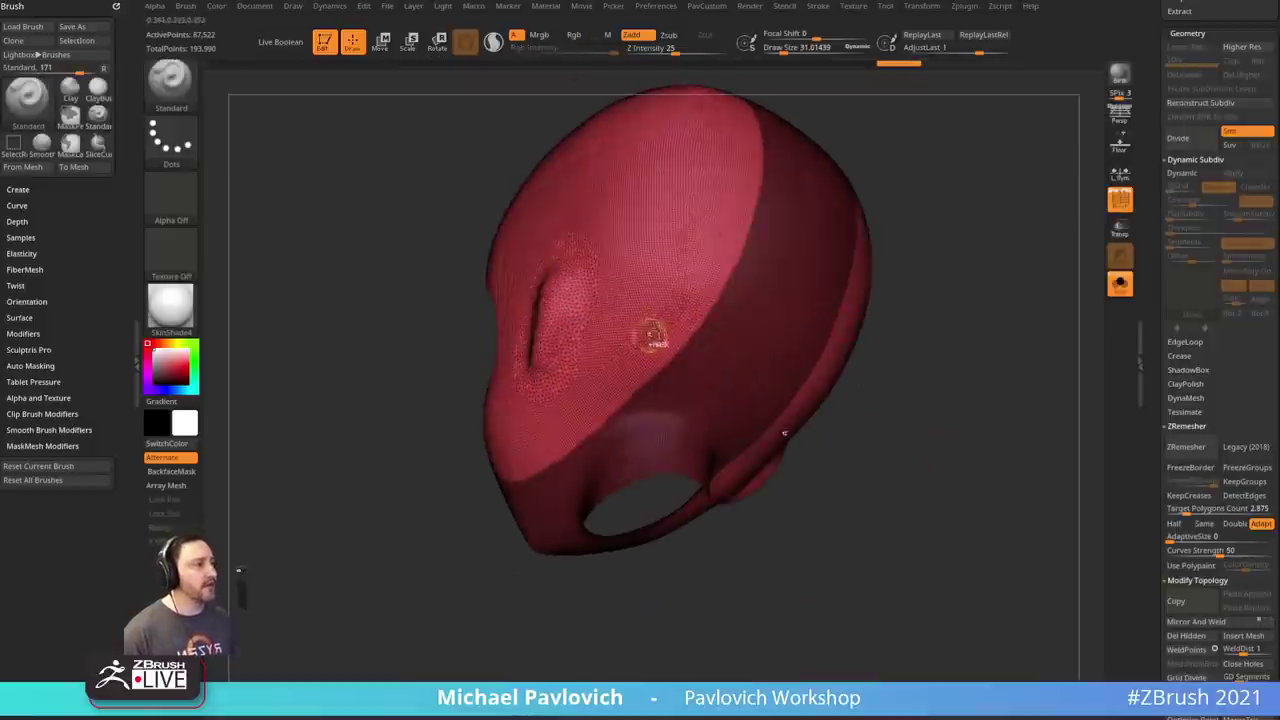
ctrl+drag(688, 312, 625, 388)
ctrl+drag(777, 335, 790, 340)
drag(788, 322, 823, 337)
key(ctrl)
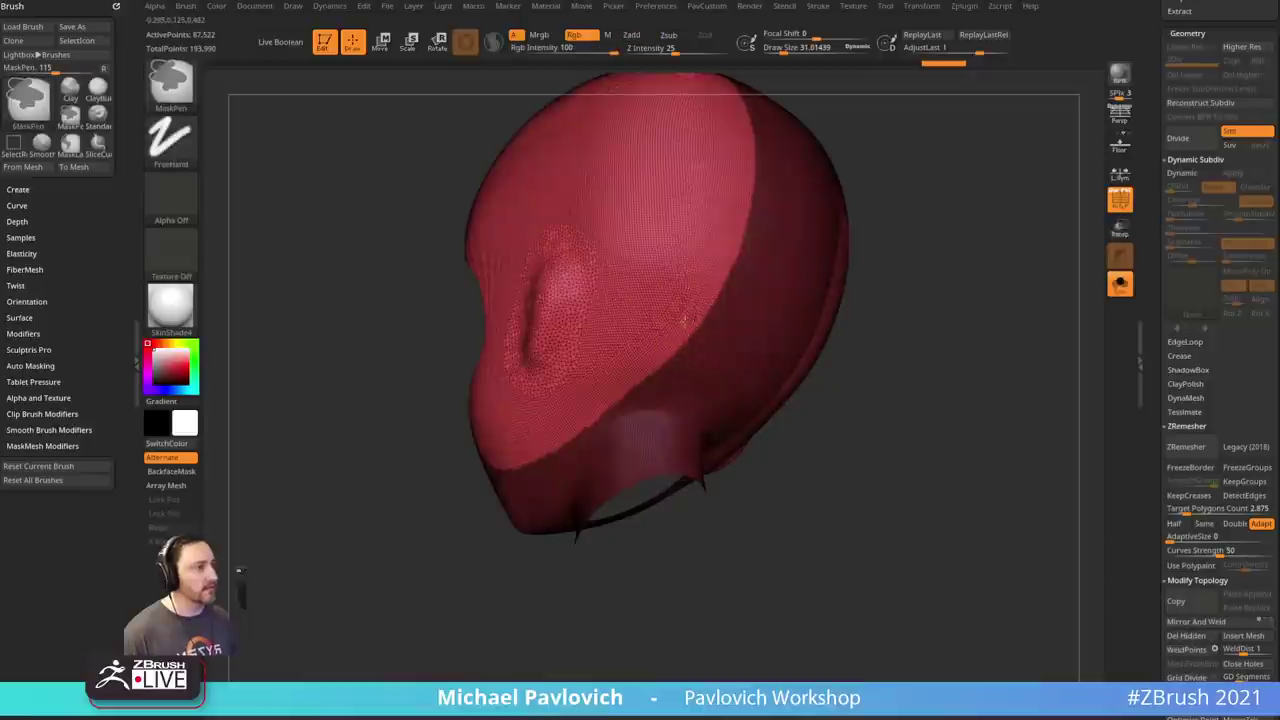
mouse_move(690, 314)
ctrl+alt+mouse_down()
mouse_move(677, 313)
mouse_move(622, 418)
ctrl+alt+mouse_up()
drag(808, 366, 808, 400)
ctrl+alt+drag(629, 344, 609, 492)
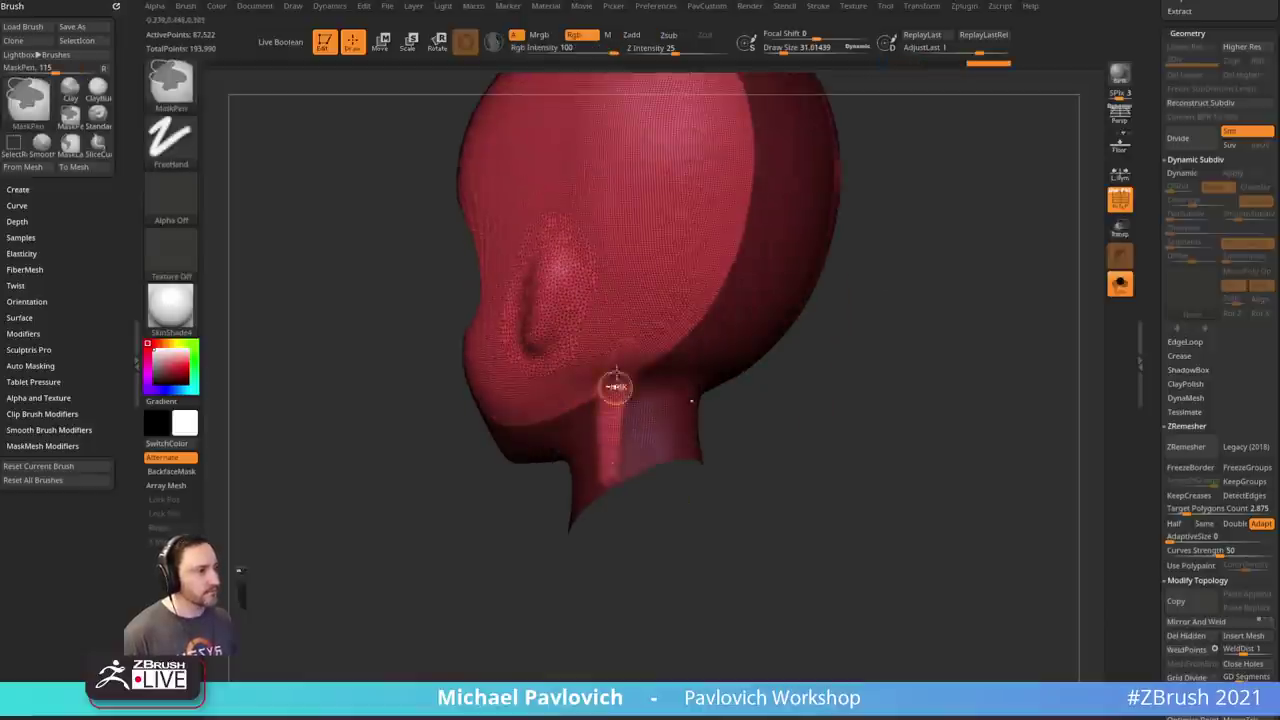
- Unmask the chin and the front of the neck with MaskLasso, leaving the mask only on the crown and back band
key(shift+f)
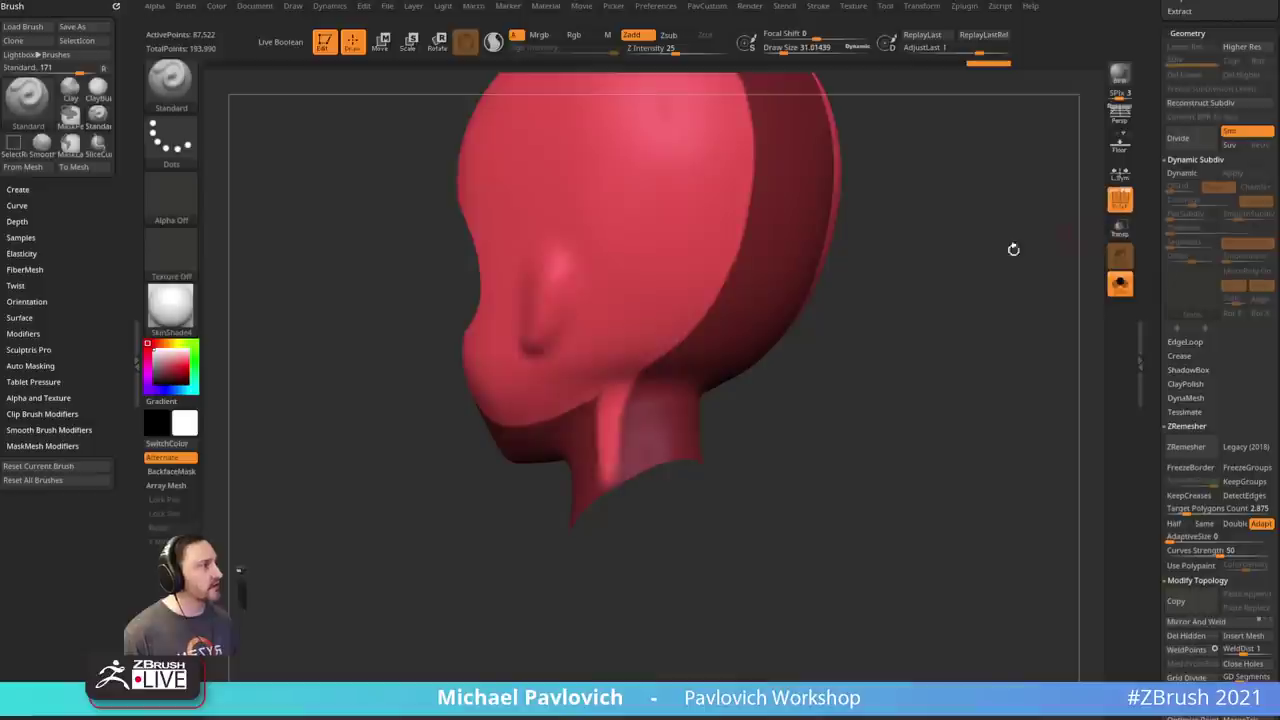
drag(751, 266, 798, 330)
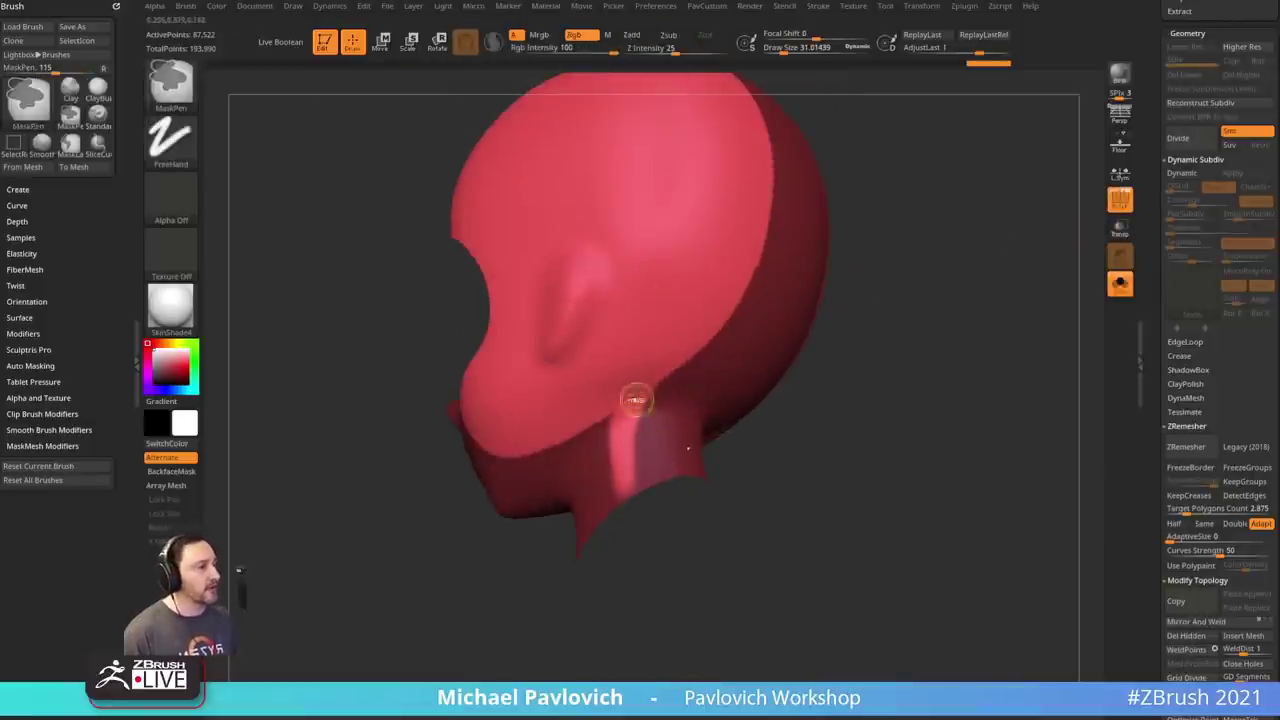
mouse_move(765, 410)
mouse_down()
mouse_move(841, 412)
mouse_move(837, 437)
mouse_move(783, 432)
mouse_up()
ctrl+click(172, 86)
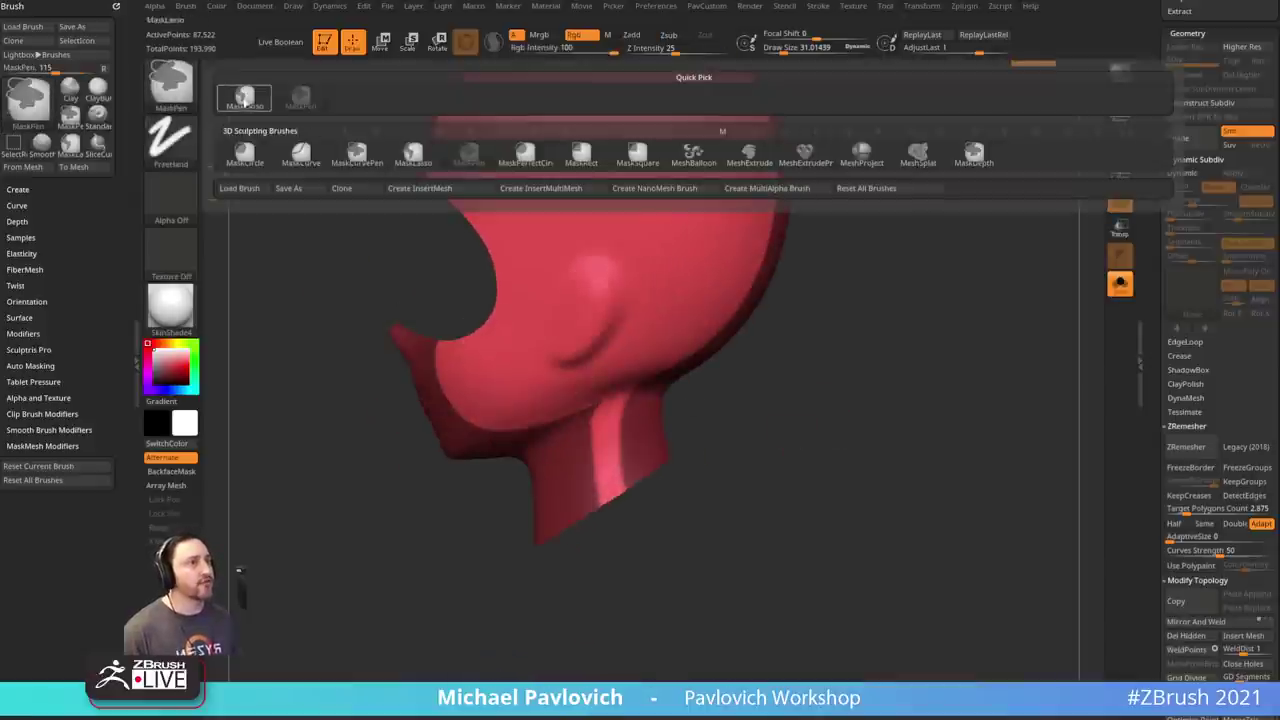
key(l)
mouse_move(613, 552)
mouse_down()
mouse_move(610, 400)
mouse_move(314, 286)
mouse_move(440, 670)
mouse_up()
mouse_move(937, 394)
mouse_down()
mouse_move(980, 416)
mouse_move(1040, 410)
mouse_move(960, 406)
mouse_move(1006, 443)
mouse_move(989, 486)
mouse_move(992, 398)
mouse_up()
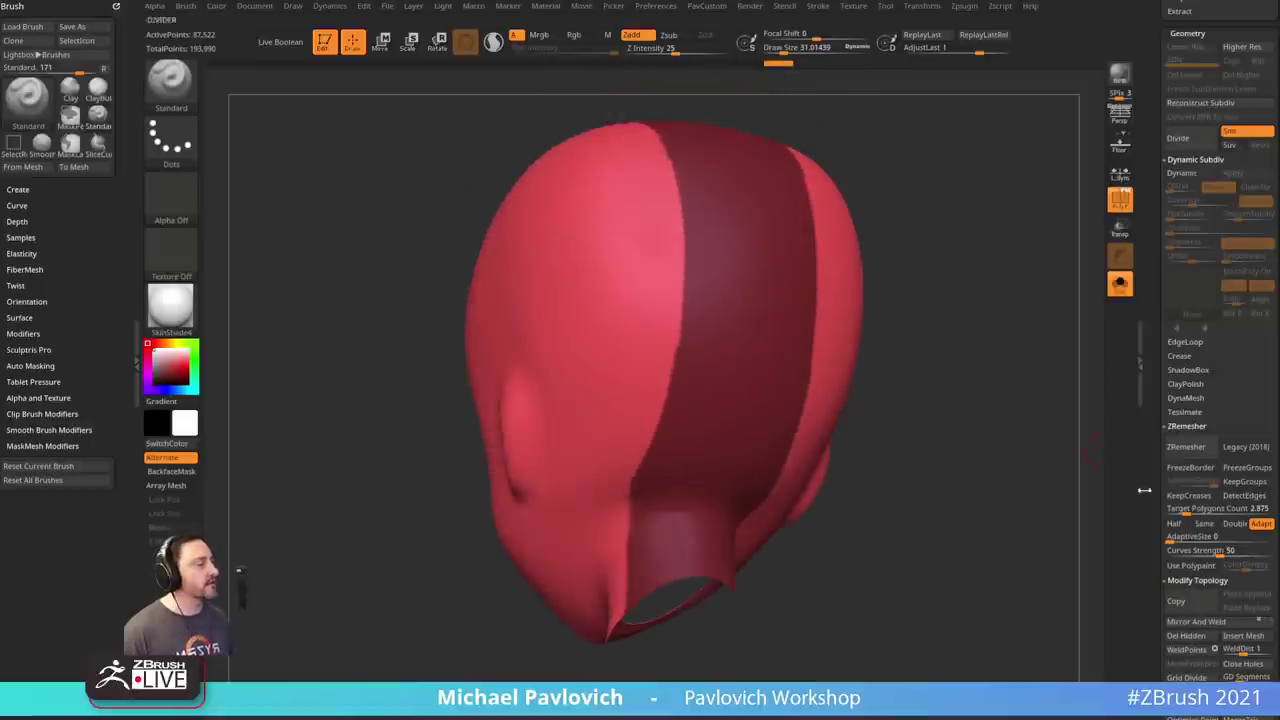
- Convert the masked crown and back band into its own polygroup, with polyframe display on and the mask cleared
mouse_move(1148, 494)
mouse_down()
mouse_move(1151, 263)
mouse_move(1147, 361)
mouse_up()
click(1120, 205)
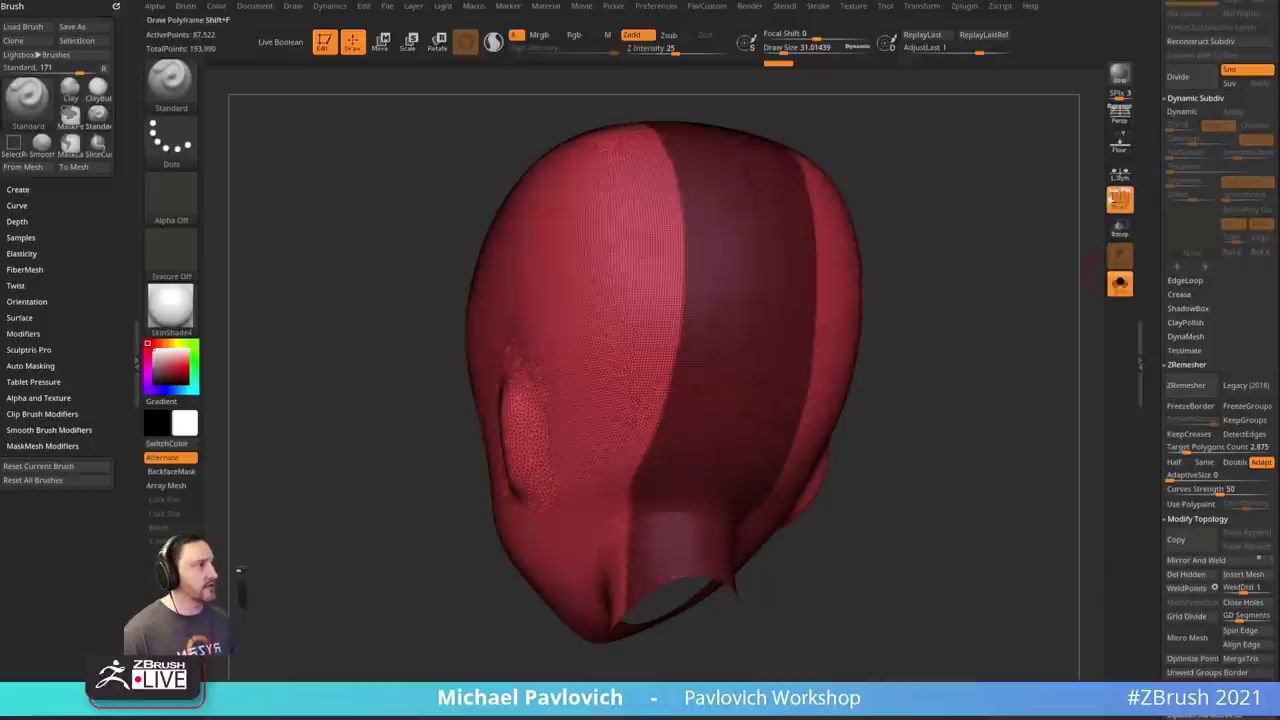
ctrl+right_drag(1003, 272, 1053, 386)
ctrl+drag(1044, 400, 1042, 410)
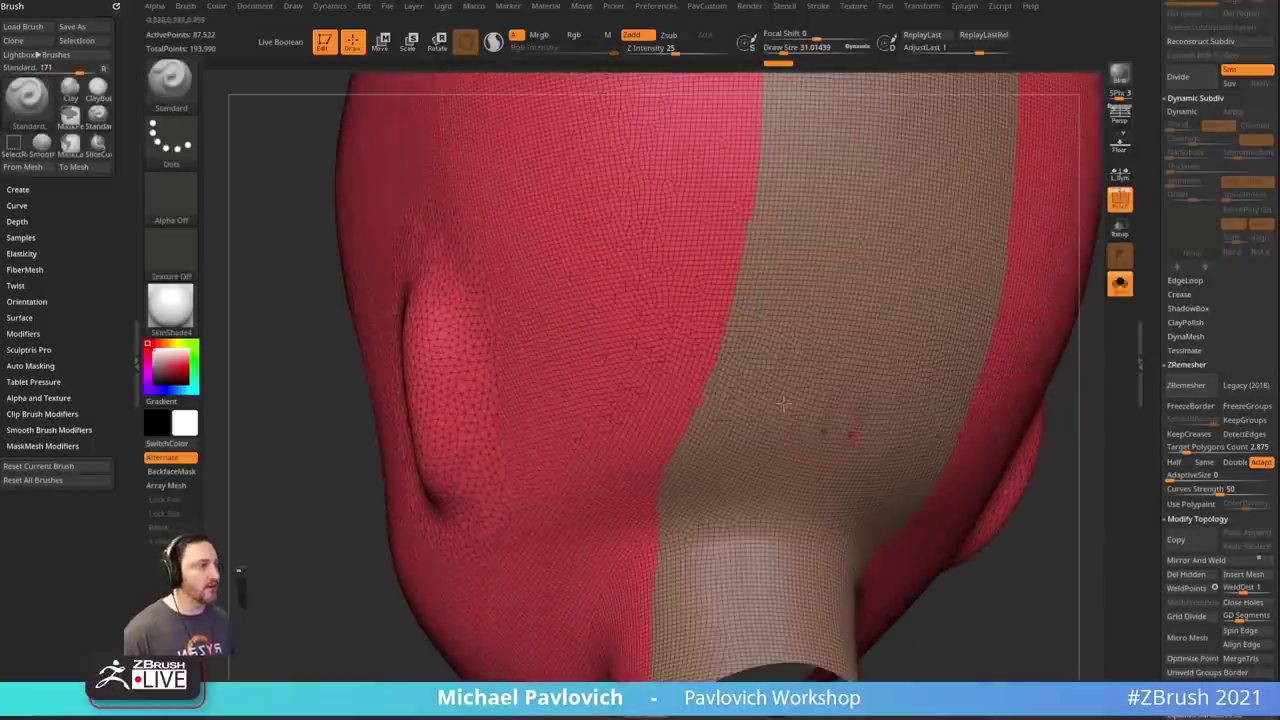
key(f)
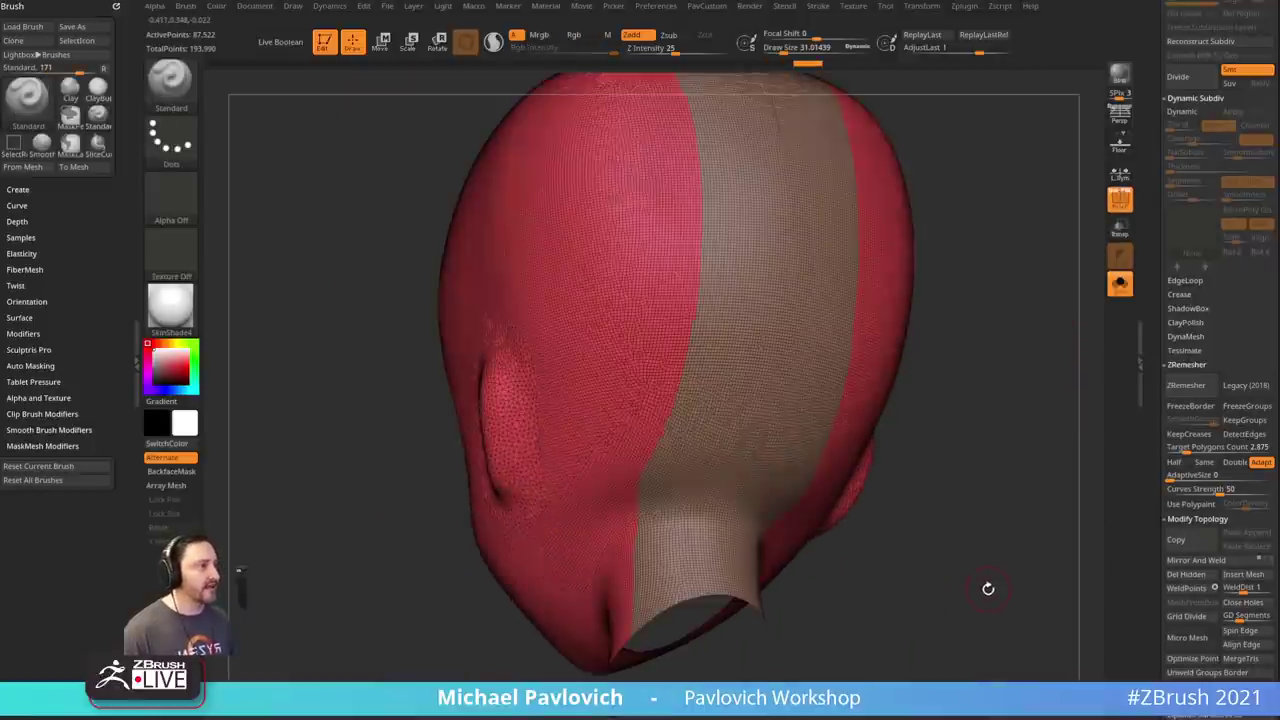
- Mask by features using Groups only, with Border and Crease off, and invert the mask so only the polygroup borders stay editable
drag(1148, 454, 1147, 297)
shift+click(1186, 330)
shift+click(1191, 329)
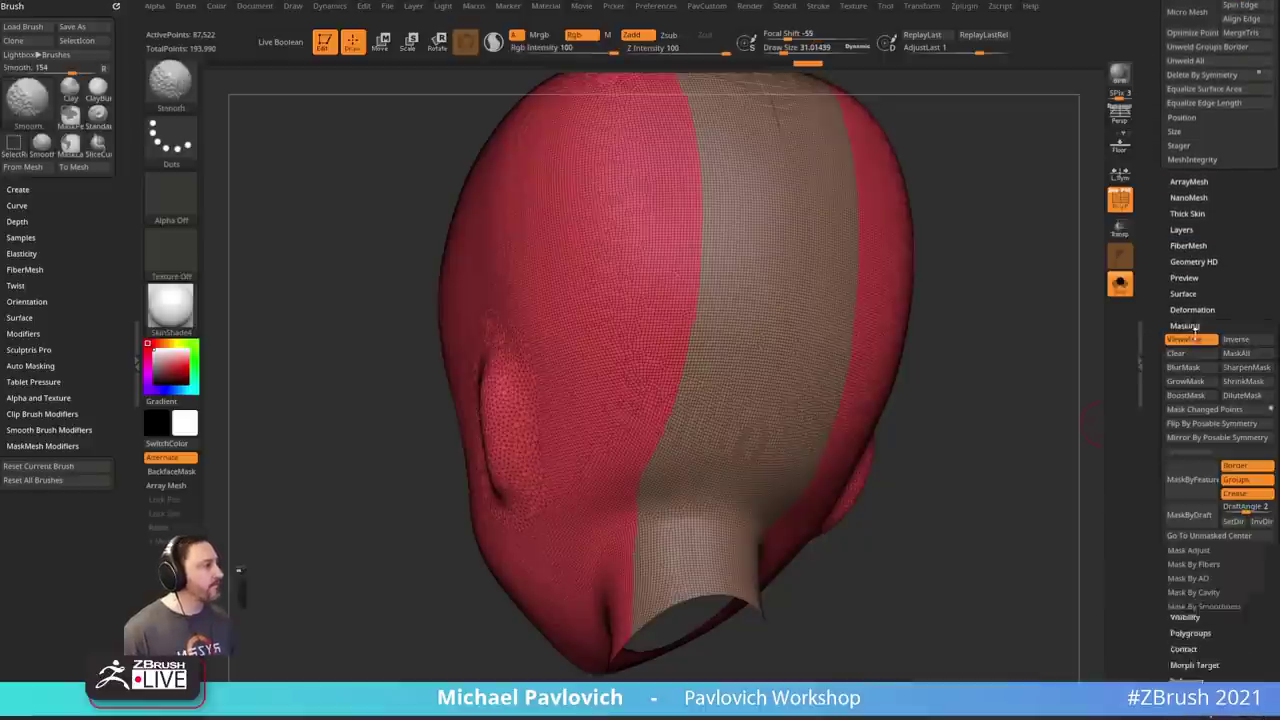
click(1236, 480)
click(1240, 494)
click(1238, 480)
click(1237, 467)
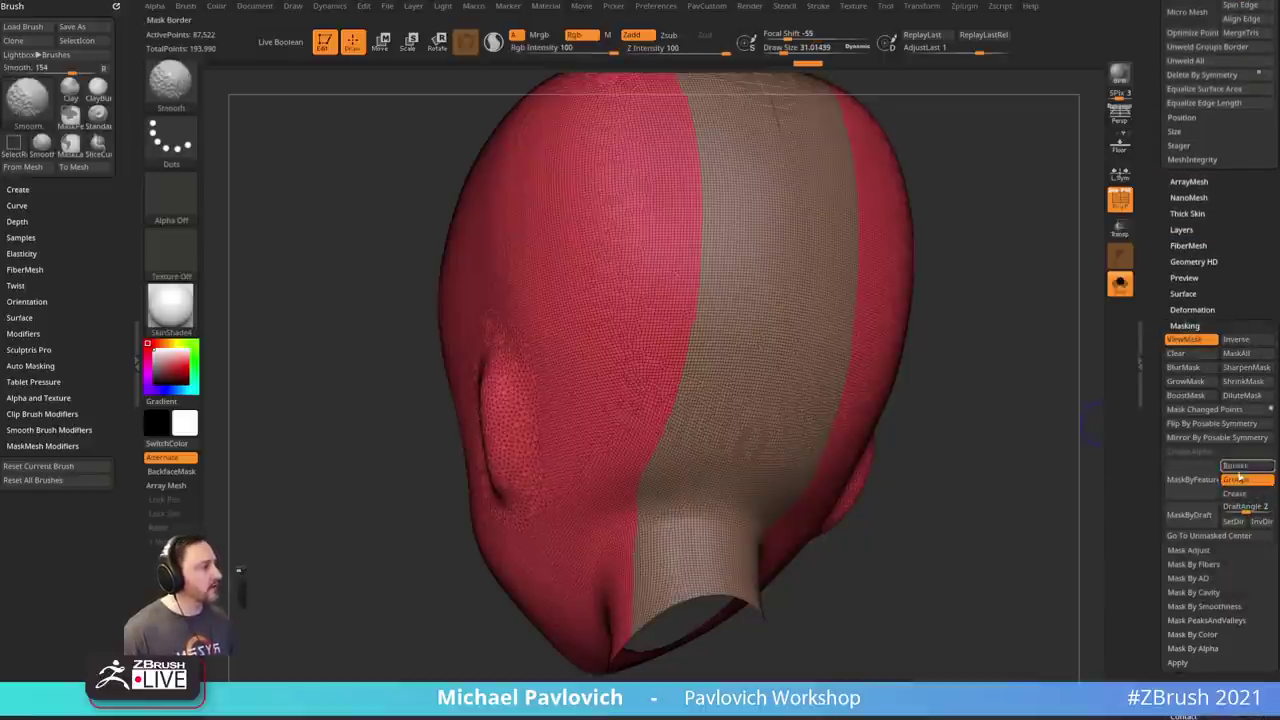
click(1192, 482)
ctrl+click(1049, 480)
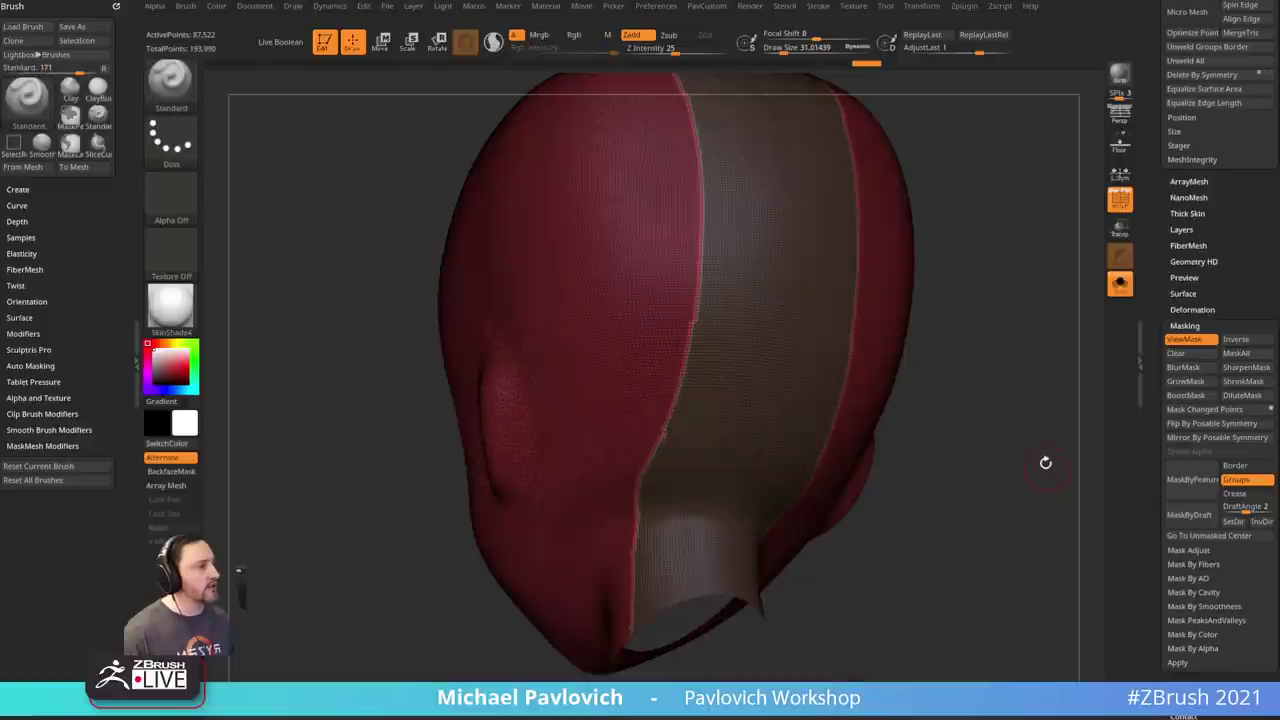
- Smooth the jagged polygroup seams with Polish By Features and clear the mask from the hood
key(3)
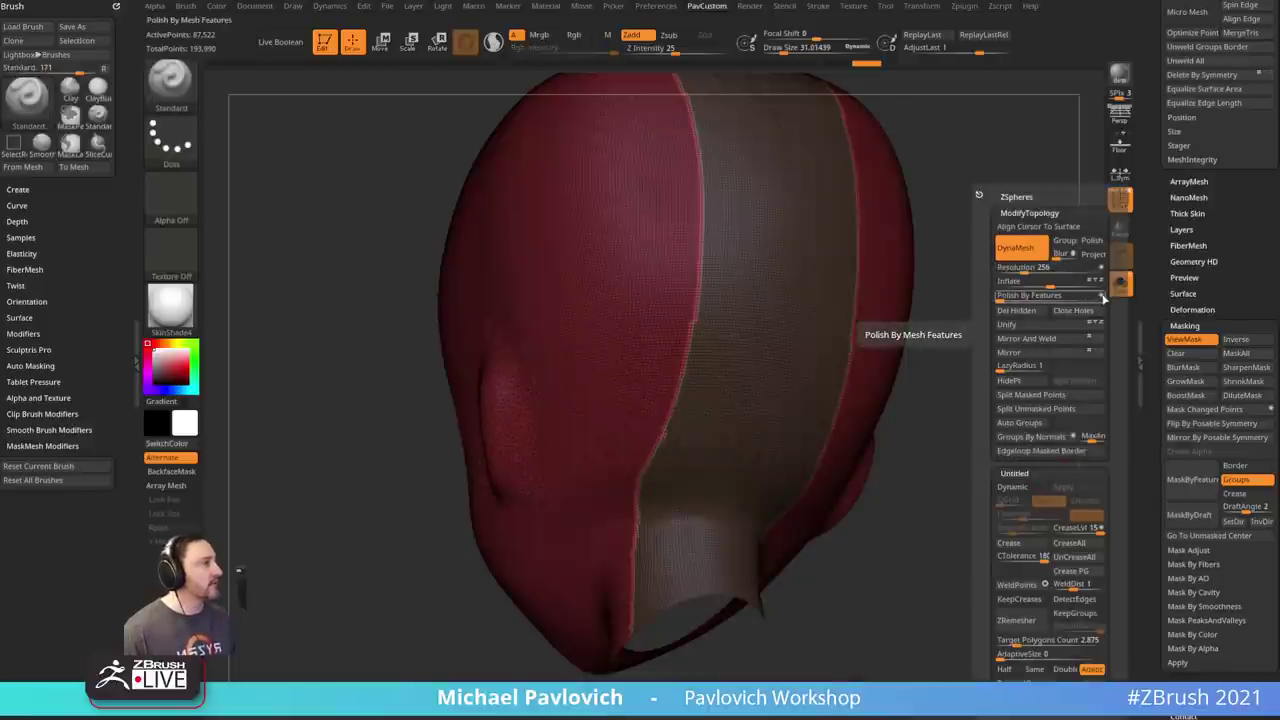
click(1003, 296)
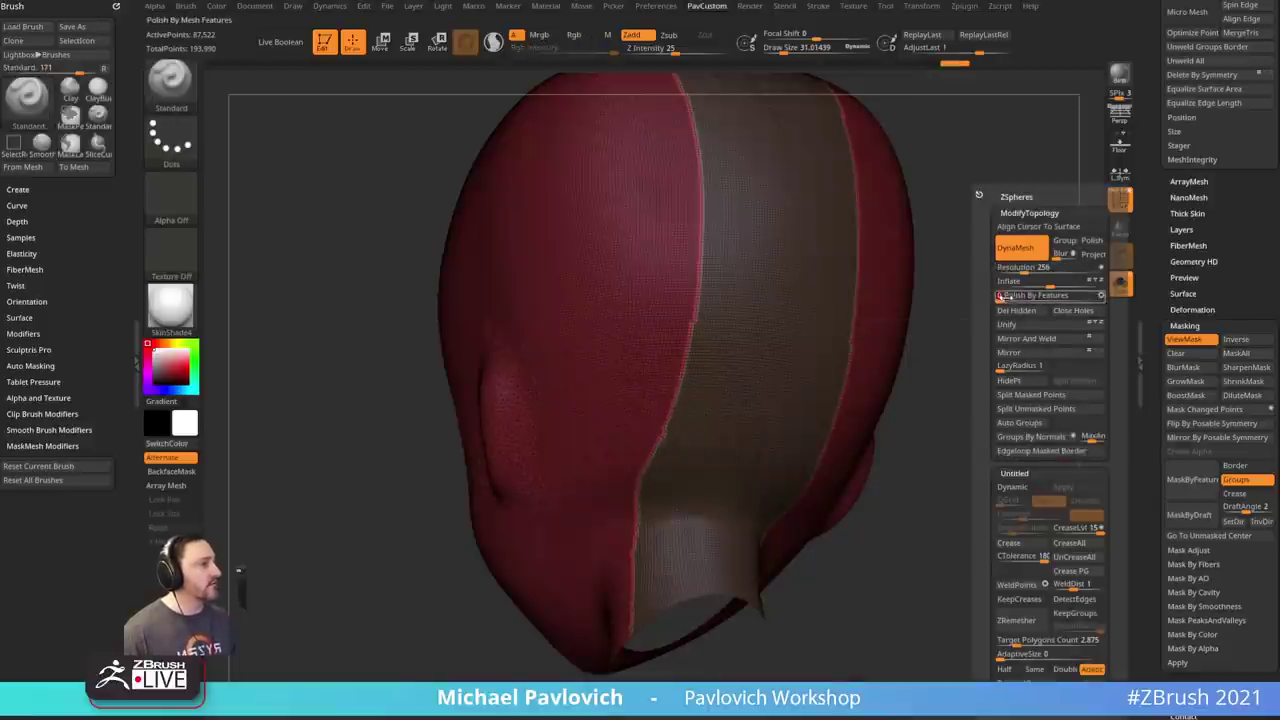
drag(1031, 343, 566, 322)
drag(786, 284, 892, 298)
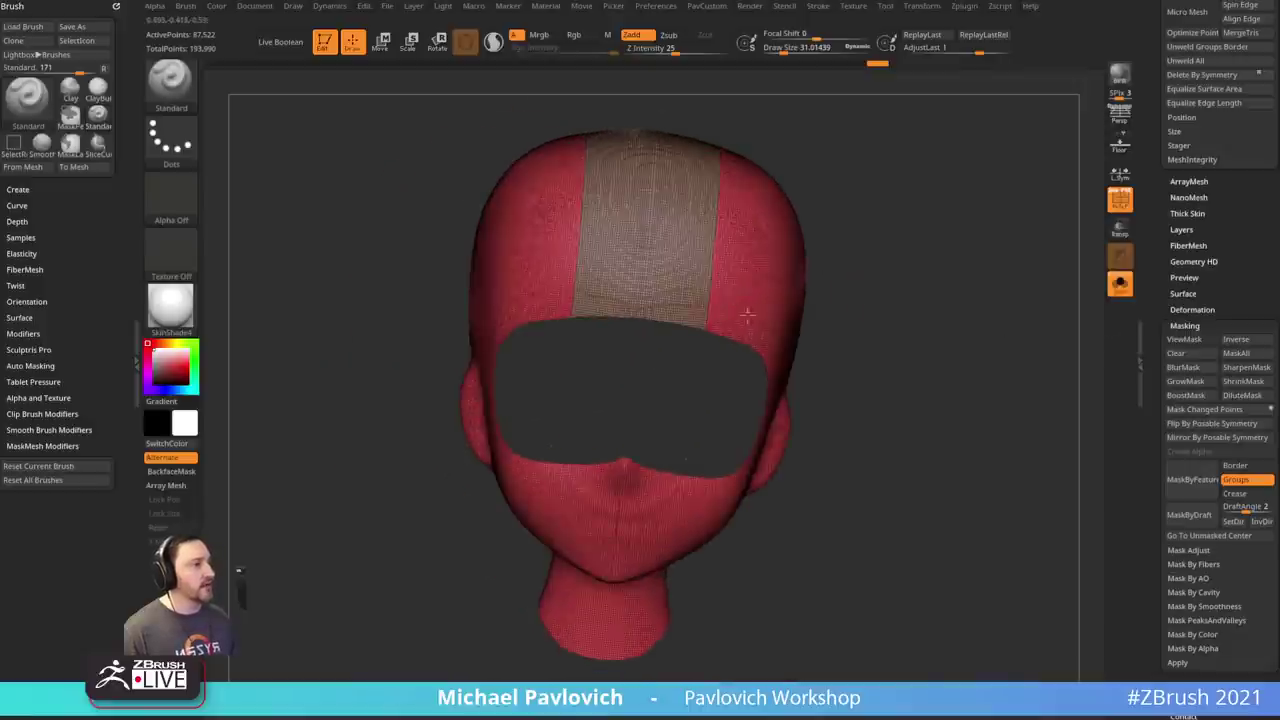
- Try to remesh the hood with ZRemesher while KeepGroups is off
key(space)
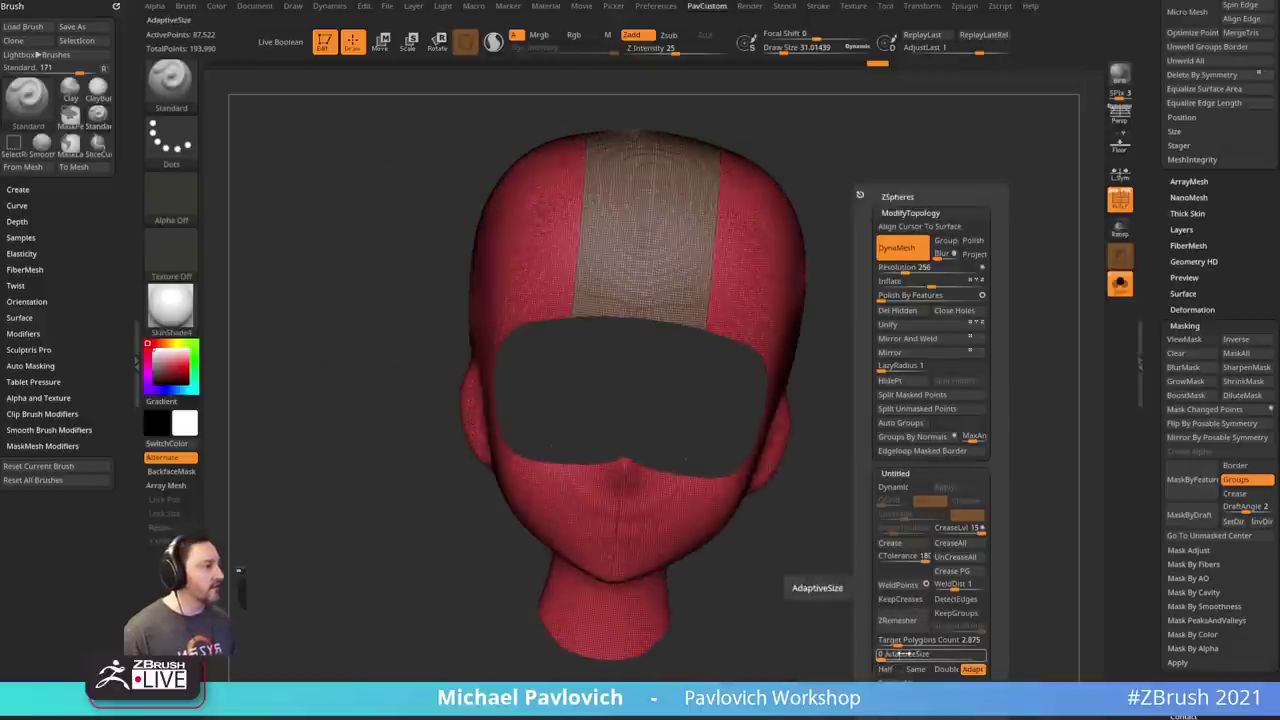
click(900, 640)
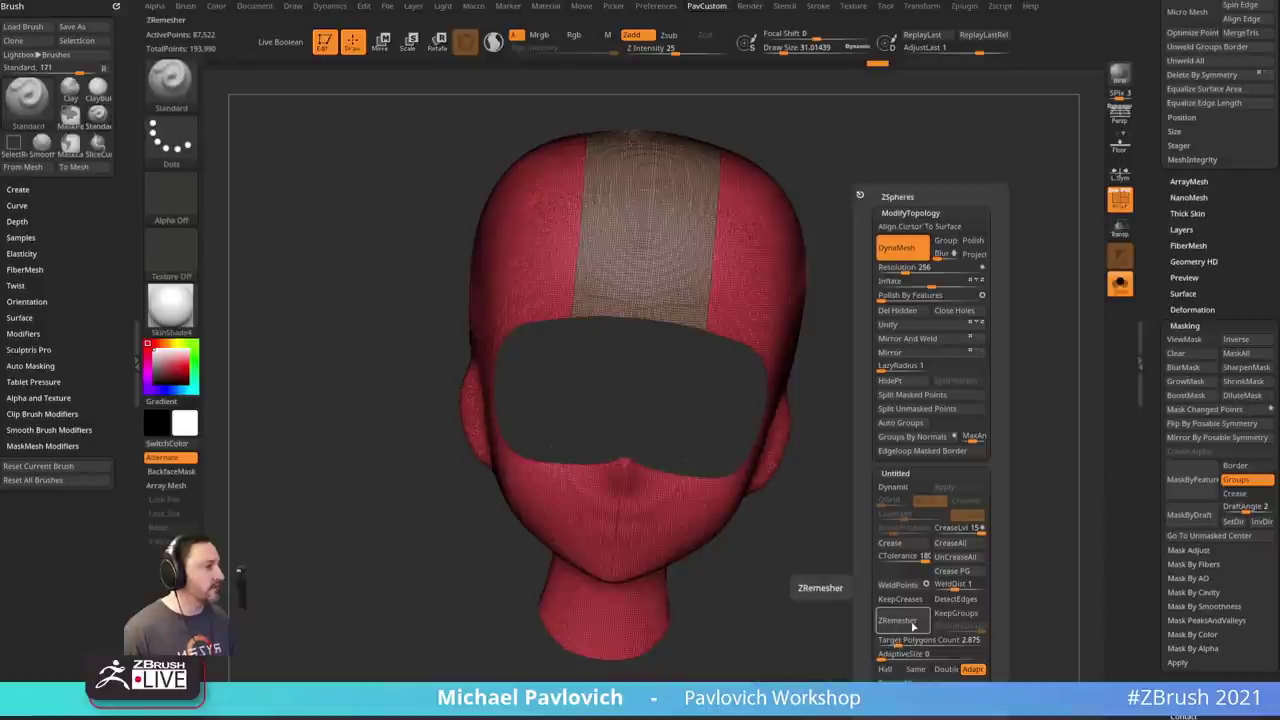
click(900, 621)
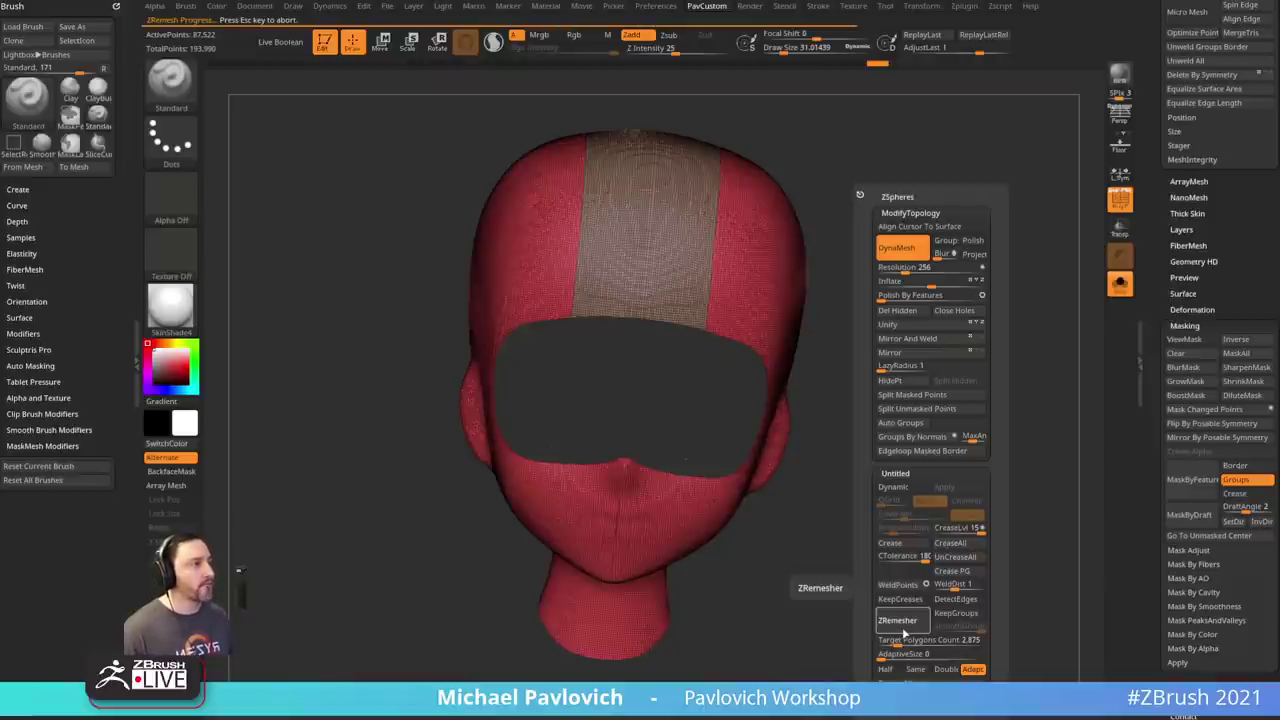
key(ctrl+z)
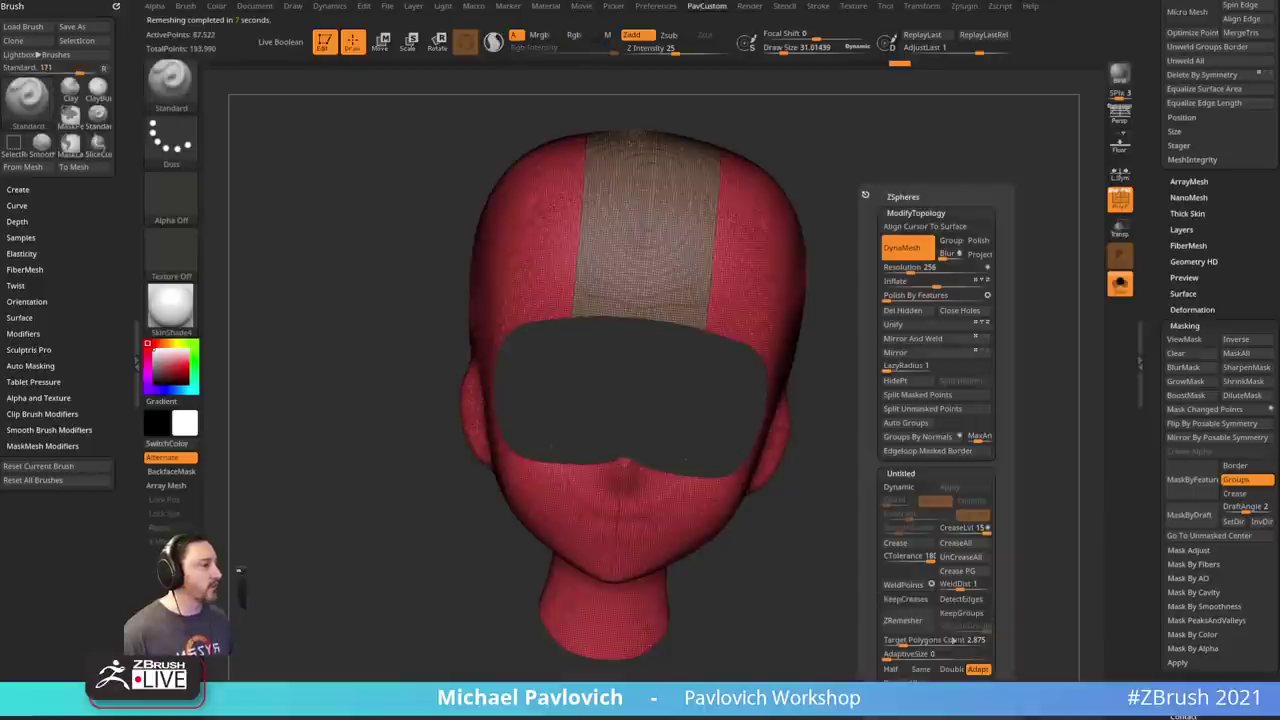
- Remesh the hood with ZRemesher using KeepGroups and a target polygon count of 2.875, and check the topology from several angles
click(958, 612)
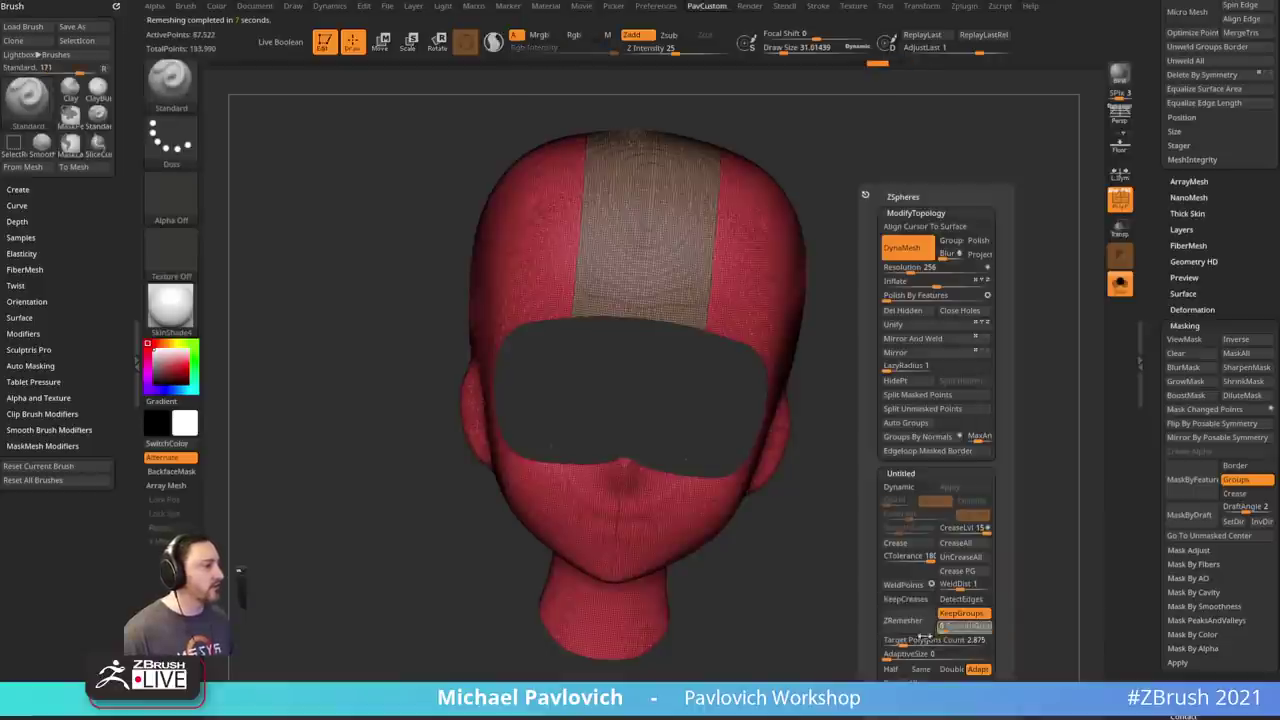
click(915, 621)
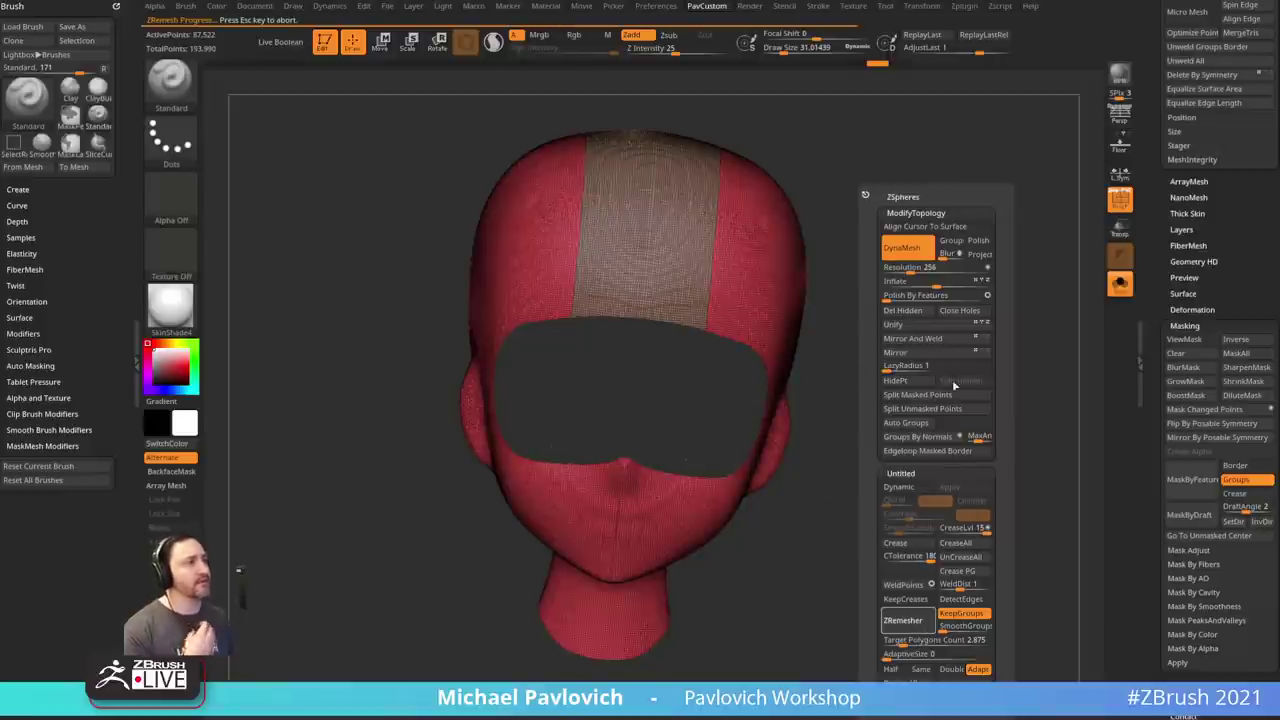
drag(1044, 446, 1041, 492)
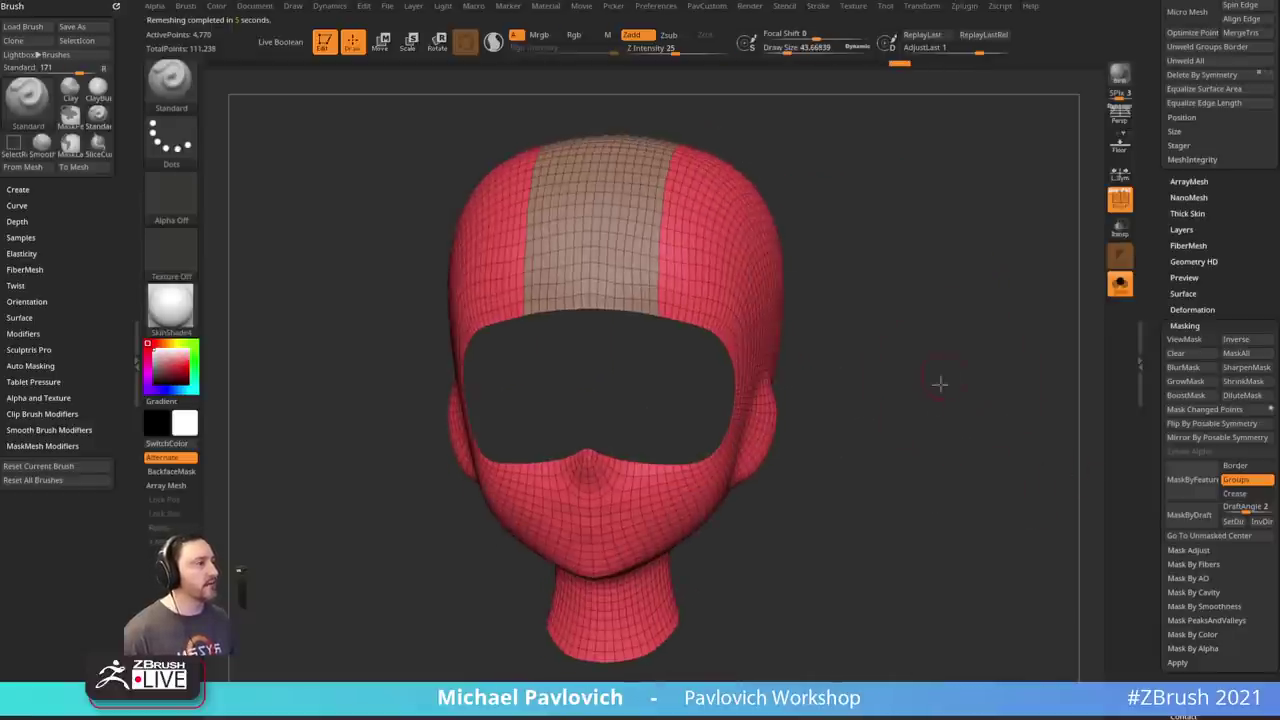
drag(937, 380, 612, 326)
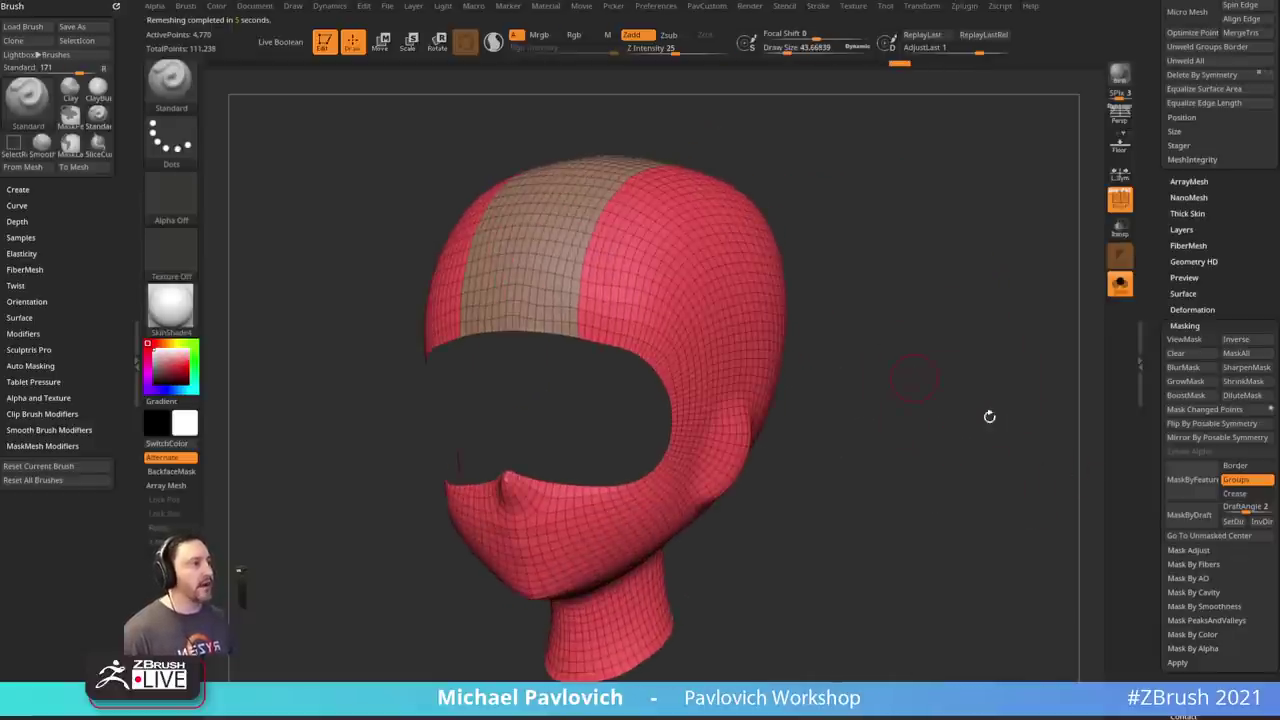
mouse_move(1007, 382)
mouse_down()
mouse_move(991, 409)
mouse_move(1029, 372)
mouse_up()
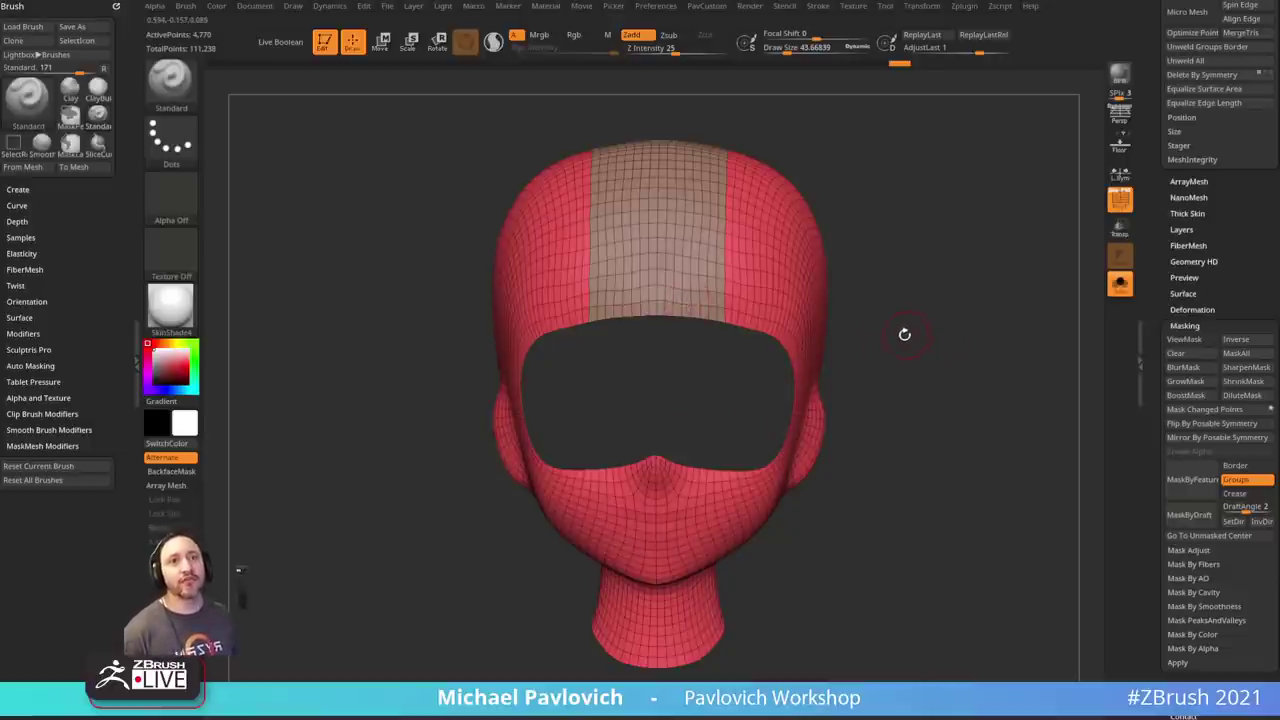
drag(953, 340, 943, 406)
drag(1043, 409, 898, 289)
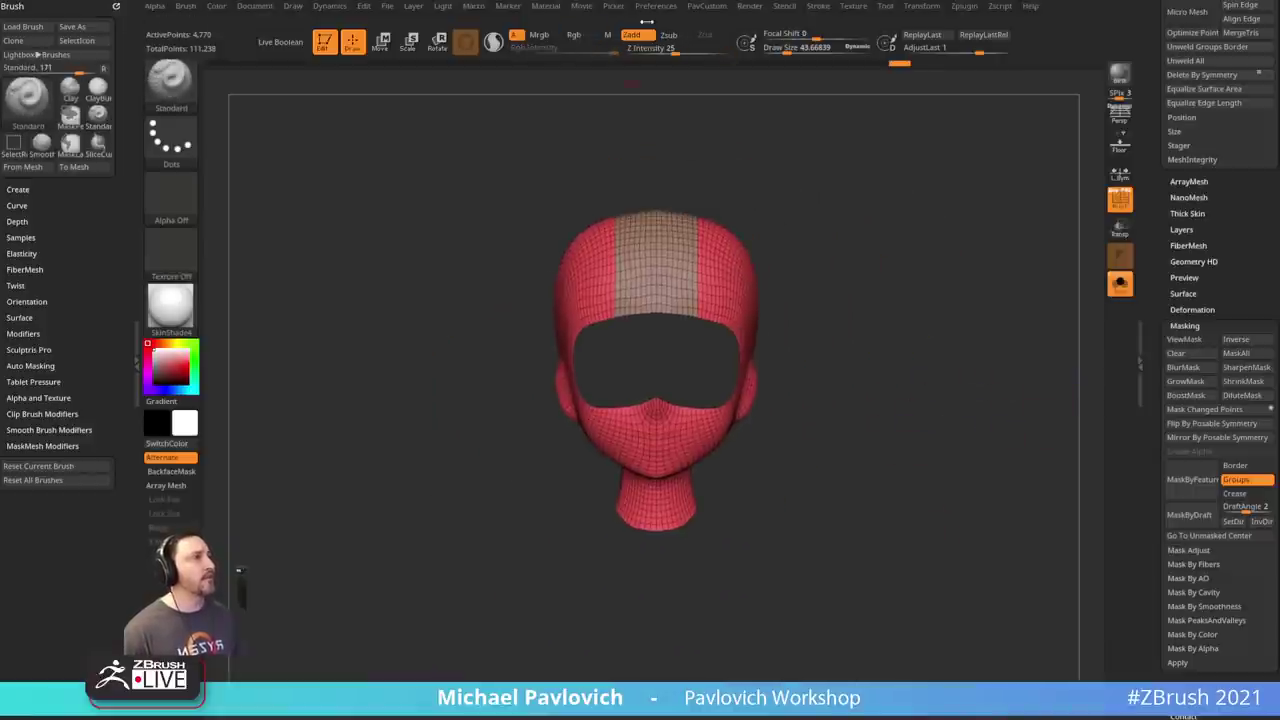
- Show the CamView orientation head, orbit the hood with it, and hide it again
click(656, 6)
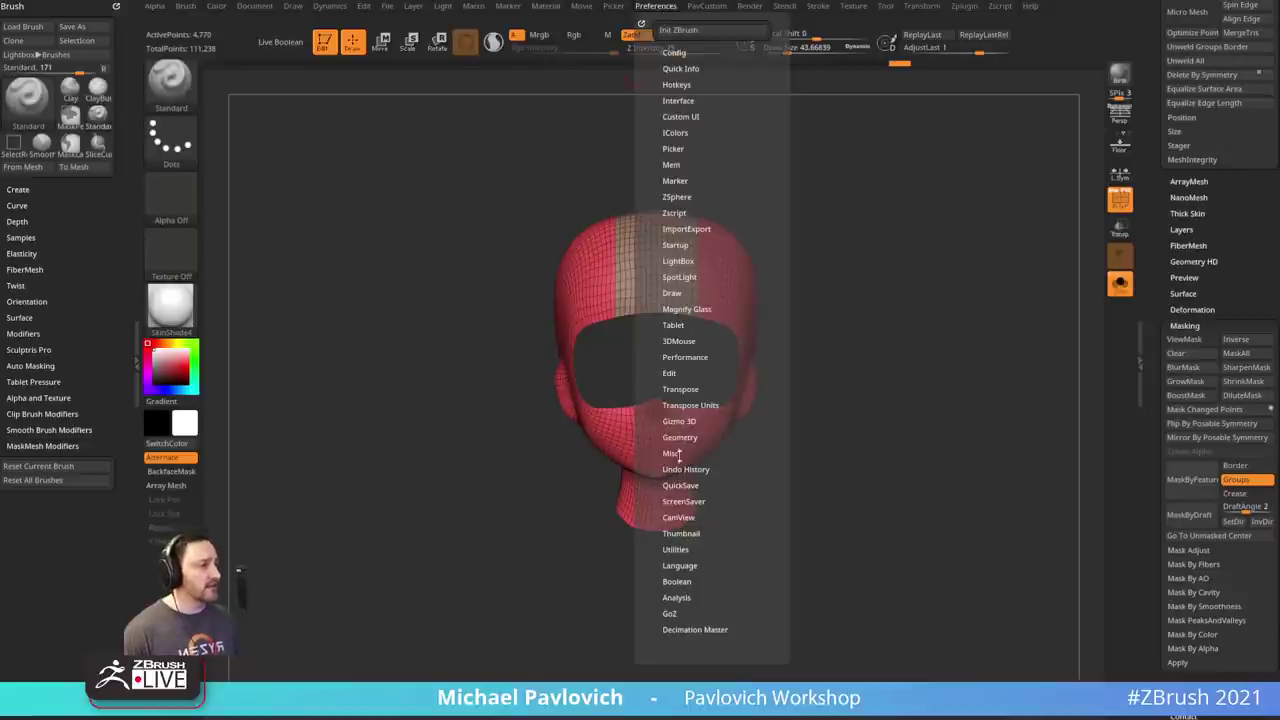
click(681, 514)
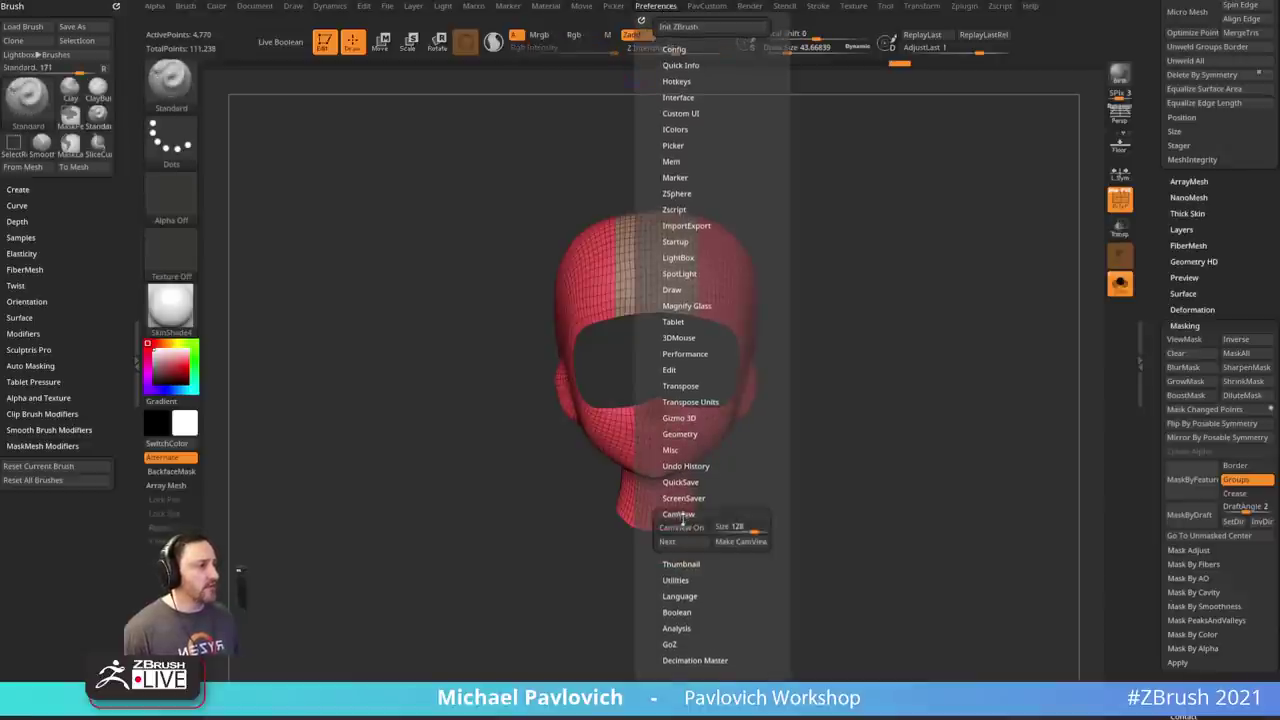
click(685, 528)
drag(1042, 137, 967, 305)
drag(920, 375, 560, 109)
click(652, 6)
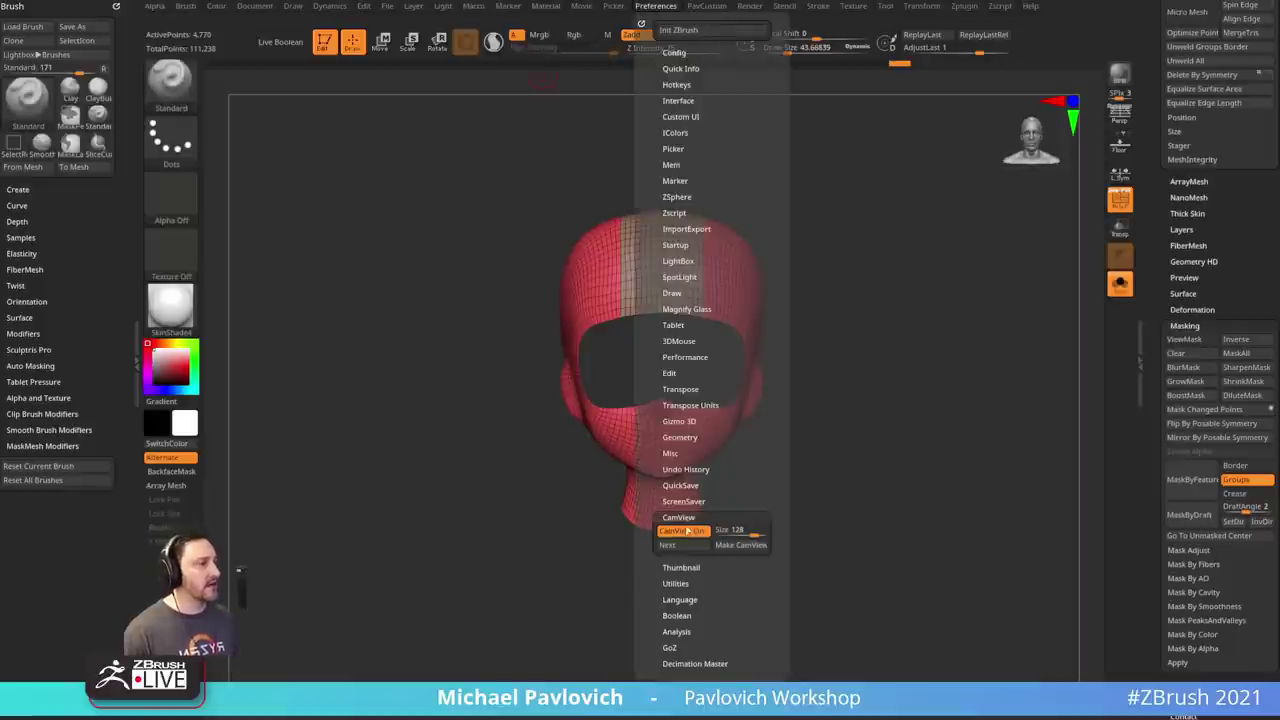
click(686, 531)
drag(843, 440, 909, 383)
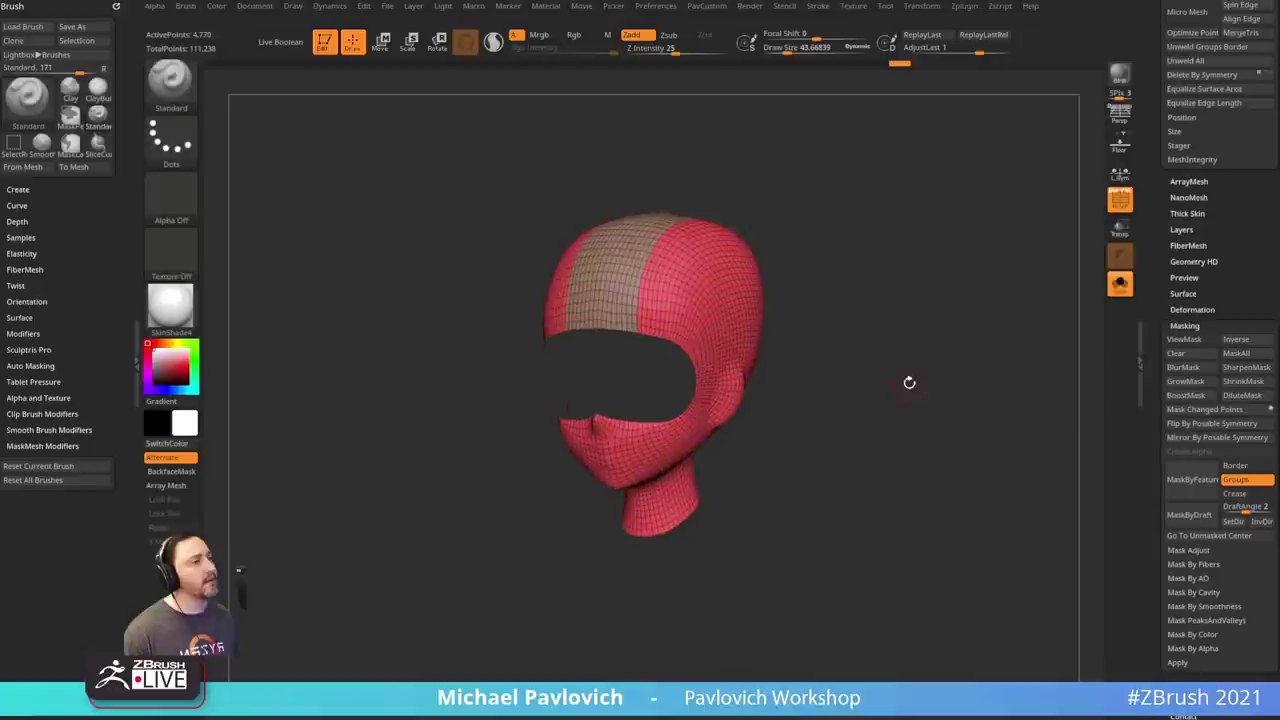
- Store the hood's current view as the Front view in the ZAppLink properties
click(254, 6)
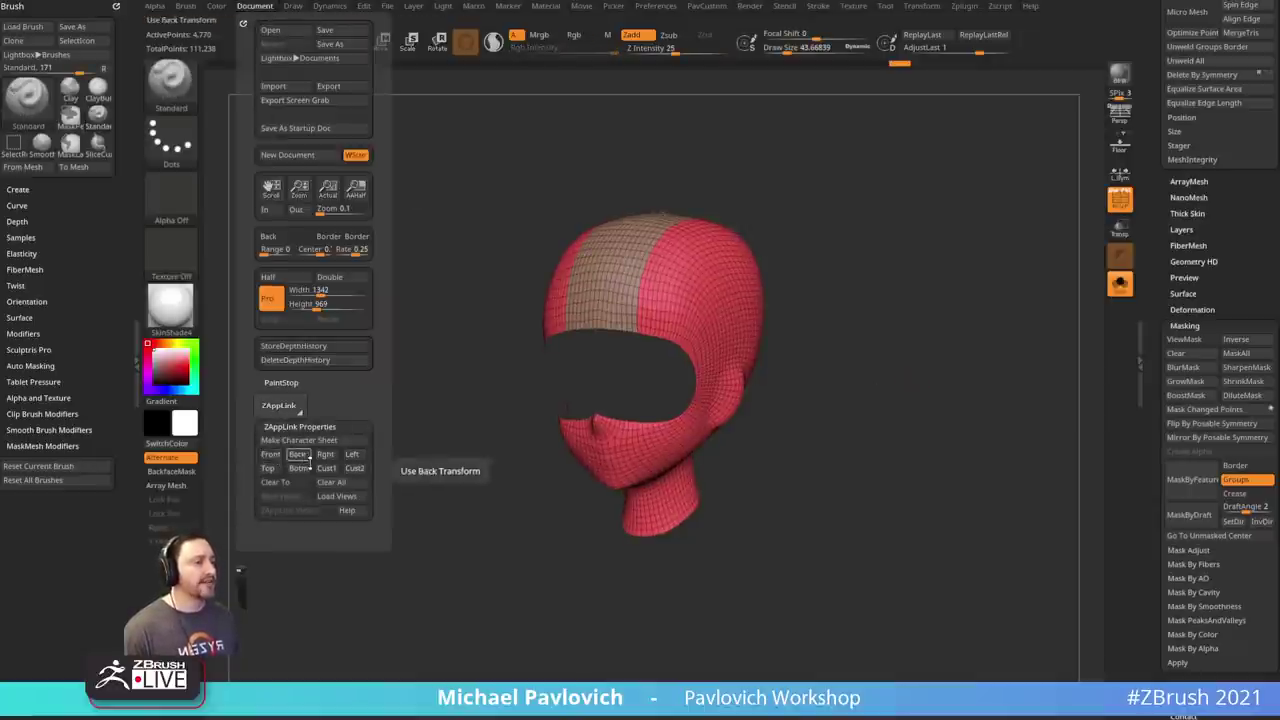
click(272, 455)
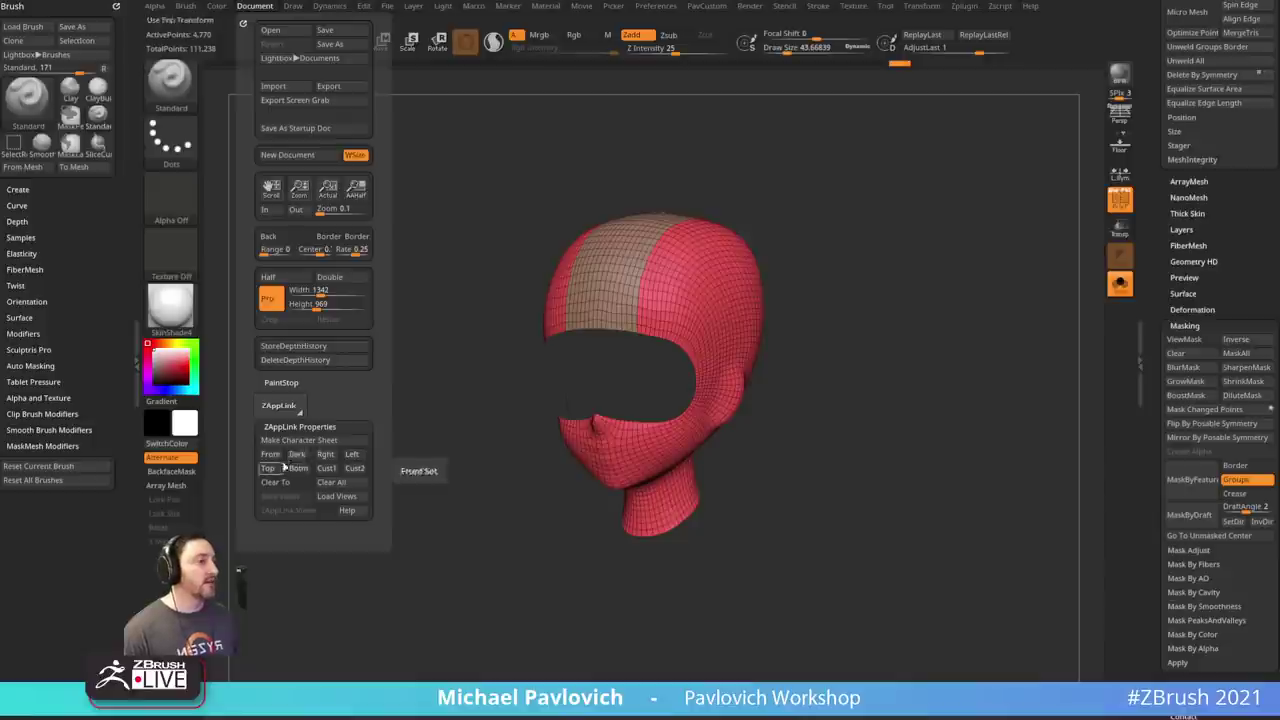
- Show the movie timeline and set two camera keyframes that hold different views of the hood
click(585, 7)
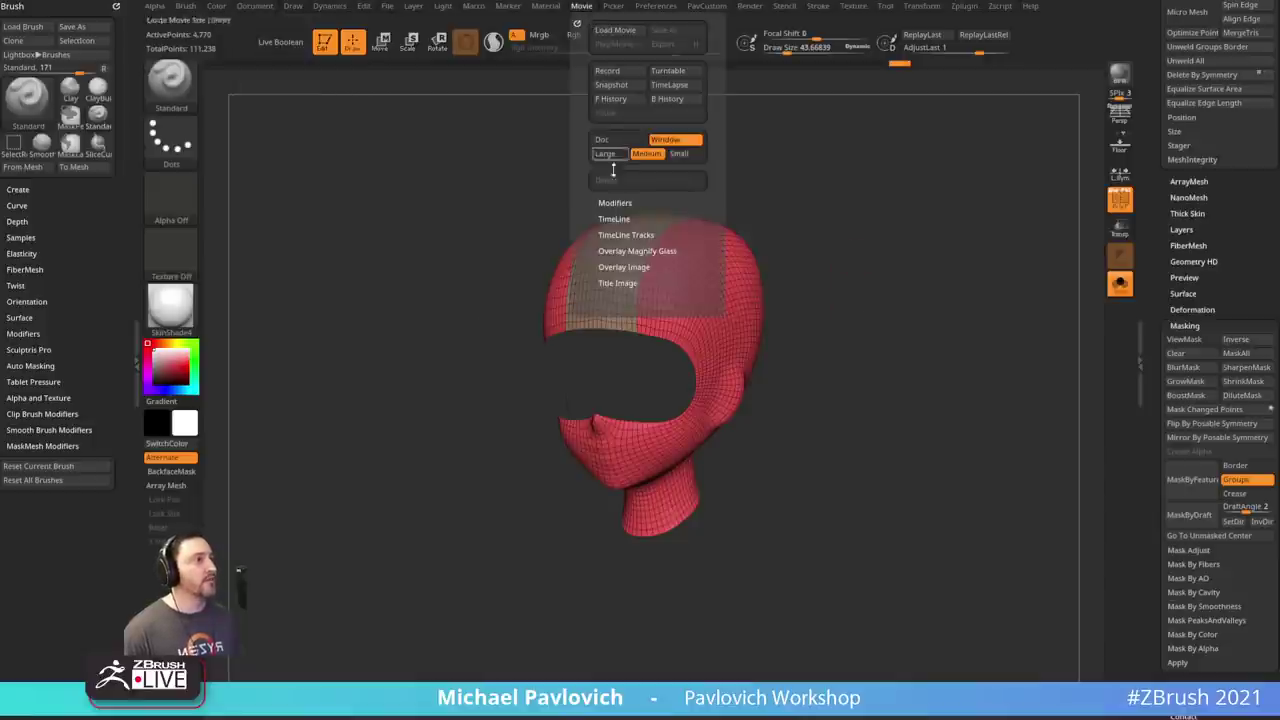
click(617, 216)
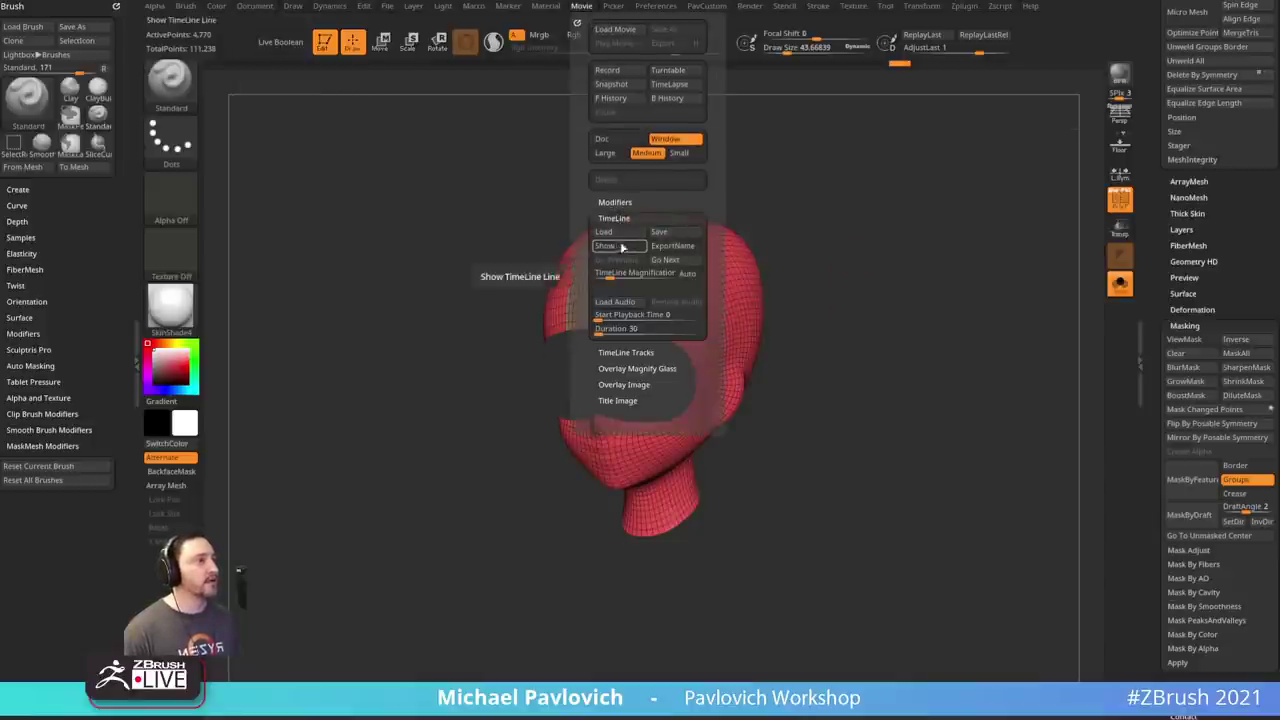
click(620, 248)
shift+drag(795, 247, 883, 390)
click(306, 73)
click(348, 76)
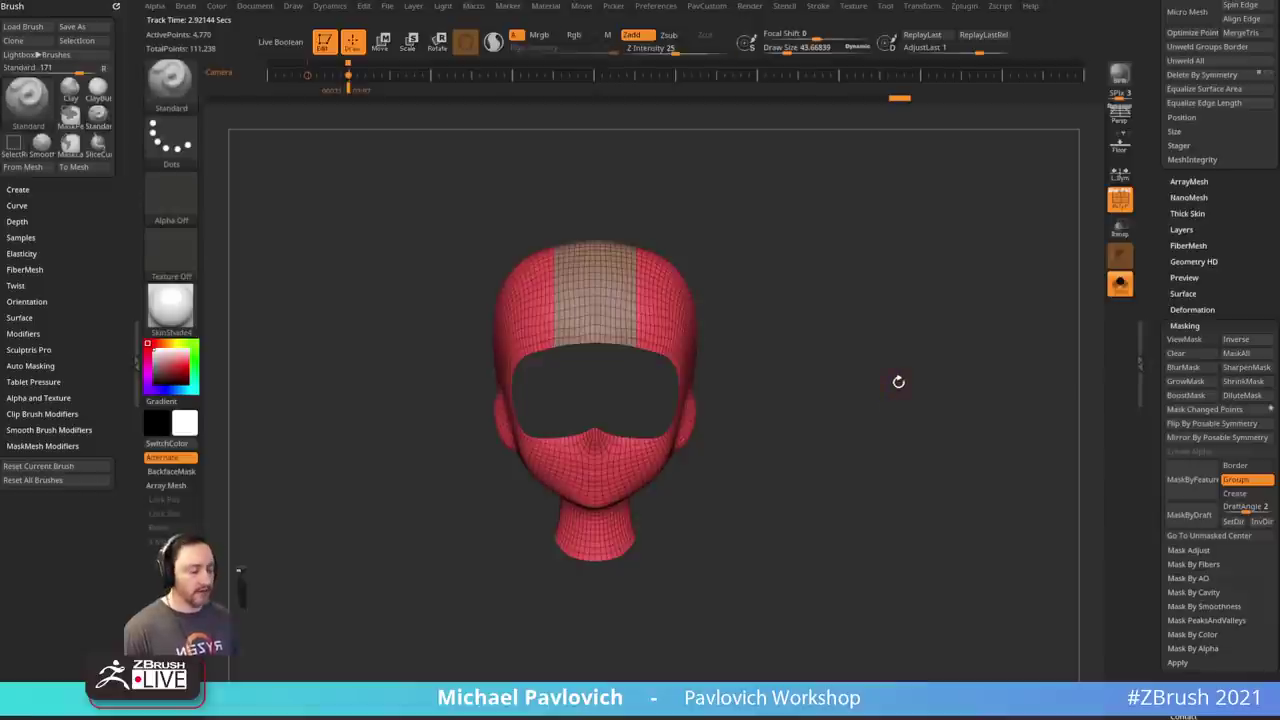
- Step between the camera keyframes on the timeline to recall the stored views of the hood
key(Left)
key(Left)
key(Left)
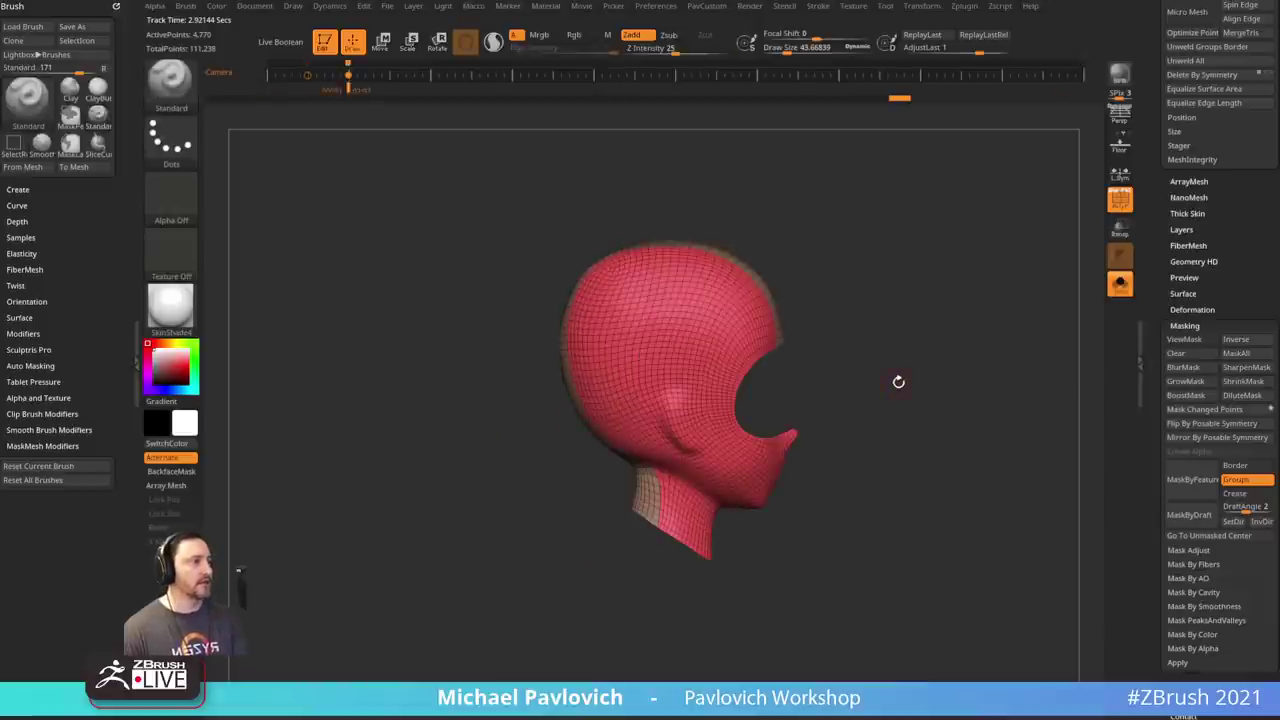
drag(921, 337, 935, 307)
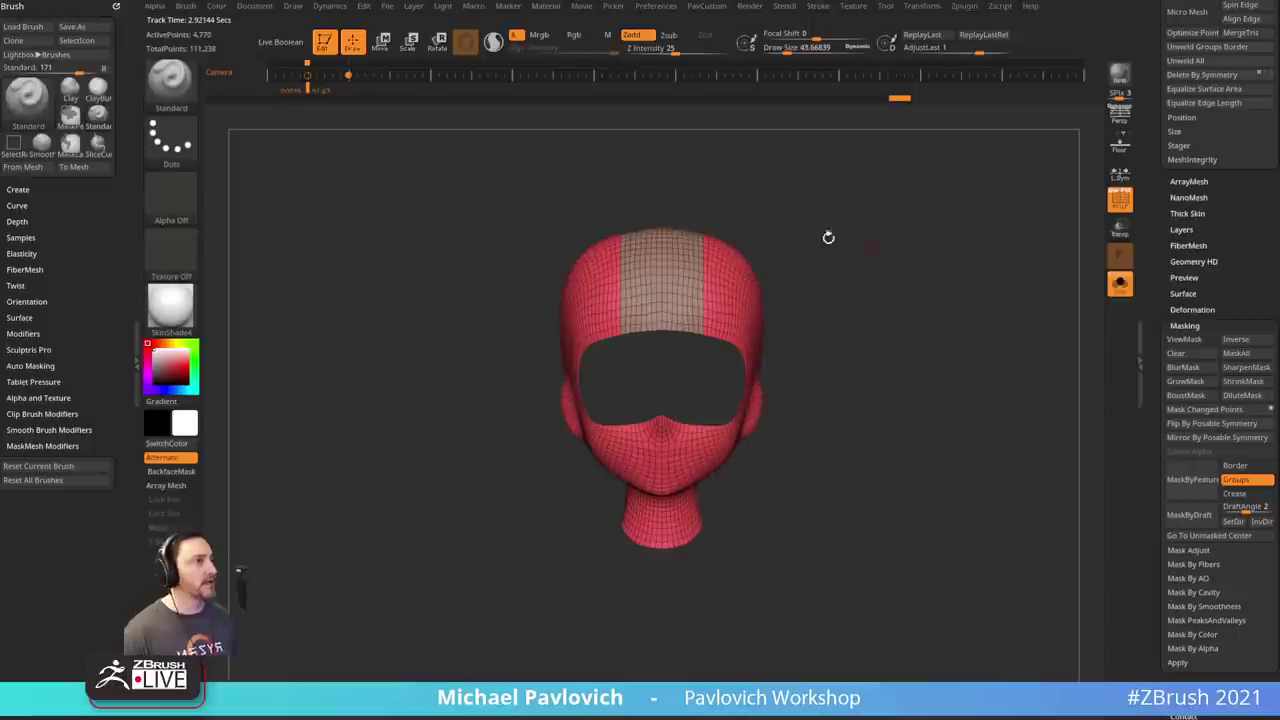
- Hide the movie timeline
click(508, 7)
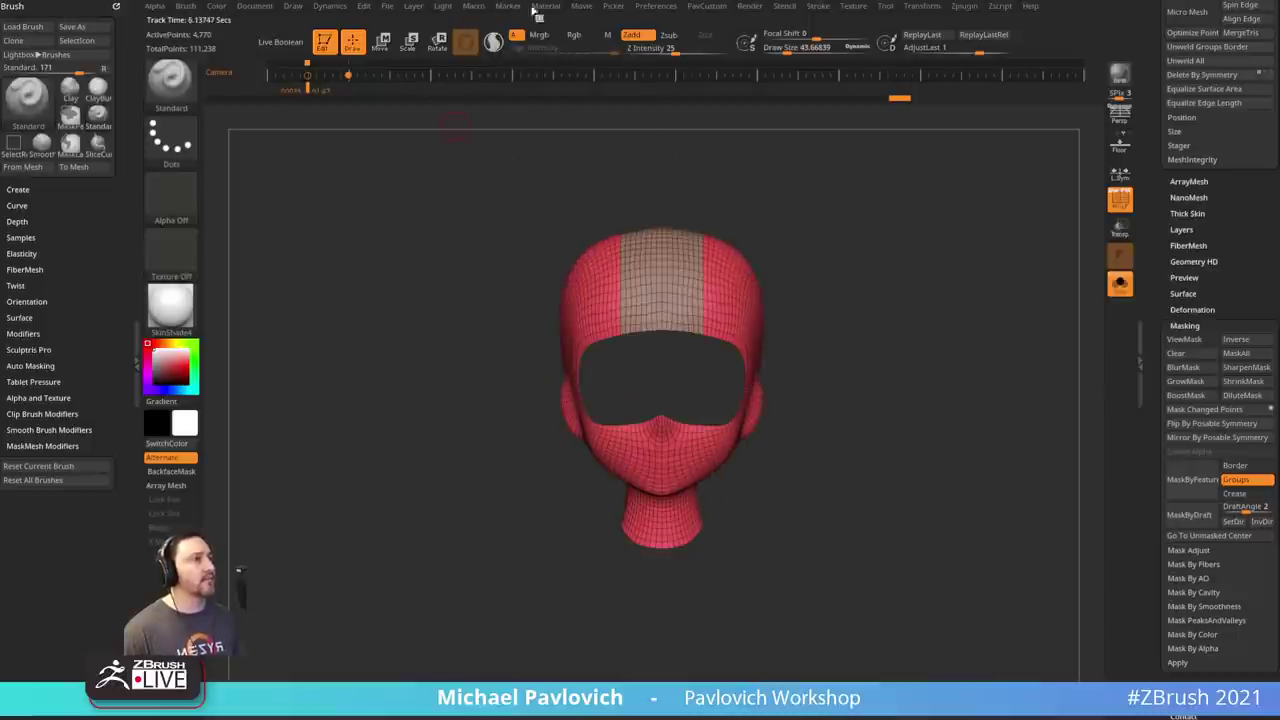
click(581, 6)
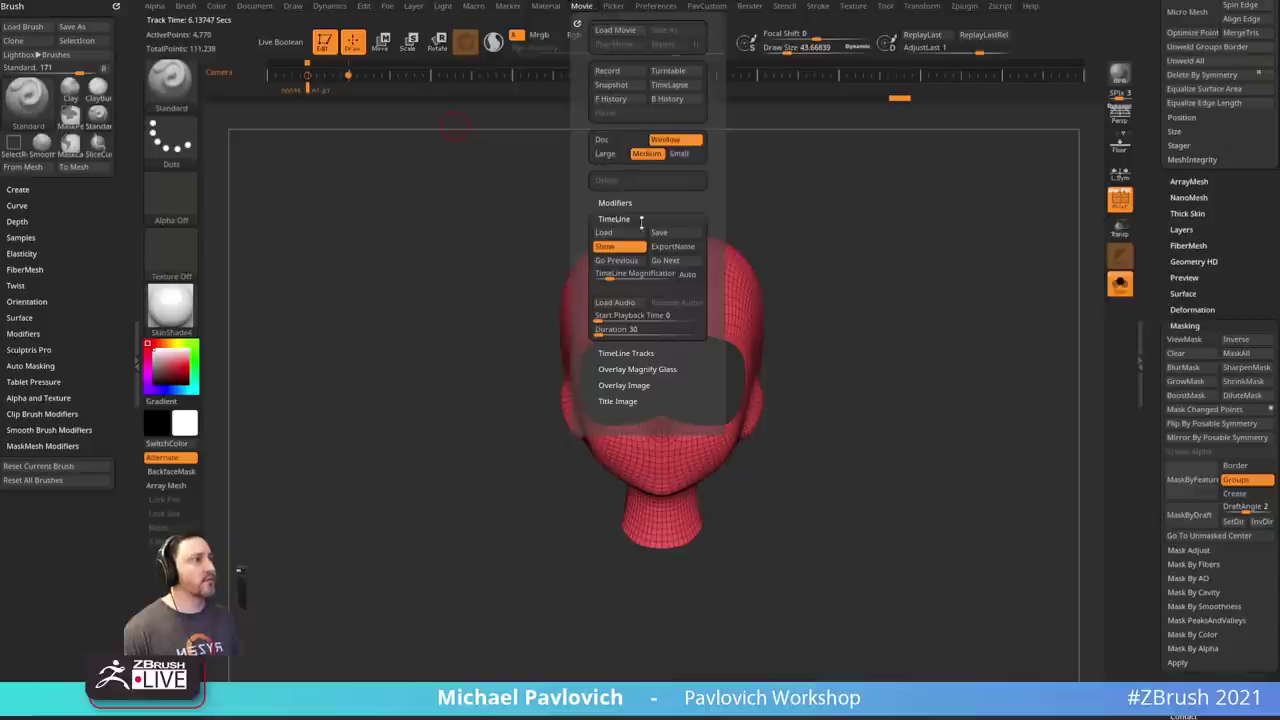
click(631, 250)
drag(910, 349, 656, 388)
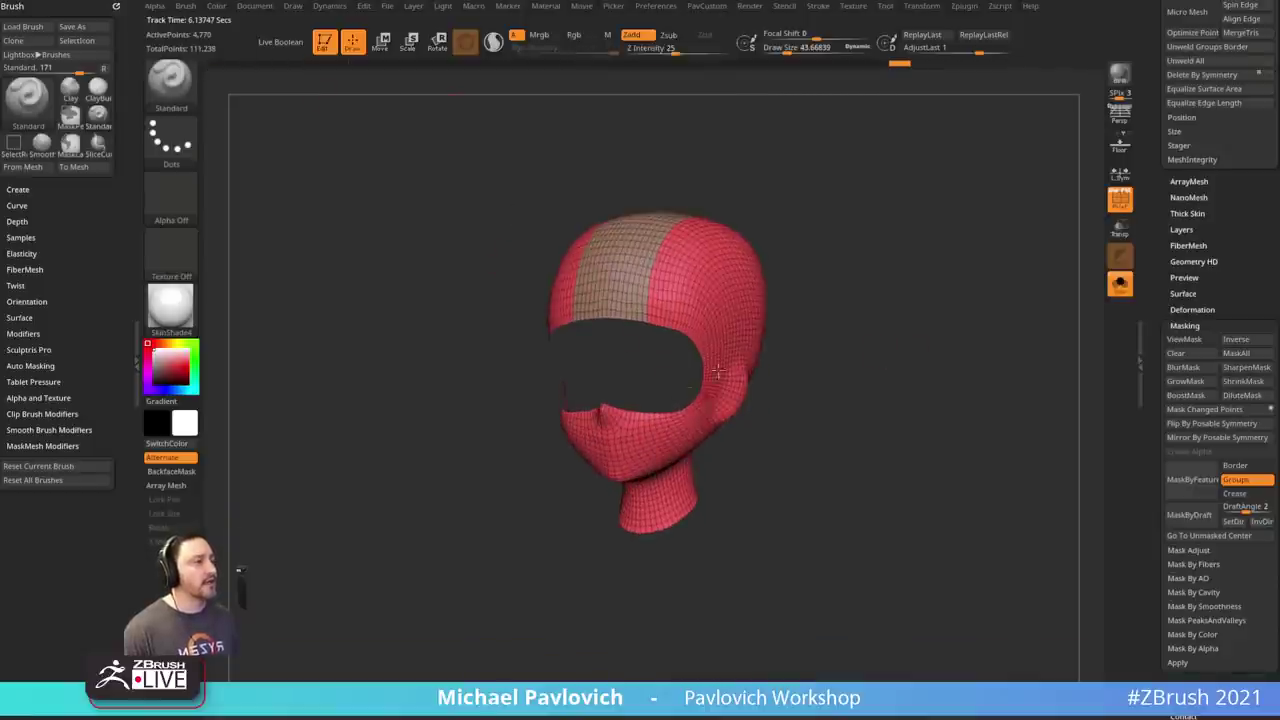
- Reduce the brush's draw size and turn off Solo so the demo head shows together with the hood
drag(827, 312, 851, 351)
drag(890, 309, 863, 308)
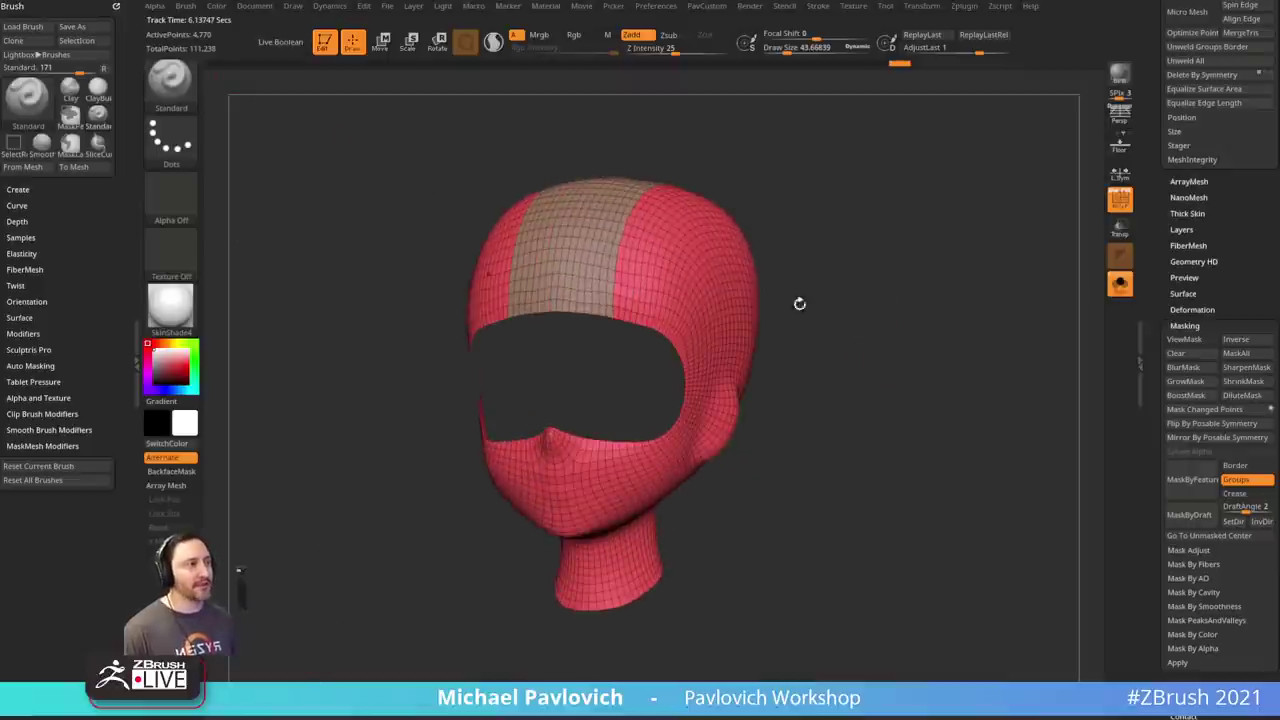
mouse_move(863, 329)
mouse_down()
mouse_move(894, 334)
mouse_move(880, 346)
mouse_up()
key(s)
key(s)
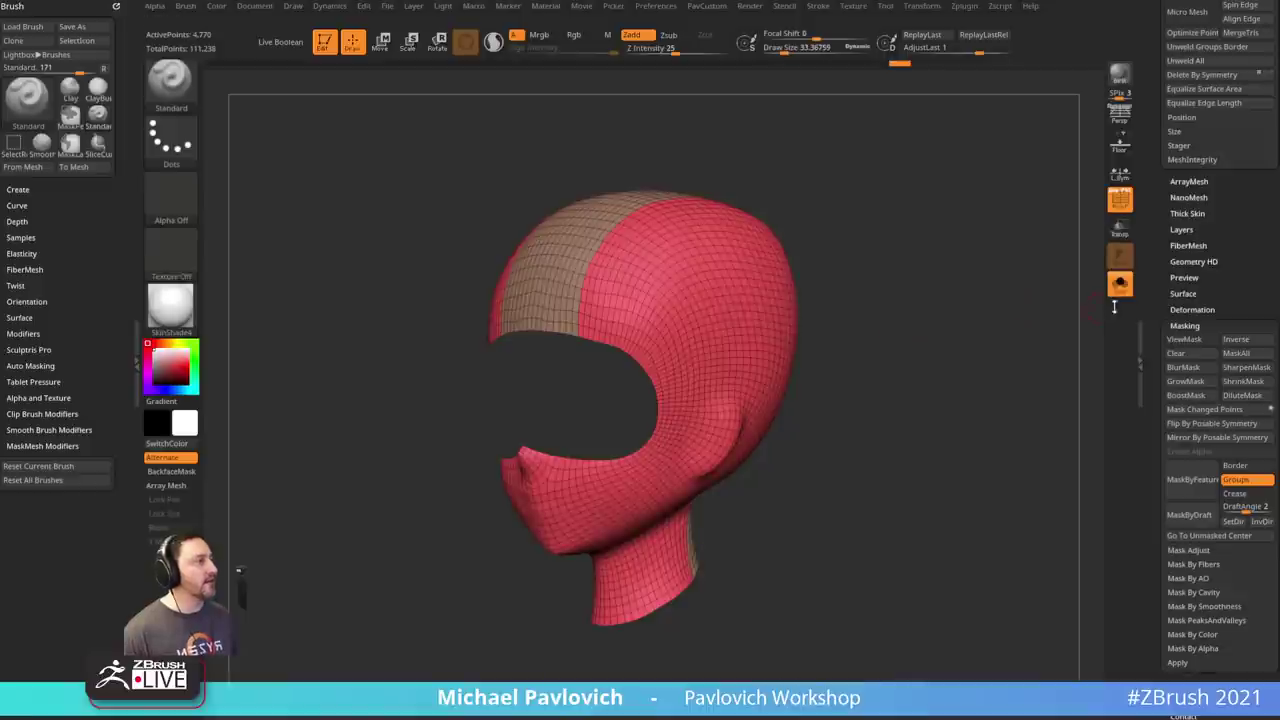
click(1120, 285)
drag(1162, 285, 1138, 530)
mouse_move(1010, 375)
mouse_down()
mouse_move(943, 377)
mouse_move(1034, 369)
mouse_move(943, 346)
mouse_up()
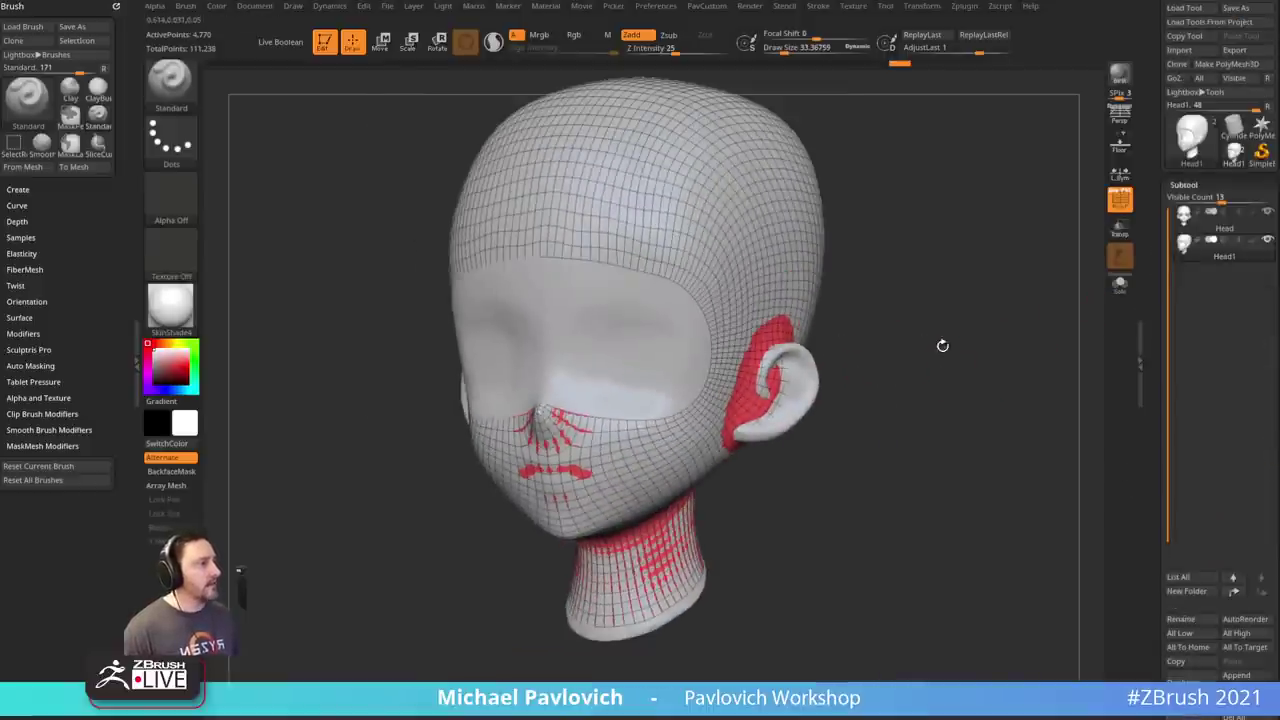
- Make the demo head the active subtool and turn on Sculptris Pro mode
key(s)
drag(621, 348, 630, 349)
alt+click(655, 338)
drag(925, 336, 862, 350)
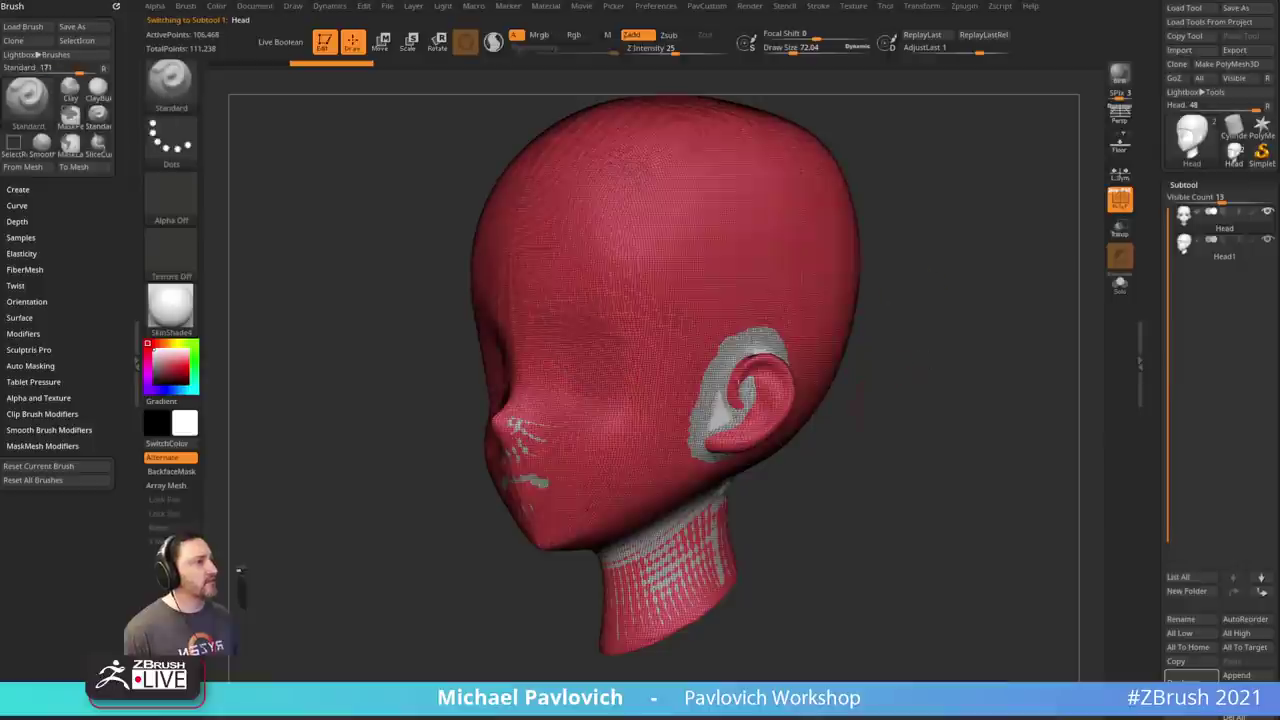
key(shift)
click(494, 42)
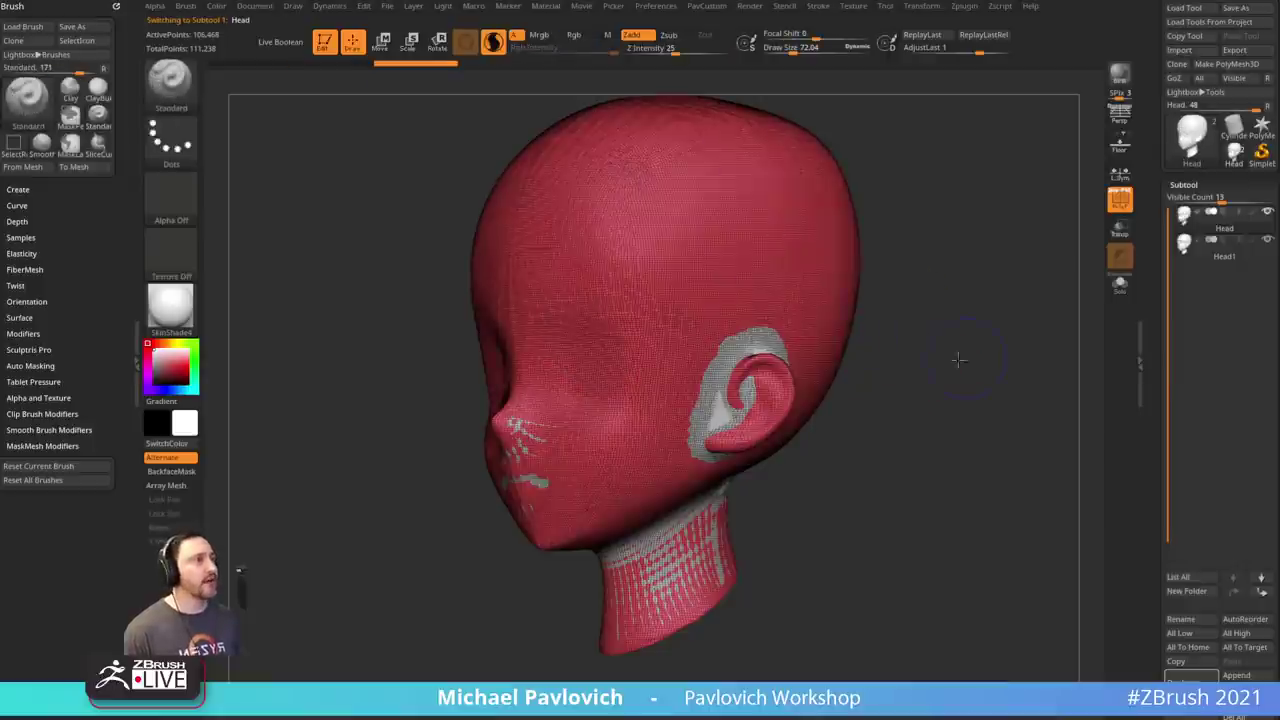
- Smooth the demo head's ears down so they sit closer to the hood surface
mouse_move(963, 363)
mouse_down()
mouse_move(736, 375)
mouse_move(722, 400)
mouse_move(735, 385)
mouse_up()
drag(960, 397, 985, 416)
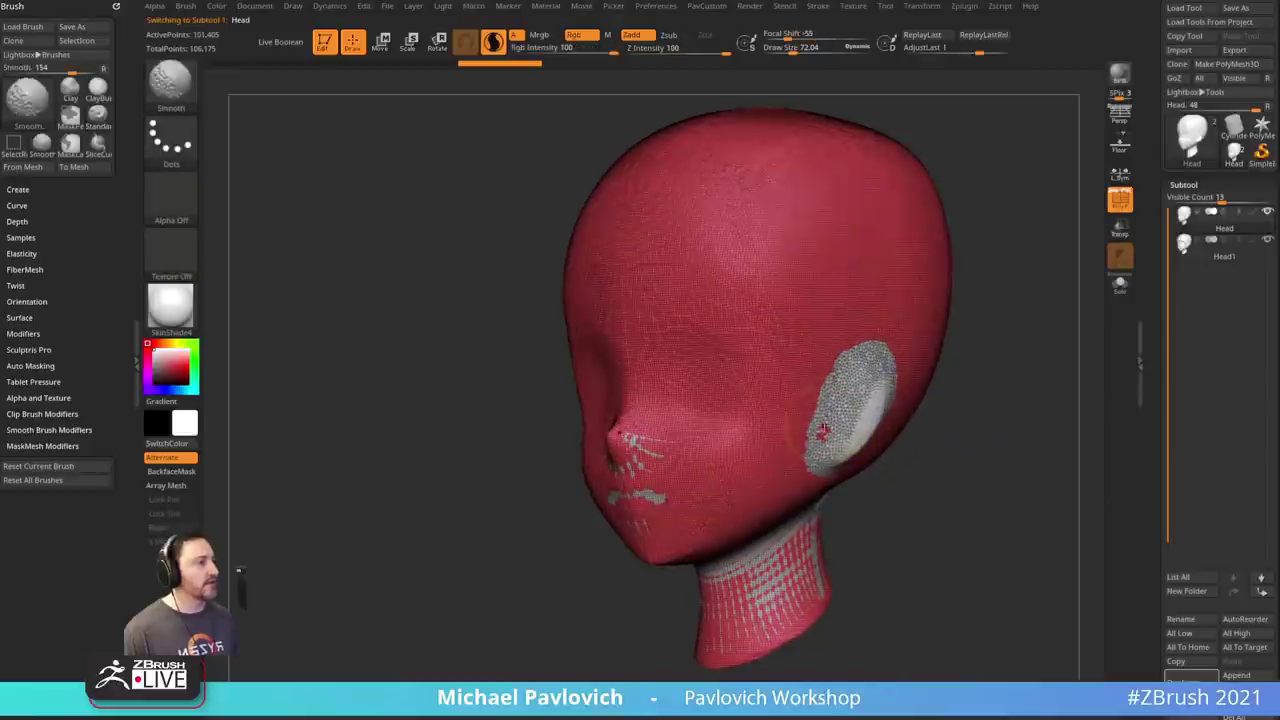
shift+drag(832, 434, 818, 430)
drag(966, 428, 914, 414)
key(s)
click(871, 425)
key(b)
key(m)
key(v)
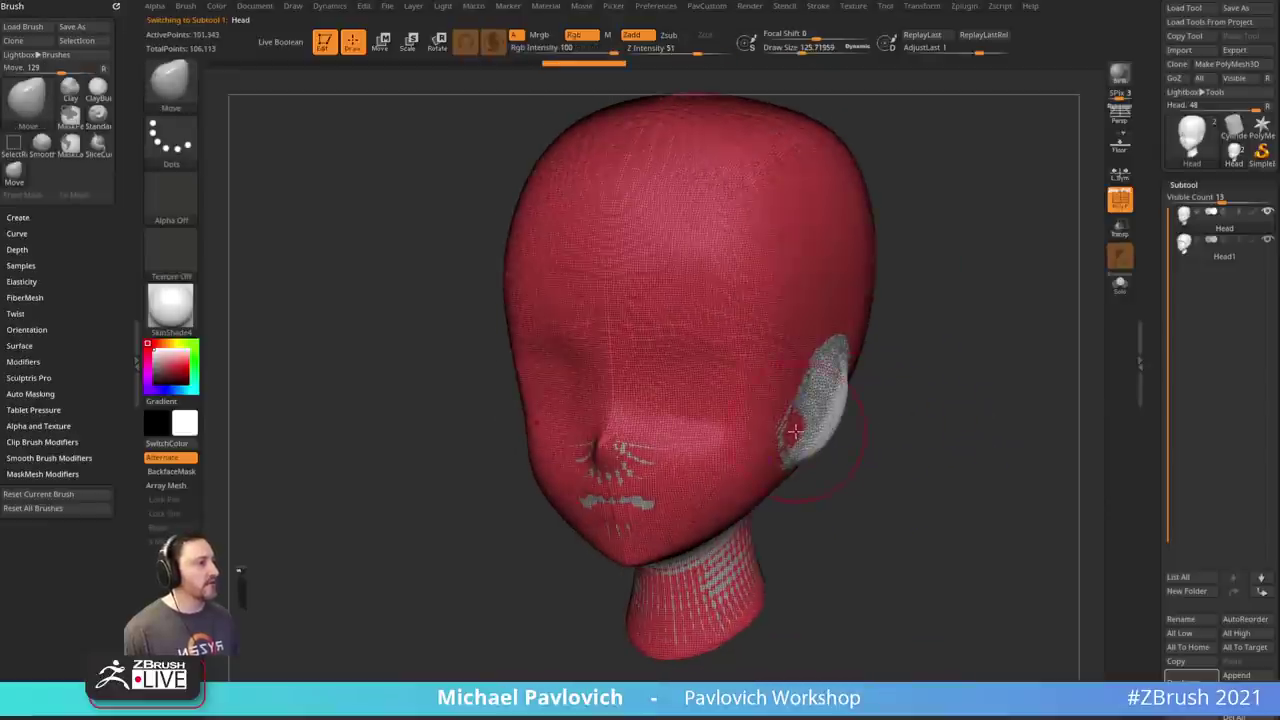
key(b)
key(s)
key(t)
- Activate the hood subtool Head1, isolate it with Solo and turn off Sculptris Pro mode
click(1220, 256)
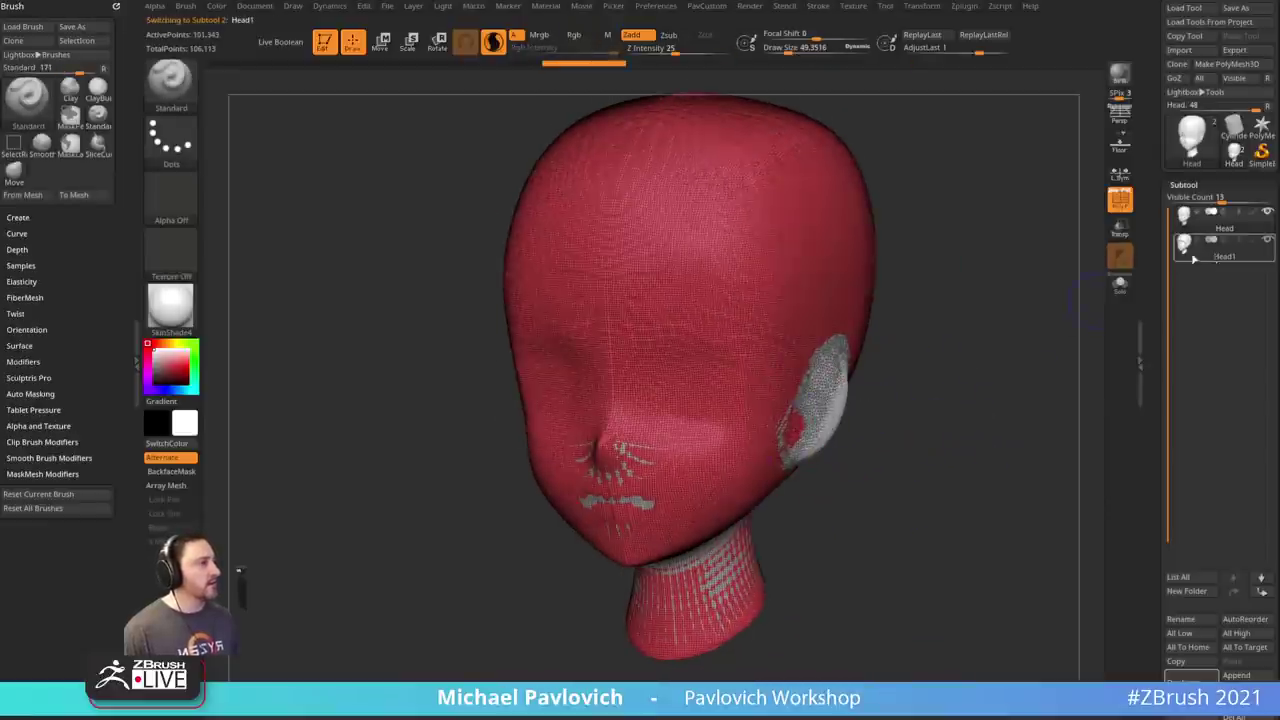
mouse_move(985, 405)
mouse_down()
mouse_move(1034, 403)
mouse_move(969, 414)
mouse_move(1010, 410)
mouse_move(994, 414)
mouse_move(993, 391)
mouse_up()
key(shift+f)
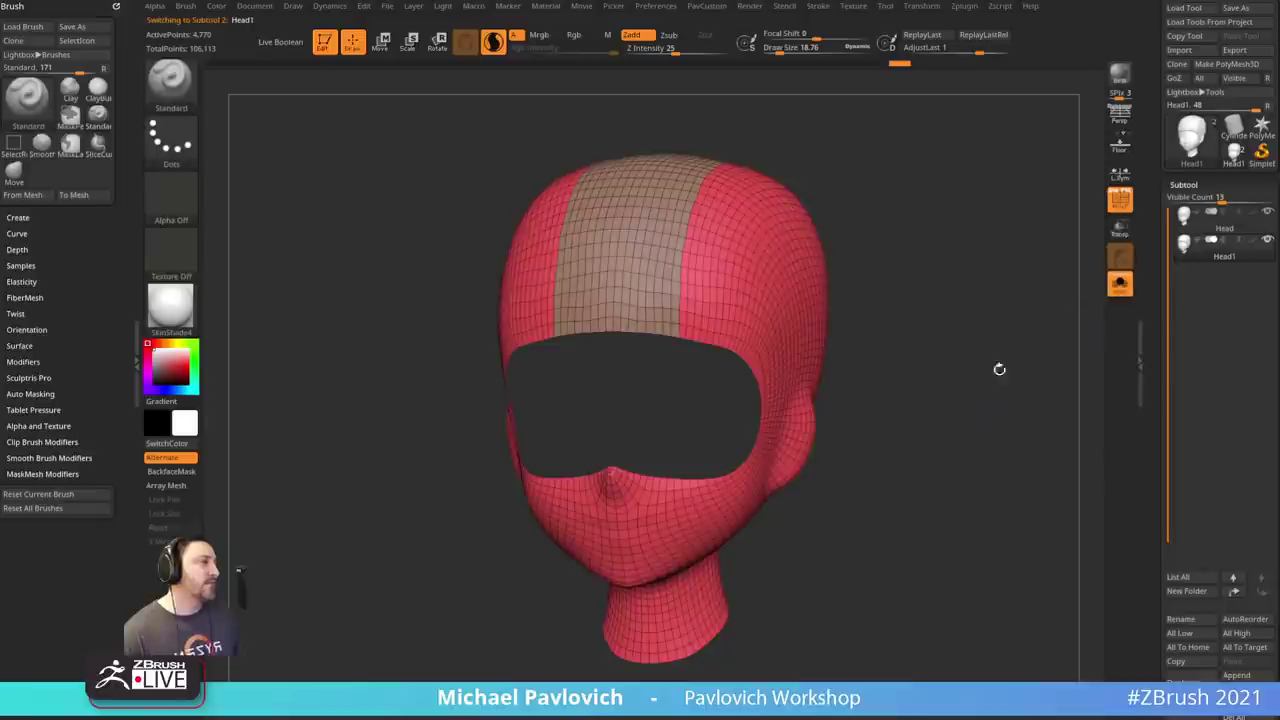
key(s)
click(952, 311)
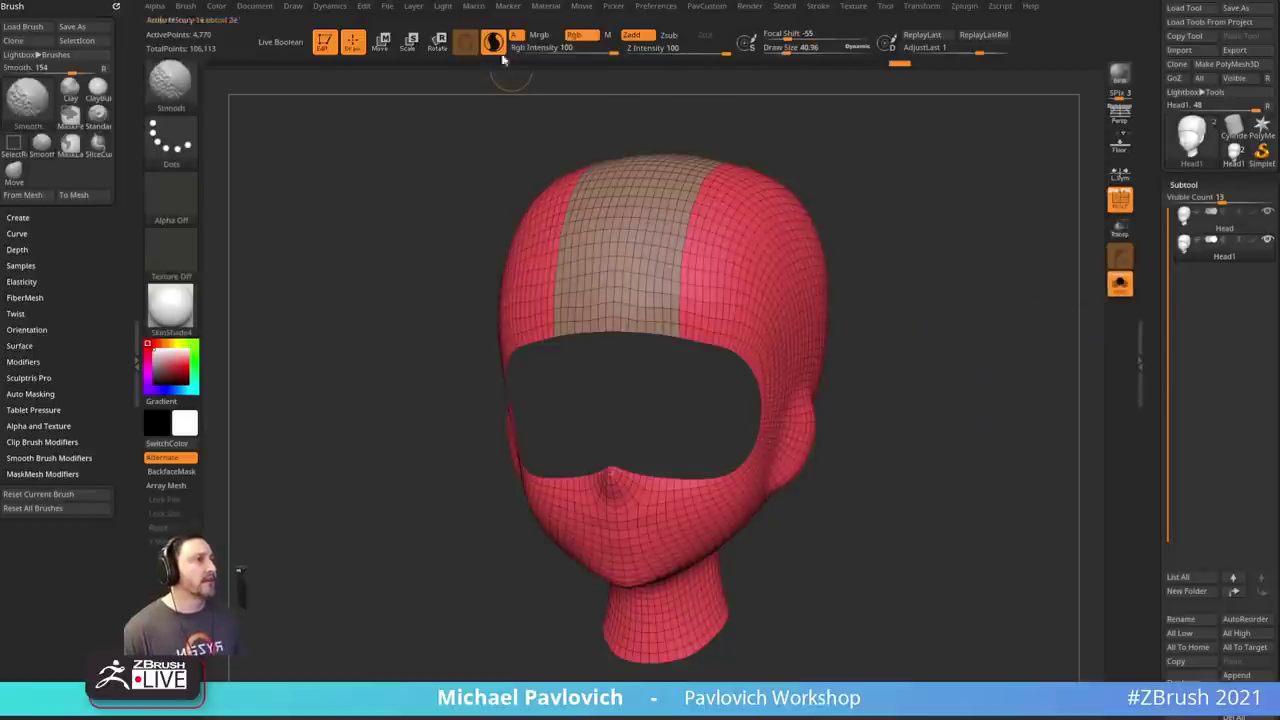
click(492, 42)
drag(901, 256, 1007, 360)
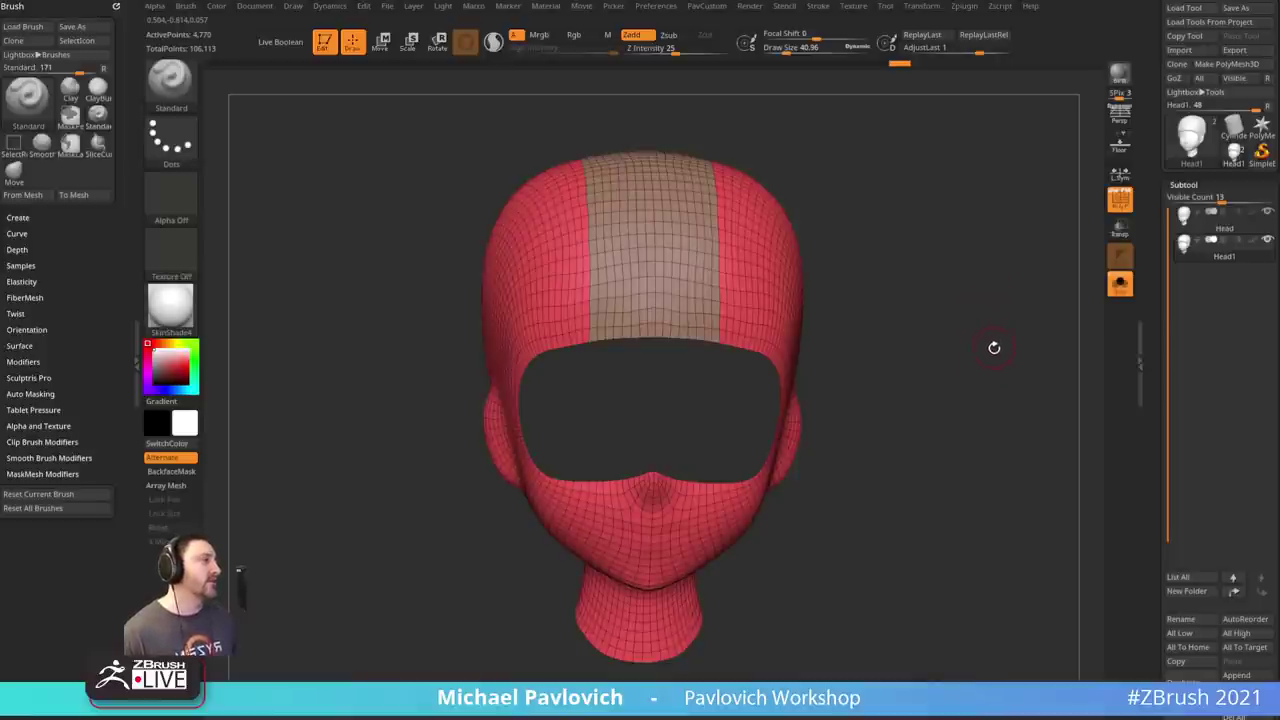
- Hide the hood's centre strip polygroup and split the hidden part into its own subtool with Split Hidden
drag(990, 350, 887, 345)
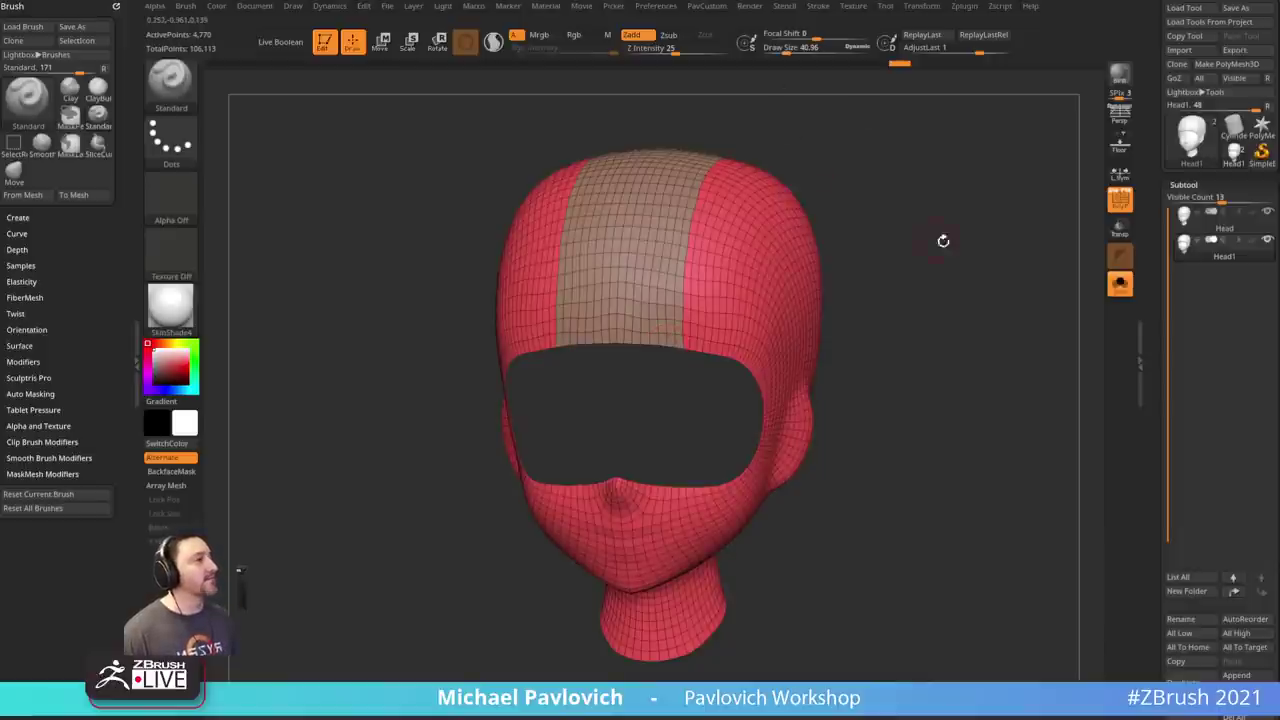
drag(943, 240, 934, 229)
ctrl+shift+click(725, 232)
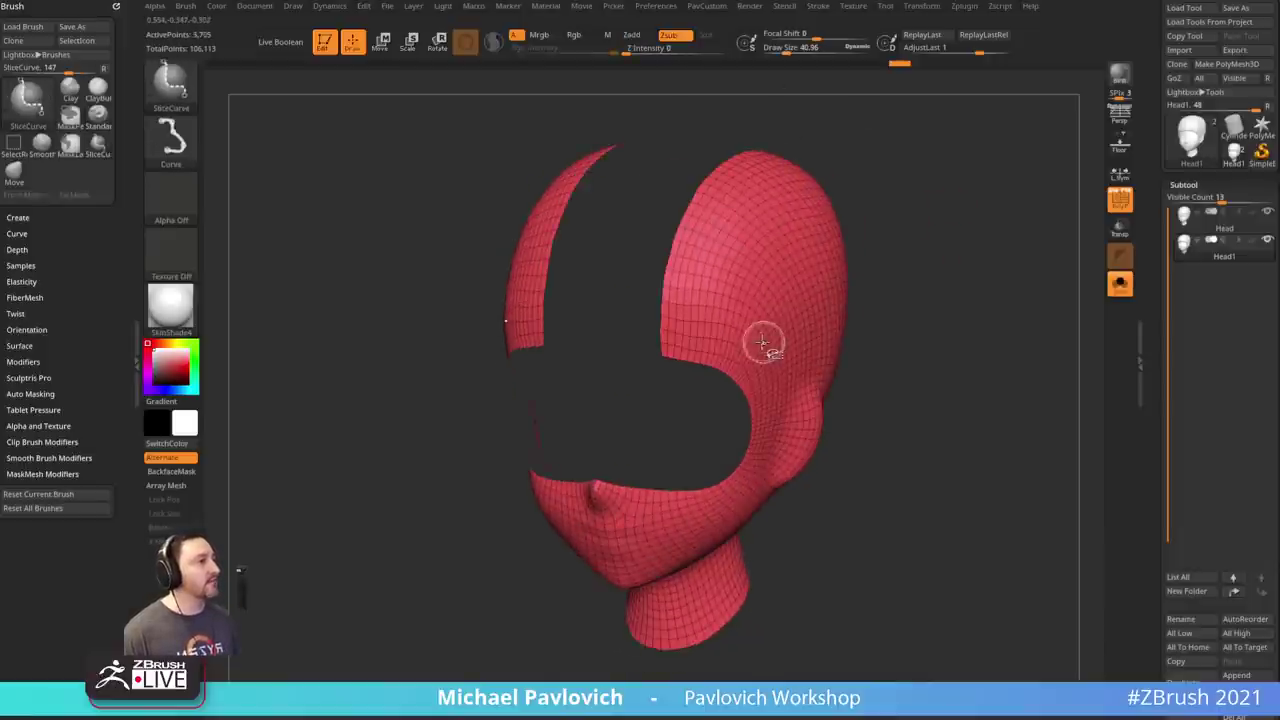
drag(992, 299, 848, 352)
key(grave)
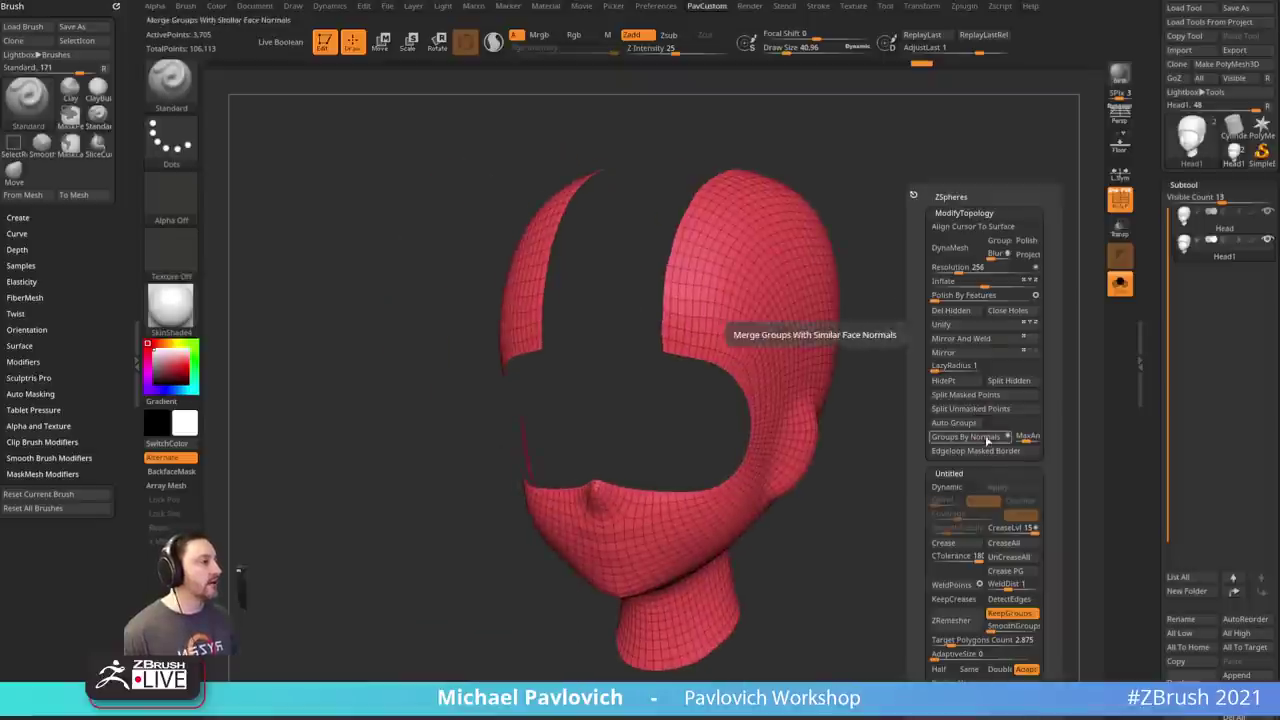
click(1010, 382)
- Switch between the Head1 and Head2 subtools to examine the split hood pieces separately
drag(1154, 413, 1158, 13)
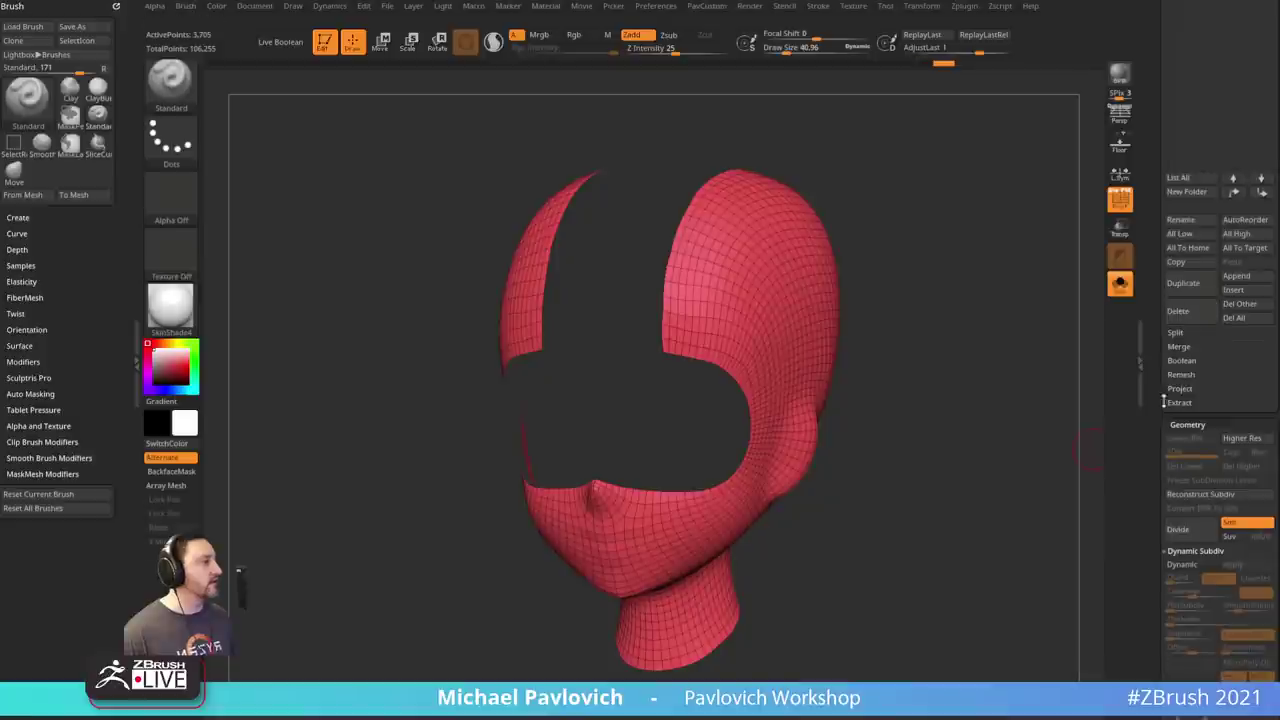
shift+click(1178, 329)
shift+click(1175, 329)
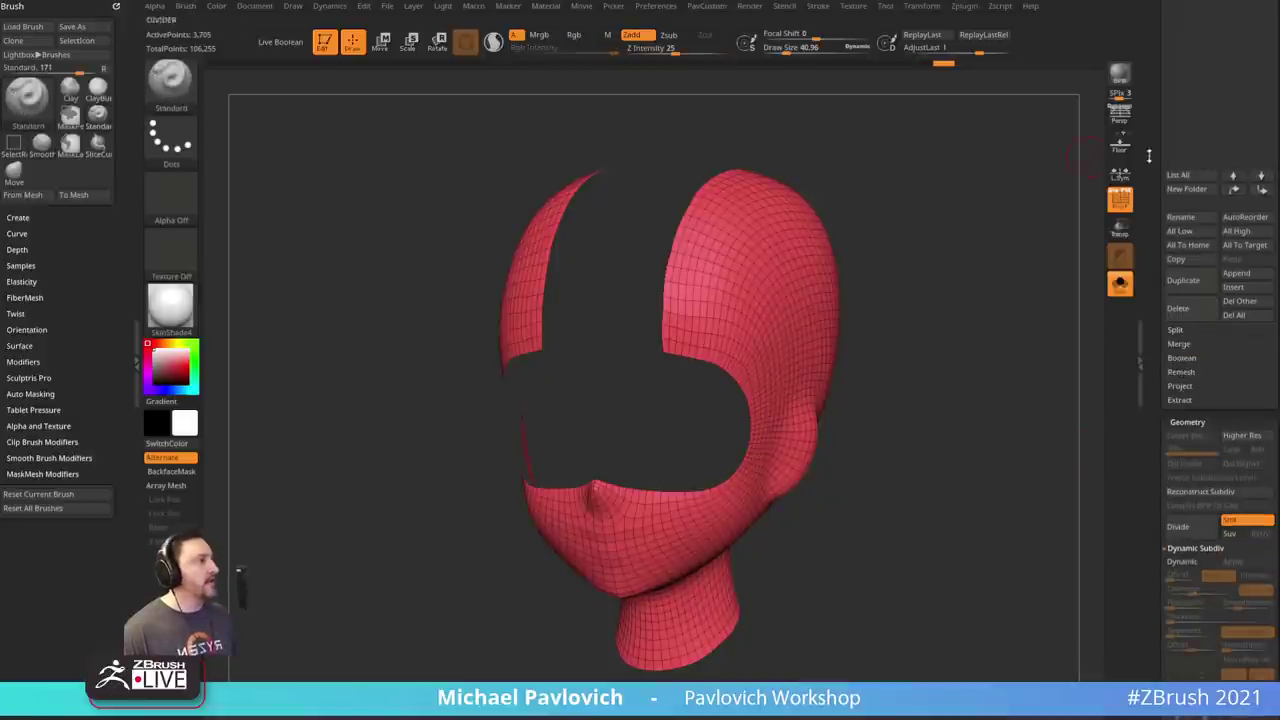
scroll(1200, 300, up, 5)
click(1215, 290)
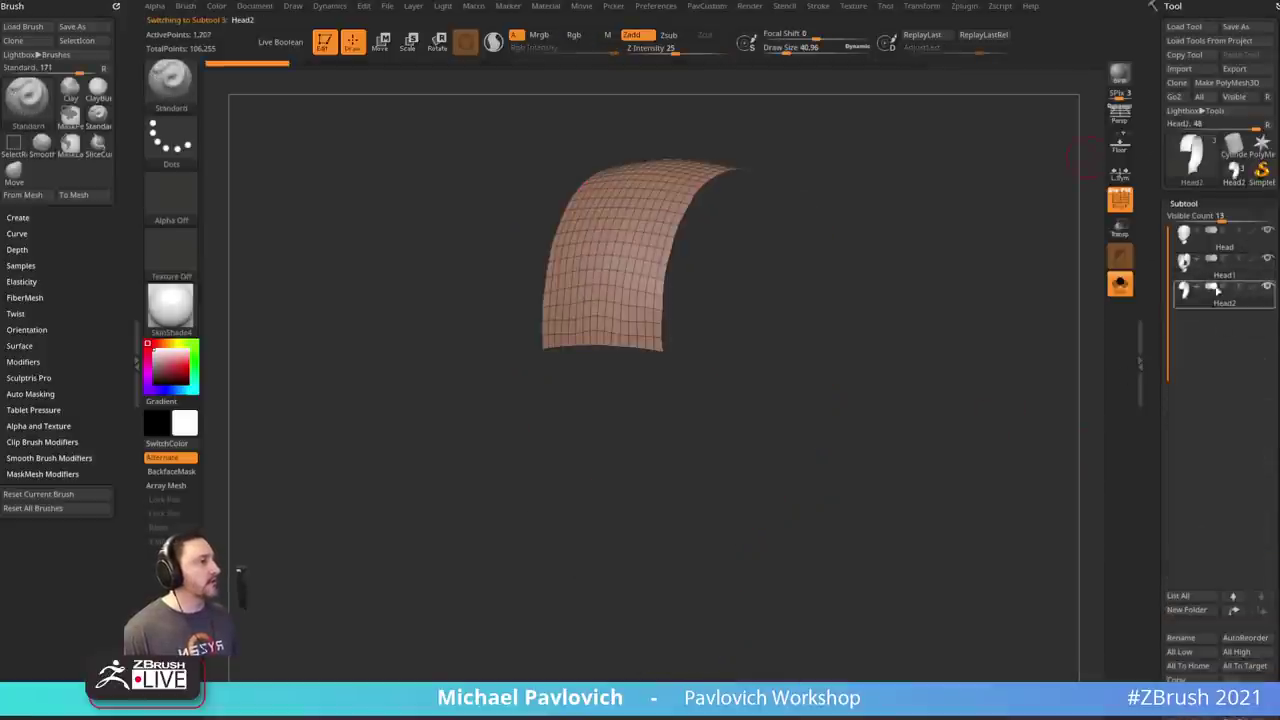
key(Up)
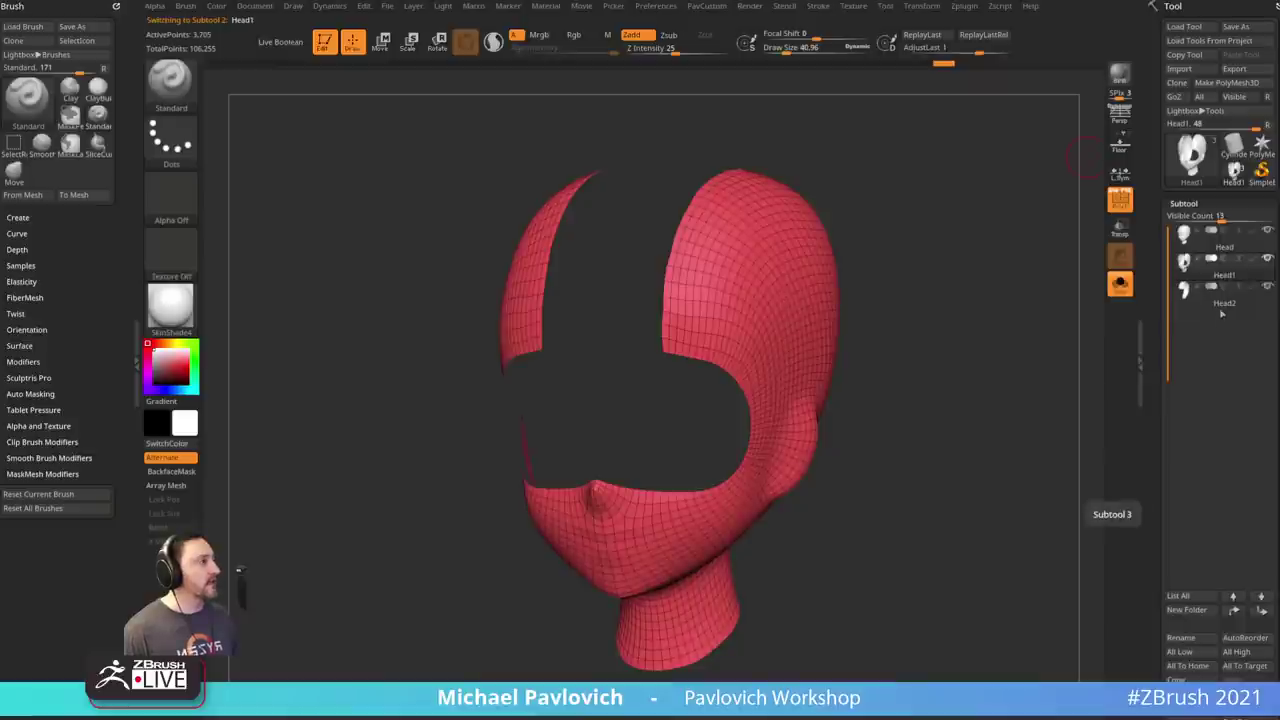
click(1221, 308)
- Turn off Solo and make the hood's side piece Head1 active over the demo head
click(1120, 284)
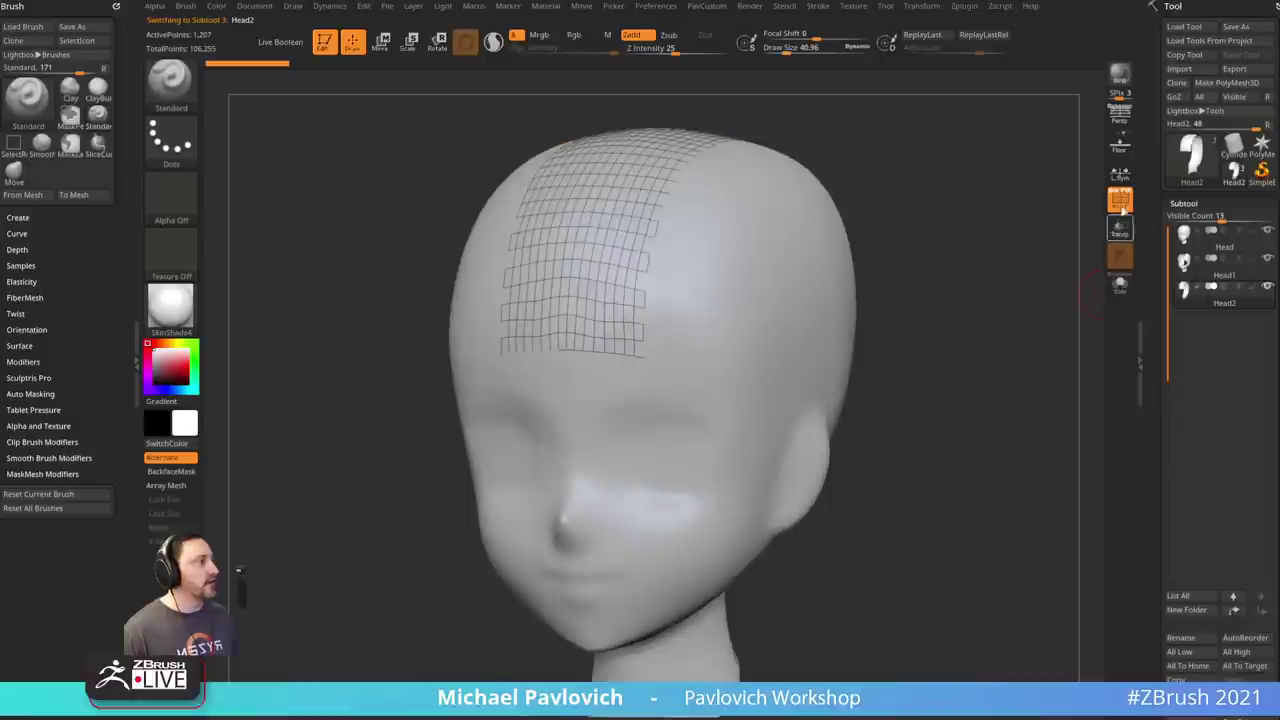
click(1121, 208)
mouse_move(1014, 359)
alt+mouse_down()
mouse_move(1008, 305)
mouse_move(1029, 324)
mouse_move(988, 383)
alt+mouse_up()
click(1190, 268)
alt+drag(988, 383, 957, 315)
- Bring up the ZModeler brush's polygon actions over the hood's side piece and return to the Standard brush
key(b)
key(z)
key(m)
key(shift+f)
mouse_move(892, 340)
mouse_down()
mouse_move(924, 345)
mouse_move(997, 302)
mouse_move(992, 412)
mouse_up()
key(space)
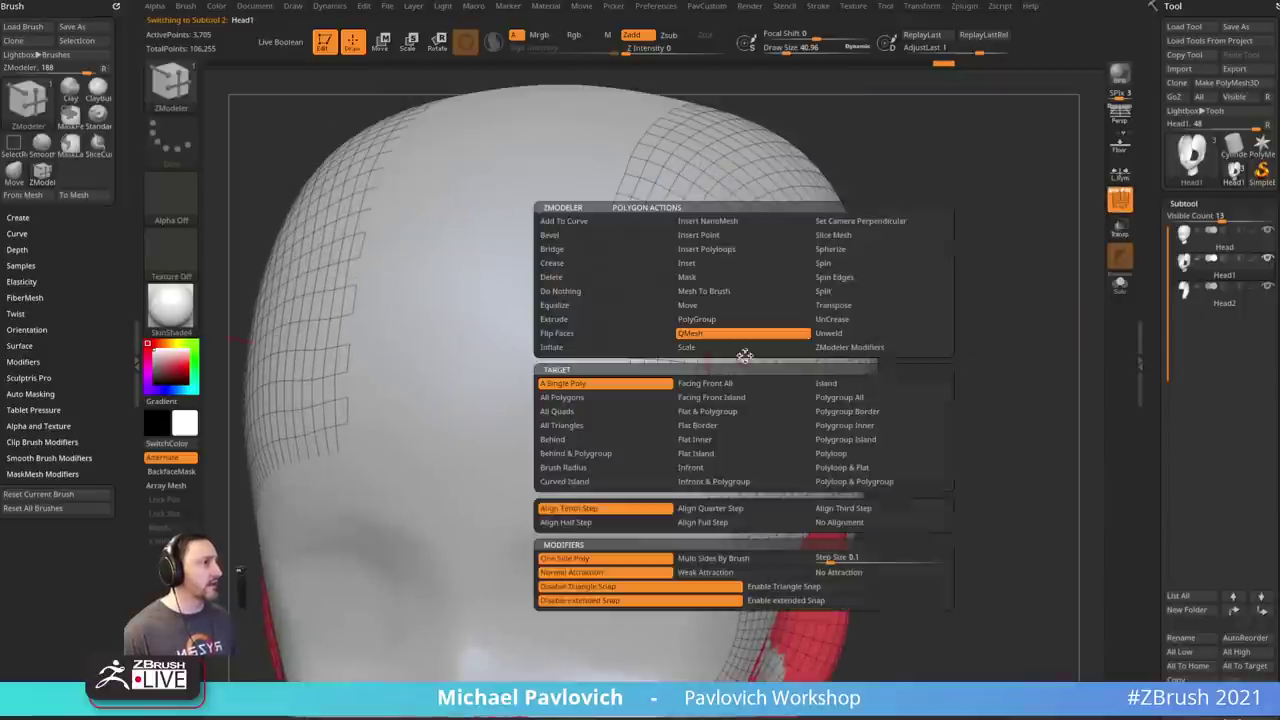
drag(1157, 413, 1147, 241)
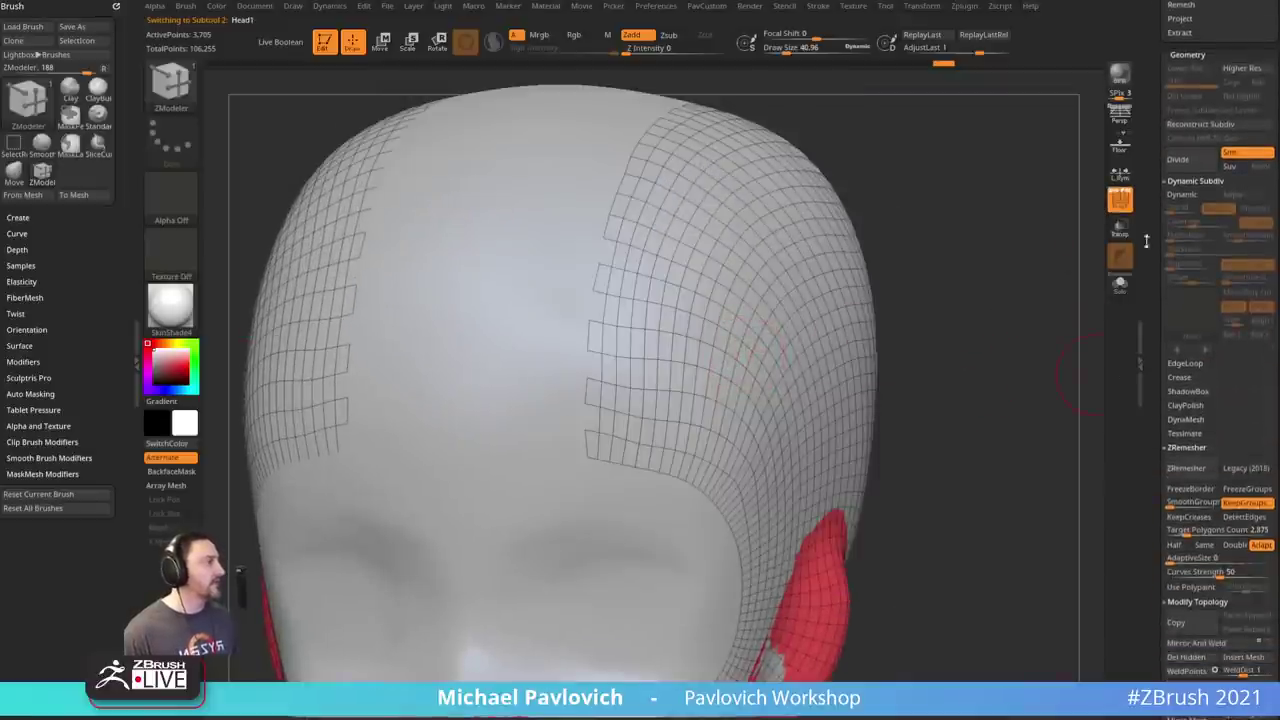
key(s)
mouse_move(996, 322)
alt+mouse_down()
mouse_move(986, 351)
mouse_move(1004, 328)
alt+mouse_up()
key(b)
key(s)
key(t)
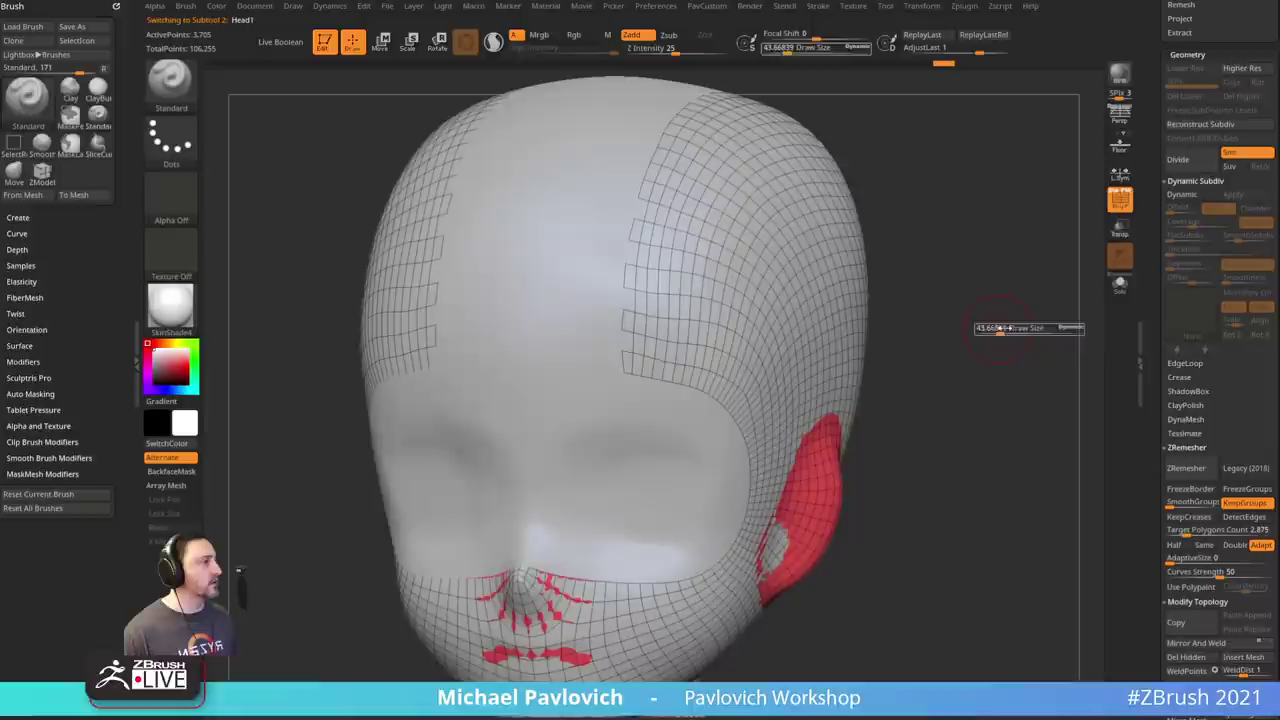
- Try Panel Loops with Polish 0 on the hood's side piece and undo it
drag(1152, 363, 1150, 275)
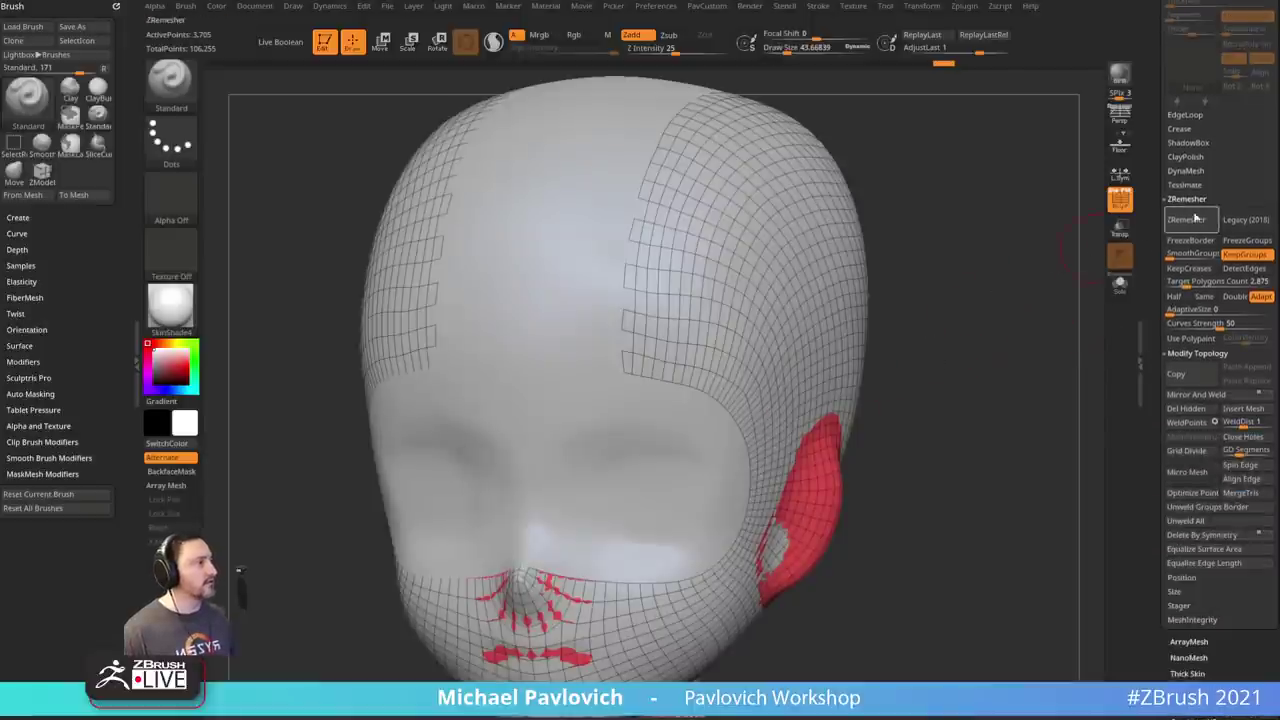
shift+click(1180, 201)
shift+click(1179, 212)
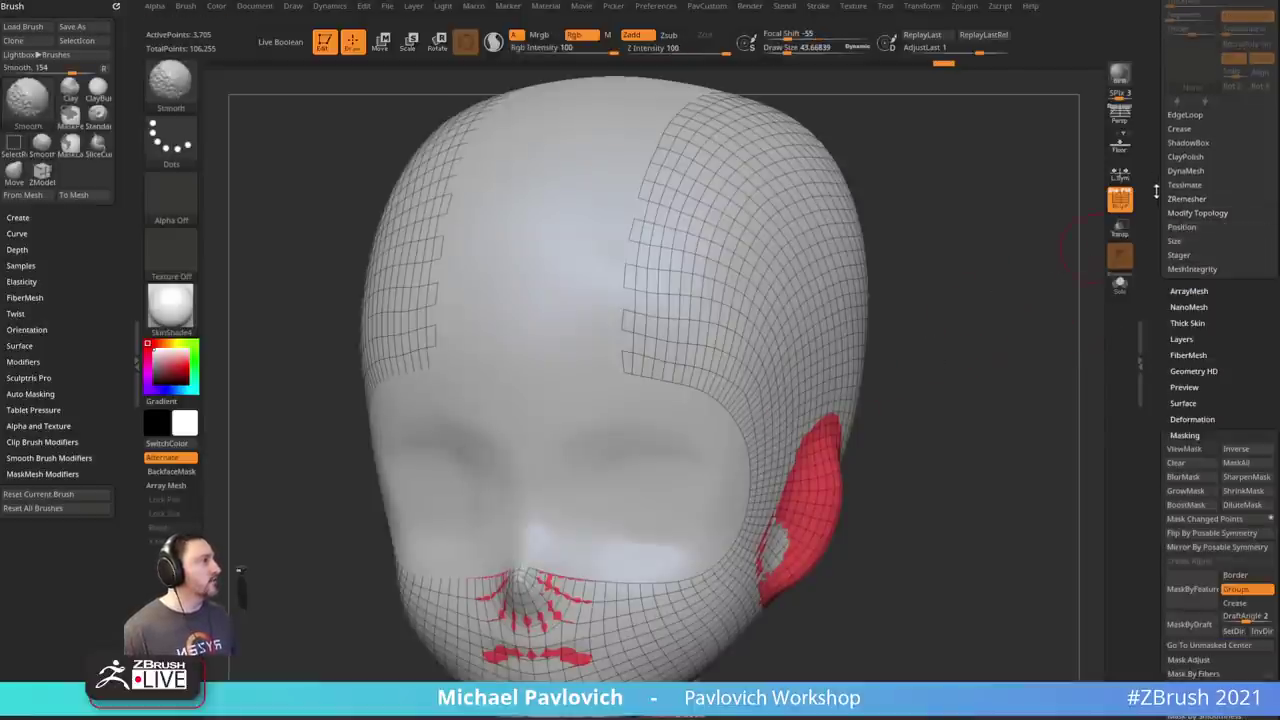
drag(1156, 190, 1160, 213)
shift+click(1188, 177)
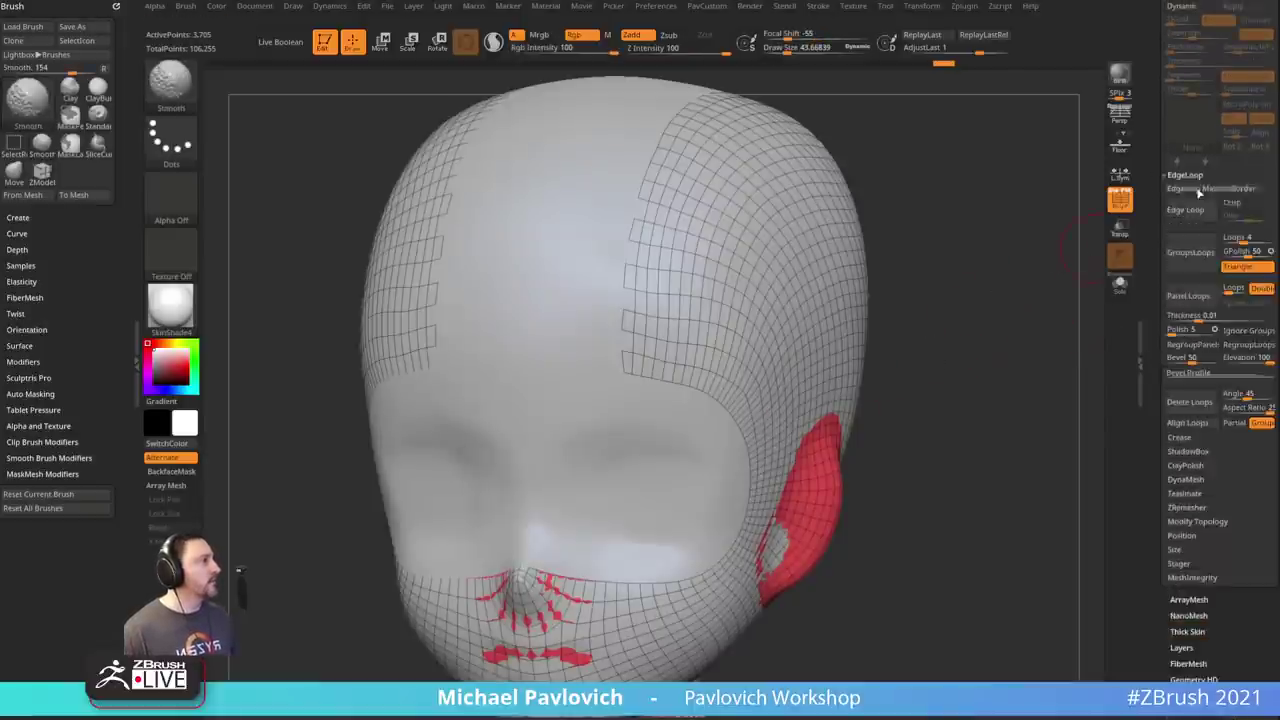
click(1223, 290)
click(1169, 332)
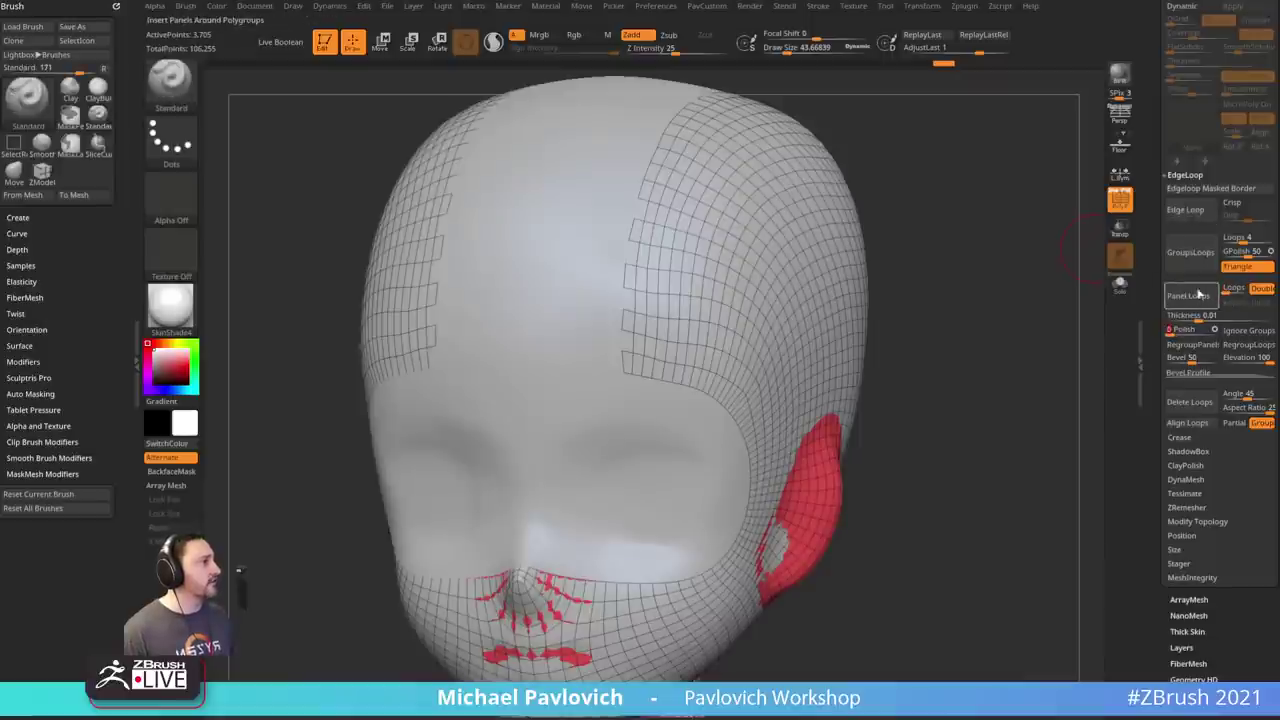
click(1187, 296)
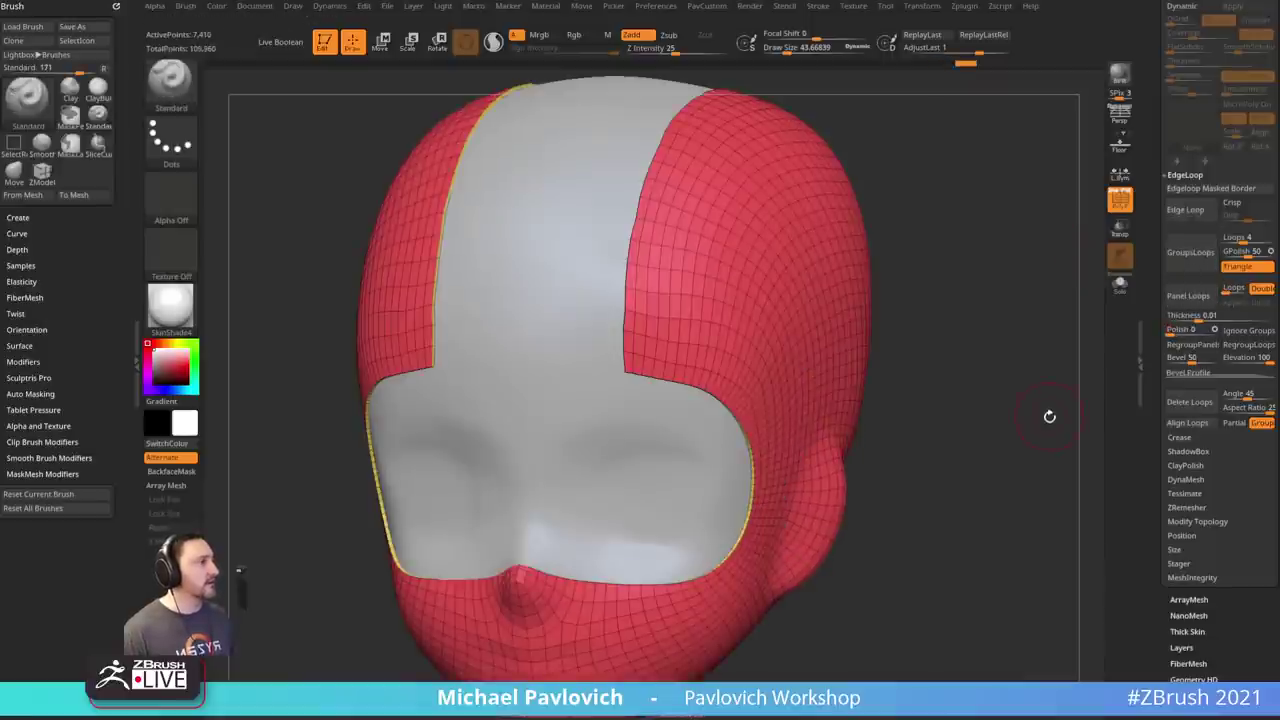
key(ctrl+z)
- Preview an Extract of the fully unmasked hood side piece with S Smt 0, always allowing extraction without a mask
scroll(1182, 287, up, 5)
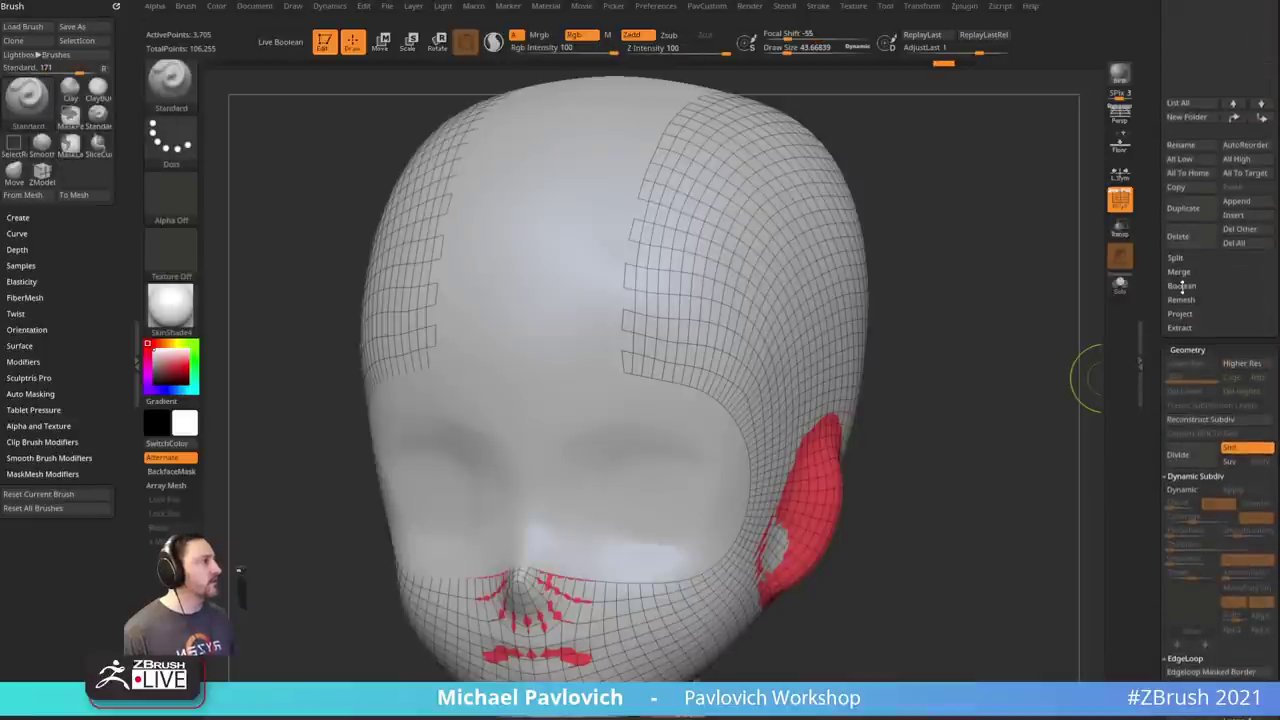
shift+click(1179, 328)
drag(1241, 342, 1214, 343)
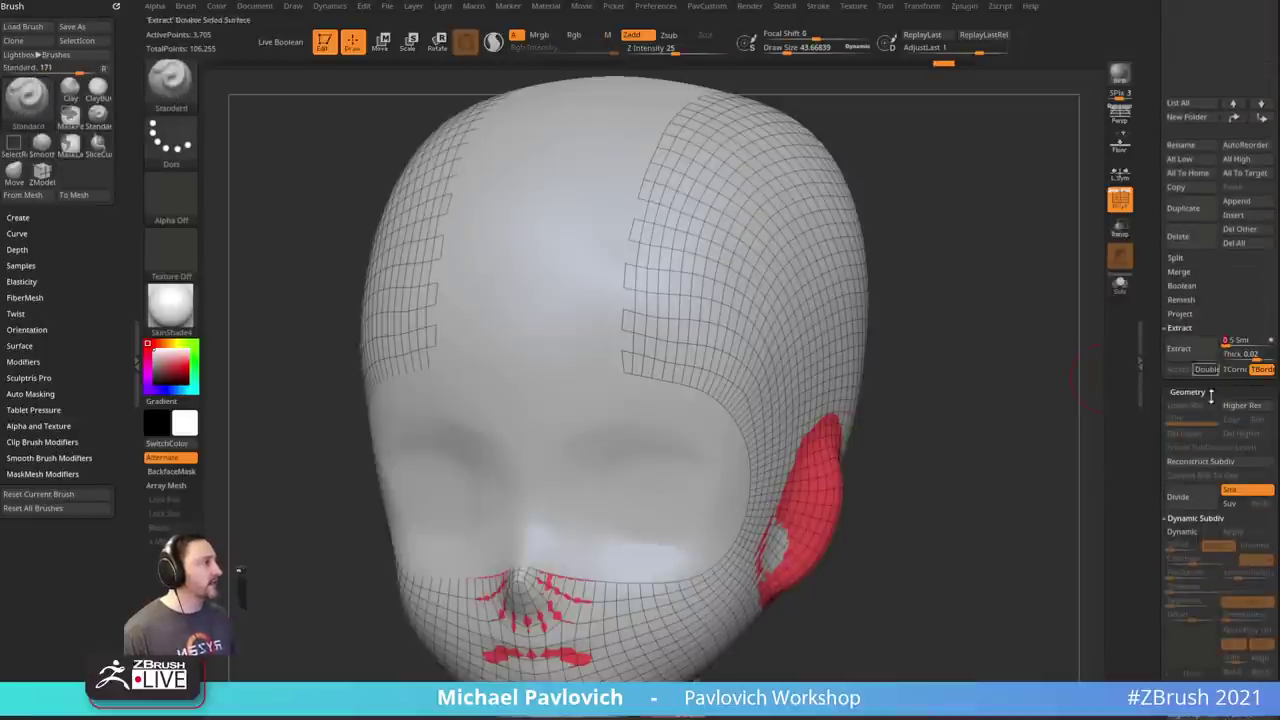
click(1179, 348)
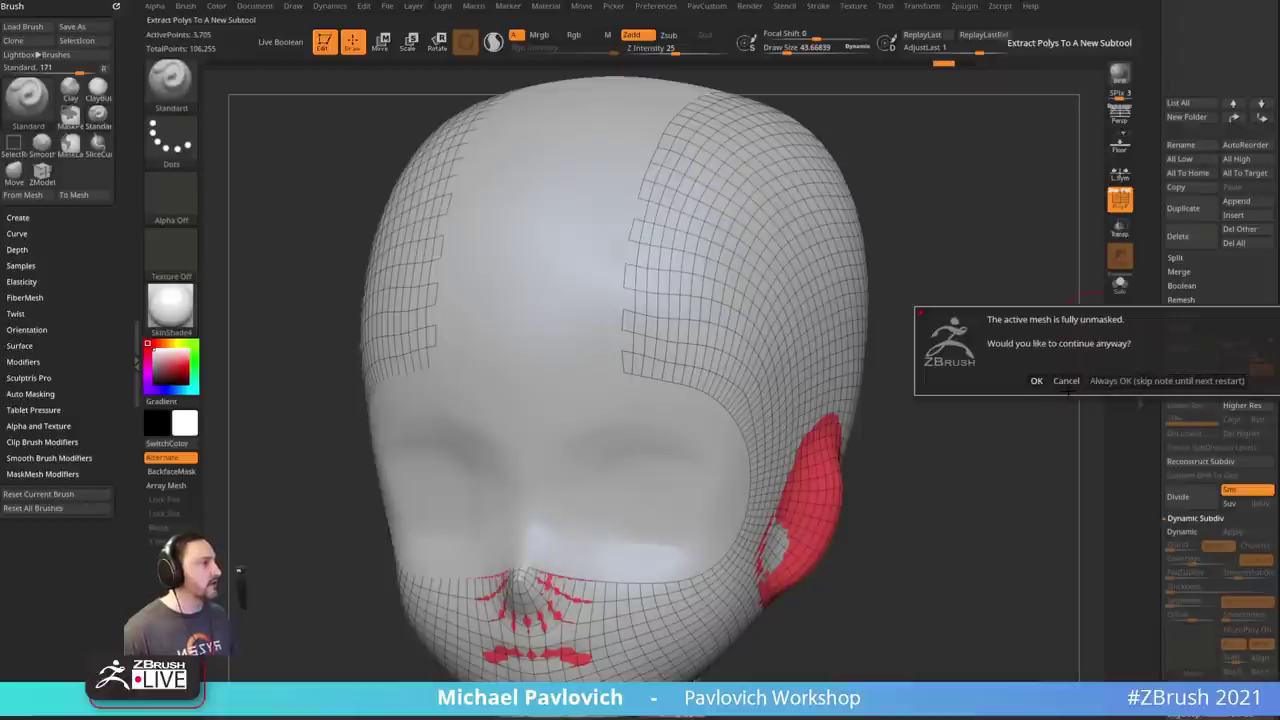
click(1105, 381)
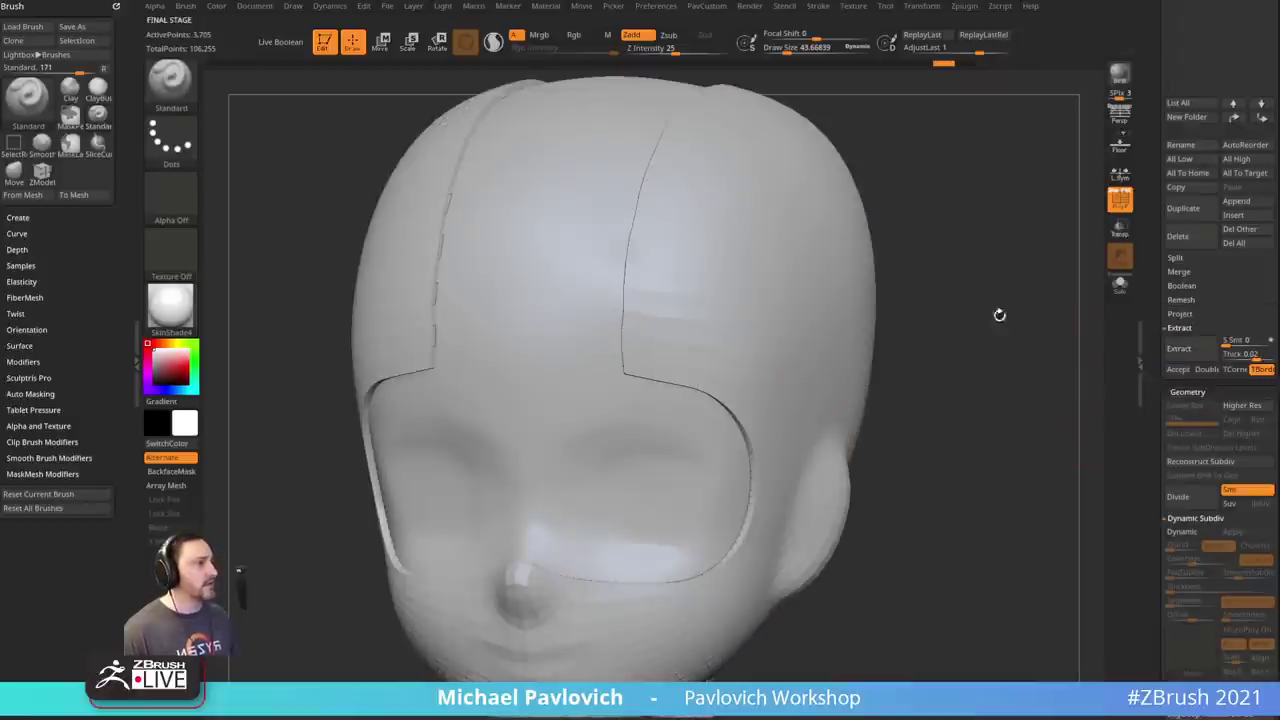
drag(1065, 417, 1025, 436)
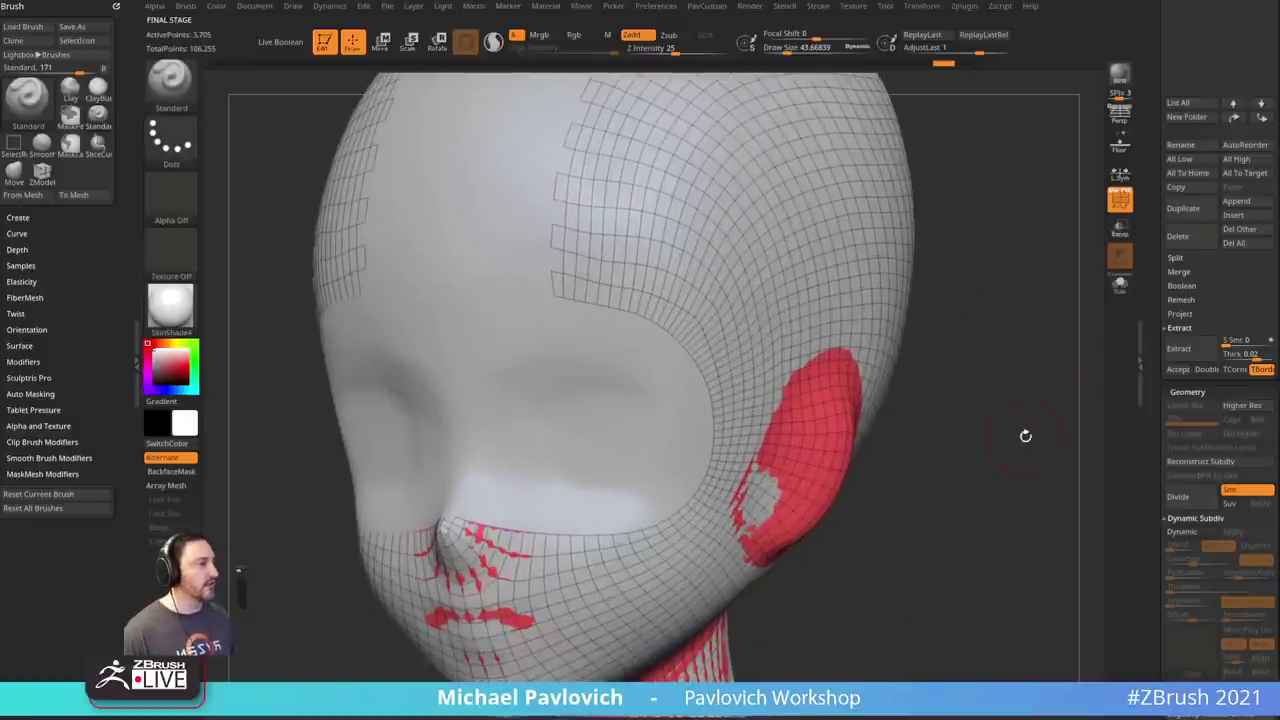
- Switch to the ZModeler brush and set its polygon action to Extrude with the Polygroup All target
key(b)
key(z)
key(m)
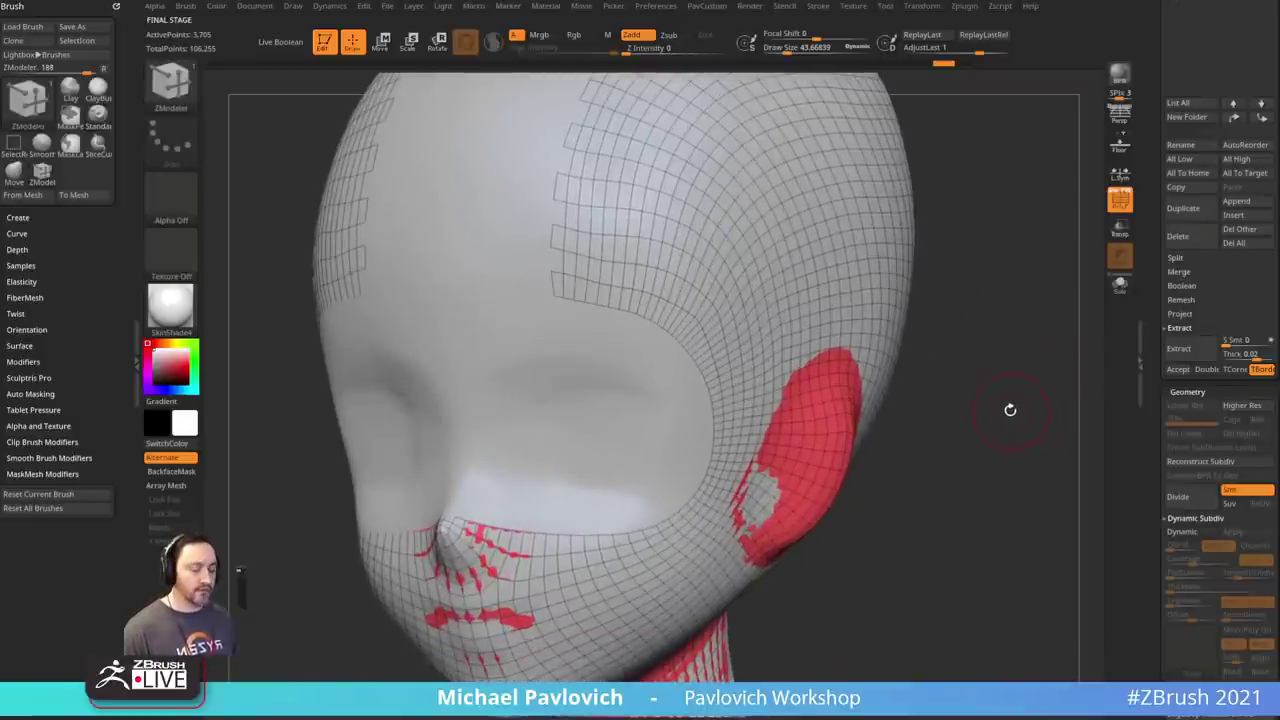
key(b)
key(z)
key(m)
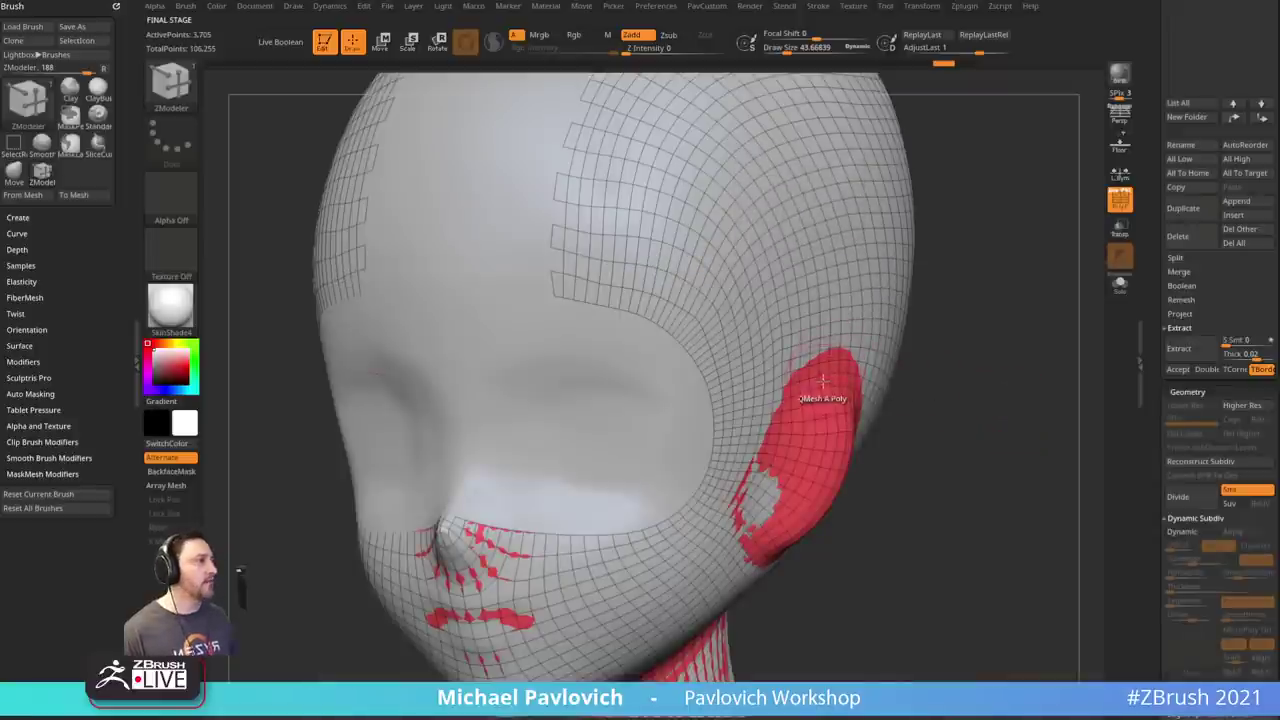
key(space)
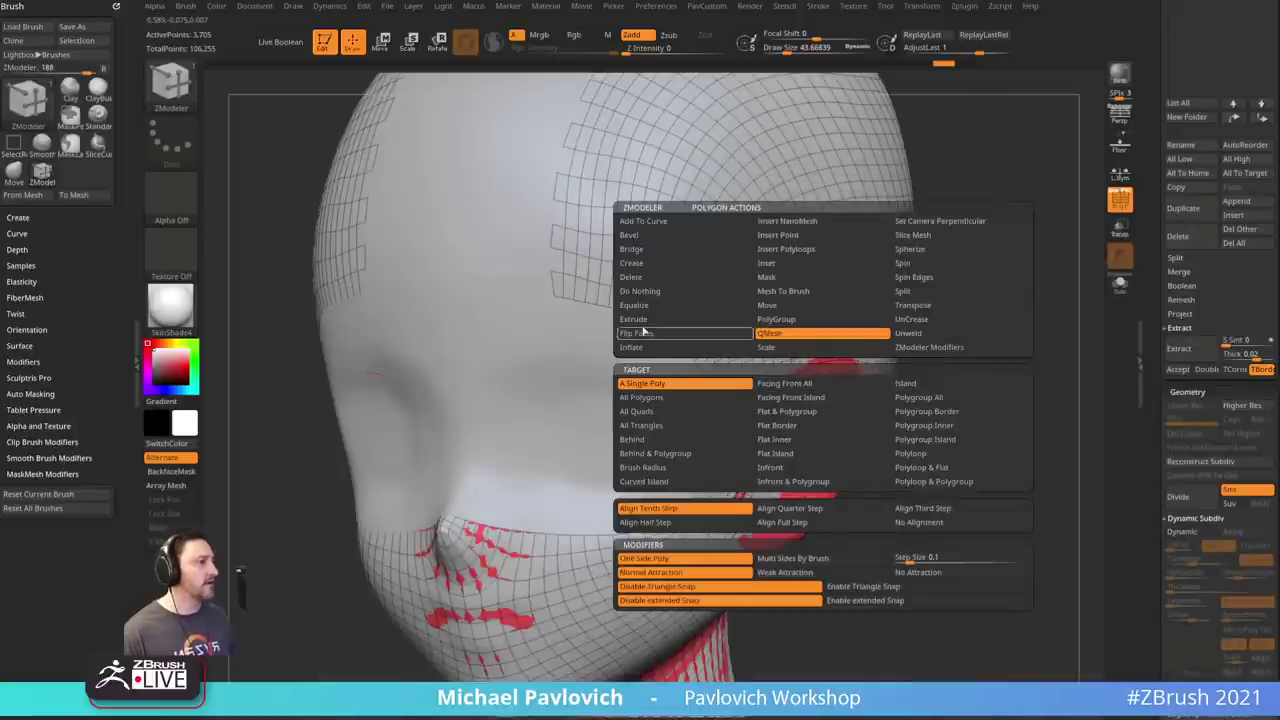
click(665, 319)
click(978, 400)
drag(985, 402, 1070, 408)
key(space)
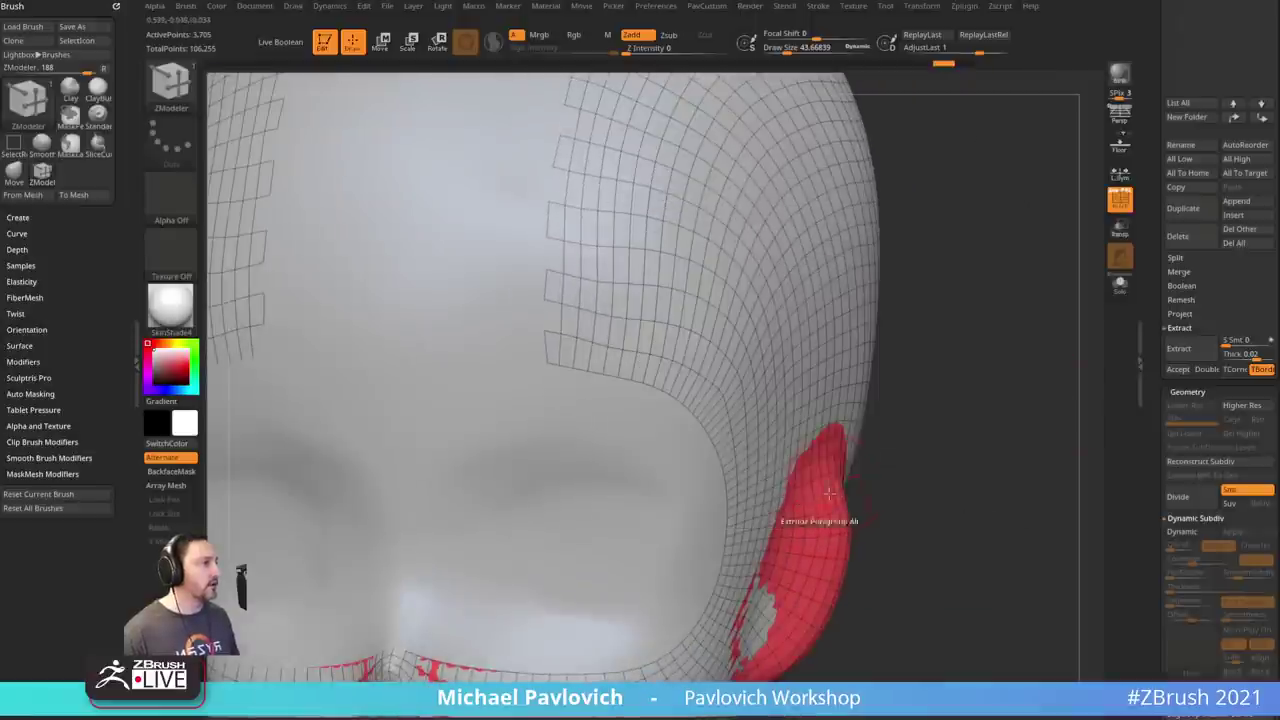
- Switch to the browser's Intro to ZBrush playlist, look through the ZModeler videos, select the playlist address and return to ZBrush
drag(1279, 150, 838, 103)
scroll(778, 404, down, 12)
scroll(785, 408, down, 9)
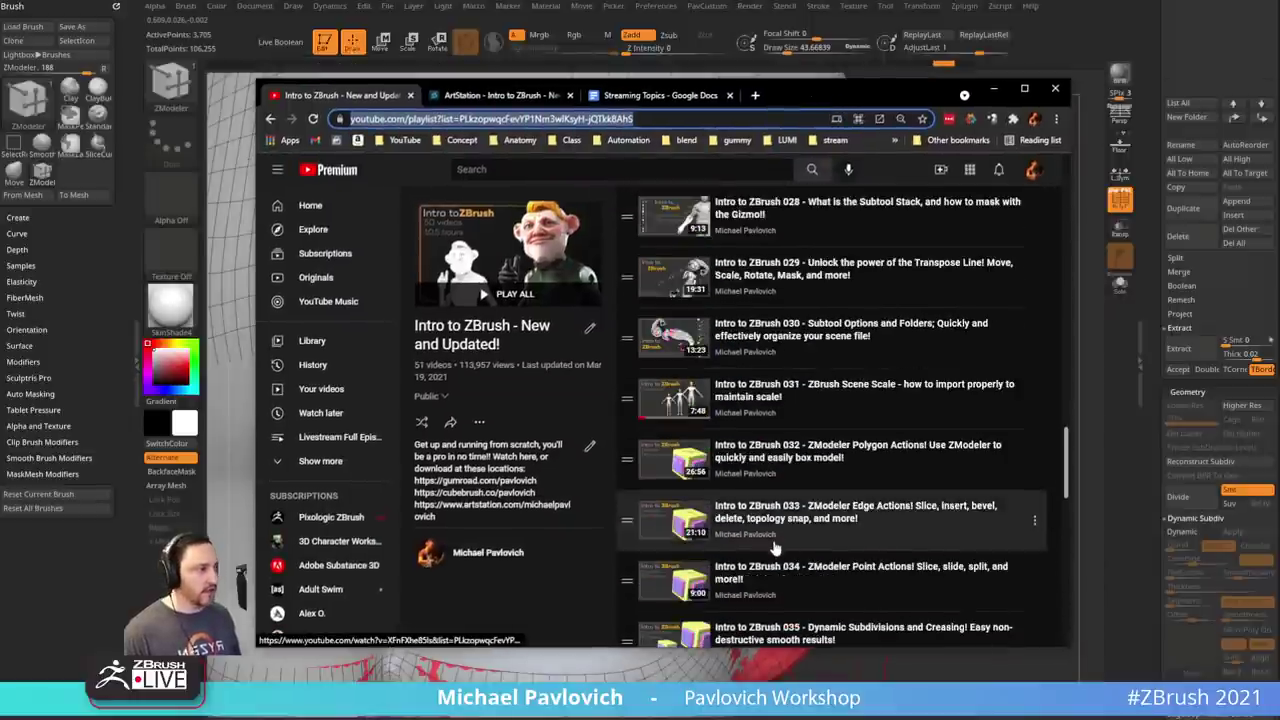
scroll(800, 400, down, 2)
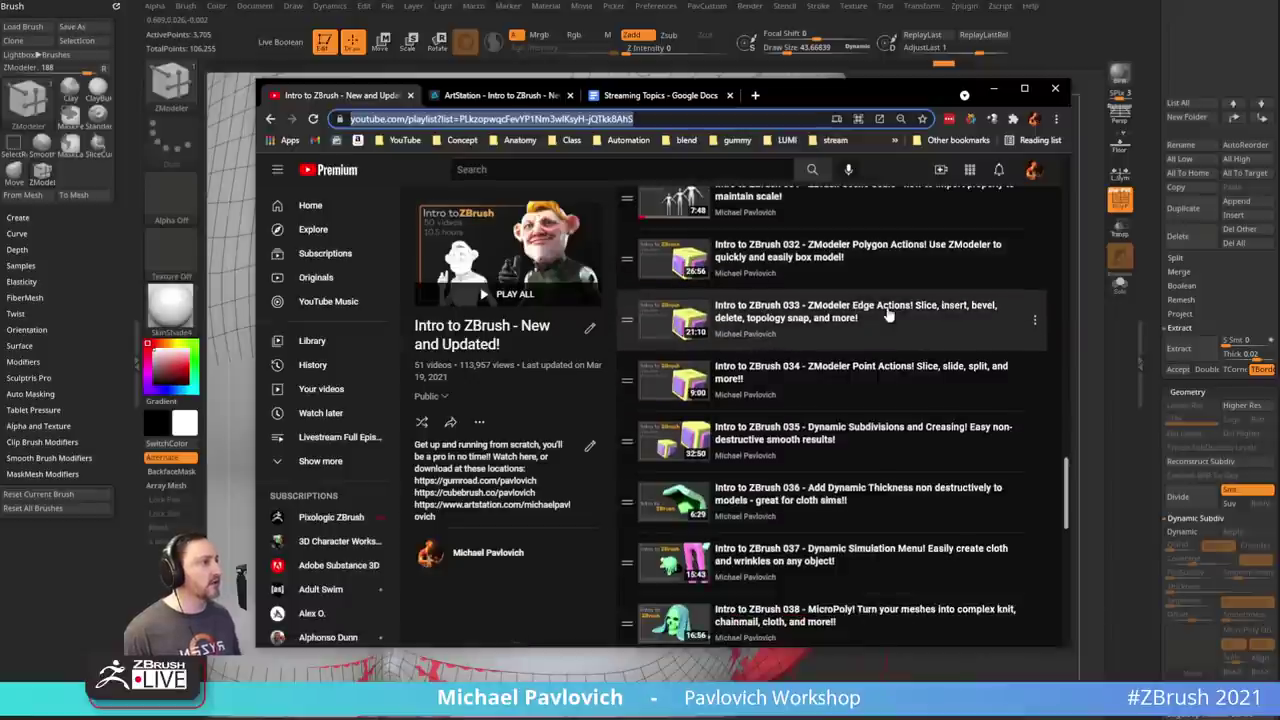
click(664, 120)
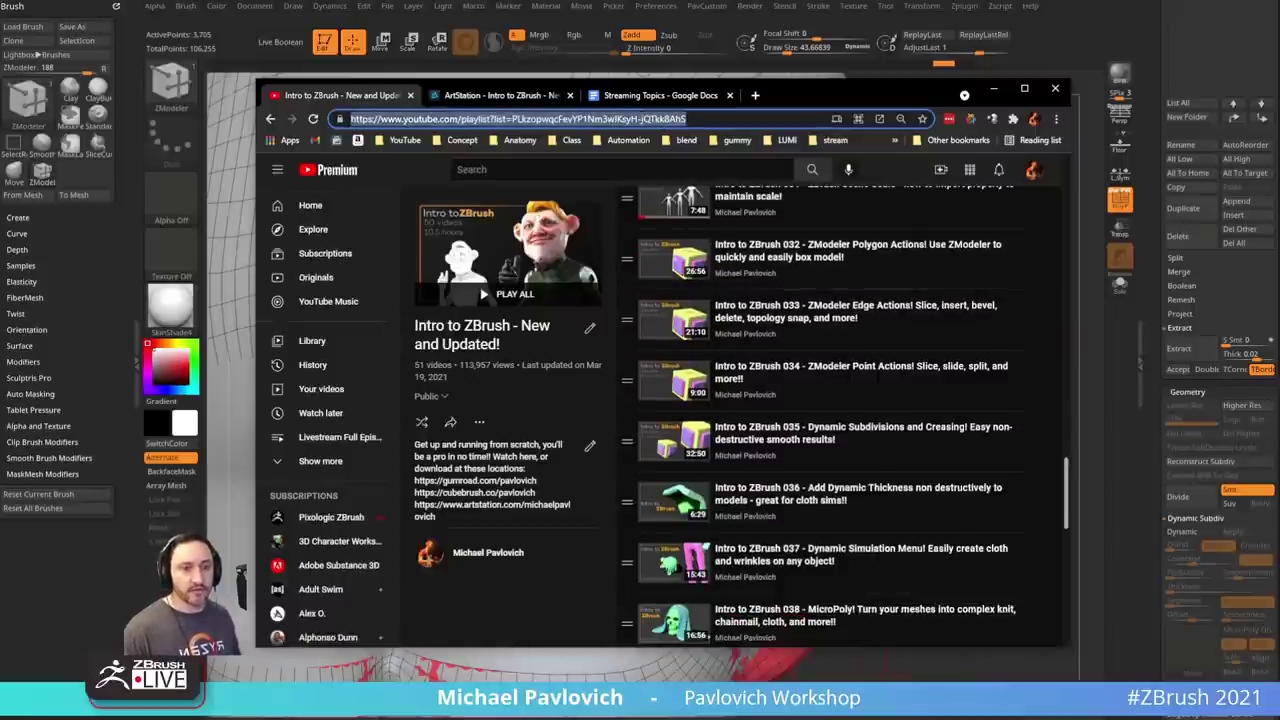
key(alt+Tab)
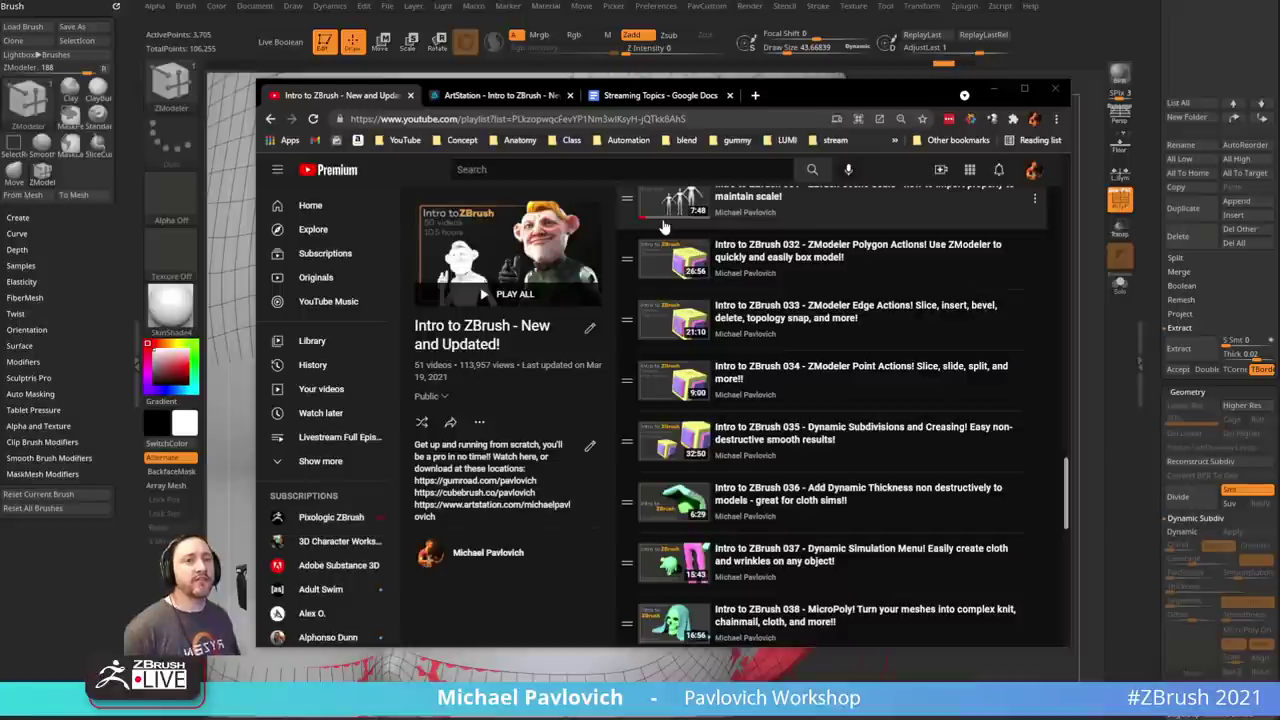
drag(878, 99, 884, 718)
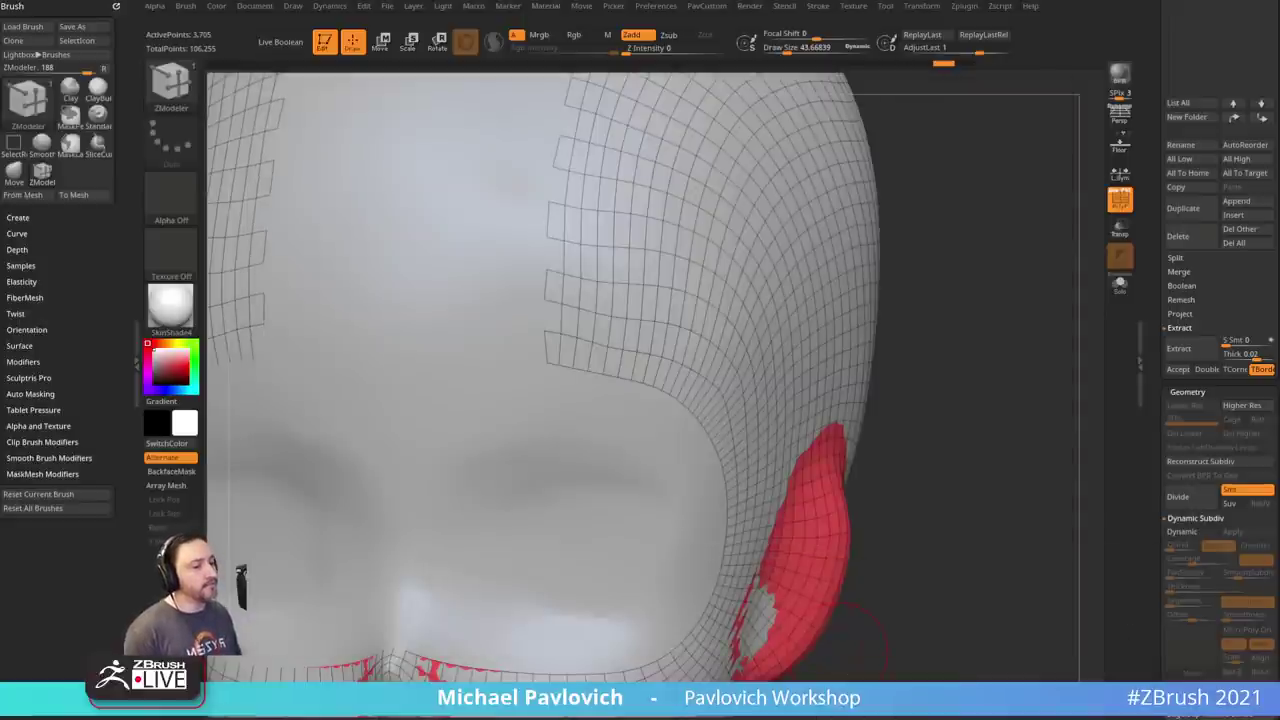
- Turn on perspective for the view of the whole head
ctrl+right_drag(995, 348, 742, 400)
mouse_move(1022, 185)
right_down()
mouse_move(1006, 197)
mouse_move(1012, 255)
right_up()
mouse_move(1061, 257)
mouse_down()
mouse_move(1077, 220)
mouse_move(986, 251)
mouse_move(986, 229)
mouse_move(983, 260)
mouse_move(951, 246)
mouse_move(954, 283)
mouse_move(995, 283)
mouse_up()
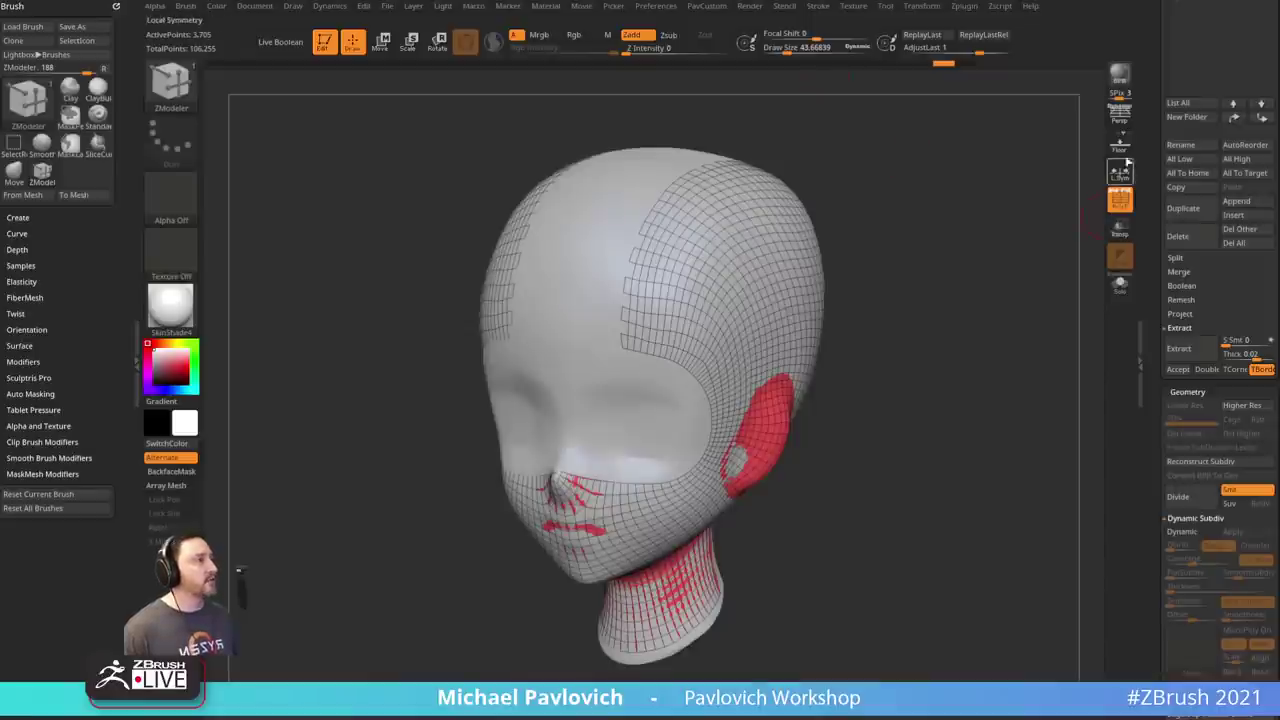
click(1120, 112)
drag(1034, 289, 1160, 285)
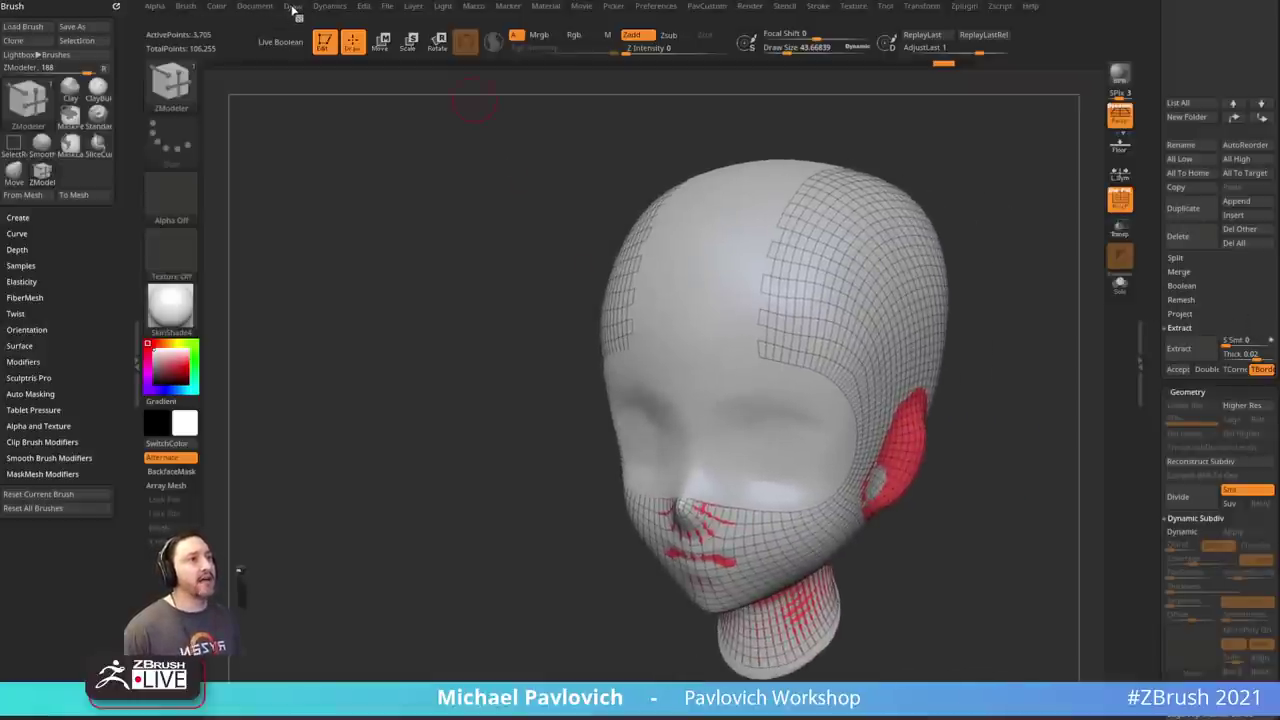
- Dock the Draw settings, compare 35, 85 and 50 mm focal lengths on the head, and set the focal length to 35 mm
click(293, 9)
drag(287, 18, 66, 46)
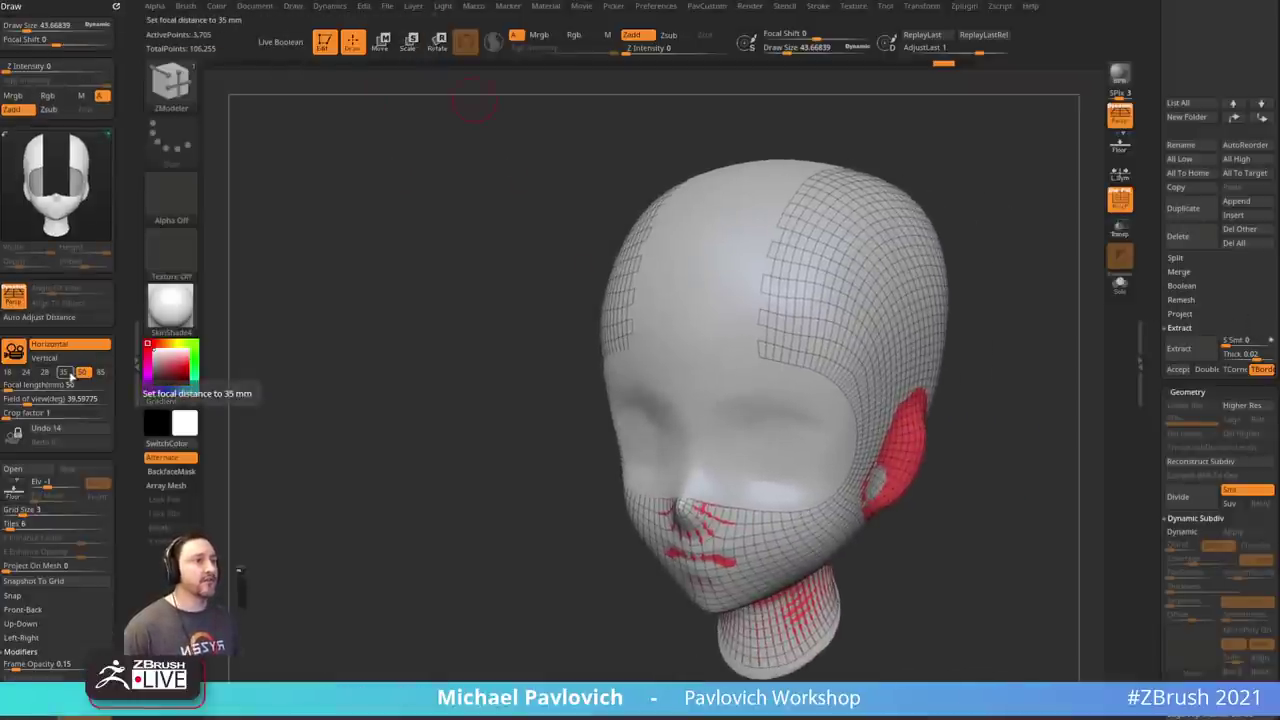
click(65, 375)
click(100, 371)
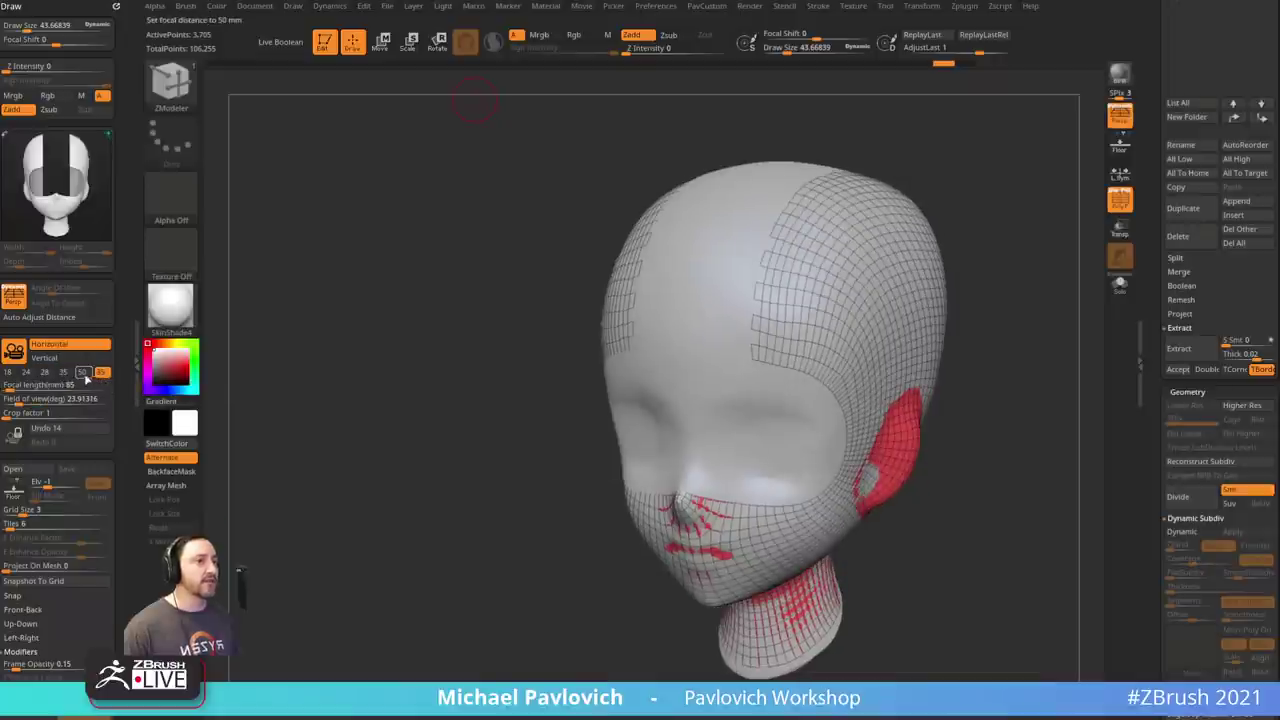
click(79, 372)
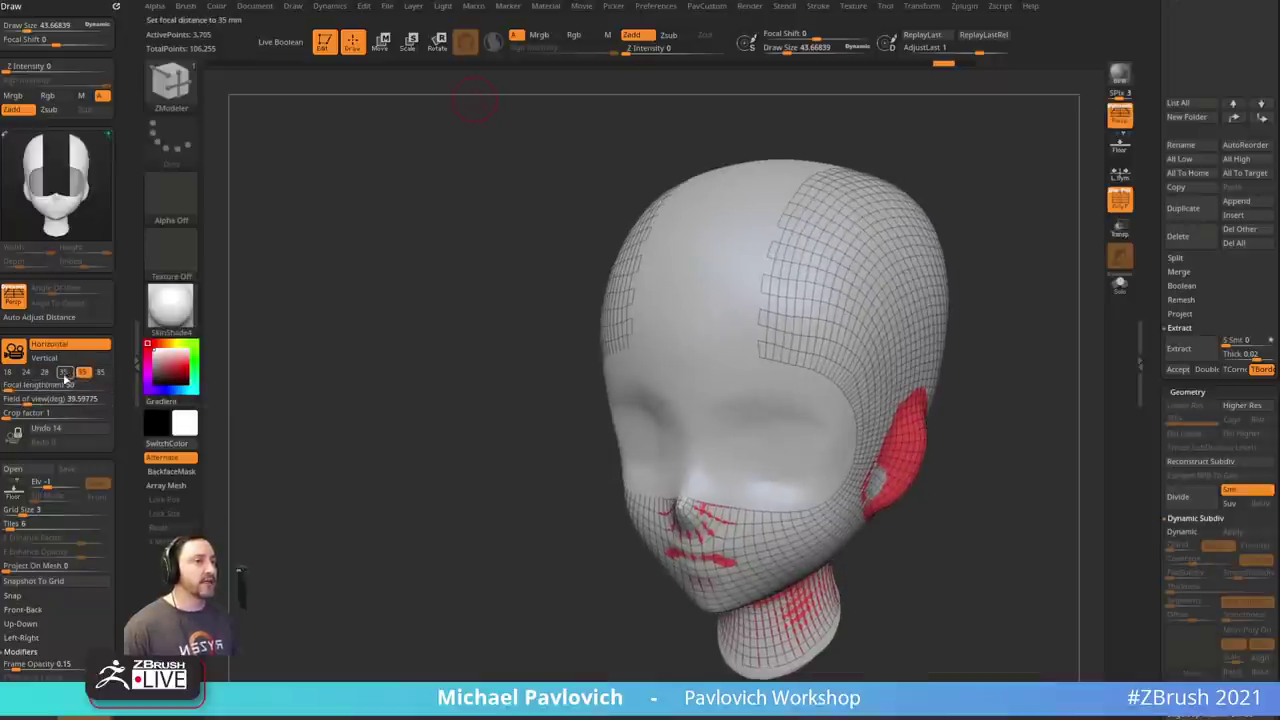
click(65, 373)
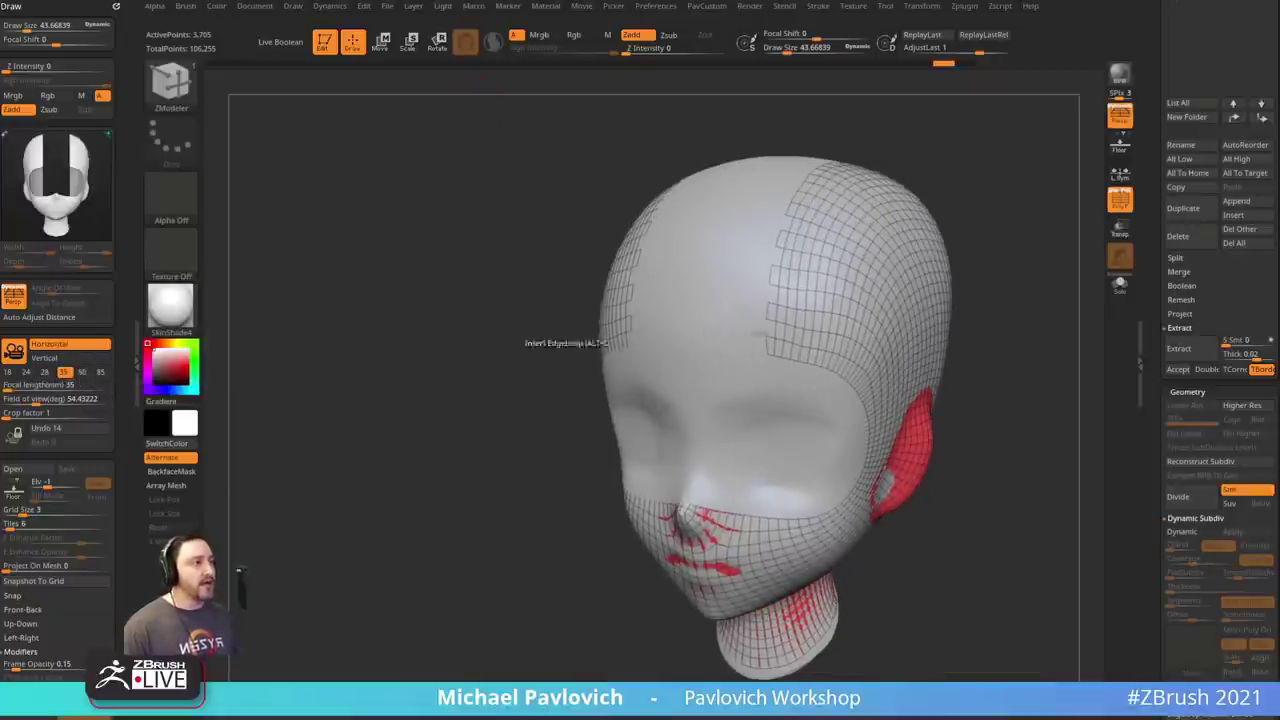
drag(870, 360, 1009, 516)
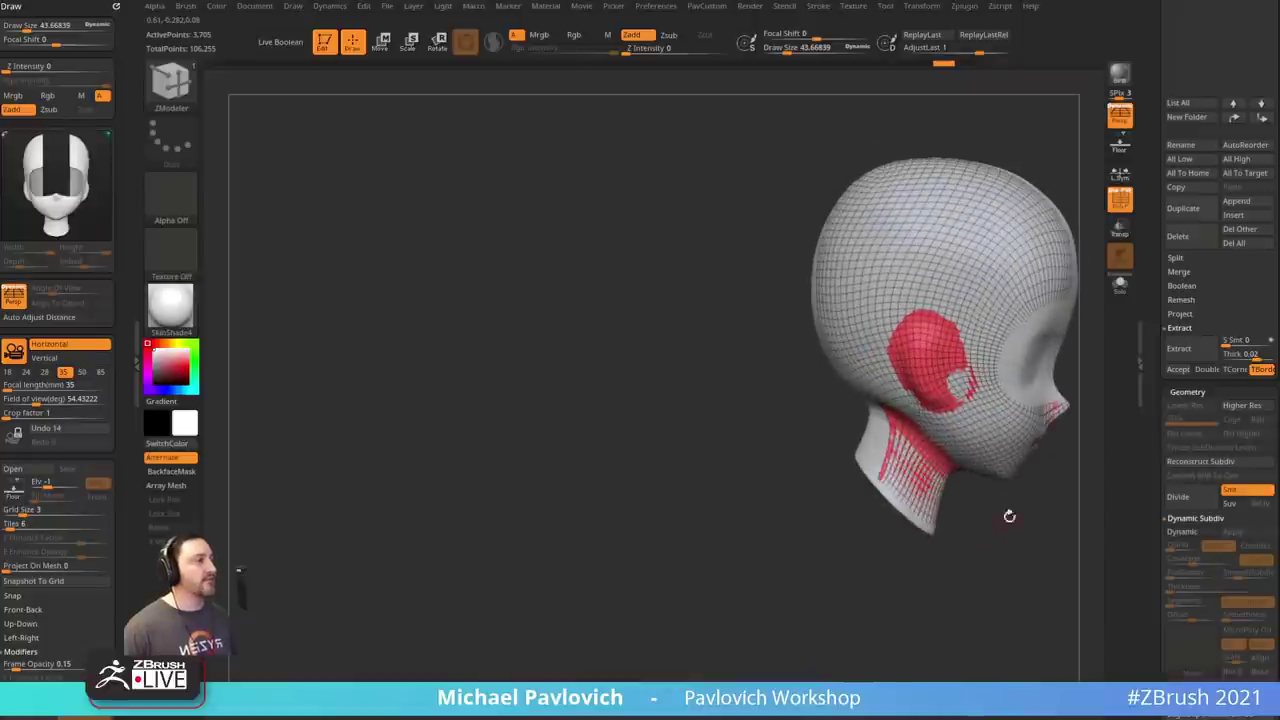
drag(634, 399, 972, 418)
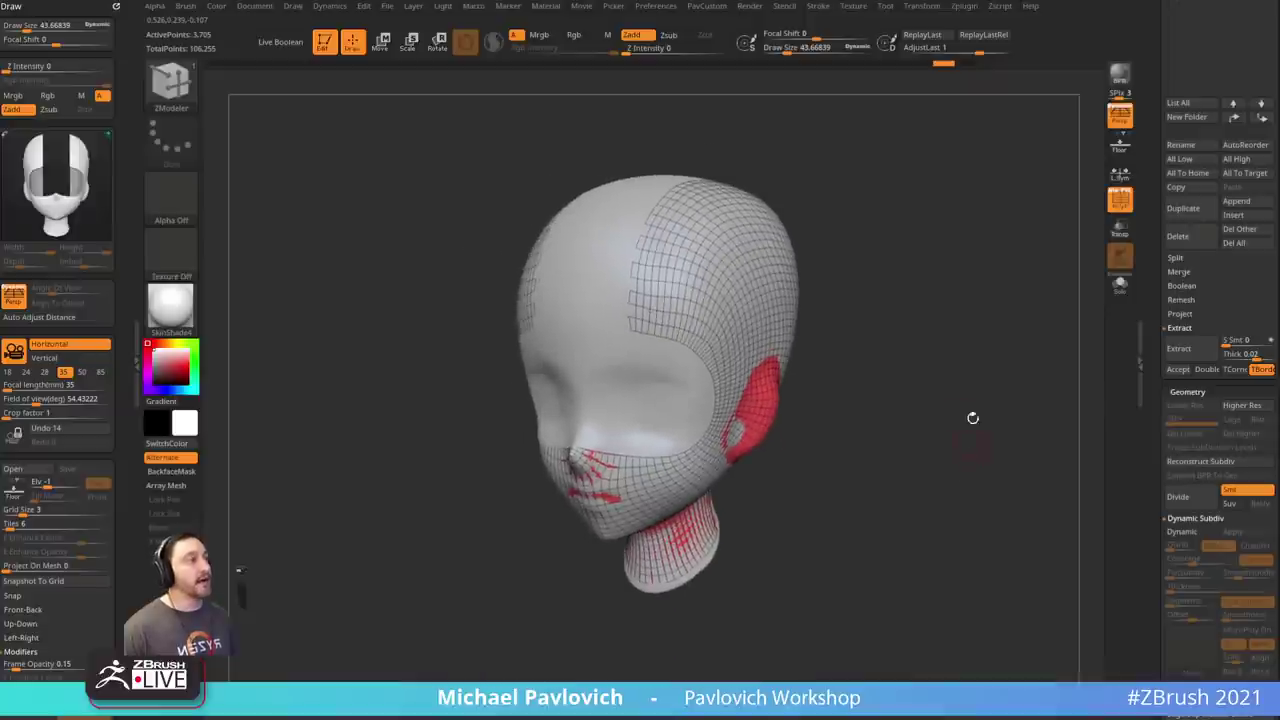
- Dock the Zplugin settings and expand the Ref Switcher plugin's saved-view options
click(963, 6)
click(957, 20)
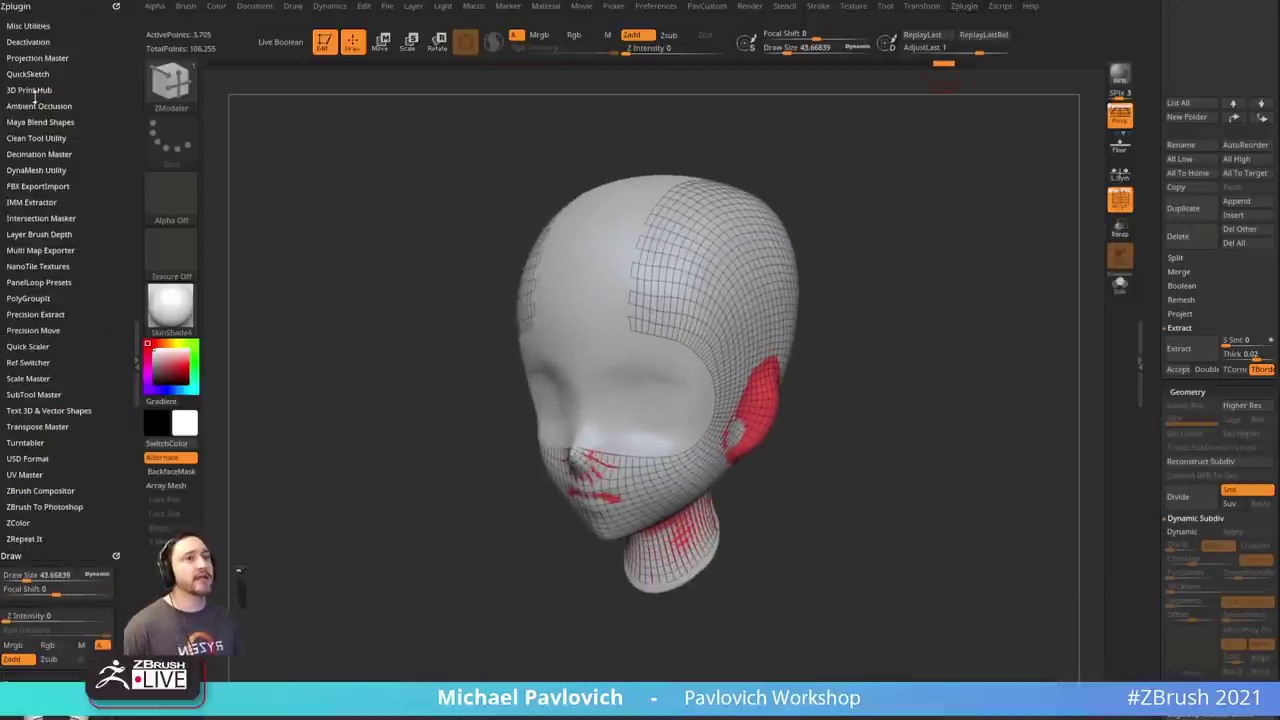
click(35, 362)
scroll(83, 297, down, 1)
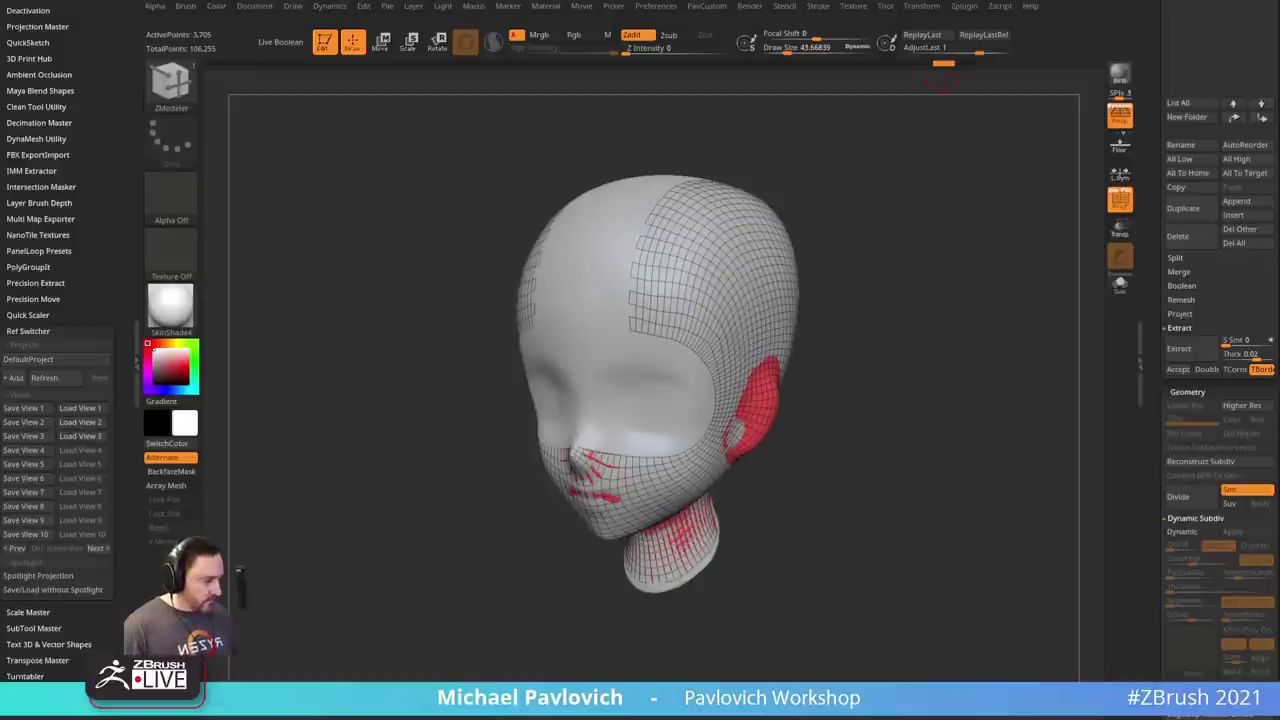
- Switch to the browser's ArtStation page for the Ref Switcher plugin, select its address, and minimize the browser
drag(700, 2, 706, 32)
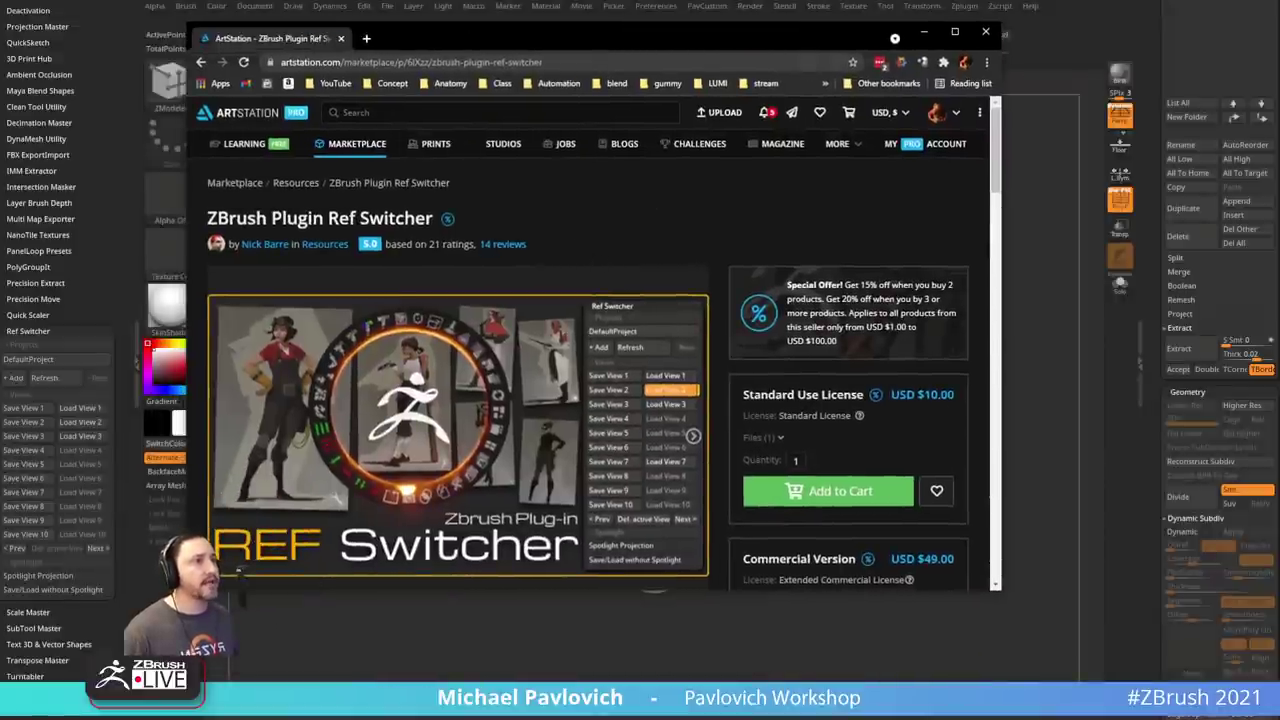
click(447, 64)
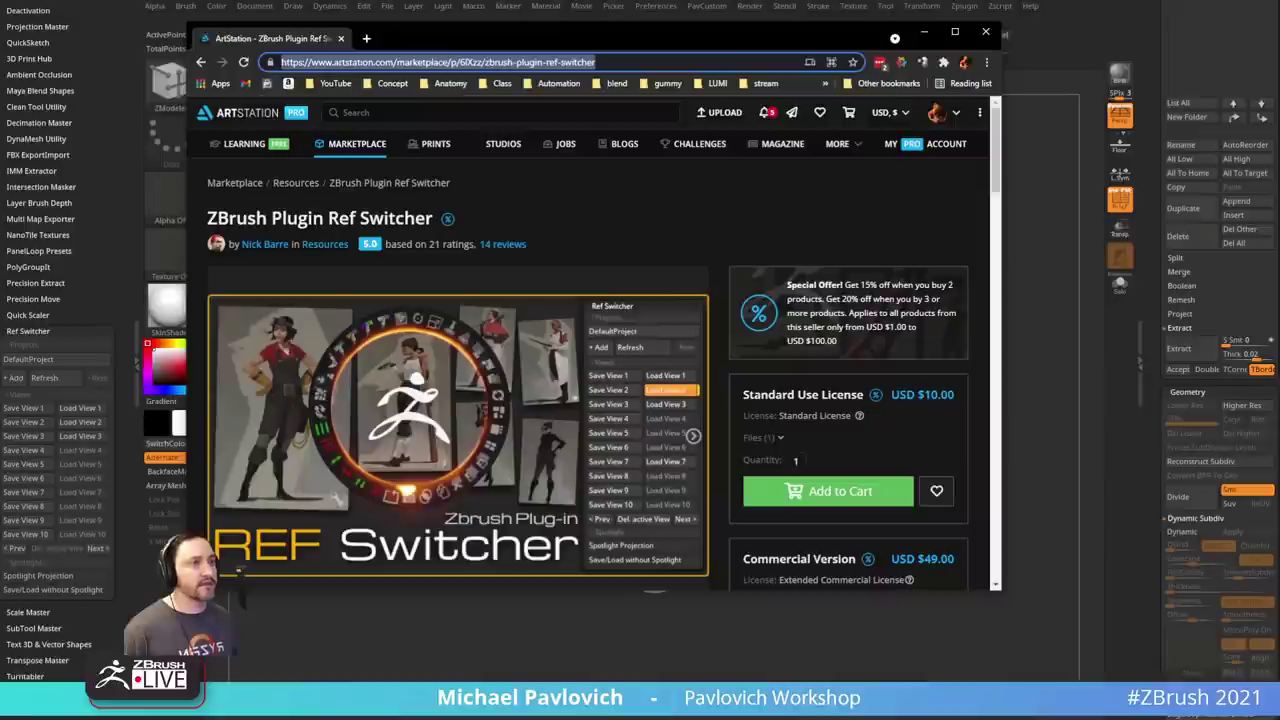
key(alt+Tab)
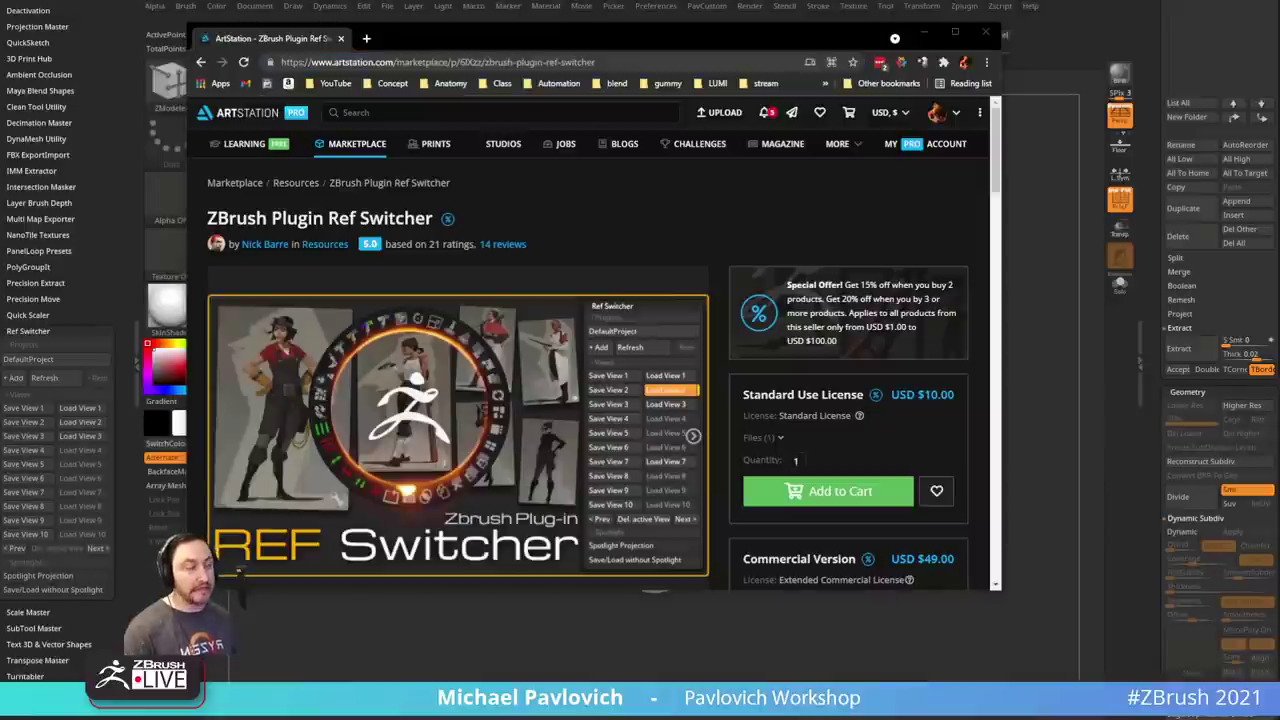
click(620, 37)
click(925, 33)
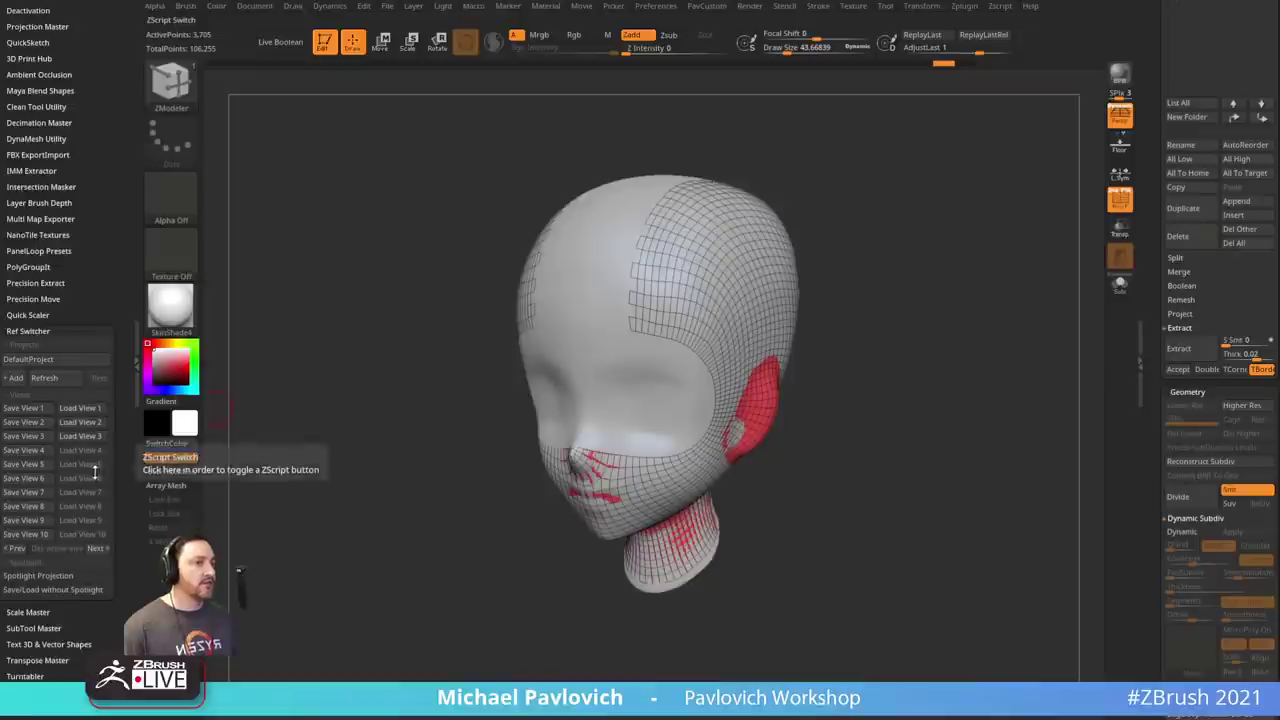
drag(877, 317, 620, 391)
key(f)
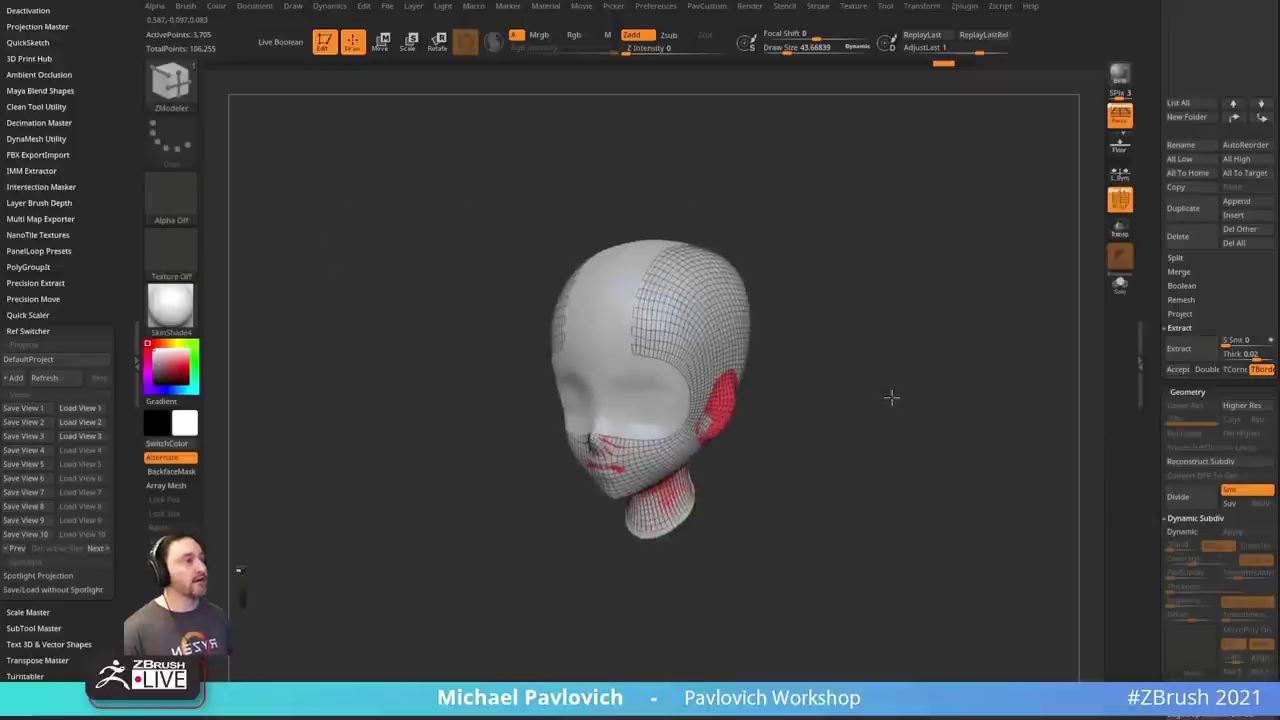
alt+drag(891, 397, 965, 372)
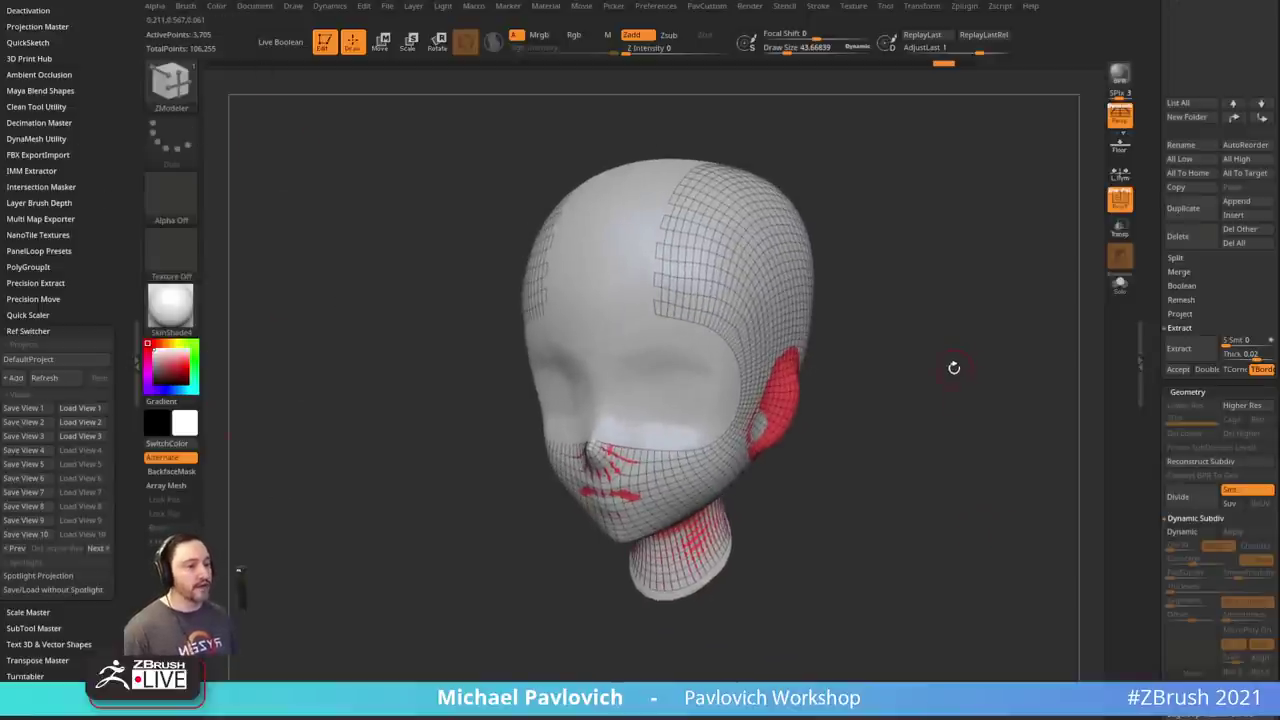
drag(954, 368, 839, 457)
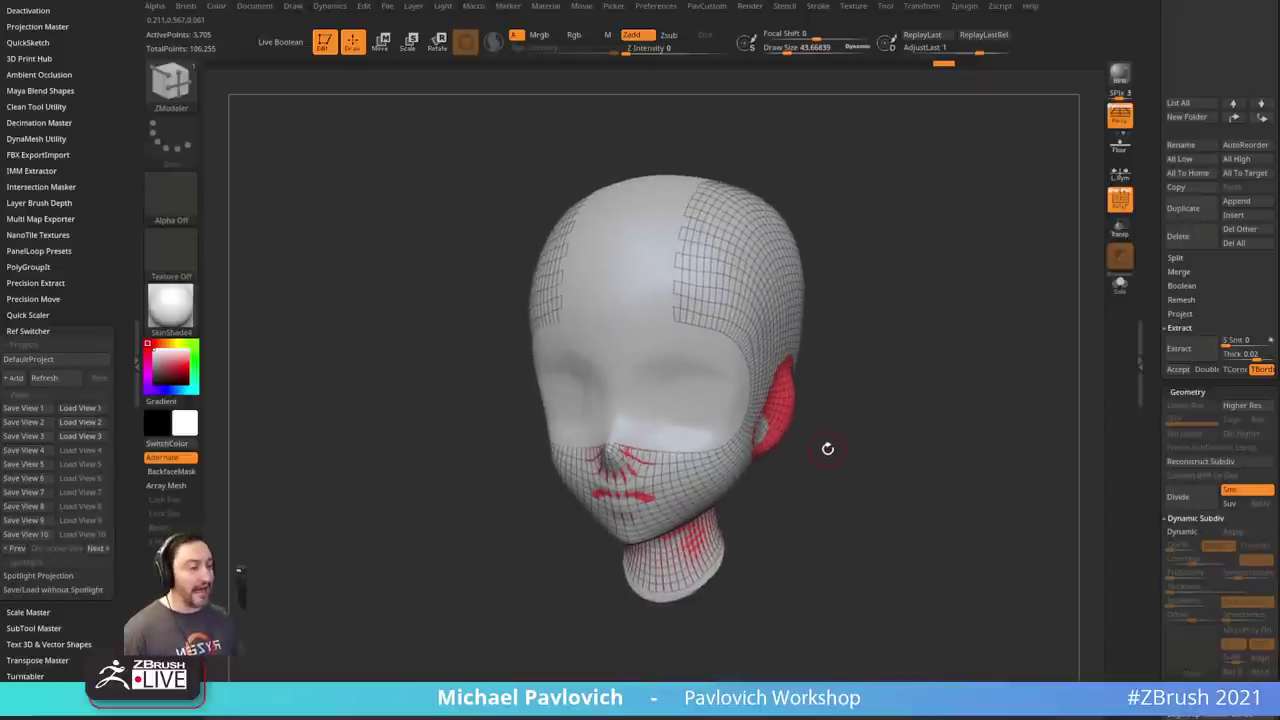
mouse_move(912, 372)
mouse_down()
mouse_move(934, 360)
mouse_move(897, 346)
mouse_move(930, 381)
mouse_up()
key(b)
key(s)
key(t)
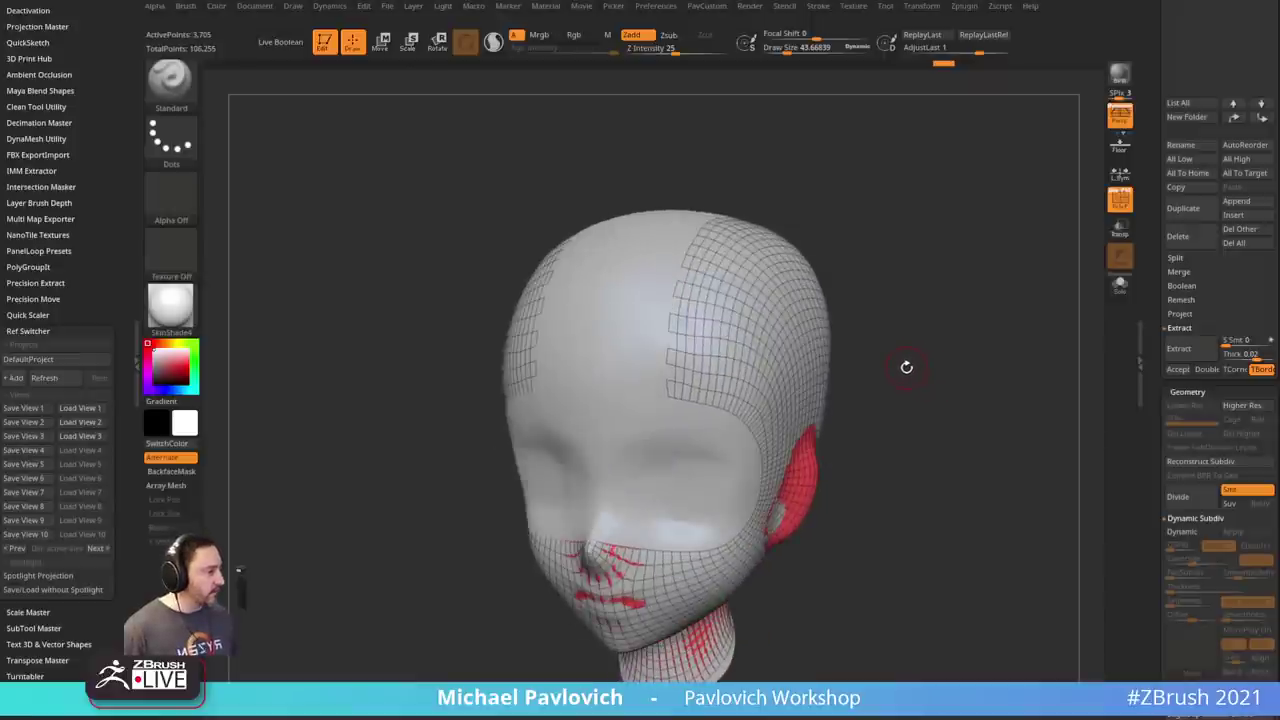
- Select the ZModeler brush and try extruding the side panel's entire polygroup outward to give it thickness
mouse_move(952, 396)
alt+mouse_down()
mouse_move(951, 374)
mouse_move(970, 415)
alt+mouse_up()
key(b)
key(z)
key(m)
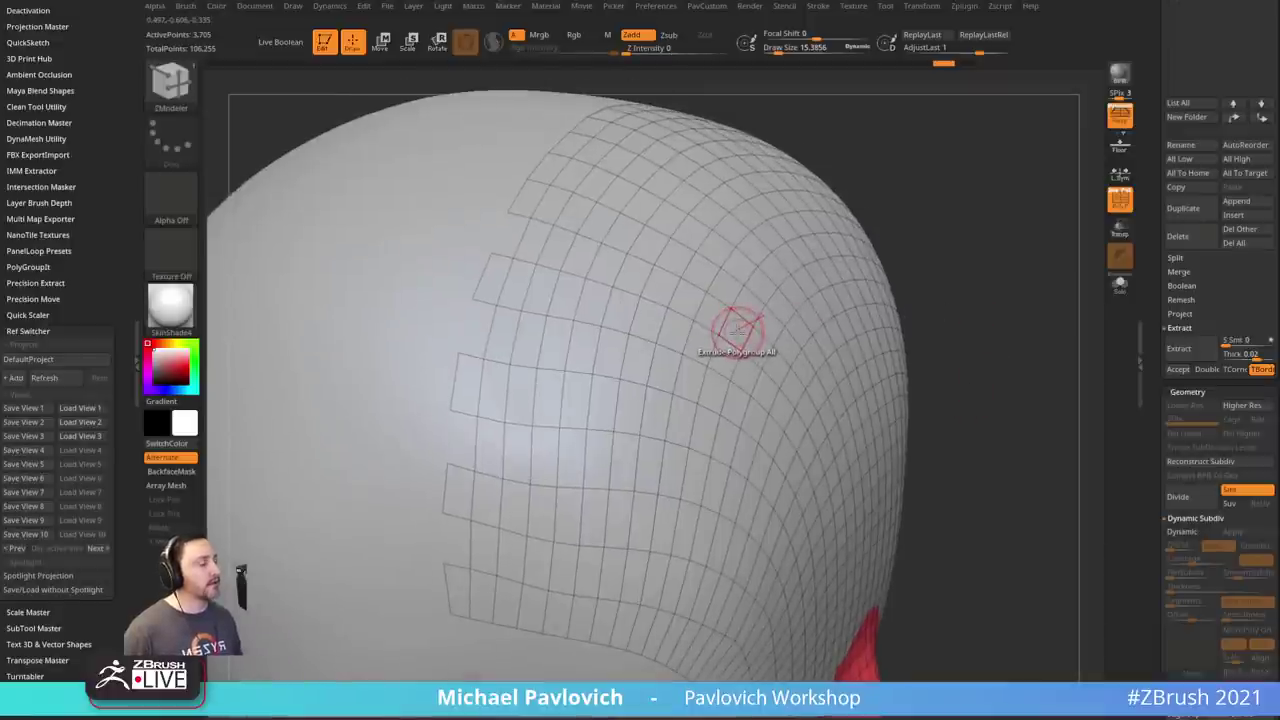
key(space)
alt+drag(1013, 419, 999, 342)
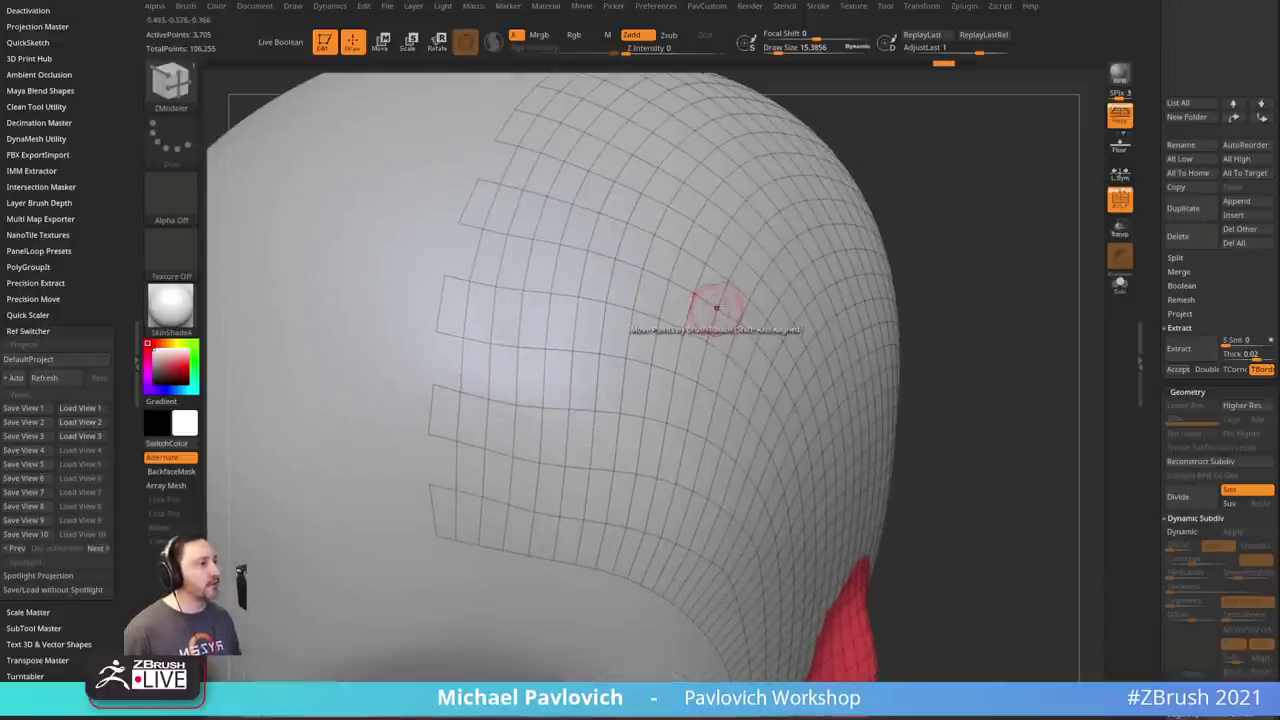
drag(737, 302, 743, 300)
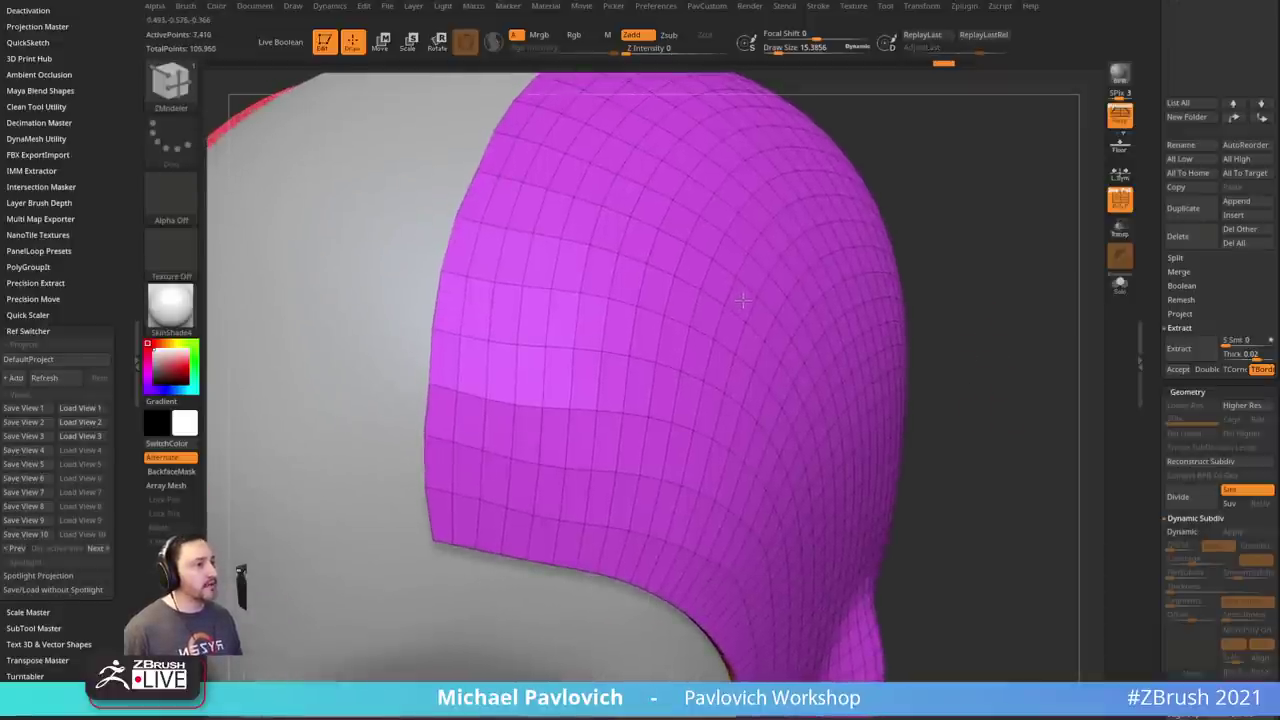
alt+drag(960, 303, 992, 304)
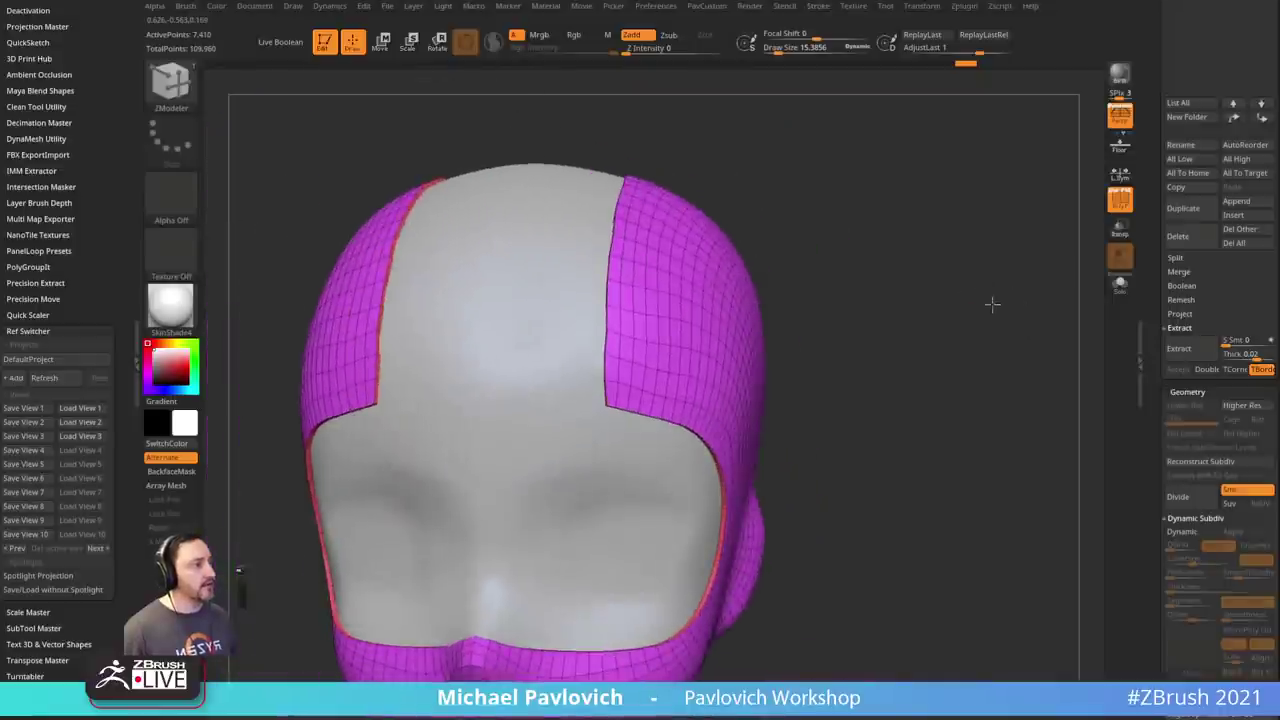
key(ctrl+z)
- Turn on dynamic subdivision for the side panel and set its dynamic thickness to about 0.01048
drag(1168, 389, 1168, 328)
drag(1150, 446, 1150, 224)
shift+click(1185, 418)
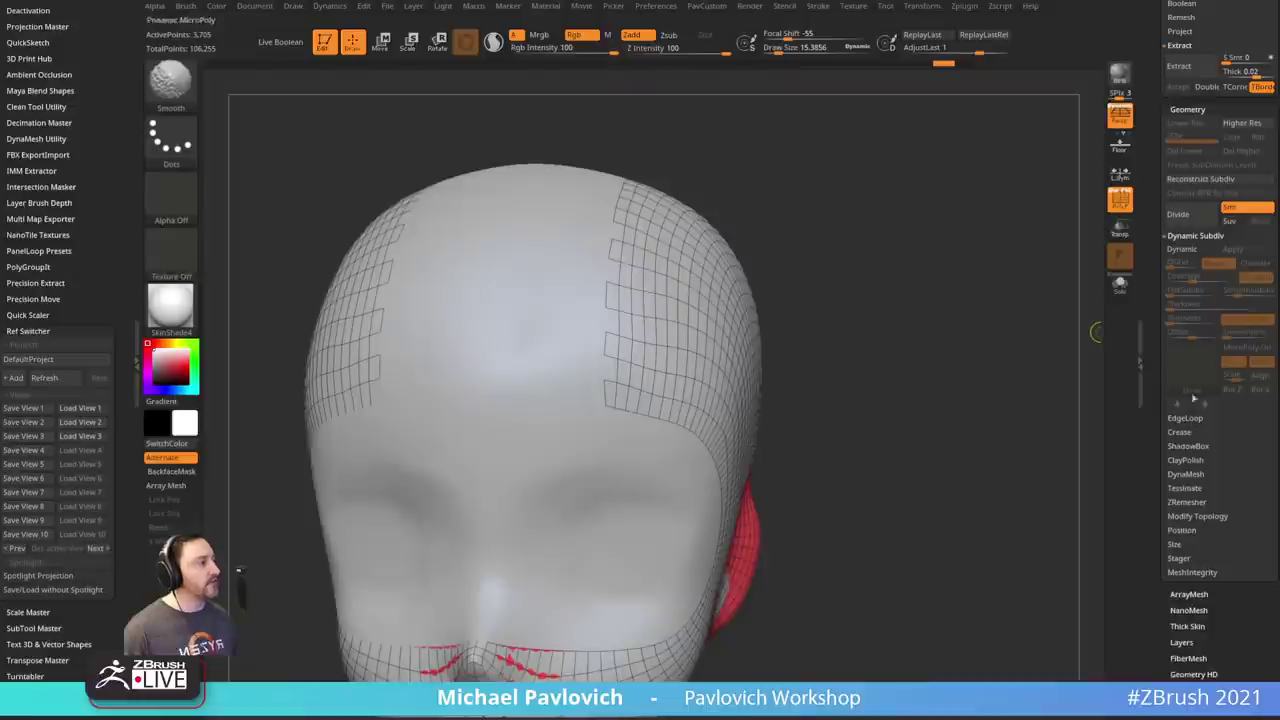
click(1185, 249)
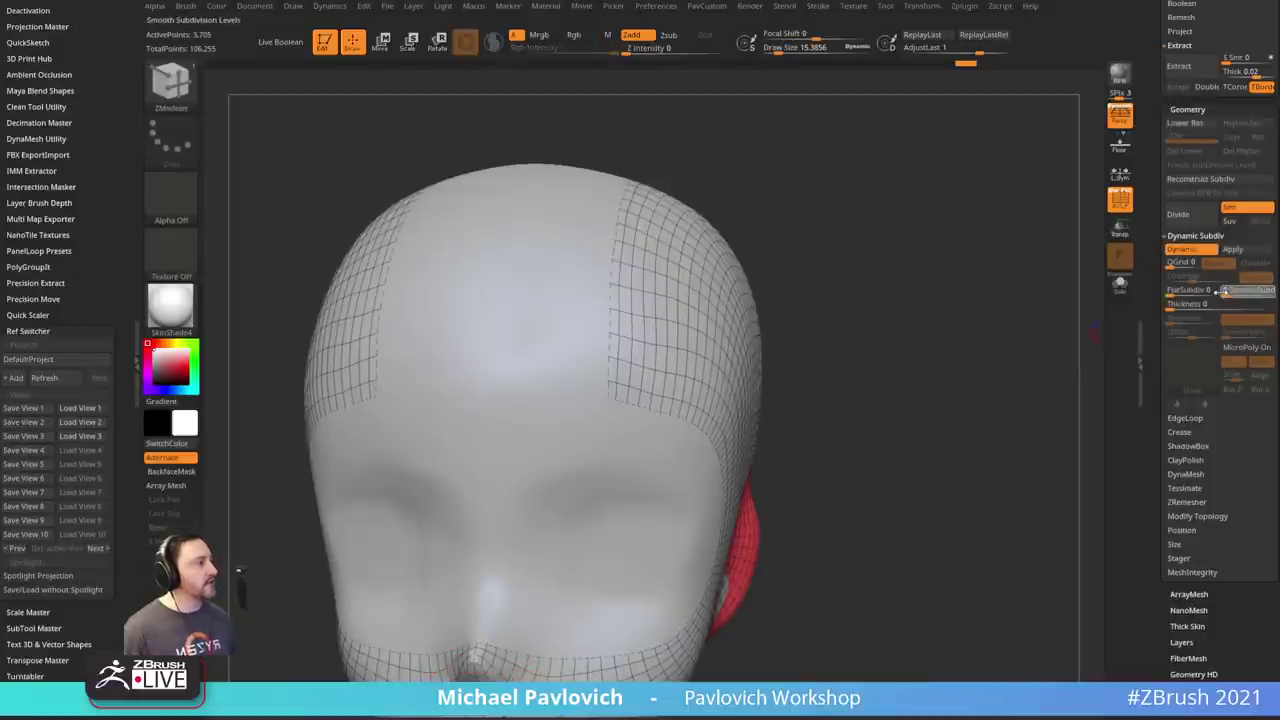
click(1190, 305)
drag(1191, 306, 1206, 304)
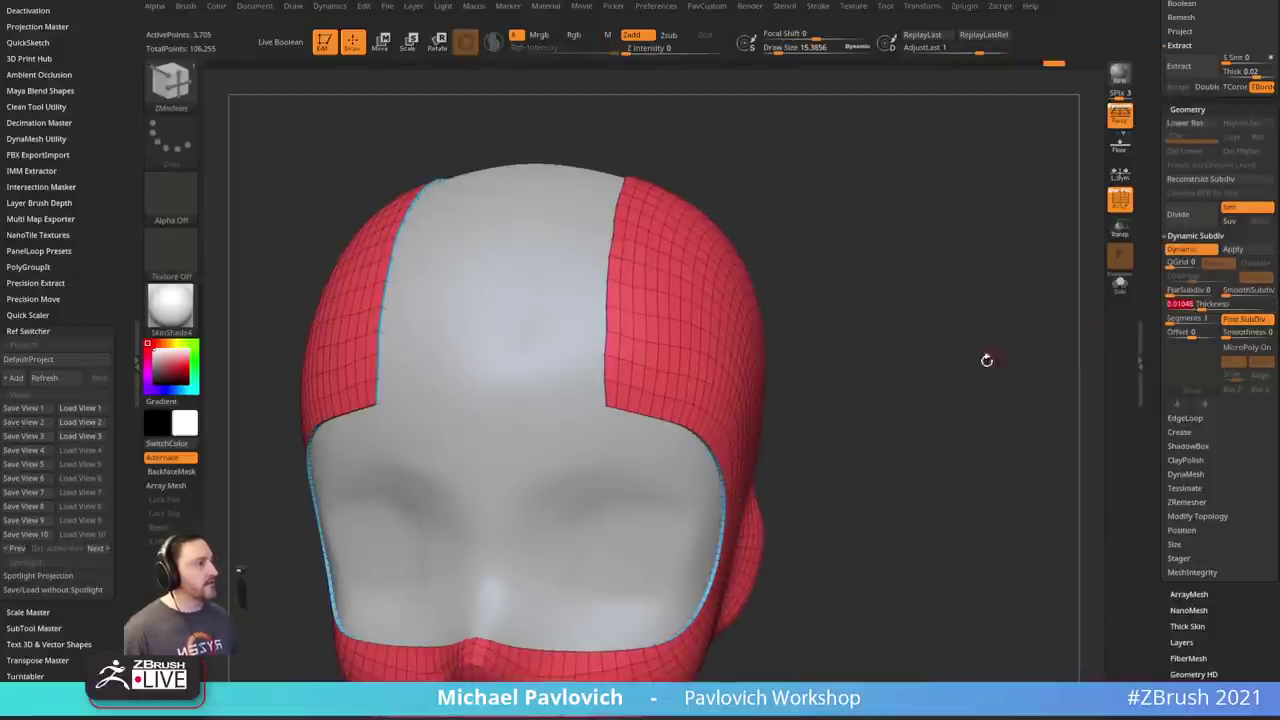
- Isolate the side panel to see its inner wall, set the dynamic thickness offset to 100, and show the whole head again
drag(986, 360, 1100, 300)
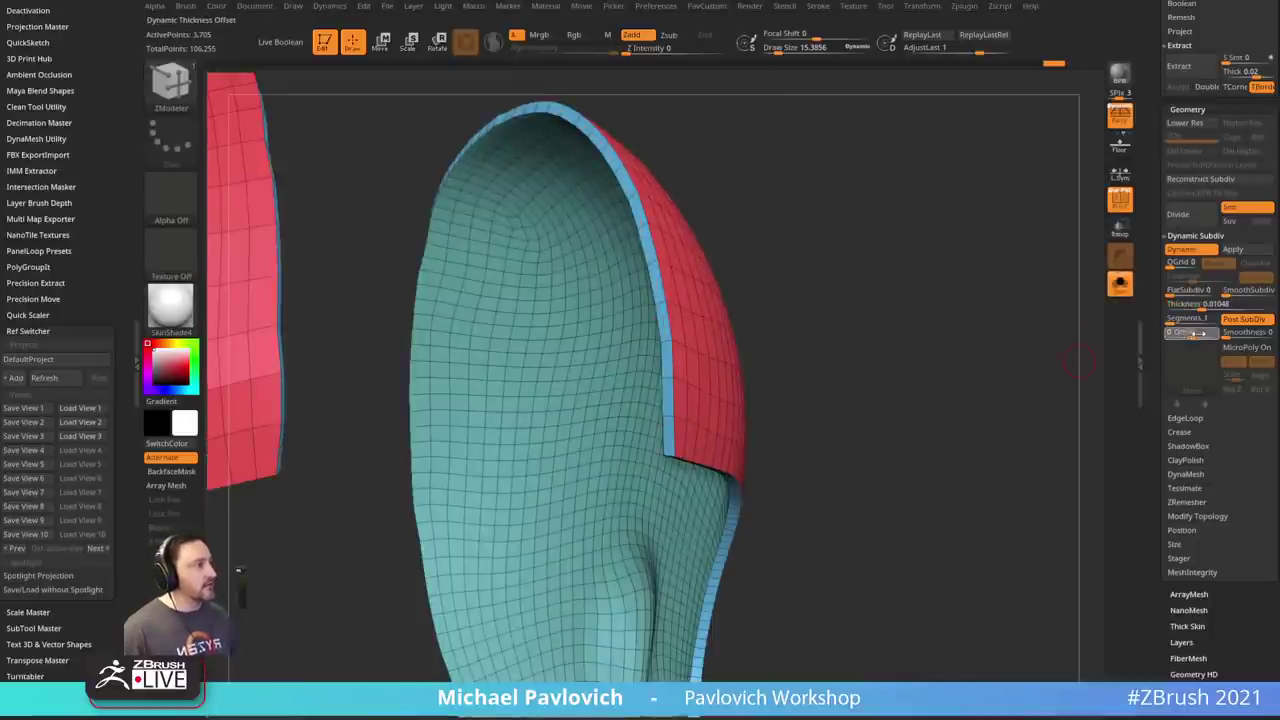
drag(1198, 333, 1221, 377)
click(1120, 287)
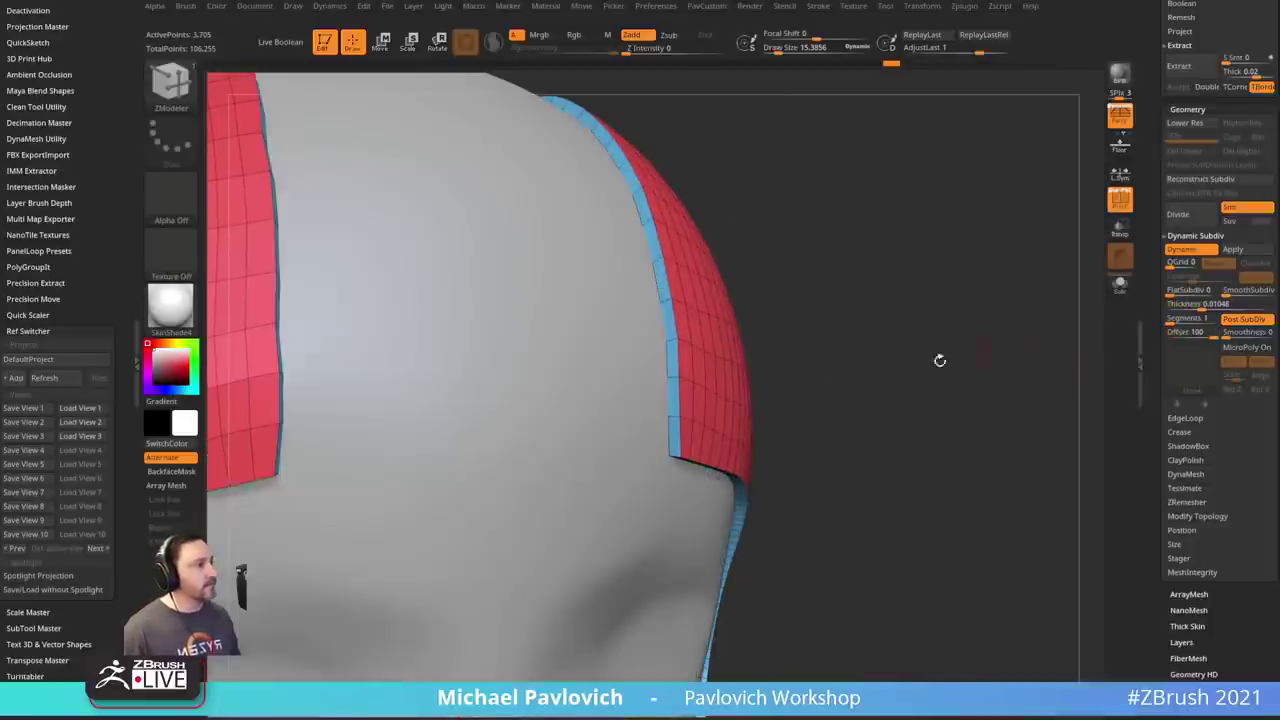
drag(880, 420, 816, 363)
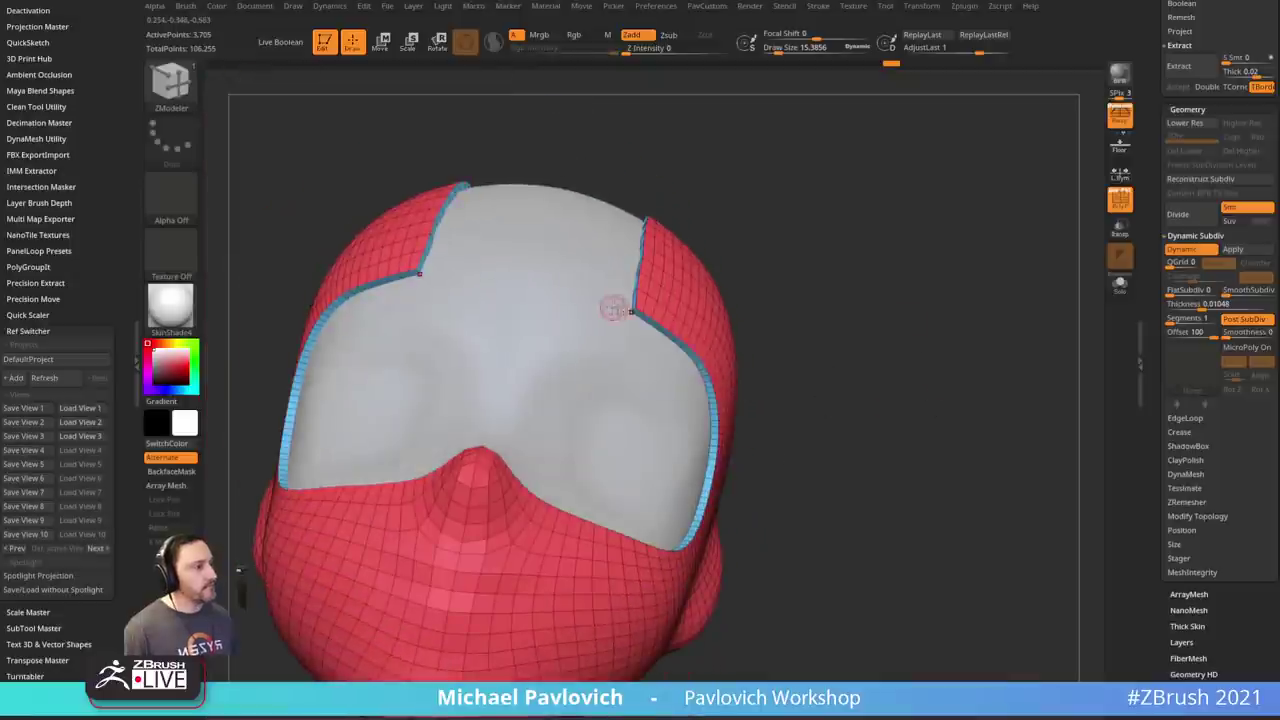
mouse_move(940, 390)
alt+mouse_down()
mouse_move(969, 308)
mouse_move(938, 356)
mouse_move(962, 400)
alt+mouse_up()
drag(962, 400, 1095, 310)
- Select the centre strip subtool Head2, turn on dynamic subdivision, and give it a thickness of about 0.01444
drag(1204, 308, 1150, 432)
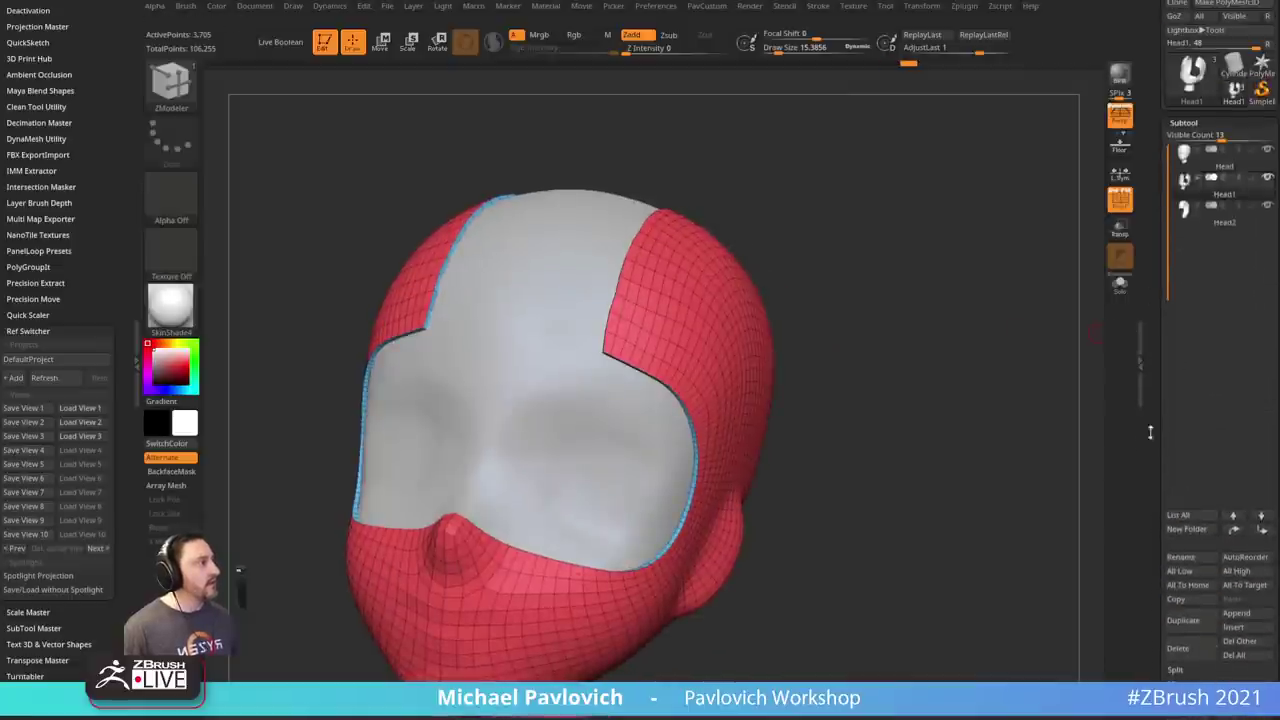
click(1221, 226)
drag(1148, 386, 1154, 213)
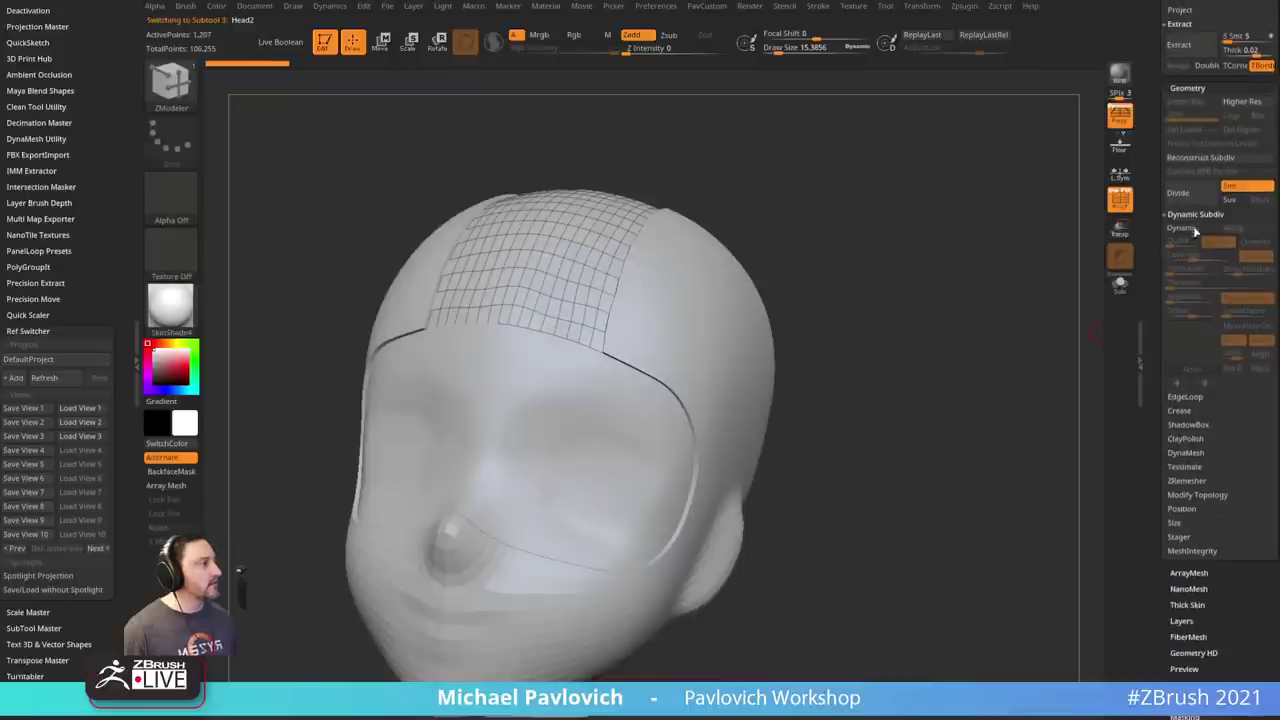
click(1194, 229)
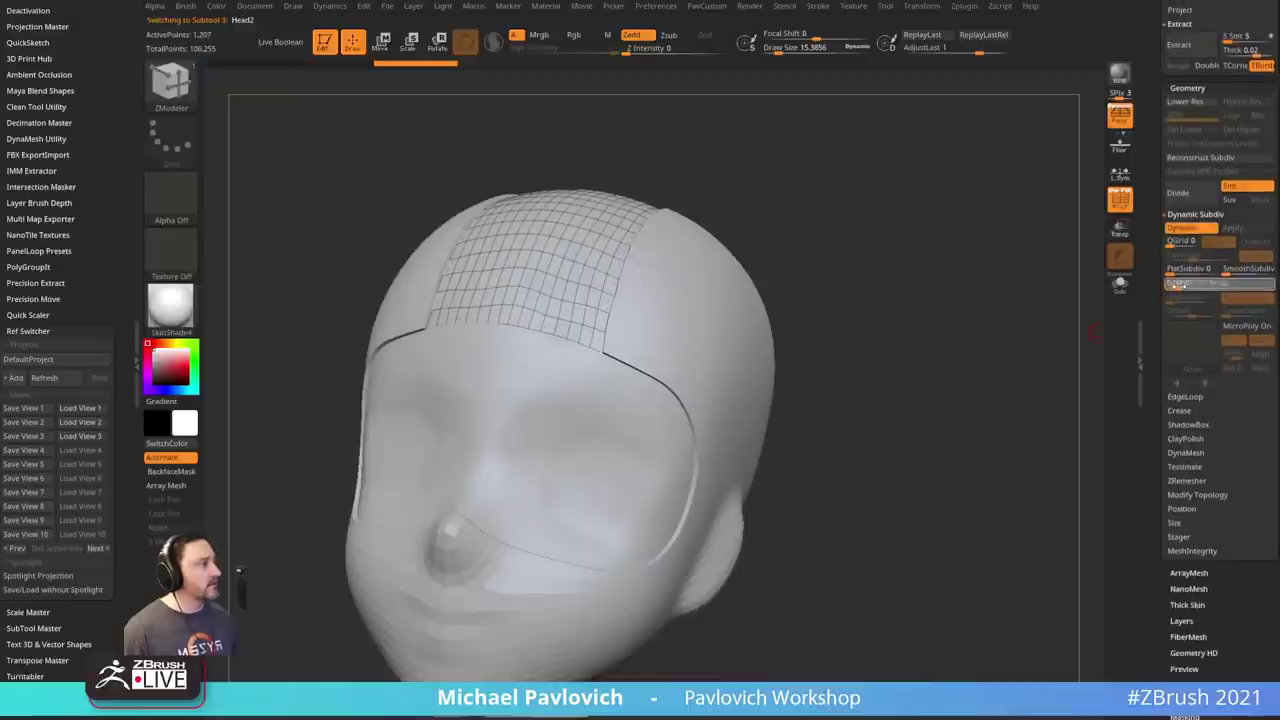
drag(1178, 285, 1204, 285)
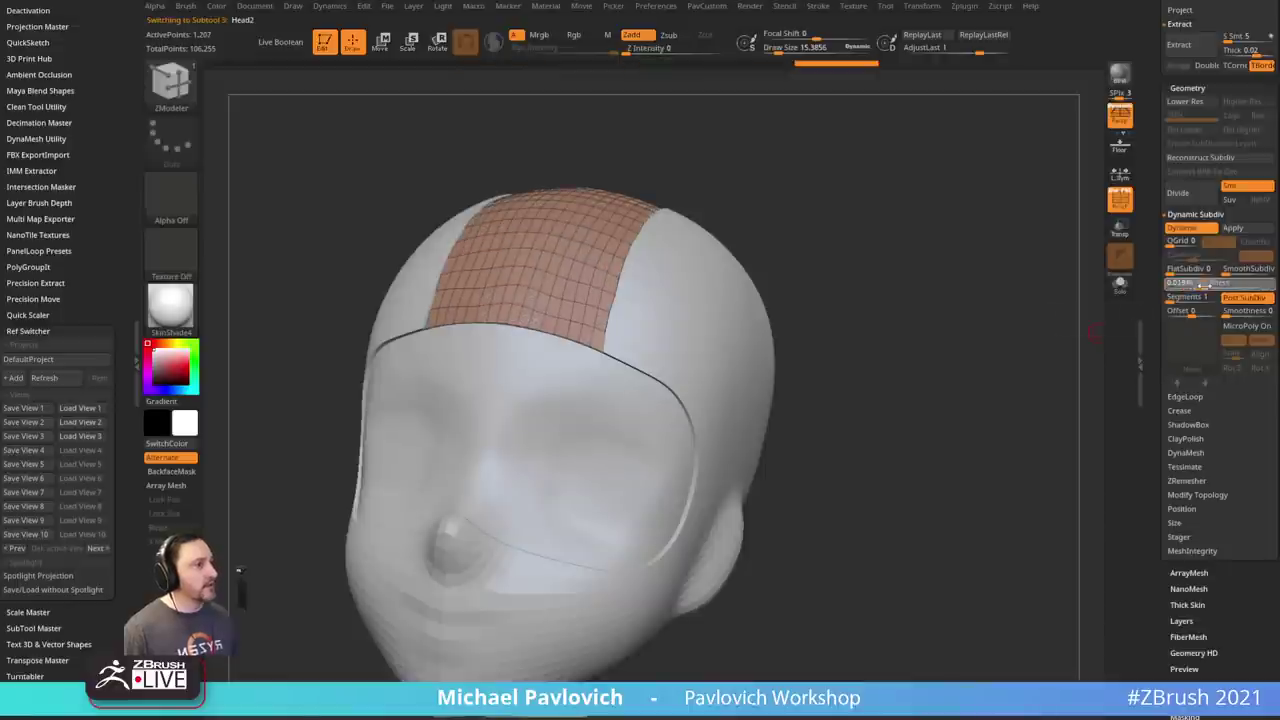
- Select the Standard brush and examine the thickened hood panels from both sides of the head
mouse_move(1088, 318)
mouse_down()
mouse_move(1006, 342)
mouse_move(1063, 323)
mouse_move(1031, 331)
mouse_move(1025, 283)
mouse_up()
key(b)
key(s)
key(t)
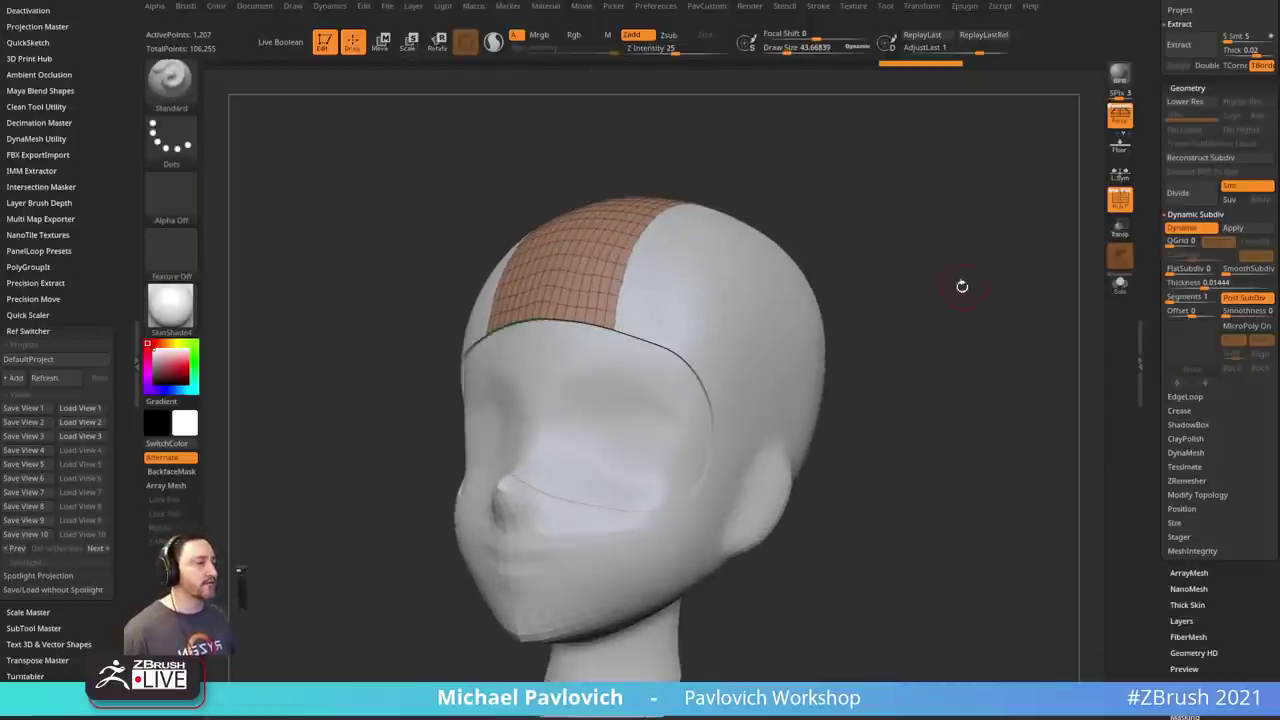
mouse_move(963, 286)
mouse_down()
mouse_move(1083, 274)
mouse_move(968, 260)
mouse_move(990, 266)
mouse_move(994, 306)
mouse_move(958, 271)
mouse_up()
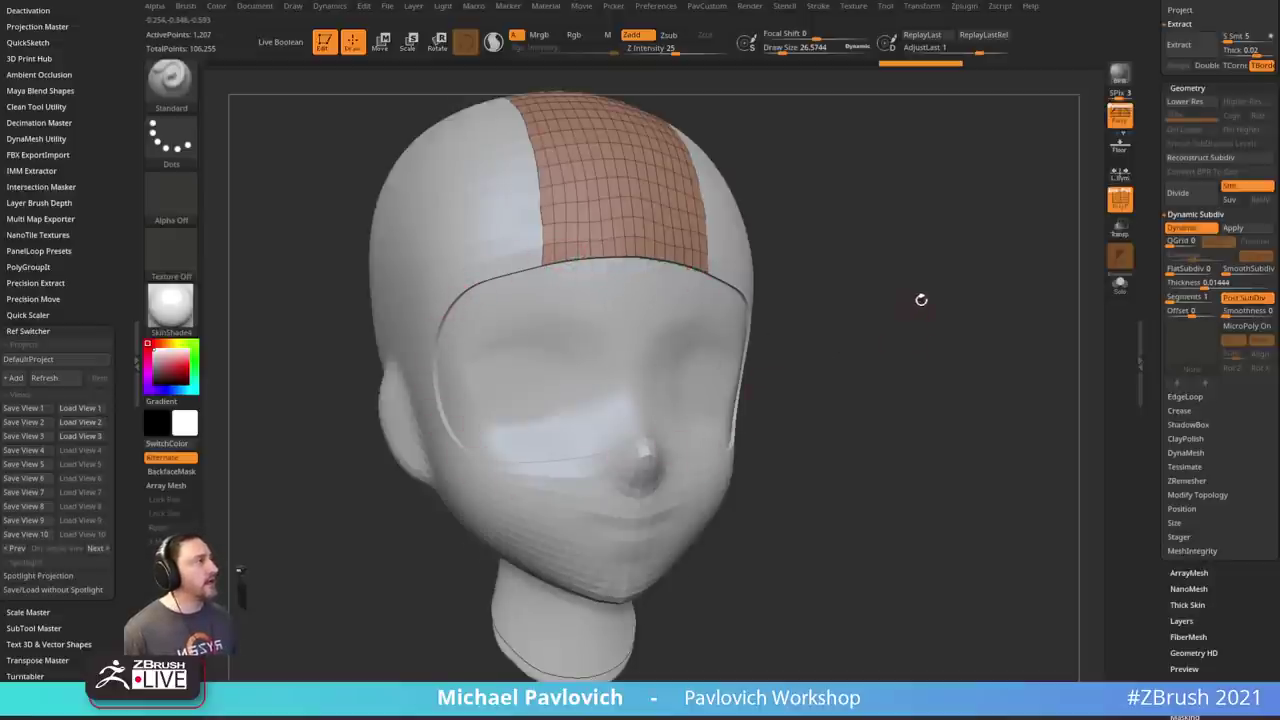
drag(921, 299, 763, 333)
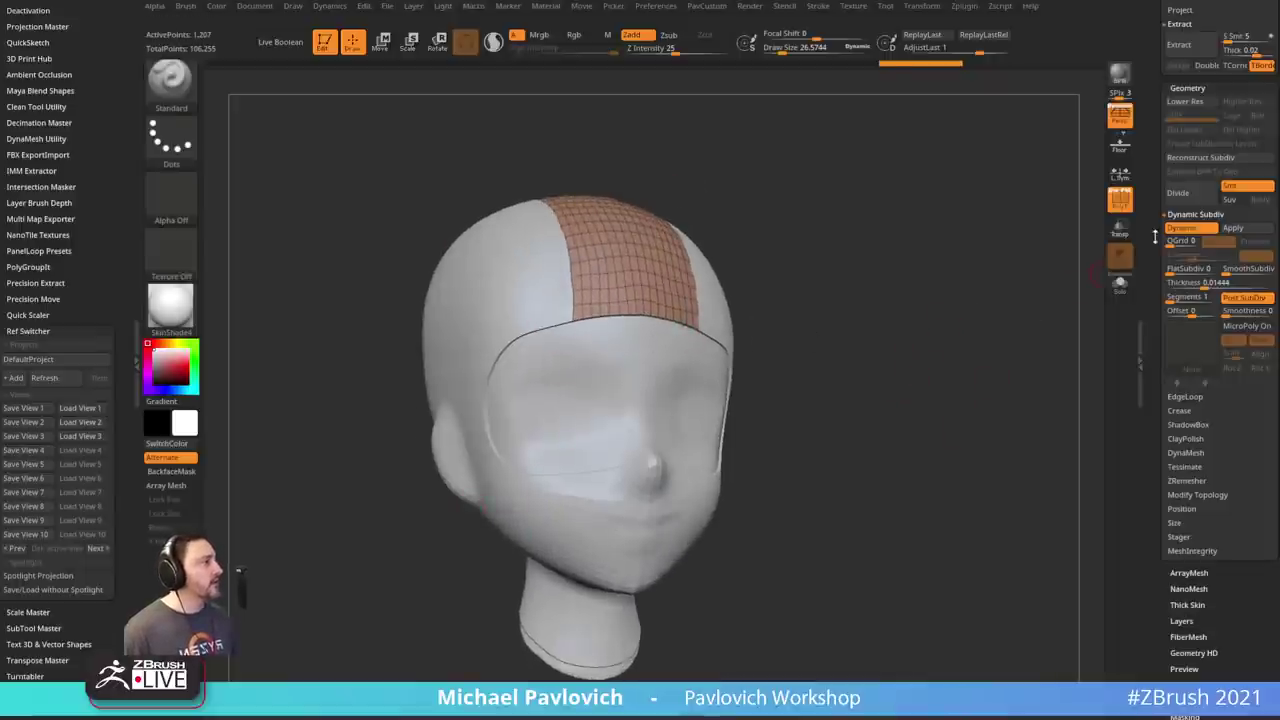
drag(1155, 237, 1140, 510)
drag(1014, 432, 960, 446)
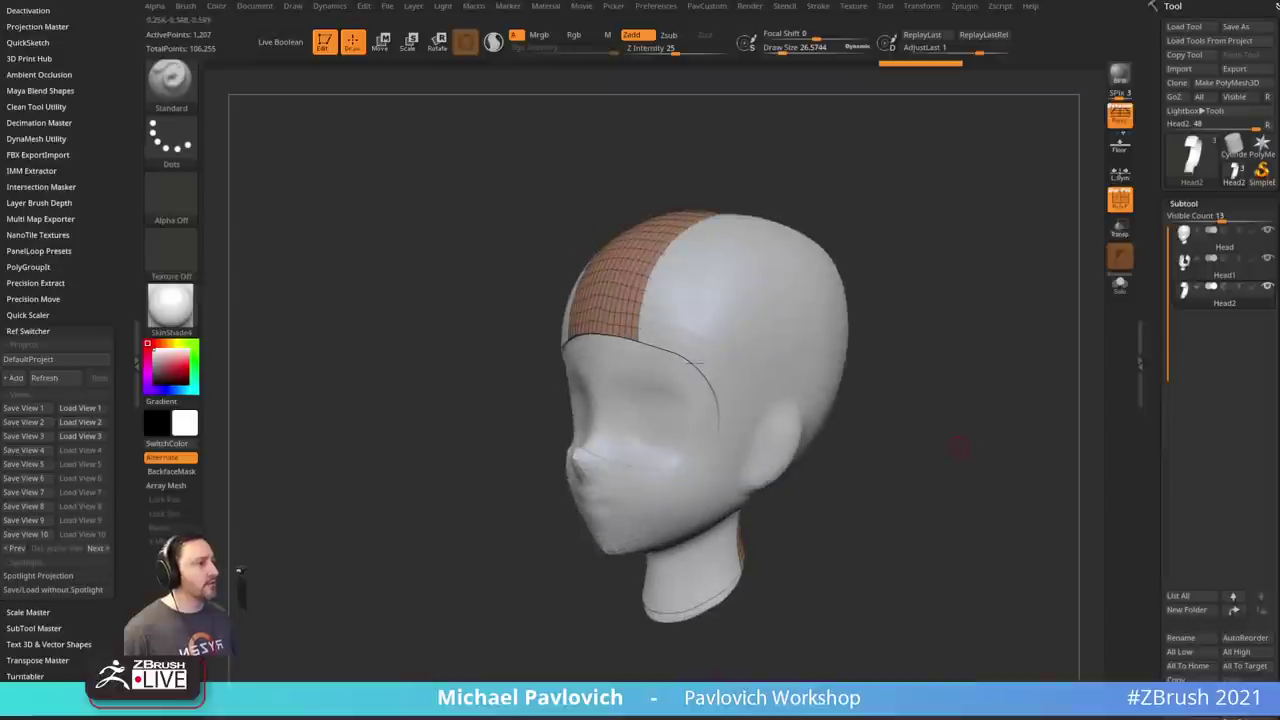
drag(829, 442, 1093, 290)
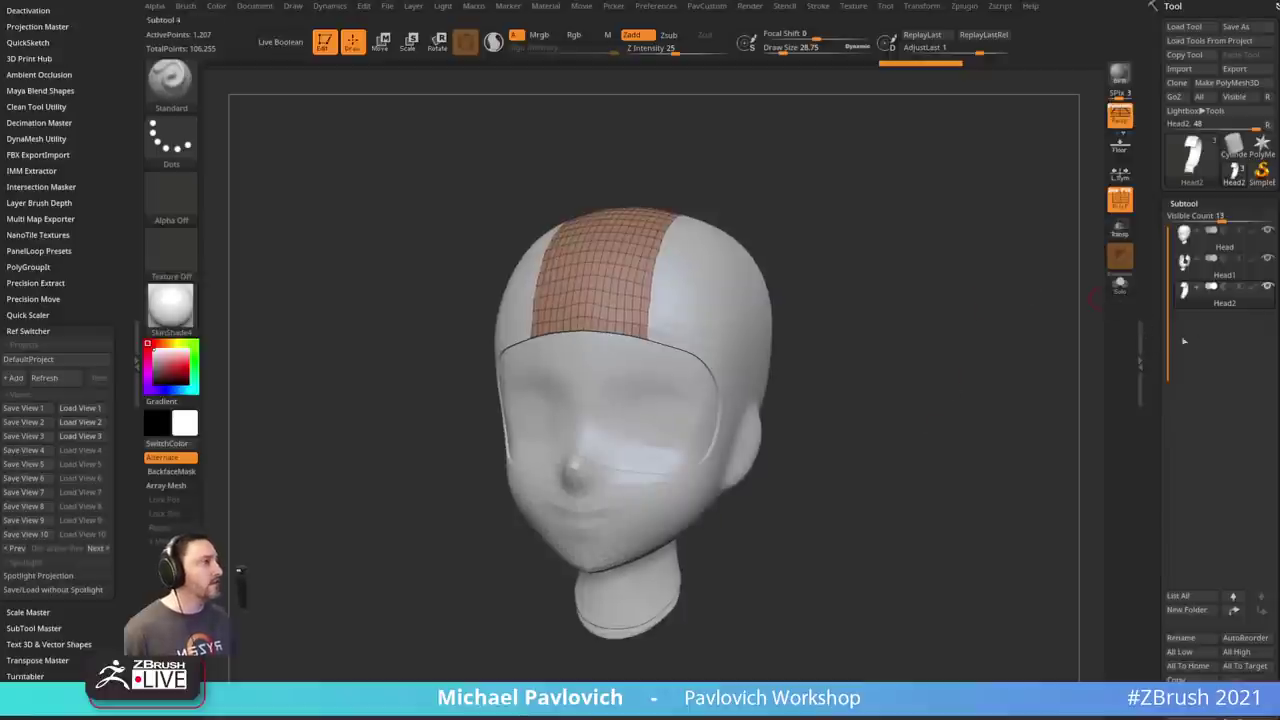
- Duplicate the side-panel subtool Head1 and make the original the active subtool again
click(1195, 266)
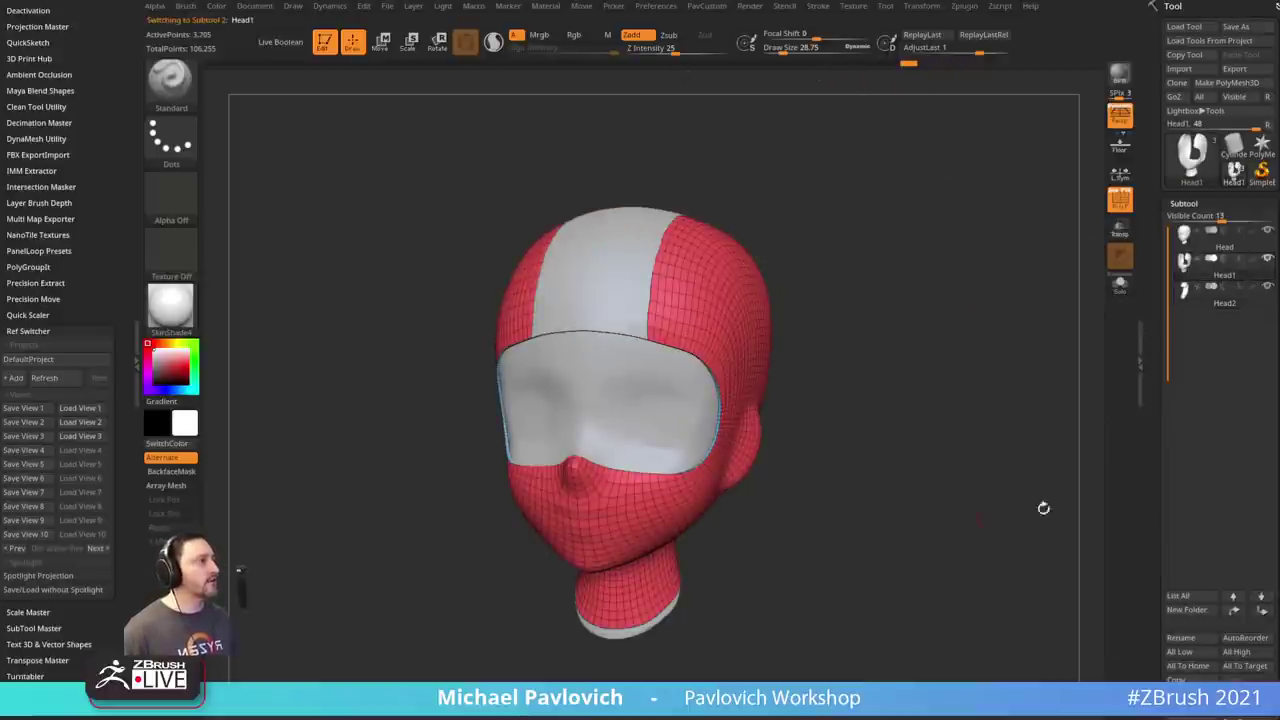
drag(1152, 655, 1153, 577)
click(1190, 623)
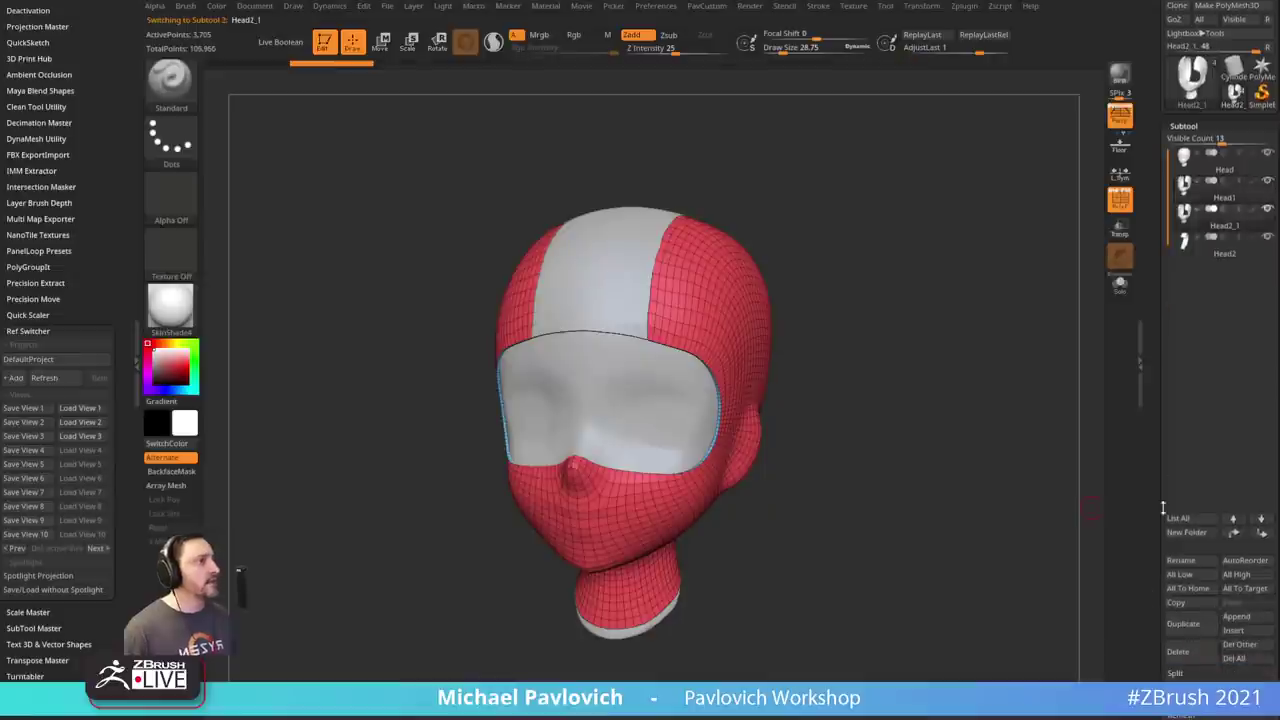
click(1217, 204)
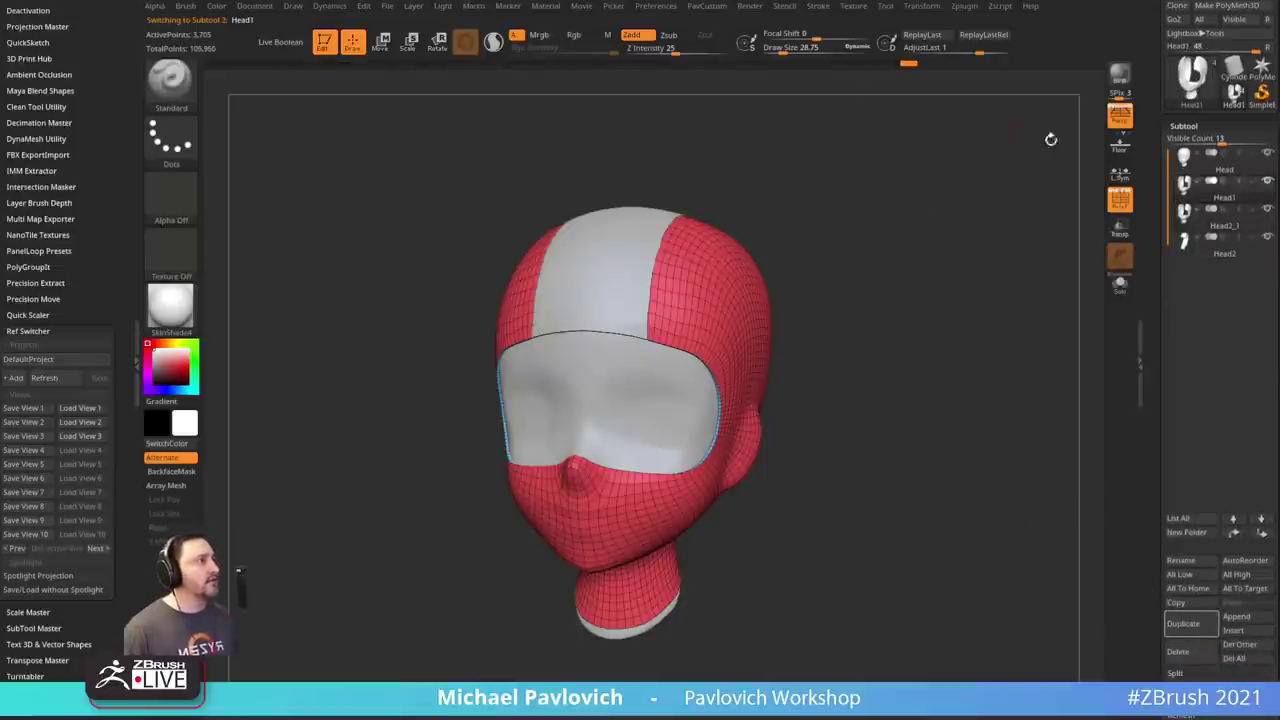
- Isolate Head1, step back in its undo history to the unsplit hood, and assign the whole mesh a single polygroup
click(1121, 284)
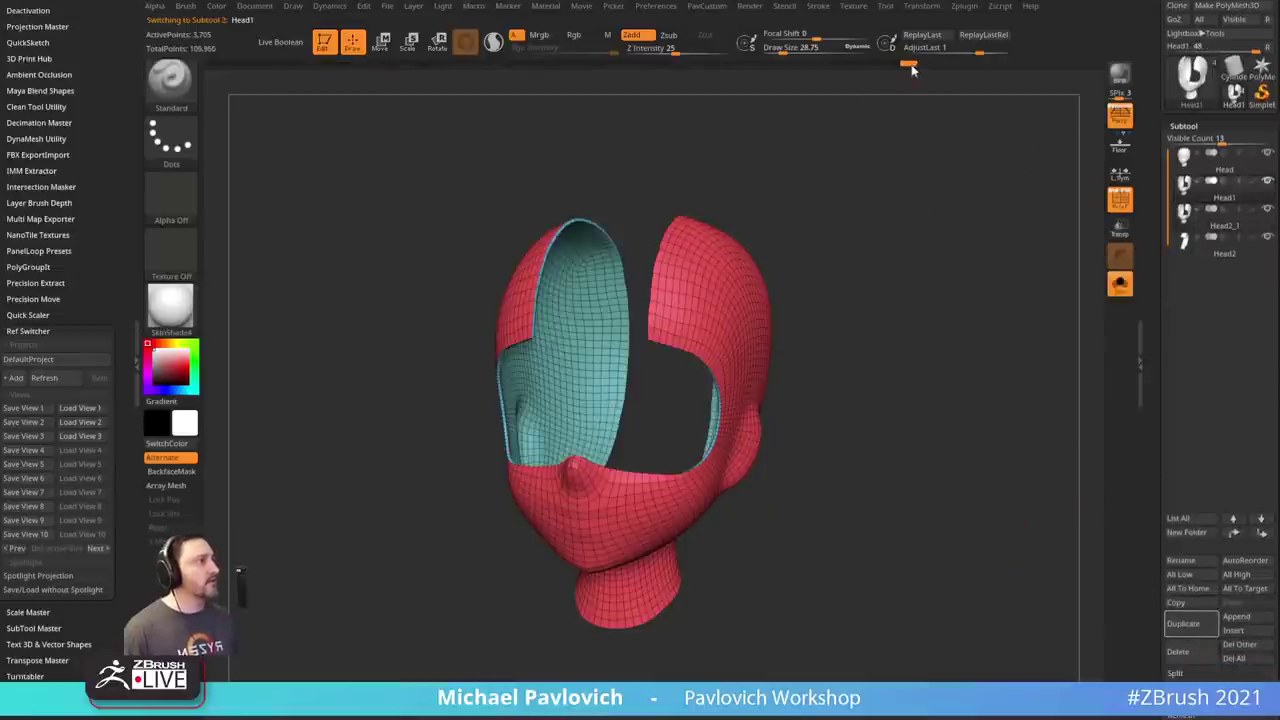
click(756, 60)
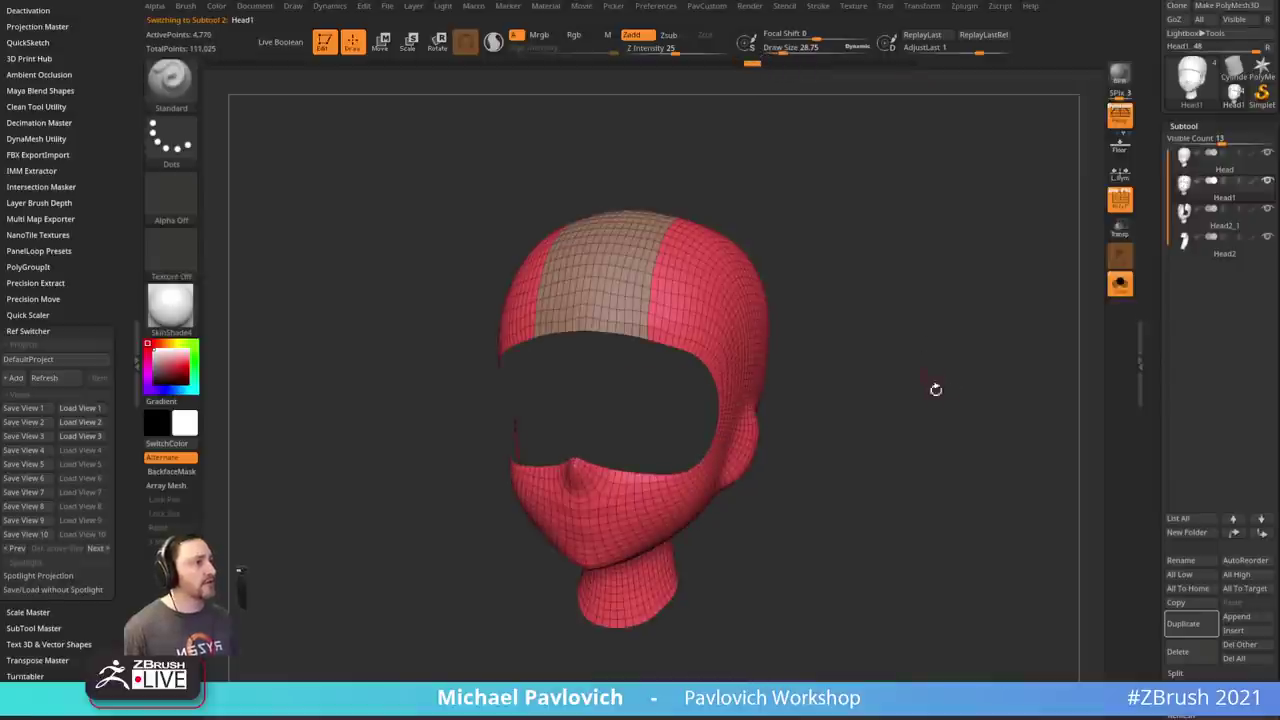
drag(935, 389, 675, 316)
key(ctrl+w)
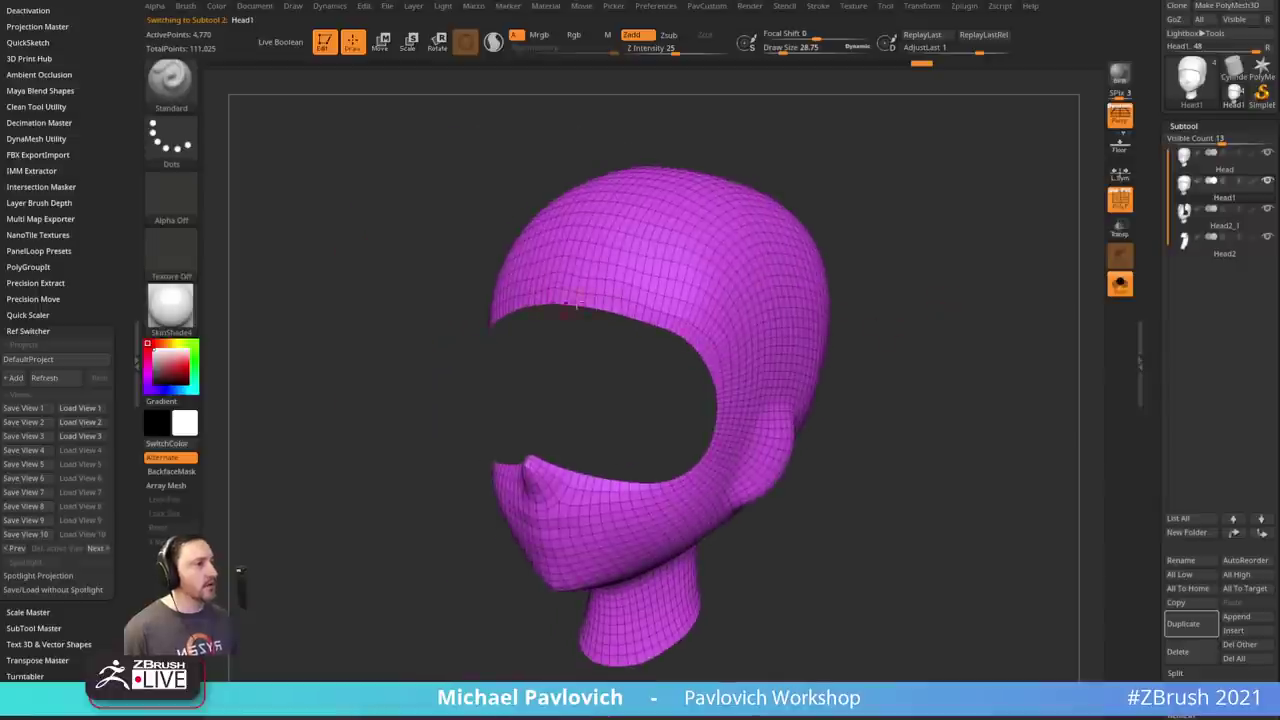
drag(702, 363, 575, 310)
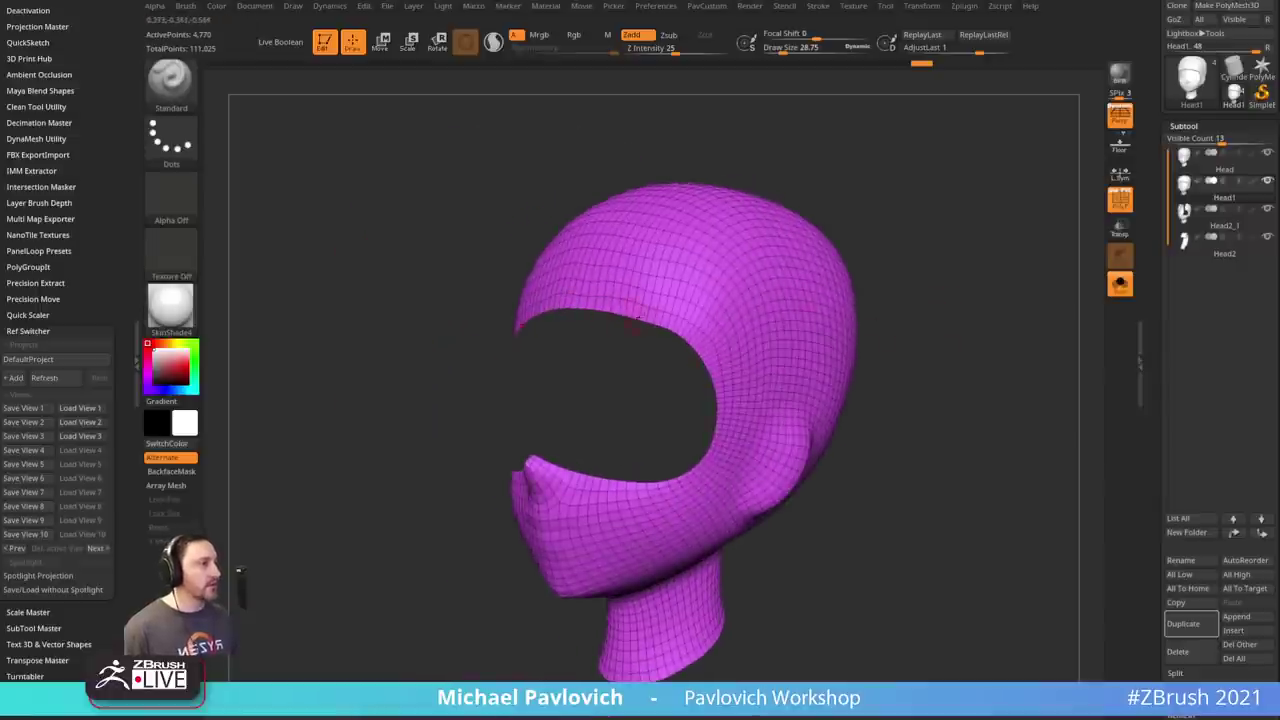
drag(693, 411, 1070, 408)
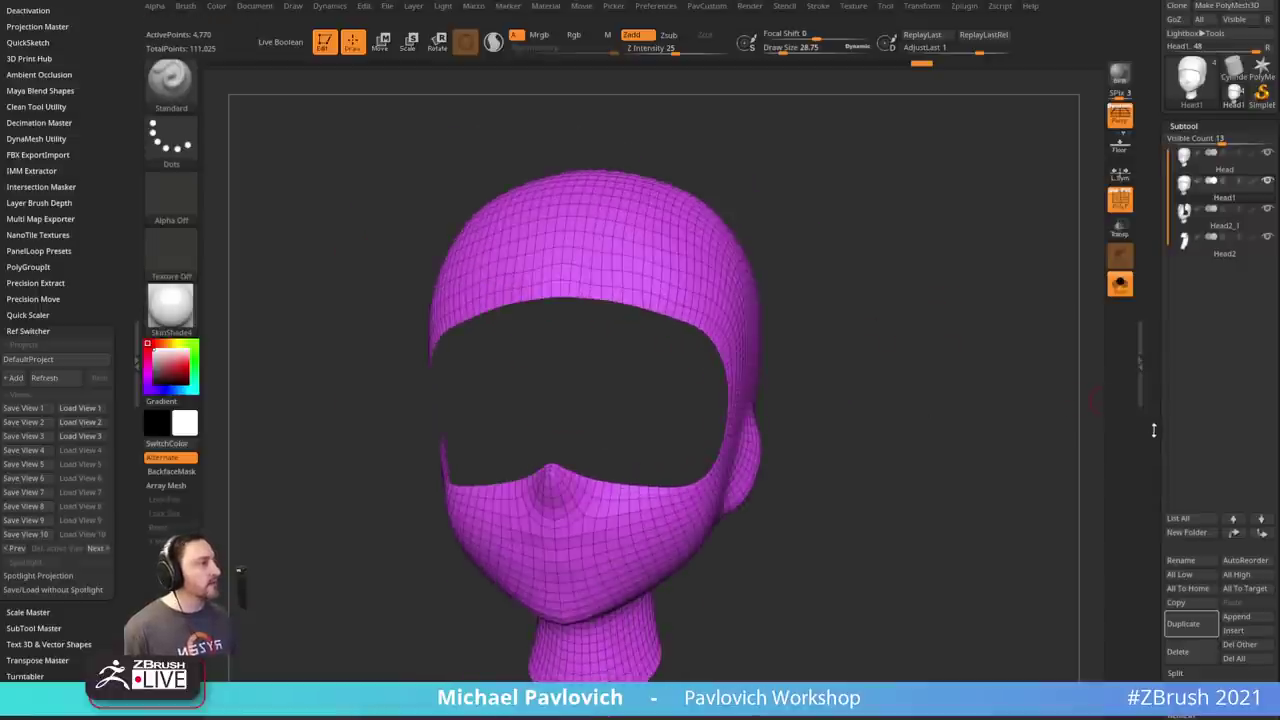
- Close the open bottom edge of the hood's neck using the ZModeler Close edge action
drag(1154, 430, 1154, 129)
drag(1003, 397, 949, 448)
alt+drag(551, 301, 950, 400)
key(space)
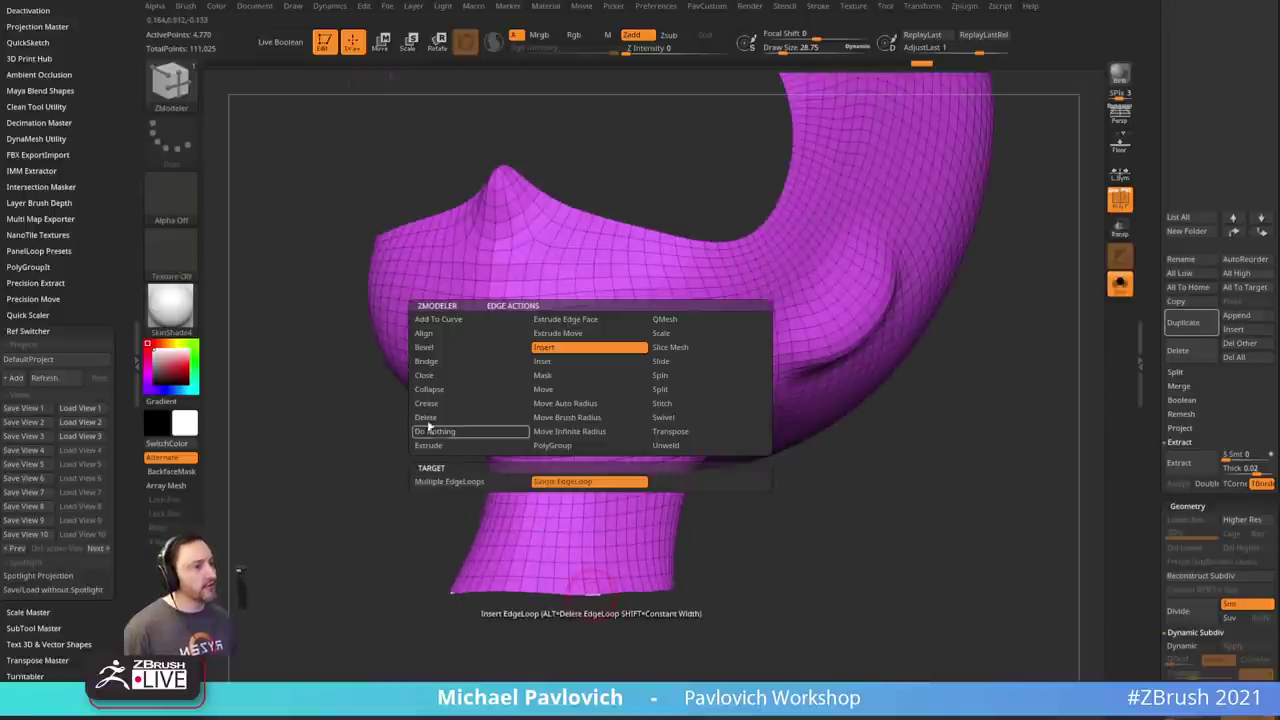
click(449, 377)
click(580, 483)
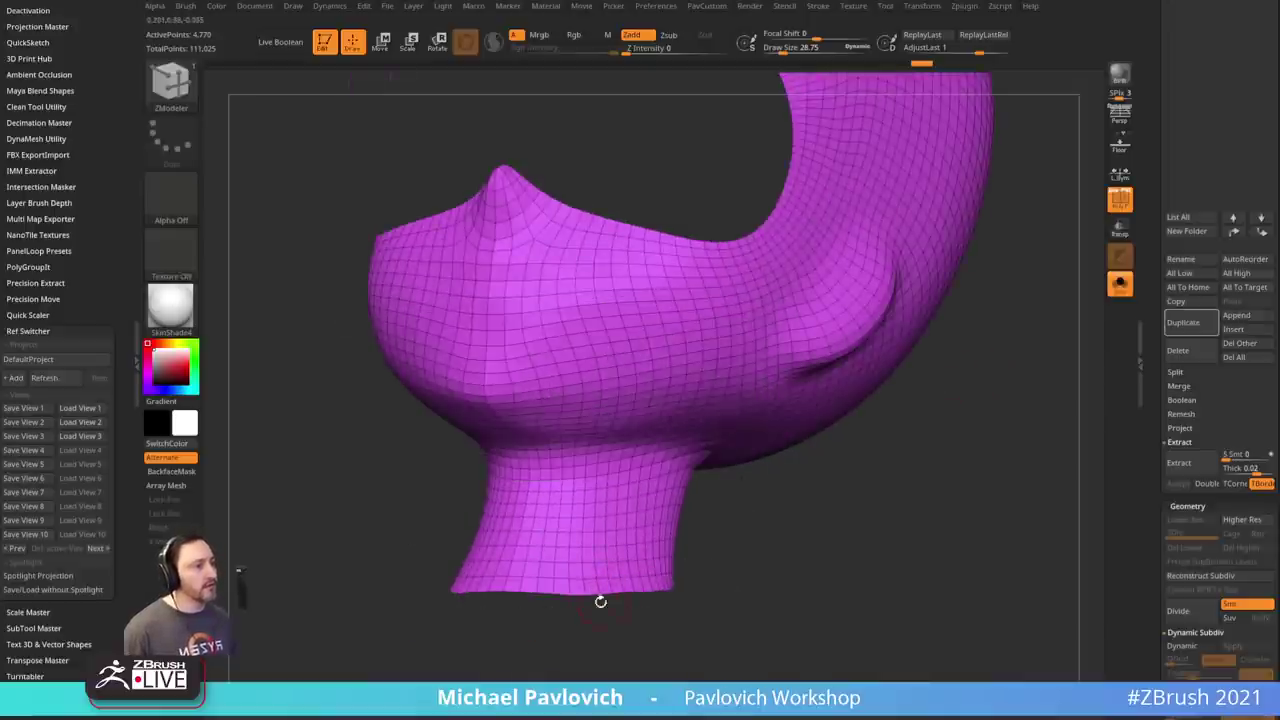
click(600, 591)
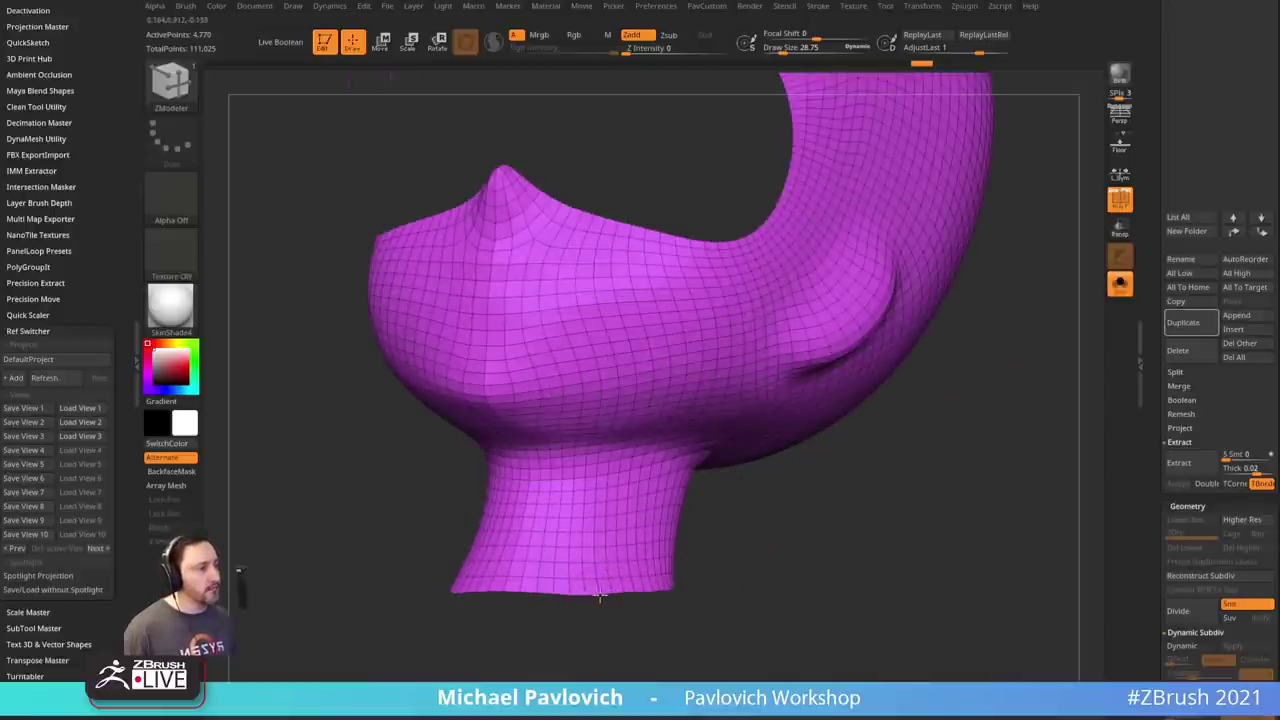
drag(852, 568, 769, 497)
key(f)
drag(883, 351, 920, 418)
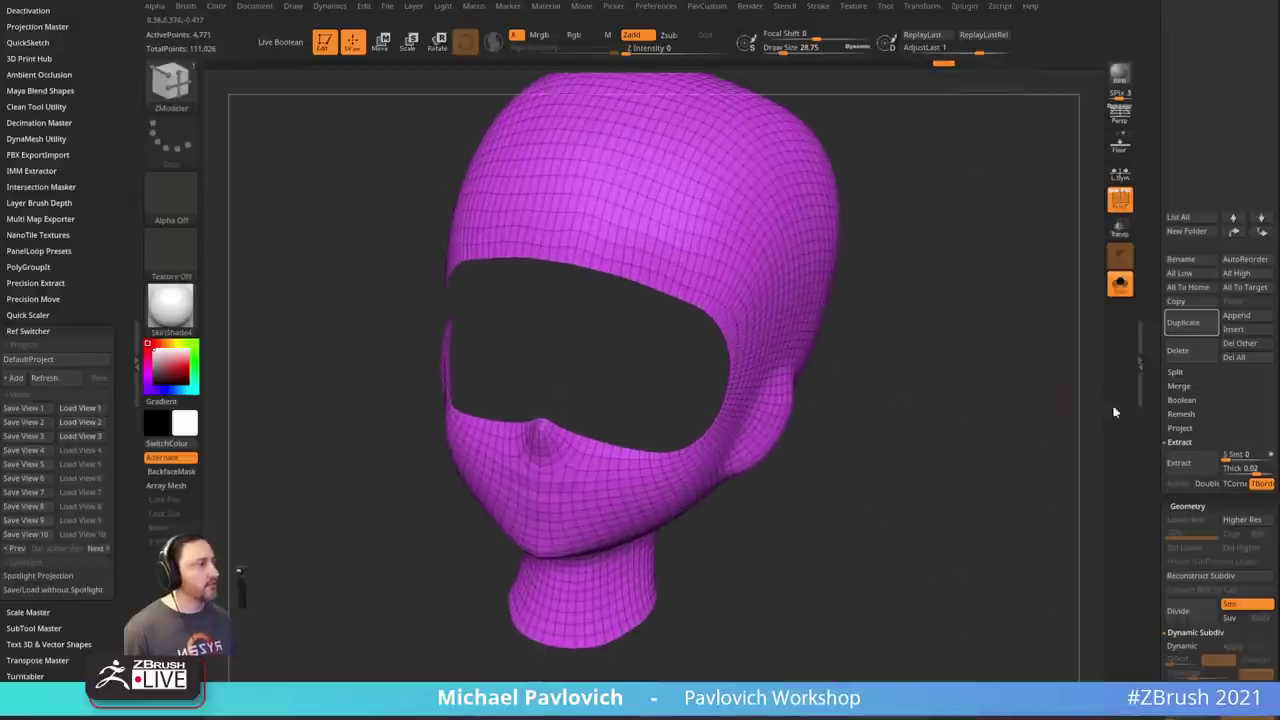
- Reveal the hood's Masking options and dock the Stroke settings with their curve options accessible
drag(1166, 402, 1162, 90)
click(818, 6)
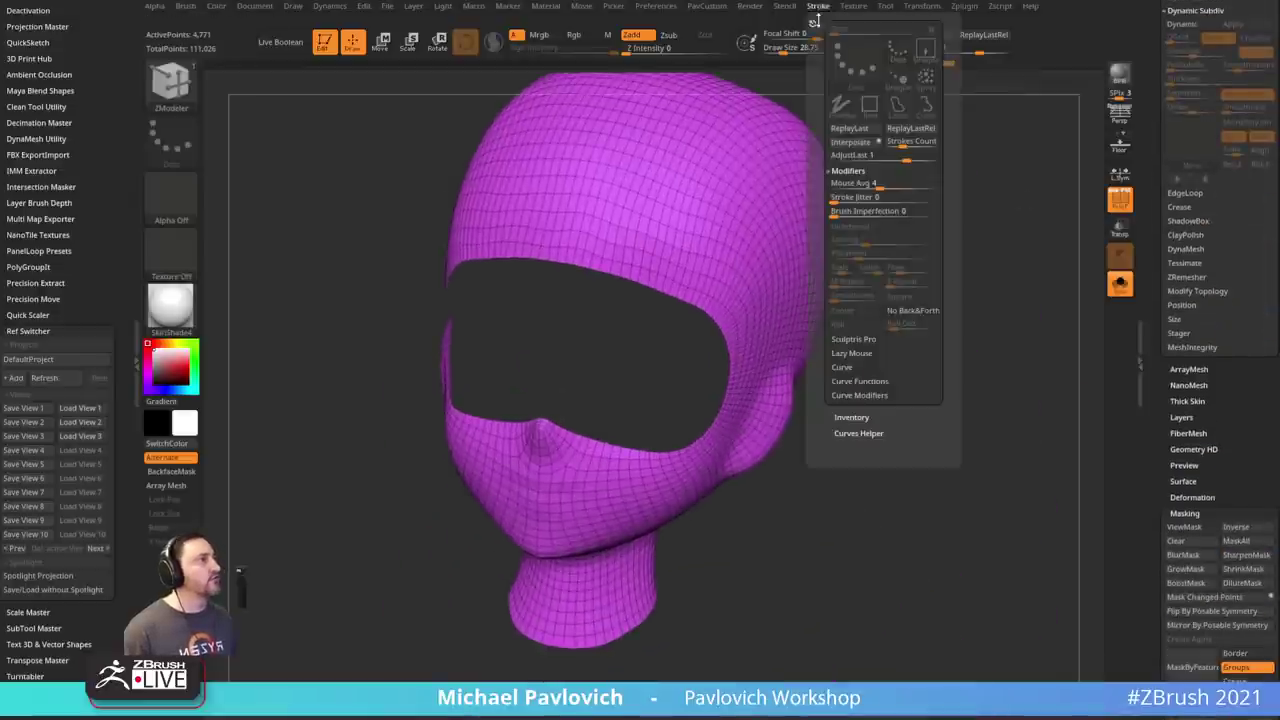
click(810, 20)
key(shift)
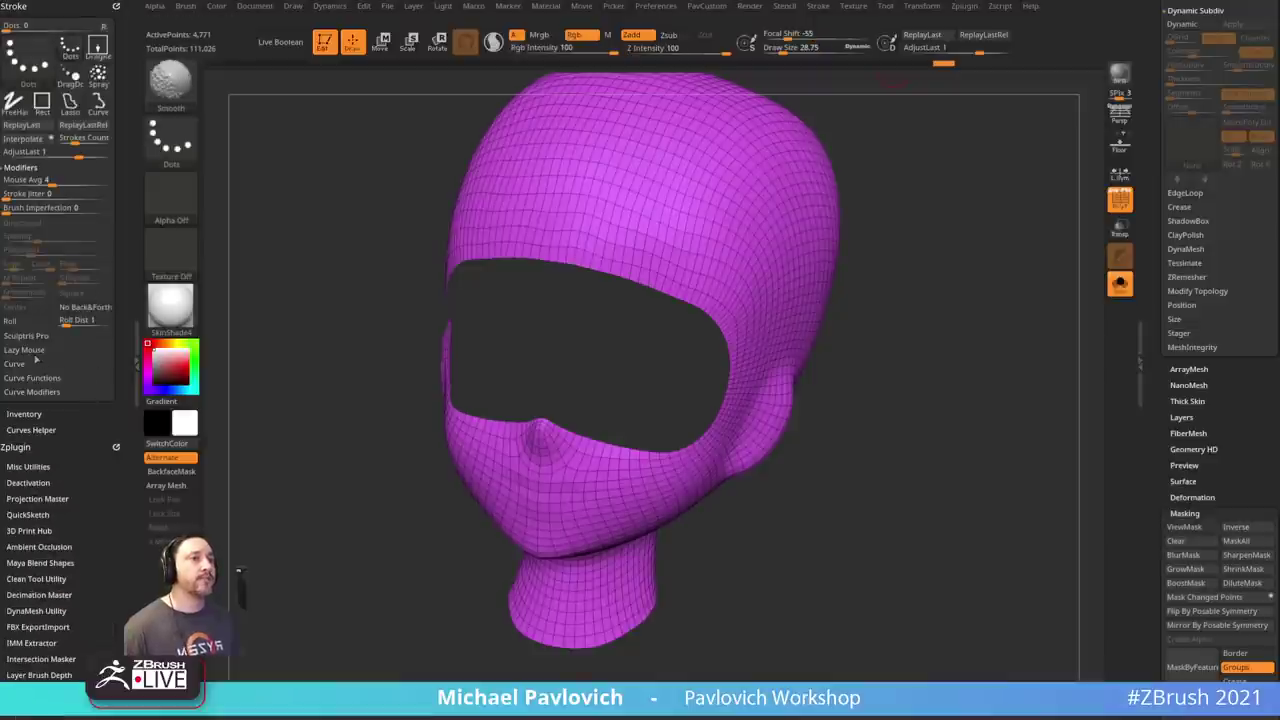
- Frame the hood's open edges with a curve using Frame Mesh with only Border enabled, leaving out Polygroups and Creased edges
click(33, 365)
click(40, 462)
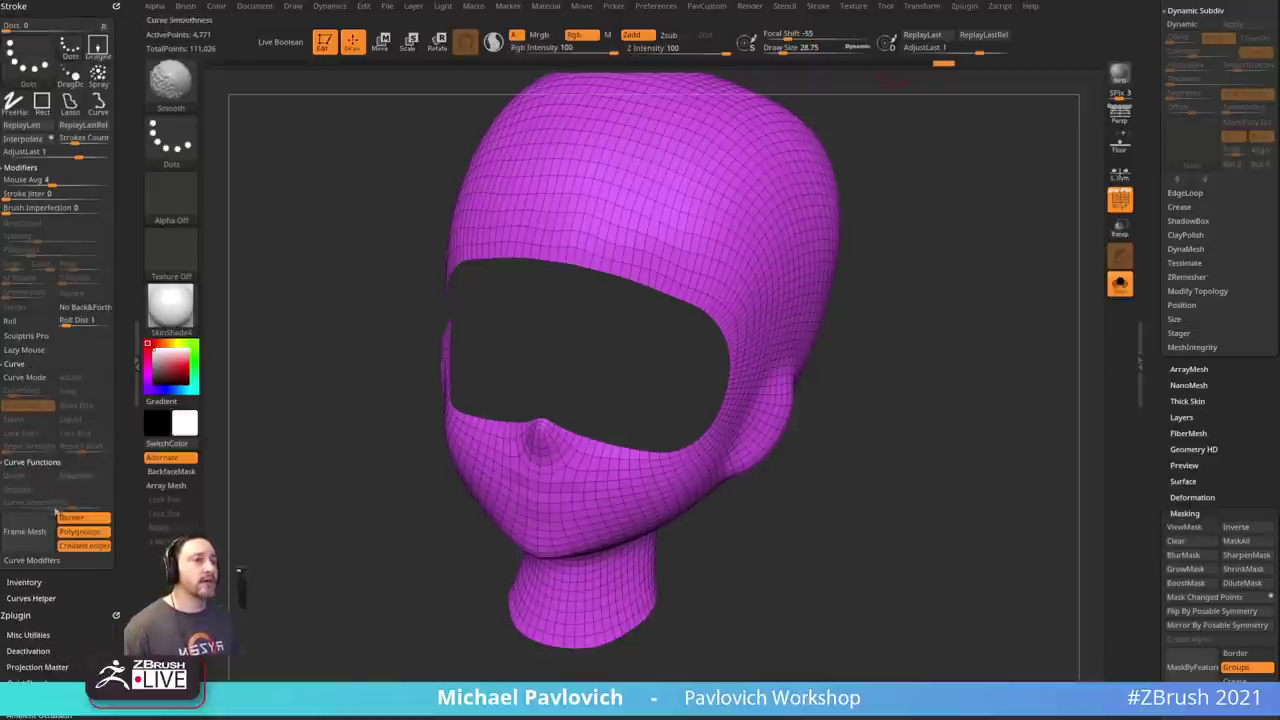
drag(108, 550, 106, 468)
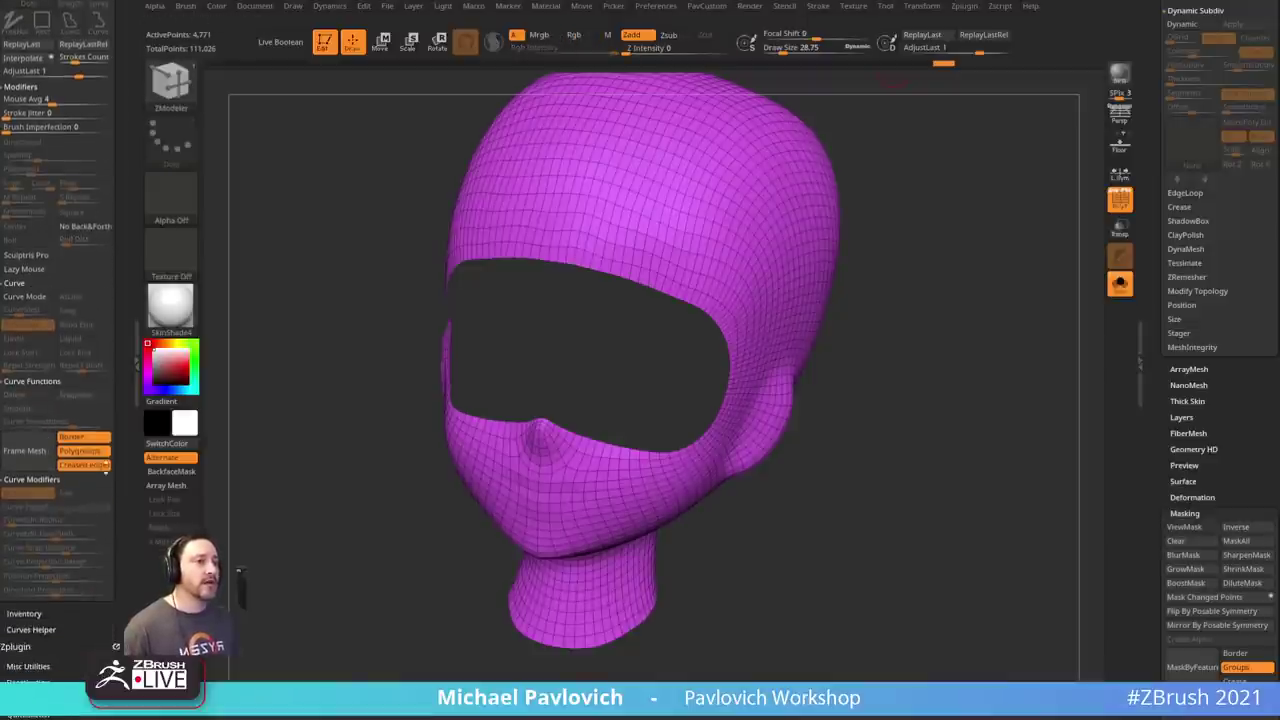
click(79, 451)
click(85, 465)
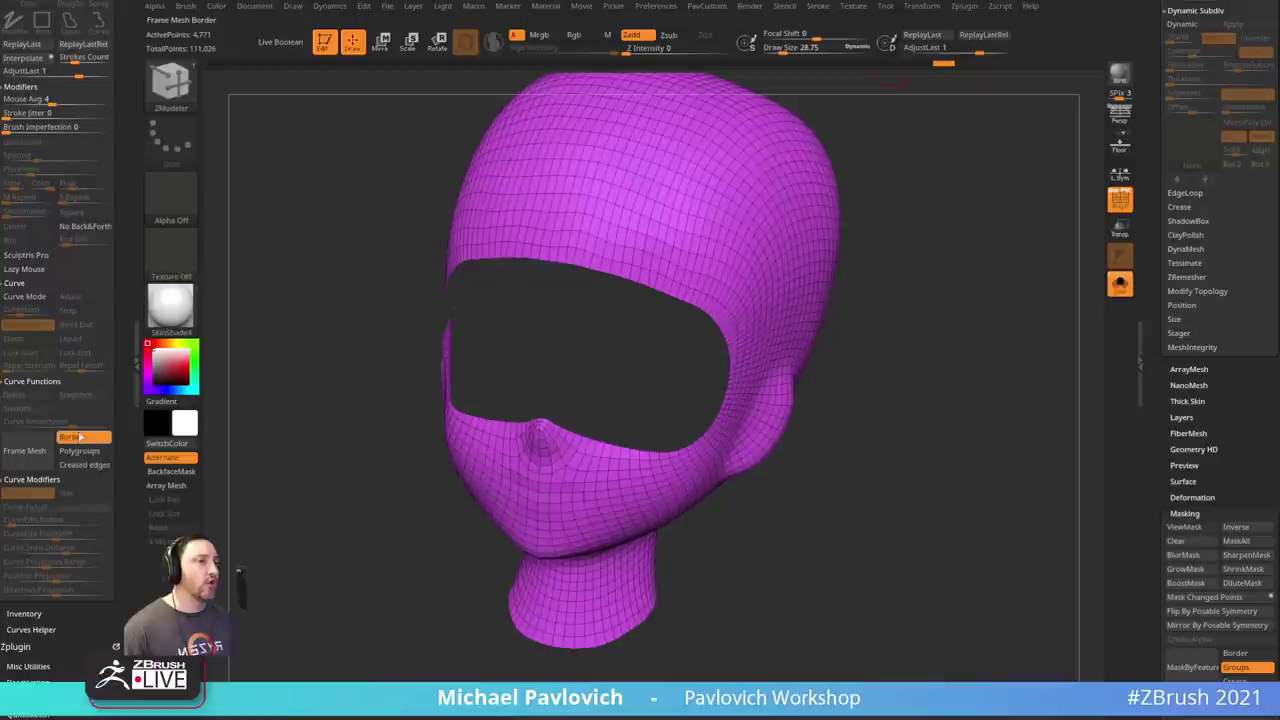
click(79, 451)
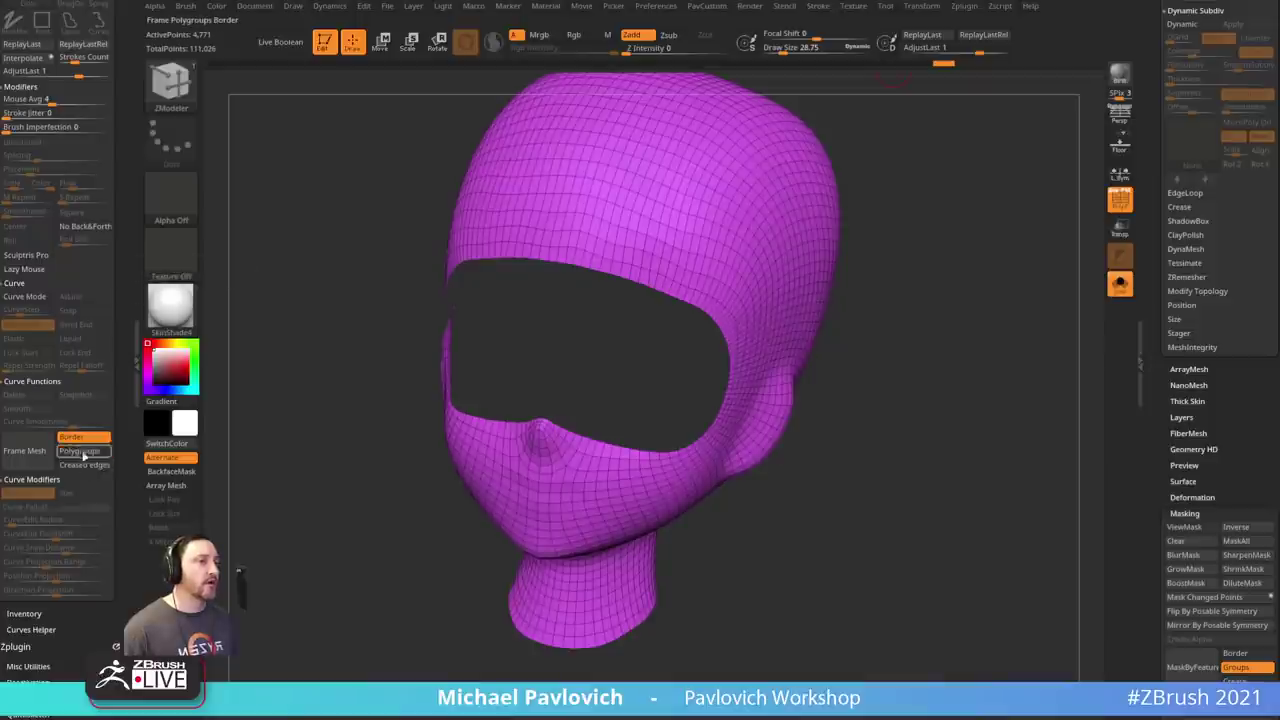
click(32, 452)
drag(980, 385, 821, 320)
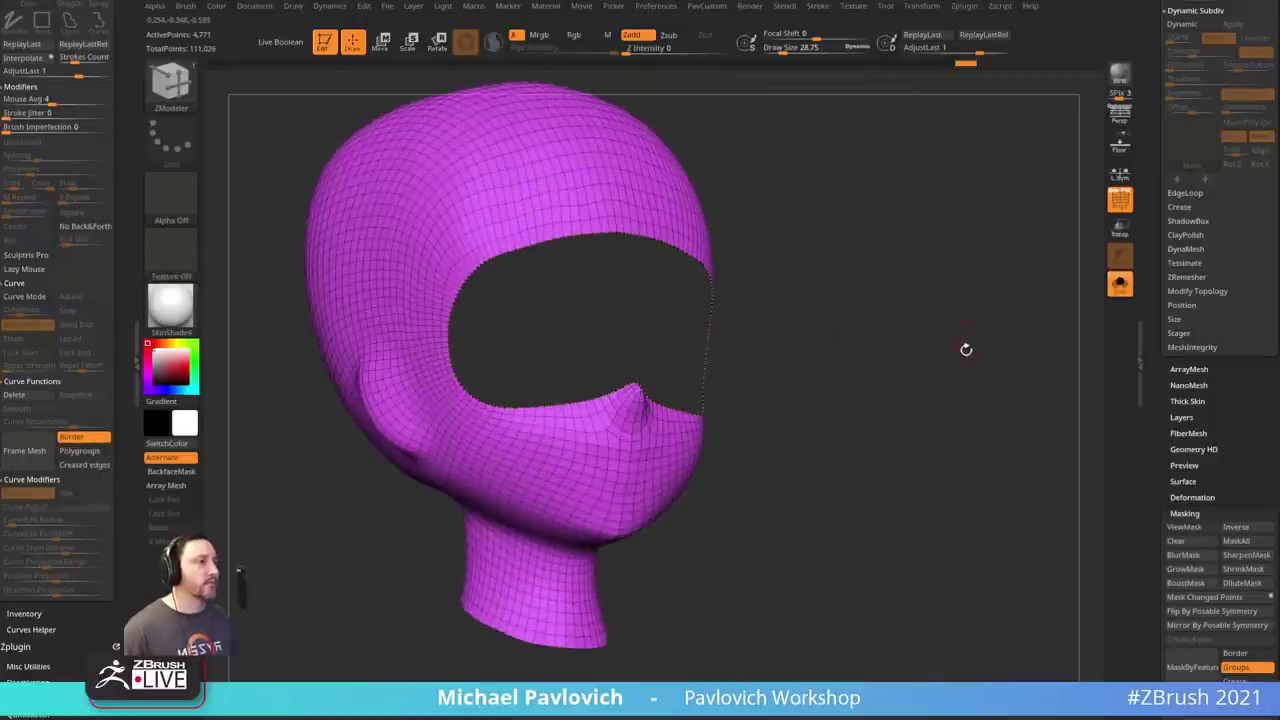
drag(952, 333, 934, 263)
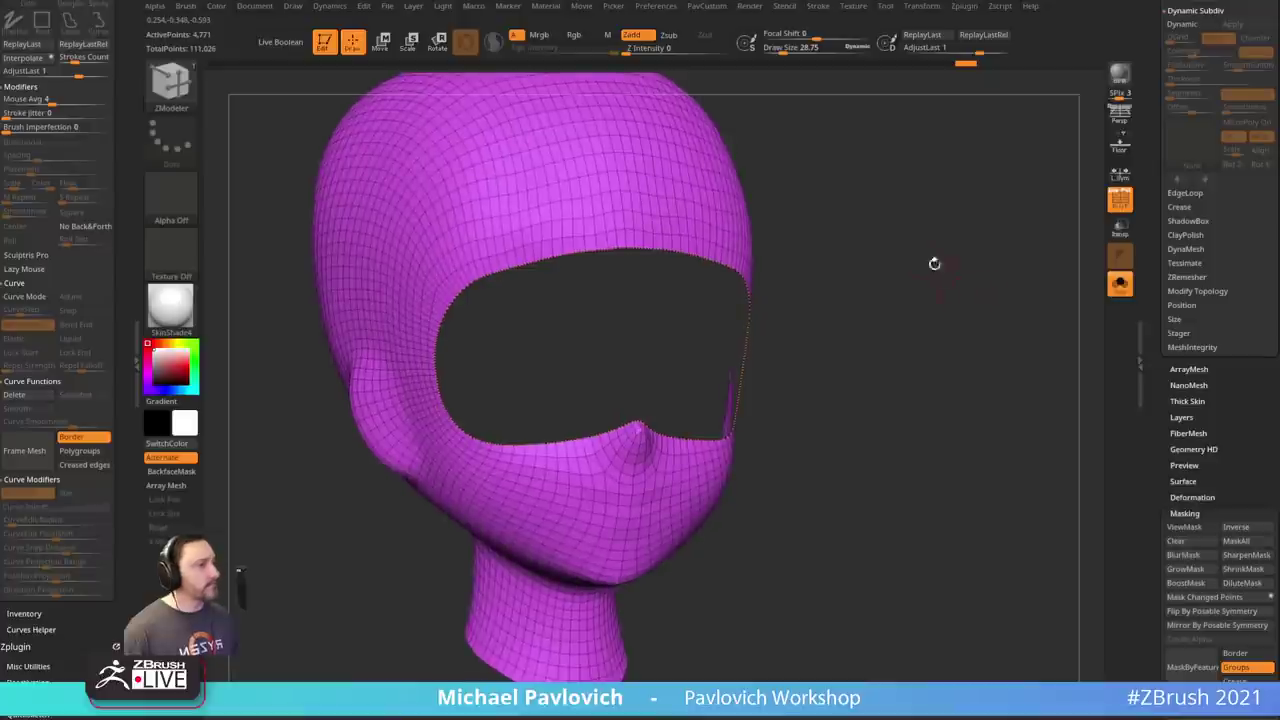
- Apply the CurveStrapSnap brush to the framed curve to build a strap around the hood's face opening
key(b)
key(c)
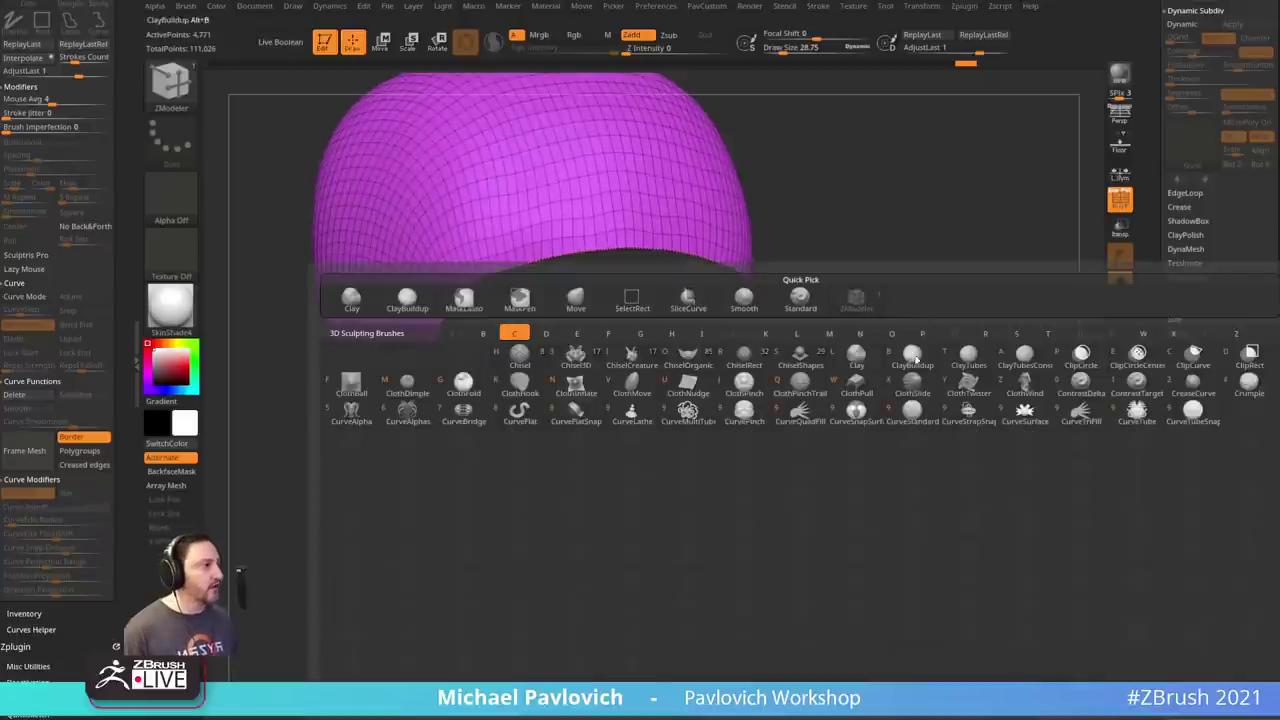
click(966, 410)
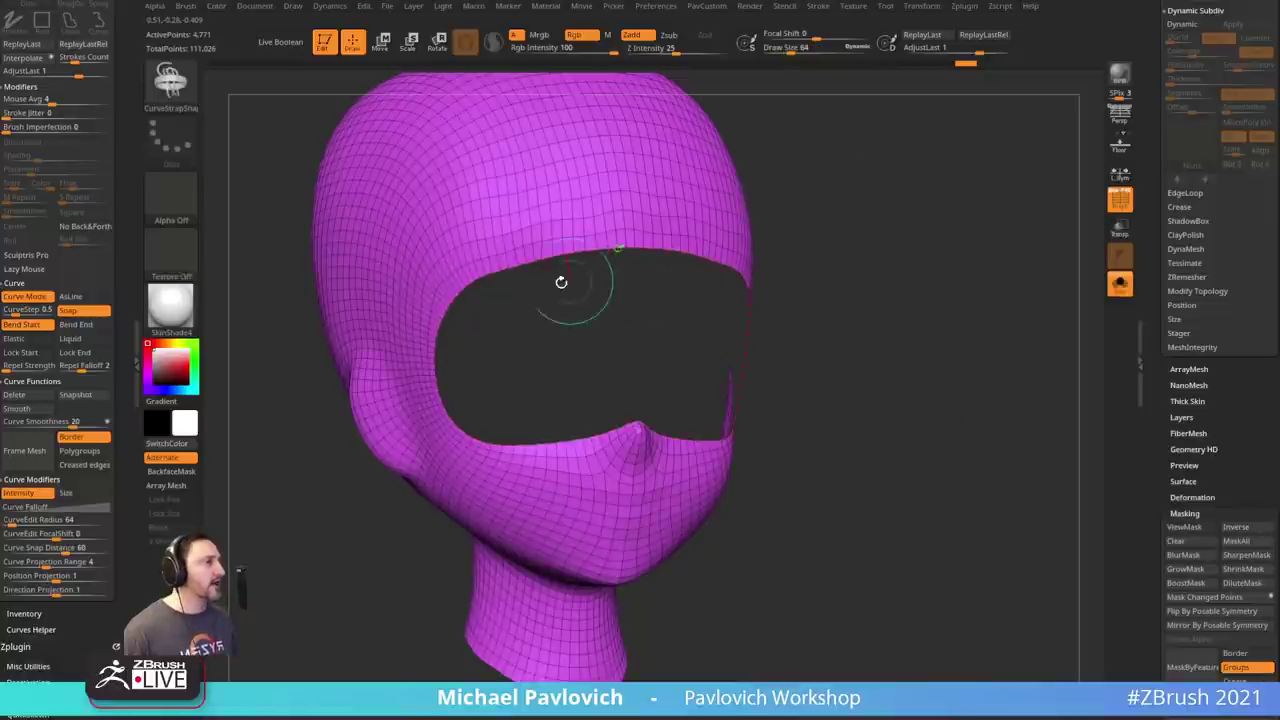
click(557, 266)
drag(958, 298, 740, 209)
drag(986, 265, 948, 272)
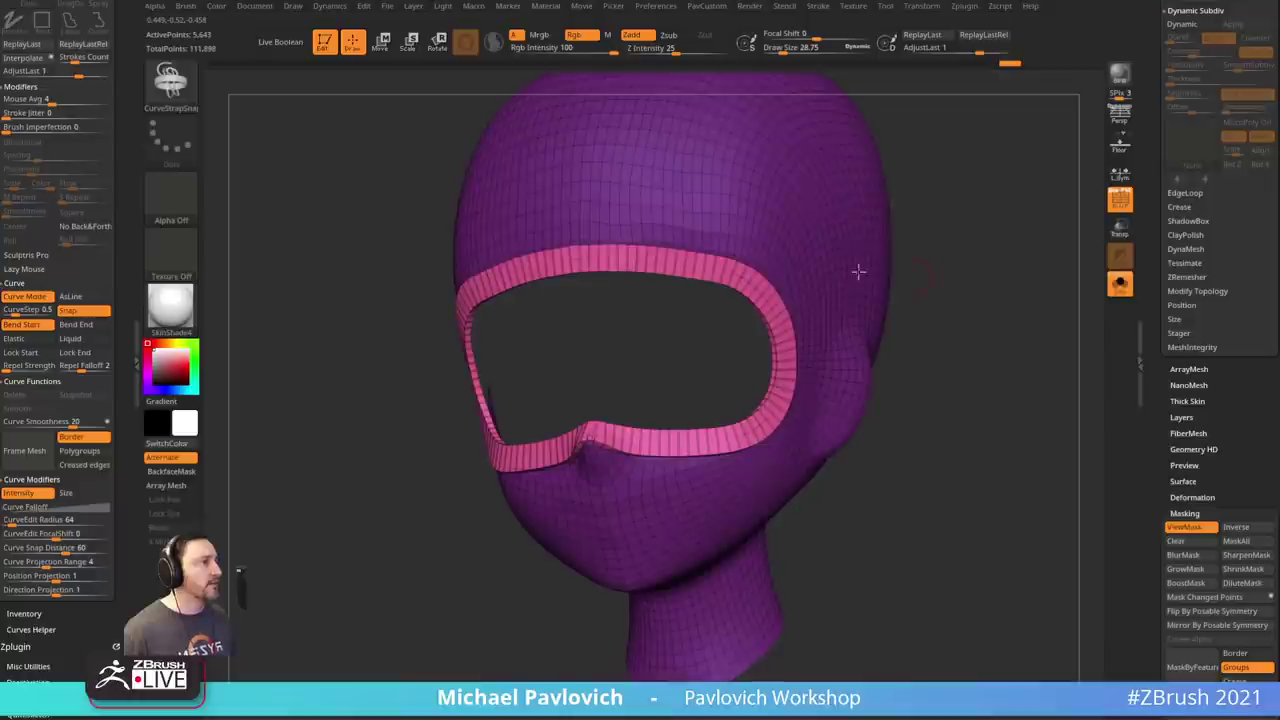
- Split the unmasked strap off the hood into its own subtool
key(2)
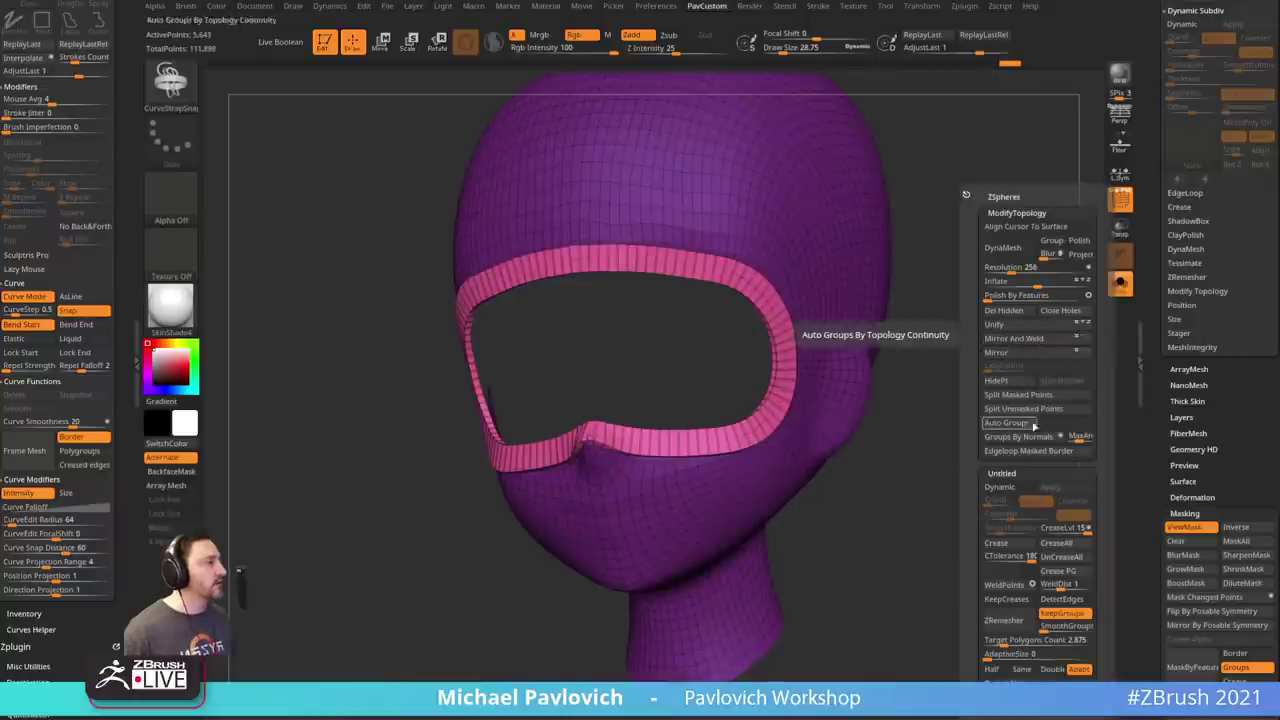
click(1030, 396)
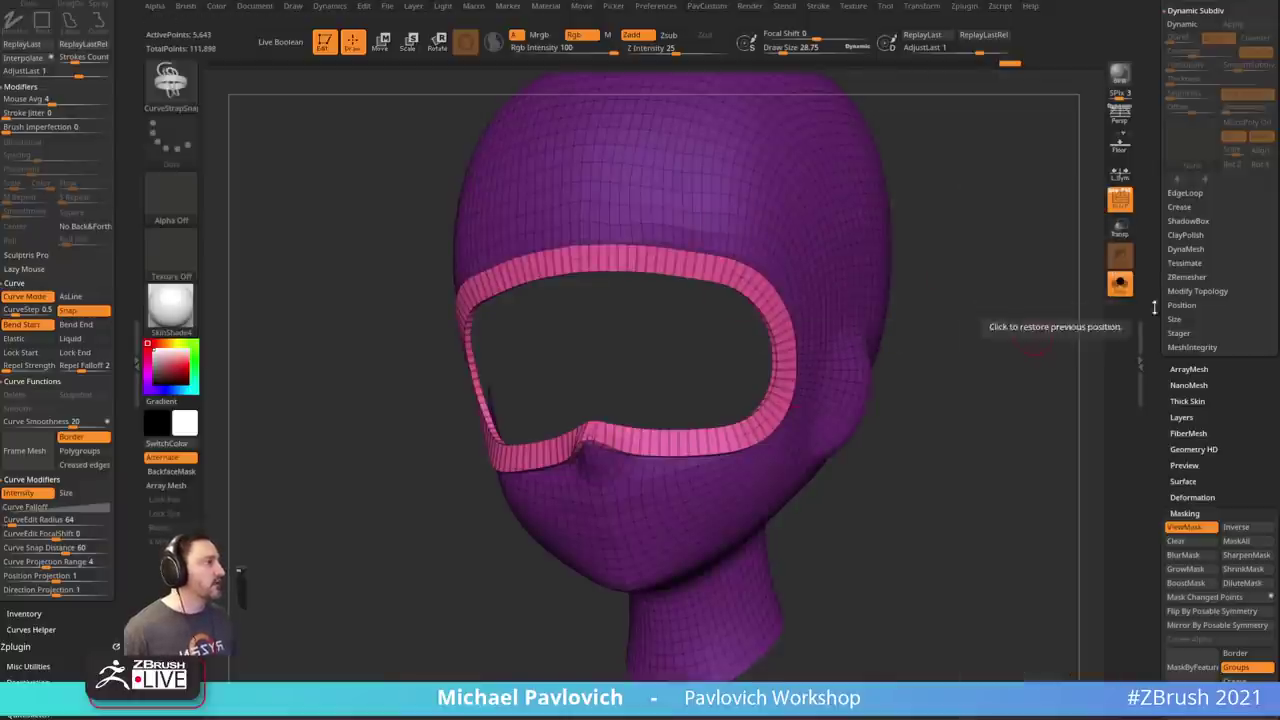
drag(1153, 190, 1156, 317)
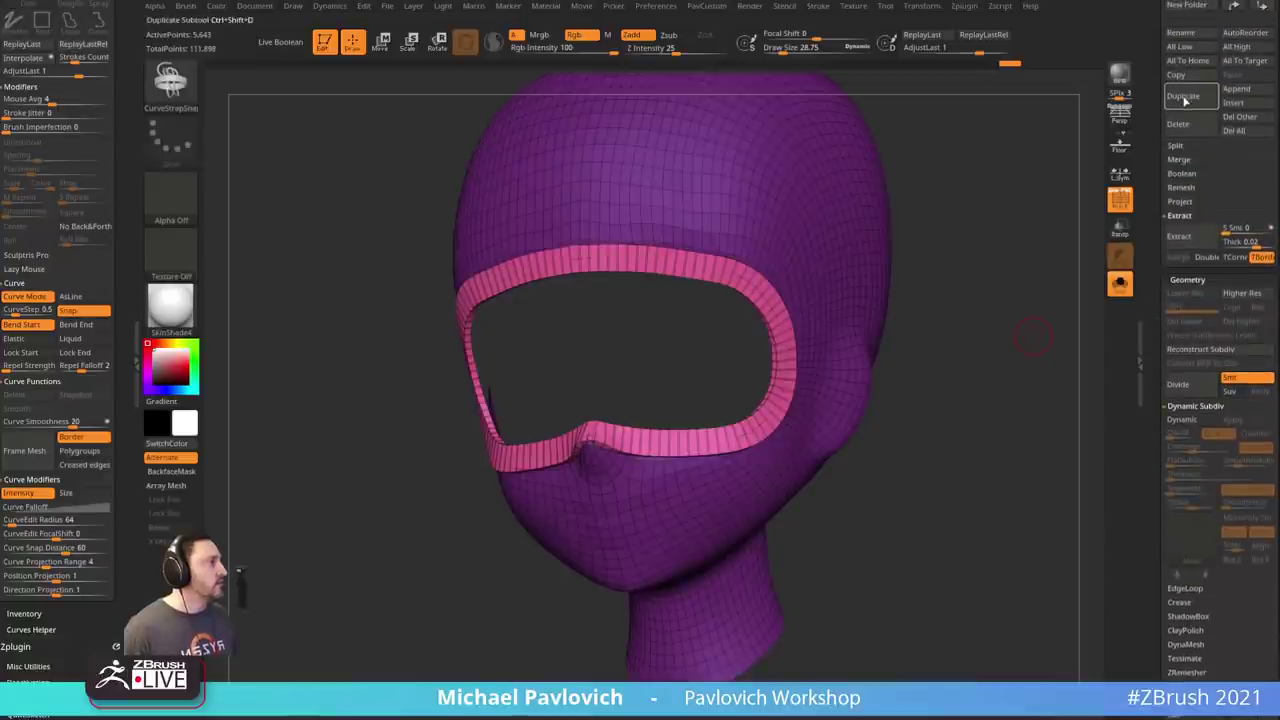
shift+click(1180, 216)
click(1176, 146)
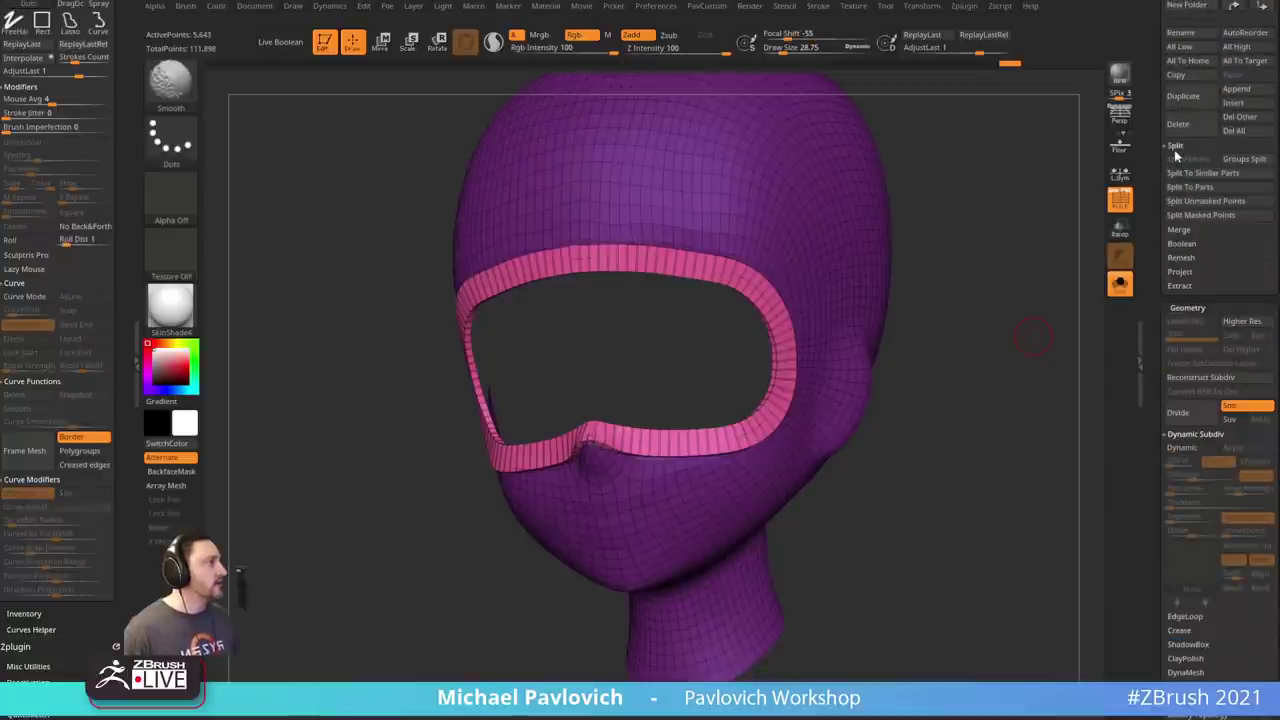
click(1200, 201)
- Show all subtools without polyframe, make the face-opening strap active, and delete that subtool
drag(1143, 201, 1149, 378)
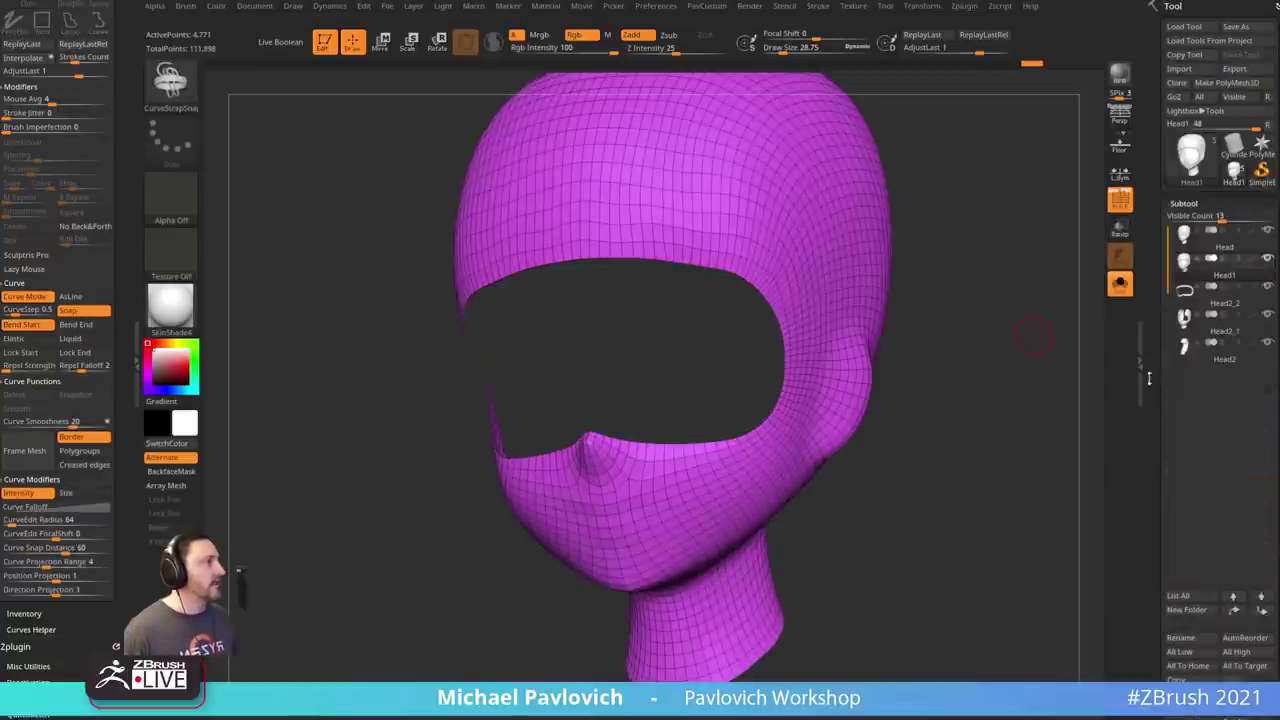
click(1120, 286)
click(1120, 200)
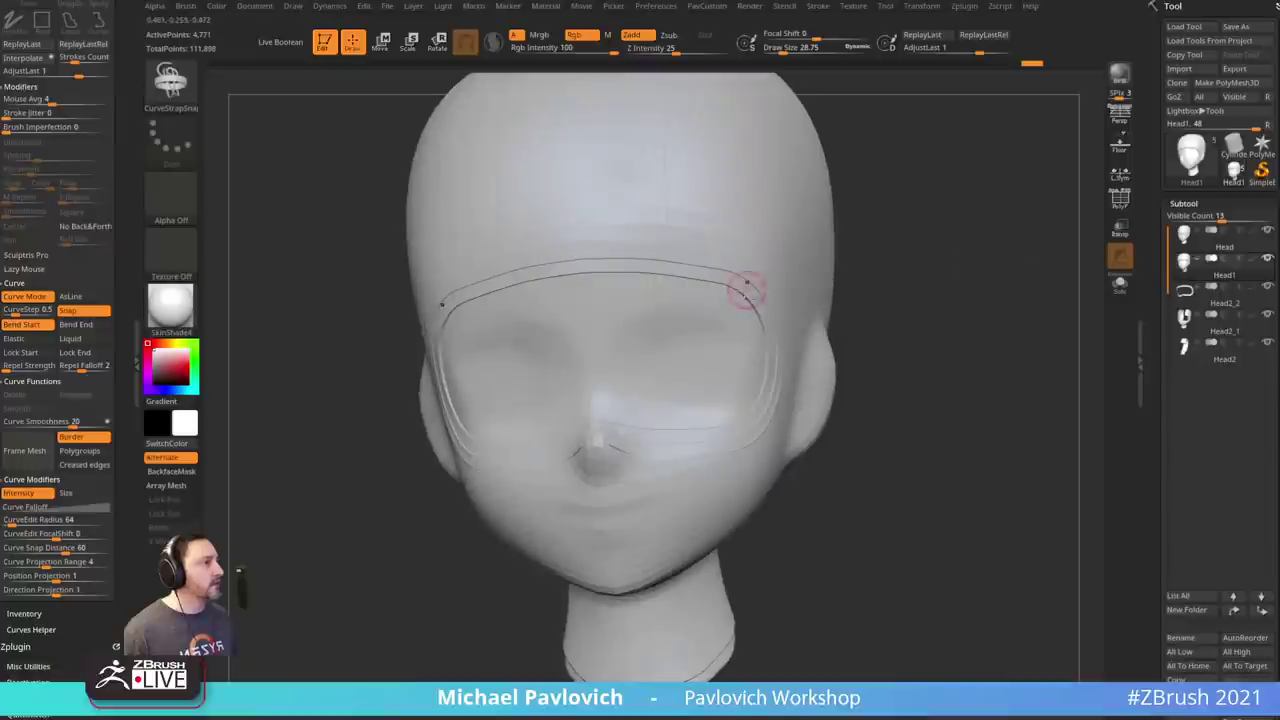
alt+click(746, 288)
drag(1154, 319, 1162, 421)
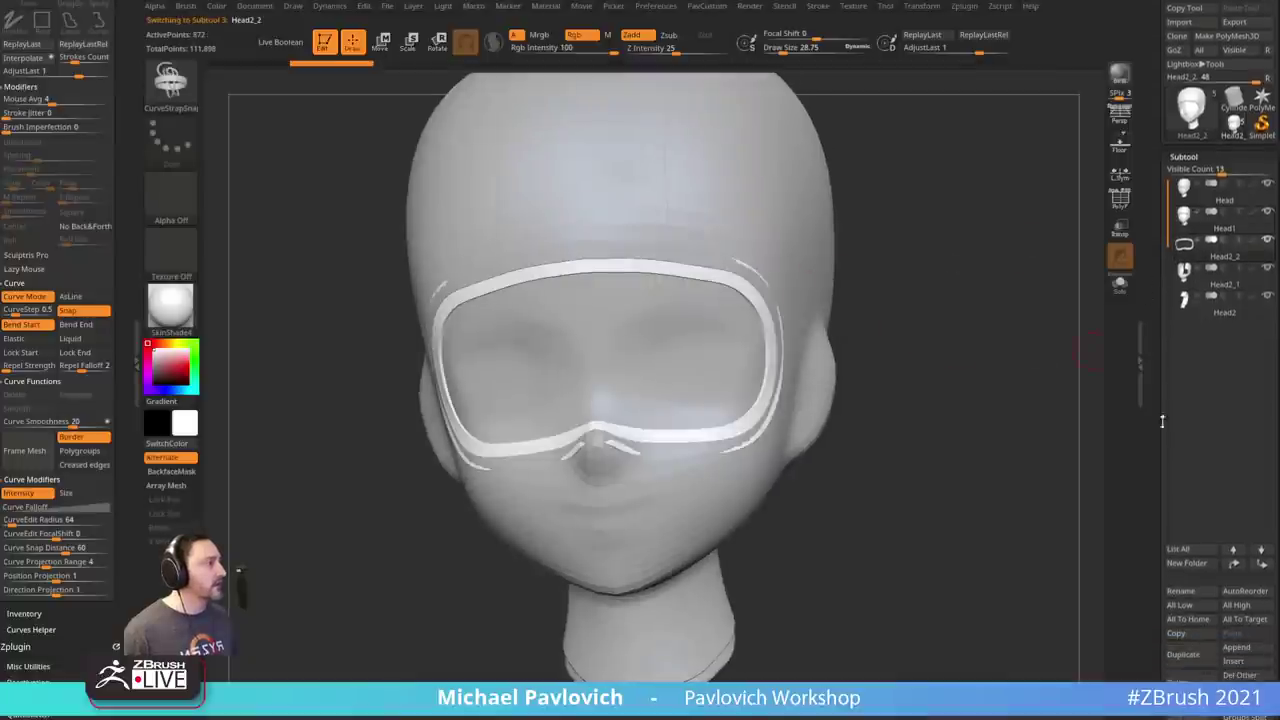
click(1190, 677)
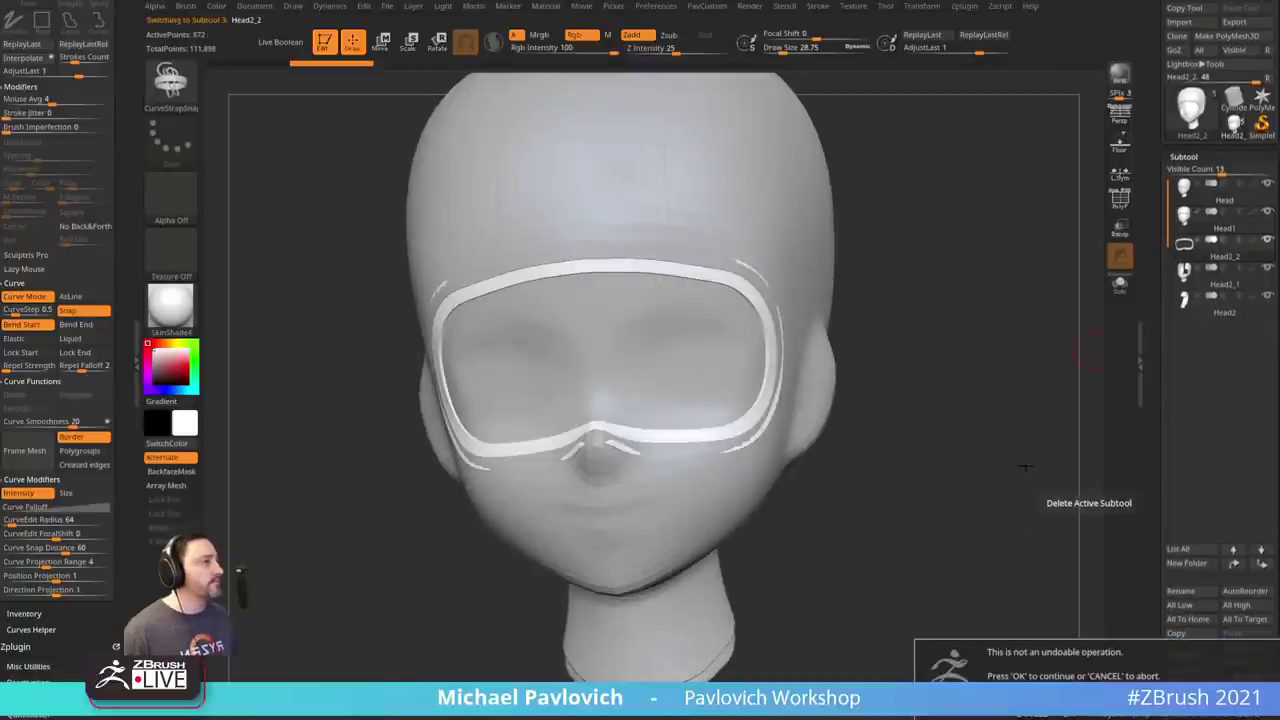
click(1045, 712)
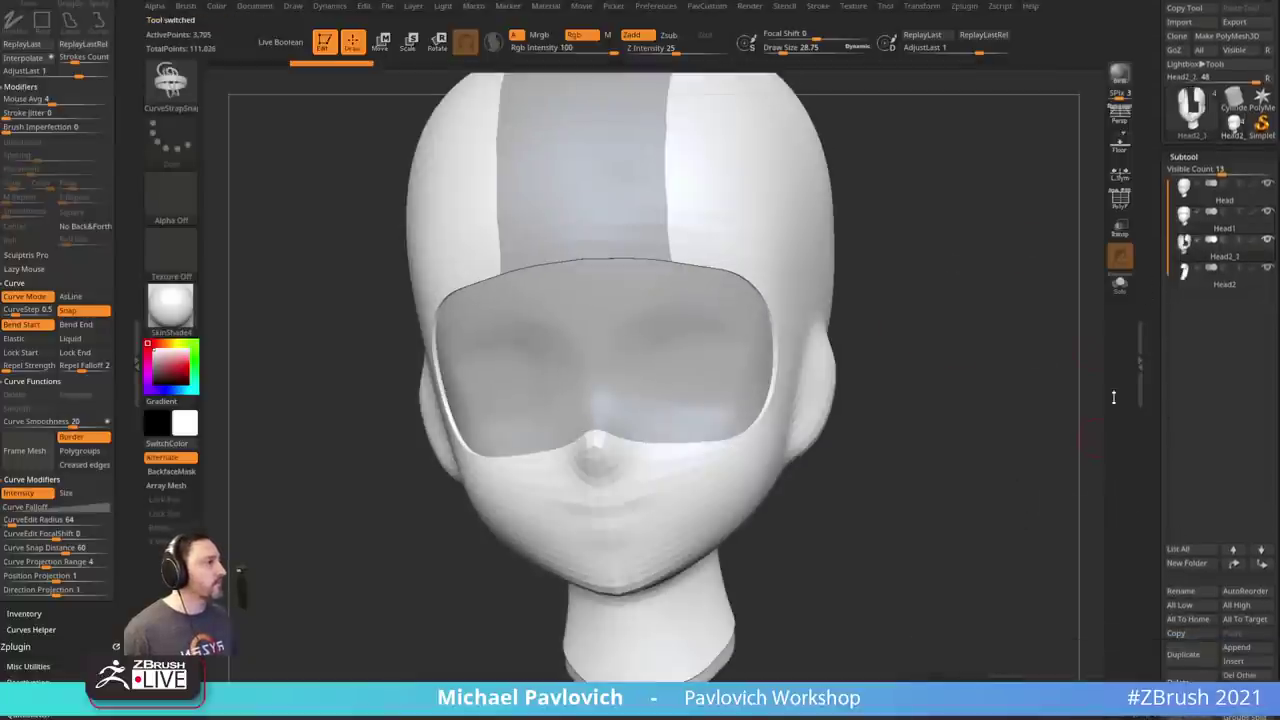
- Make Head1 the active subtool, isolate it with polyframe shown, and switch to the ZModeler brush
click(1222, 229)
drag(1037, 389, 1127, 222)
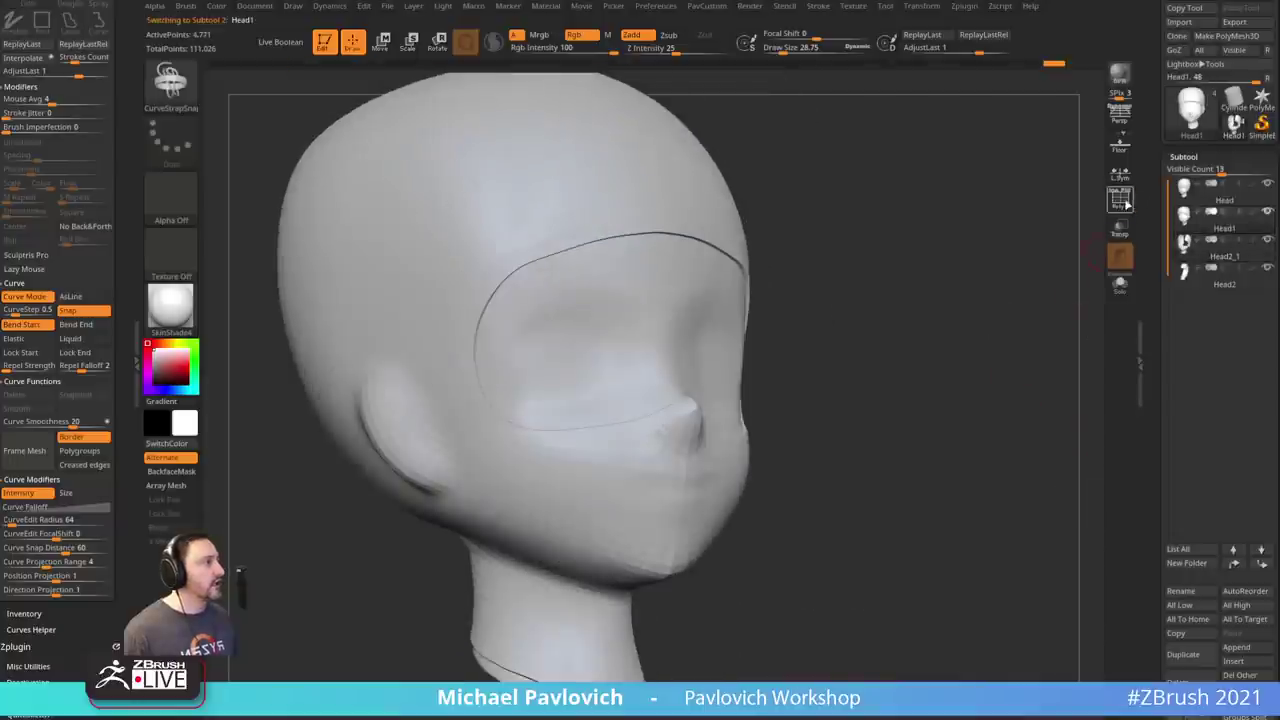
click(1126, 204)
drag(954, 281, 948, 299)
click(1118, 285)
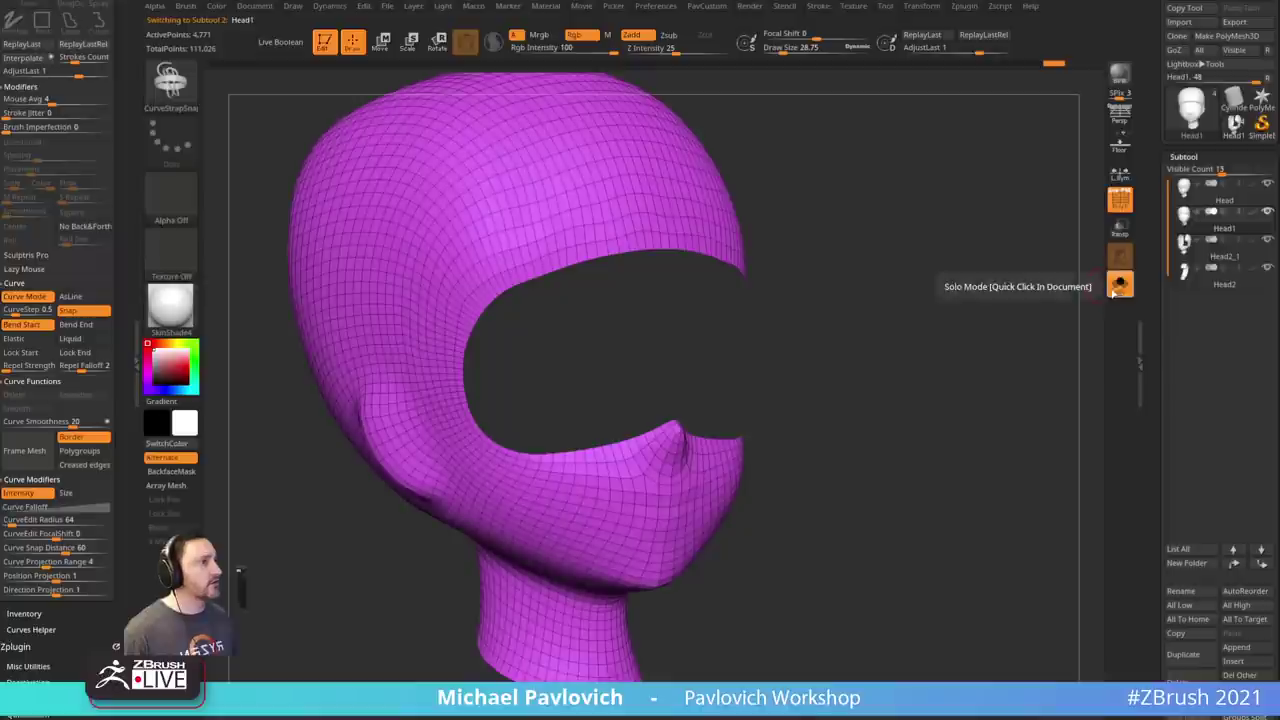
drag(910, 252, 897, 220)
ctrl+right_drag(897, 220, 946, 281)
drag(915, 267, 922, 282)
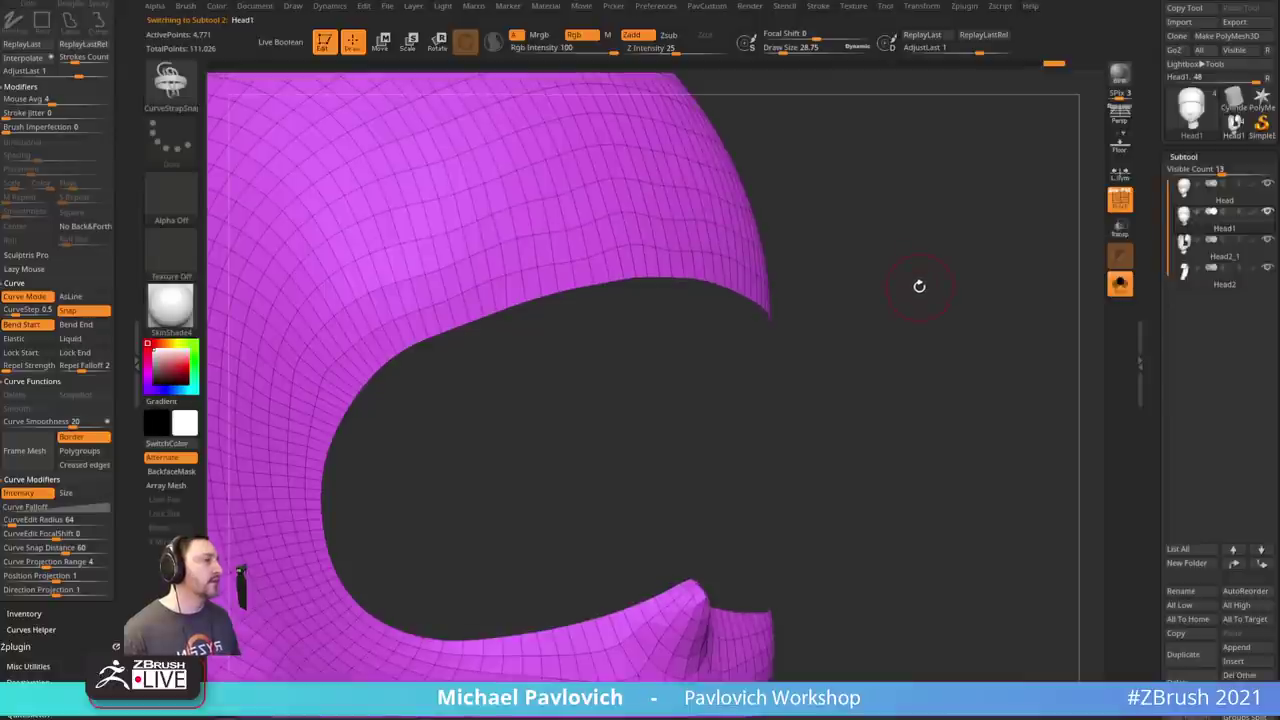
key(b)
key(z)
key(m)
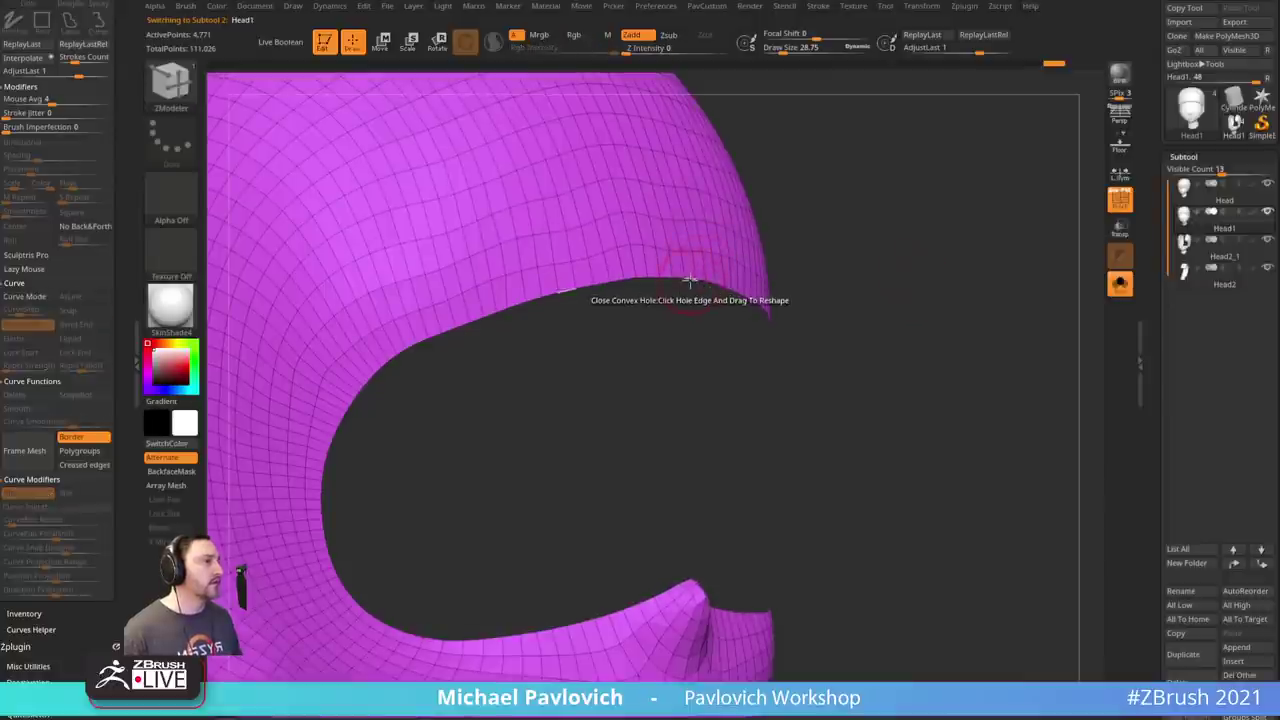
- Try extruding the edge loop around the face opening with the ZModeler Extrude edge action
key(space)
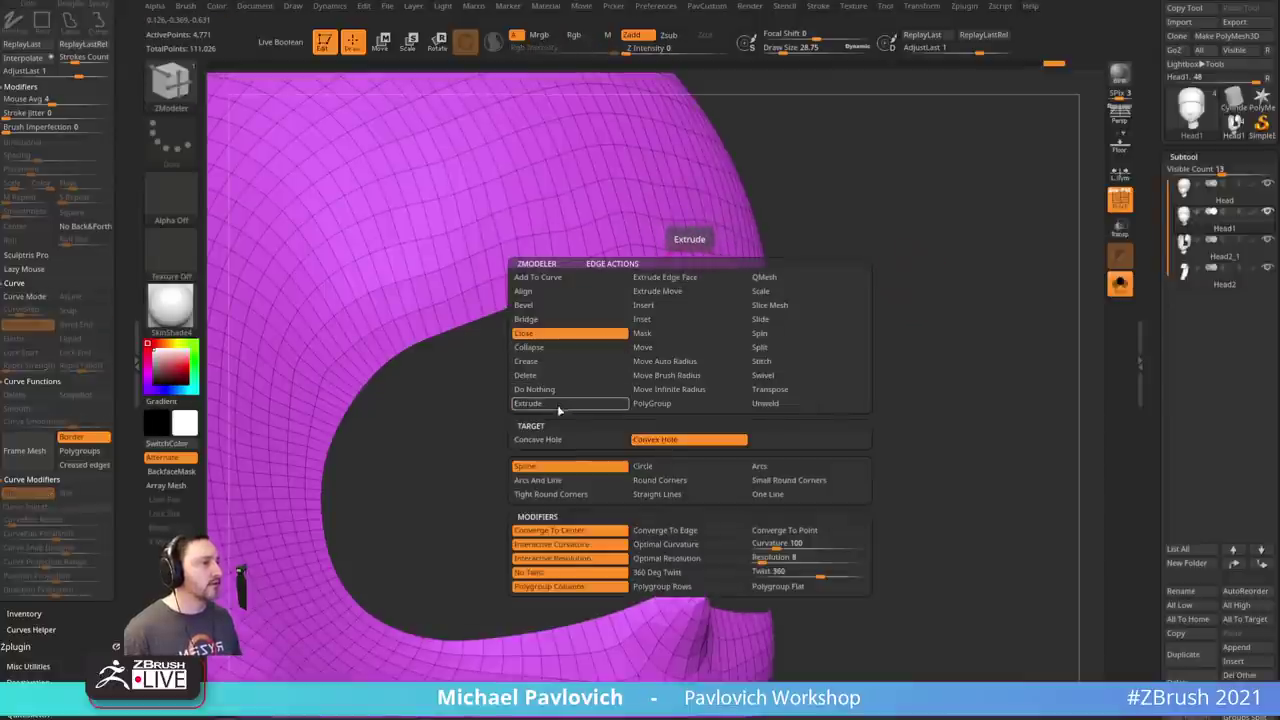
click(535, 403)
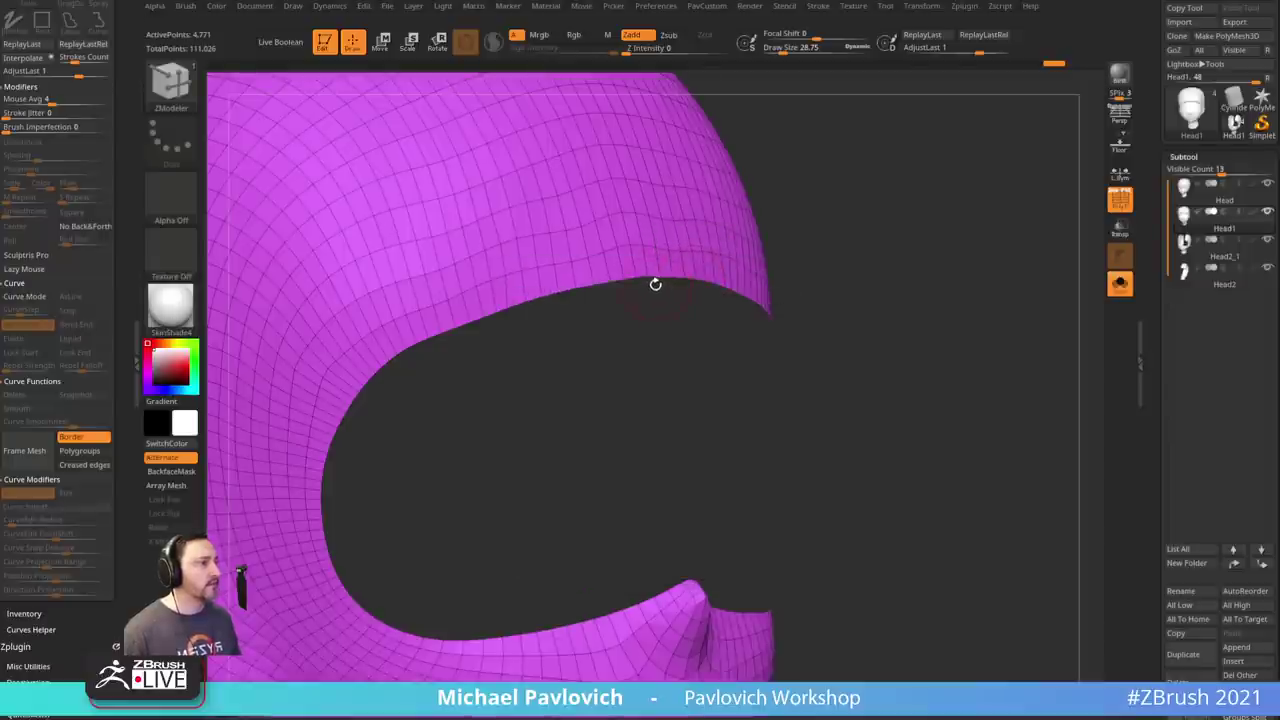
key(space)
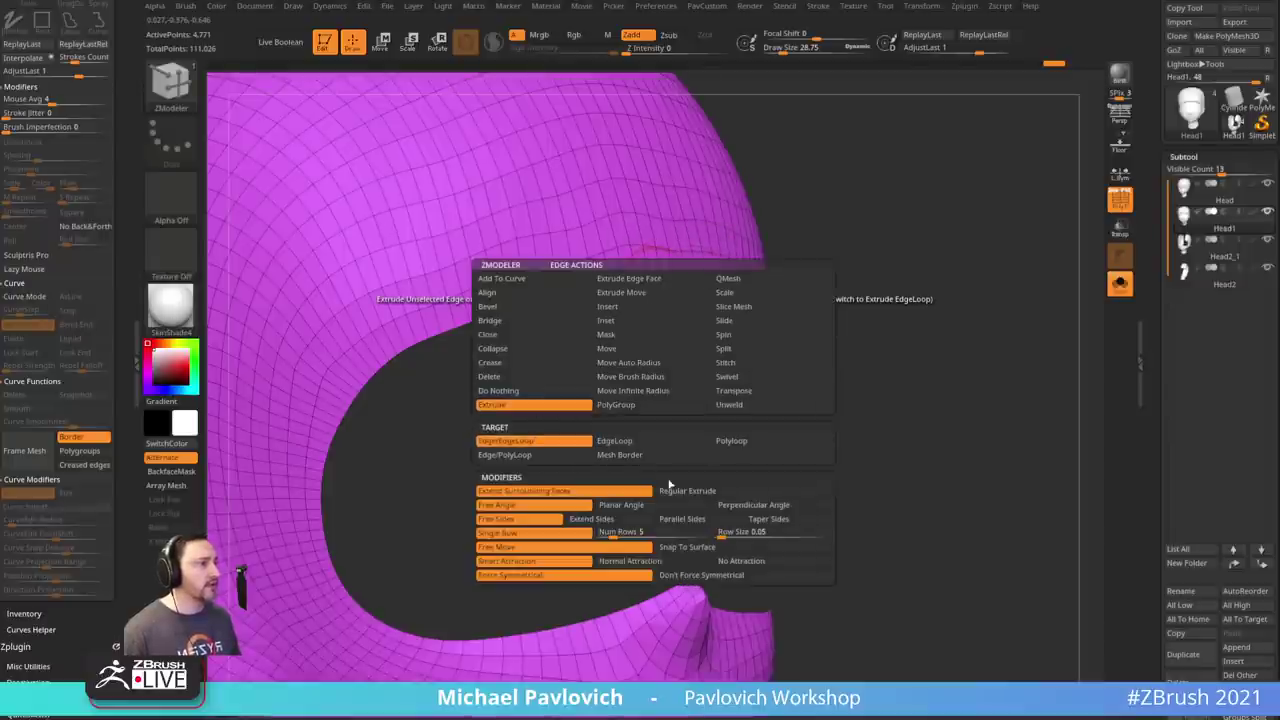
click(670, 484)
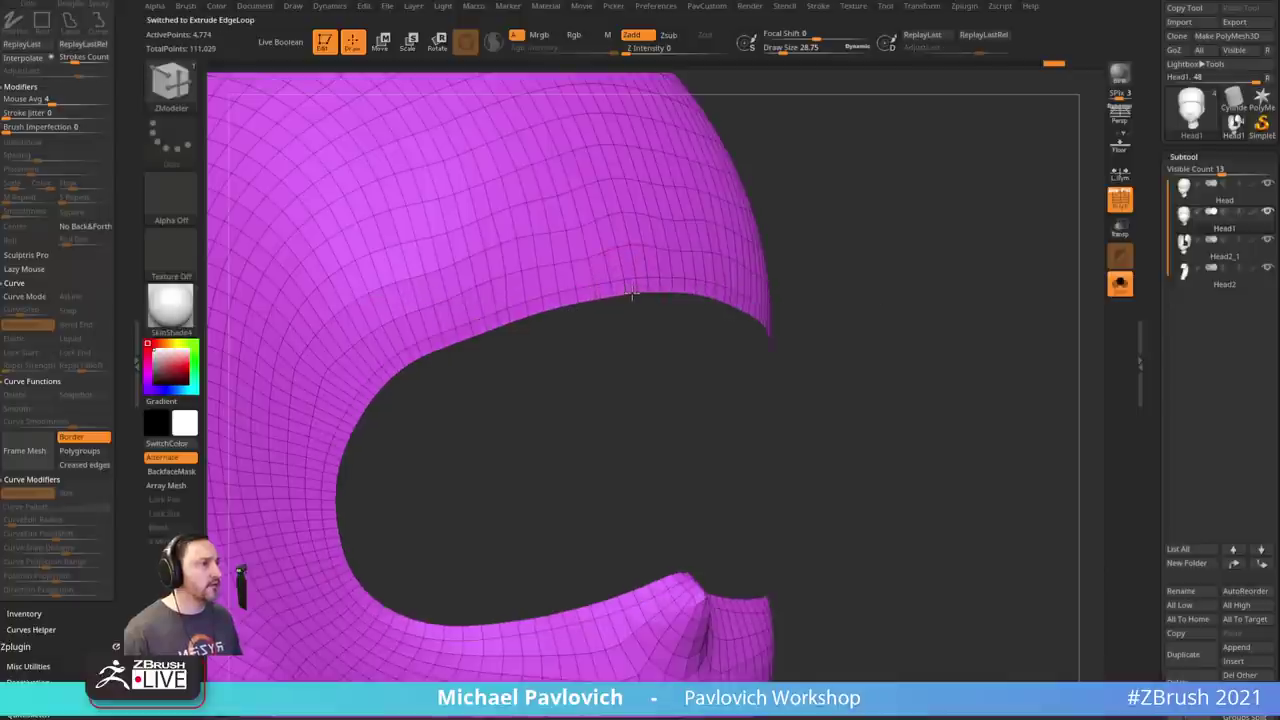
drag(632, 293, 644, 313)
key(ctrl+z)
- Thicken the hood into a shell by extruding its whole polygroup with ZModeler
key(space)
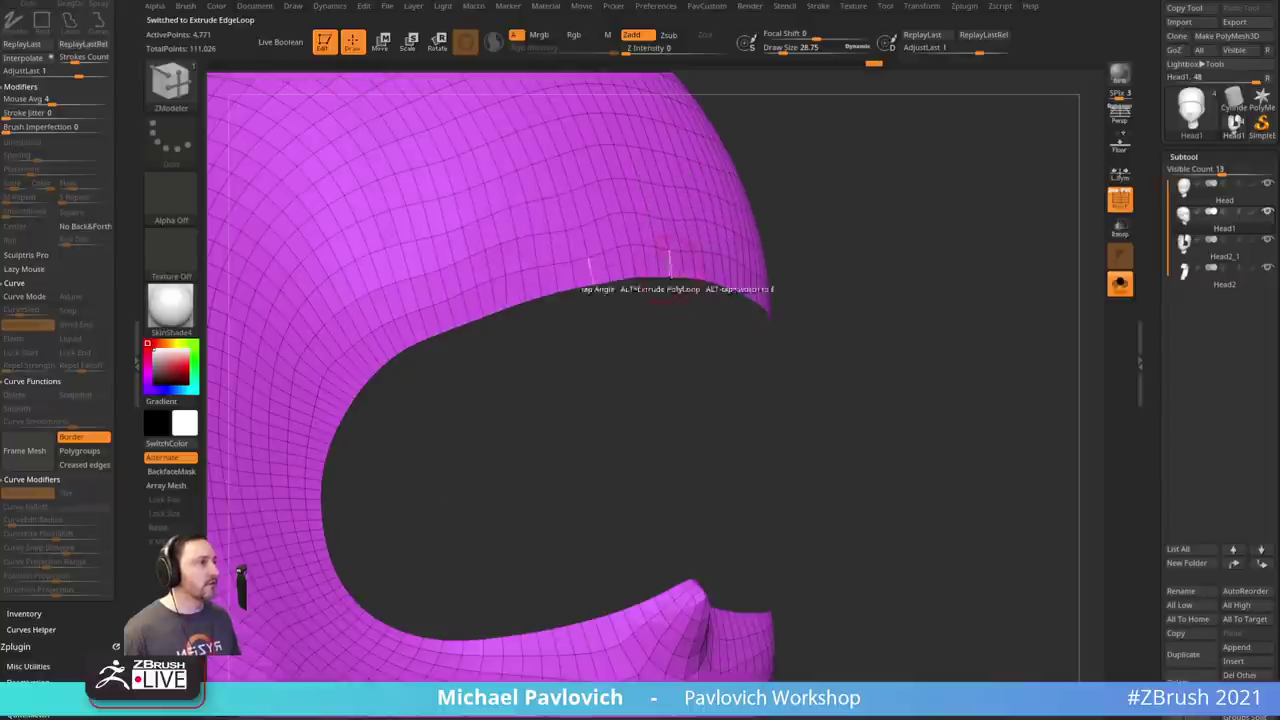
drag(671, 266, 675, 263)
drag(855, 272, 528, 223)
- Try extruding the rim polygons around the face opening into a raised trim and check it against the head
drag(688, 297, 690, 326)
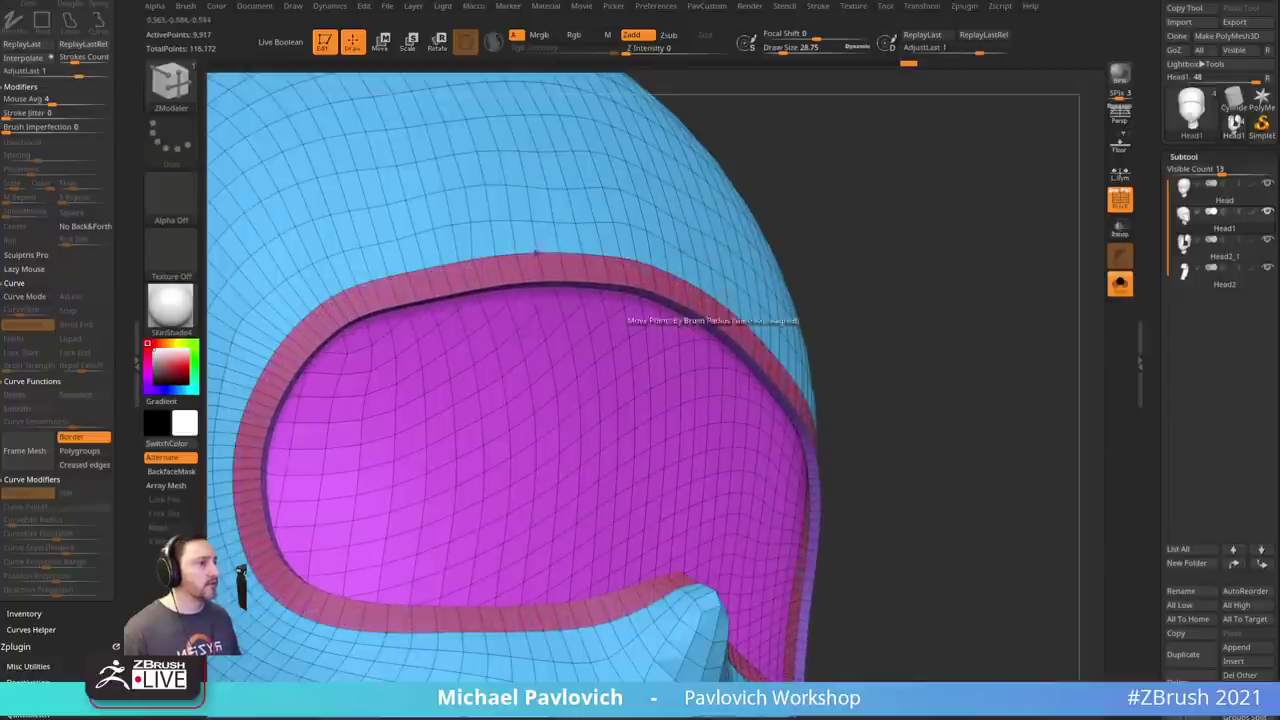
alt+drag(905, 318, 810, 290)
click(1121, 288)
mouse_move(1065, 287)
mouse_down()
mouse_move(850, 290)
mouse_move(1075, 305)
mouse_up()
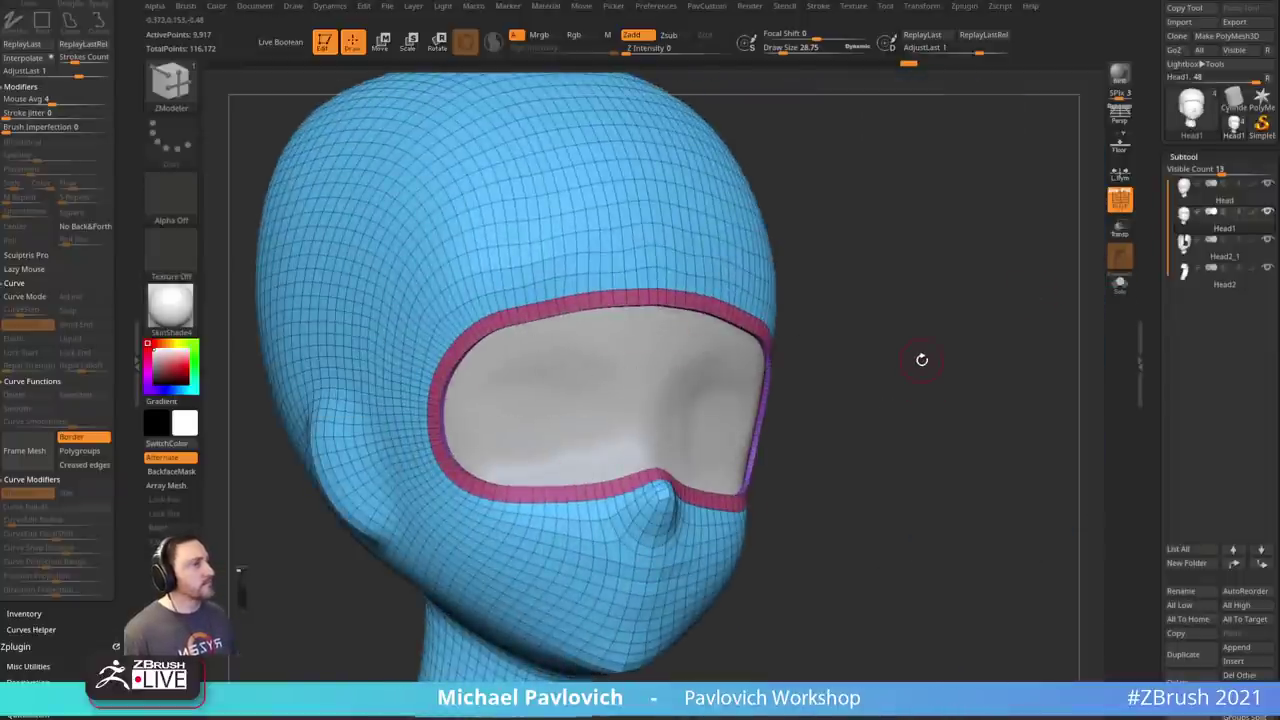
drag(908, 254, 939, 263)
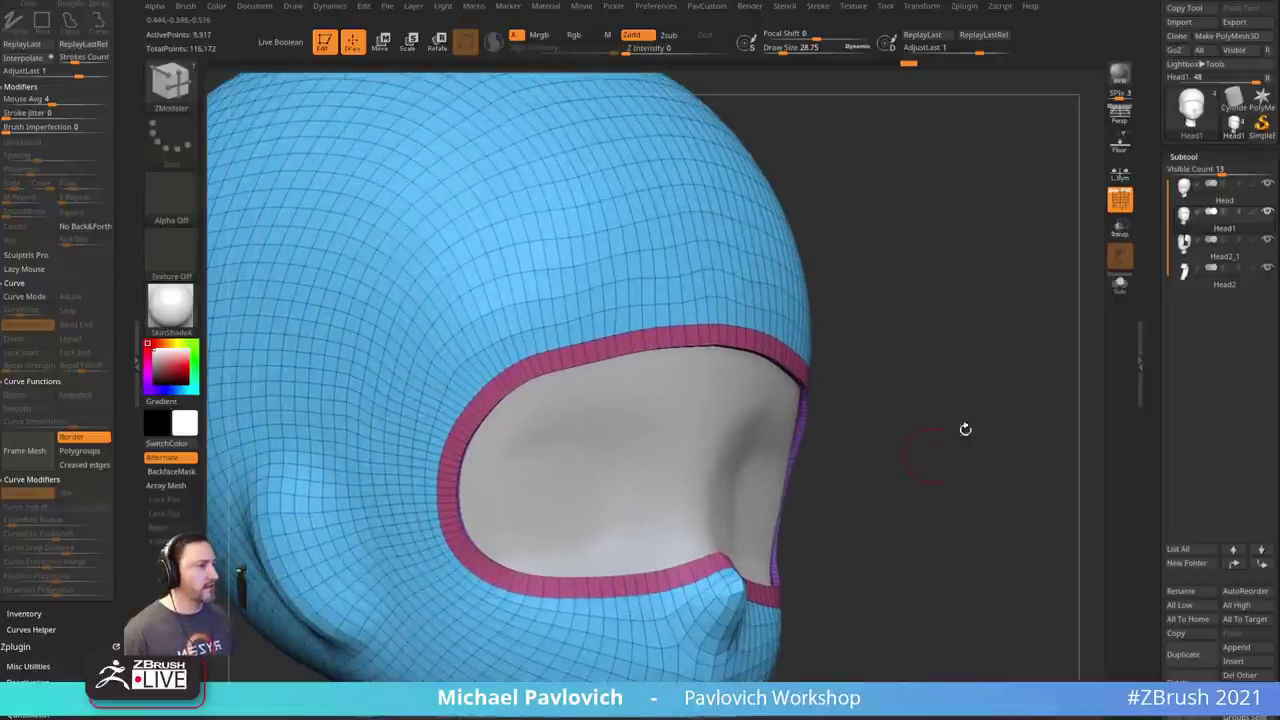
drag(963, 429, 1017, 348)
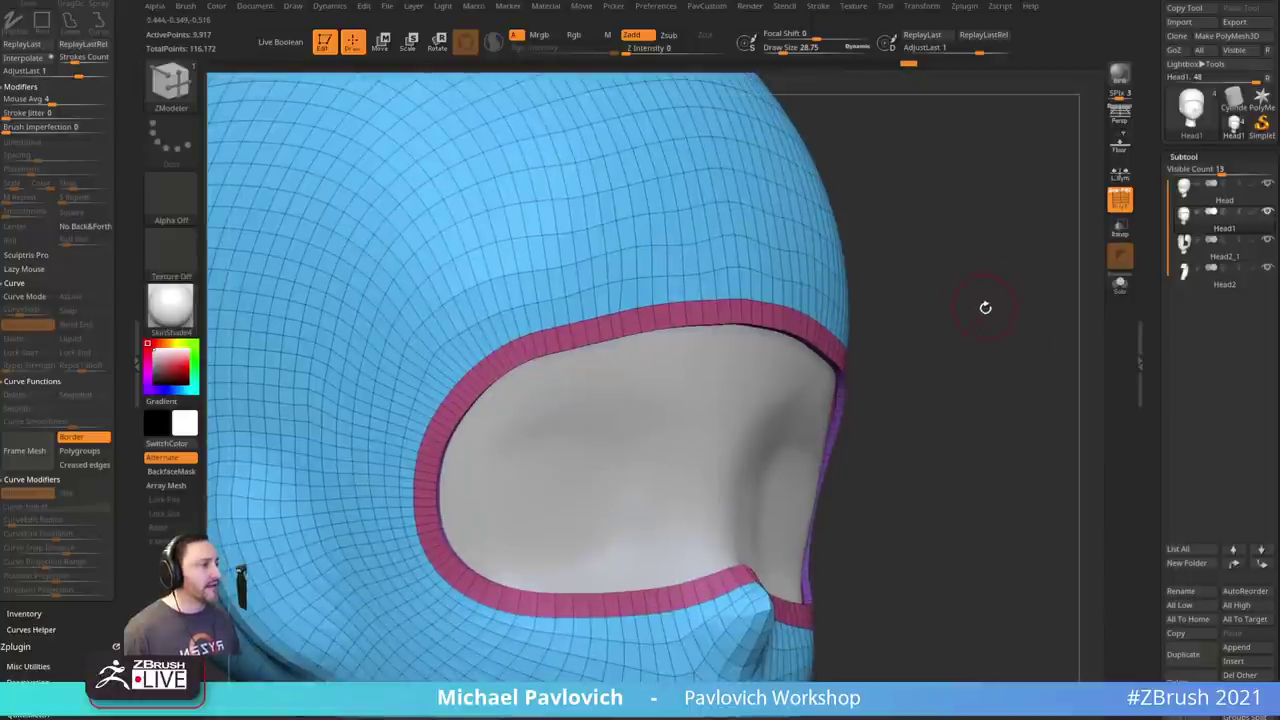
drag(1003, 351, 1042, 282)
key(ctrl+z)
- Isolate the rim strip of the face opening by hiding the inner and outer hood polygroups, and delete the hidden geometry
click(1119, 286)
ctrl+shift+click(741, 262)
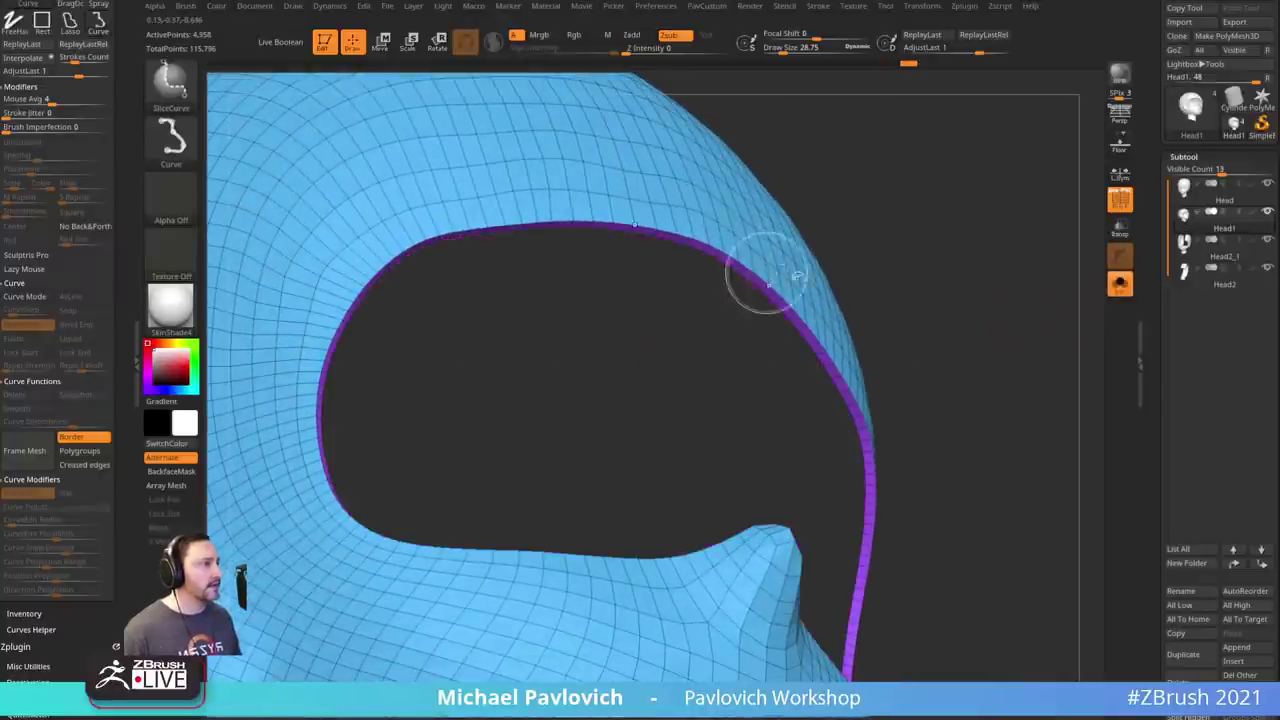
right_drag(742, 262, 749, 241)
ctrl+alt+shift+click(748, 236)
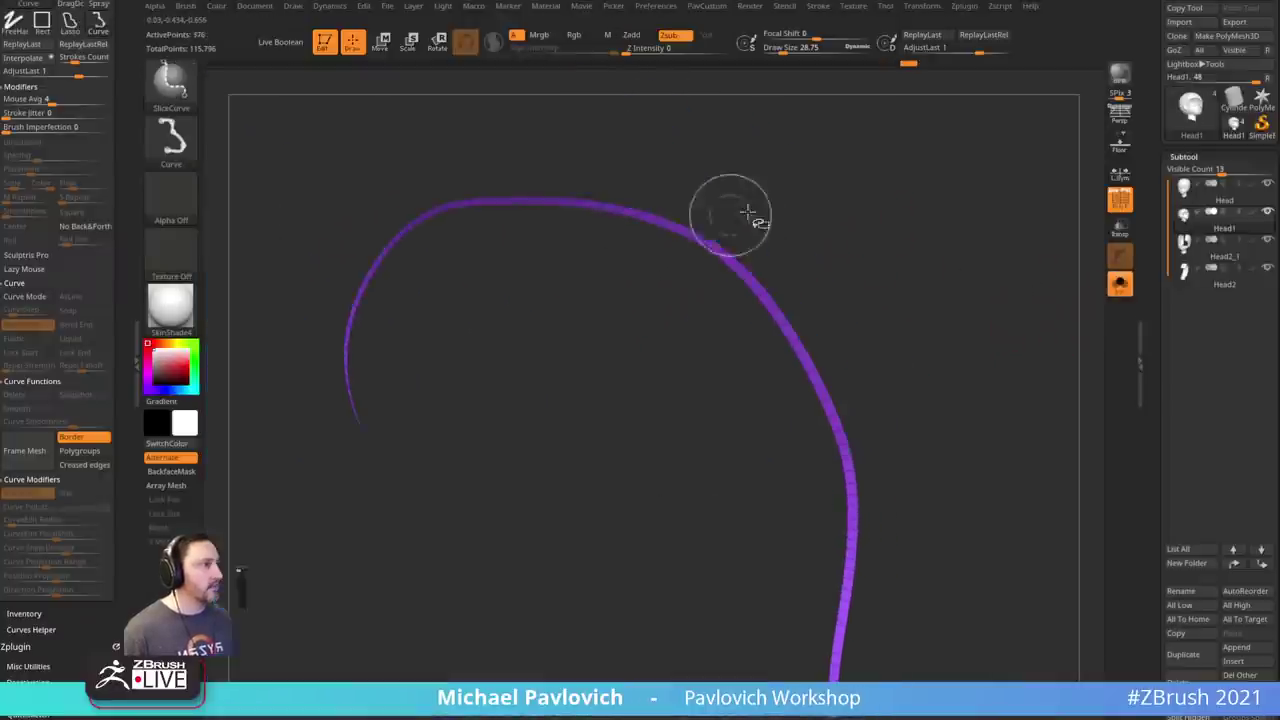
key(3)
click(982, 311)
- Extrude the whole rim strip polygroup into a thick trim band with ZModeler, using Extrude with Polygroup All
mouse_move(922, 242)
mouse_down()
mouse_move(1009, 297)
mouse_move(737, 297)
mouse_move(797, 263)
mouse_move(751, 292)
mouse_move(766, 303)
mouse_up()
key(space)
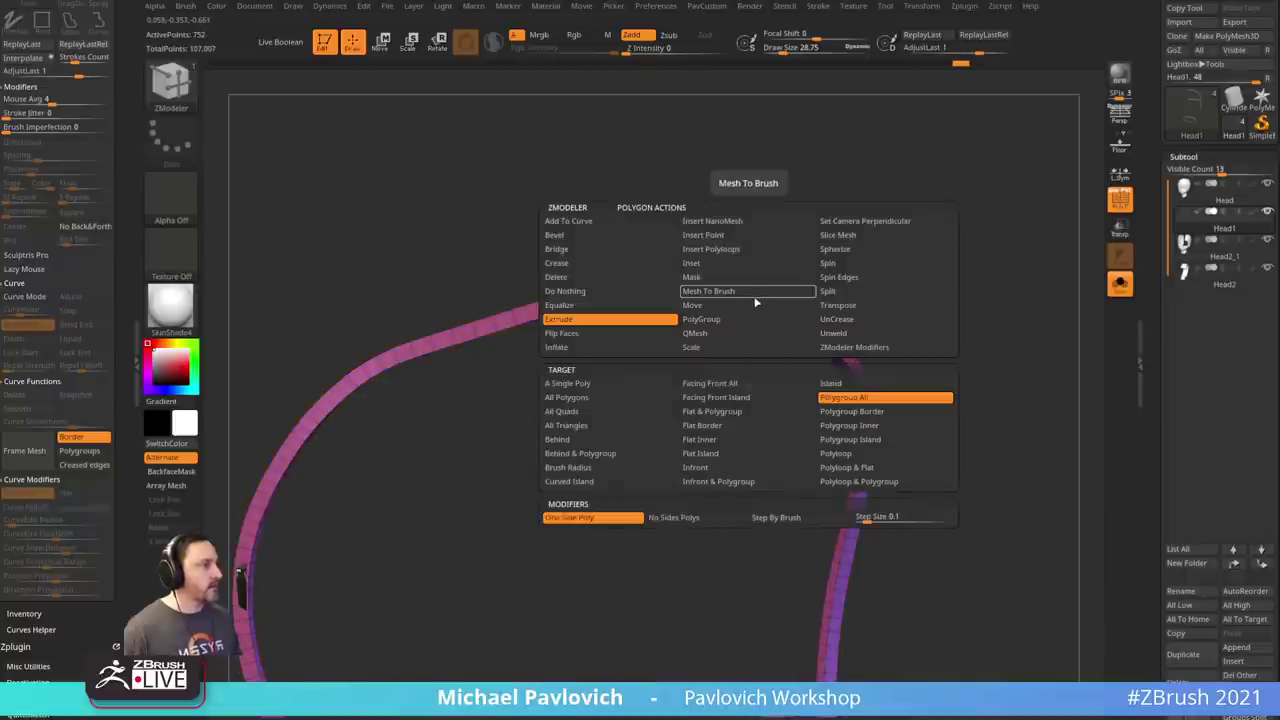
key(space)
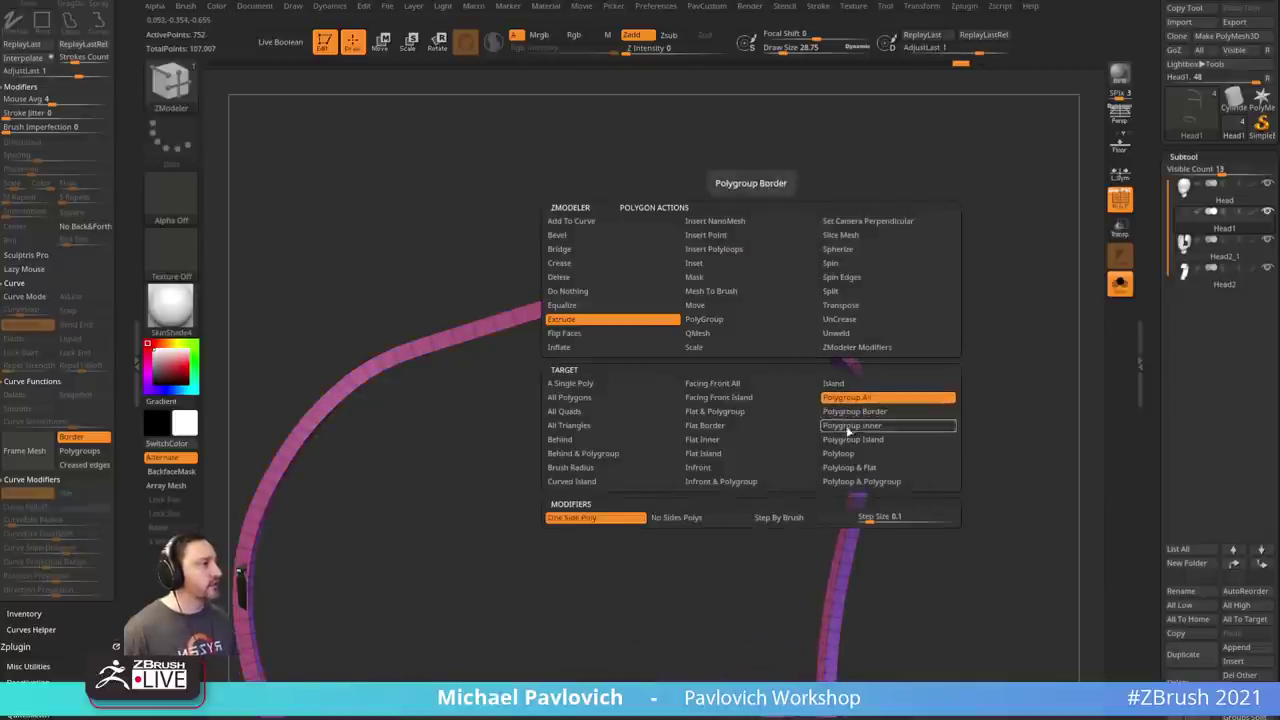
- Adjust the thickness of the face-opening trim with ZModeler and check its fit against the head
drag(906, 312, 868, 290)
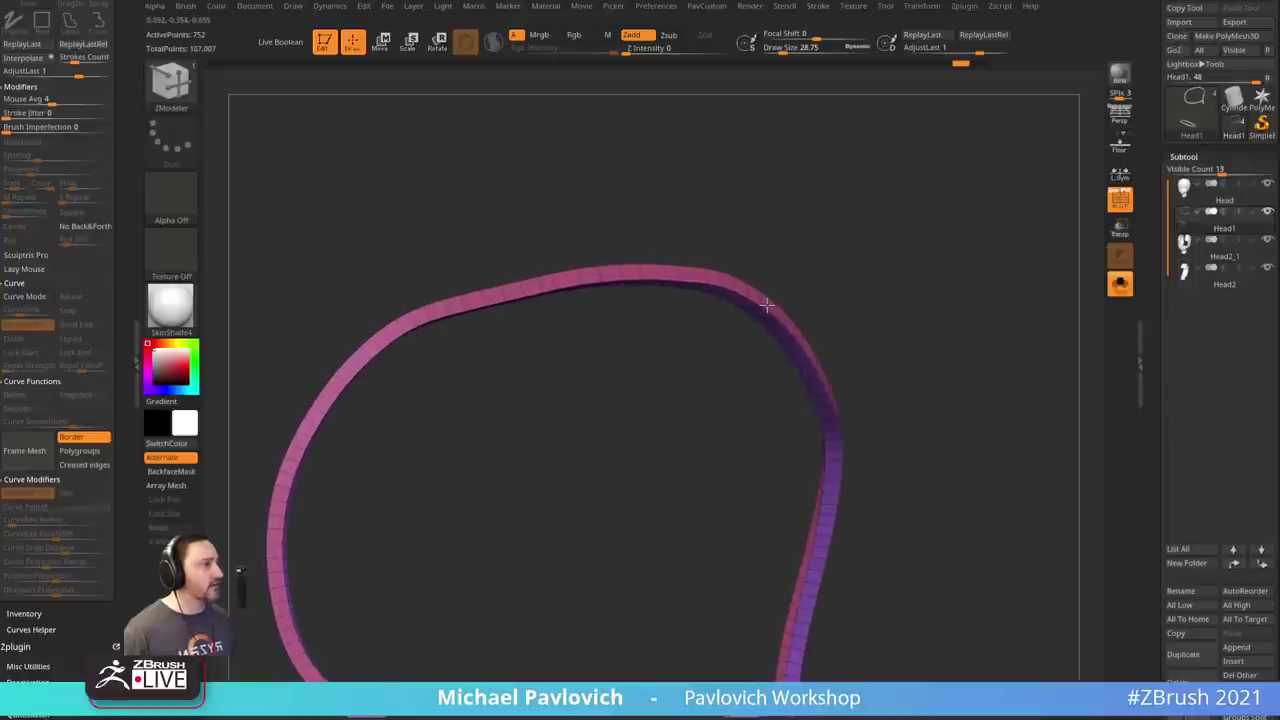
click(1011, 263)
drag(1011, 263, 1031, 303)
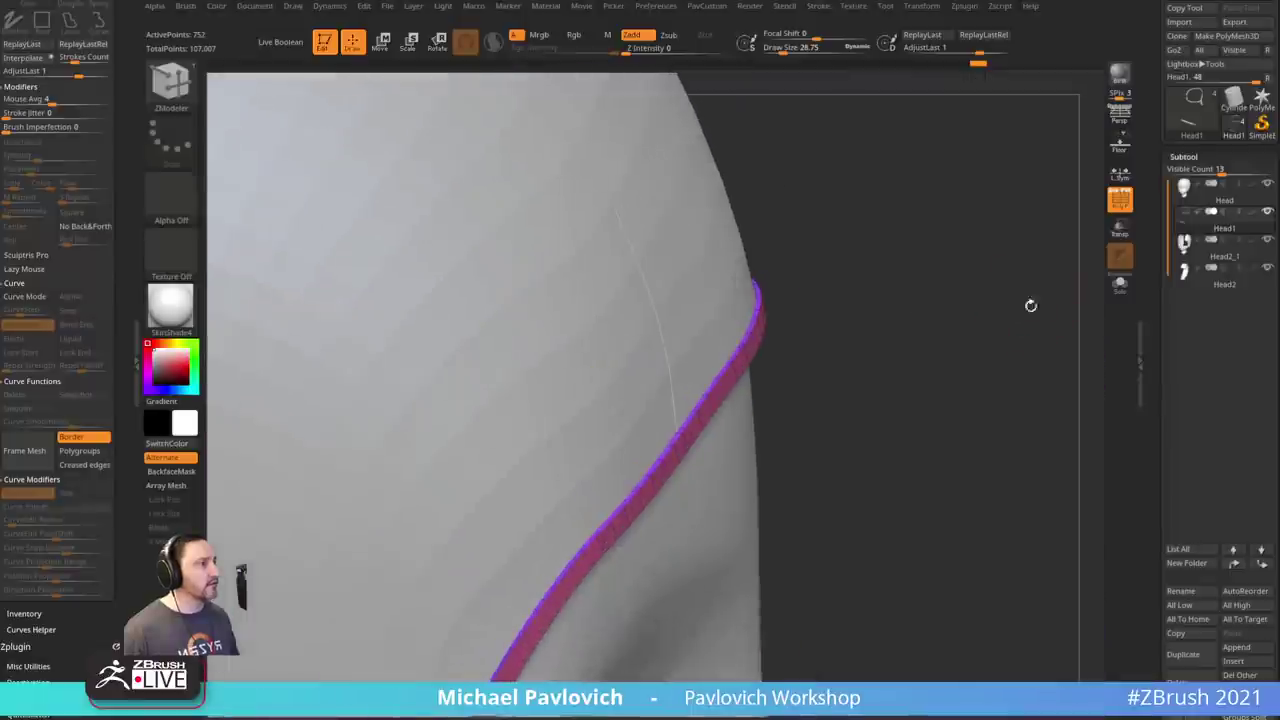
click(1114, 281)
click(1117, 281)
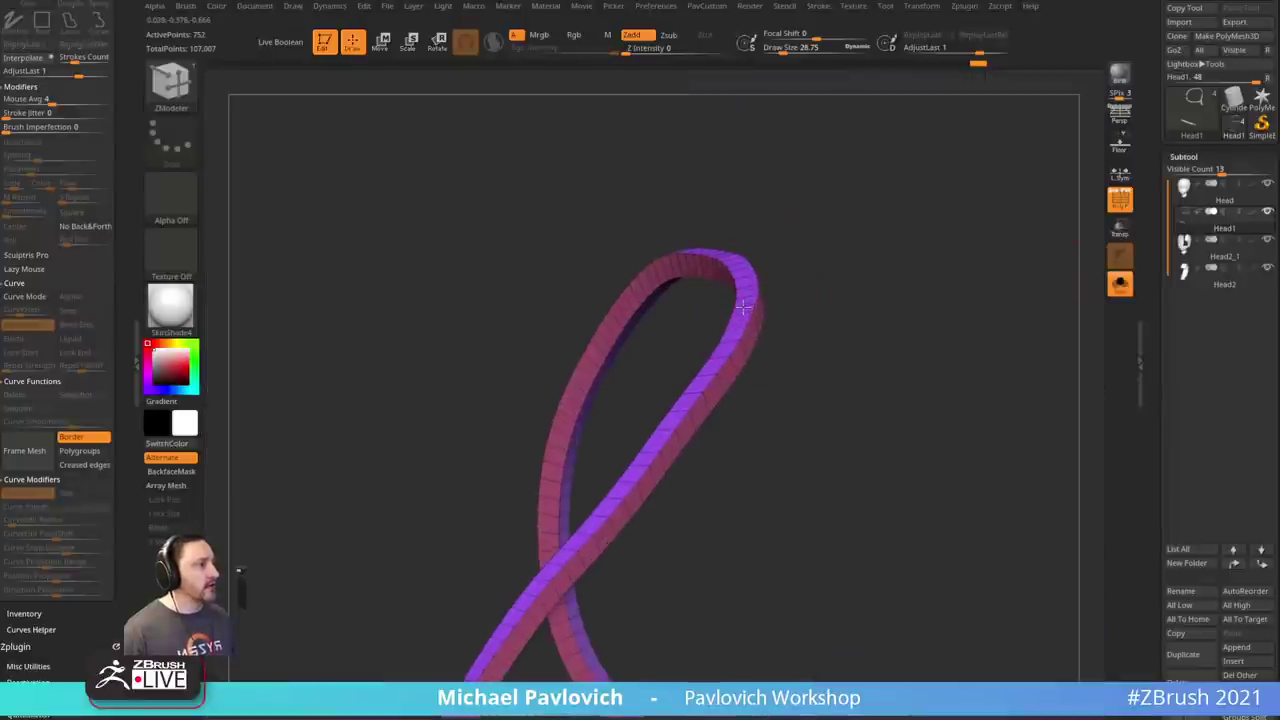
drag(735, 288, 737, 320)
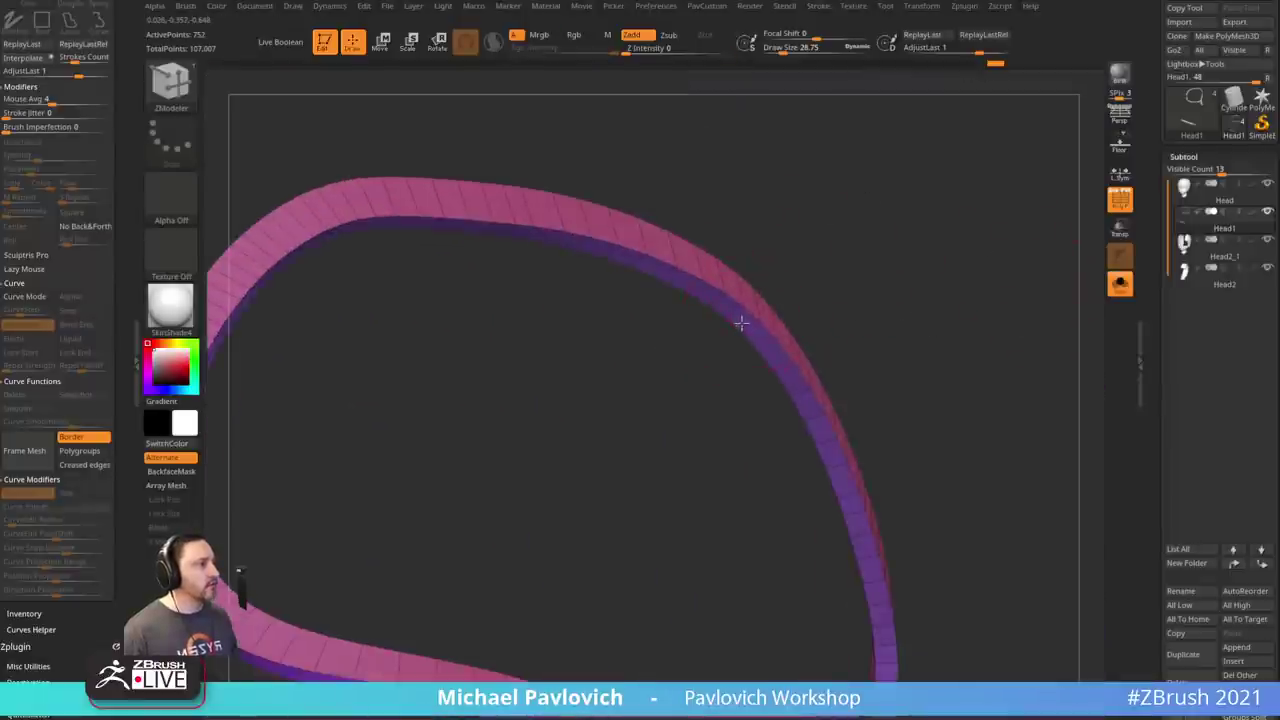
- Refine the trim's width and depth with further ZModeler adjustments, comparing it with the surrounding head
click(1117, 282)
drag(1050, 285, 1001, 287)
click(1119, 284)
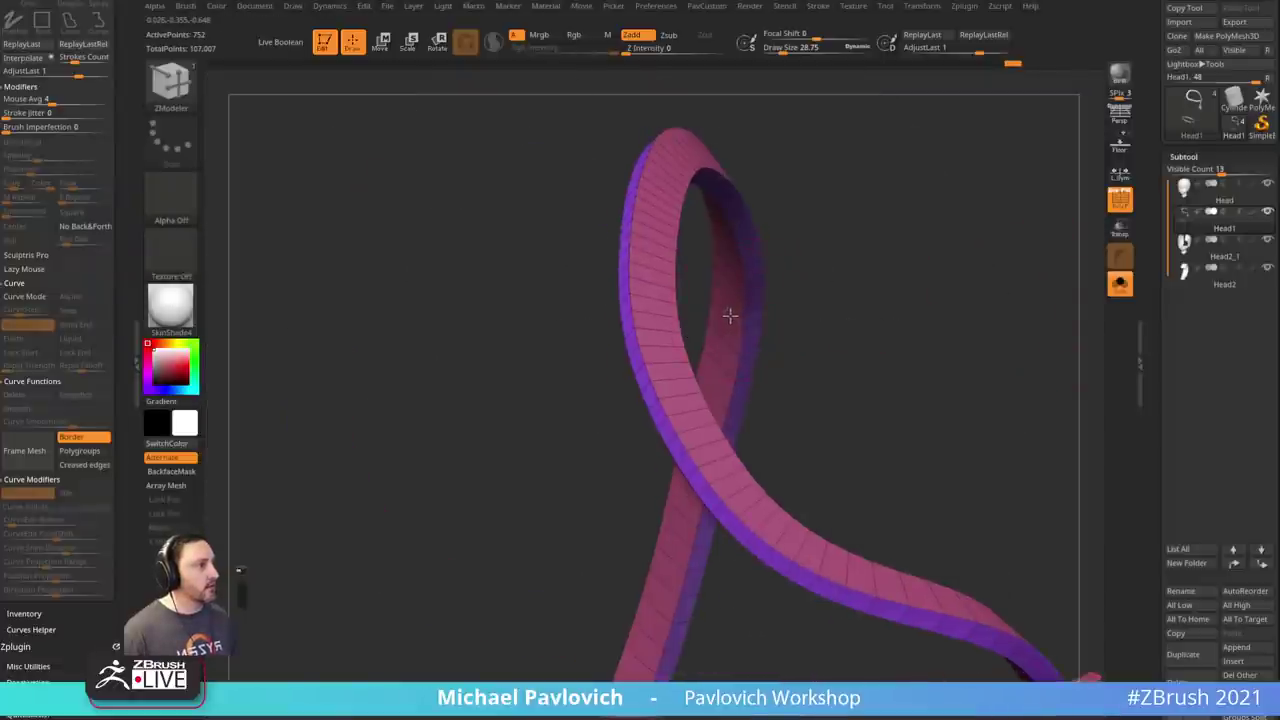
drag(730, 316, 740, 312)
drag(811, 274, 1003, 234)
click(1114, 281)
click(1119, 283)
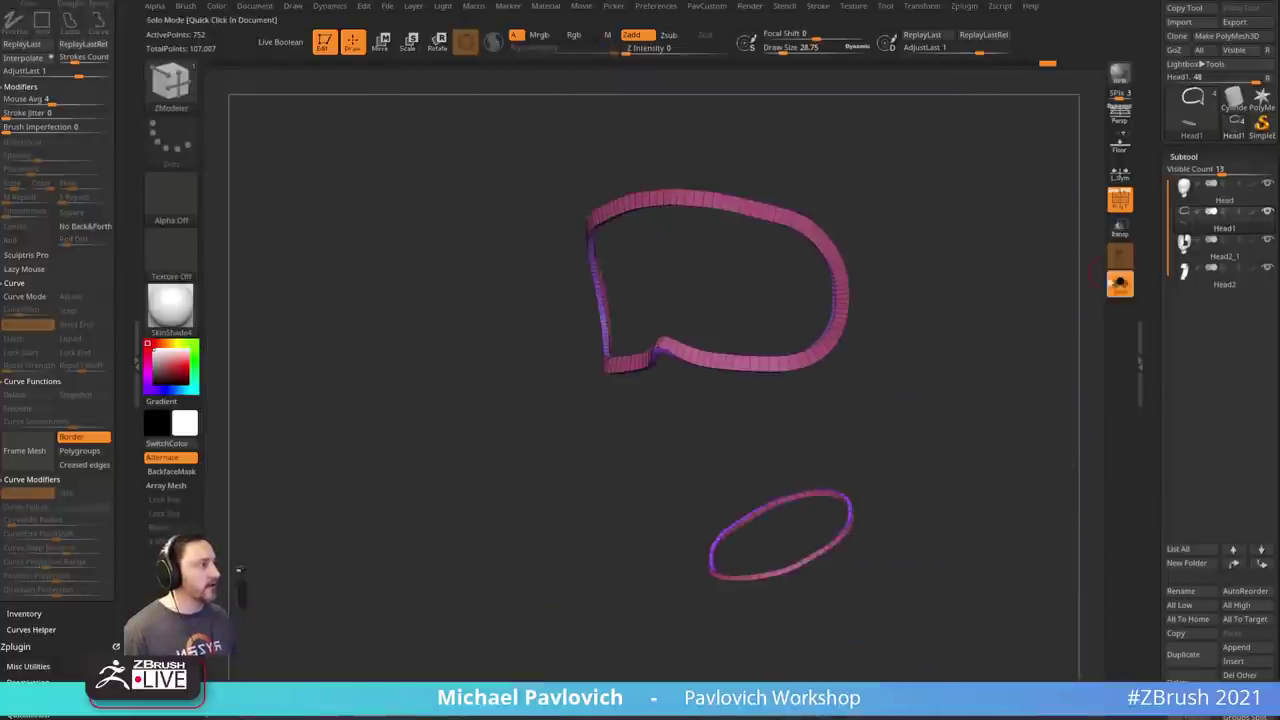
- Hide the neck-opening loop, delete the hidden geometry, and bring the other subtools back into view
mouse_move(1095, 276)
mouse_down()
mouse_move(1017, 400)
mouse_move(717, 520)
mouse_up()
mouse_move(686, 451)
ctrl+shift+mouse_down()
mouse_move(1014, 634)
mouse_move(990, 648)
ctrl+shift+mouse_up()
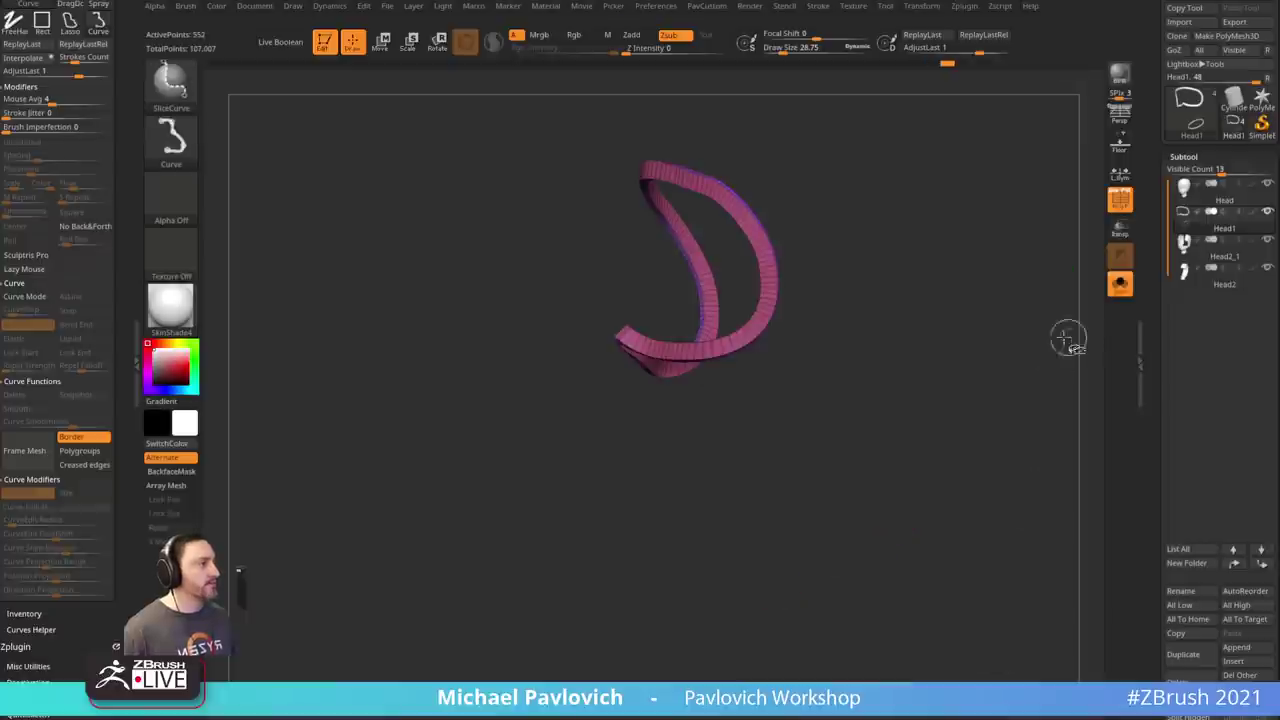
drag(1068, 340, 1035, 316)
drag(951, 251, 991, 286)
key(3)
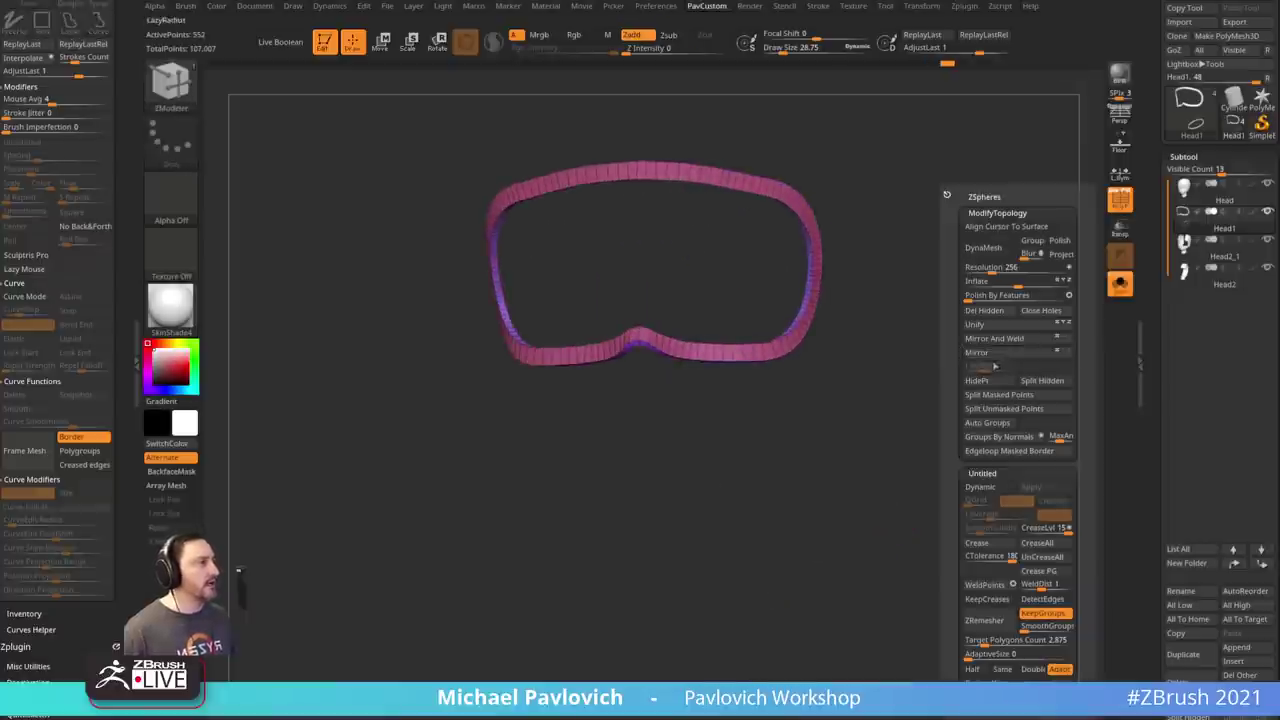
click(989, 315)
click(1120, 286)
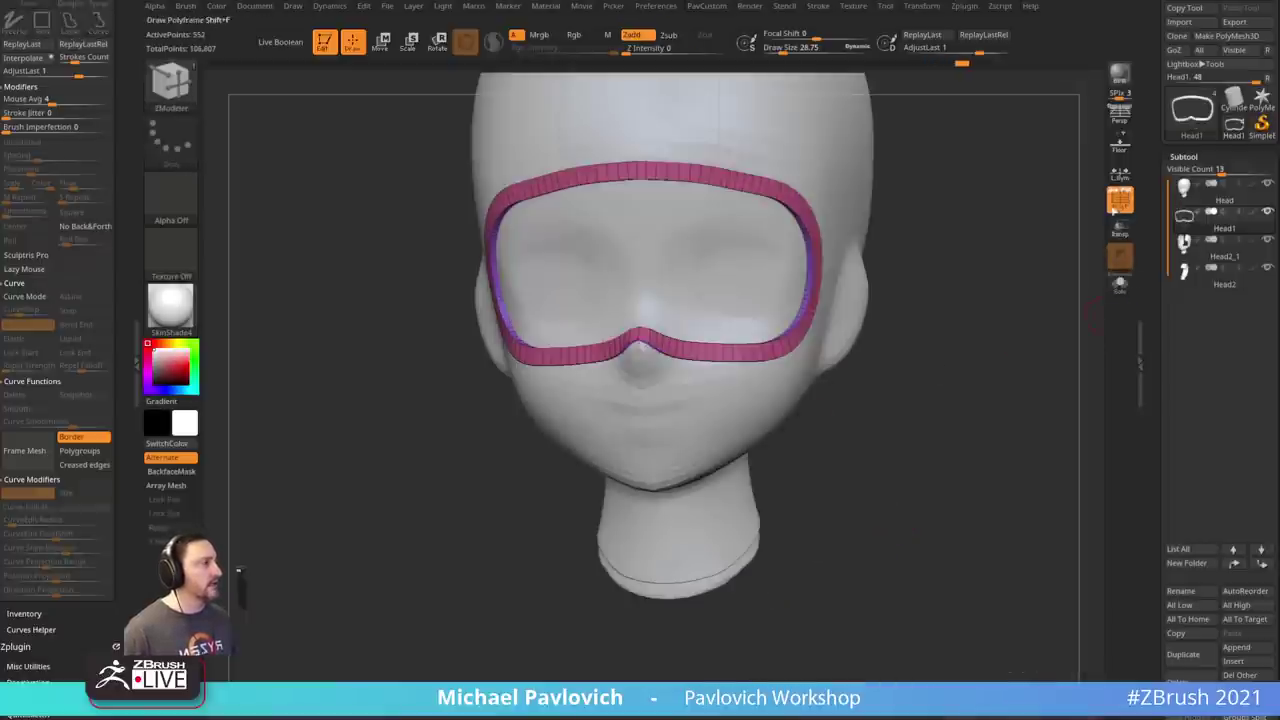
- Try hiding the trim's middle section across the brow and nose, and restore the full trim's visibility
mouse_move(1075, 262)
mouse_down()
mouse_move(1034, 249)
mouse_move(1008, 289)
mouse_up()
key(ctrl+shift)
ctrl+shift+drag(984, 171, 660, 488)
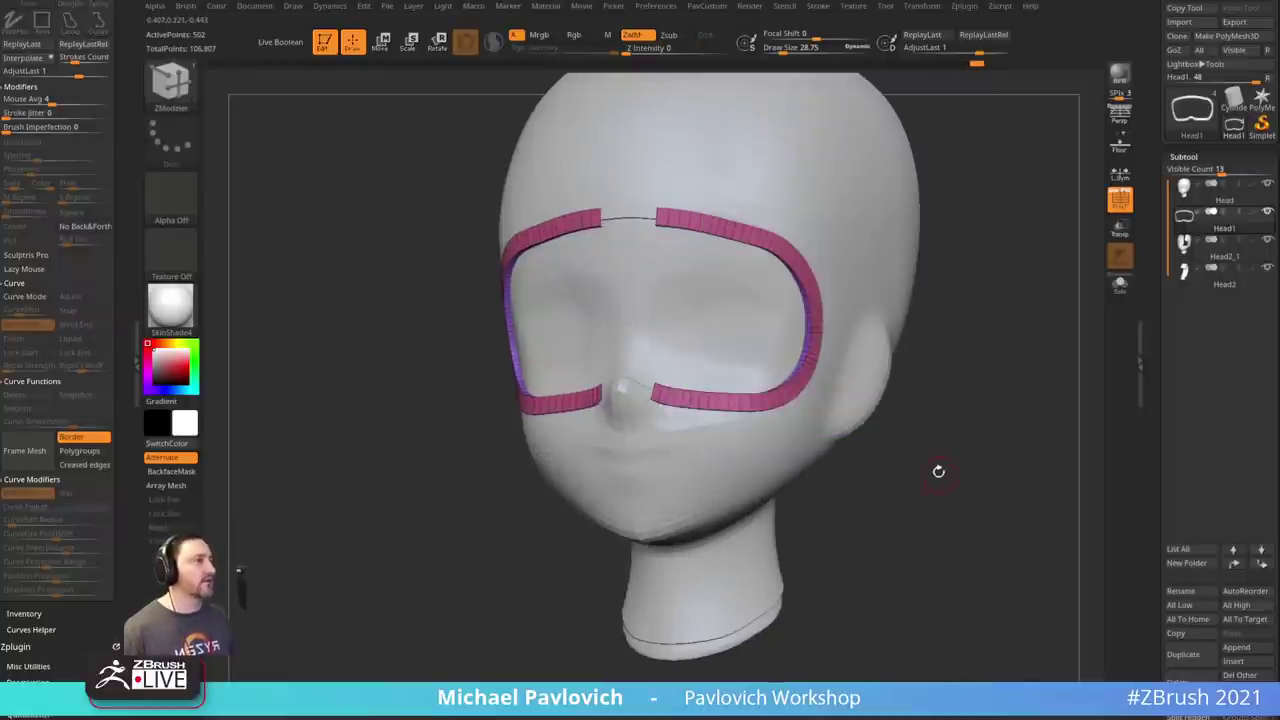
ctrl+shift+click(938, 471)
drag(945, 470, 981, 467)
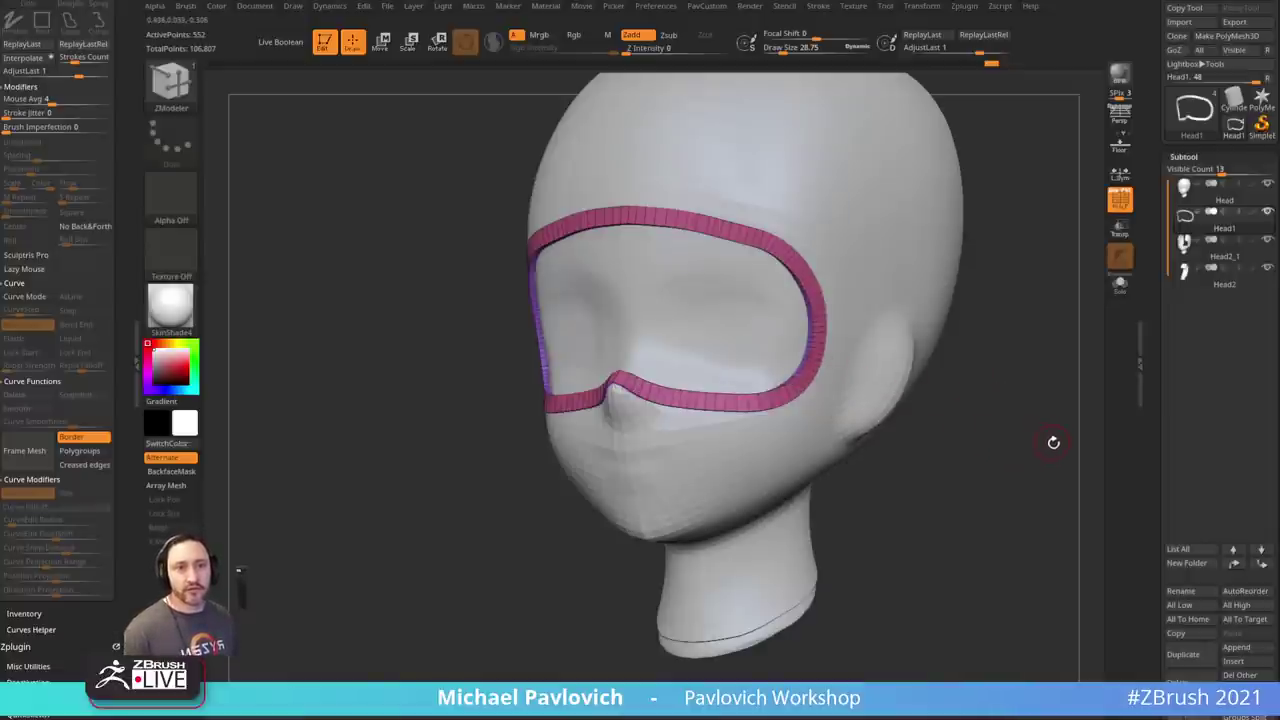
shift+drag(1037, 457, 1046, 452)
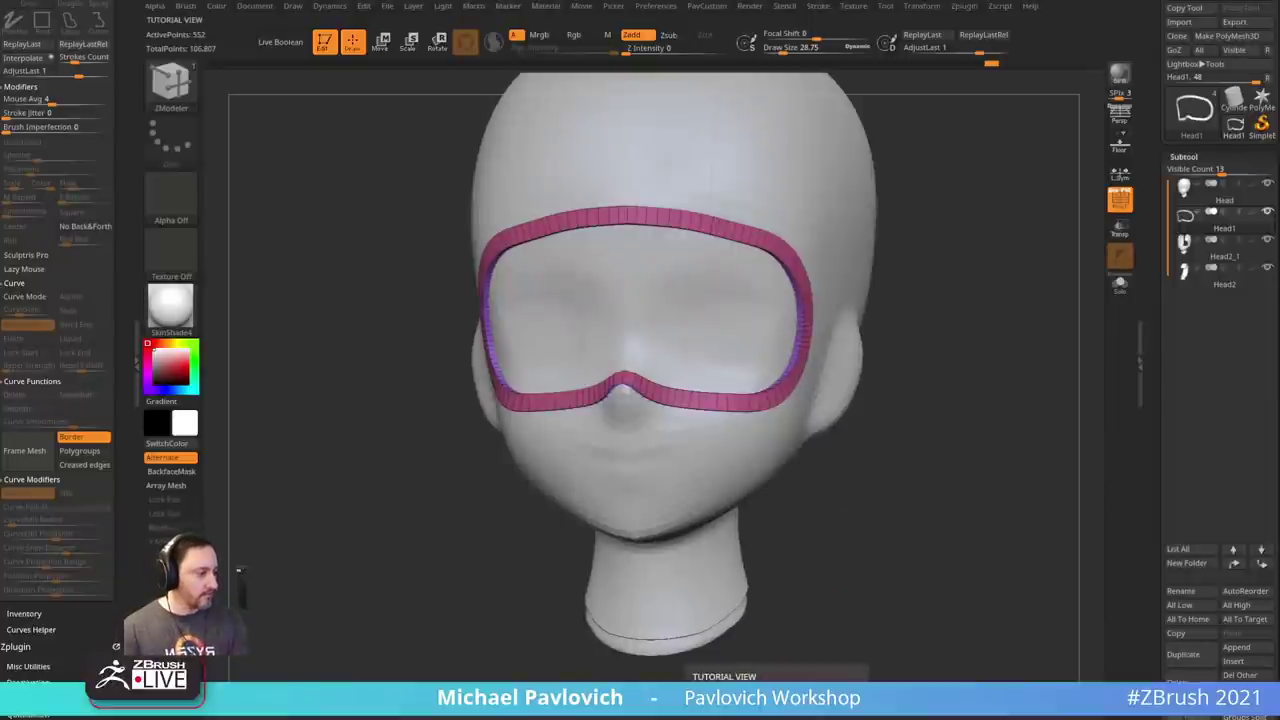
key(shift+f)
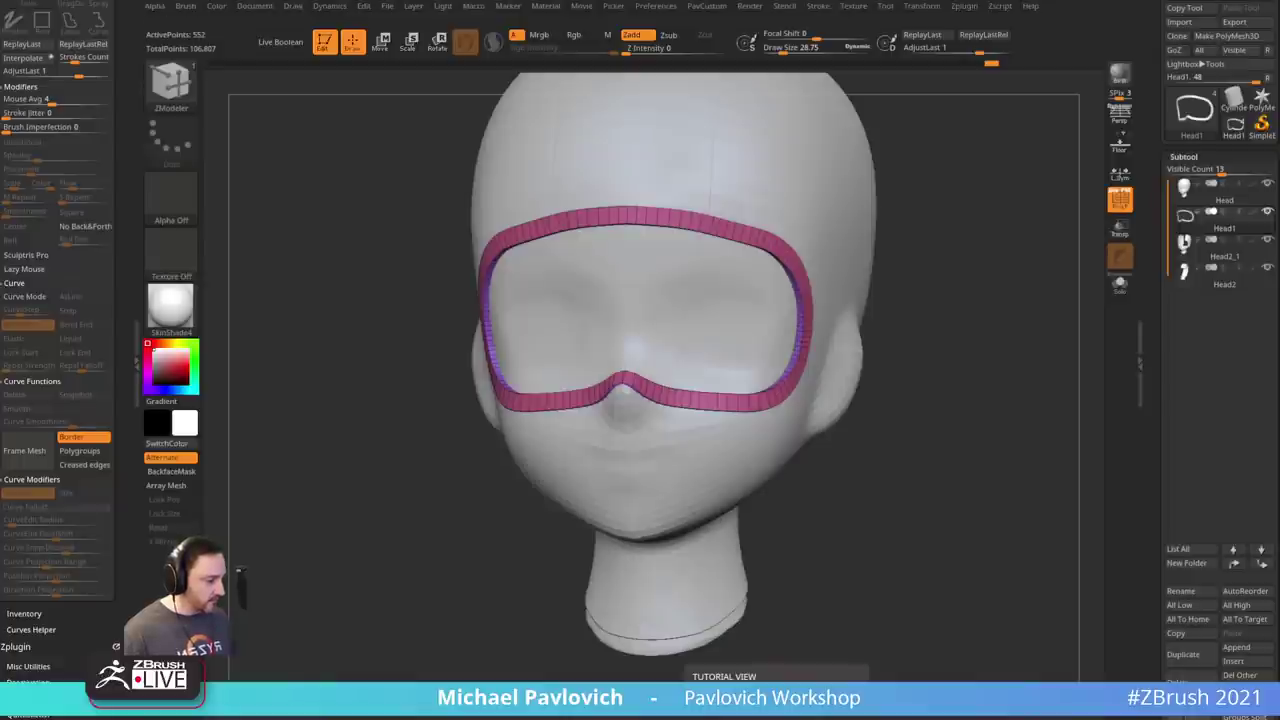
- Switch to the browser to view the Kuadro reference image viewer page on Gumroad and select its web address
drag(800, 716, 773, 99)
scroll(685, 337, down, 4)
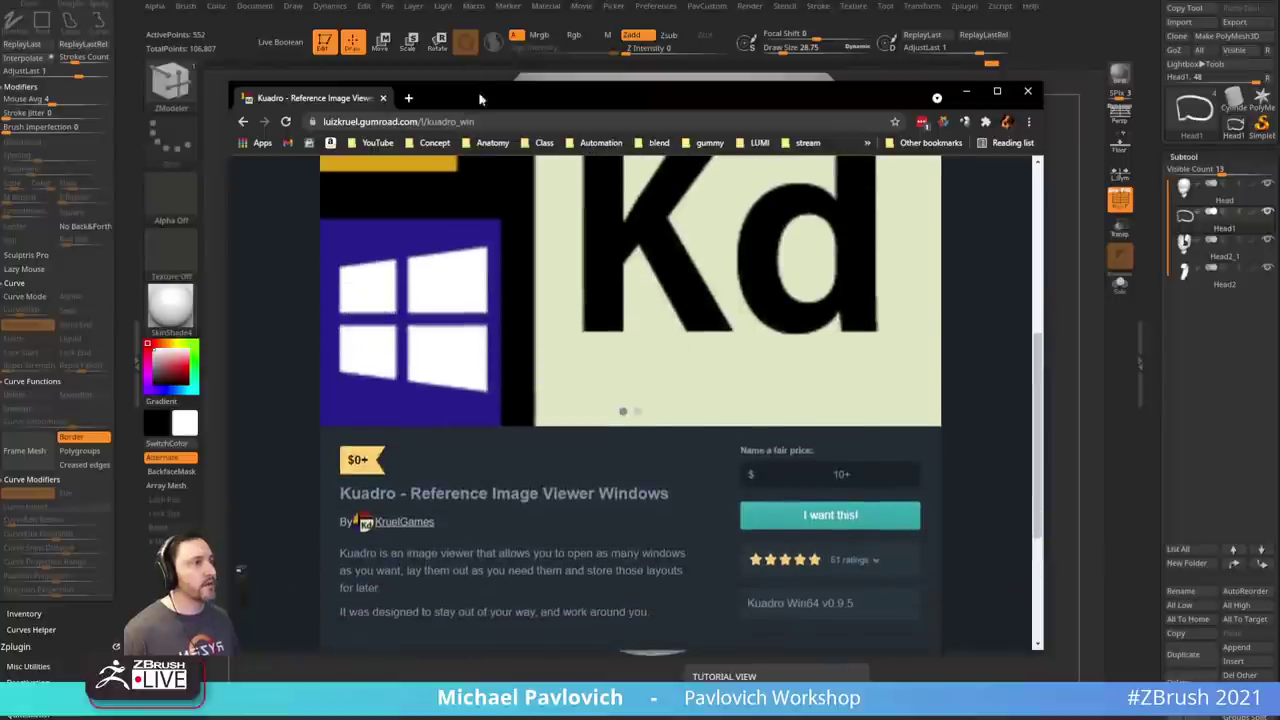
click(400, 121)
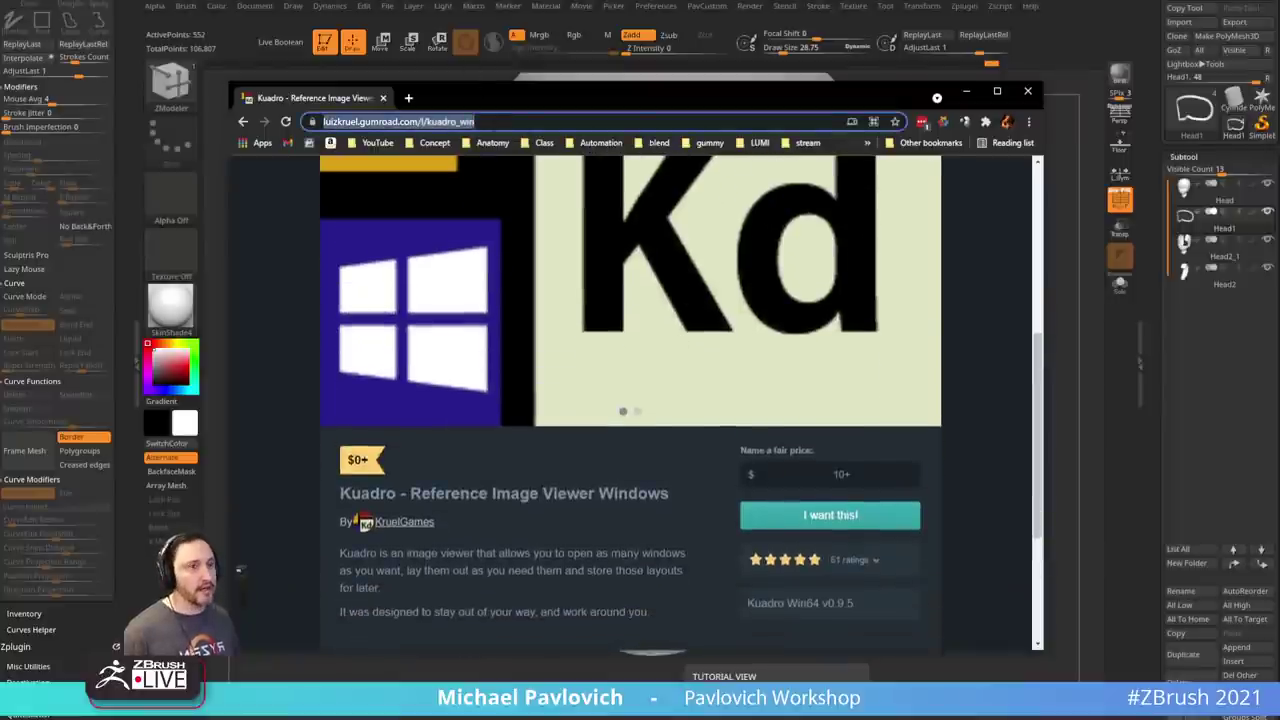
key(alt+Tab)
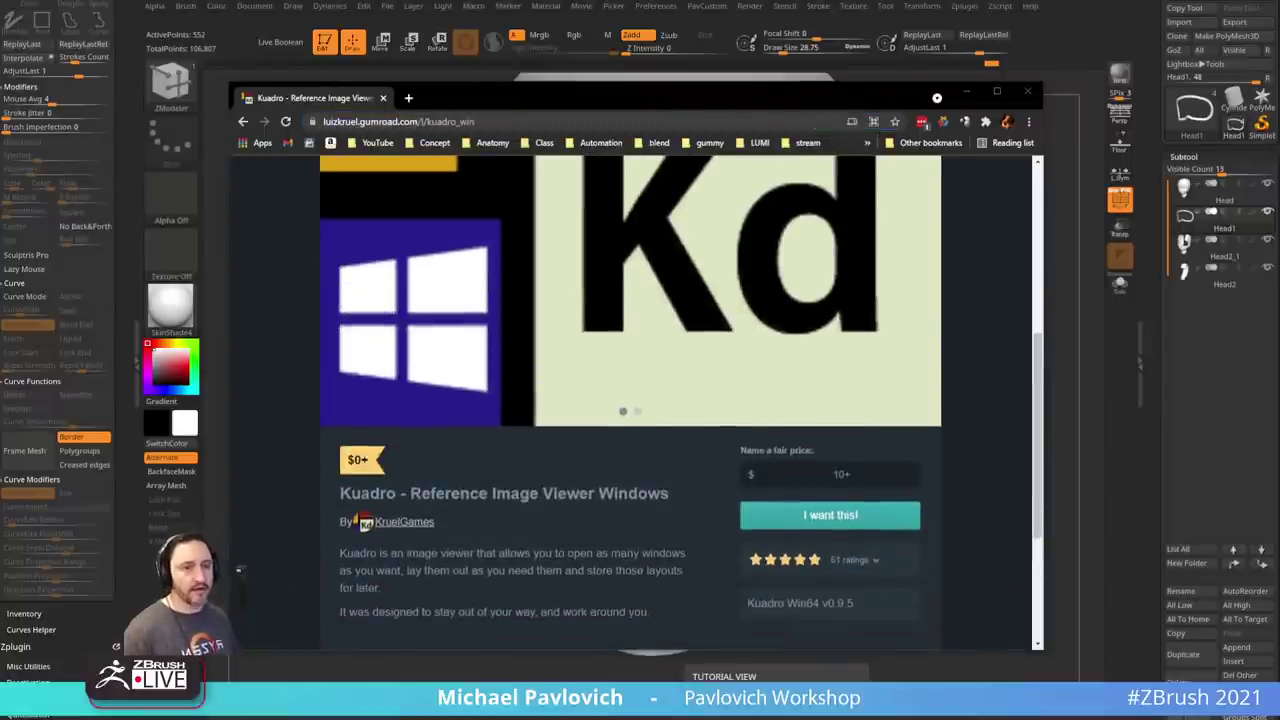
drag(503, 98, 540, 2)
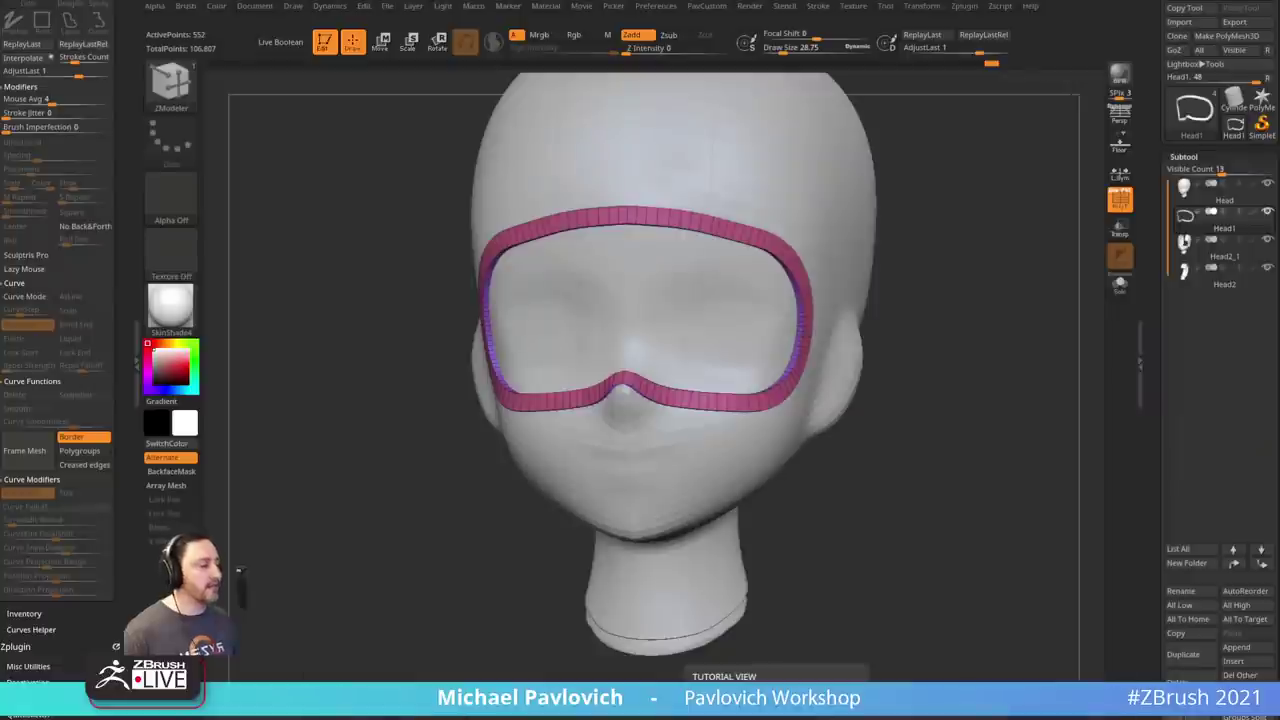
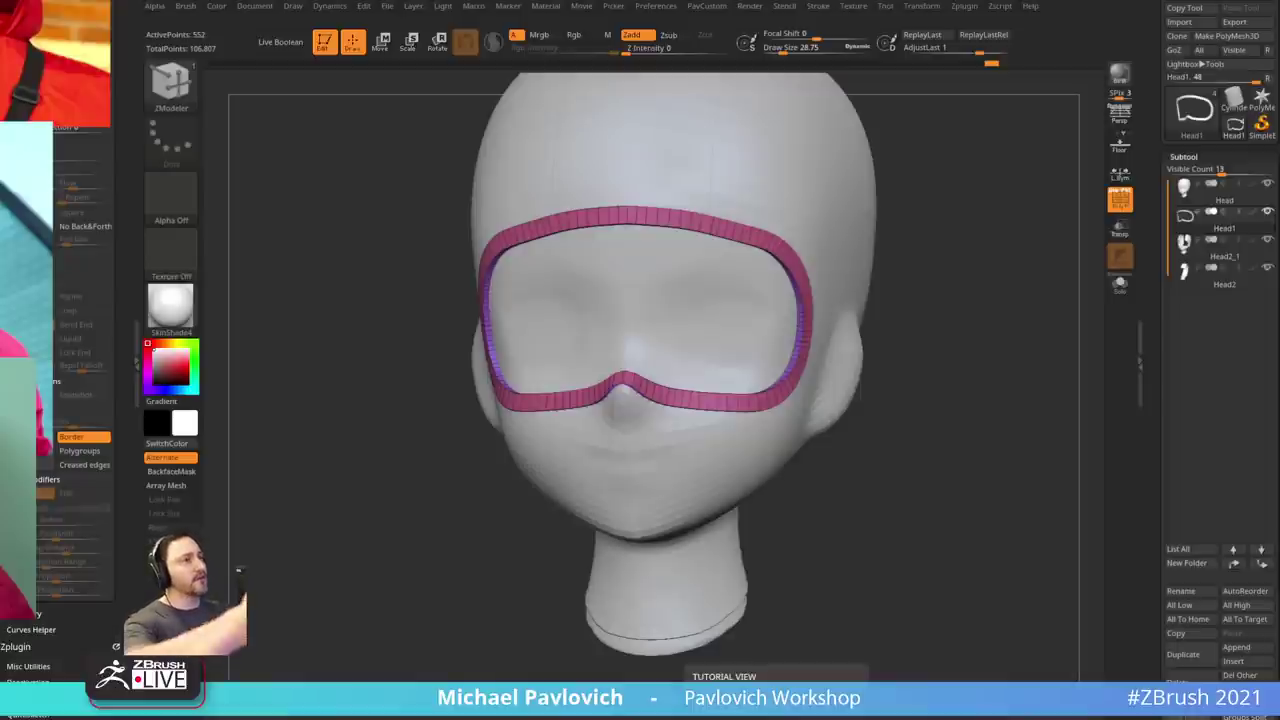
- Return to ZBrush and switch the active brush to Standard
click(961, 270)
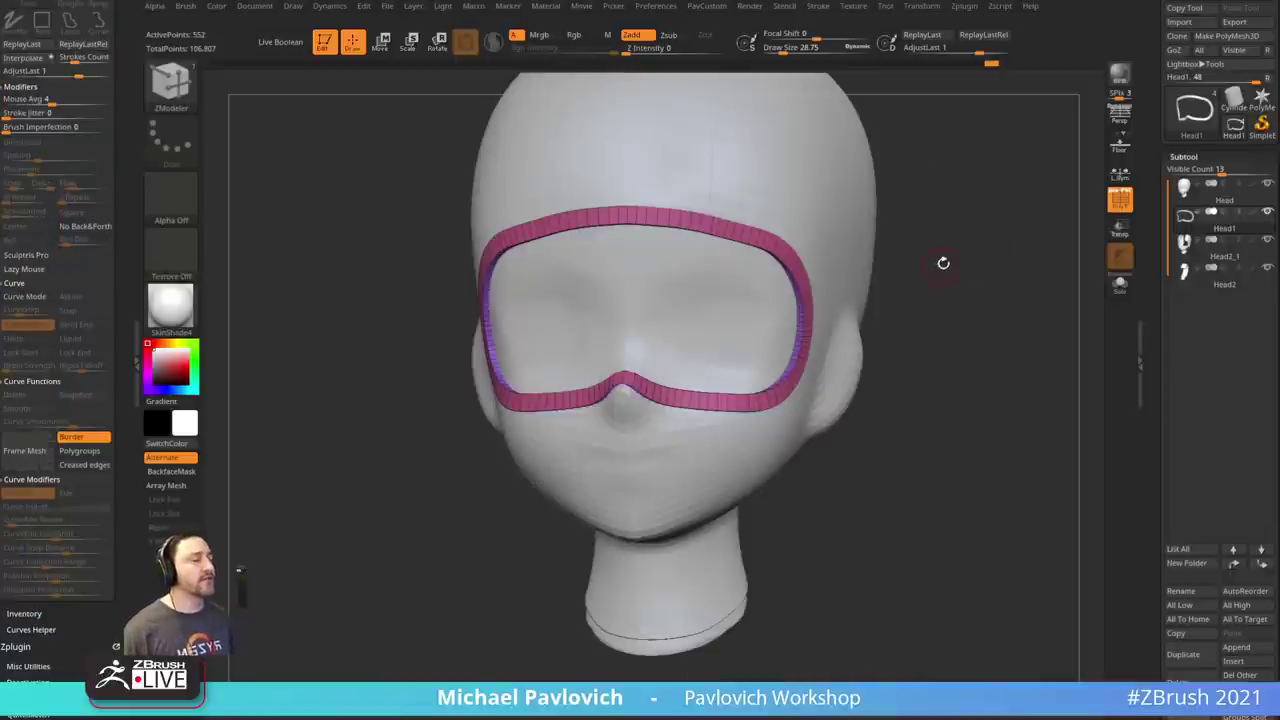
key(s)
drag(943, 264, 943, 262)
key(b)
key(s)
key(t)
key(s)
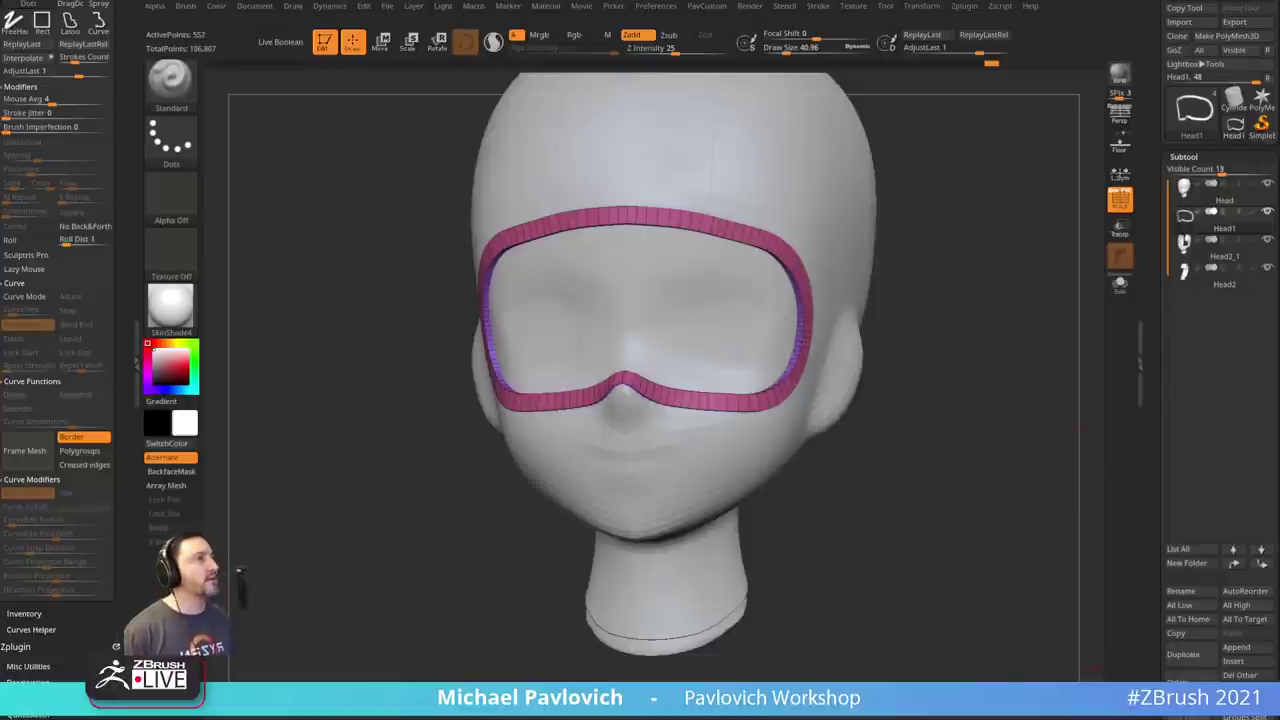
- Look through the Config and Interface preferences, including the UI and navigation settings
click(656, 6)
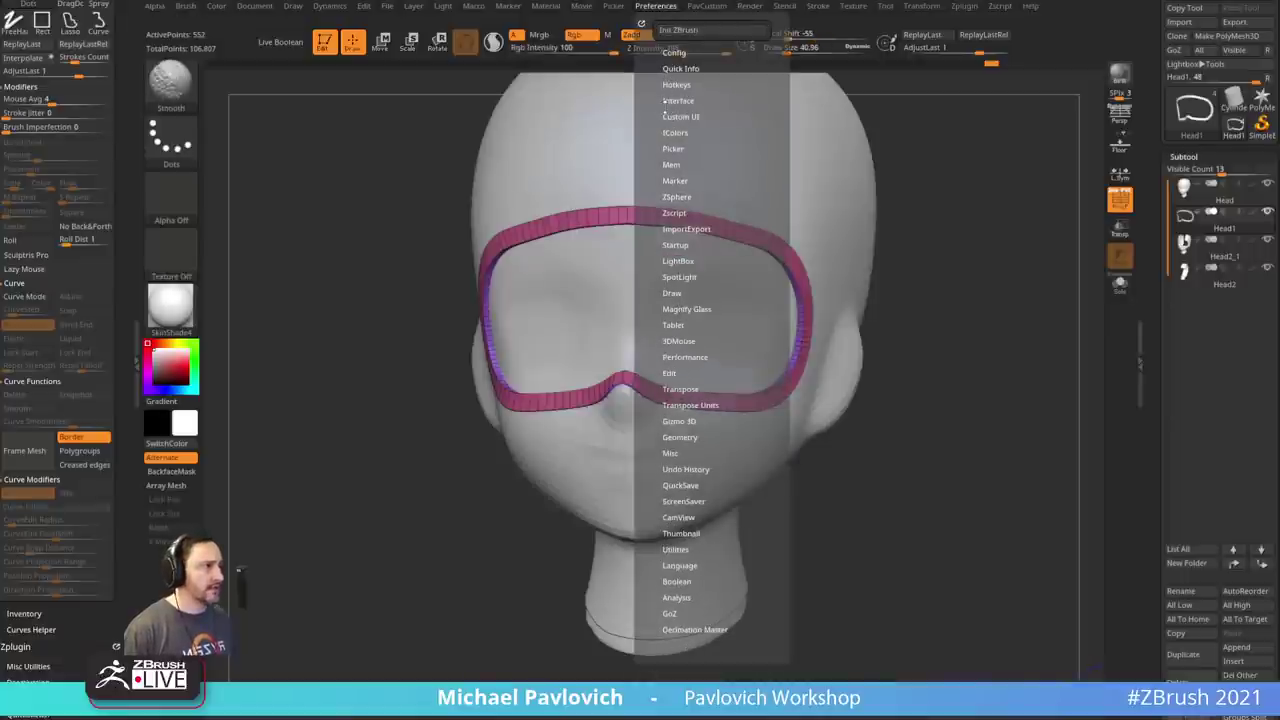
click(672, 53)
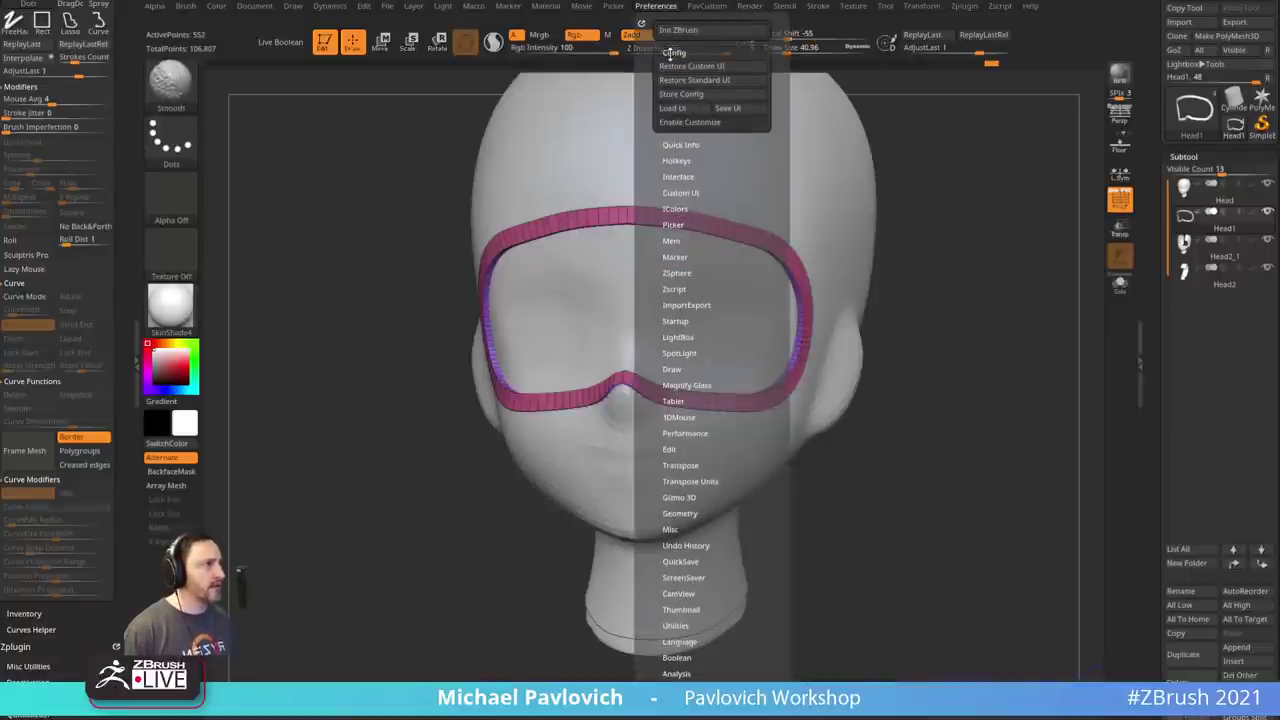
click(671, 53)
click(670, 100)
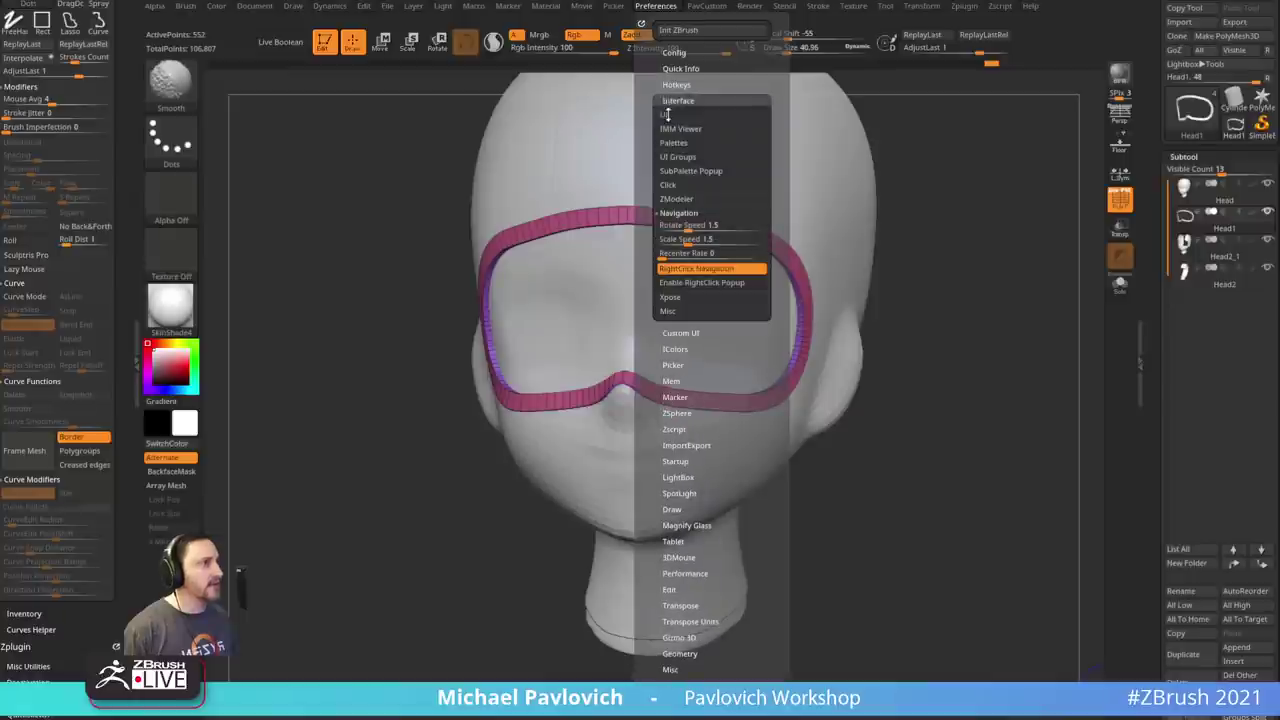
click(665, 114)
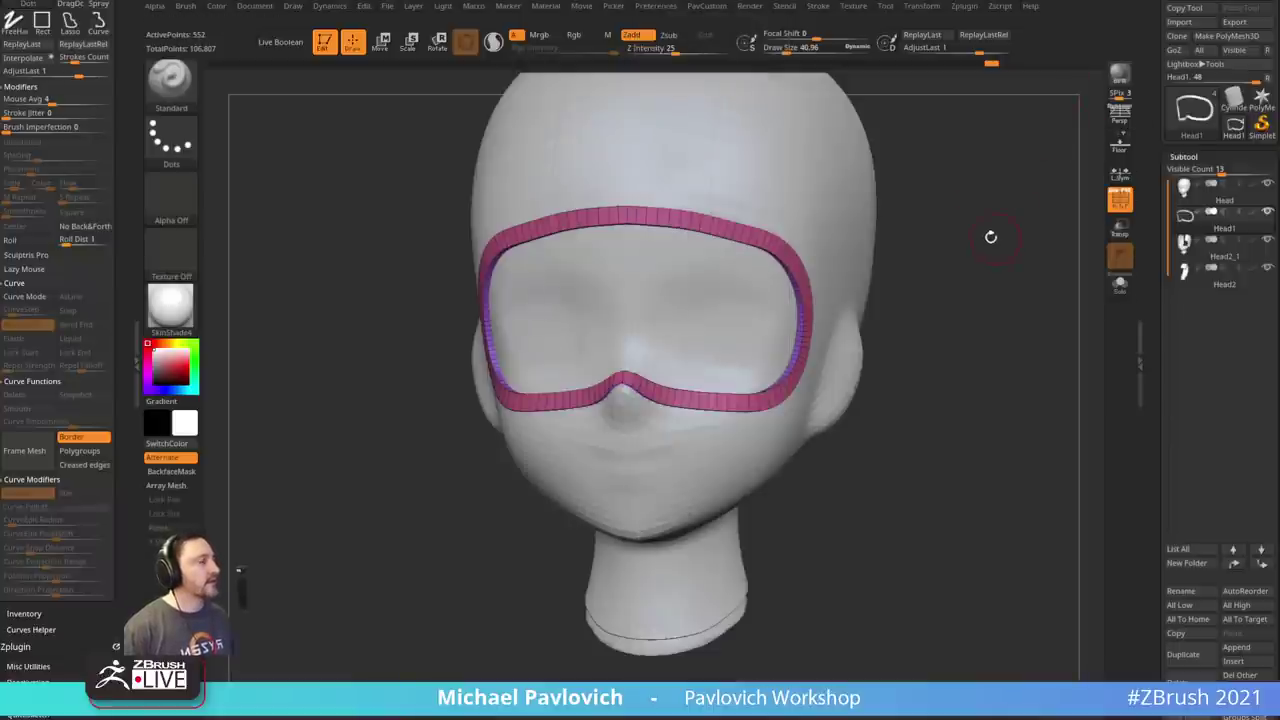
- Switch to the browser, find the custom interface video in the Intro to ZBrush YouTube playlist, and select the playlist's address
drag(989, 237, 958, 213)
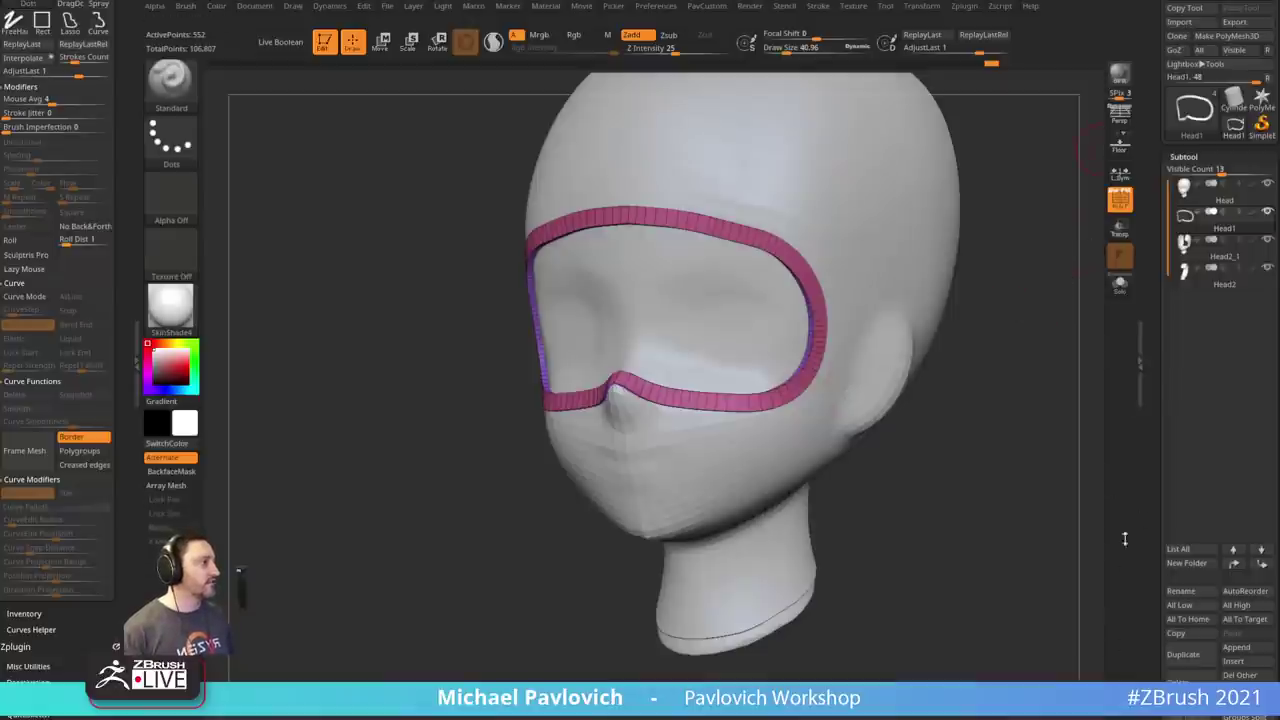
drag(943, 497, 974, 500)
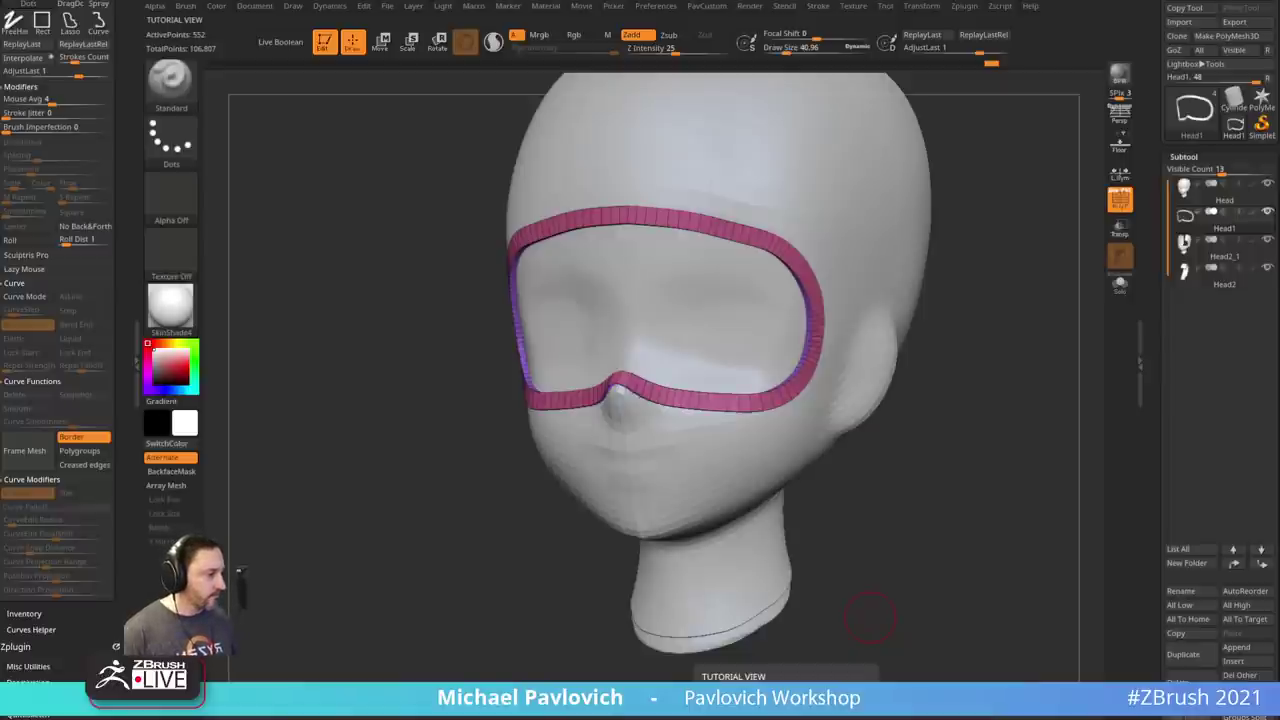
drag(870, 617, 824, 88)
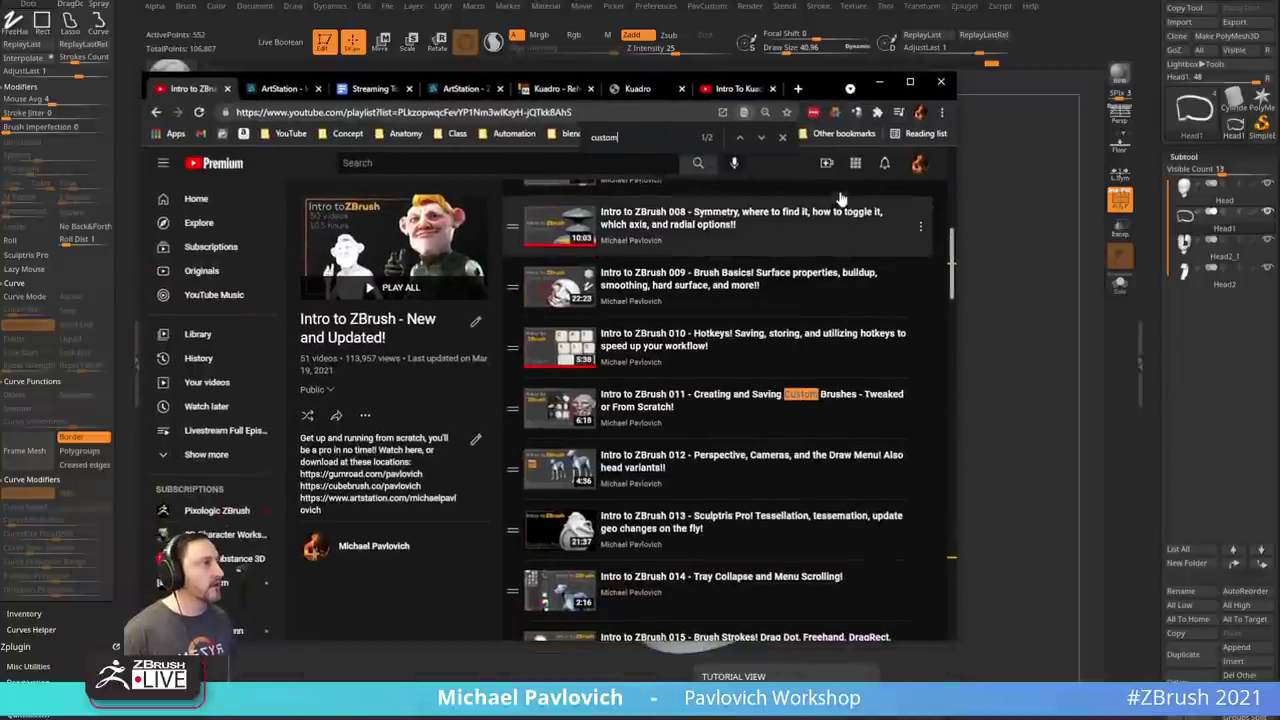
click(761, 137)
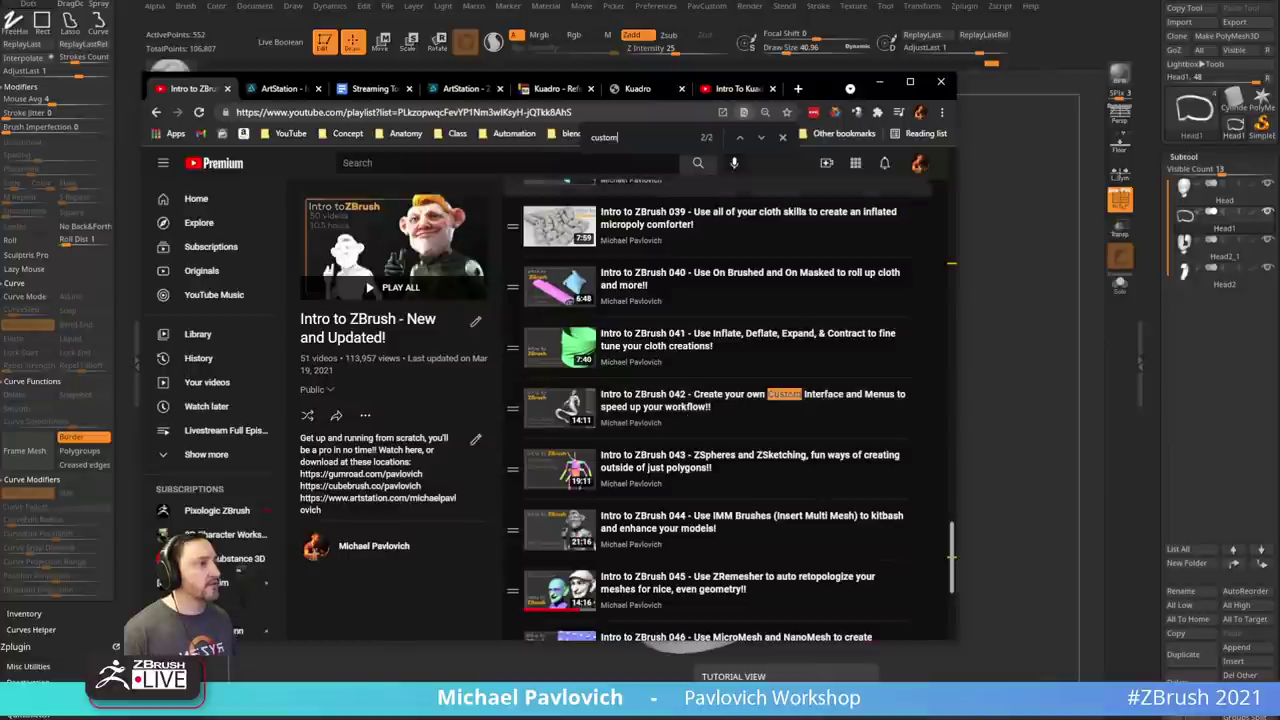
key(ctrl+l)
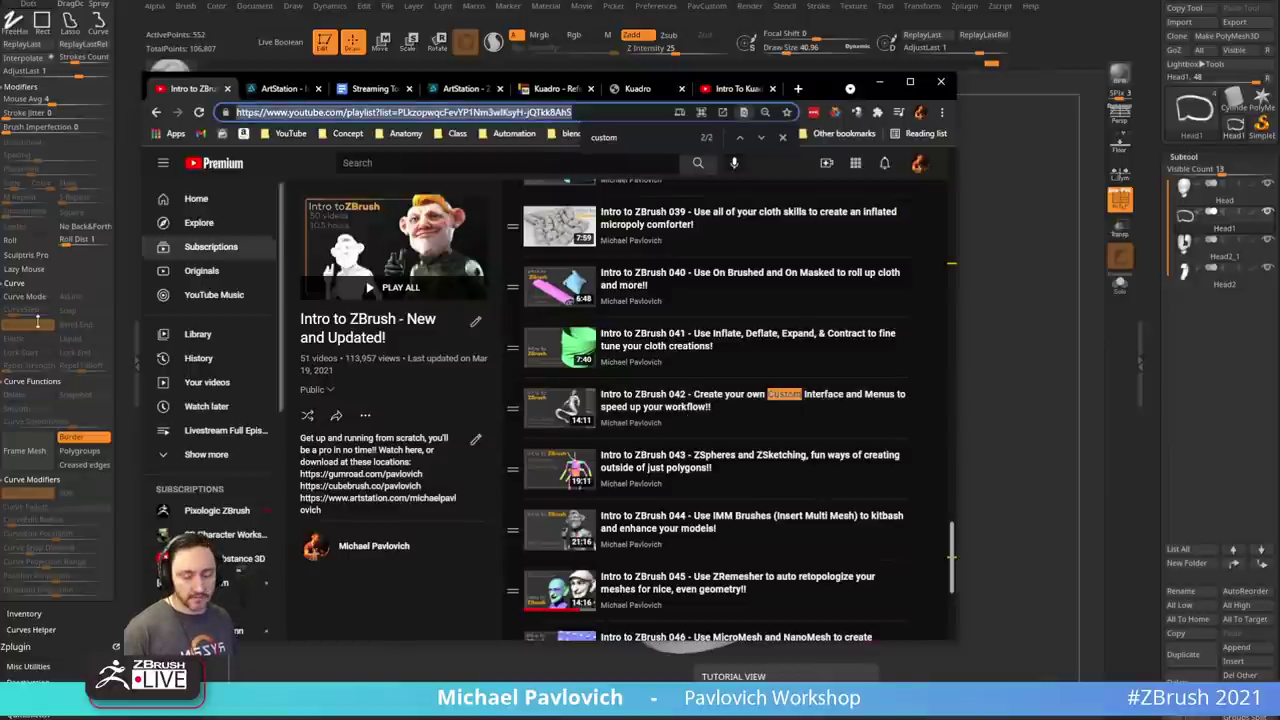
key(alt+Tab)
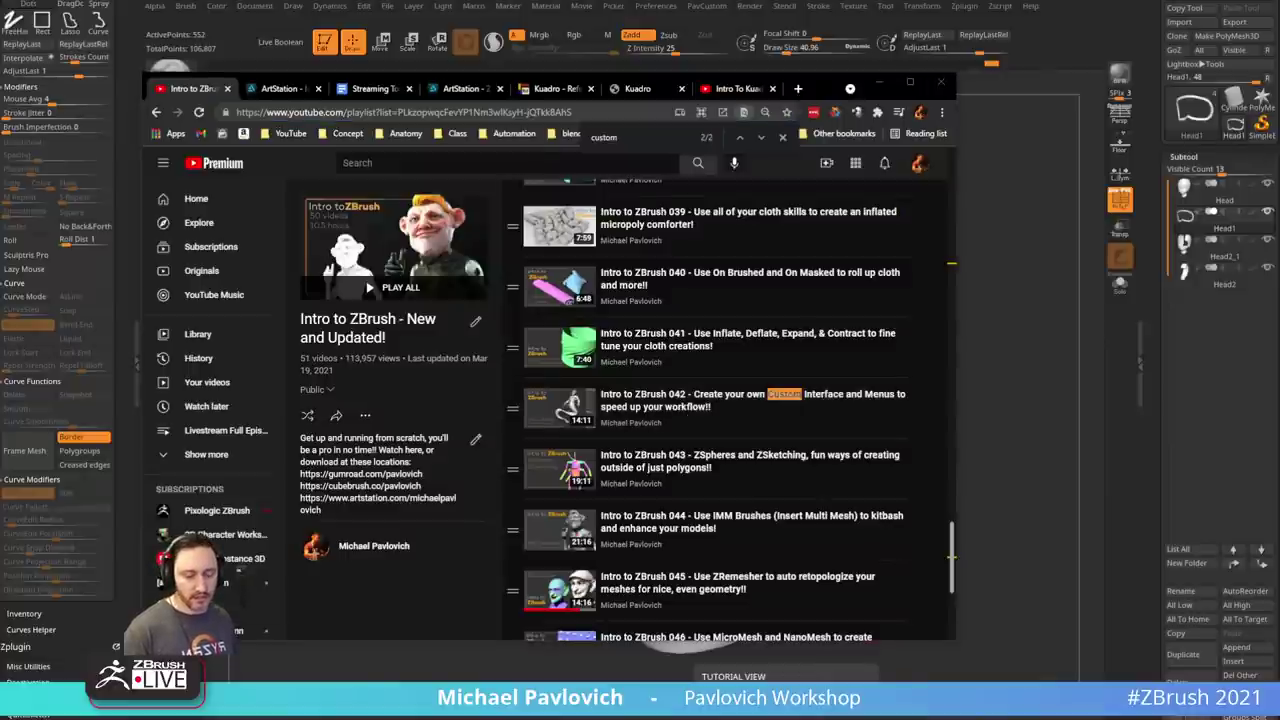
click(820, 78)
click(879, 82)
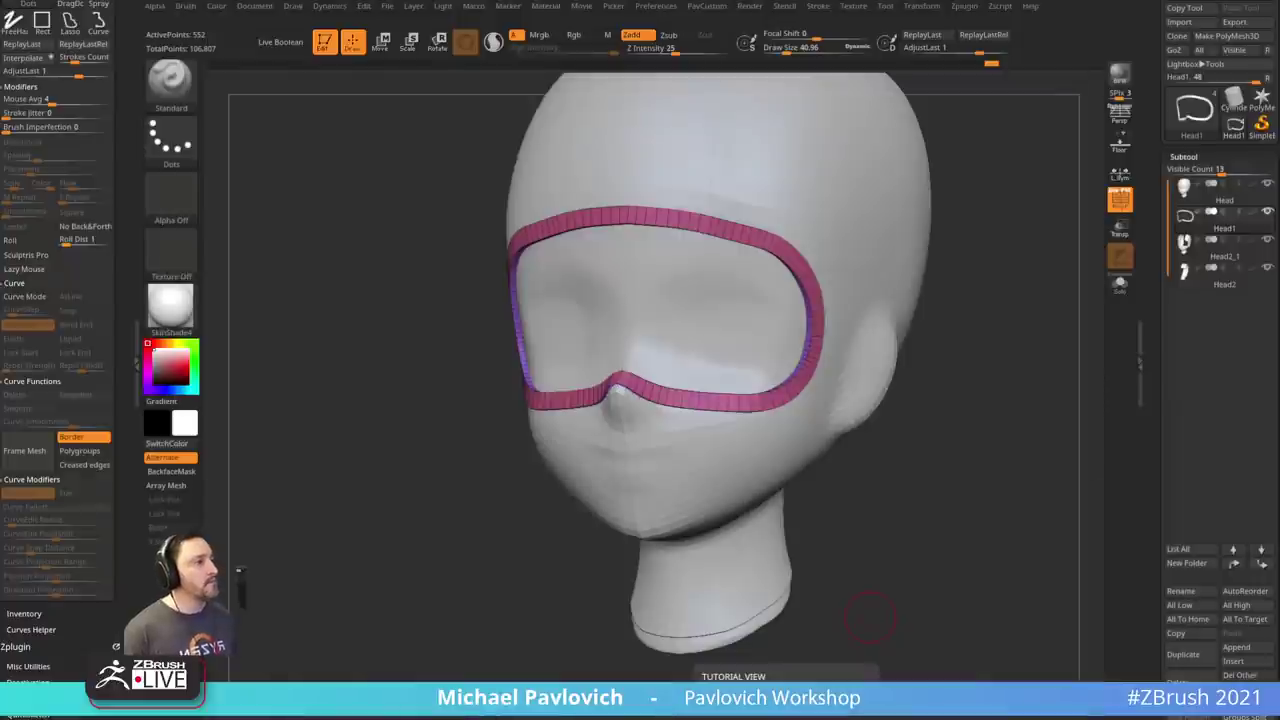
- Make the Head2_1 hood subtool active and load the square-mask reference screenshot into Spotlight
mouse_move(995, 338)
mouse_down()
mouse_move(1069, 374)
mouse_move(1069, 354)
mouse_move(1016, 340)
mouse_move(983, 371)
mouse_move(957, 343)
mouse_move(963, 280)
mouse_move(974, 303)
mouse_move(965, 288)
mouse_move(955, 334)
mouse_move(926, 337)
mouse_move(937, 339)
mouse_move(903, 286)
mouse_move(957, 337)
mouse_up()
key(s)
key(Down)
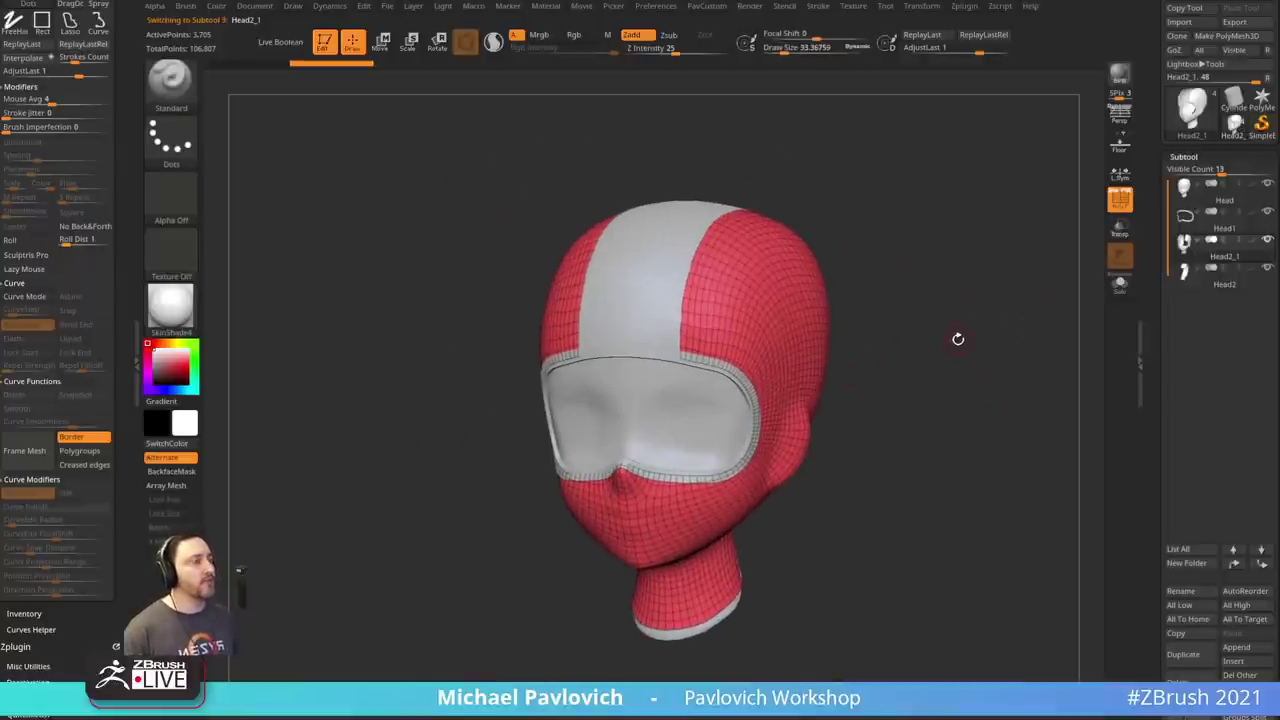
click(853, 6)
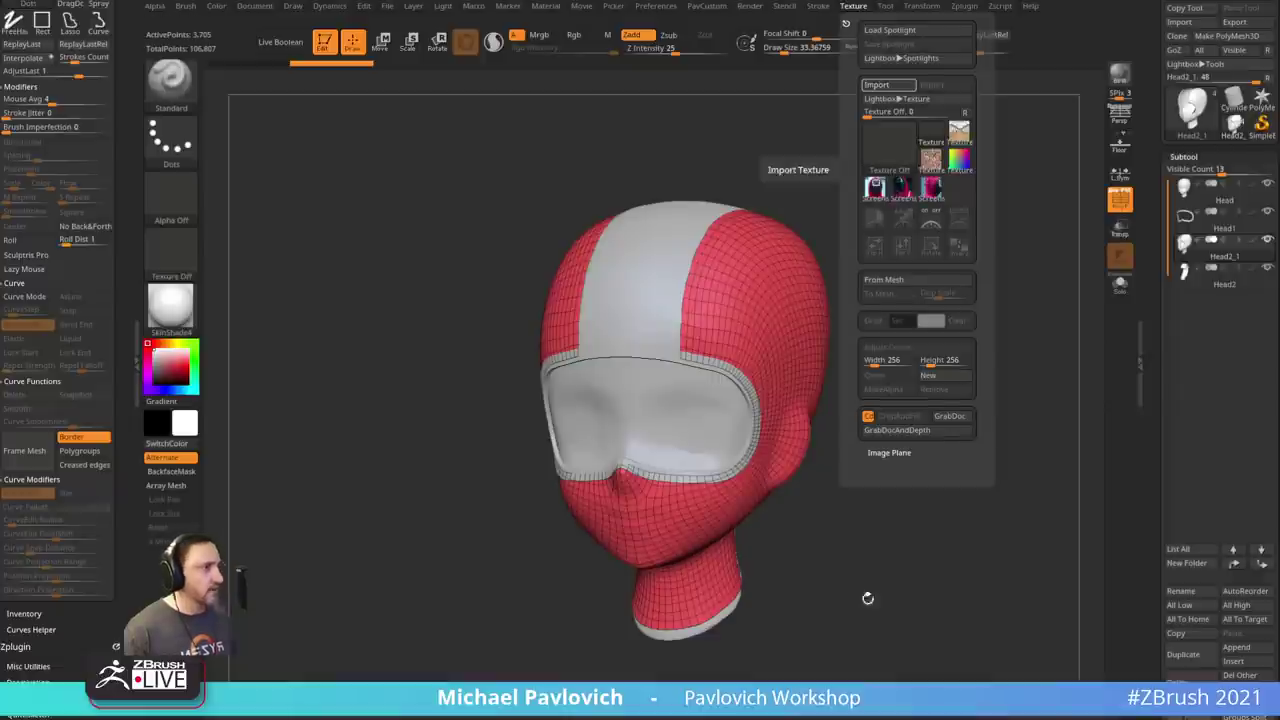
click(855, 8)
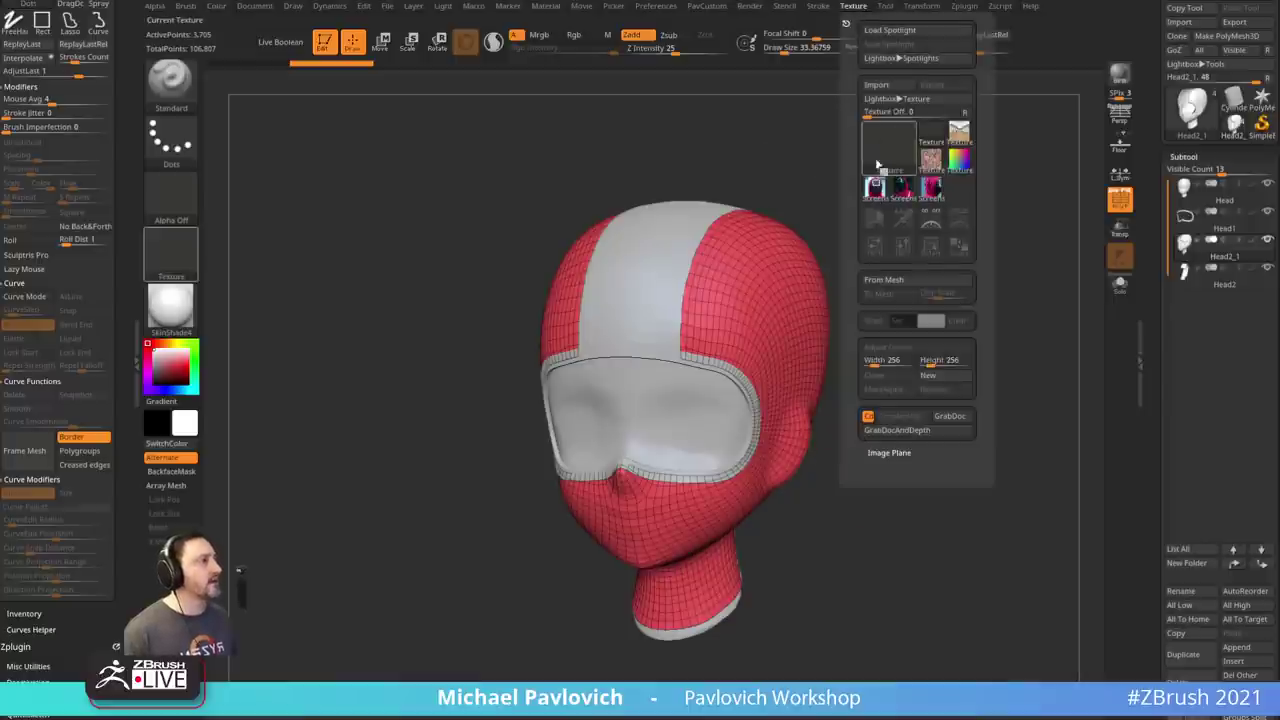
click(876, 188)
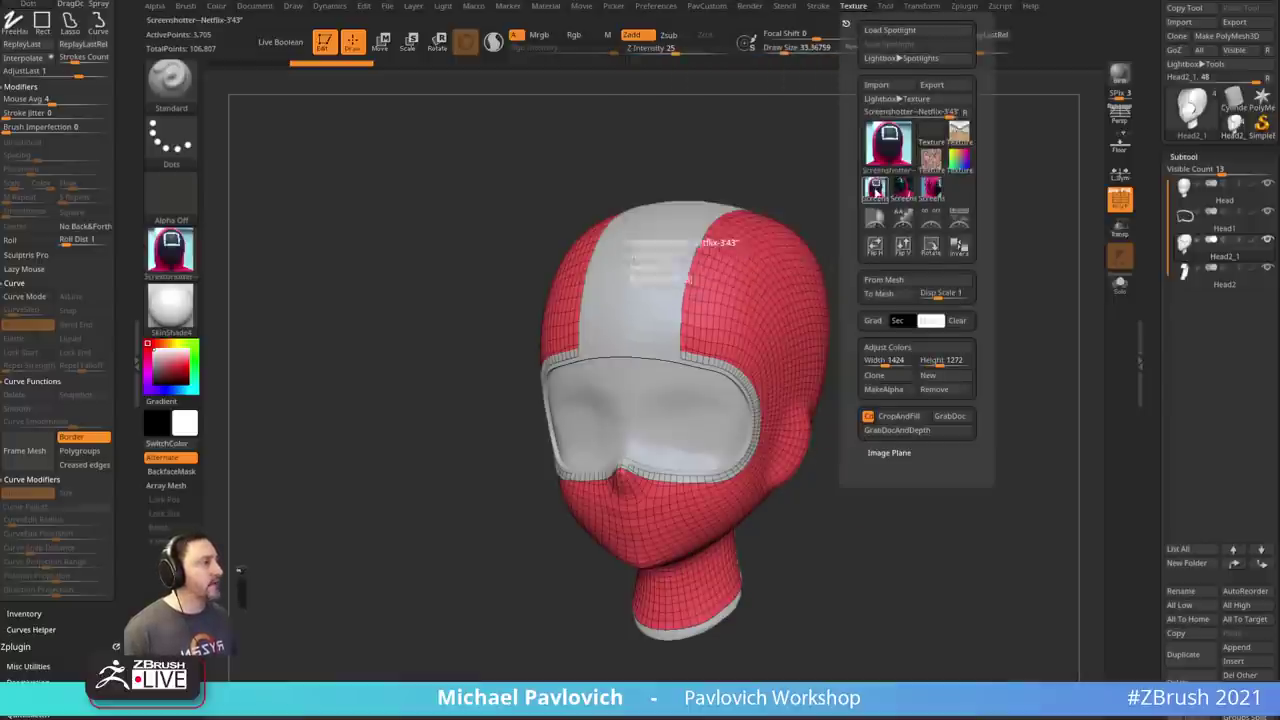
click(931, 218)
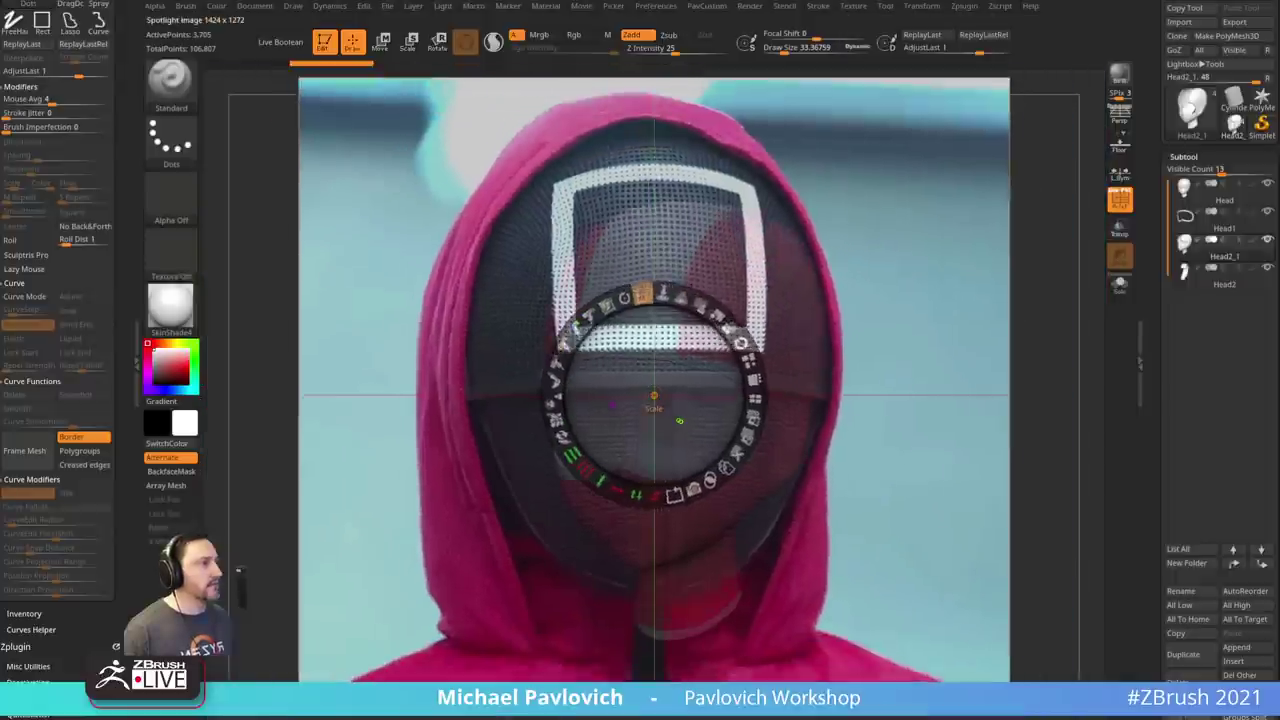
- Scale down the square-mask image in Spotlight, lower its opacity so the head shows through, and leave Spotlight editing
drag(642, 293, 634, 294)
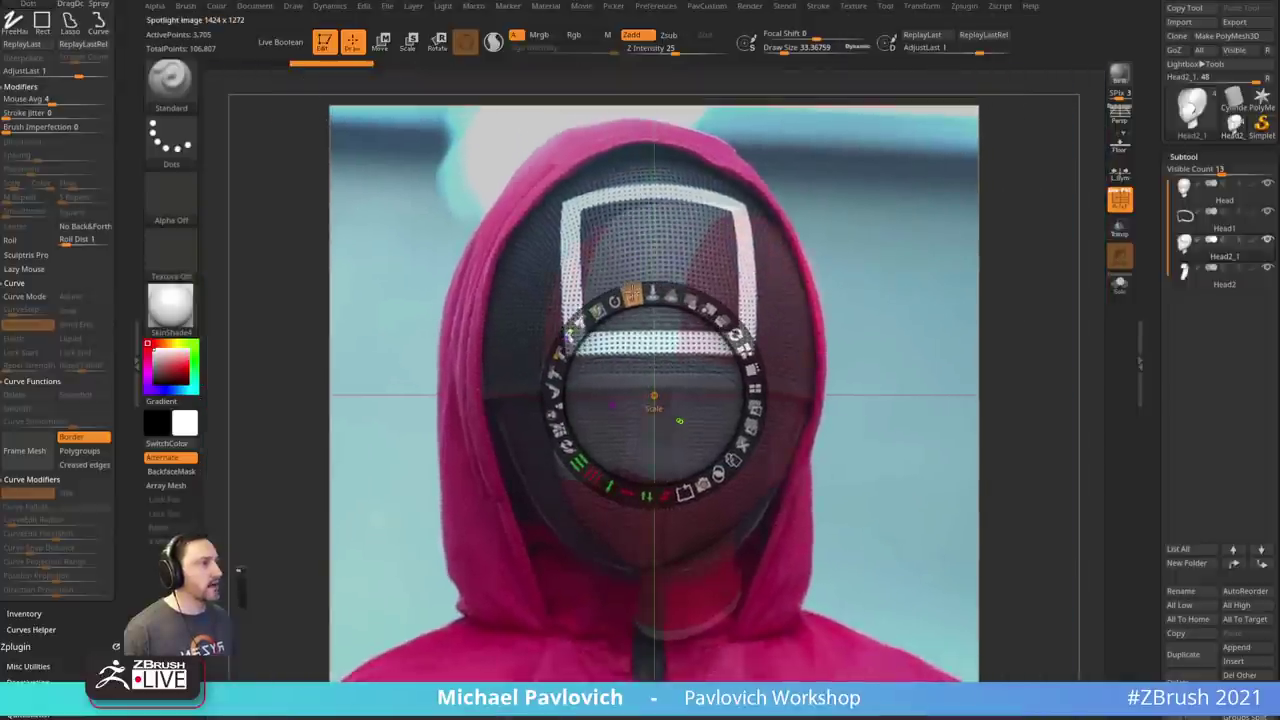
drag(845, 226, 851, 239)
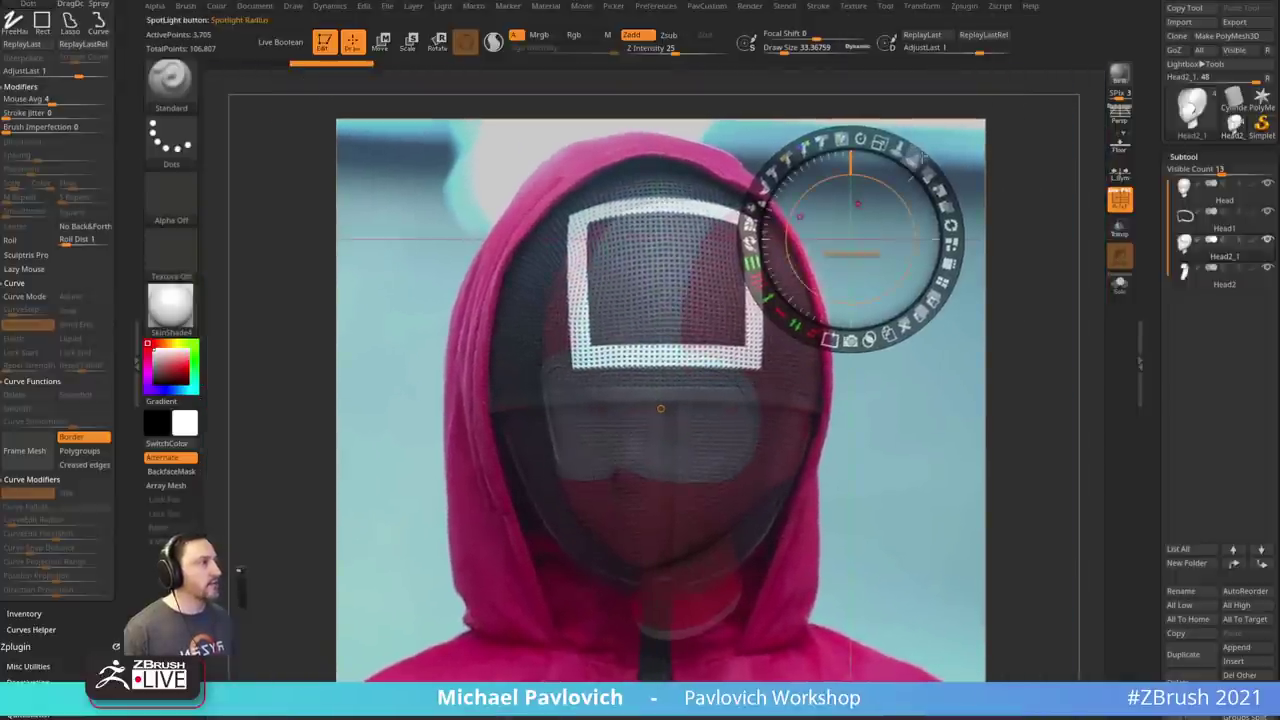
drag(922, 166, 867, 157)
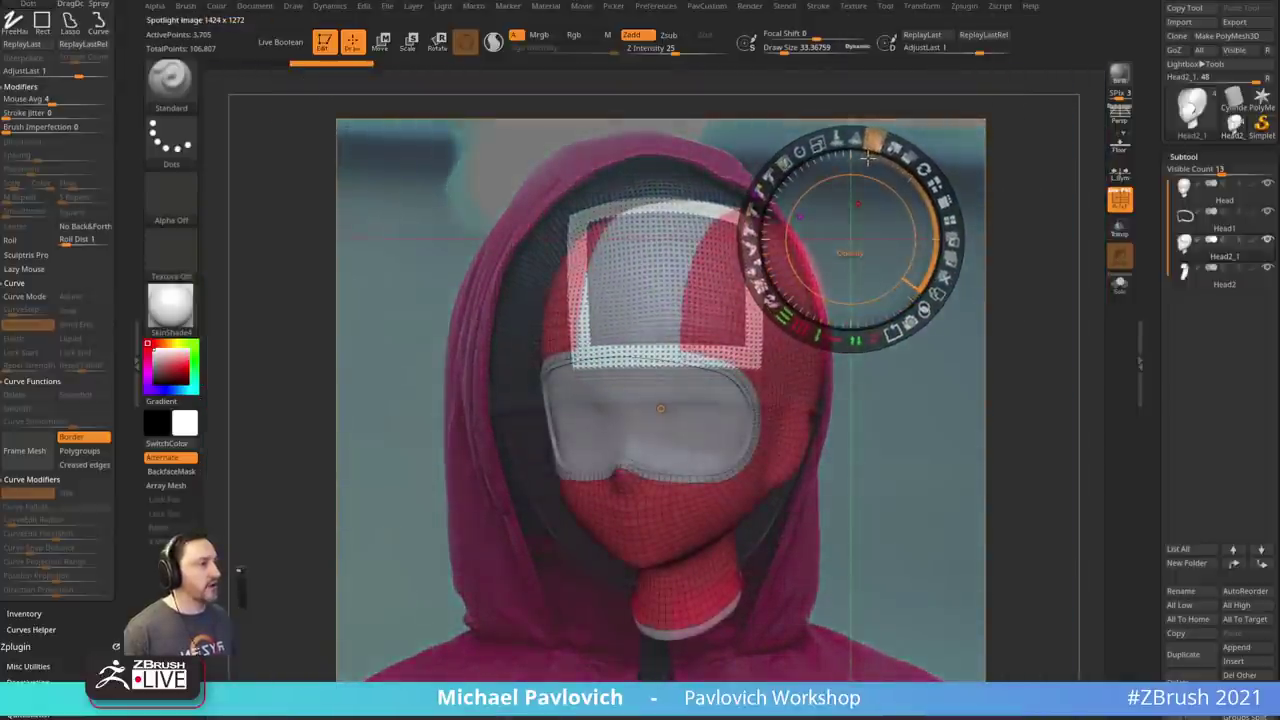
key(z)
- Turn the head to face front and align its position and scale with the mask in the reference image
mouse_move(968, 370)
mouse_down()
mouse_move(971, 357)
mouse_move(1006, 380)
mouse_move(957, 371)
mouse_up()
key(s)
drag(878, 326, 934, 356)
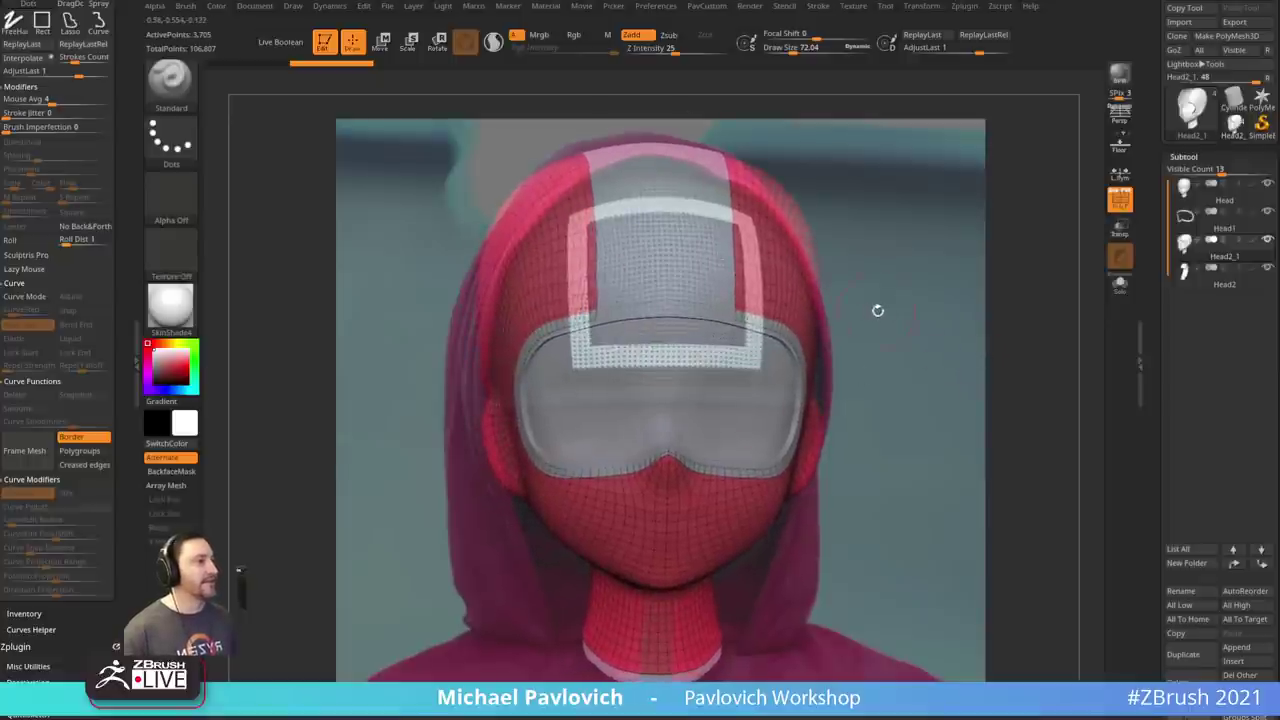
drag(900, 306, 892, 306)
key(s)
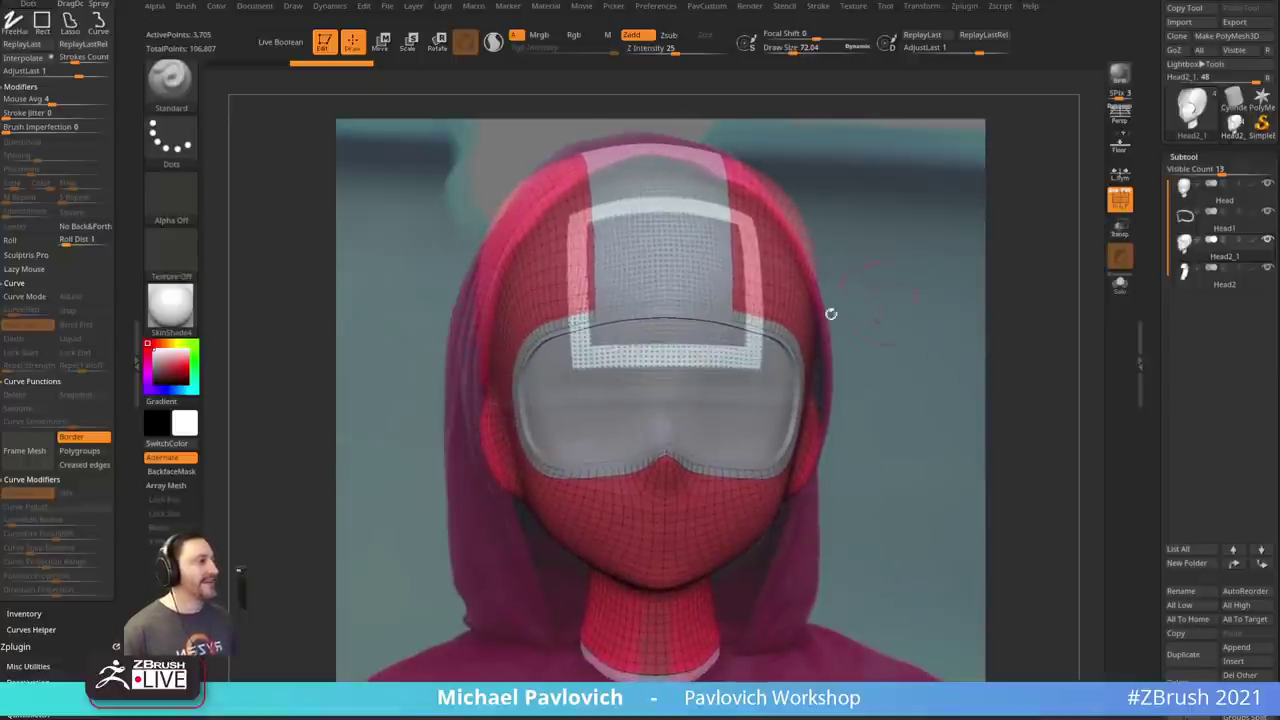
drag(865, 248, 865, 240)
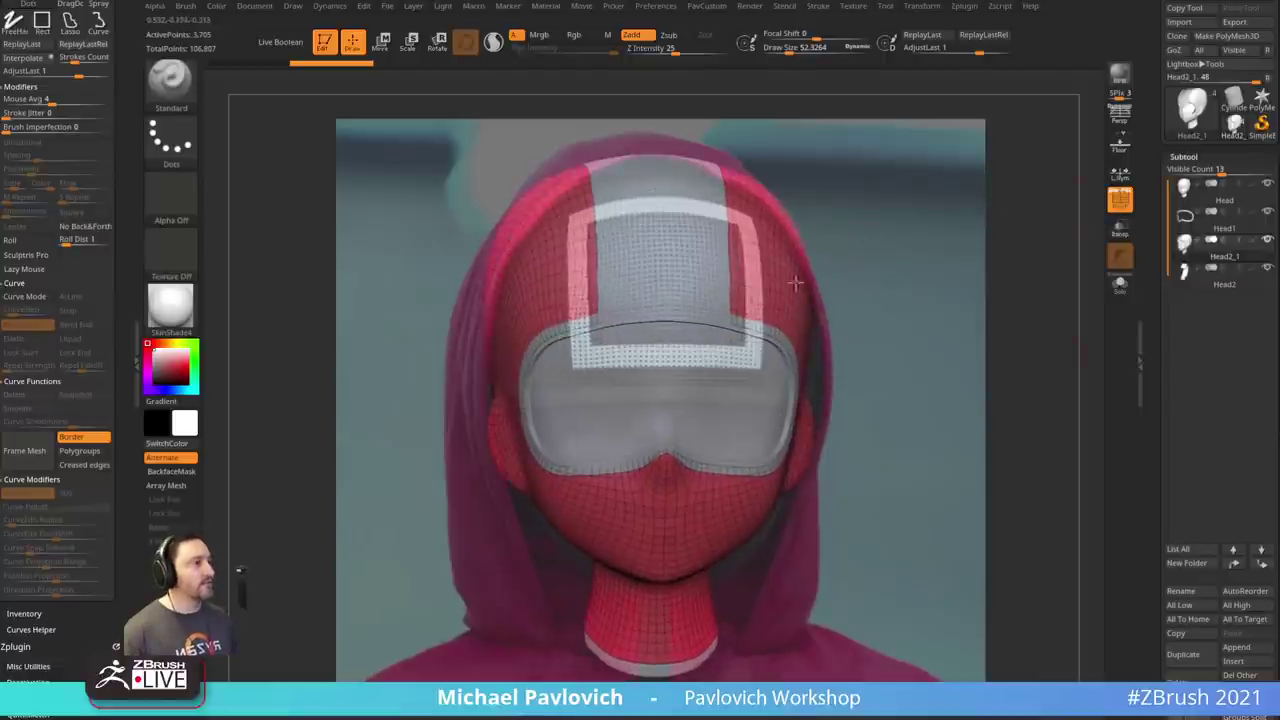
mouse_move(947, 289)
mouse_down()
mouse_move(880, 335)
mouse_move(935, 303)
mouse_move(957, 332)
mouse_move(945, 342)
mouse_move(928, 311)
mouse_up()
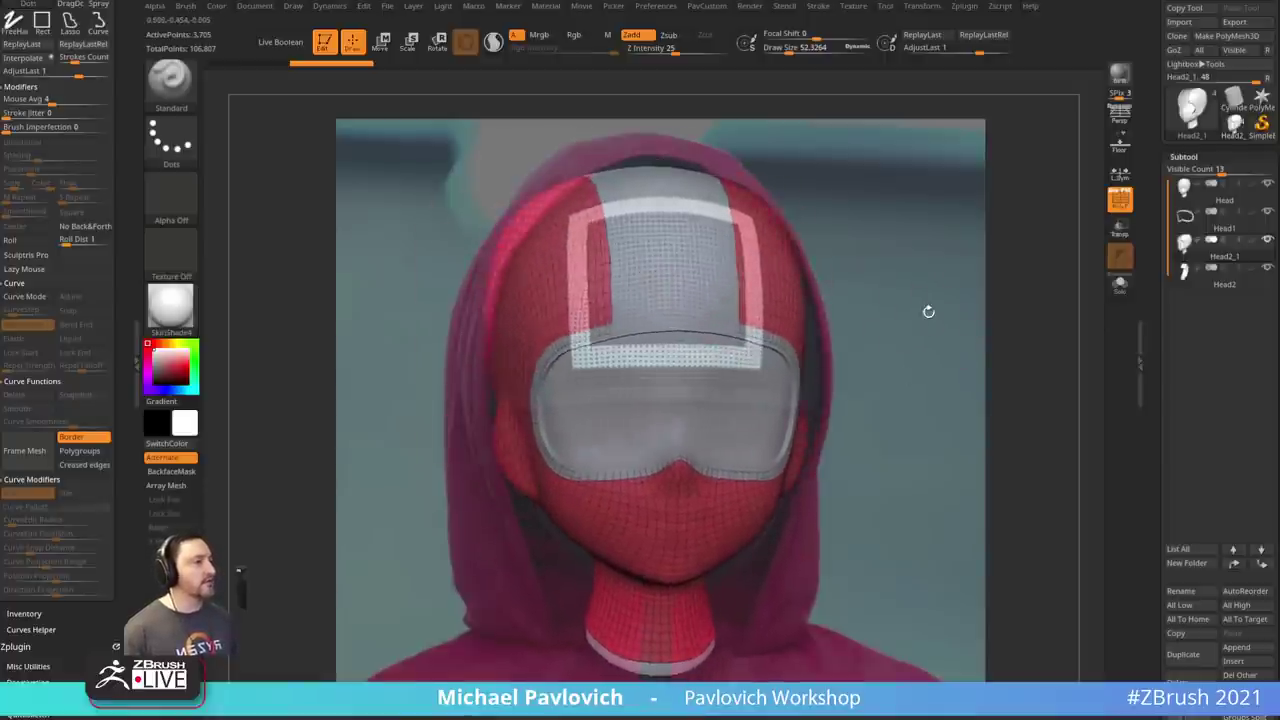
- Show the movie timeline, turn on perspective, and return the view to the stored camera keyframe
click(581, 6)
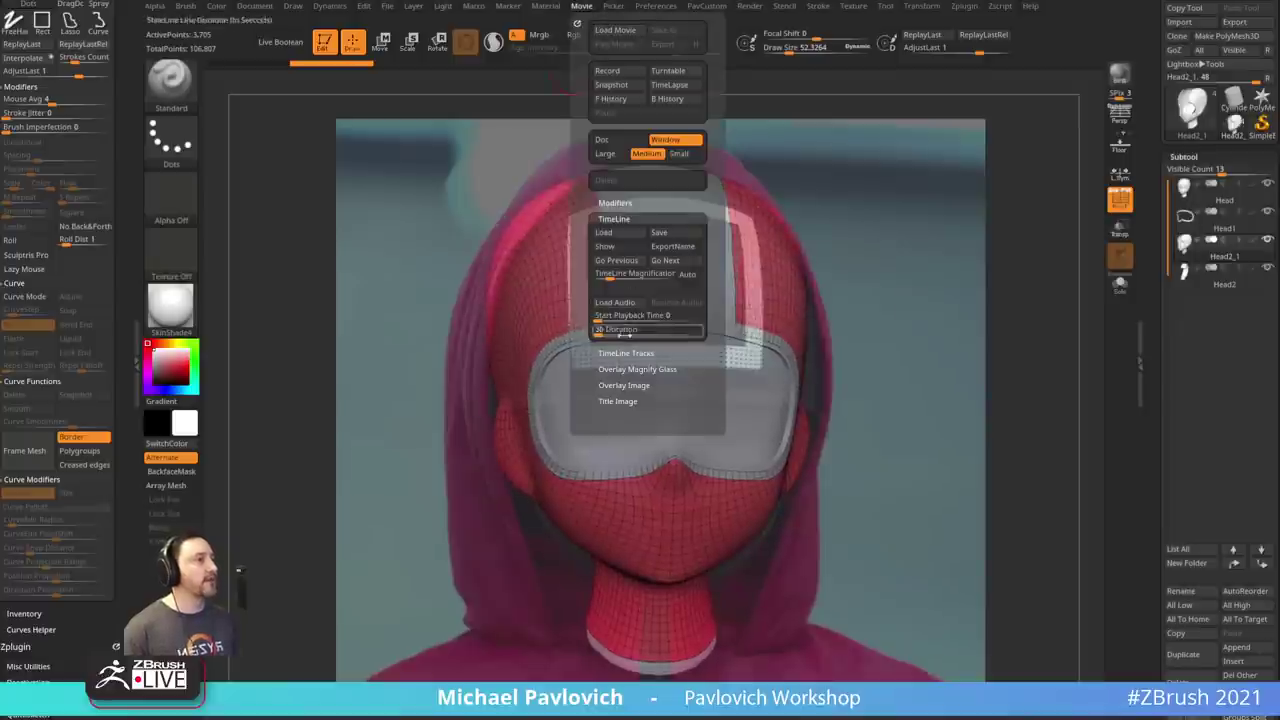
key(shift)
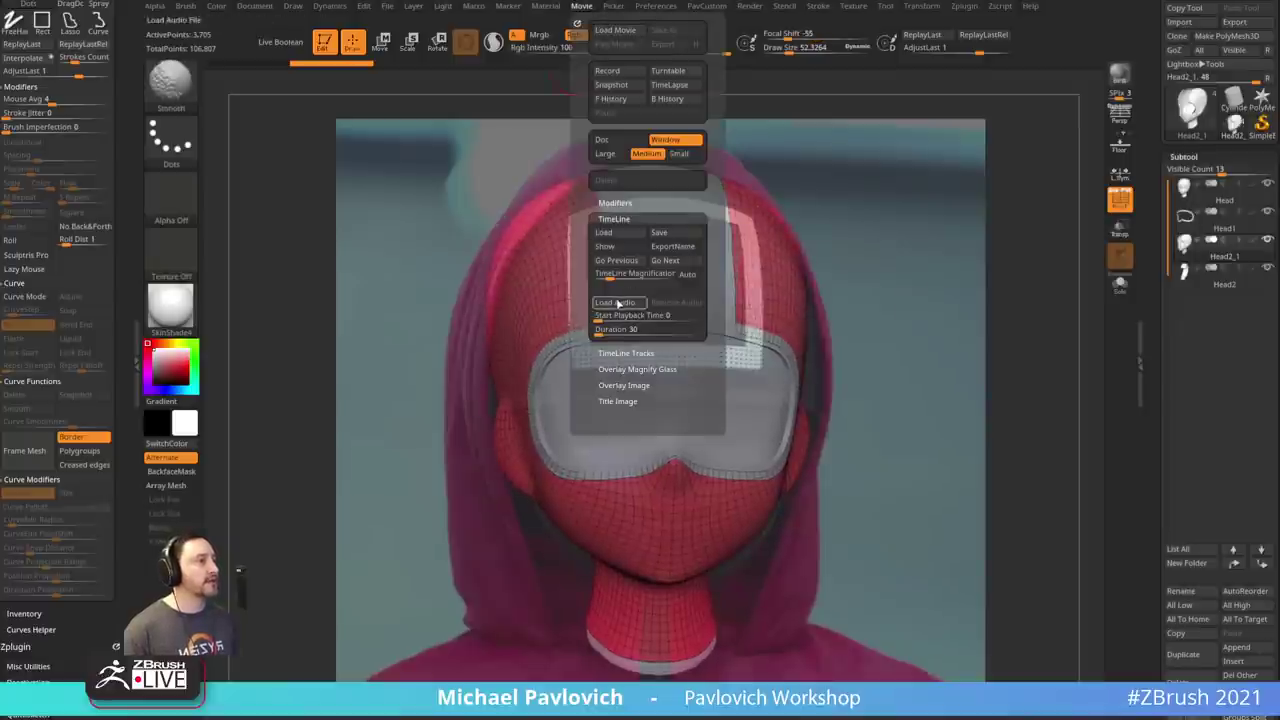
click(604, 246)
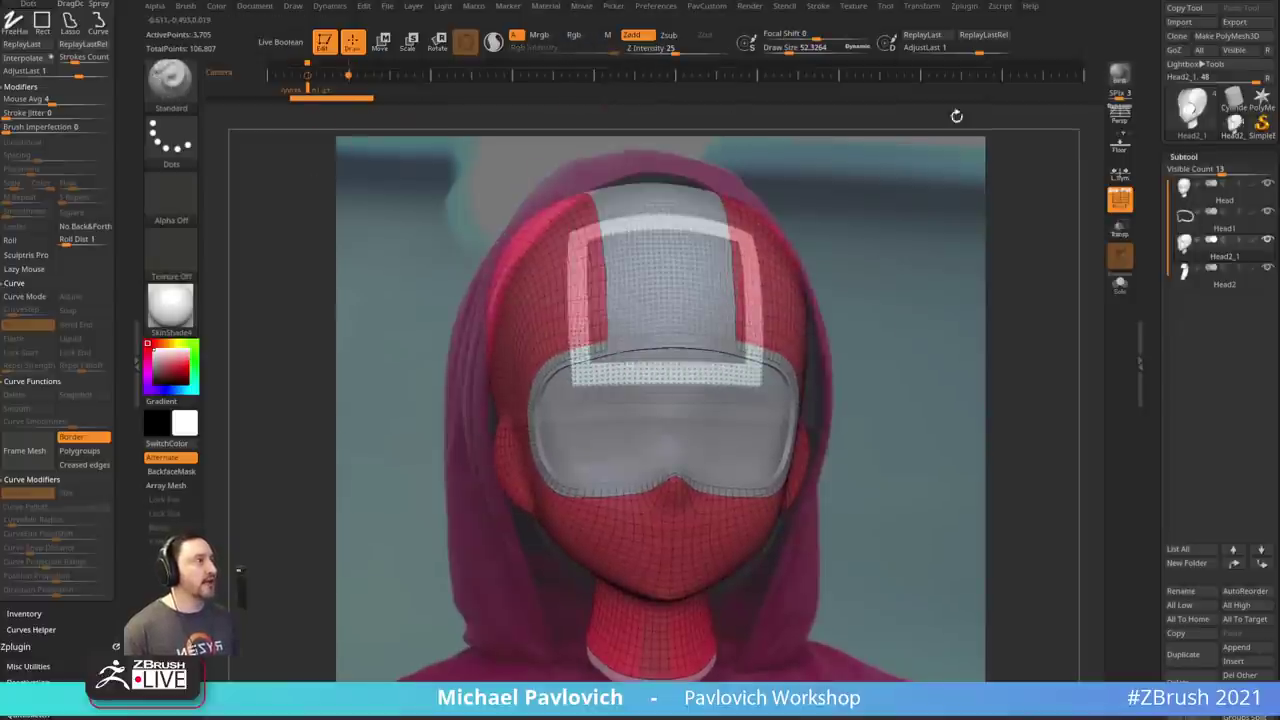
key(p)
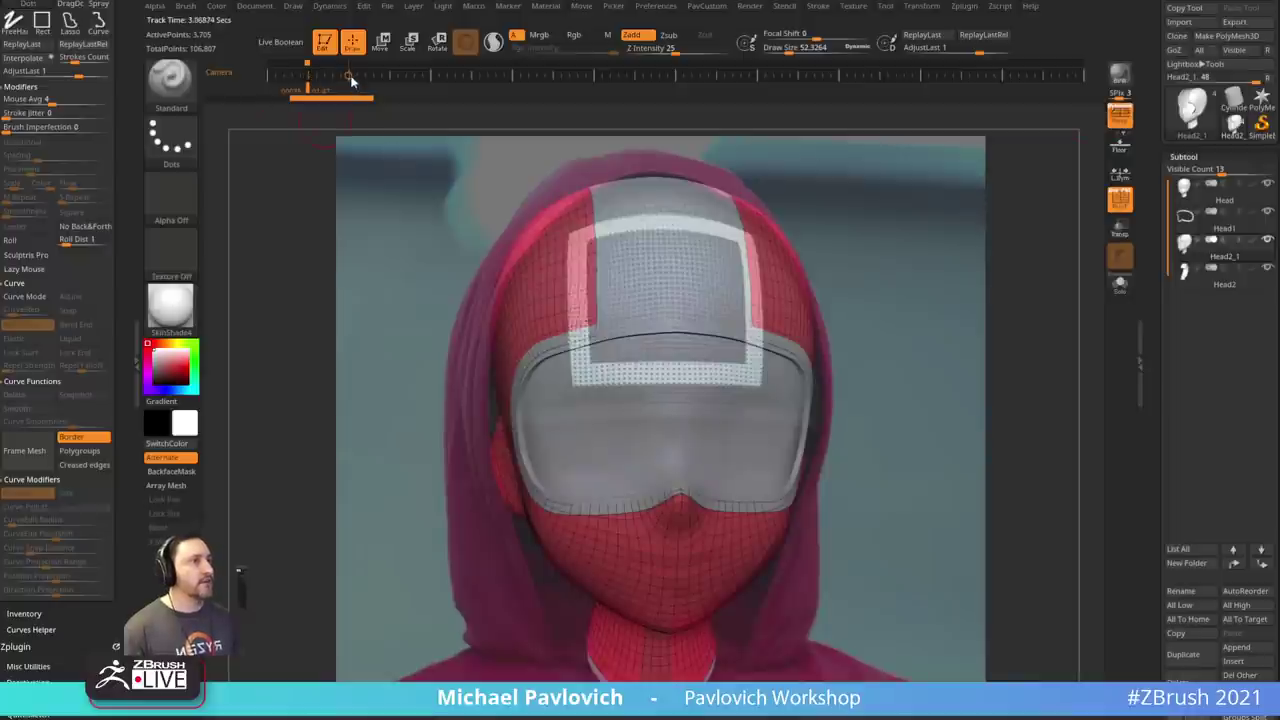
click(309, 78)
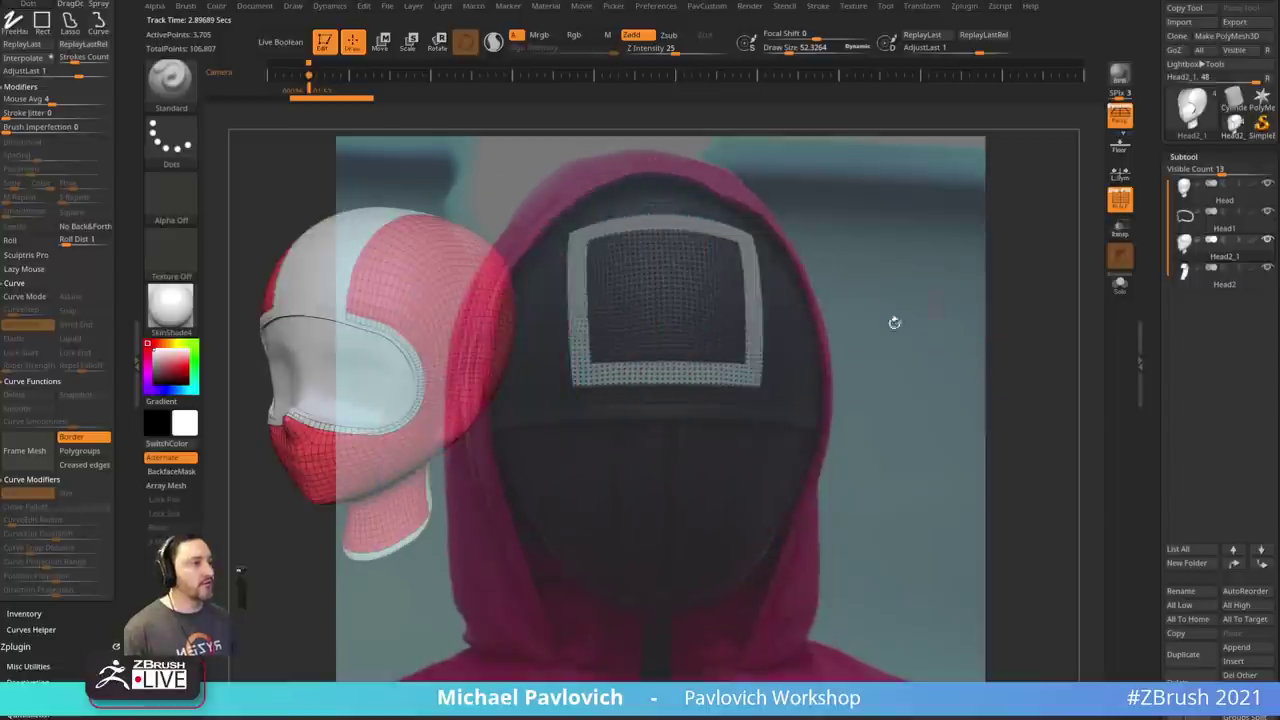
key(Left)
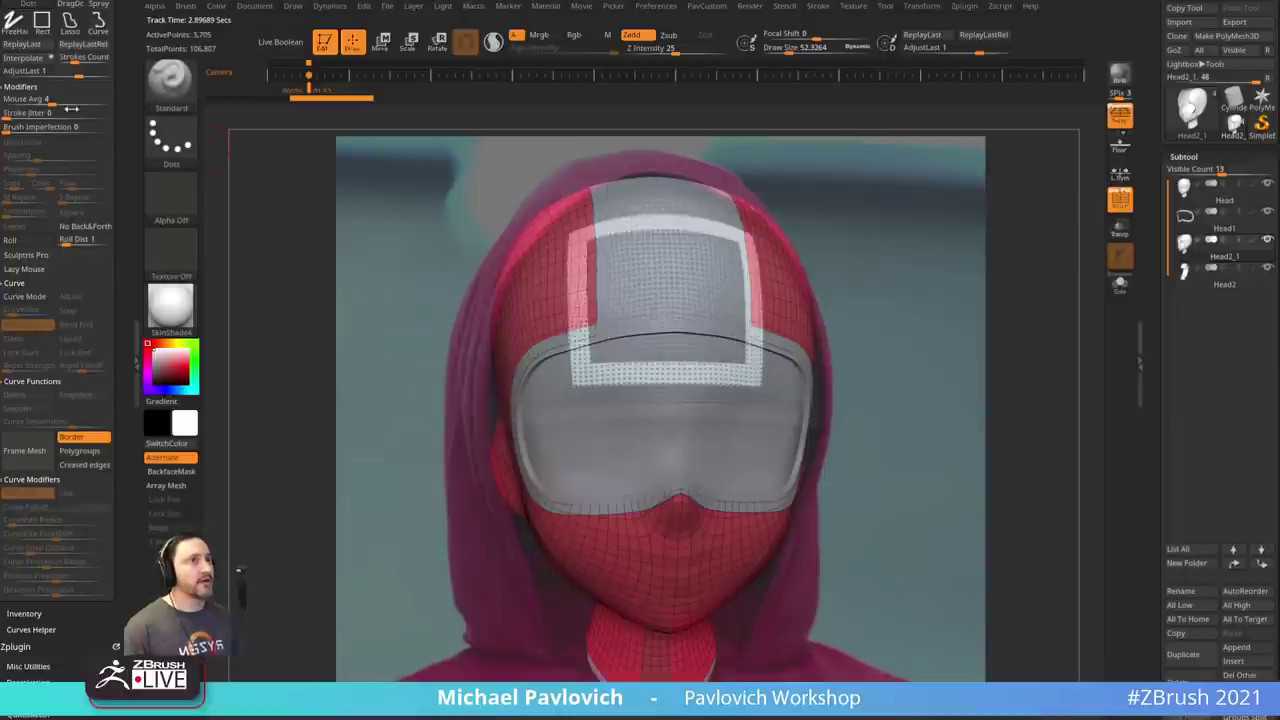
- Compare an 85 mm focal length, set the camera to 50 mm, and realign the head with the reference
drag(122, 17, 116, 133)
click(116, 8)
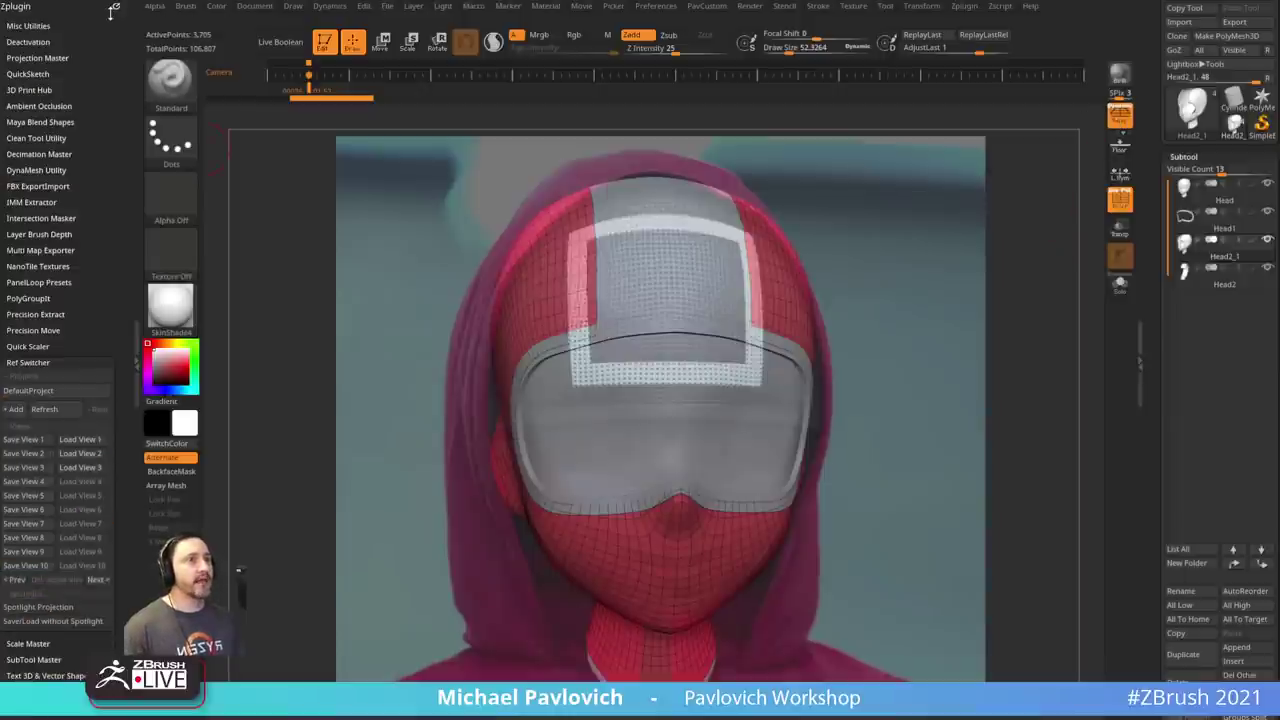
drag(117, 650, 120, 235)
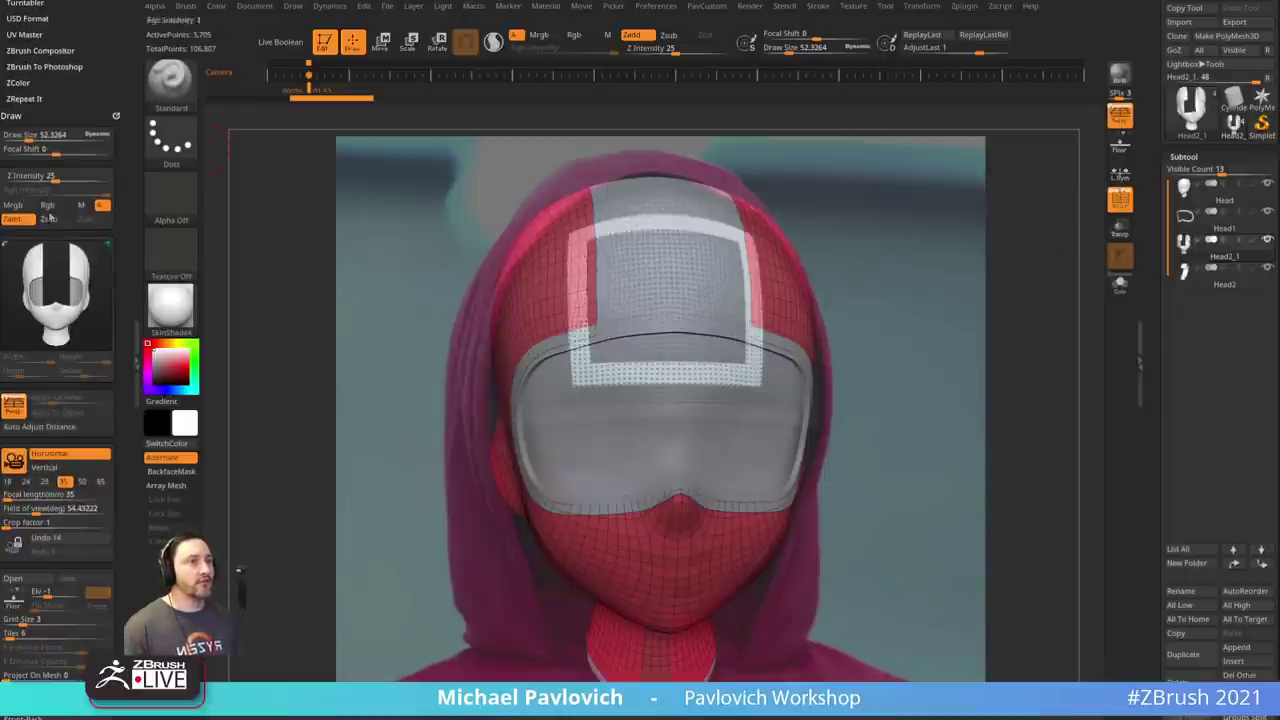
click(101, 482)
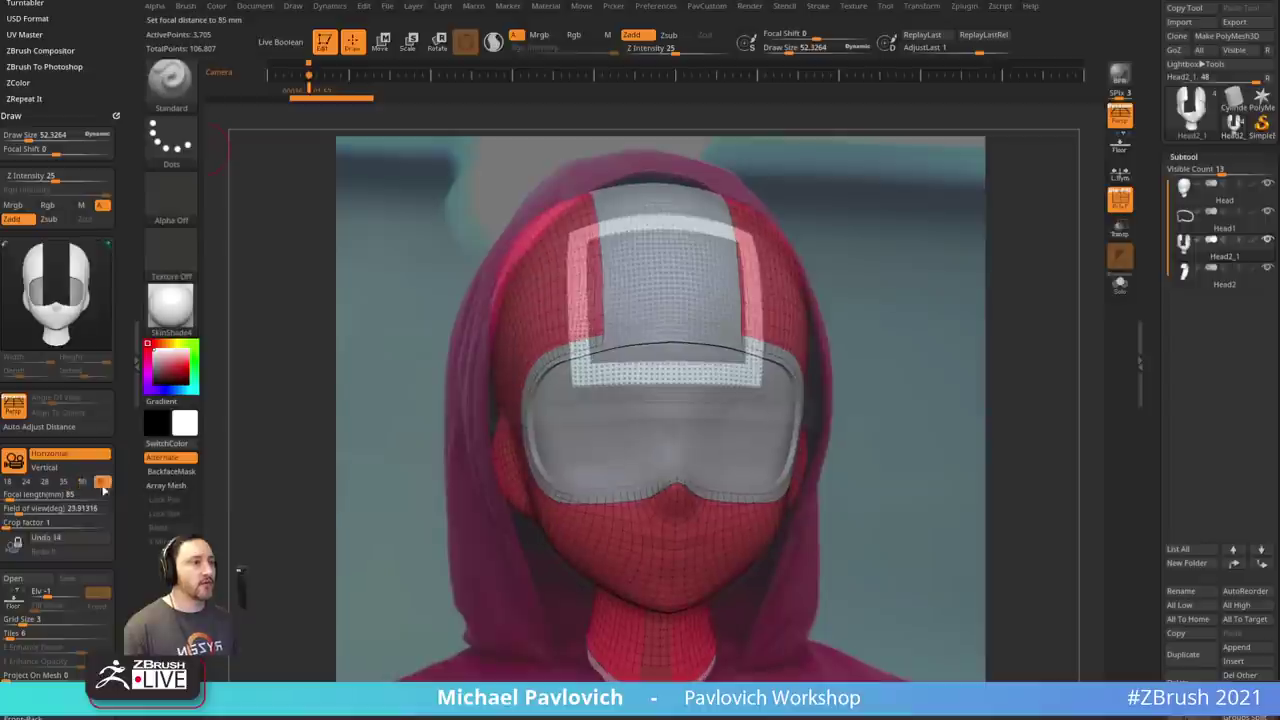
click(82, 481)
drag(984, 406, 996, 376)
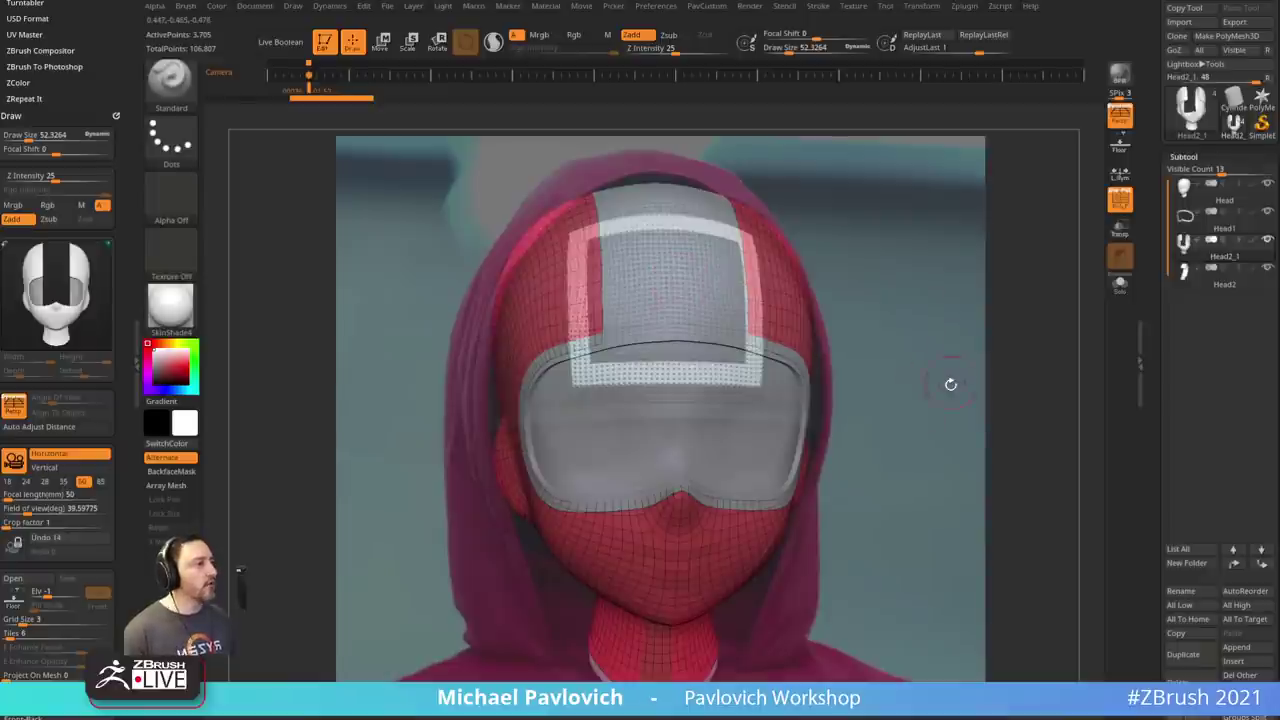
- Add the triangle-mask screenshot to Spotlight as a second reference and scale it down
click(855, 7)
click(903, 188)
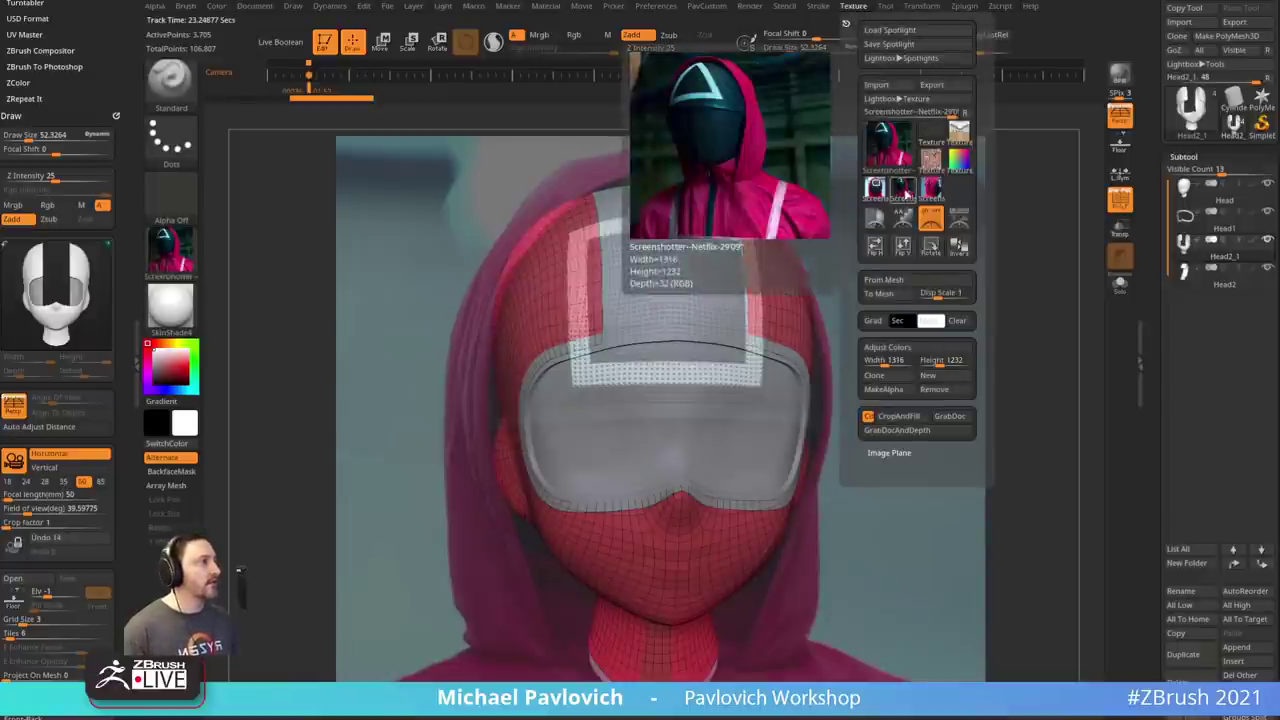
click(958, 219)
drag(744, 232, 837, 278)
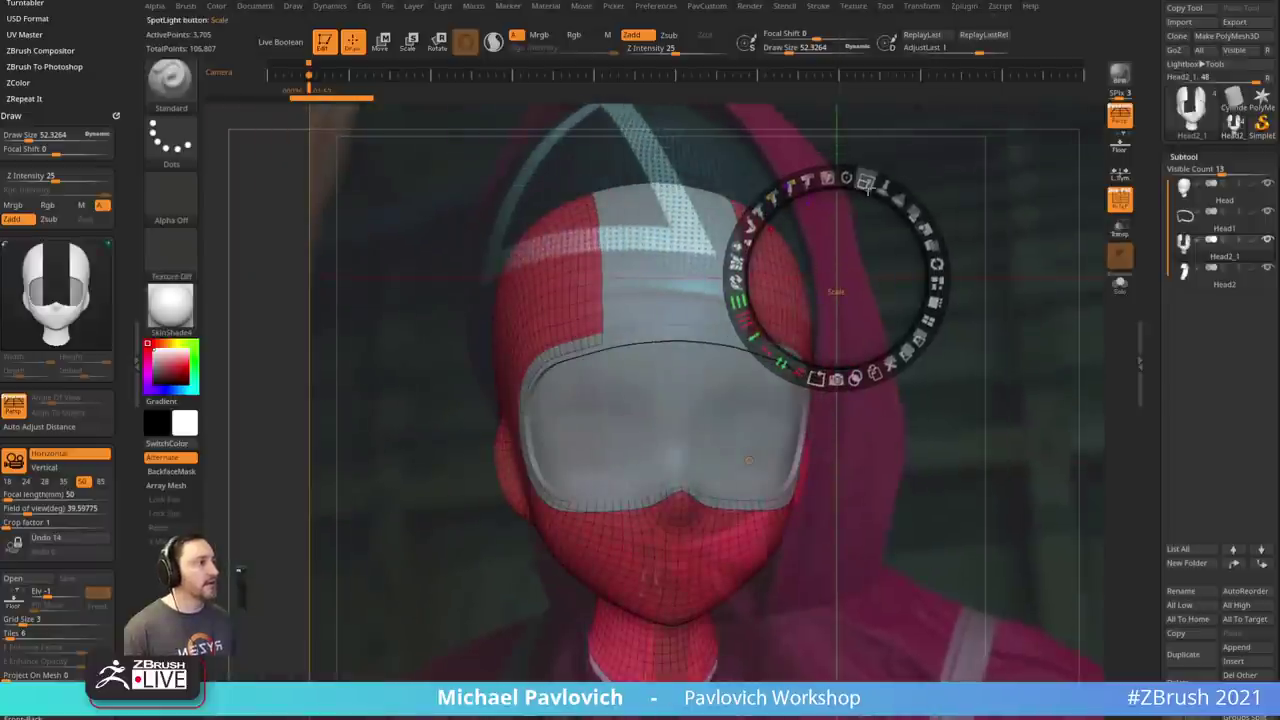
drag(867, 186, 812, 187)
- Arrange the square-mask and triangle-mask images side by side, shrink the square-mask one, and leave Spotlight editing
drag(646, 286, 729, 306)
drag(512, 304, 386, 299)
drag(416, 204, 378, 201)
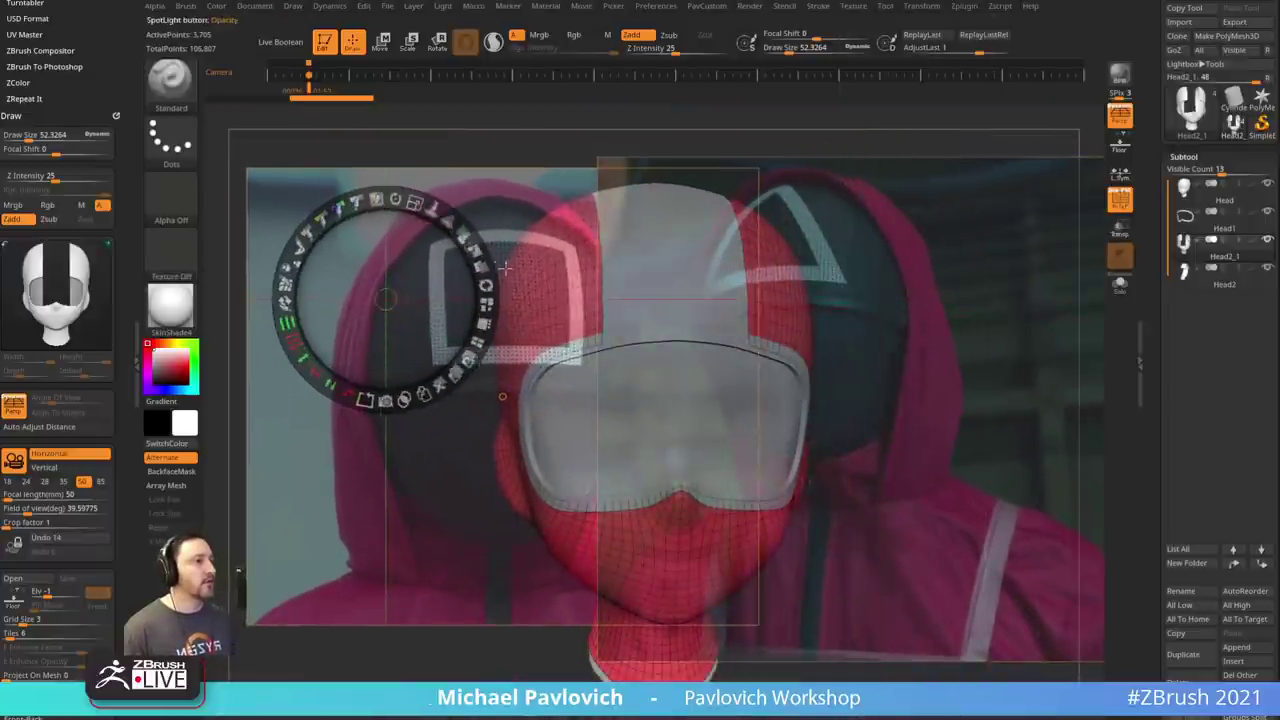
drag(505, 268, 468, 283)
key(z)
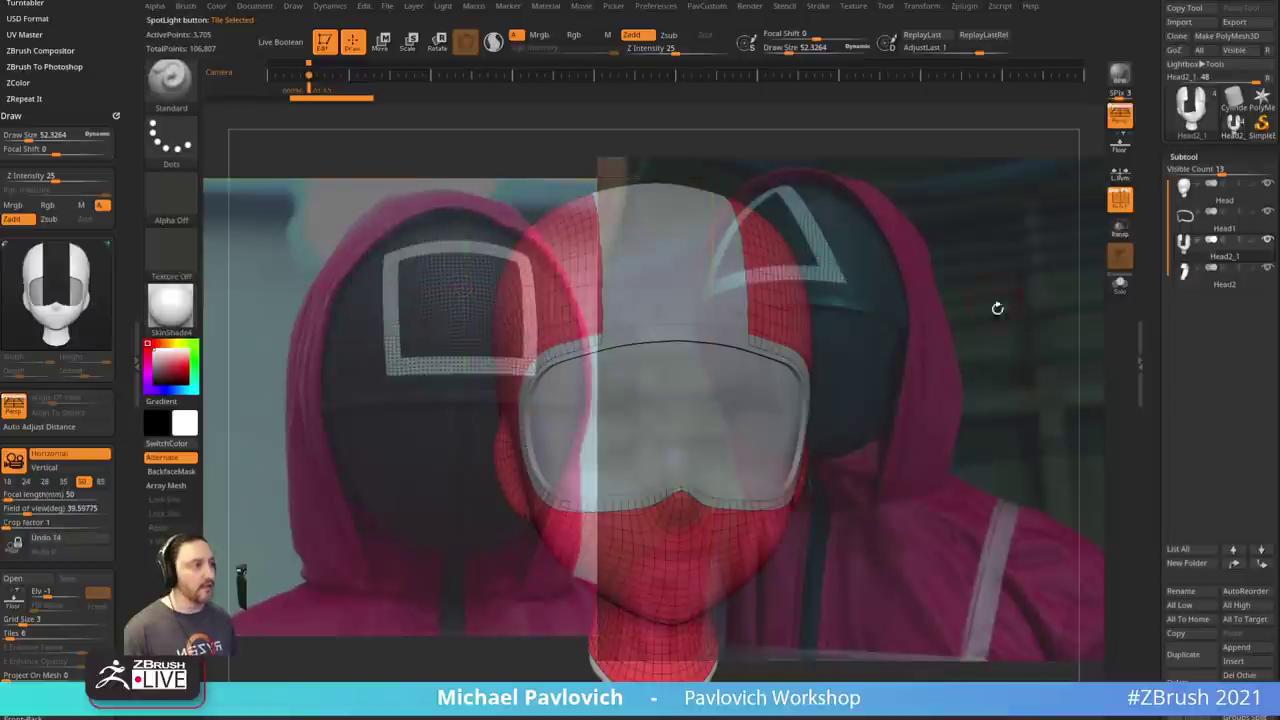
- Line the head up with the triangle-mask reference and bring the Ref Switcher view slots into sight
alt+drag(997, 306, 1014, 396)
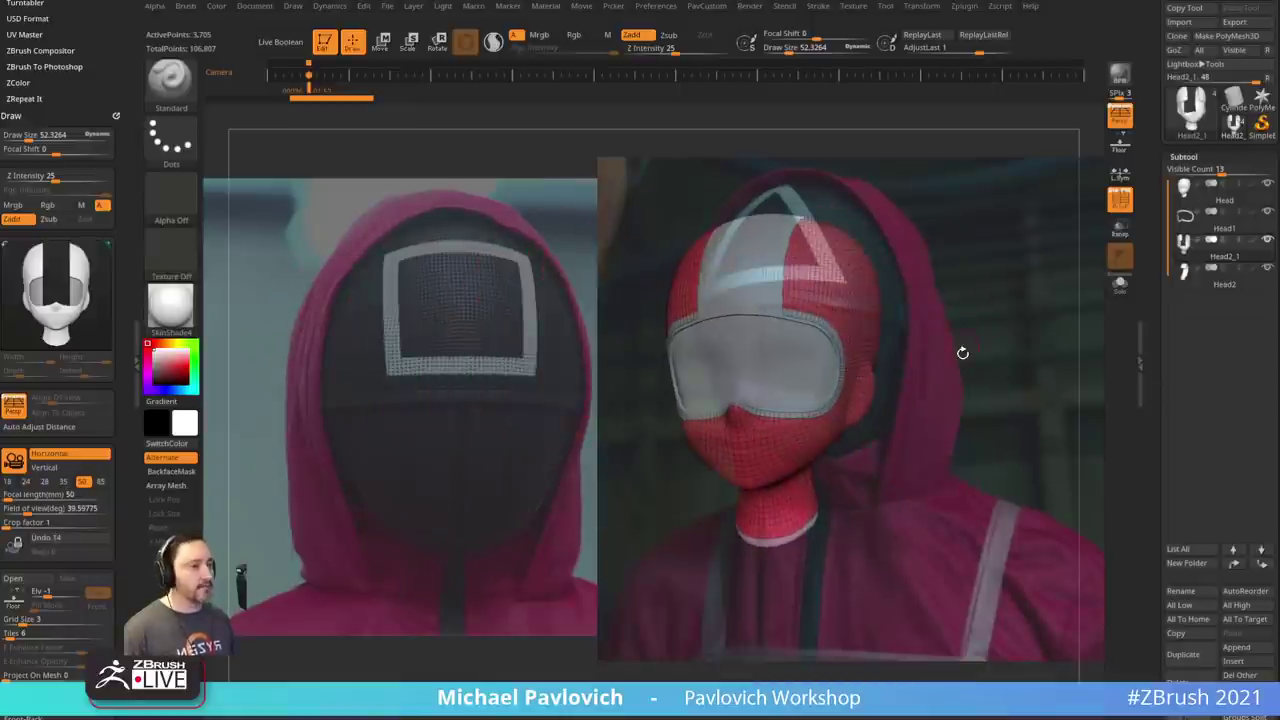
mouse_move(109, 35)
mouse_down()
mouse_move(76, 308)
mouse_move(45, 173)
mouse_up()
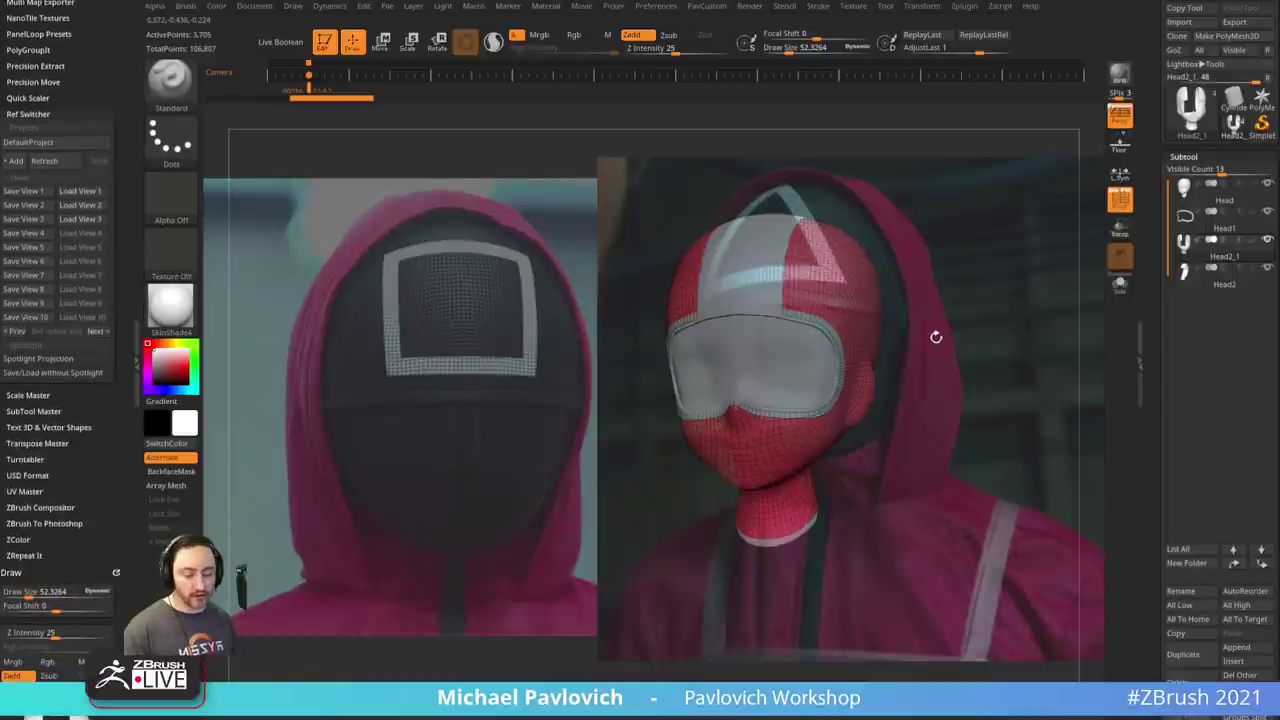
- Remove the triangle-mask image from Spotlight, enlarge and centre the square-mask image over the canvas, and leave Spotlight editing
key(shift+z)
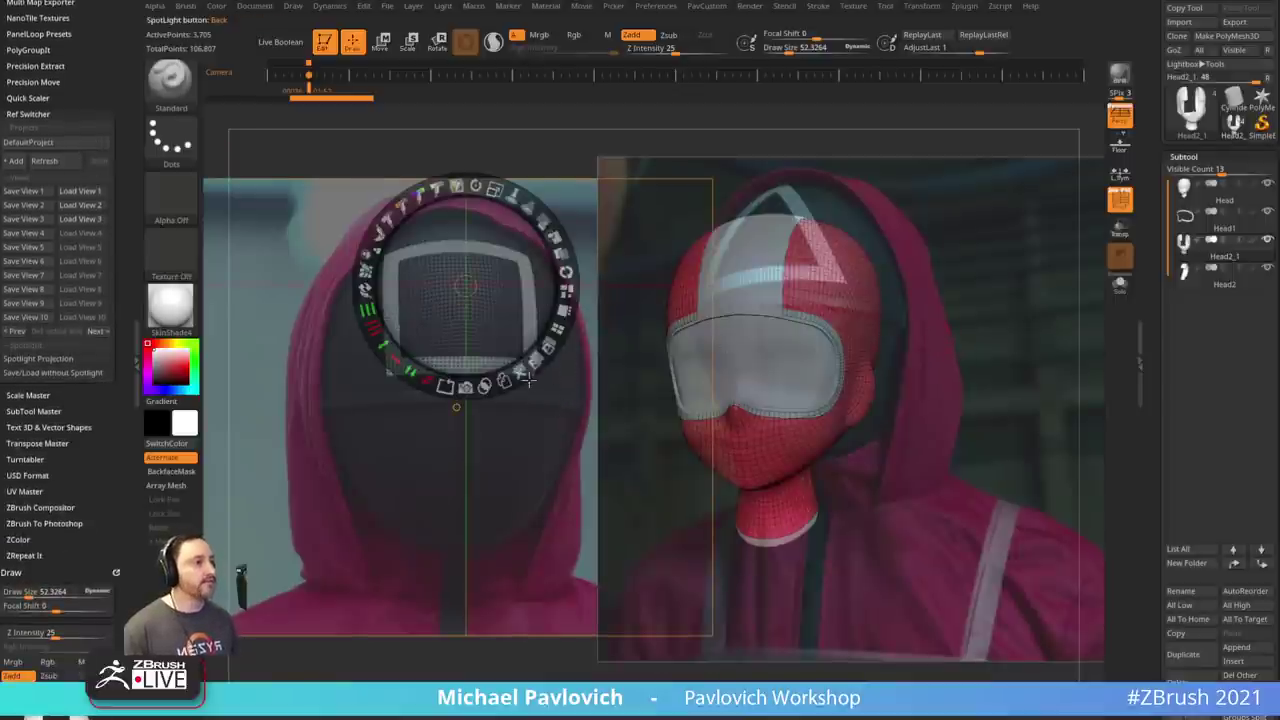
drag(523, 431, 692, 438)
click(961, 313)
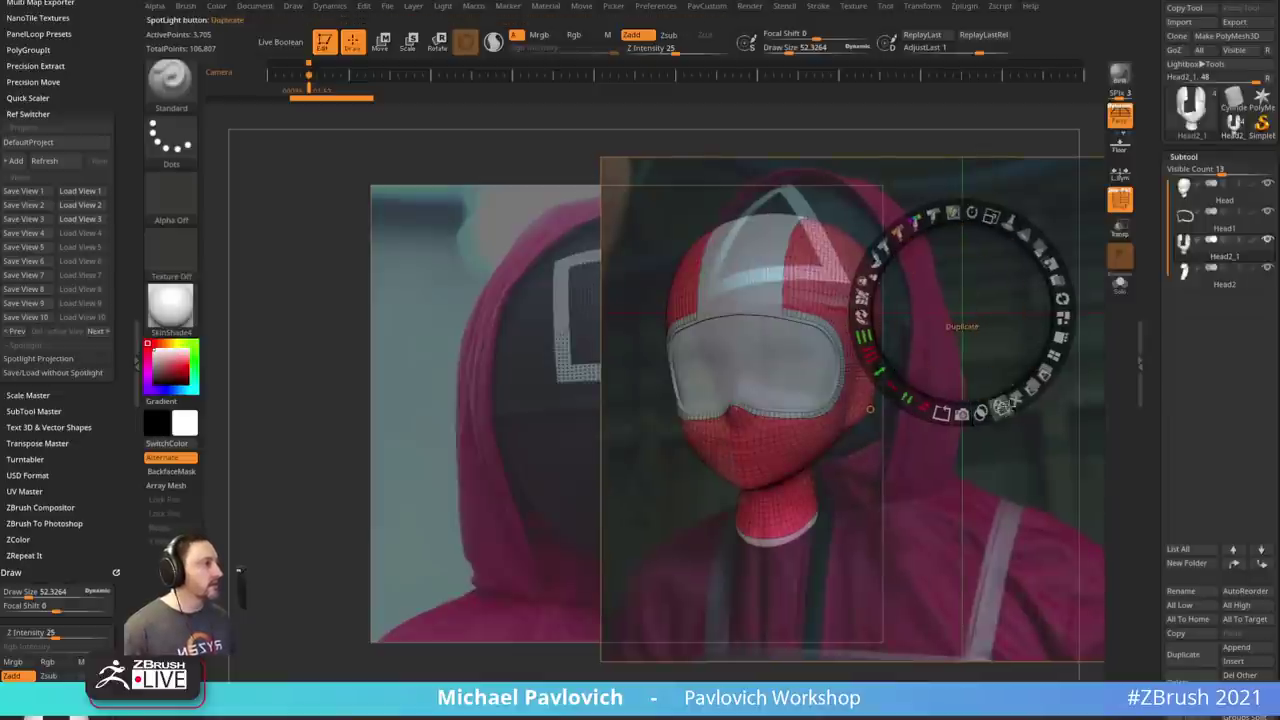
click(1014, 401)
drag(695, 390, 792, 387)
drag(822, 289, 842, 296)
drag(612, 313, 612, 319)
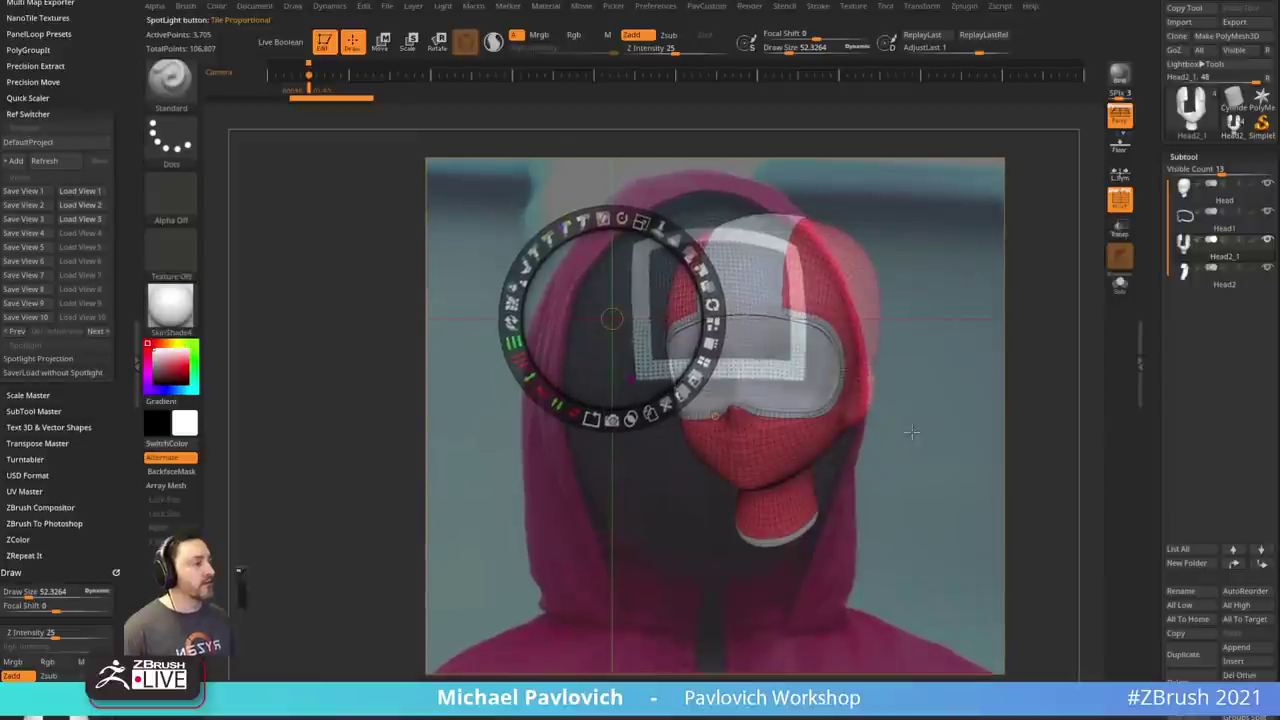
click(854, 6)
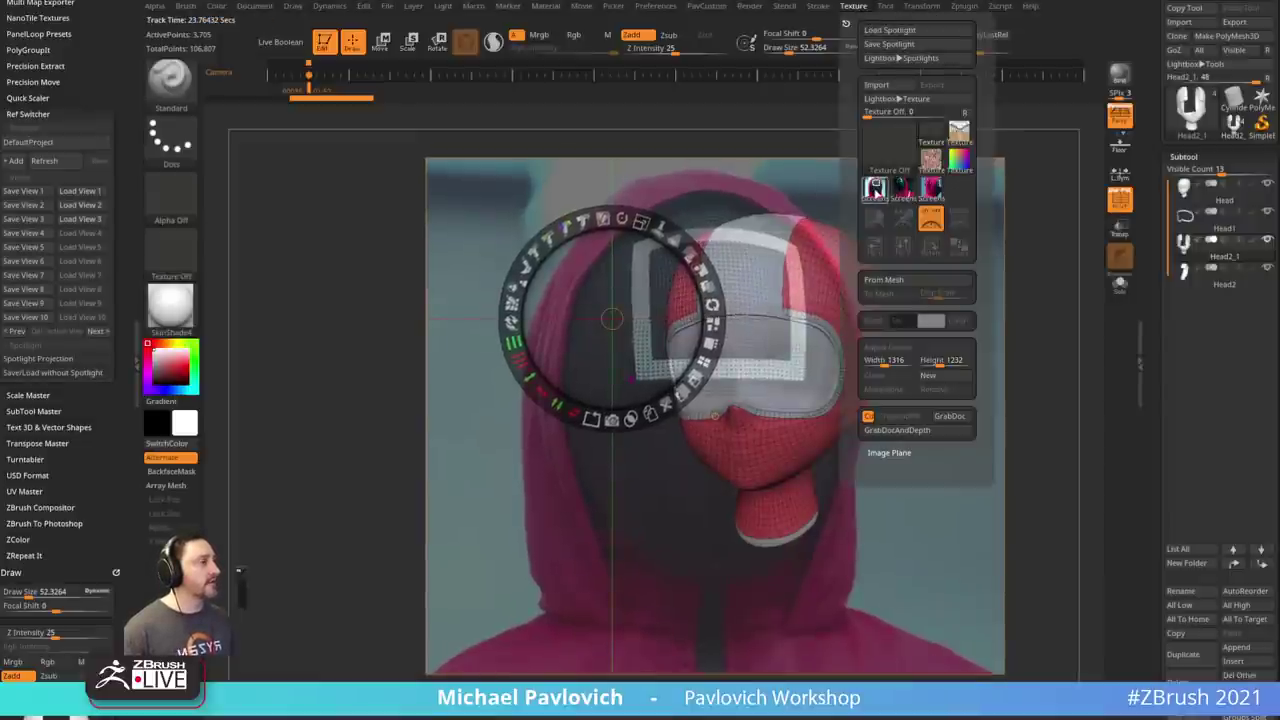
drag(794, 261, 779, 278)
key(z)
- Realign the head with the square-mask reference and switch to the Move brush with a draw size of about 271
alt+drag(931, 340, 974, 376)
key(s)
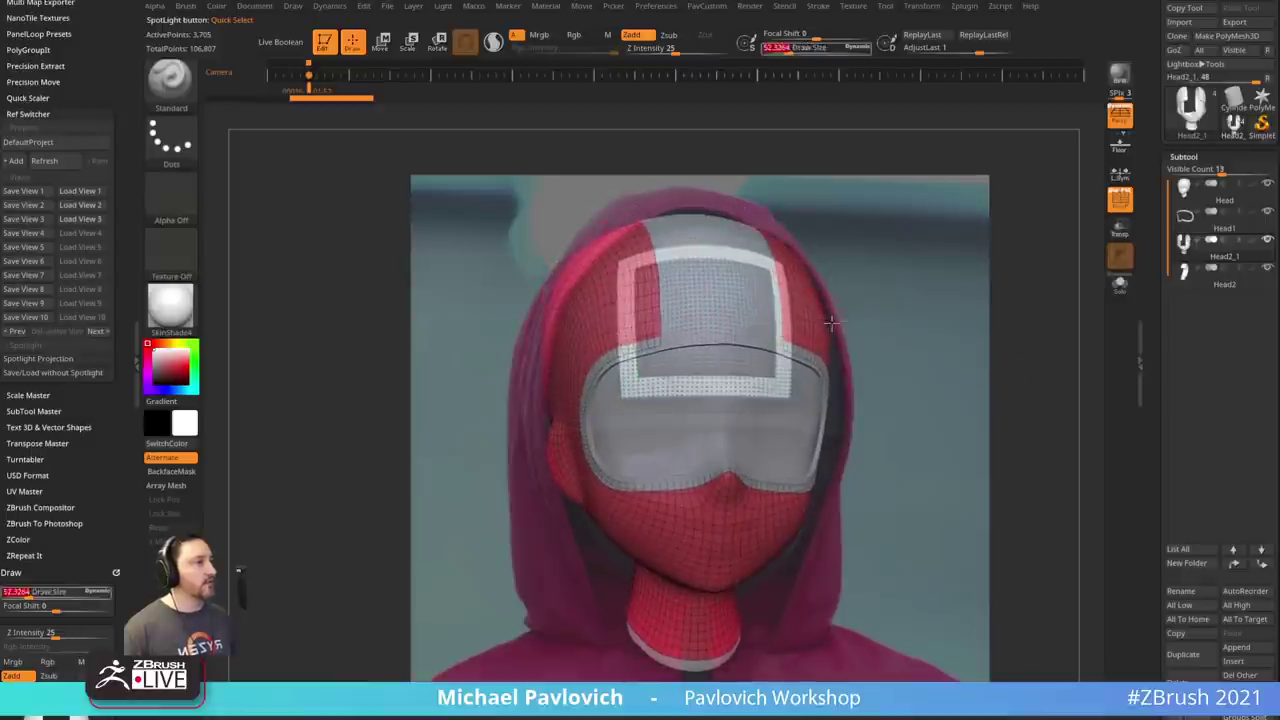
click(852, 316)
key(b)
key(m)
key(v)
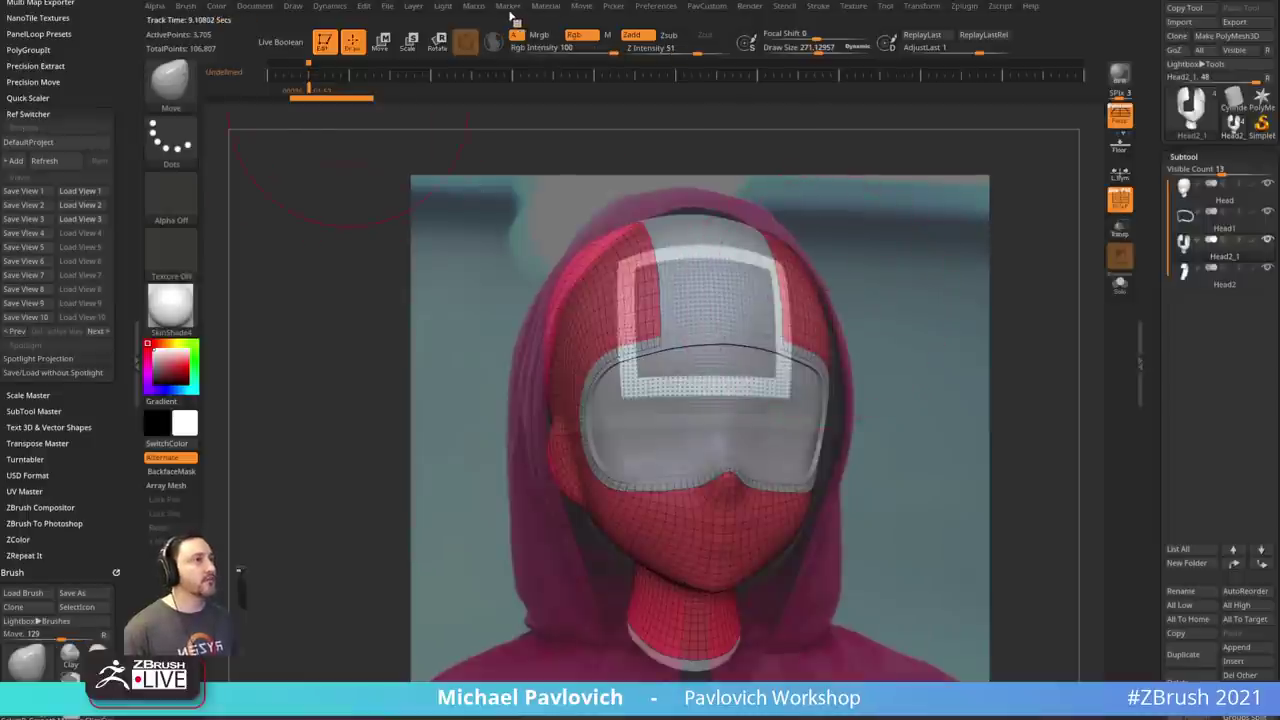
- Hide the timeline, realign the head with the square-mask reference, and switch to the Standard brush
click(583, 6)
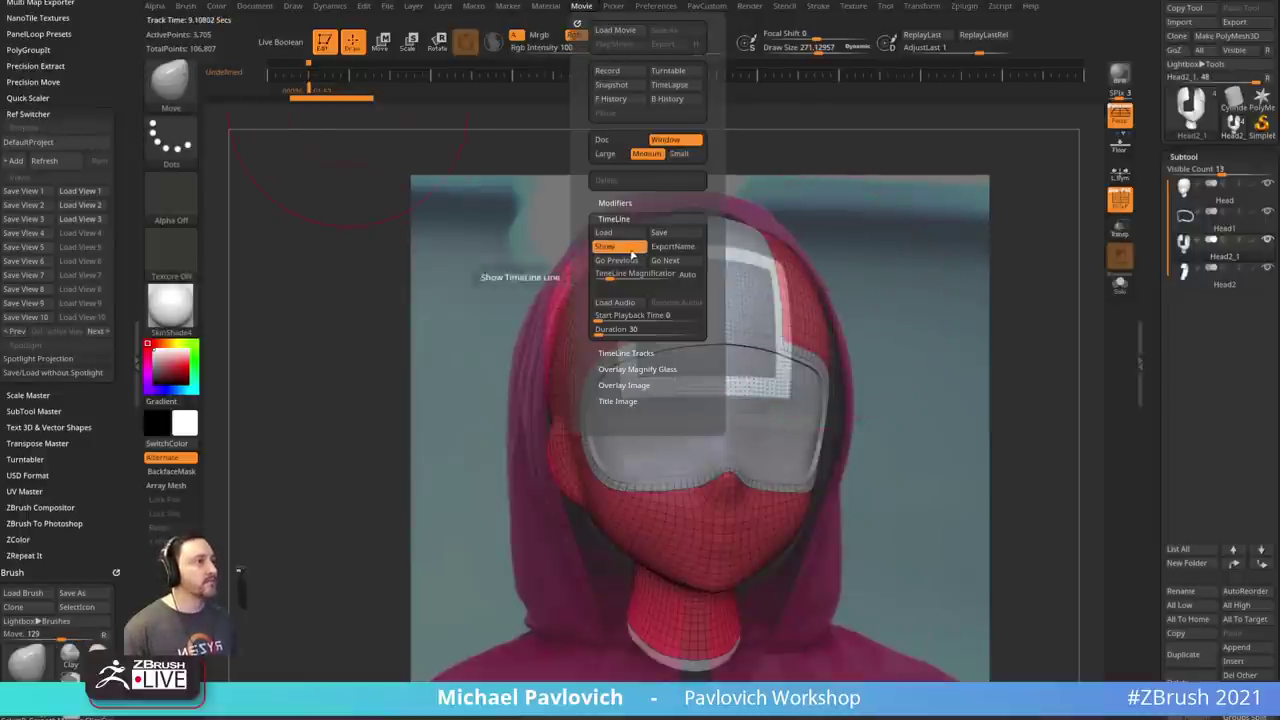
click(620, 252)
click(255, 6)
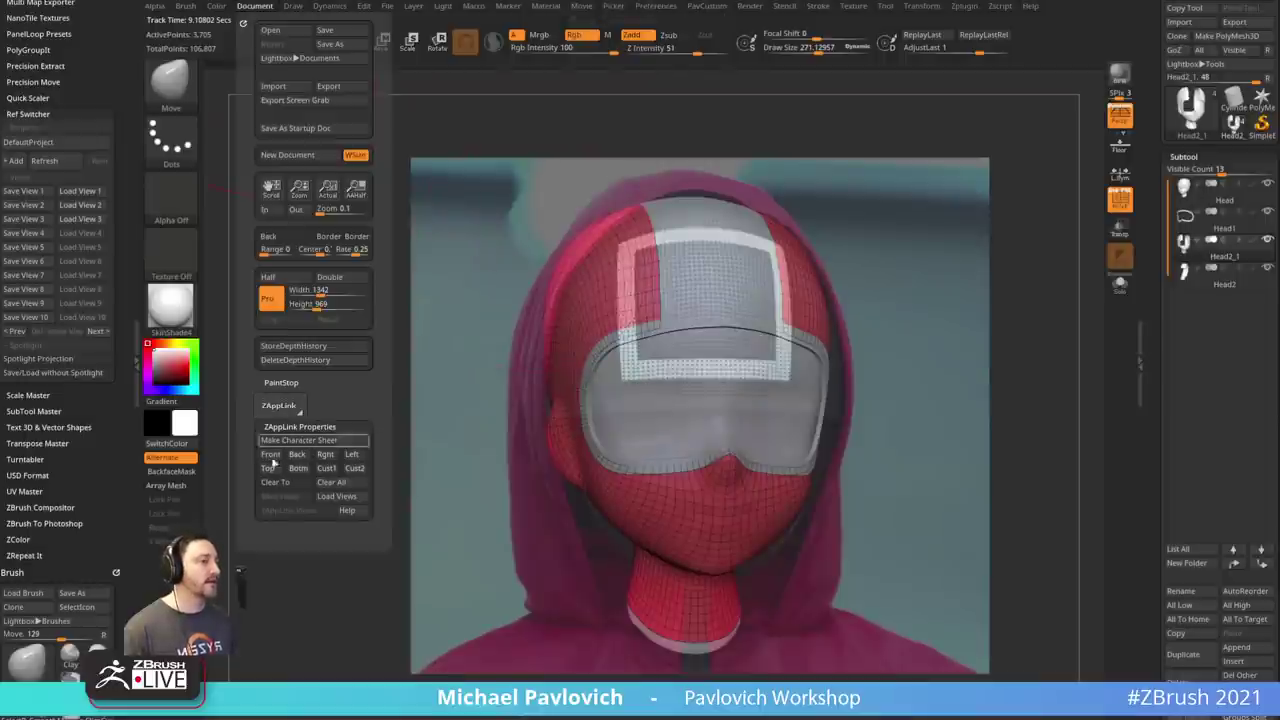
mouse_move(911, 257)
mouse_down()
mouse_move(940, 358)
mouse_move(954, 357)
mouse_move(937, 357)
mouse_up()
key(1)
key(s)
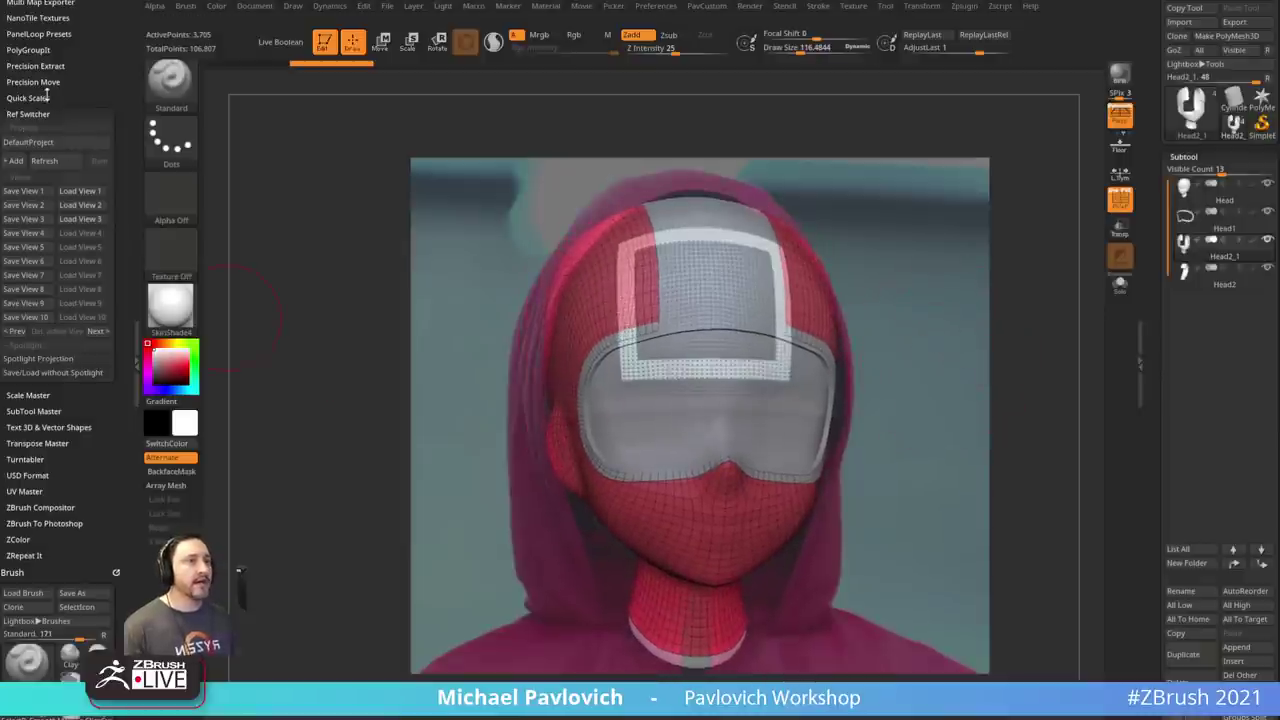
- Create a Ref Switcher project named SquidGames and save the square-mask alignment as view 1
click(15, 160)
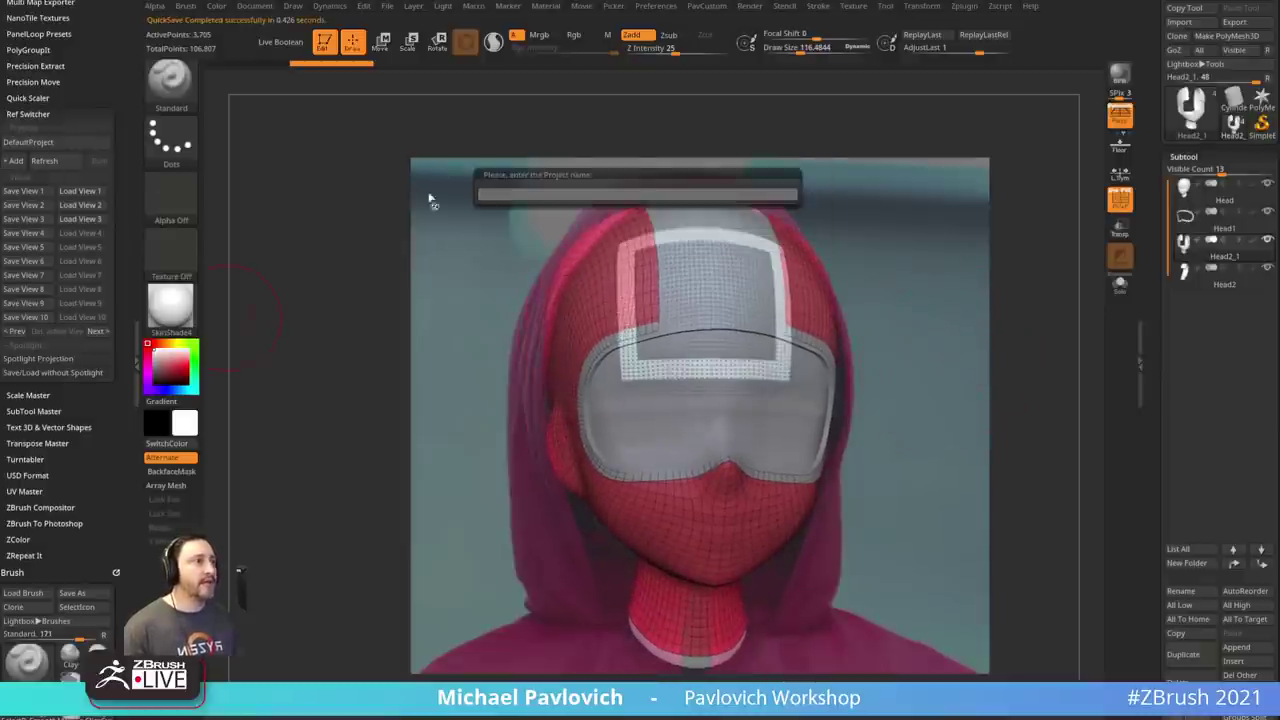
key(shift)
text(SquidGames)
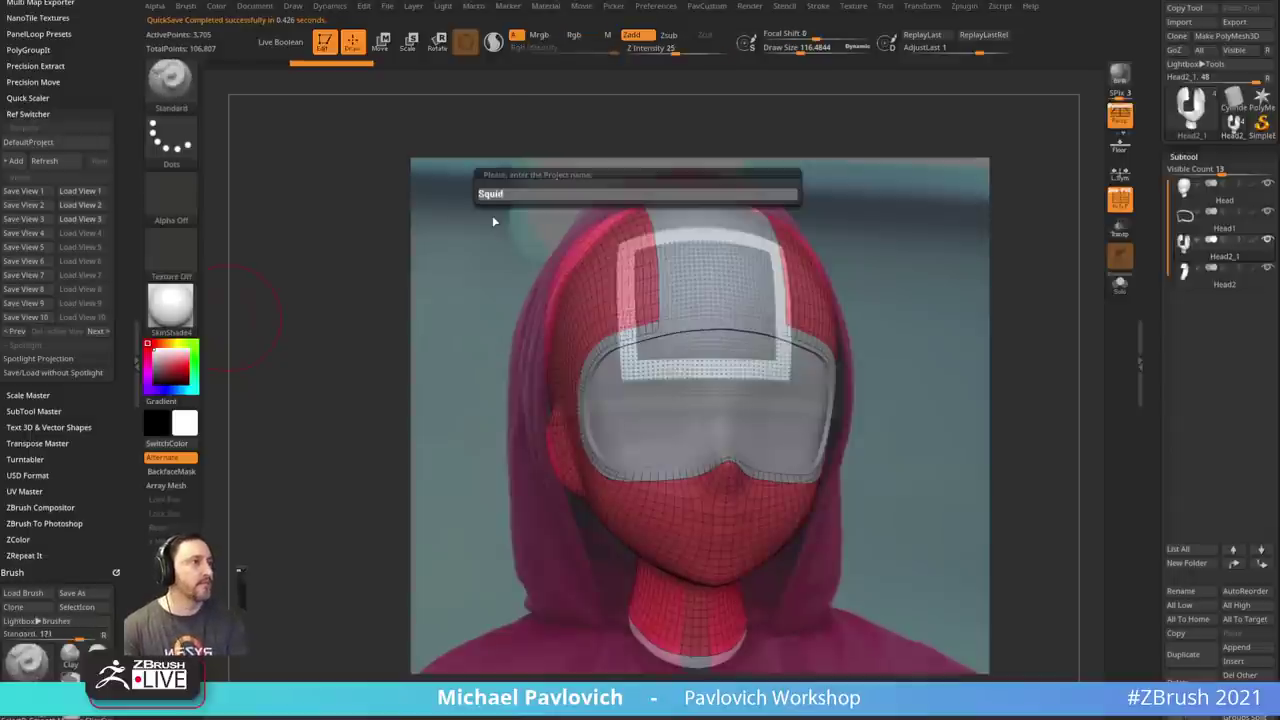
key(Return)
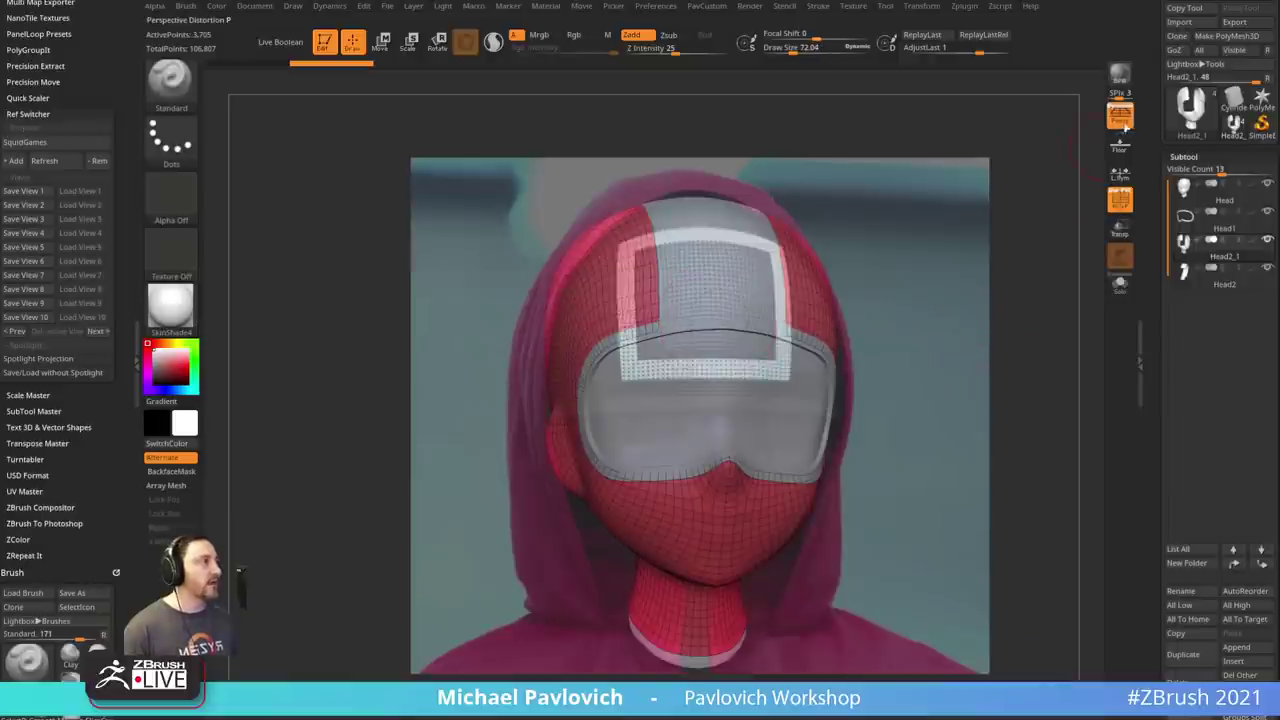
click(293, 6)
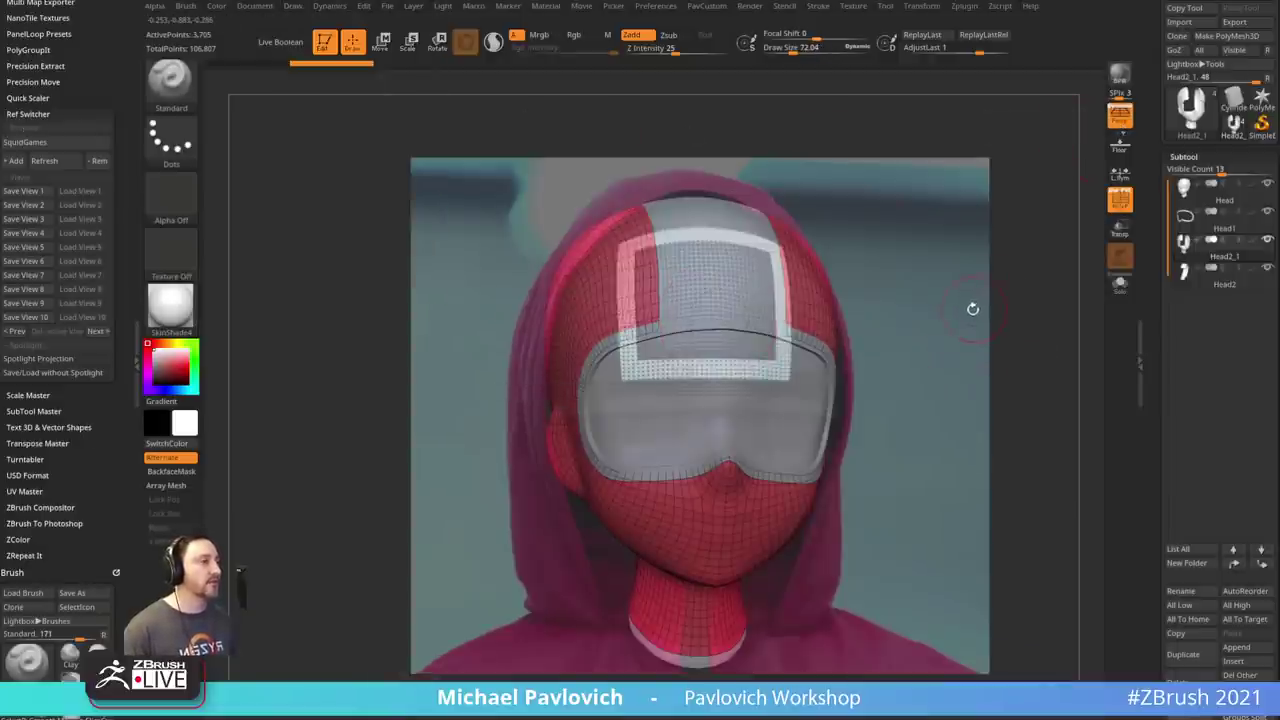
click(23, 190)
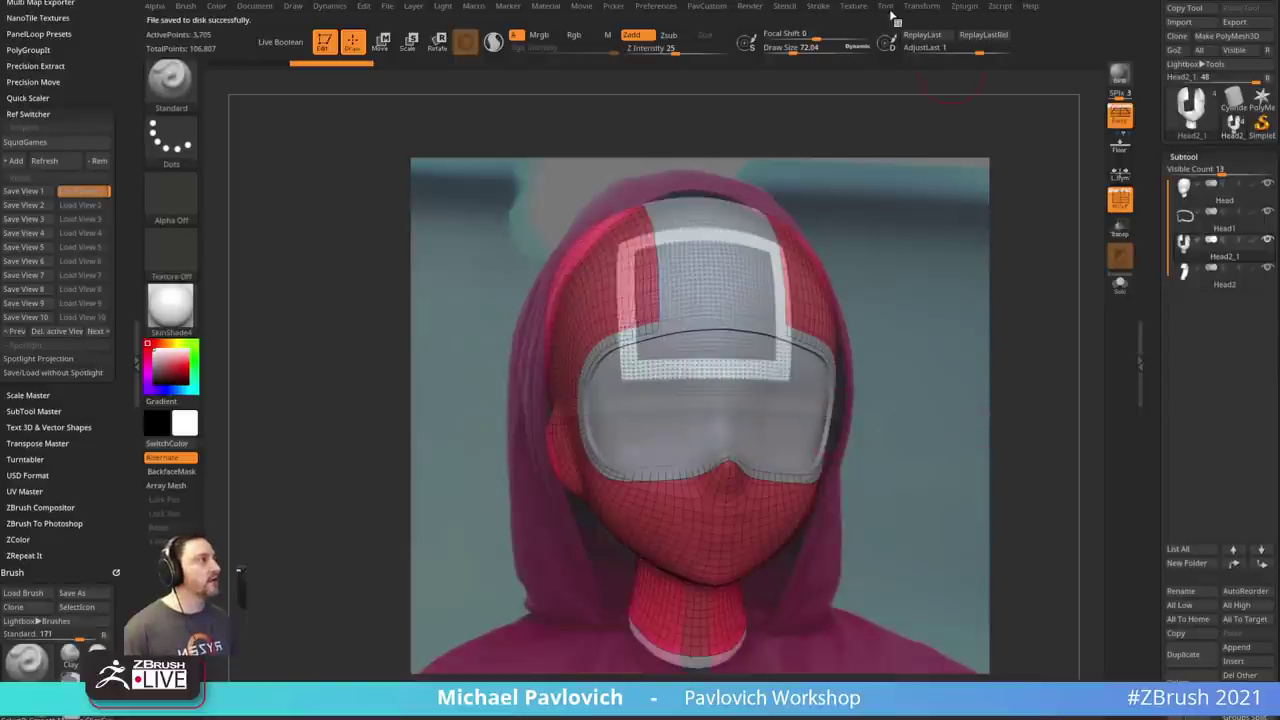
- Add the side-view square-mask screenshot to Spotlight, shrink it, and remove the front-facing square-mask image
click(856, 6)
click(931, 188)
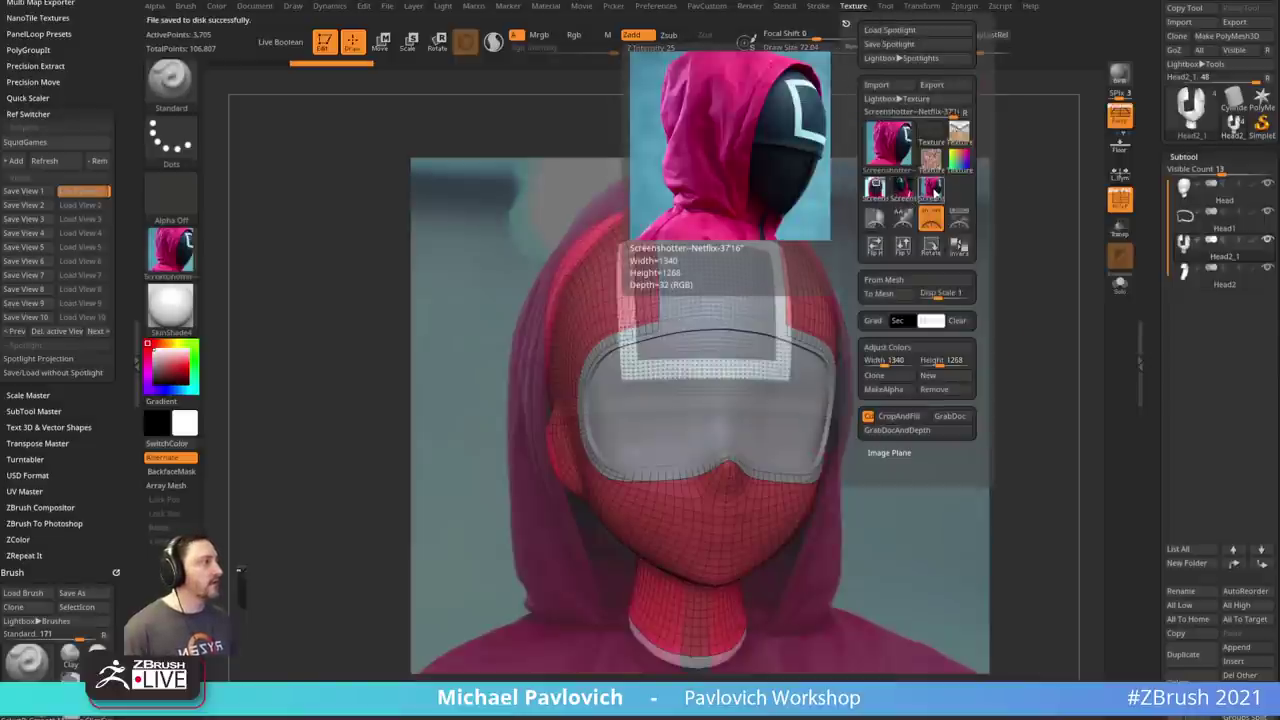
click(959, 222)
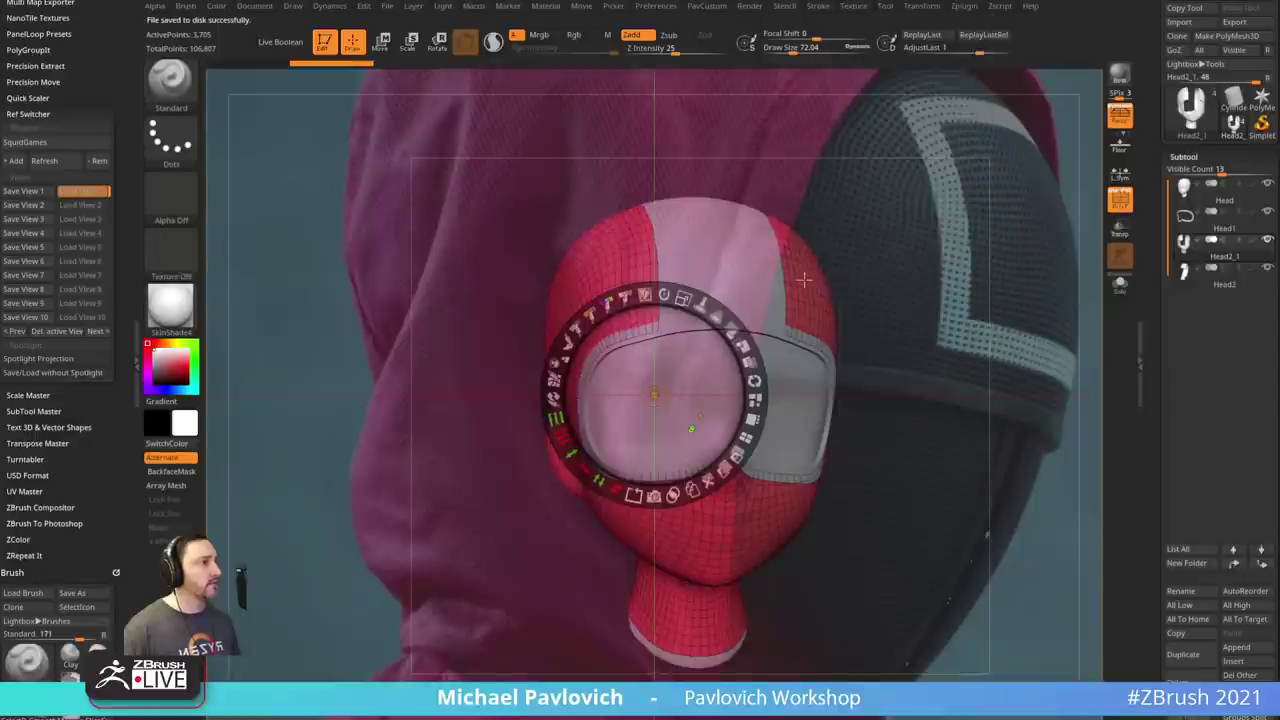
click(607, 295)
drag(607, 296, 685, 300)
drag(941, 261, 955, 265)
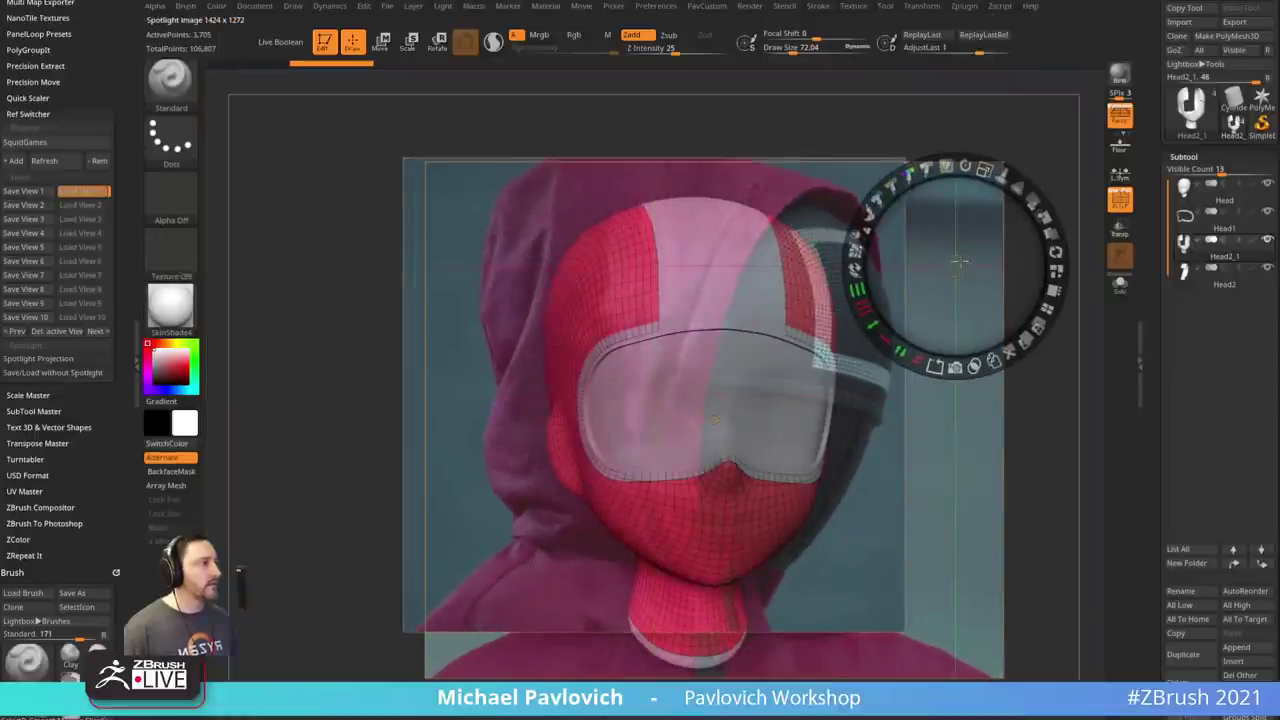
click(1010, 354)
- Enlarge and centre the side-view square-mask image over the canvas, and leave Spotlight editing
drag(786, 279, 801, 300)
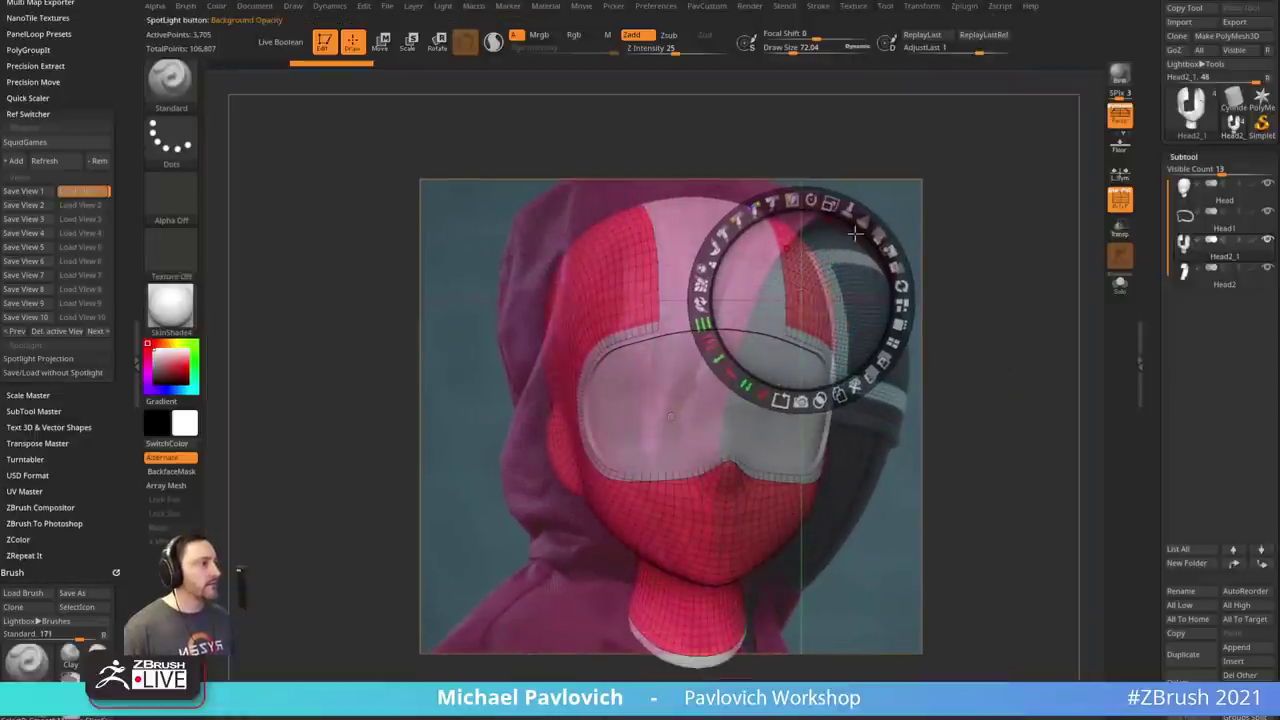
drag(831, 205, 848, 211)
drag(566, 387, 572, 346)
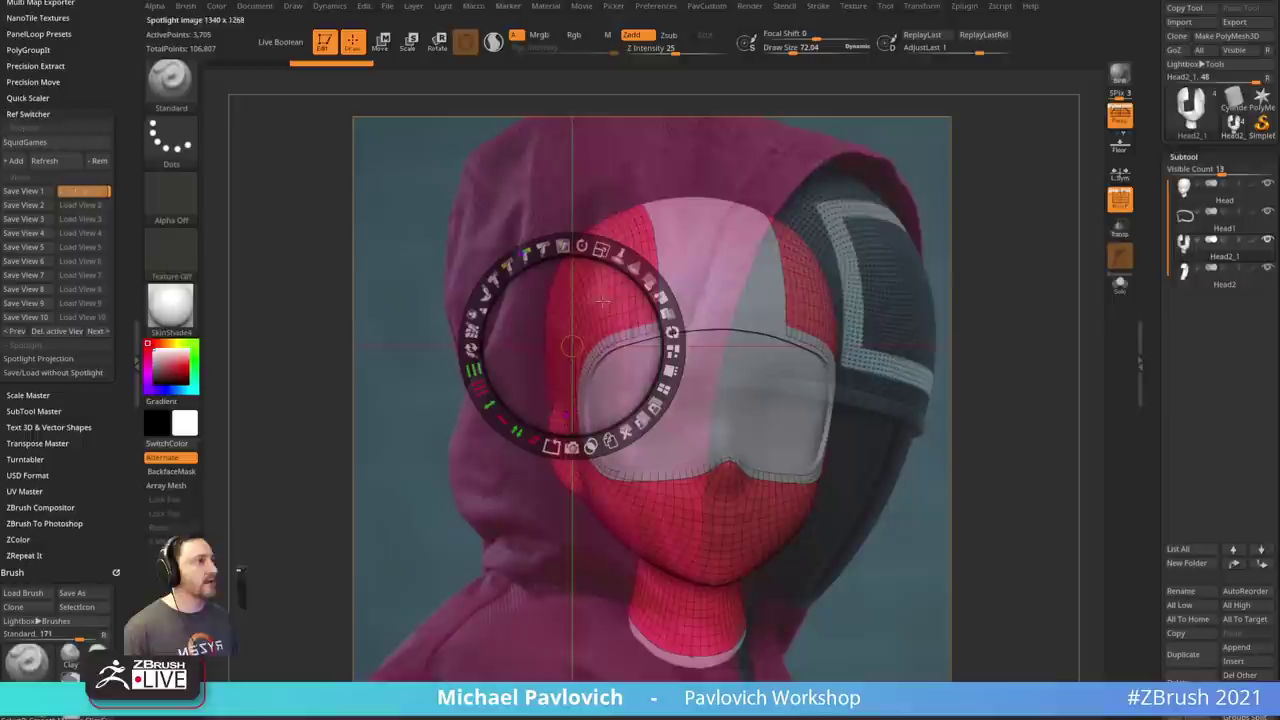
drag(602, 250, 586, 246)
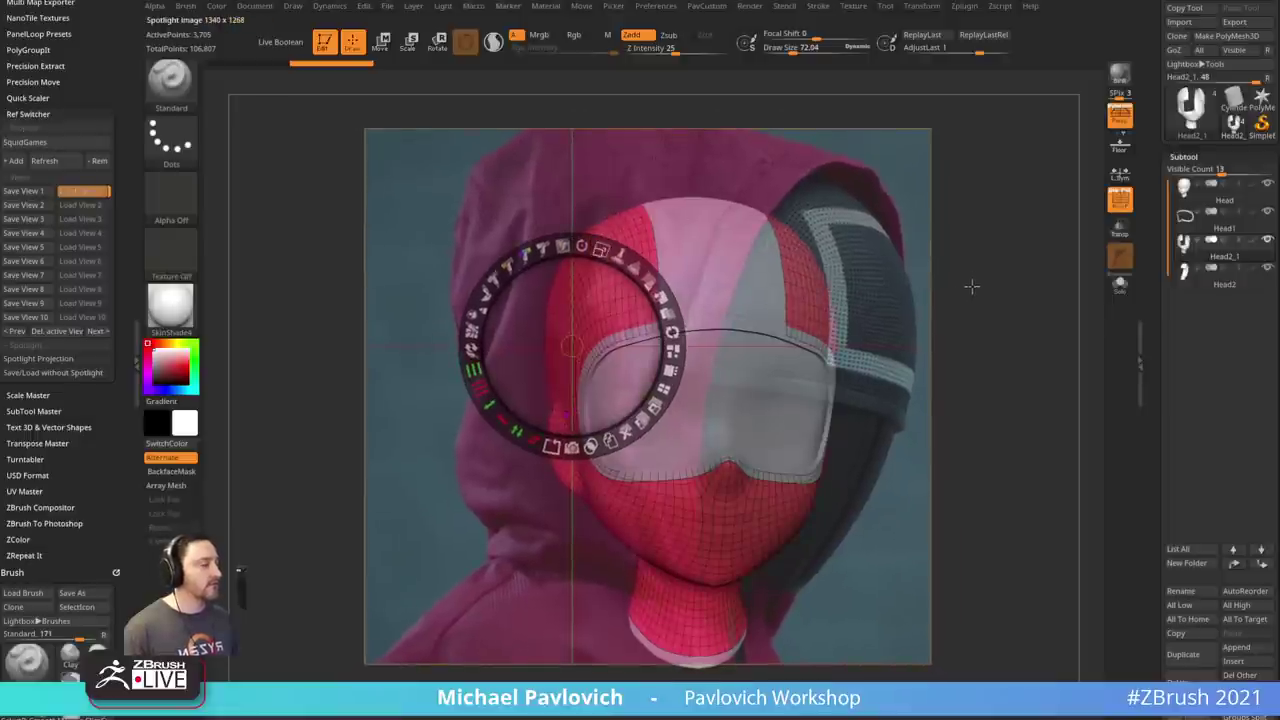
key(shift+z)
- Line the head up with the side-view square-mask reference and save the alignment as view 2
drag(986, 268, 1038, 302)
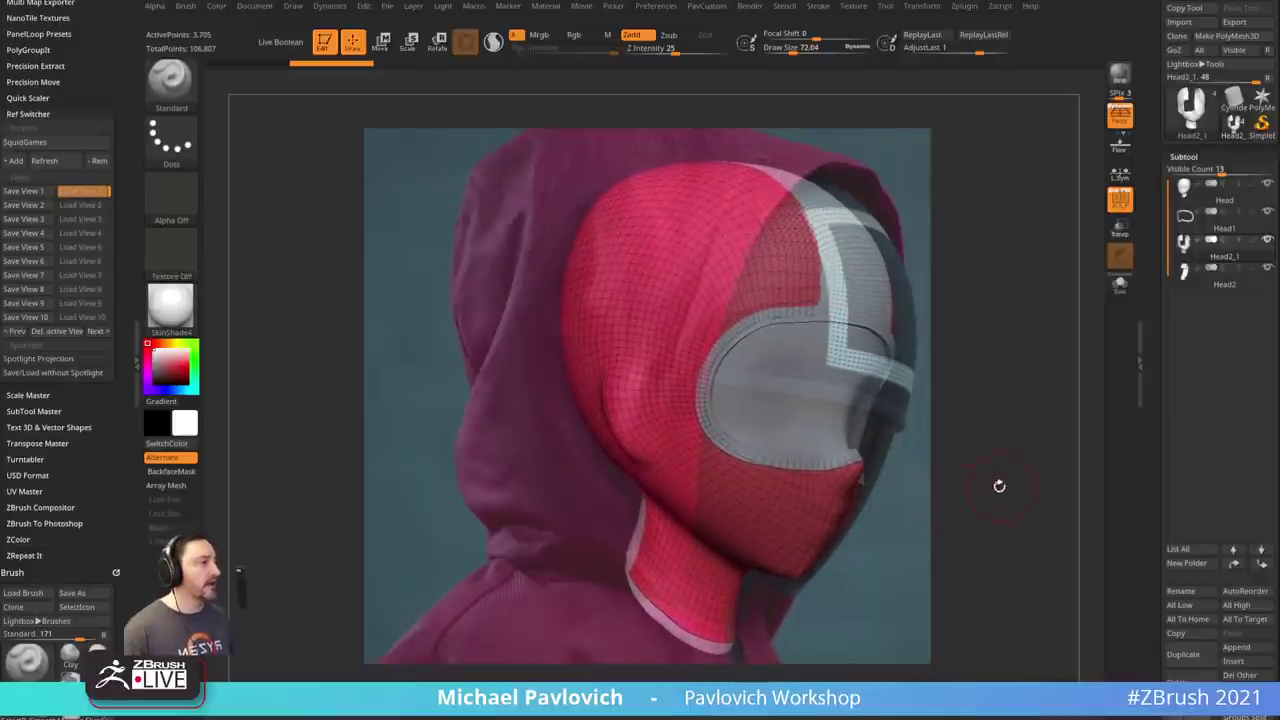
drag(999, 486, 1009, 441)
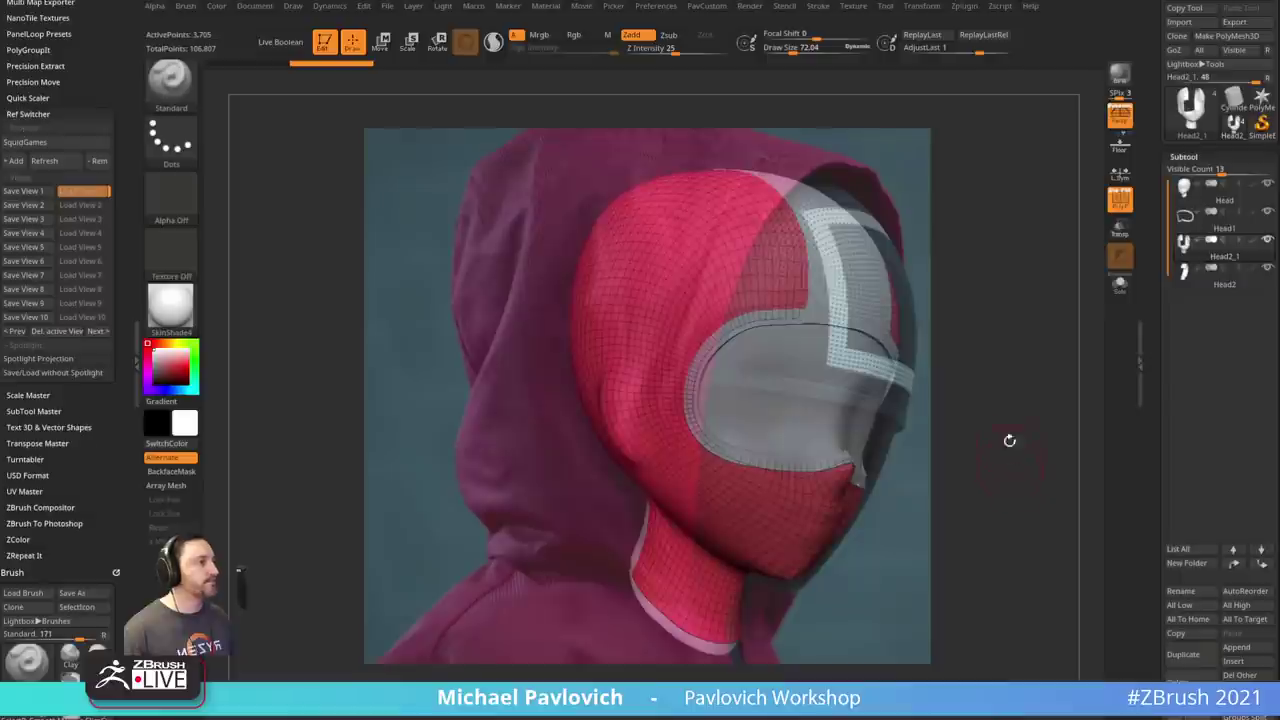
click(40, 205)
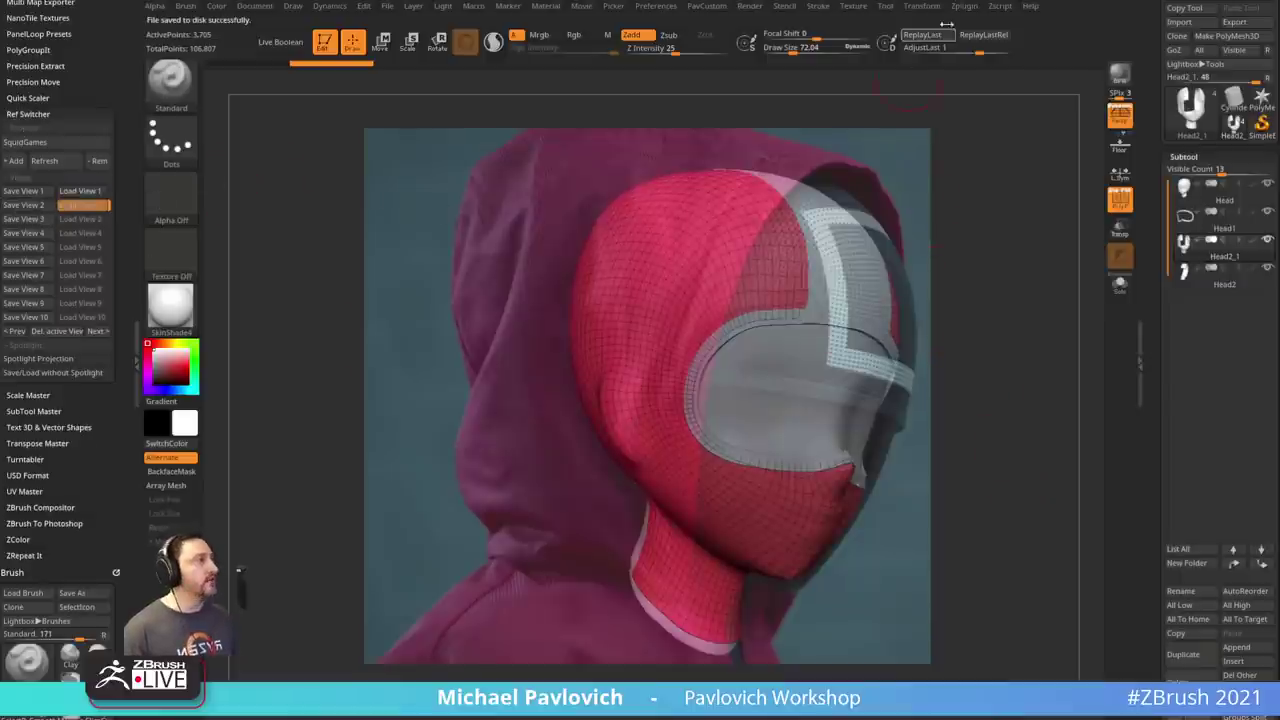
- Add the triangle-mask screenshot to Spotlight, shrink it, and remove the side-view square-mask image
click(853, 6)
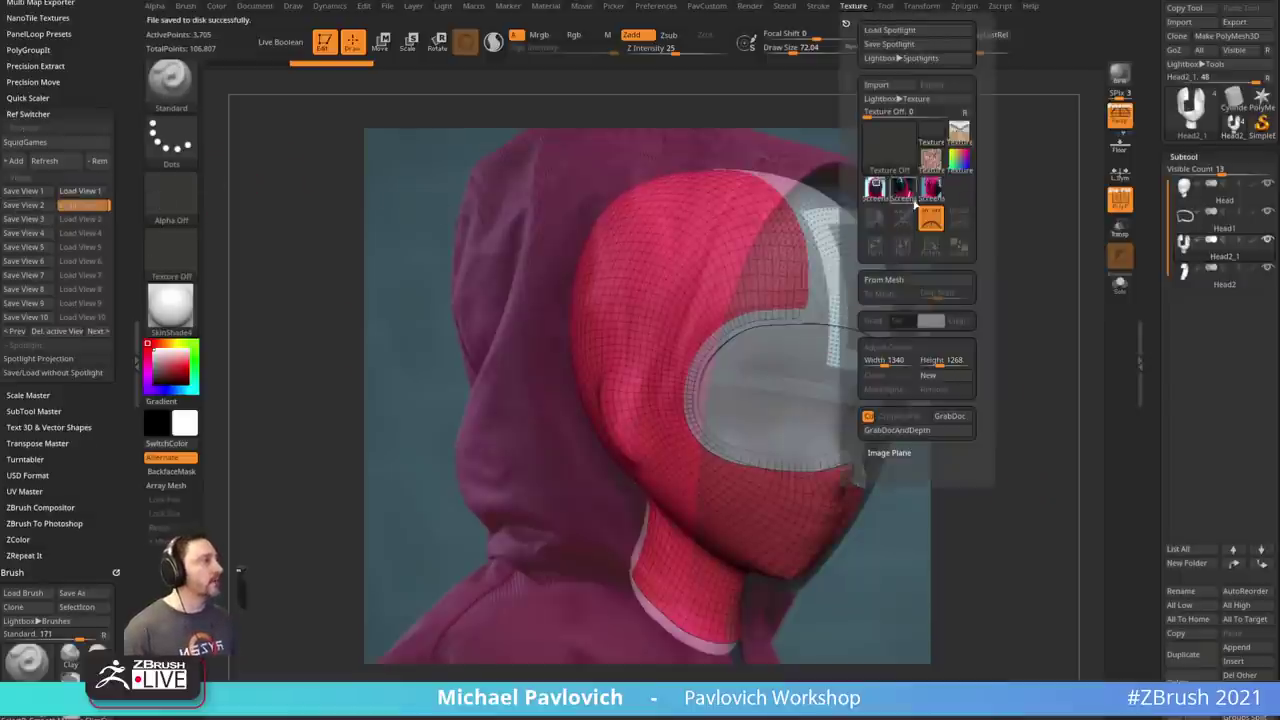
click(908, 194)
click(950, 228)
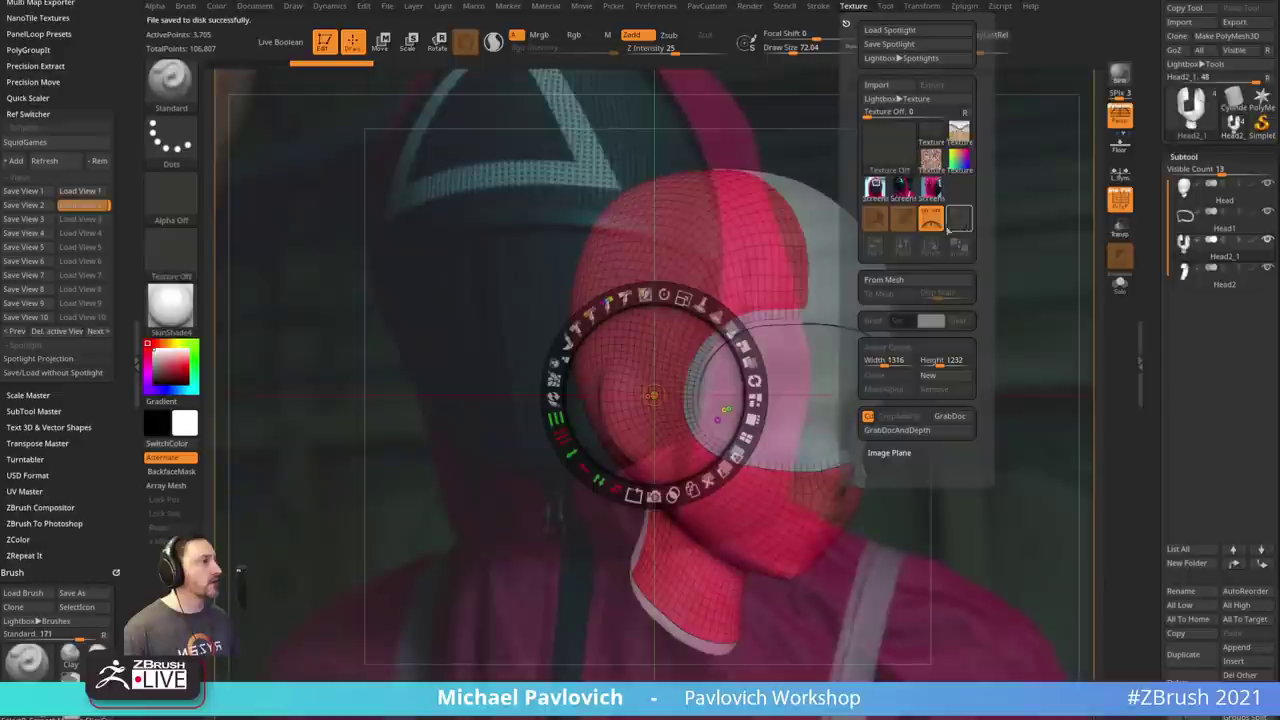
drag(825, 160, 832, 185)
drag(861, 86, 812, 88)
click(408, 296)
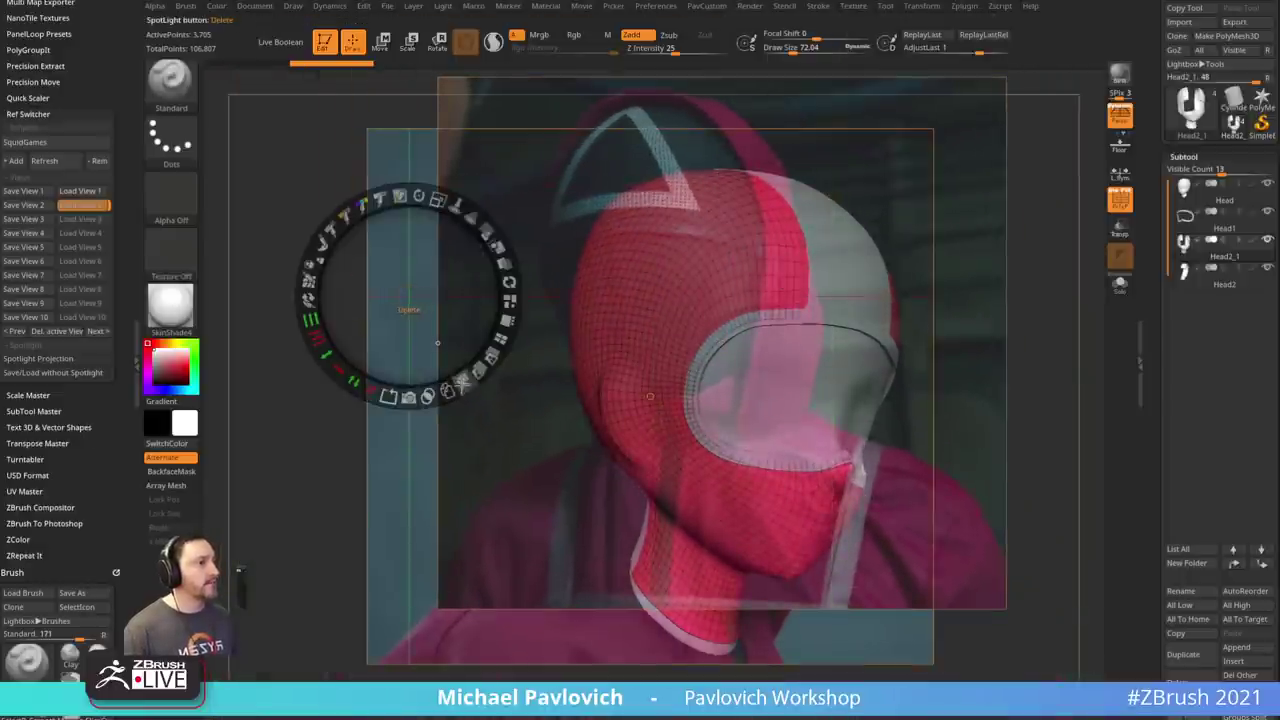
- Enlarge and reposition the triangle-mask image over the canvas, and leave Spotlight editing
click(925, 292)
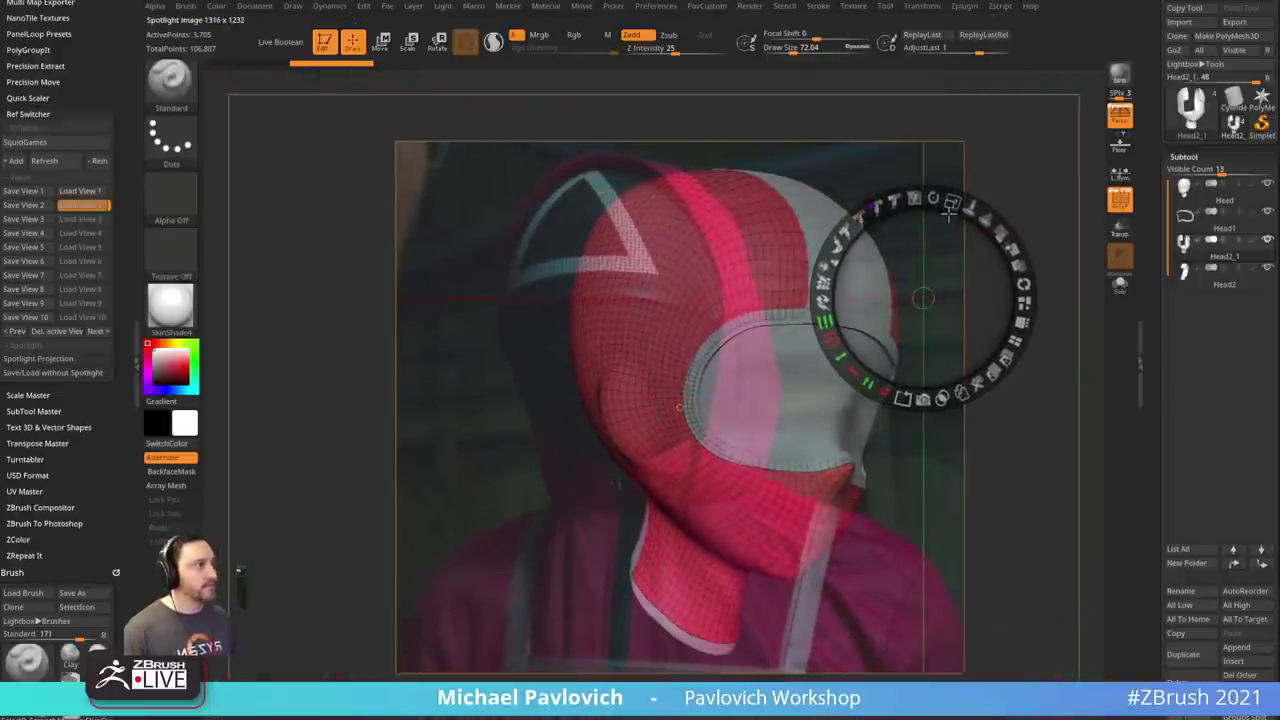
mouse_move(949, 212)
mouse_down()
mouse_move(955, 223)
mouse_move(968, 214)
mouse_up()
drag(742, 277, 817, 249)
key(z)
- Line the head up with the triangle-mask reference and try an 85 mm camera focal length
drag(1055, 270, 1004, 275)
click(293, 6)
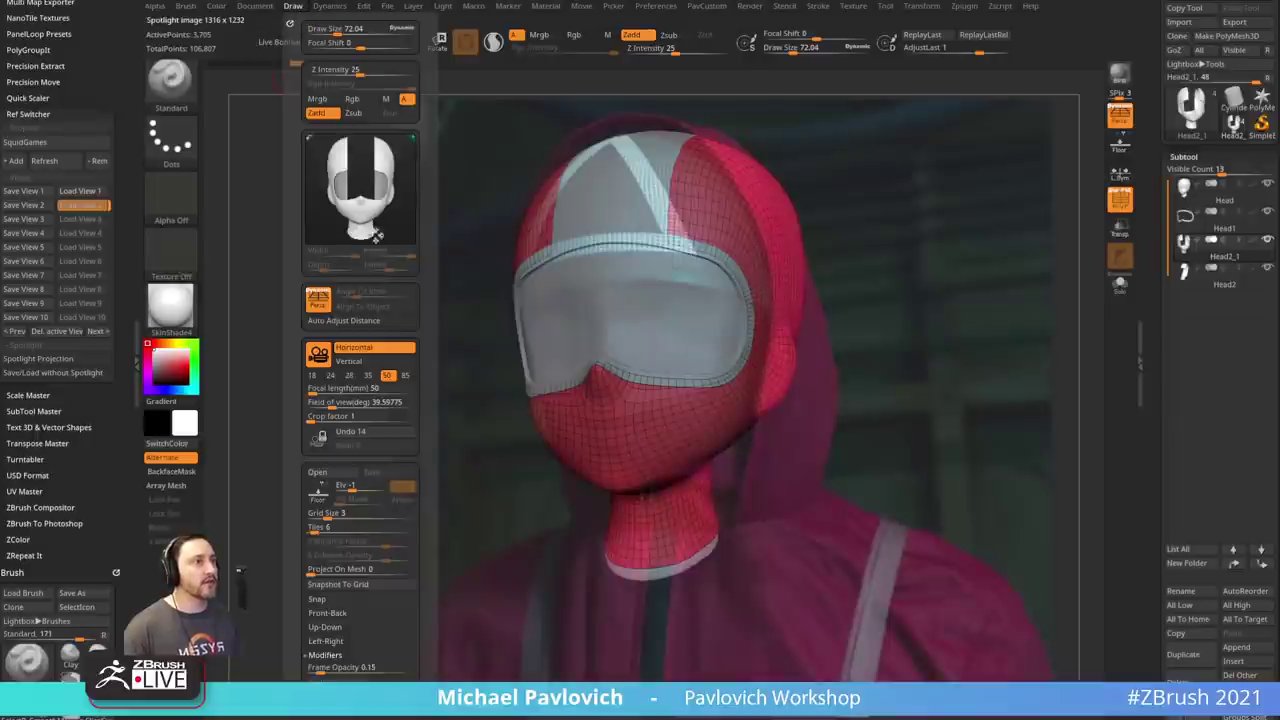
click(405, 375)
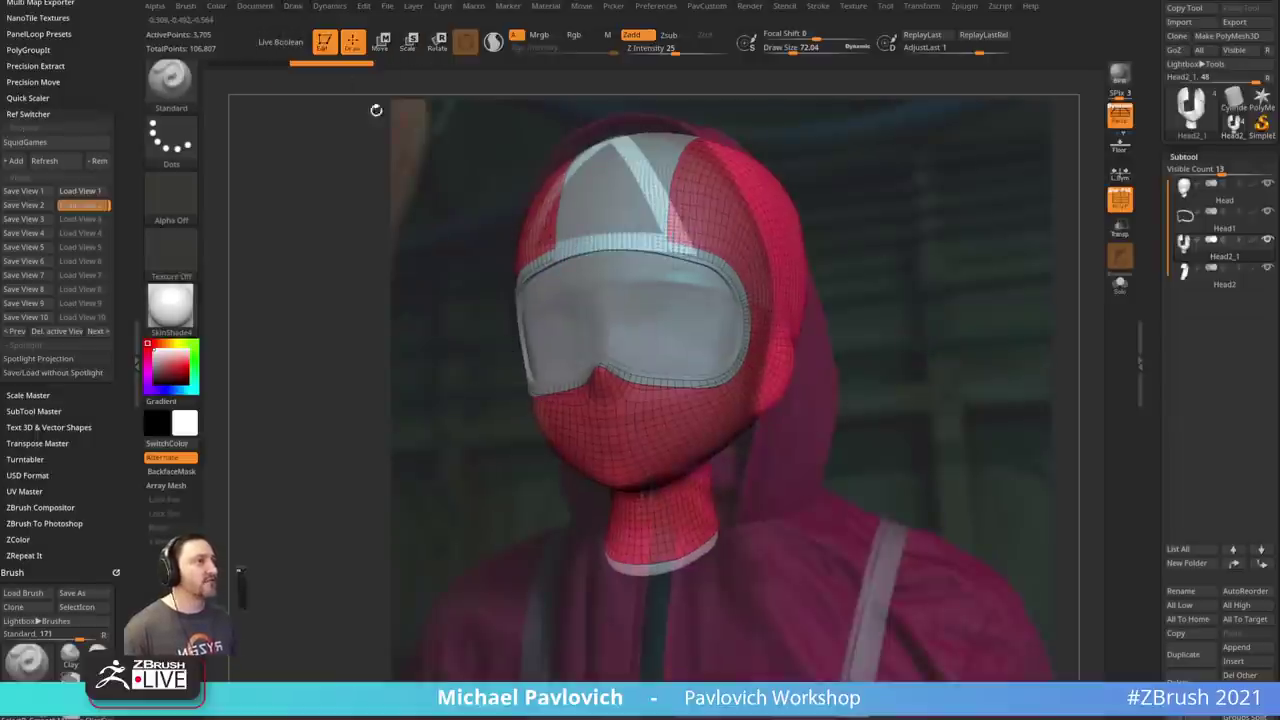
click(328, 8)
mouse_move(265, 8)
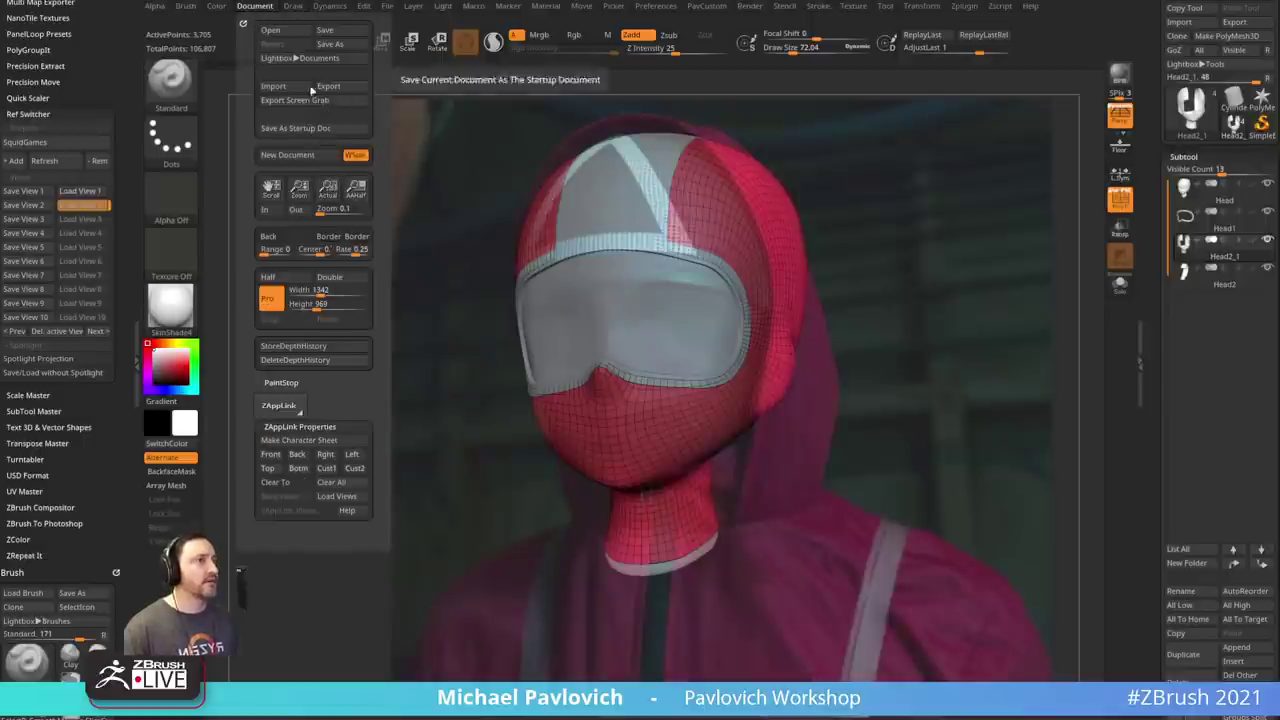
- Refine the triangle-mask alignment with a 35 mm camera focal length and save it as view 3
click(296, 7)
click(333, 7)
click(305, 7)
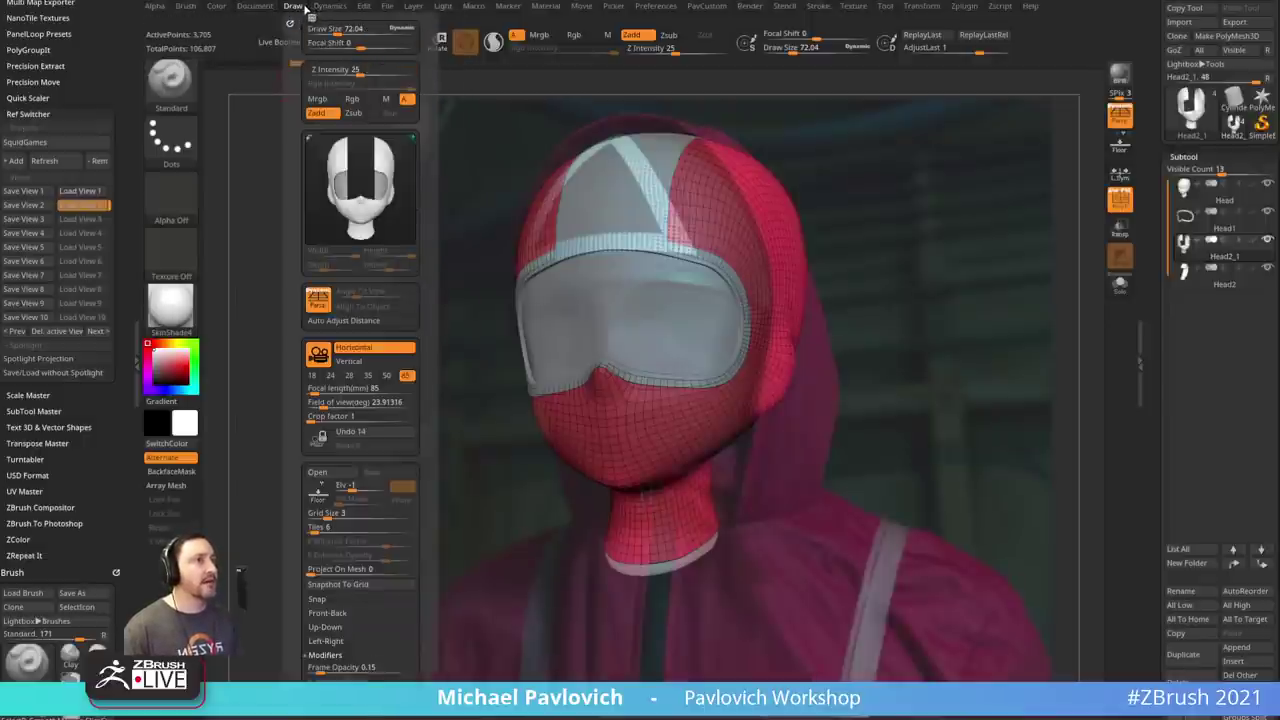
click(367, 378)
mouse_move(920, 300)
mouse_down()
mouse_move(926, 274)
mouse_move(923, 306)
mouse_move(942, 317)
mouse_up()
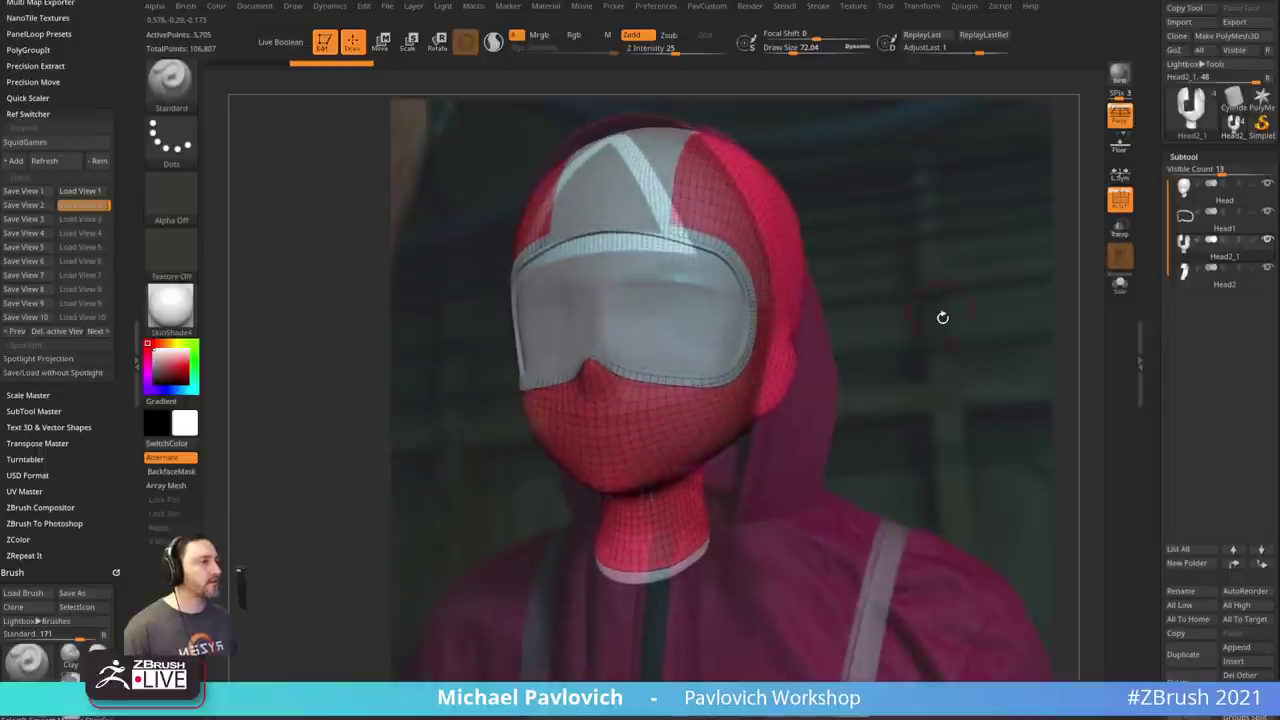
click(23, 218)
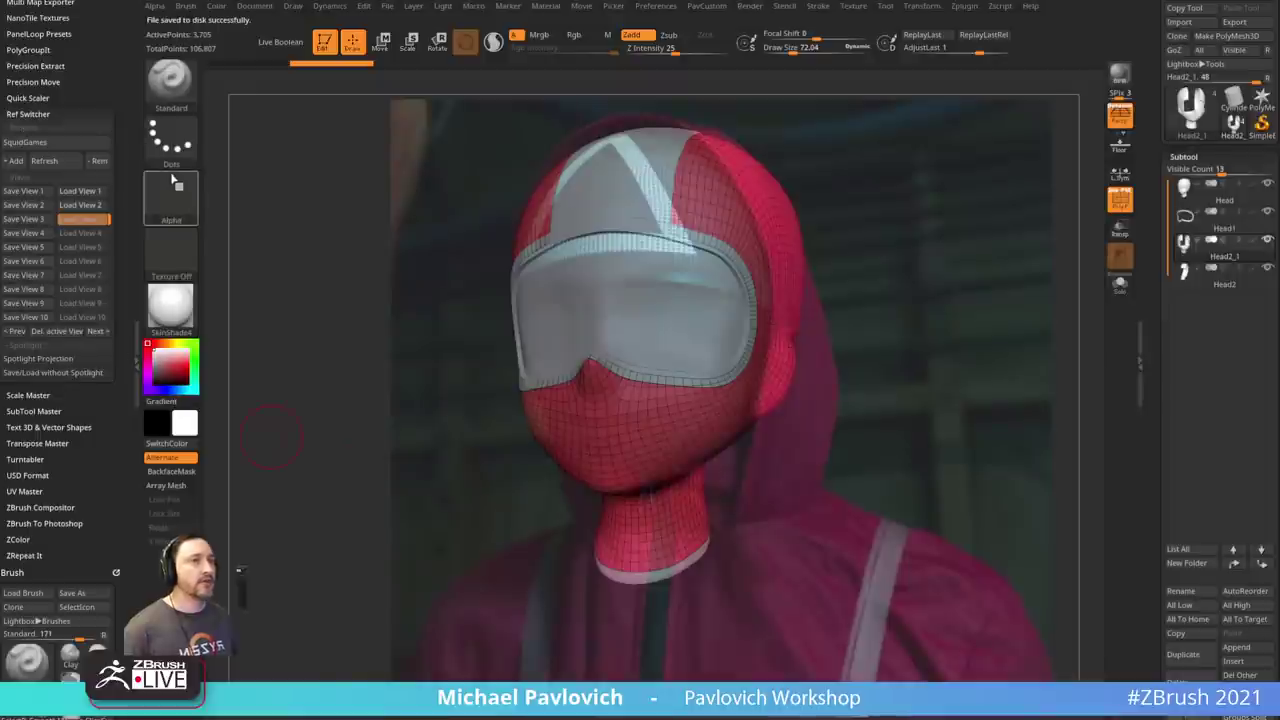
- Assign the custom hotkeys Alt+1, Alt+2 and Alt+3 to loading Ref Switcher views 1, 2 and 3
key(ctrl)
ctrl+alt+click(93, 198)
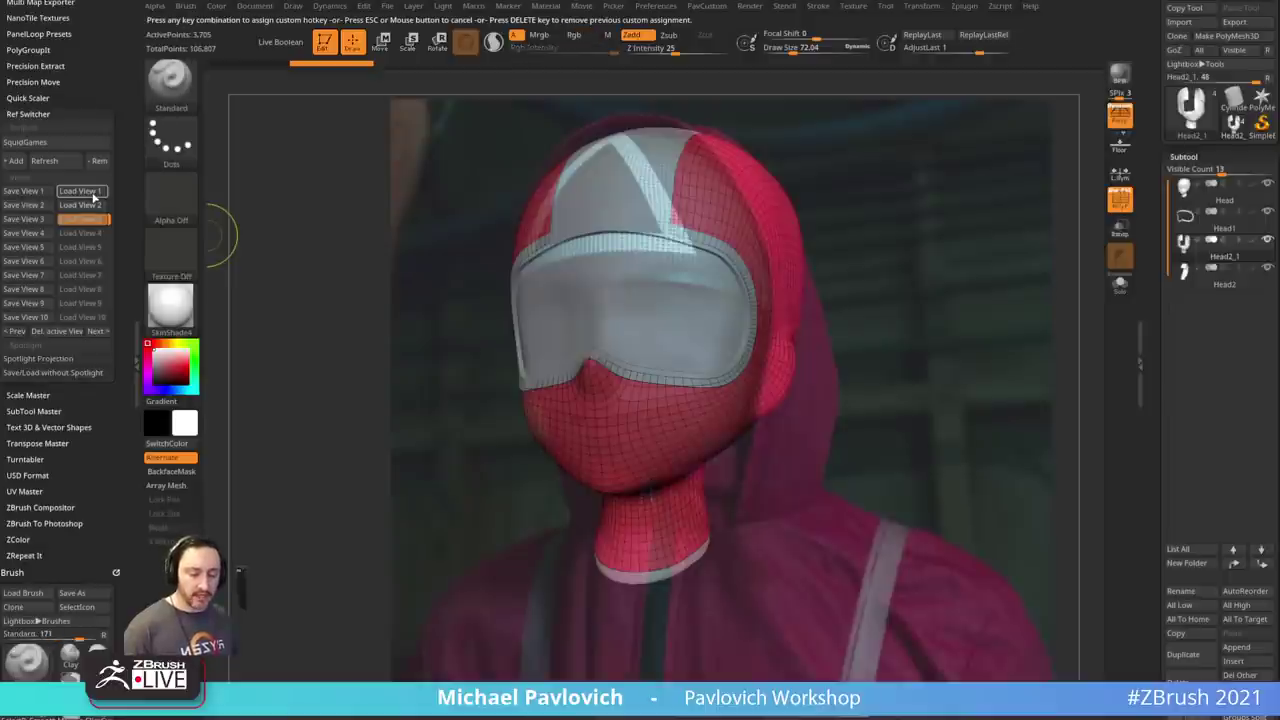
key(alt+1)
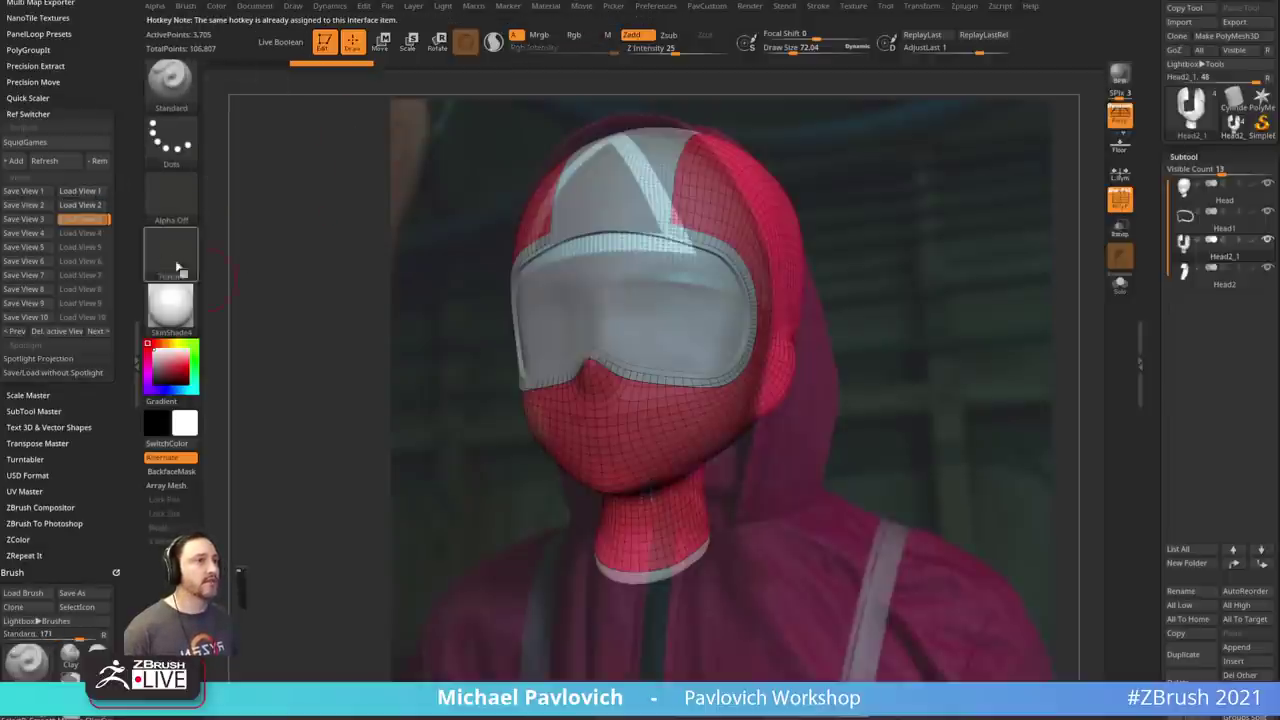
ctrl+alt+click(84, 206)
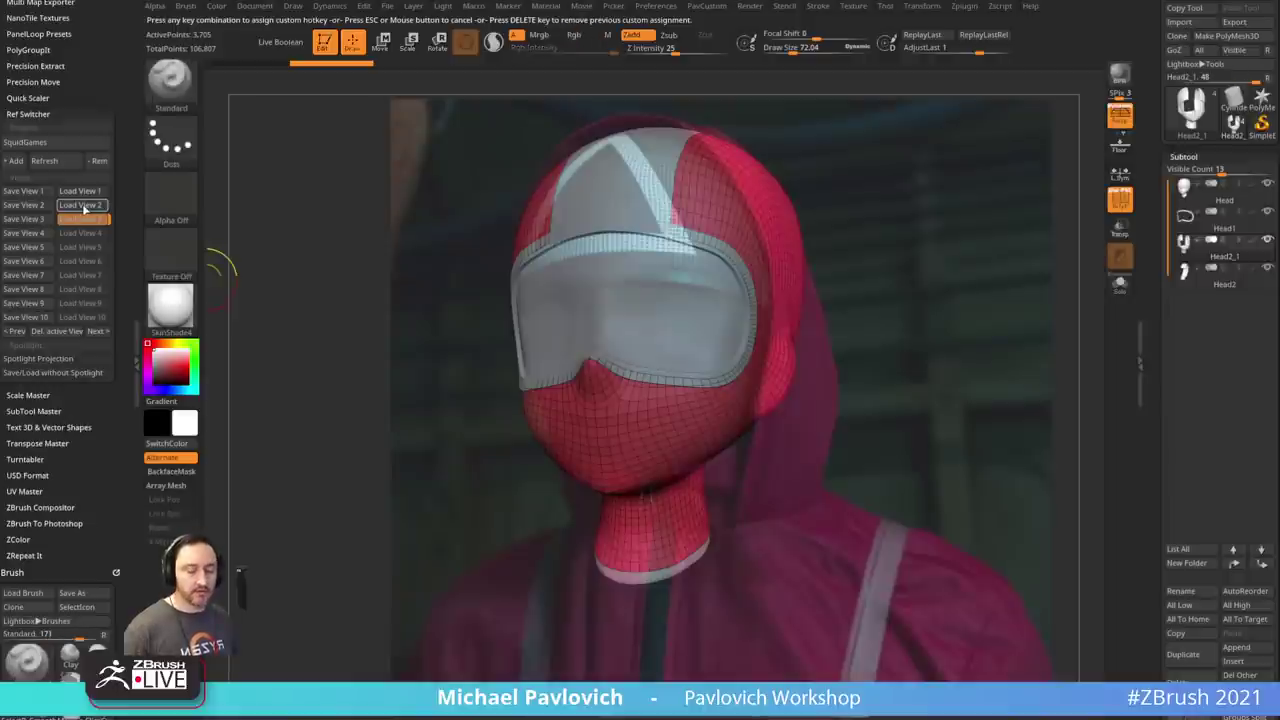
key(alt+2)
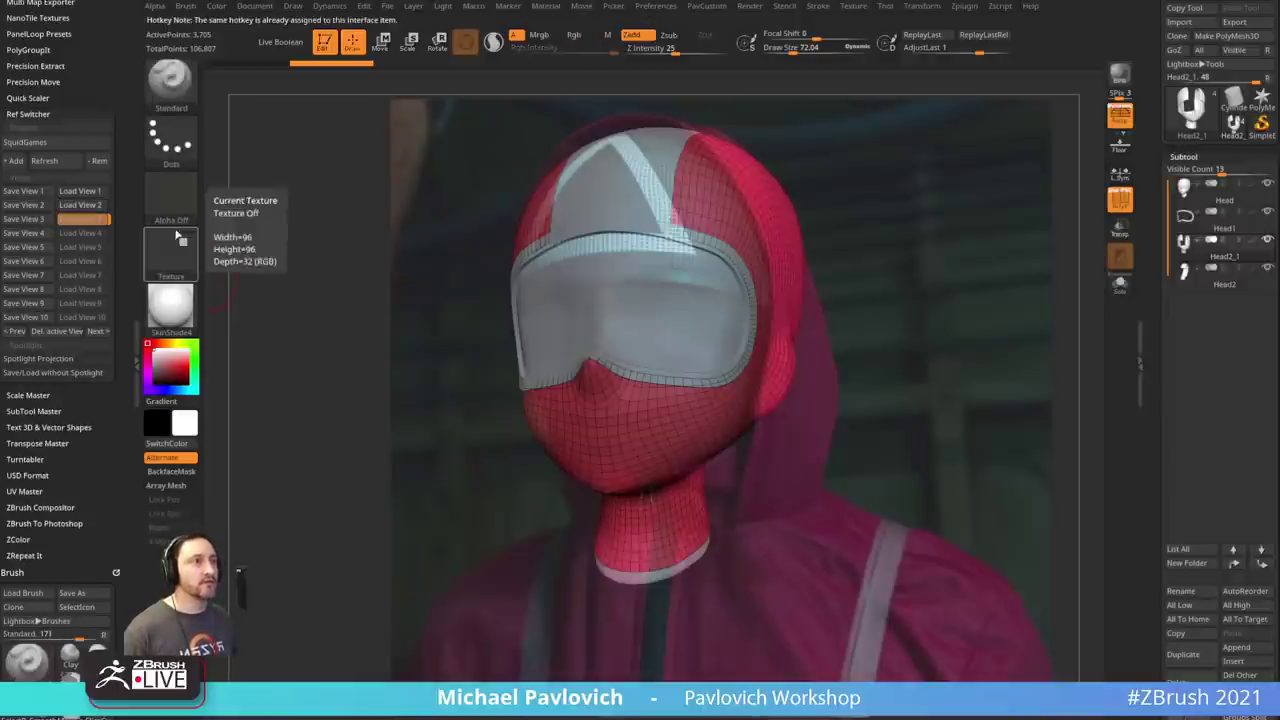
ctrl+alt+click(80, 222)
key(alt+3)
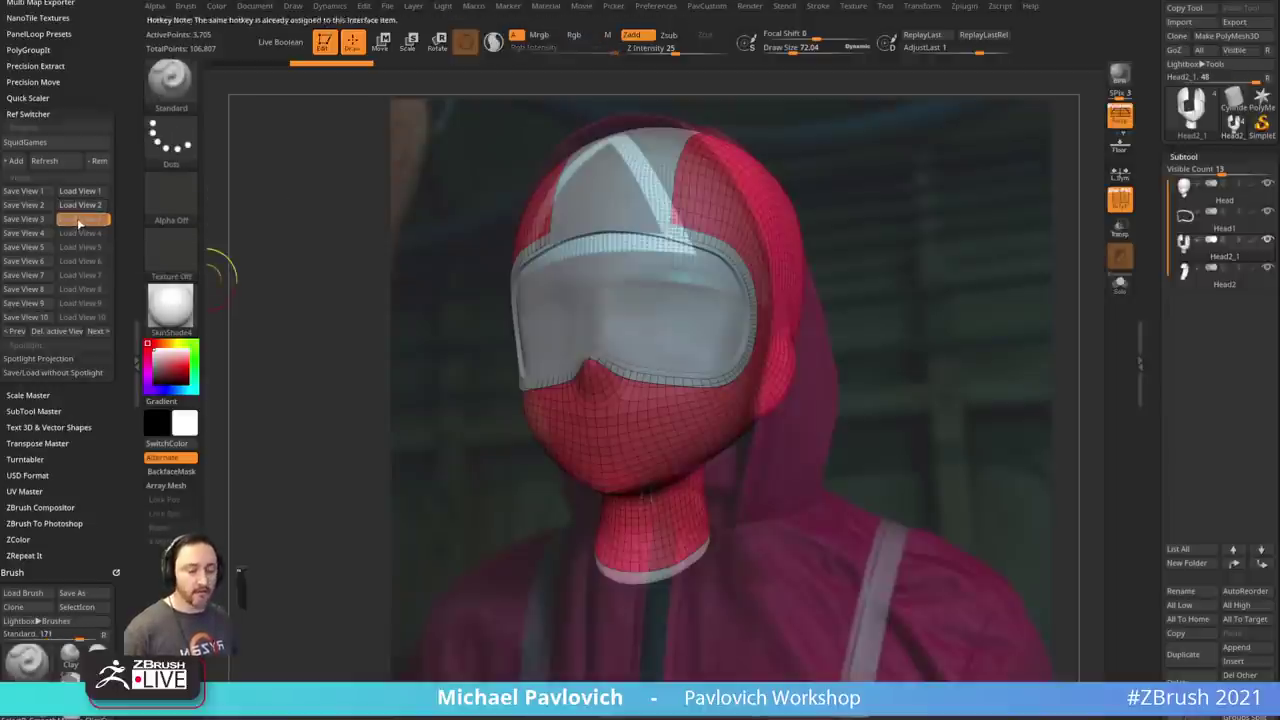
- Rotate the head off its alignment, recall view 1, and check its camera settings
drag(957, 244, 966, 250)
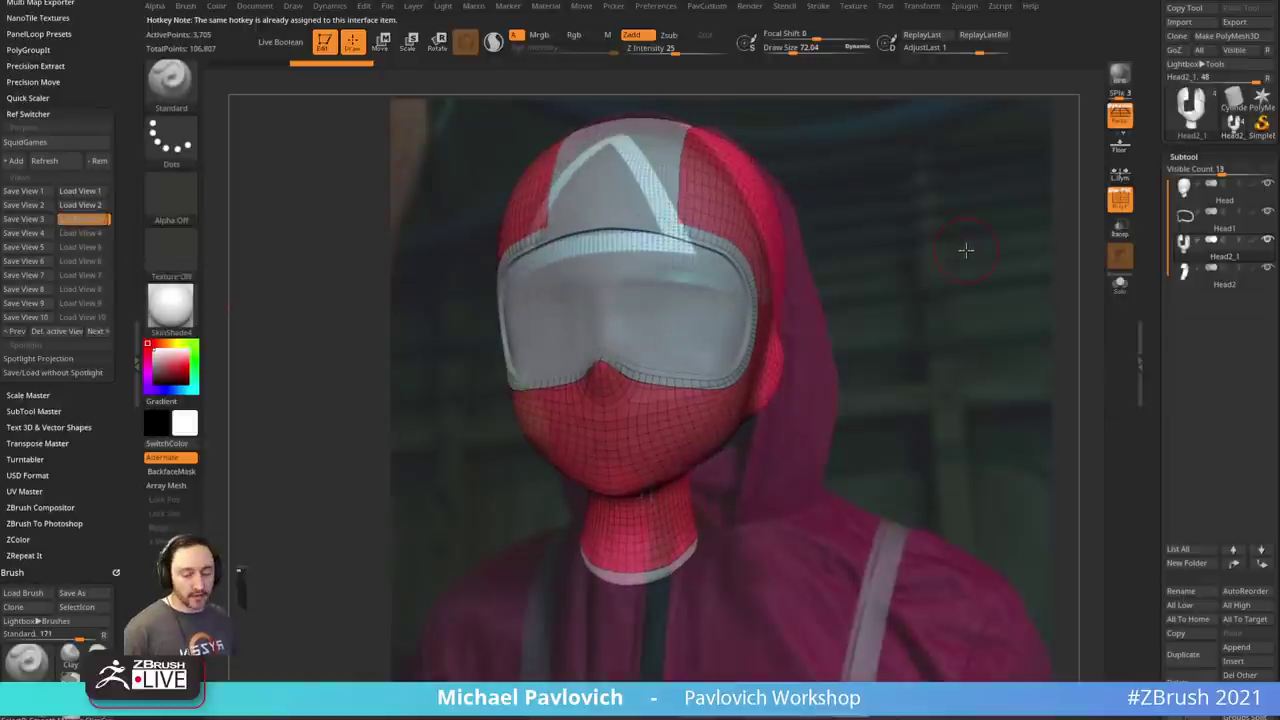
click(83, 191)
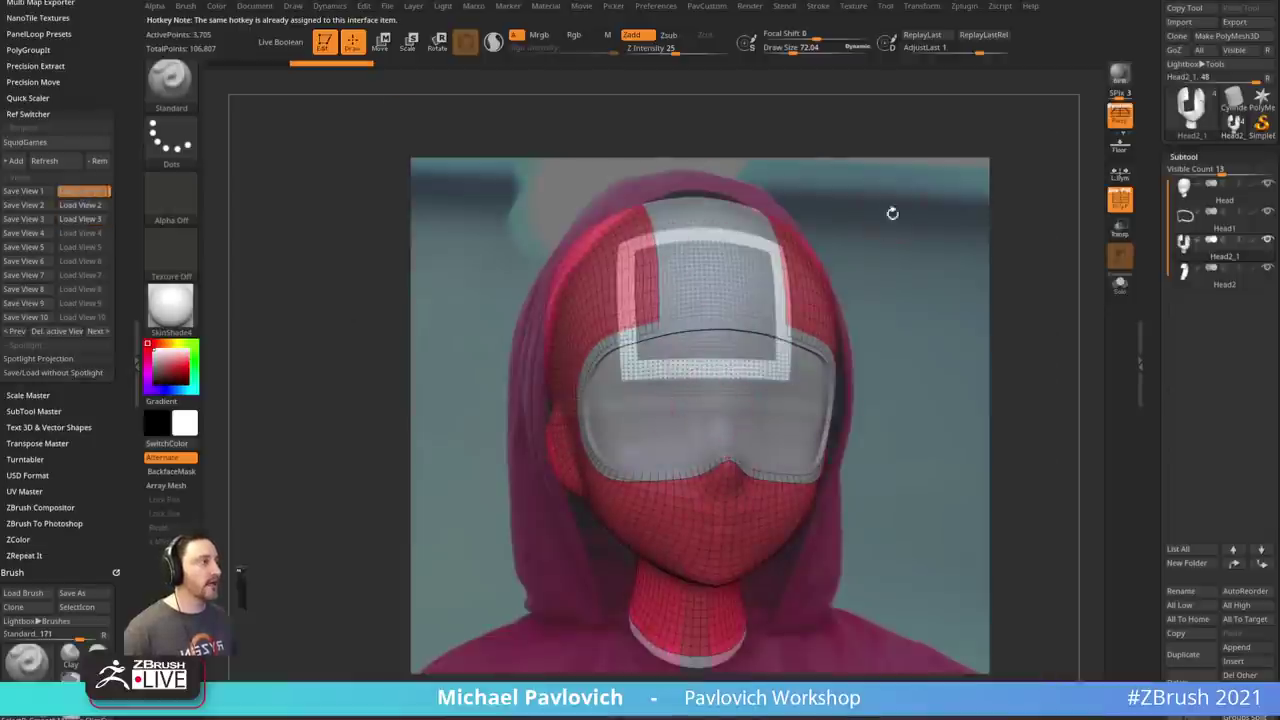
click(293, 6)
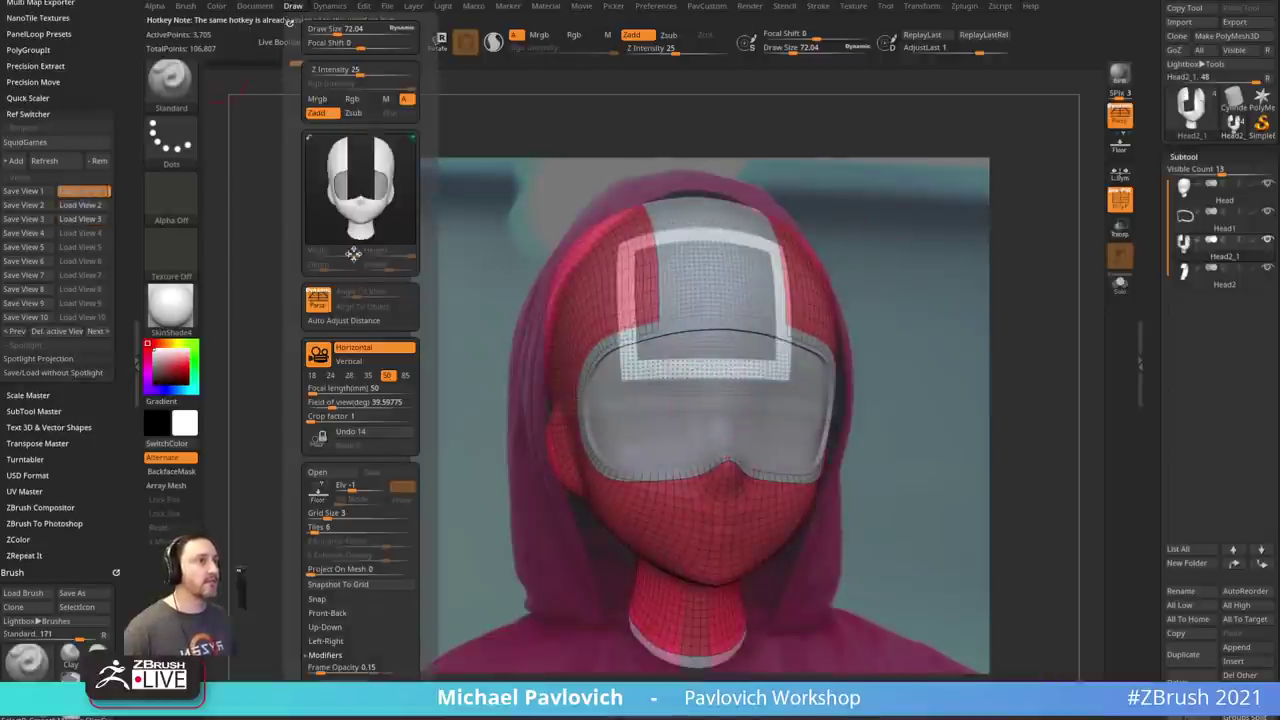
- Recall reference views 2 and 3 and check the camera settings stored with each
click(82, 204)
click(286, 8)
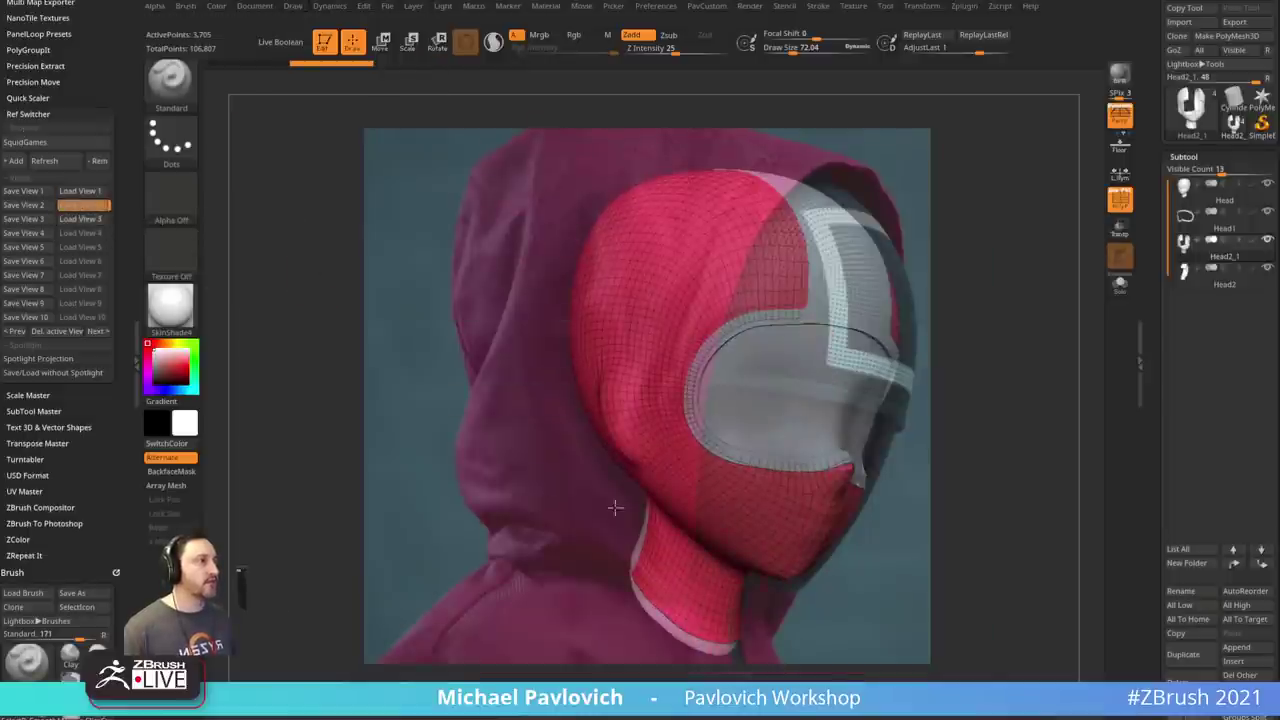
click(74, 219)
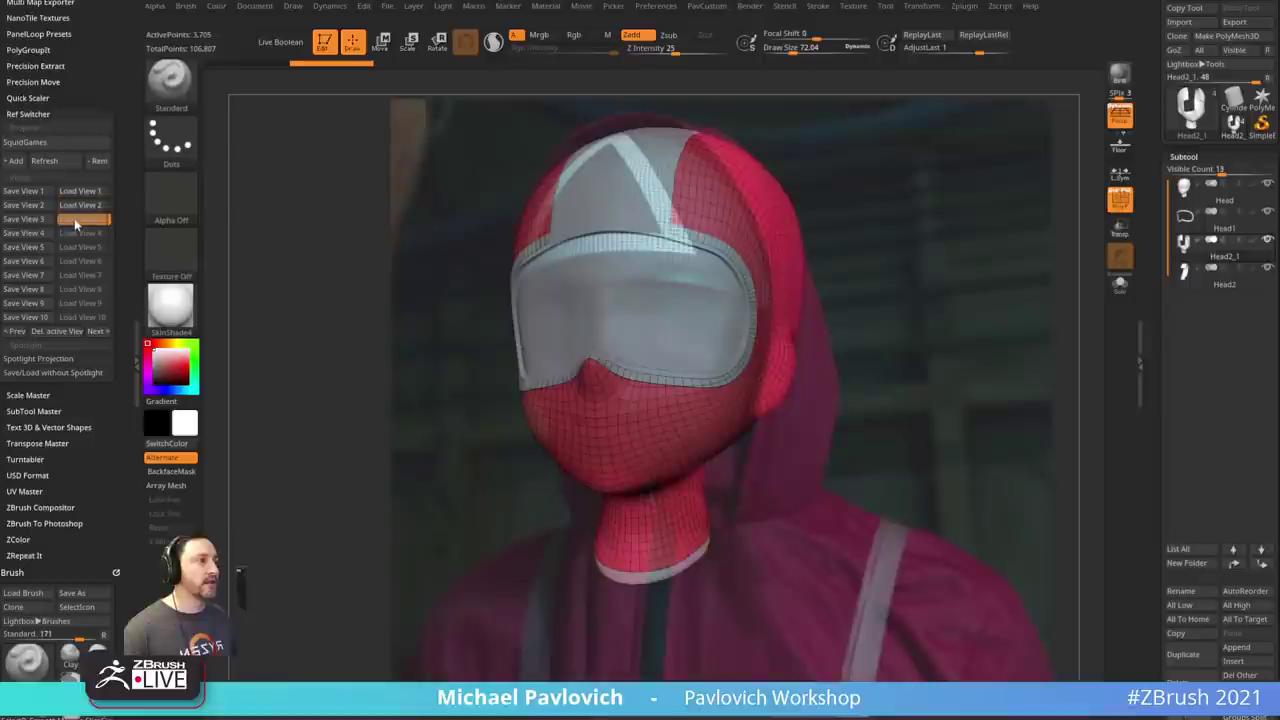
click(291, 7)
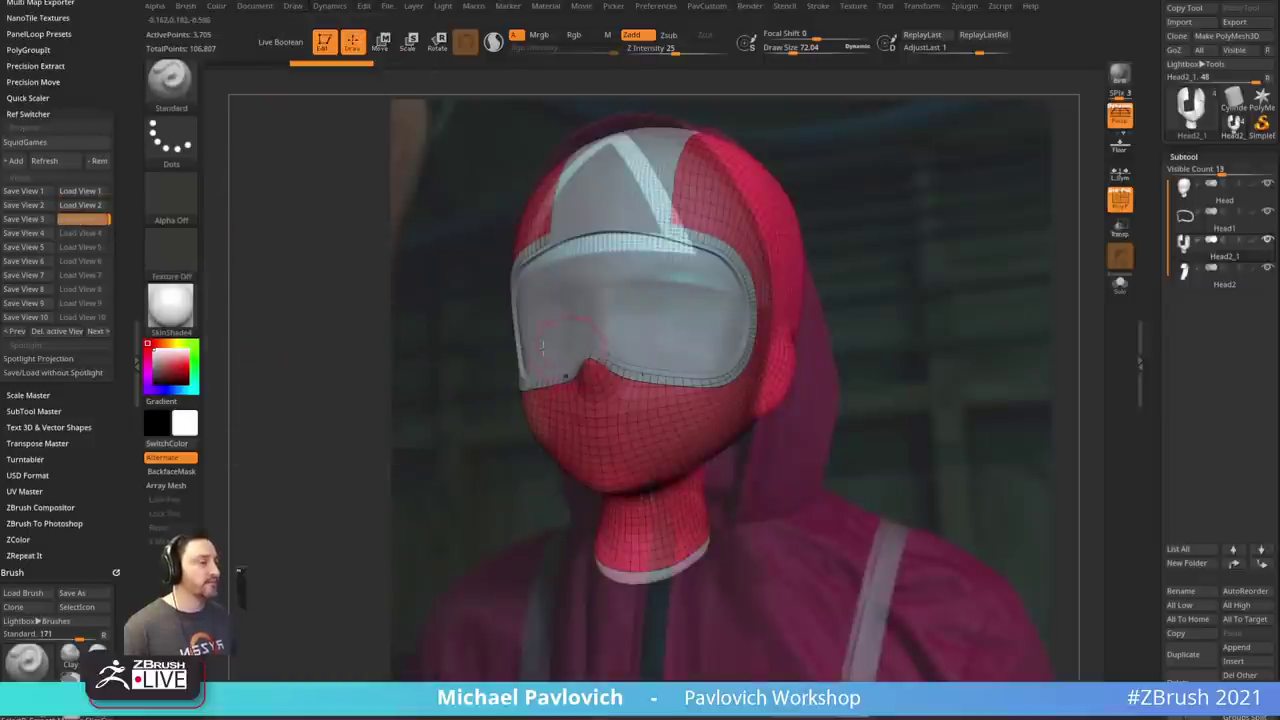
- Cycle through reference views 1, 2 and 3 using their custom hotkeys to compare the head alignments
key(1)
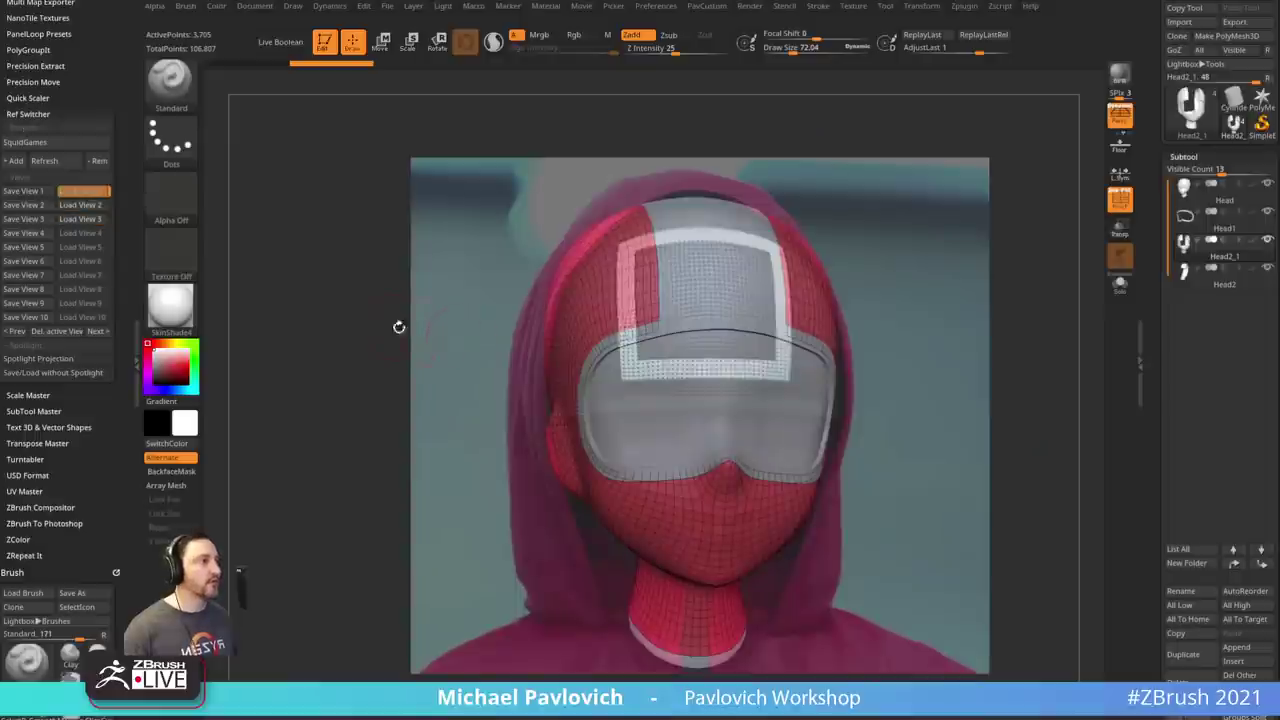
key(2)
key(3)
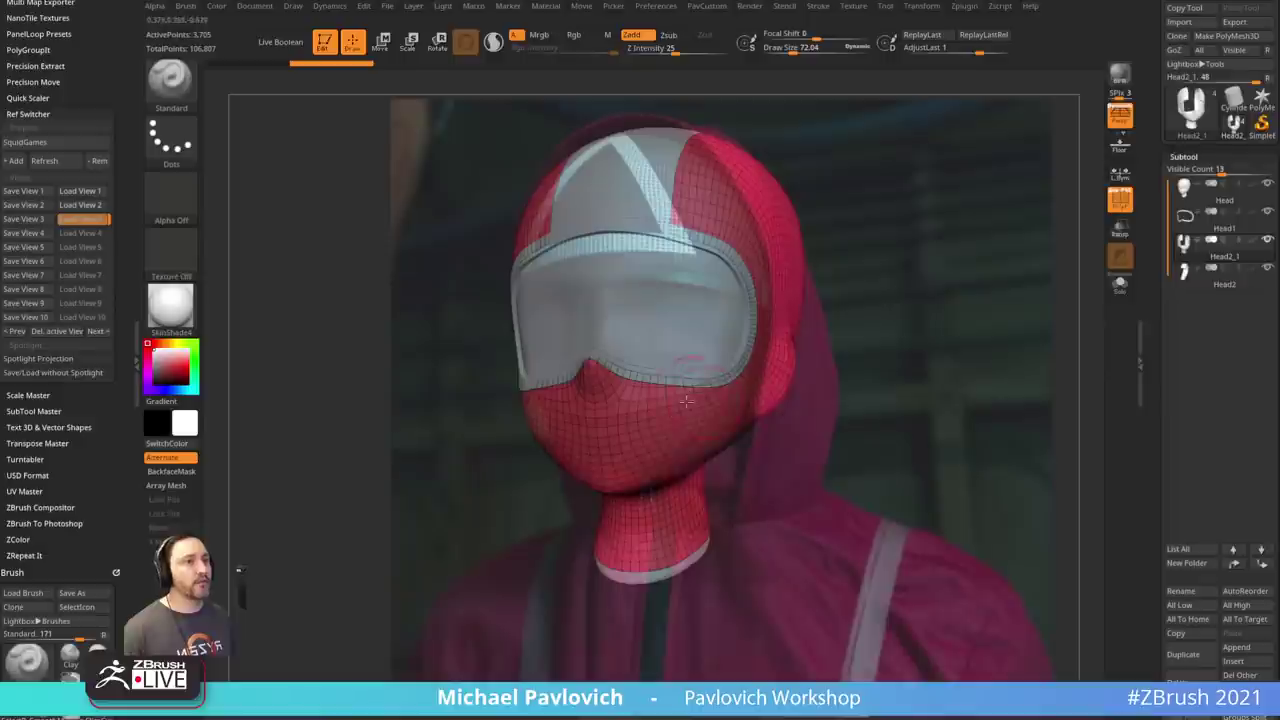
click(42, 141)
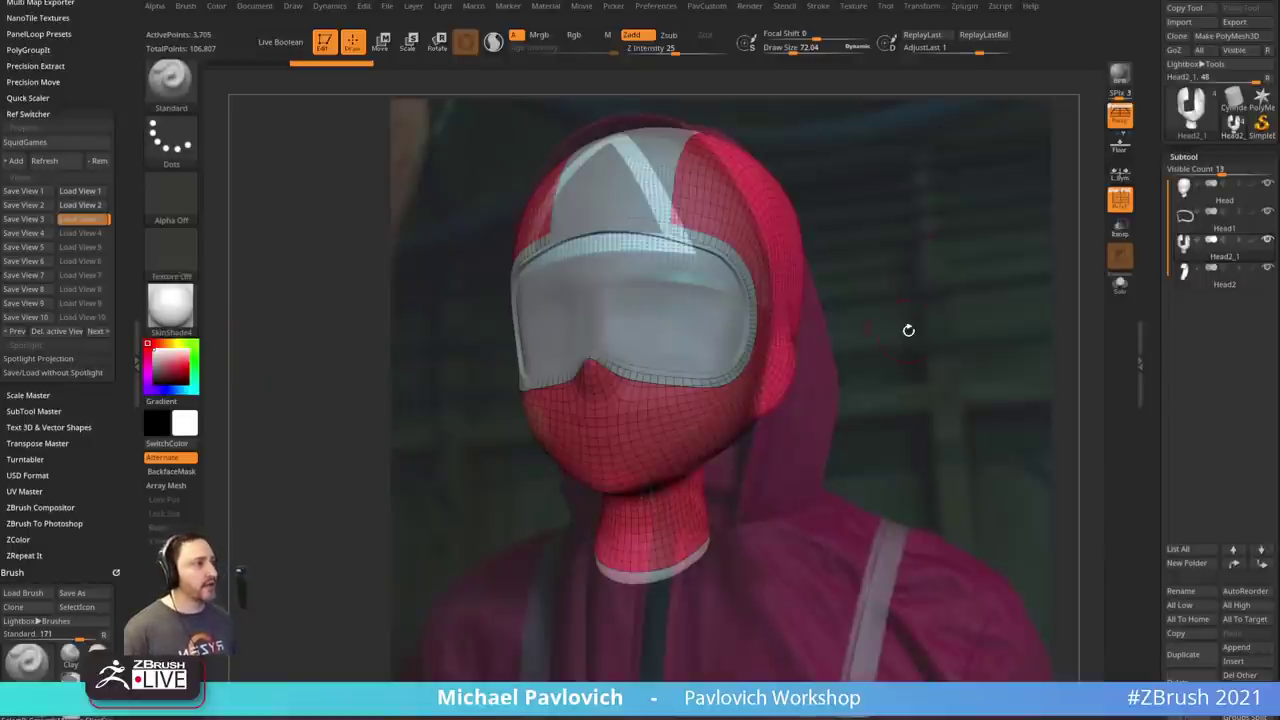
- Delete the reference image from Spotlight and turn off perspective for a front view of the head
key(z)
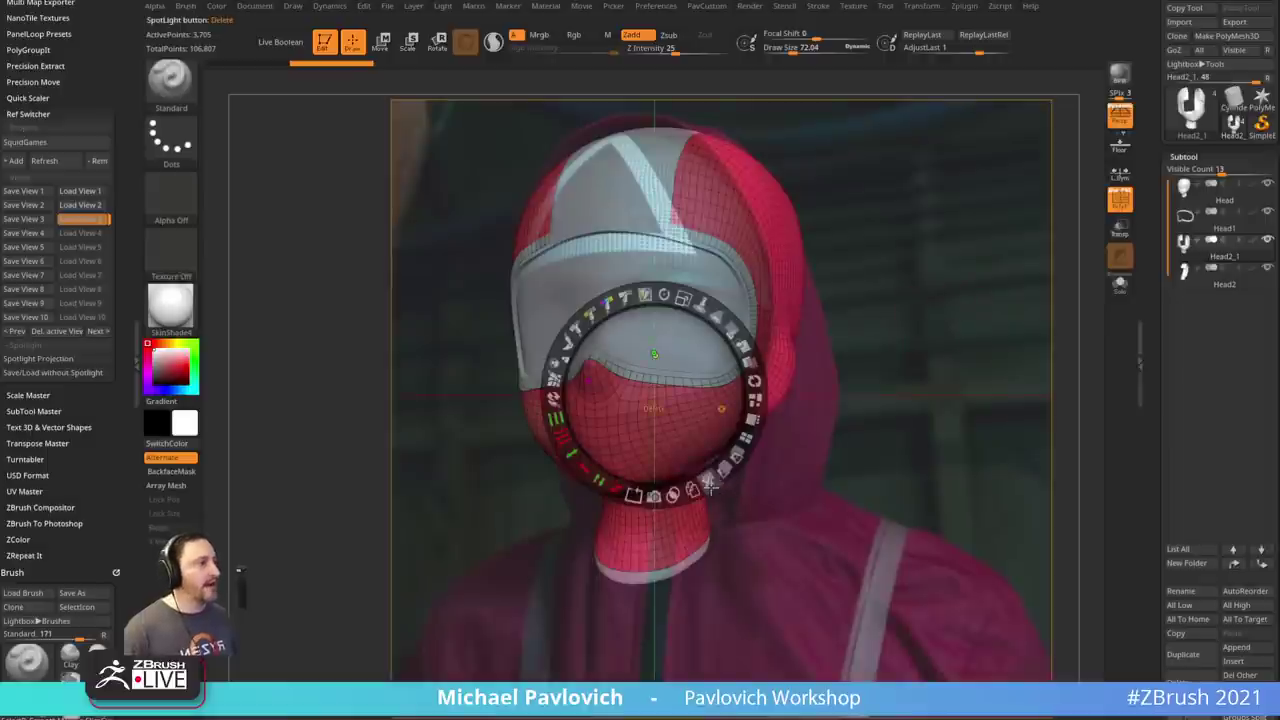
click(709, 485)
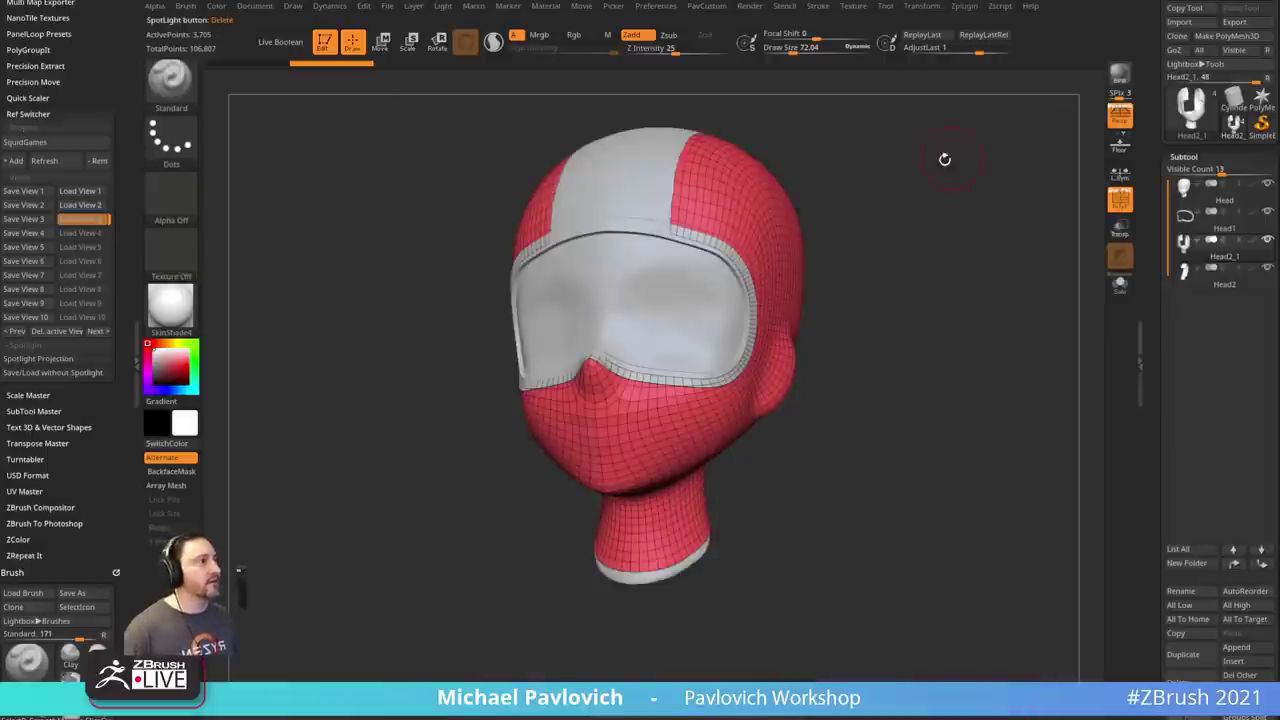
shift+drag(945, 159, 949, 174)
click(1120, 117)
mouse_move(956, 250)
mouse_down()
mouse_move(957, 319)
mouse_move(928, 297)
mouse_move(894, 331)
mouse_move(858, 336)
mouse_up()
- Increase the brush's draw size to about 108
key(s)
key(s)
key(s)
key(s)
key(s)
drag(564, 316, 574, 320)
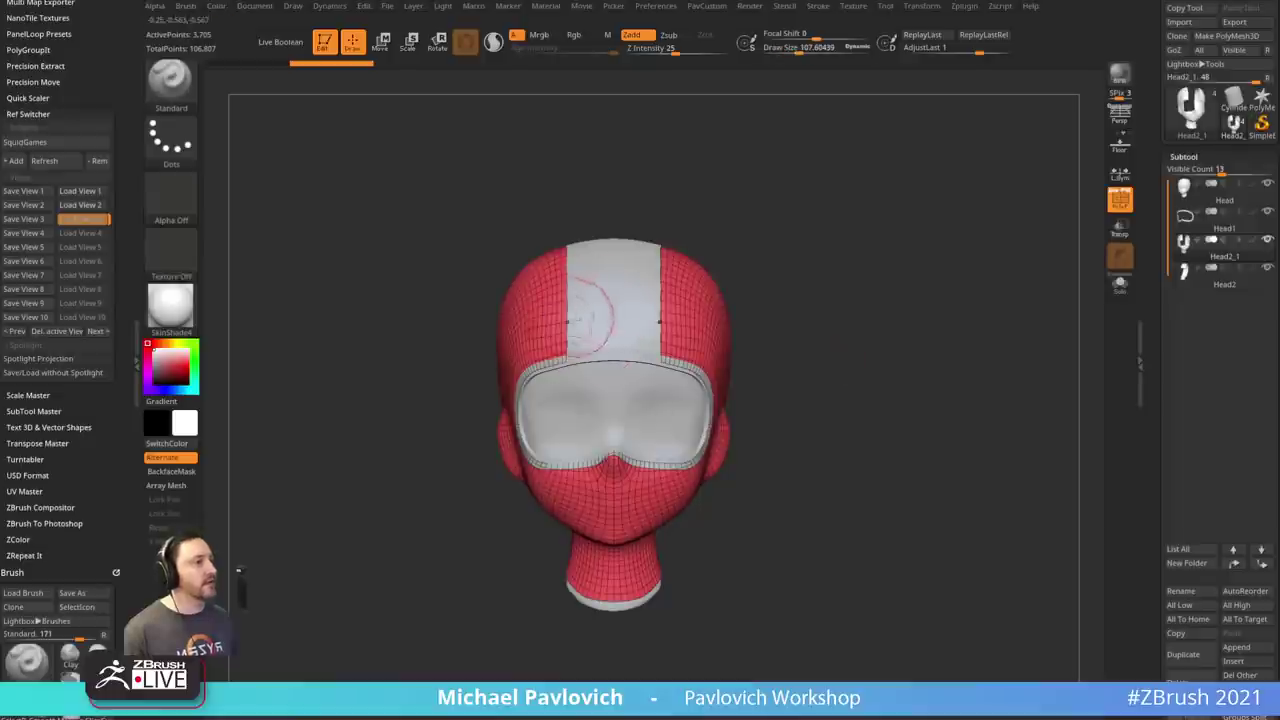
- Append a sphere as a new subtool and make it the active one
scroll(1200, 470, down, 2)
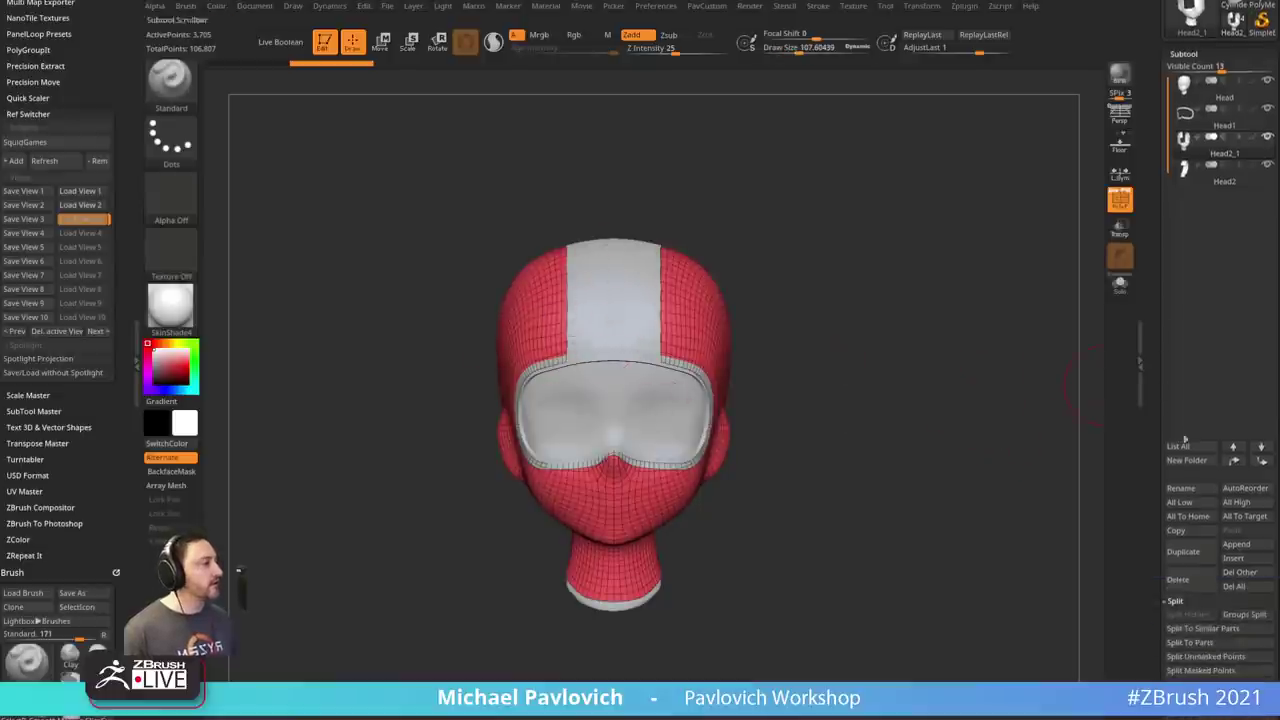
click(1236, 544)
click(843, 492)
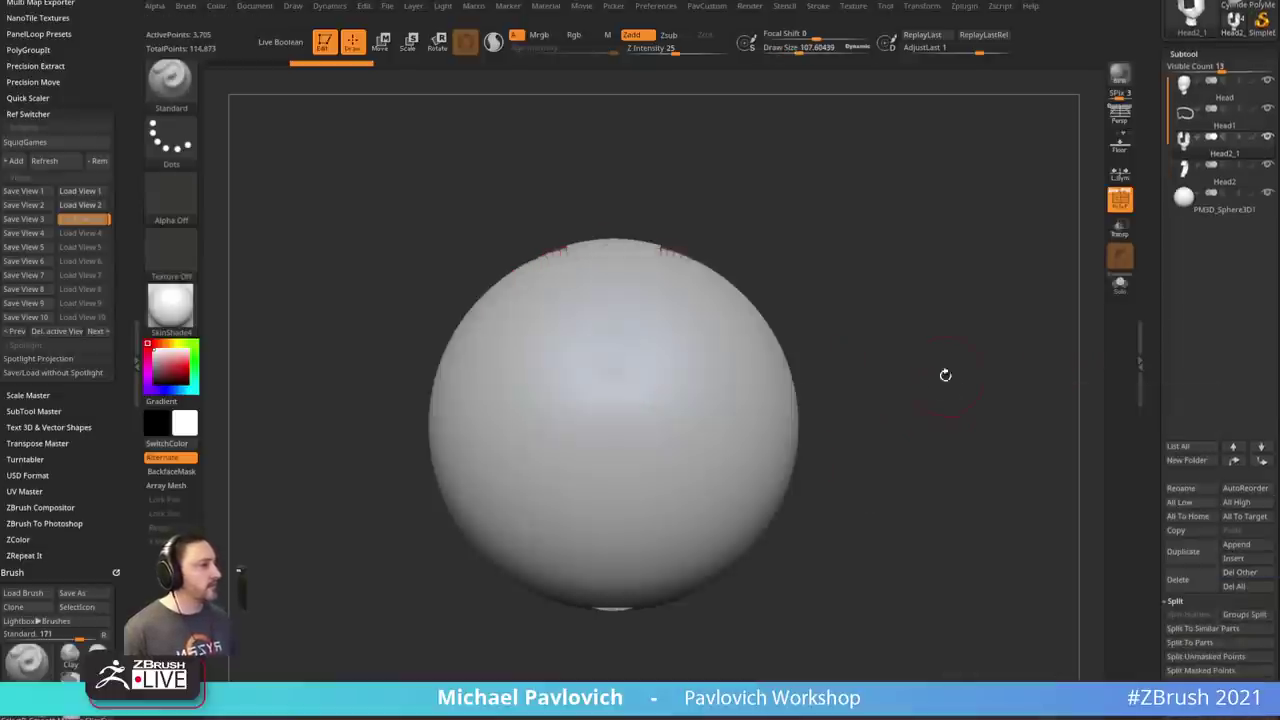
click(1226, 209)
- Flatten the sphere front to back and move it in front of the face, showing the head transparently
mouse_move(984, 299)
alt+mouse_down()
mouse_move(946, 311)
mouse_move(966, 311)
alt+mouse_up()
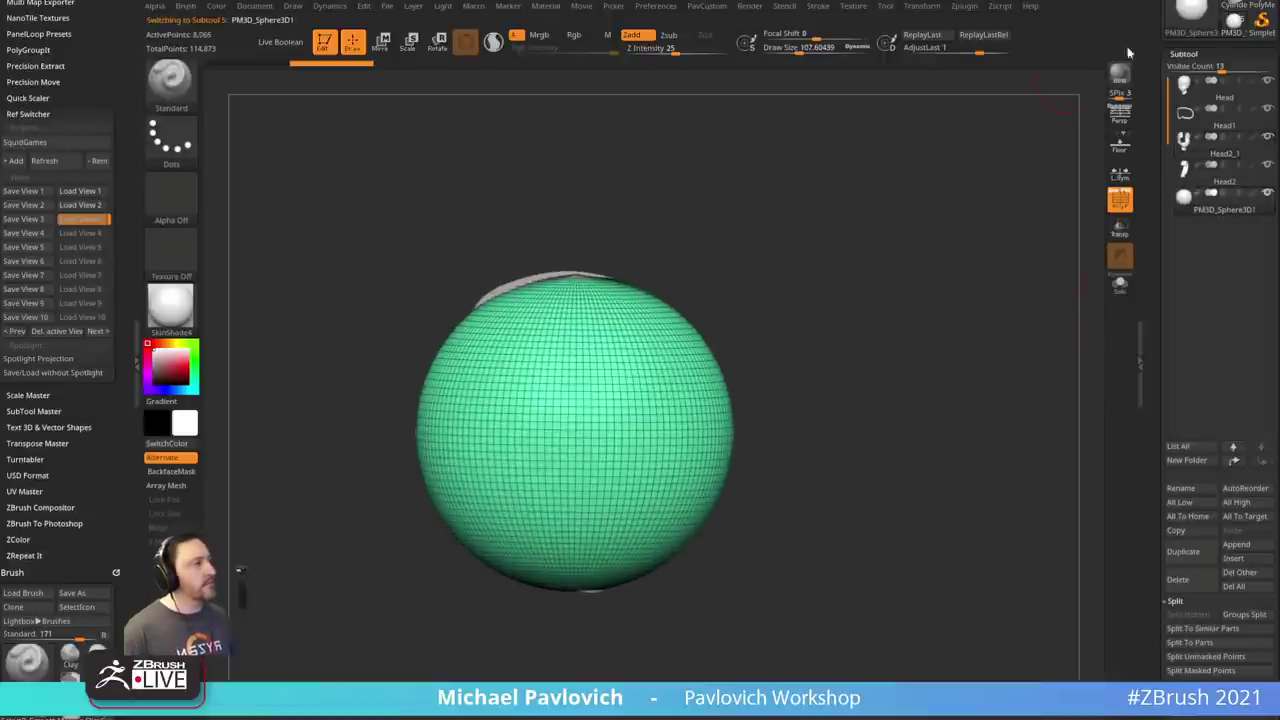
drag(1147, 147, 1152, 207)
key(w)
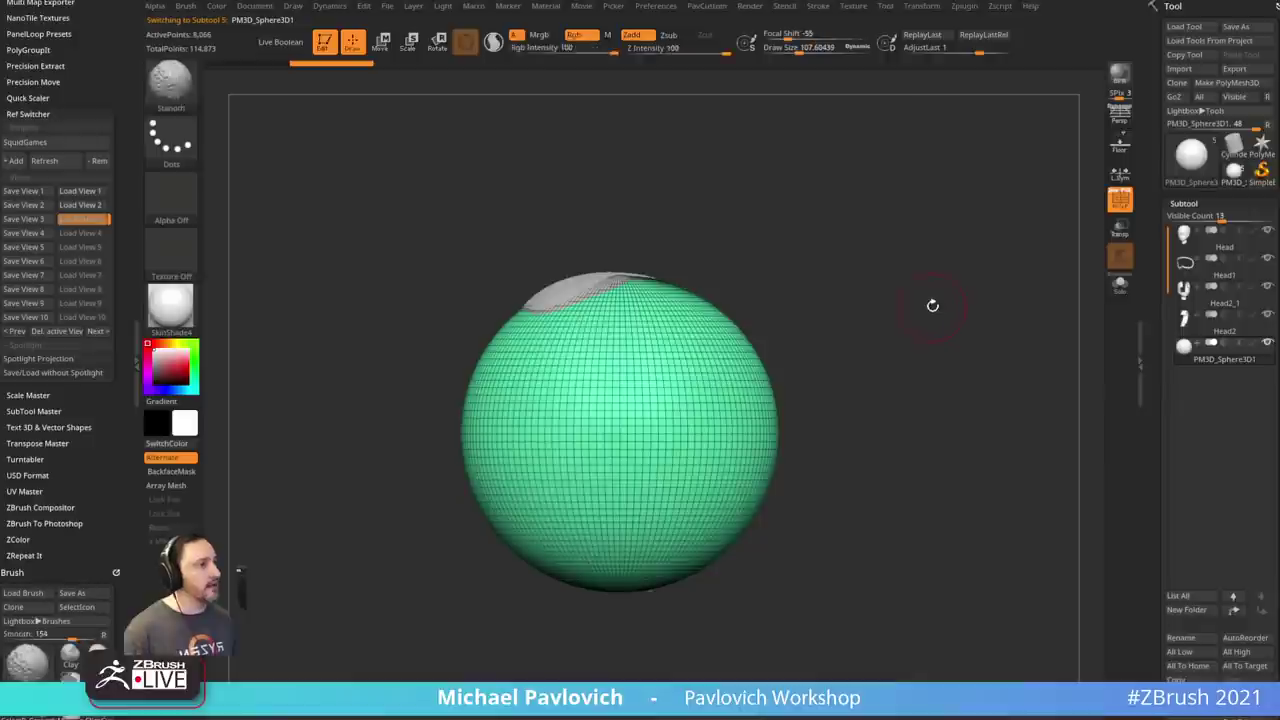
drag(663, 433, 611, 443)
drag(674, 381, 741, 365)
click(1120, 230)
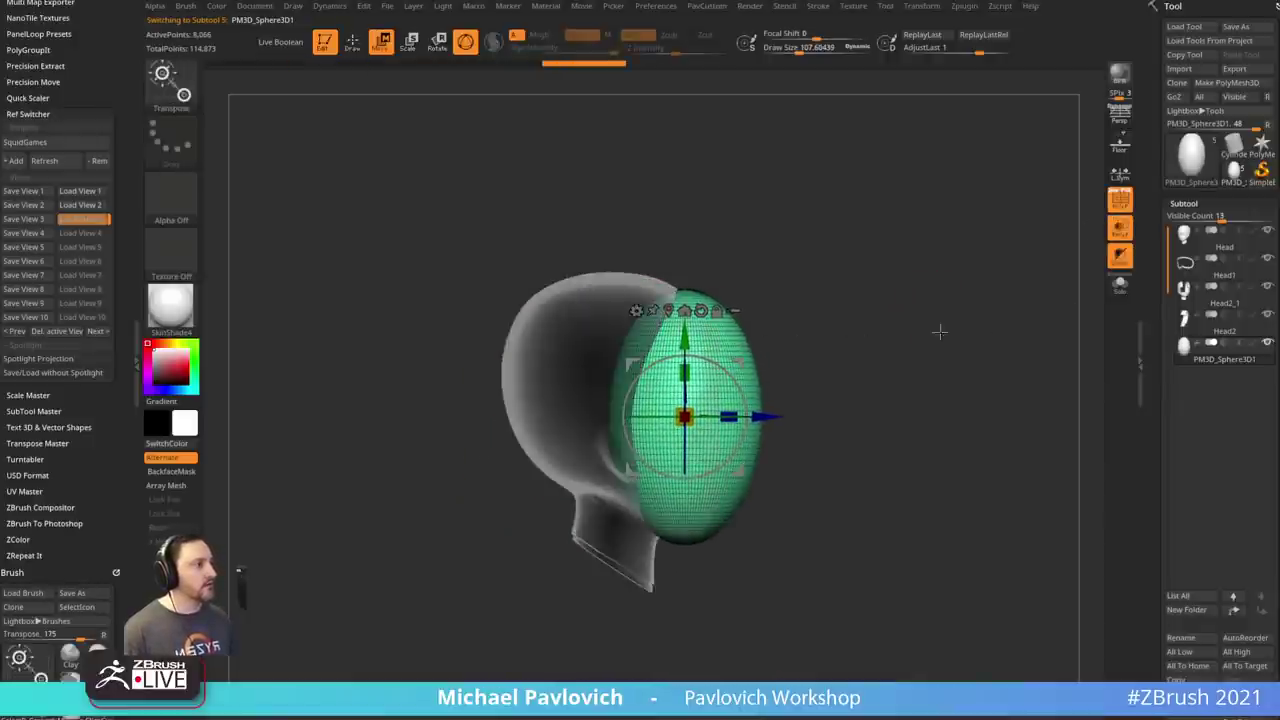
- Stretch the flattened sphere taller and refine its placement over the face from the side and front
ctrl+right_drag(940, 331, 796, 369)
mouse_move(717, 358)
mouse_down()
mouse_move(680, 368)
mouse_move(695, 353)
mouse_up()
shift+right_drag(936, 302, 846, 310)
drag(635, 377, 636, 363)
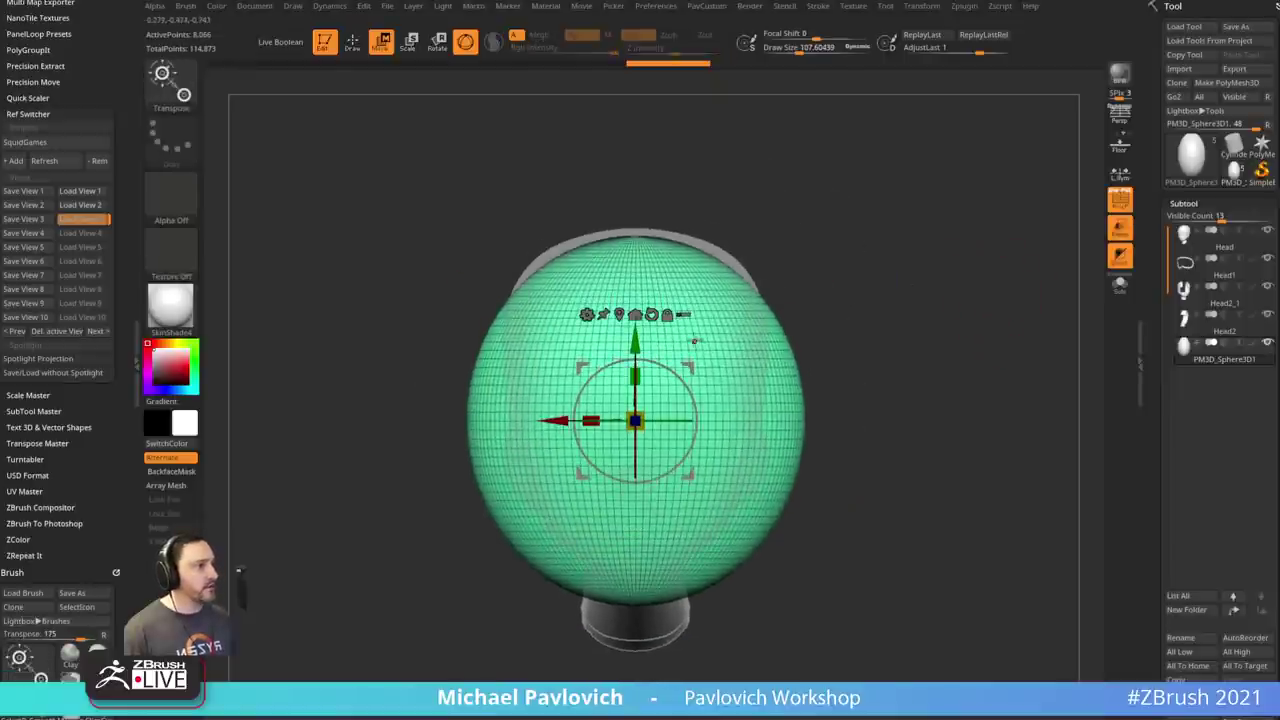
right_drag(906, 276, 948, 288)
mouse_move(699, 361)
mouse_down()
mouse_move(686, 346)
mouse_move(694, 379)
mouse_move(687, 348)
mouse_up()
key(q)
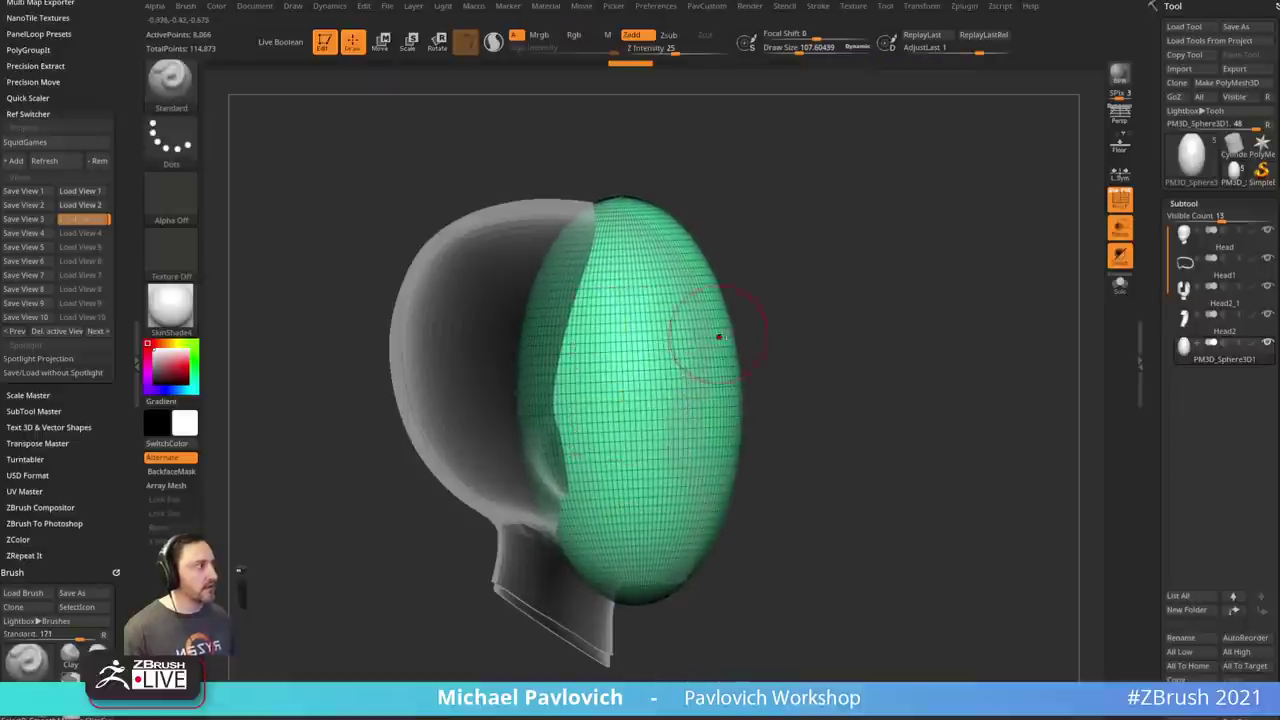
- Split the flattened sphere into front and back polygroups with a near-vertical SliceCurve cut through its middle in side view
mouse_move(892, 338)
alt+mouse_down()
mouse_move(894, 314)
mouse_move(896, 342)
alt+mouse_up()
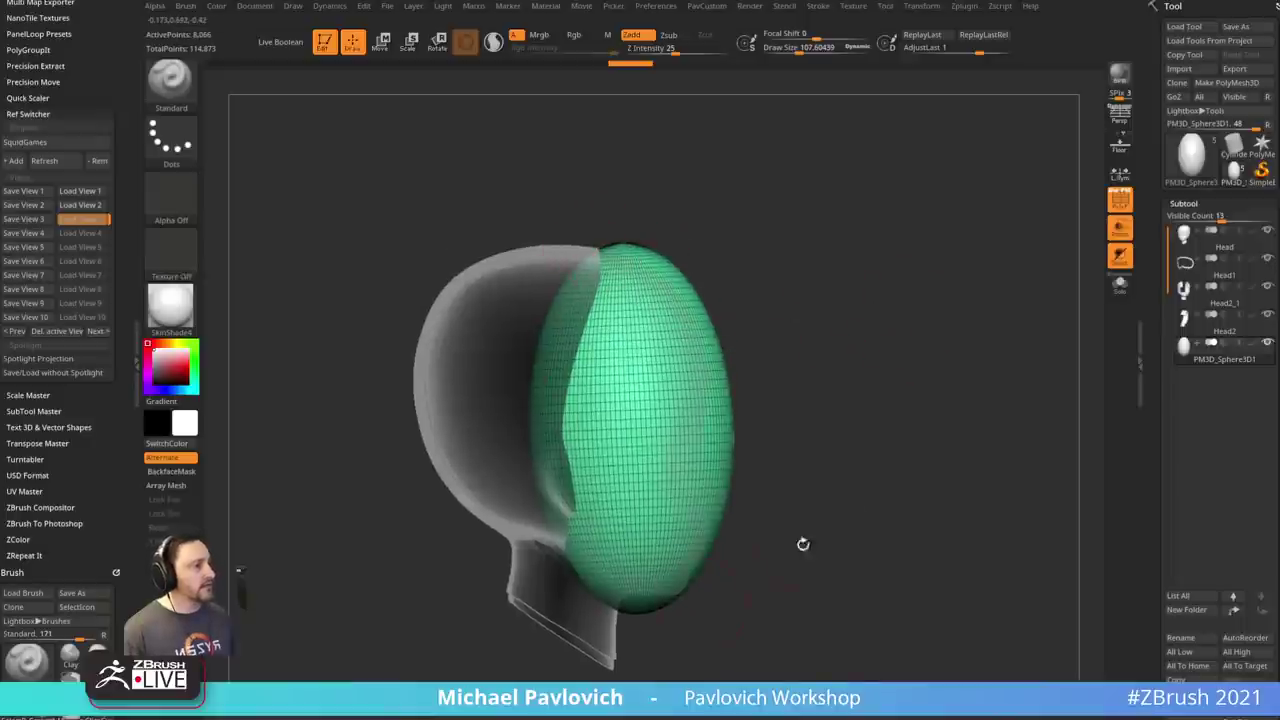
alt+drag(791, 490, 781, 491)
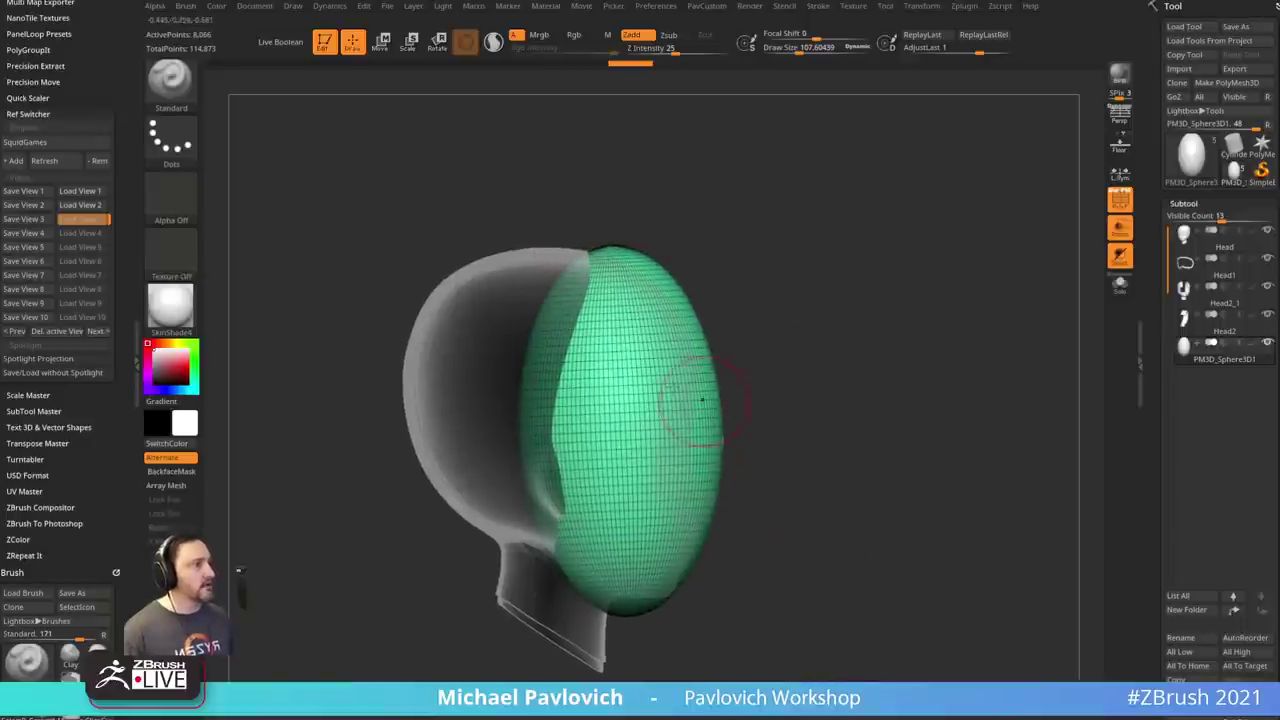
key(ctrl+shift)
mouse_move(630, 665)
ctrl+shift+mouse_down()
mouse_move(604, 120)
mouse_move(589, 143)
mouse_move(610, 150)
ctrl+shift+mouse_up()
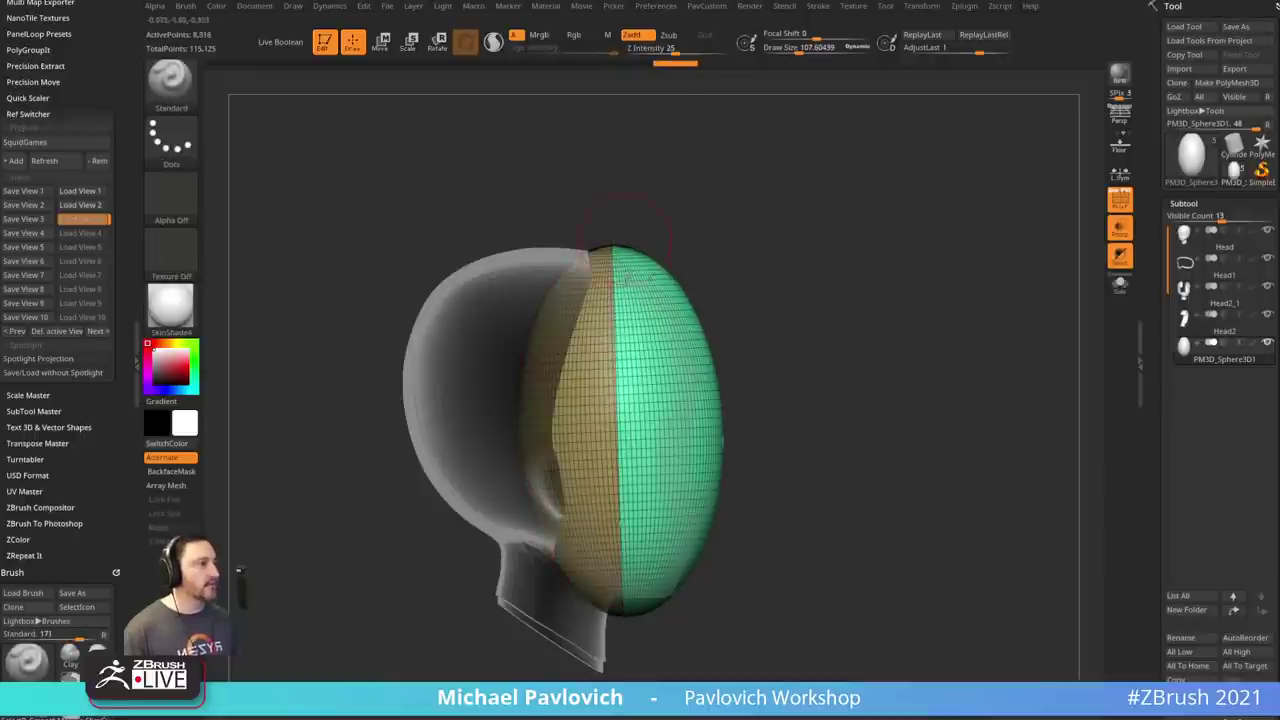
click(178, 88)
click(178, 88)
ctrl+shift+click(187, 97)
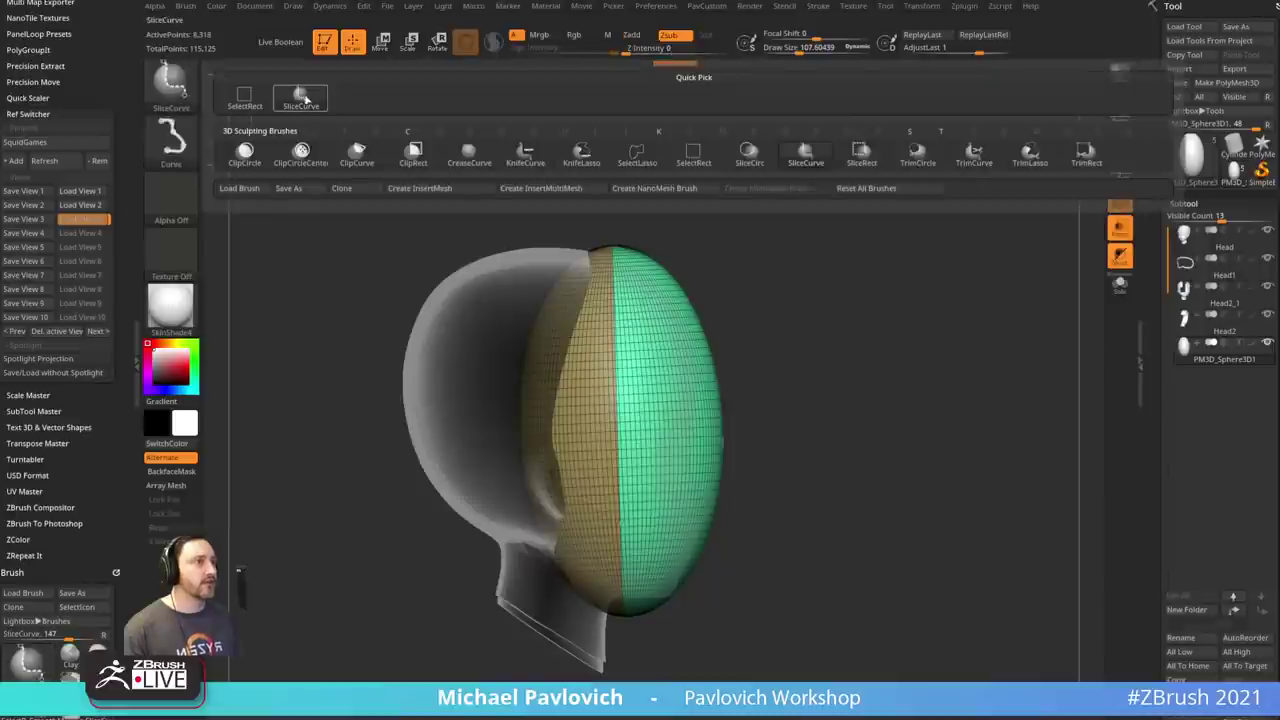
- Scale the mask form narrower across its width in front view
mouse_move(834, 229)
mouse_down()
mouse_move(923, 386)
mouse_move(964, 380)
mouse_up()
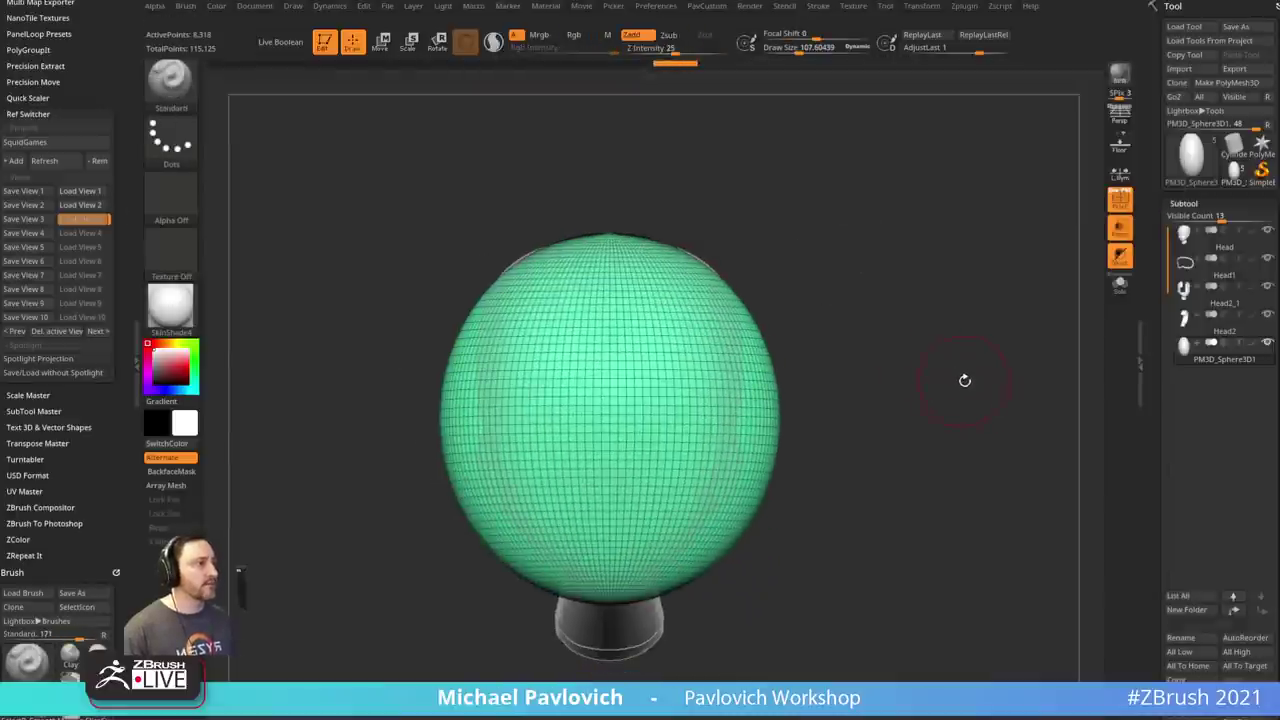
key(w)
drag(565, 418, 590, 418)
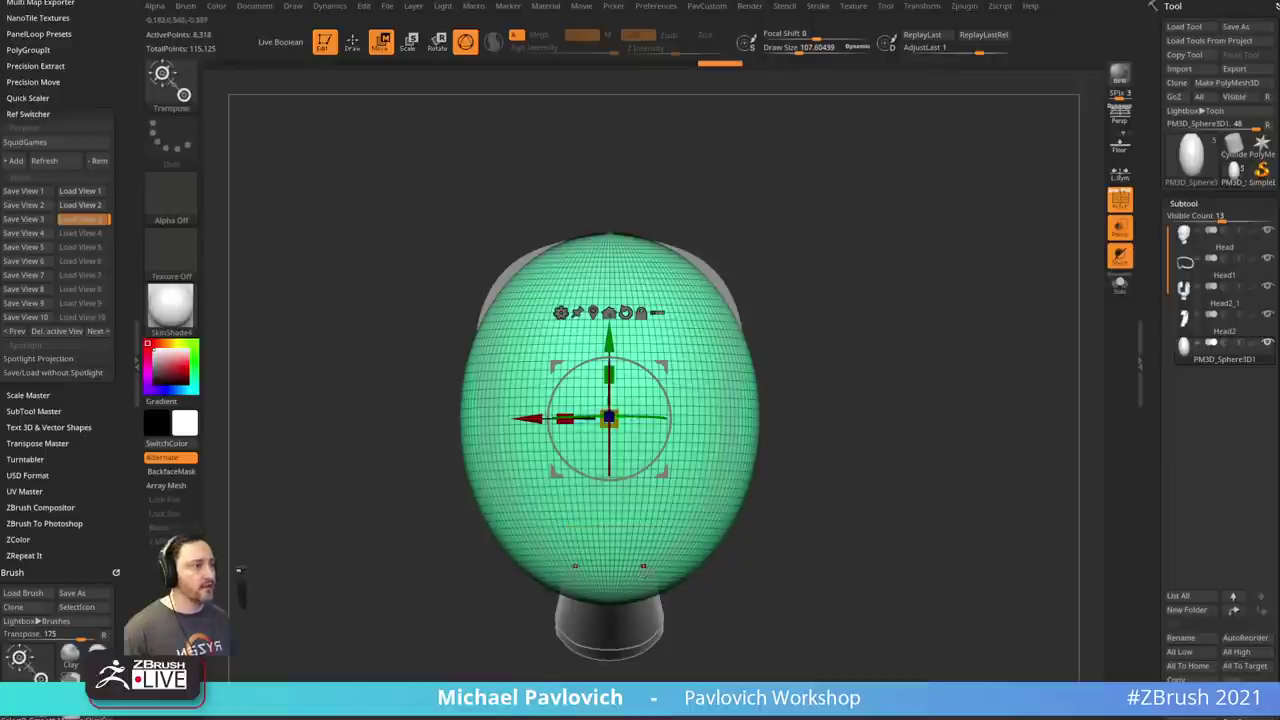
- Broaden the mask's upper corners and taper its lower sides with a large Move brush, draw size about 402
key(q)
key(s)
key(b)
key(m)
key(v)
drag(504, 279, 469, 257)
drag(482, 476, 500, 480)
key(s)
drag(553, 545, 546, 545)
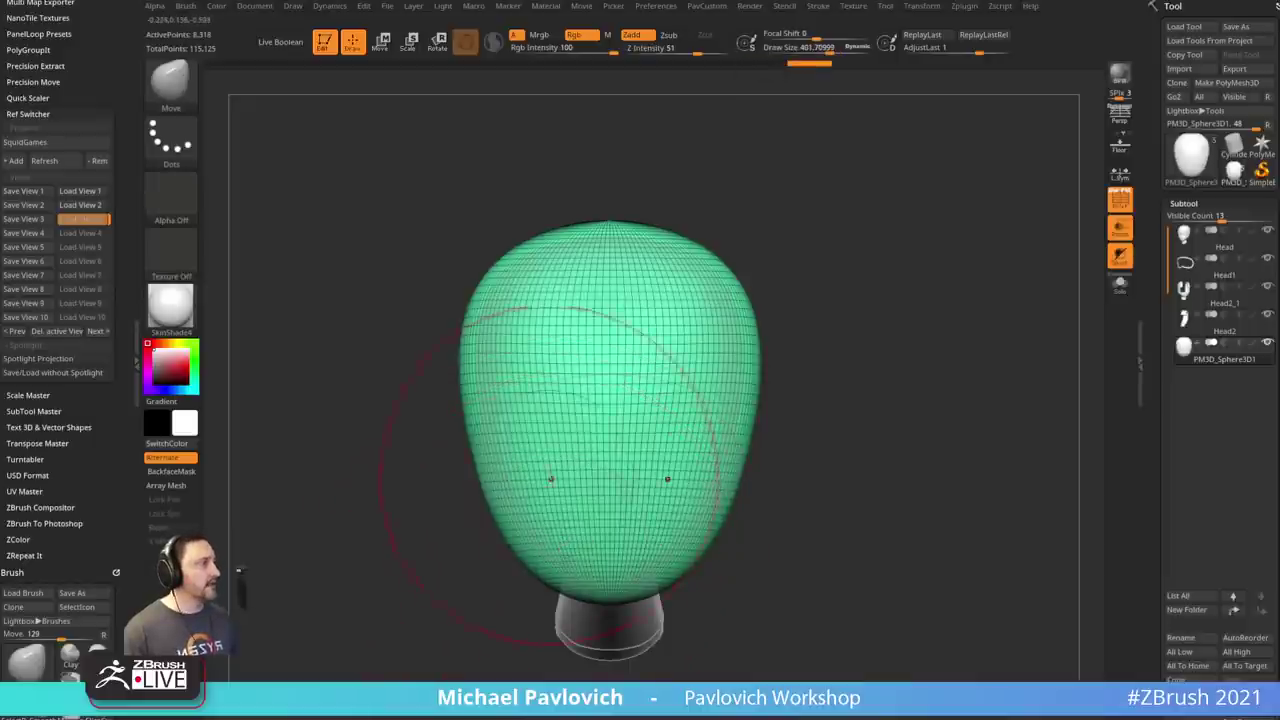
- Pull in the chin area and refine the mask's sides with the Move brush at draw size about 278
key([)
key(s)
drag(533, 564, 534, 566)
drag(542, 577, 552, 581)
drag(476, 388, 473, 393)
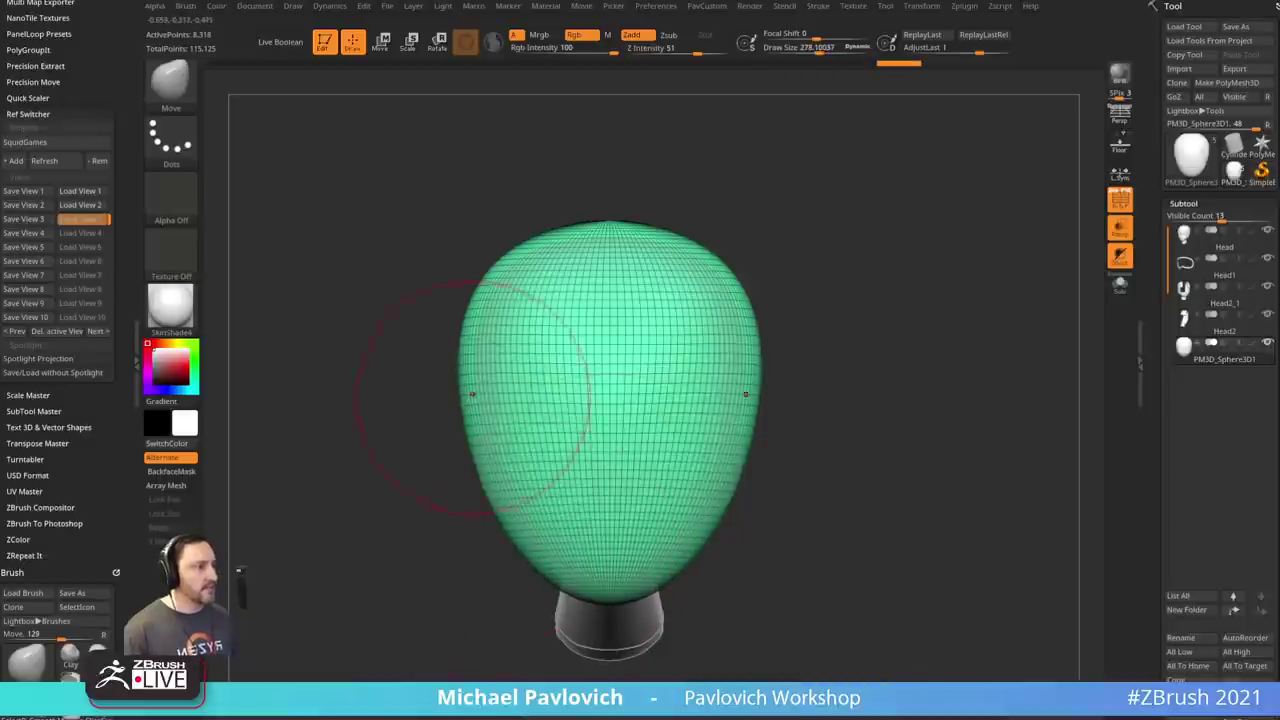
drag(490, 312, 499, 271)
- Push the mask's sides and jaw inward with the Move brush at draw size about 436, refining them with a smaller brush
key(])
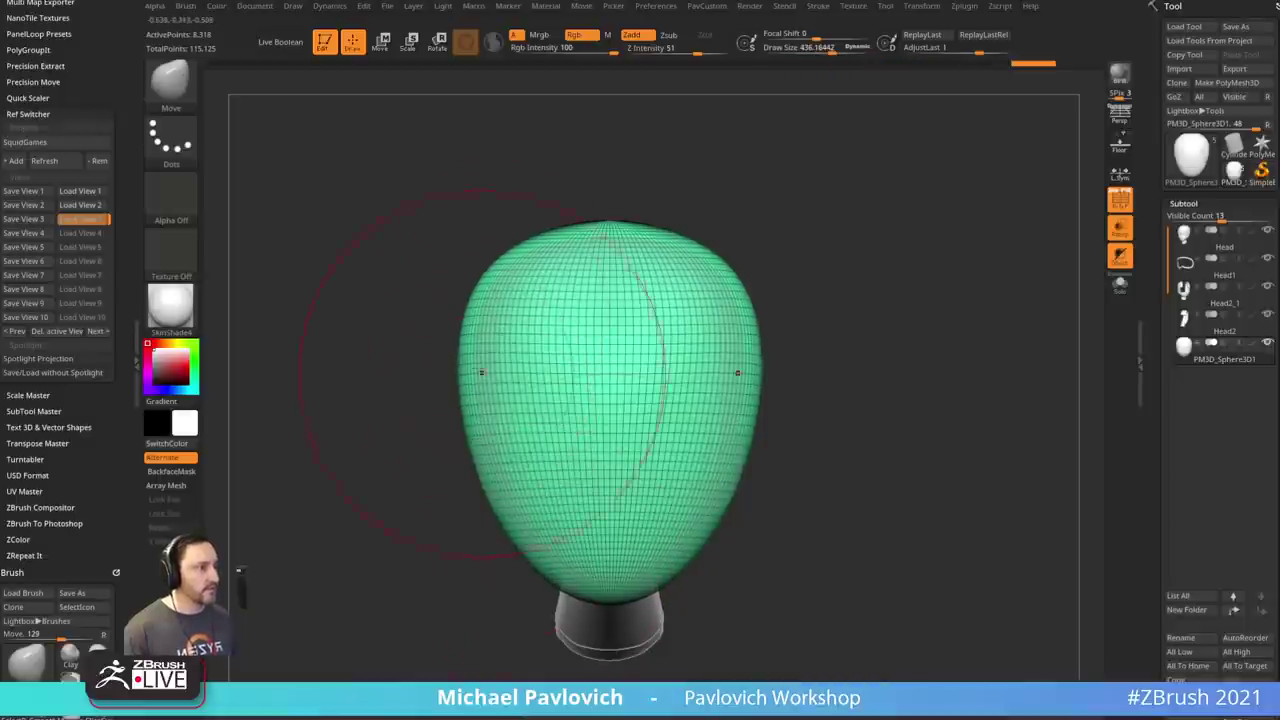
drag(481, 371, 488, 372)
drag(489, 471, 495, 472)
drag(508, 521, 515, 520)
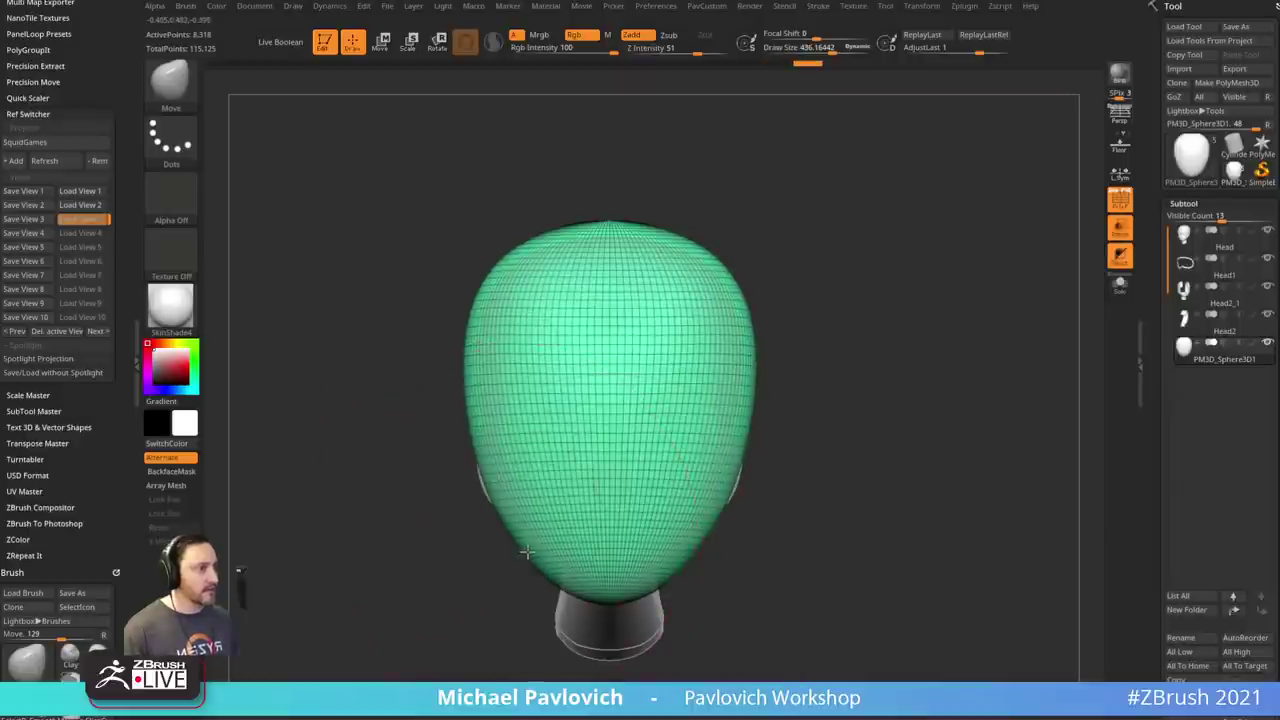
drag(551, 566, 545, 556)
key(s)
drag(493, 462, 497, 460)
key(s)
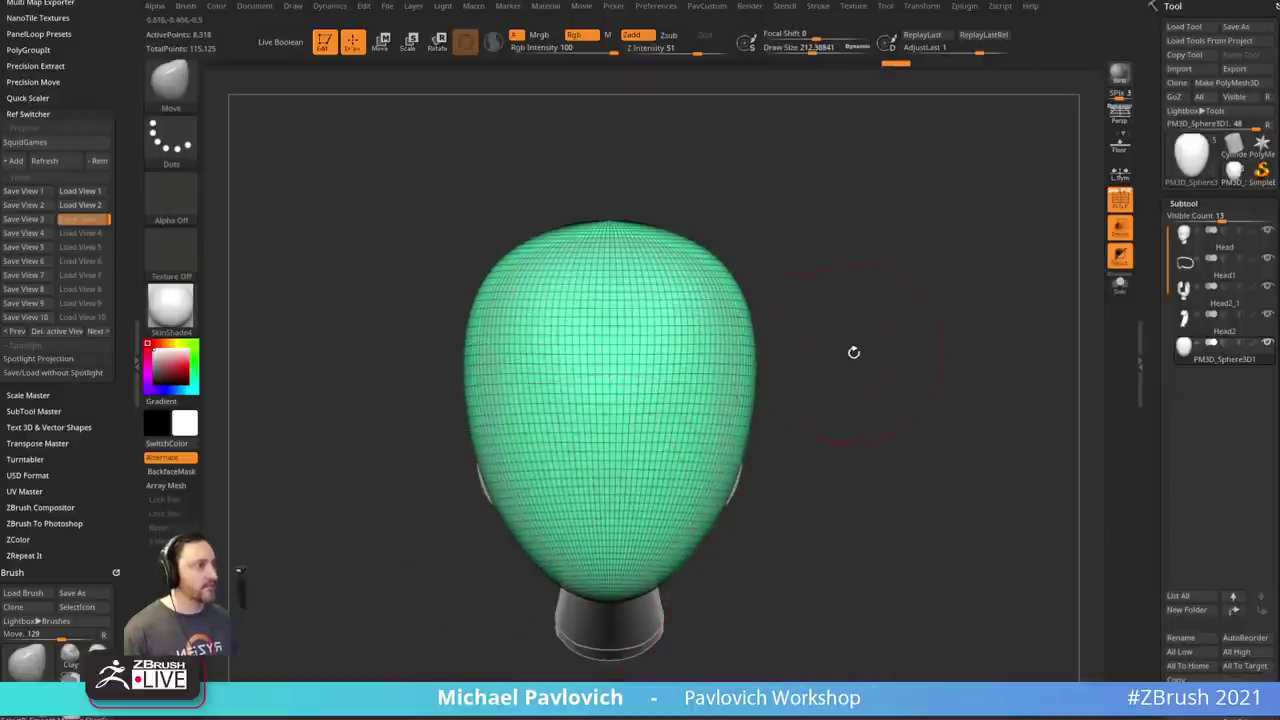
- Turn the mask to its side profile and reduce the Move brush's draw size to about 69
mouse_move(851, 352)
shift+mouse_down()
mouse_move(903, 357)
mouse_move(871, 364)
shift+mouse_up()
key(s)
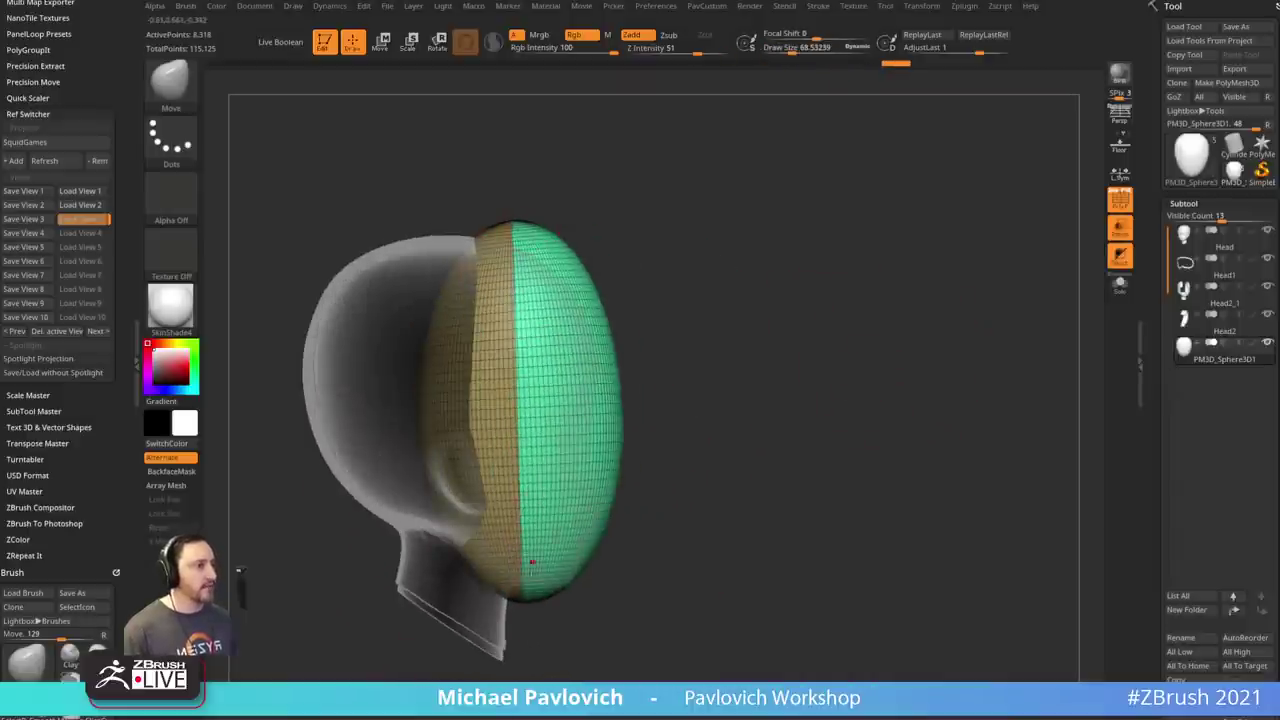
- Remove the brown rear section of the mask shell, keeping only the green front portion
shift+drag(766, 358, 722, 359)
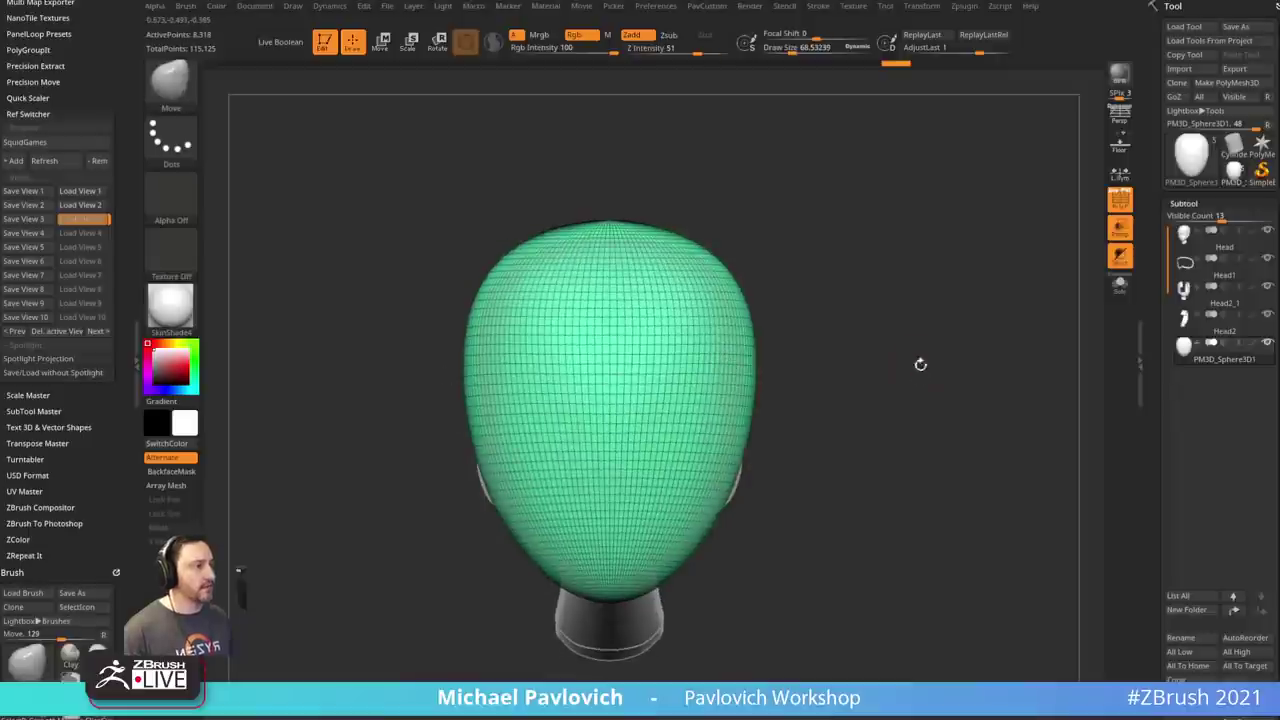
drag(897, 352, 769, 277)
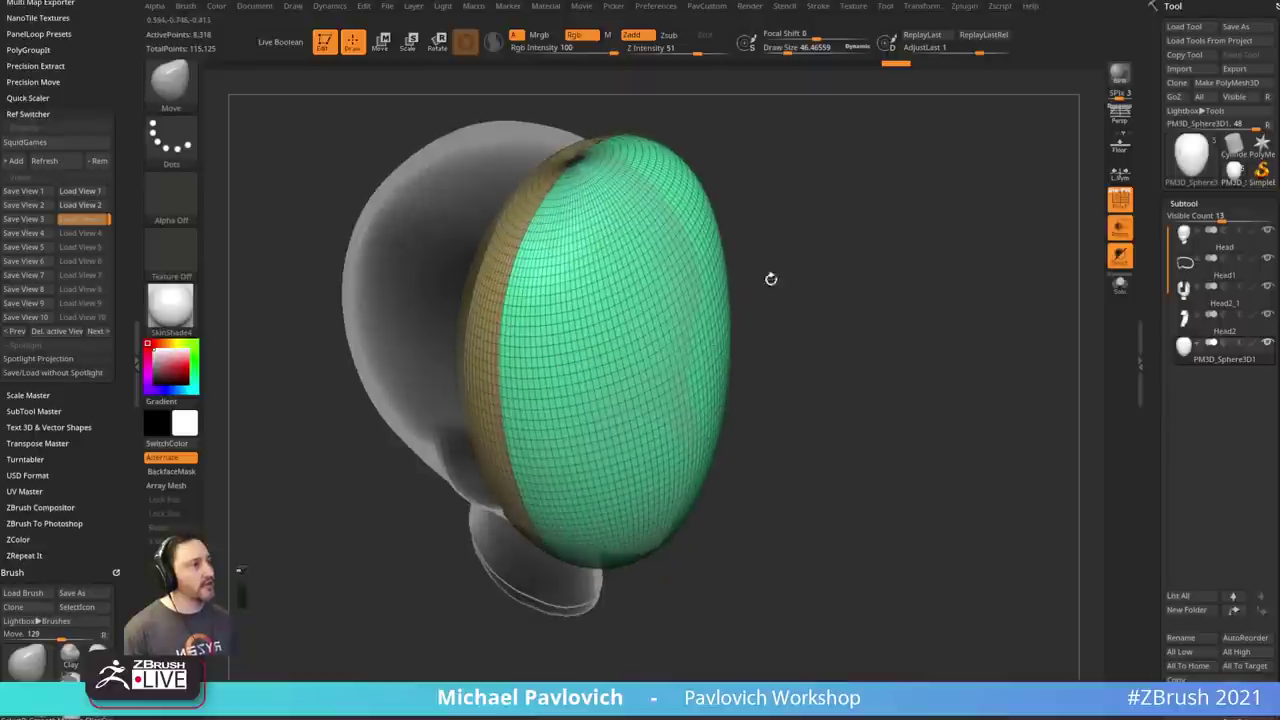
key(g)
click(840, 311)
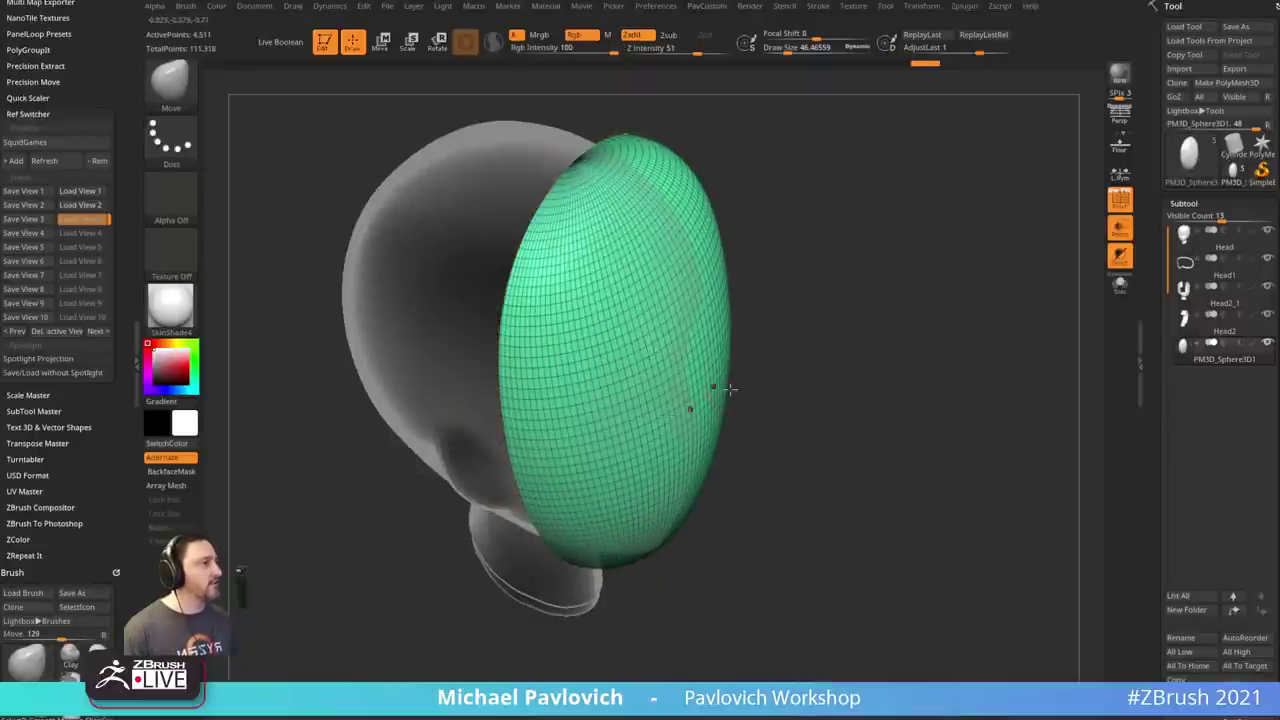
- ZRemesh the front mask shell at half the polygon count with Adaptive Size 0
drag(806, 325, 807, 399)
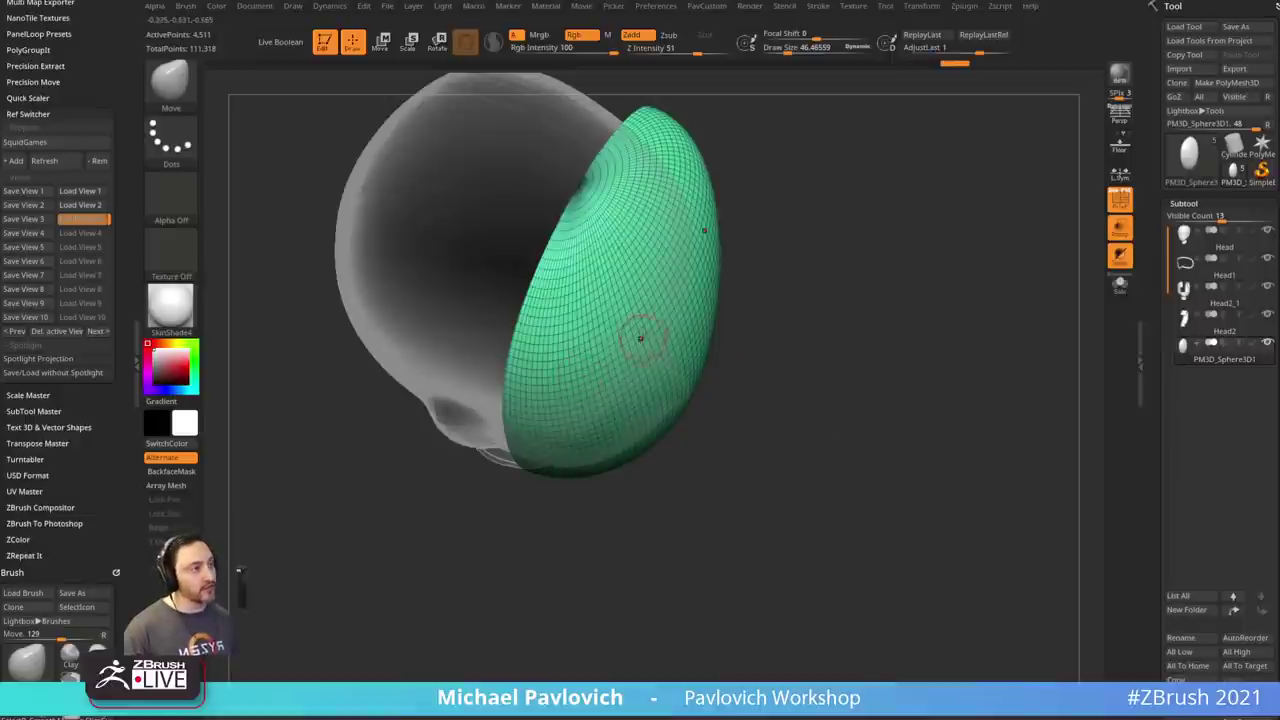
key(g)
click(860, 670)
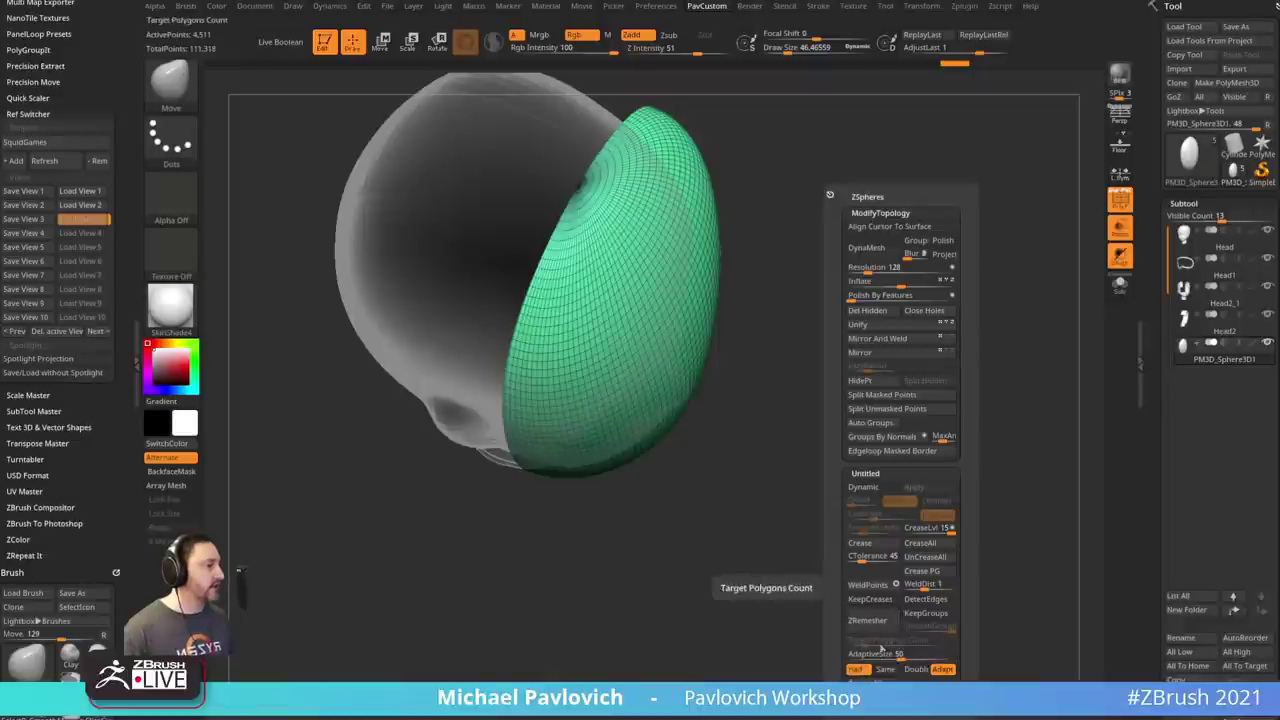
drag(900, 656, 840, 658)
click(872, 622)
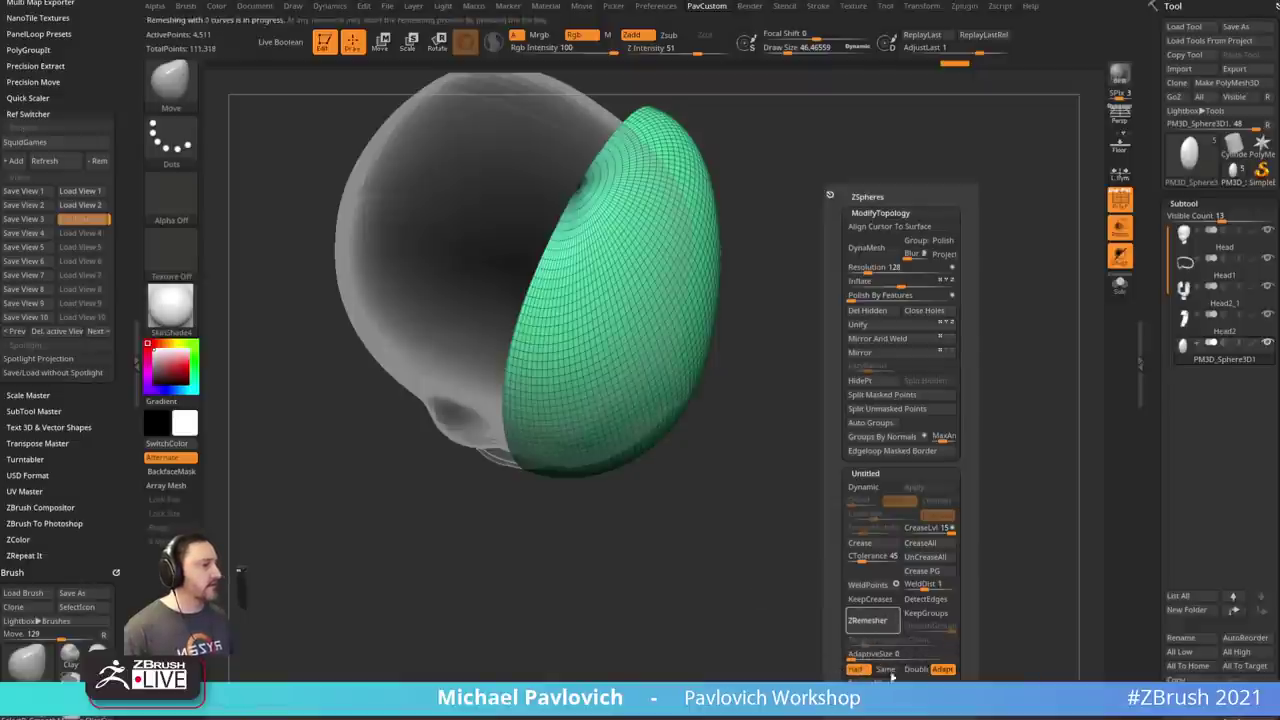
drag(900, 463, 986, 394)
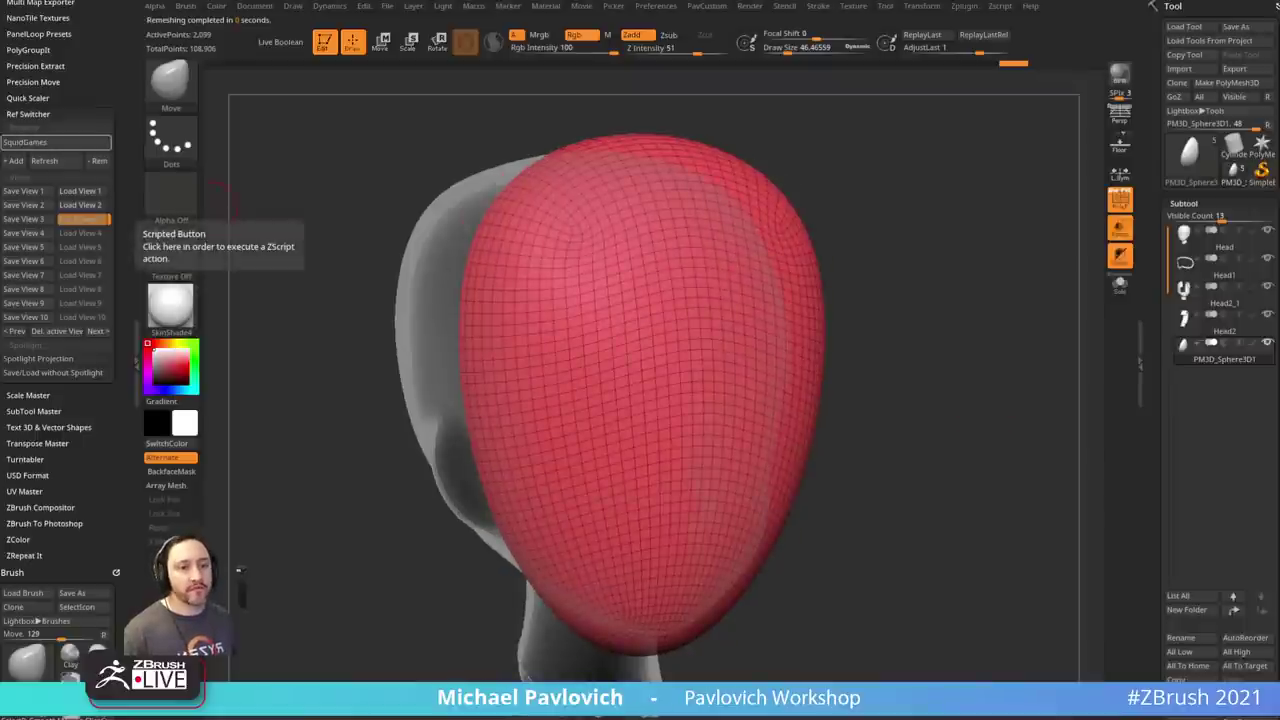
- Examine the black mesh texture, white outline and horizontal seam of the mask in the pink-hooded guard reference photo
key(alt+Tab)
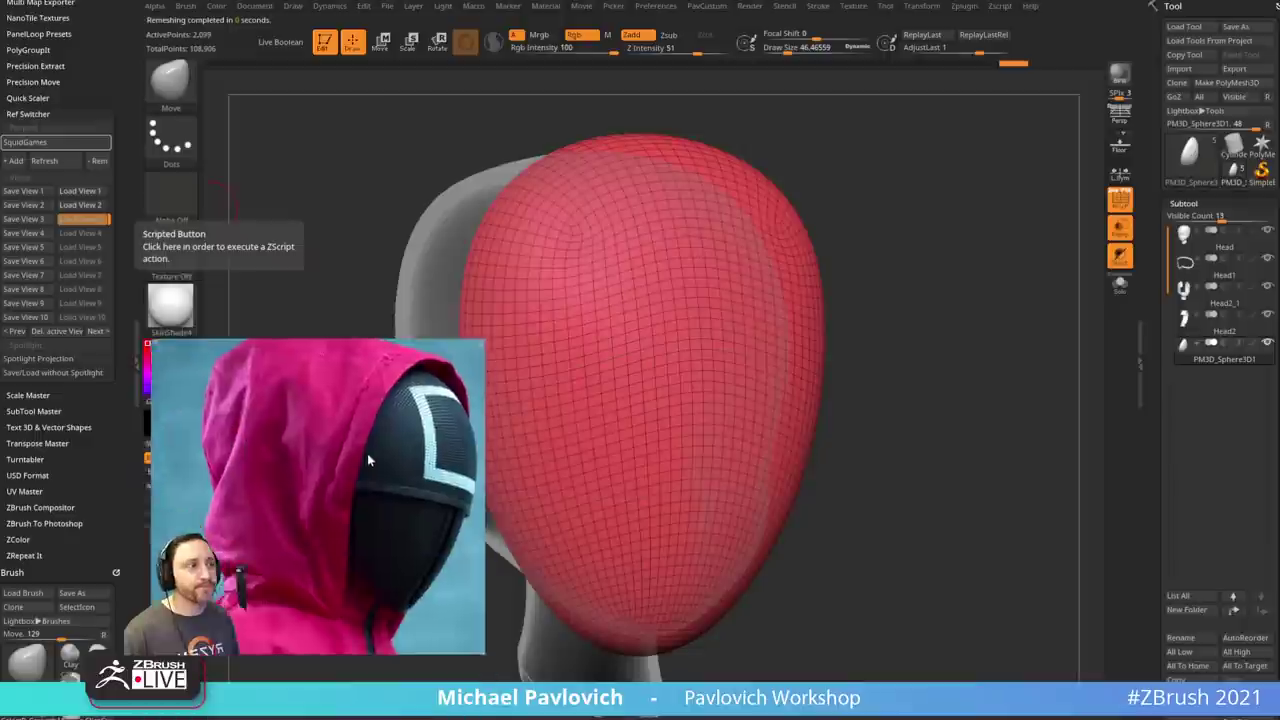
right_drag(367, 454, 414, 421)
scroll(430, 438, up, 4)
middle_drag(441, 440, 309, 503)
scroll(350, 495, up, 2)
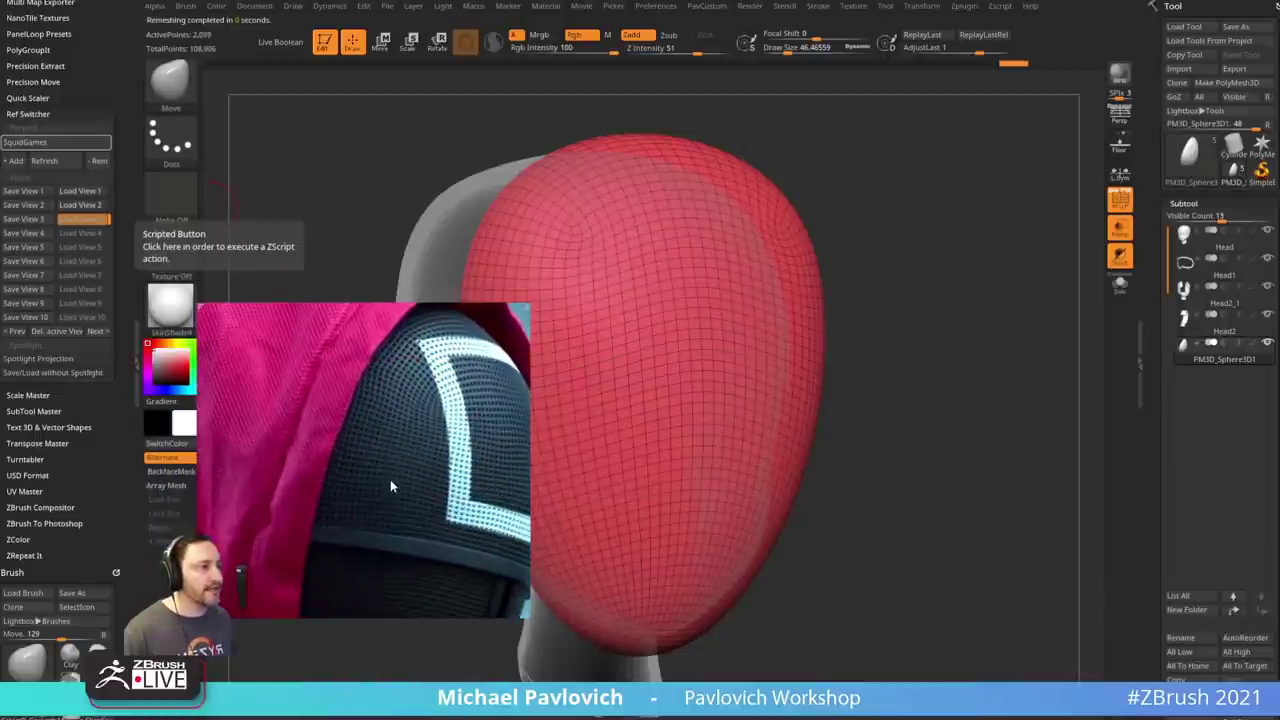
middle_drag(431, 469, 337, 512)
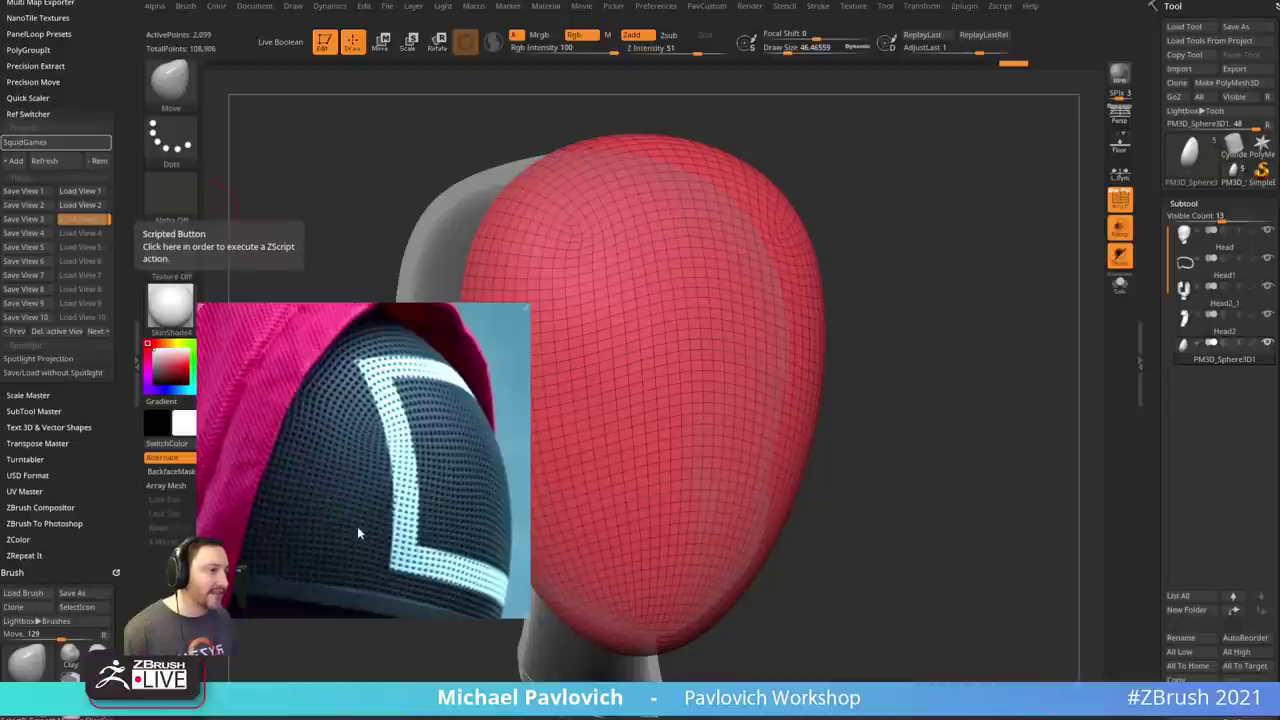
middle_drag(291, 479, 293, 449)
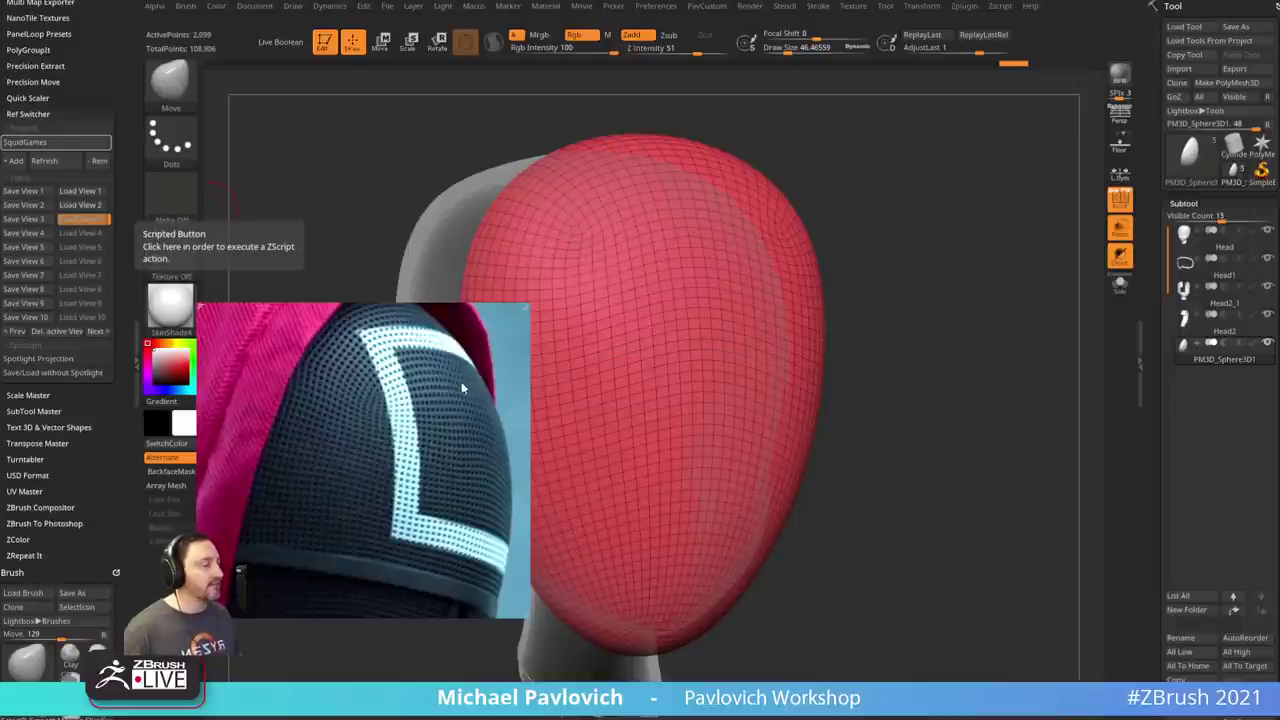
key(ctrl+m)
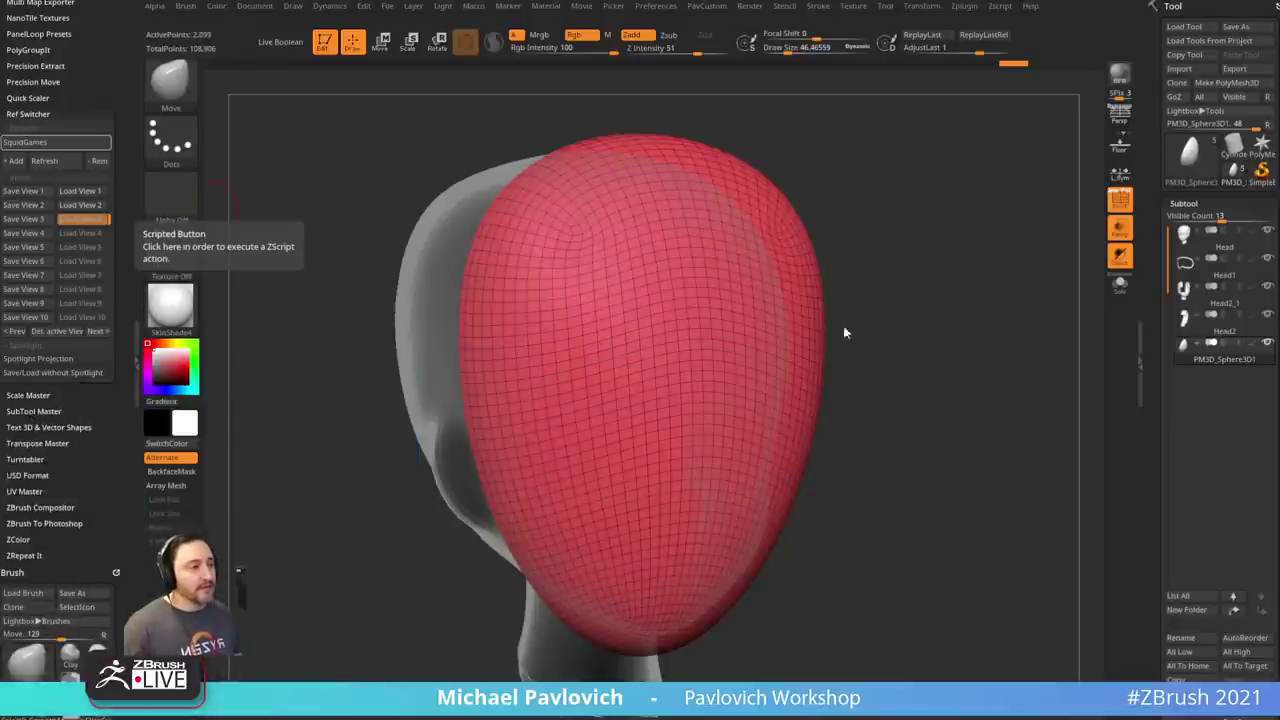
- Switch to the Standard brush and set its draw size to about 31
drag(845, 333, 999, 341)
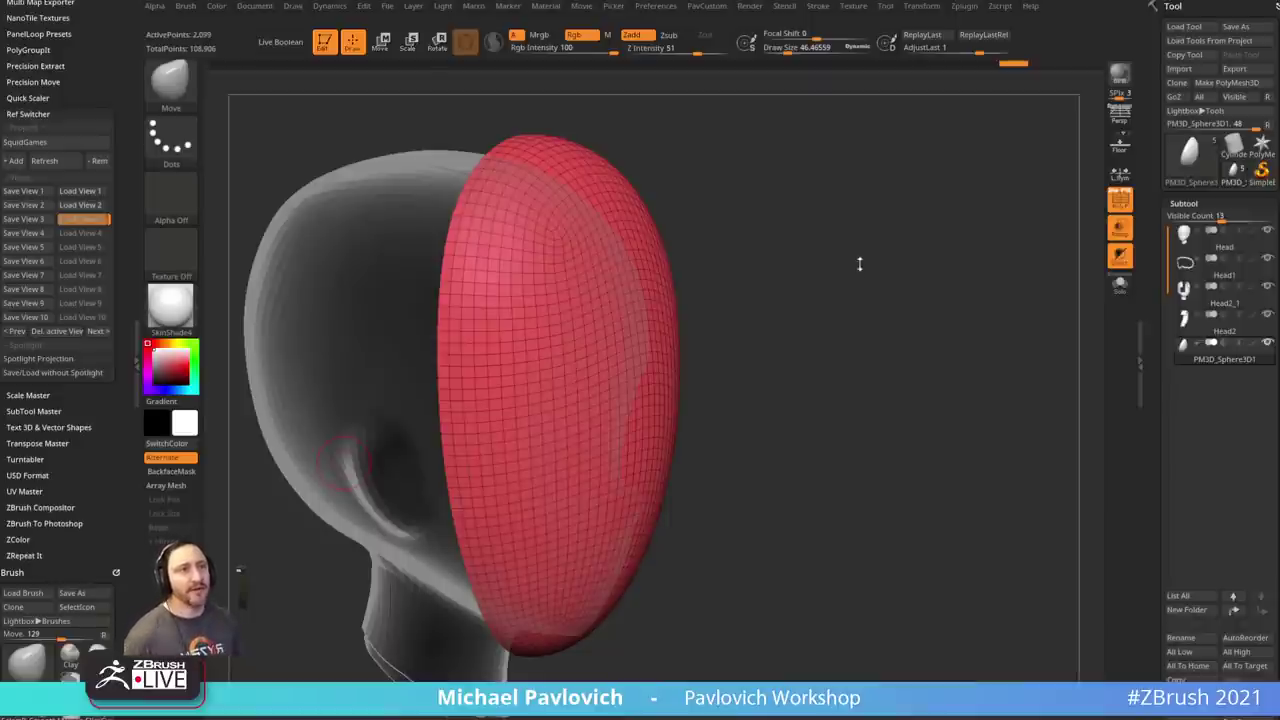
mouse_move(914, 339)
mouse_down()
mouse_move(891, 303)
mouse_move(937, 326)
mouse_move(909, 323)
mouse_move(932, 343)
mouse_move(1006, 320)
mouse_up()
key(f)
key(b)
key(s)
key(t)
key(s)
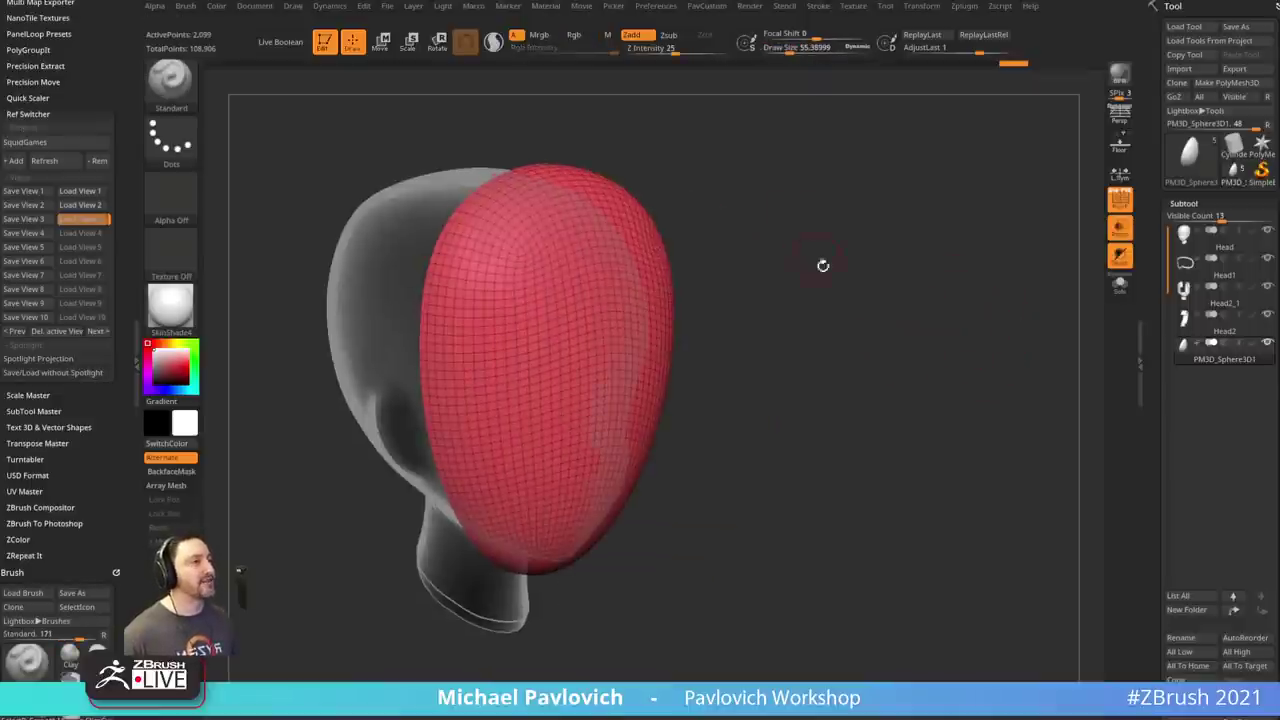
mouse_move(823, 266)
mouse_down()
mouse_move(894, 317)
mouse_move(771, 266)
mouse_move(1086, 351)
mouse_move(909, 337)
mouse_move(880, 291)
mouse_up()
key(s)
- Slice the mask shell horizontally just below its middle into upper and lower polygroups, matching the seam in the circle-mask reference photo
right_drag(0, 458, 429, 342)
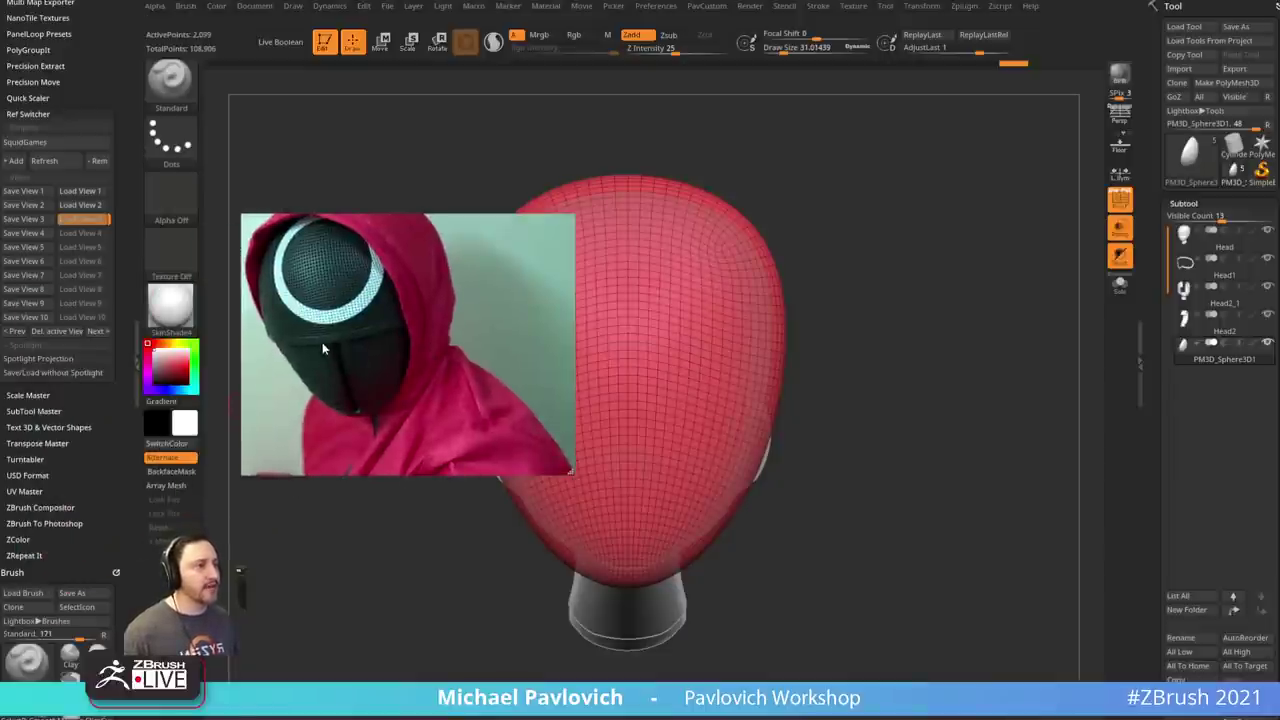
right_drag(387, 346, 0, 408)
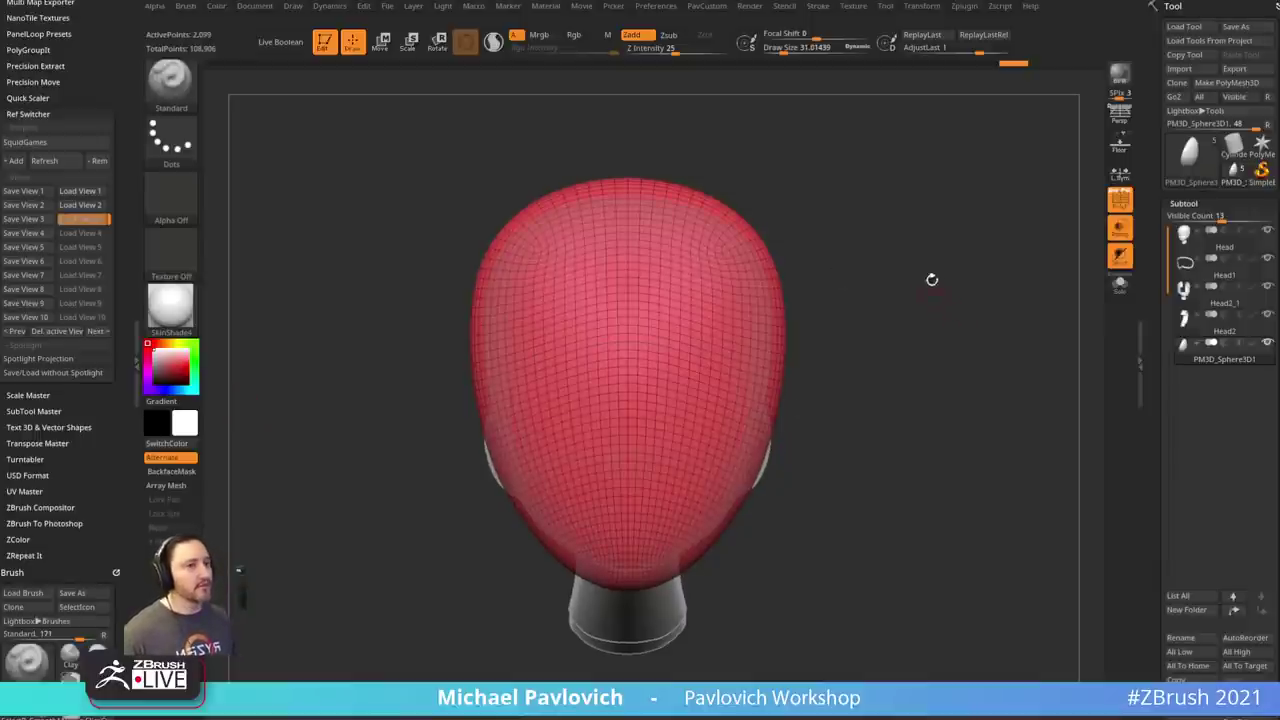
key(s)
mouse_move(899, 324)
mouse_down()
mouse_move(911, 319)
mouse_move(915, 344)
mouse_move(957, 337)
mouse_move(569, 460)
mouse_move(877, 294)
mouse_move(892, 324)
mouse_move(926, 316)
mouse_up()
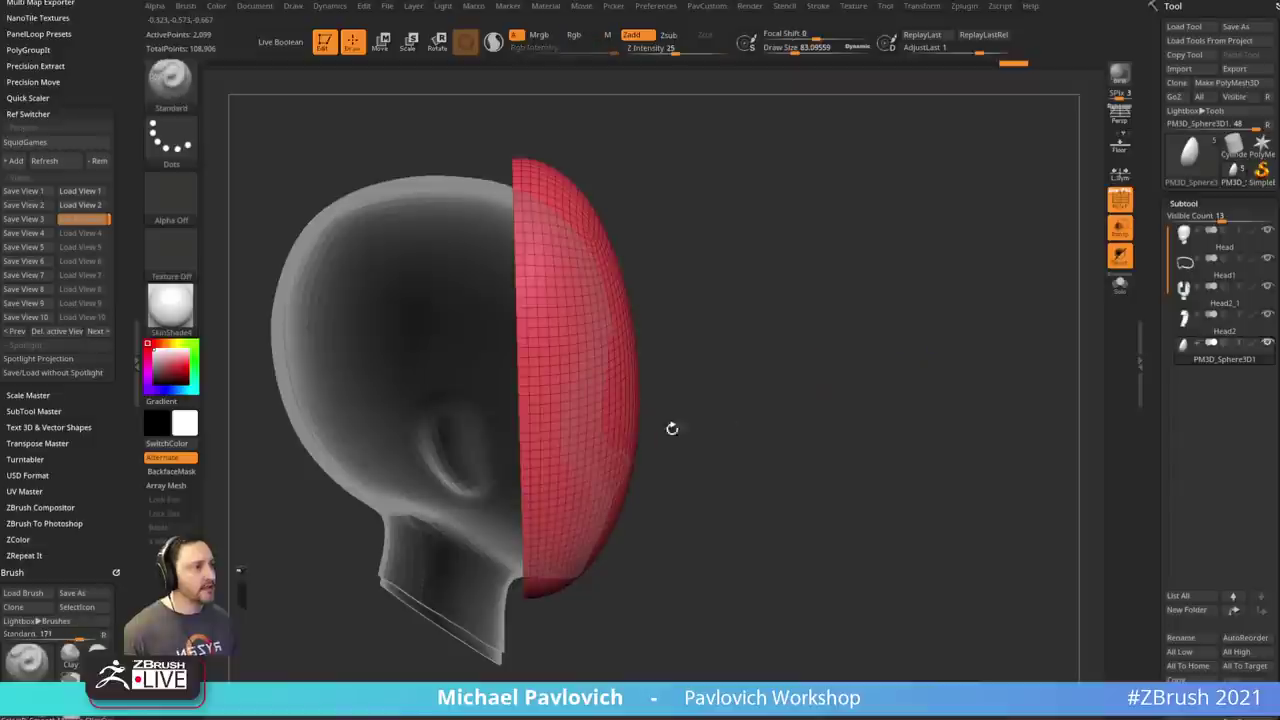
key(ctrl+shift)
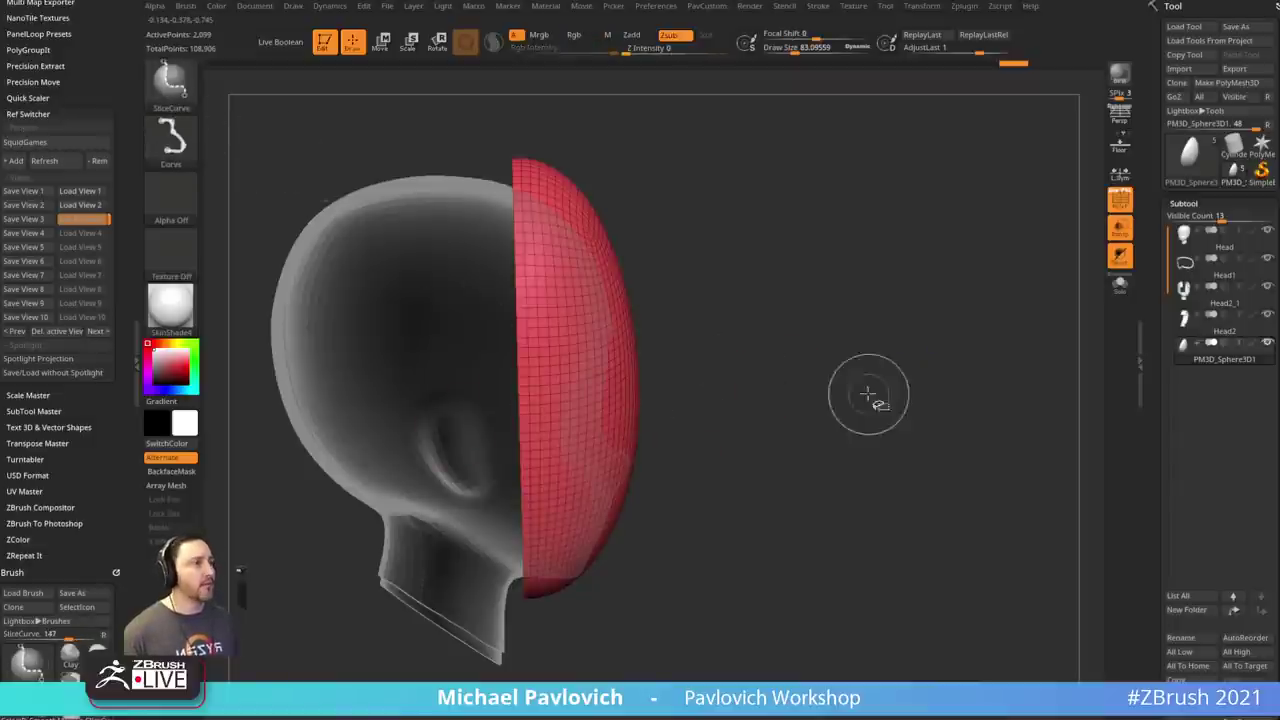
mouse_move(833, 393)
ctrl+shift+mouse_down()
mouse_move(229, 457)
mouse_move(240, 420)
ctrl+shift+mouse_up()
shift+drag(903, 289, 857, 331)
alt+drag(980, 325, 896, 347)
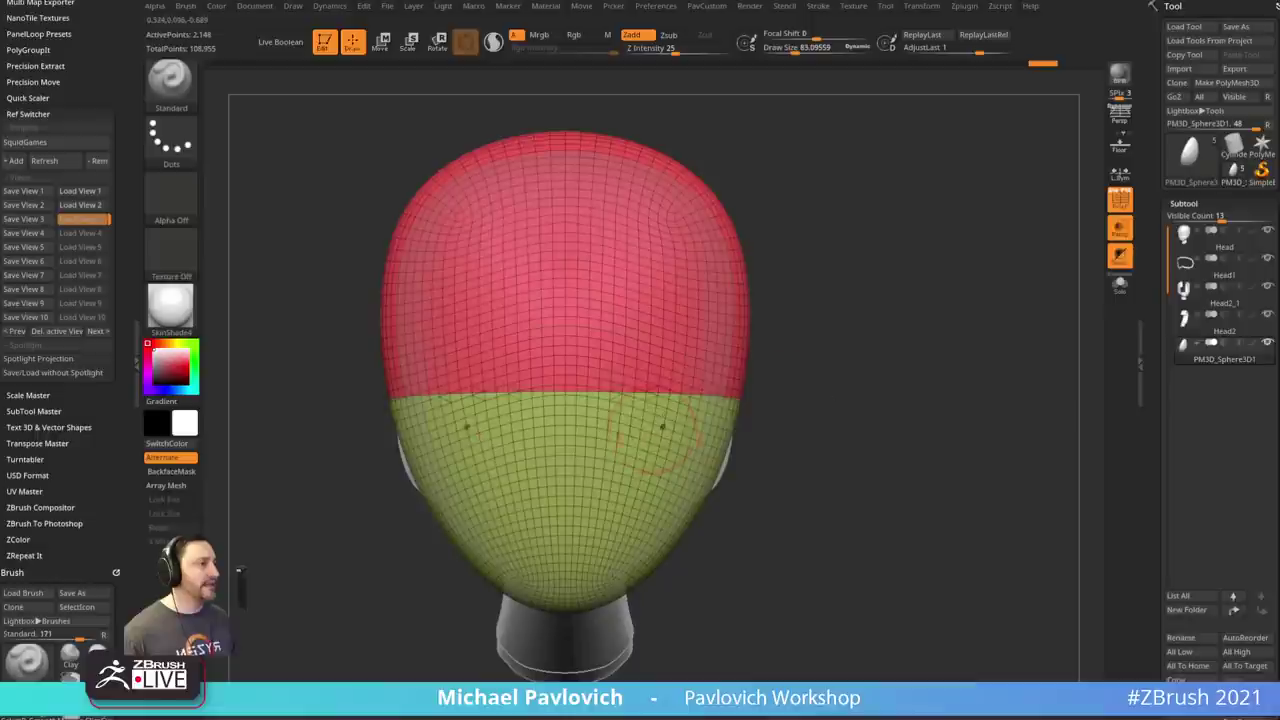
- ZRemesh the sliced mask at the same polygon count while keeping its polygroups
key(space)
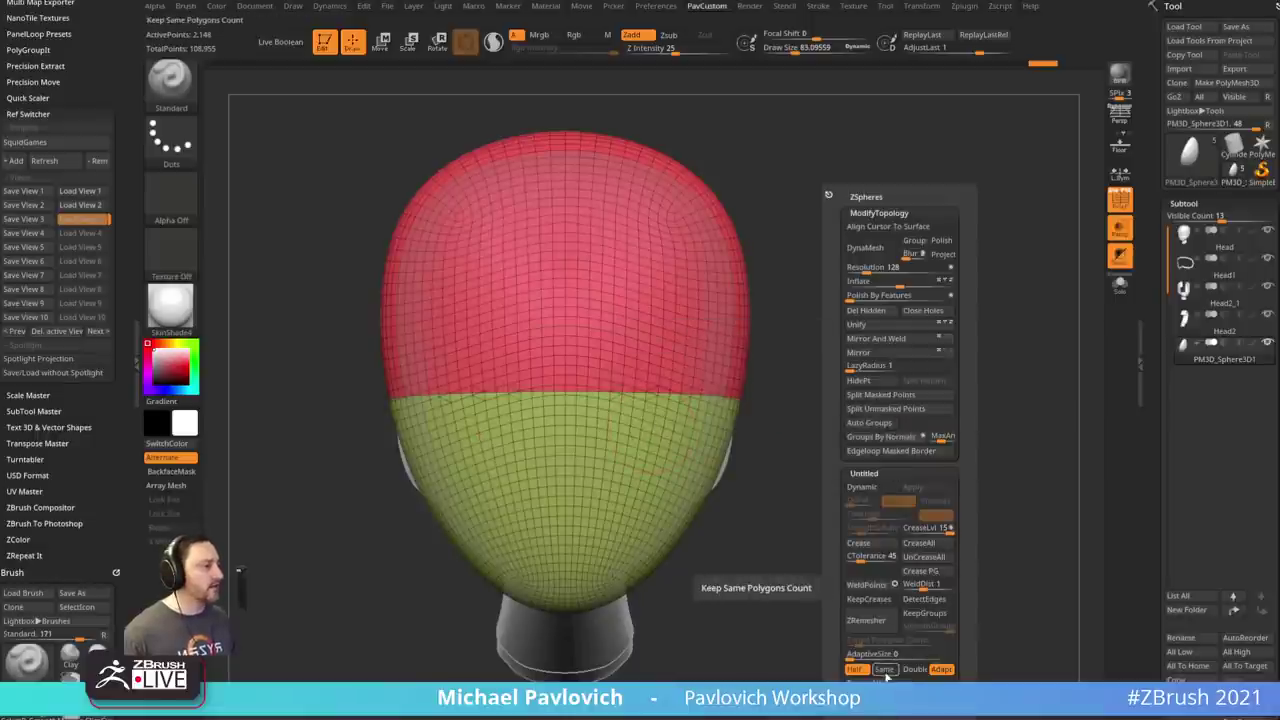
click(883, 669)
click(925, 613)
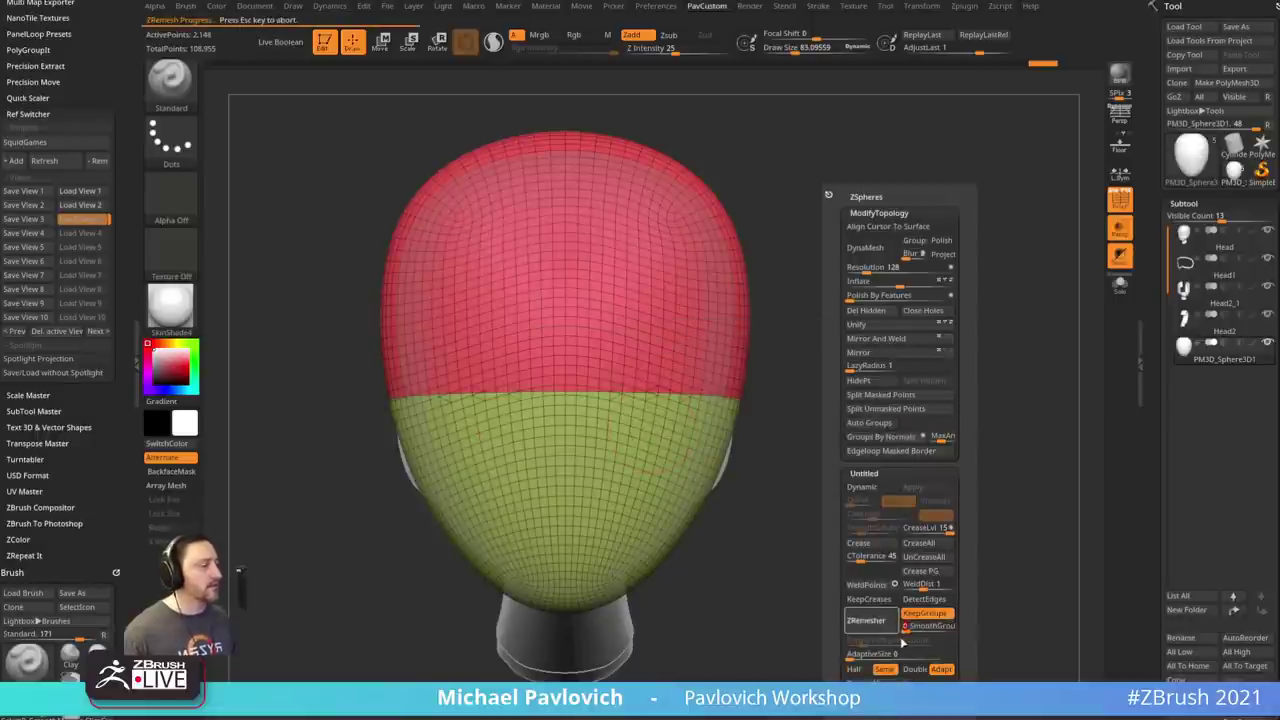
click(890, 622)
drag(924, 484, 960, 489)
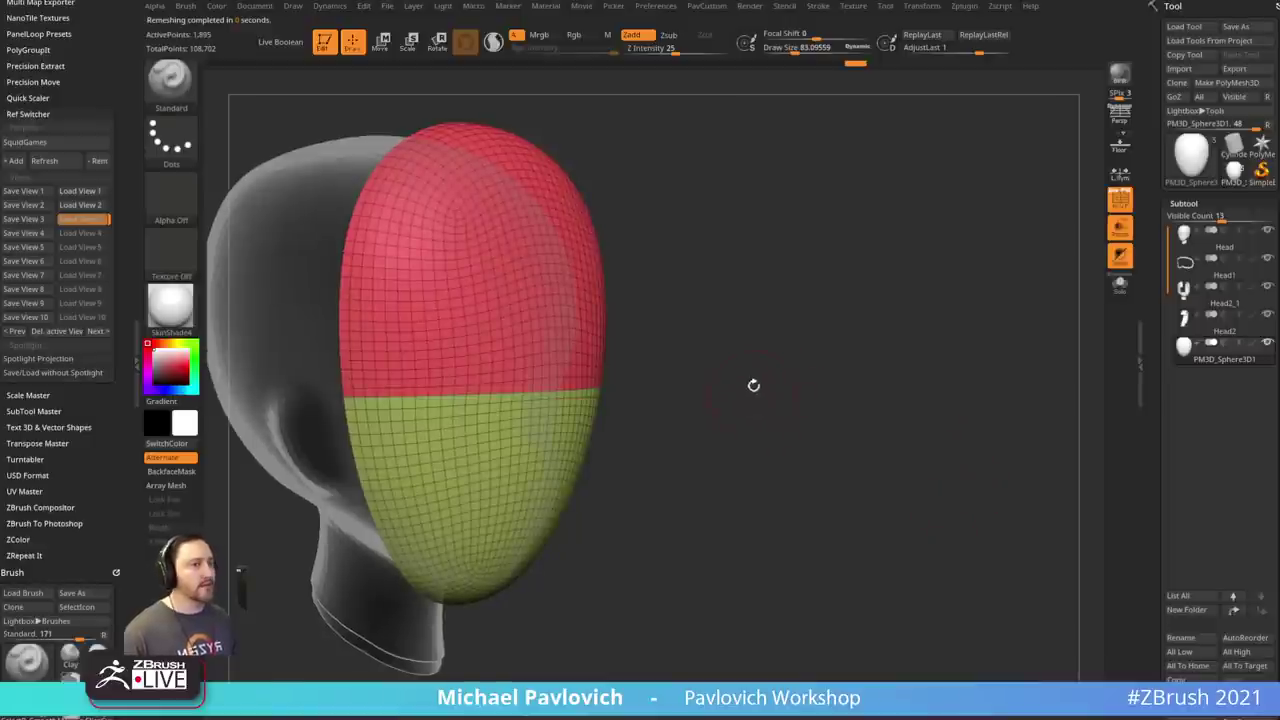
- Isolate the lower mask polygroup and split the upper part into its own subtool
mouse_move(751, 383)
mouse_down()
mouse_move(791, 389)
mouse_move(843, 431)
mouse_move(892, 439)
mouse_move(847, 241)
mouse_up()
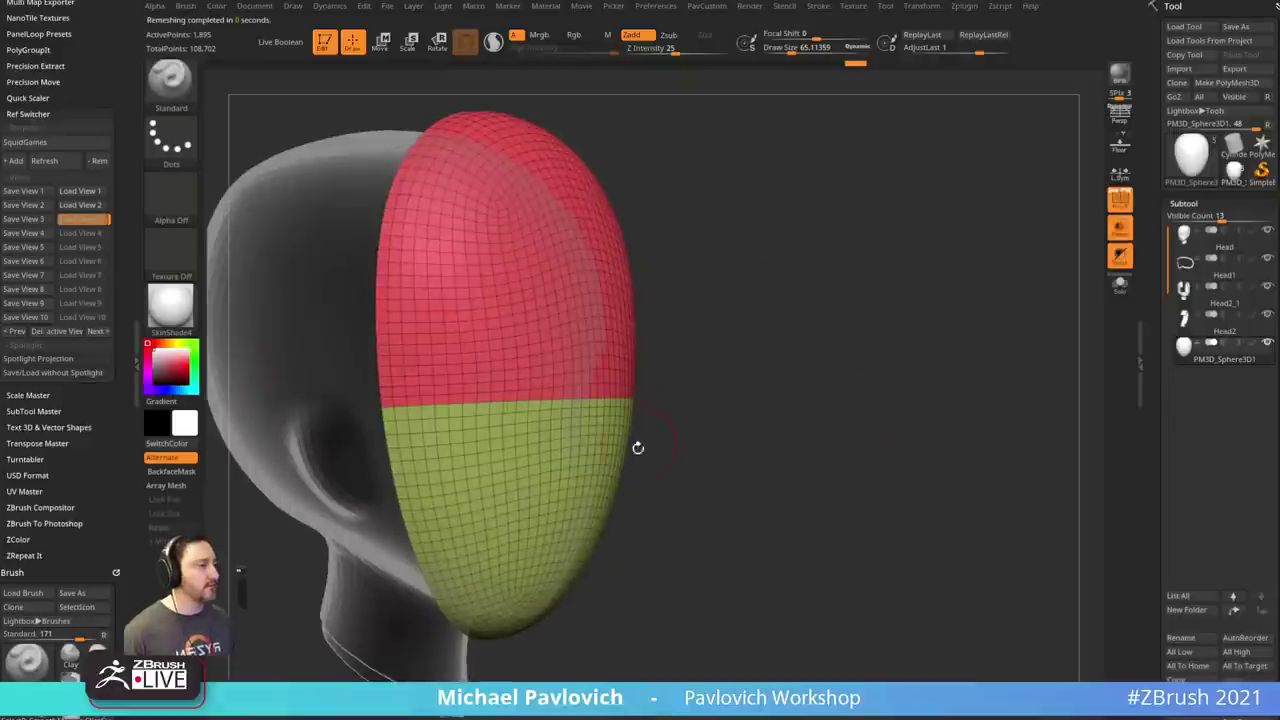
ctrl+shift+click(602, 446)
key(2)
click(938, 383)
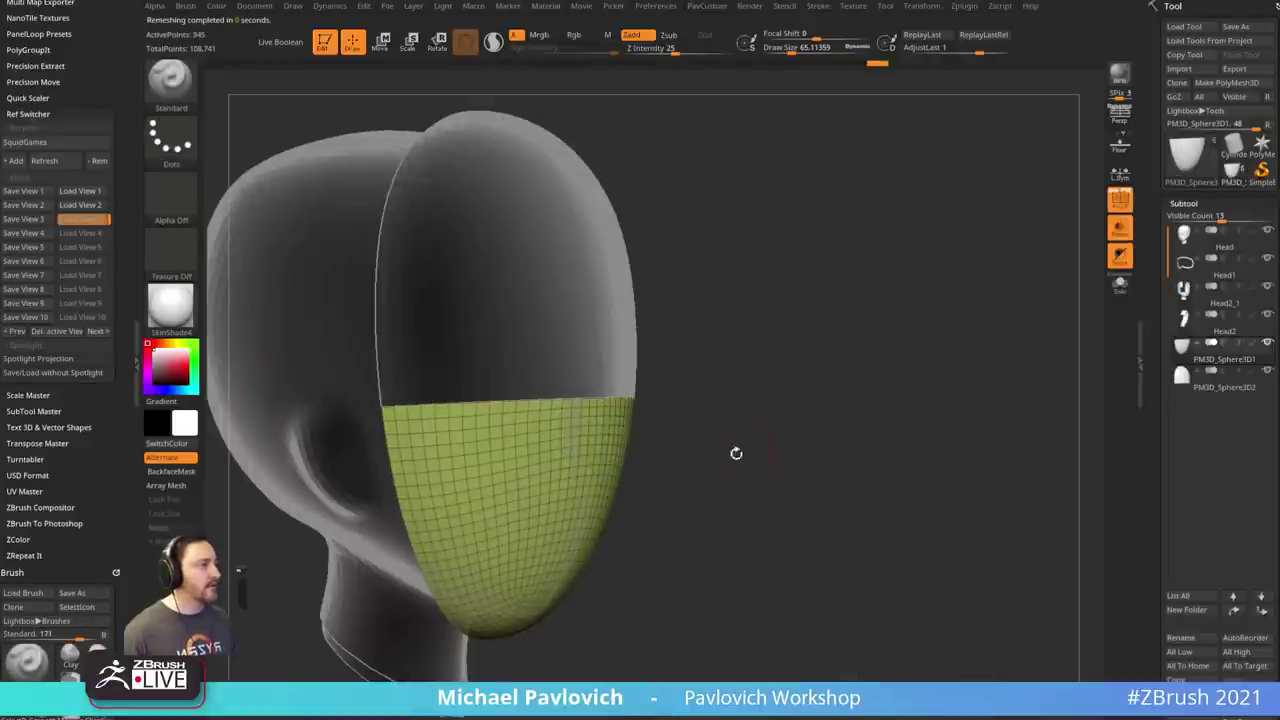
drag(736, 453, 940, 406)
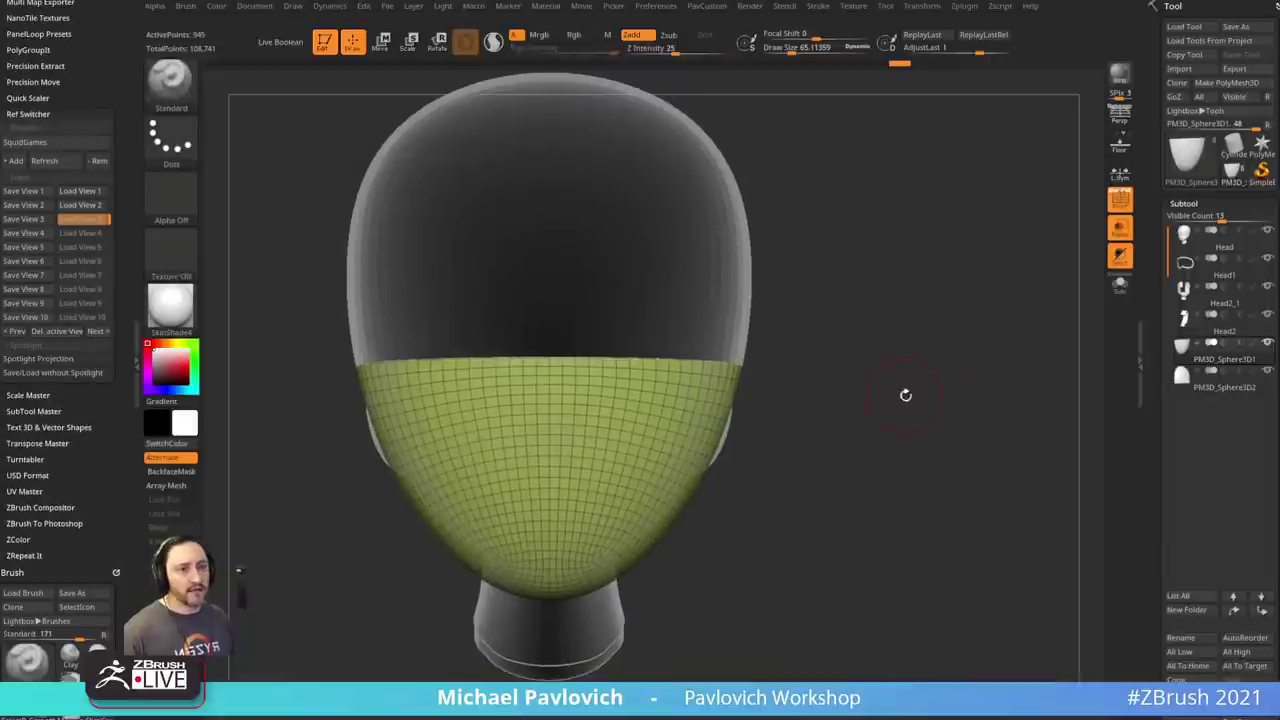
- Slice the lower mask vertically just beside its centre and mirror and weld it to form a narrow central strip polygroup
key(s)
click(902, 397)
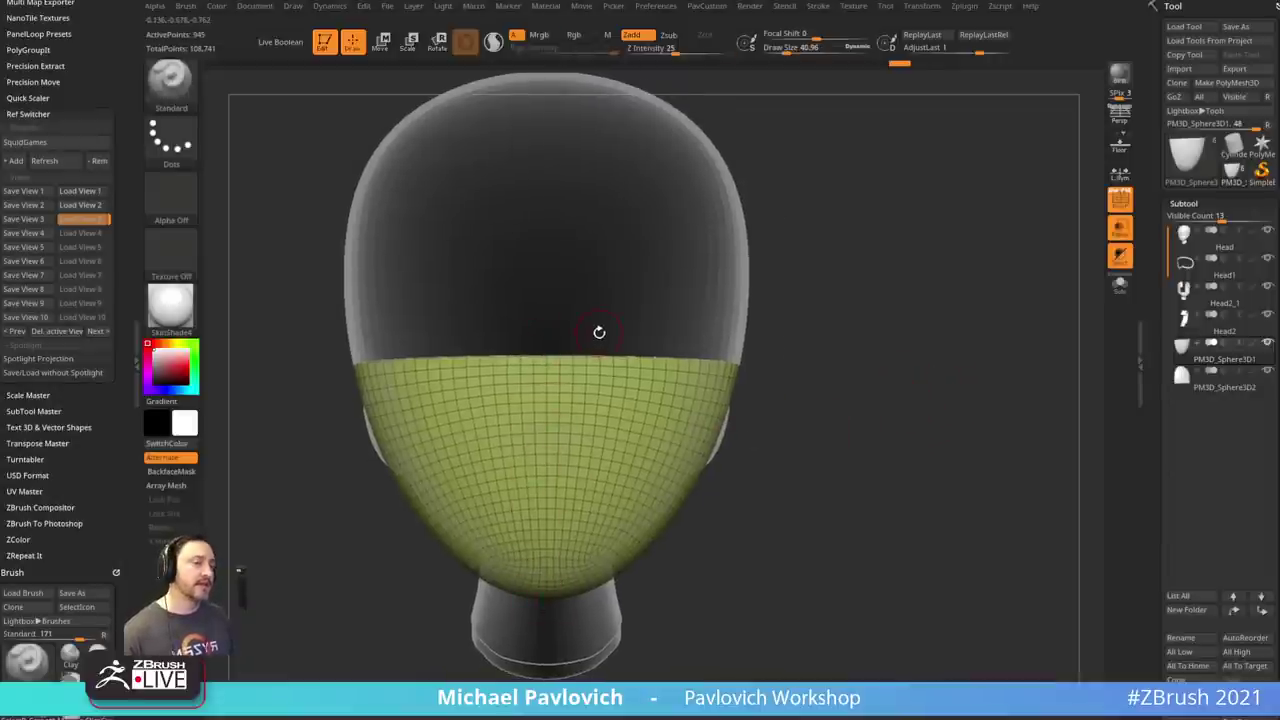
alt+drag(946, 397, 940, 372)
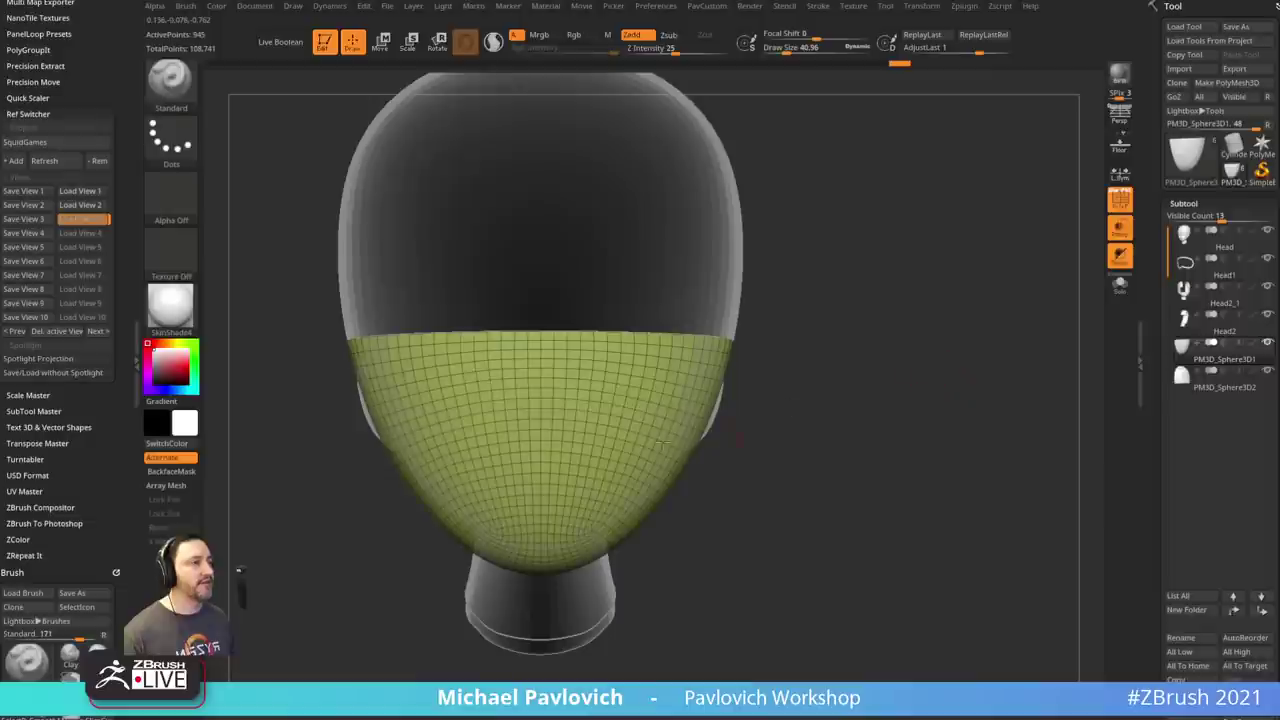
ctrl+shift+drag(557, 183, 550, 715)
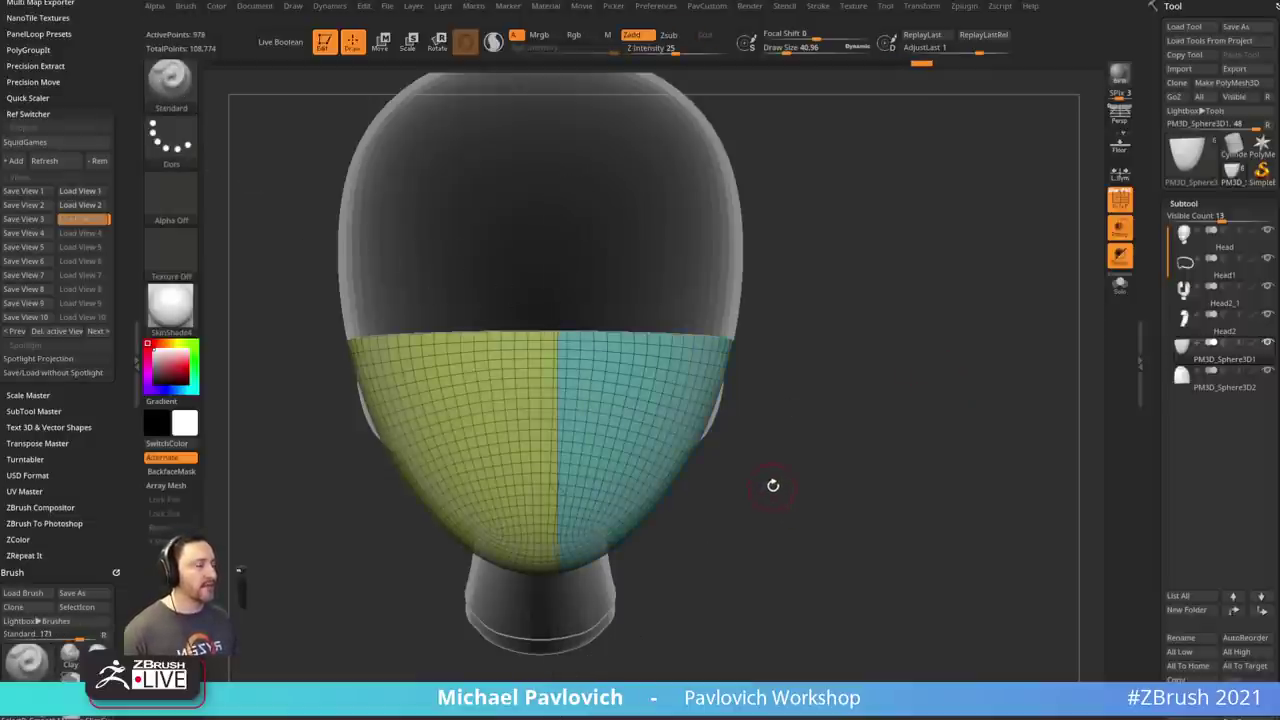
key(ctrl+z)
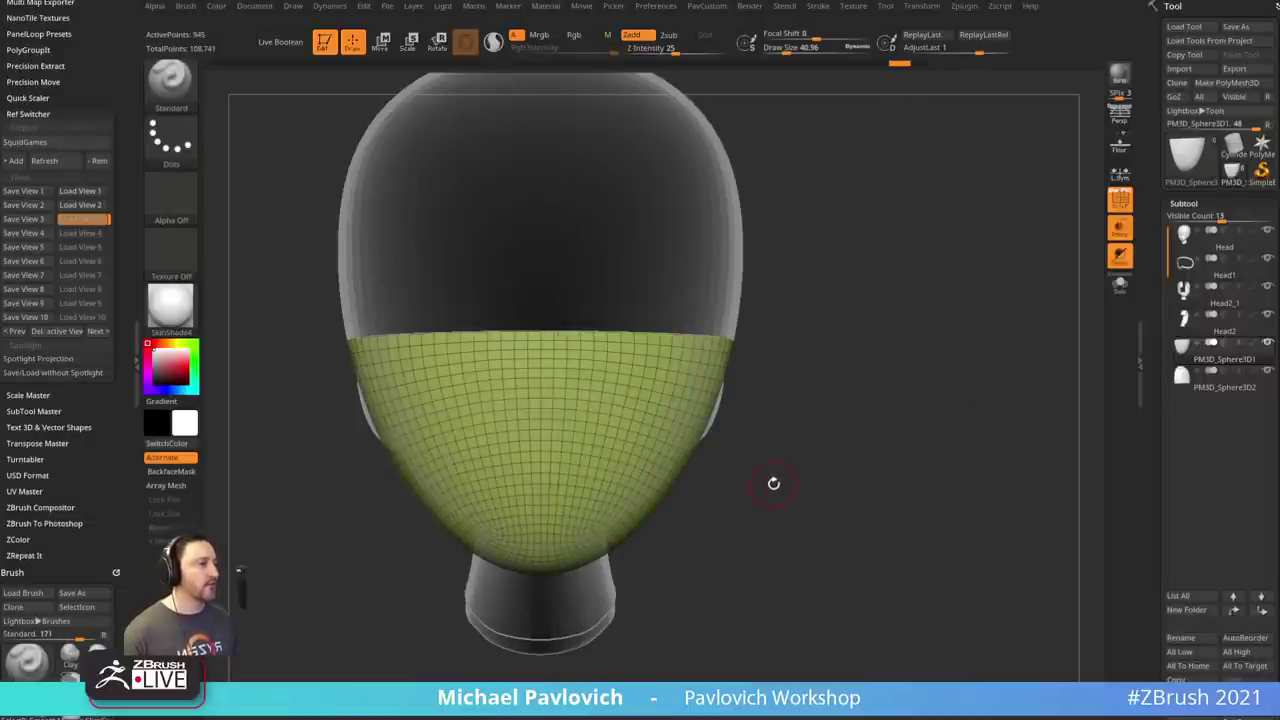
ctrl+shift+drag(562, 228, 563, 682)
key(3)
click(879, 353)
click(874, 339)
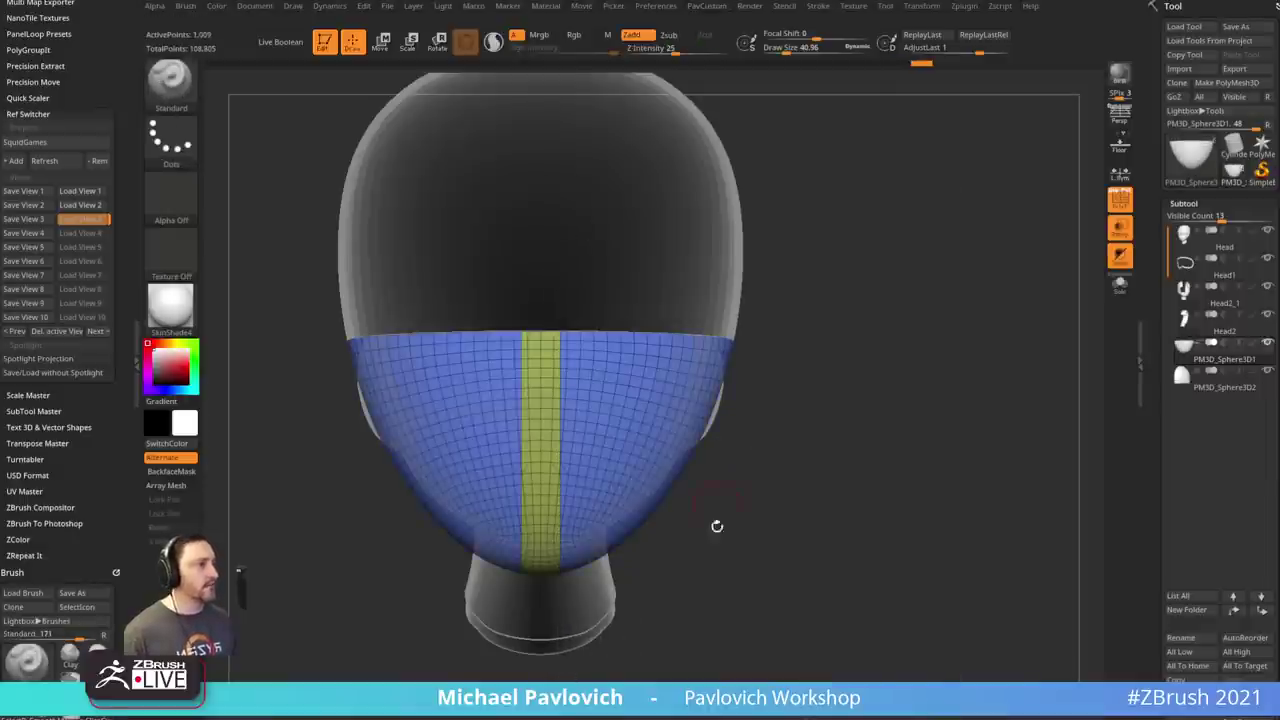
- ZRemesh the lower mask piece at the same polygon count, keeping the central strip and side polygroups
drag(874, 383, 901, 369)
key(3)
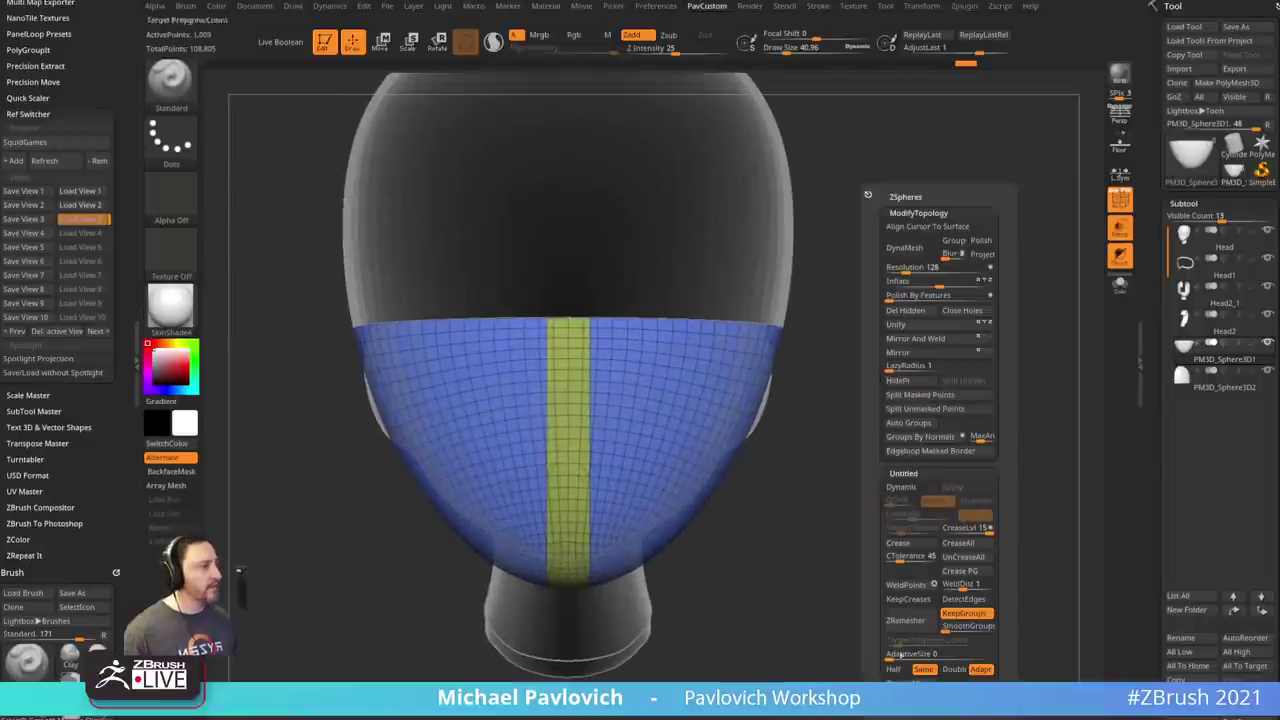
click(905, 620)
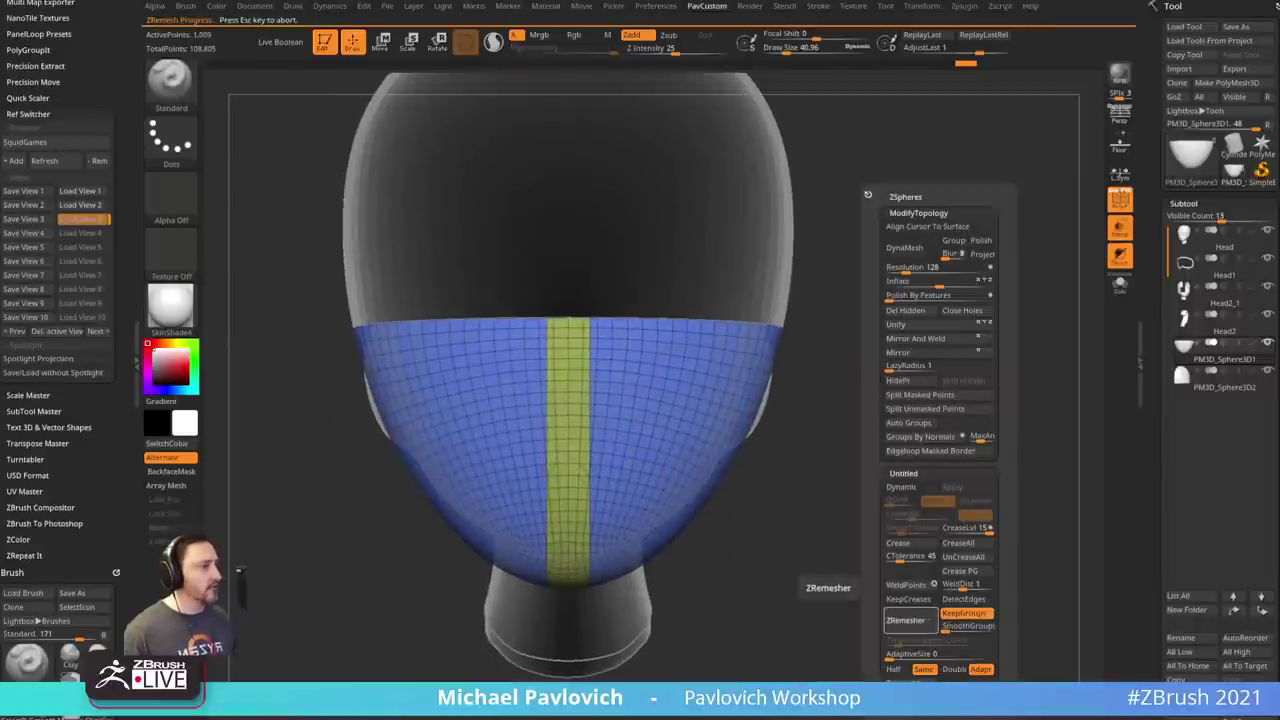
drag(880, 491, 915, 485)
- Isolate the central strip of the lower mask and shrink the visible area inward by one row of polygons
key(shift)
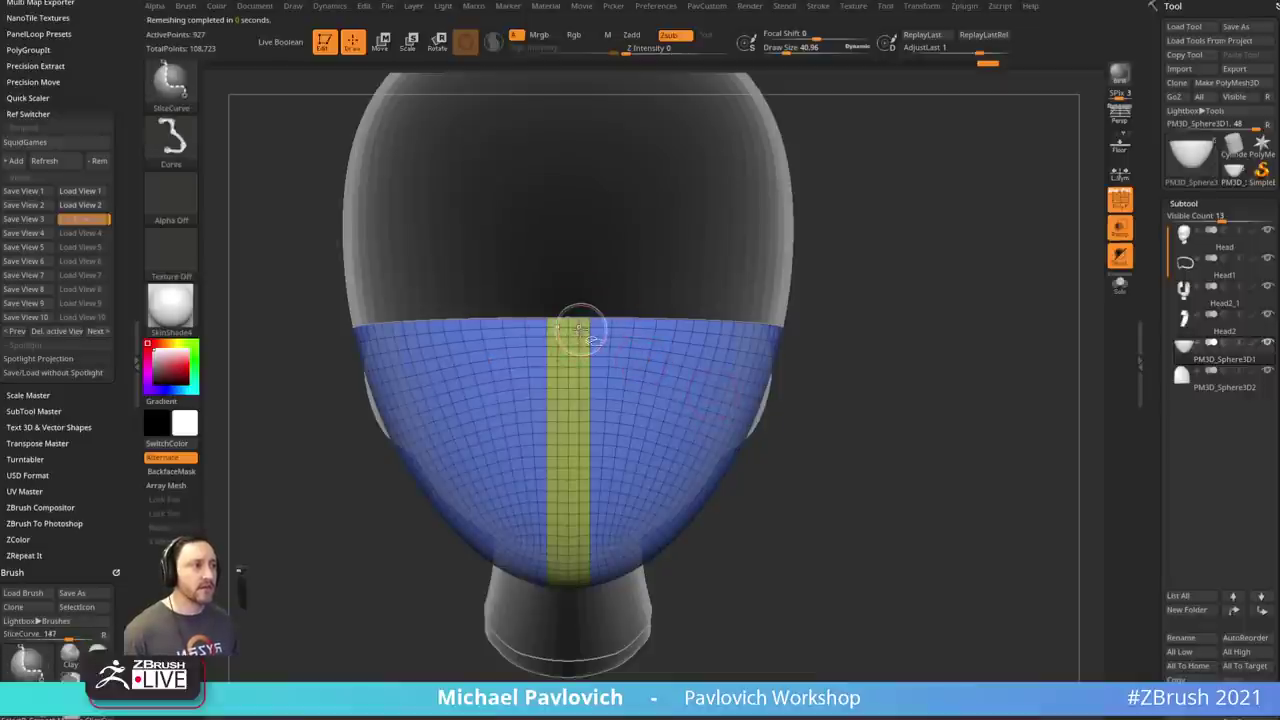
ctrl+shift+click(575, 332)
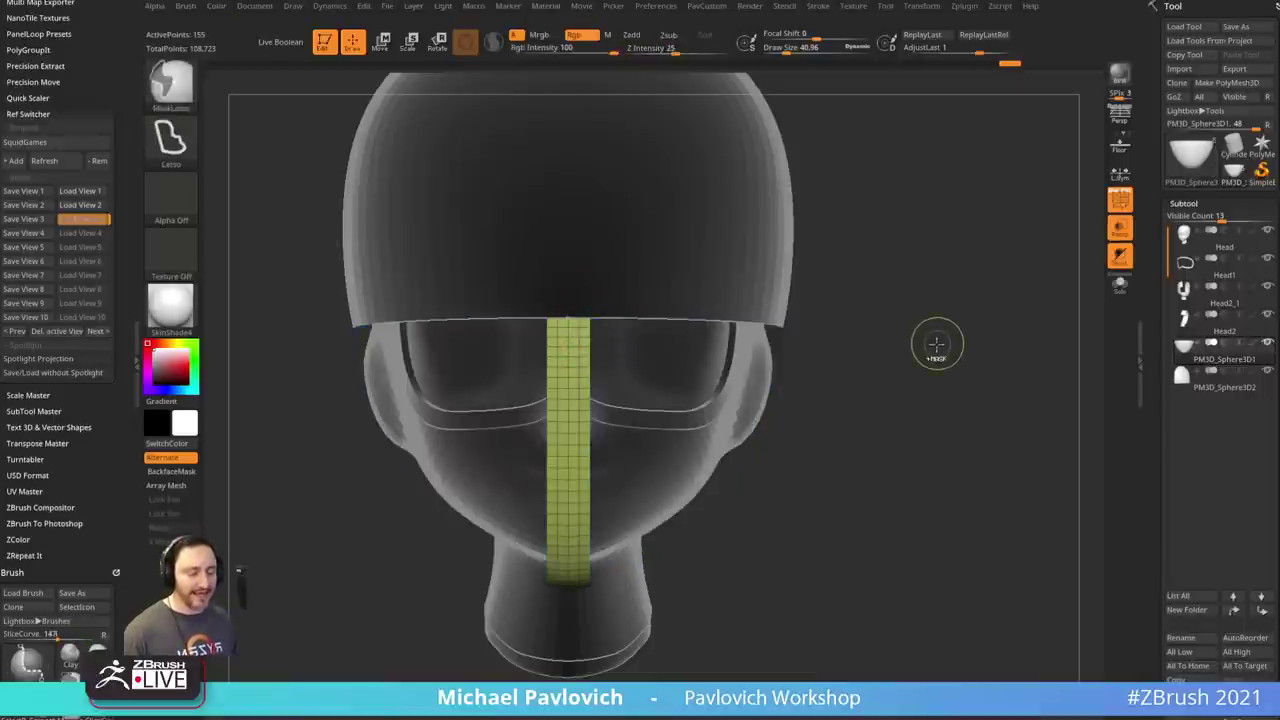
key(ctrl+shift+s)
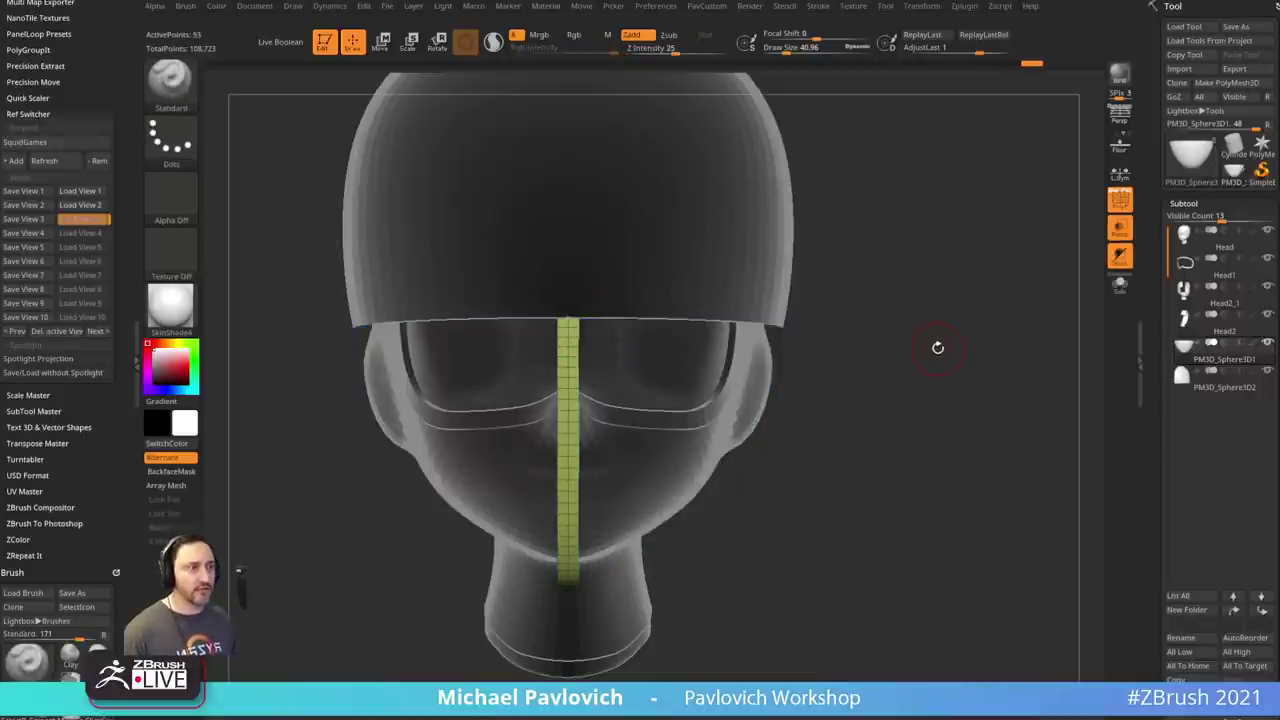
- Show the whole lower mask, slice it vertically just outside the central strip, and mirror and weld the cut onto both sides
ctrl+shift+click(934, 352)
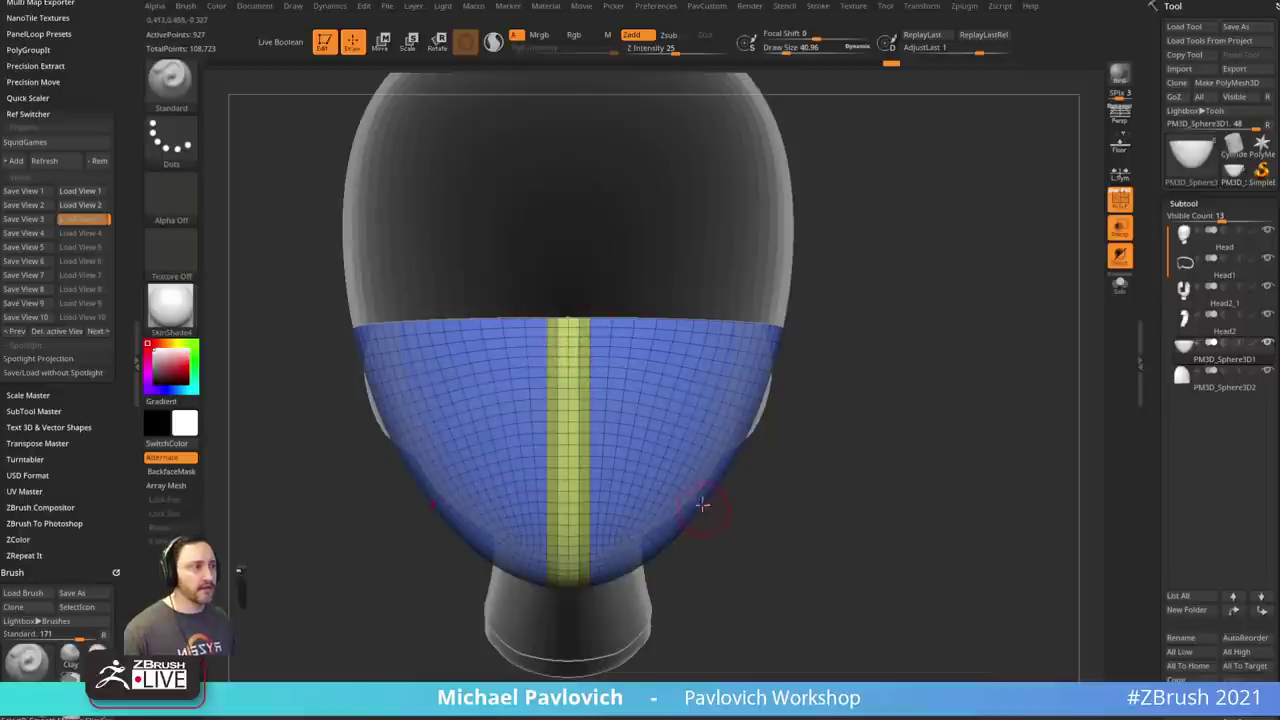
key(ctrl+shift+s)
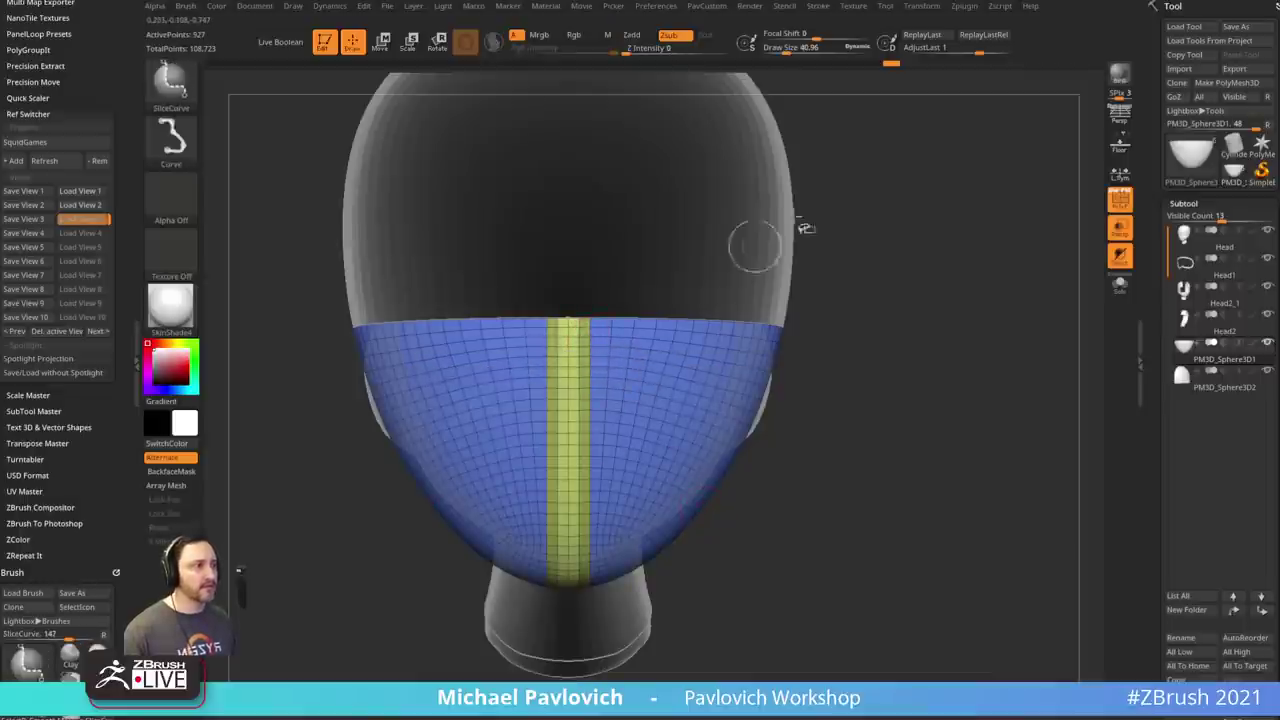
ctrl+shift+drag(600, 270, 597, 648)
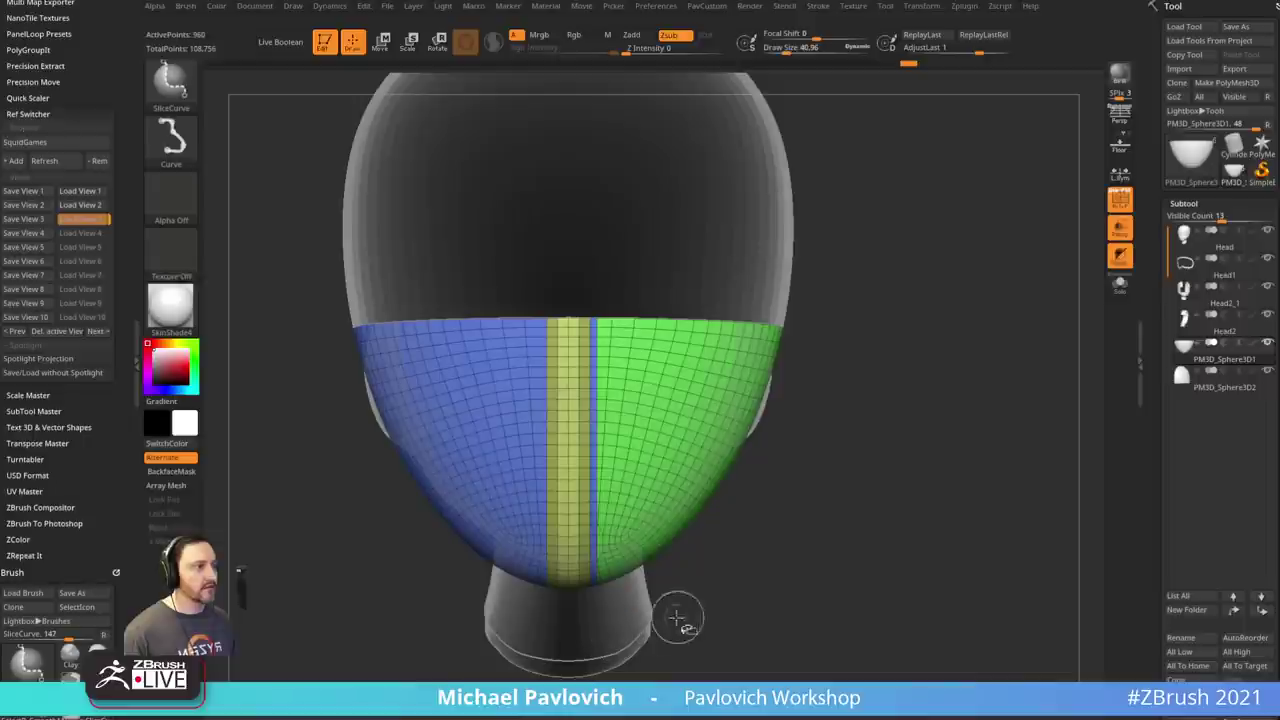
key(grave)
click(883, 353)
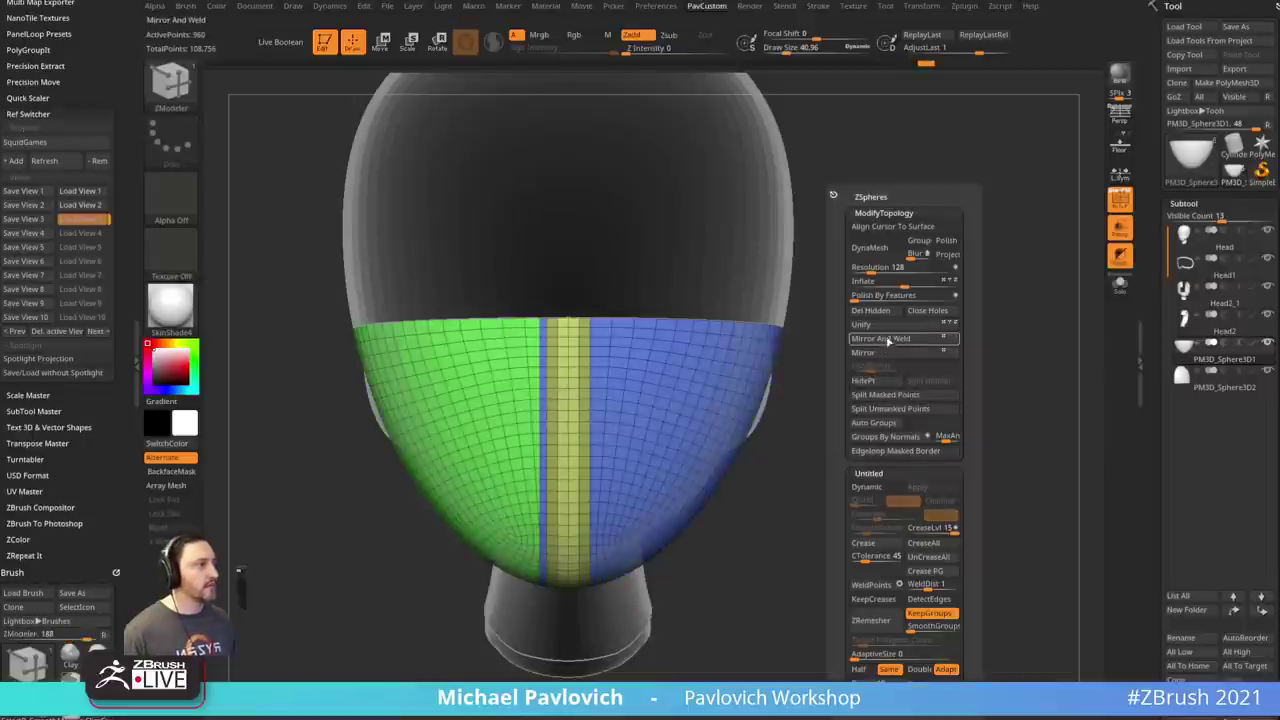
click(888, 342)
- Regroup the narrow bands on both sides of the central strip as one polygroup and ZRemesh the lower mask with groups kept
ctrl+shift+click(171, 84)
ctrl+shift+click(258, 101)
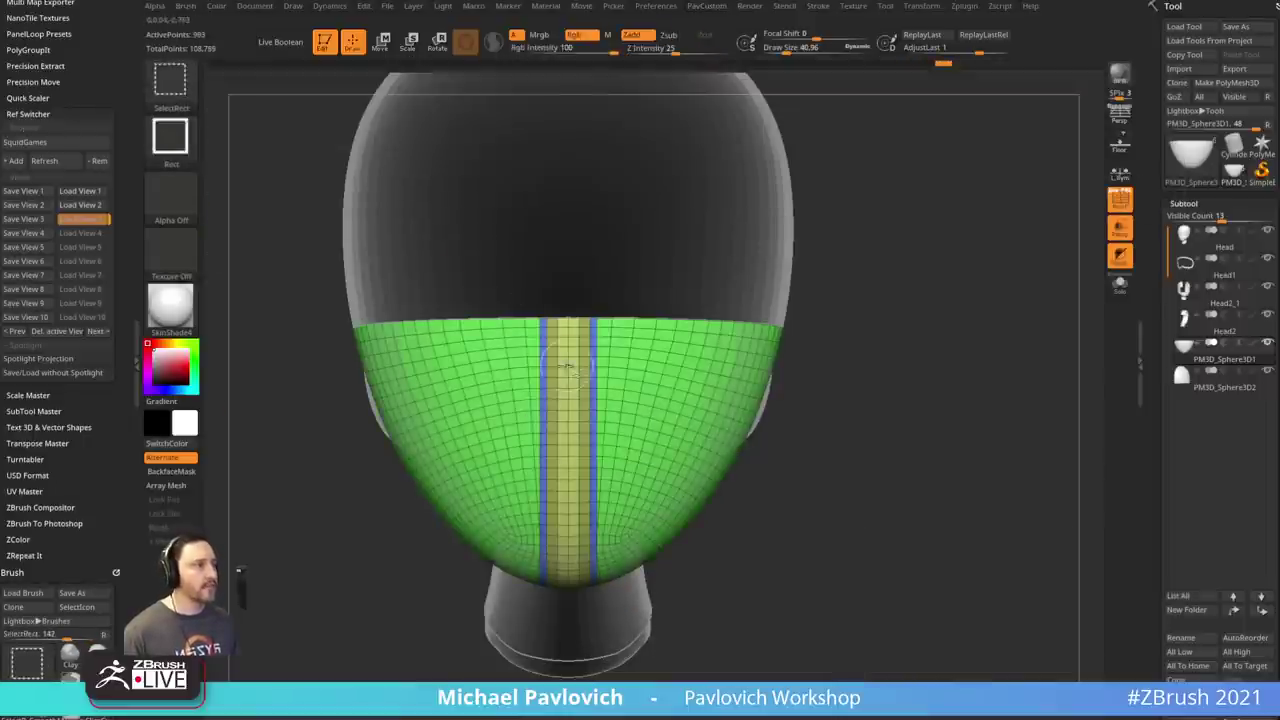
ctrl+shift+click(578, 312)
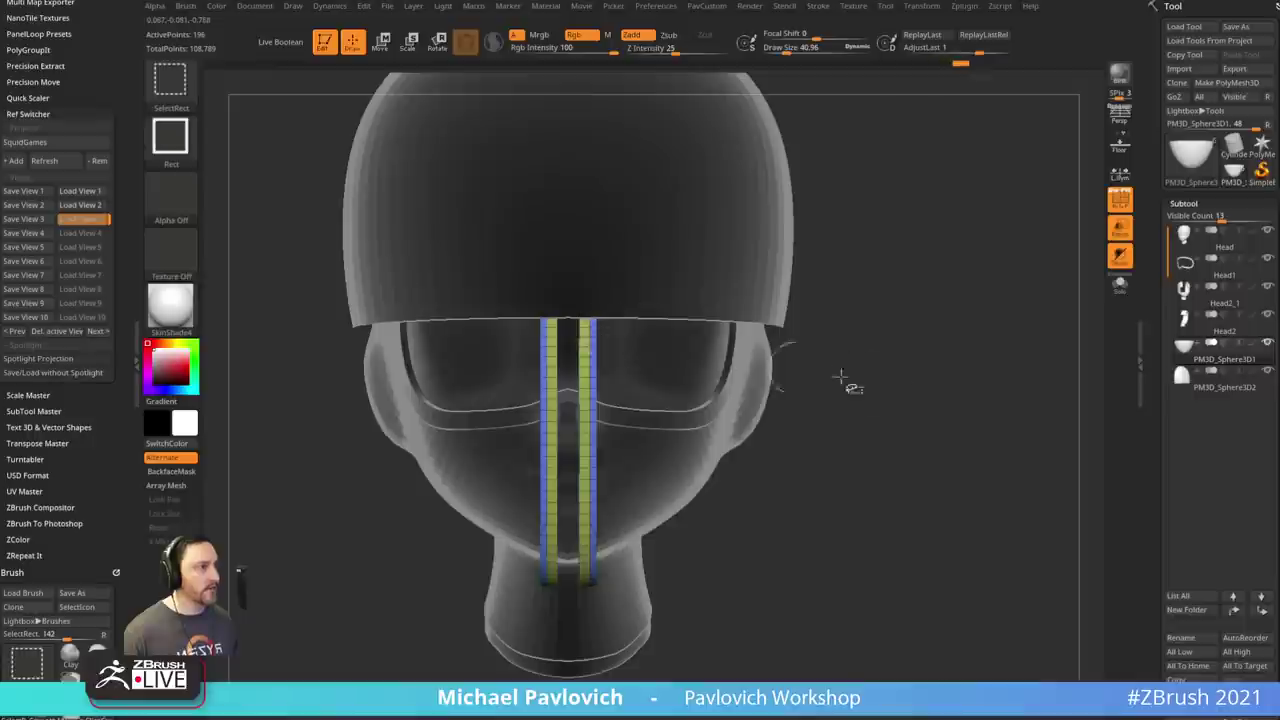
ctrl+shift+click(964, 414)
key(shift+space)
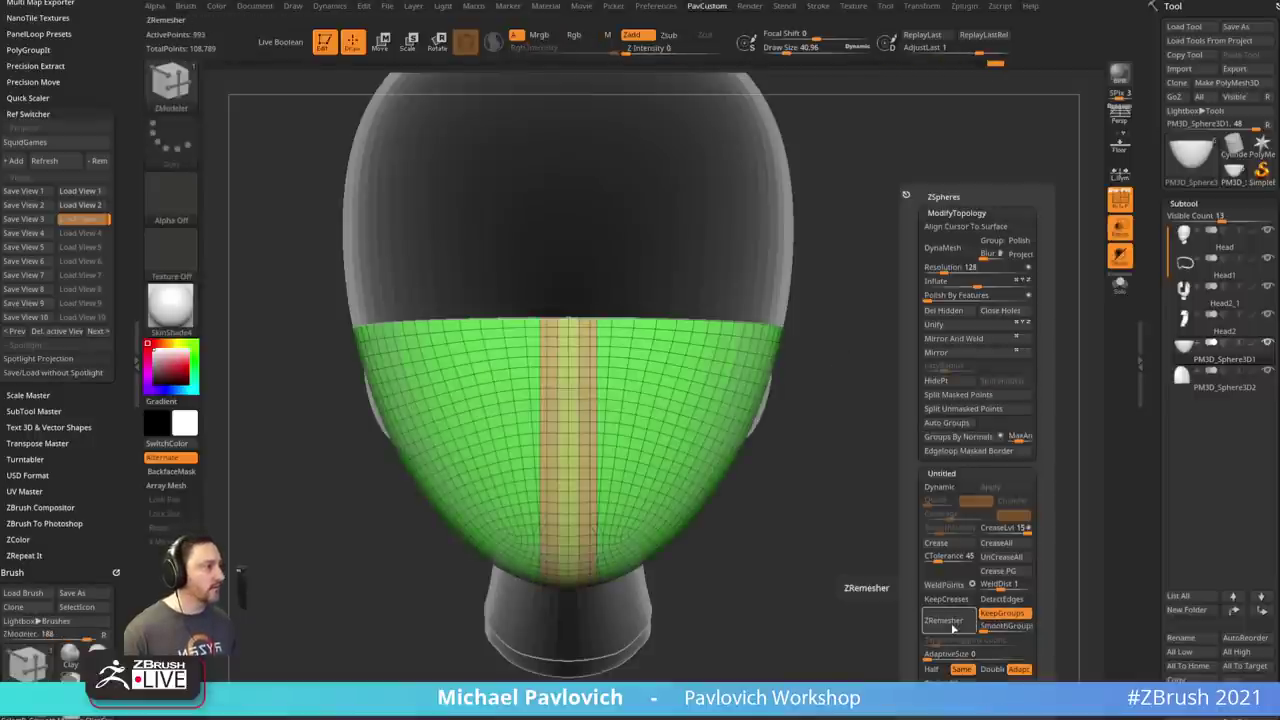
click(953, 624)
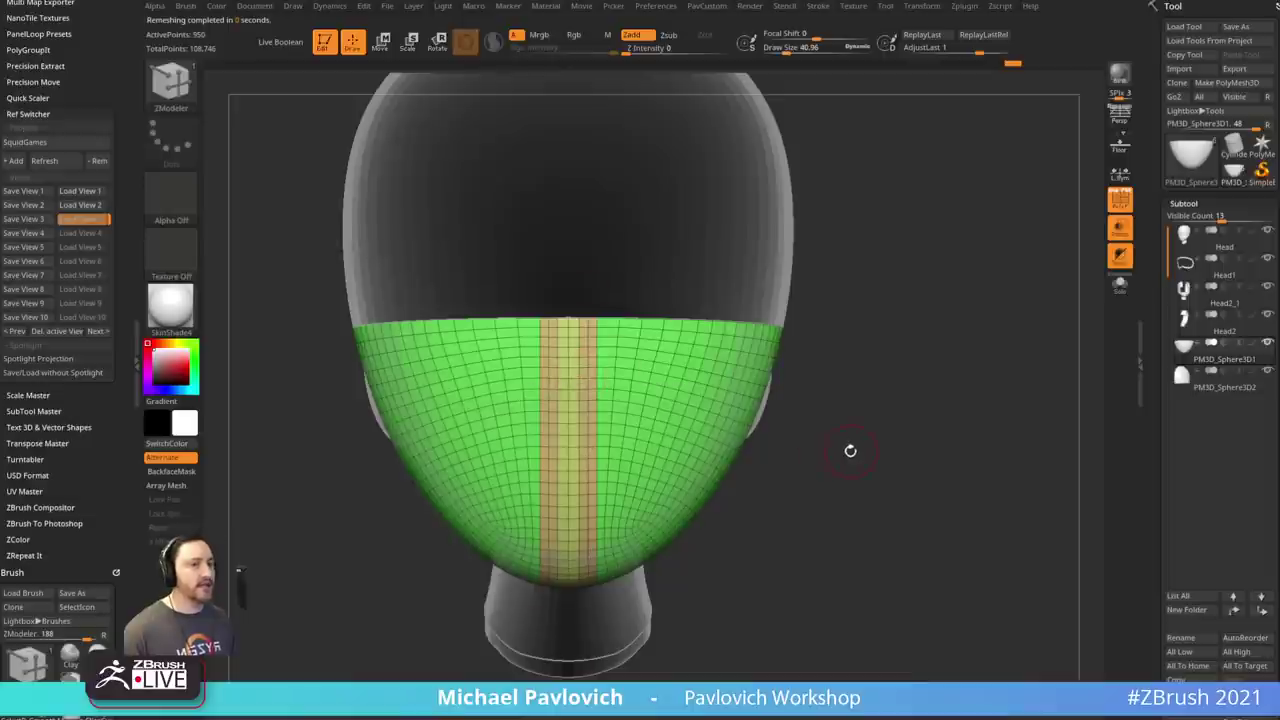
- Switch to the Standard brush and turn off transparency so the mask and head display solid
key(b)
key(s)
key(t)
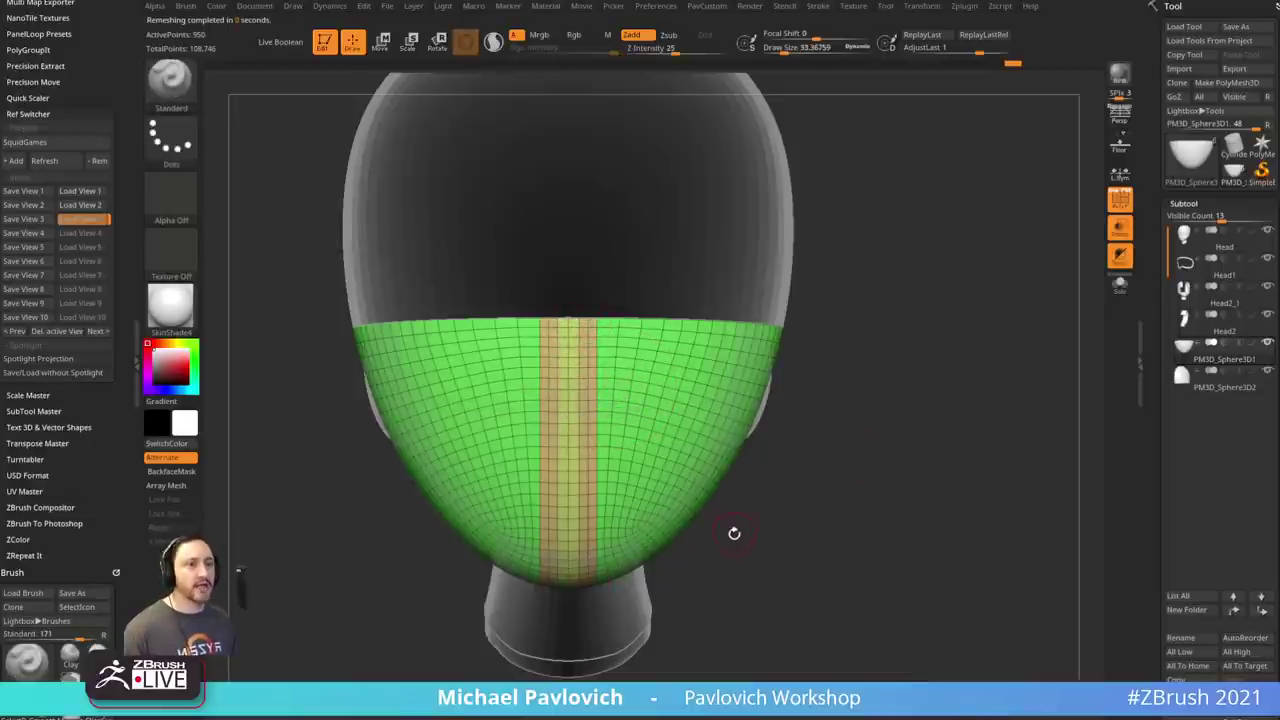
drag(882, 448, 910, 440)
mouse_move(943, 431)
mouse_down()
mouse_move(969, 417)
mouse_move(950, 418)
mouse_move(971, 357)
mouse_move(997, 348)
mouse_move(966, 373)
mouse_move(981, 356)
mouse_up()
click(1120, 257)
click(1128, 235)
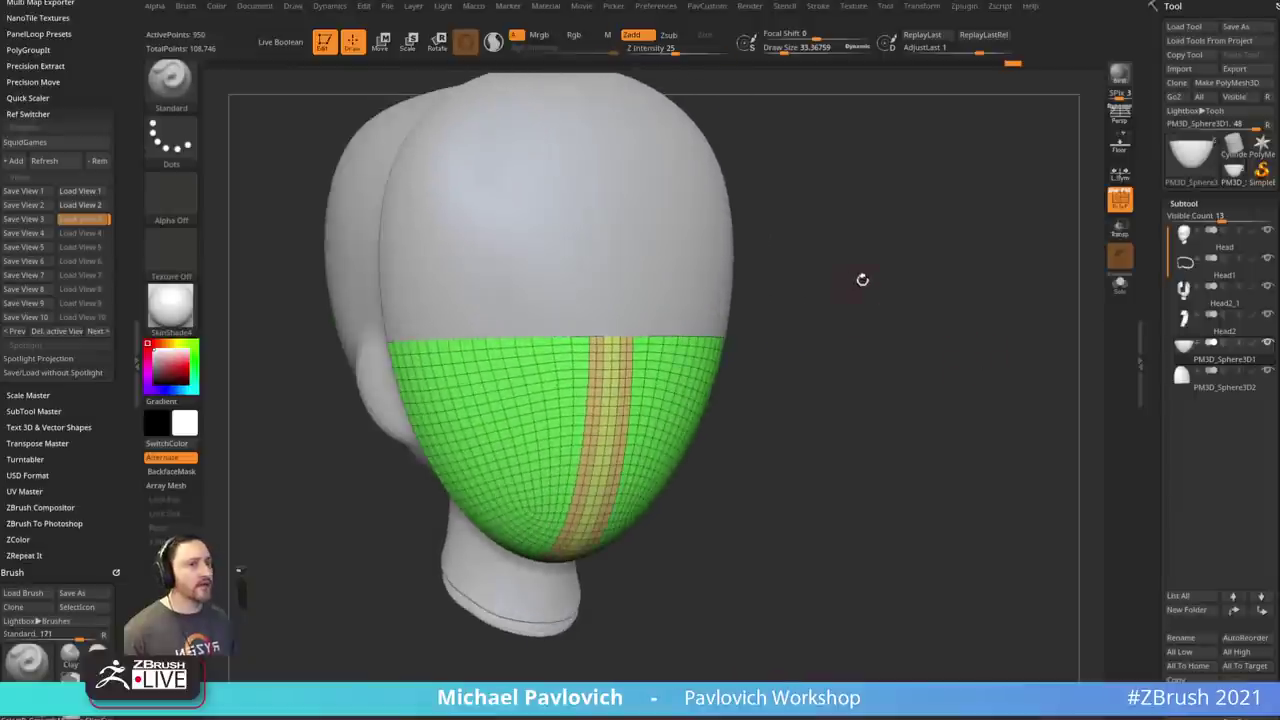
- Enlarge the brush draw size and make the upper mask piece the active subtool
alt+drag(863, 280, 915, 312)
key(s)
click(911, 320)
alt+click(740, 313)
alt+drag(905, 265, 946, 297)
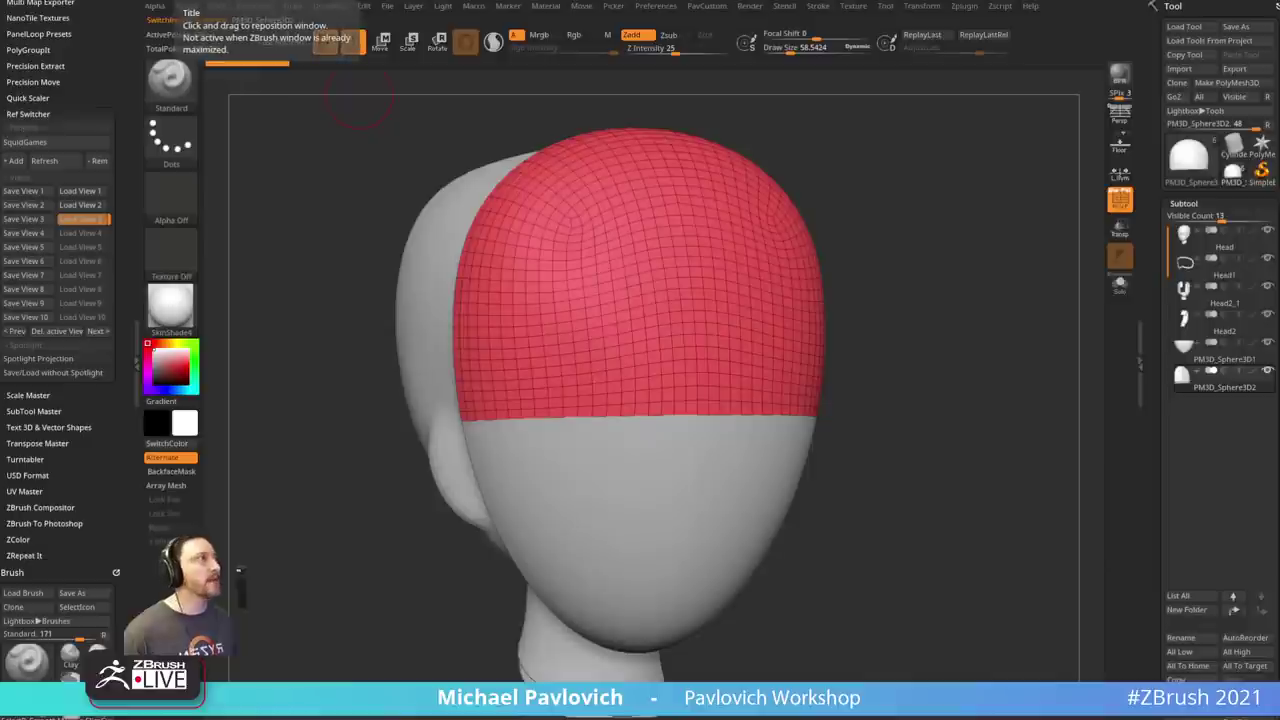
- Bring up the guard mask reference photo beside the model and examine the fine mesh surface of its upper section
mouse_move(1183, 290)
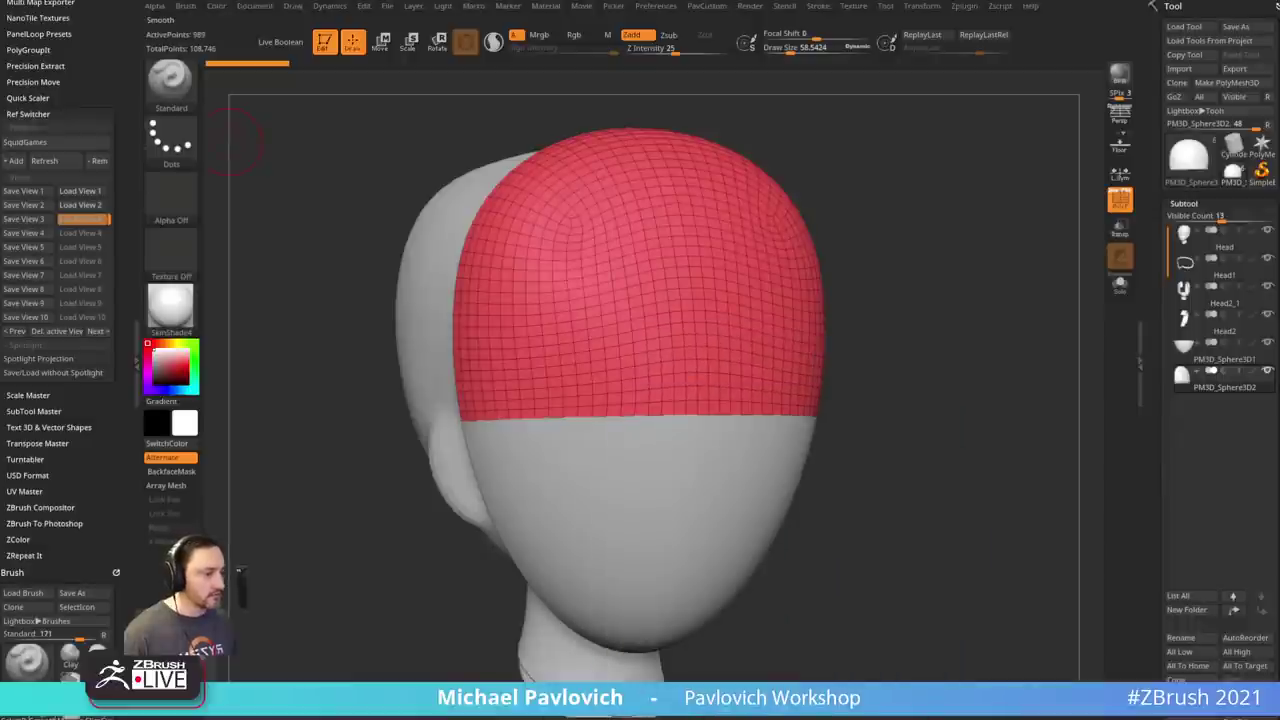
key(alt+Tab)
right_drag(735, 603, 798, 551)
scroll(829, 489, up, 3)
middle_drag(869, 428, 843, 490)
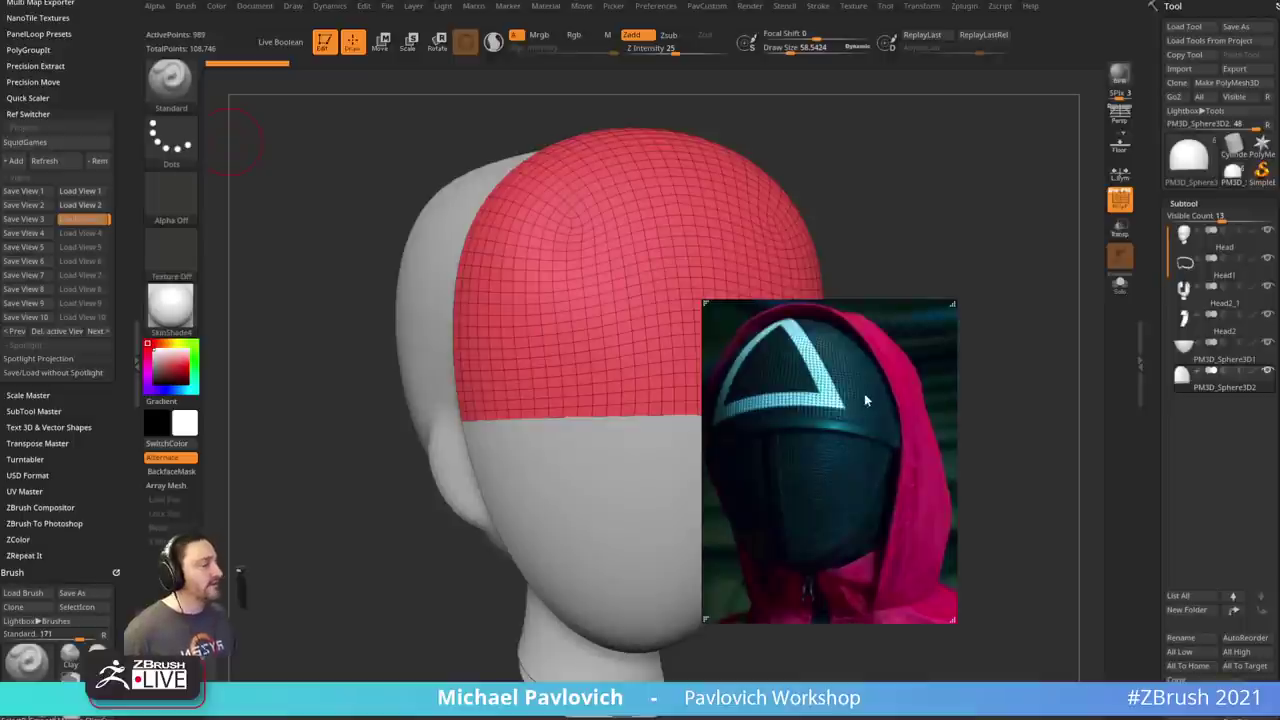
key(alt+Tab)
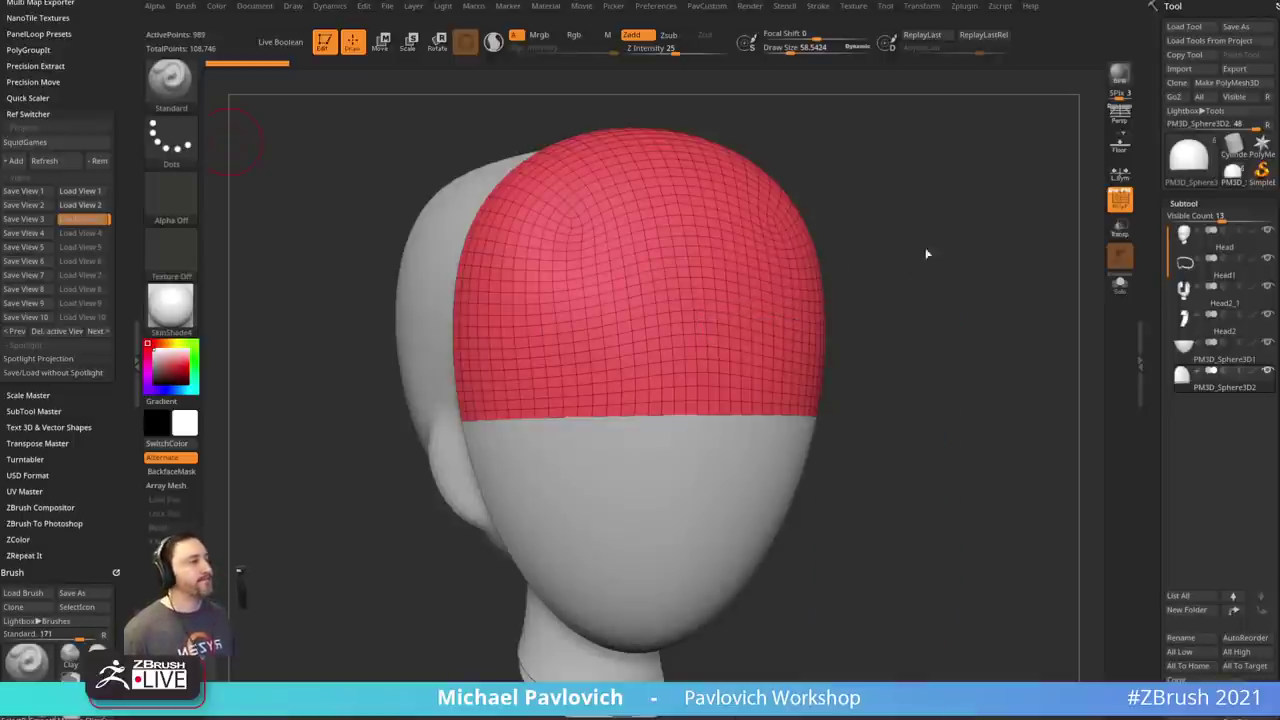
- Duplicate the upper mask subtool
drag(926, 254, 980, 358)
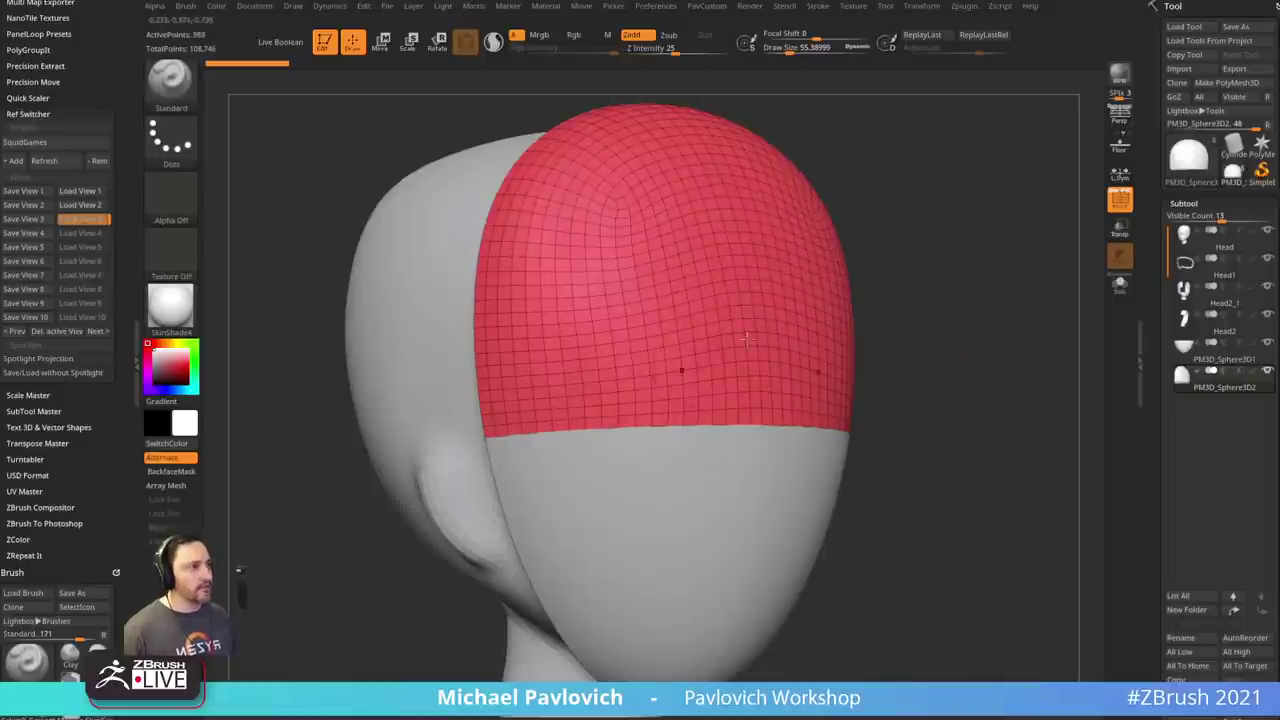
mouse_move(1002, 312)
mouse_down()
mouse_move(1013, 293)
mouse_move(997, 286)
mouse_move(1000, 314)
mouse_up()
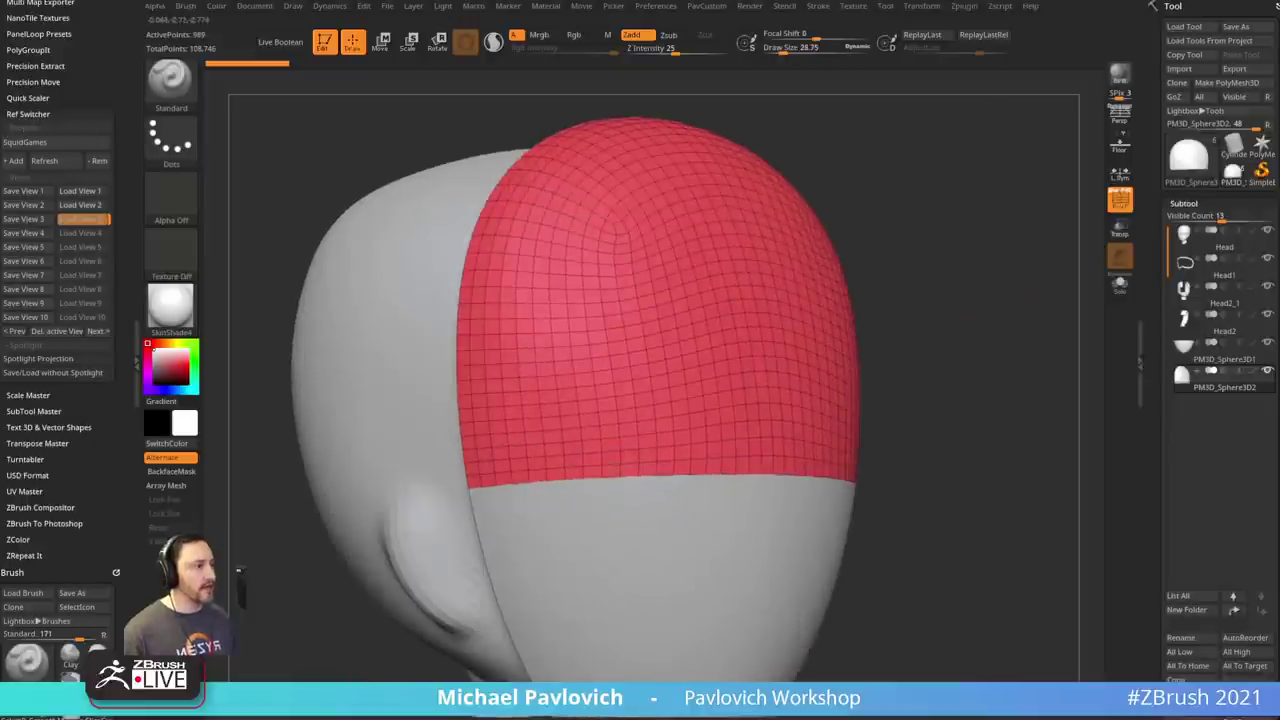
click(1180, 700)
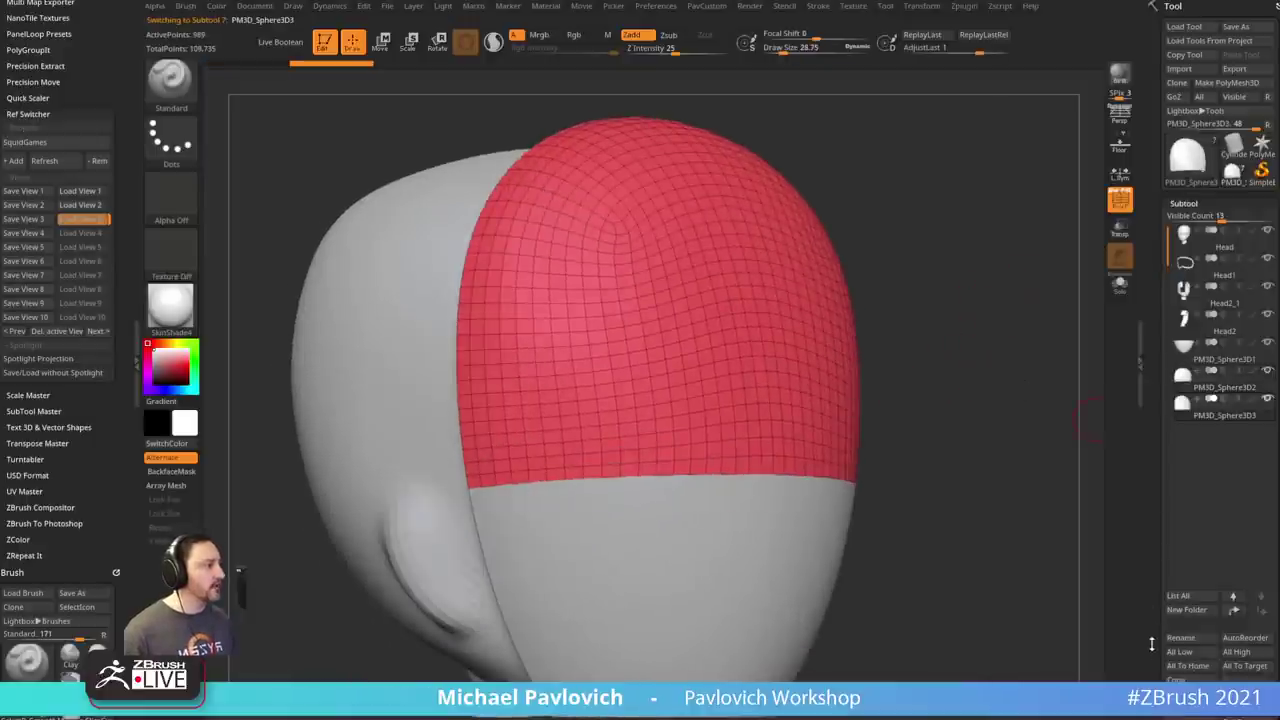
drag(1152, 644, 1148, 420)
alt+drag(1006, 358, 998, 385)
- Set the ZModeler polygon action to Inset on All Polygons, with the Inset Each Poly and Legacy modifiers
key(b)
key(z)
key(m)
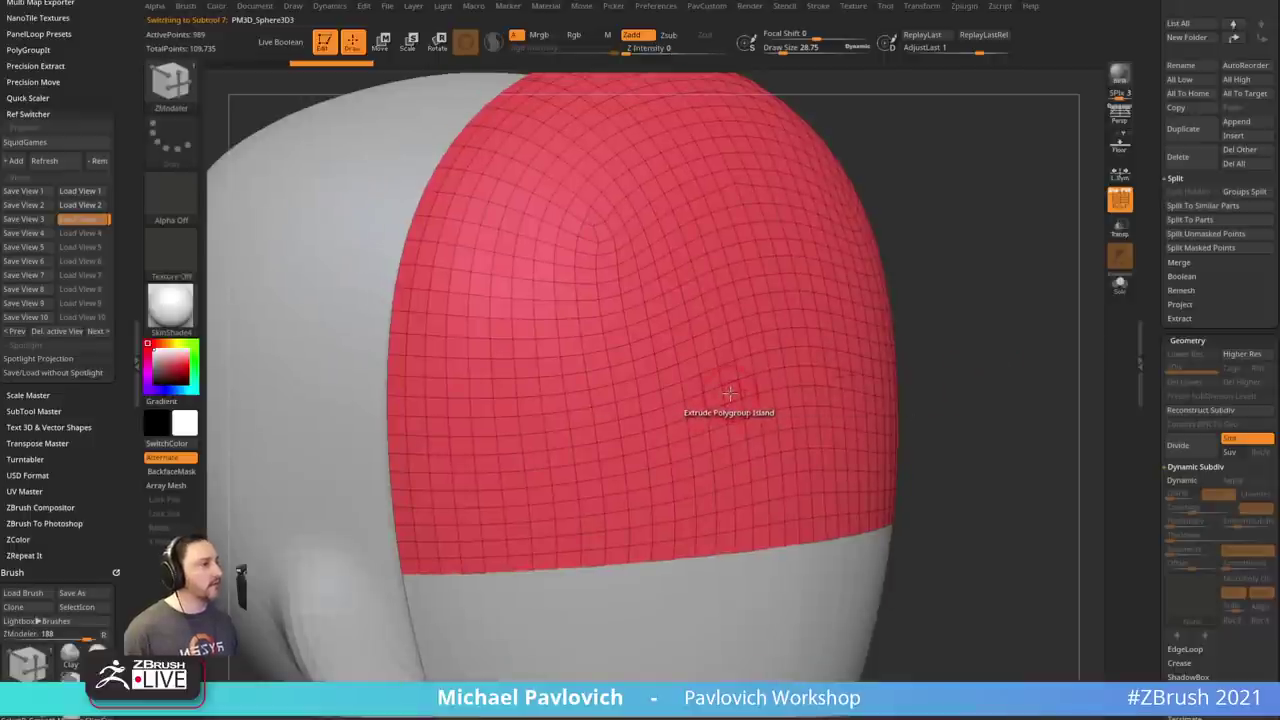
key(b)
key(z)
key(m)
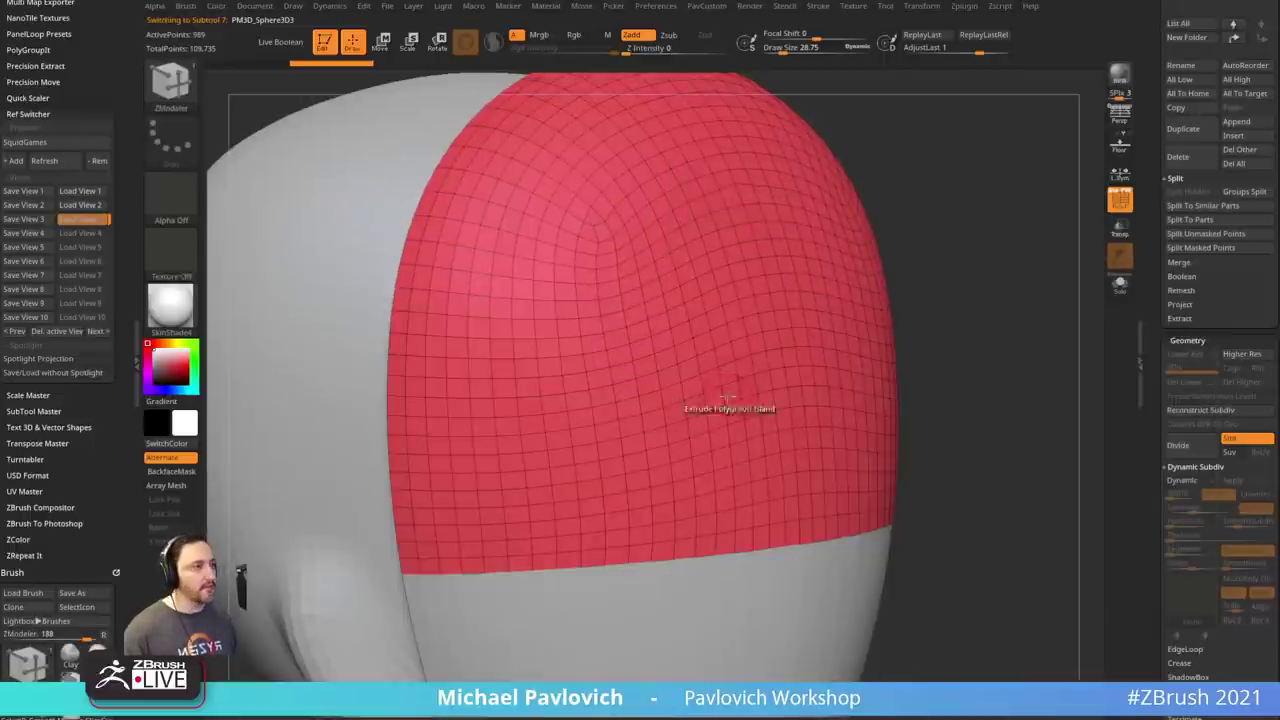
key(space)
click(690, 263)
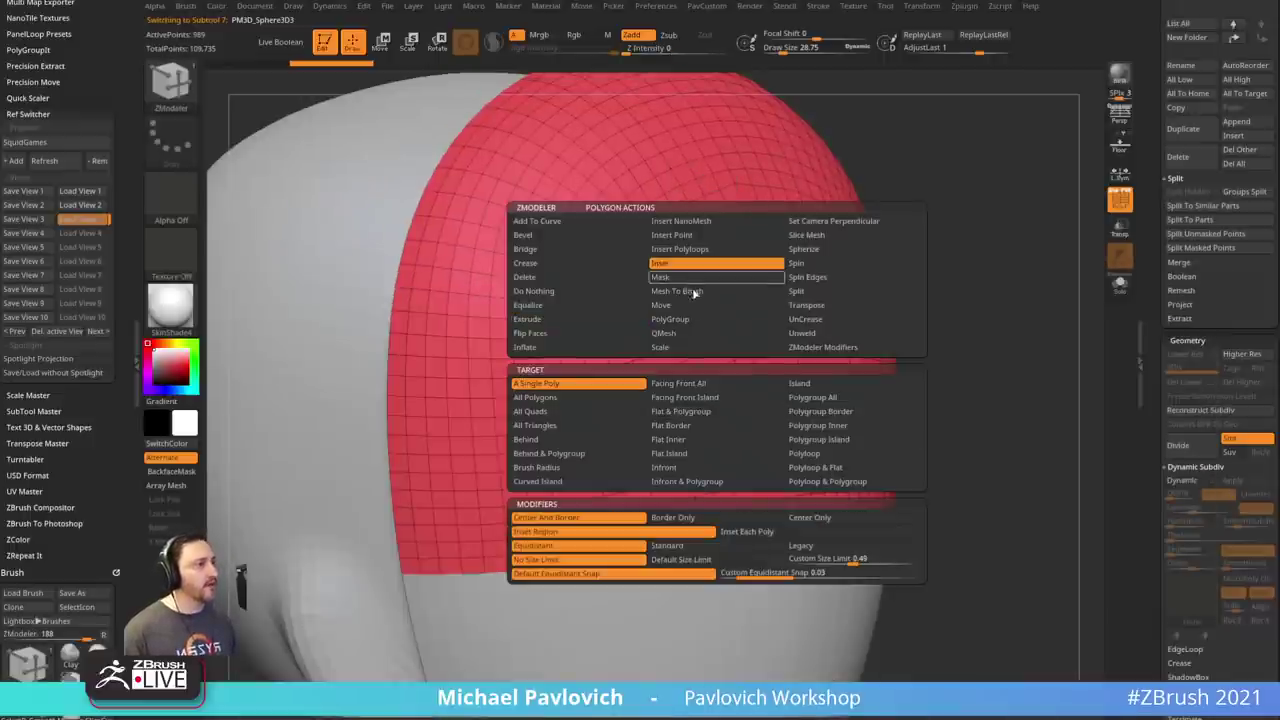
click(538, 397)
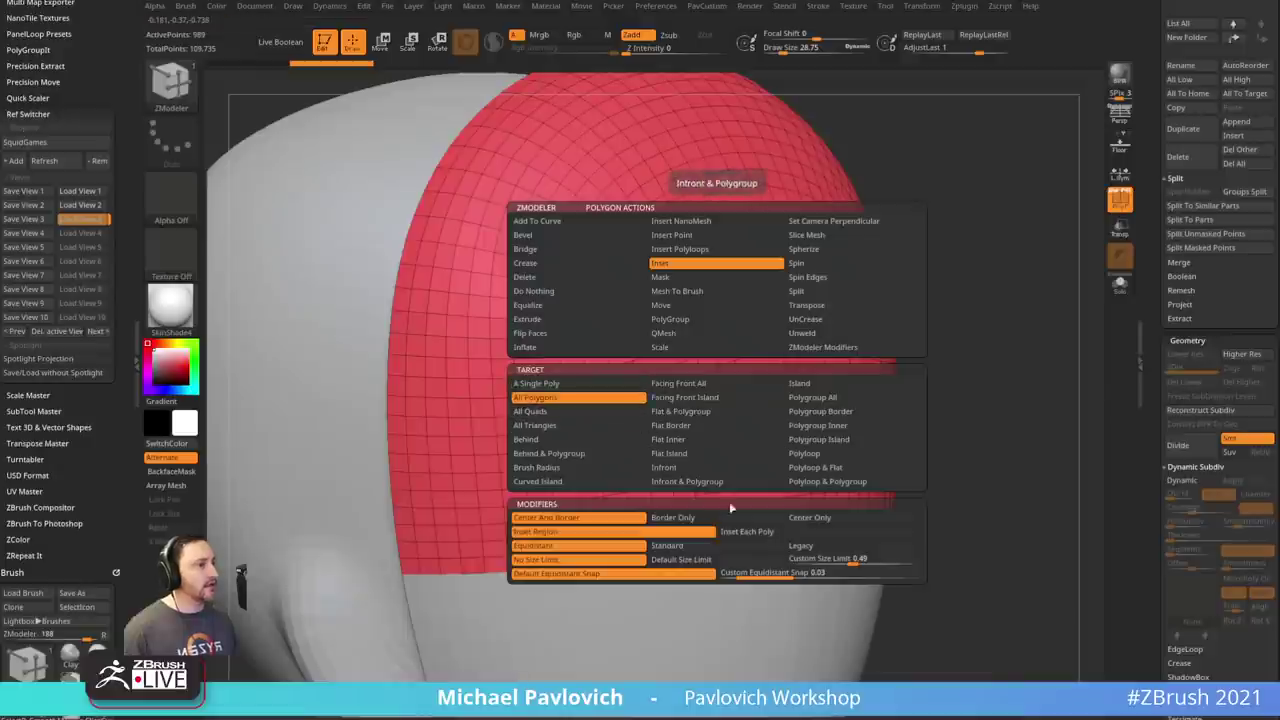
click(773, 538)
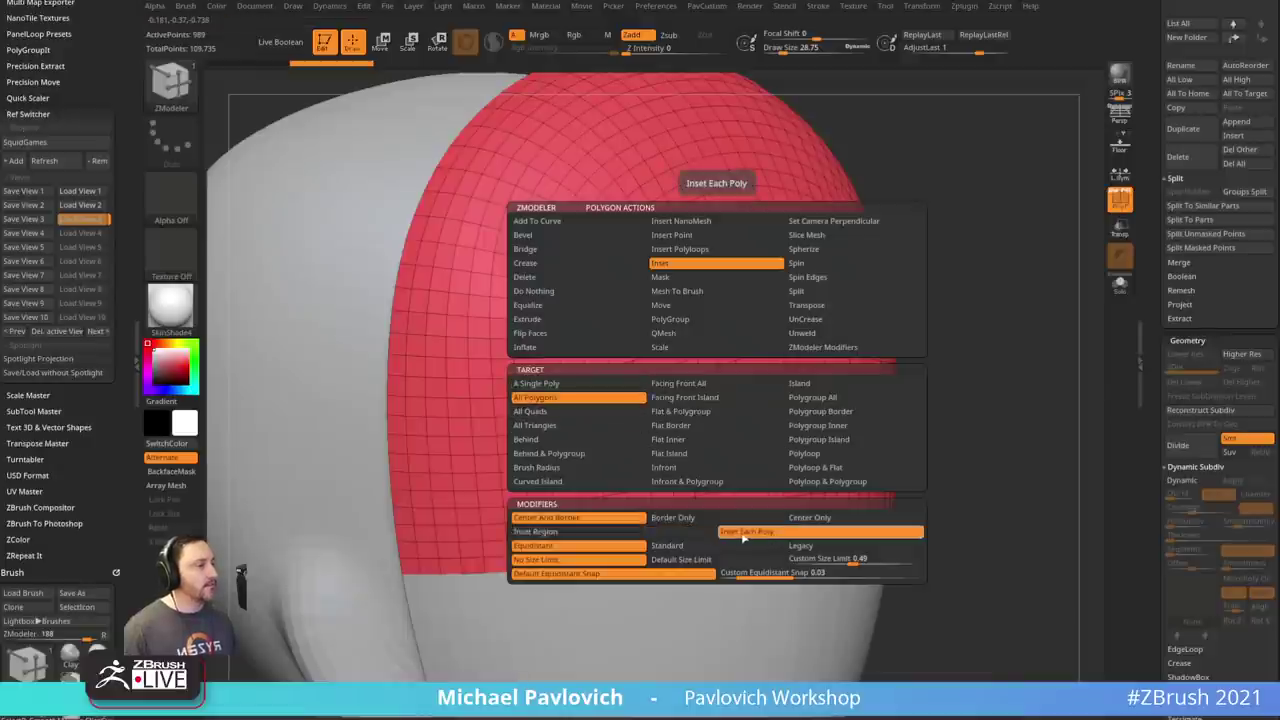
click(804, 549)
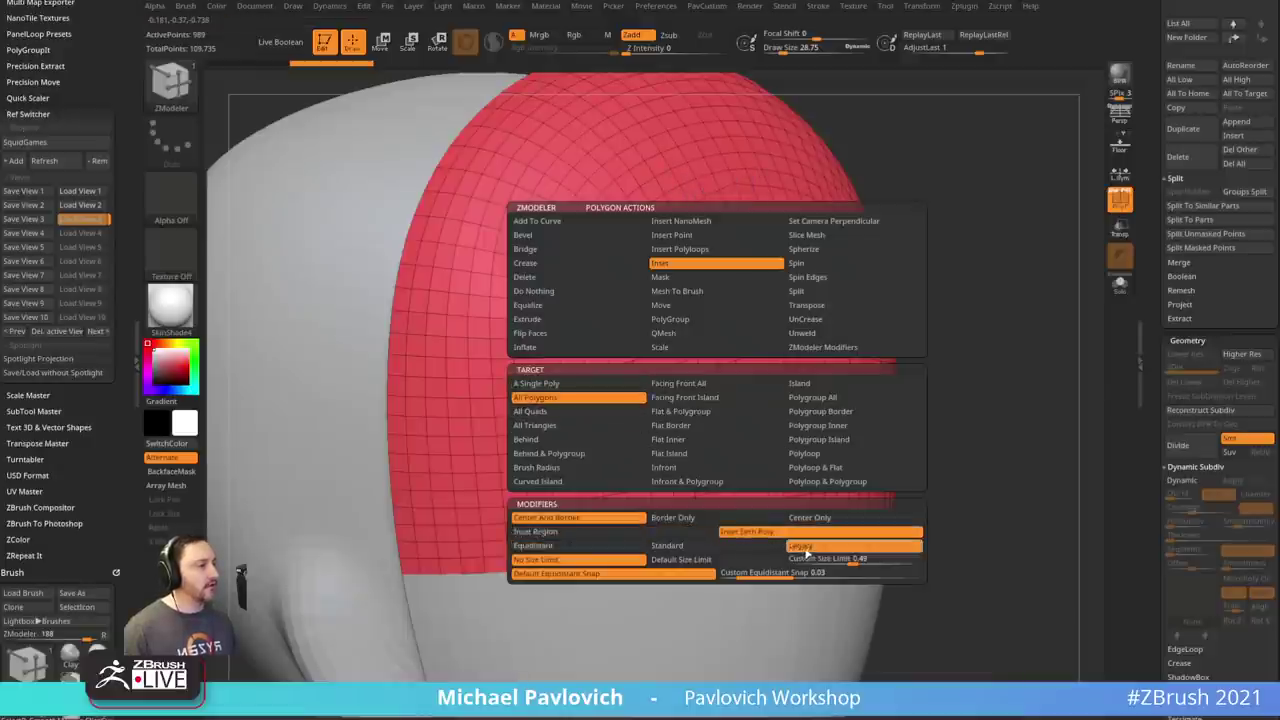
drag(952, 430, 930, 345)
drag(756, 350, 825, 335)
key(ctrl+z)
- Solo the duplicated upper mask and inset every polygon individually to leave a small square in the middle of each
click(1110, 292)
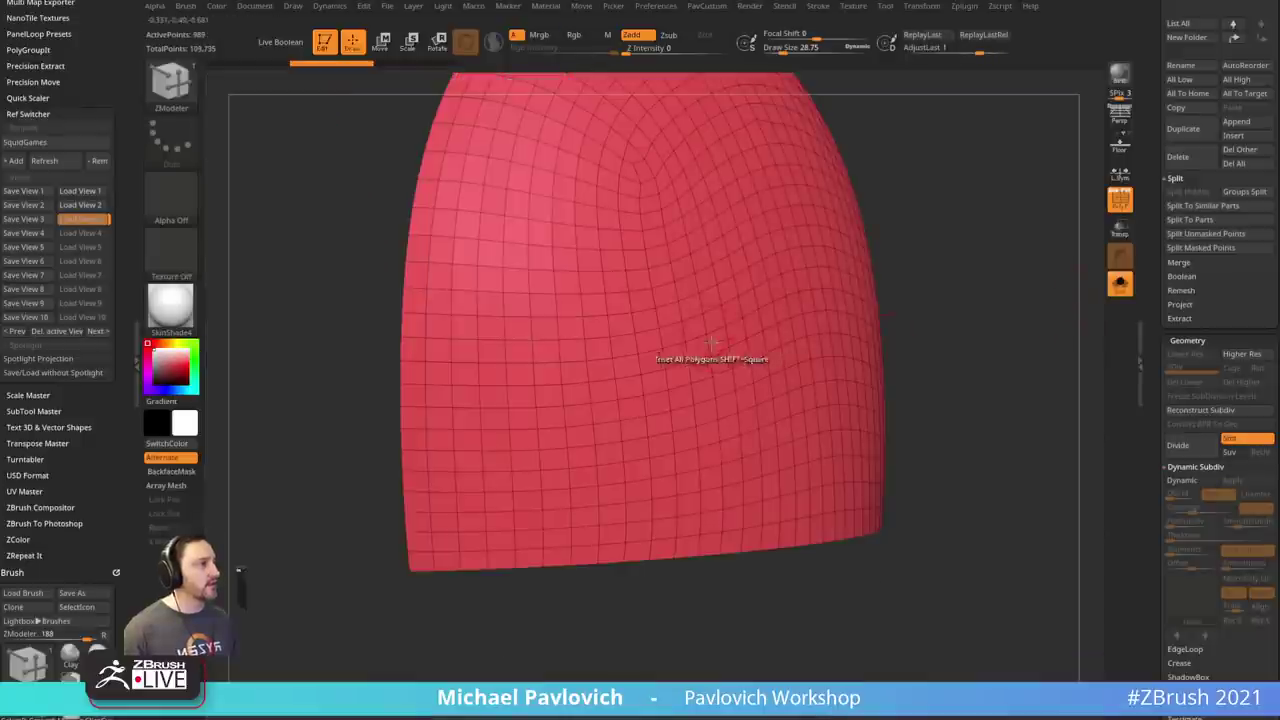
drag(700, 352, 705, 352)
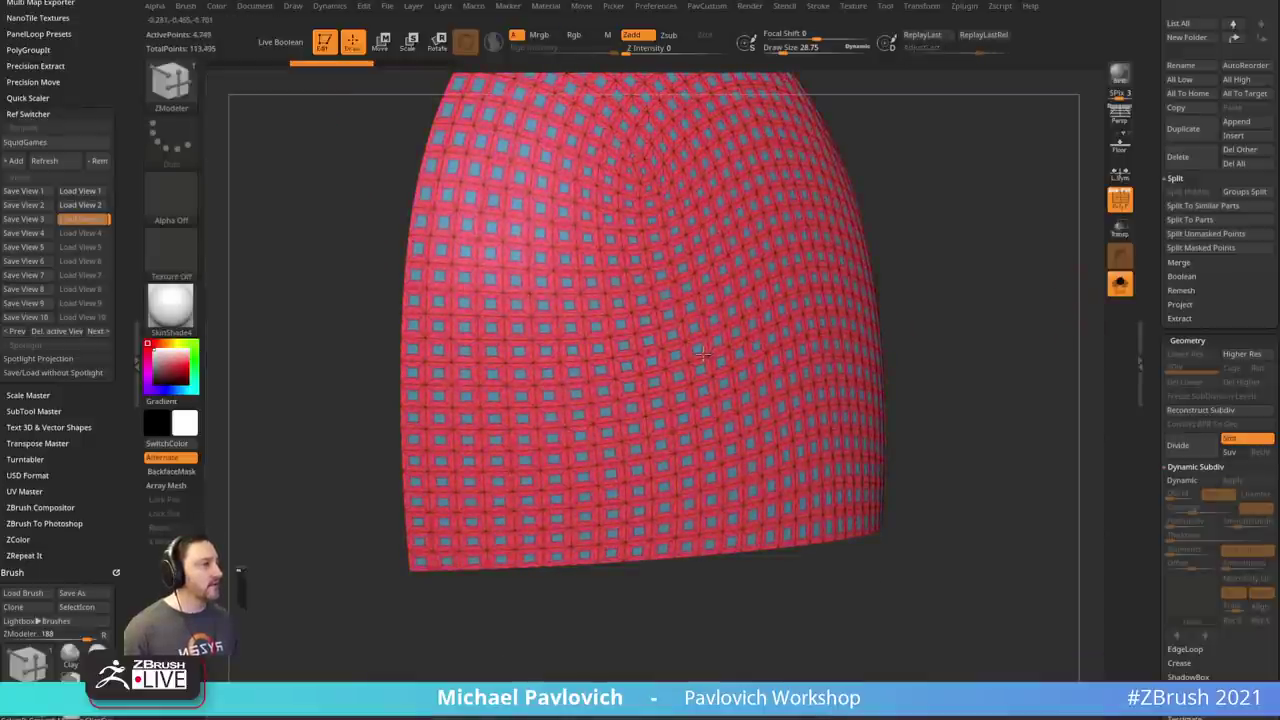
drag(1049, 317, 975, 545)
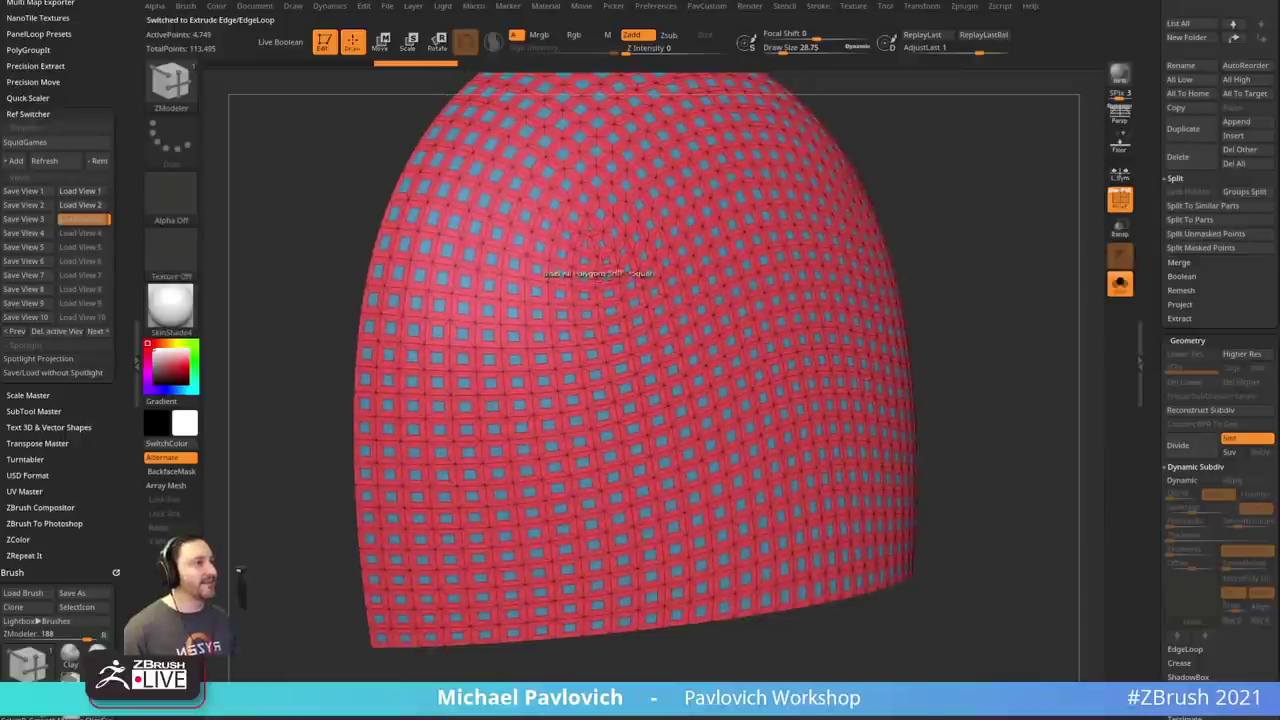
alt+drag(1030, 296, 1005, 281)
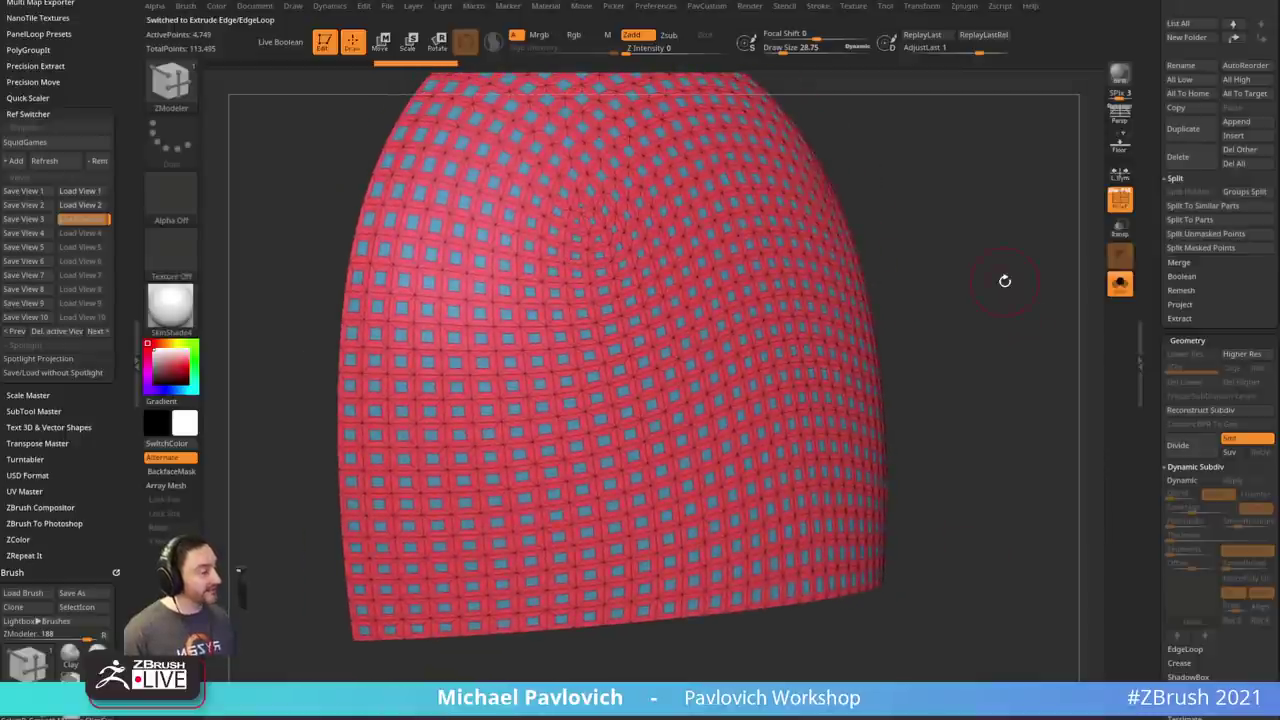
drag(1000, 337, 909, 310)
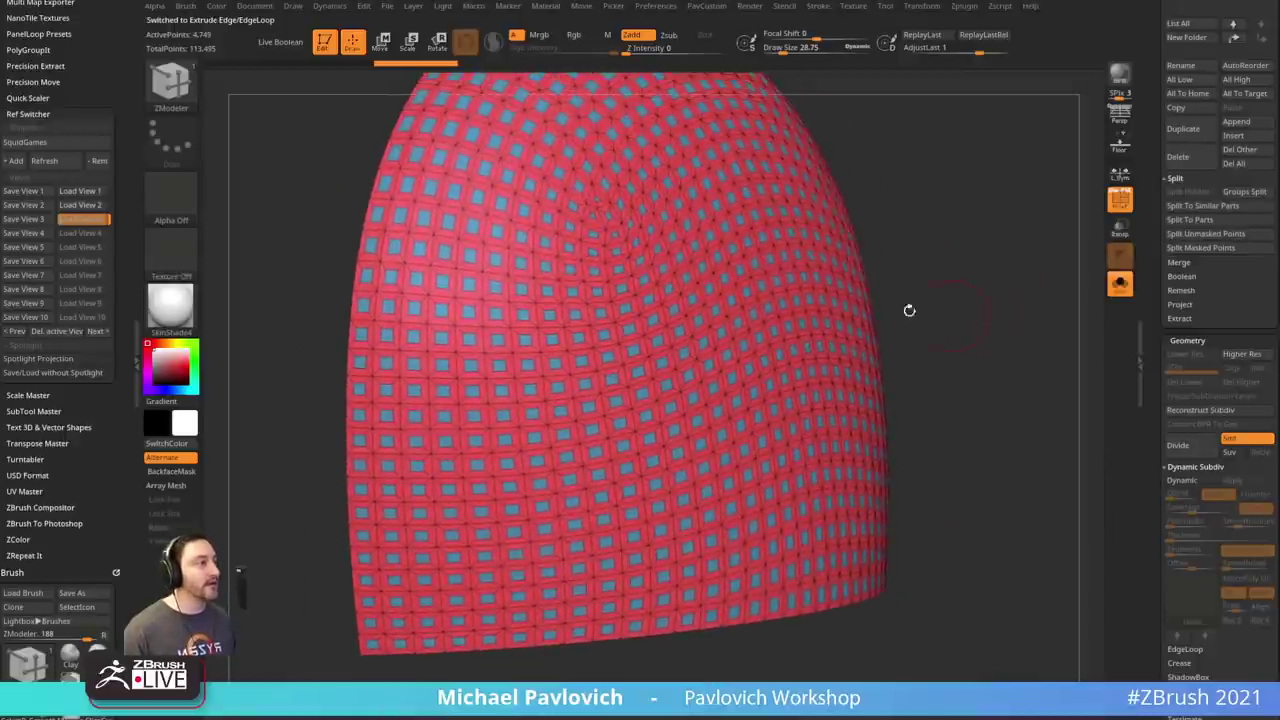
- Hide the inset centre squares of the duplicated shell and delete the hidden geometry to perforate it
ctrl+shift+click(722, 318)
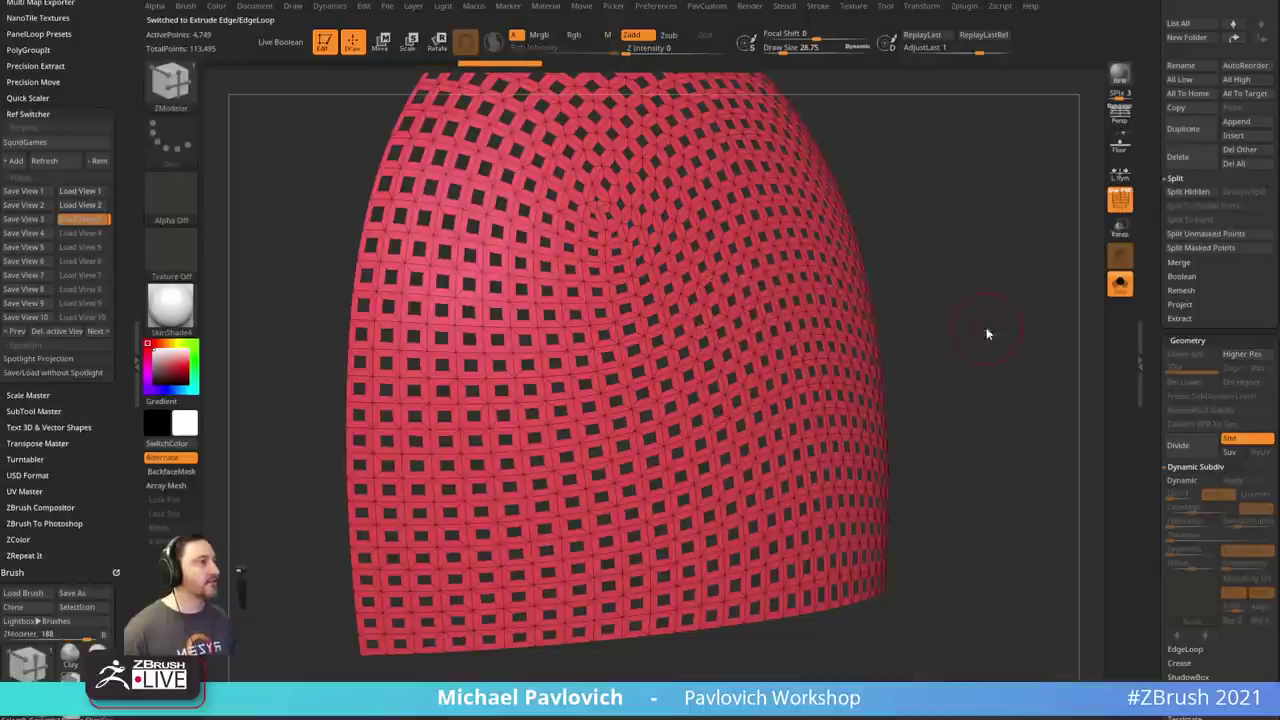
key(3)
click(962, 310)
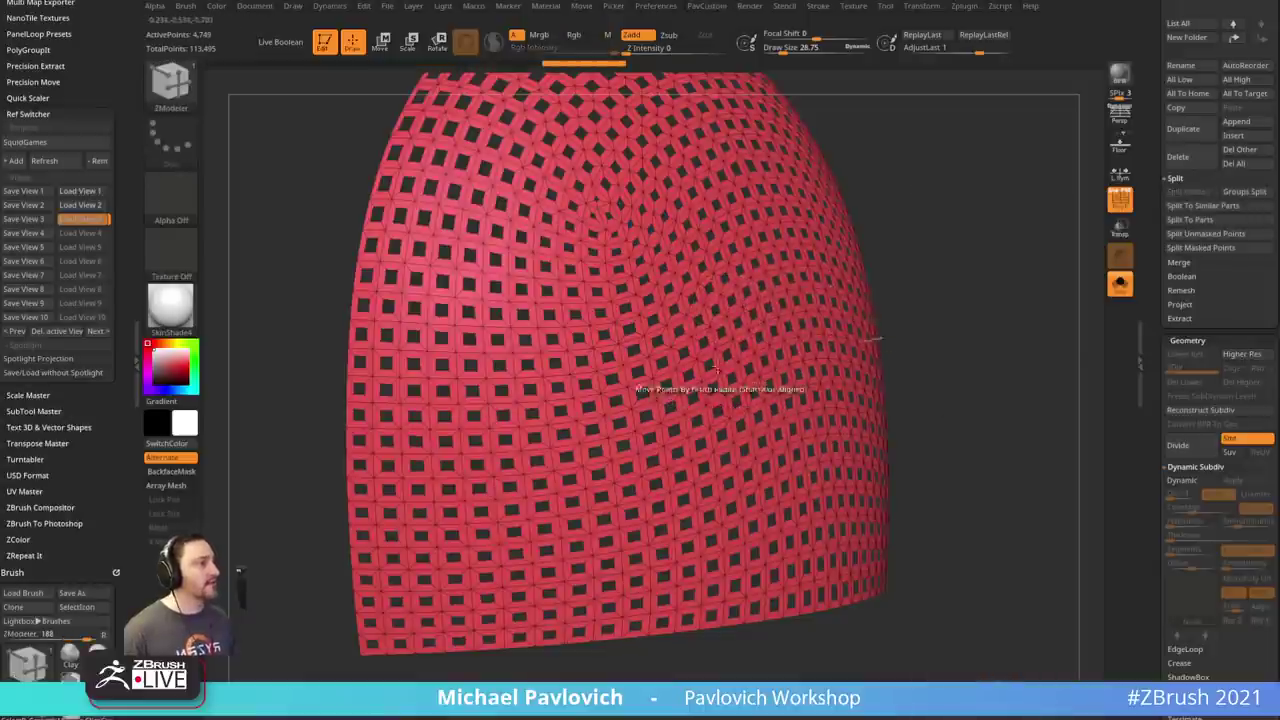
- Set the ZModeler polygon action to QMesh on Polygroup All and pull the perforated shell into a thin solid
key(space)
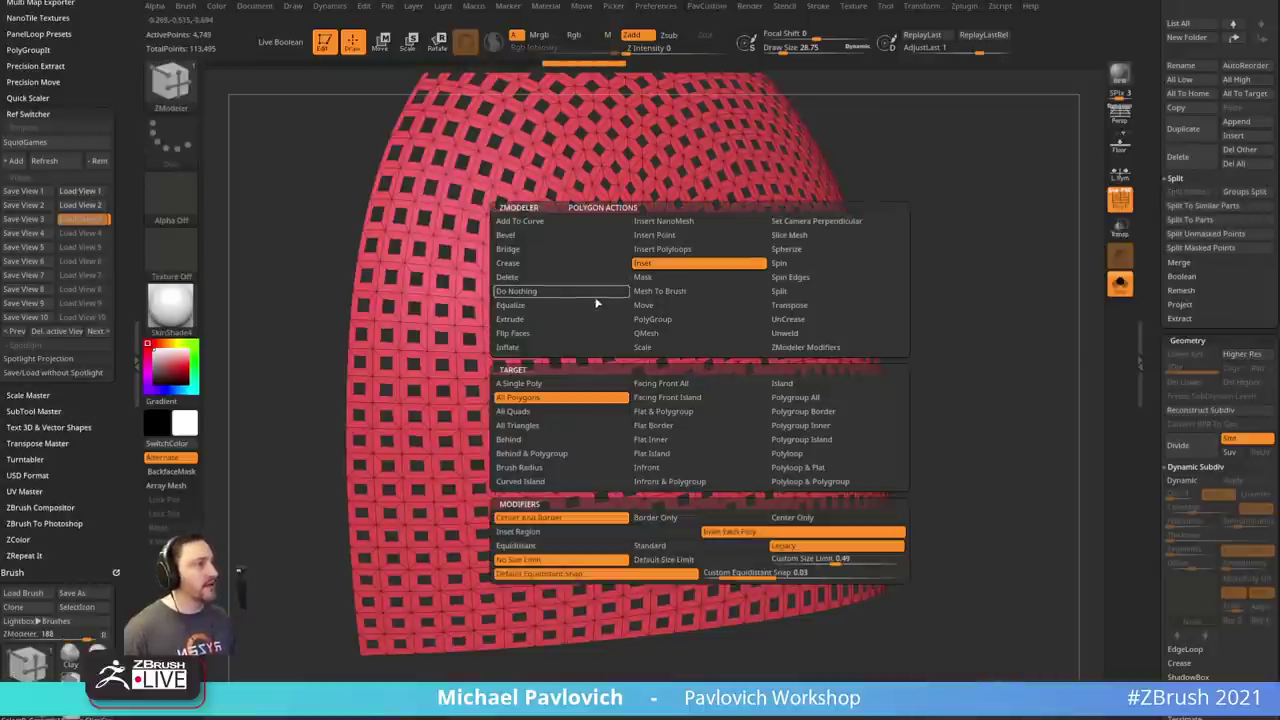
click(646, 333)
click(800, 397)
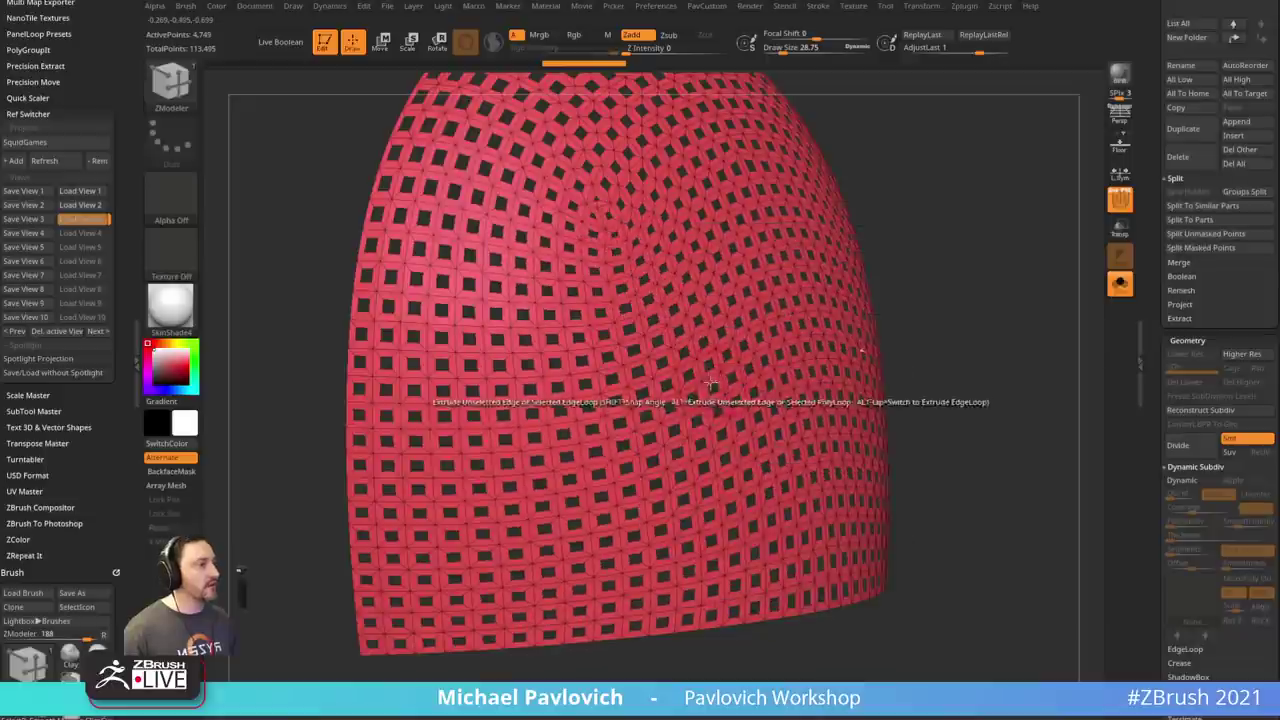
click(716, 381)
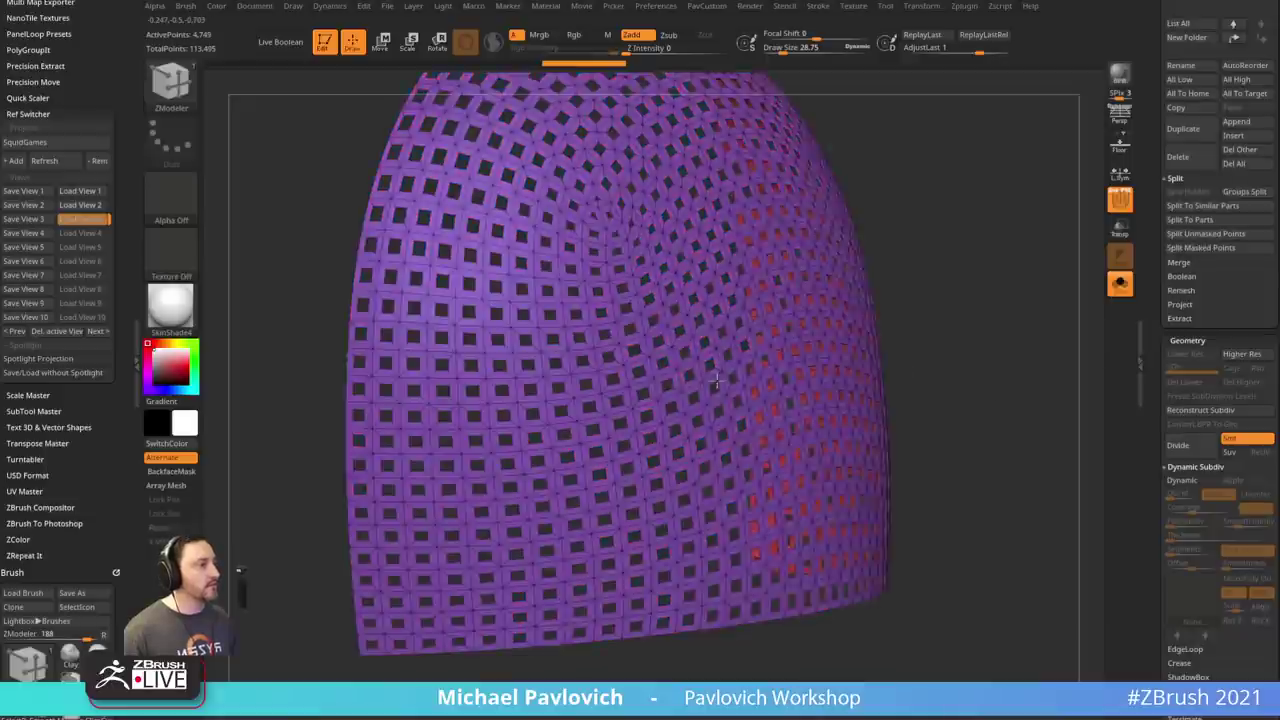
drag(716, 381, 716, 369)
- Turn on transparency, hide the polyframe, and smooth the perforated shell with Dynamic Subdiv, choosing Always YES for auto-activation
drag(1003, 350, 1055, 300)
click(1120, 229)
mouse_move(1057, 249)
mouse_down()
mouse_move(1040, 275)
mouse_move(1051, 266)
mouse_up()
click(1122, 203)
key(d)
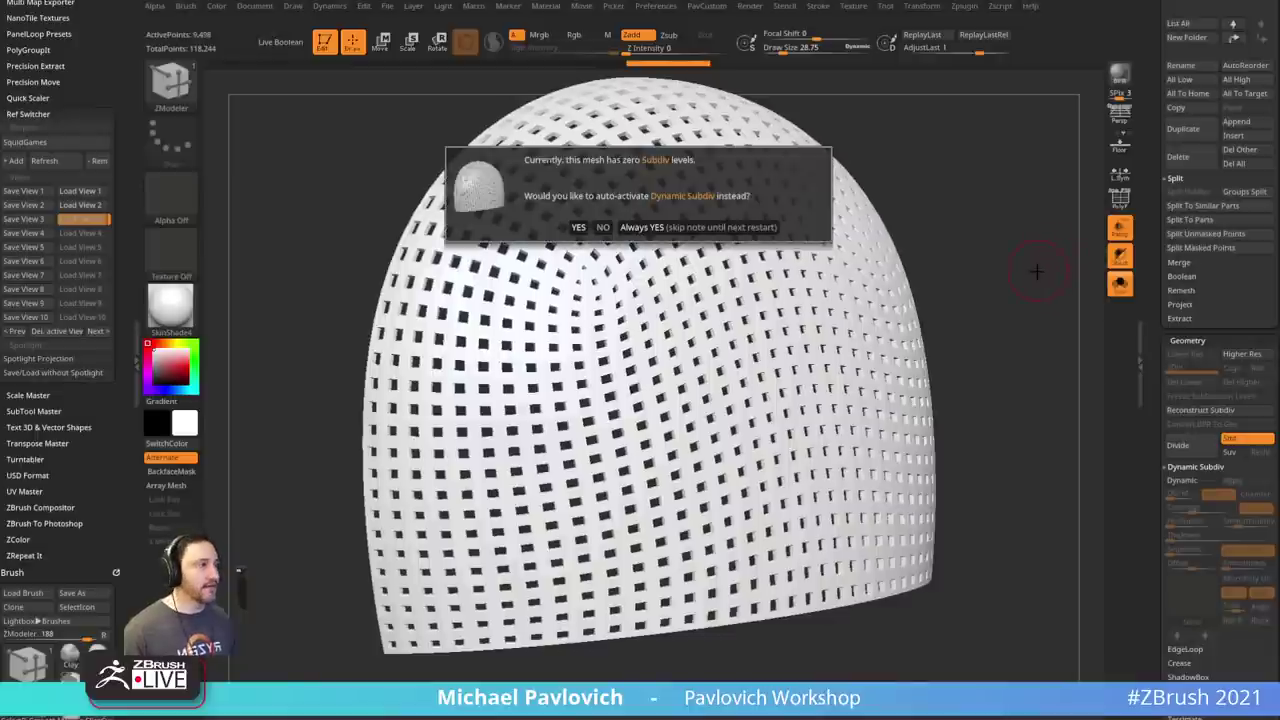
click(737, 228)
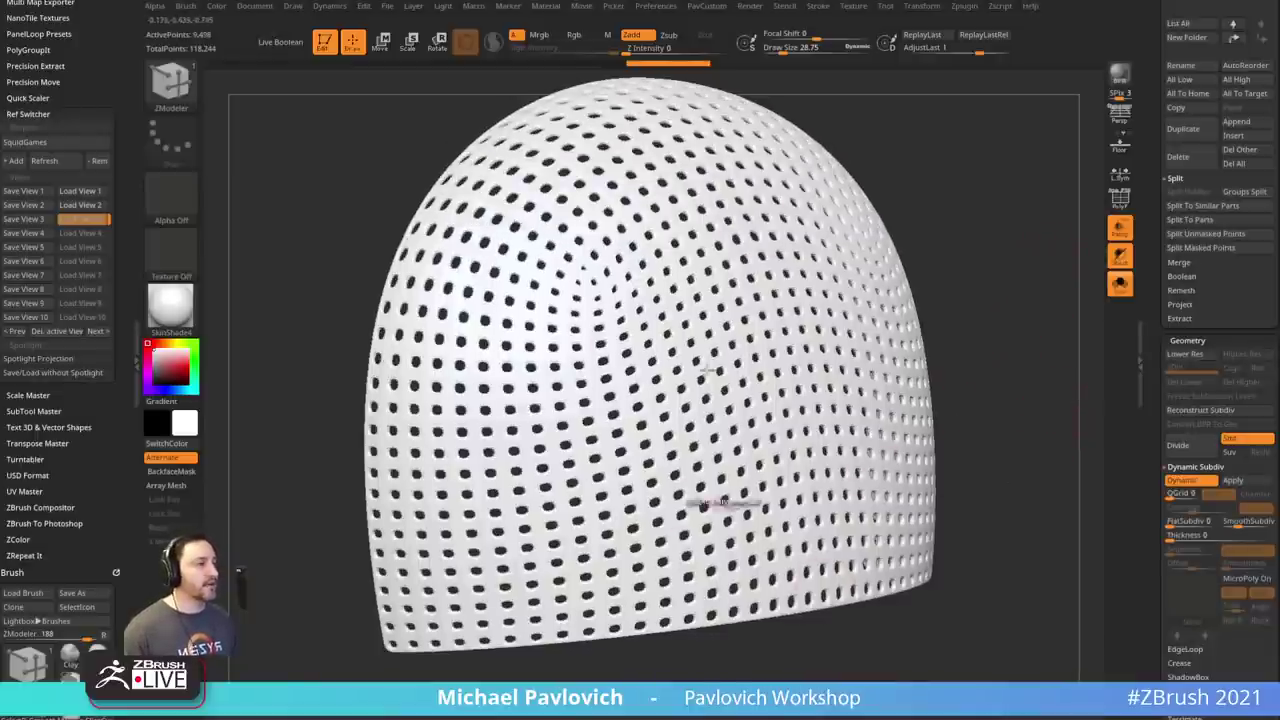
- Bring the other subtools back into view and inspect the smoothed perforated shell against the head
drag(1065, 401, 1005, 240)
click(1122, 286)
drag(1005, 240, 1020, 316)
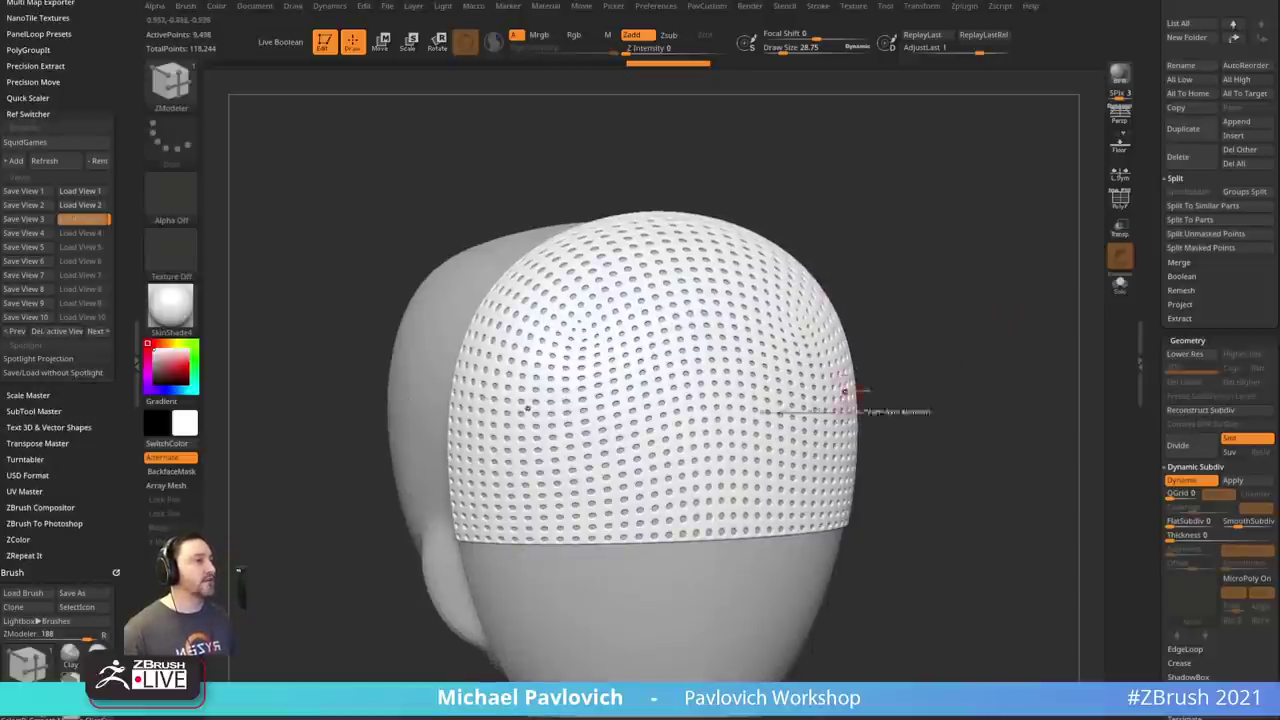
drag(870, 340, 994, 357)
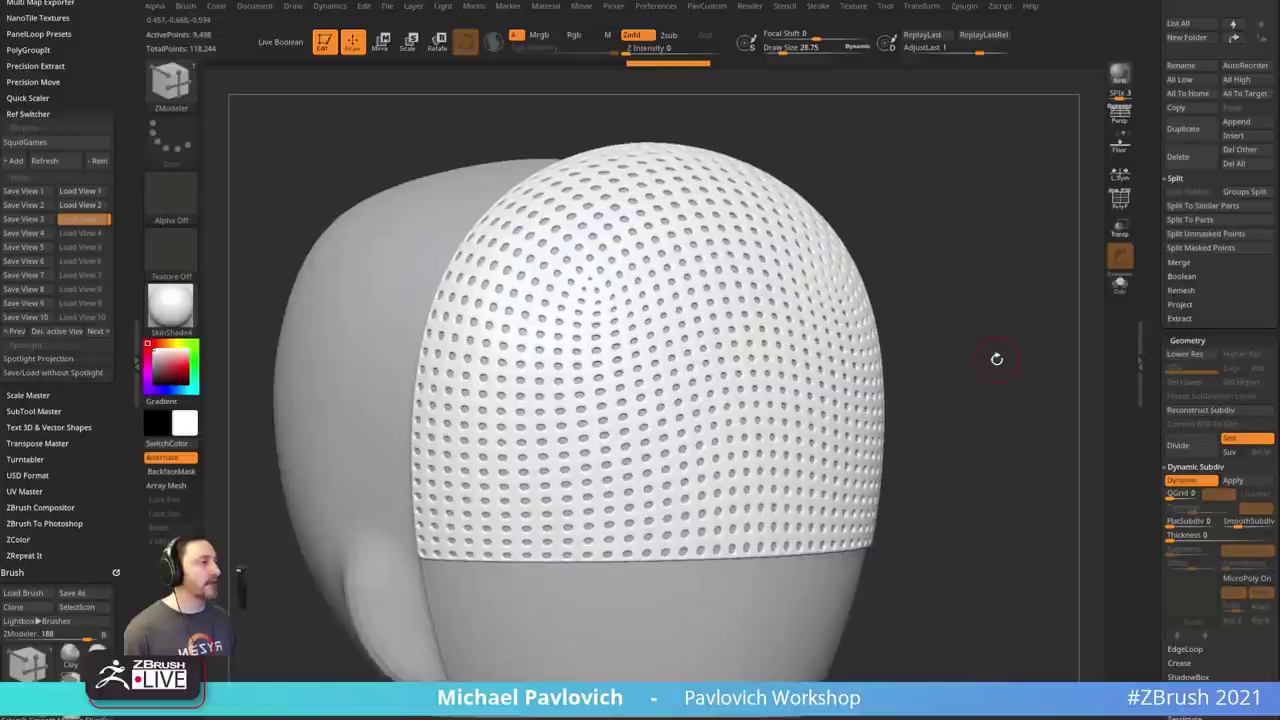
- Undo the shell's thickness, holes and polygon insets back to the plain quad surface, with the shell soloed and polyframe shown
key(shift+d)
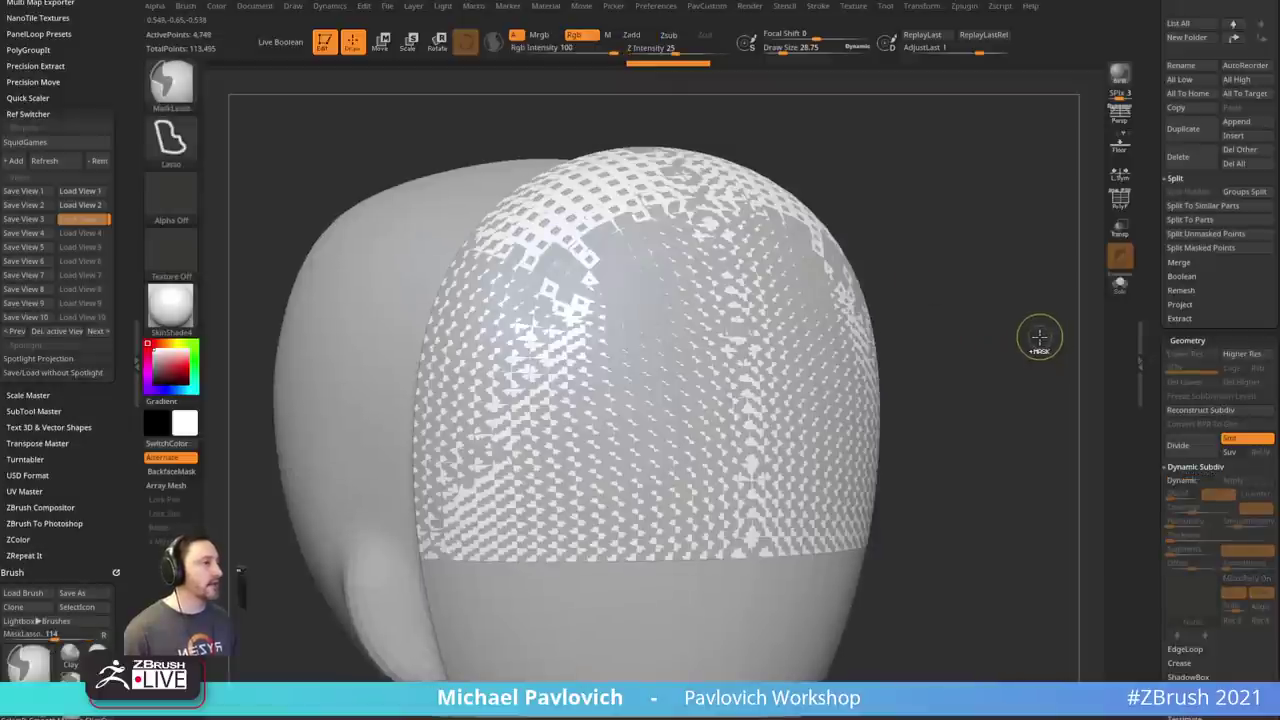
scroll(1152, 290, up, 5)
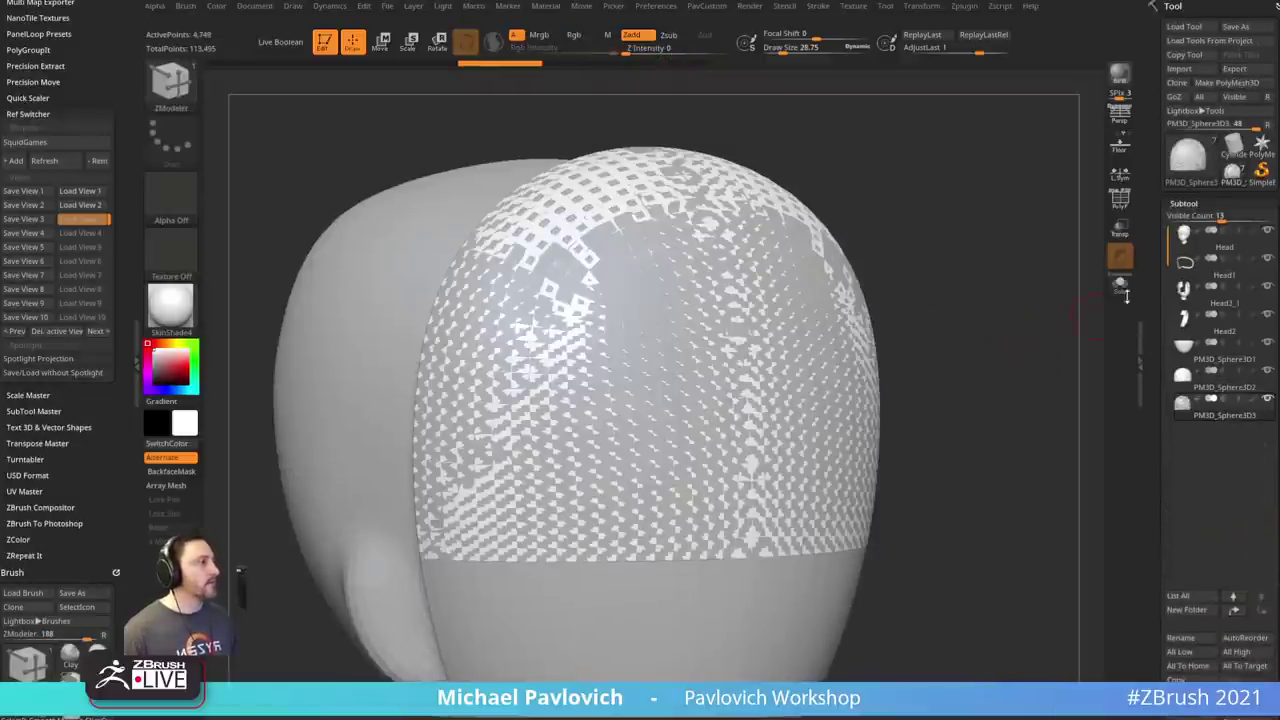
click(1120, 284)
click(1120, 200)
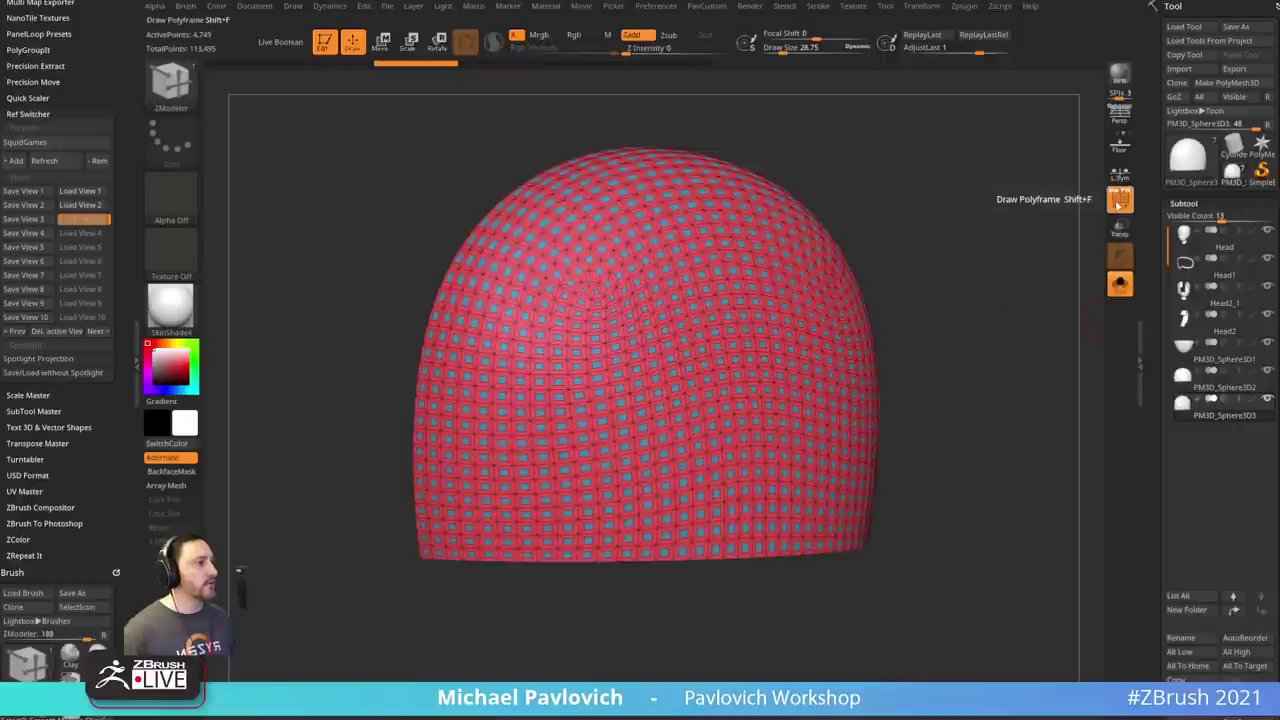
click(1123, 204)
mouse_move(1052, 272)
alt+mouse_down()
mouse_move(1026, 280)
mouse_move(1032, 310)
alt+mouse_up()
click(1126, 205)
- Switch to the Standard brush and reduce the draw size to about 18.76
key(b)
key(s)
key(t)
key(bracketleft)
key(bracketleft)
key(bracketleft)
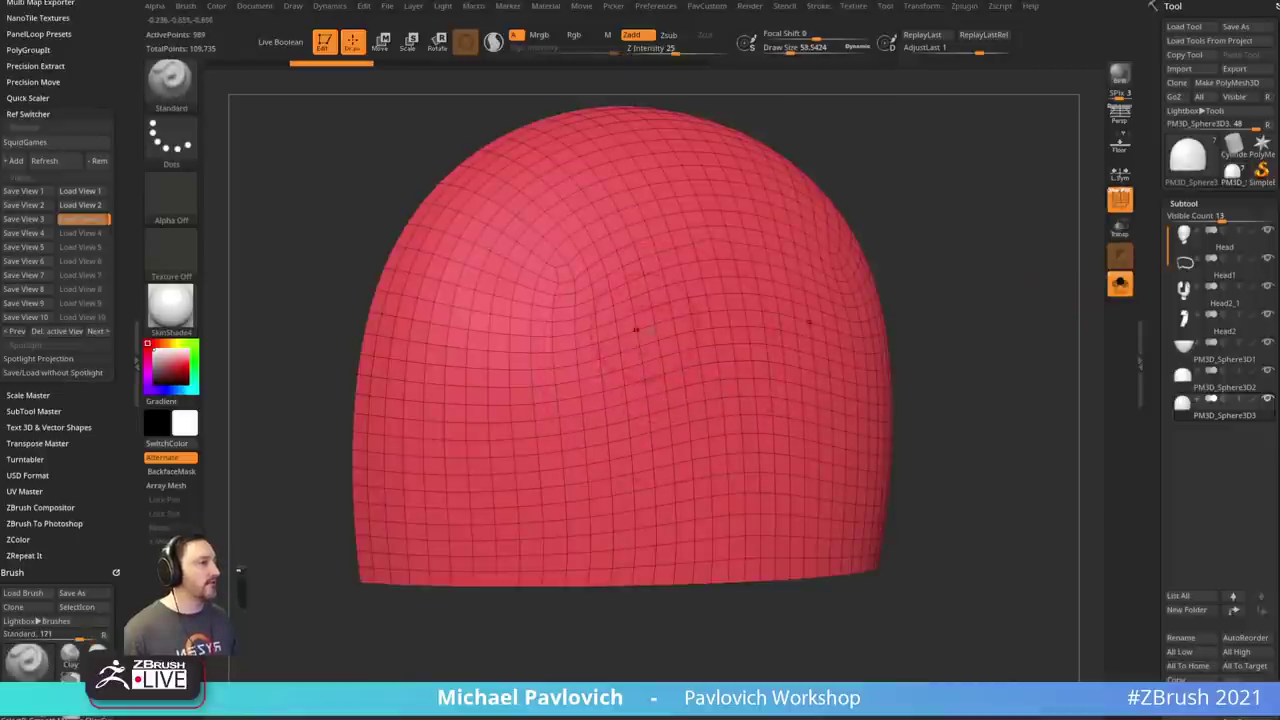
key([)
key([)
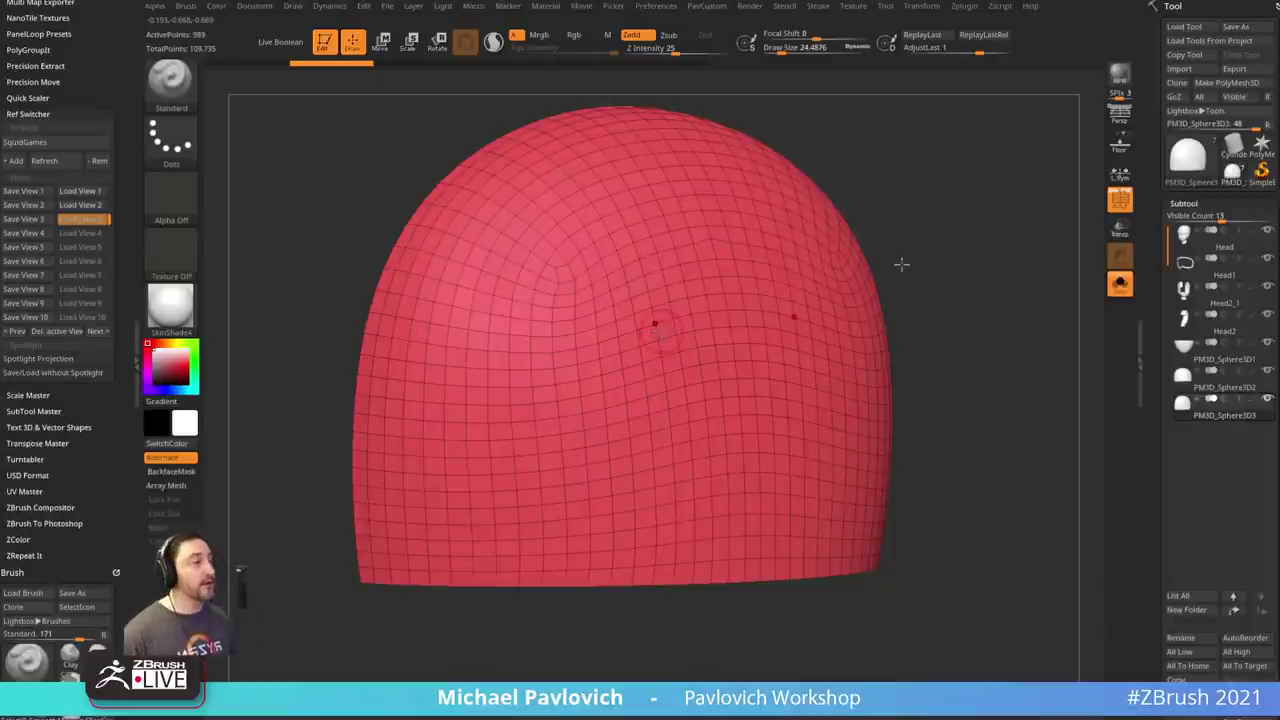
key([)
drag(988, 335, 989, 333)
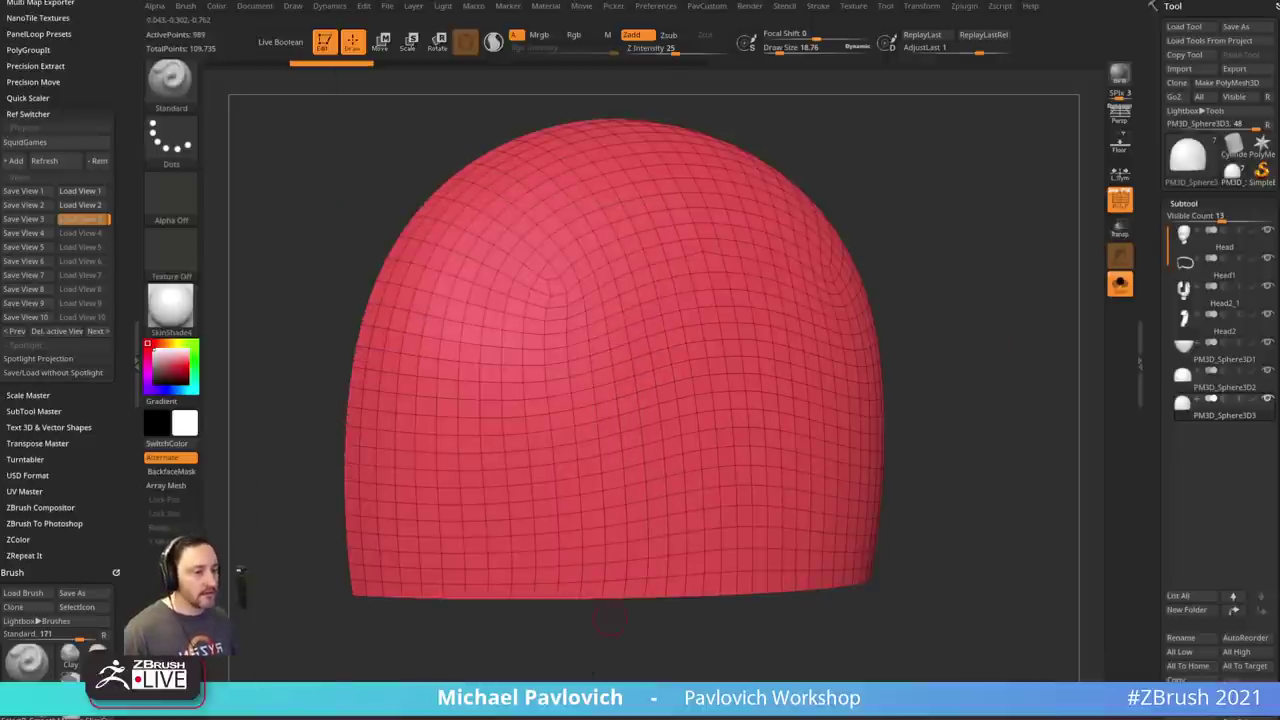
- Bring up the guard mask reference image to check its mesh pattern, and hide it again
click(531, 612)
drag(537, 324, 520, 391)
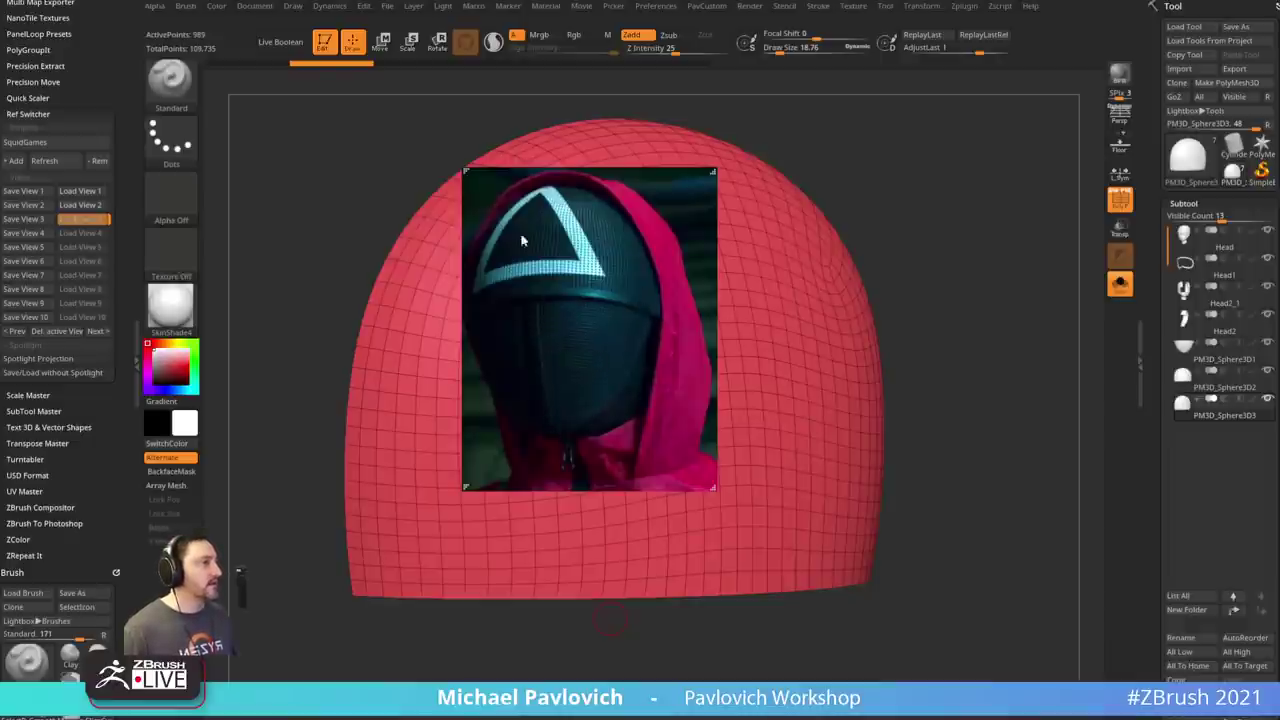
key(shift+z)
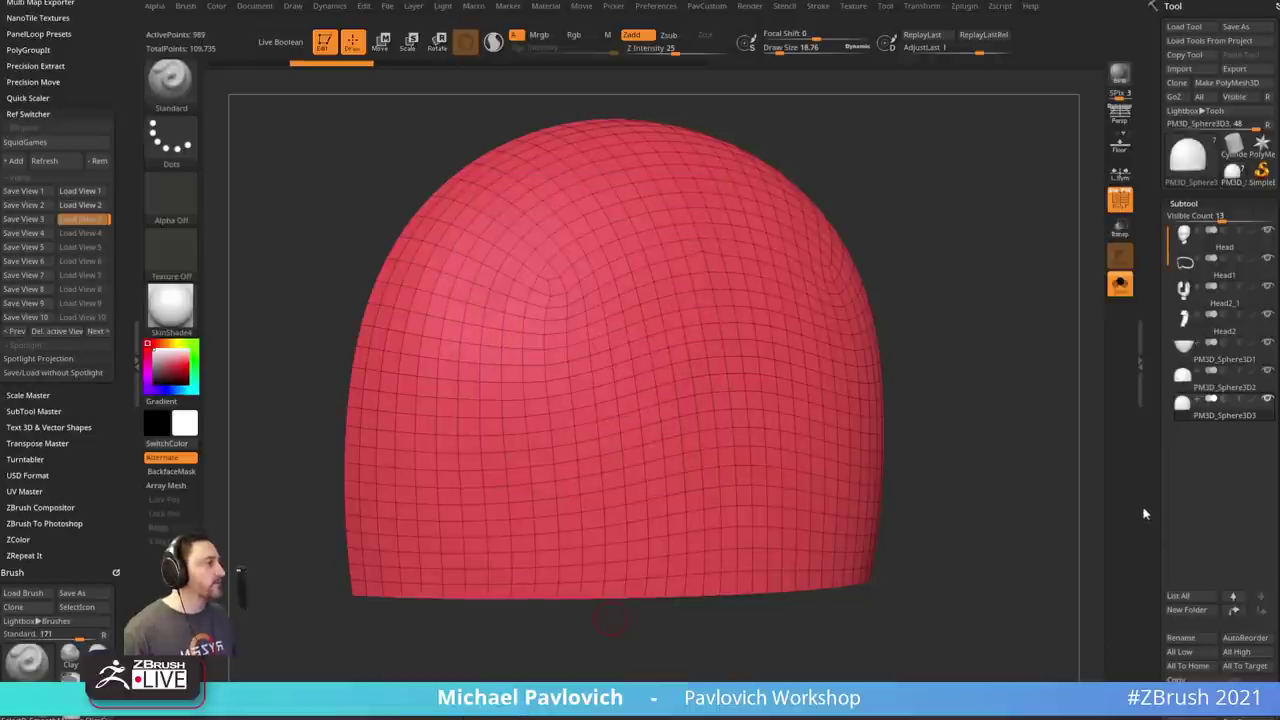
- Activate Dynamic Subdiv with MicroPoly on the plain shell and choose the Mesh Holes pattern
drag(1152, 453, 1142, 184)
click(1182, 173)
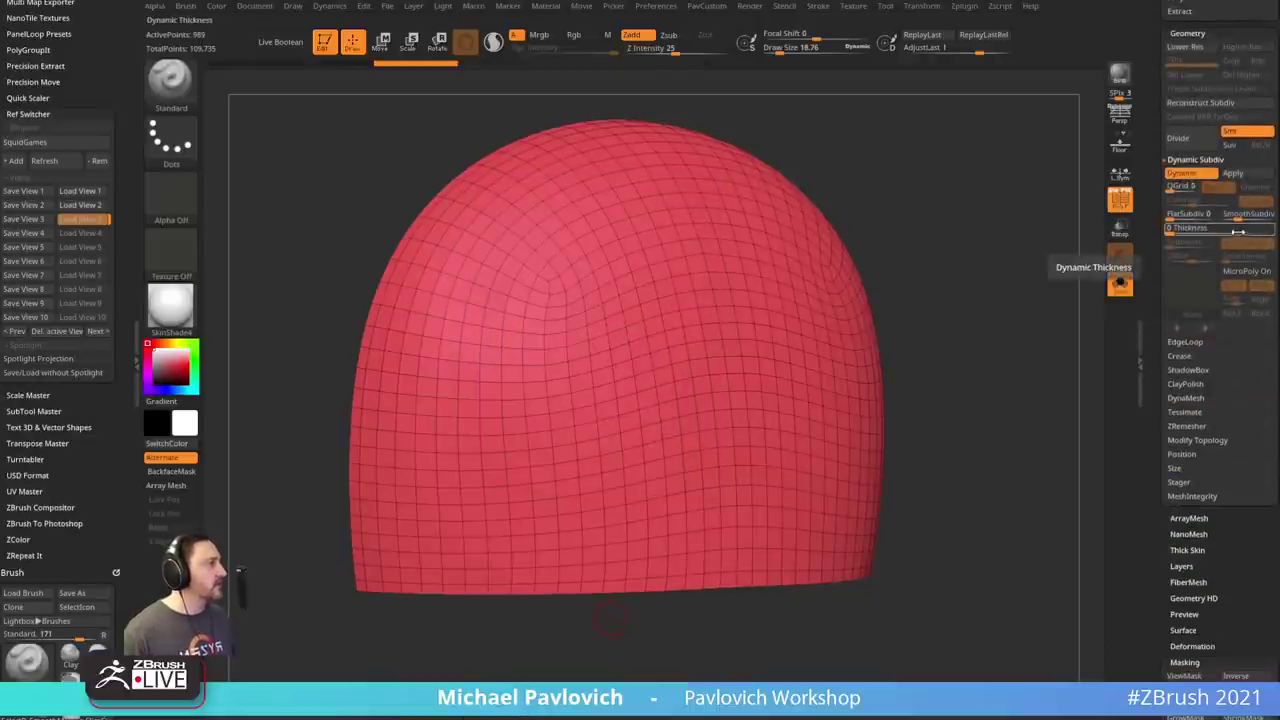
drag(1227, 218, 1208, 221)
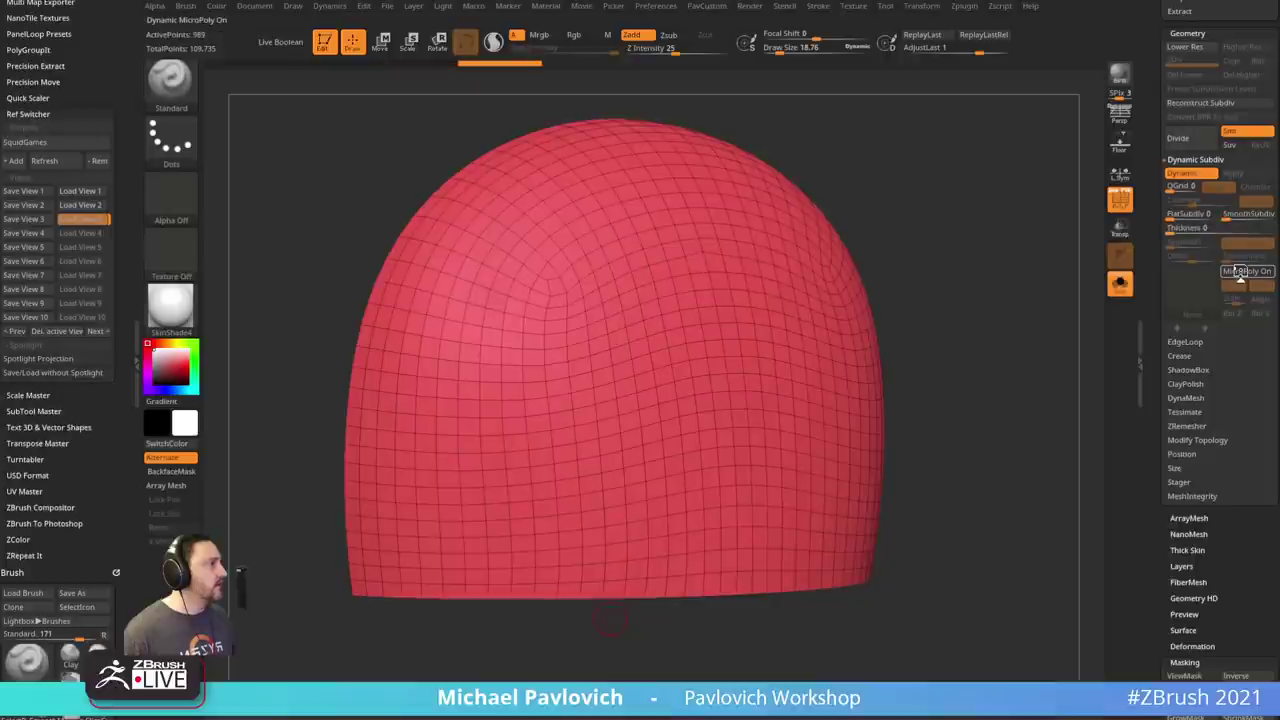
click(1242, 272)
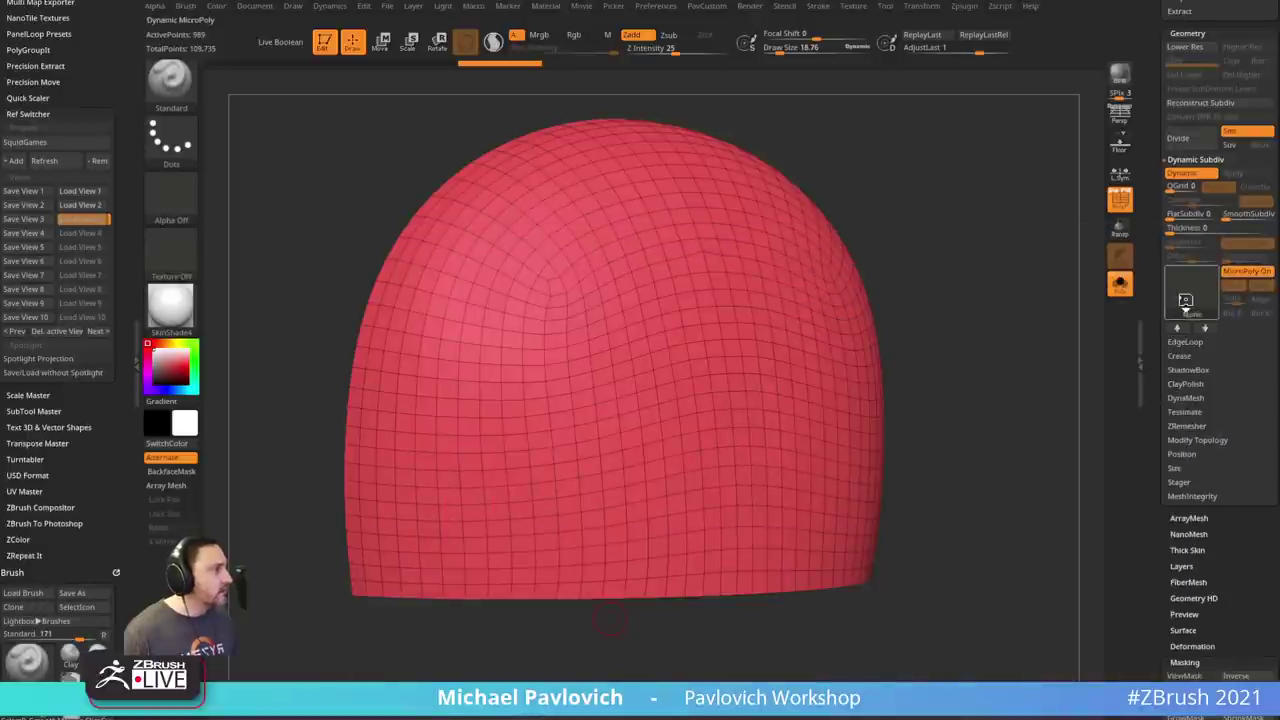
click(1184, 297)
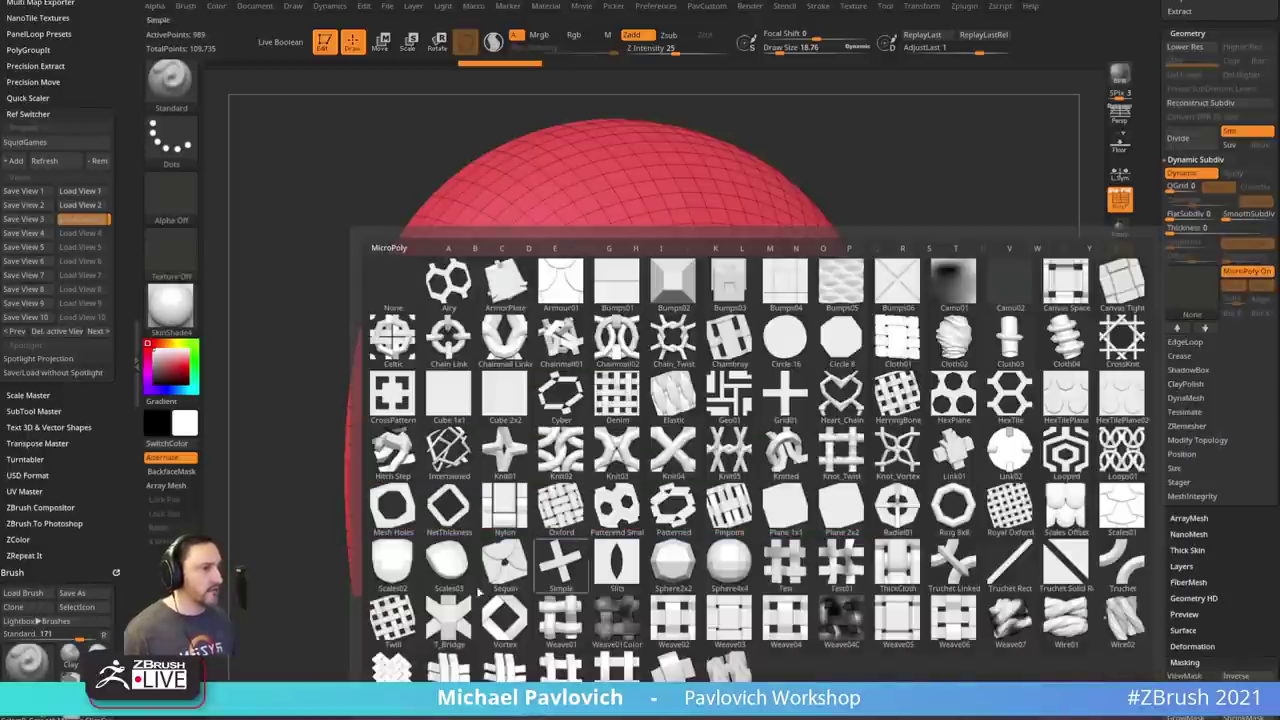
click(390, 519)
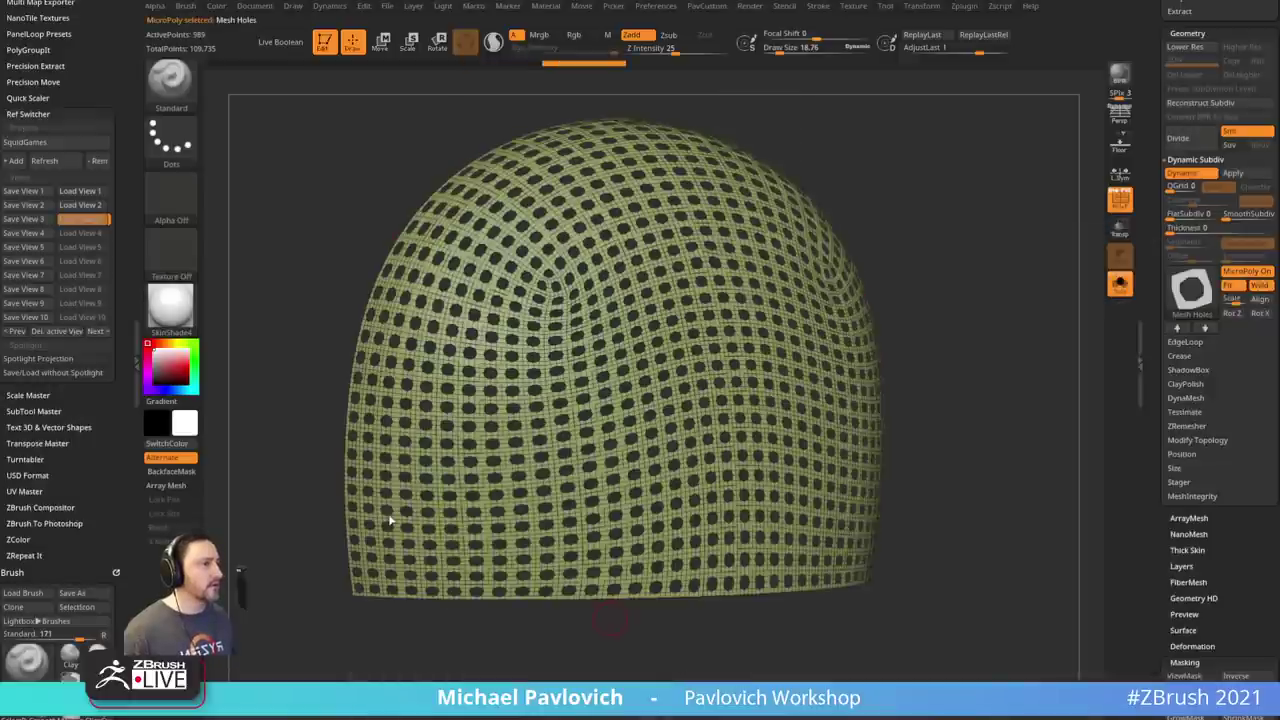
- Hide the polyframe and inspect the Mesh Holes pattern across the shell from several angles
drag(945, 347, 1014, 426)
key(f)
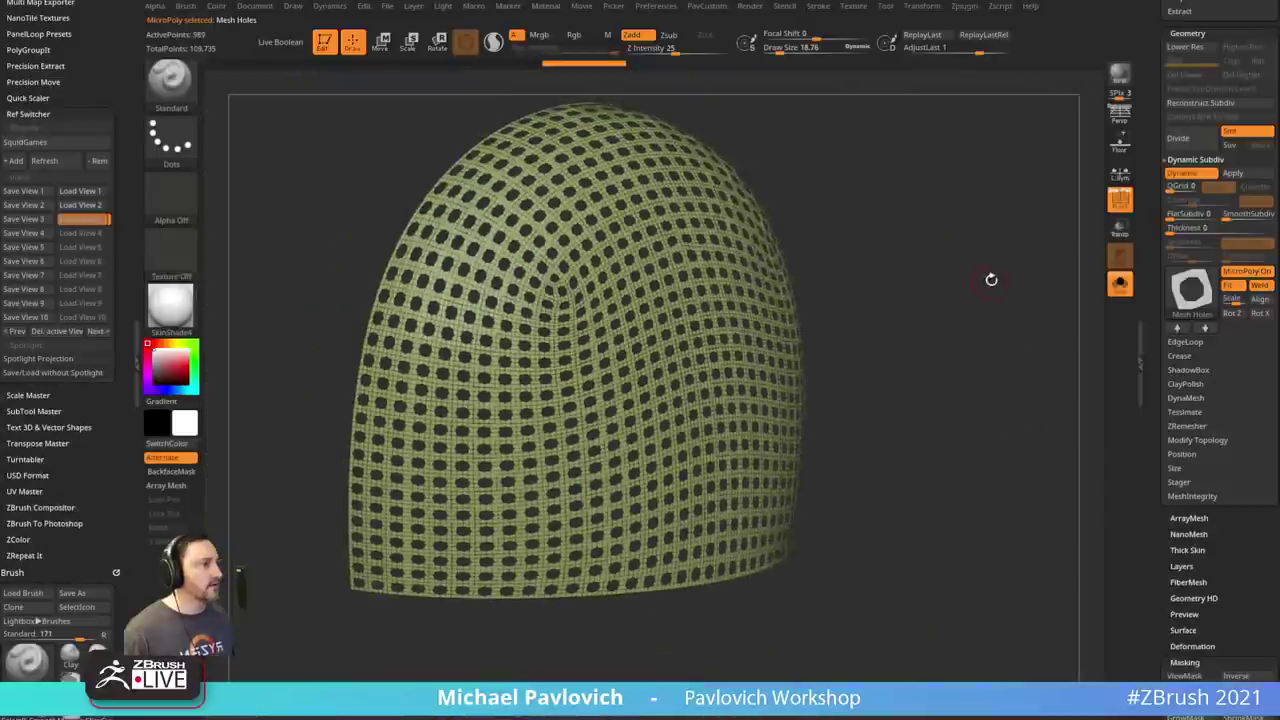
drag(991, 277, 1068, 222)
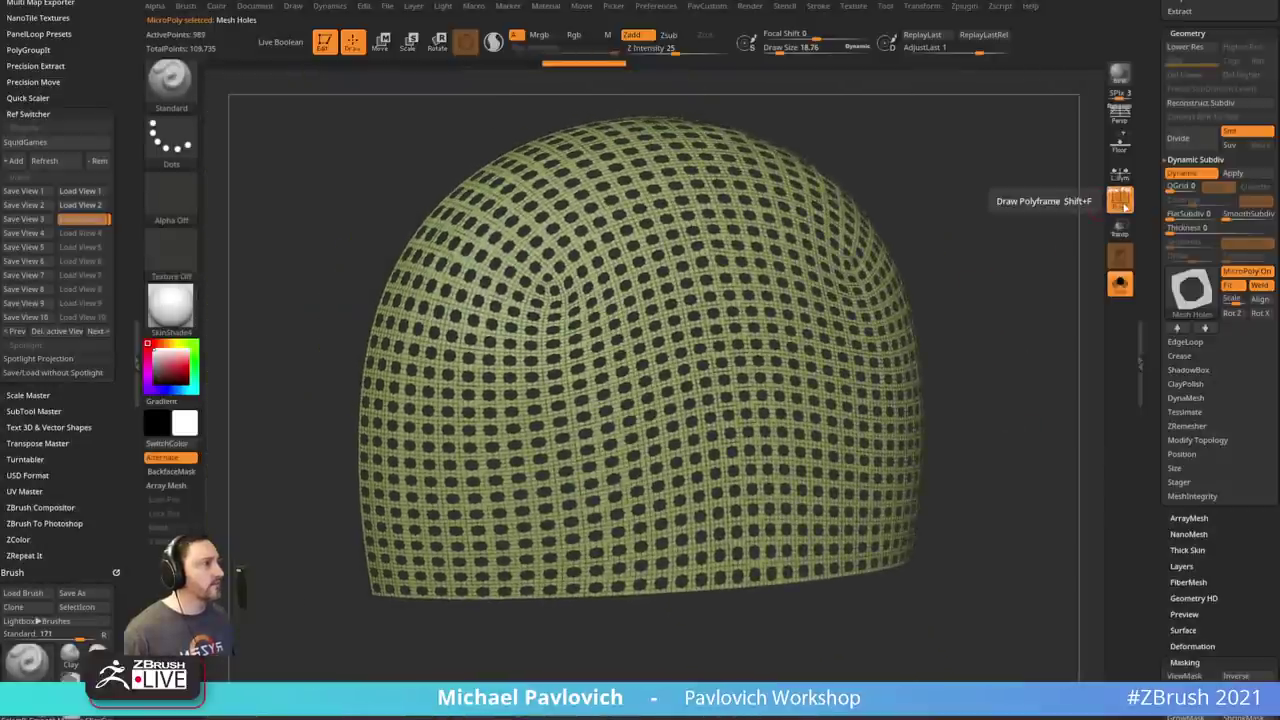
click(1121, 201)
drag(1023, 229, 1032, 233)
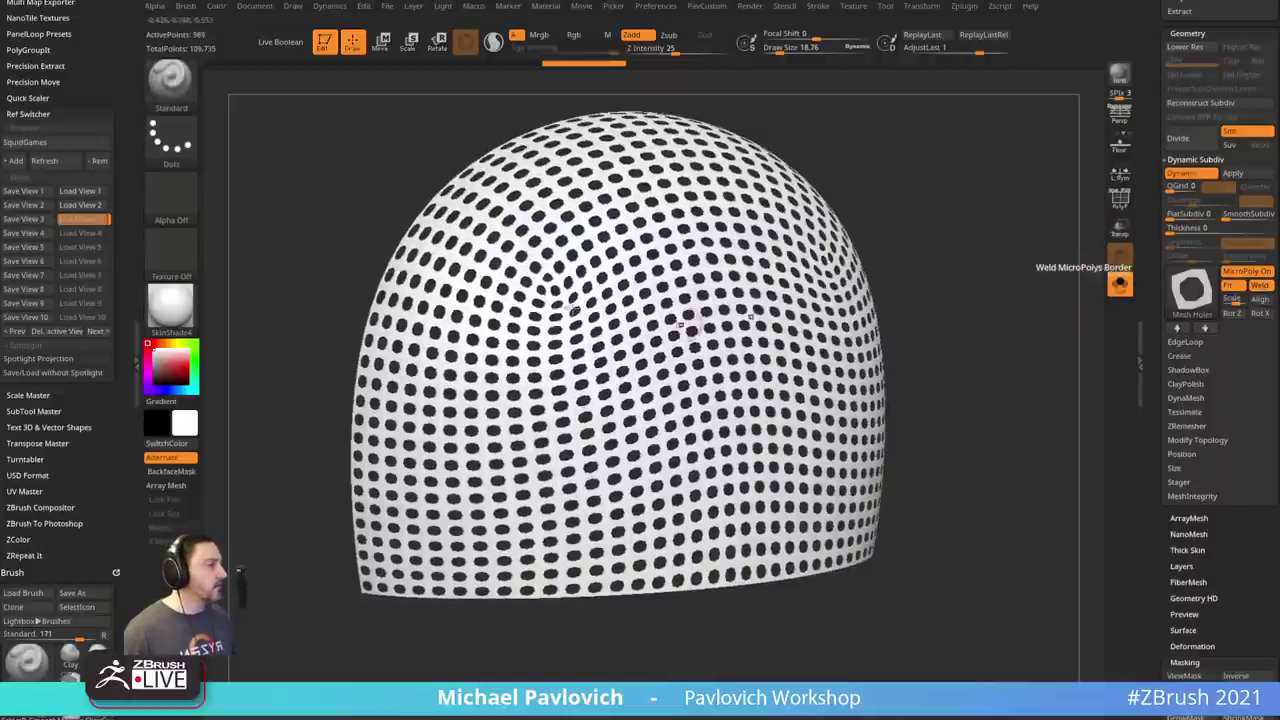
drag(943, 292, 993, 218)
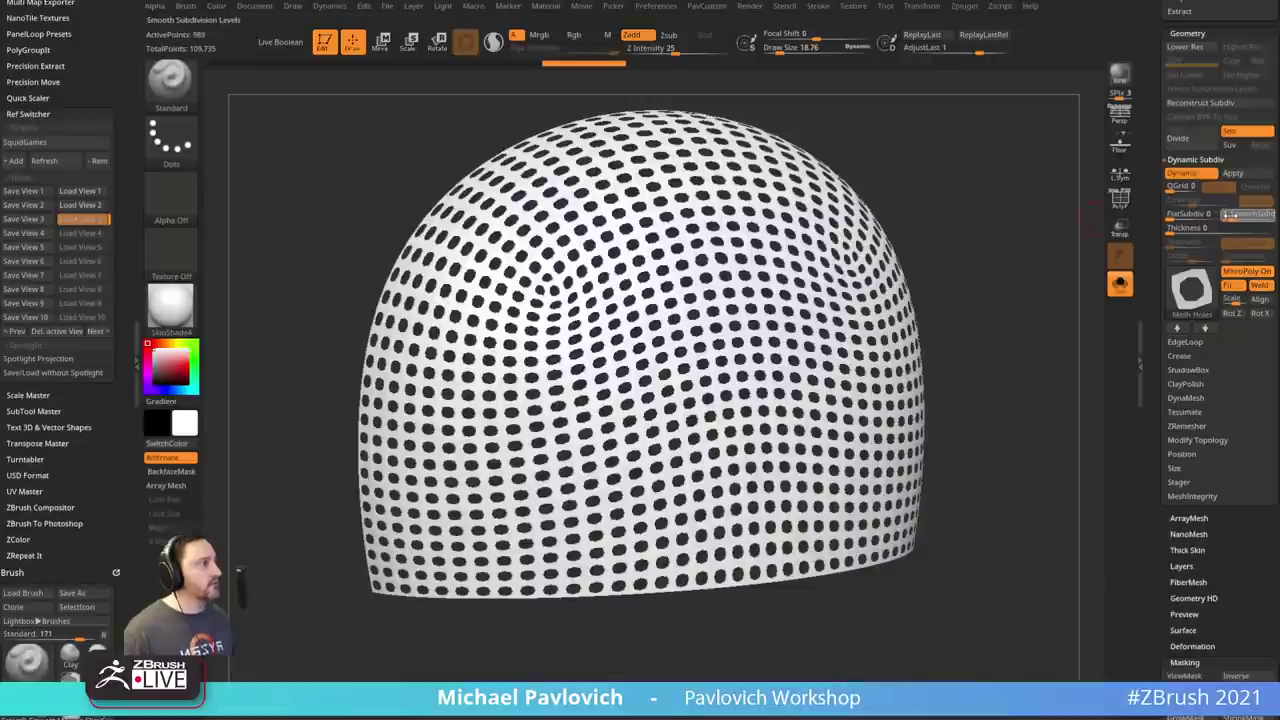
- Set the shell's SmoothSubdiv level to 1 and check the hole density from several angles
click(1230, 214)
drag(1028, 192, 1072, 199)
drag(990, 218, 943, 217)
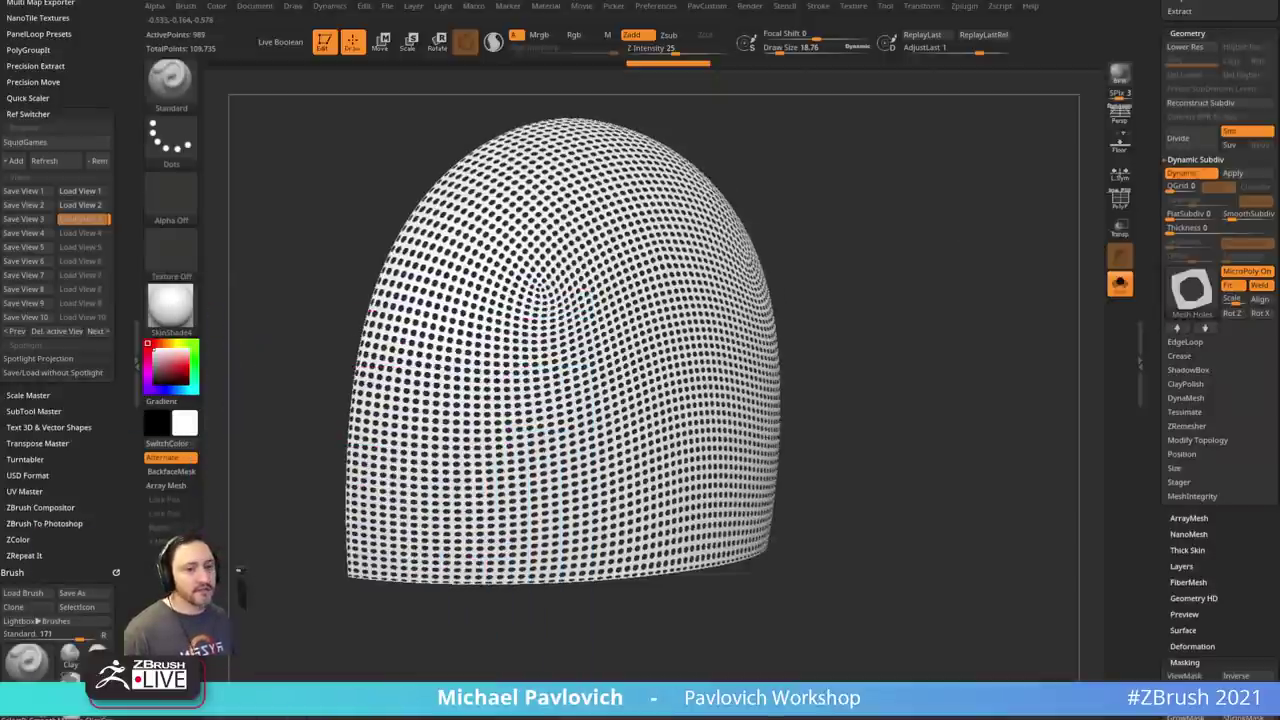
drag(815, 266, 946, 190)
mouse_move(861, 243)
mouse_down()
mouse_move(900, 243)
mouse_move(886, 240)
mouse_up()
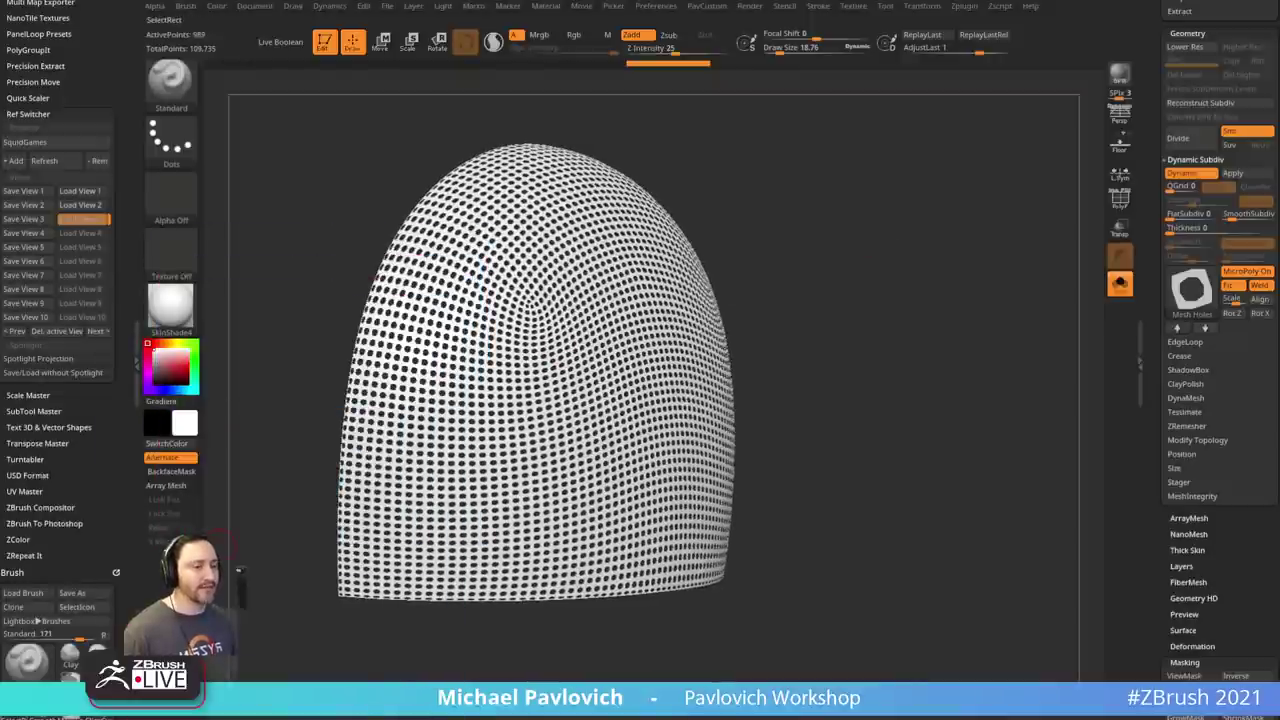
drag(851, 366, 950, 336)
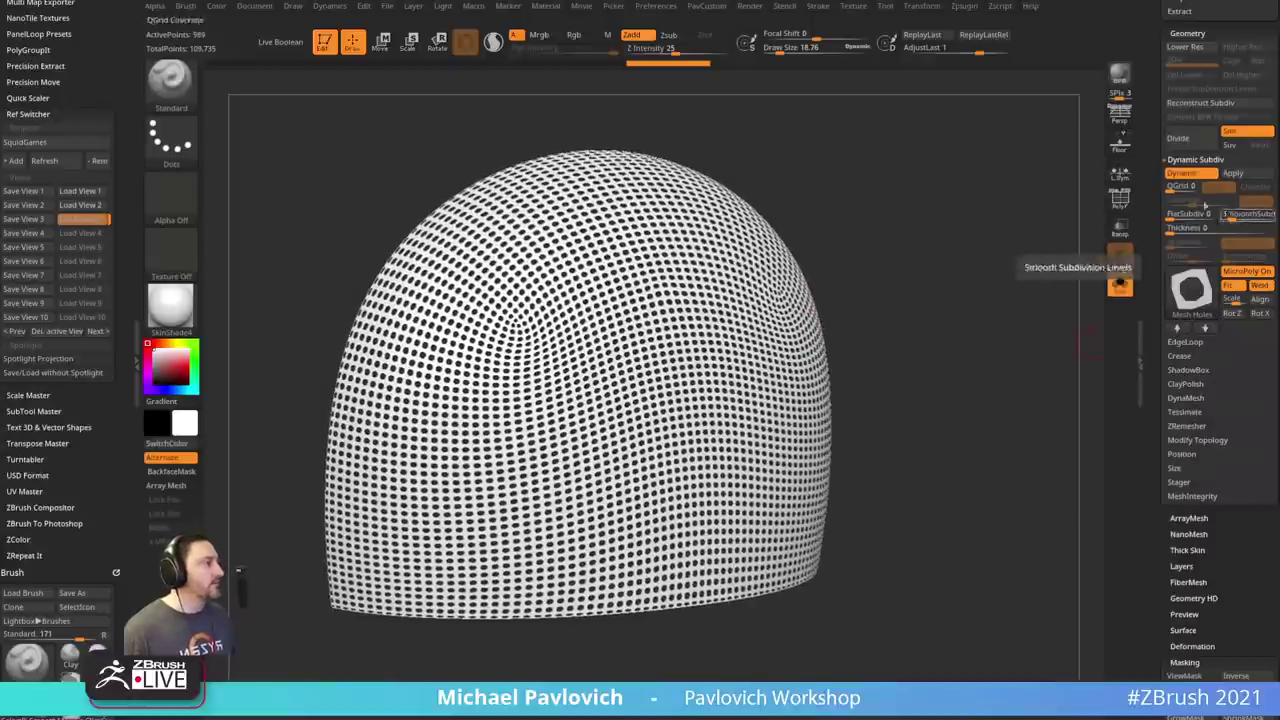
- Show the polyframe and apply the Dynamic Subdiv to convert the Mesh Holes pattern into real geometry
click(1120, 198)
drag(1072, 218, 1028, 252)
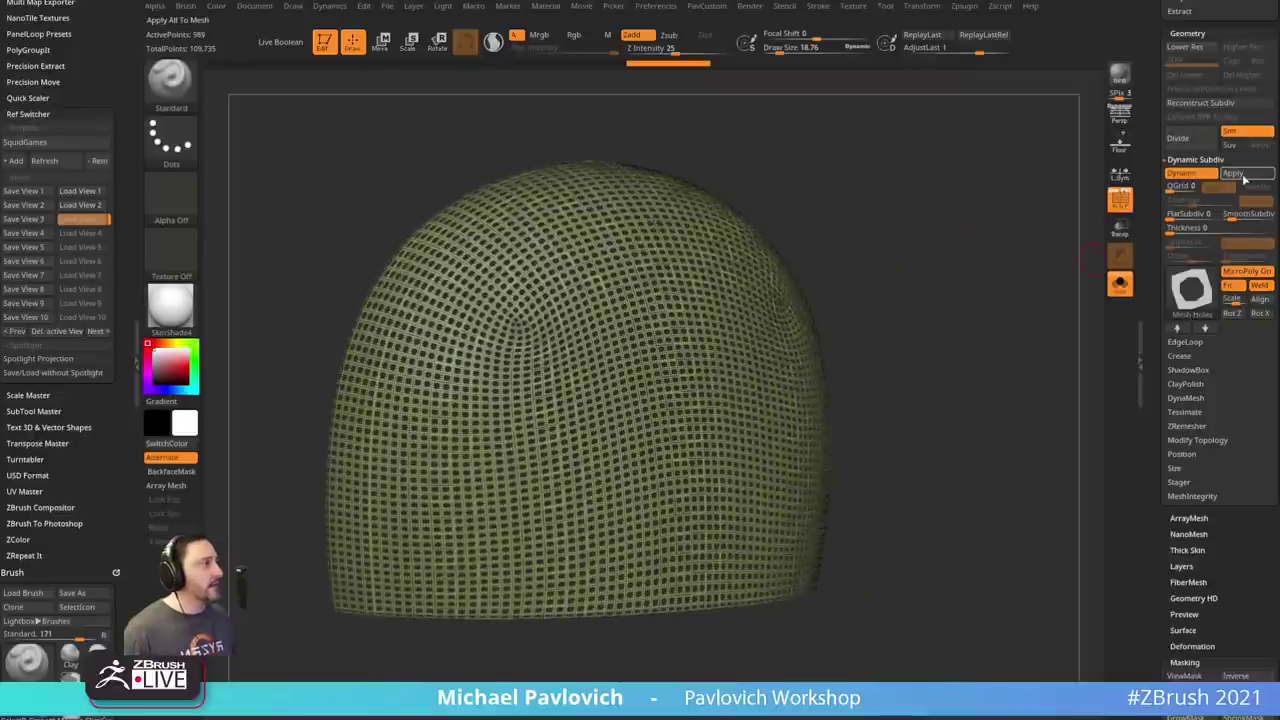
click(1240, 175)
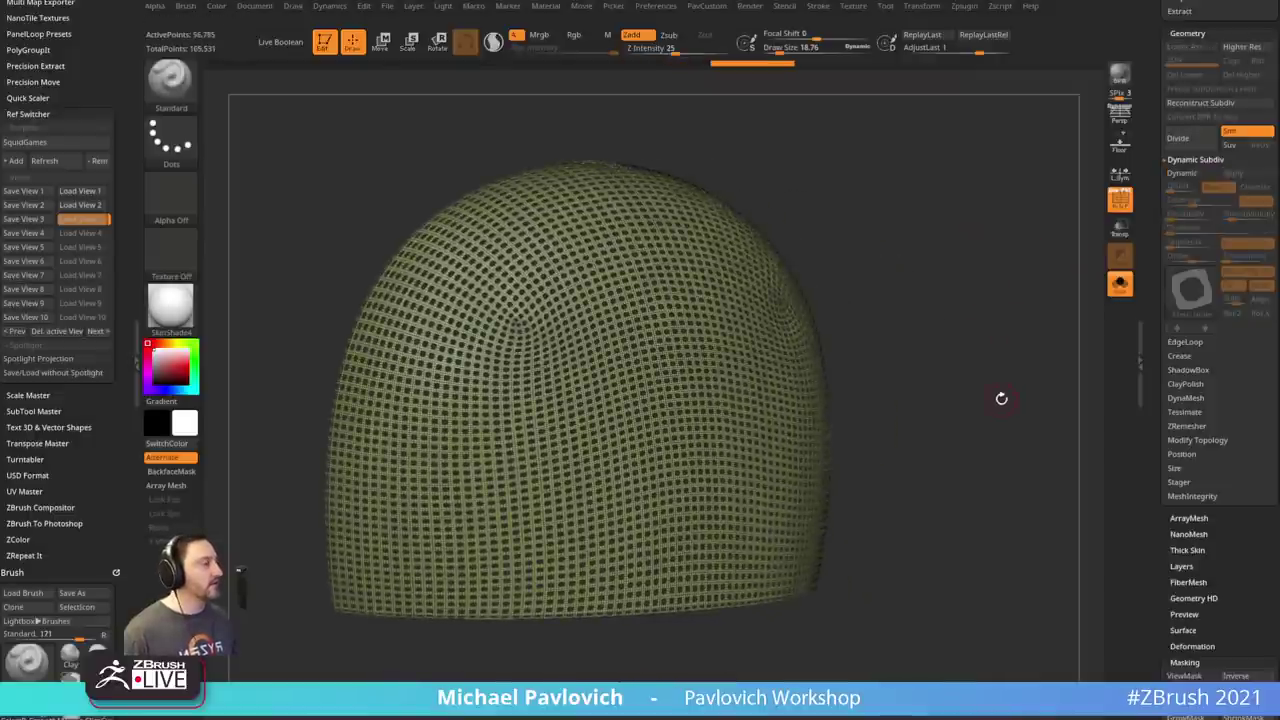
- Smooth the converted mesh with Dynamic Subdiv with MicroPoly turned off, and hide the polyframe
key(3)
click(1181, 173)
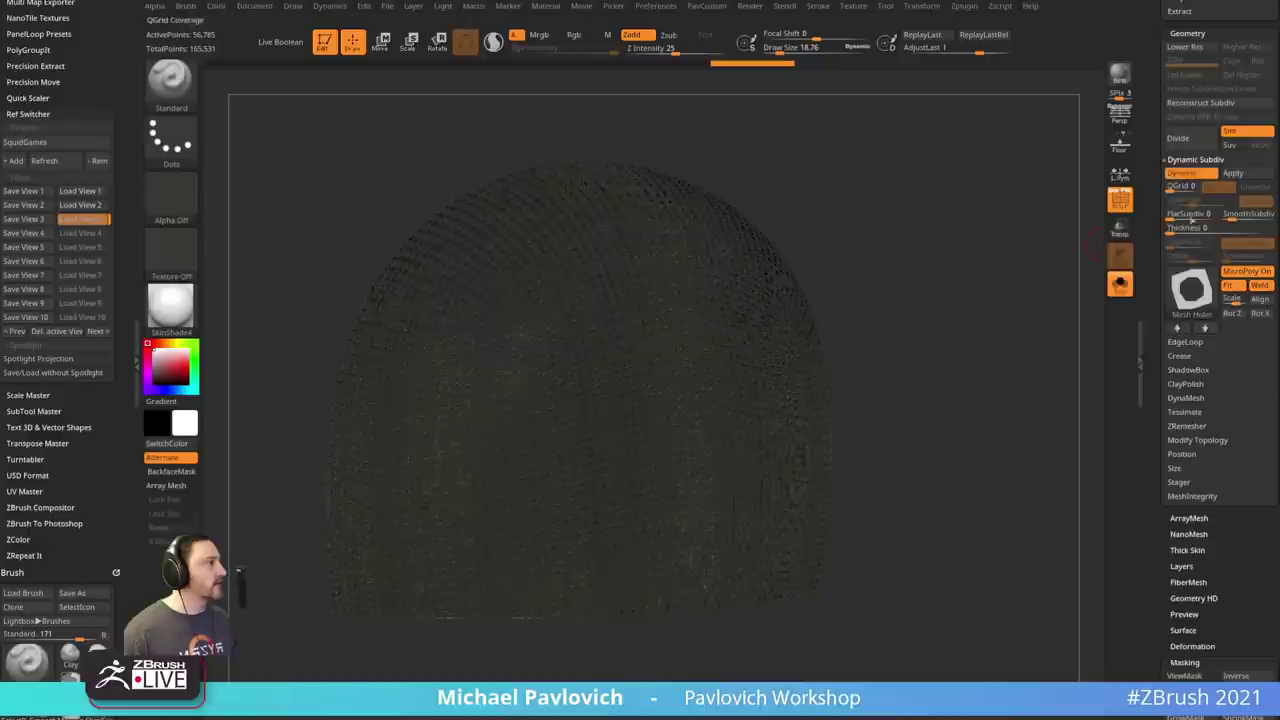
mouse_move(1181, 296)
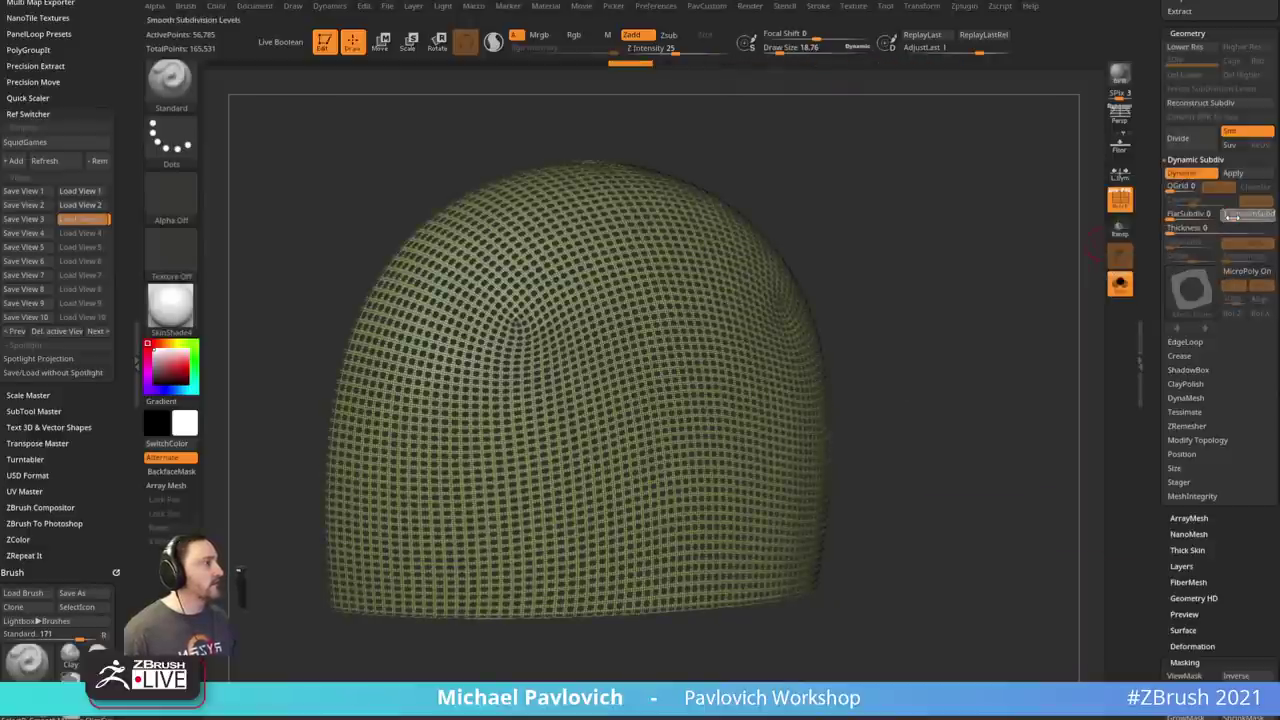
drag(1050, 258, 1053, 213)
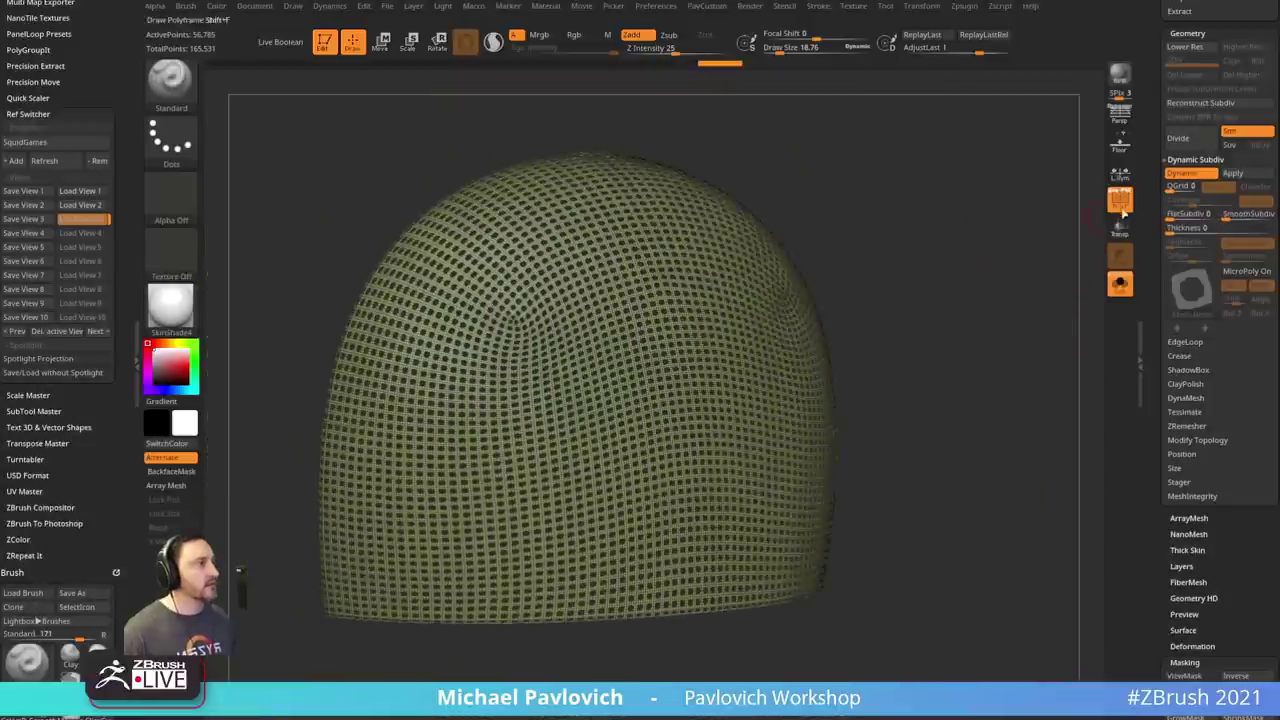
click(1120, 203)
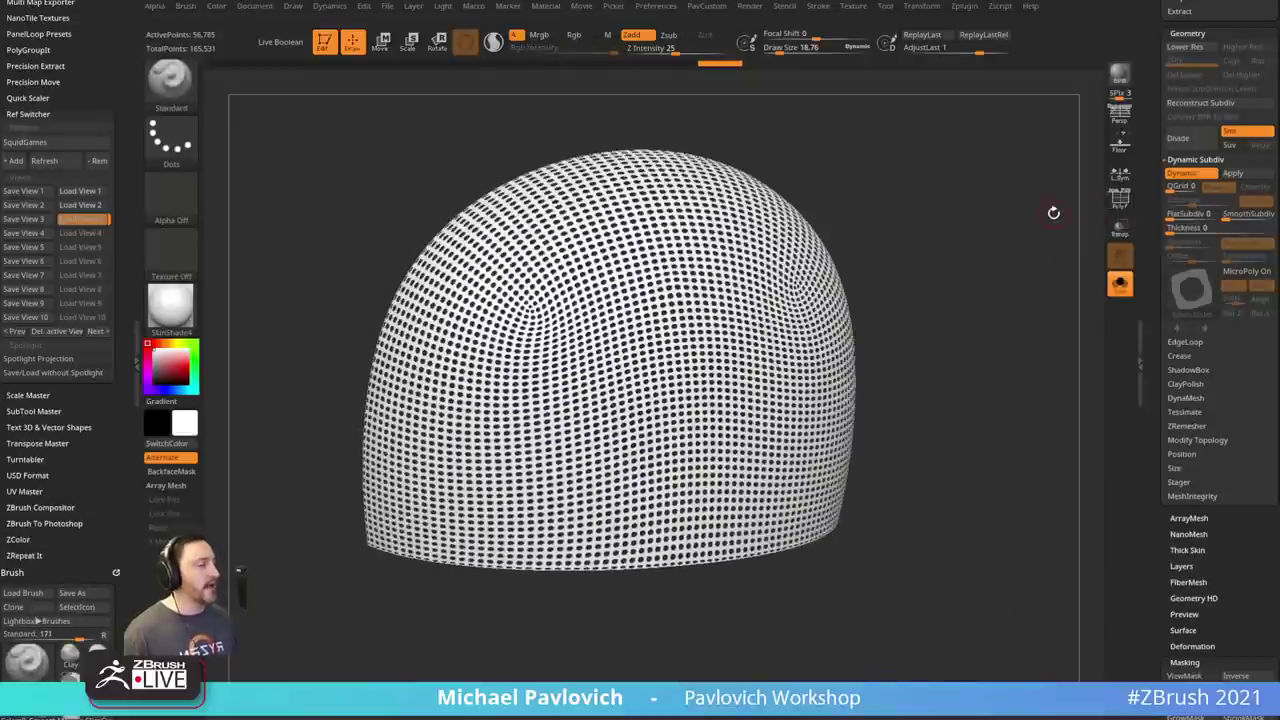
- Compare the original shell PM3D_Sphere3D2 with the perforated PM3D_Sphere3D3 in polyframe view, ending on the perforated one
drag(1152, 269, 1151, 490)
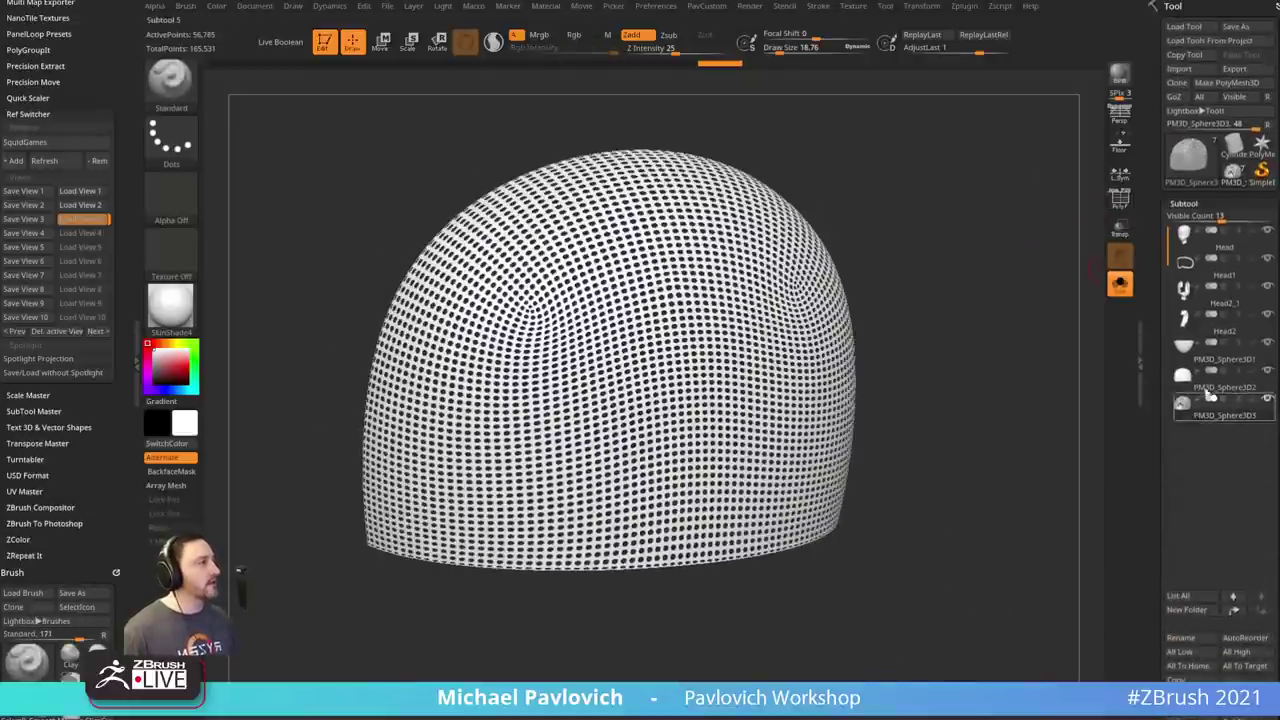
click(1223, 390)
key(shift+f)
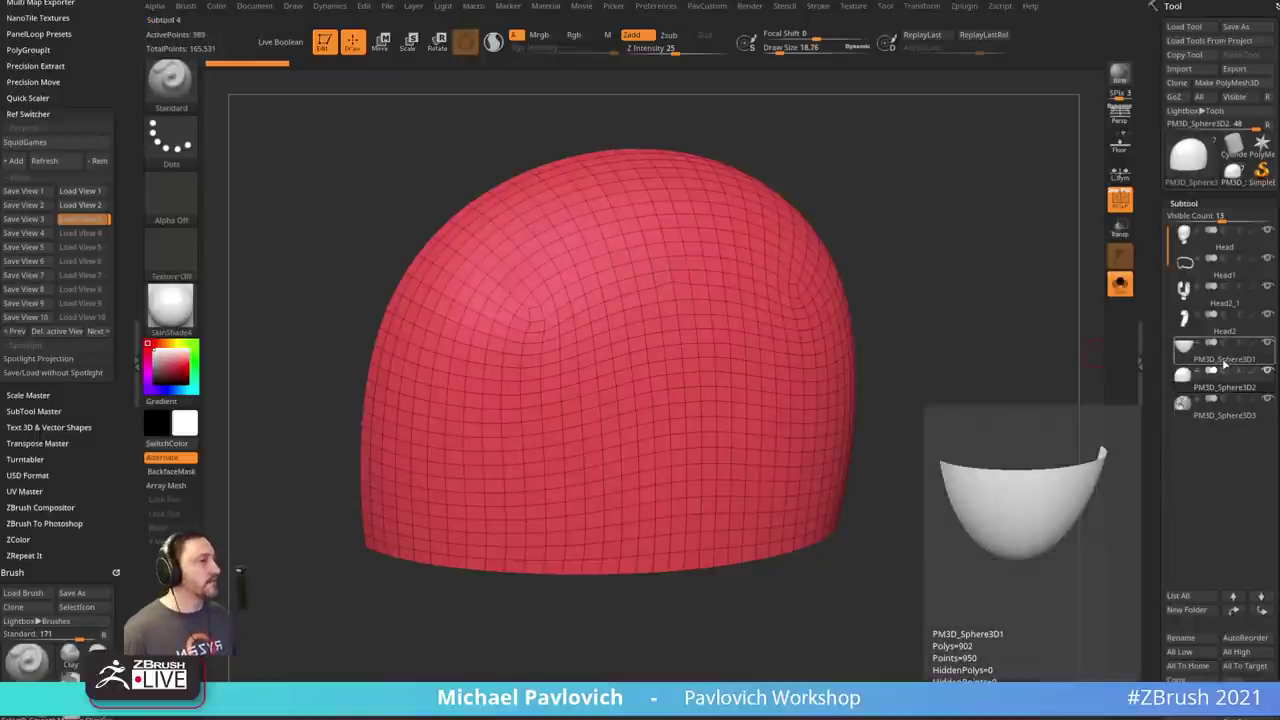
click(1202, 412)
mouse_move(1008, 394)
mouse_down()
mouse_move(994, 369)
mouse_move(1034, 372)
mouse_up()
- Toggle Dynamic Subdiv on the converted perforated mesh PM3D_Sphere3D3 to compare its smoothed and unsmoothed states
key(ctrl+z)
drag(1150, 378, 1155, 190)
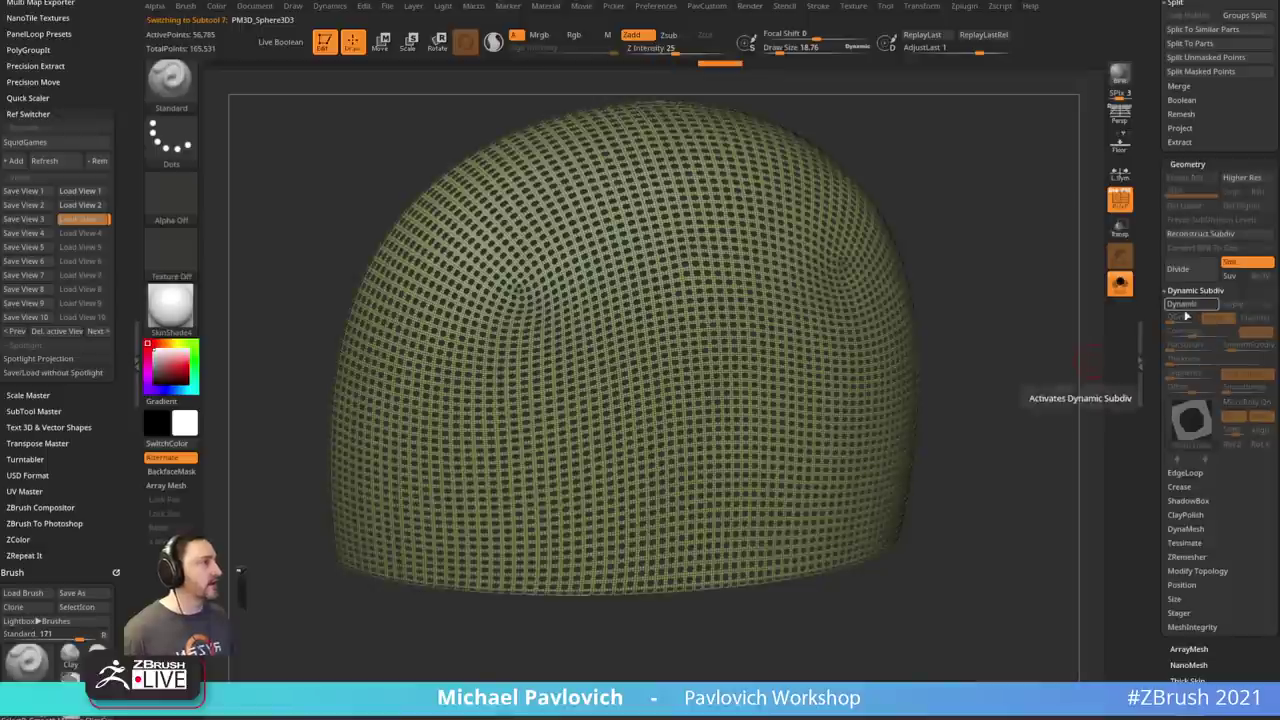
key(ctrl+shift+z)
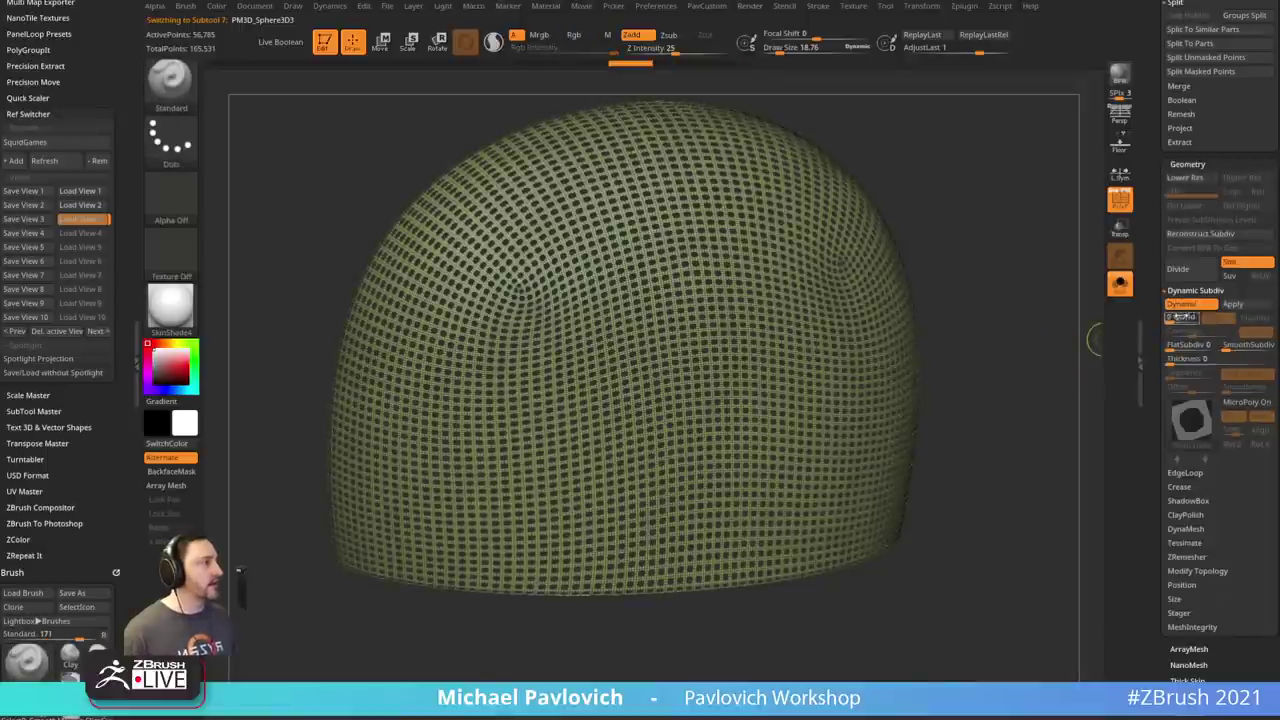
click(1184, 306)
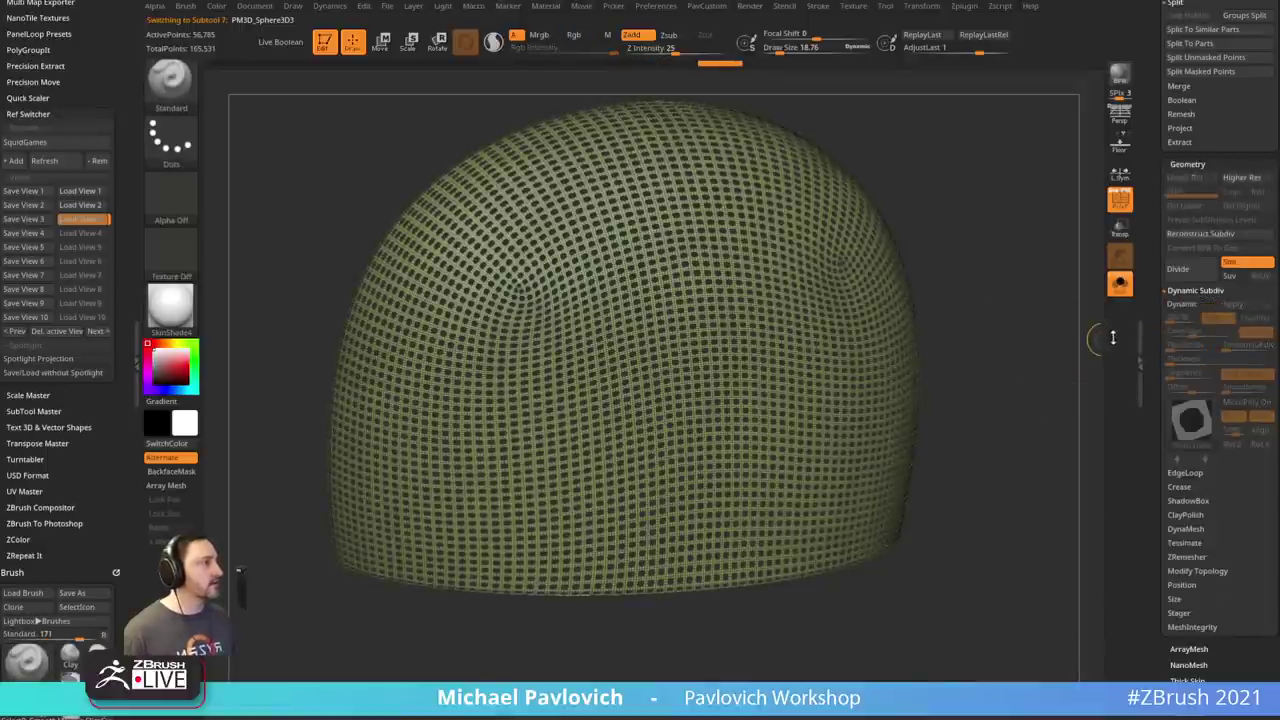
key(d)
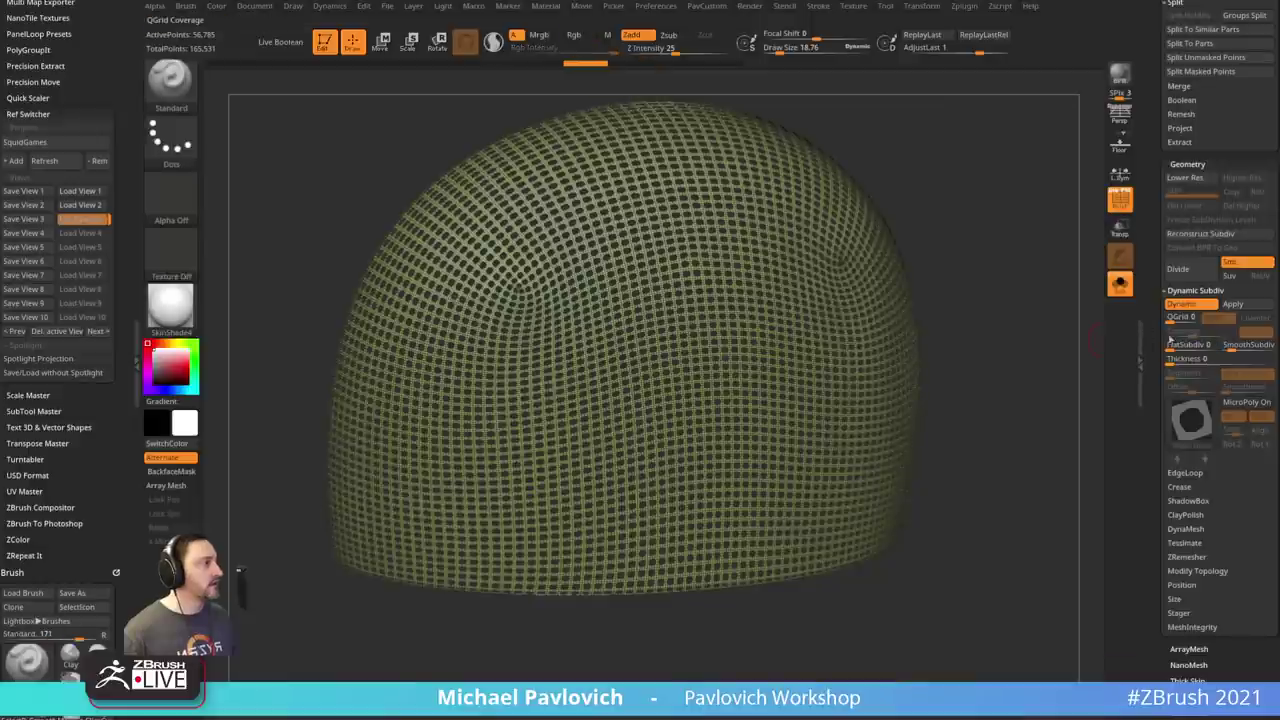
key(ctrl+shift+d)
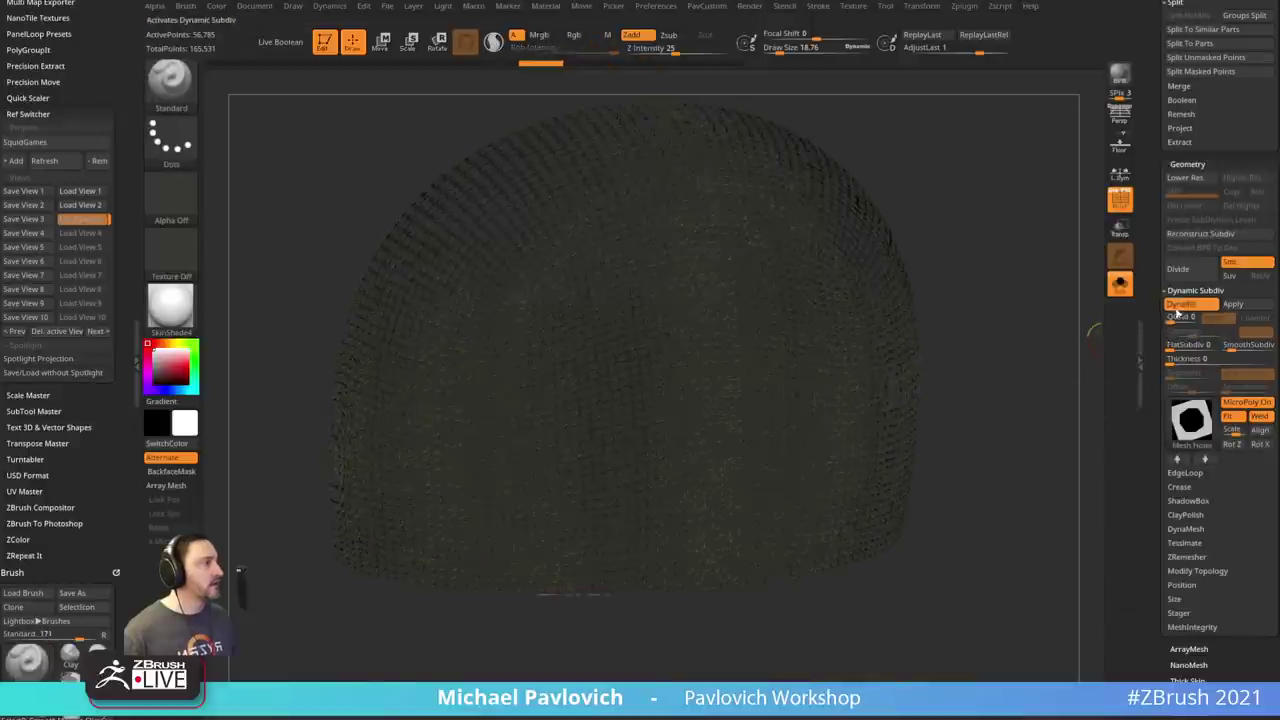
- Undo the applied Dynamic Subdiv conversion of the perforated mesh to return to the low-poly shell with live MicroPoly
click(1177, 310)
key(ctrl+z)
key(ctrl+z)
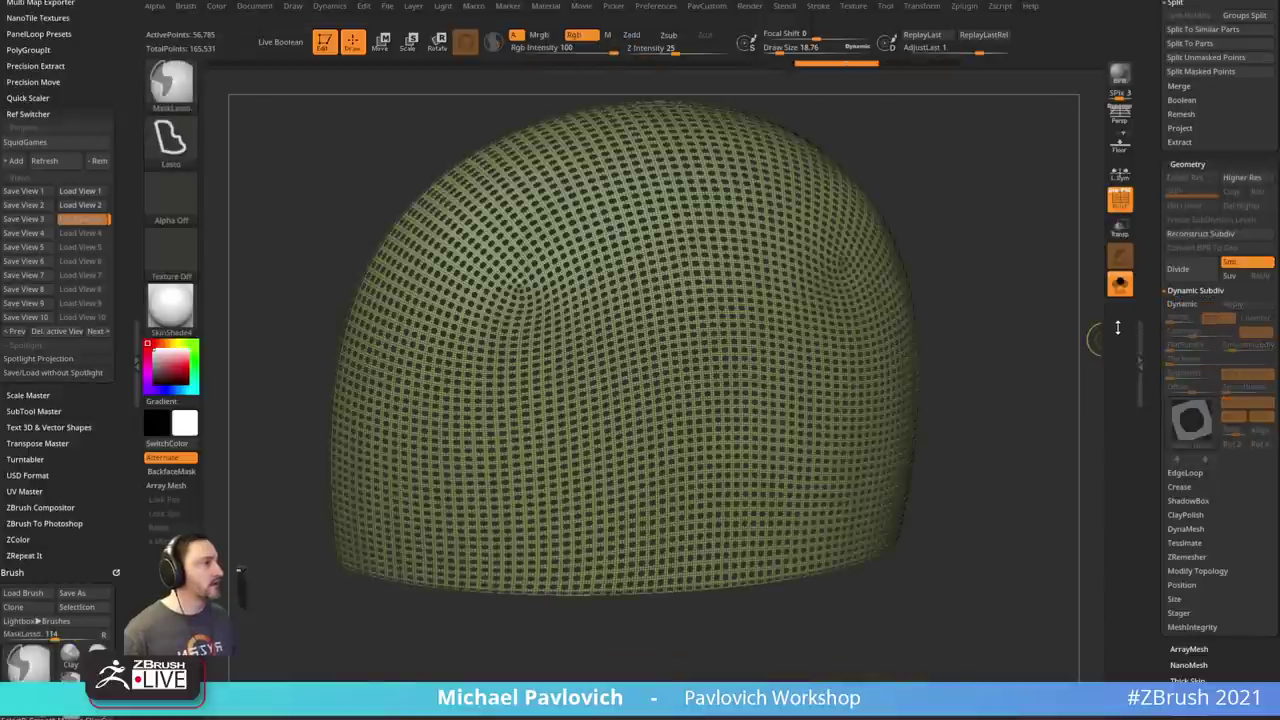
key(d)
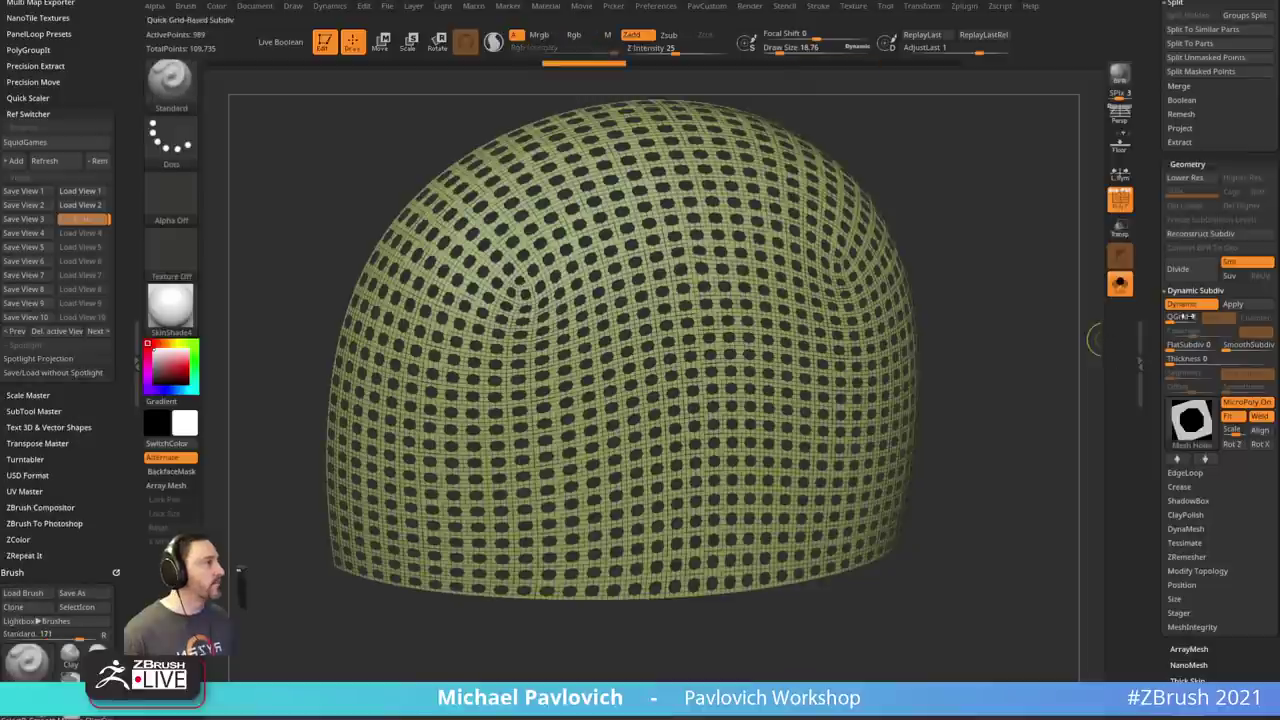
- Preview the Mesh Holes pattern against the base polygons of the shell and set SmoothSubdiv to 1
click(1182, 309)
click(1180, 309)
click(1180, 308)
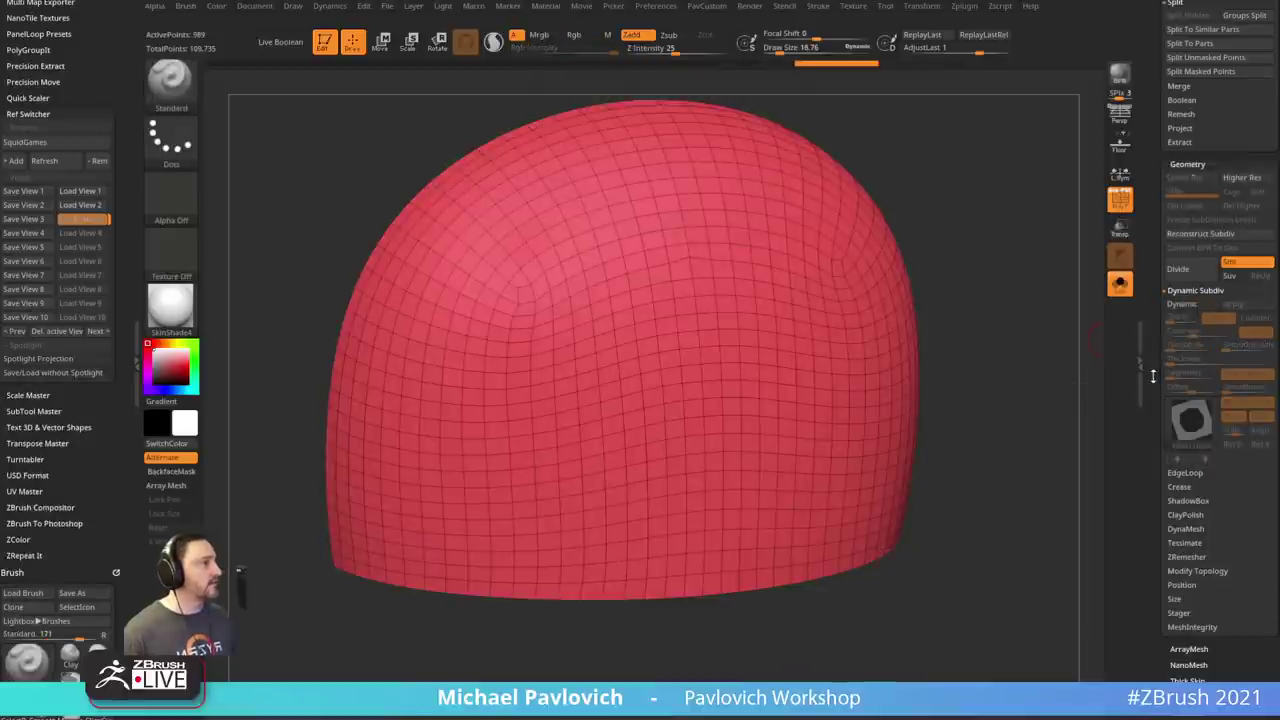
click(1181, 305)
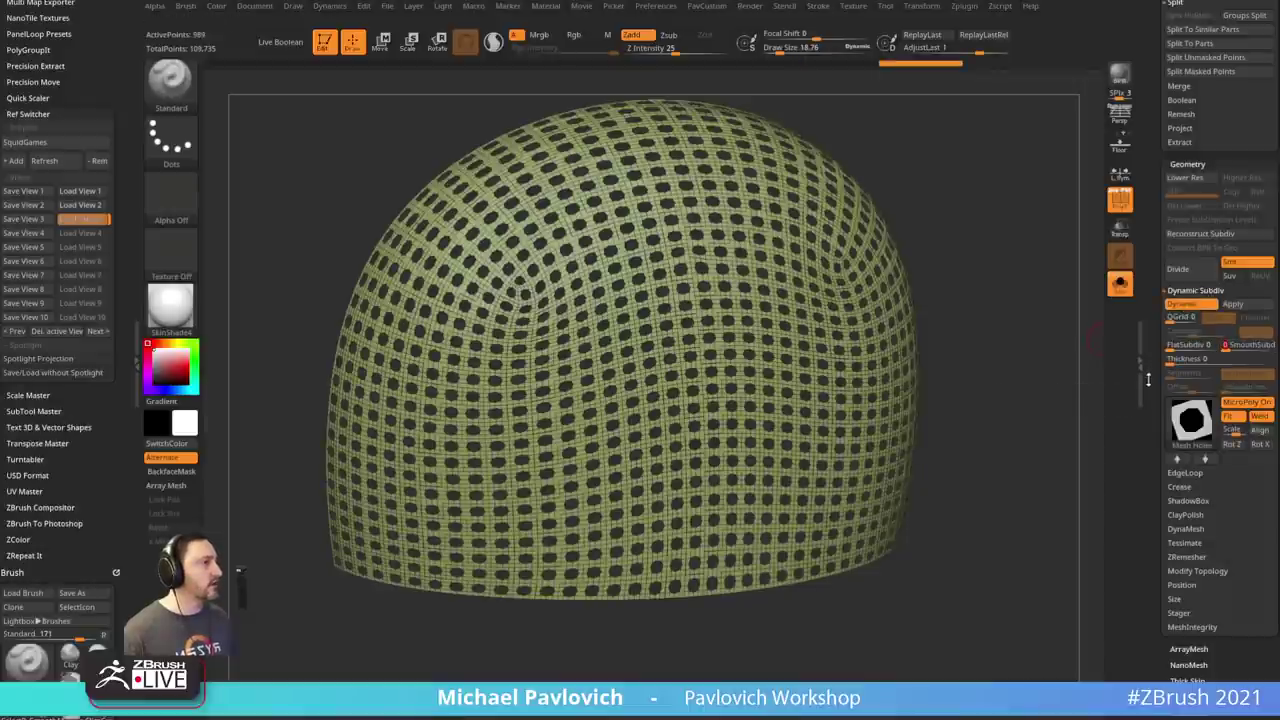
click(1226, 345)
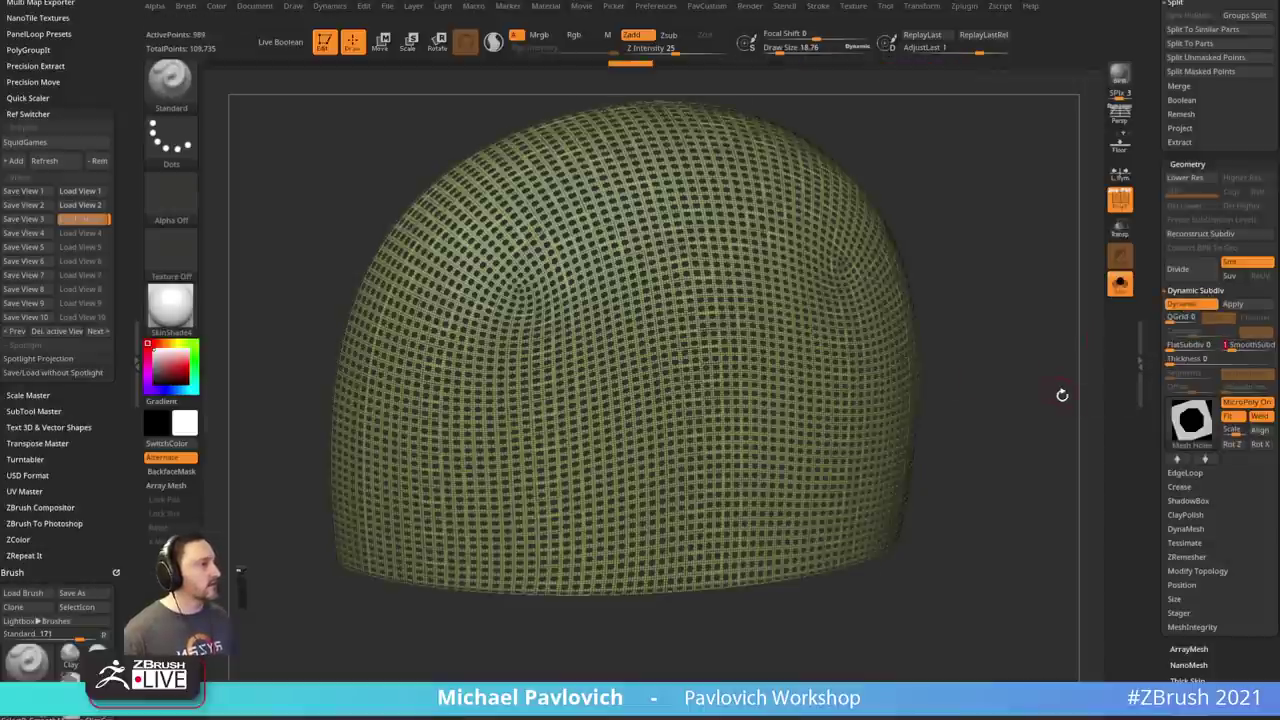
- Examine the perforated shell on the whole head, with Dynamic Subdiv and the polyframe on and off
click(1127, 294)
click(1112, 204)
mouse_move(1055, 243)
mouse_down()
mouse_move(1000, 329)
mouse_move(1074, 325)
mouse_up()
key(s)
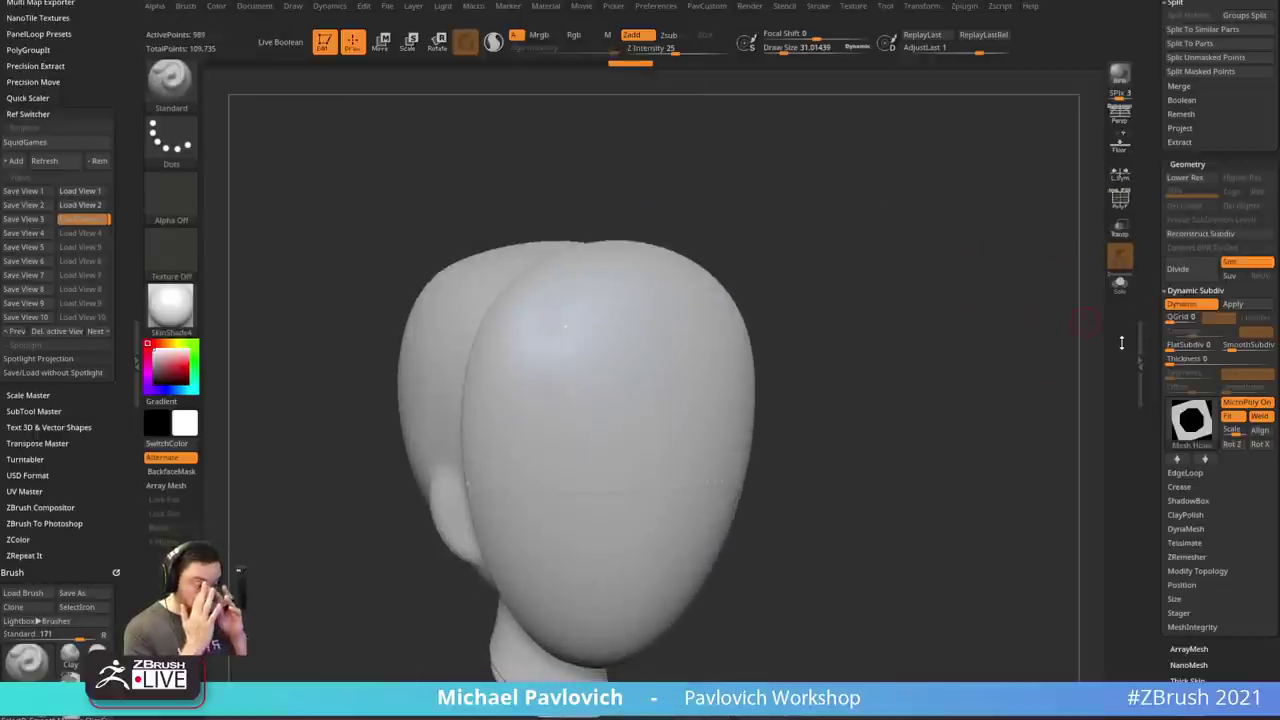
click(1170, 306)
alt+drag(1090, 335, 1087, 420)
click(1120, 198)
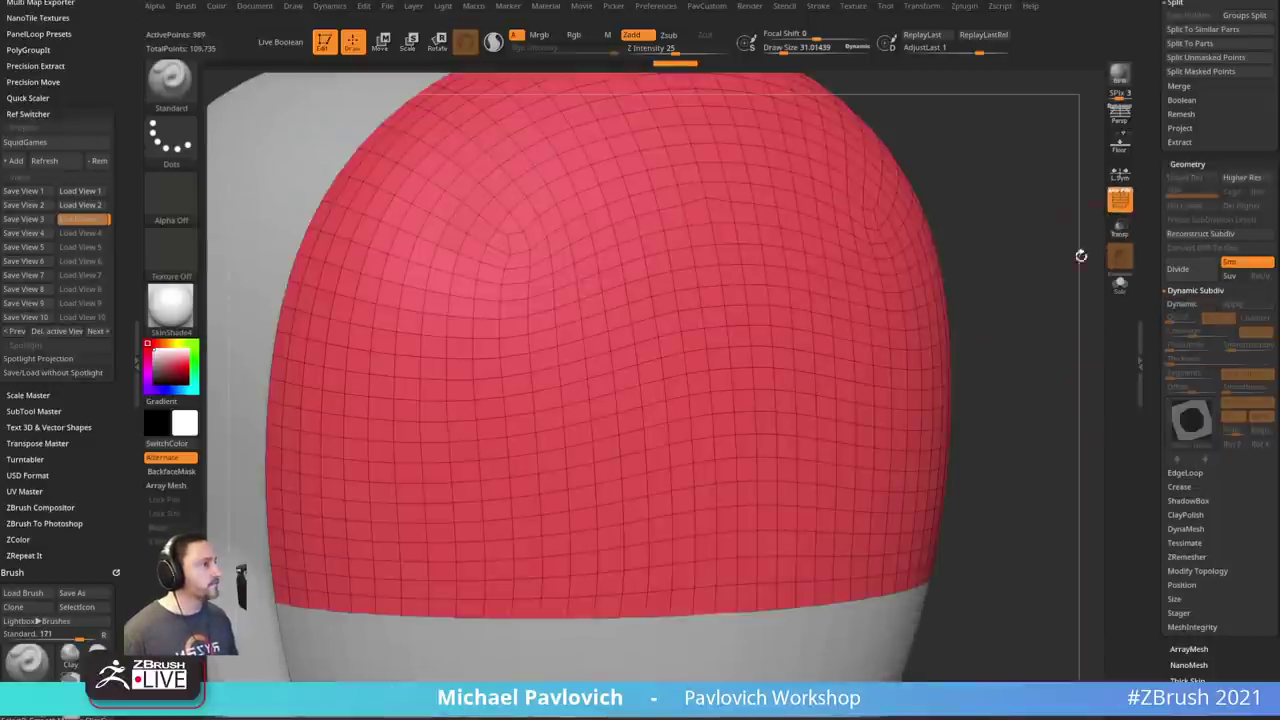
click(1181, 303)
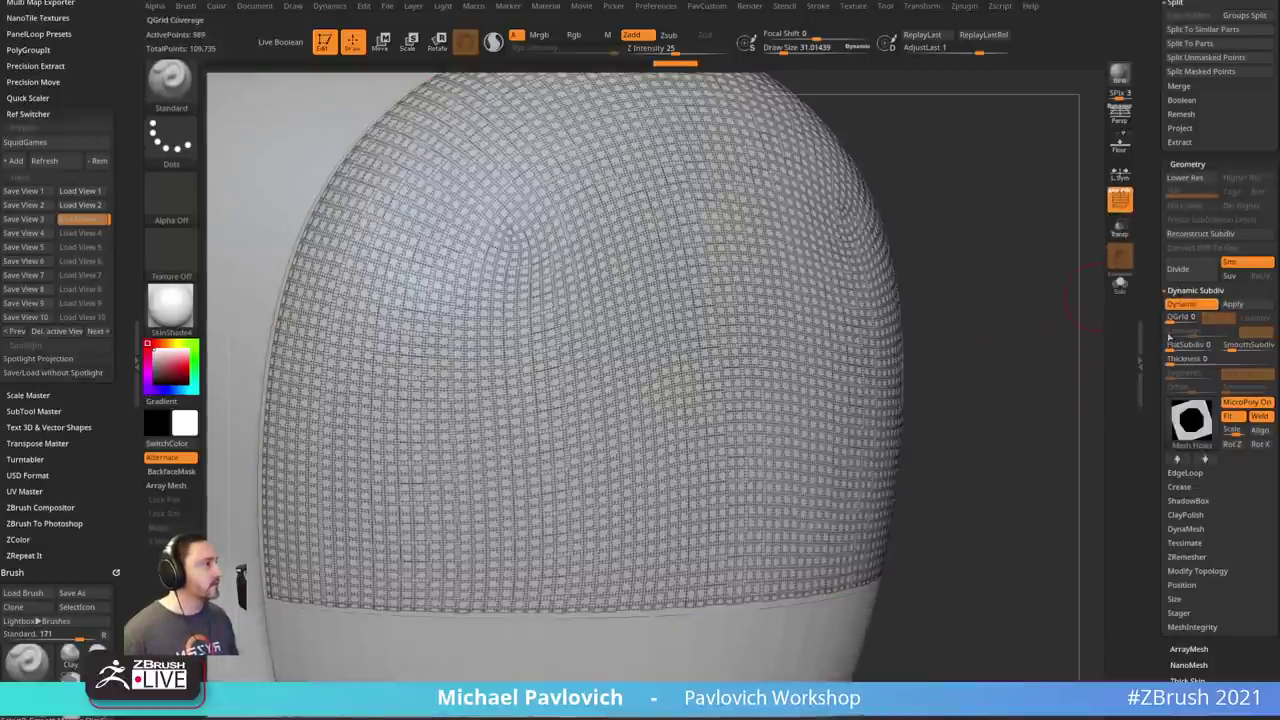
- Try a Dynamic Subdiv thickness of 0.00207 on the isolated perforated shell, then reset it to 0
click(1121, 287)
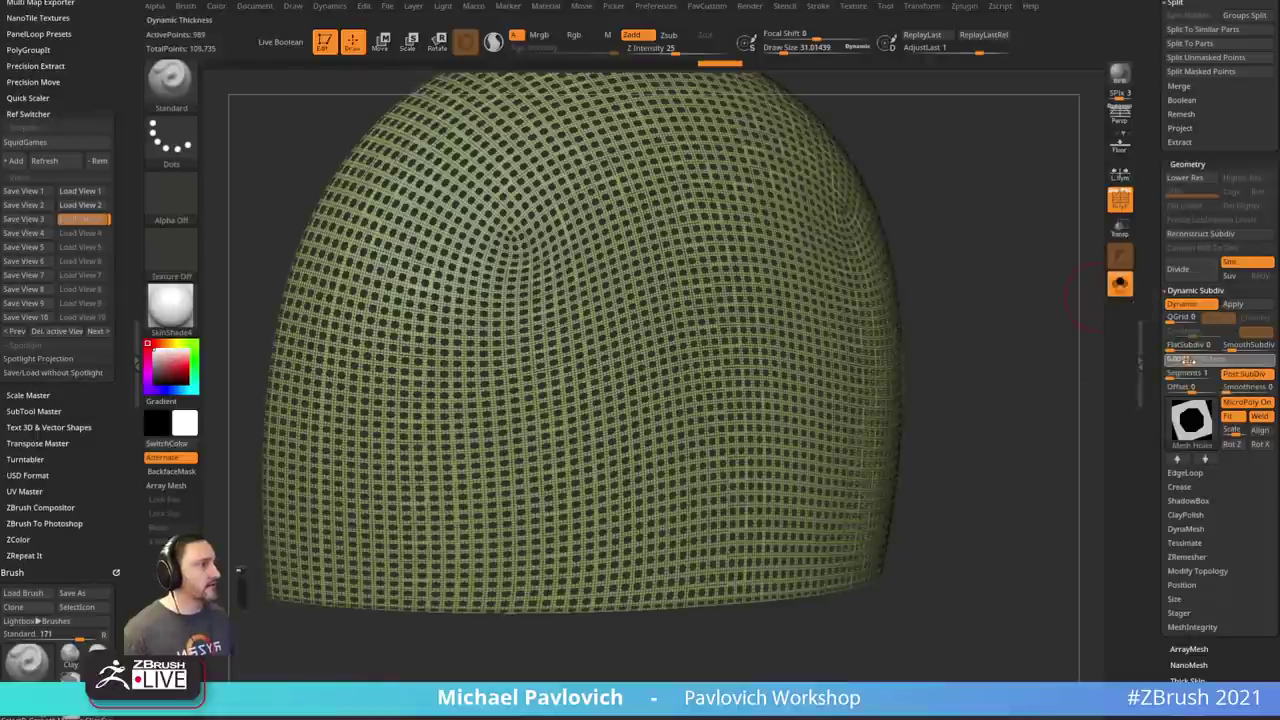
click(1172, 359)
drag(1094, 397, 1023, 414)
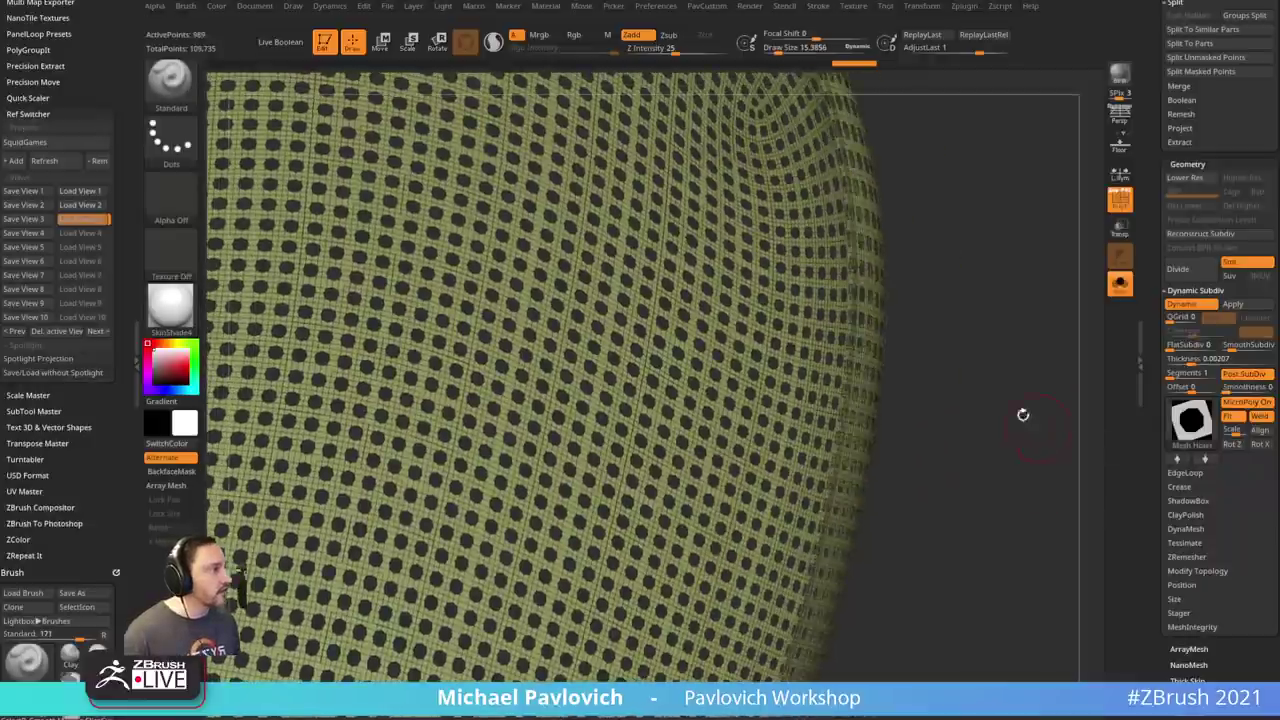
drag(984, 476, 1085, 390)
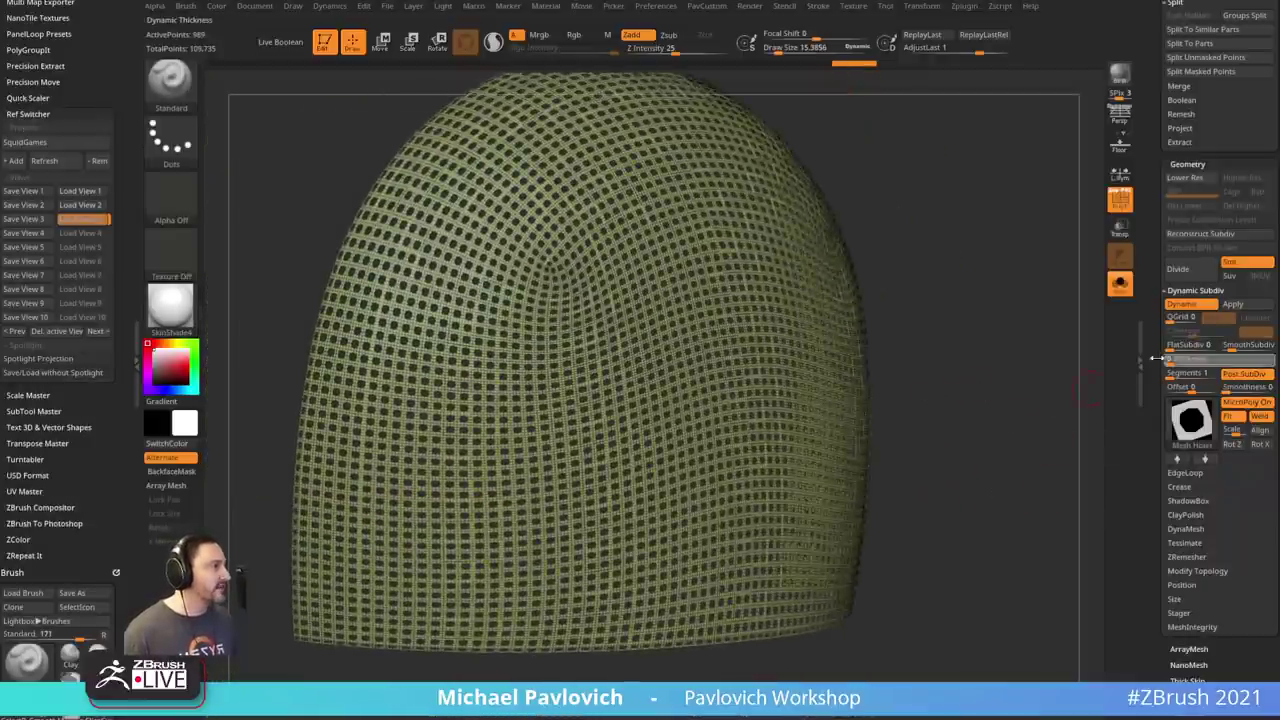
- Show all subtools without polyframe and select the original upper shell PM3D_Sphere3D2
click(1118, 222)
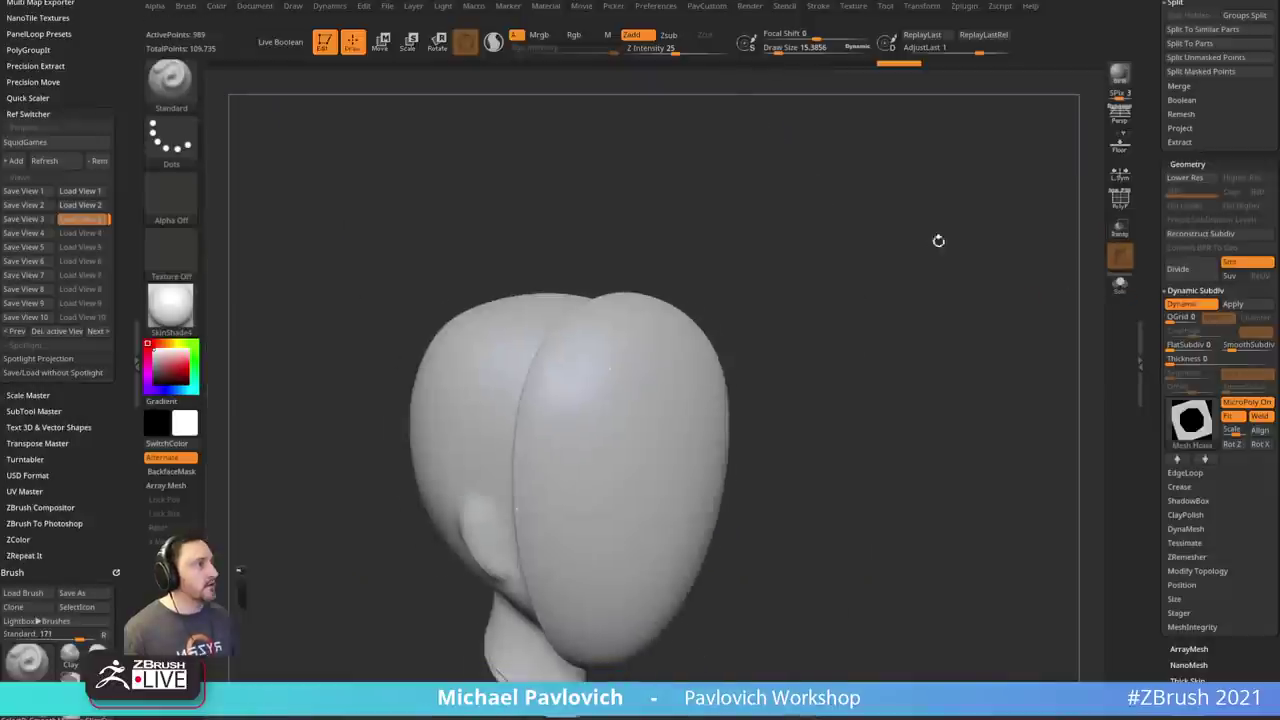
drag(937, 243, 923, 306)
key(s)
drag(986, 262, 931, 331)
key(s)
click(916, 332)
alt+click(840, 375)
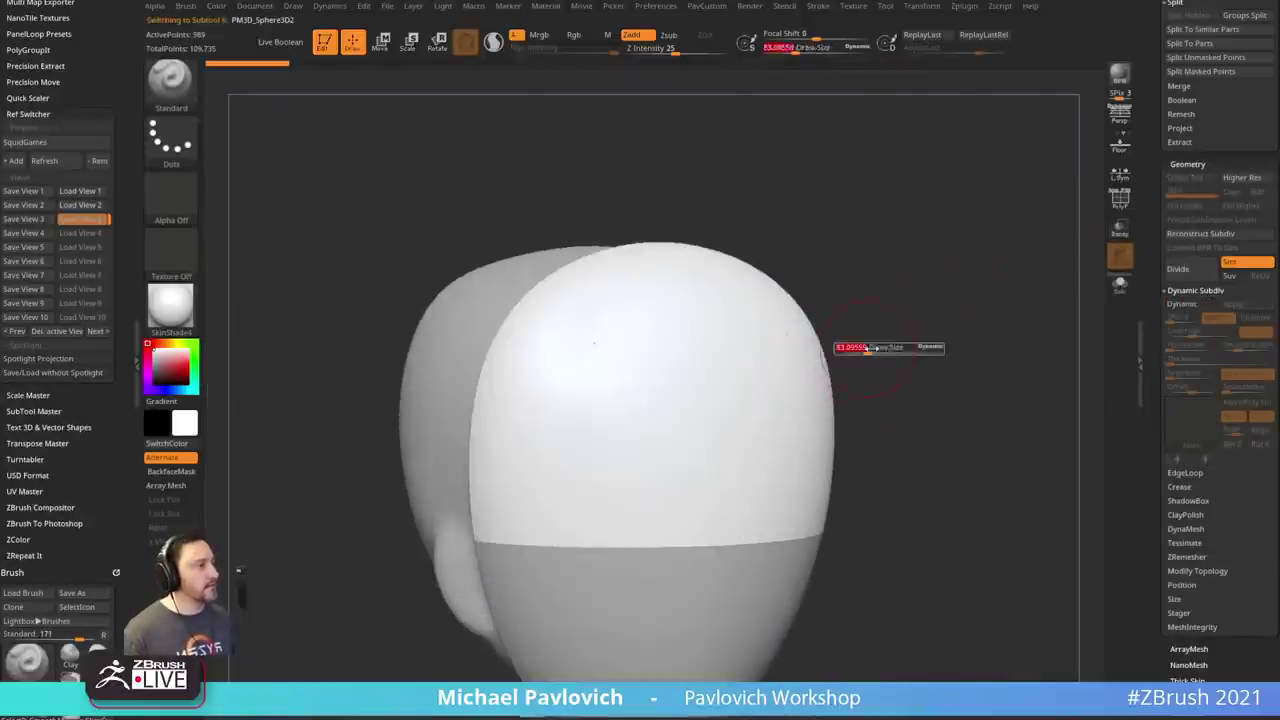
- Isolate the upper shell with its polyframe shown and turn it to view its open side
click(1113, 207)
mouse_move(1060, 266)
alt+mouse_down()
mouse_move(1054, 303)
mouse_move(981, 327)
alt+mouse_up()
key(s)
key(s)
mouse_move(990, 327)
mouse_down()
mouse_move(1064, 309)
mouse_move(1070, 349)
mouse_move(900, 283)
mouse_up()
click(1121, 285)
- Give the upper shell a solid thickness with the ZModeler QMesh action on Polygroup All
key(b)
key(z)
key(m)
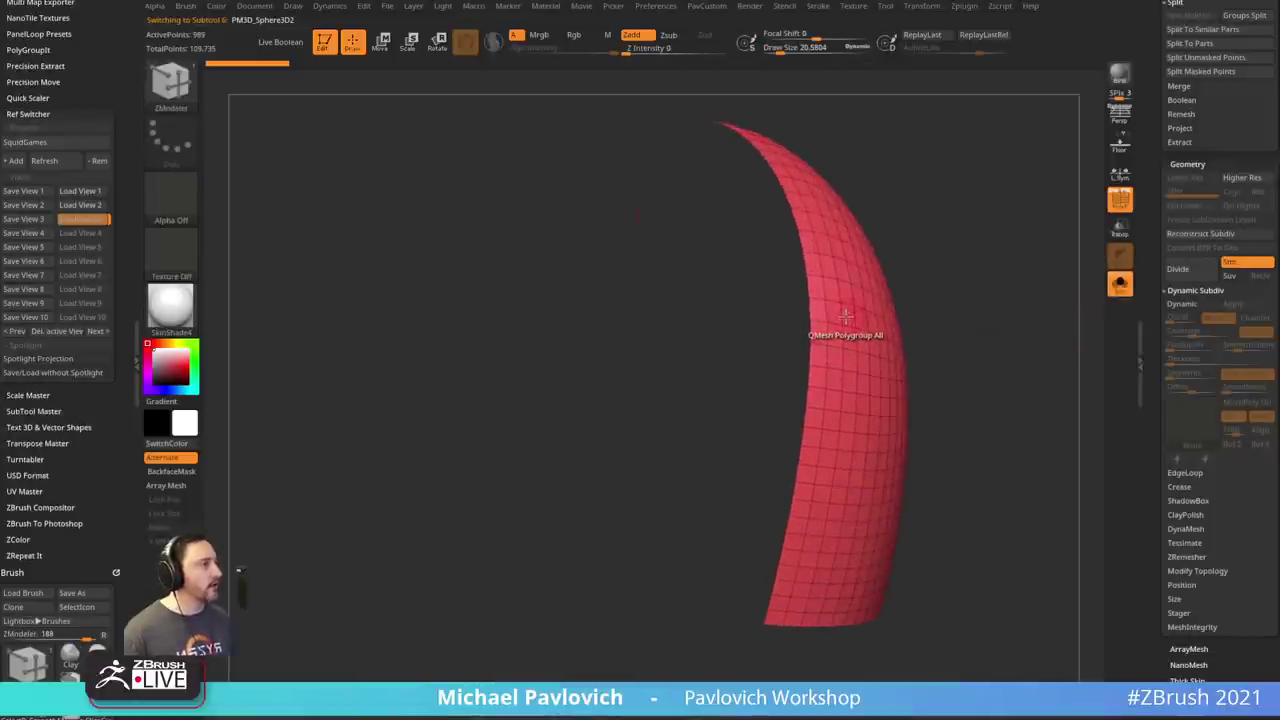
key(space)
click(935, 400)
drag(862, 330, 859, 315)
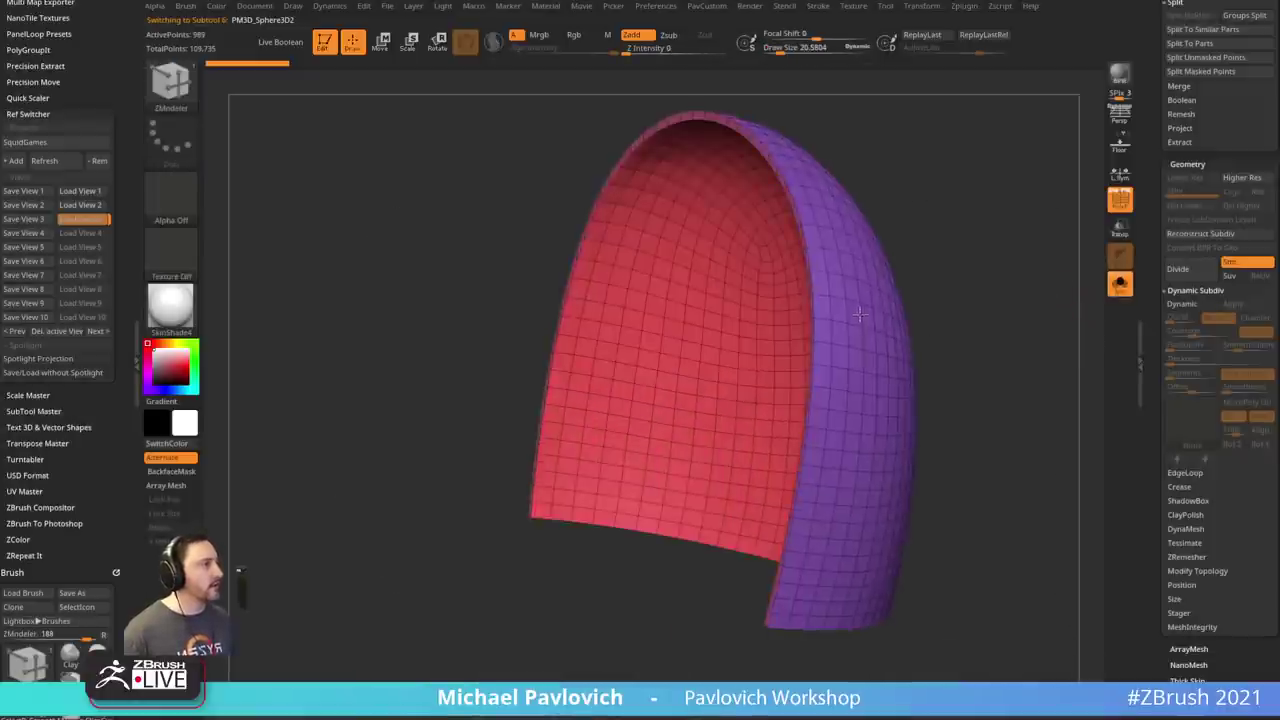
drag(928, 245, 931, 261)
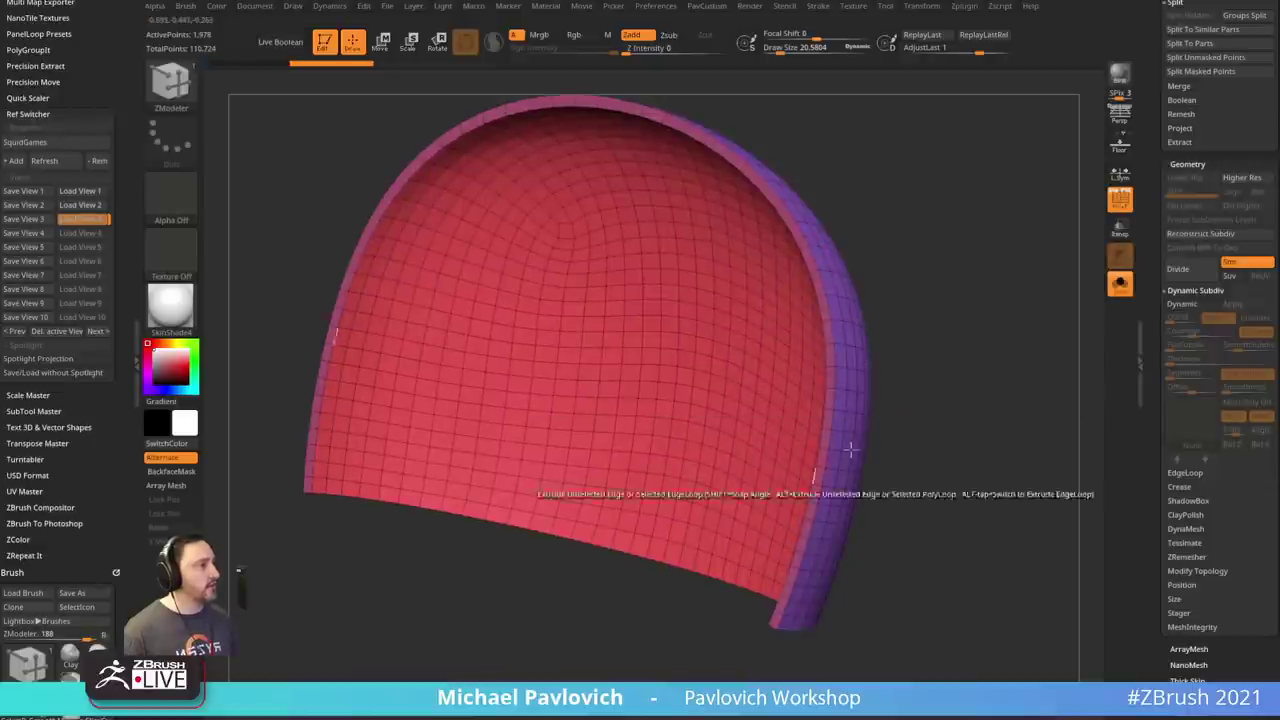
drag(945, 415, 975, 302)
- Split the thickened shell into separate inner, outer and rim polygroups using Groups By Normals
key(2)
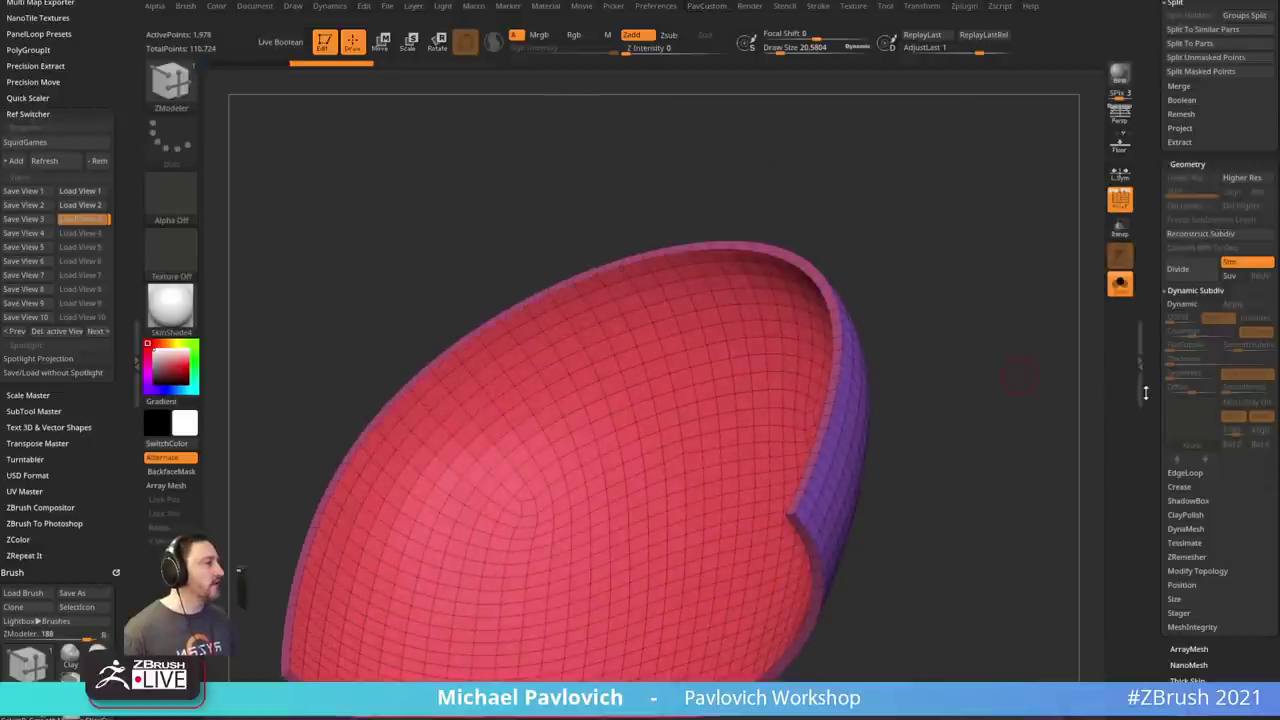
drag(1146, 391, 1160, 165)
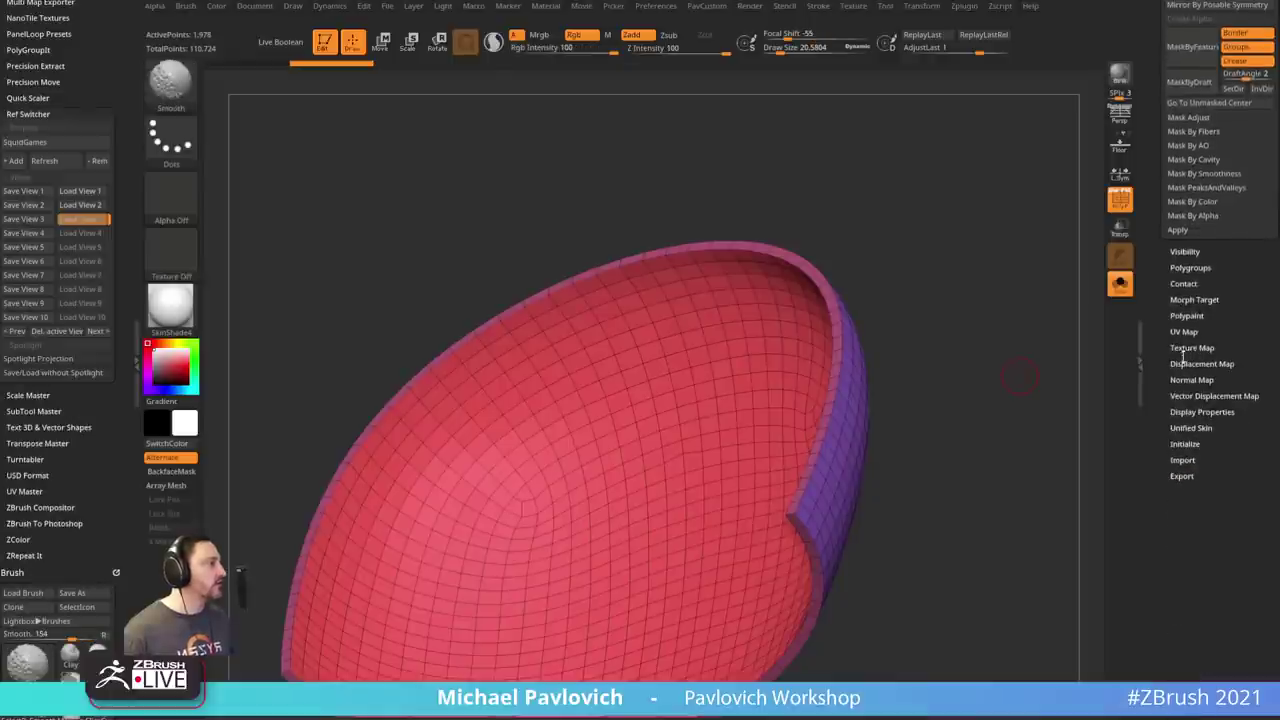
click(1191, 268)
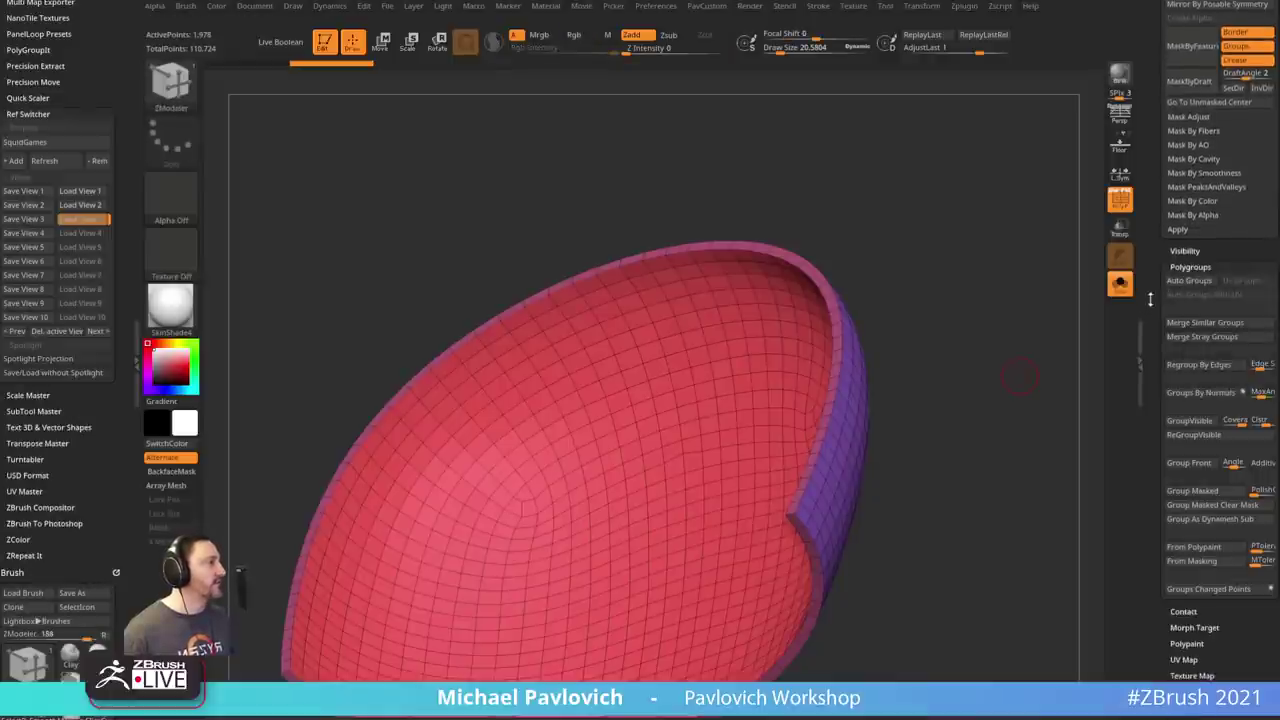
scroll(1209, 365, down, 2)
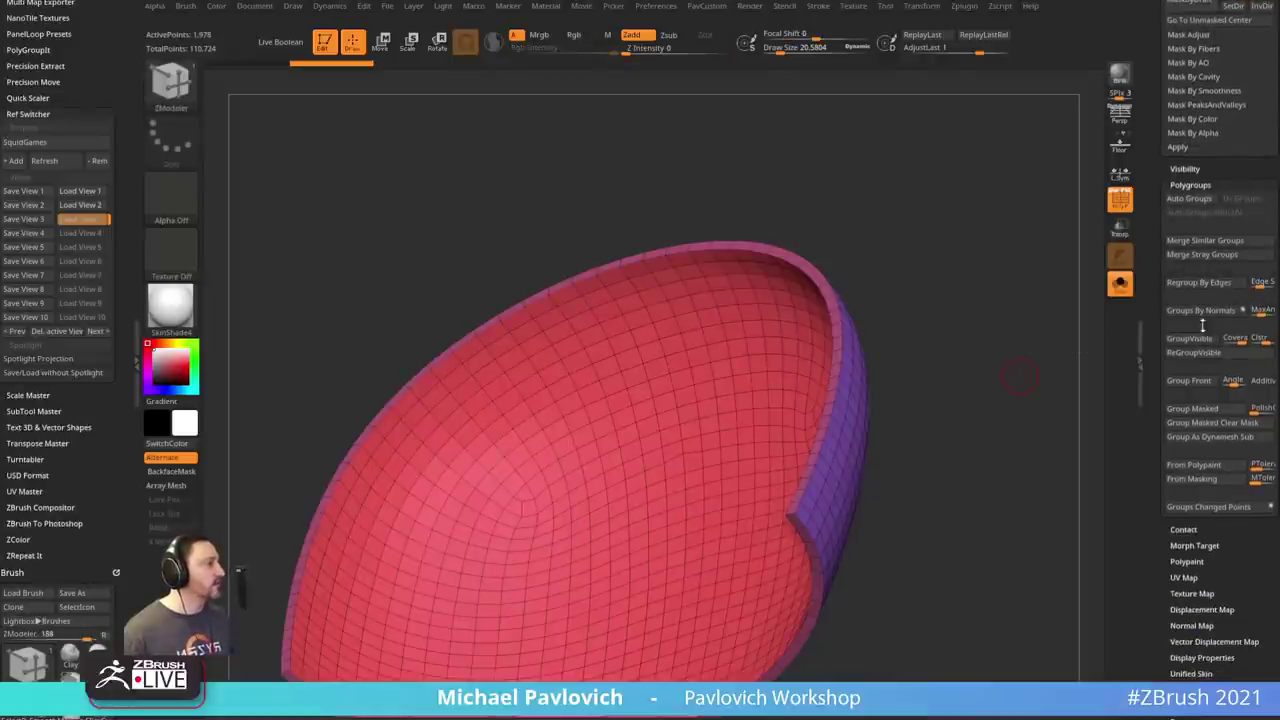
click(1201, 311)
key(shift+space)
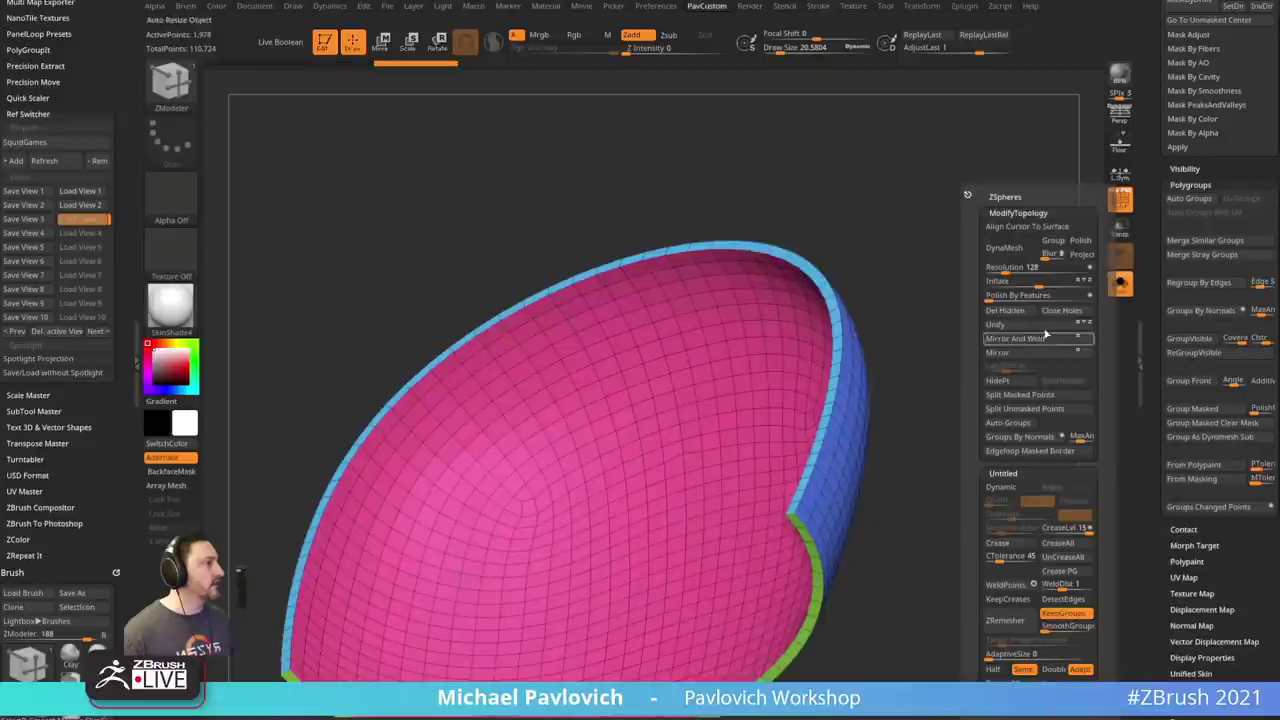
- Extend the shell's back and lower rim polygroups outward into narrow strips with ZModeler
drag(903, 434, 735, 243)
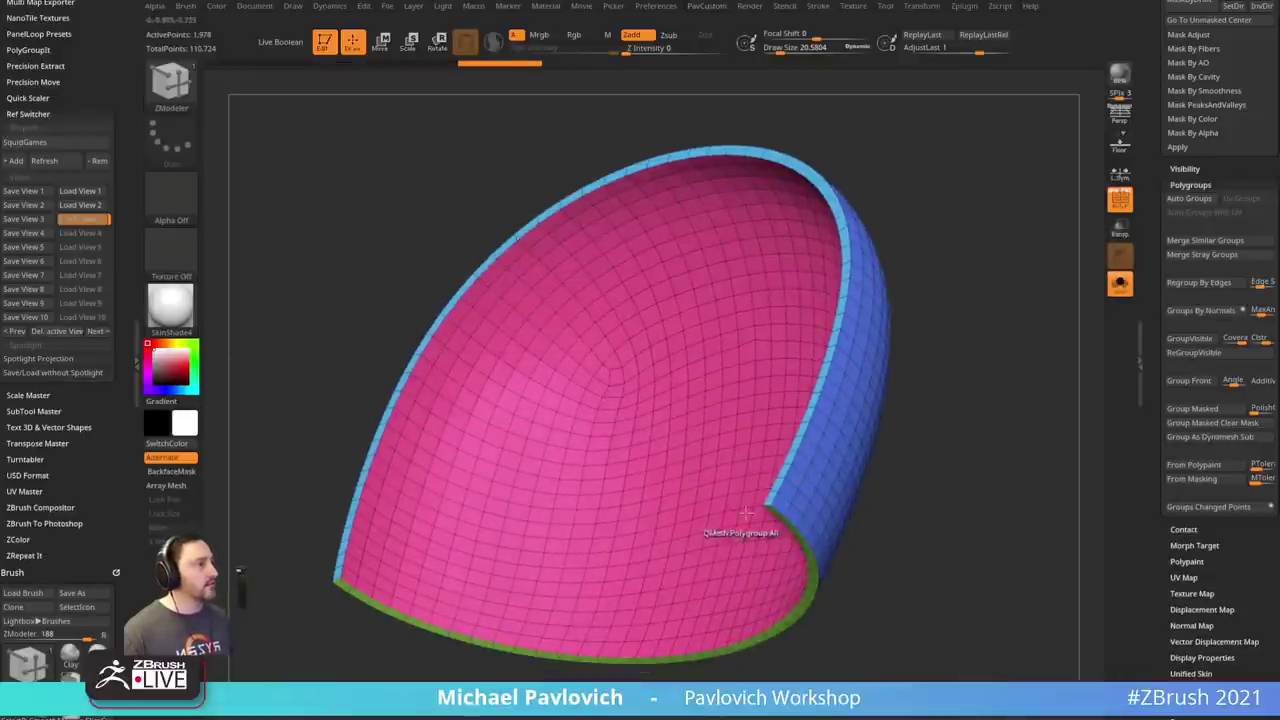
drag(997, 442, 850, 380)
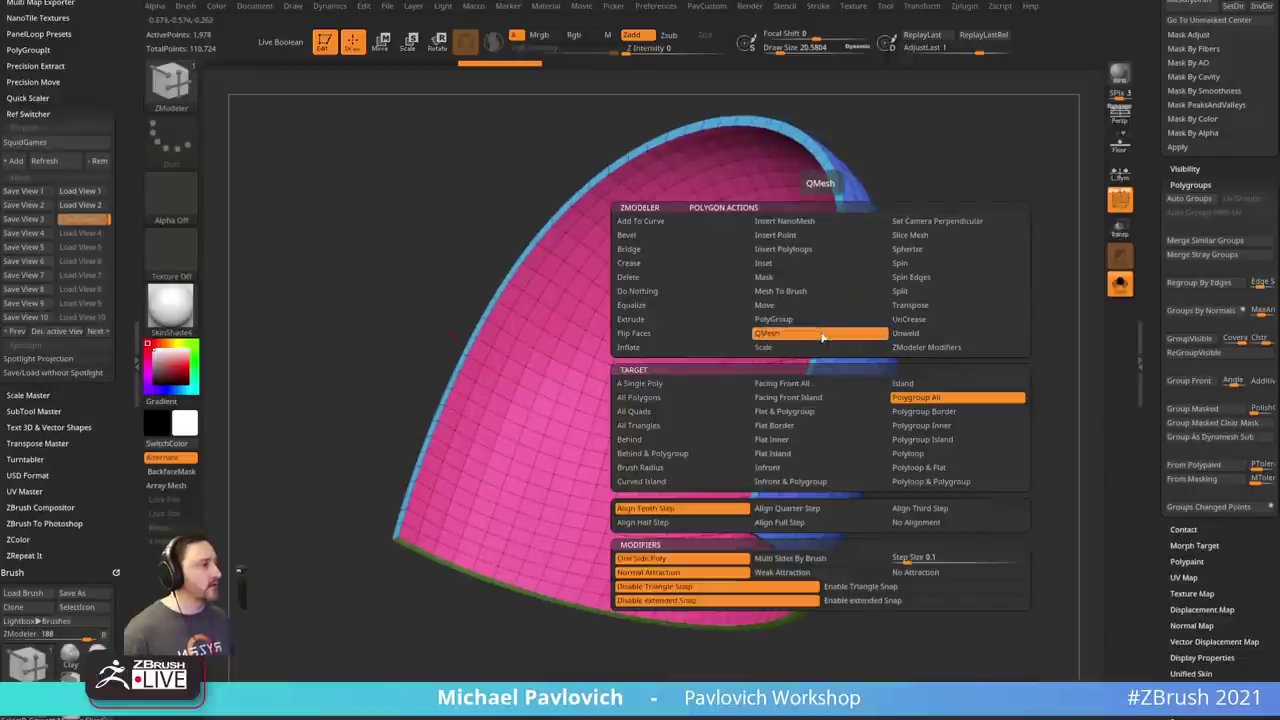
key(space)
drag(940, 368, 891, 320)
key(space)
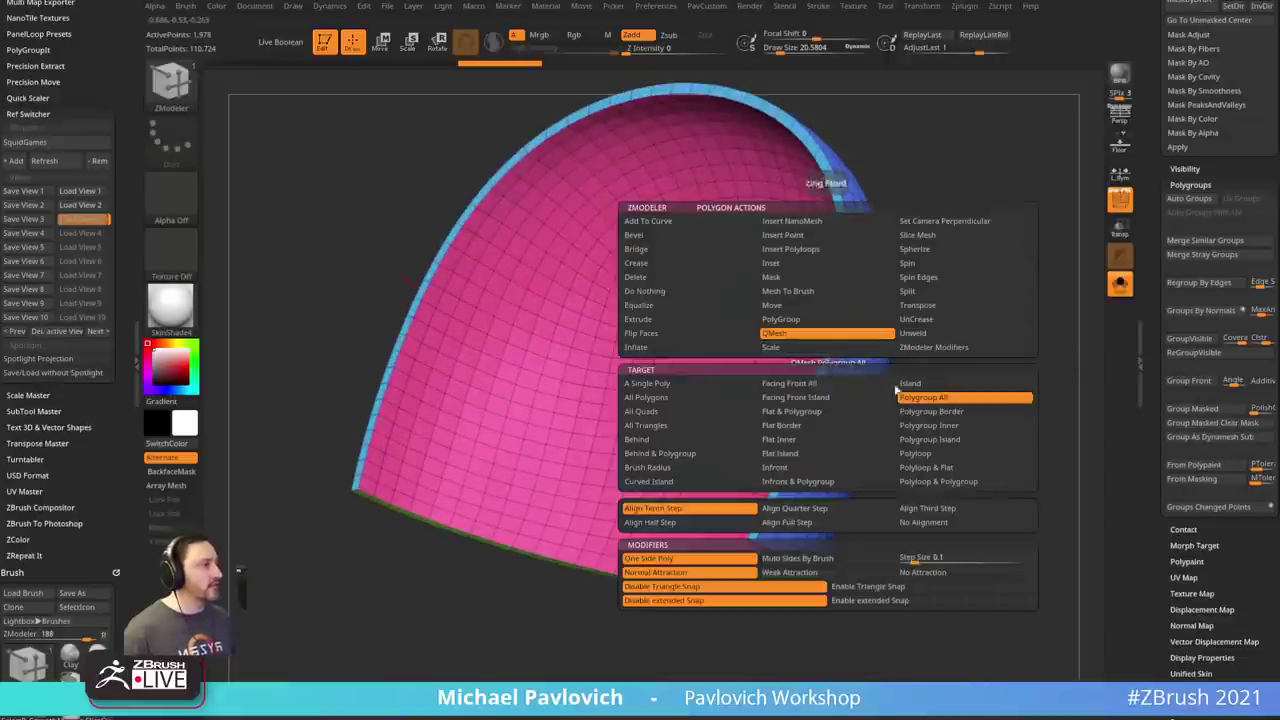
drag(837, 340, 921, 333)
drag(945, 400, 880, 330)
drag(777, 534, 832, 537)
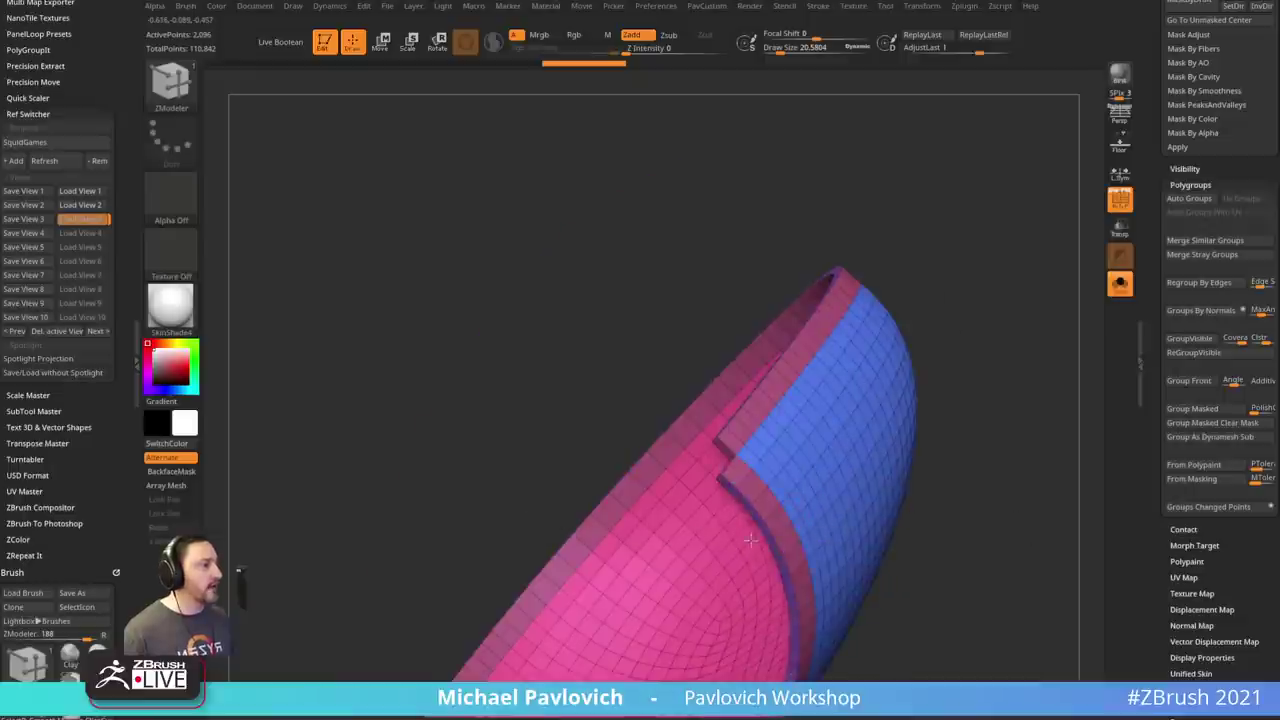
drag(930, 440, 976, 484)
drag(1023, 444, 1015, 398)
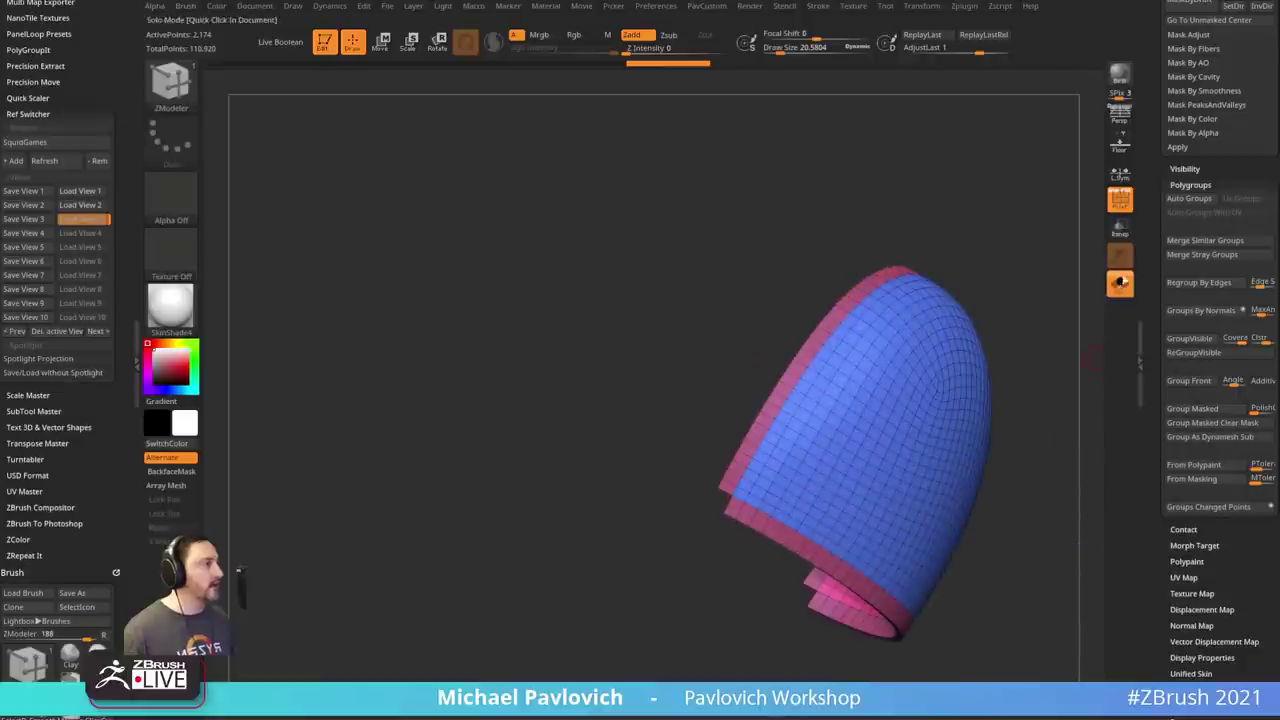
- Show all subtools and check the extended shell rims against the head and lower mask from several angles
click(1120, 283)
drag(1009, 300, 920, 340)
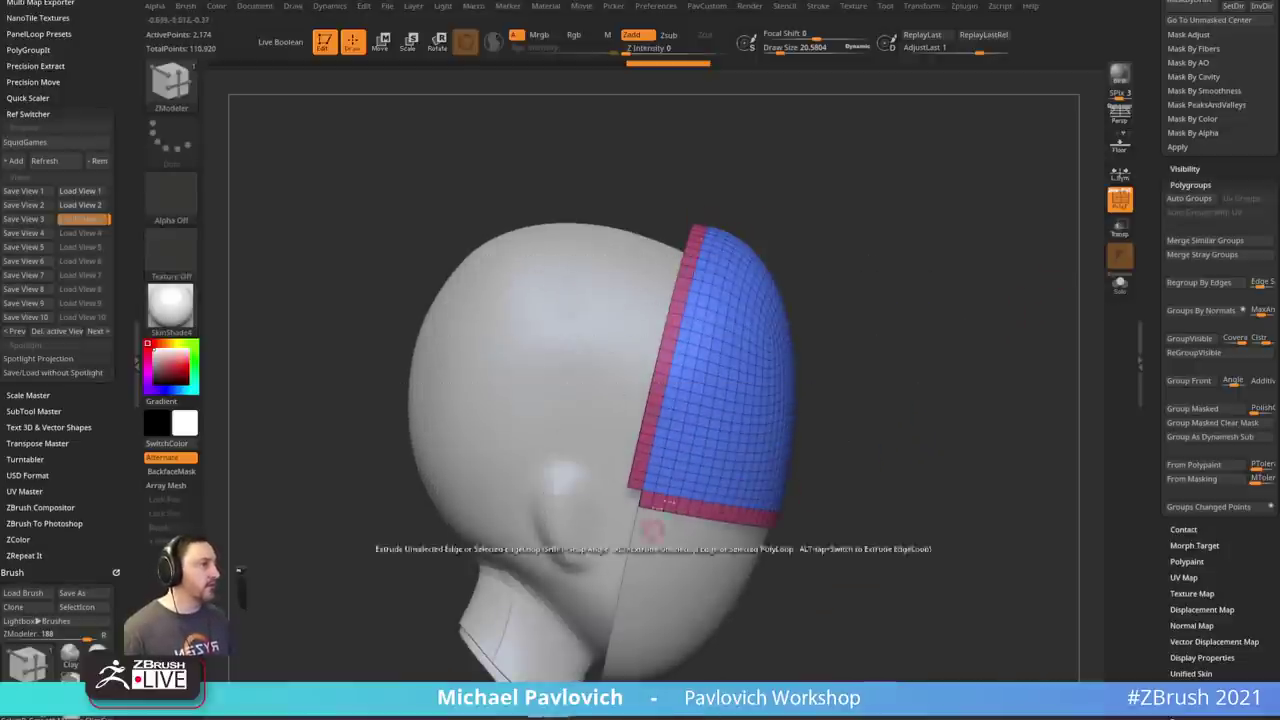
drag(998, 417, 697, 452)
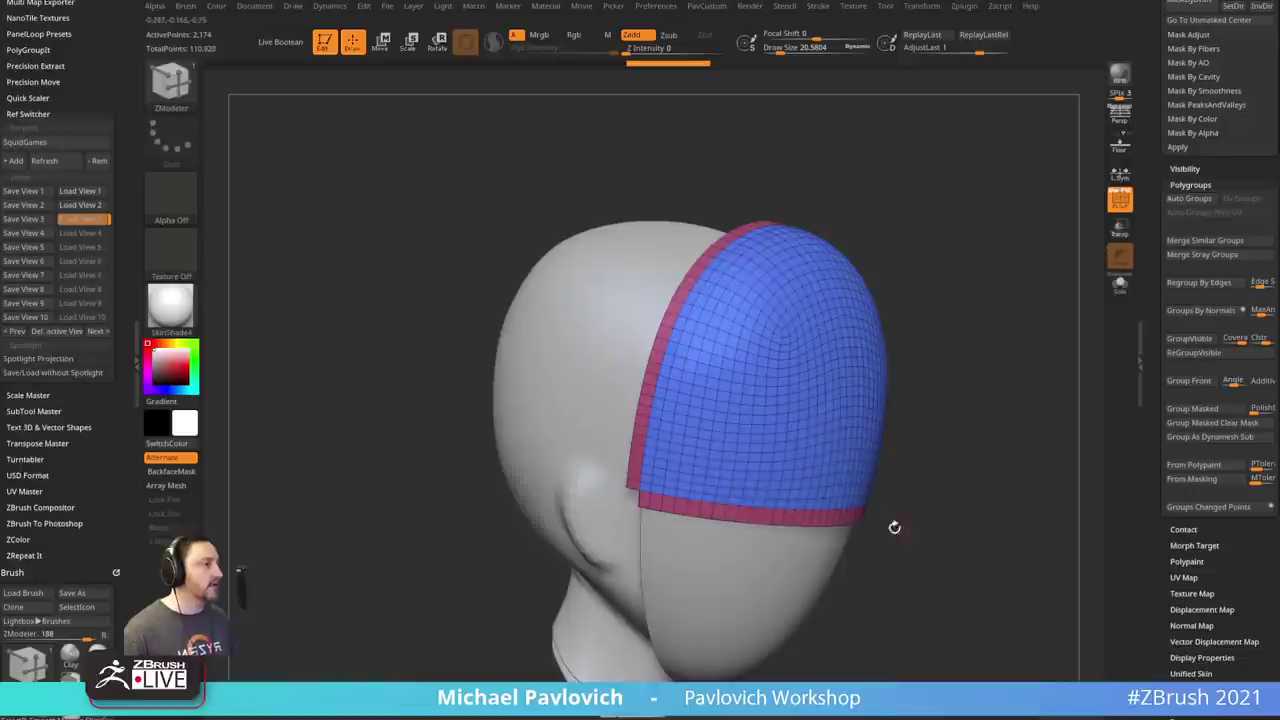
drag(930, 340, 989, 328)
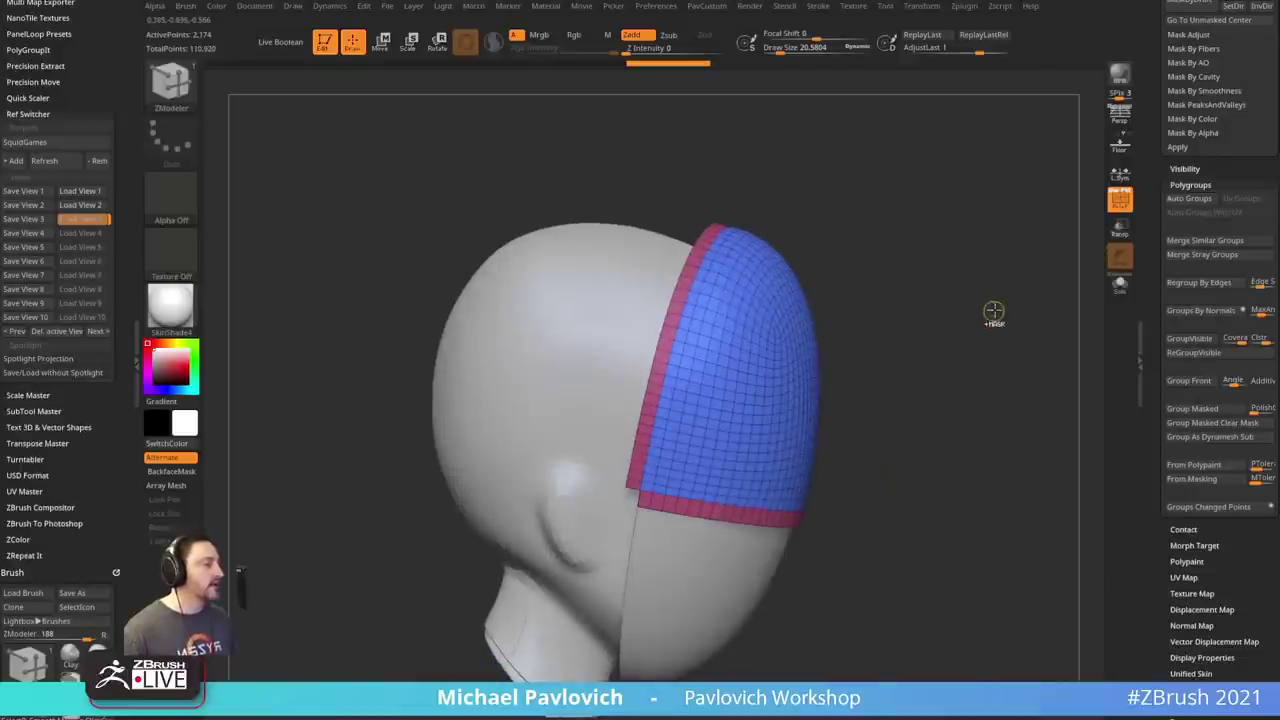
- Isolate the upper shell and undo its rim extensions, normal-based polygroups and thickness
click(1120, 284)
drag(1100, 346, 1023, 363)
key(ctrl+z)
key(ctrl+z)
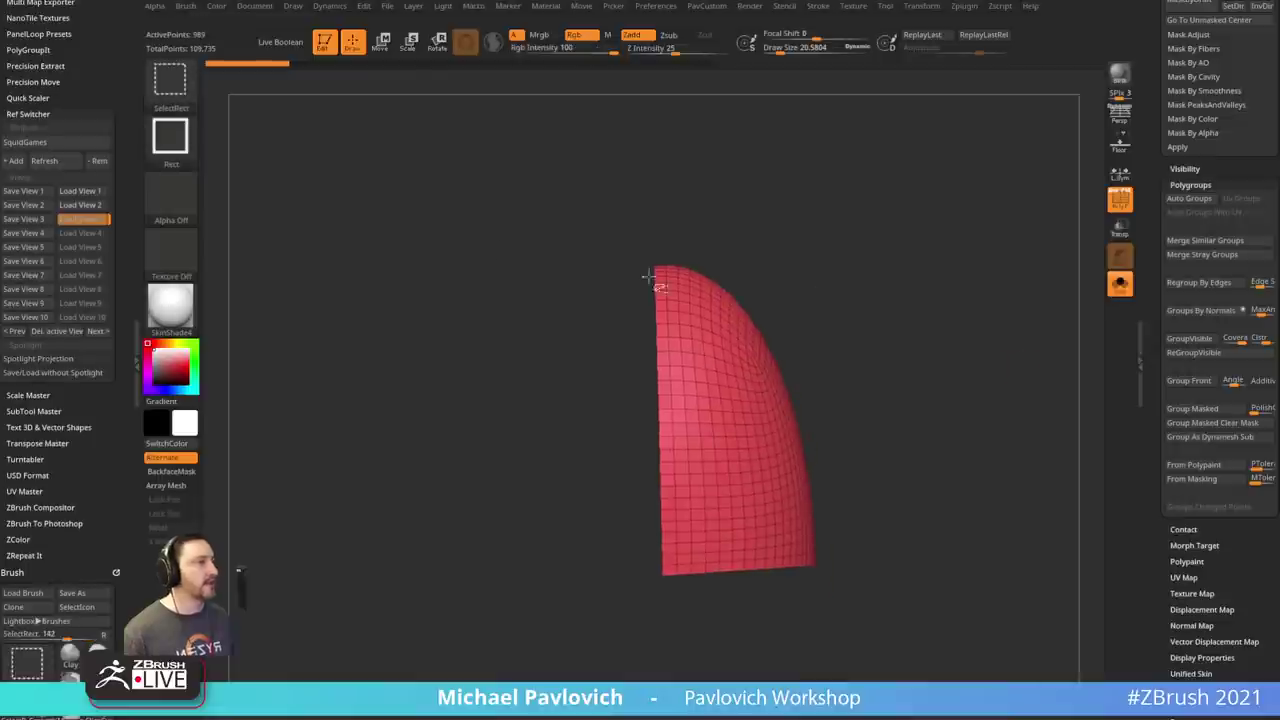
- Slice narrow polygroup strips along the upper shell's back and lower edges with SliceCurve
ctrl+shift+click(170, 80)
ctrl+shift+click(294, 160)
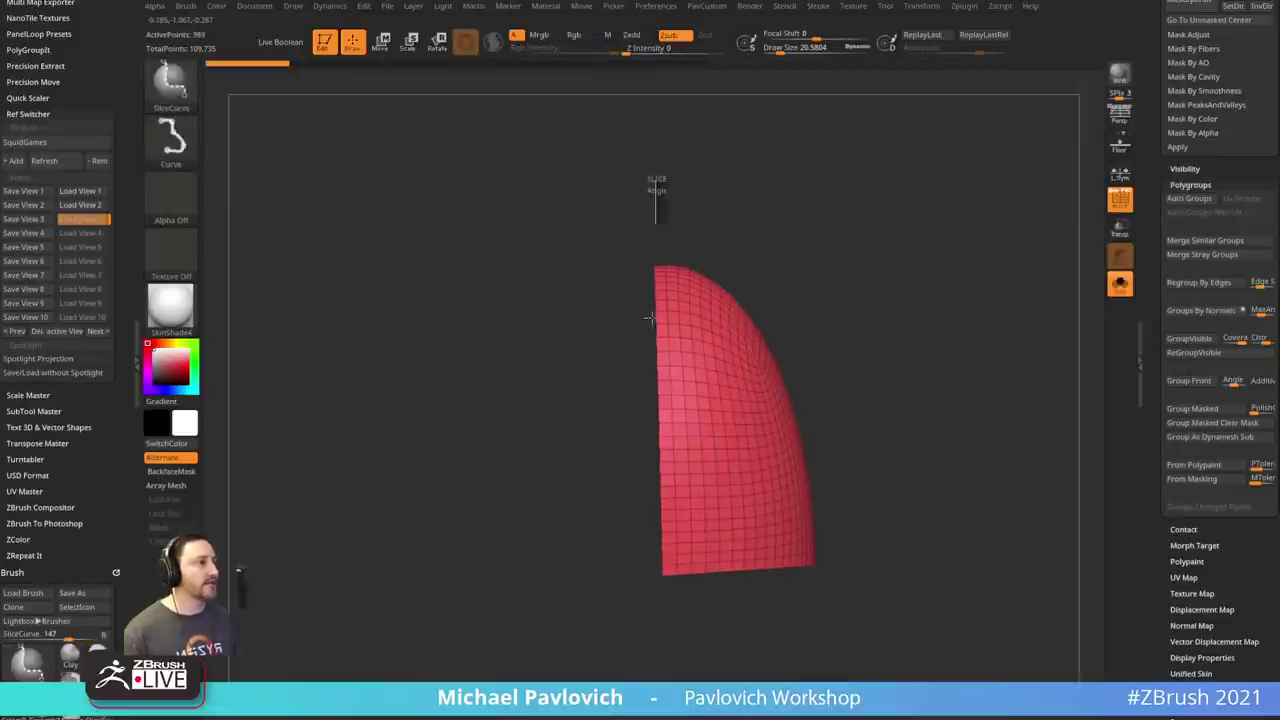
ctrl+shift+drag(650, 318, 670, 662)
key(ctrl+z)
mouse_move(674, 214)
ctrl+shift+mouse_down()
mouse_move(686, 678)
mouse_move(667, 678)
mouse_move(678, 678)
ctrl+shift+mouse_up()
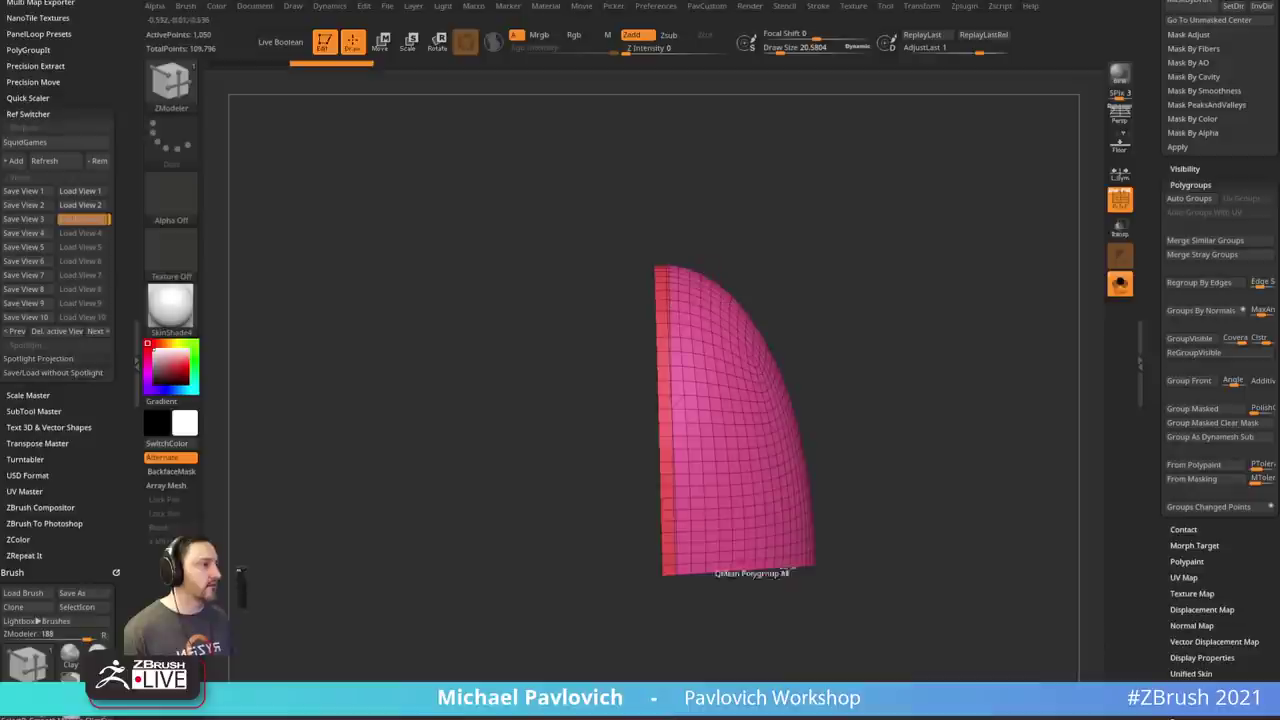
mouse_move(940, 545)
ctrl+shift+mouse_down()
mouse_move(514, 594)
mouse_move(532, 568)
ctrl+shift+mouse_up()
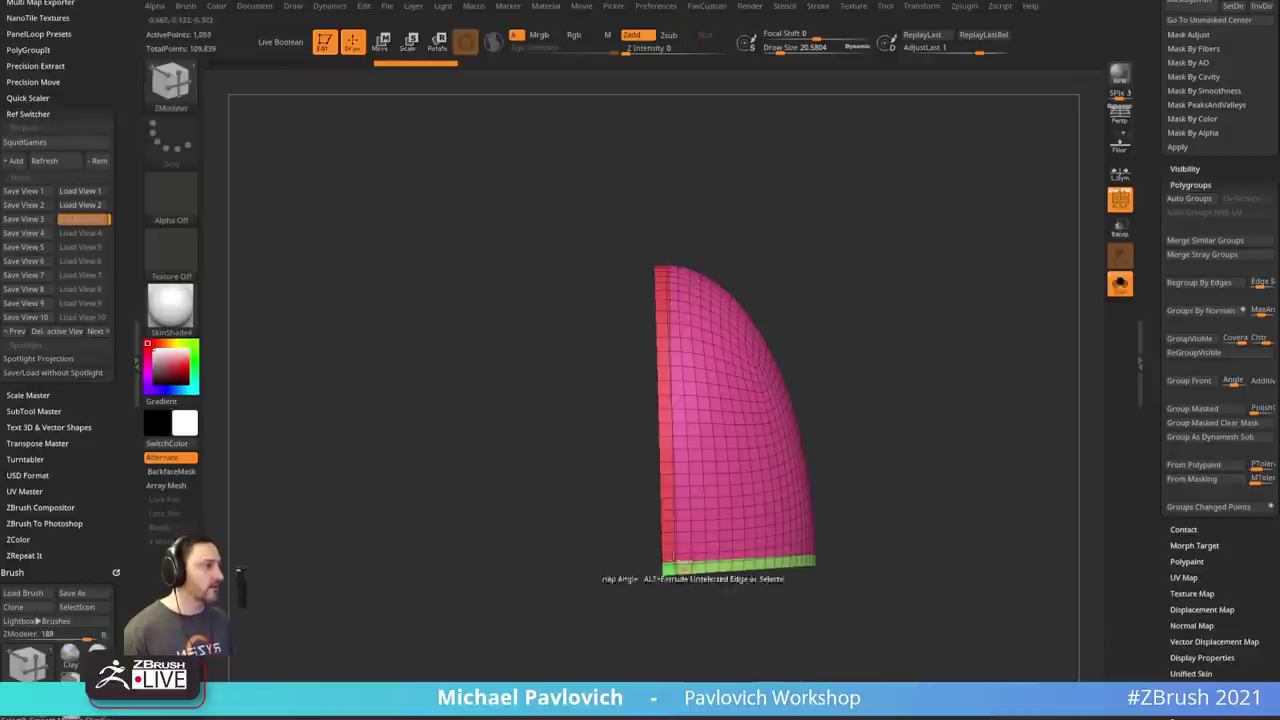
- Isolate the shell's main polygroup without the sliced strips and restore the whole shell's visibility
drag(974, 394, 946, 423)
ctrl+shift+click(785, 368)
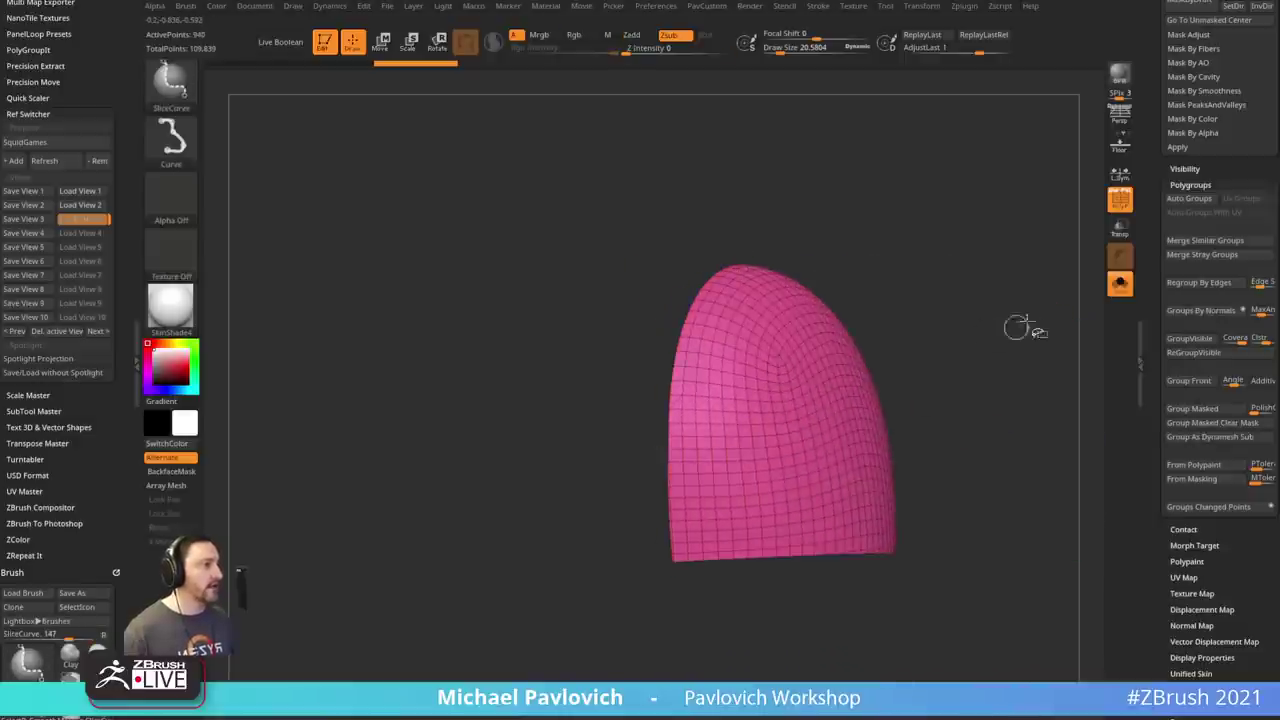
key(b)
key(z)
key(m)
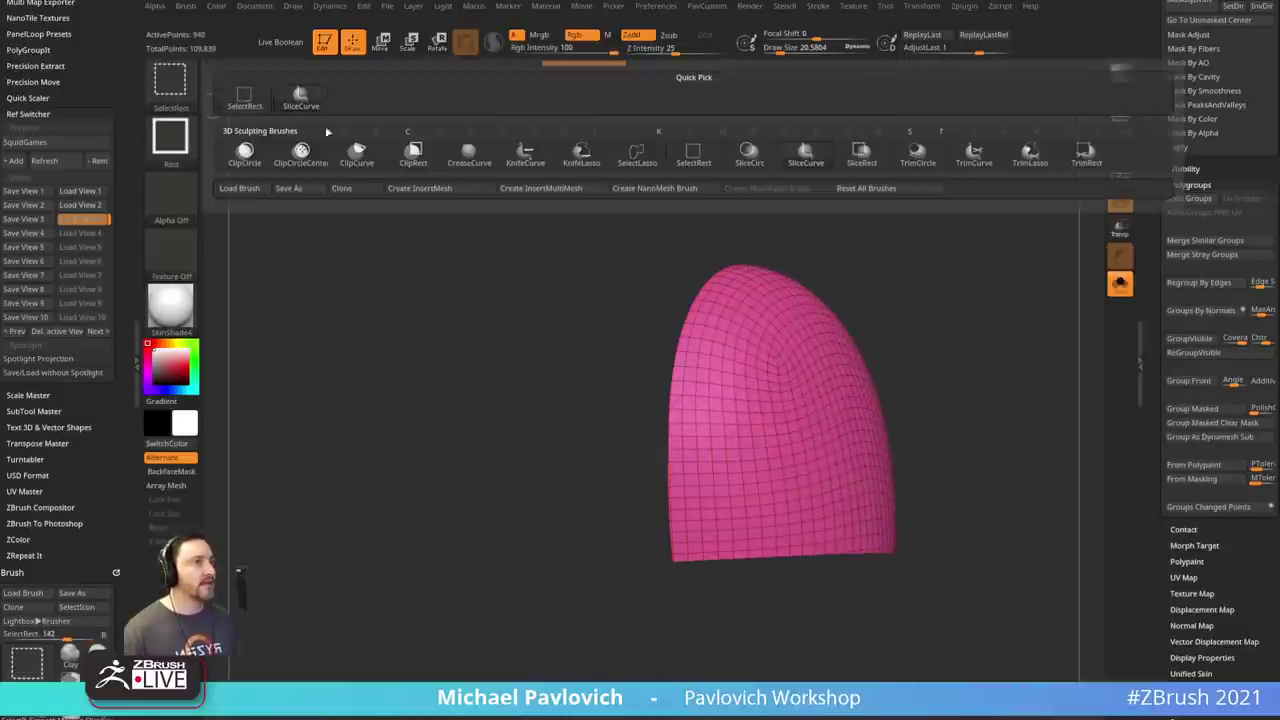
ctrl+shift+click(986, 391)
ctrl+shift+click(1014, 328)
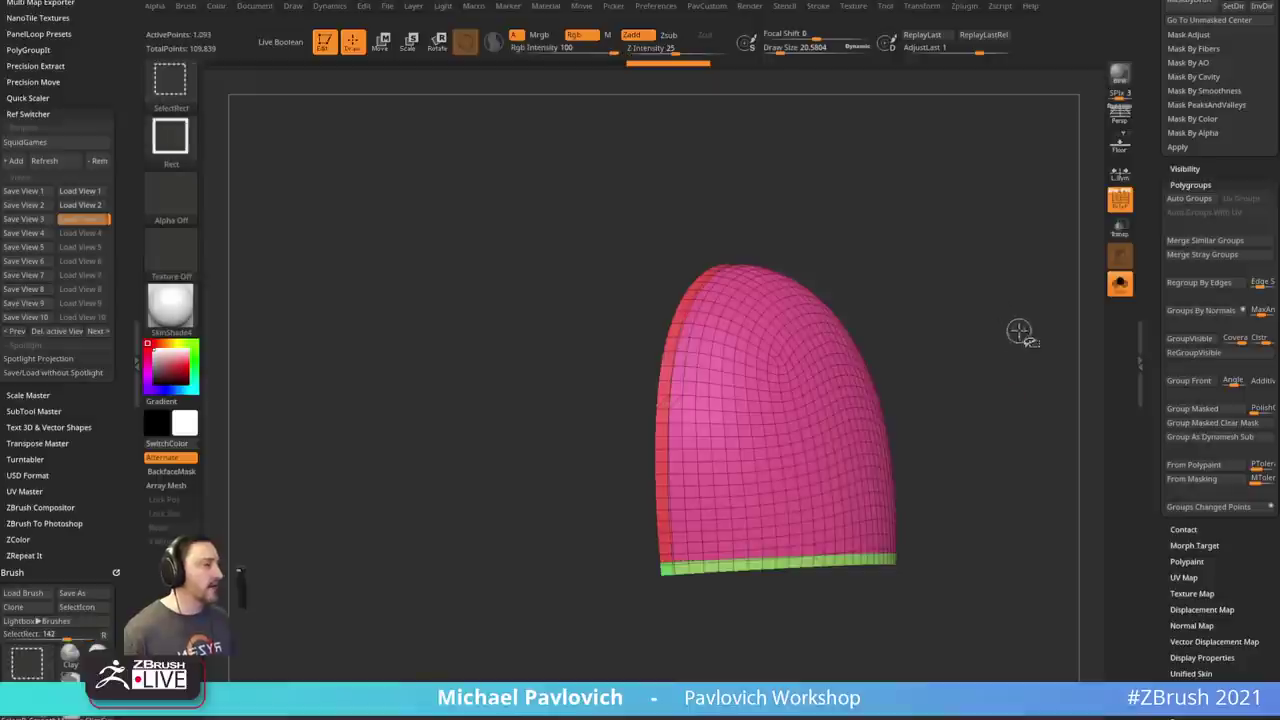
- Undo the SliceCurve cuts along the upper shell's back and lower edges
key(ctrl+z)
key(ctrl+z)
key(ctrl+z)
key(ctrl+z)
key(ctrl+z)
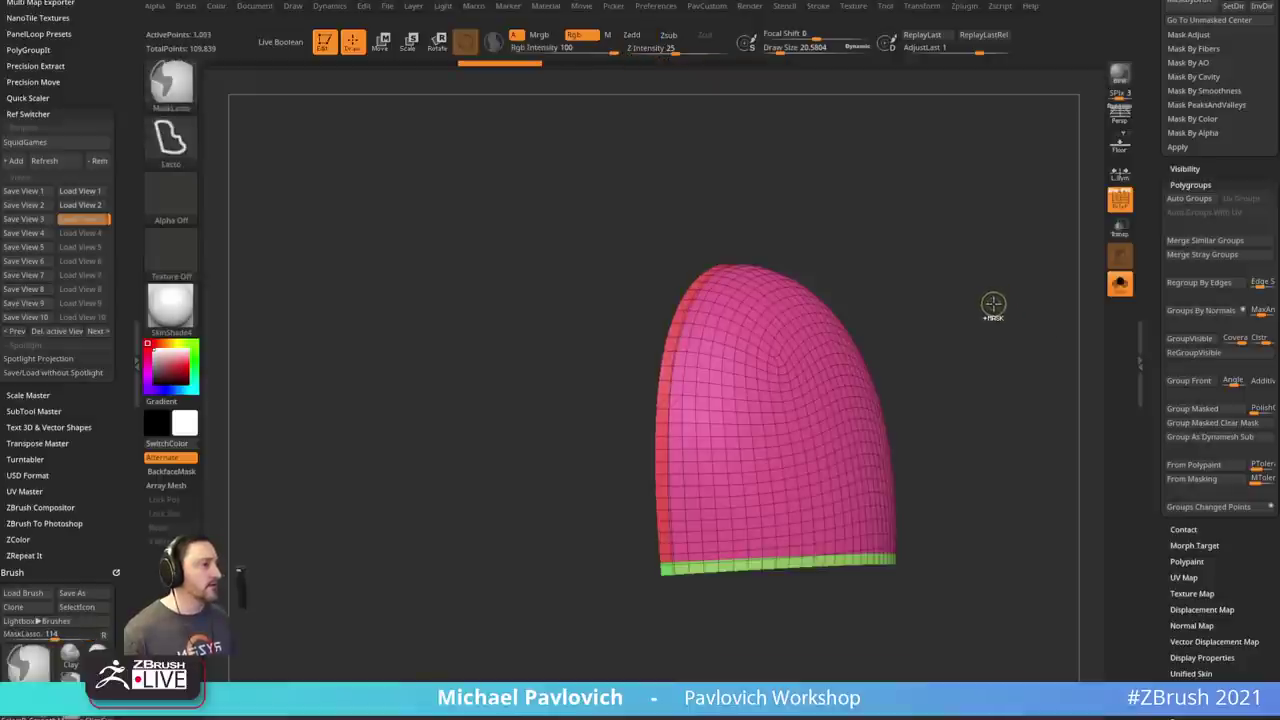
- Give the upper shell thickness with ZModeler and regroup its surfaces using Groups By Normals
right_drag(700, 360, 843, 317)
click(710, 333)
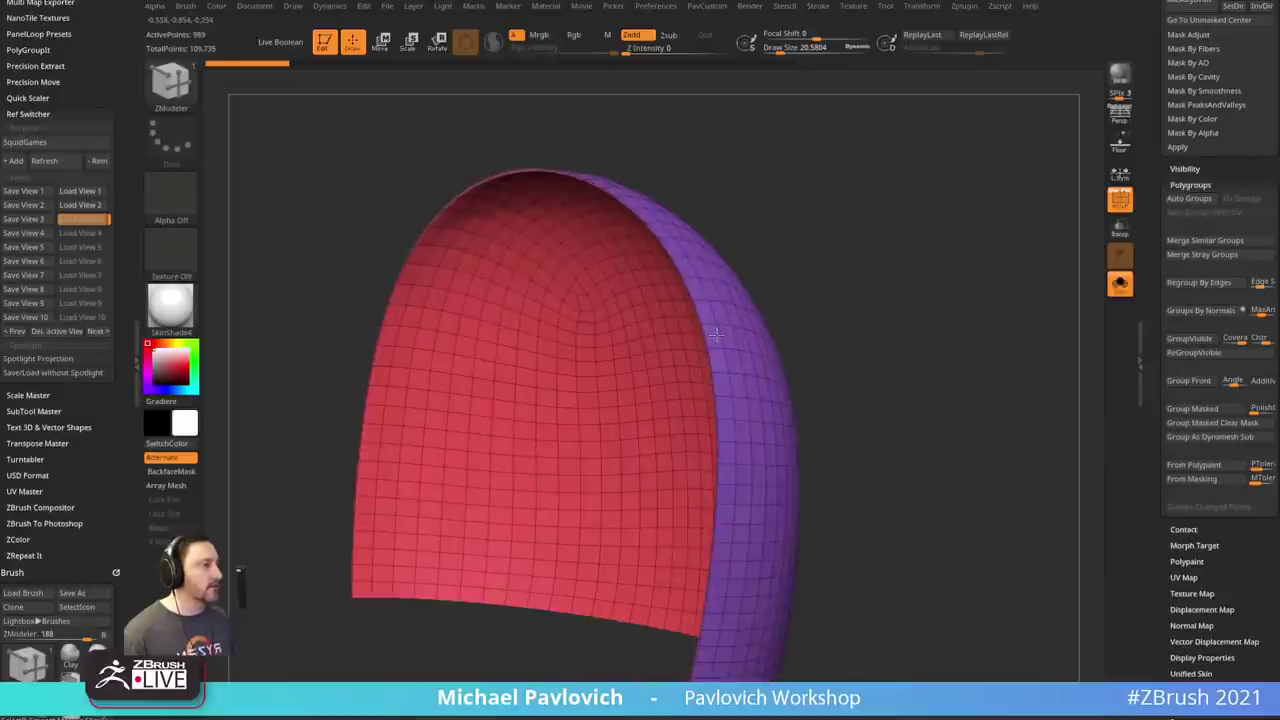
alt+drag(956, 346, 978, 301)
alt+drag(978, 301, 986, 320)
key(grave)
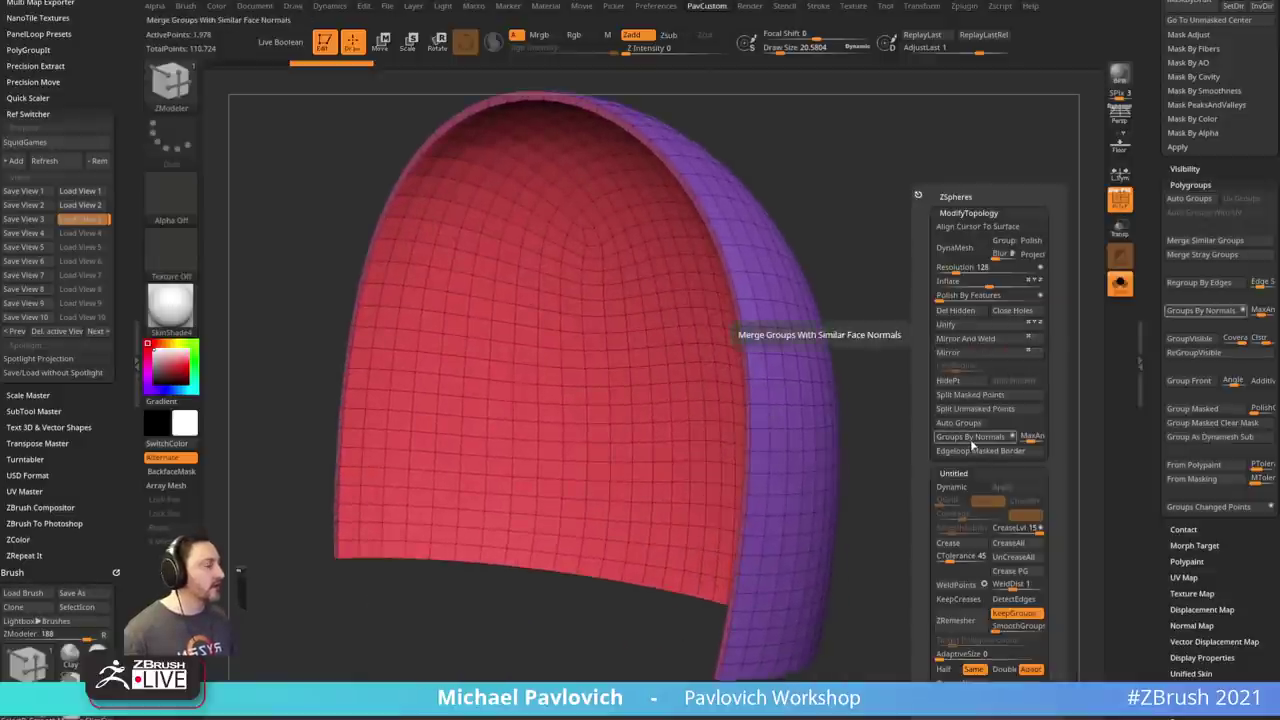
- Extrude the thin rim polygroup outward into a narrow strip around the shell's edges
drag(735, 314, 723, 315)
drag(905, 308, 824, 280)
alt+drag(1038, 389, 969, 409)
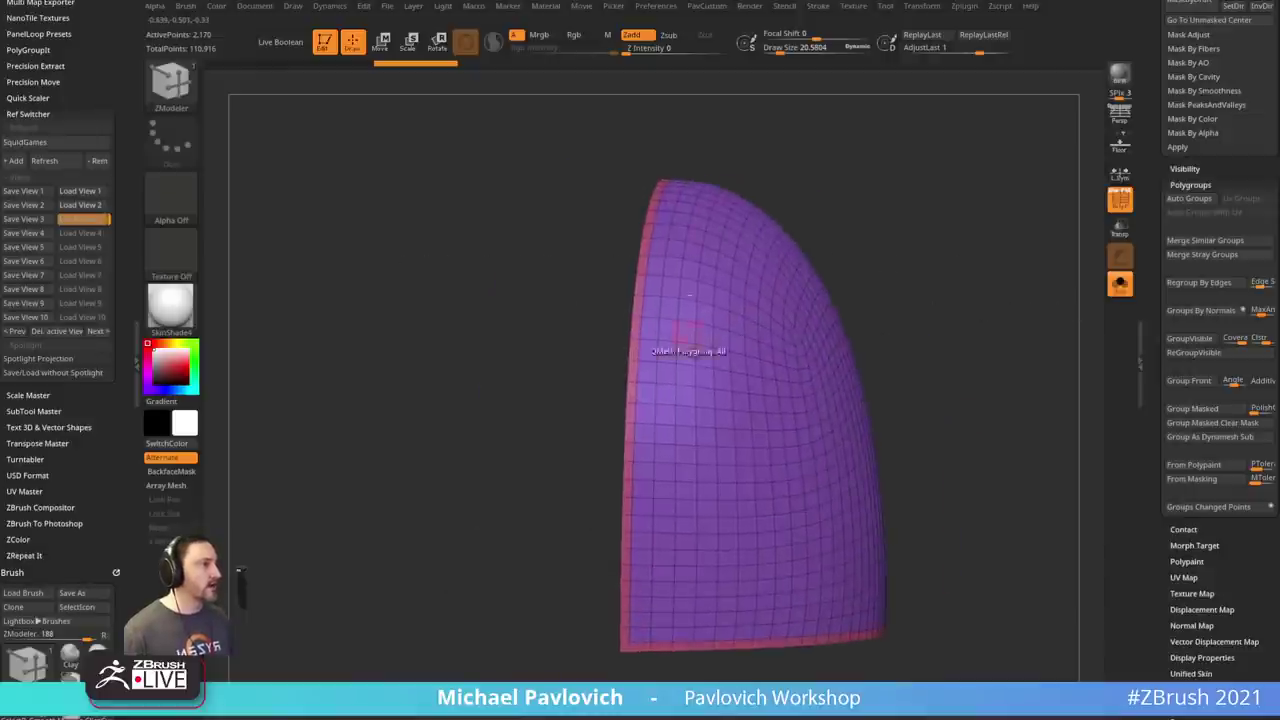
drag(931, 500, 1103, 466)
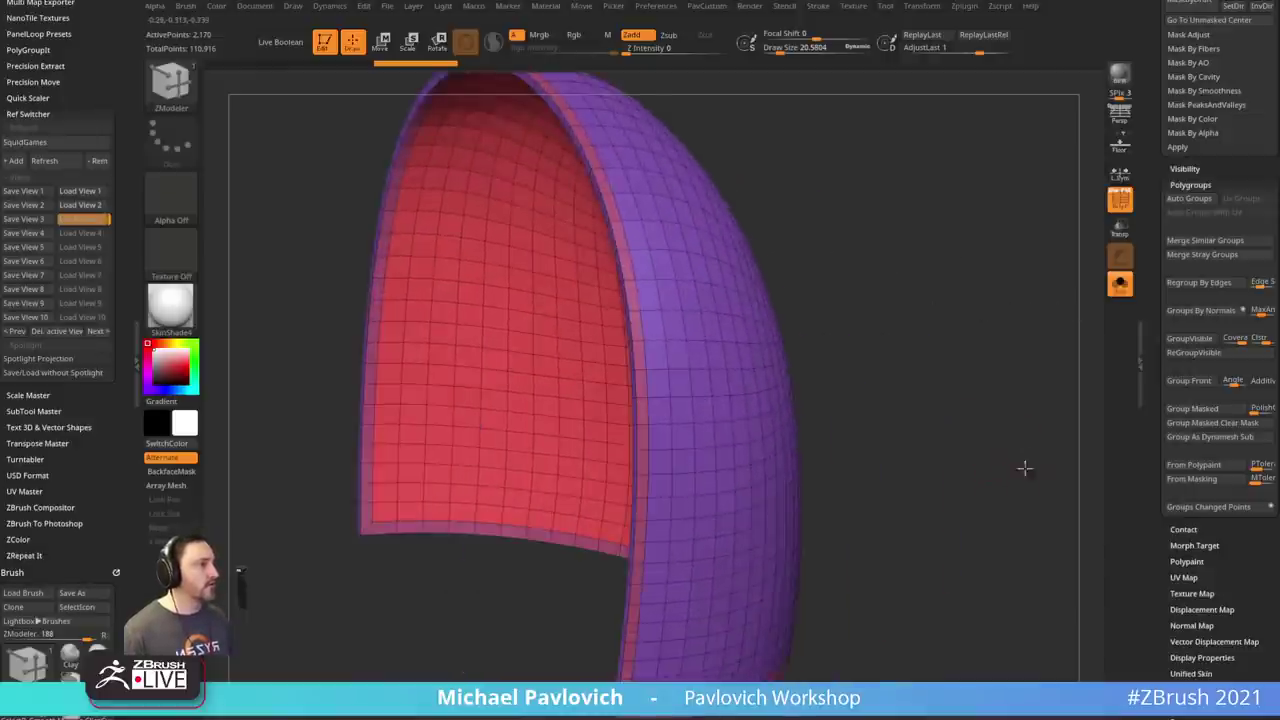
- Set the ZModeler QMesh target to Polygroup Island and remove the shell's body, keeping only the extruded edge trim
key(space)
click(794, 402)
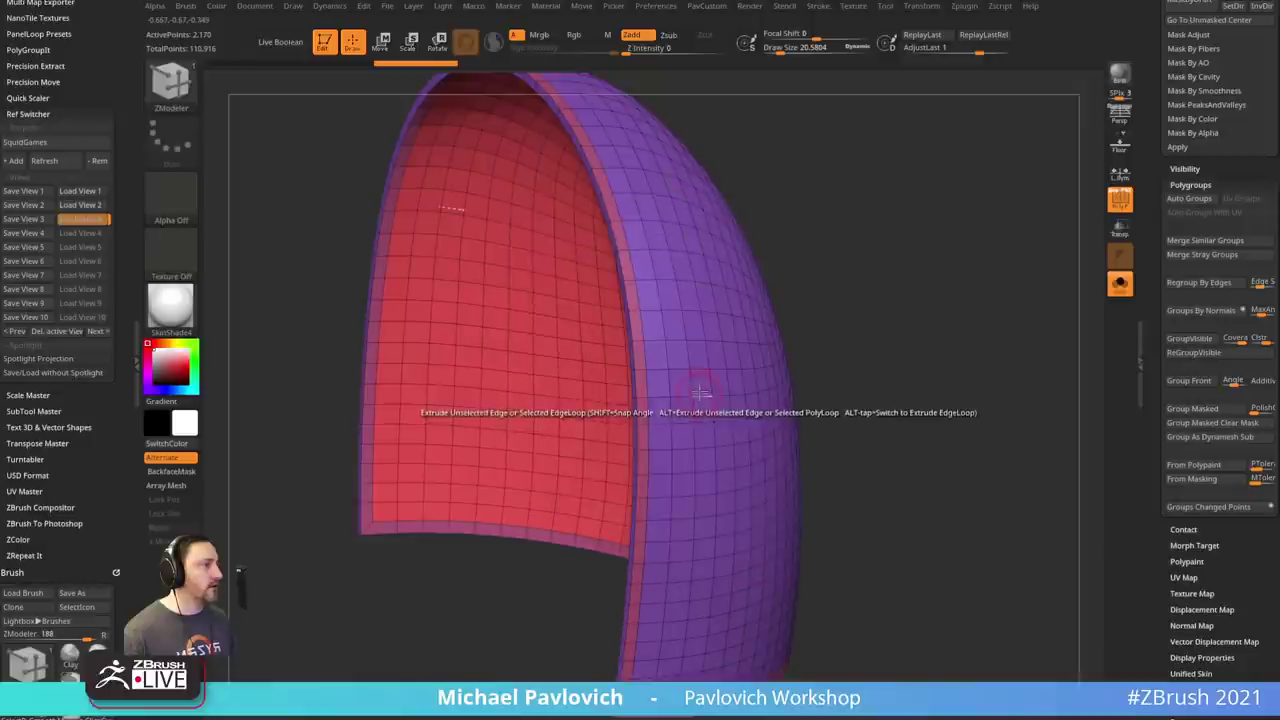
key(ctrl+z)
key(ctrl+shift+z)
key(space)
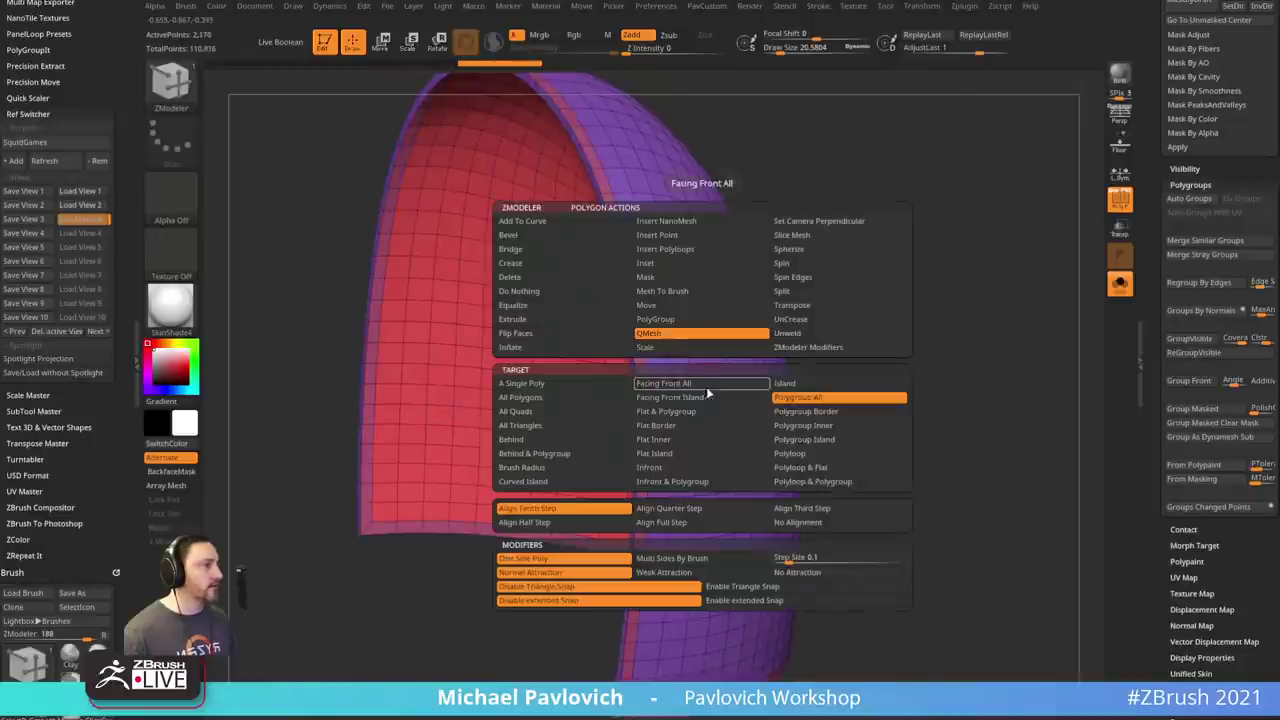
click(820, 441)
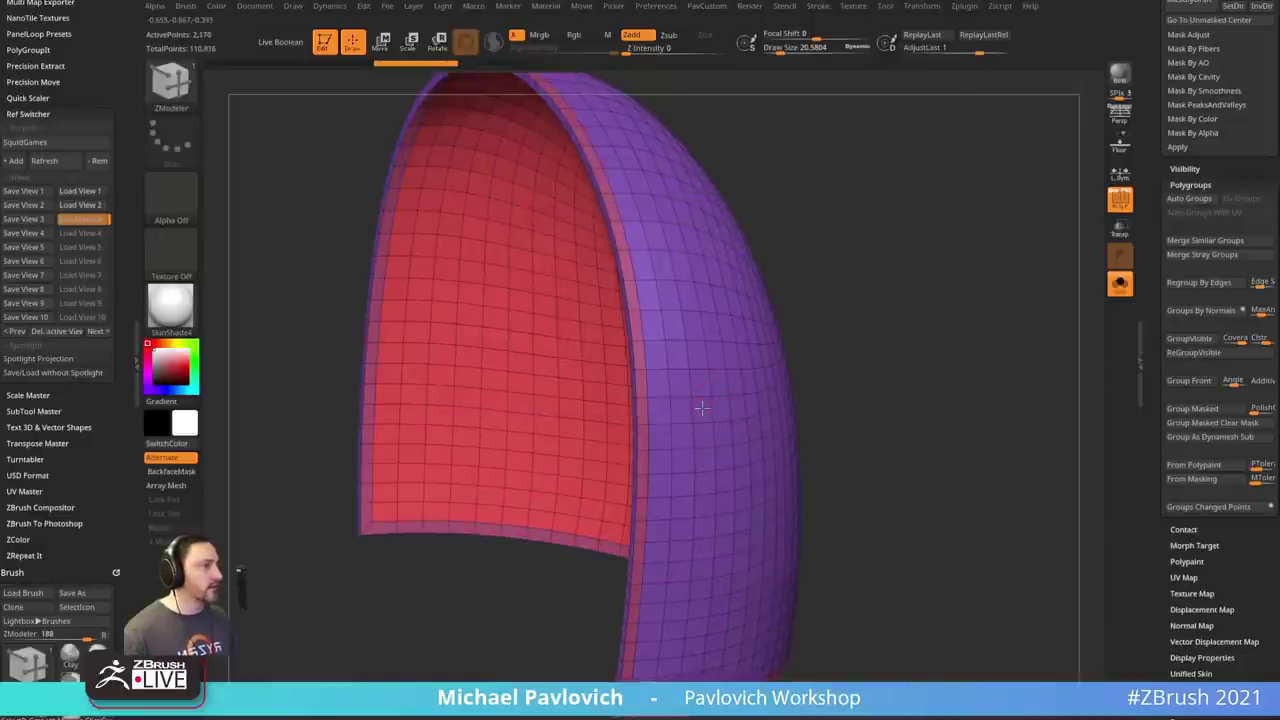
drag(702, 405, 695, 408)
key(f)
drag(931, 351, 969, 360)
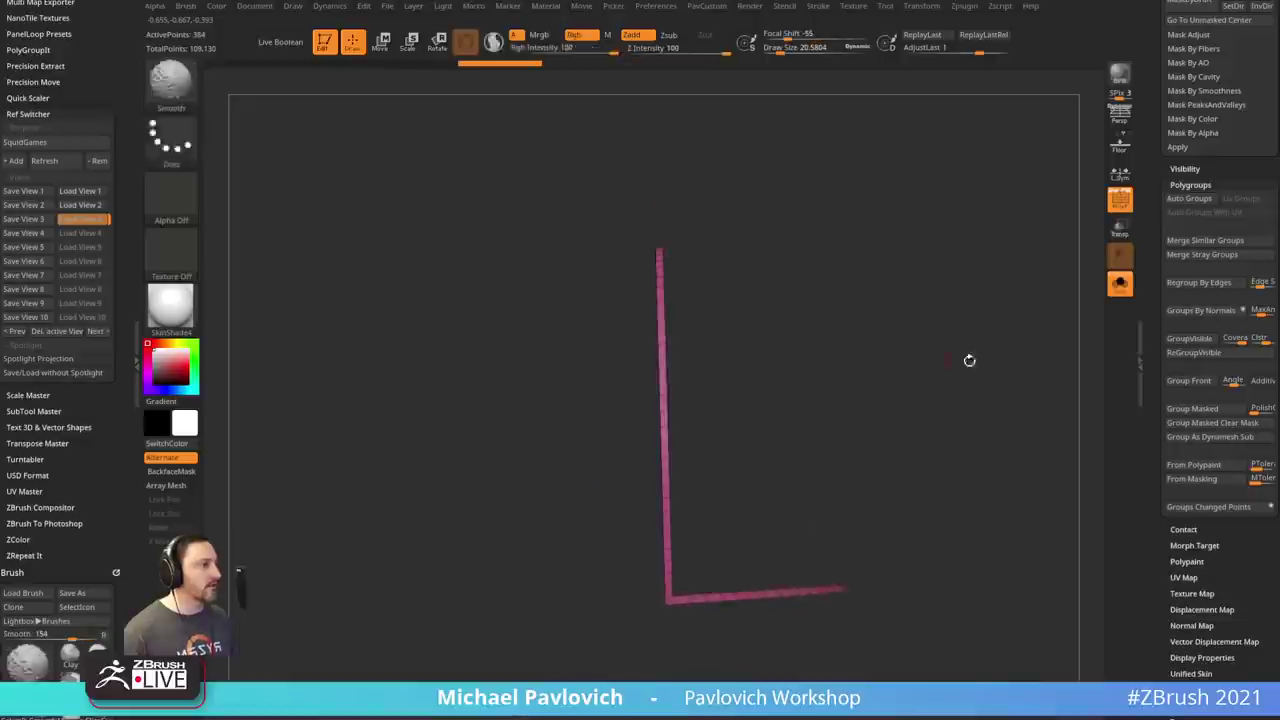
- Show all subtools and split the edge trim into separate polygroups using Groups By Normals
key(f)
click(1120, 285)
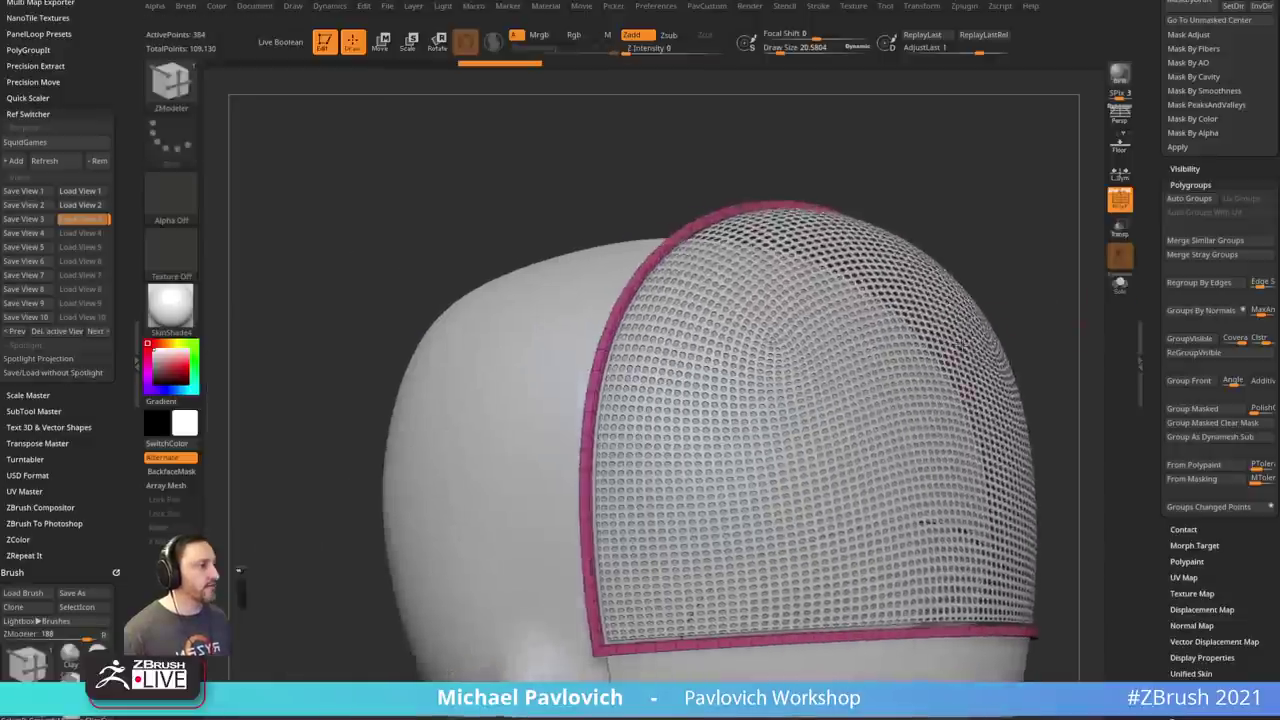
drag(940, 294, 968, 289)
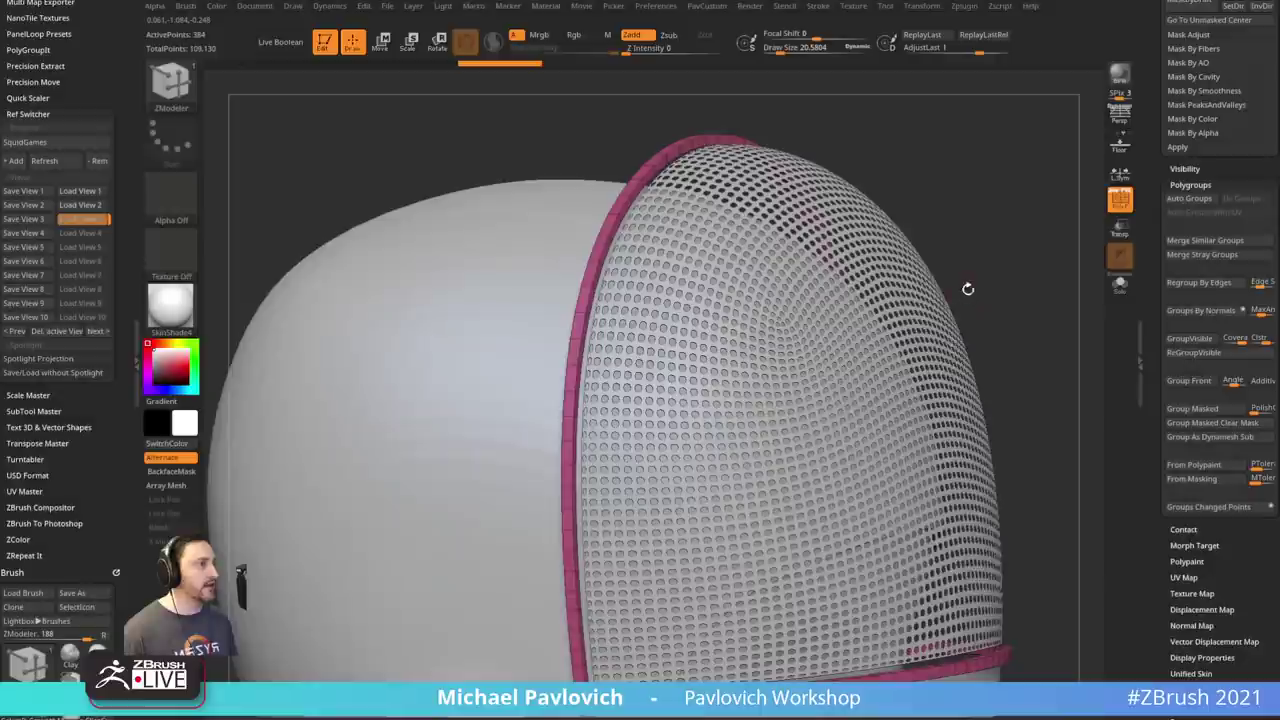
key(space)
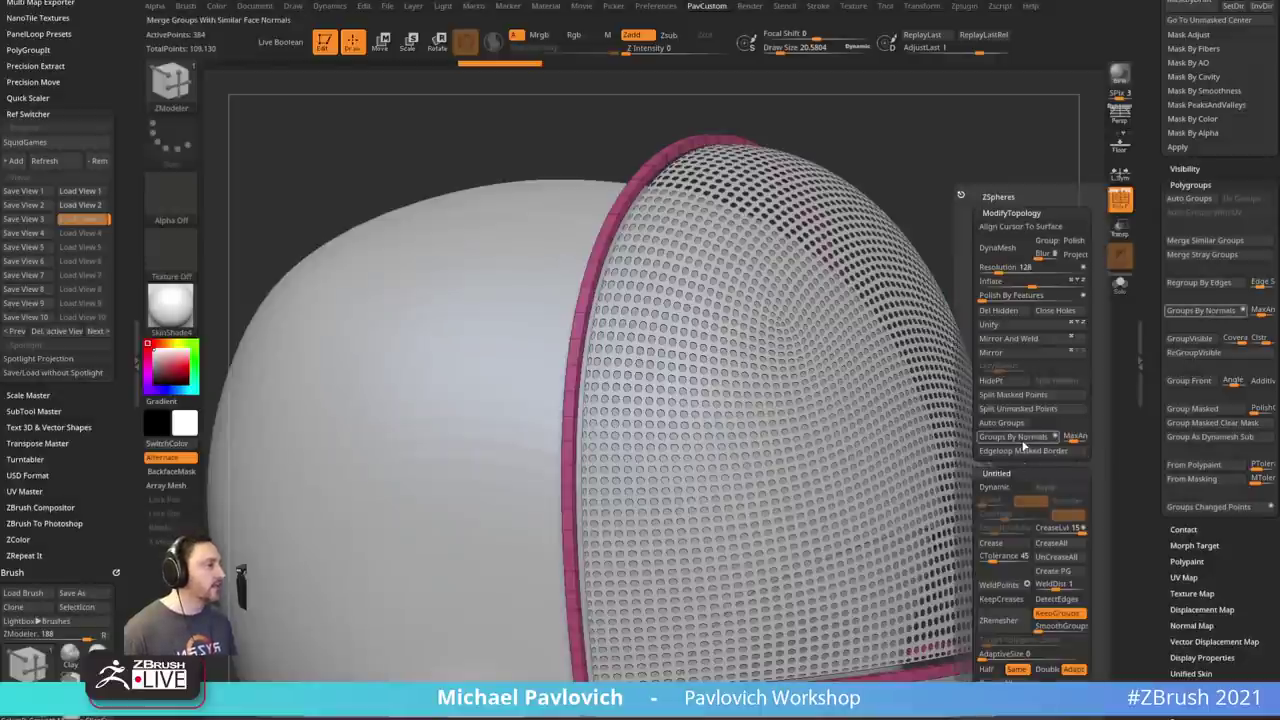
click(1024, 442)
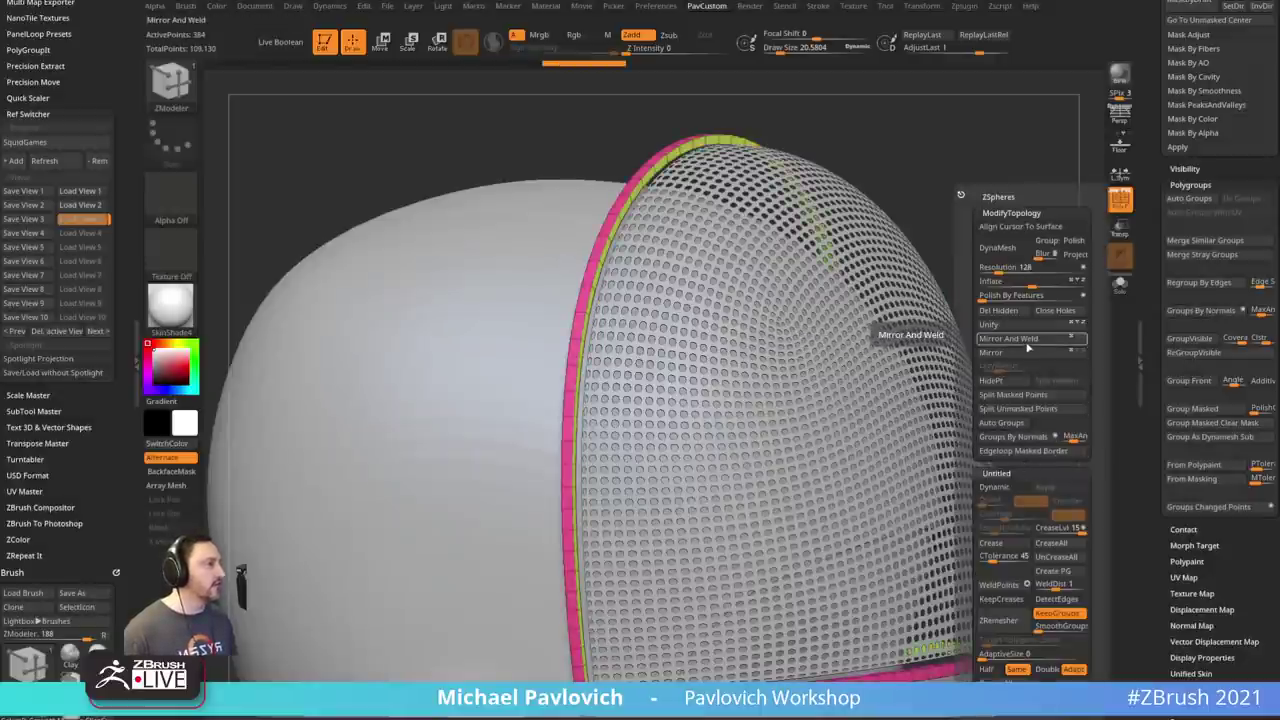
- Widen the edge trim over the perforated surface with QMesh and check its fit at the back, corner and front
drag(943, 234, 1022, 214)
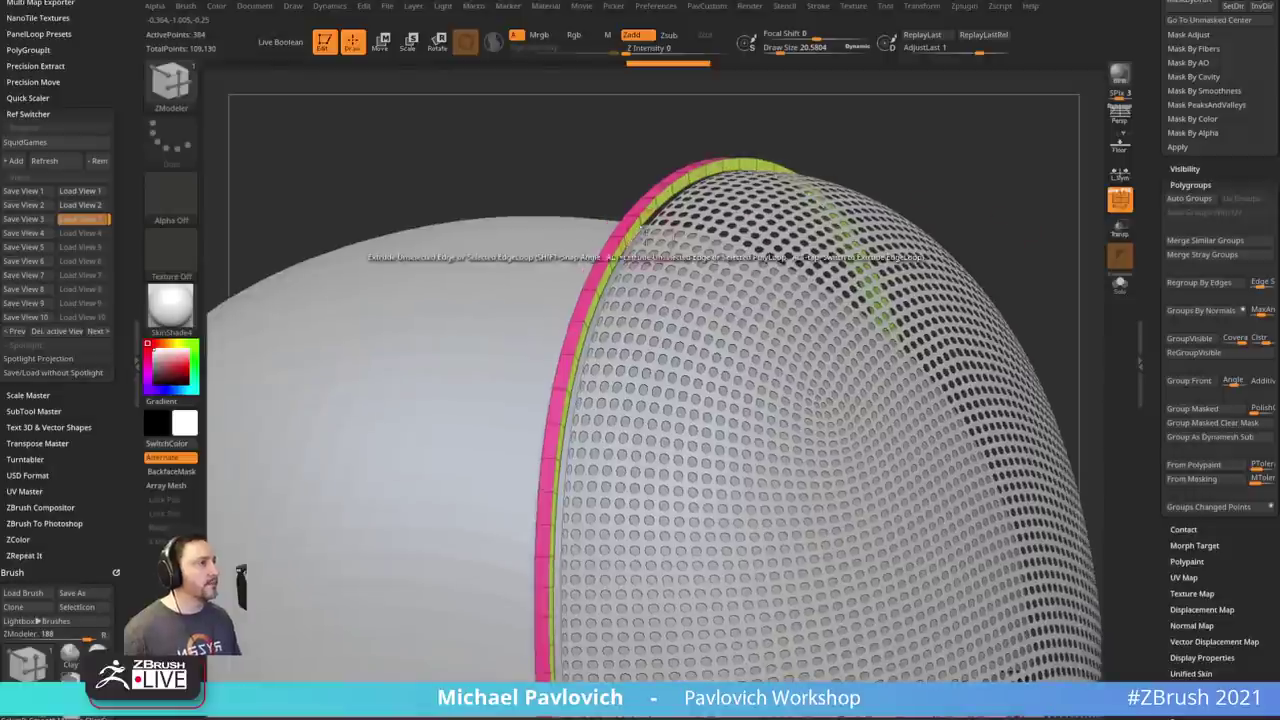
click(636, 236)
drag(636, 236, 648, 238)
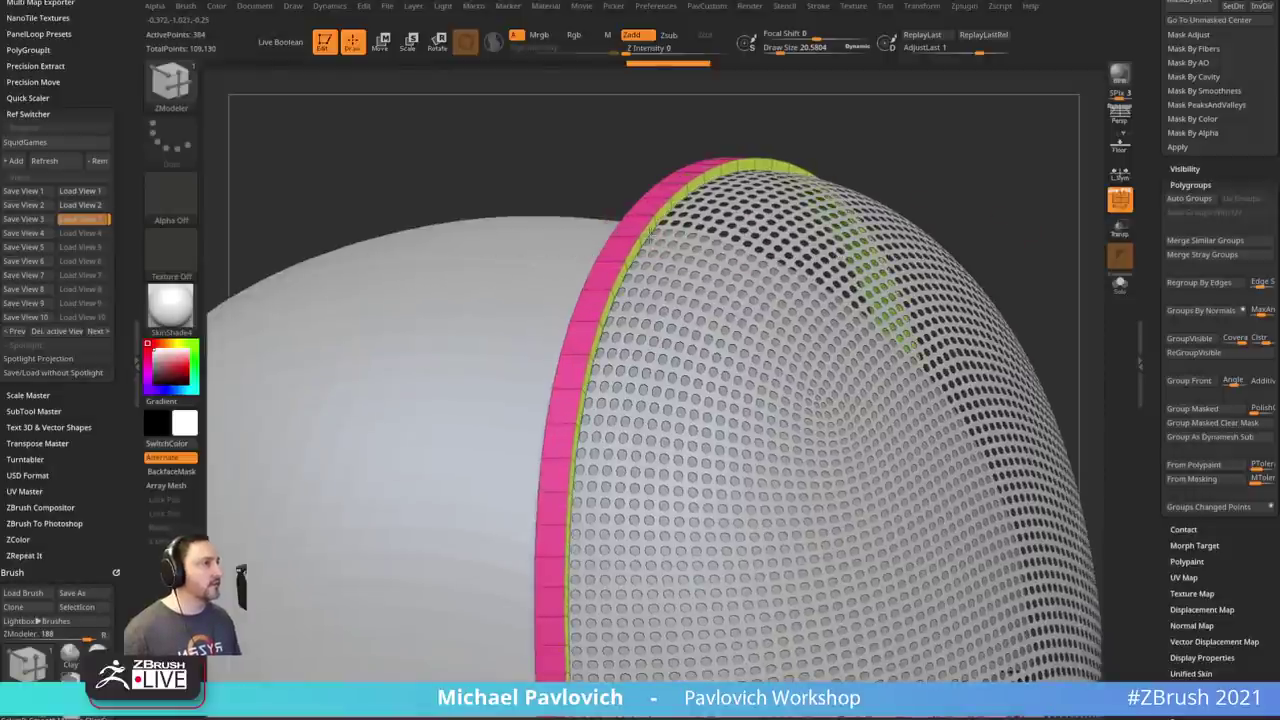
key(f)
mouse_move(954, 160)
alt+mouse_down()
mouse_move(998, 183)
mouse_move(966, 309)
mouse_move(865, 530)
mouse_move(867, 505)
alt+mouse_up()
drag(992, 483, 940, 305)
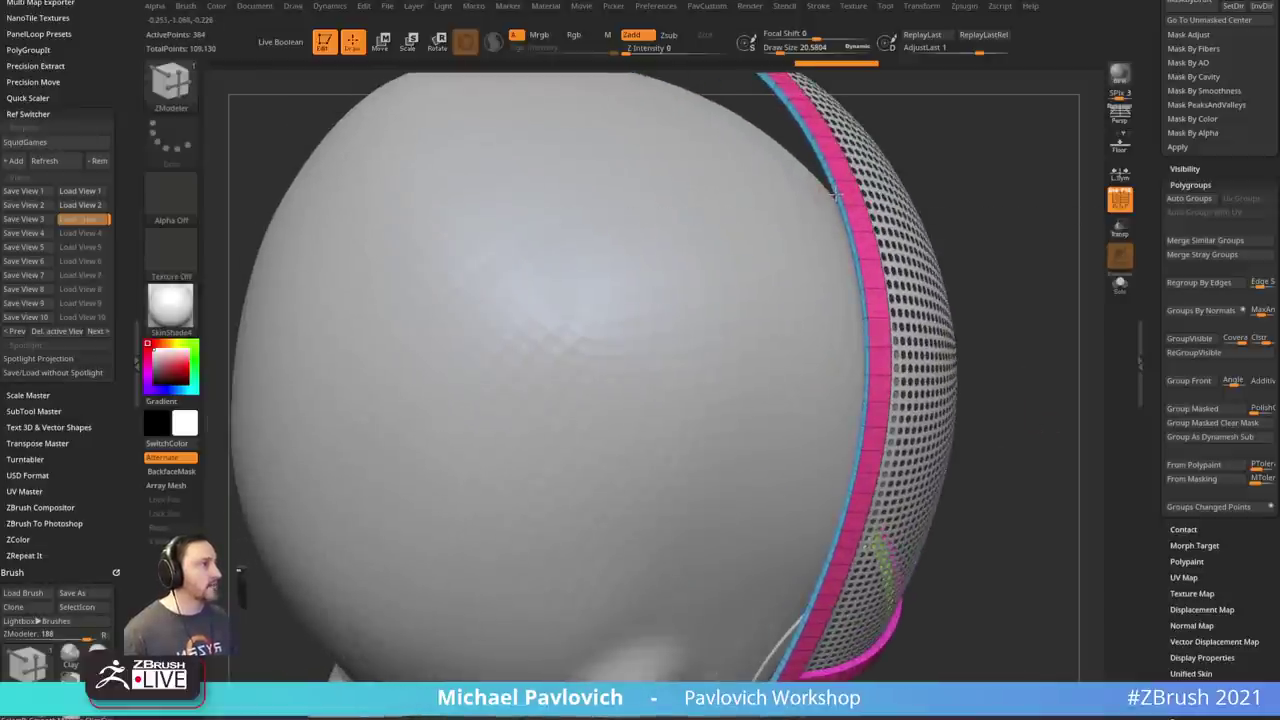
drag(960, 240, 1020, 252)
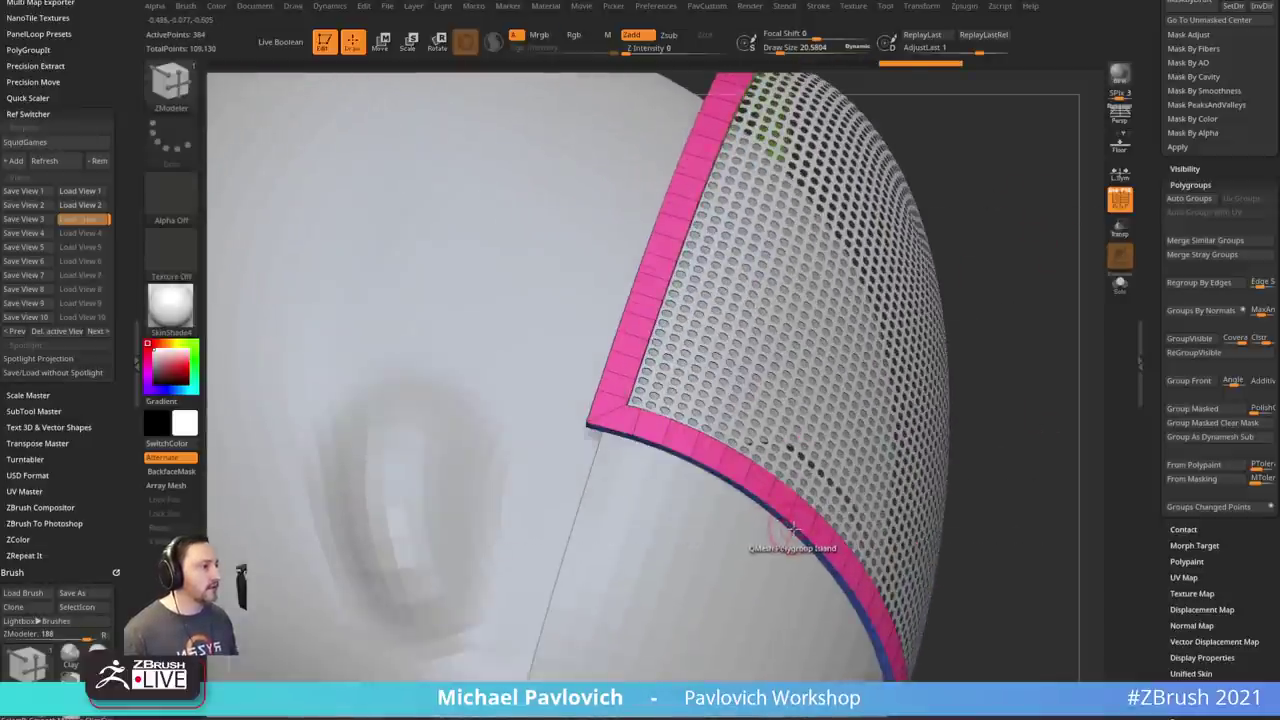
alt+drag(1003, 410, 988, 371)
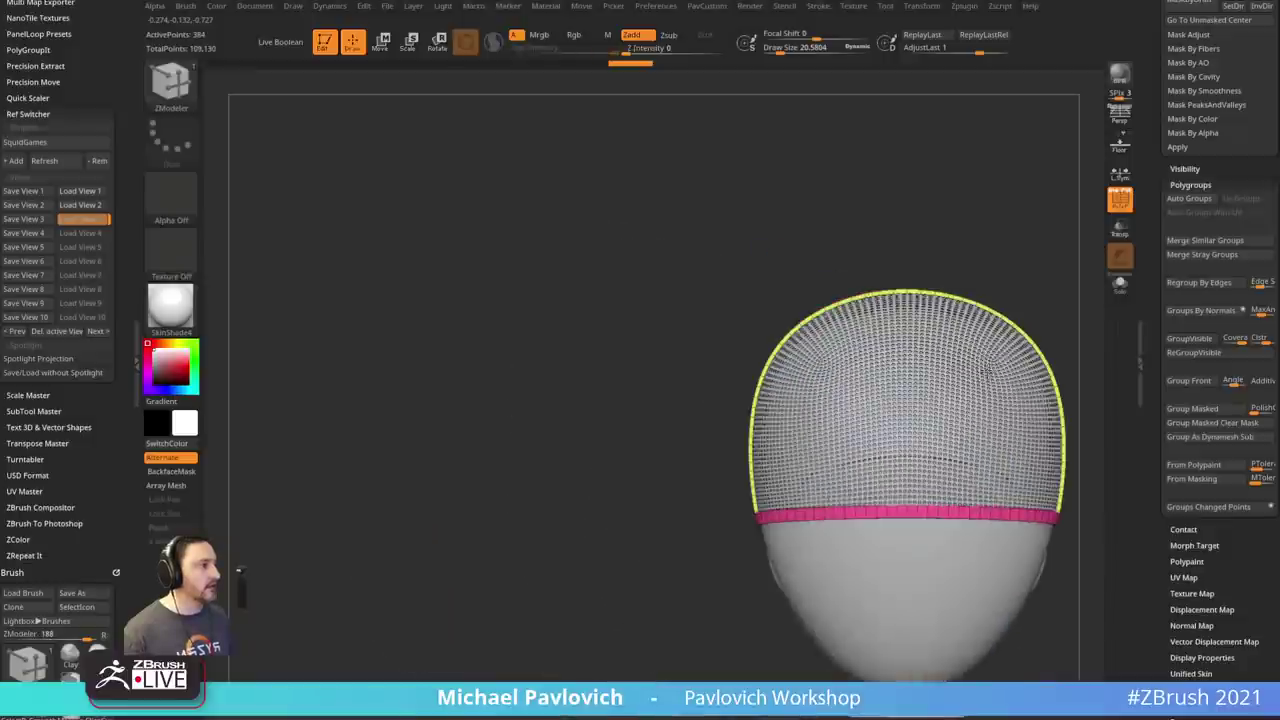
alt+drag(1052, 271, 822, 185)
mouse_move(822, 185)
mouse_down()
mouse_move(979, 151)
mouse_move(1014, 257)
mouse_move(931, 253)
mouse_move(1091, 320)
mouse_move(1070, 263)
mouse_move(1007, 274)
mouse_up()
- Choose the Standard brush, make the lower mask the active subtool, and display its polygroups
key(shift+f)
key(b)
key(s)
key(t)
key(s)
key(i)
alt+click(842, 483)
key(f)
shift+drag(1014, 434, 929, 437)
key(f)
click(1119, 200)
drag(986, 366, 996, 372)
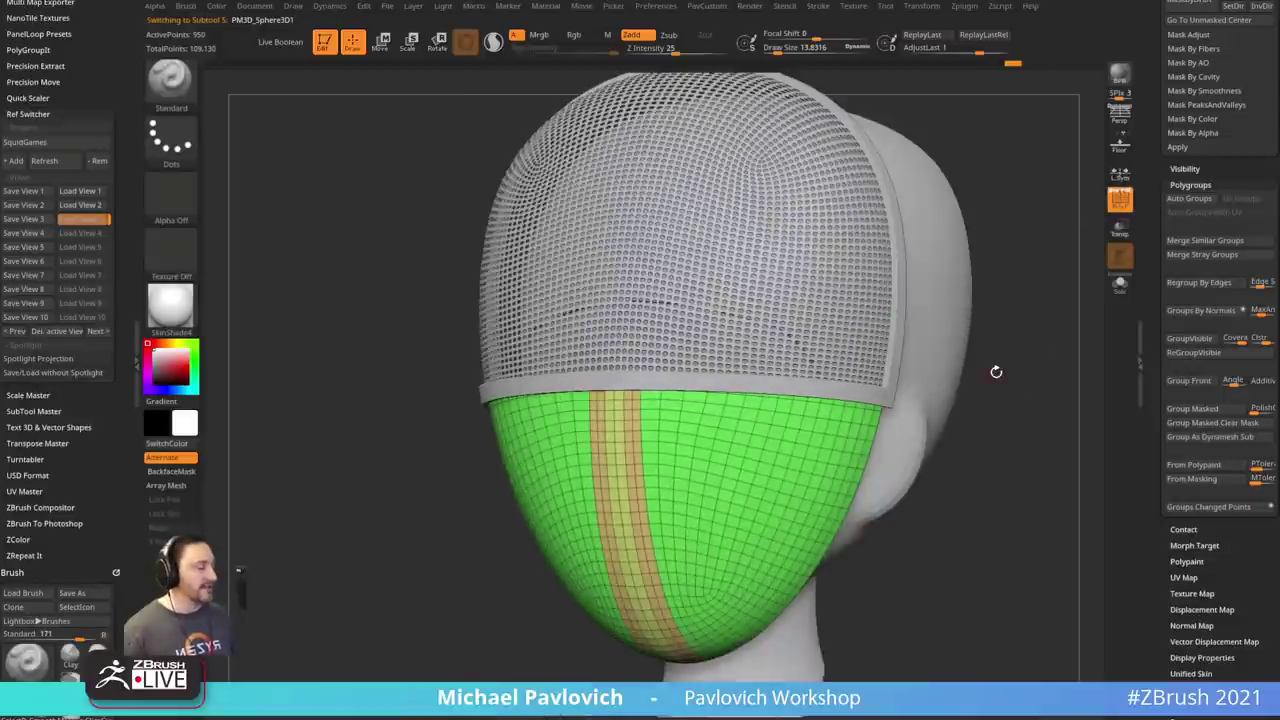
- Compare the lower mask's centre strip and side panels with the guard mask reference photo, from the front and side
drag(545, 2, 421, 534)
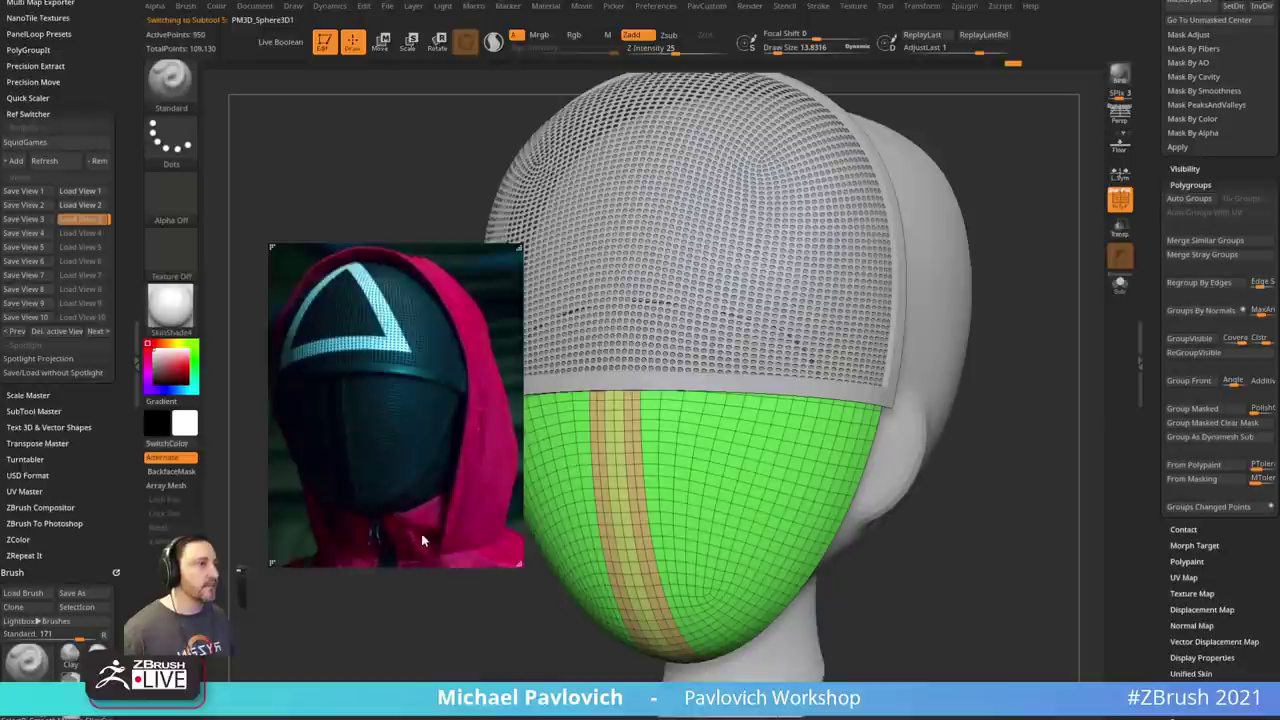
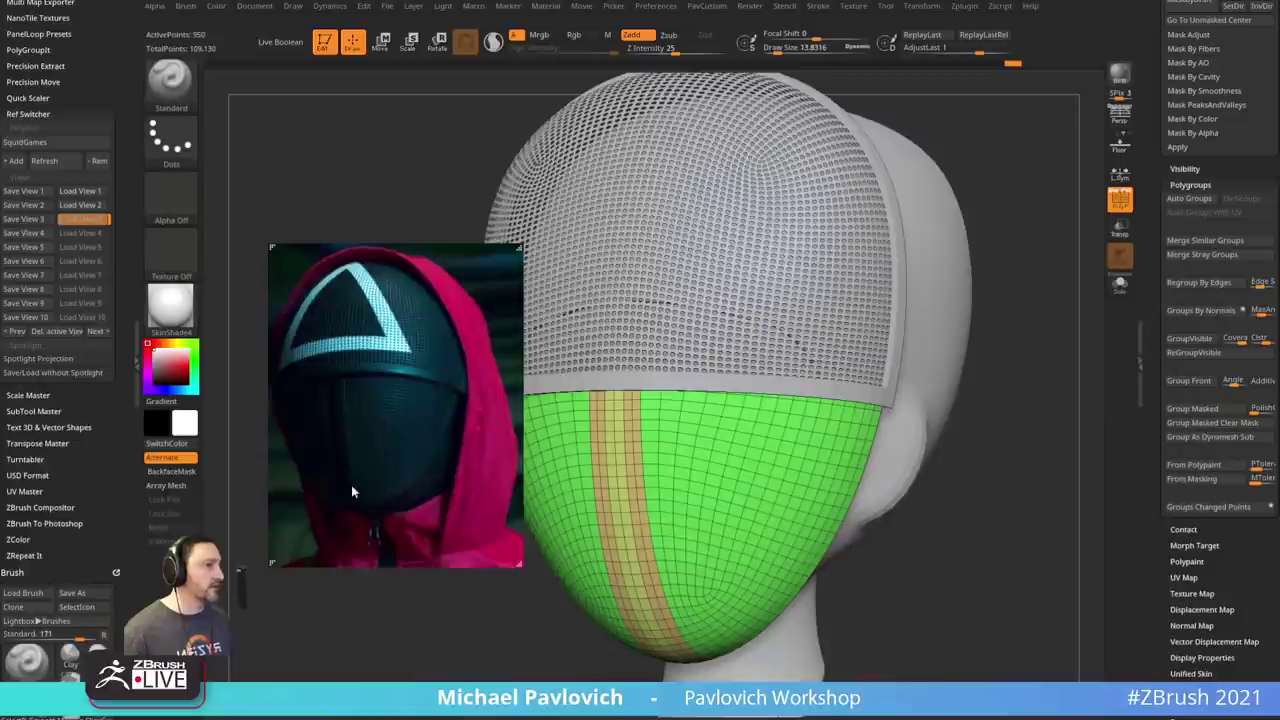
drag(432, 267, 488, 719)
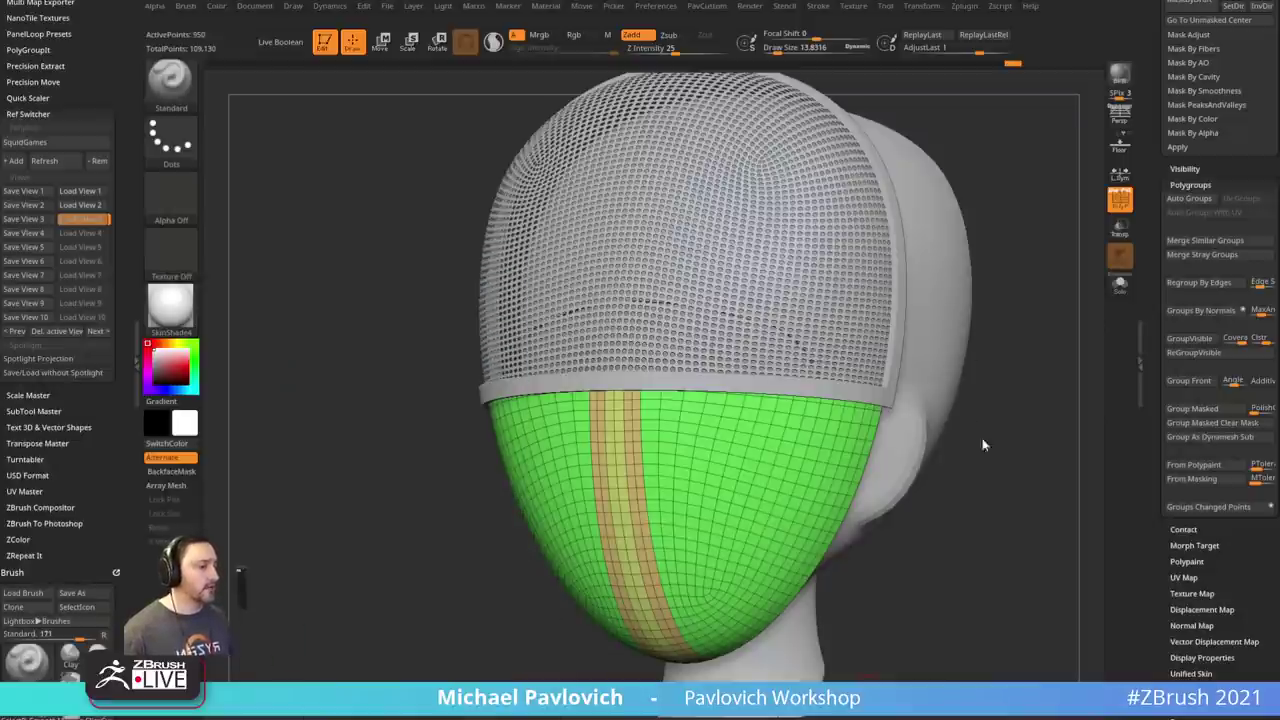
drag(982, 445, 1002, 462)
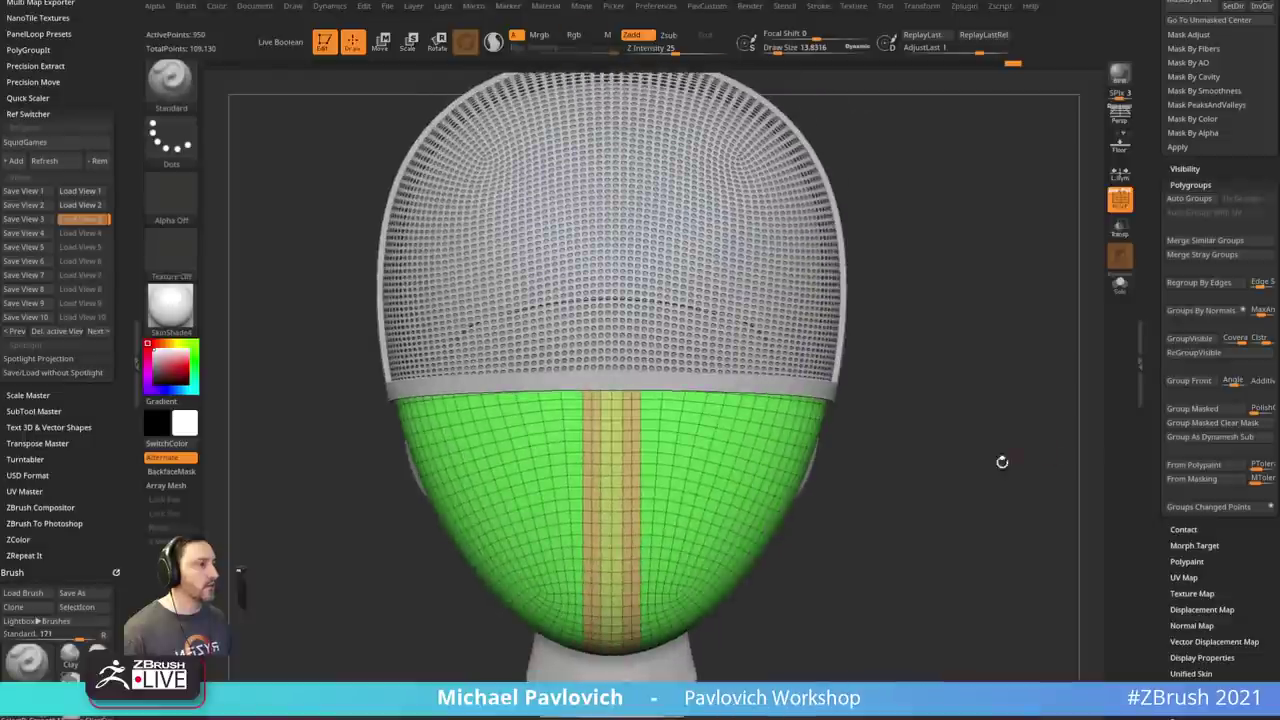
key(w)
drag(616, 347, 625, 347)
drag(945, 270, 1075, 280)
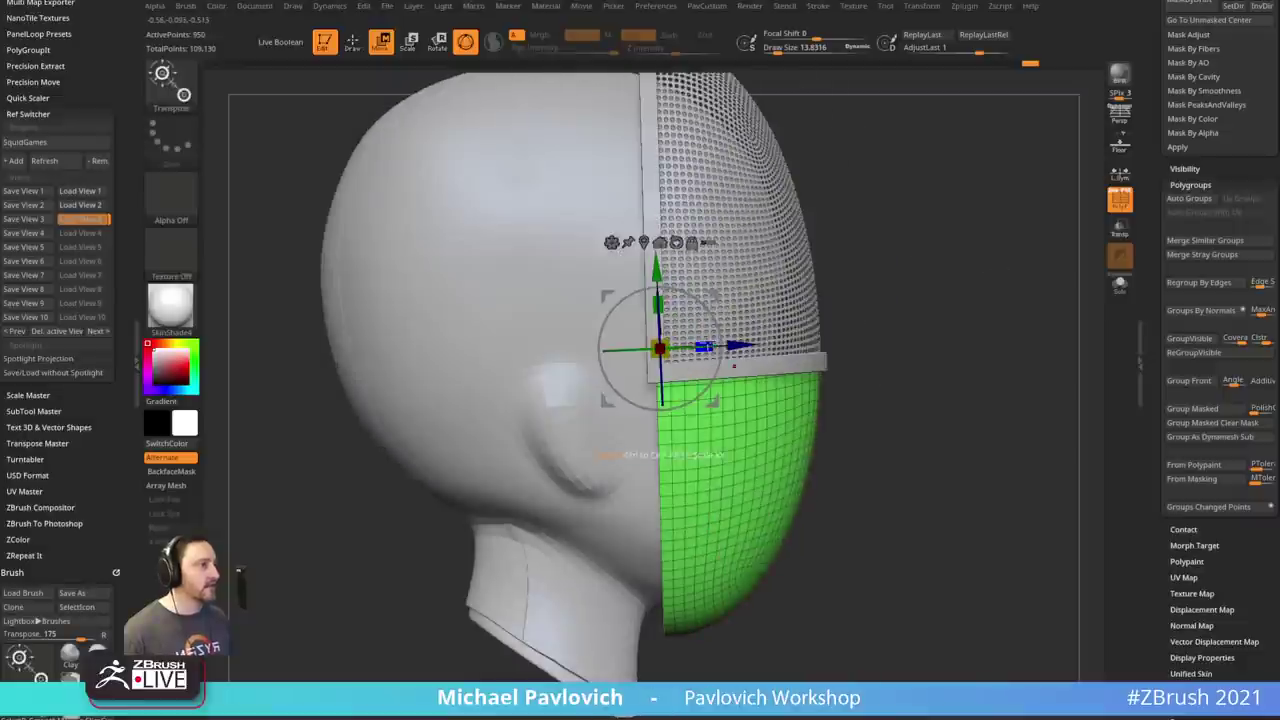
key(q)
mouse_move(986, 371)
mouse_down()
mouse_move(935, 300)
mouse_move(971, 269)
mouse_move(931, 337)
mouse_move(950, 327)
mouse_move(975, 344)
mouse_move(961, 382)
mouse_up()
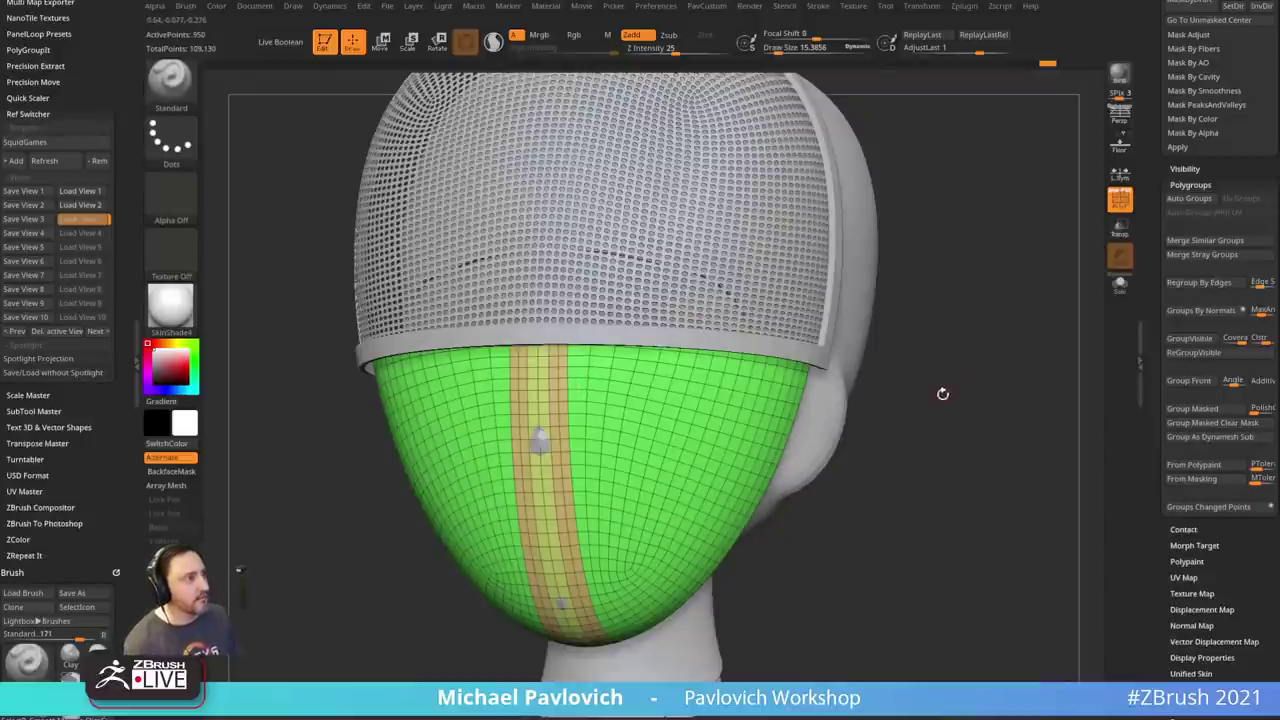
mouse_move(942, 393)
mouse_down()
mouse_move(968, 380)
mouse_move(914, 407)
mouse_move(979, 364)
mouse_up()
- Isolate the lower mask's green side panels and split the hidden centre strip into its own subtool
key(s)
key(ctrl+shift)
ctrl+shift+click(620, 358)
key(2)
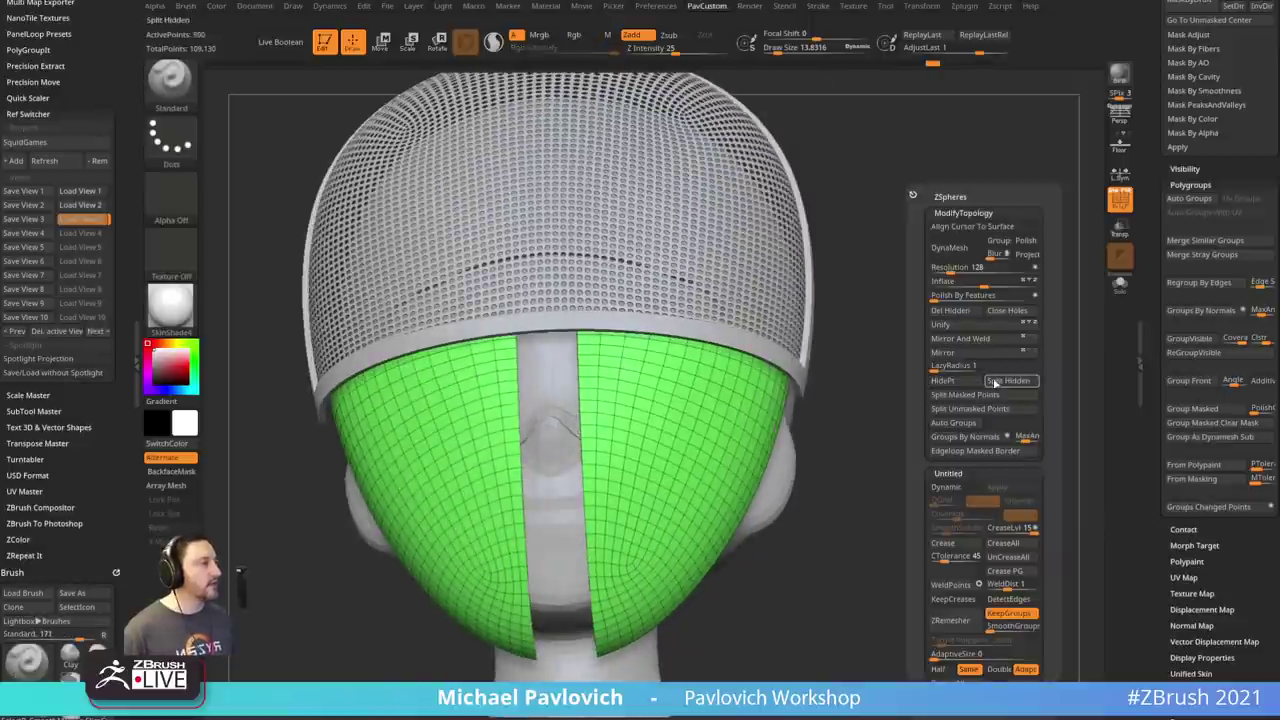
click(1002, 383)
drag(1161, 275, 1026, 343)
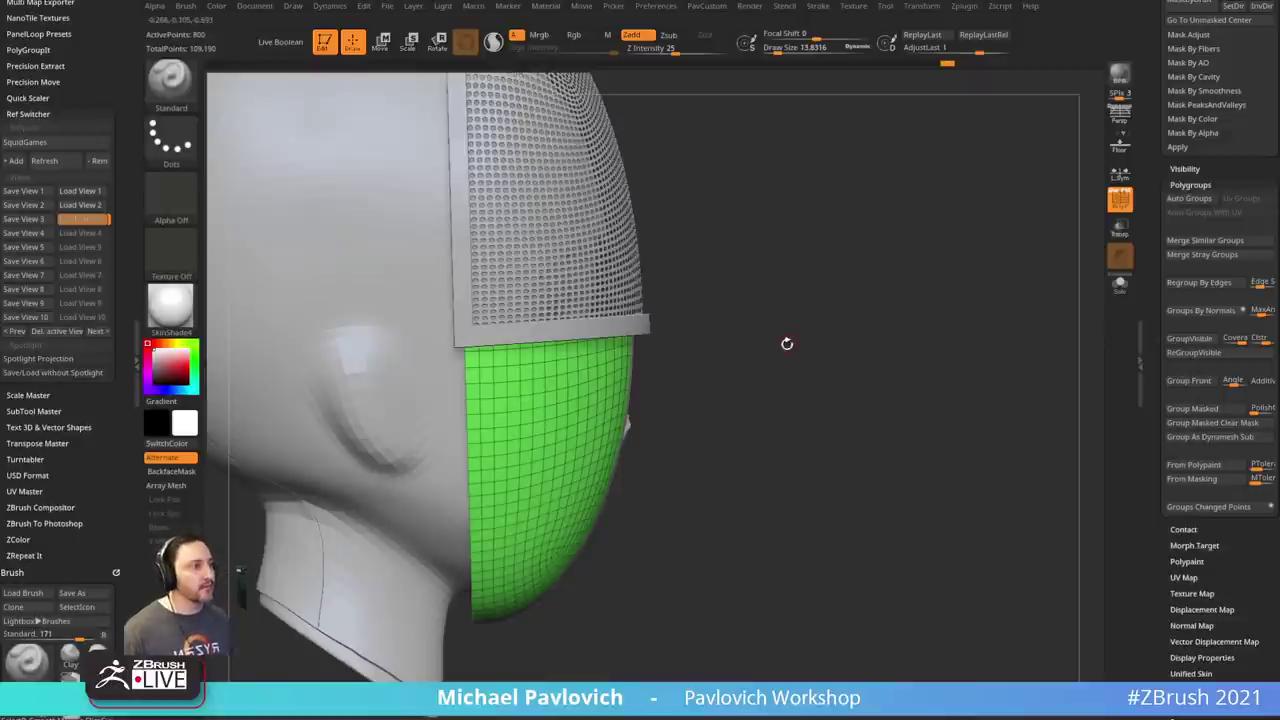
key(w)
drag(724, 365, 714, 353)
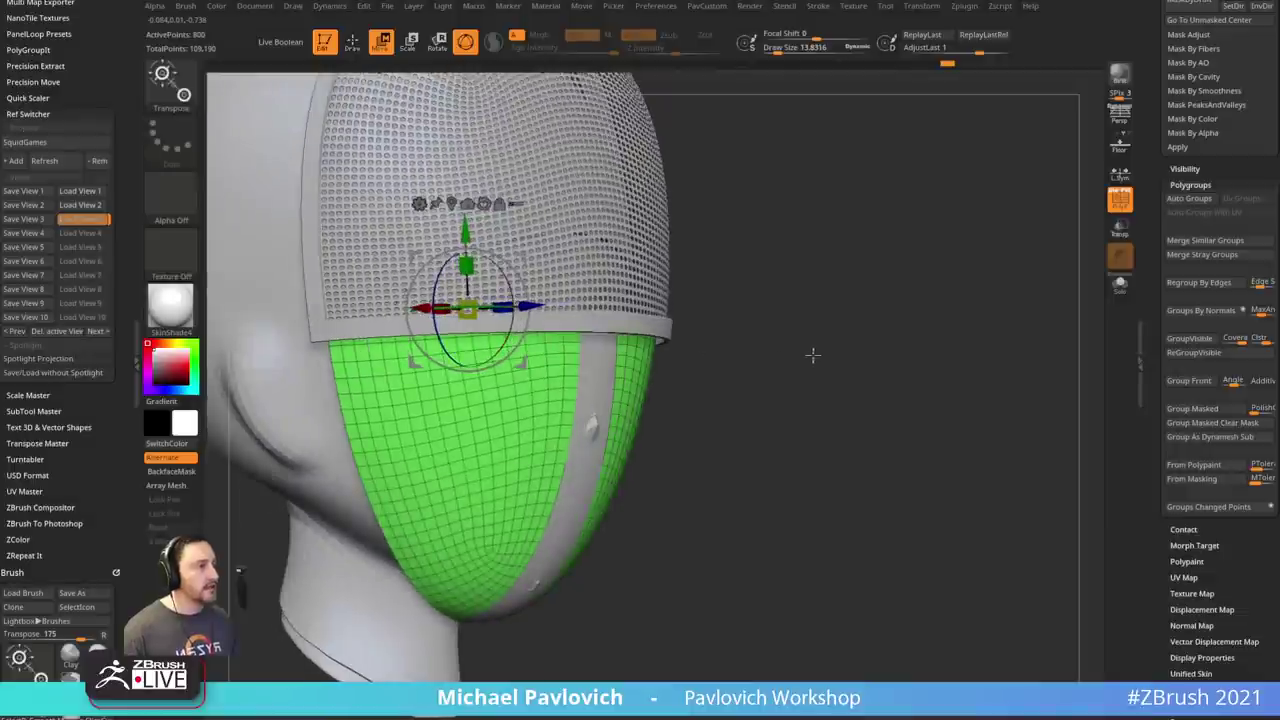
key(q)
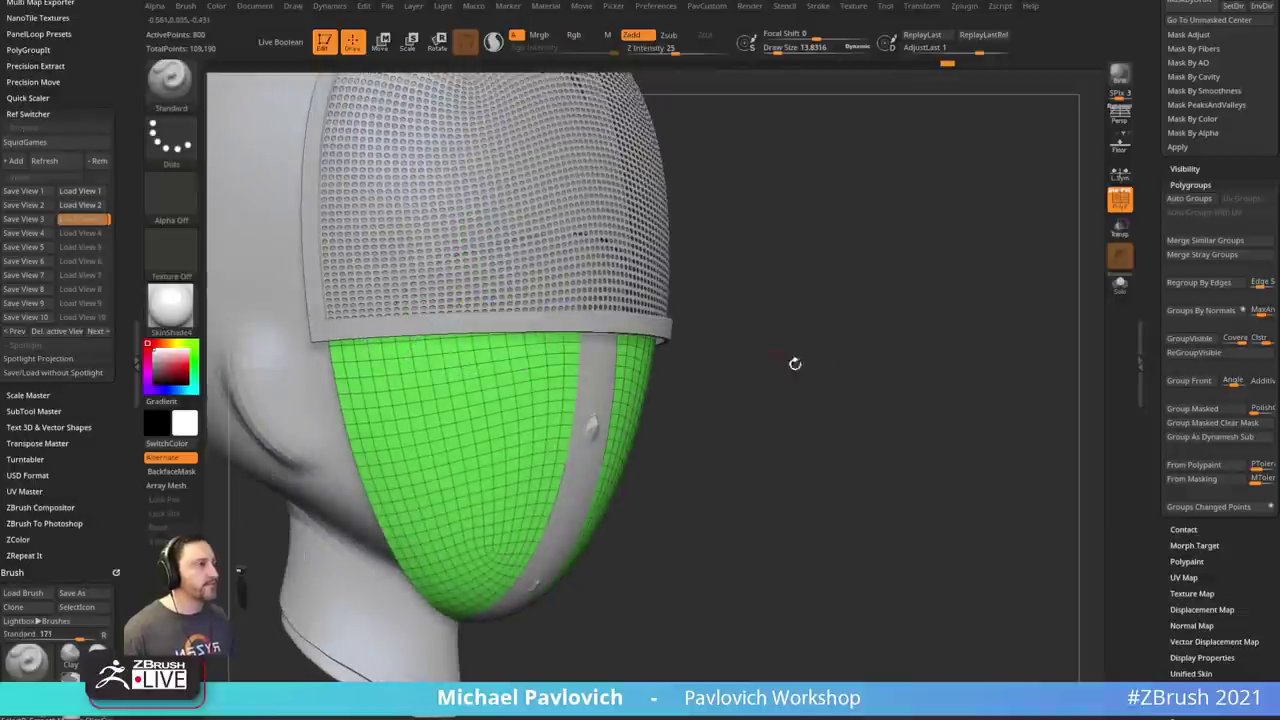
- Undo the isolation of the side panels and delete the leftover centre strip subtool
key(ctrl+z)
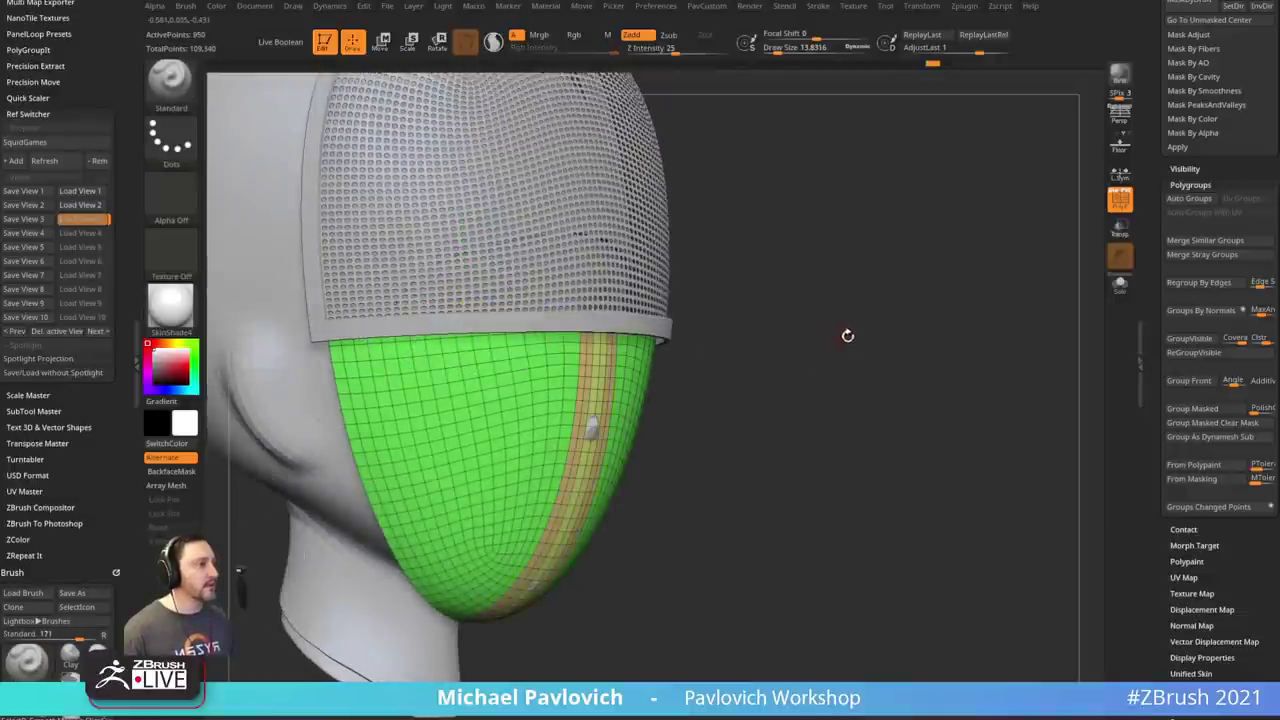
drag(1168, 297, 1147, 447)
drag(1167, 131, 1152, 322)
click(1168, 149)
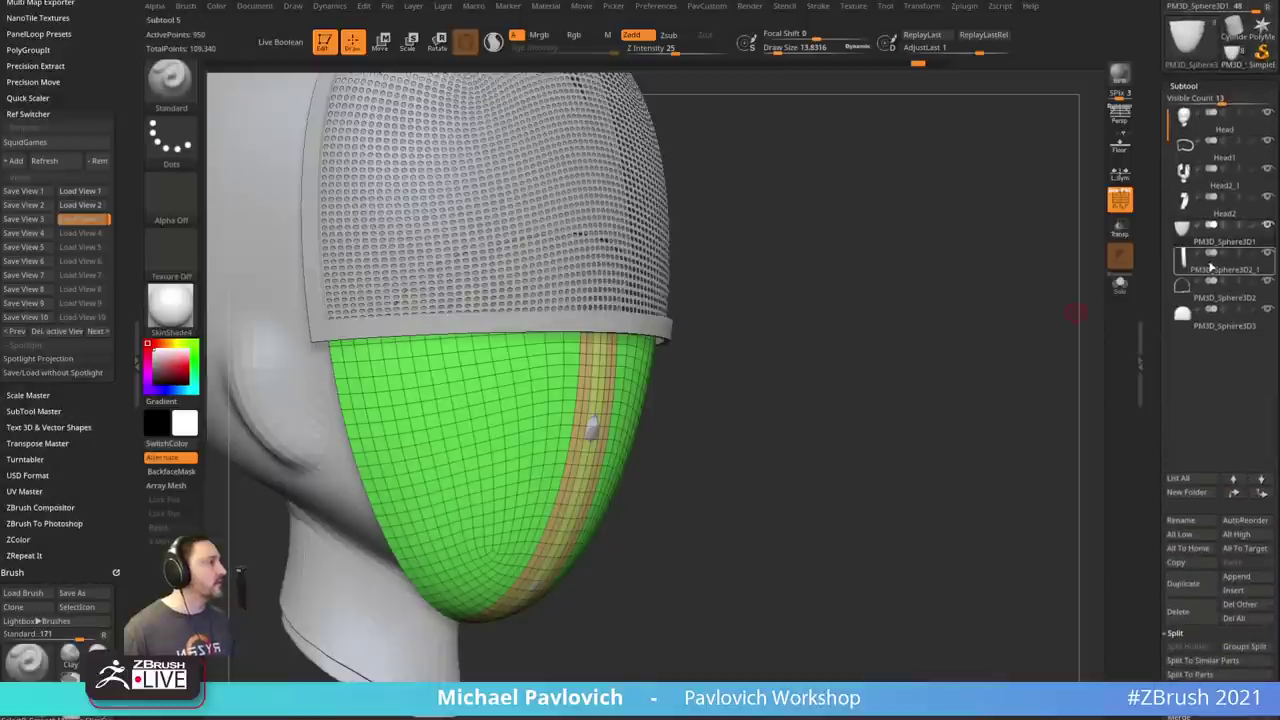
scroll(1146, 316, down, 3)
click(1178, 543)
- Make the lower mask the active subtool and move it slightly forward beneath the edge trim
drag(990, 450, 1074, 477)
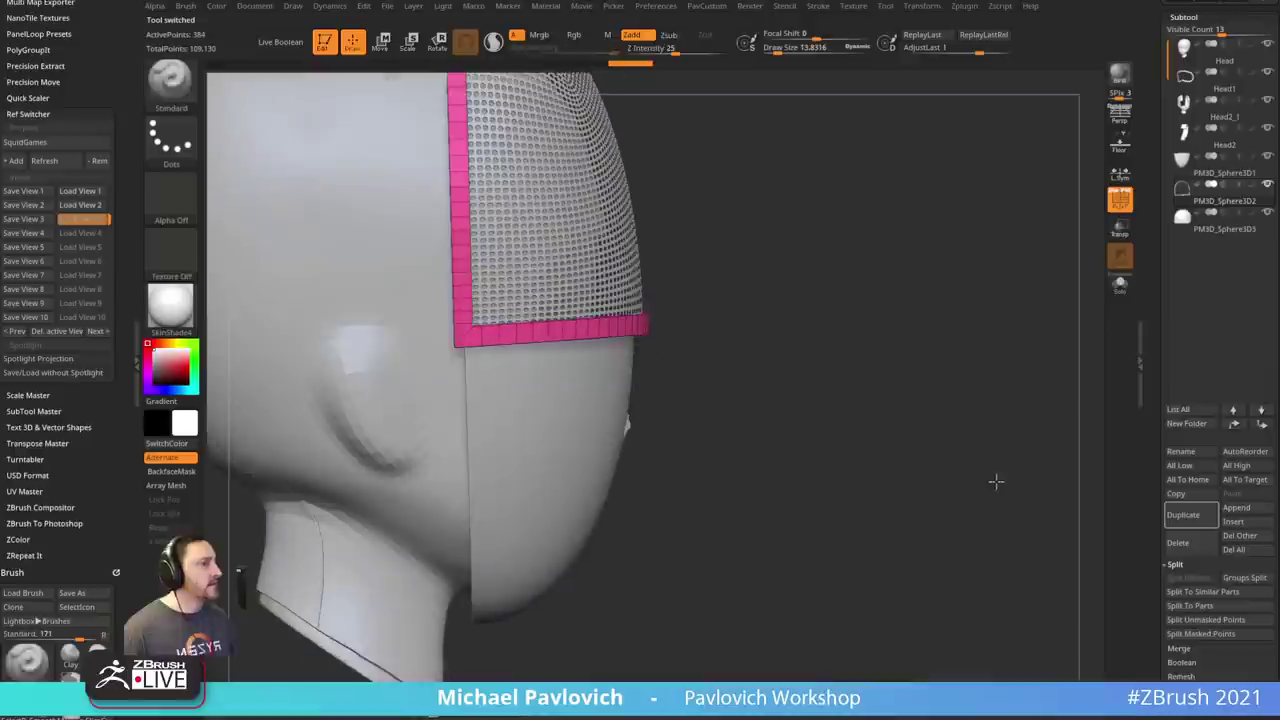
key(w)
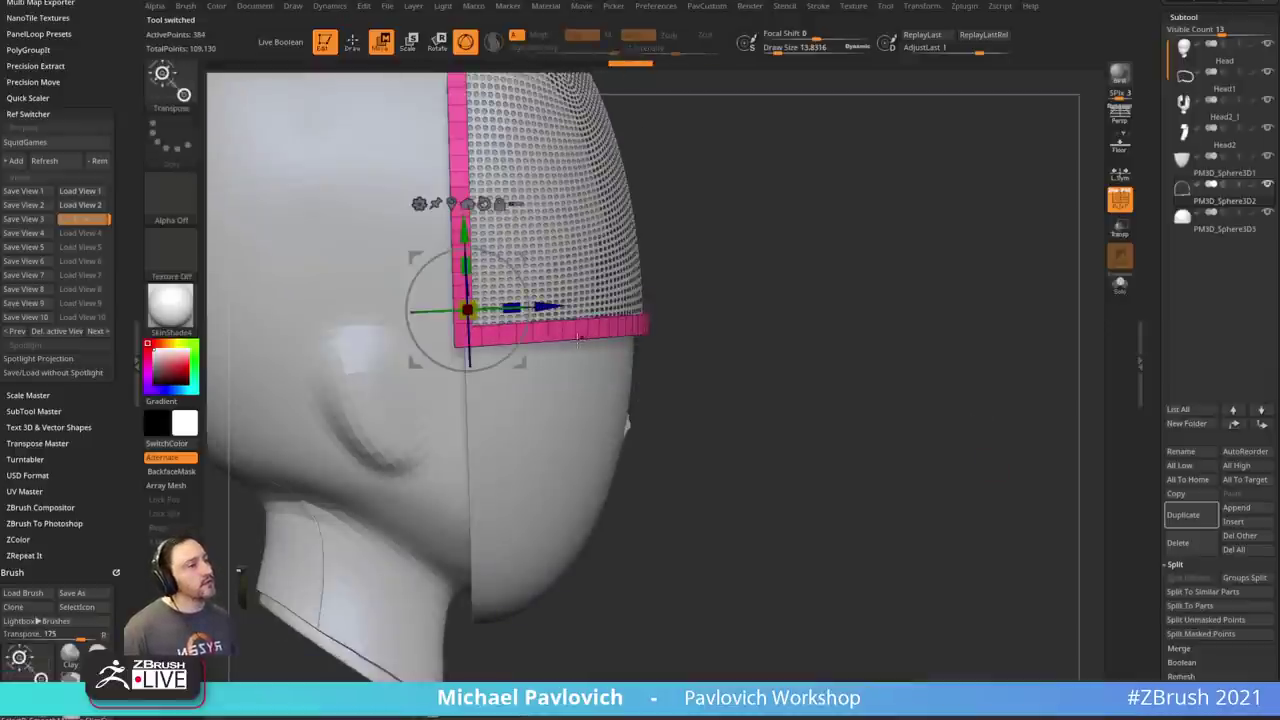
key(q)
alt+click(608, 388)
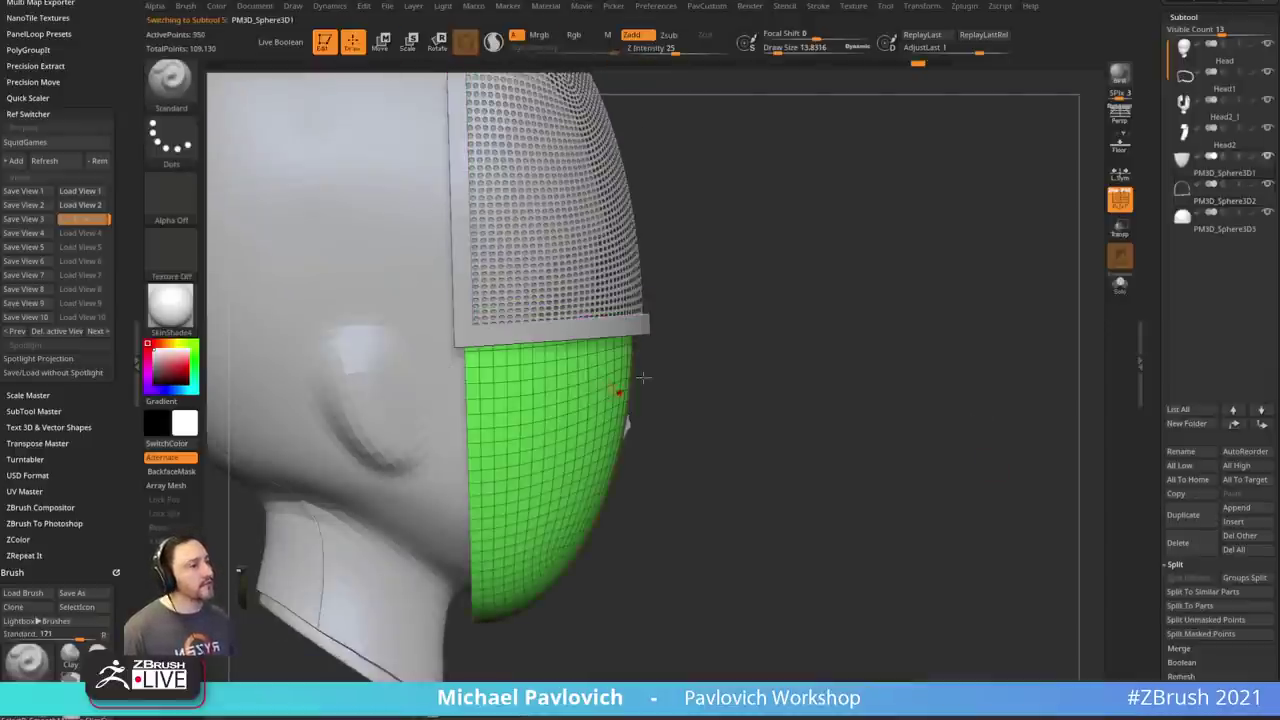
drag(680, 363, 678, 360)
key(w)
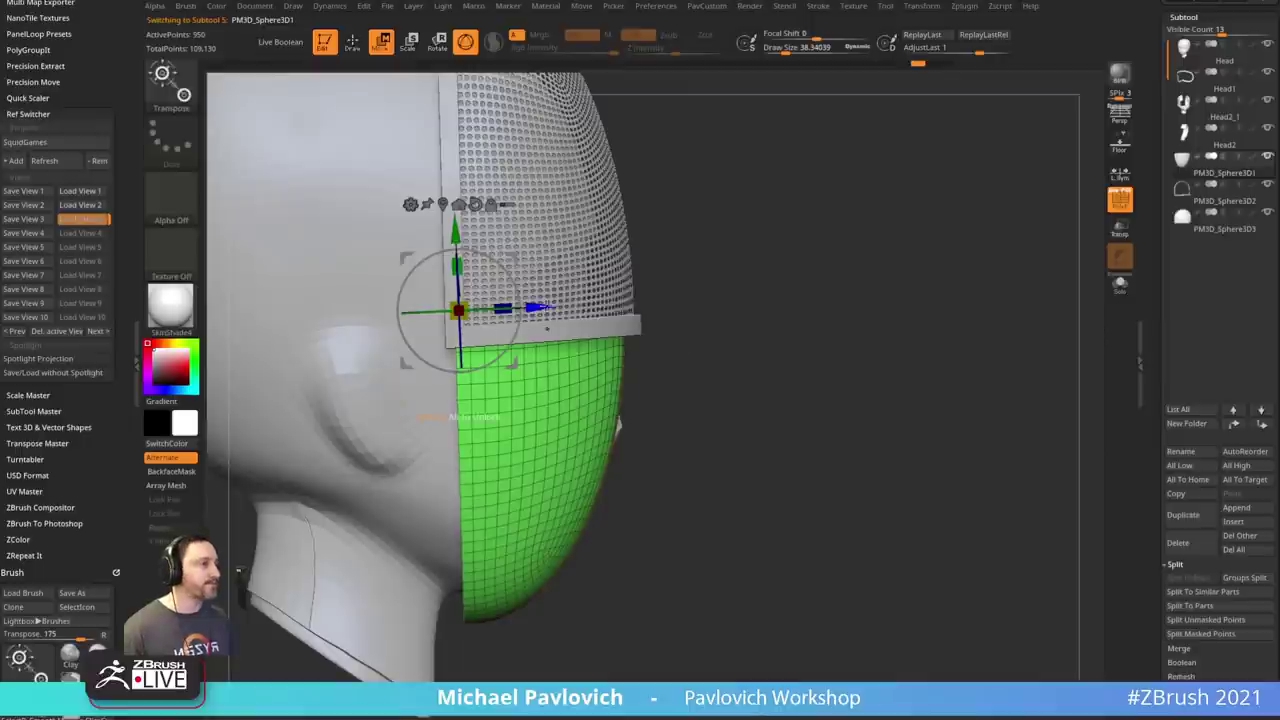
drag(507, 308, 516, 308)
mouse_move(742, 280)
mouse_down()
mouse_move(682, 150)
mouse_move(744, 155)
mouse_move(720, 283)
mouse_move(871, 323)
mouse_move(858, 325)
mouse_up()
- Isolate the green side panels of the repositioned lower mask and split the hidden centre strip into a separate subtool
key(q)
ctrl+shift+click(488, 376)
key(3)
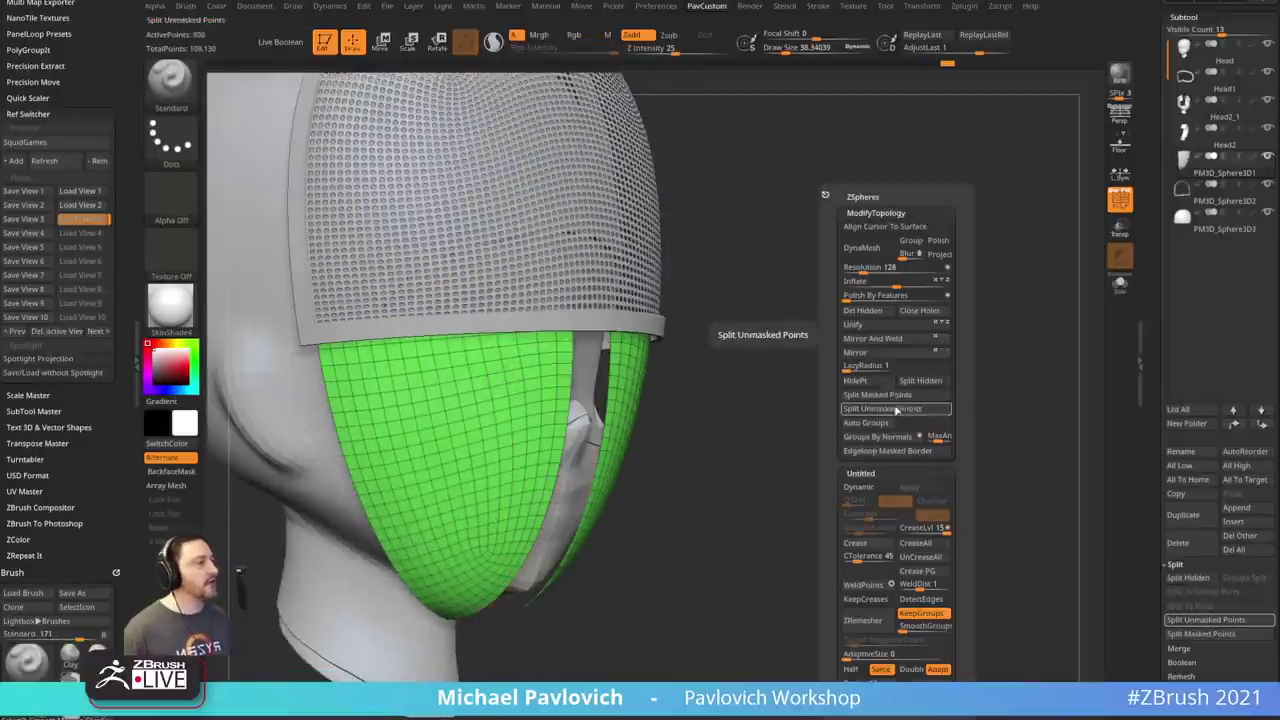
click(920, 382)
- Enable Dynamic Subdivision on the side panels and apply the Mesh Holes MicroPoly
drag(1163, 402, 1164, 232)
click(1180, 160)
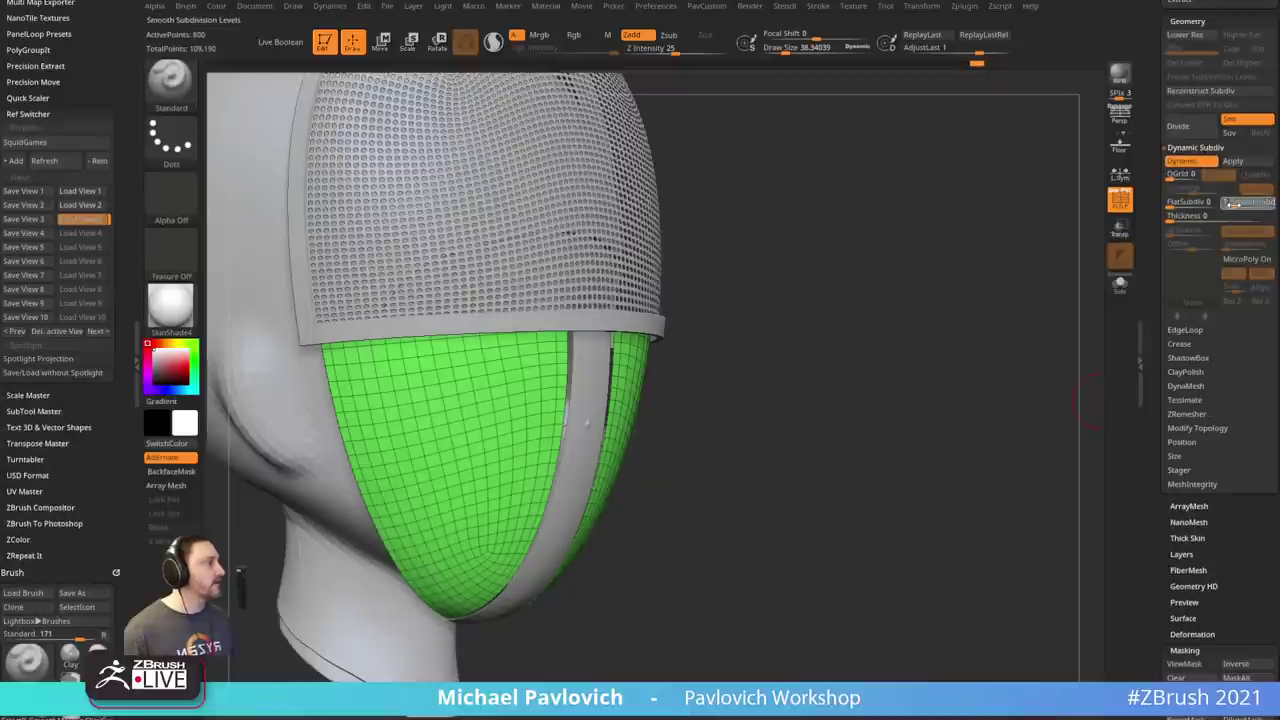
click(1240, 265)
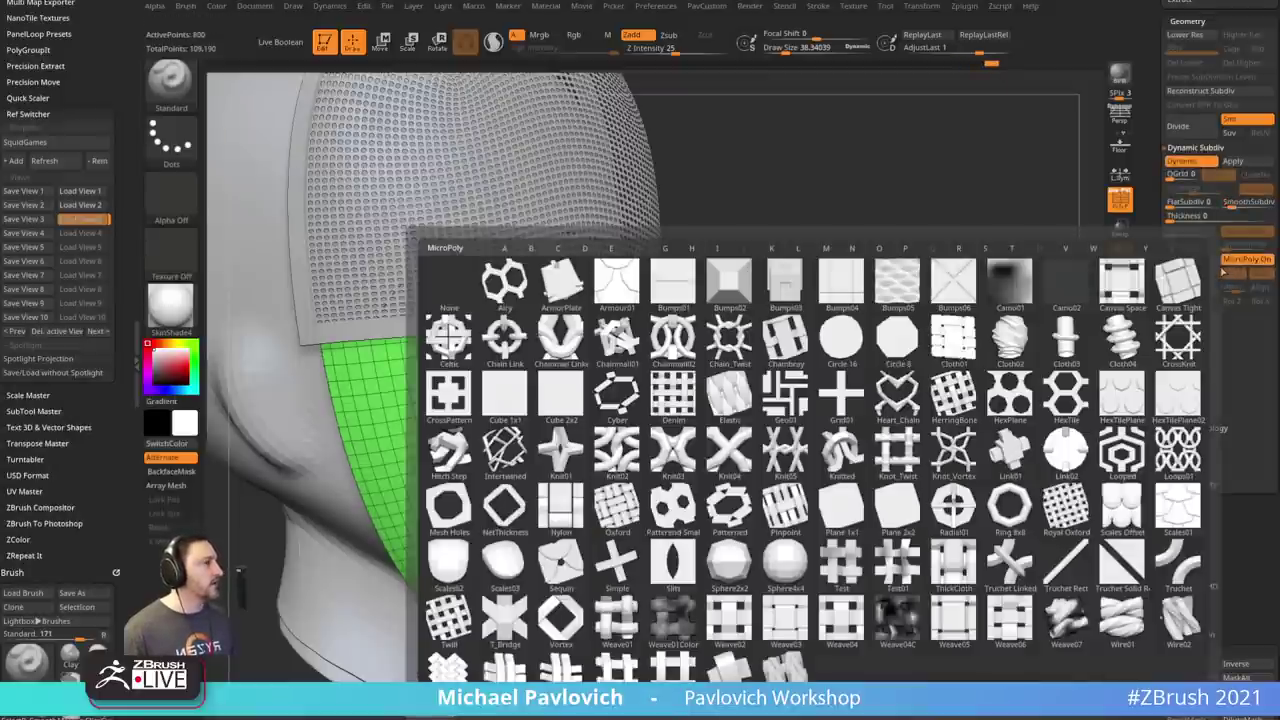
click(448, 511)
mouse_move(973, 386)
mouse_down()
mouse_move(969, 370)
mouse_move(1031, 293)
mouse_move(994, 294)
mouse_move(854, 350)
mouse_up()
click(1225, 204)
- Inspect the perforated side panels in Solo mode and with the full mask, checking their edges beside the centre strip
alt+click(640, 405)
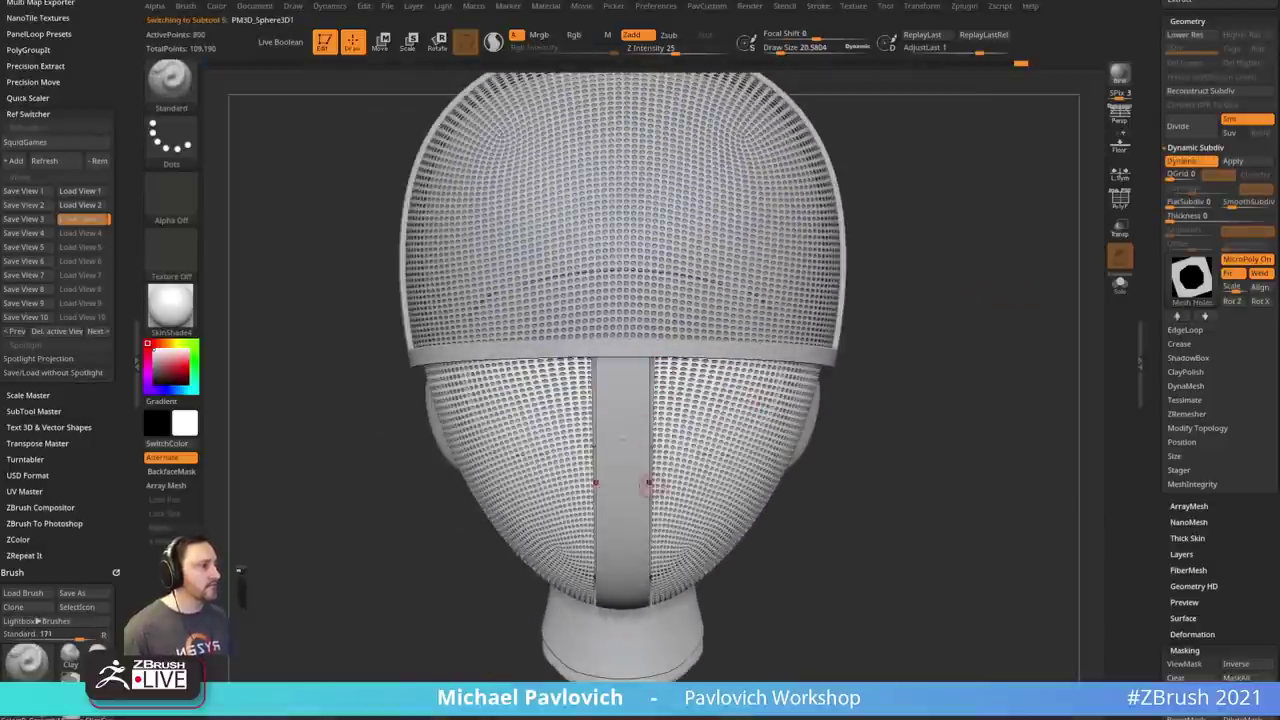
click(1180, 344)
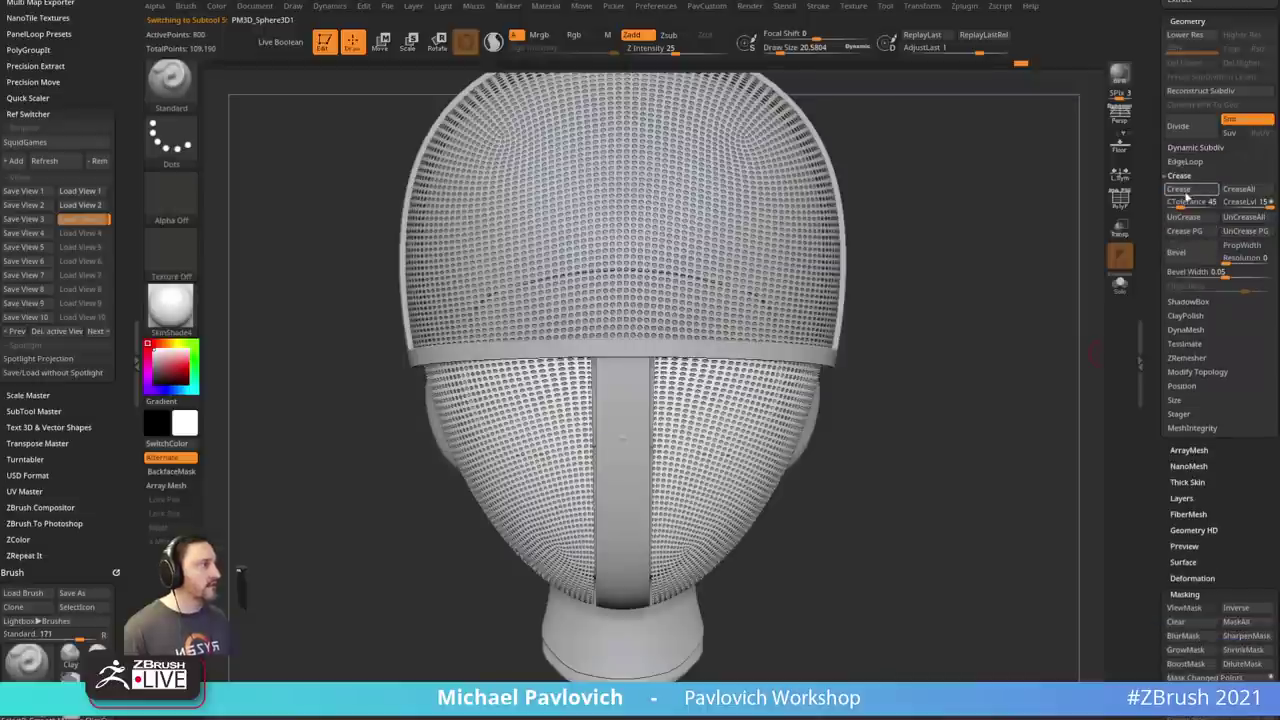
drag(1057, 320, 943, 232)
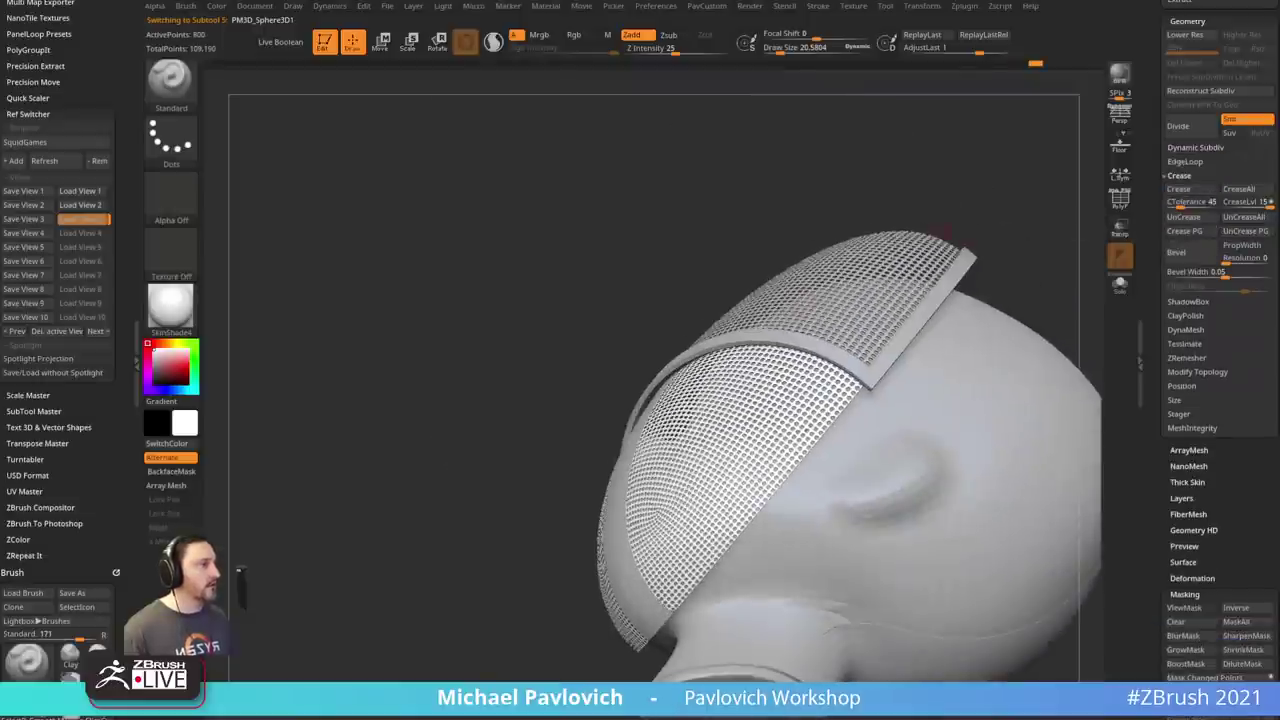
click(1120, 283)
drag(1040, 206, 862, 366)
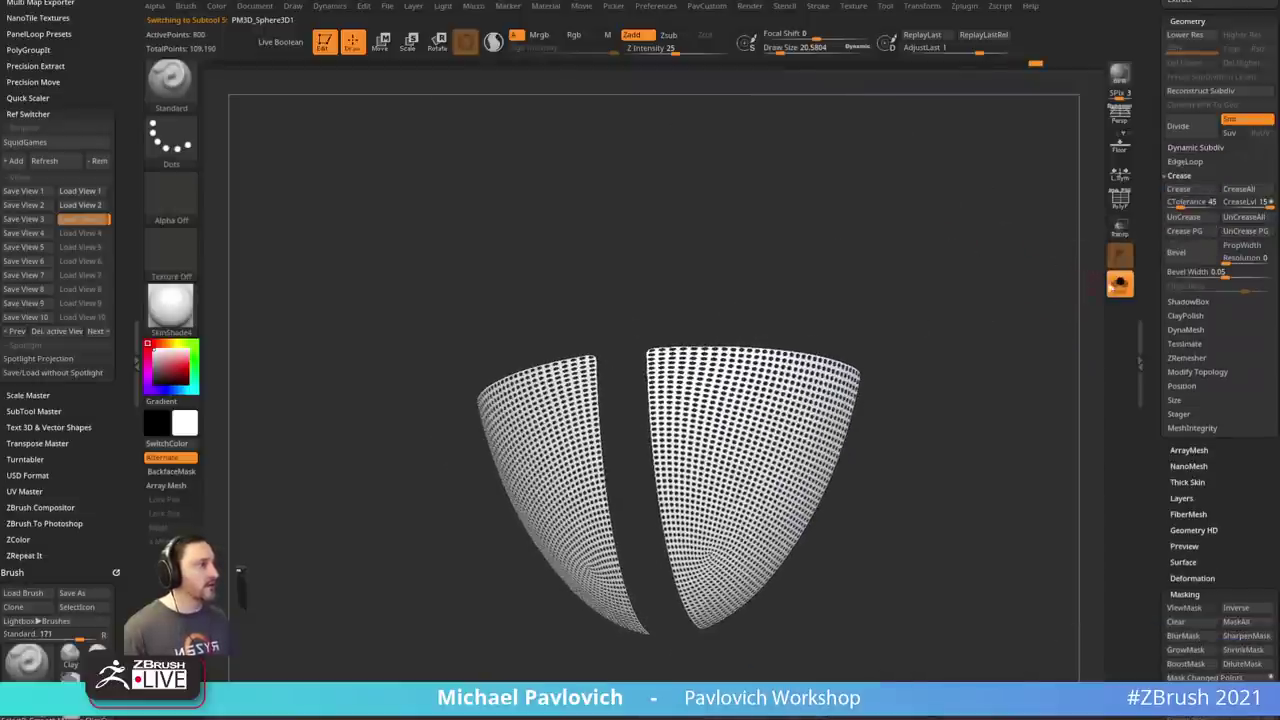
click(1111, 287)
mouse_move(1006, 288)
shift+mouse_down()
mouse_move(1008, 308)
mouse_move(963, 323)
mouse_move(960, 334)
mouse_move(984, 339)
shift+mouse_up()
key(s)
click(977, 317)
alt+click(663, 390)
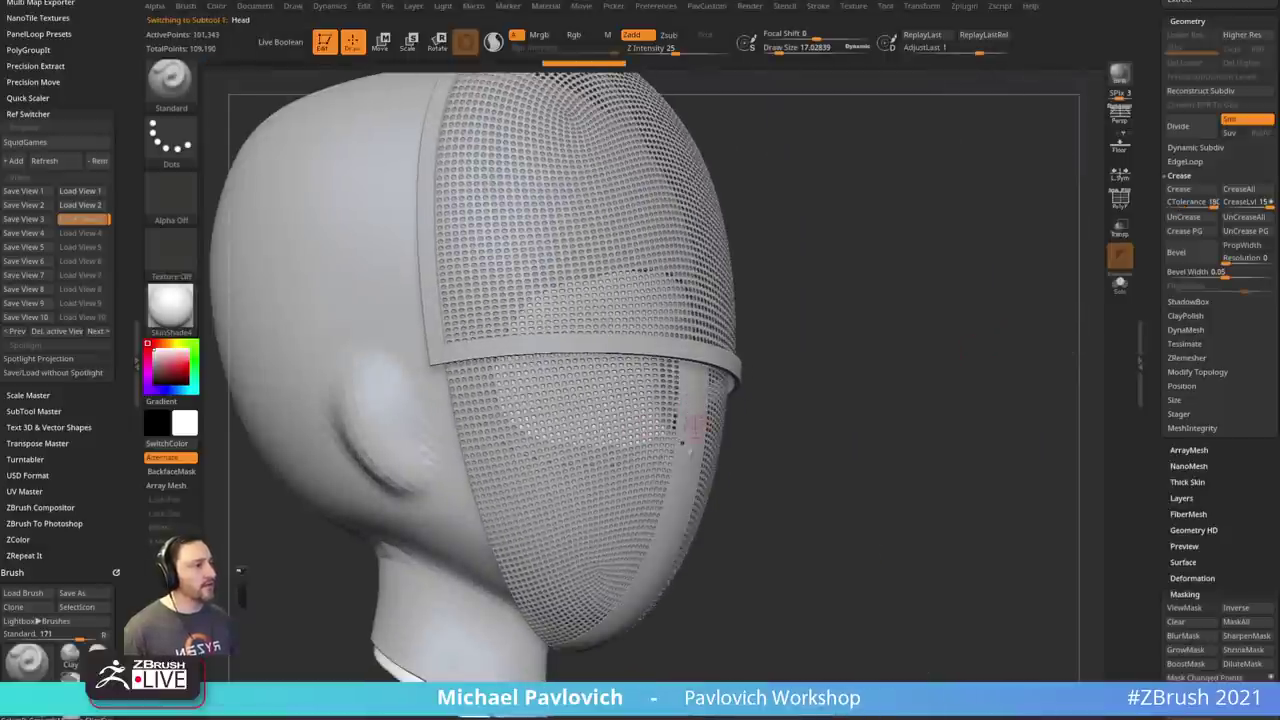
drag(736, 418, 763, 451)
key(s)
click(764, 449)
- Make the perforated side panels the active subtool and duplicate them, then collapse the Masking and Polygroups settings
alt+click(730, 430)
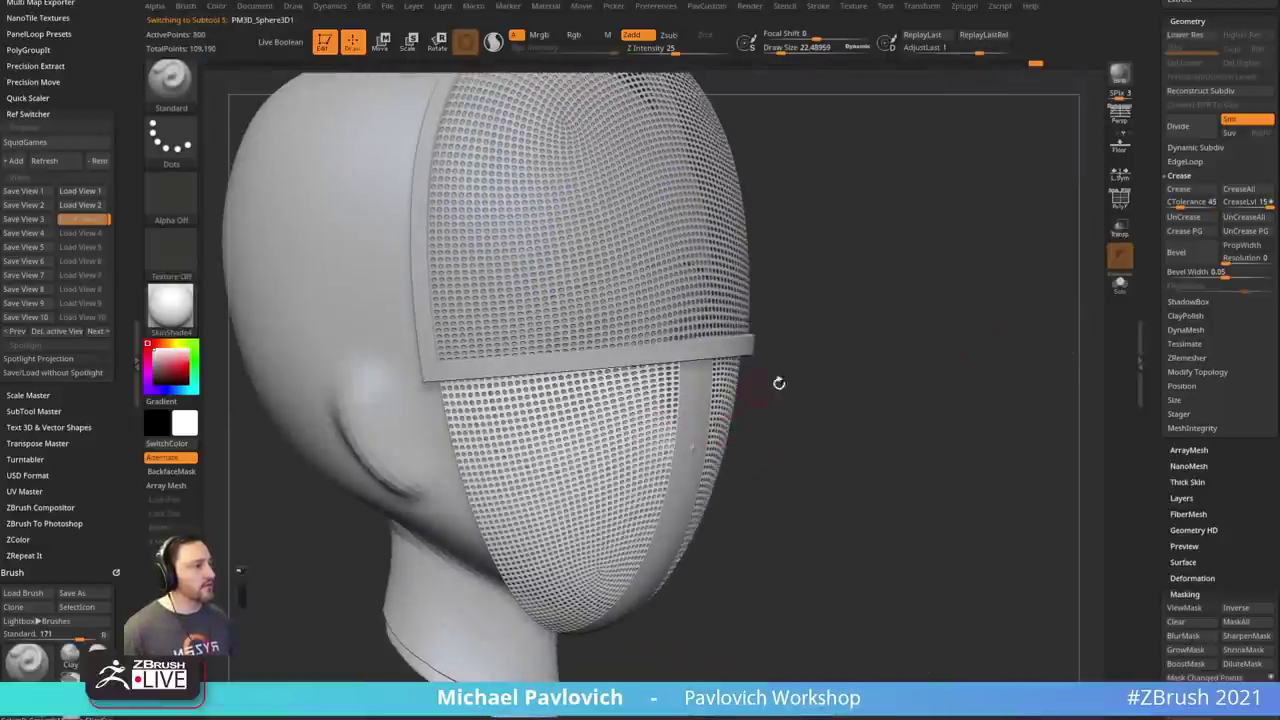
scroll(1146, 311, up, 5)
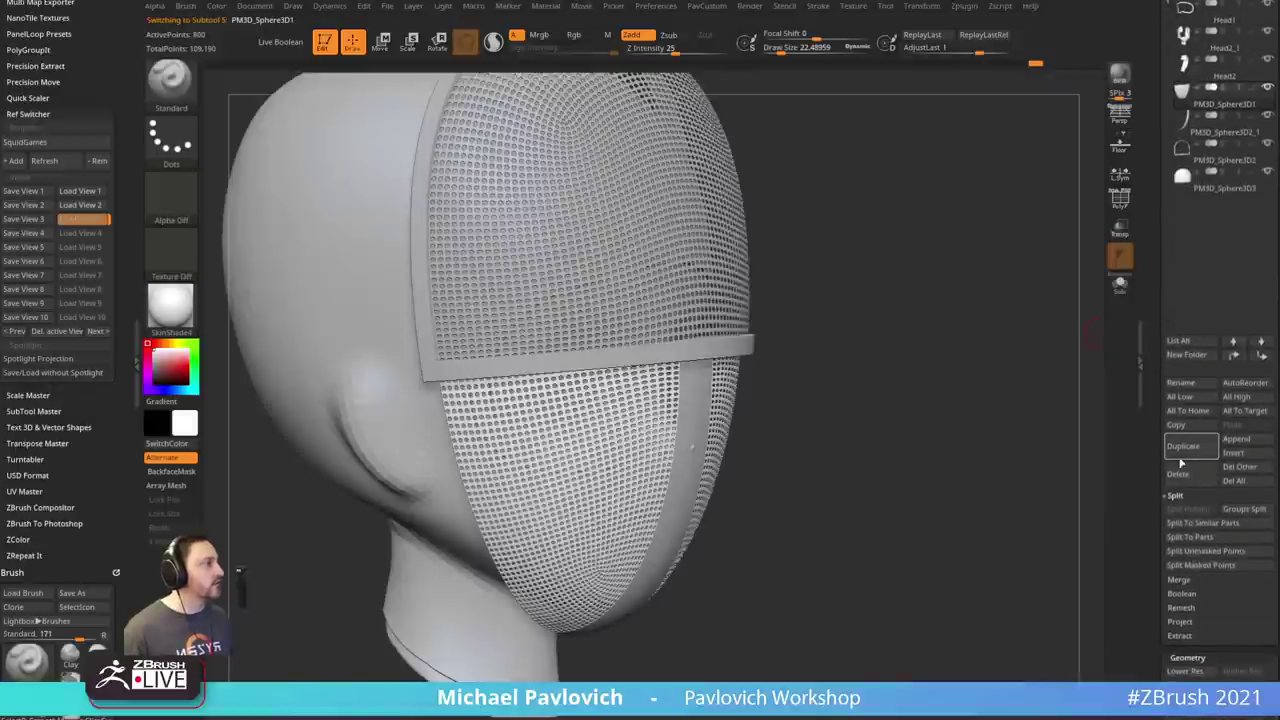
click(1181, 464)
scroll(1120, 300, down, 5)
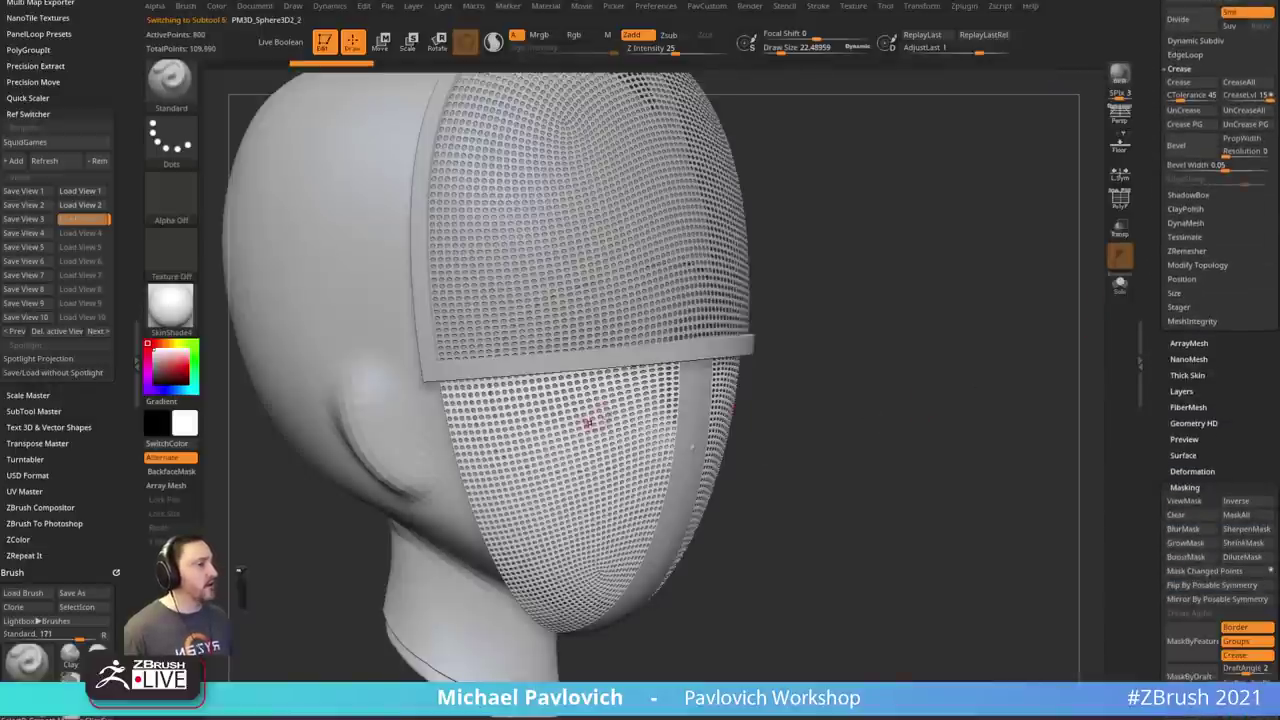
scroll(1144, 408, down, 4)
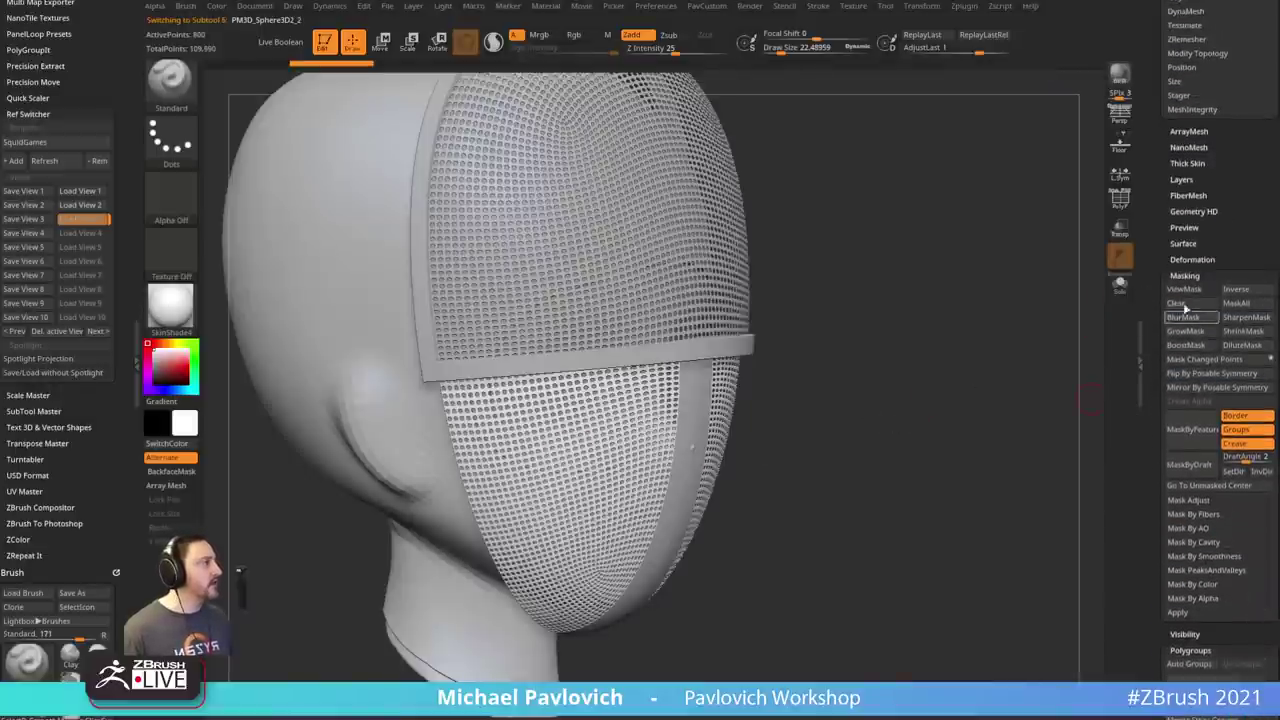
key(shift)
click(1184, 275)
click(1188, 306)
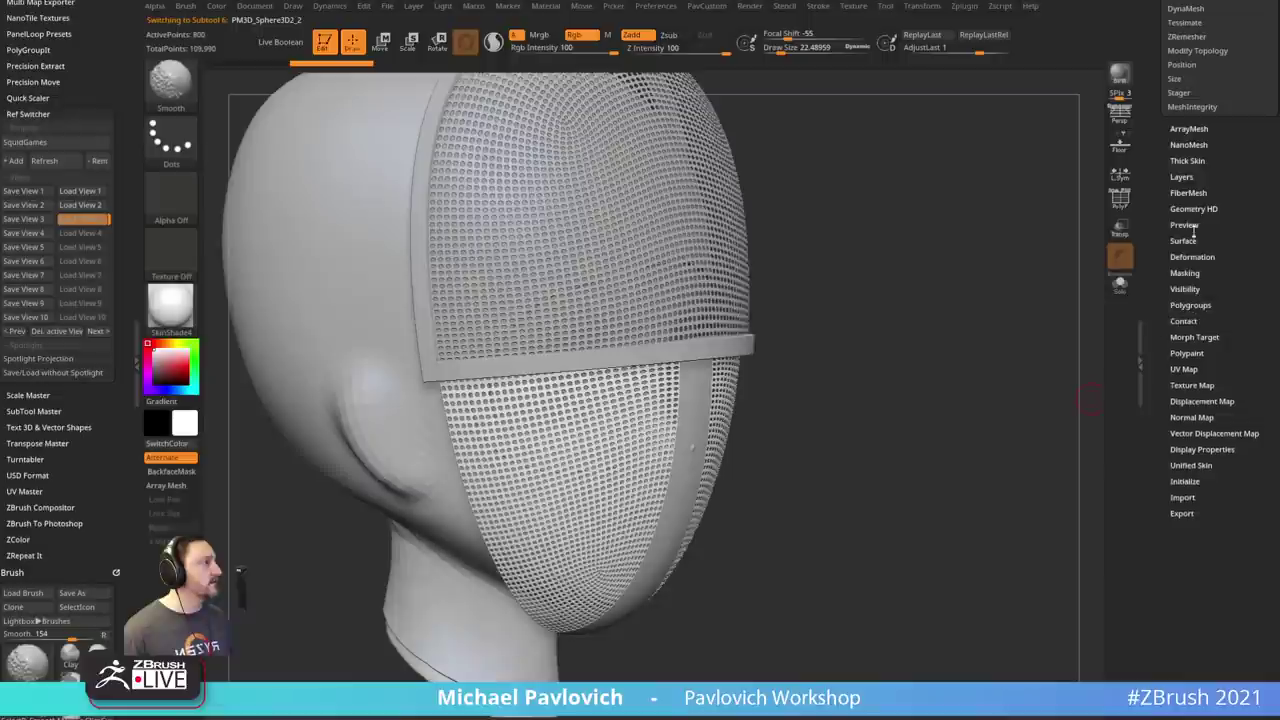
- Turn off Dynamic Subdivision on the duplicated side panels and display their polyframe
scroll(1188, 310, up, 5)
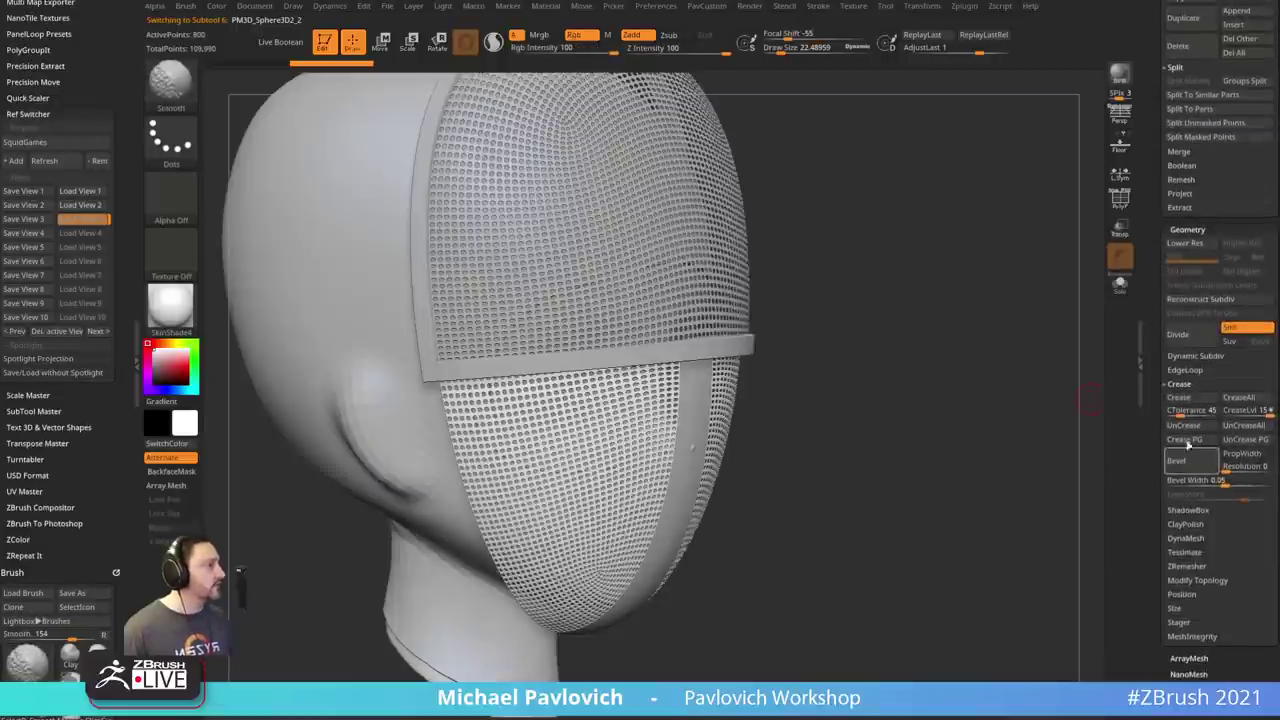
click(1180, 384)
click(1195, 356)
click(1182, 370)
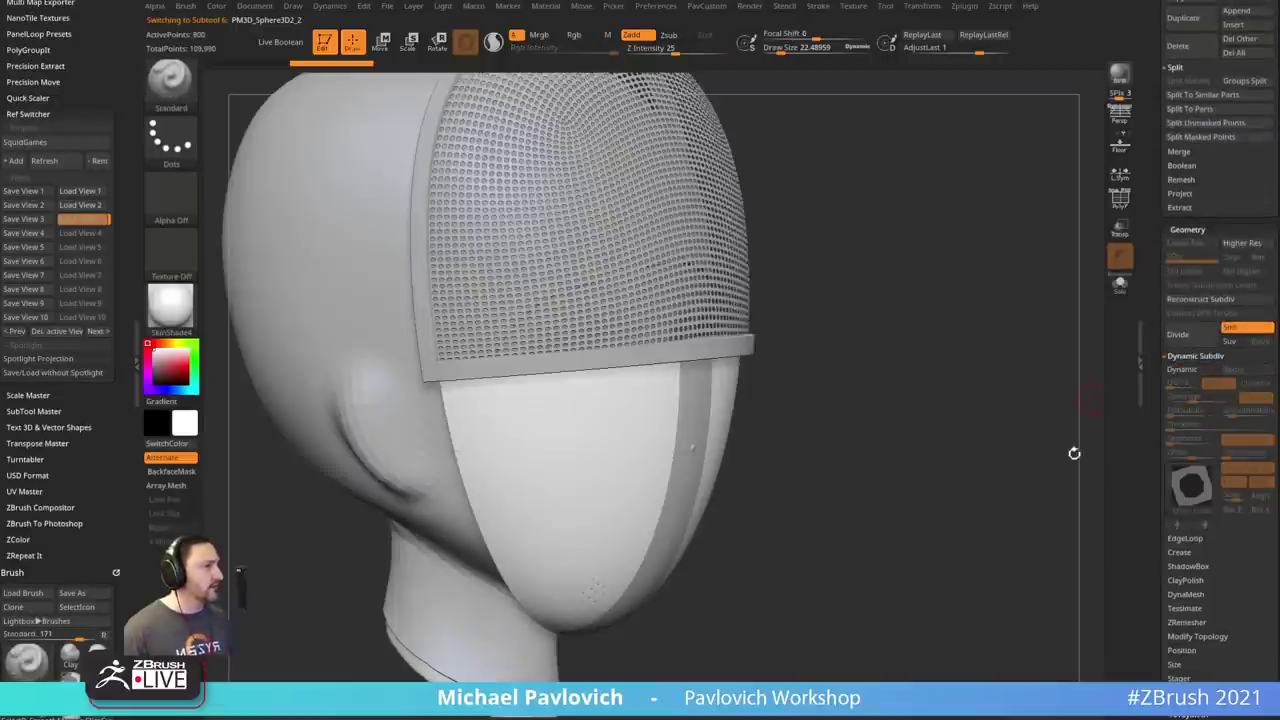
key(shift+f)
mouse_move(977, 309)
mouse_down()
mouse_move(916, 338)
mouse_move(998, 318)
mouse_move(1020, 334)
mouse_move(1006, 343)
mouse_up()
drag(1003, 299, 1014, 328)
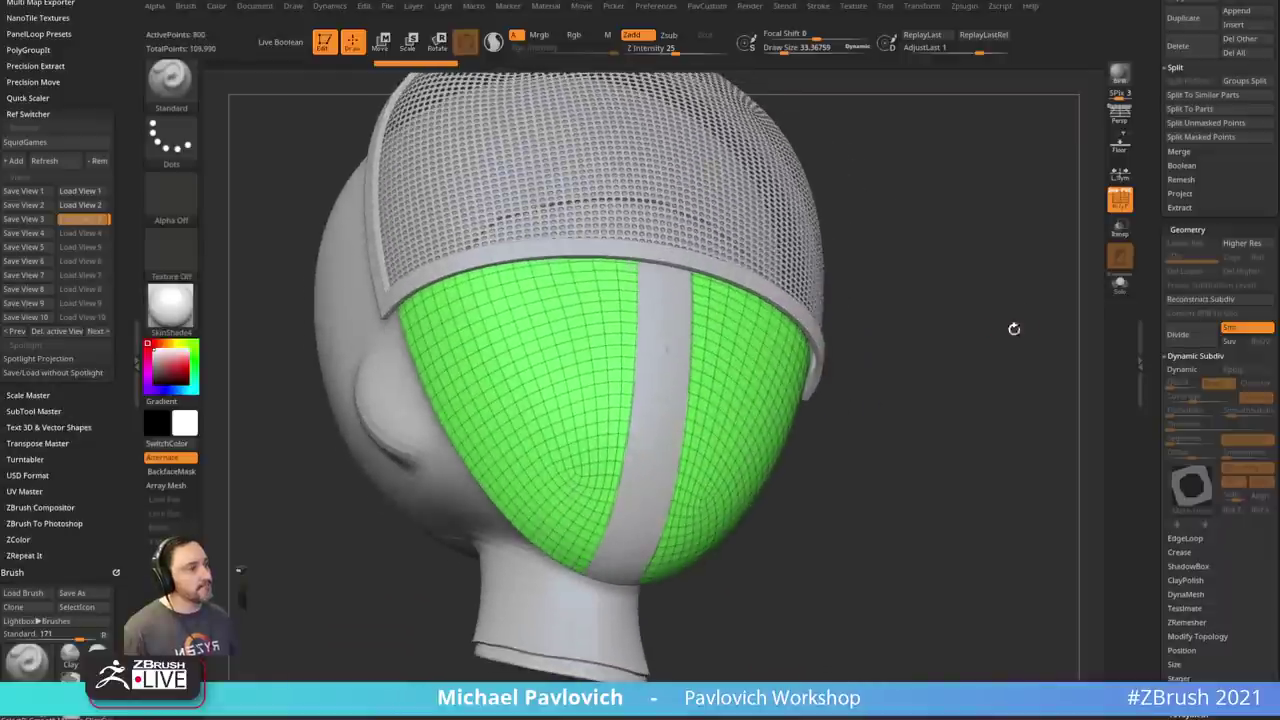
- Compare the centre strip and side panels of the lower mask with the guard mask reference photo
alt+click(679, 401)
drag(941, 313, 975, 372)
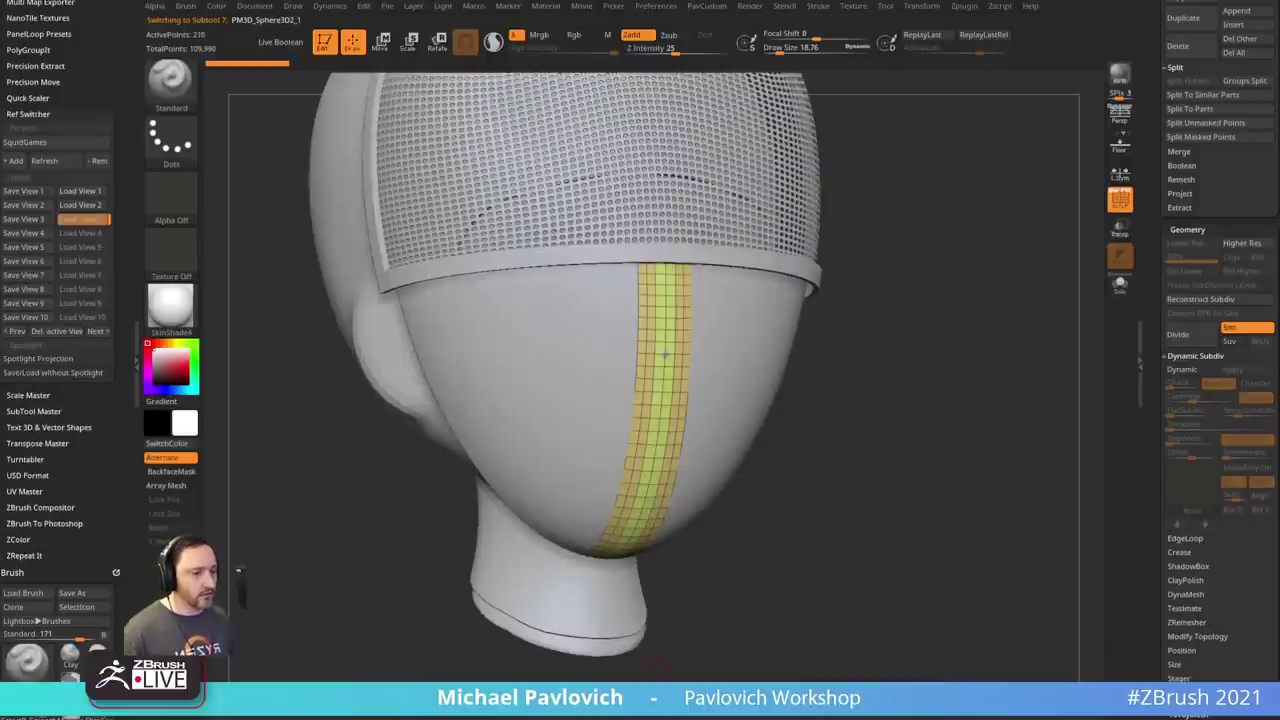
right_drag(380, 424, 367, 376)
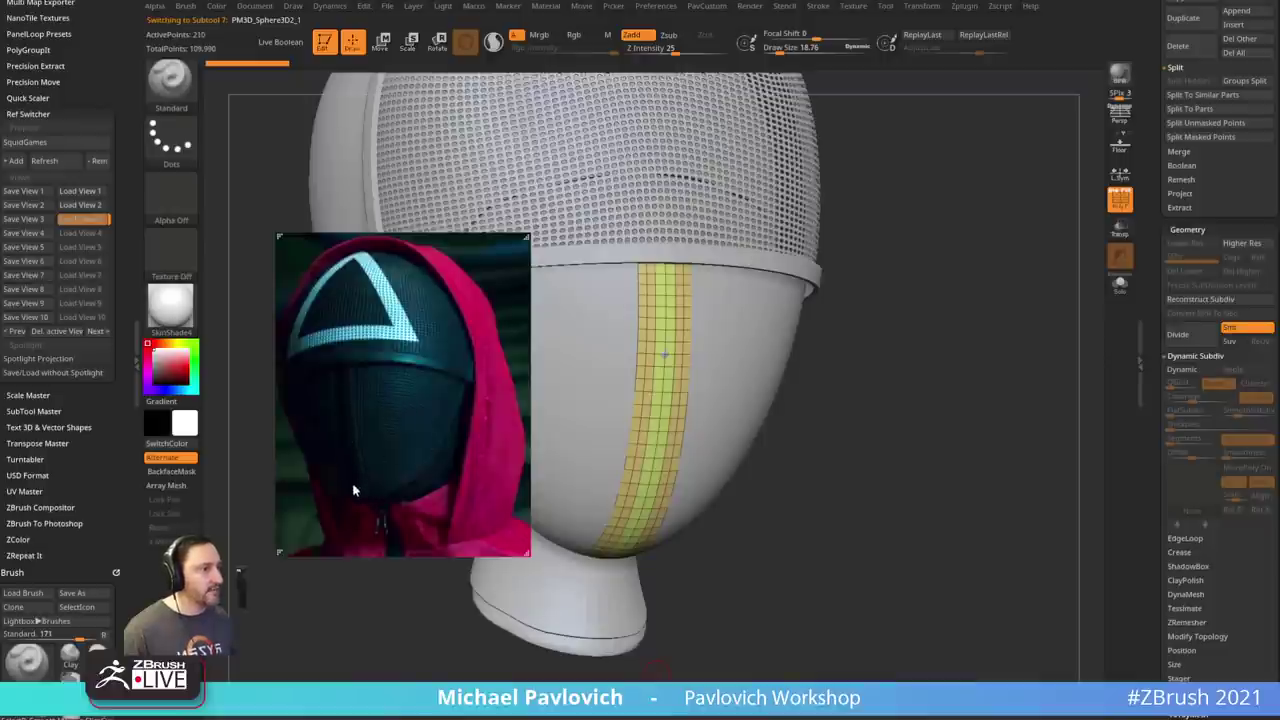
key(alt+Tab)
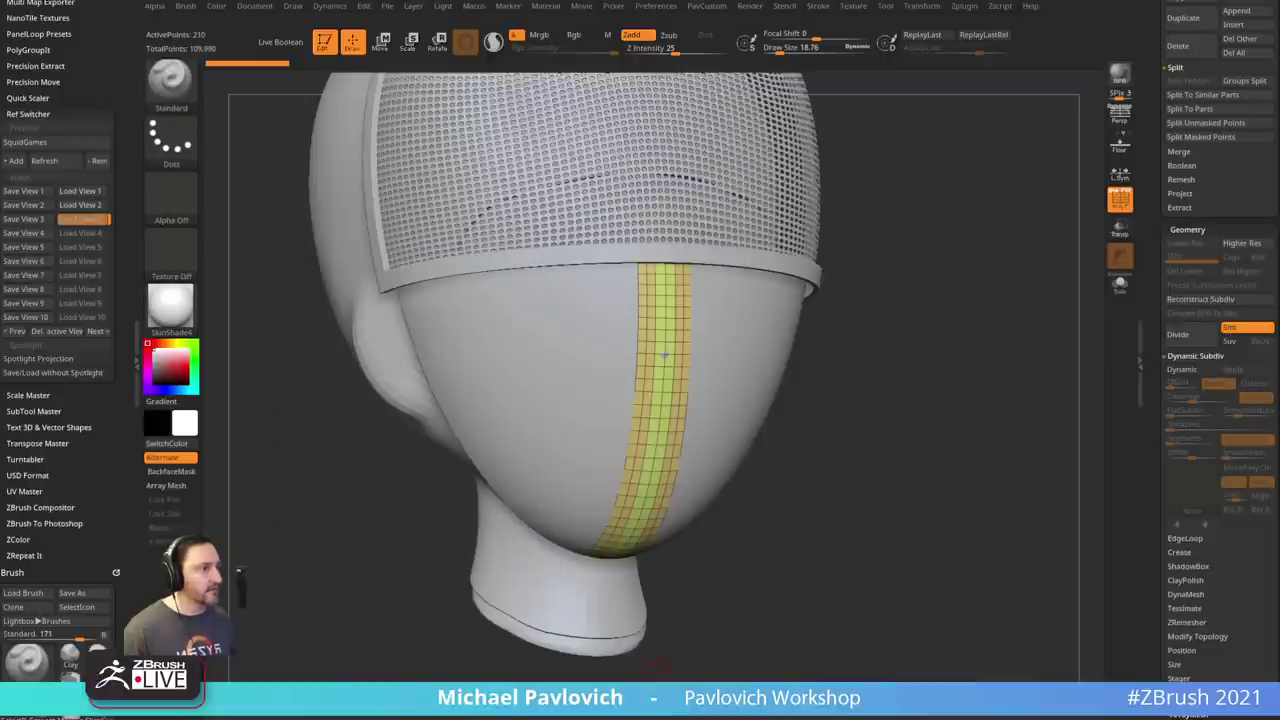
drag(932, 266, 948, 300)
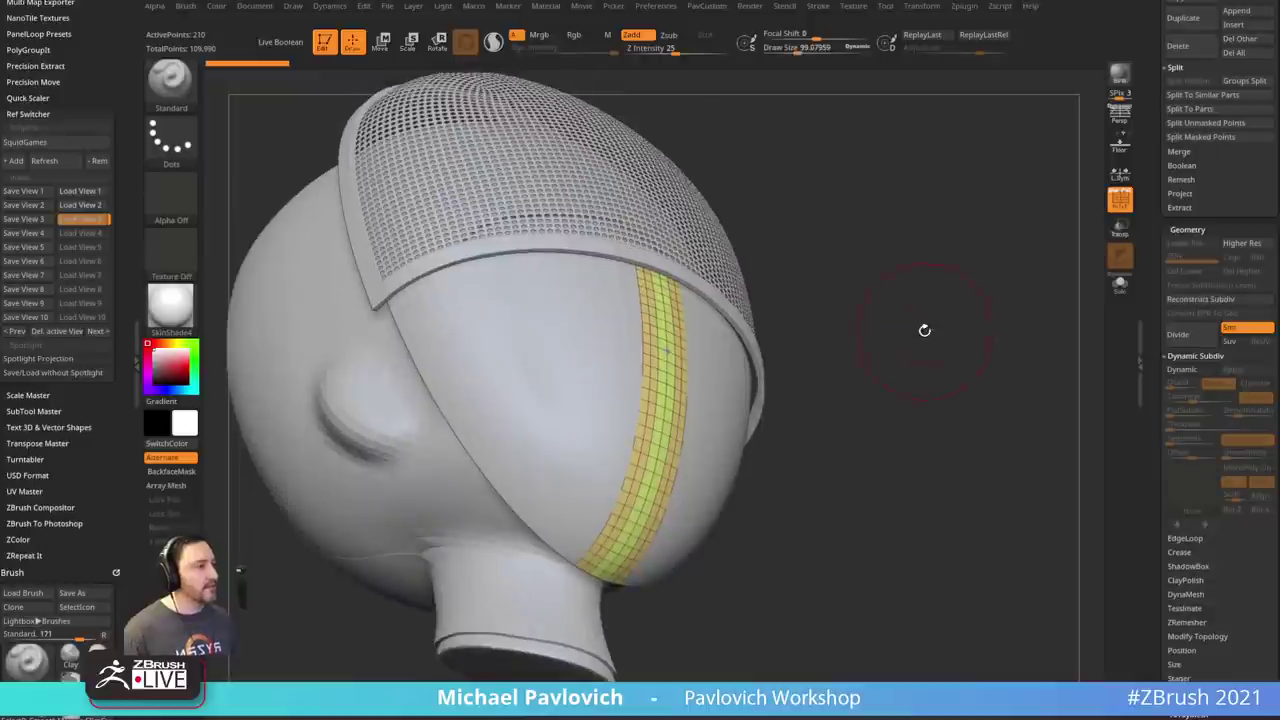
alt+click(557, 383)
drag(860, 322, 930, 357)
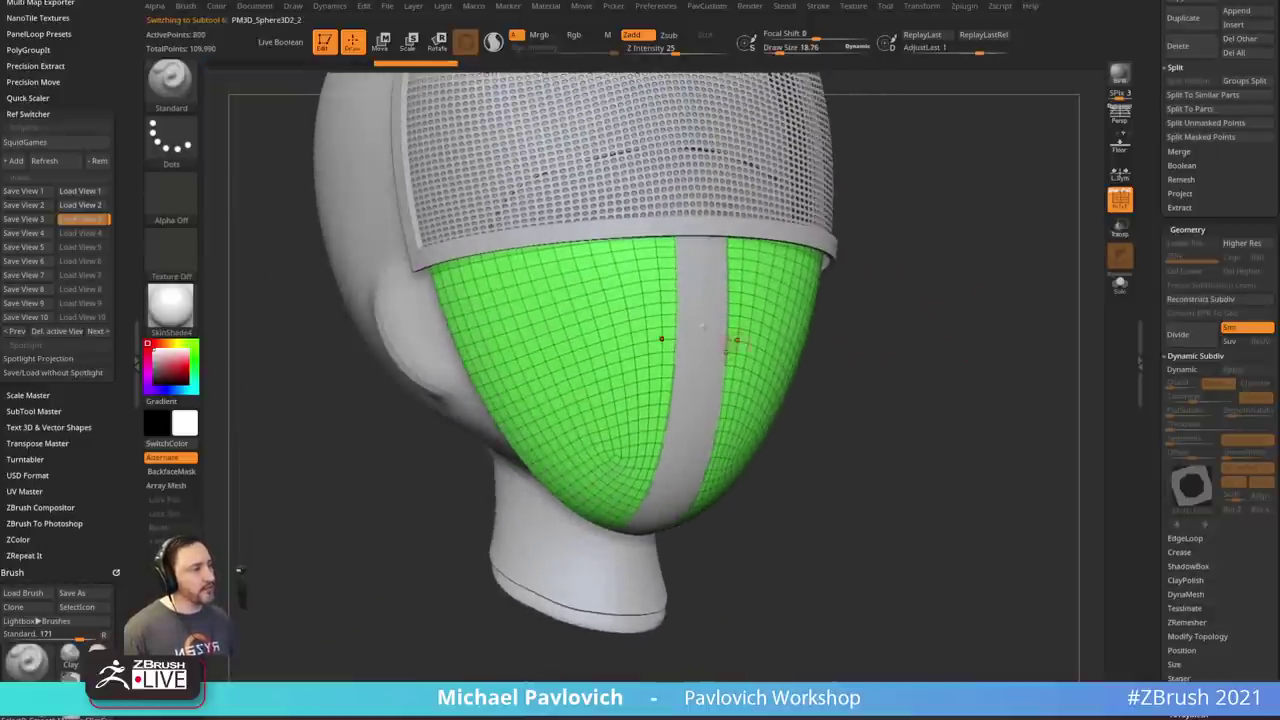
- Hide the centre strip subtool and make the duplicated, unperforated side panels the active subtool
alt+click(711, 362)
drag(1152, 288, 1140, 484)
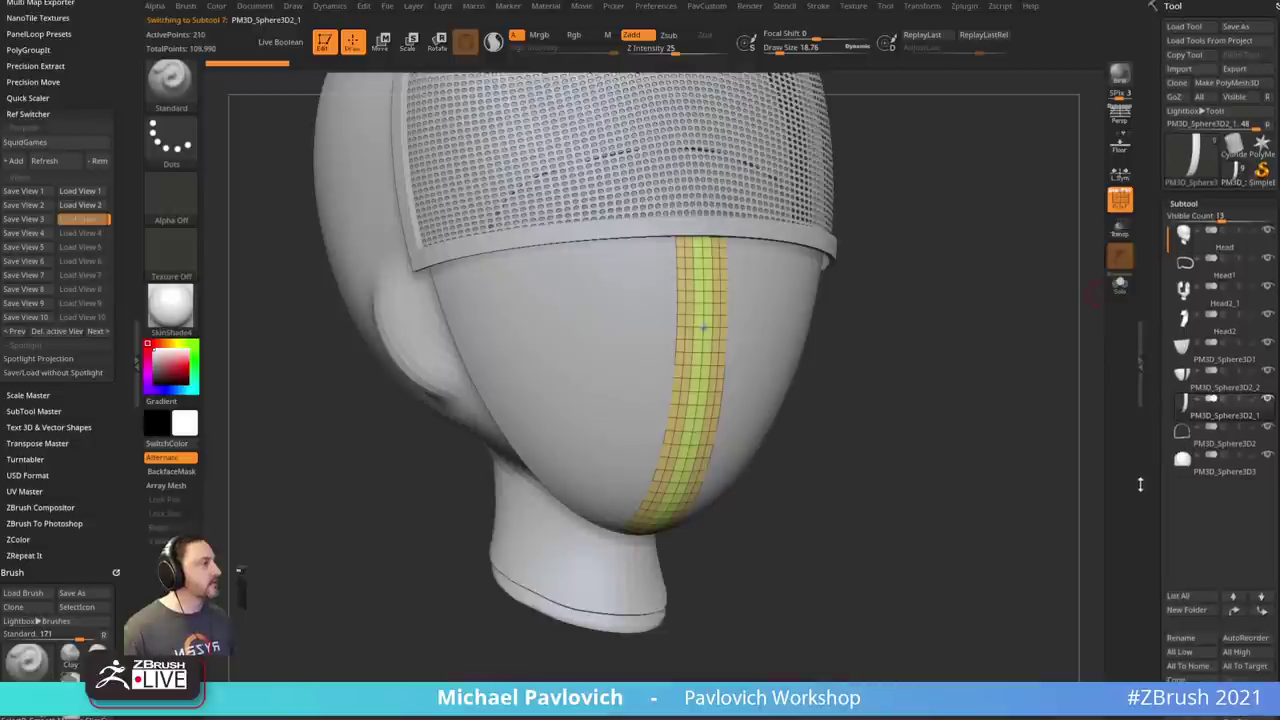
alt+click(589, 364)
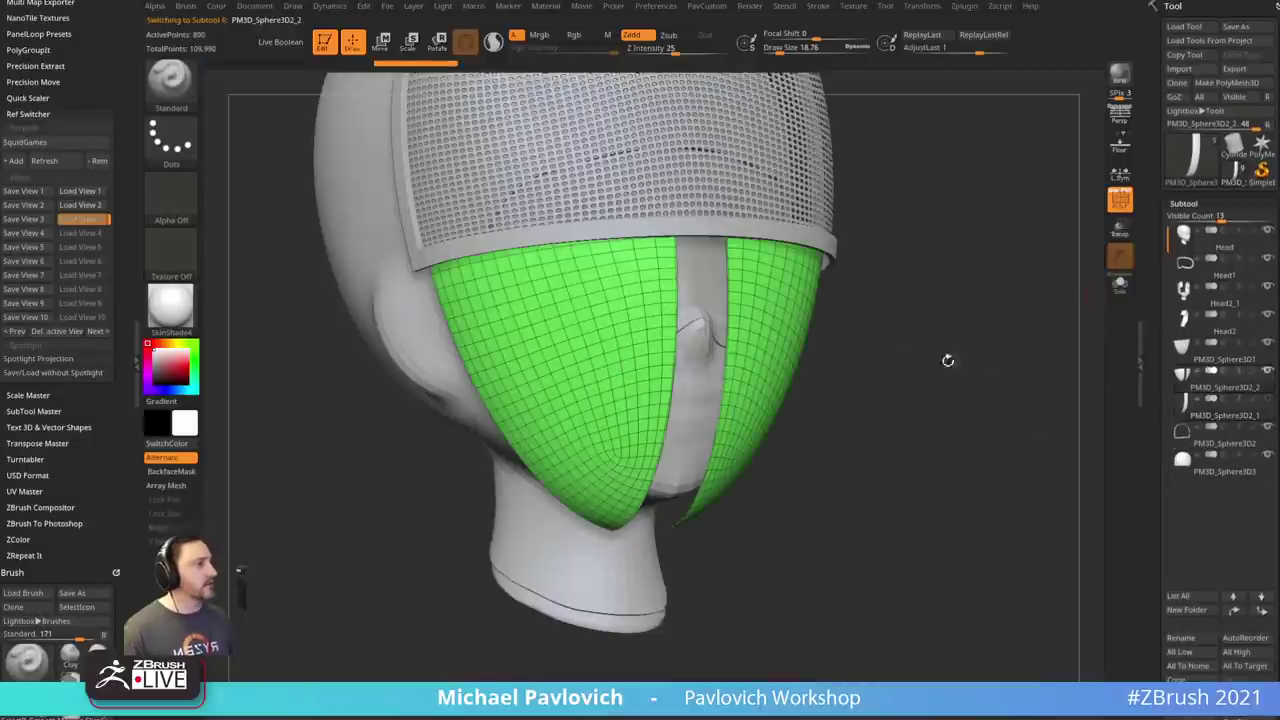
drag(1026, 360, 965, 376)
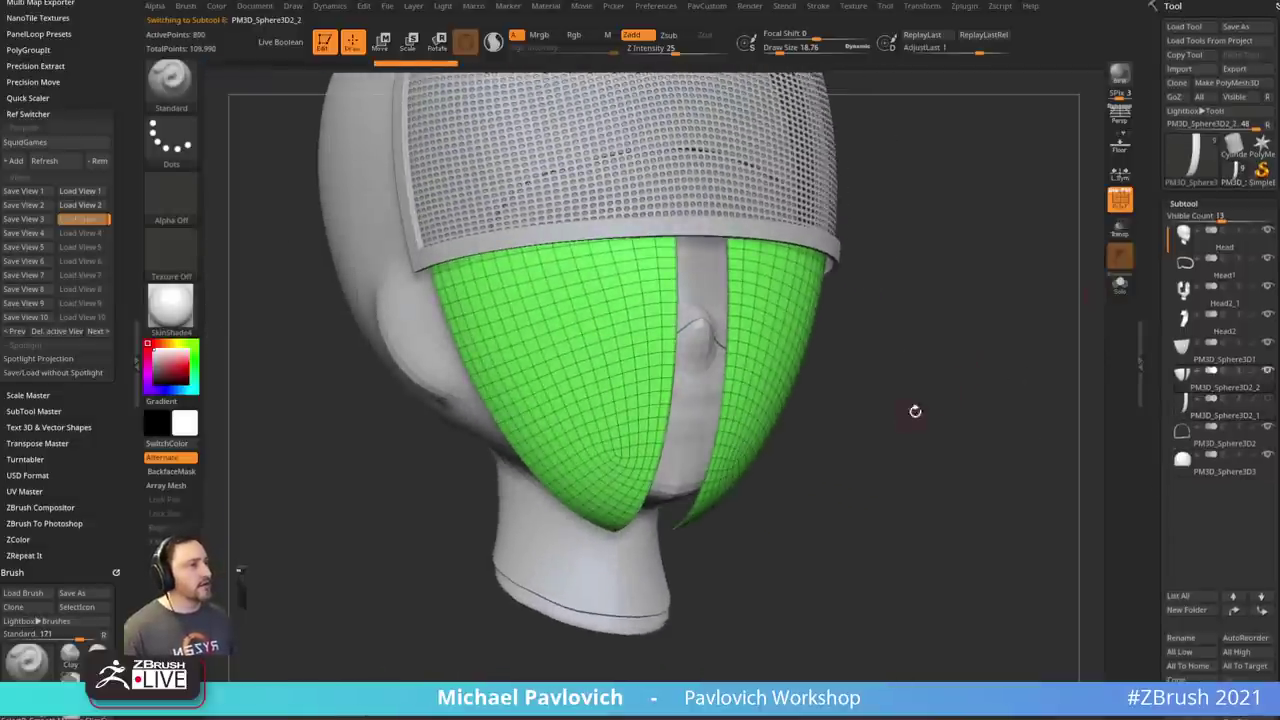
drag(915, 411, 1049, 356)
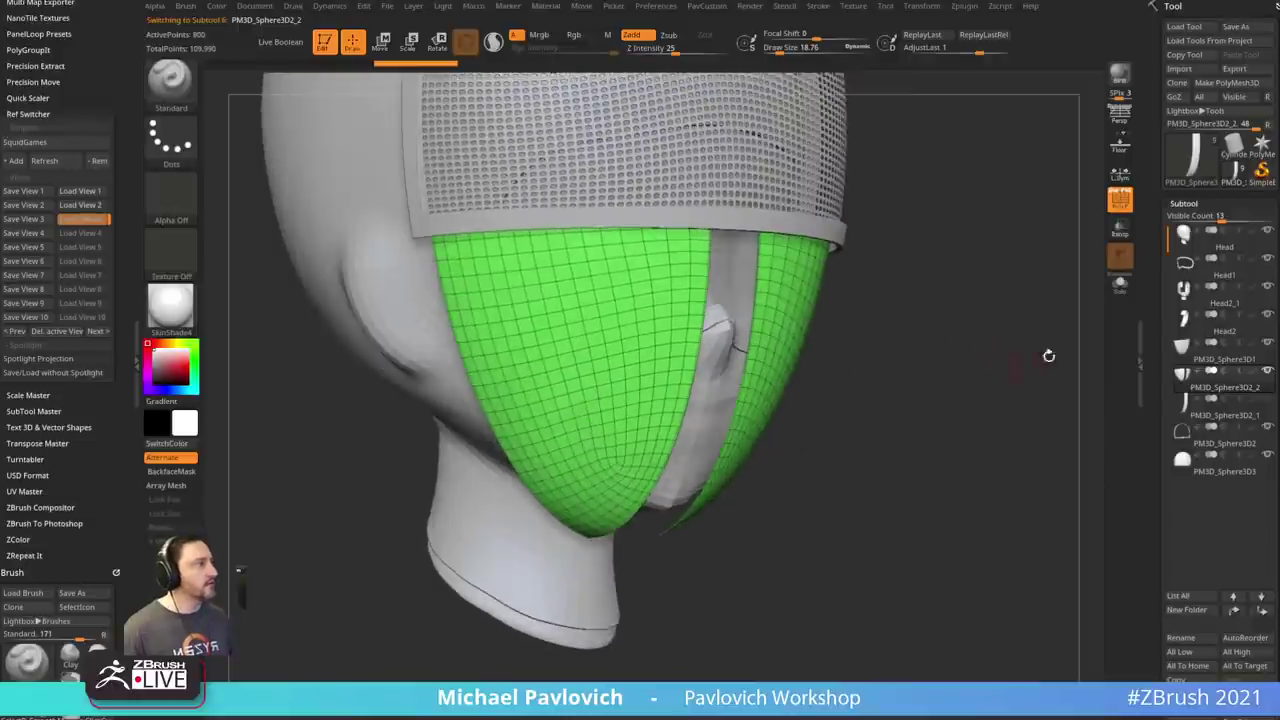
drag(1153, 350, 1150, 302)
click(1212, 310)
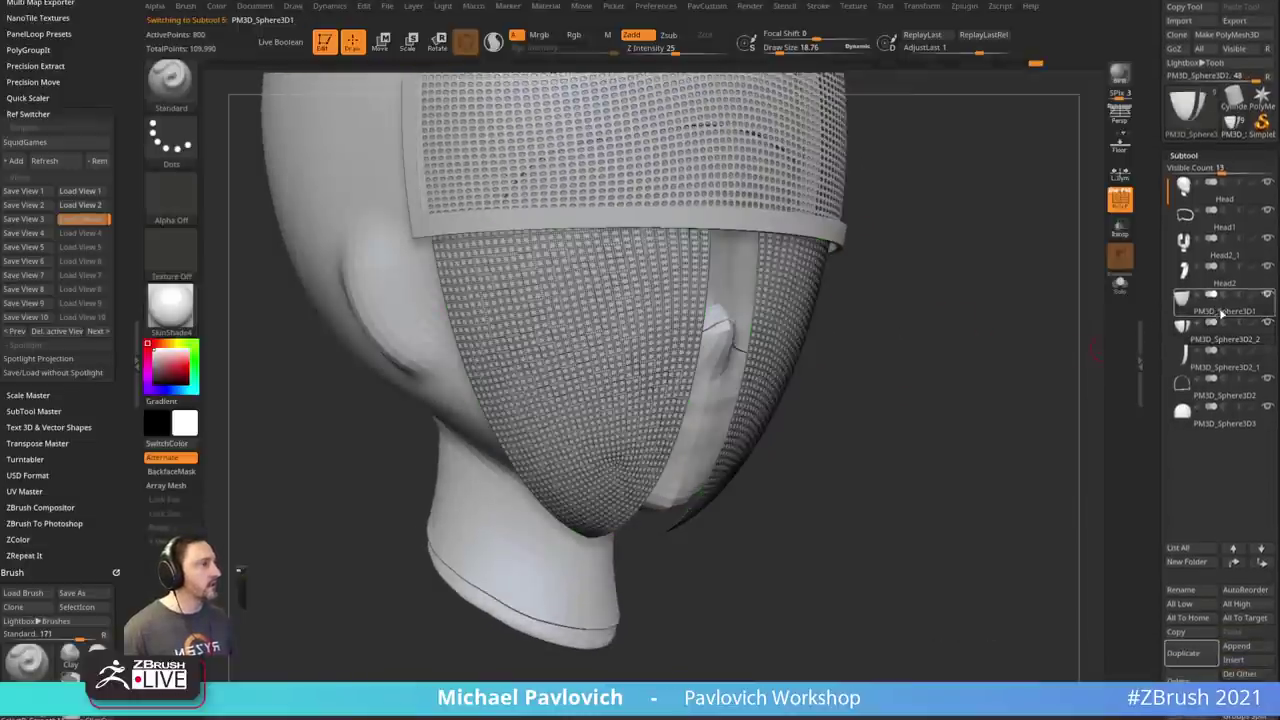
click(1216, 340)
- Thicken the duplicated lower side panels using ZModeler's QMesh action with the Polygroup All target, and inspect them in Solo mode
mouse_move(1184, 354)
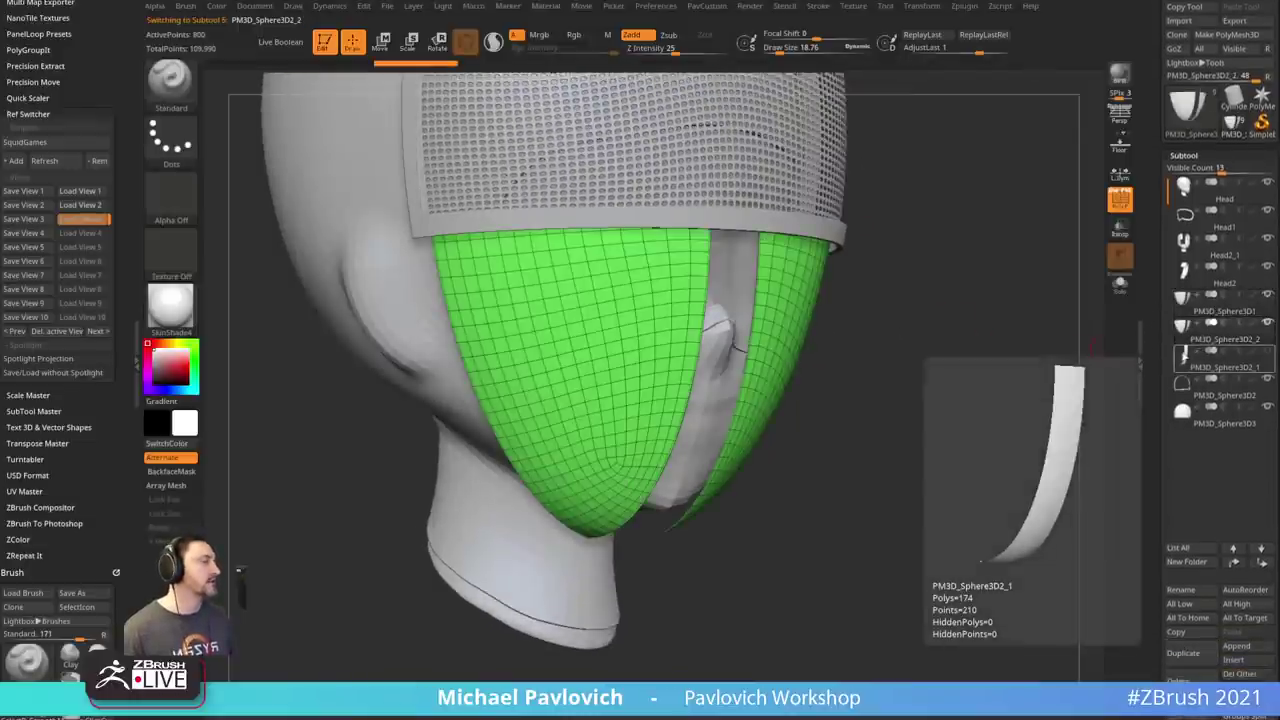
mouse_move(931, 357)
mouse_down()
mouse_move(1046, 337)
mouse_move(997, 357)
mouse_move(795, 291)
mouse_move(820, 246)
mouse_move(857, 240)
mouse_move(840, 363)
mouse_move(826, 340)
mouse_up()
key(b)
key(z)
key(m)
key(space)
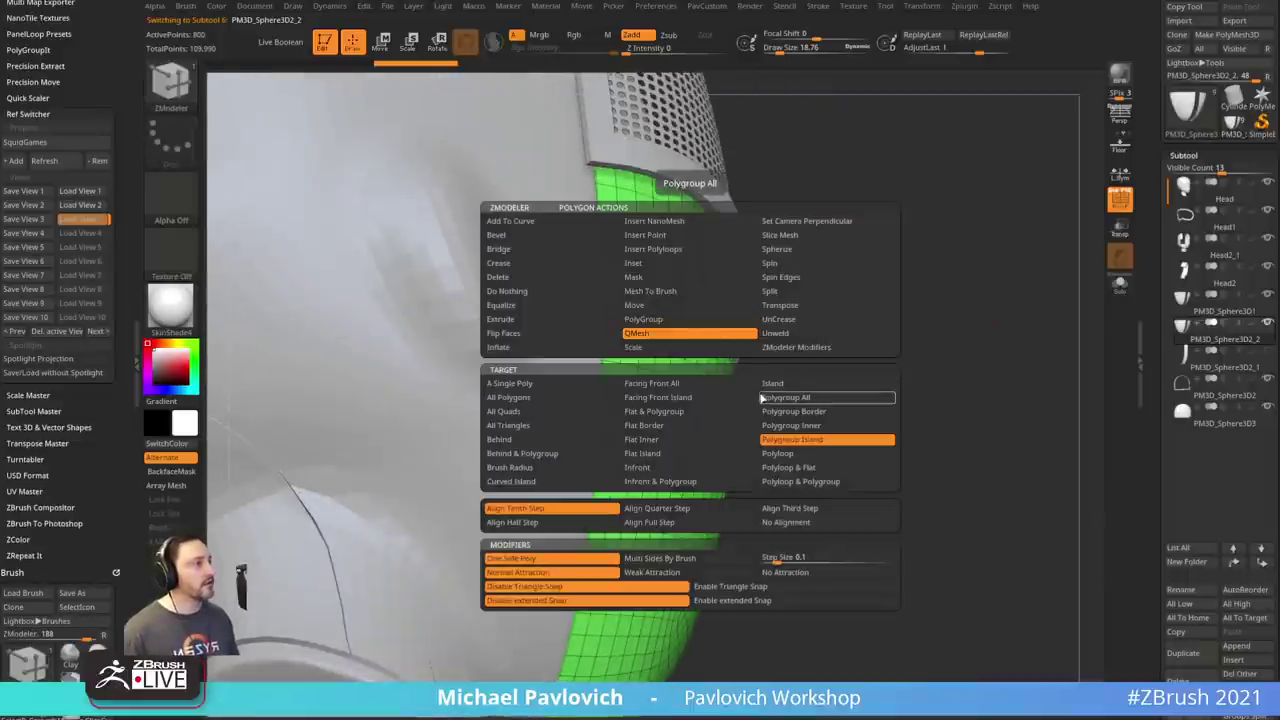
click(762, 398)
key(space)
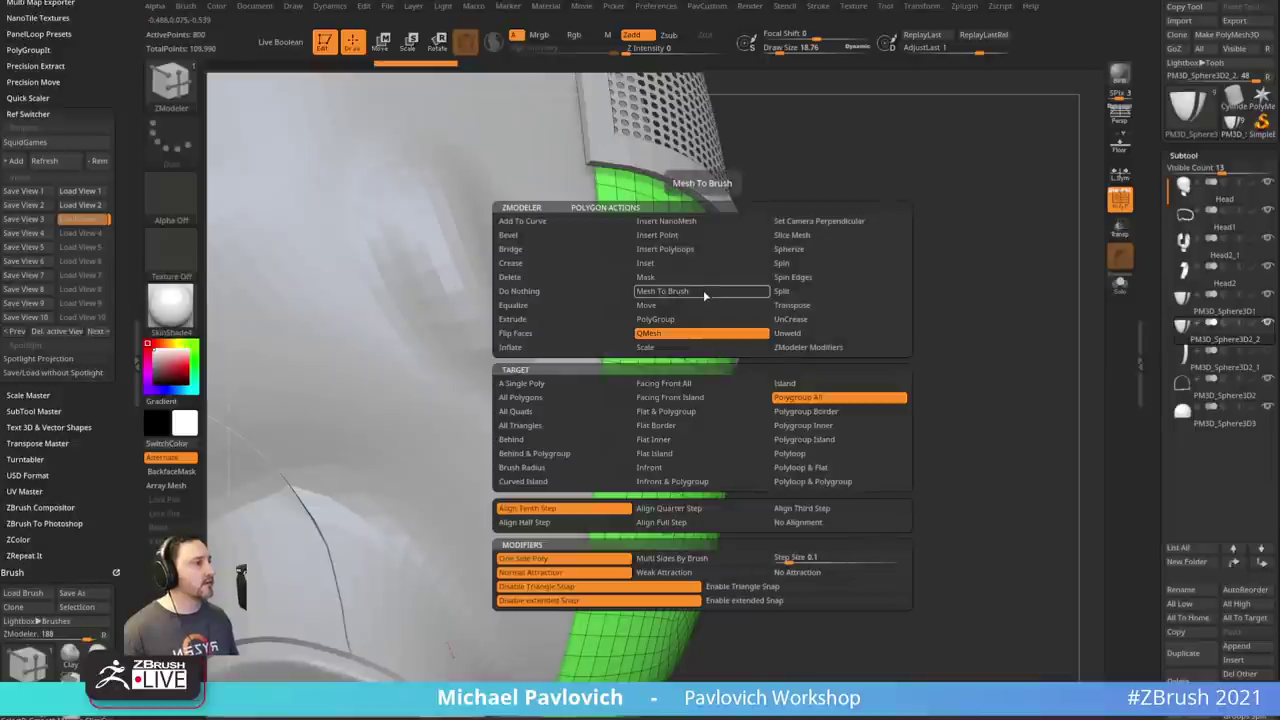
drag(703, 288, 869, 257)
click(1120, 285)
drag(1078, 292, 957, 320)
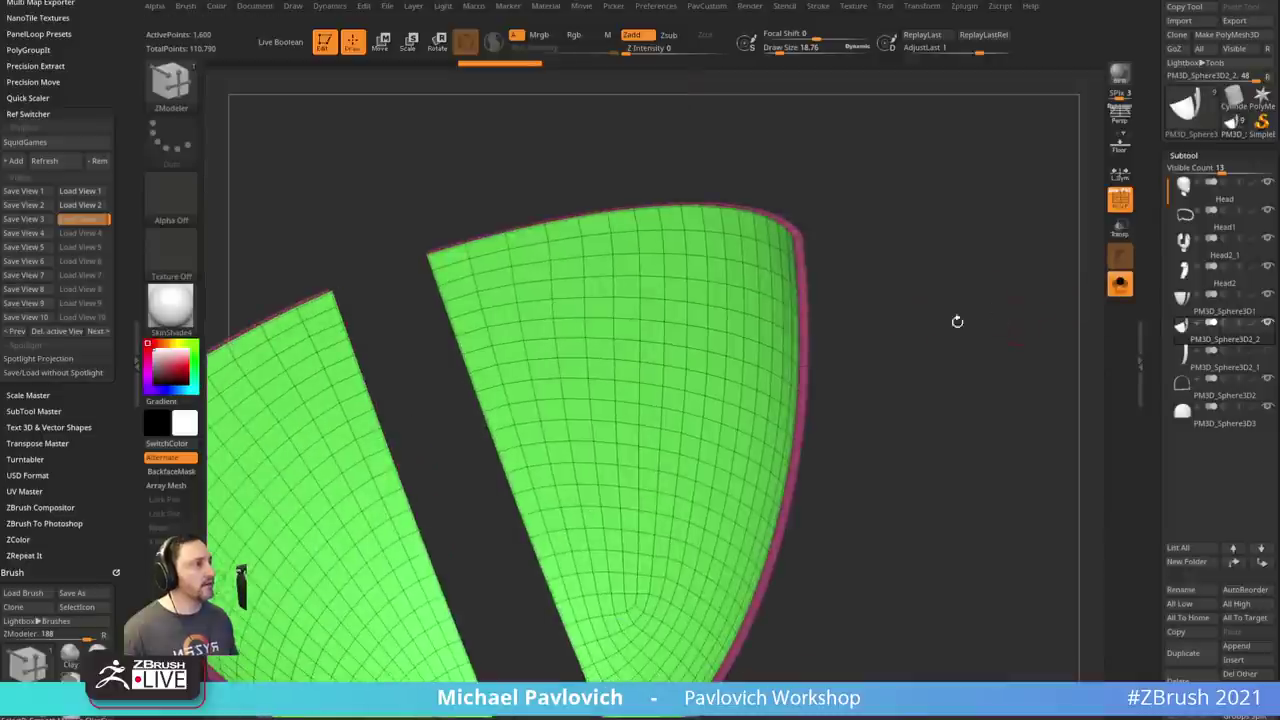
drag(770, 310, 771, 323)
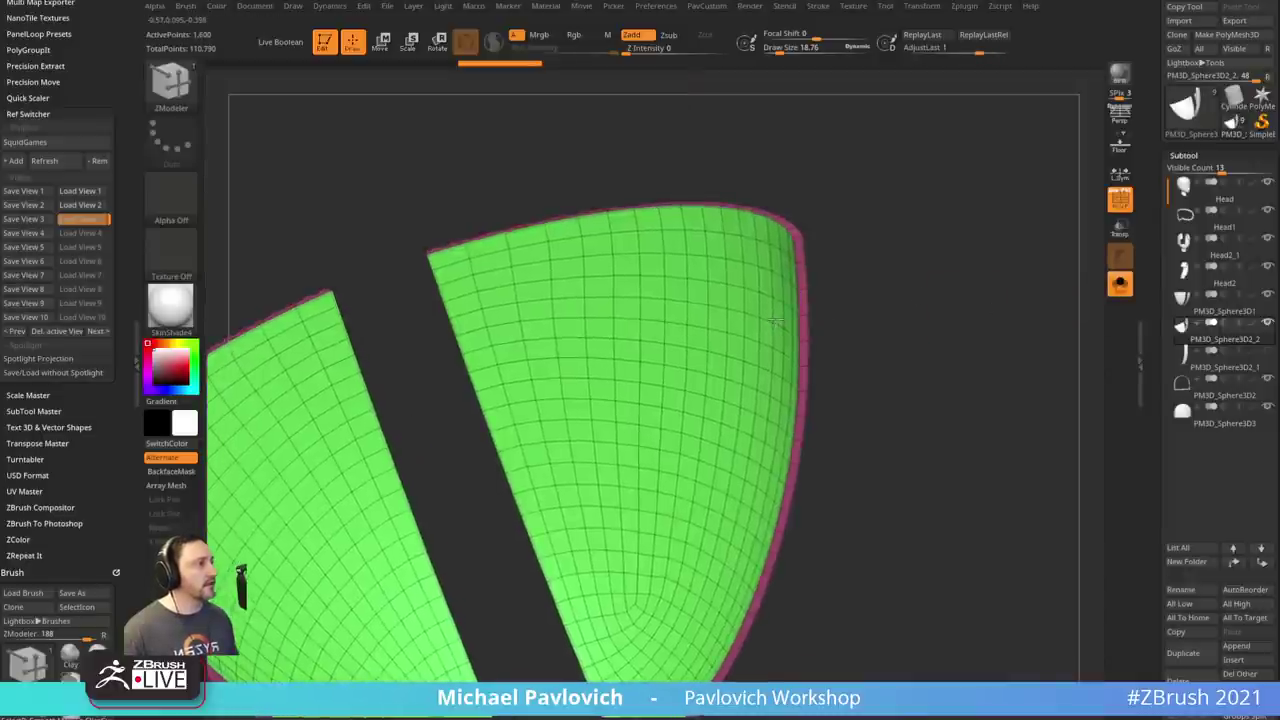
click(1120, 285)
- Inset the faces of both thickened lower side panels to form a narrow border band around each panel
drag(1046, 314, 1019, 224)
drag(940, 350, 866, 350)
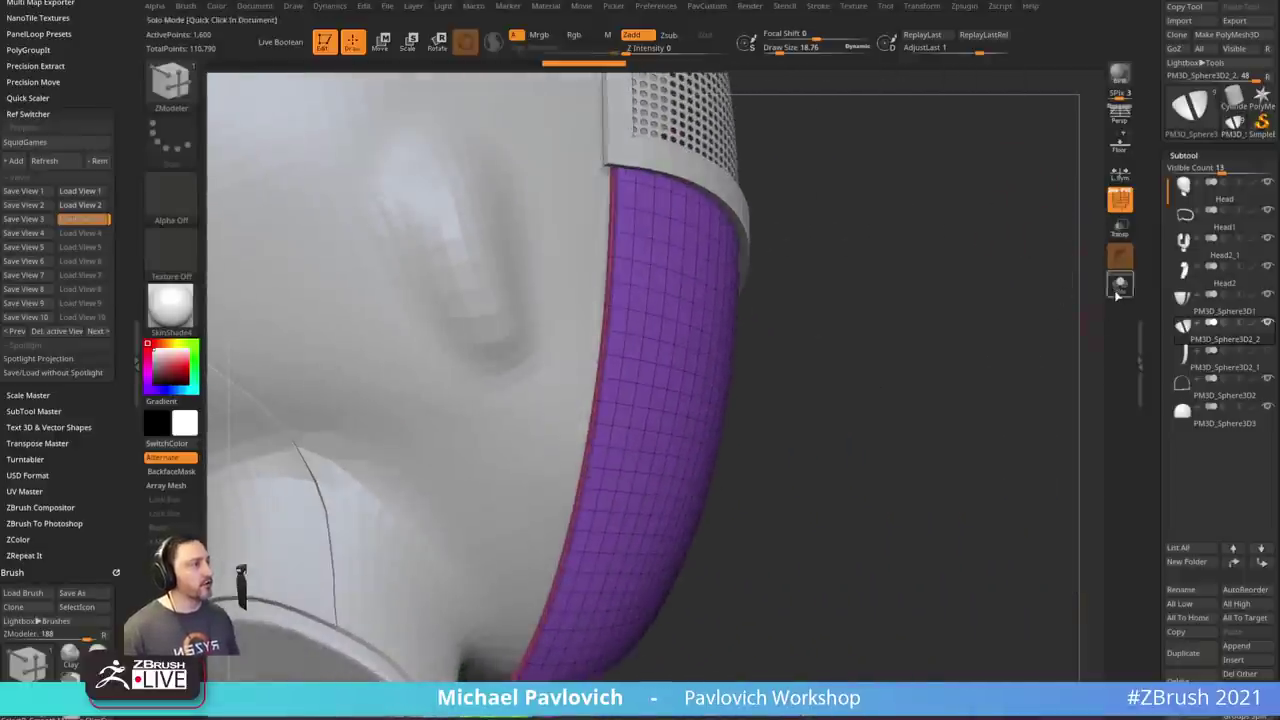
click(1120, 285)
drag(1050, 345, 937, 266)
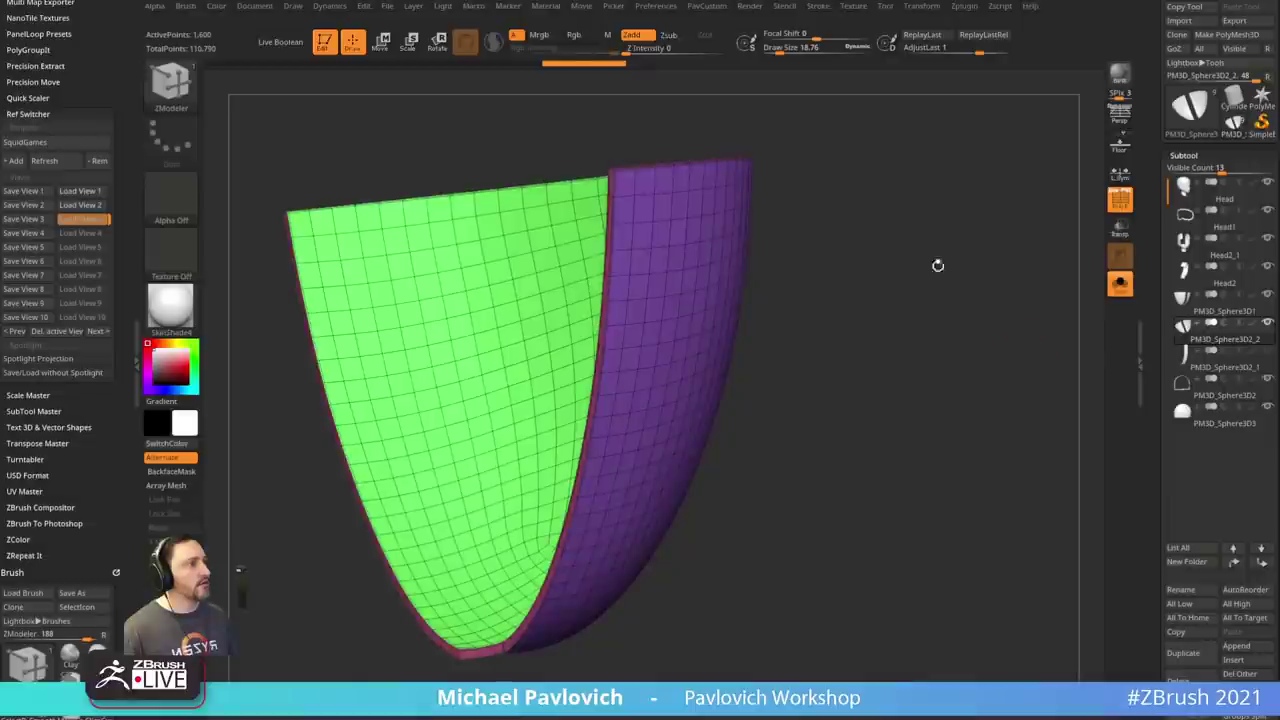
drag(607, 183, 598, 182)
drag(985, 275, 791, 243)
alt+drag(812, 130, 753, 237)
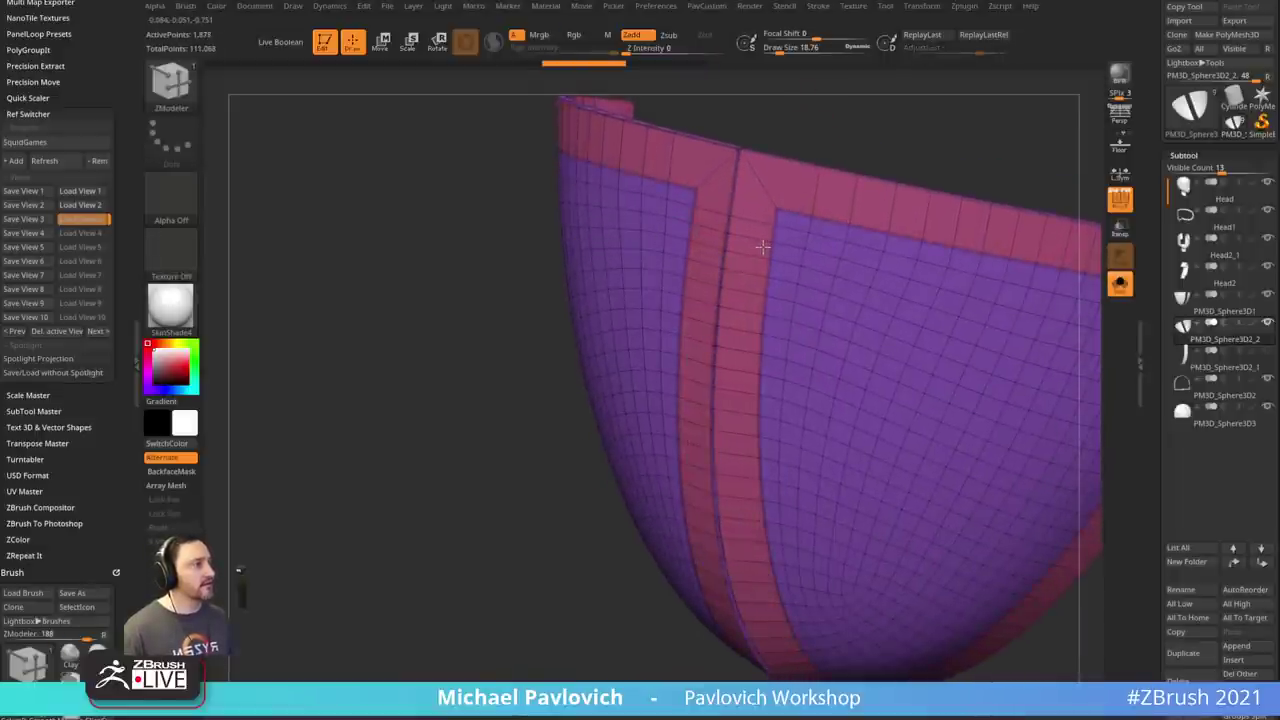
drag(764, 250, 731, 254)
click(733, 254)
shift+drag(522, 478, 543, 494)
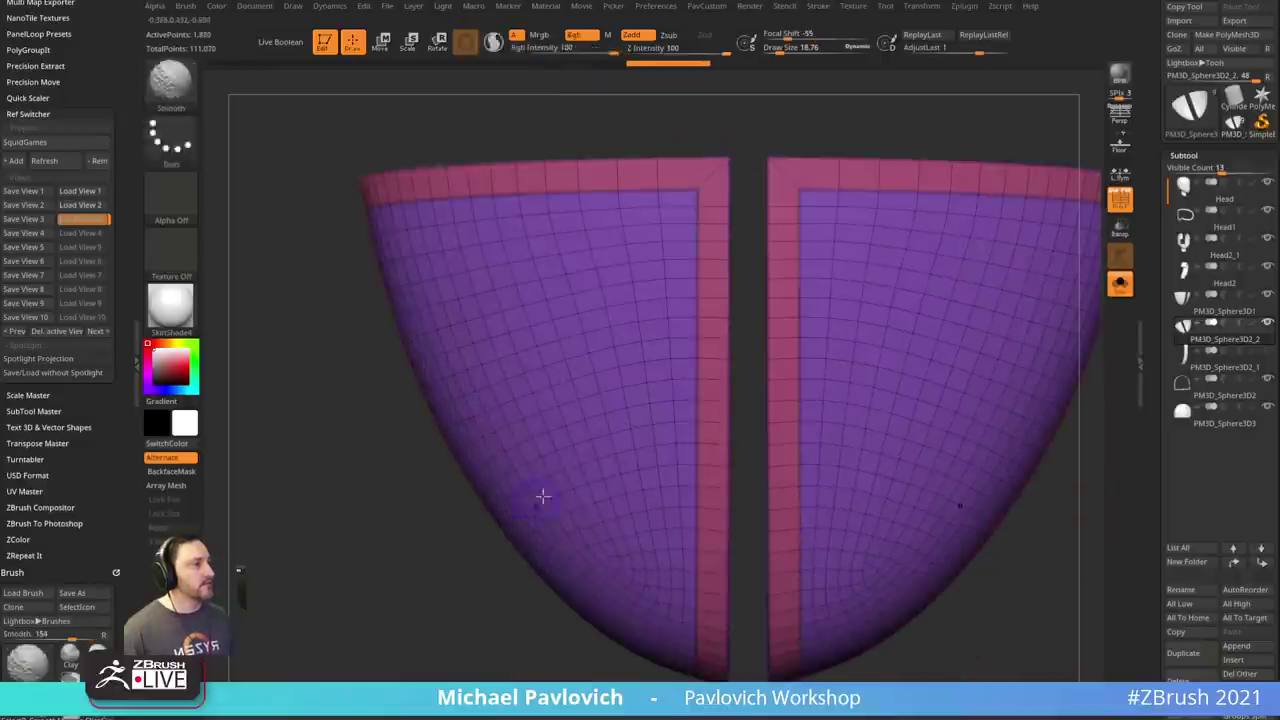
mouse_move(486, 568)
alt+mouse_down()
mouse_move(471, 597)
mouse_move(500, 572)
alt+mouse_up()
- Examine the inset border of the side panels in place on the mask, using the Standard brush
click(1120, 284)
mouse_move(1023, 263)
mouse_down()
mouse_move(1003, 320)
mouse_move(1038, 309)
mouse_move(1037, 329)
mouse_move(970, 319)
mouse_move(1011, 315)
mouse_move(997, 300)
mouse_move(1014, 306)
mouse_move(1012, 358)
mouse_move(1033, 376)
mouse_move(1014, 360)
mouse_move(1018, 343)
mouse_move(976, 311)
mouse_move(990, 304)
mouse_move(968, 303)
mouse_up()
key(s)
key(b)
key(s)
key(t)
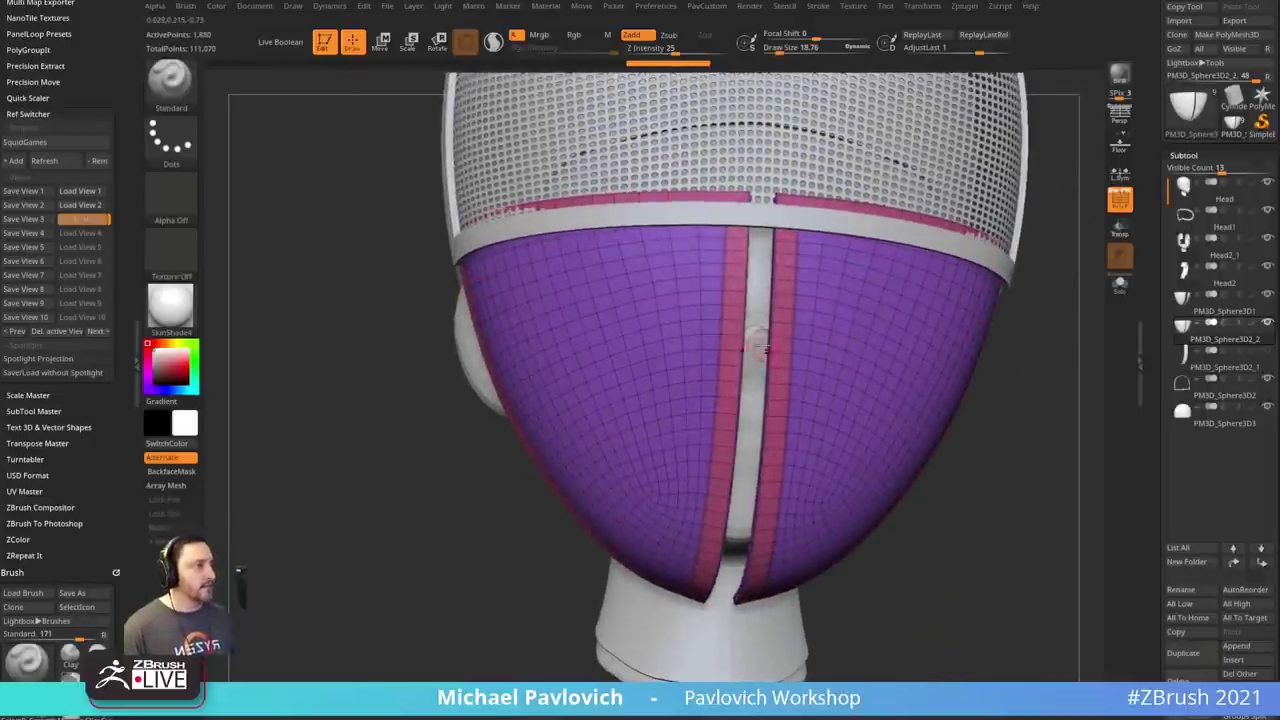
drag(1020, 415, 1060, 417)
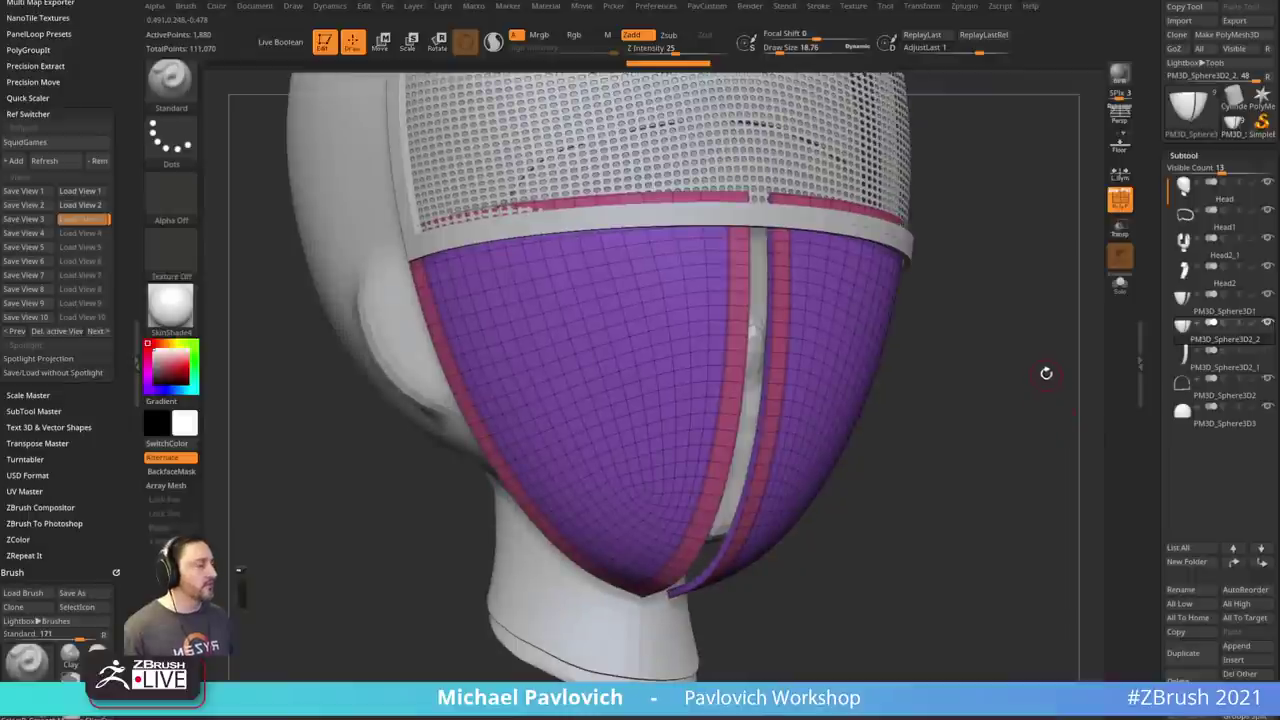
click(1125, 293)
drag(994, 340, 1022, 347)
- Try the ZModeler QMesh Polygroup All action on the side panels' border, and undo the attempt
key(b)
key(z)
key(m)
key(space)
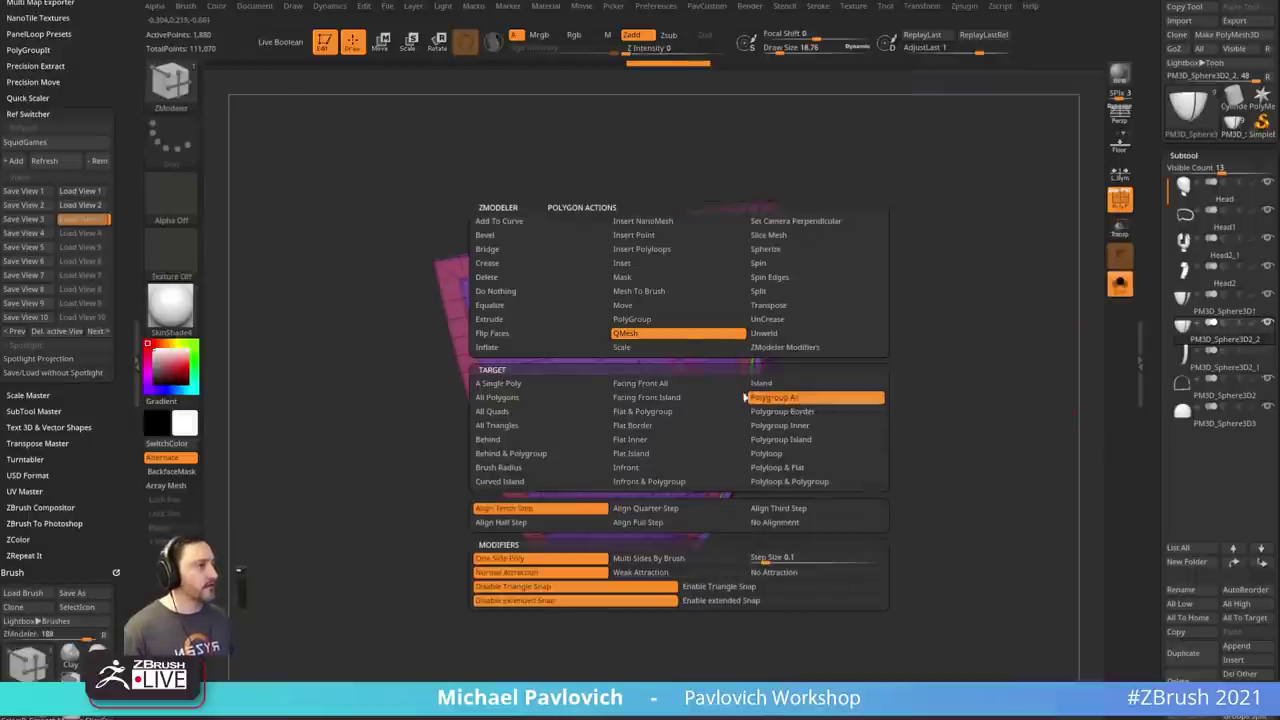
key(space)
drag(882, 337, 684, 226)
key(ctrl+z)
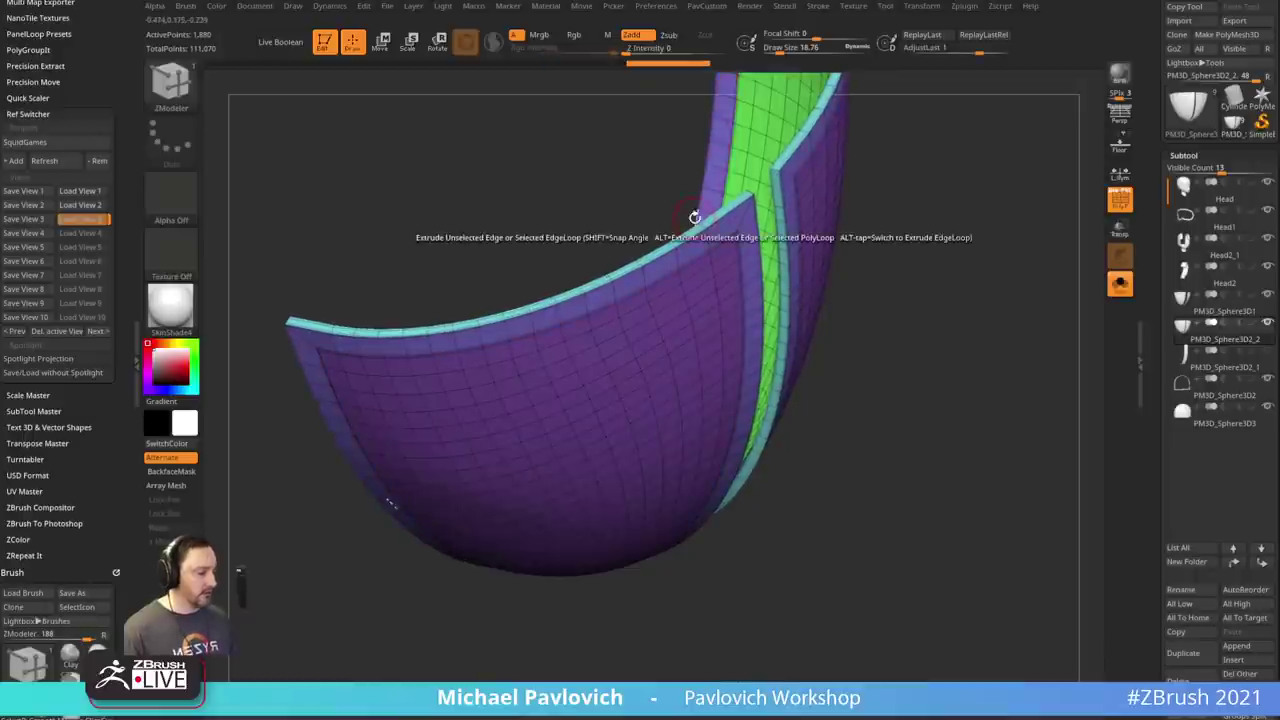
- Delete the interior faces of both thickened side panels, keeping only their border frames, and show the whole mask again
drag(1007, 427, 697, 258)
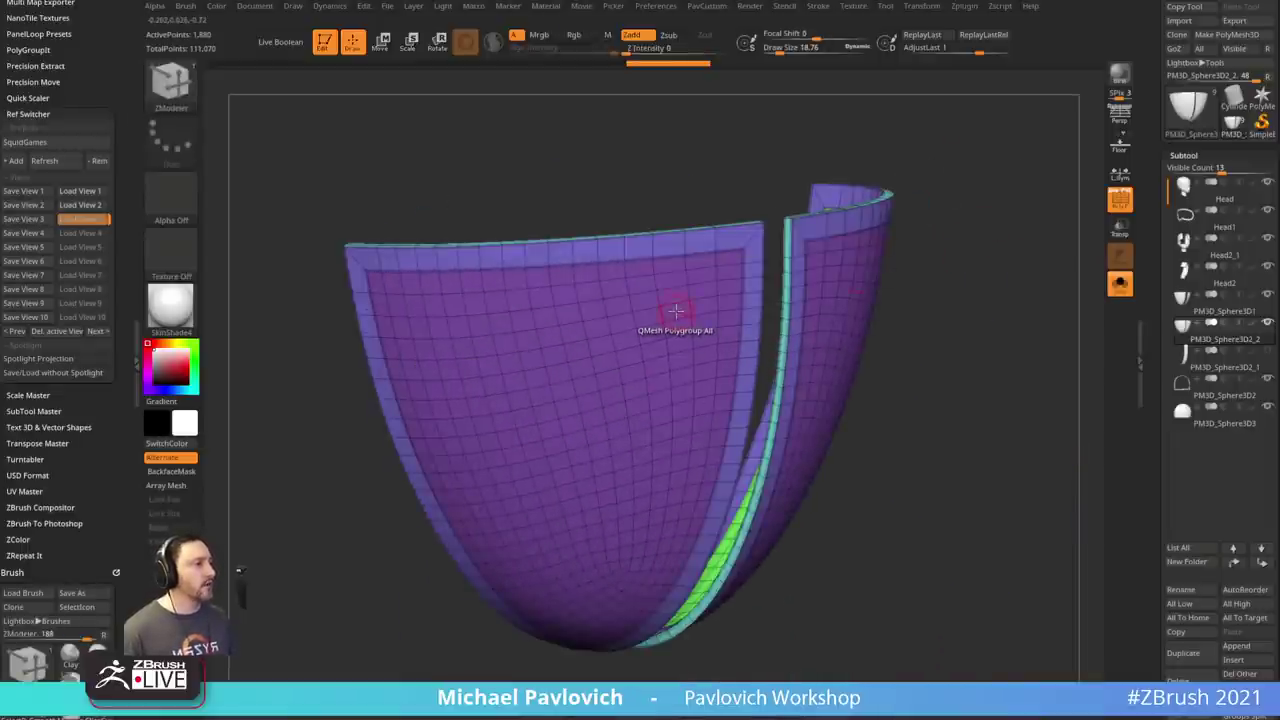
key(space)
drag(893, 343, 945, 395)
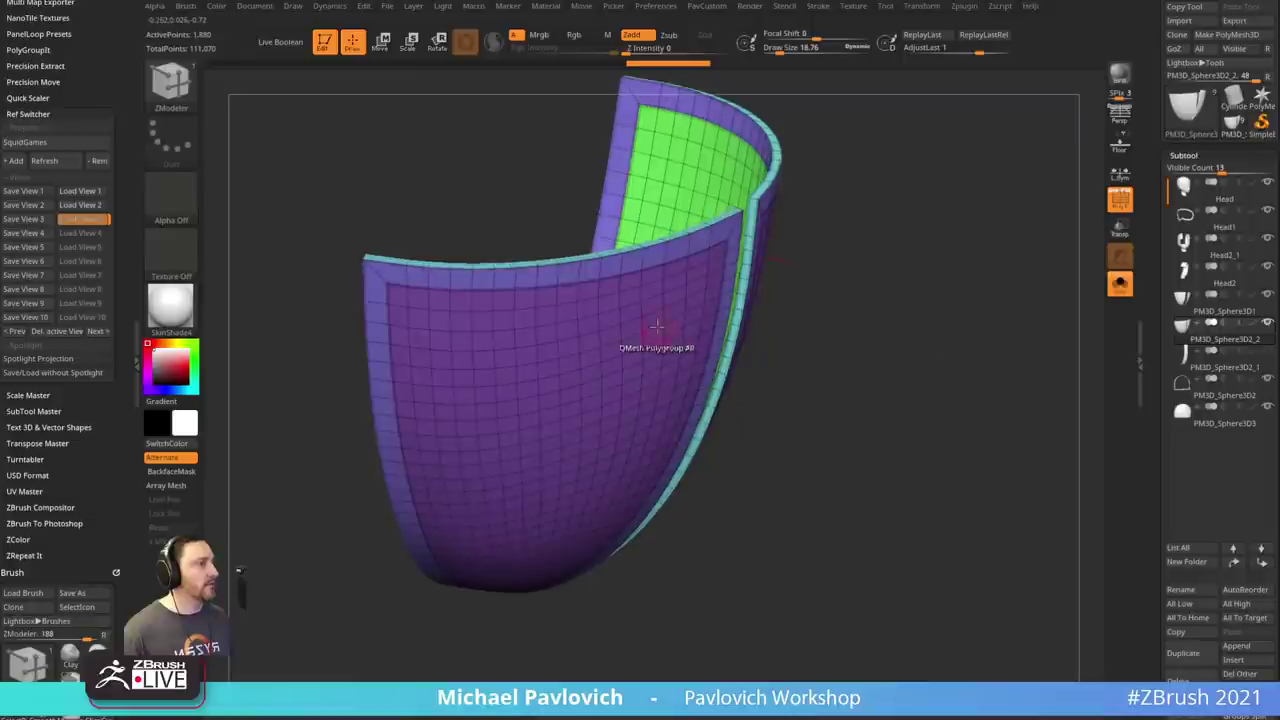
drag(672, 323, 658, 317)
mouse_move(970, 343)
mouse_down()
mouse_move(1017, 360)
mouse_move(966, 283)
mouse_move(994, 257)
mouse_move(1009, 282)
mouse_move(951, 378)
mouse_move(1034, 277)
mouse_move(1000, 300)
mouse_move(1008, 360)
mouse_up()
click(1117, 285)
- Switch to the Standard brush, check the centre strip and upper trim subtools, and make the lower border frames the active subtool
key(b)
key(s)
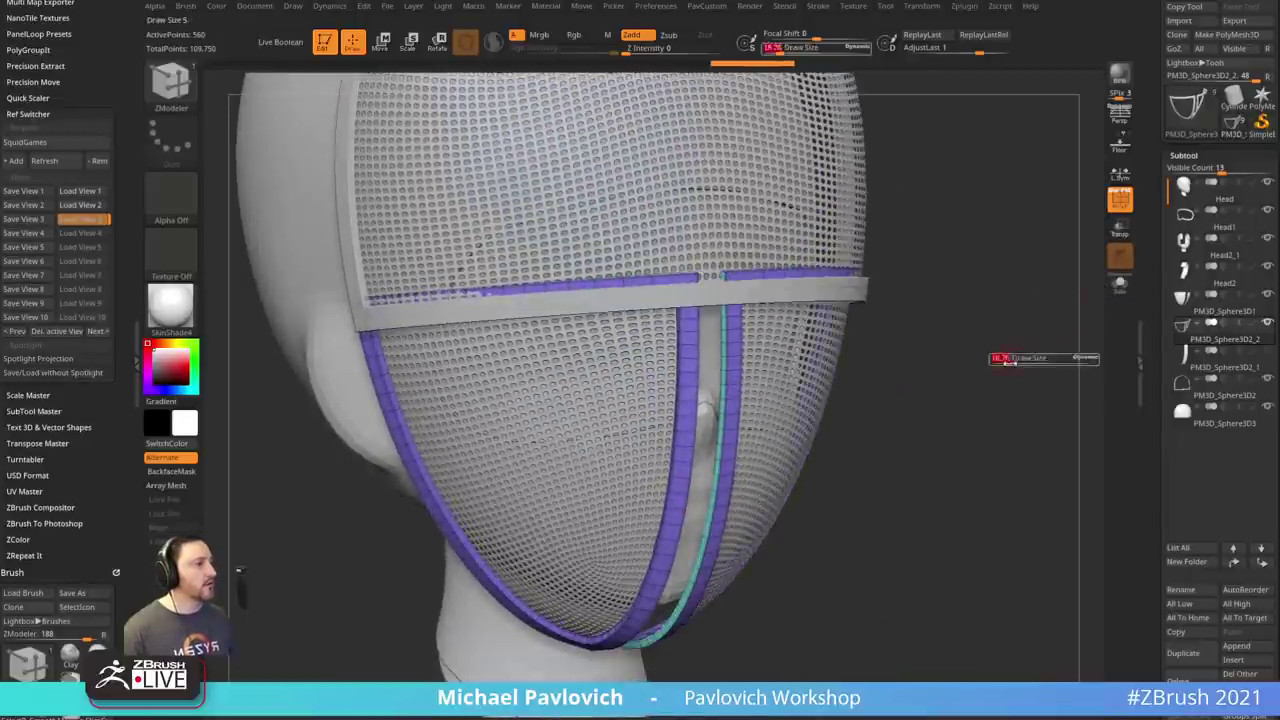
key(t)
drag(946, 434, 938, 362)
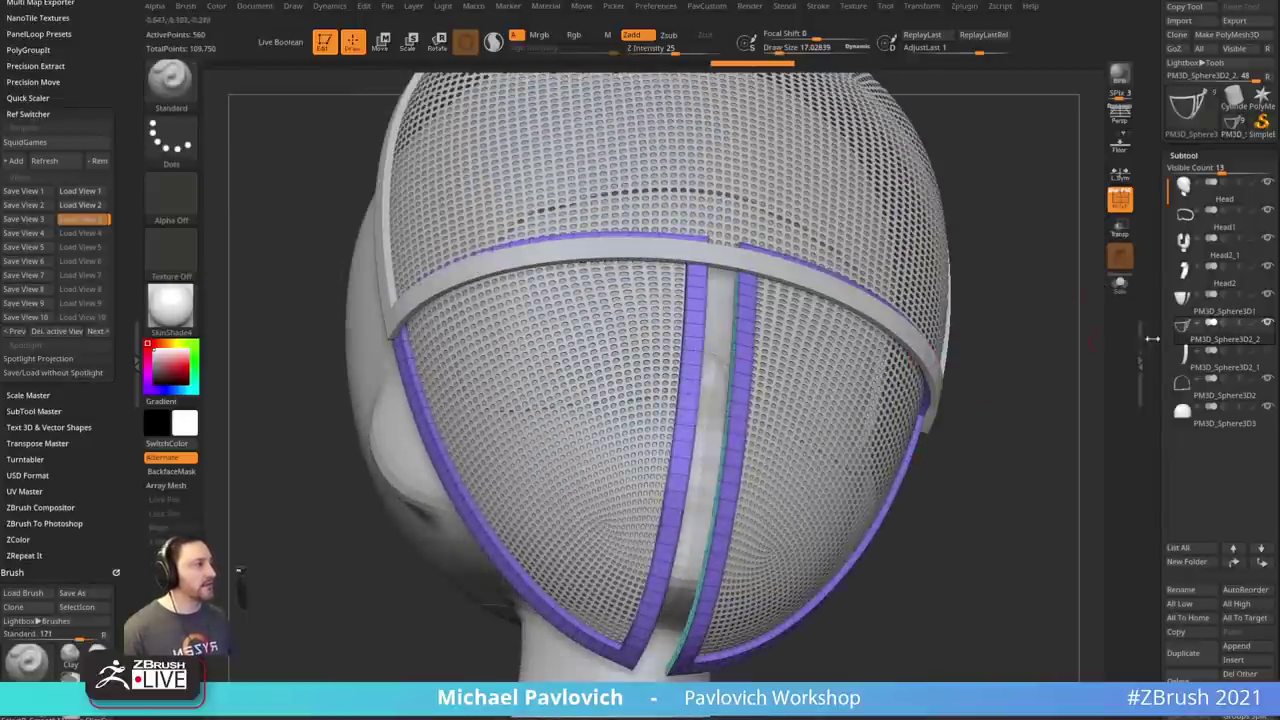
click(1238, 370)
drag(1060, 412, 920, 452)
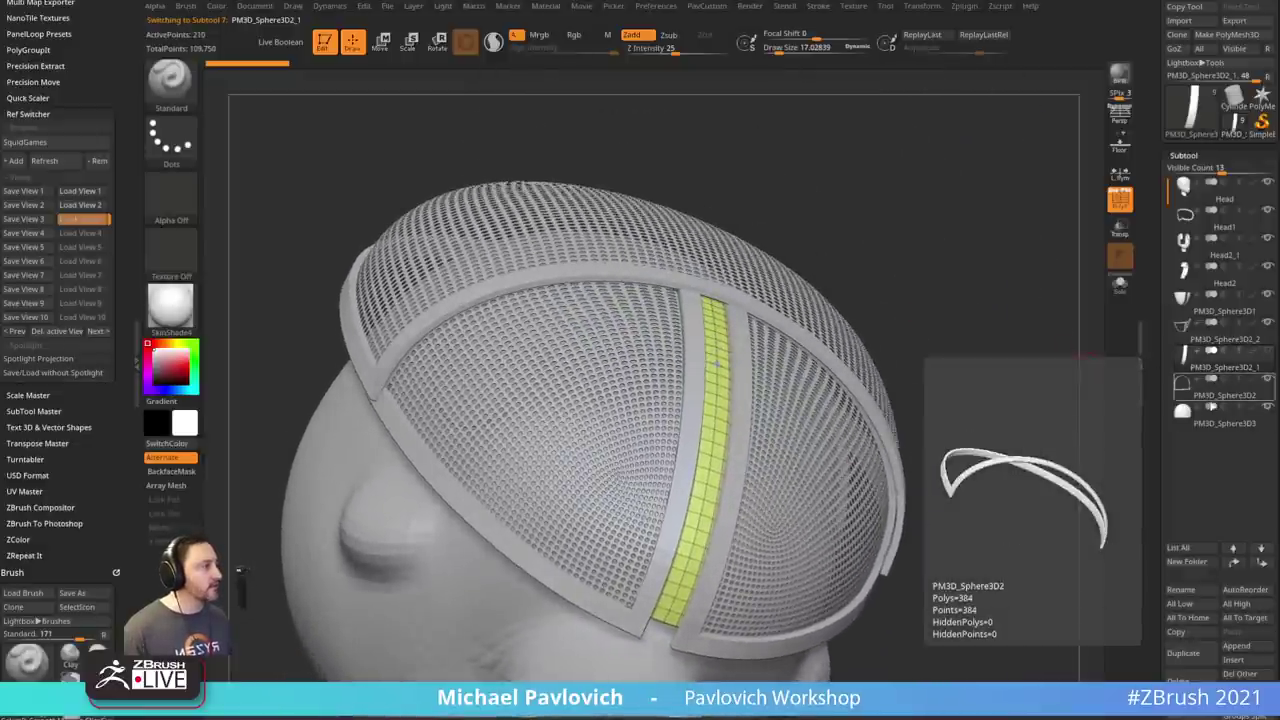
click(1210, 393)
drag(986, 389, 972, 414)
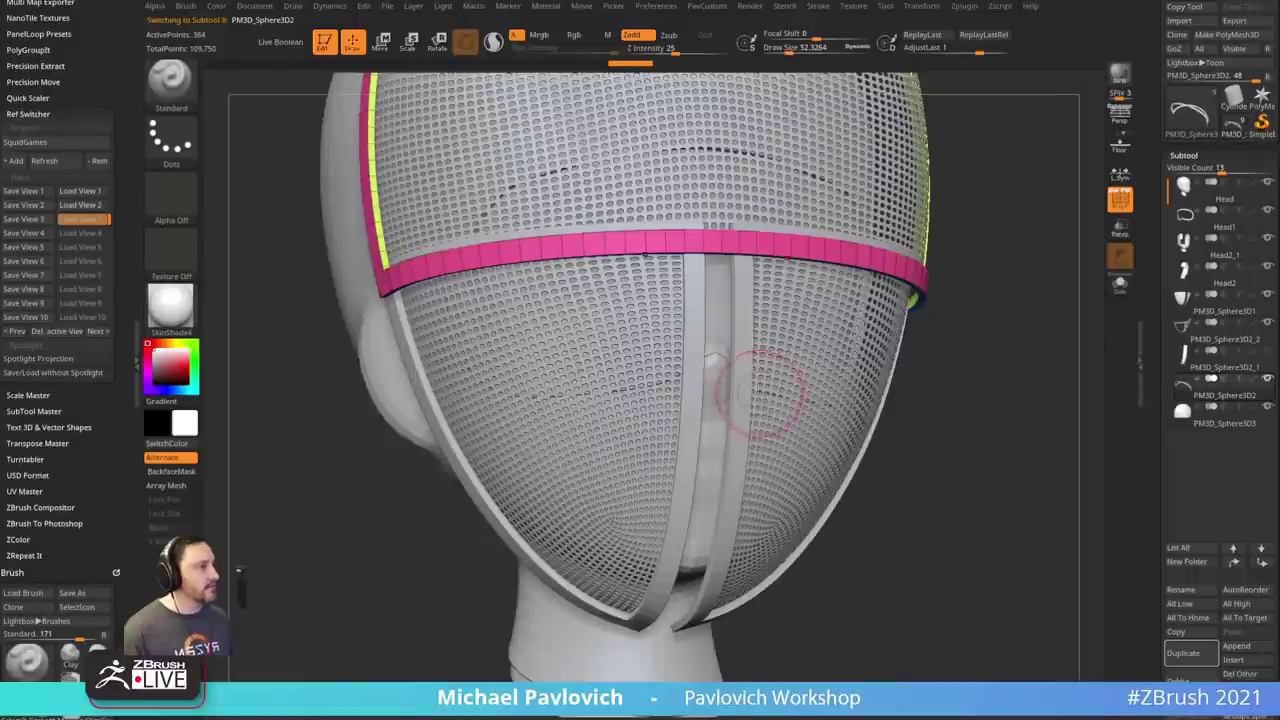
alt+click(718, 380)
alt+click(718, 365)
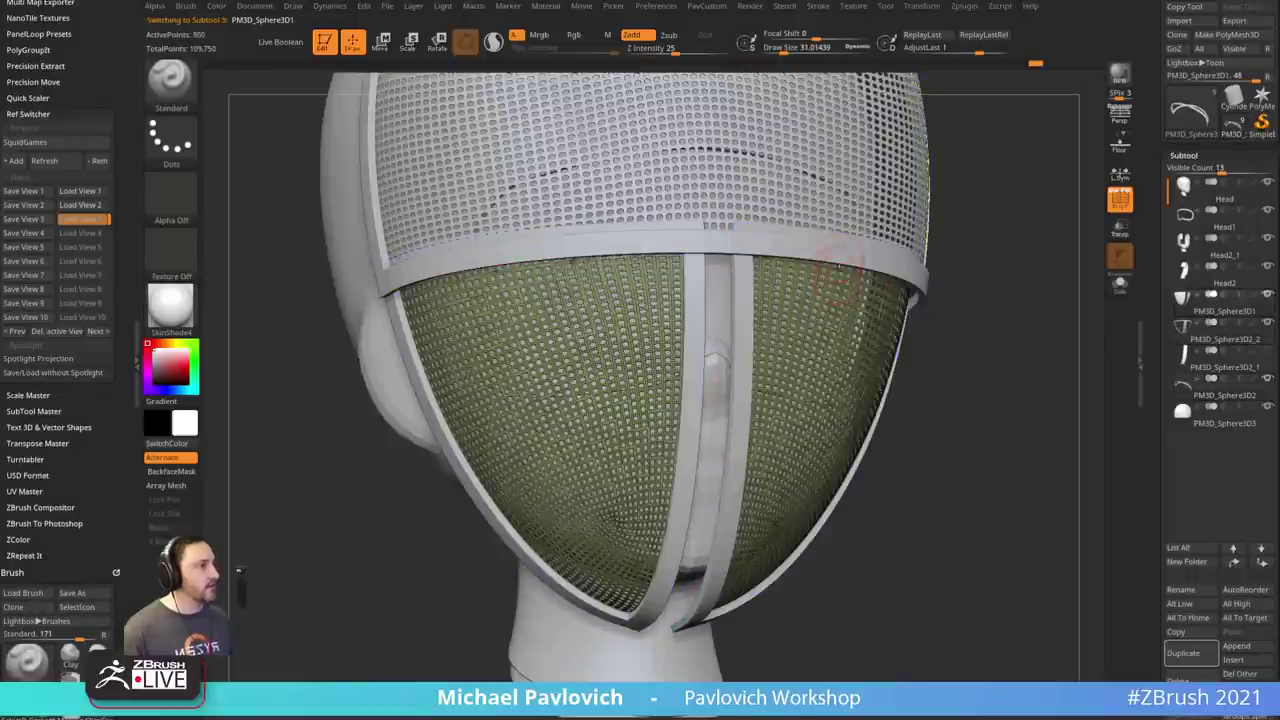
alt+click(730, 372)
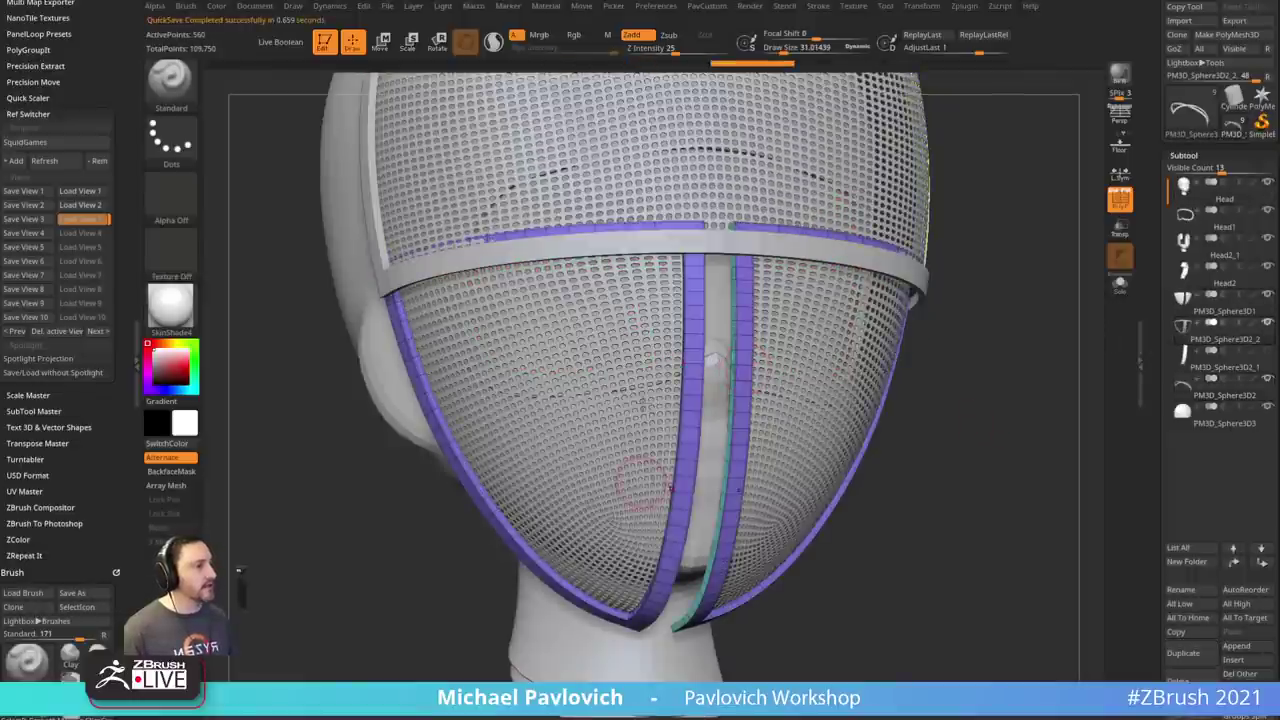
- Isolate the lower border frames and assign their polygroups with Groups By Normals
click(1120, 286)
key(f)
drag(1031, 375, 1063, 405)
key(space)
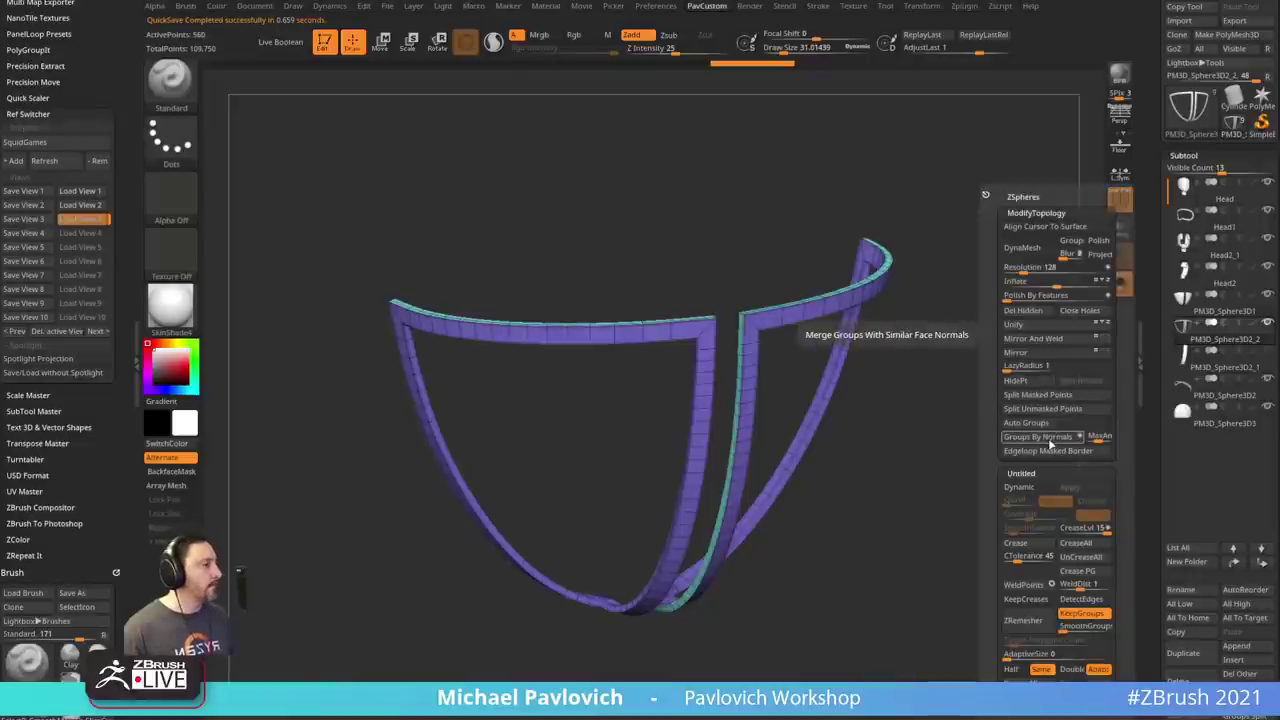
click(1052, 444)
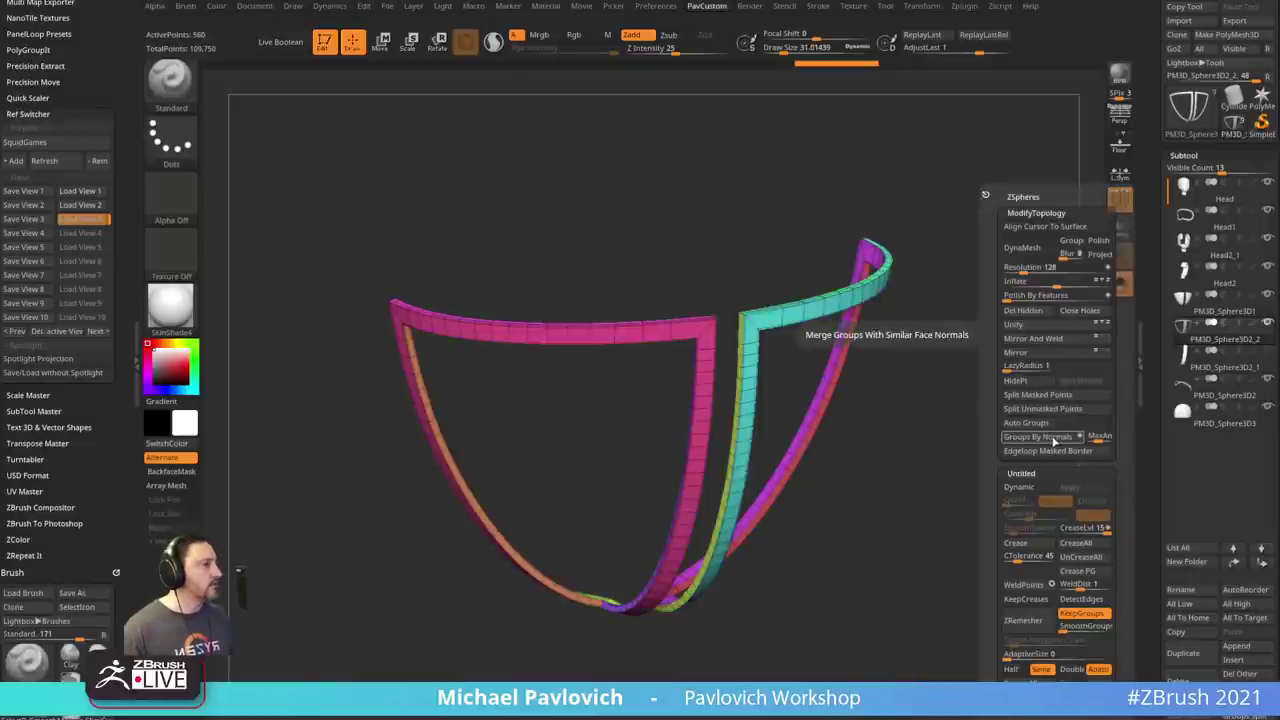
drag(894, 463, 979, 440)
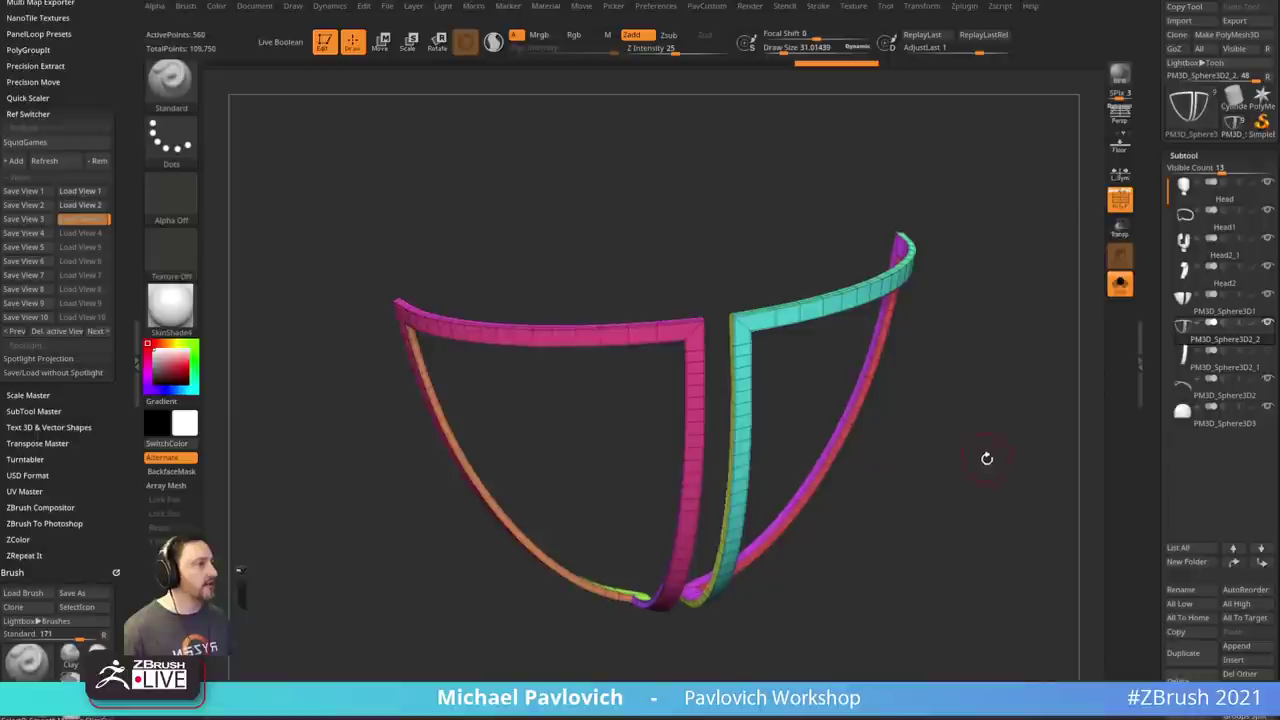
- Apply Mirror And Weld to the lower border frames so both sides match
key(space)
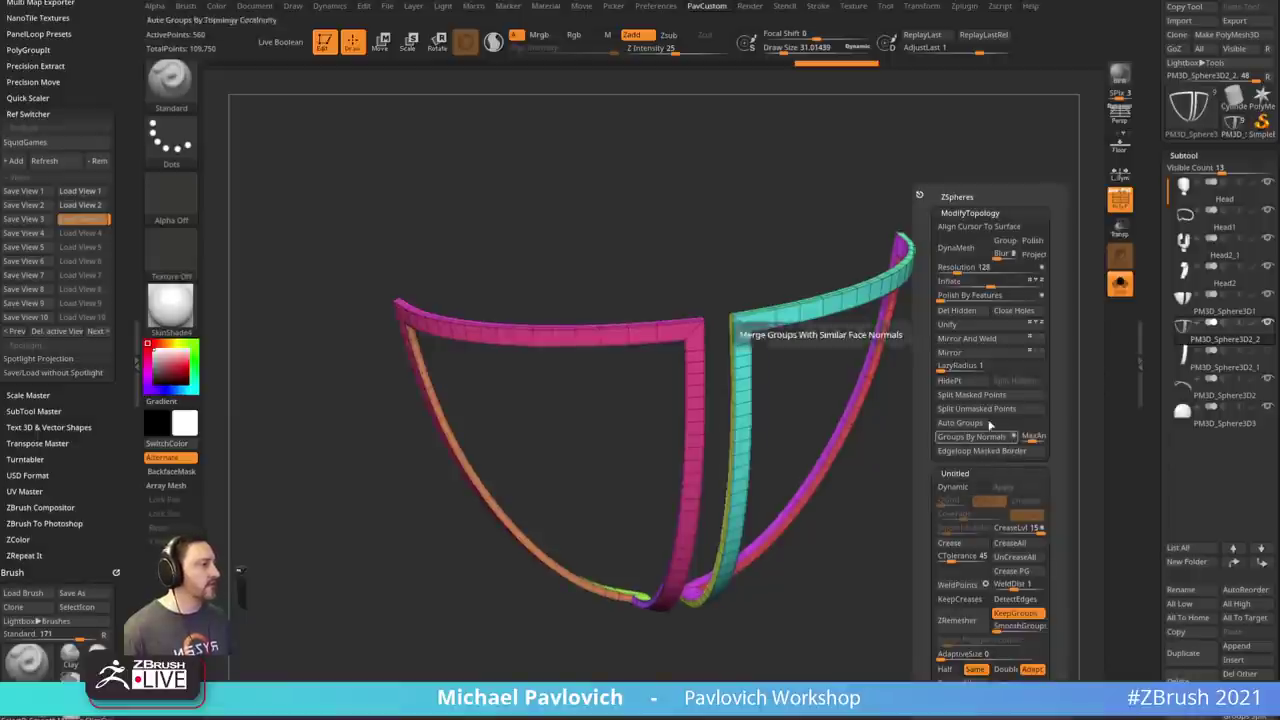
click(985, 340)
drag(851, 446, 799, 435)
- Bridge the centre gap between the two lower border frames with the ZModeler brush, joining them by a vertical strip
key(b)
key(z)
key(m)
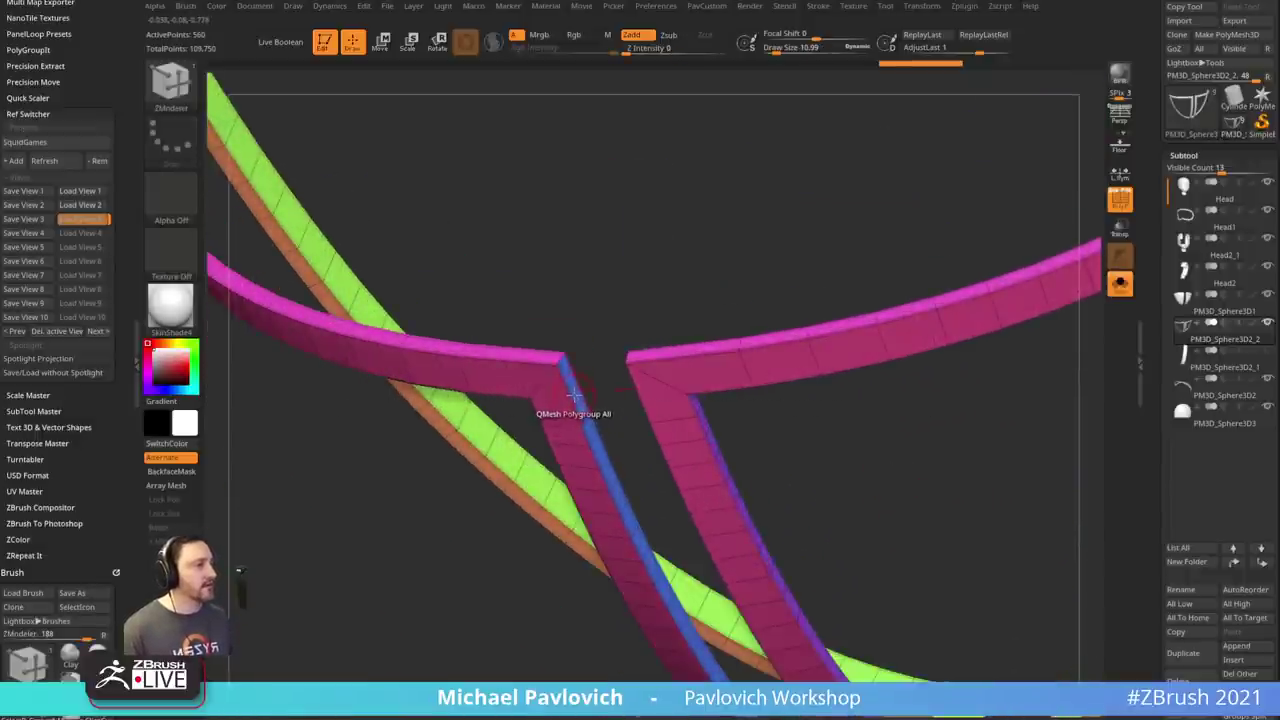
key(space)
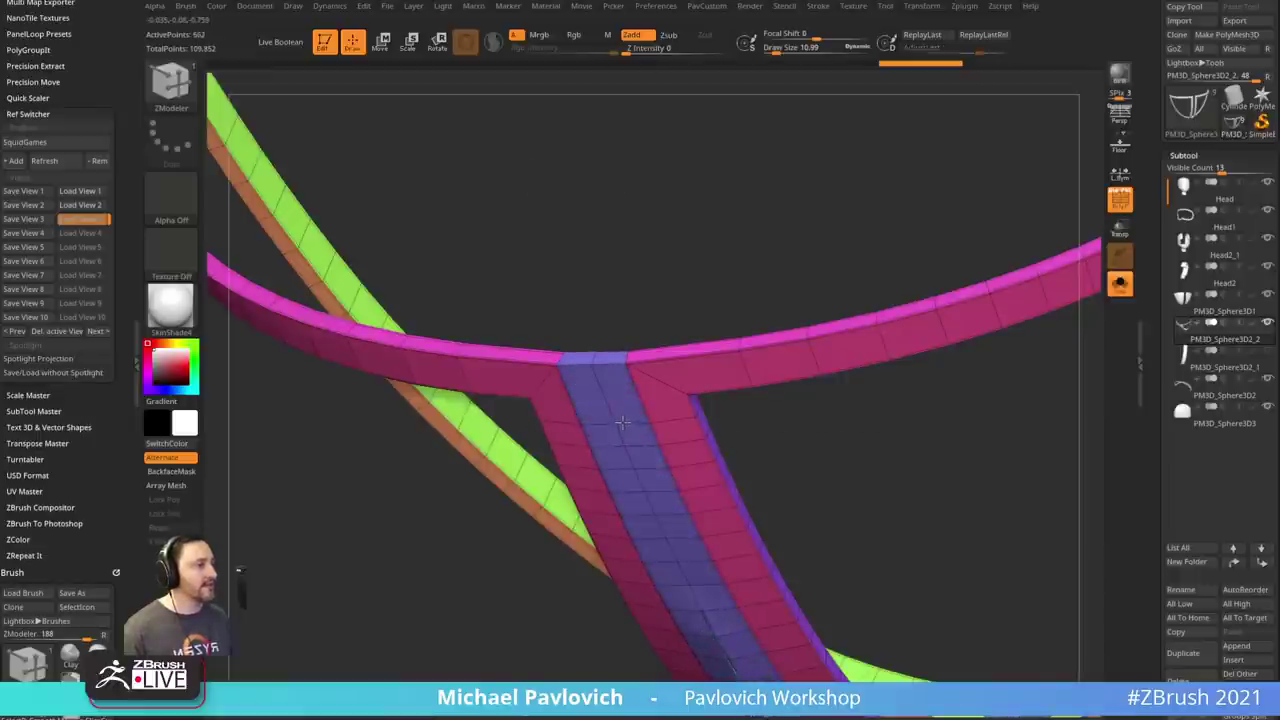
key(f)
shift+drag(863, 471, 806, 337)
drag(1011, 434, 1037, 476)
mouse_move(997, 380)
mouse_down()
mouse_move(1052, 436)
mouse_move(1090, 444)
mouse_move(1010, 426)
mouse_move(995, 369)
mouse_up()
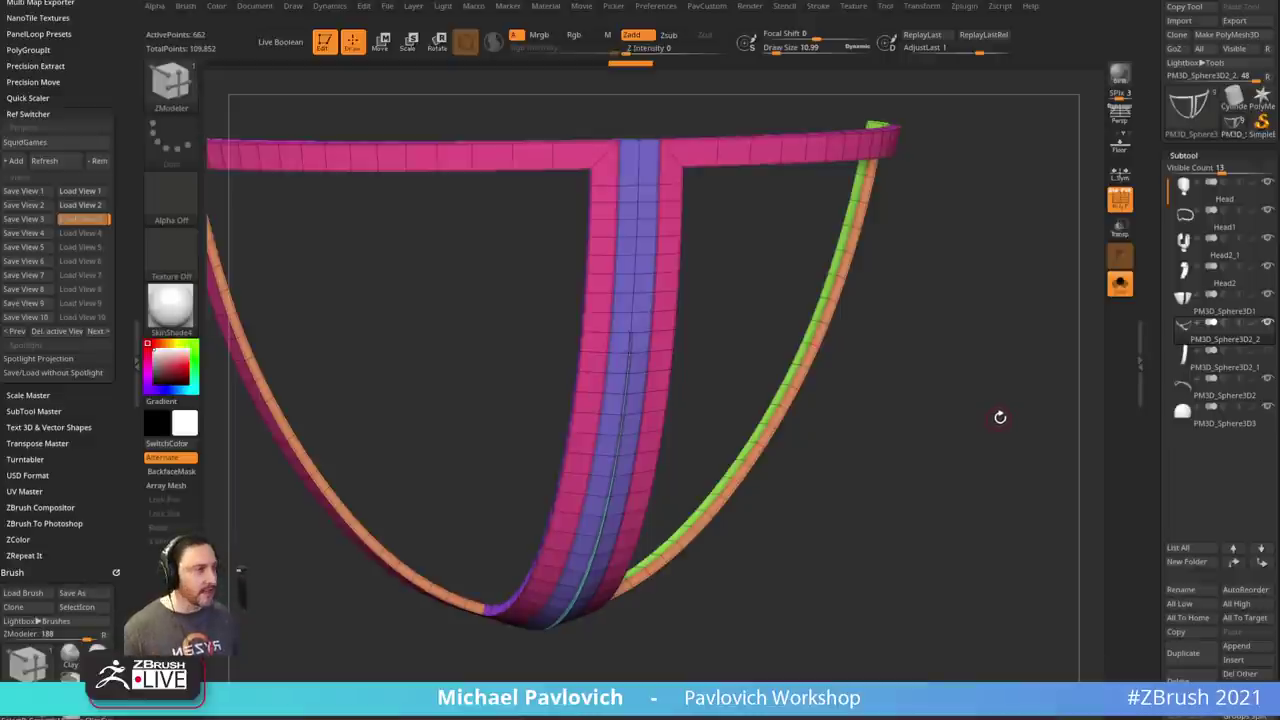
shift+drag(999, 405, 962, 435)
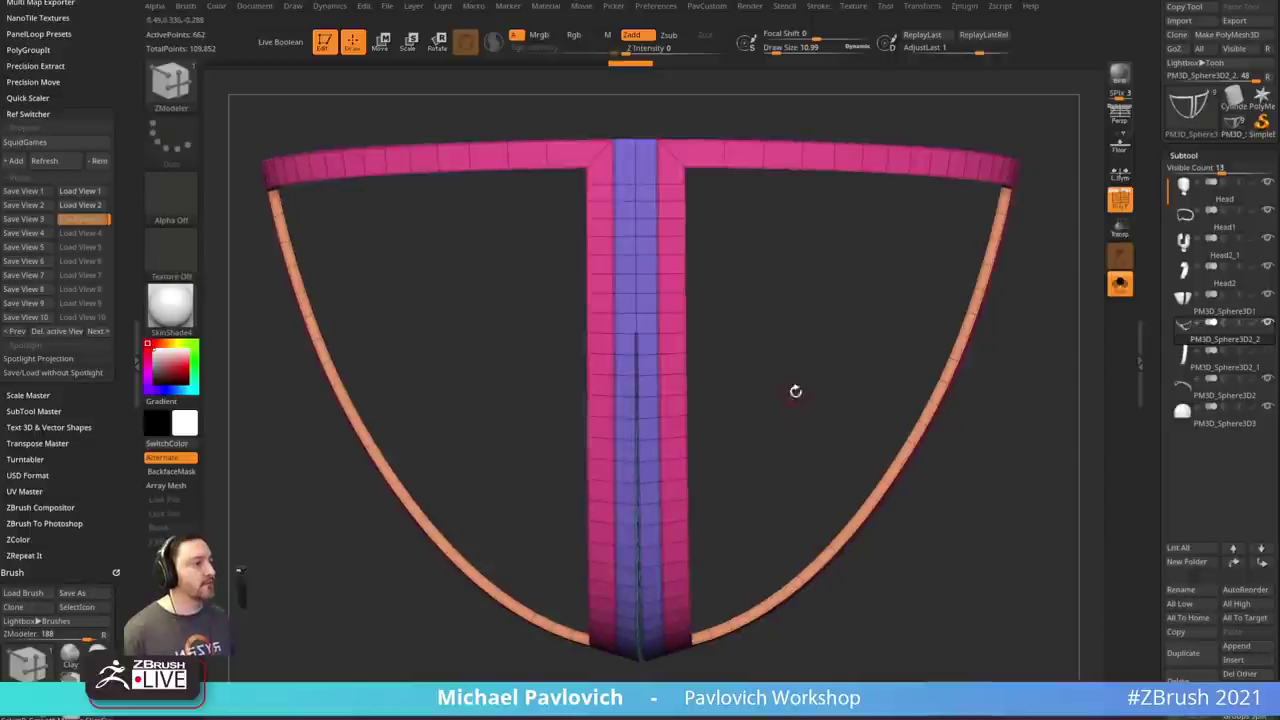
- Isolate the leftover internal faces along the bridged strip's centre seam, invert the visibility, and delete the hidden faces
mouse_move(1022, 503)
alt+mouse_down()
mouse_move(1019, 453)
mouse_move(998, 468)
alt+mouse_up()
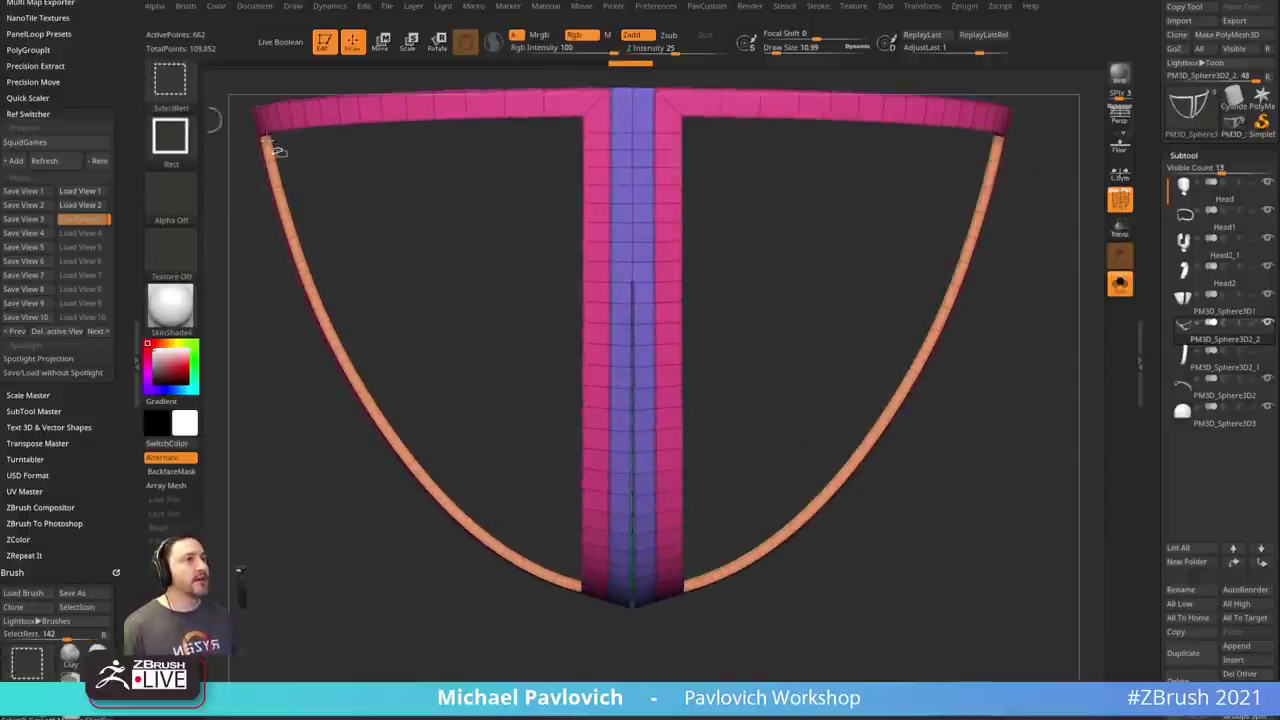
mouse_move(748, 330)
alt+mouse_down()
mouse_move(738, 241)
mouse_move(737, 297)
alt+mouse_up()
ctrl+shift+drag(619, 143, 636, 622)
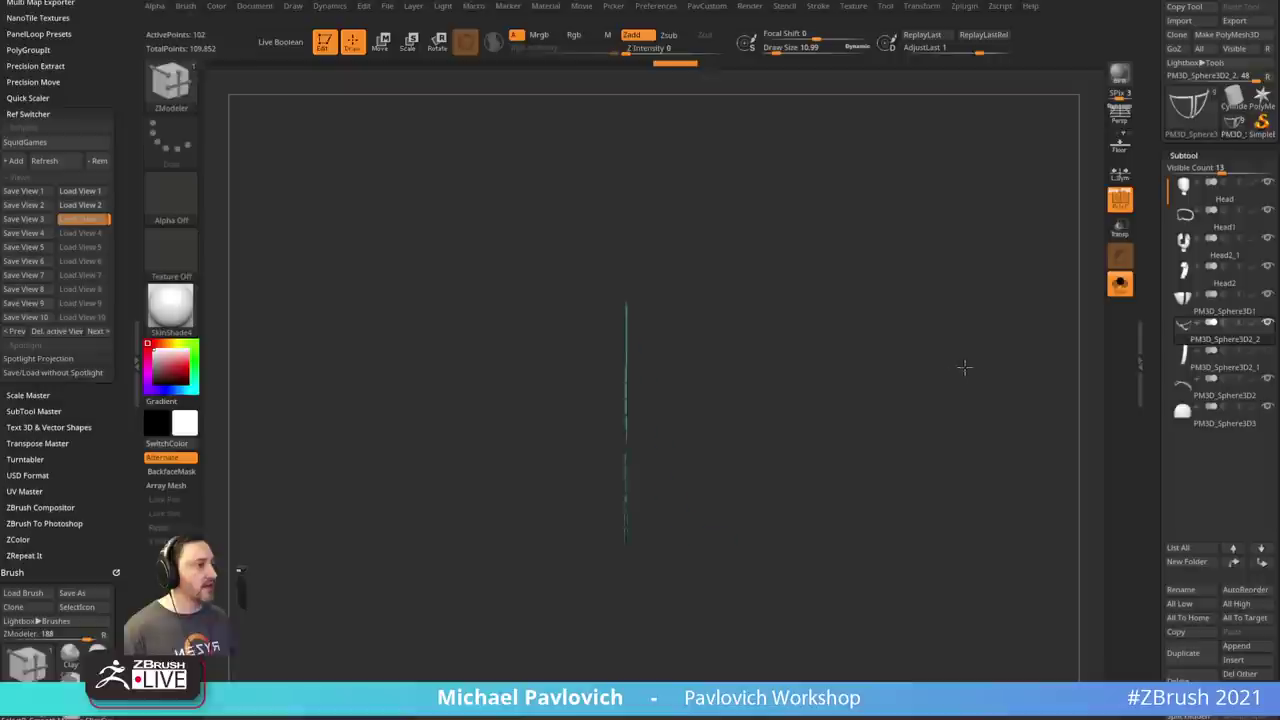
ctrl+shift+drag(1002, 412, 998, 394)
key(3)
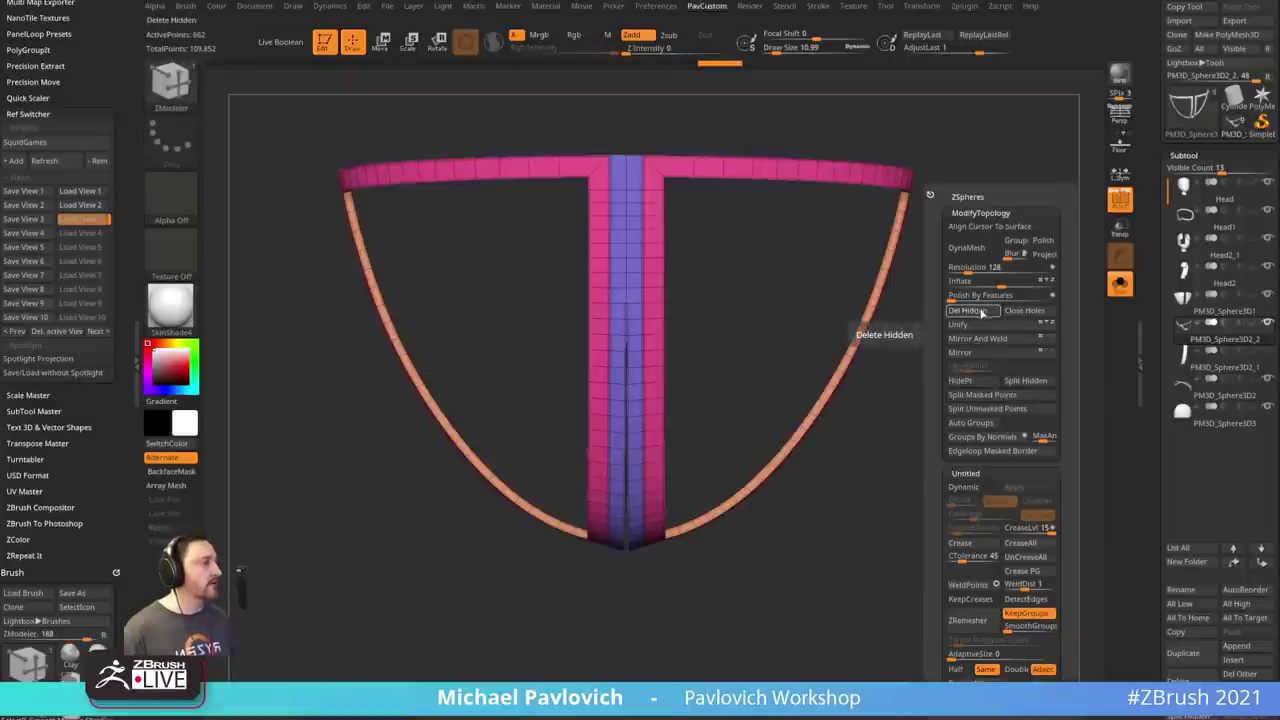
click(982, 313)
- Weld the points along the joined frame's centre seam with WeldDist set to 100
key(3)
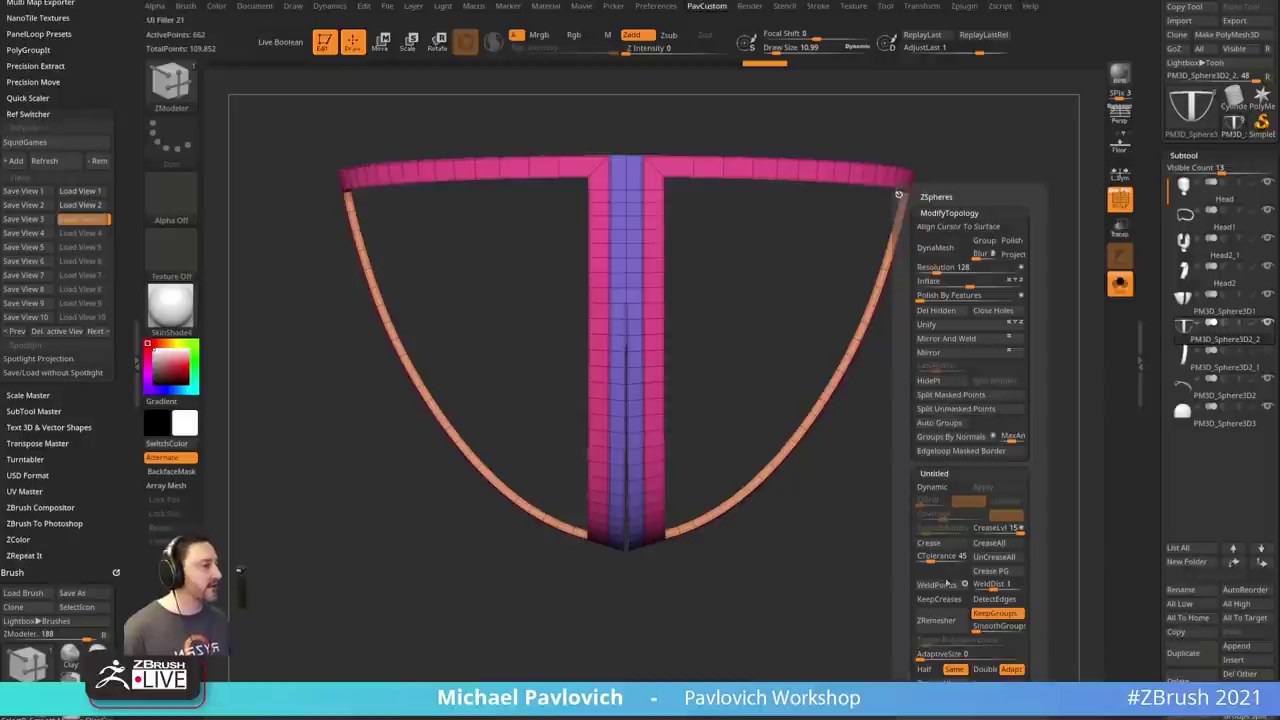
drag(990, 584, 1033, 584)
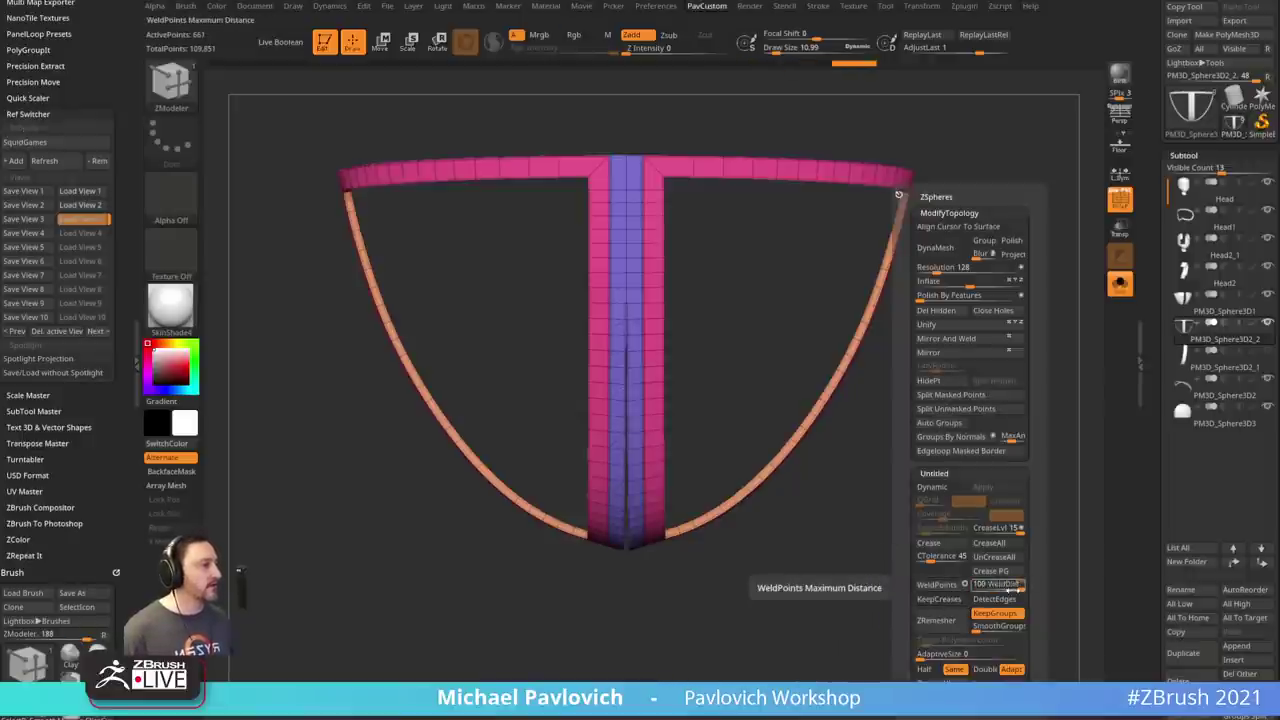
click(995, 584)
click(938, 585)
drag(850, 500, 986, 357)
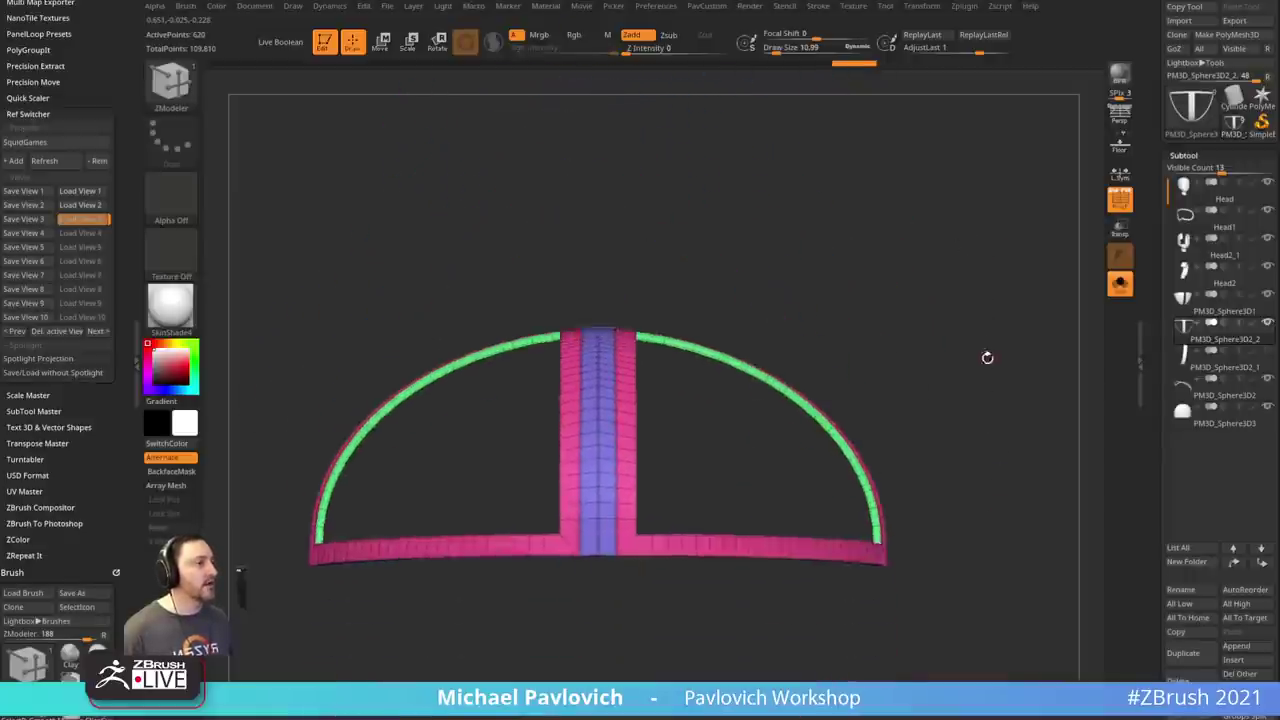
- Open the Crease settings in the lower frame's Geometry options
key(space)
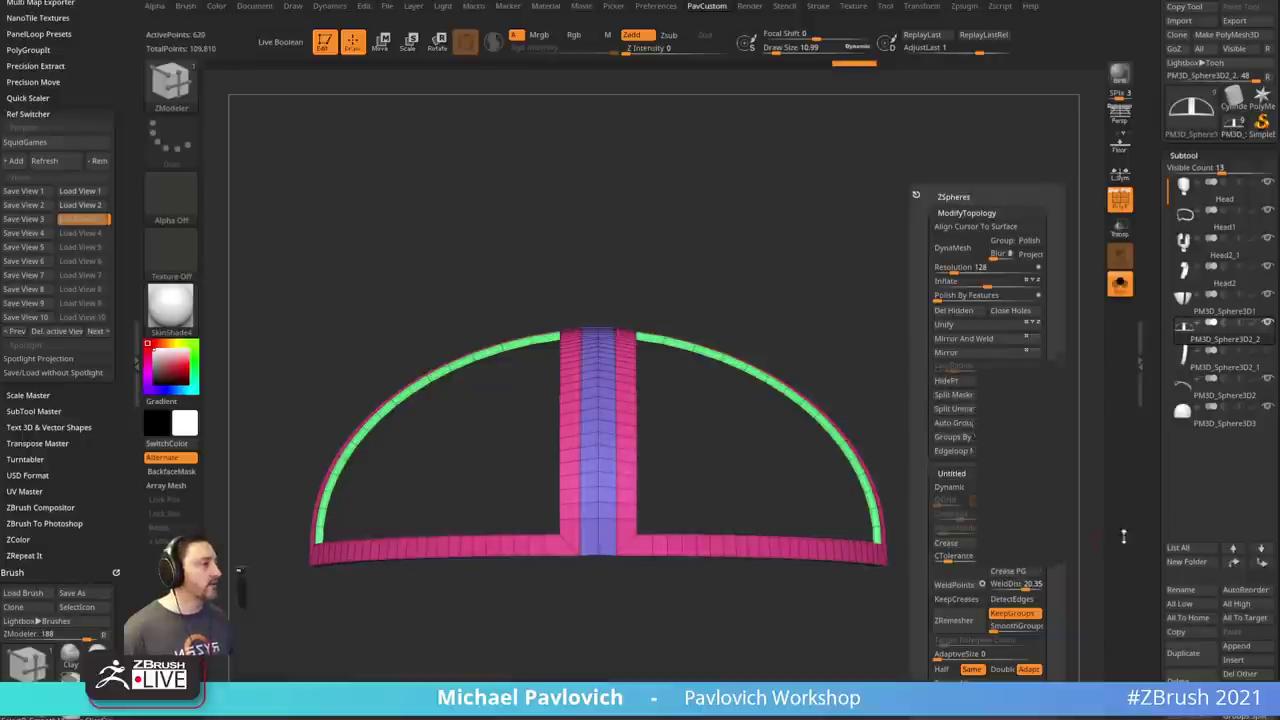
drag(1166, 560, 1175, 265)
key(shift)
click(1192, 254)
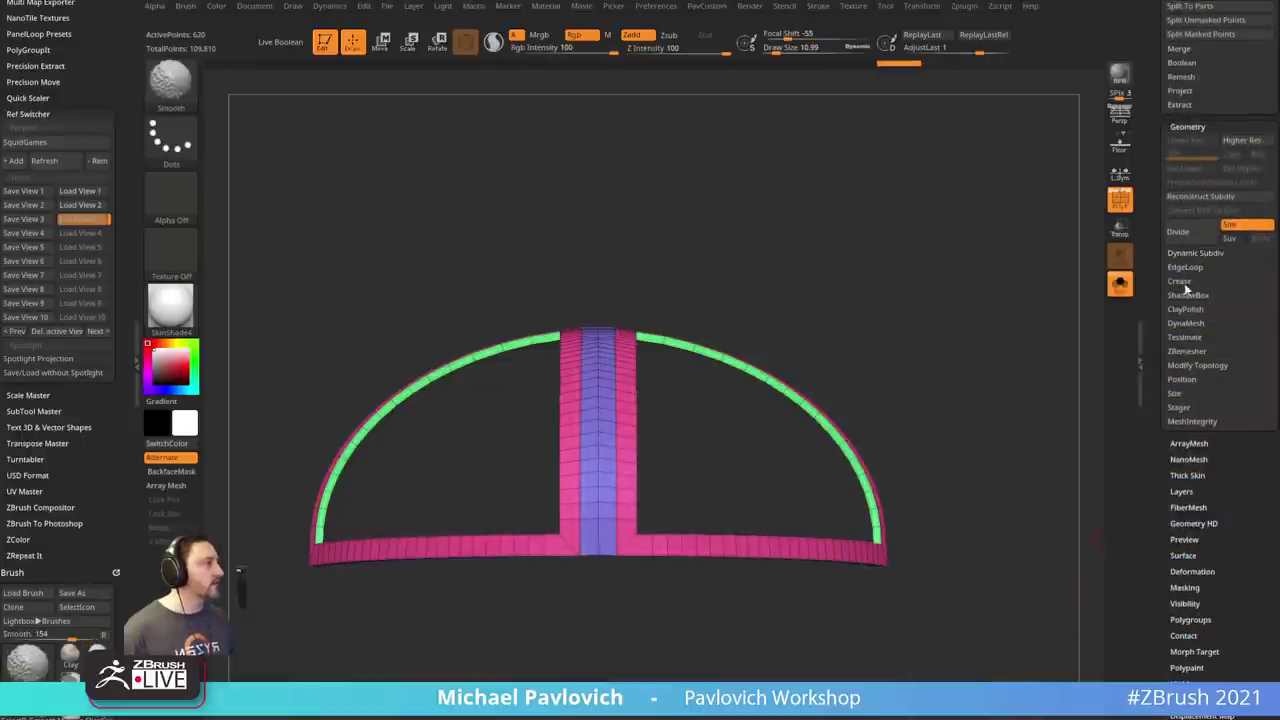
click(1181, 282)
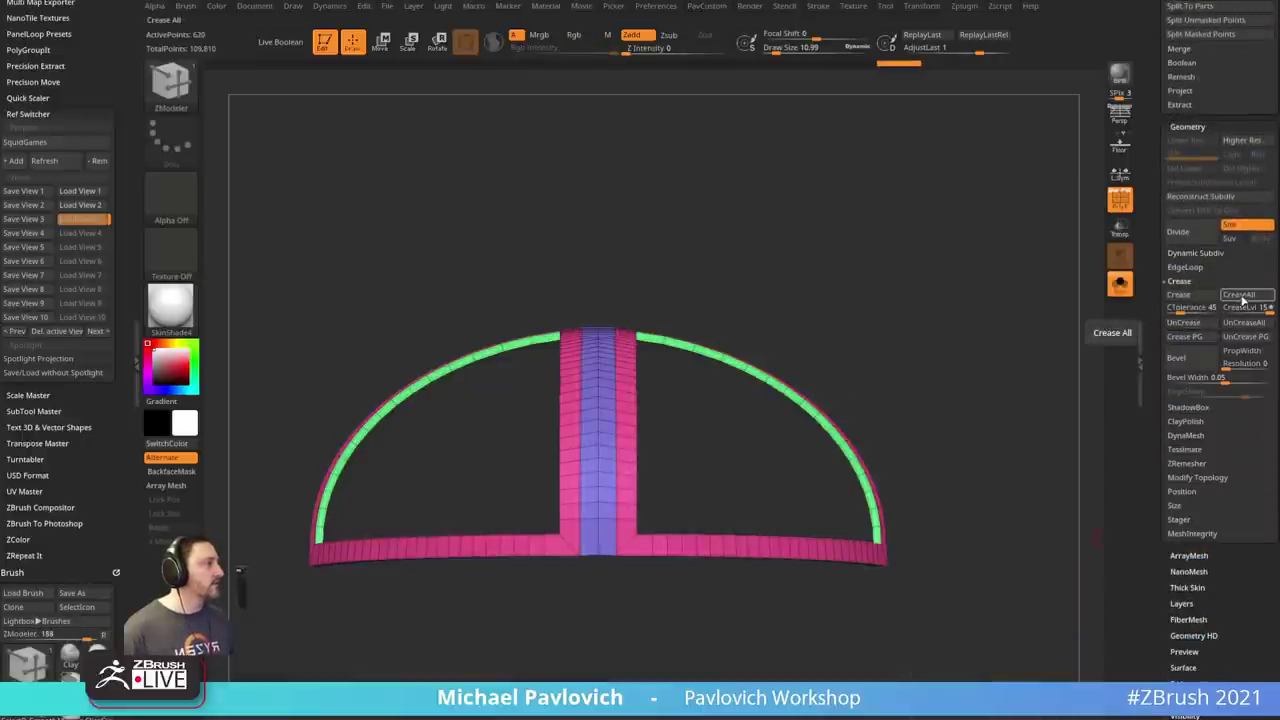
- Delete the centre edge loop of the vertical strip and rebuild a symmetrical one with Mirror And Weld
drag(960, 395, 848, 366)
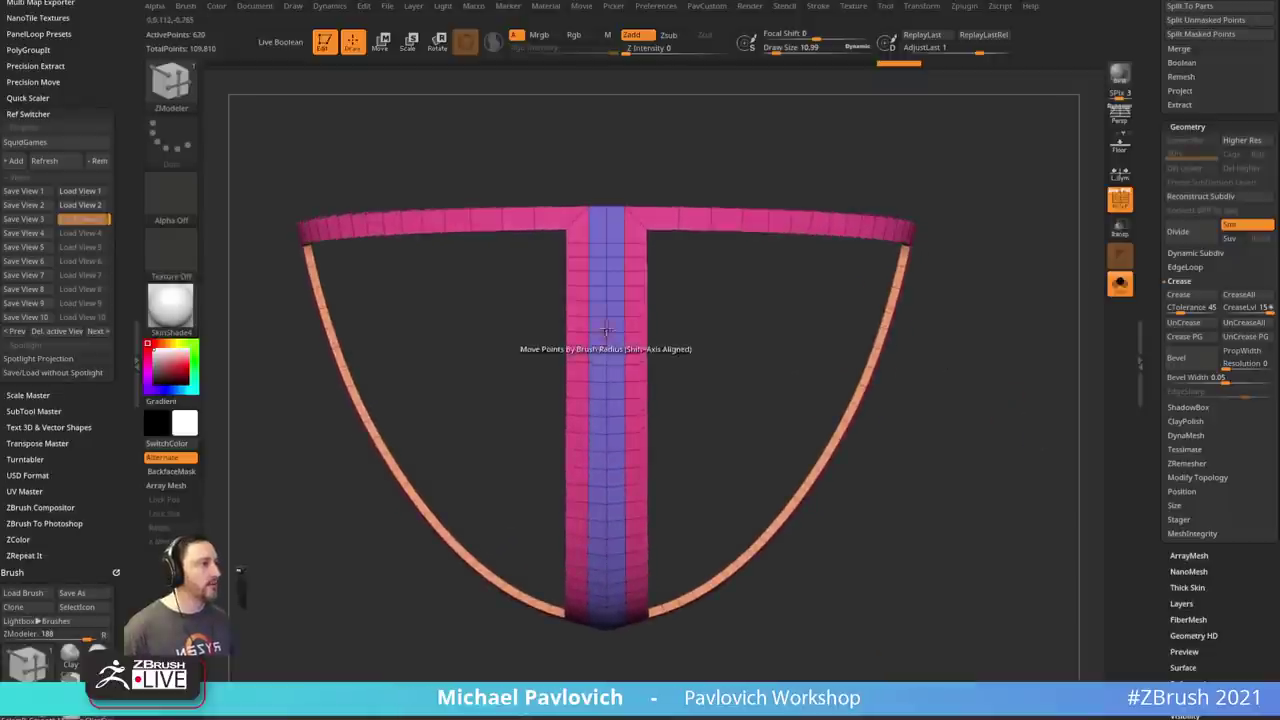
key(space)
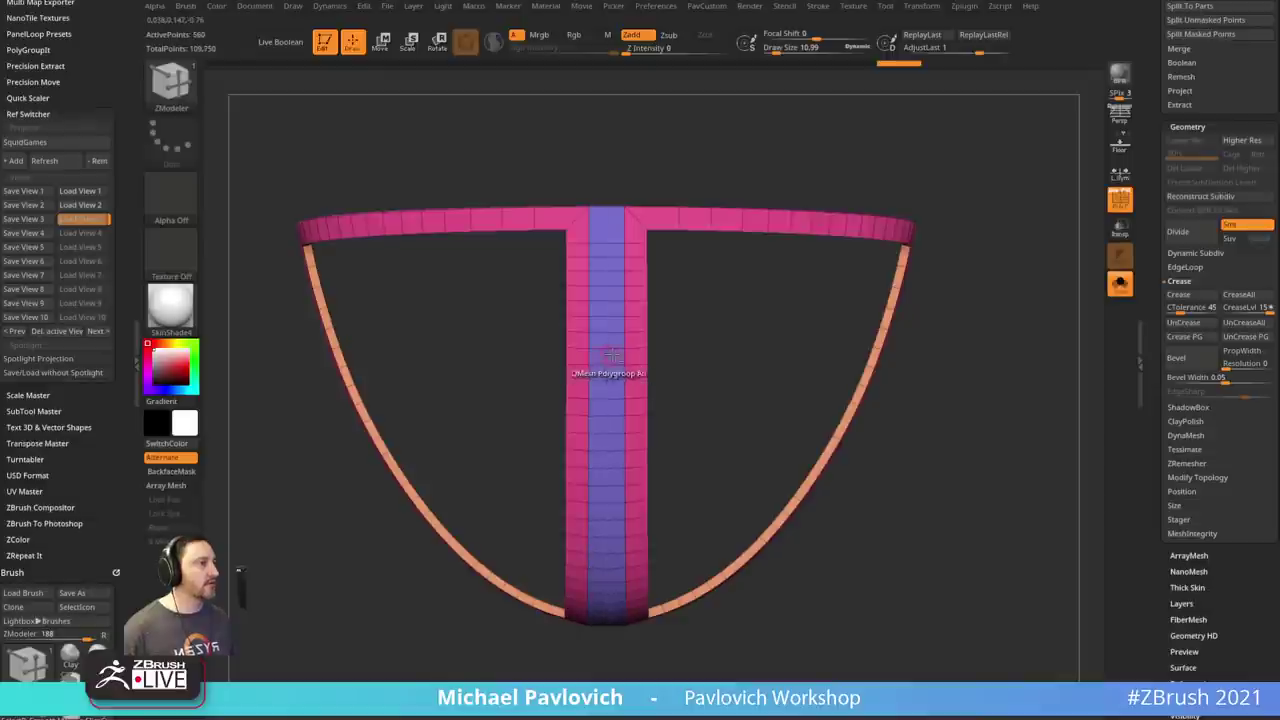
key(grave)
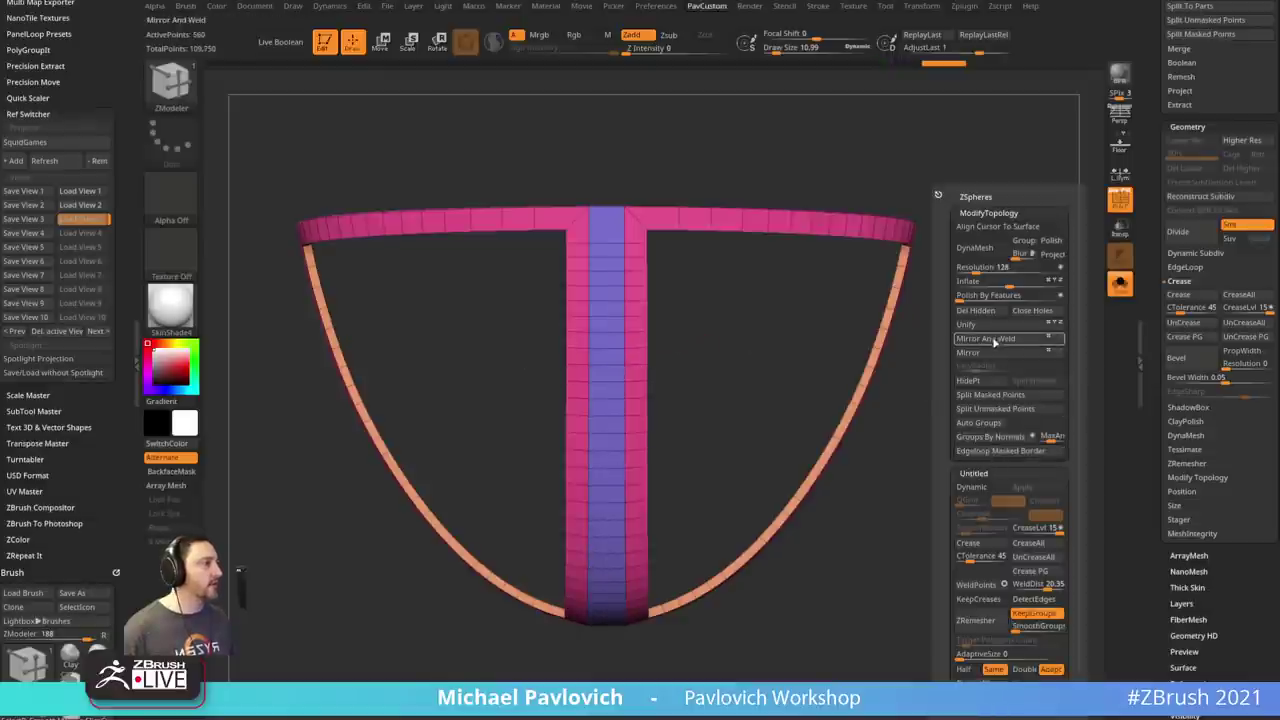
click(994, 341)
drag(914, 443, 617, 390)
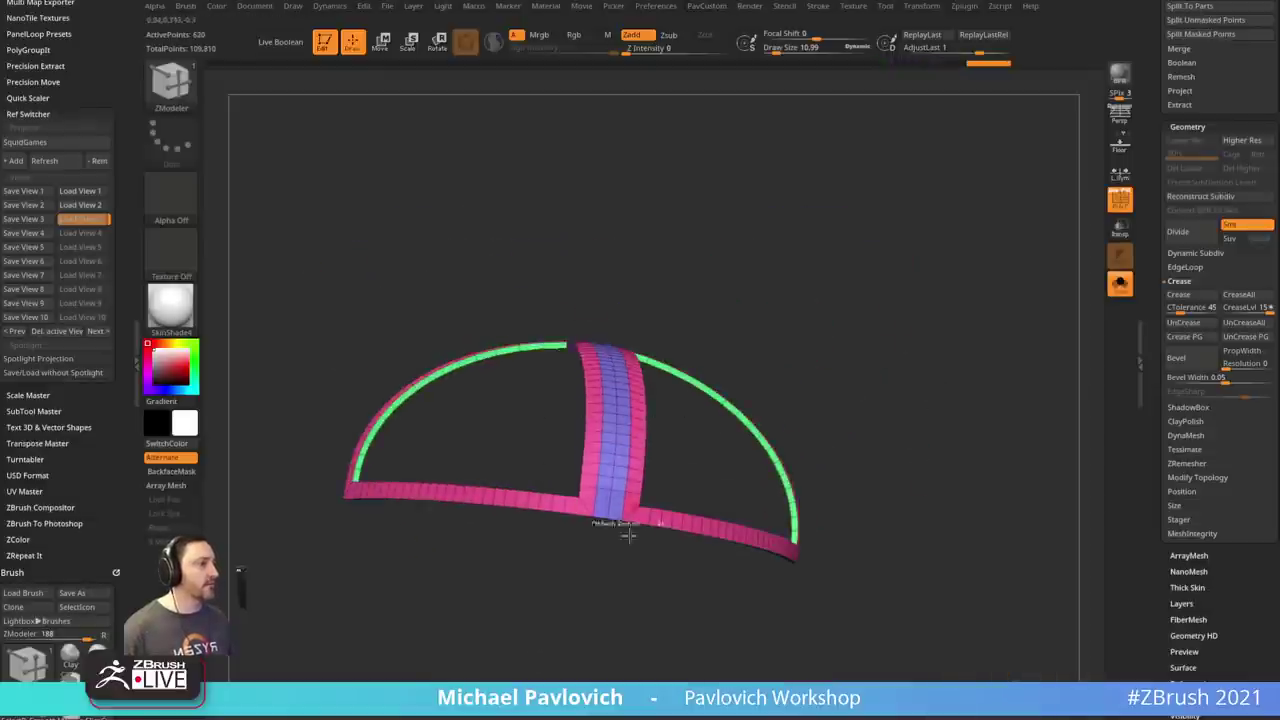
drag(628, 535, 1007, 466)
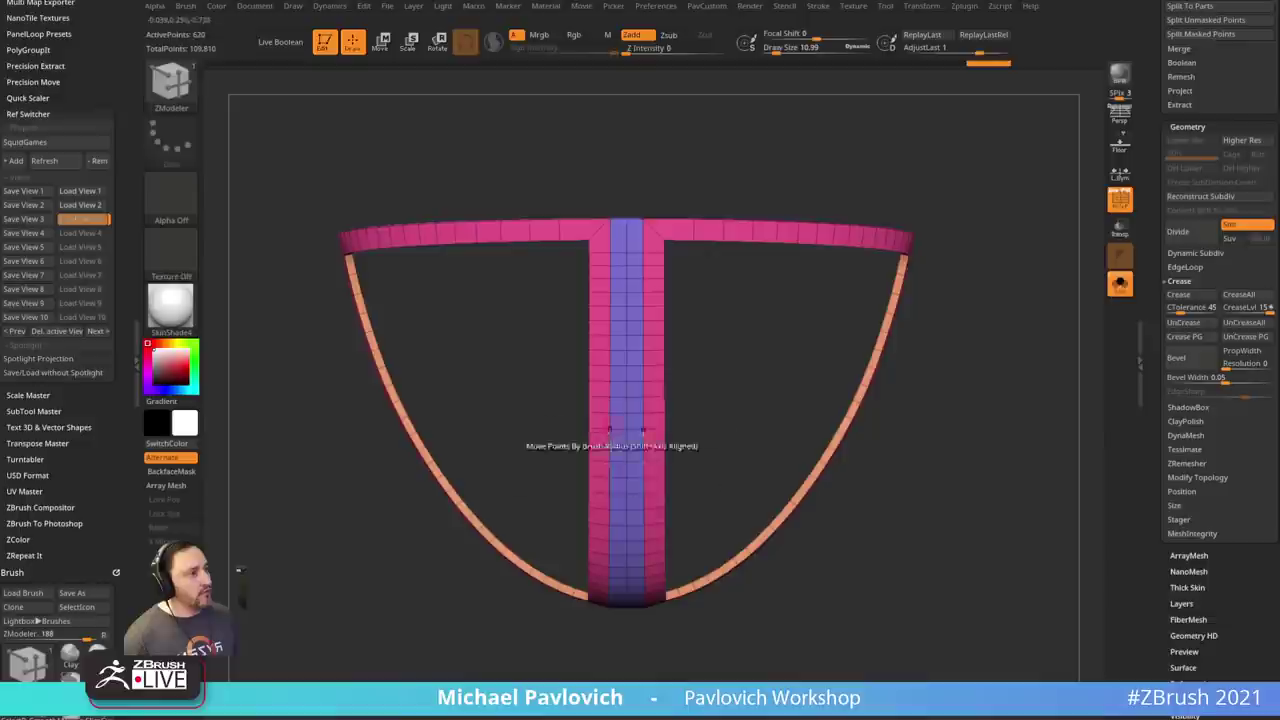
- Examine the guard mask reference photos for the centre strip and lower border, comparing them with the modelled frame
drag(517, 718, 538, 261)
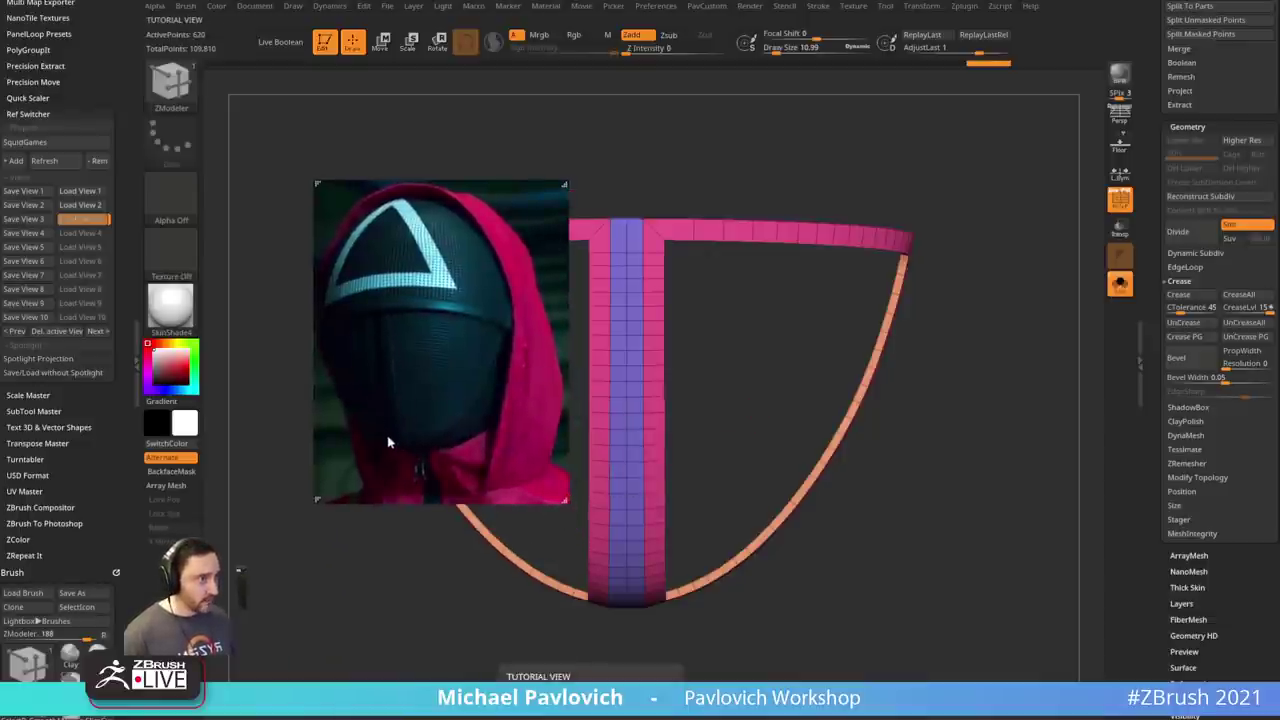
drag(405, 373, 405, 718)
drag(230, 718, 440, 391)
scroll(374, 433, up, 5)
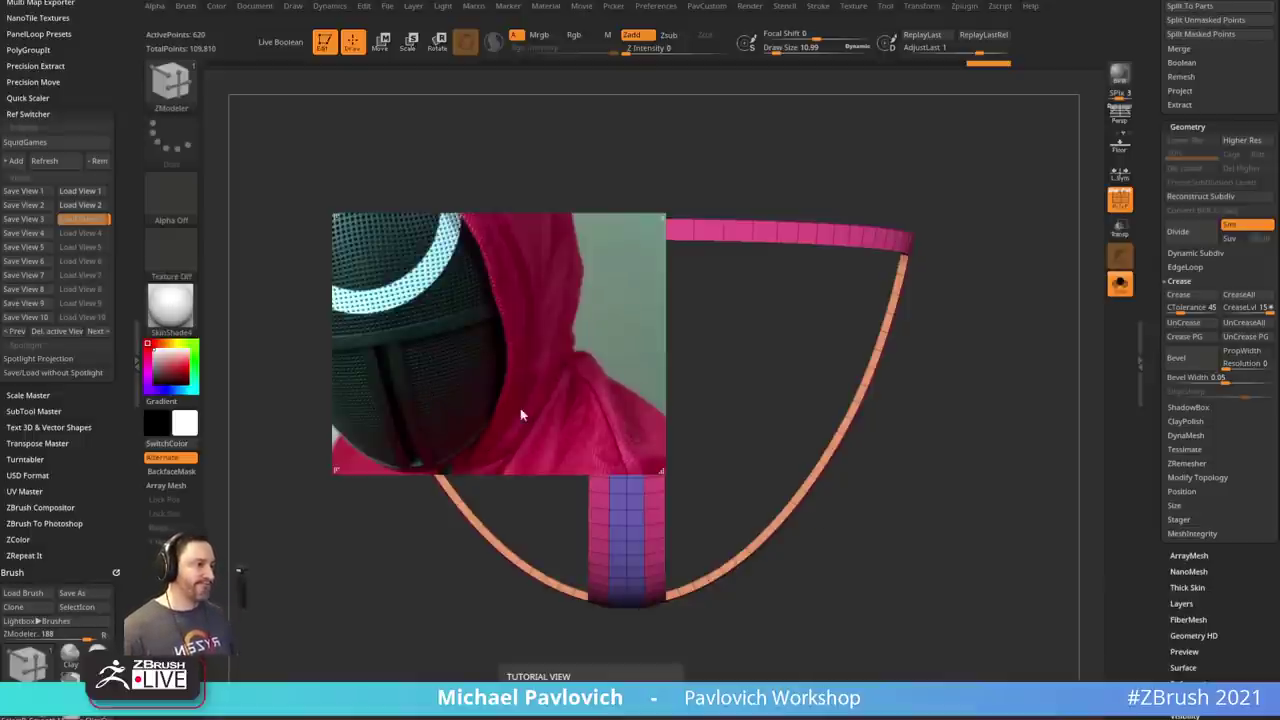
drag(520, 410, 0, 468)
drag(866, 638, 864, 503)
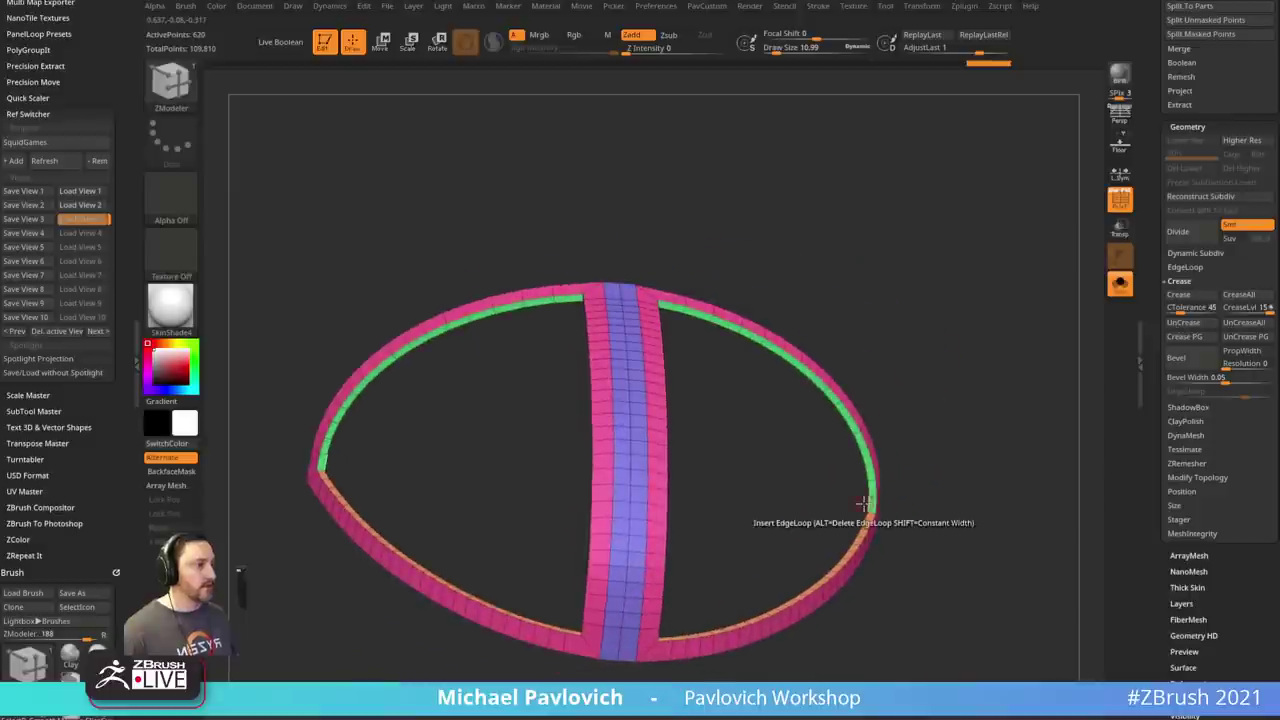
drag(791, 419, 804, 438)
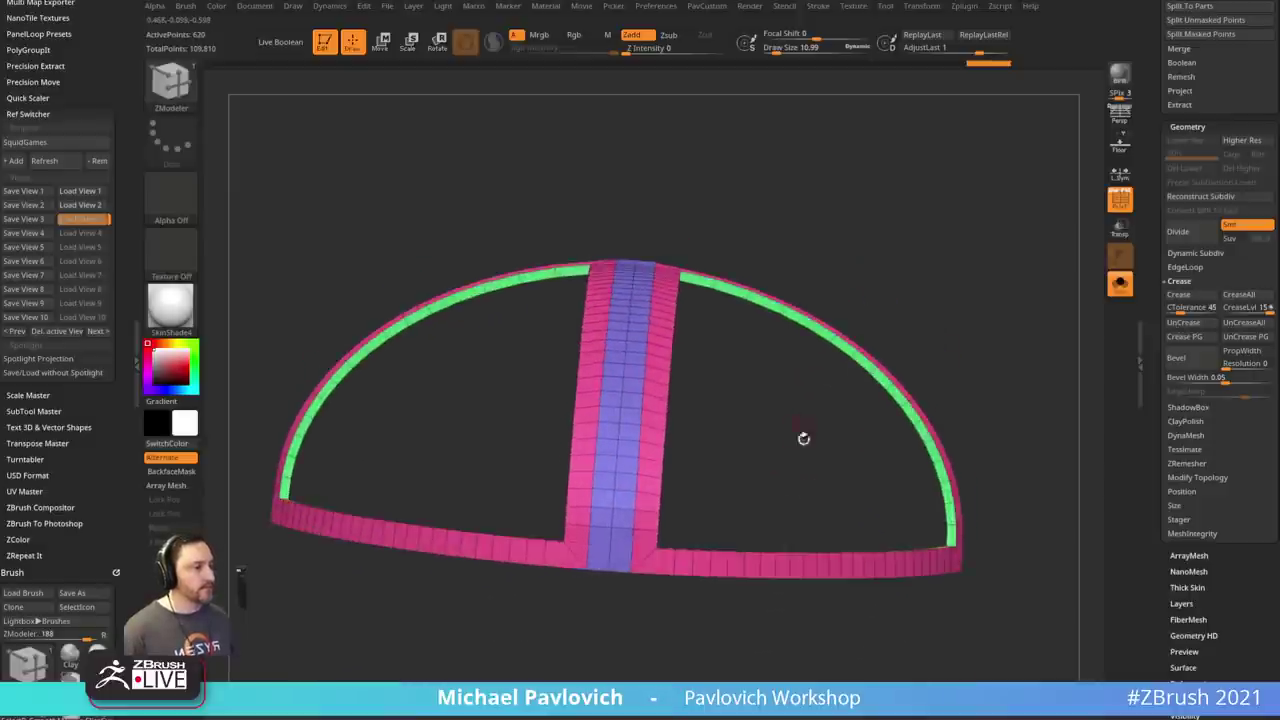
alt+drag(818, 664, 963, 520)
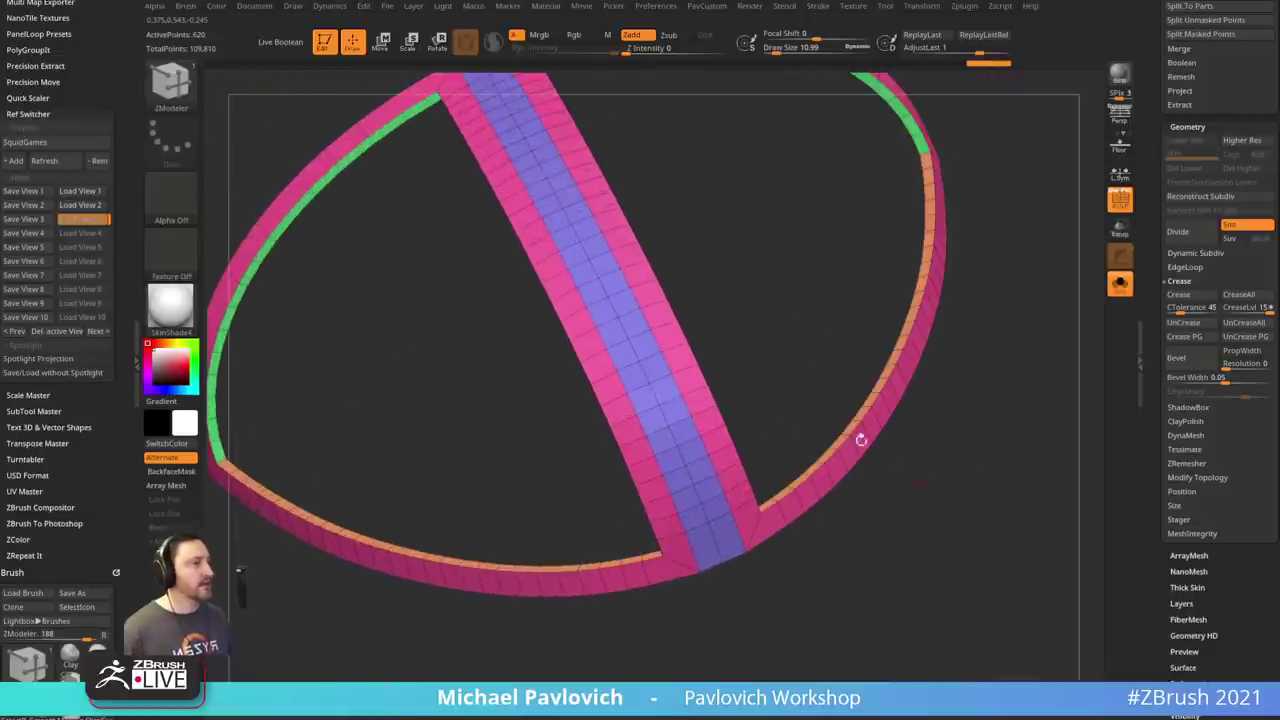
- Isolate the frame's front-facing border and centre strip, and delete the hidden inner side faces
key(ctrl+shift)
ctrl+shift+click(686, 537)
key(f)
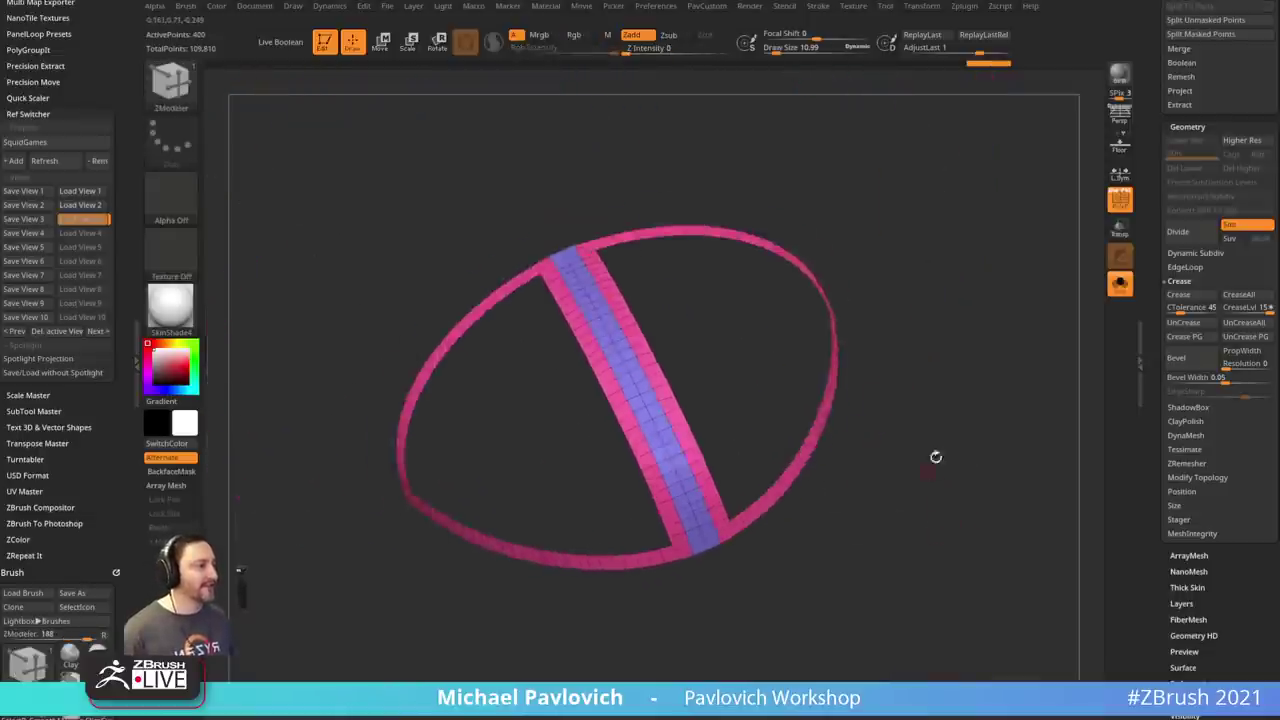
mouse_move(934, 457)
mouse_down()
mouse_move(1013, 575)
mouse_move(979, 474)
mouse_up()
key(5)
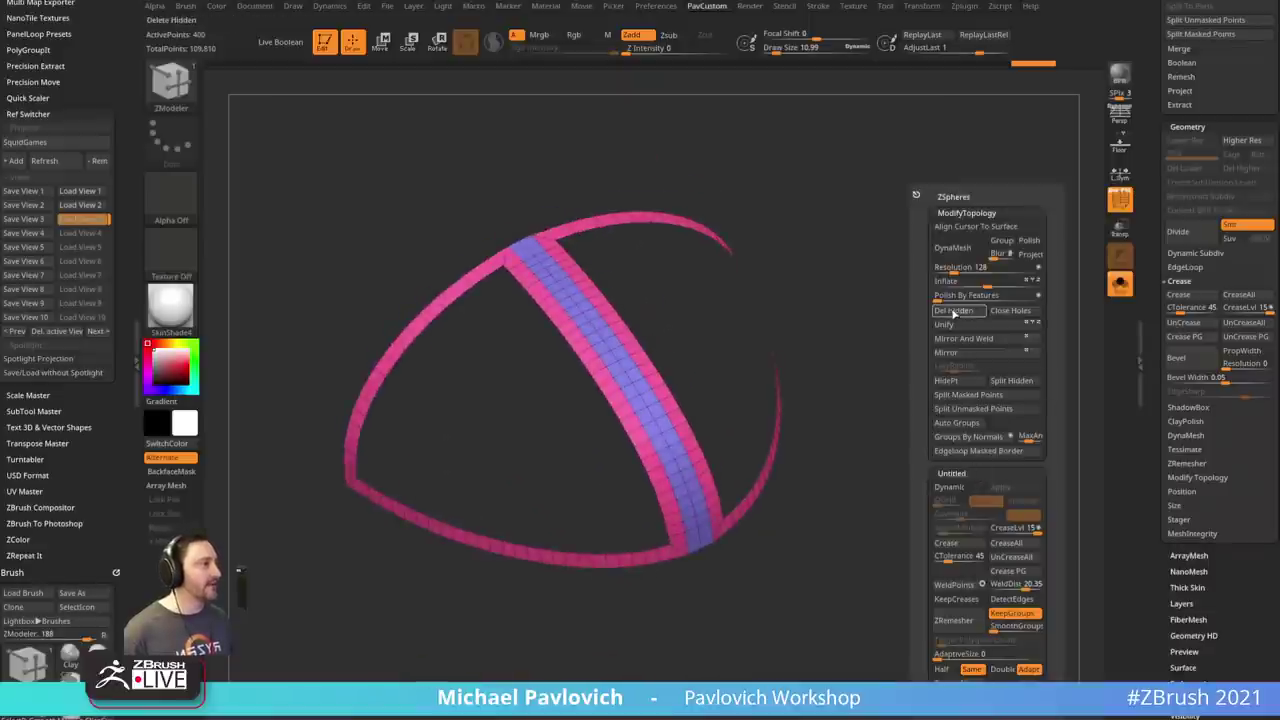
click(953, 314)
alt+drag(920, 525, 932, 488)
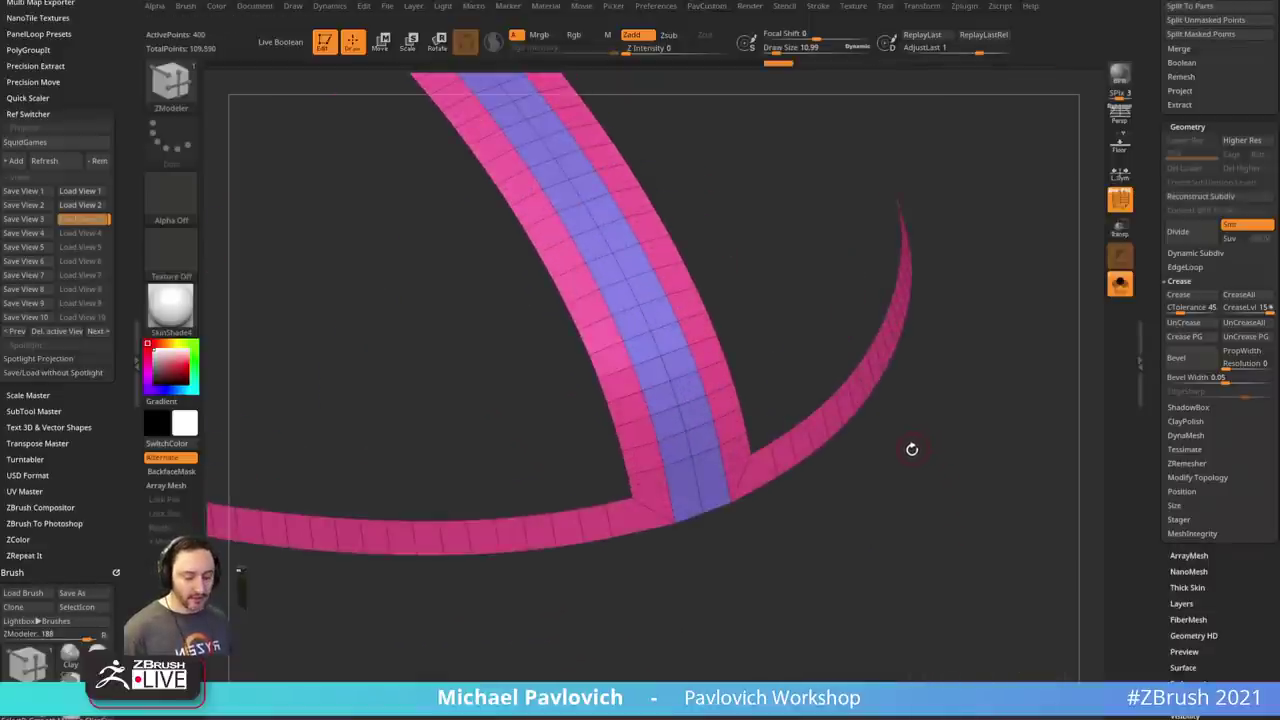
- Look through the ZModeler point, edge and polygon actions at the strip junction for a way to slice the mesh
key(b)
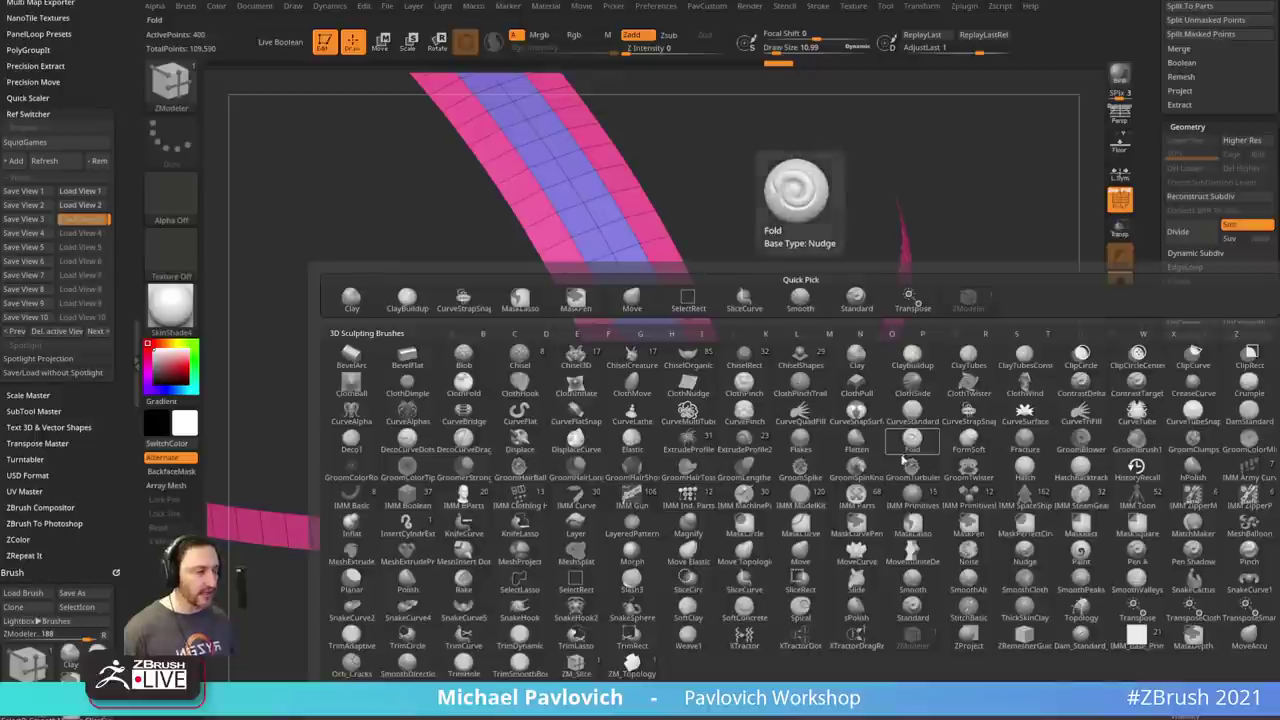
click(580, 675)
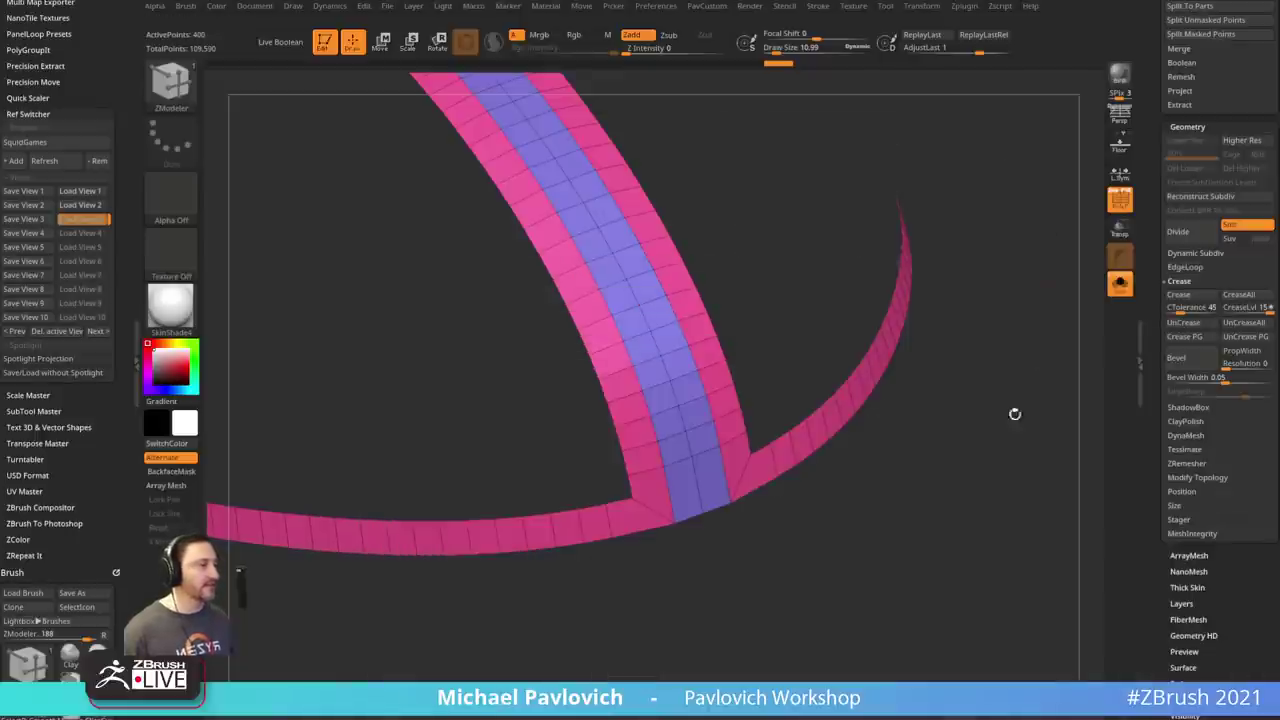
drag(922, 492, 932, 494)
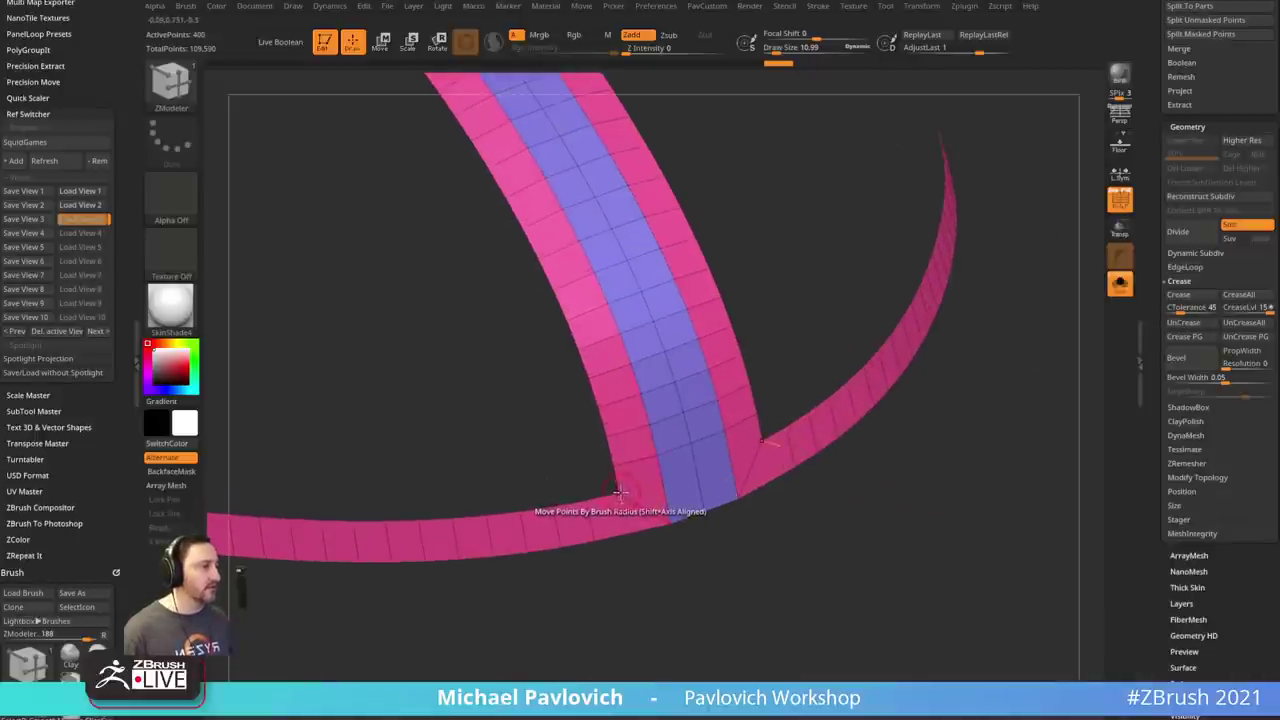
drag(680, 566, 697, 561)
key(space)
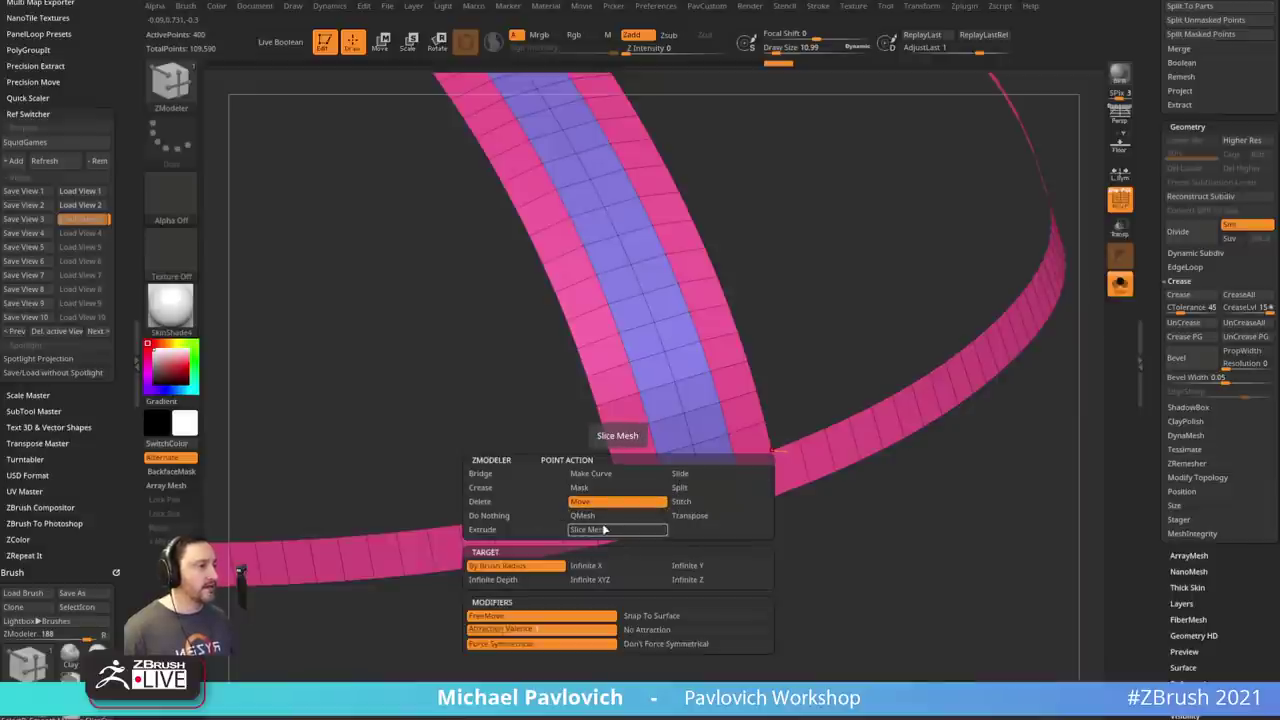
key(space)
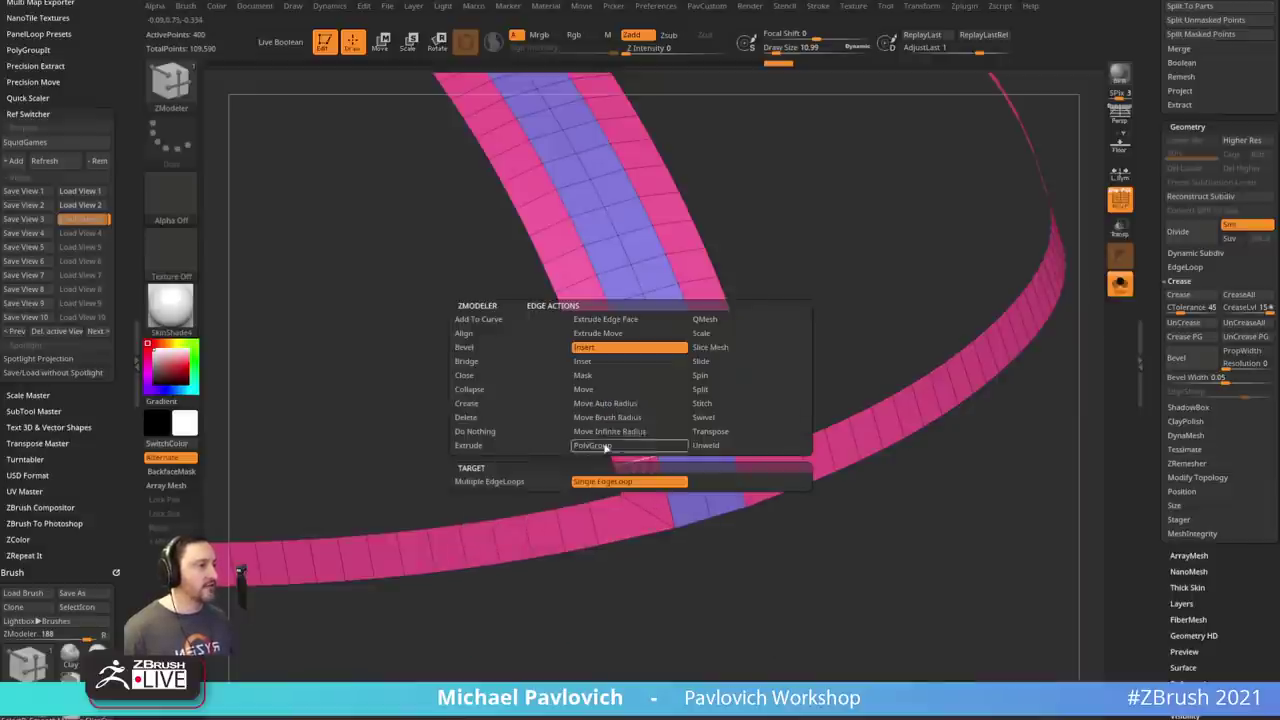
key(space)
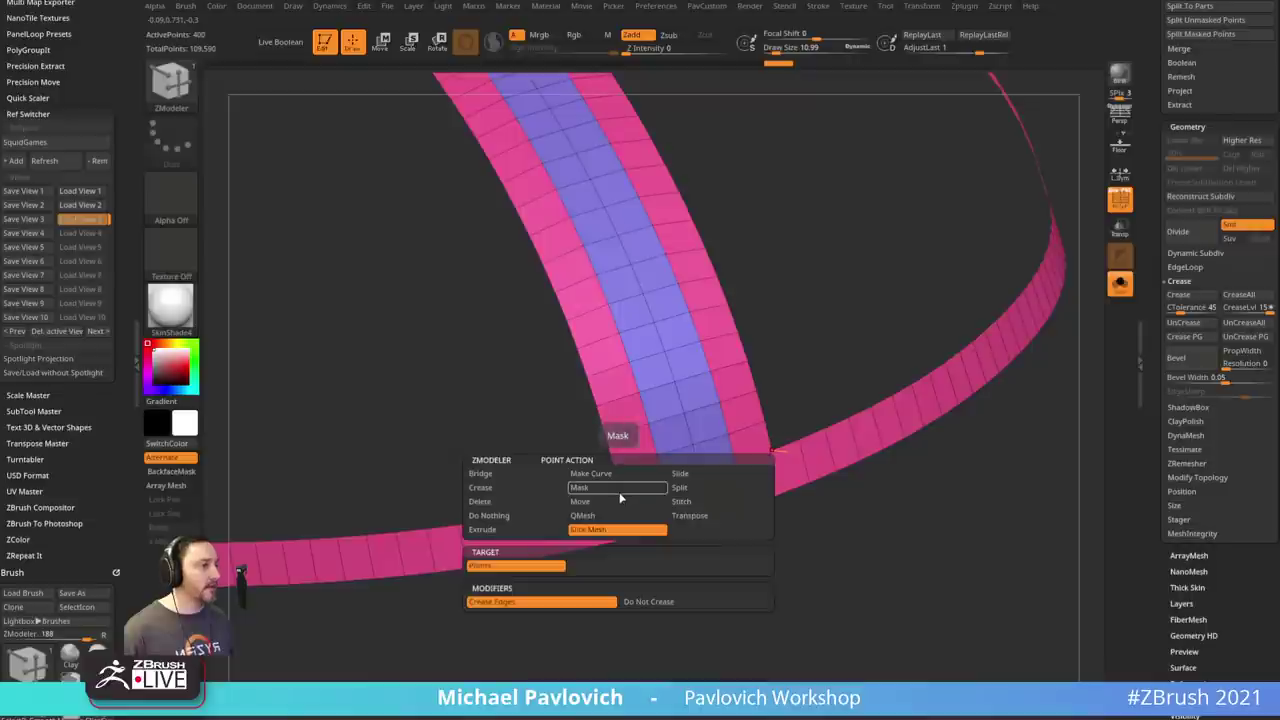
click(595, 508)
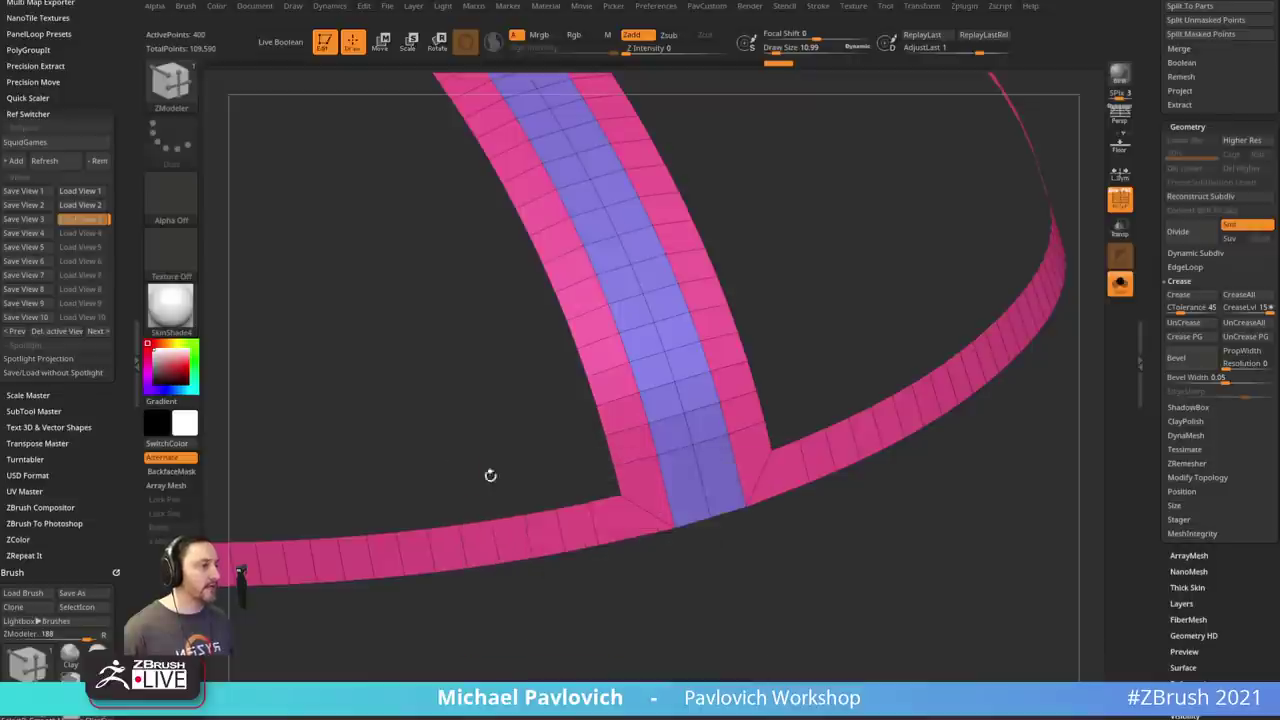
key(space)
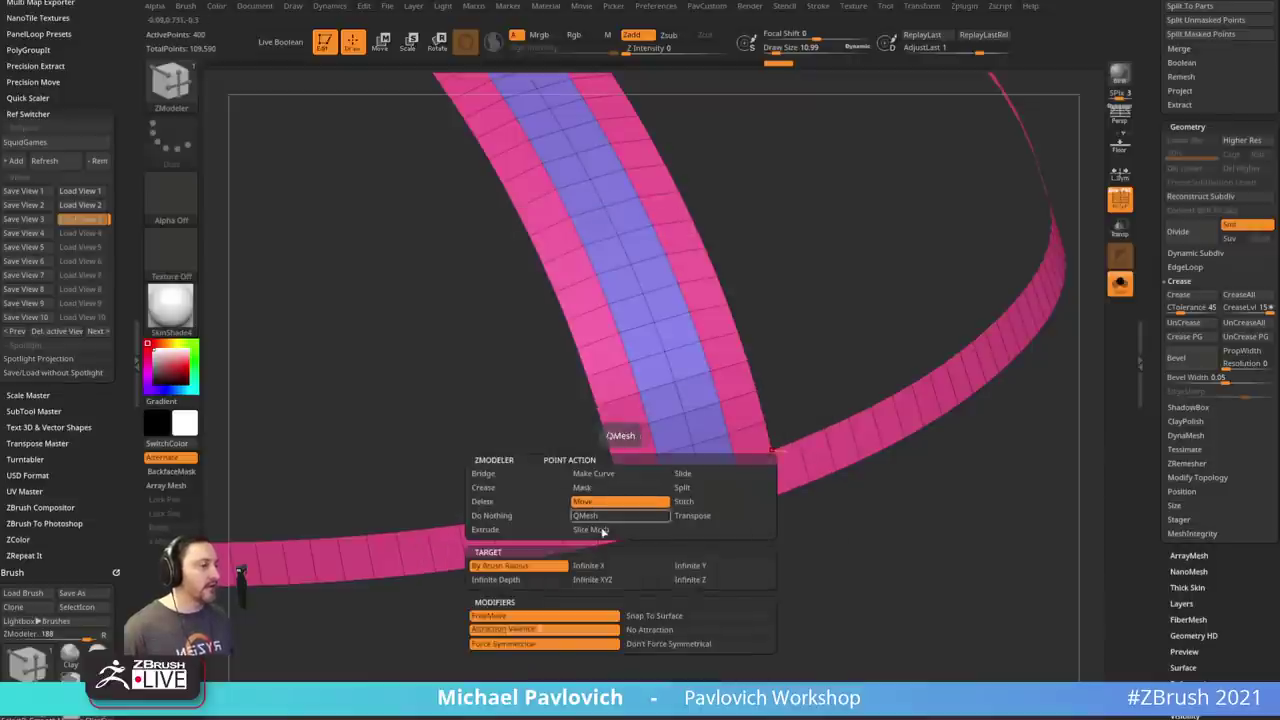
key(space)
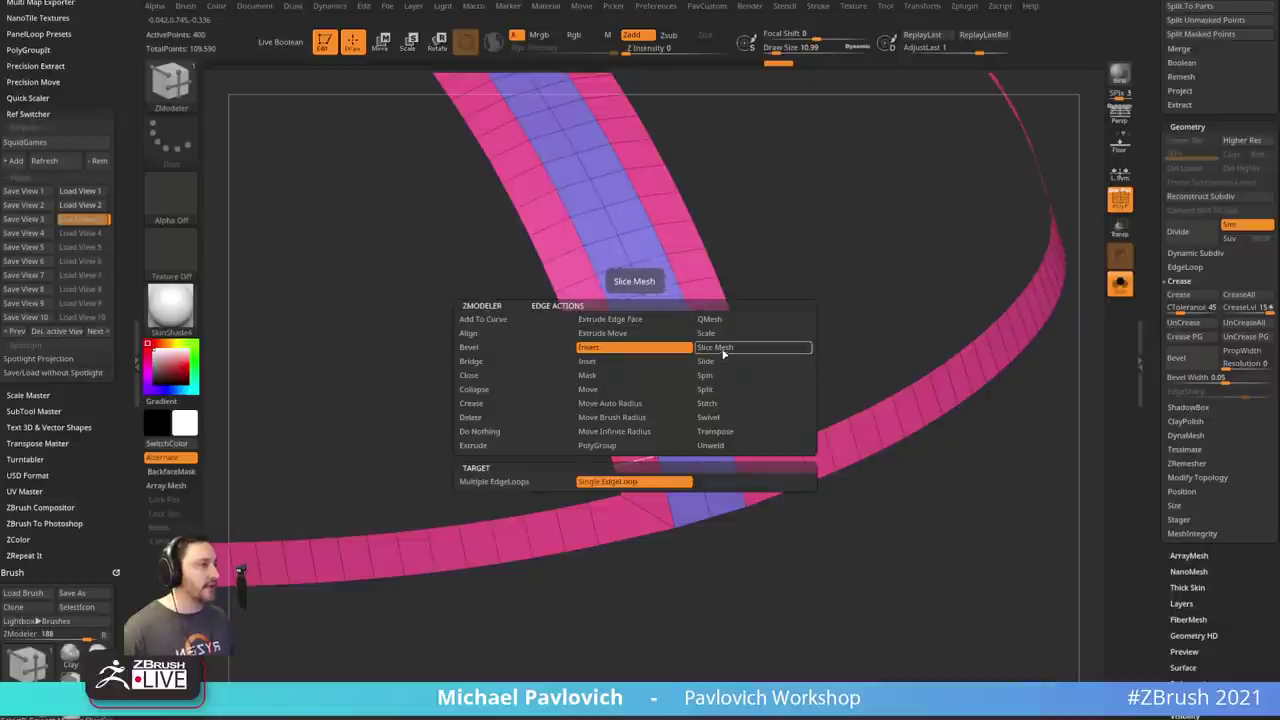
key(space)
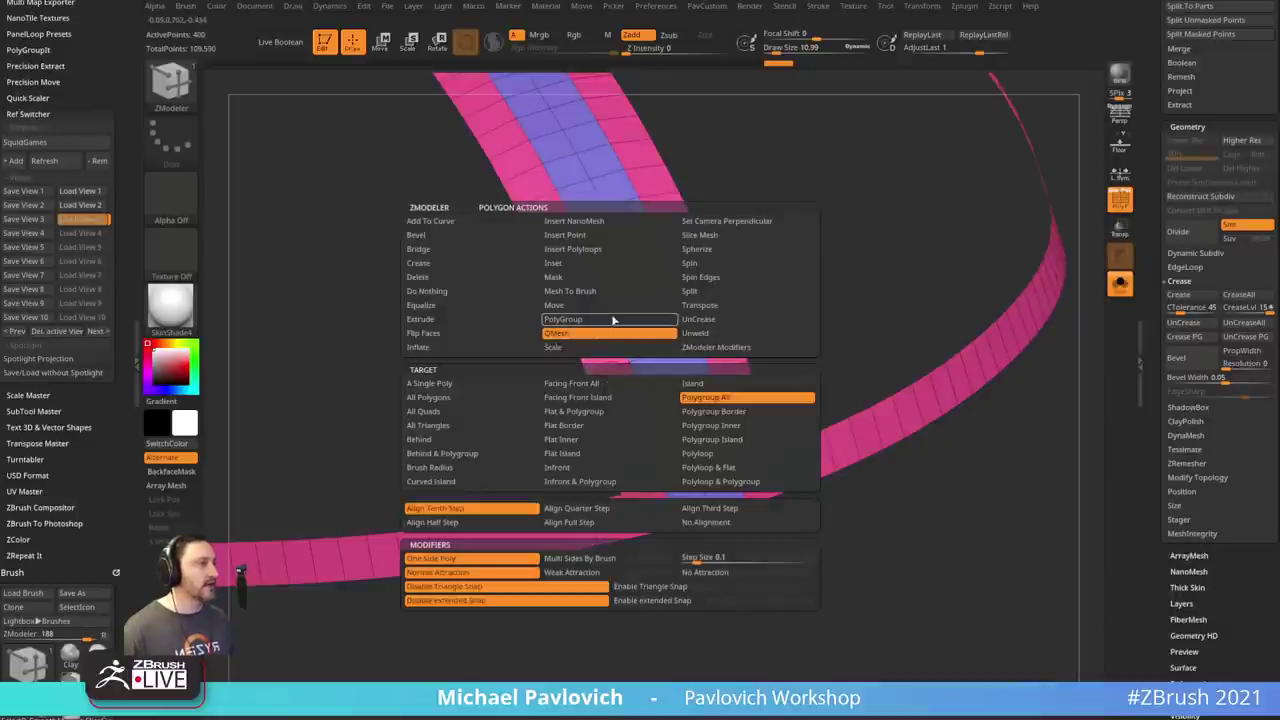
click(430, 261)
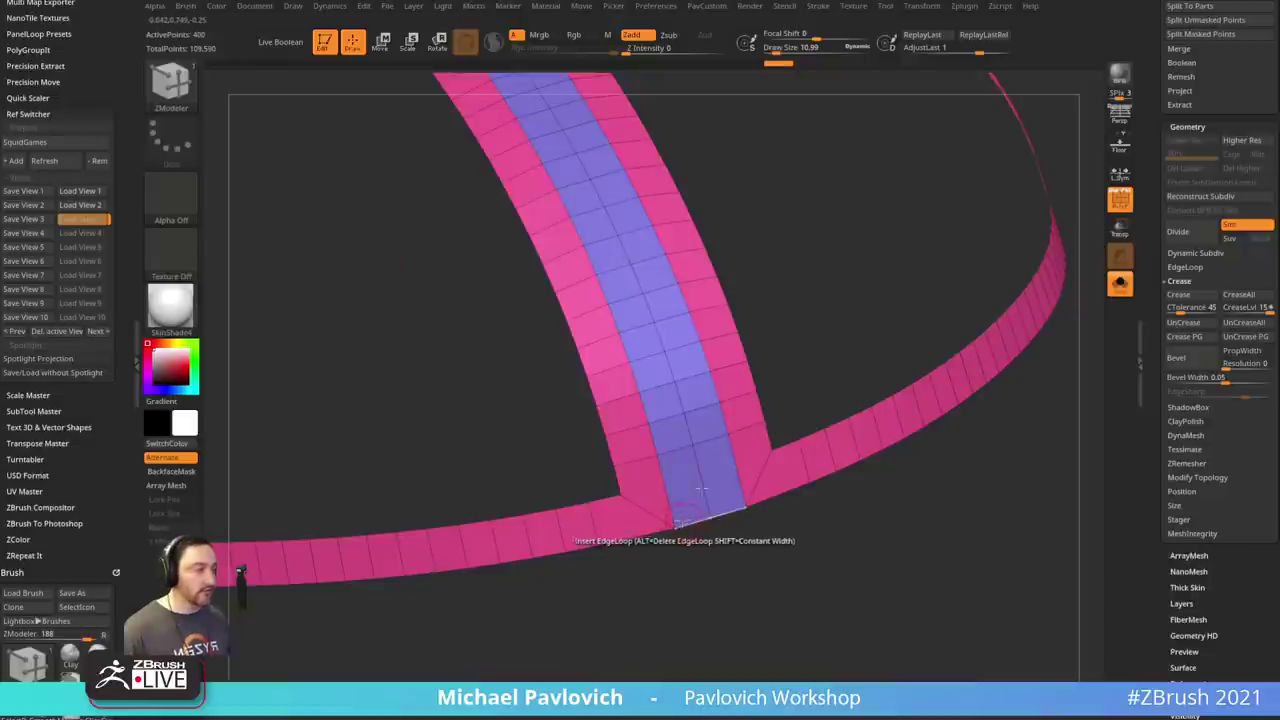
- Slice across the centre strip between the frame's two inner corners with the ZM_Slice brush
key(b)
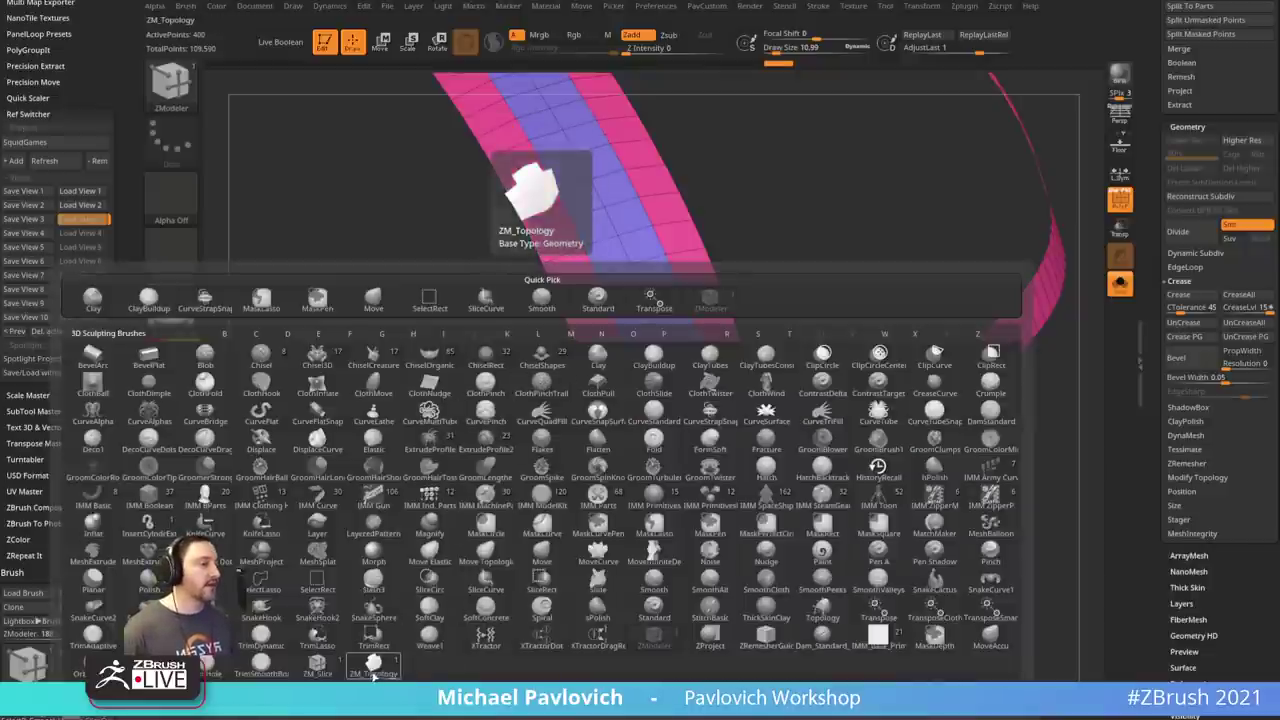
click(317, 665)
drag(775, 596, 660, 551)
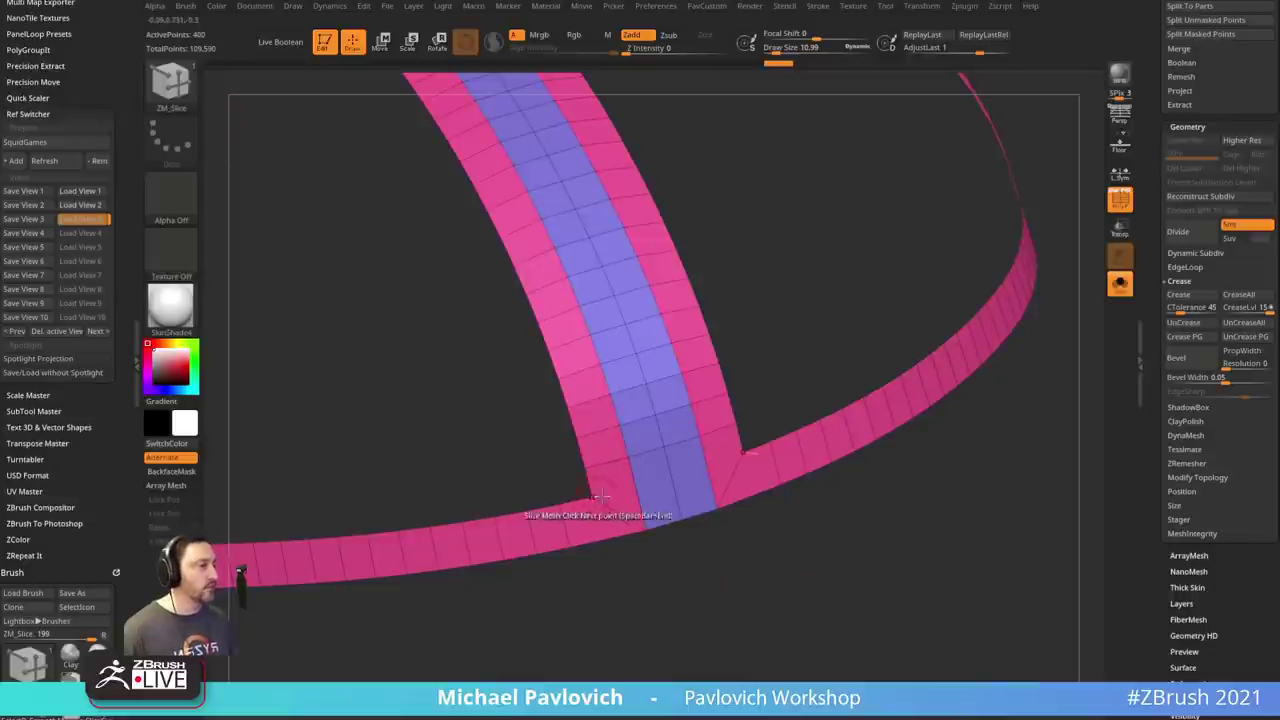
click(740, 451)
key(space)
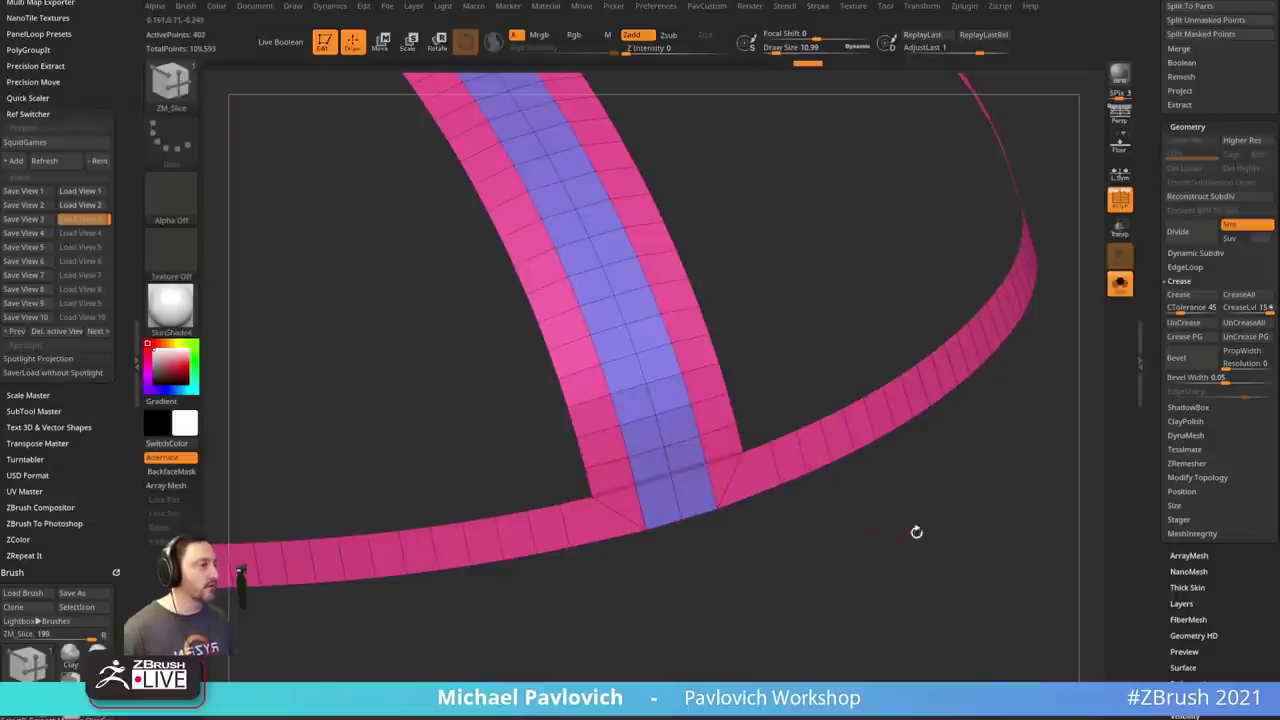
- Remove all creases from the lower frame with UnCreaseAll
drag(875, 573, 889, 575)
key(grave)
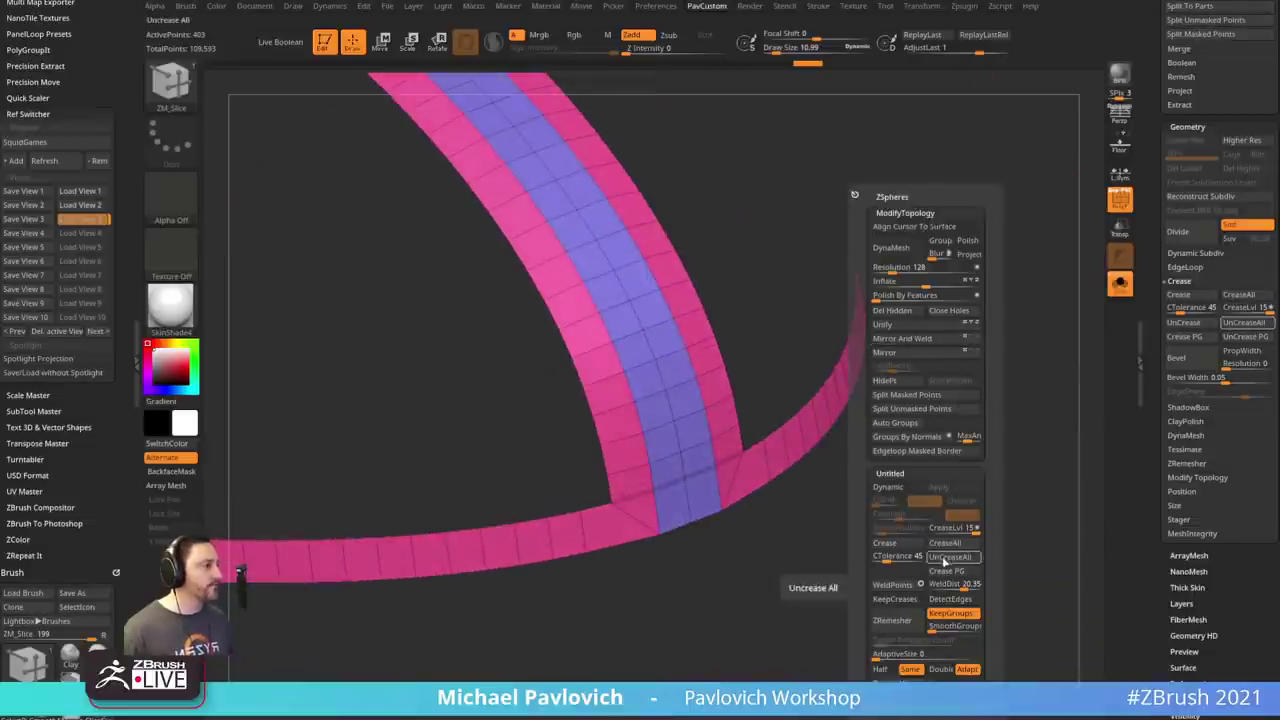
drag(803, 586, 614, 534)
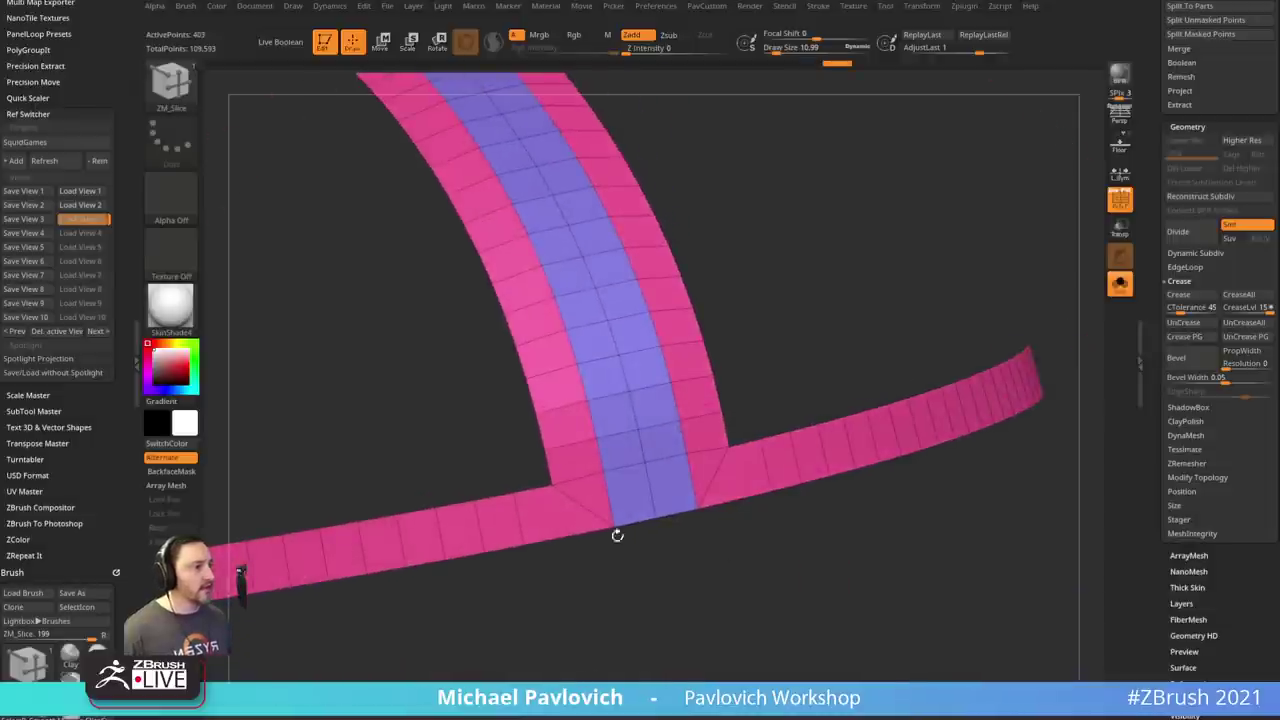
- Split the lower border edges on both sides of the strip junction and delete the stray diagonal edges
key(space)
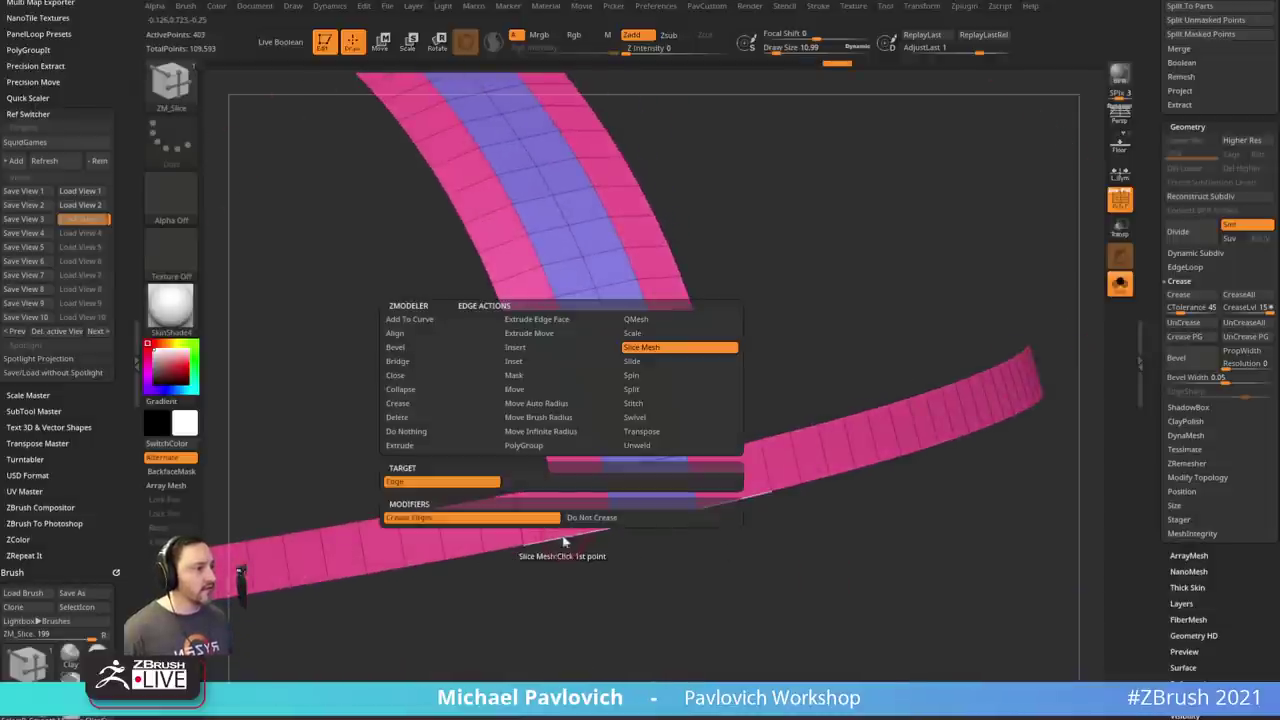
click(640, 389)
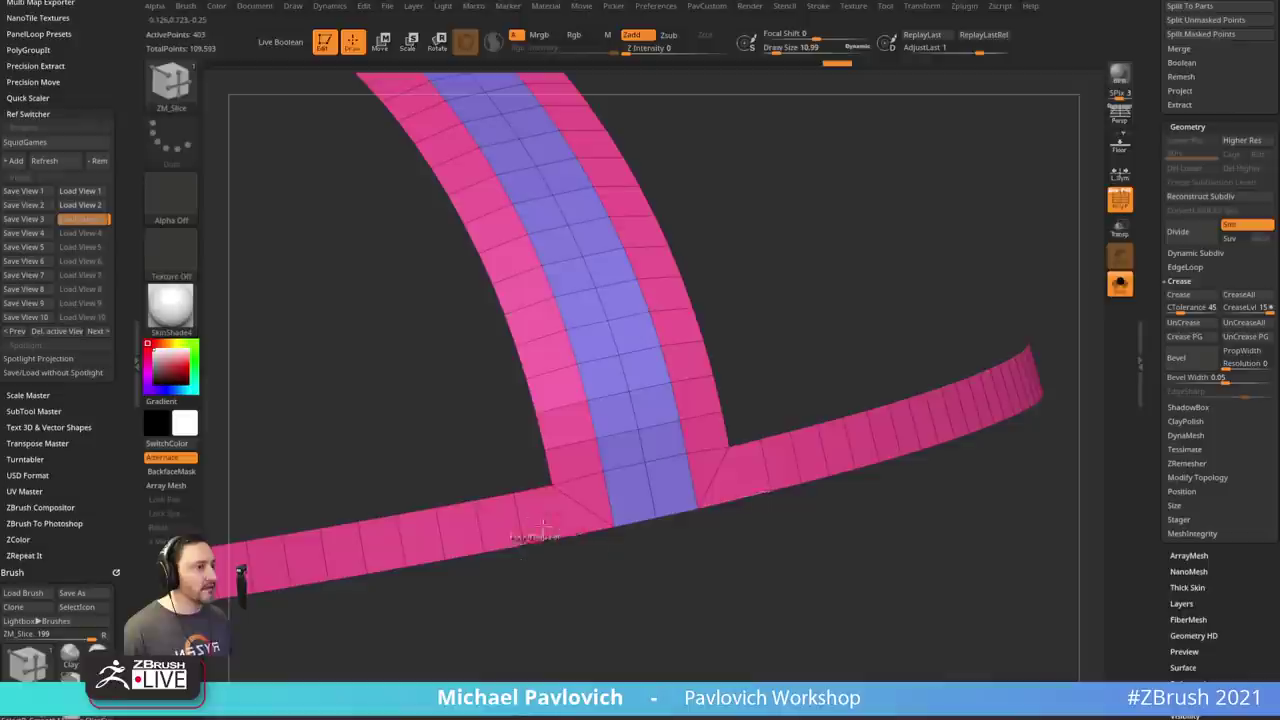
click(562, 539)
key(space)
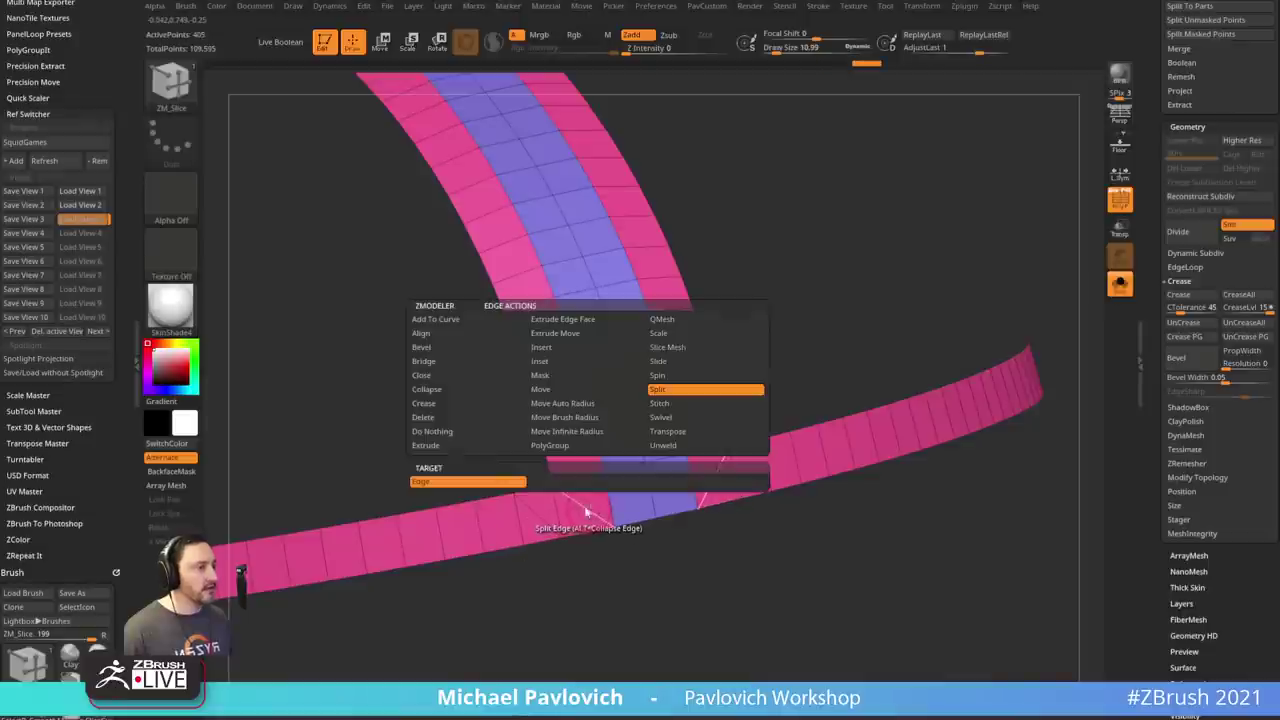
click(424, 417)
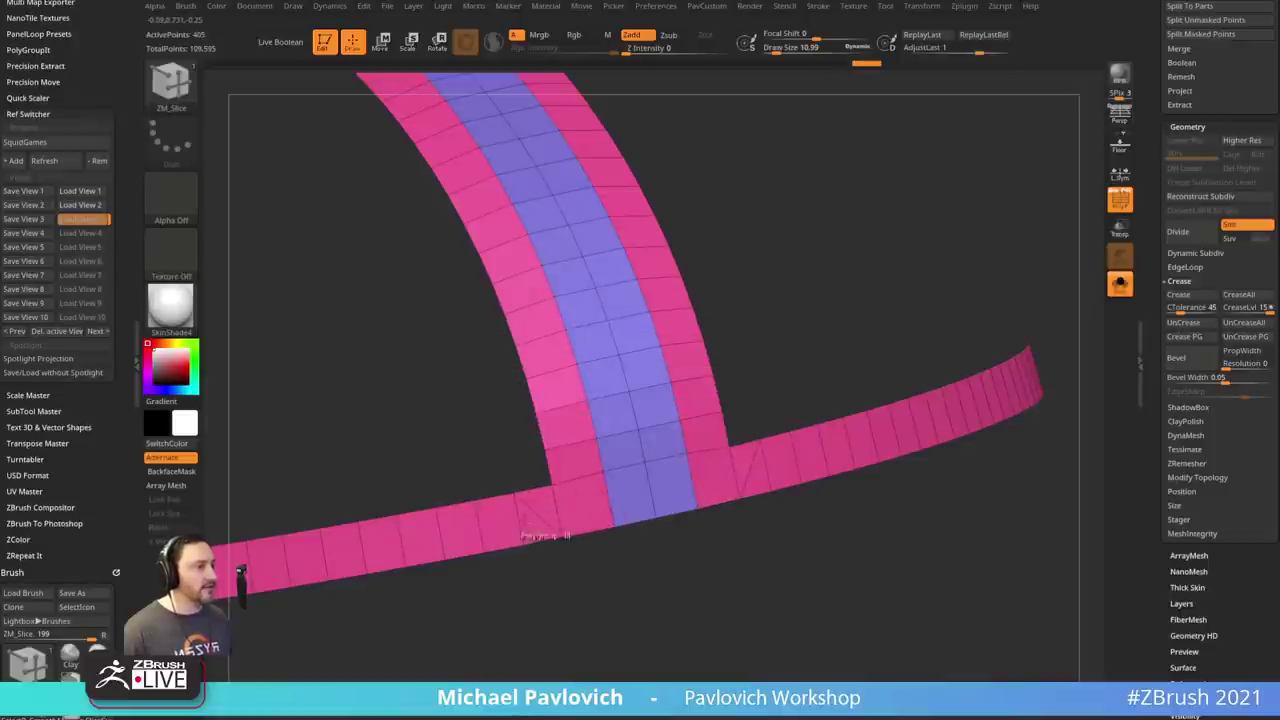
click(536, 514)
mouse_move(580, 562)
alt+mouse_down()
mouse_move(649, 618)
mouse_move(635, 564)
alt+mouse_up()
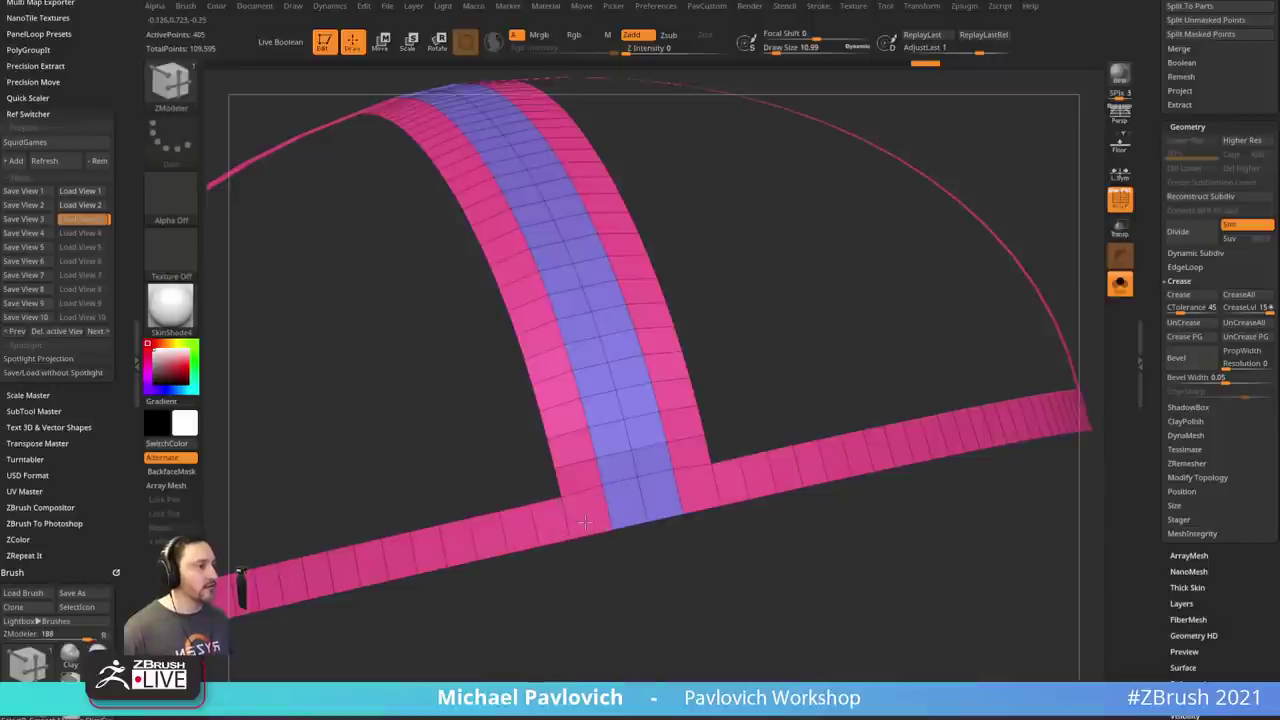
drag(709, 582, 549, 442)
mouse_move(913, 445)
mouse_down()
mouse_move(857, 471)
mouse_move(917, 437)
mouse_move(952, 491)
mouse_move(934, 486)
mouse_move(920, 451)
mouse_move(937, 453)
mouse_move(960, 497)
mouse_move(952, 530)
mouse_up()
key(b)
key(s)
key(t)
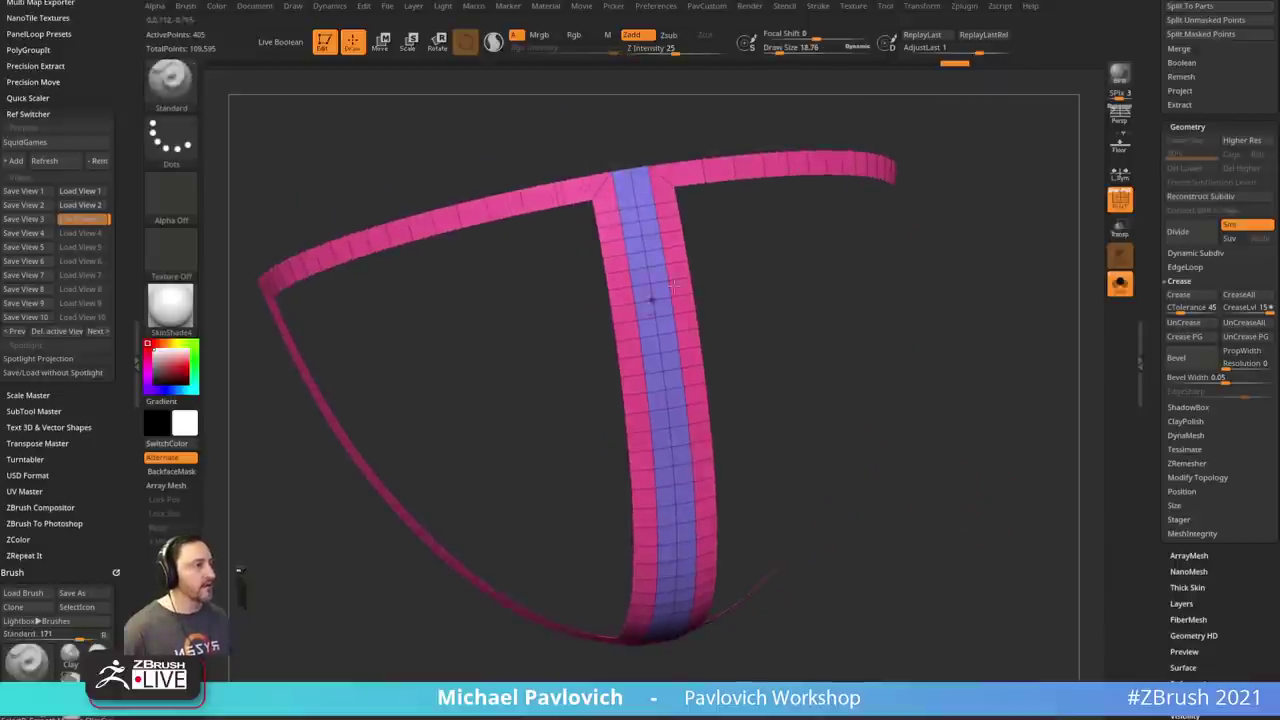
drag(672, 287, 670, 325)
key(ctrl+shift)
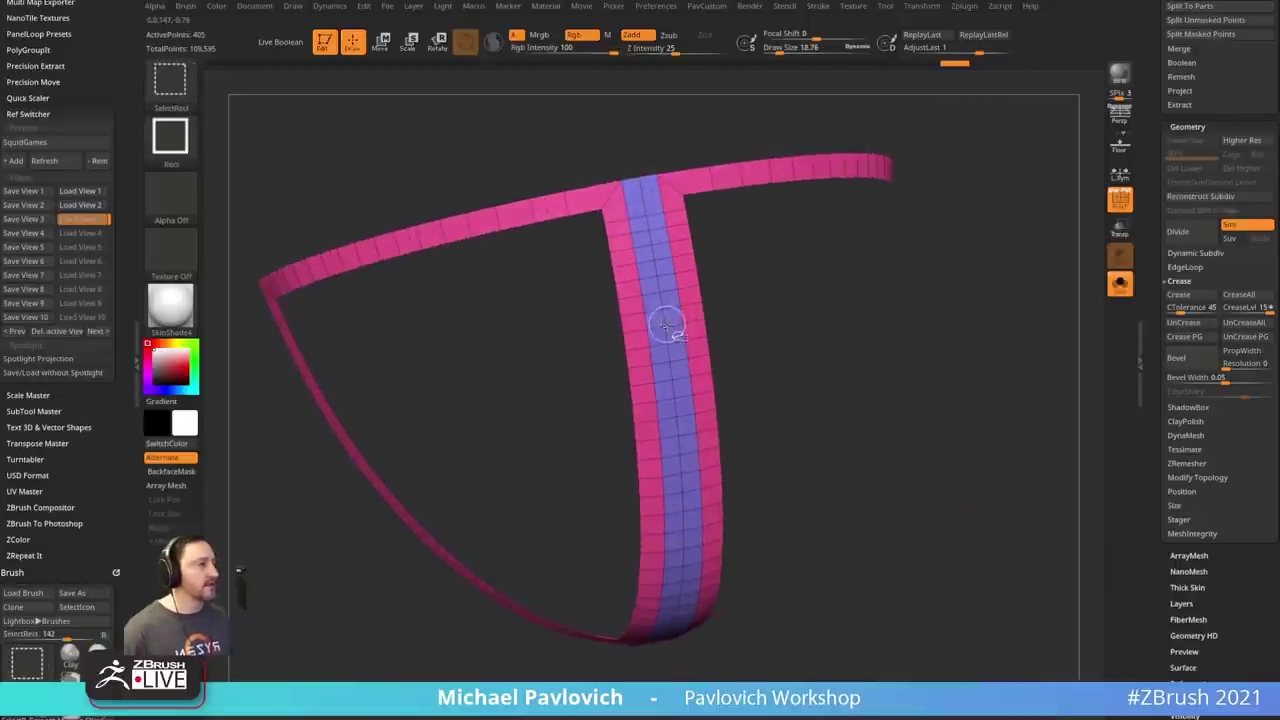
mouse_move(960, 457)
mouse_down()
mouse_move(911, 417)
mouse_move(953, 439)
mouse_move(1137, 457)
mouse_move(847, 321)
mouse_up()
- Switch to the ZModeler brush, hide the leftover flap at the centre strip's junction end, and delete the hidden faces
key(b)
key(z)
key(m)
drag(786, 257, 787, 327)
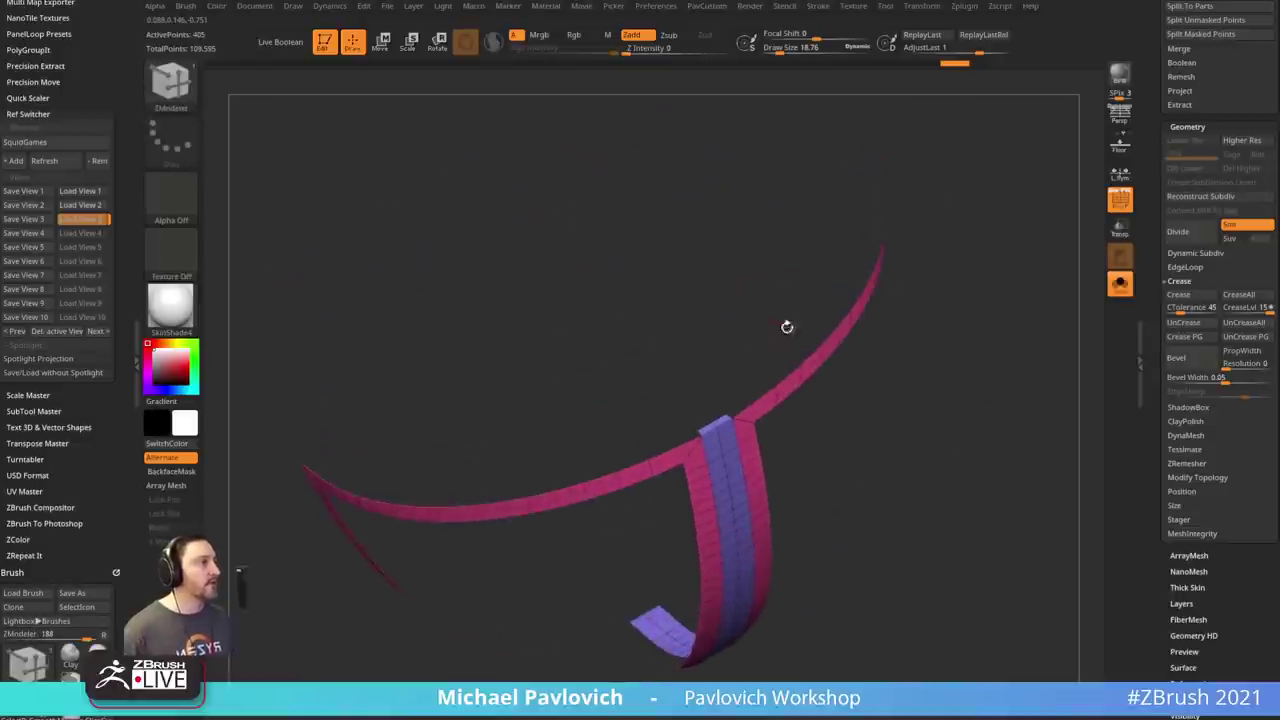
ctrl+shift+drag(684, 394, 724, 425)
key(2)
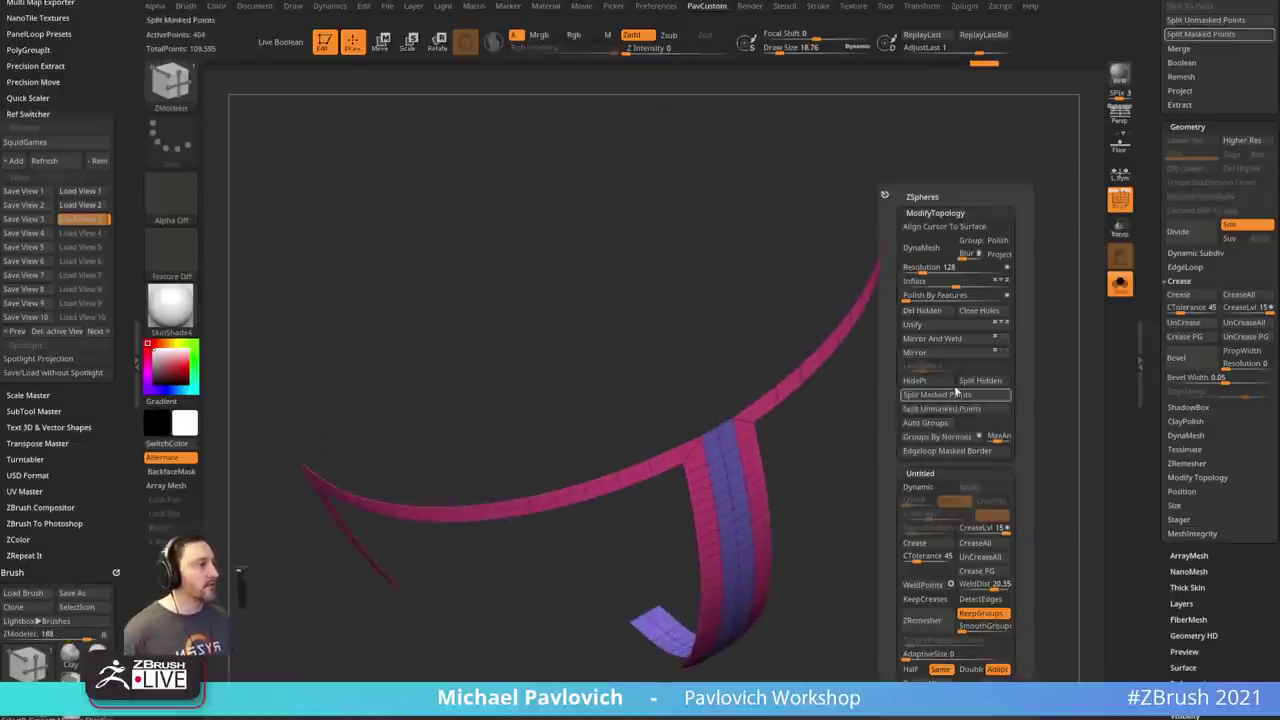
click(937, 312)
- Regroup the frame's polygons by normals, hide the inward-running section of the centre strip, and delete it
drag(915, 480, 816, 496)
key(2)
click(842, 437)
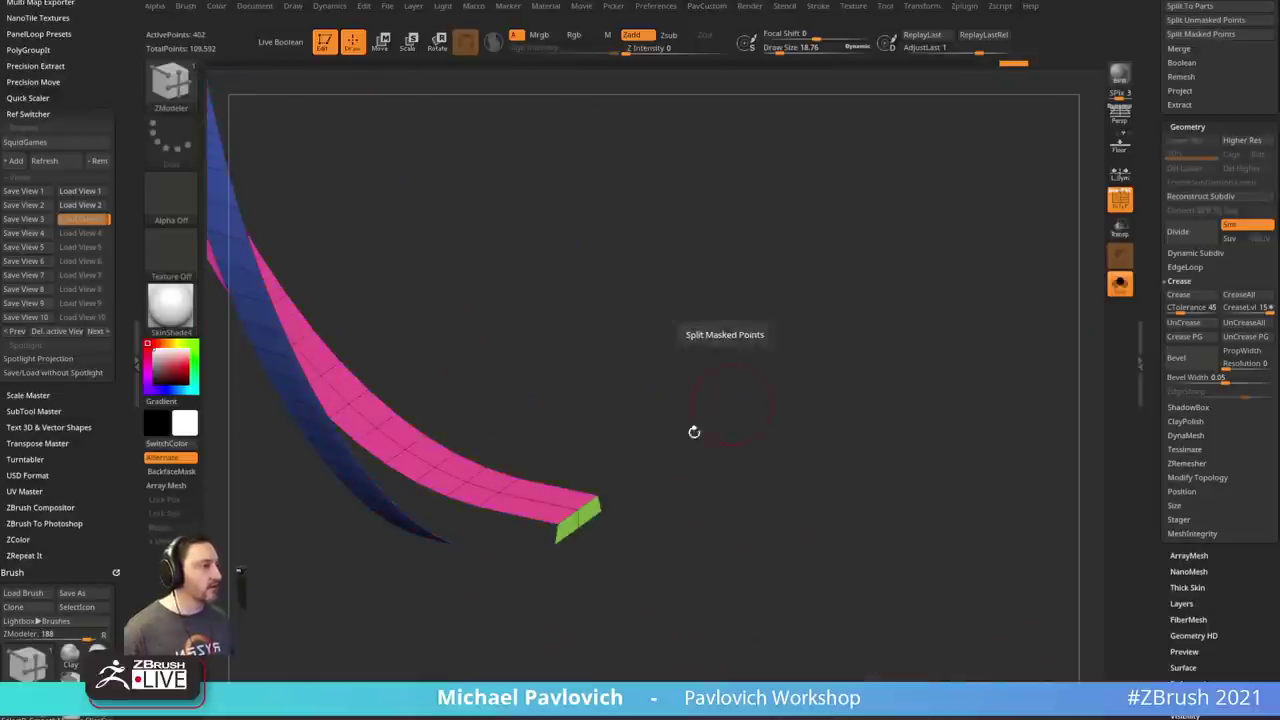
ctrl+shift+click(522, 500)
ctrl+shift+click(951, 489)
key(space)
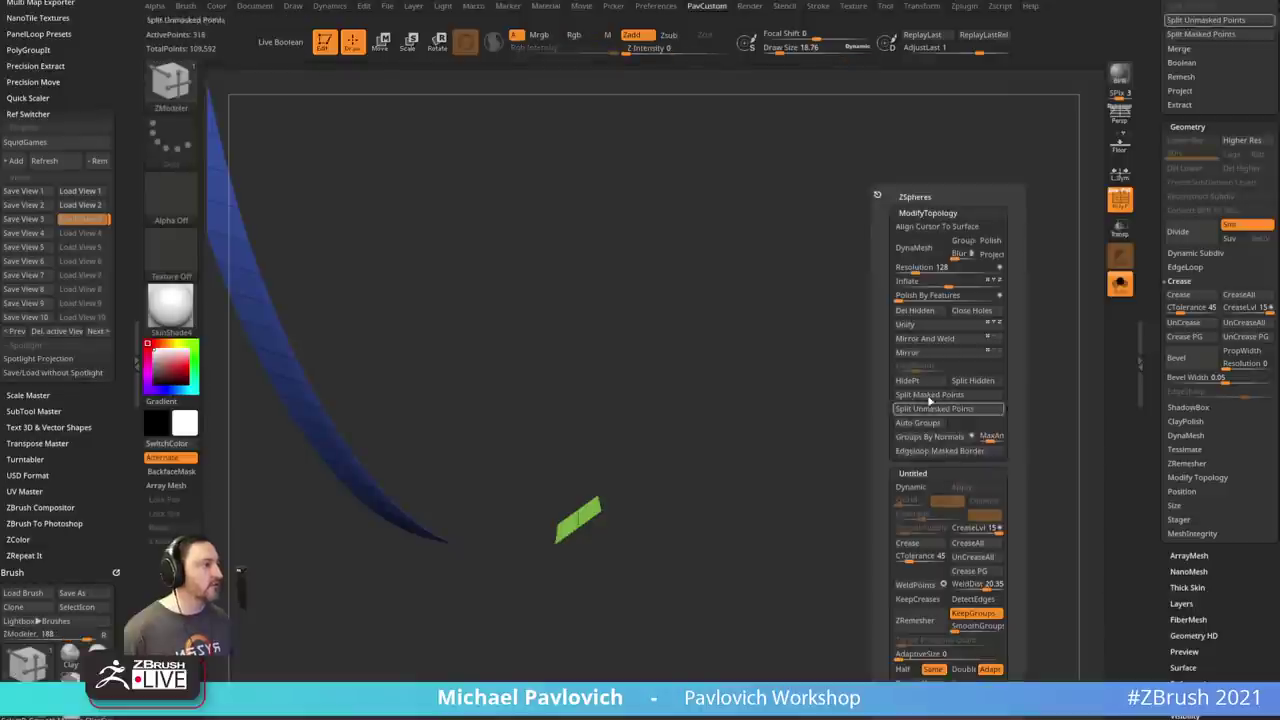
click(922, 315)
- Hide the small leftover end-face polygroup and delete it from the frame
drag(845, 385, 797, 471)
ctrl+shift+click(555, 486)
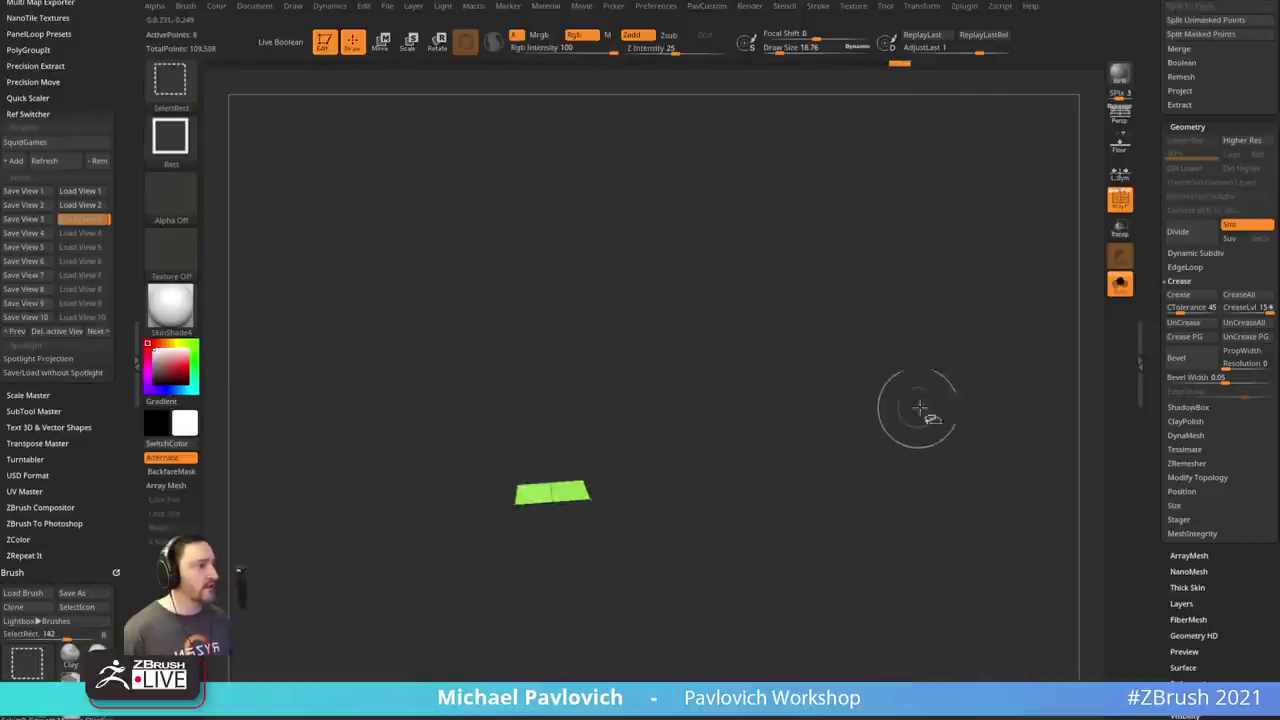
ctrl+shift+drag(918, 409, 950, 440)
key(2)
click(927, 313)
- Hide the middle columns of the centre strip from the front view and delete them, splitting the frame into two borders
drag(785, 392, 920, 438)
drag(665, 375, 677, 409)
shift+drag(668, 294, 675, 296)
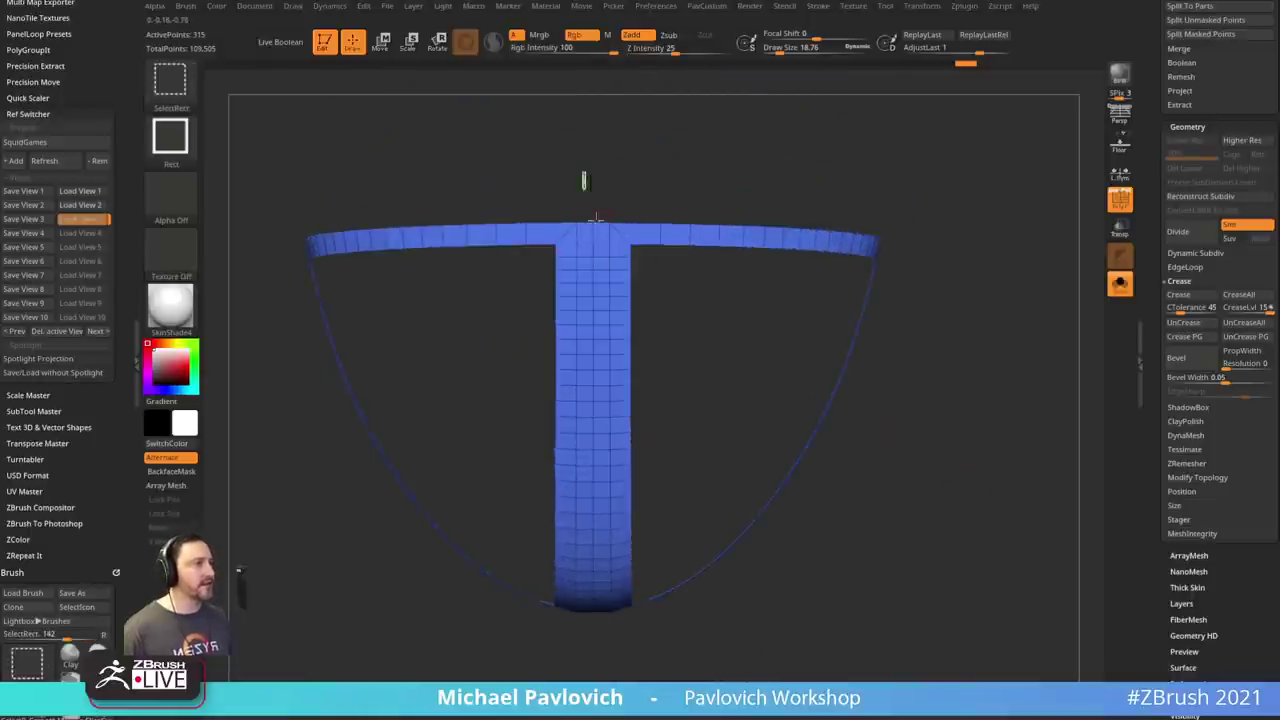
mouse_move(578, 174)
ctrl+shift+mouse_down()
mouse_move(610, 265)
mouse_move(605, 672)
ctrl+shift+mouse_up()
key(2)
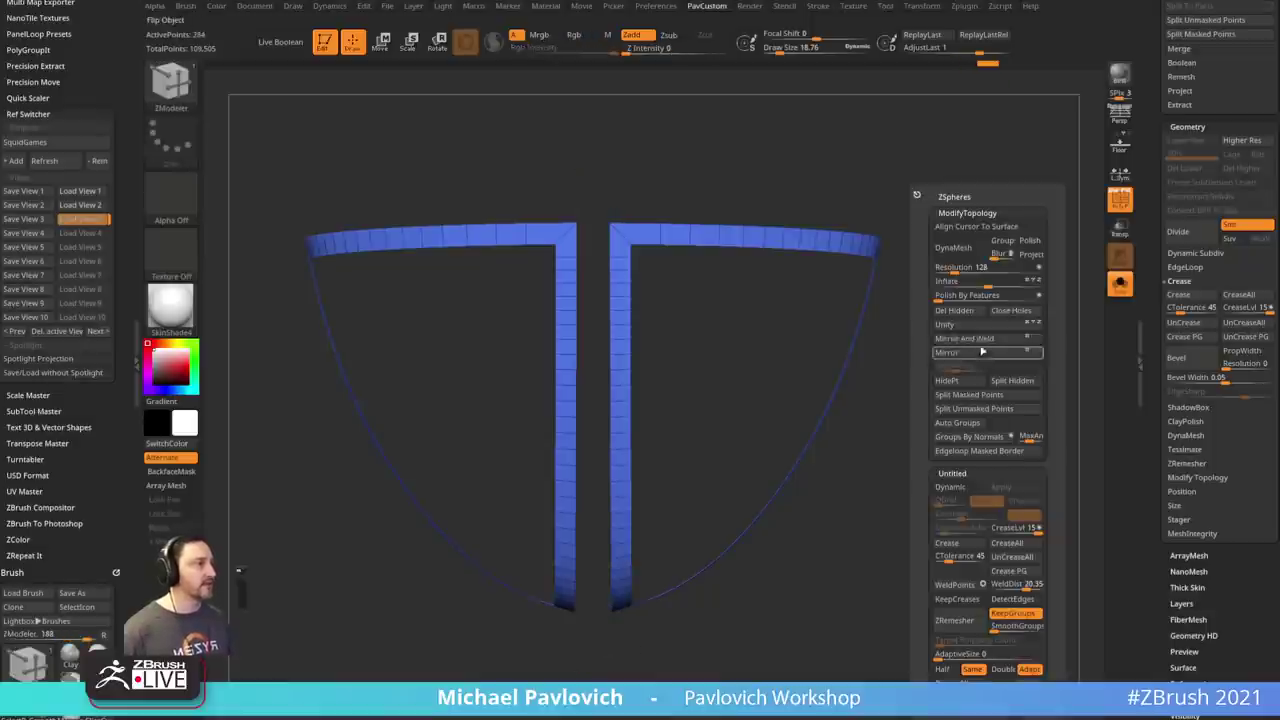
click(969, 314)
drag(940, 477, 776, 362)
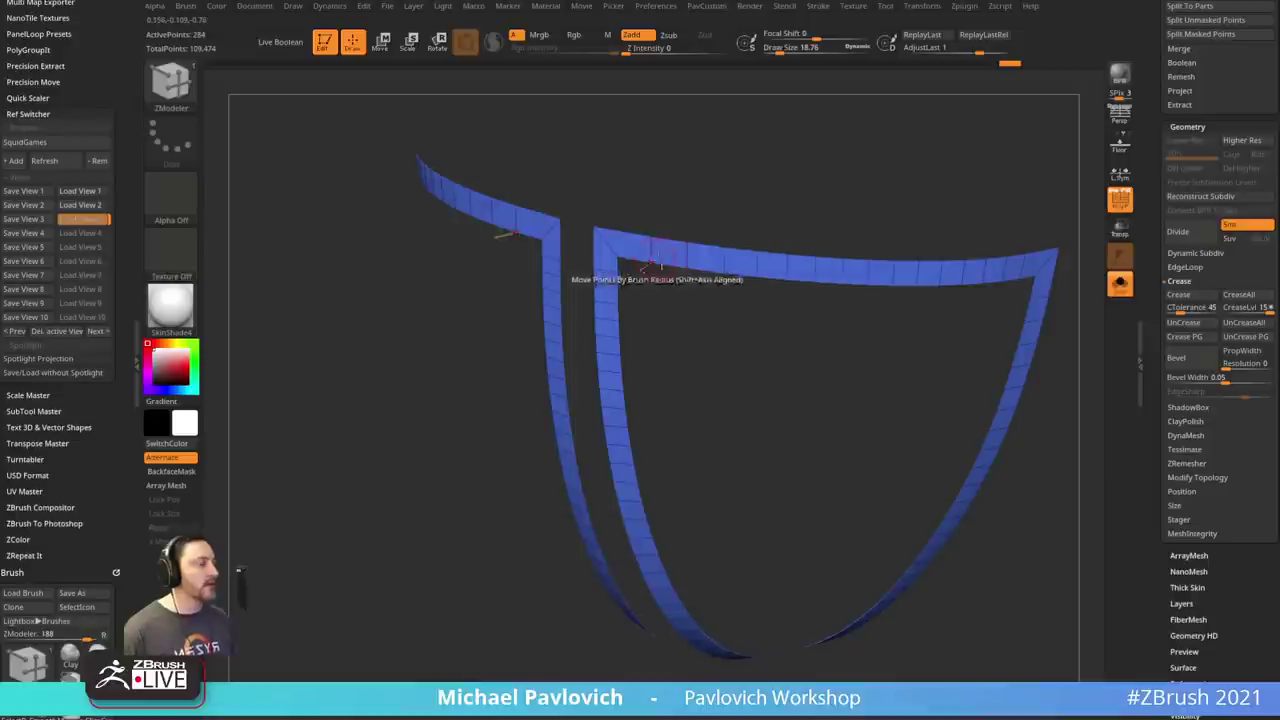
drag(1075, 280, 946, 322)
- Show all subtools again and extrude the two frame borders with QMesh to give them thickness
click(1115, 288)
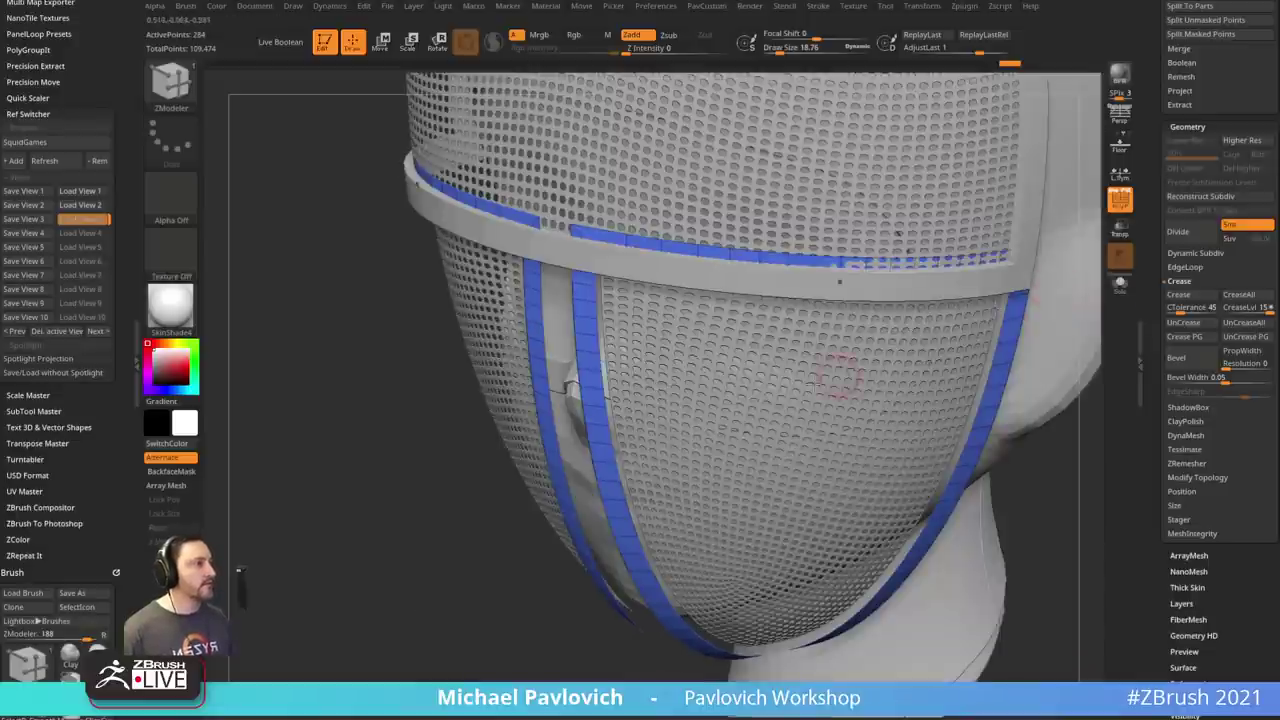
mouse_move(387, 485)
mouse_down()
mouse_move(349, 517)
mouse_move(400, 470)
mouse_up()
drag(563, 366, 577, 356)
drag(407, 597, 783, 385)
- Turn off double-sided display for the thickened frame borders
drag(1152, 513, 1191, 366)
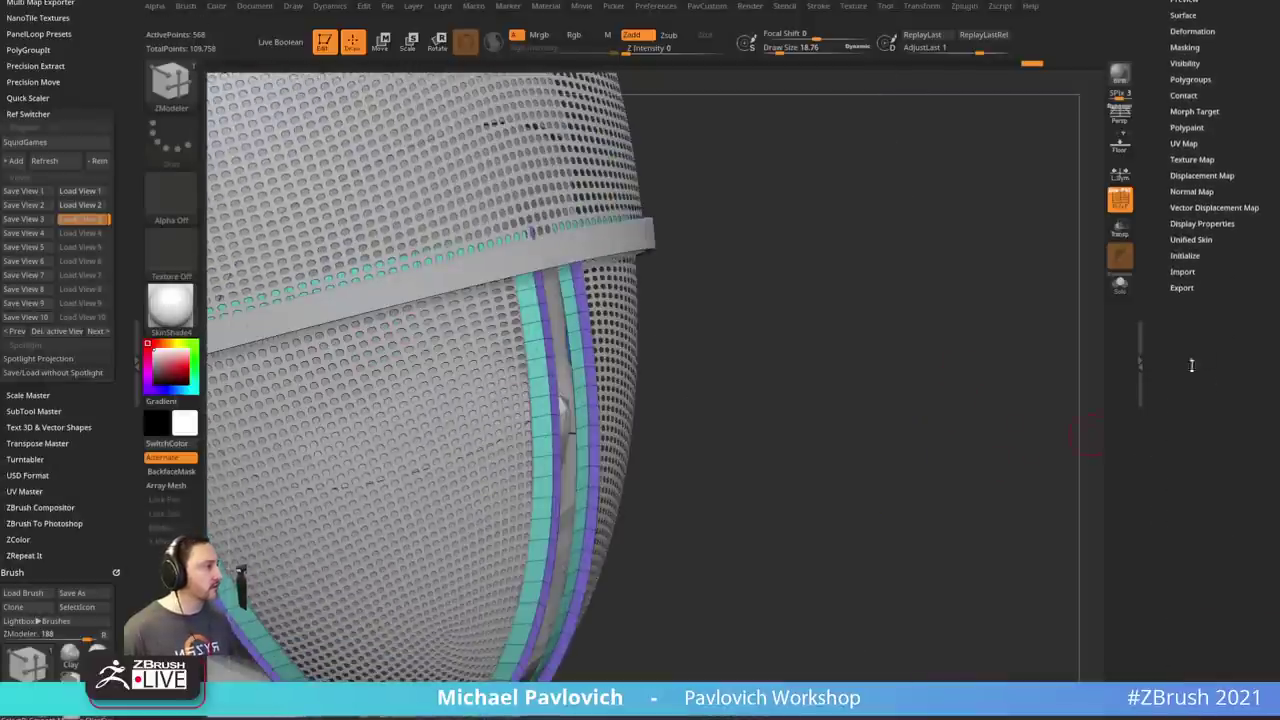
shift+click(1189, 226)
click(1191, 265)
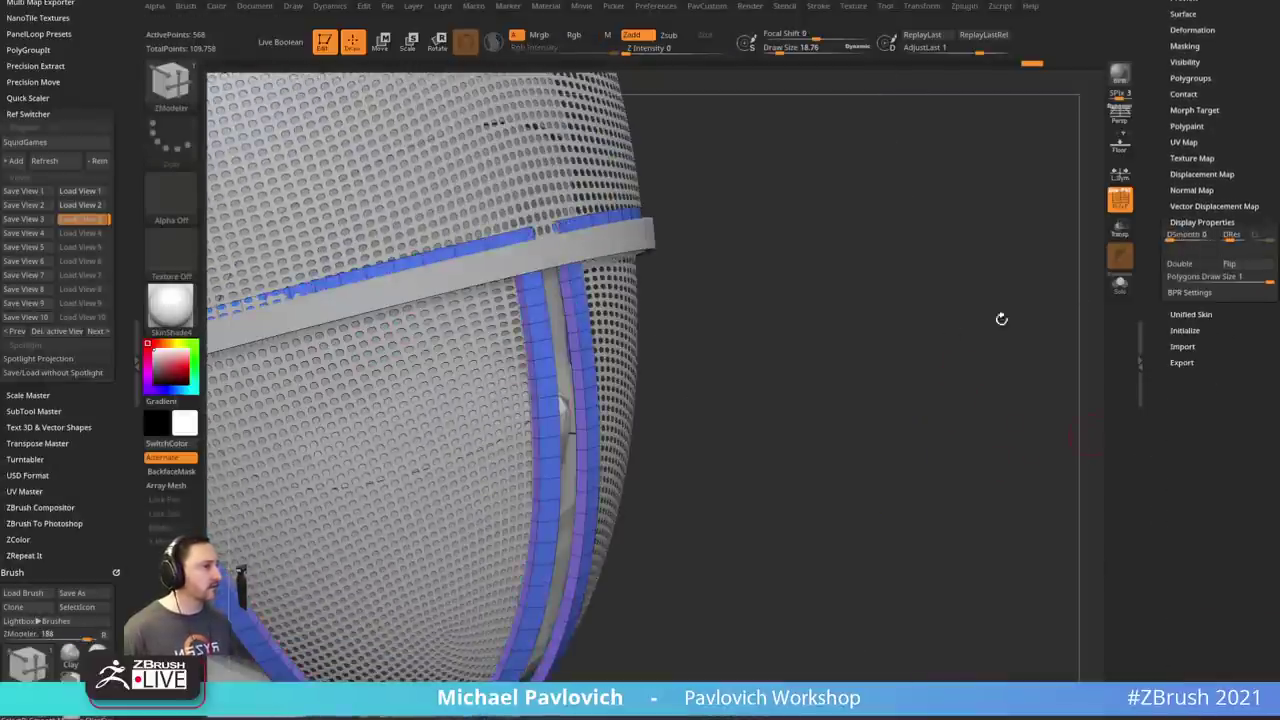
drag(1000, 317, 937, 400)
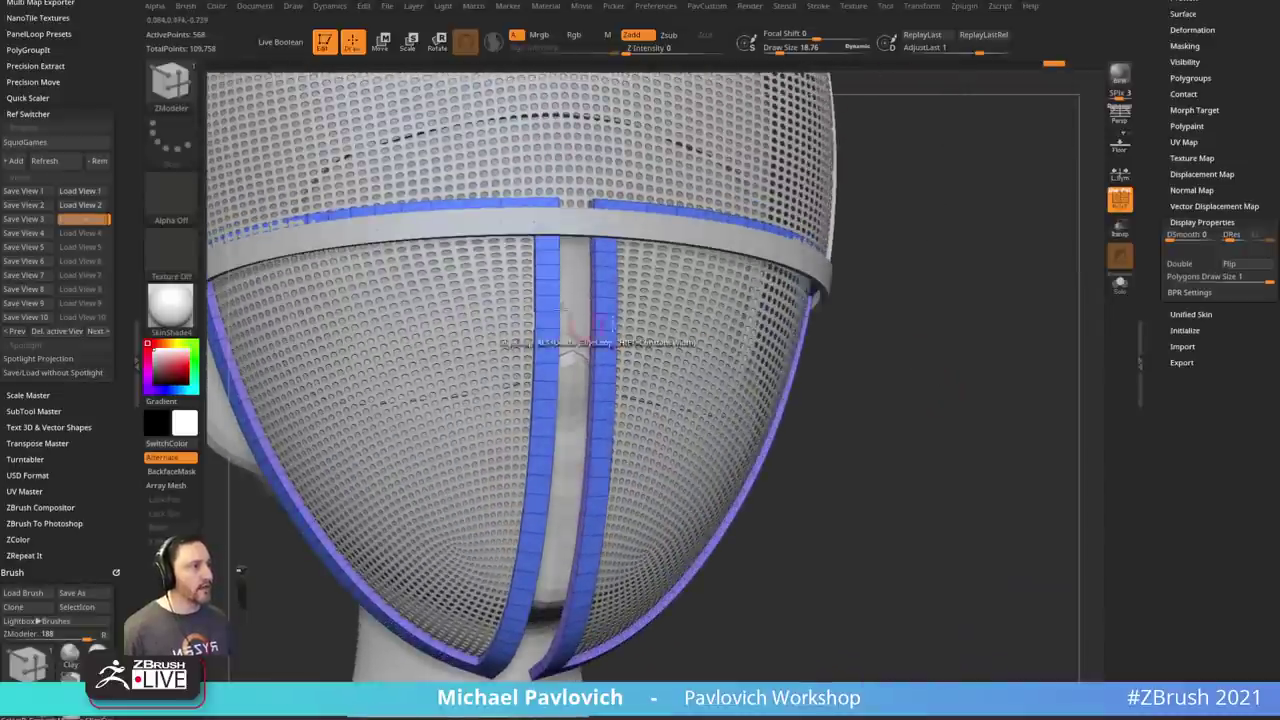
- Switch to the Standard brush and set the draw size to about 26.6
drag(828, 403, 916, 406)
key(s)
key(1)
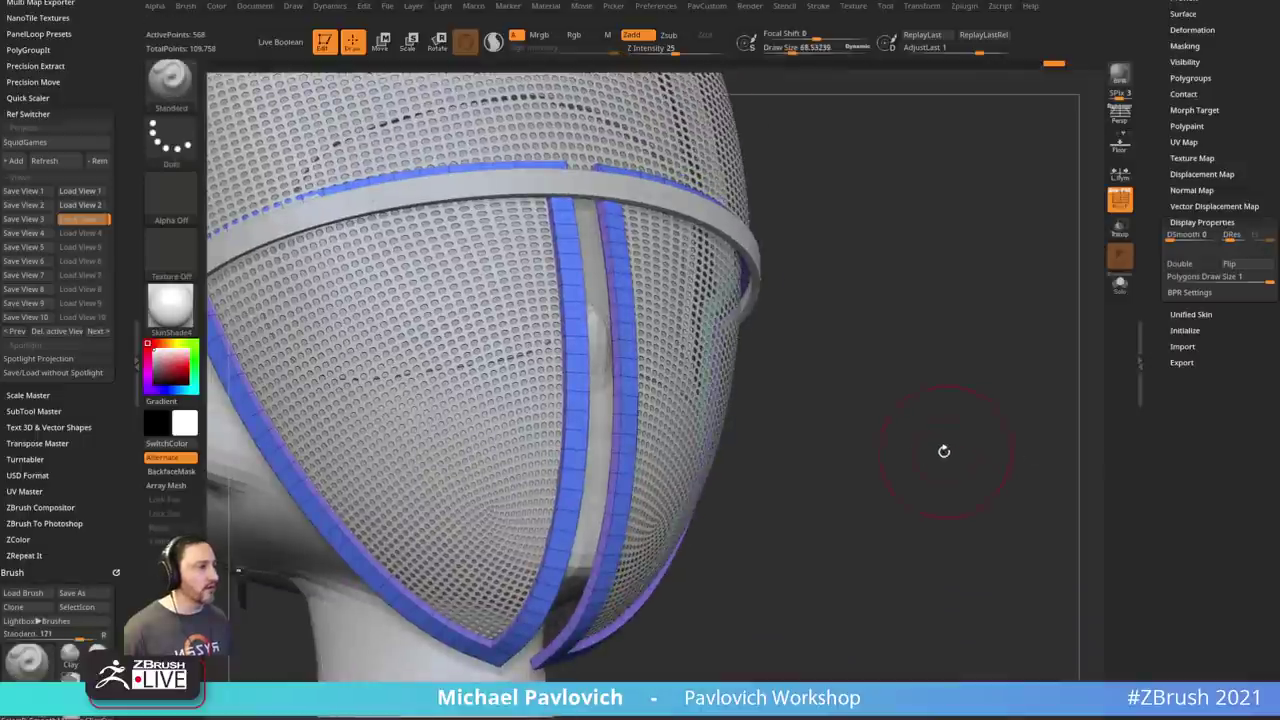
mouse_move(932, 460)
alt+mouse_down()
mouse_move(968, 463)
mouse_move(942, 441)
mouse_move(912, 460)
alt+mouse_up()
key(s)
key(s)
click(931, 433)
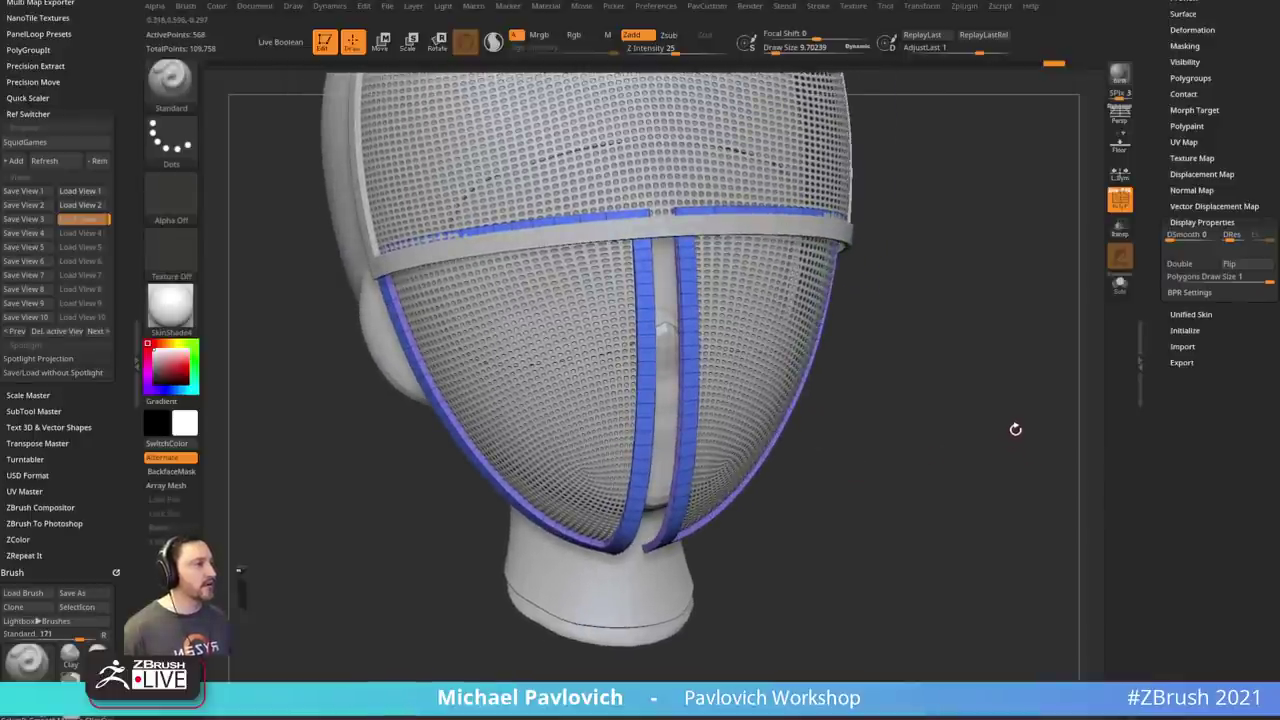
key(s)
click(844, 347)
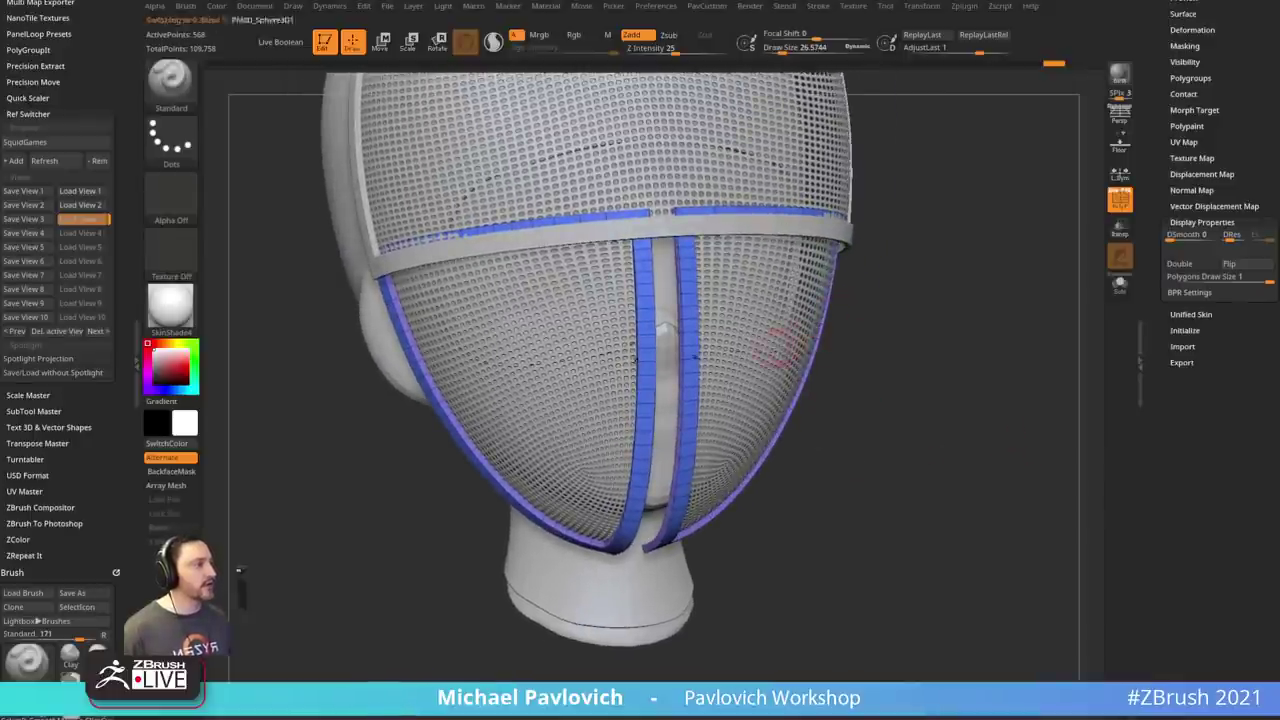
- Select the lower perforated panels, isolate them, and turn off their dynamic subdivision to expose the base mesh
alt+click(774, 347)
drag(880, 330, 905, 383)
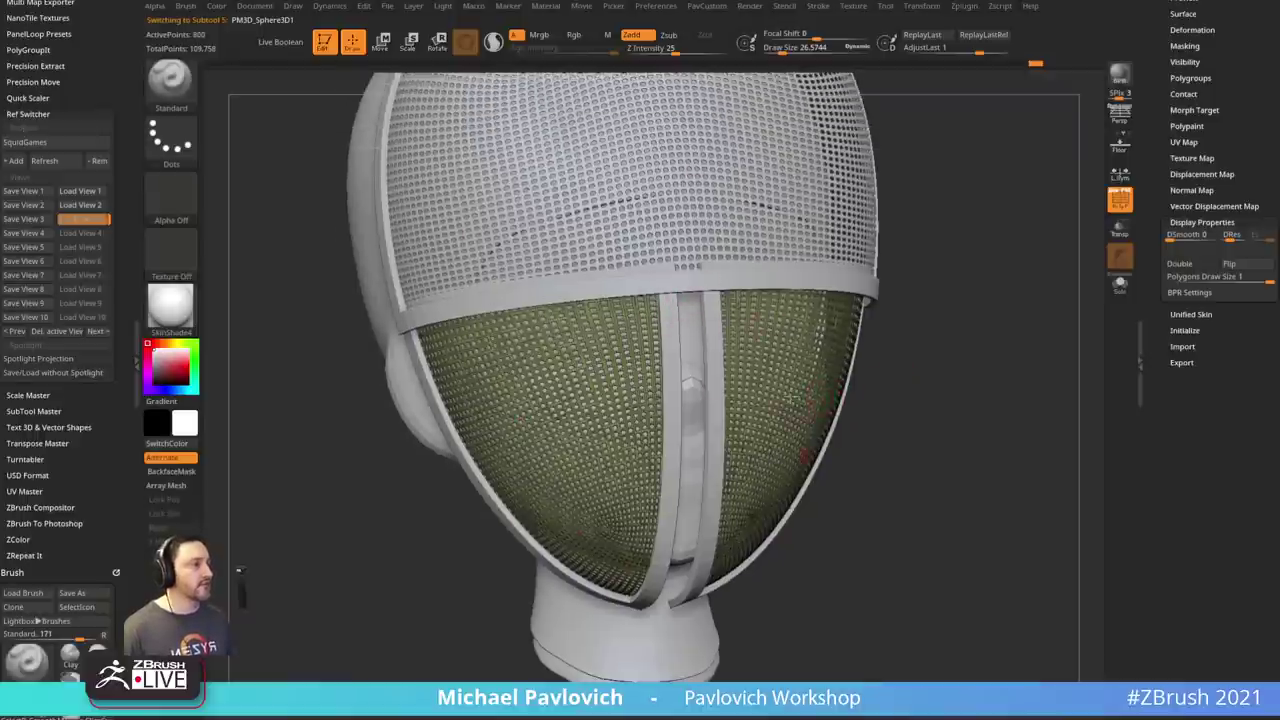
drag(922, 557, 997, 494)
click(1119, 291)
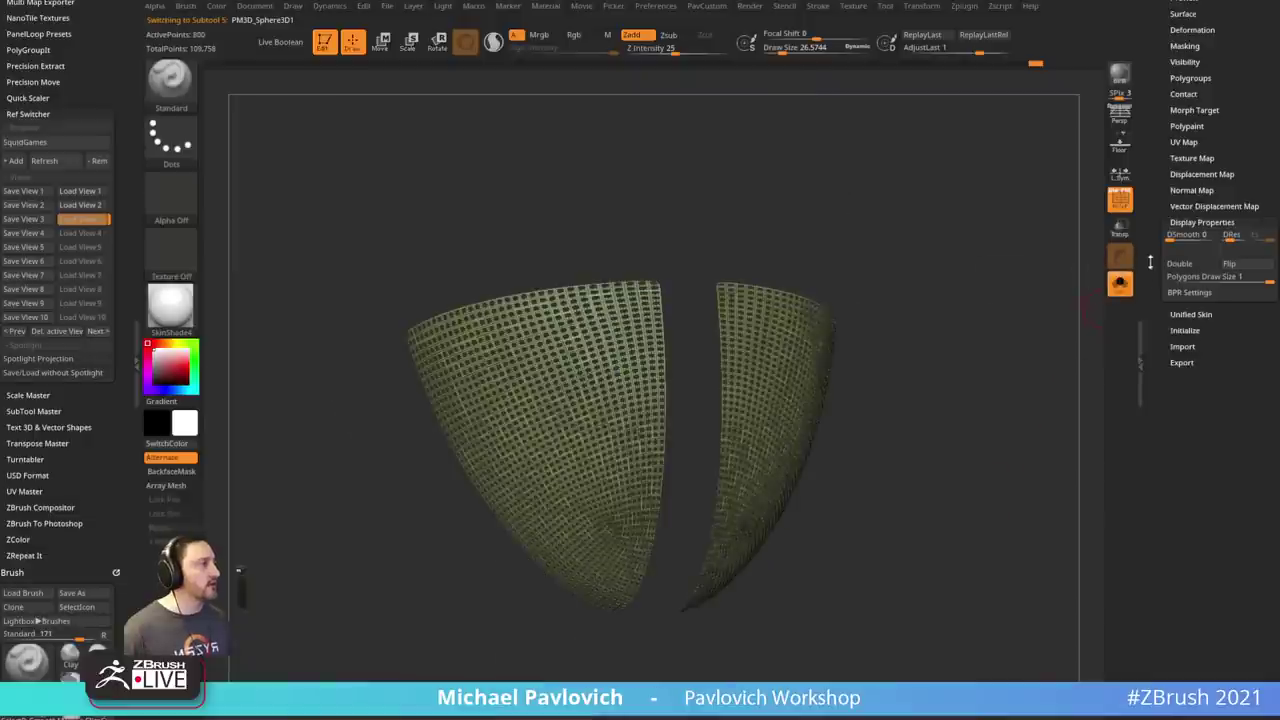
drag(1151, 225, 1141, 452)
key(shift+d)
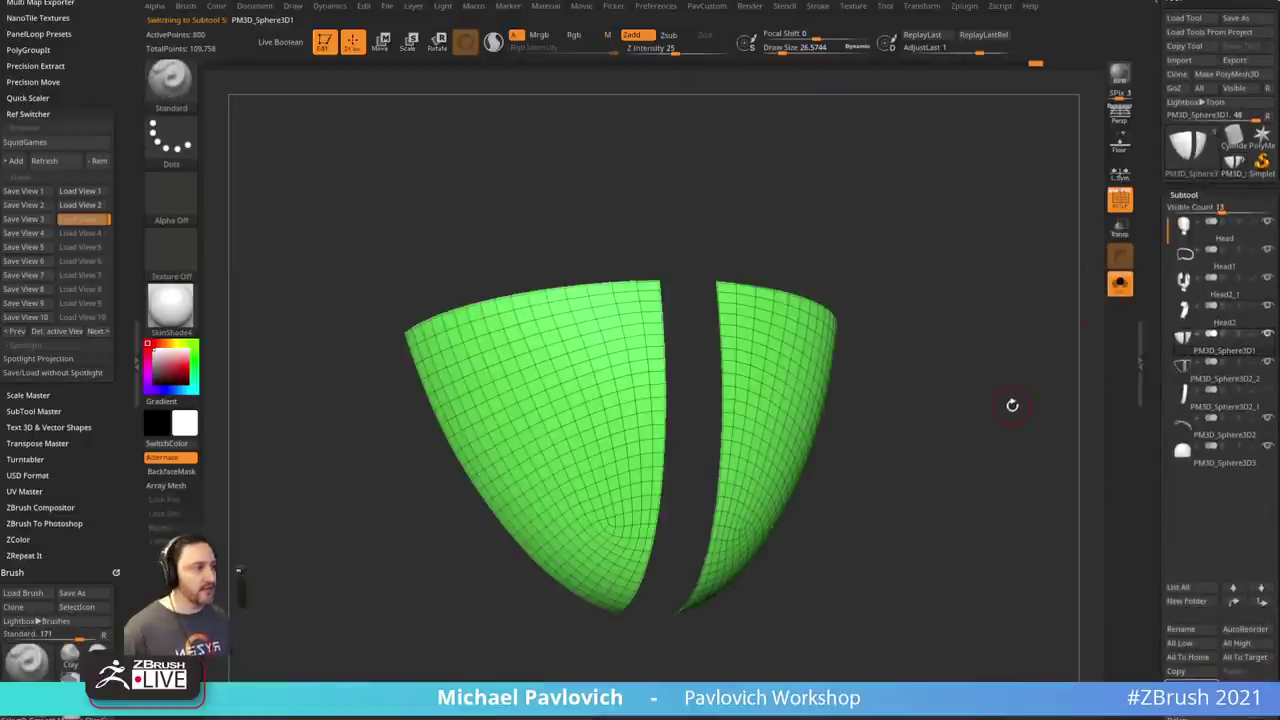
- Try to thicken the two lower panels with ZModeler QMesh and regroup their faces by normals
mouse_move(1012, 403)
mouse_down()
mouse_move(1003, 409)
mouse_move(1024, 421)
mouse_up()
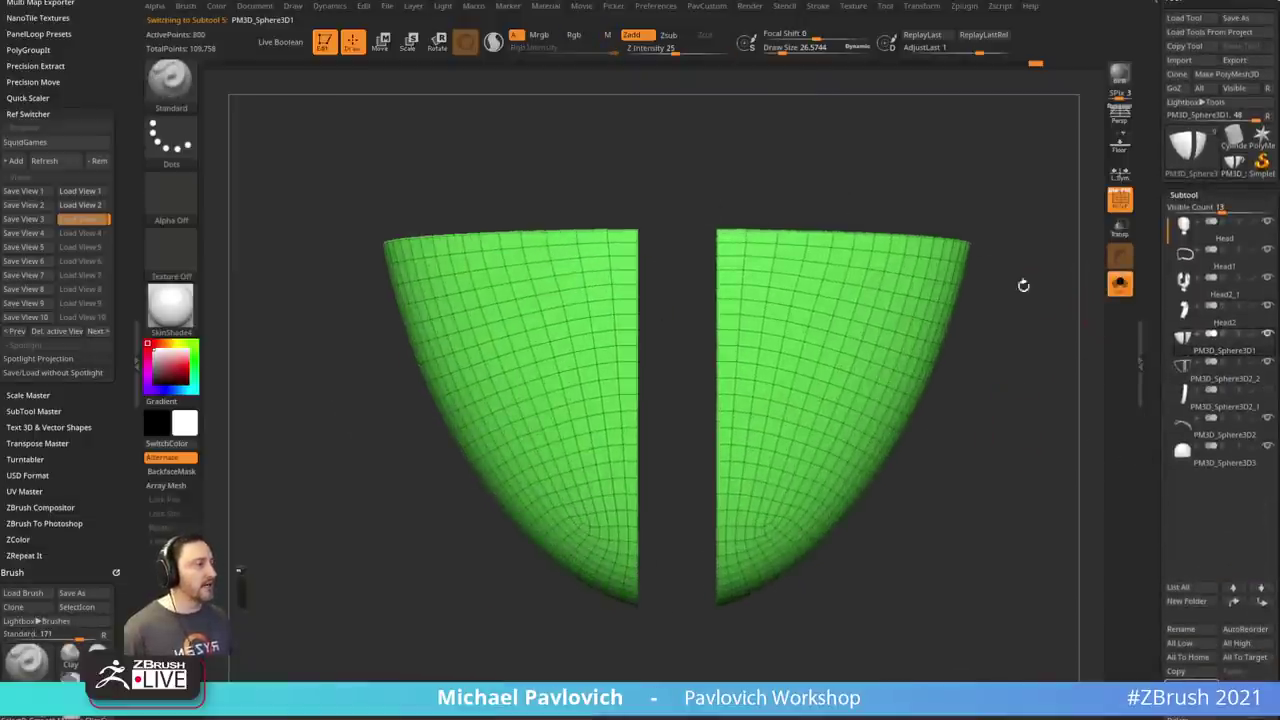
drag(1023, 285, 1007, 373)
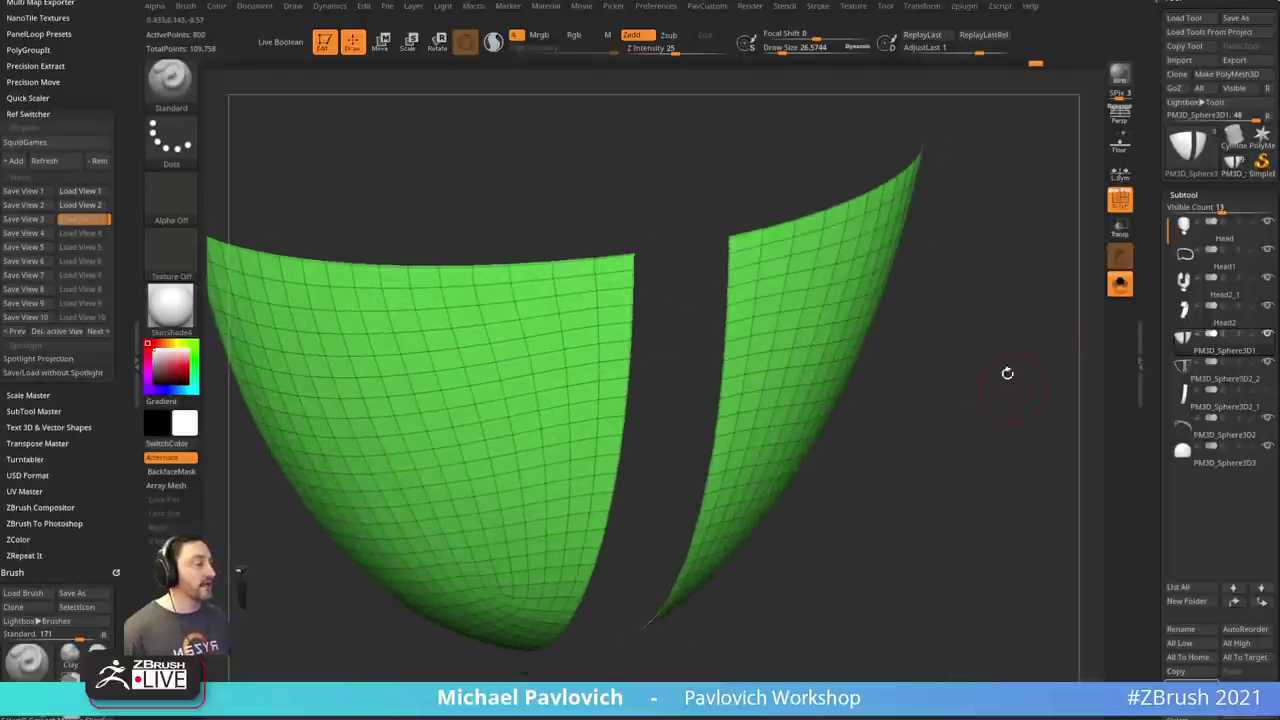
key(b)
key(z)
key(m)
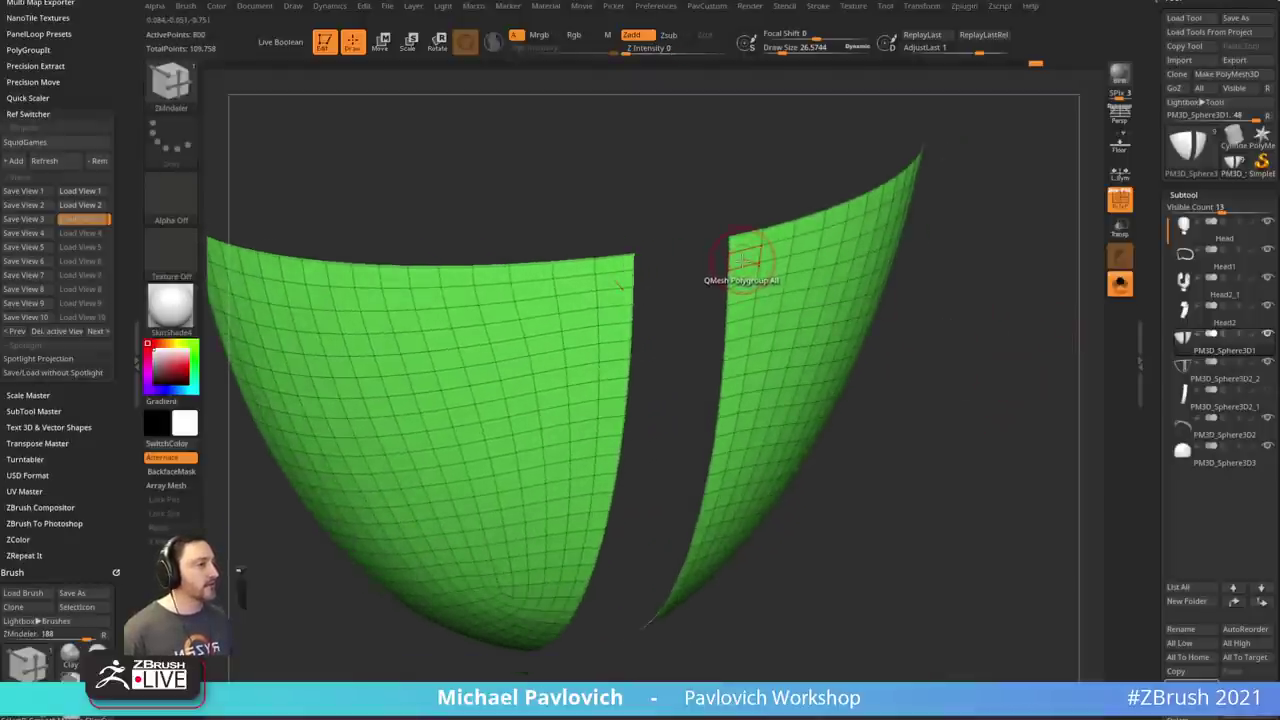
drag(741, 262, 749, 274)
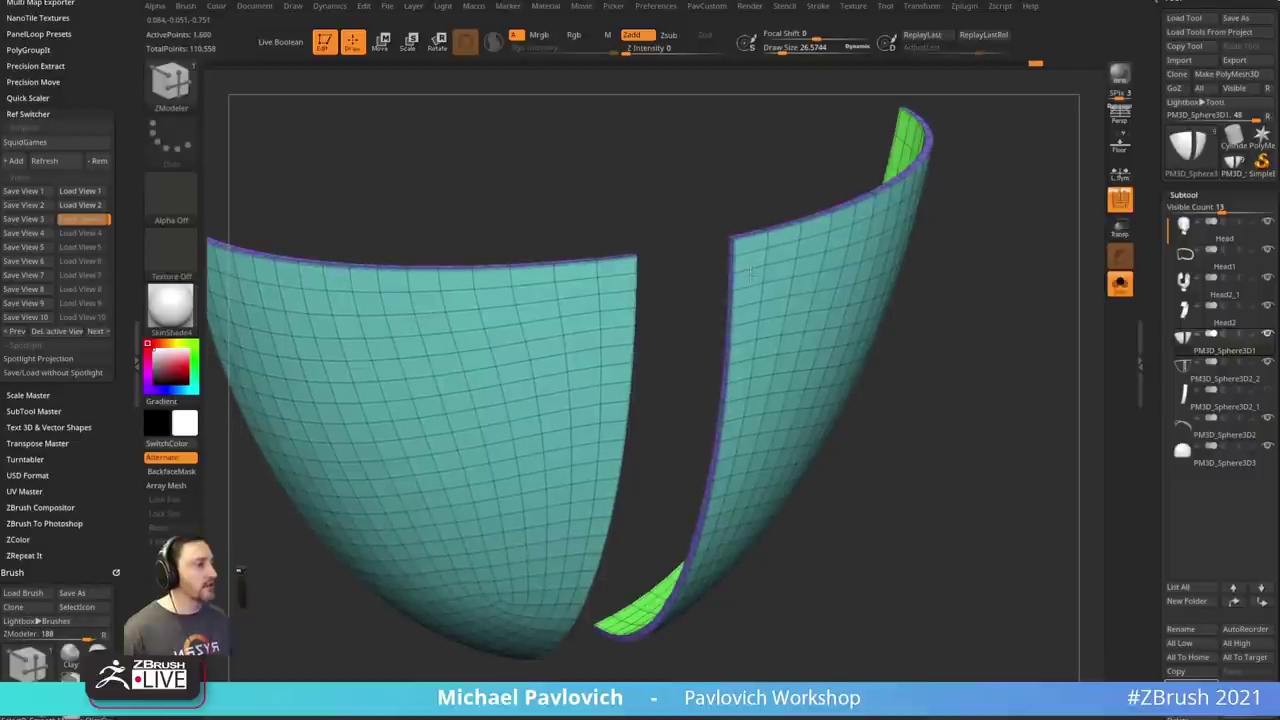
right_drag(816, 275, 848, 287)
key(2)
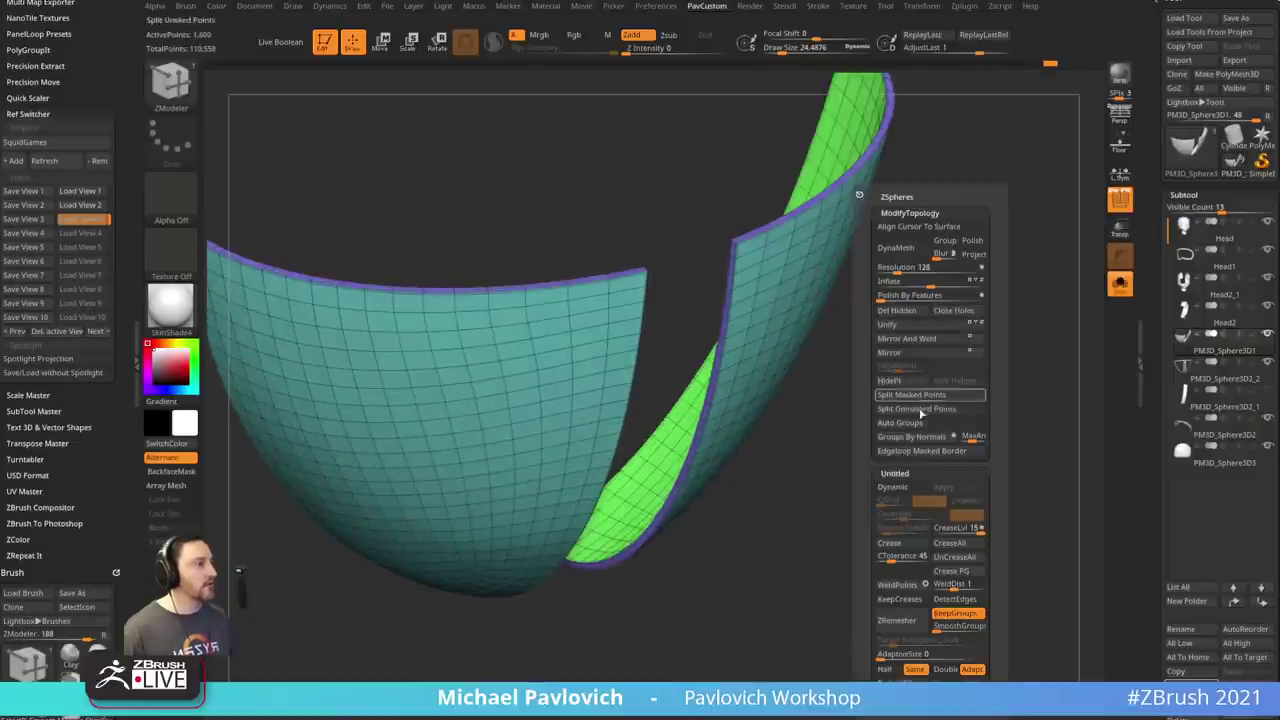
click(910, 438)
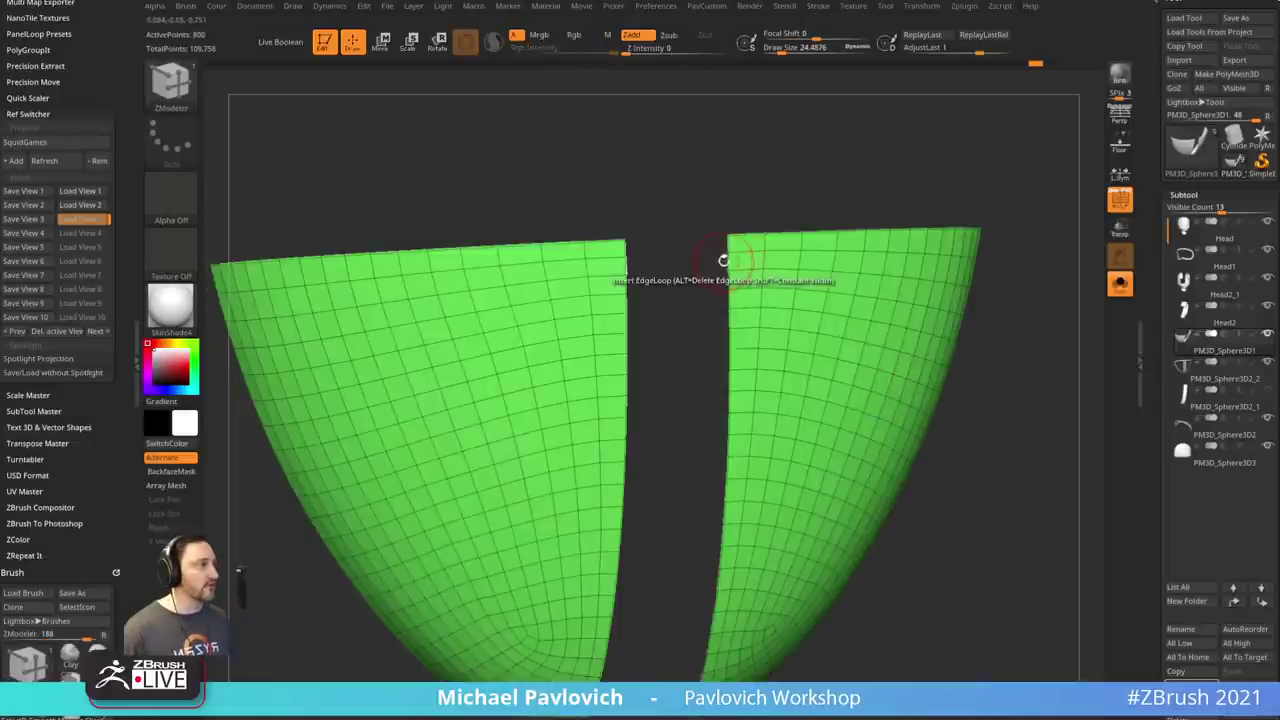
- Extrude the inner edge loops of the two lower panels with ZModeler until they meet at the centre
key(space)
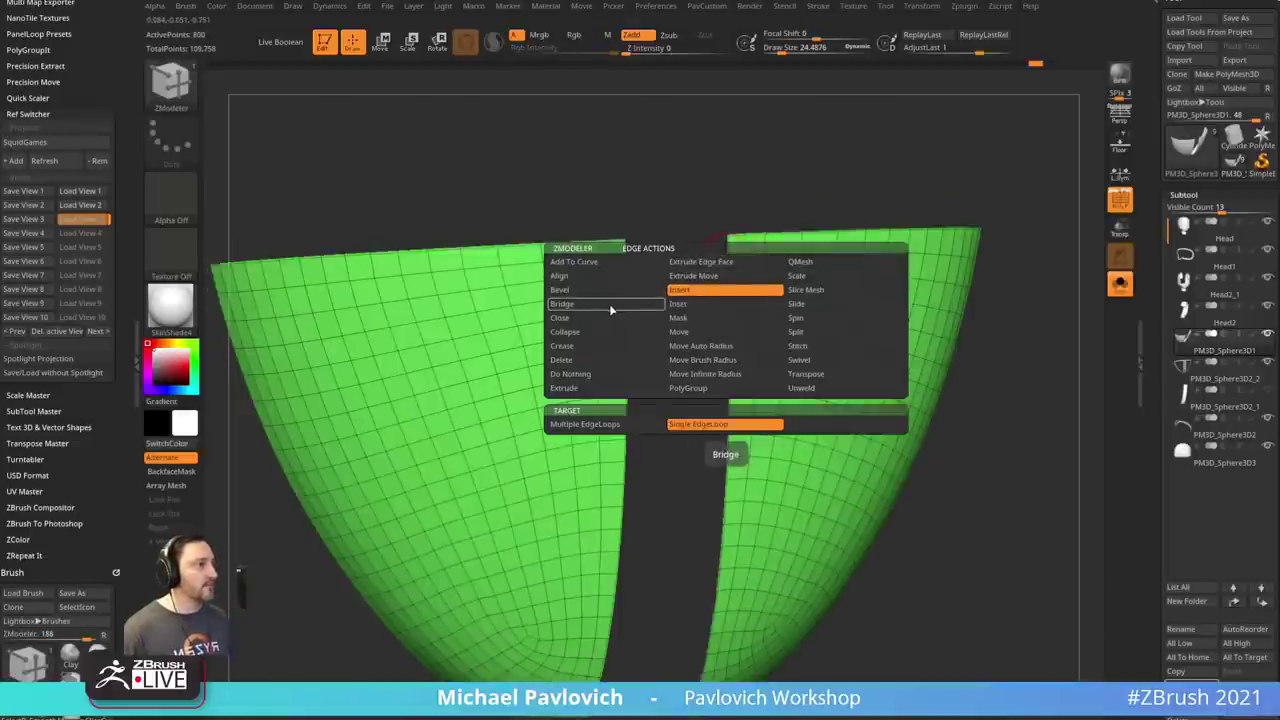
click(638, 390)
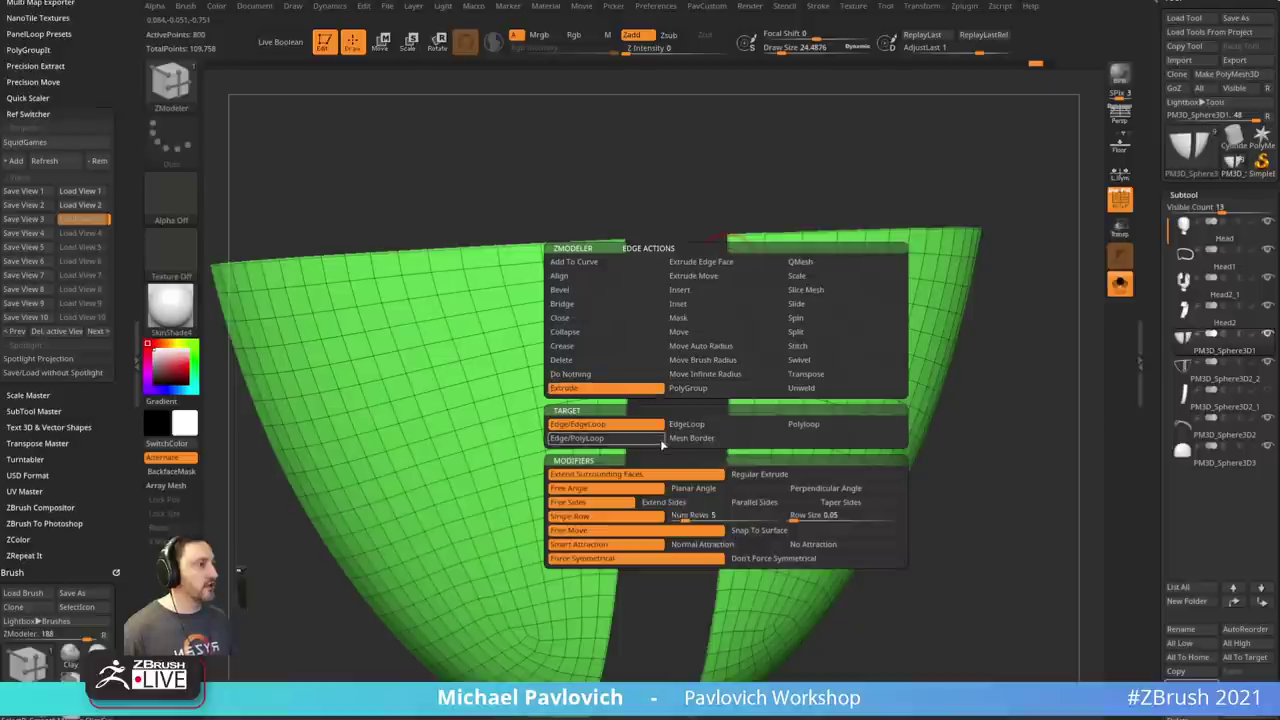
click(655, 424)
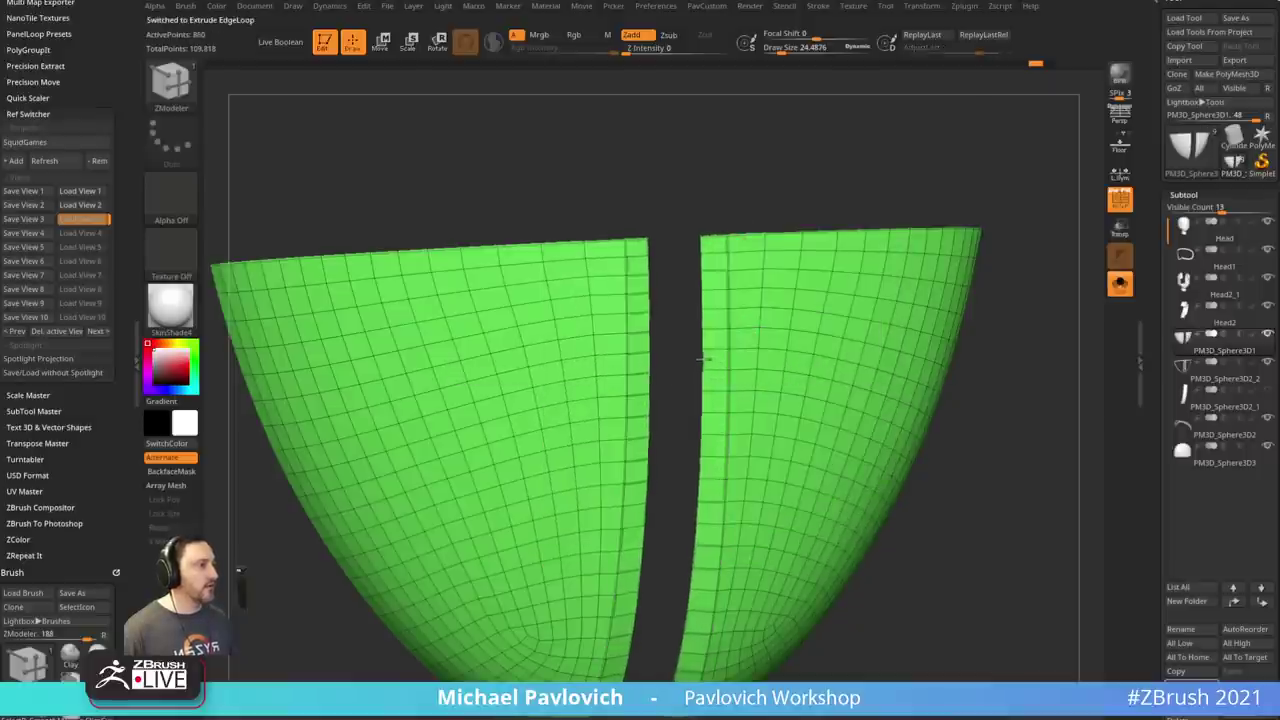
drag(703, 358, 676, 362)
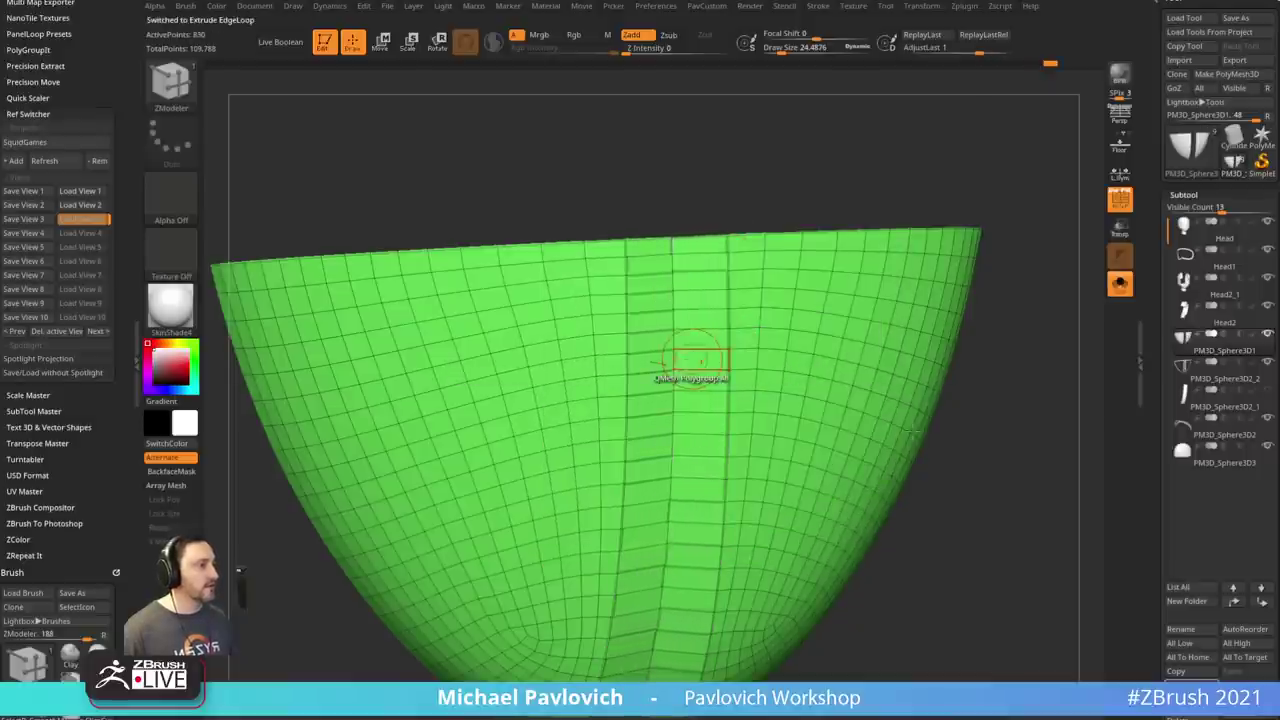
- Delete the uneven edge loop running down the strip between the two lower panels with ZModeler's edge Insert action
drag(955, 430, 968, 337)
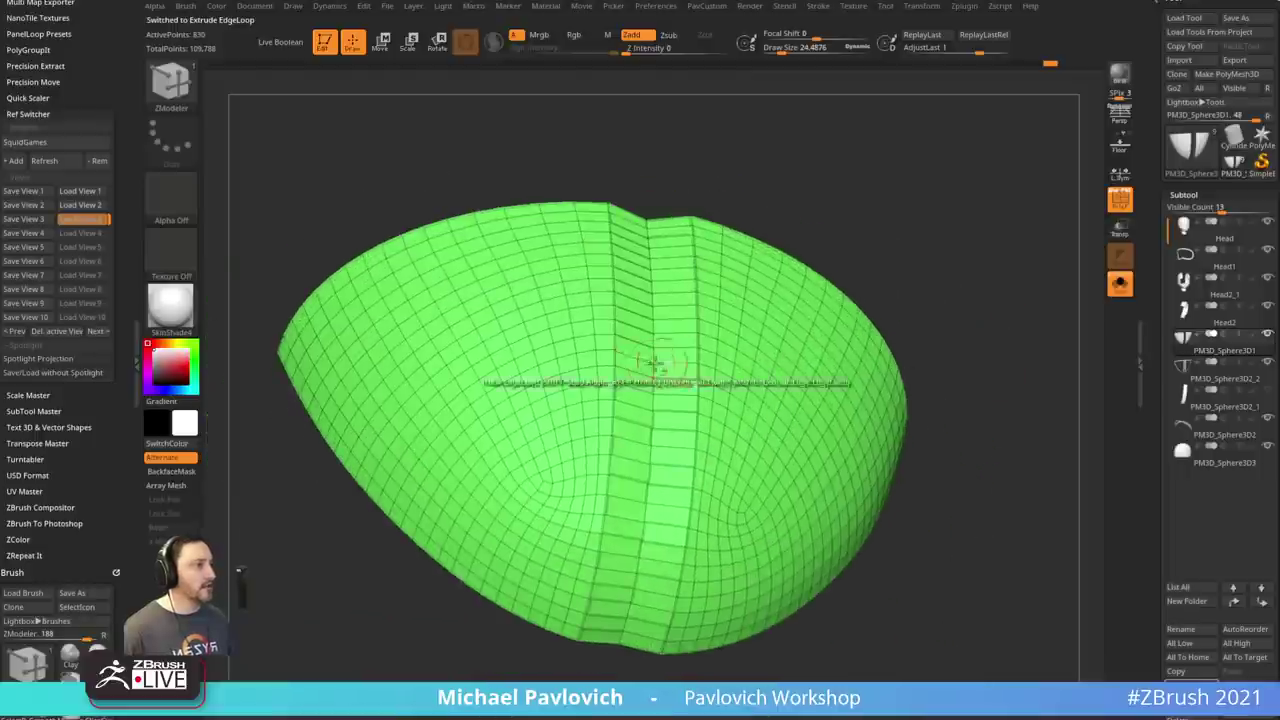
key(space)
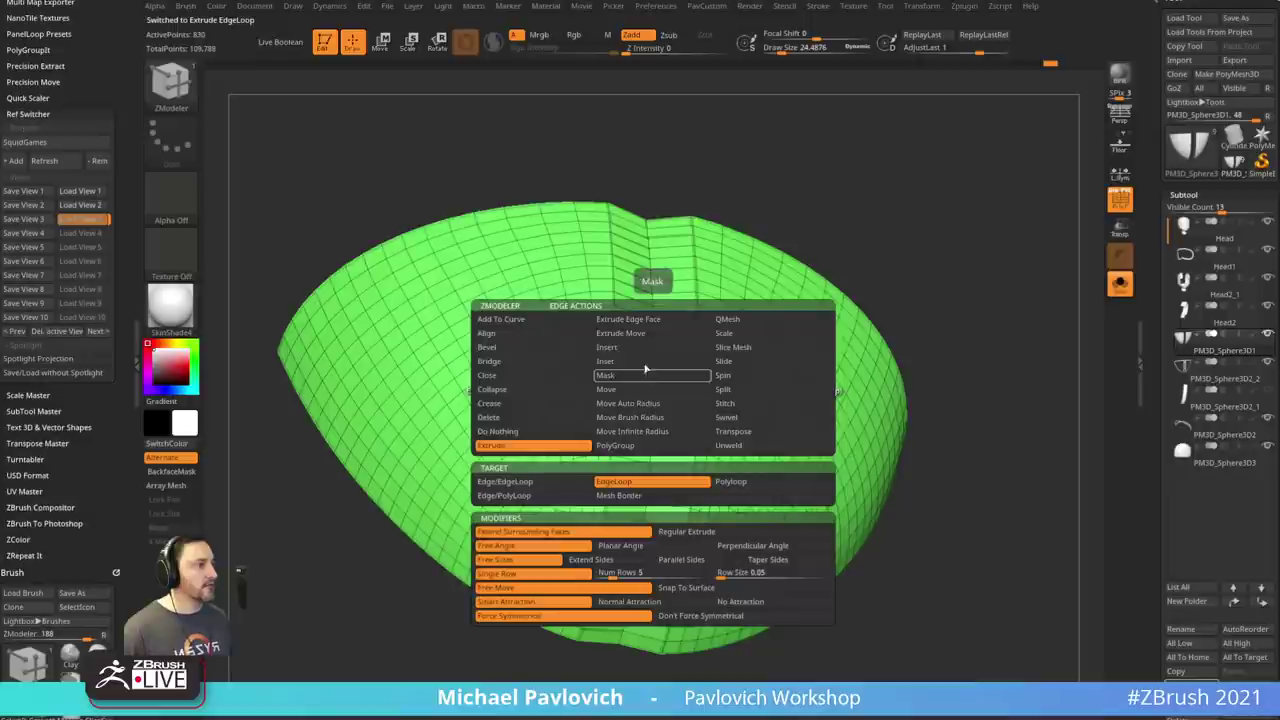
click(619, 350)
alt+click(654, 370)
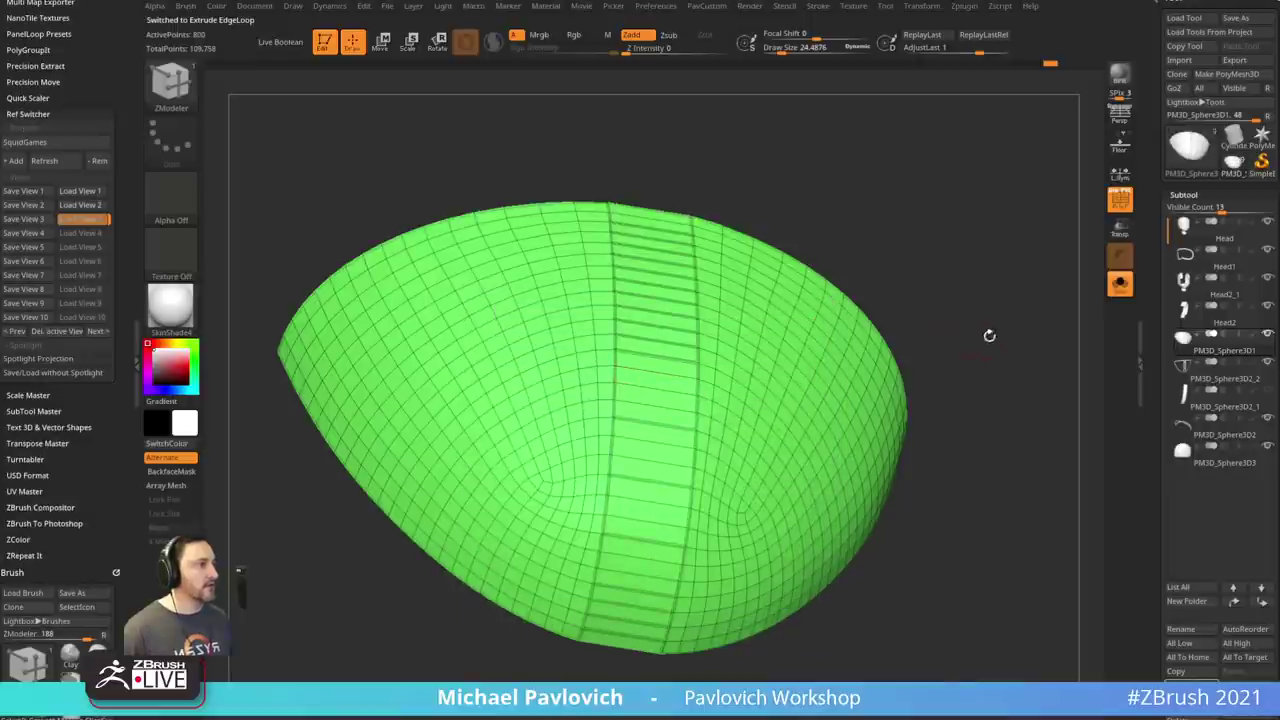
- Insert new edge loops lengthwise along the centre strip that joins the two lower panels with ZModeler
key(grave)
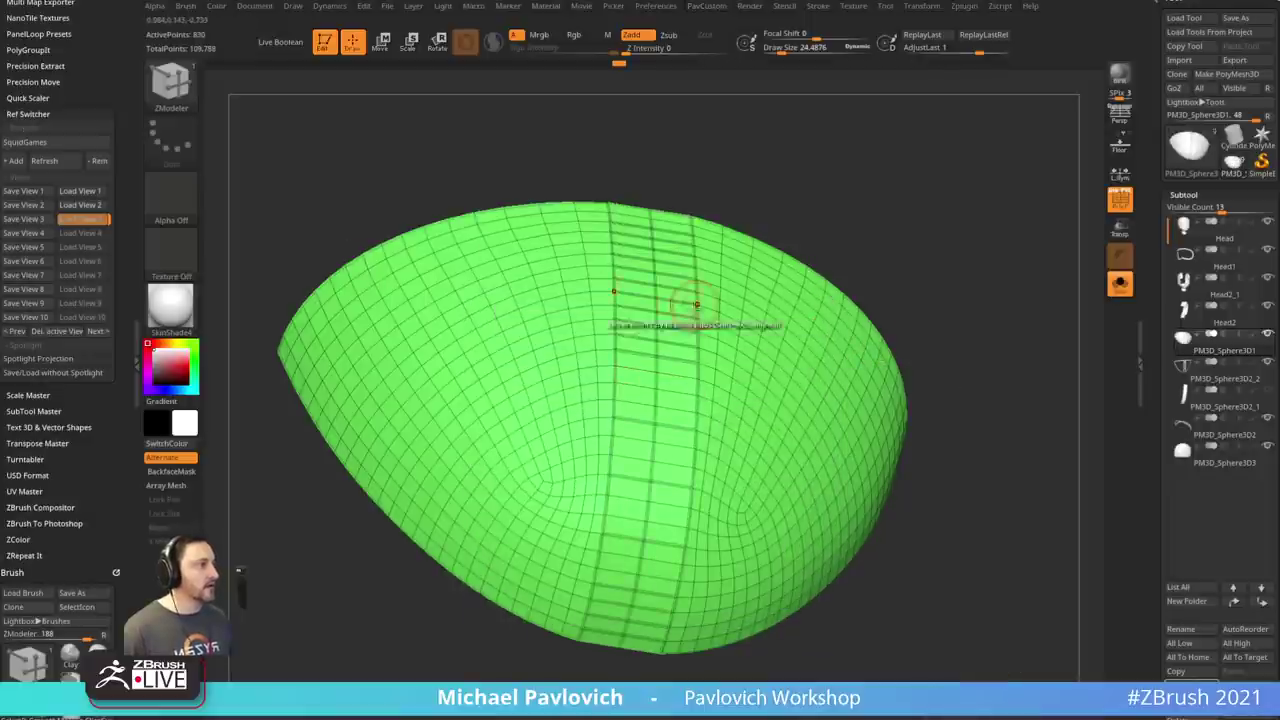
key(space)
click(600, 476)
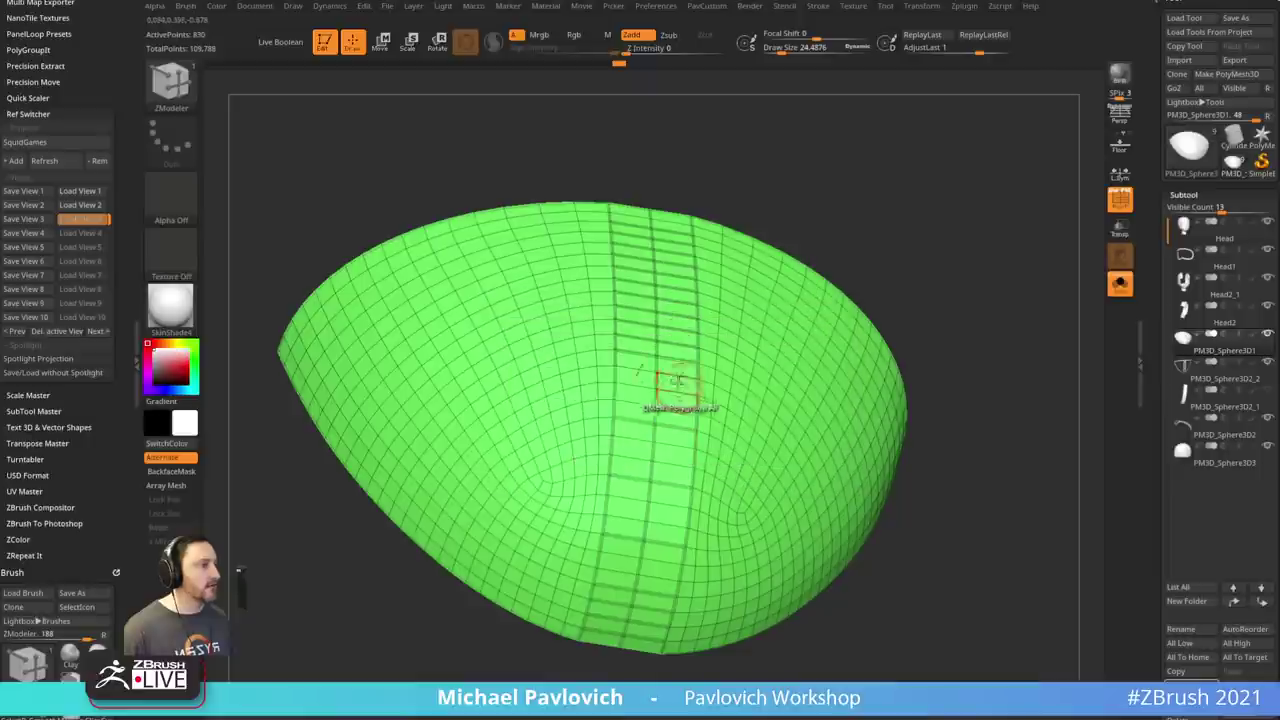
drag(675, 371, 678, 377)
- Show the whole mask again without polyframe and restore the lower panels' perforated dynamic subdivision preview
key(space)
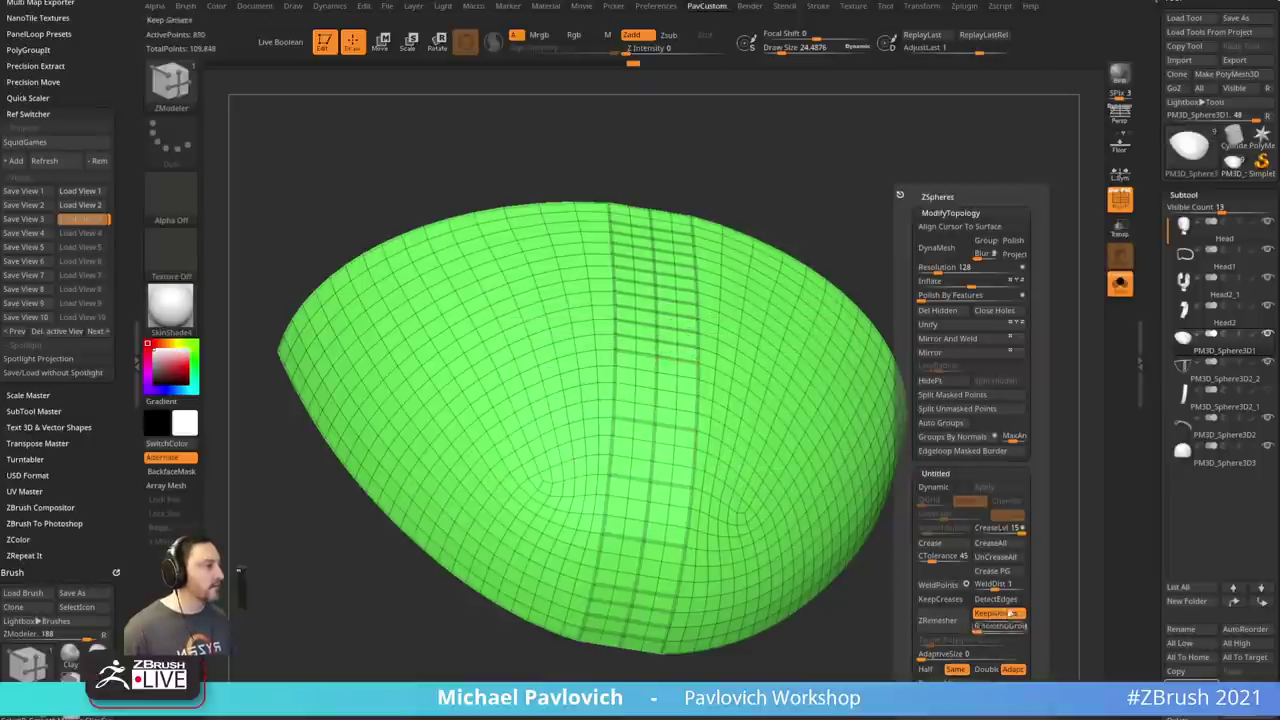
drag(1000, 560, 930, 470)
click(1120, 284)
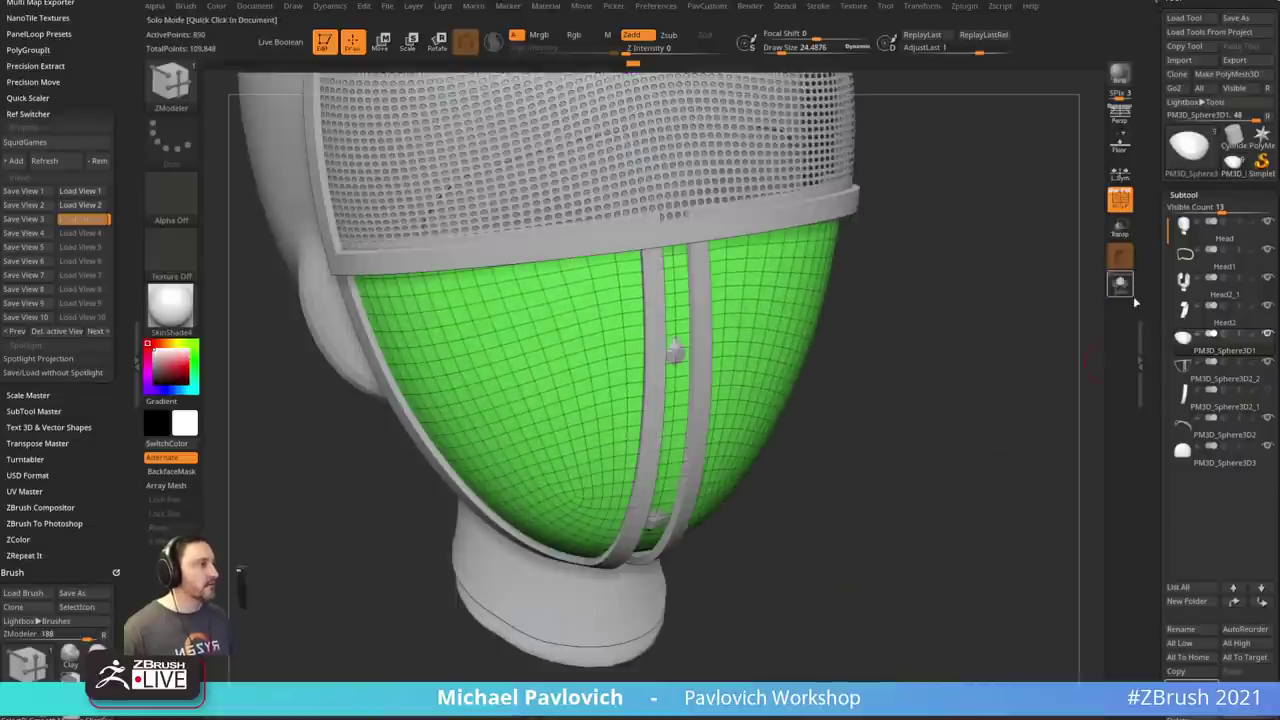
mouse_move(1040, 357)
mouse_down()
mouse_move(1020, 323)
mouse_move(1089, 329)
mouse_move(1088, 316)
mouse_move(996, 348)
mouse_move(1027, 384)
mouse_up()
key(shift+f)
click(1123, 213)
key(f)
- Switch to the Standard brush with a draw size of about 38.3 and inspect the lower frame beneath the chin
key(b)
key(s)
key(t)
key(s)
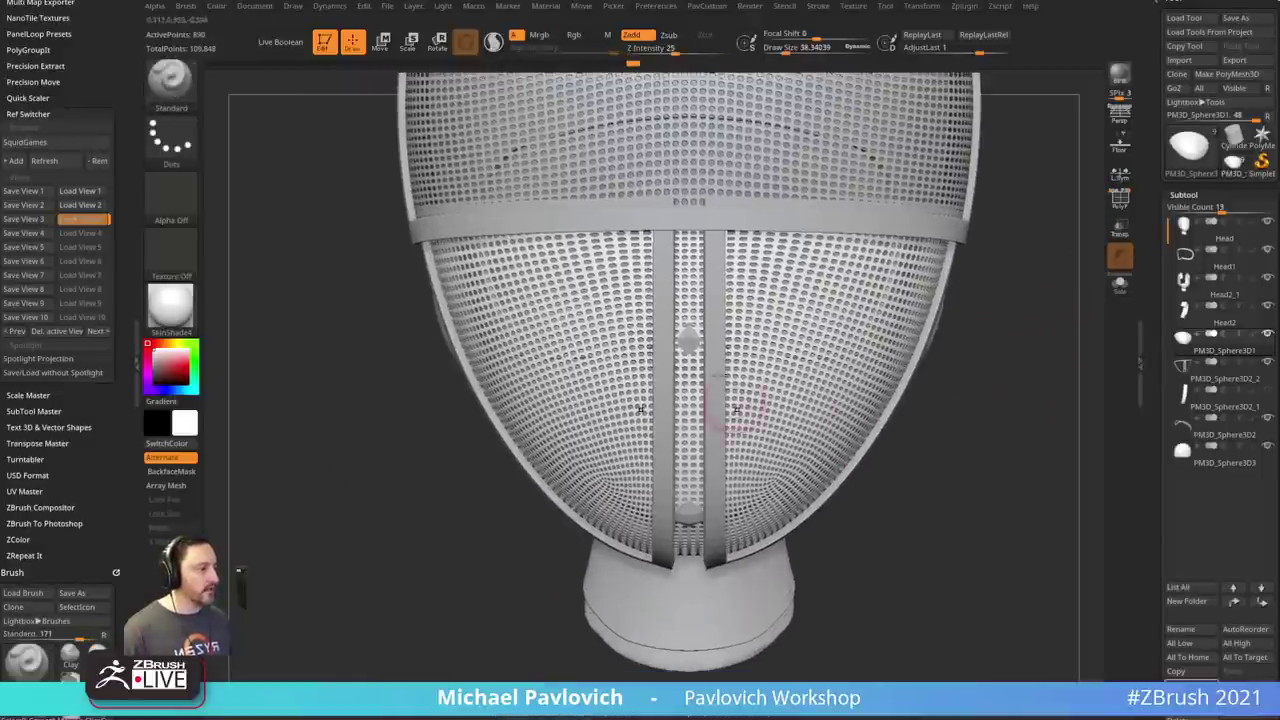
alt+drag(922, 514, 924, 493)
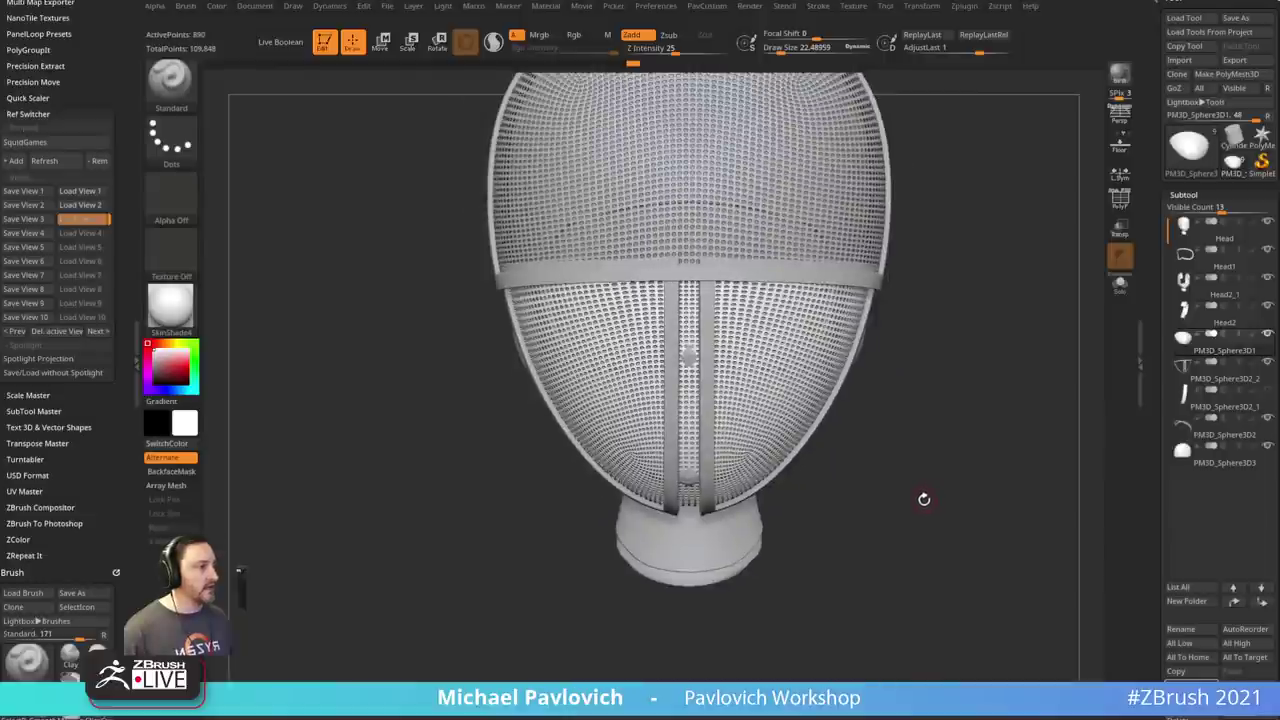
drag(916, 351, 1029, 420)
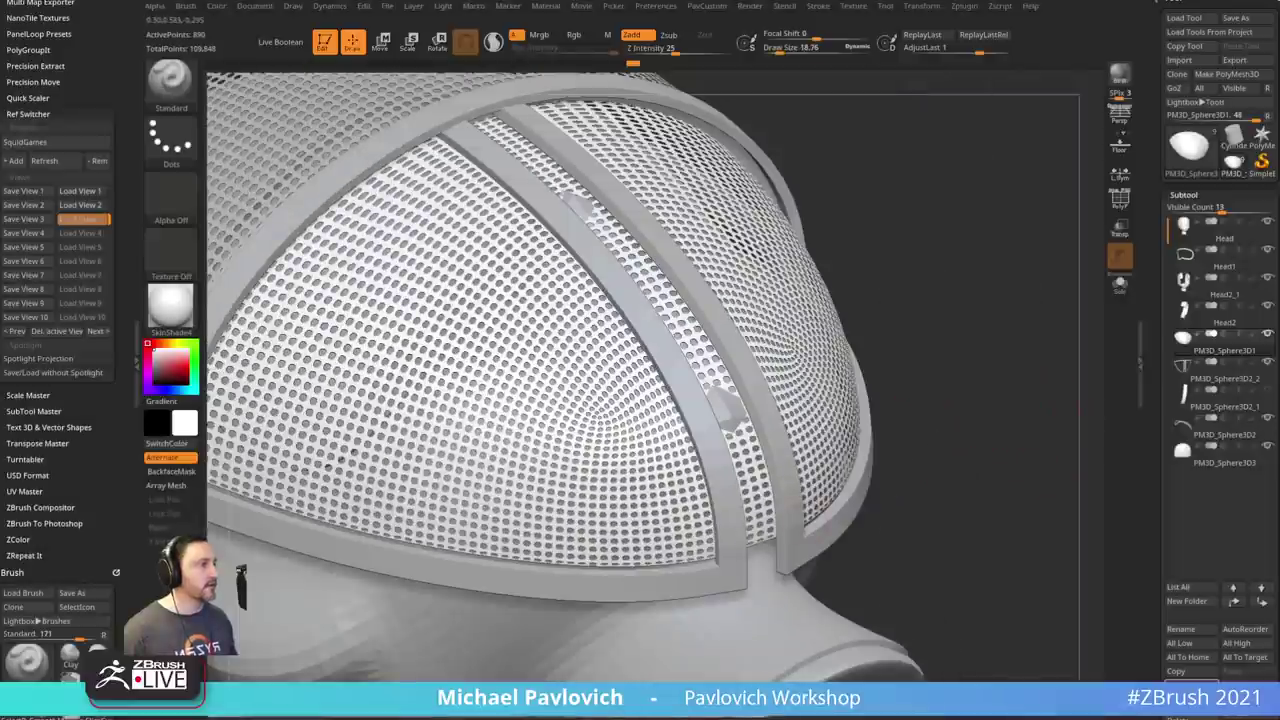
- Select the lower frame border, isolate it with polyframe on, and switch to the ZModeler brush
alt+click(803, 537)
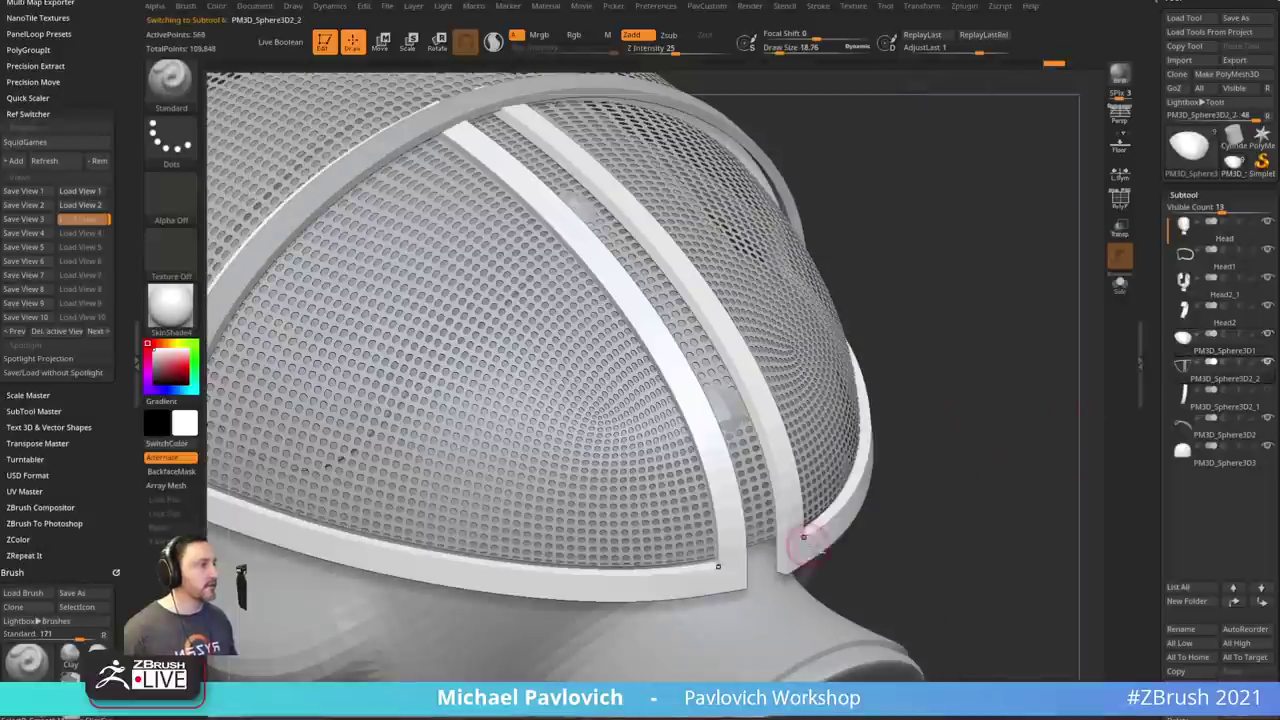
click(1122, 285)
key(shift+f)
mouse_move(998, 447)
alt+mouse_down()
mouse_move(971, 334)
mouse_move(958, 466)
mouse_move(770, 465)
mouse_move(738, 524)
alt+mouse_up()
key(b)
key(z)
key(m)
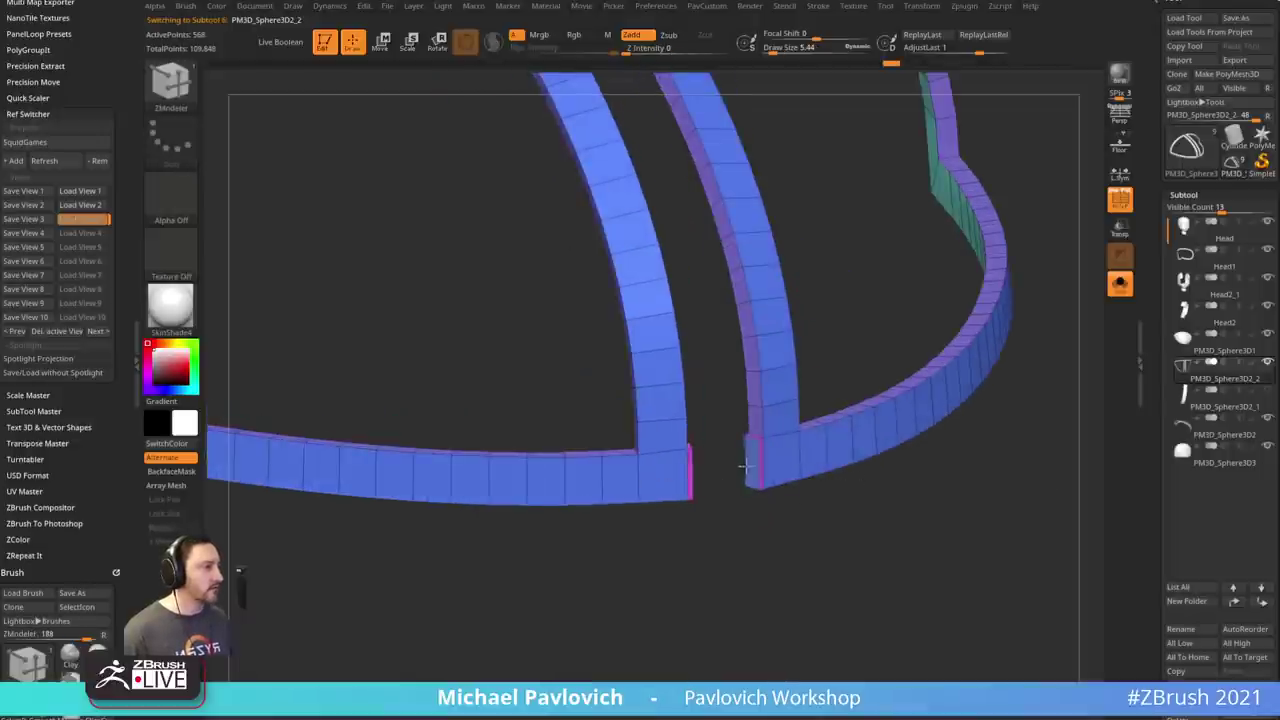
- Bridge the chin gap between the frame's two open end faces with the ZModeler polygon Bridge action
drag(725, 528, 751, 447)
key(space)
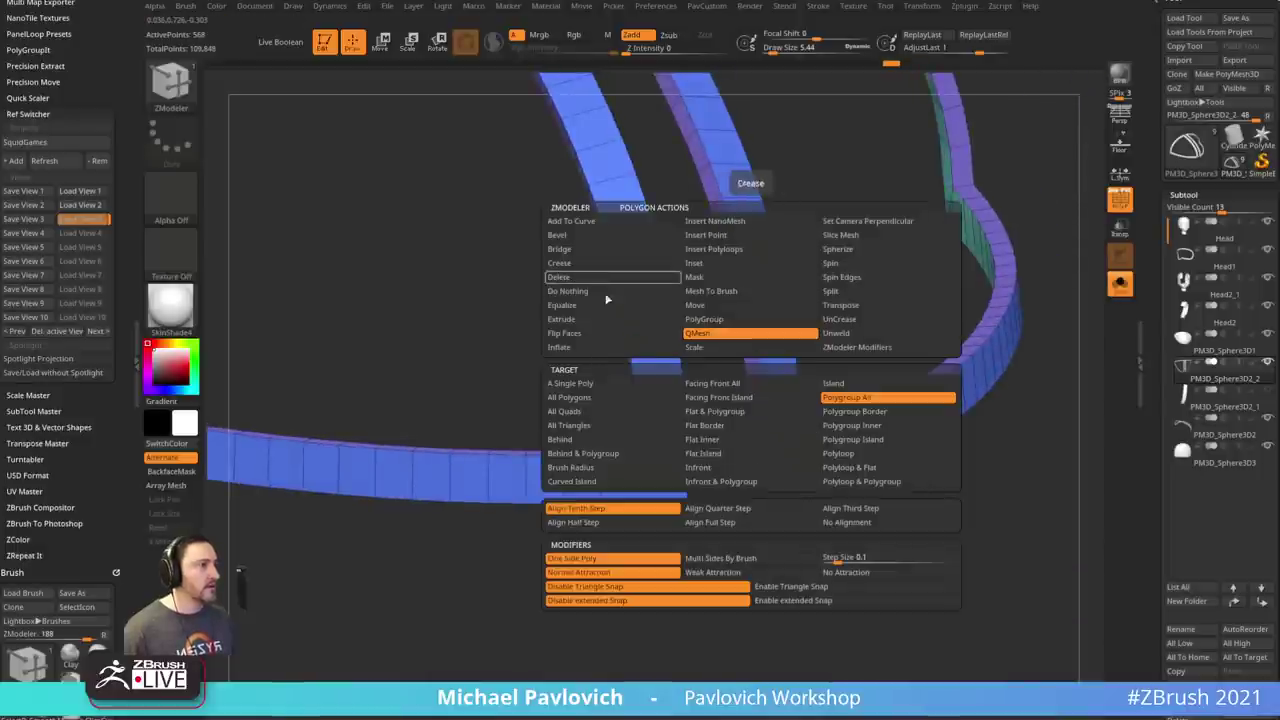
key(space)
click(600, 249)
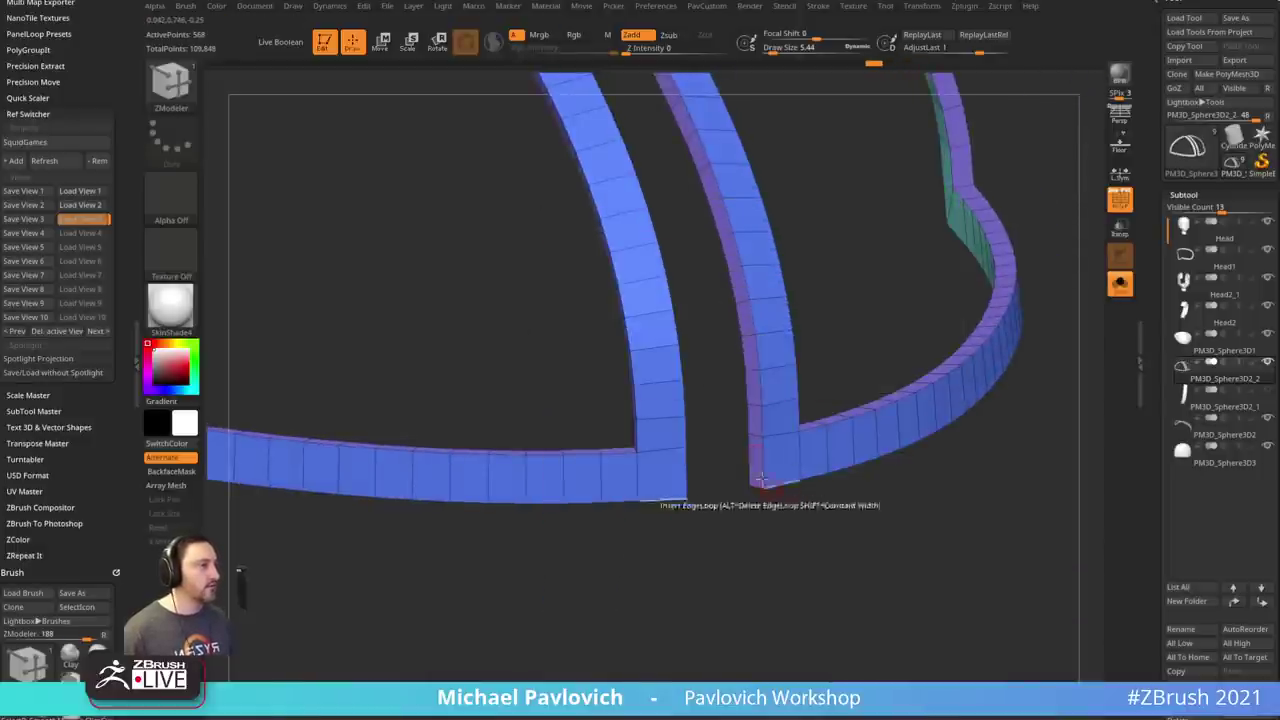
drag(760, 520, 675, 478)
click(676, 477)
drag(700, 566, 786, 543)
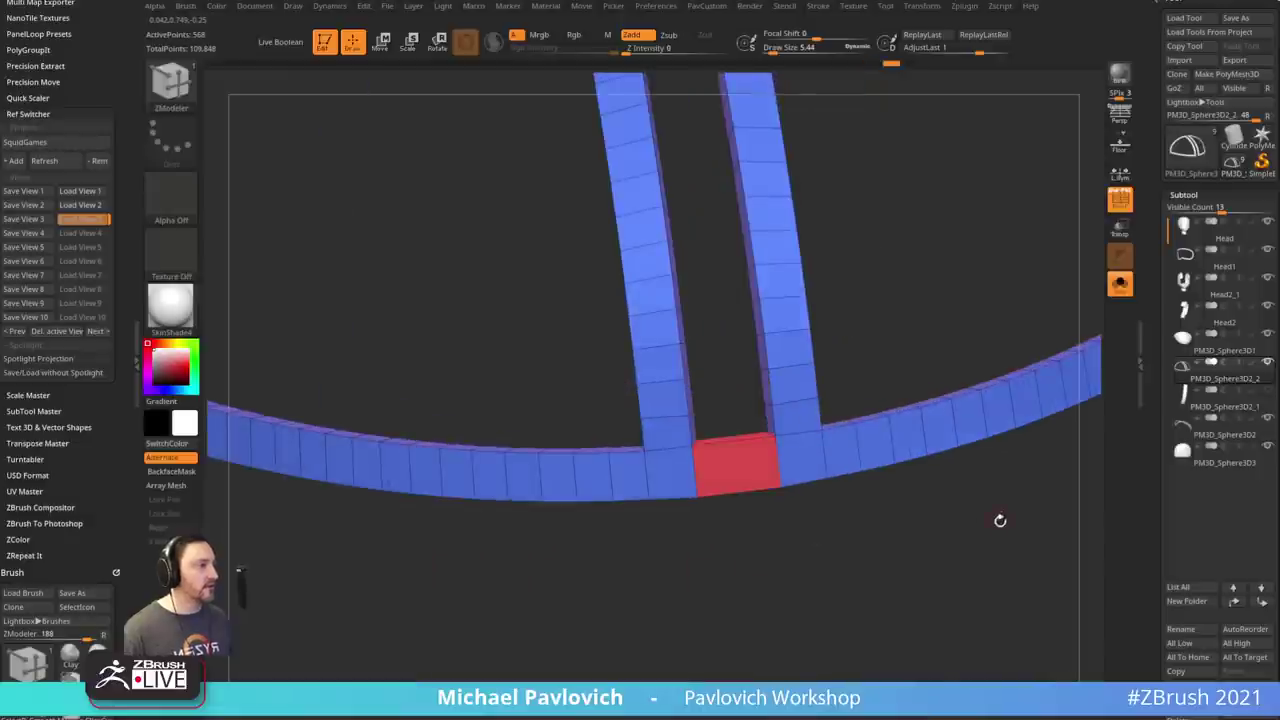
- Bridge the gap between the frame's two upper inner corners at the top of the centre strips
key(grave)
click(1000, 341)
alt+drag(828, 356, 843, 286)
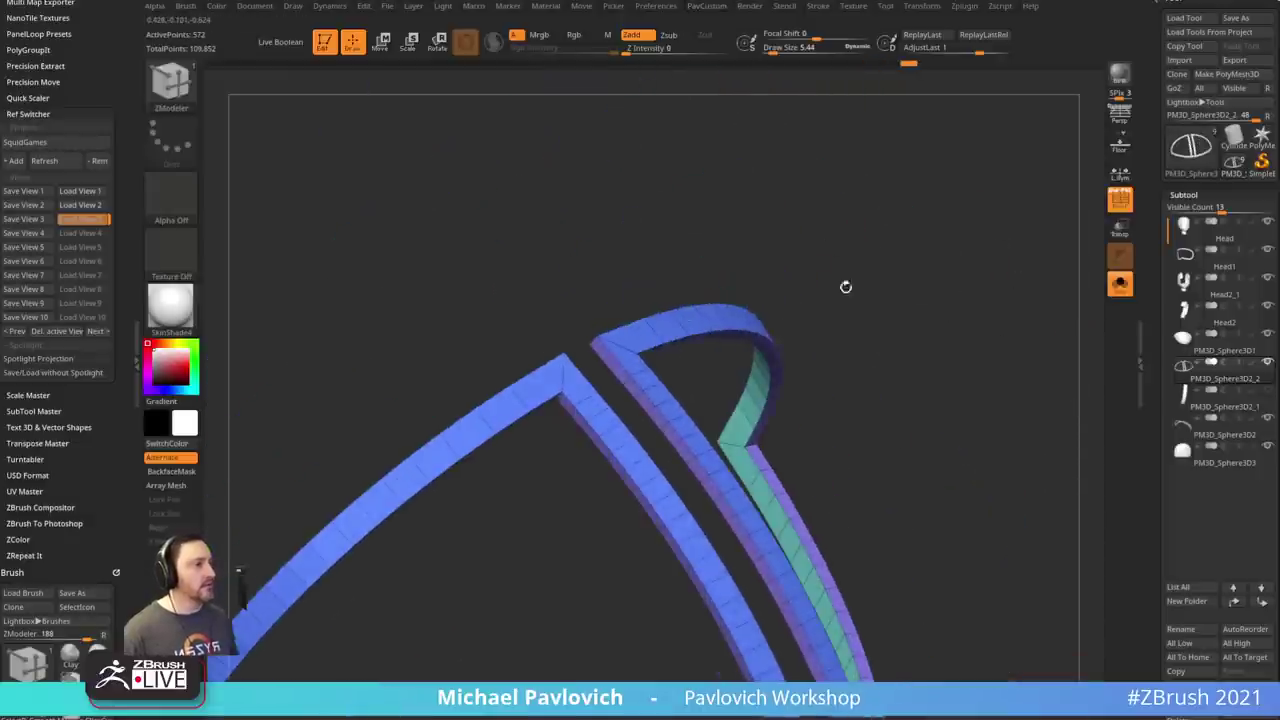
click(603, 352)
drag(652, 286, 557, 370)
click(552, 374)
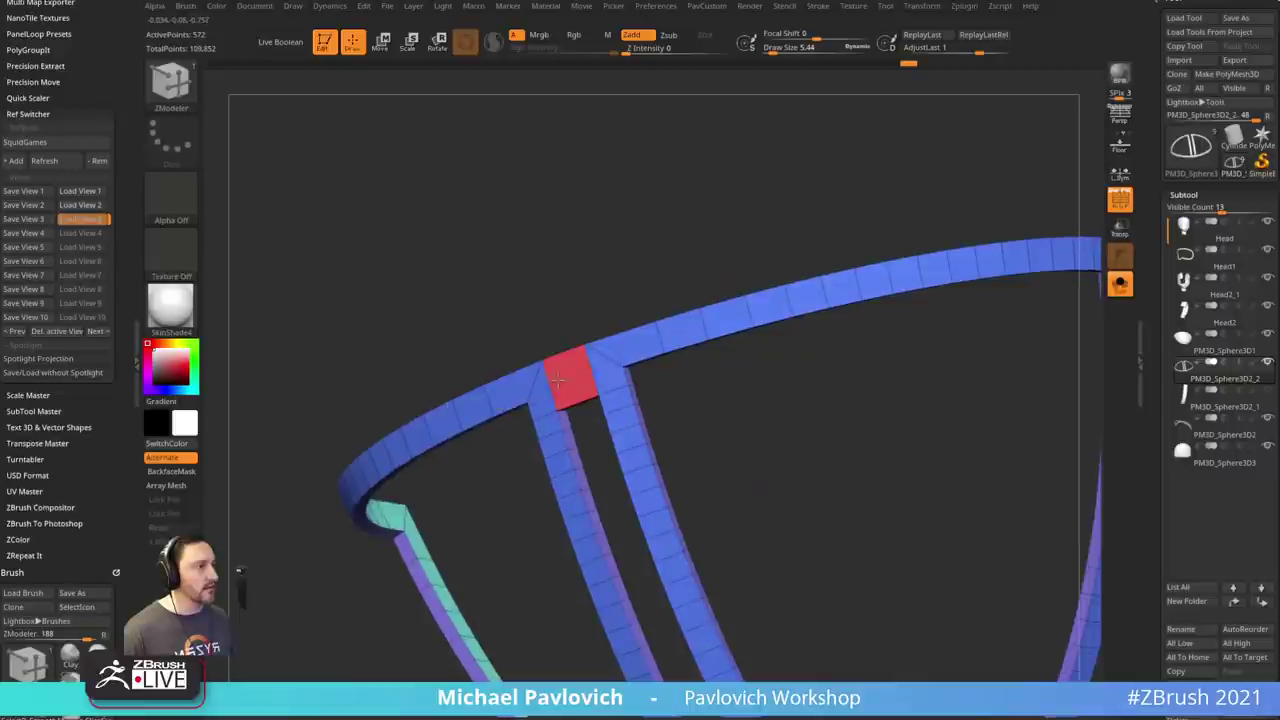
- Show the full mask without polyframe and return to the Standard brush with a draw size of about 38.3
drag(622, 272, 832, 261)
key(2)
click(911, 341)
alt+drag(754, 366, 800, 250)
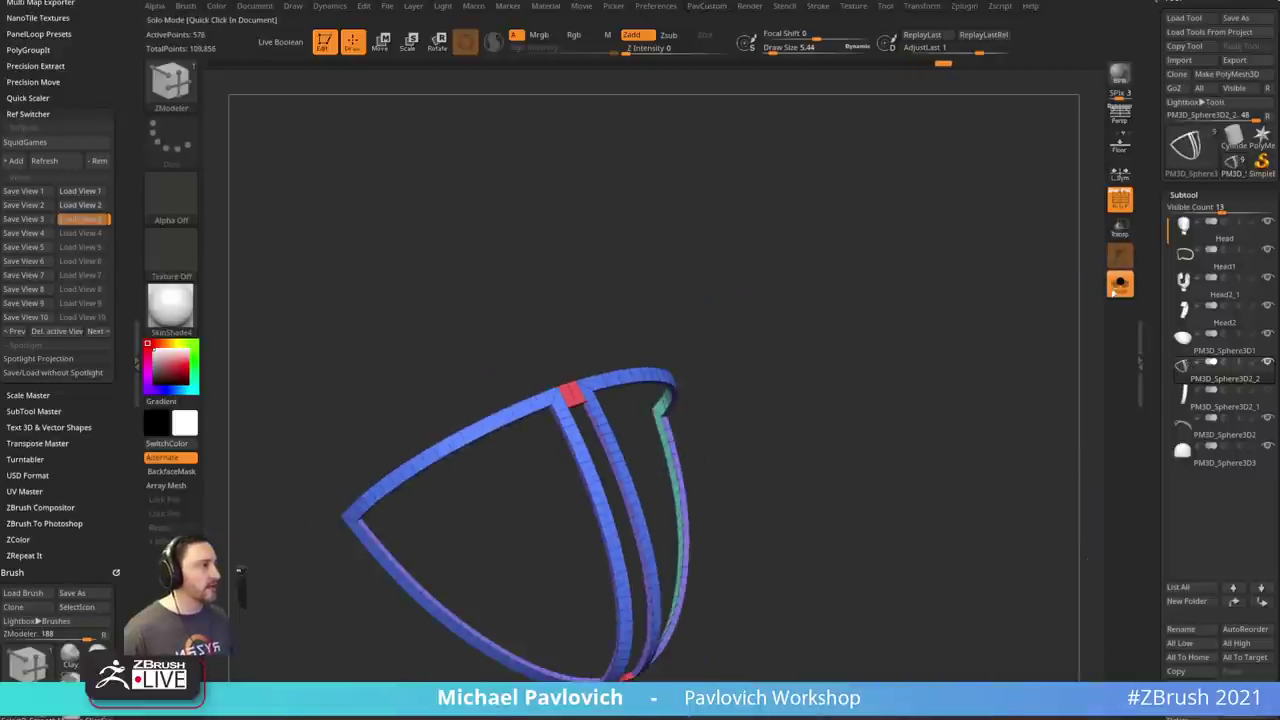
click(1120, 284)
click(1120, 200)
shift+drag(1006, 277, 986, 297)
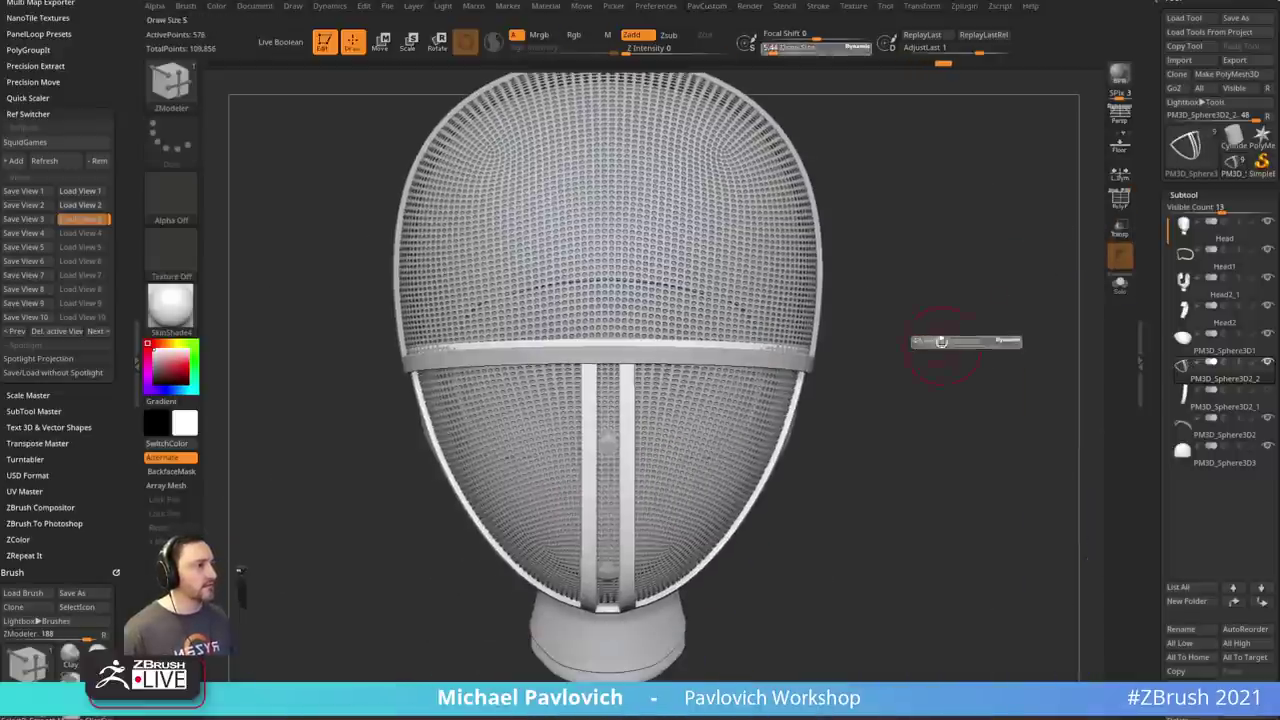
drag(916, 346, 939, 367)
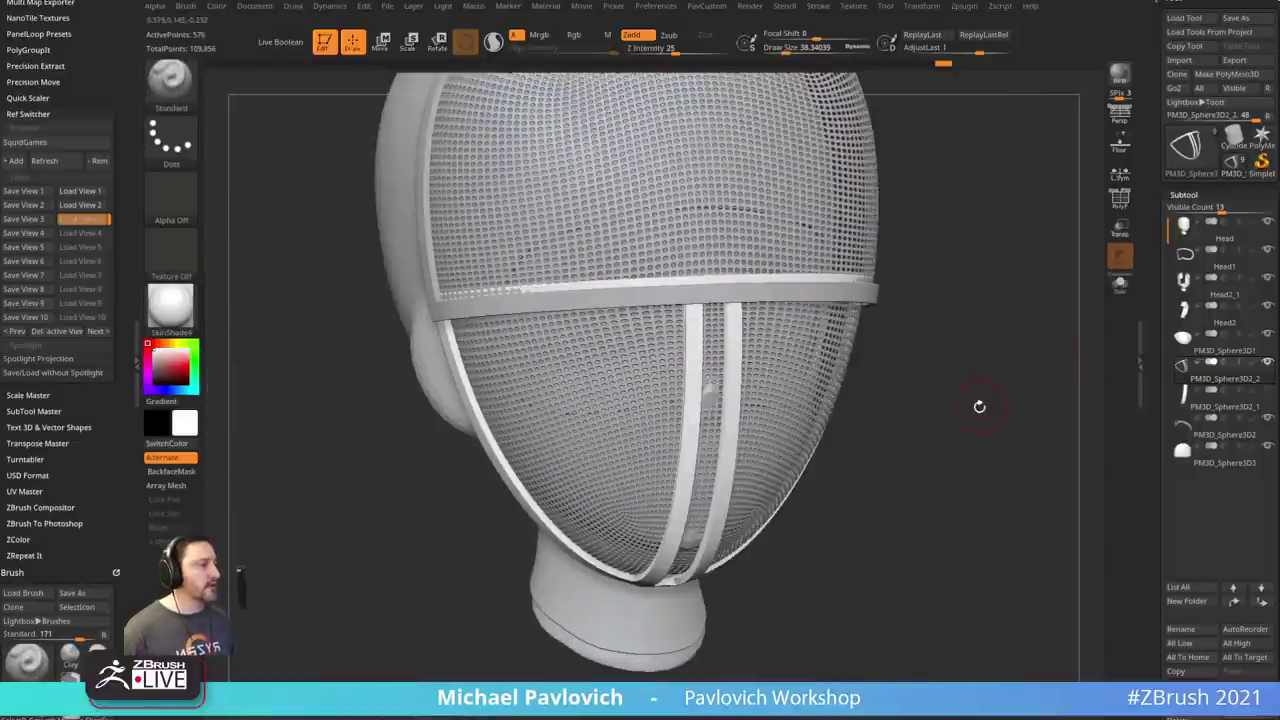
- Try to stretch the lower panels and their frame forward together with the transform gizmo in side view
key(w)
drag(957, 398, 987, 404)
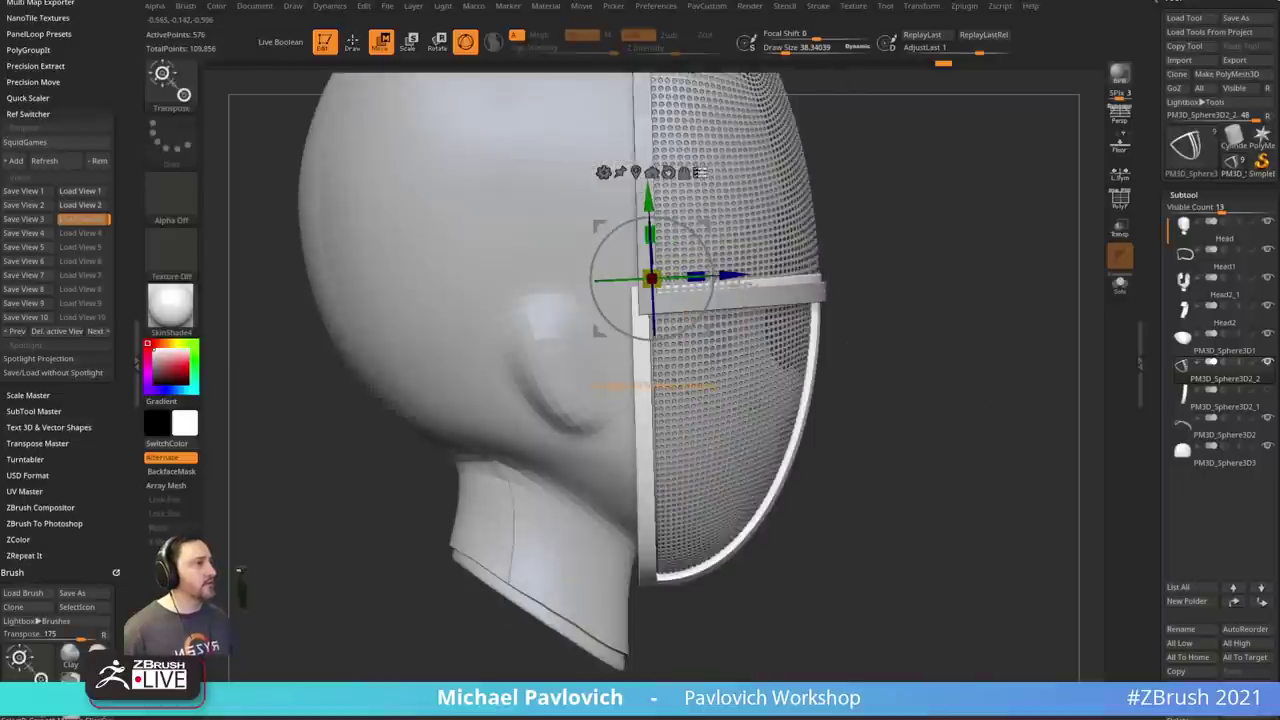
mouse_move(952, 290)
alt+mouse_down()
mouse_move(912, 326)
mouse_move(756, 390)
alt+mouse_up()
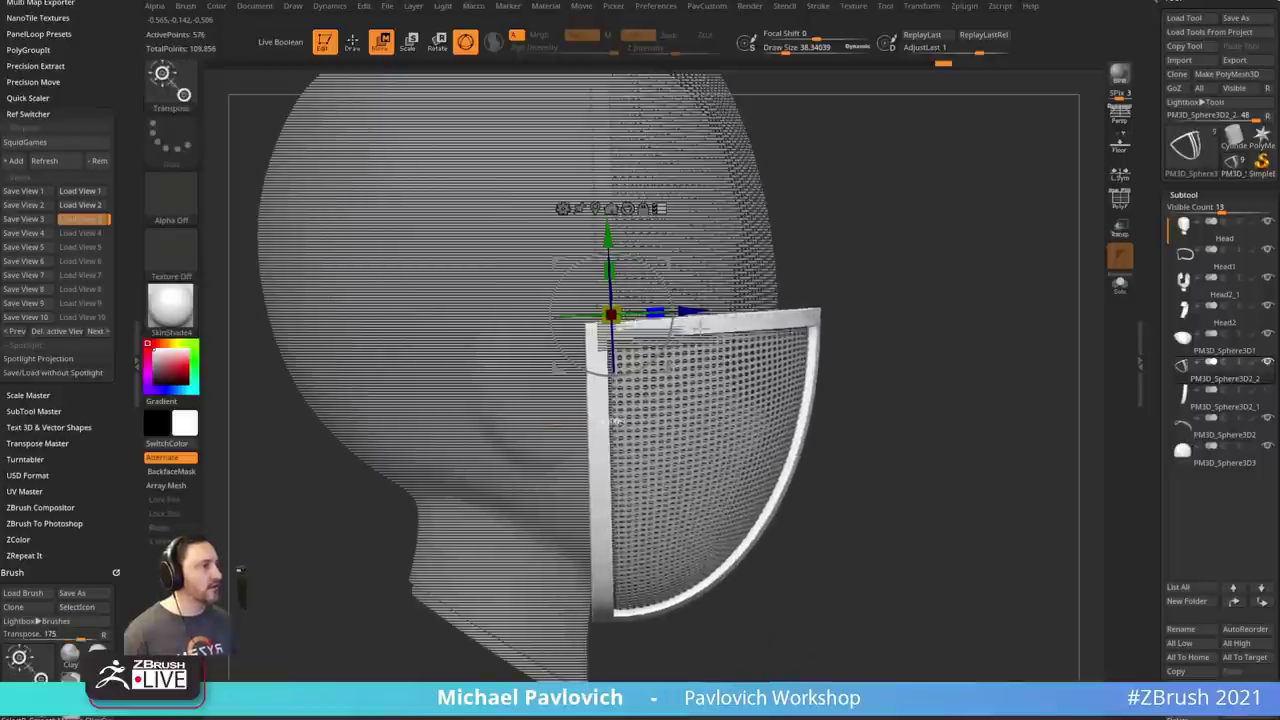
ctrl+shift+click(966, 400)
drag(968, 391, 958, 396)
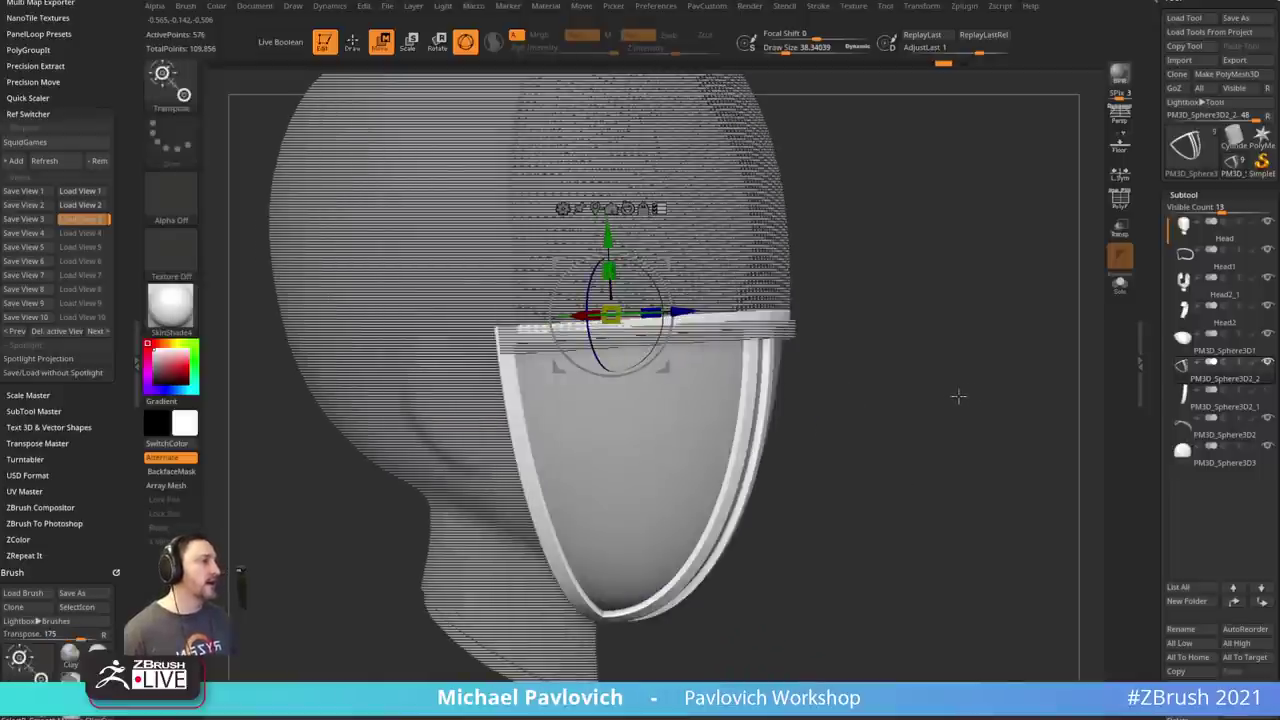
- Turn off the lower frame's dynamic subdivision, return to Draw mode, and enable dynamic subdivision on the lower panels
key(d)
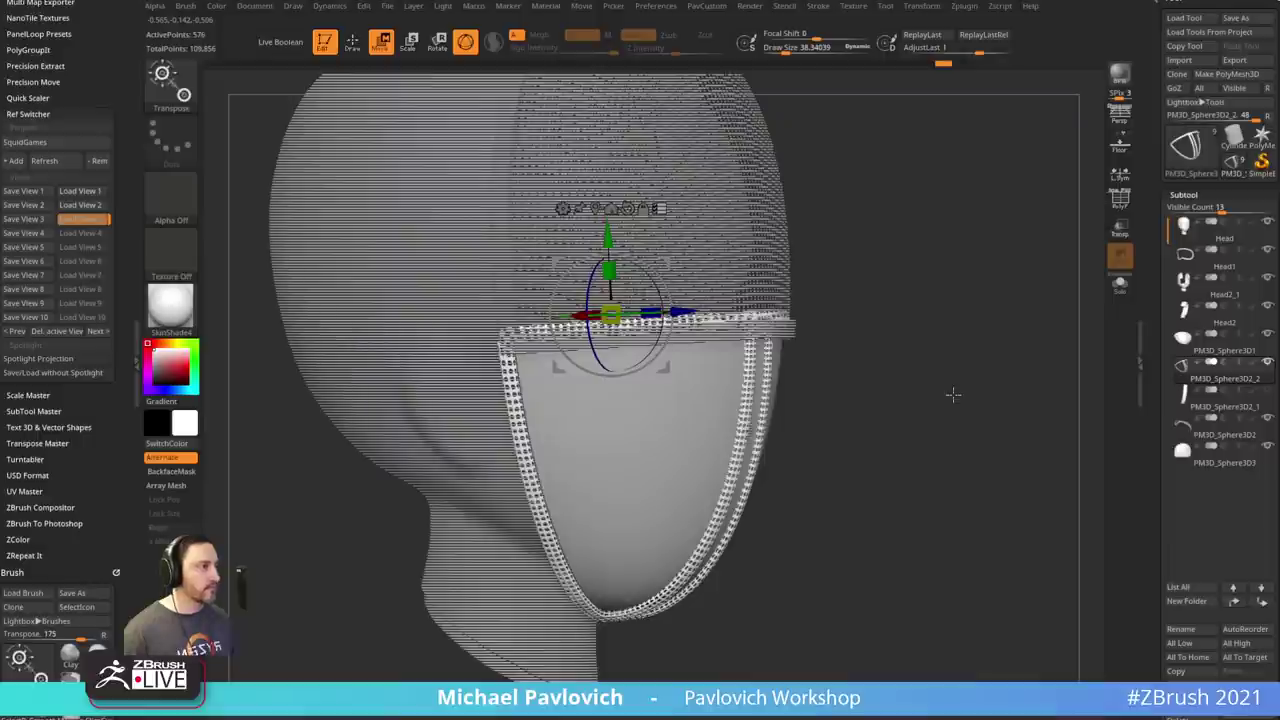
key(shift+d)
key(q)
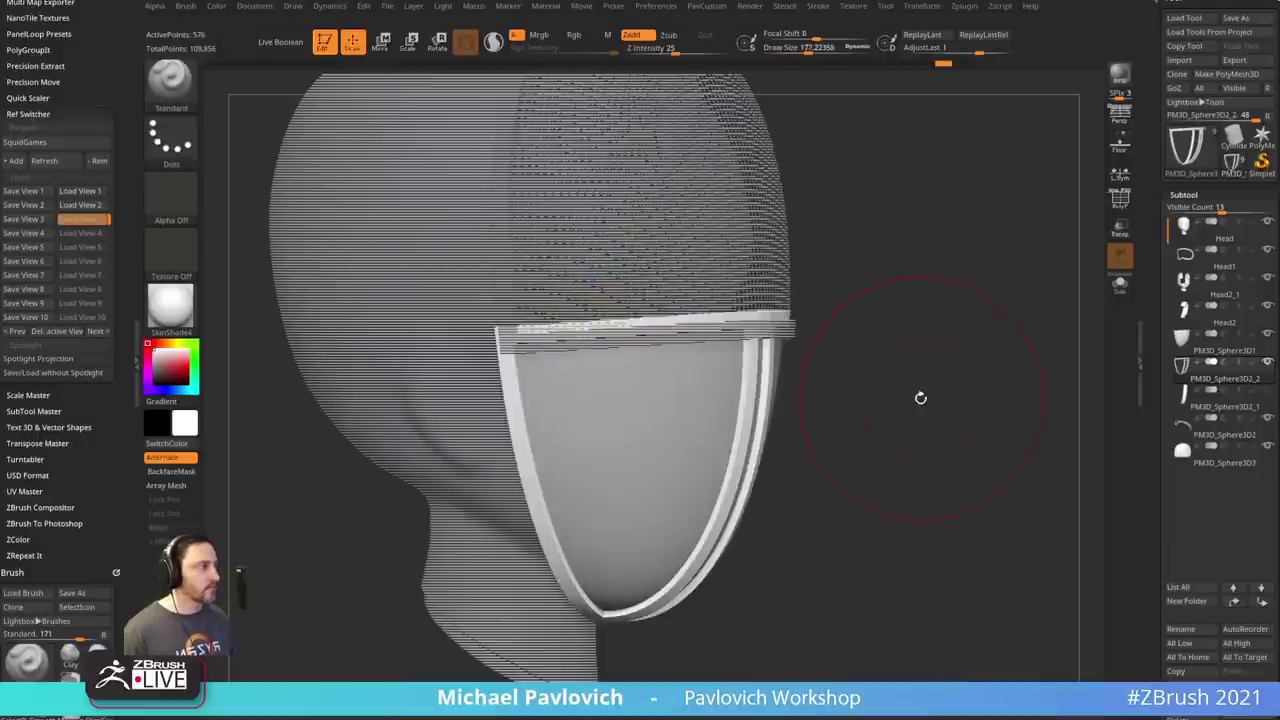
alt+click(668, 435)
key(d)
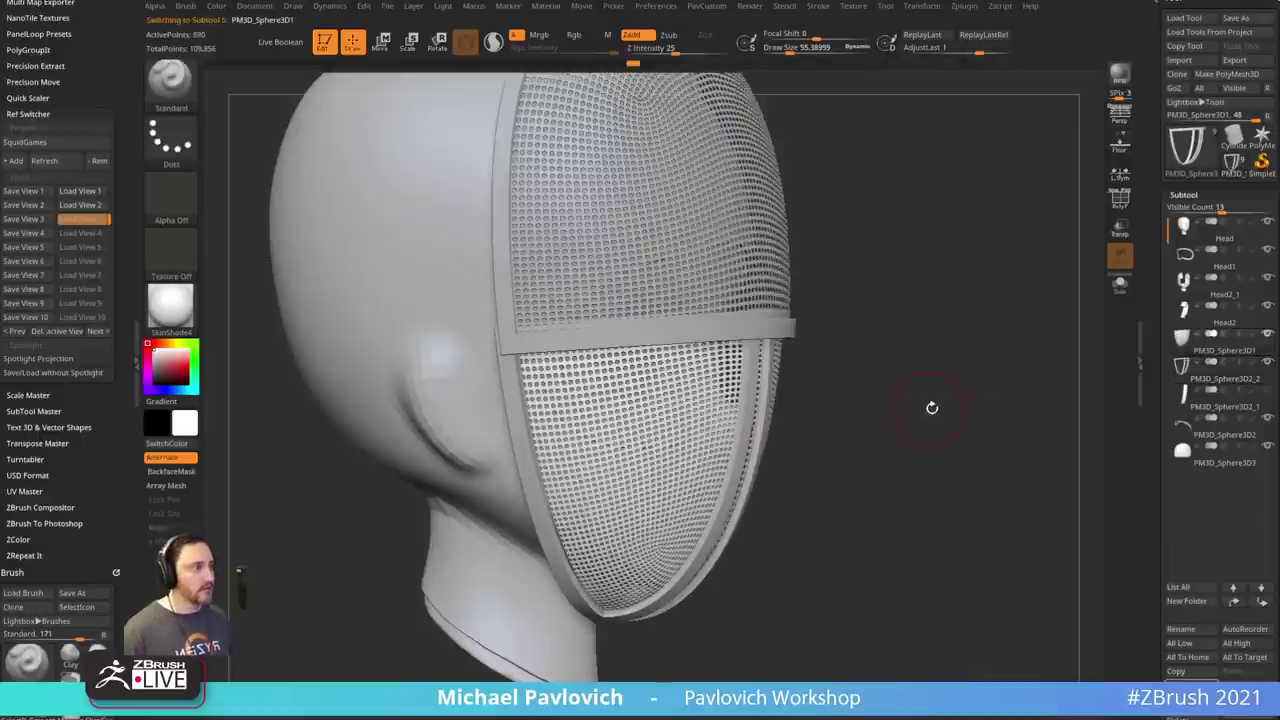
- Enlarge the draw size to about 292 and try to nudge the lower panels into shape from the front
drag(927, 402, 900, 397)
key(s)
click(912, 398)
key(s)
drag(785, 379, 803, 381)
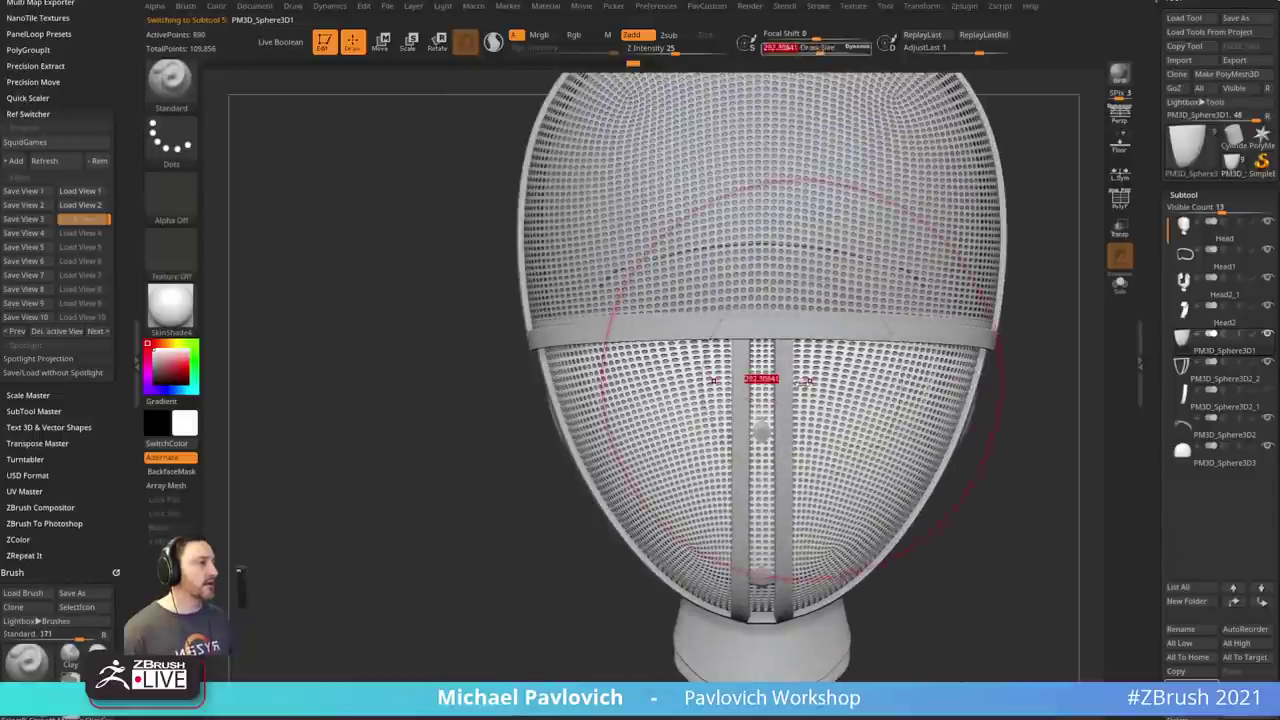
key(b)
key(m)
key(v)
drag(688, 360, 686, 364)
- Toggle the lower panels' dynamic subdivision off and back on, and reduce the draw size to about 38.3
key(shift+d)
drag(526, 535, 520, 543)
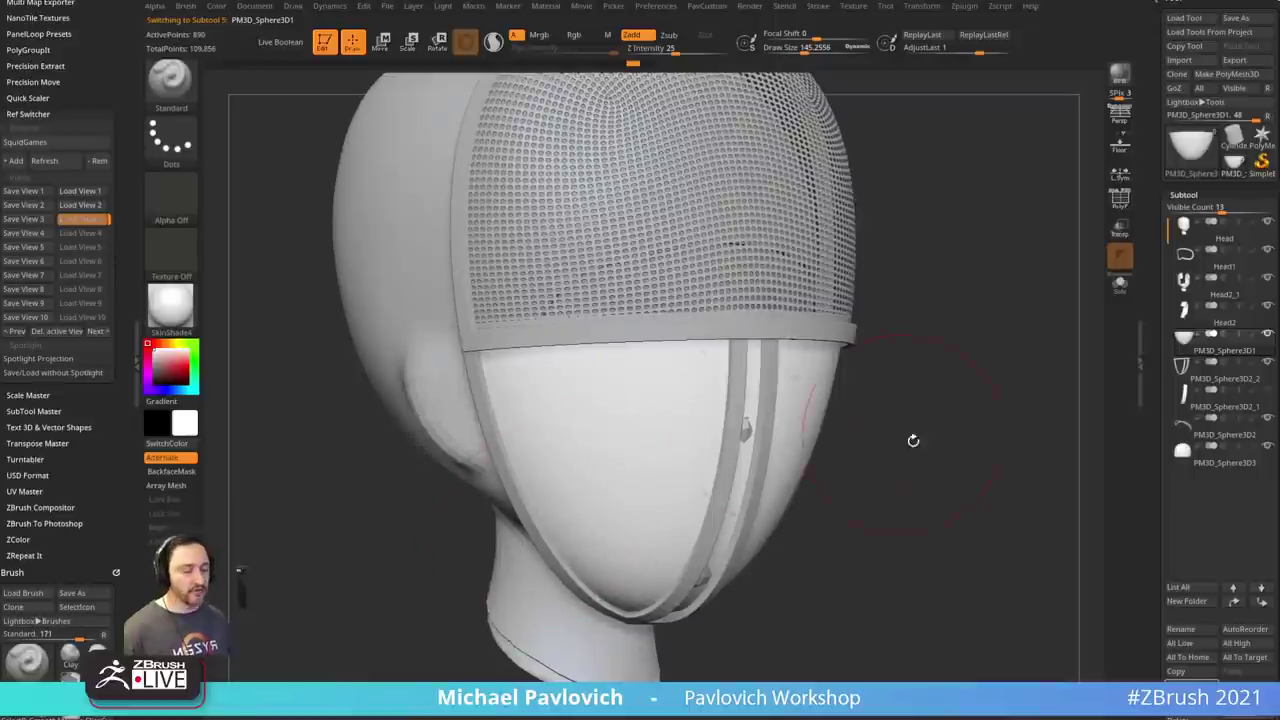
key(d)
key(s)
drag(932, 467, 912, 465)
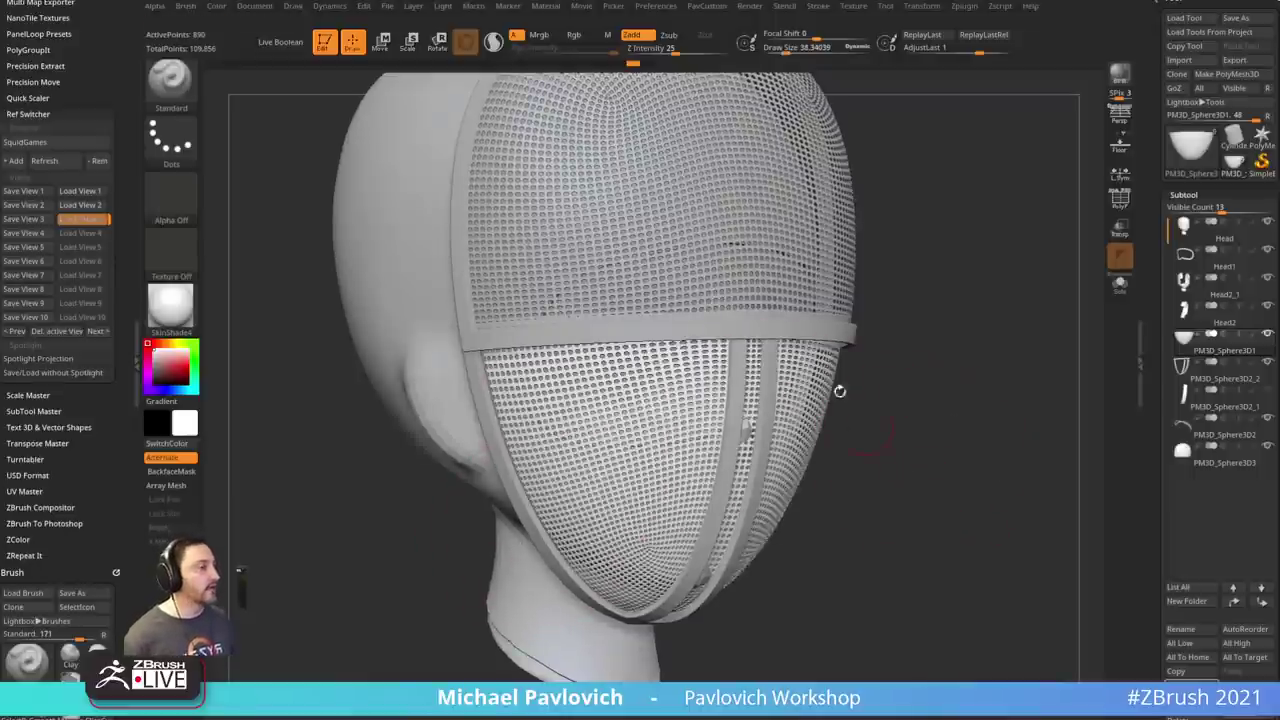
- Select the lower panels and their frame for transforming together in side view, and shift the gizmo pivot slightly back and down
drag(997, 378, 1097, 371)
key(w)
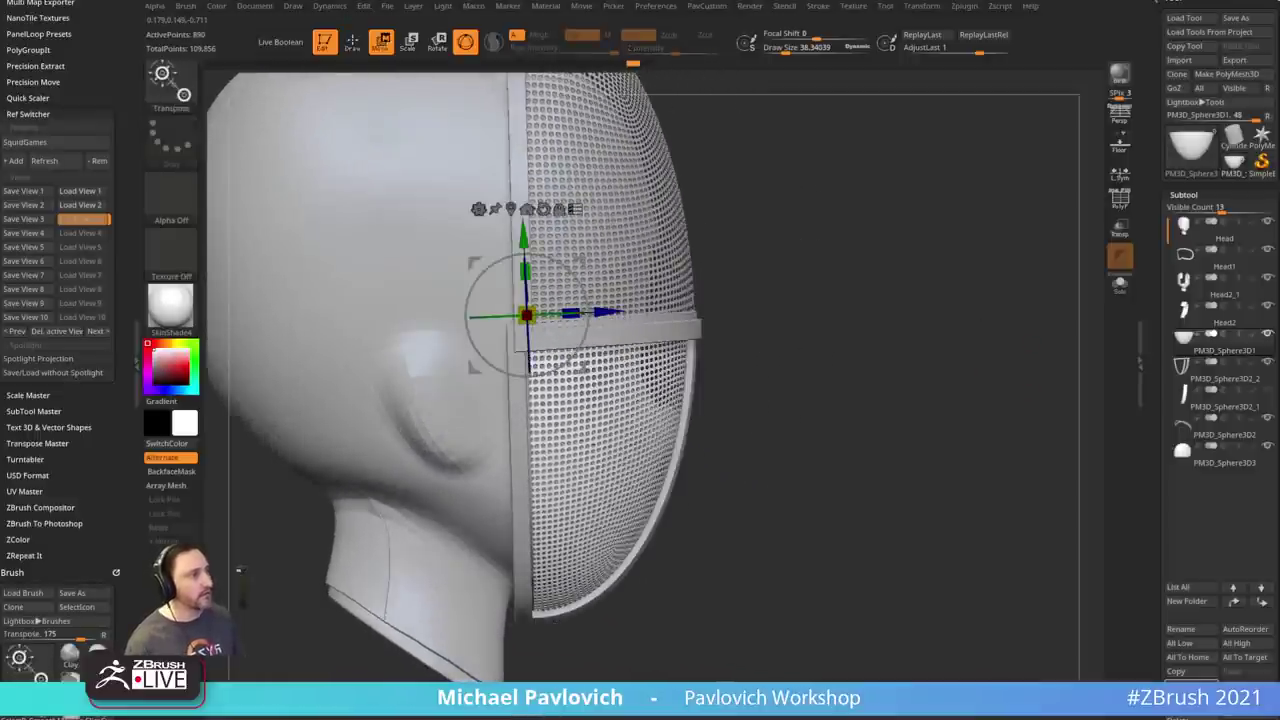
click(577, 209)
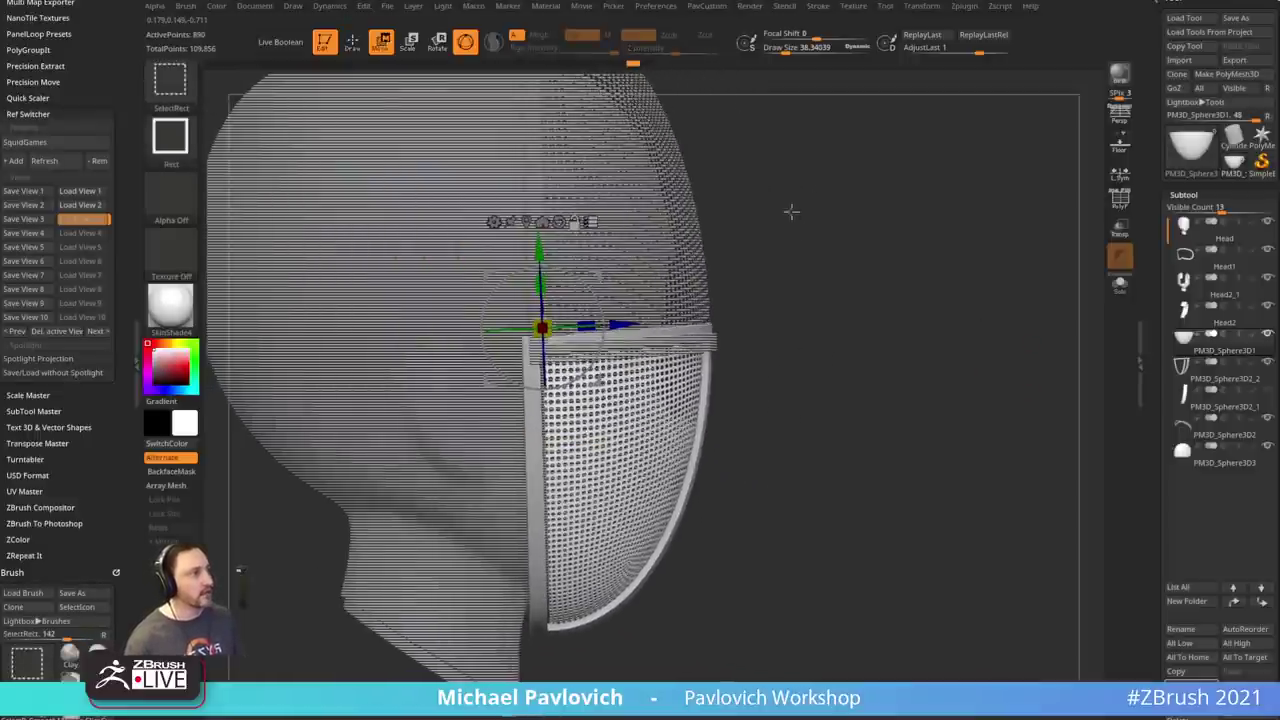
ctrl+shift+click(791, 210)
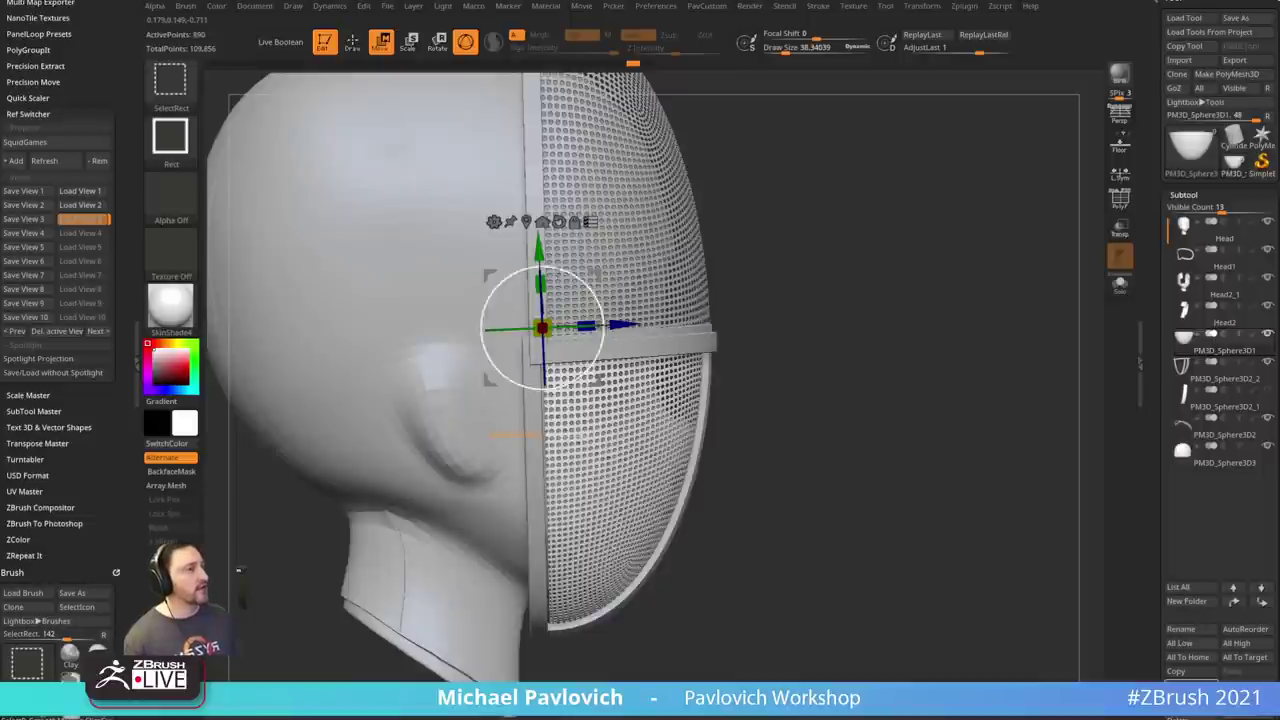
click(590, 222)
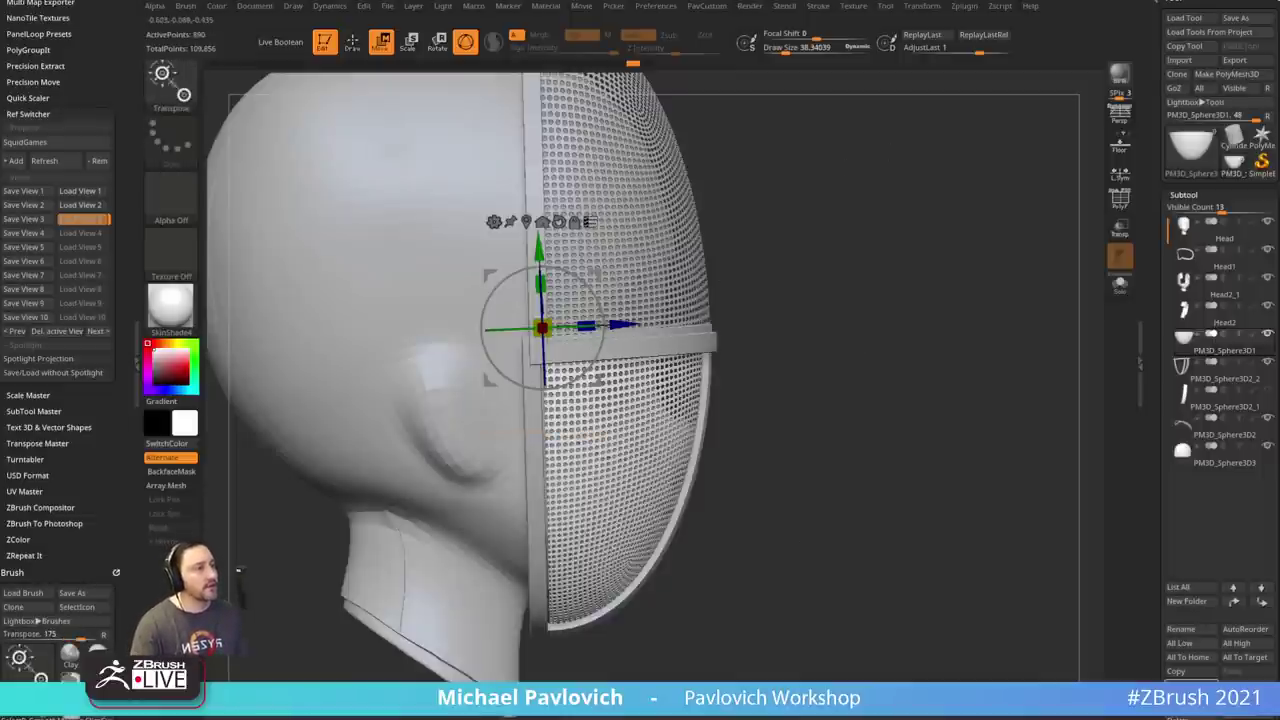
key(ctrl+shift)
ctrl+shift+drag(726, 379, 692, 402)
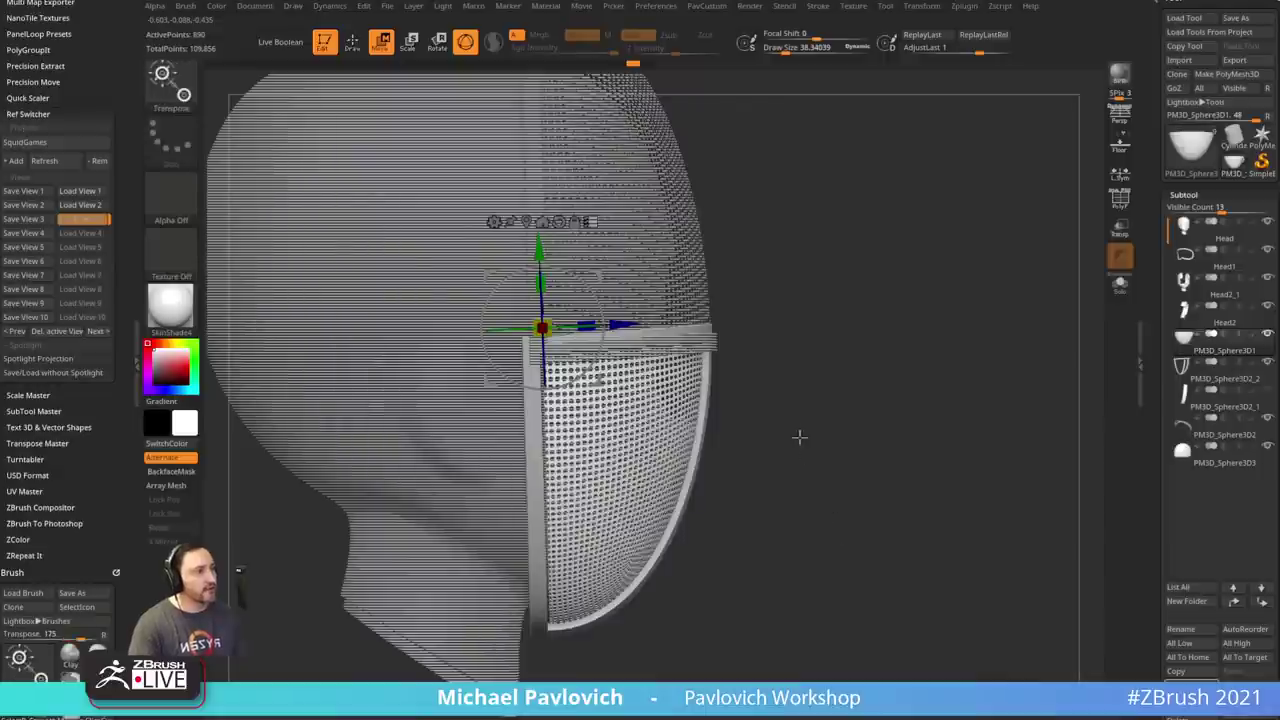
alt+drag(600, 274, 579, 286)
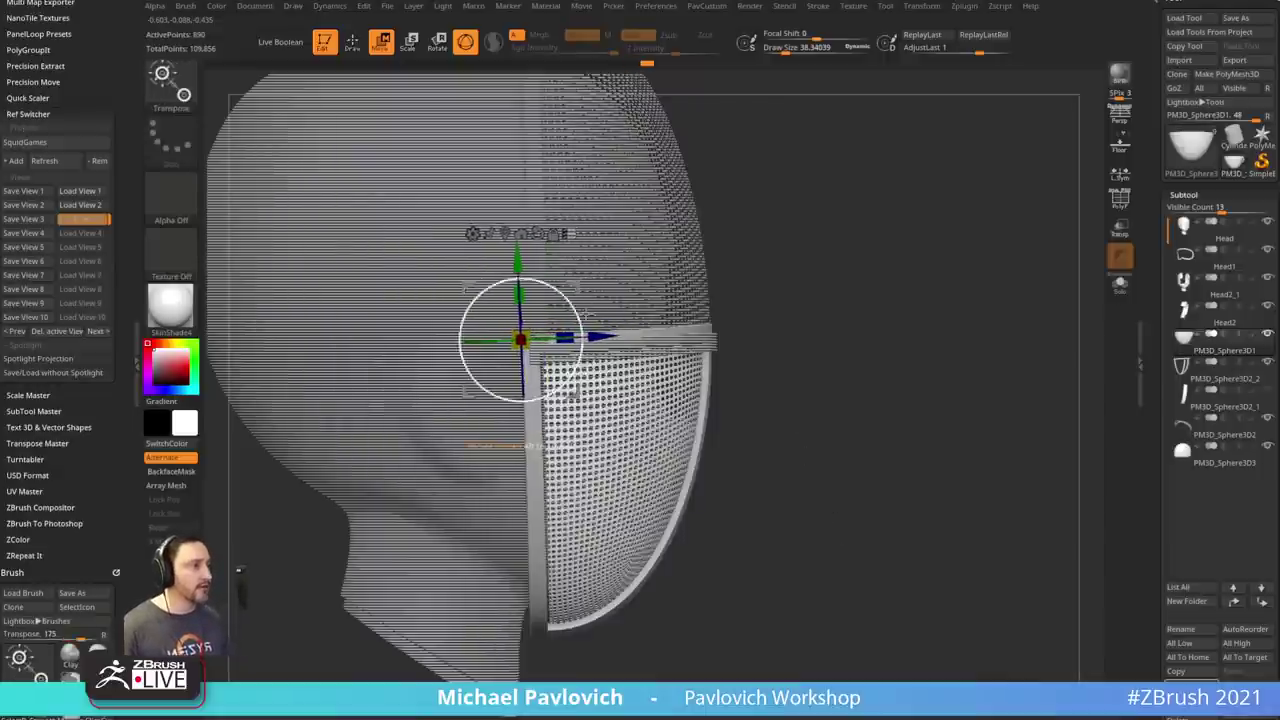
- Nudge the lower panels and their frame forward and slightly down in side view, and scale them slightly to fit the mask border
drag(569, 335, 606, 337)
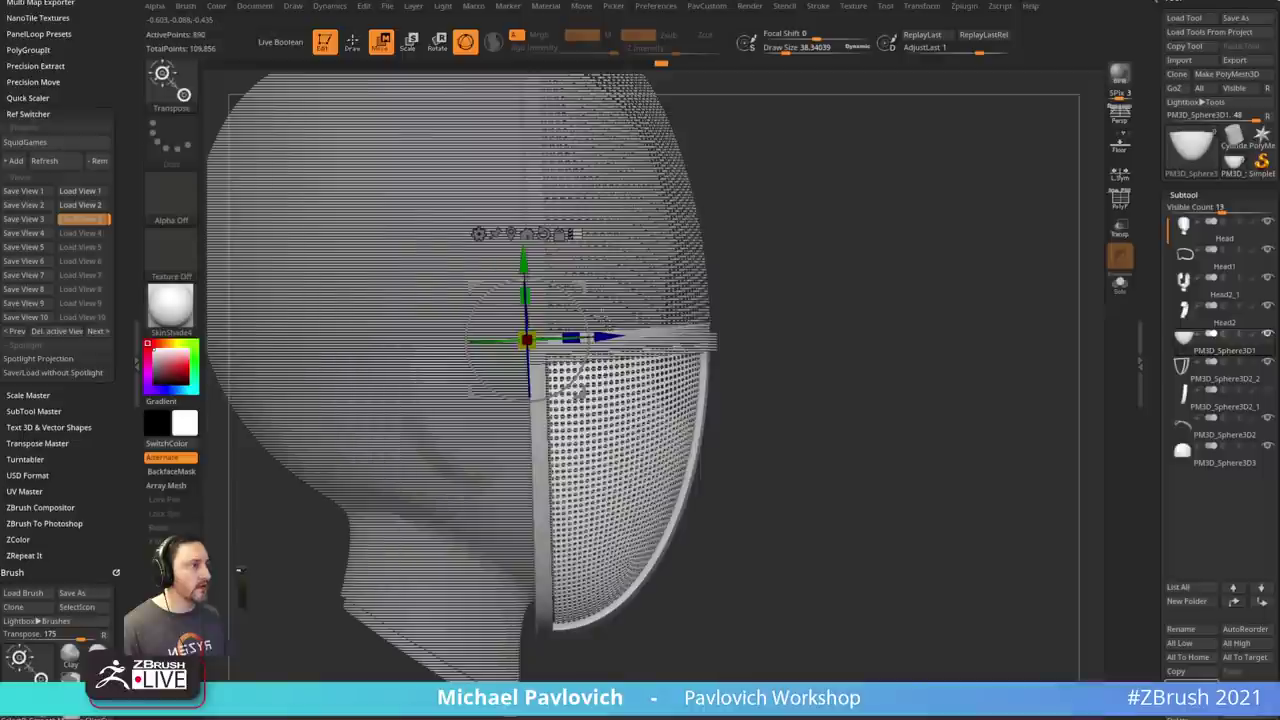
drag(583, 392, 582, 393)
drag(534, 262, 534, 268)
drag(597, 340, 600, 341)
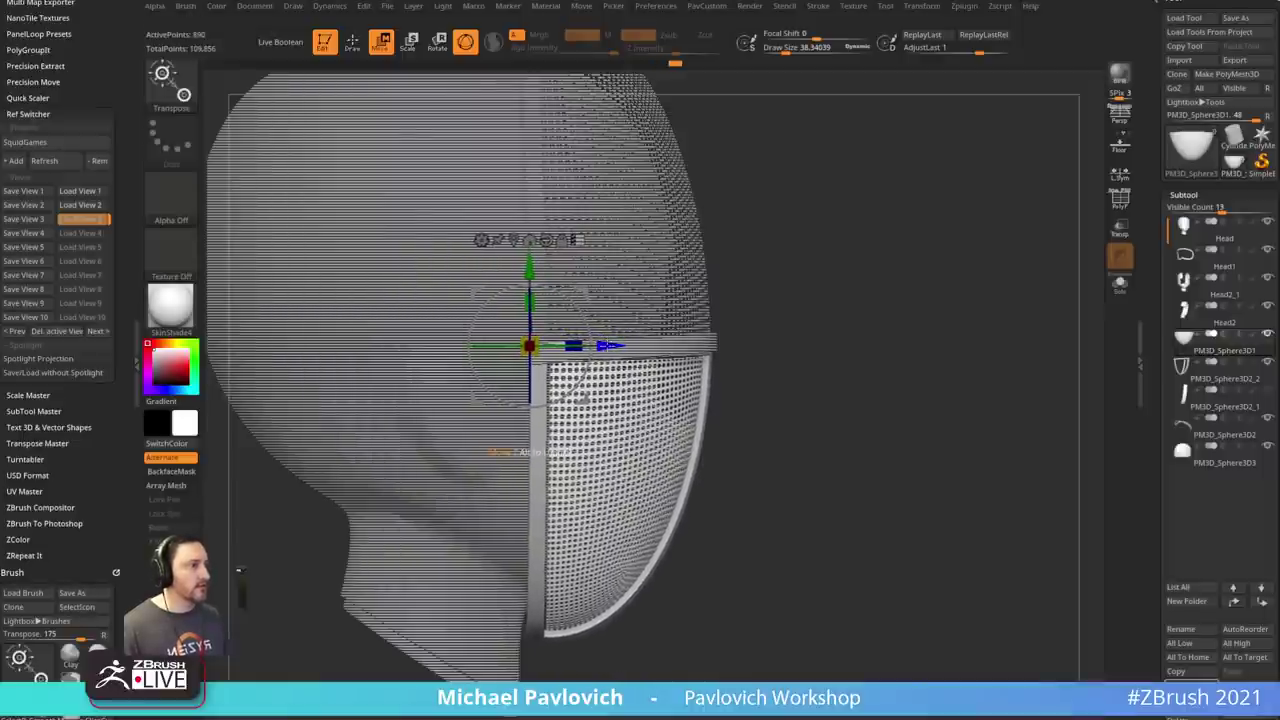
- Scale the lower panels and frame slightly in depth, check the fit from several angles, and return to Draw mode
key(q)
mouse_move(978, 328)
mouse_down()
mouse_move(952, 354)
mouse_move(717, 355)
mouse_up()
key(w)
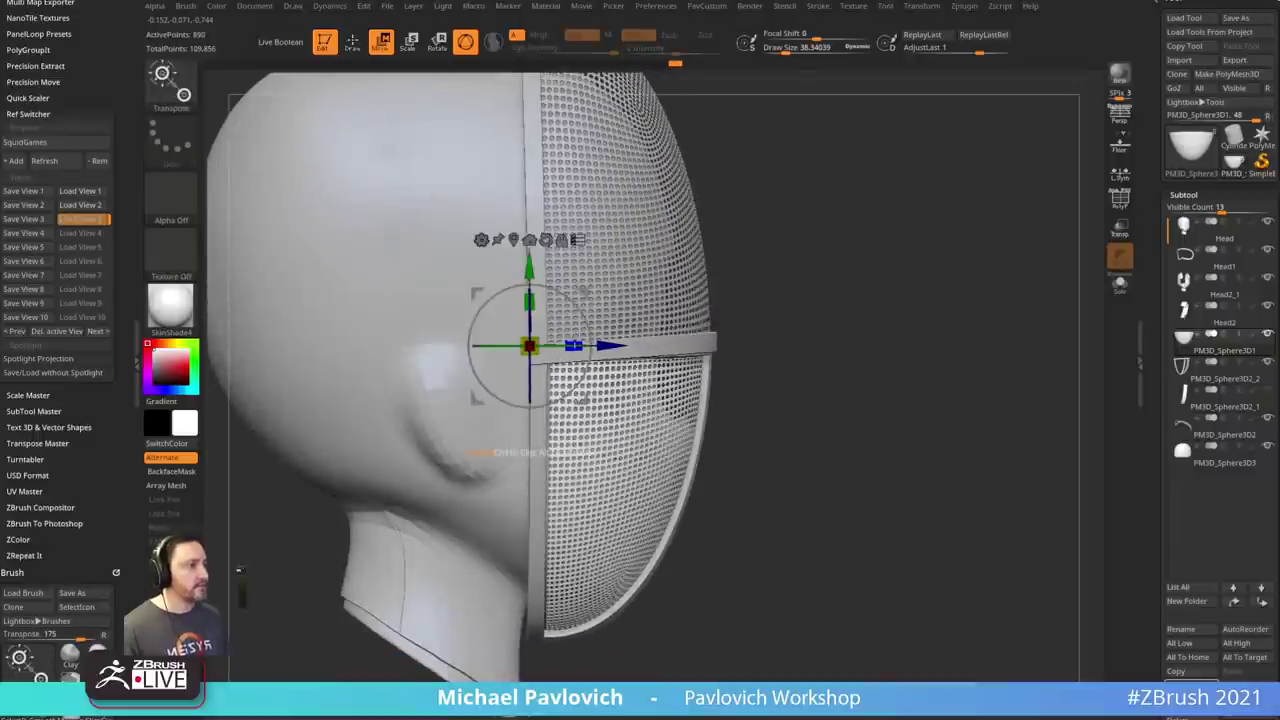
drag(574, 346, 573, 346)
mouse_move(952, 335)
mouse_down()
mouse_move(879, 273)
mouse_move(866, 197)
mouse_move(878, 205)
mouse_up()
key(q)
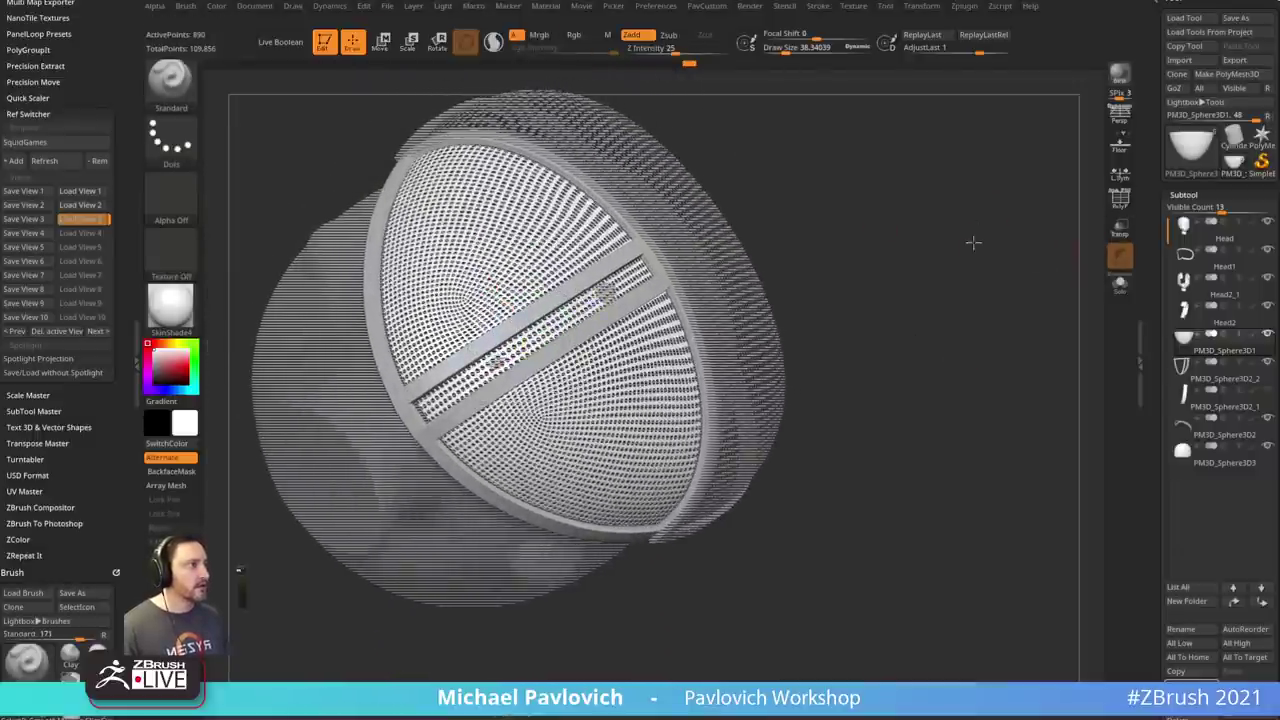
key(w)
drag(973, 242, 965, 292)
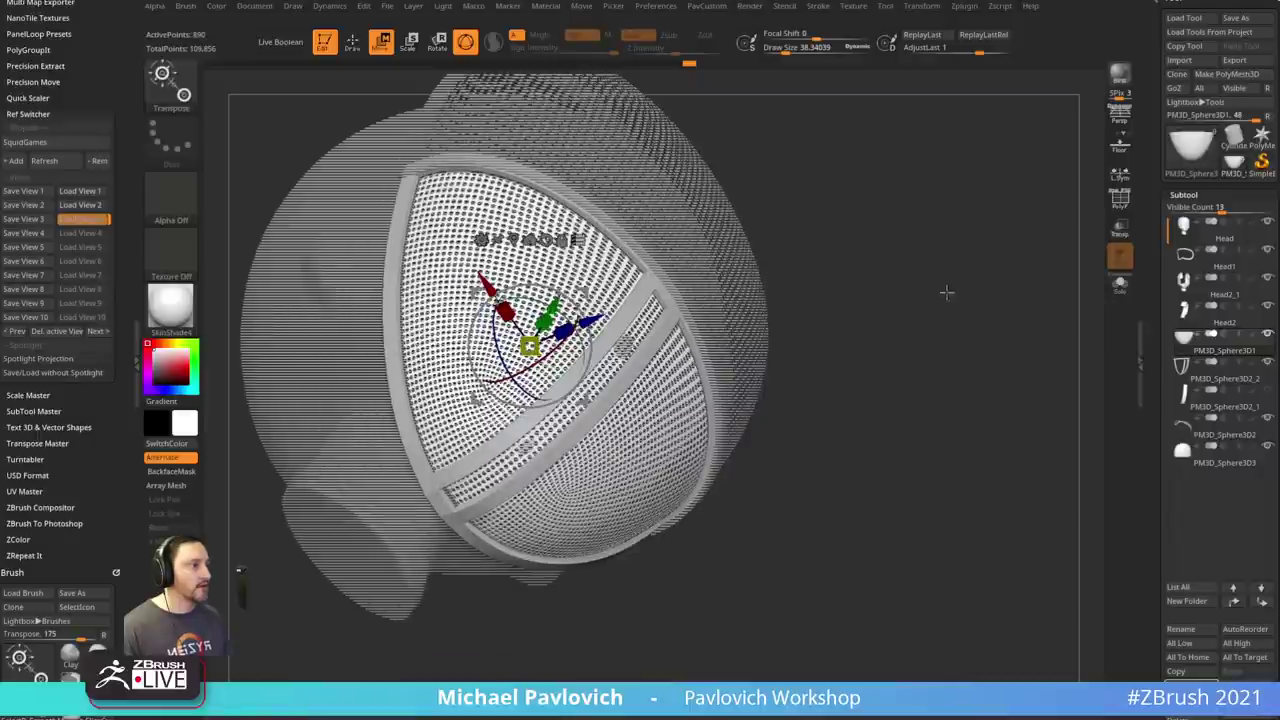
mouse_move(825, 273)
mouse_down()
mouse_move(831, 291)
mouse_move(877, 277)
mouse_move(886, 243)
mouse_move(897, 334)
mouse_move(949, 349)
mouse_move(543, 343)
mouse_up()
key(q)
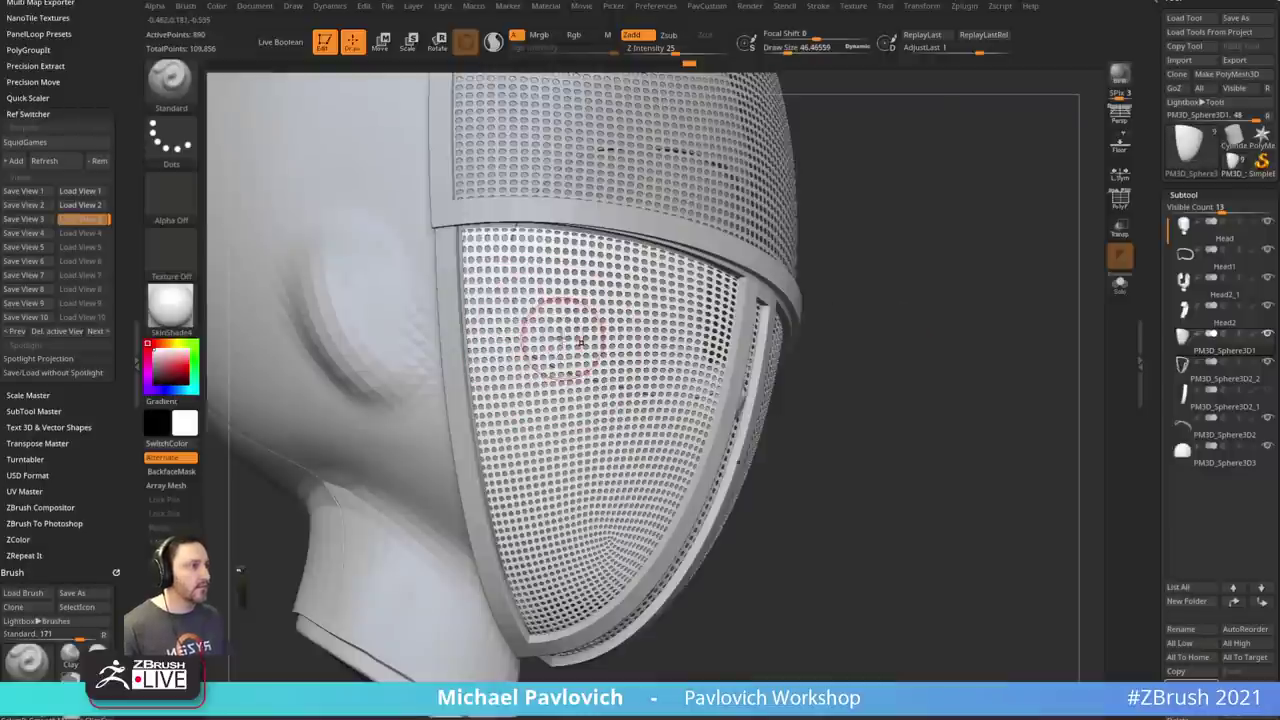
- Turn off dynamic subdivision on the lower panels, crease their edges, and turn the subdivision back on
key(shift+d)
key(space)
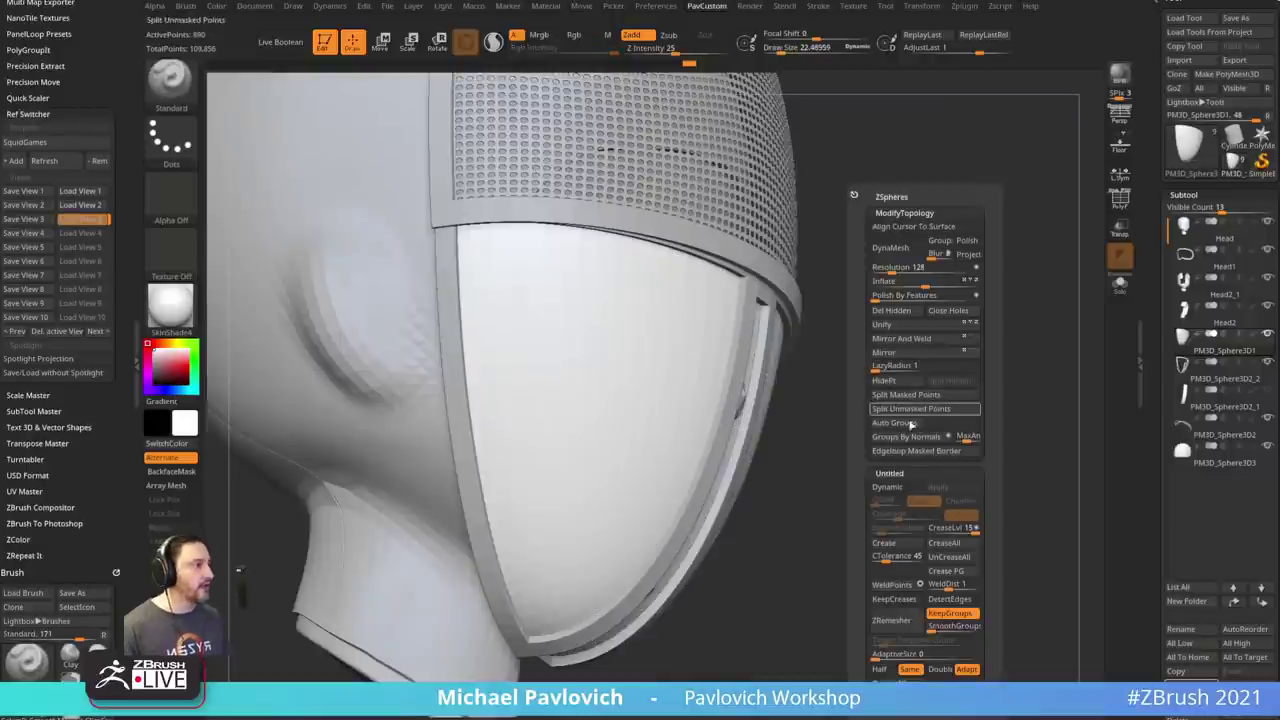
click(886, 543)
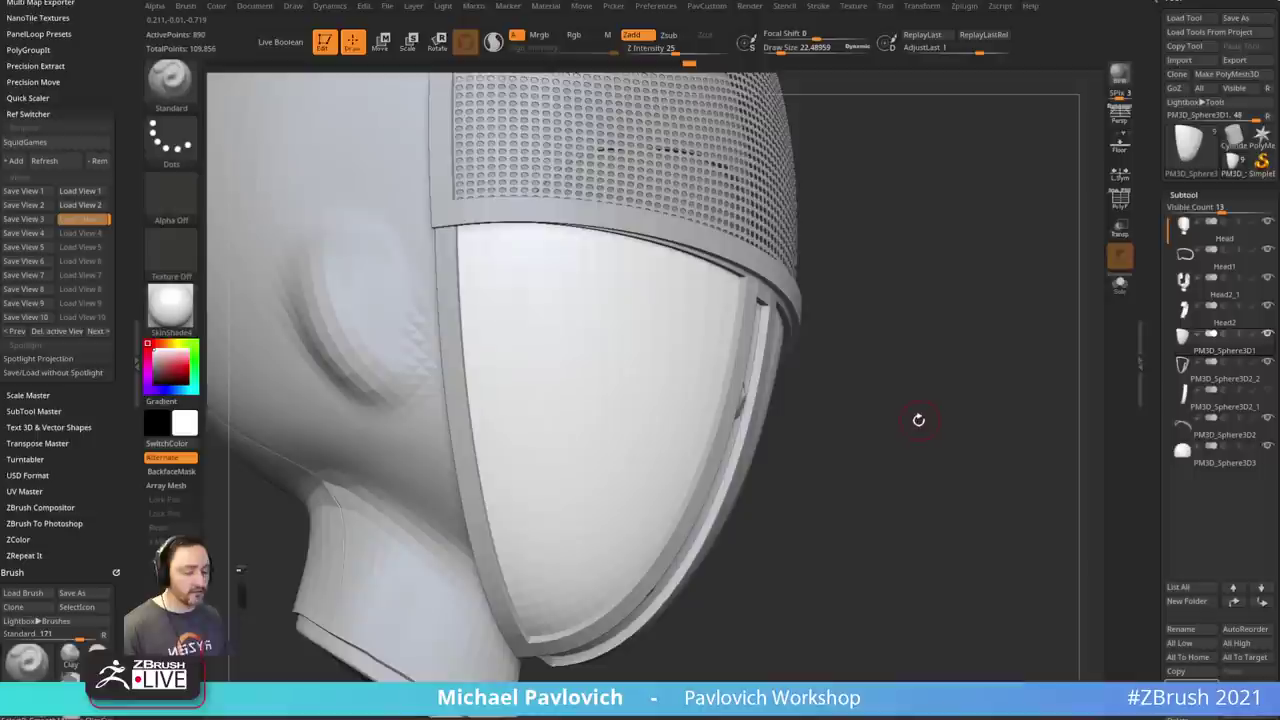
ctrl+shift+click(910, 423)
mouse_move(912, 329)
mouse_down()
mouse_move(929, 314)
mouse_move(889, 329)
mouse_move(951, 346)
mouse_move(938, 337)
mouse_up()
key(s)
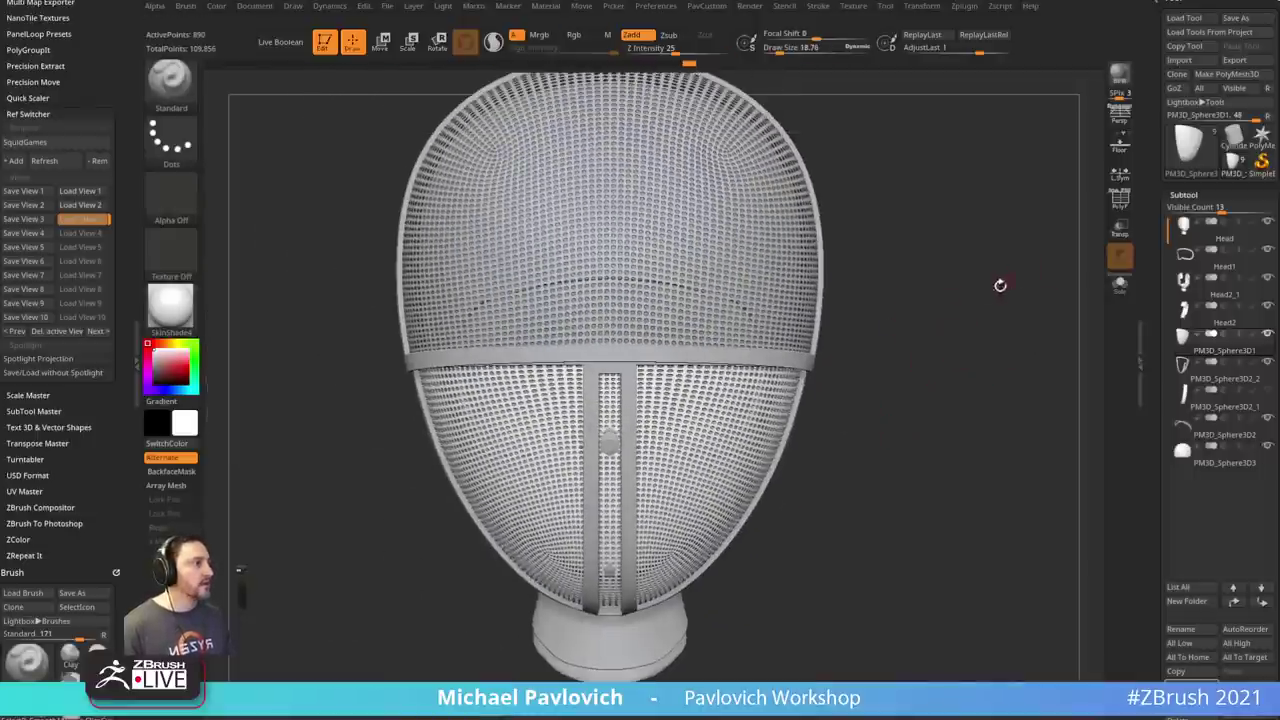
- Examine the fit and silhouette of the whole mask from the front and three-quarter views
drag(1000, 285, 925, 298)
mouse_move(1069, 268)
mouse_down()
mouse_move(960, 309)
mouse_move(997, 309)
mouse_move(940, 283)
mouse_move(886, 306)
mouse_move(1057, 306)
mouse_up()
key(s)
alt+drag(940, 276, 978, 338)
mouse_move(981, 336)
mouse_down()
mouse_move(943, 339)
mouse_move(963, 333)
mouse_up()
key(s)
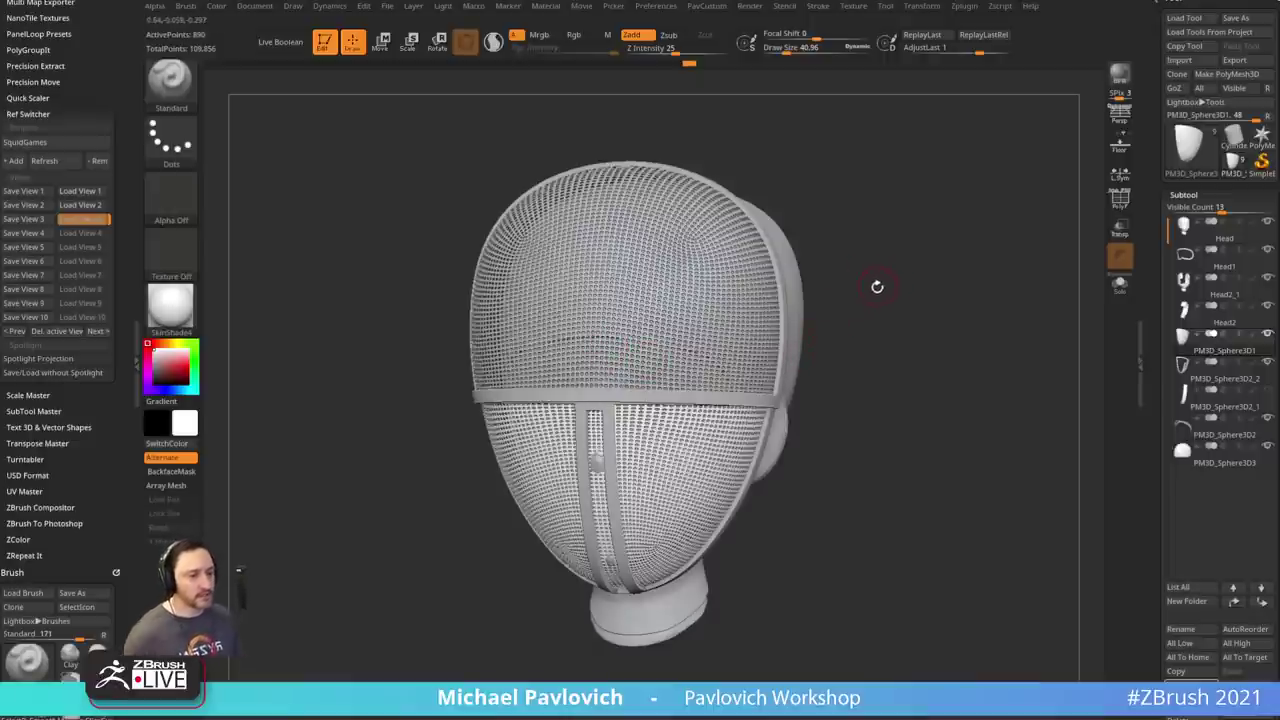
mouse_move(877, 286)
mouse_down()
mouse_move(903, 300)
mouse_move(980, 294)
mouse_up()
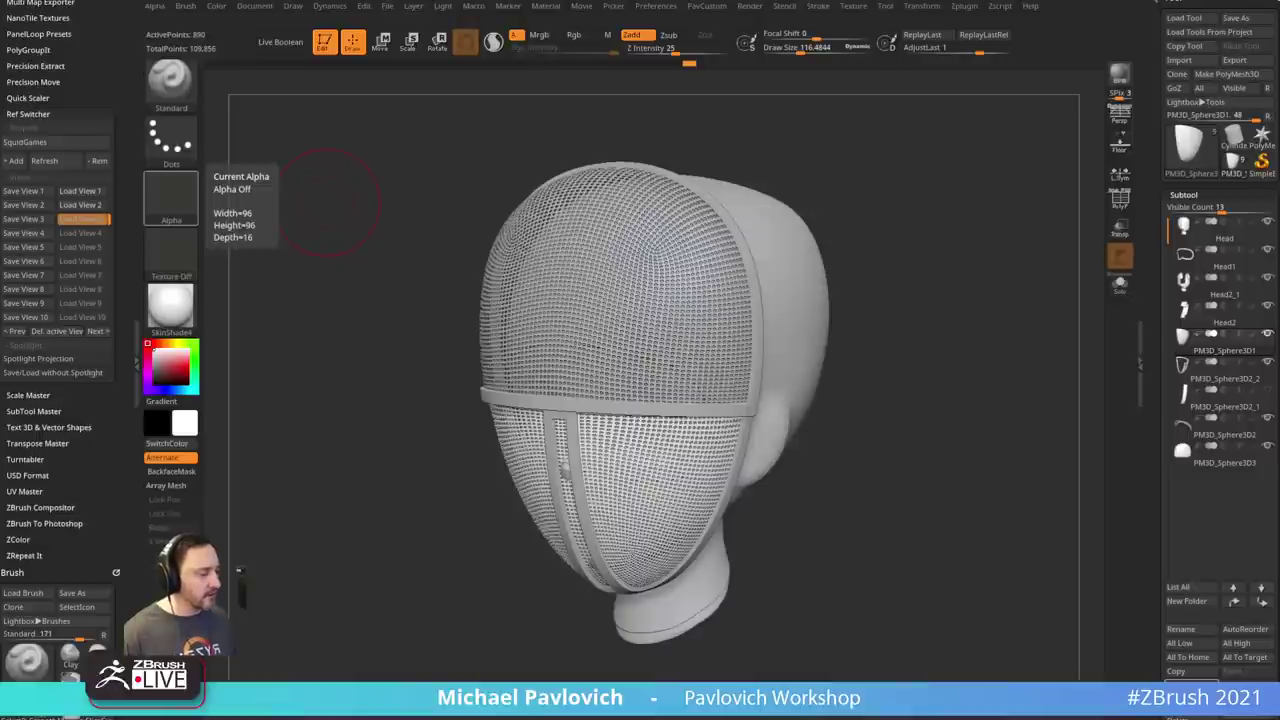
- Switch to the browser, open the Livestream Full Episodes playlist on YouTube, and select its web address
key(alt+Tab)
scroll(966, 459, down, 4)
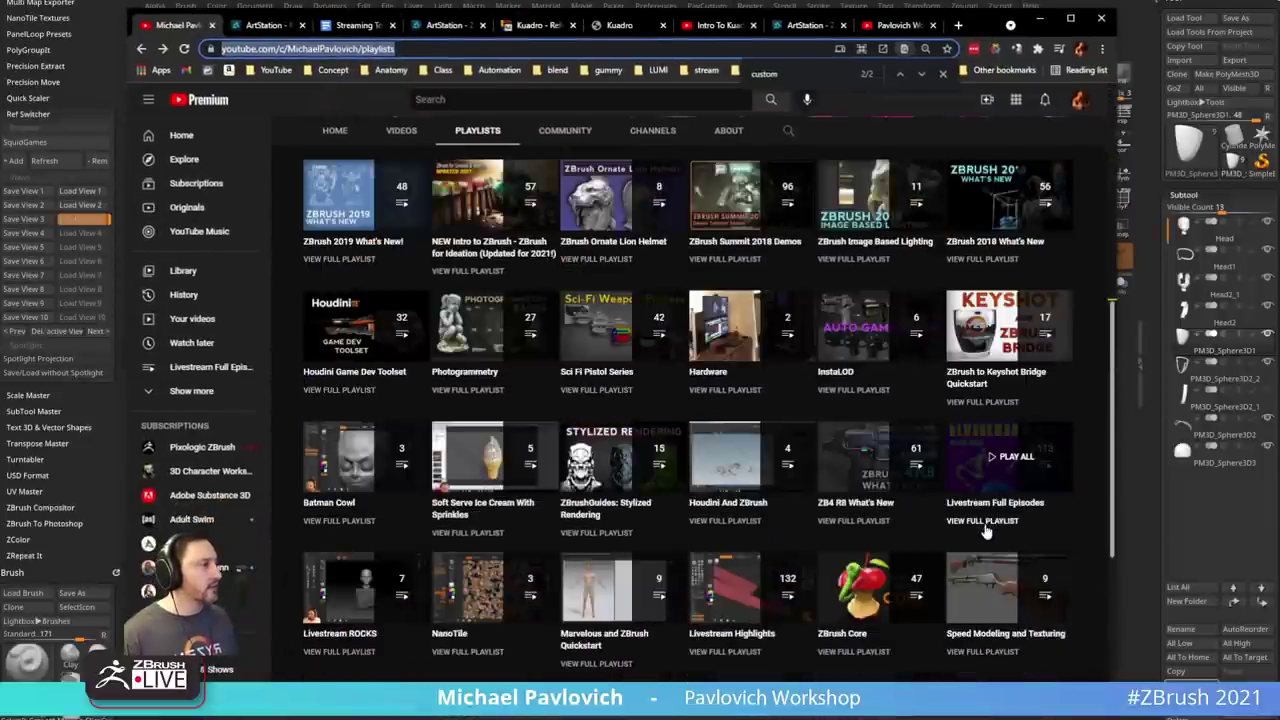
click(966, 522)
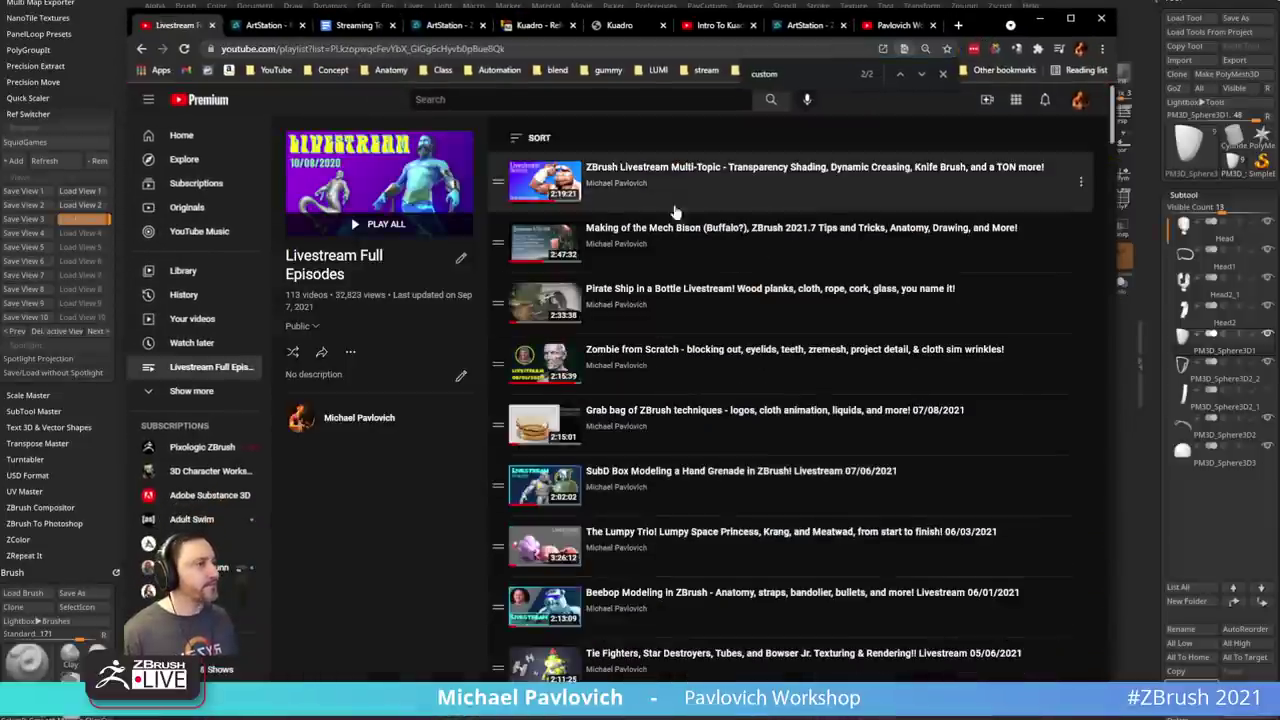
key(ctrl+l)
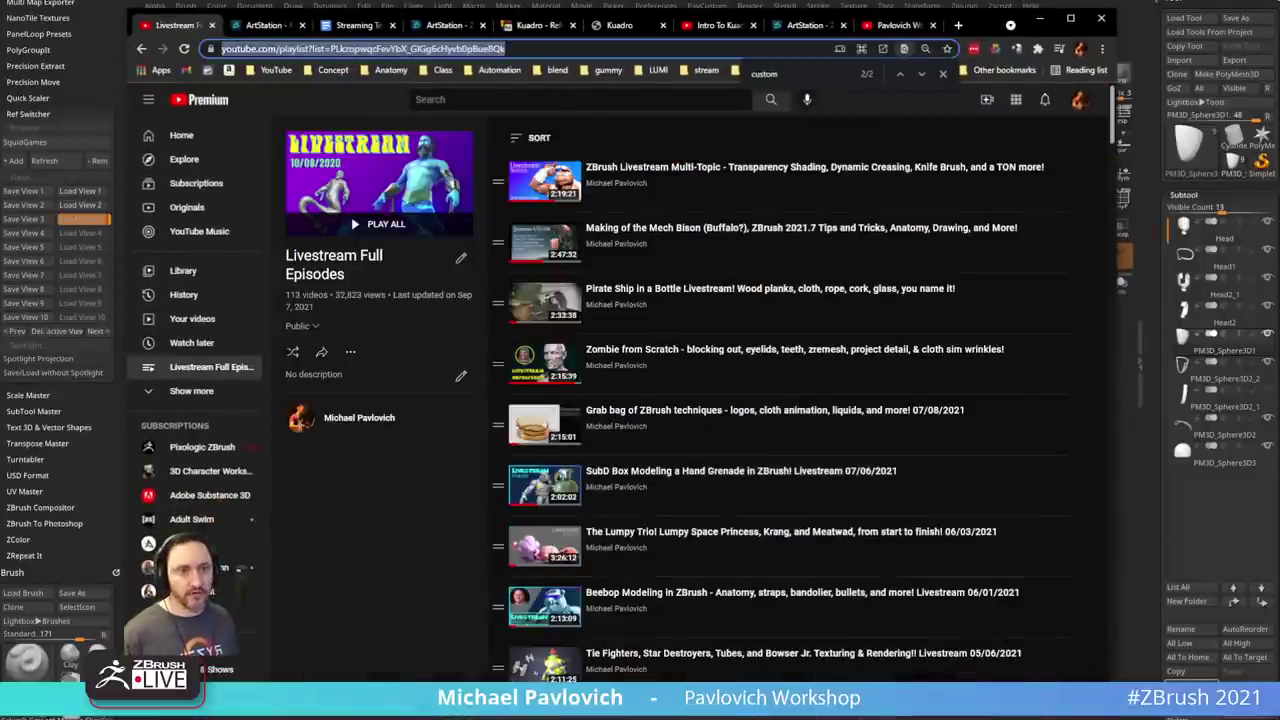
key(alt+Tab)
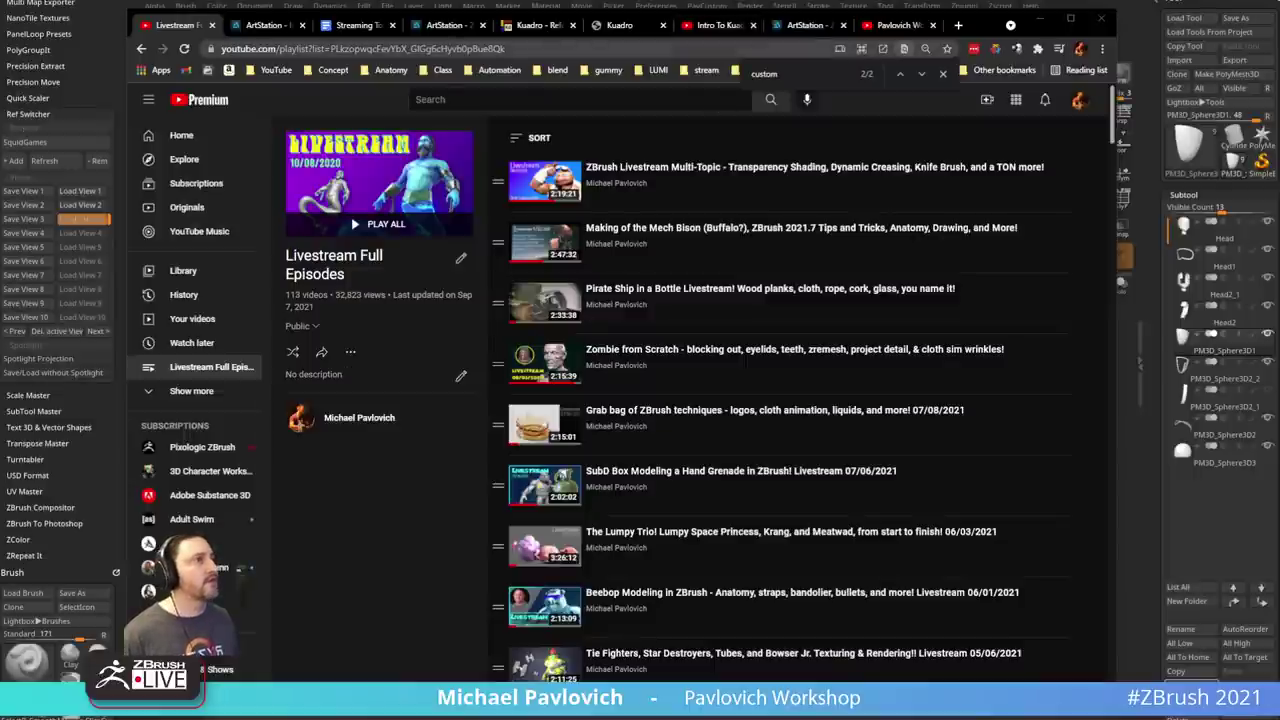
- Bring up the Pavlovich Workshop playlist page and select its full web address
click(893, 25)
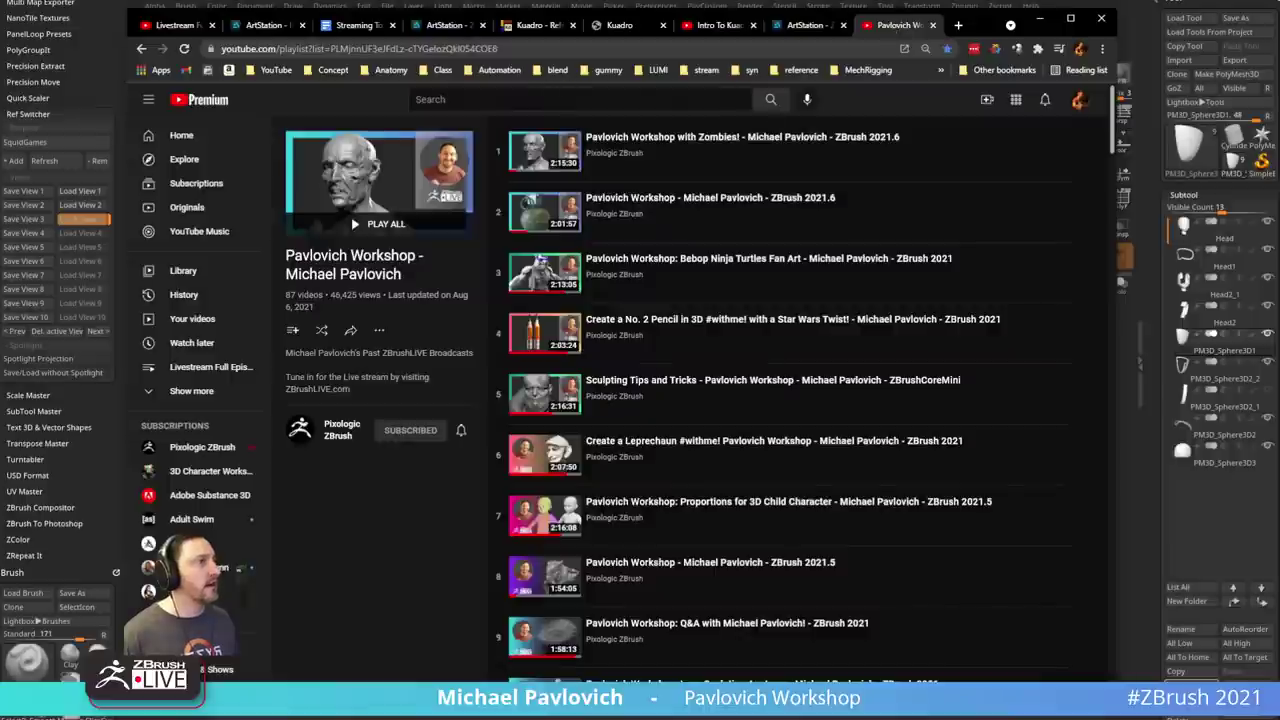
double_click(505, 48)
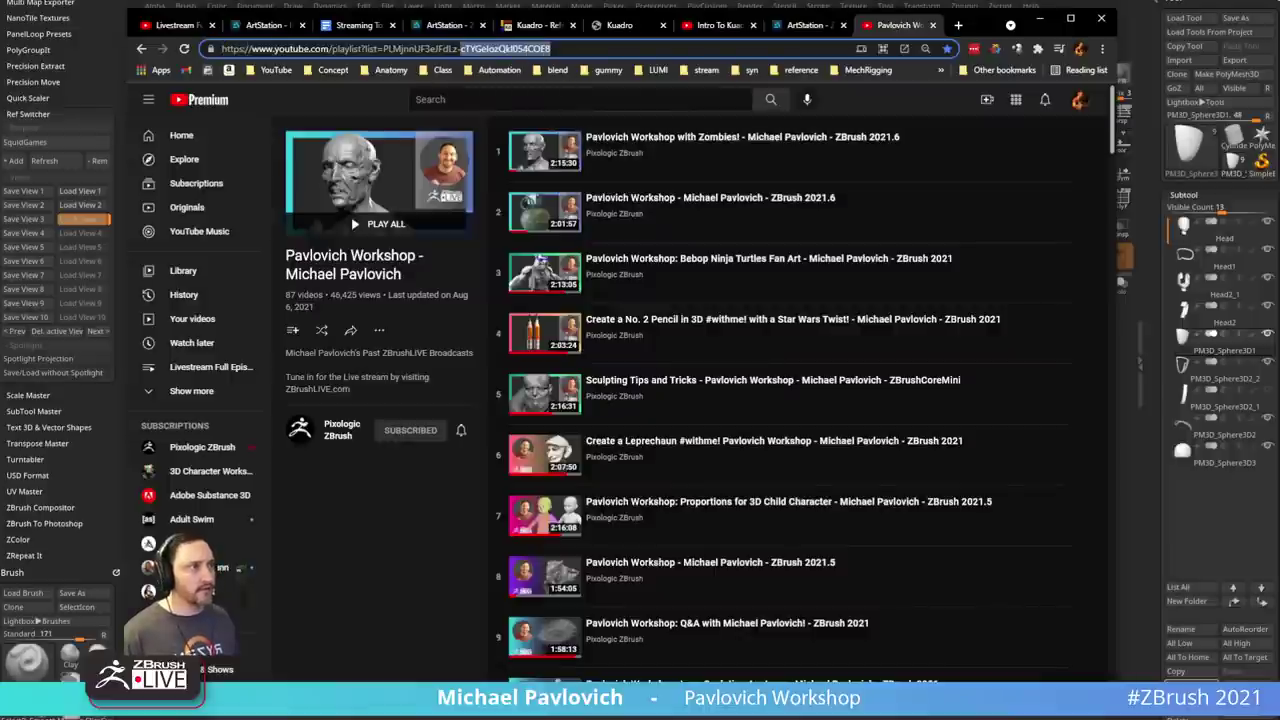
key(ctrl+a)
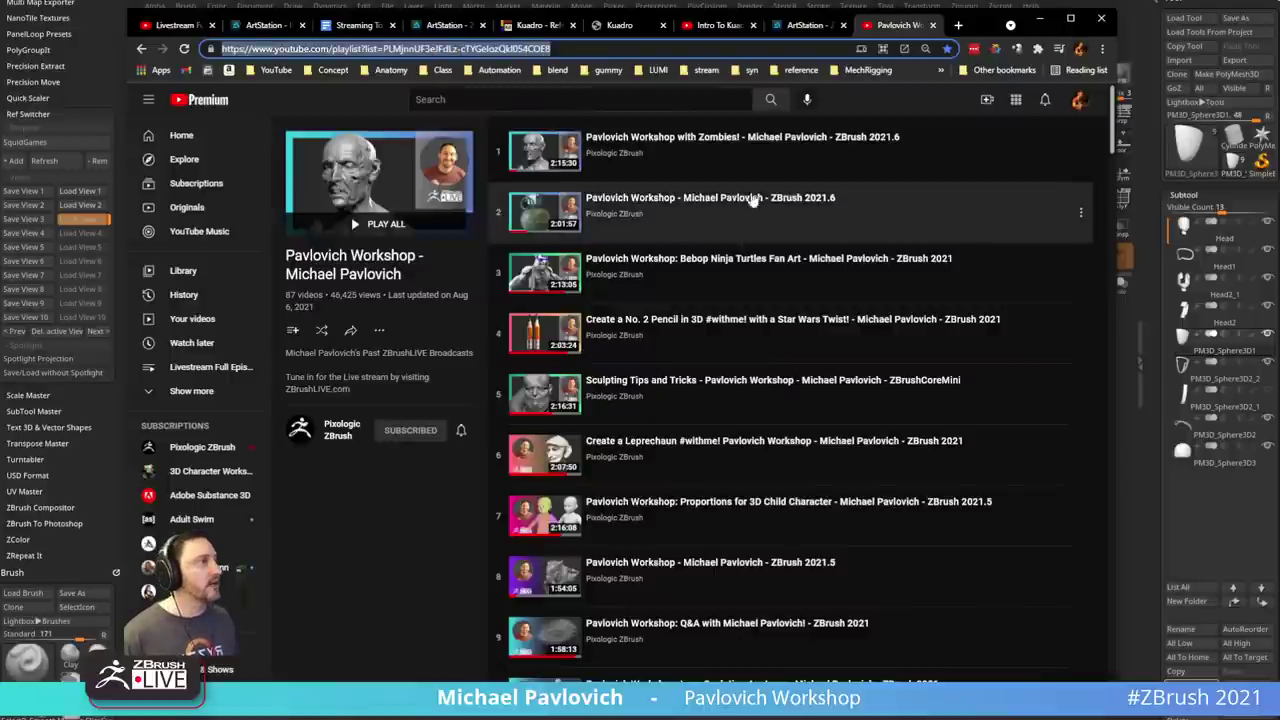
- Open the Pavlovich Workshop with Zombies! video, skip ahead through it to about 35:23, and minimize the browser
click(717, 141)
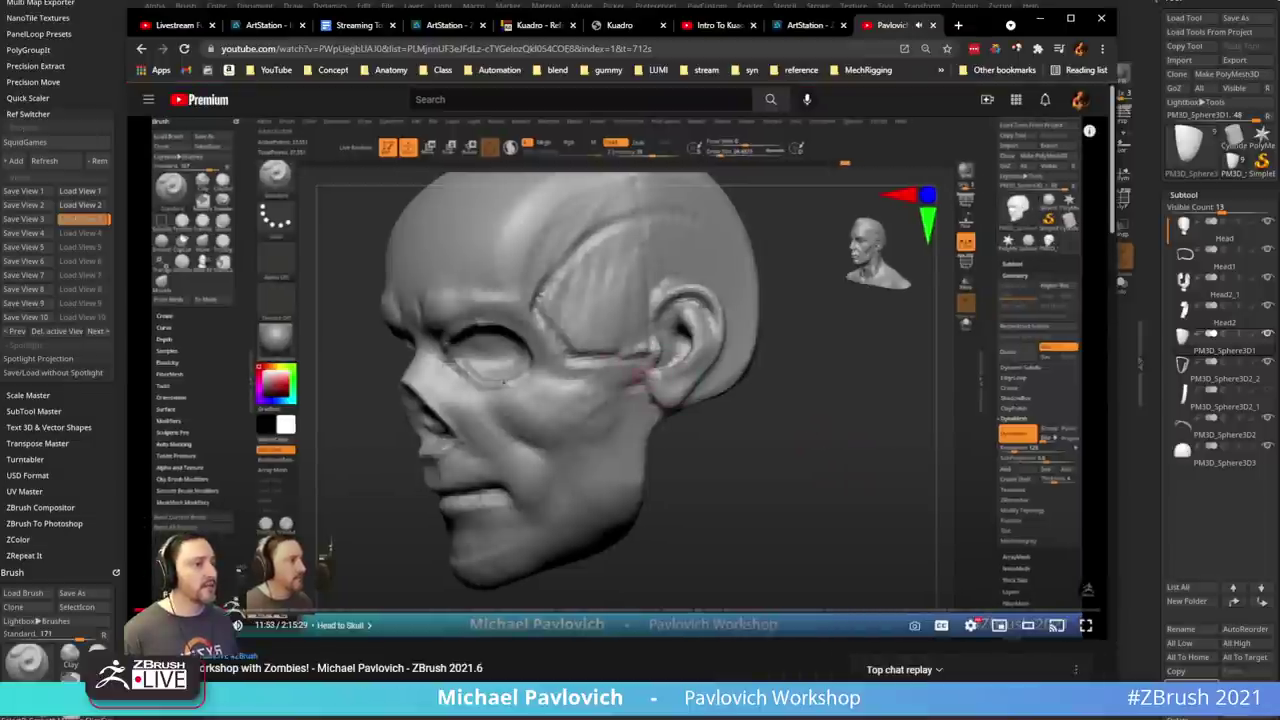
click(174, 610)
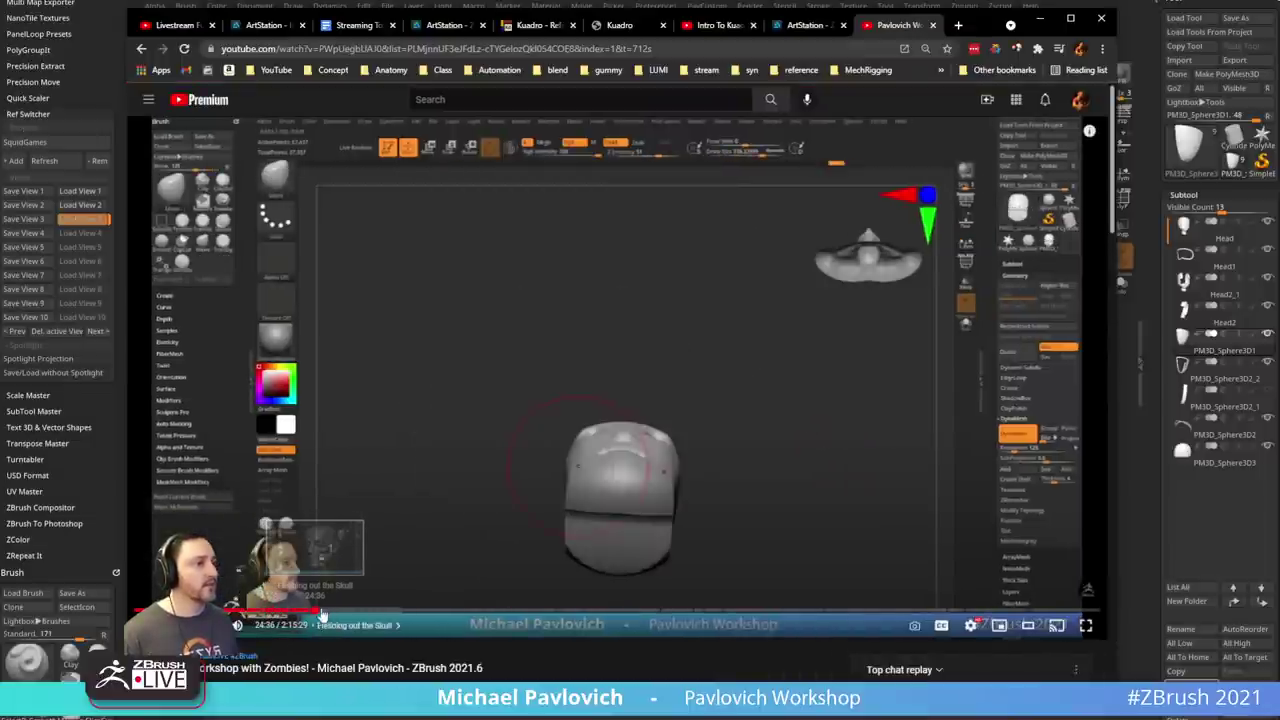
click(395, 611)
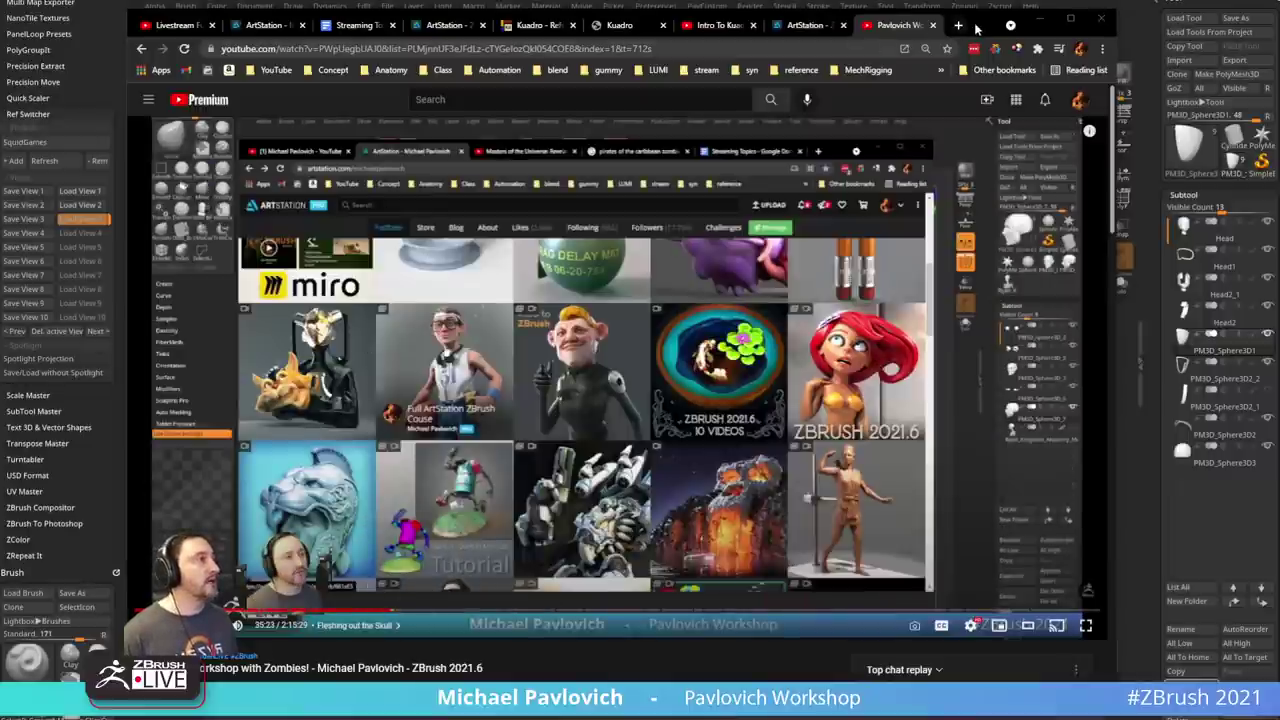
click(1040, 19)
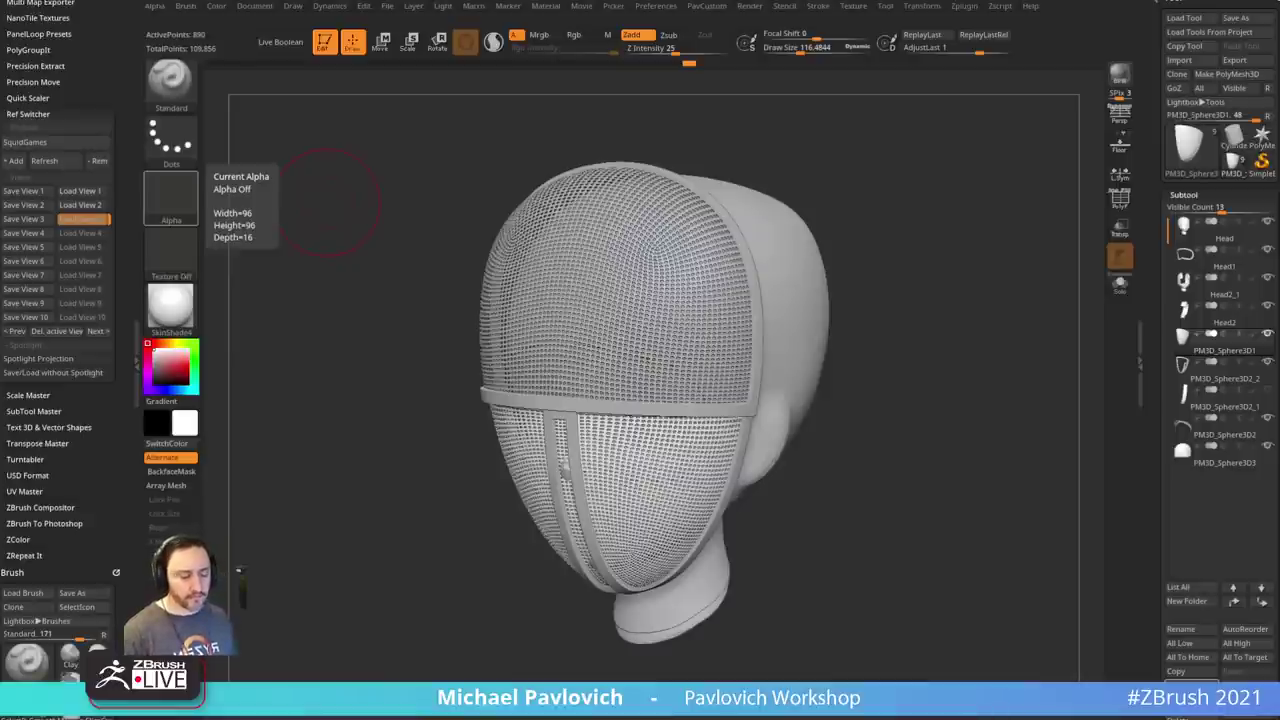
- Bring up the browser window with Bookshelf.jpg in Google Drive and examine the book titles on each shelf up close
drag(940, 715, 1009, 112)
scroll(640, 330, up, 6)
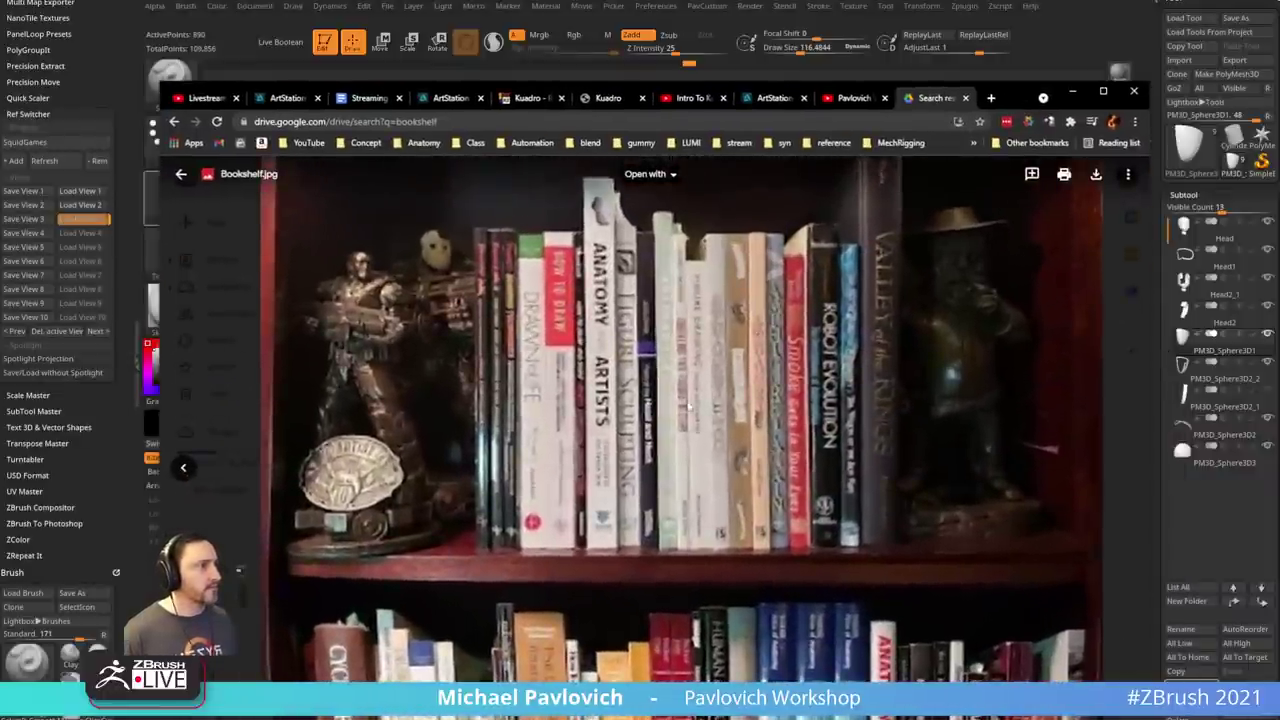
drag(697, 348, 692, 454)
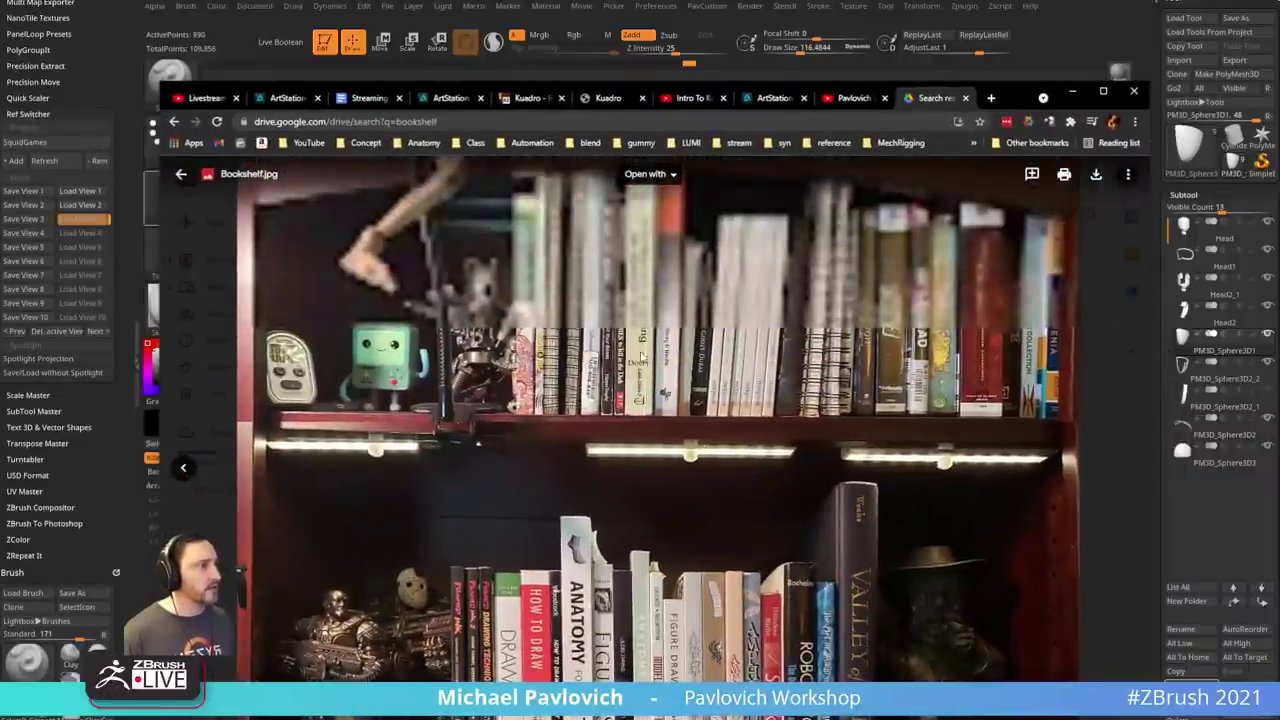
drag(645, 358, 649, 208)
scroll(648, 207, down, 3)
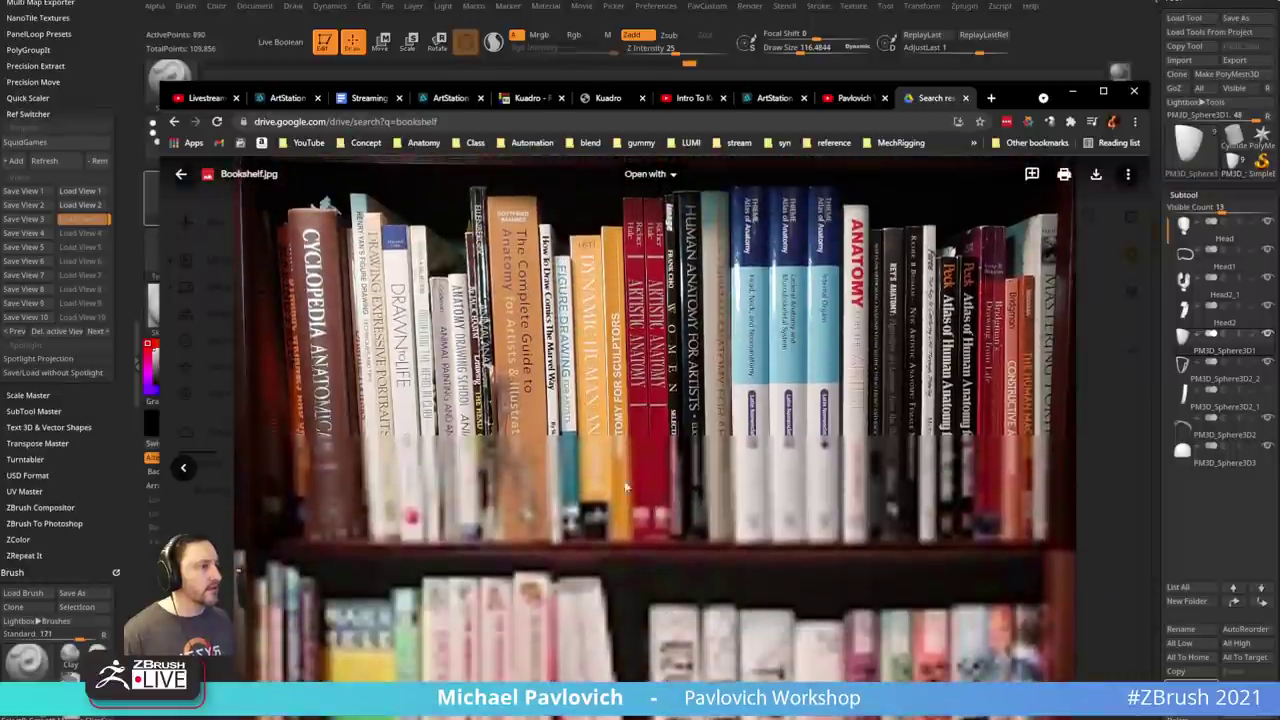
- Look over the upper shelves in the Bookshelf.jpg photo and move the browser window off the ZBrush workspace
scroll(674, 412, up, 3)
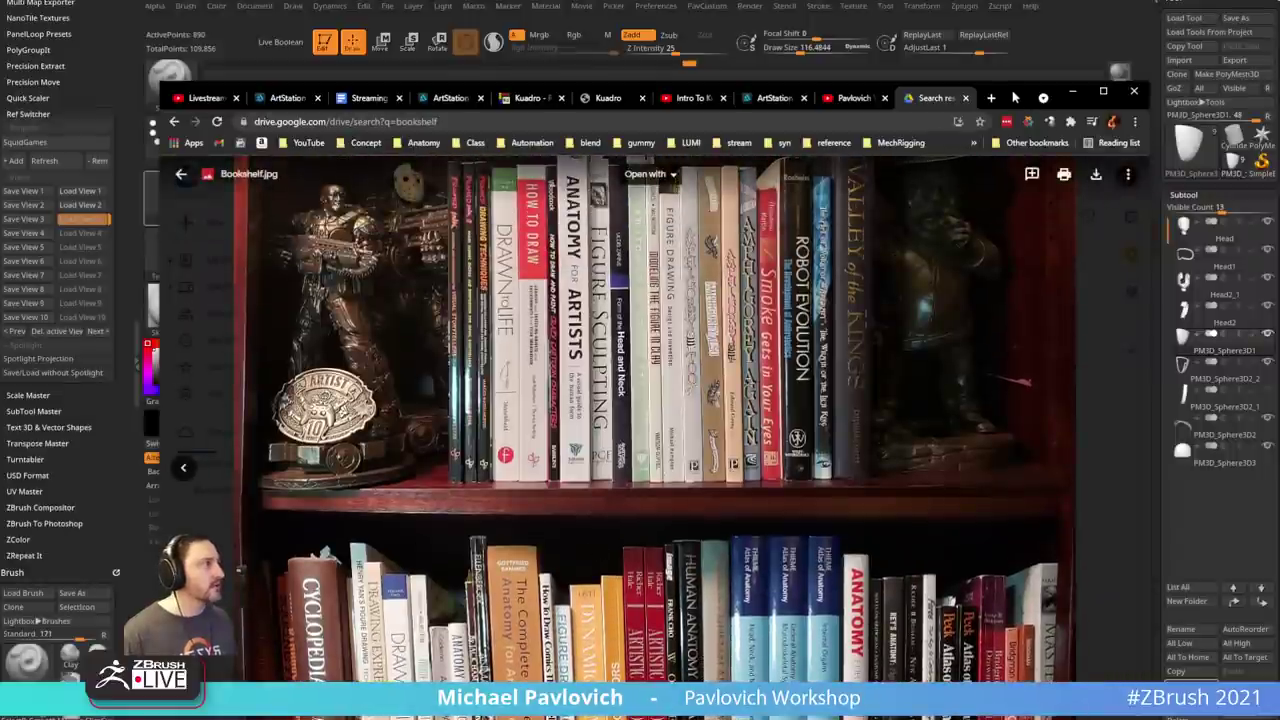
drag(1016, 97, 0, 97)
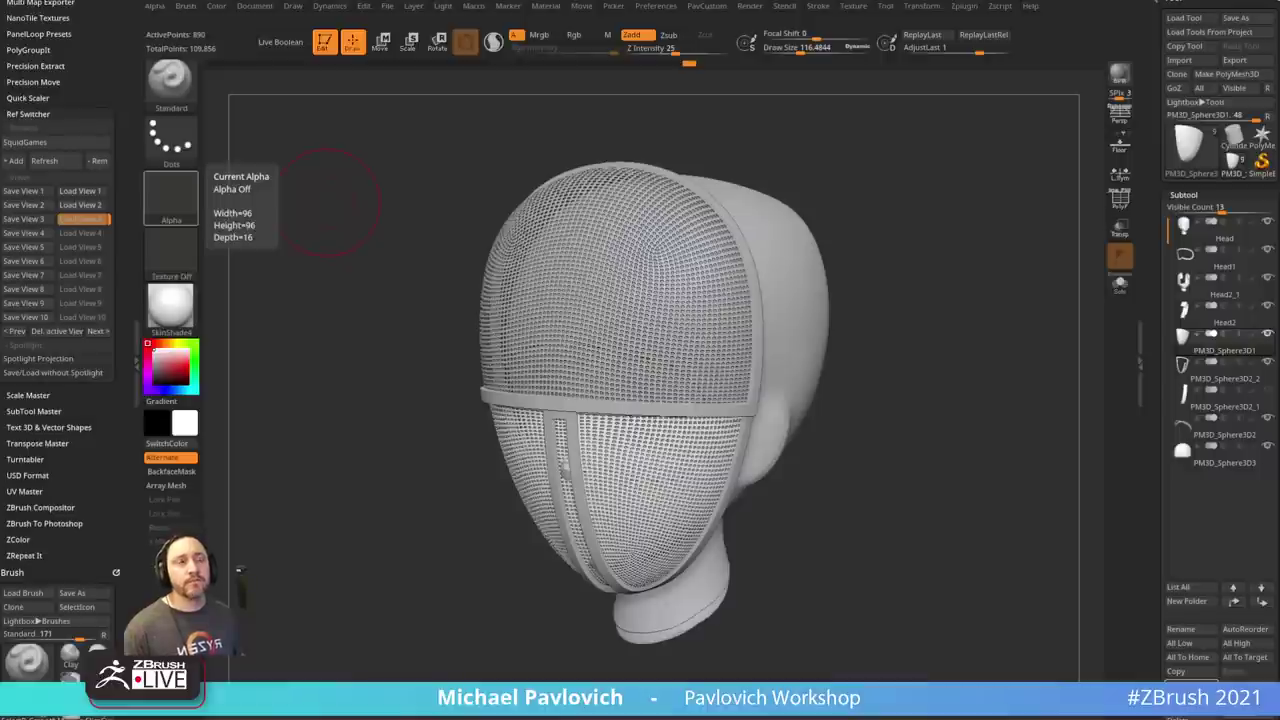
- Reduce the draw size to about 27 and make the mask's upper mesh panel the active subtool
drag(920, 329, 977, 303)
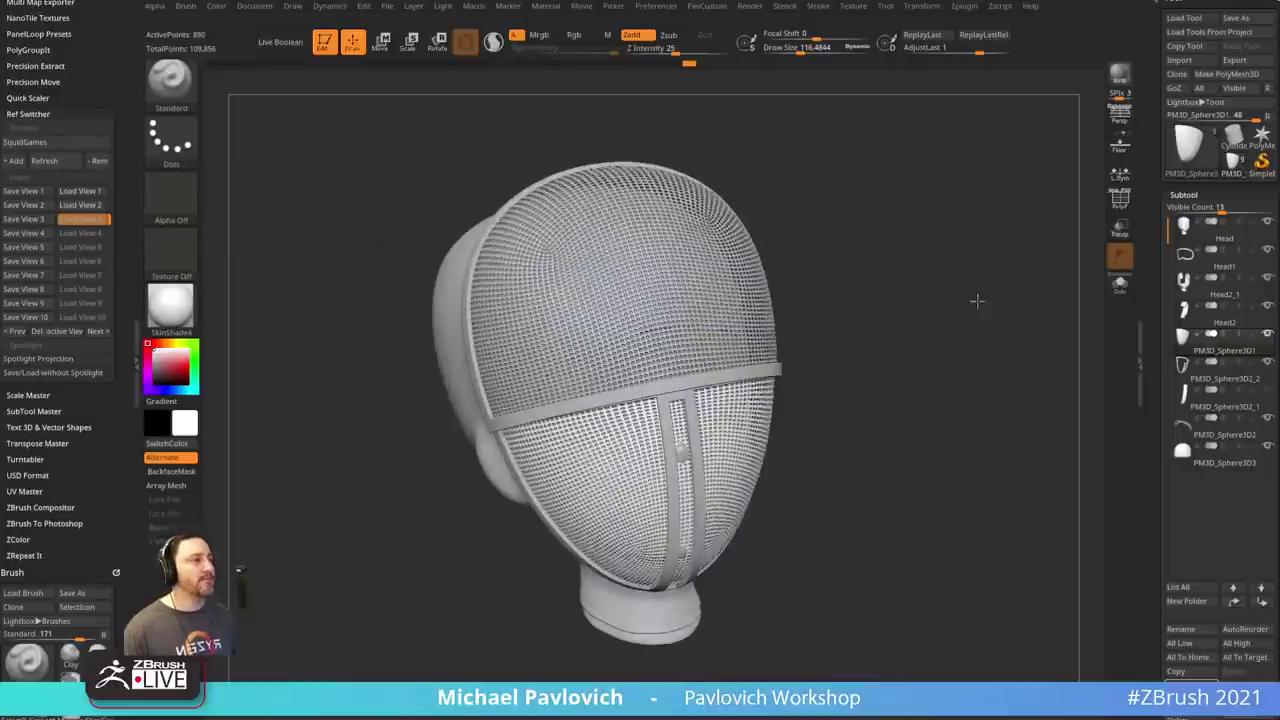
mouse_move(836, 310)
mouse_down()
mouse_move(849, 323)
mouse_move(834, 349)
mouse_move(851, 346)
mouse_move(837, 306)
mouse_move(977, 312)
mouse_up()
key(s)
key(bracketleft)
key(bracketleft)
alt+click(762, 314)
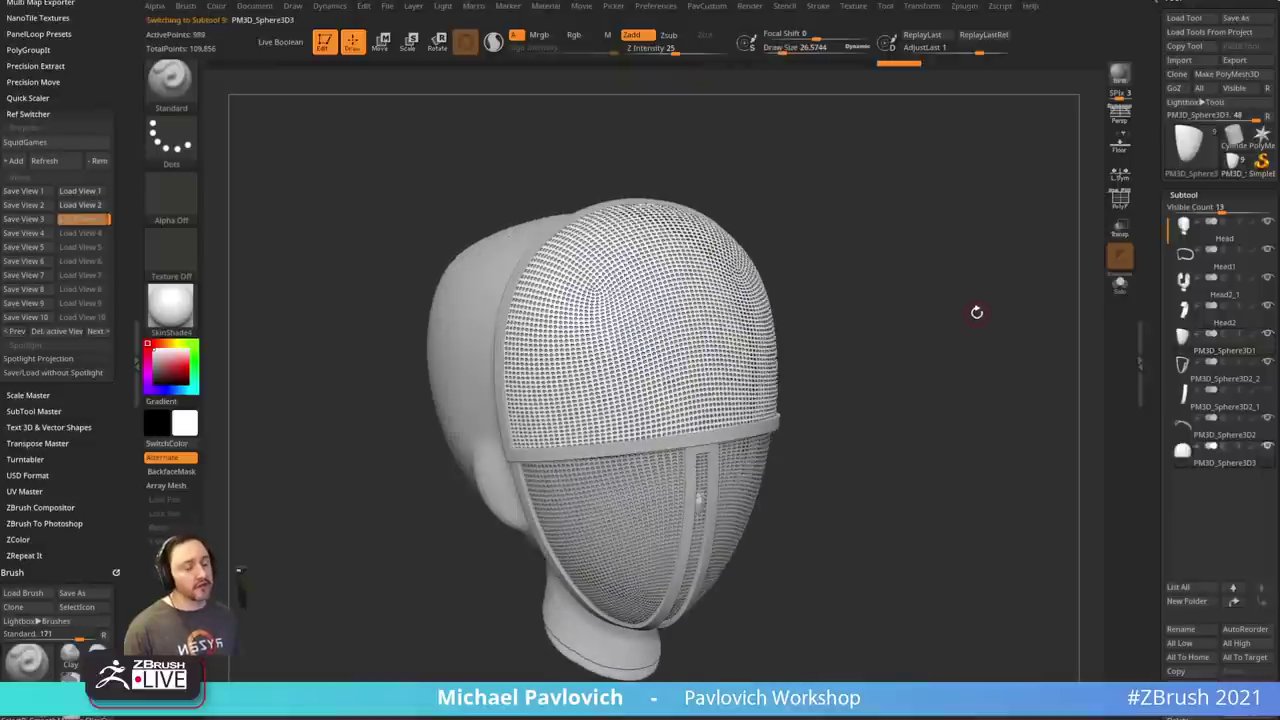
- Inspect the polygon wireframe of the mask's upper mesh panel, including its underlying low-poly grid
click(1118, 201)
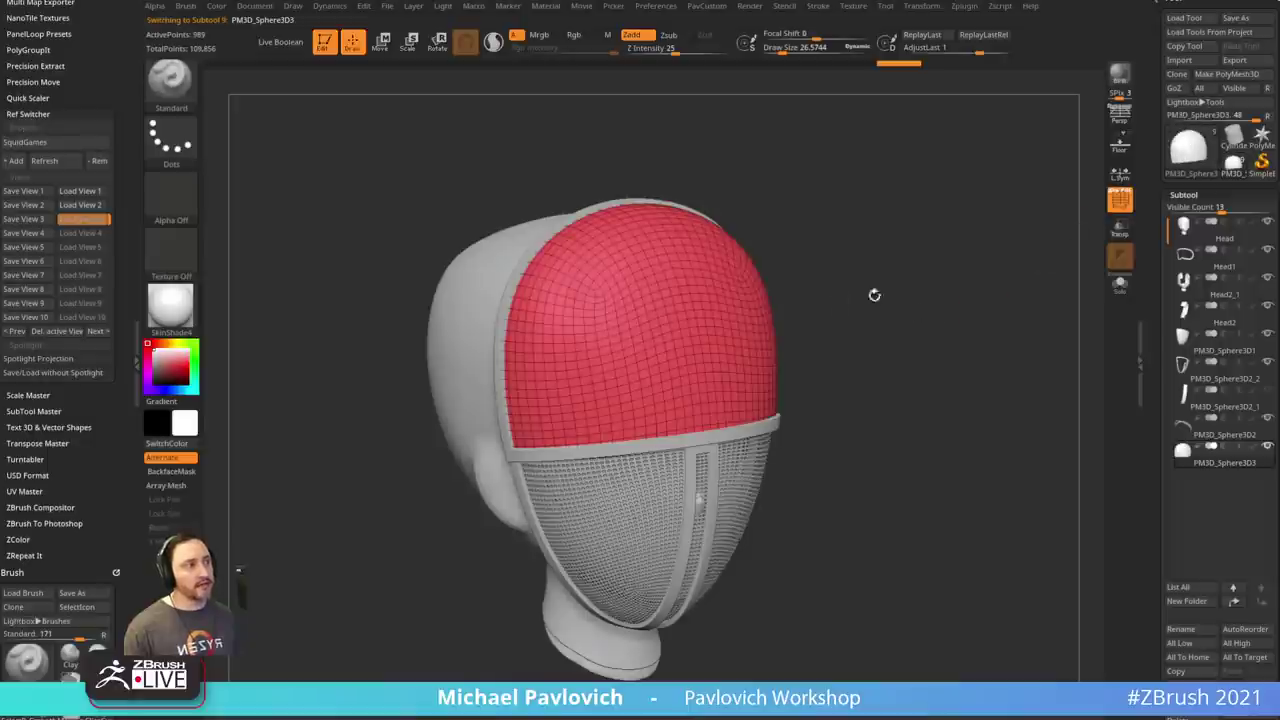
key(shift+f)
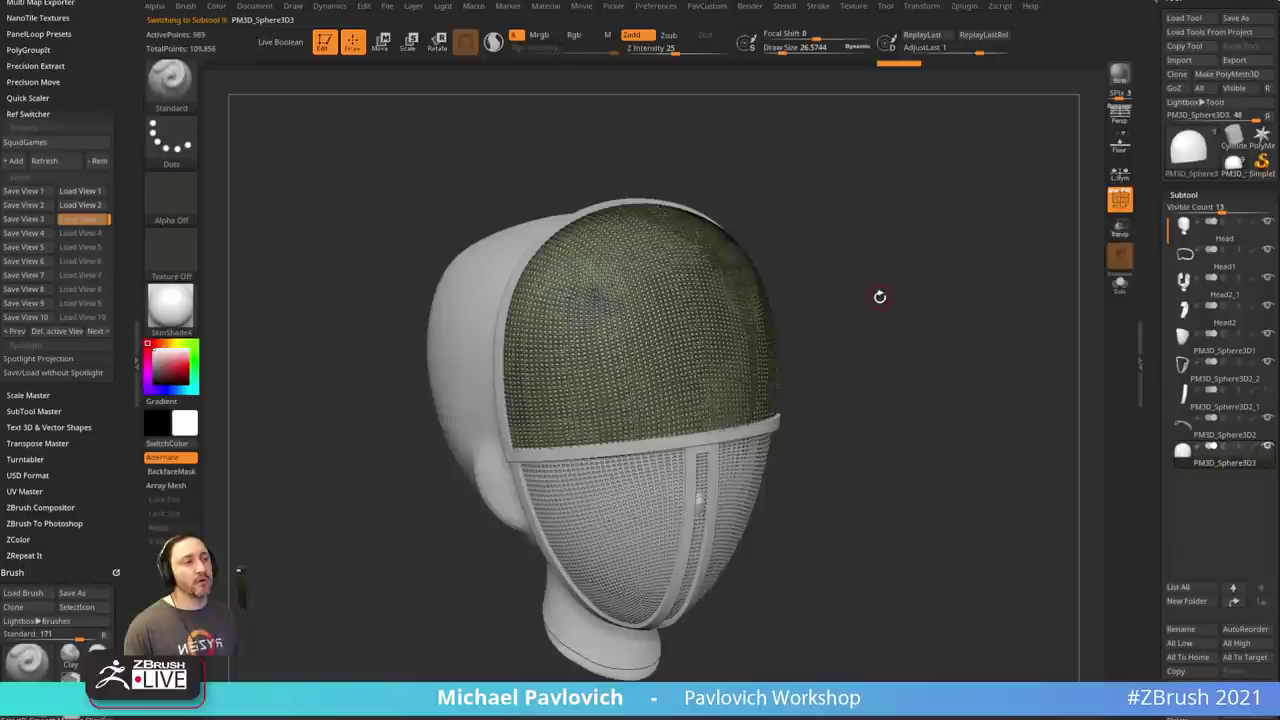
click(1120, 200)
- Examine the mesh pattern of the mask's upper panel from several angles, with the draw size at about 41
key(s)
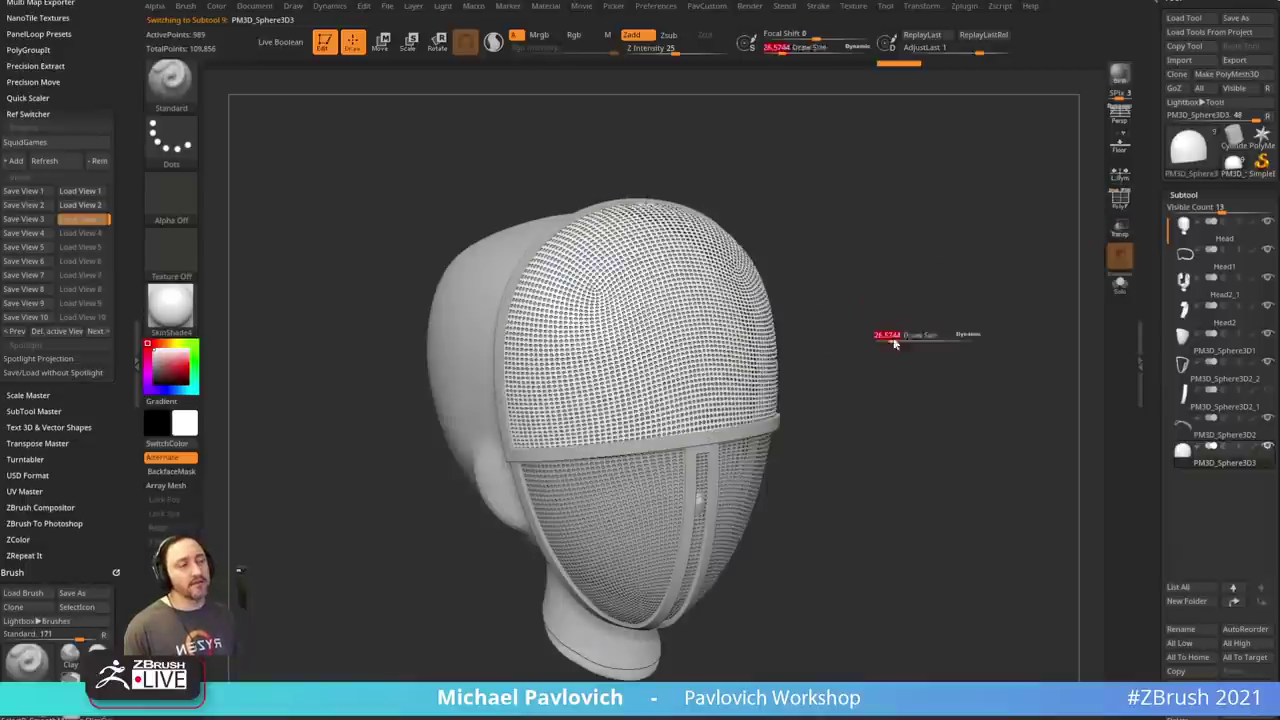
mouse_move(891, 335)
alt+mouse_down()
mouse_move(880, 326)
mouse_move(885, 358)
alt+mouse_up()
key(s)
click(876, 350)
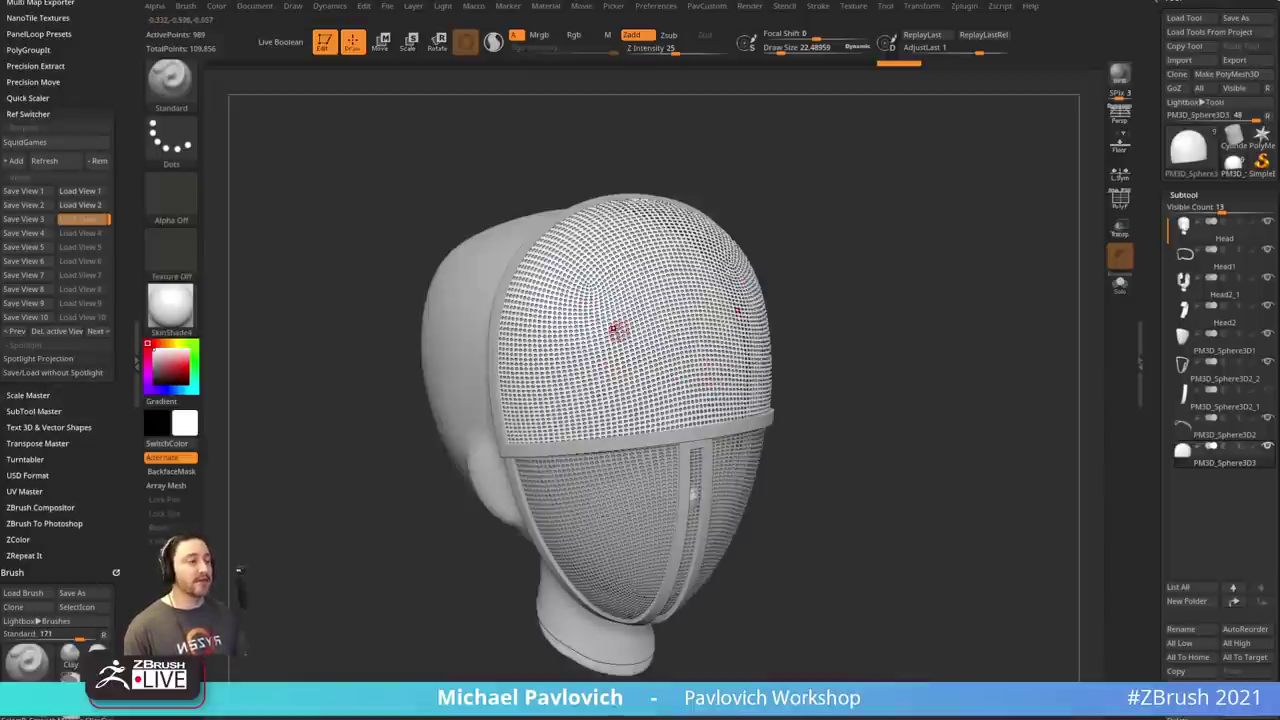
mouse_move(891, 320)
mouse_down()
mouse_move(903, 314)
mouse_move(887, 306)
mouse_up()
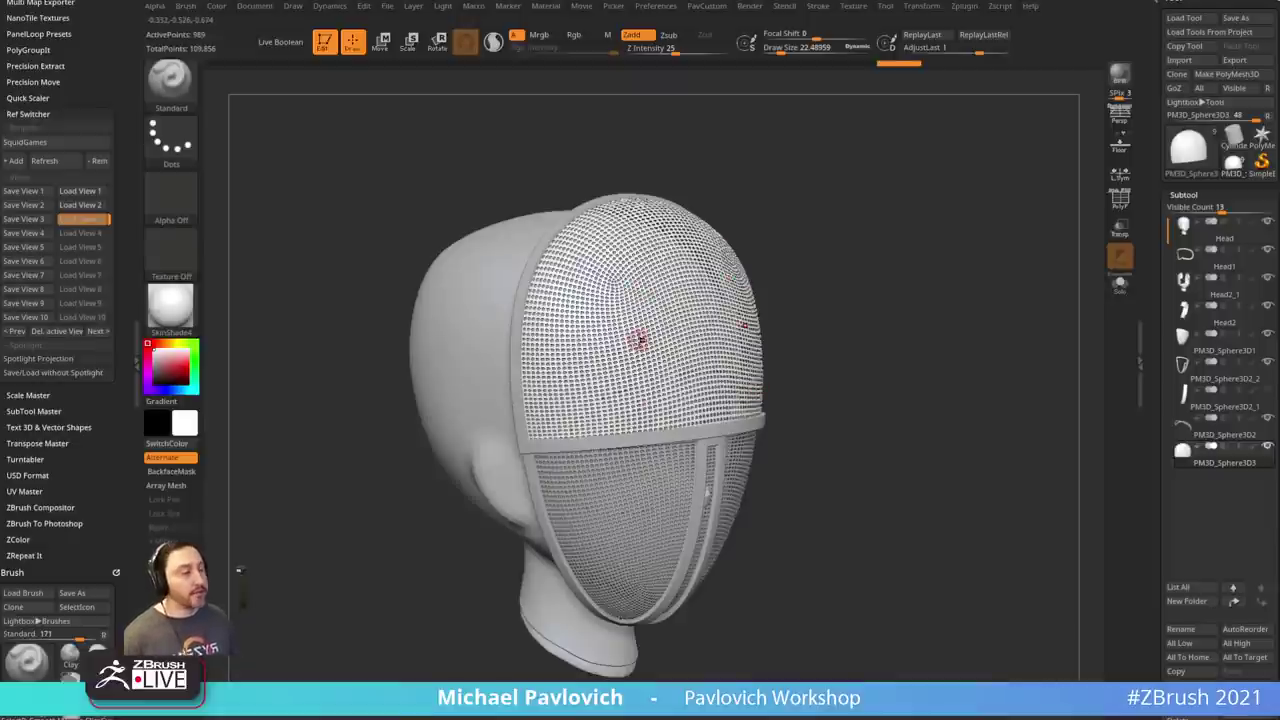
key(s)
drag(857, 218, 855, 226)
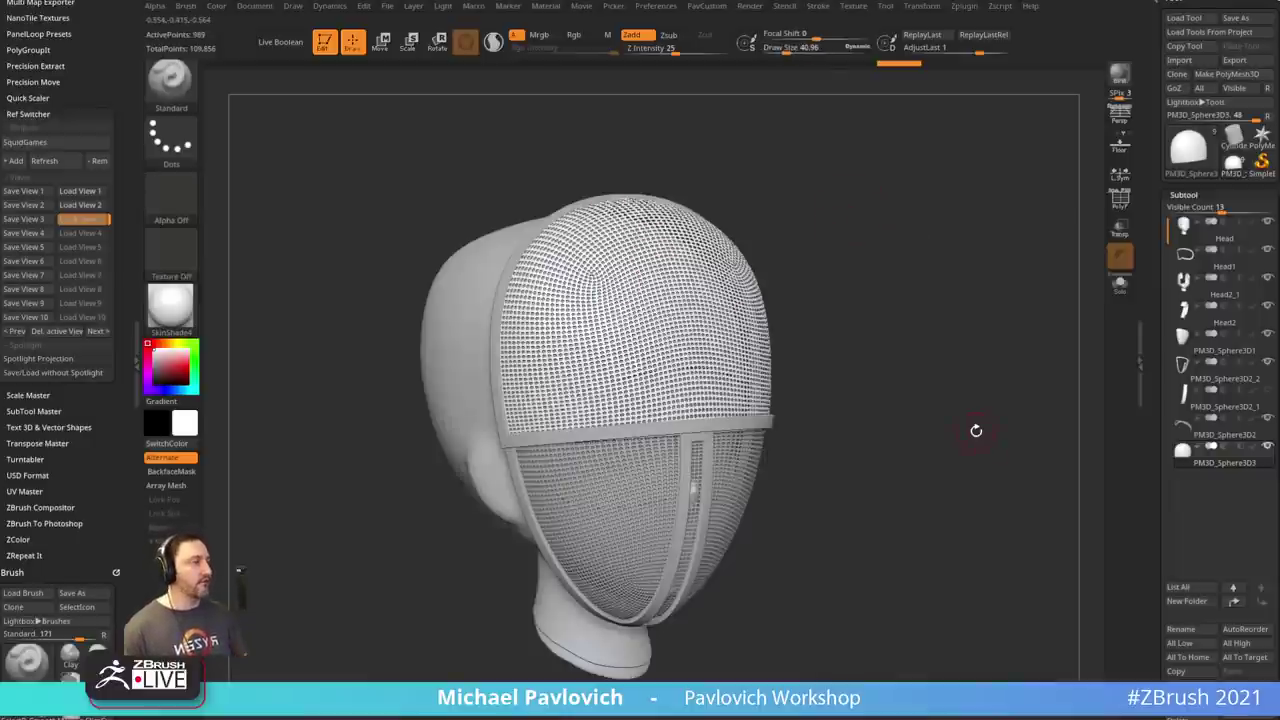
drag(911, 234, 931, 274)
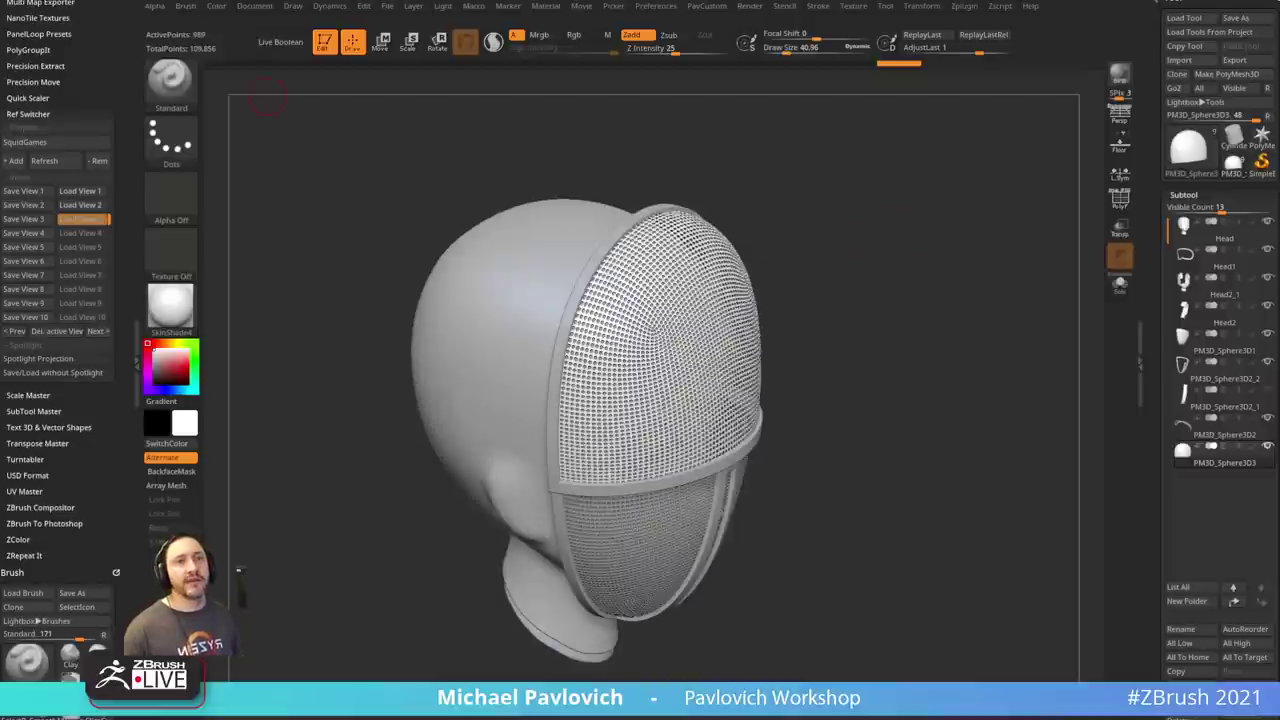
drag(900, 443, 855, 396)
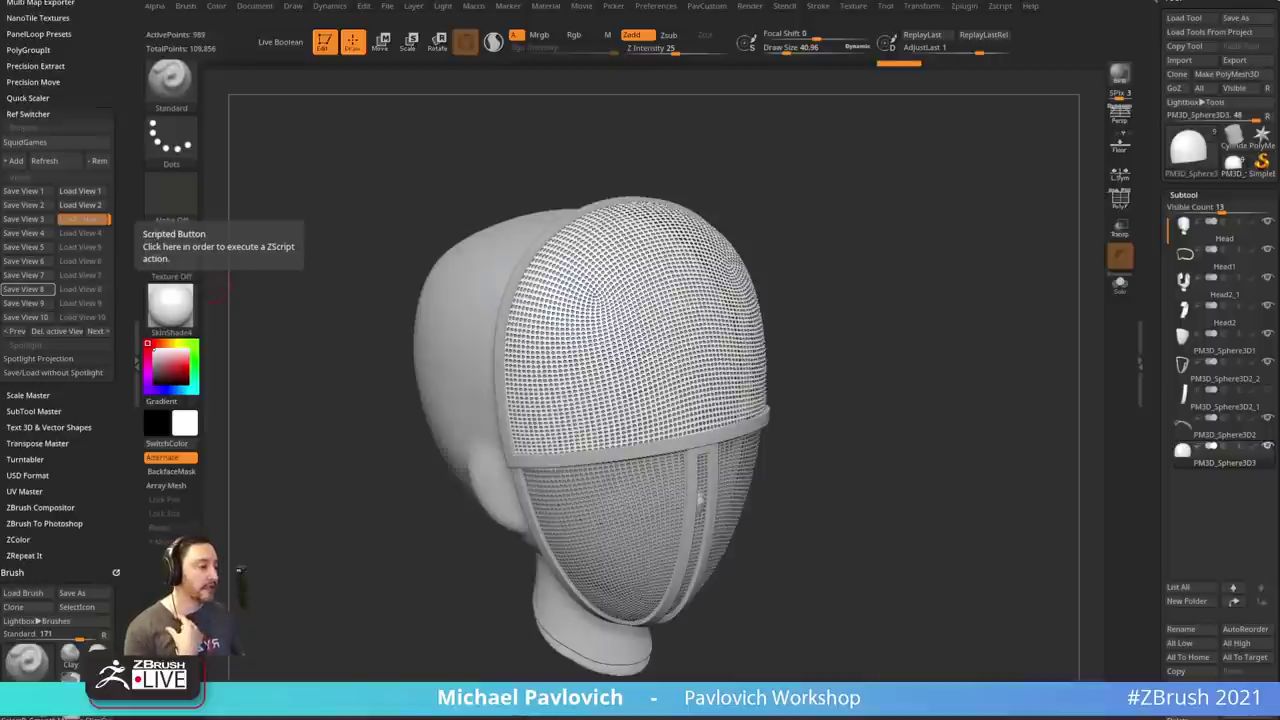
- Switch to the browser and open the Zbrush 2021.7 - What's New! project from the ArtStation portfolio
drag(215, 2, 275, 88)
click(95, 63)
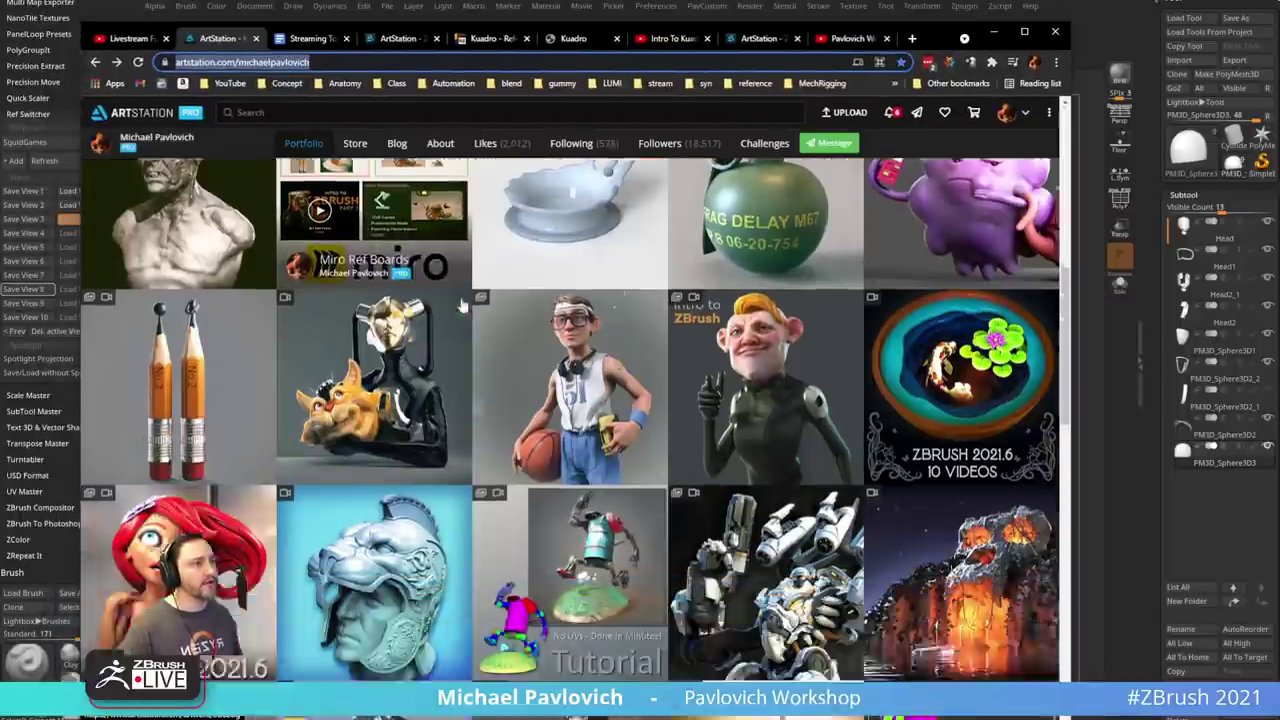
scroll(457, 300, up, 5)
scroll(459, 308, down, 3)
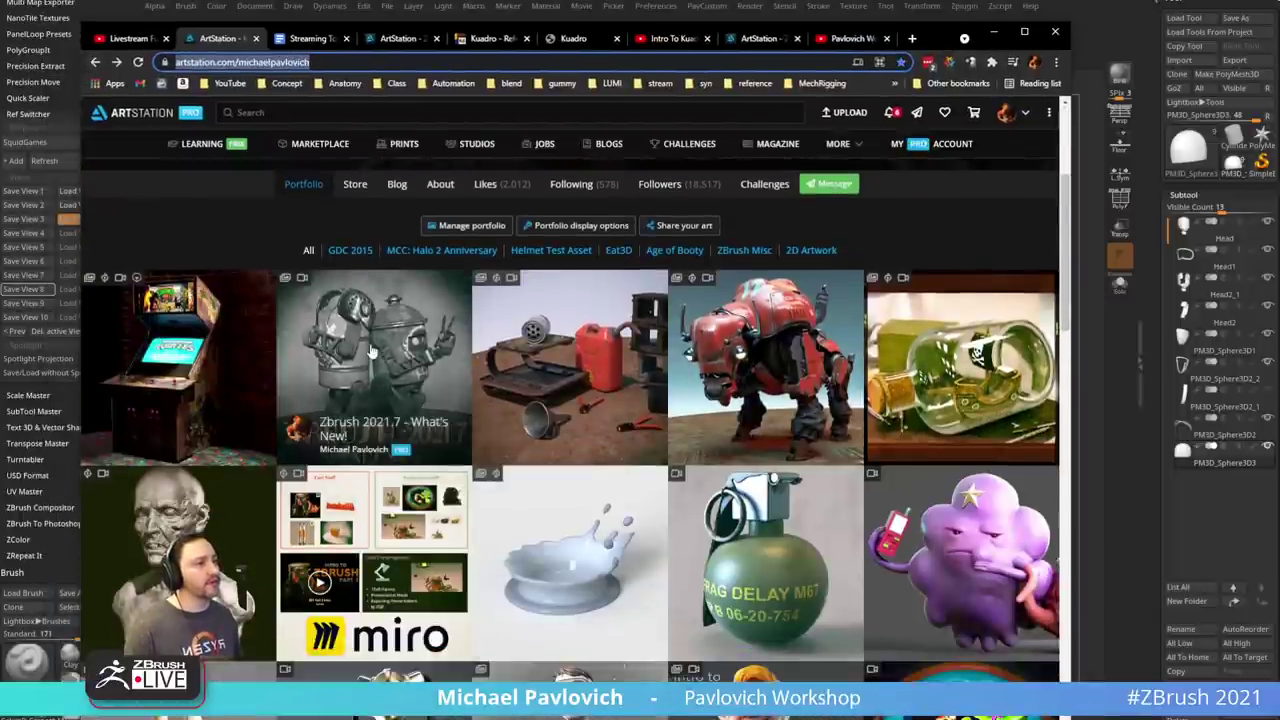
click(440, 430)
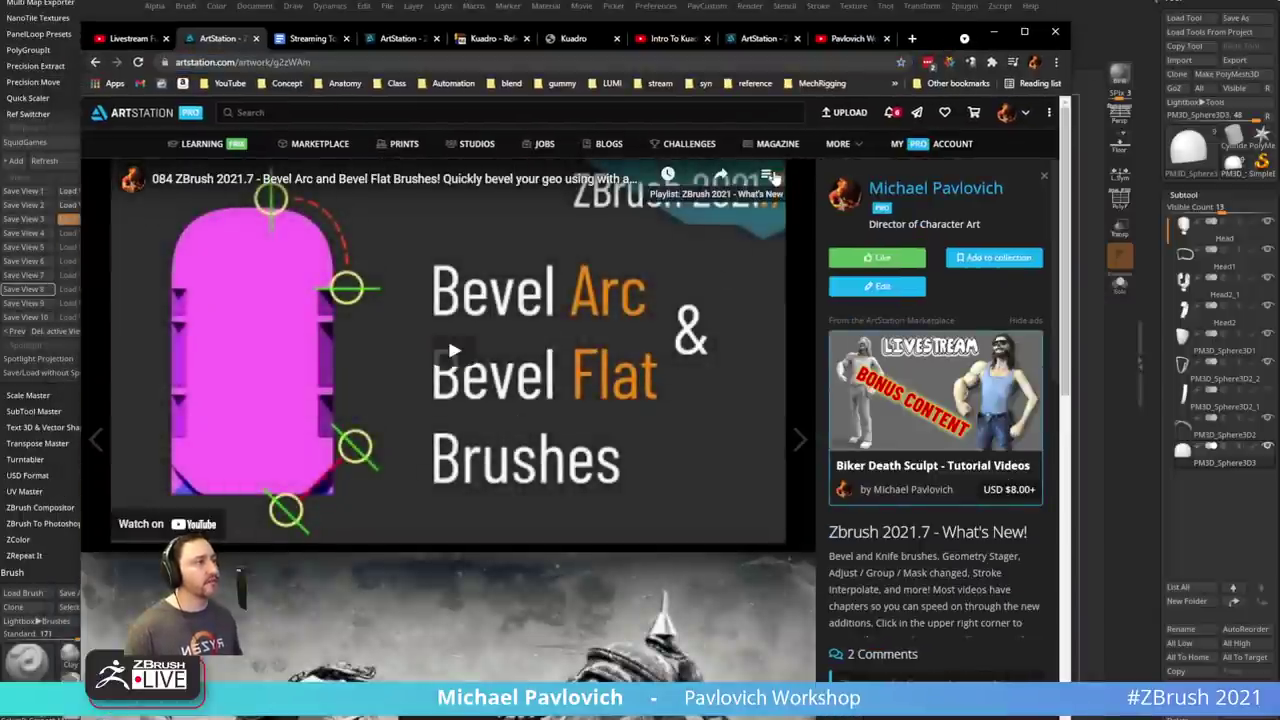
- Review the ZBrush 2021 - What's New video playlist, close it and return to ZBrush
click(766, 175)
scroll(650, 376, down, 2)
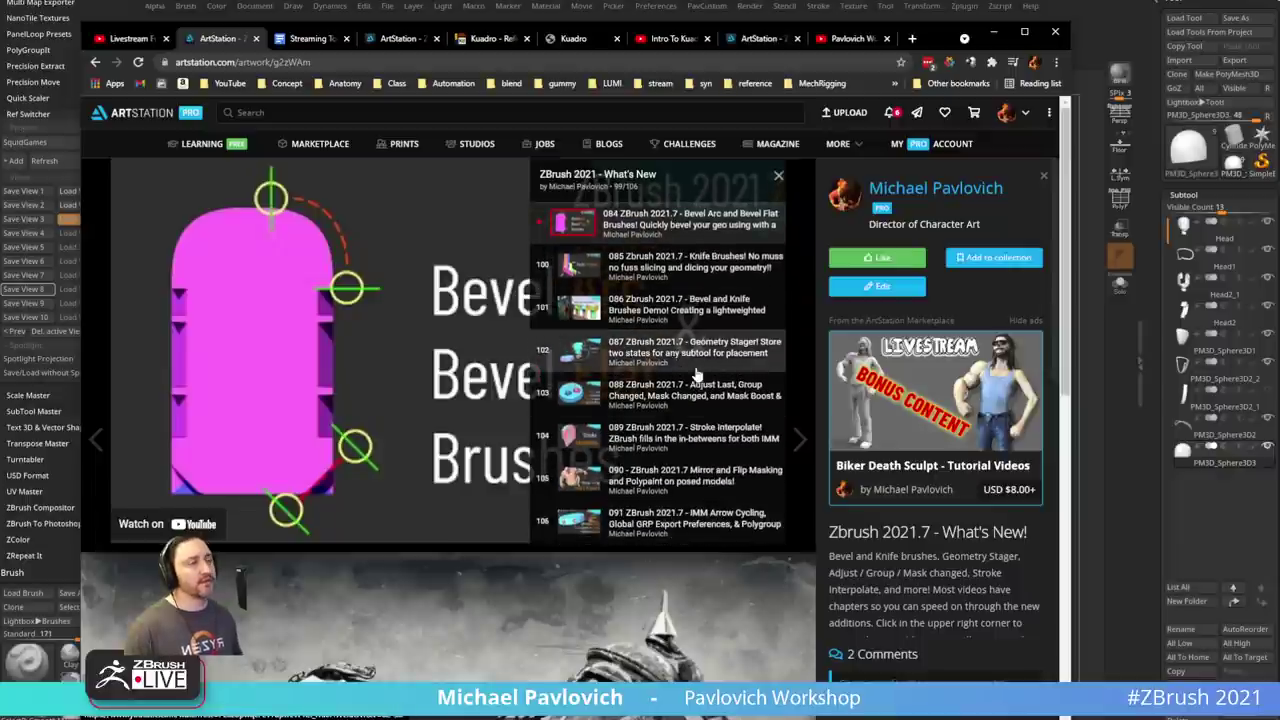
click(778, 176)
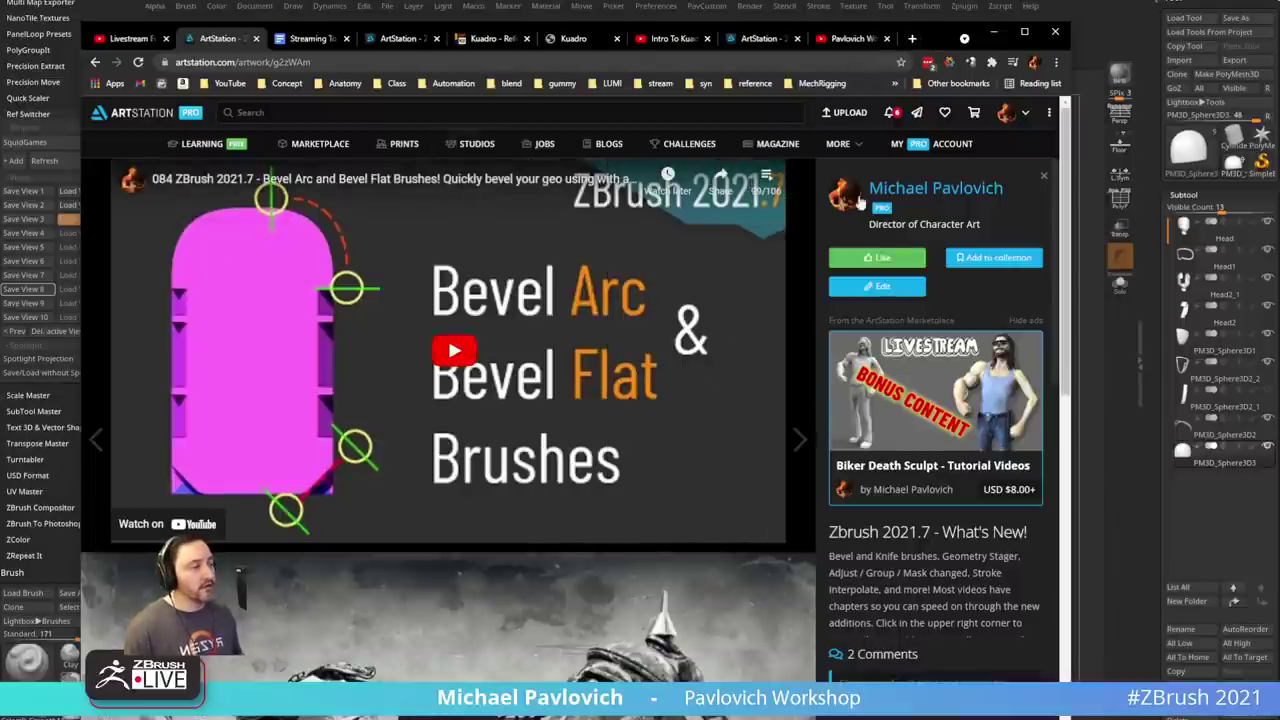
click(994, 32)
drag(1000, 718, 1030, 718)
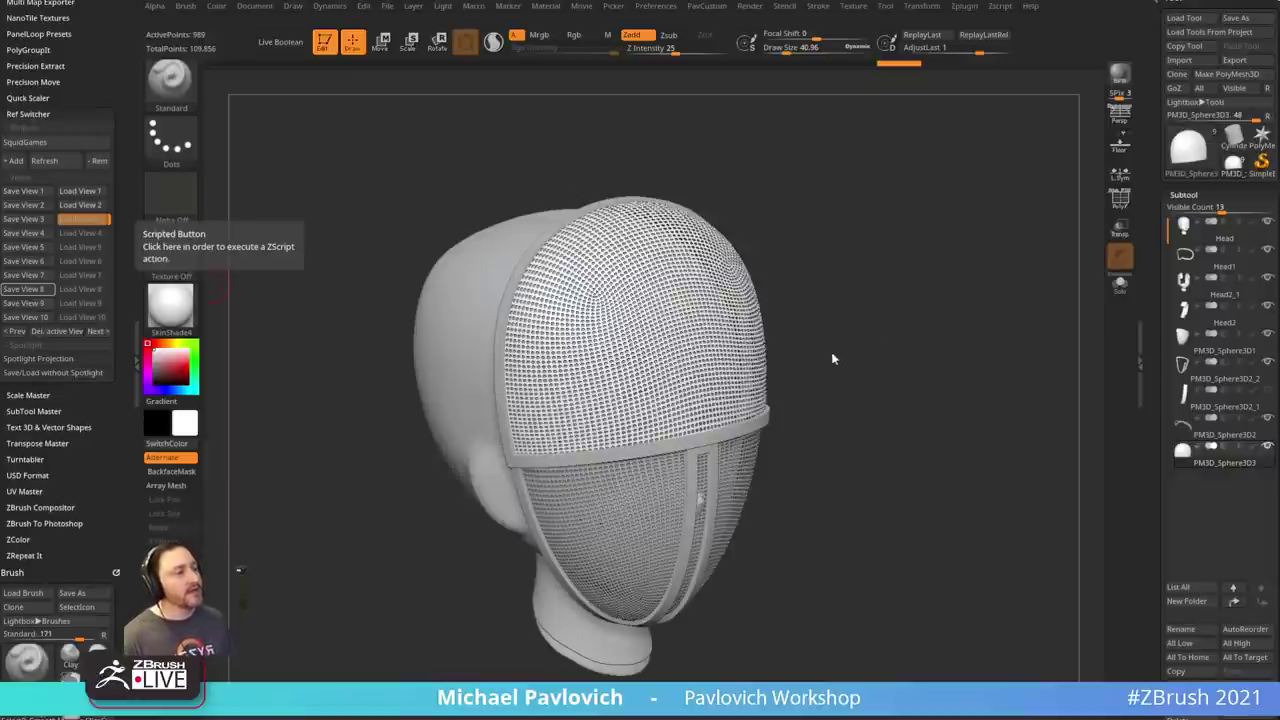
- Choose the PlaneMid shape of the IMM primitives brush for inserting onto the front of the mask
drag(833, 358, 882, 297)
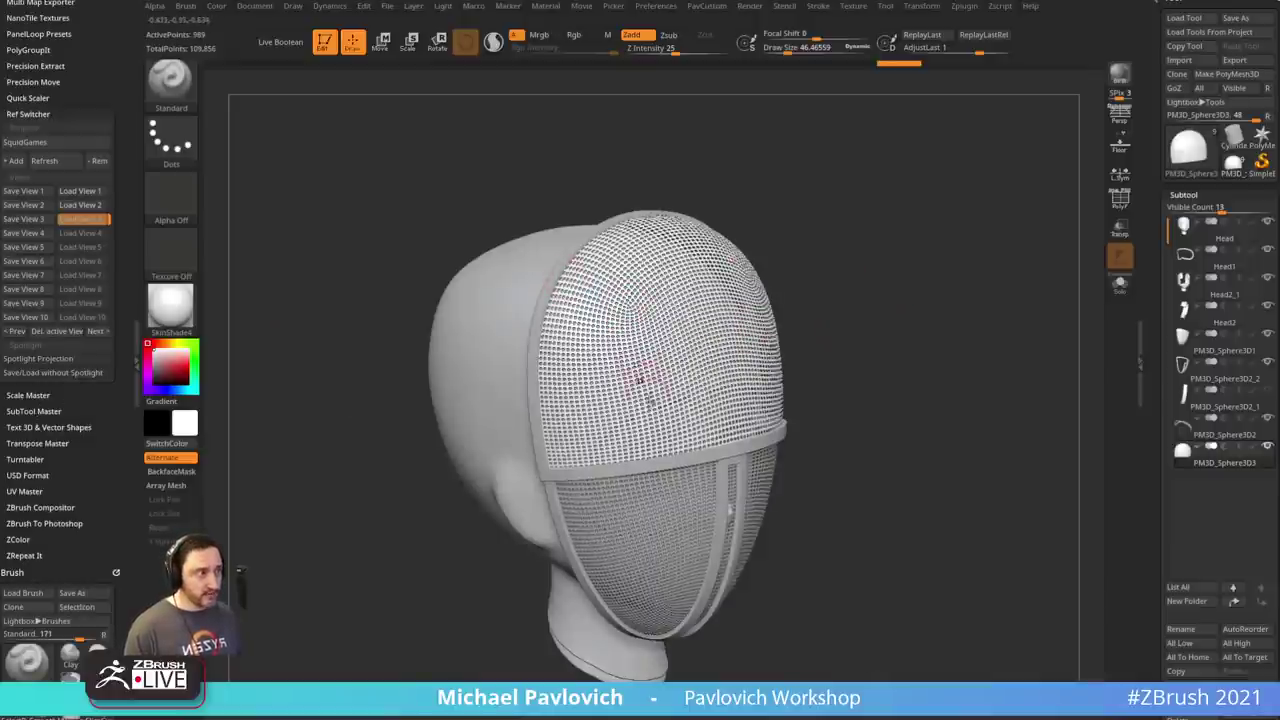
shift+drag(861, 298, 837, 289)
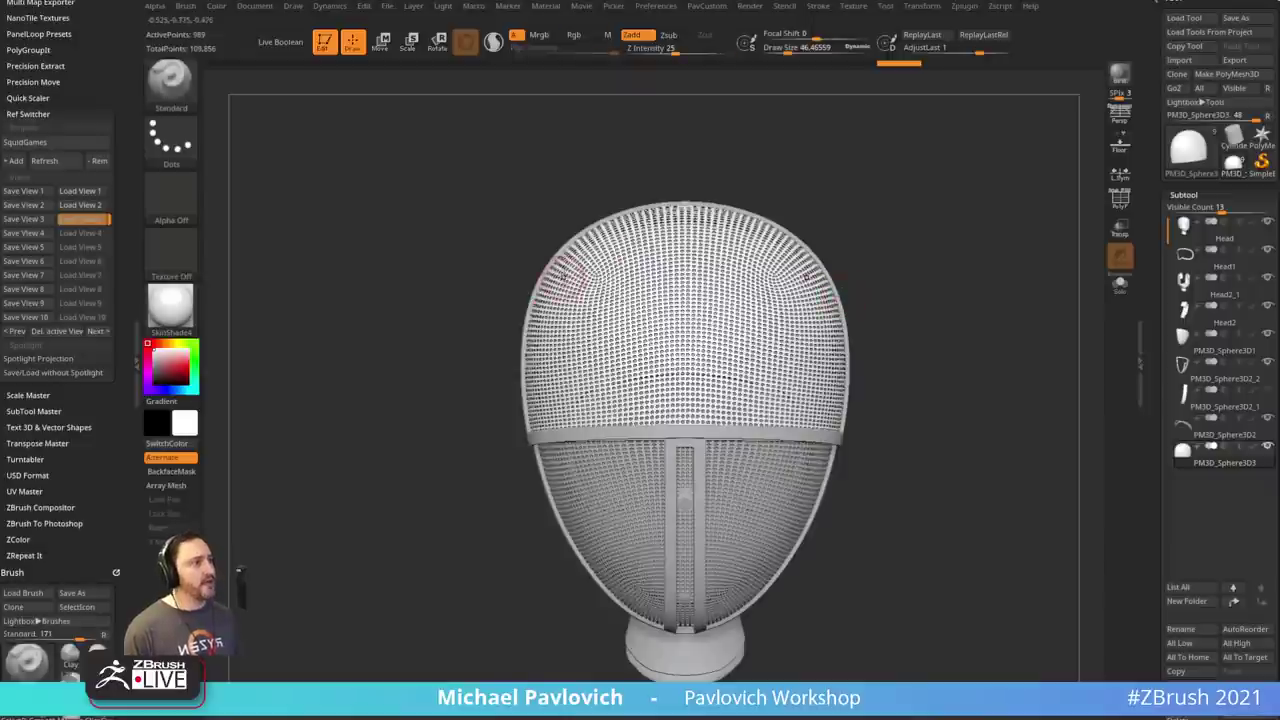
drag(901, 194, 903, 226)
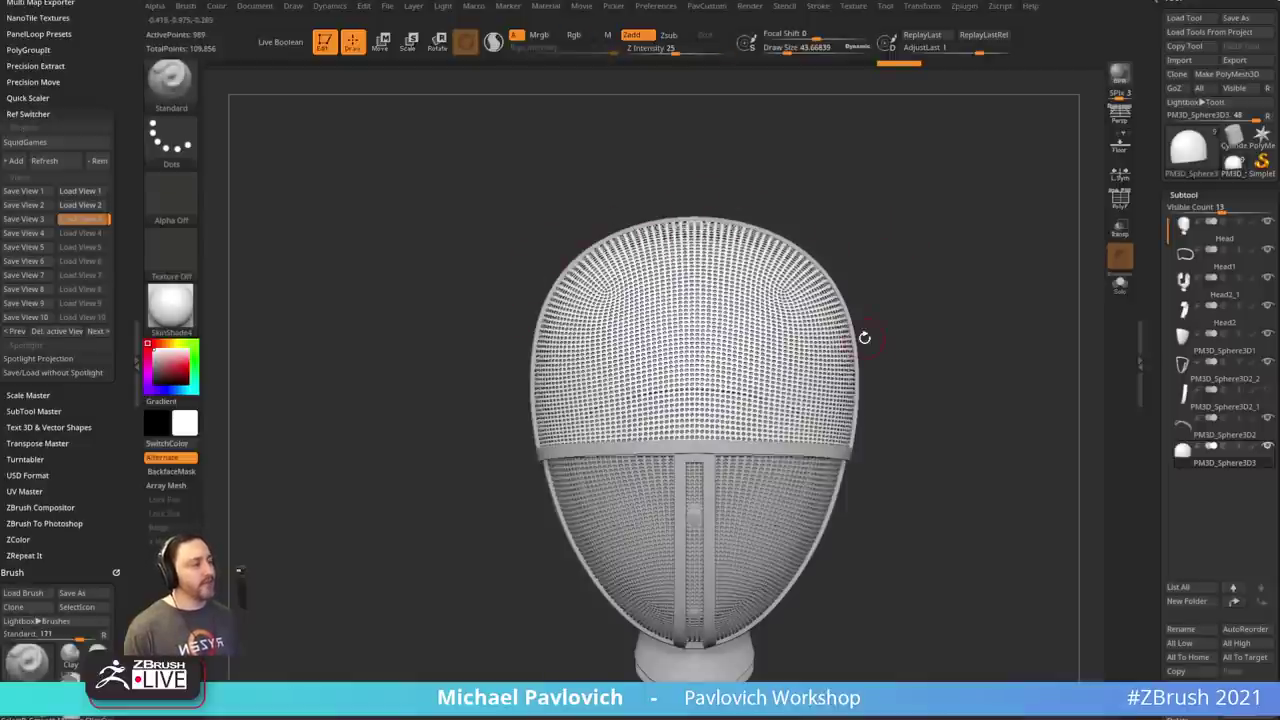
drag(864, 338, 797, 266)
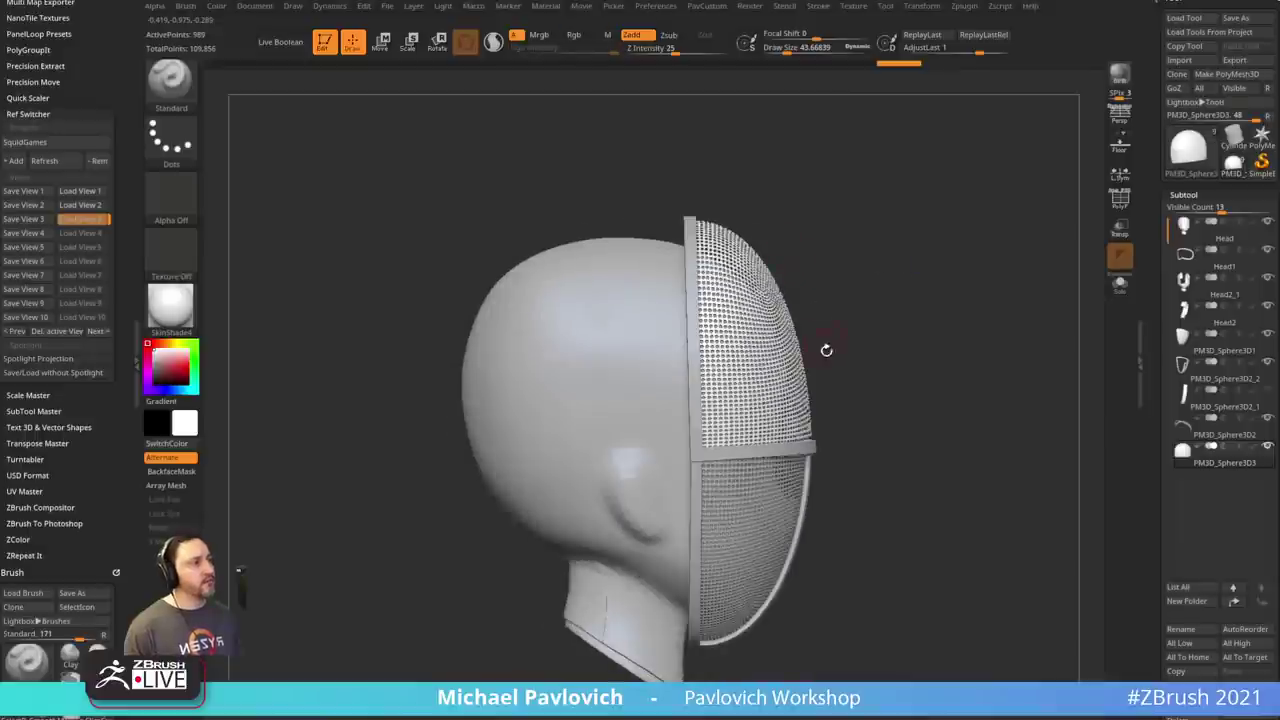
shift+drag(935, 256, 917, 178)
key(m)
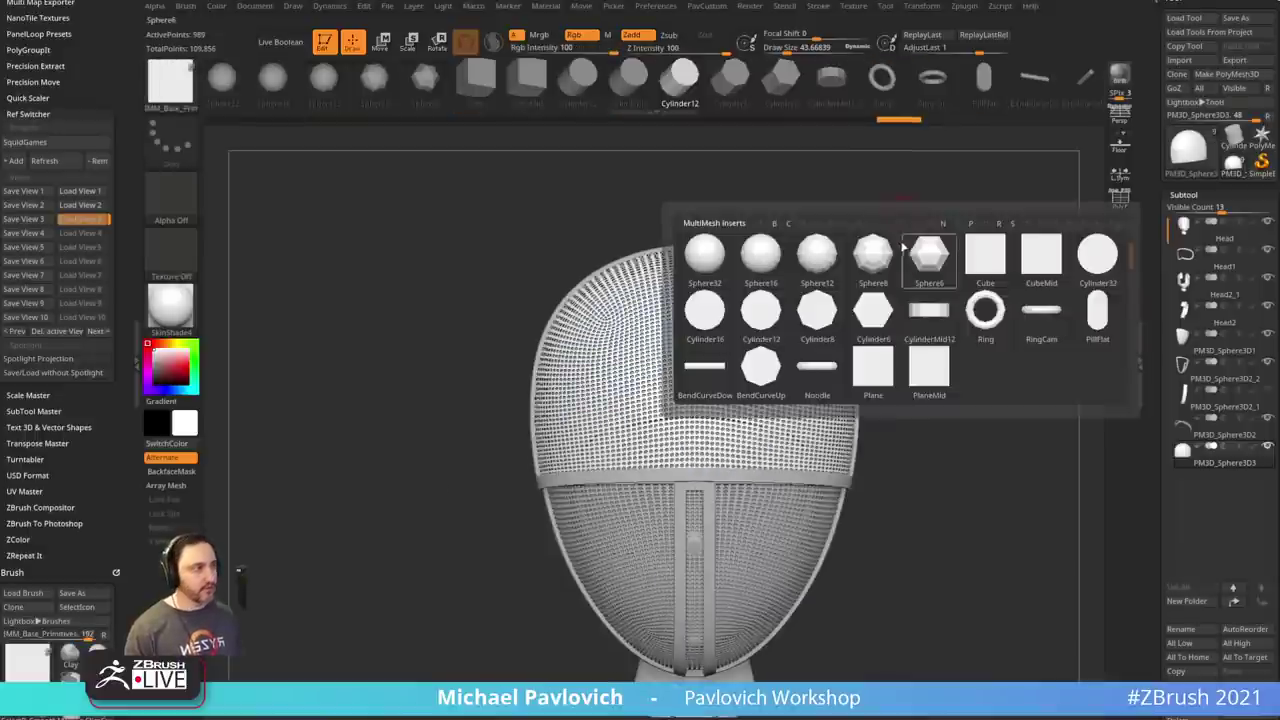
click(924, 378)
alt+drag(984, 384, 961, 339)
drag(670, 362, 835, 392)
key(ctrl+z)
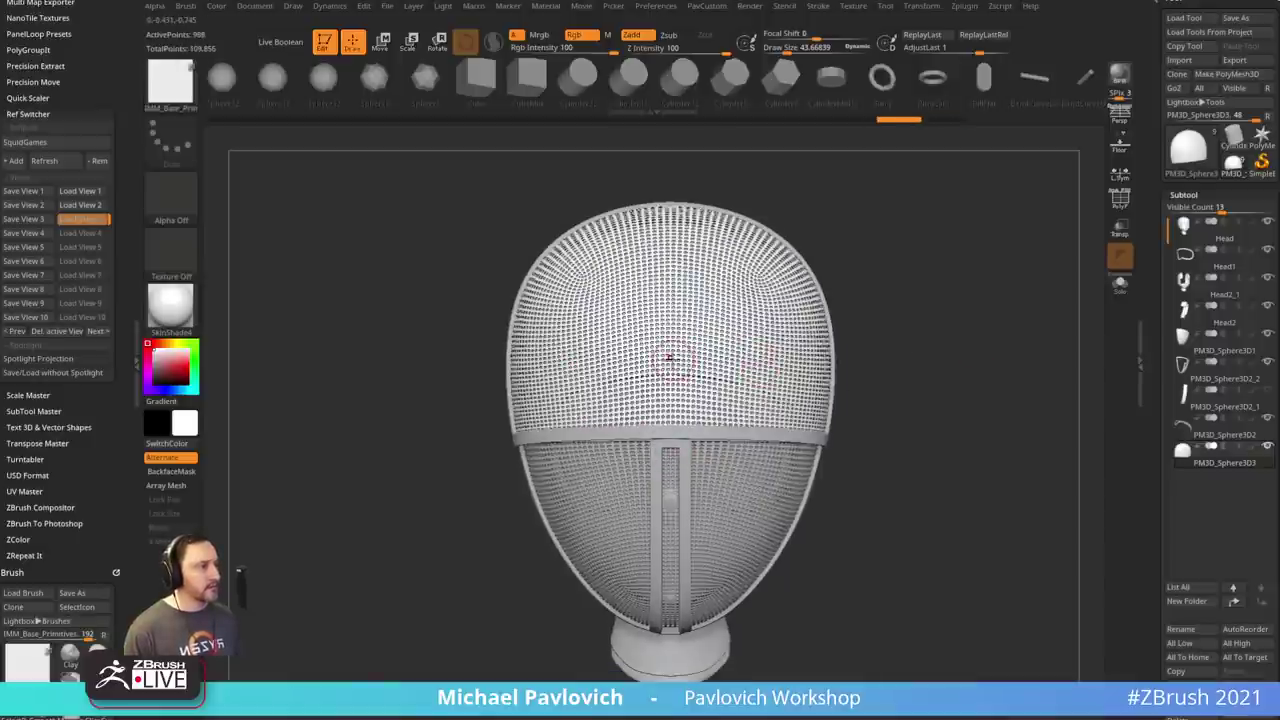
drag(669, 411, 670, 462)
key(ctrl+z)
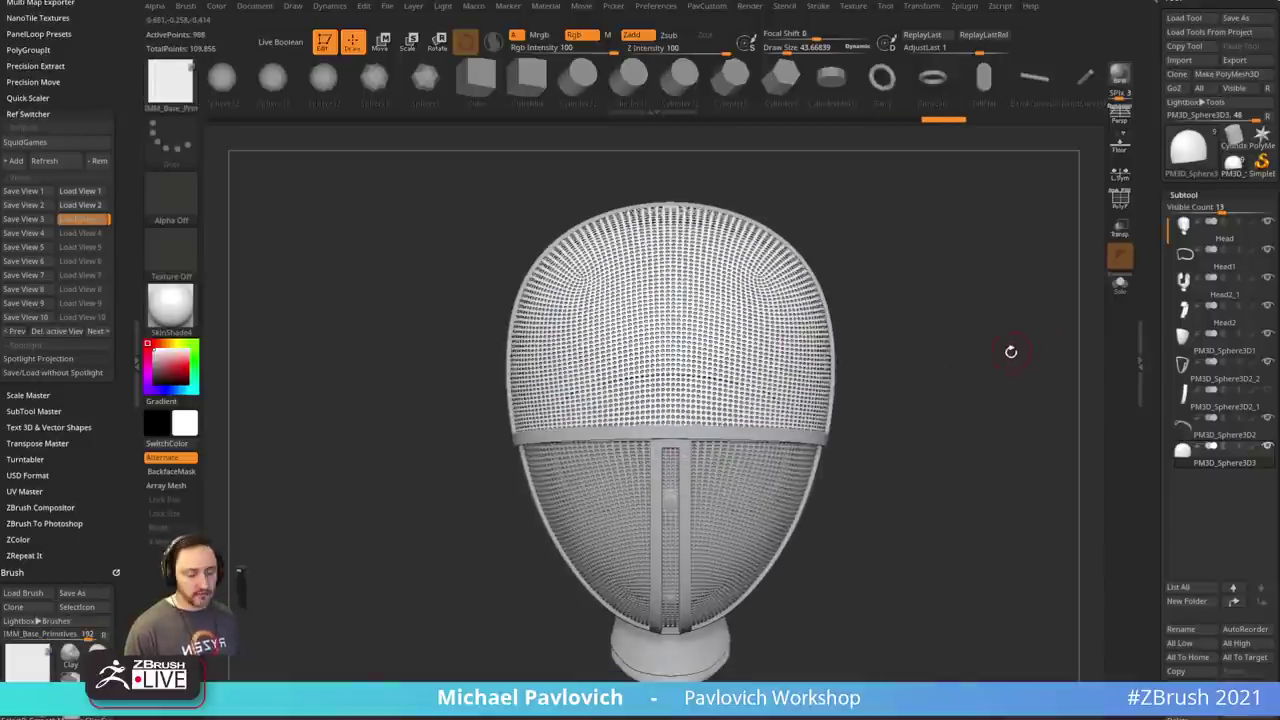
- Turn off the upper panel's dynamic subdivision, insert a square plane centred on it and split the plane into its own subtool
key(shift+d)
drag(670, 347, 670, 450)
key(space)
click(962, 396)
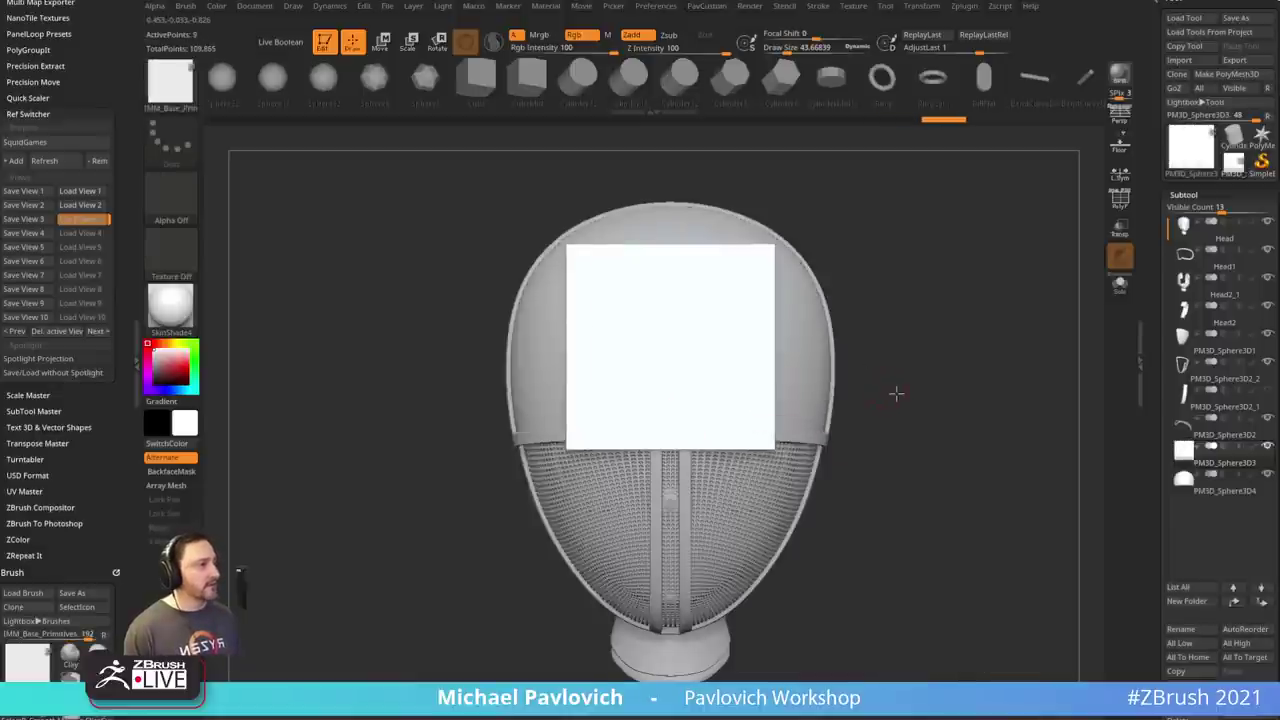
- Switch to the Standard brush and turn dynamic subdivision back on for the mask's upper panel
drag(896, 393, 904, 388)
key(b)
key(s)
key(t)
alt+click(809, 361)
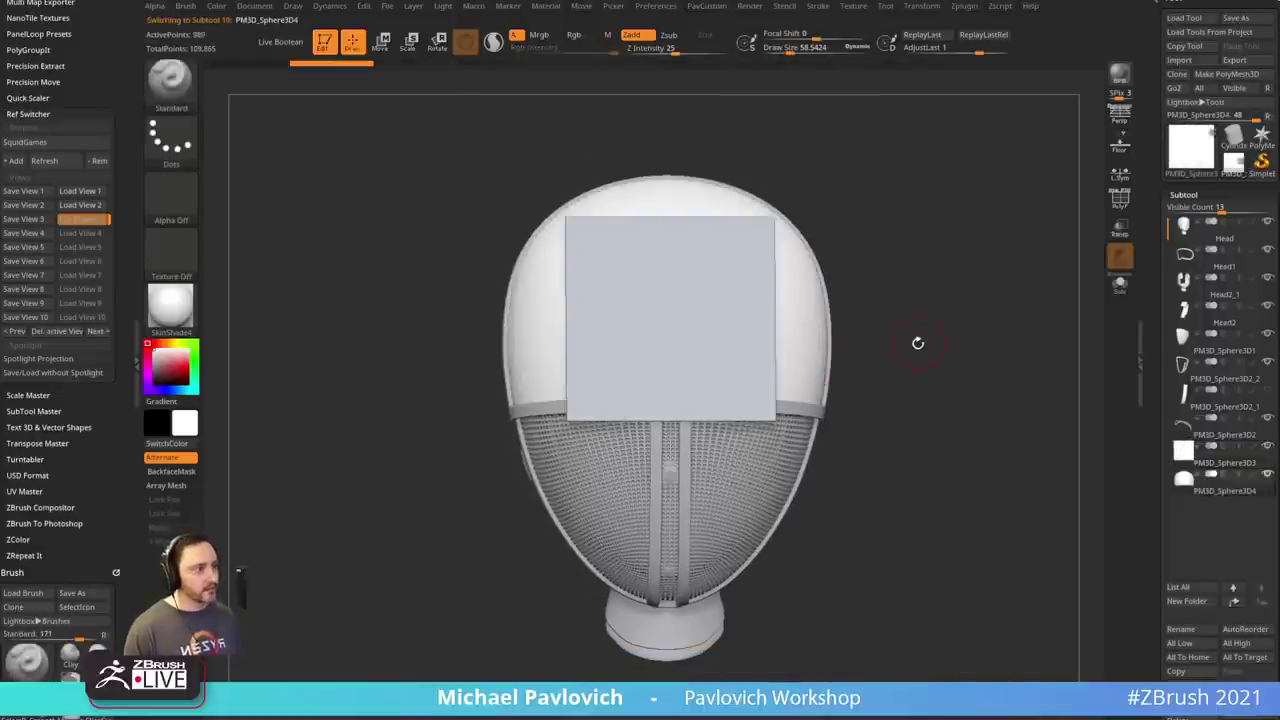
key(d)
- Select the inserted plane and set up its dynamic subdivision with a thickness of 0.00675 and MicroPoly disabled
alt+click(738, 318)
shift+drag(952, 264, 1010, 262)
key(w)
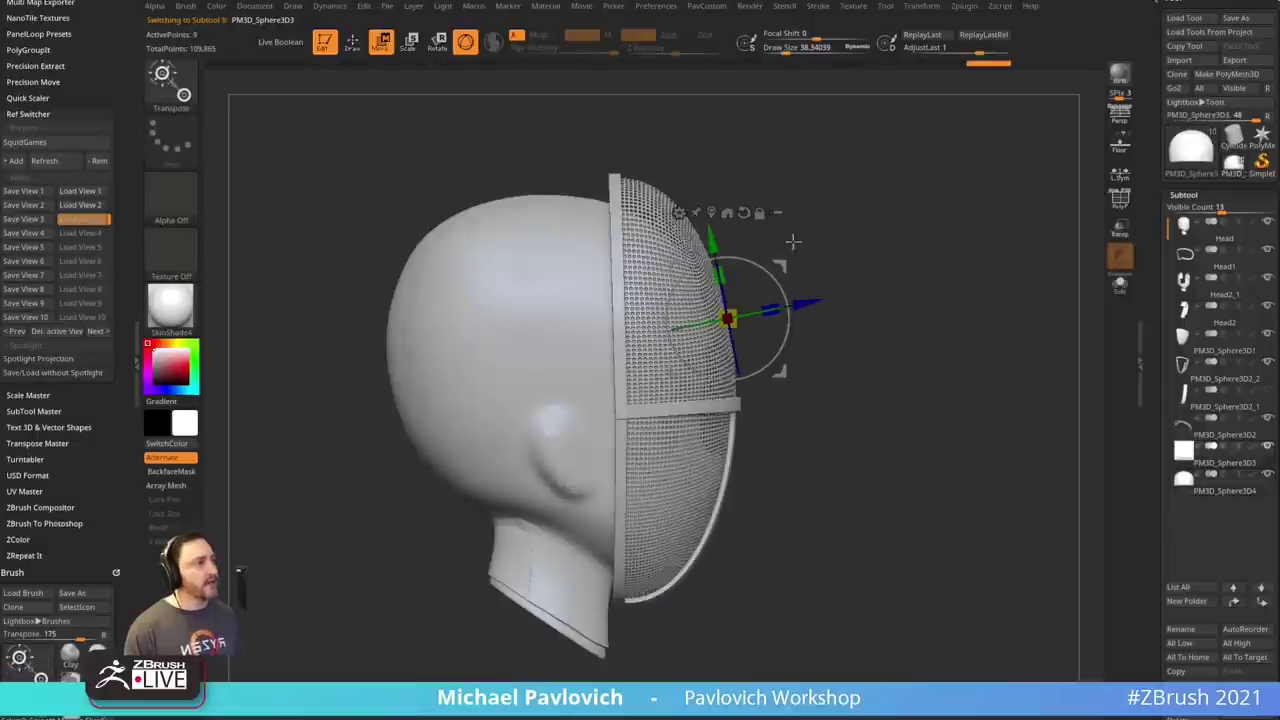
key(q)
drag(1147, 338, 1145, 179)
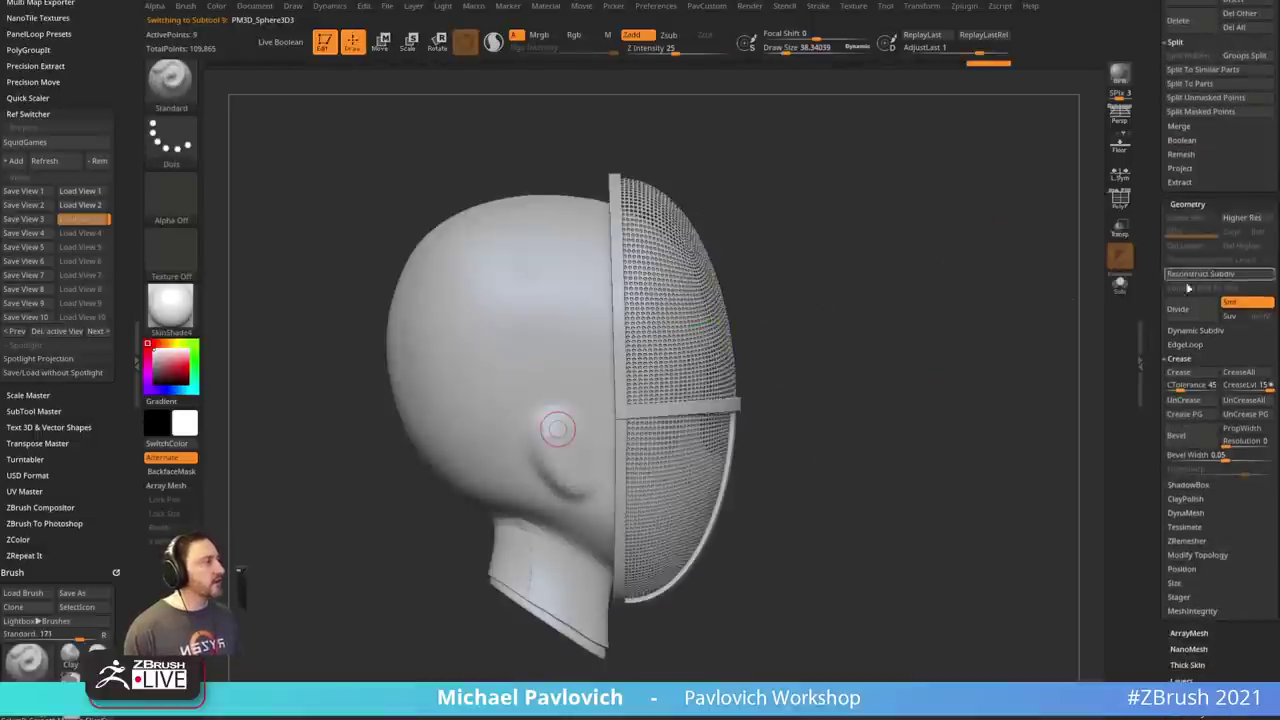
click(1192, 330)
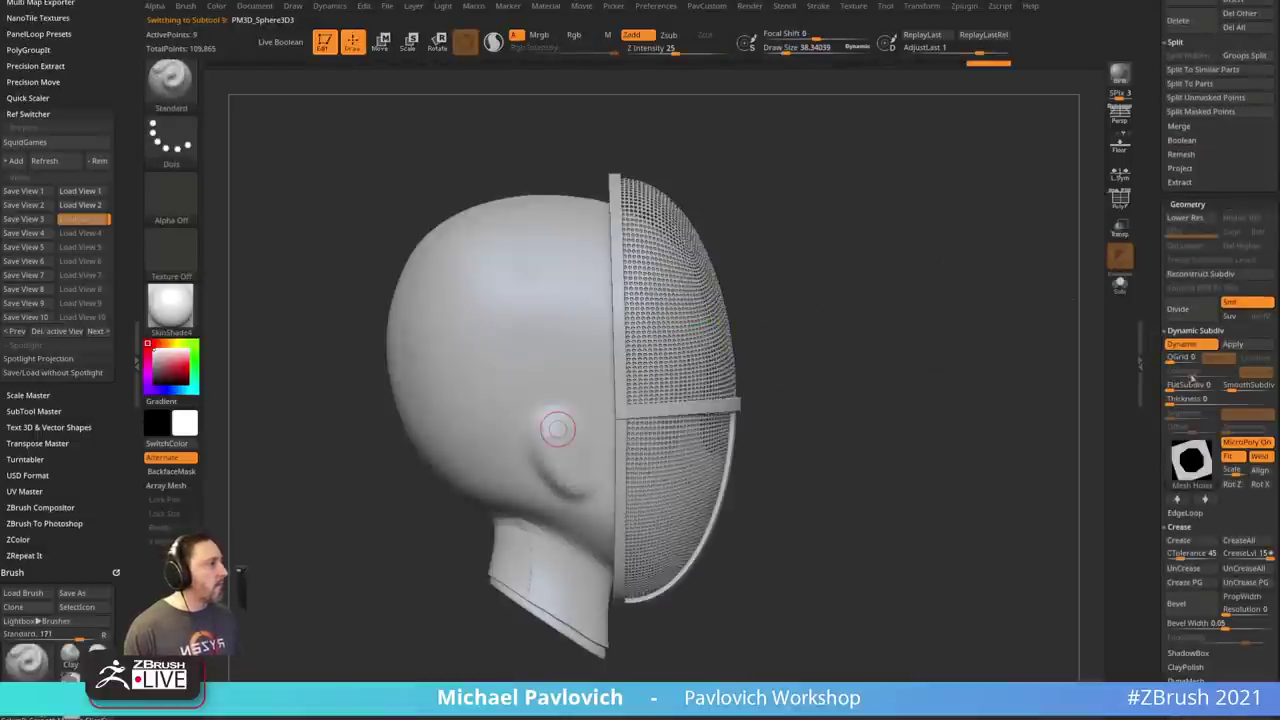
alt+drag(1016, 385, 1077, 420)
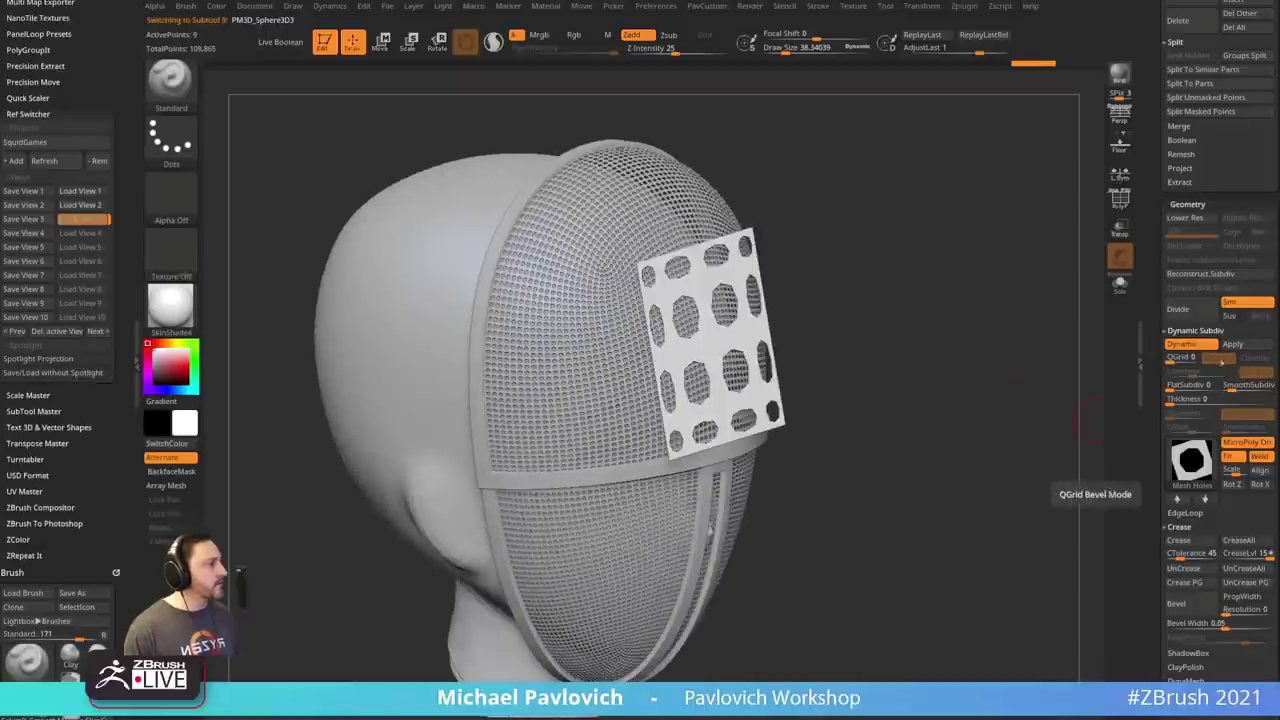
drag(1175, 400, 1198, 400)
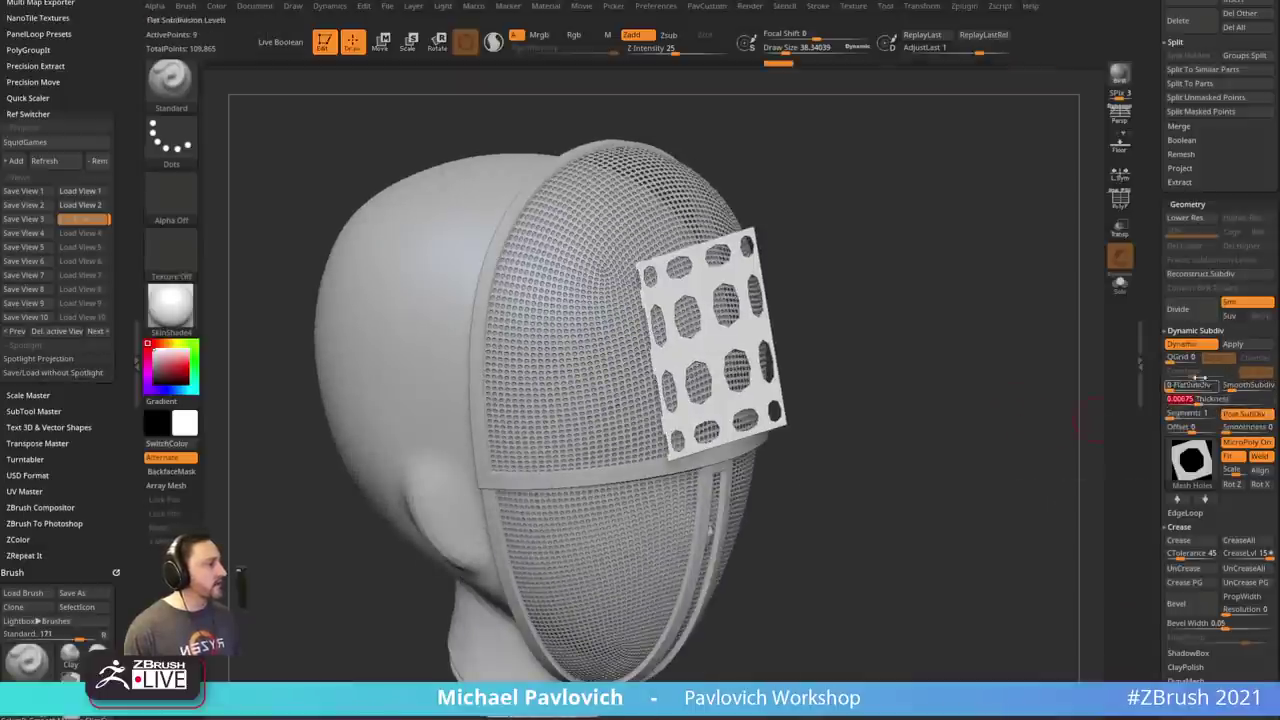
click(1240, 442)
- Stretch the plane upward and widen it along X until it spans the mask's upper panel above the horizontal strap
drag(1015, 335, 940, 294)
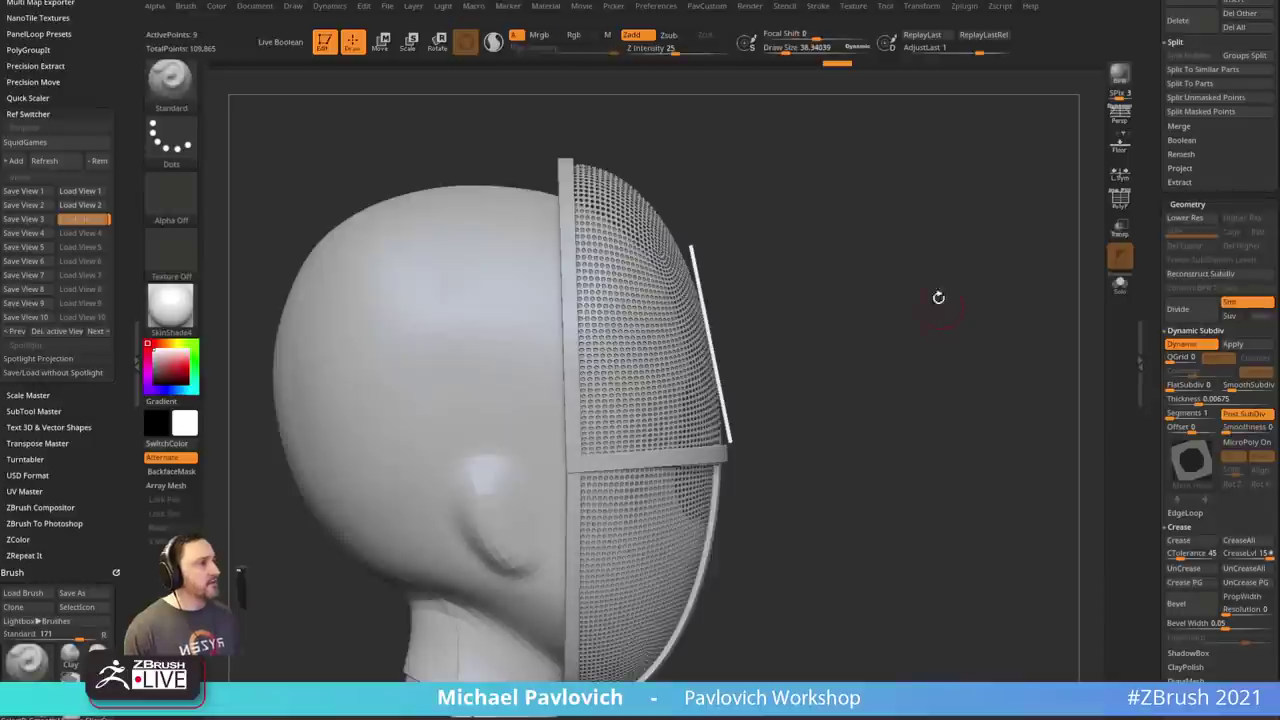
key(w)
drag(703, 300, 690, 226)
drag(908, 260, 826, 262)
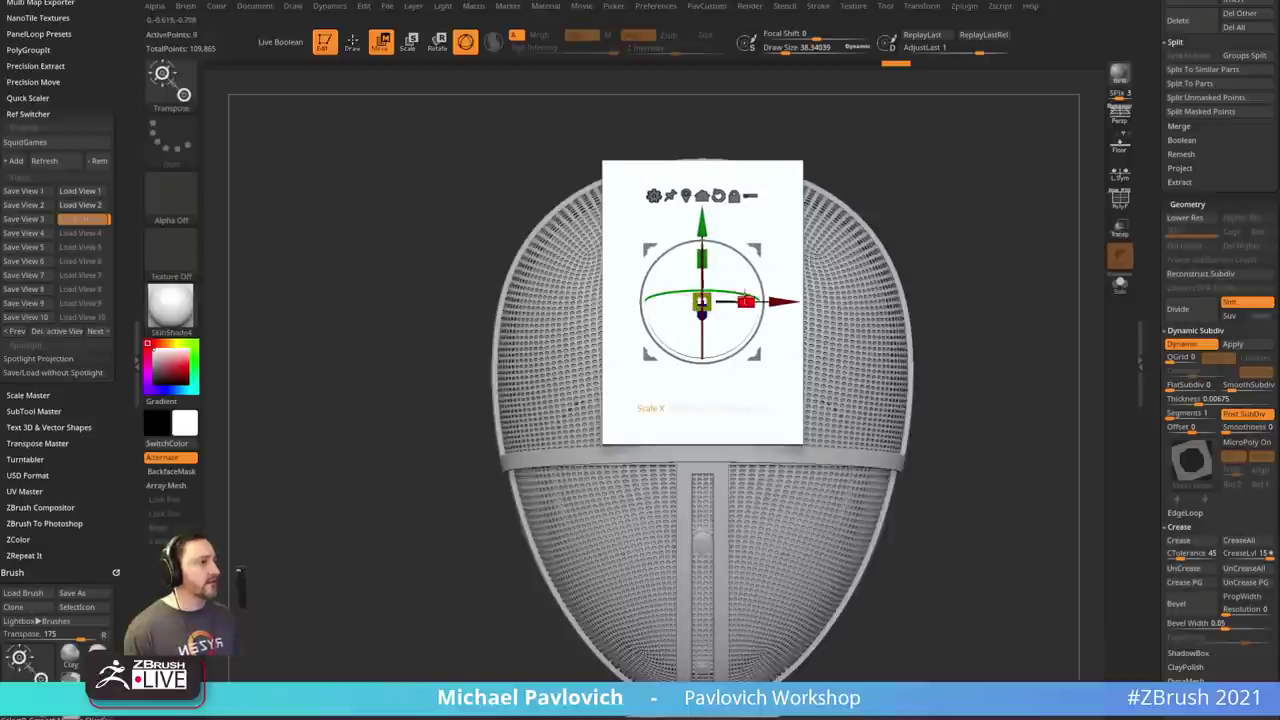
drag(747, 301, 923, 301)
drag(980, 257, 1047, 257)
drag(684, 276, 672, 231)
key(q)
mouse_move(851, 214)
shift+mouse_down()
mouse_move(751, 246)
mouse_move(731, 266)
shift+mouse_up()
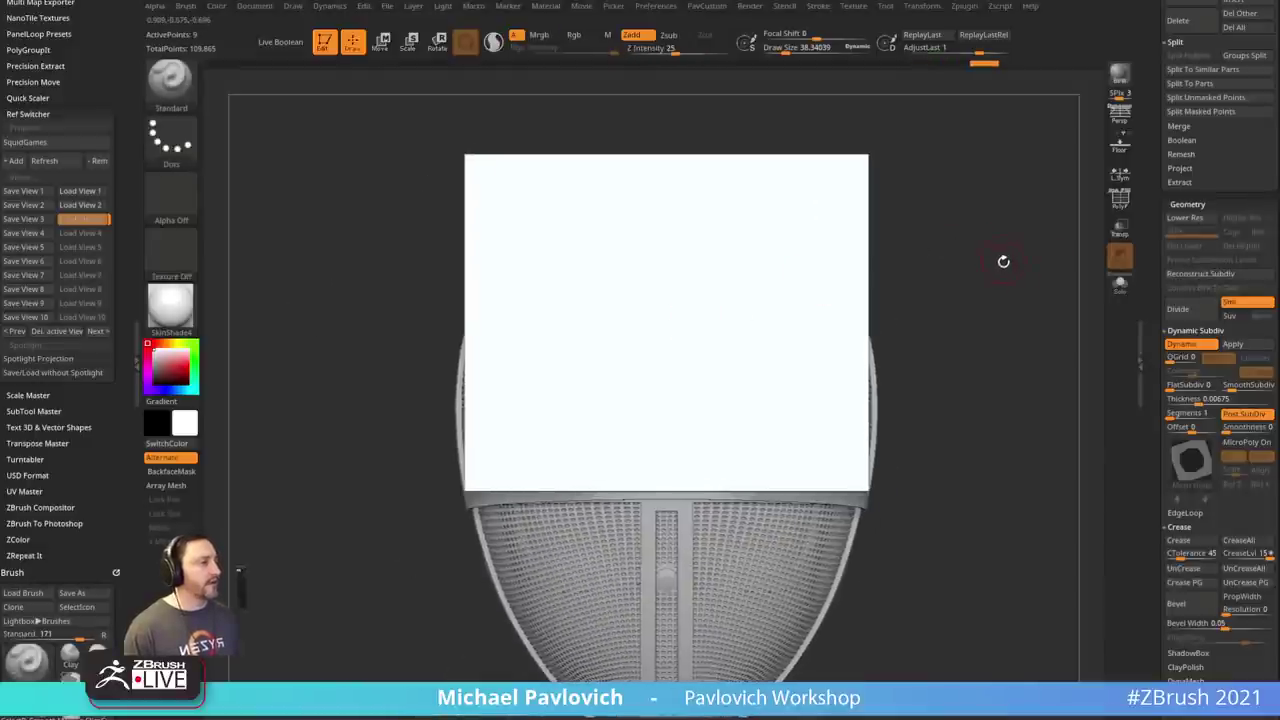
- Show the plane's wireframe, turn off its dynamic subdivision and switch to the ZModeler brush
mouse_move(1003, 260)
mouse_down()
mouse_move(1045, 254)
mouse_move(1011, 260)
mouse_move(1006, 279)
mouse_move(1002, 260)
mouse_move(1007, 271)
mouse_up()
click(1120, 205)
key(shift+d)
key(2)
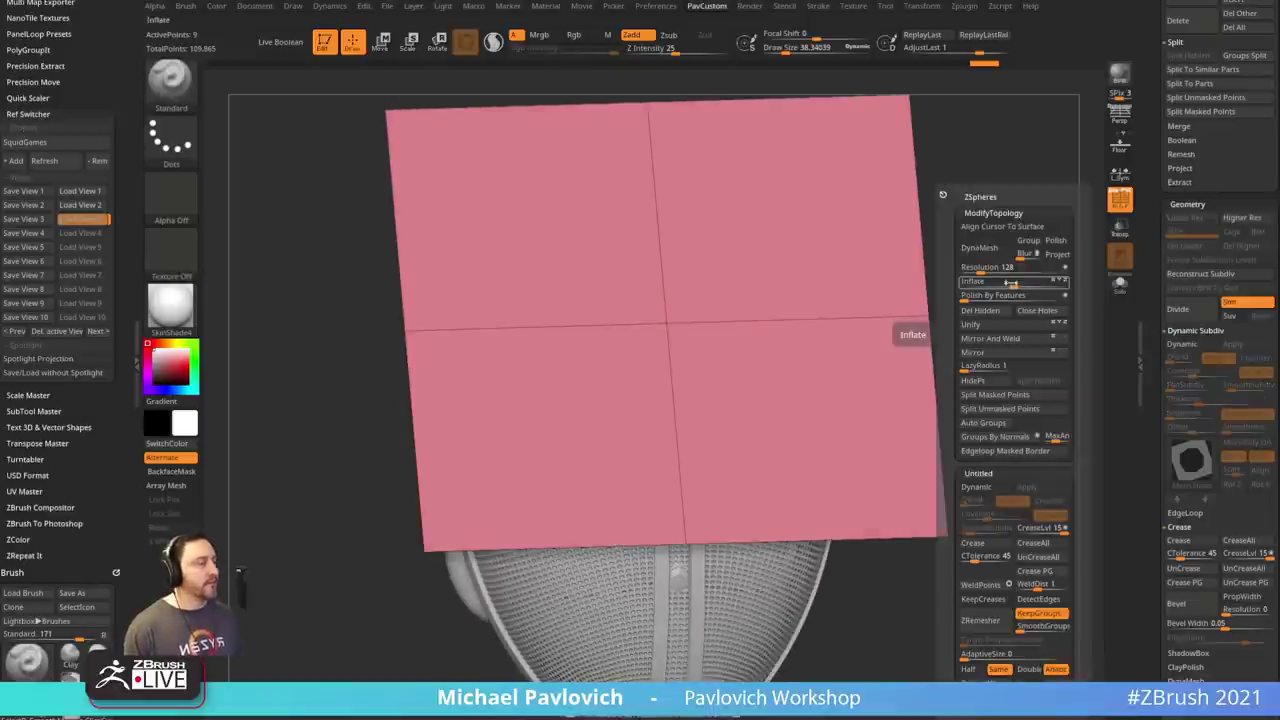
key(b)
key(z)
key(m)
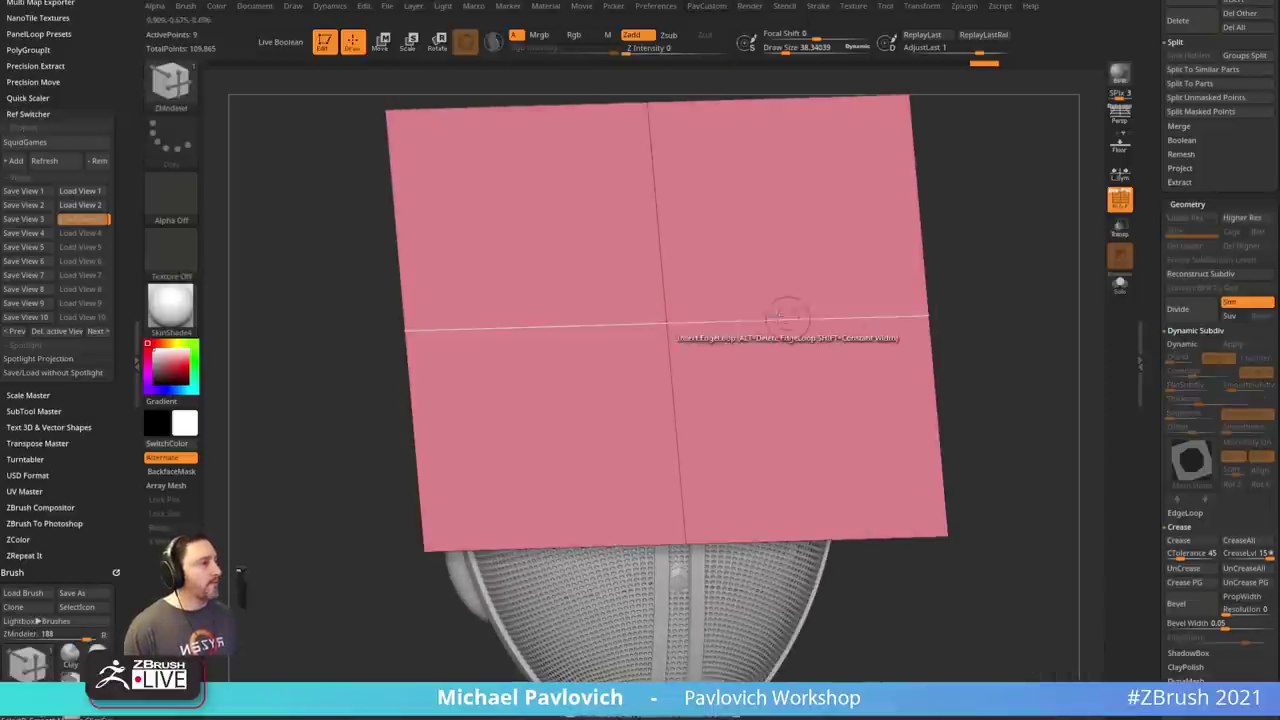
- Try to delete the plane's middle edge loops with ZModeler's single edge loop action
key(space)
click(738, 344)
alt+click(766, 318)
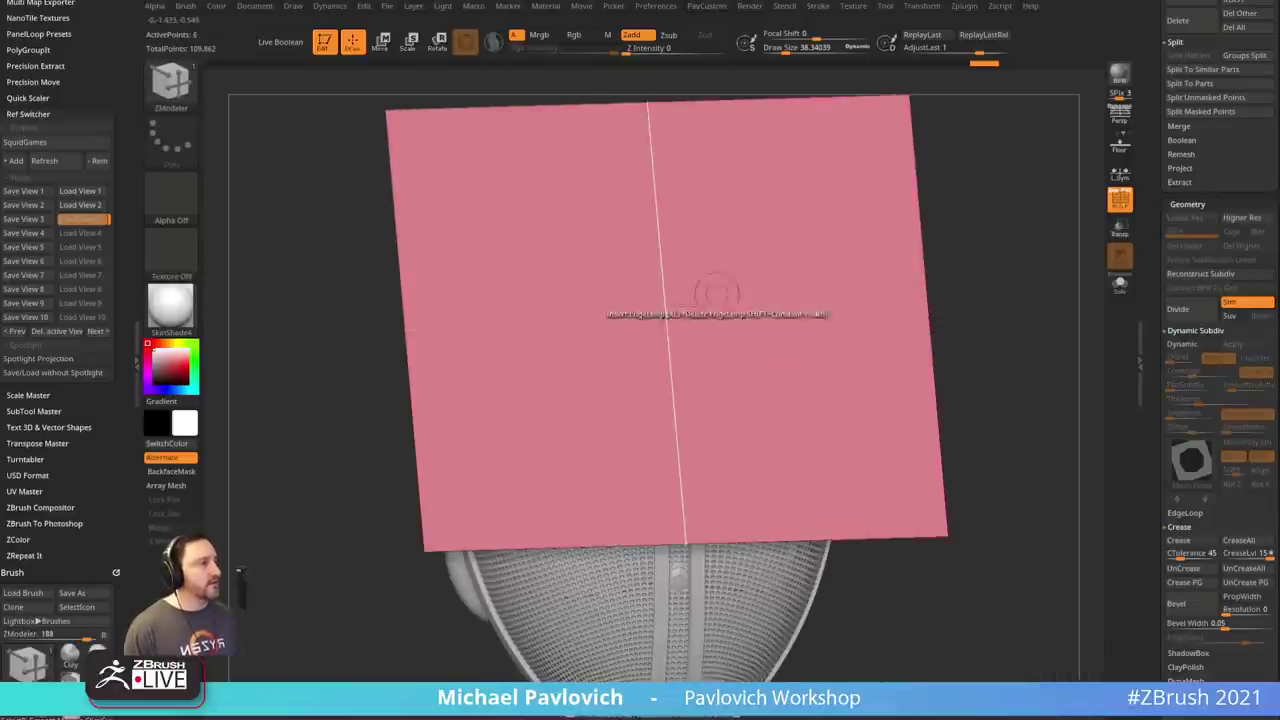
alt+click(680, 306)
- Insert multiple edge loops in both directions with ZModeler to divide the plane into a four-by-four grid
key(space)
click(651, 354)
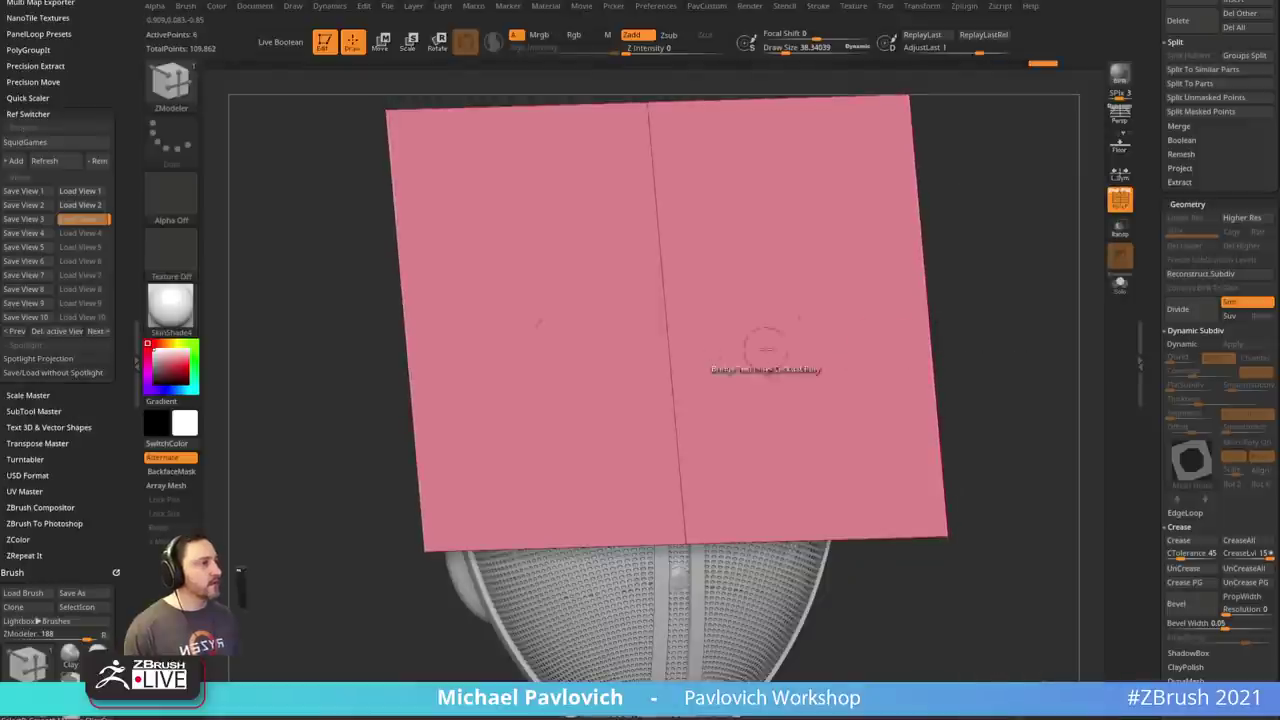
key(space)
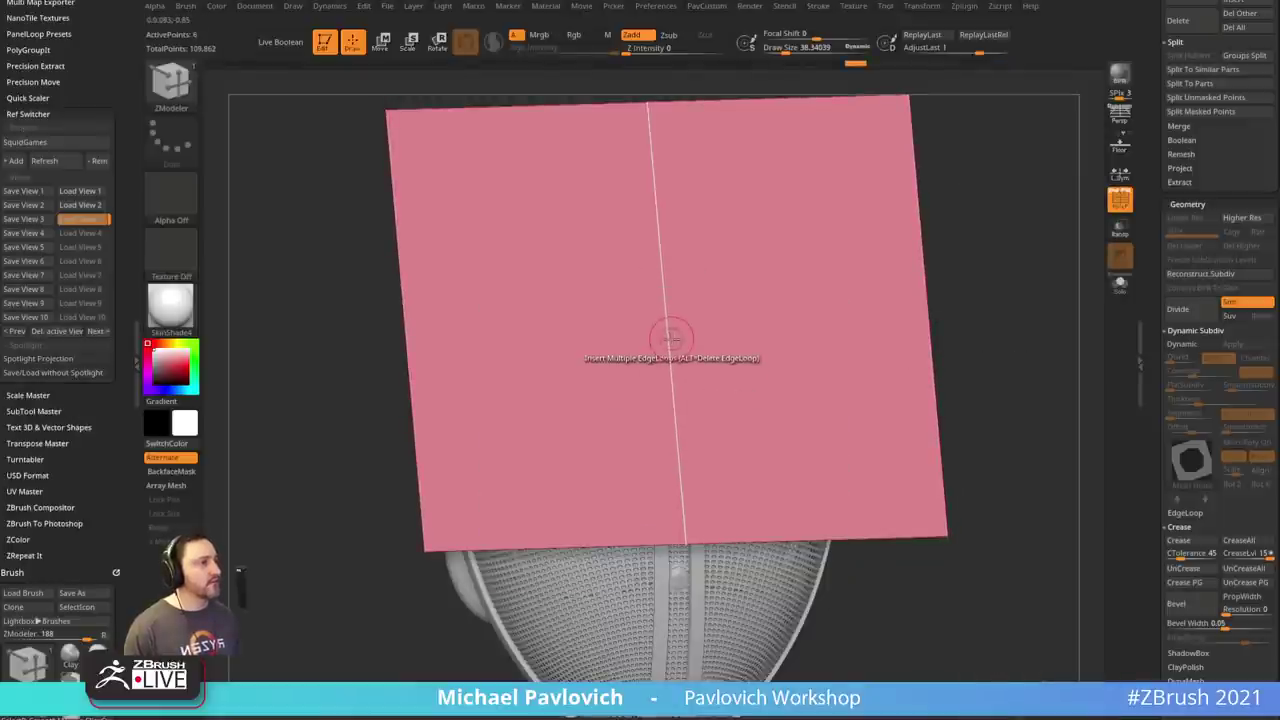
click(672, 347)
drag(934, 271, 860, 260)
click(738, 323)
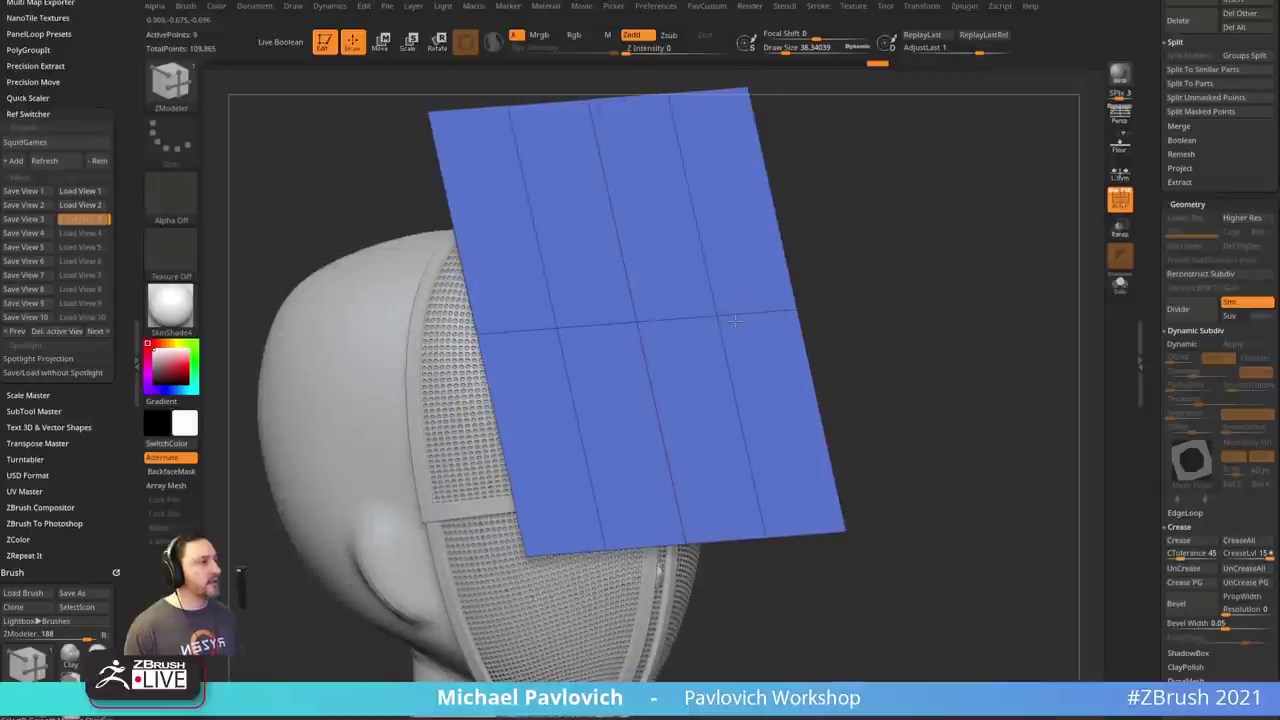
click(630, 286)
click(654, 412)
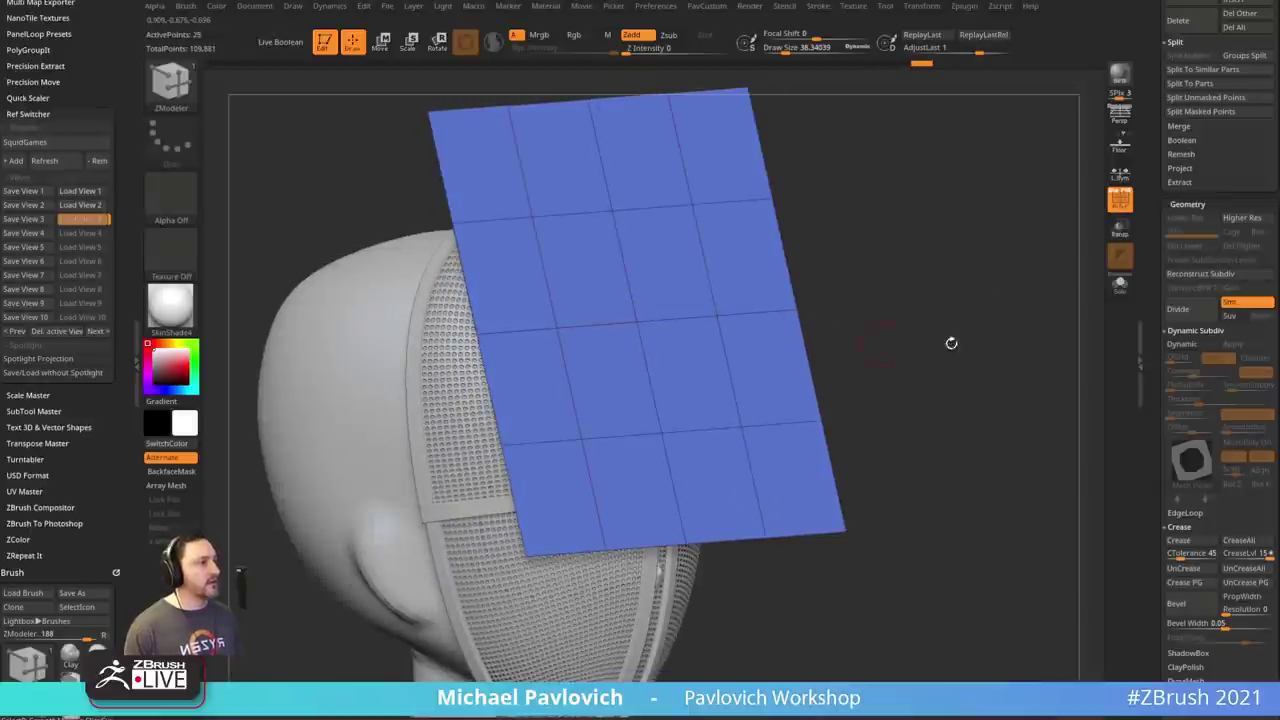
- Divide the plane three times with Smt off and delete its lower subdivision levels
drag(903, 243, 996, 315)
key(3)
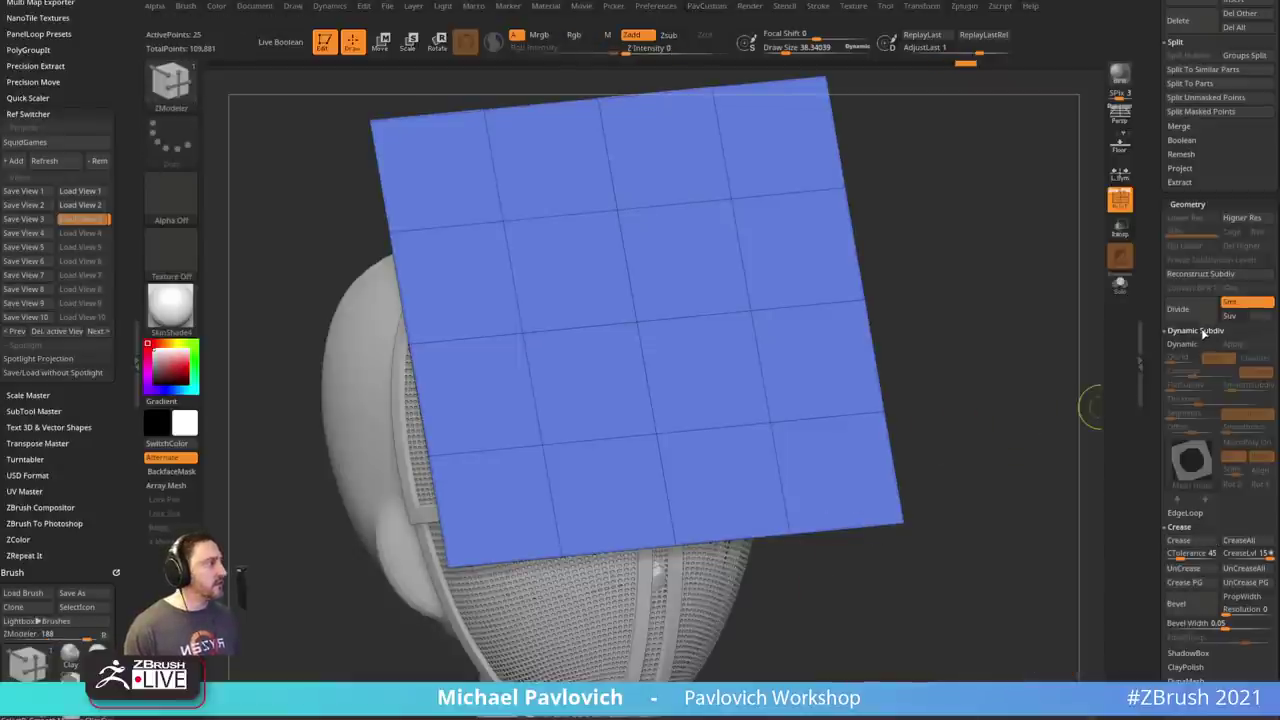
click(1233, 303)
click(1178, 309)
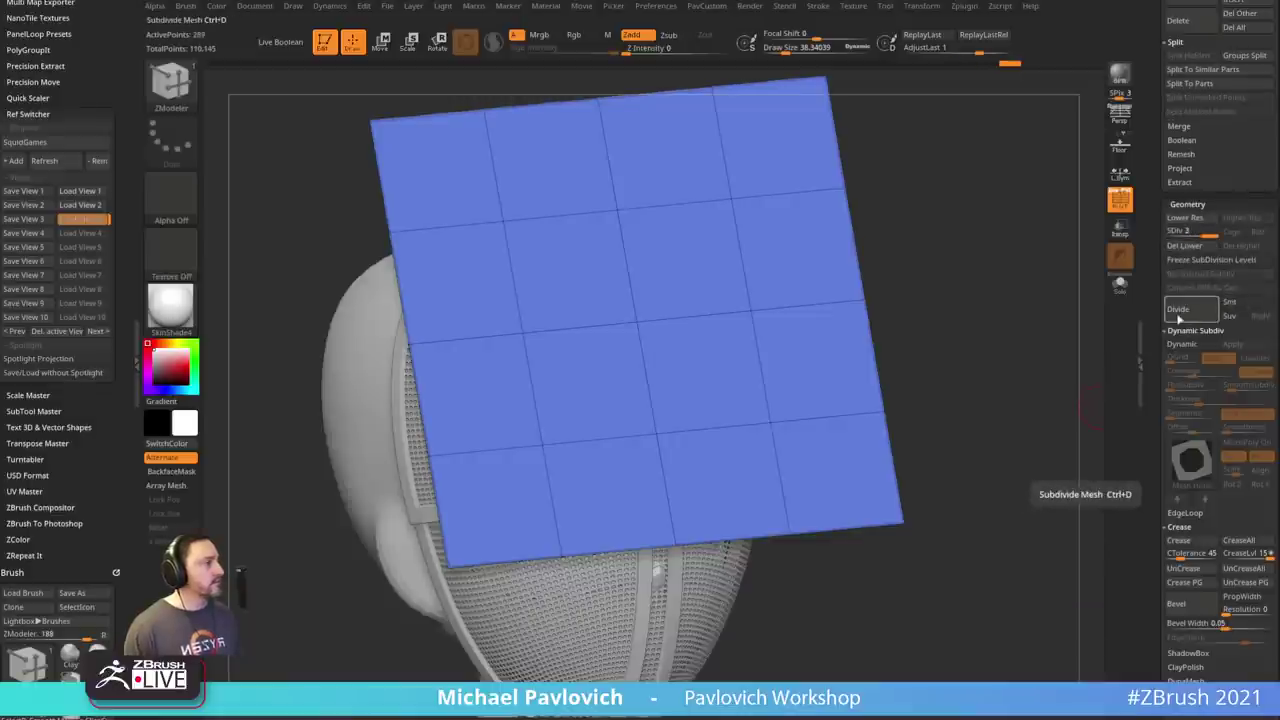
click(1185, 246)
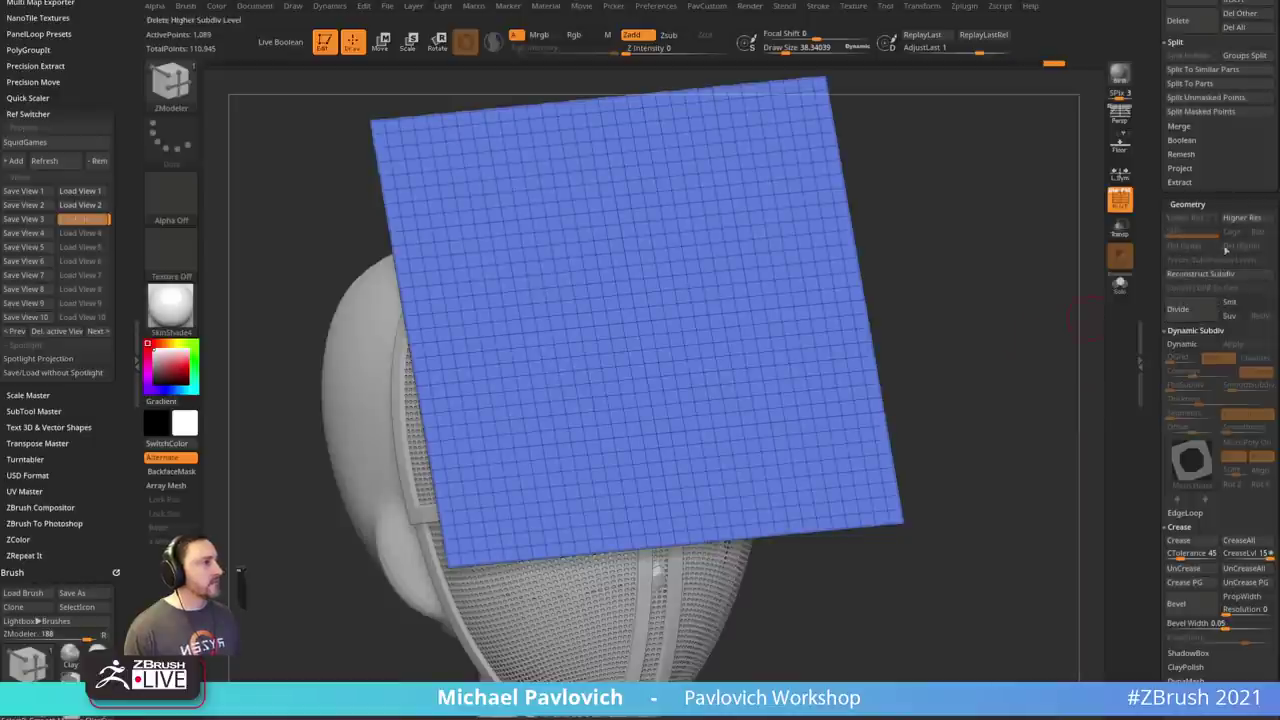
- Start the Bend Arc deformer on the plane and turn its dynamic subdivision back on
drag(1040, 303, 980, 284)
key(w)
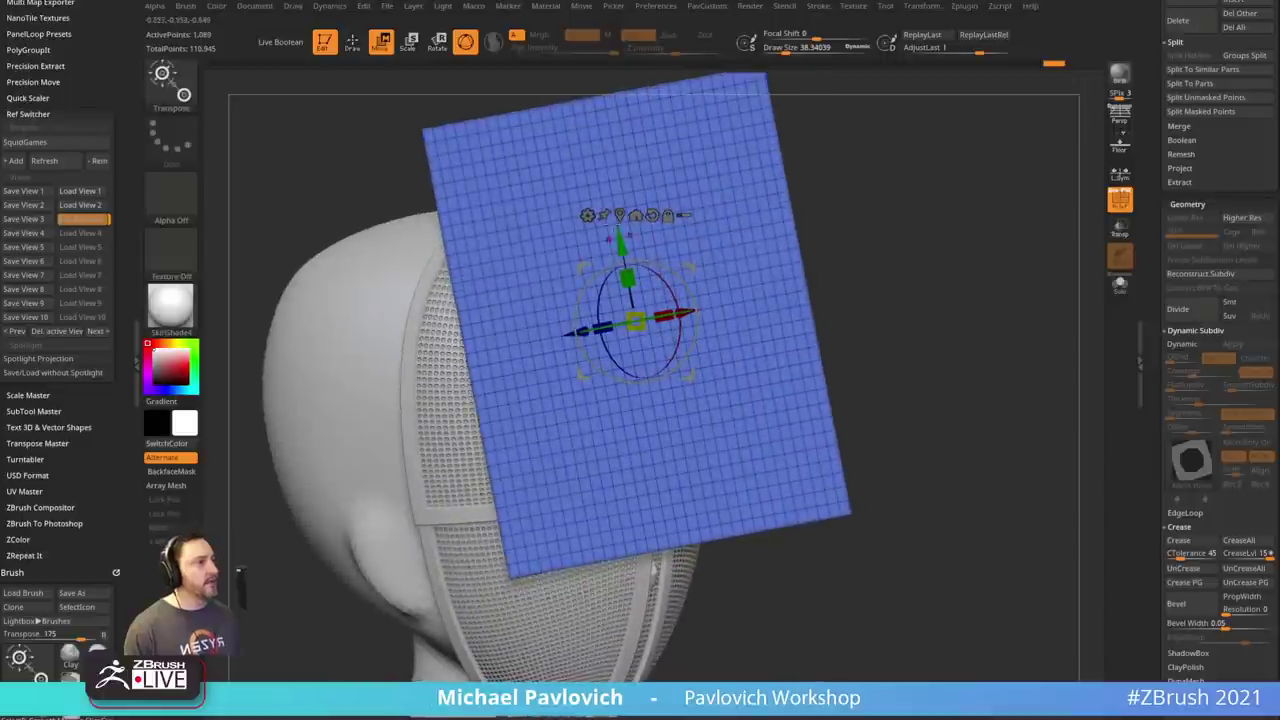
click(589, 215)
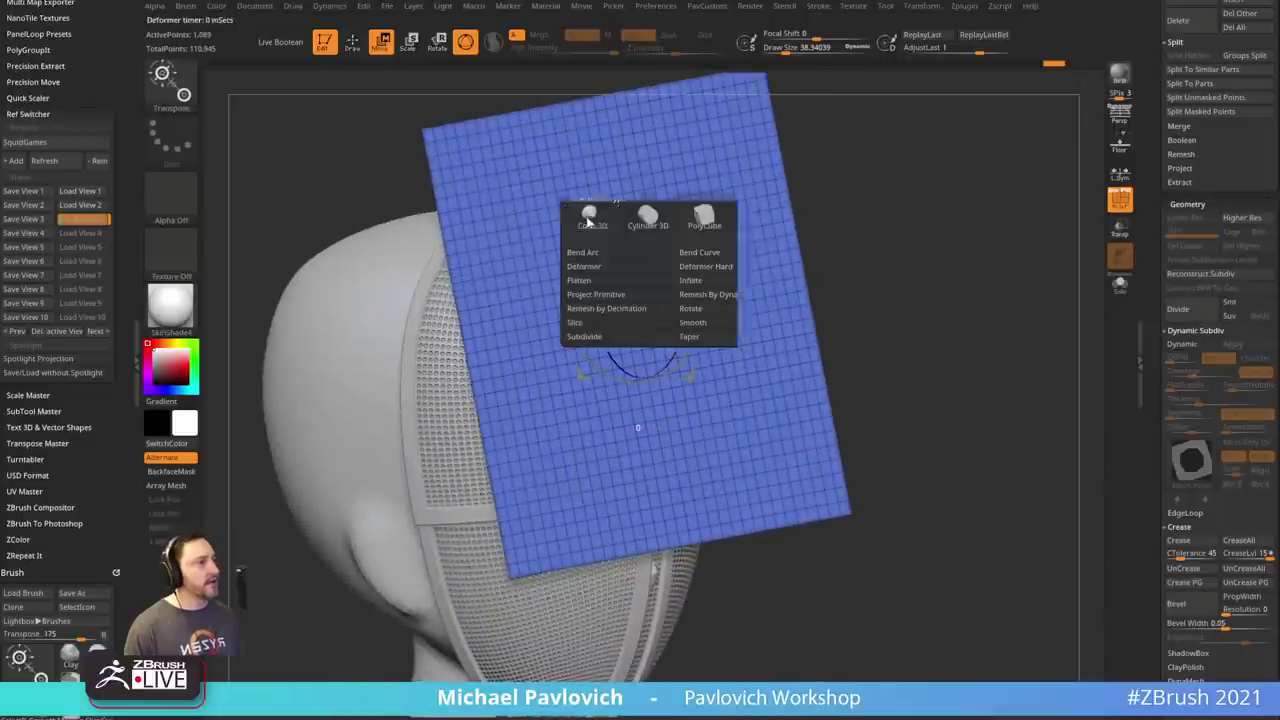
click(657, 255)
drag(866, 214, 910, 209)
click(1181, 343)
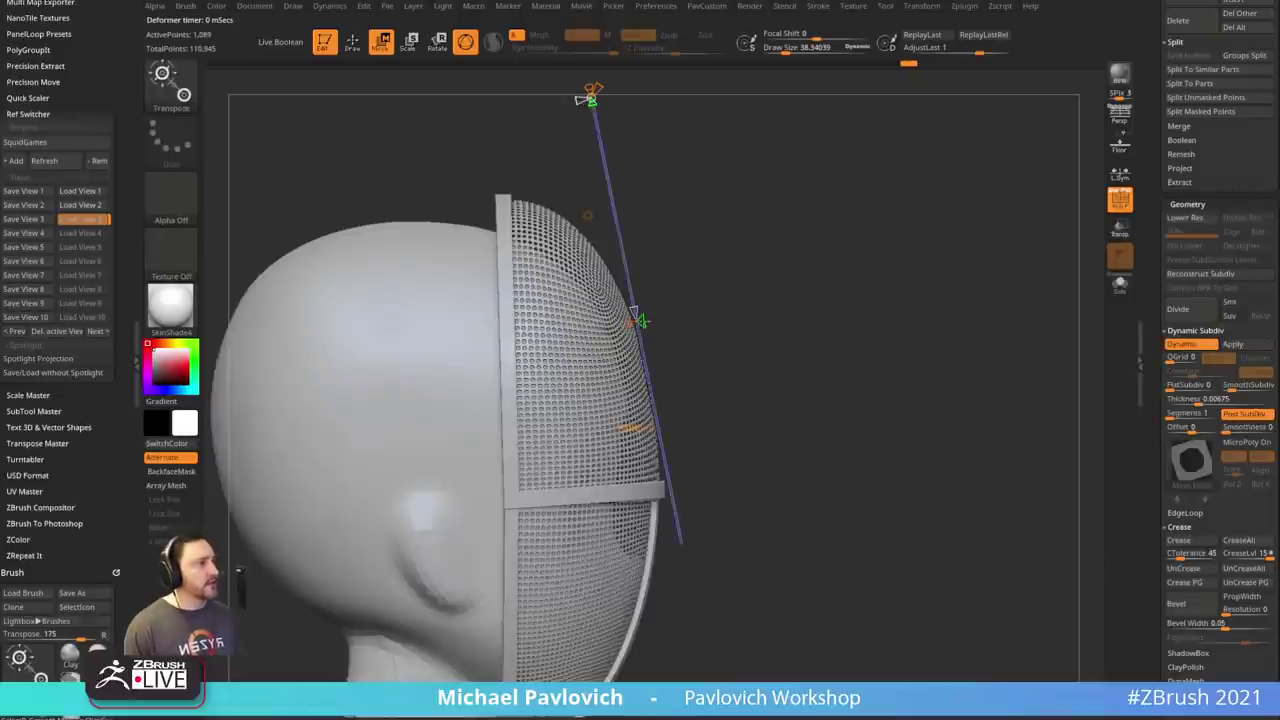
- Bend the plane vertically along the mask's profile and horizontally around the face, and close the deformer
mouse_move(641, 320)
mouse_down()
mouse_move(635, 428)
mouse_move(644, 319)
mouse_up()
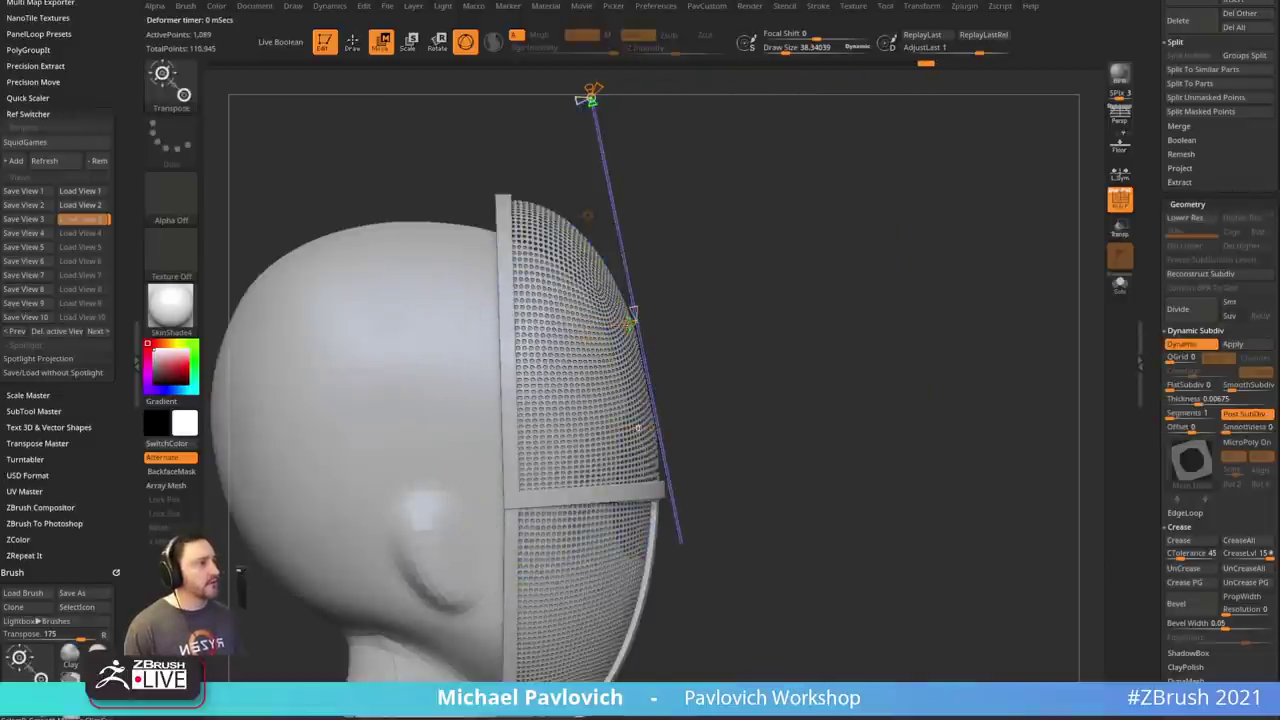
mouse_move(637, 428)
mouse_down()
mouse_move(568, 428)
mouse_move(644, 427)
mouse_up()
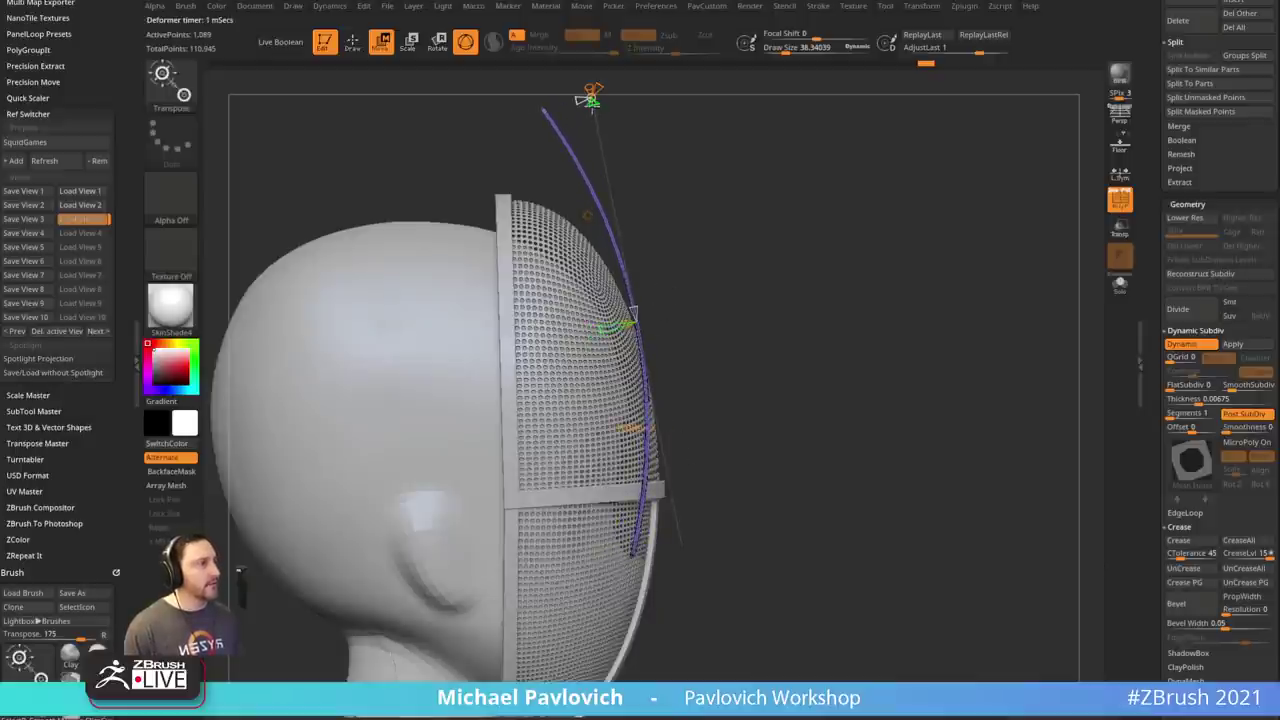
key(ctrl)
mouse_move(643, 259)
right_down()
mouse_move(525, 310)
mouse_move(575, 320)
mouse_move(602, 295)
right_up()
drag(705, 278, 830, 234)
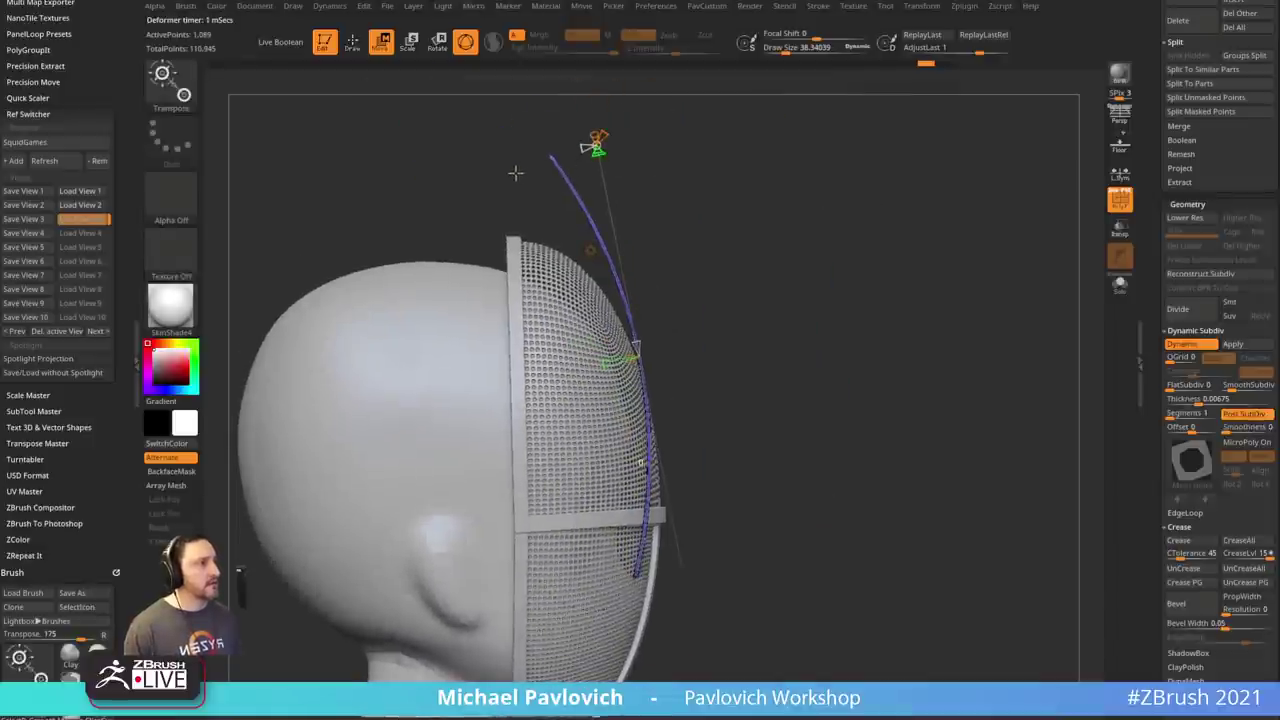
drag(588, 148, 533, 189)
drag(890, 202, 590, 249)
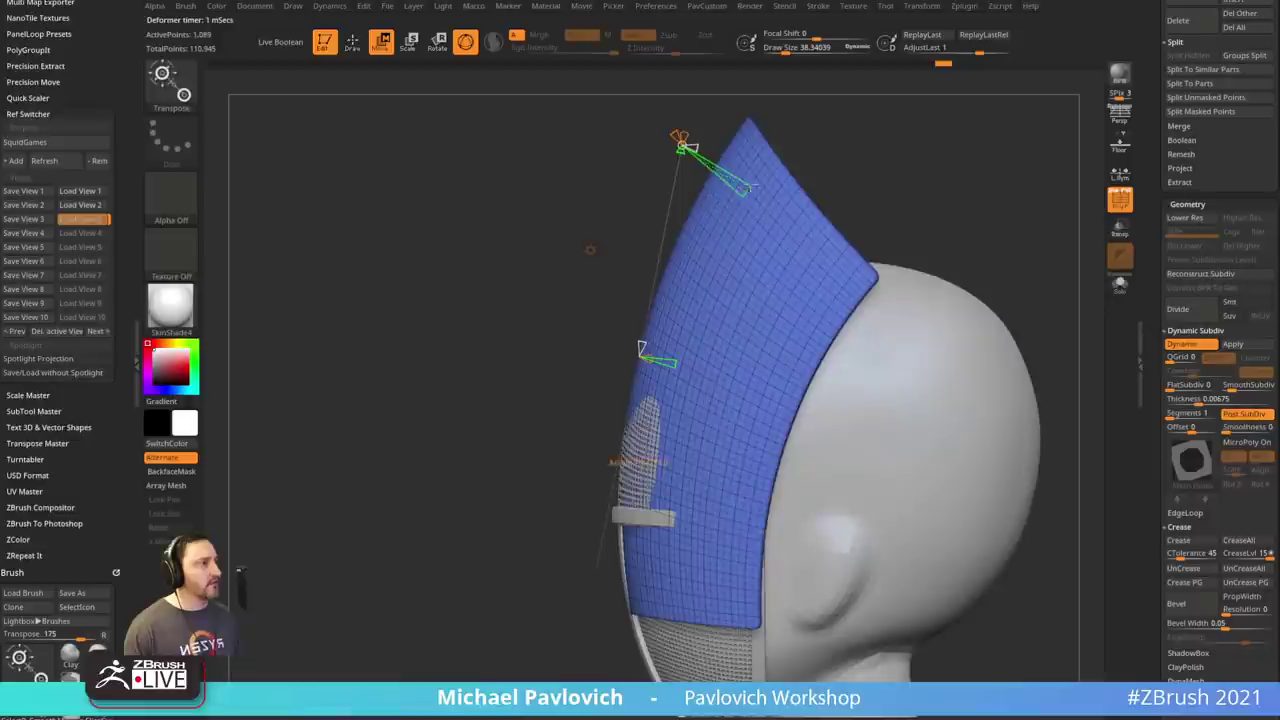
mouse_move(674, 364)
mouse_down()
mouse_move(686, 364)
mouse_move(663, 361)
mouse_move(682, 367)
mouse_up()
key(w)
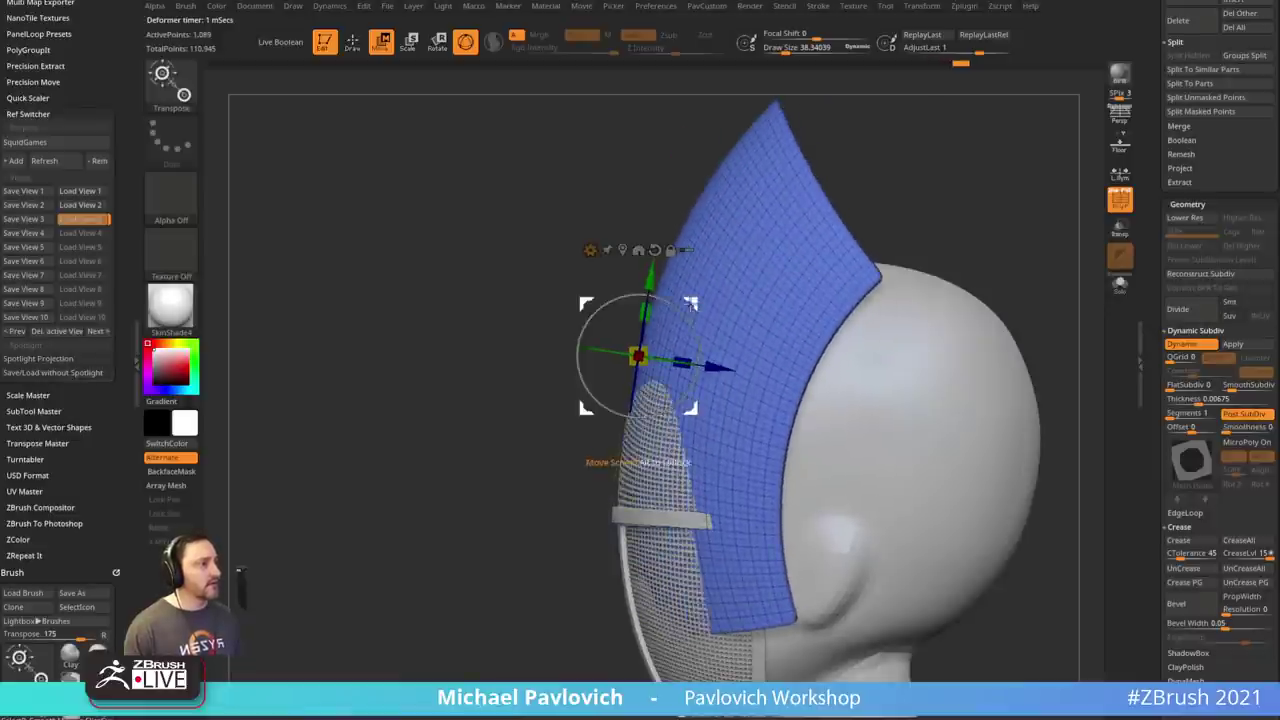
- Lower the curved plane over the mask and scale it to about 0.75 in width and 0.92 in depth
mouse_move(665, 298)
mouse_down()
mouse_move(646, 398)
mouse_move(674, 408)
mouse_up()
key(q)
mouse_move(860, 226)
mouse_down()
mouse_move(911, 215)
mouse_move(952, 173)
mouse_move(1000, 240)
mouse_move(946, 277)
mouse_move(968, 237)
mouse_move(946, 260)
mouse_up()
key(w)
drag(700, 394, 681, 396)
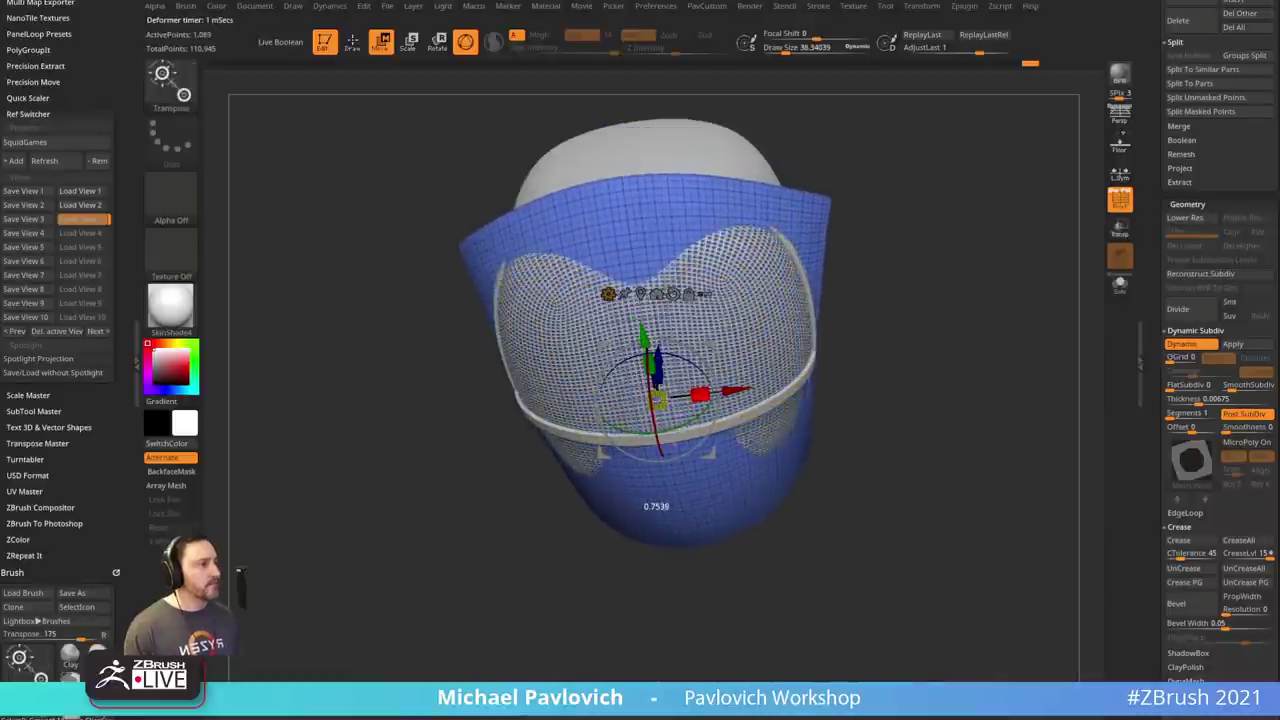
drag(862, 290, 968, 292)
key(y)
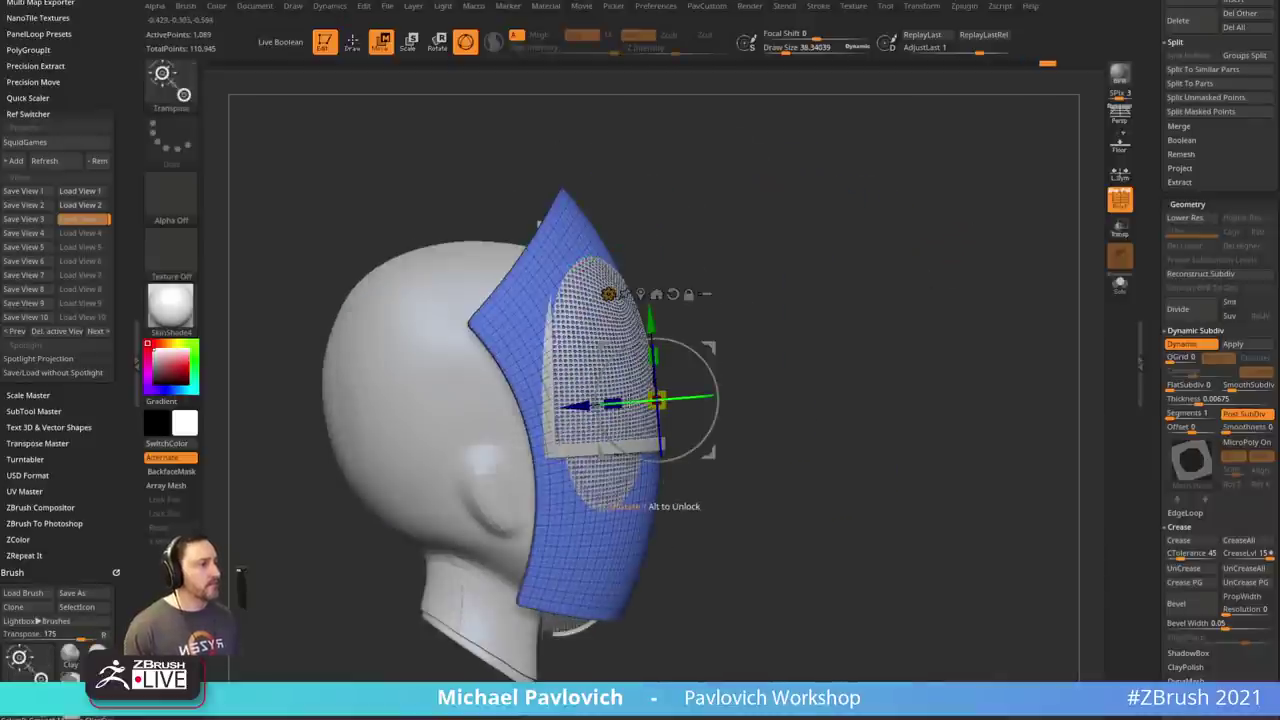
drag(613, 404, 617, 404)
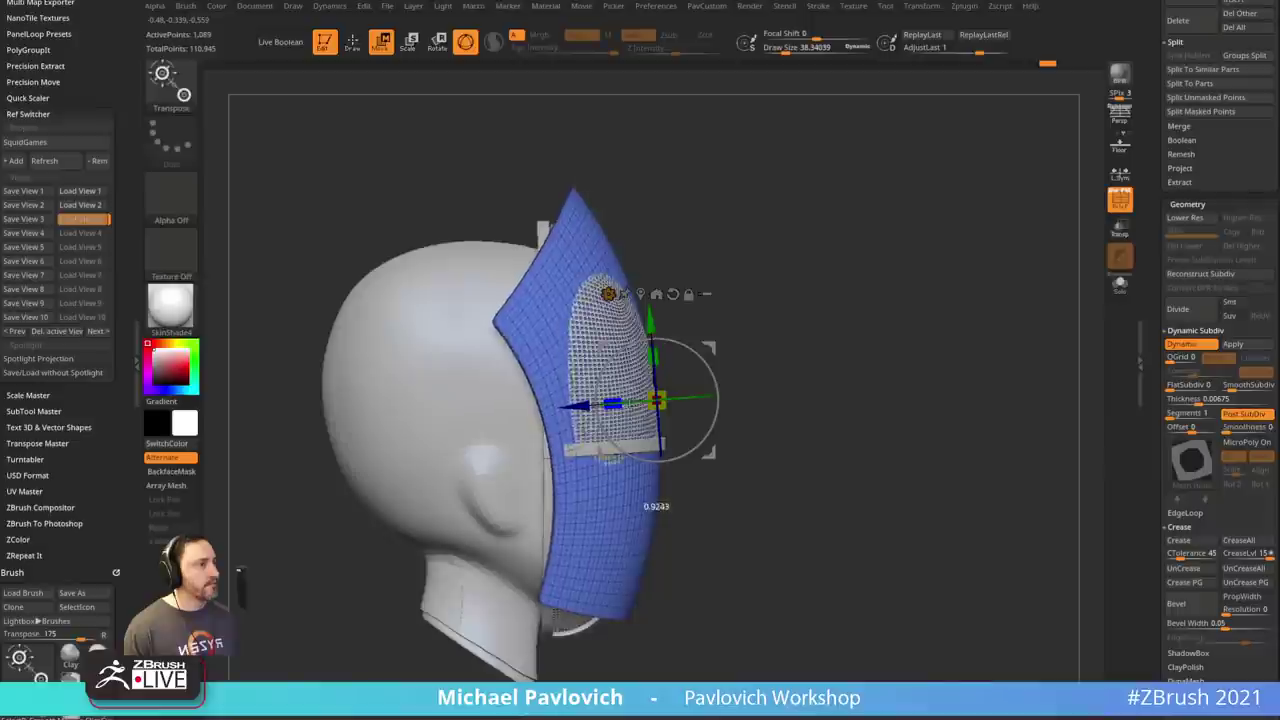
- Isolate the curved plane, face it from the front and turn off its dynamic subdivision
key(q)
drag(945, 307, 848, 306)
click(1117, 283)
shift+drag(1083, 286, 1078, 223)
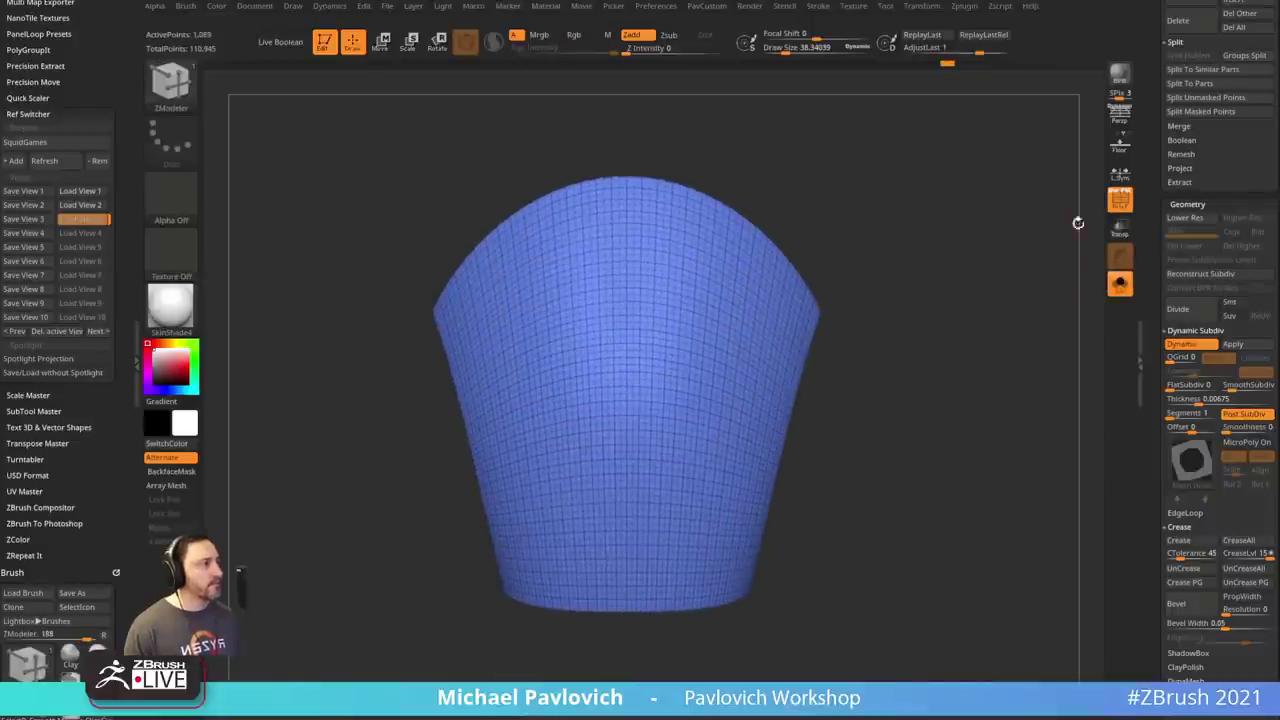
click(1172, 344)
alt+drag(998, 339, 968, 357)
- Switch to the Standard brush with a draw size of about 33 and show the other subtools again
key(b)
key(s)
key(t)
key(s)
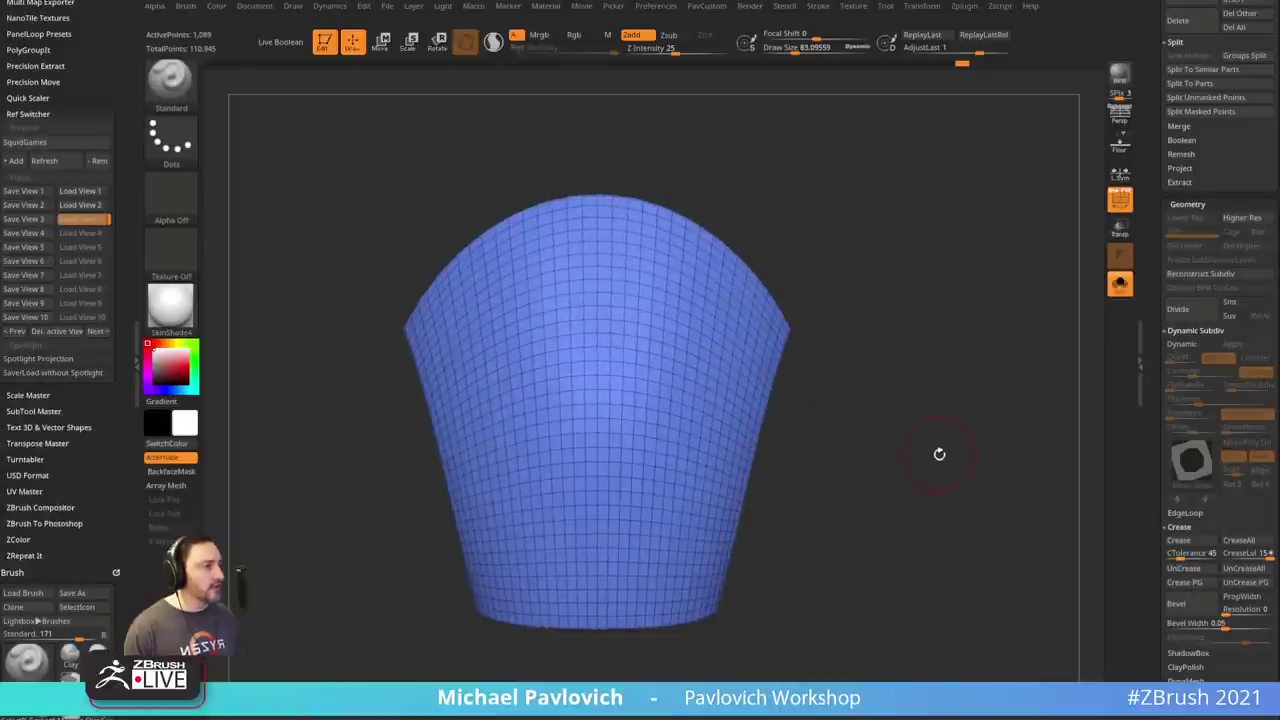
click(1120, 283)
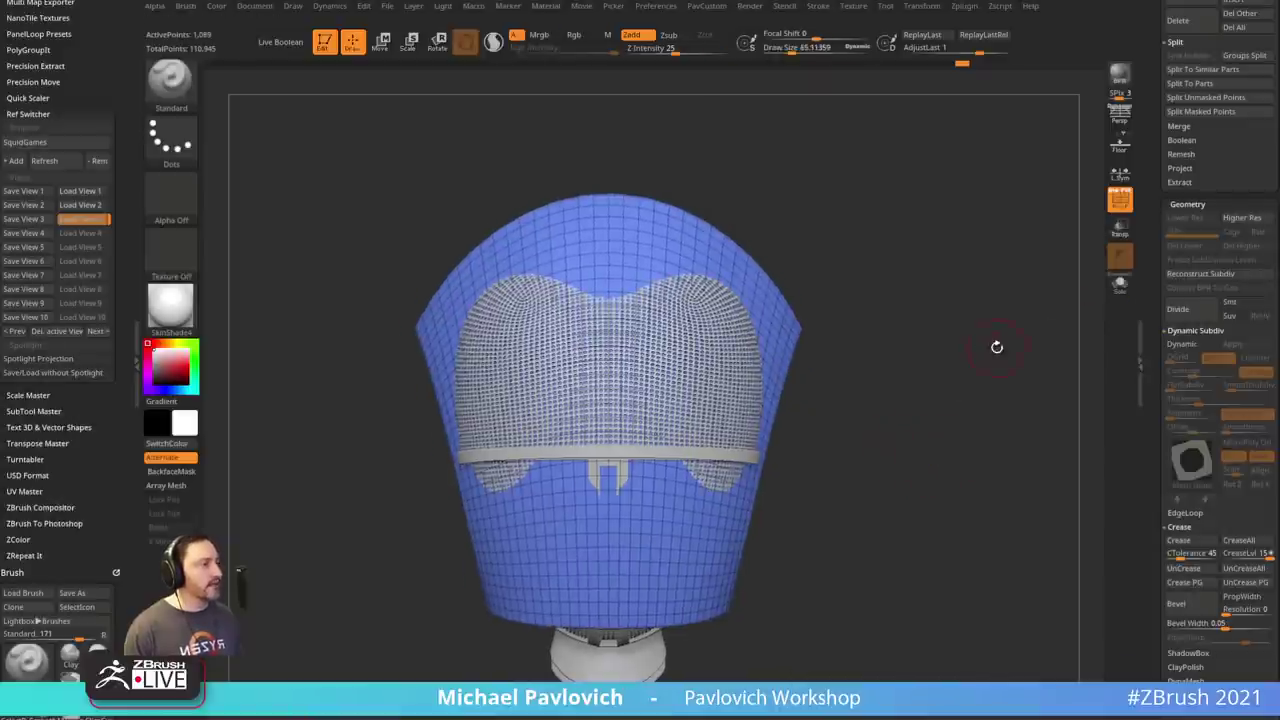
key(s)
drag(997, 347, 989, 349)
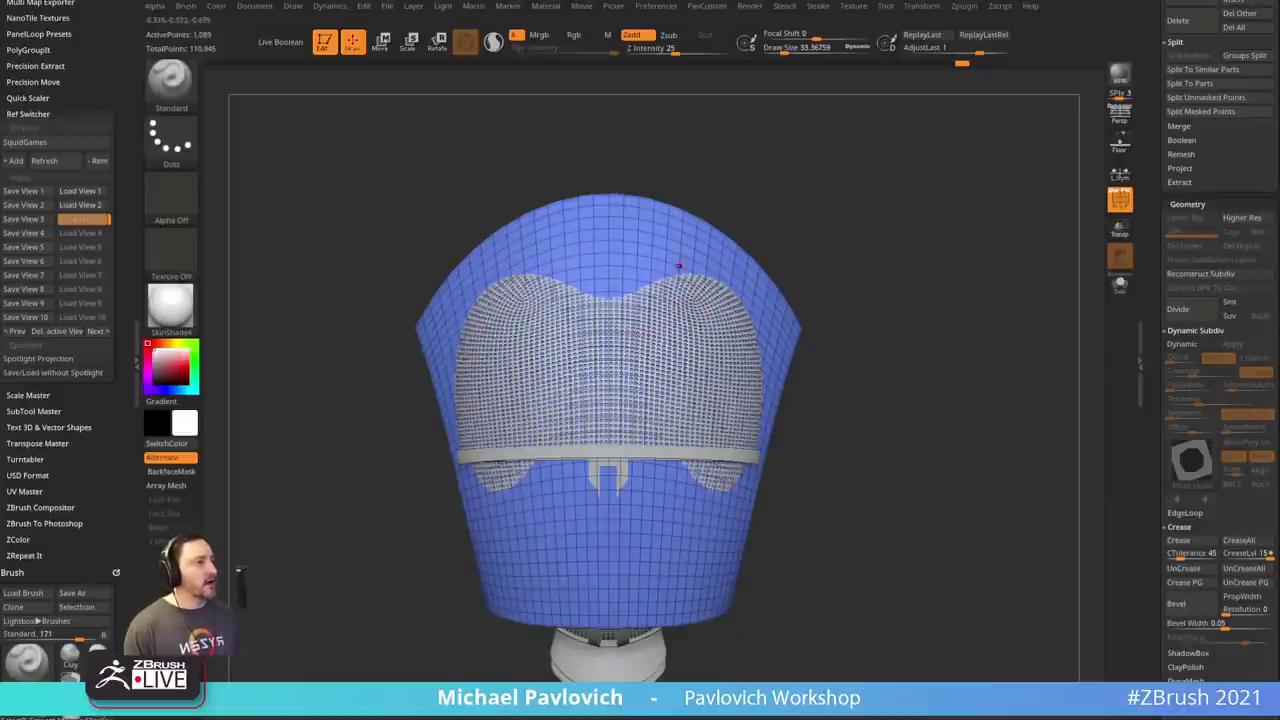
- Isolate the curved plane, turn on dynamic subdivision with thickness 0 and the mesh-holes MicroPoly, and hide the wireframe
click(1120, 284)
drag(1003, 320, 978, 381)
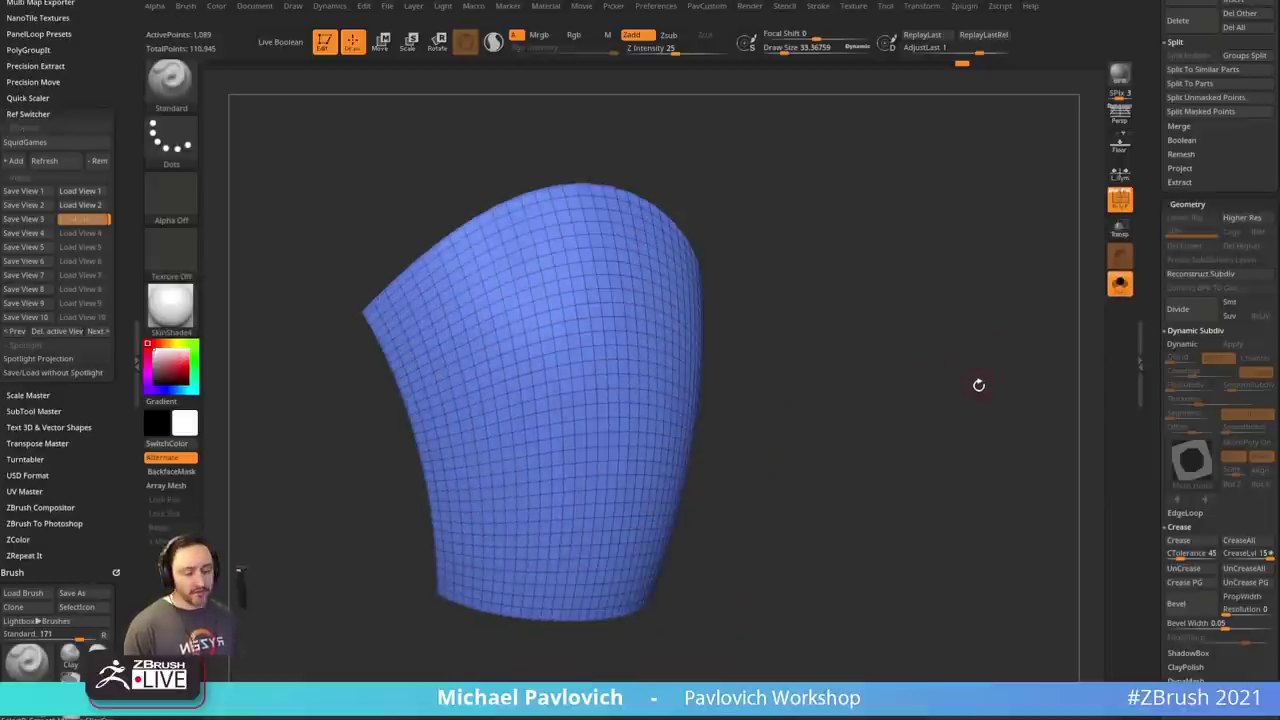
key(d)
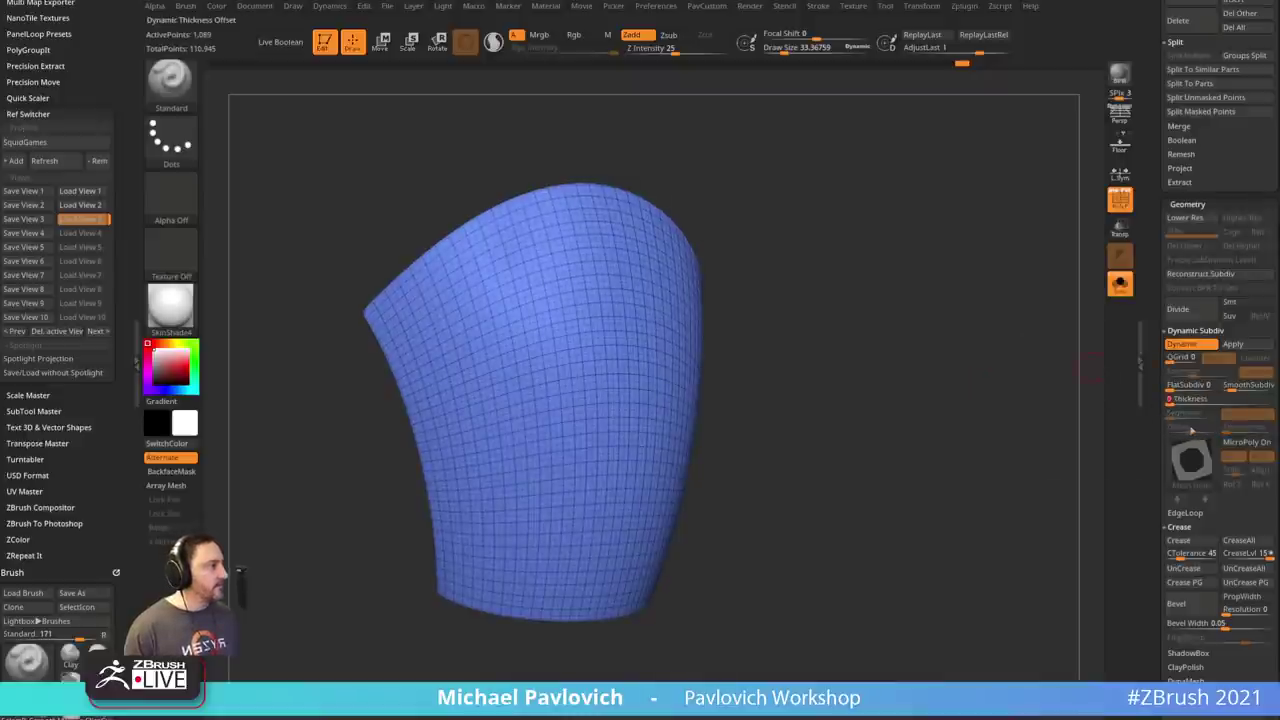
click(1245, 442)
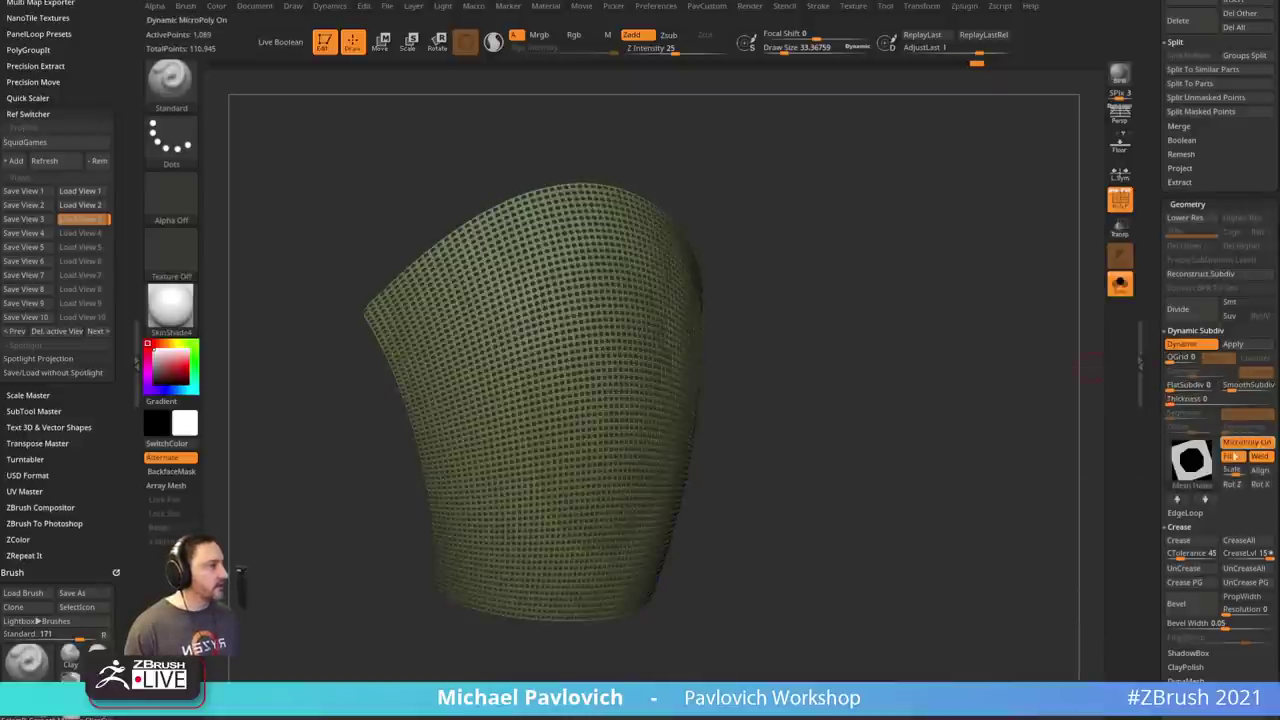
click(1120, 201)
shift+drag(1064, 247, 1000, 333)
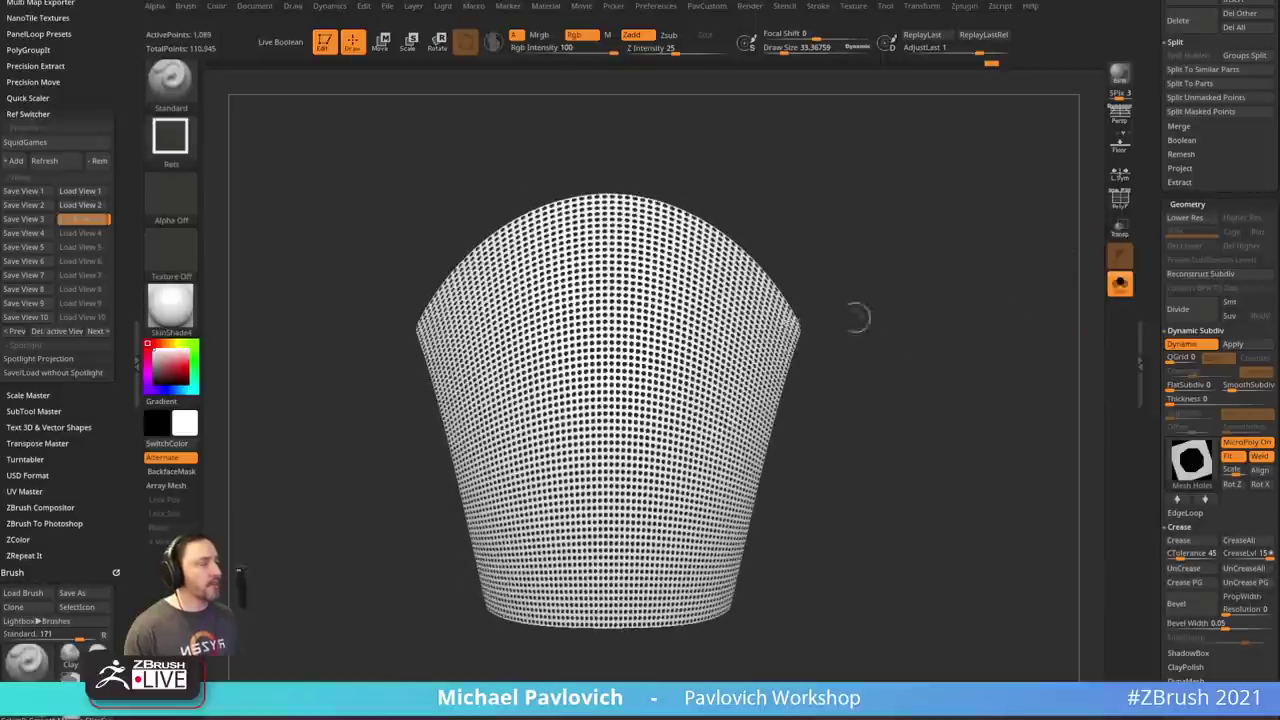
- Try to cut an extra edge line across the upper part of the curved plane
click(170, 135)
click(806, 152)
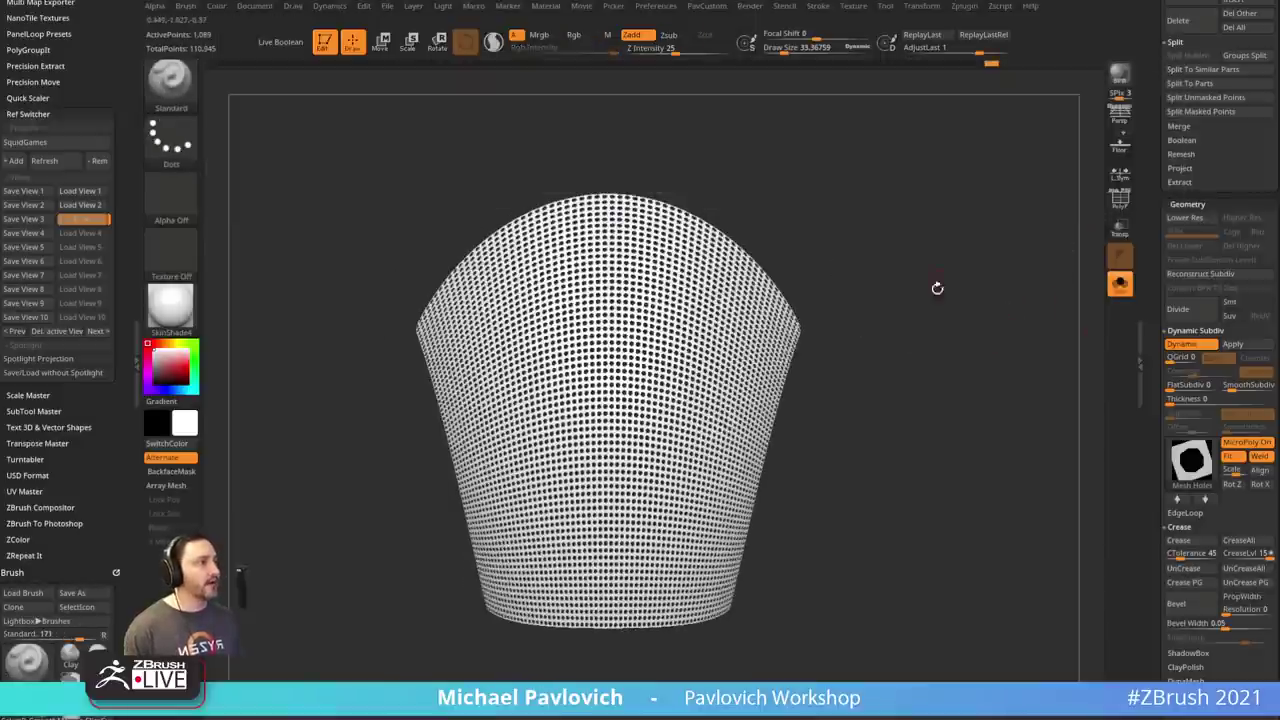
drag(937, 288, 990, 280)
click(1121, 201)
shift+drag(1065, 219, 988, 248)
ctrl+shift+drag(561, 148, 755, 440)
mouse_move(949, 374)
mouse_down()
mouse_move(891, 357)
mouse_move(863, 374)
mouse_up()
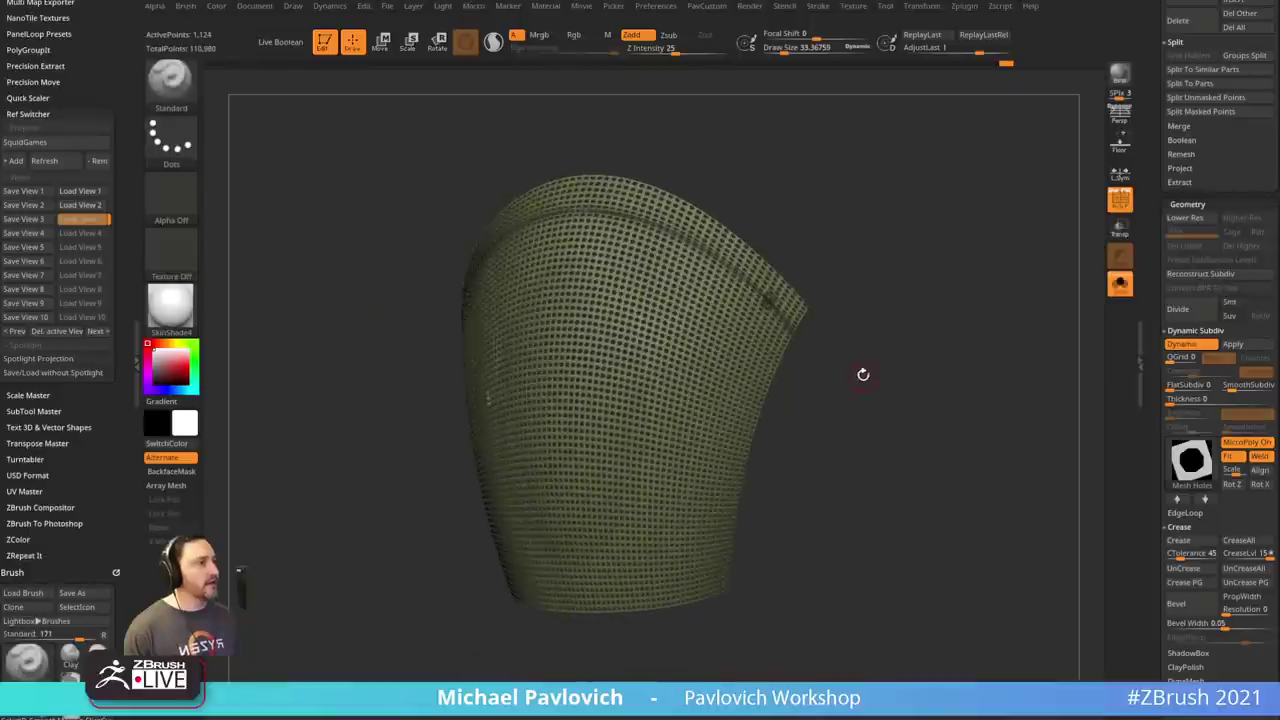
mouse_move(911, 331)
mouse_down()
mouse_move(880, 346)
mouse_move(900, 337)
mouse_up()
- Show all subtools again, set the draw size to about 44 and hide the curved plane's wireframe
click(1120, 283)
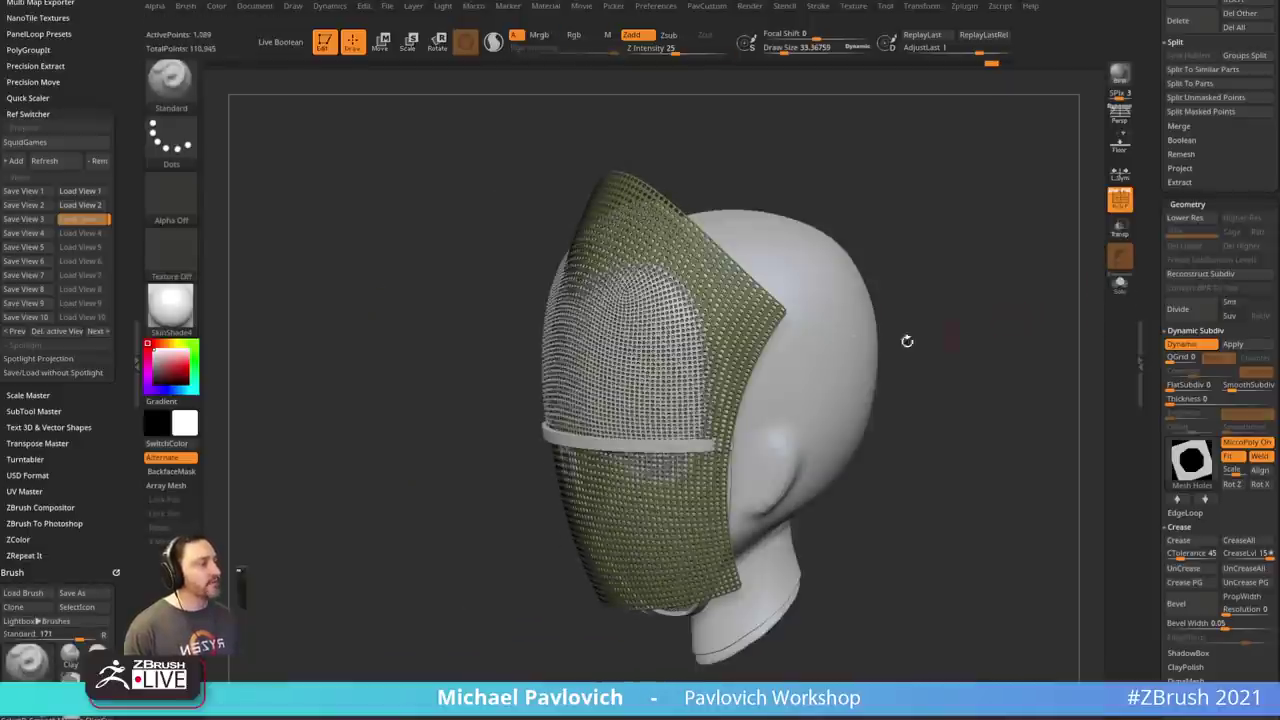
drag(897, 391, 955, 352)
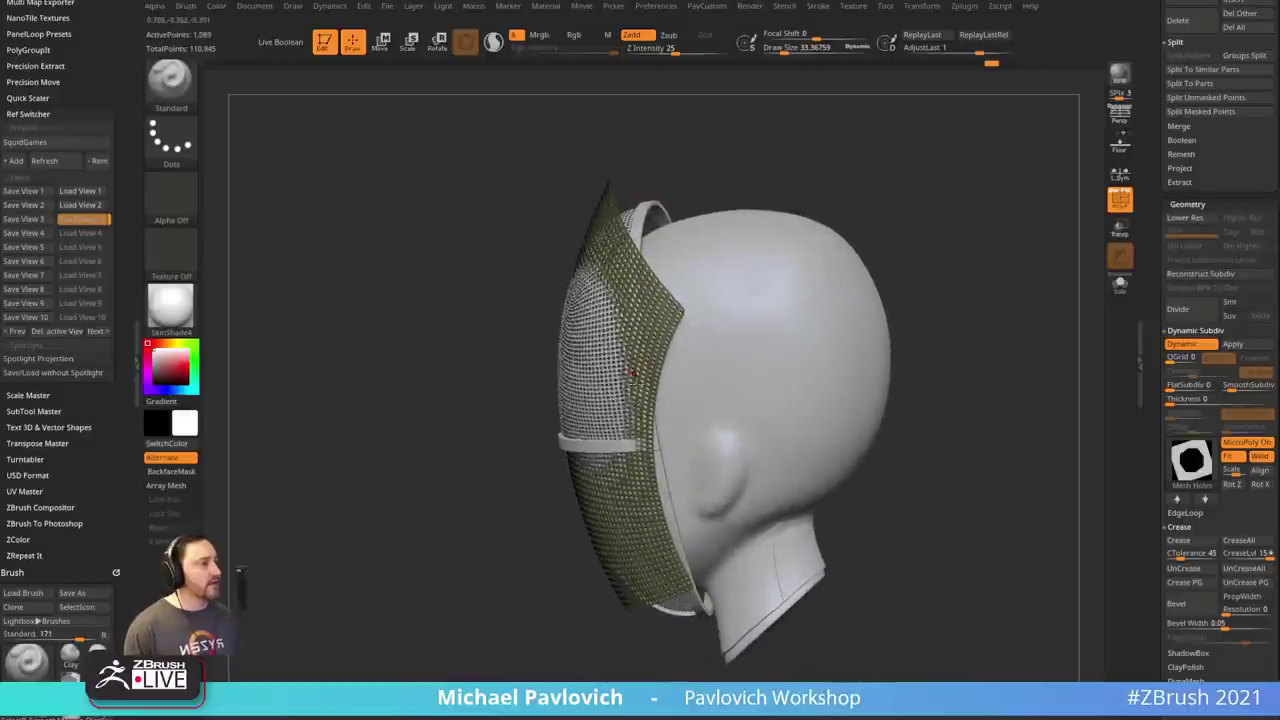
mouse_move(962, 400)
mouse_down()
mouse_move(1100, 391)
mouse_move(895, 377)
mouse_move(943, 366)
mouse_move(894, 383)
mouse_up()
key(s)
key(s)
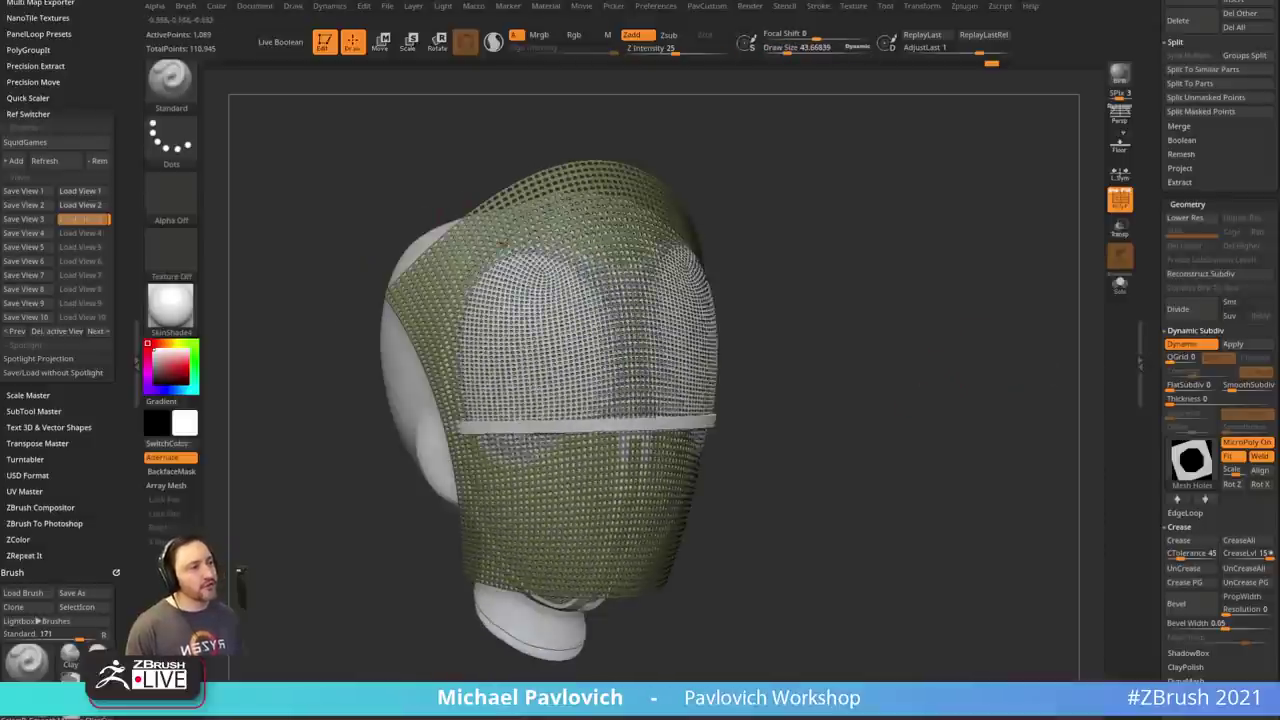
click(1120, 199)
drag(1000, 310, 883, 331)
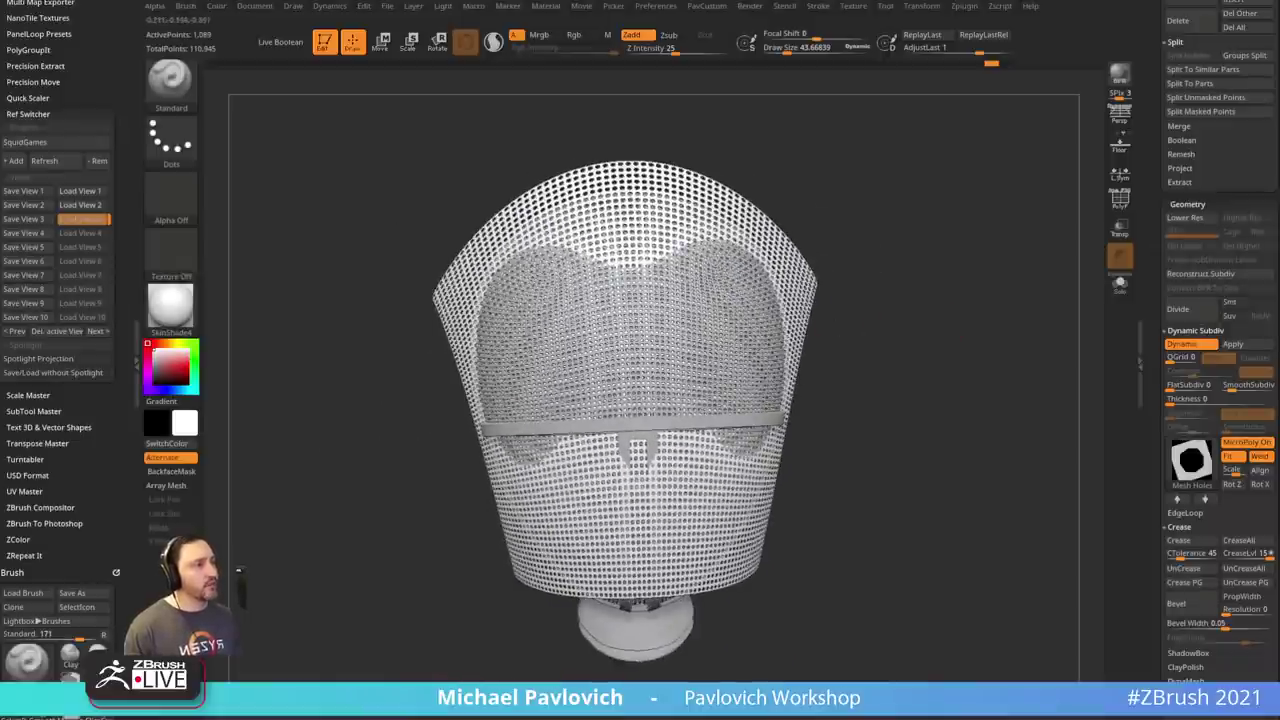
- Delete the curved mesh plane subtool and set the draw size to about 19
mouse_move(913, 259)
mouse_down()
mouse_move(967, 253)
mouse_move(917, 283)
mouse_up()
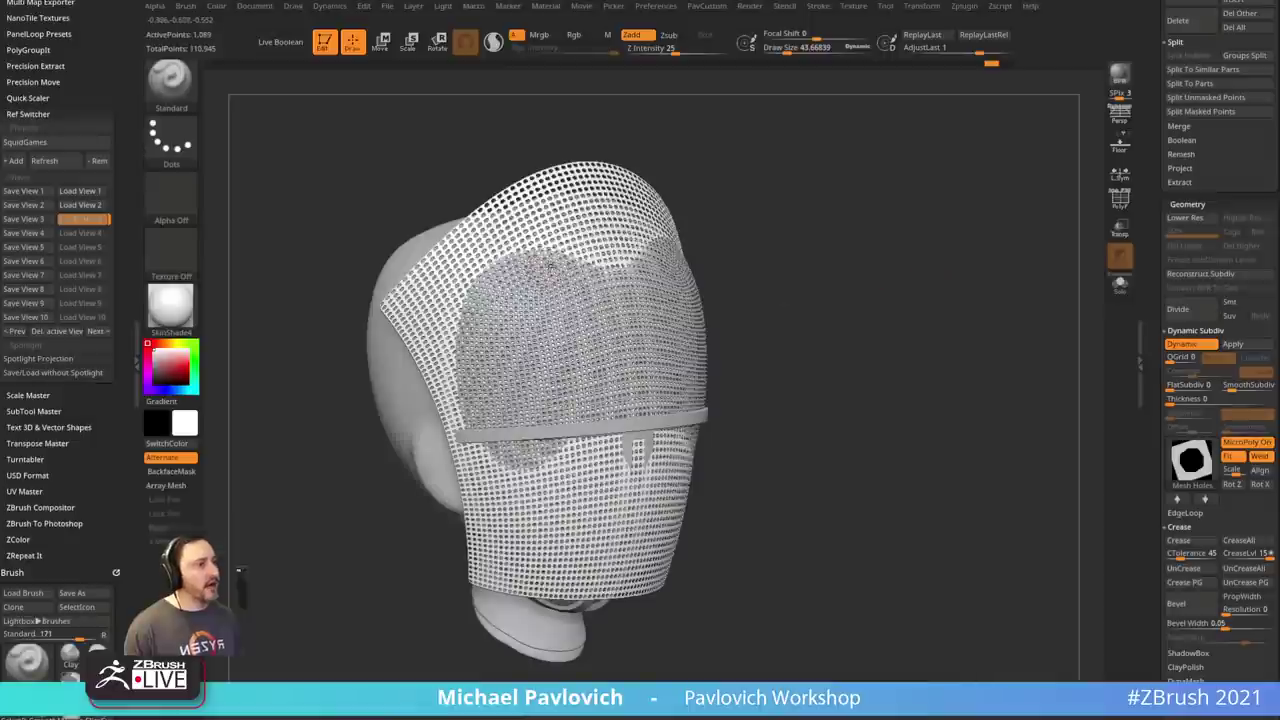
drag(1152, 335, 1153, 503)
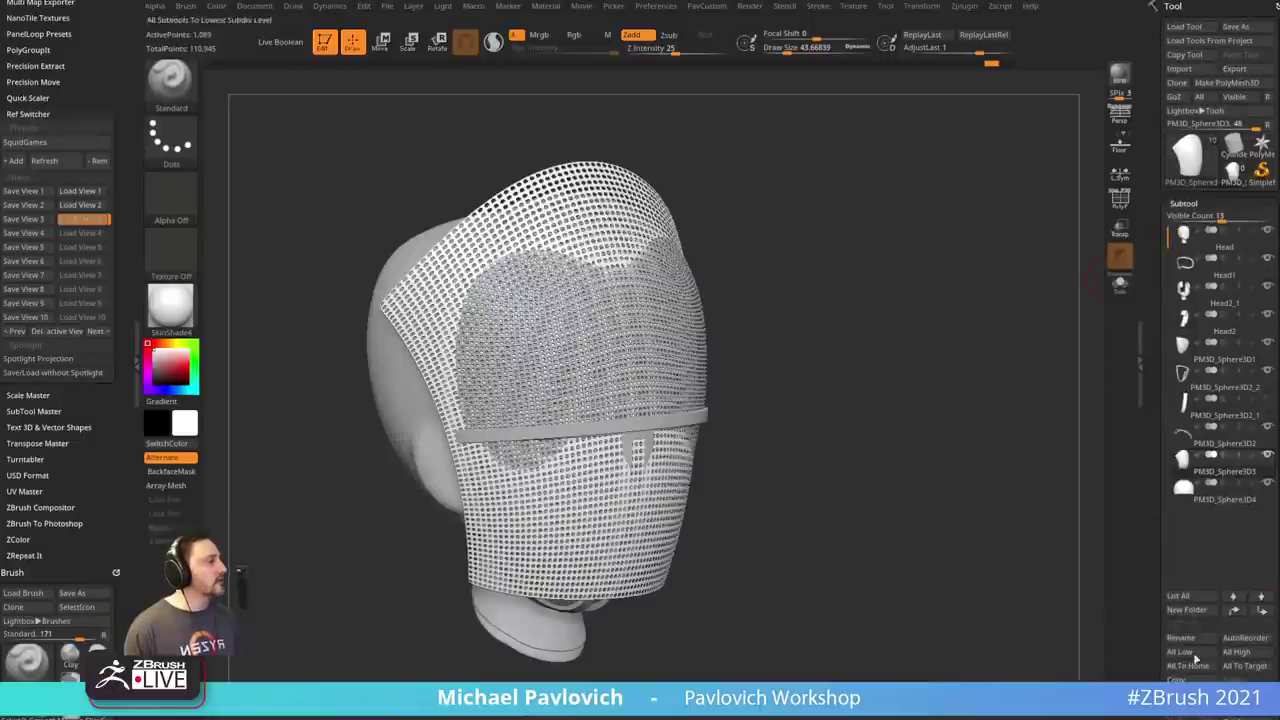
drag(1168, 716, 1168, 679)
click(1183, 692)
mouse_move(831, 220)
alt+mouse_down()
mouse_move(764, 288)
mouse_move(932, 285)
alt+mouse_up()
key(s)
click(893, 286)
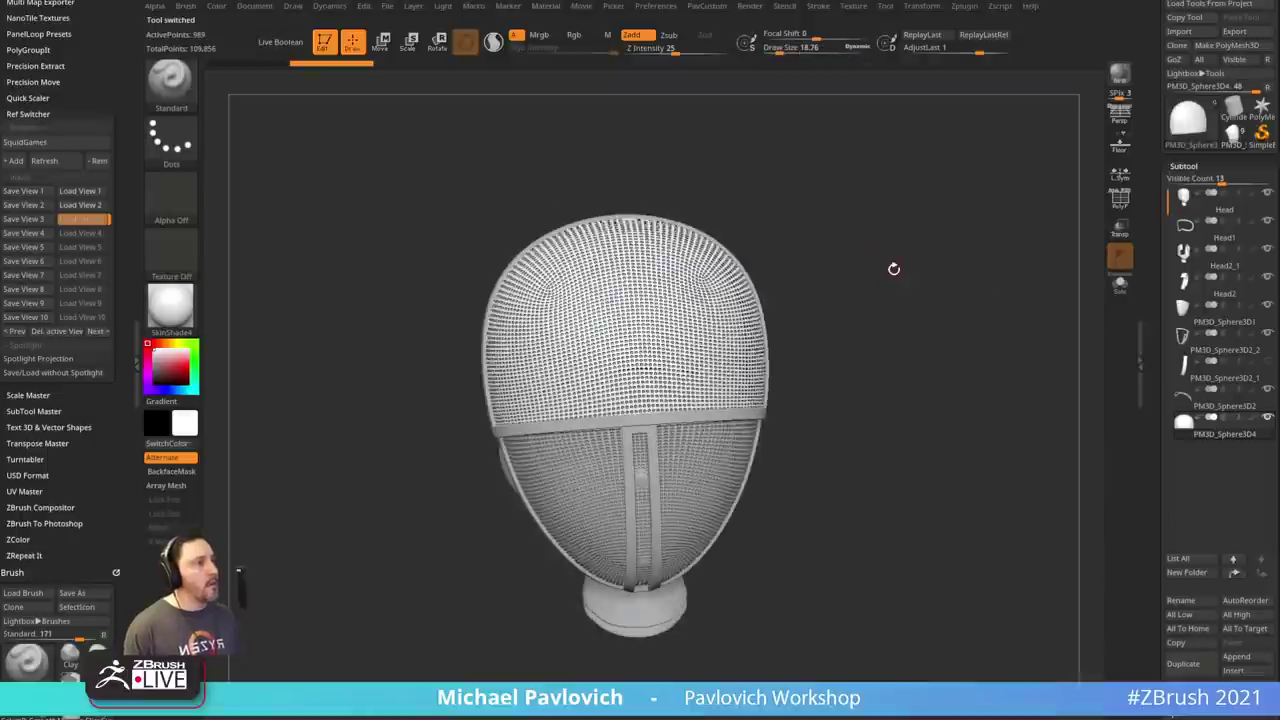
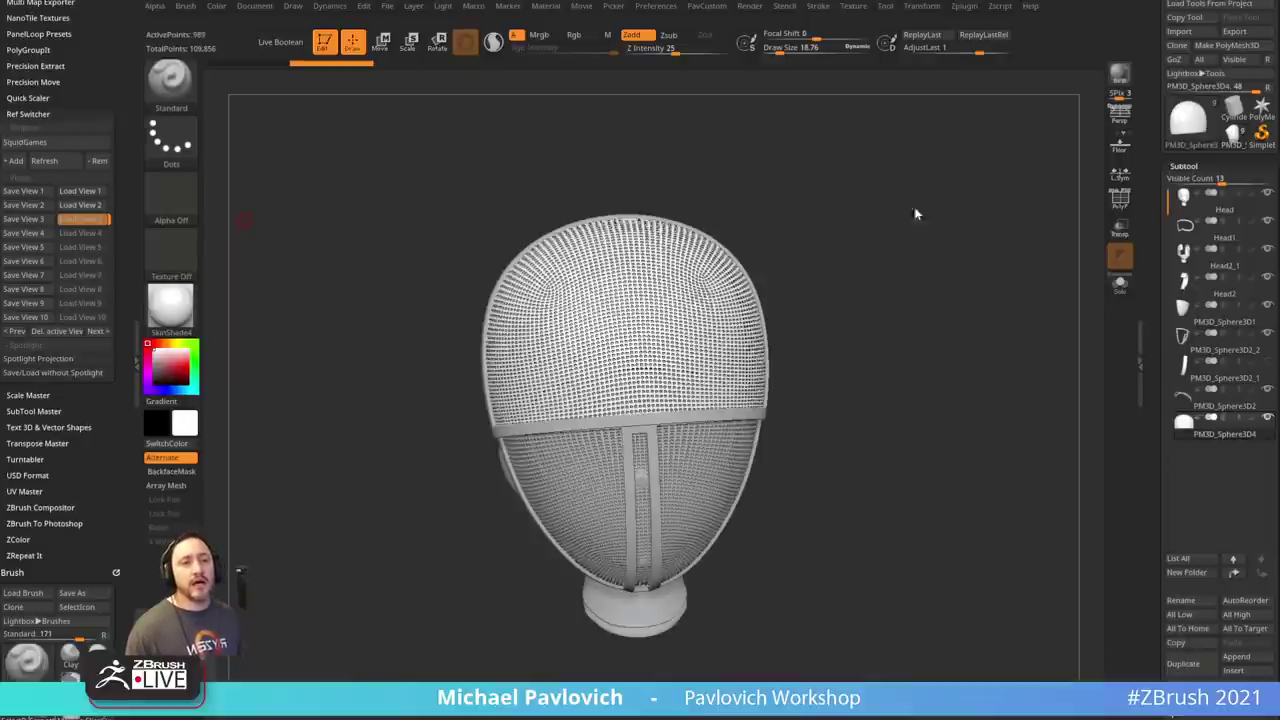
- Load the _SimpleColorSwatches tool, place its color strip enlarged along the canvas edge and drop it to 2.5D
key(comma)
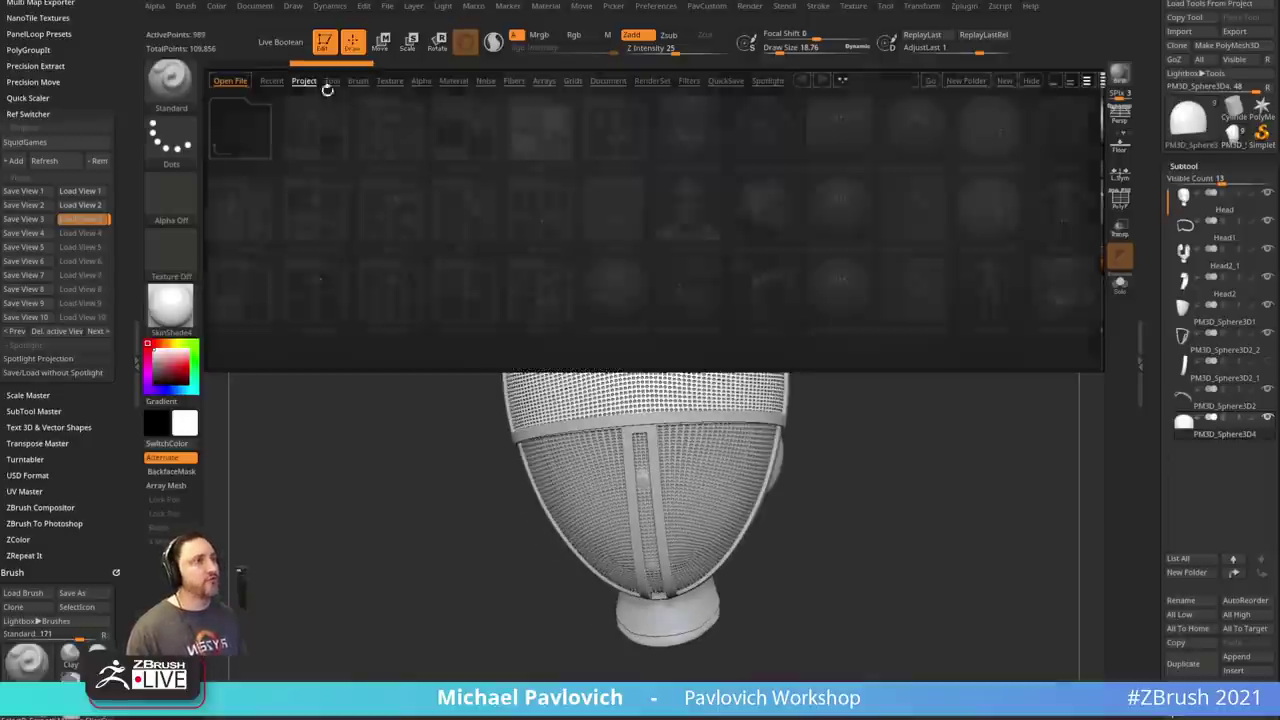
click(333, 80)
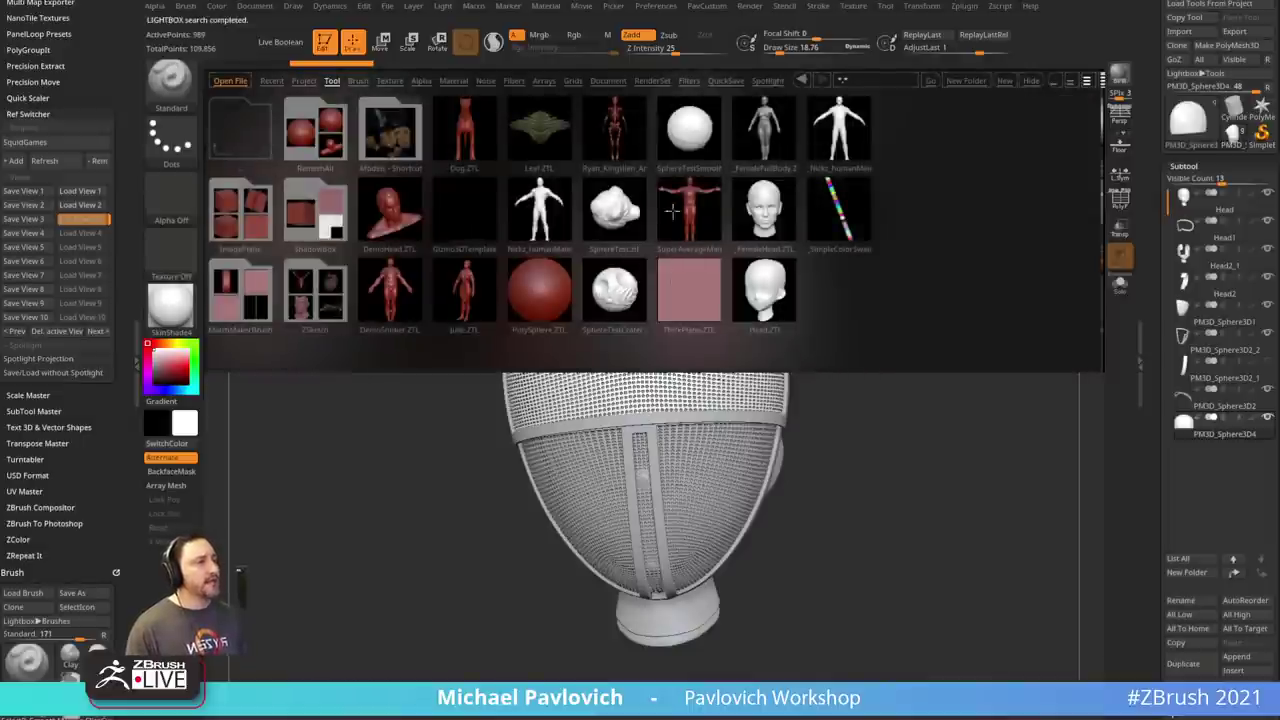
double_click(838, 210)
key(comma)
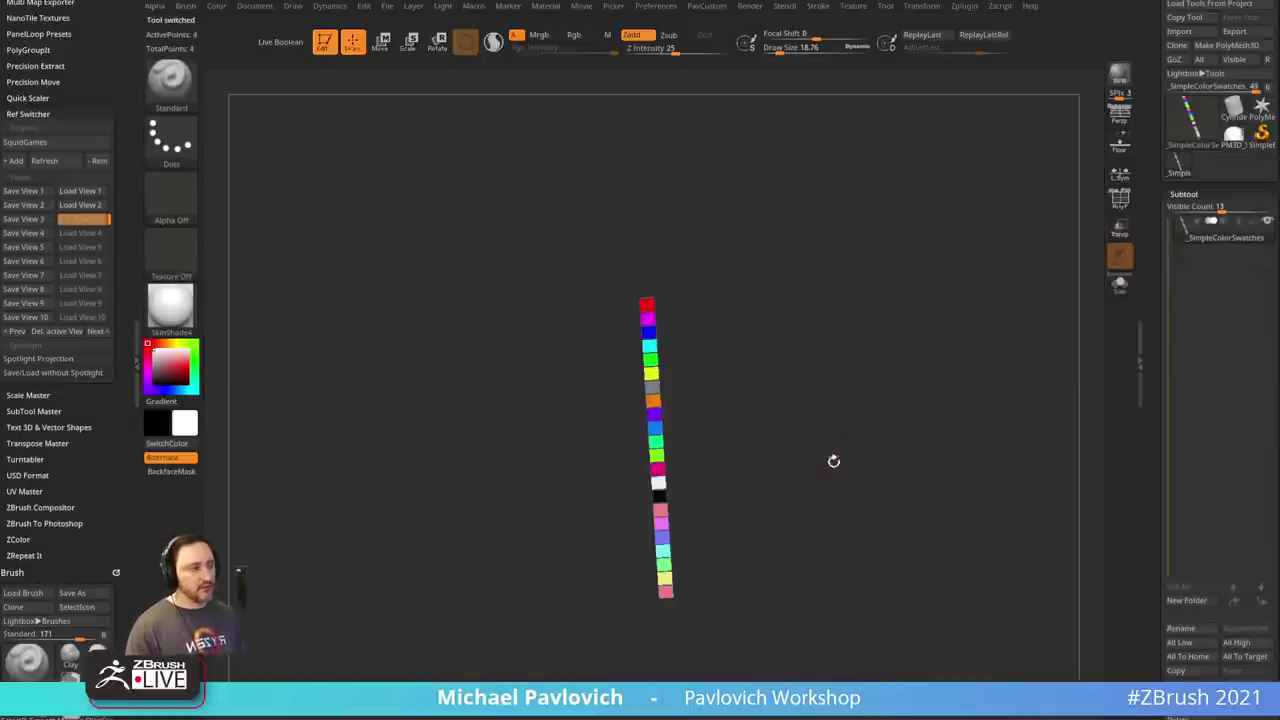
shift+drag(882, 459, 661, 357)
click(326, 48)
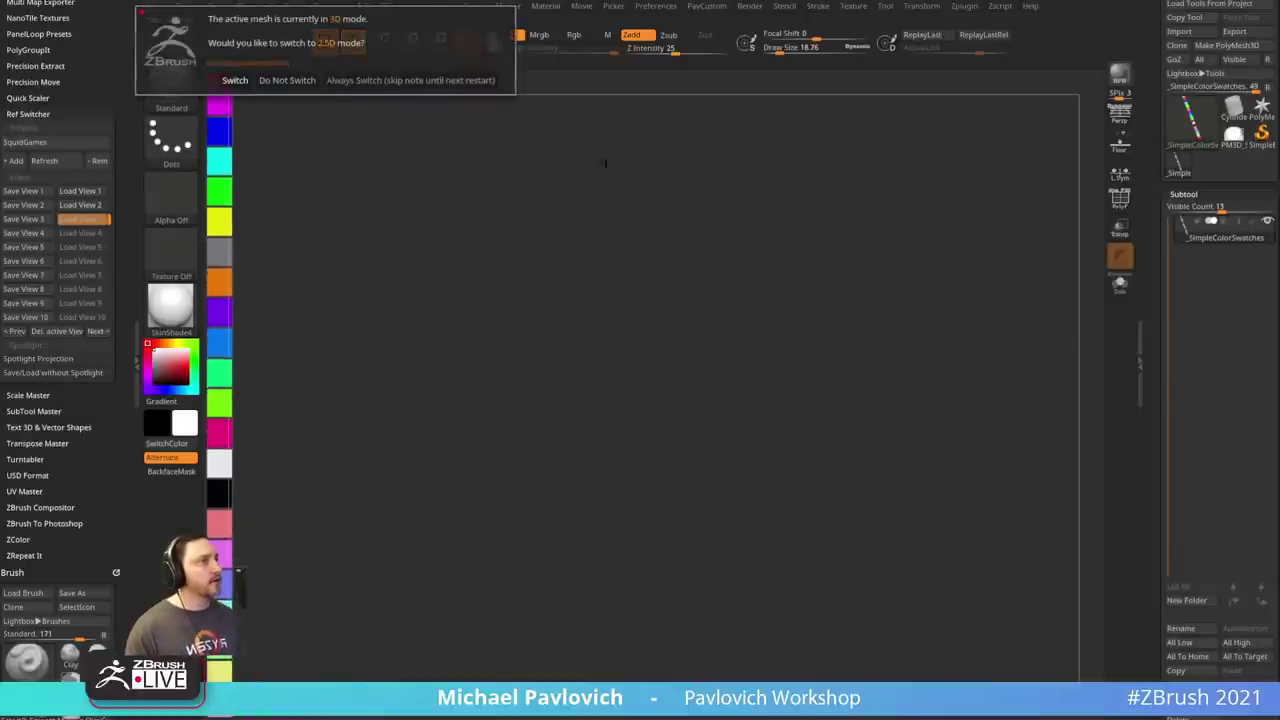
click(234, 80)
- Draw the masked head tool back onto the canvas beside the color swatches and return it to edit mode
click(1234, 137)
drag(602, 410, 643, 530)
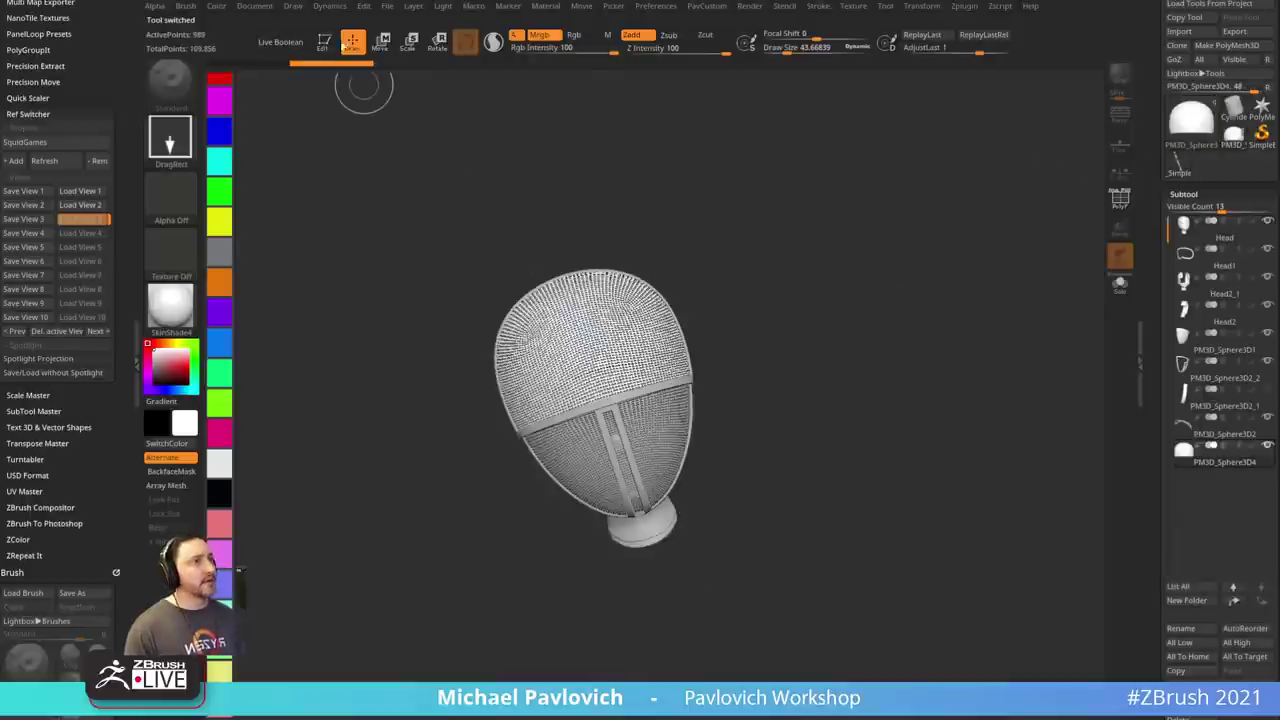
click(323, 42)
drag(649, 171, 802, 275)
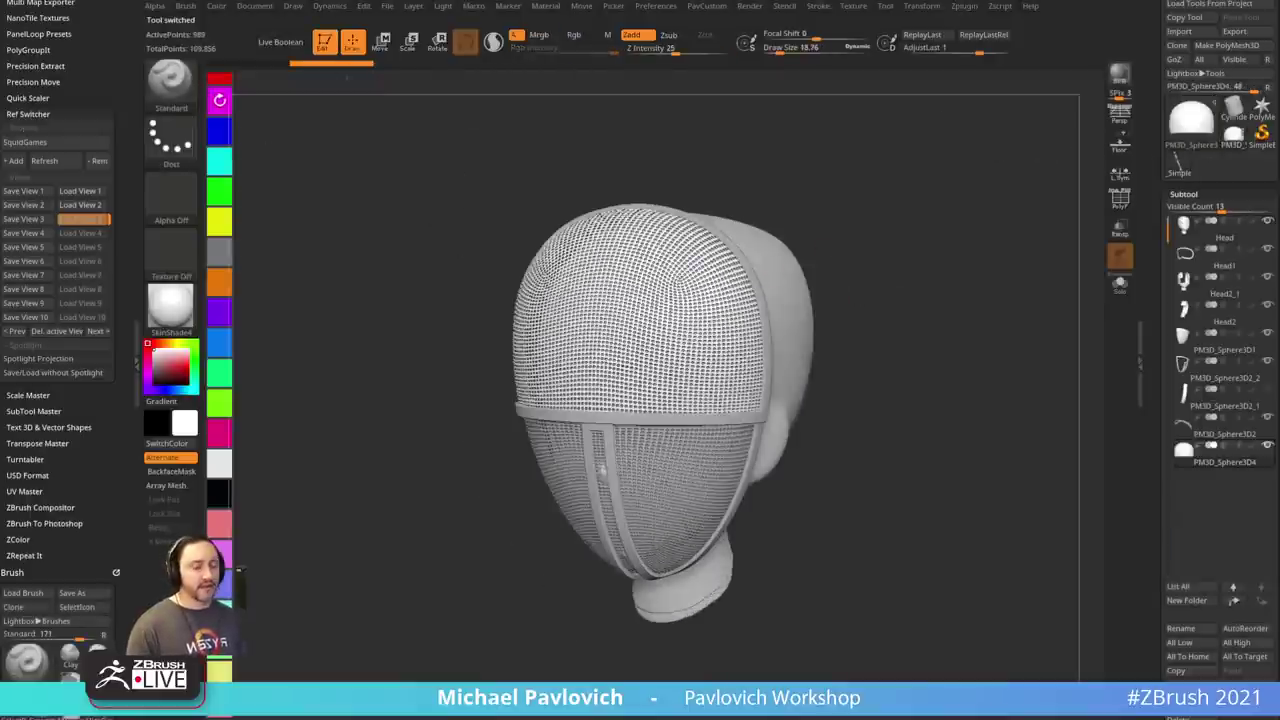
- Sample colors from the swatch strip, ending on grey as the active color
key(c)
key(c)
key(c)
key(c)
key(c)
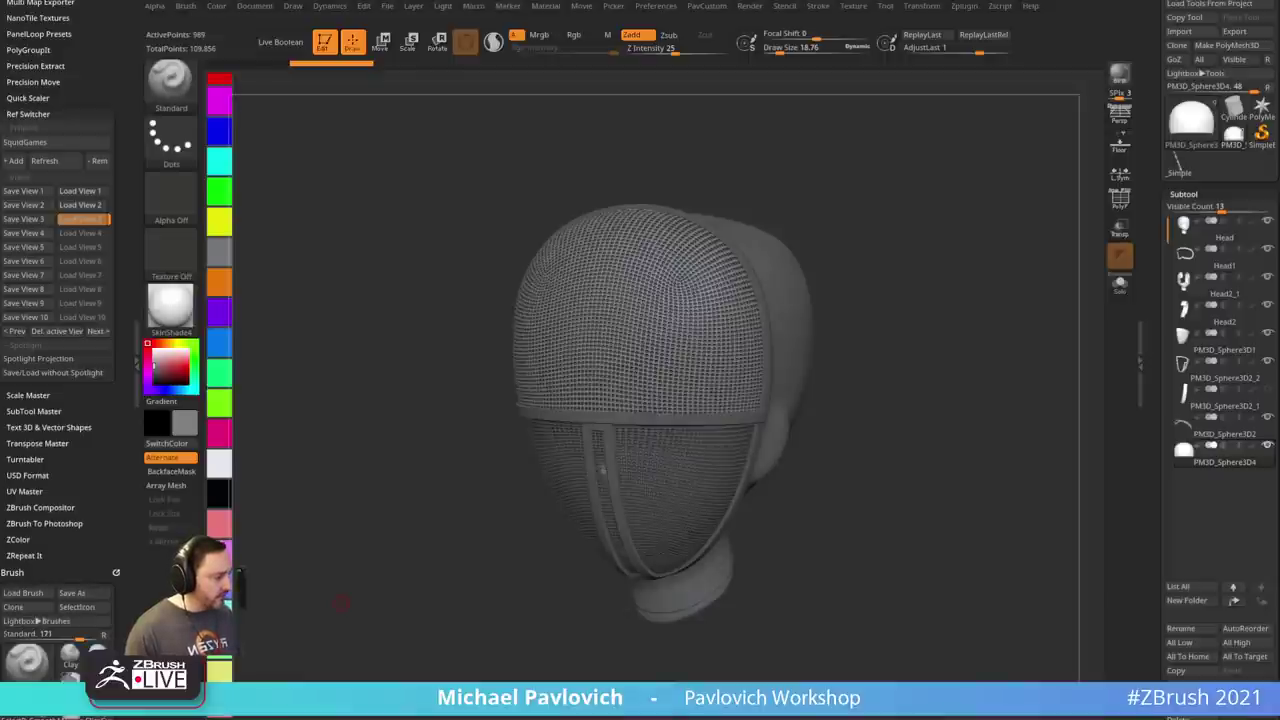
- Switch to the browser and search the YouTube channel for "proportions" to look over the related sculpting videos
drag(400, 0, 665, 2)
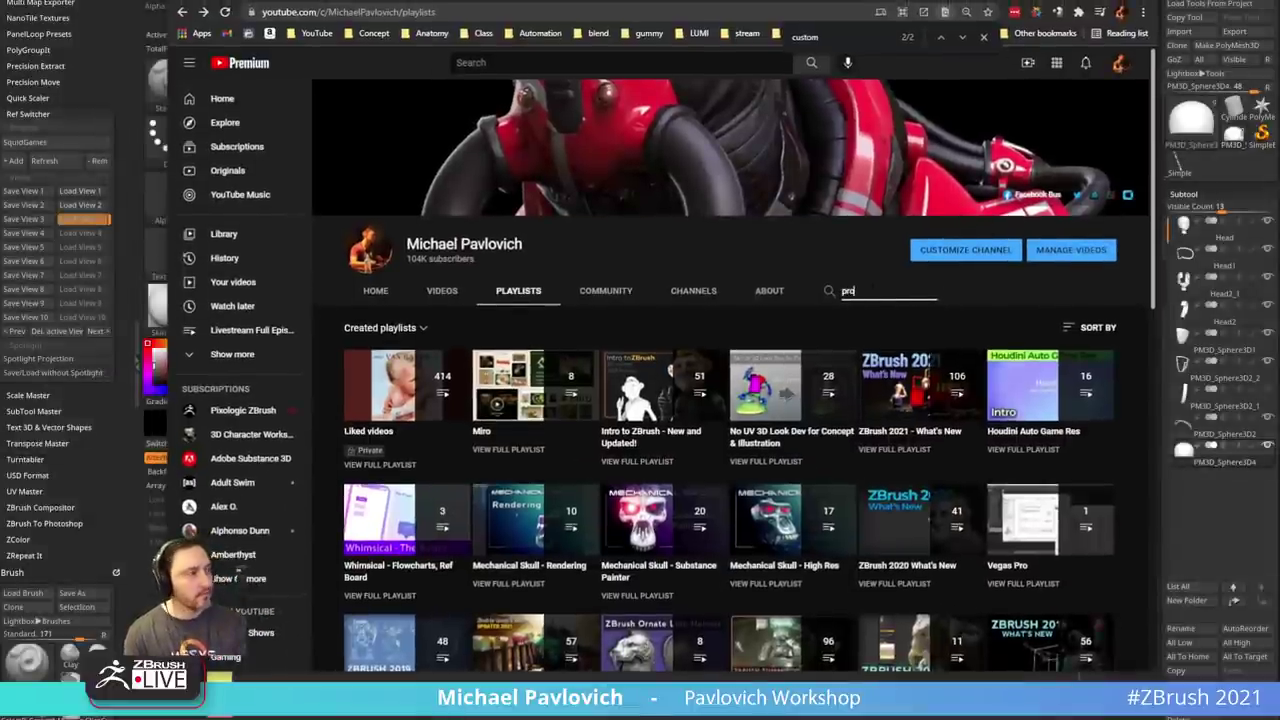
text(proport)
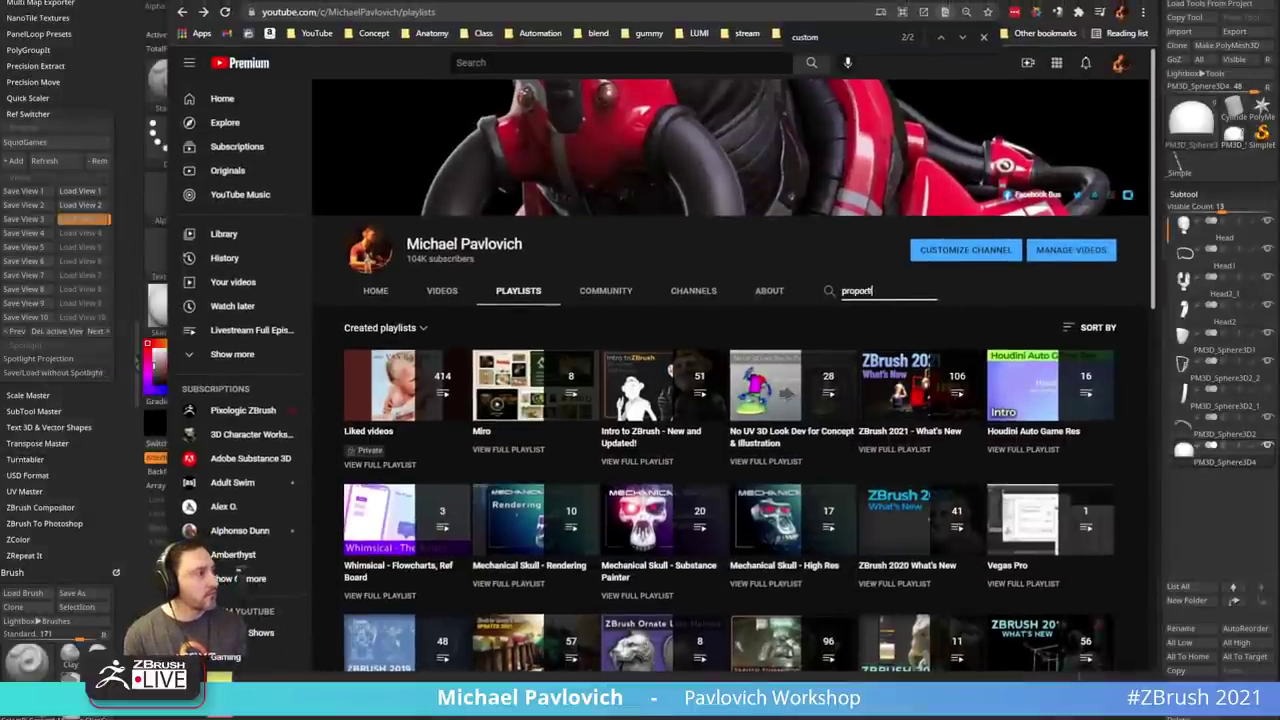
text(ions)
key(Return)
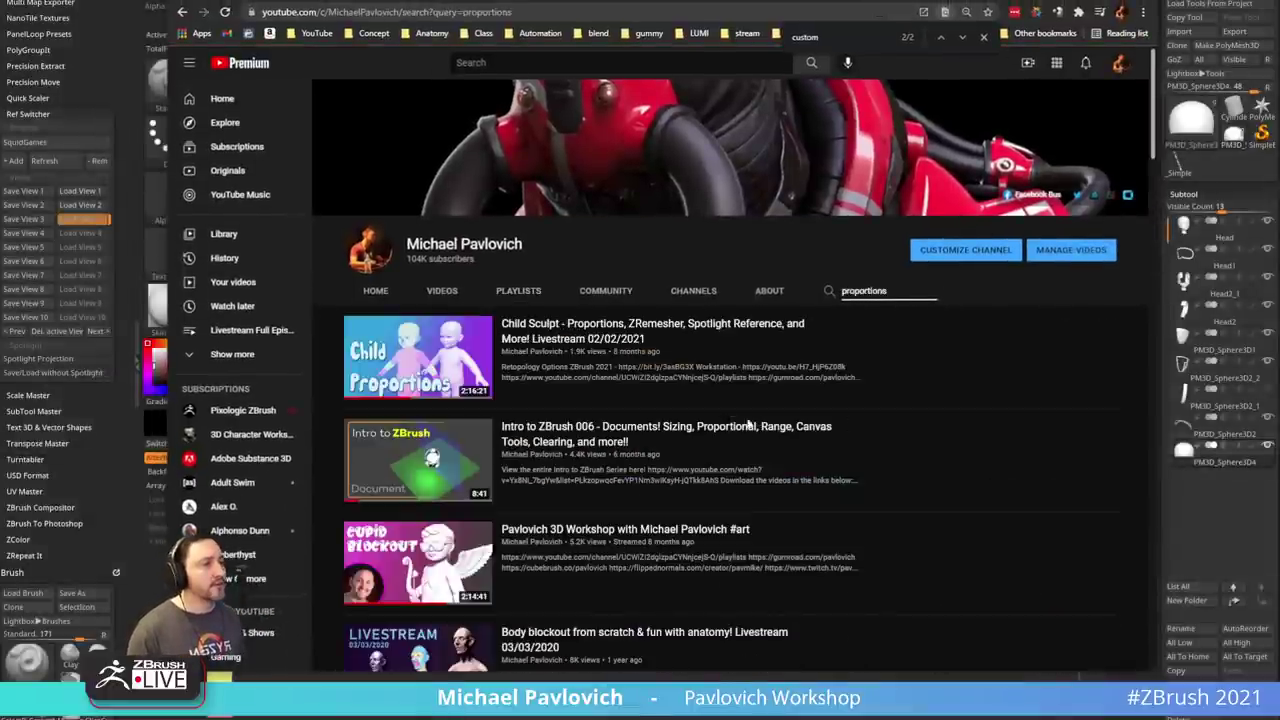
scroll(566, 385, down, 2)
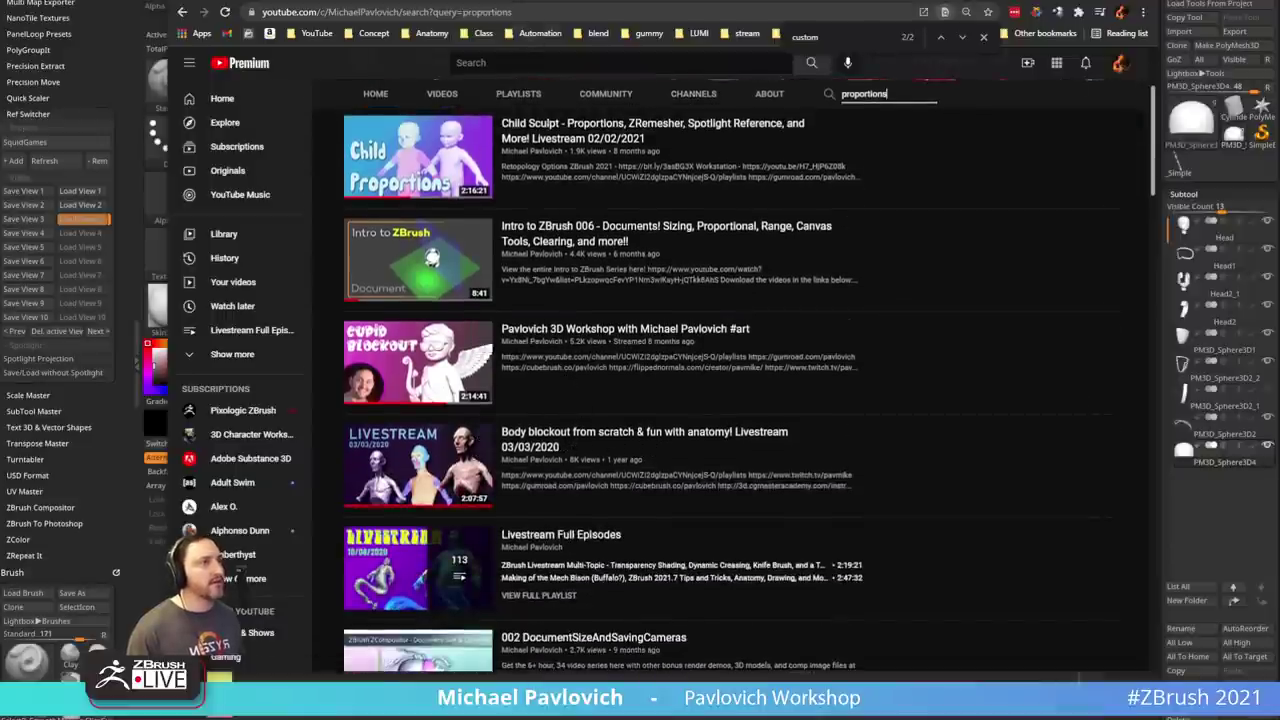
click(518, 12)
key(alt+Tab)
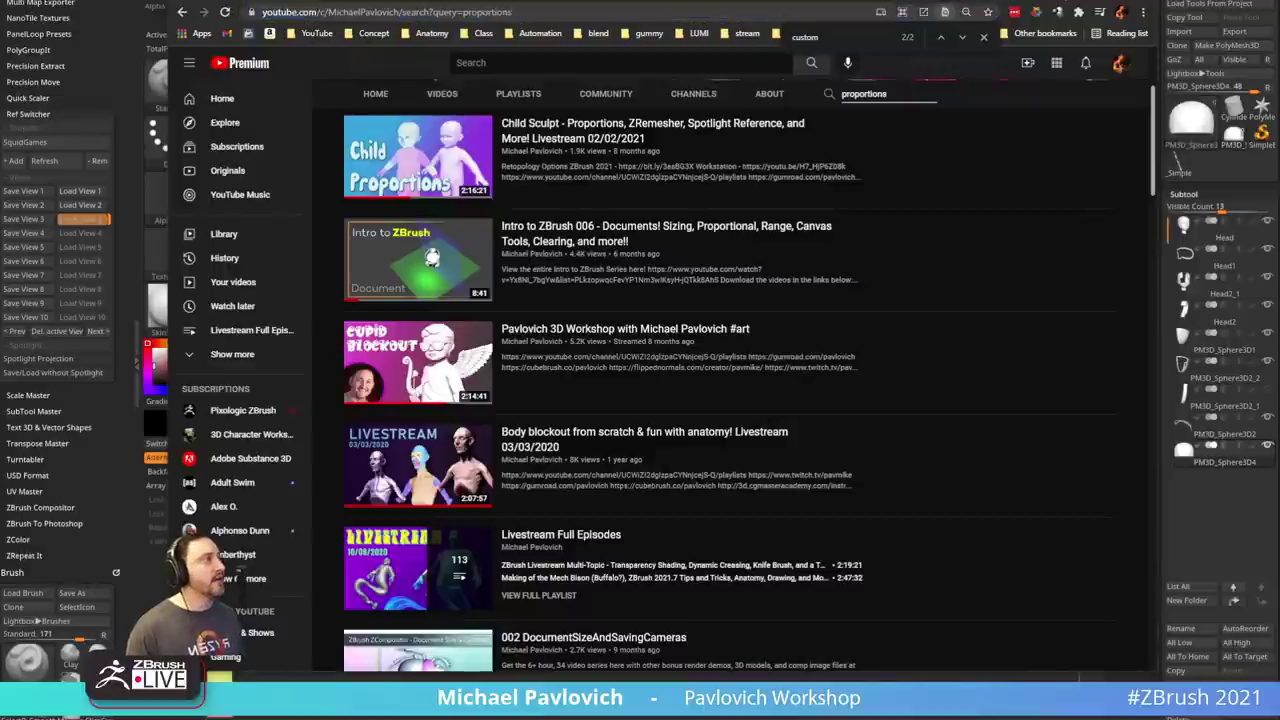
key(alt+Tab)
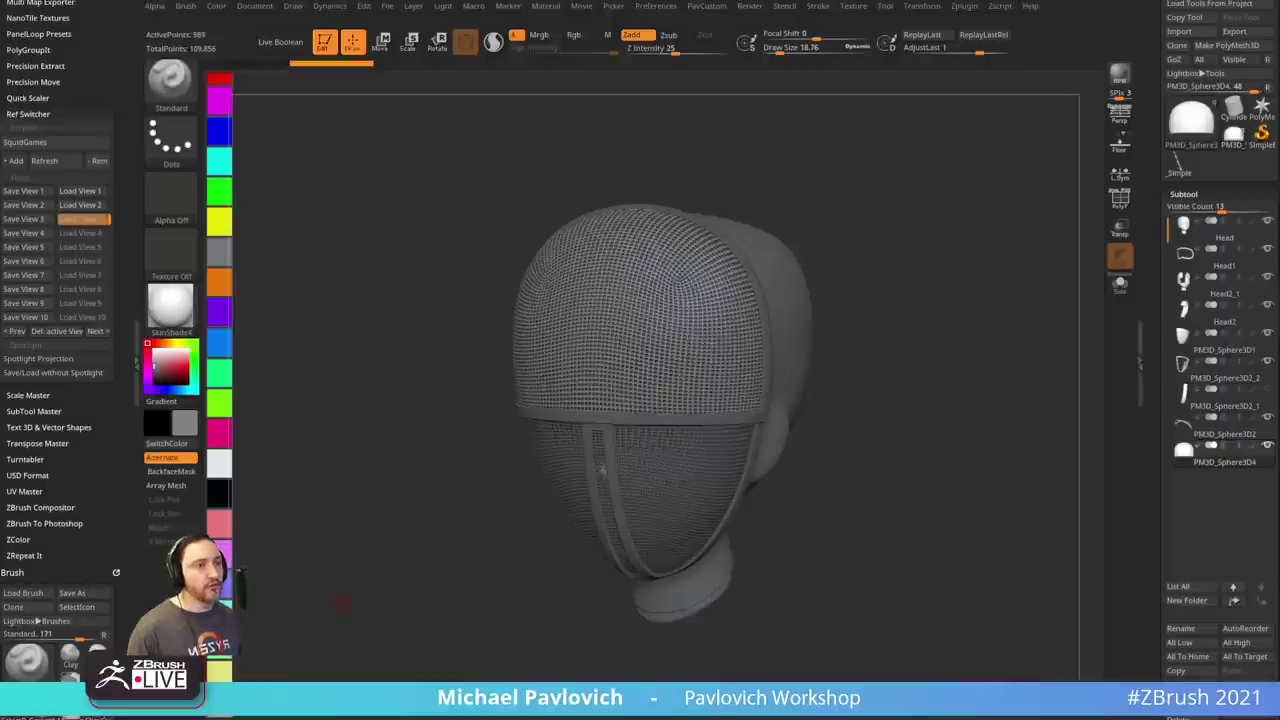
- Examine the ZTL files in ZBrush 2021's ZTools folder in File Explorer and return to ZBrush
key(super+e)
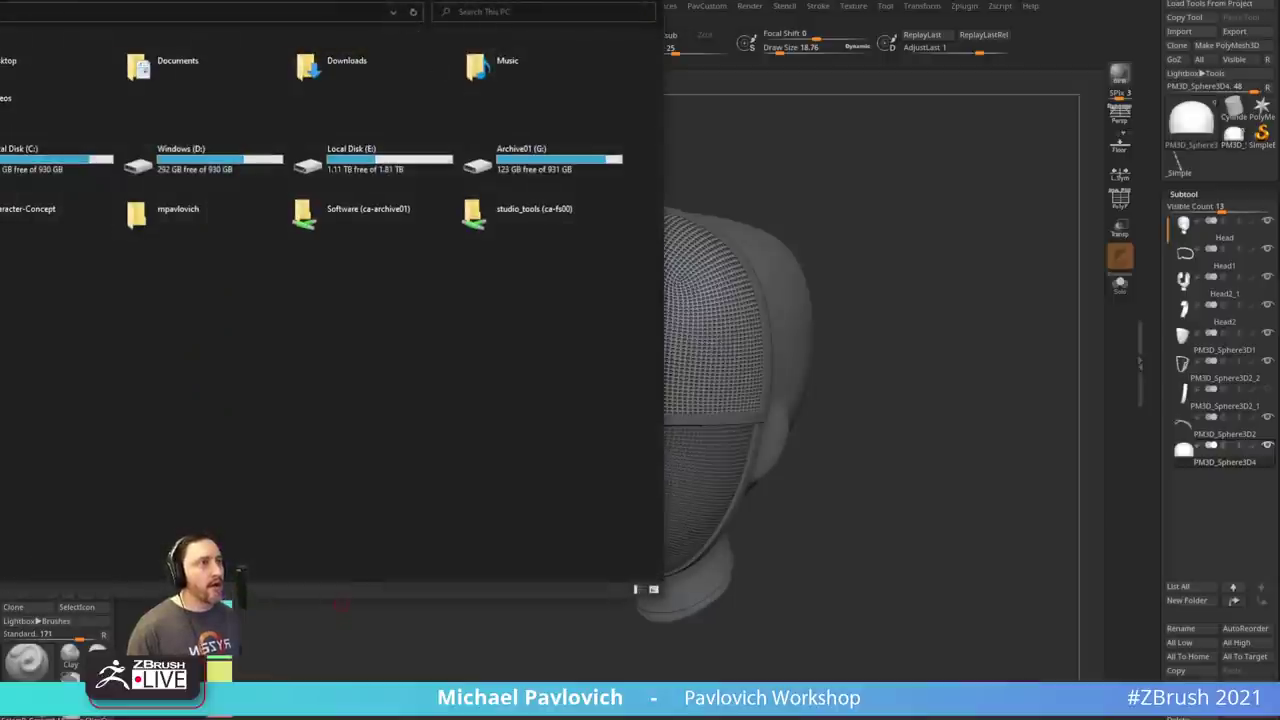
key(alt+F4)
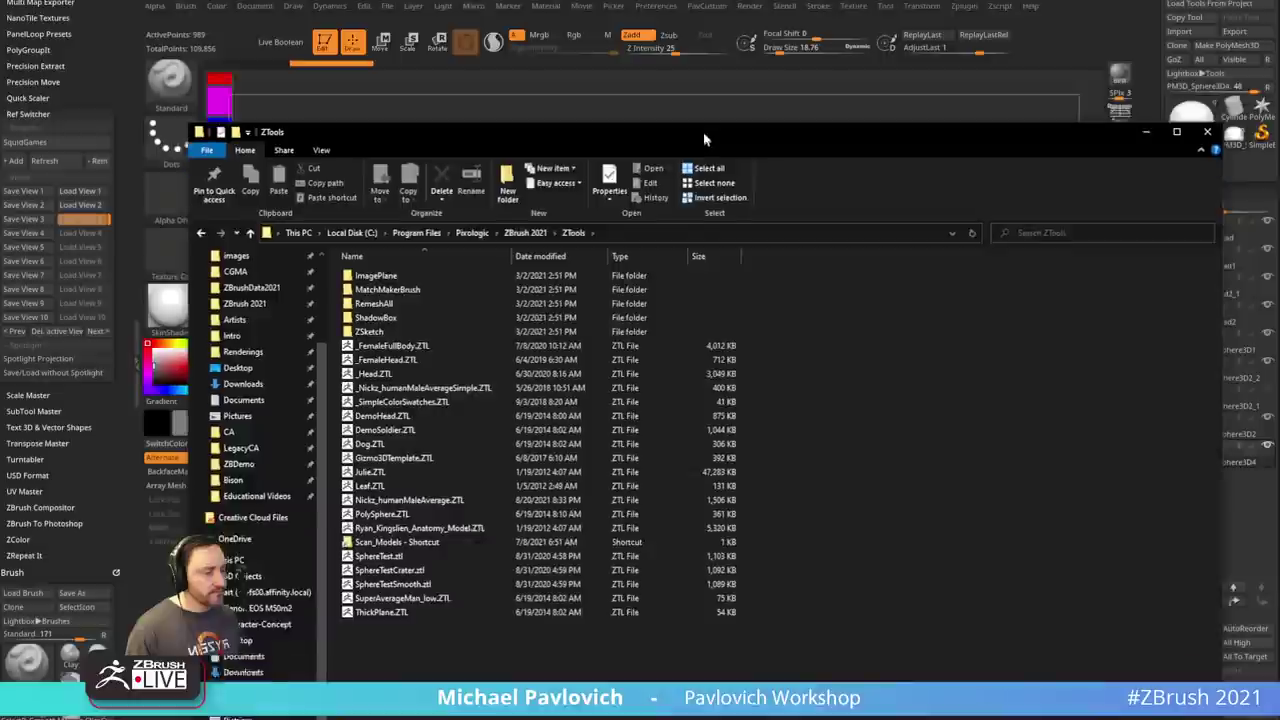
drag(705, 135, 700, 112)
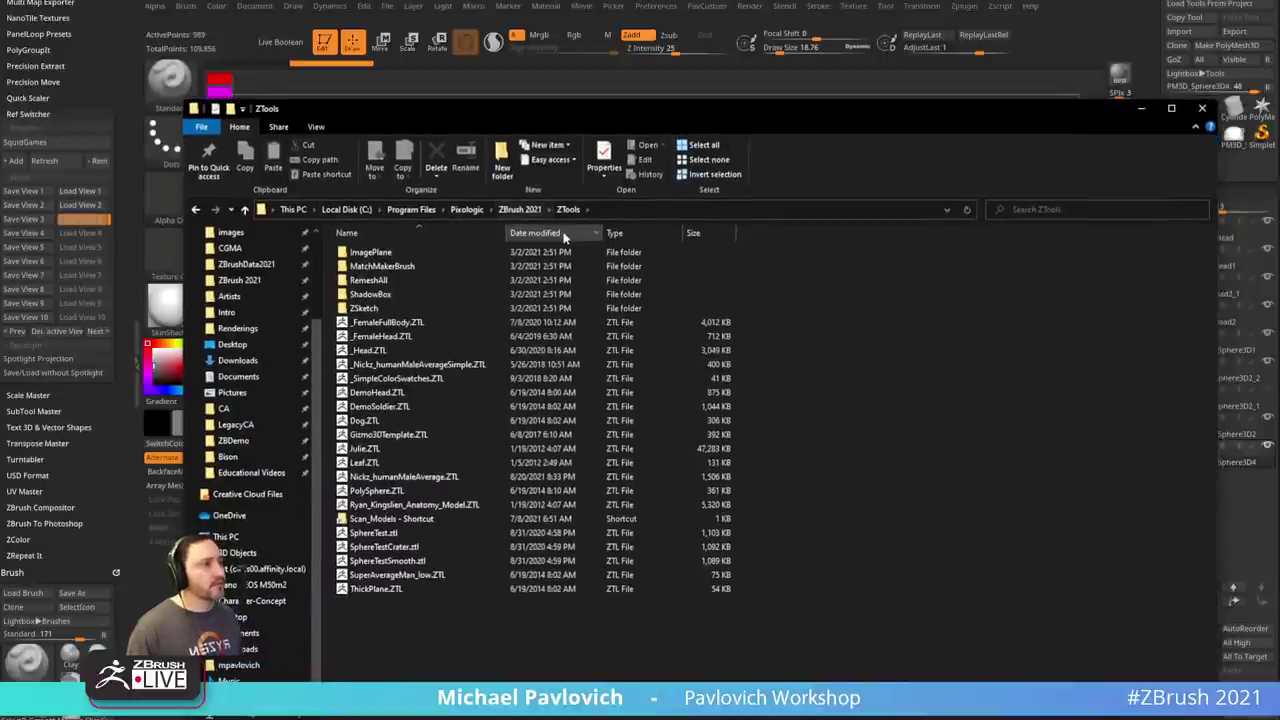
key(alt+F4)
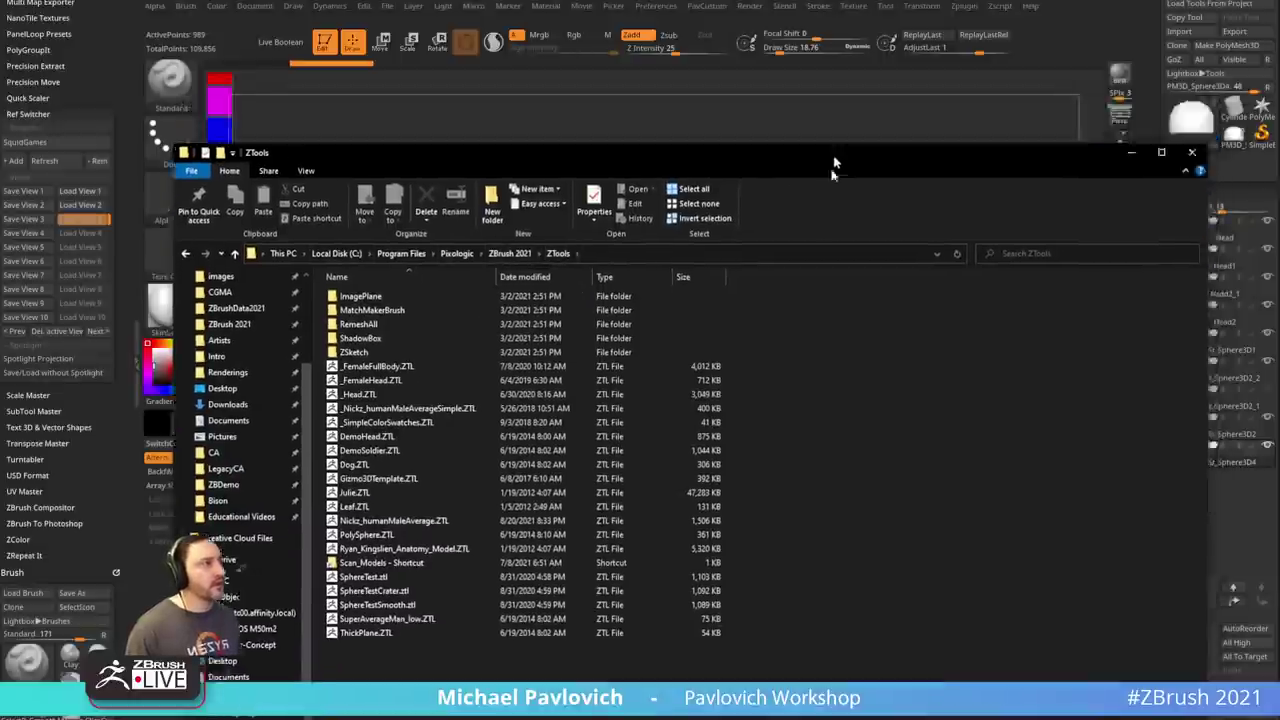
- Set the active color back to white and clear the color swatches from the canvas
drag(872, 288, 886, 295)
key(comma)
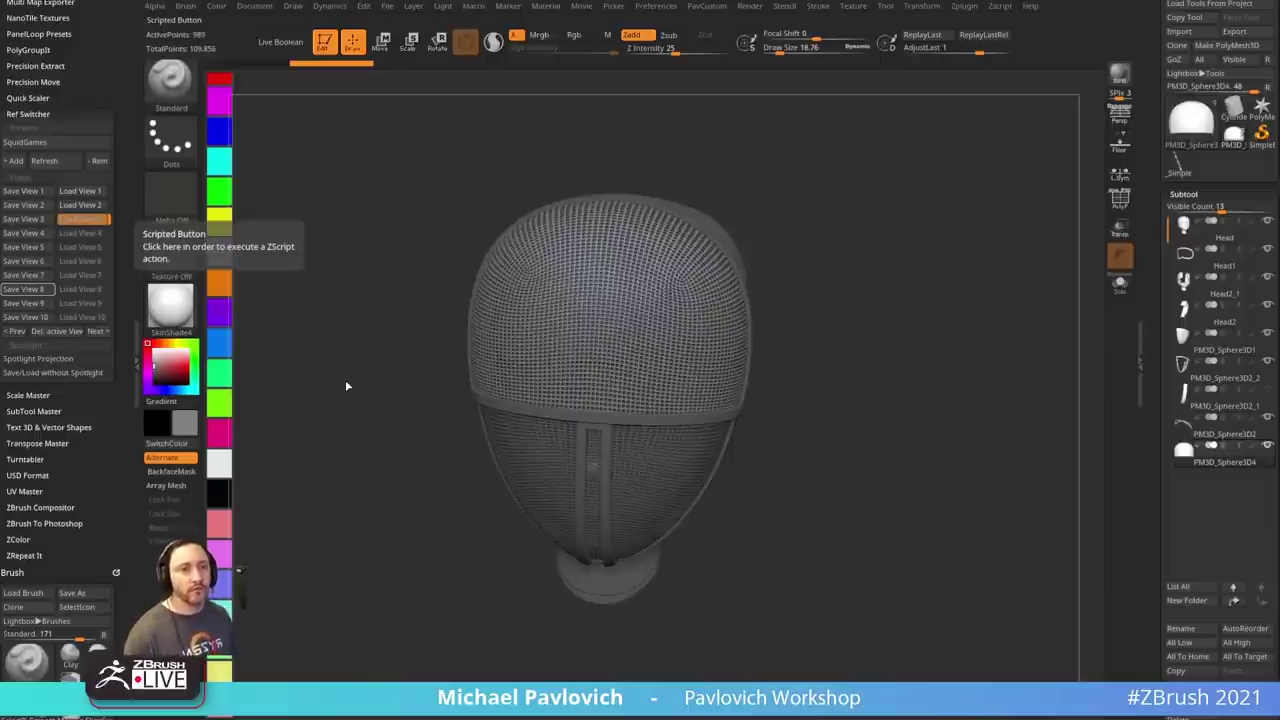
mouse_move(1109, 229)
mouse_down()
mouse_move(868, 233)
mouse_move(297, 389)
mouse_up()
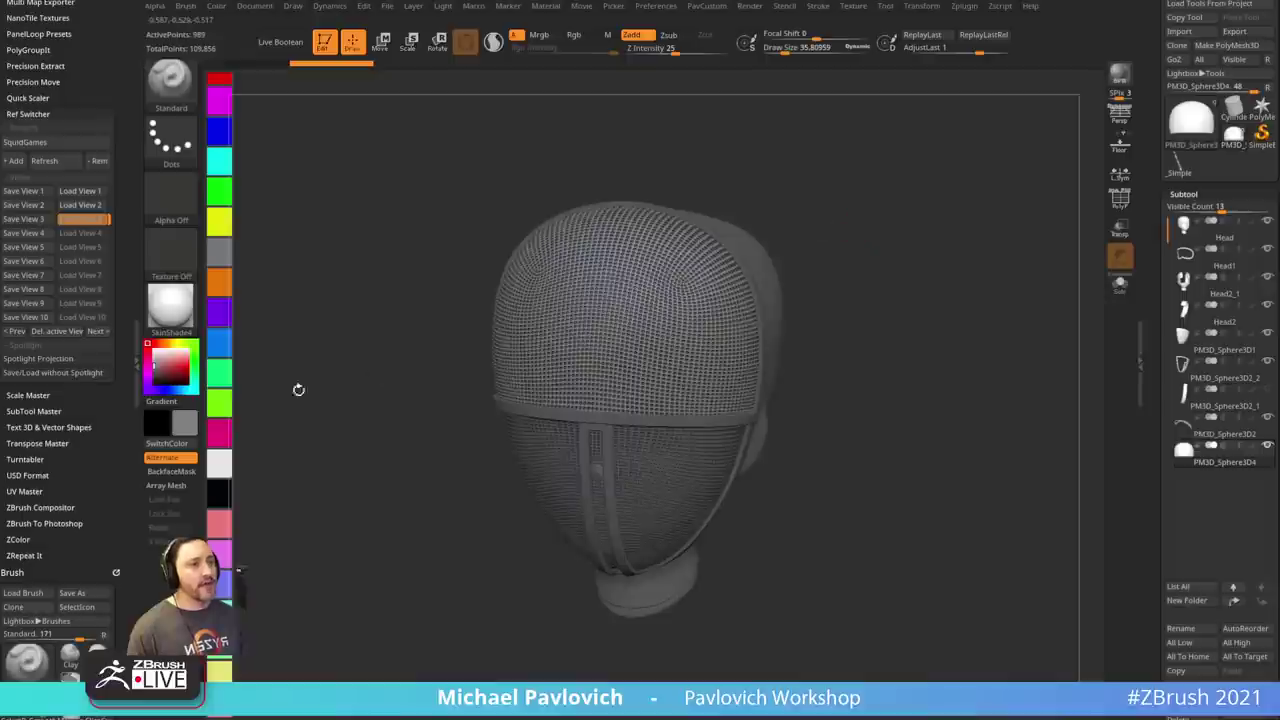
click(152, 348)
mouse_move(895, 240)
shift+mouse_down()
mouse_move(929, 237)
mouse_move(903, 249)
mouse_move(897, 277)
mouse_move(911, 230)
shift+mouse_up()
key(shift+z)
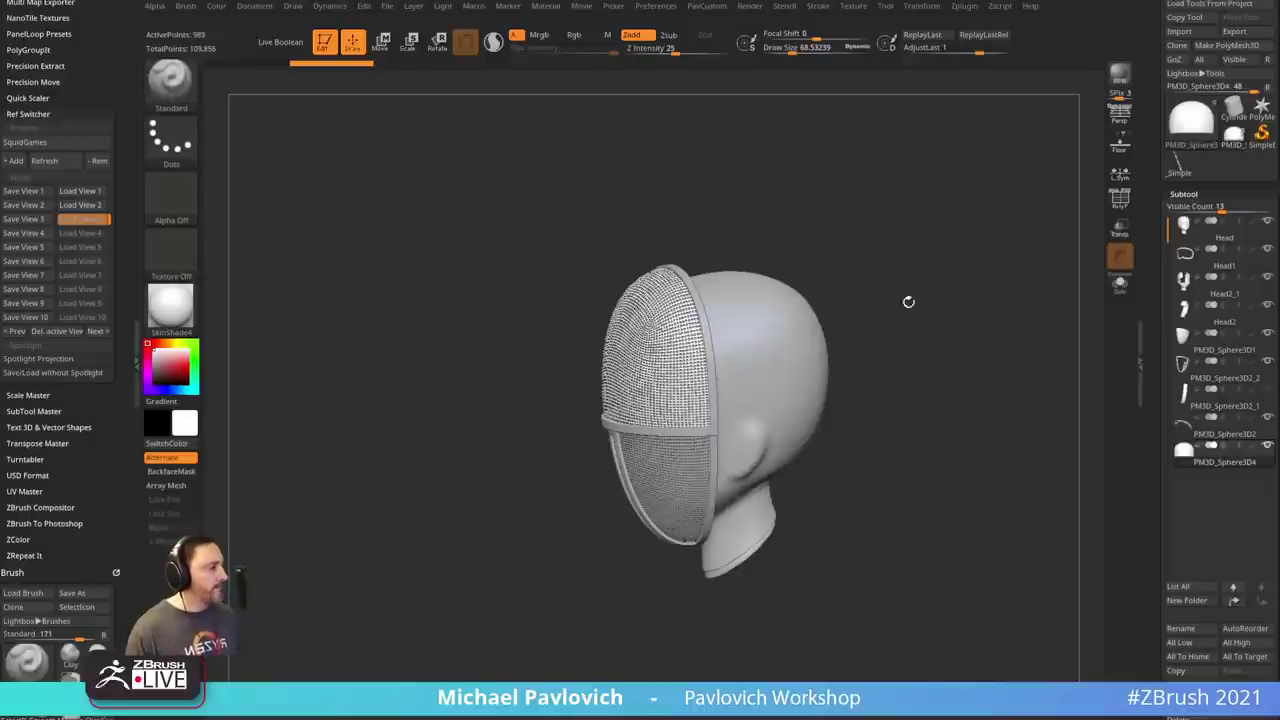
- Select the Head2_1 and Head2 subtools in turn to examine the pieces around the back of the head
alt+click(782, 340)
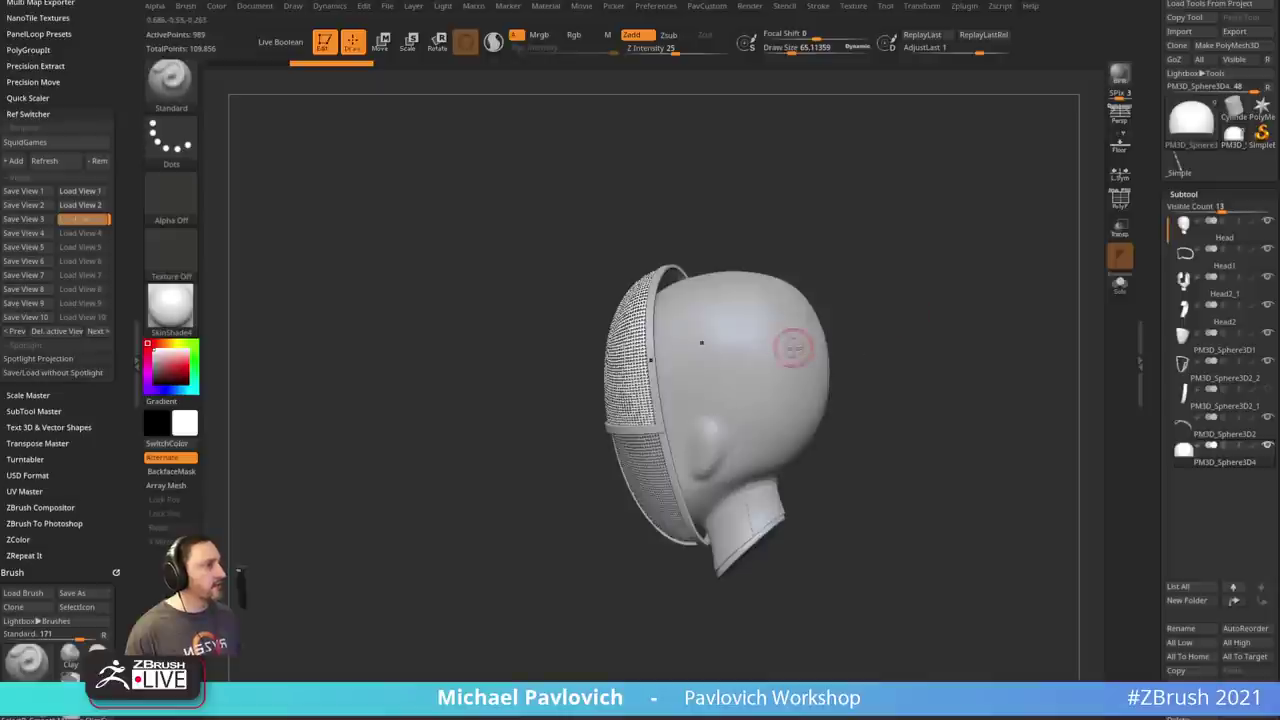
drag(918, 269, 820, 363)
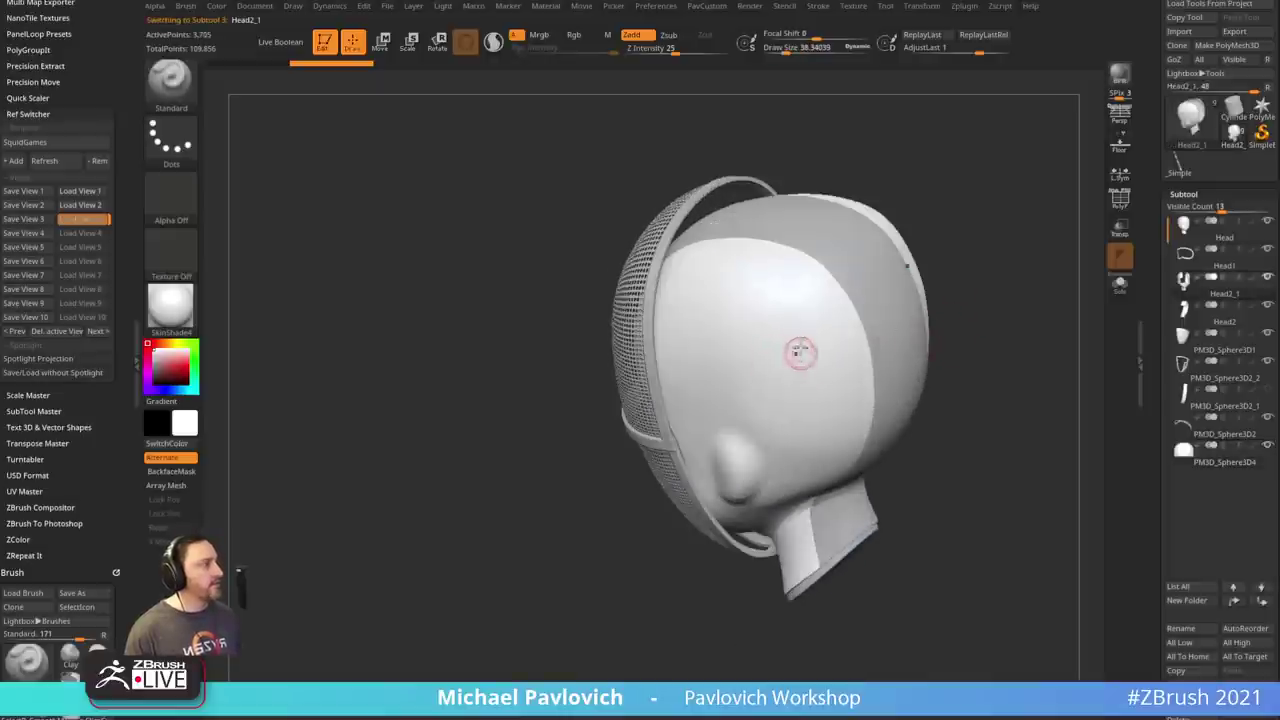
alt+click(812, 255)
drag(925, 215, 963, 311)
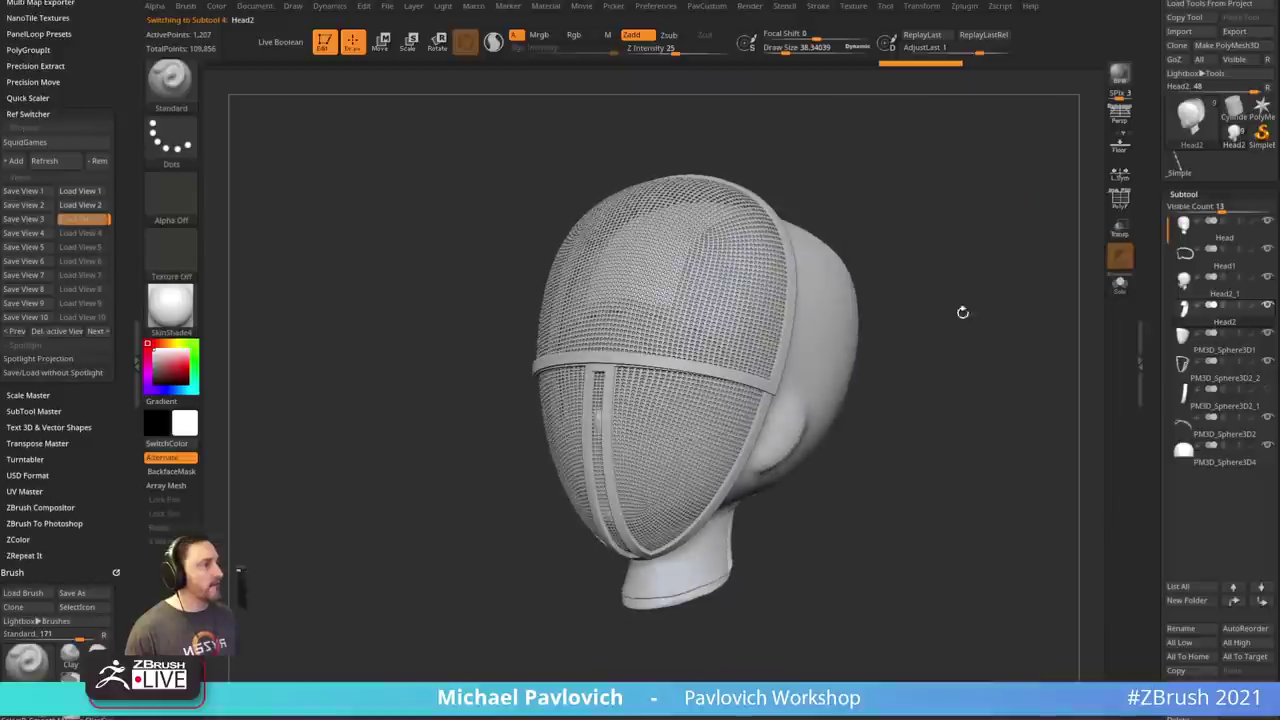
drag(933, 405, 874, 344)
mouse_move(883, 421)
mouse_down()
mouse_move(869, 443)
mouse_move(874, 426)
mouse_move(760, 416)
mouse_up()
key(s)
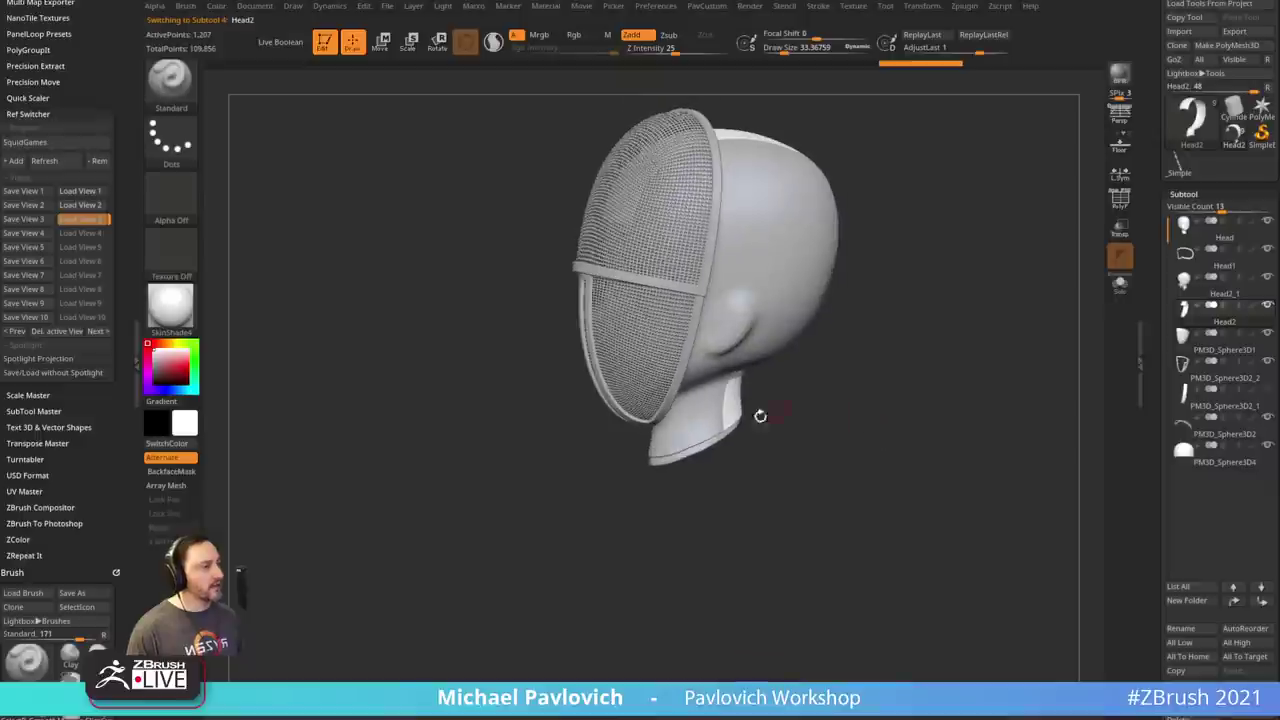
- Isolate the base Head subtool, duplicate it and show all subtools again
alt+click(703, 452)
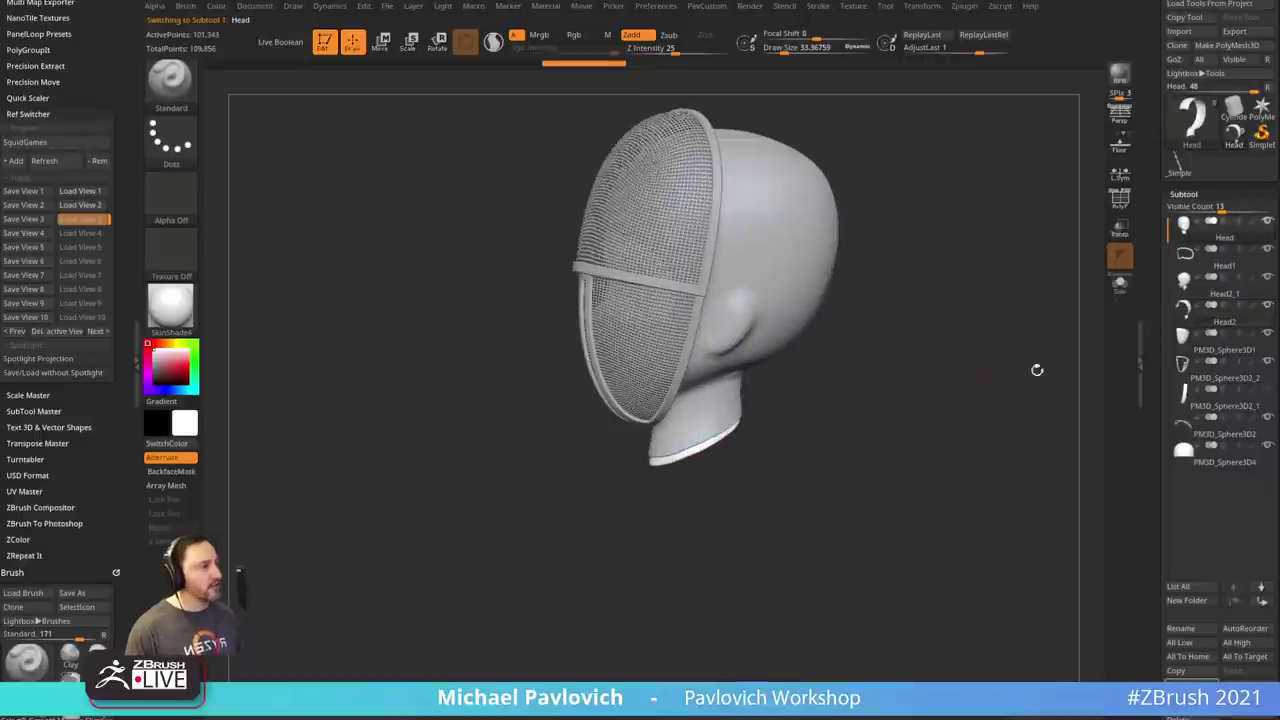
click(1118, 287)
drag(1152, 417, 1152, 172)
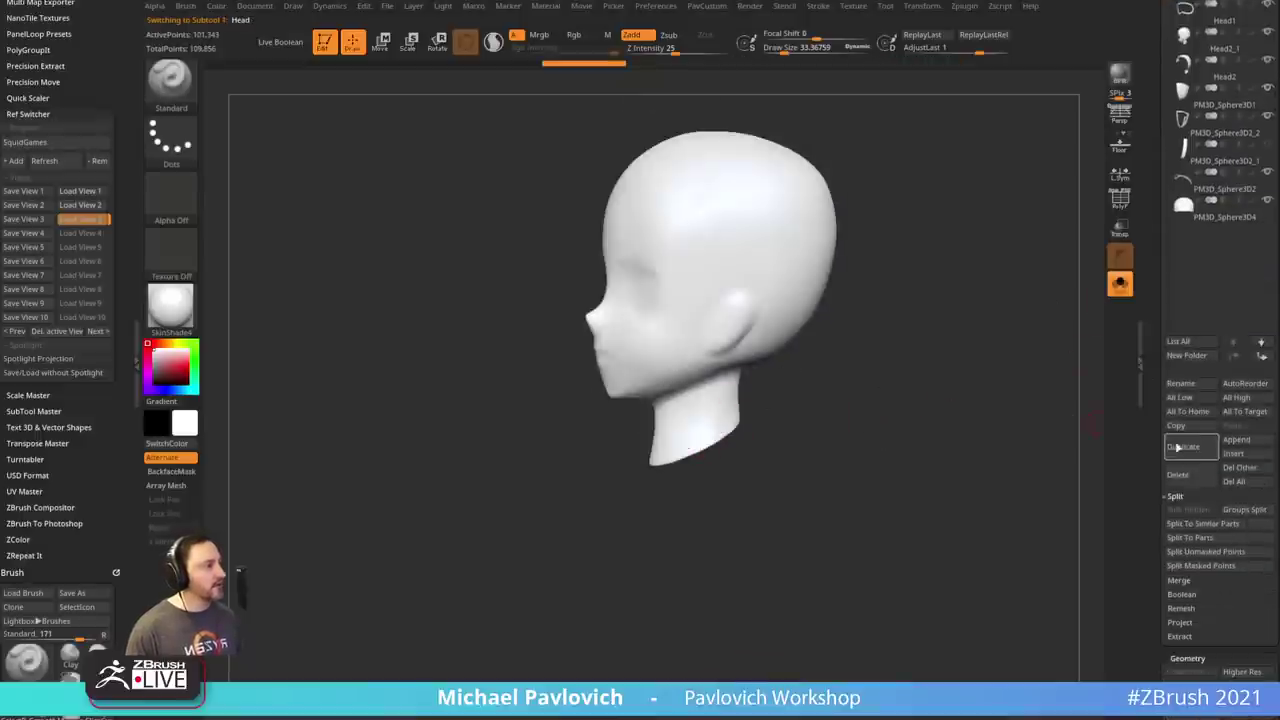
click(1178, 445)
click(1119, 286)
mouse_move(963, 324)
mouse_down()
mouse_move(980, 342)
mouse_move(966, 354)
mouse_up()
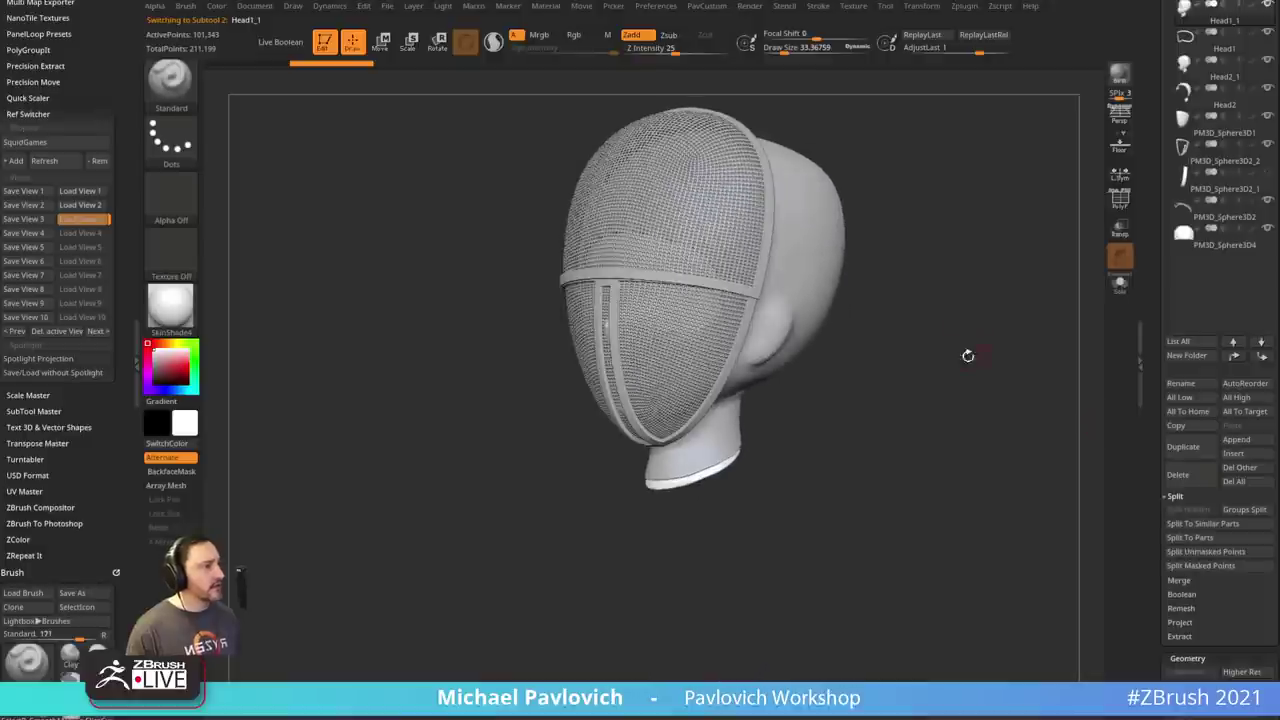
key(b)
key(m)
key(v)
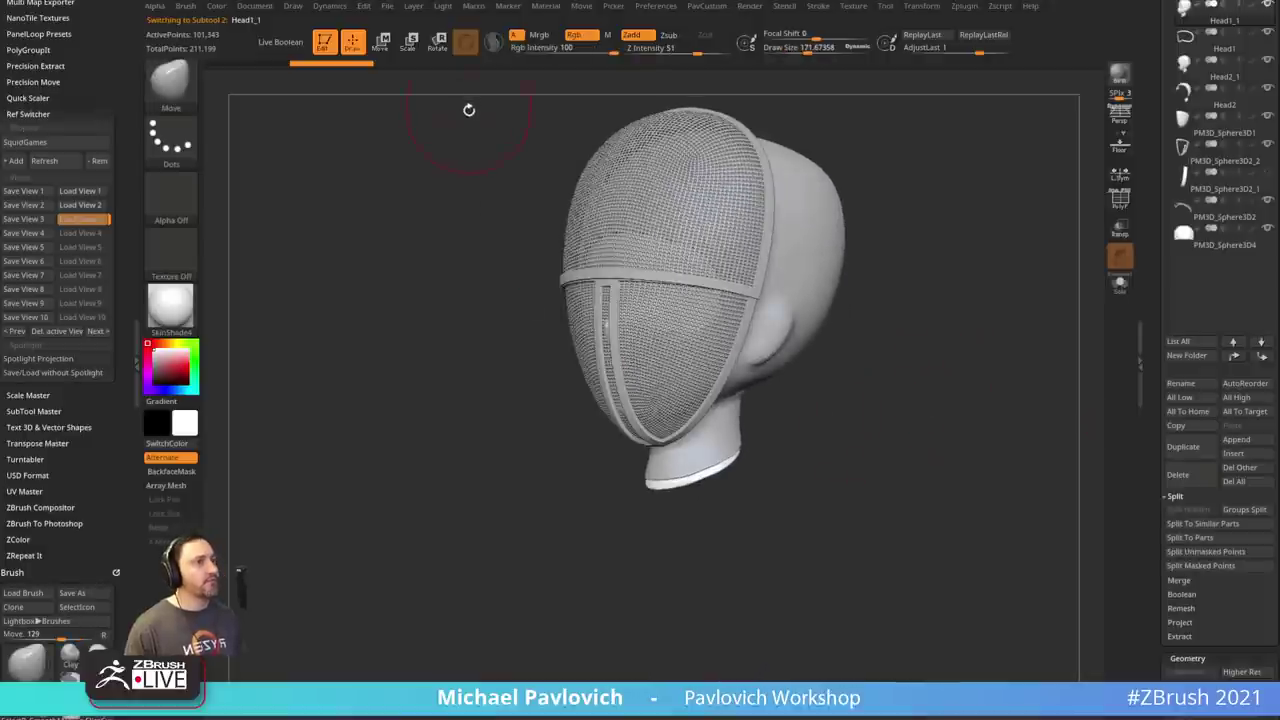
- Choose the SnakeHook brush and turn on Sculptris Pro mode
key(b)
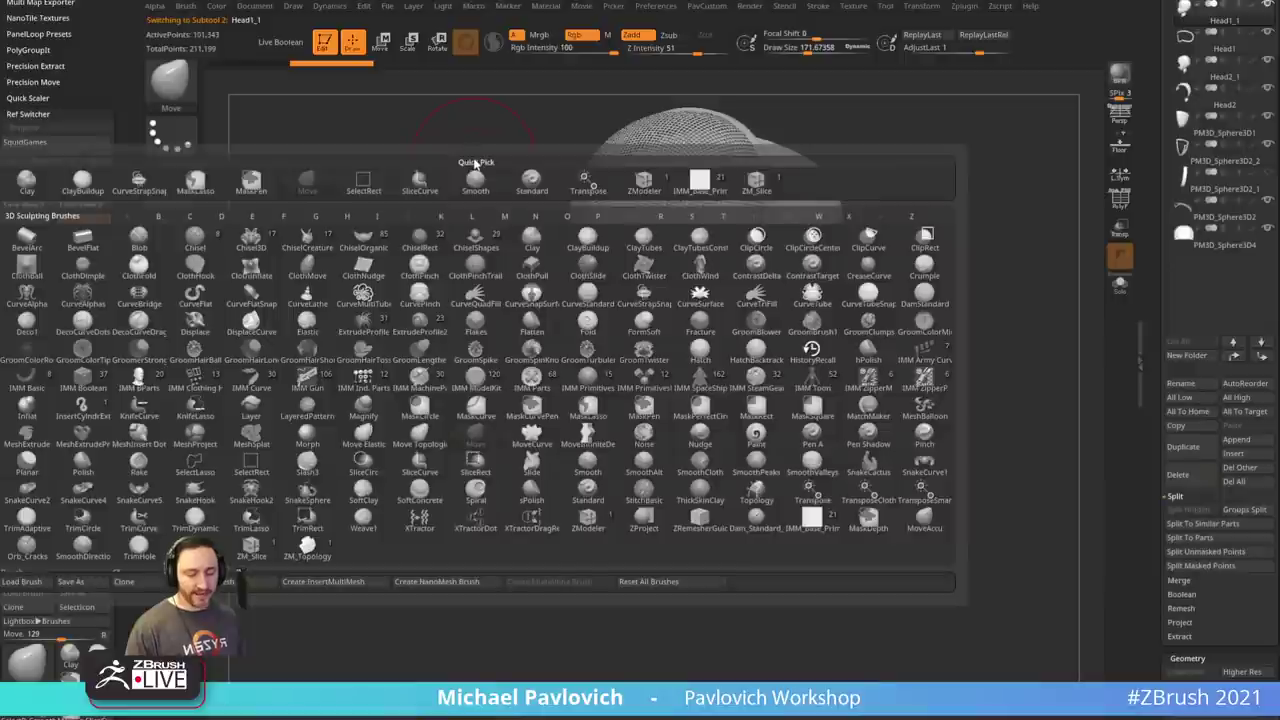
key(h)
key(b)
key(s)
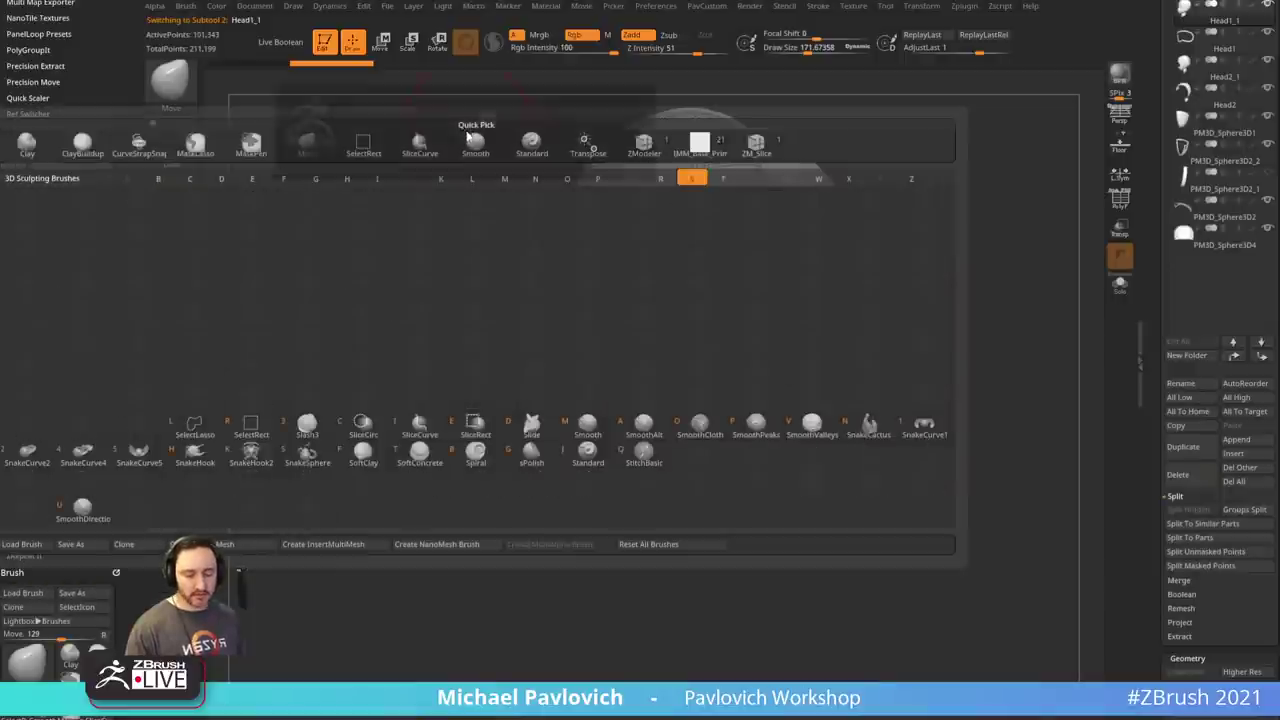
key(h)
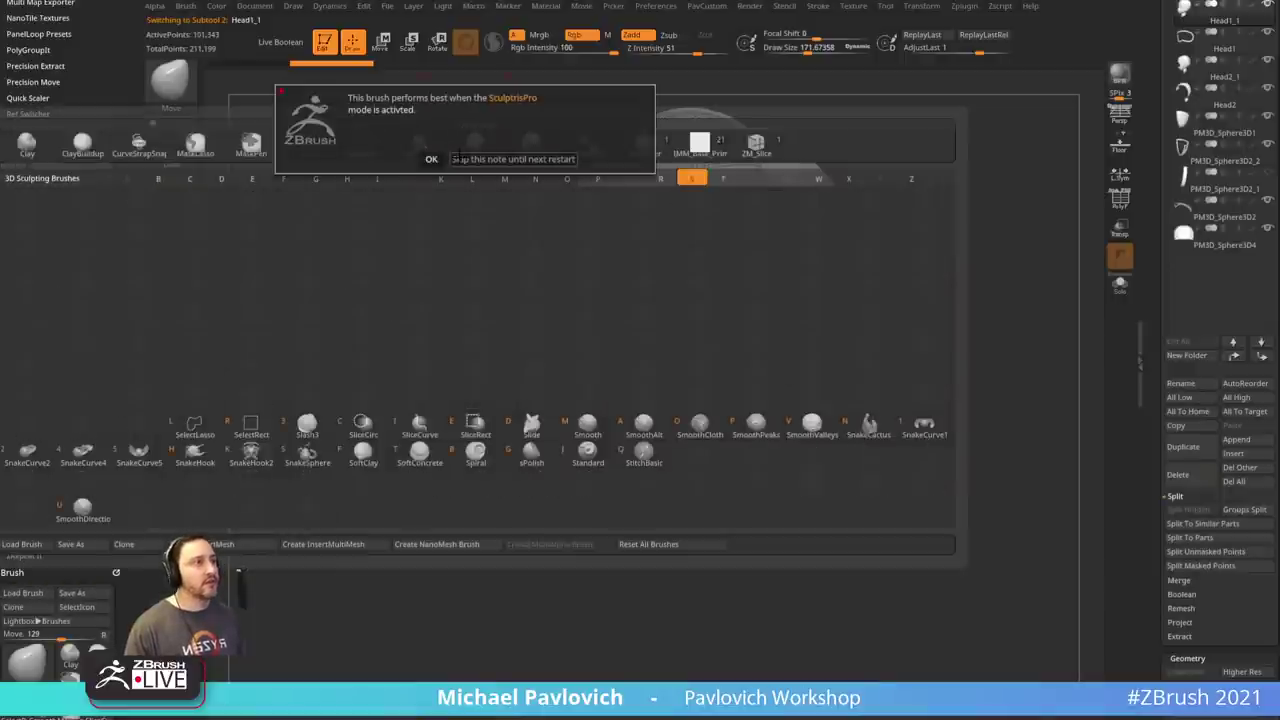
click(431, 159)
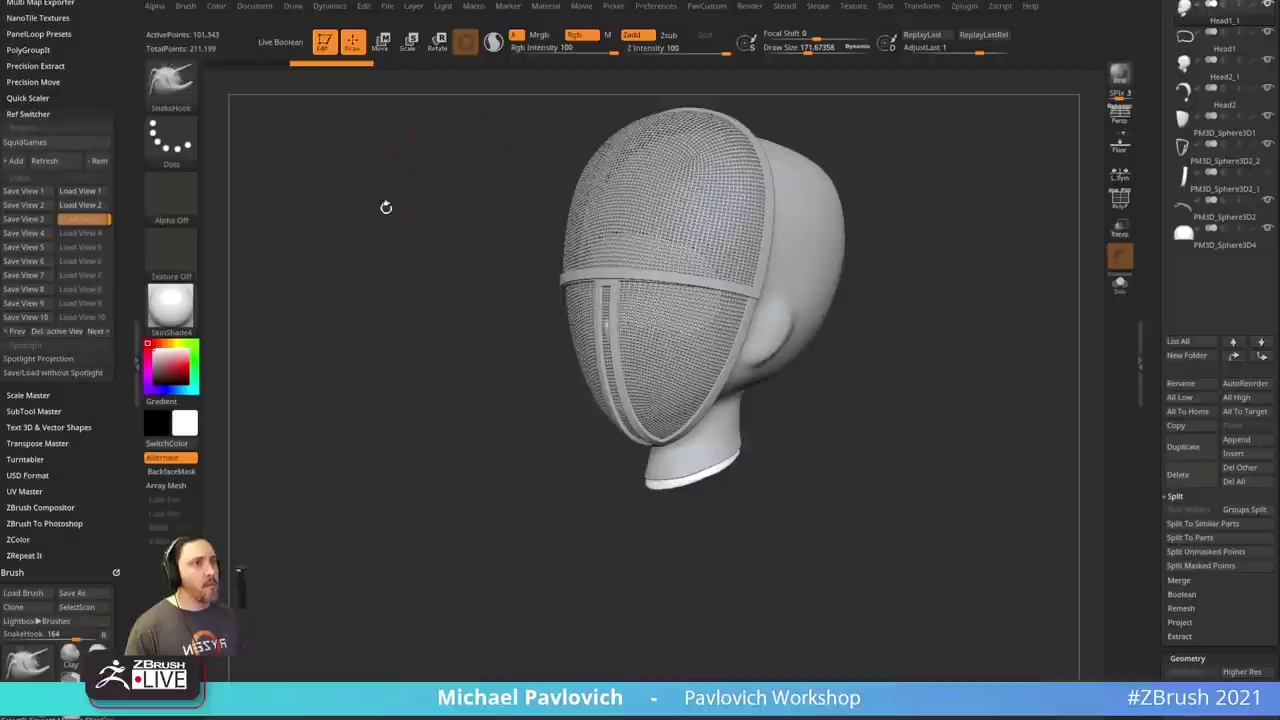
click(493, 43)
- Pull the base of the neck outward and forward with SnakeHook to rough out the shoulders and chest
alt+drag(873, 424, 863, 371)
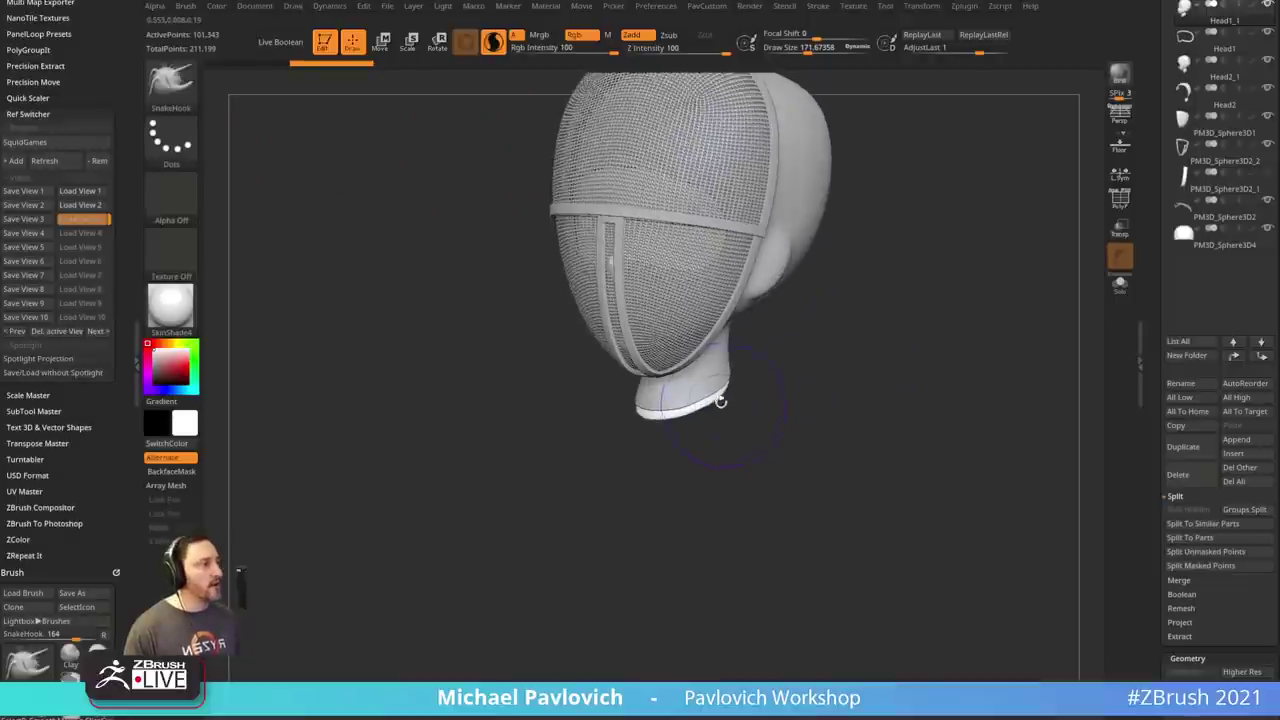
drag(720, 402, 867, 440)
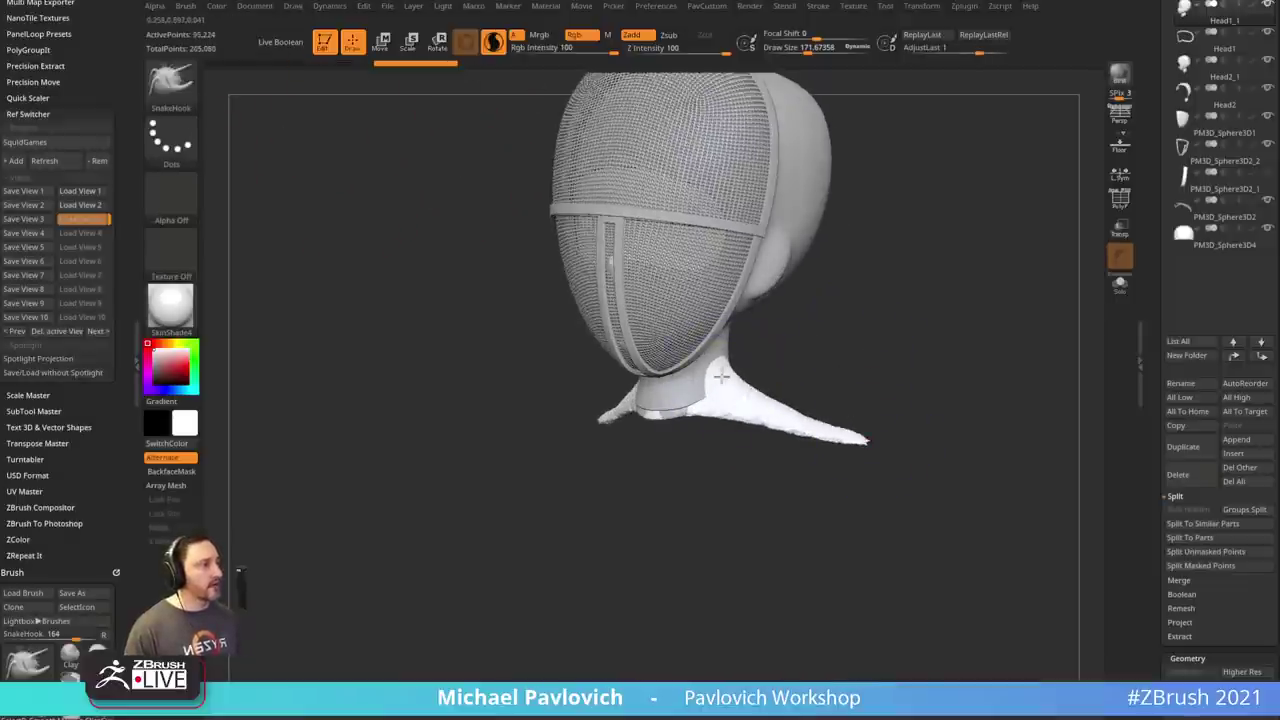
mouse_move(721, 375)
mouse_down()
mouse_move(716, 418)
mouse_move(663, 444)
mouse_up()
mouse_move(694, 396)
mouse_down()
mouse_move(654, 461)
mouse_move(704, 394)
mouse_up()
drag(823, 386, 872, 390)
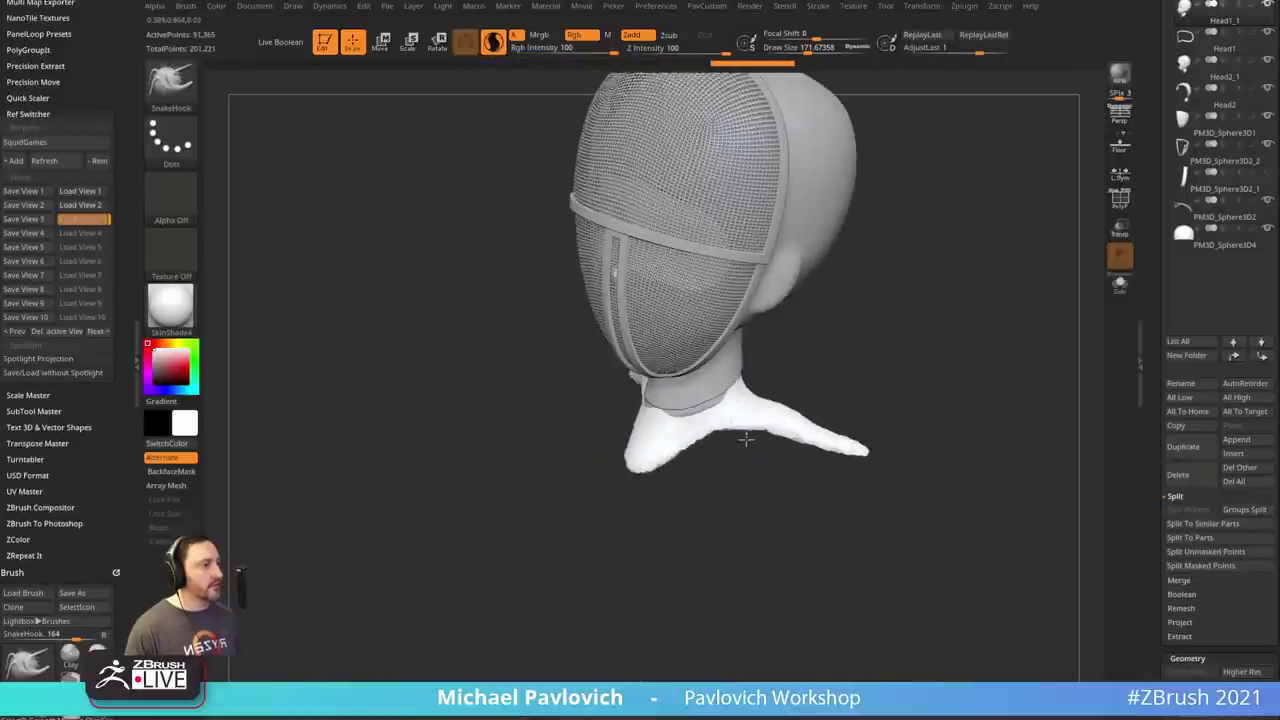
mouse_move(746, 437)
mouse_down()
mouse_move(731, 473)
mouse_move(712, 474)
mouse_move(798, 468)
mouse_up()
drag(945, 400, 819, 474)
- Extend the shoulders and upper back from the neck base with SnakeHook, working from the side and rear
mouse_move(935, 432)
mouse_down()
mouse_move(871, 449)
mouse_move(848, 440)
mouse_up()
drag(914, 324, 884, 356)
drag(860, 440, 945, 415)
mouse_move(882, 349)
mouse_down()
mouse_move(908, 384)
mouse_move(804, 314)
mouse_up()
mouse_move(886, 301)
mouse_down()
mouse_move(846, 304)
mouse_move(830, 360)
mouse_up()
mouse_move(864, 300)
mouse_down()
mouse_move(872, 332)
mouse_move(852, 336)
mouse_up()
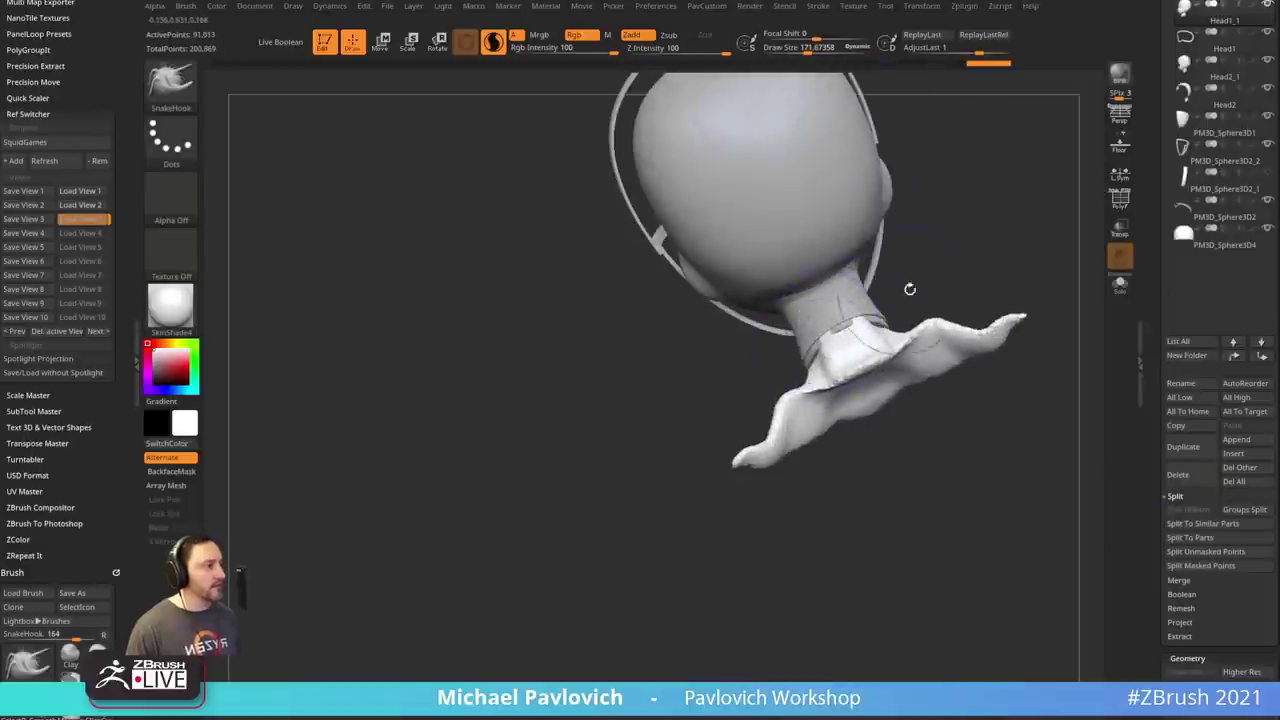
drag(909, 289, 919, 316)
drag(818, 378, 824, 394)
drag(854, 434, 874, 480)
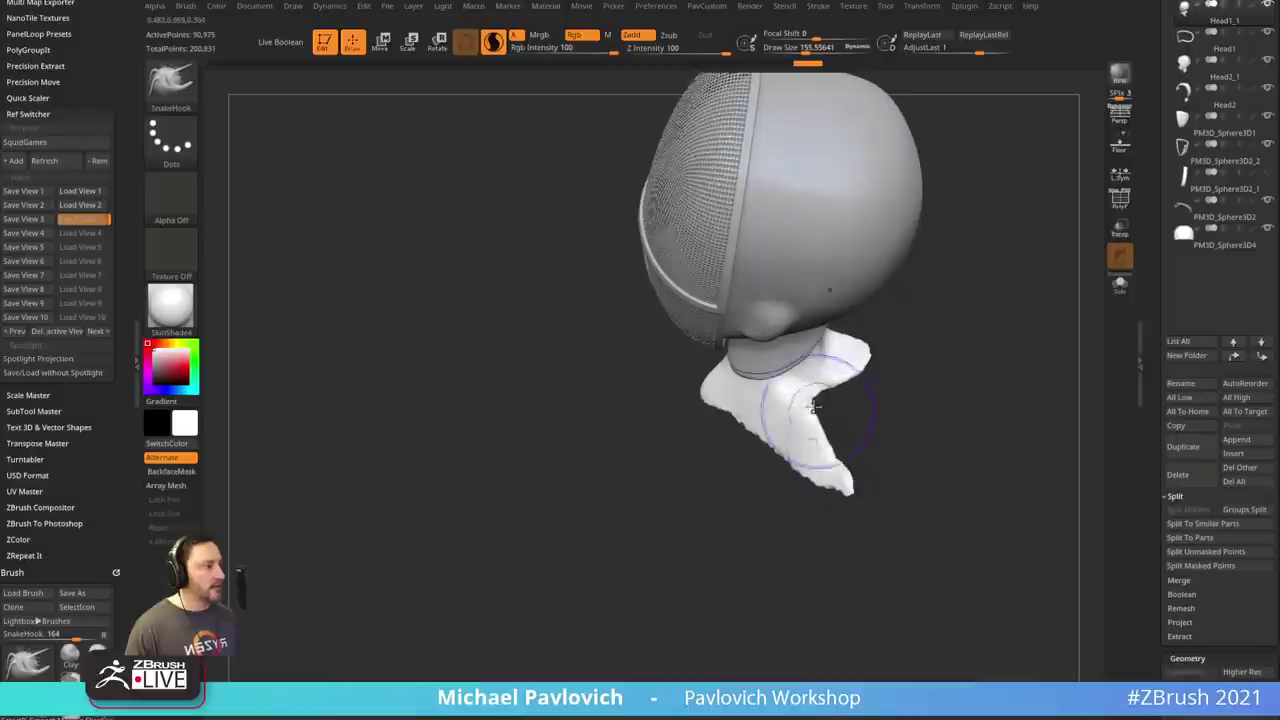
- Fill out the gaps between the pulled shoulder and back forms and smooth them into a rounded shape
drag(827, 408, 845, 412)
mouse_move(957, 471)
mouse_down()
mouse_move(986, 411)
mouse_move(991, 437)
mouse_move(978, 420)
mouse_up()
shift+drag(868, 434, 862, 440)
drag(963, 392, 937, 403)
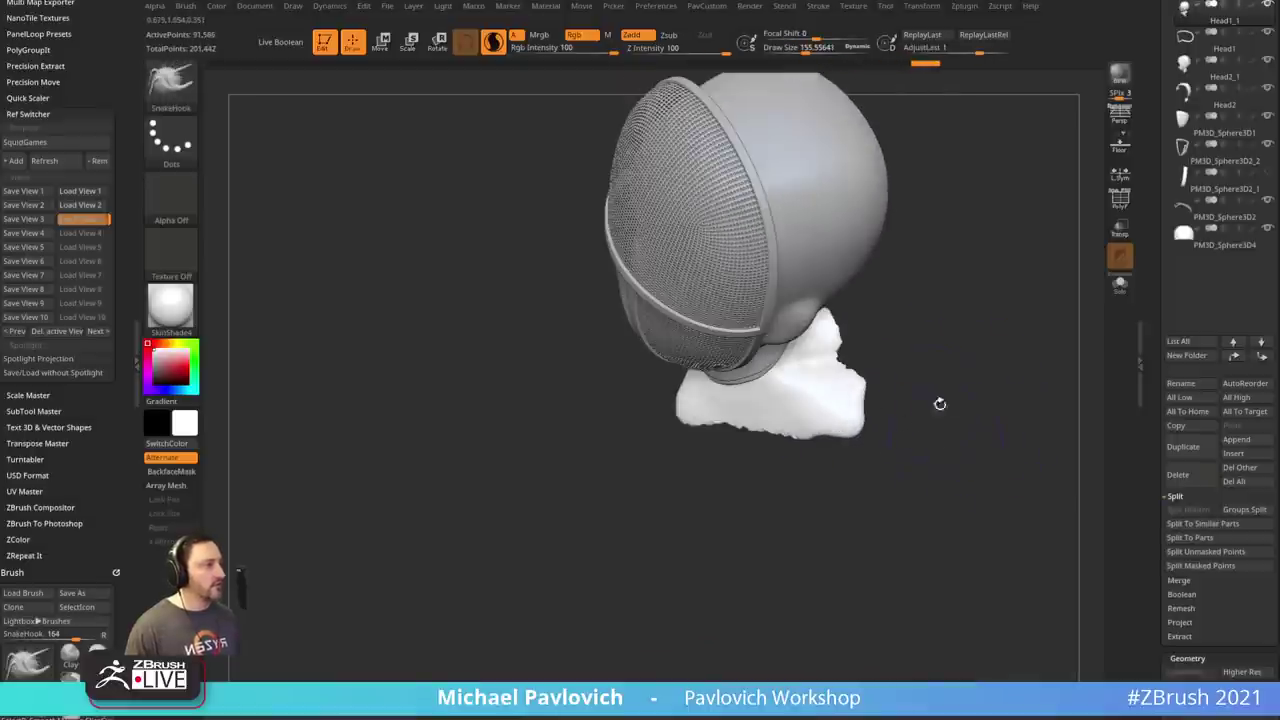
mouse_move(860, 425)
mouse_down()
mouse_move(912, 434)
mouse_move(856, 368)
mouse_up()
mouse_move(945, 350)
mouse_down()
mouse_move(889, 345)
mouse_move(934, 429)
mouse_move(848, 413)
mouse_move(734, 440)
mouse_move(716, 420)
mouse_move(834, 411)
mouse_up()
shift+drag(842, 366, 846, 384)
drag(938, 400, 908, 446)
- Adjust the shoulder and upper-back silhouette with the Move brush at a draw size of about 200
key(b)
key(m)
key(v)
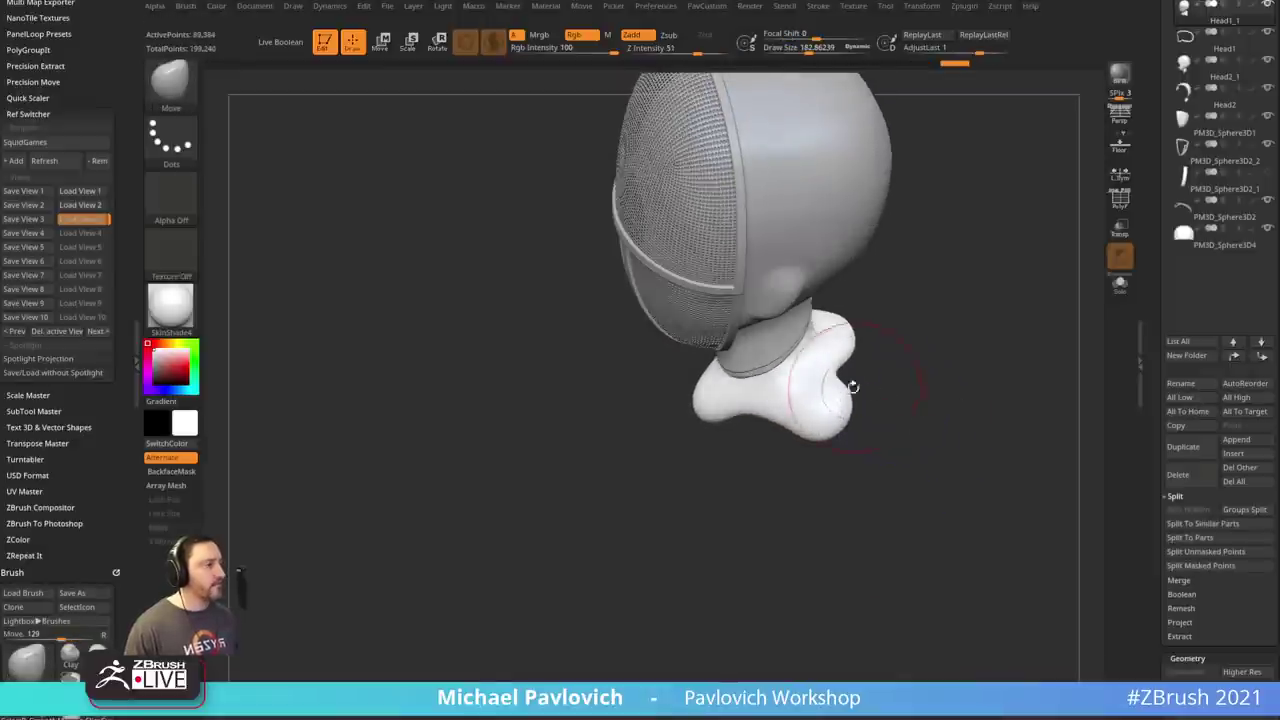
mouse_move(911, 398)
mouse_down()
mouse_move(1023, 411)
mouse_move(871, 423)
mouse_move(969, 426)
mouse_move(890, 430)
mouse_move(917, 423)
mouse_move(852, 404)
mouse_up()
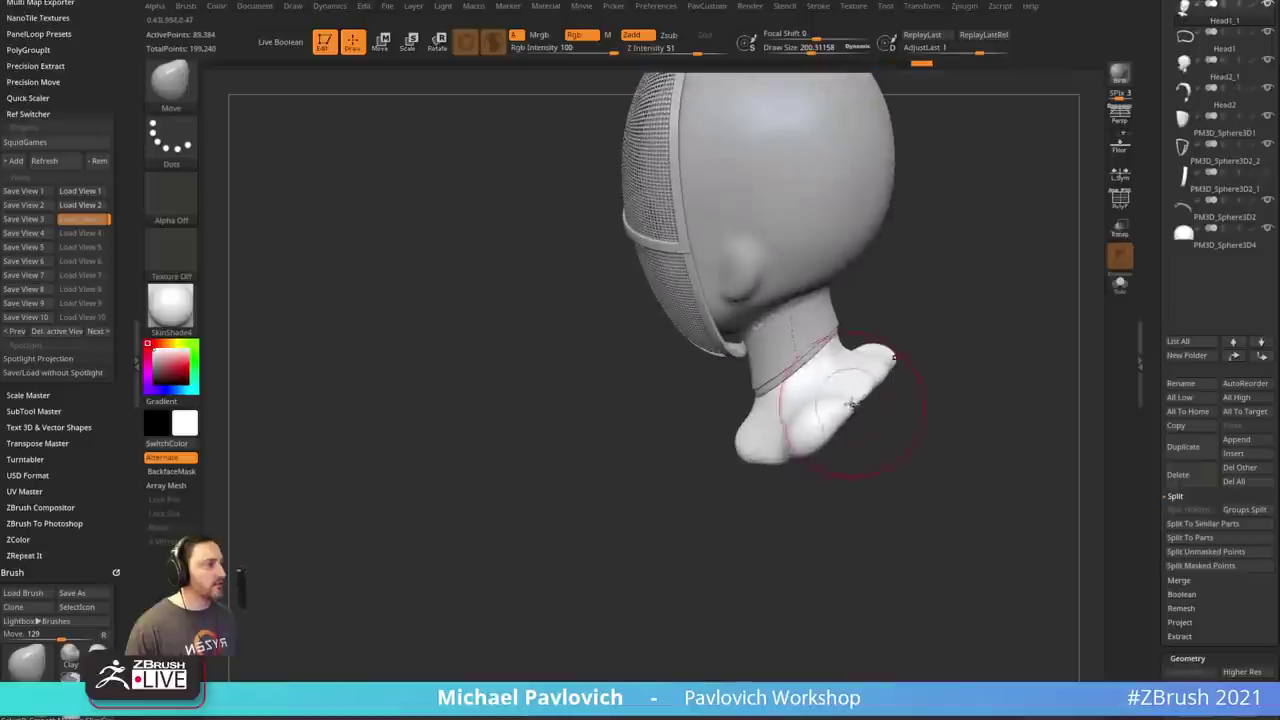
- Thicken the shoulder forms with the Inflate brush and smooth their surface
key(b)
key(i)
key(n)
mouse_move(913, 447)
mouse_down()
mouse_move(885, 428)
mouse_move(863, 377)
mouse_move(884, 362)
mouse_up()
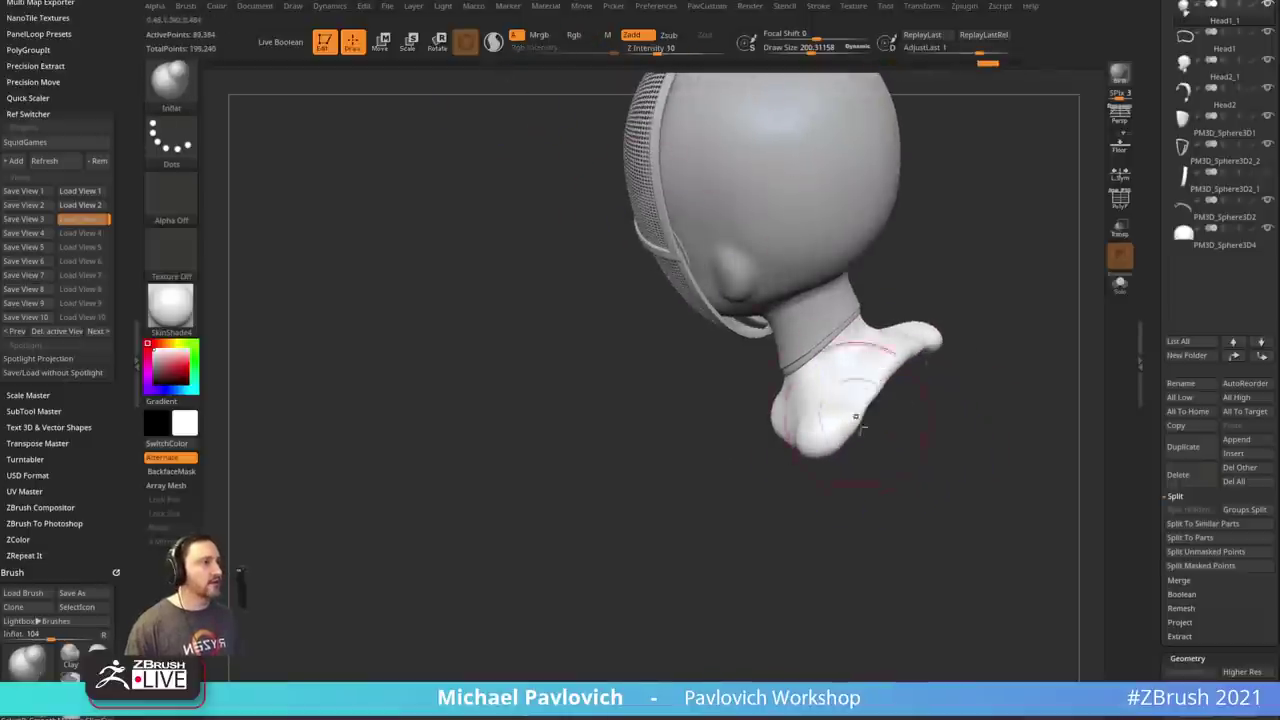
drag(792, 528, 950, 410)
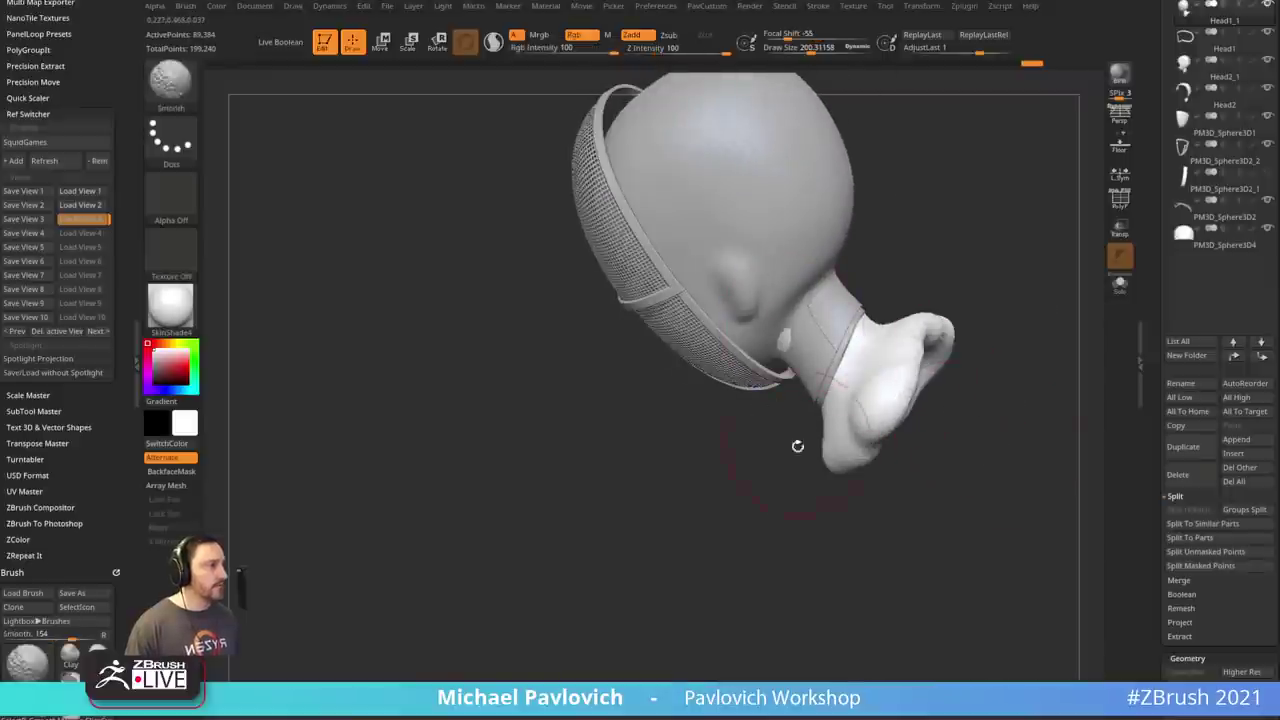
mouse_move(797, 446)
mouse_down()
mouse_move(797, 396)
mouse_move(800, 470)
mouse_up()
- Reshape the neck and shoulders with the Move brush at a draw size of about 135
key(b)
key(m)
key(v)
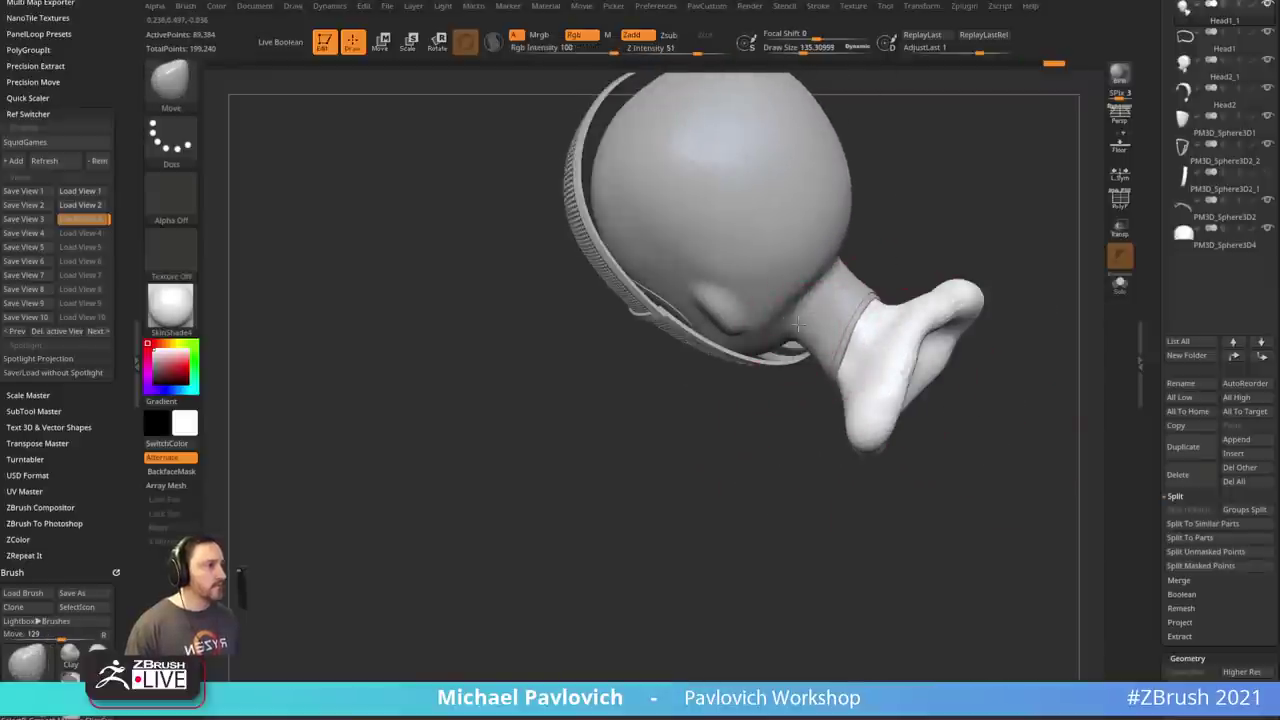
drag(797, 322, 957, 386)
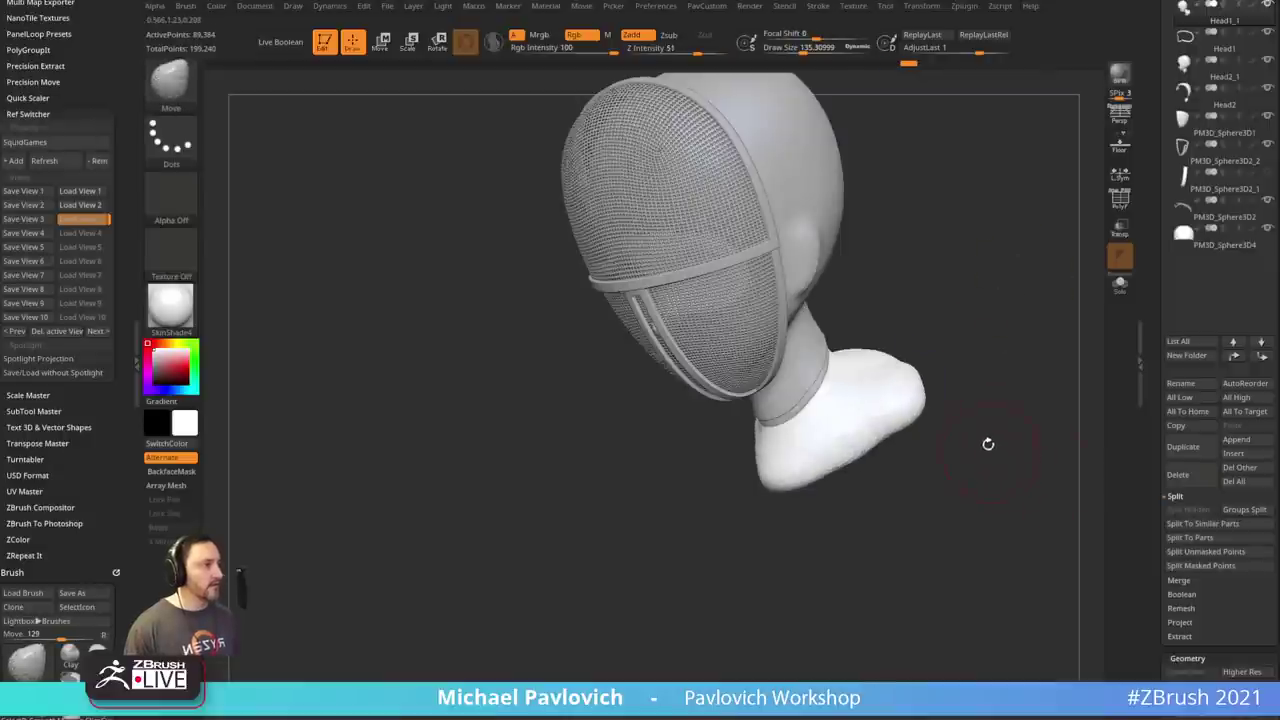
- Remesh the neck and shoulder piece with DynaMesh at resolution 256 and repeat the remesh
shift+drag(988, 444, 948, 434)
key(1)
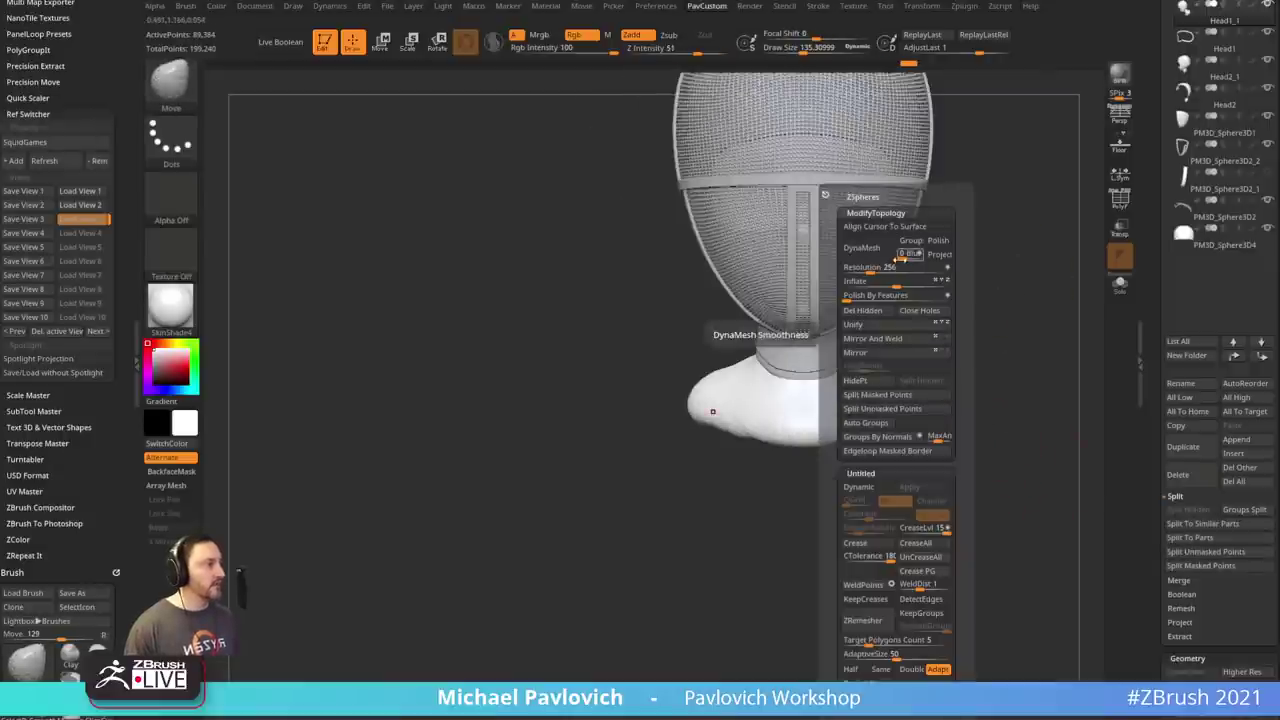
click(863, 249)
key(1)
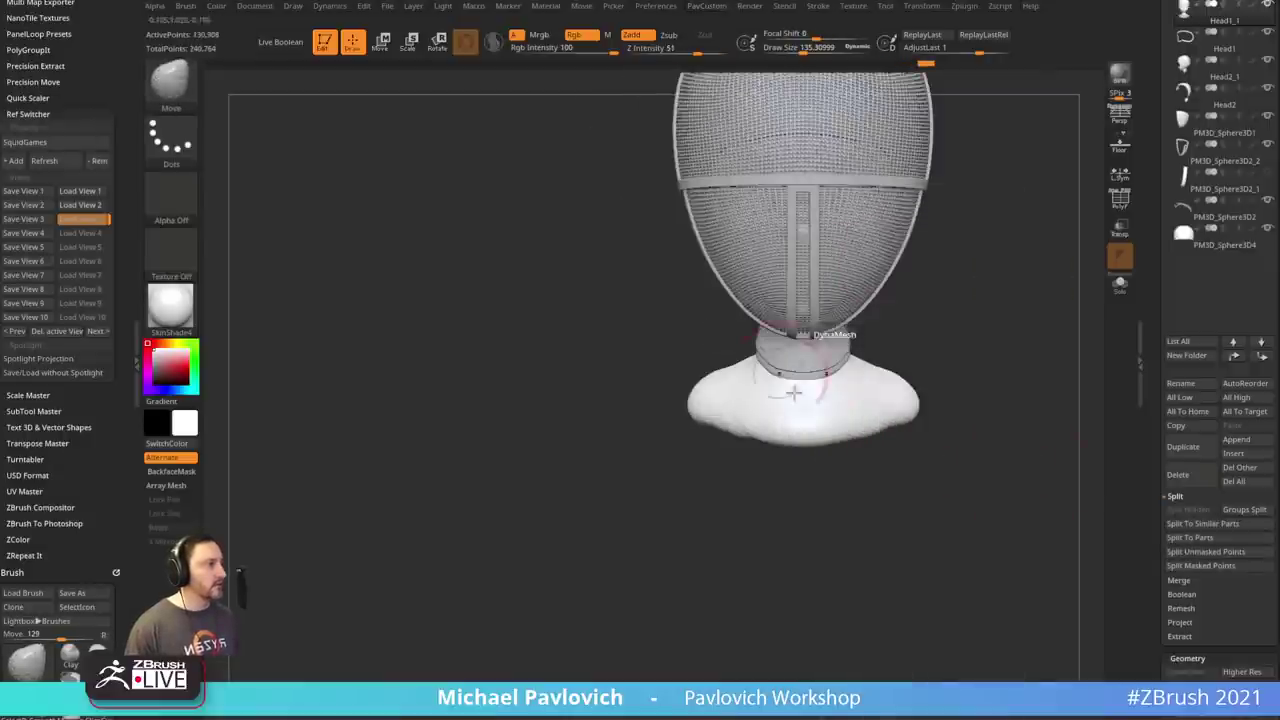
mouse_move(793, 393)
mouse_down()
mouse_move(1006, 394)
mouse_move(960, 390)
mouse_up()
- Open the DynaMesh settings in the subtool's geometry options
scroll(1150, 222, down, 5)
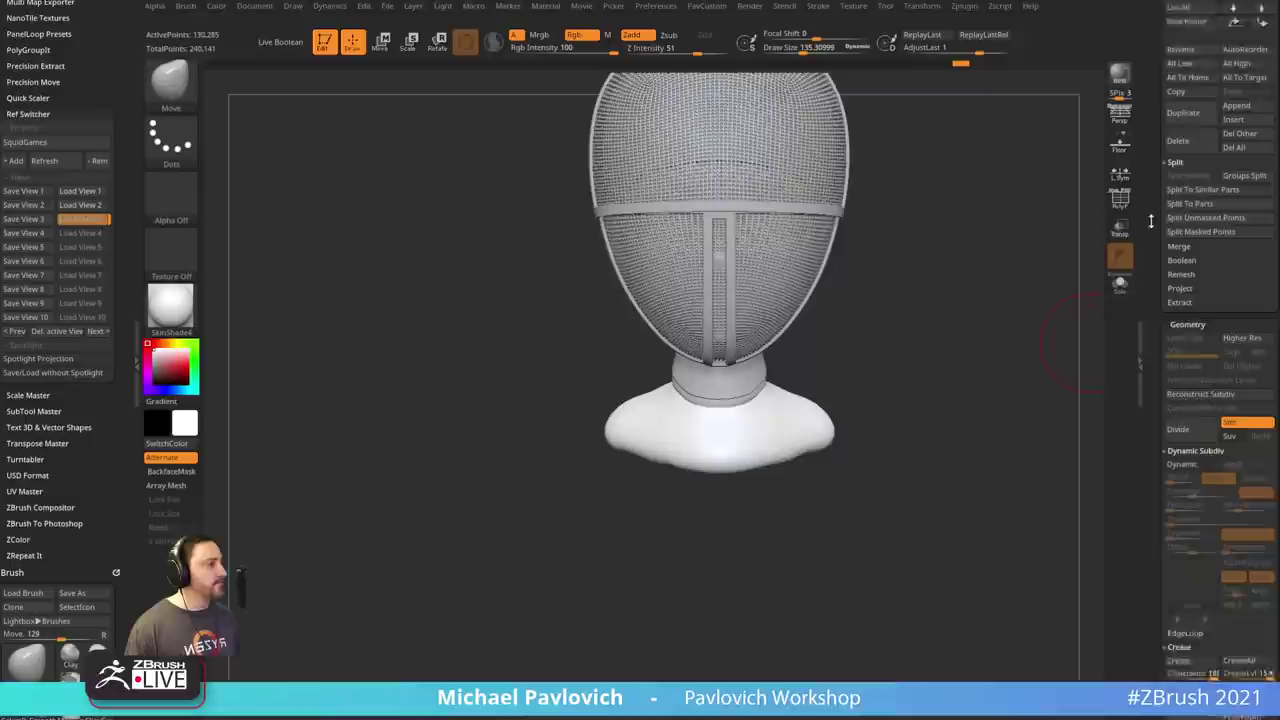
drag(1151, 221, 1151, 140)
shift+click(1185, 371)
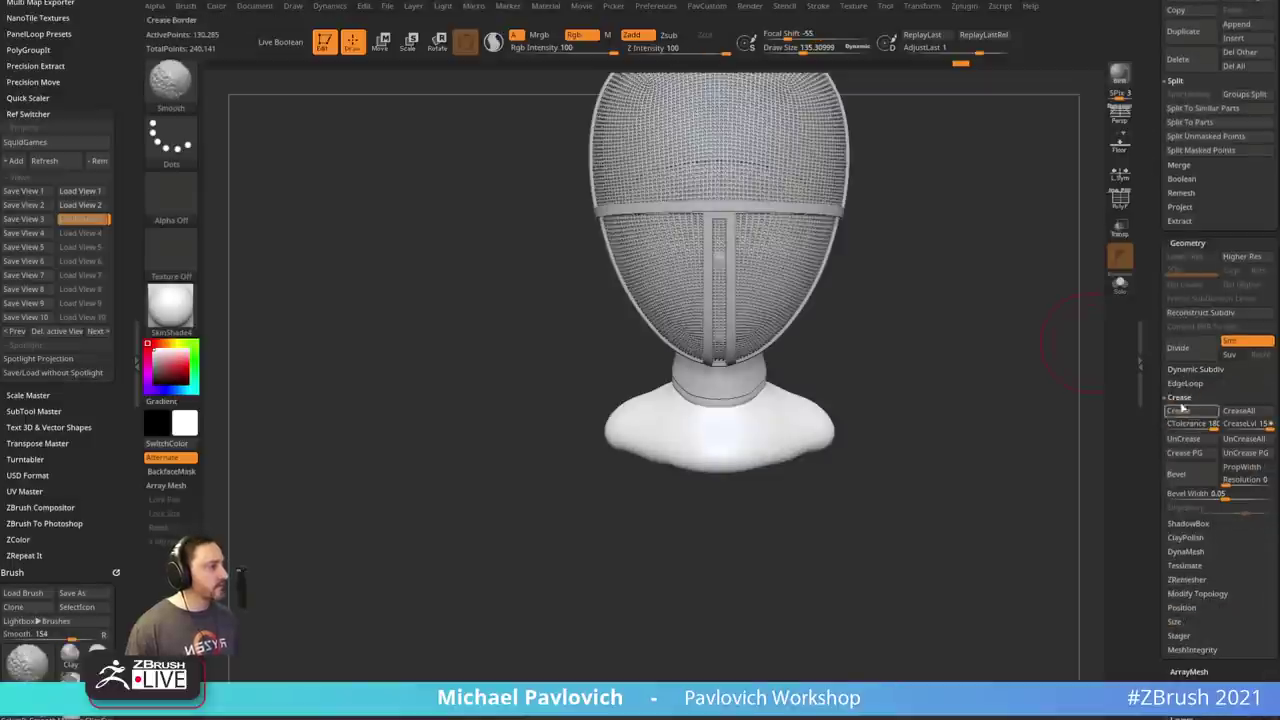
click(1180, 398)
click(1186, 440)
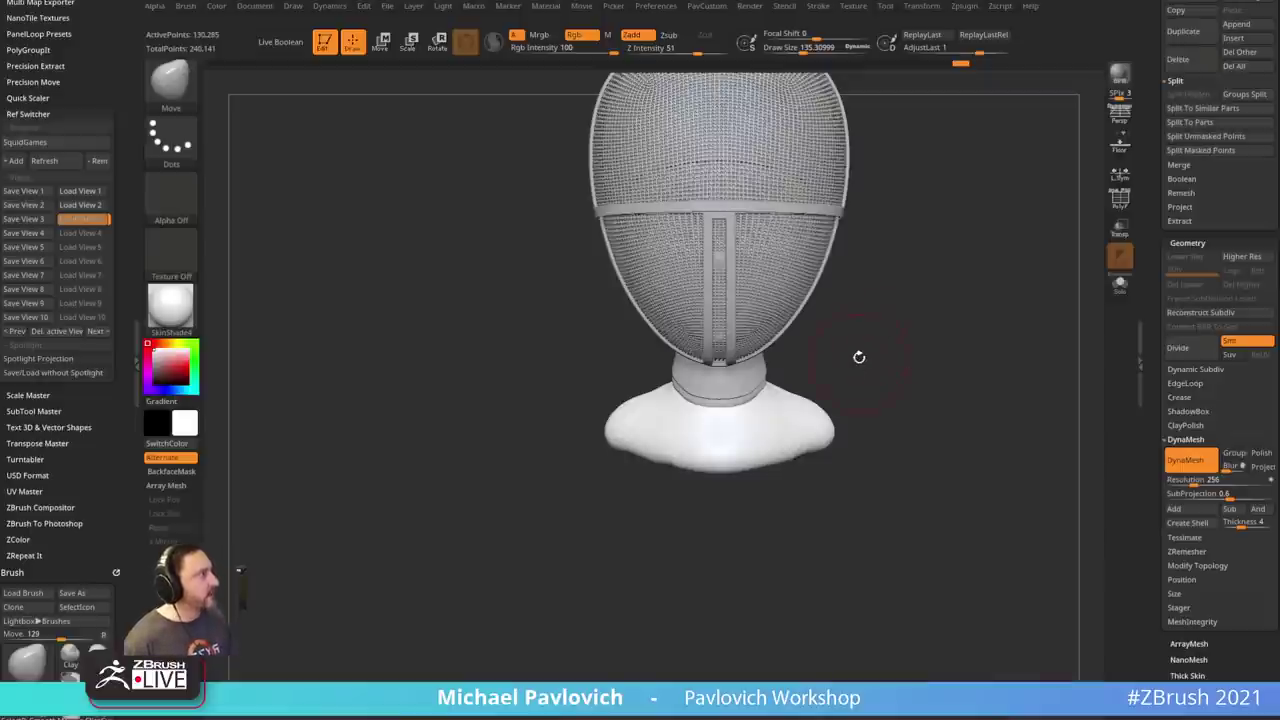
key(b)
key(s)
key(t)
key(s)
mouse_move(932, 395)
mouse_down()
mouse_move(905, 408)
mouse_move(870, 395)
mouse_move(948, 389)
mouse_move(926, 420)
mouse_up()
key(s)
- Build up a thick collar around the neck above the shoulders with the ClayBuildup brush
alt+drag(929, 471, 986, 415)
mouse_move(995, 340)
alt+mouse_down()
mouse_move(1008, 319)
mouse_move(986, 303)
mouse_move(777, 429)
alt+mouse_up()
key(b)
key(c)
key(b)
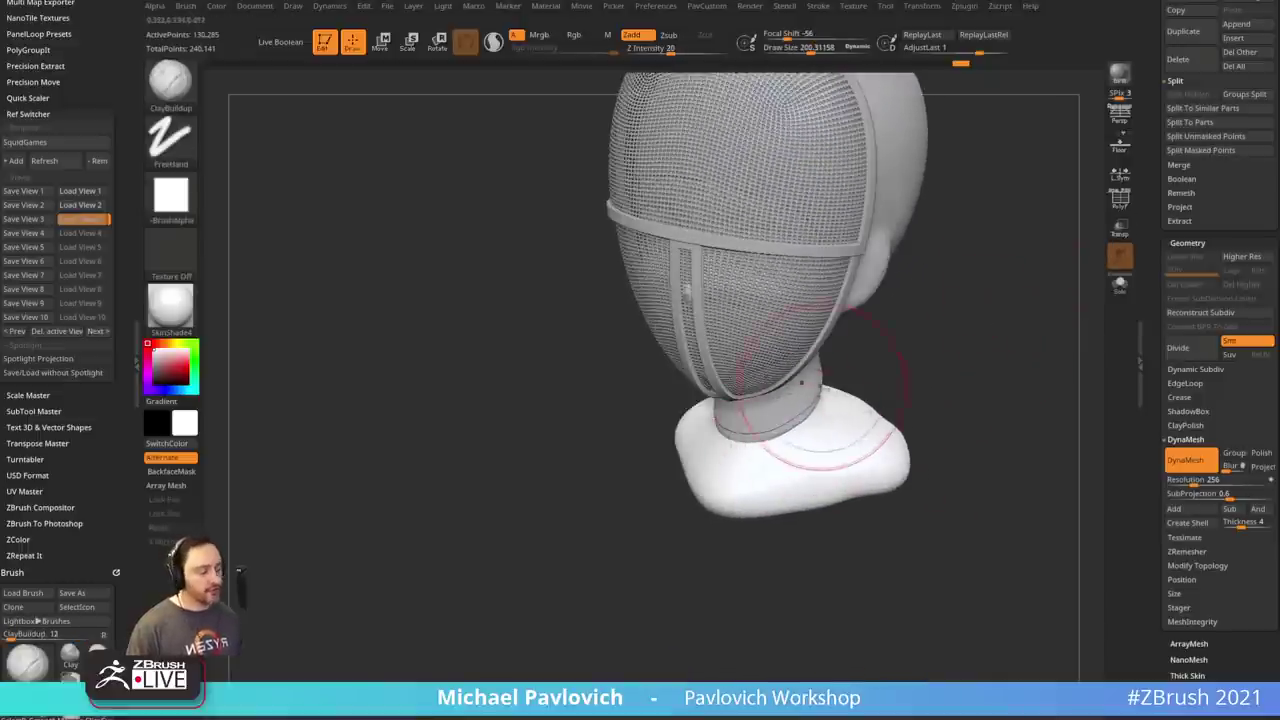
key(b)
key(c)
key(b)
drag(989, 226, 887, 256)
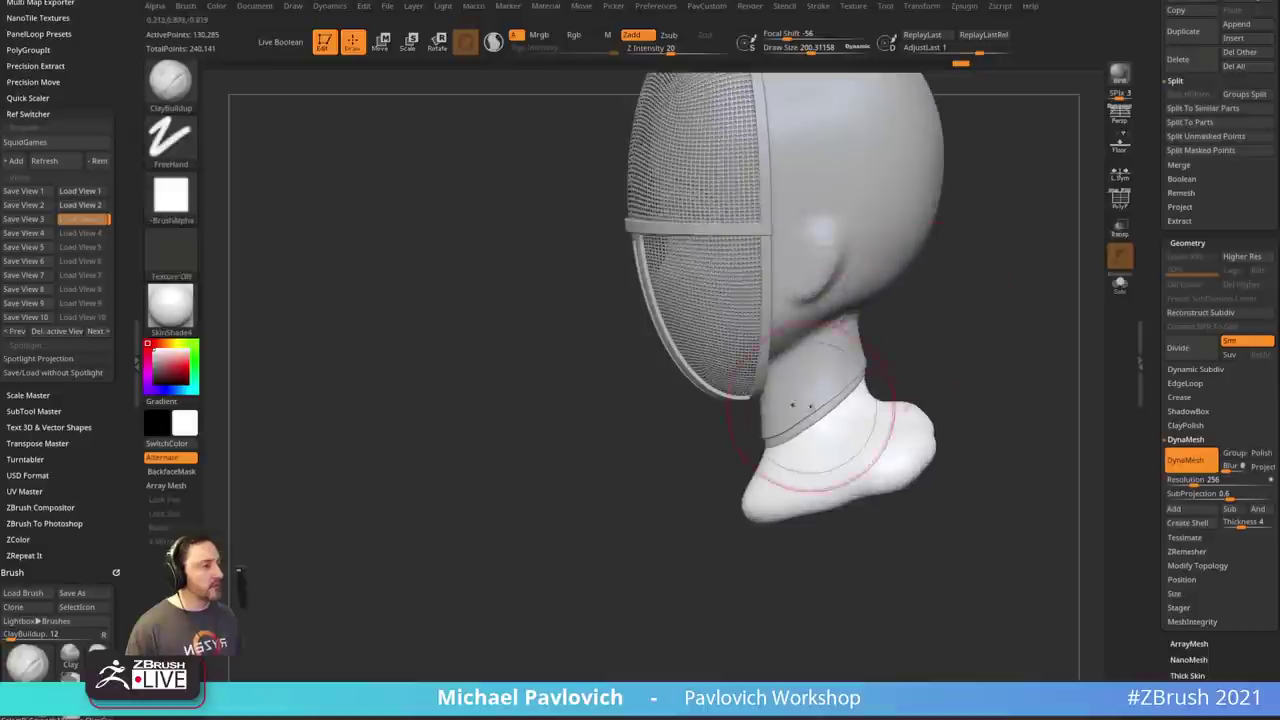
drag(790, 432, 834, 394)
mouse_move(990, 362)
mouse_down()
mouse_move(889, 371)
mouse_move(869, 359)
mouse_move(986, 314)
mouse_move(923, 382)
mouse_move(943, 365)
mouse_move(958, 375)
mouse_up()
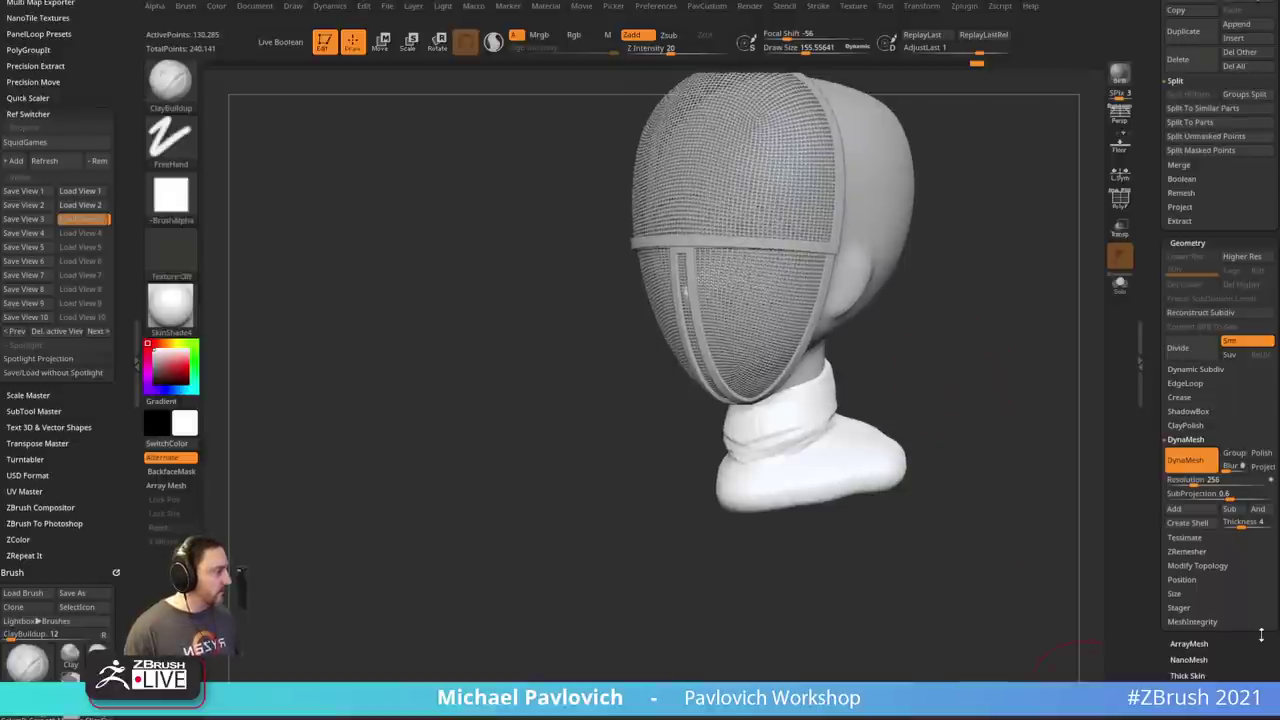
mouse_move(1002, 336)
mouse_down()
mouse_move(980, 366)
mouse_move(850, 440)
mouse_up()
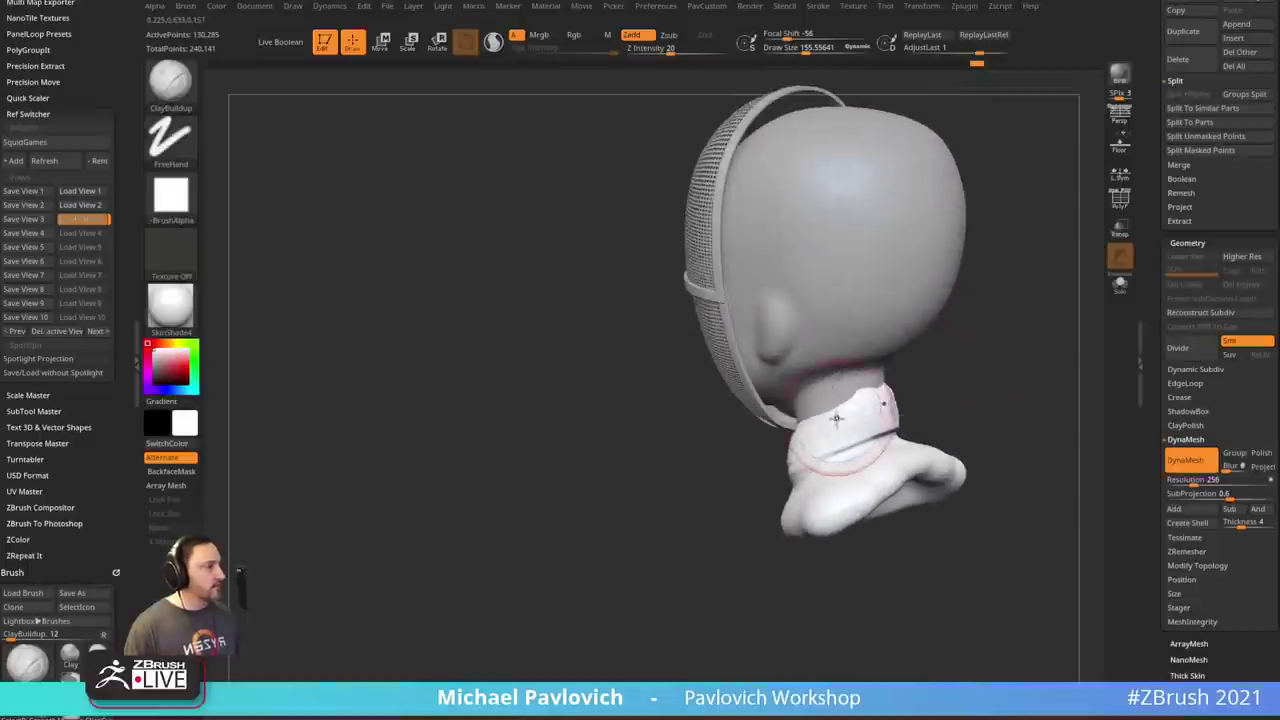
- Carve creases along the collar's edges with the DamStandard brush at a draw size of about 130
key(bracketleft)
key(b)
key(d)
key(s)
mouse_move(981, 362)
mouse_down()
mouse_move(991, 357)
mouse_move(990, 382)
mouse_up()
key(s)
mouse_move(856, 420)
mouse_down()
mouse_move(892, 421)
mouse_move(868, 421)
mouse_up()
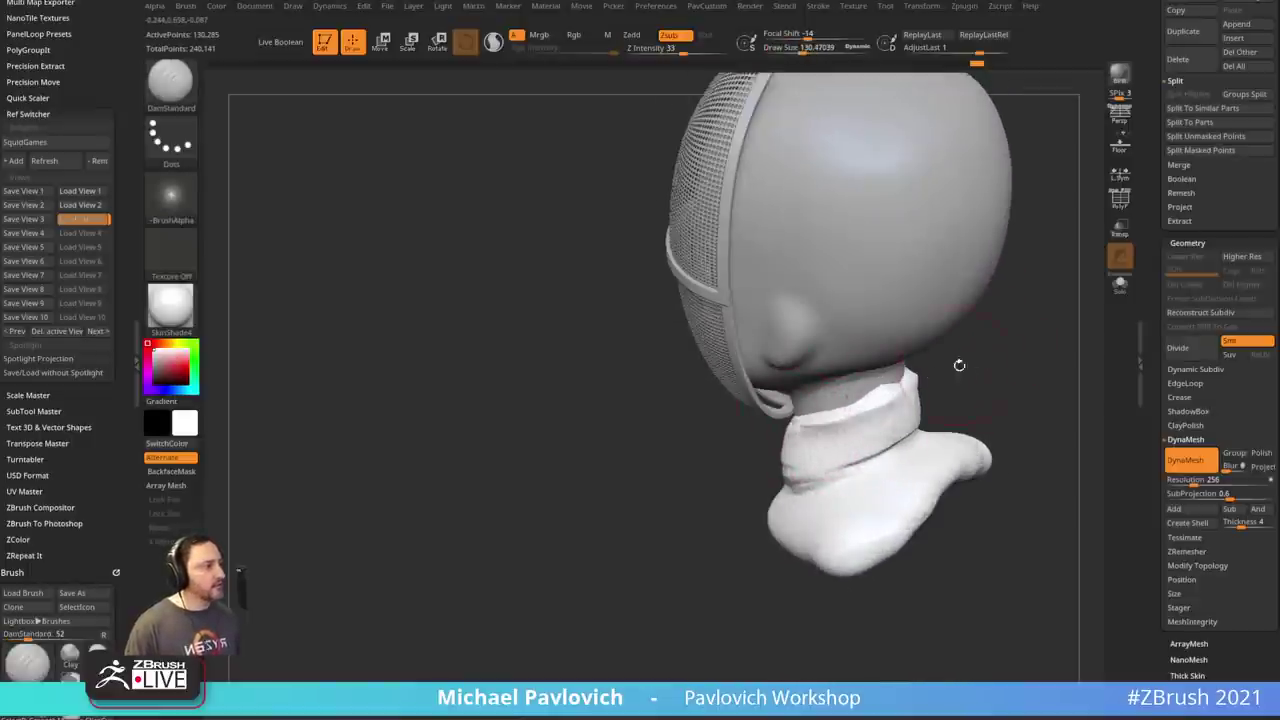
mouse_move(957, 366)
mouse_down()
mouse_move(1014, 403)
mouse_move(1000, 400)
mouse_up()
mouse_move(880, 398)
mouse_down()
mouse_move(903, 400)
mouse_move(918, 433)
mouse_move(890, 400)
mouse_up()
- Add fabric folds to the collar and upper shoulders with the ClayBuildup brush at a draw size of about 126
key(b)
key(m)
key(v)
key(b)
key(c)
key(b)
mouse_move(775, 462)
mouse_down()
mouse_move(695, 488)
mouse_move(765, 470)
mouse_up()
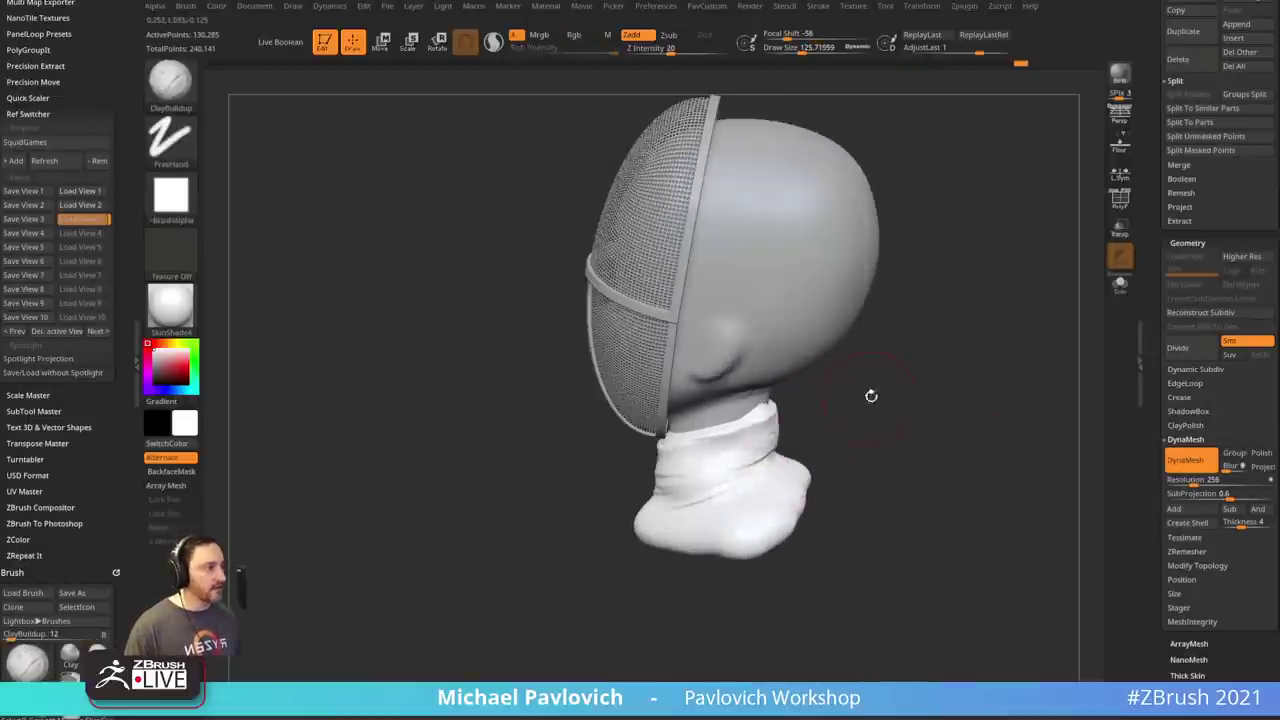
mouse_move(871, 395)
mouse_down()
mouse_move(820, 405)
mouse_move(760, 452)
mouse_move(902, 426)
mouse_up()
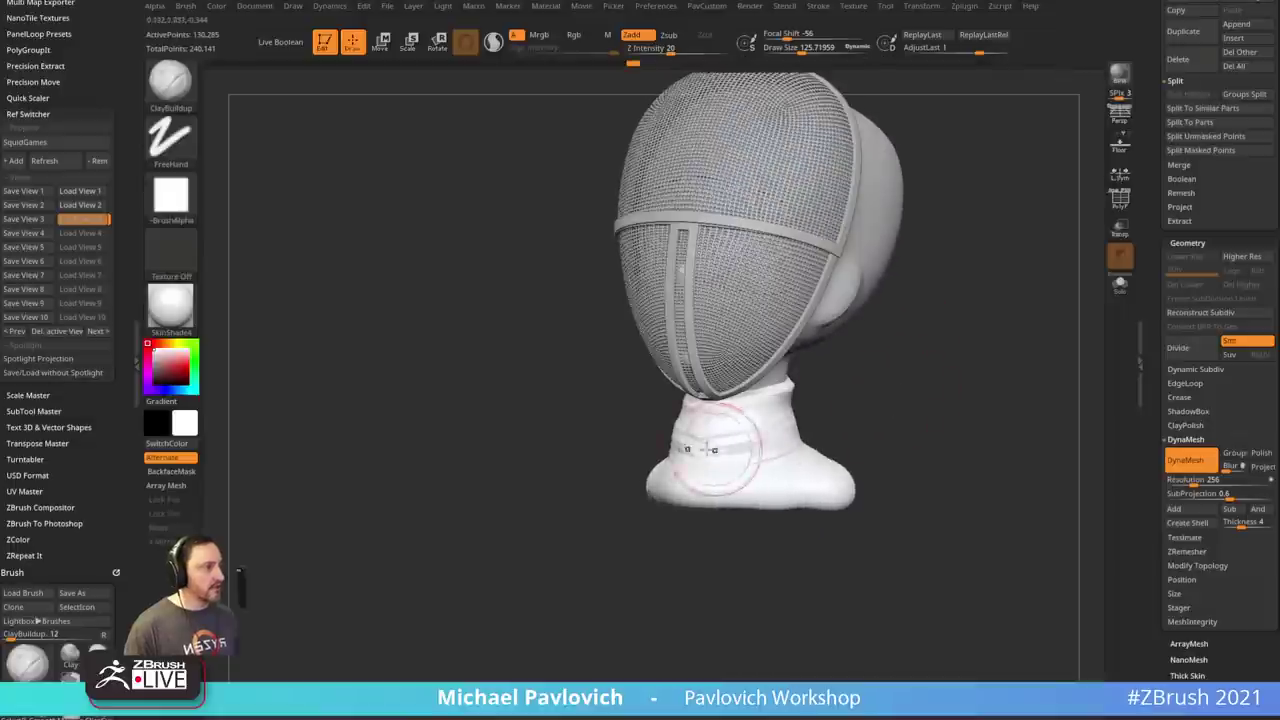
drag(723, 449, 968, 417)
- Adjust the transition between the collar and shoulders with the Move brush at a draw size of about 135
key(b)
key(m)
key(v)
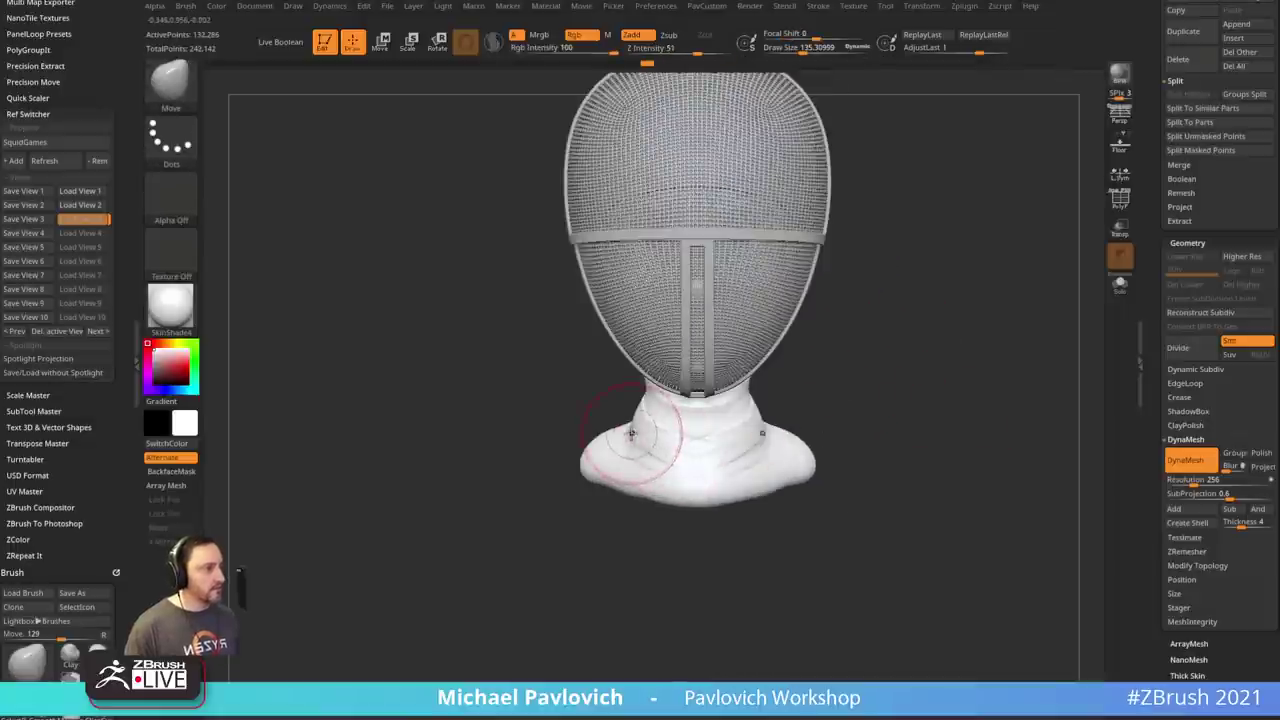
drag(632, 422, 637, 427)
drag(810, 420, 875, 362)
- Cut fold lines into the front and sides of the collar with the DamStandard brush at draw size 112
key(b)
key(d)
key(s)
mouse_move(860, 364)
mouse_down()
mouse_move(800, 385)
mouse_move(722, 444)
mouse_up()
drag(794, 389, 940, 400)
drag(688, 422, 745, 453)
mouse_move(965, 435)
mouse_down()
mouse_move(895, 424)
mouse_move(868, 440)
mouse_up()
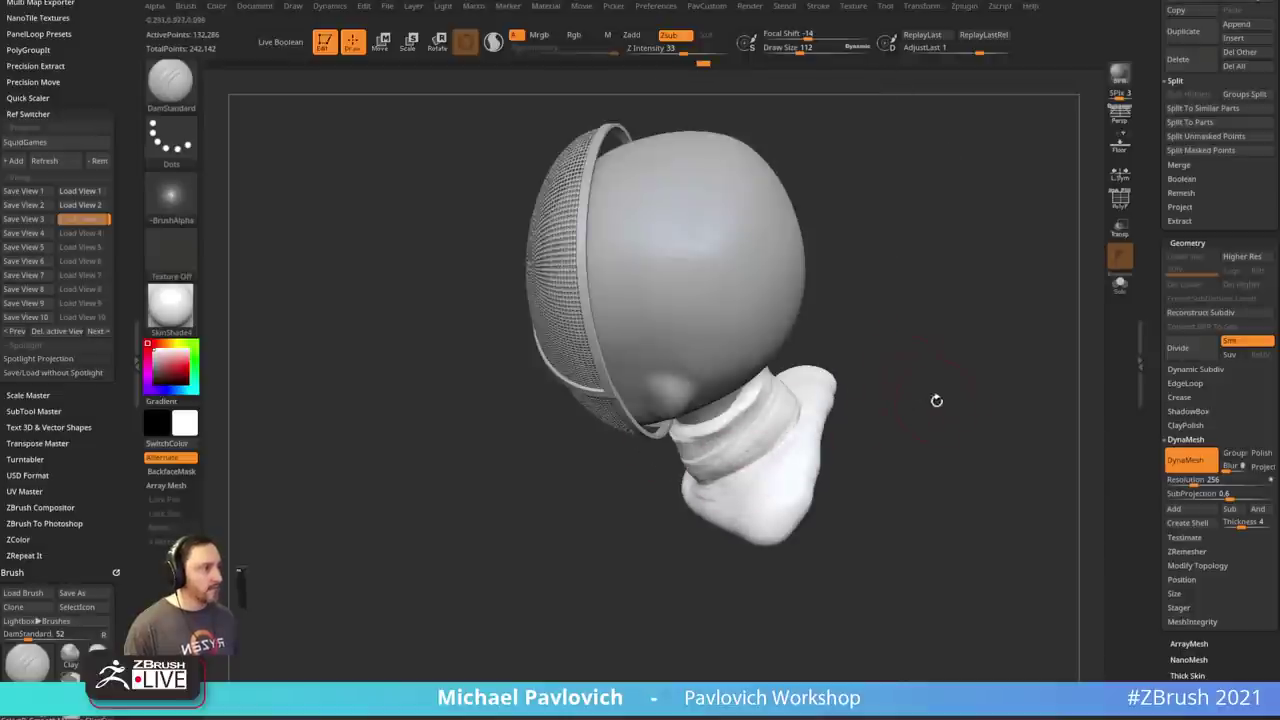
mouse_move(934, 400)
mouse_down()
mouse_move(906, 374)
mouse_move(946, 381)
mouse_up()
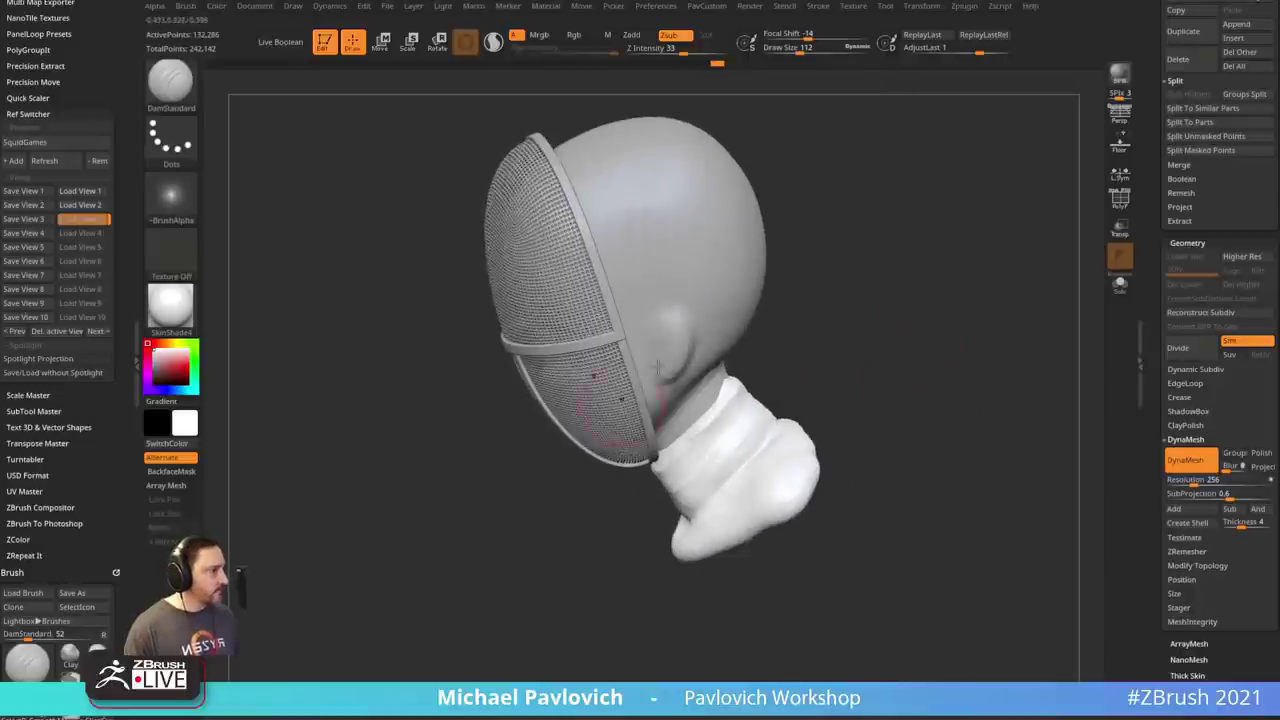
drag(887, 425, 884, 367)
drag(912, 412, 879, 370)
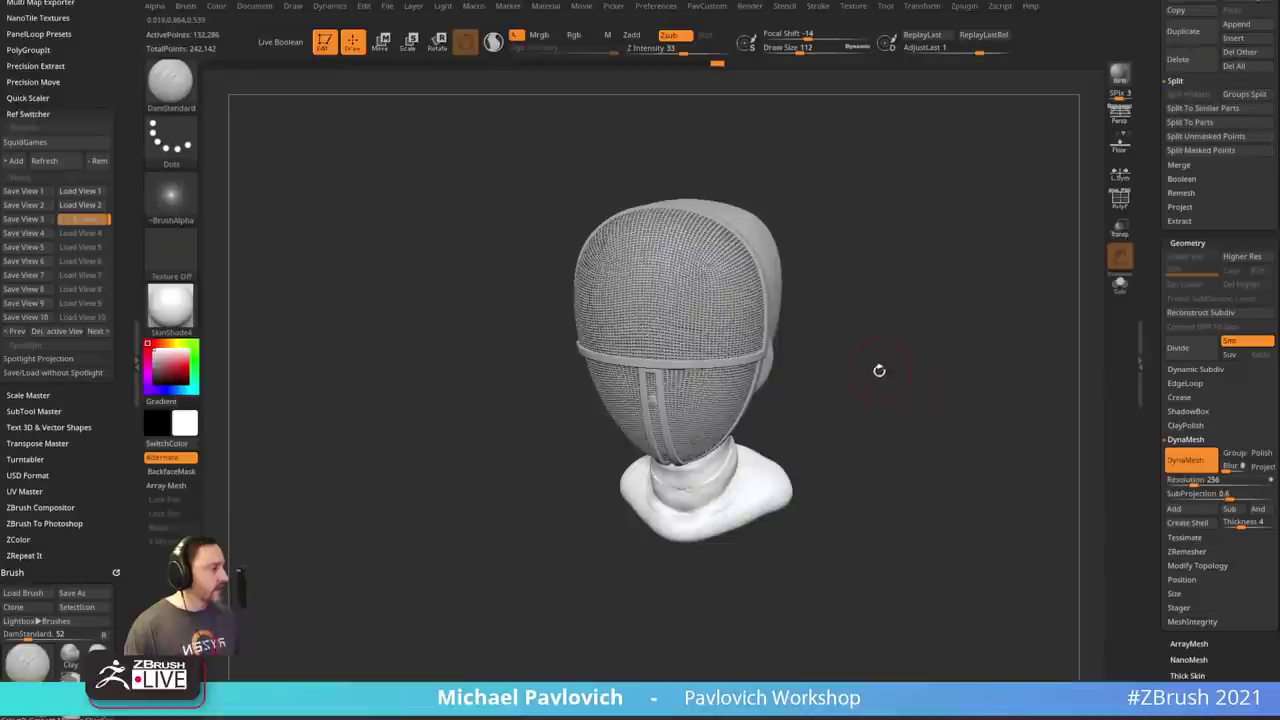
drag(788, 381, 933, 387)
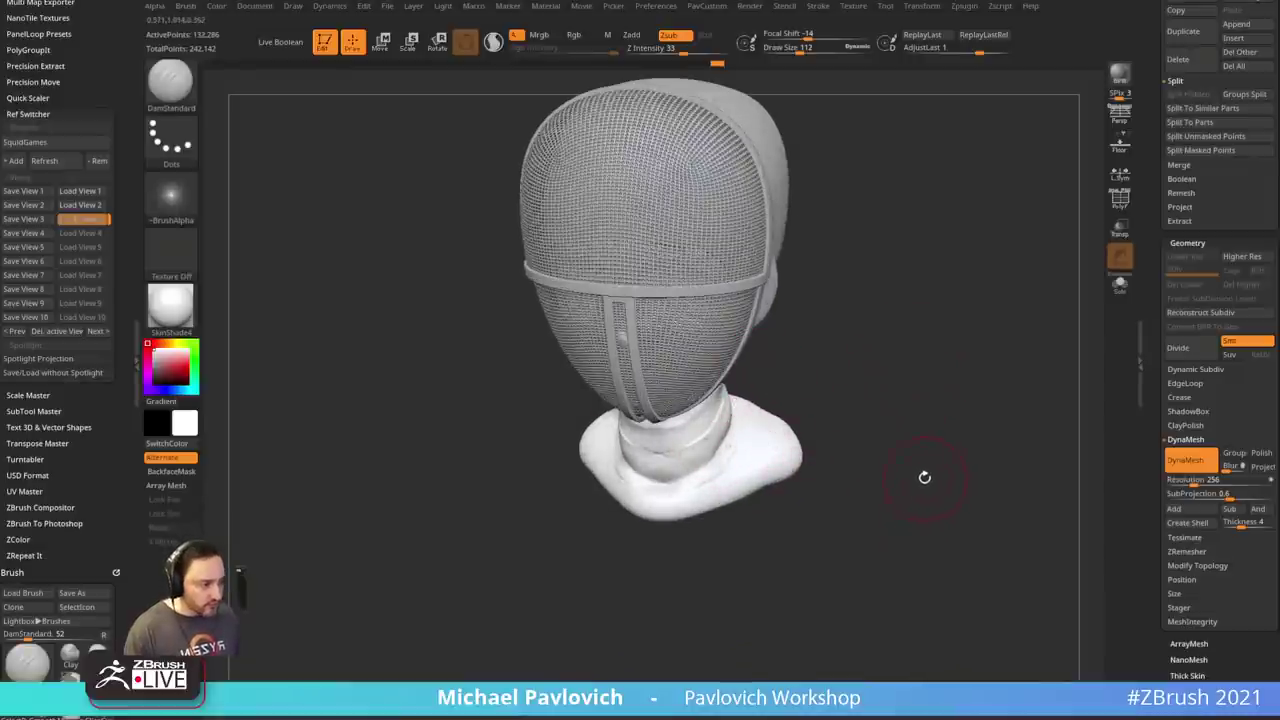
drag(915, 472, 915, 418)
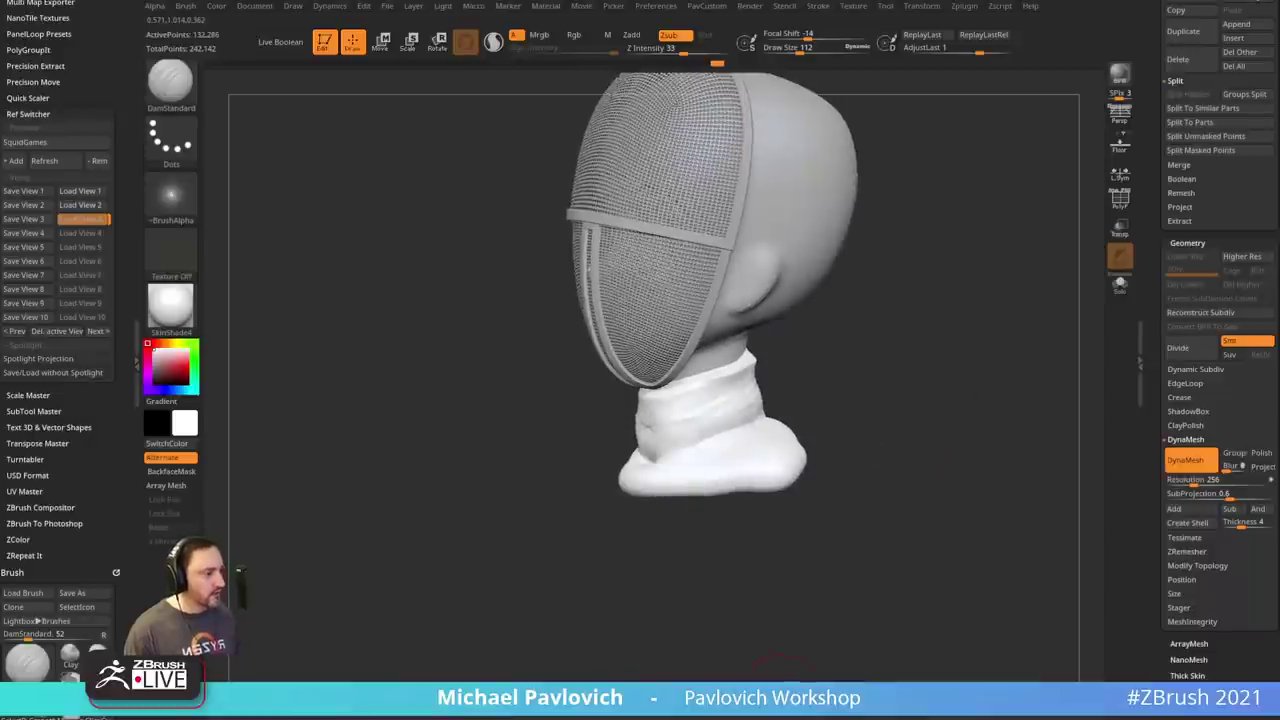
- Check the hooded guard reference and smooth out the collar's sides and shoulders, using the ClayBuildup brush at a draw size of about 76
drag(780, 715, 464, 399)
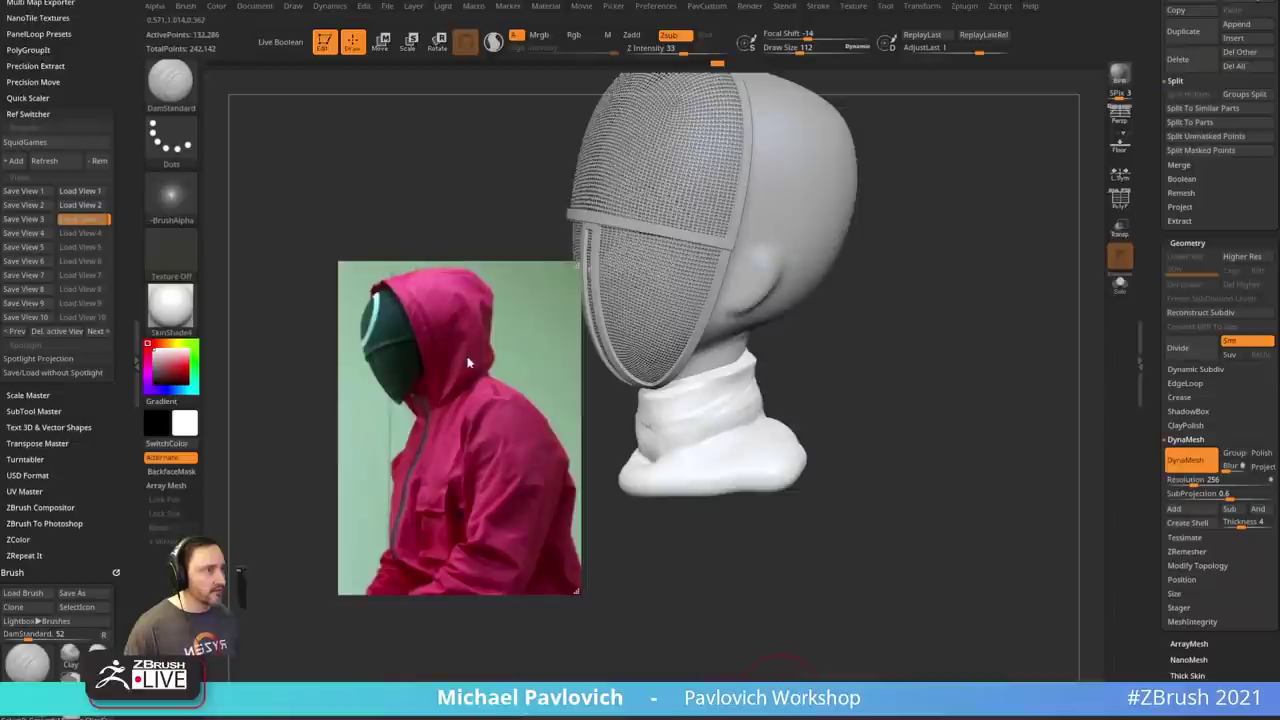
drag(468, 362, 600, 718)
mouse_move(960, 362)
mouse_down()
mouse_move(969, 386)
mouse_move(943, 417)
mouse_move(983, 443)
mouse_move(823, 409)
mouse_move(891, 454)
mouse_move(900, 411)
mouse_move(880, 425)
mouse_move(809, 406)
mouse_move(689, 478)
mouse_up()
key(b)
key(c)
key(b)
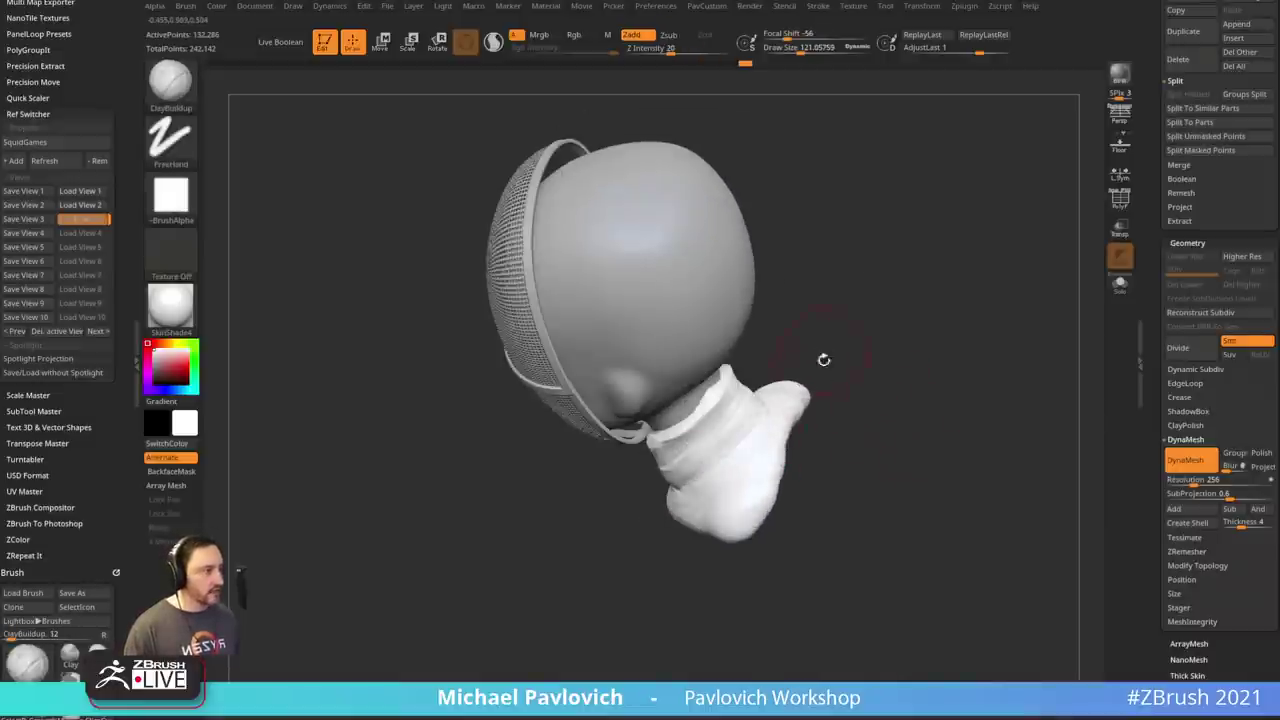
drag(823, 360, 660, 505)
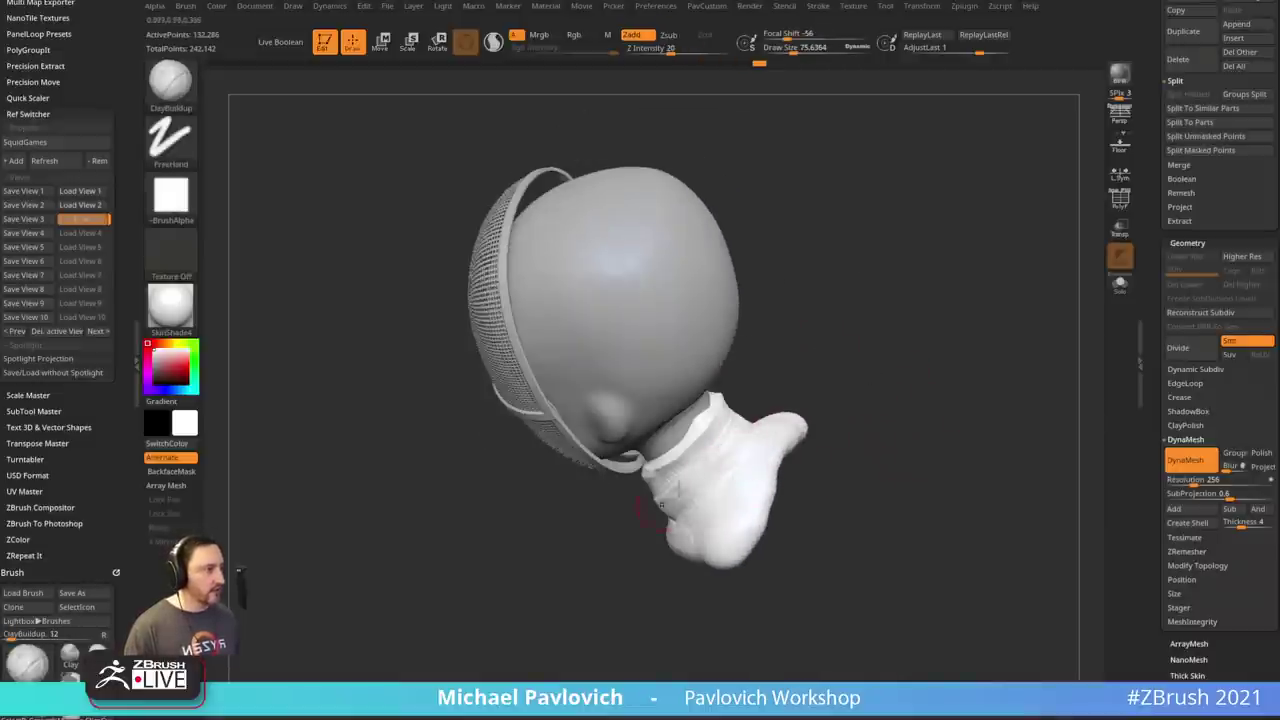
mouse_move(880, 435)
mouse_down()
mouse_move(786, 397)
mouse_move(668, 500)
mouse_up()
drag(800, 442, 858, 430)
mouse_move(641, 522)
shift+mouse_down()
mouse_move(688, 512)
mouse_move(696, 530)
shift+mouse_up()
mouse_move(850, 440)
mouse_down()
mouse_move(809, 452)
mouse_move(872, 388)
mouse_up()
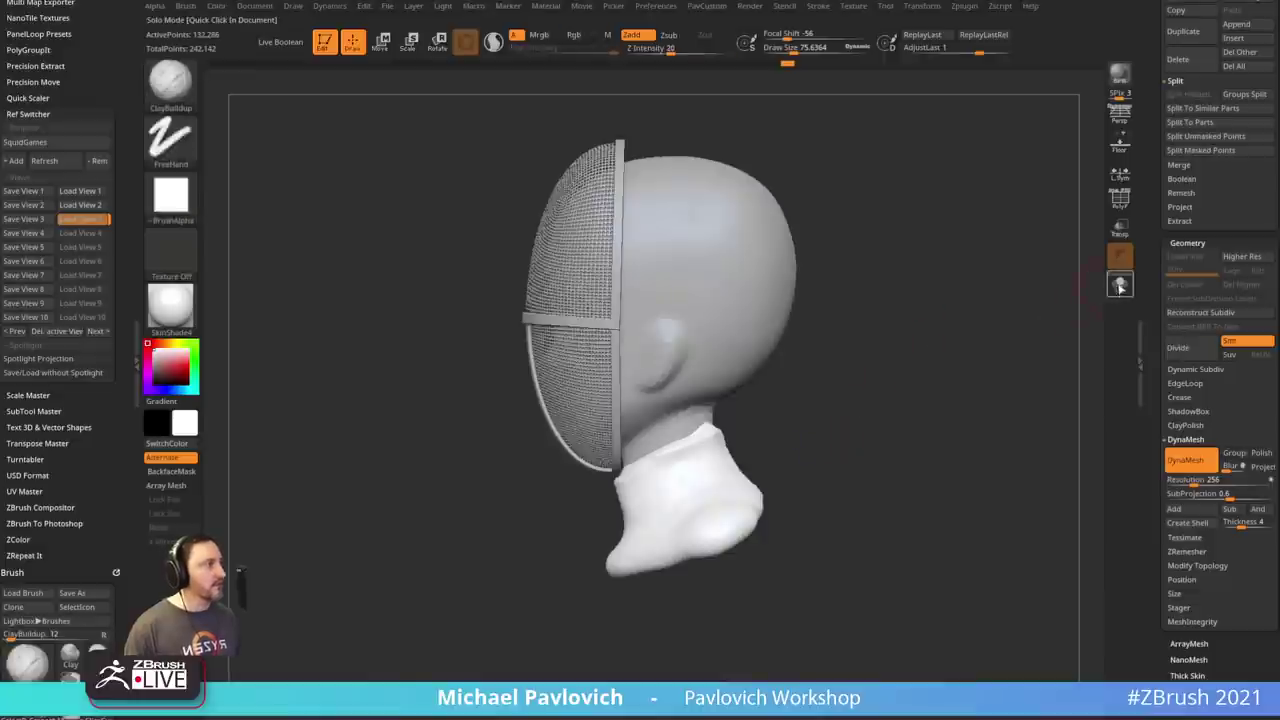
- Isolate the collar subtool and cut off the head above the collar with the KnifeCurve brush
click(1120, 285)
key(ctrl+shift)
key(ctrl+shift+b)
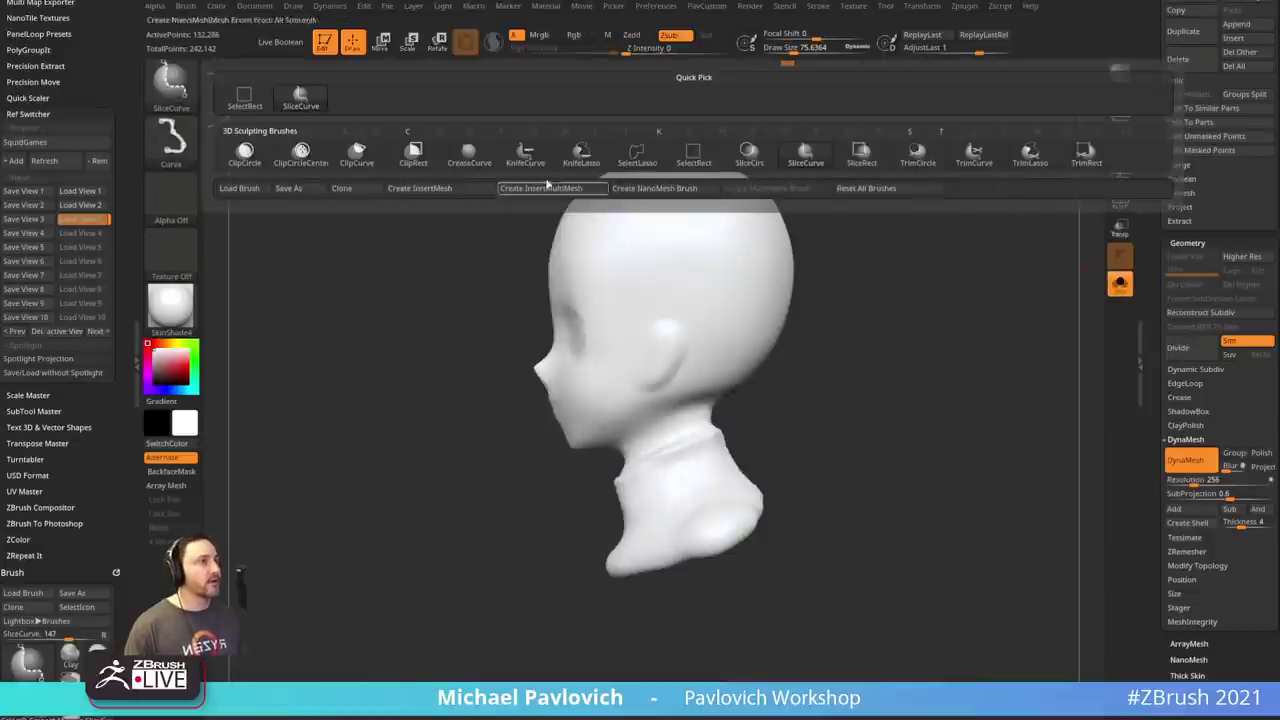
click(525, 155)
mouse_move(380, 585)
mouse_down()
mouse_move(1014, 305)
mouse_move(1000, 306)
mouse_move(1020, 325)
mouse_move(1014, 300)
mouse_move(1026, 331)
mouse_up()
drag(932, 380, 1049, 334)
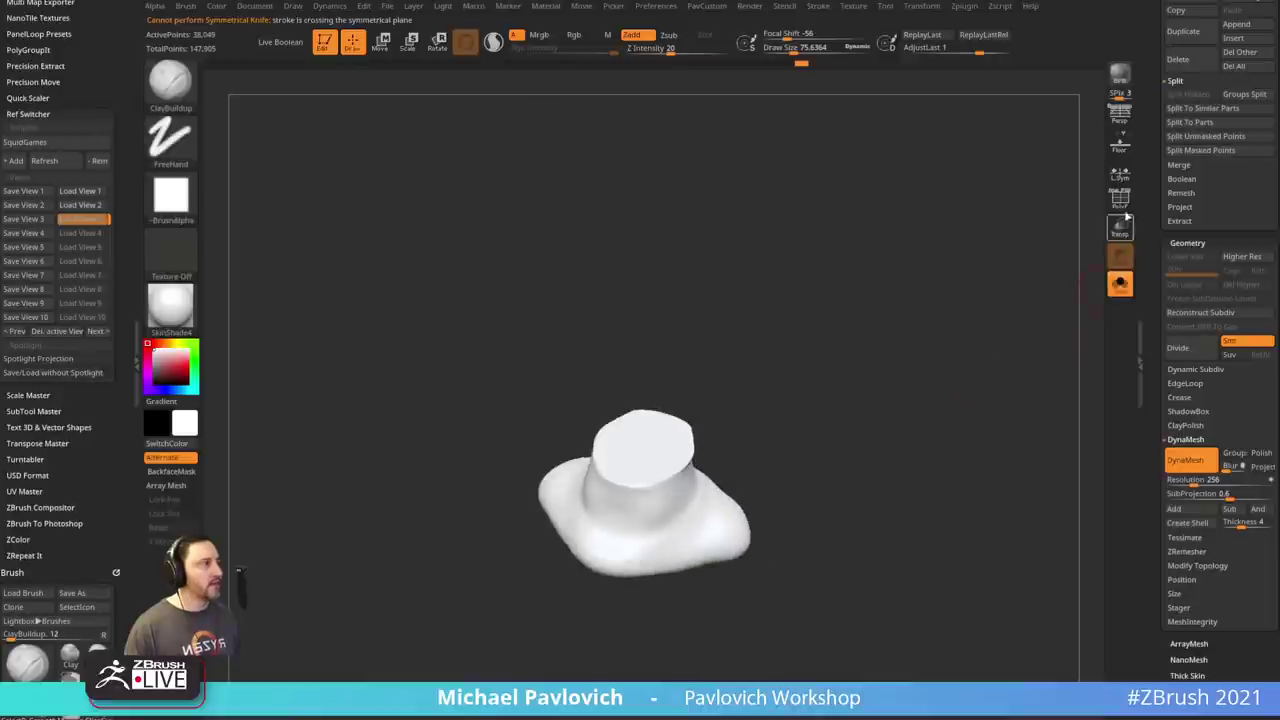
- Examine the cut collar's polygroups in wireframe display and show all subtools again
click(1121, 206)
drag(1030, 292, 950, 335)
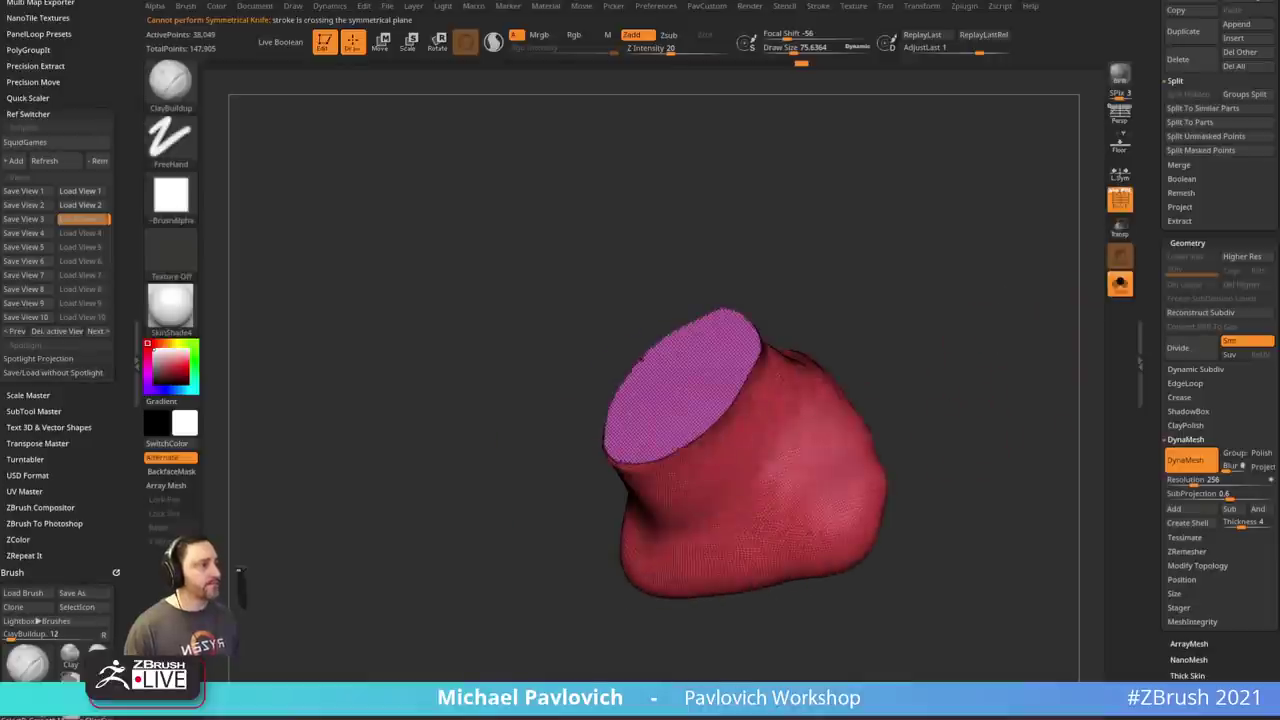
key(1)
click(927, 350)
drag(863, 323, 990, 362)
click(1120, 285)
key(shift+f)
- Try to build up the collar and shoulders with the ClayBuildup brush at a draw size of about 206
mouse_move(1050, 300)
mouse_down()
mouse_move(938, 306)
mouse_move(960, 354)
mouse_move(911, 340)
mouse_move(897, 294)
mouse_move(875, 287)
mouse_move(895, 331)
mouse_move(666, 451)
mouse_up()
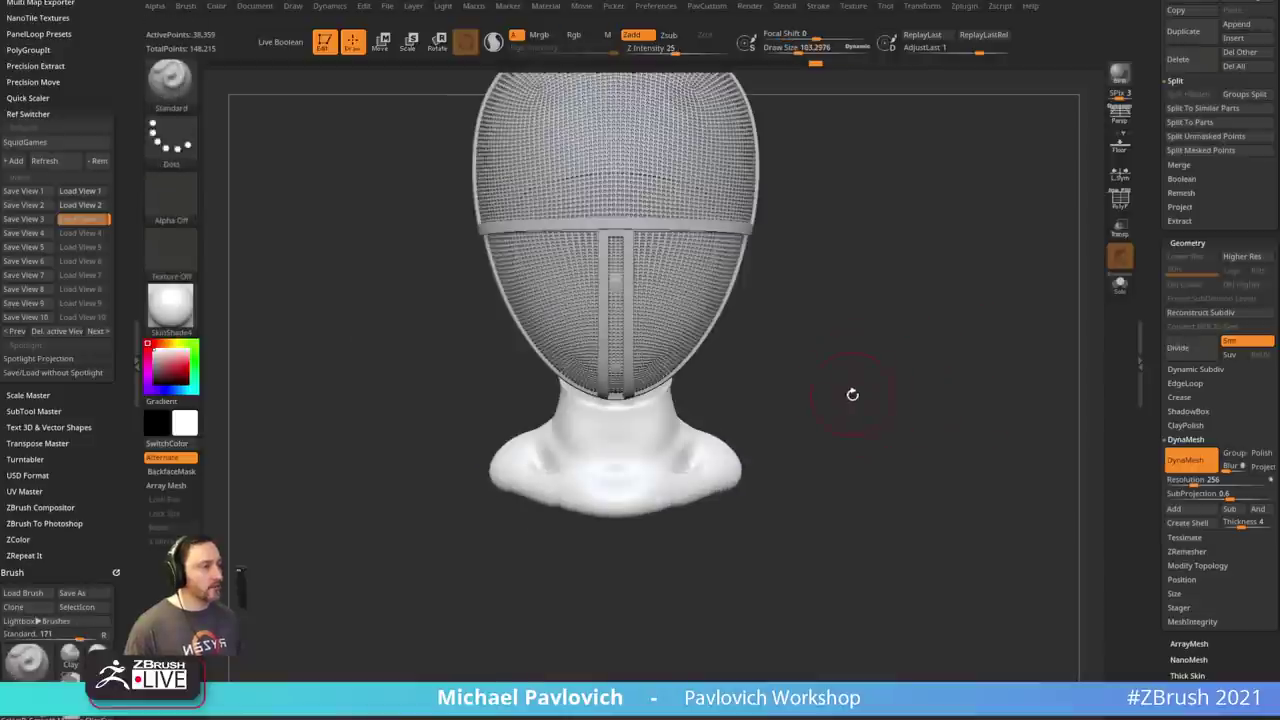
drag(880, 380, 663, 457)
key(bracketright)
key(b)
key(c)
key(b)
mouse_move(743, 449)
mouse_down()
mouse_move(660, 475)
mouse_move(623, 468)
mouse_move(643, 510)
mouse_up()
ctrl+drag(390, 386, 494, 628)
mouse_move(466, 557)
mouse_down()
mouse_move(766, 483)
mouse_move(766, 463)
mouse_move(720, 432)
mouse_move(777, 377)
mouse_up()
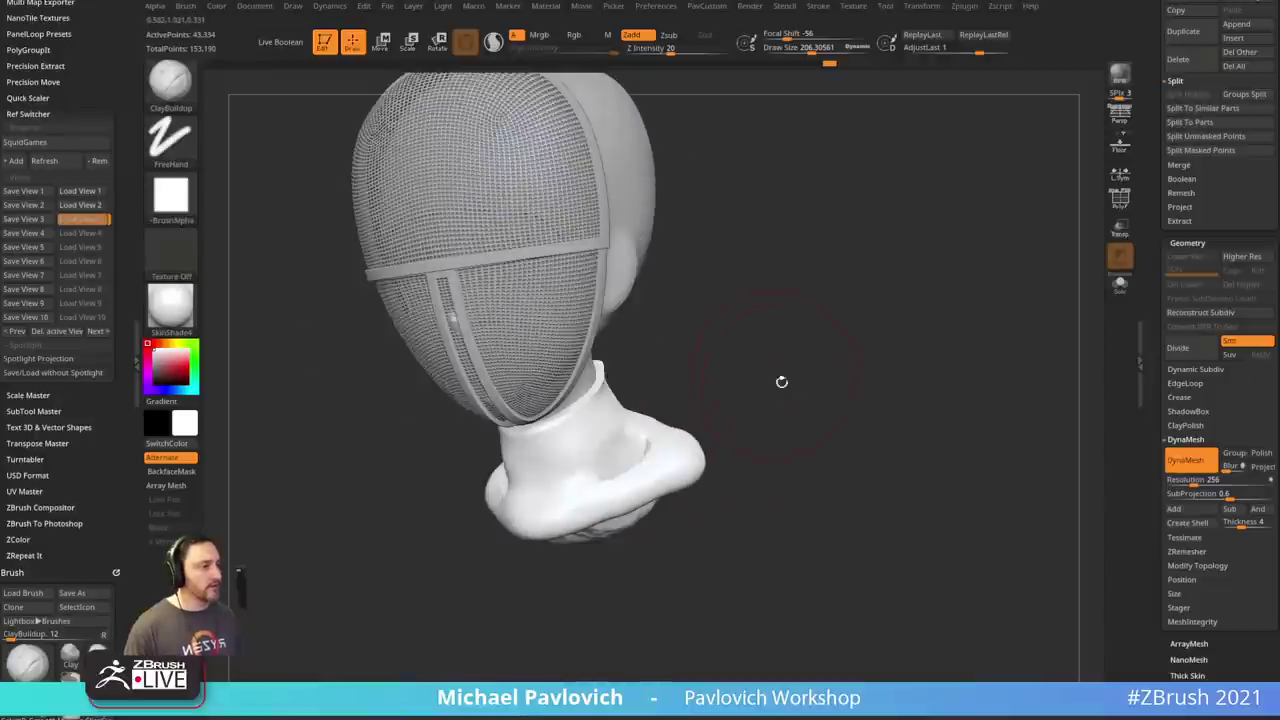
- Enable backface masking for the ClayBuildup brush in its auto masking settings and test it on the collar's underside
drag(846, 400, 672, 528)
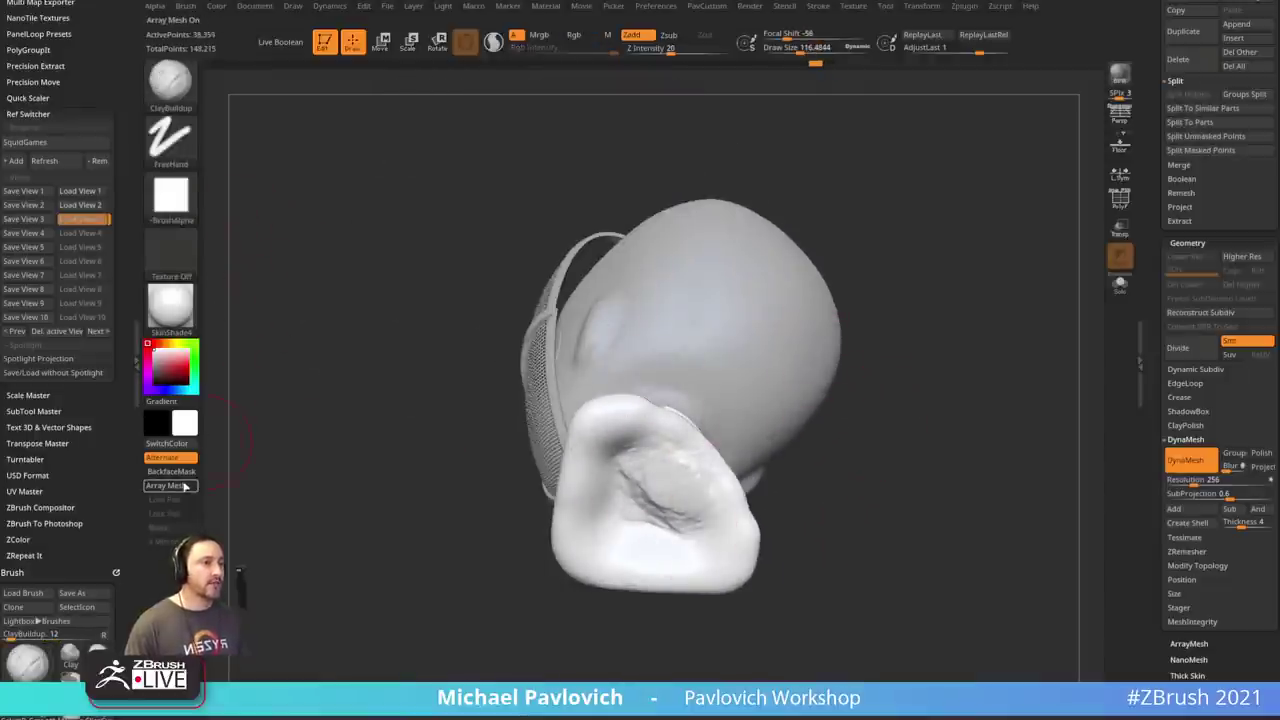
drag(49, 51, 93, 214)
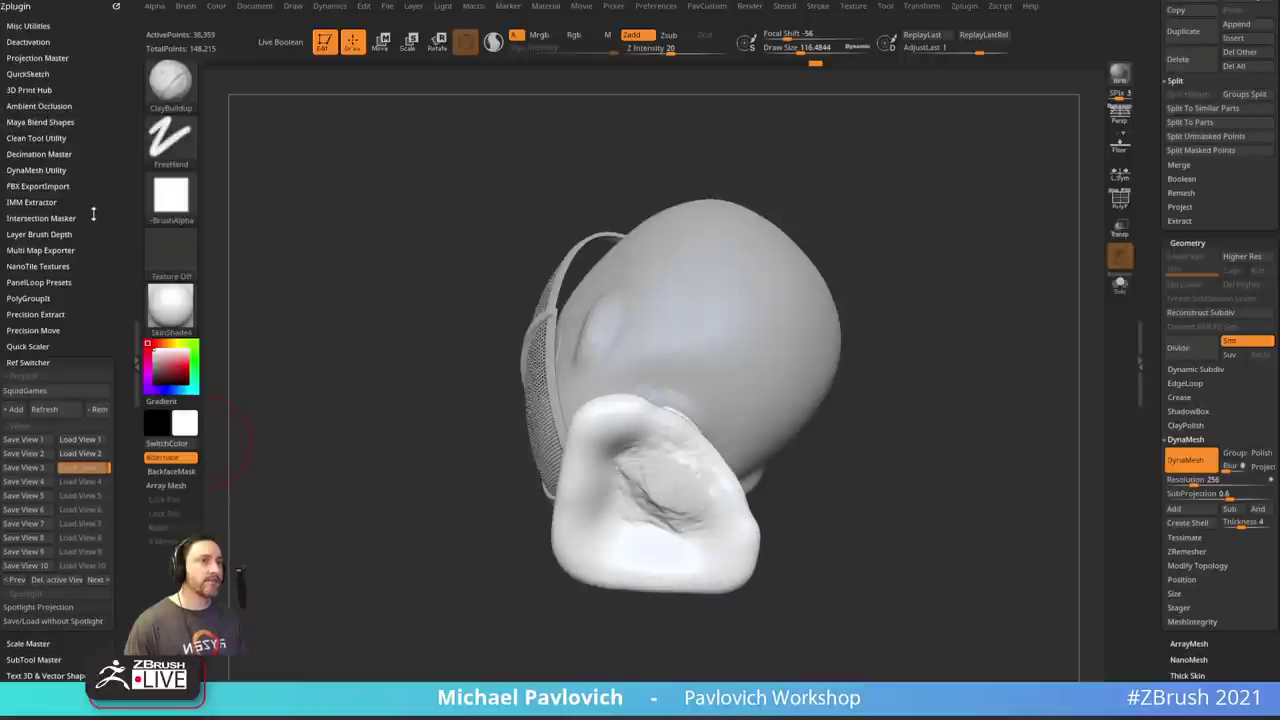
click(114, 7)
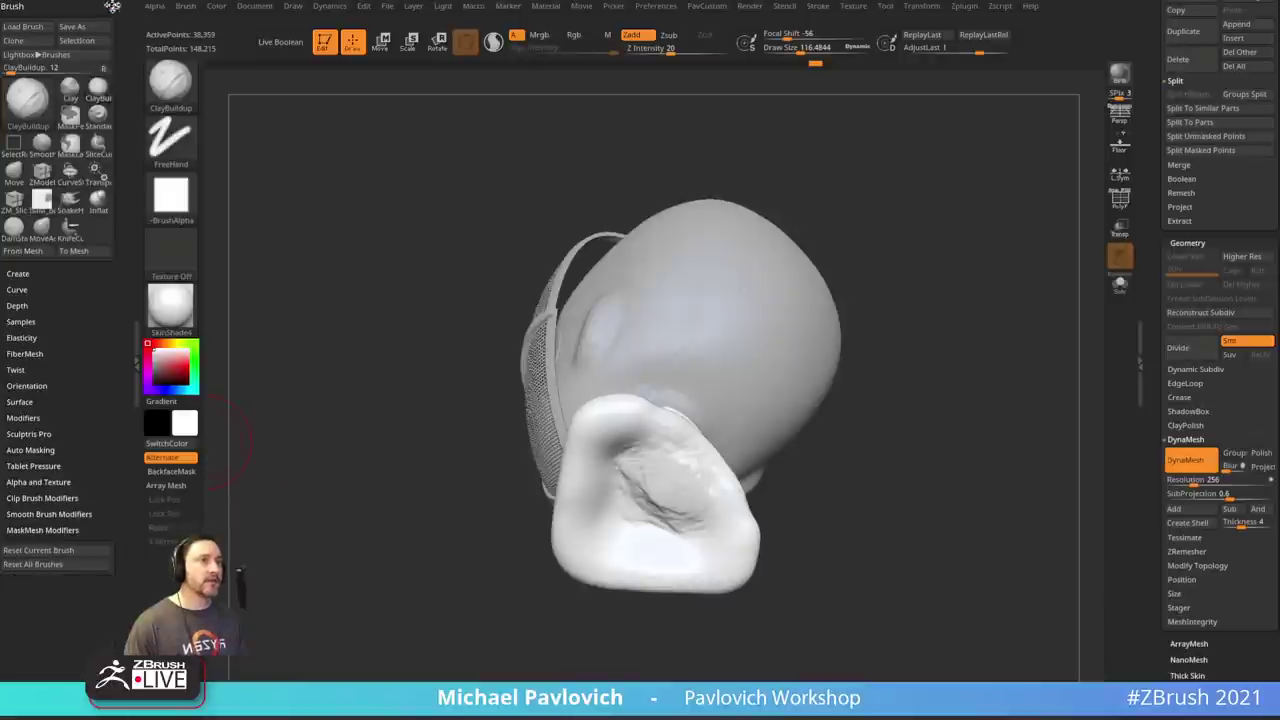
click(30, 450)
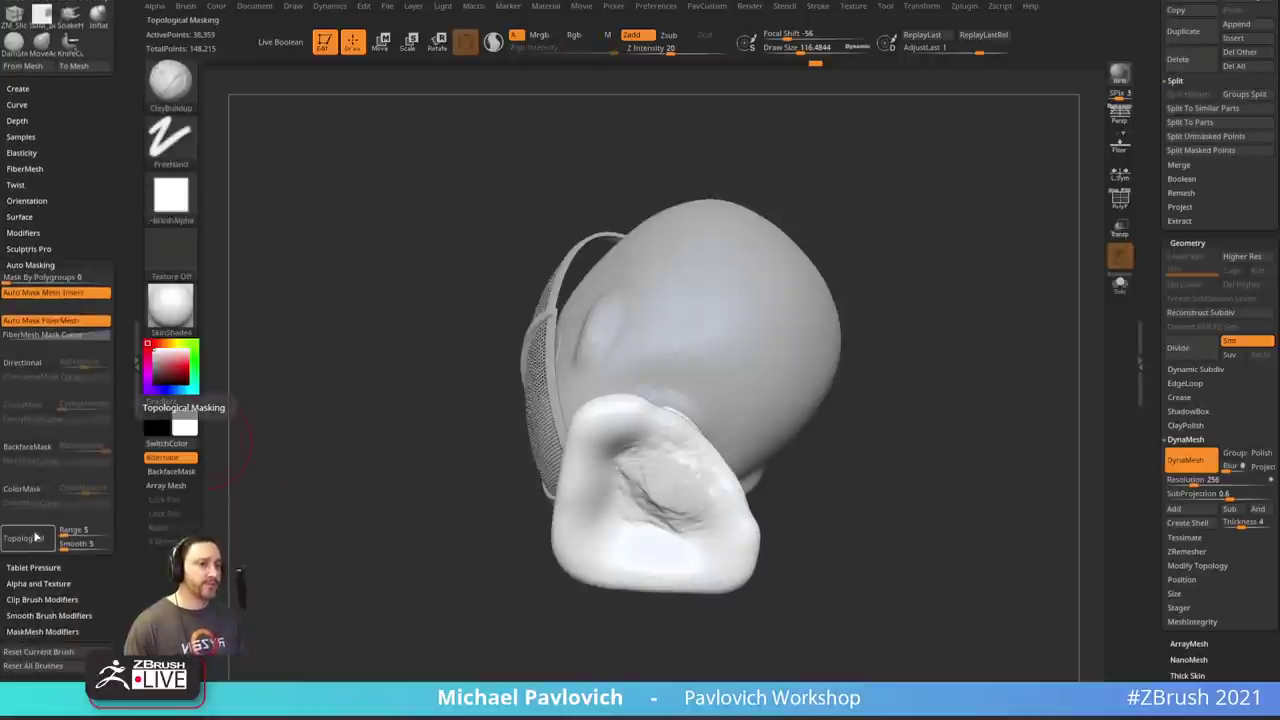
click(27, 446)
mouse_move(480, 643)
mouse_down()
mouse_move(858, 424)
mouse_move(871, 391)
mouse_move(600, 451)
mouse_up()
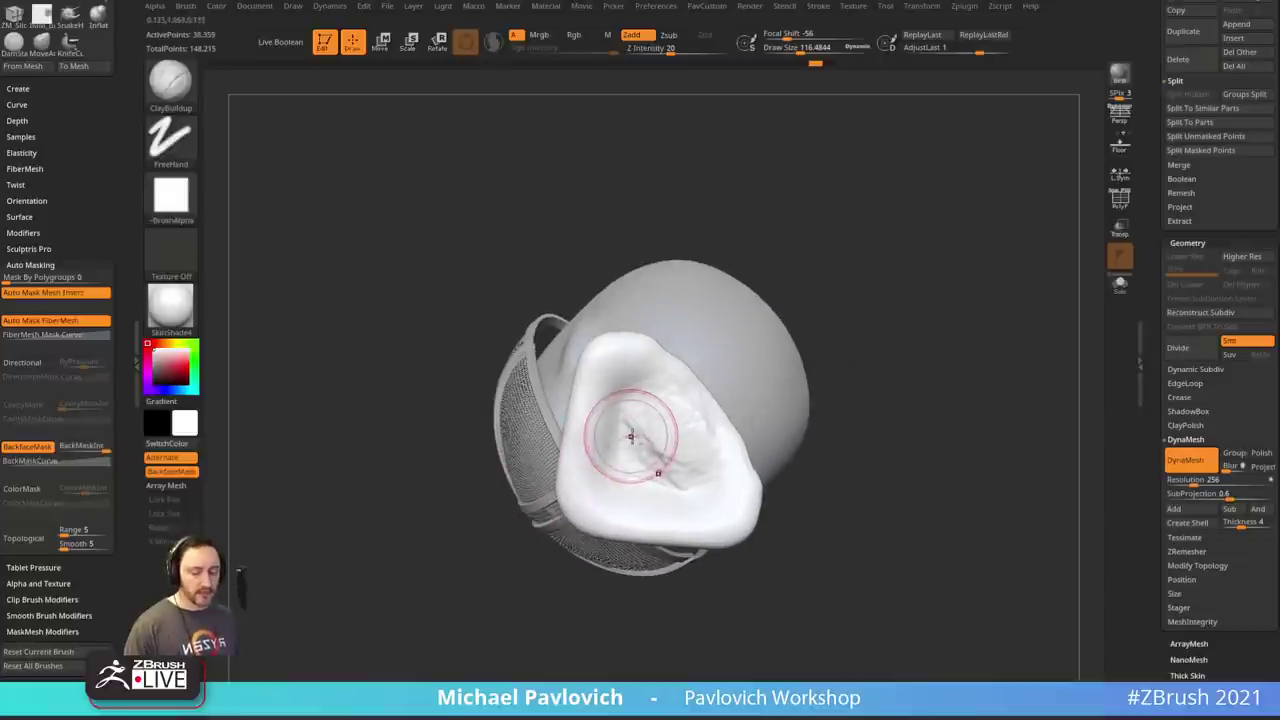
click(31, 265)
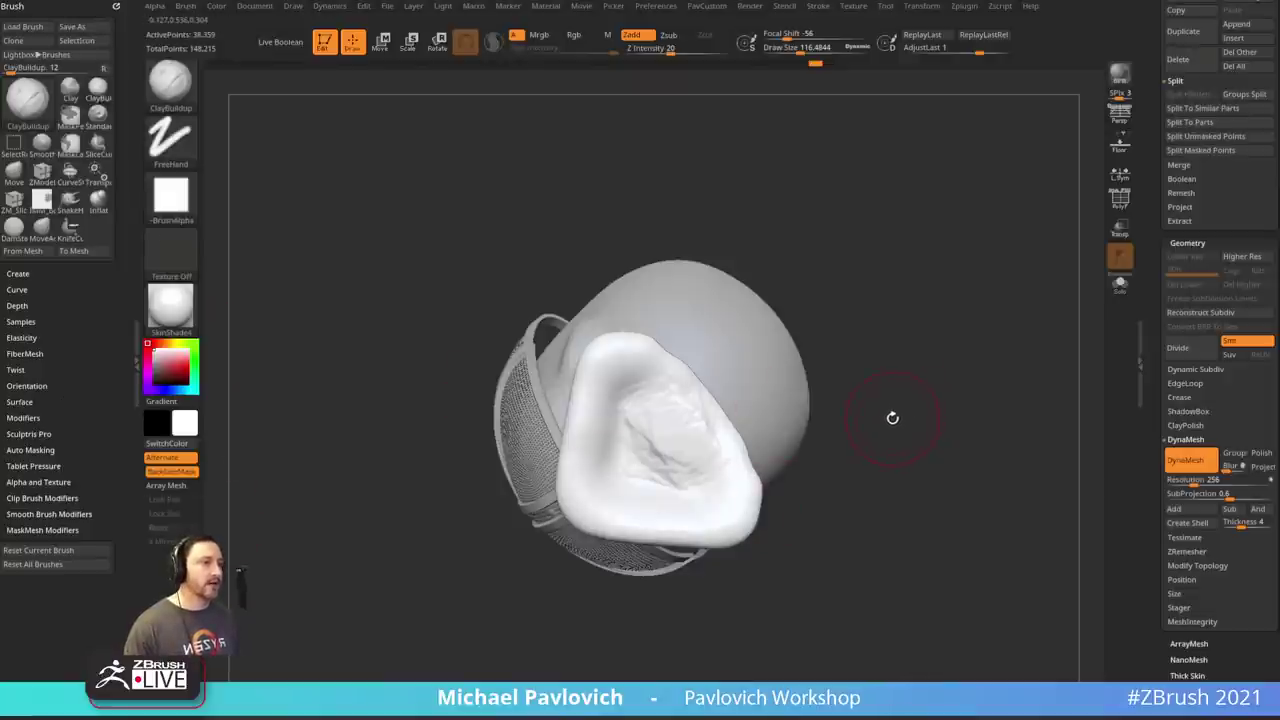
- Fill the hollow in the collar's underside with the ClayBuildup brush at a draw size of about 116
drag(890, 420, 912, 490)
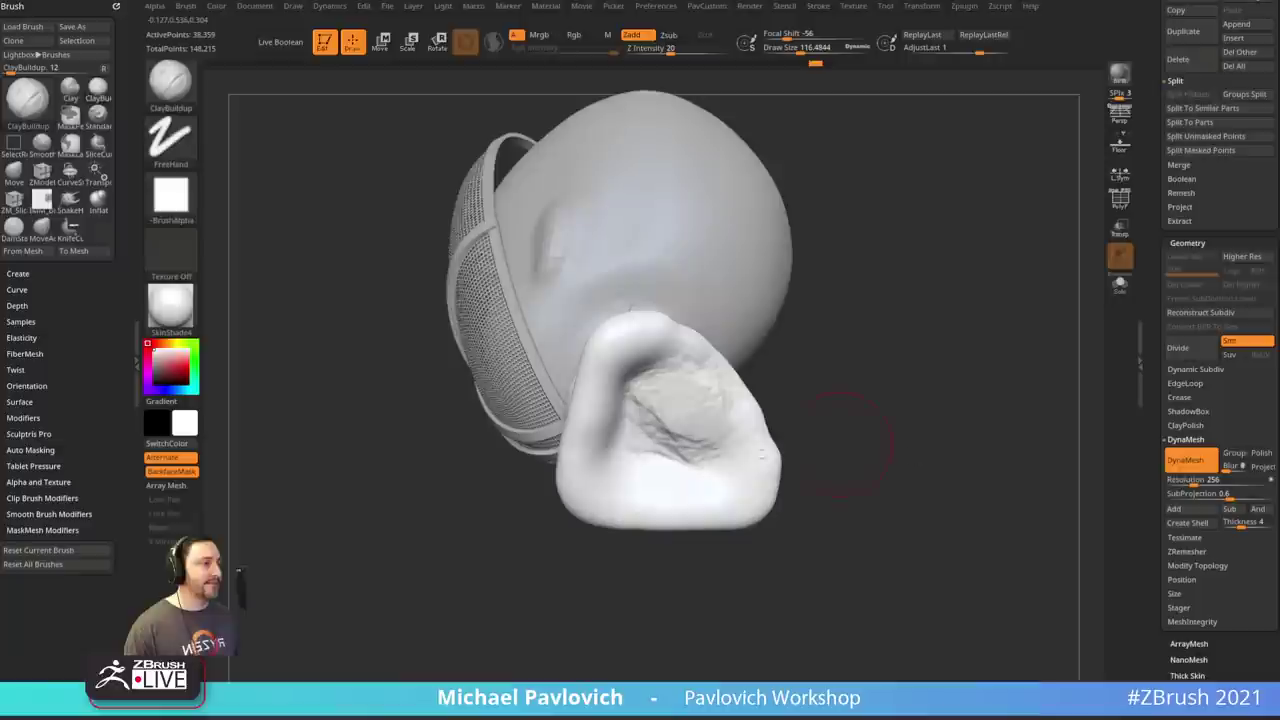
mouse_move(660, 412)
mouse_down()
mouse_move(630, 468)
mouse_move(643, 415)
mouse_move(668, 450)
mouse_up()
drag(826, 414, 752, 432)
mouse_move(690, 450)
mouse_down()
mouse_move(645, 390)
mouse_move(614, 465)
mouse_up()
drag(500, 470, 640, 425)
right_drag(583, 415, 737, 357)
drag(650, 368, 612, 400)
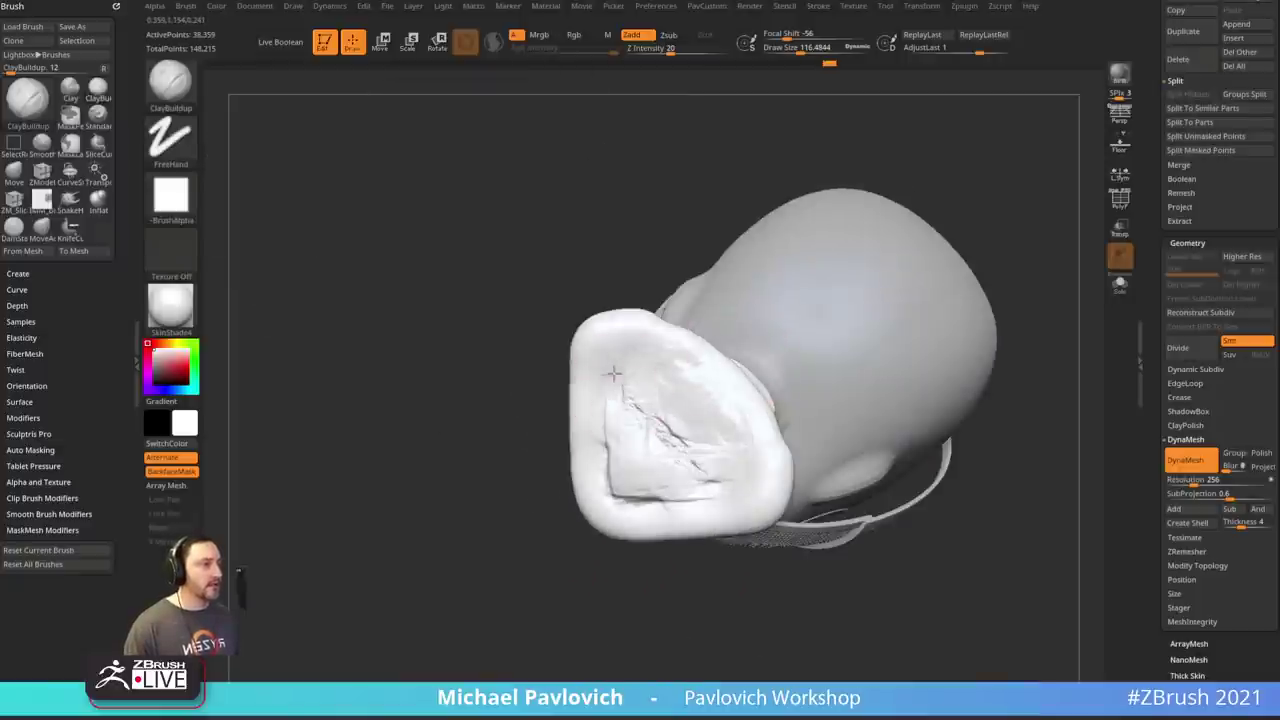
drag(686, 496, 622, 484)
- Remesh the collar with DynaMesh and smooth its filled underside
ctrl+drag(472, 510, 540, 585)
shift+drag(648, 400, 640, 500)
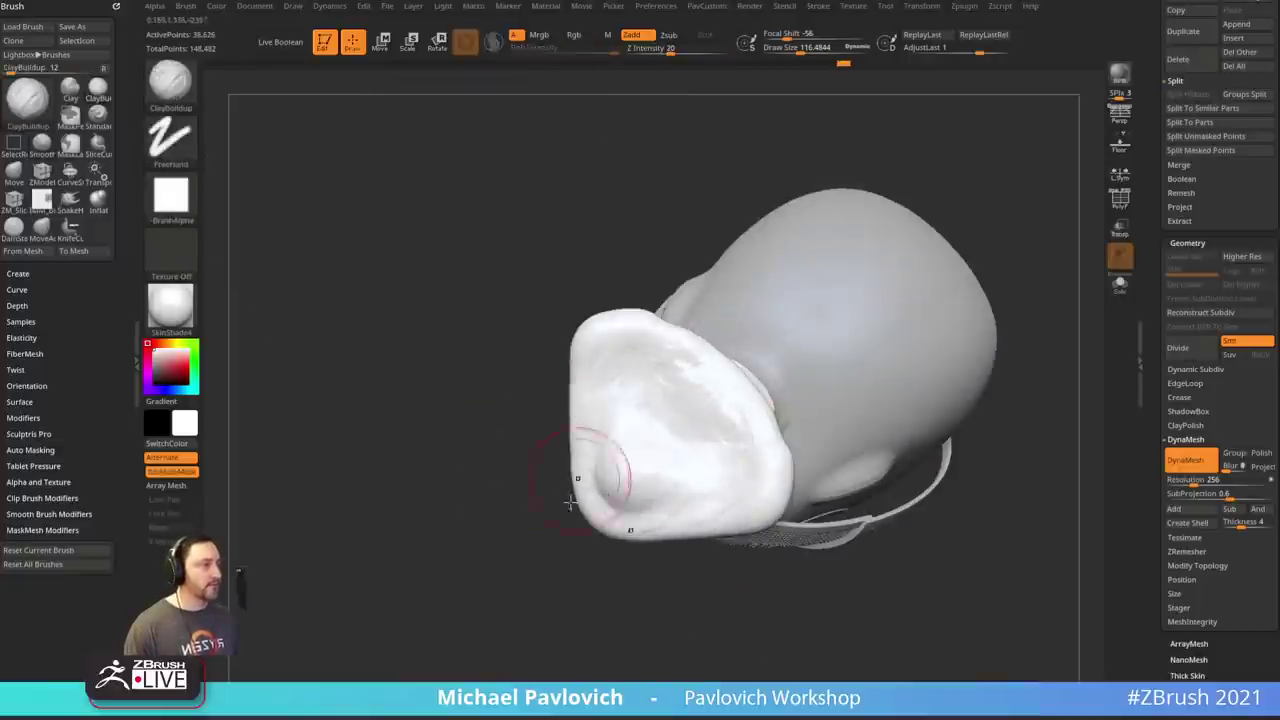
mouse_move(555, 510)
mouse_down()
mouse_move(608, 640)
mouse_move(896, 435)
mouse_up()
- Refine the collar's outline with the Move brush and switch to the Standard brush at a draw size of about 44
mouse_move(909, 325)
alt+mouse_down()
mouse_move(937, 394)
mouse_move(865, 408)
alt+mouse_up()
key(s)
mouse_move(690, 537)
mouse_down()
mouse_move(712, 537)
mouse_move(674, 543)
mouse_move(734, 527)
mouse_up()
key(b)
key(m)
key(v)
mouse_move(893, 457)
mouse_down()
mouse_move(863, 469)
mouse_move(883, 460)
mouse_up()
key(b)
key(s)
key(t)
mouse_move(893, 401)
alt+mouse_down()
mouse_move(878, 474)
mouse_move(851, 437)
mouse_move(840, 457)
mouse_move(952, 424)
alt+mouse_up()
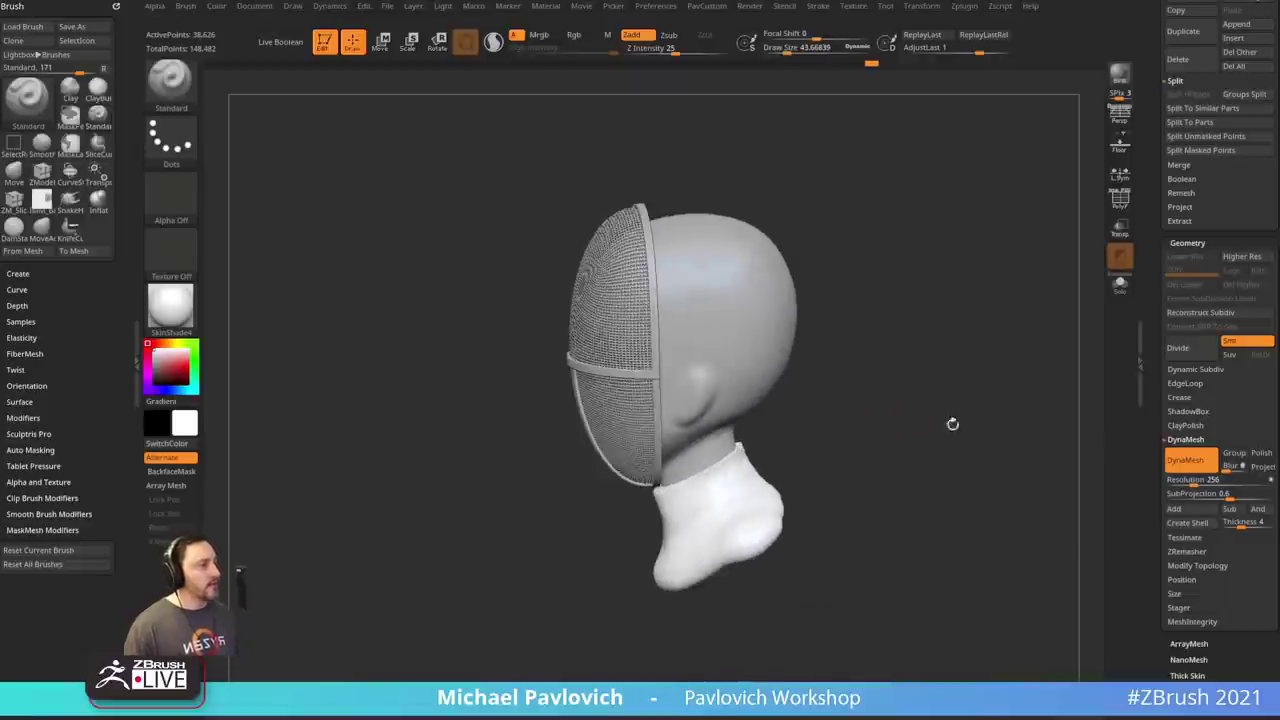
- Duplicate the bare head subtool as the base for the hood
drag(1164, 300, 1140, 474)
click(1198, 268)
click(1136, 362)
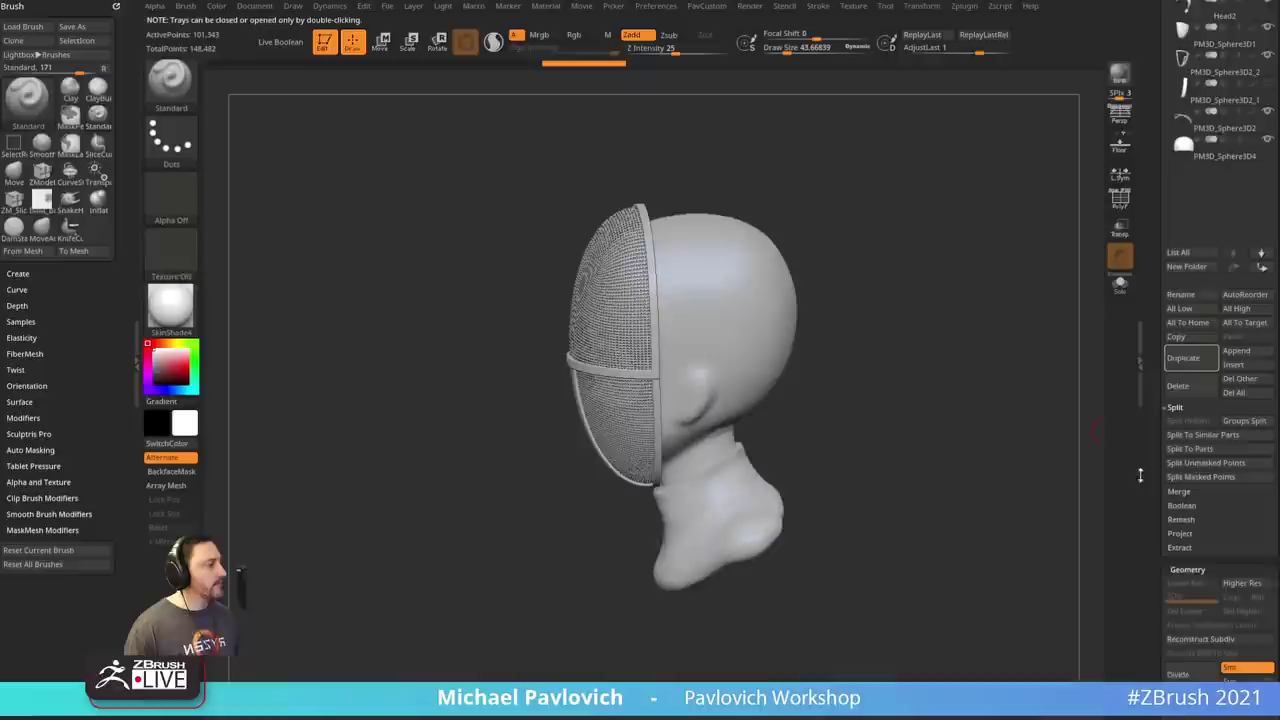
click(1186, 362)
mouse_move(1011, 374)
alt+mouse_down()
mouse_move(943, 327)
mouse_move(925, 402)
alt+mouse_up()
- Build up the hood over the top and sides of the head with the ClayBuildup brush, enlarging the draw size to about 183
key(b)
key(c)
key(b)
key(s)
drag(700, 405, 710, 406)
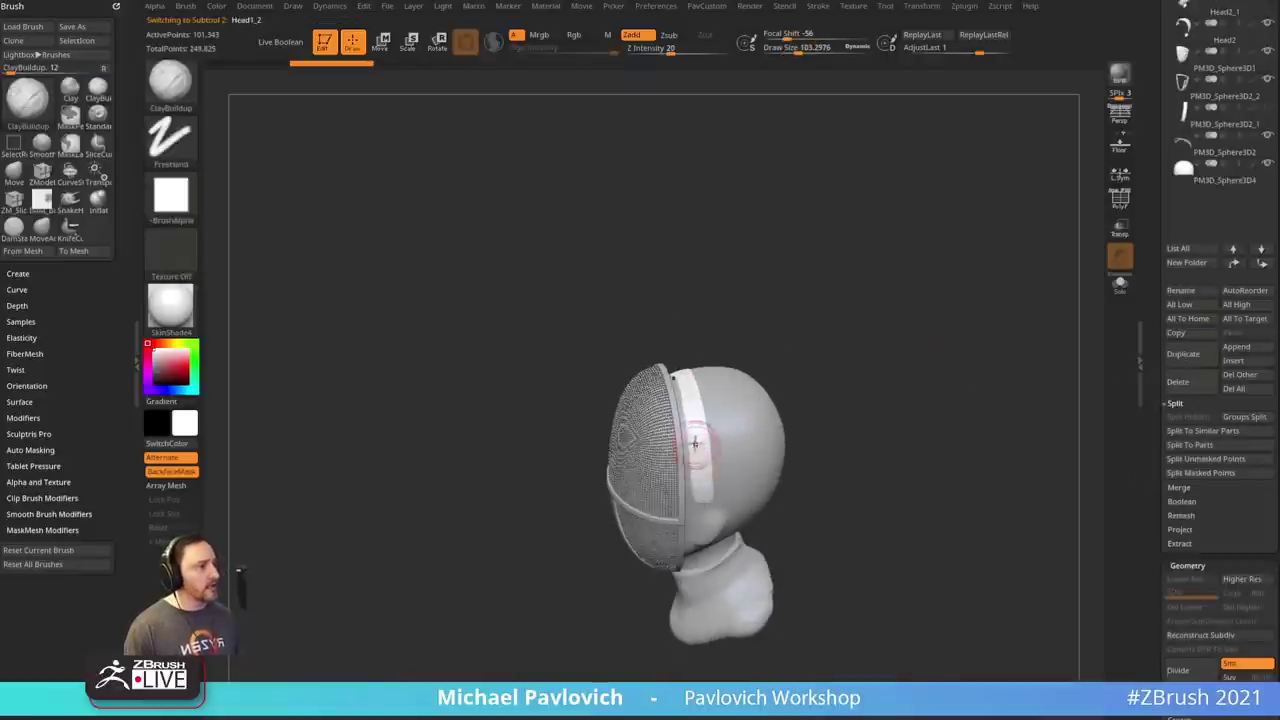
mouse_move(808, 360)
mouse_down()
mouse_move(688, 400)
mouse_move(680, 370)
mouse_move(695, 430)
mouse_move(675, 380)
mouse_move(707, 367)
mouse_move(720, 438)
mouse_up()
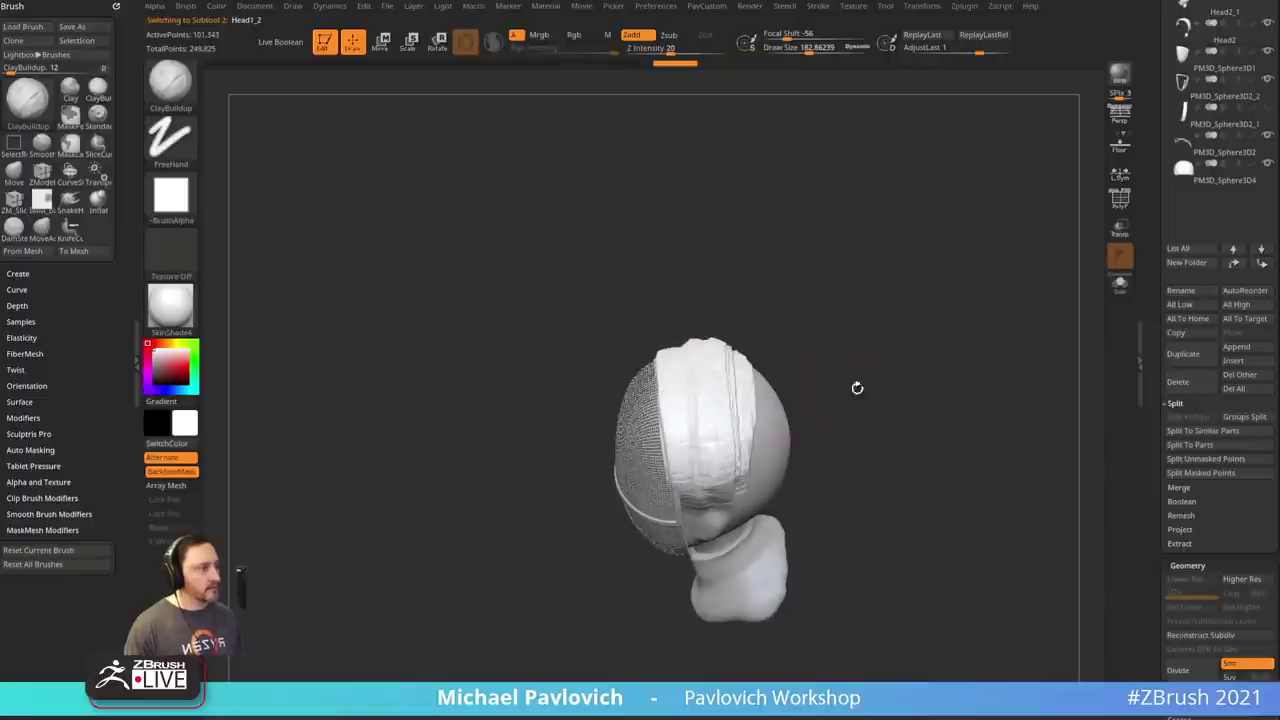
mouse_move(857, 388)
mouse_down()
mouse_move(791, 388)
mouse_move(728, 438)
mouse_up()
drag(728, 438, 734, 402)
mouse_move(823, 371)
mouse_down()
mouse_move(835, 346)
mouse_move(782, 378)
mouse_up()
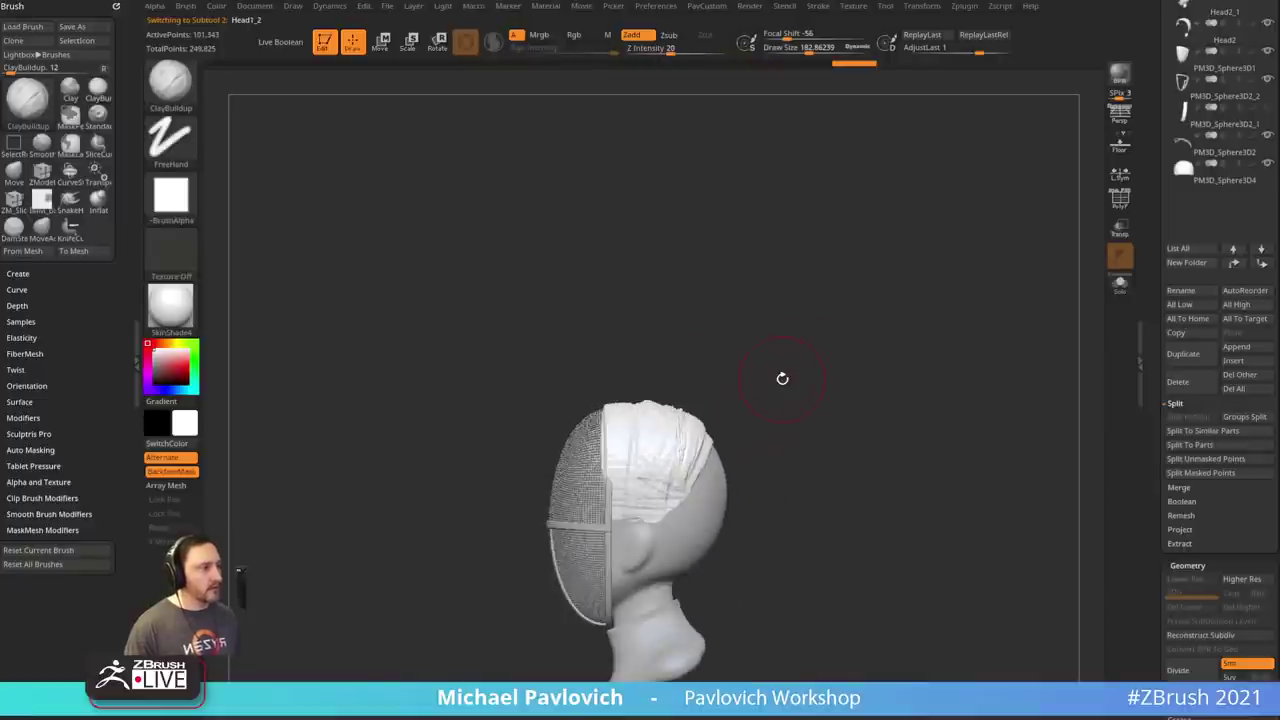
- Extend the hood along the mask's side edge and jaw with the ClayBuildup brush at a draw size of about 264
key(alt+Tab)
key(alt+Tab)
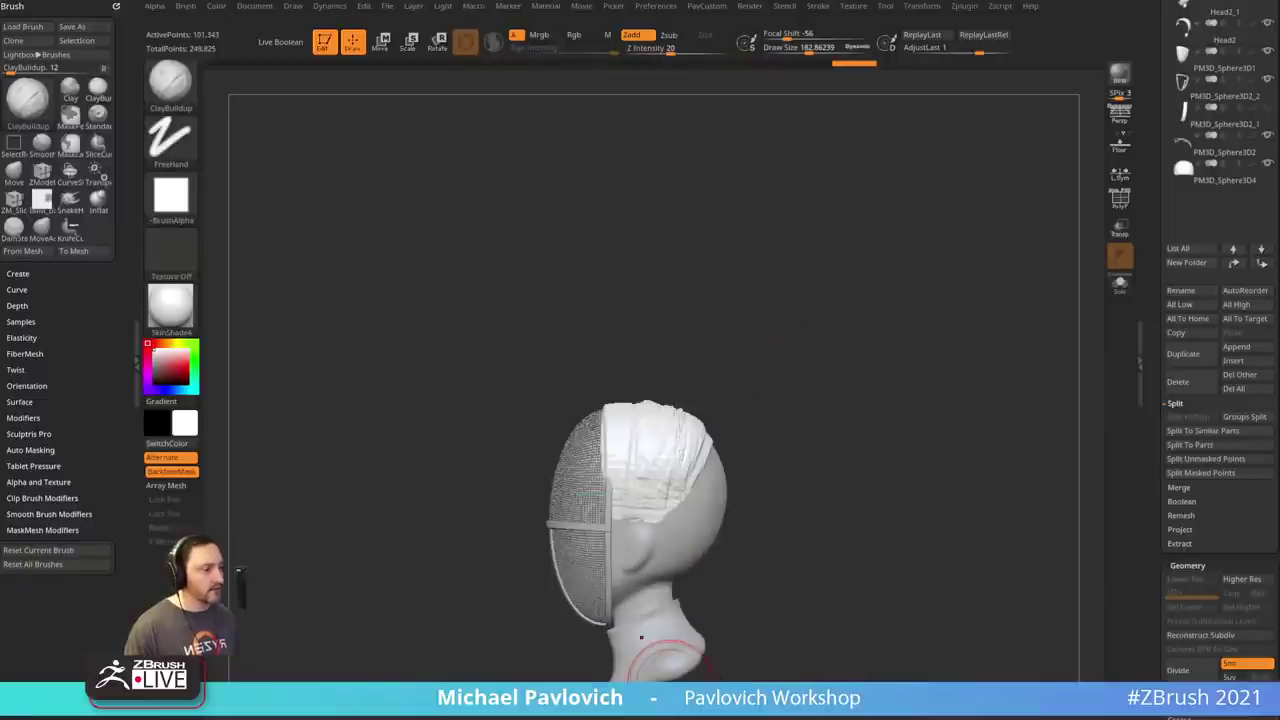
mouse_move(803, 388)
mouse_down()
mouse_move(858, 356)
mouse_move(834, 326)
mouse_move(797, 340)
mouse_up()
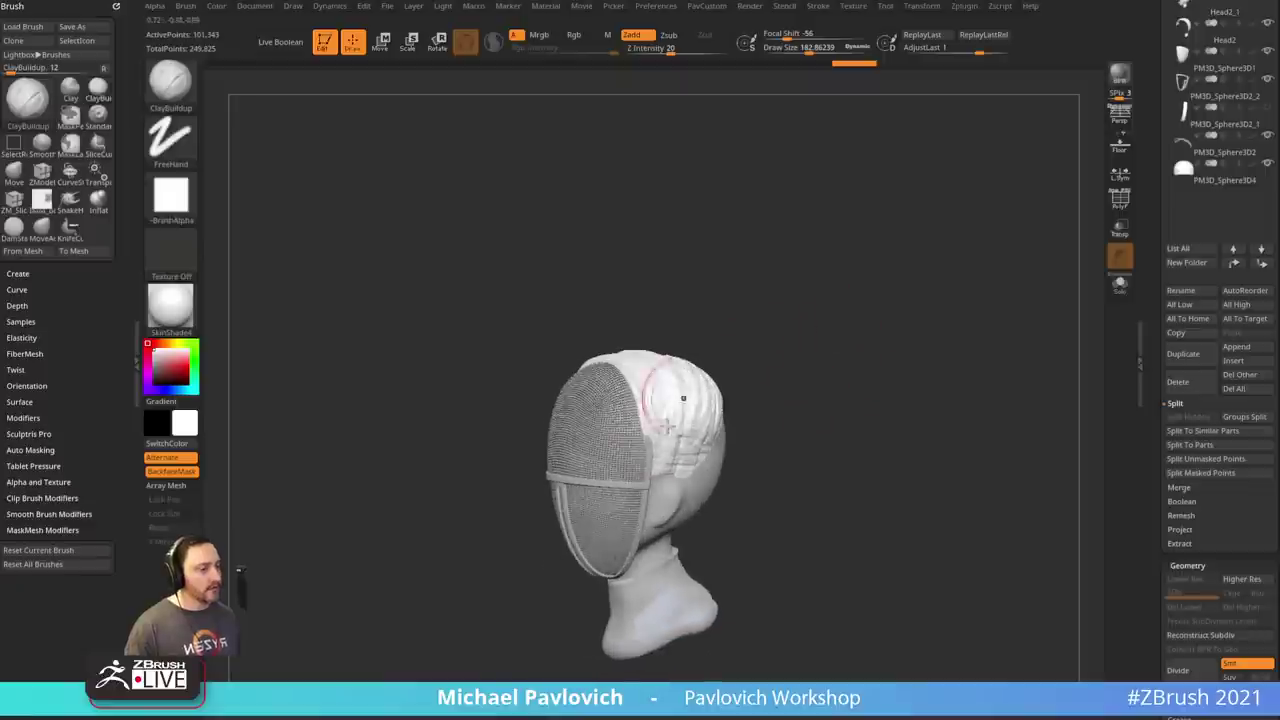
key(s)
mouse_move(622, 433)
mouse_down()
mouse_move(645, 433)
mouse_move(631, 433)
mouse_up()
mouse_move(655, 410)
mouse_down()
mouse_move(664, 500)
mouse_move(660, 445)
mouse_up()
mouse_move(768, 431)
mouse_down()
mouse_move(672, 425)
mouse_move(655, 490)
mouse_up()
drag(775, 448, 735, 395)
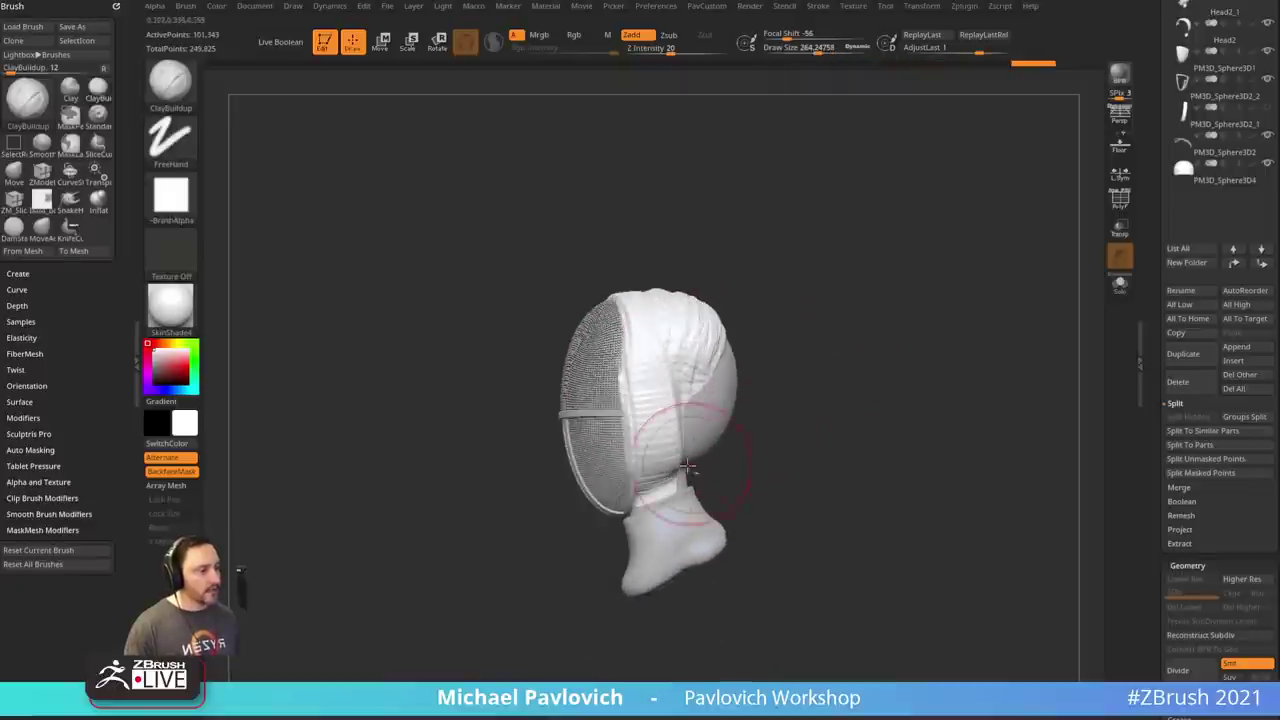
- Extend the hood down the neck onto the collar with the ClayBuildup brush at a draw size of about 146, and remesh it
key(b)
key(s)
key(t)
right_drag(732, 472, 701, 459)
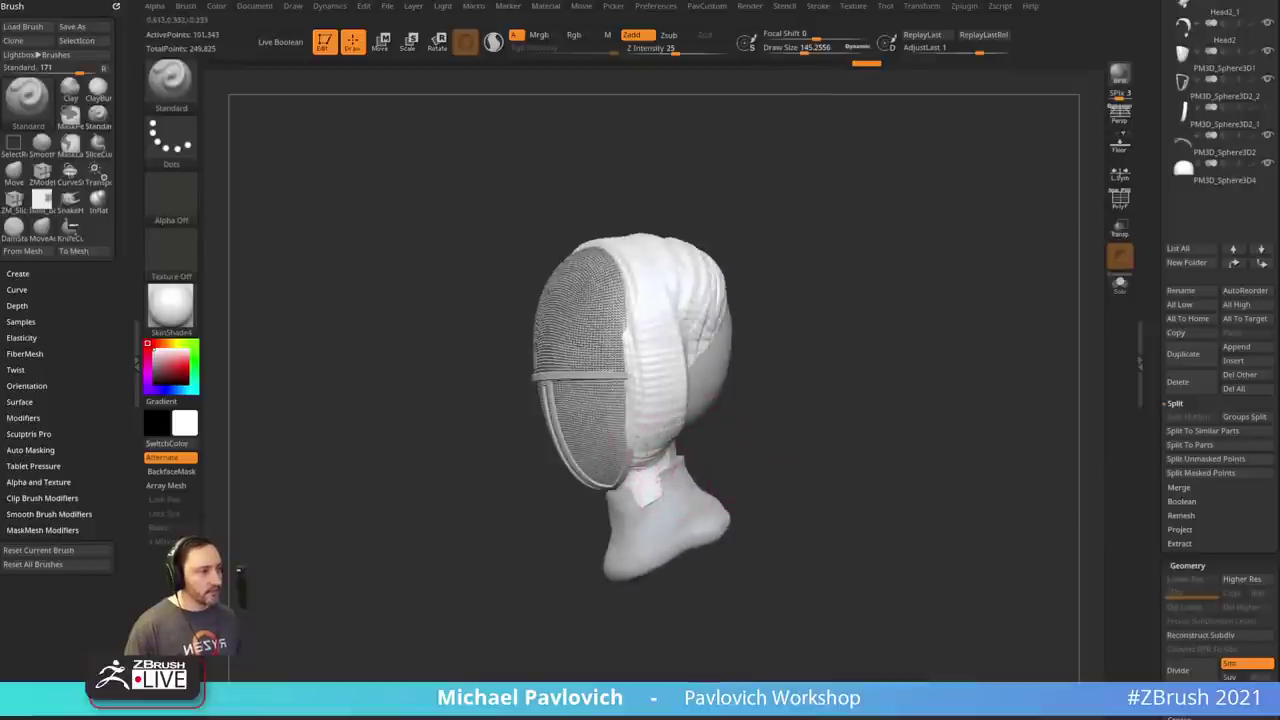
key(b)
key(c)
key(b)
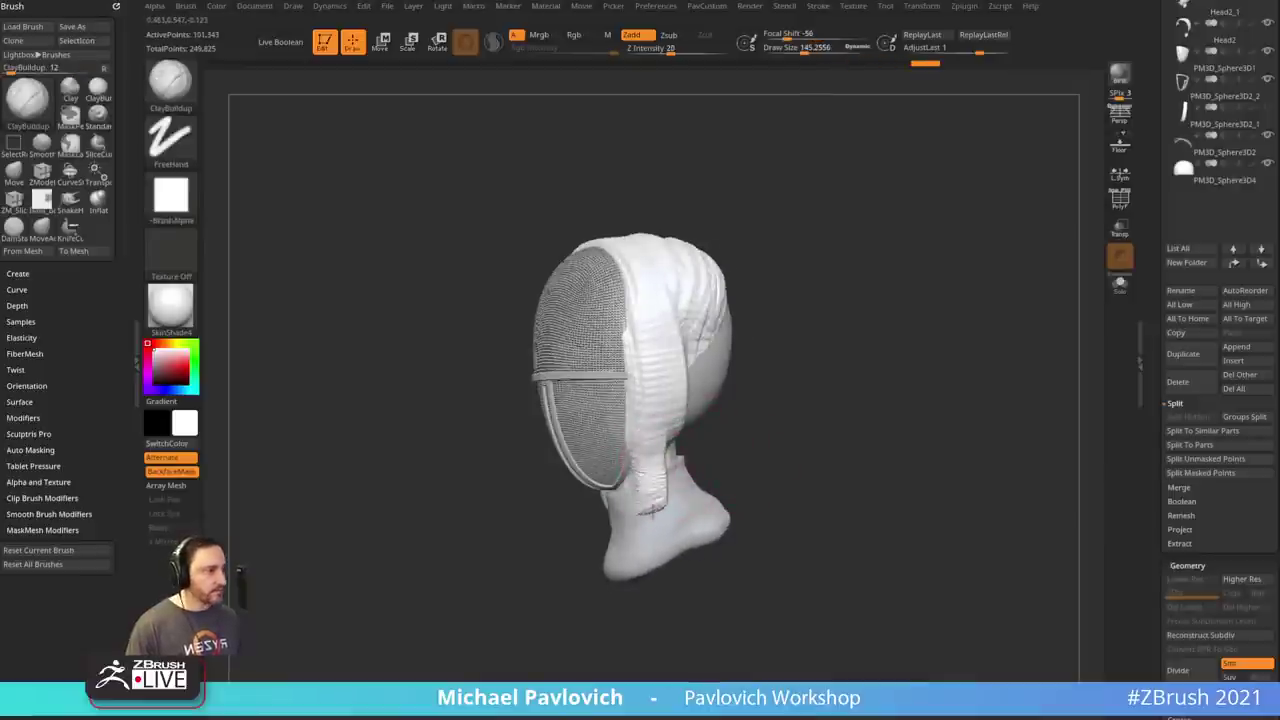
right_drag(652, 510, 697, 467)
right_drag(812, 476, 641, 508)
key(space)
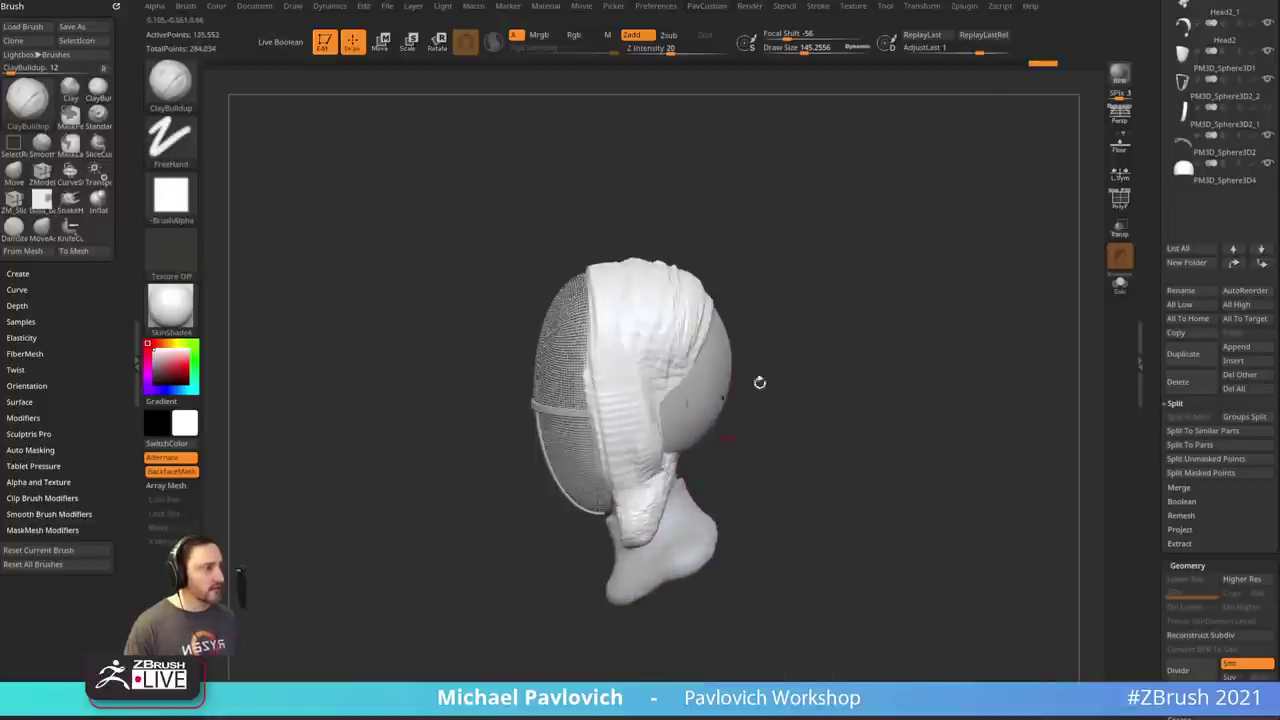
- Cover the back of the head with the ClayBuildup brush at a draw size of about 219 and smooth the hood's sides
right_drag(760, 382, 651, 429)
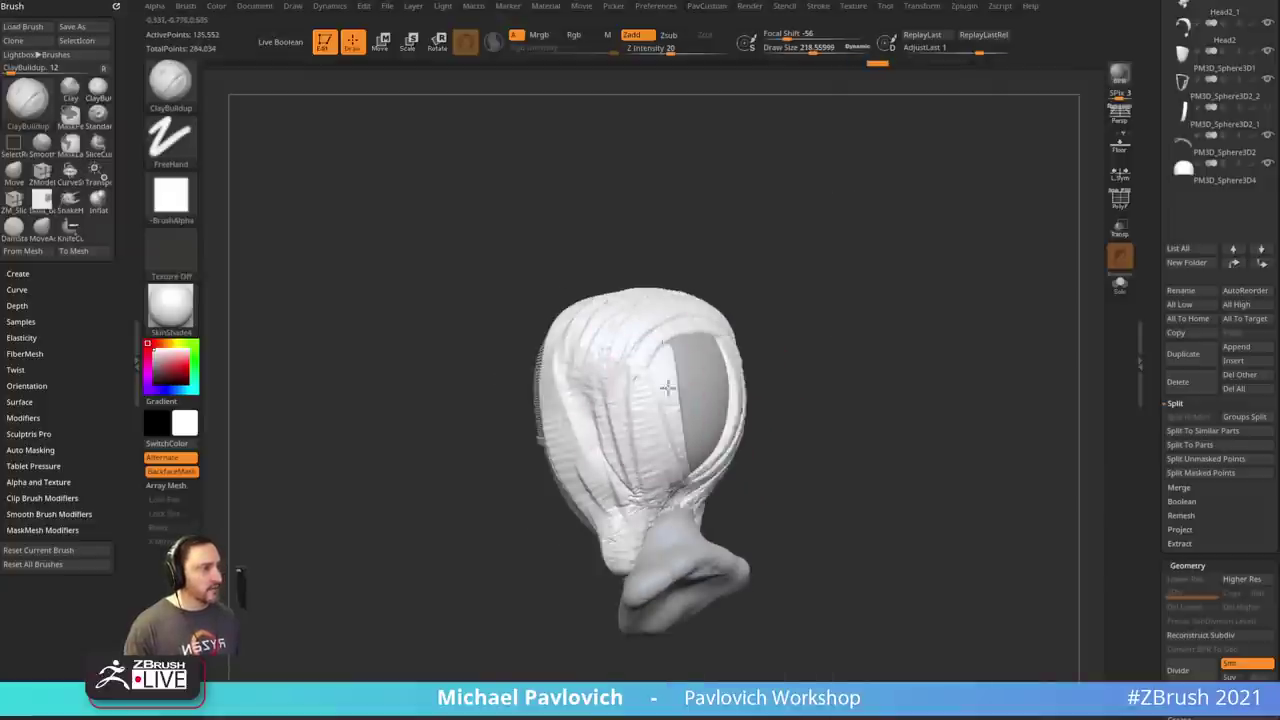
drag(668, 388, 723, 334)
right_drag(800, 340, 710, 330)
mouse_move(710, 330)
mouse_down()
mouse_move(697, 346)
mouse_move(715, 430)
mouse_up()
right_drag(800, 360, 906, 354)
shift+drag(600, 365, 608, 393)
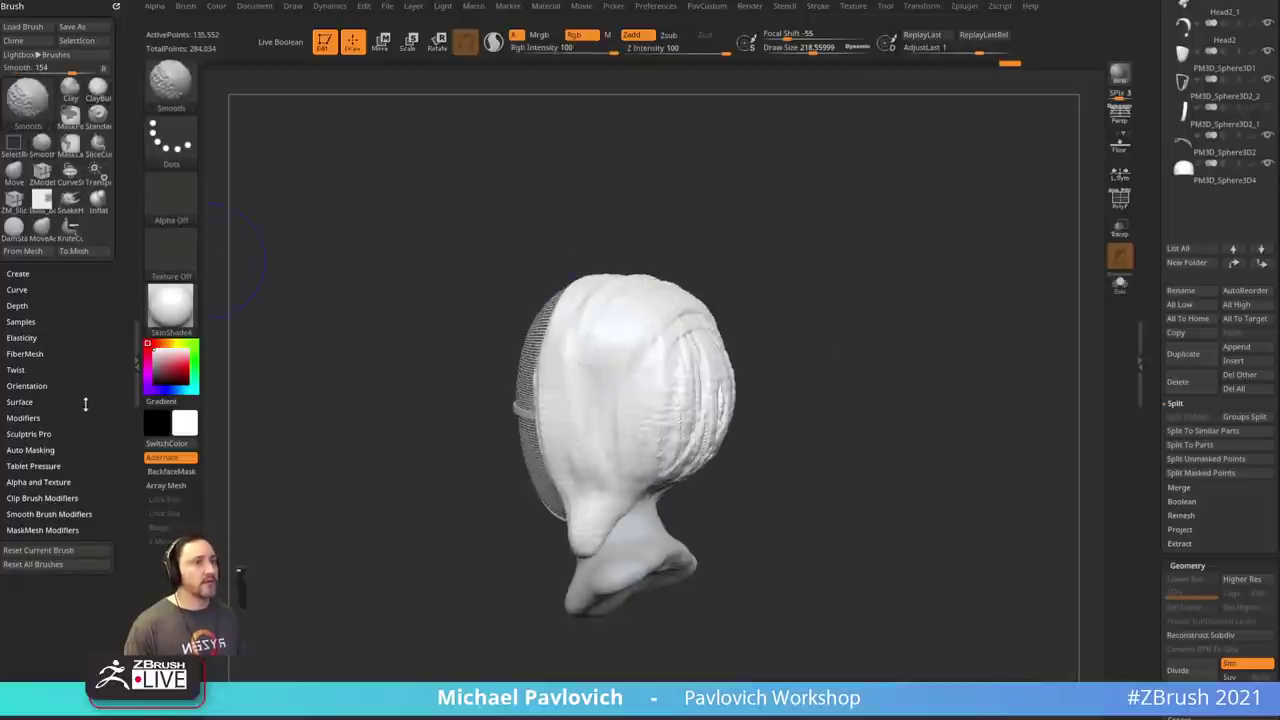
- Open the Smooth brush's modifiers and its smooth brush modifier settings
click(23, 417)
scroll(50, 430, down, 4)
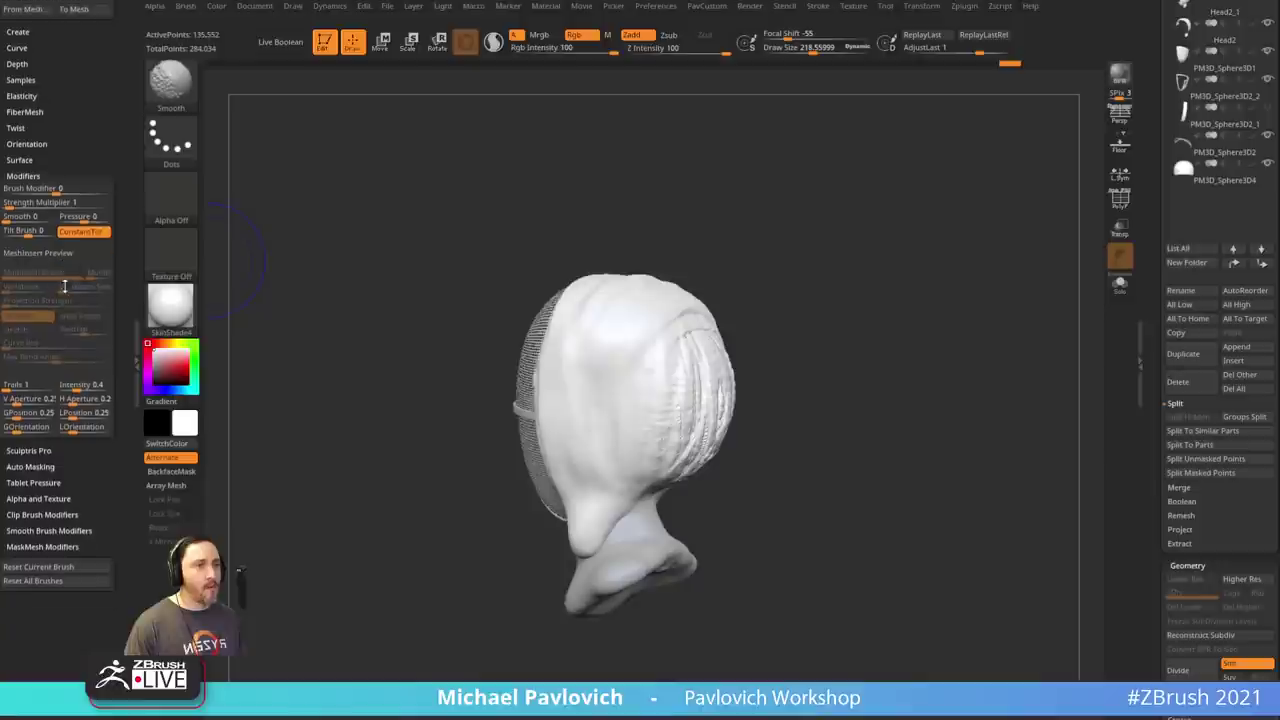
click(43, 533)
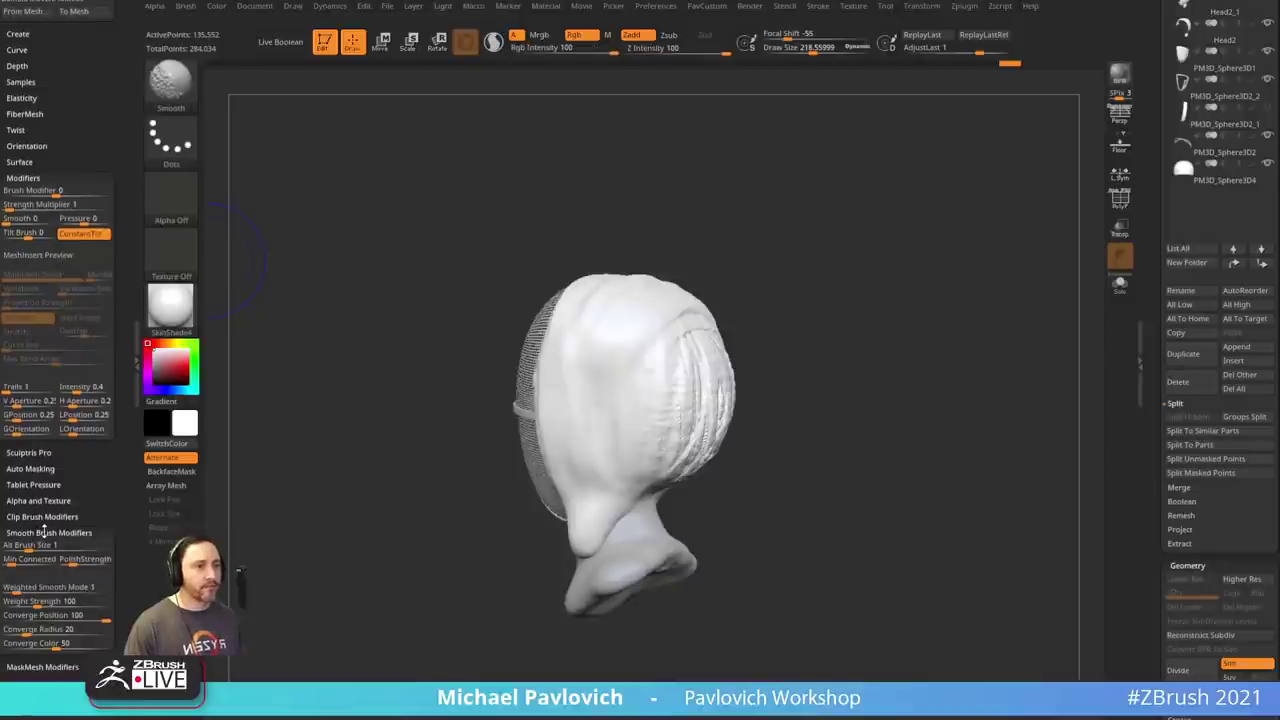
- Remesh the hood with DynaMesh at a resolution of 64
key(space)
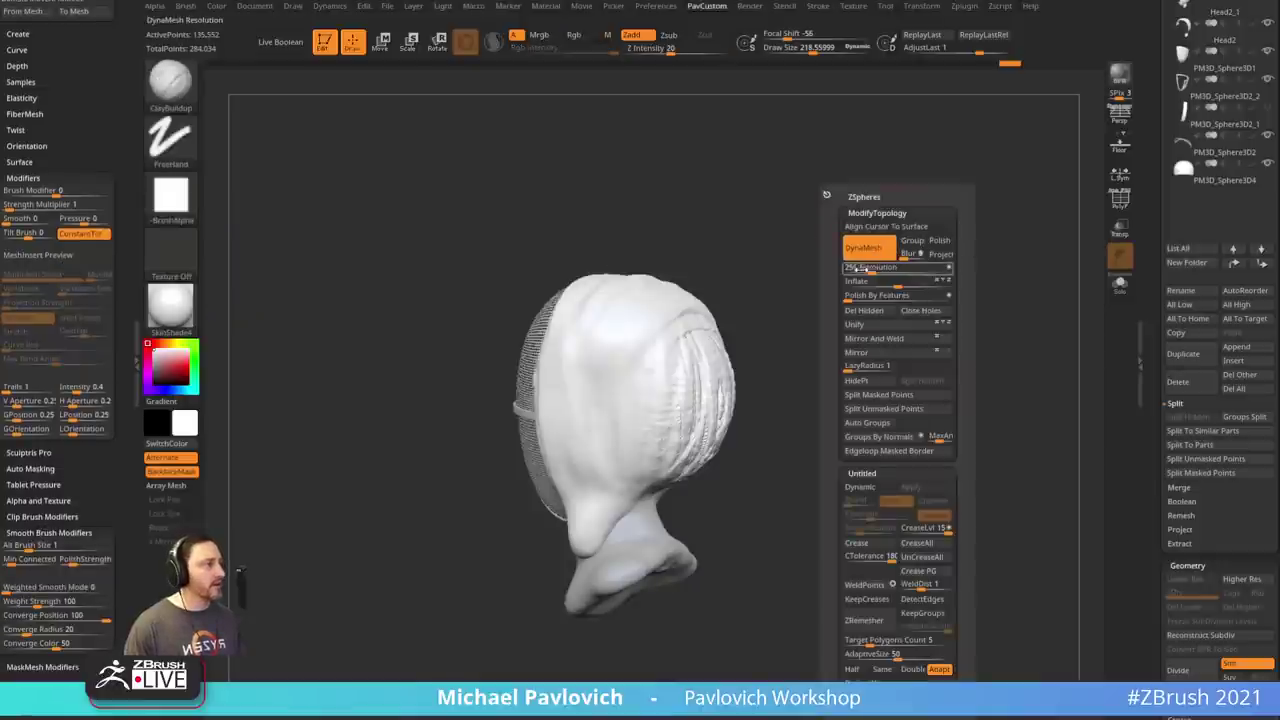
text(64)
key(Return)
ctrl+drag(880, 368, 937, 397)
drag(835, 366, 897, 351)
alt+drag(753, 365, 761, 319)
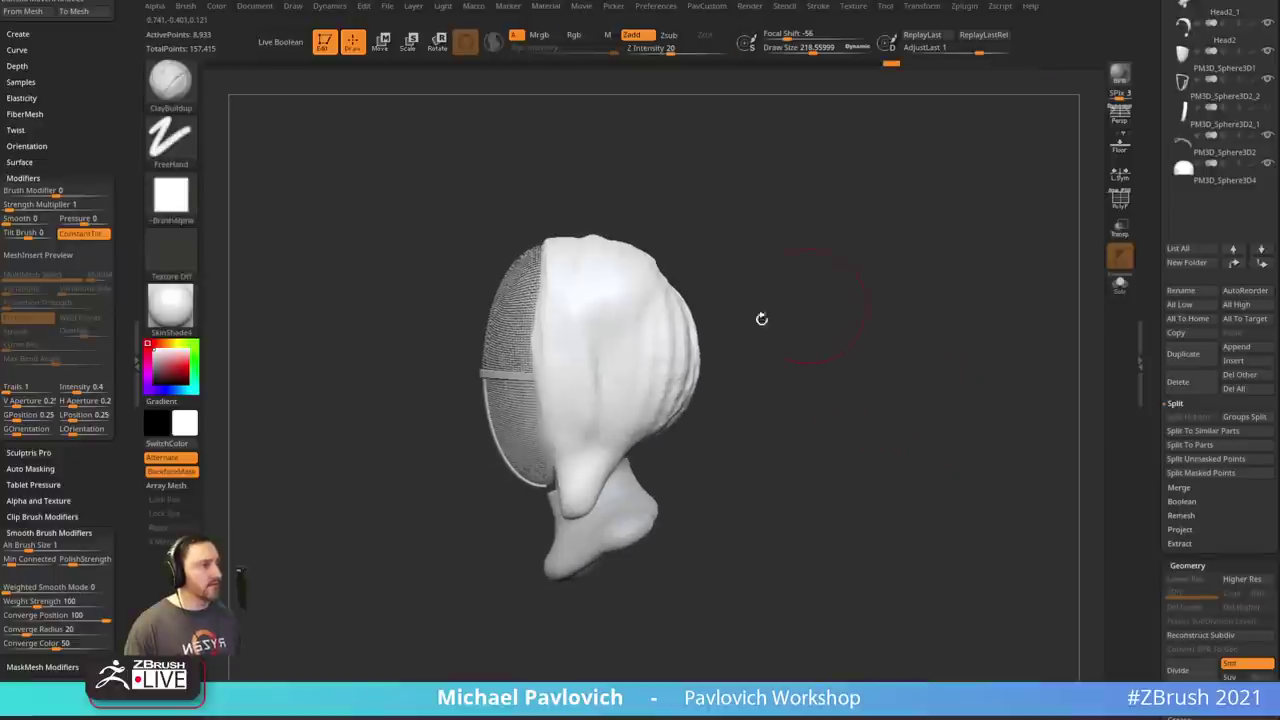
- Fill out the back and sides of the hood with the ClayBuildup brush at a draw size of about 212 and smooth them
key(s)
mouse_move(800, 420)
mouse_down()
mouse_move(716, 372)
mouse_move(655, 252)
mouse_move(735, 325)
mouse_up()
drag(820, 345, 775, 345)
mouse_move(635, 365)
shift+mouse_down()
mouse_move(628, 312)
mouse_move(708, 344)
mouse_move(740, 375)
shift+mouse_up()
mouse_move(885, 344)
mouse_down()
mouse_move(830, 350)
mouse_move(843, 402)
mouse_up()
mouse_move(817, 359)
mouse_down()
mouse_move(800, 375)
mouse_move(817, 380)
mouse_up()
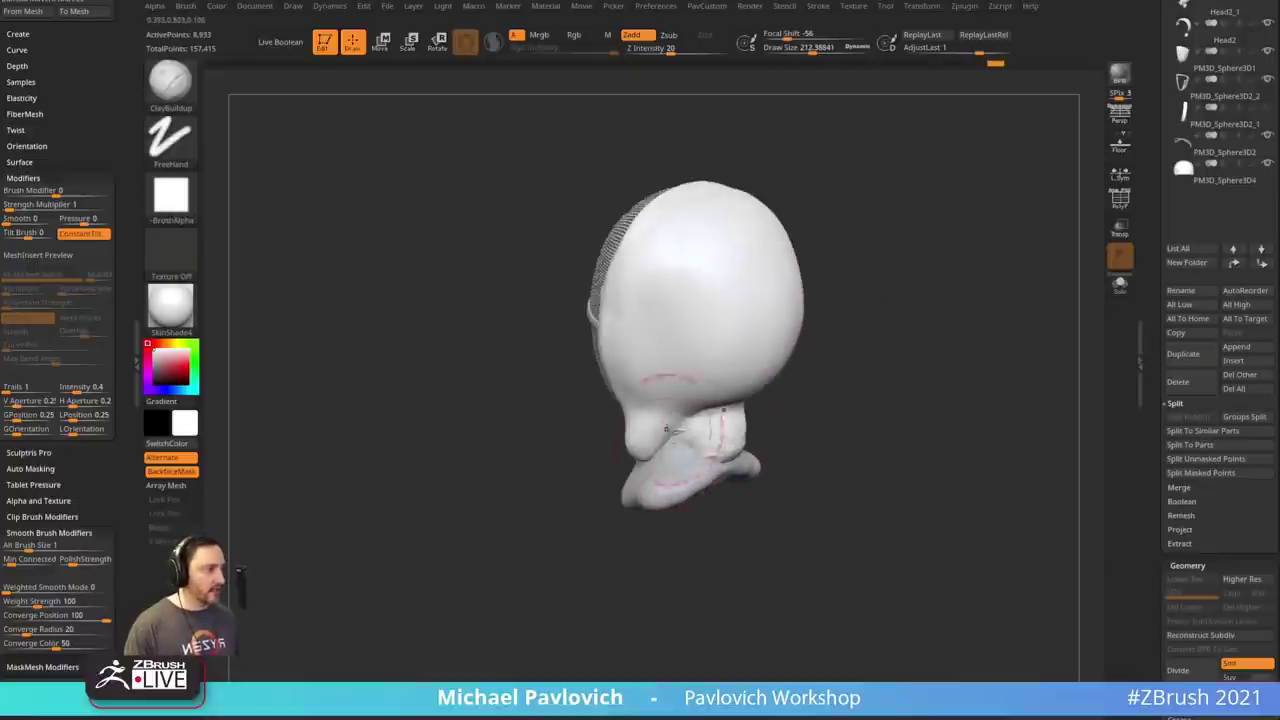
- Extend the back of the hood down over the neck with ClayBuildup at a draw size of about 189, and remesh it
mouse_move(875, 432)
mouse_down()
mouse_move(891, 397)
mouse_move(780, 437)
mouse_up()
key(shift)
drag(801, 369, 755, 375)
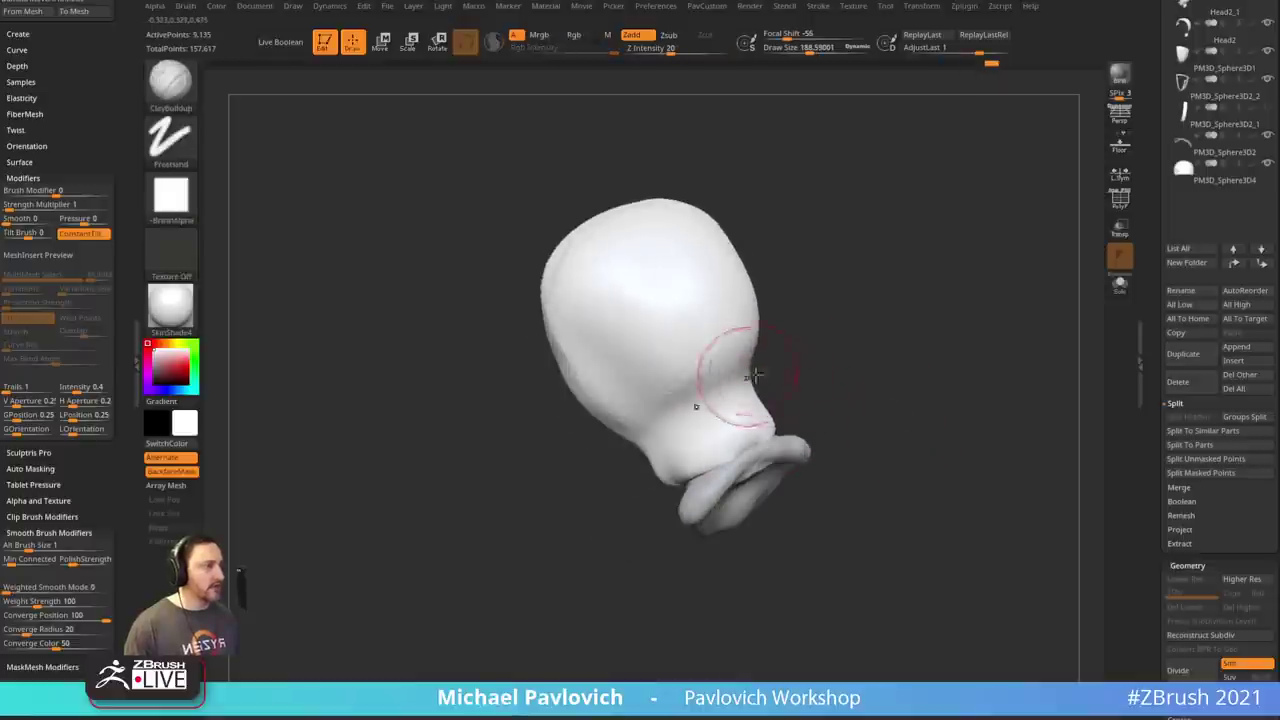
- Sharpen the hood's lower edge above the collar with the DamStandard brush at a draw size of about 135
mouse_move(838, 372)
shift+mouse_down()
mouse_move(866, 323)
mouse_move(914, 329)
mouse_move(789, 365)
shift+mouse_up()
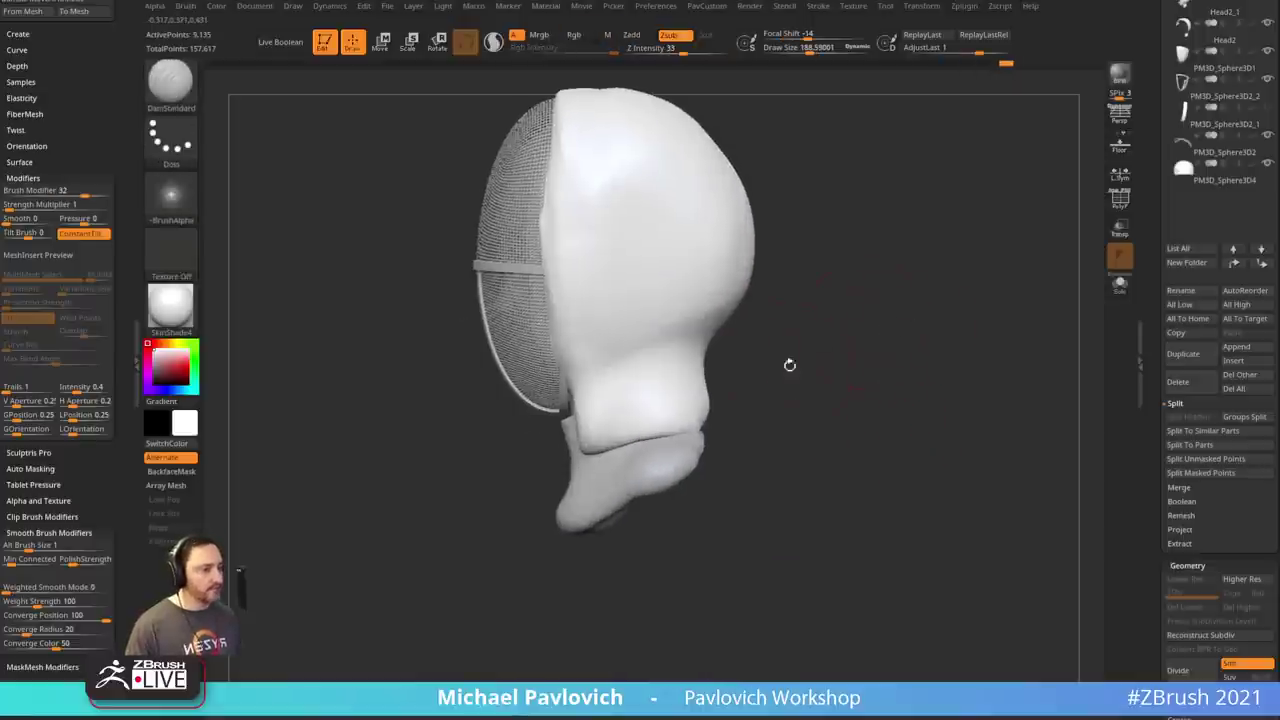
shift+drag(687, 405, 650, 420)
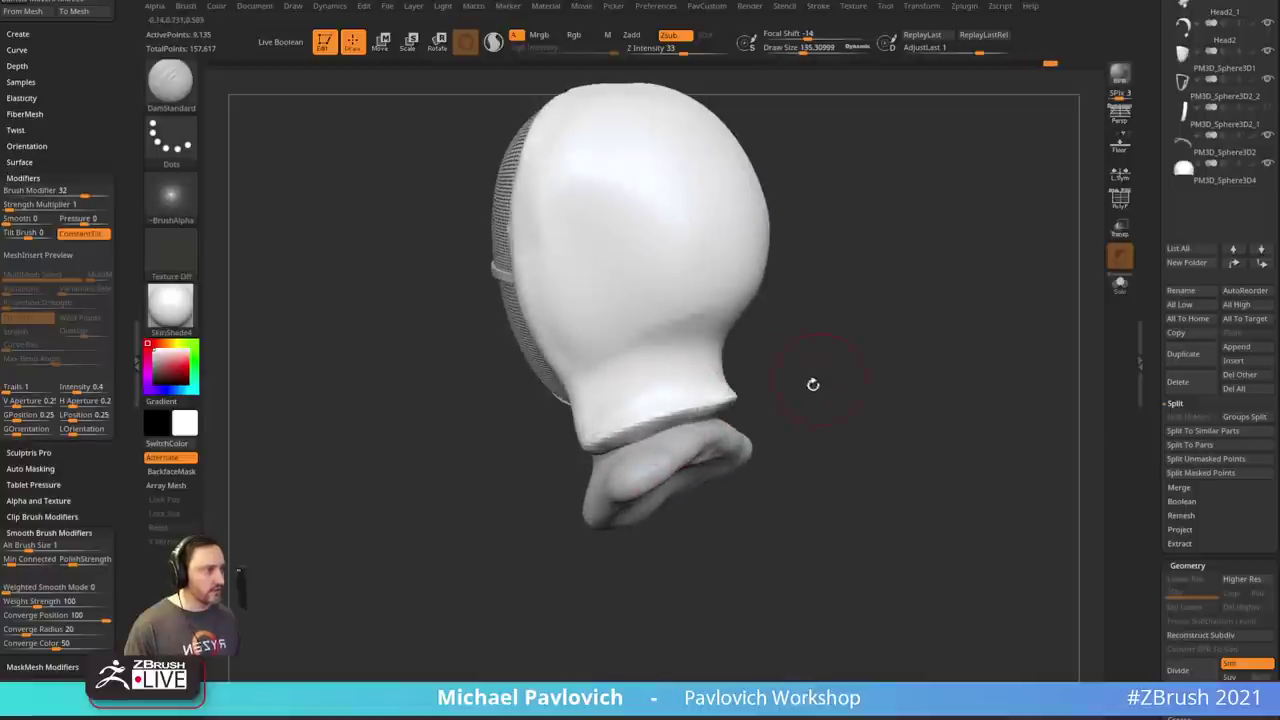
mouse_move(813, 384)
mouse_down()
mouse_move(783, 354)
mouse_move(812, 358)
mouse_up()
- Pull the hood's flared lower edge into shape around the collar with the Move brush, starting at a draw size of about 329
key(s)
drag(686, 466, 706, 468)
key(b)
key(m)
key(v)
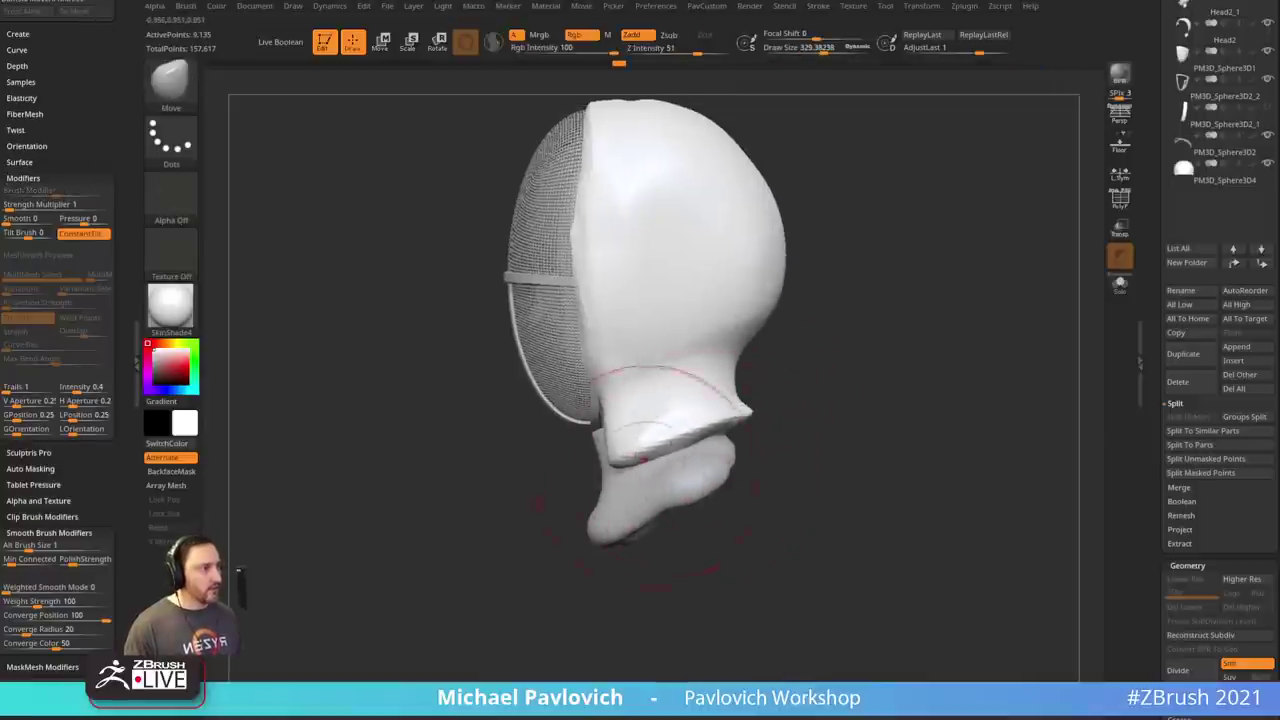
drag(800, 428, 708, 438)
key(s)
mouse_move(702, 442)
mouse_down()
mouse_move(672, 449)
mouse_move(684, 446)
mouse_up()
key(s)
mouse_move(704, 440)
mouse_down()
mouse_move(678, 424)
mouse_move(745, 427)
mouse_move(745, 398)
mouse_up()
- Widen the hood's lower front flaps beside the mask with the Move brush at draw sizes of about 145 and 231
drag(757, 354, 846, 313)
key(s)
mouse_move(705, 424)
mouse_down()
mouse_move(685, 440)
mouse_move(783, 403)
mouse_move(774, 411)
mouse_up()
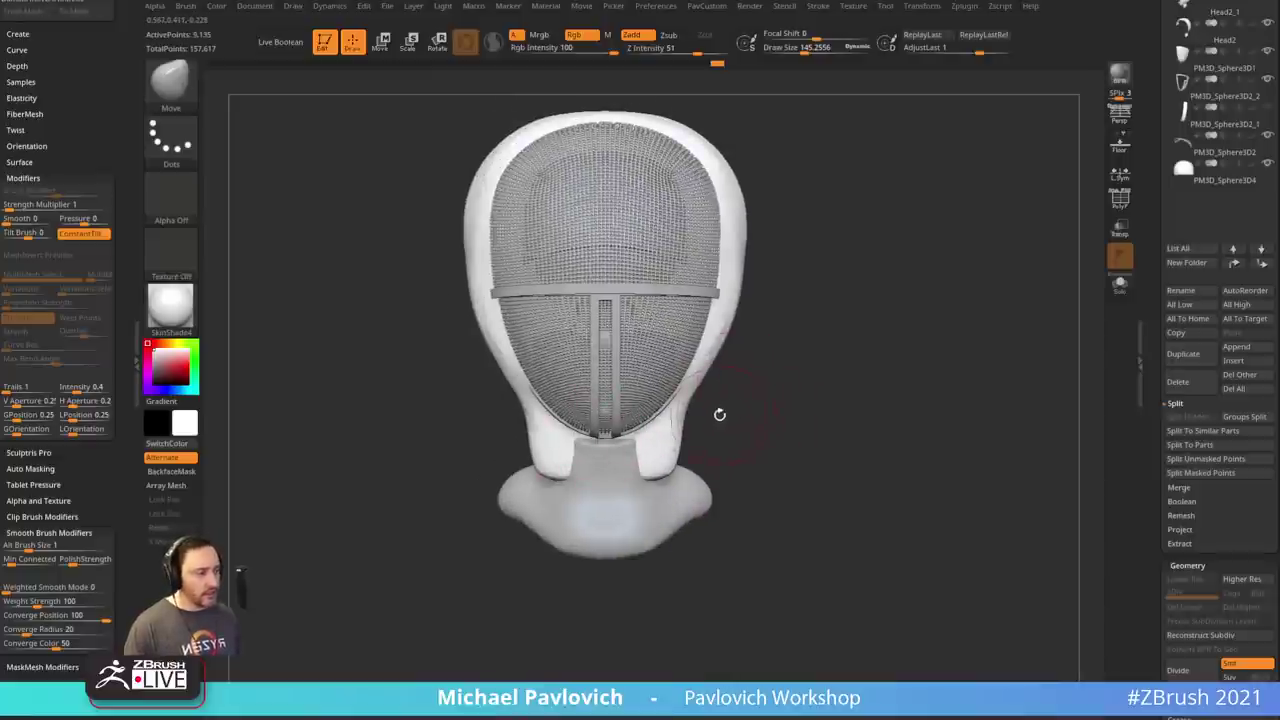
mouse_move(686, 461)
mouse_down()
mouse_move(711, 457)
mouse_move(733, 312)
mouse_move(767, 341)
mouse_move(763, 401)
mouse_up()
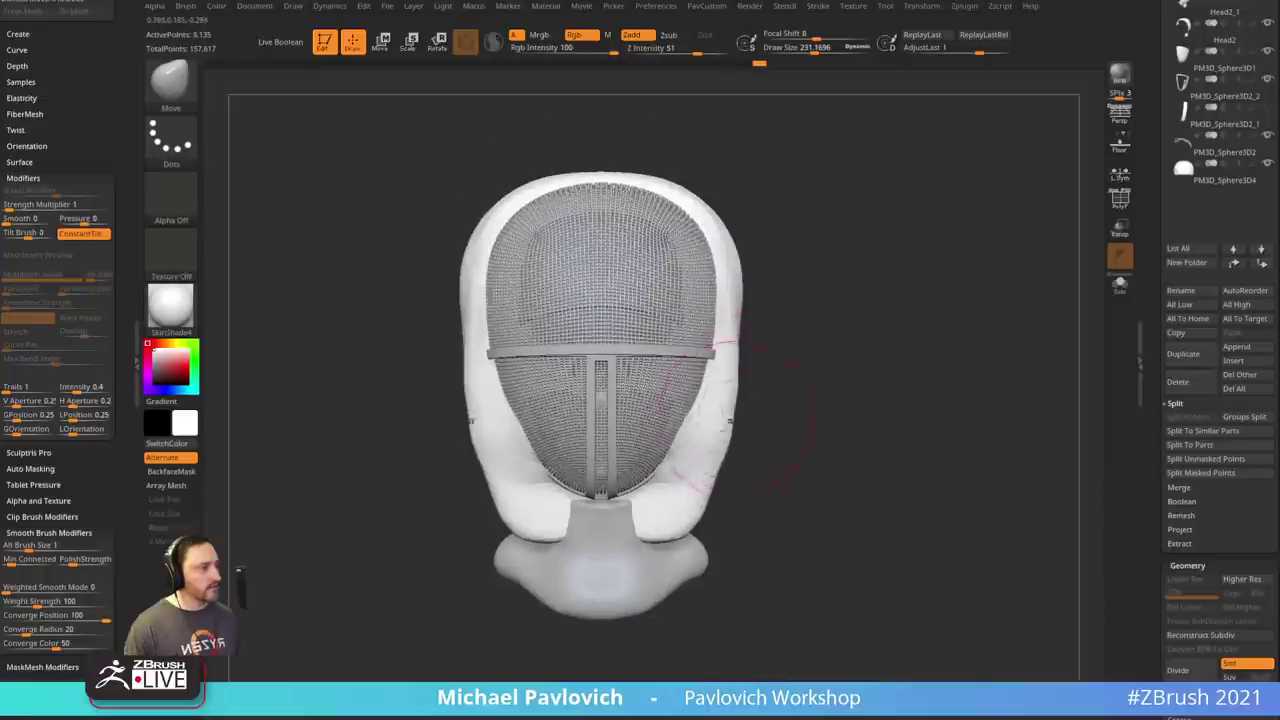
- Carve fabric folds down the hood's lower front flaps with the DamStandard brush at a draw size of about 99
key(b)
key(d)
key(s)
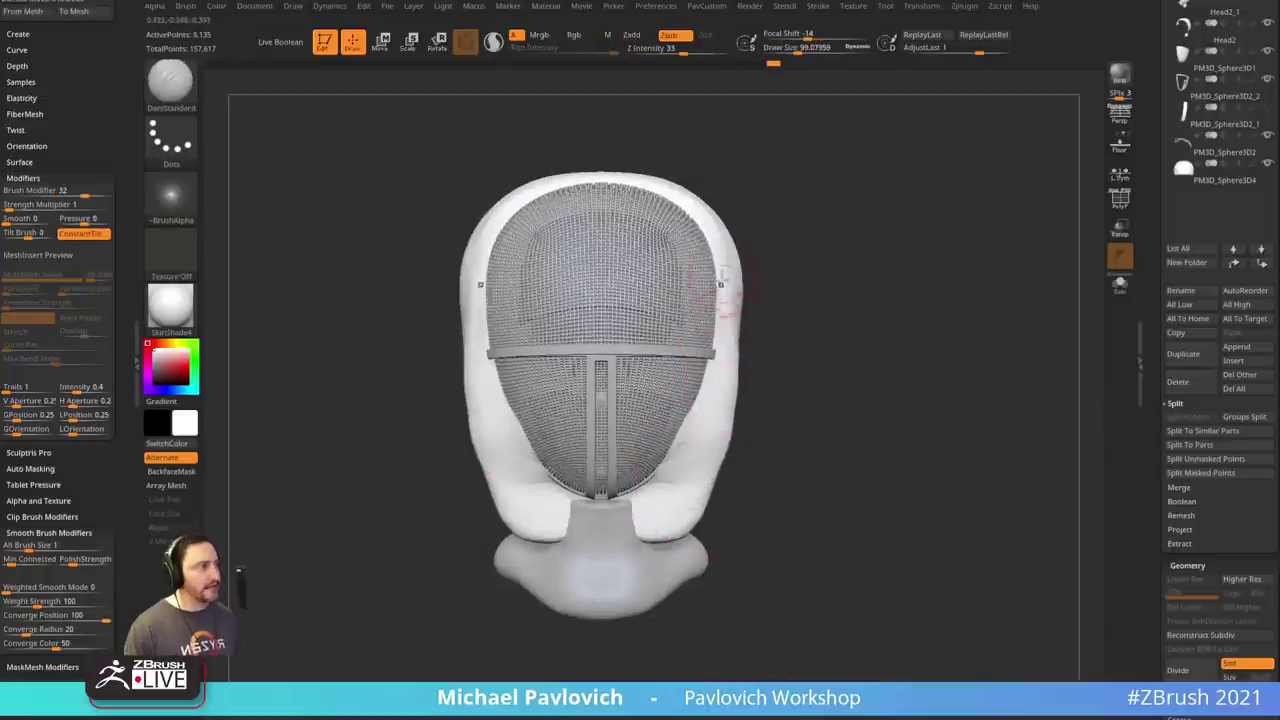
mouse_move(660, 524)
mouse_down()
mouse_move(714, 405)
mouse_move(704, 434)
mouse_up()
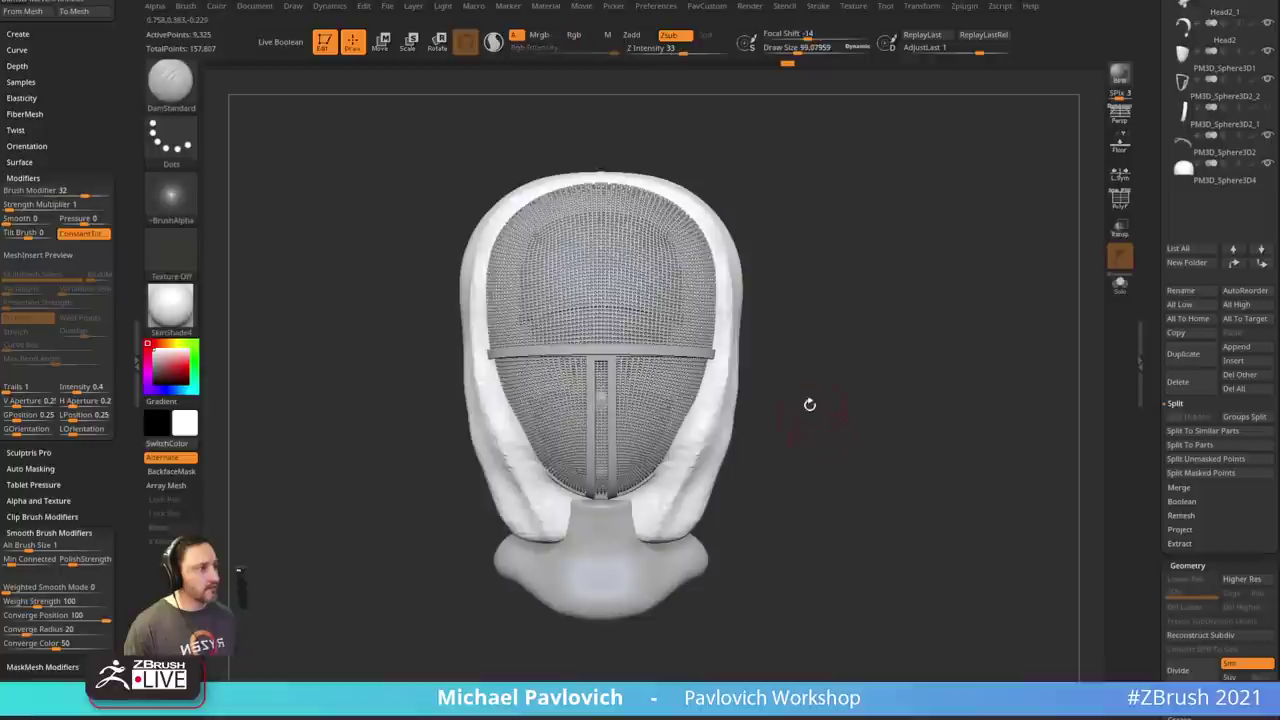
alt+drag(740, 341, 728, 331)
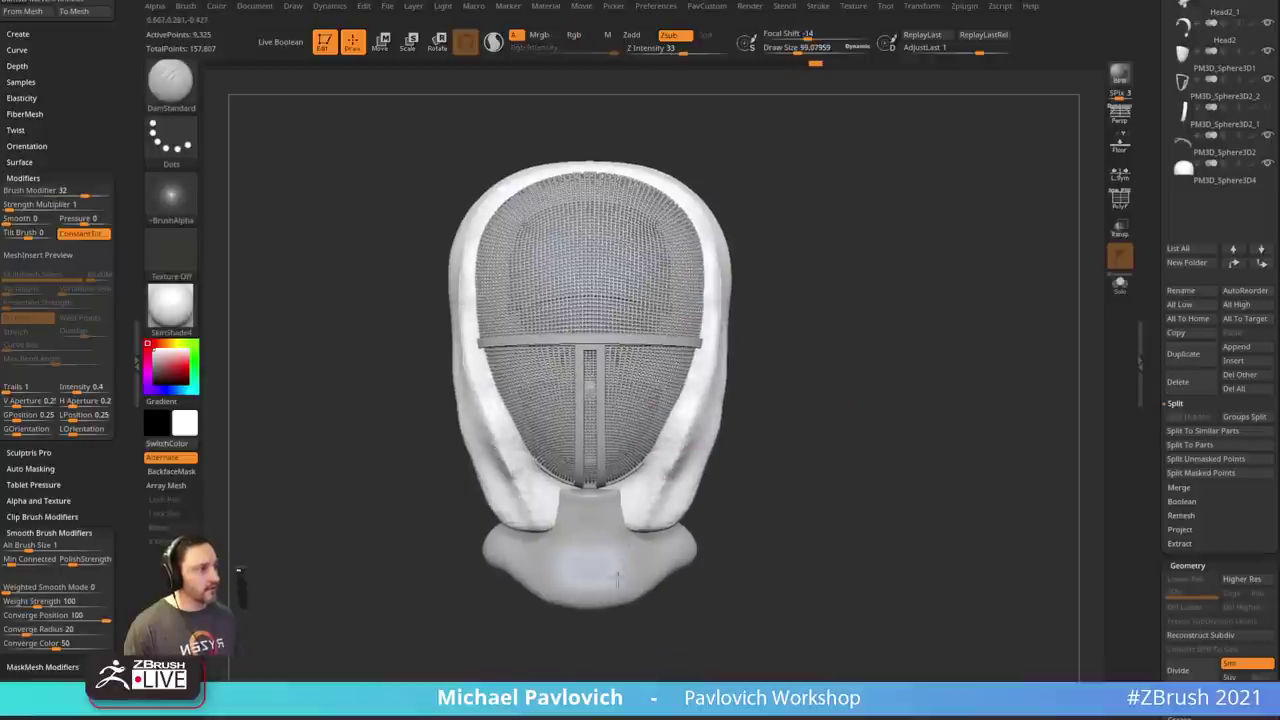
alt+drag(772, 429, 762, 407)
drag(728, 420, 747, 379)
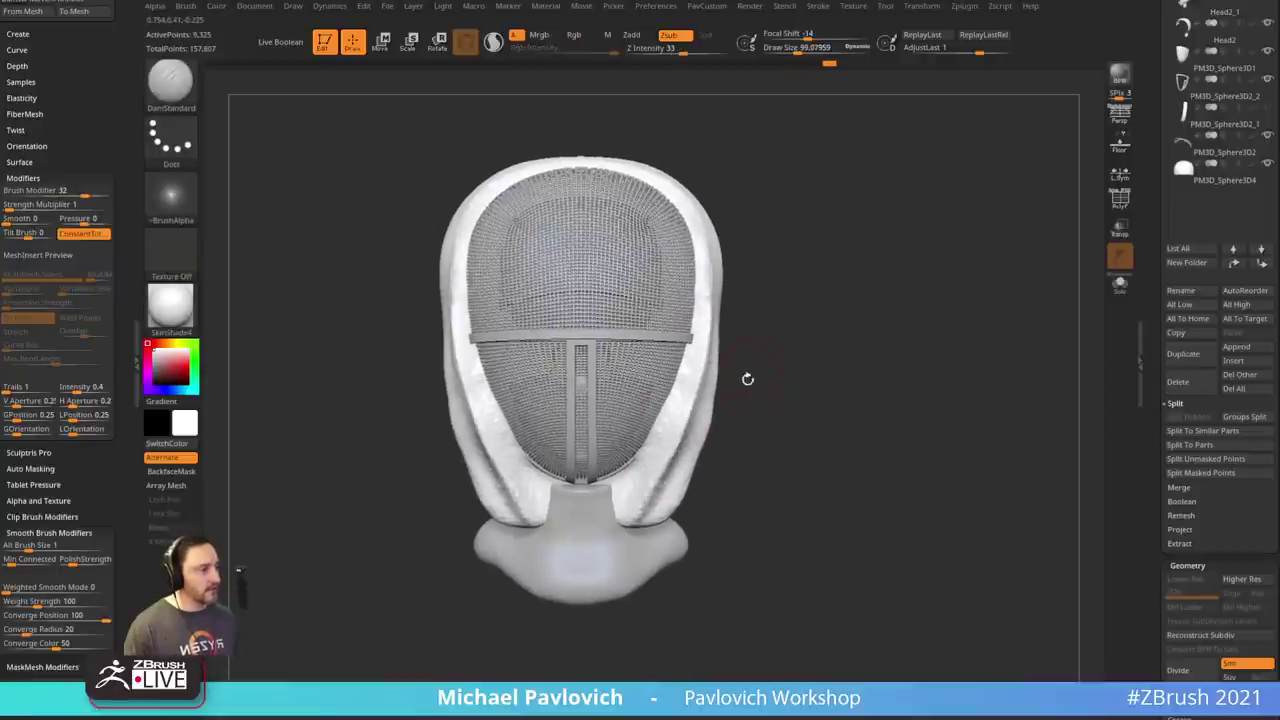
- Adjust the bottom tips of the hood's front flaps with the MoveAccu brush at a draw size of 112
key(2)
key(s)
mouse_move(600, 501)
mouse_down()
mouse_move(634, 501)
mouse_move(584, 516)
mouse_up()
key(s)
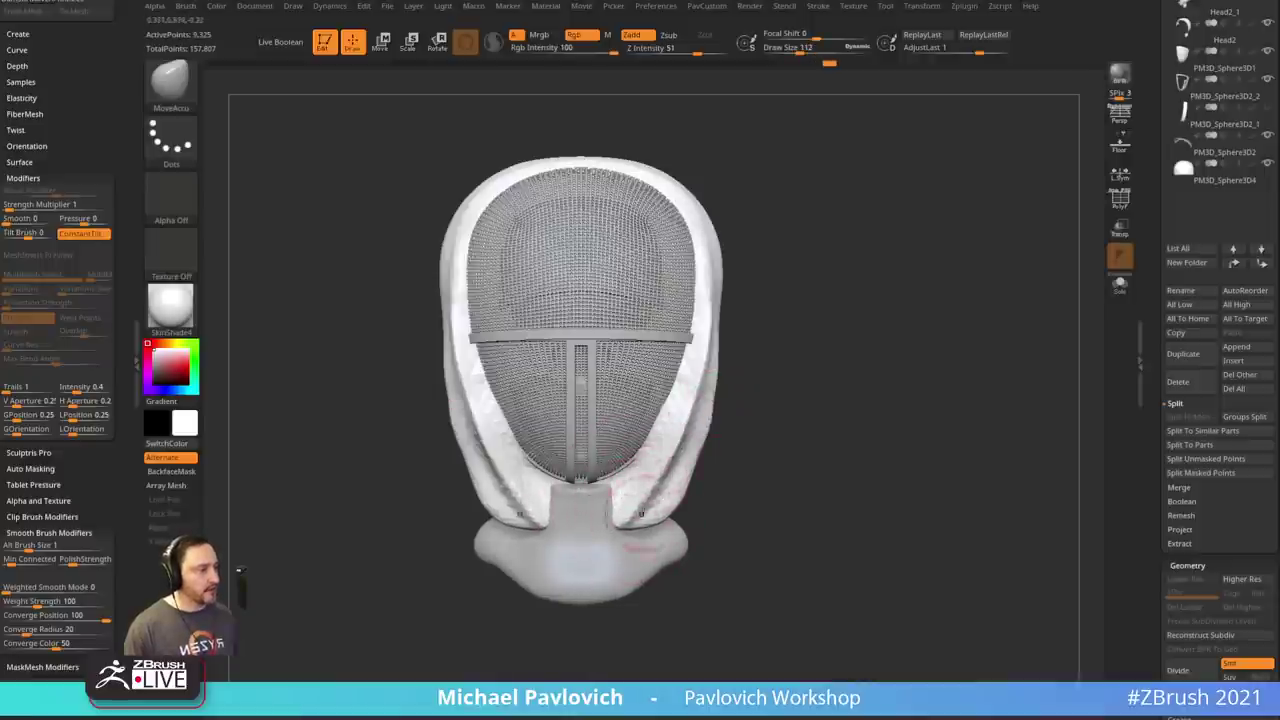
mouse_move(808, 424)
mouse_down()
mouse_move(798, 407)
mouse_move(843, 386)
mouse_up()
- Build up the hood's front edge along the mask with the Clay brush at a draw size of 112
key(b)
key(c)
key(l)
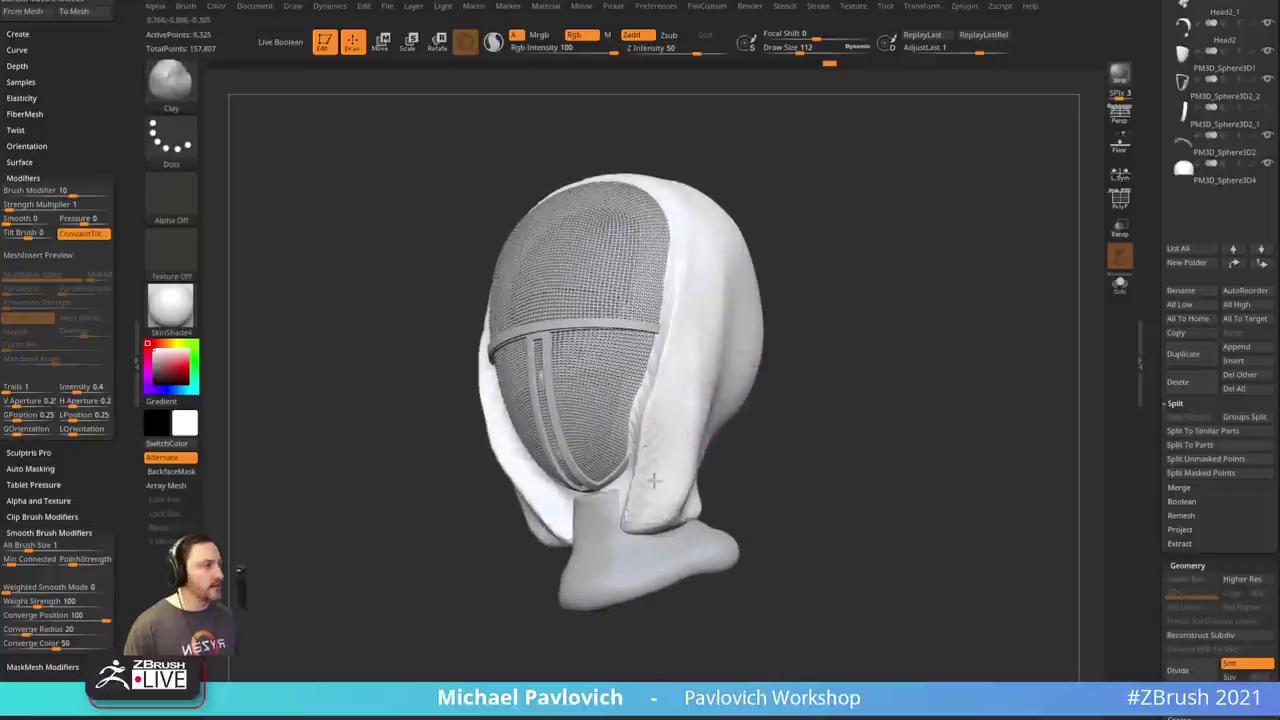
drag(810, 241, 844, 239)
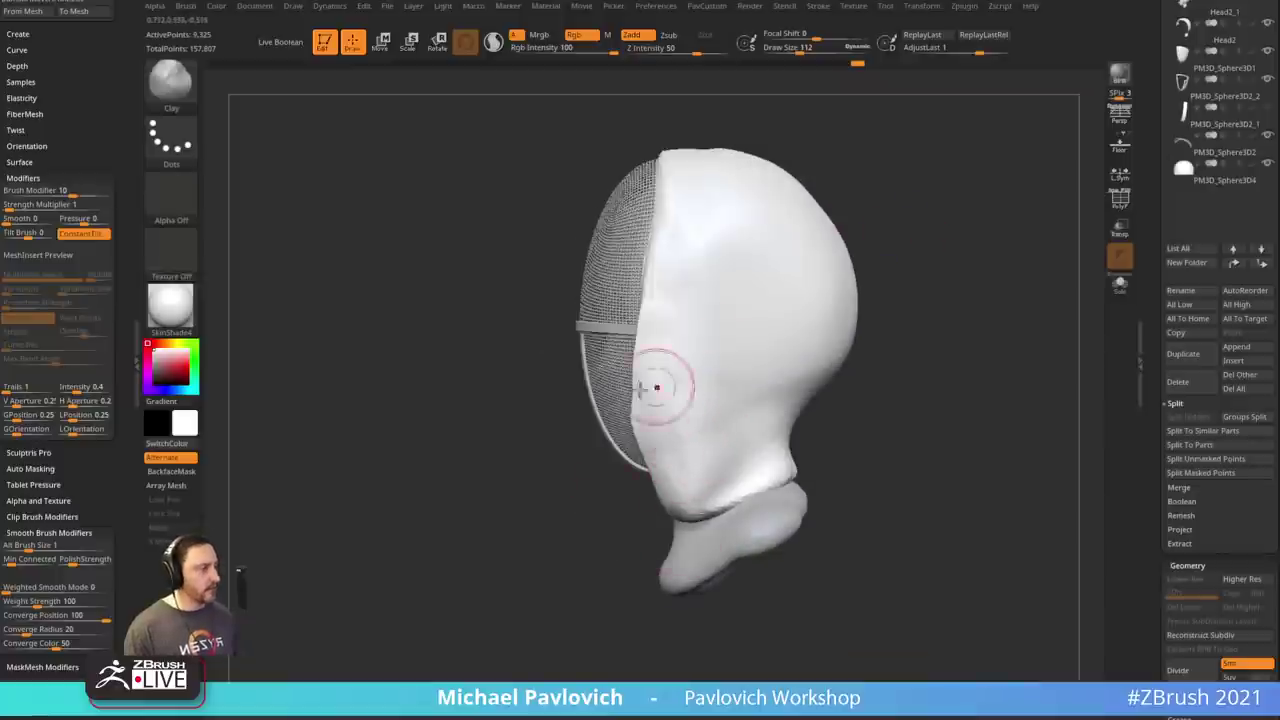
- Pull the hood's front edge along the mask and into a point at the collar with the Move and MoveAccu brushes
key(b)
key(m)
key(v)
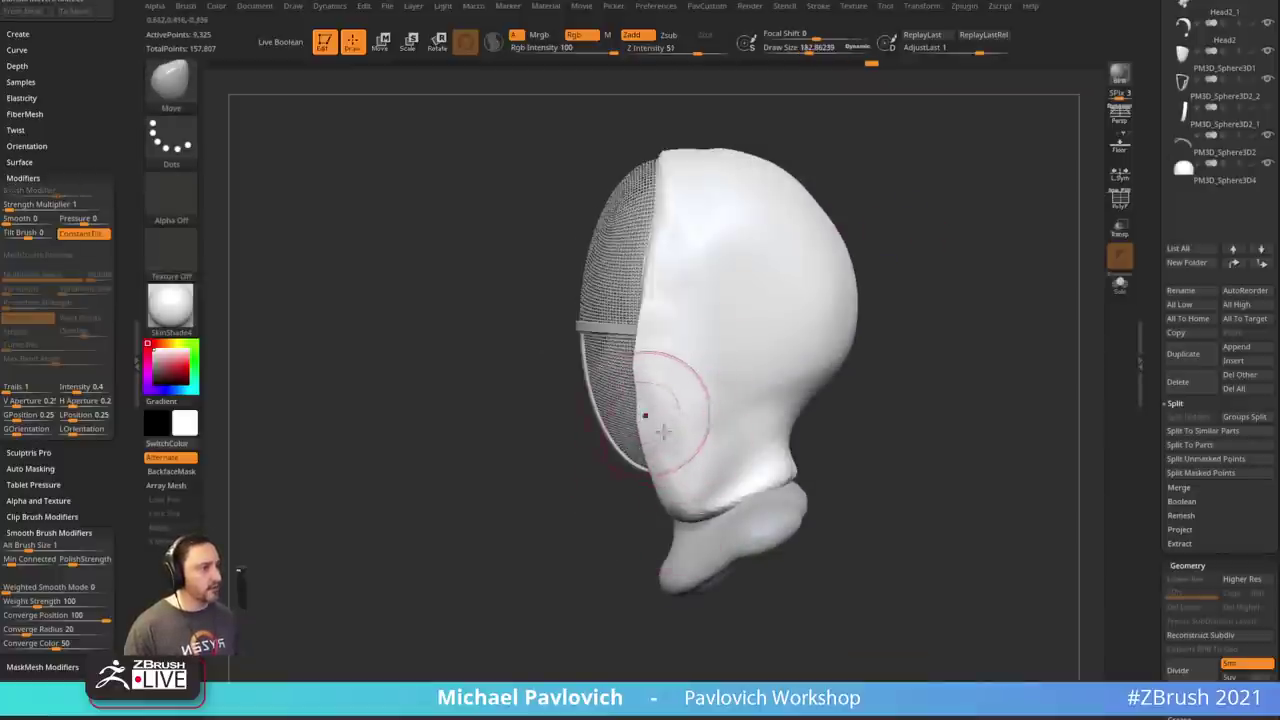
alt+drag(601, 567, 599, 545)
key([)
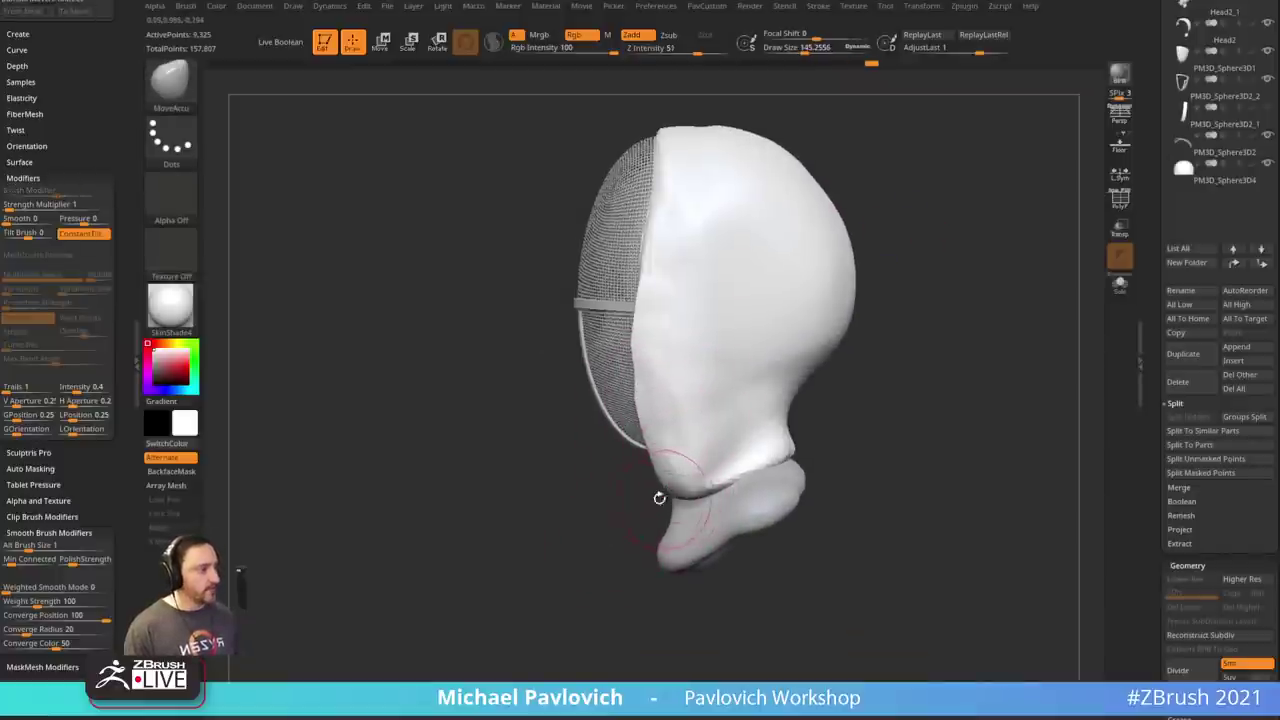
key(s)
key(s)
click(653, 392)
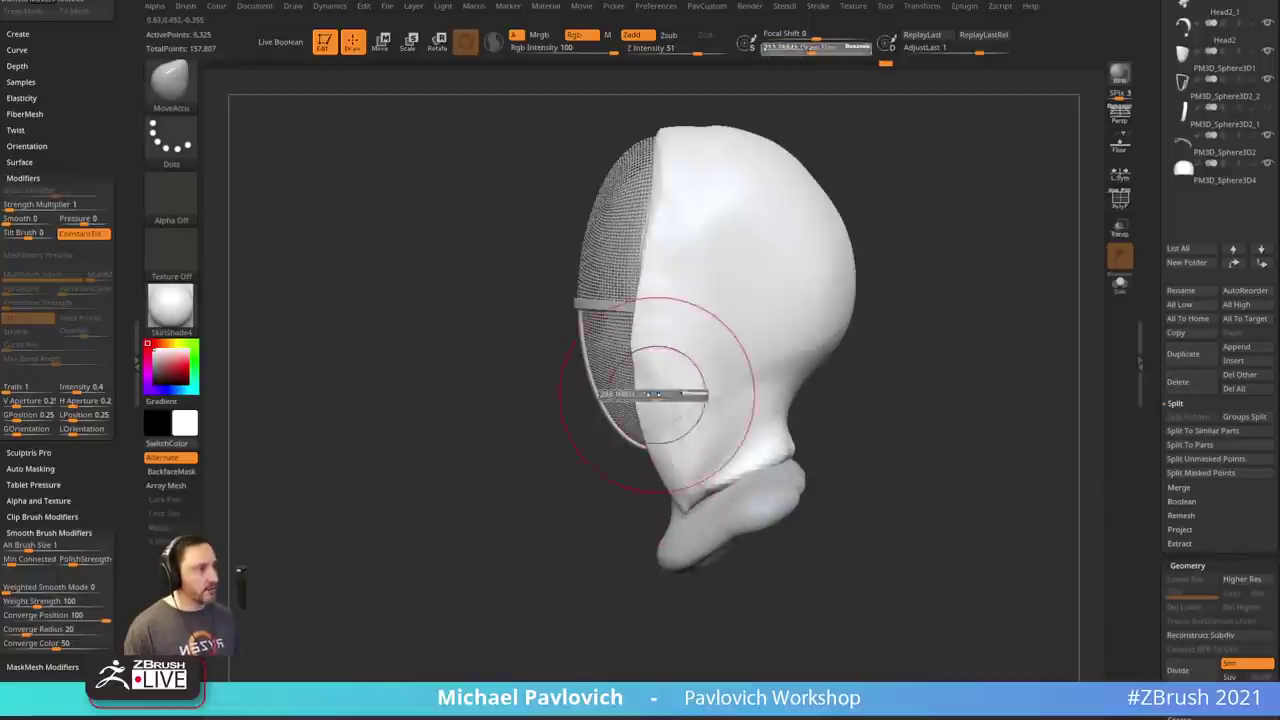
drag(642, 393, 653, 359)
- Open the brush's Curve settings and compare the AccuCurve option between the Move and MoveAccu brushes
drag(40, 150, 80, 257)
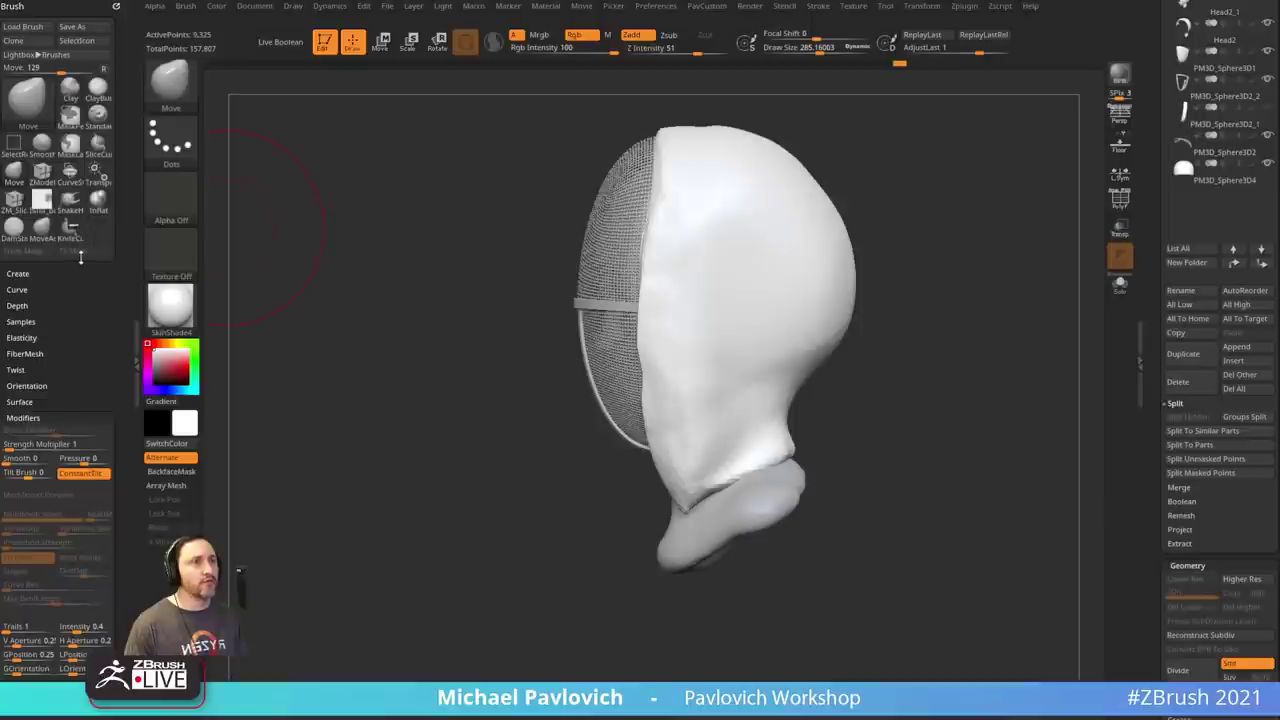
key(shift)
click(18, 291)
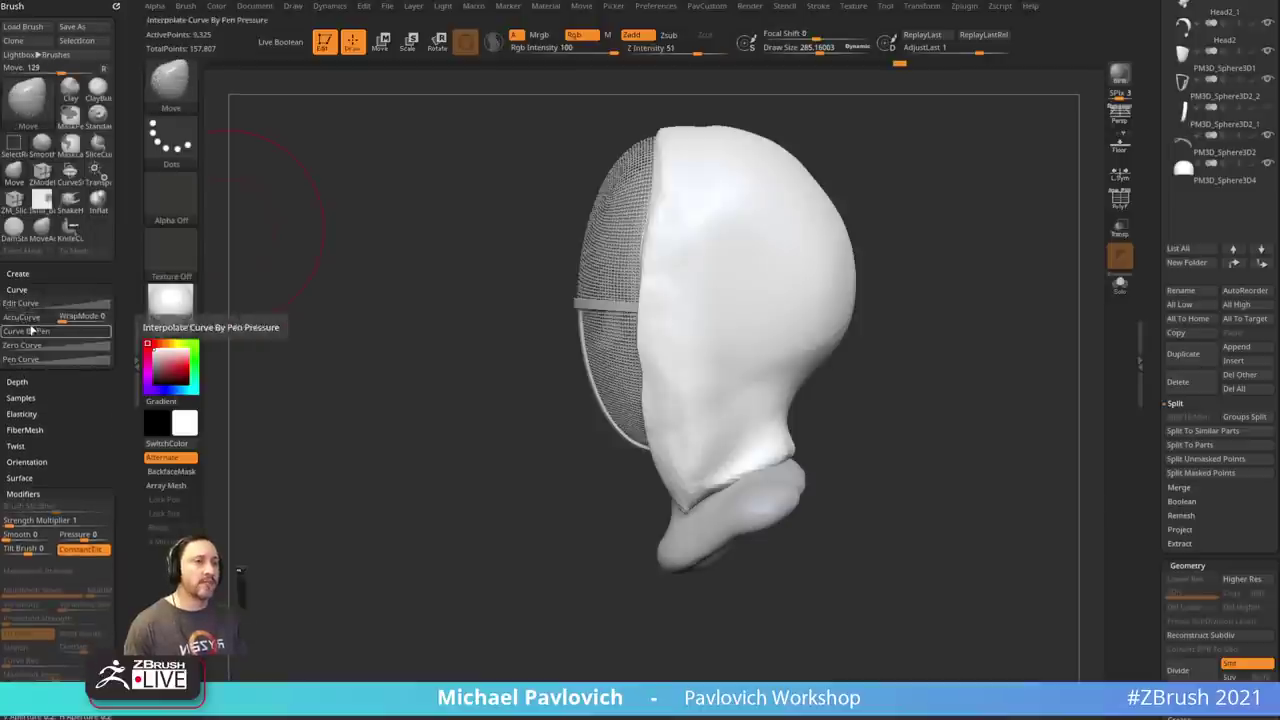
drag(462, 486, 480, 491)
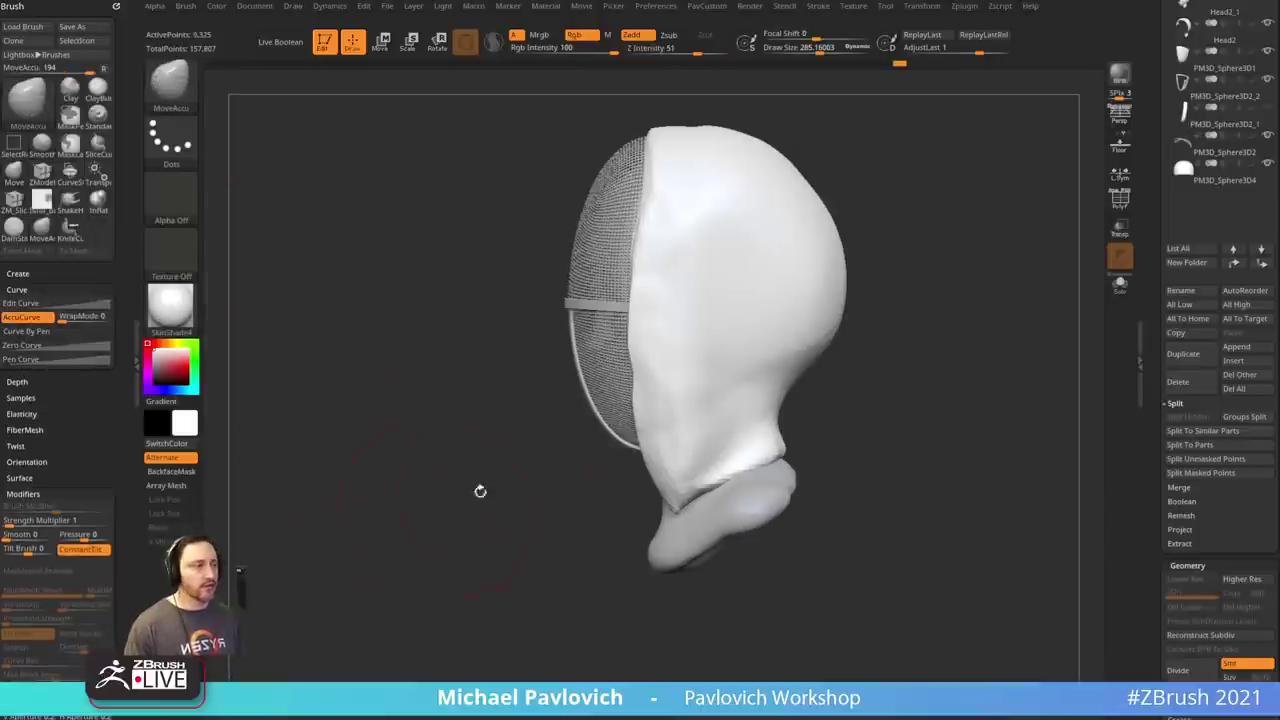
- Reshape the hood's front edge along the side of the mask with the Move brush at draw sizes of about 200 and 361
key(b)
key(m)
key(v)
drag(634, 376, 629, 376)
key(s)
key(s)
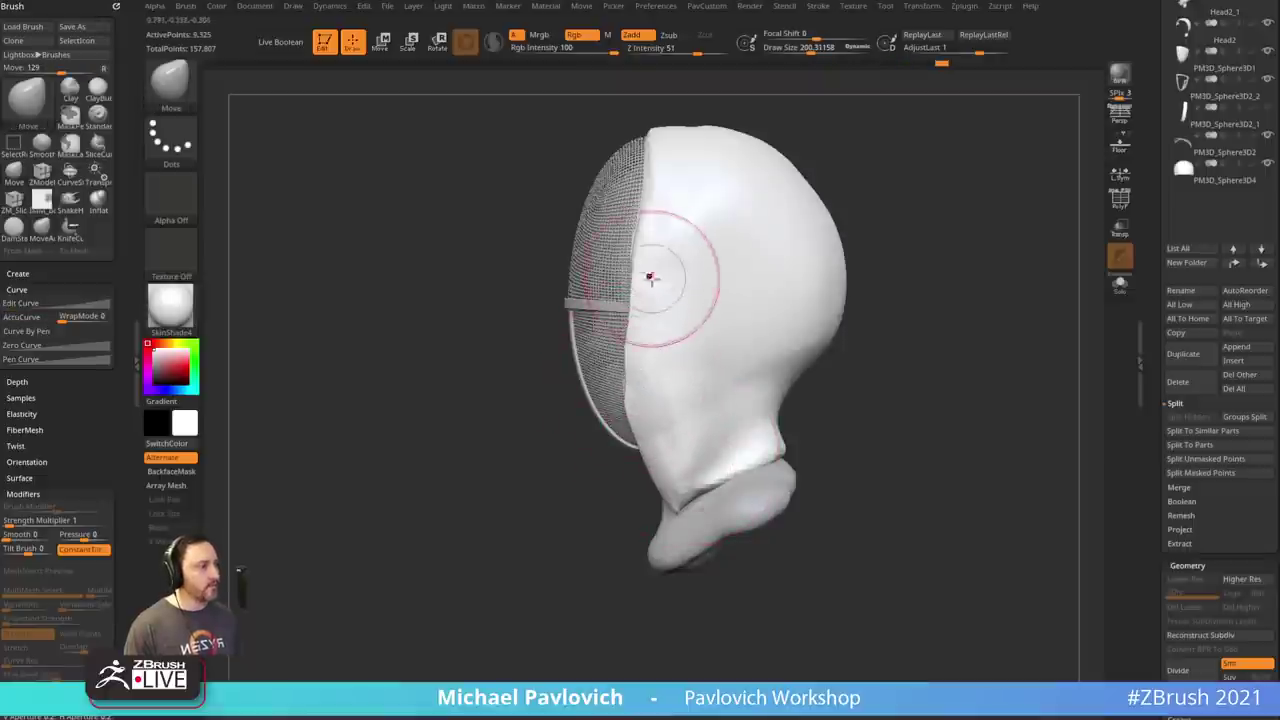
mouse_move(885, 248)
alt+mouse_down()
mouse_move(889, 206)
mouse_move(886, 255)
alt+mouse_up()
key(s)
drag(632, 347, 648, 346)
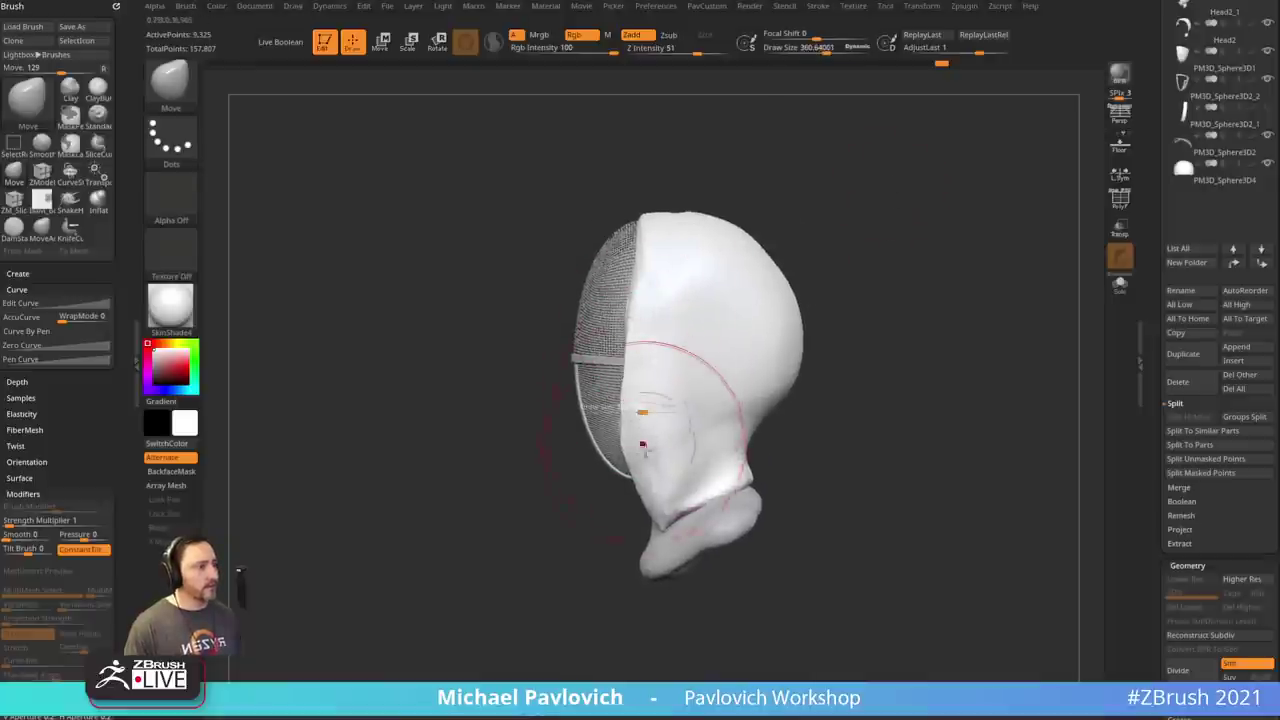
- Pull the hood's edge back beside the lower mask and temple with the MoveAccu brush at a draw size of about 271
key(b)
key(m)
key(a)
mouse_move(632, 444)
mouse_down()
mouse_move(648, 448)
mouse_move(653, 490)
mouse_up()
key(bracketleft)
key(bracketleft)
key(bracketleft)
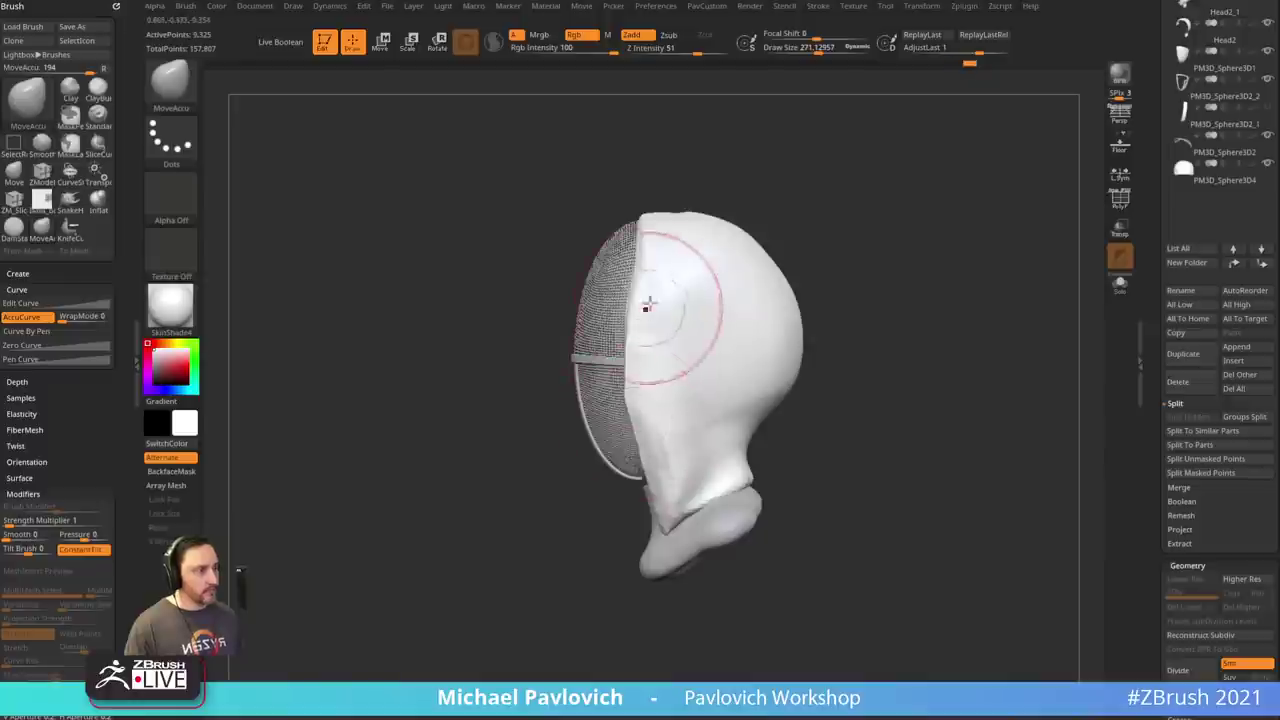
drag(632, 311, 635, 310)
key(s)
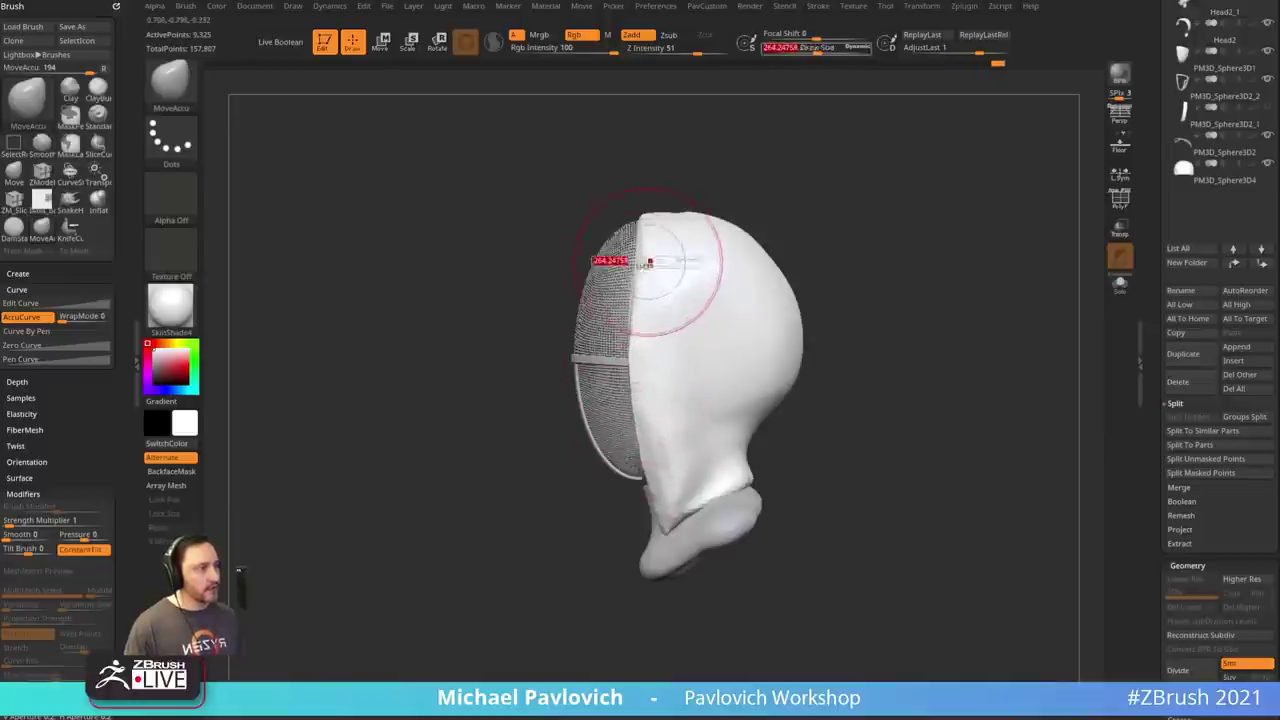
drag(651, 262, 644, 262)
- Even out the hood's front edge beside the upper mask with the Move brush at a draw size of about 194
key(b)
key(m)
key(v)
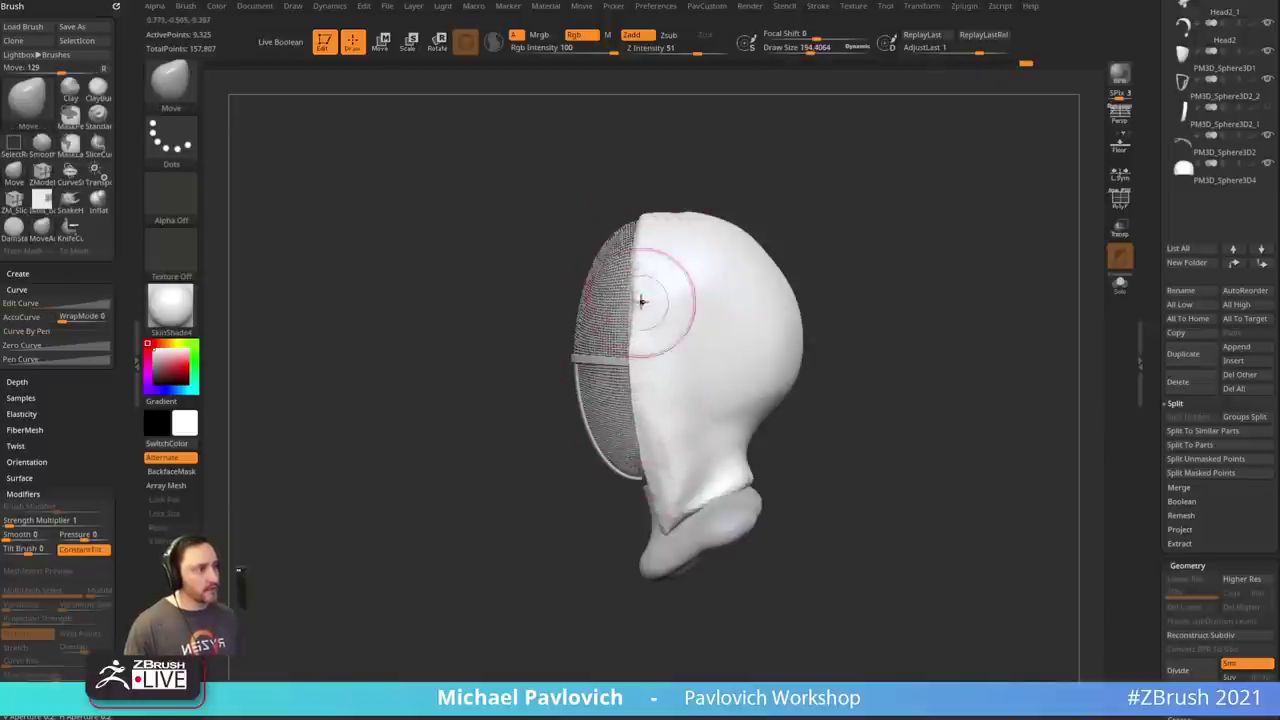
mouse_move(898, 398)
mouse_down()
mouse_move(869, 393)
mouse_move(877, 408)
mouse_move(834, 340)
mouse_move(706, 417)
mouse_up()
- Carve creases into the hood's front sides with the Dam_Standard brush at a draw size of about 353
key(b)
key(c)
key(b)
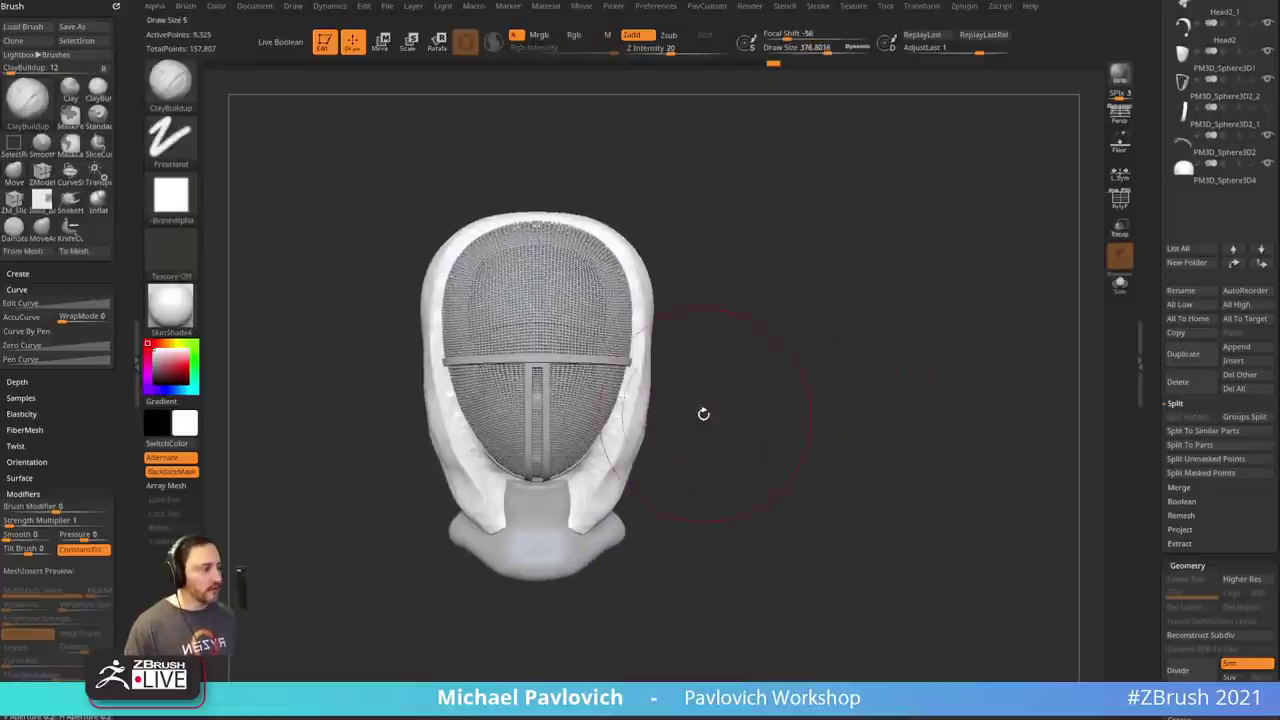
key(bracketleft)
key(b)
key(d)
key(s)
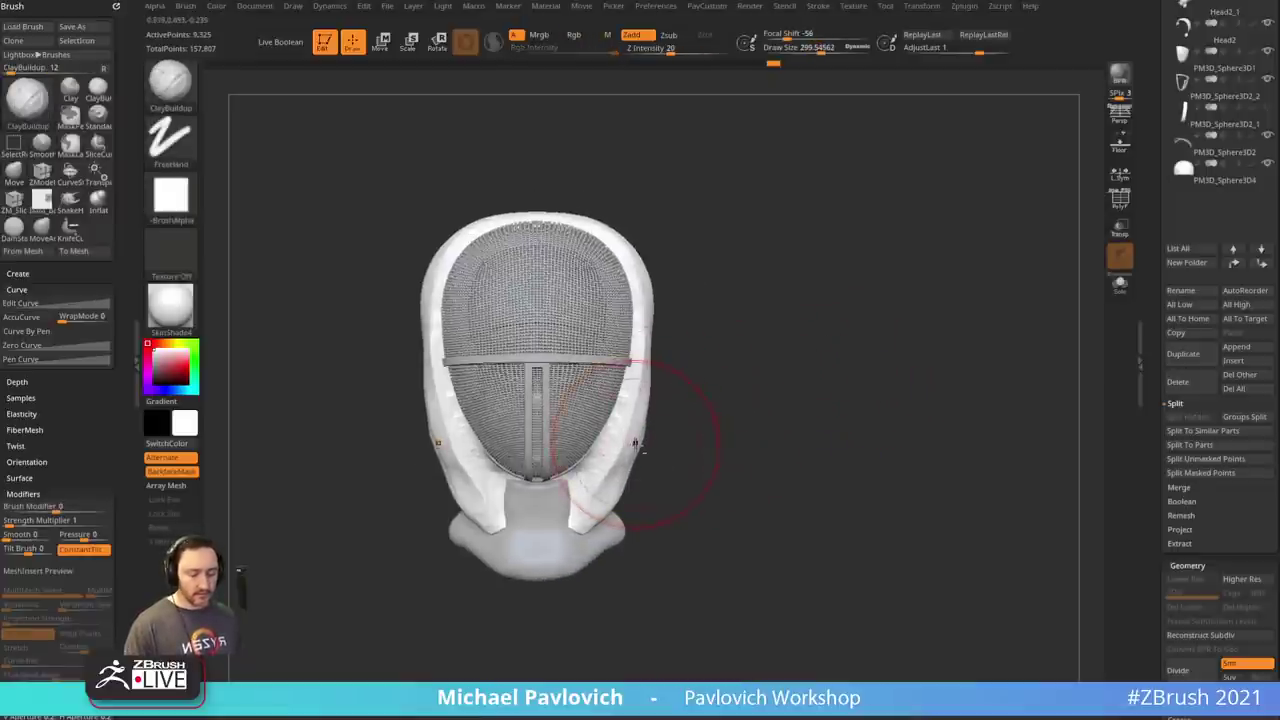
drag(656, 444, 661, 444)
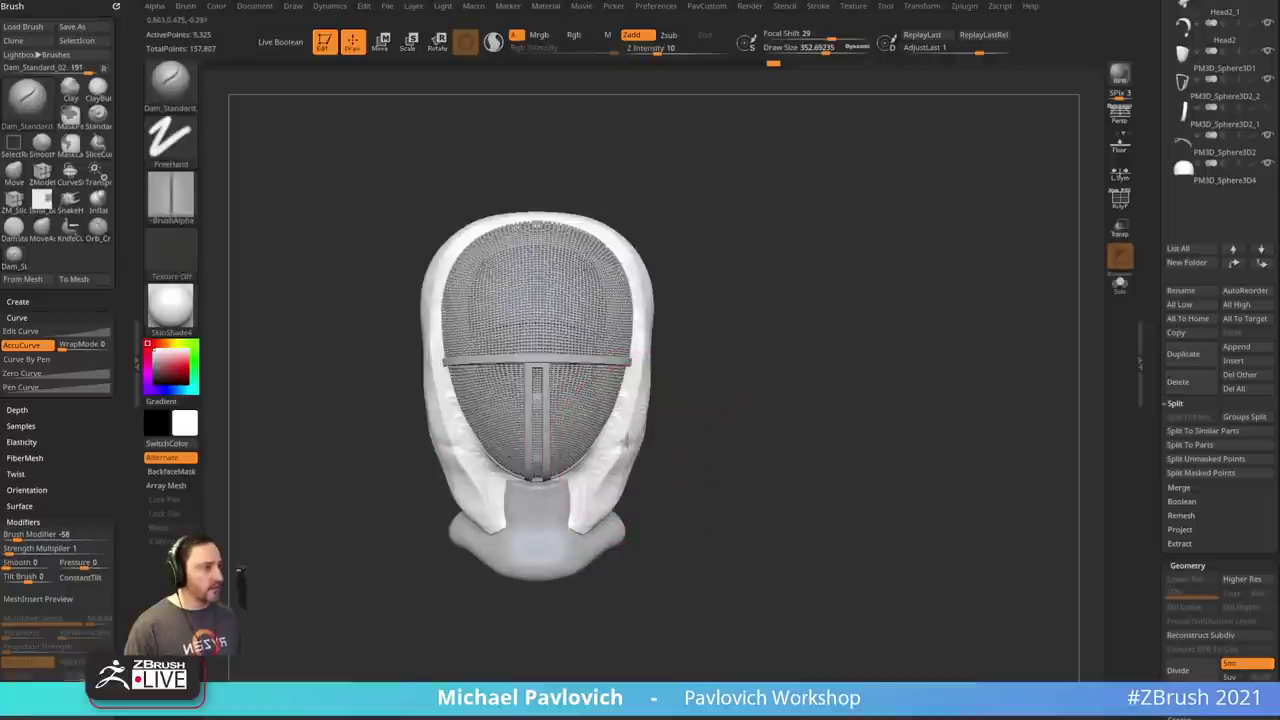
- Refine the hood's front flaps beside the mask with the MoveAccu brush at a draw size of about 238
mouse_move(783, 409)
mouse_down()
mouse_move(693, 414)
mouse_move(712, 431)
mouse_move(648, 425)
mouse_up()
key(1)
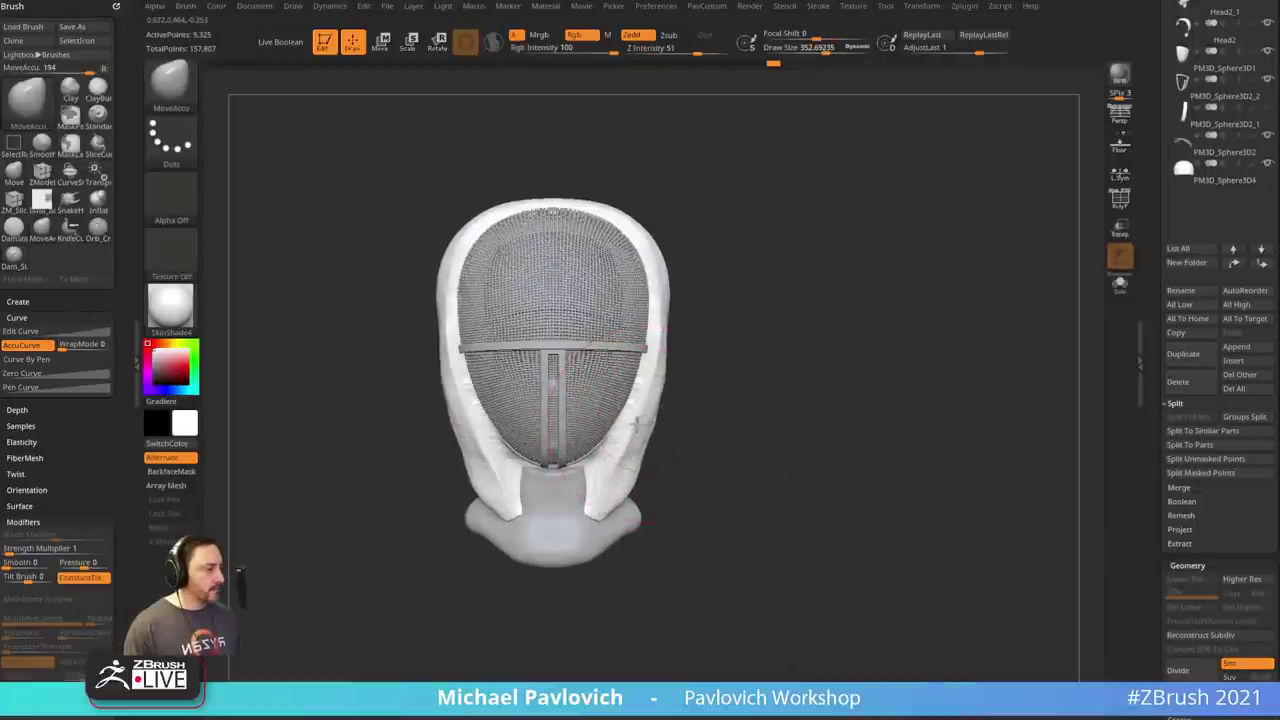
key(s)
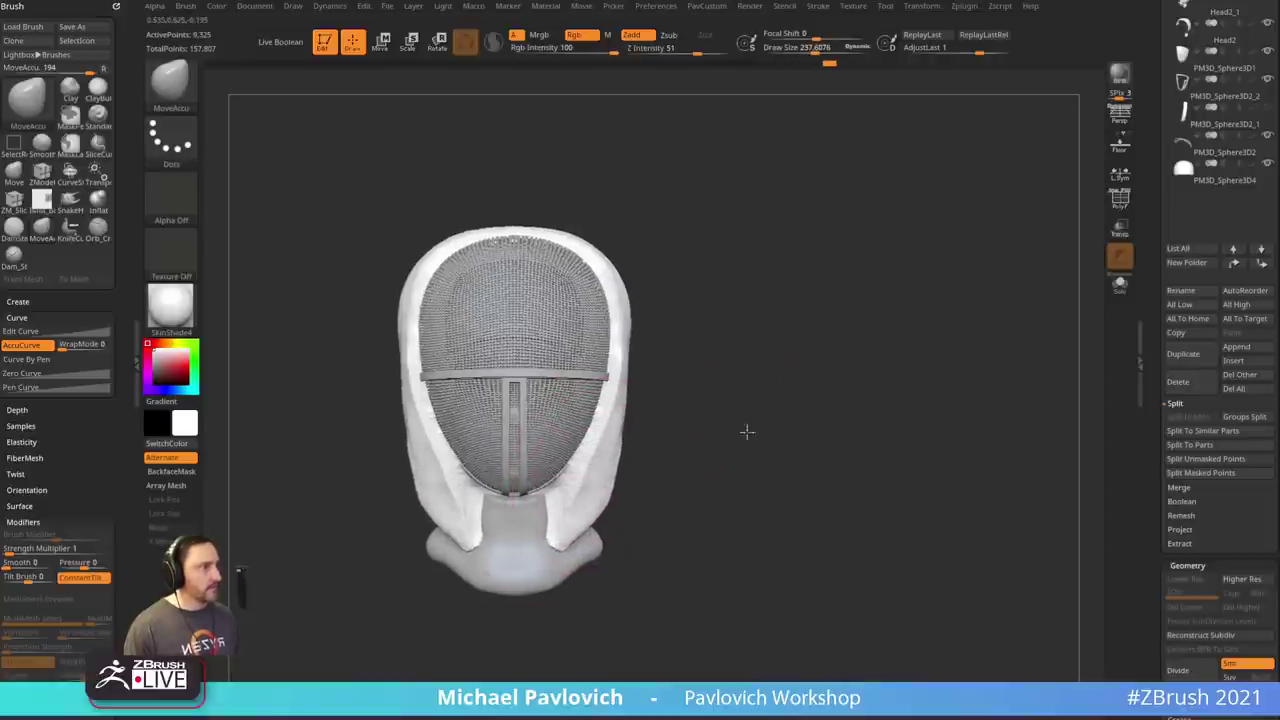
drag(829, 349, 791, 315)
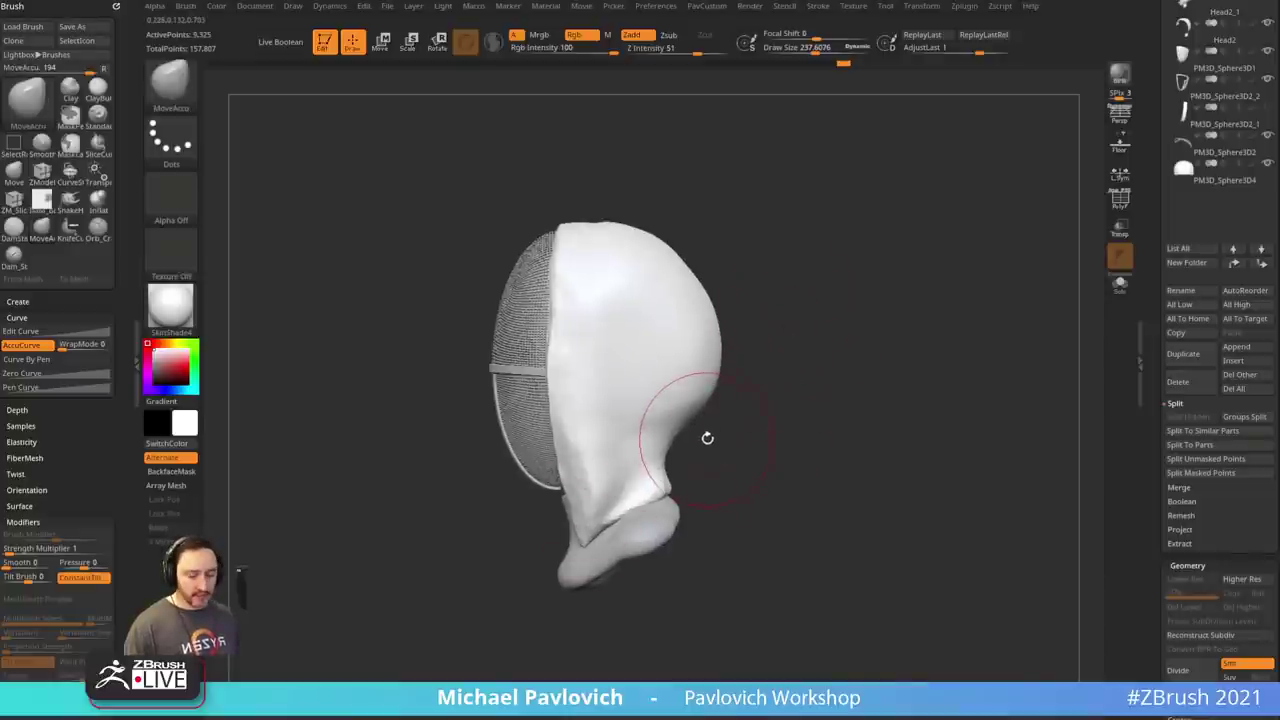
- Sculpt fabric folds wrapping around the back of the neck with the Standard brush at a draw size of about 87
key(1)
key(s)
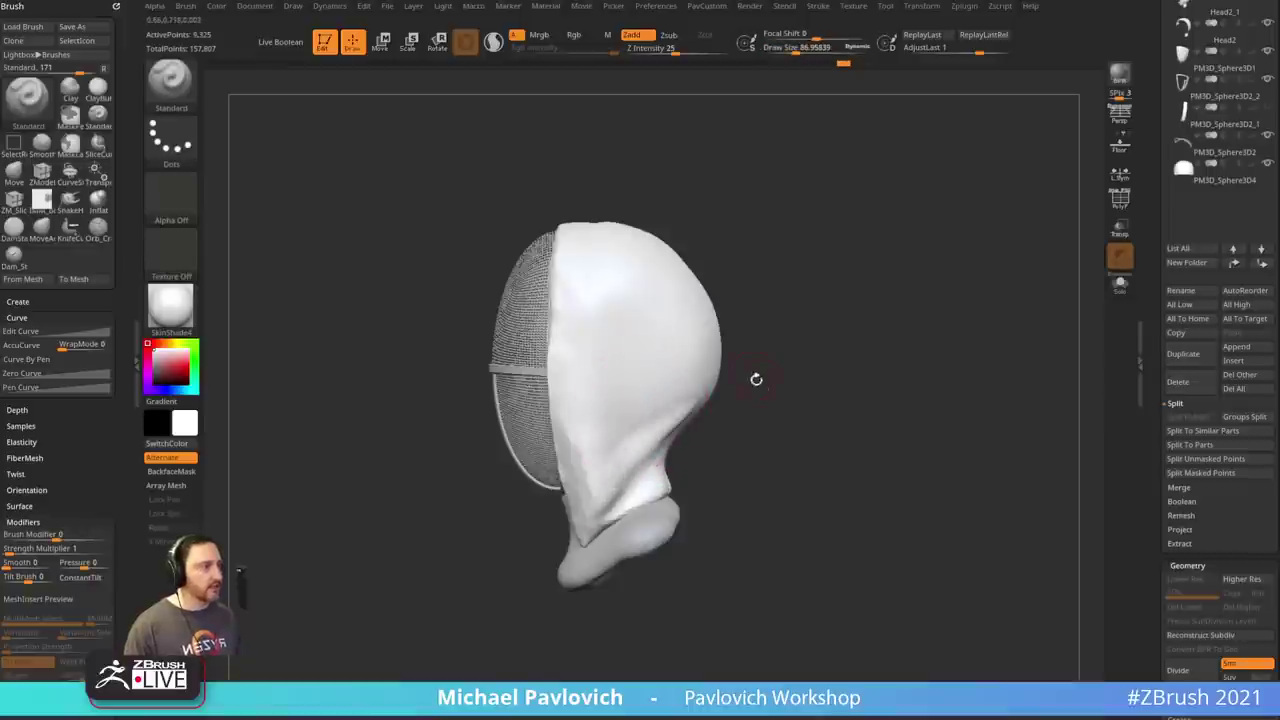
alt+drag(756, 379, 698, 470)
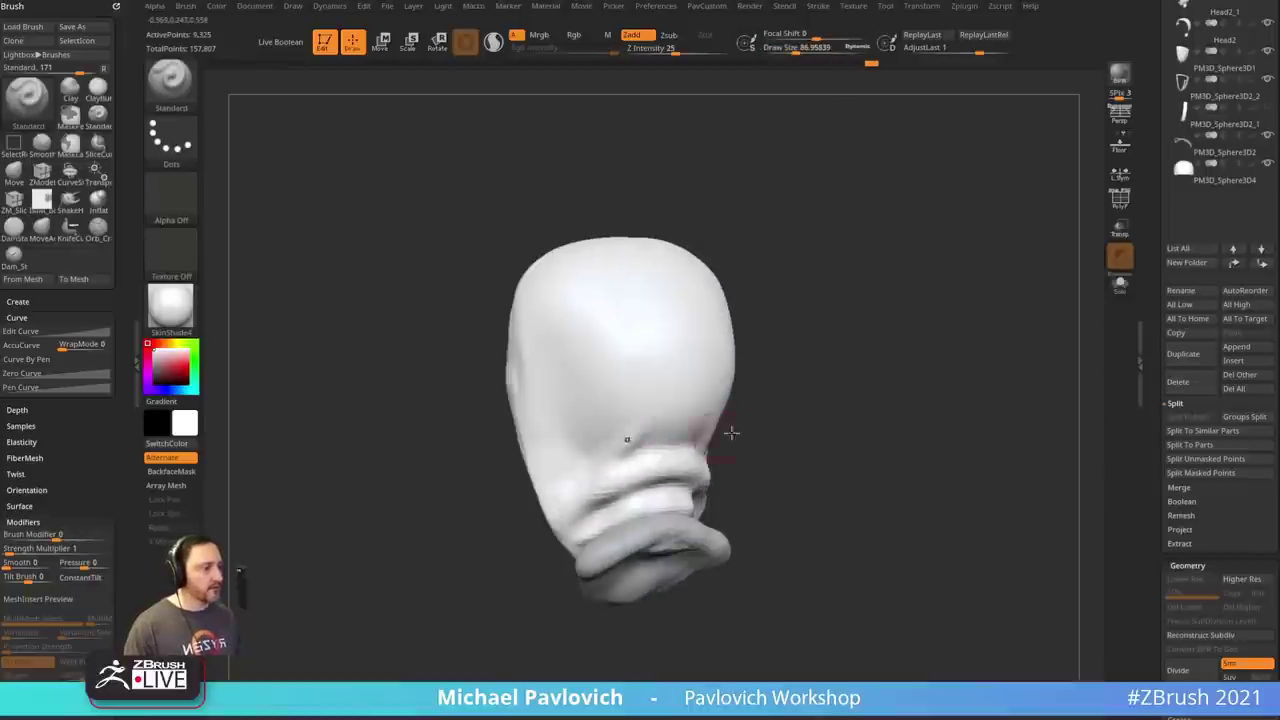
drag(774, 430, 735, 438)
mouse_move(606, 478)
mouse_down()
mouse_move(591, 343)
mouse_move(618, 340)
mouse_up()
- Pull the back of the hood into a peaked shape with the Move brush at a draw size of about 206
mouse_move(748, 336)
mouse_down()
mouse_move(774, 314)
mouse_move(715, 316)
mouse_move(726, 315)
mouse_up()
key(s)
key(b)
key(m)
key(v)
mouse_move(650, 300)
mouse_down()
mouse_move(678, 293)
mouse_move(636, 262)
mouse_up()
key(s)
mouse_move(694, 353)
mouse_down()
mouse_move(680, 347)
mouse_move(692, 347)
mouse_up()
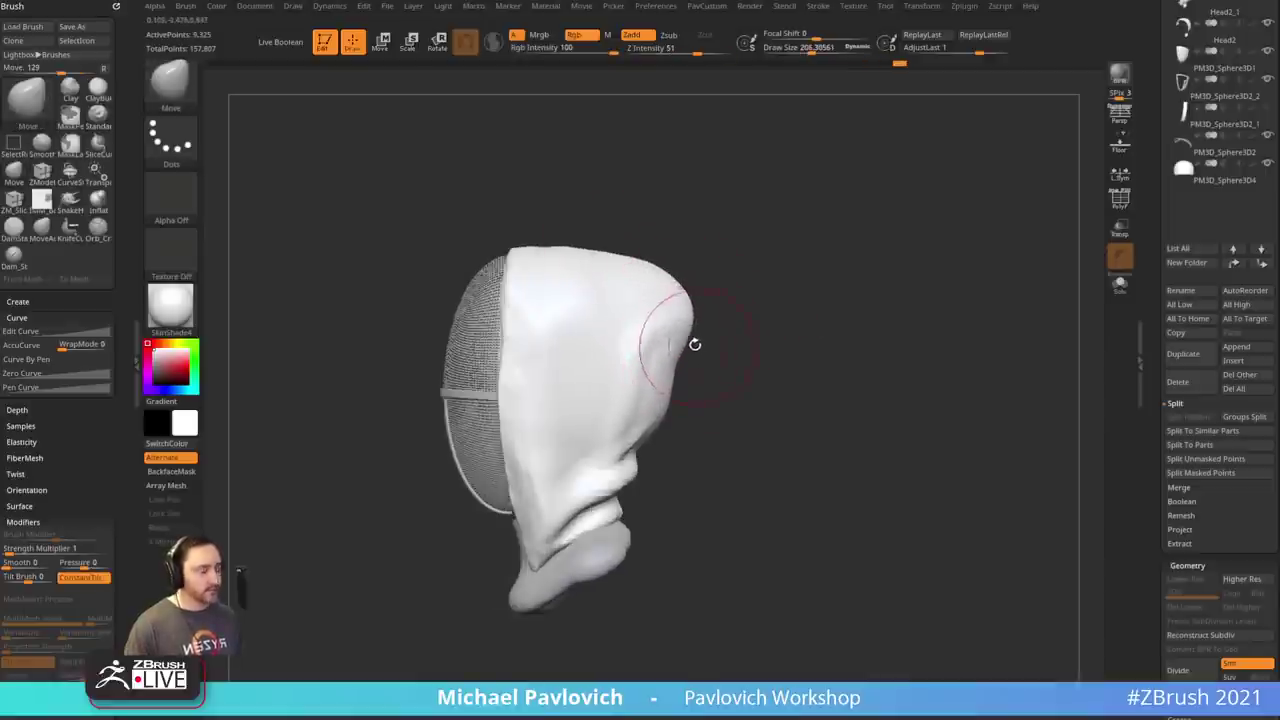
- Sculpt a diagonal fold across the back of the hood with the Standard brush and smooth it at a draw size of about 126
key(b)
key(s)
key(t)
key(s)
key(s)
drag(608, 366, 600, 366)
mouse_move(592, 345)
mouse_down()
mouse_move(642, 438)
mouse_move(660, 428)
mouse_up()
key(s)
mouse_move(732, 390)
mouse_down()
mouse_move(700, 385)
mouse_move(712, 384)
mouse_up()
shift+drag(676, 312, 651, 377)
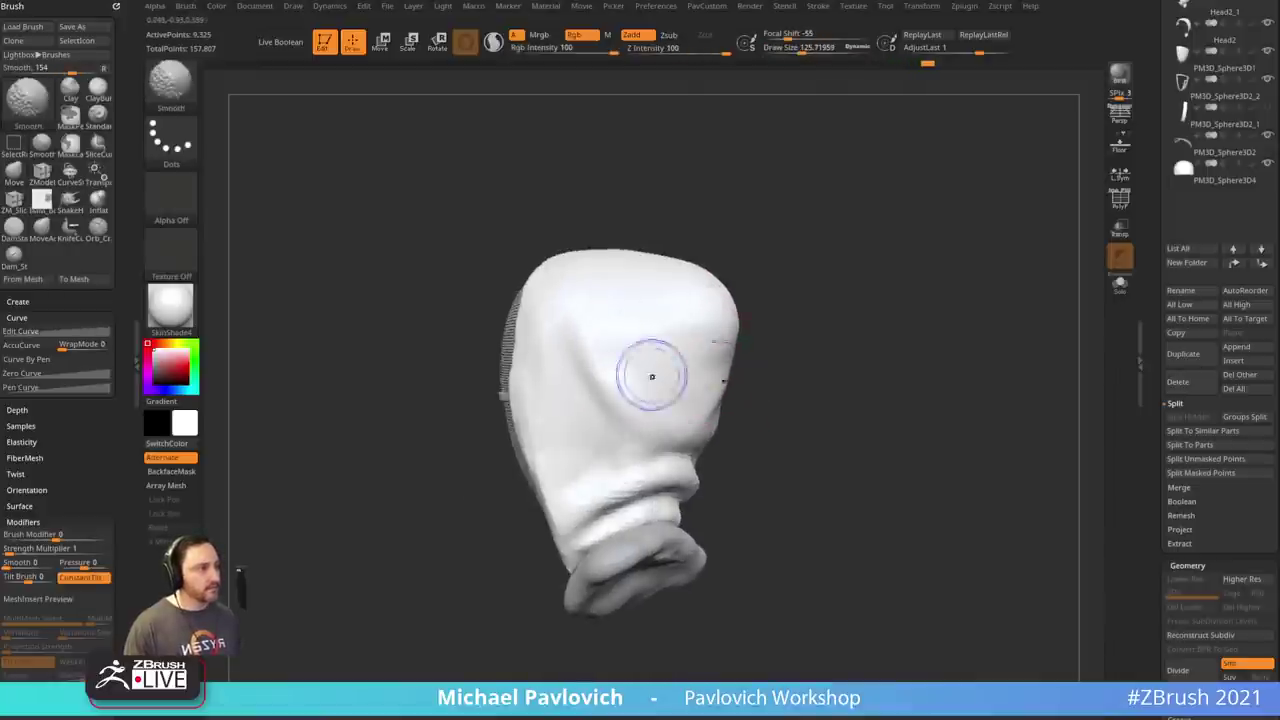
- Smooth the folds on the lower back of the hood and reshape the area with the Move brush
drag(776, 350, 801, 346)
shift+drag(595, 483, 645, 478)
drag(795, 470, 676, 484)
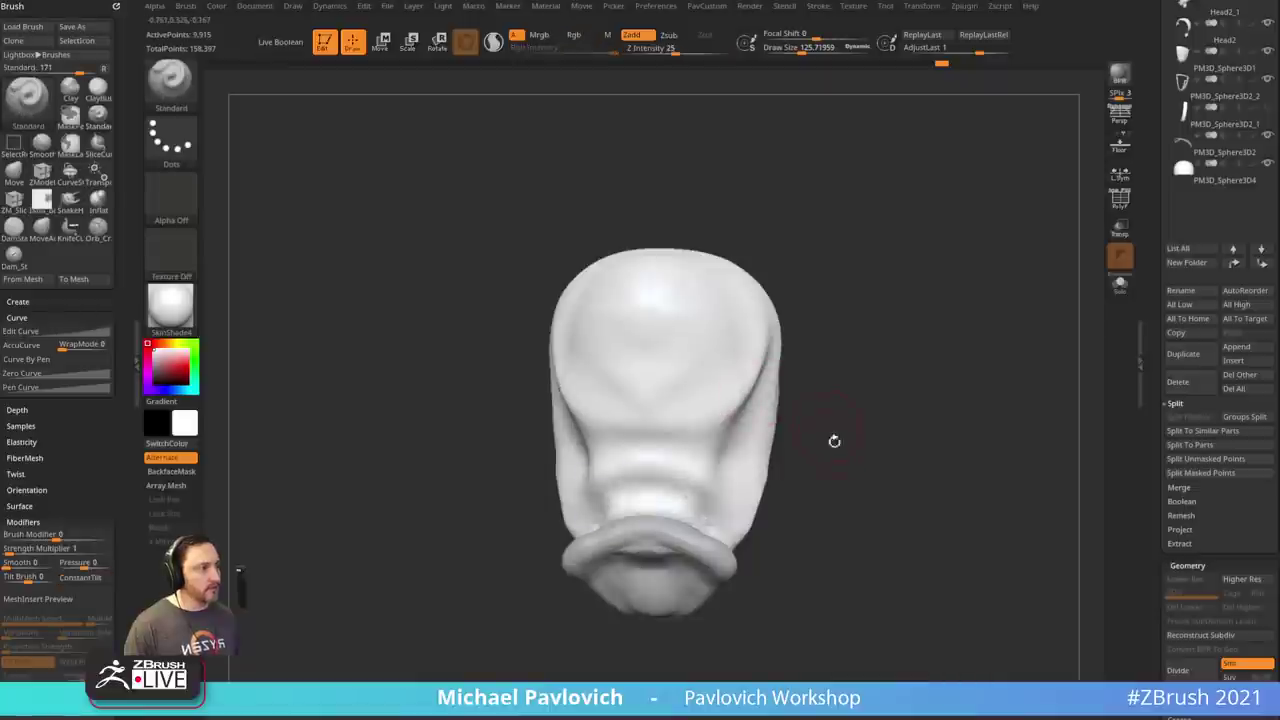
drag(831, 440, 732, 387)
key(s)
drag(594, 482, 557, 467)
key(b)
key(m)
key(v)
mouse_move(755, 311)
mouse_down()
mouse_move(771, 392)
mouse_move(509, 420)
mouse_move(569, 486)
mouse_move(678, 460)
mouse_up()
- Build up the side of the hood with ClayBuildup at a draw size of about 189 and smooth it at about 126
key(b)
key(c)
key(b)
drag(712, 416, 764, 373)
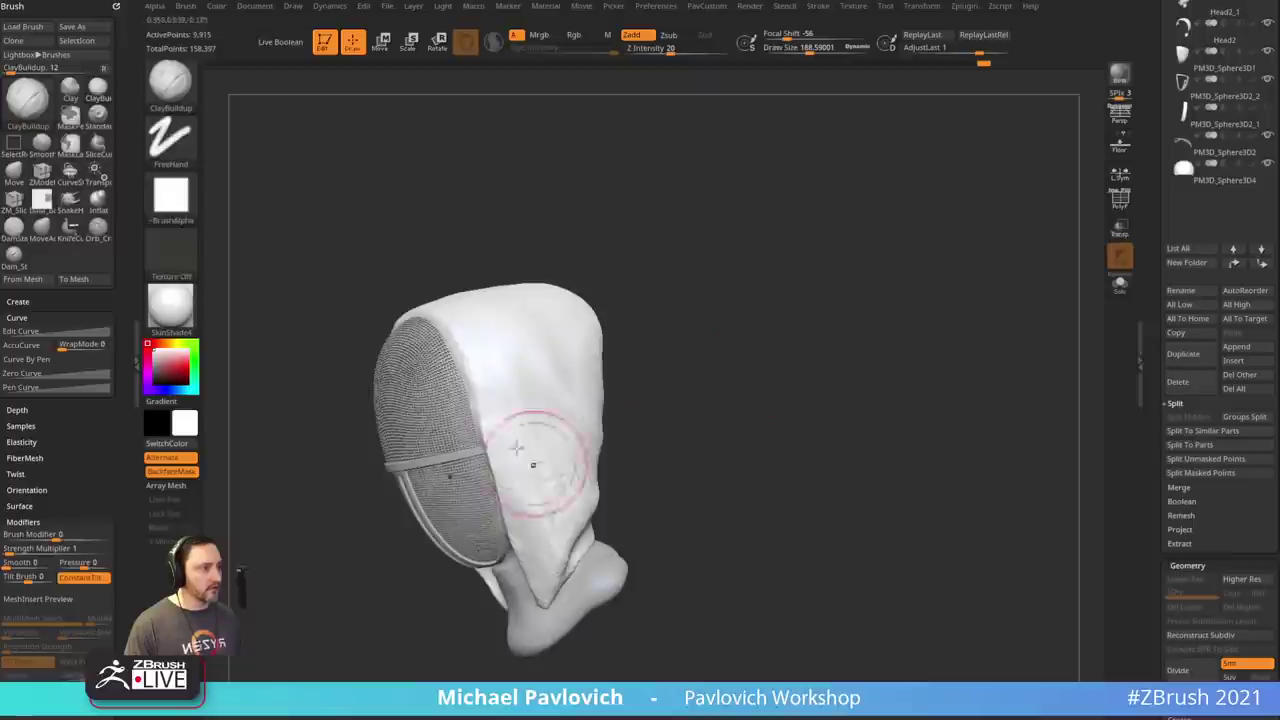
drag(538, 464, 534, 414)
mouse_move(745, 395)
mouse_down()
mouse_move(670, 425)
mouse_move(550, 405)
mouse_move(640, 406)
mouse_move(620, 457)
mouse_up()
key(s)
mouse_move(785, 354)
mouse_down()
mouse_move(797, 406)
mouse_move(825, 435)
mouse_up()
shift+drag(540, 395, 522, 443)
shift+drag(712, 388, 766, 350)
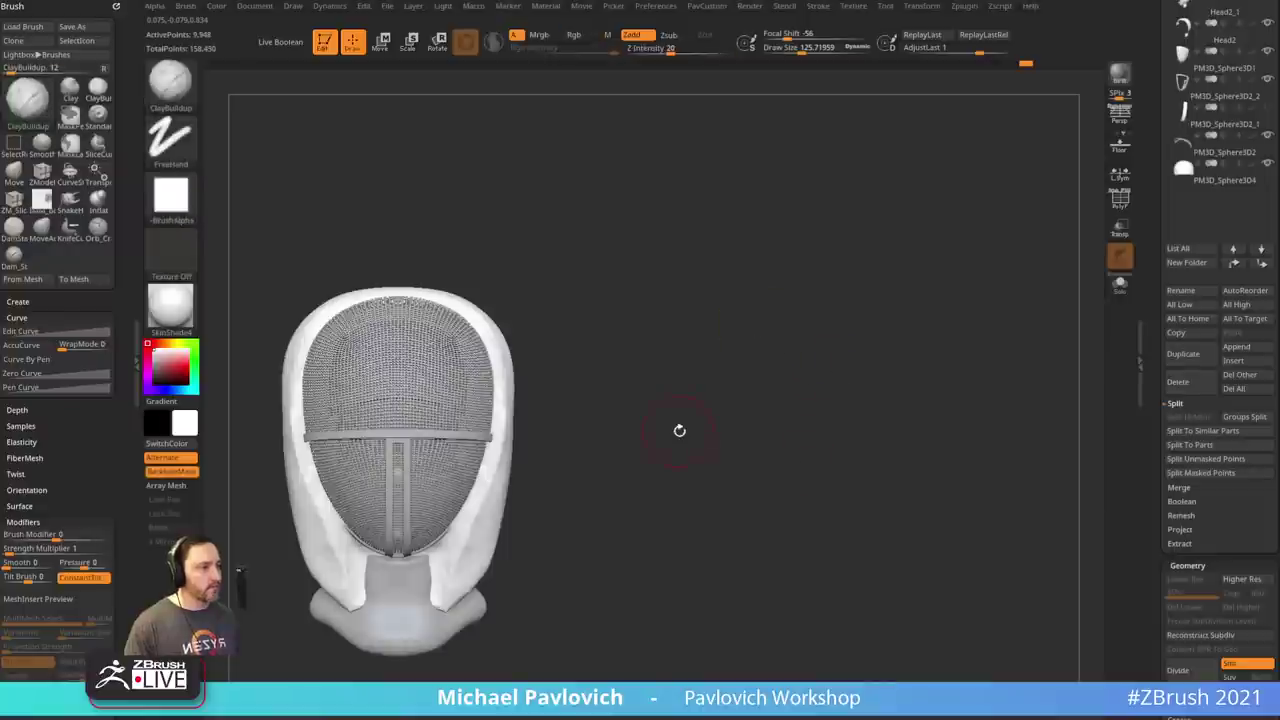
- Pull the hood's upper front edge forward over the mask with the Move brush at a draw size of about 369
key(b)
key(s)
key(t)
mouse_move(684, 431)
alt+mouse_down()
mouse_move(791, 386)
mouse_move(722, 400)
alt+mouse_up()
alt+drag(794, 308, 822, 348)
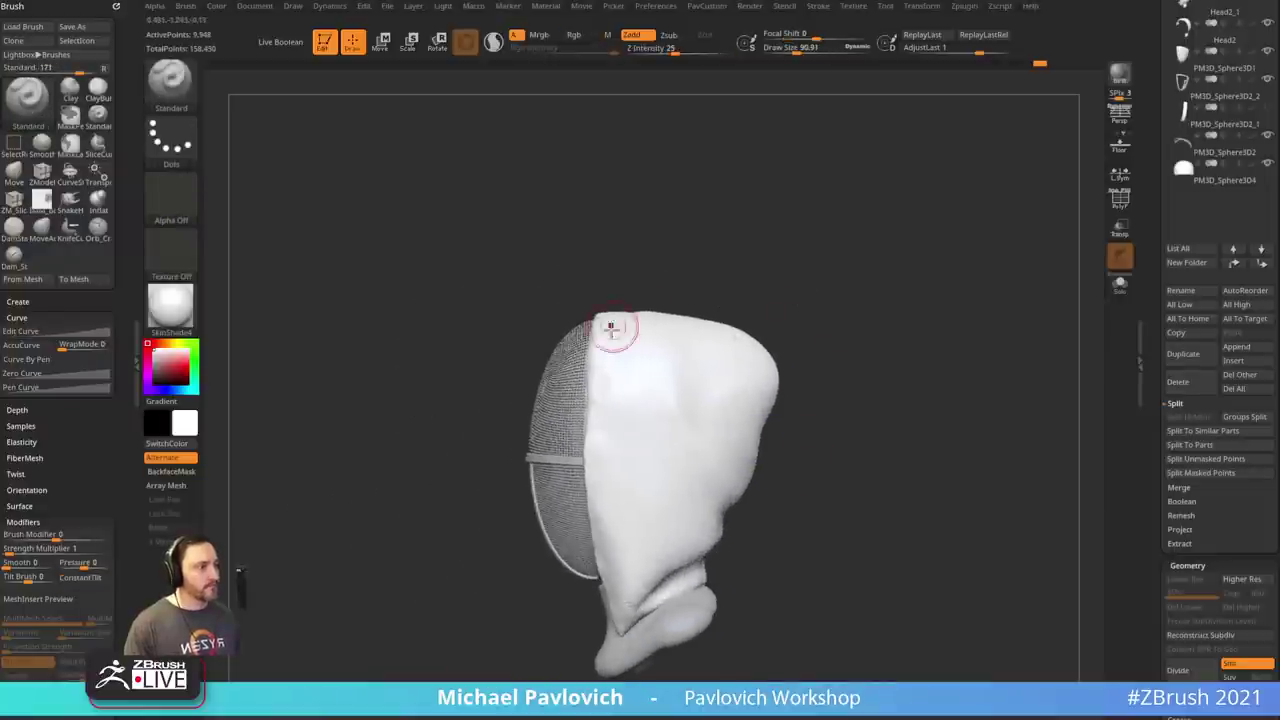
key(bracketright)
key(b)
key(m)
key(v)
drag(601, 316, 576, 303)
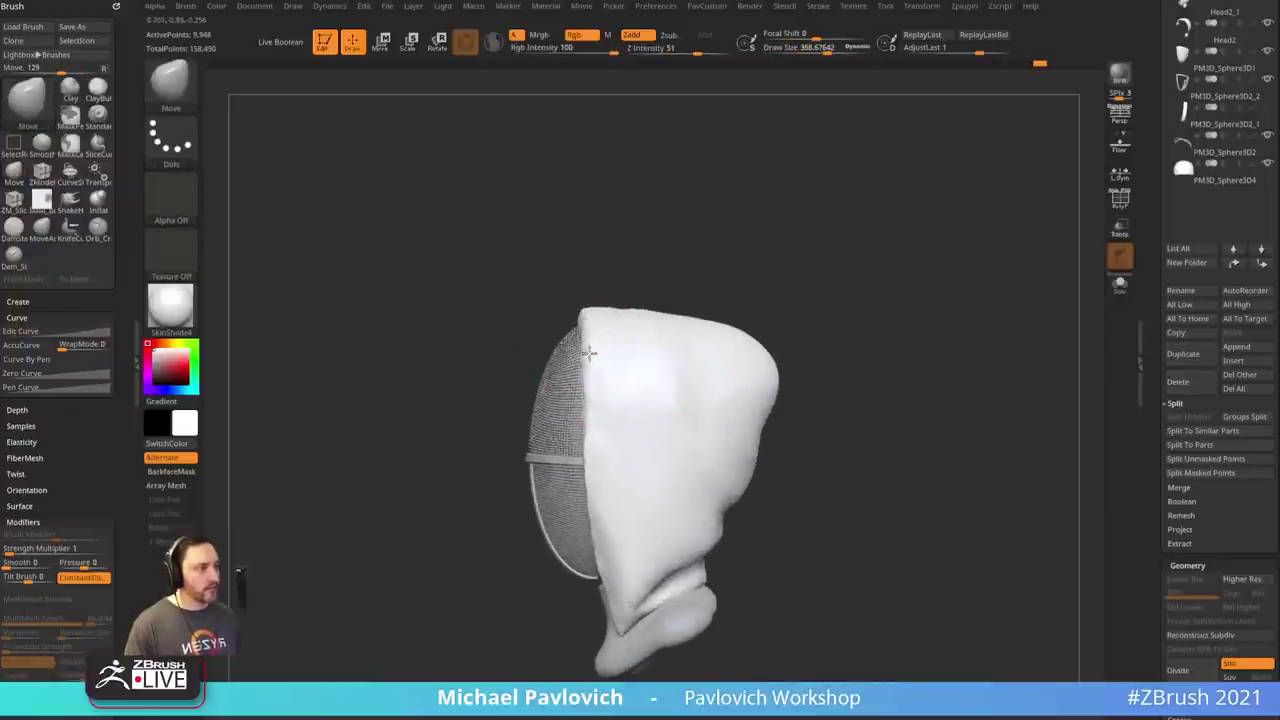
drag(806, 280, 866, 316)
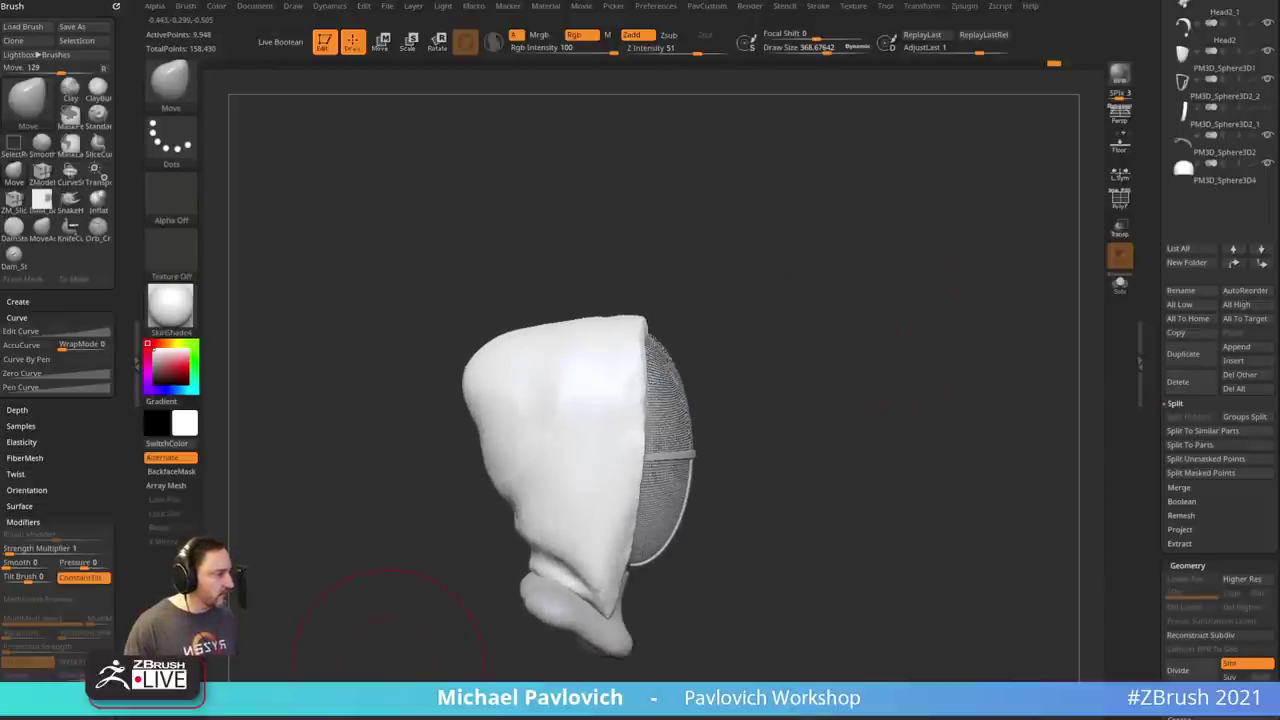
- Adjust the hood's front edge from the forehead down to the jaw with the Move brush, starting at a draw size of about 717
drag(844, 322, 735, 321)
key(s)
mouse_move(632, 361)
mouse_down()
mouse_move(657, 361)
mouse_move(580, 330)
mouse_move(666, 329)
mouse_move(603, 331)
mouse_up()
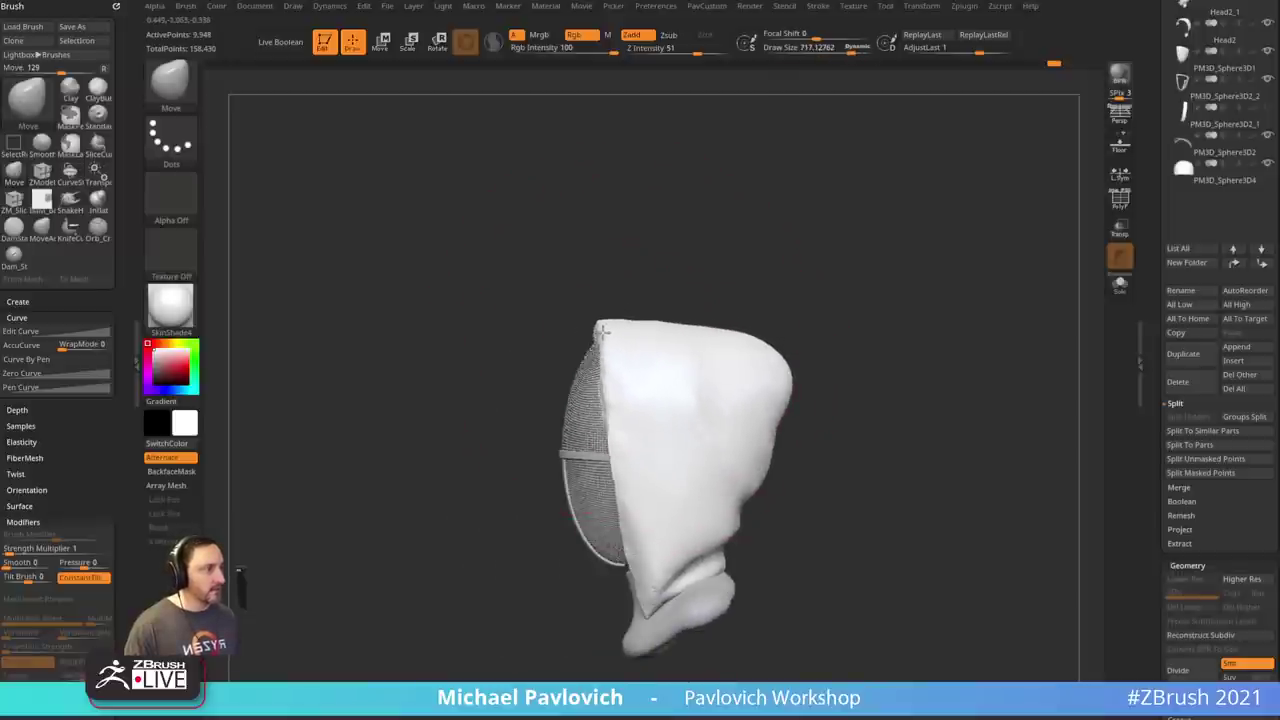
key(s)
drag(660, 443, 640, 443)
mouse_move(638, 490)
mouse_down()
mouse_move(622, 490)
mouse_move(630, 500)
mouse_up()
- Carve a crease around the inside of the hood opening with DamStandard at a draw size of about 121
mouse_move(660, 290)
mouse_down()
mouse_move(803, 283)
mouse_move(801, 312)
mouse_move(850, 345)
mouse_up()
key(b)
key(d)
key(s)
drag(745, 293, 692, 272)
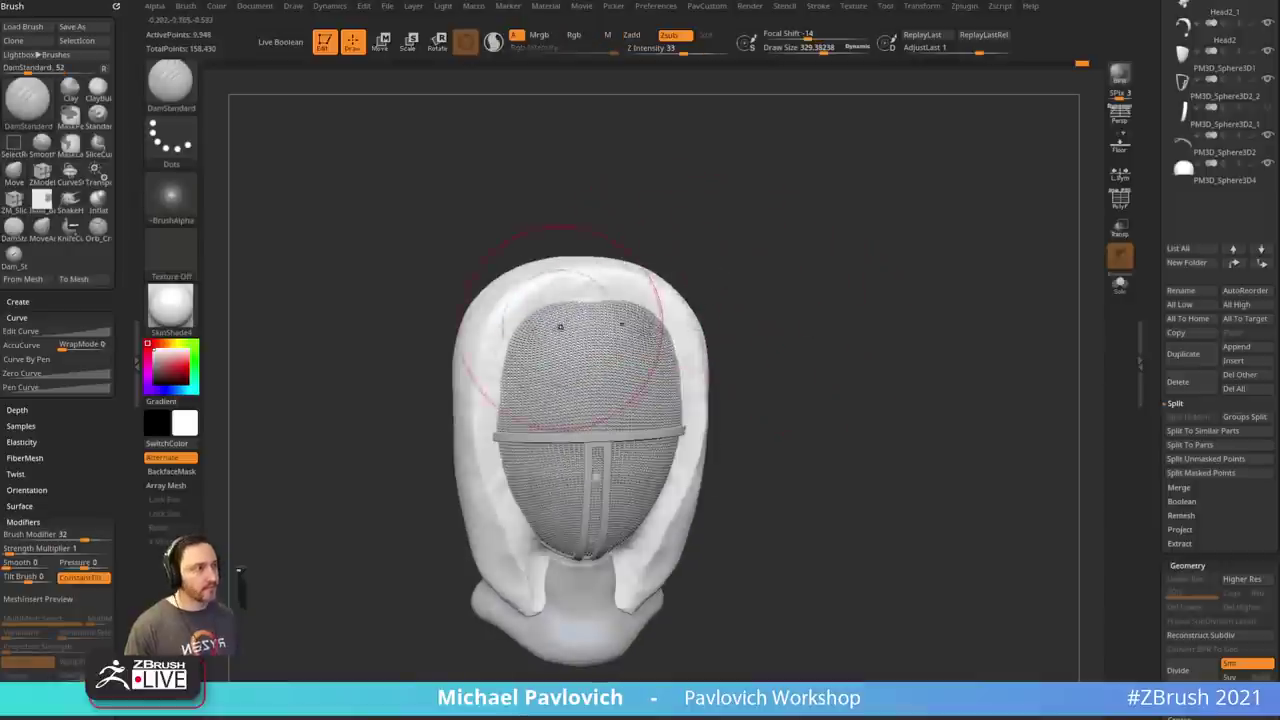
key(s)
drag(552, 325, 530, 325)
mouse_move(495, 382)
mouse_down()
mouse_move(540, 282)
mouse_move(651, 283)
mouse_up()
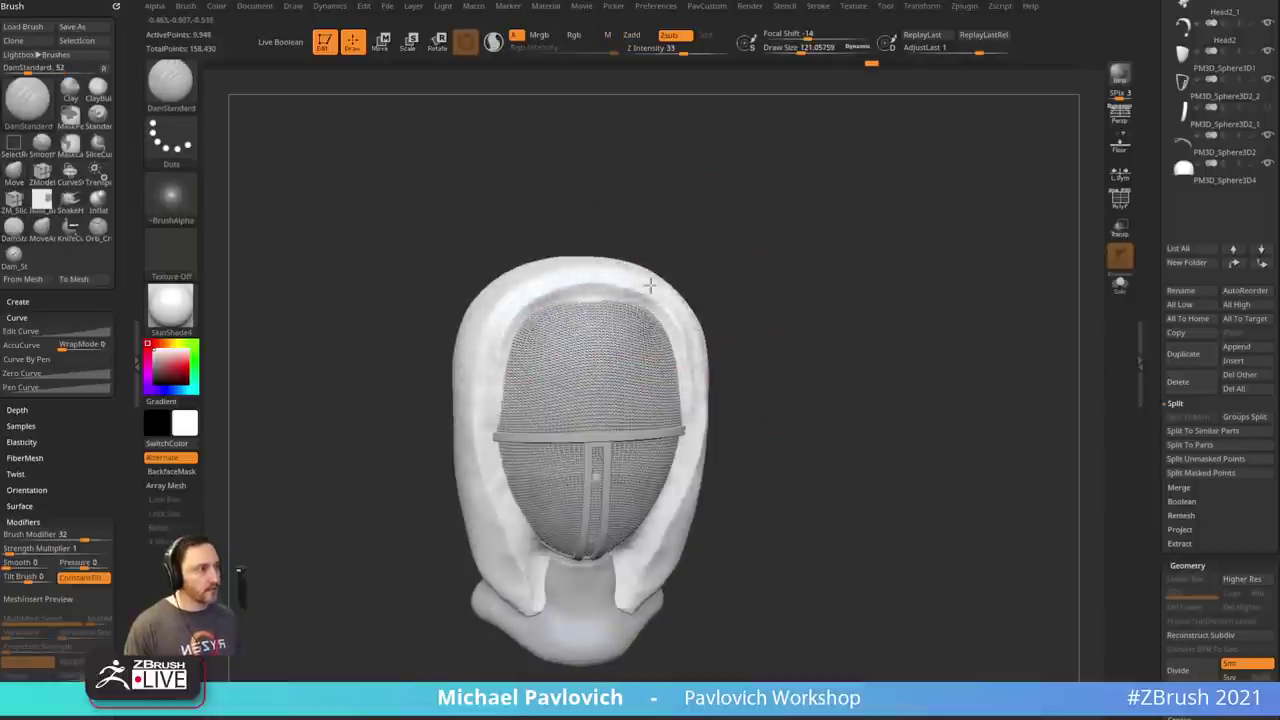
drag(728, 290, 665, 295)
shift+right_drag(514, 529, 506, 423)
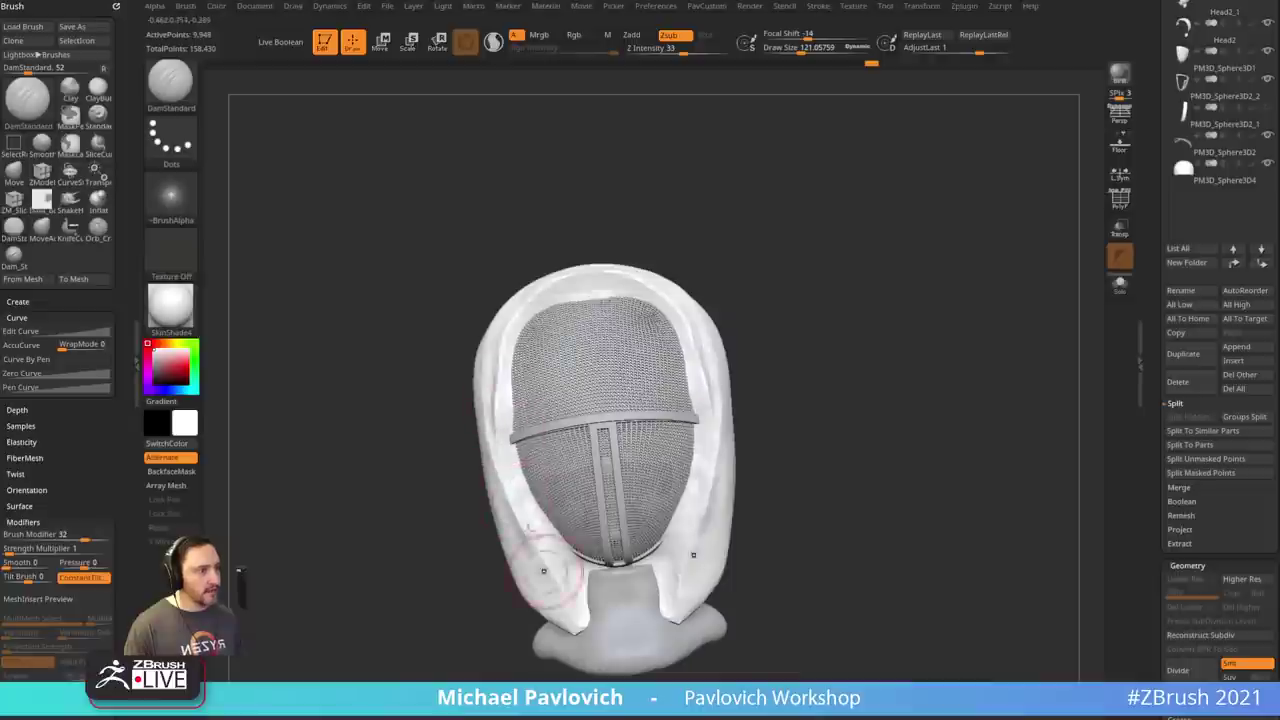
right_drag(566, 578, 715, 401)
- Build up the hood's front edge above and beside the mask with ClayBuildup at a draw size of about 121
key(b)
key(c)
key(b)
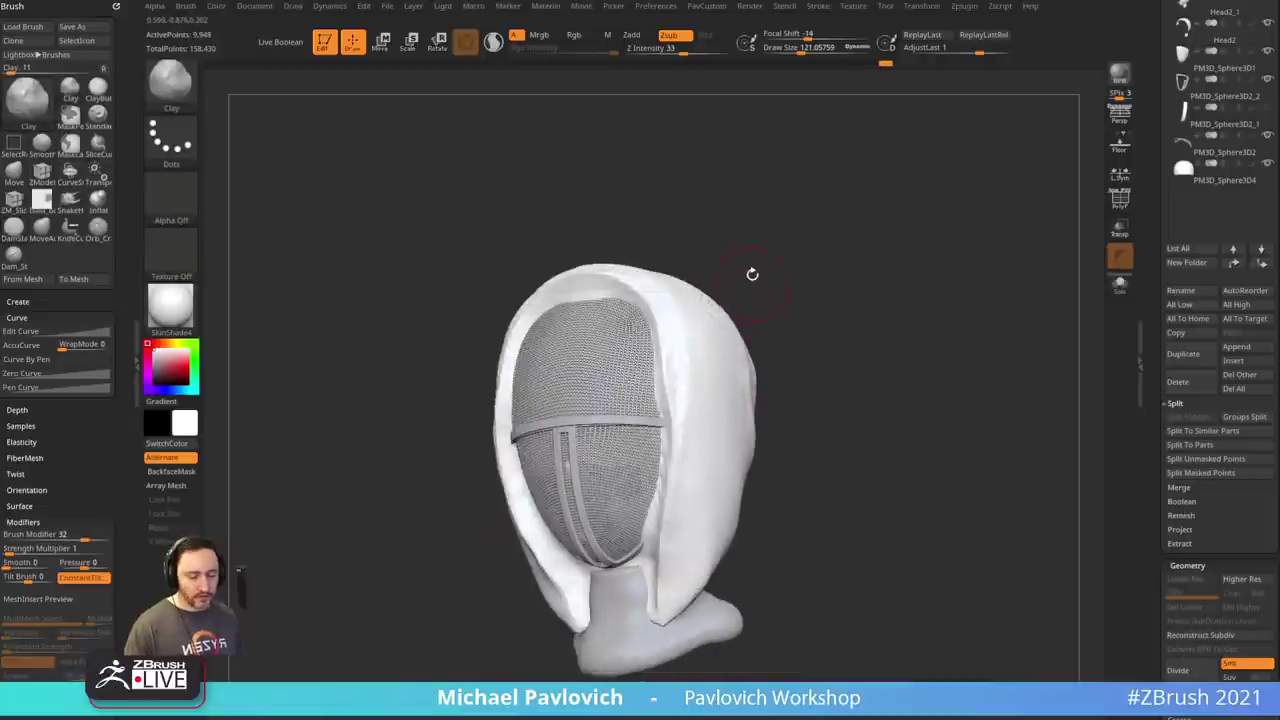
right_drag(751, 267, 704, 297)
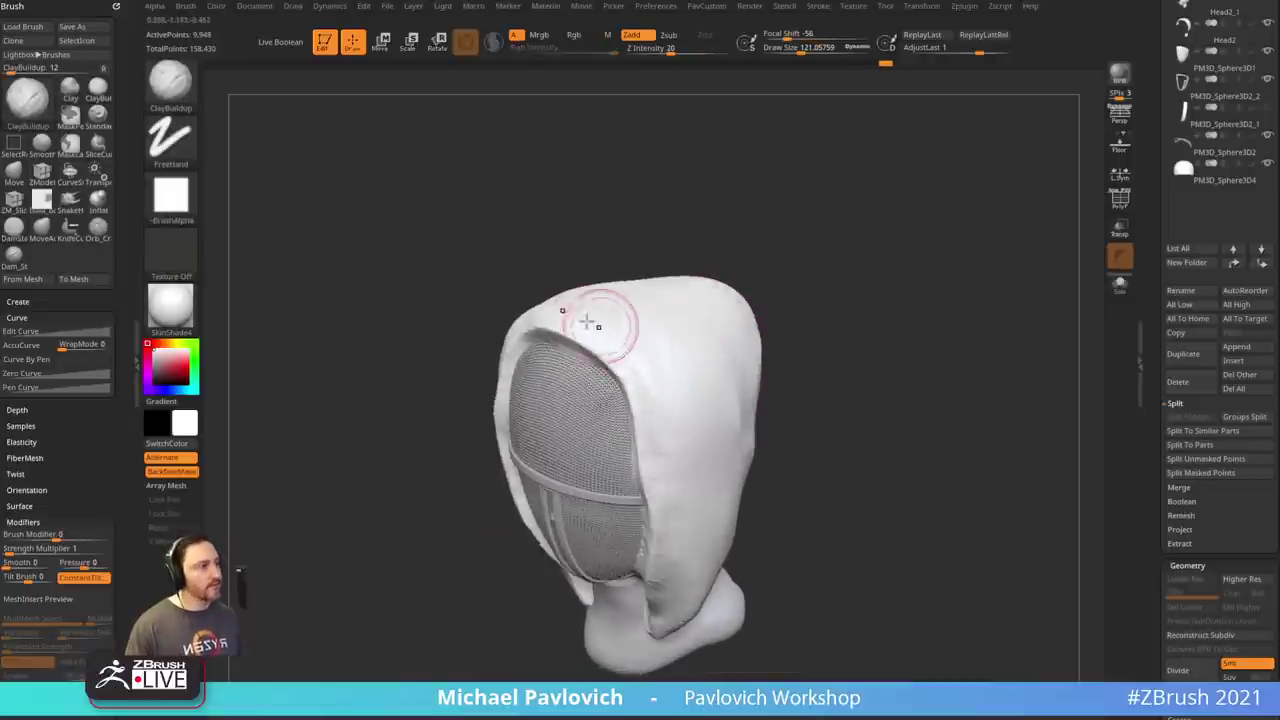
mouse_move(640, 372)
right_down()
mouse_move(857, 351)
mouse_move(666, 514)
right_up()
- Refine the hood's upper front edge in profile with the Move brush at a draw size of about 156
key(b)
key(m)
key(v)
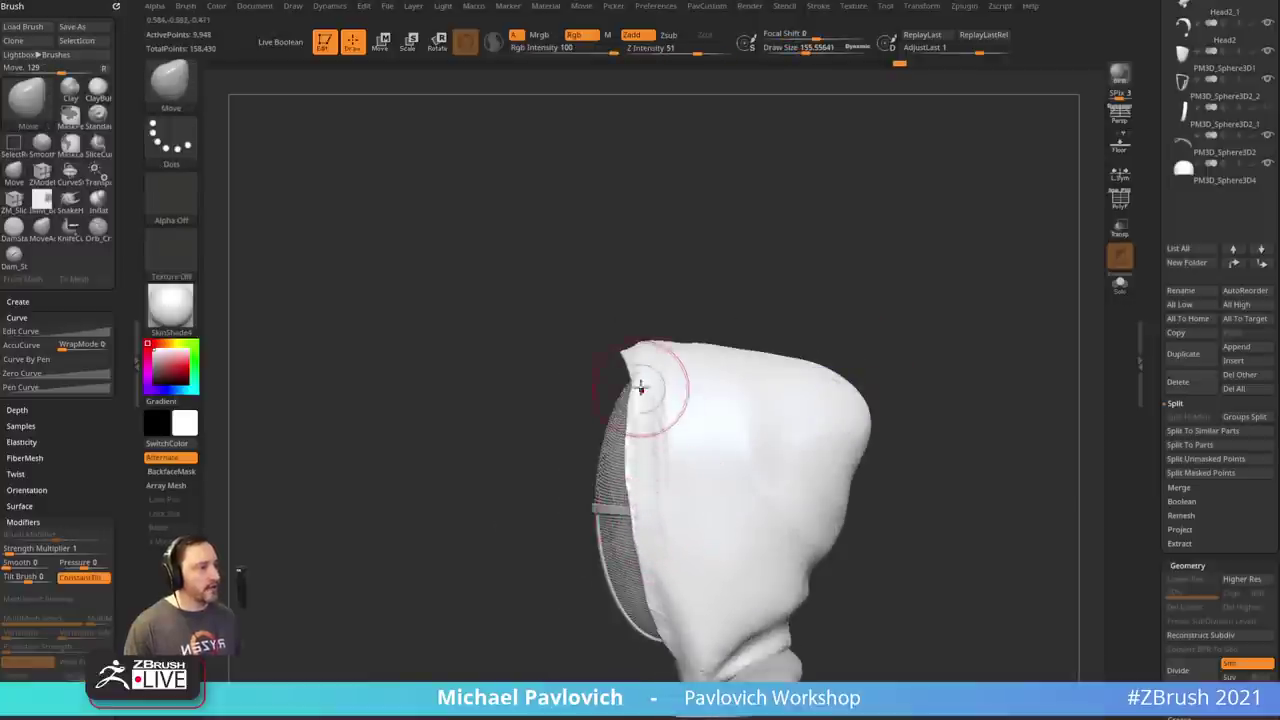
right_drag(665, 301, 983, 311)
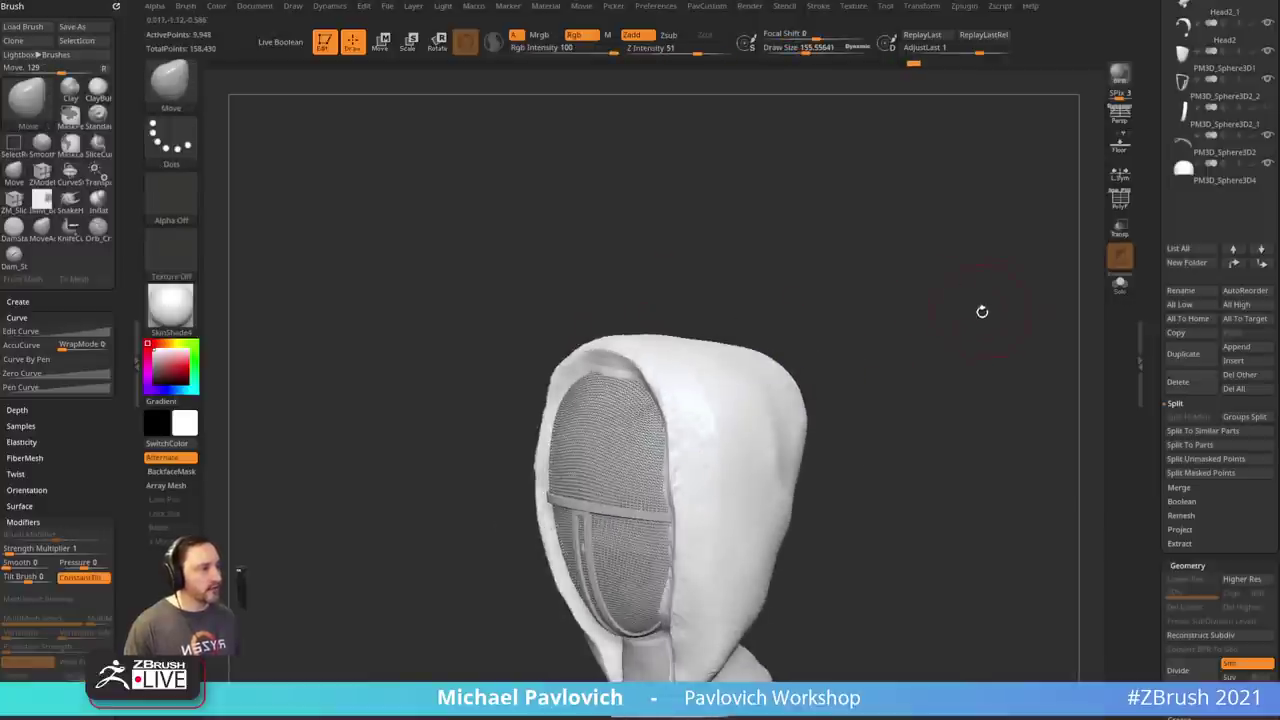
- Remesh the hood at a higher resolution
key(2)
drag(948, 268, 957, 269)
key(s)
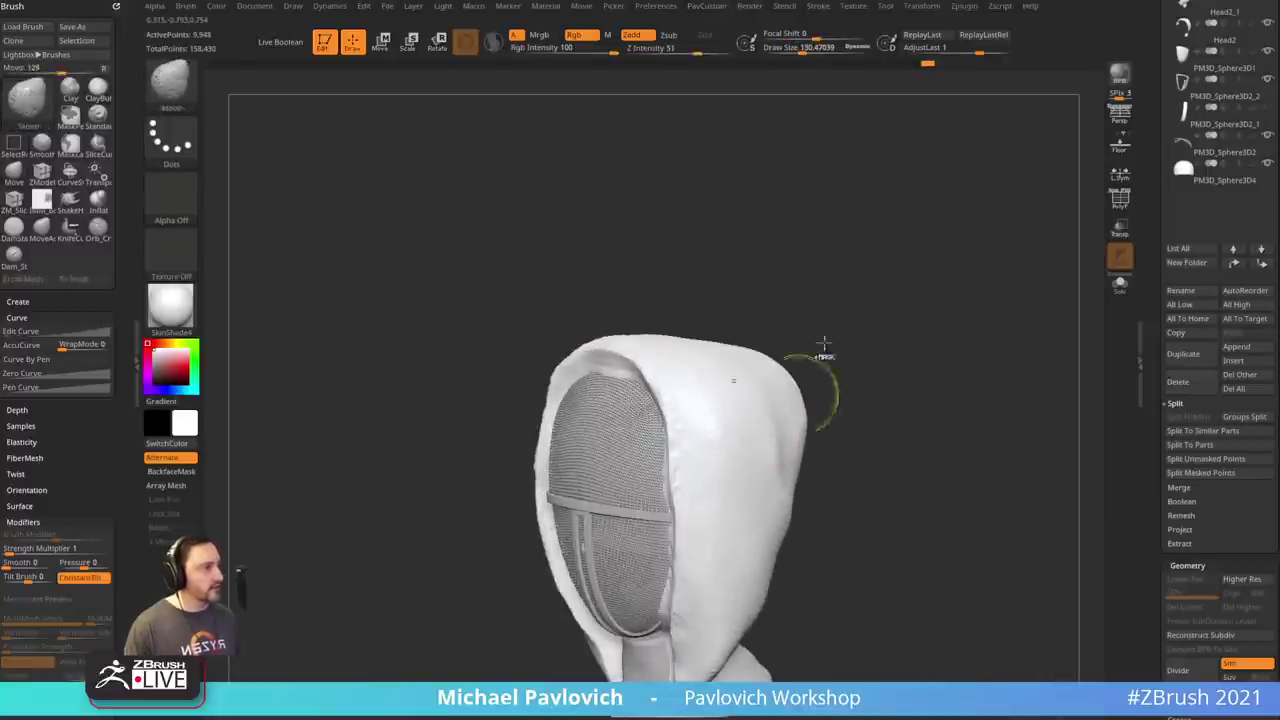
ctrl+drag(826, 351, 869, 371)
mouse_move(869, 371)
right_down()
mouse_move(954, 344)
mouse_move(900, 312)
mouse_move(894, 328)
mouse_move(834, 343)
right_up()
- Flatten the top and sides of the hood with the hPolish brush at a draw size of about 264
key(b)
key(h)
key(p)
key(s)
click(700, 386)
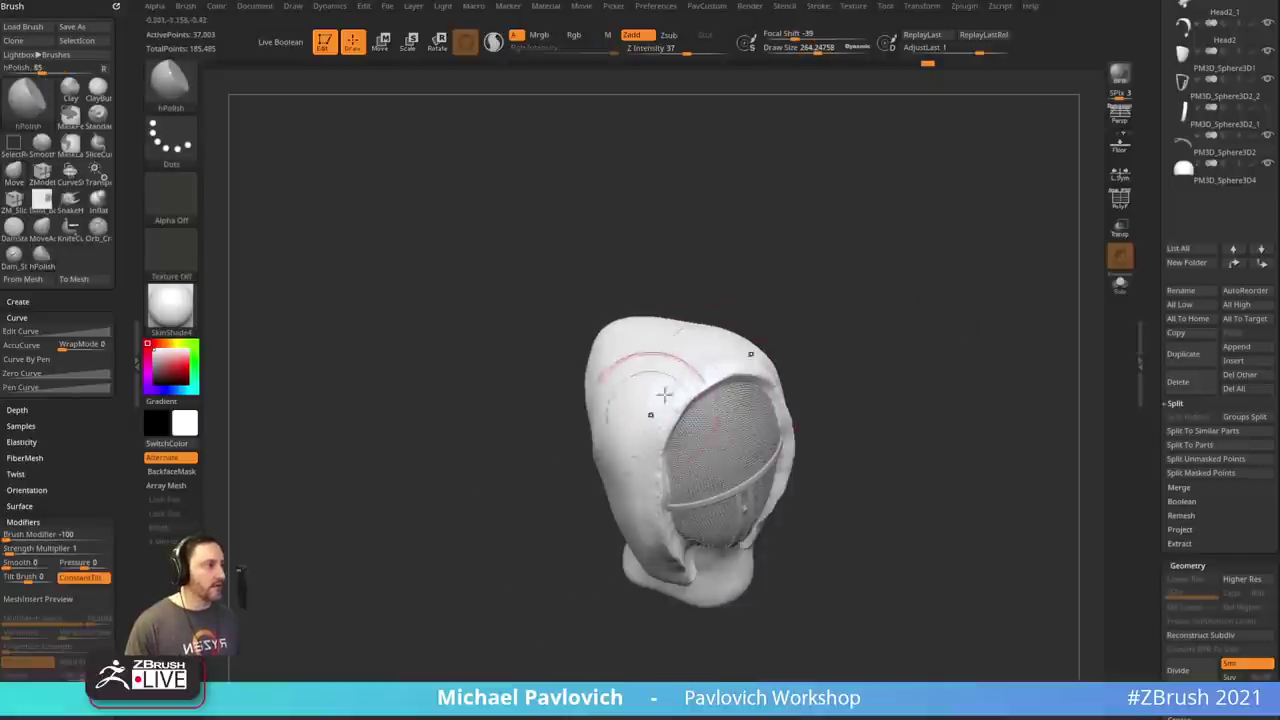
right_drag(749, 374, 648, 415)
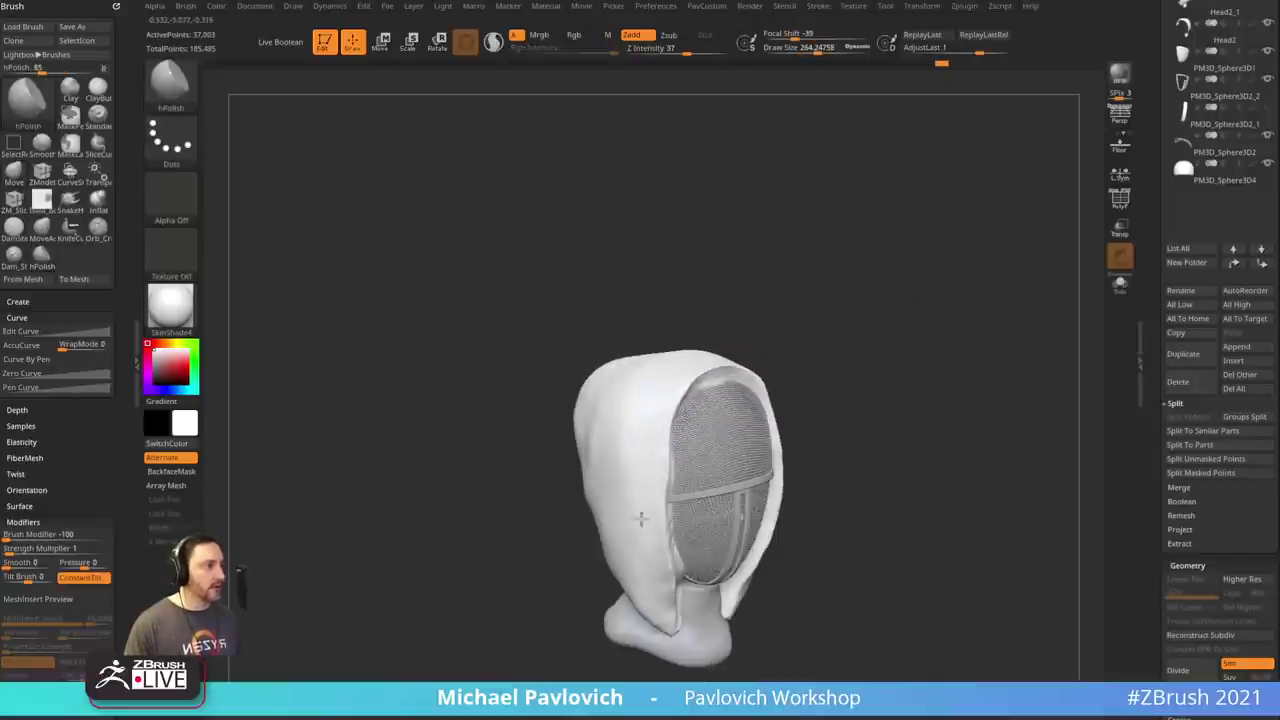
mouse_move(641, 518)
right_down()
mouse_move(780, 363)
mouse_move(817, 343)
mouse_move(643, 357)
right_up()
- Reshape the rim of the hood opening around the mask with the Move brush at draw sizes from about 322 down to 238
key(b)
key(m)
key(v)
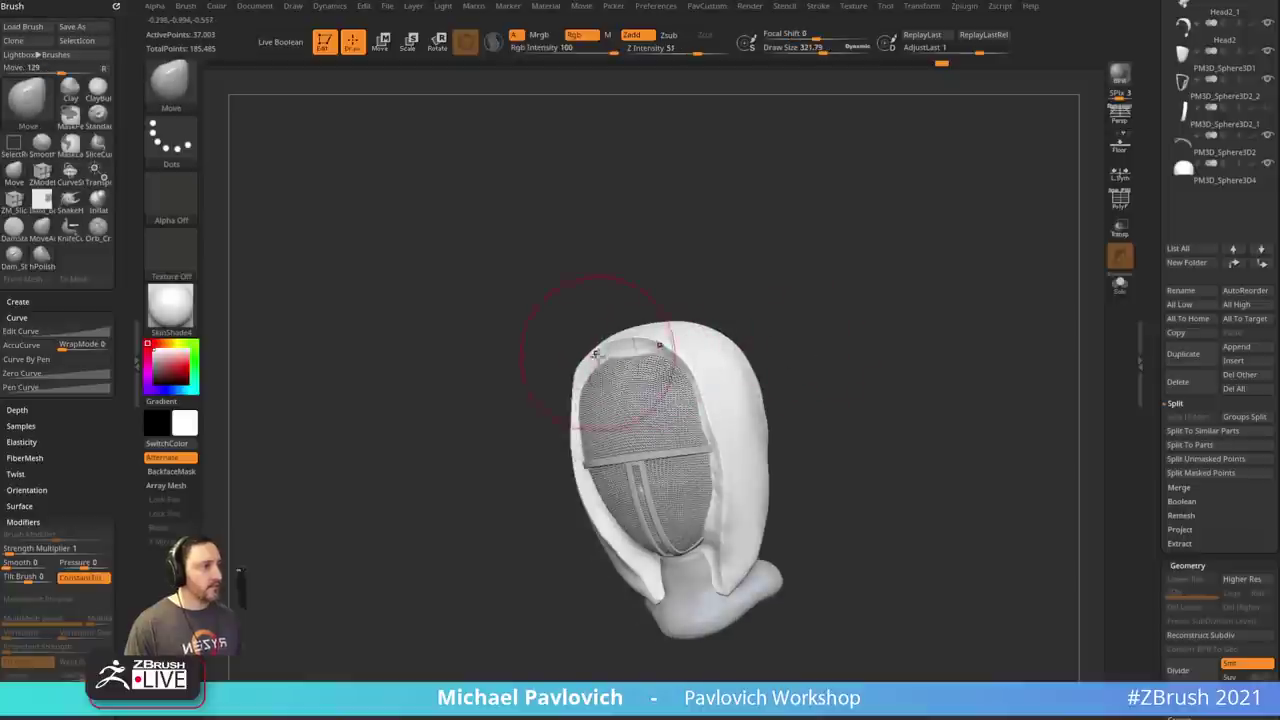
drag(597, 356, 592, 345)
key(s)
click(591, 379)
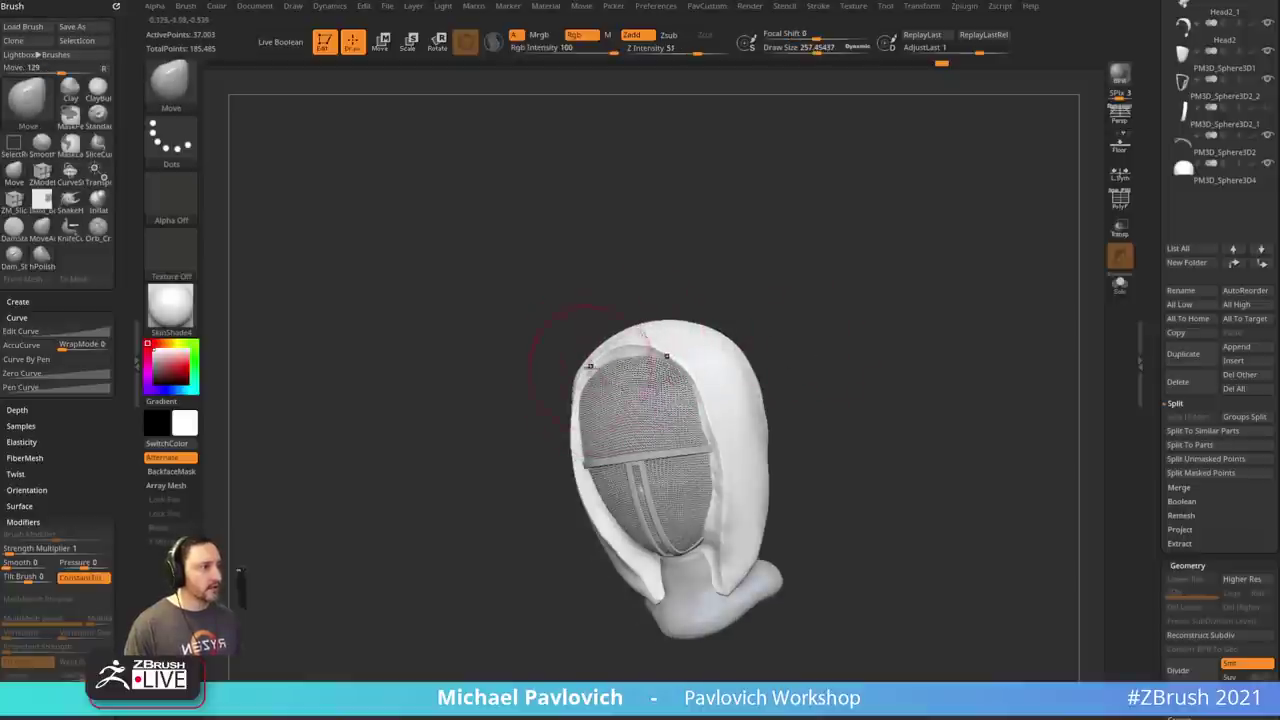
right_drag(570, 449, 592, 456)
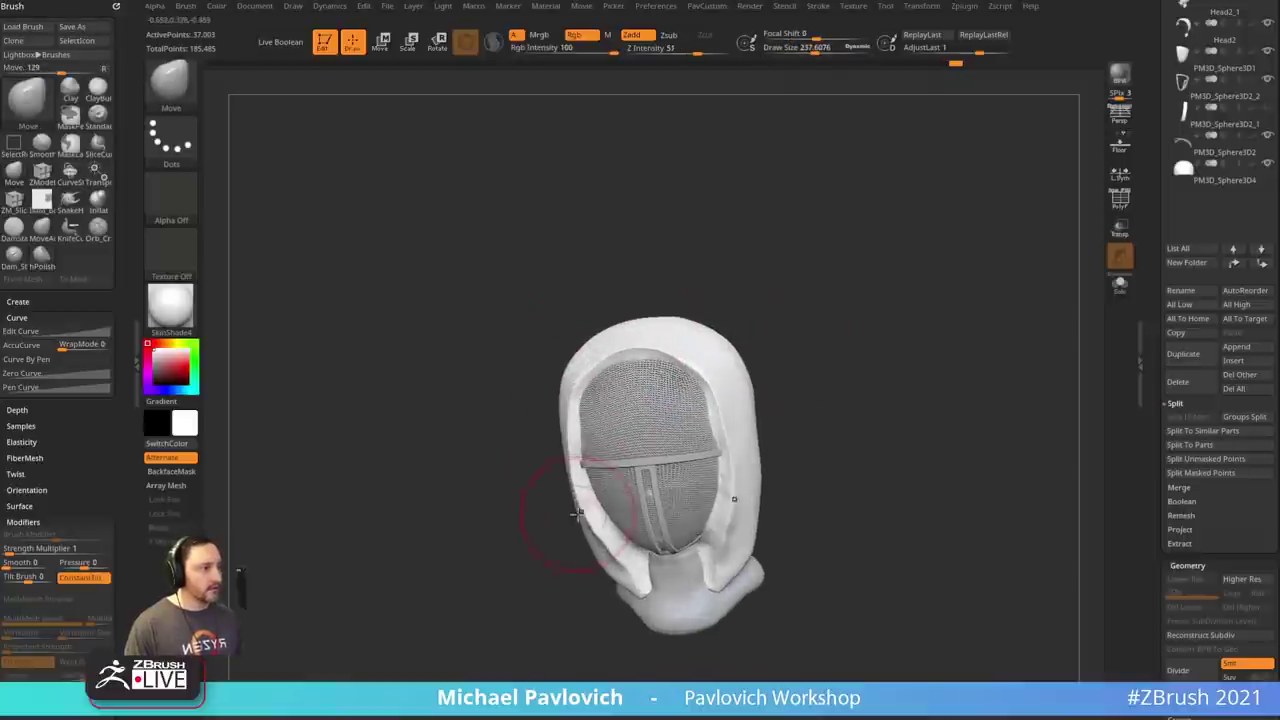
key(s)
click(578, 511)
drag(587, 496, 591, 507)
- Refine the side and lower front flaps of the hood with the Standard and Move brushes
key(b)
key(s)
key(t)
mouse_move(720, 490)
right_down()
mouse_move(848, 448)
mouse_move(844, 461)
right_up()
key(s)
click(842, 461)
mouse_move(928, 377)
right_down()
mouse_move(883, 360)
mouse_move(854, 391)
mouse_move(871, 429)
mouse_move(906, 389)
mouse_move(912, 414)
right_up()
key(b)
key(m)
key(v)
key(s)
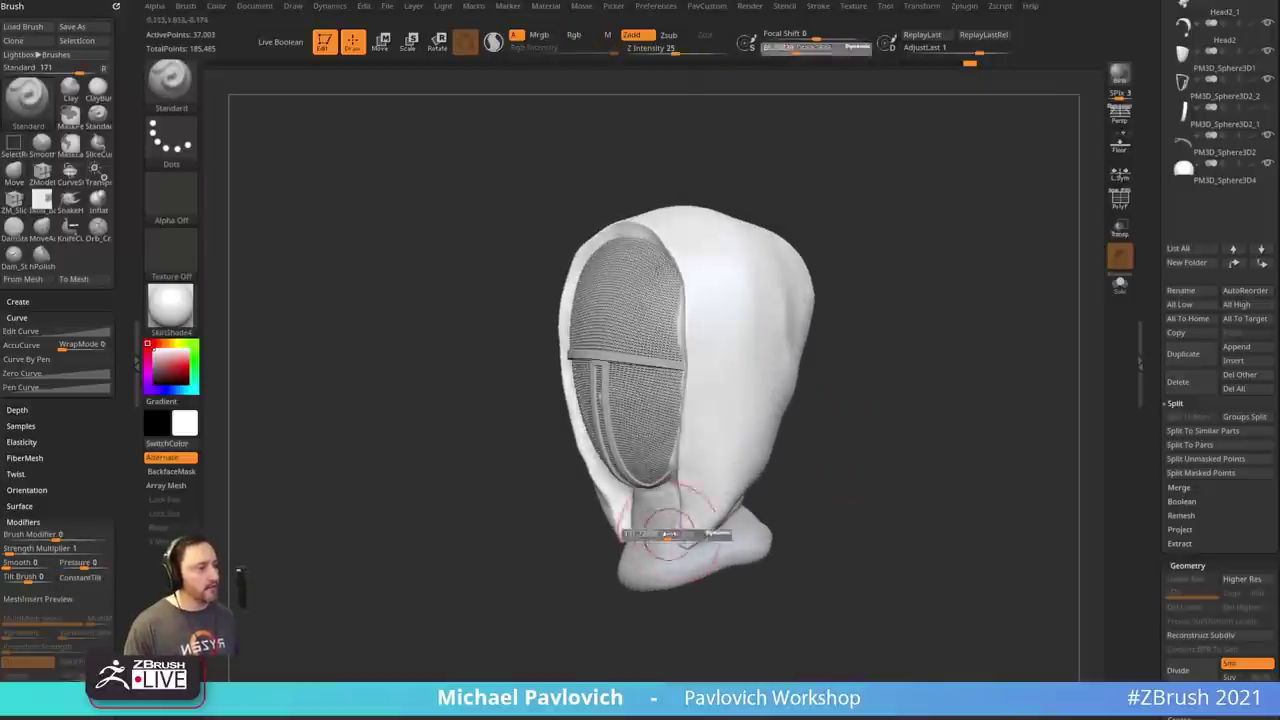
click(676, 530)
mouse_move(858, 451)
right_down()
mouse_move(837, 457)
mouse_move(854, 452)
right_up()
- Switch to the Standard brush at a draw size of about 14, display the polyframe and isolate the hood
key(b)
key(s)
key(t)
key(s)
click(838, 456)
right_drag(901, 379, 1098, 295)
click(1120, 200)
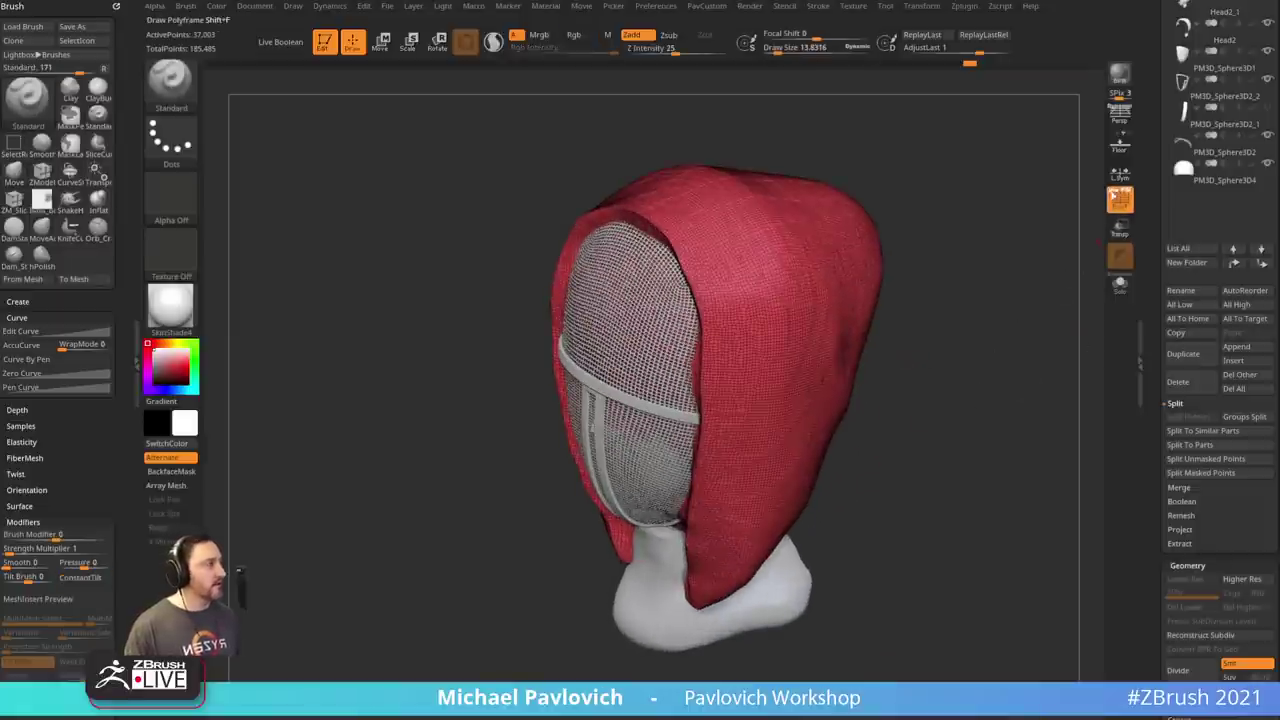
alt+right_drag(1030, 268, 1014, 317)
click(1119, 285)
right_drag(1083, 278, 1030, 375)
- Mask the outer surface of the hood, leaving the front rim and the inner face area unmasked
key(s)
click(658, 374)
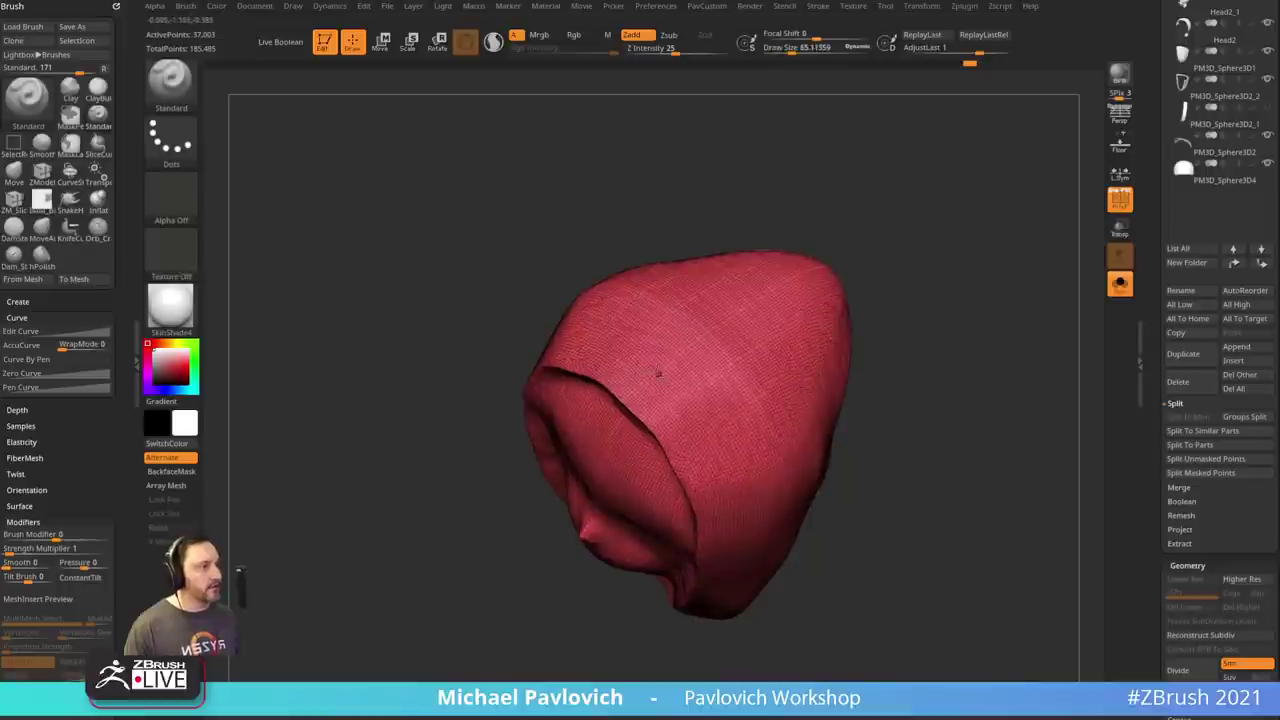
key(ctrl)
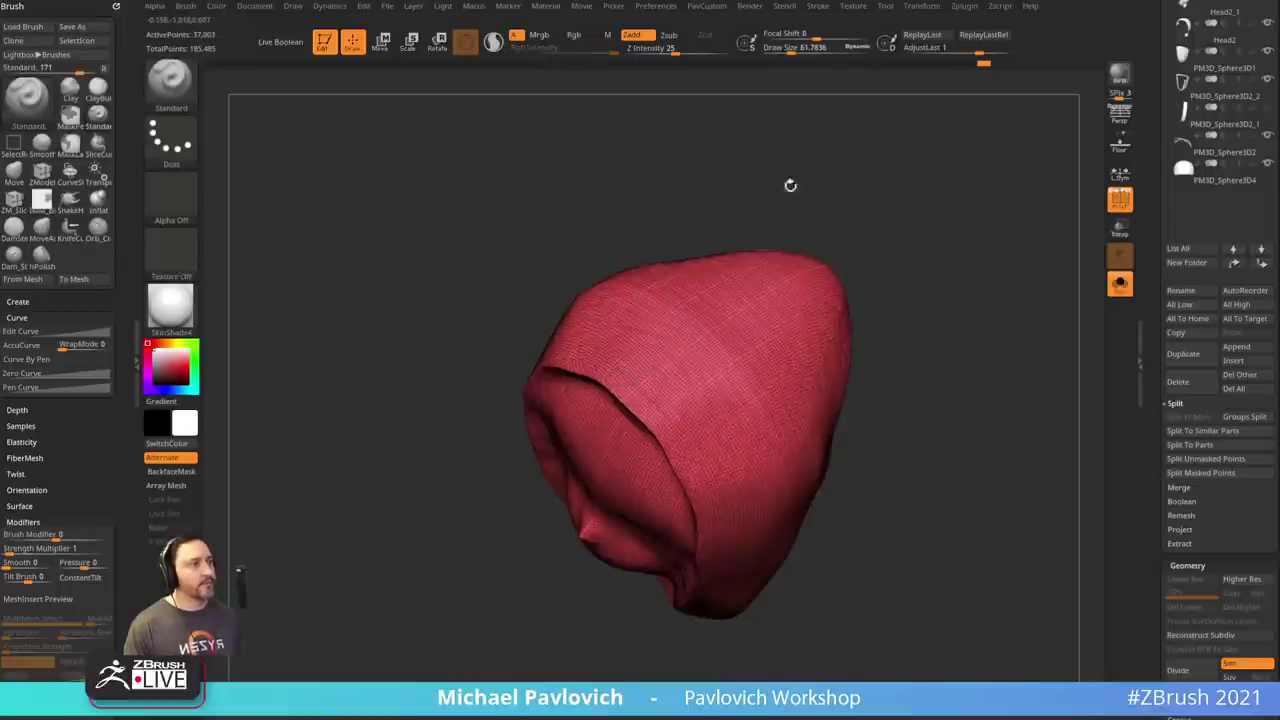
mouse_move(789, 186)
right_down()
mouse_move(908, 269)
mouse_move(843, 365)
right_up()
mouse_move(880, 378)
ctrl+mouse_down()
mouse_move(666, 189)
mouse_move(597, 286)
mouse_move(610, 526)
mouse_move(650, 578)
mouse_move(765, 508)
ctrl+mouse_up()
mouse_move(931, 366)
mouse_down()
mouse_move(964, 338)
mouse_move(957, 369)
mouse_move(978, 364)
mouse_move(951, 311)
mouse_move(967, 284)
mouse_up()
ctrl+click(171, 85)
ctrl+click(300, 97)
click(1118, 195)
ctrl+alt+drag(607, 277, 613, 253)
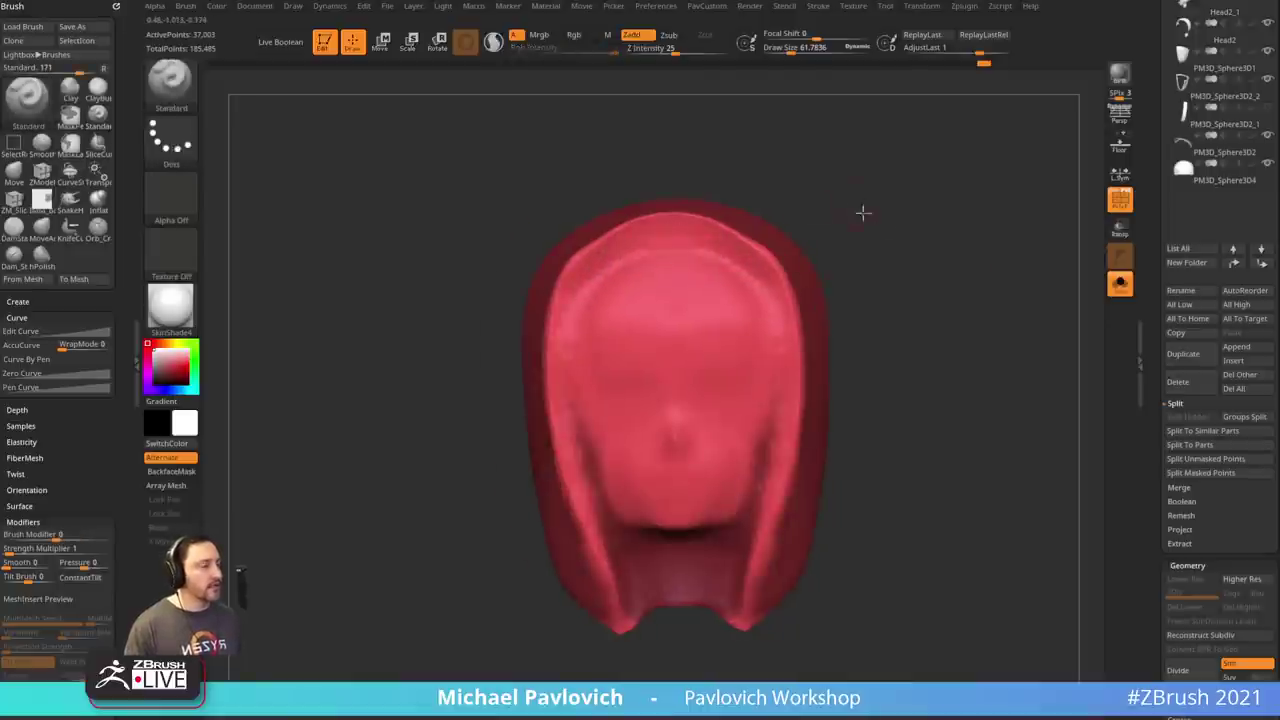
- Open the hood's masking options
drag(863, 211, 671, 290)
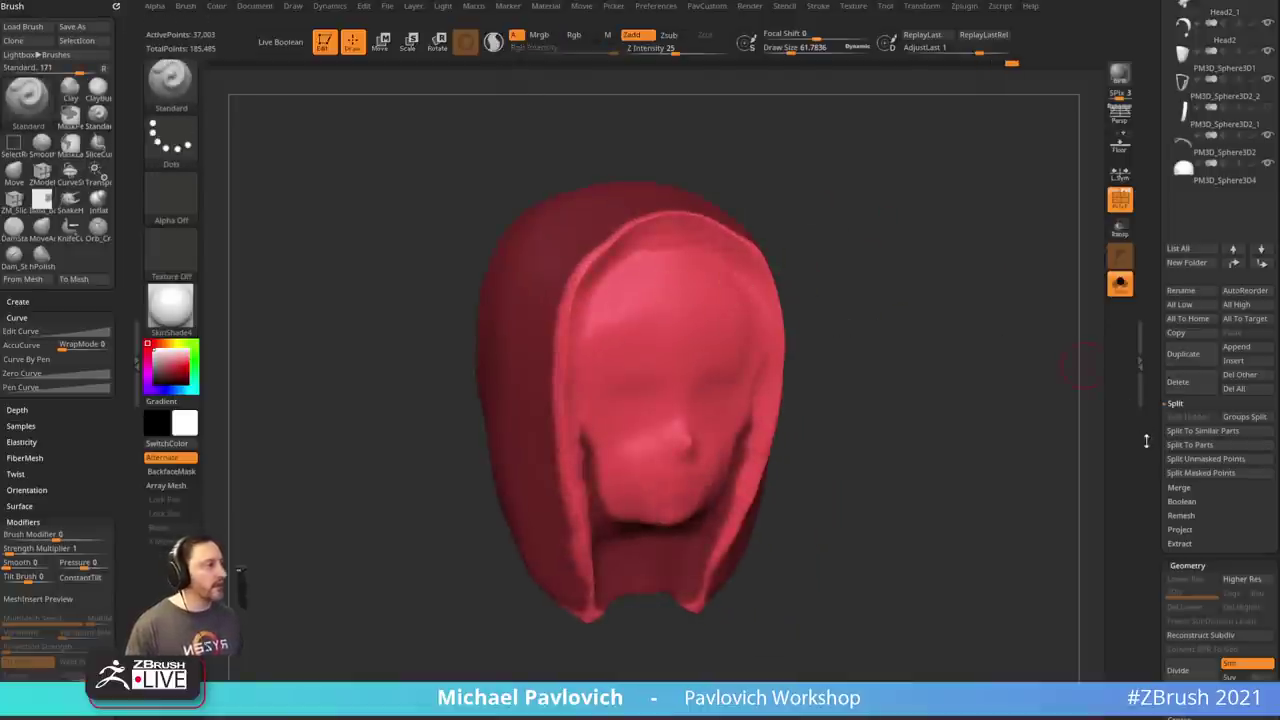
shift+drag(1147, 441, 1151, 254)
click(1184, 299)
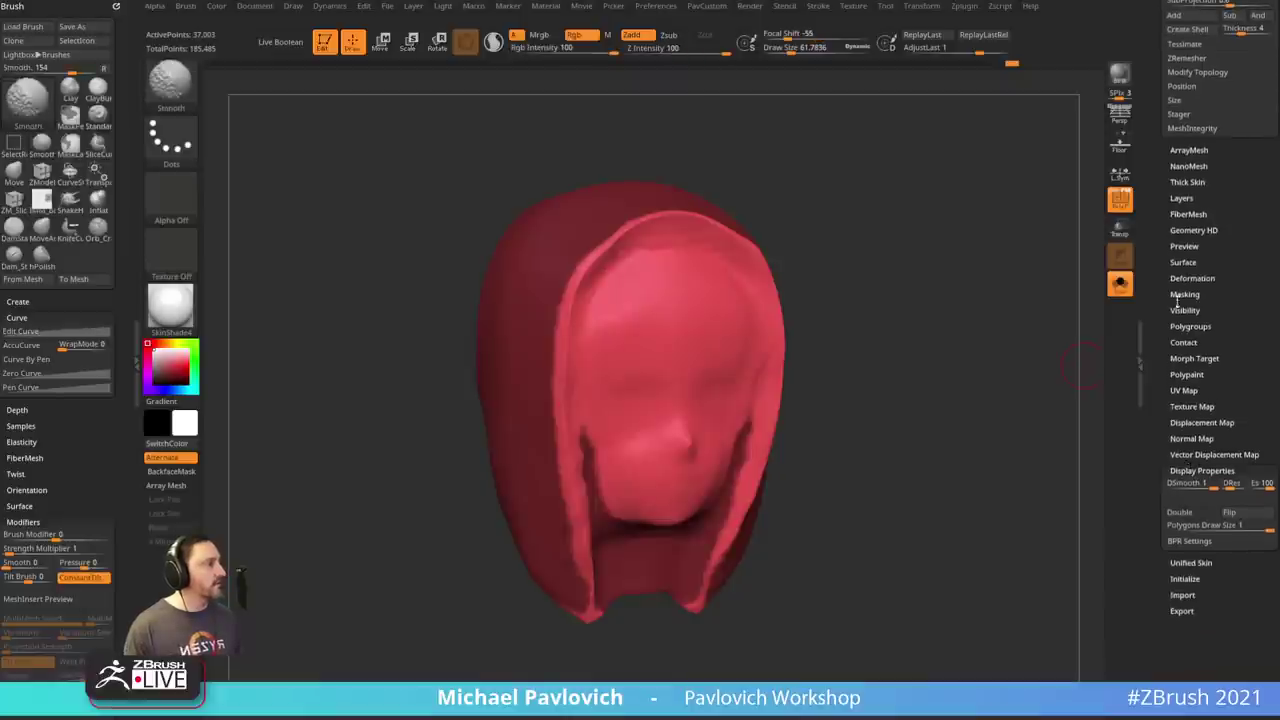
drag(933, 407, 928, 318)
- Clean up the mask and unmask the inner neck area below the chin with MaskPen at draw sizes of about 62 and 44
ctrl+drag(634, 558, 681, 571)
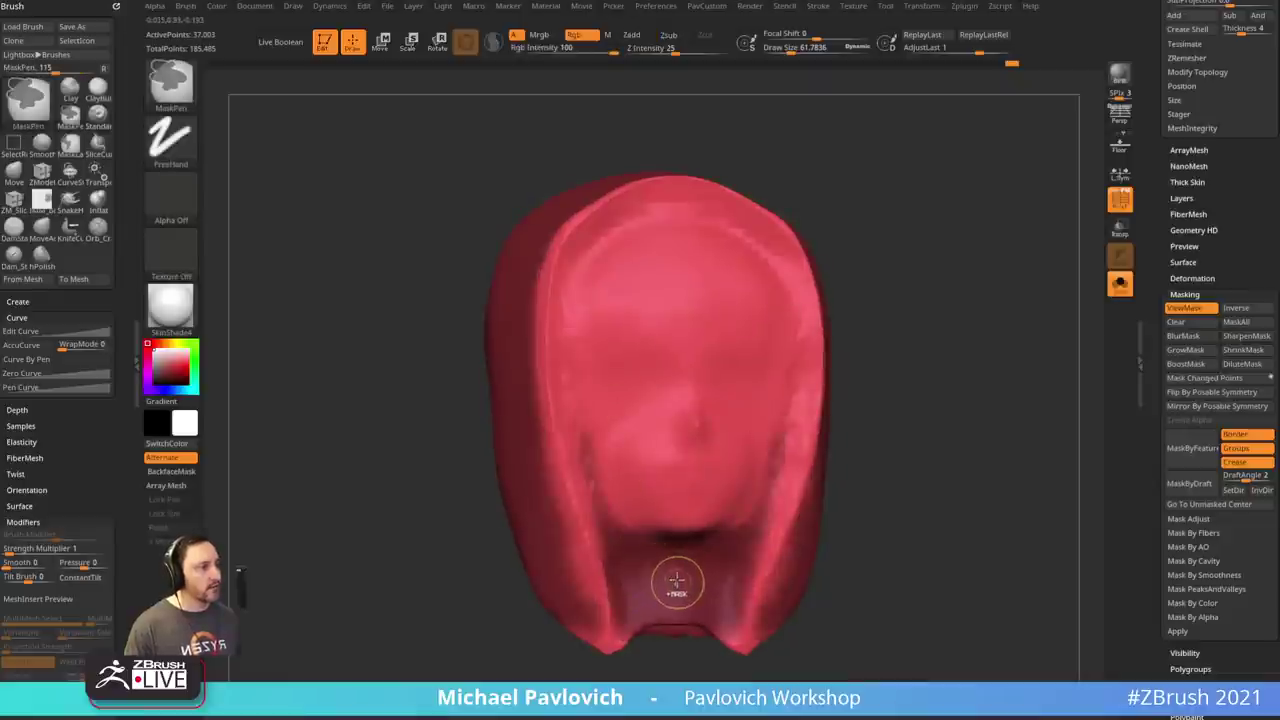
mouse_move(592, 463)
ctrl+alt+mouse_down()
mouse_move(617, 569)
mouse_move(678, 556)
ctrl+alt+mouse_up()
drag(940, 420, 938, 335)
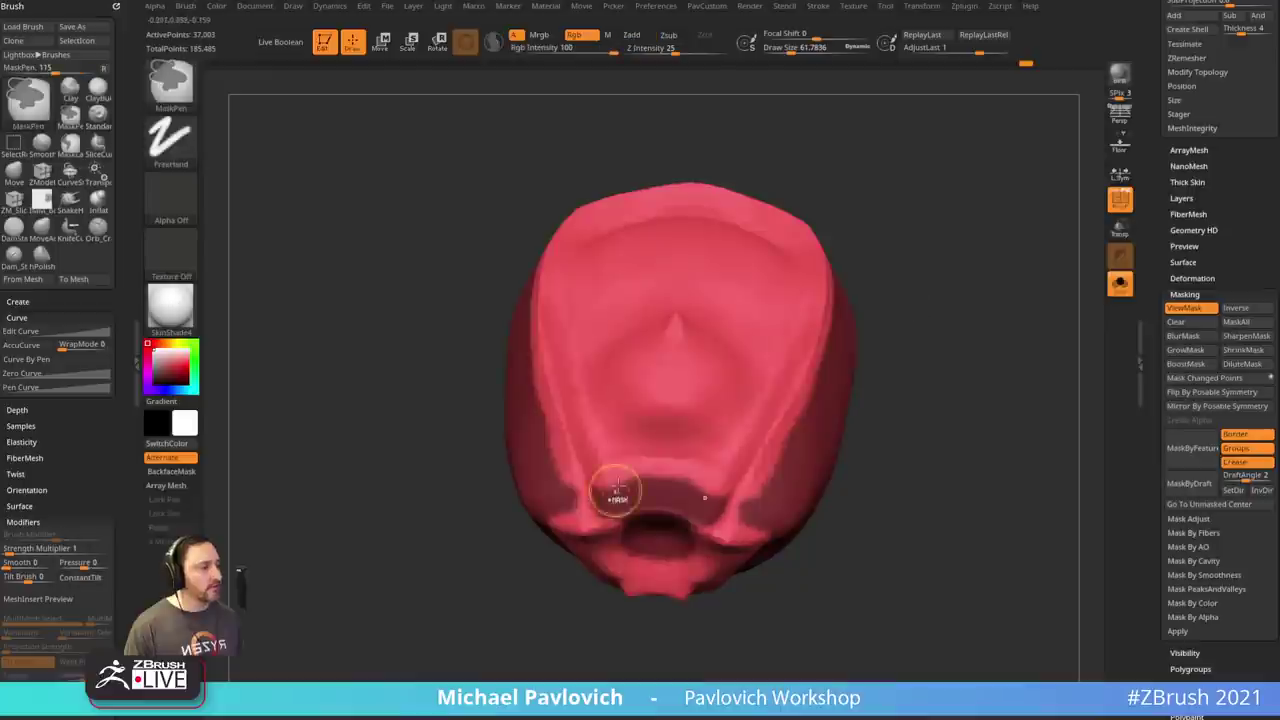
mouse_move(617, 488)
ctrl+alt+mouse_down()
mouse_move(616, 538)
mouse_move(652, 564)
ctrl+alt+mouse_up()
mouse_move(856, 530)
mouse_down()
mouse_move(763, 497)
mouse_move(756, 533)
mouse_up()
key(bracketleft)
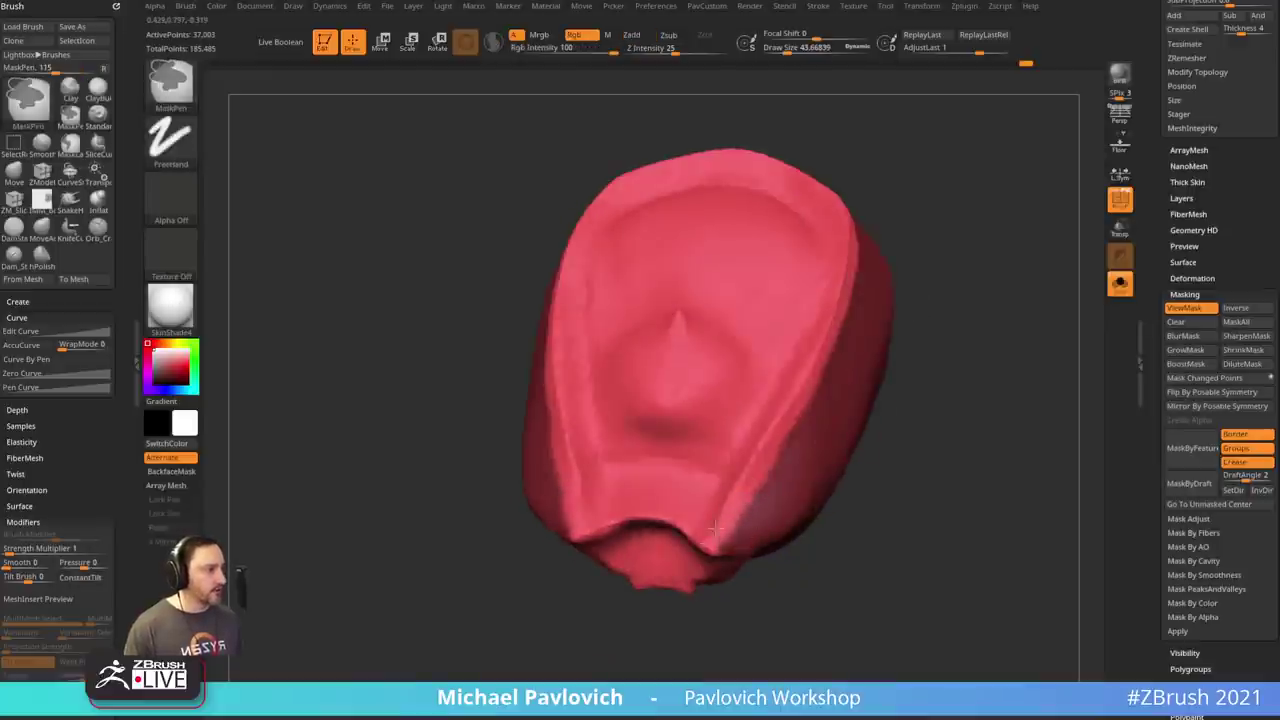
drag(1017, 371, 866, 160)
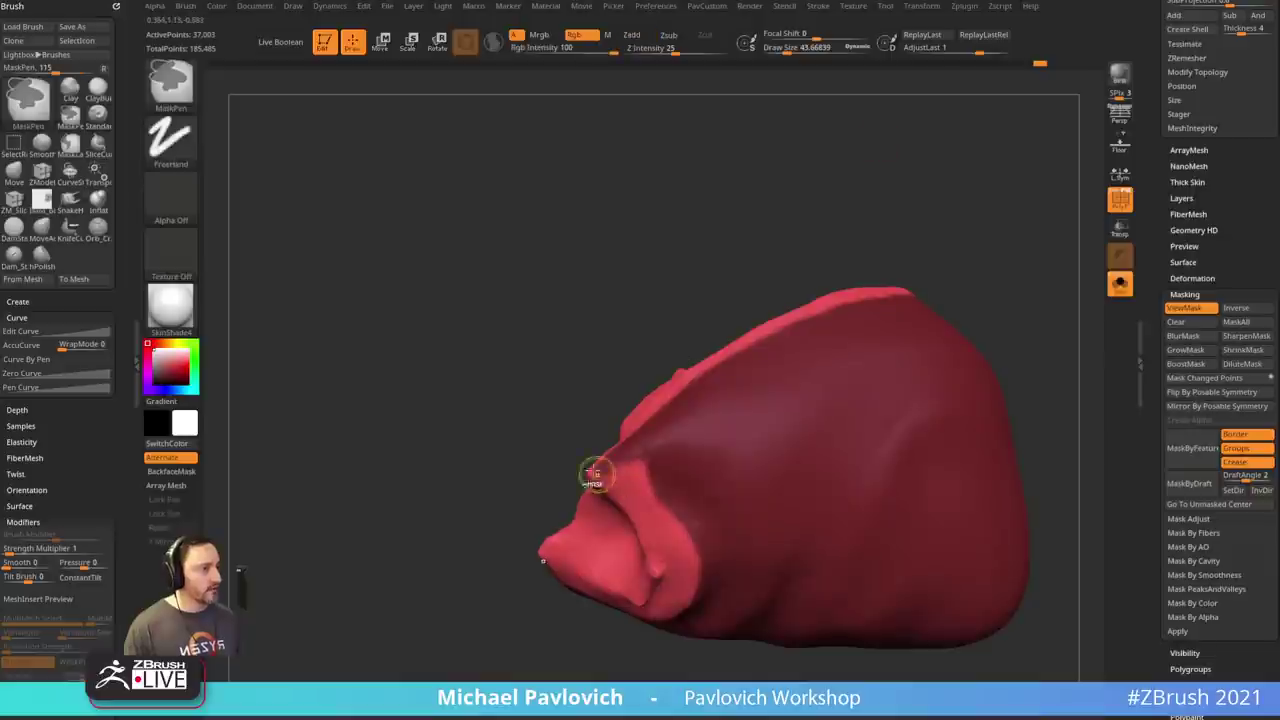
- Refine the outer mask edge along the side of the hood's front rim with MaskPen at a draw size of about 29
mouse_move(560, 530)
mouse_down()
mouse_move(486, 543)
mouse_move(491, 449)
mouse_move(589, 514)
mouse_move(544, 542)
mouse_move(843, 420)
mouse_move(857, 386)
mouse_move(914, 480)
mouse_move(620, 254)
mouse_up()
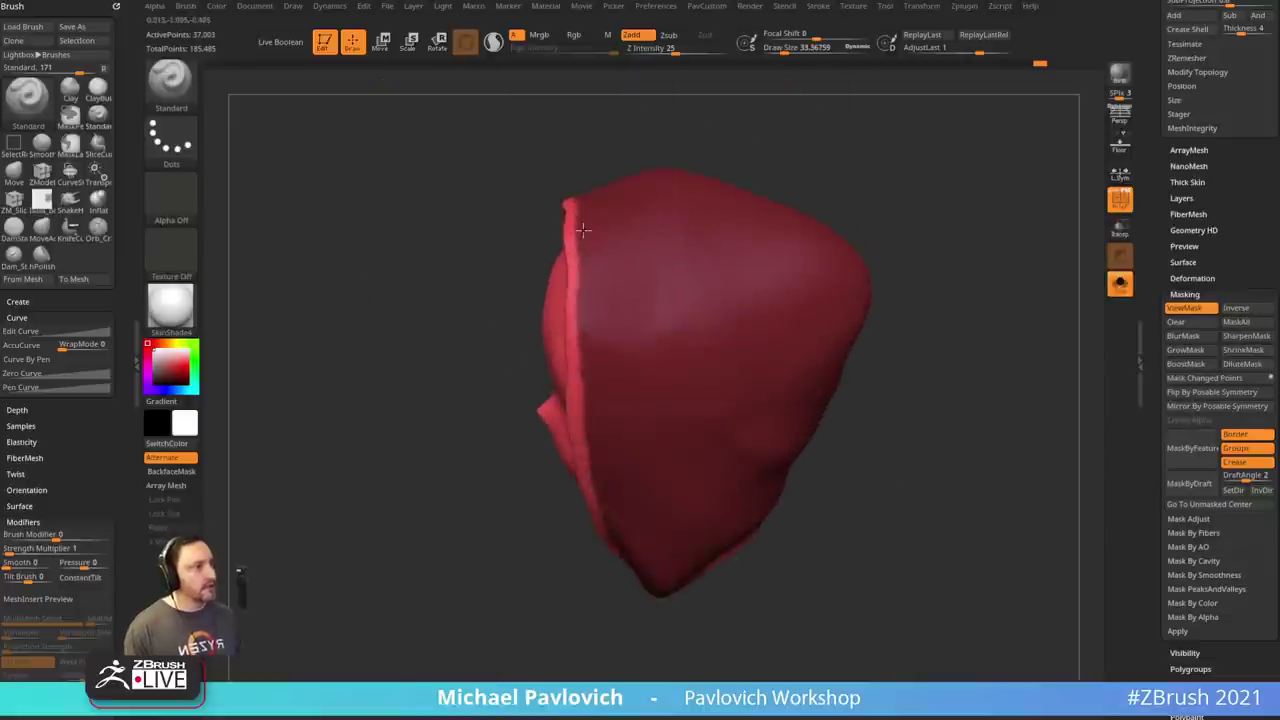
key(ctrl)
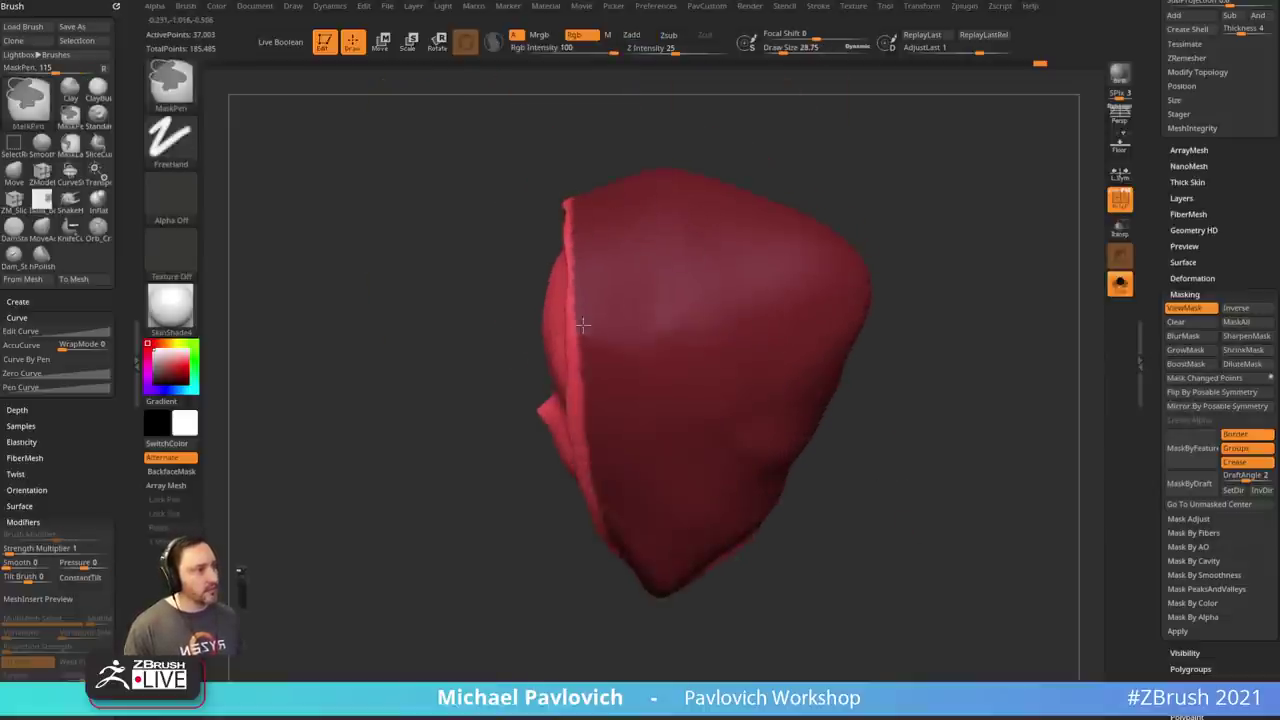
drag(531, 551, 589, 283)
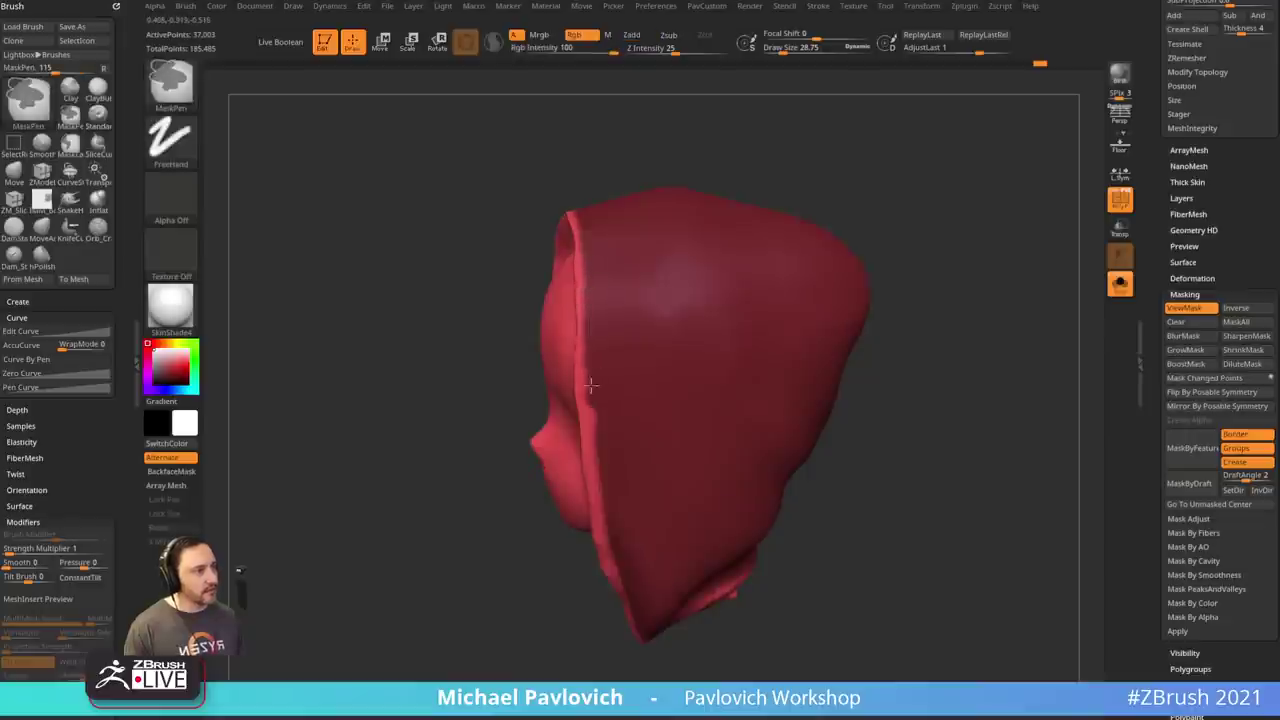
ctrl+drag(591, 385, 604, 478)
drag(862, 358, 900, 320)
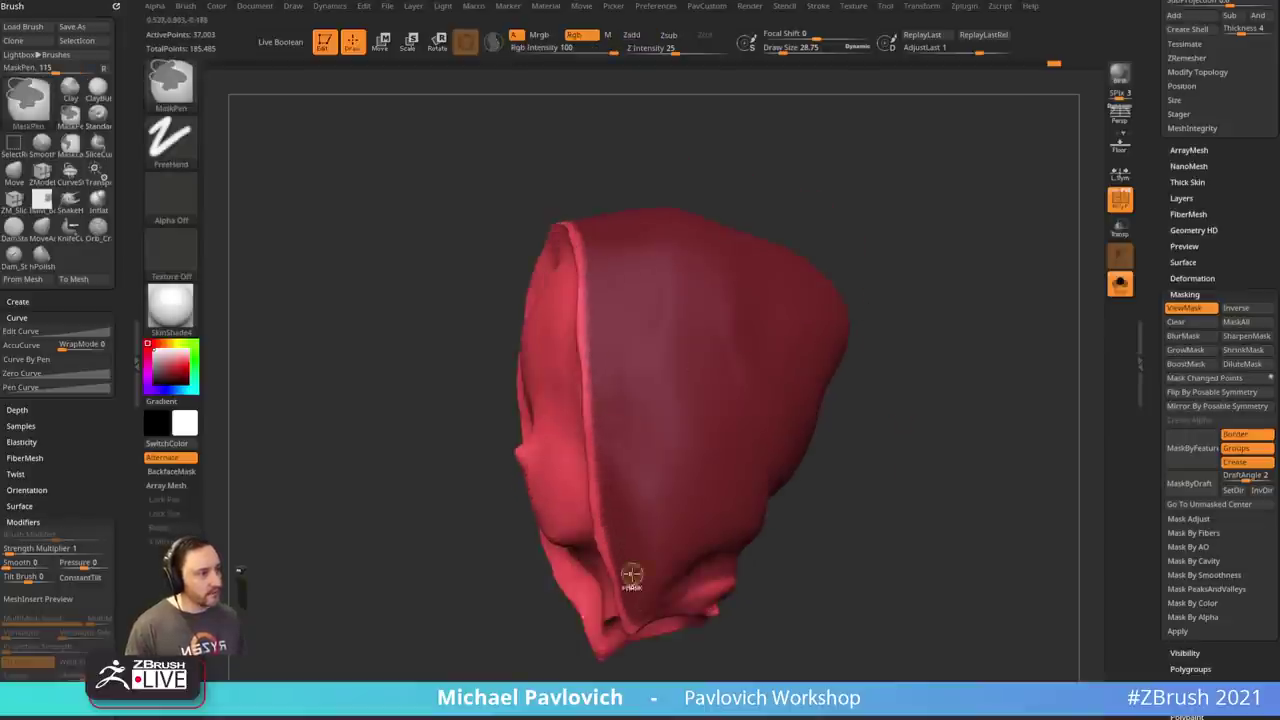
mouse_move(950, 420)
mouse_down()
mouse_move(971, 394)
mouse_move(983, 400)
mouse_move(946, 389)
mouse_move(941, 371)
mouse_move(1090, 229)
mouse_move(1003, 274)
mouse_move(1104, 214)
mouse_up()
- Try to turn the masked outer surface of the hood into its own polygroup
click(1117, 199)
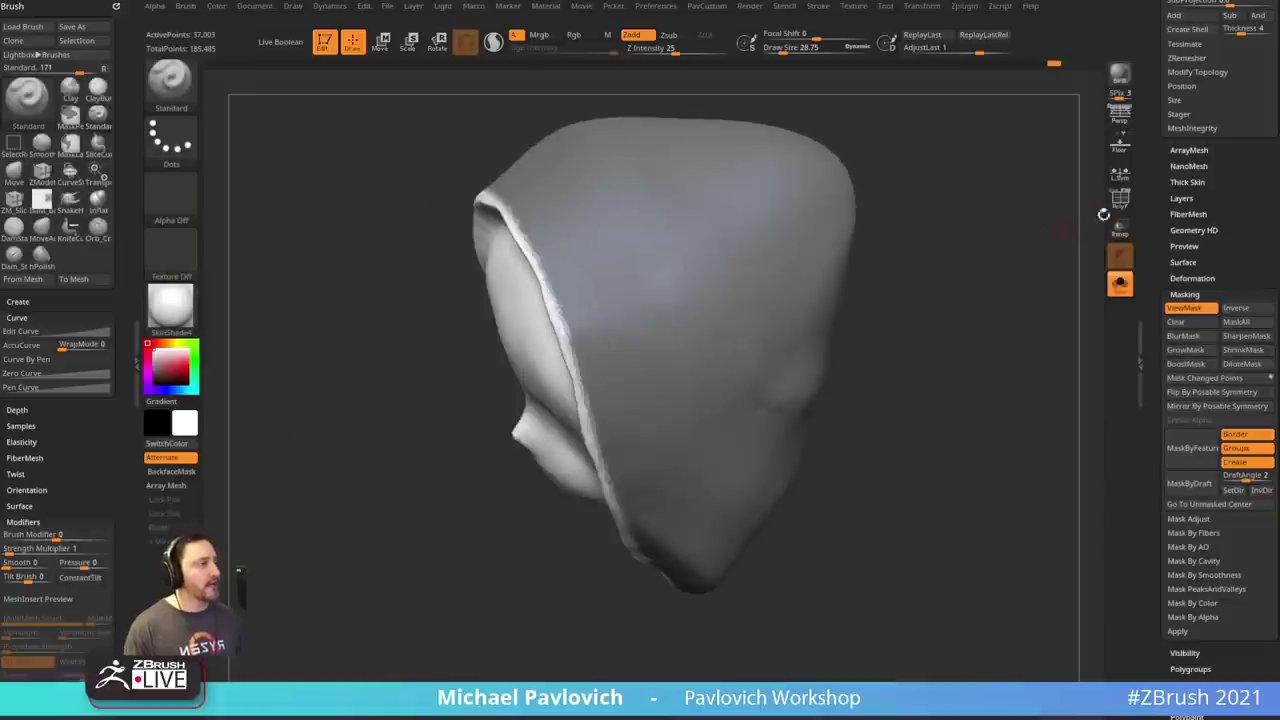
click(1118, 199)
mouse_move(1029, 254)
mouse_down()
mouse_move(1063, 266)
mouse_move(1000, 391)
mouse_move(998, 348)
mouse_up()
key(ctrl+w)
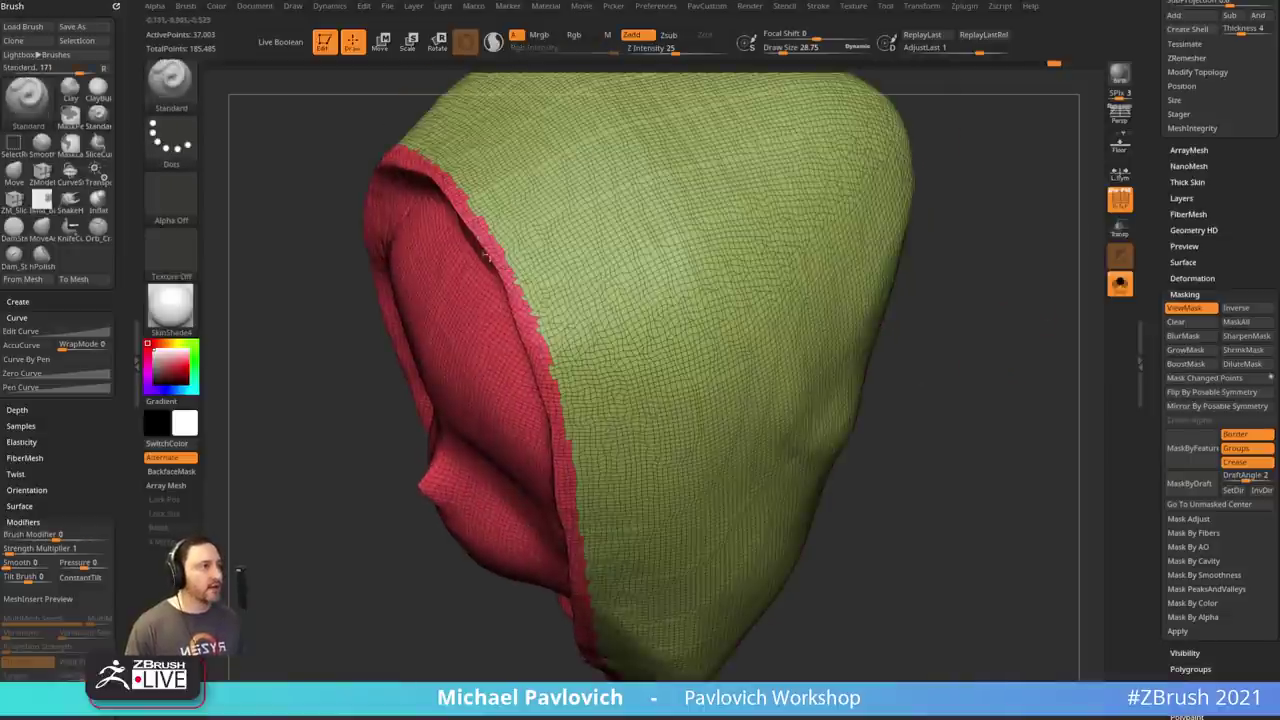
key(ctrl+z)
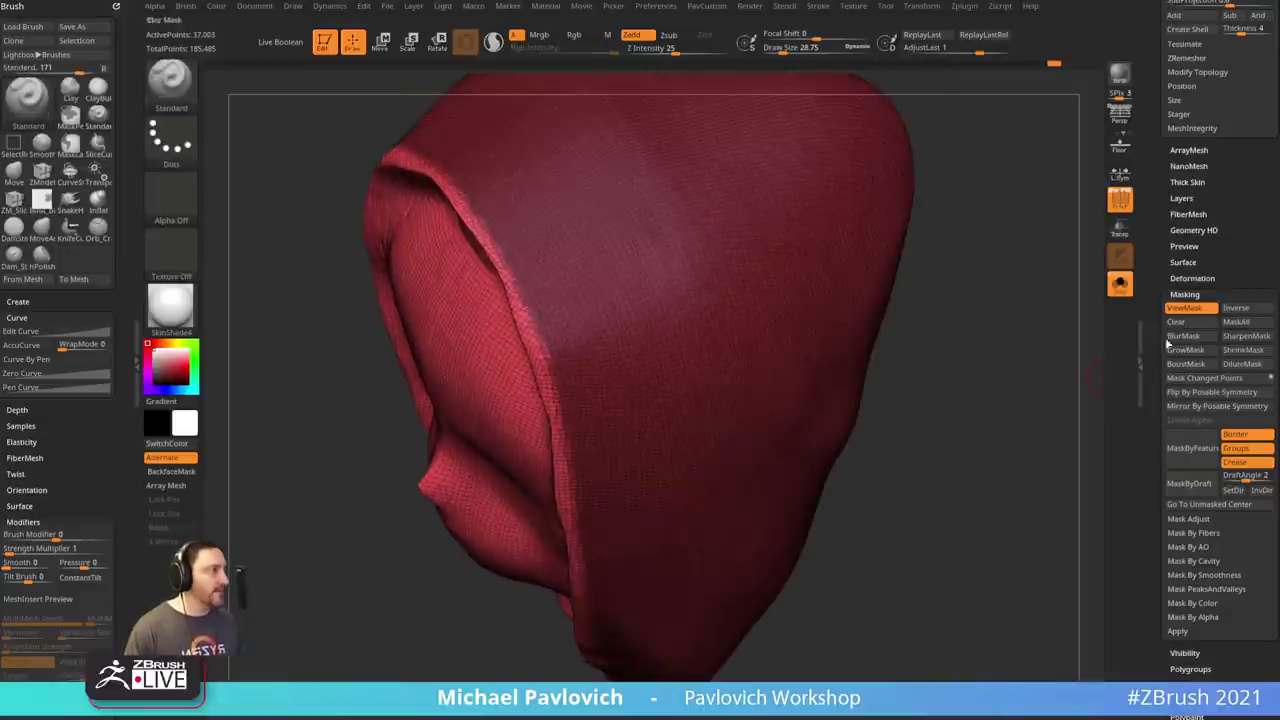
- Run Edgeloop Masked Border on the hood to add a clean loop around its masked outer surface
click(1172, 293)
drag(1168, 173, 1158, 229)
drag(1167, 114, 1167, 225)
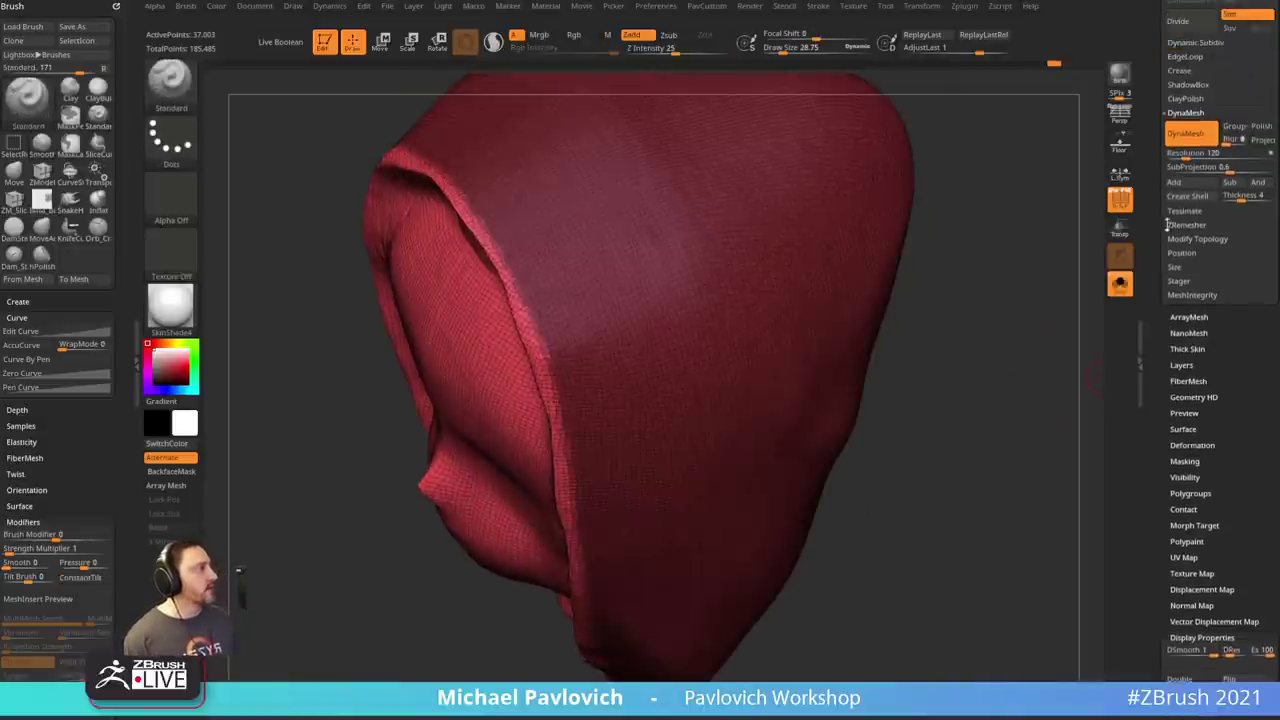
shift+click(1172, 115)
drag(1178, 58, 1180, 149)
shift+click(1189, 151)
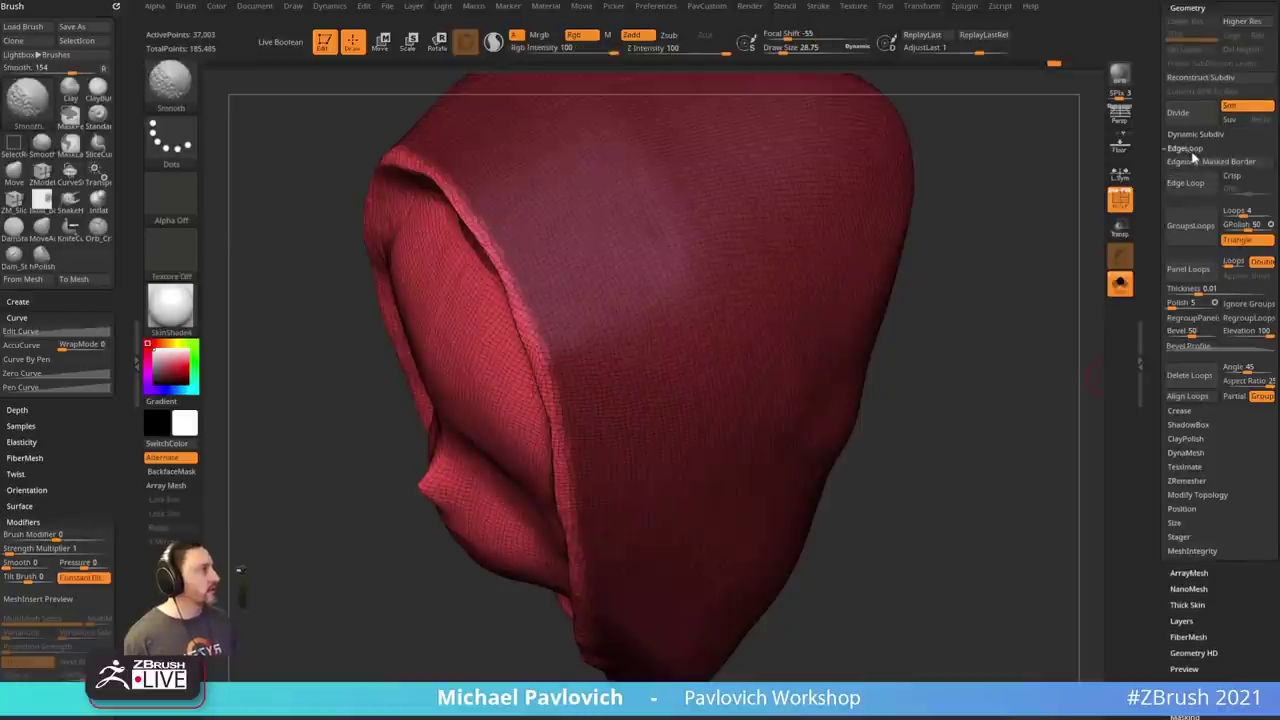
click(1192, 155)
- Isolate the hood's outer surface and delete the hidden inner geometry
ctrl+shift+click(677, 366)
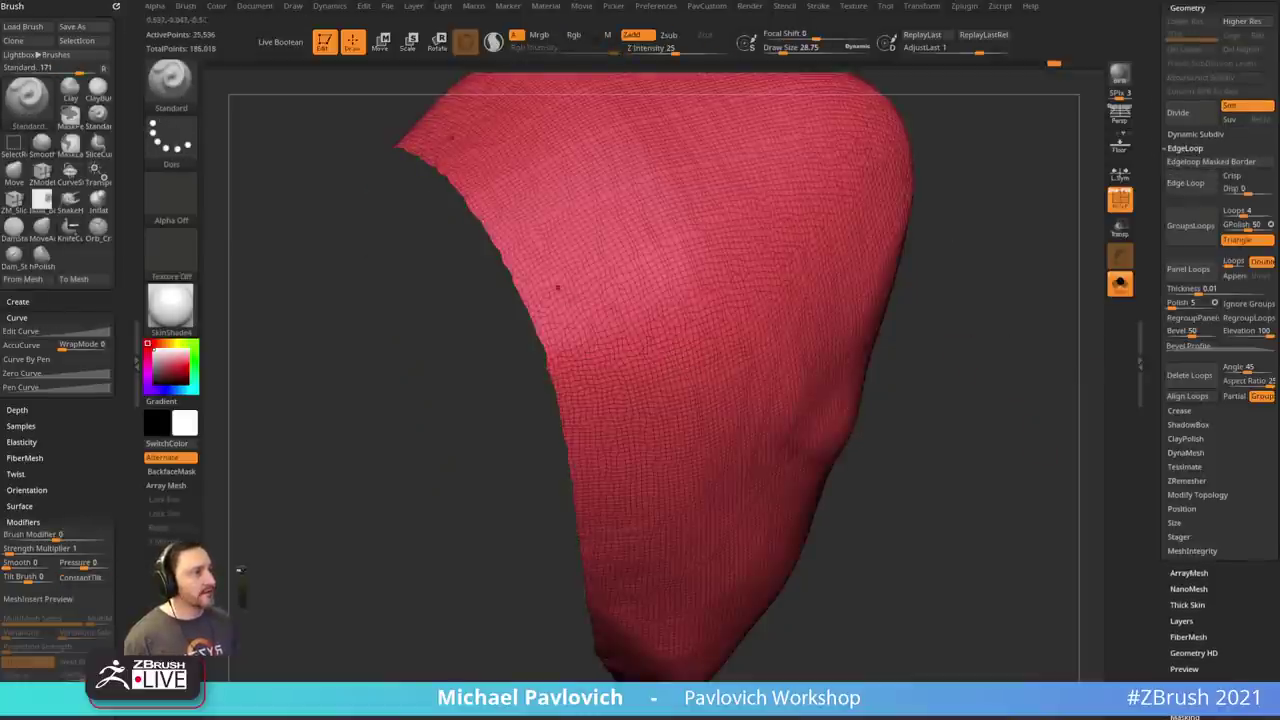
drag(971, 443, 1004, 382)
key(space)
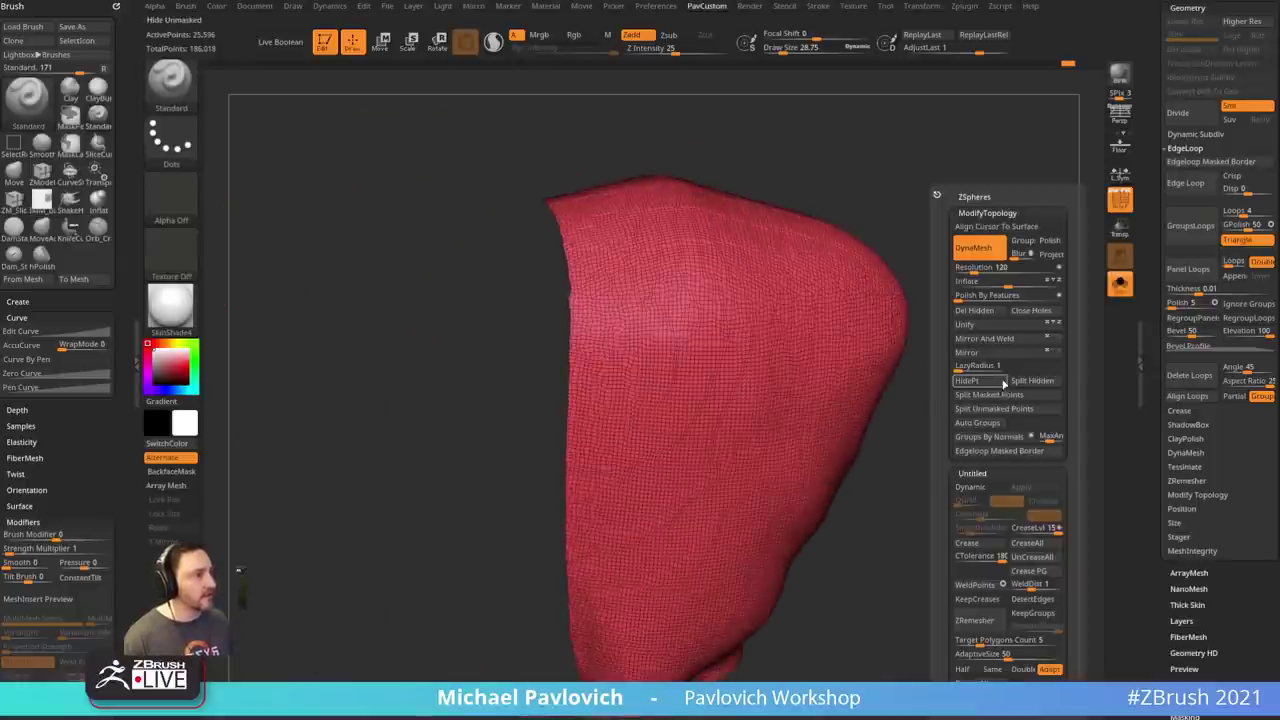
mouse_move(894, 391)
mouse_down()
mouse_move(1066, 320)
mouse_move(959, 352)
mouse_move(1008, 320)
mouse_move(1000, 372)
mouse_up()
drag(1000, 372, 959, 372)
- Check the hood shell against the mask with all subtools shown and make the neck and head mesh active
alt+click(608, 572)
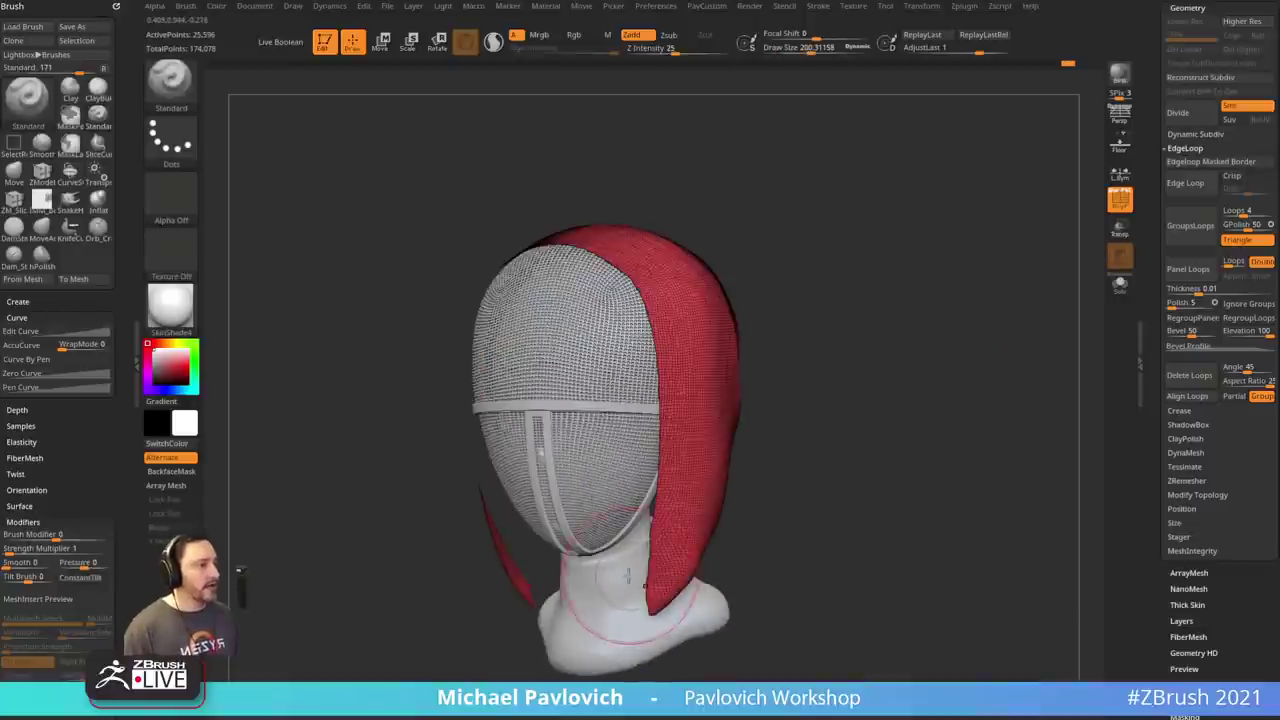
shift+drag(824, 437, 862, 355)
alt+click(706, 408)
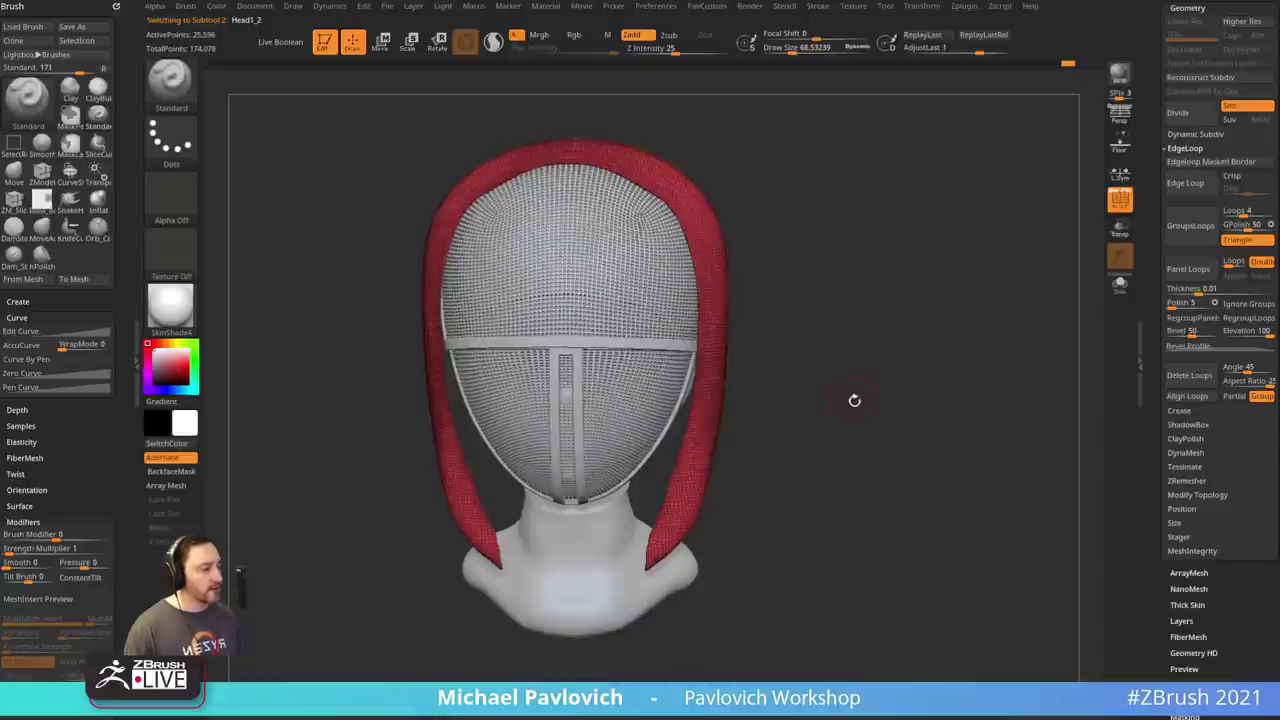
alt+drag(854, 400, 842, 366)
alt+click(617, 520)
shift+drag(777, 449, 810, 456)
alt+drag(810, 456, 806, 318)
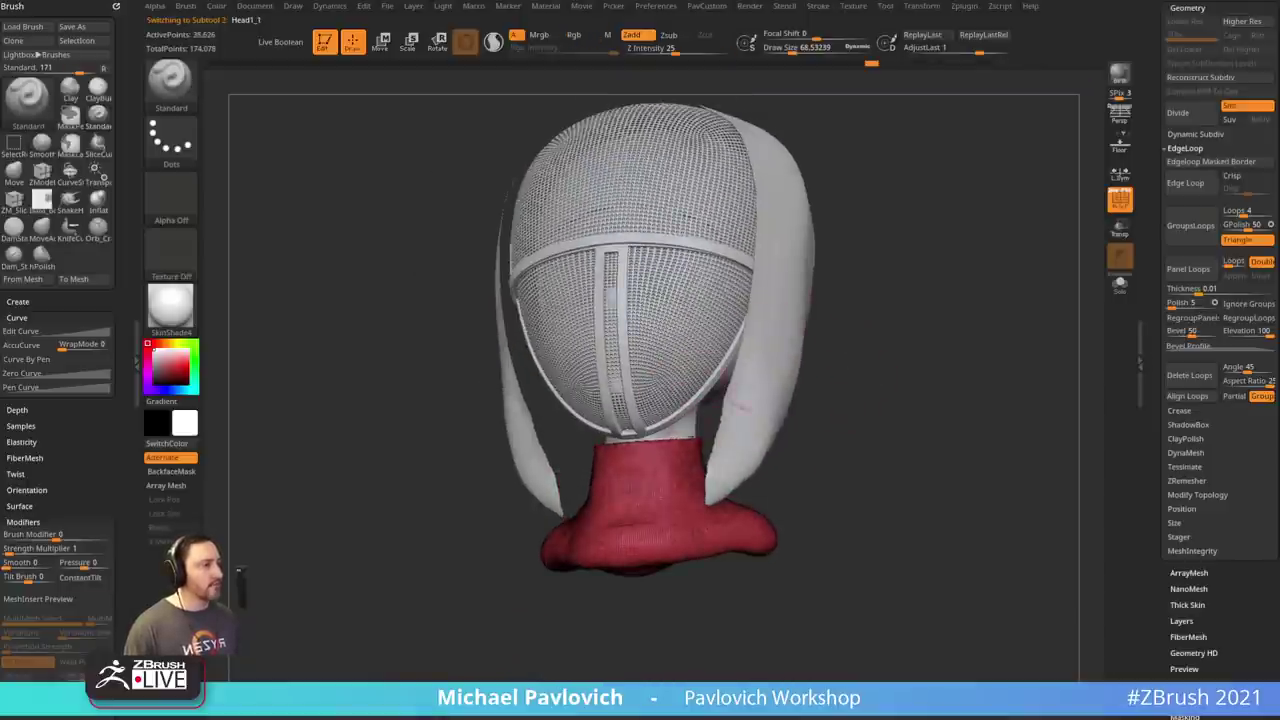
drag(855, 368, 687, 420)
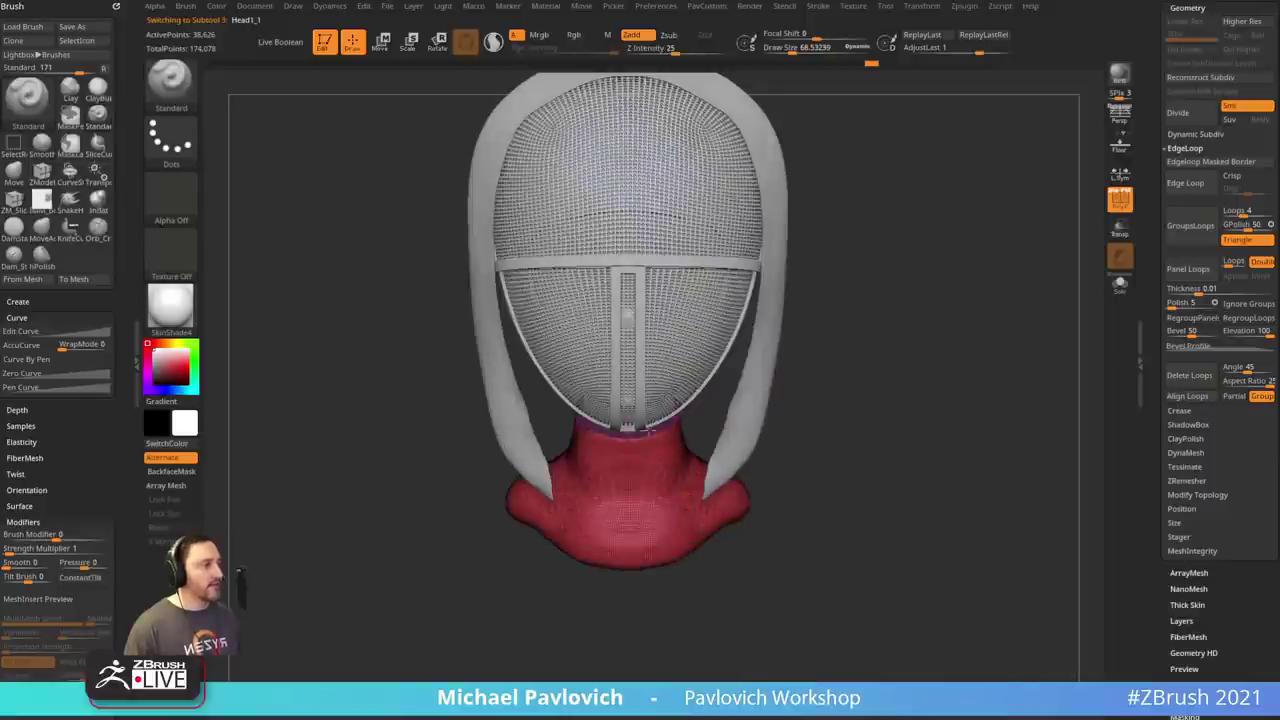
- Widen the sides of the neck slightly with the Move brush at draw sizes of about 166 and 126
key(b)
key(m)
key(v)
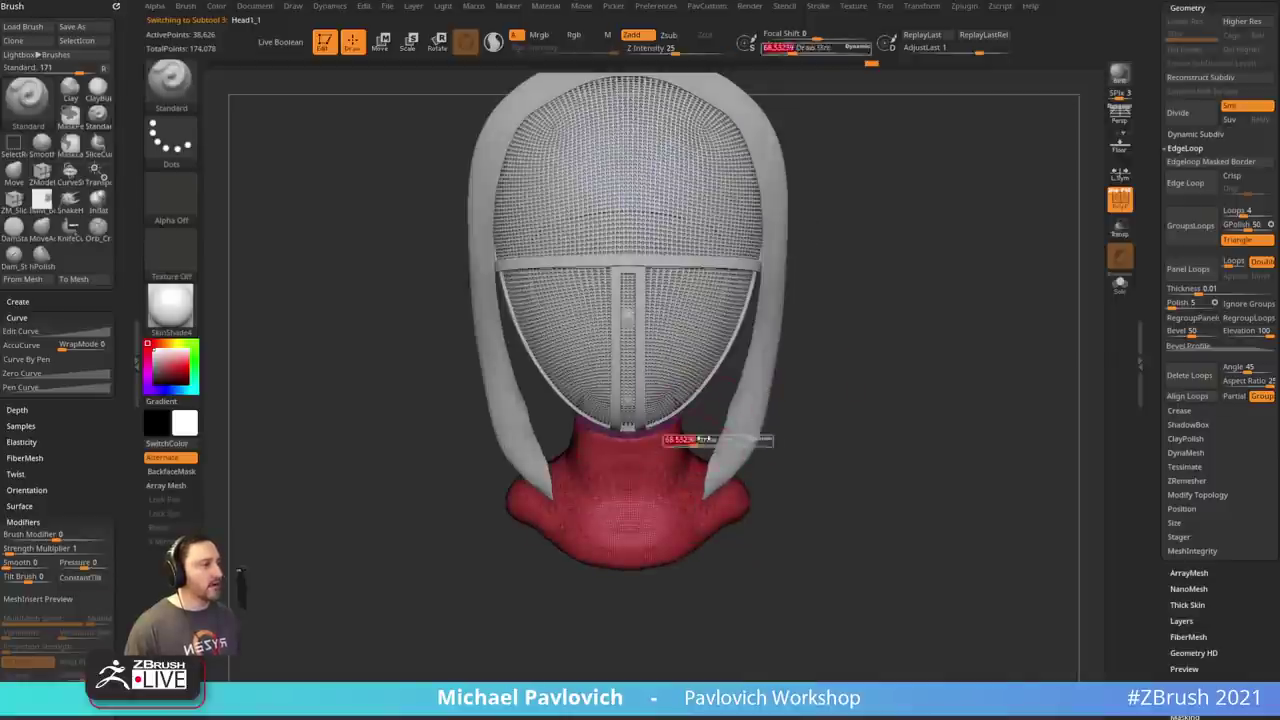
key(s)
drag(688, 449, 682, 449)
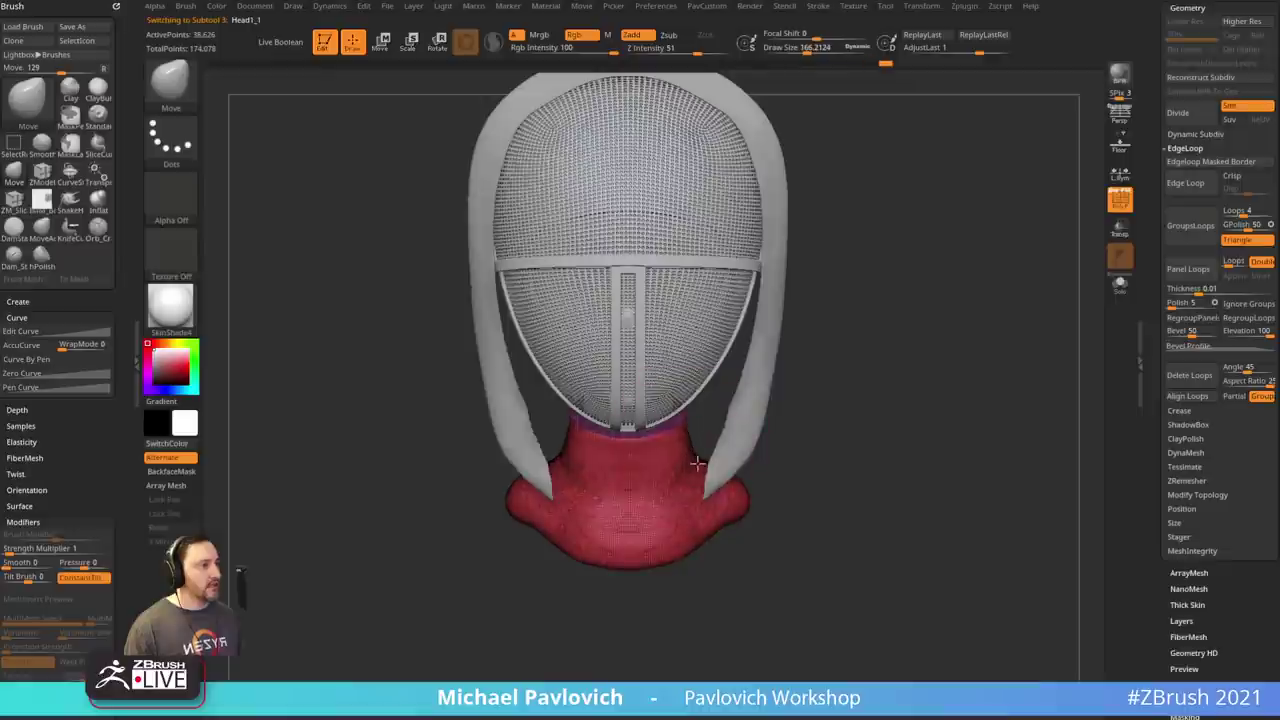
key(s)
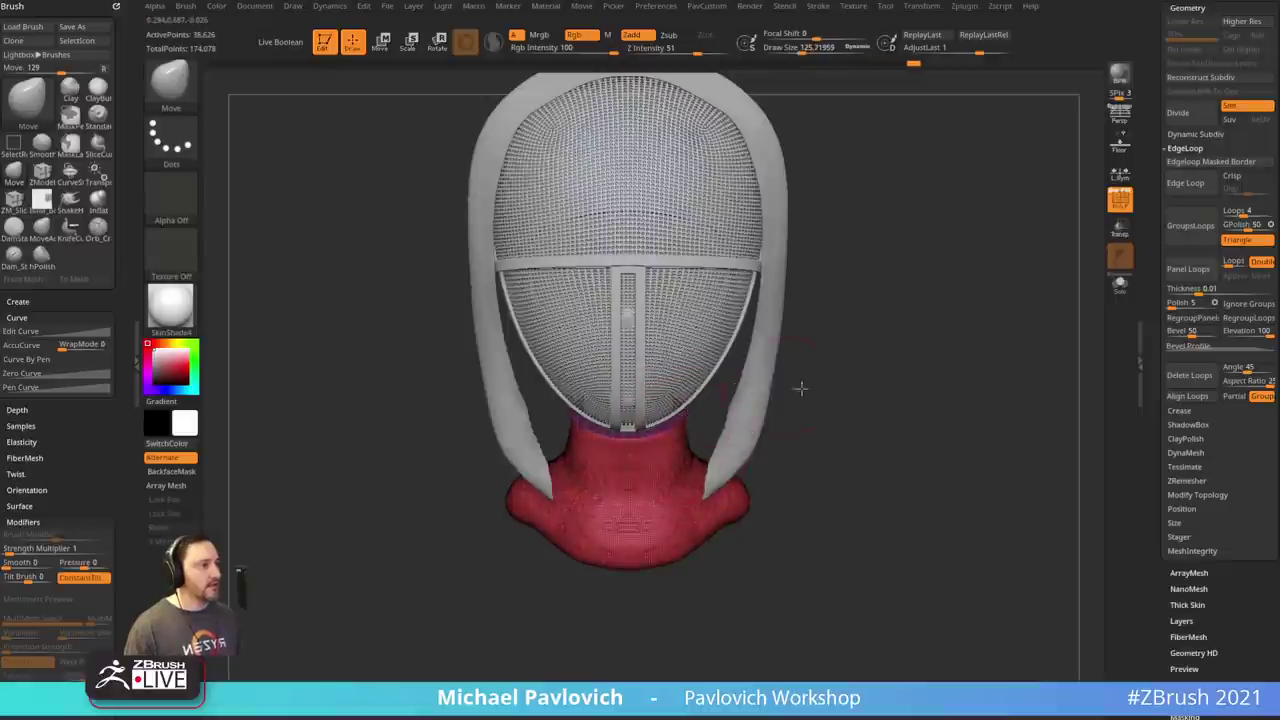
- Switch to the Standard brush at a draw size of about 19 and make the hood the active subtool
key(b)
key(s)
key(t)
key(s)
drag(903, 427, 895, 427)
alt+drag(862, 379, 870, 439)
alt+click(757, 444)
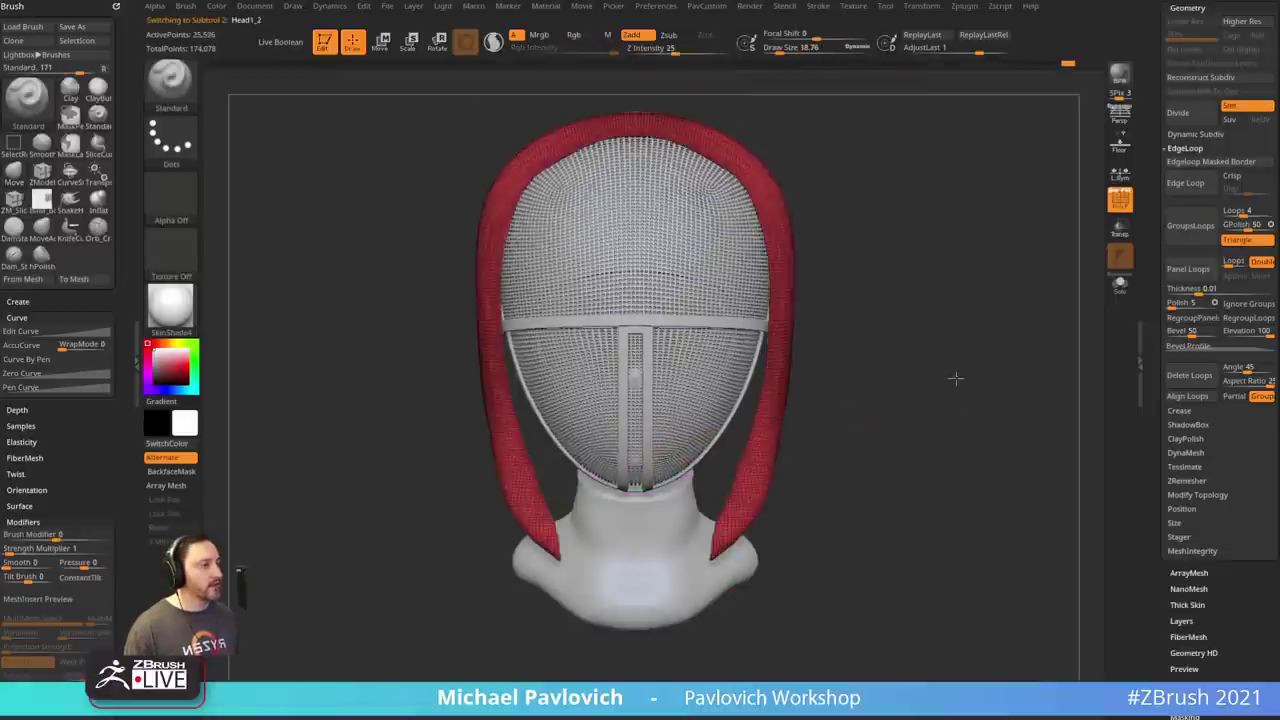
- Set ZRemesher to half the polygon count with an adaptive size of 0
drag(1020, 374, 961, 379)
key(space)
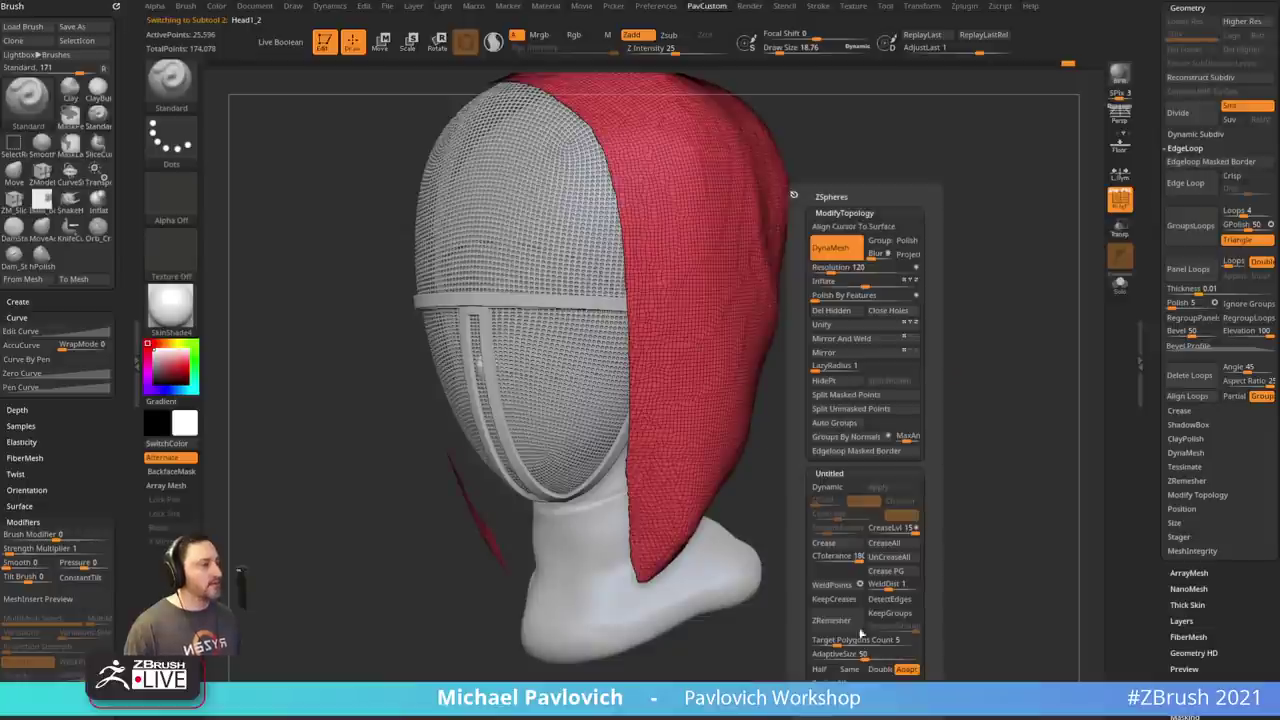
click(820, 669)
- Try to ZRemesh the hood at half its polygon count
click(833, 620)
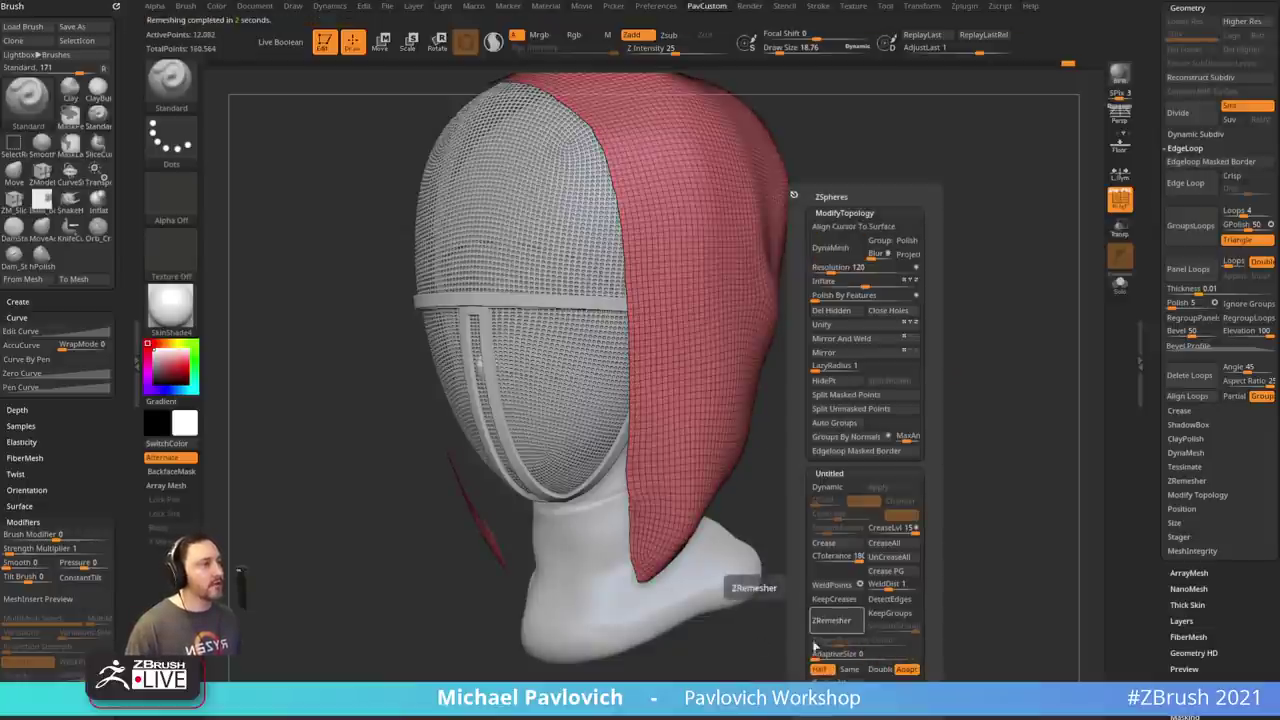
drag(800, 482, 859, 476)
key(ctrl+z)
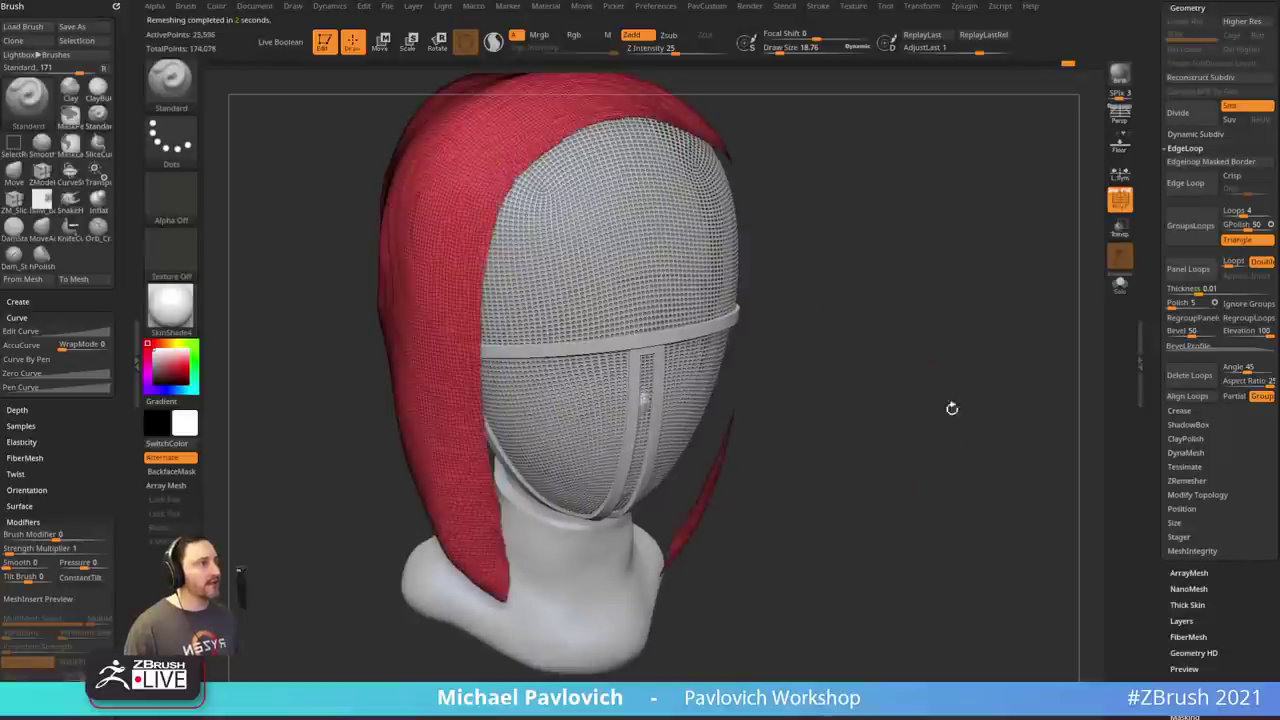
- Mask the hood's open edge by the Border feature only, grow the mask and invert it to isolate the rim
drag(951, 406, 941, 425)
drag(1152, 483, 1152, 256)
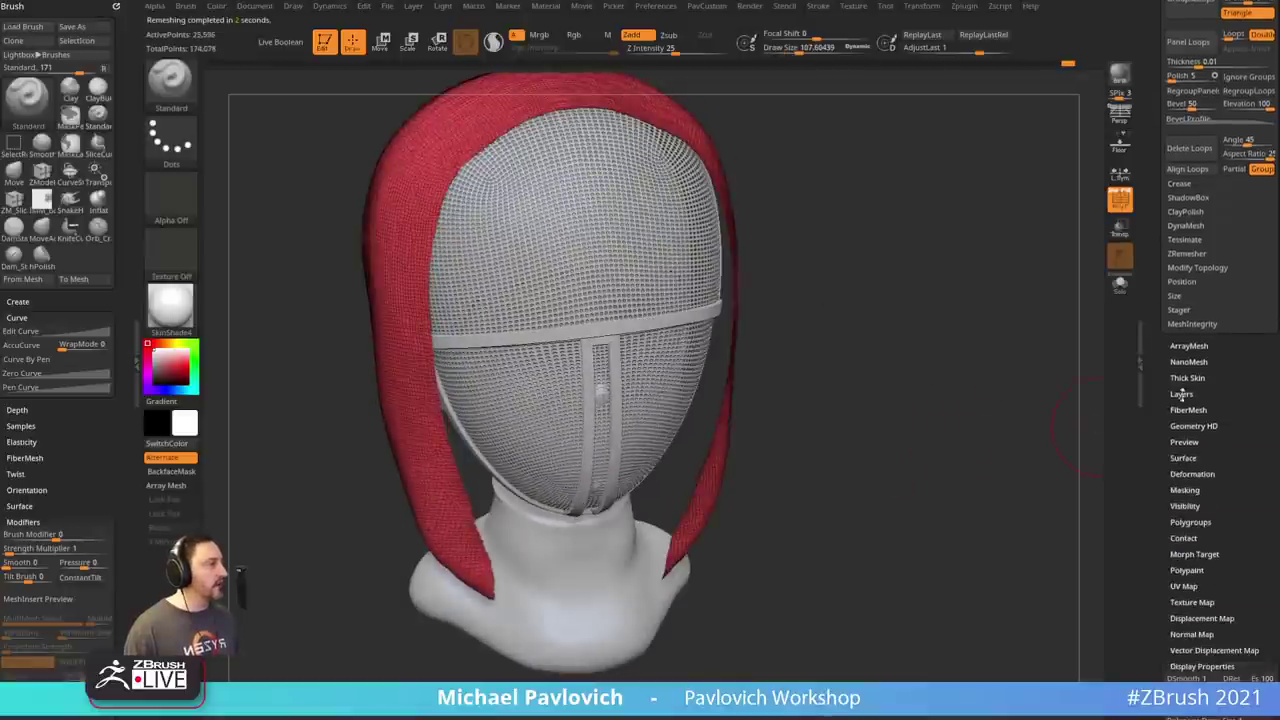
click(1185, 490)
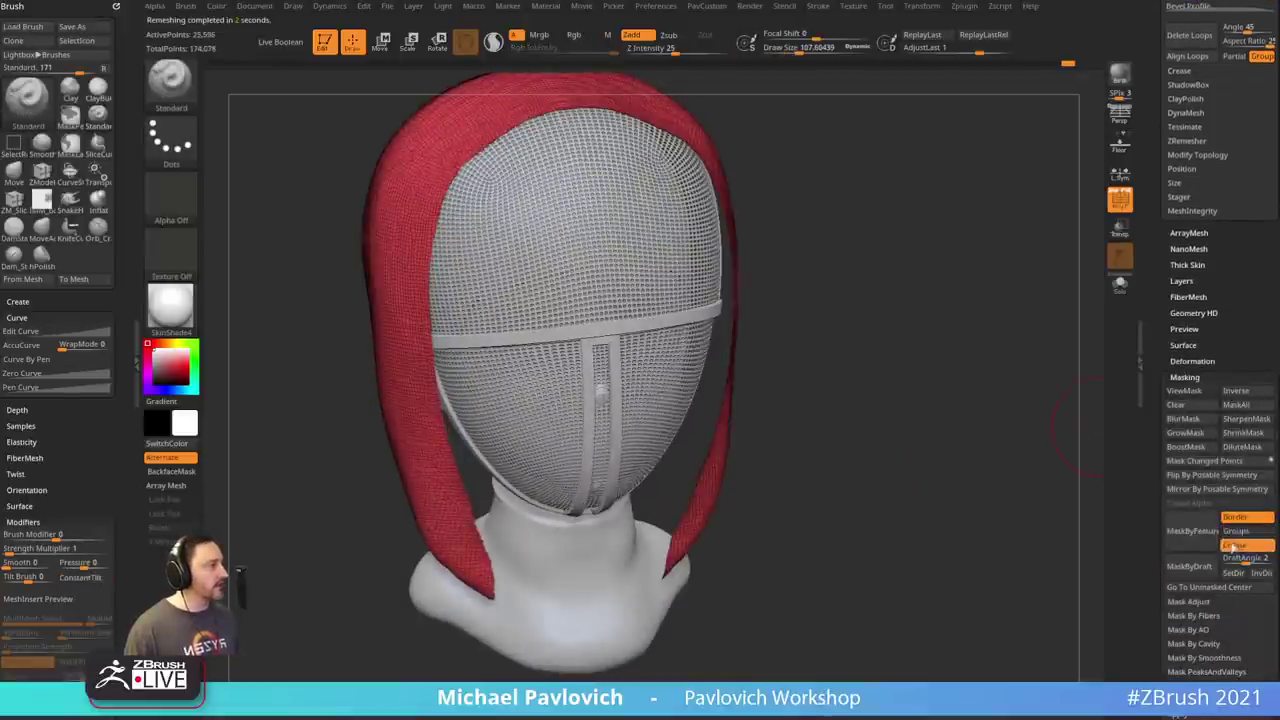
click(1193, 533)
drag(1026, 445, 1145, 437)
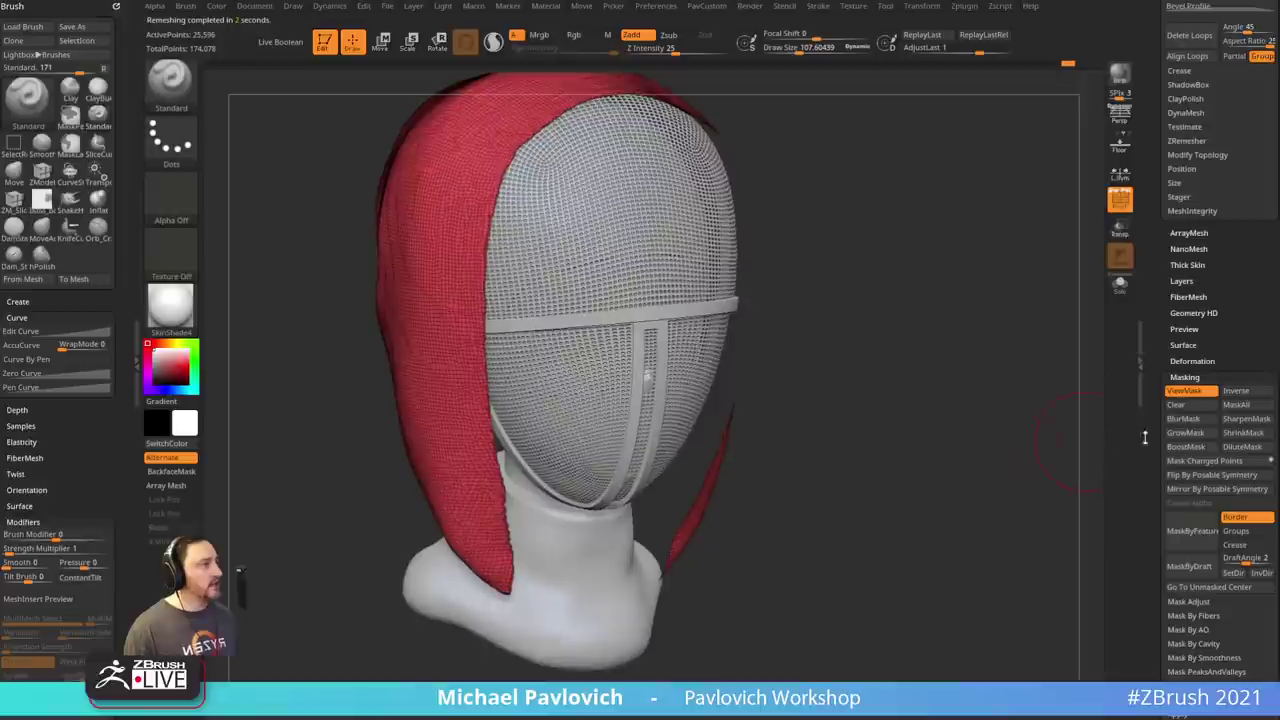
click(1185, 435)
ctrl+click(1031, 494)
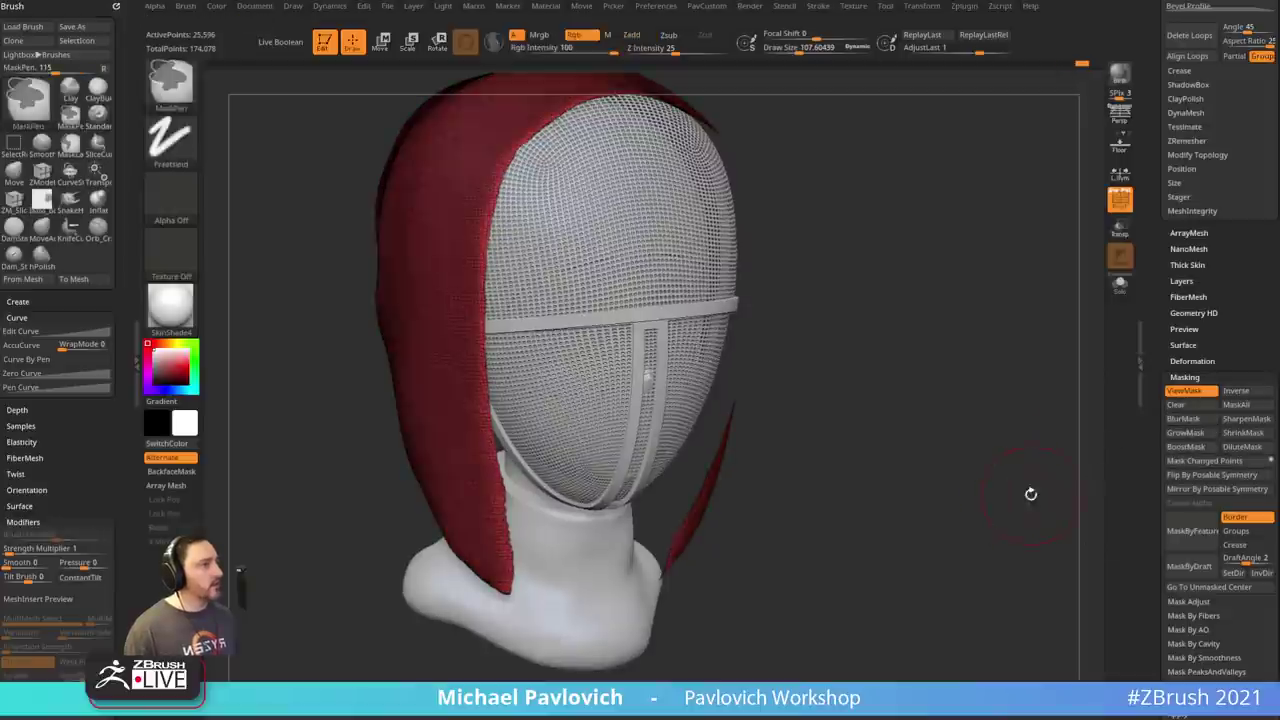
key(3)
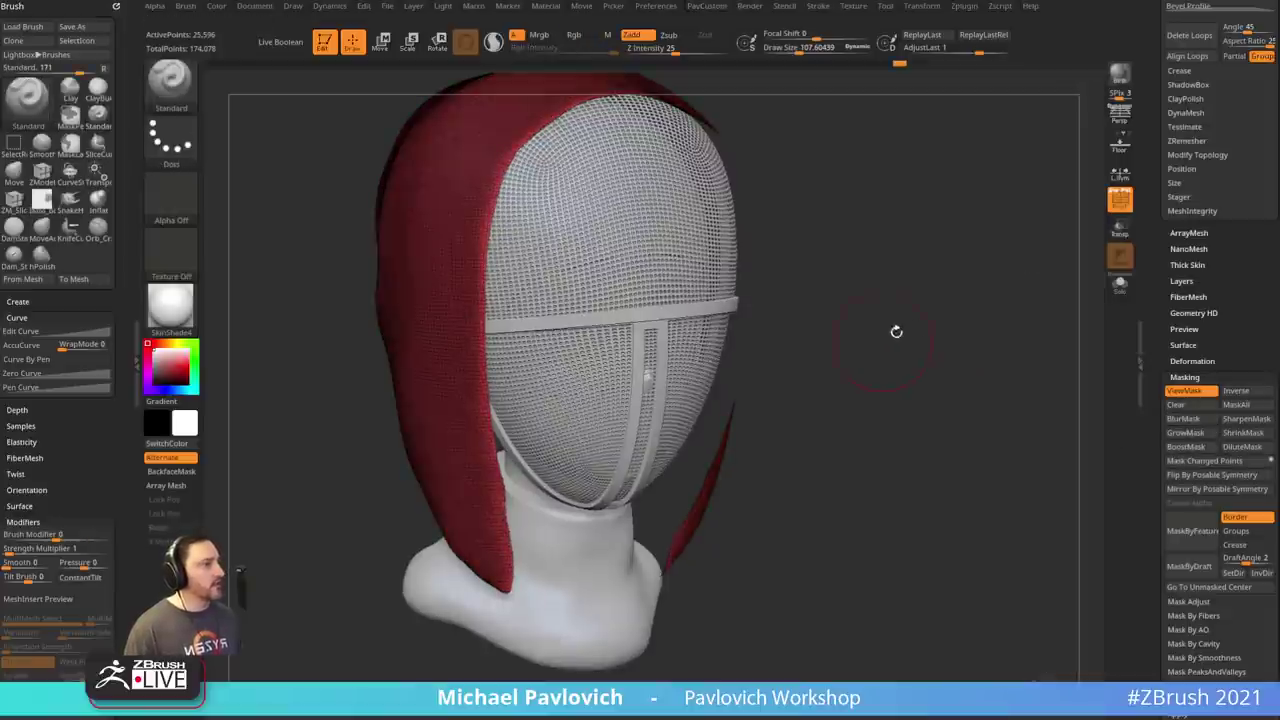
- Clear the hood's mask and ZRemesh it repeatedly at half density down to a coarse mesh
drag(894, 331, 922, 364)
drag(914, 435, 943, 434)
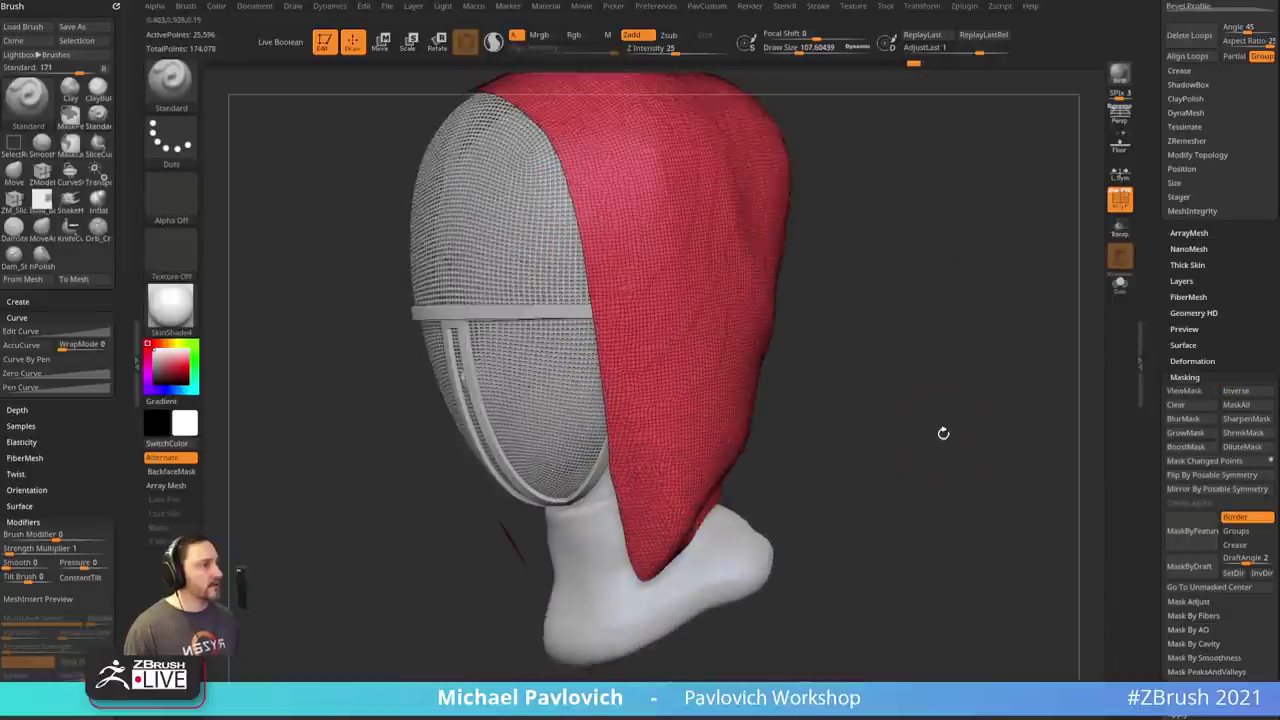
key(space)
click(912, 621)
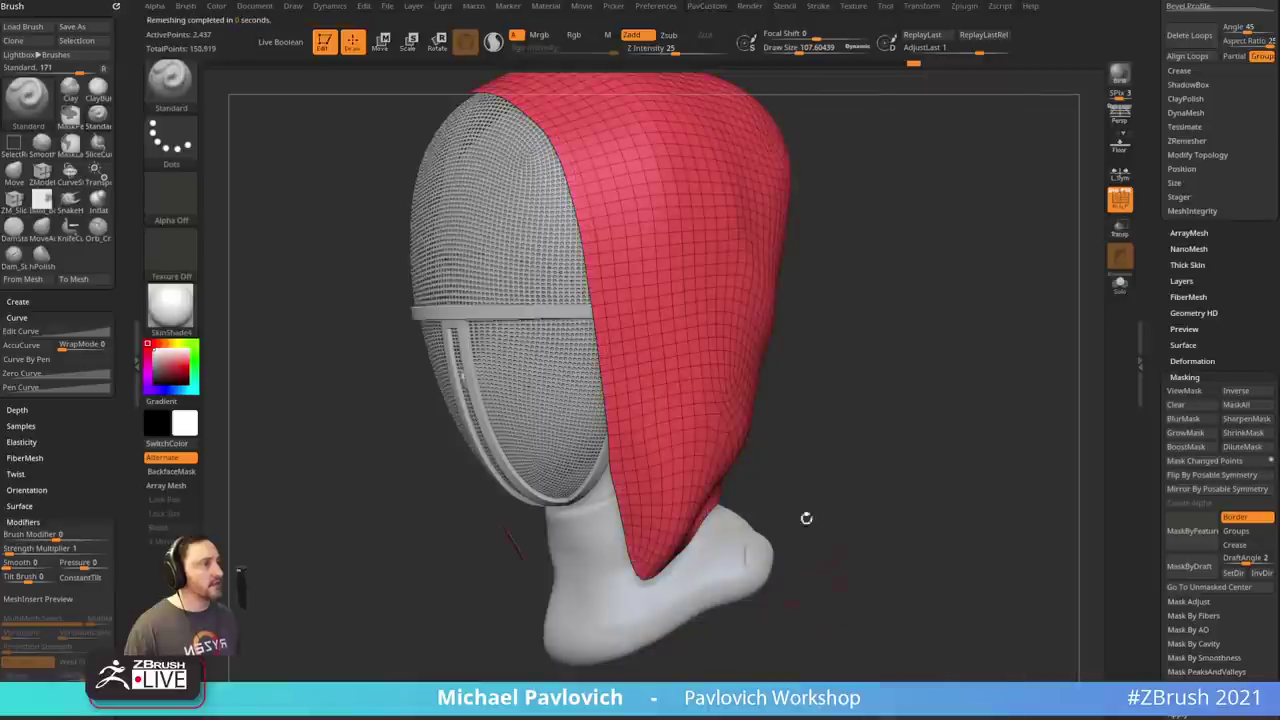
- Pull the hood's lower front tips down and adjust its back neck edge with MoveAccu at draw sizes of about 108 and 130
mouse_move(806, 517)
mouse_down()
mouse_move(903, 492)
mouse_move(950, 452)
mouse_up()
key(2)
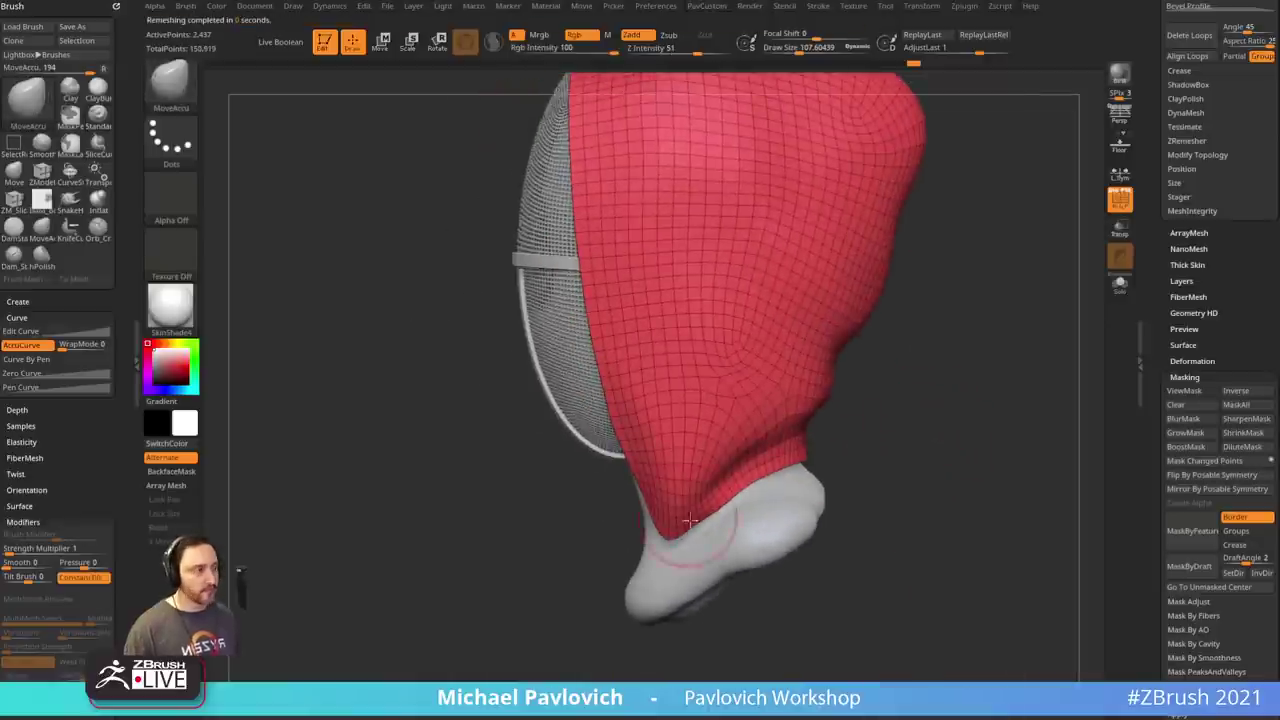
drag(688, 610, 754, 628)
drag(672, 543, 661, 568)
mouse_move(775, 600)
mouse_down()
mouse_move(713, 588)
mouse_move(655, 552)
mouse_up()
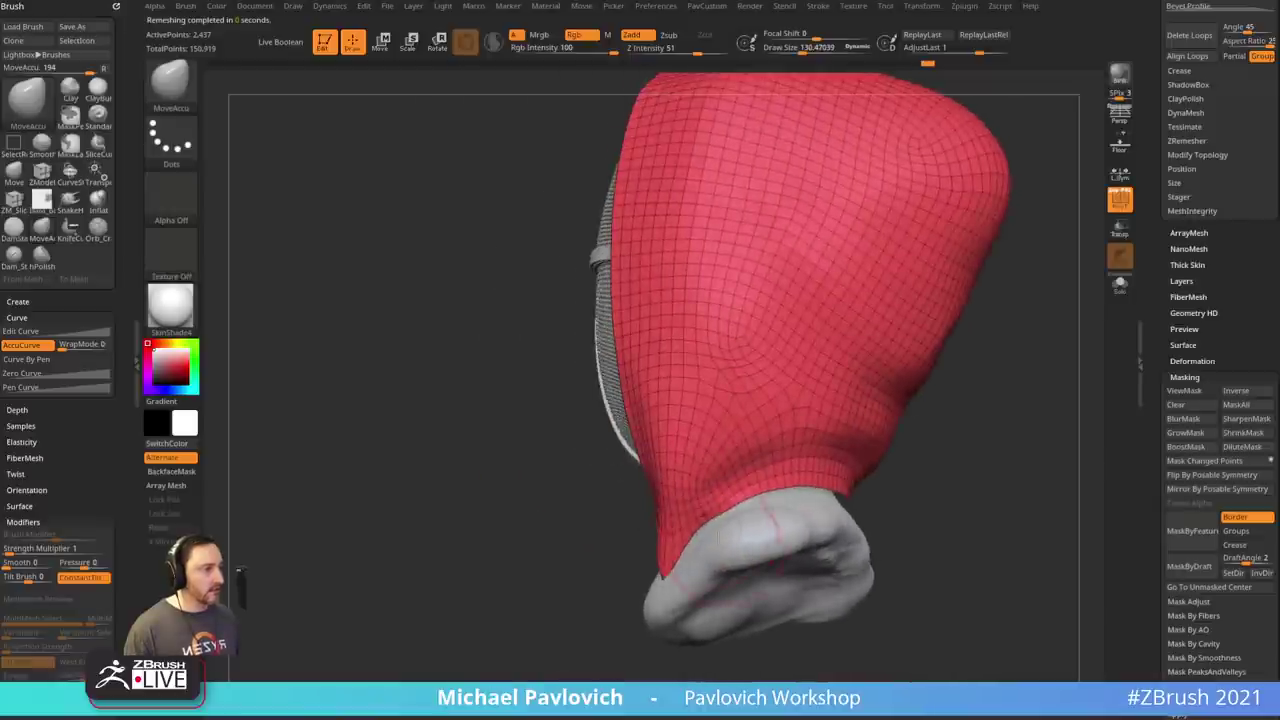
mouse_move(864, 474)
mouse_down()
mouse_move(808, 480)
mouse_move(840, 492)
mouse_up()
mouse_move(990, 505)
mouse_down()
mouse_move(1109, 514)
mouse_move(1011, 443)
mouse_move(1043, 493)
mouse_move(1015, 497)
mouse_up()
- Nudge the hood's lower front tips inward toward the neck with the Move brush at a draw size of about 116
key(s)
click(694, 509)
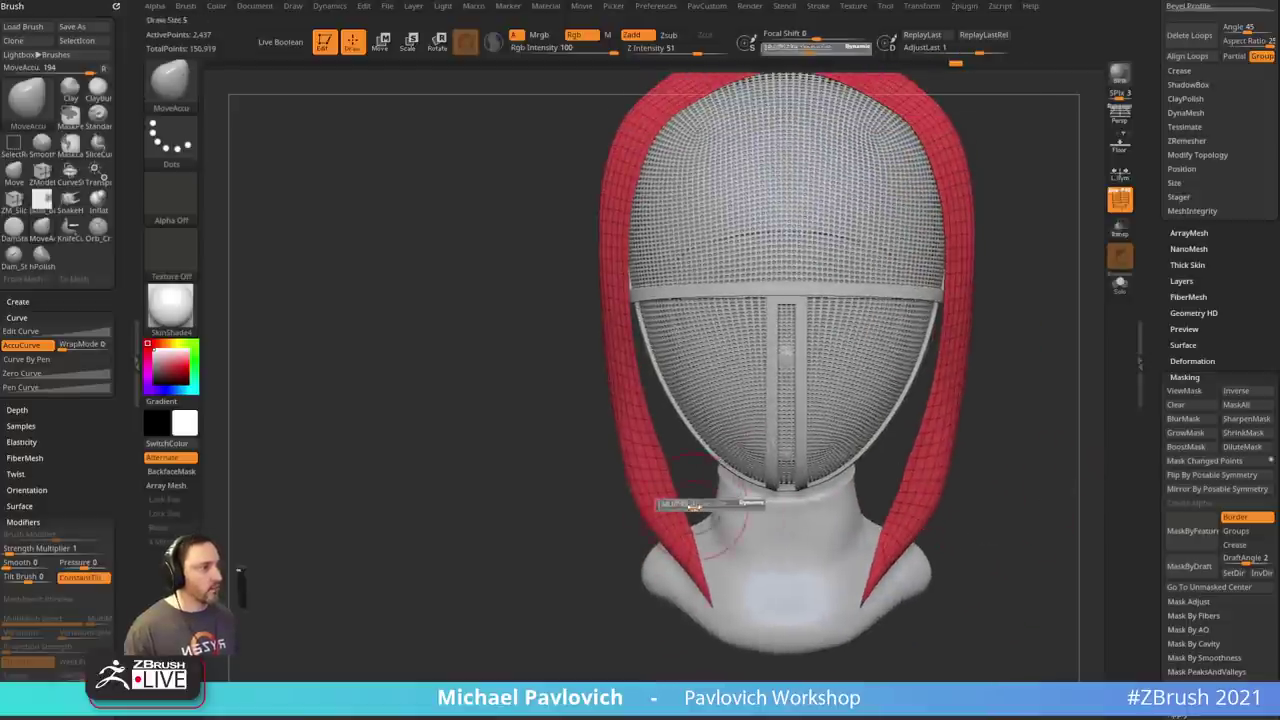
key(b)
key(m)
key(v)
drag(700, 588, 708, 584)
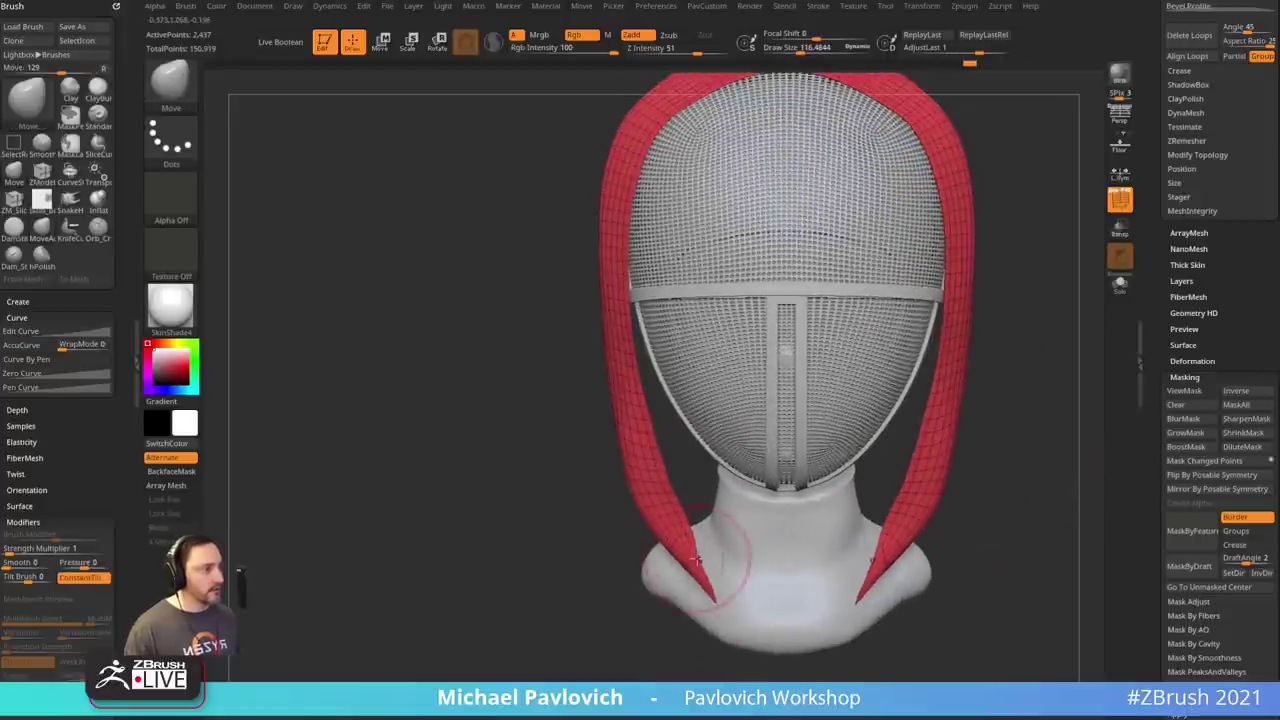
drag(623, 629, 899, 448)
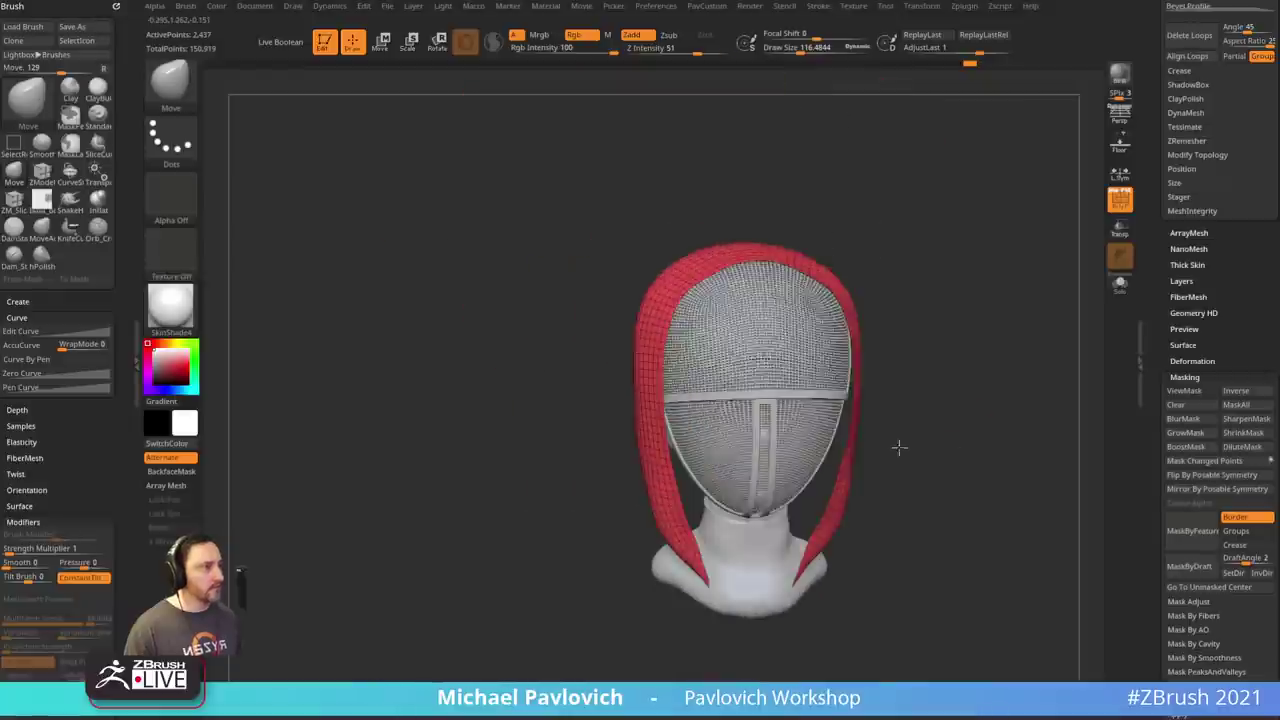
- ZRemesh the reshaped hood again at half its polygon count with an adaptive size of 0
alt+drag(993, 432, 805, 430)
key(3)
click(888, 621)
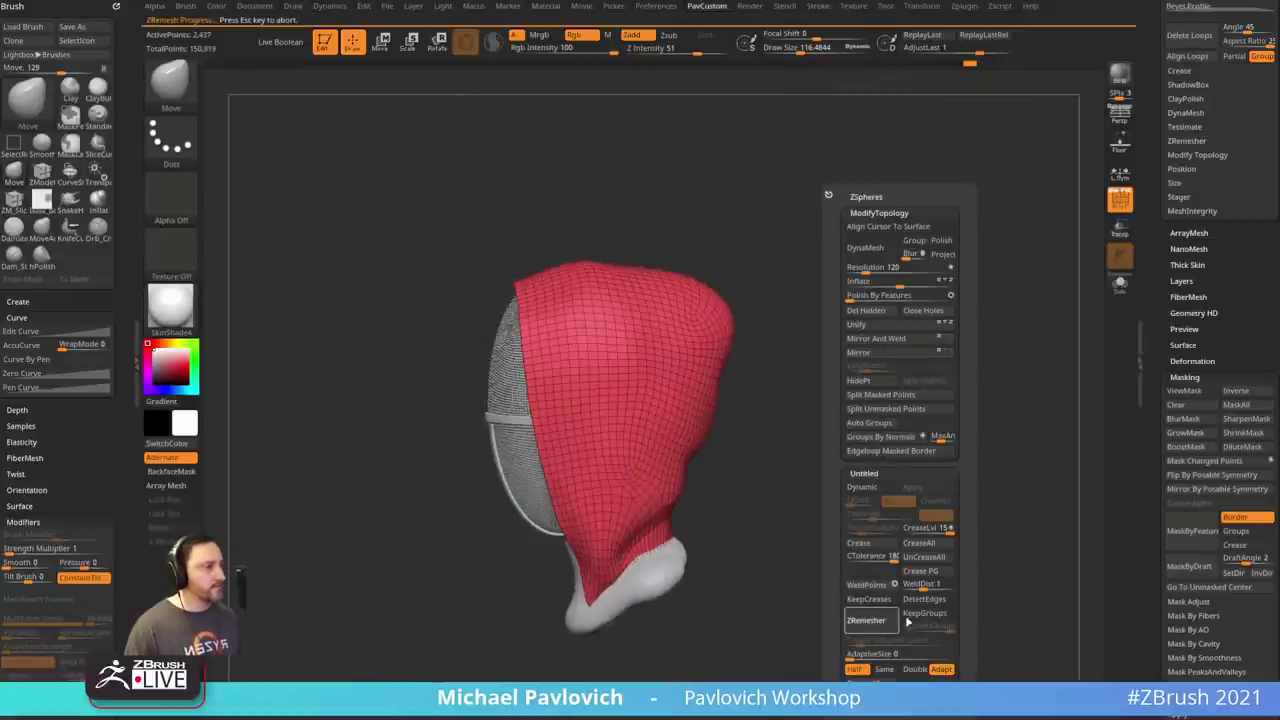
- Select the Standard brush and keep the Dynamics settings docked alongside the brush settings
drag(717, 603, 921, 398)
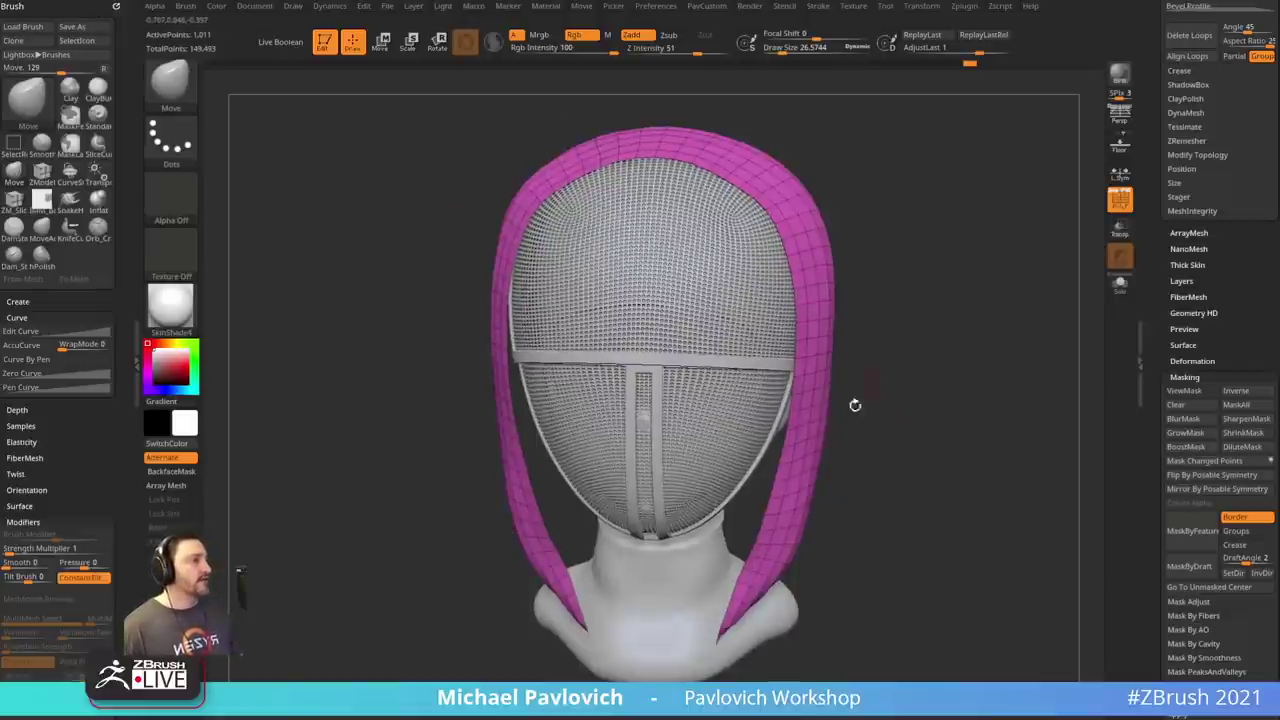
mouse_move(855, 405)
mouse_down()
mouse_move(943, 360)
mouse_move(794, 369)
mouse_move(929, 374)
mouse_move(908, 422)
mouse_up()
key(b)
key(s)
key(t)
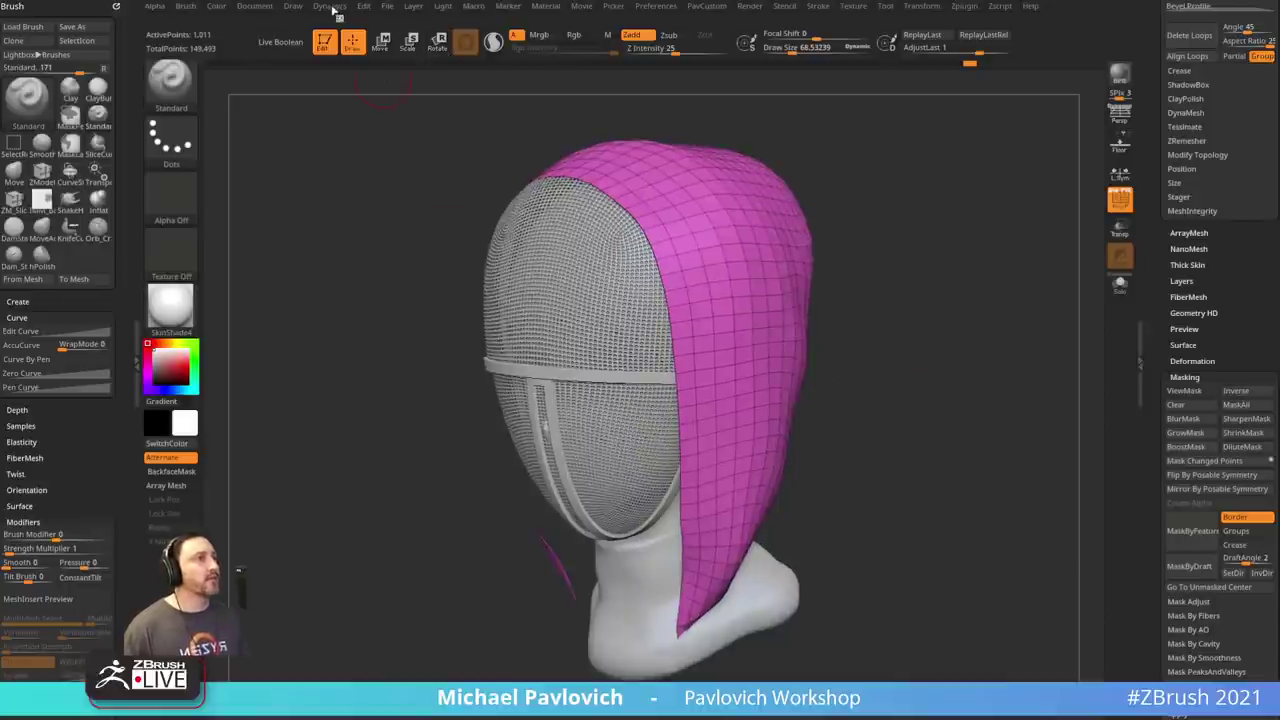
click(332, 10)
drag(317, 14, 51, 13)
drag(862, 298, 880, 332)
drag(1144, 300, 1145, 515)
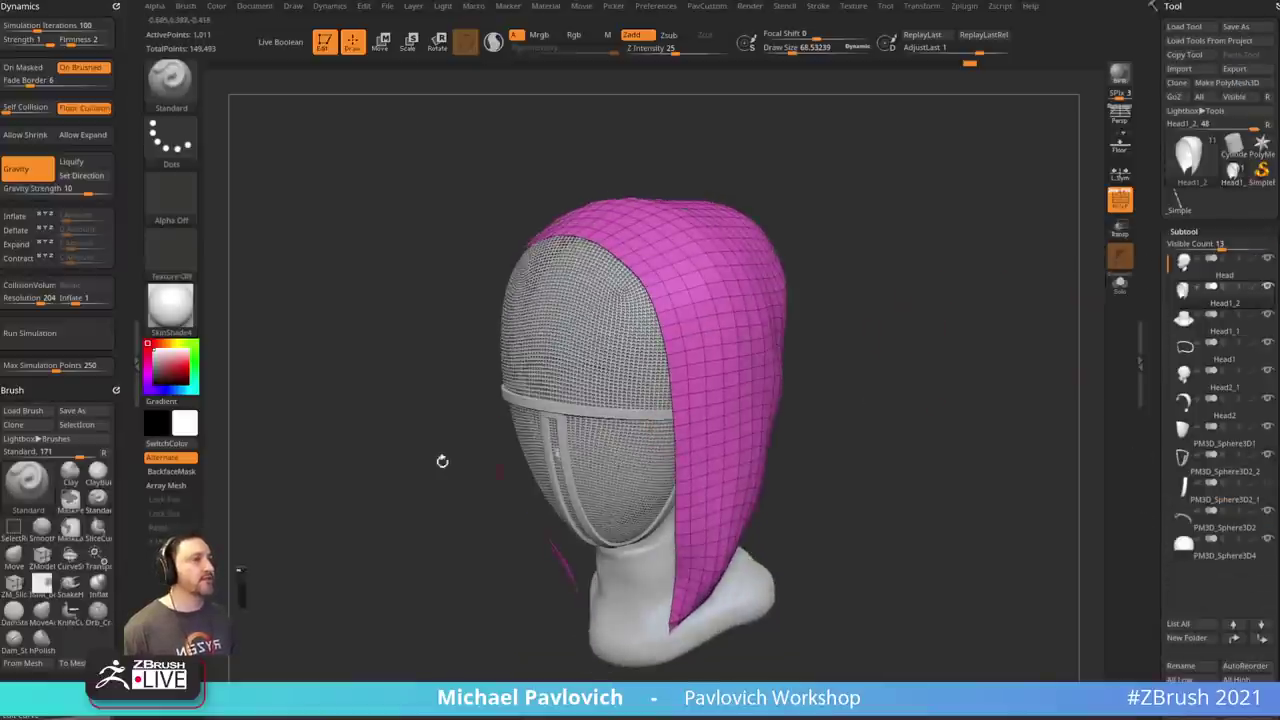
- Try a cloth simulation on the hood using a collision volume with resolution 2048 and inflate of about 0.147, and check the hood reference photo
alt+drag(914, 376, 905, 380)
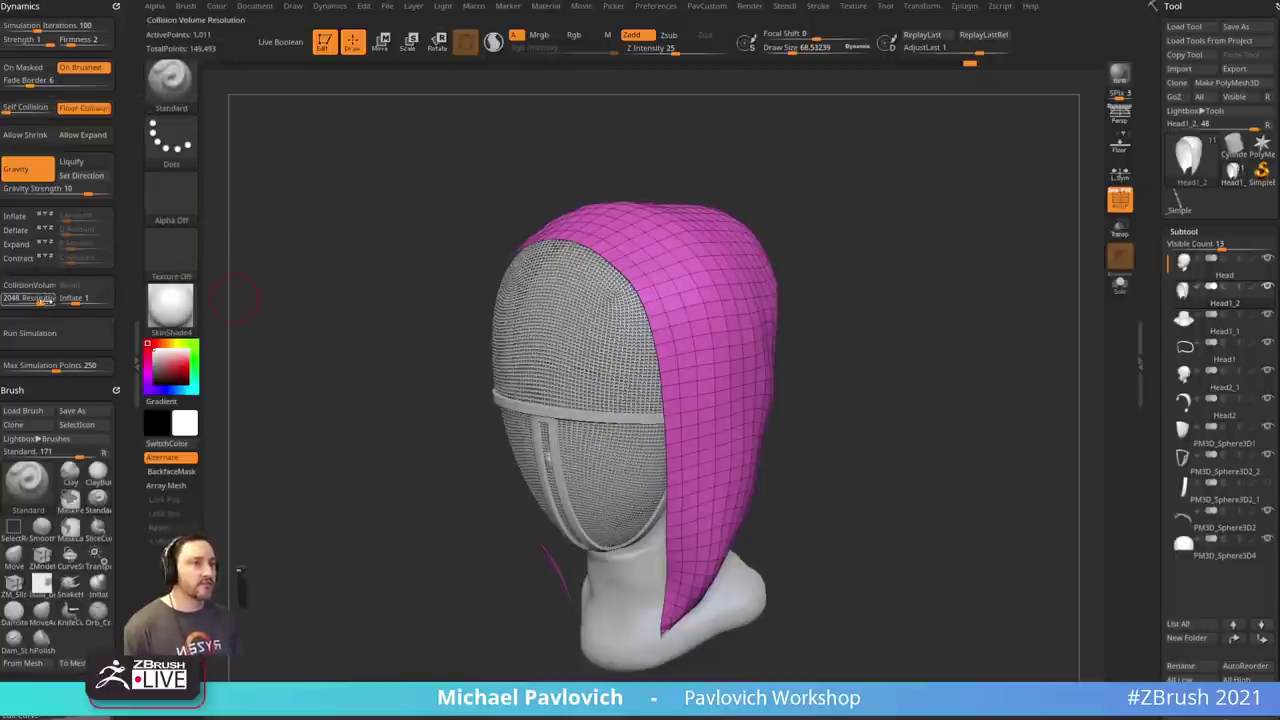
click(28, 285)
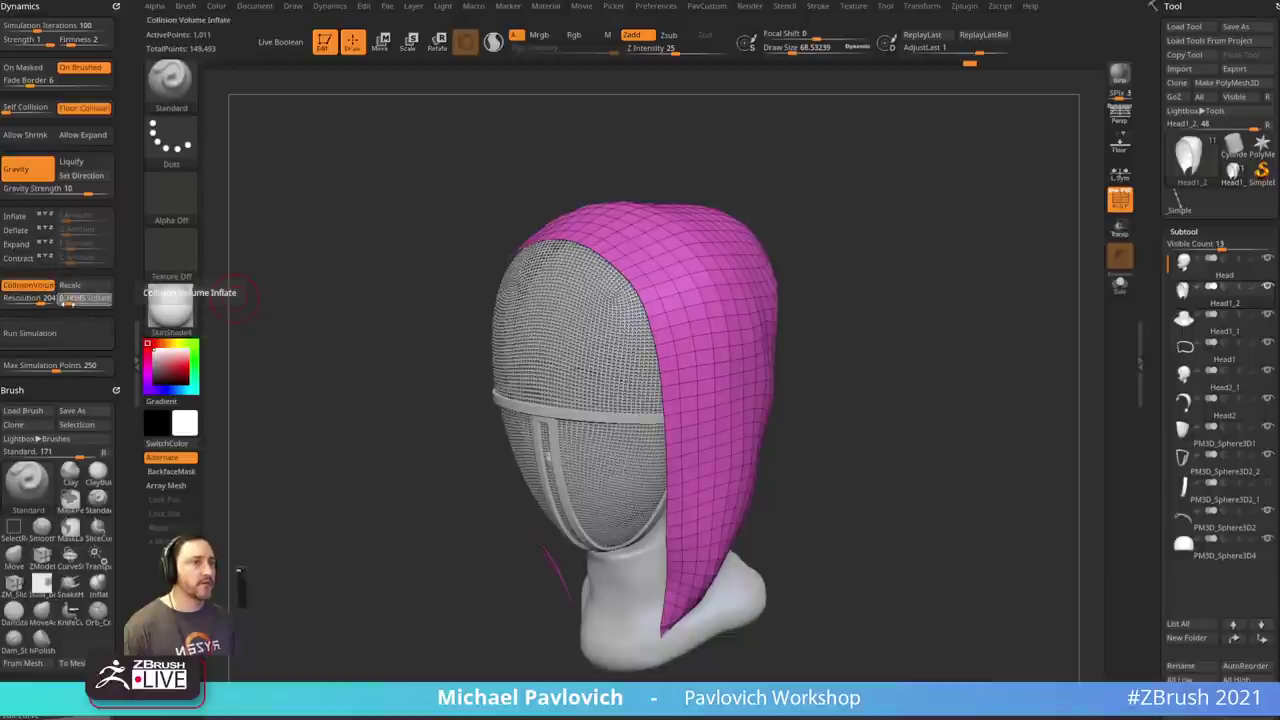
click(70, 333)
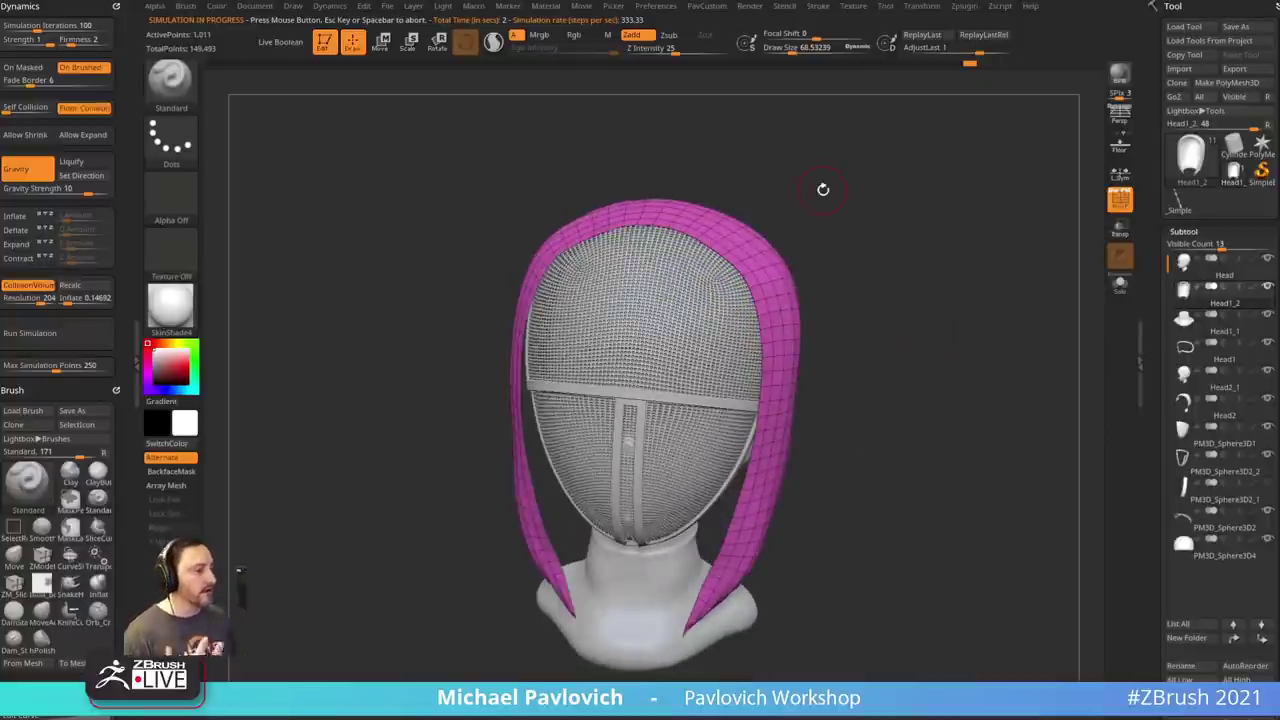
key(alt+Tab)
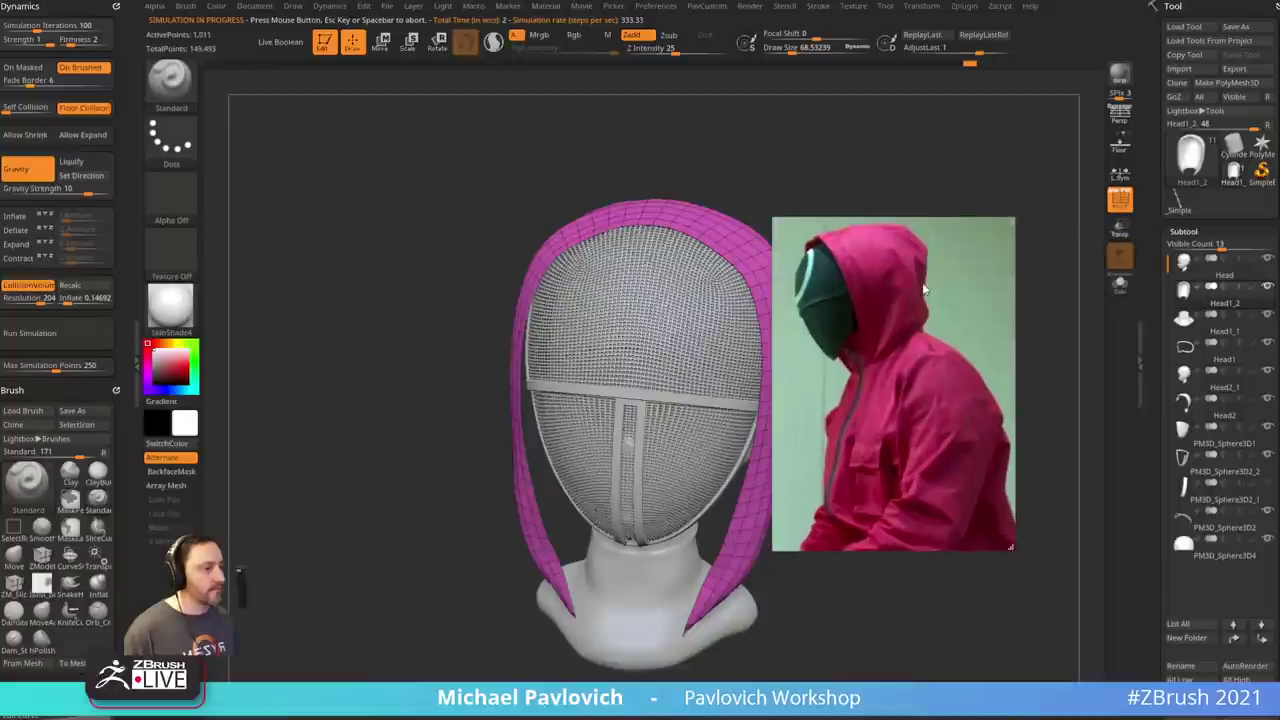
key(alt+Tab)
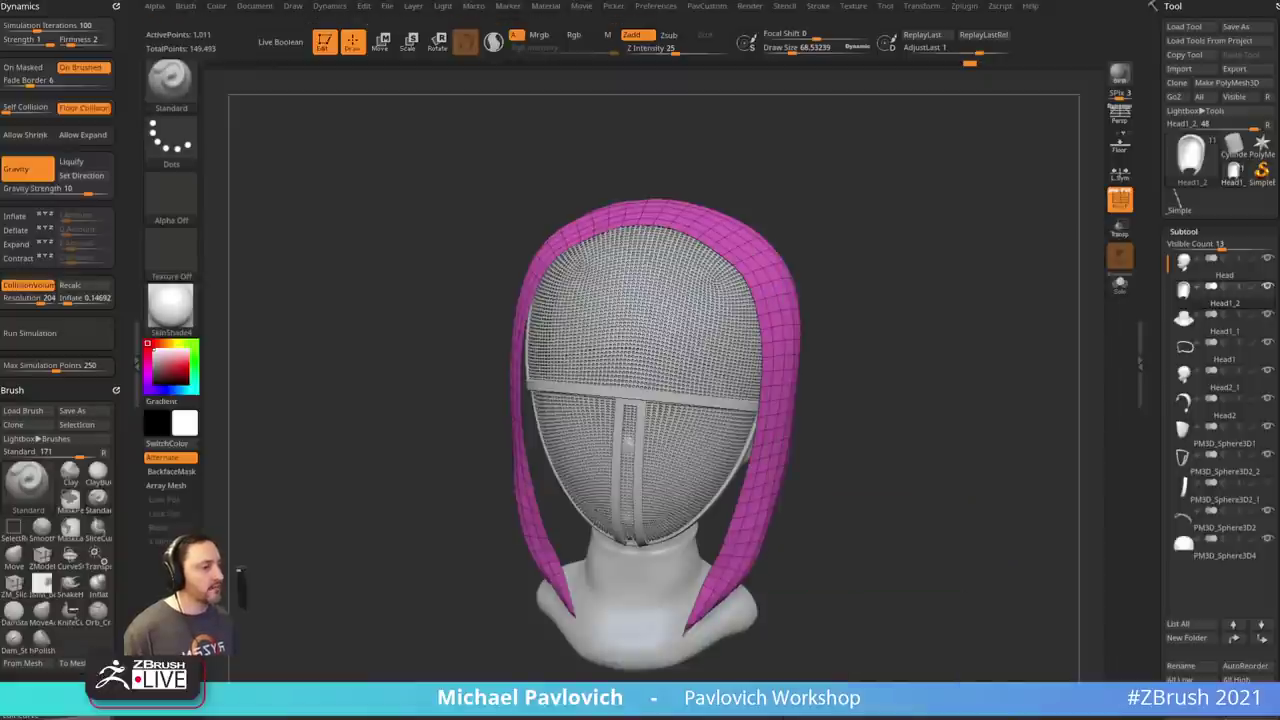
- Turn off the collision volume and gravity in the cloth dynamics settings
drag(933, 316, 896, 336)
click(20, 286)
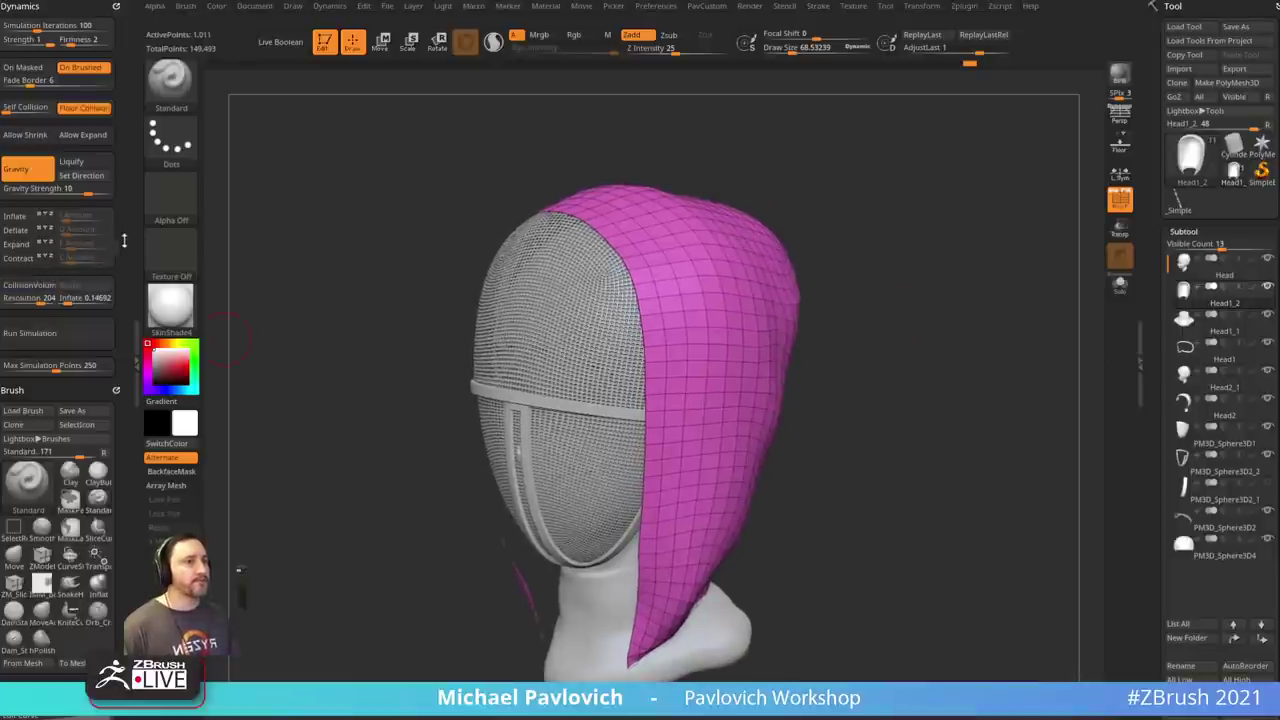
click(27, 169)
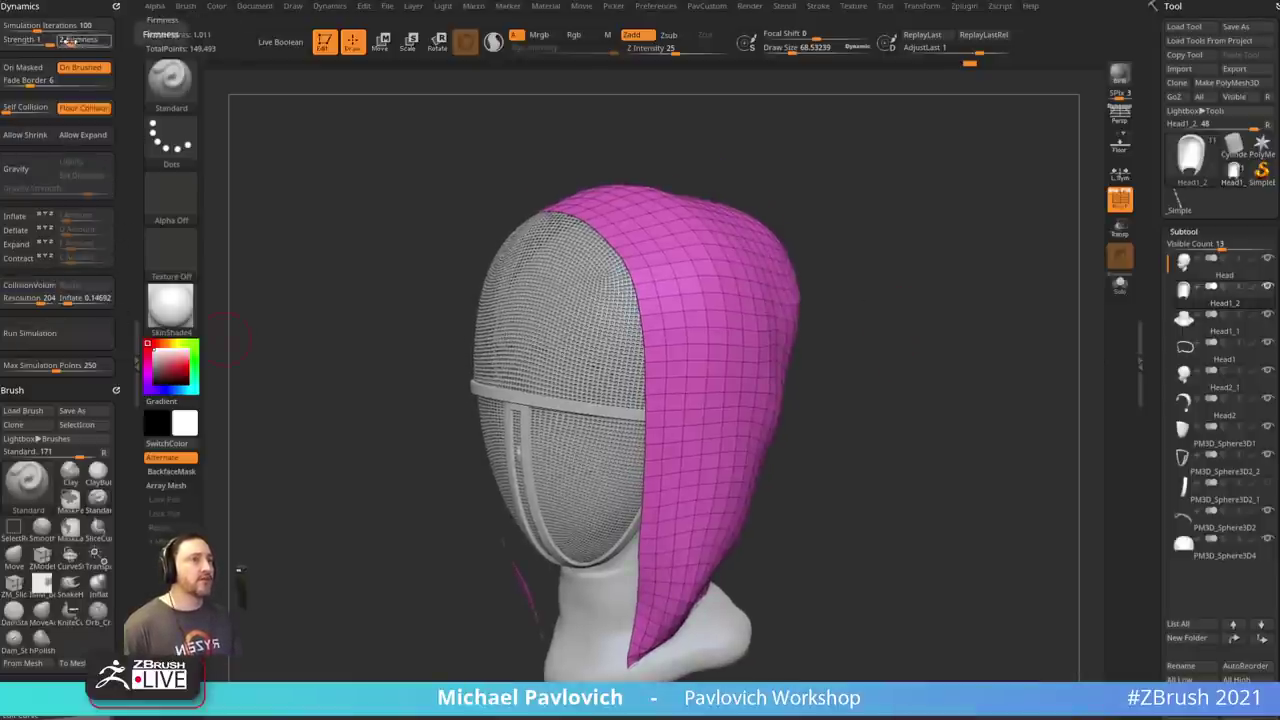
- Set the draw size to about 59 and divide the hood once to subdivision level 2
mouse_move(968, 391)
mouse_down()
mouse_move(931, 395)
mouse_move(952, 395)
mouse_move(954, 426)
mouse_move(967, 377)
mouse_up()
key(s)
drag(1158, 436, 1158, 395)
scroll(1160, 420, down, 5)
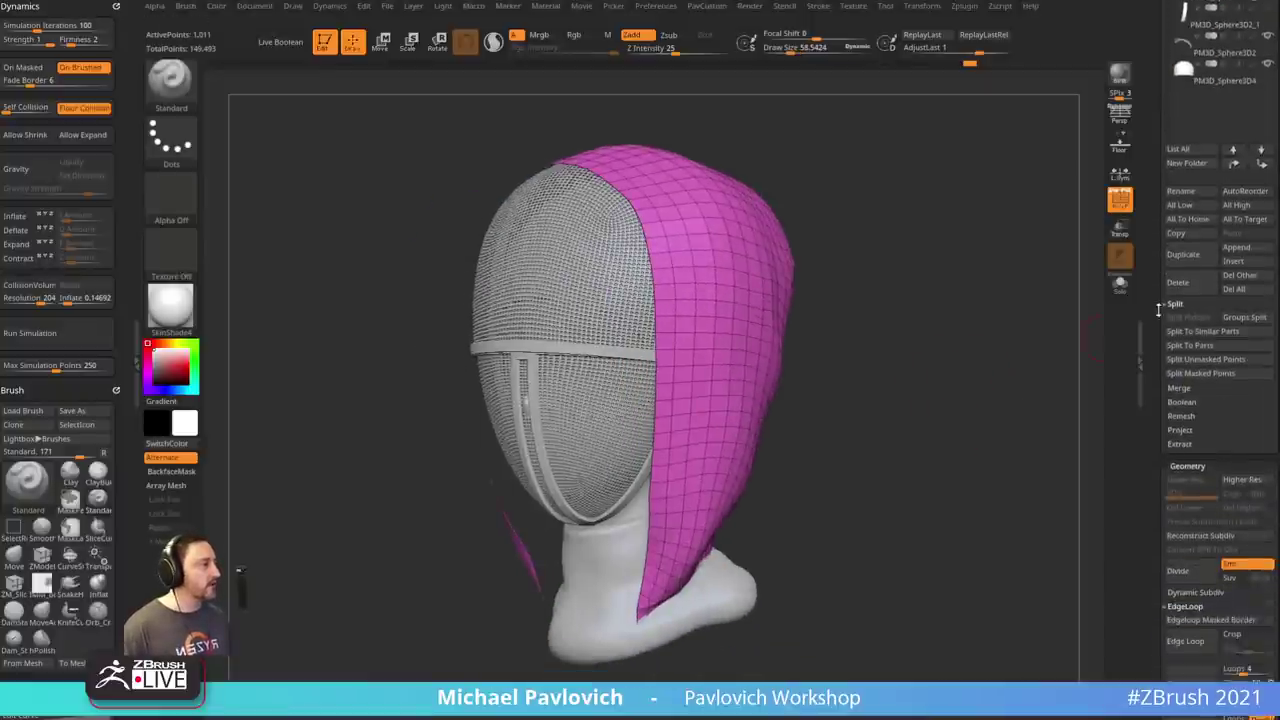
key(shift)
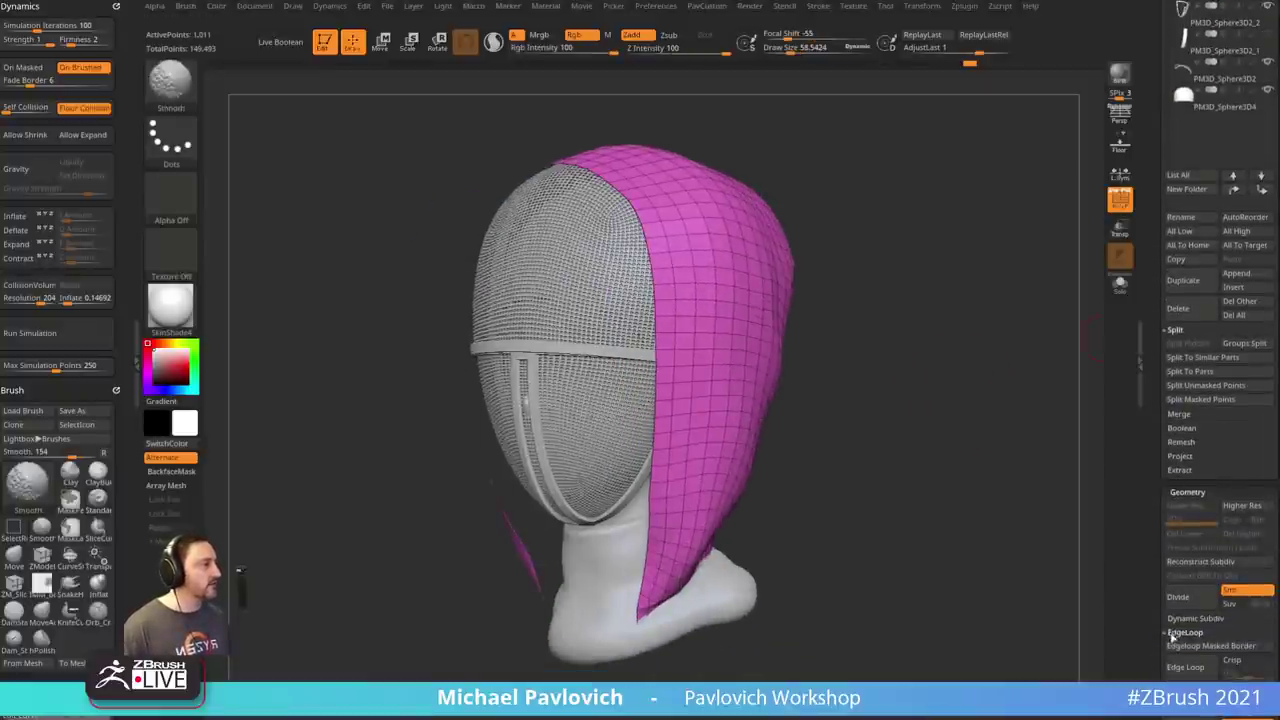
click(1172, 633)
click(1175, 646)
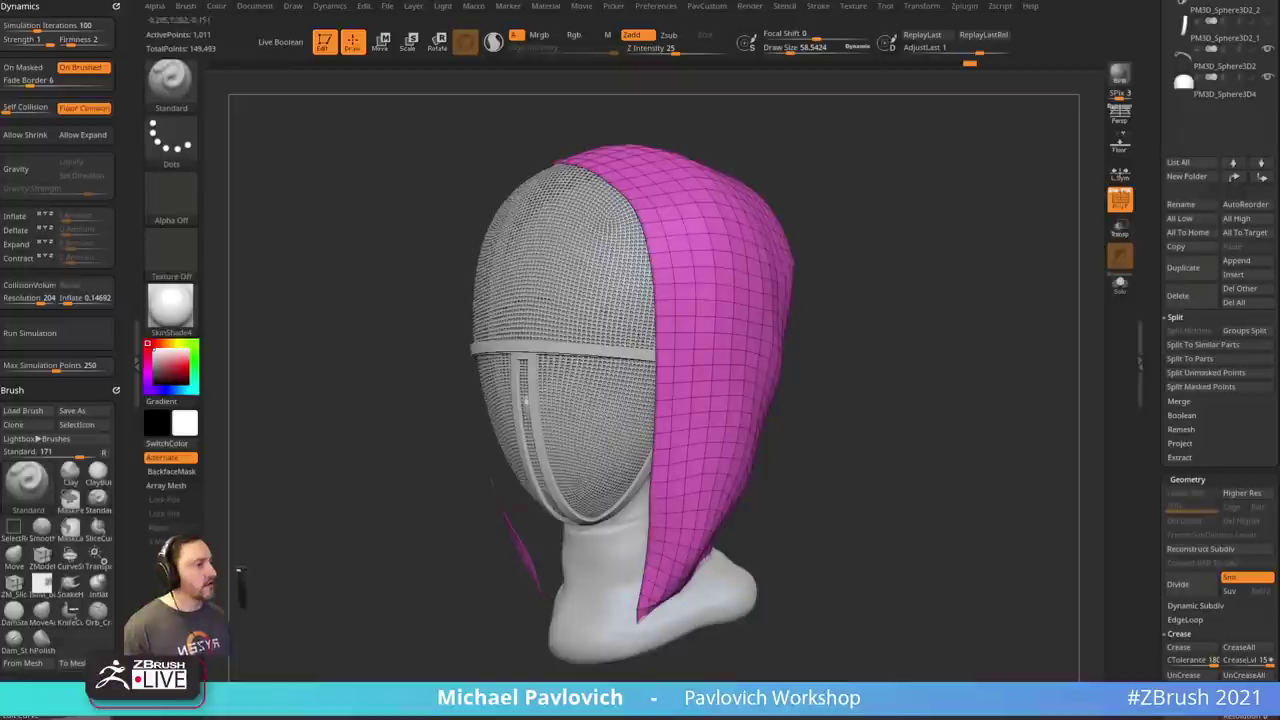
key(ctrl+d)
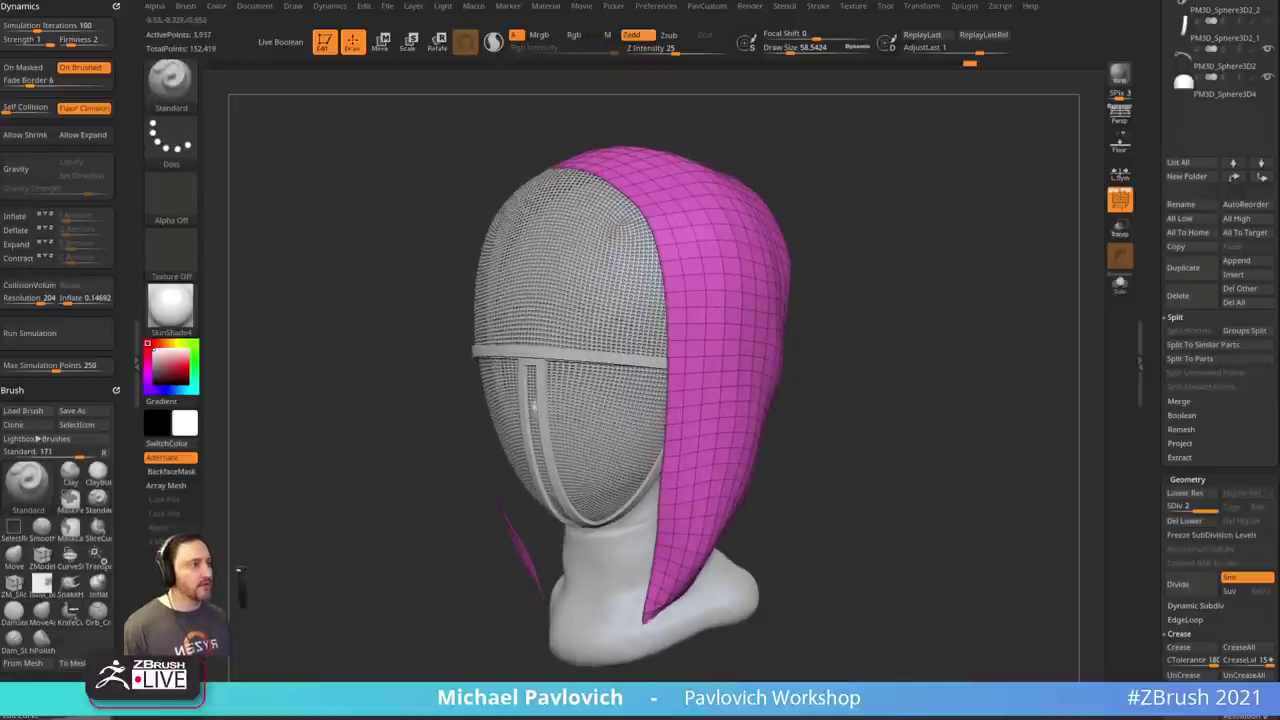
- Hide the hood's polyframe and switch the model's material to StartupMaterial
drag(972, 319, 950, 349)
key(s)
click(960, 346)
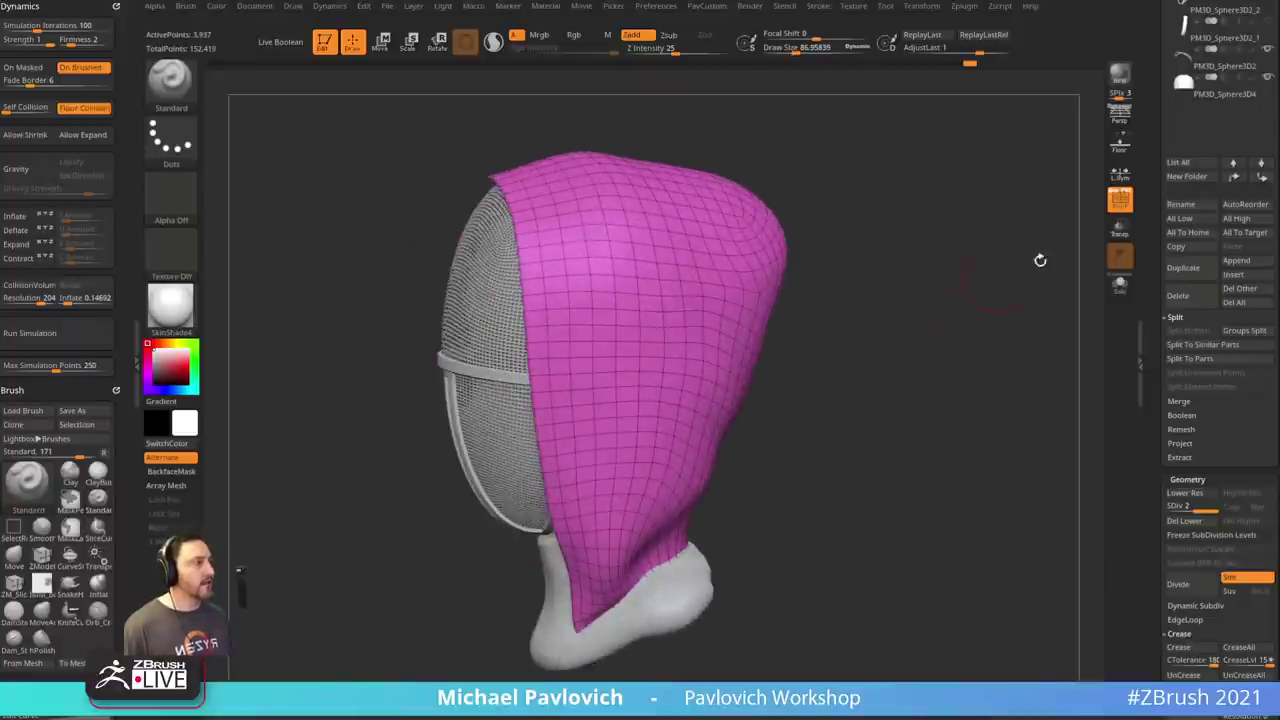
click(1118, 200)
drag(1051, 263, 1015, 298)
key(shift+f)
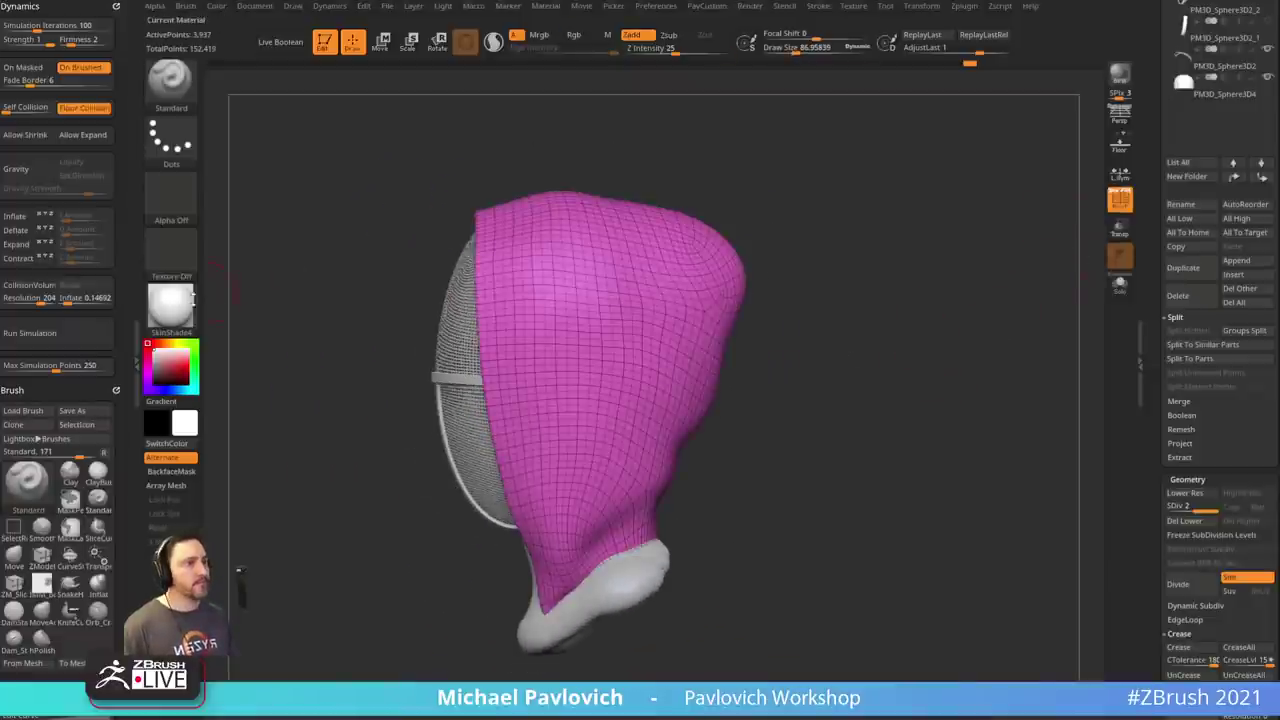
click(190, 300)
click(243, 317)
alt+drag(897, 280, 1008, 262)
click(1119, 200)
- Sculpt diagonal folds rising from the neck on the hood's side with the Standard brush at a draw size of about 72
key(s)
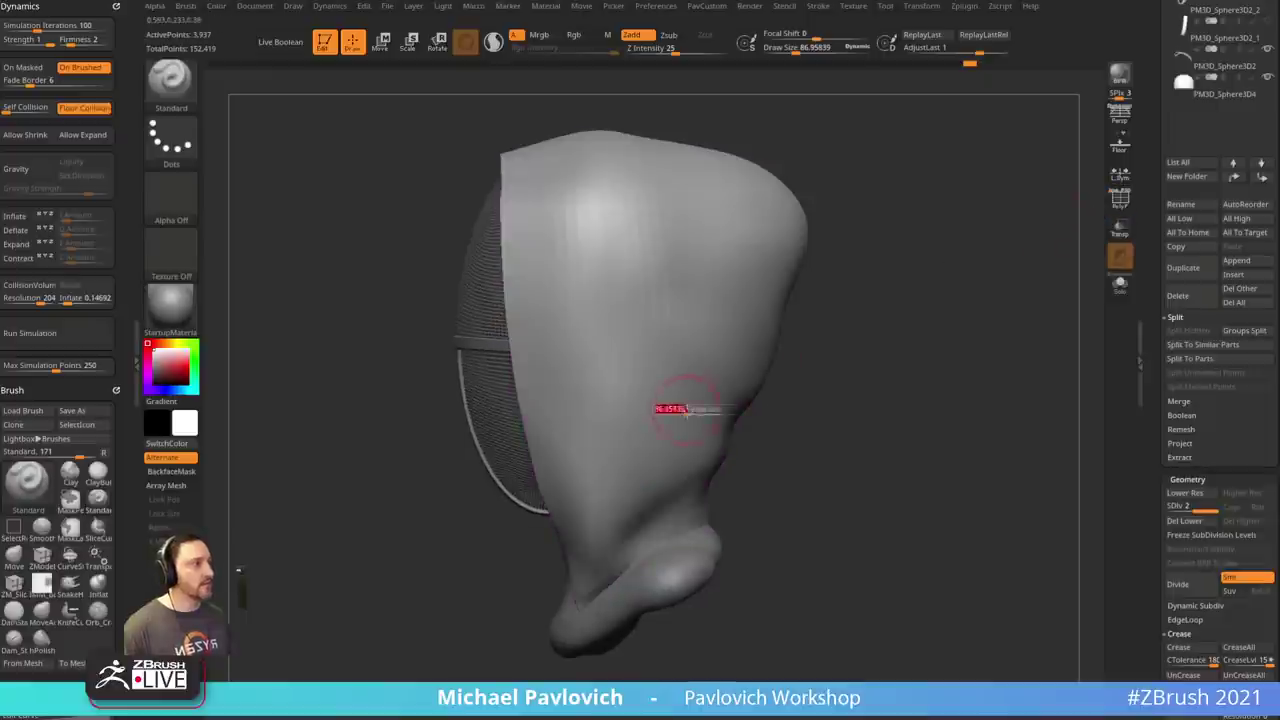
mouse_move(762, 461)
mouse_down()
mouse_move(677, 486)
mouse_move(616, 460)
mouse_up()
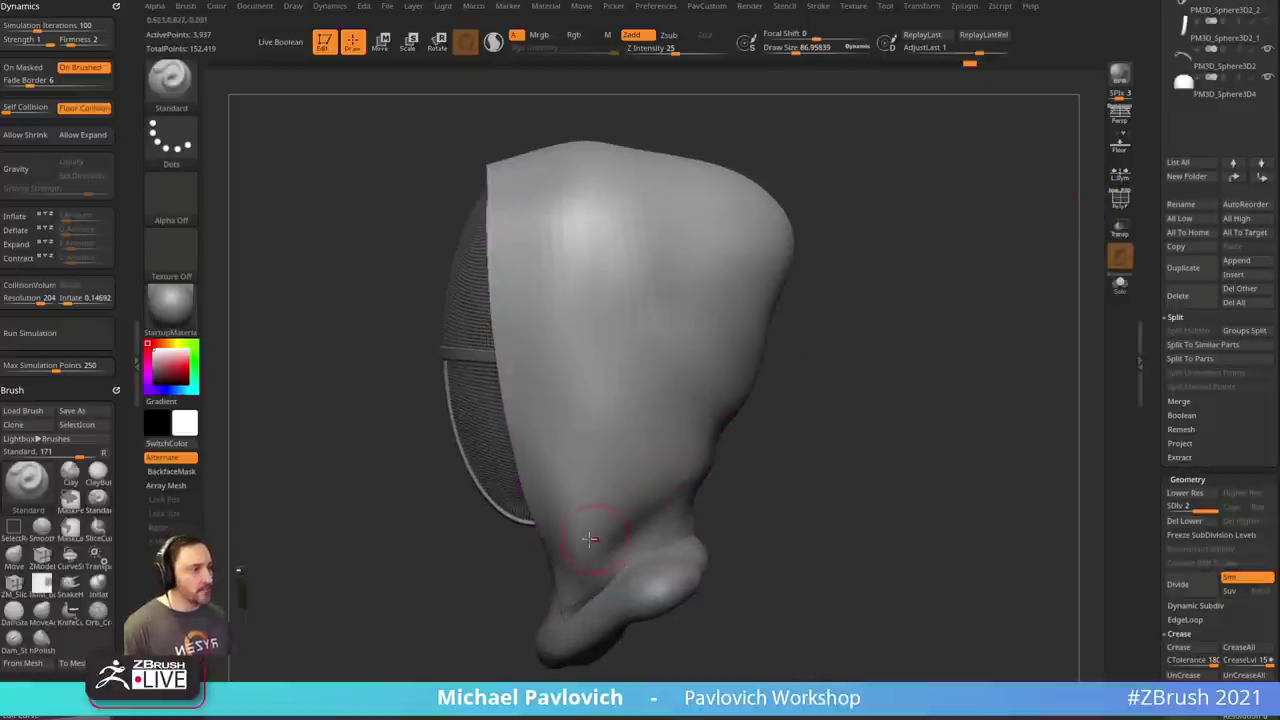
key(s)
drag(589, 540, 585, 541)
drag(604, 469, 614, 385)
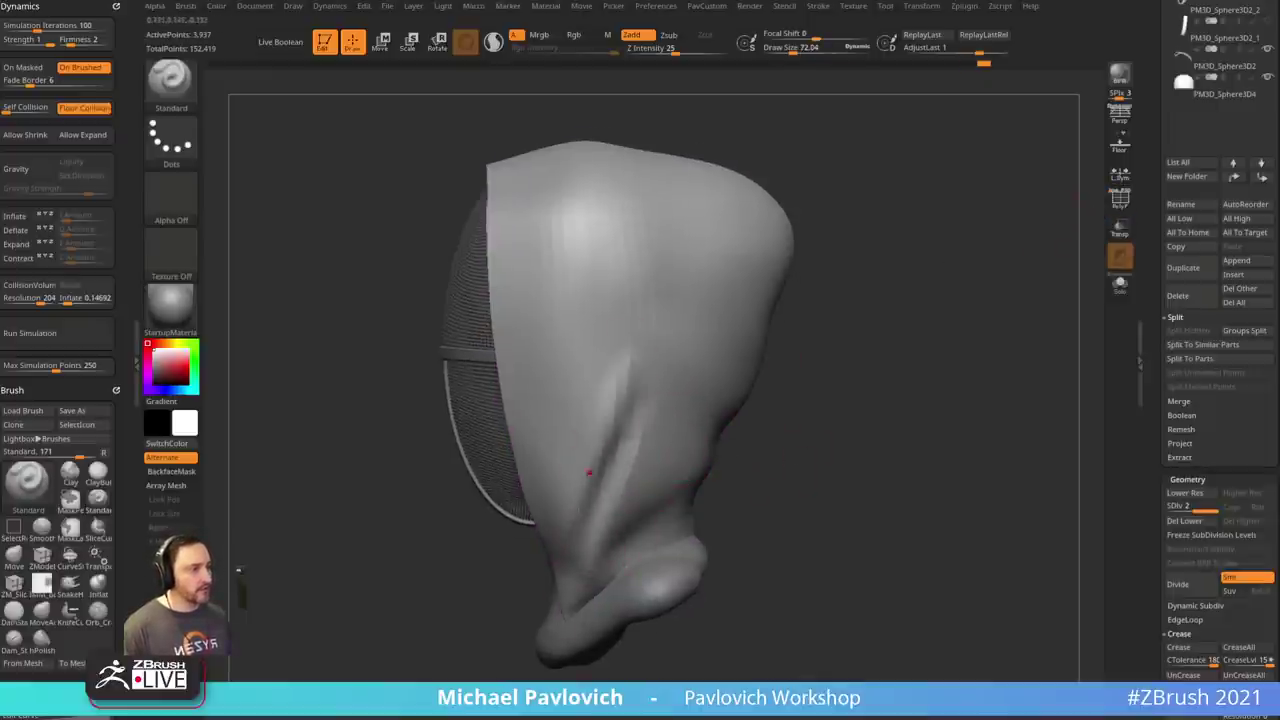
alt+drag(840, 380, 828, 395)
drag(734, 407, 790, 401)
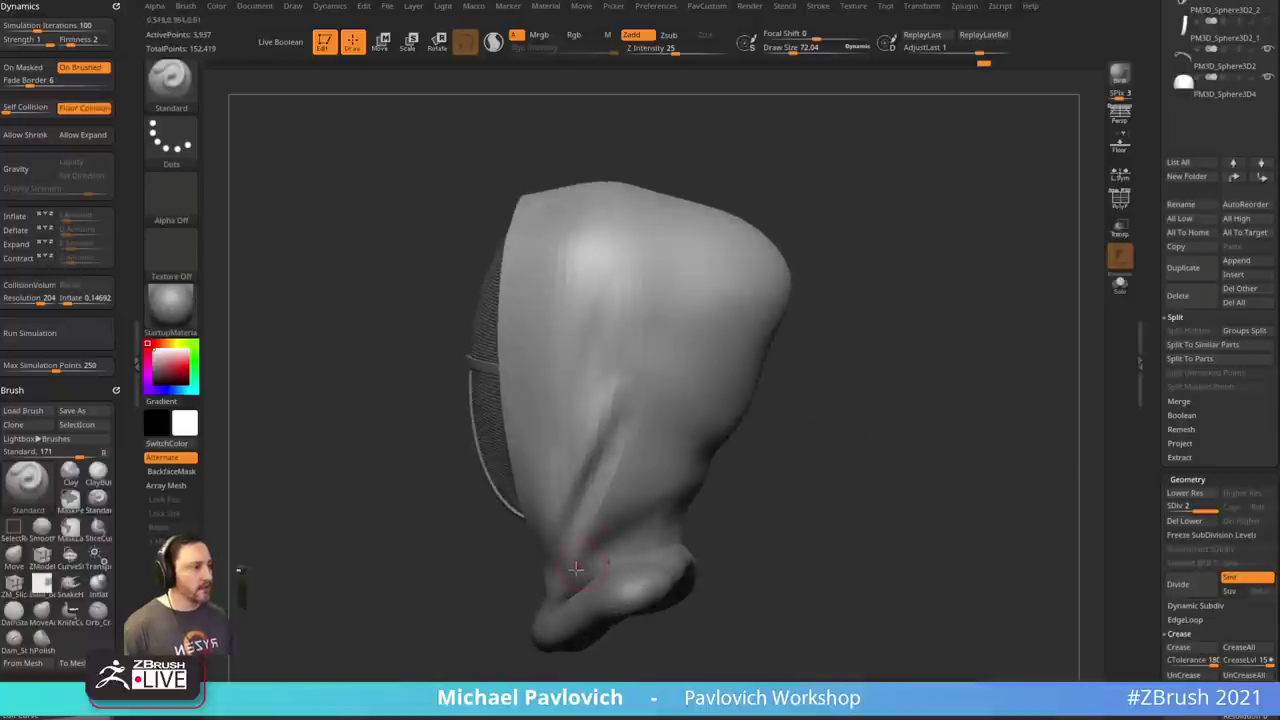
drag(600, 532, 820, 457)
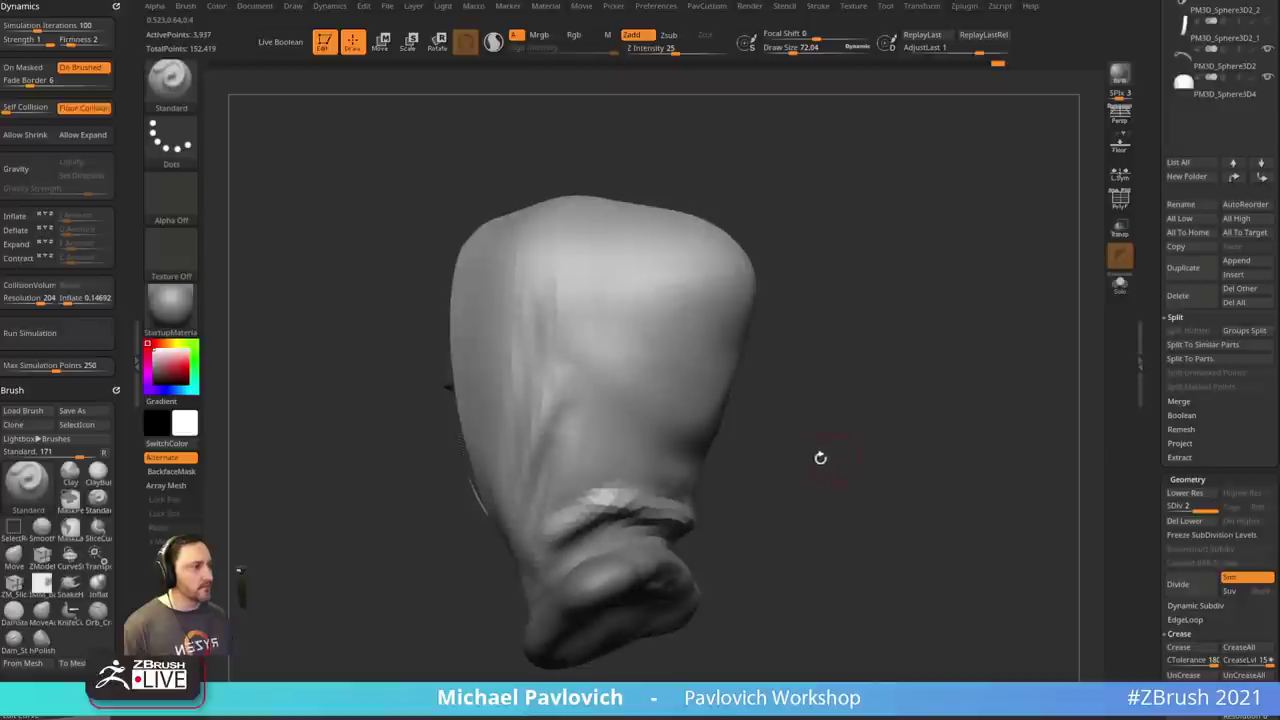
- Build up a horizontal fabric roll across the back of the hood's neck with ClayBuildup at a draw size of about 135
key(b)
key(c)
key(b)
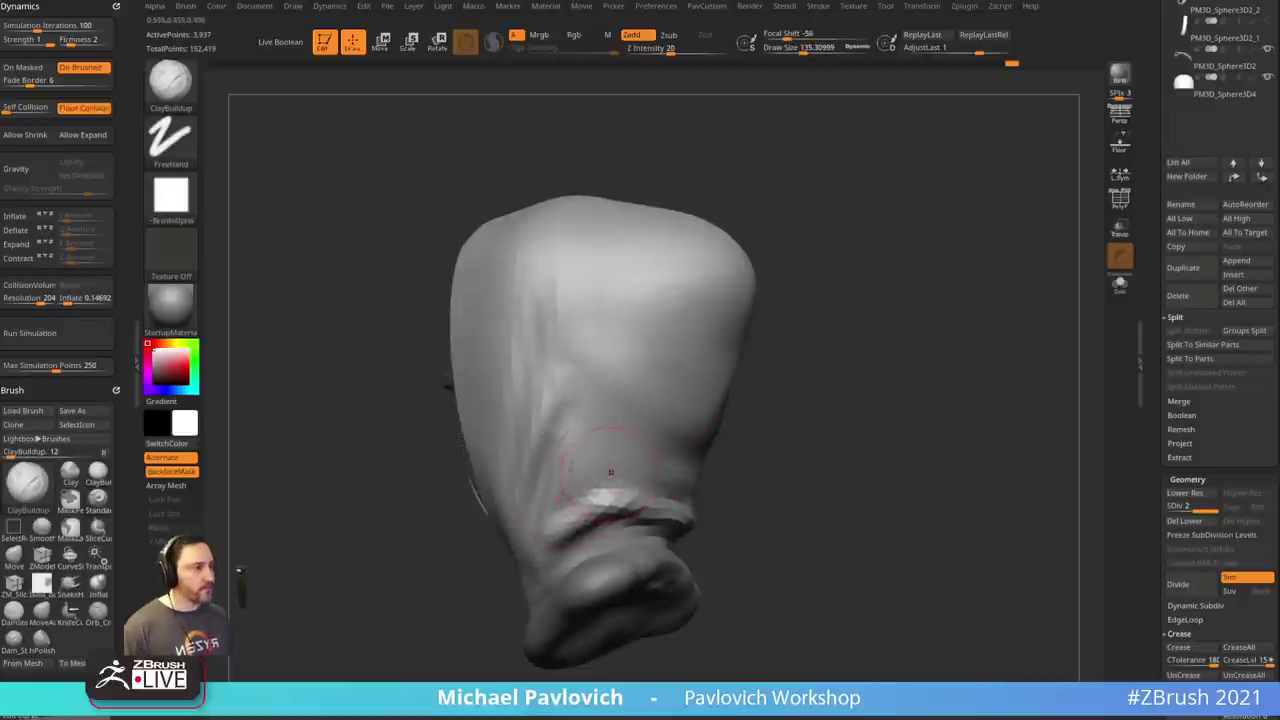
mouse_move(611, 472)
mouse_down()
mouse_move(594, 480)
mouse_move(660, 486)
mouse_up()
right_drag(610, 490, 690, 482)
drag(686, 482, 718, 484)
- Shape the neck folds with the Standard brush and smooth them into softer rolls around the back of the hood
key(b)
key(s)
key(t)
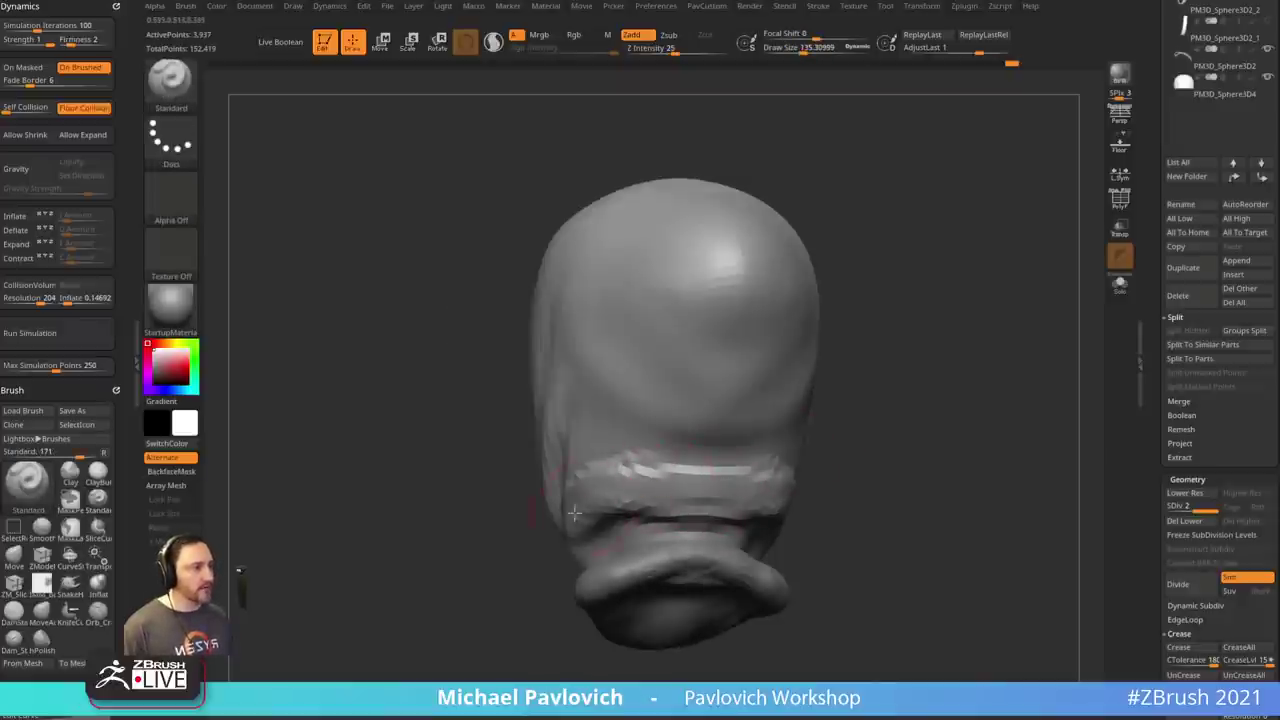
drag(574, 513, 680, 486)
right_drag(610, 490, 640, 500)
shift+drag(623, 486, 570, 500)
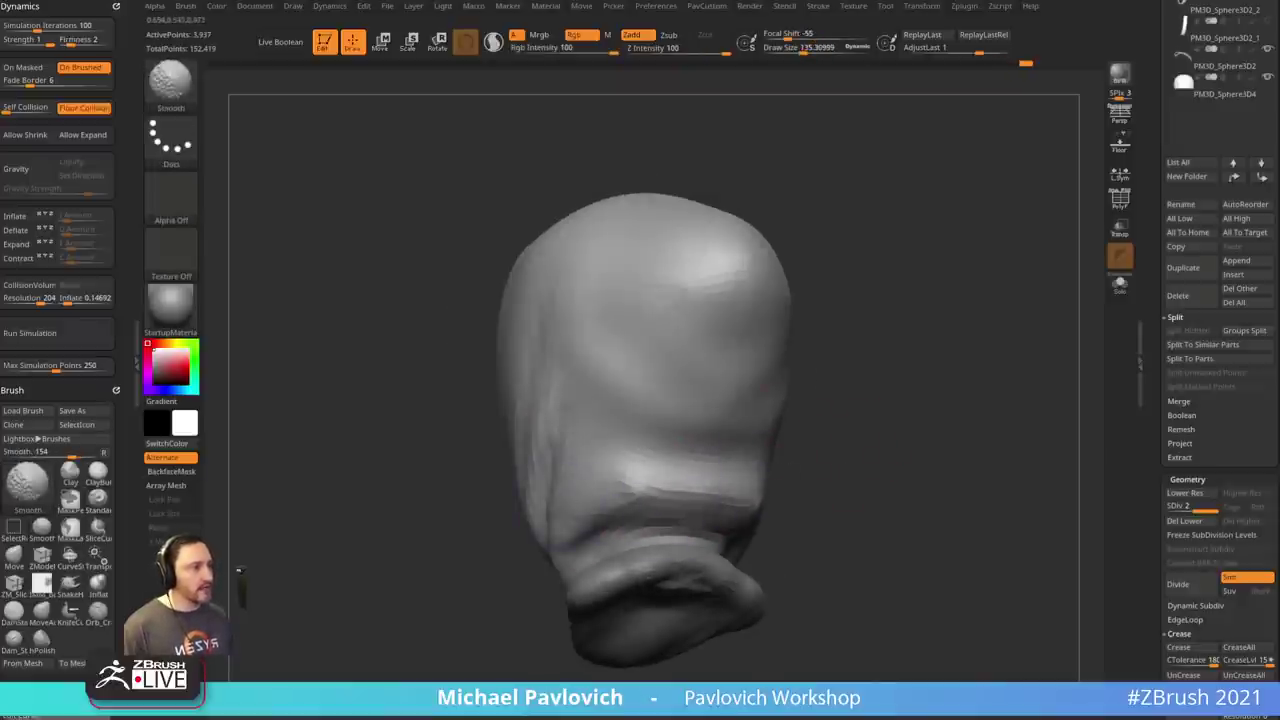
right_drag(610, 490, 811, 440)
shift+drag(640, 460, 610, 490)
mouse_move(800, 410)
right_down()
mouse_move(766, 397)
mouse_move(650, 420)
right_up()
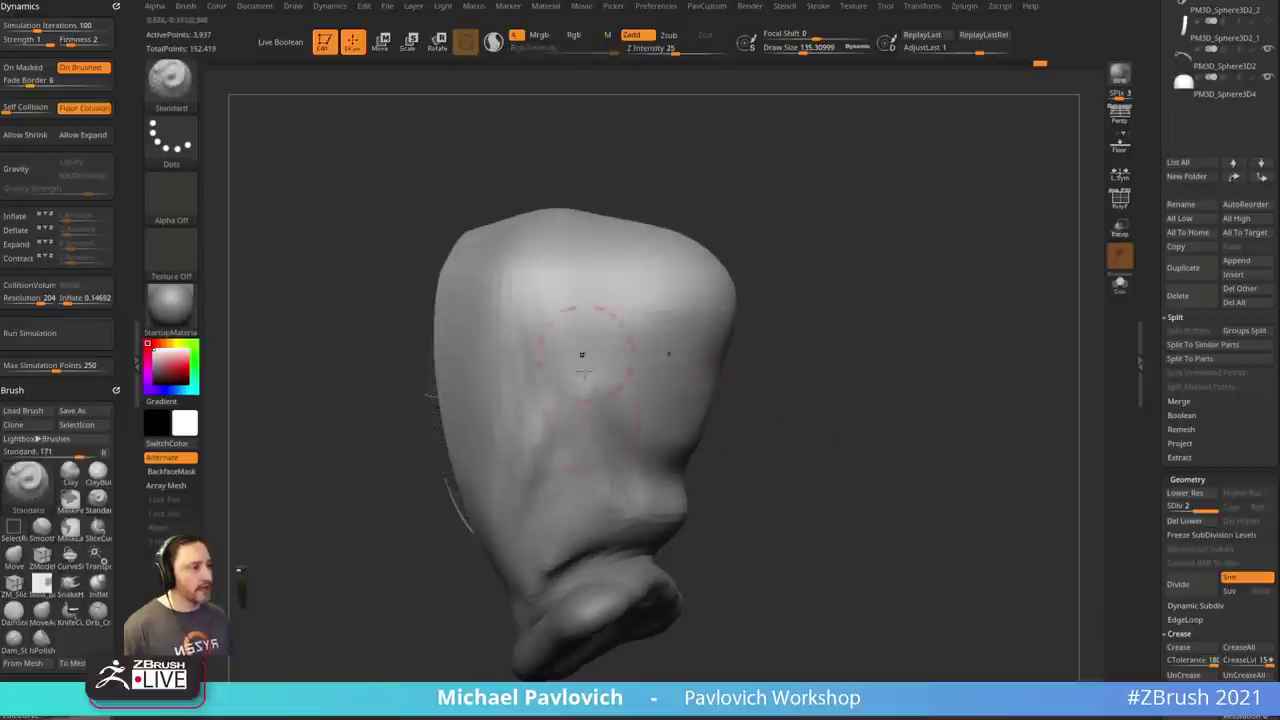
- Sculpt further drooping folds around the hood's back and upper side with the Standard brush at draw sizes of about 135 and 130
mouse_move(646, 453)
mouse_down()
mouse_move(743, 417)
mouse_move(780, 451)
mouse_move(799, 424)
mouse_move(660, 482)
mouse_up()
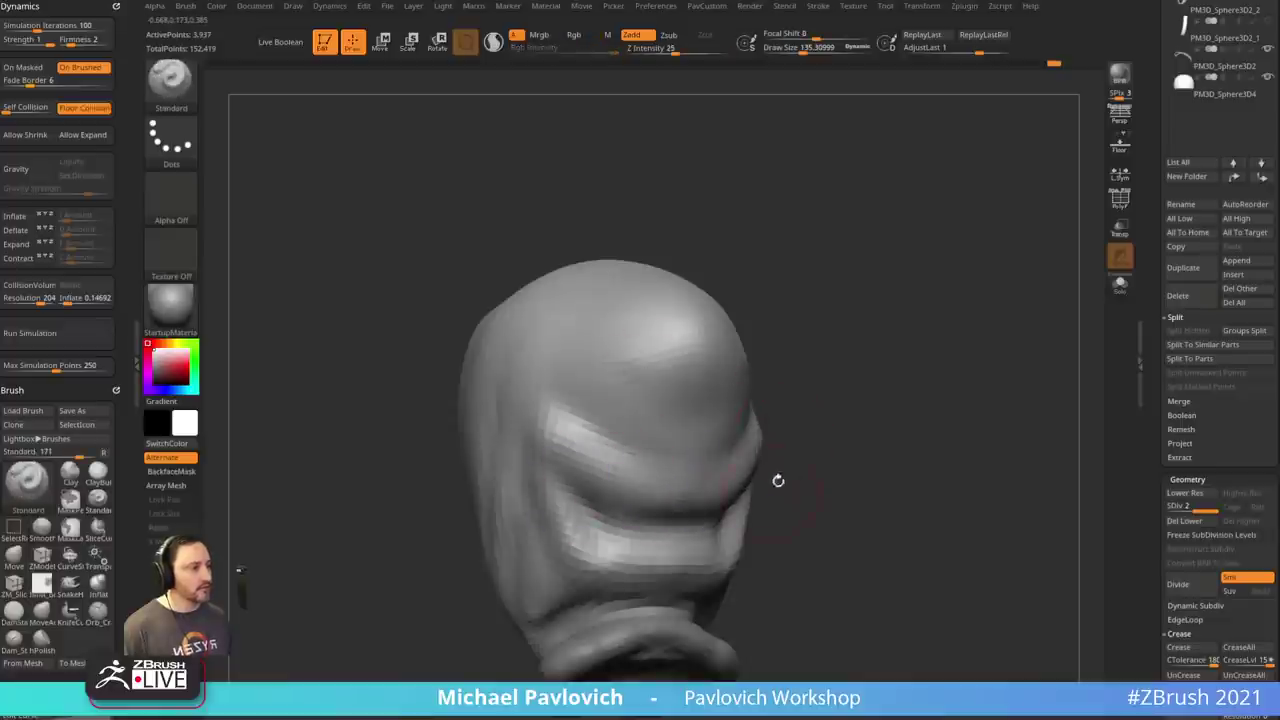
drag(777, 480, 655, 369)
mouse_move(807, 404)
mouse_down()
mouse_move(831, 397)
mouse_move(766, 280)
mouse_move(806, 353)
mouse_move(669, 343)
mouse_up()
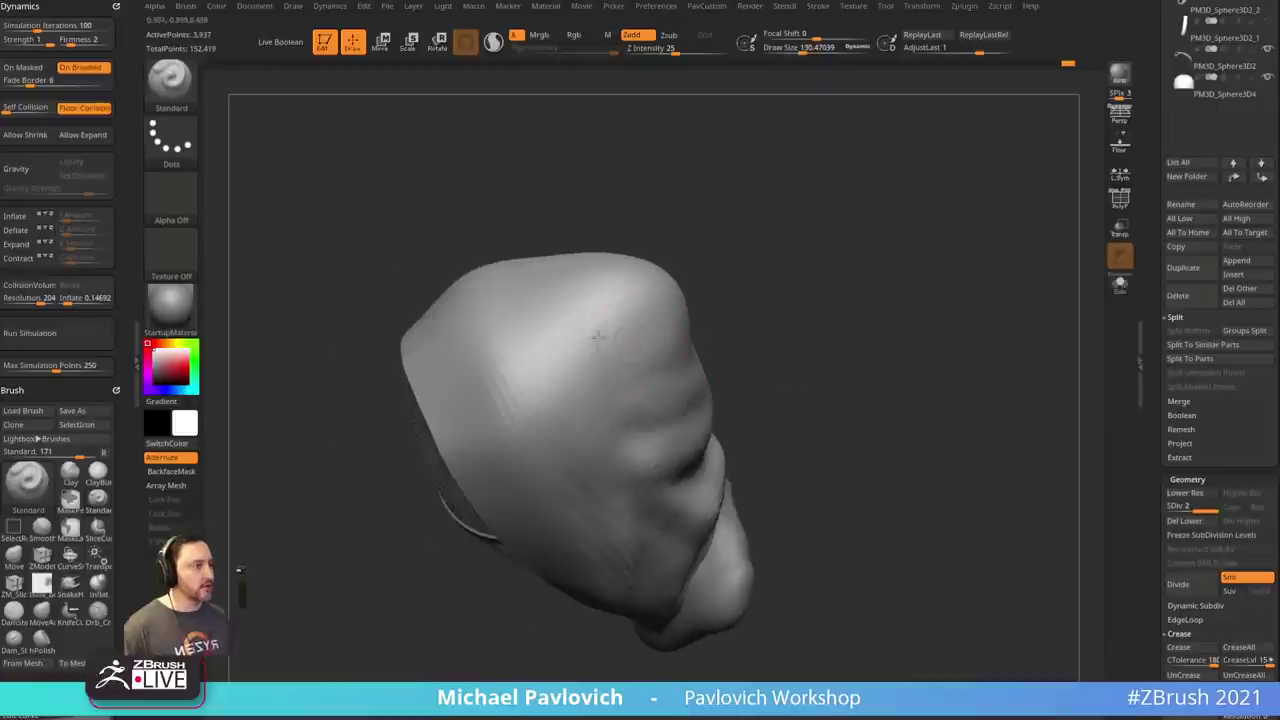
drag(811, 357, 844, 311)
- Divide the hood again to subdivision level 3 and set the draw size to 112
key(ctrl+d)
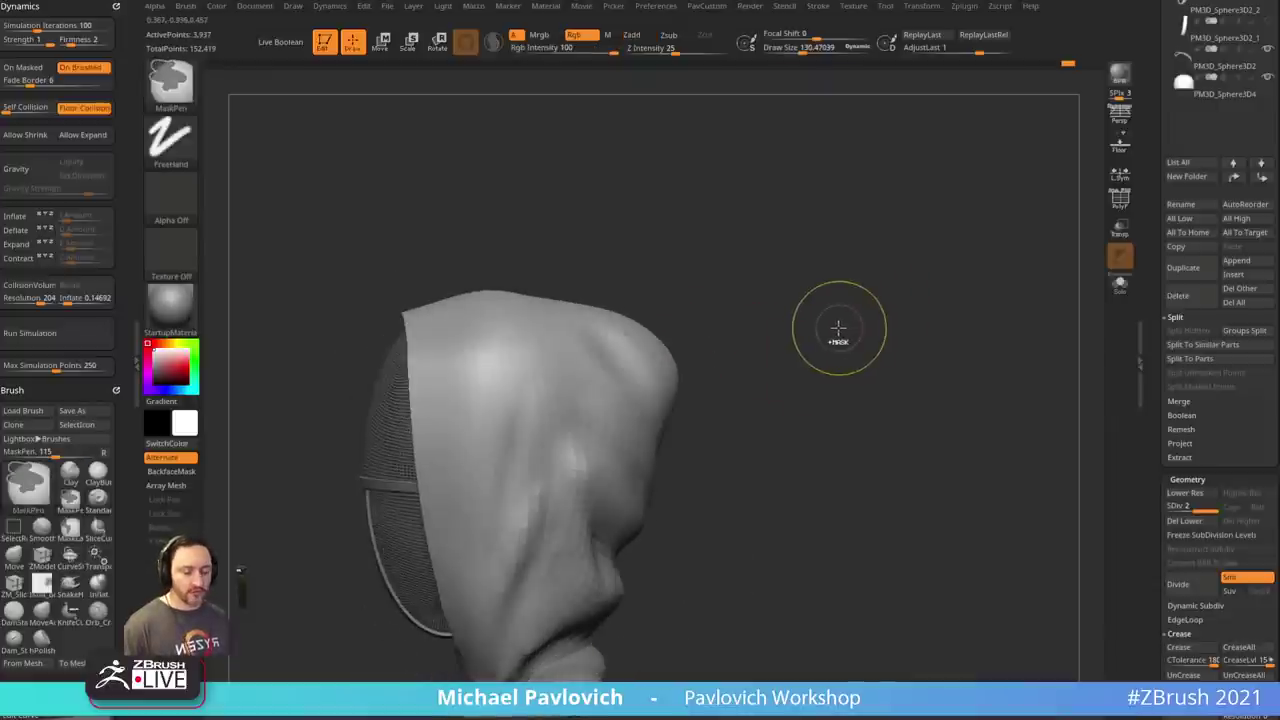
drag(1152, 425, 1152, 278)
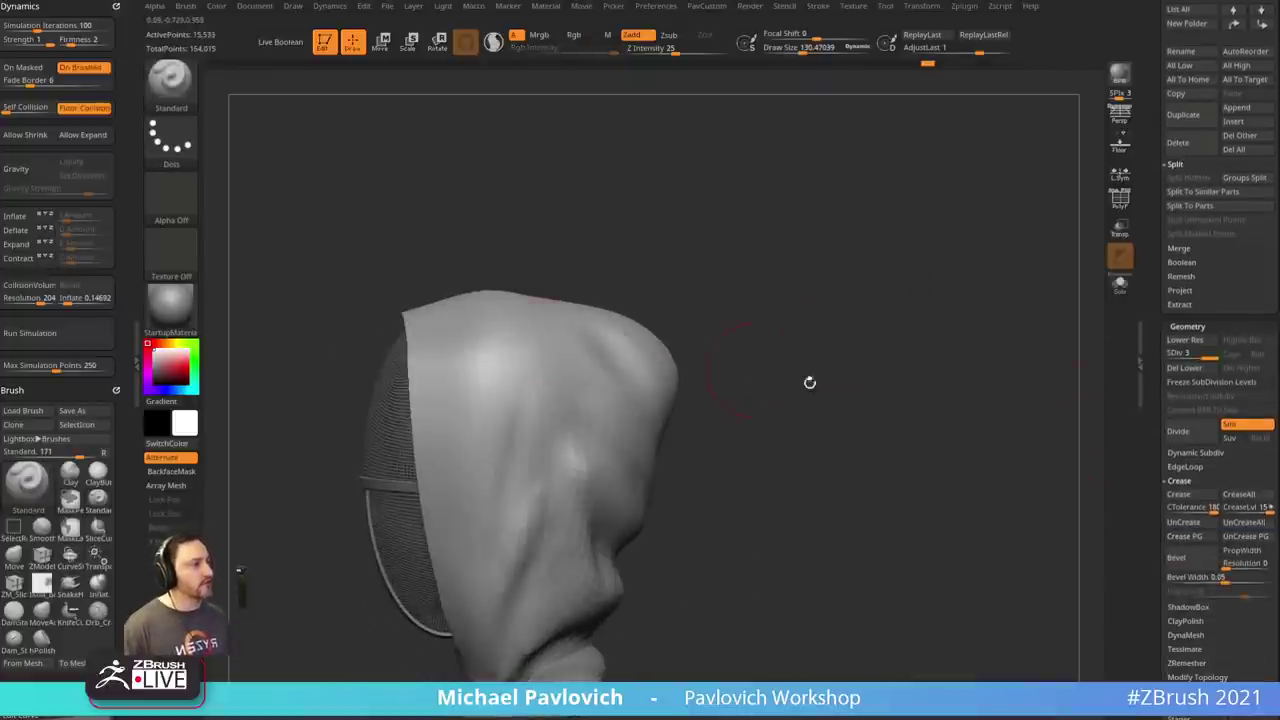
drag(809, 382, 866, 363)
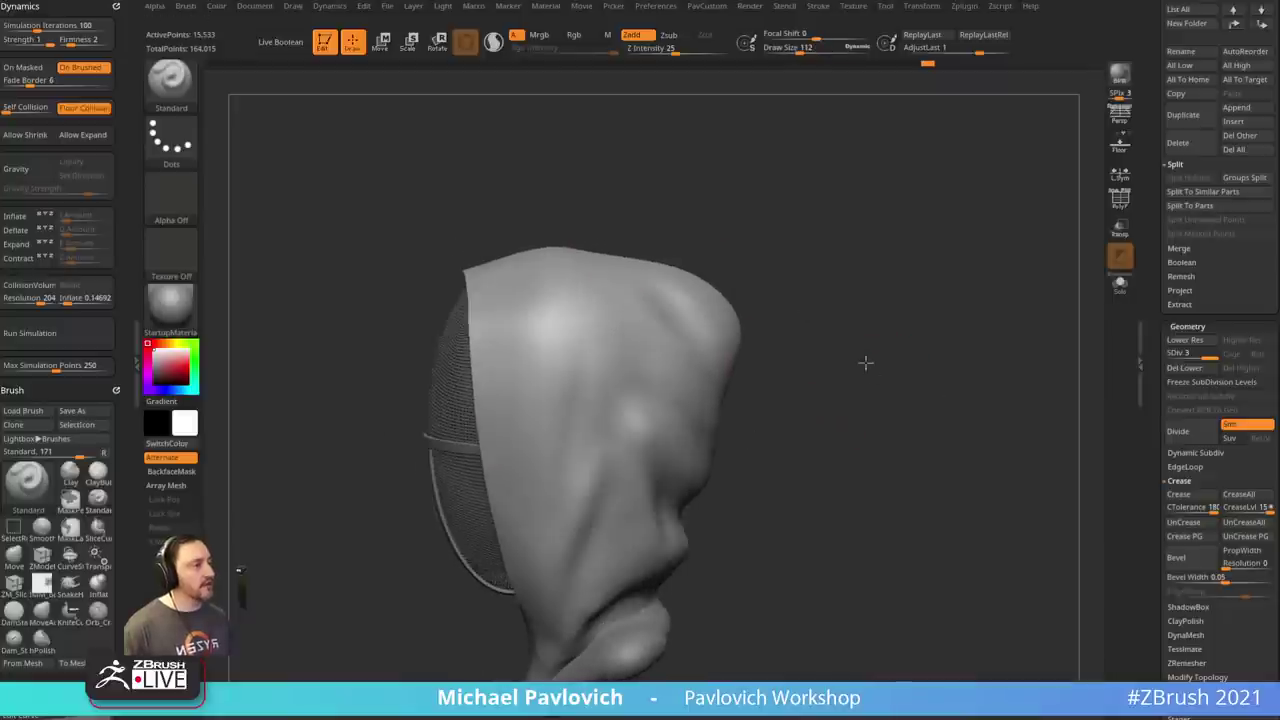
mouse_move(952, 355)
mouse_down()
mouse_move(934, 366)
mouse_move(957, 362)
mouse_up()
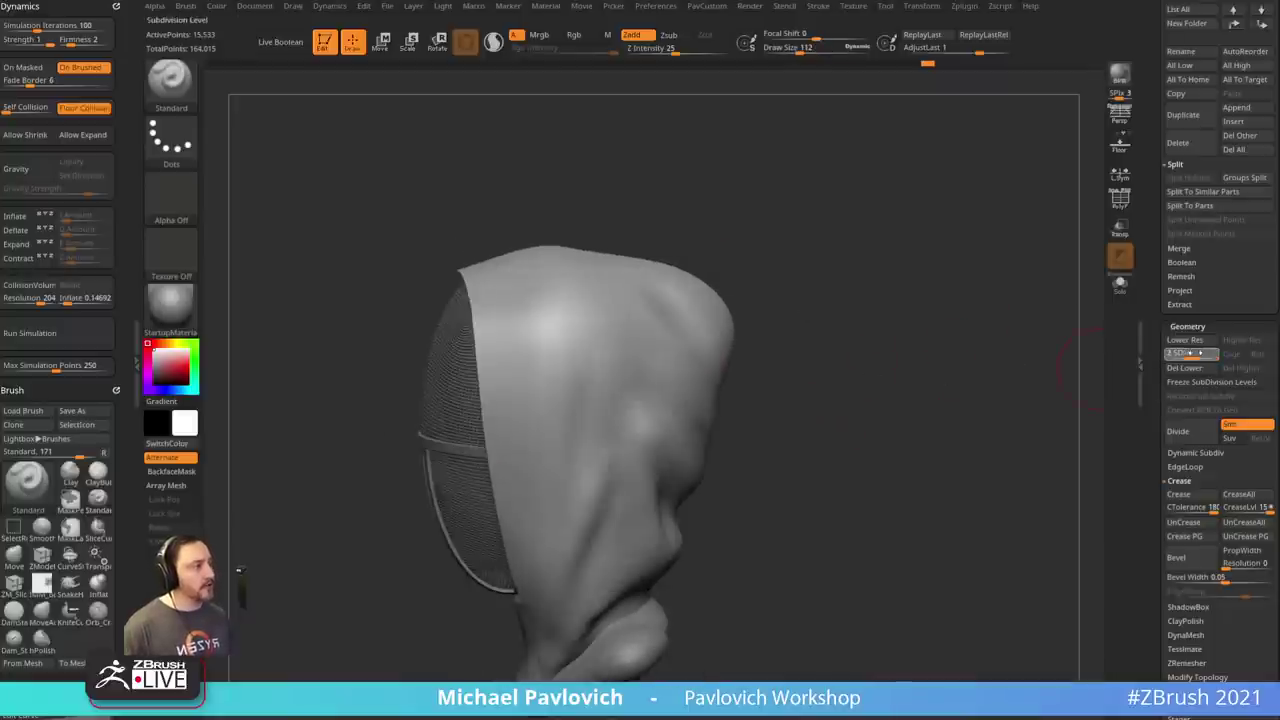
- Sculpt and smooth broad side folds on the hood at subdivision level 2 with a draw size of about 126, and return to level 3
drag(1197, 353, 1178, 354)
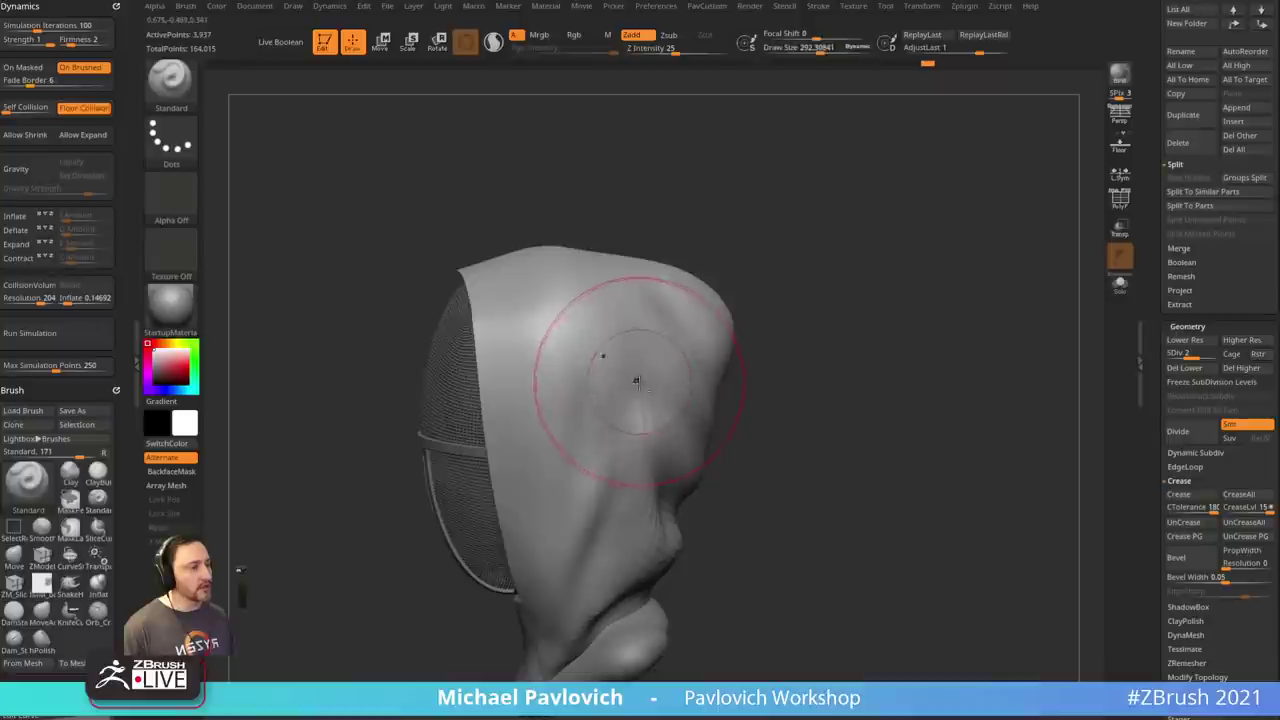
drag(752, 373, 736, 374)
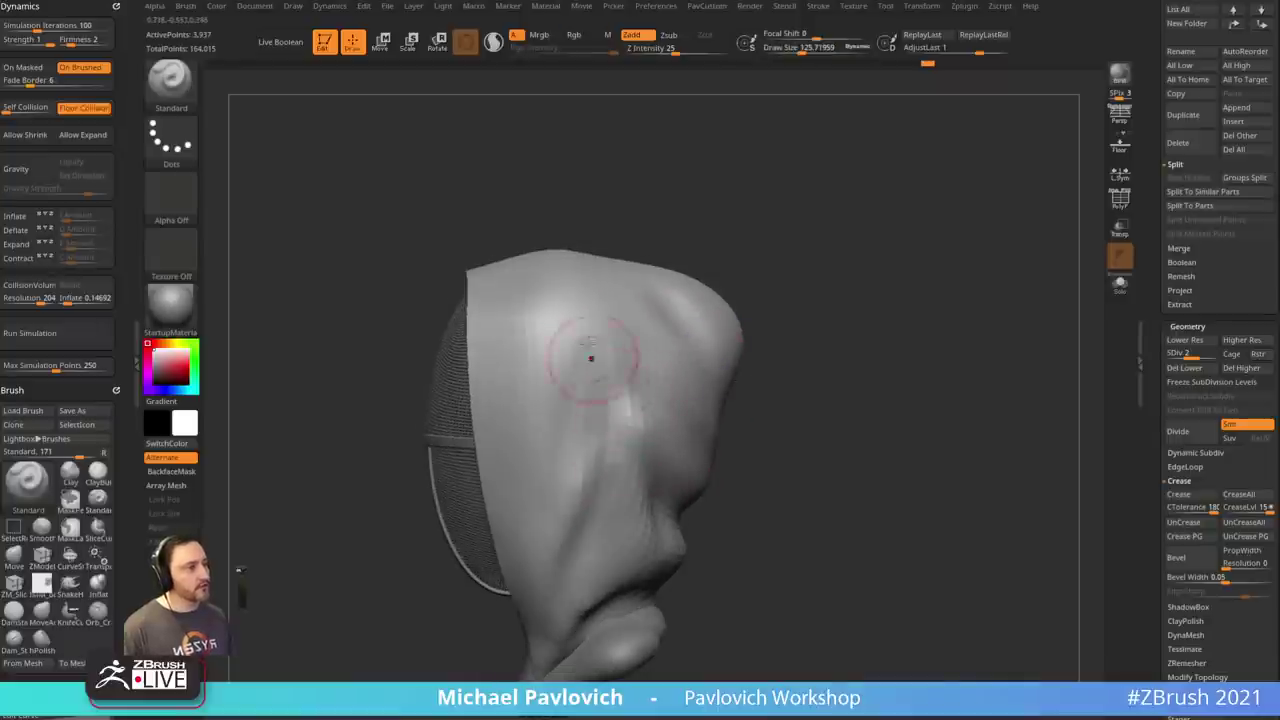
drag(838, 440, 768, 449)
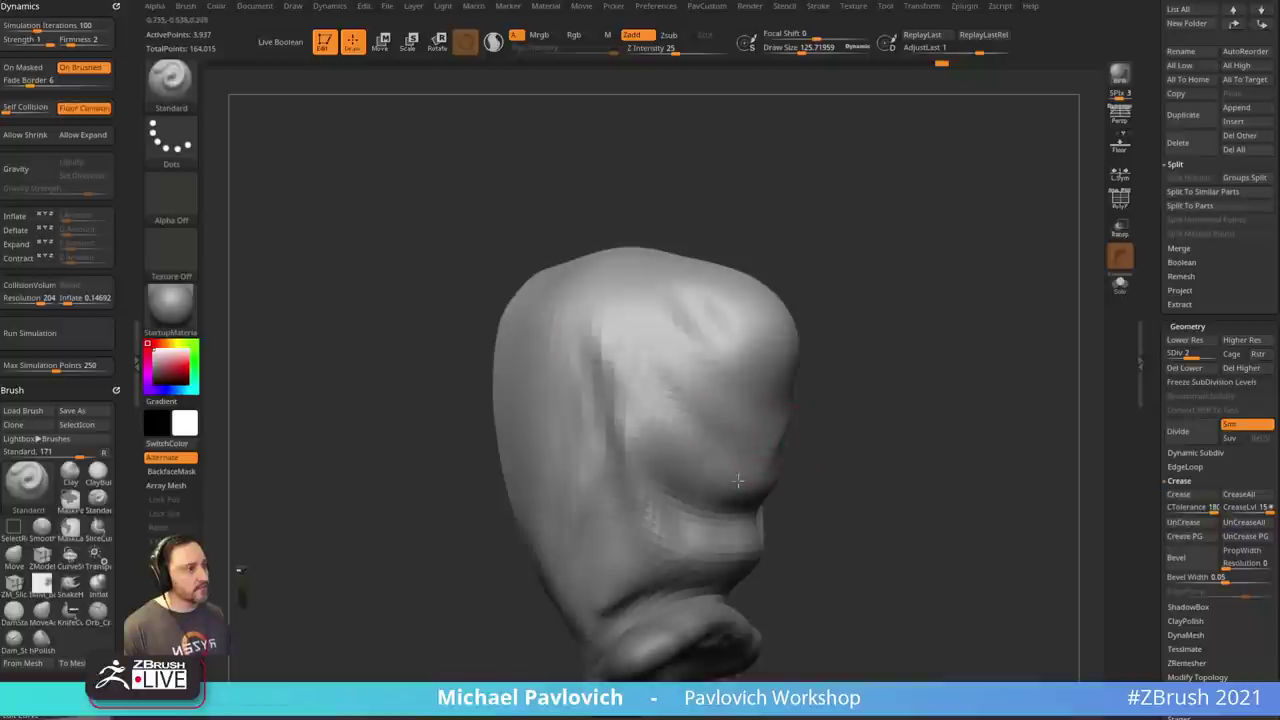
shift+drag(652, 345, 651, 383)
drag(1197, 353, 1215, 354)
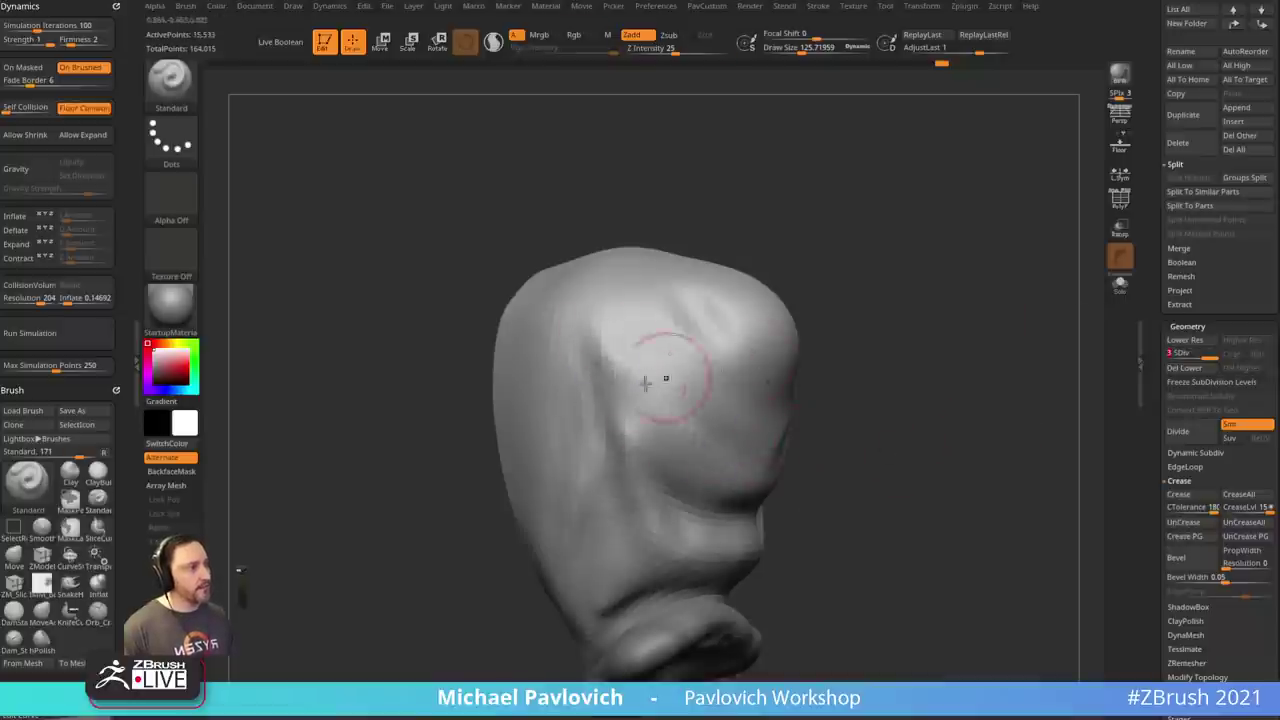
- Sculpt and smooth a diagonal fold on the hood's rear side with the Standard brush at a draw size of about 130
shift+drag(651, 488, 694, 470)
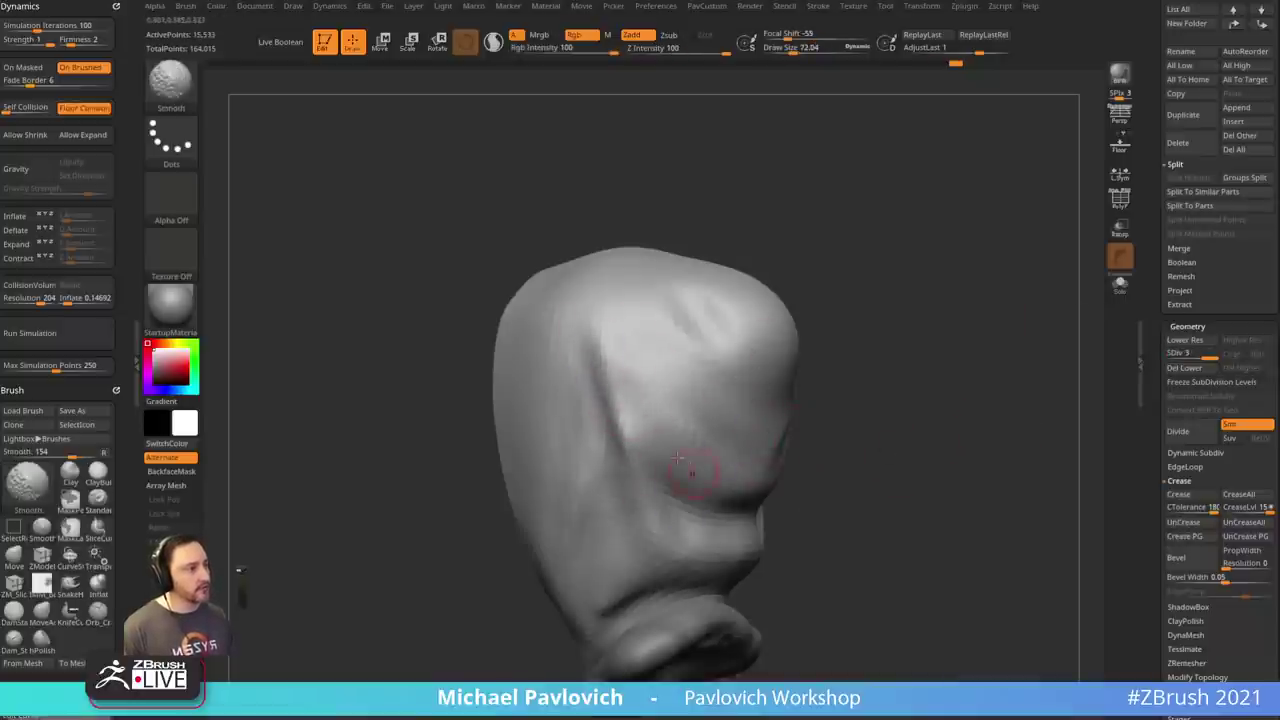
drag(634, 404, 718, 481)
drag(632, 387, 712, 466)
shift+drag(624, 410, 617, 443)
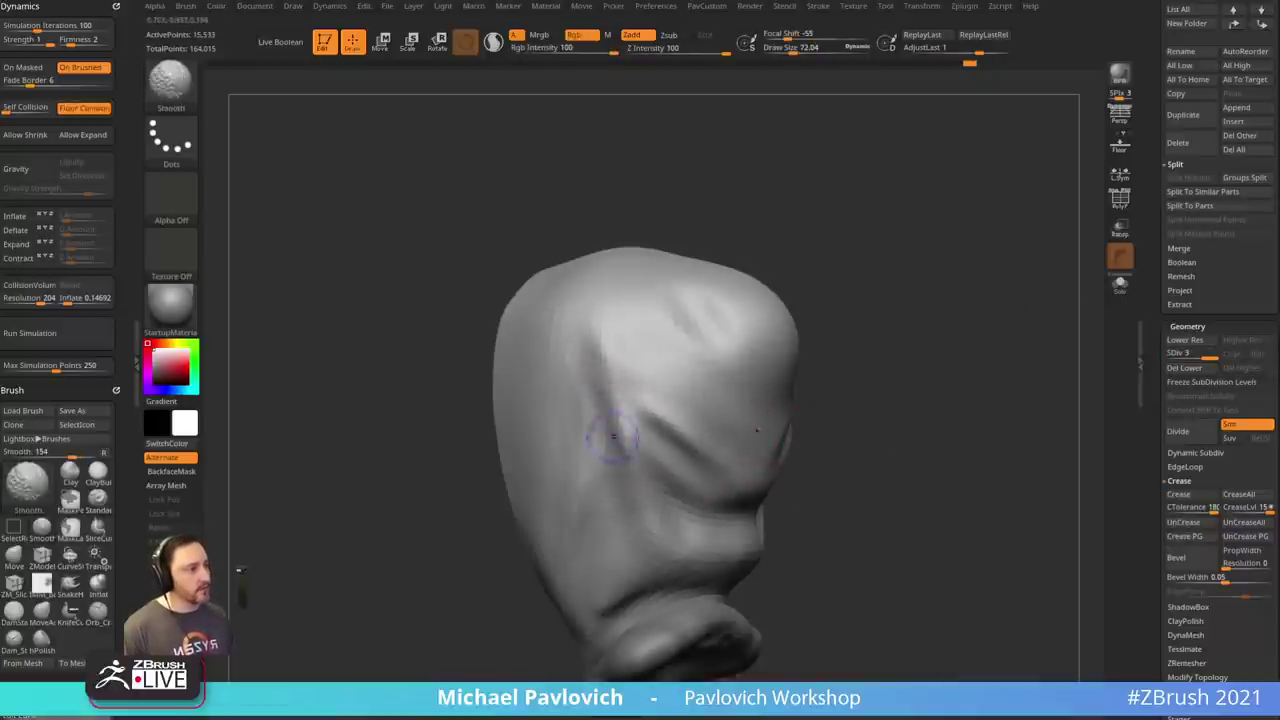
shift+drag(838, 412, 900, 397)
key(s)
mouse_move(769, 390)
alt+mouse_down()
mouse_move(796, 381)
mouse_move(635, 268)
alt+mouse_up()
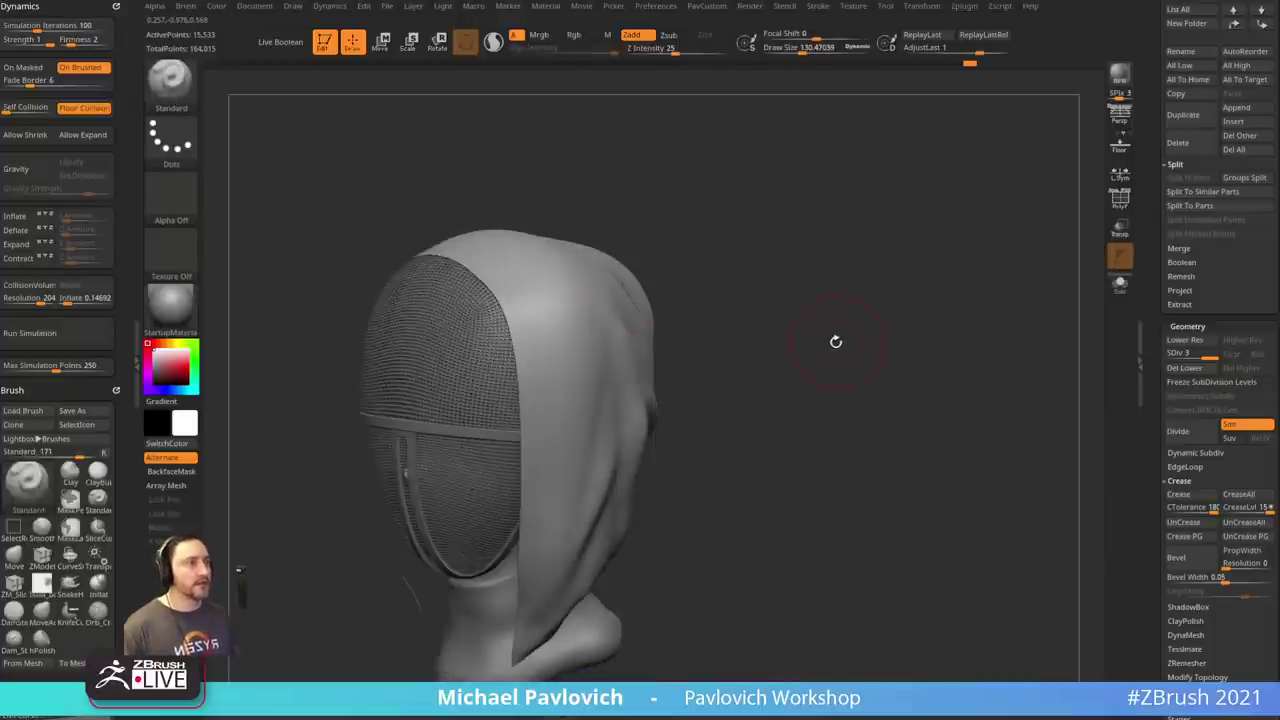
- Try to tighten the hood's diagonal side fold with the Pinch brush at a draw size of about 300, and undo the strokes
key(b)
key(p)
key(i)
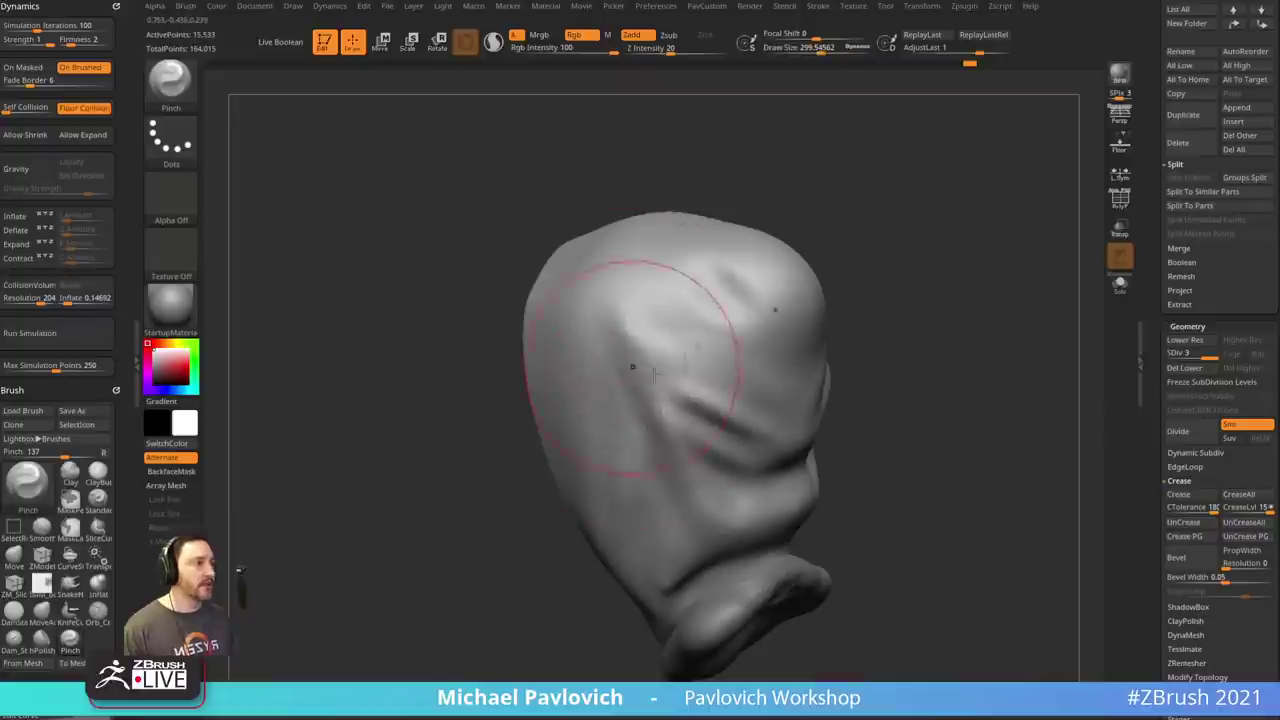
mouse_move(628, 314)
mouse_down()
mouse_move(690, 420)
mouse_move(849, 417)
mouse_up()
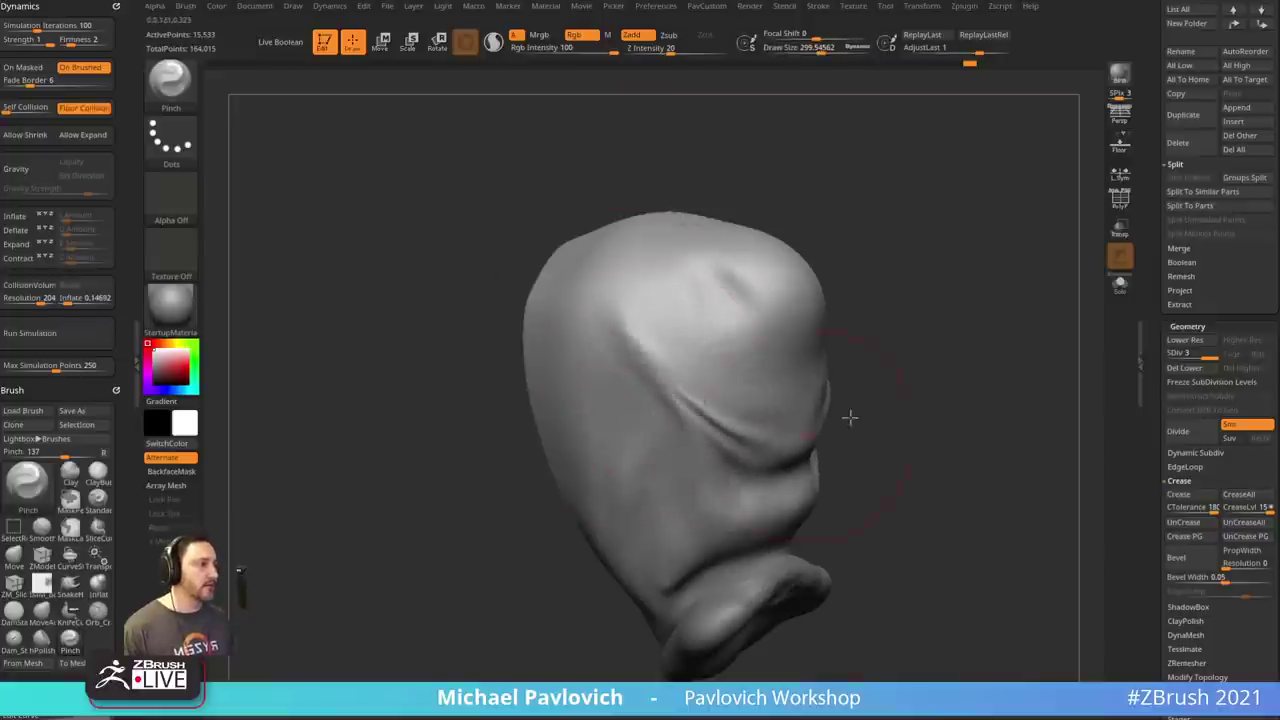
key(ctrl+z)
key(s)
mouse_move(665, 385)
mouse_down()
mouse_move(740, 420)
mouse_move(850, 432)
mouse_up()
key(ctrl+z)
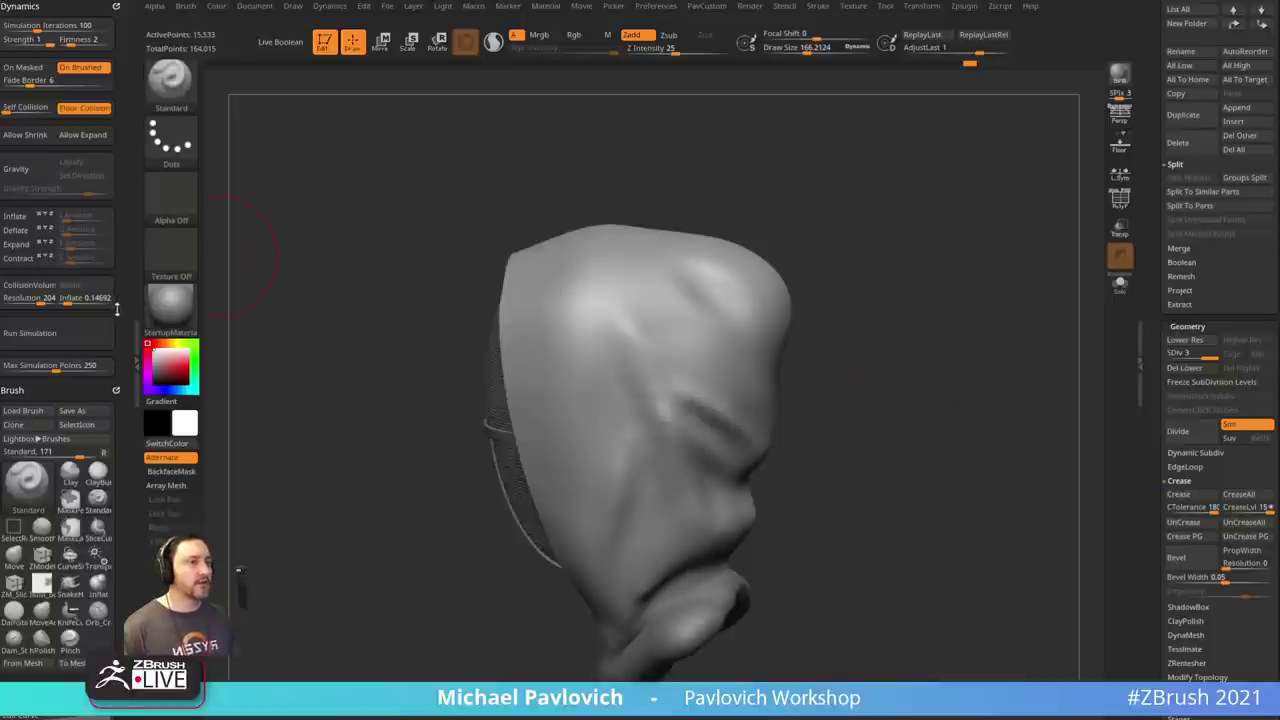
- Expand the brush's Elasticity settings and refine the diagonal side fold with the Standard and Smooth brushes at a draw size of about 166
drag(117, 309, 116, 130)
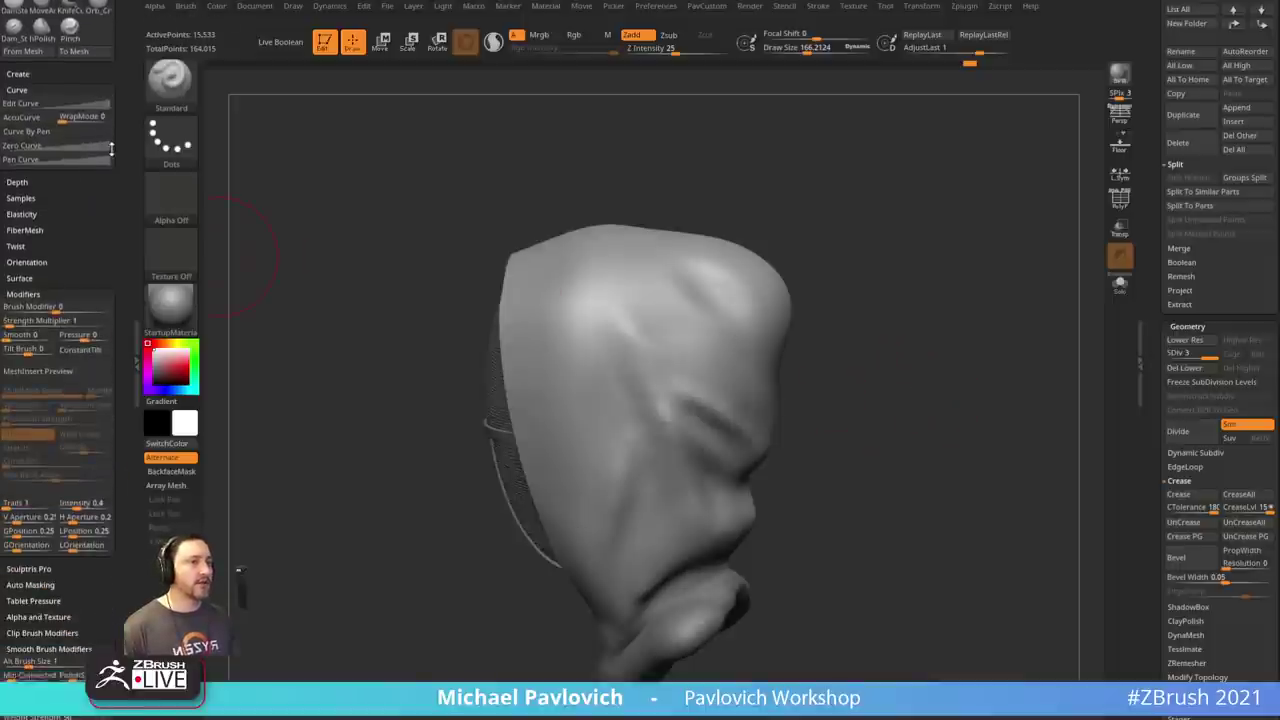
shift+click(30, 298)
click(22, 219)
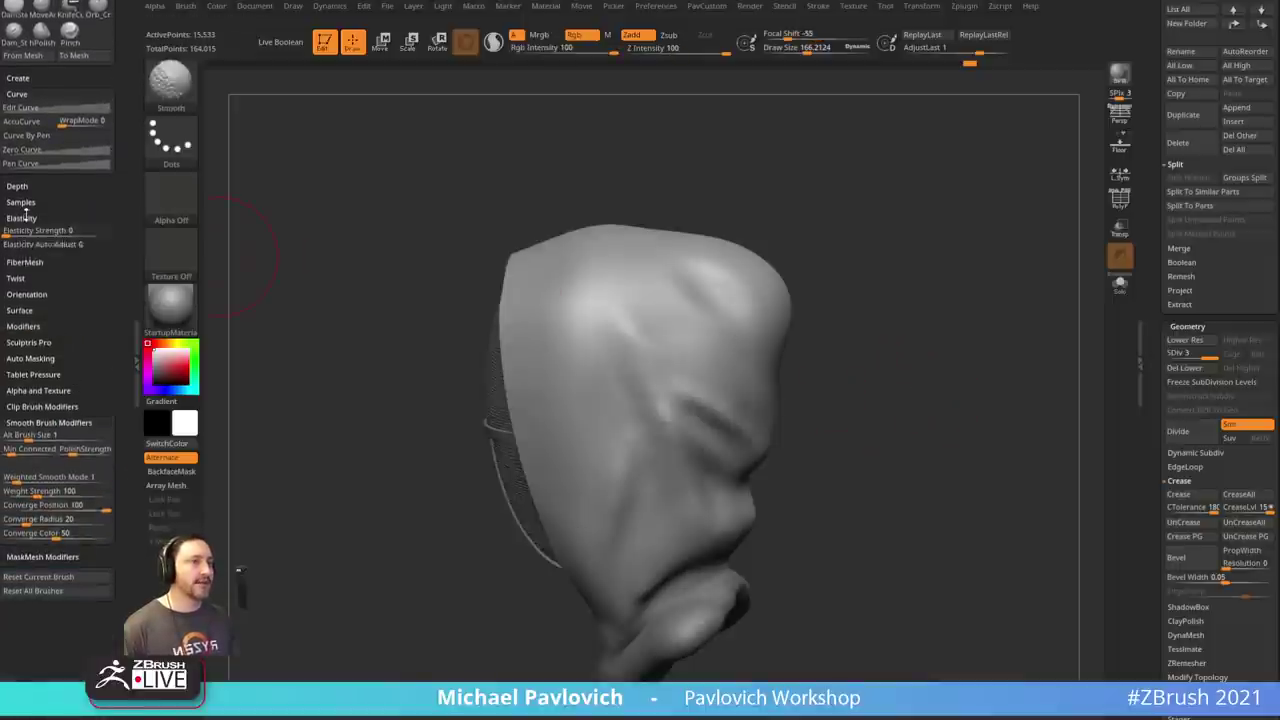
drag(871, 319, 850, 325)
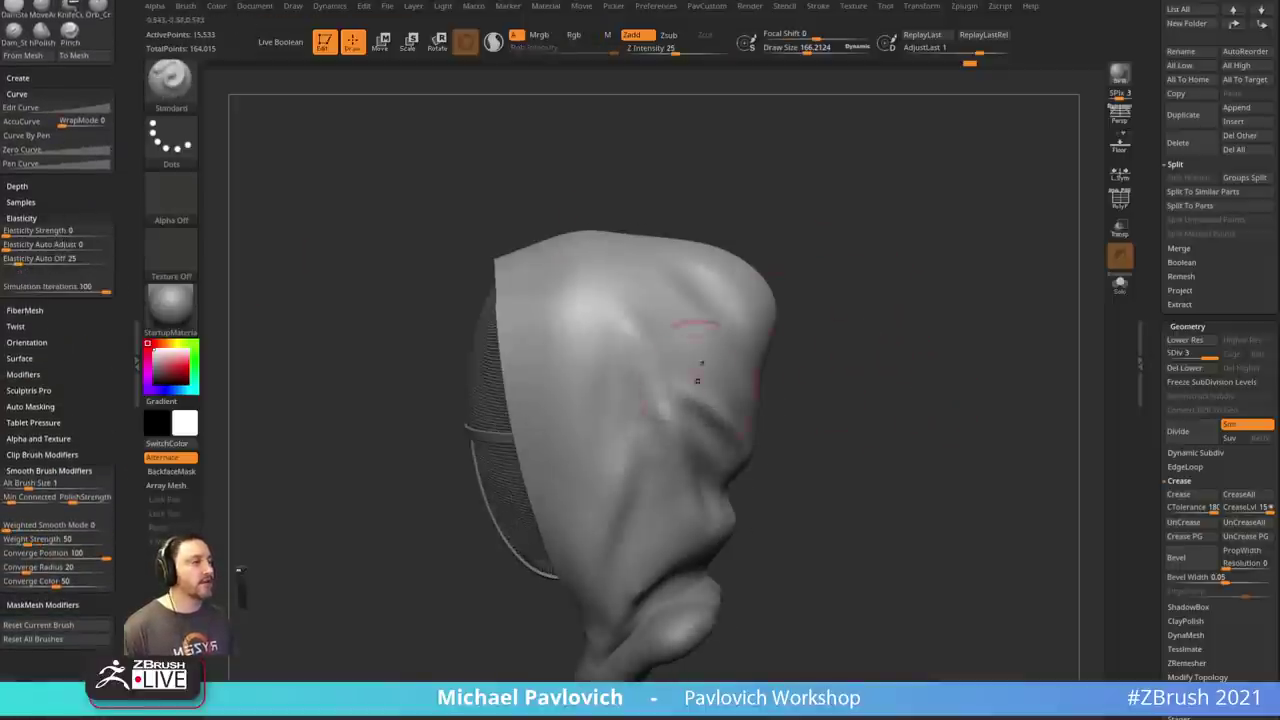
drag(660, 375, 708, 442)
drag(880, 420, 815, 430)
shift+drag(705, 415, 718, 442)
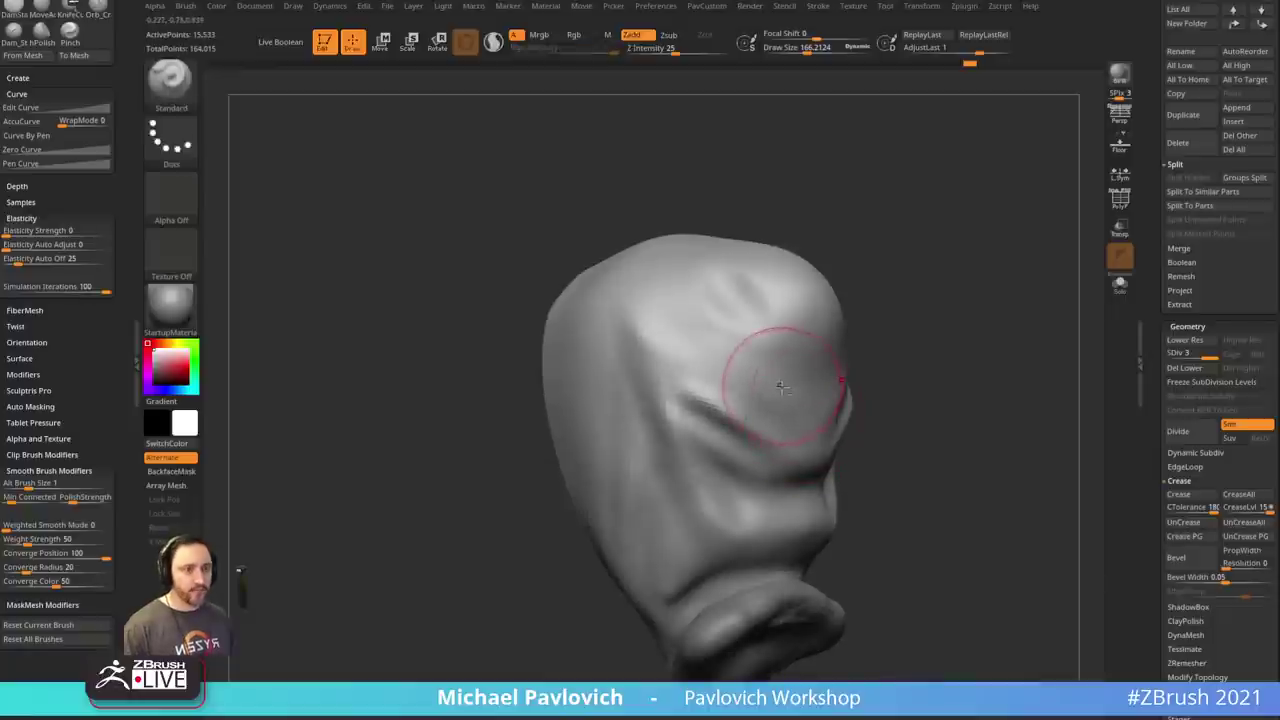
- Set the Standard brush's elasticity Simulation Iterations to 0
key(b)
key(p)
key(i)
key(b)
key(s)
key(t)
click(88, 289)
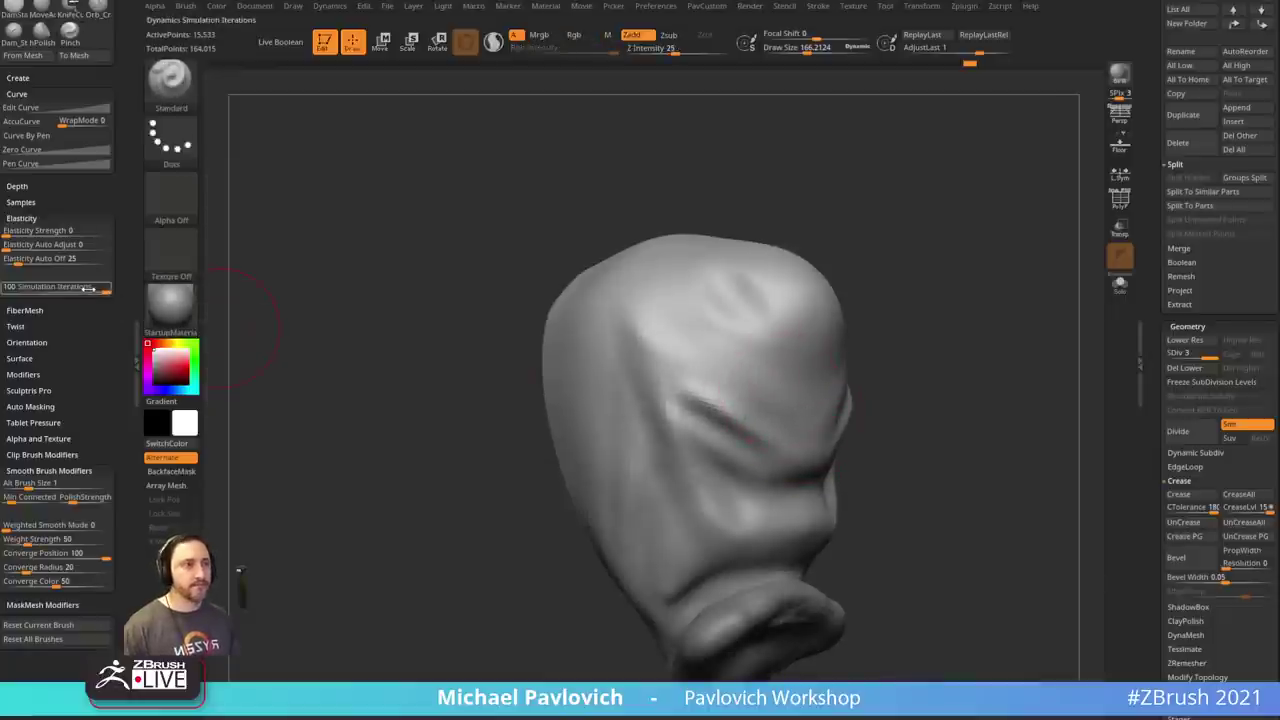
text(0)
key(Return)
- Sharpen the diagonal side fold with the Pinch brush at a draw size of about 314
key(b)
key(p)
key(i)
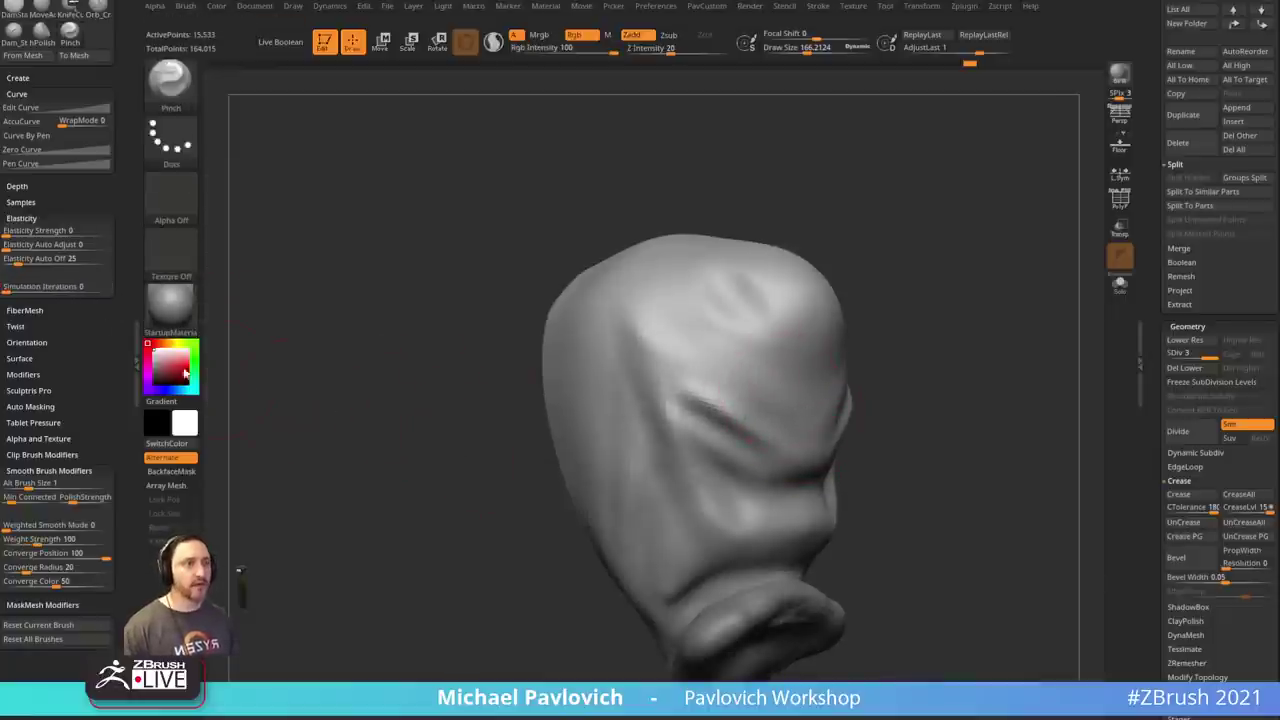
mouse_move(857, 323)
mouse_down()
mouse_move(760, 416)
mouse_move(797, 466)
mouse_up()
key(ctrl+z)
key(s)
drag(724, 425, 739, 425)
mouse_move(664, 396)
mouse_down()
mouse_move(778, 469)
mouse_move(704, 410)
mouse_up()
right_drag(730, 412, 854, 414)
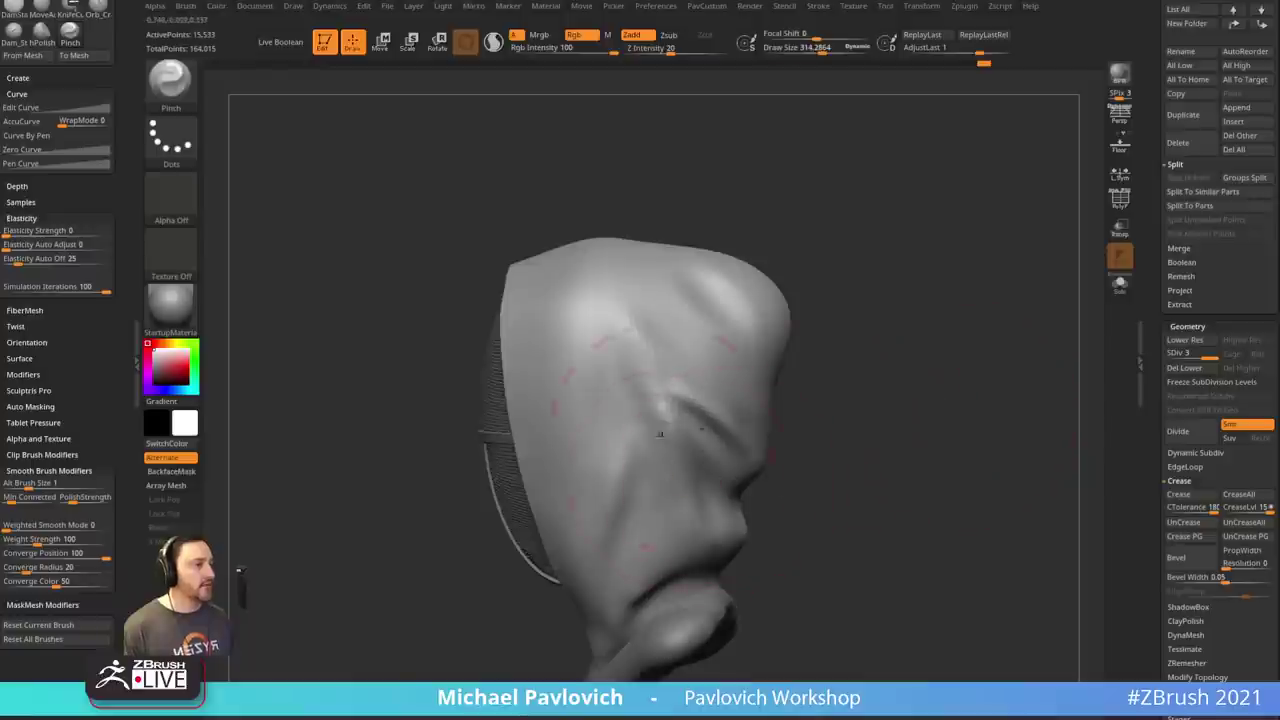
- Try pinching the lower back creases and the side of the hood at a draw size of about 244, and undo the strokes
alt+right_drag(795, 509, 700, 478)
drag(690, 444, 732, 497)
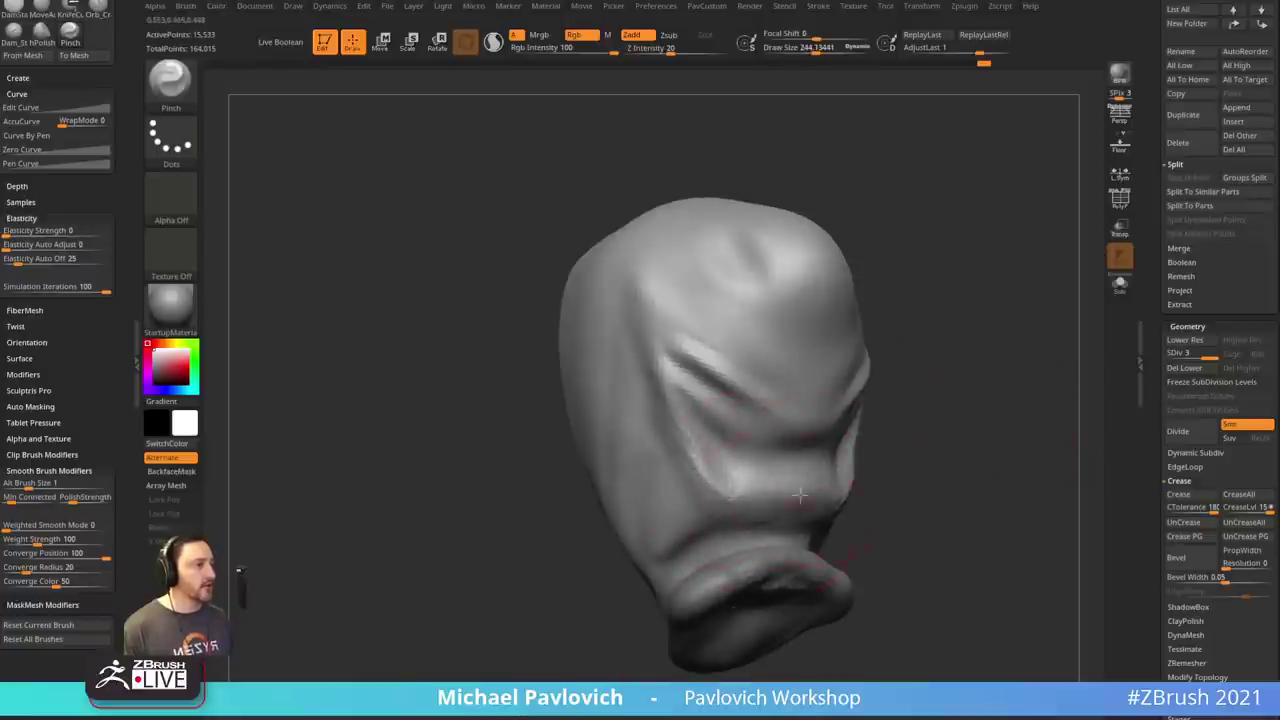
key(ctrl+z)
right_drag(920, 418, 1035, 398)
drag(712, 402, 648, 312)
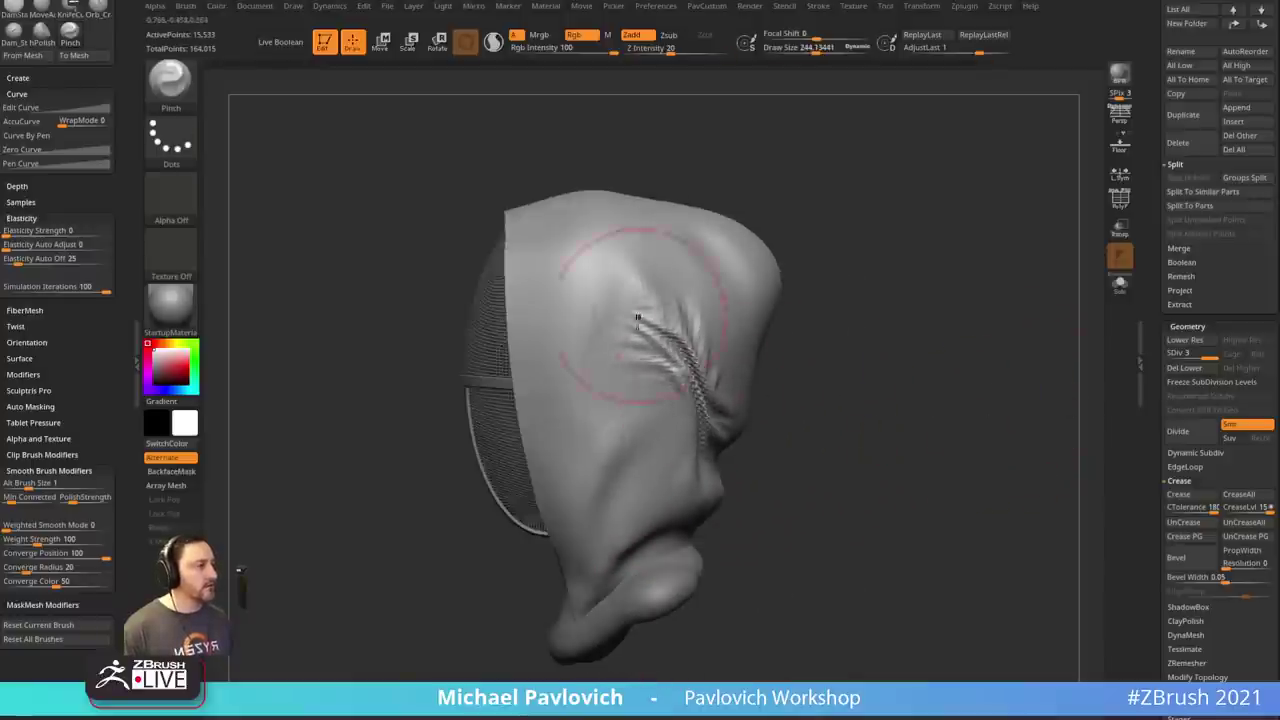
right_drag(765, 370, 666, 388)
shift+drag(855, 427, 685, 462)
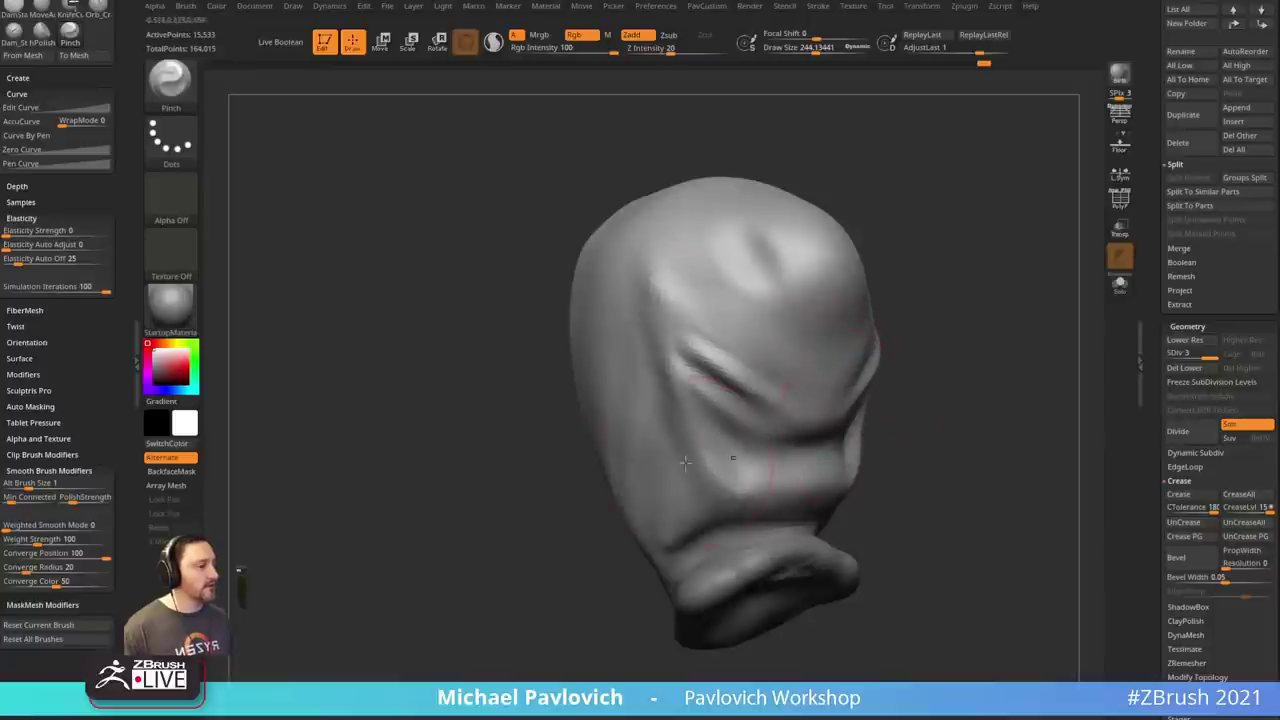
- Set the cloth dynamics Firmness to 3 and test a Pinch stroke on the side fold, undoing it
drag(120, 78, 113, 401)
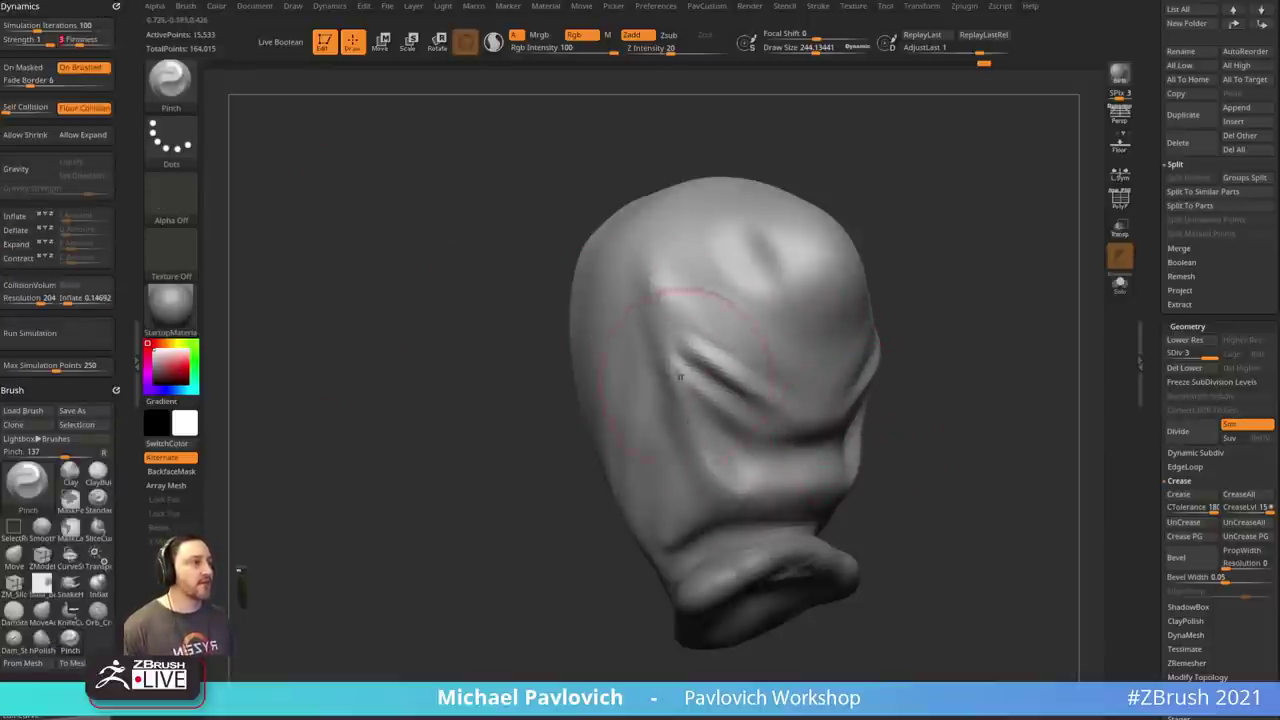
drag(680, 377, 786, 424)
key(ctrl+z)
mouse_move(678, 366)
mouse_down()
mouse_move(868, 447)
mouse_move(680, 365)
mouse_up()
- Lower the hood to subdivision level 2 and pinch the folds across its back at a draw size of about 244
drag(1204, 355, 1191, 355)
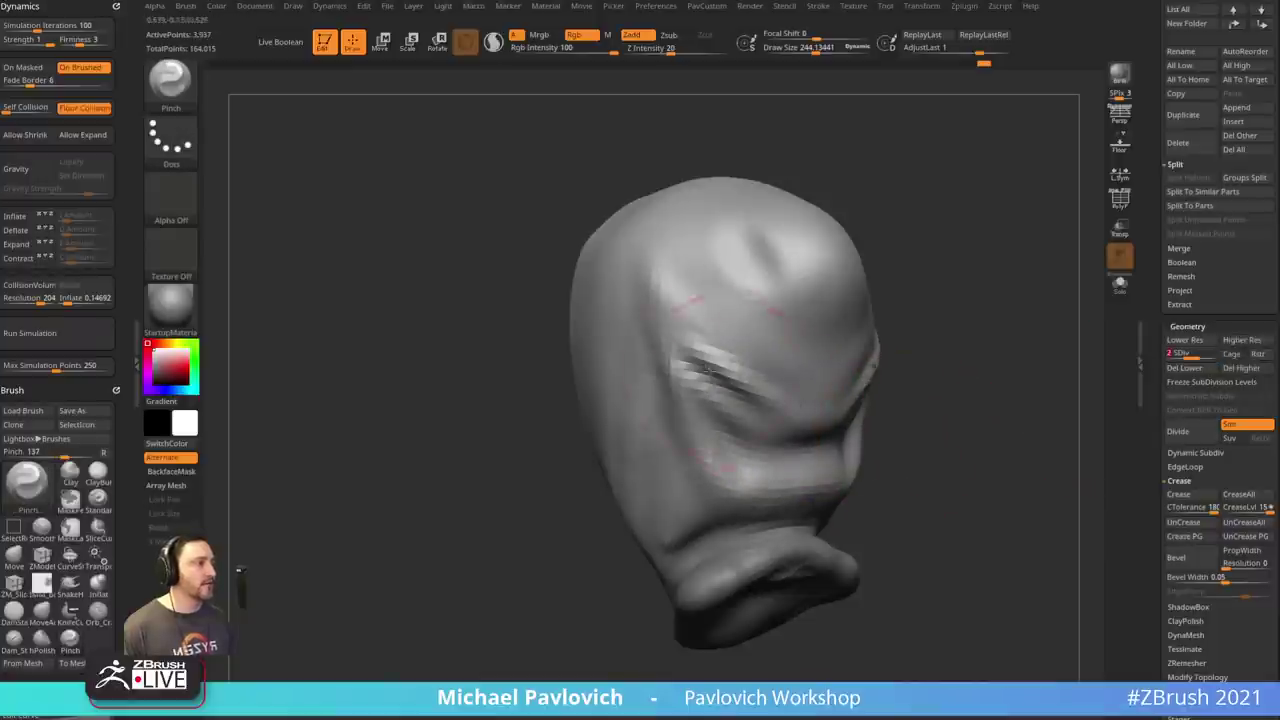
drag(684, 372, 770, 411)
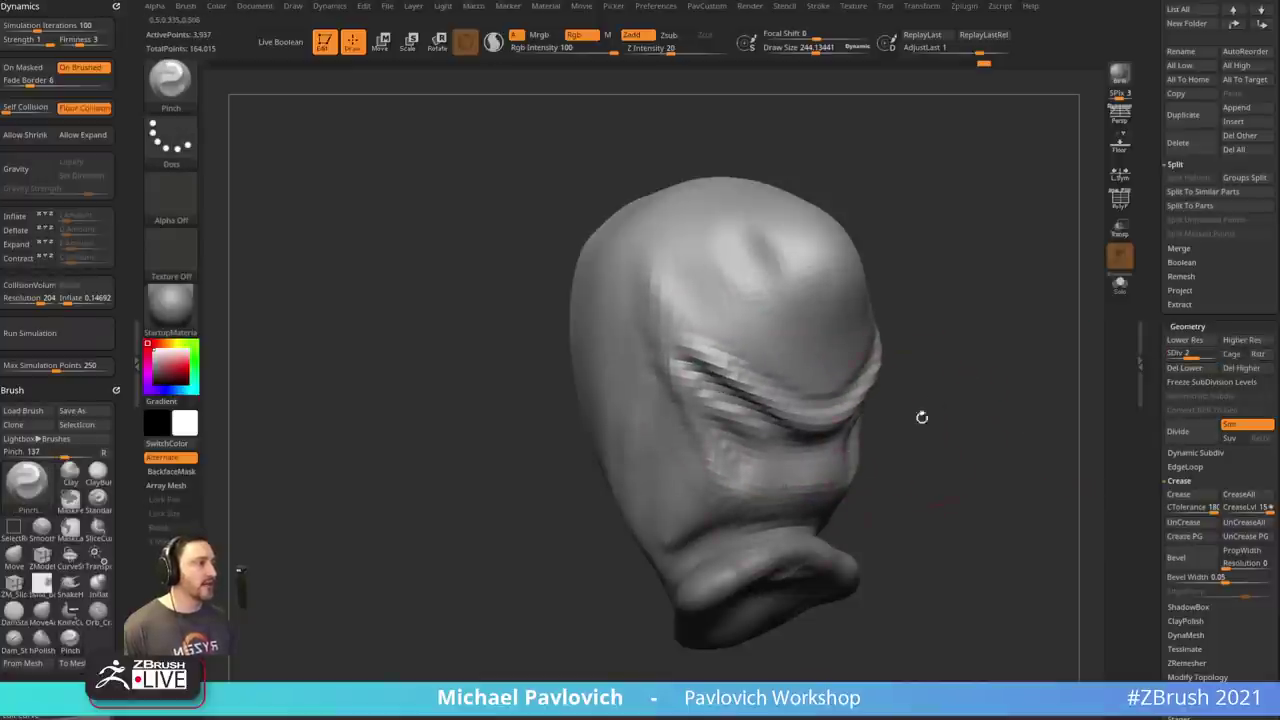
drag(920, 417, 687, 392)
mouse_move(757, 477)
alt+mouse_down()
mouse_move(763, 402)
mouse_move(863, 477)
mouse_move(837, 463)
mouse_move(837, 385)
mouse_move(886, 420)
alt+mouse_up()
- Reduce the draw size and nudge the rear of the hood just above the neck roll with the Move brush
key(bracketleft)
key(b)
key(m)
key(v)
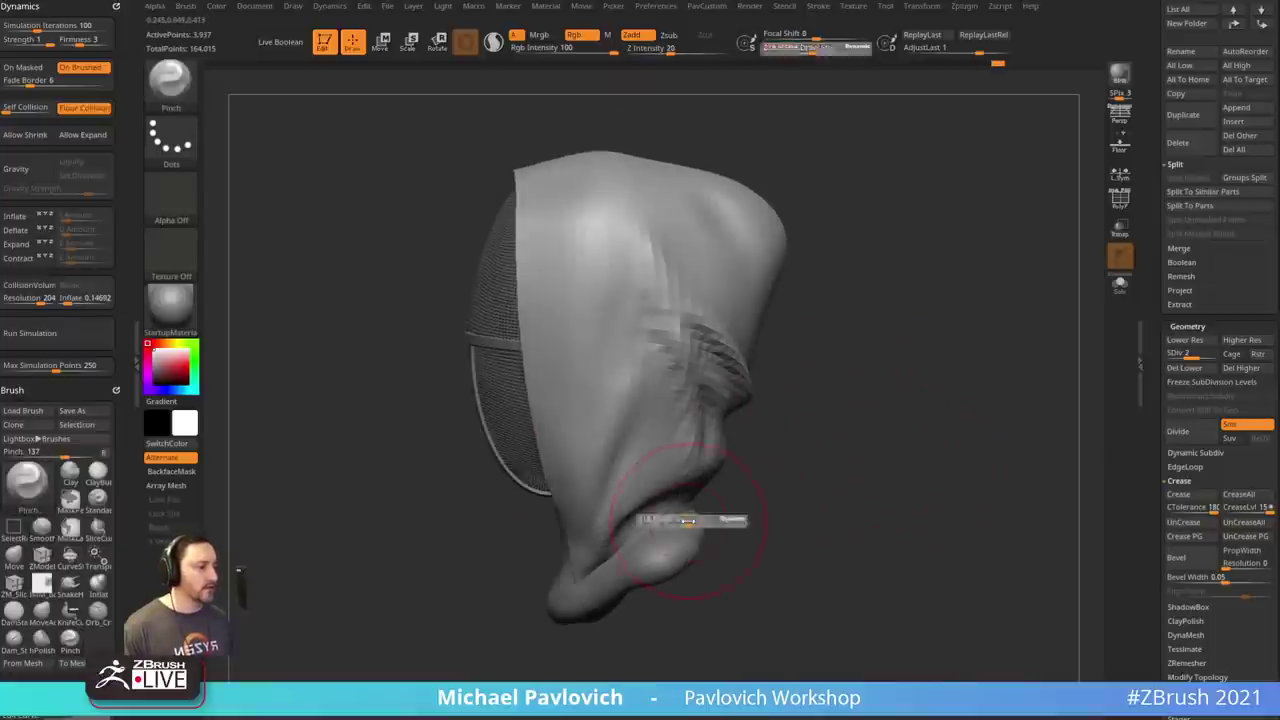
drag(696, 487, 714, 472)
mouse_move(760, 436)
mouse_down()
mouse_move(811, 471)
mouse_move(733, 364)
mouse_up()
- Pinch the hood's vertical side fold and the short upper back crease with the Pinch brush at draw sizes of about 219 and 194
key(b)
key(p)
key(i)
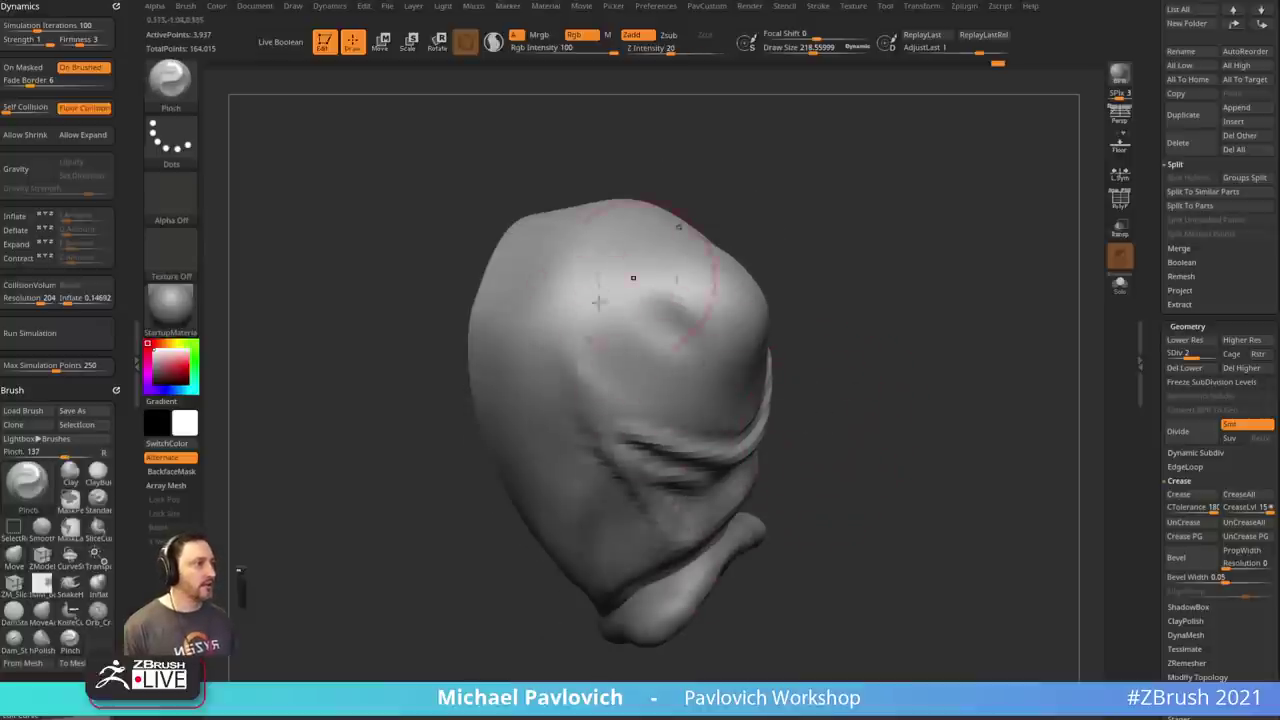
key(b)
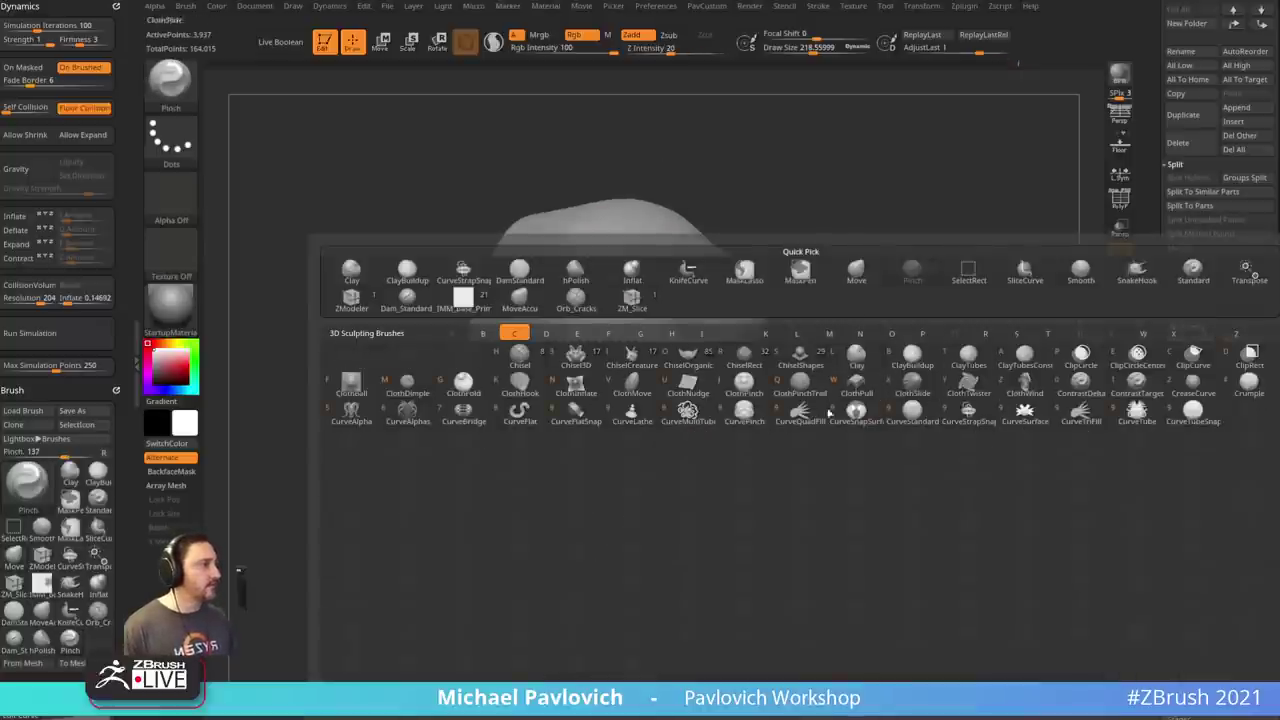
mouse_move(975, 264)
mouse_down()
mouse_move(897, 275)
mouse_move(909, 305)
mouse_move(955, 310)
mouse_up()
key(bracketleft)
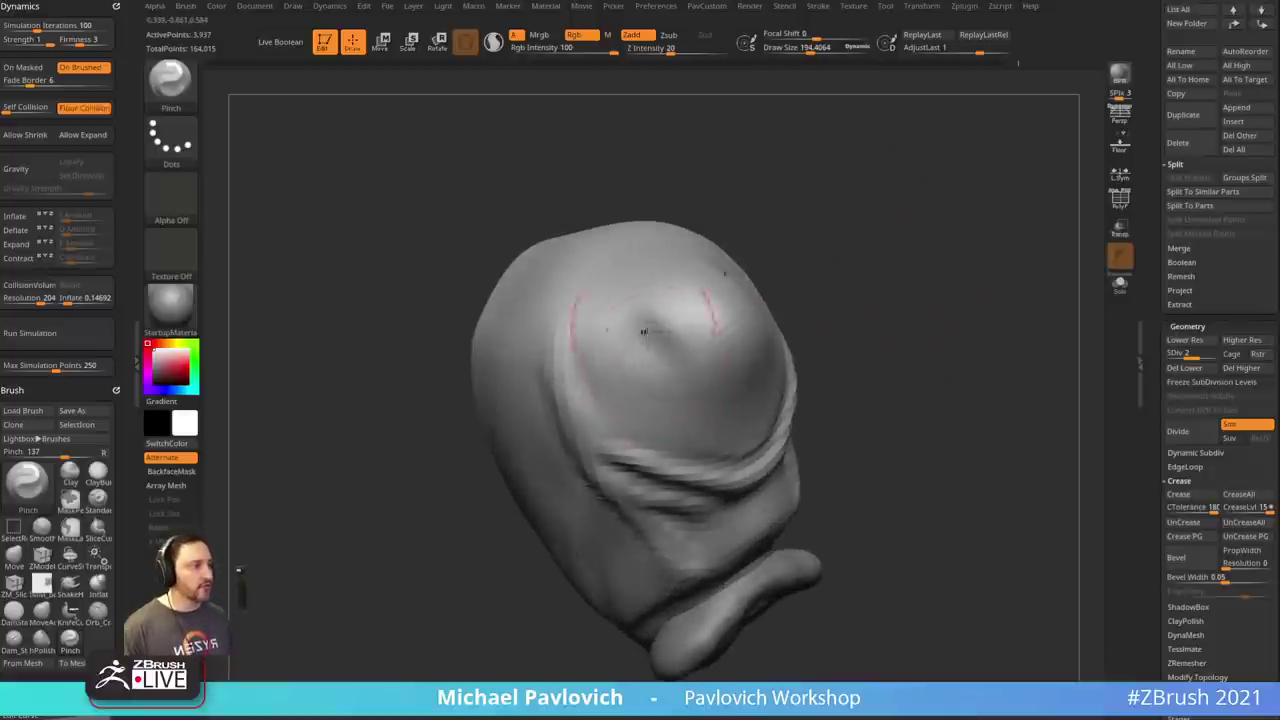
drag(652, 322, 748, 386)
drag(860, 350, 940, 338)
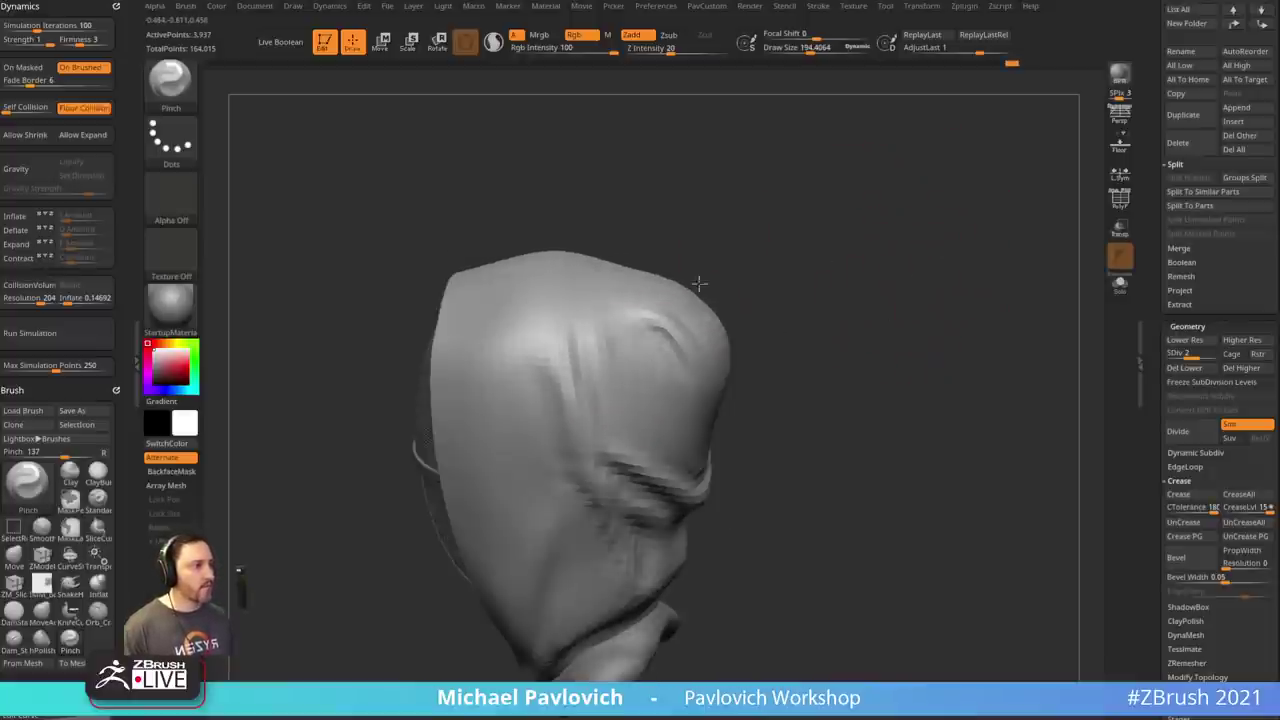
mouse_move(699, 284)
mouse_down()
mouse_move(823, 280)
mouse_move(826, 317)
mouse_move(760, 300)
mouse_up()
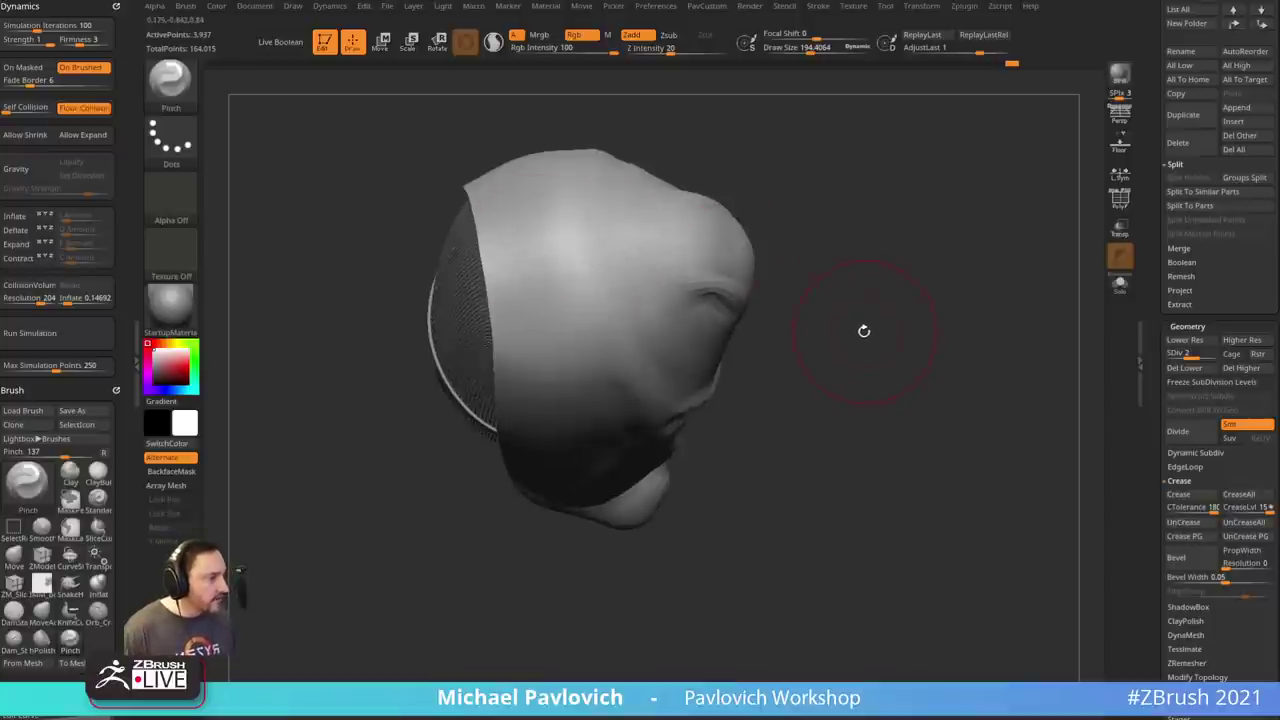
- Adjust the hood's lower front edge beside the mask with the Move brush at a draw size of about 161
mouse_move(864, 331)
mouse_down()
mouse_move(871, 342)
mouse_move(866, 323)
mouse_up()
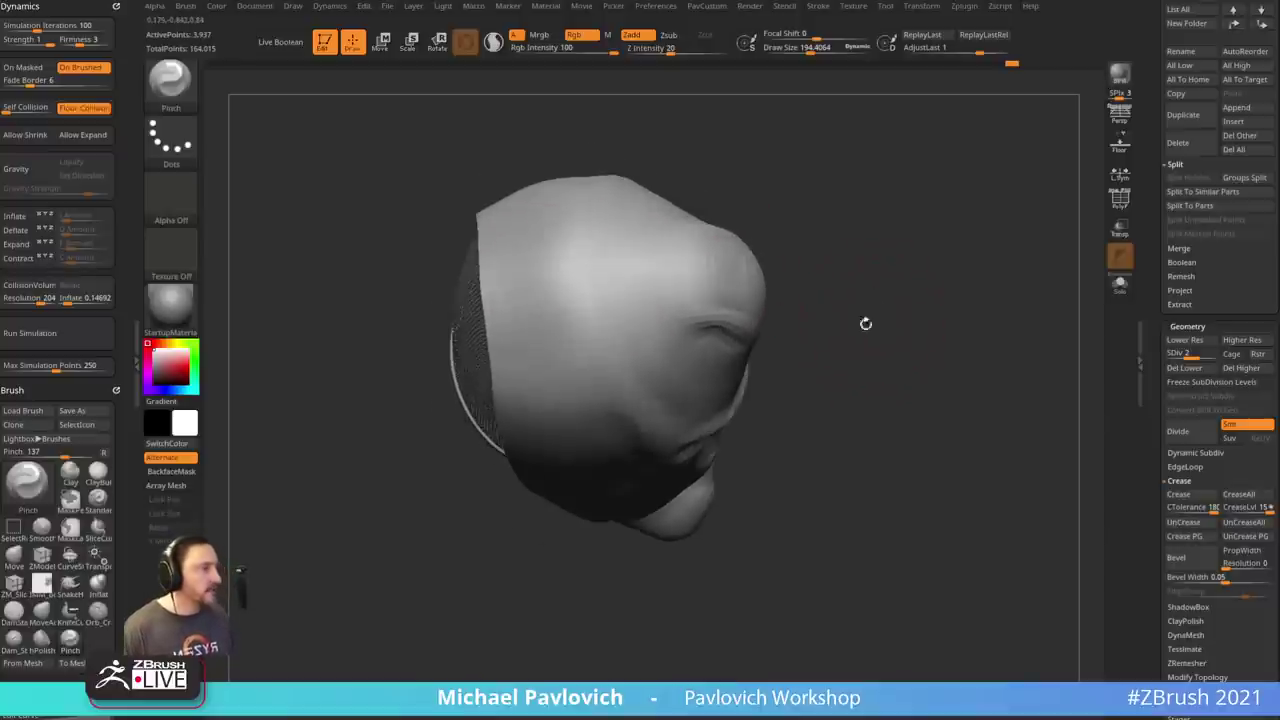
drag(363, 622, 440, 455)
drag(559, 336, 662, 420)
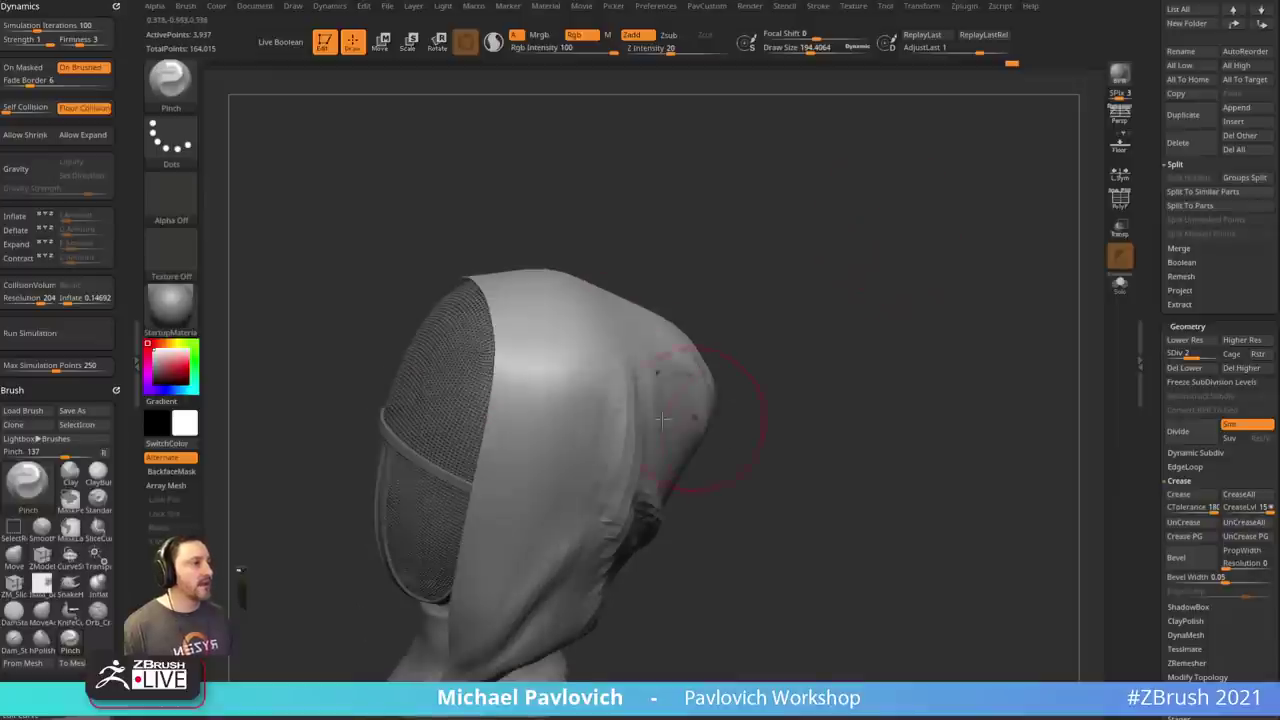
drag(786, 304, 711, 280)
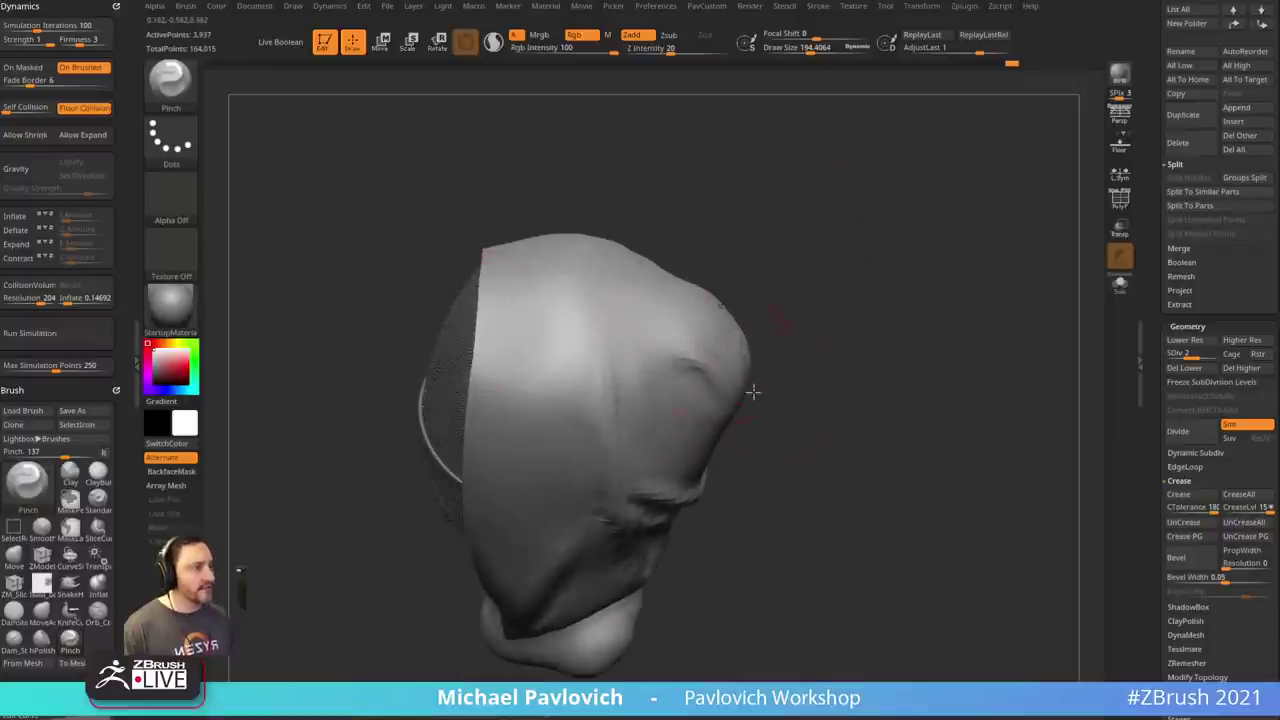
drag(864, 381, 538, 276)
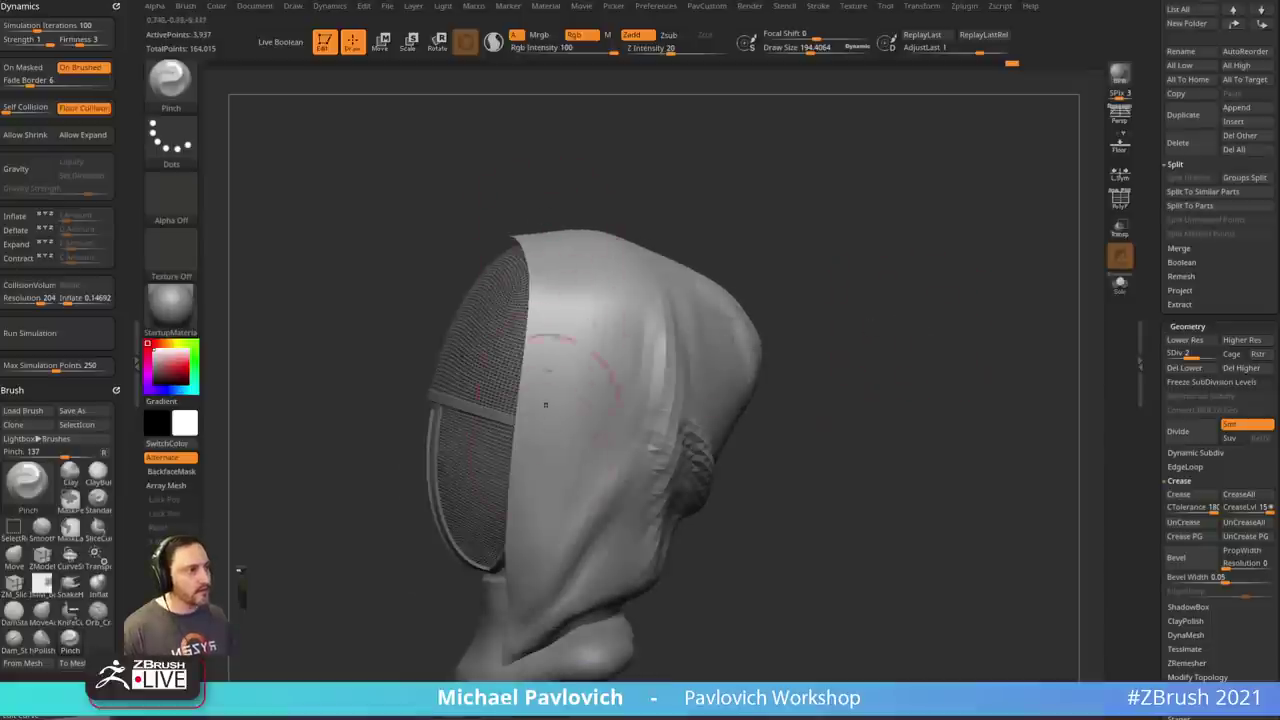
mouse_move(822, 438)
mouse_down()
mouse_move(843, 397)
mouse_move(790, 390)
mouse_up()
key(b)
key(m)
key(v)
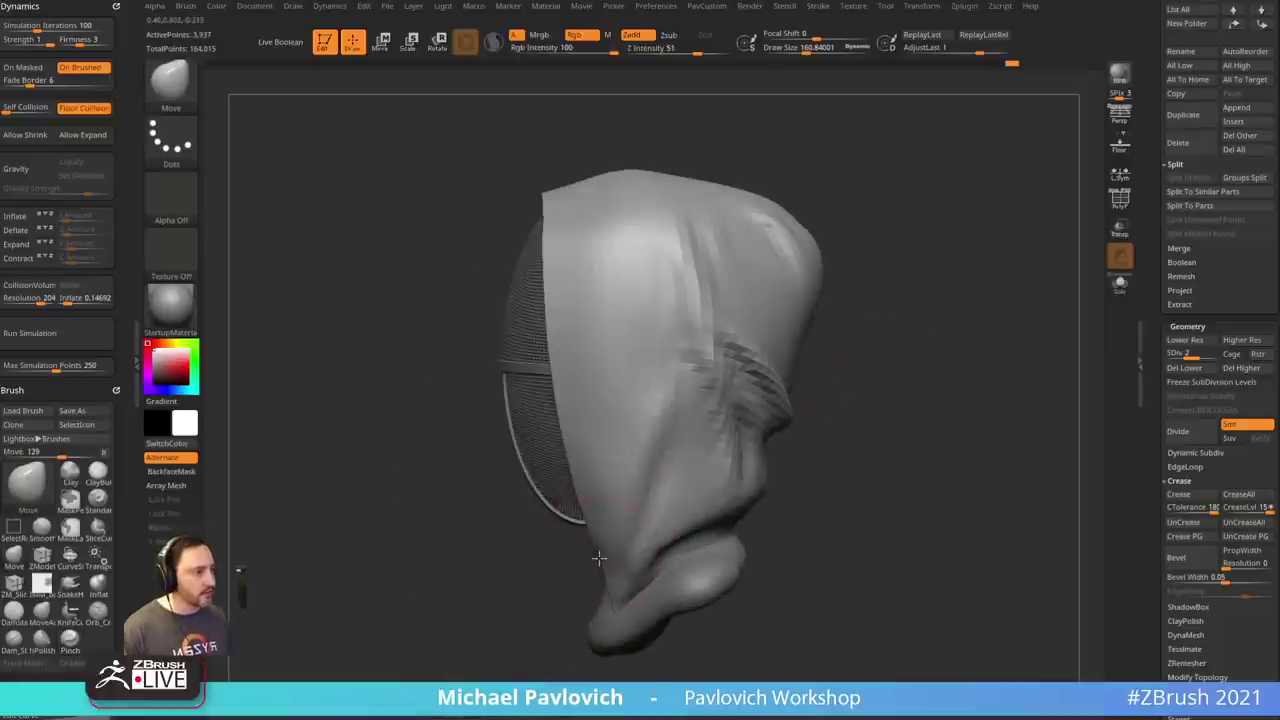
mouse_move(872, 353)
mouse_down()
mouse_move(770, 368)
mouse_move(848, 357)
mouse_move(834, 374)
mouse_up()
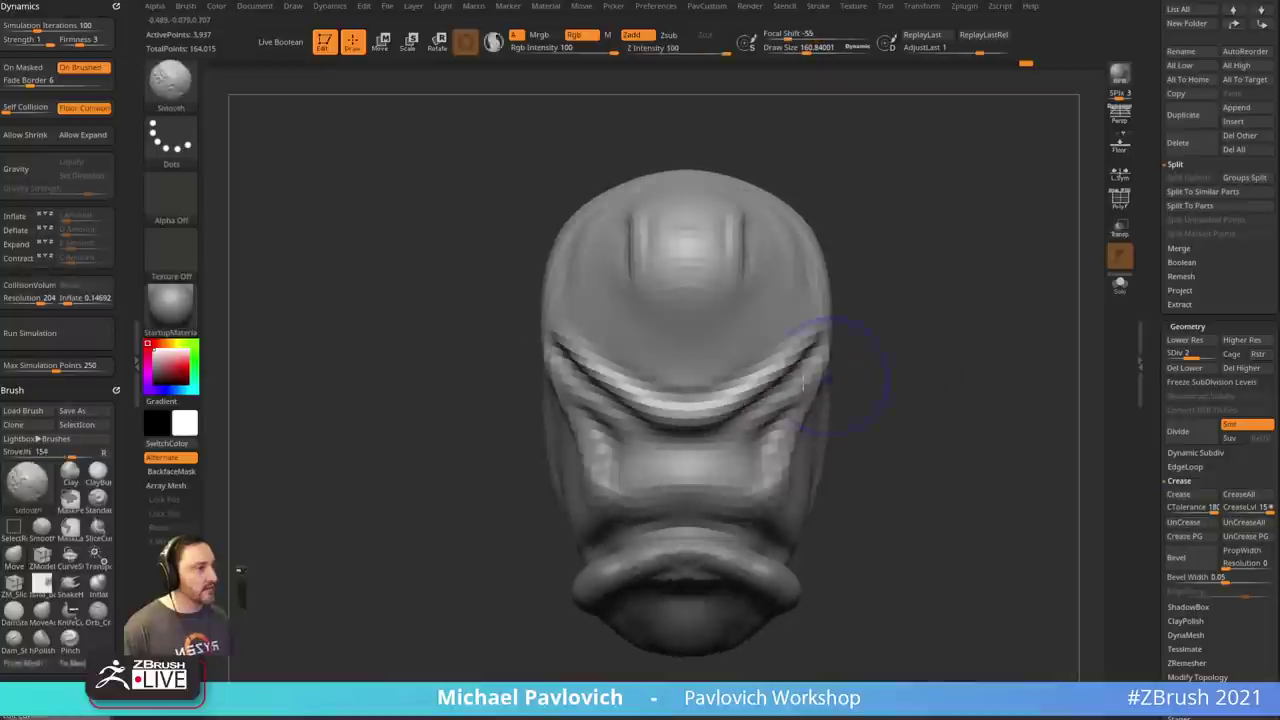
- Shift the outer side of the back folds with the Move brush at a draw size of about 238, and return to subdivision level 3
key(s)
drag(655, 440, 665, 440)
drag(598, 436, 577, 430)
drag(877, 354, 1010, 342)
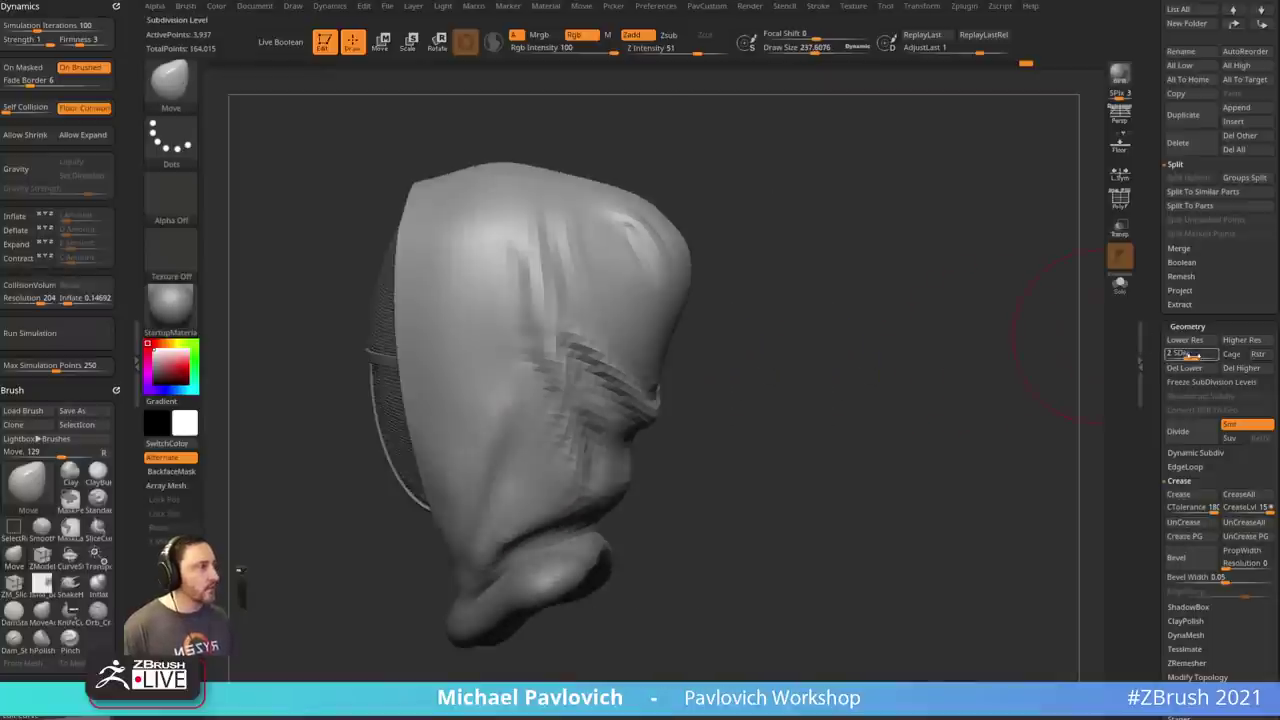
drag(1190, 355, 1211, 355)
- Set the Move brush's draw size to about 314 and try to shift the meeting point of the side folds, undoing the stroke
mouse_move(931, 361)
mouse_down()
mouse_move(897, 366)
mouse_move(869, 351)
mouse_up()
key(s)
alt+drag(695, 328, 757, 426)
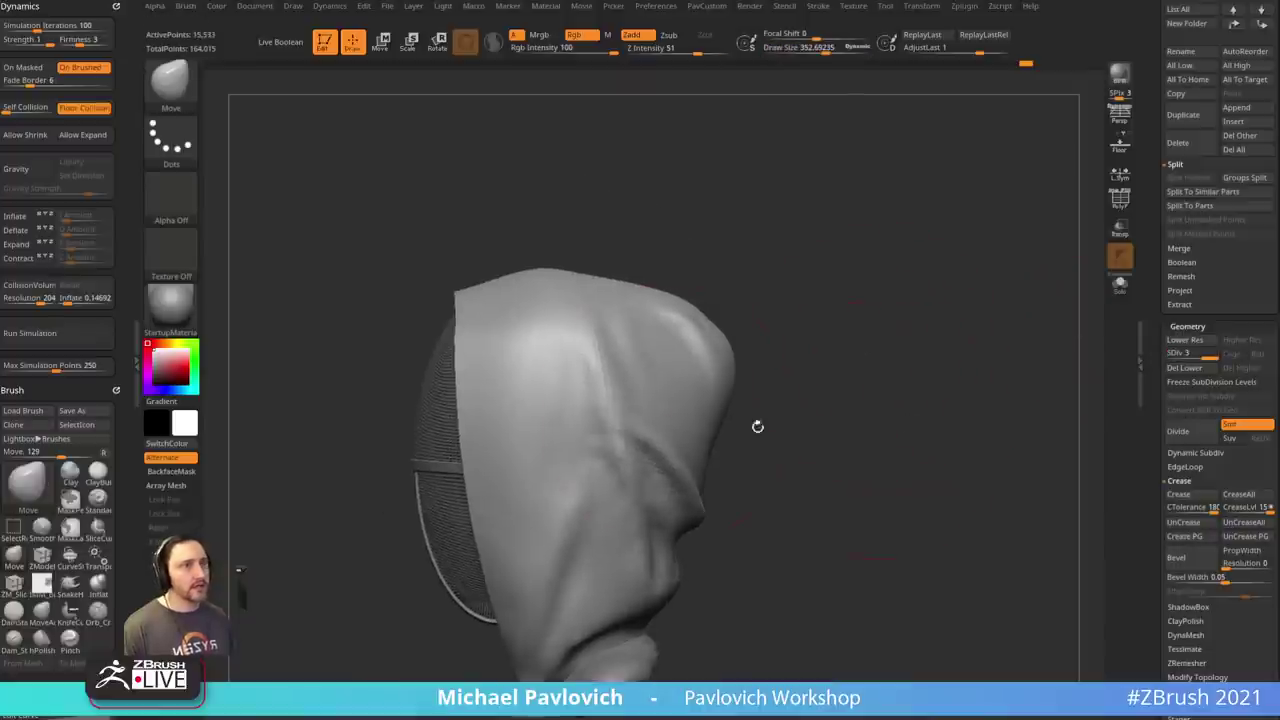
key(s)
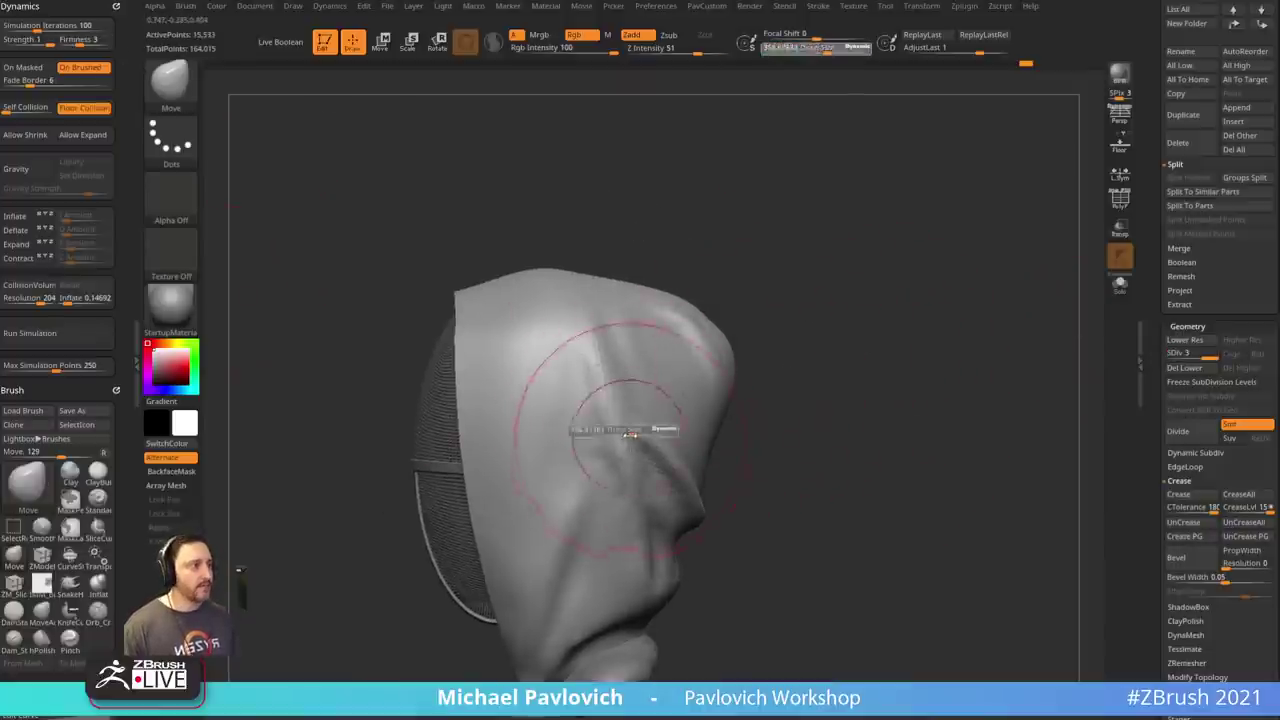
drag(641, 433, 636, 434)
drag(648, 446, 636, 430)
key(ctrl+z)
alt+drag(787, 450, 770, 353)
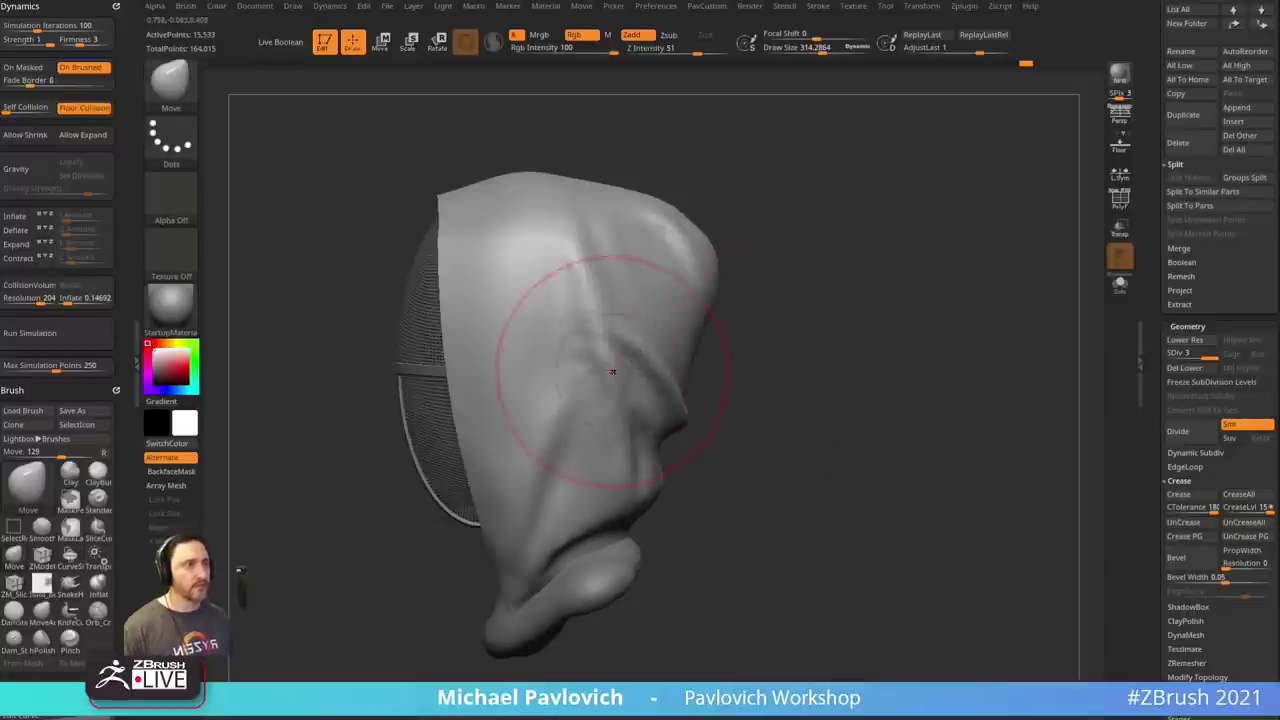
- Pinch the hood's vertical side fold down toward the neck with the Pinch brush at a draw size of about 264
key(b)
key(p)
key(i)
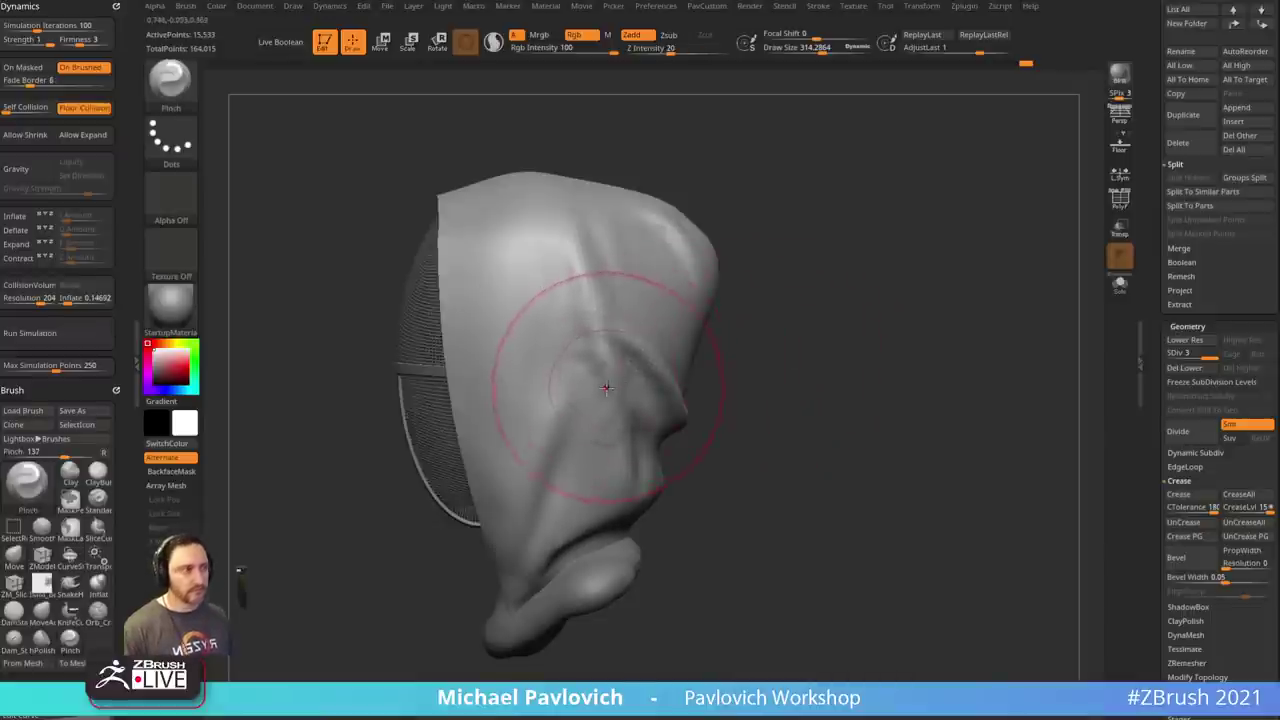
key(s)
drag(603, 388, 597, 389)
mouse_move(590, 315)
mouse_down()
mouse_move(606, 440)
mouse_move(592, 436)
mouse_up()
key(s)
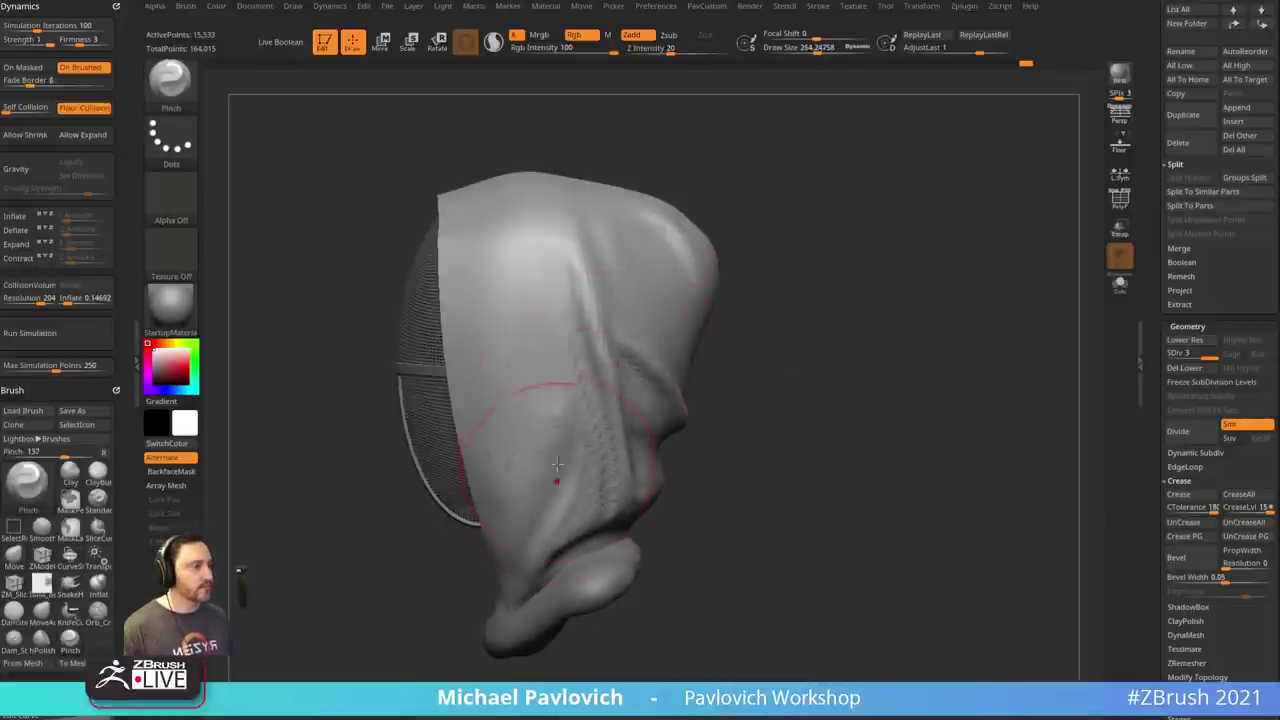
- Undo the last pinch stroke on the side and rework the lower front side fold at a draw size of about 238
drag(557, 476, 563, 392)
key(ctrl+z)
key(s)
drag(561, 478, 556, 478)
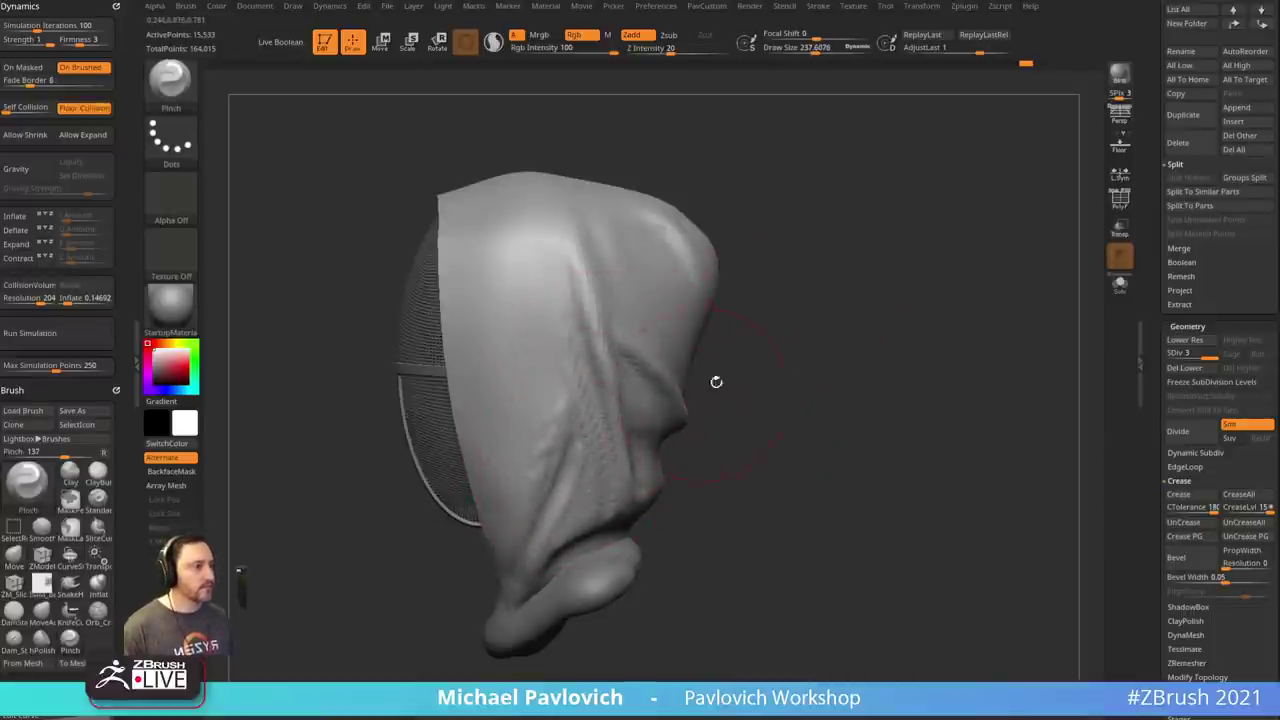
- Pinch the folds across the hood's lower back above the neck roll, reducing the Pinch brush's draw size to about 172 and 112
drag(716, 382, 652, 441)
drag(713, 512, 684, 643)
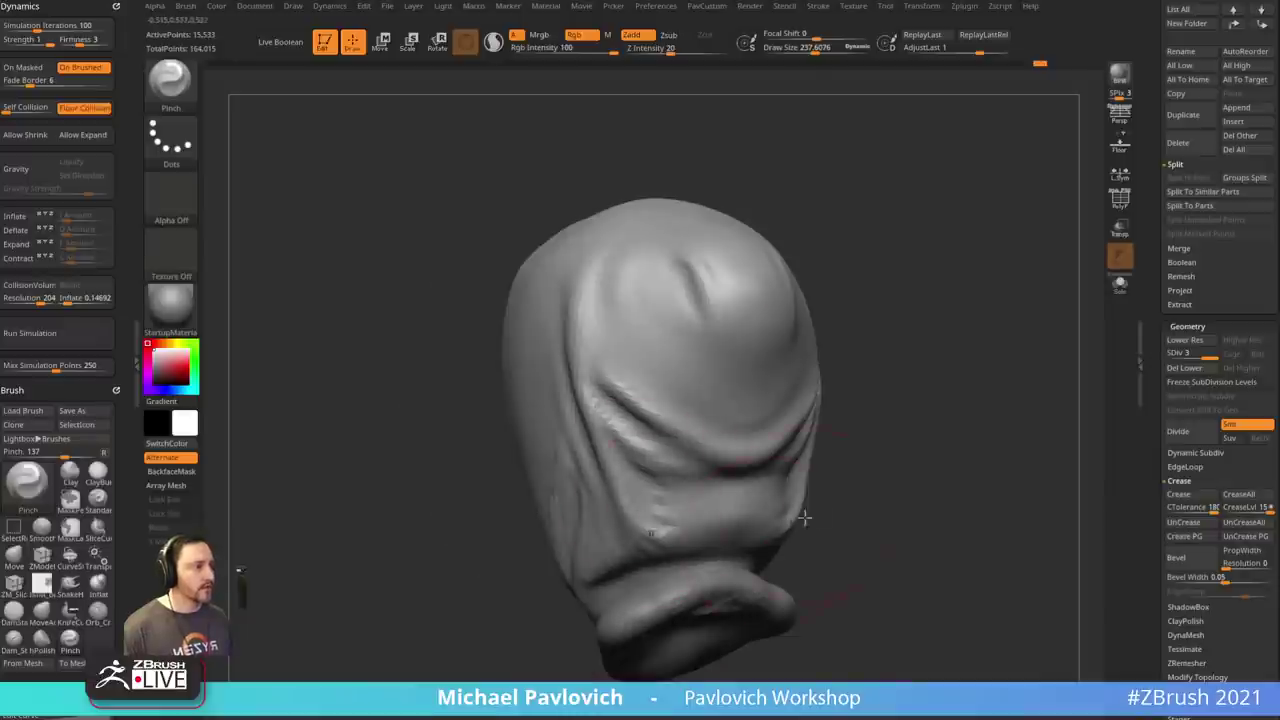
drag(804, 518, 830, 505)
drag(648, 532, 770, 520)
mouse_move(797, 555)
mouse_down()
mouse_move(803, 497)
mouse_move(768, 468)
mouse_up()
key(s)
drag(659, 562, 651, 563)
key(s)
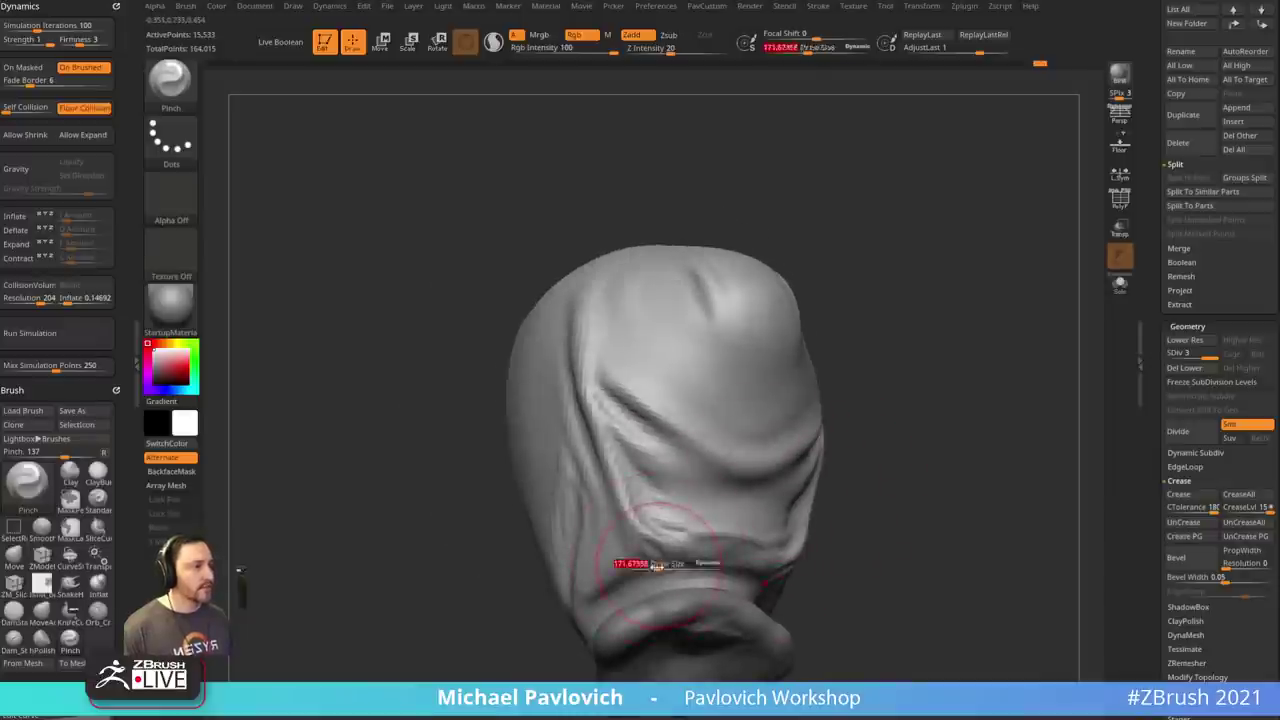
alt+drag(828, 551, 818, 466)
drag(818, 466, 878, 485)
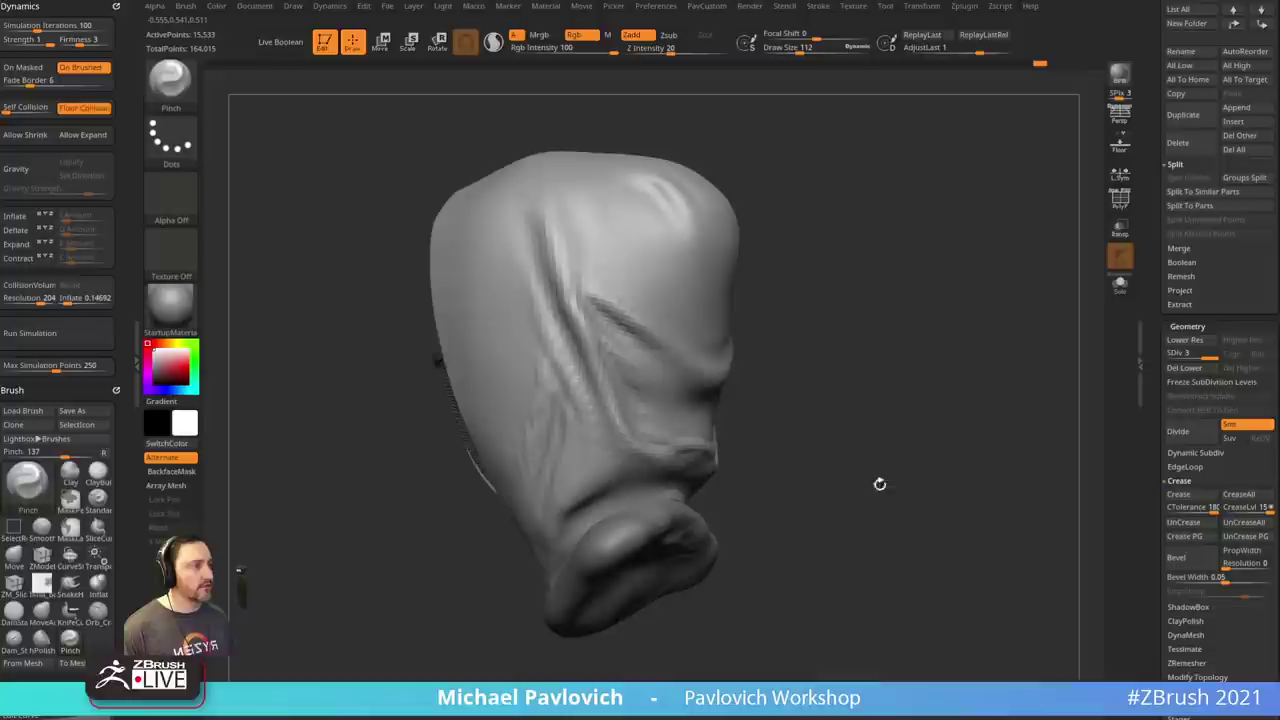
- Set the Smooth brush's intensity to 44 and draw size to about 103, and soften the crease above the back neck roll
shift+click(693, 50)
key(s)
click(642, 499)
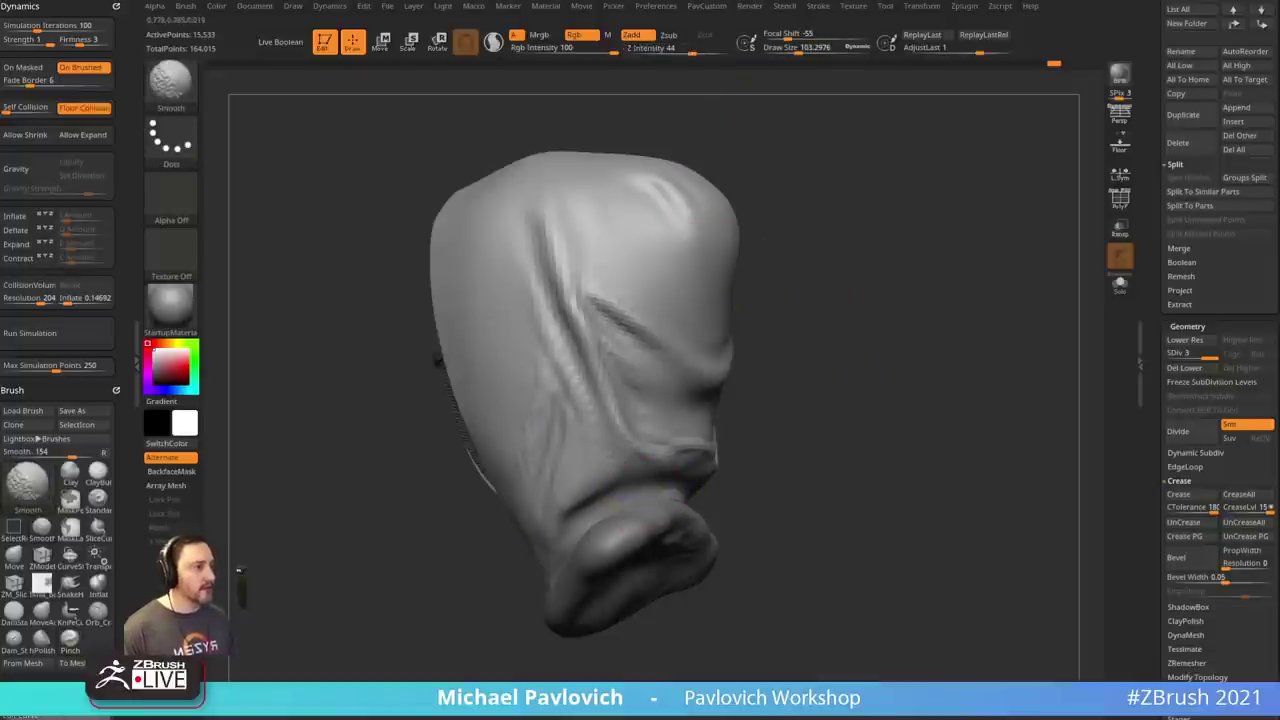
drag(798, 345, 828, 447)
drag(850, 400, 800, 480)
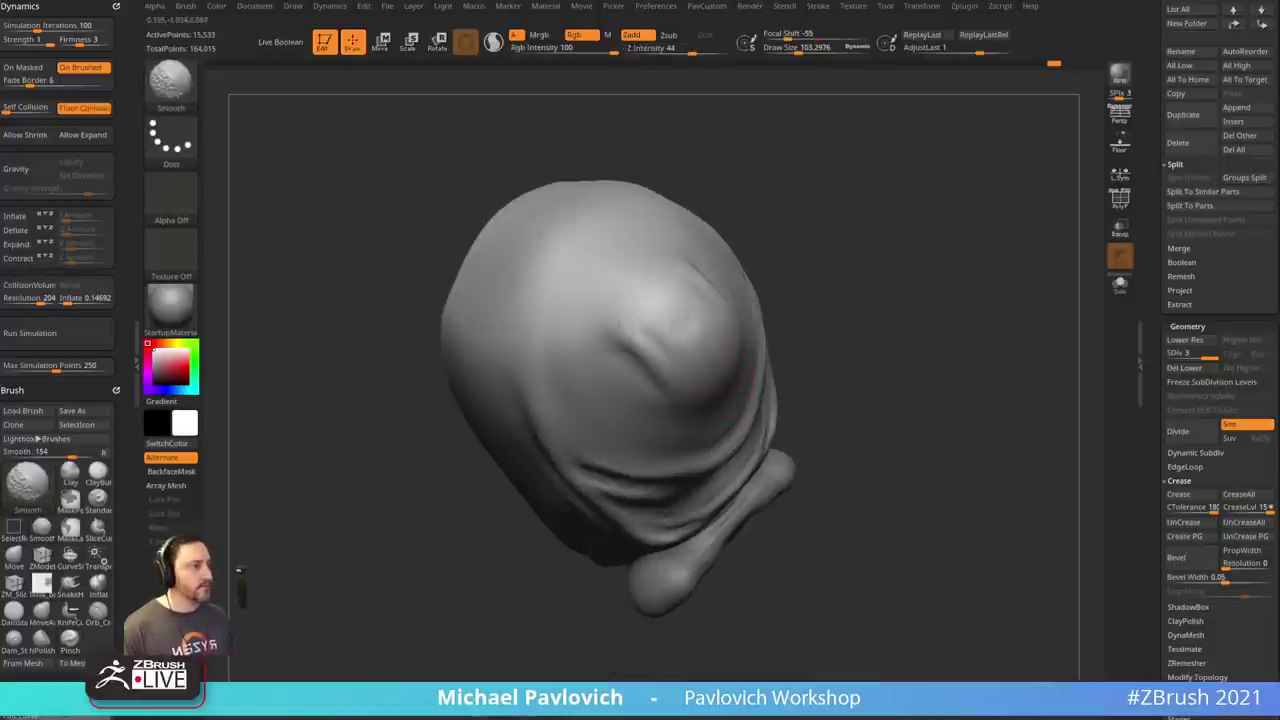
mouse_move(805, 400)
mouse_down()
mouse_move(848, 309)
mouse_move(820, 320)
mouse_up()
alt+drag(820, 320, 865, 215)
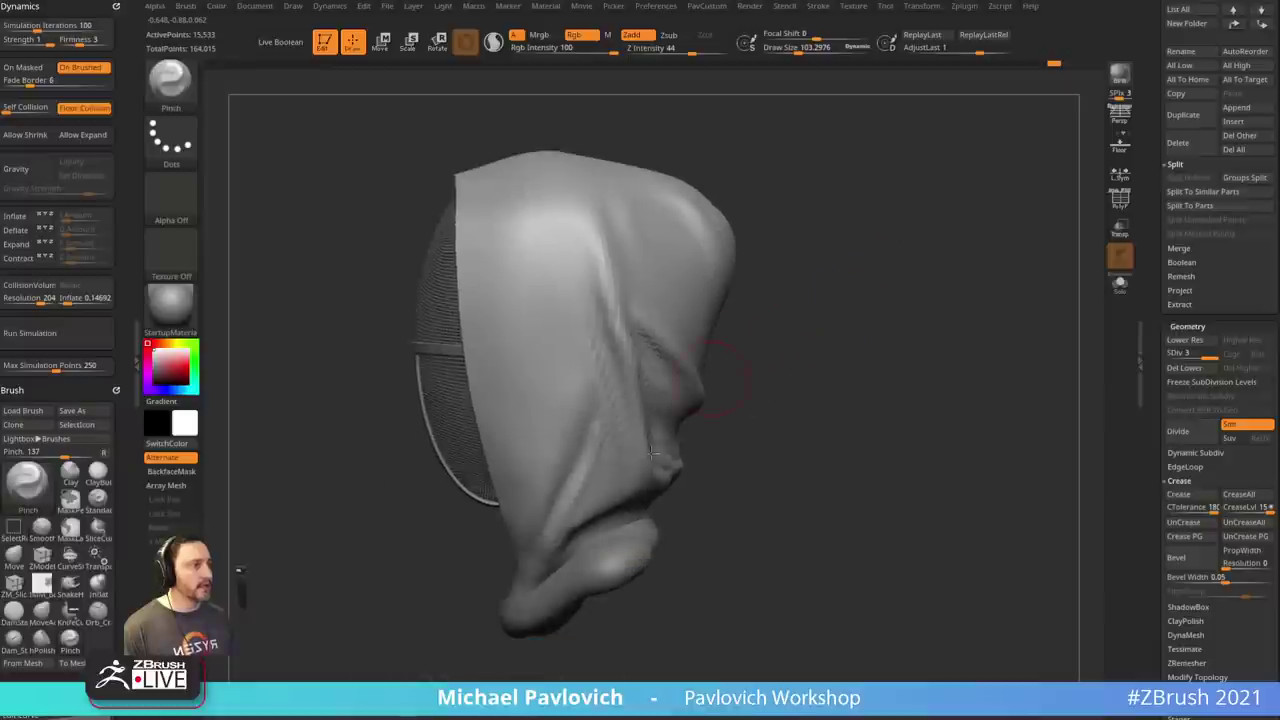
mouse_move(740, 460)
mouse_down()
mouse_move(806, 366)
mouse_move(903, 374)
mouse_move(766, 386)
mouse_move(786, 358)
mouse_up()
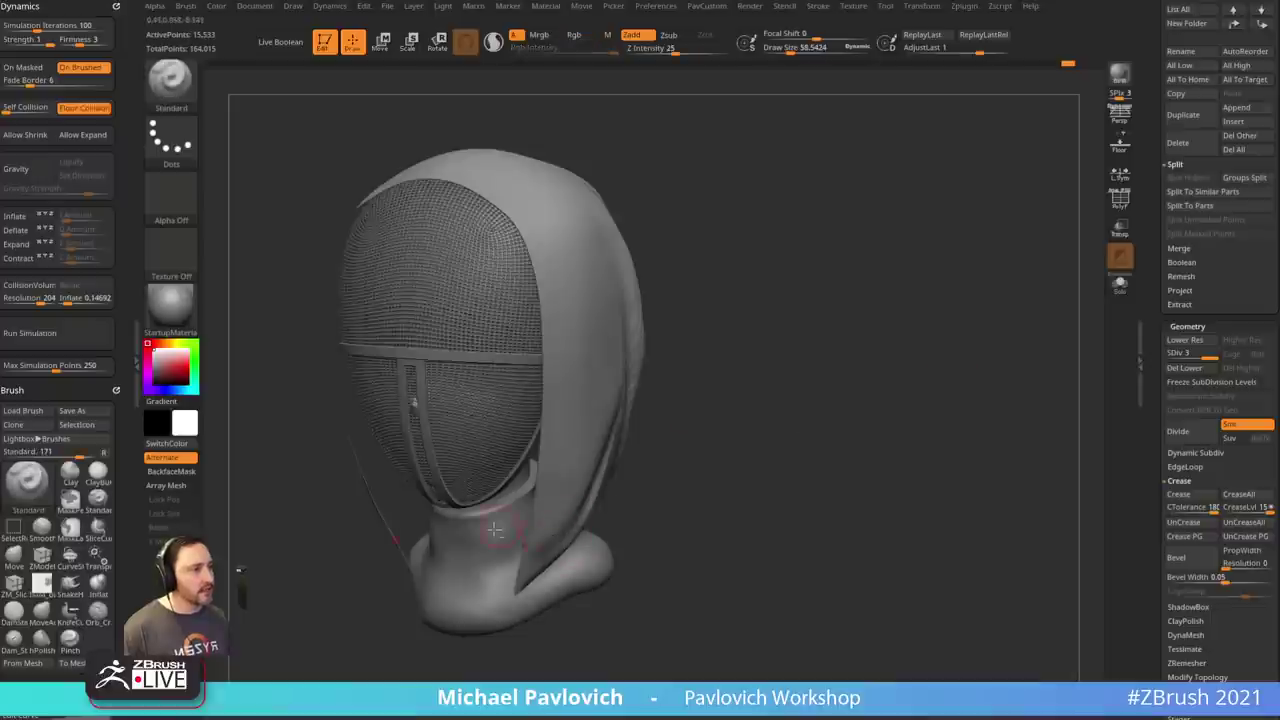
- Isolate the neck piece and build up its underside with the ClayBuildup brush
click(1120, 200)
click(1120, 283)
mouse_move(957, 397)
mouse_down()
mouse_move(1000, 380)
mouse_move(948, 404)
mouse_move(920, 303)
mouse_move(929, 394)
mouse_move(994, 366)
mouse_move(900, 325)
mouse_up()
key(b)
key(c)
key(b)
mouse_move(701, 413)
mouse_down()
mouse_move(697, 394)
mouse_move(734, 415)
mouse_move(685, 471)
mouse_move(735, 470)
mouse_move(808, 414)
mouse_up()
- Flatten the neck's underside with the hPolish brush at draw sizes of about 278 and 200, and smooth its uneven rim
key(b)
key(h)
key(p)
key(s)
mouse_move(708, 453)
mouse_down()
mouse_move(723, 454)
mouse_move(728, 508)
mouse_move(698, 393)
mouse_move(798, 511)
mouse_up()
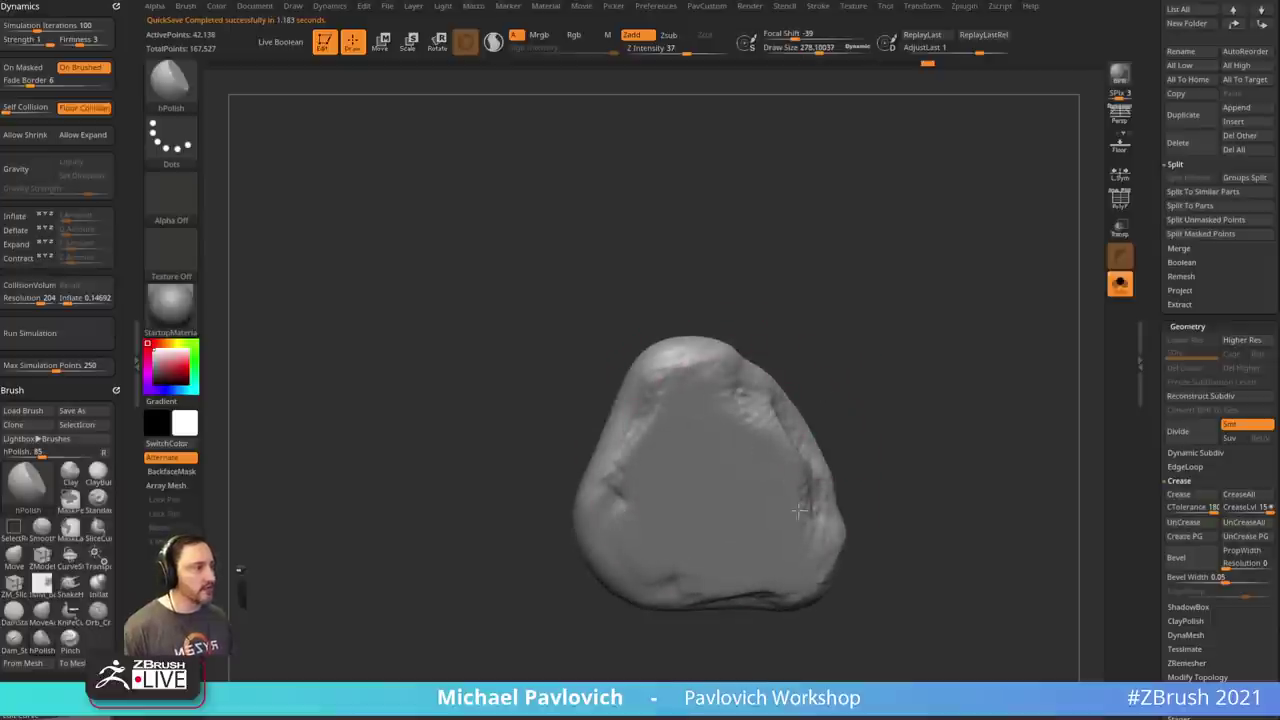
drag(718, 385, 680, 367)
key(s)
drag(745, 457, 732, 457)
mouse_move(756, 376)
shift+mouse_down()
mouse_move(815, 460)
mouse_move(618, 496)
shift+mouse_up()
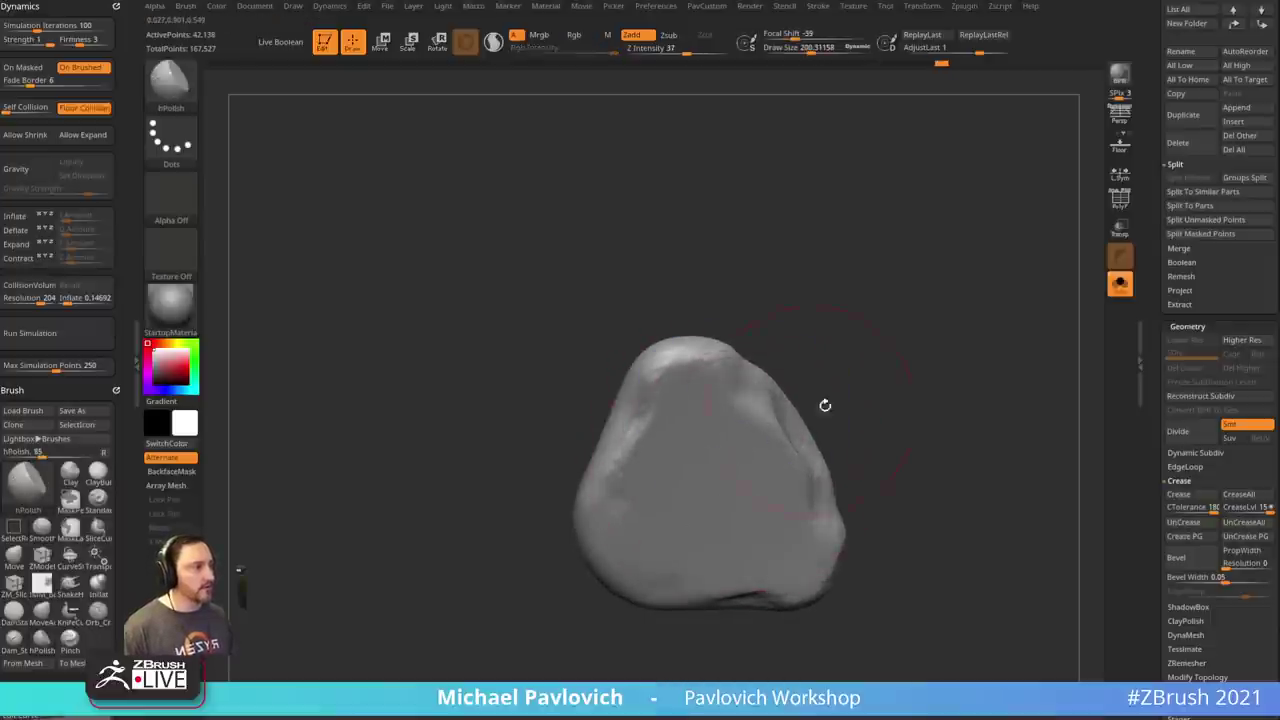
- Show the polygroups and wireframe and trim the neck's underside flat with a KnifeCurve cut
drag(826, 406, 898, 444)
key(b)
key(s)
key(t)
alt+drag(867, 318, 871, 403)
mouse_move(816, 308)
mouse_down()
mouse_move(835, 385)
mouse_move(877, 369)
mouse_move(491, 600)
mouse_move(462, 598)
mouse_move(846, 381)
mouse_move(846, 357)
mouse_move(903, 346)
mouse_up()
click(1120, 200)
key(ctrl+shift)
key(b)
key(s)
key(t)
- Adjust the indented side of the neck's flat underside with the Move brush
key(b)
key(m)
key(v)
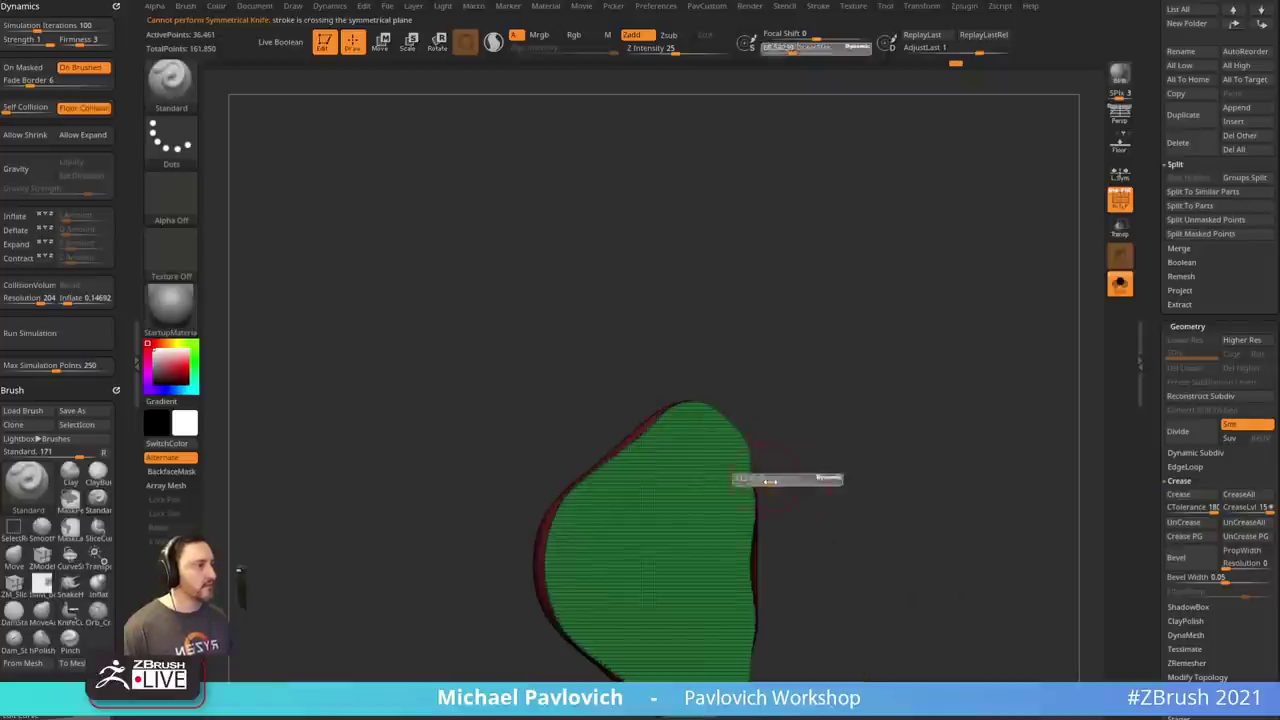
mouse_move(753, 498)
mouse_down()
mouse_move(790, 540)
mouse_move(769, 552)
mouse_up()
mouse_move(849, 443)
alt+mouse_down()
mouse_move(855, 389)
mouse_move(889, 457)
mouse_move(883, 489)
mouse_move(848, 465)
alt+mouse_up()
- Hide the neck's flat cut caps and delete the hidden geometry, leaving only the outer neck surface
key(b)
key(s)
key(t)
ctrl+shift+click(735, 502)
key(3)
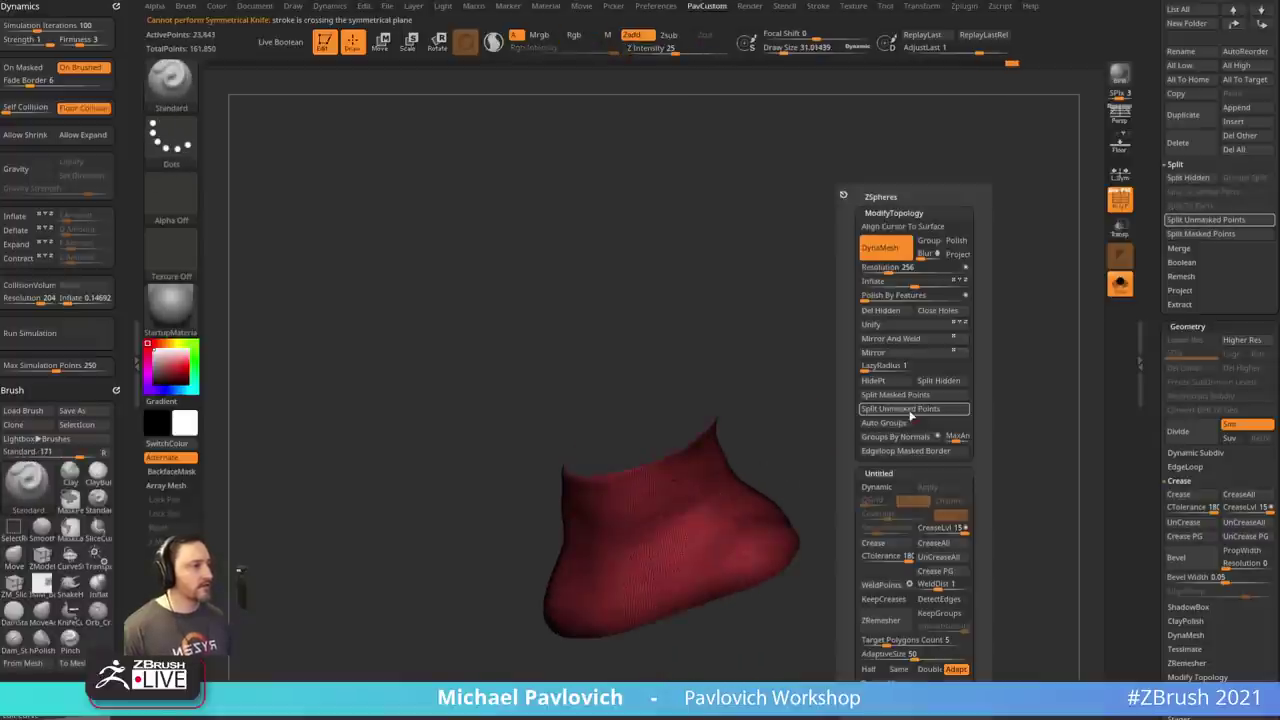
click(885, 310)
drag(767, 365, 905, 484)
alt+drag(919, 367, 964, 421)
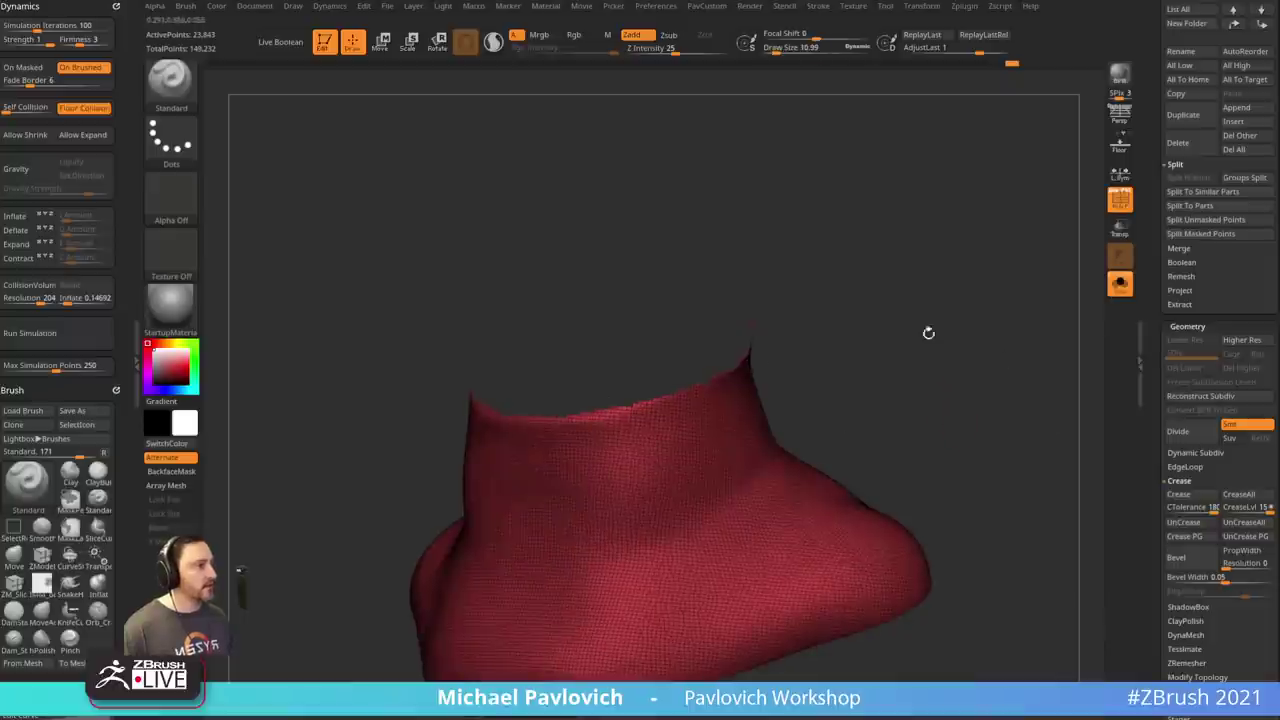
- Slice a straight line along the neck's jagged top edge and delete the thin strip above it
drag(1148, 429, 1148, 110)
drag(1051, 360, 980, 384)
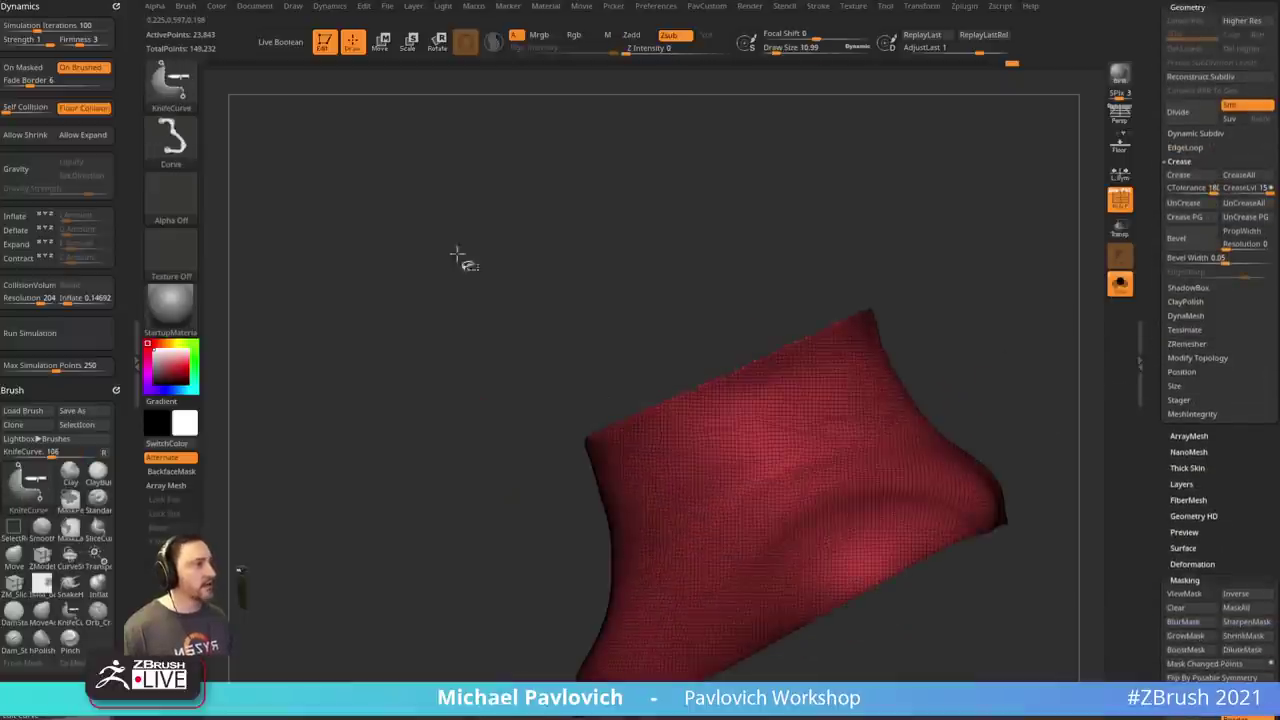
ctrl+shift+click(183, 88)
click(356, 100)
ctrl+shift+drag(382, 532, 990, 262)
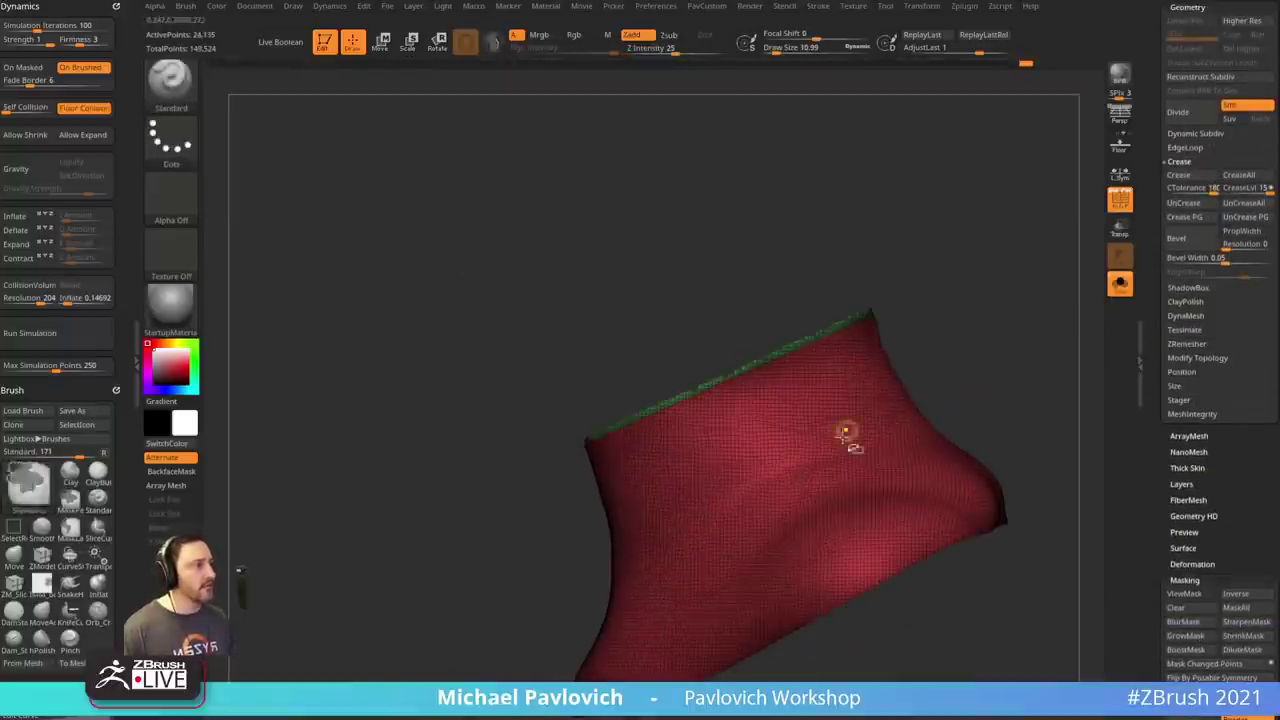
ctrl+shift+click(848, 437)
key(2)
click(962, 311)
- Remesh the trimmed neck with ZRemesher using a target polygons count of 5 and an adaptive size of 50
key(space)
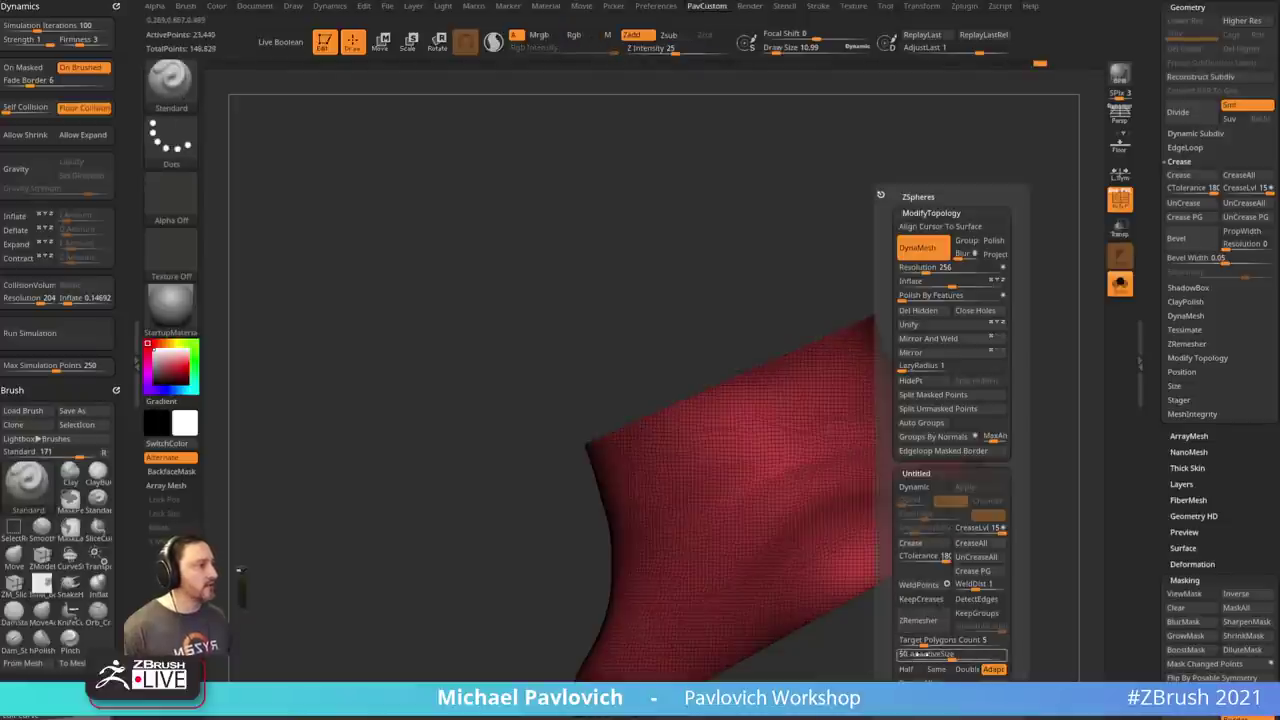
click(947, 628)
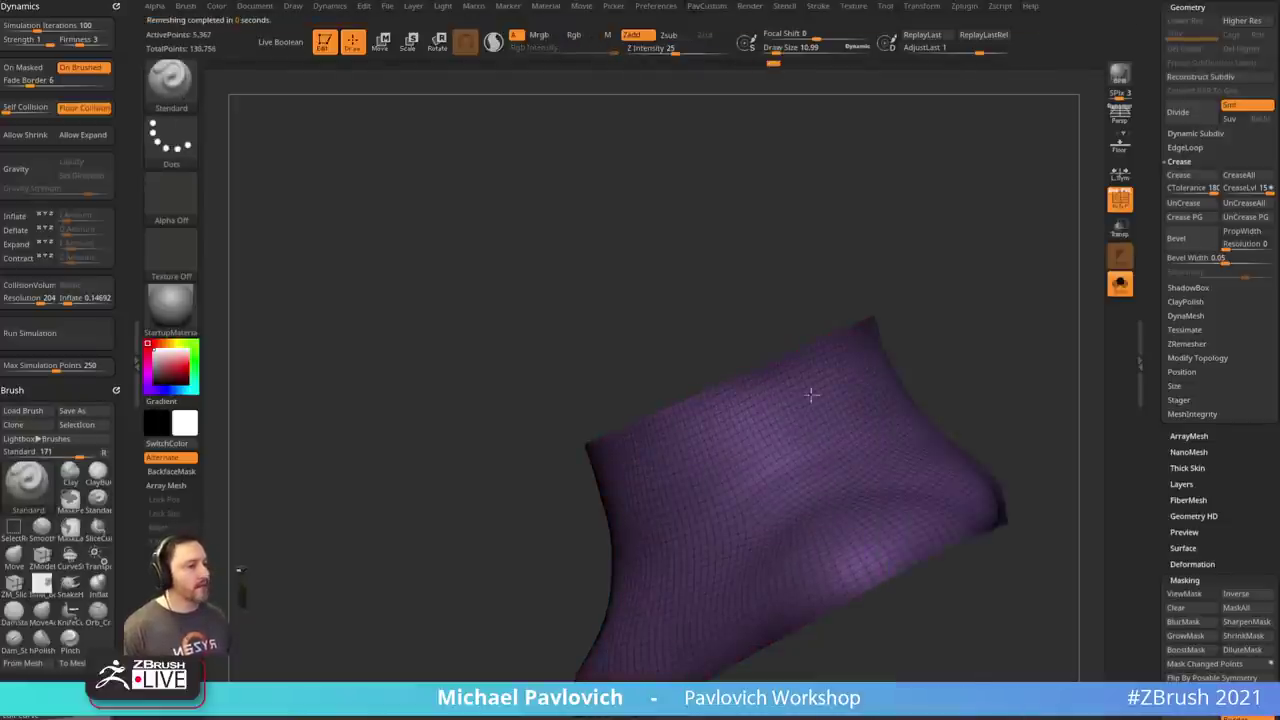
mouse_move(964, 340)
alt+mouse_down()
mouse_move(954, 291)
mouse_move(992, 308)
mouse_move(963, 338)
alt+mouse_up()
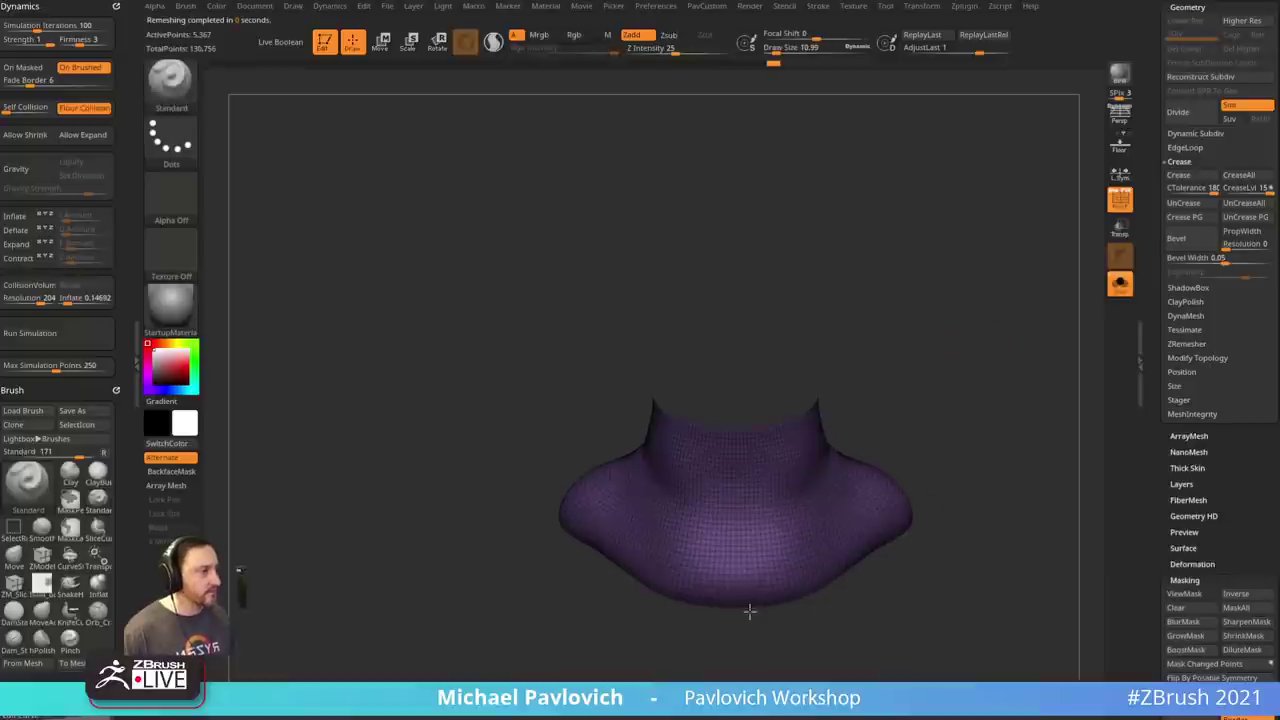
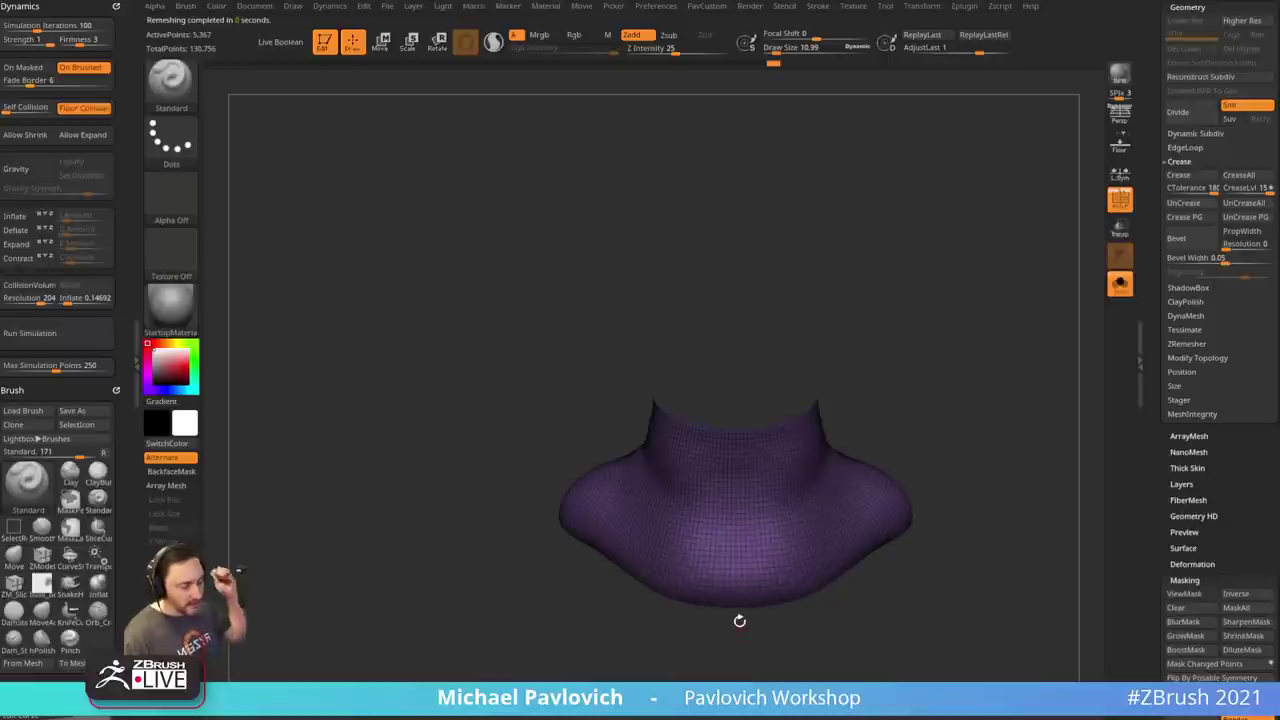
- Slice a narrow vertical strip through the collar's centre using SliceCurve with BRadius at draw size about 29
key(ctrl+shift)
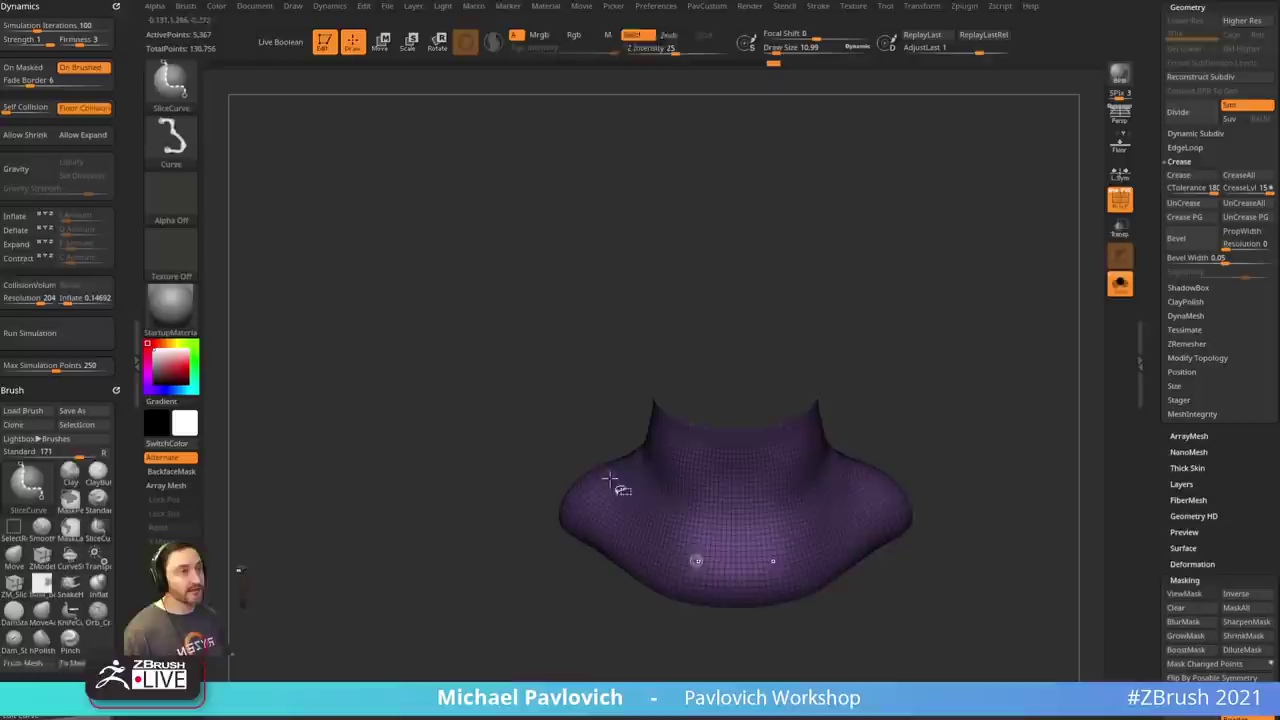
key(ctrl+shift+space)
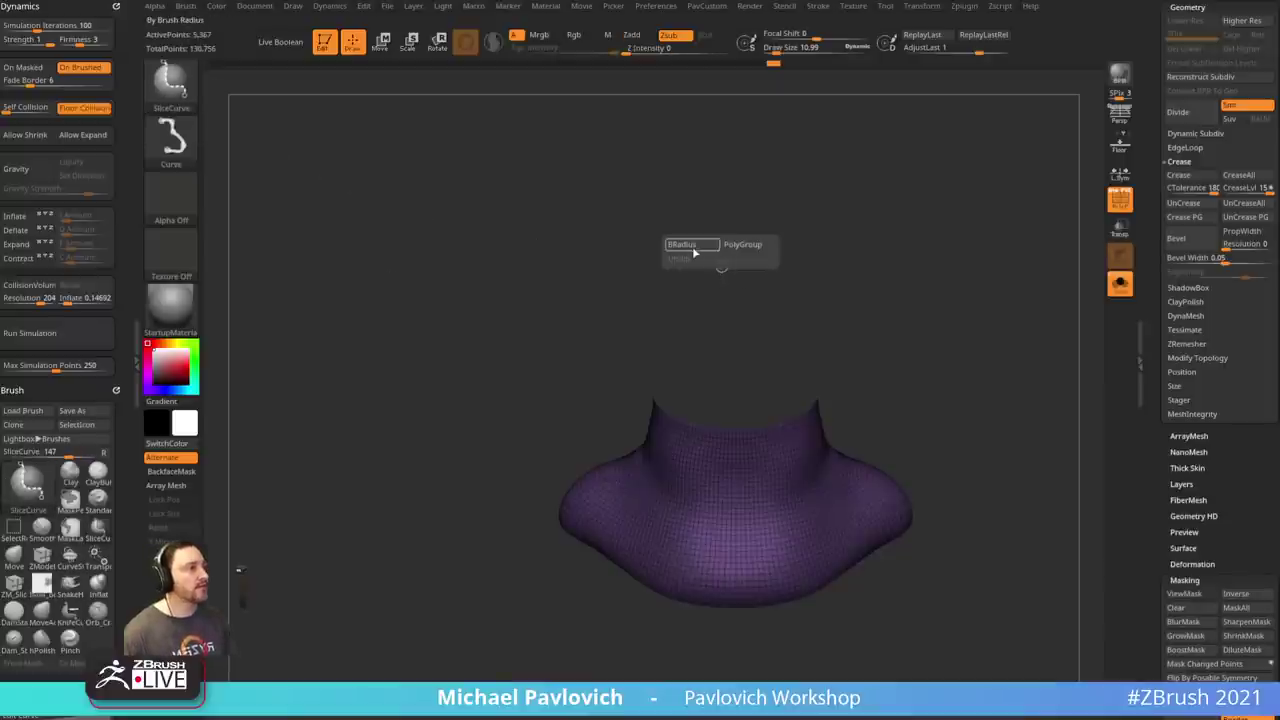
ctrl+shift+drag(735, 328, 720, 672)
key(ctrl+z)
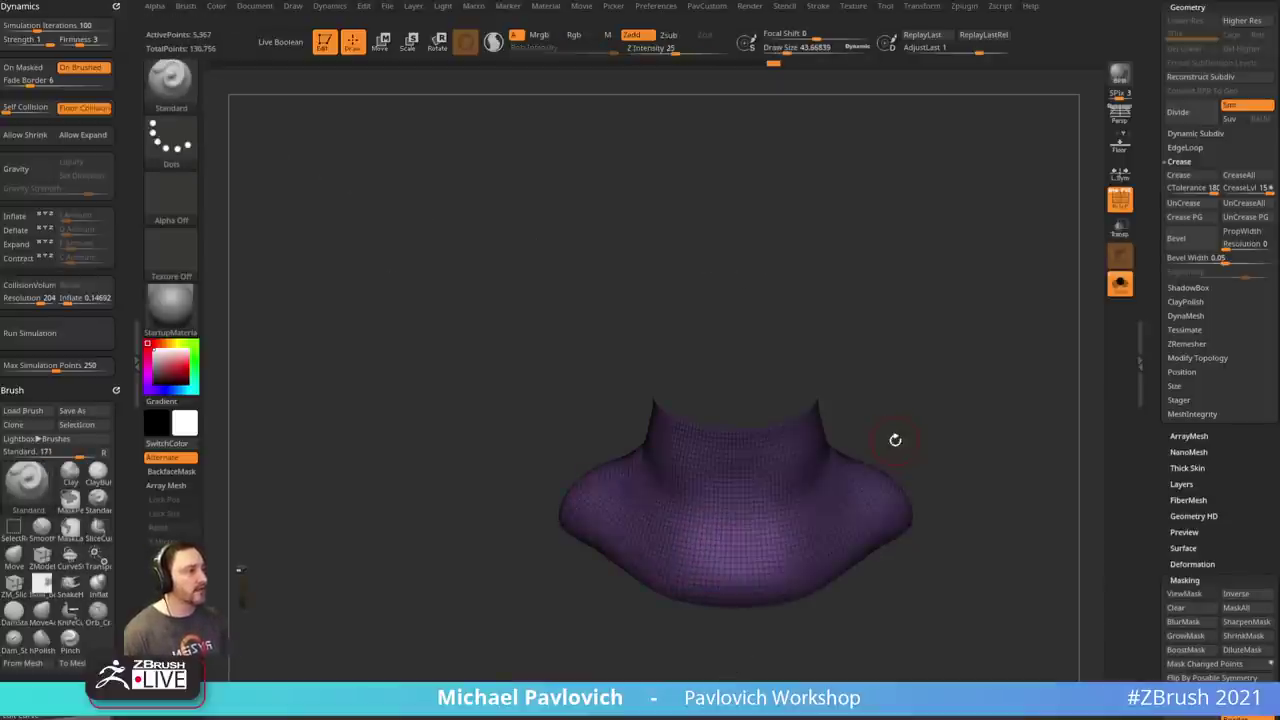
click(1118, 287)
ctrl+shift+drag(740, 352, 724, 682)
drag(1021, 430, 991, 444)
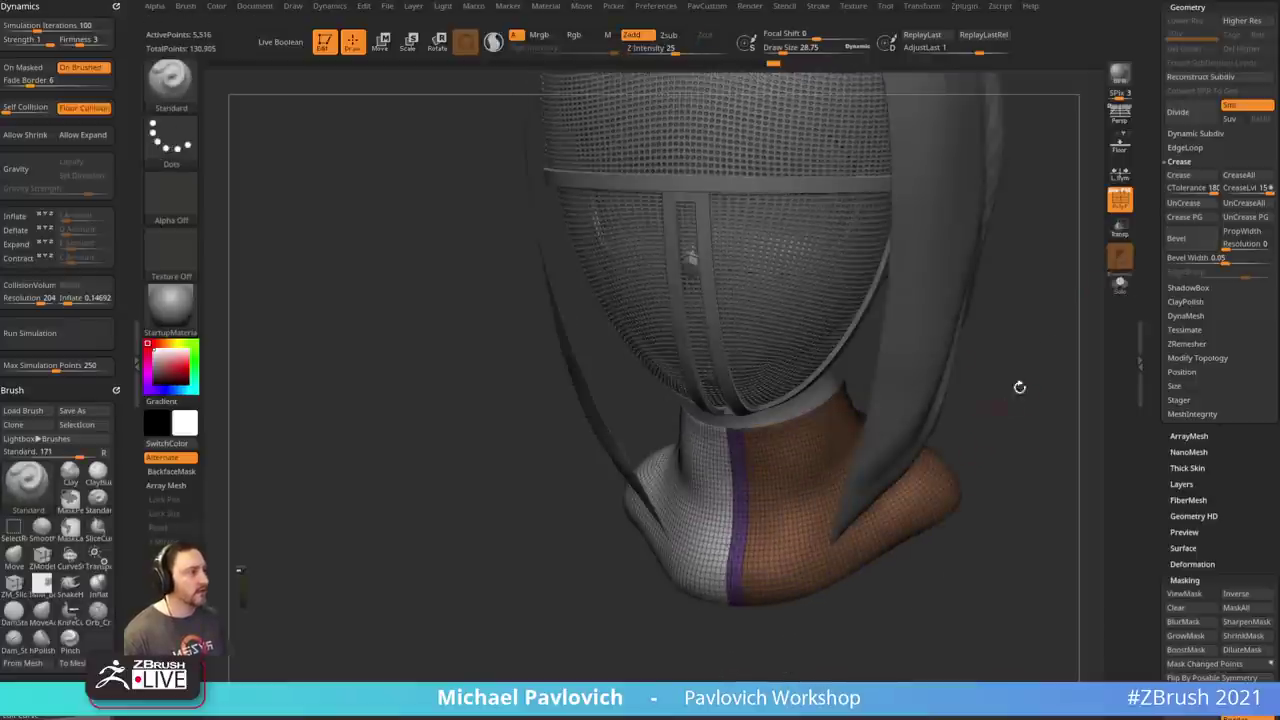
- Isolate the sliced centre strips of the collar and give the front and back strips separate polygroups with Auto Groups
click(1119, 284)
mouse_move(1088, 300)
mouse_down()
mouse_move(1039, 336)
mouse_move(998, 429)
mouse_move(1029, 408)
mouse_move(955, 428)
mouse_move(1038, 407)
mouse_up()
ctrl+shift+click(876, 440)
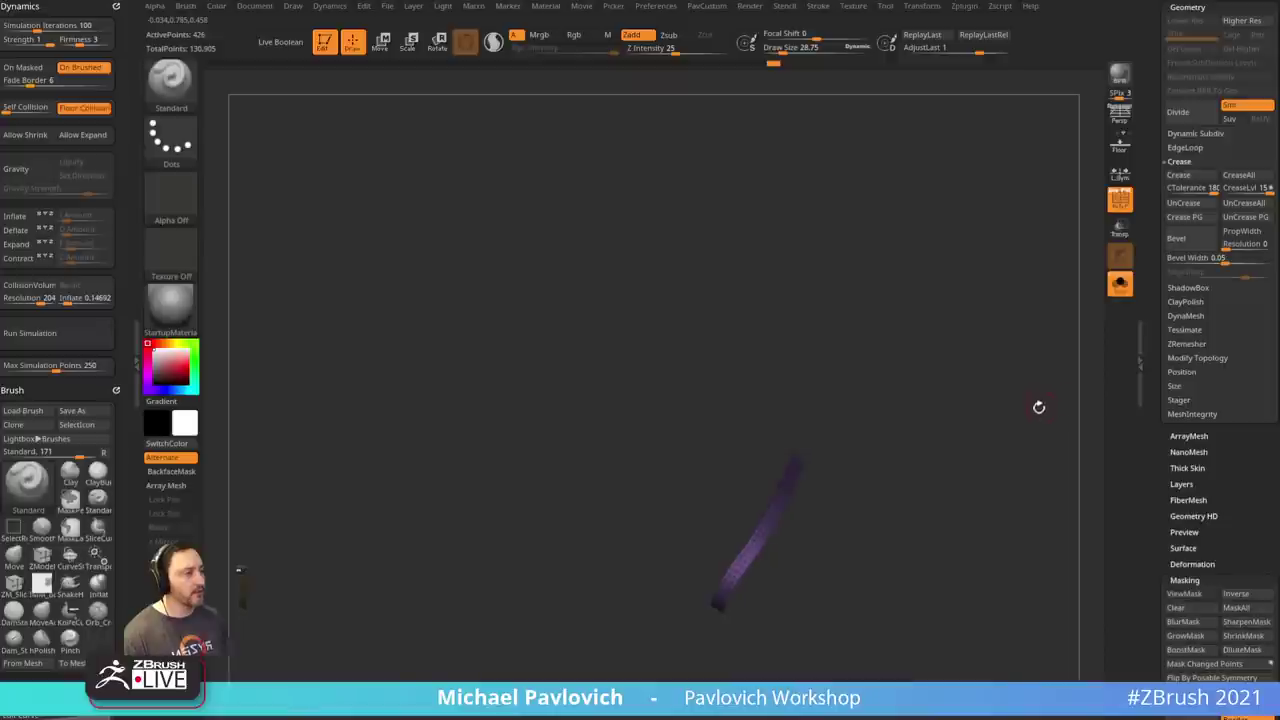
key(grave)
click(1027, 427)
drag(941, 453, 926, 431)
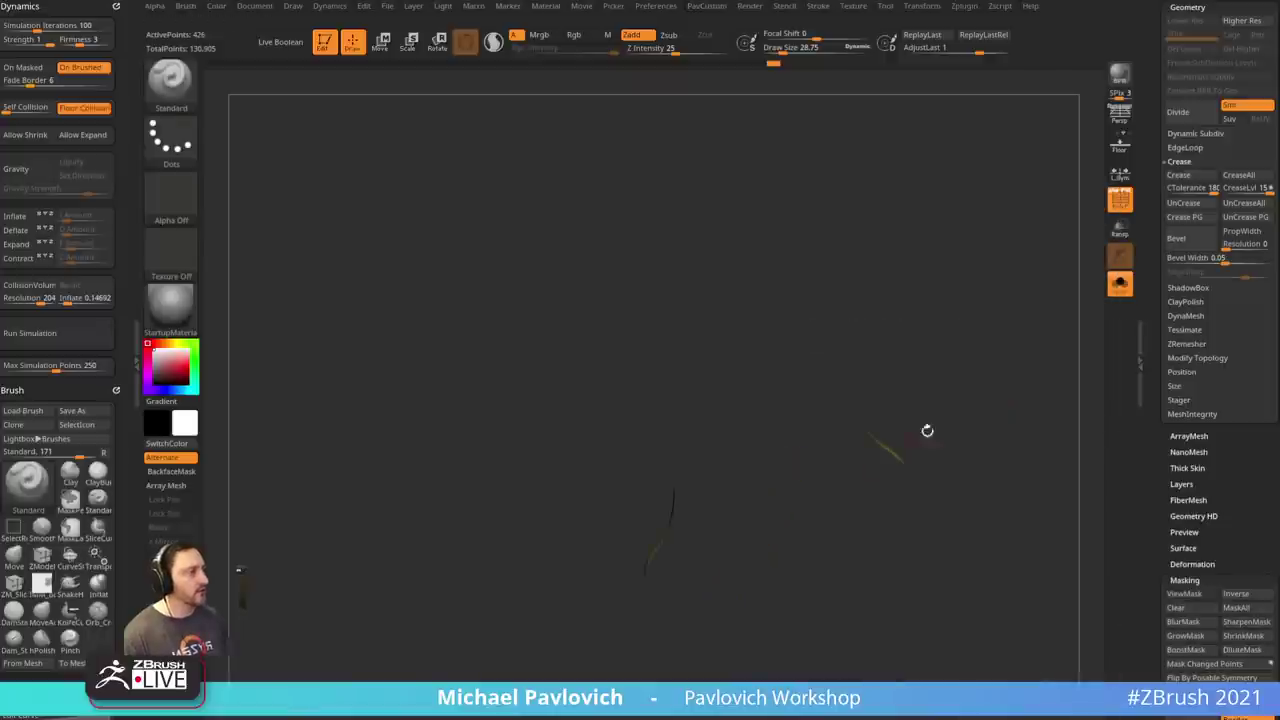
ctrl+shift+click(945, 420)
- Set the visibility brush to SelectRect and isolate one of the collar's centre strips
mouse_move(994, 397)
mouse_down()
mouse_move(960, 418)
mouse_move(1016, 385)
mouse_up()
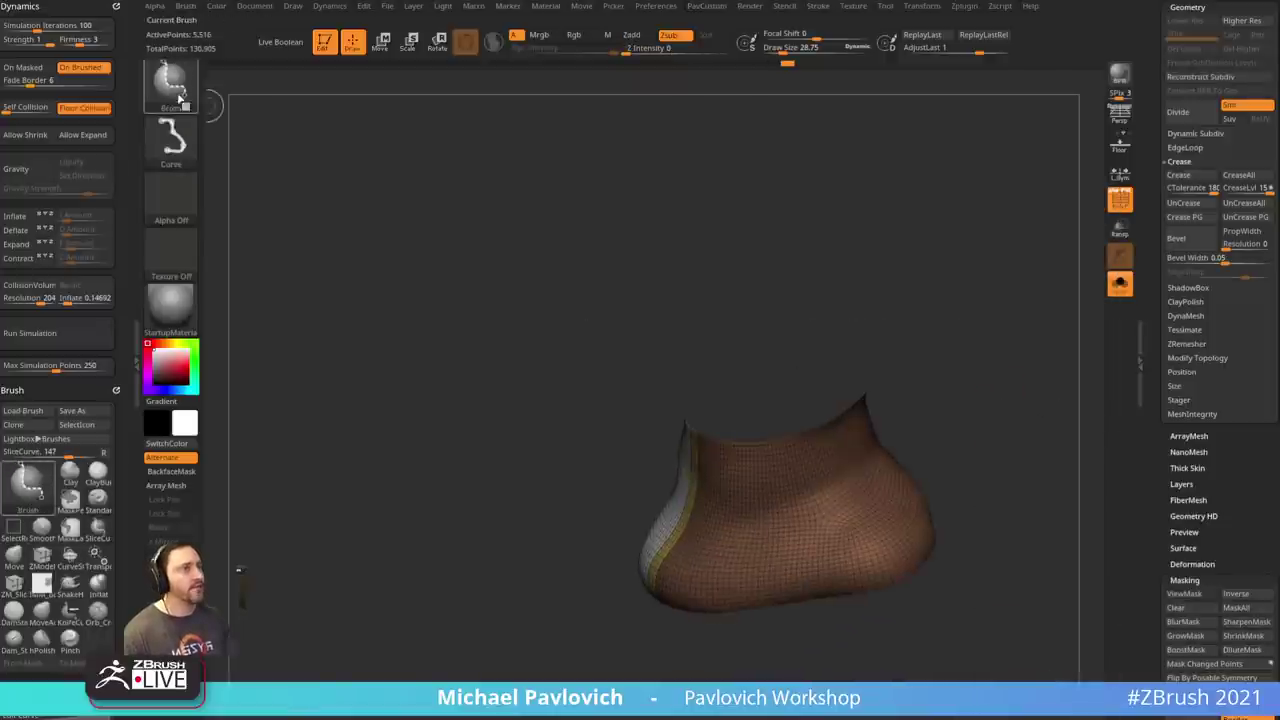
ctrl+shift+click(182, 86)
ctrl+shift+click(303, 97)
mouse_move(972, 335)
mouse_down()
mouse_move(1000, 245)
mouse_move(994, 491)
mouse_move(968, 468)
mouse_up()
ctrl+shift+click(908, 453)
drag(986, 400, 1107, 345)
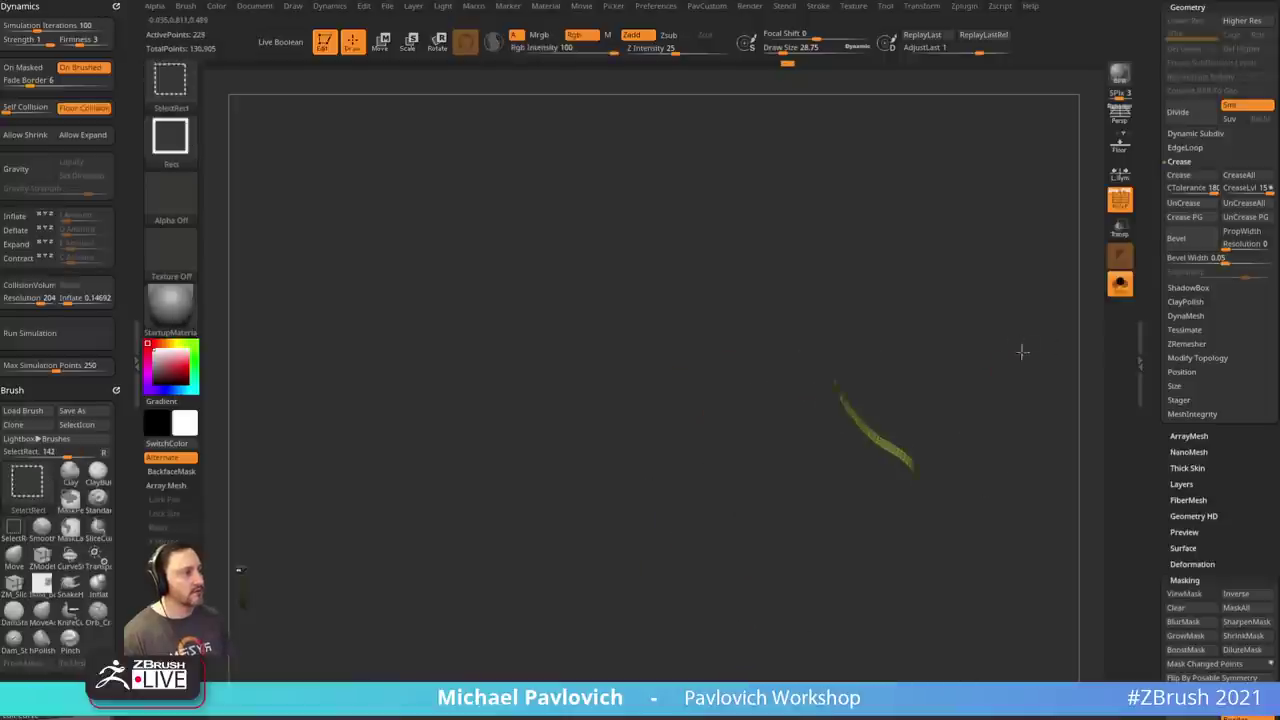
- Restore the full collar and hide its front and back centre strips
ctrl+shift+click(931, 380)
drag(931, 380, 1042, 500)
ctrl+shift+click(866, 475)
drag(991, 400, 1045, 400)
ctrl+shift+click(706, 503)
ctrl+shift+drag(1007, 329, 1008, 411)
- Delete the hidden centre strips and apply Mirror And Weld to the remaining collar
key(2)
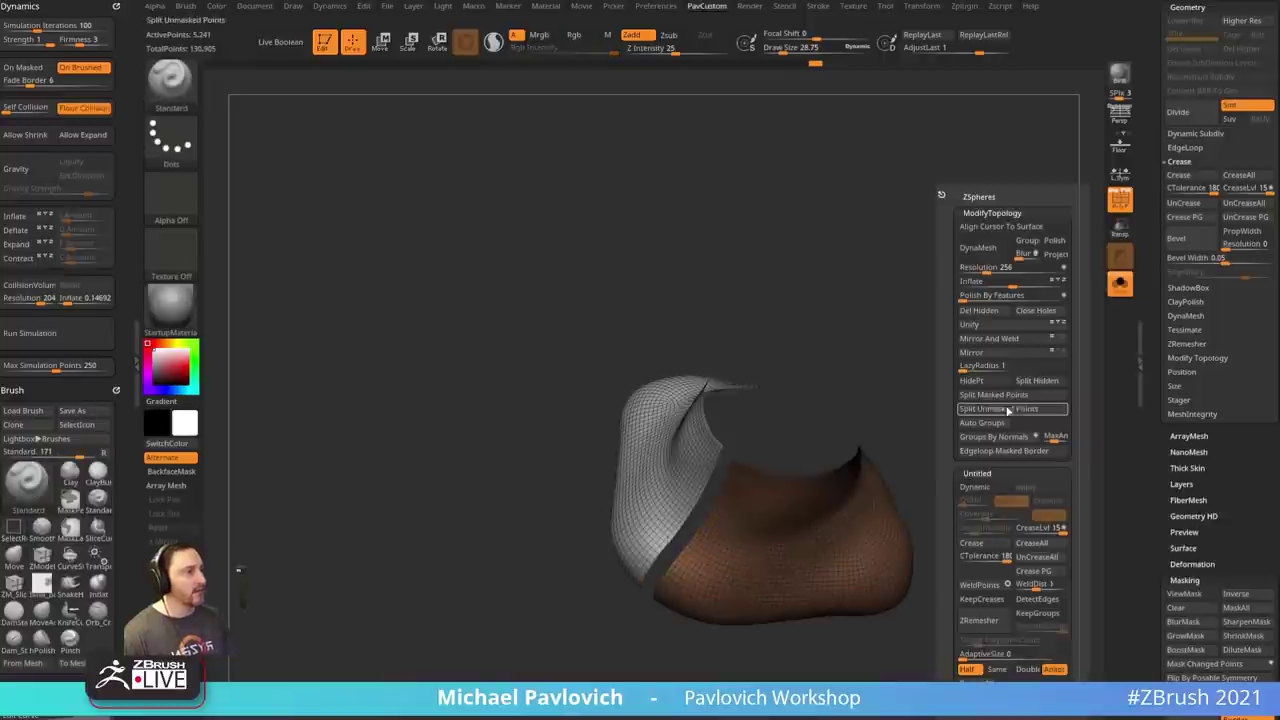
click(988, 314)
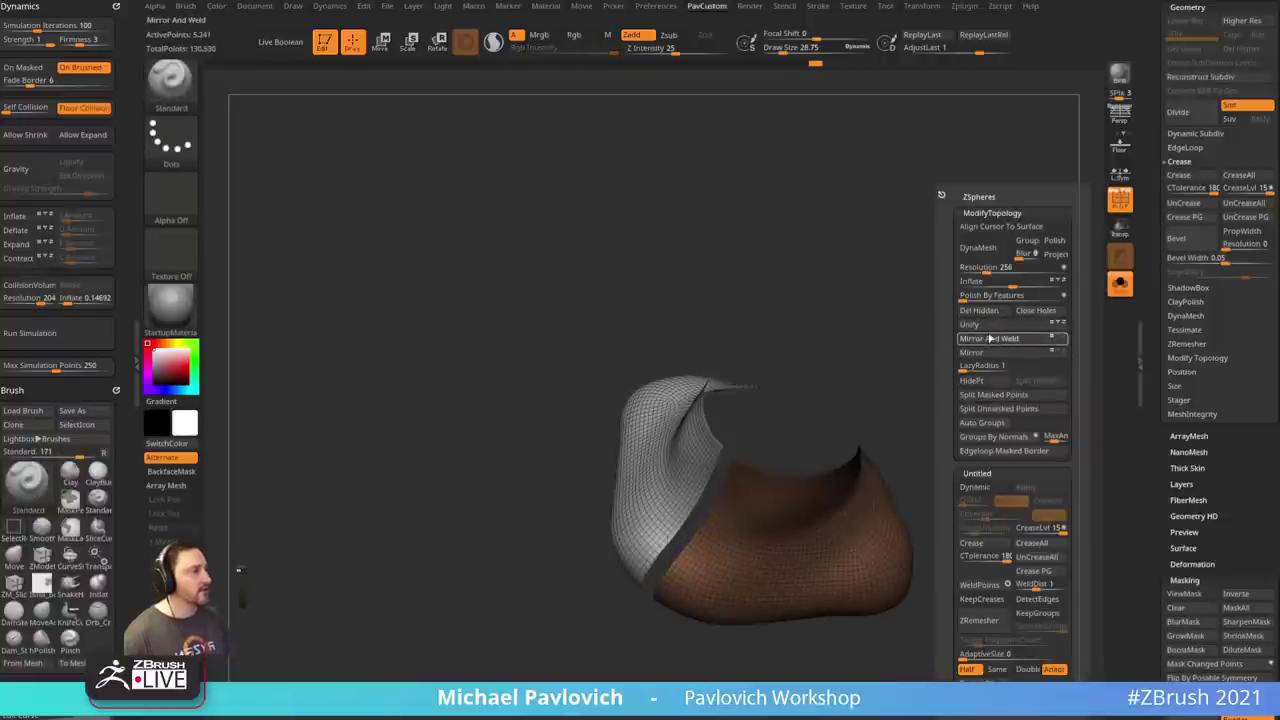
shift+drag(920, 346, 702, 345)
drag(983, 336, 995, 341)
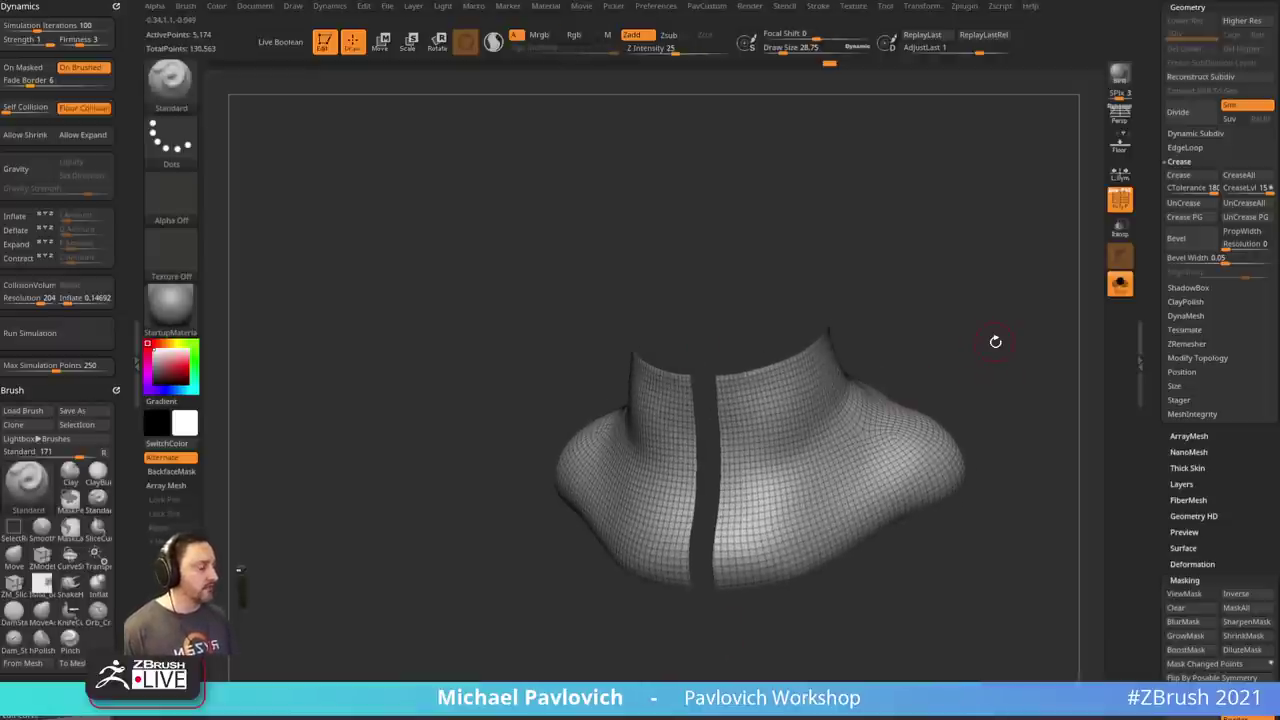
- Check the open collar against the full helmet and reduce its topology with ZRemesher set to Half
click(1127, 290)
click(1120, 201)
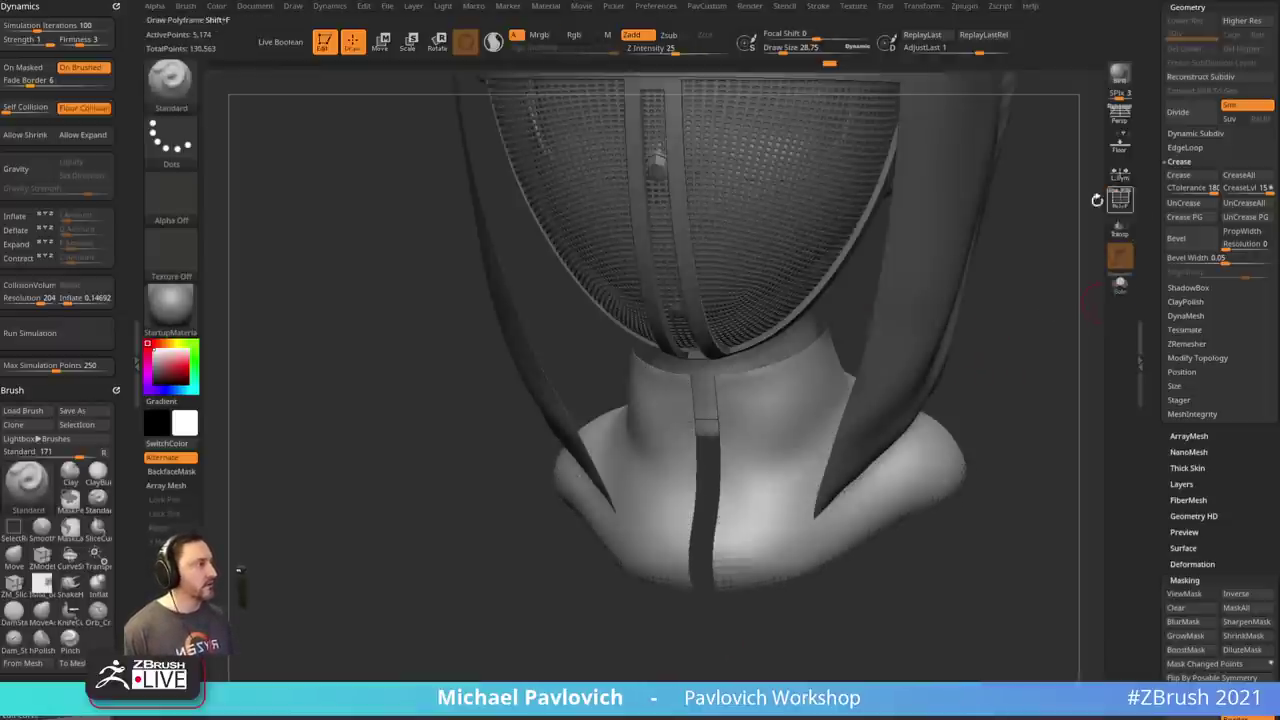
mouse_move(1000, 312)
mouse_down()
mouse_move(1031, 320)
mouse_move(1003, 312)
mouse_up()
click(1120, 203)
key(3)
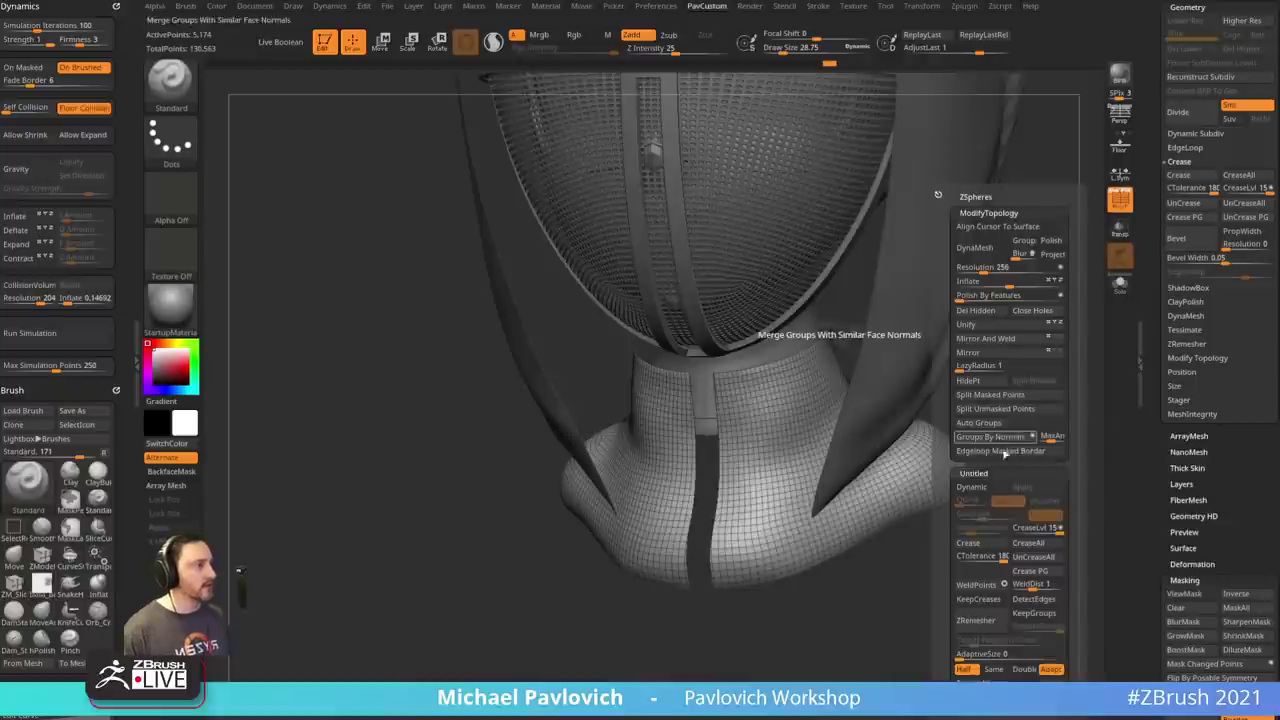
click(985, 628)
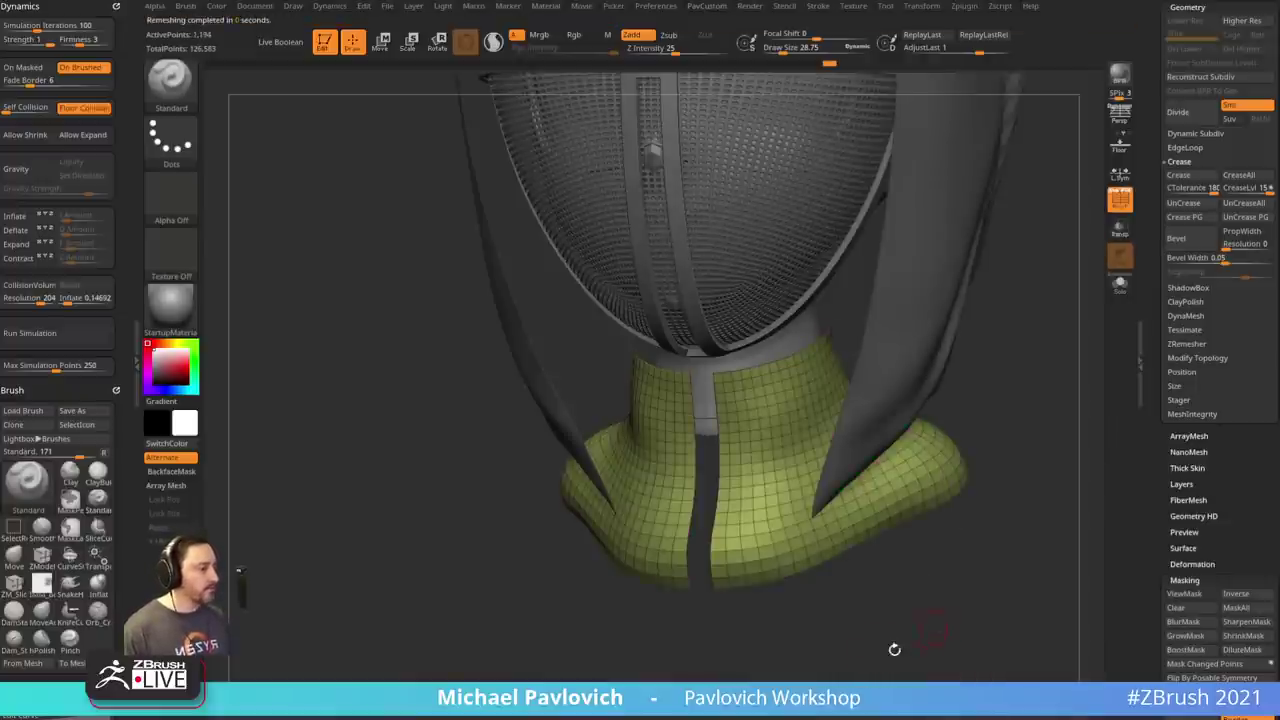
drag(979, 611, 1053, 437)
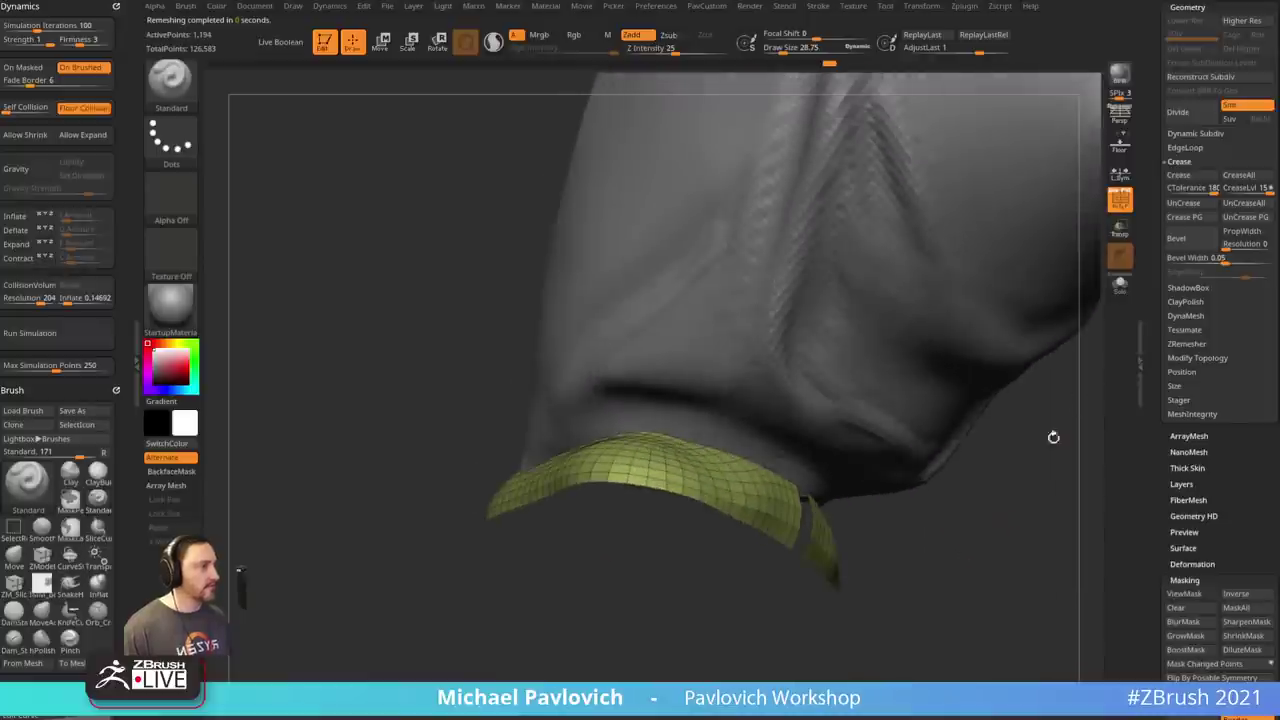
- Isolate the collar and adjust the top corners of its back gap with MoveAccu at draw size about 31
click(1120, 286)
mouse_move(1012, 478)
mouse_down()
mouse_move(1003, 489)
mouse_move(1026, 386)
mouse_move(983, 403)
mouse_move(1018, 463)
mouse_move(1020, 451)
mouse_up()
key(2)
key(s)
click(648, 358)
drag(660, 360, 675, 348)
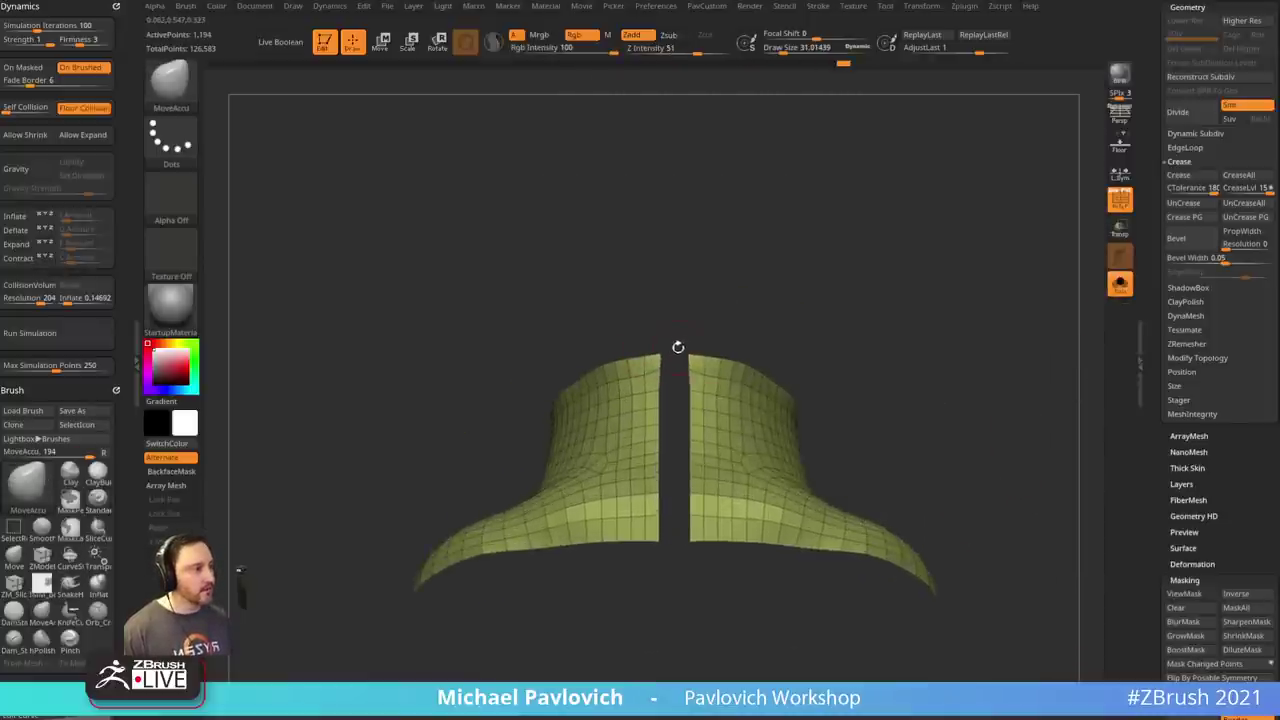
- Extrude the edge loop along the collar's back gap to the centre with ZModeler to close the gap
key(b)
key(z)
key(m)
key(space)
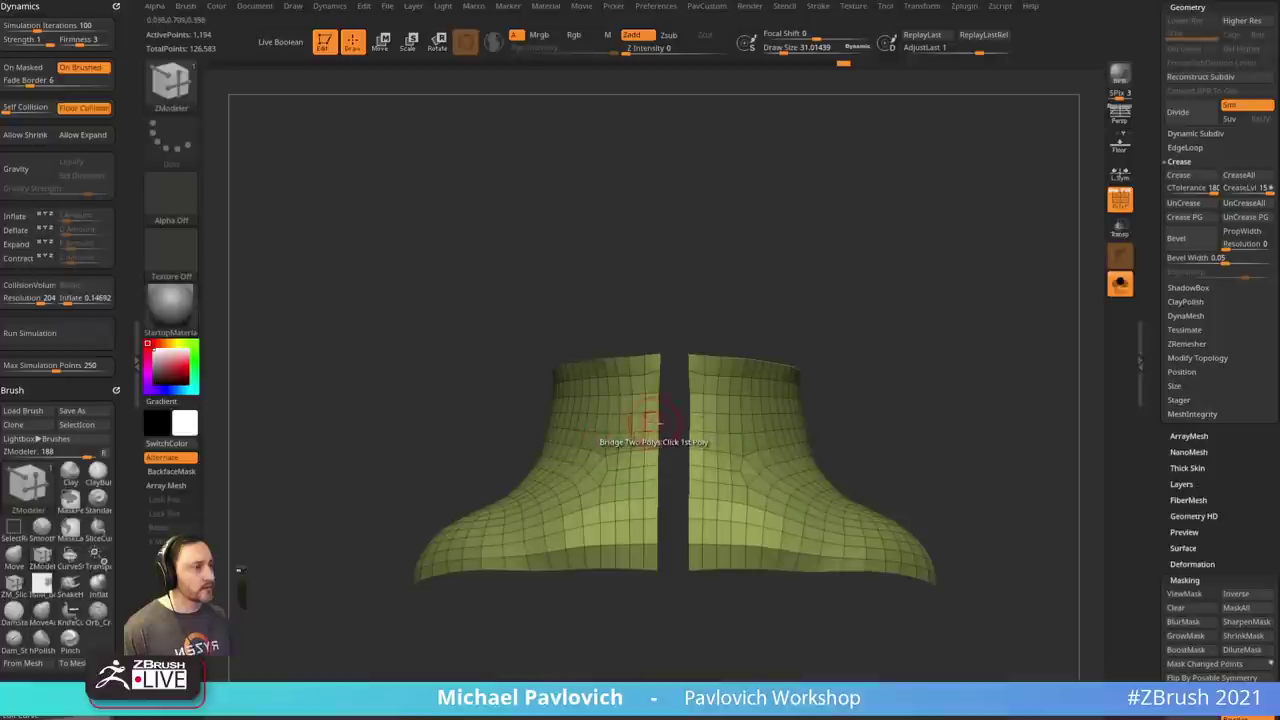
key(space)
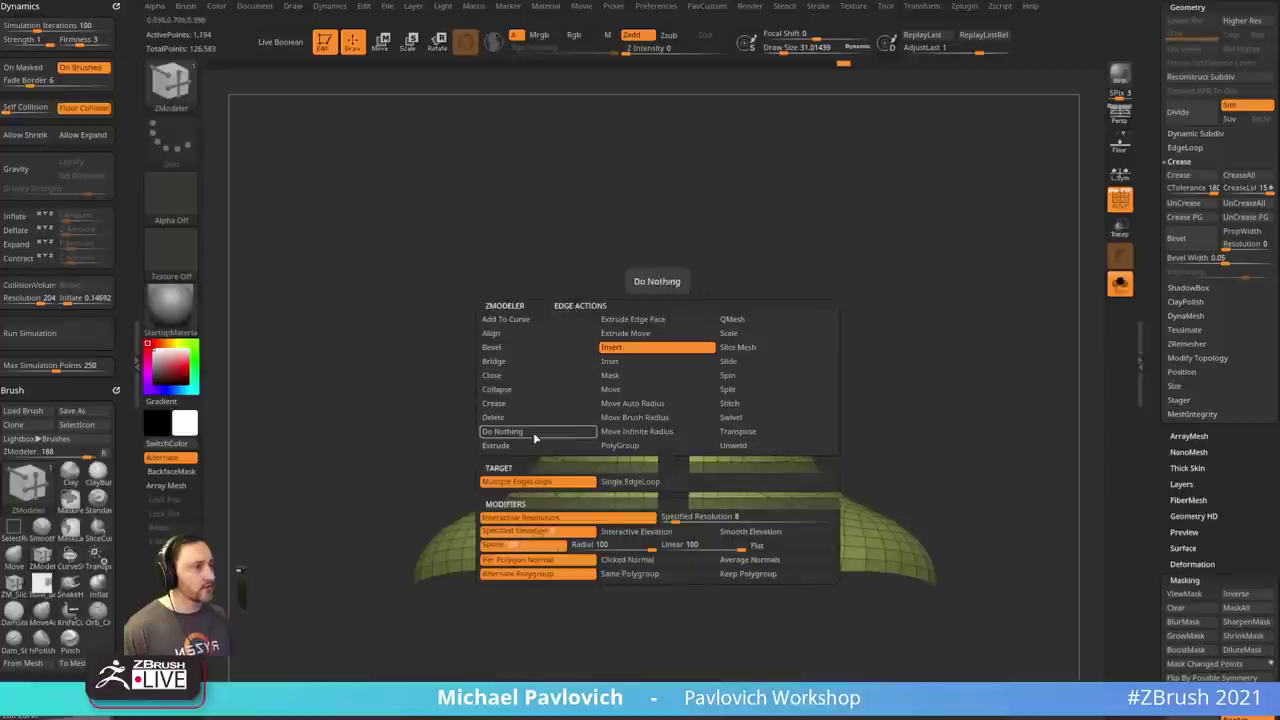
click(535, 446)
drag(658, 405, 675, 404)
- Try Mirror And Weld on the collar with its closed back seam, undo it and apply it again
alt+drag(917, 354, 966, 371)
key(space)
click(917, 340)
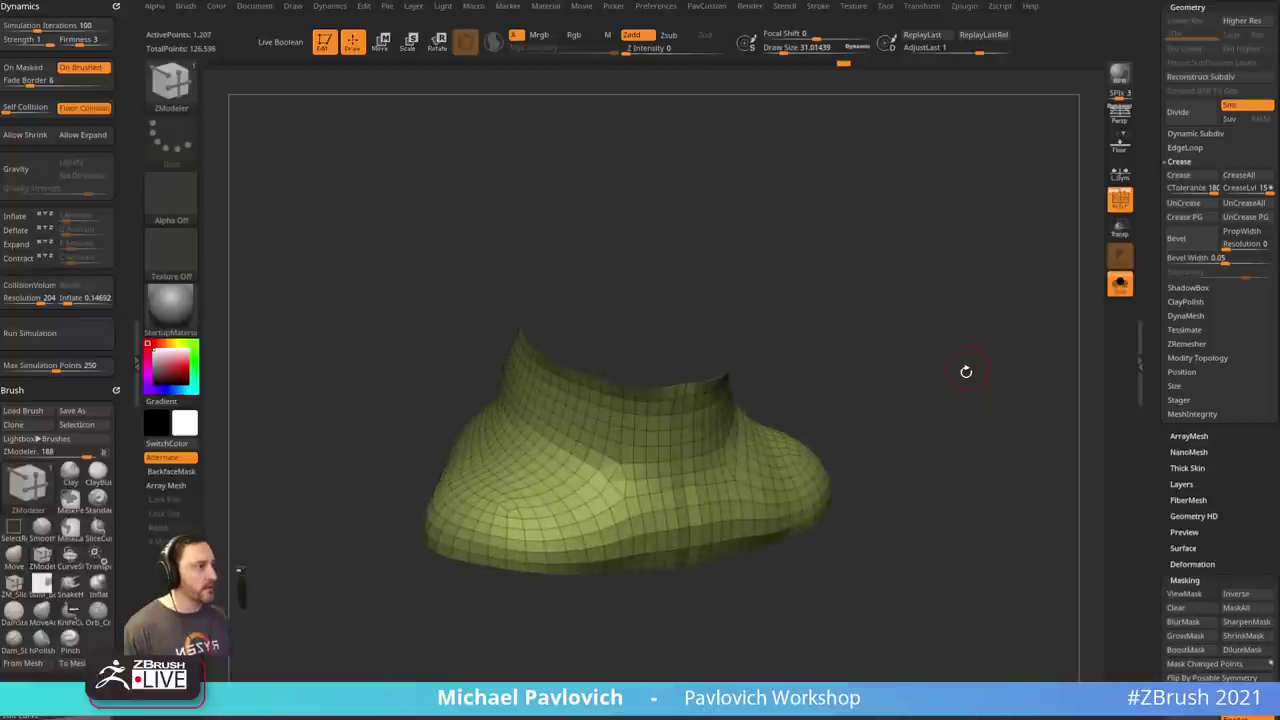
key(ctrl+z)
key(ctrl+z)
key(space)
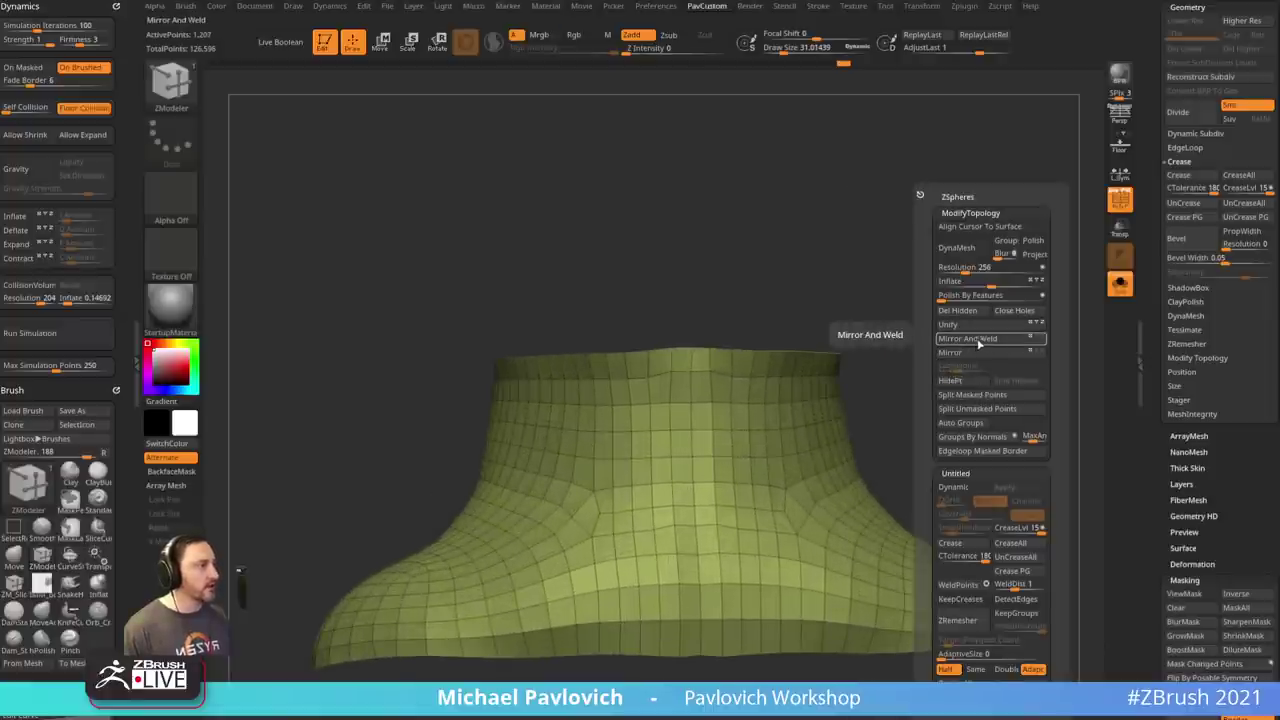
click(979, 340)
- Hide and delete the split faces at the upper rim of the collar's back seam
mouse_move(861, 327)
alt+mouse_down()
mouse_move(963, 354)
mouse_move(974, 400)
alt+mouse_up()
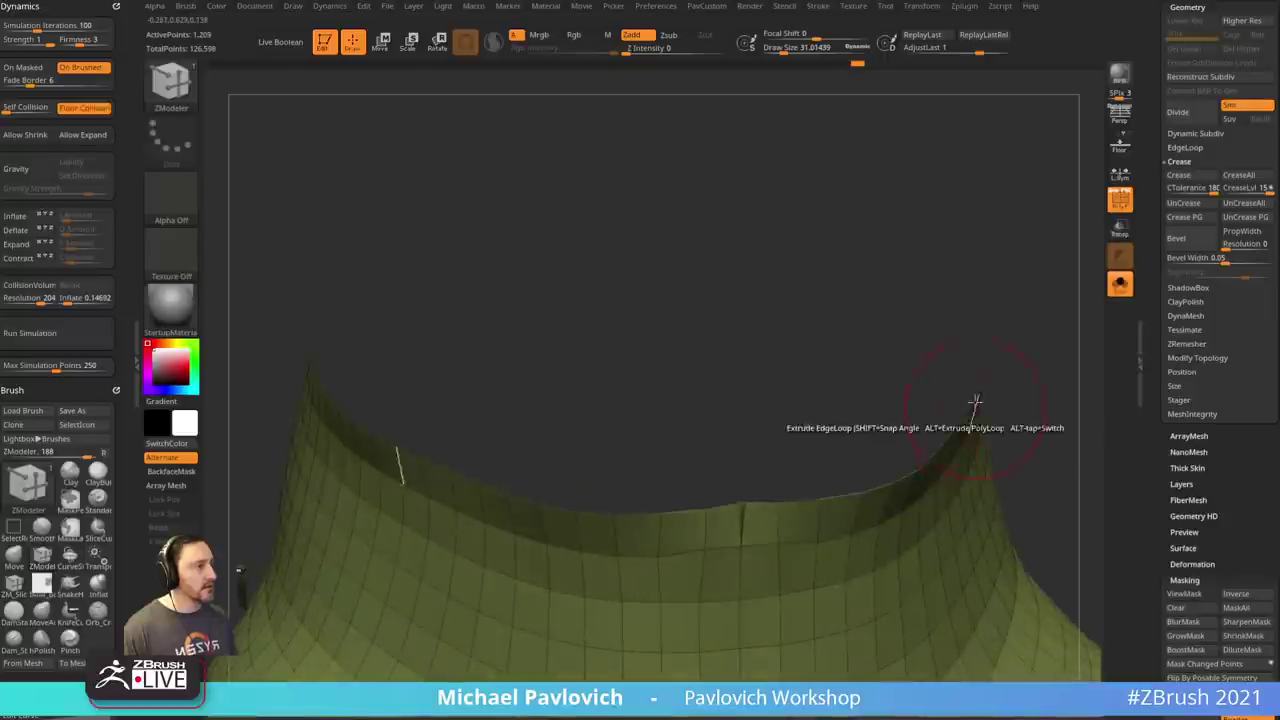
alt+drag(1029, 323, 862, 311)
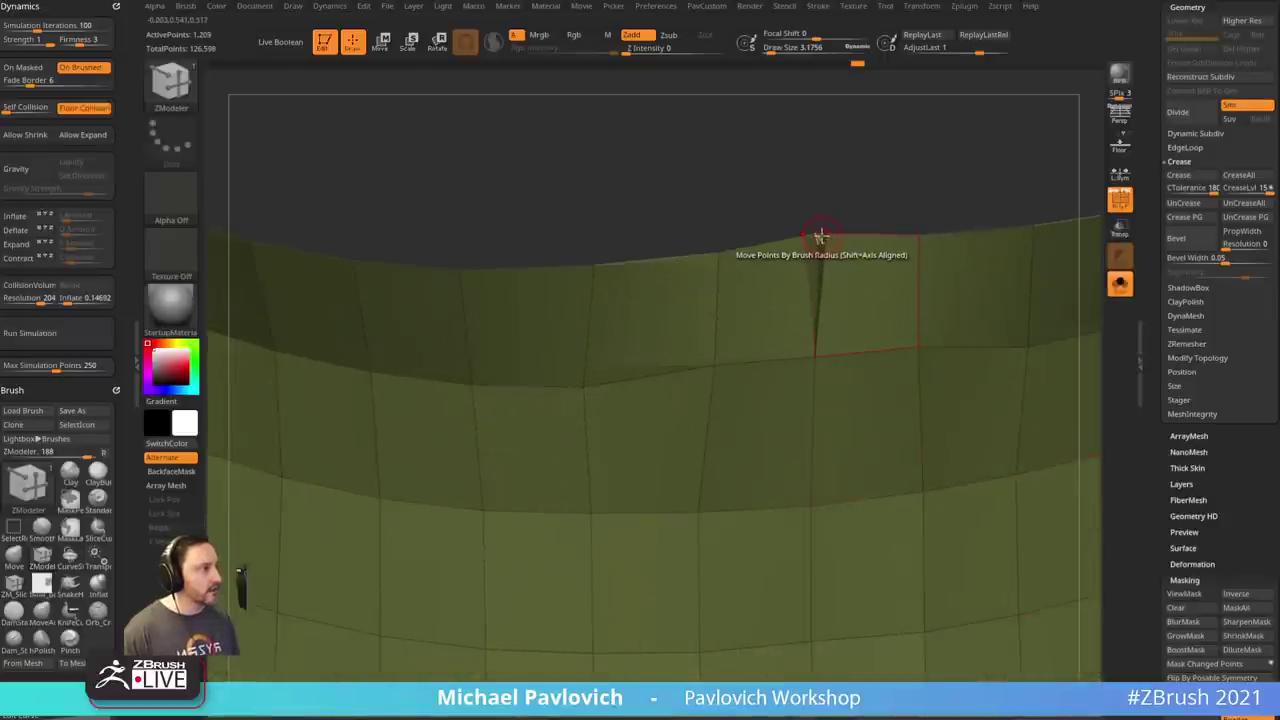
mouse_move(866, 200)
mouse_down()
mouse_move(836, 205)
mouse_move(850, 198)
mouse_up()
ctrl+shift+drag(723, 186, 804, 272)
ctrl+shift+drag(834, 163, 860, 197)
key(2)
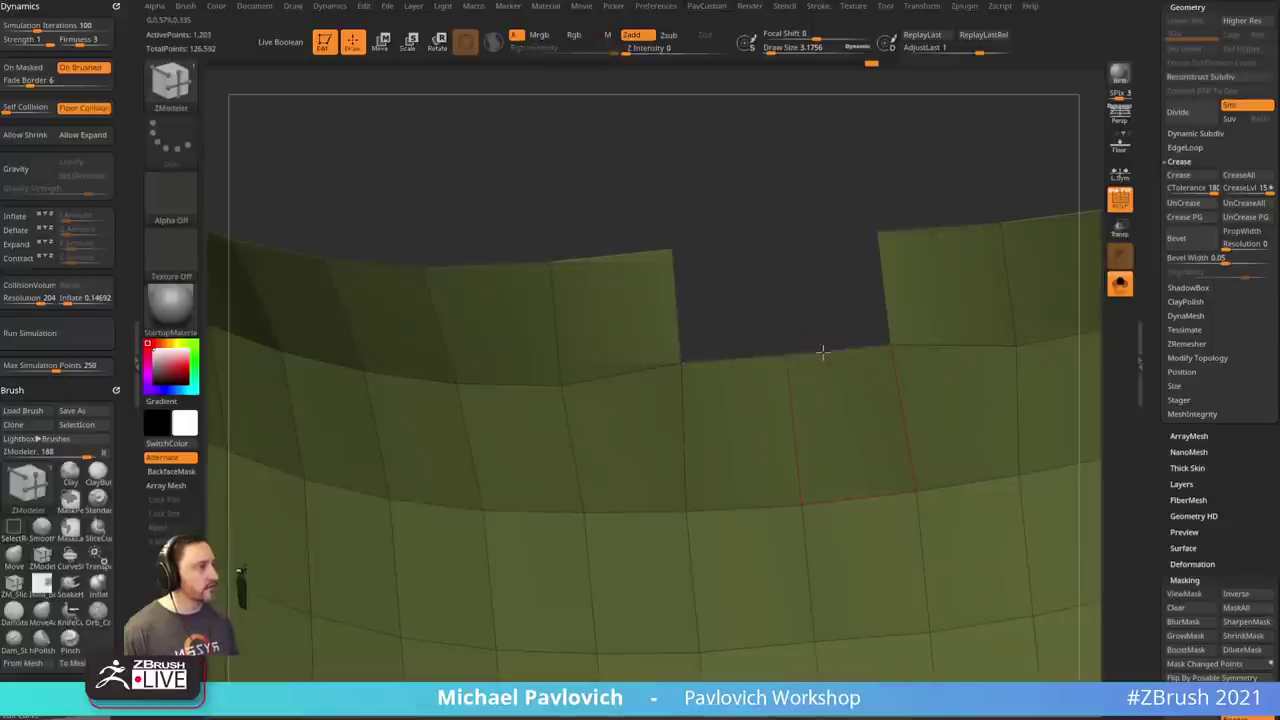
- Try to rebuild the missing rim faces by extruding the notch's edges, and apply Mirror And Weld
drag(823, 354, 814, 240)
drag(850, 173, 886, 251)
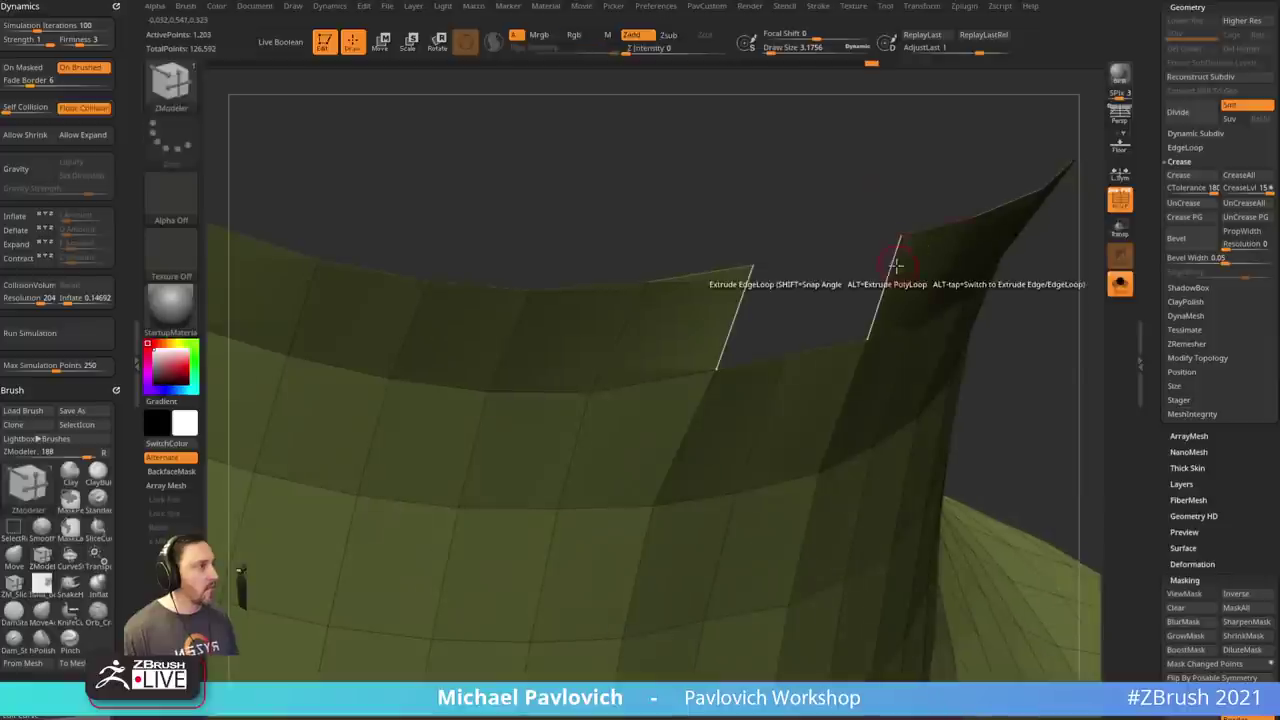
drag(873, 307, 800, 286)
drag(863, 205, 859, 77)
key(space)
click(1041, 338)
- Try extruding edges along the collar's front gap with ZModeler, undoing the unwanted extrusions
drag(701, 390, 671, 395)
drag(908, 240, 1002, 258)
key(ctrl+z)
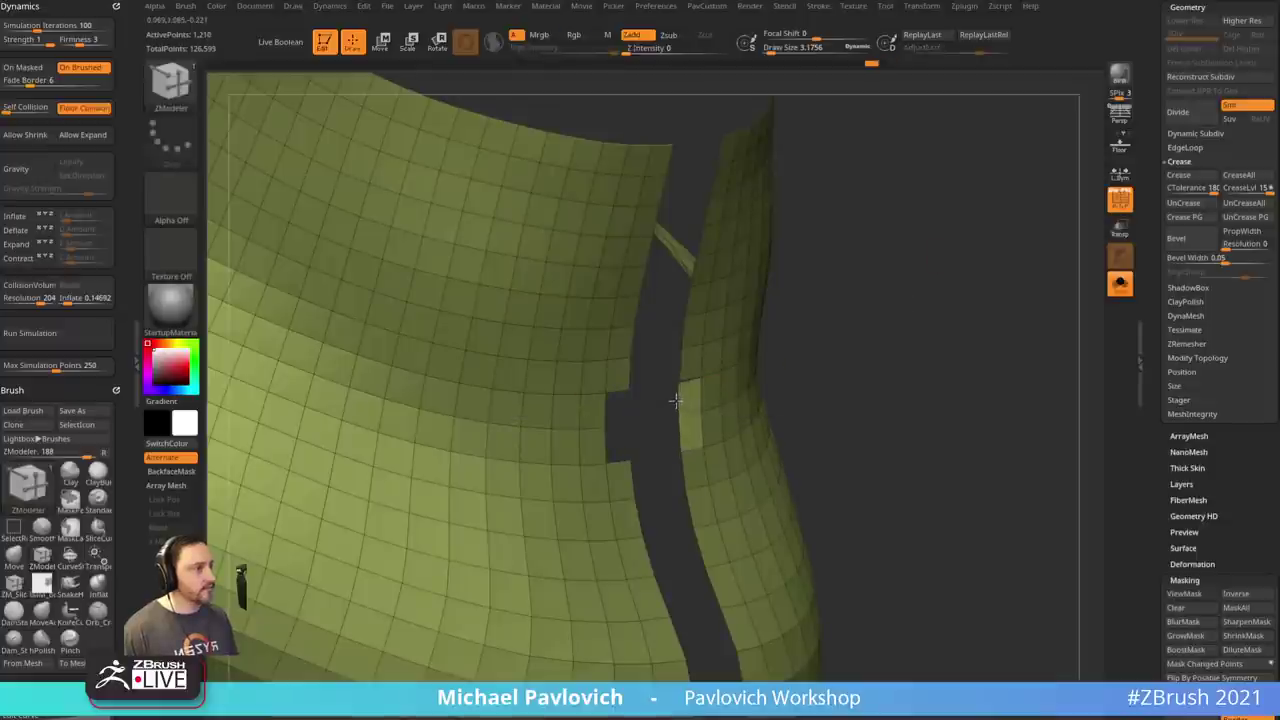
drag(675, 401, 673, 401)
drag(940, 318, 740, 375)
key(ctrl+z)
drag(671, 411, 560, 402)
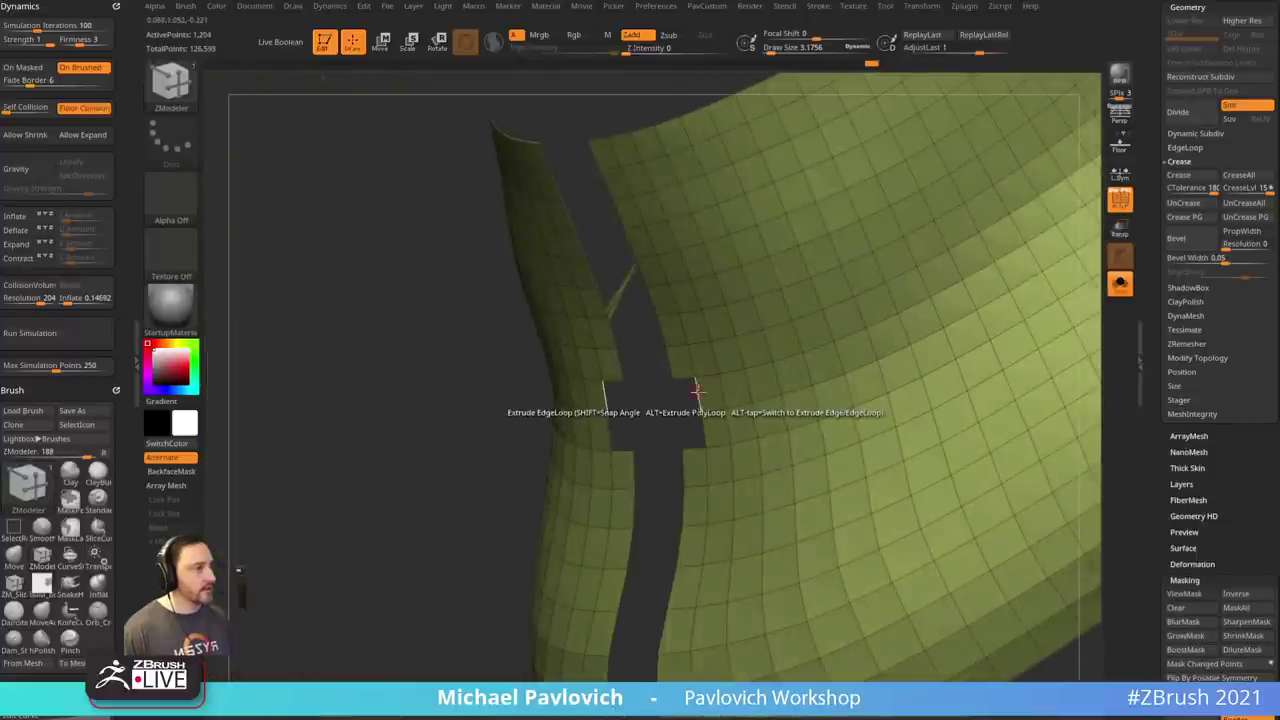
- Undo the rim and front gap edits back to the collar with the extruded back seam
right_drag(655, 413, 880, 343)
key(ctrl+z)
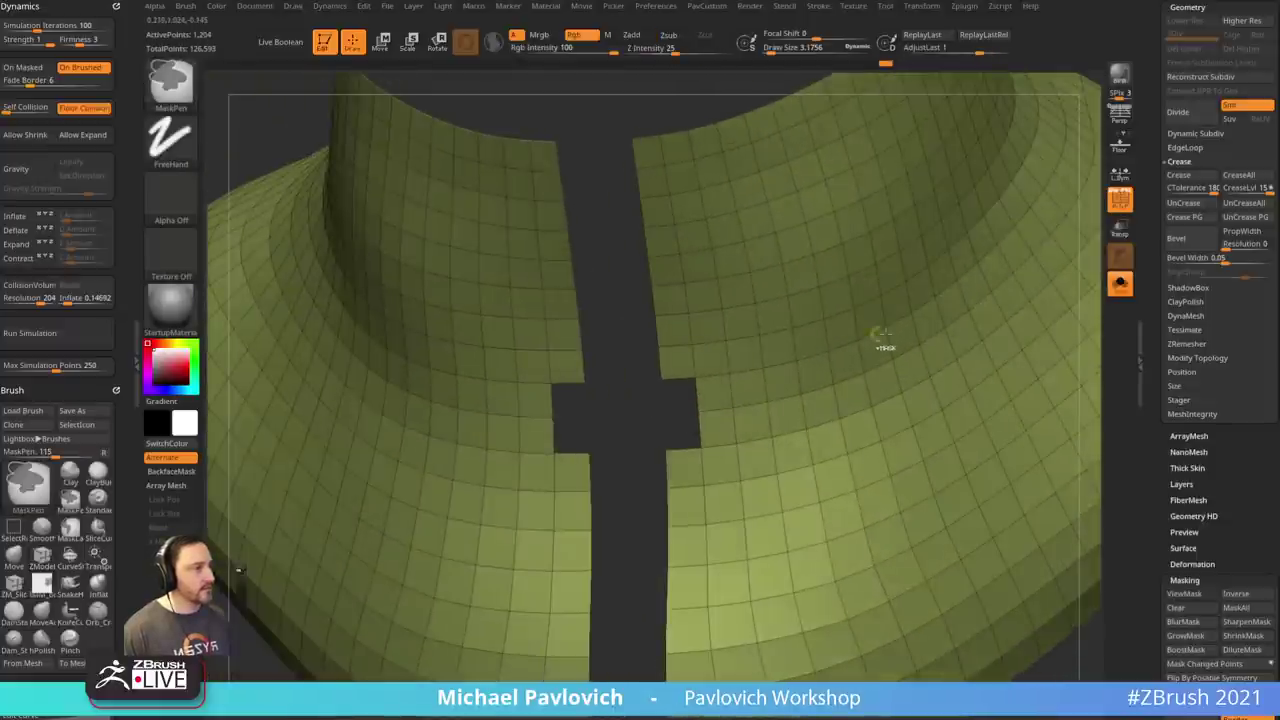
ctrl+right_drag(1057, 679, 980, 540)
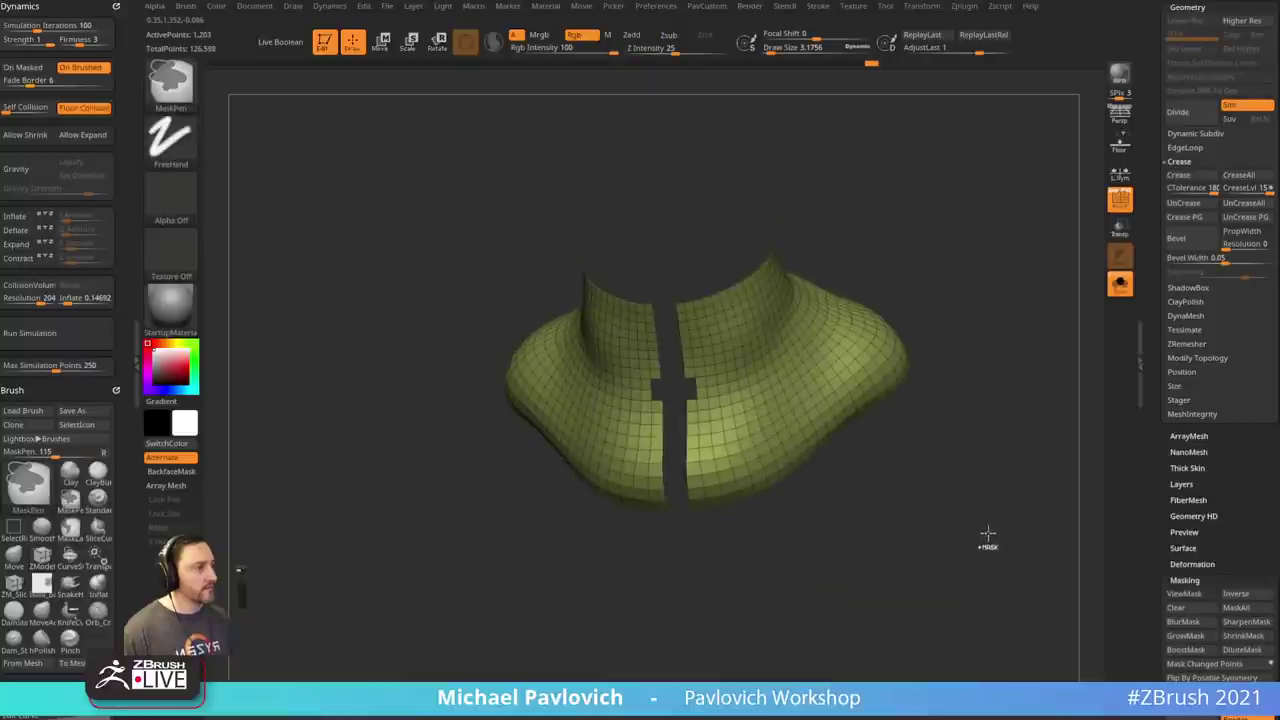
key(ctrl+z)
mouse_move(990, 532)
mouse_down()
mouse_move(923, 551)
mouse_move(980, 580)
mouse_move(1017, 540)
mouse_move(1007, 312)
mouse_move(1040, 338)
mouse_move(1051, 430)
mouse_up()
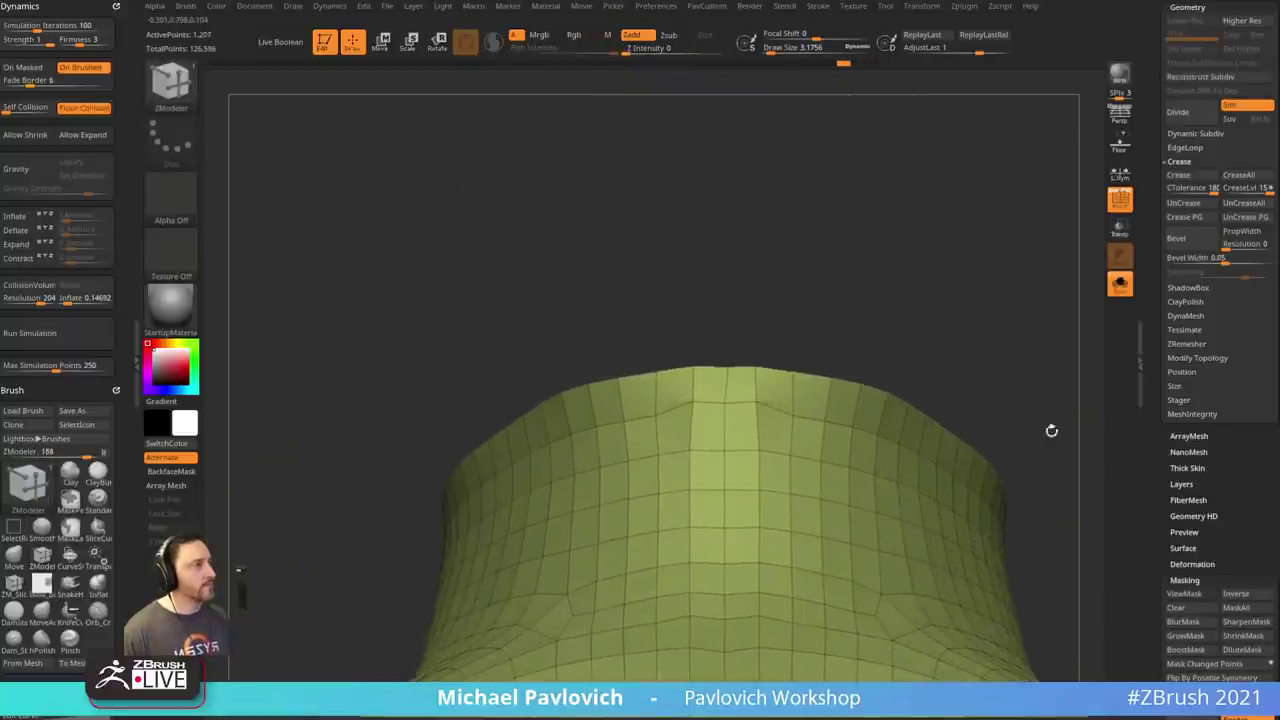
- Apply Mirror And Weld to the collar and remove the split faces at the back seam's upper rim
key(grave)
click(921, 340)
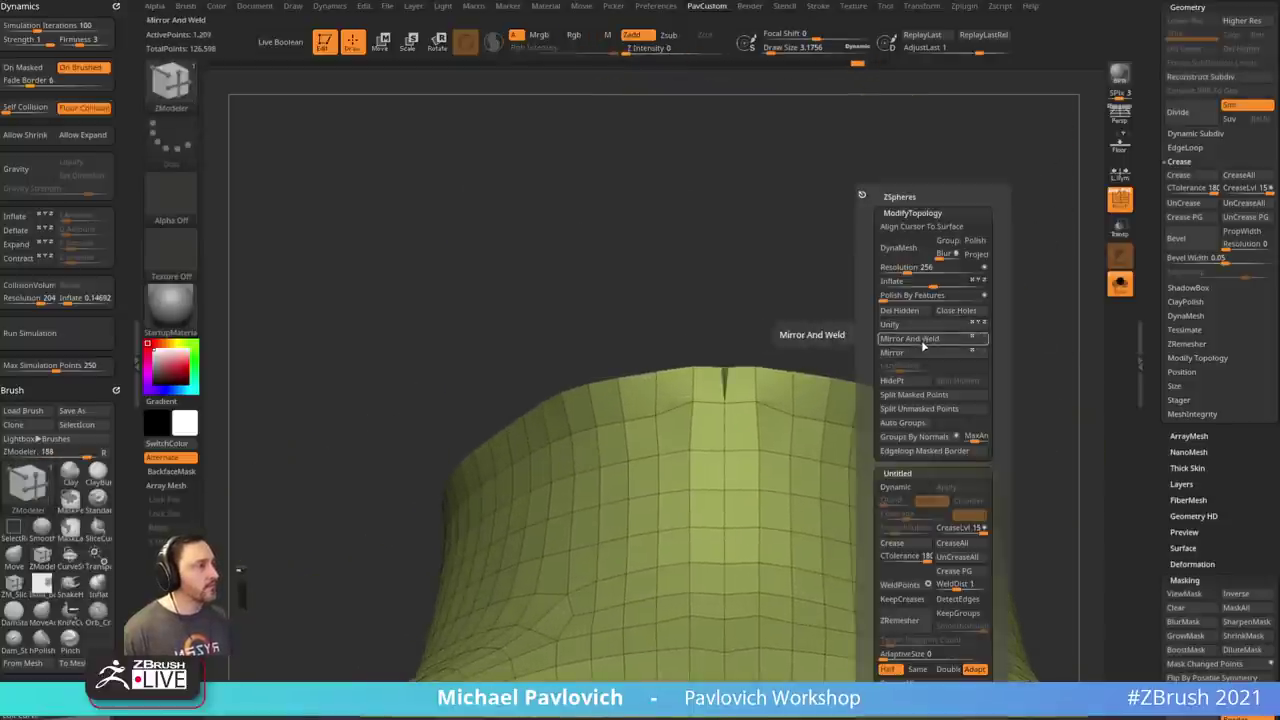
ctrl+shift+drag(717, 345, 738, 405)
ctrl+shift+drag(846, 274, 935, 312)
key(grave)
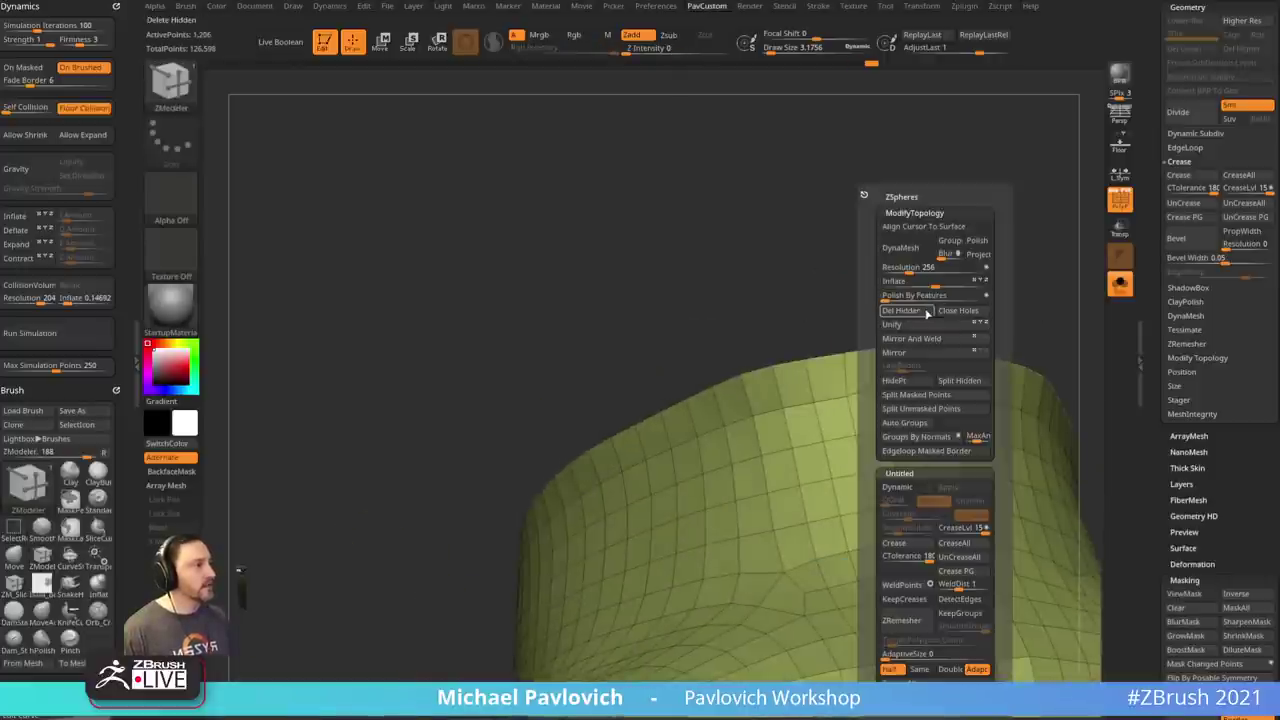
click(915, 340)
- Show all helmet parts without the polyframe and switch to the Standard brush at draw size about 21
mouse_move(846, 300)
mouse_down()
mouse_move(774, 409)
mouse_move(854, 323)
mouse_move(859, 255)
mouse_move(964, 306)
mouse_move(1017, 306)
mouse_move(986, 317)
mouse_move(997, 305)
mouse_move(1016, 340)
mouse_move(986, 351)
mouse_move(995, 372)
mouse_up()
click(1119, 282)
key(shift+f)
key(b)
key(s)
key(t)
key(s)
click(981, 356)
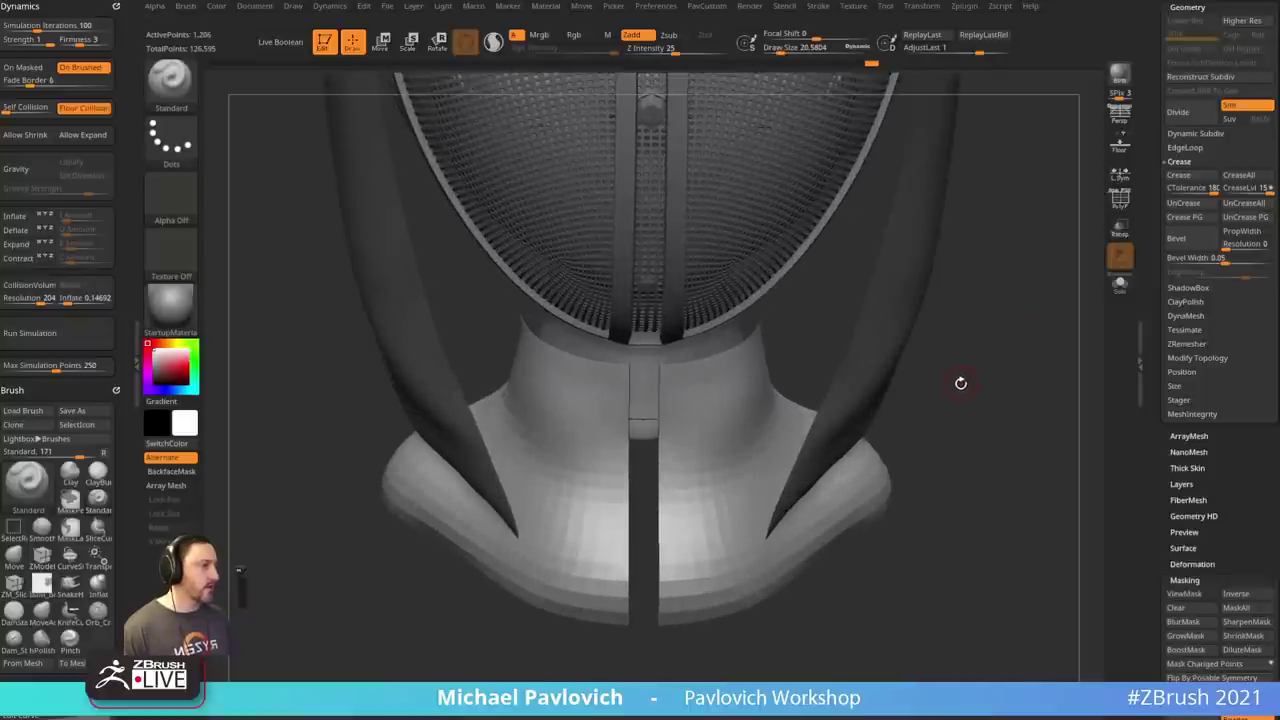
drag(1005, 335, 1025, 359)
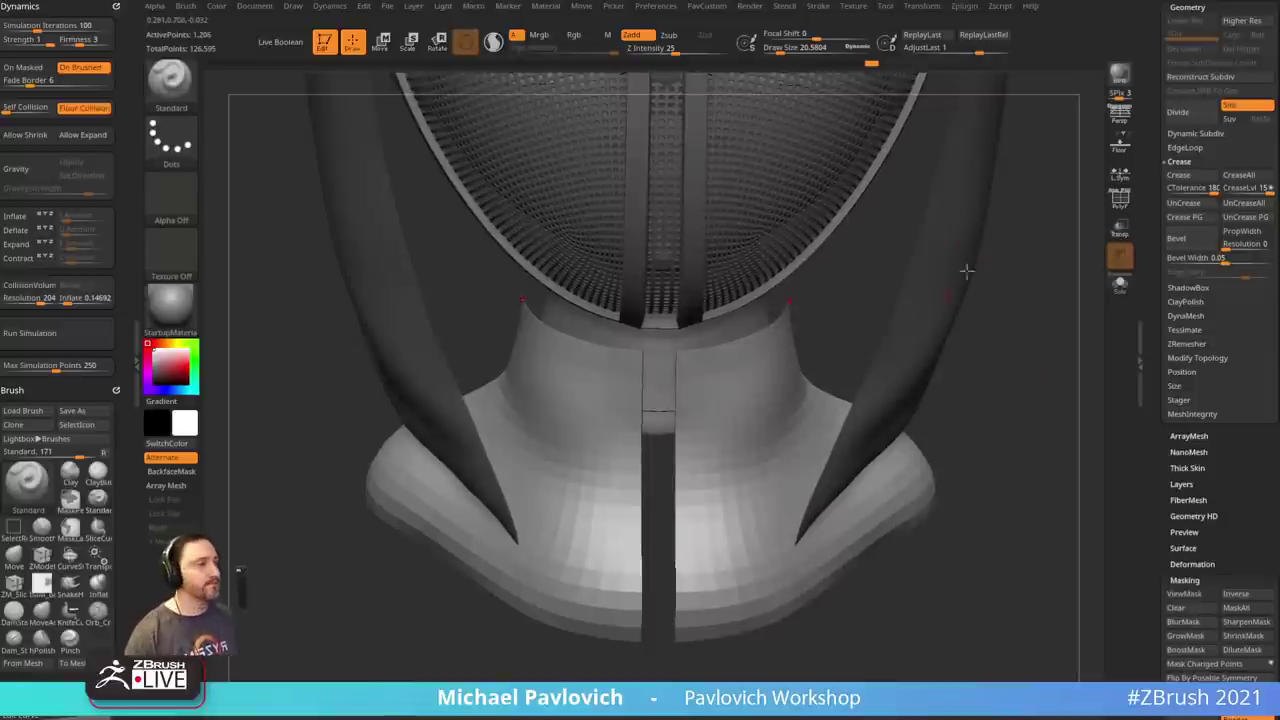
drag(966, 270, 1015, 330)
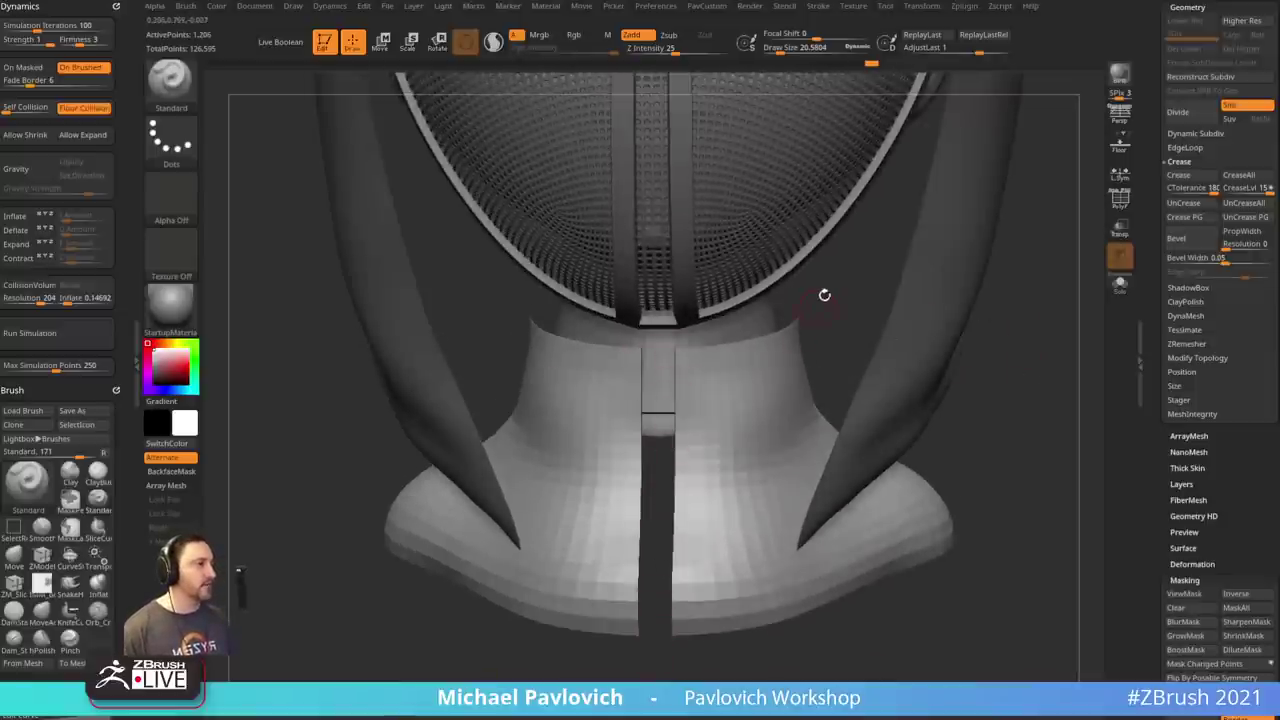
drag(824, 295, 641, 380)
drag(1010, 388, 1071, 398)
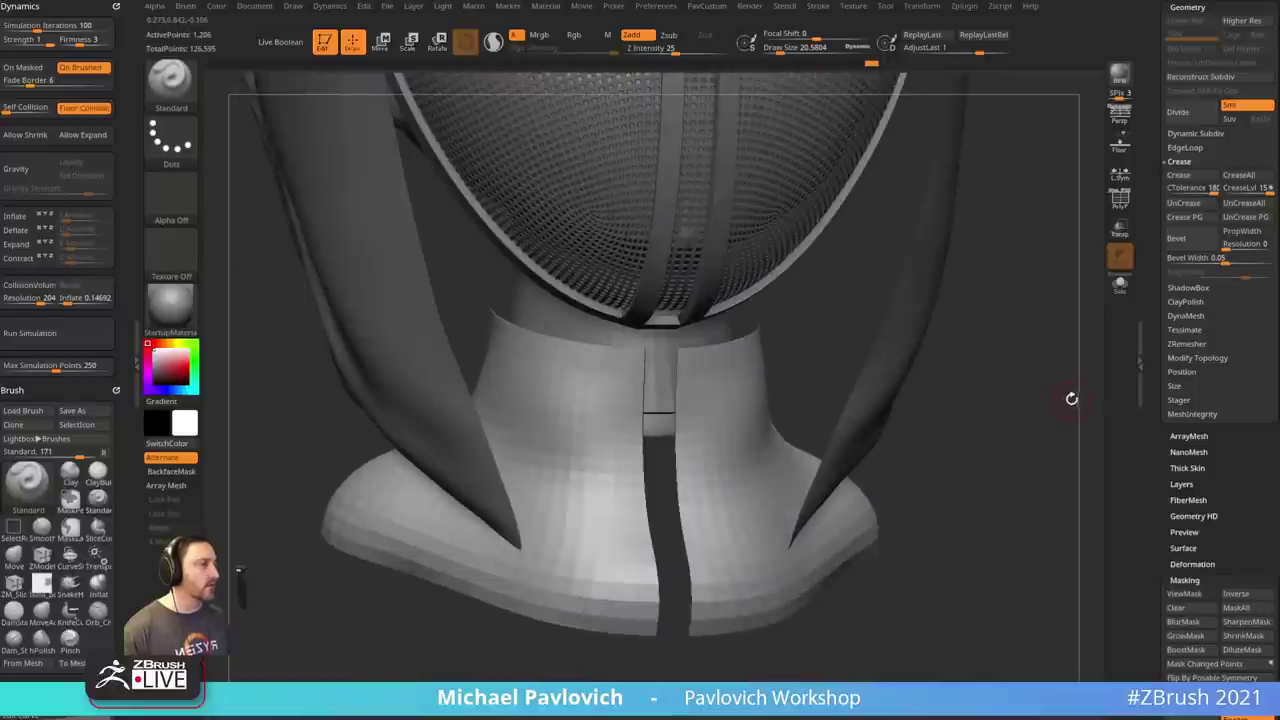
- Step the undo history back to the dense closed collar and ZRemesh it with the Half setting
key(shift+f)
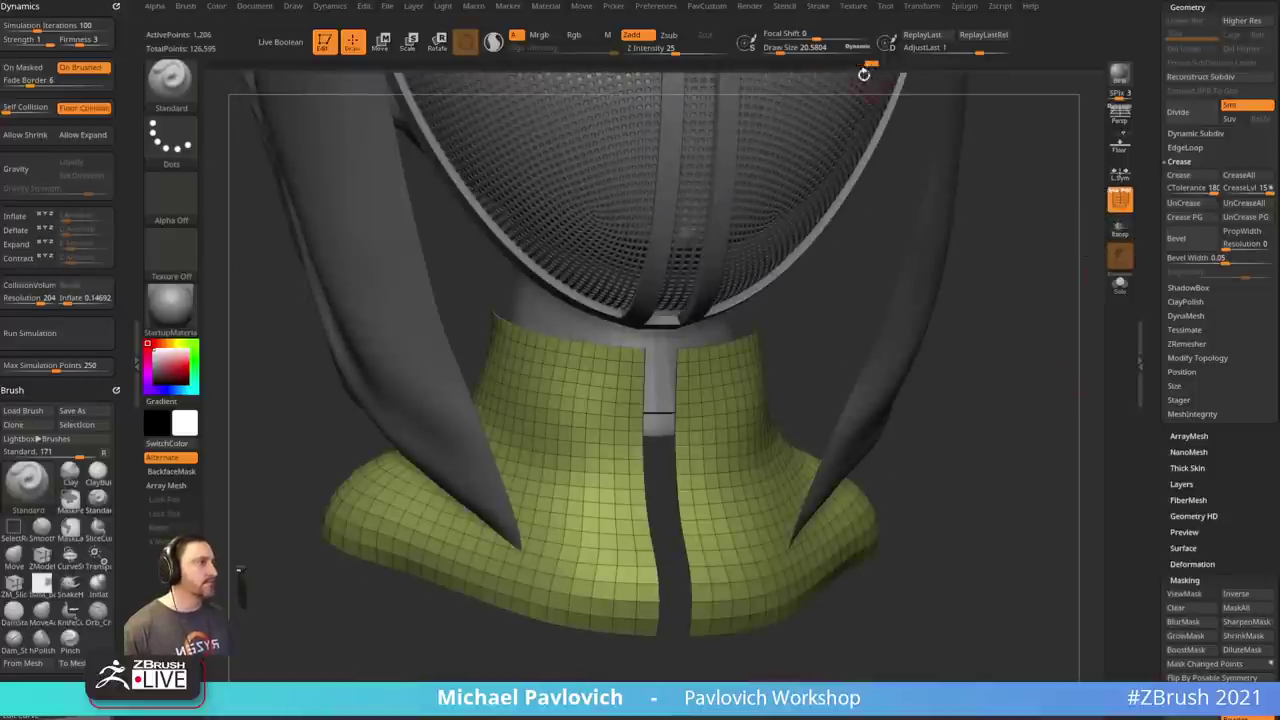
drag(870, 66, 771, 74)
drag(1064, 413, 1030, 570)
key(2)
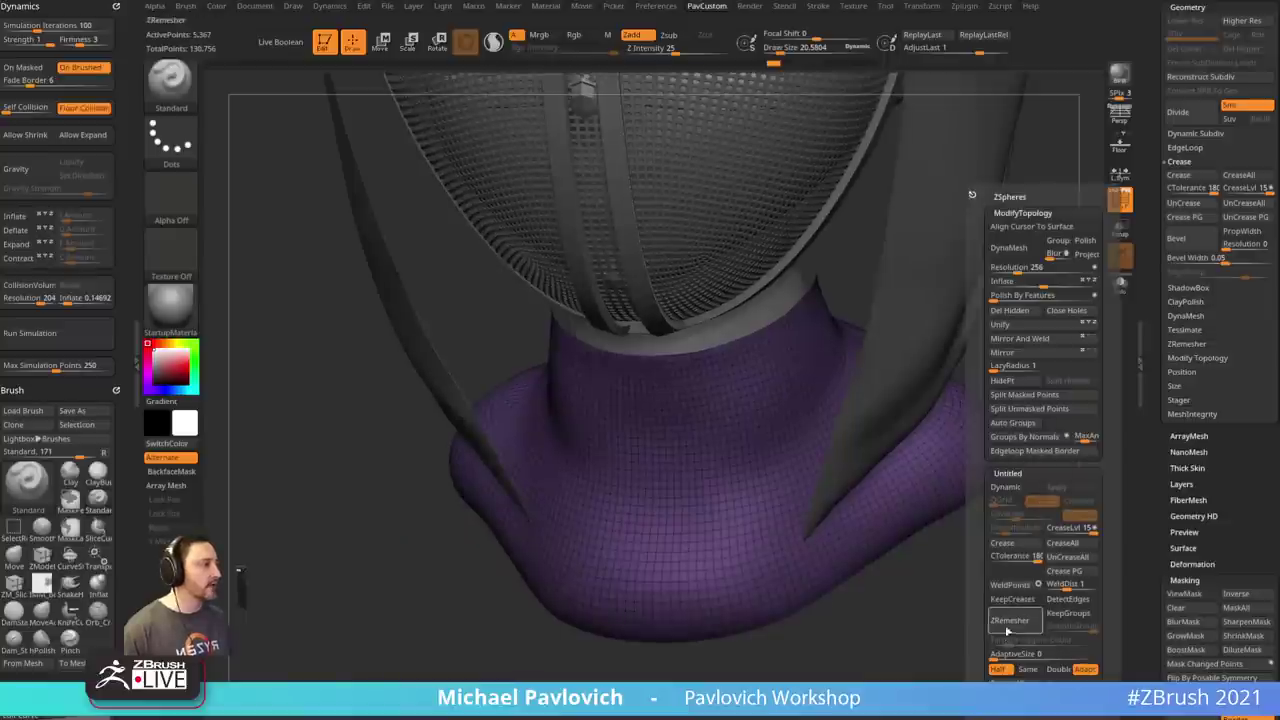
click(1009, 624)
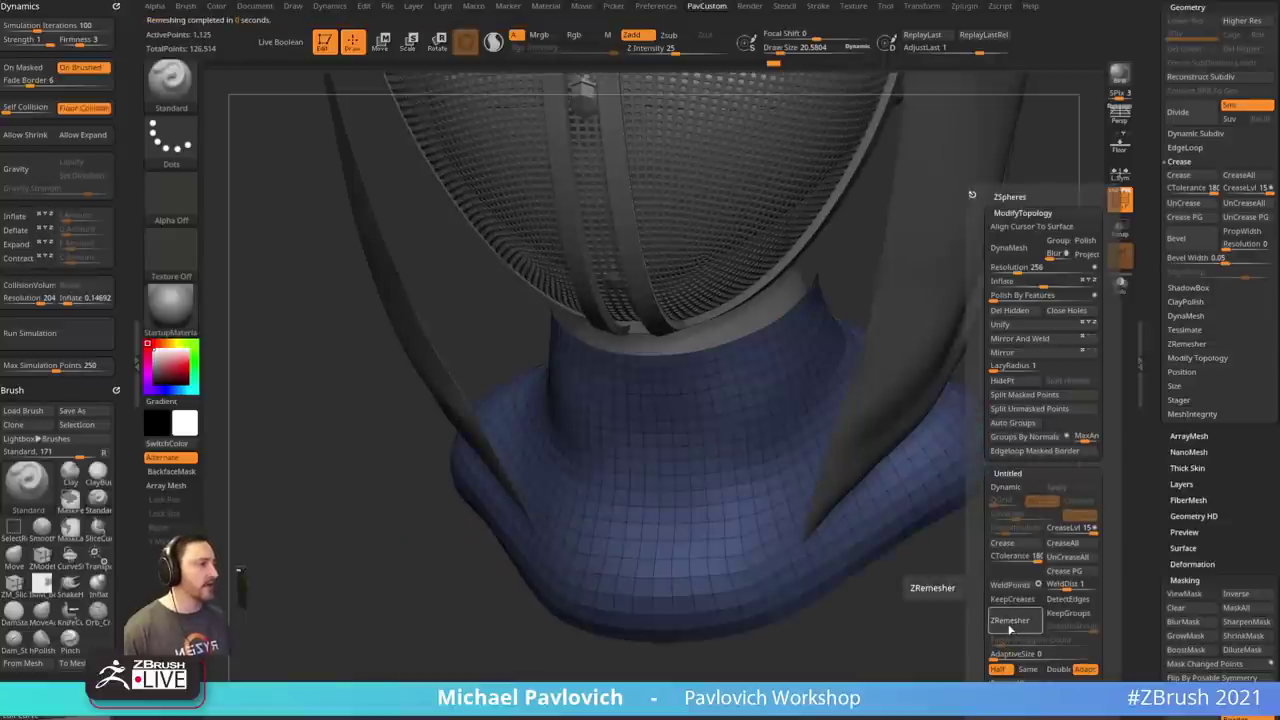
alt+drag(845, 592, 828, 522)
mouse_move(974, 280)
mouse_down()
mouse_move(957, 349)
mouse_move(985, 320)
mouse_move(1023, 346)
mouse_move(991, 381)
mouse_up()
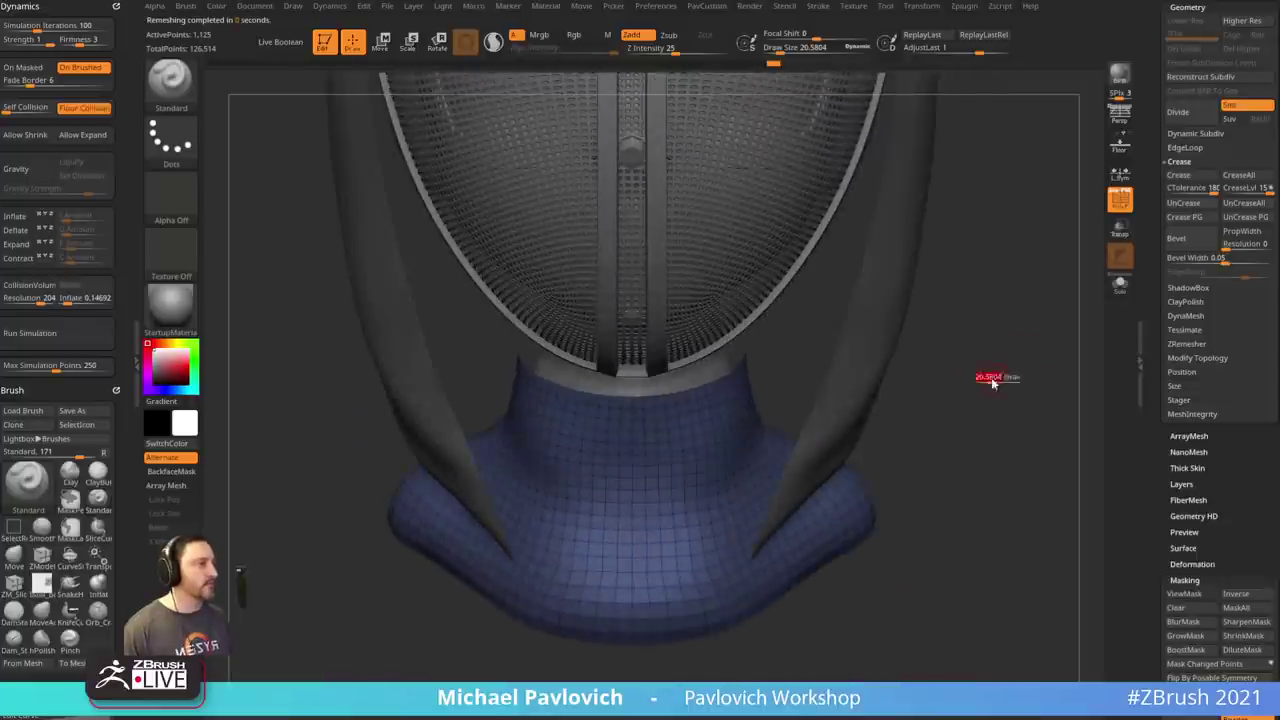
- Isolate the collar and close its upper neck opening with ZModeler's edge action Close set to Convex Hole
click(1119, 286)
drag(1046, 292, 1034, 378)
key(b)
key(z)
key(m)
key(space)
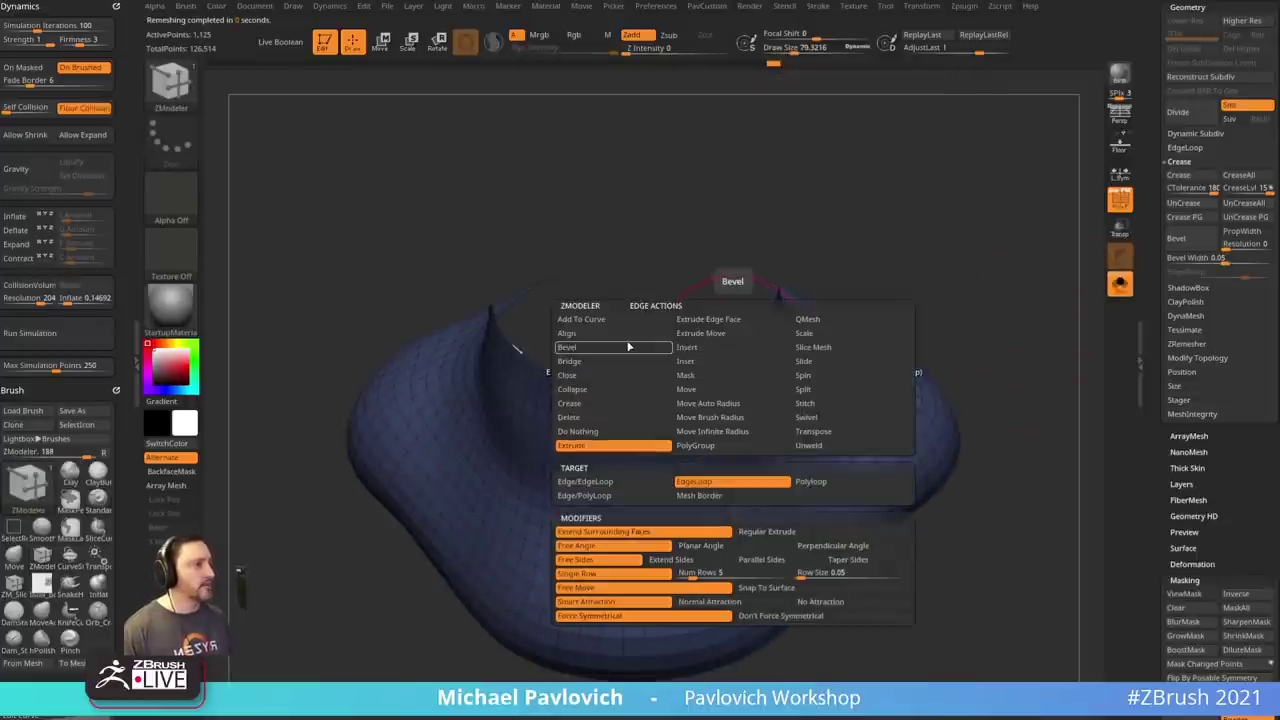
click(572, 361)
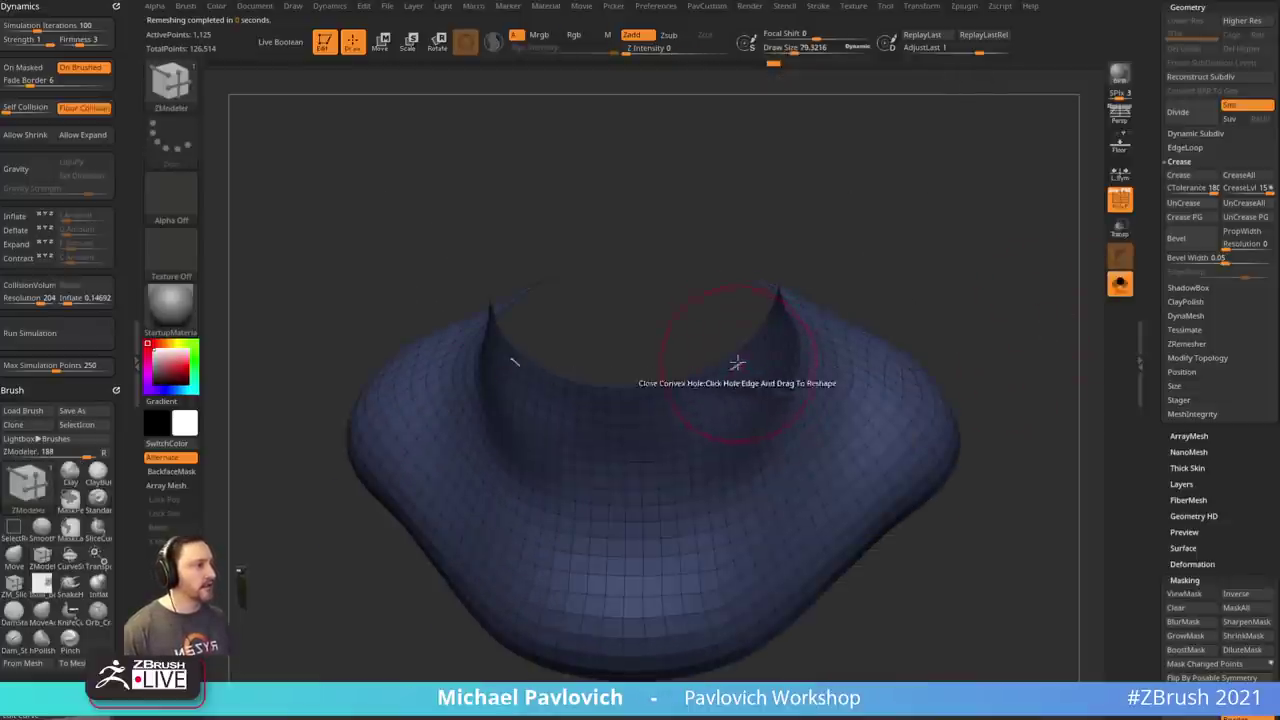
click(736, 362)
- Give the new cap over the neck opening its own single polygroup
ctrl+shift+click(731, 286)
key(ctrl+w)
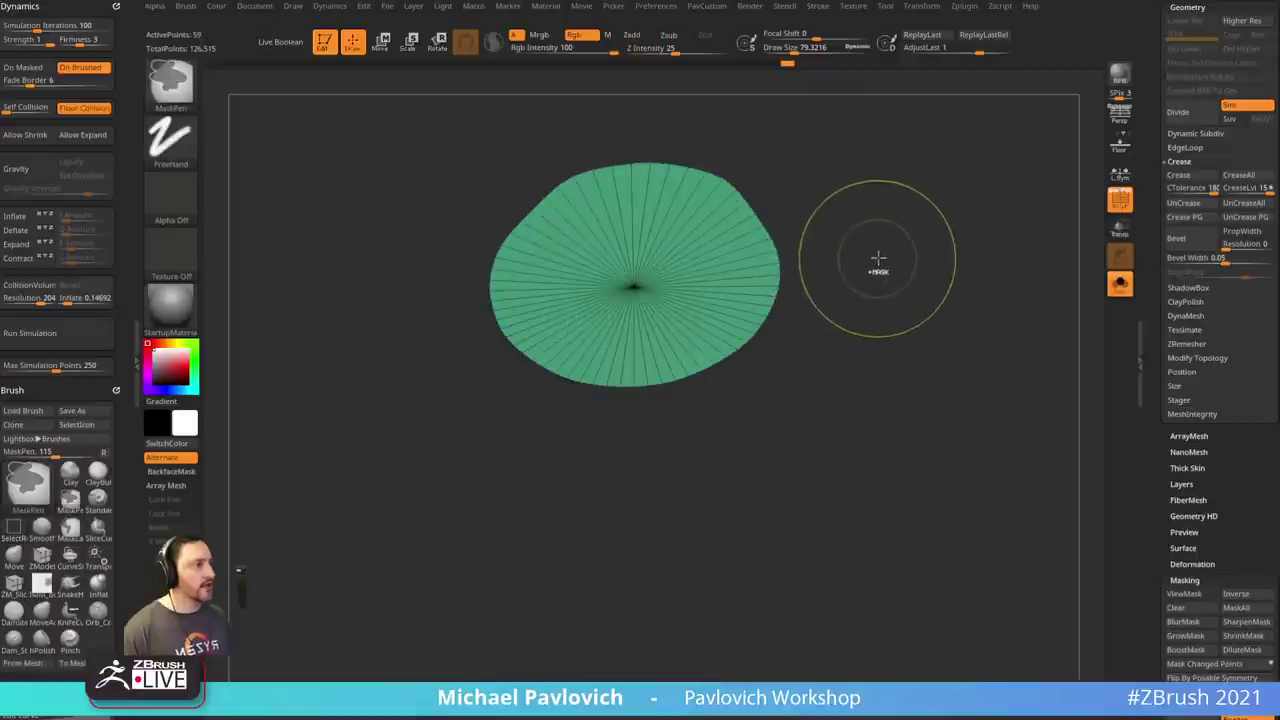
ctrl+shift+click(880, 261)
drag(960, 275, 927, 132)
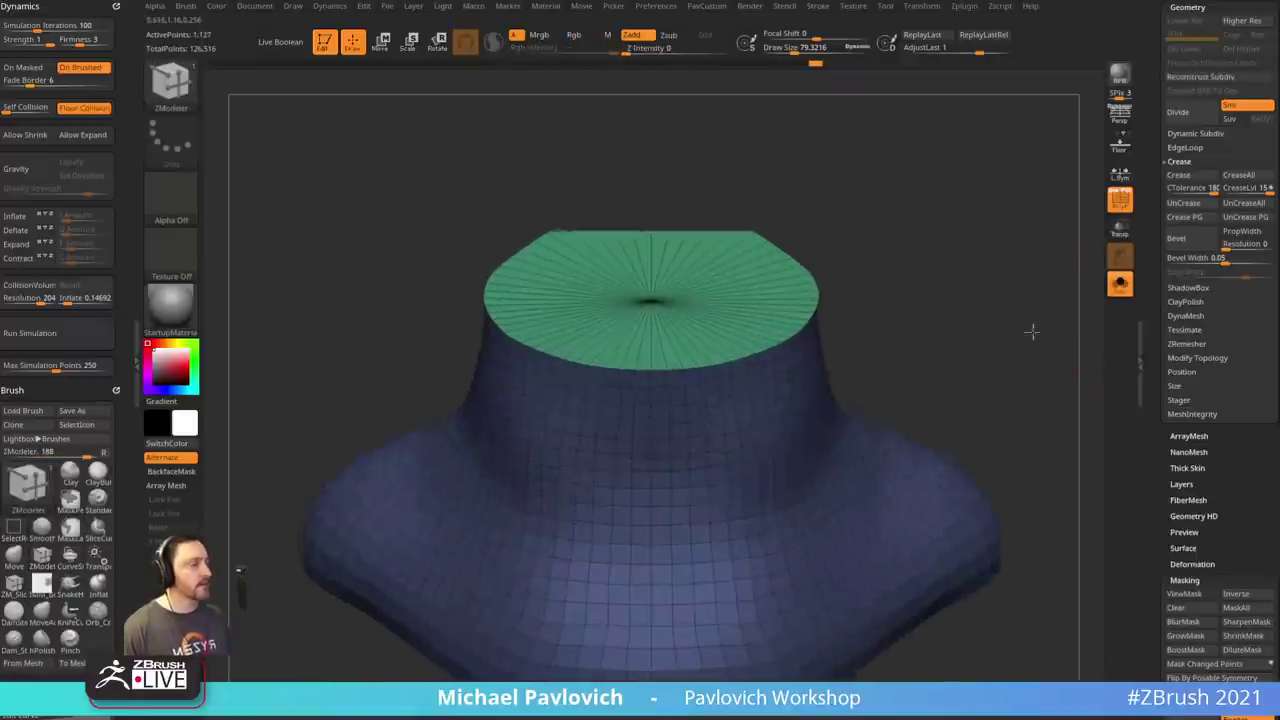
- Insert multiple concentric edge loops across the collar's cap with ZModeler's Insert action
drag(1032, 332, 998, 334)
key(space)
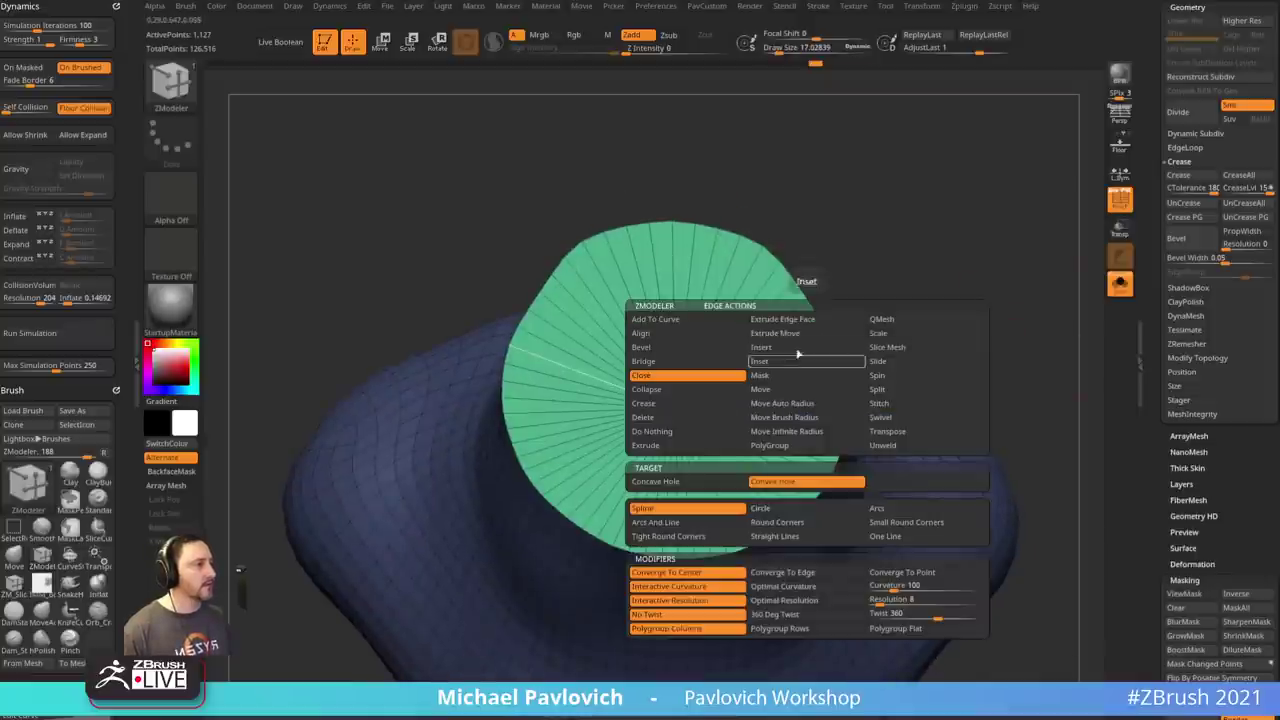
click(775, 348)
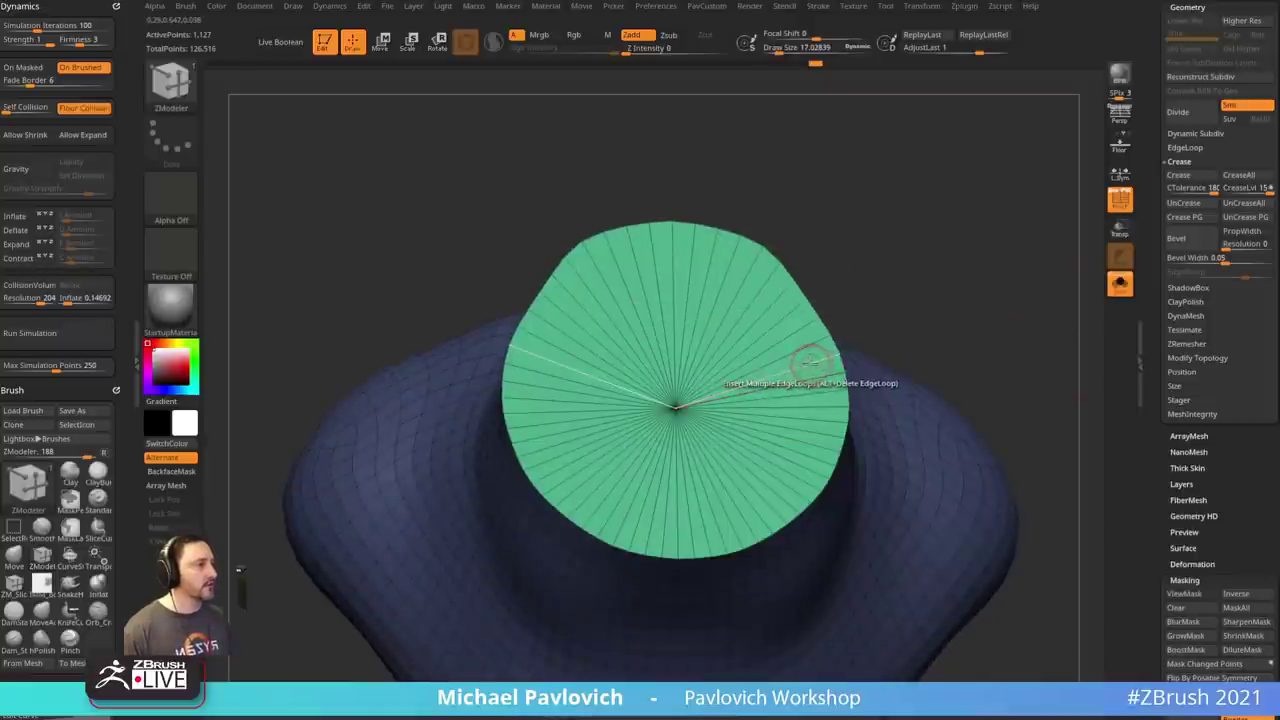
drag(814, 357, 909, 309)
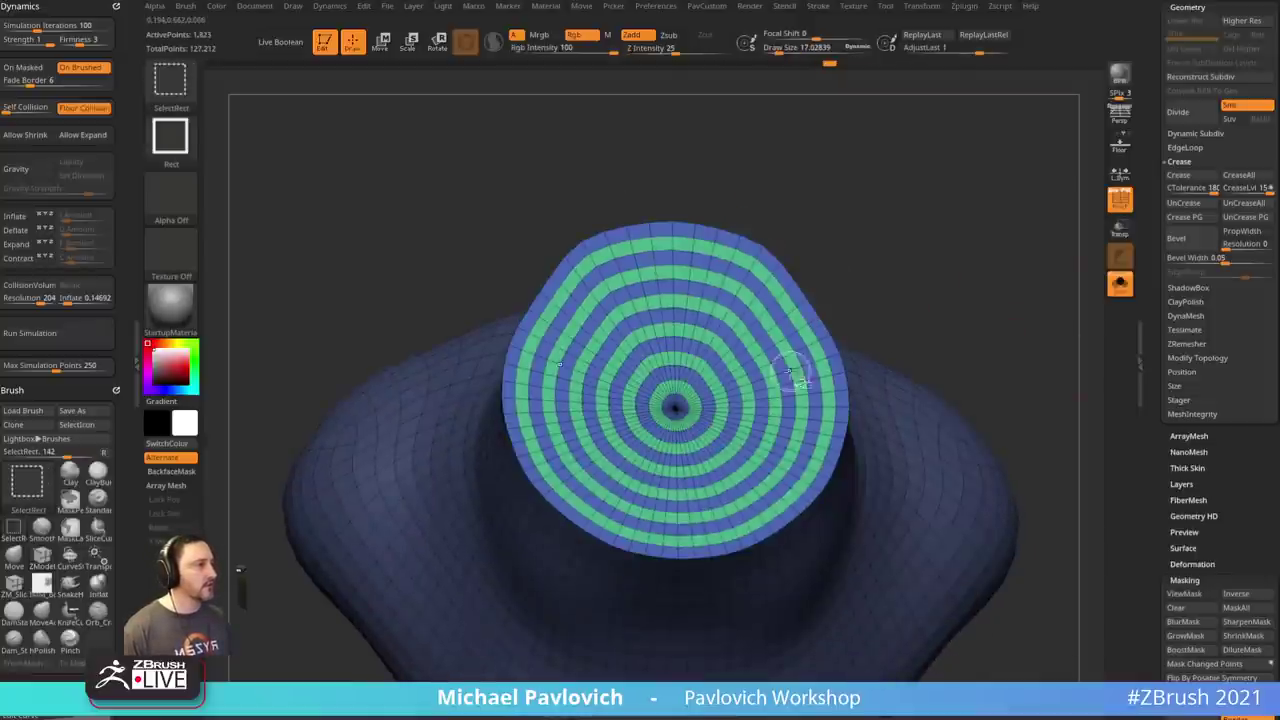
- Regroup the isolated rings of the collar's cap into one polygroup and show all helmet parts again
ctrl+shift+click(798, 368)
key(ctrl+w)
ctrl+shift+click(936, 310)
ctrl+right_drag(941, 308, 960, 260)
drag(960, 260, 1110, 317)
click(1112, 288)
mouse_move(1003, 338)
mouse_down()
mouse_move(1047, 320)
mouse_move(1023, 351)
mouse_move(1001, 352)
mouse_up()
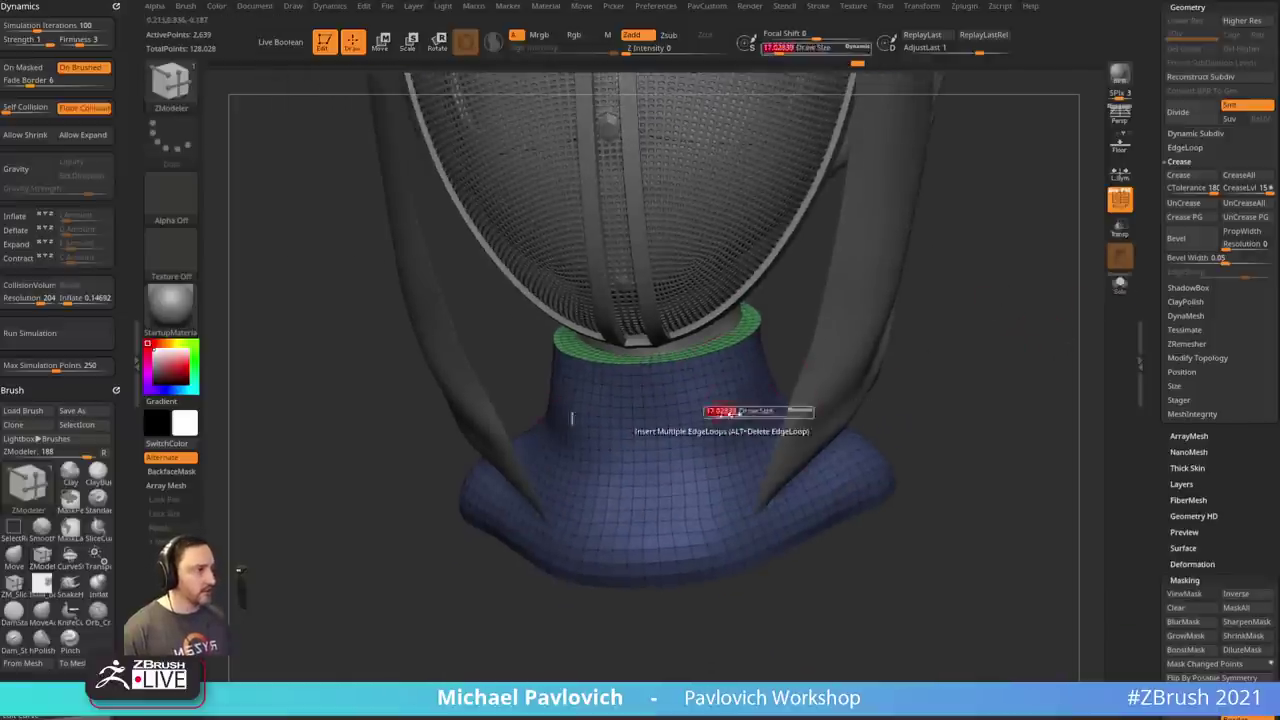
- Sculpt diagonal folds down both sides of the collar's neck with the Standard brush at draw size about 46, polyframe hidden
key(b)
key(s)
key(t)
key(shift+f)
mouse_move(1057, 229)
mouse_down()
mouse_move(748, 372)
mouse_move(932, 303)
mouse_up()
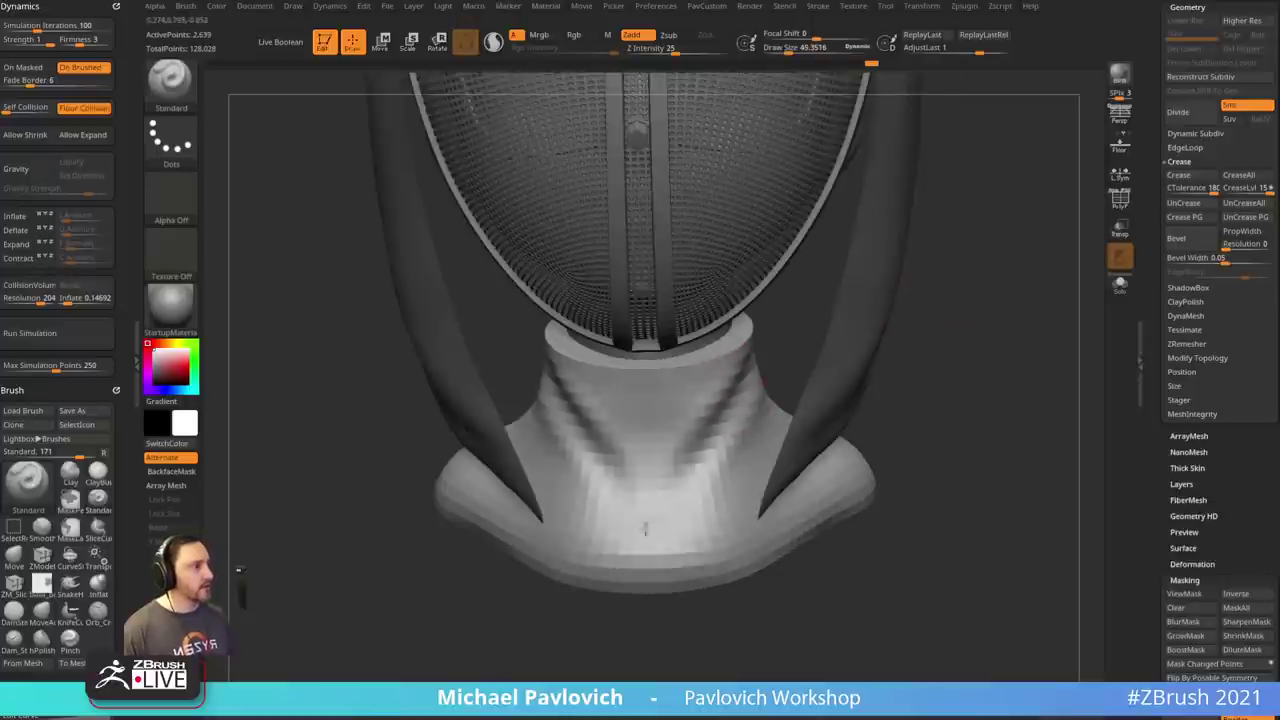
drag(913, 382, 920, 375)
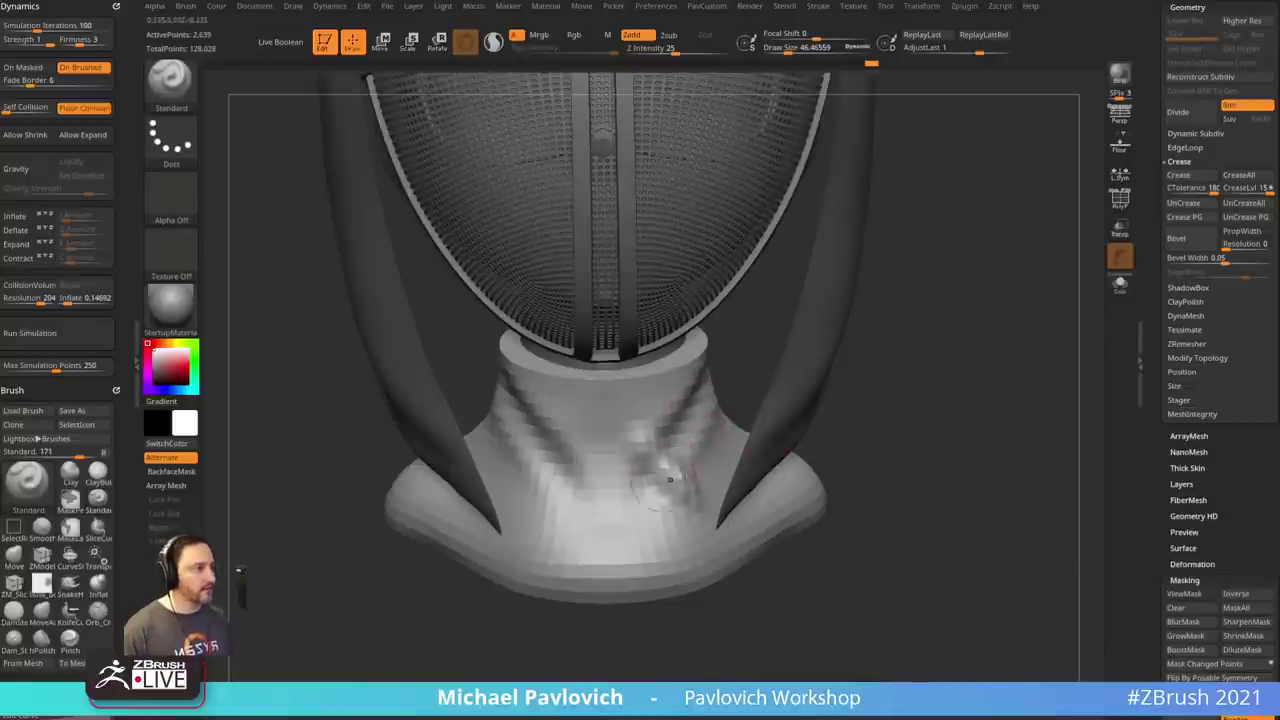
- Carve a crease across the collar's front below the neck folds with the DamStandard brush
key(b)
key(d)
key(s)
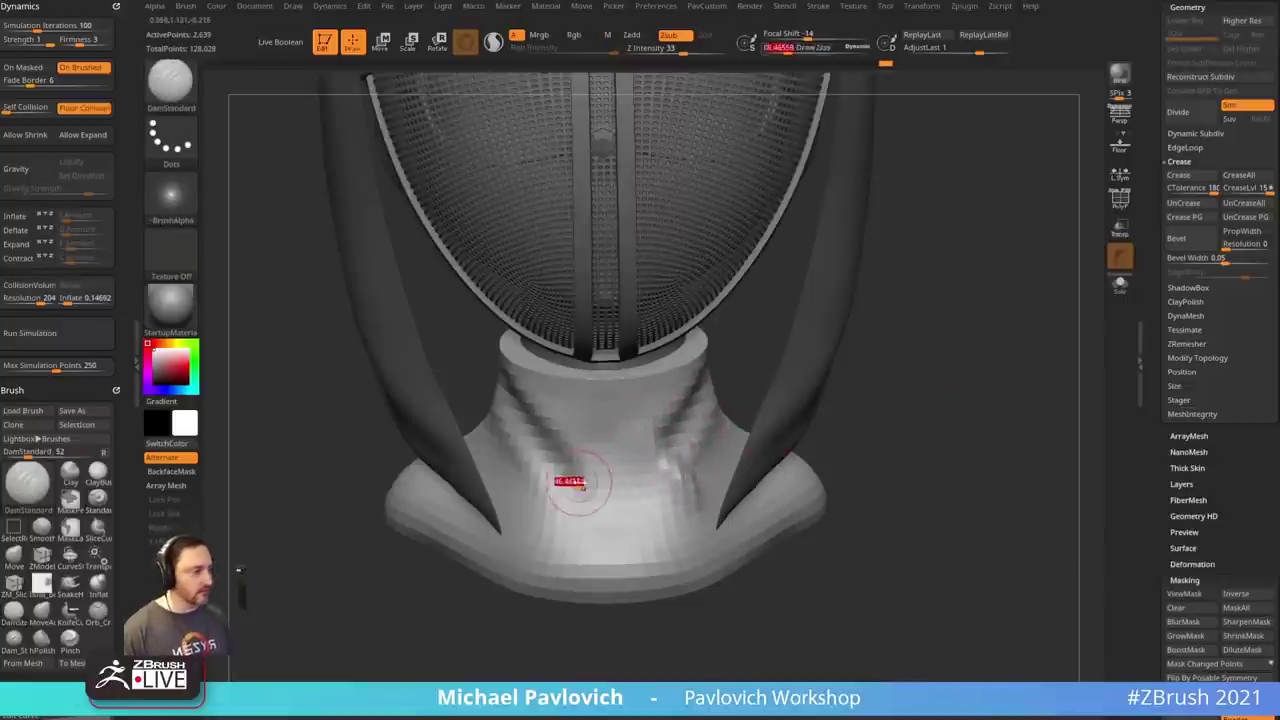
drag(548, 482, 494, 472)
drag(586, 641, 558, 632)
- Select the hanging side flaps and pull their lower tips upward with the Move brush
alt+click(682, 462)
drag(820, 466, 829, 444)
key(b)
key(m)
key(v)
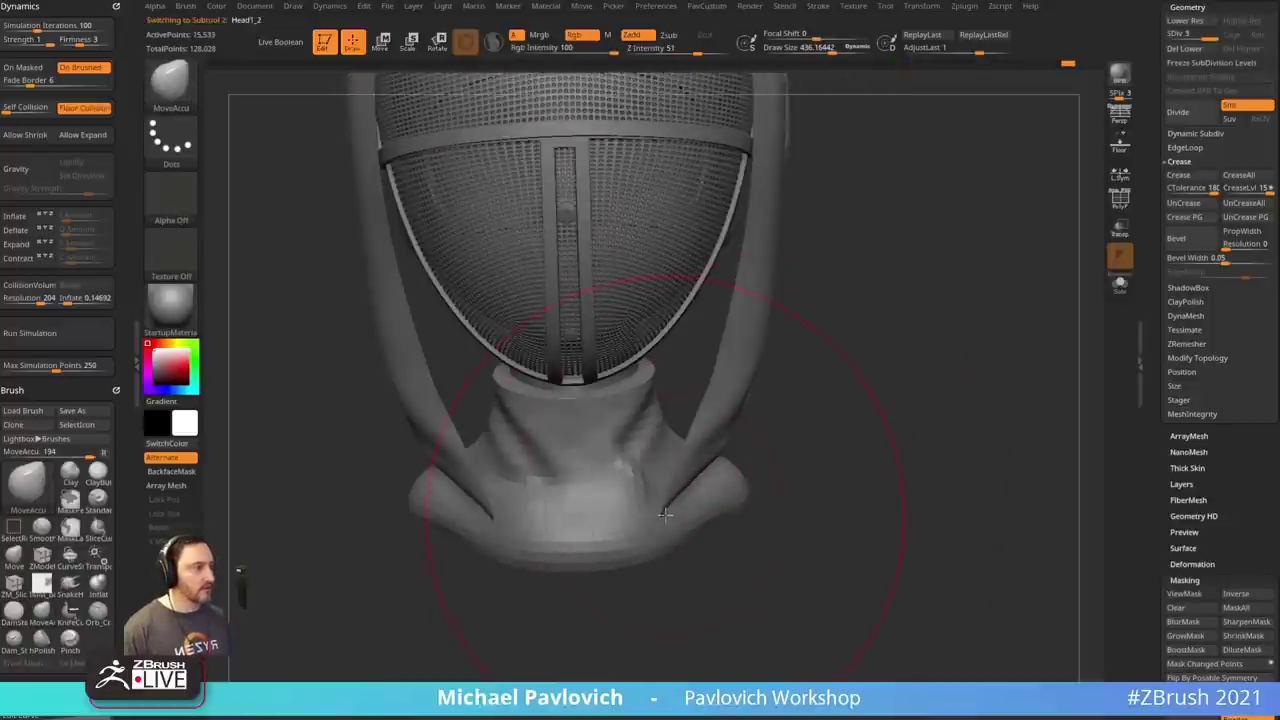
drag(665, 515, 672, 464)
mouse_move(812, 464)
mouse_down()
mouse_move(685, 463)
mouse_move(873, 459)
mouse_up()
- Select the collar again and deepen the crease between the flap tips with DamStandard at draw size about 79
key(b)
key(s)
key(t)
alt+click(695, 482)
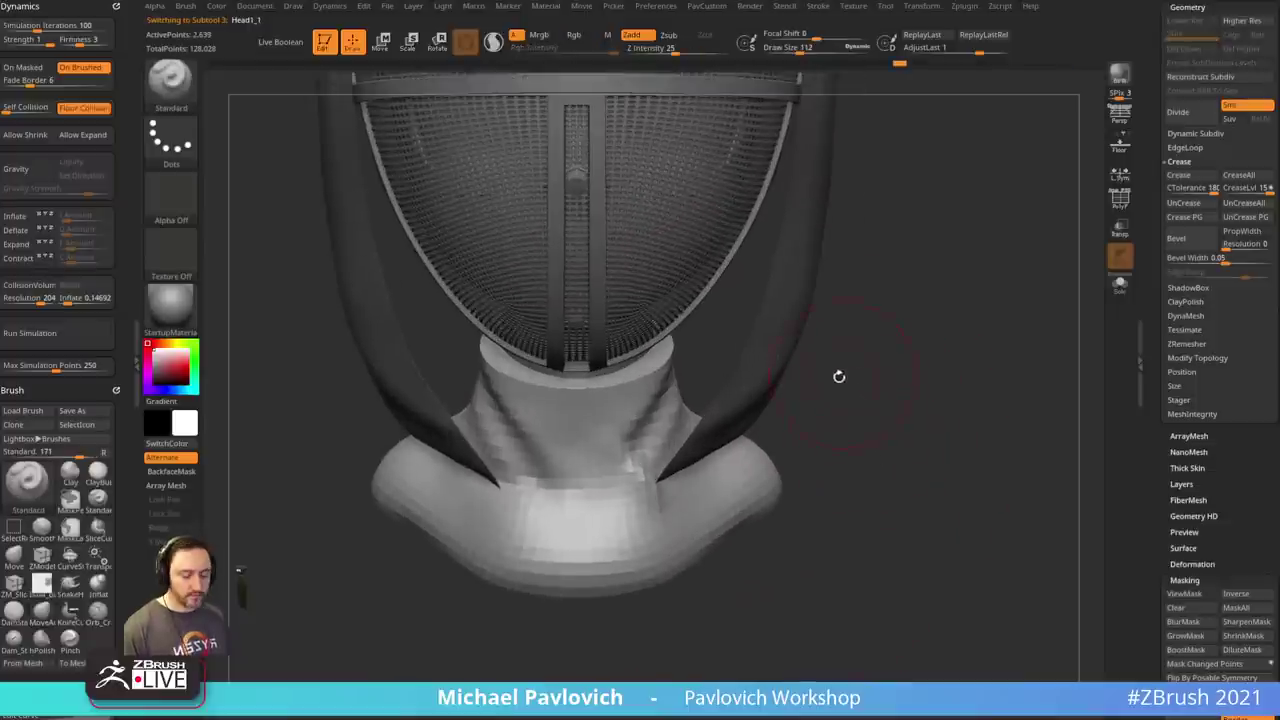
key(b)
key(d)
key(s)
drag(840, 417, 838, 434)
key(s)
drag(690, 466, 680, 466)
drag(708, 385, 694, 440)
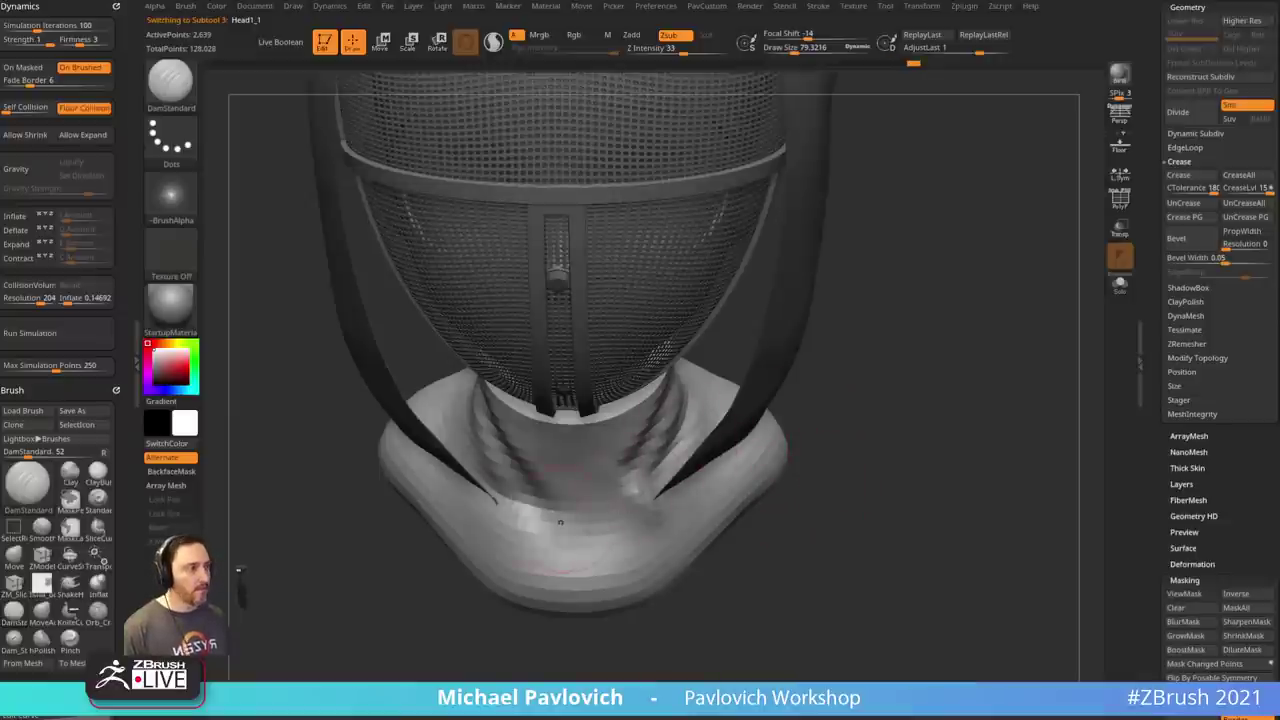
key(b)
key(s)
key(t)
key(s)
mouse_move(728, 616)
mouse_down()
mouse_move(660, 490)
mouse_move(640, 484)
mouse_up()
mouse_move(800, 410)
shift+mouse_down()
mouse_move(868, 411)
mouse_move(897, 457)
shift+mouse_up()
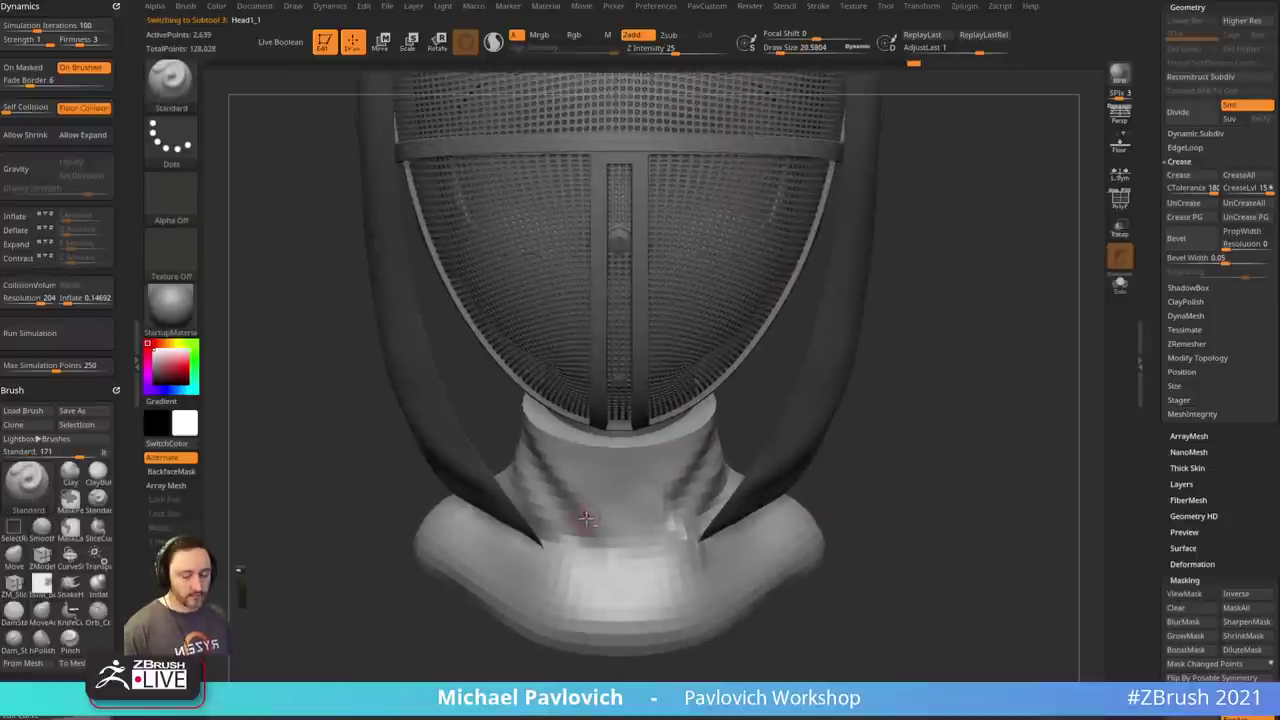
- Switch to the DamStandard brush and subdivide the collar once
key(b)
key(d)
key(s)
key(ctrl+d)
alt+drag(886, 449, 864, 429)
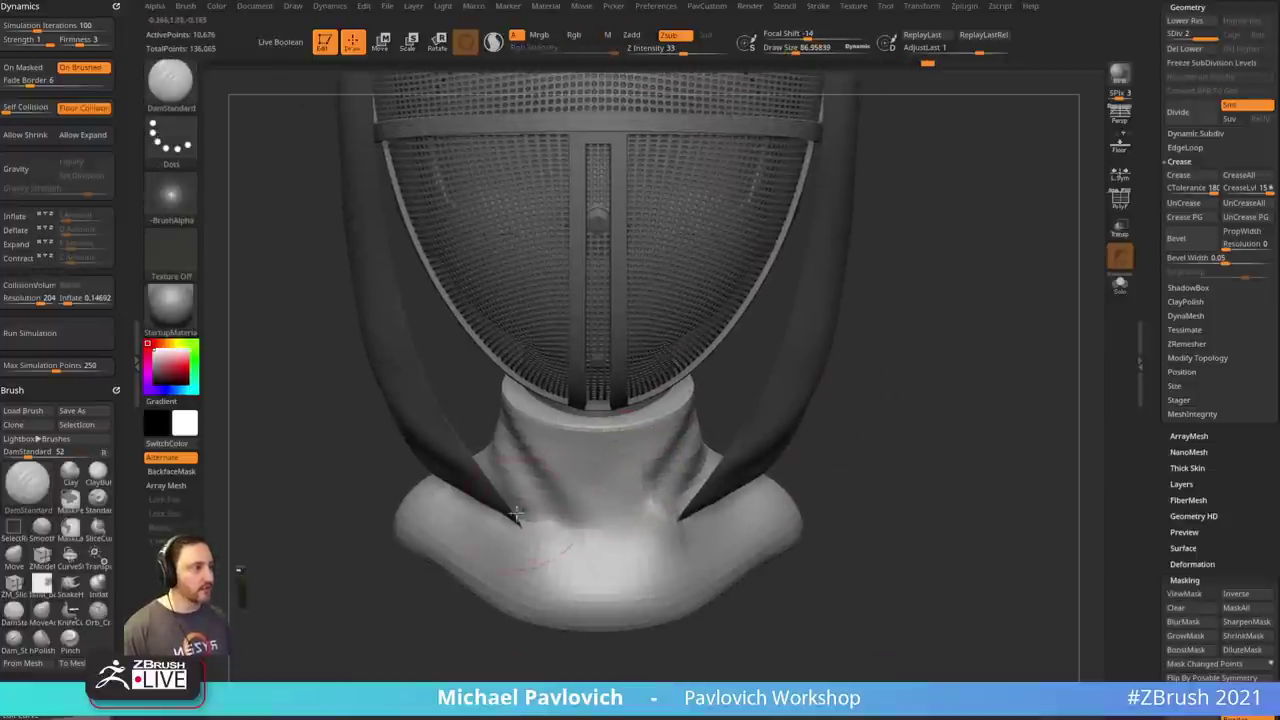
- Carve a sharp horizontal crease across the collar's front from one flap tip to the other, redoing the first stroke at a smaller draw size
drag(517, 516, 690, 518)
key(ctrl+z)
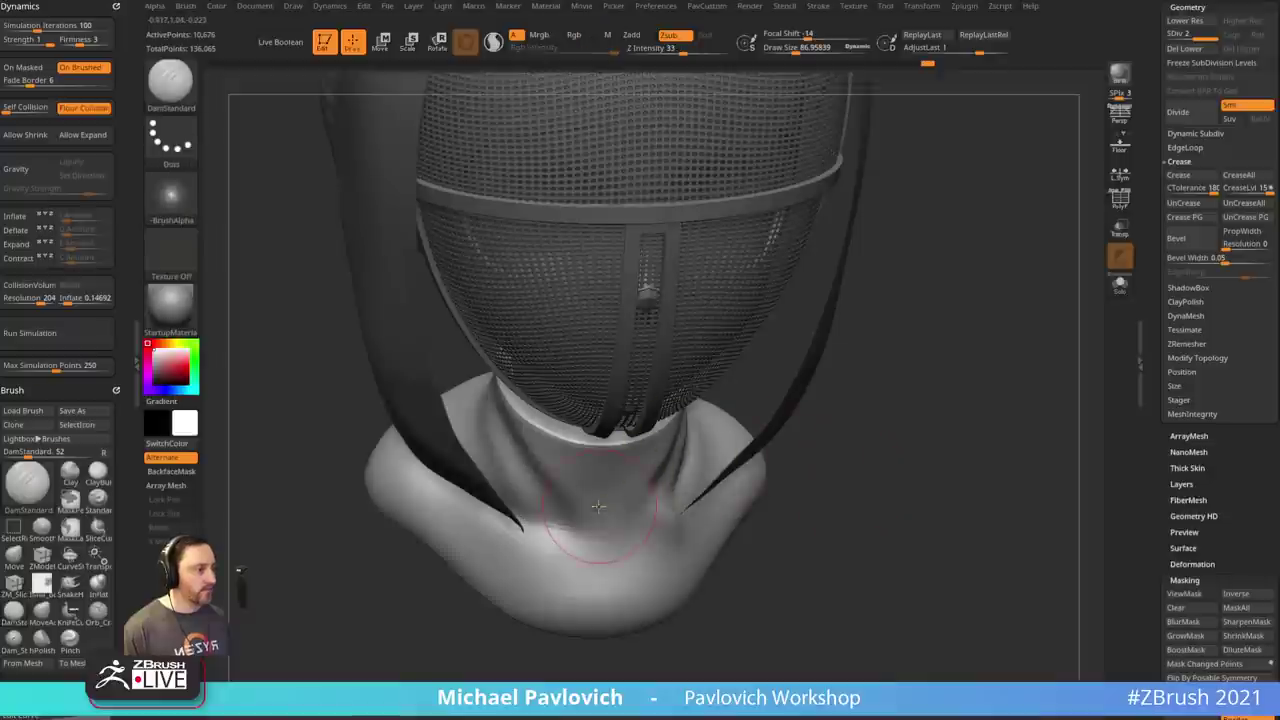
key(s)
drag(597, 509, 593, 509)
drag(516, 524, 692, 511)
drag(845, 485, 690, 488)
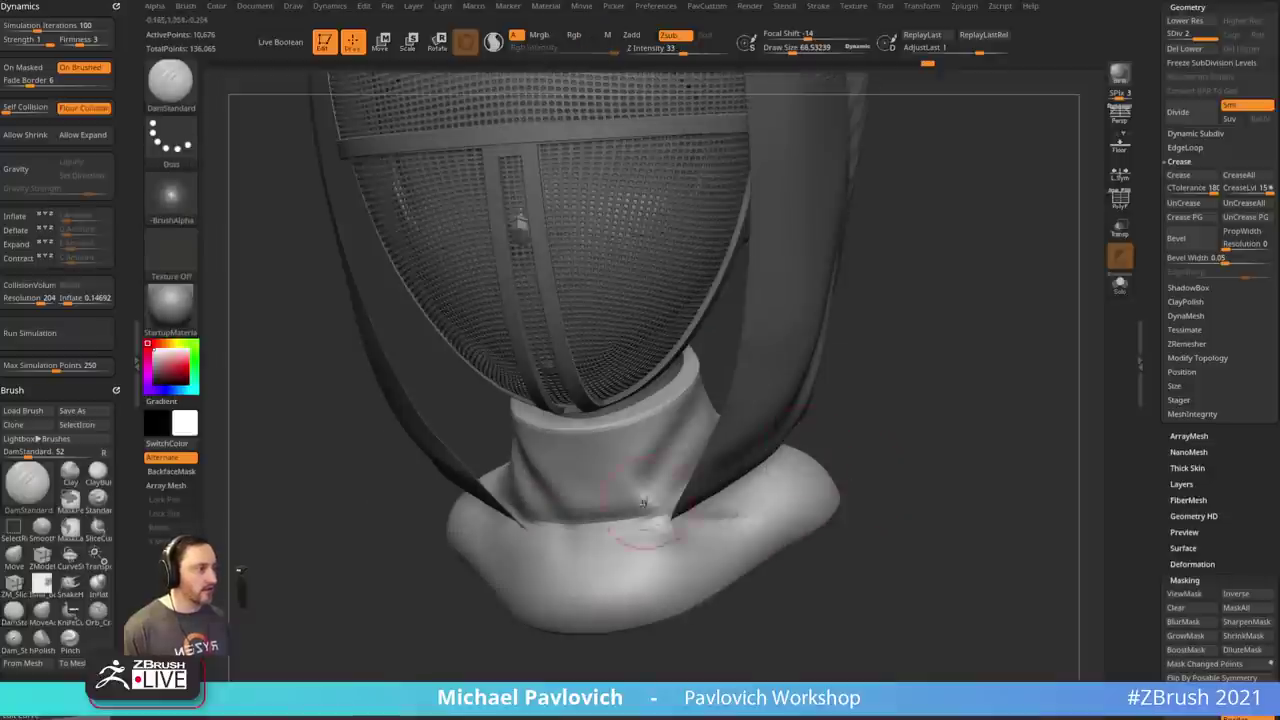
shift+drag(850, 445, 886, 400)
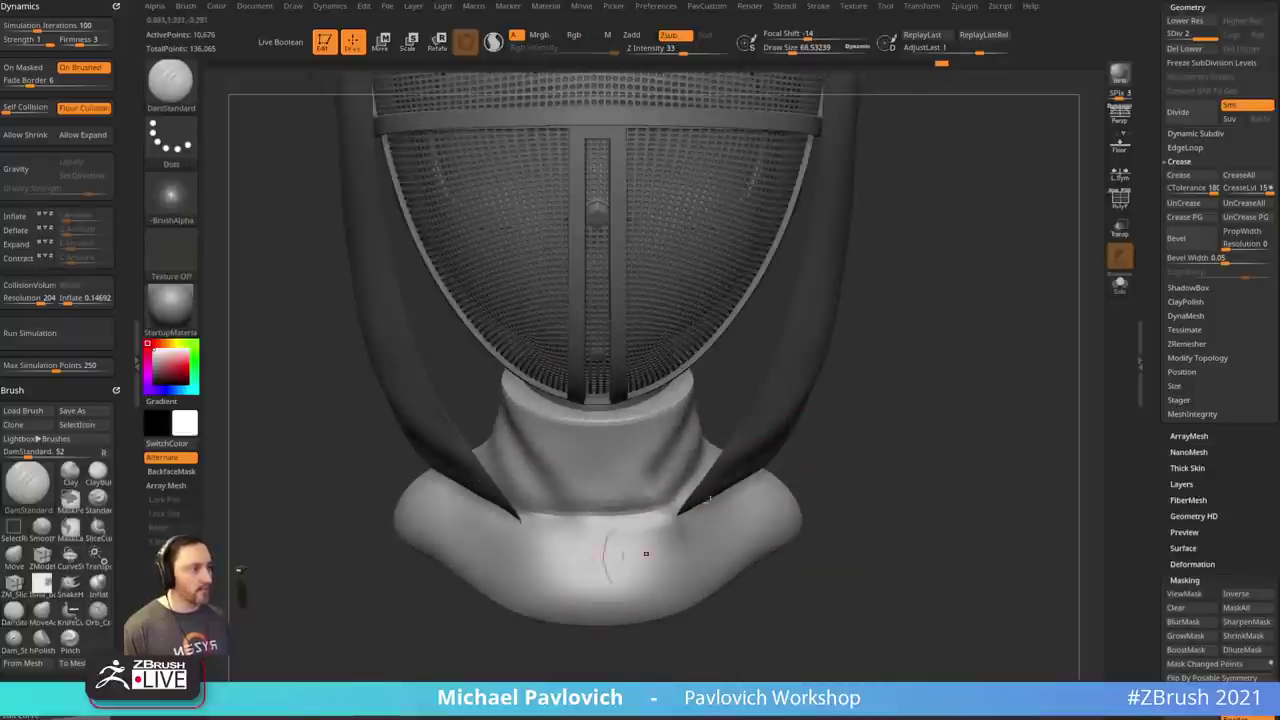
- Build up a narrow vertical strip along the collar's front centre with ClayBuildup at draw size about 33
alt+drag(806, 398, 796, 367)
key(b)
key(c)
key(b)
key(s)
drag(610, 401, 590, 407)
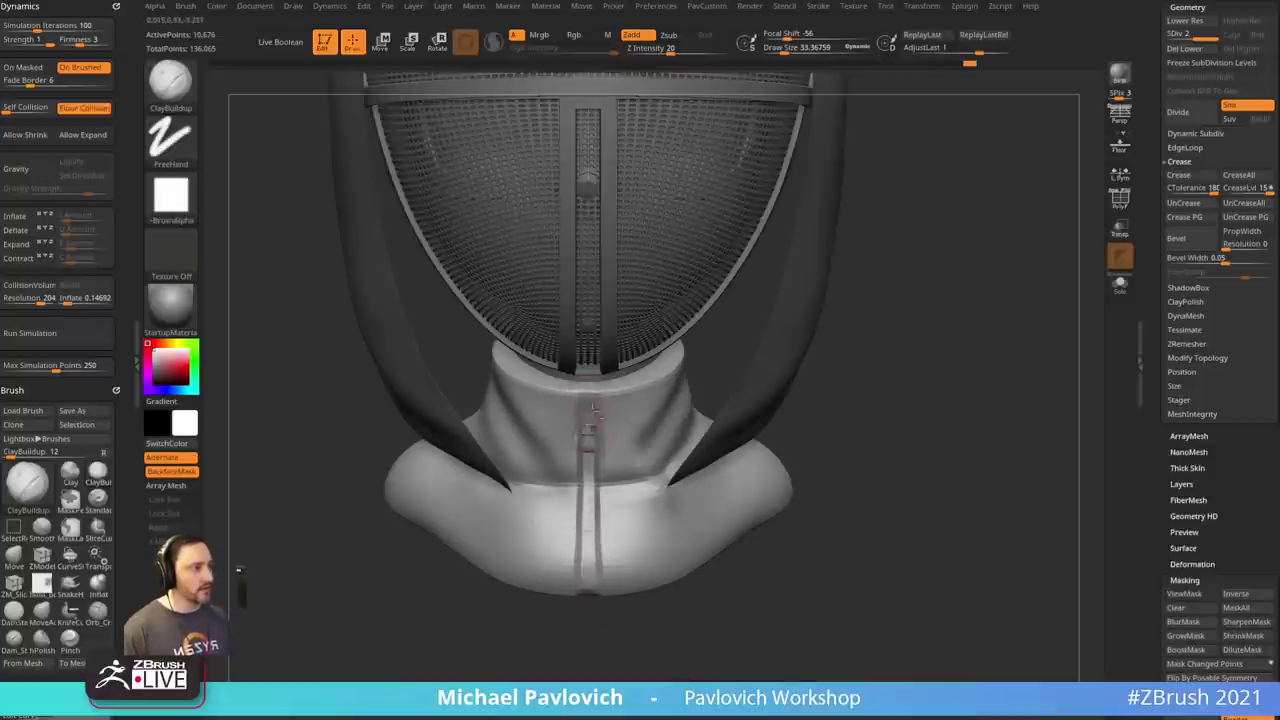
- Deepen the folds on both sides of the neck with the Standard brush at draw size about 39
drag(845, 447, 704, 471)
key(s)
key(b)
key(s)
key(t)
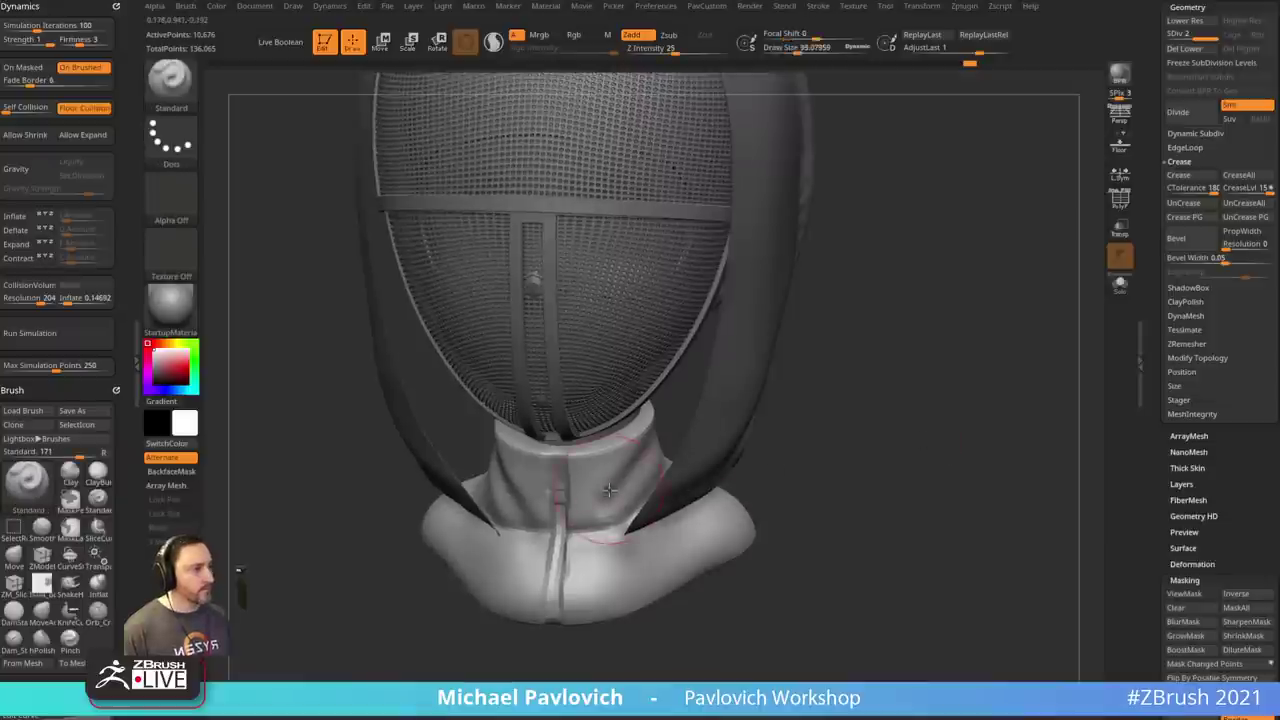
mouse_move(860, 398)
mouse_down()
mouse_move(920, 380)
mouse_move(942, 432)
mouse_up()
key(s)
click(680, 446)
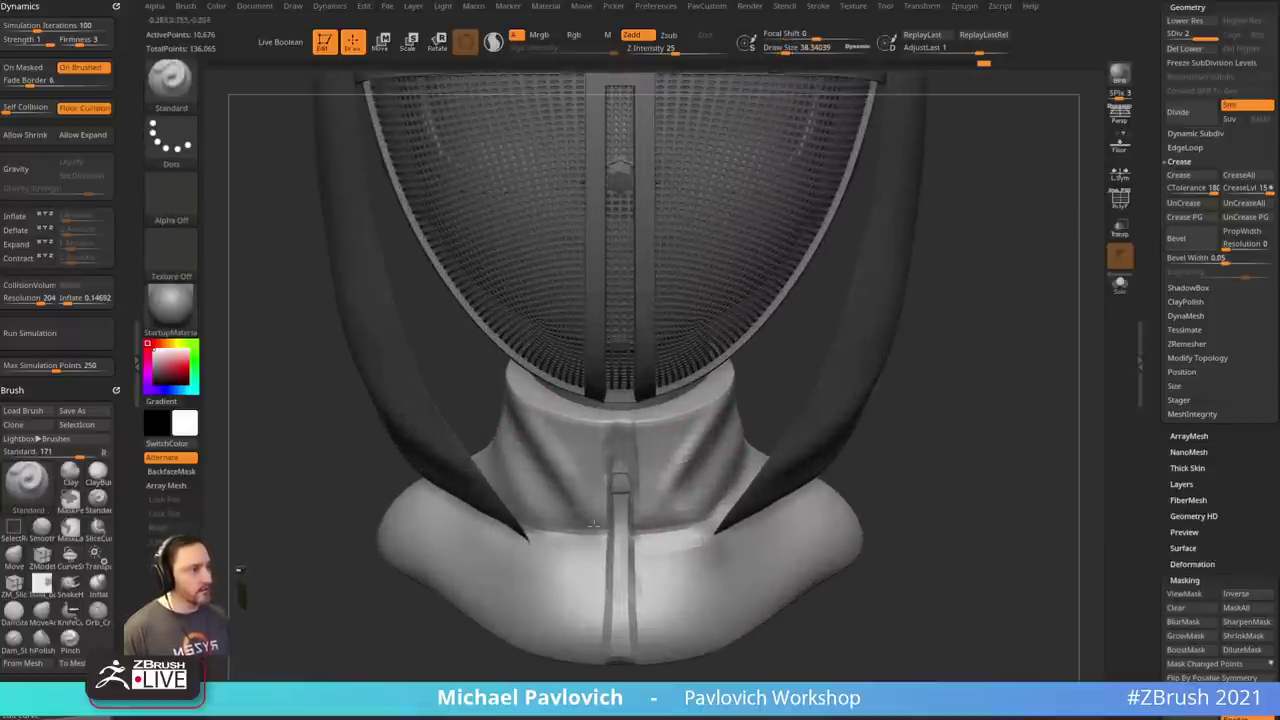
drag(593, 524, 597, 524)
- Pull the collar's upper rim upward near the front with the Move brush, redoing the first pull at draw size about 194
key(s)
click(565, 414)
key(b)
key(m)
key(v)
drag(532, 384, 529, 368)
key(ctrl+z)
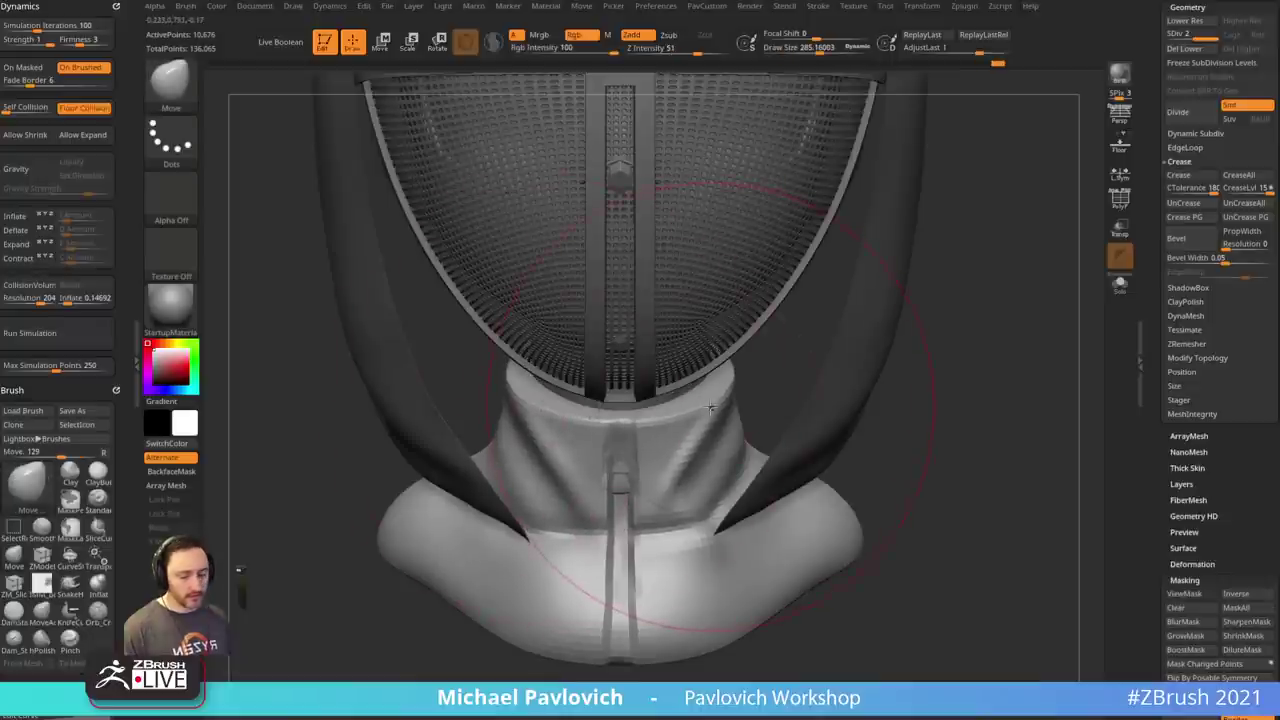
key(s)
click(697, 409)
drag(711, 388, 715, 368)
- Raise the side of the collar's upper rim beside the mask with the Move brush at draw size about 200
drag(938, 383, 840, 388)
key(s)
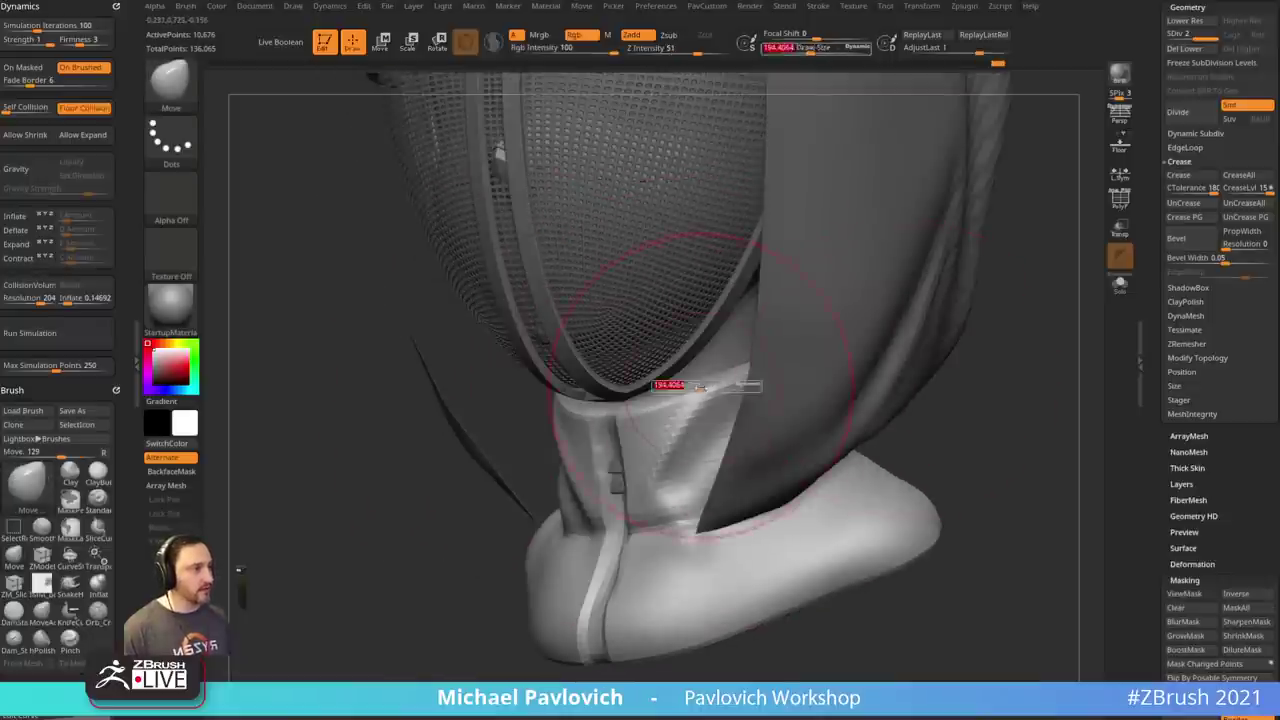
click(720, 386)
drag(752, 375, 763, 357)
drag(965, 370, 1005, 372)
drag(762, 352, 760, 315)
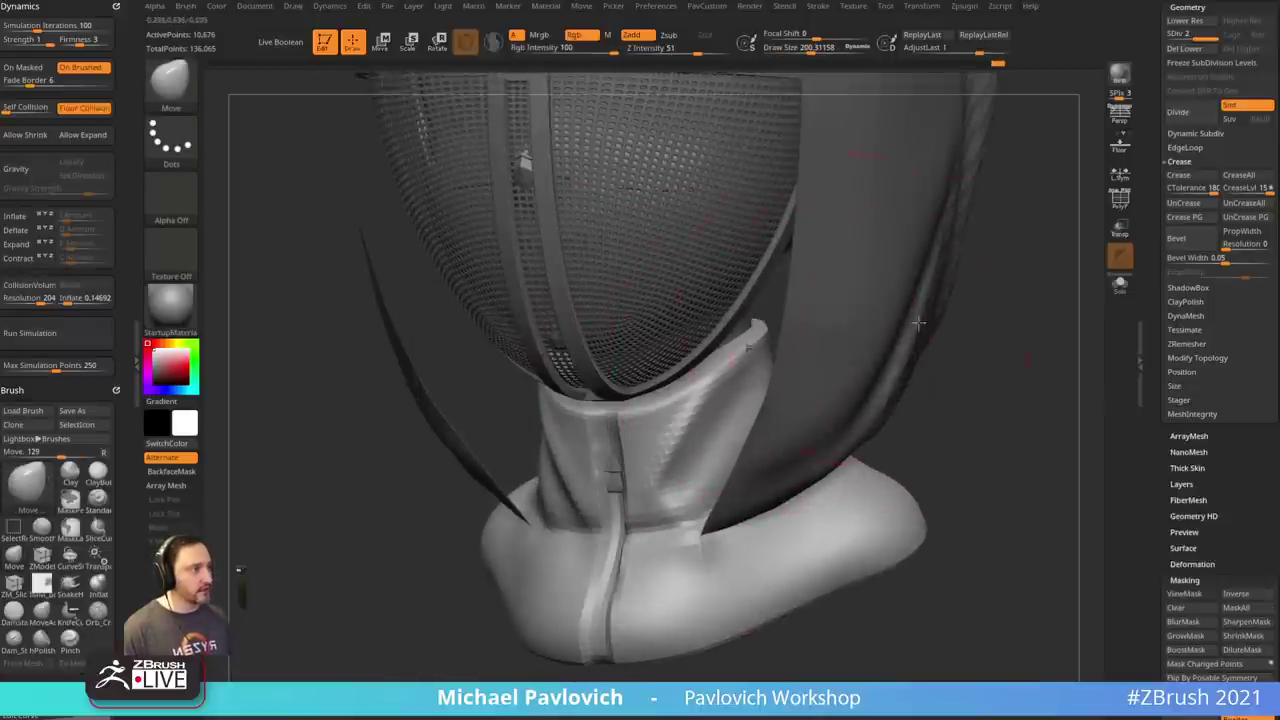
- Isolate the collar to adjust its raised rim, show all parts, and refine the rim with Move at draw size about 150
drag(999, 366, 925, 366)
click(1120, 284)
drag(1050, 365, 965, 335)
mouse_move(875, 338)
mouse_down()
mouse_move(868, 308)
mouse_move(825, 284)
mouse_up()
click(1120, 284)
drag(1075, 414, 1165, 420)
key(s)
click(712, 402)
drag(691, 398, 703, 406)
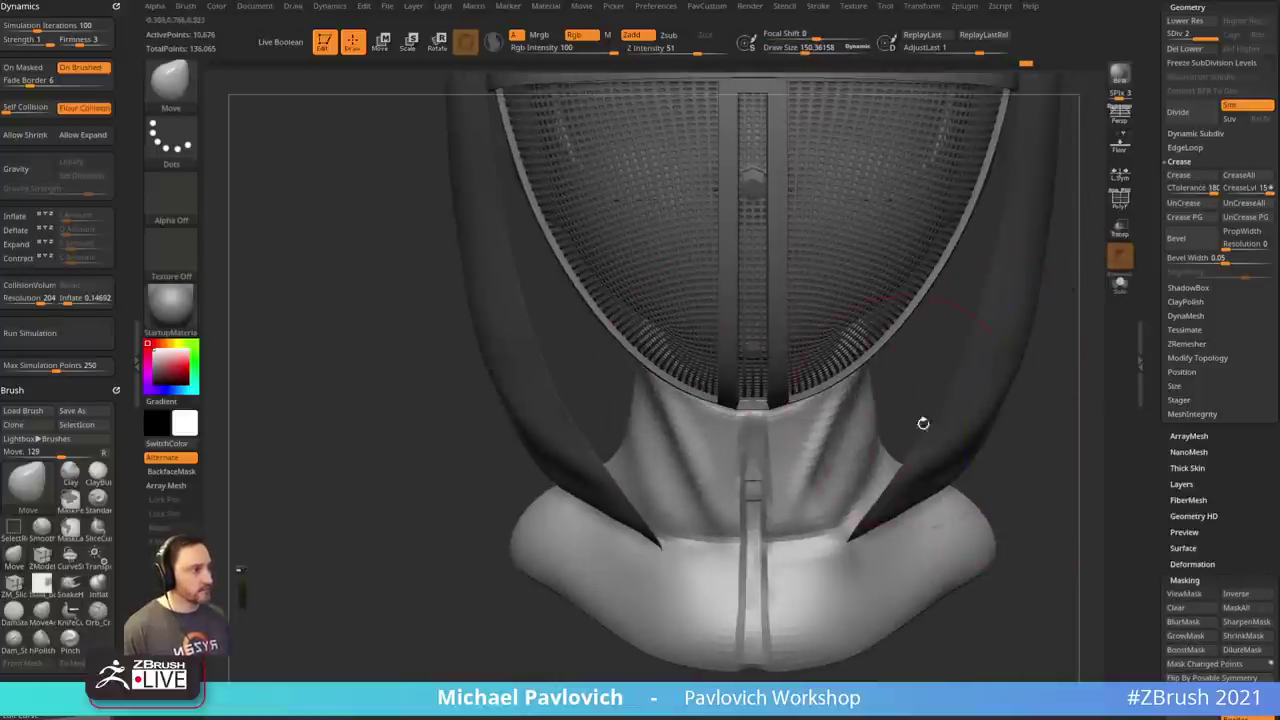
- Sculpt additional diagonal folds on the neck beside the side flaps with the Standard brush at draw size about 49
key(b)
key(s)
key(t)
key(s)
click(716, 475)
drag(590, 402, 653, 470)
key(s)
click(642, 471)
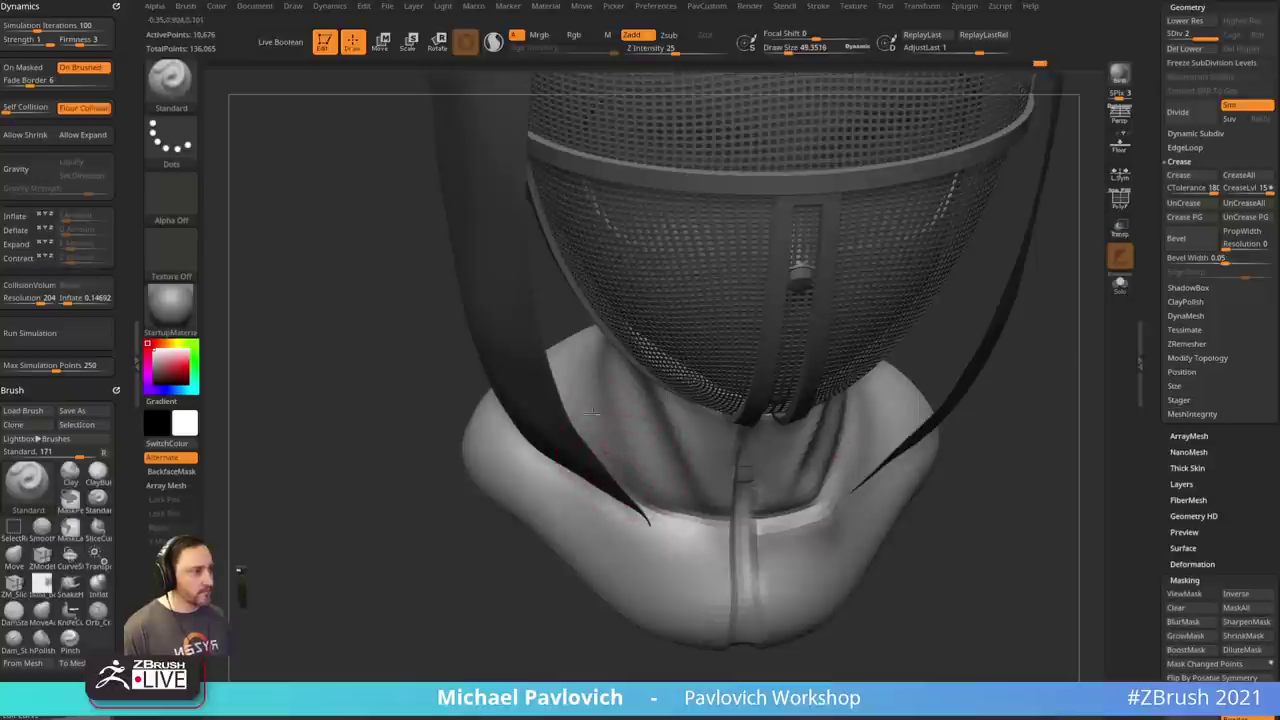
drag(598, 408, 652, 490)
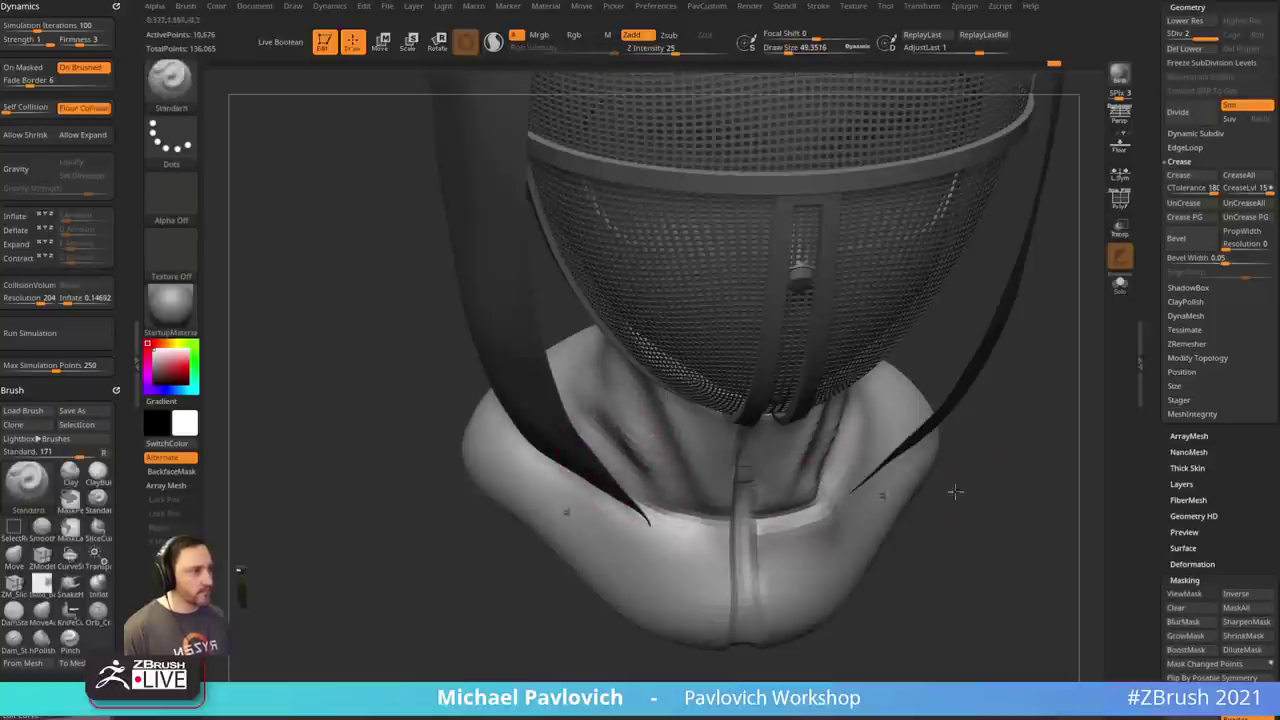
- Add finer folds around the neck and collar front with the Standard brush at draw size about 36
mouse_move(954, 491)
mouse_down()
mouse_move(757, 490)
mouse_move(820, 458)
mouse_move(768, 404)
mouse_move(776, 372)
mouse_move(782, 432)
mouse_up()
drag(1006, 443, 967, 449)
alt+drag(986, 398, 1002, 428)
right_drag(604, 496, 602, 533)
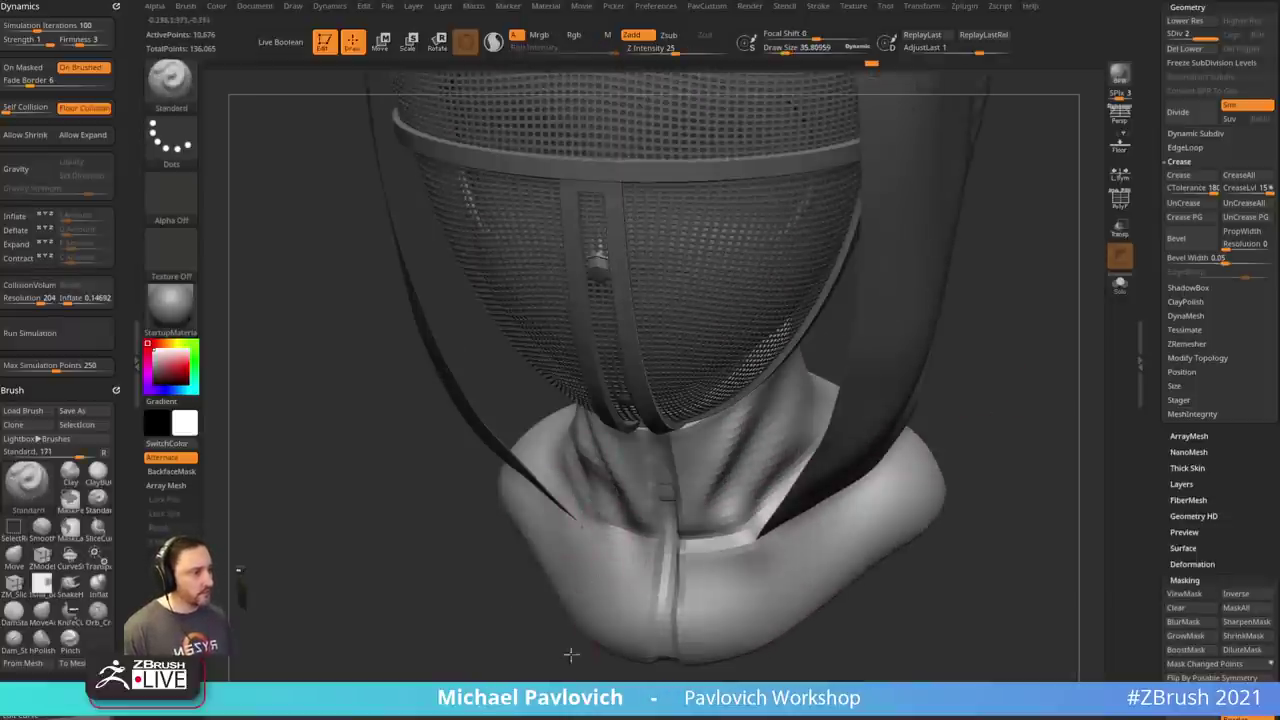
- Sharpen the folds on the neck and upper front of the collar with the Pinch brush at draw size about 126
right_drag(570, 655, 940, 386)
key(b)
key(p)
key(i)
key(bracketright)
mouse_move(625, 440)
mouse_down()
mouse_move(646, 463)
mouse_move(623, 447)
mouse_move(617, 457)
mouse_up()
key(ctrl+z)
key(s)
mouse_move(793, 375)
mouse_down()
mouse_move(748, 468)
mouse_move(768, 470)
mouse_up()
right_drag(929, 417, 823, 474)
drag(822, 474, 798, 567)
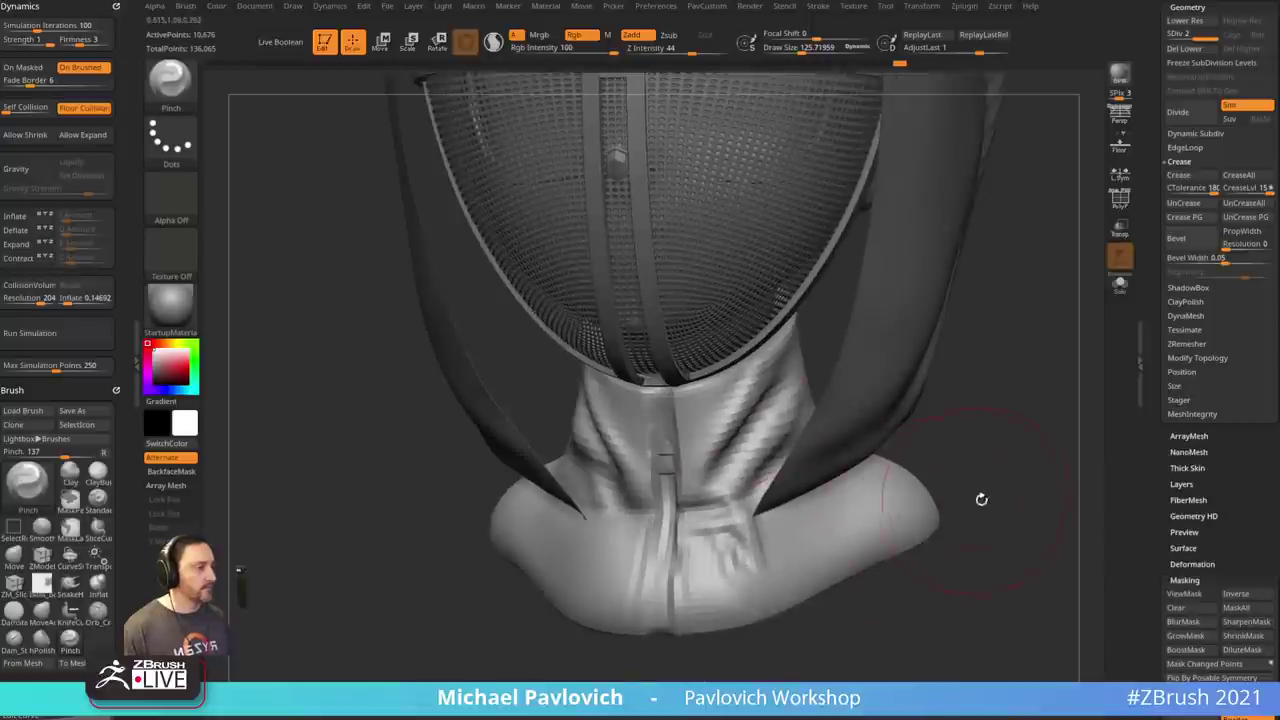
- Subdivide the collar mesh once more to subdivision level 3
shift+drag(981, 499, 968, 506)
key(s)
drag(772, 538, 766, 538)
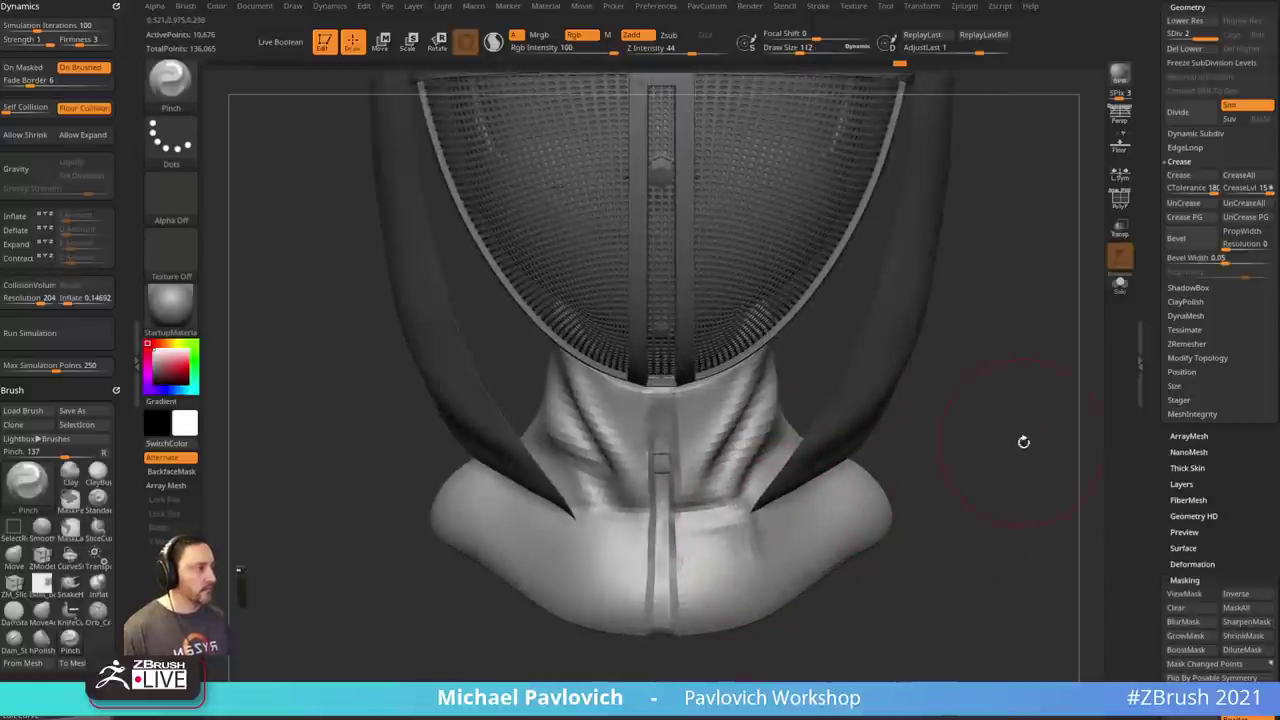
key(ctrl+d)
key(s)
drag(660, 490, 748, 565)
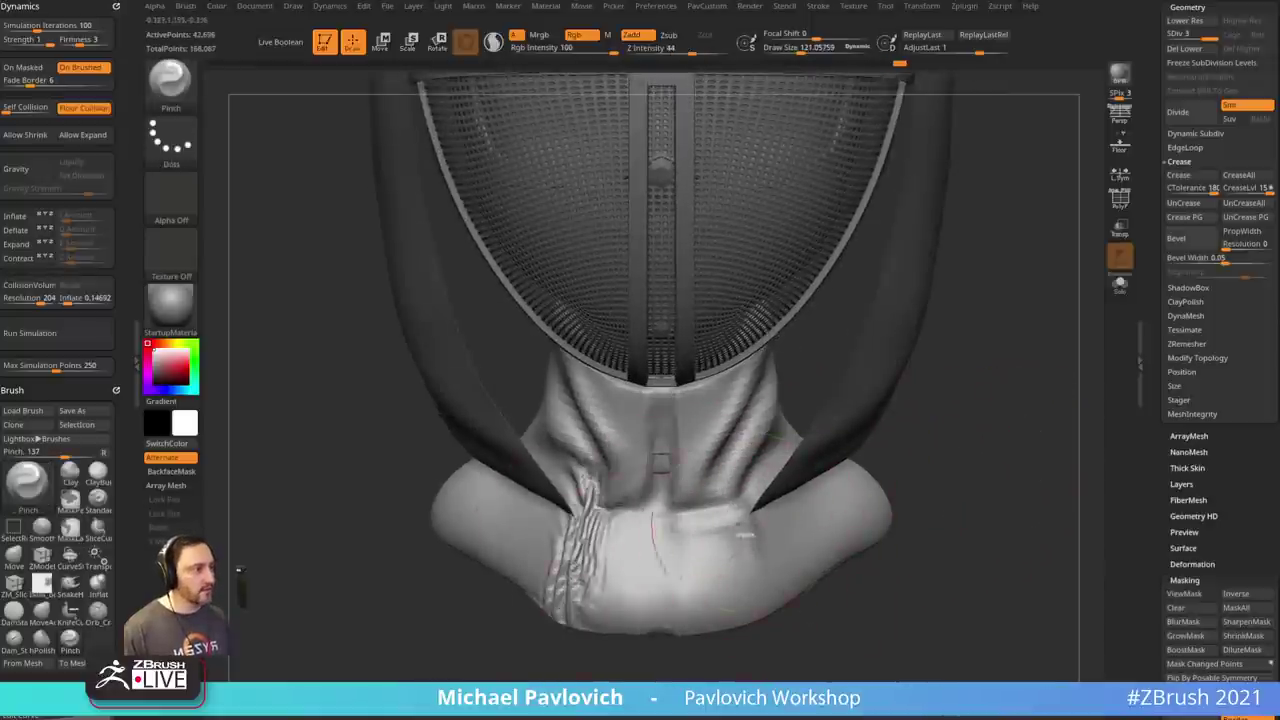
key(ctrl+z)
- Sharpen the diagonal folds on the front of the neck with the Pinch brush at draw size about 126
key(s)
drag(738, 508, 743, 508)
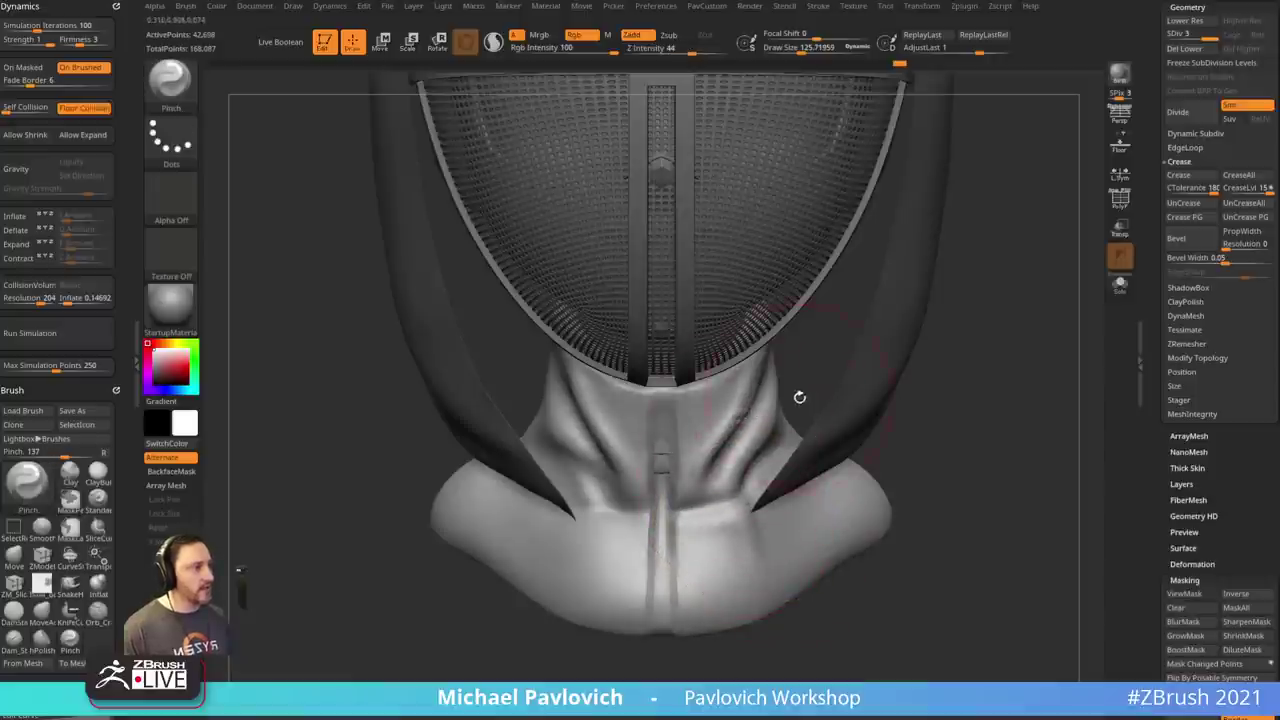
drag(779, 412, 745, 470)
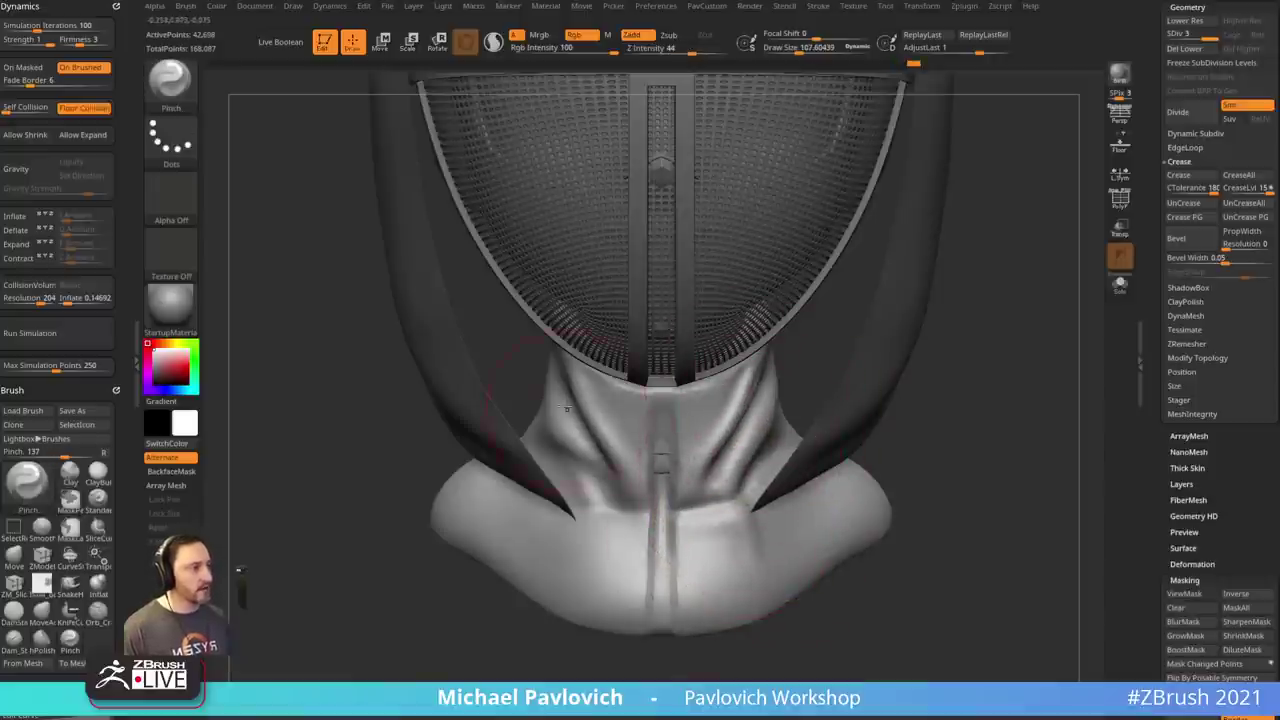
drag(980, 447, 985, 430)
- Isolate the collar and sculpt folds around the side of the neck below the rim with the Standard brush at draw size about 55
click(1120, 285)
mouse_move(1058, 318)
mouse_down()
mouse_move(1006, 337)
mouse_move(886, 344)
mouse_up()
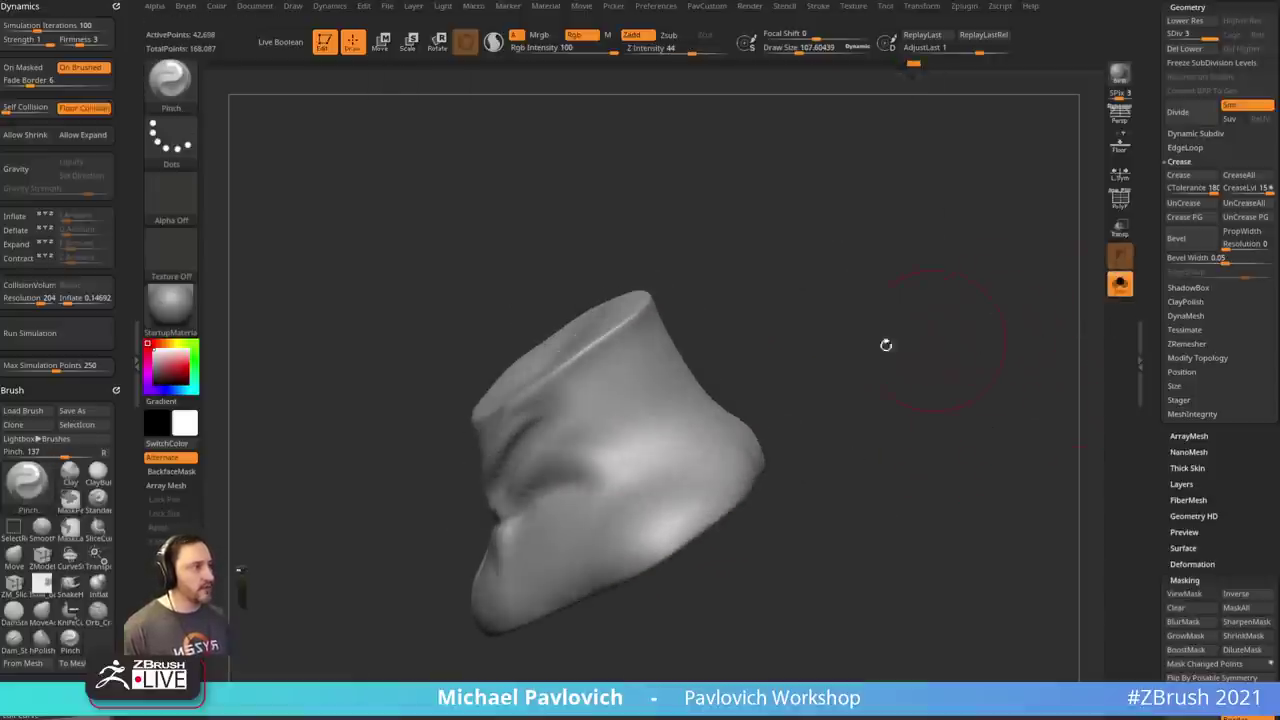
drag(600, 412, 640, 393)
drag(801, 301, 718, 318)
key(ctrl+z)
key(b)
key(s)
key(t)
key(s)
mouse_move(651, 386)
mouse_down()
mouse_move(635, 388)
mouse_move(688, 372)
mouse_move(602, 374)
mouse_up()
drag(675, 316, 618, 356)
right_drag(582, 385, 620, 388)
drag(620, 388, 702, 346)
right_drag(702, 346, 740, 334)
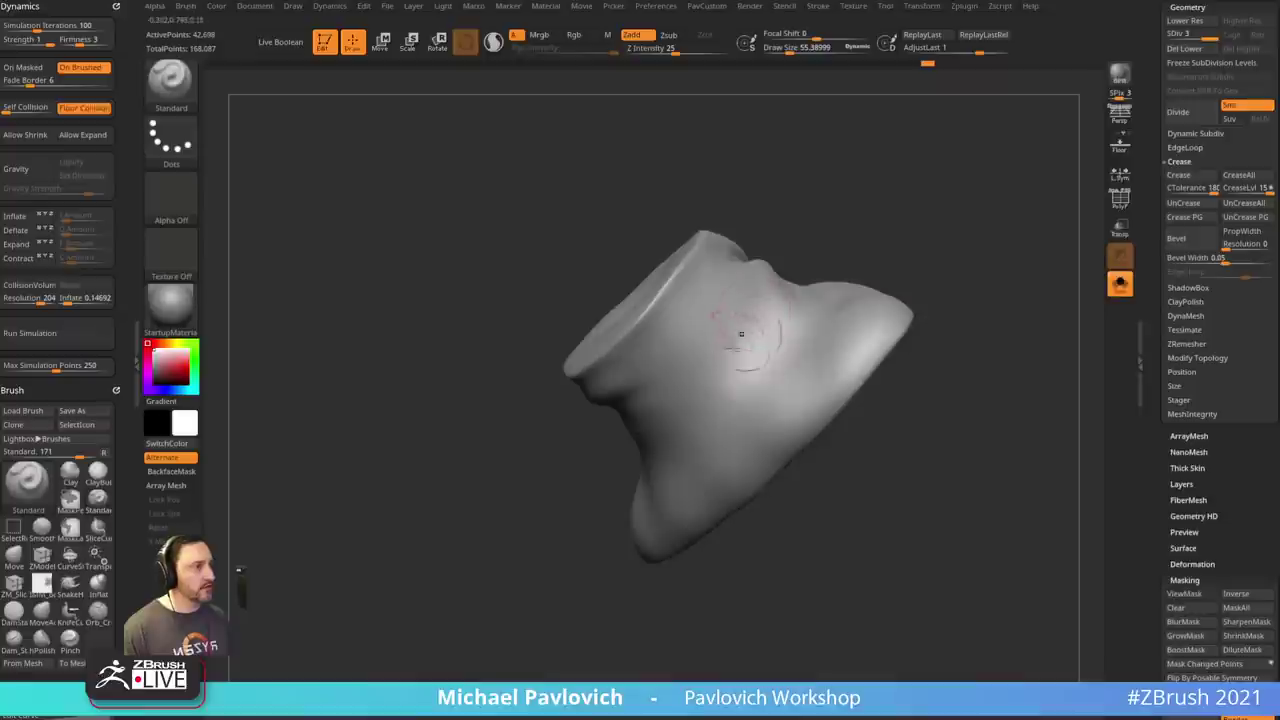
mouse_move(727, 284)
mouse_down()
mouse_move(677, 367)
mouse_move(668, 346)
mouse_move(657, 370)
mouse_up()
drag(970, 168, 949, 202)
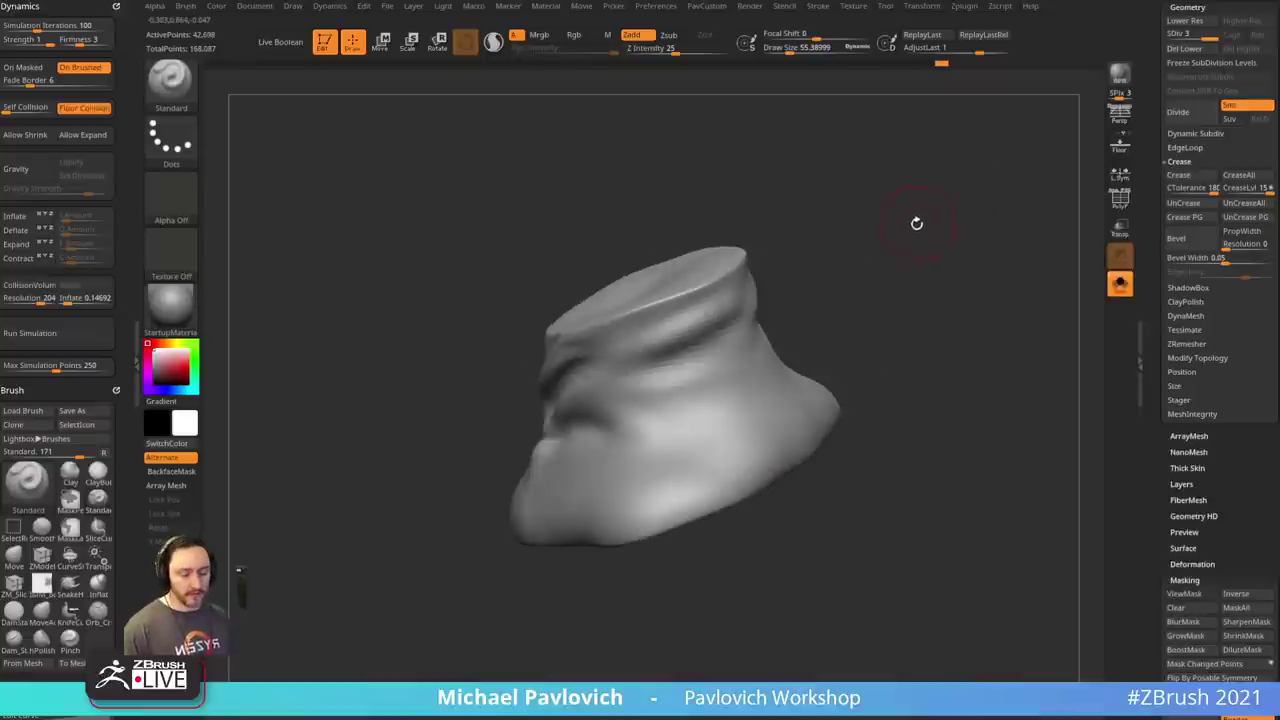
- Sharpen the folds around the side of the neck with the Pinch brush at draw size about 145
key(b)
key(p)
key(i)
drag(654, 366, 762, 320)
right_drag(762, 320, 780, 320)
mouse_move(718, 348)
mouse_down()
mouse_move(672, 366)
mouse_move(692, 348)
mouse_up()
right_drag(692, 348, 769, 310)
drag(769, 310, 778, 294)
drag(868, 250, 832, 274)
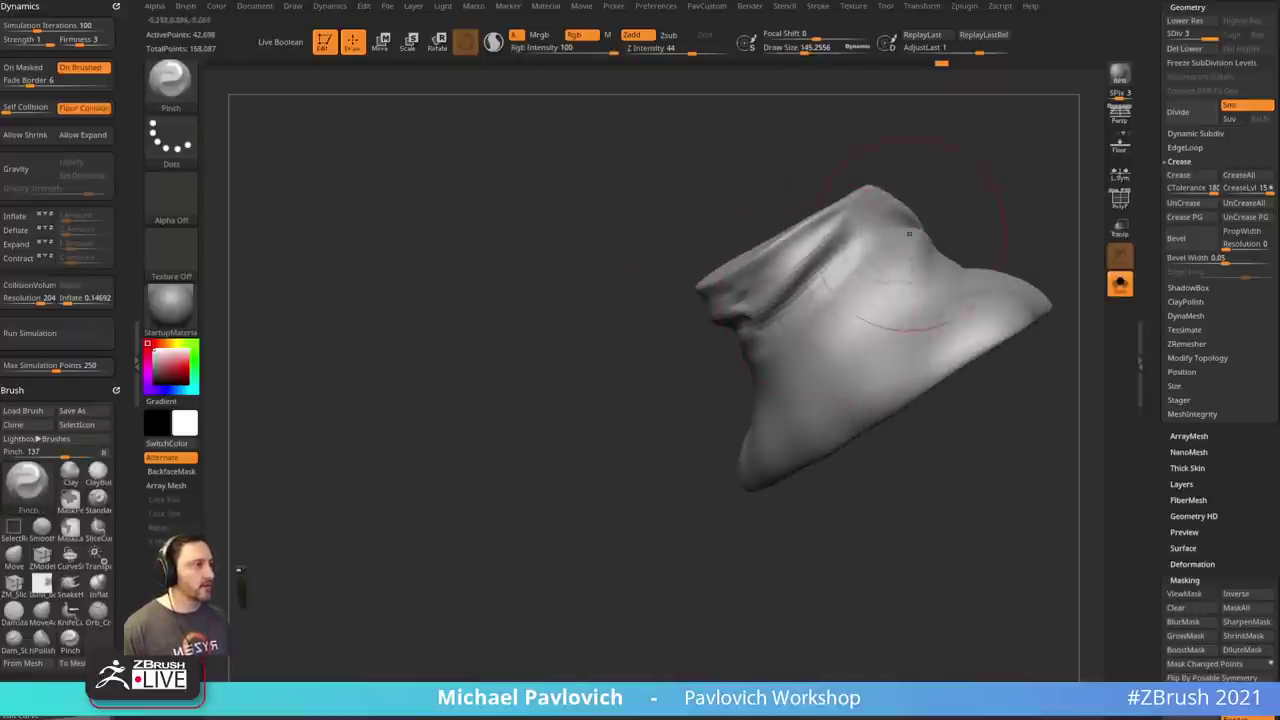
mouse_move(953, 192)
mouse_down()
mouse_move(958, 142)
mouse_move(949, 212)
mouse_up()
- Build up another soft fold on the side of the neck with the Standard brush at draw size about 81
key(b)
key(s)
key(t)
right_drag(949, 214, 829, 248)
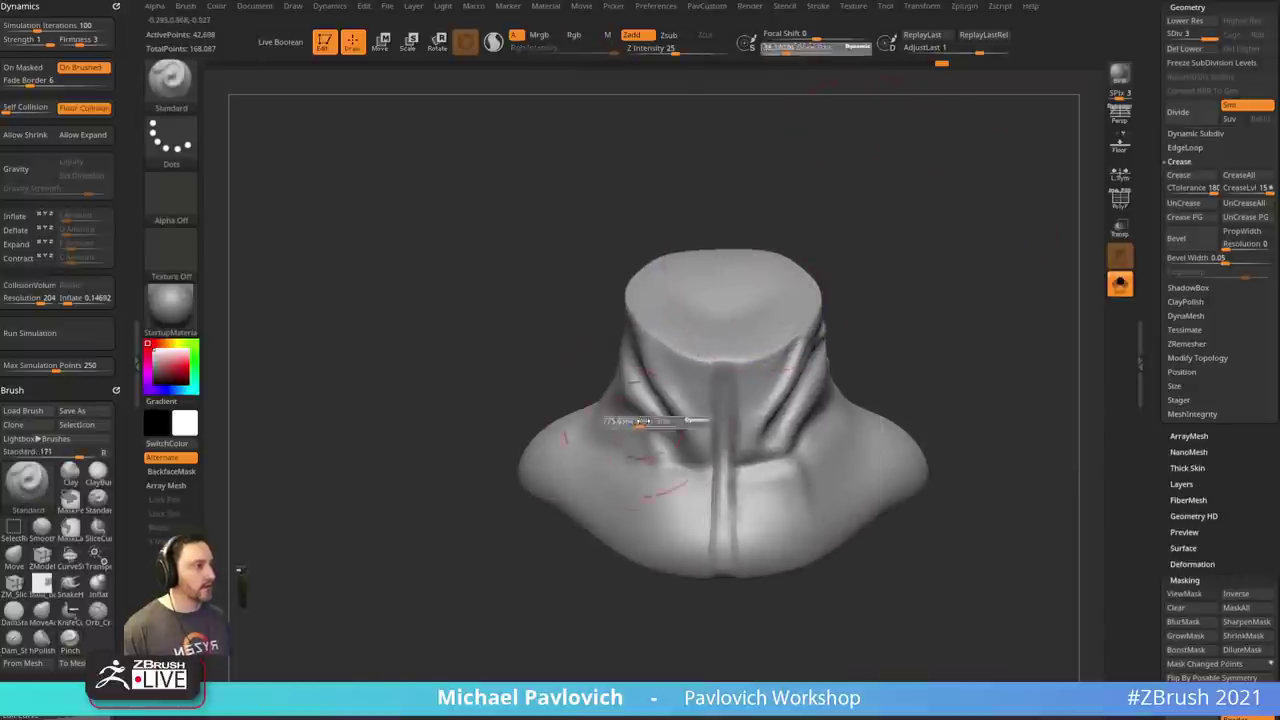
right_drag(545, 381, 663, 423)
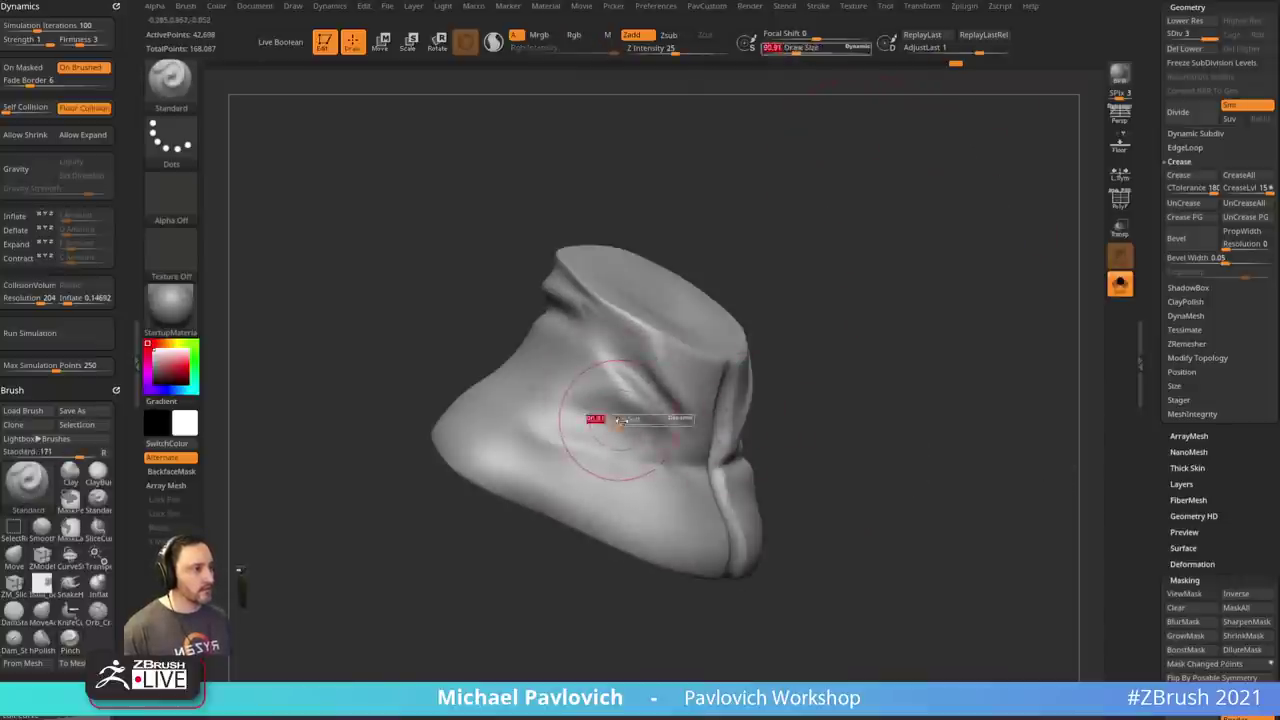
drag(582, 383, 564, 368)
right_drag(564, 368, 455, 332)
- Tighten the side neck folds with the Pinch brush at draw size about 83 and lightly smooth them
key(b)
key(p)
key(i)
right_drag(891, 243, 972, 272)
key(s)
mouse_move(614, 389)
mouse_down()
mouse_move(640, 393)
mouse_move(656, 441)
mouse_up()
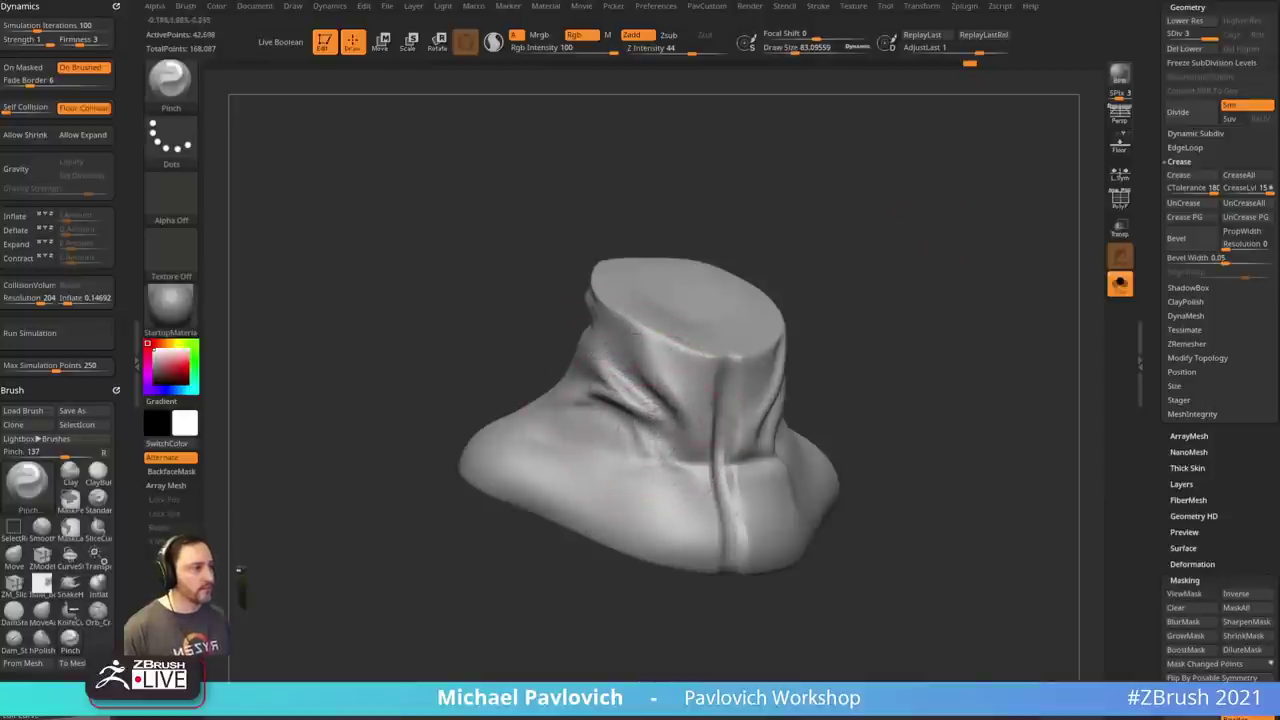
shift+drag(602, 375, 630, 402)
right_drag(965, 365, 868, 326)
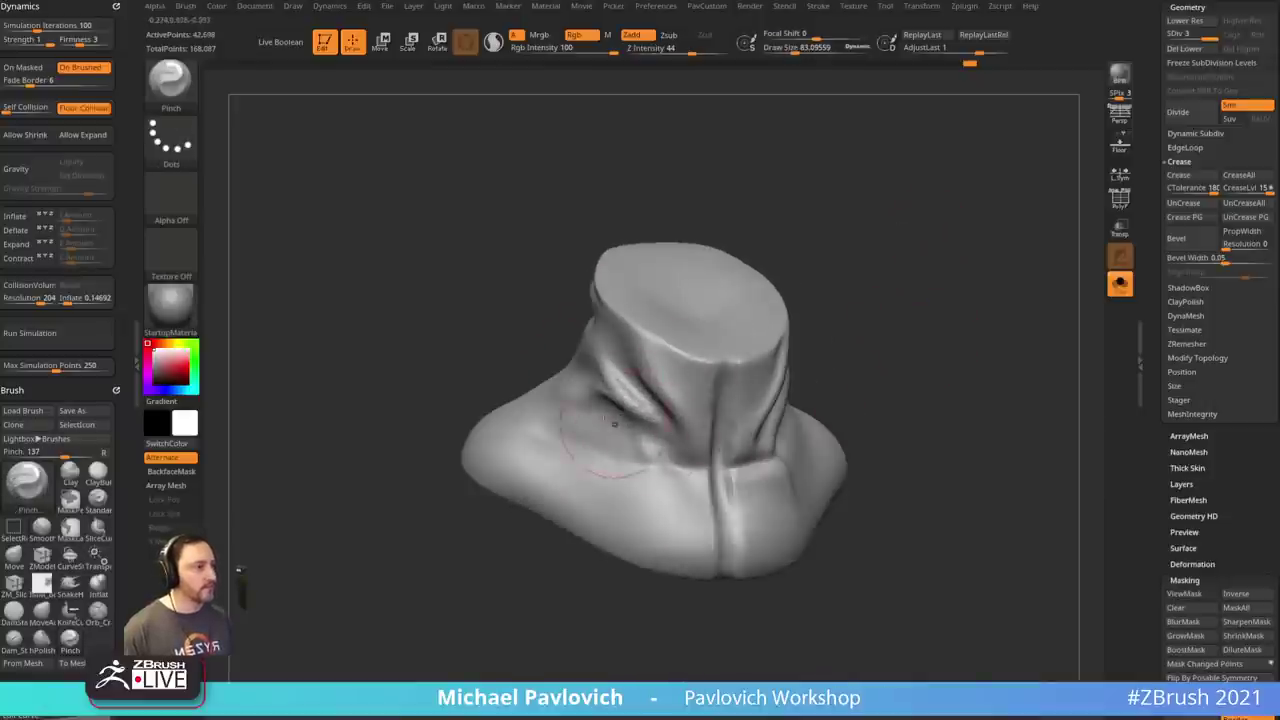
mouse_move(968, 350)
shift+right_down()
mouse_move(924, 326)
mouse_move(969, 297)
mouse_move(876, 364)
shift+right_up()
- Show all helmet parts again and make the hood the active subtool
click(1120, 284)
key(s)
key(b)
key(s)
key(t)
alt+click(732, 357)
mouse_move(946, 334)
right_down()
mouse_move(934, 323)
mouse_move(980, 346)
mouse_move(930, 318)
right_up()
drag(1154, 230, 1050, 347)
right_drag(1050, 347, 700, 417)
key(b)
key(m)
key(v)
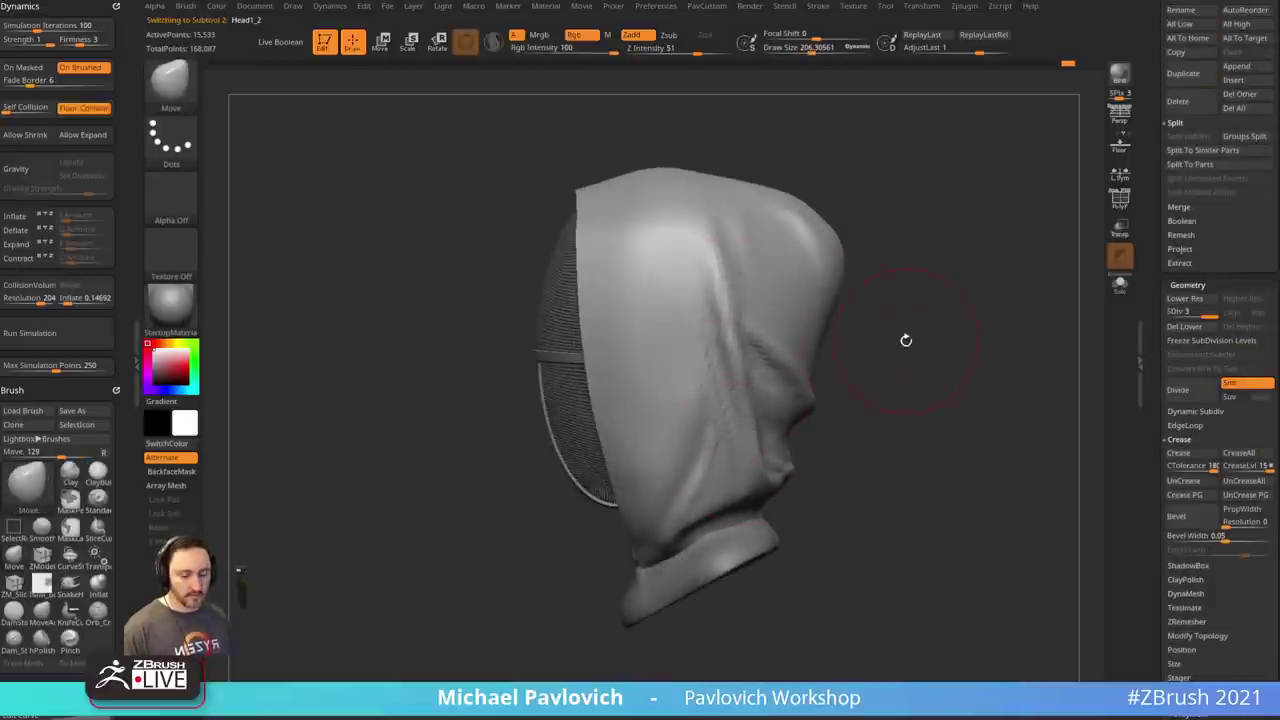
mouse_move(909, 337)
right_down()
mouse_move(986, 374)
mouse_move(920, 380)
mouse_move(914, 350)
mouse_move(926, 355)
mouse_move(868, 350)
right_up()
- Raise the hood to subdivision level 4, then sharpen and smooth its back folds with the Pinch brush at draw size about 219
key(d)
key(b)
key(p)
key(i)
drag(706, 345, 702, 384)
key(ctrl+z)
key(s)
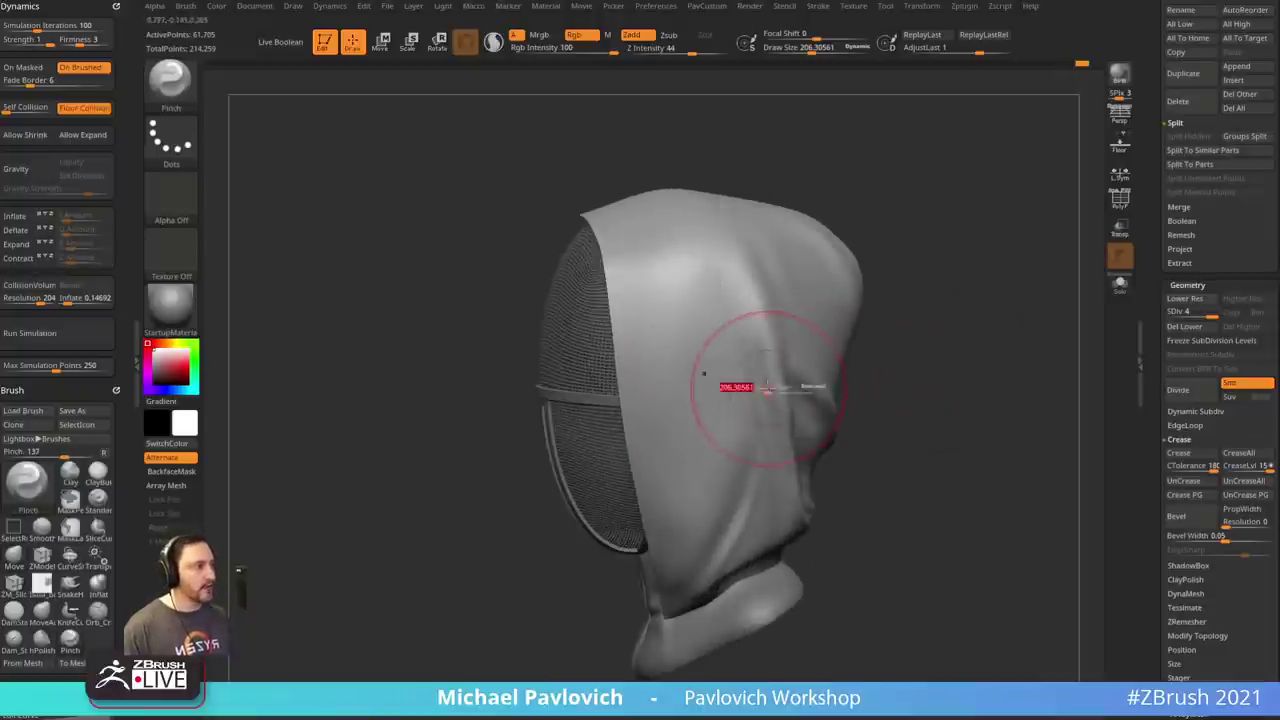
key(s)
mouse_move(894, 391)
right_down()
mouse_move(848, 408)
mouse_move(894, 409)
mouse_move(862, 380)
right_up()
ctrl+right_drag(862, 380, 858, 408)
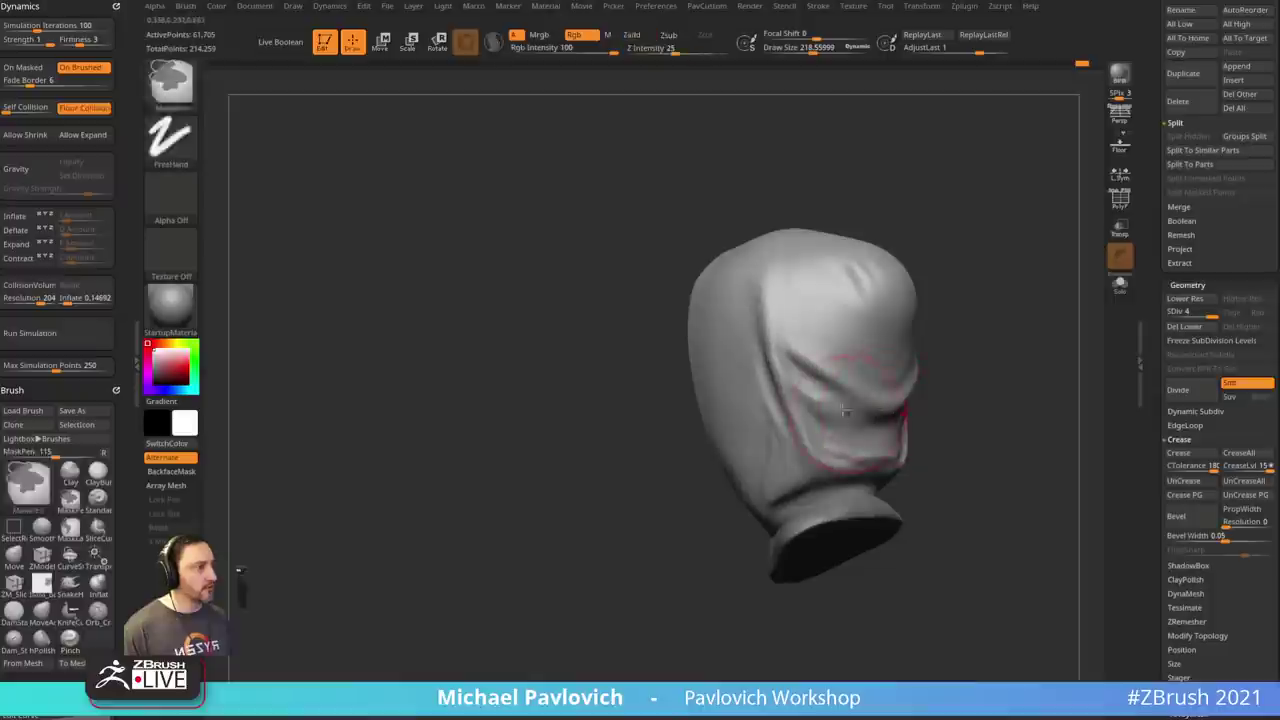
alt+right_drag(964, 337, 897, 357)
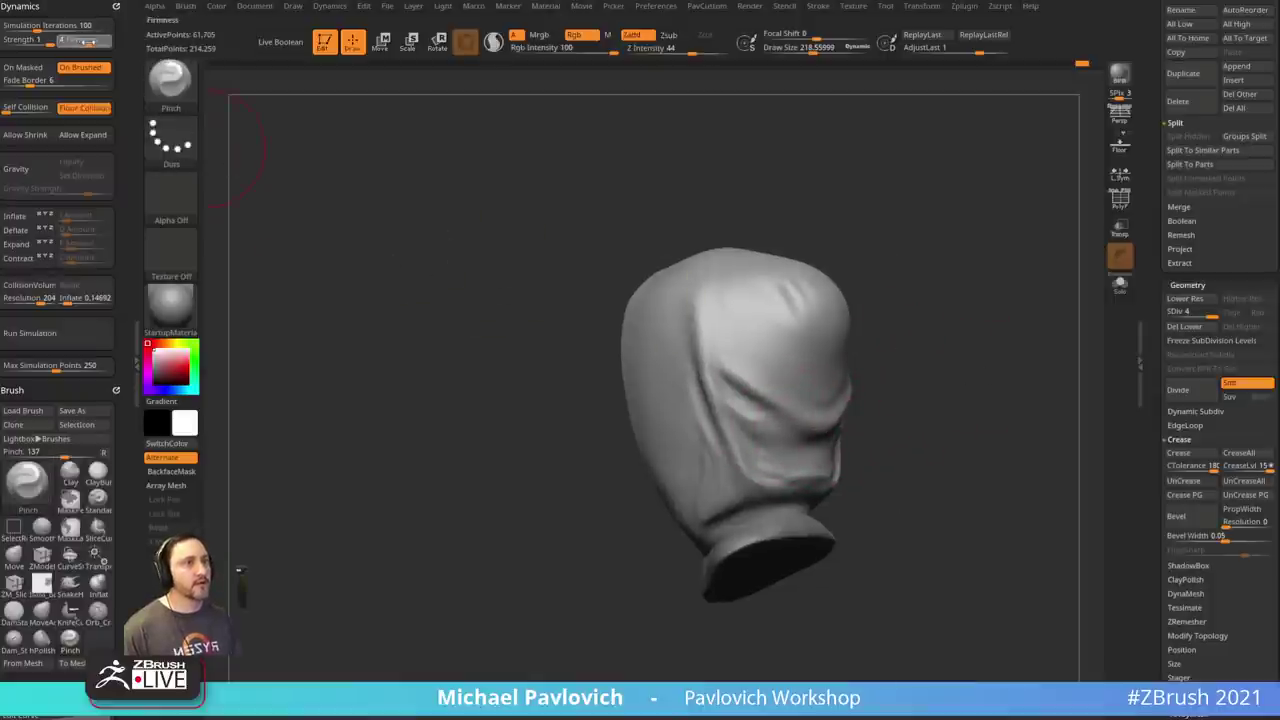
right_drag(863, 456, 842, 423)
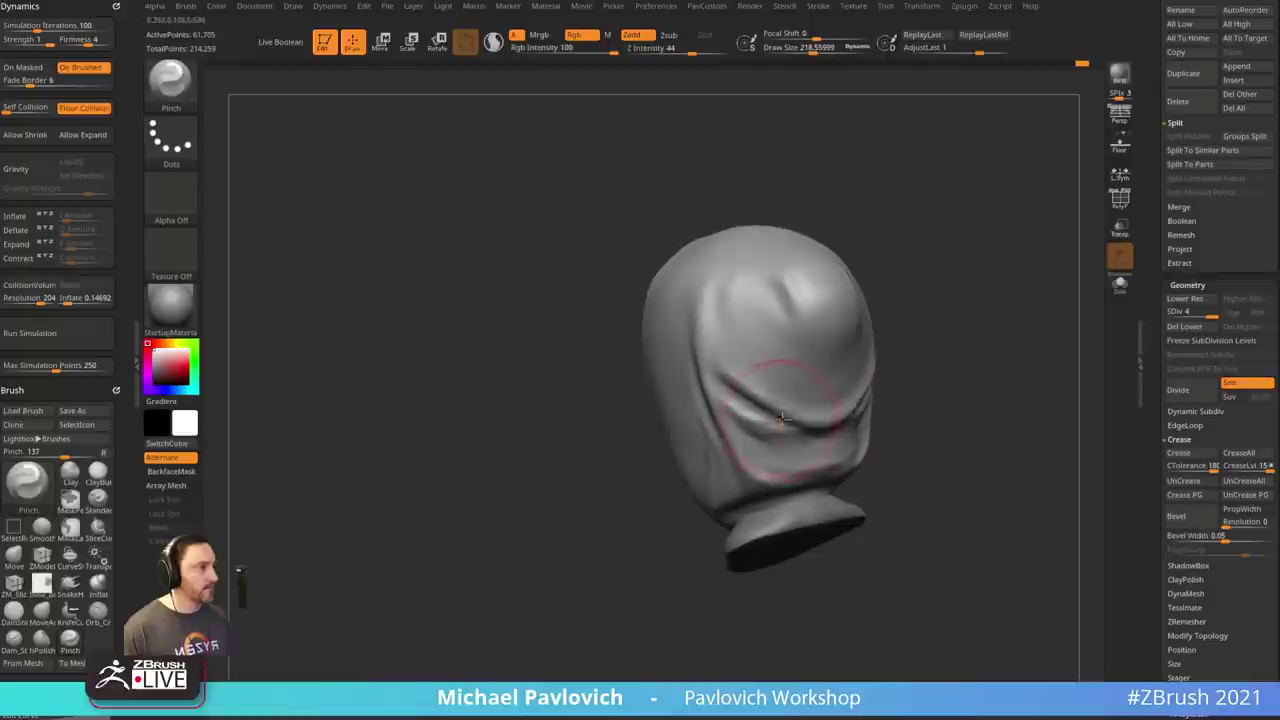
right_drag(920, 428, 938, 410)
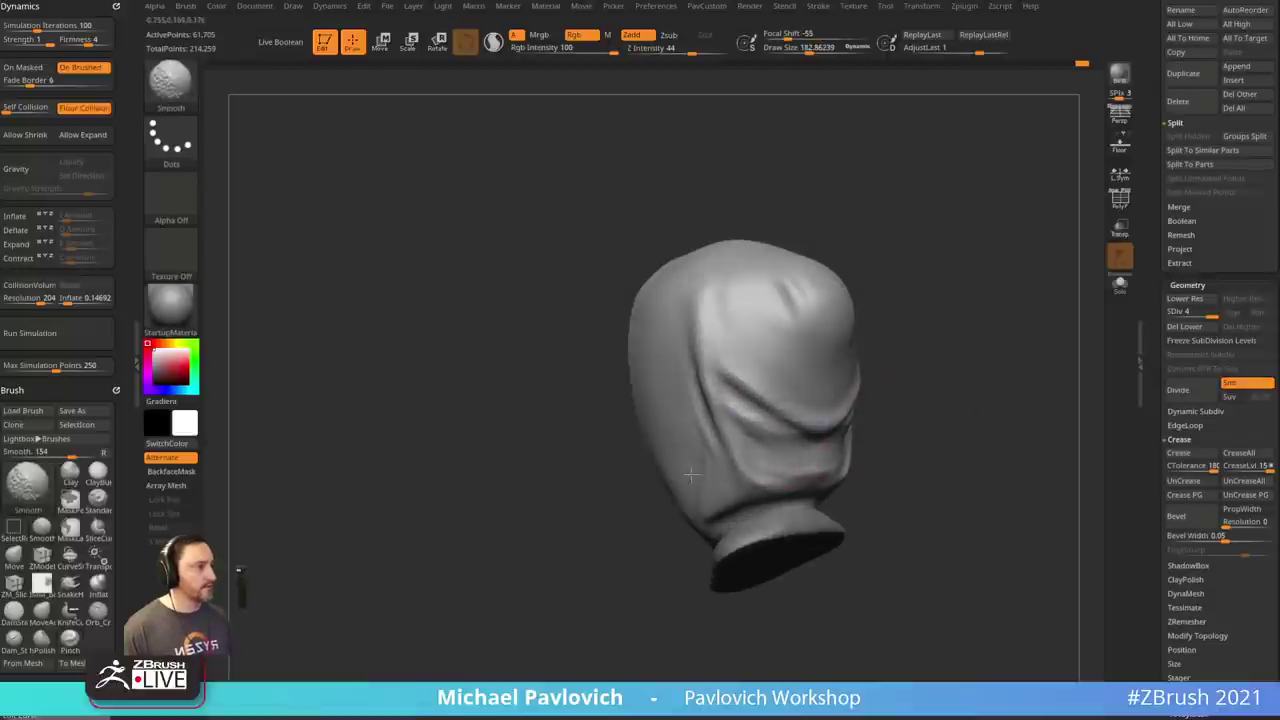
mouse_move(690, 475)
shift+right_down()
mouse_move(971, 380)
mouse_move(969, 423)
shift+right_up()
mouse_move(840, 429)
right_down()
mouse_move(802, 430)
mouse_move(880, 437)
mouse_move(892, 413)
right_up()
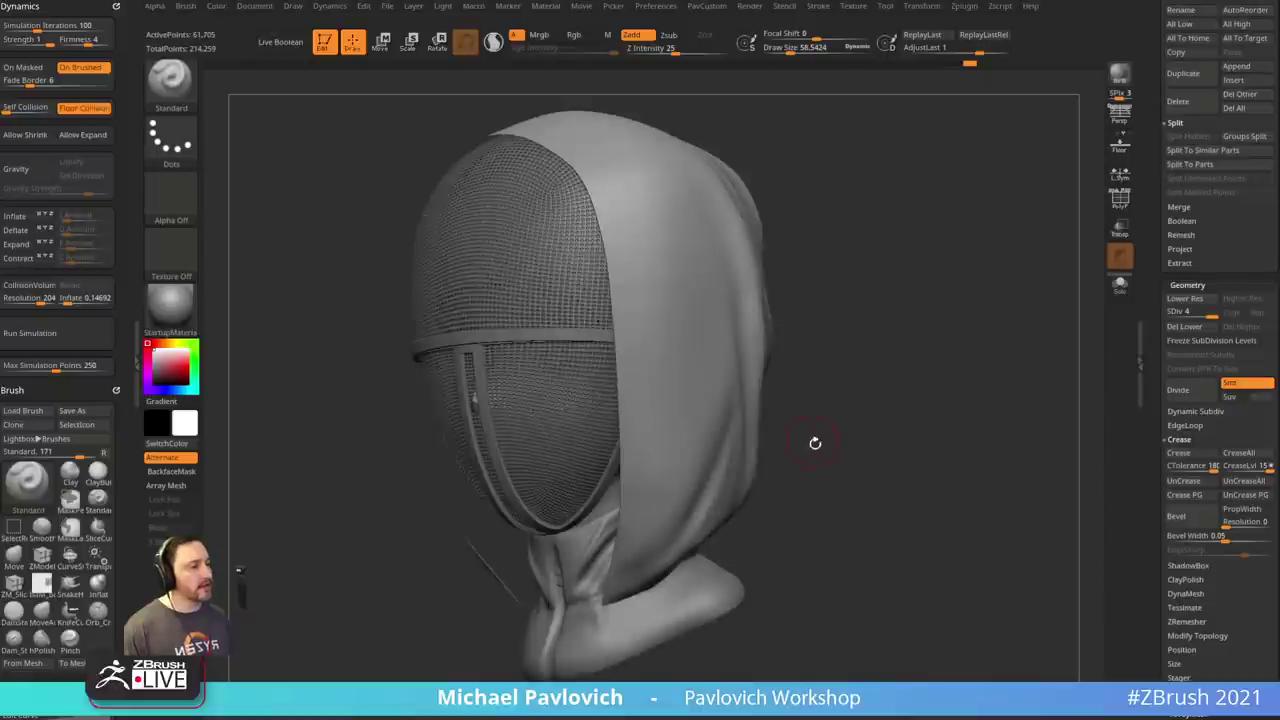
- Turn on Dynamic Subdivision for the hood with a Thickness of 0.01138 and an Offset of -100
click(1120, 198)
mouse_move(1000, 251)
right_down()
mouse_move(906, 286)
mouse_move(794, 366)
right_up()
key(s)
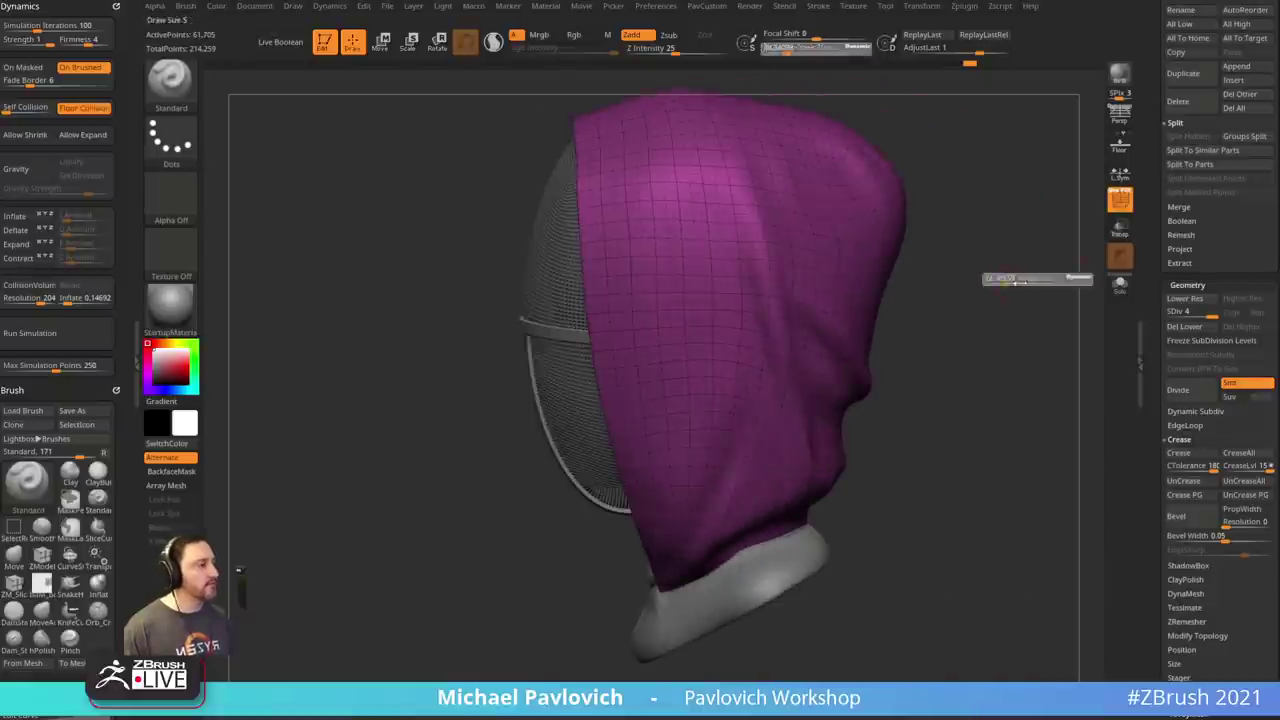
click(1122, 201)
right_drag(823, 271, 940, 251)
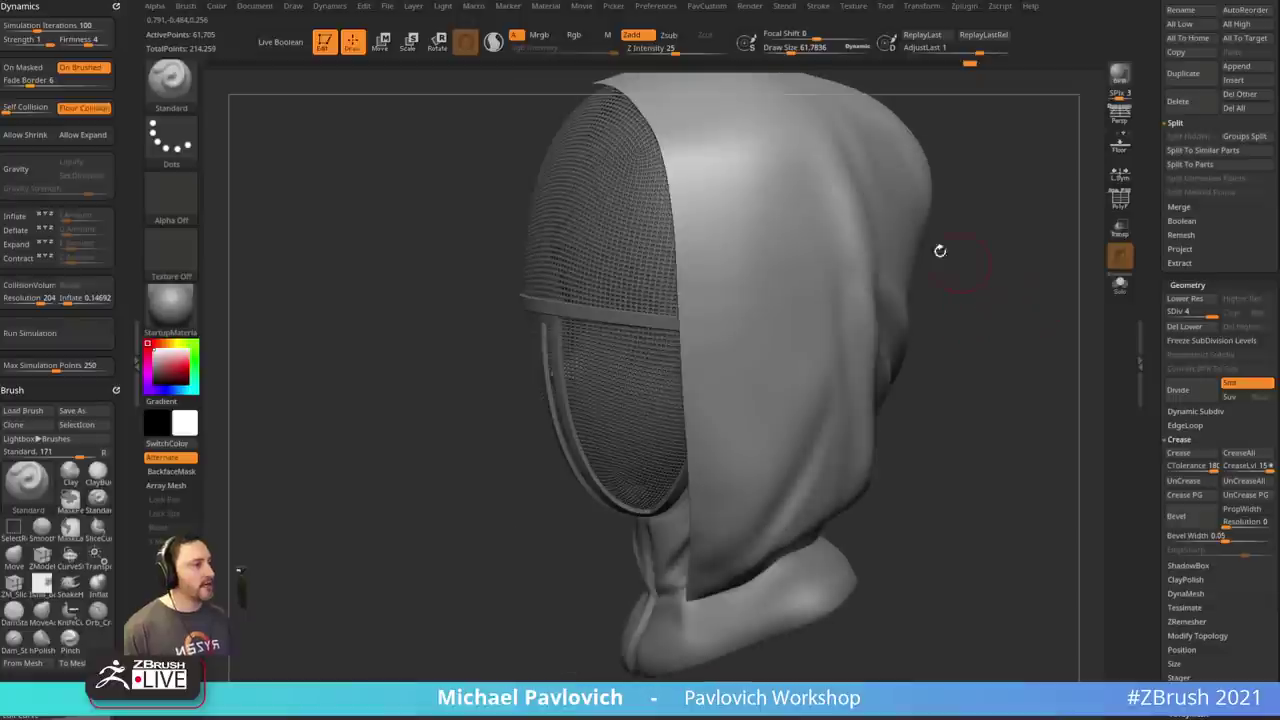
scroll(1202, 273, down, 3)
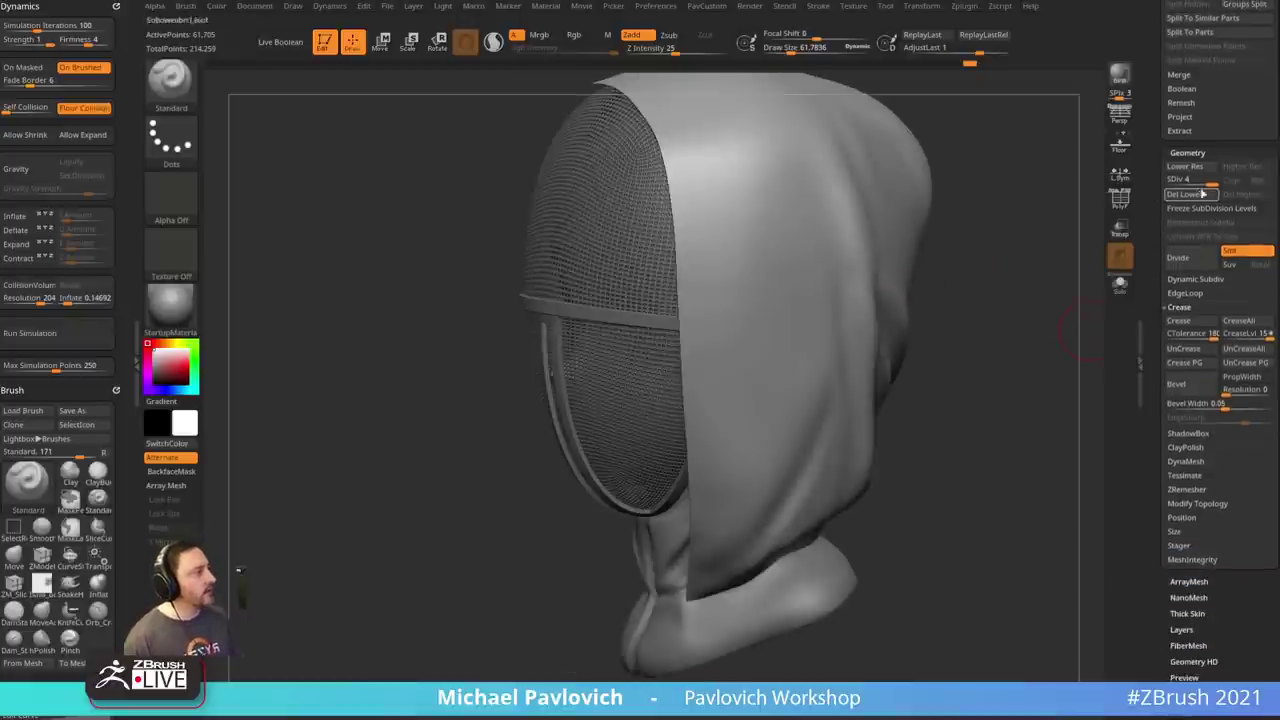
key(shift)
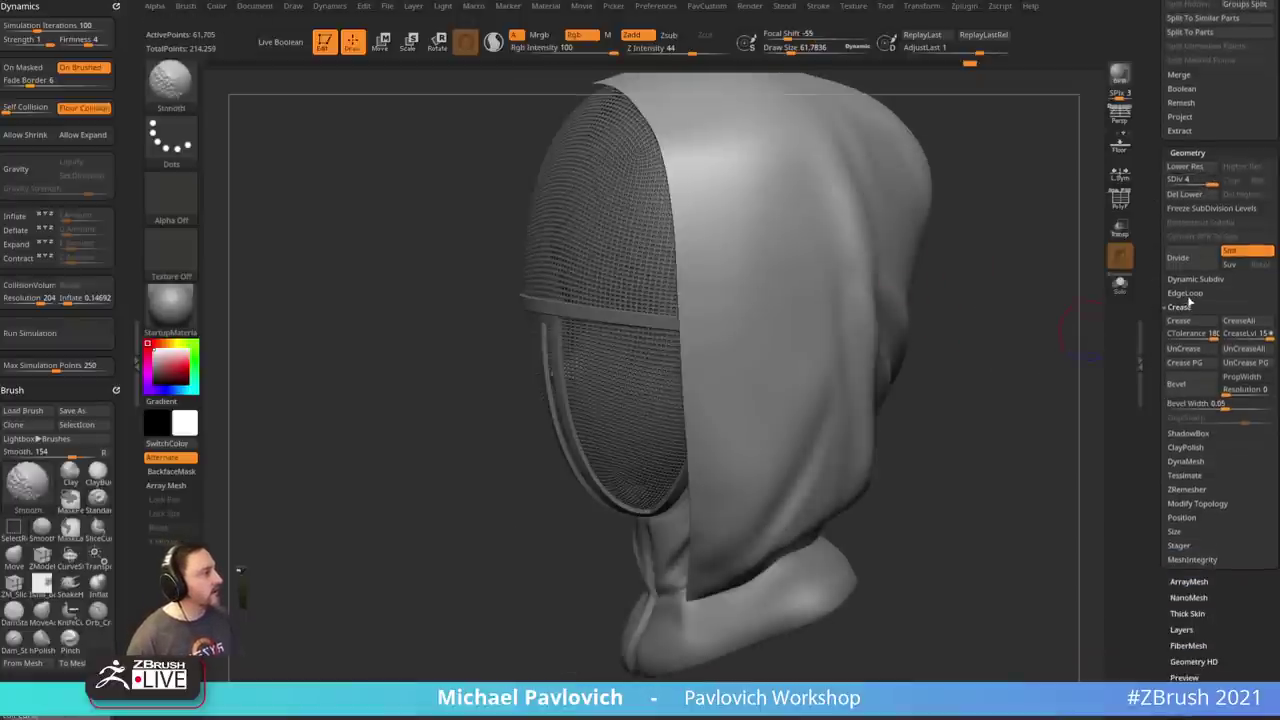
click(1192, 280)
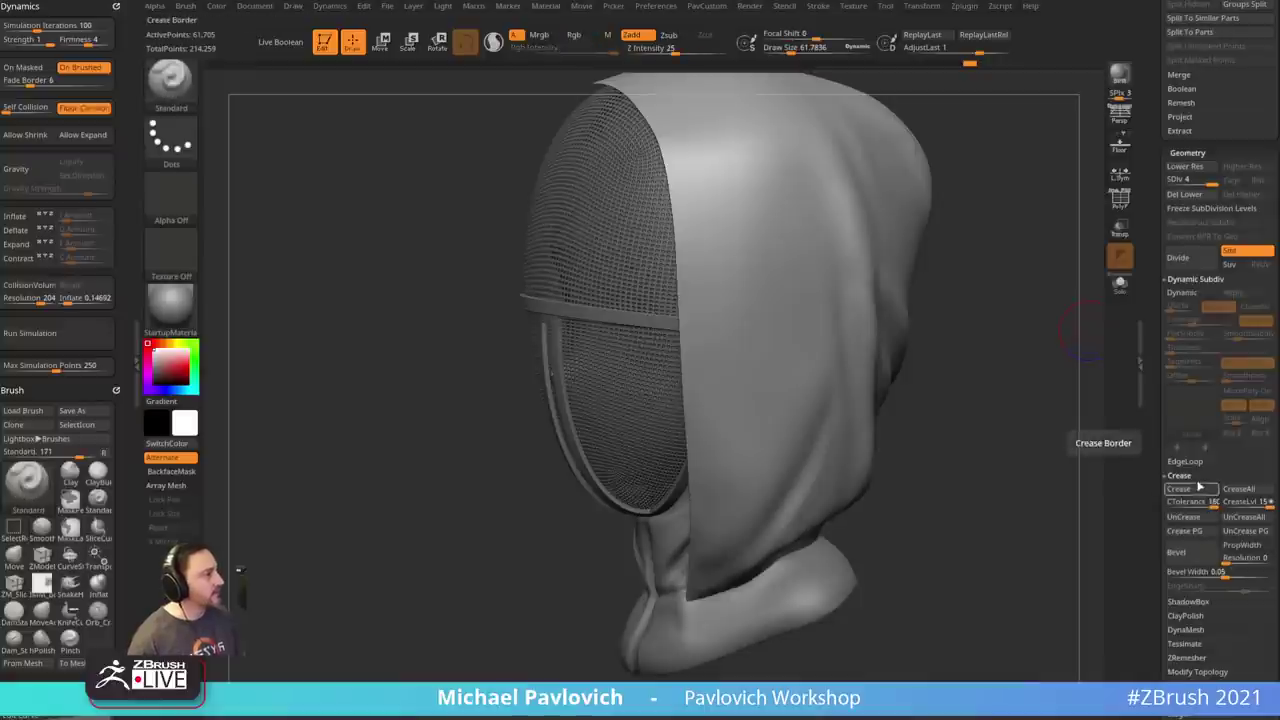
click(1196, 294)
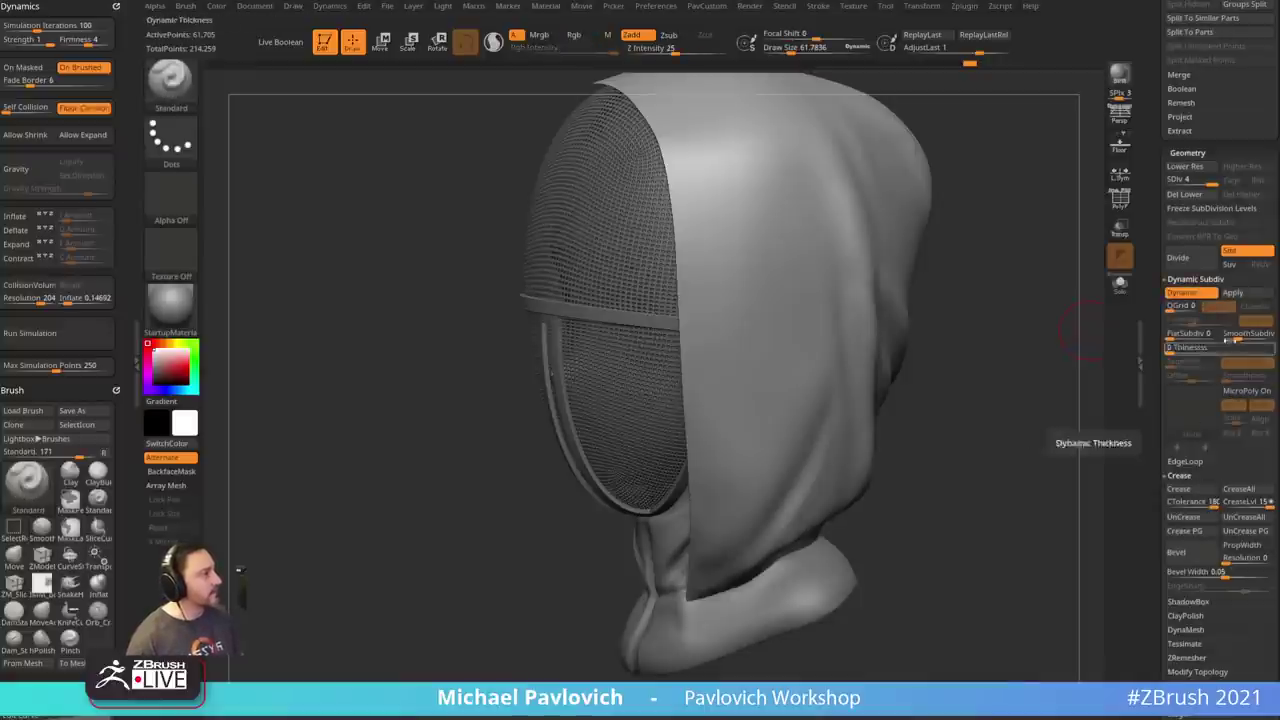
drag(1238, 337, 1163, 381)
drag(1026, 409, 1208, 348)
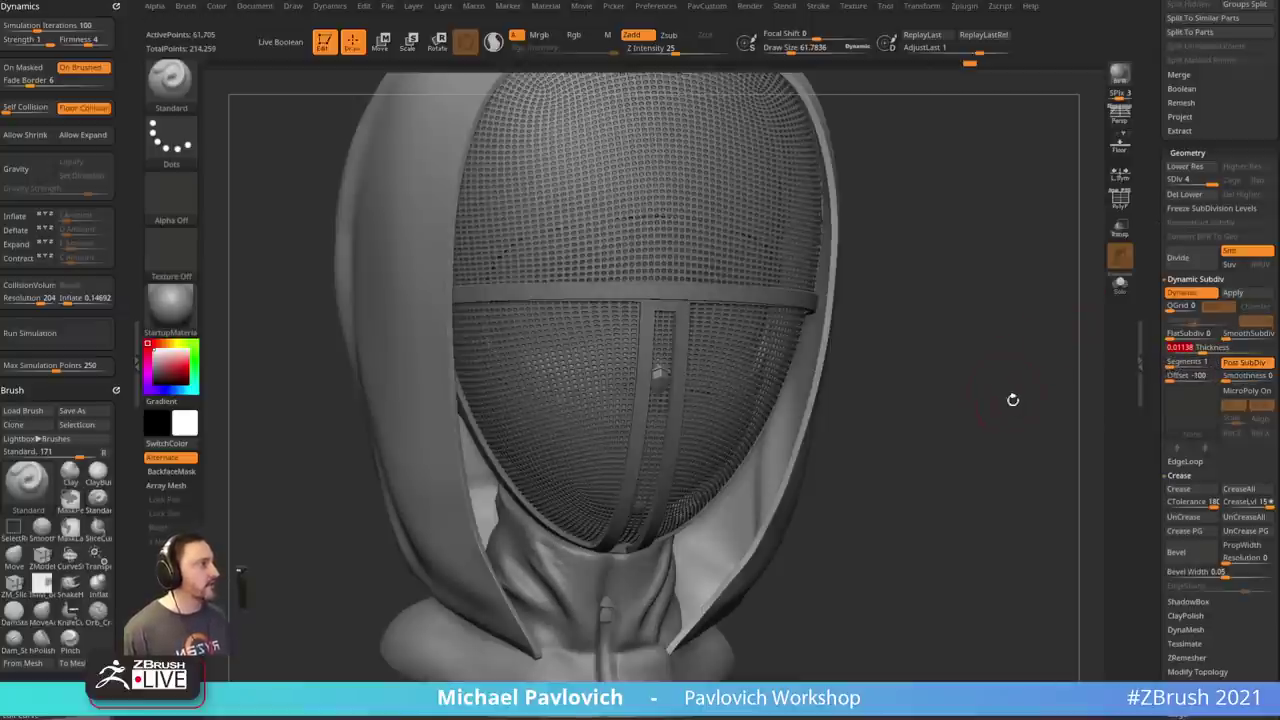
- Apply the hood's dynamic thickness as real geometry with Post SubDiv enabled
mouse_move(1011, 400)
mouse_down()
mouse_move(997, 357)
mouse_move(1003, 405)
mouse_up()
click(1120, 201)
mouse_move(1006, 322)
mouse_down()
mouse_move(994, 280)
mouse_move(989, 289)
mouse_move(1029, 289)
mouse_move(1039, 306)
mouse_move(1014, 297)
mouse_move(894, 317)
mouse_move(1166, 294)
mouse_move(1114, 286)
mouse_move(1106, 300)
mouse_move(1030, 317)
mouse_up()
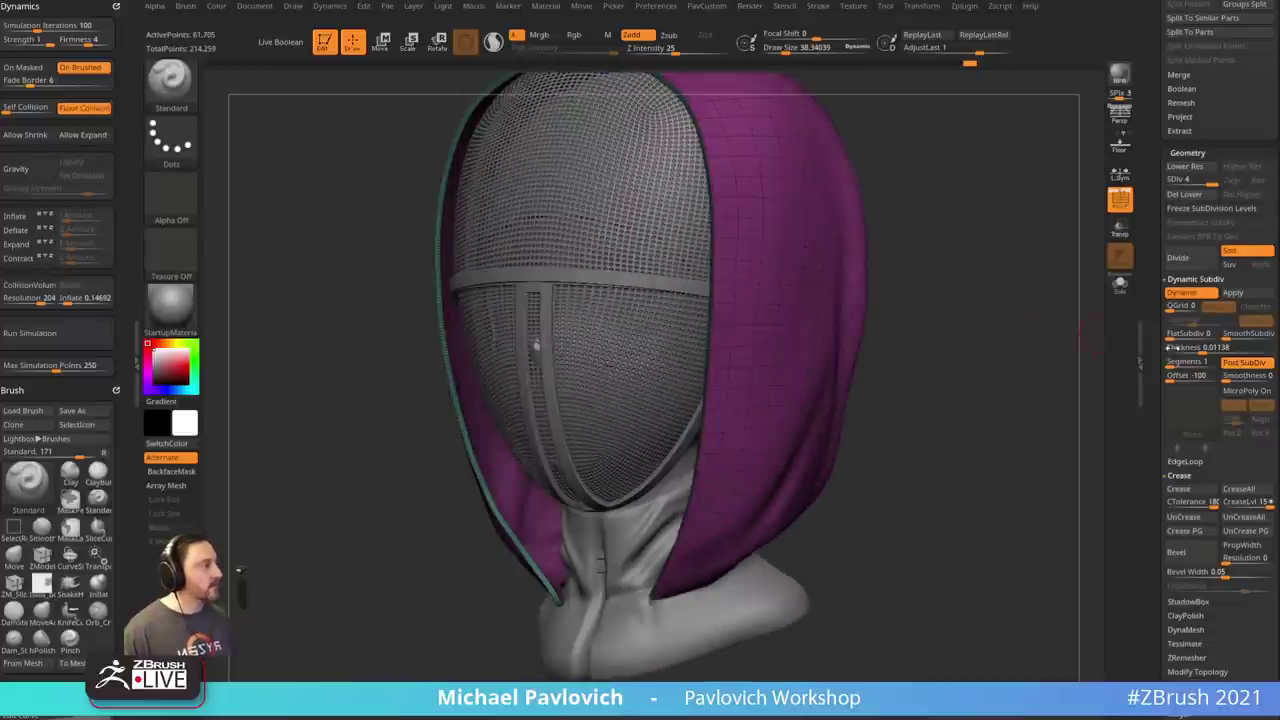
click(1234, 368)
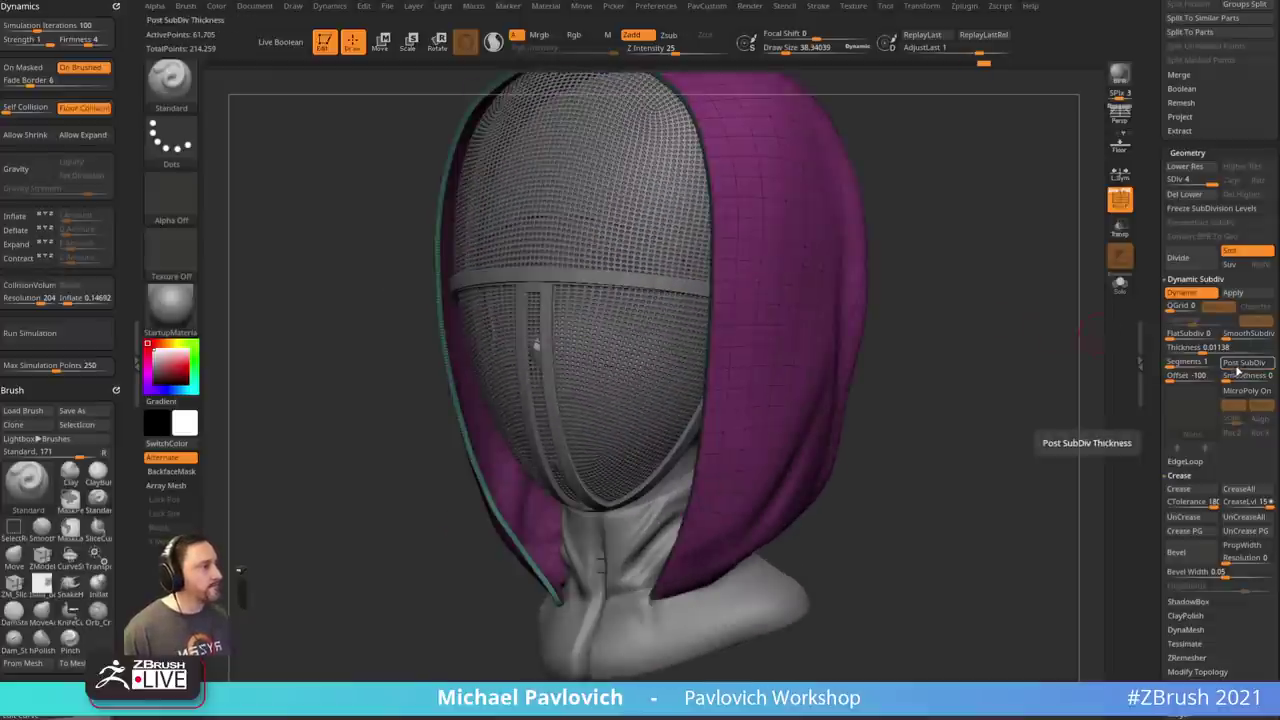
click(1238, 371)
drag(1072, 352, 1167, 328)
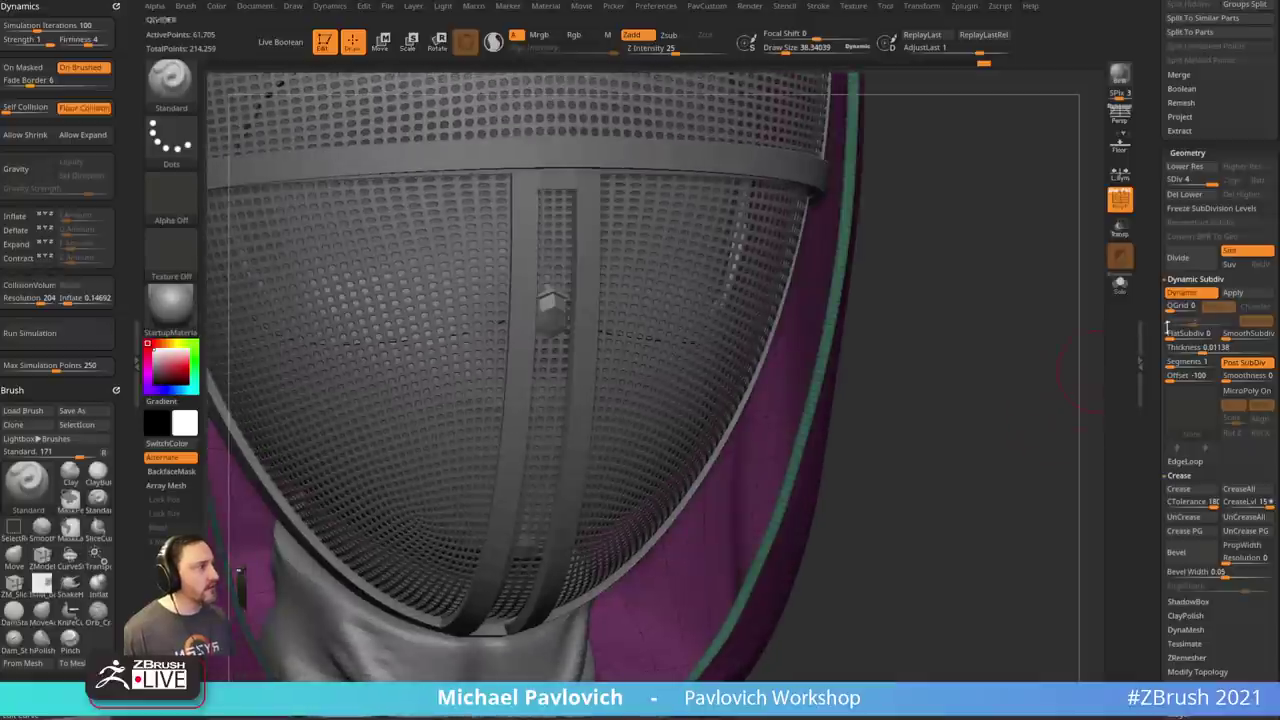
click(1235, 294)
click(1120, 203)
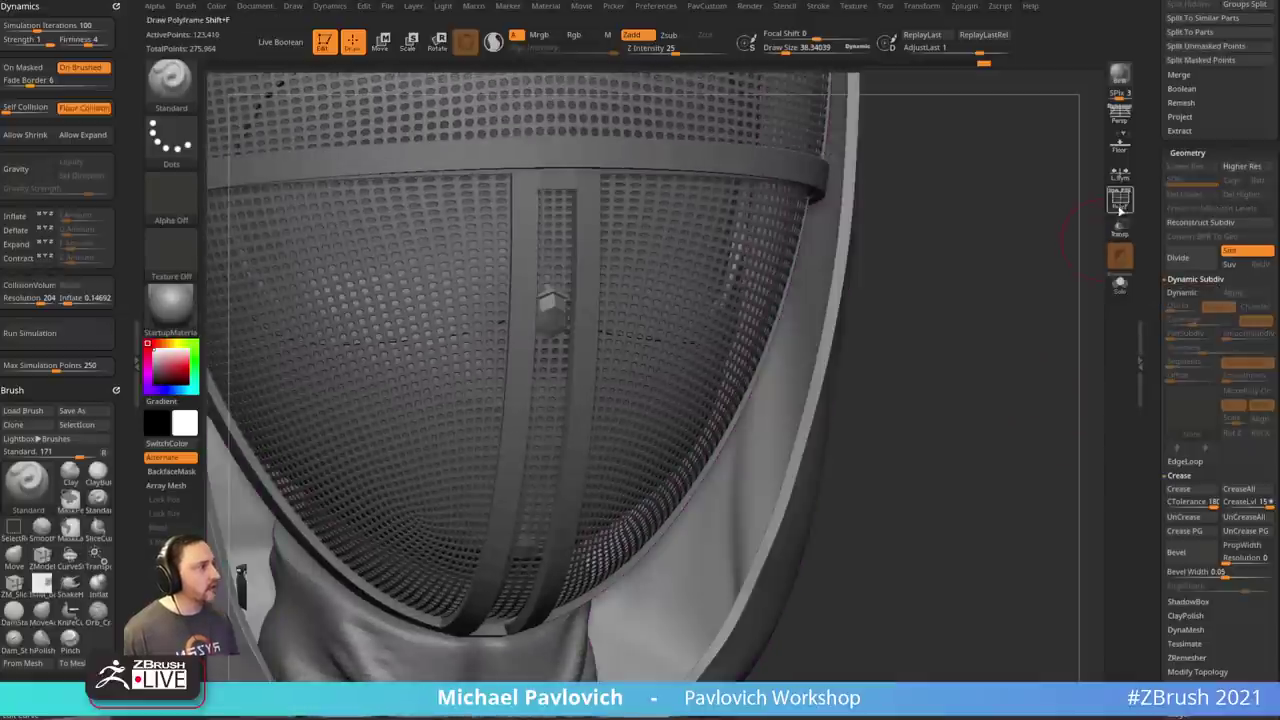
click(1120, 203)
- Isolate the hood and examine the wireframe and polygroups of its thickened edge
alt+drag(1031, 246, 1036, 423)
drag(900, 321, 941, 349)
key(s)
mouse_move(941, 350)
mouse_down()
mouse_move(929, 350)
mouse_move(989, 354)
mouse_move(960, 343)
mouse_move(1011, 331)
mouse_move(1066, 289)
mouse_move(1079, 216)
mouse_up()
mouse_move(800, 255)
mouse_down()
mouse_move(889, 257)
mouse_move(1037, 294)
mouse_move(800, 280)
mouse_move(831, 240)
mouse_up()
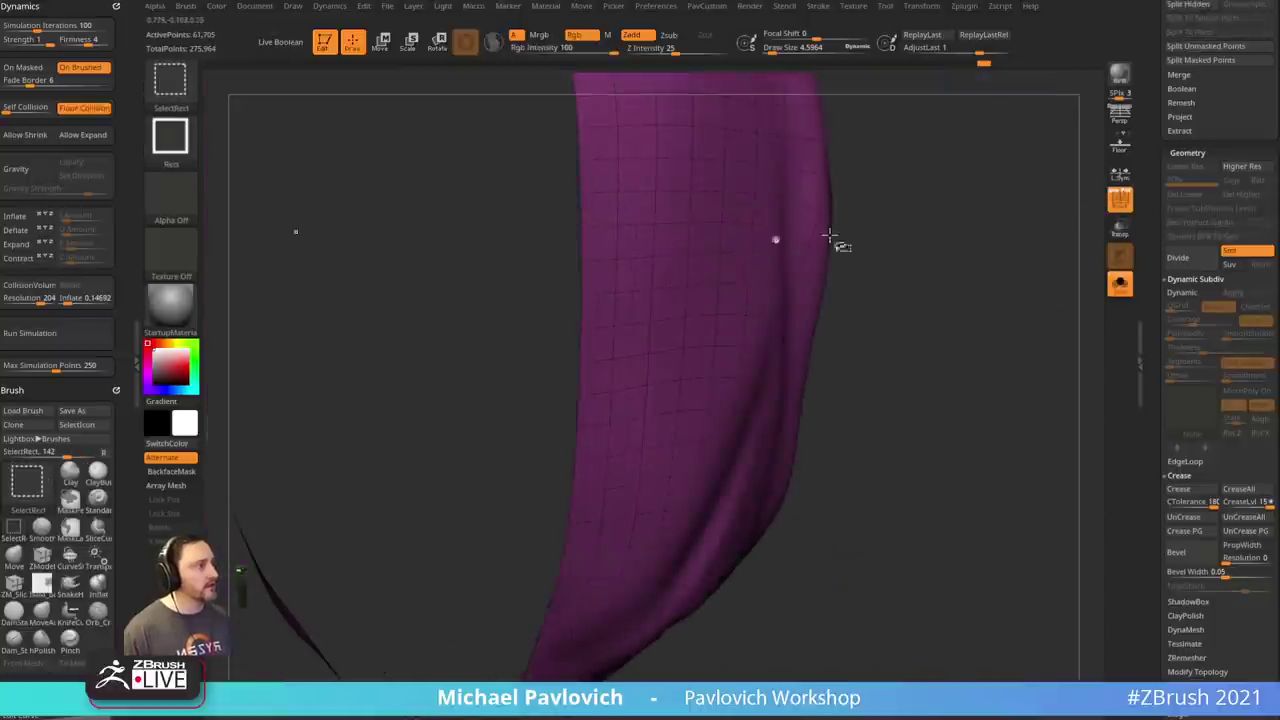
drag(977, 262, 964, 270)
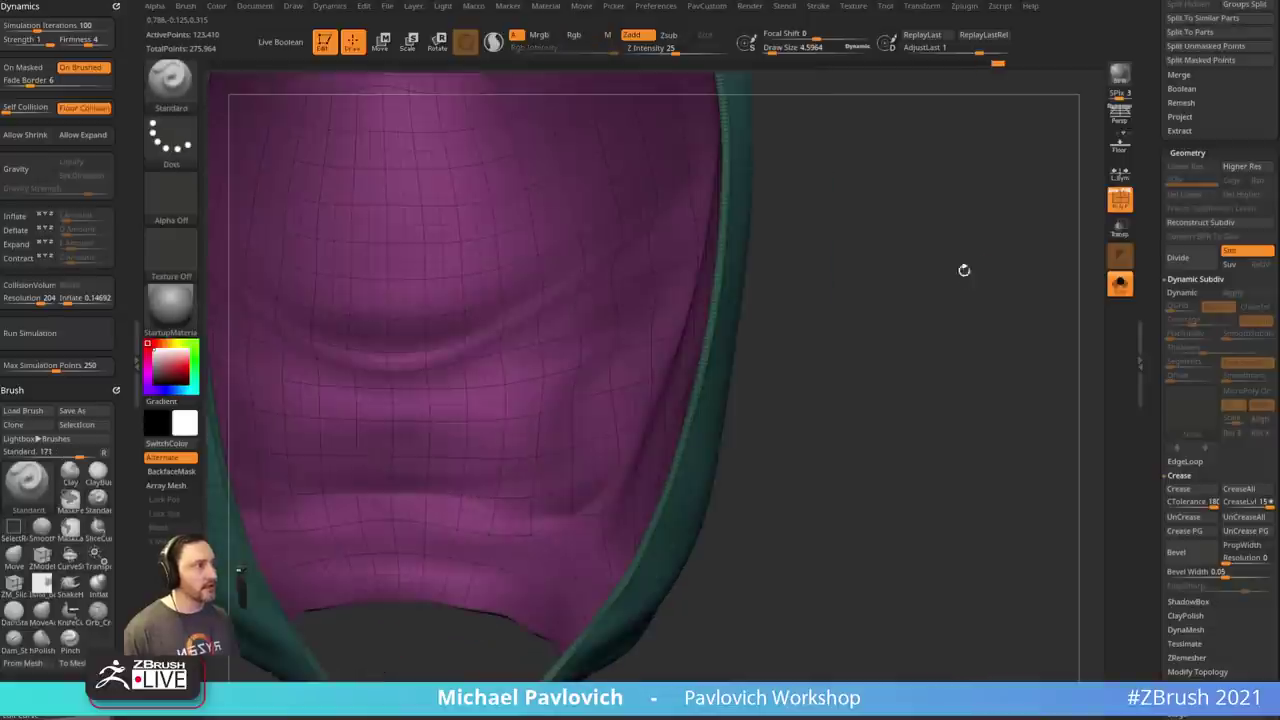
mouse_move(675, 289)
mouse_down()
mouse_move(1003, 254)
mouse_move(917, 317)
mouse_move(886, 294)
mouse_move(914, 289)
mouse_move(943, 331)
mouse_up()
- Switch to the ZModeler brush and bring up its polygon actions near the hood's edge
key(b)
key(z)
key(m)
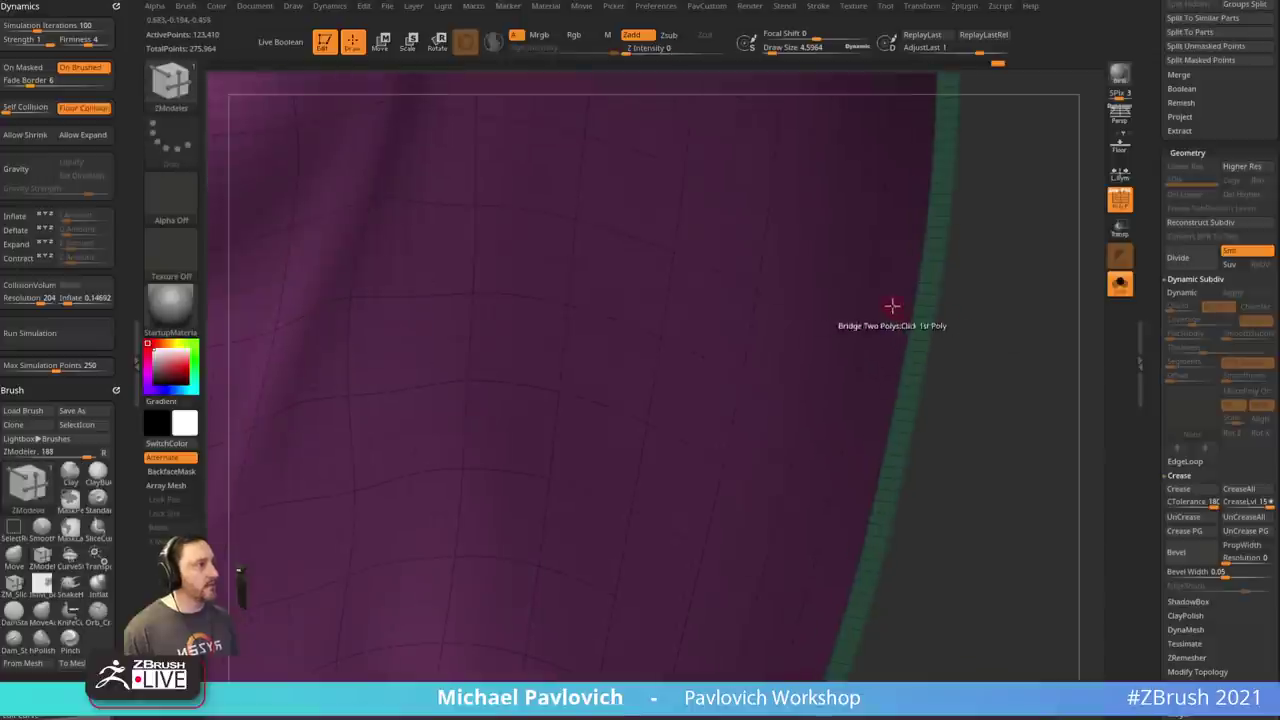
key(space)
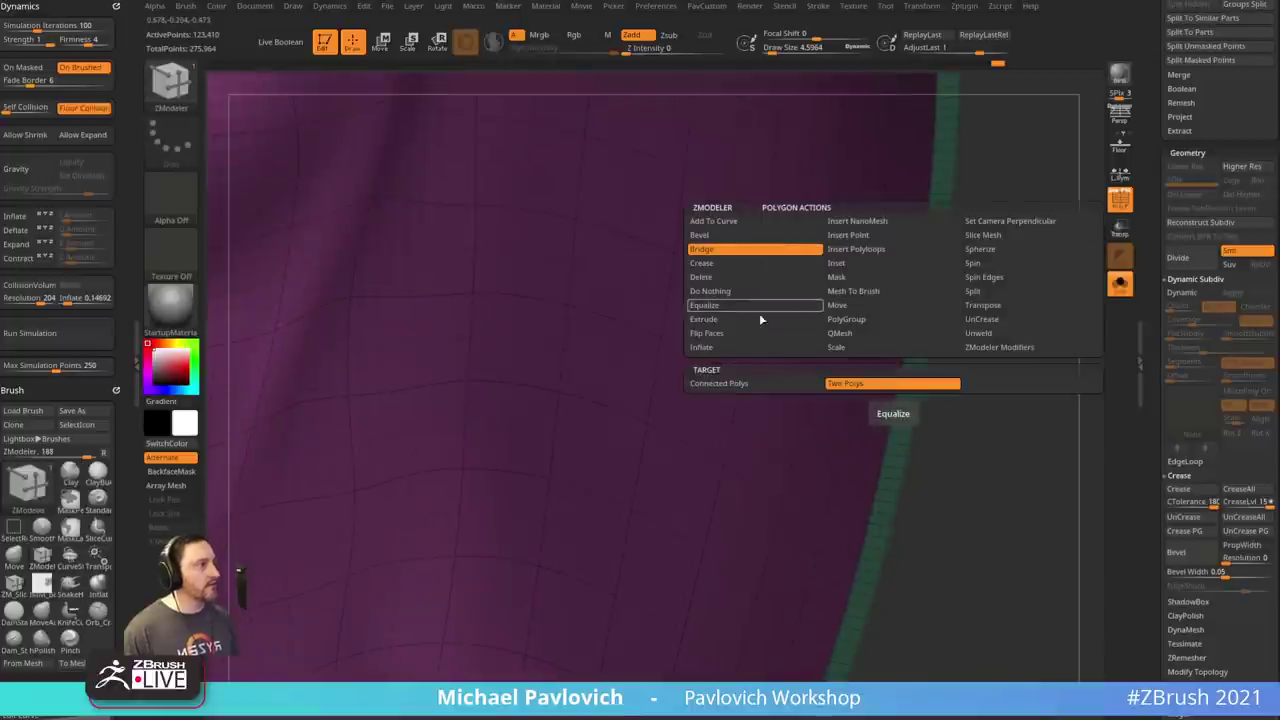
click(752, 326)
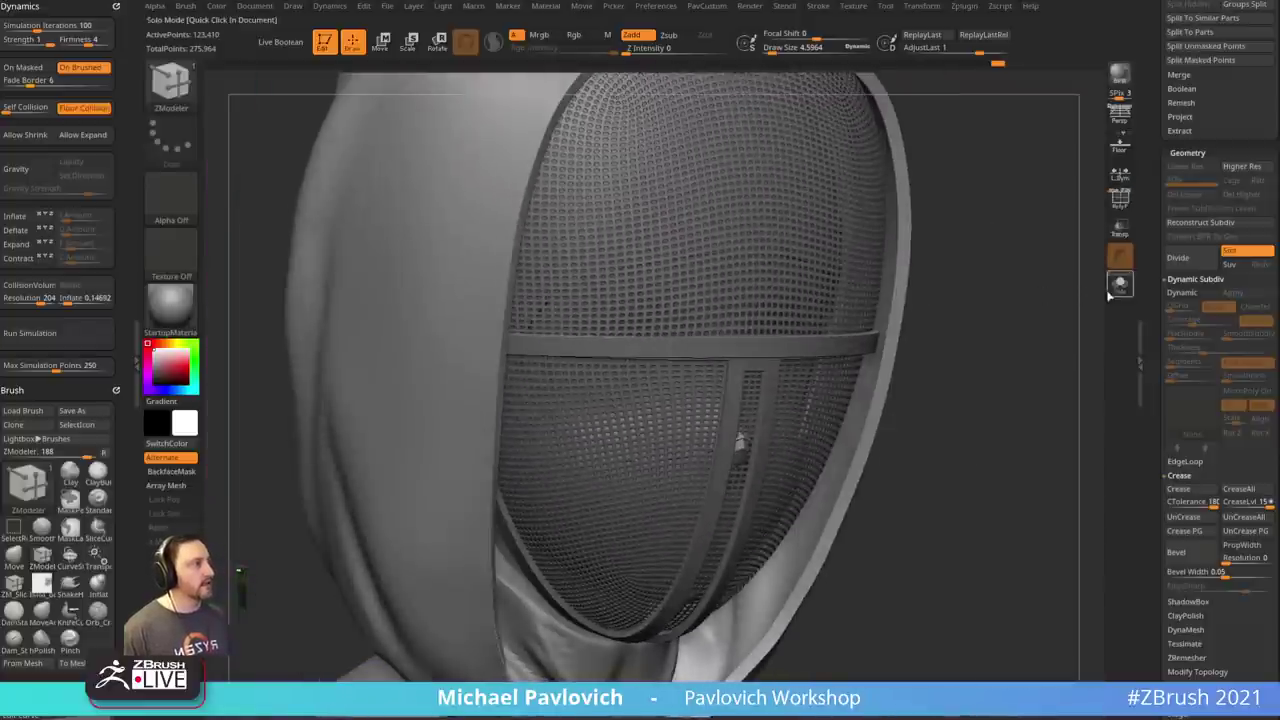
- Isolate the hood with its wireframe shown and try to reconstruct its lower subdivision levels
click(1113, 290)
click(1119, 204)
mouse_move(1043, 240)
alt+mouse_down()
mouse_move(1000, 306)
mouse_move(1108, 292)
mouse_move(966, 297)
mouse_move(1004, 345)
mouse_move(1203, 226)
alt+mouse_up()
key(s)
click(957, 347)
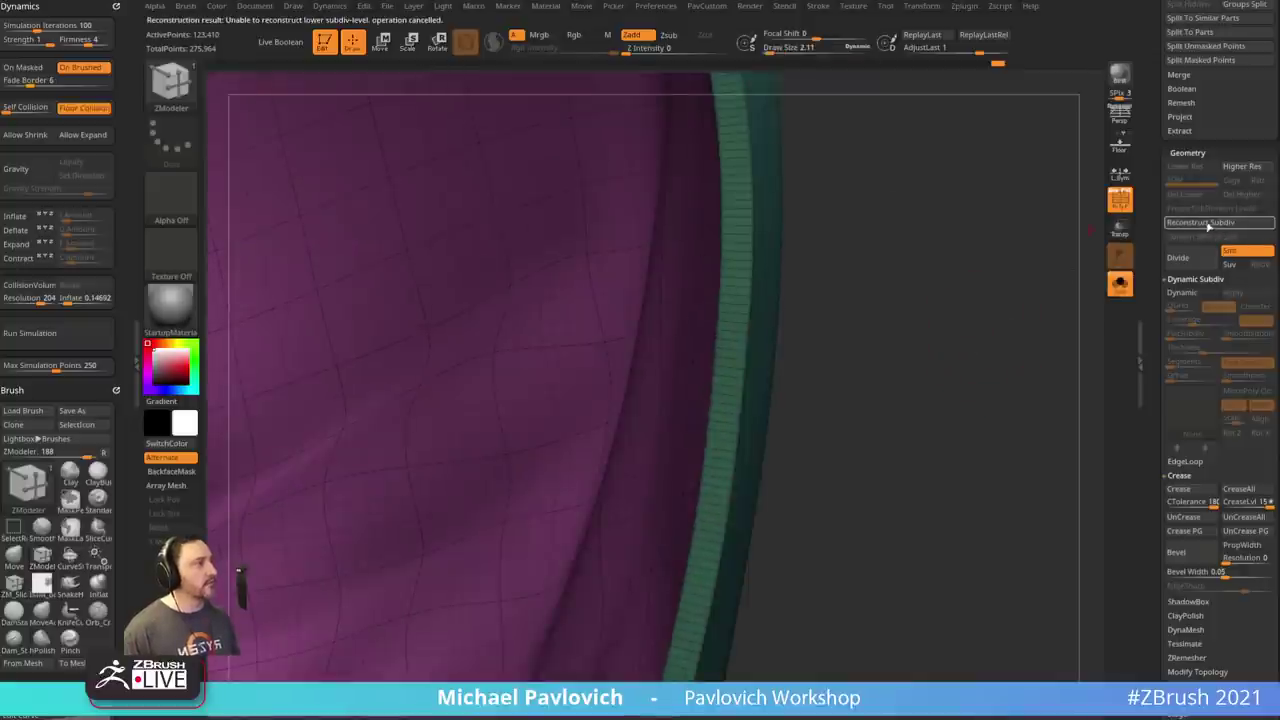
- Insert seven evenly spaced single edge loops along the green polygroup strip of the hood's thickened edge with ZModeler
alt+drag(1004, 375, 1043, 514)
alt+drag(994, 319, 929, 260)
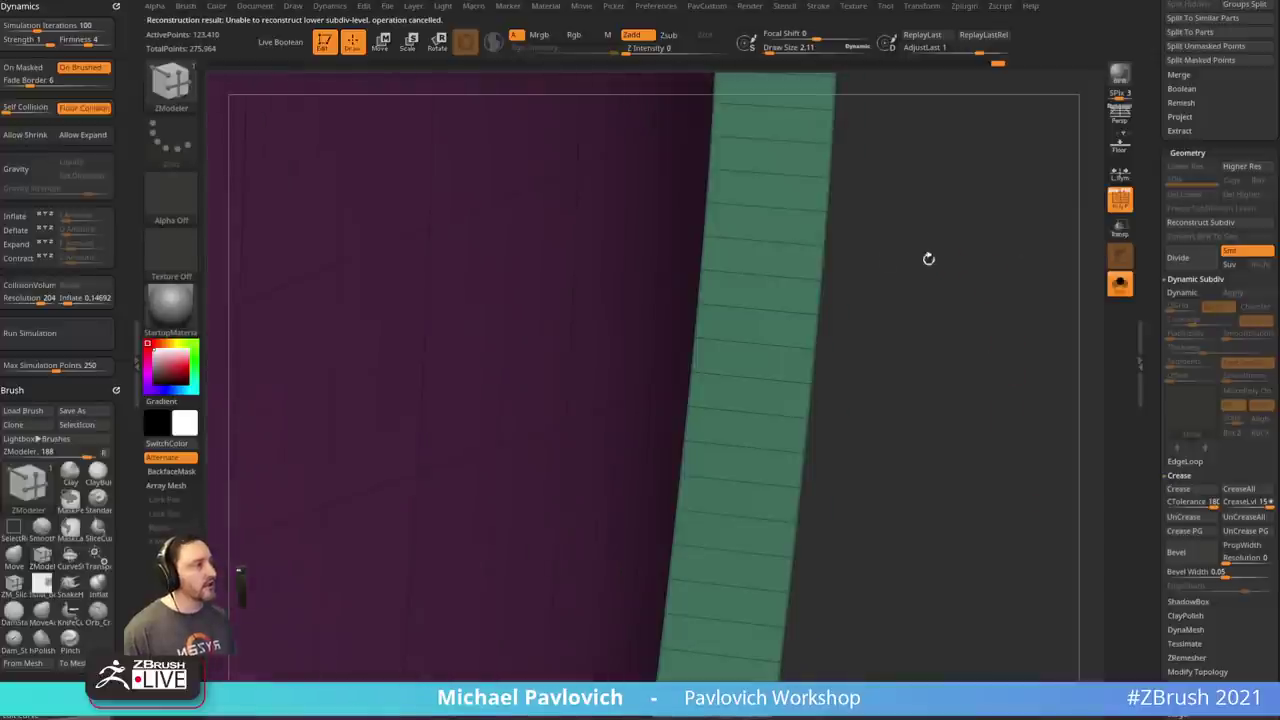
key(space)
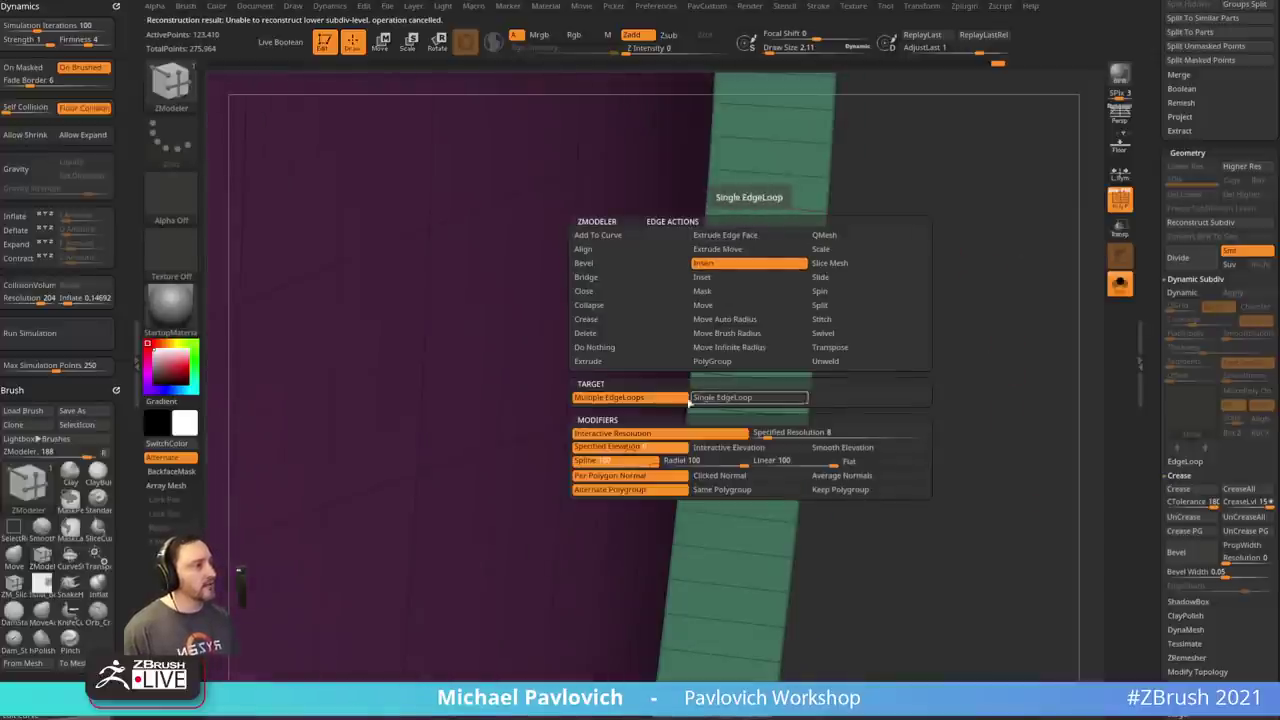
click(749, 397)
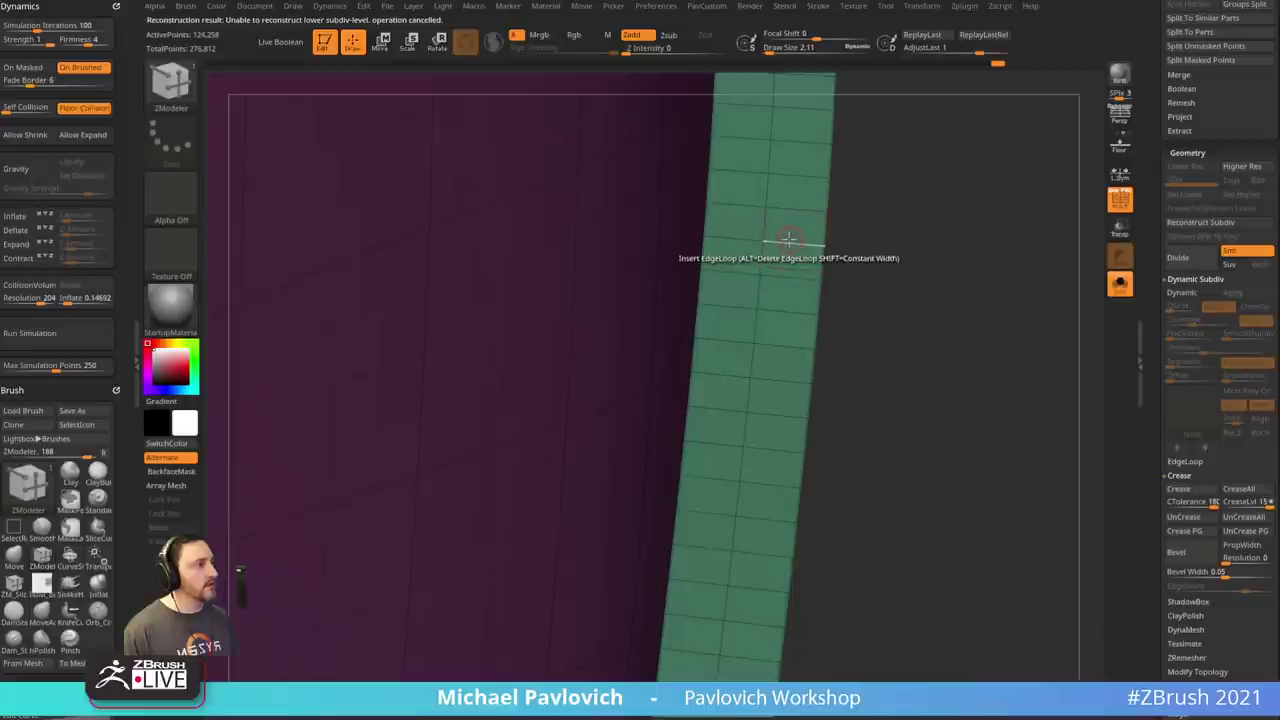
click(788, 240)
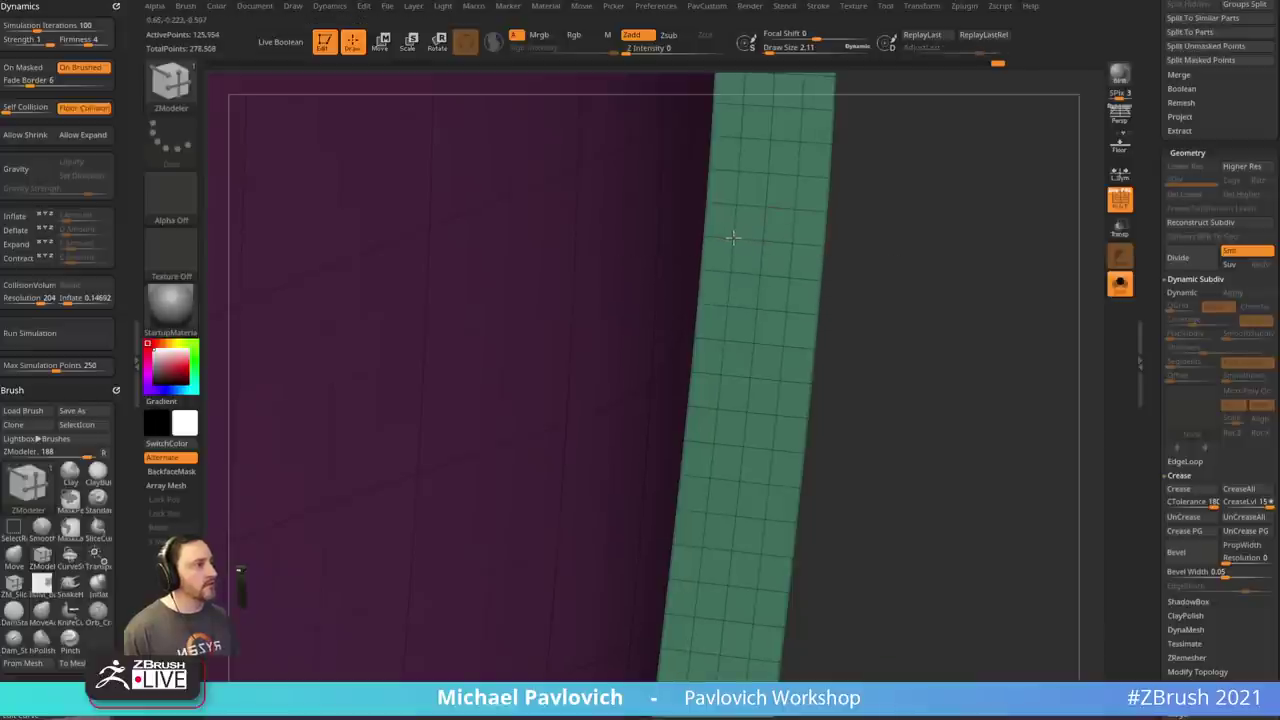
click(749, 238)
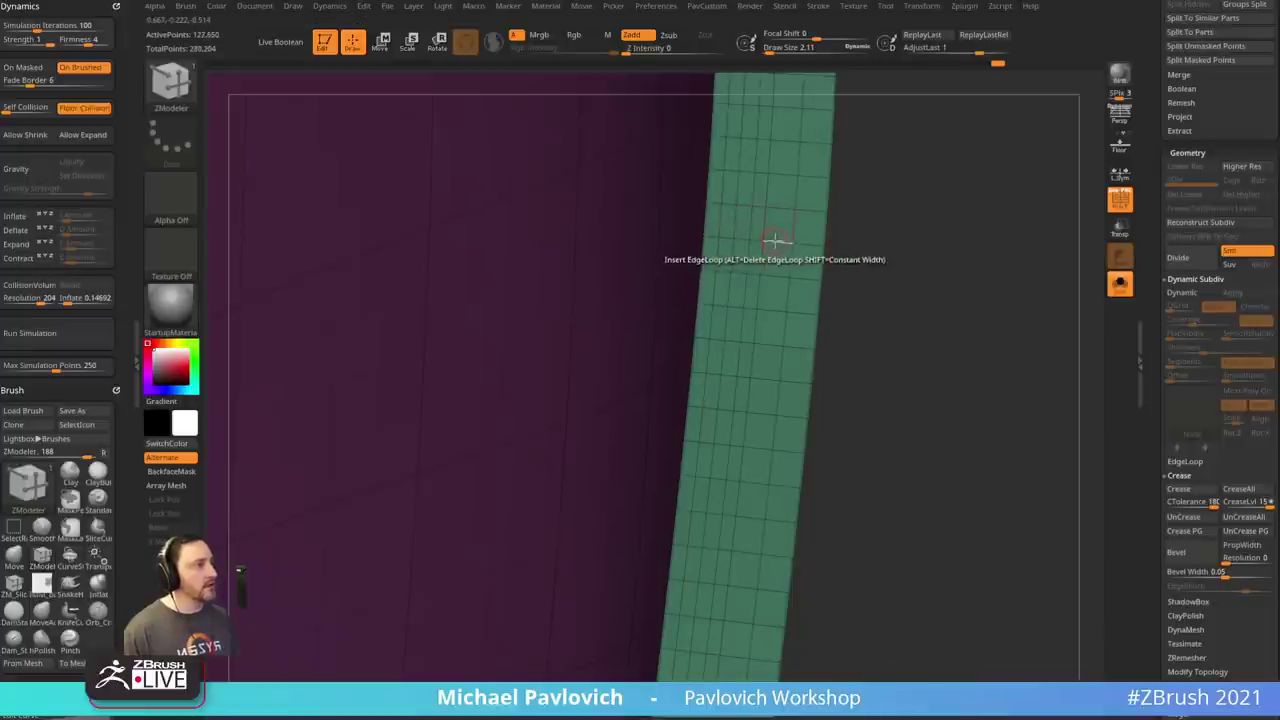
click(776, 243)
click(810, 246)
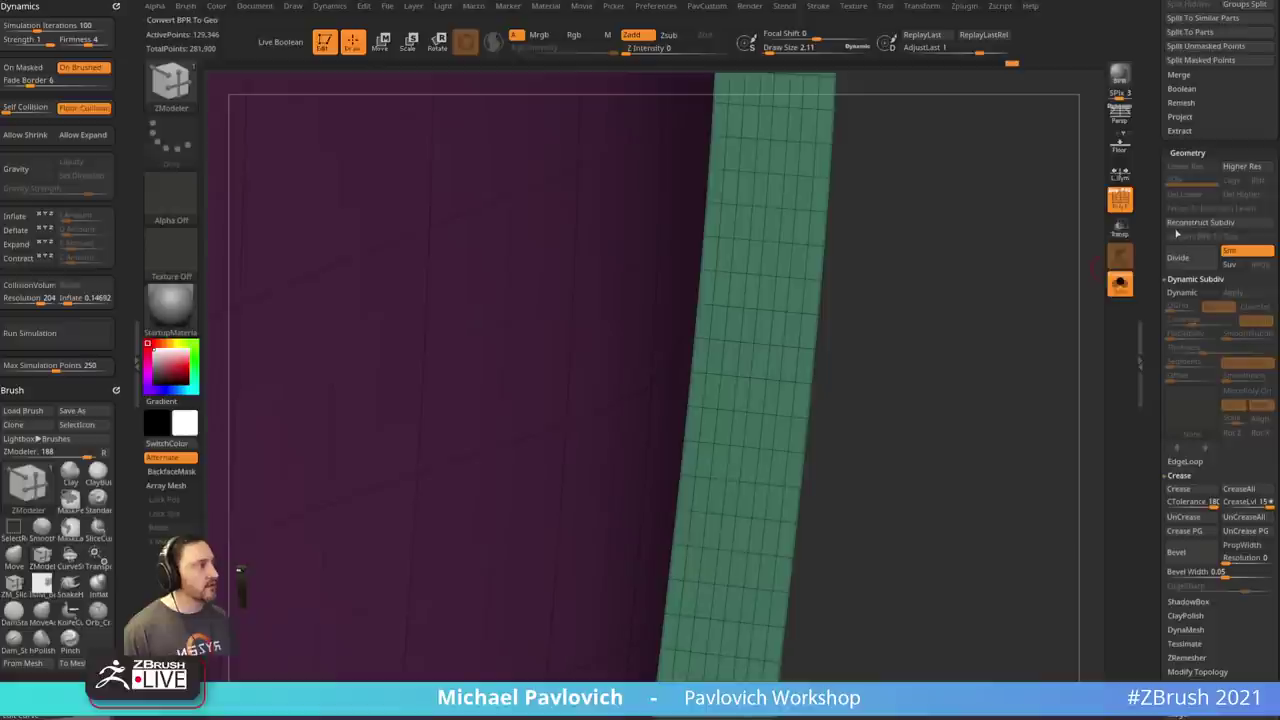
- Reconstruct the hood's lower subdivision levels and check the edge strip's wireframe at SDiv 4
click(1200, 222)
ctrl+right_drag(988, 292, 966, 247)
drag(1050, 675, 1025, 498)
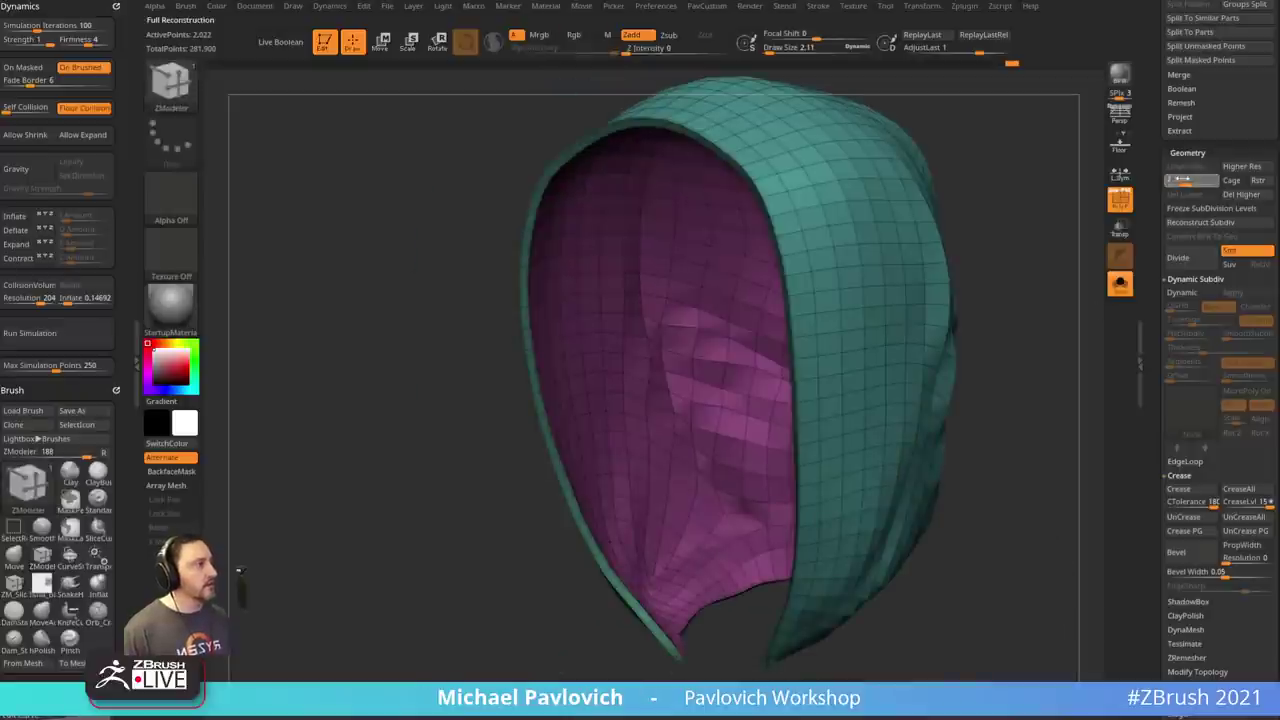
click(1214, 180)
ctrl+right_drag(1056, 238, 811, 320)
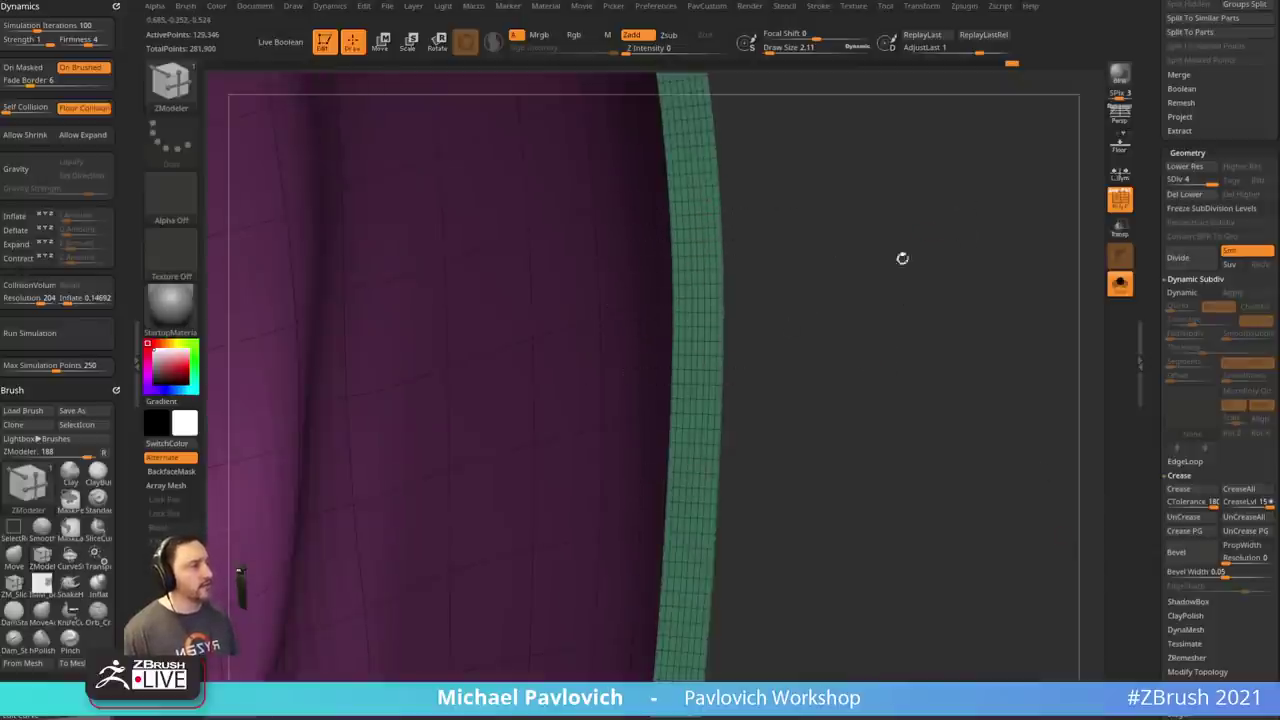
drag(968, 245, 938, 308)
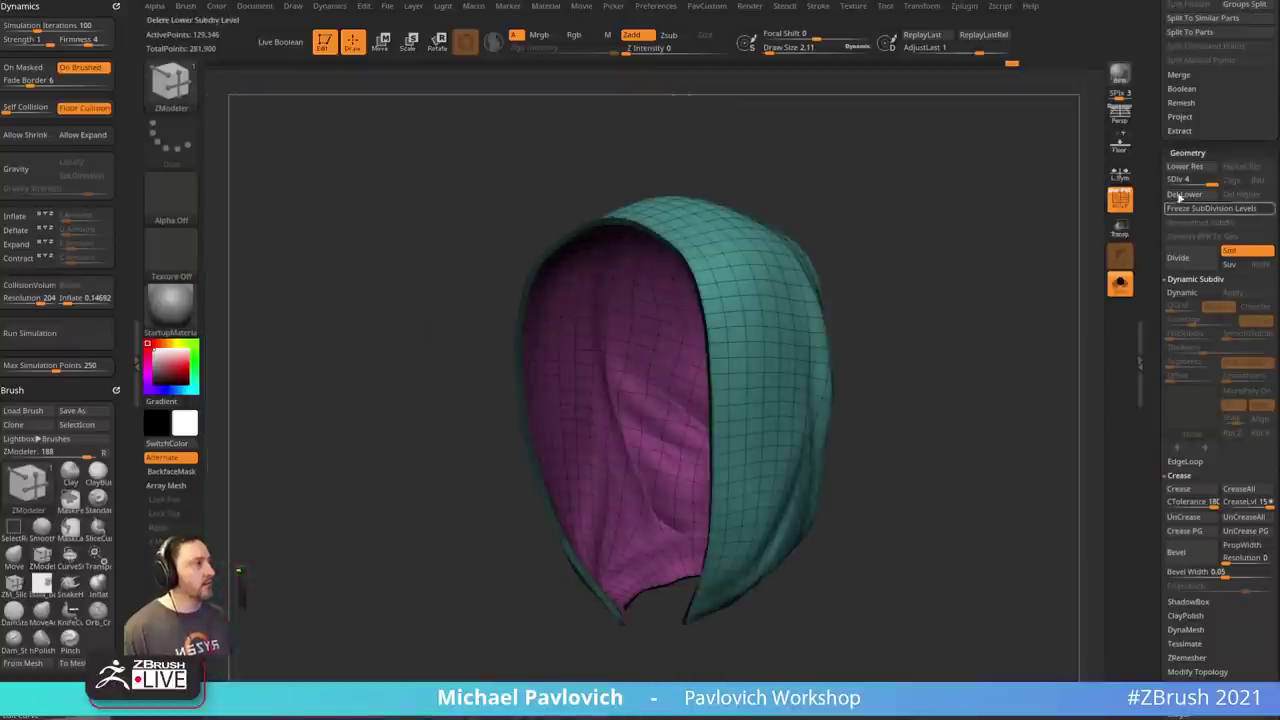
- Turn off the wireframe and compare the hood at SDiv 1 and SDiv 4, ending at SDiv 4
click(1171, 183)
drag(1070, 222, 1024, 214)
click(1119, 200)
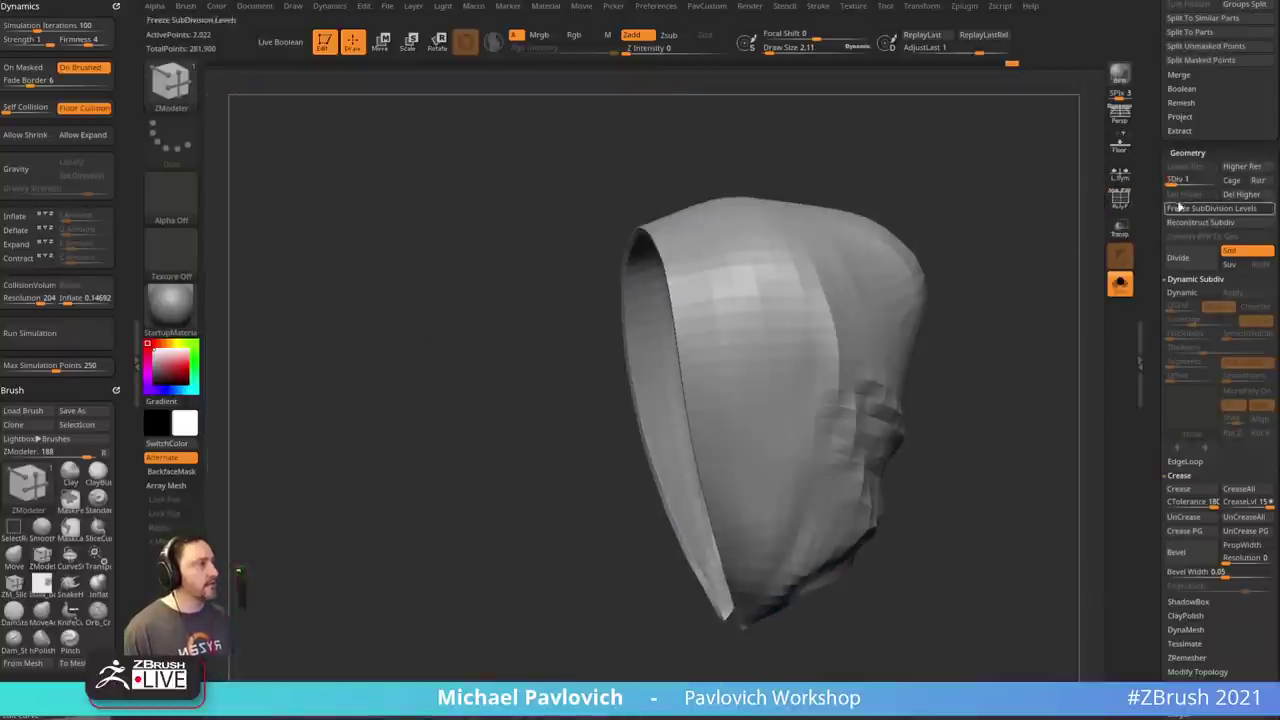
drag(1226, 180, 1234, 180)
- Smooth the rim around the hood's face opening and bring the other helmet parts back into view
key(s)
key(b)
key(s)
key(t)
mouse_move(1006, 291)
mouse_down()
mouse_move(1074, 286)
mouse_move(1011, 300)
mouse_move(1049, 326)
mouse_move(883, 265)
mouse_up()
key(s)
key(s)
shift+drag(606, 236, 700, 309)
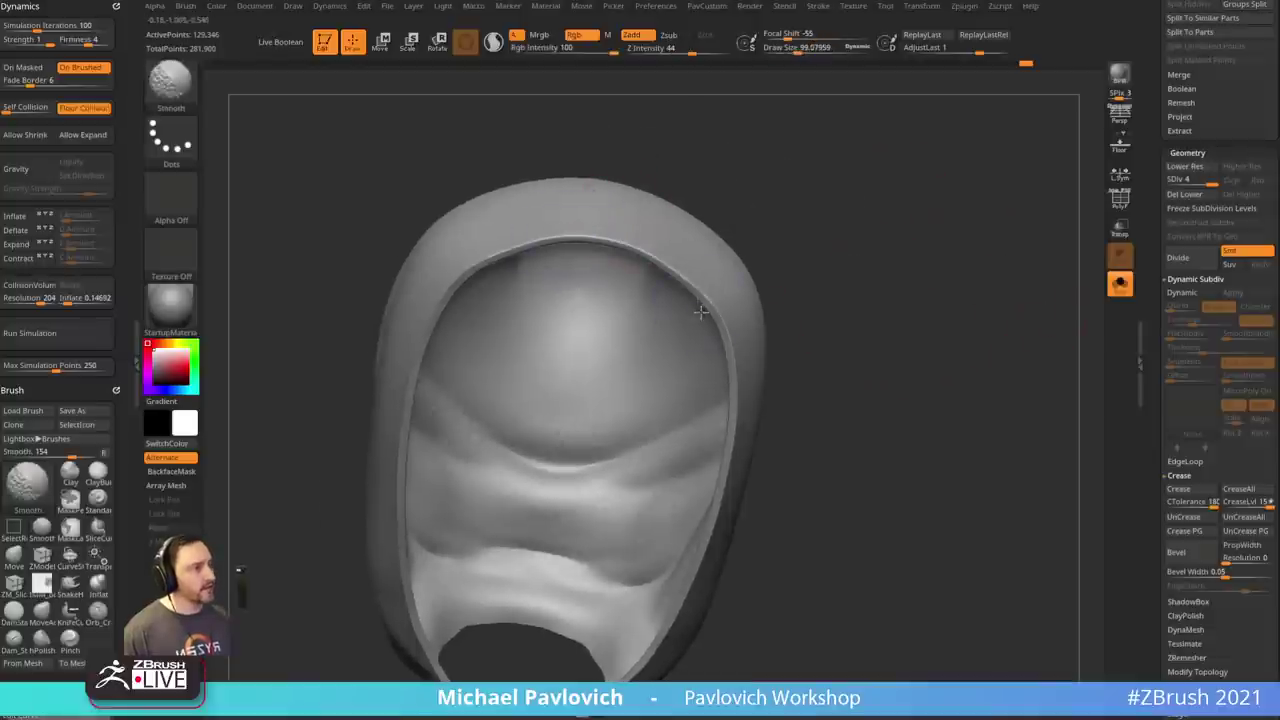
mouse_move(850, 296)
mouse_down()
mouse_move(871, 263)
mouse_move(845, 230)
mouse_up()
shift+drag(720, 272, 730, 446)
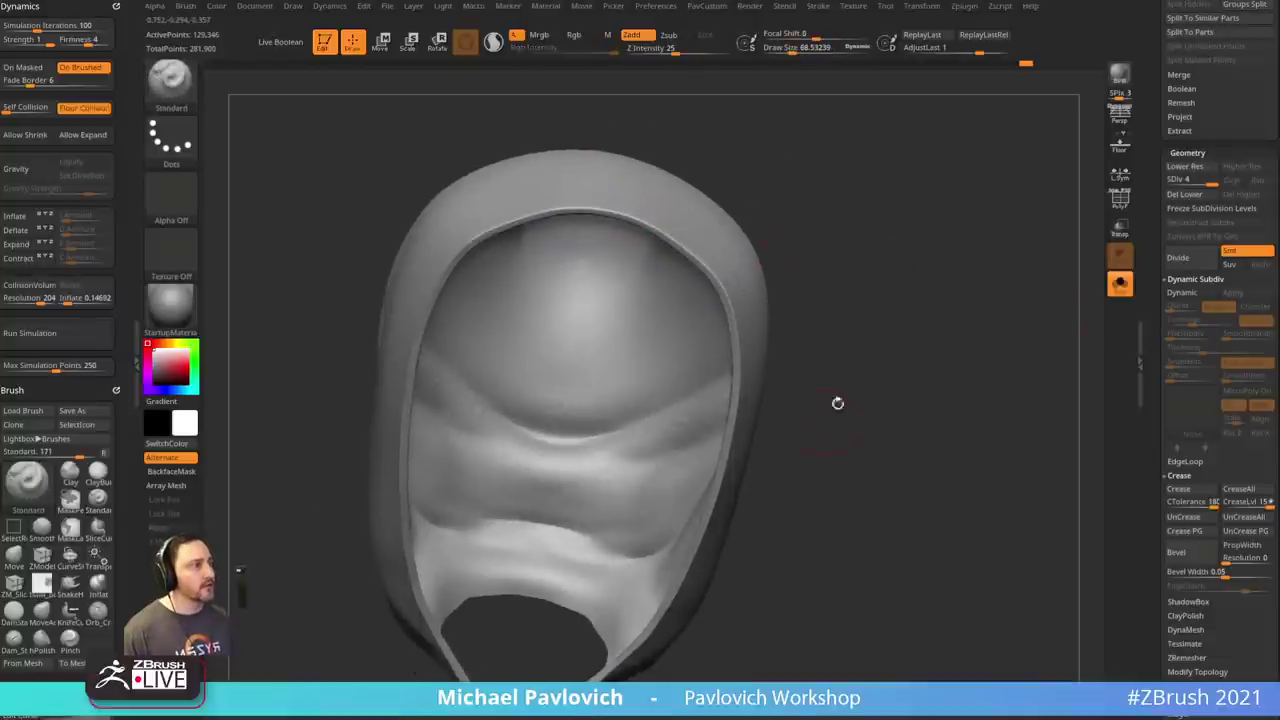
drag(837, 403, 797, 387)
shift+drag(751, 351, 741, 320)
mouse_move(880, 400)
mouse_down()
mouse_move(854, 403)
mouse_move(900, 390)
mouse_move(780, 423)
mouse_up()
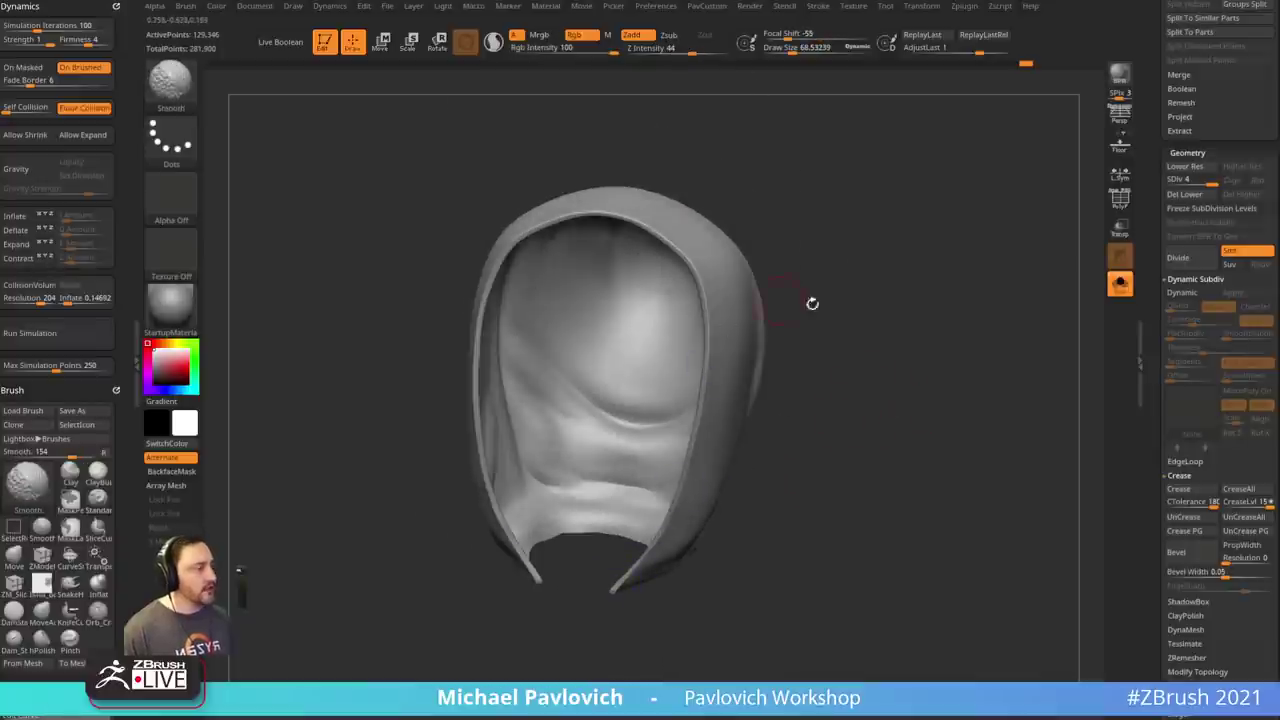
mouse_move(812, 303)
mouse_down()
mouse_move(1023, 371)
mouse_move(1020, 329)
mouse_move(1051, 306)
mouse_move(1017, 336)
mouse_move(1033, 393)
mouse_up()
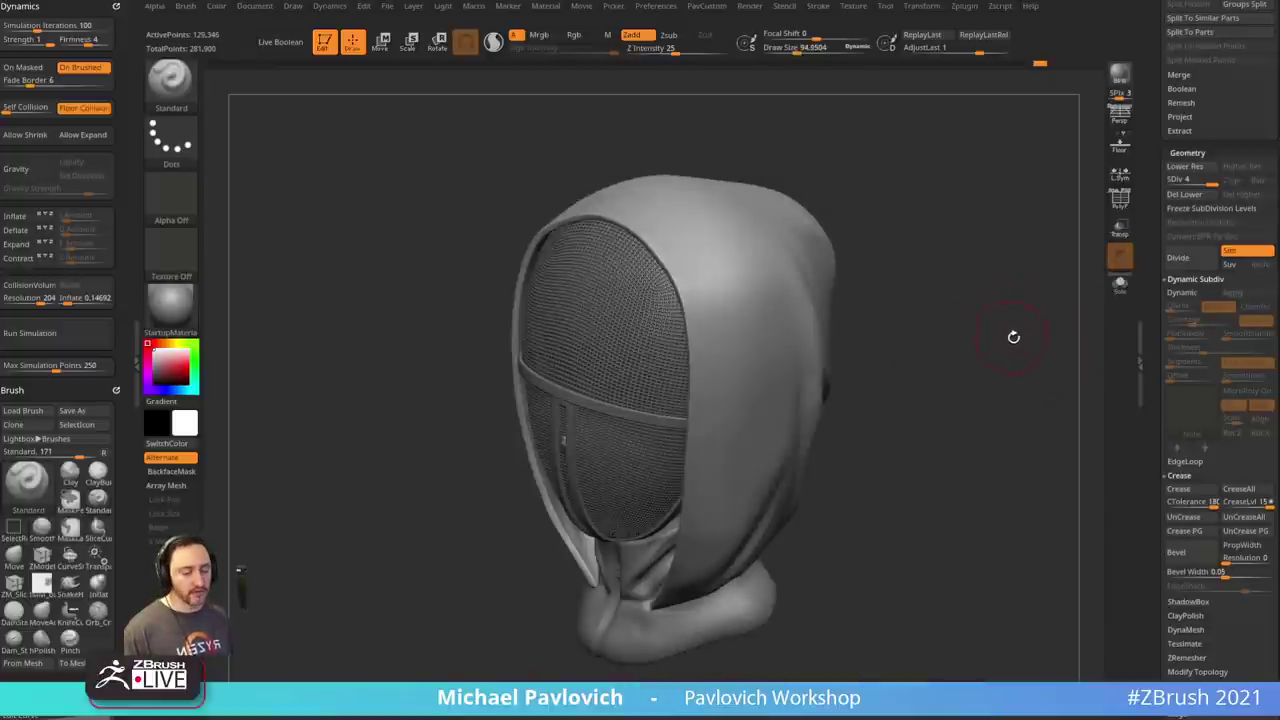
- Try to carve a seam along the hood's front border with the DamStandard brush
key(b)
key(d)
key(s)
mouse_move(1013, 337)
mouse_down()
mouse_move(1040, 323)
mouse_move(1023, 397)
mouse_move(1063, 197)
mouse_move(960, 385)
mouse_move(946, 309)
mouse_move(914, 286)
mouse_move(920, 309)
mouse_move(914, 237)
mouse_move(943, 263)
mouse_up()
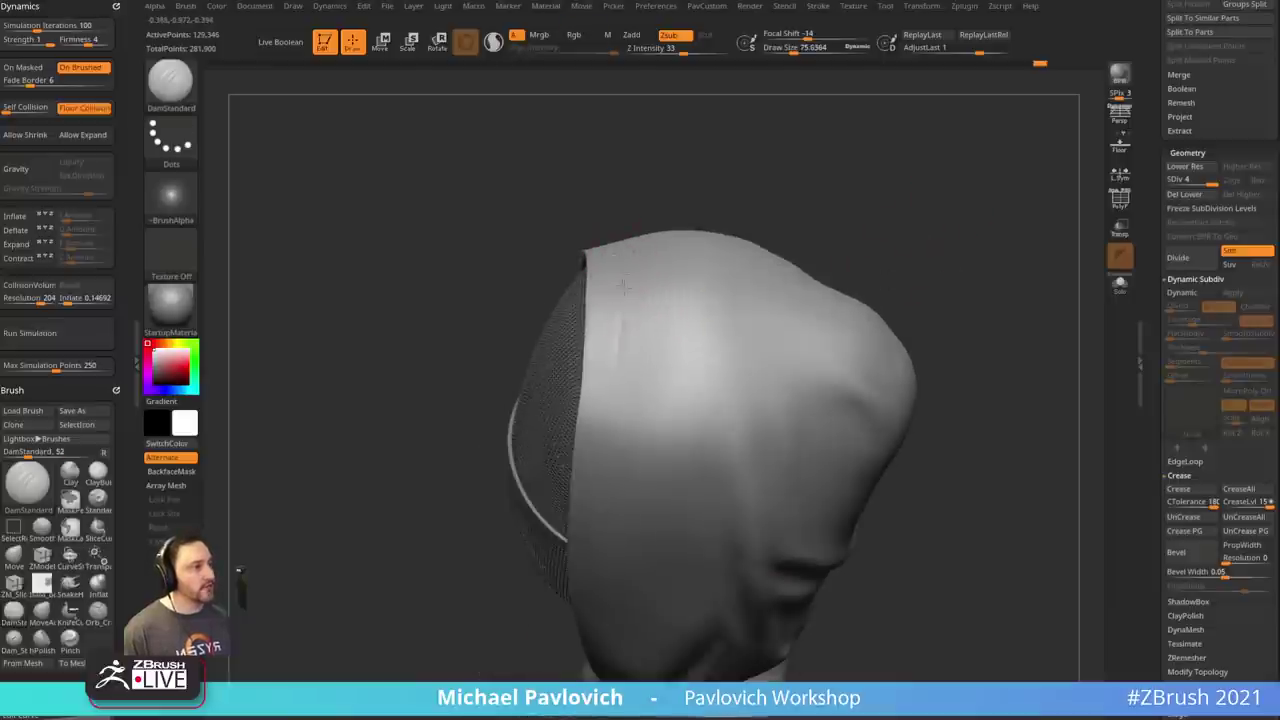
right_drag(547, 557, 565, 327)
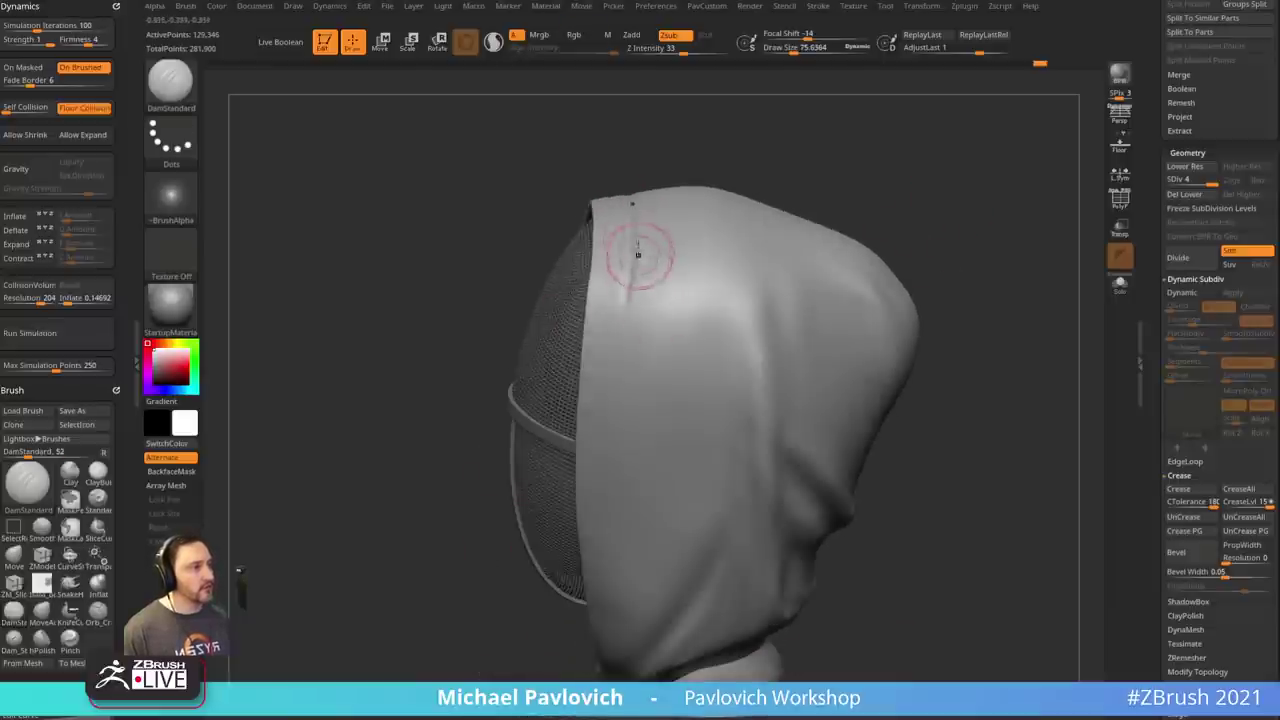
right_drag(939, 187, 917, 174)
- Turn on LazyMouse for the DamStandard brush's strokes
key(ctrl+q)
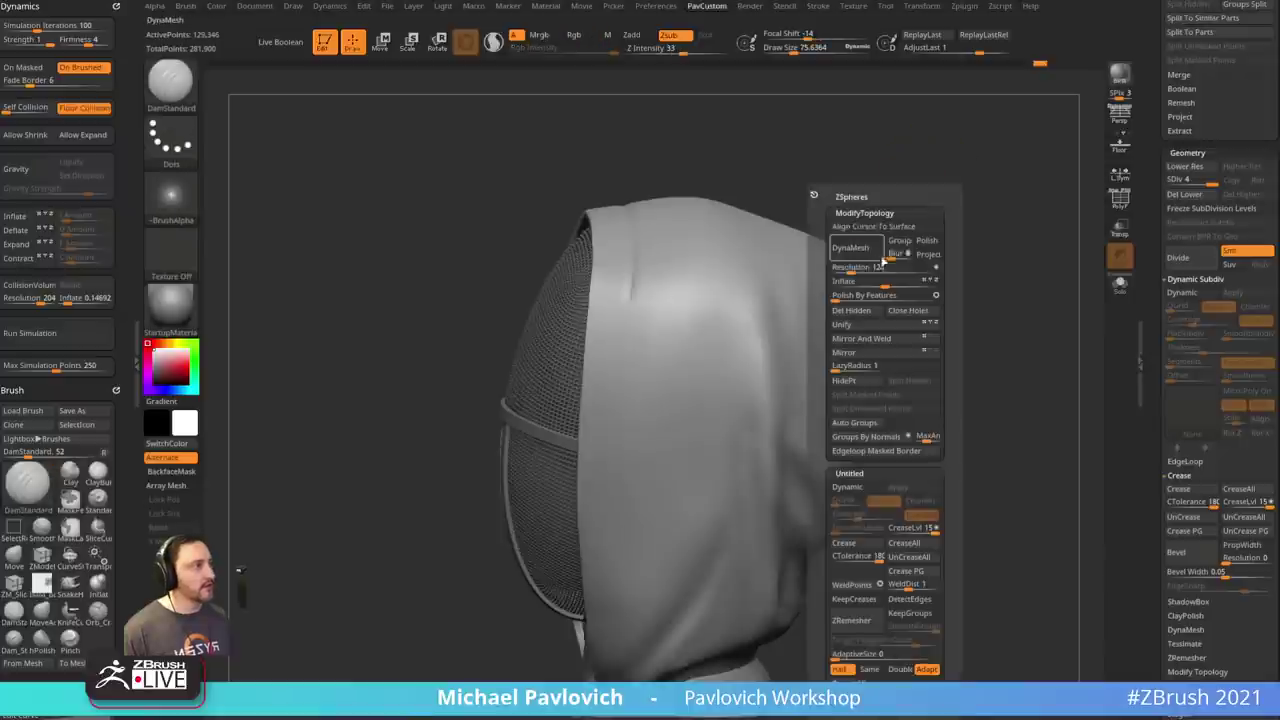
click(822, 7)
click(851, 355)
click(857, 365)
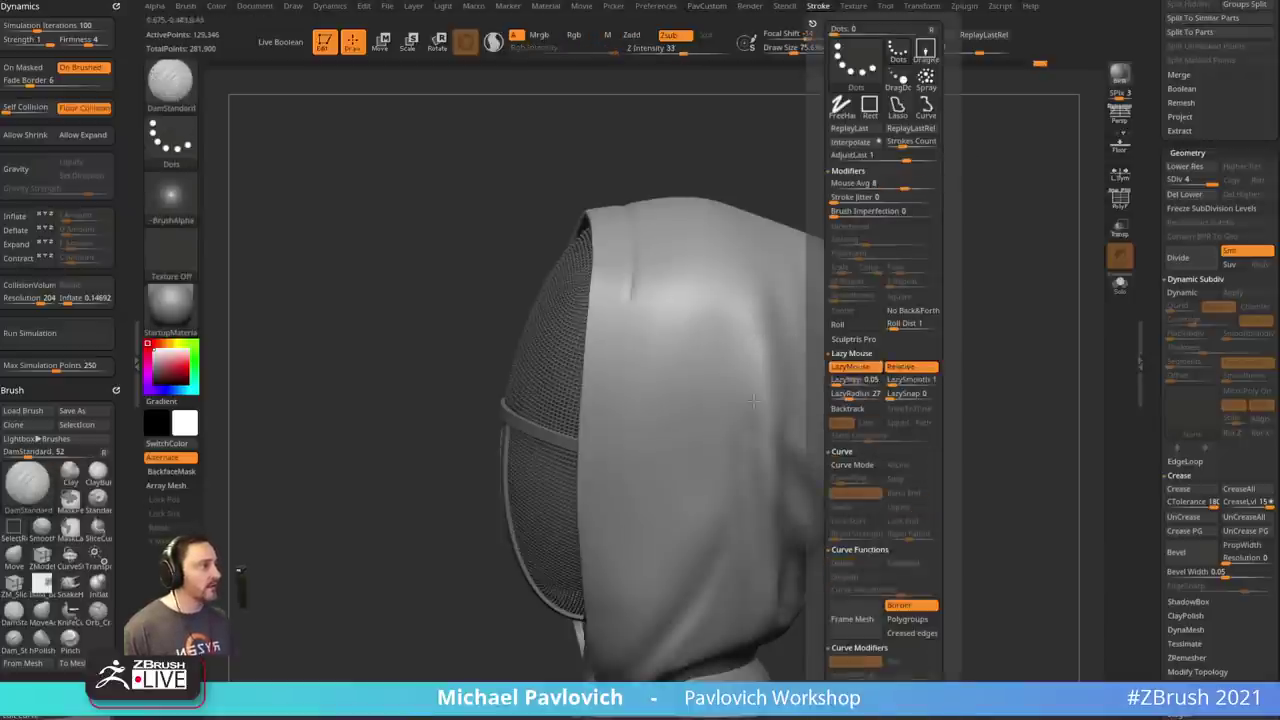
right_drag(972, 190, 915, 190)
mouse_move(660, 190)
right_down()
mouse_move(651, 249)
mouse_move(874, 146)
mouse_move(1023, 157)
mouse_move(963, 183)
right_up()
- Switch to the Dam_Standard_02 brush with a Draw Size of about 219 and subdivide the hood to SDiv 5
key(3)
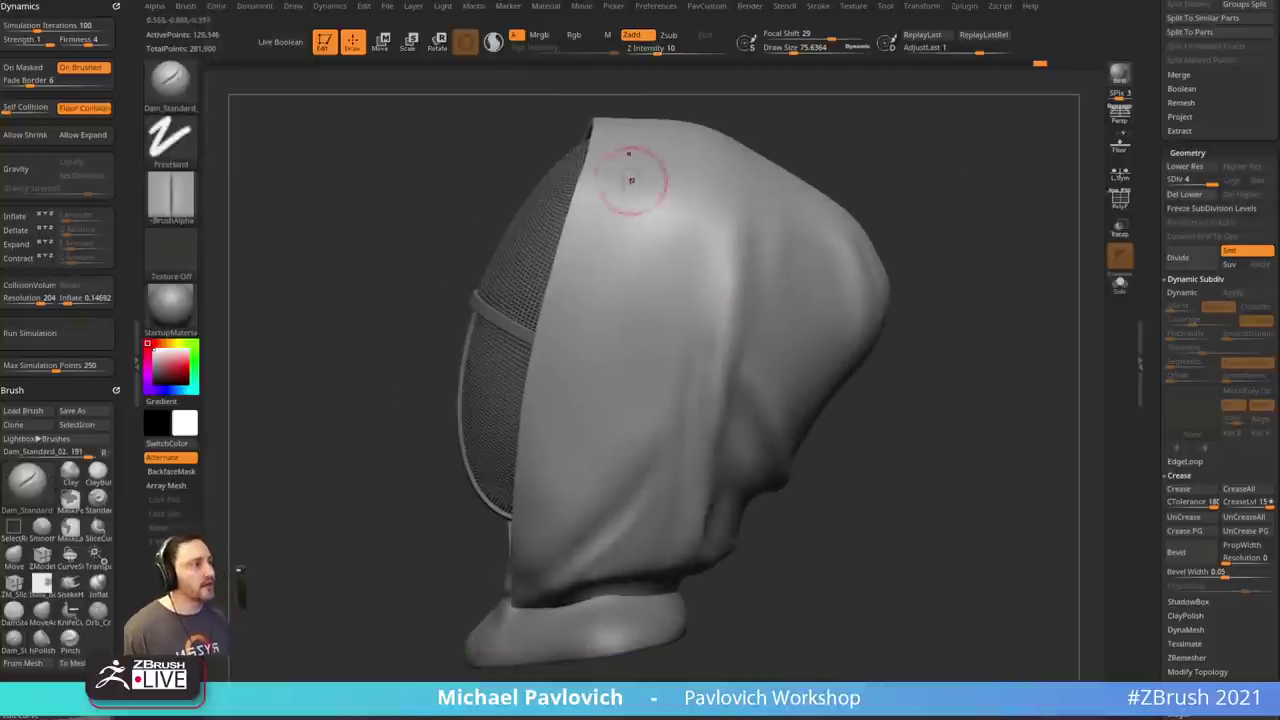
key(s)
drag(631, 180, 643, 179)
key(bracketright)
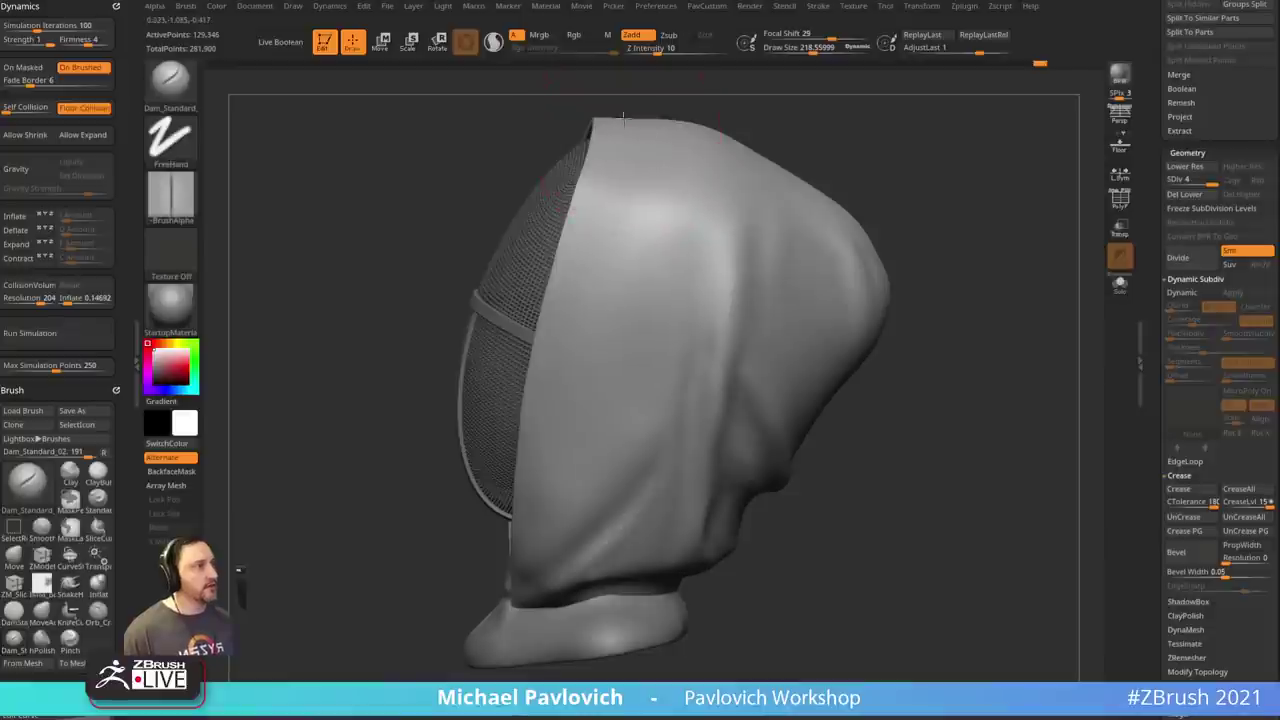
drag(819, 132, 828, 117)
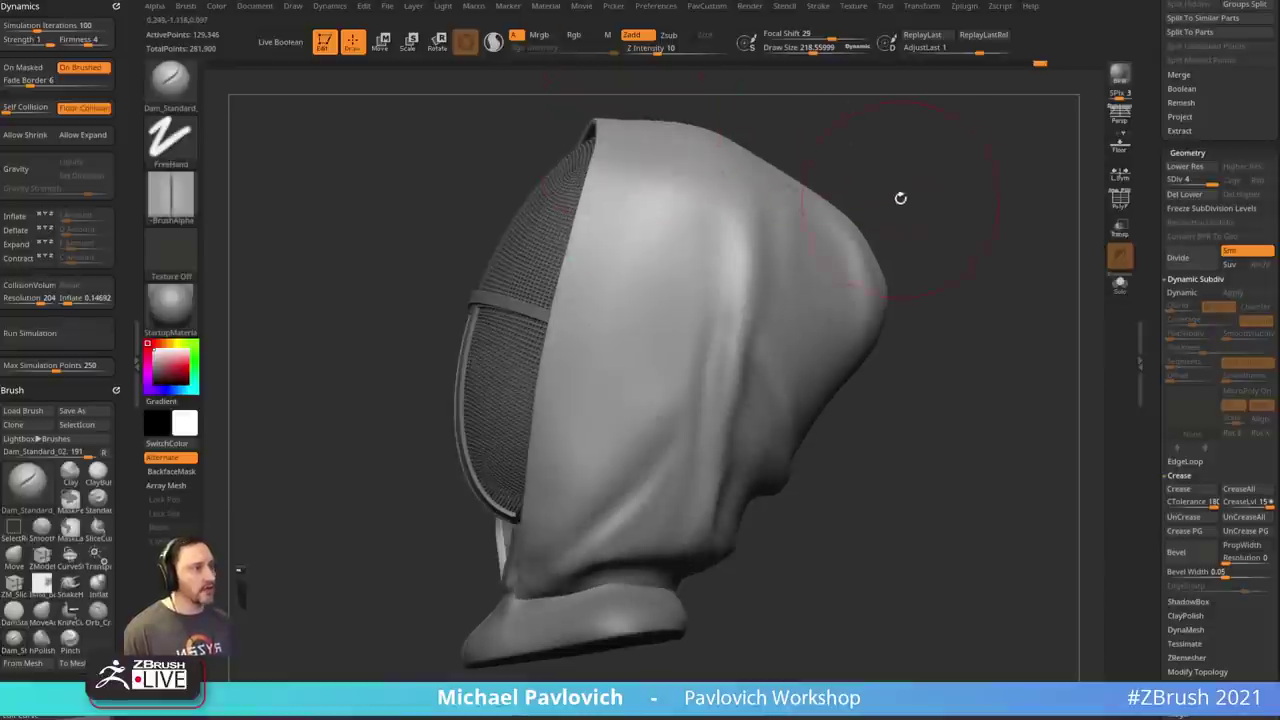
key(ctrl+d)
mouse_move(909, 201)
mouse_down()
mouse_move(923, 214)
mouse_move(895, 222)
mouse_up()
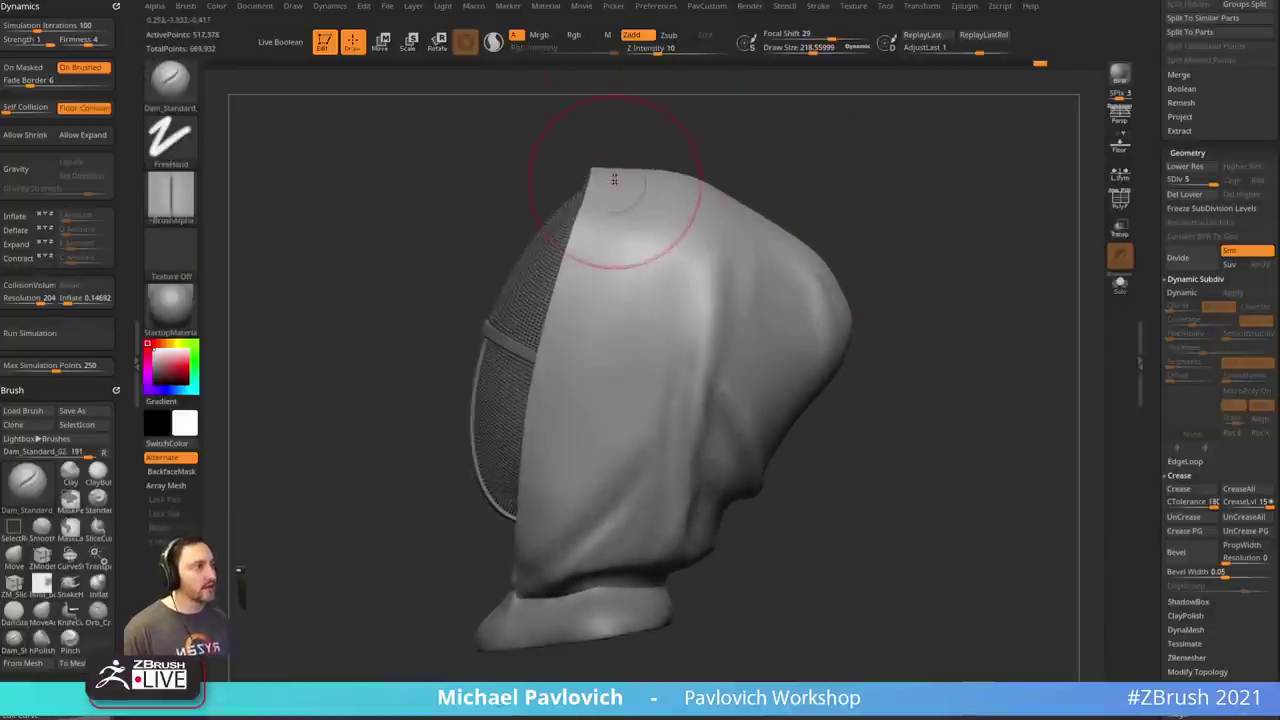
- Try a first seam stroke near the top of the hood's front border and undo it
drag(448, 417, 508, 306)
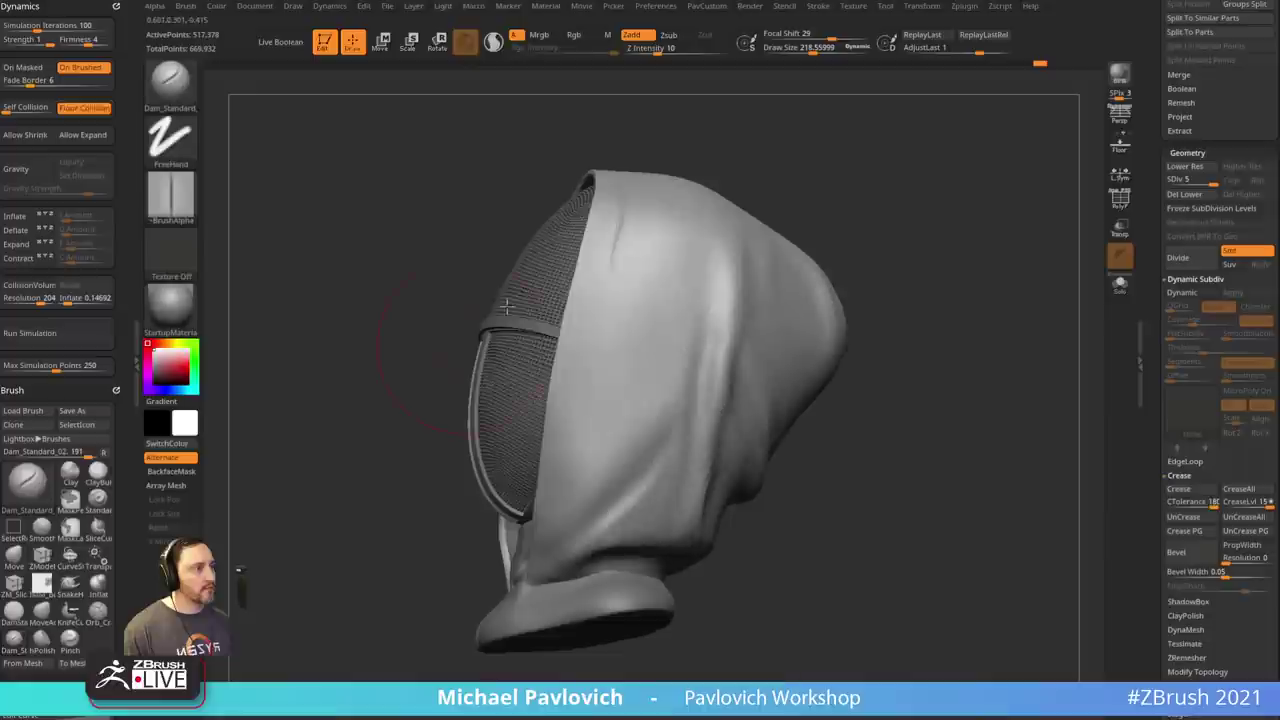
key(space)
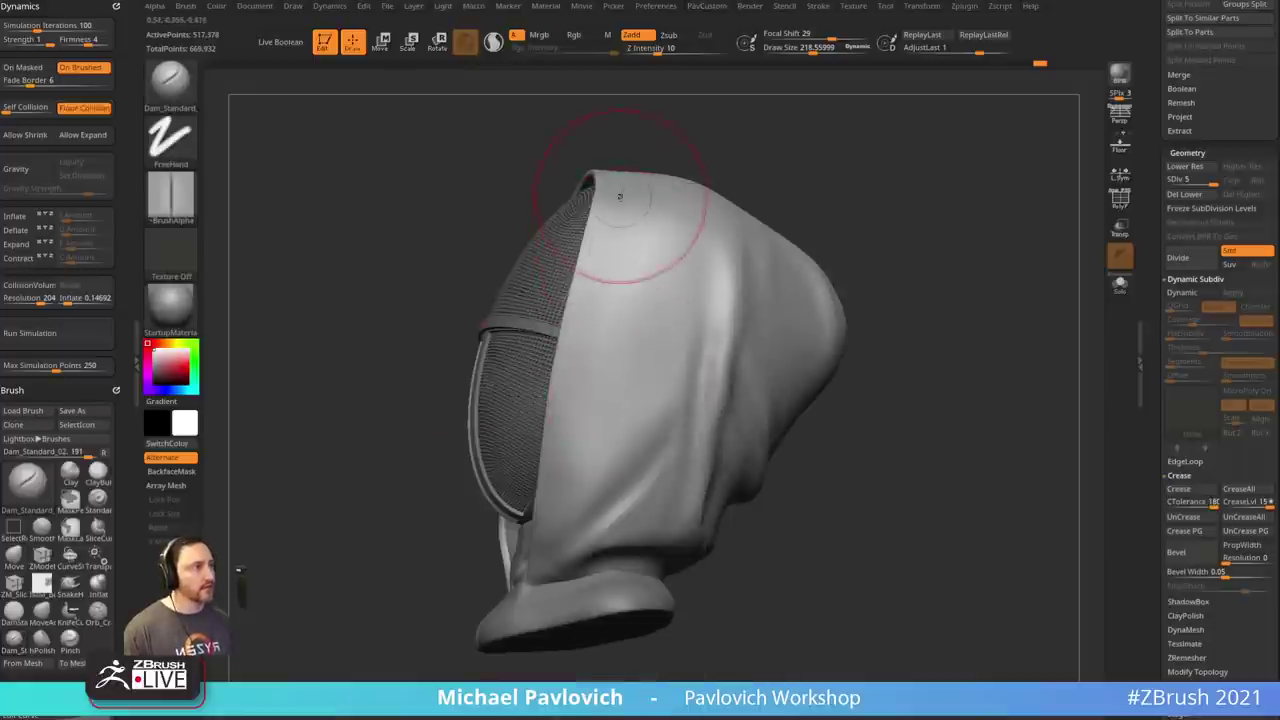
key(ctrl+z)
- Carve a seam groove down the side of the hood, parallel to the edge of the face opening
mouse_move(444, 548)
mouse_down()
mouse_move(426, 512)
mouse_move(440, 425)
mouse_up()
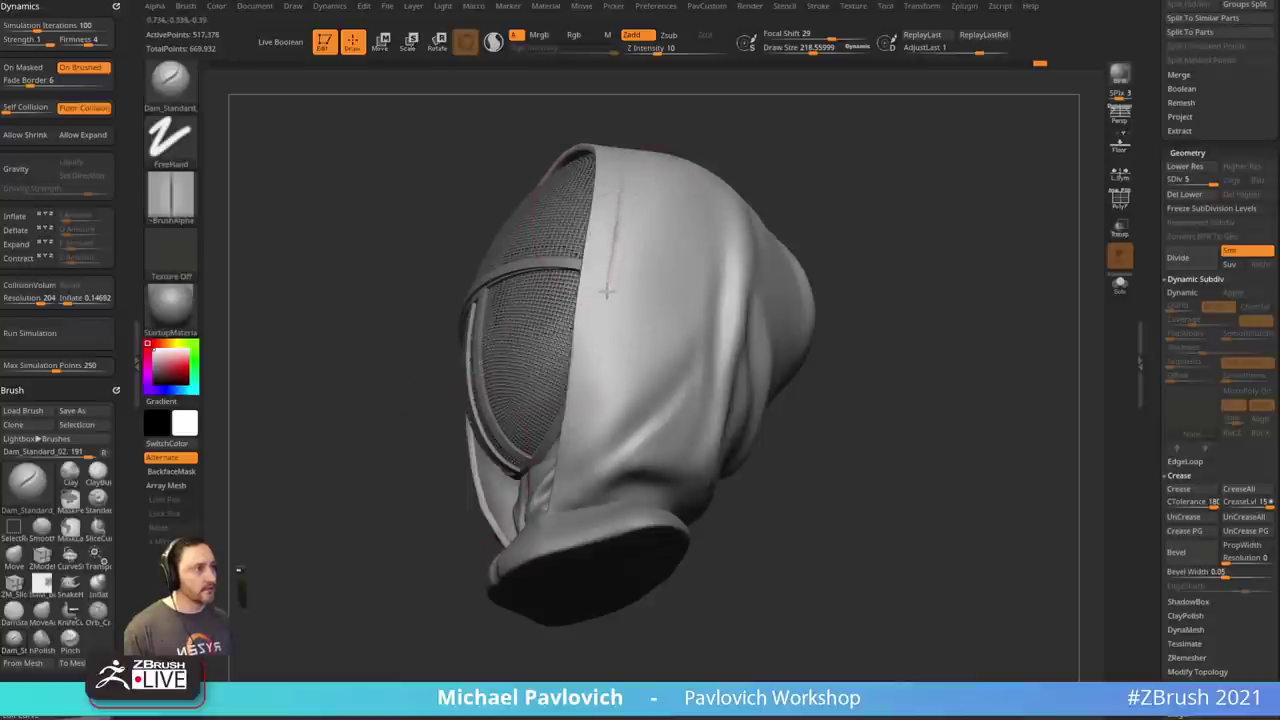
drag(844, 356, 880, 210)
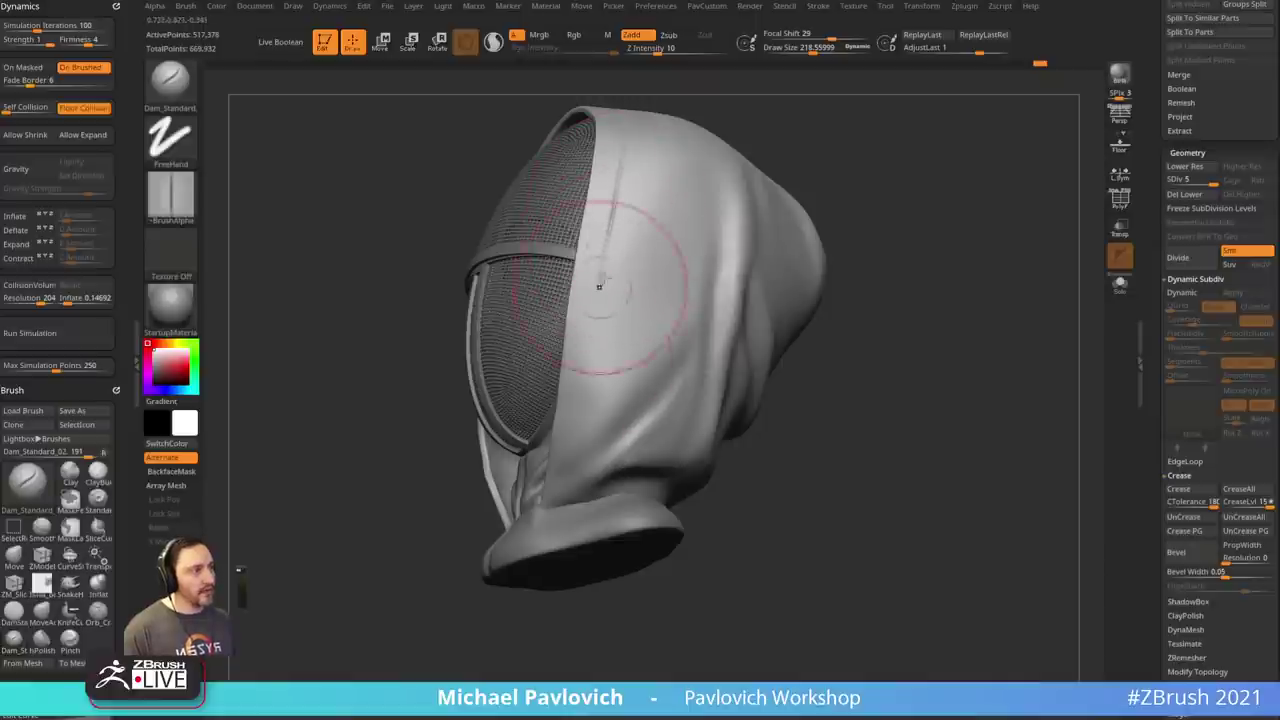
drag(611, 228, 610, 226)
drag(866, 338, 886, 322)
drag(603, 273, 598, 292)
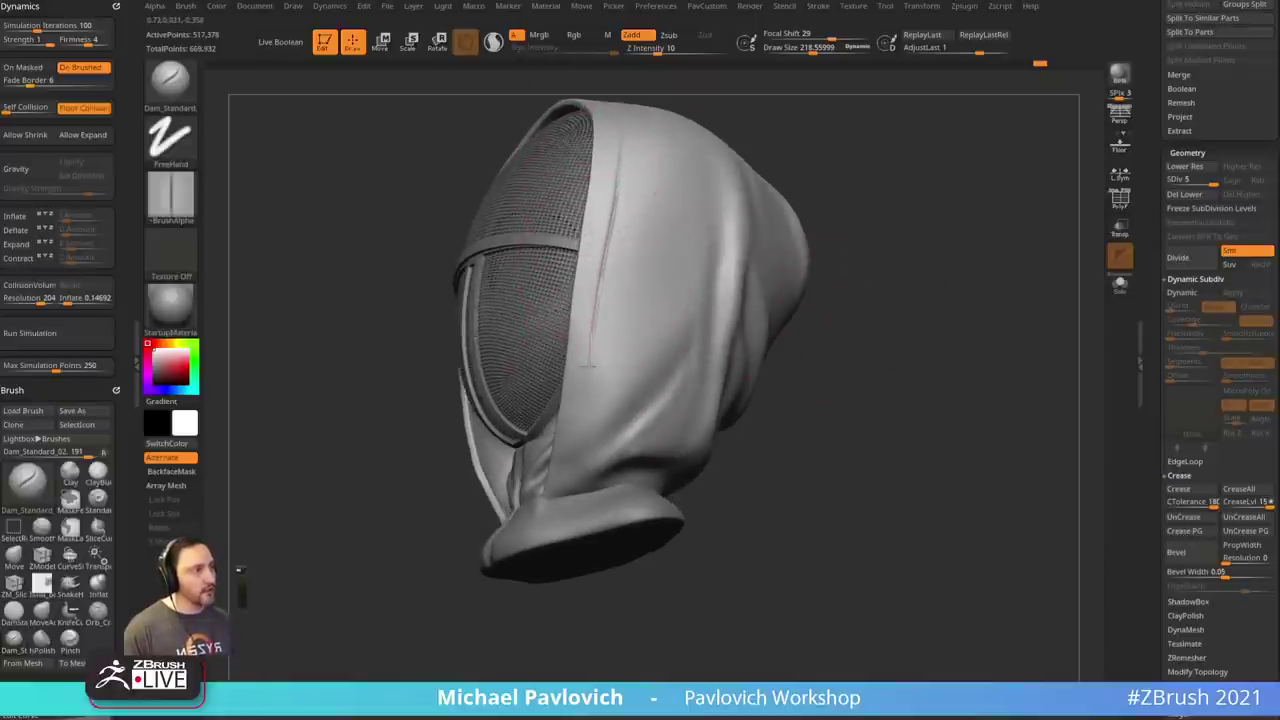
drag(823, 408, 863, 289)
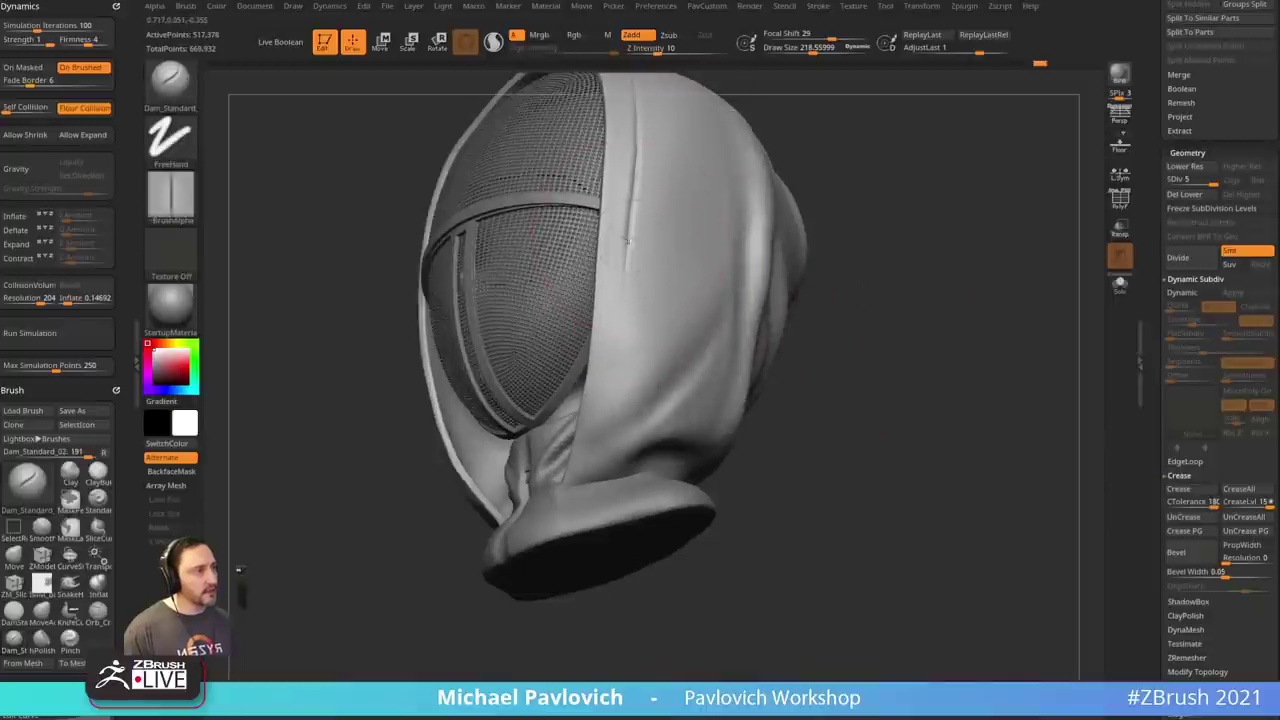
drag(832, 325, 884, 343)
- Isolate the hood and extend the seam groove down to its lower front tip with a Draw Size of about 200
key(s)
click(671, 330)
click(1121, 284)
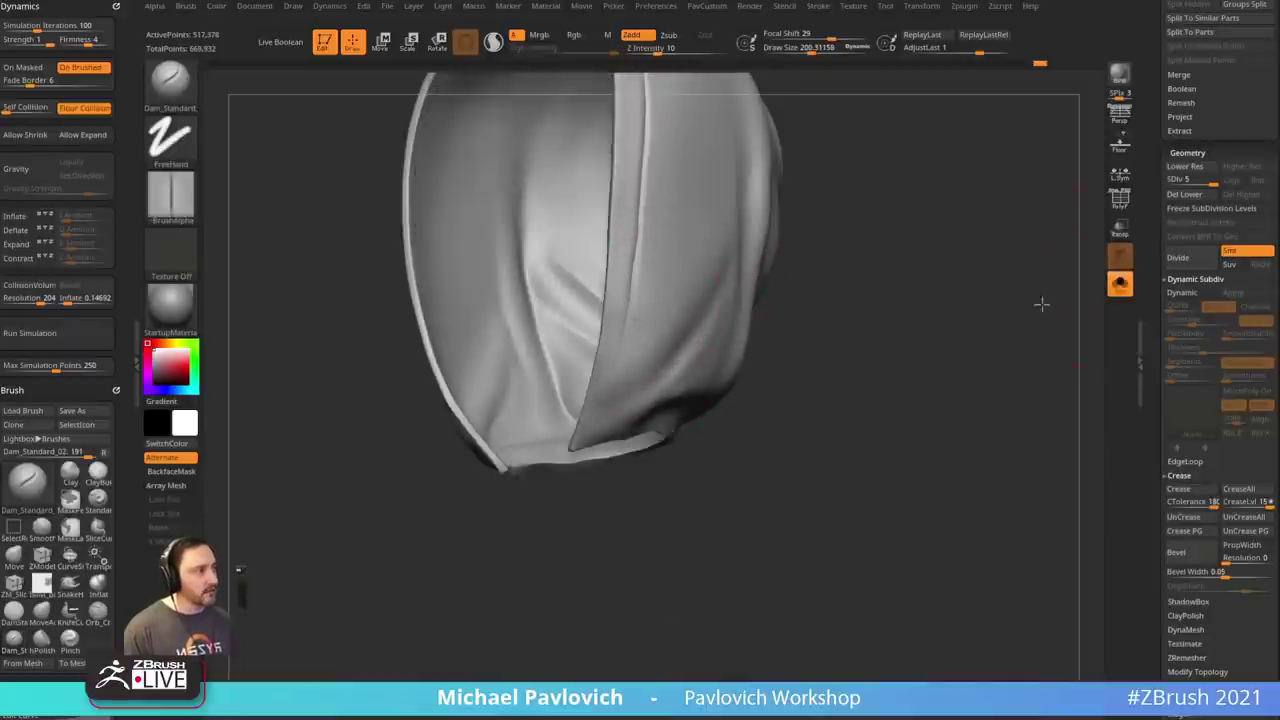
key(f)
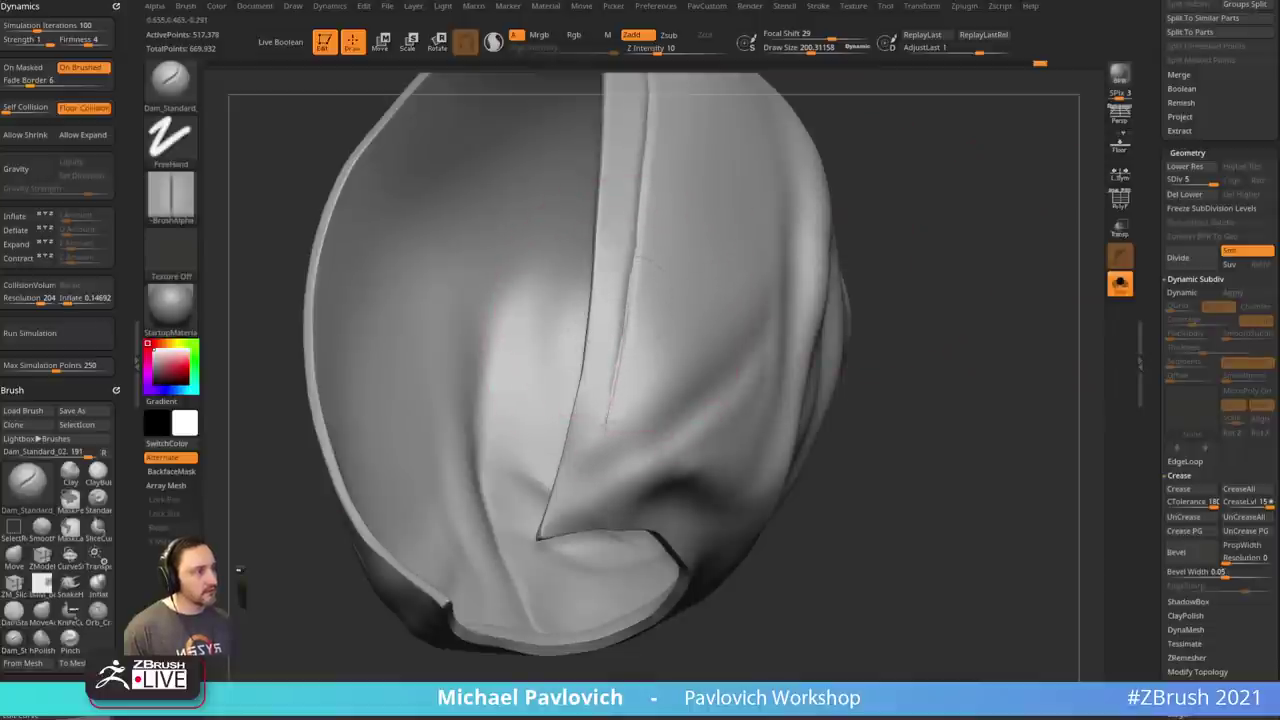
drag(619, 356, 610, 412)
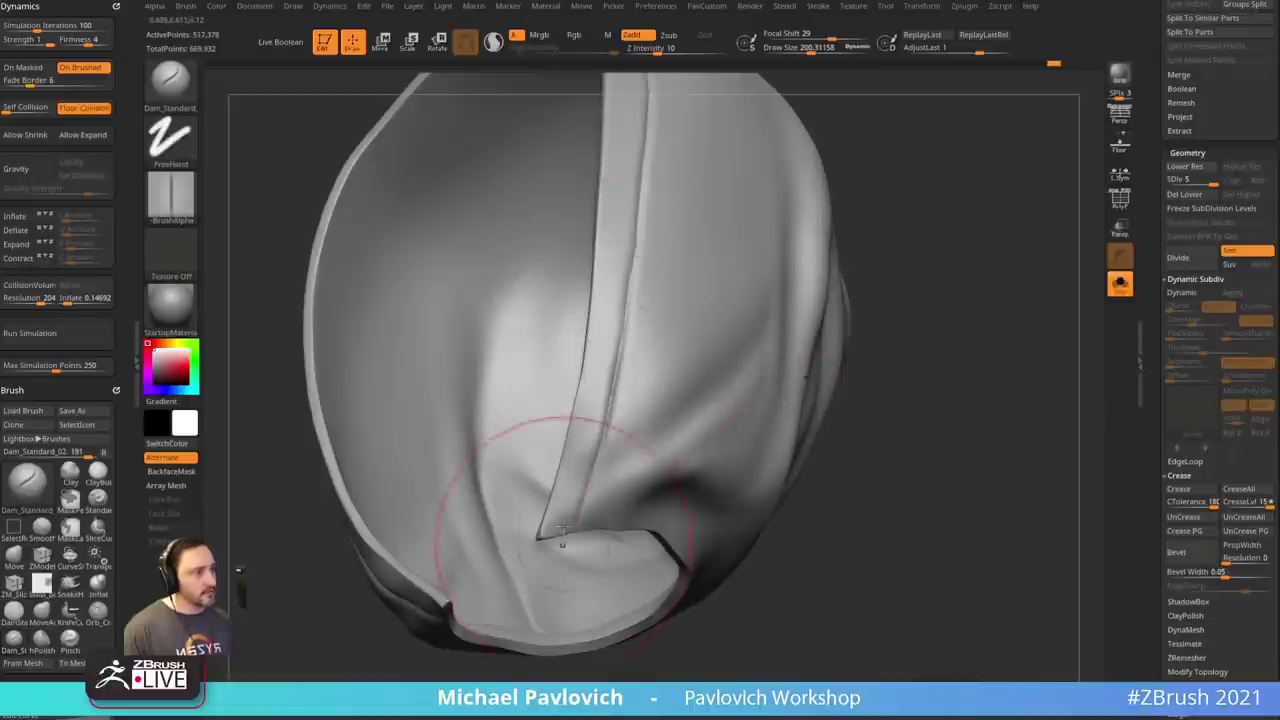
- Carve the hood's seam groove up the side and across the top, parallel to the edge of the face opening
drag(912, 415, 802, 321)
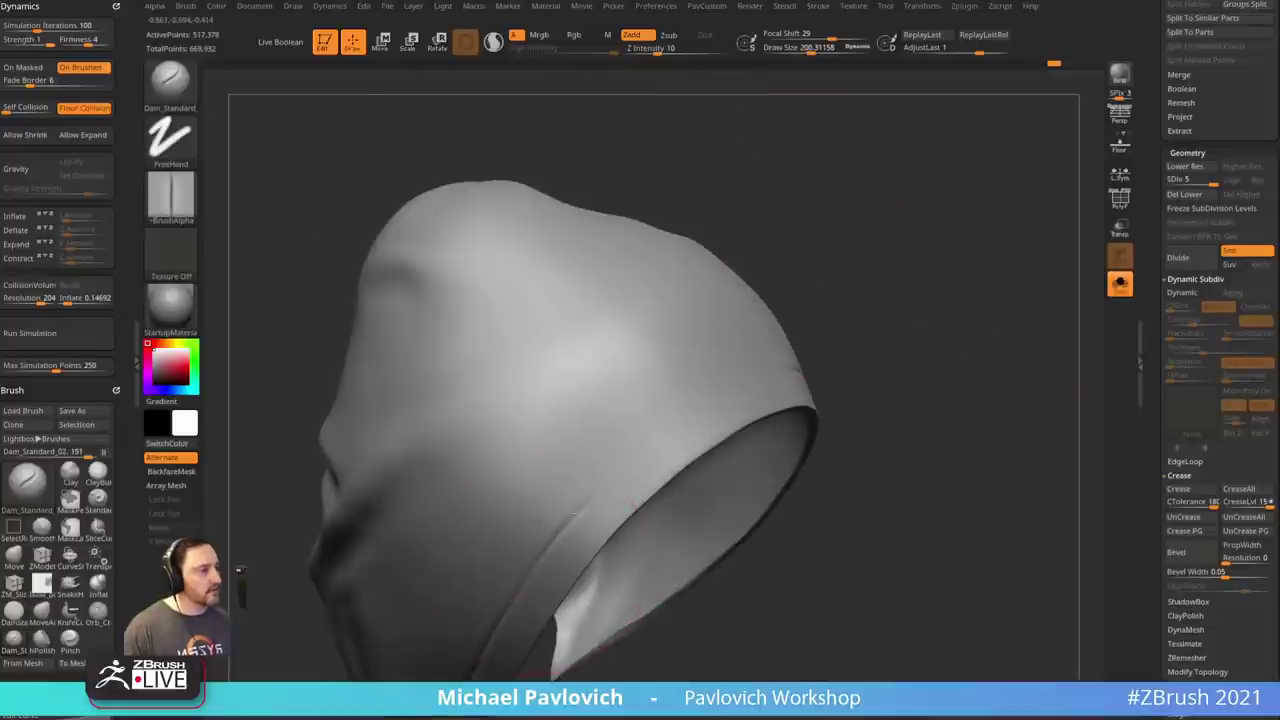
mouse_move(617, 478)
mouse_down()
mouse_move(846, 277)
mouse_move(793, 329)
mouse_up()
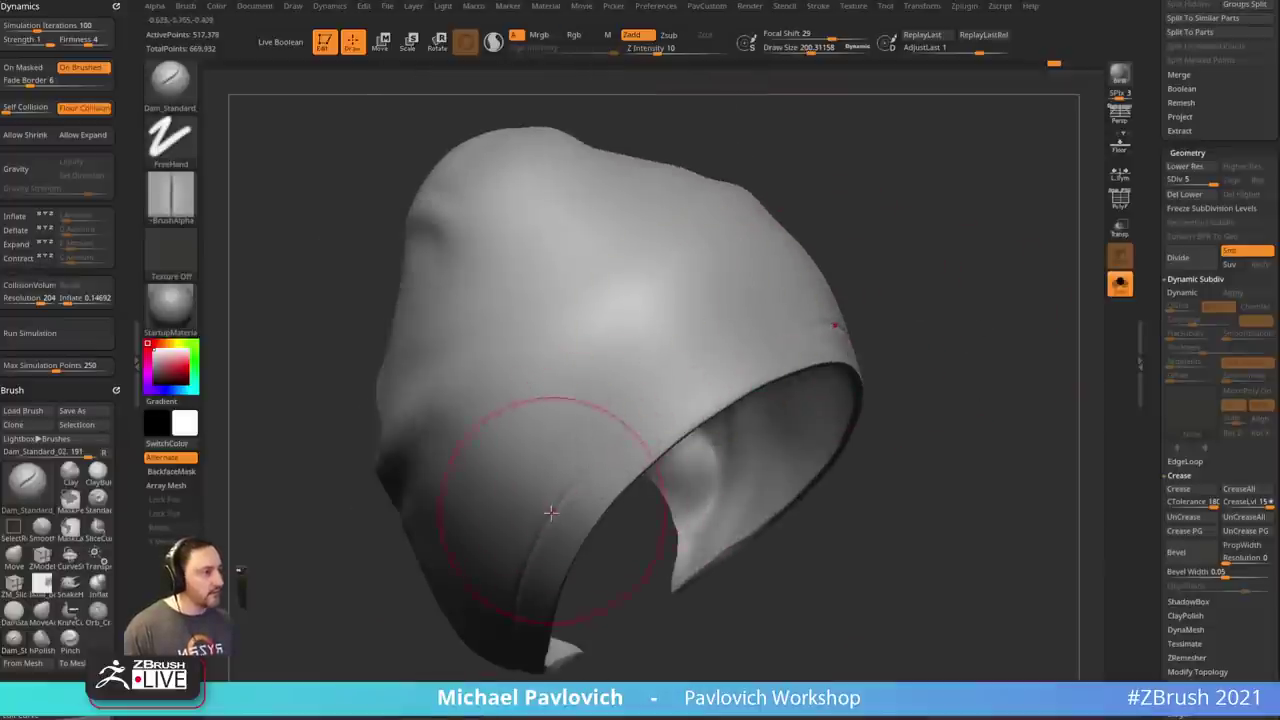
drag(895, 289, 838, 372)
mouse_move(740, 370)
shift+mouse_down()
mouse_move(691, 386)
mouse_move(703, 415)
shift+mouse_up()
drag(771, 514, 828, 440)
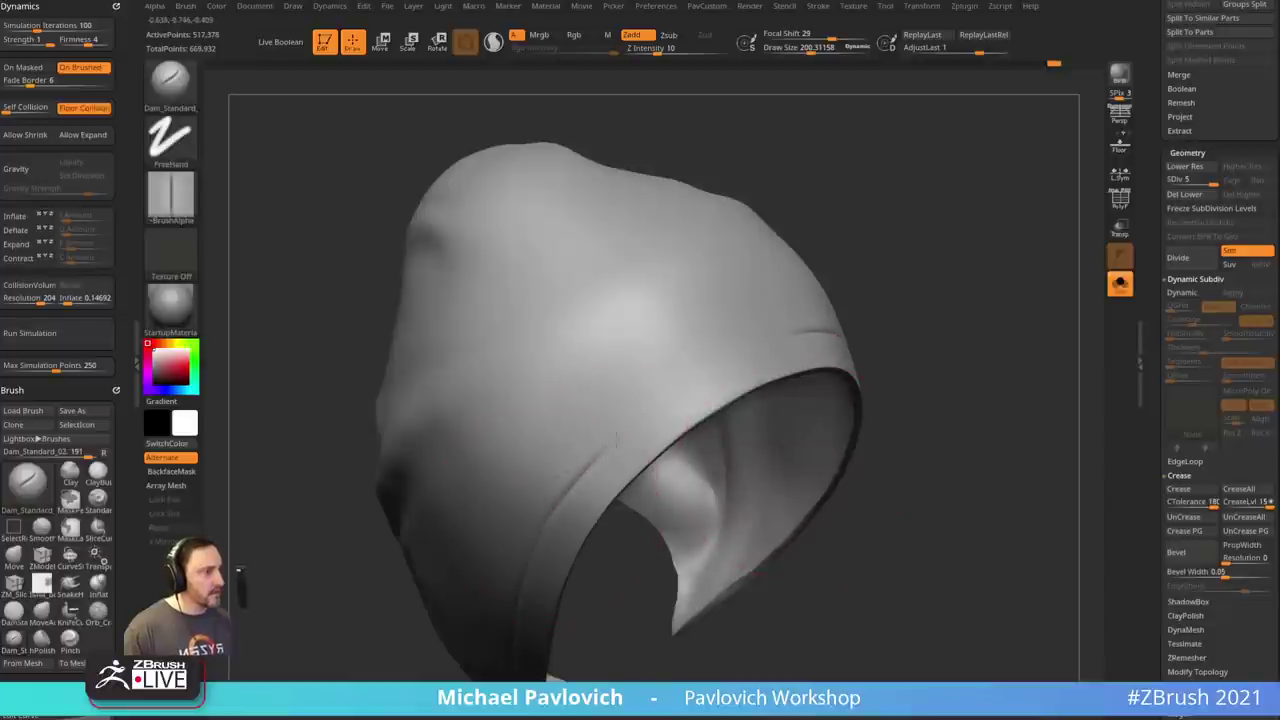
drag(861, 244, 593, 480)
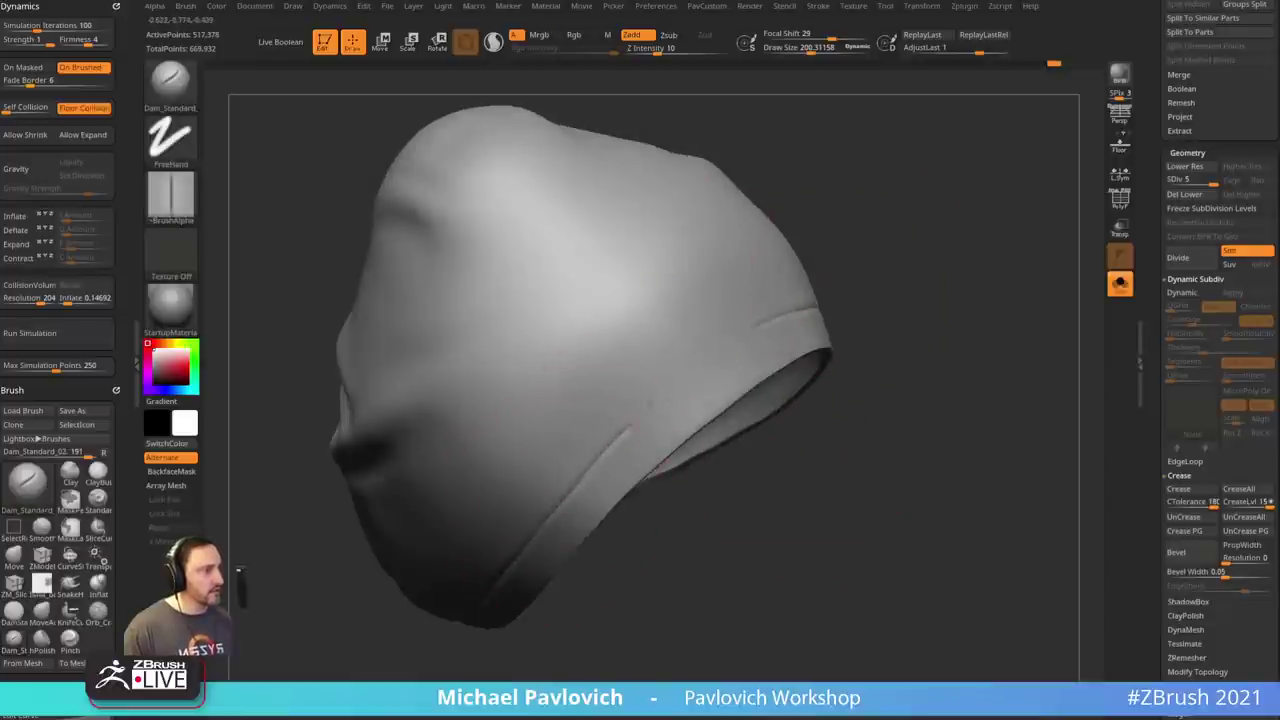
drag(712, 357, 805, 311)
mouse_move(848, 312)
mouse_down()
mouse_move(885, 290)
mouse_move(683, 380)
mouse_up()
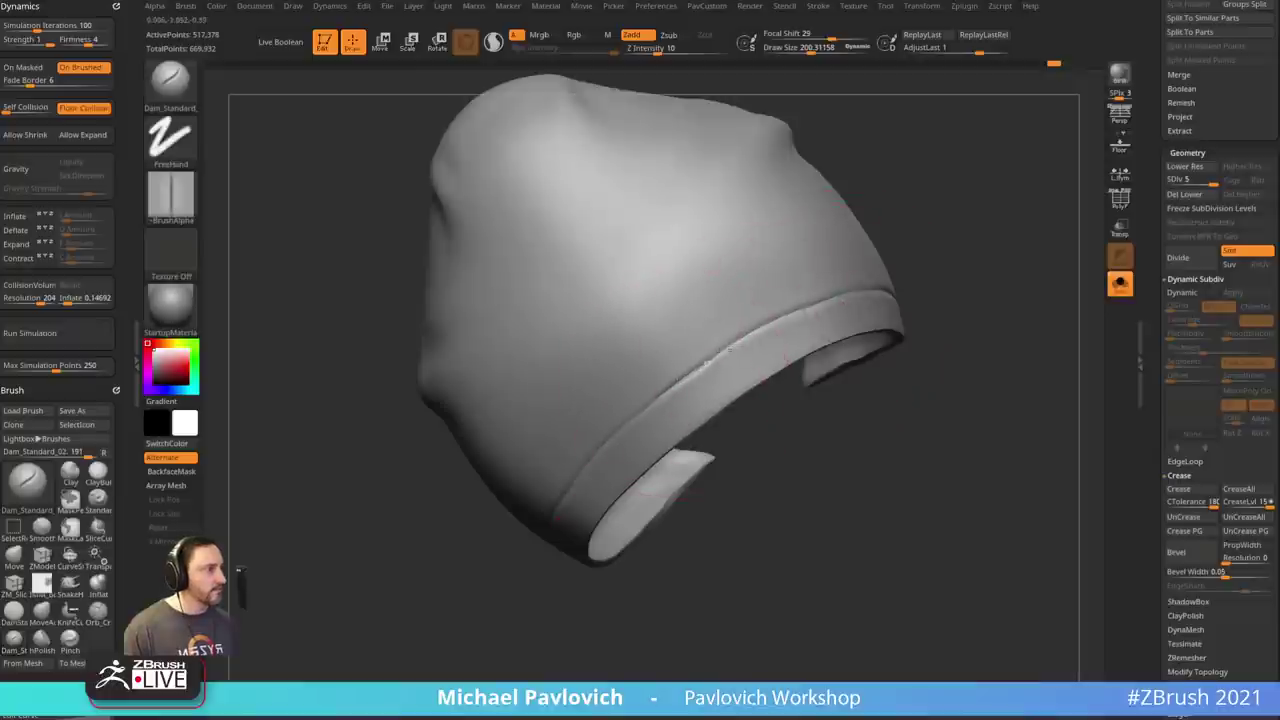
- Retrace the seam groove along the hood's front border to deepen and even out the line
mouse_move(790, 390)
mouse_down()
mouse_move(888, 294)
mouse_move(694, 366)
mouse_up()
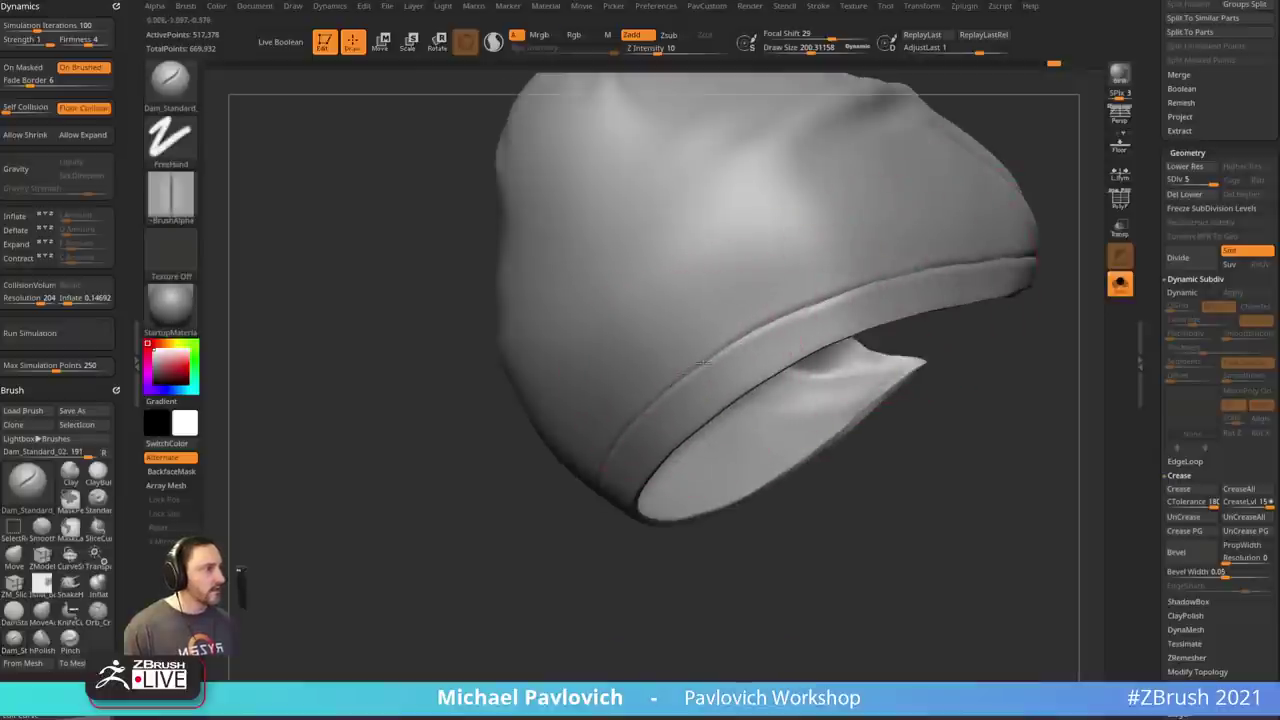
mouse_move(930, 395)
mouse_down()
mouse_move(966, 371)
mouse_move(900, 372)
mouse_up()
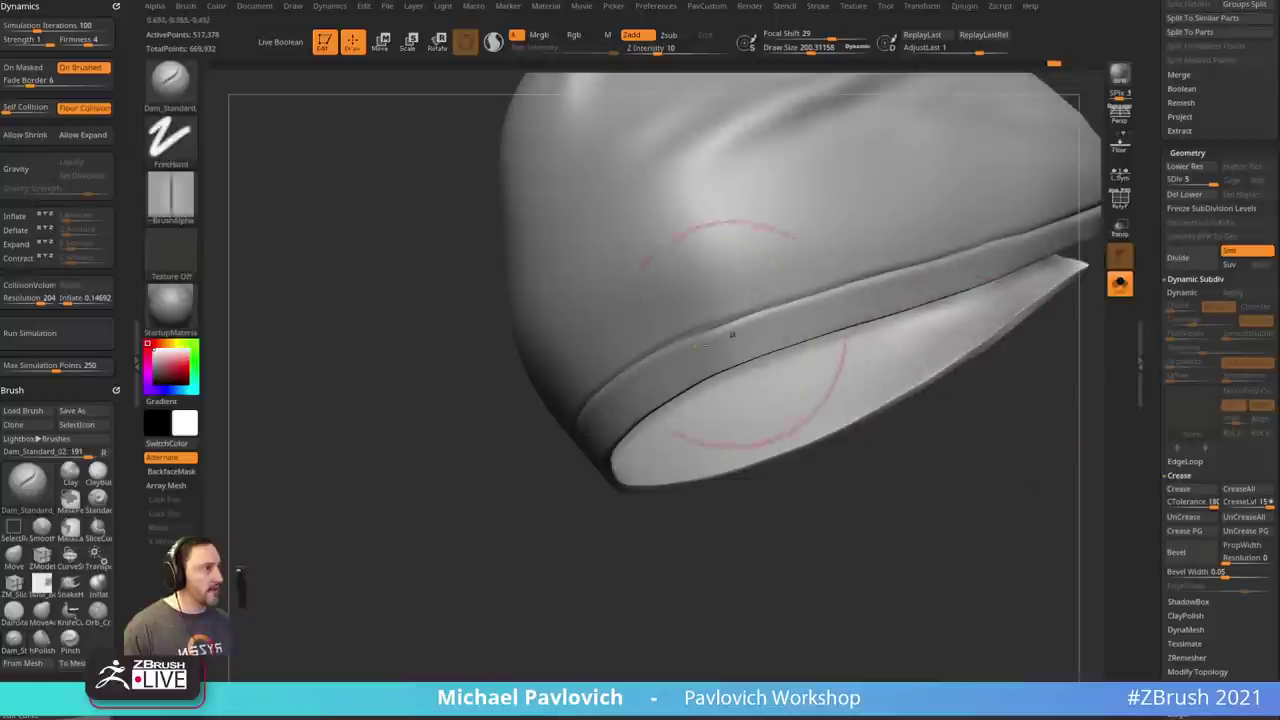
drag(736, 333, 608, 380)
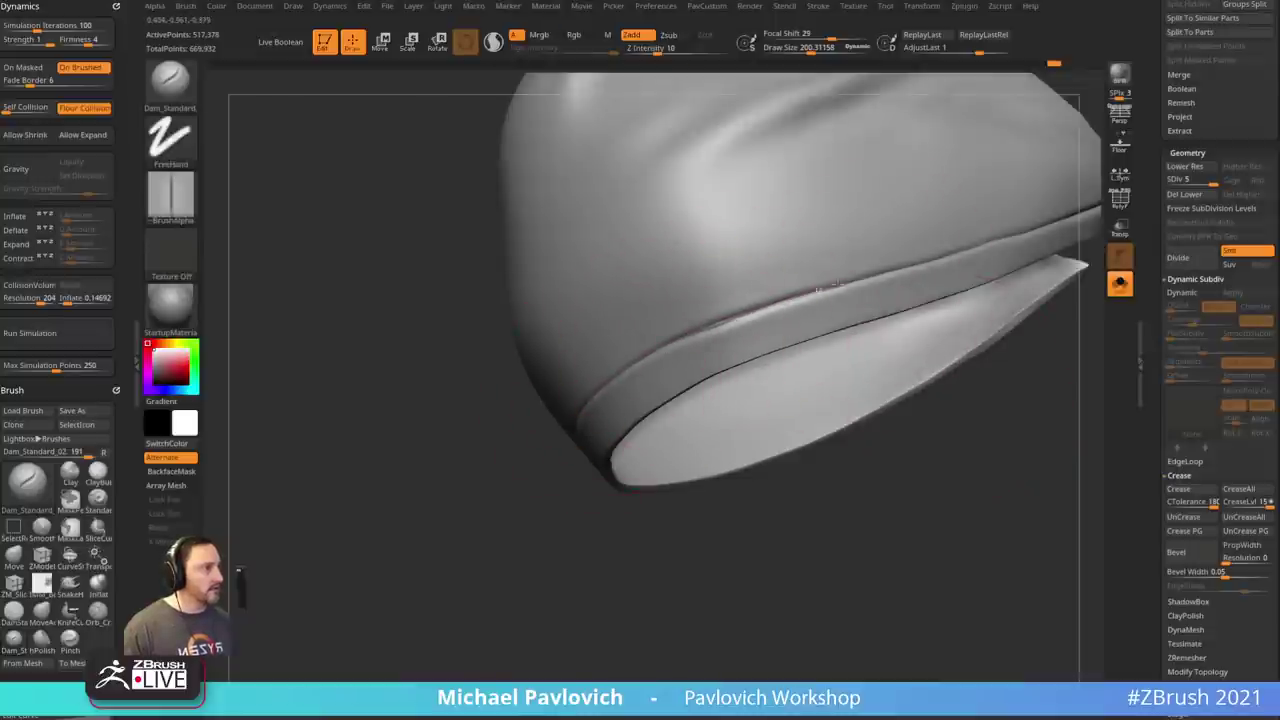
- Bring the other helmet parts back into view and switch to the Pinch brush
mouse_move(976, 394)
alt+mouse_down()
mouse_move(991, 252)
mouse_move(997, 298)
mouse_move(948, 297)
mouse_move(980, 277)
mouse_move(1026, 299)
mouse_move(977, 334)
mouse_move(977, 400)
mouse_move(1017, 306)
mouse_move(980, 388)
mouse_move(951, 394)
mouse_move(1029, 335)
mouse_move(985, 584)
alt+mouse_up()
key(b)
key(s)
key(t)
key(b)
key(d)
key(s)
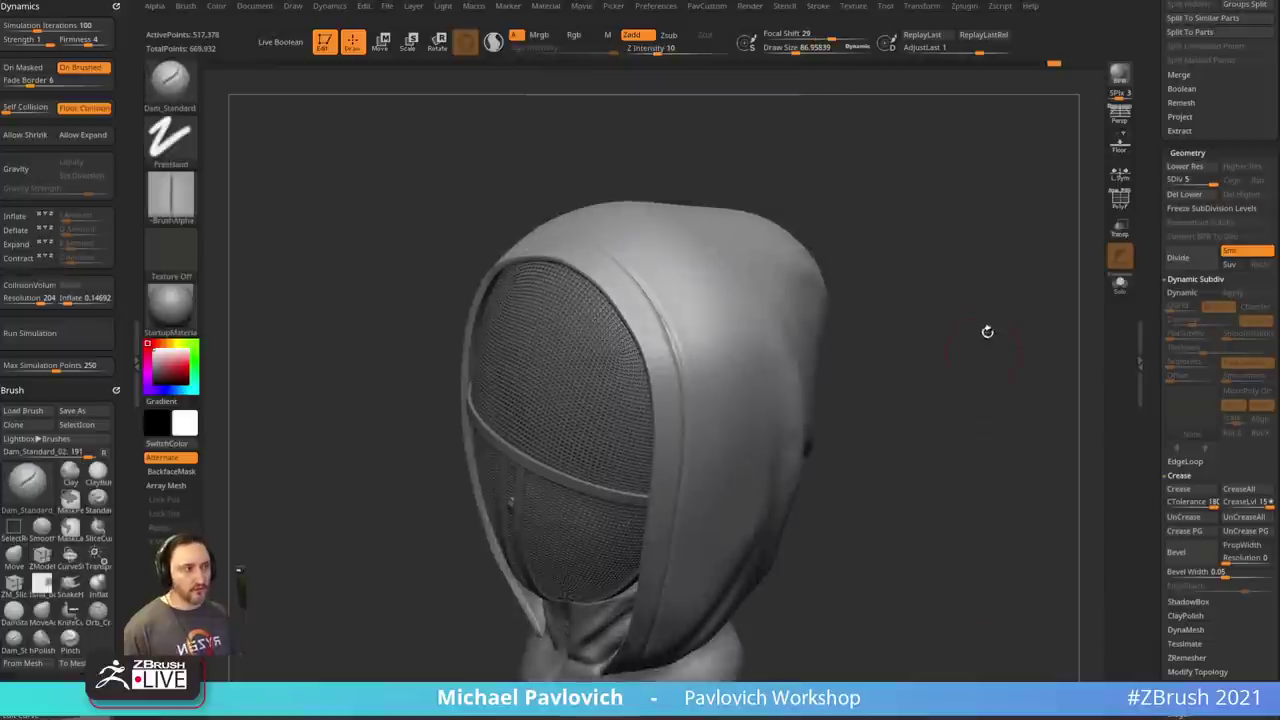
drag(986, 331, 990, 400)
key(b)
key(m)
key(v)
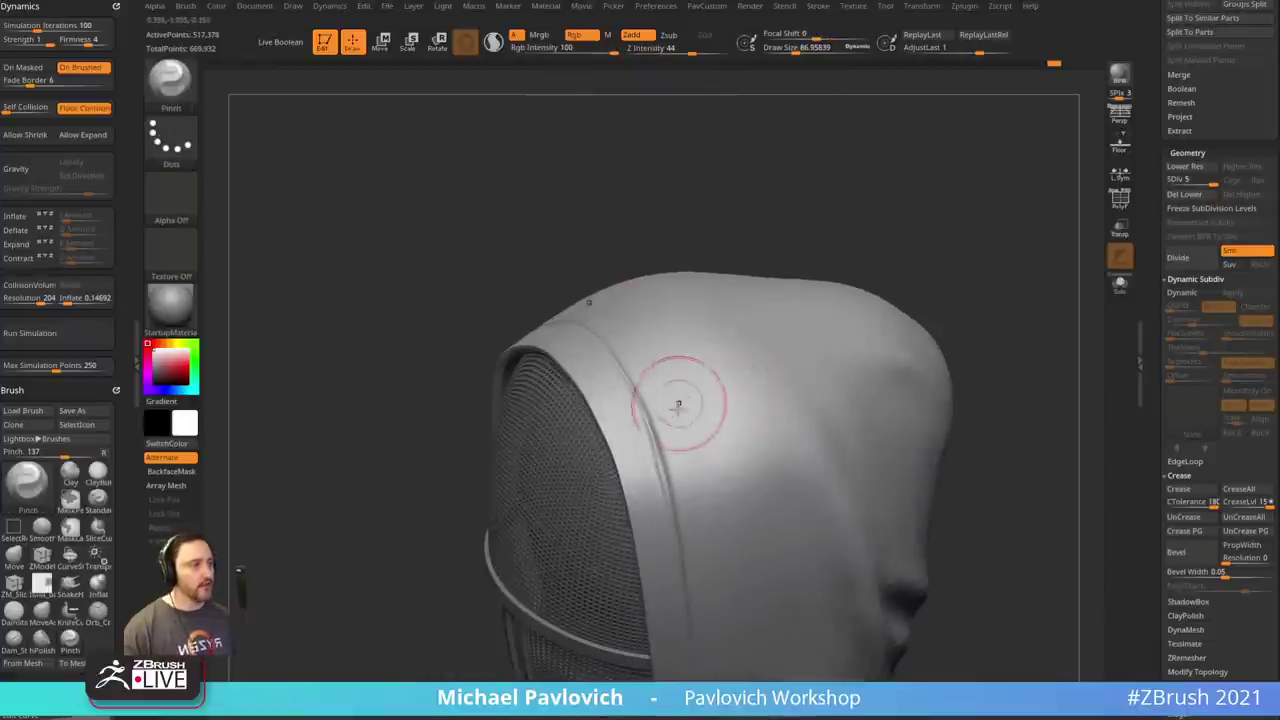
- Try pinching the seam on the hood's upper side with a Draw Size of about 91, and undo the strokes
key(bracketright)
key(bracketright)
drag(657, 446, 676, 443)
key(ctrl+z)
key(b)
key(p)
key(i)
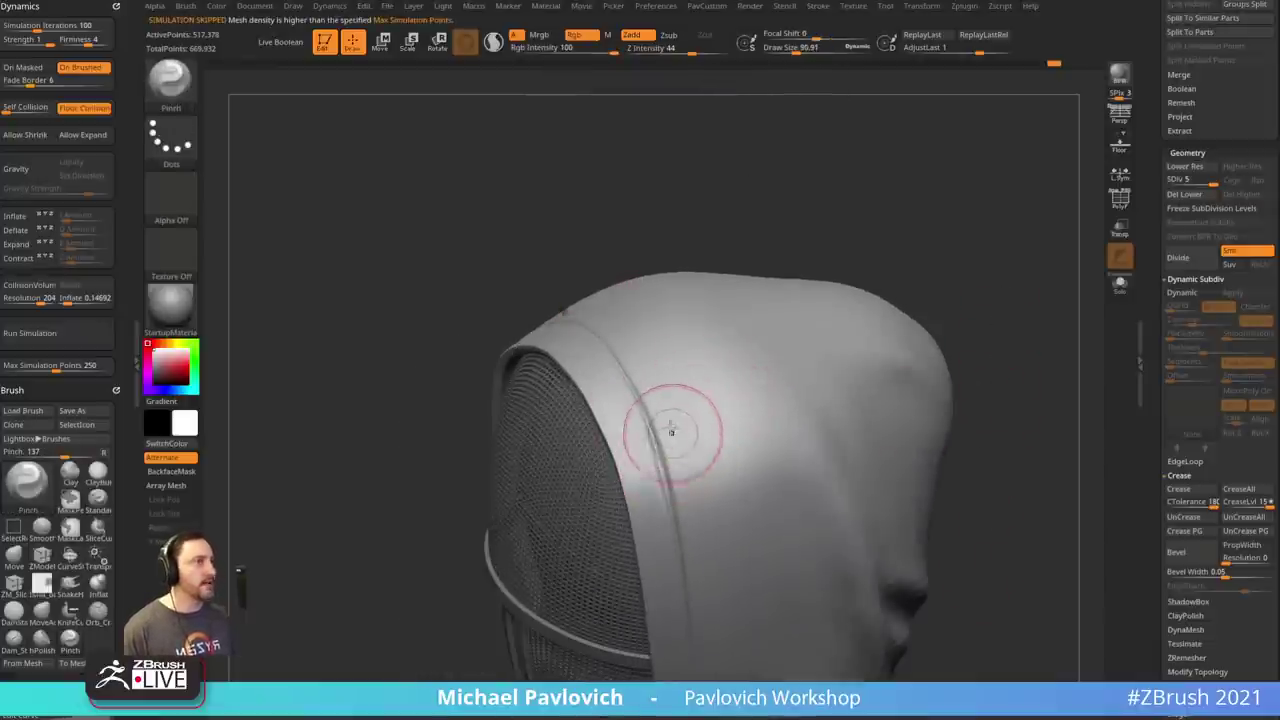
drag(297, 161, 240, 275)
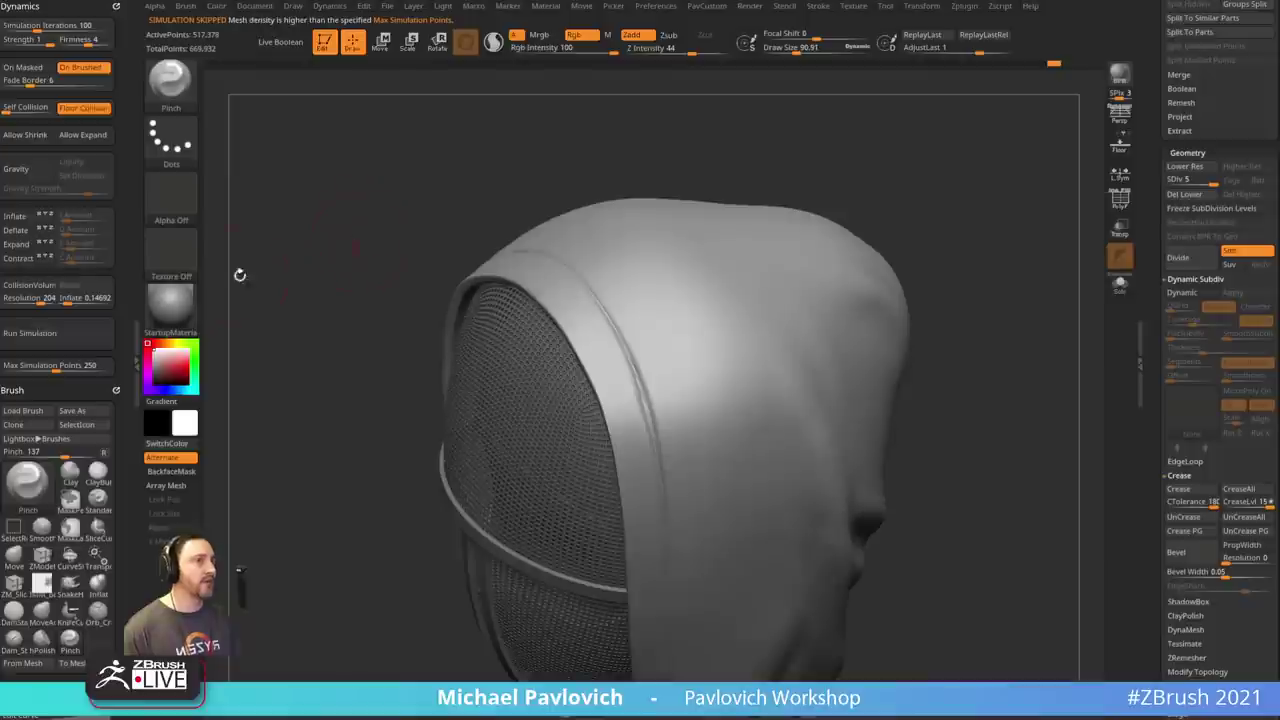
drag(124, 359, 120, 249)
drag(627, 369, 656, 436)
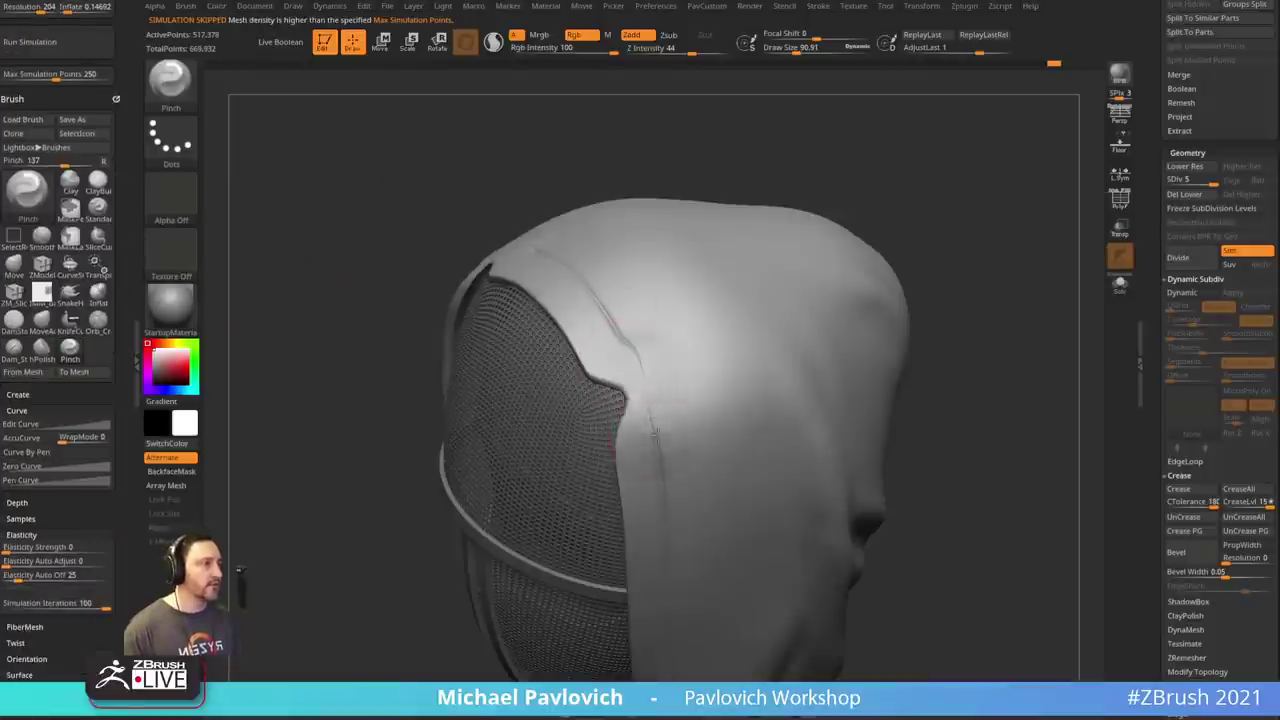
key(ctrl+z)
- Isolate a patch of the hood's front border and try a cloth-simulated pinch along its seam
drag(883, 191, 850, 300)
ctrl+shift+drag(509, 240, 688, 530)
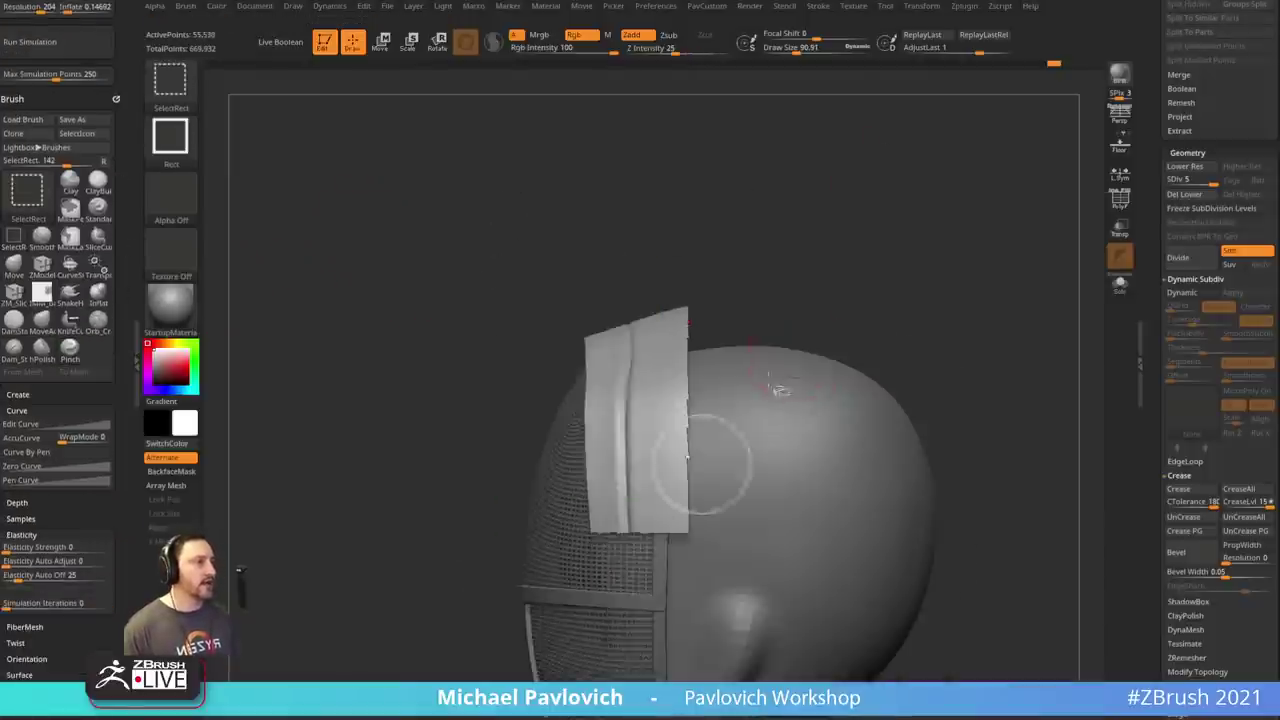
right_drag(700, 466, 660, 390)
drag(638, 356, 640, 430)
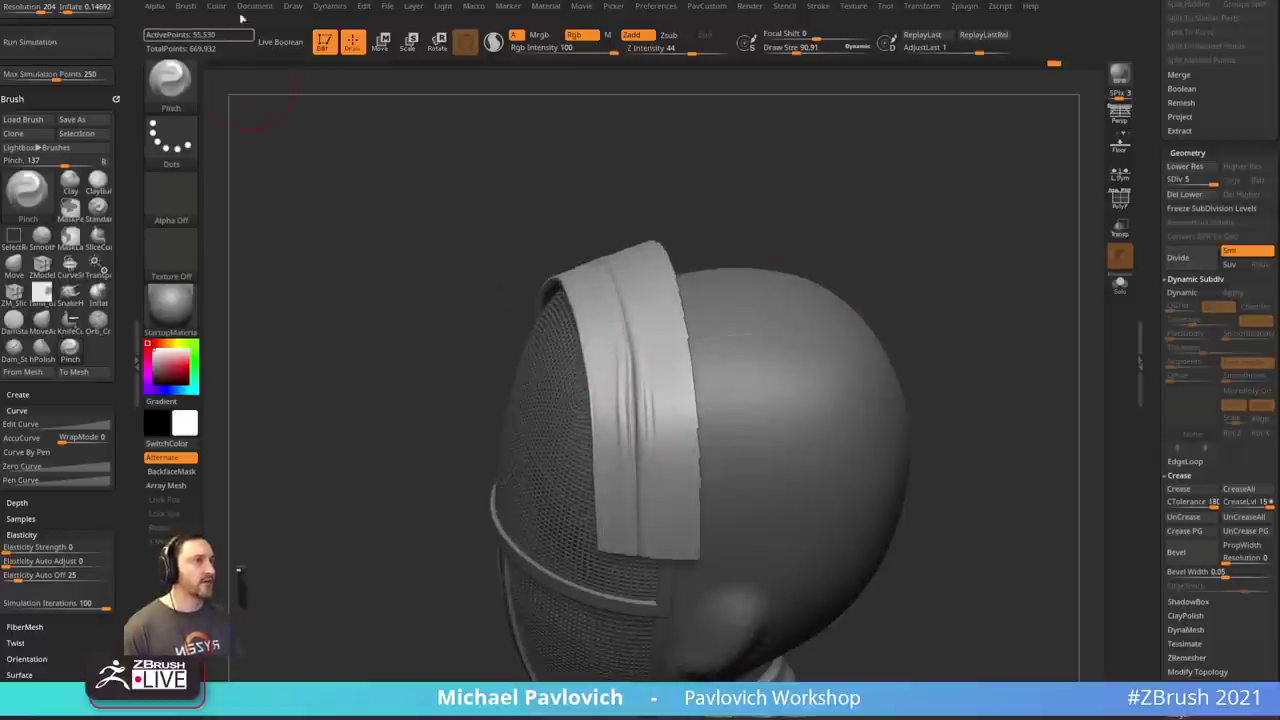
- Set the dynamics Firmness to 2 and try more simulated pinch strokes down the seam, undoing them
scroll(75, 72, up, 5)
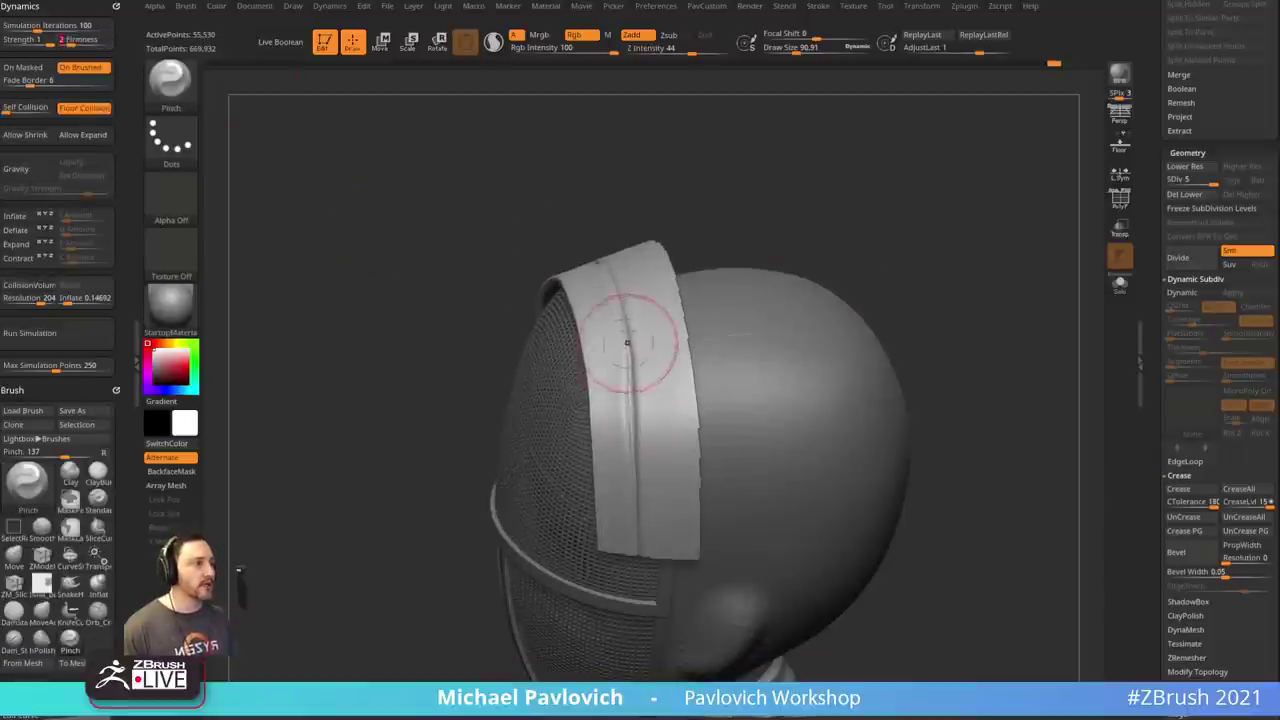
drag(627, 343, 637, 500)
drag(843, 243, 852, 270)
key(ctrl+z)
drag(638, 370, 641, 470)
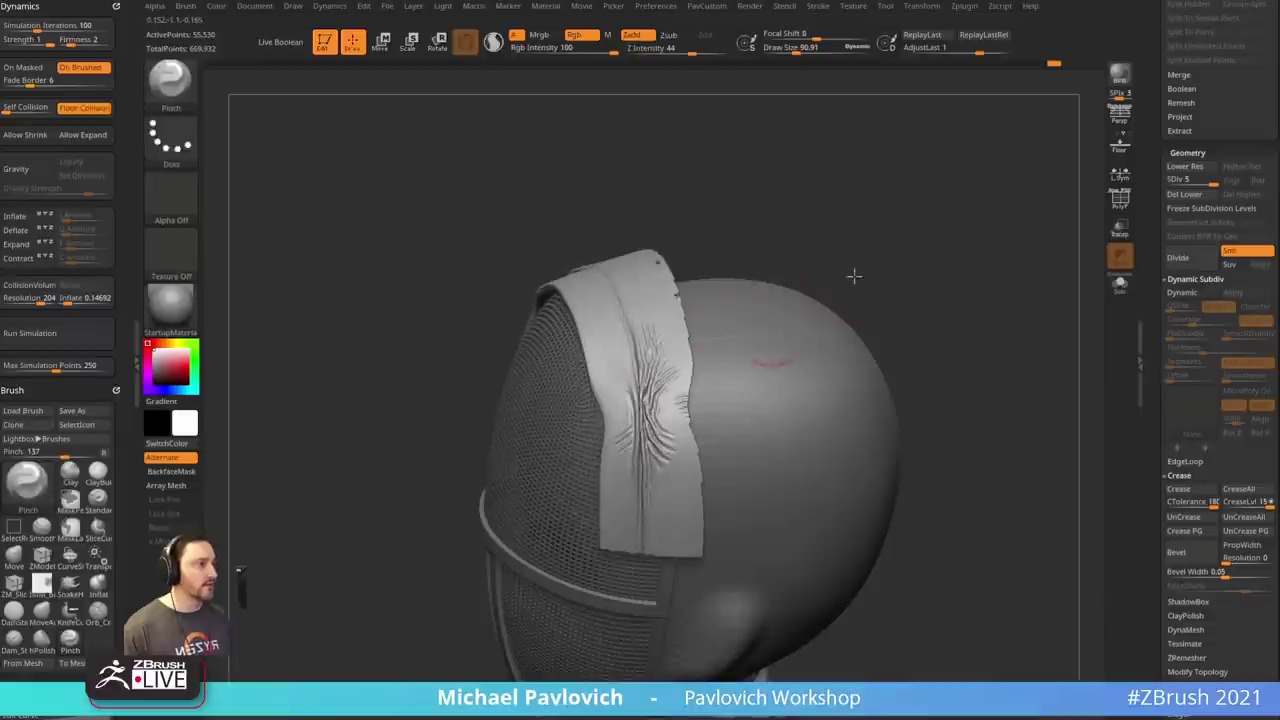
drag(854, 275, 745, 253)
- Set the Pinch brush's Simulation Iterations to 0 and show the whole hood again
scroll(116, 302, down, 10)
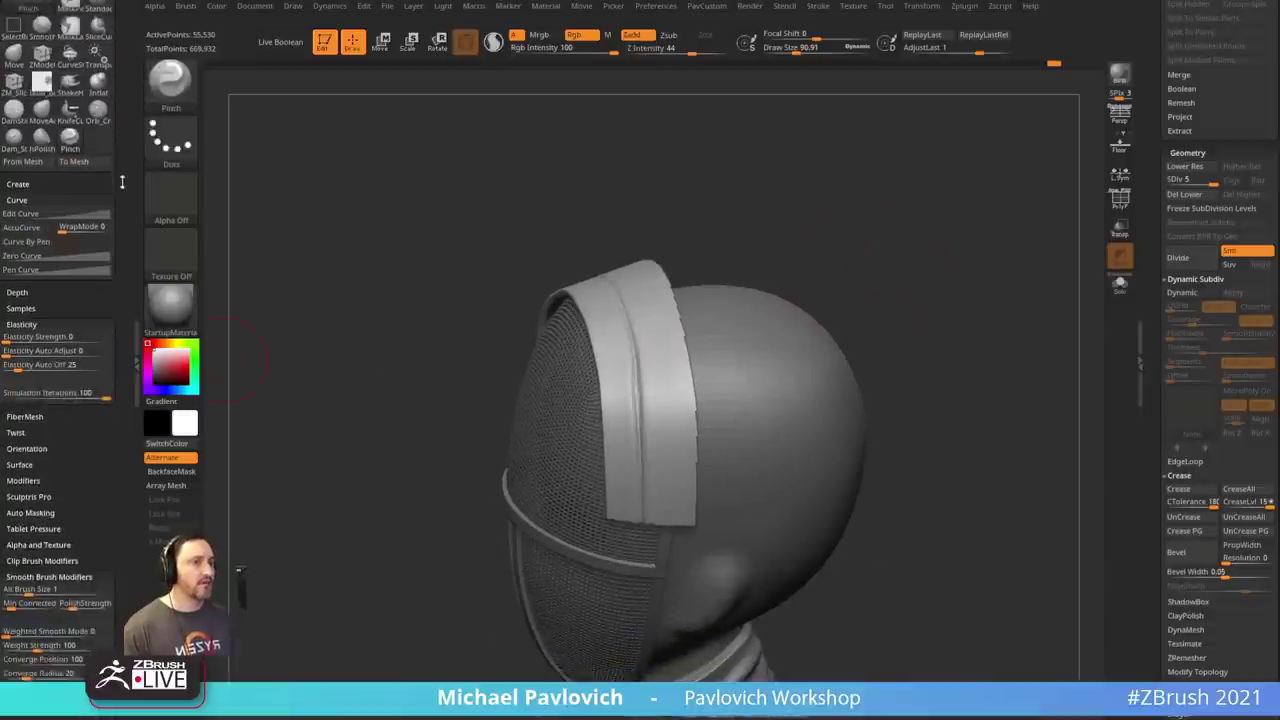
ctrl+shift+click(837, 234)
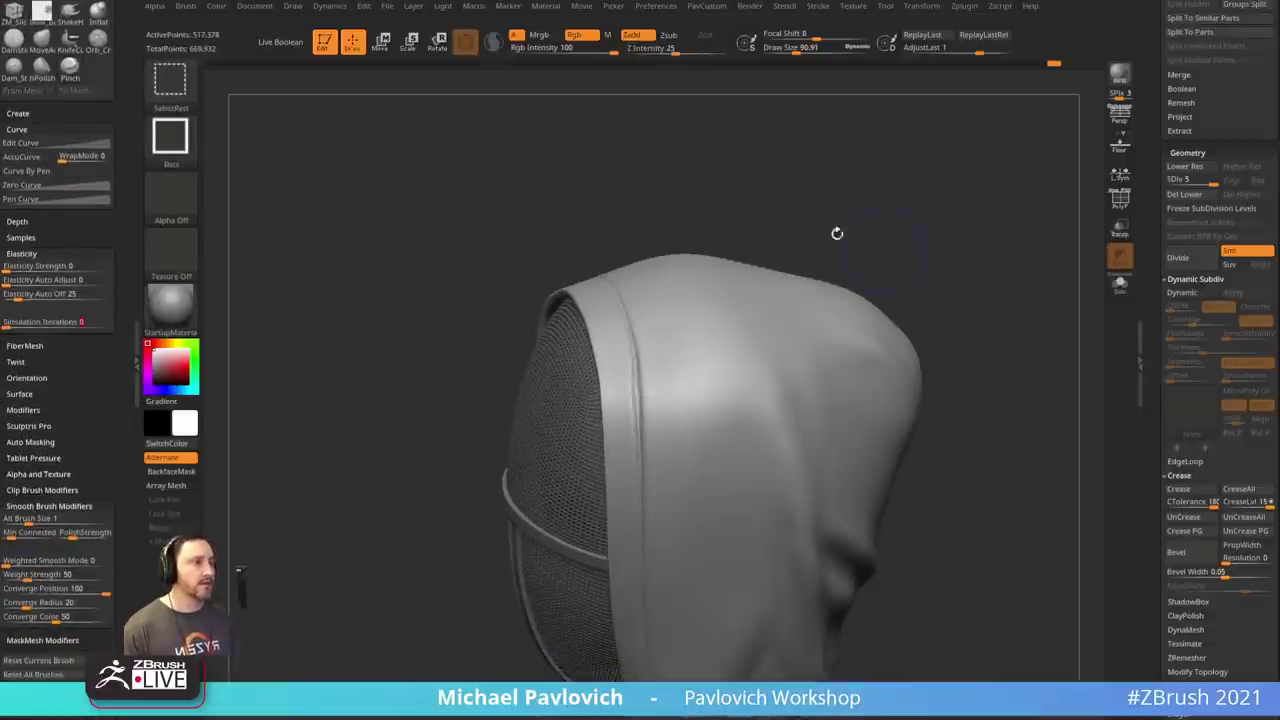
drag(629, 345, 632, 378)
key(ctrl+z)
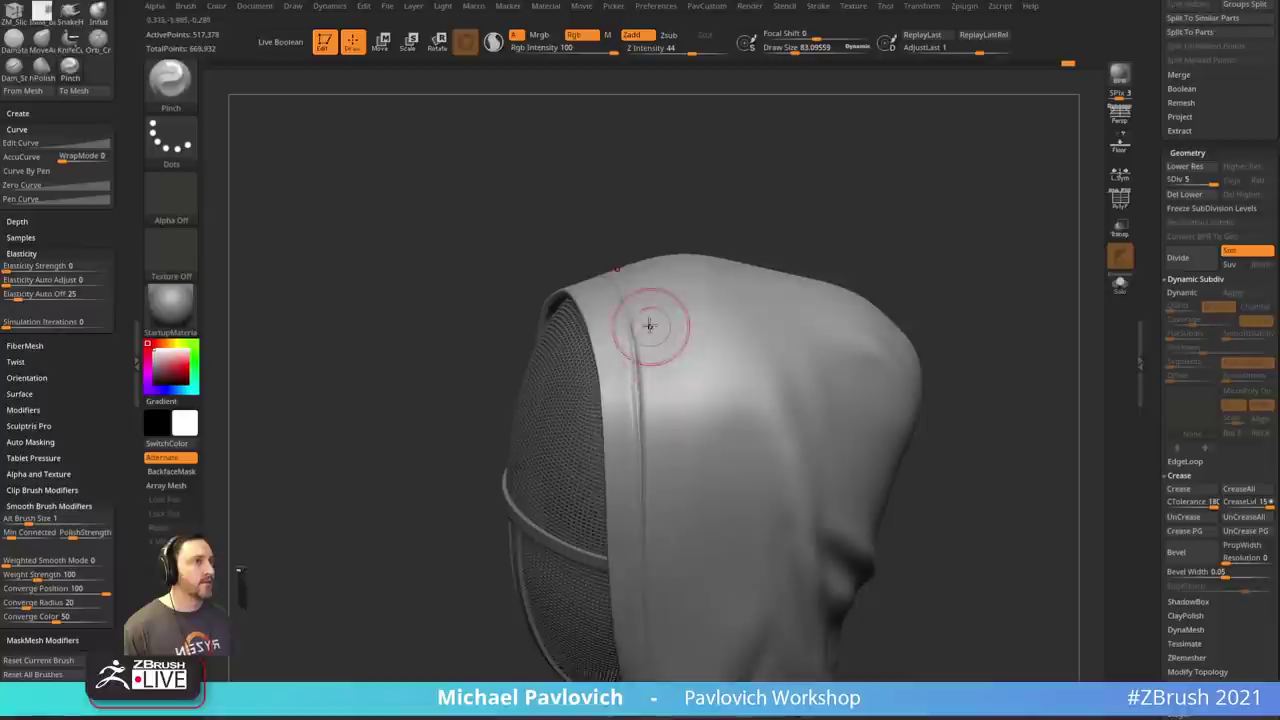
- Pinch the seam groove tighter down the side of the hood, using a Draw Size of about 83 to 87
drag(643, 435, 641, 409)
drag(972, 318, 955, 240)
drag(624, 366, 632, 440)
drag(984, 330, 945, 268)
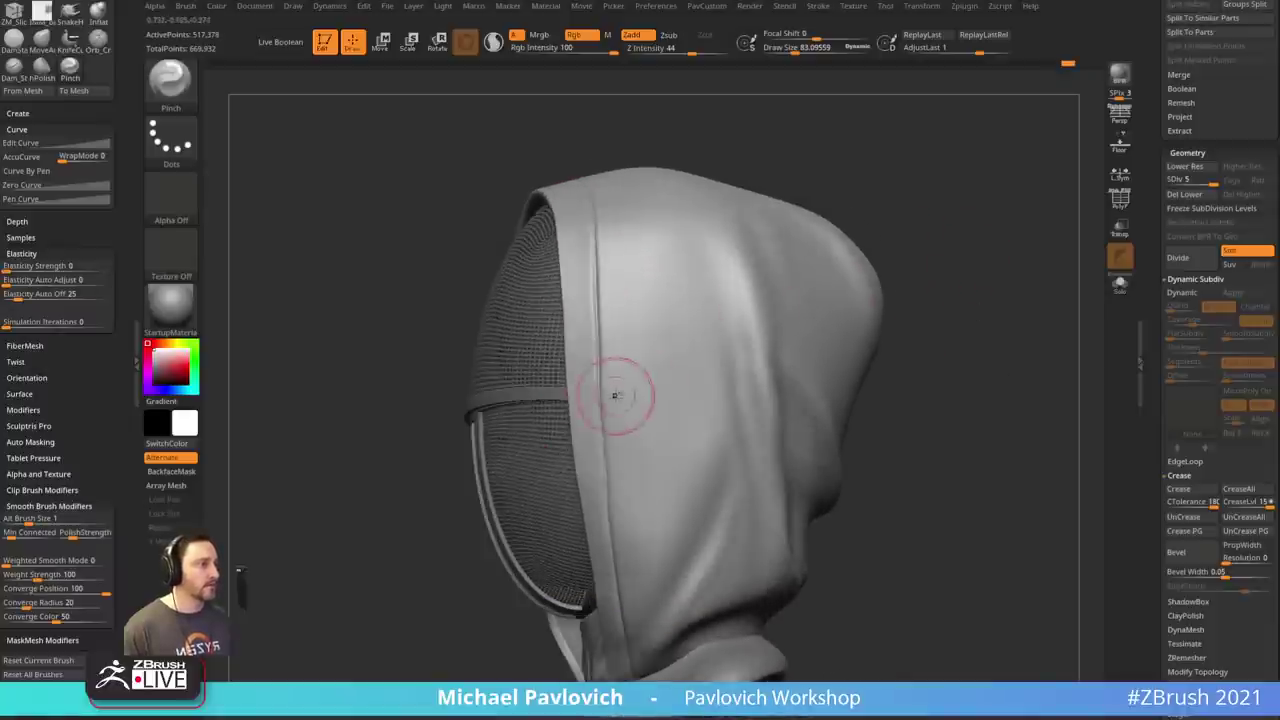
drag(983, 490, 930, 500)
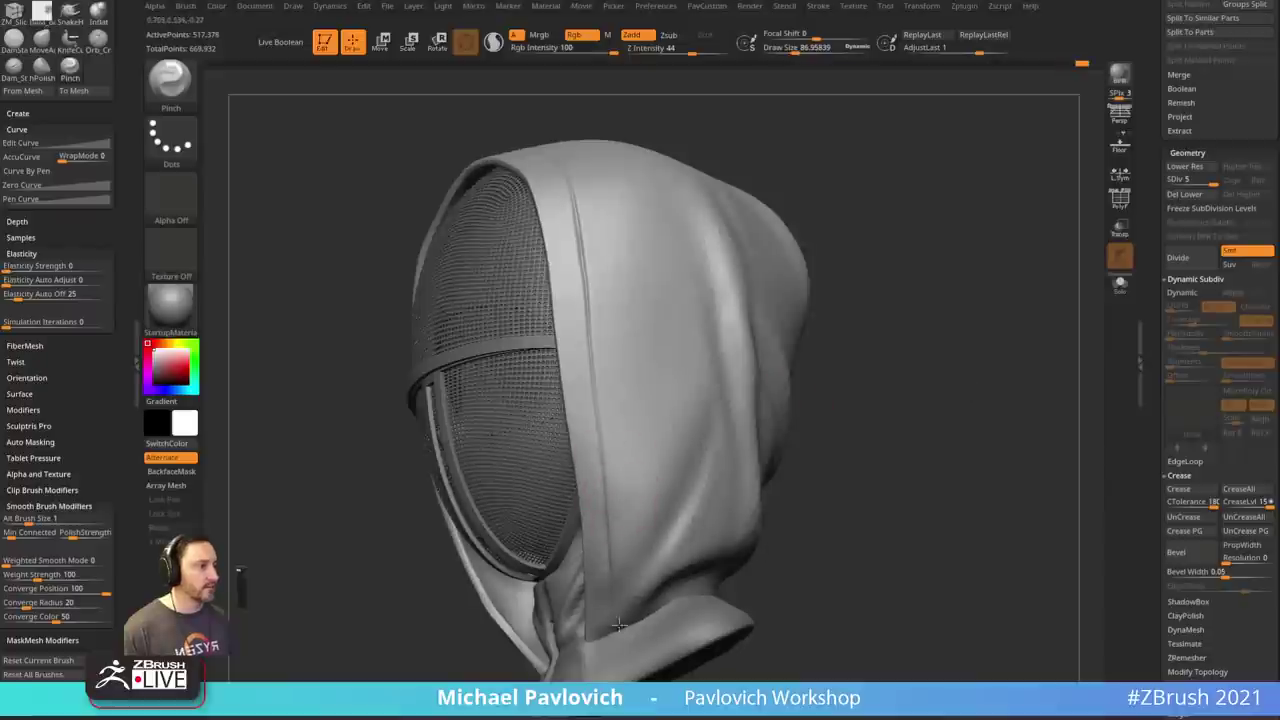
drag(972, 408, 1018, 399)
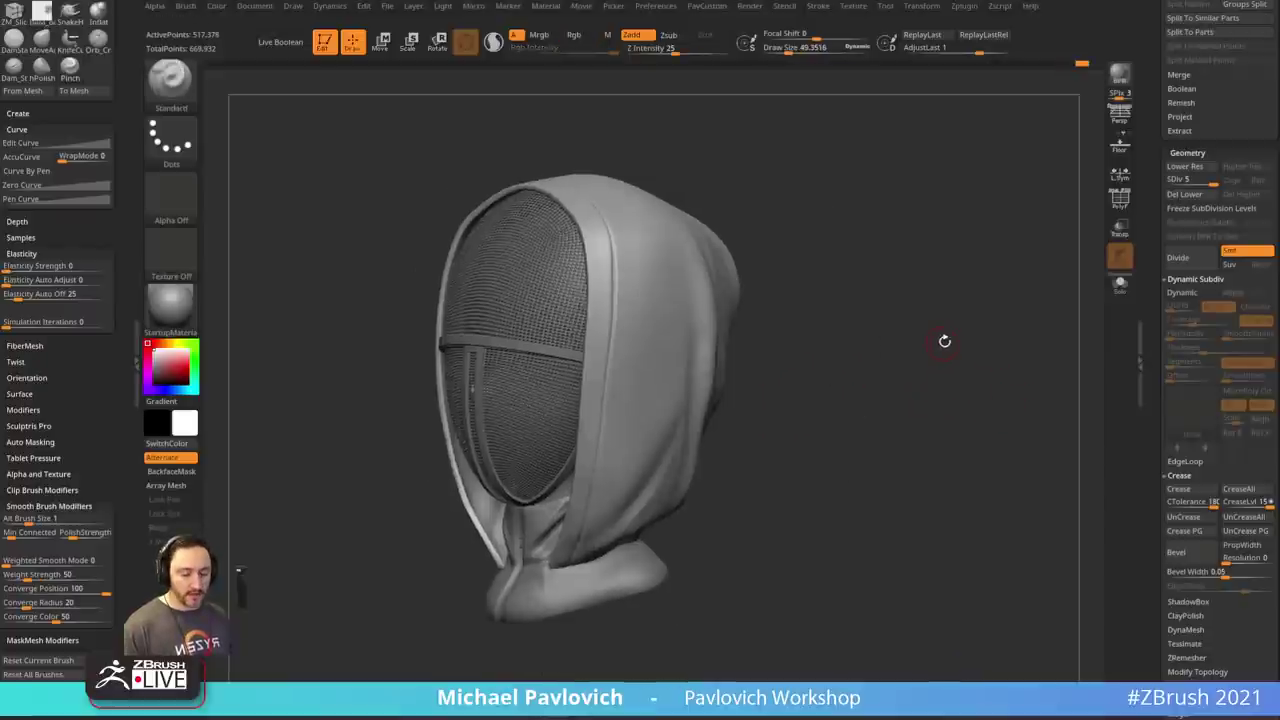
- Carve a symmetrical pair of seams from the hood's front border over the crown with Dam_Standard_02 at a Draw Size of about 212
key(b)
key(d)
key(s)
mouse_move(952, 332)
alt+mouse_down()
mouse_move(963, 320)
mouse_move(963, 383)
mouse_move(991, 389)
mouse_move(966, 351)
mouse_move(962, 399)
alt+mouse_up()
key(s)
drag(496, 441, 516, 446)
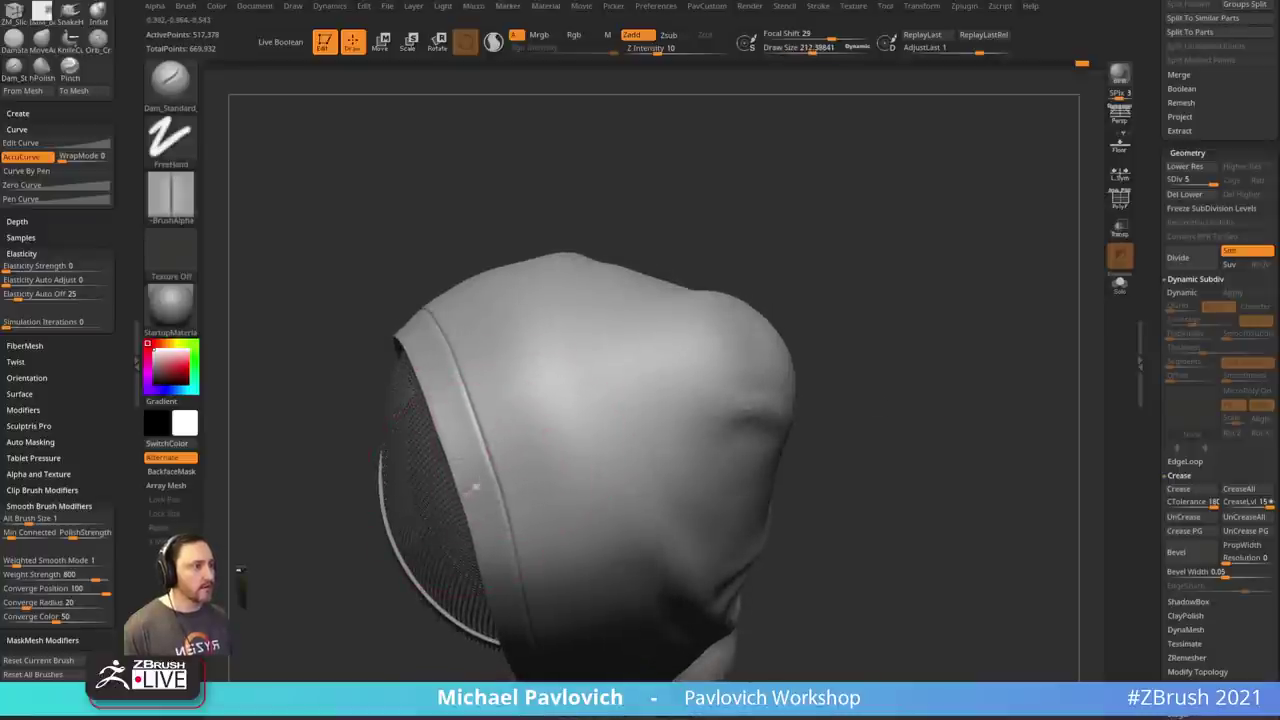
mouse_move(861, 372)
mouse_down()
mouse_move(863, 389)
mouse_move(963, 286)
mouse_move(669, 294)
mouse_move(496, 470)
mouse_up()
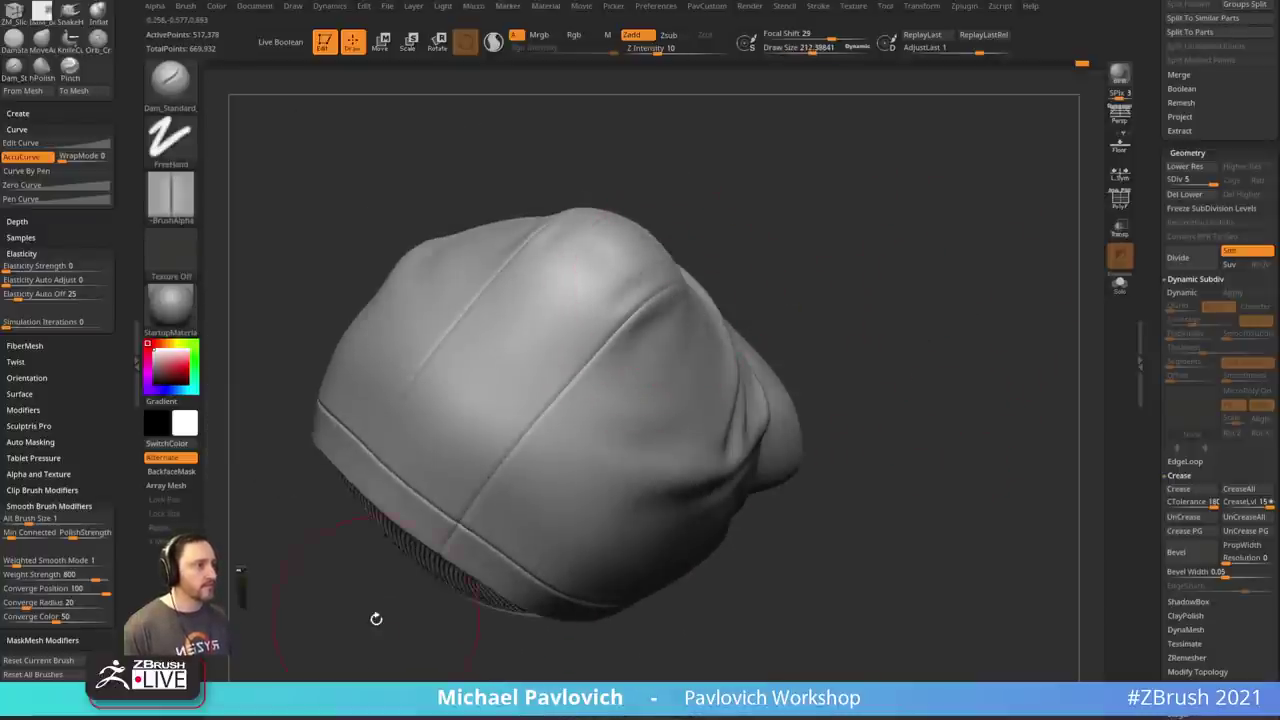
drag(376, 618, 614, 267)
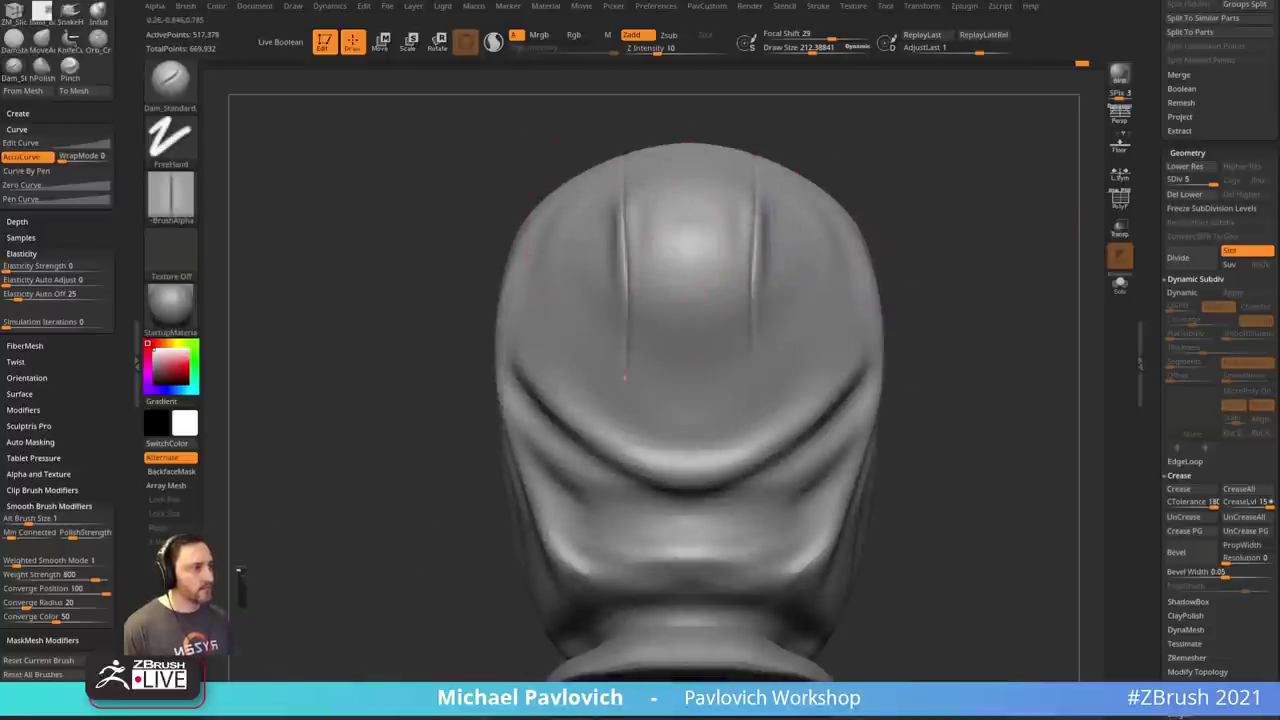
- Extend the paired seams down the back of the hood to the neck with a Draw Size of about 177
drag(974, 352, 940, 200)
drag(611, 288, 614, 487)
mouse_move(914, 320)
mouse_down()
mouse_move(906, 376)
mouse_move(918, 396)
mouse_up()
key(ctrl+z)
mouse_move(619, 605)
right_down()
mouse_move(951, 394)
mouse_move(600, 334)
right_up()
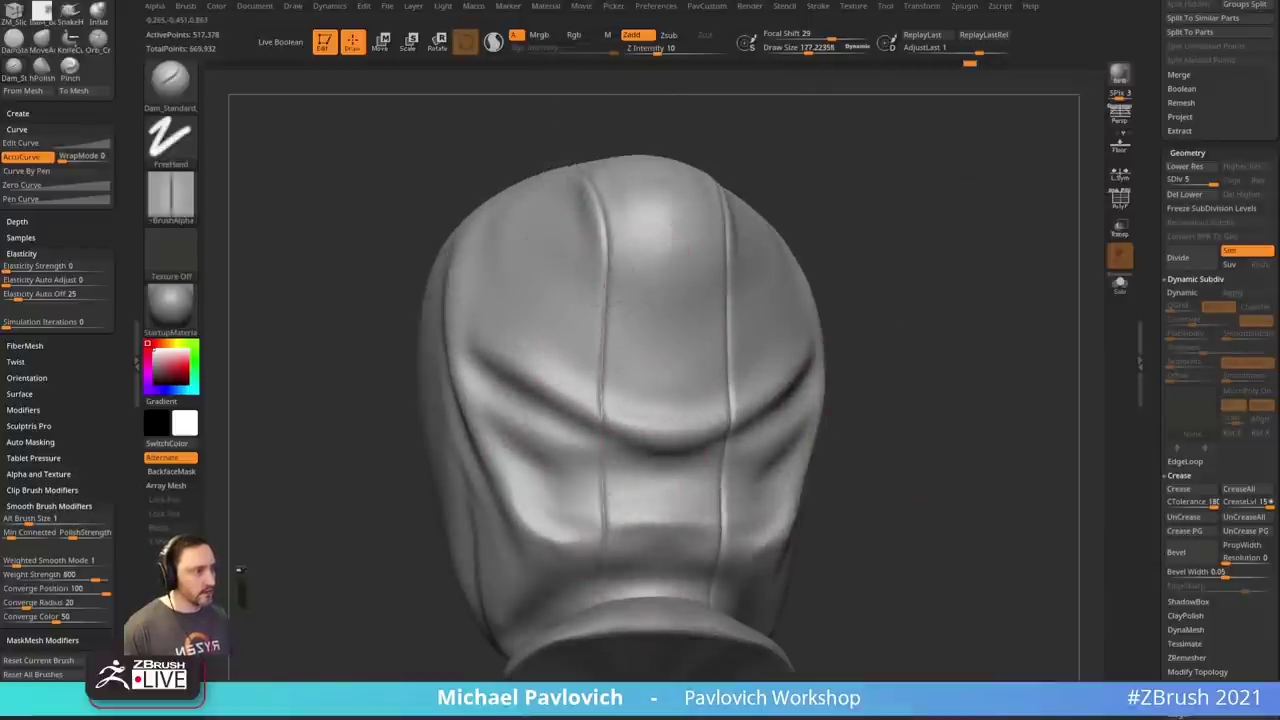
mouse_move(600, 571)
right_down()
mouse_move(980, 297)
mouse_move(677, 261)
right_up()
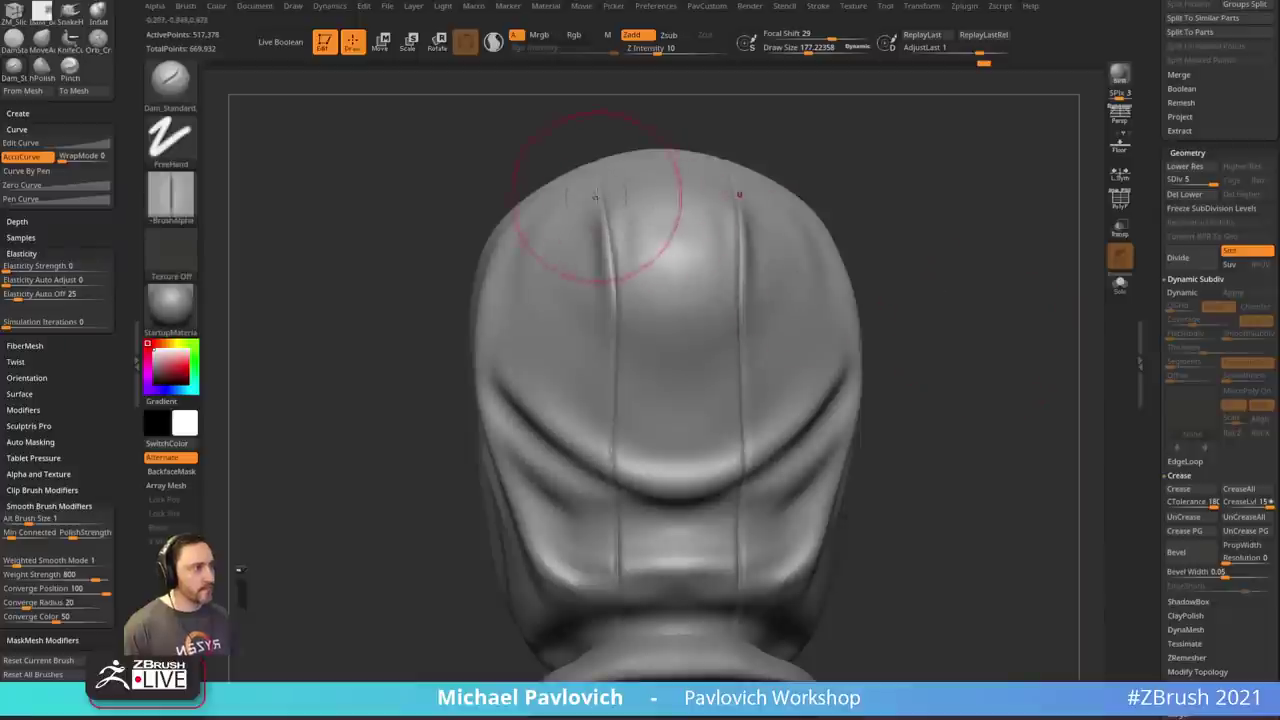
- Go over the paired crown seams again, running from the front edge of the hood to its back
mouse_move(999, 212)
right_down()
mouse_move(954, 200)
mouse_move(1037, 246)
mouse_move(954, 286)
mouse_move(634, 357)
right_up()
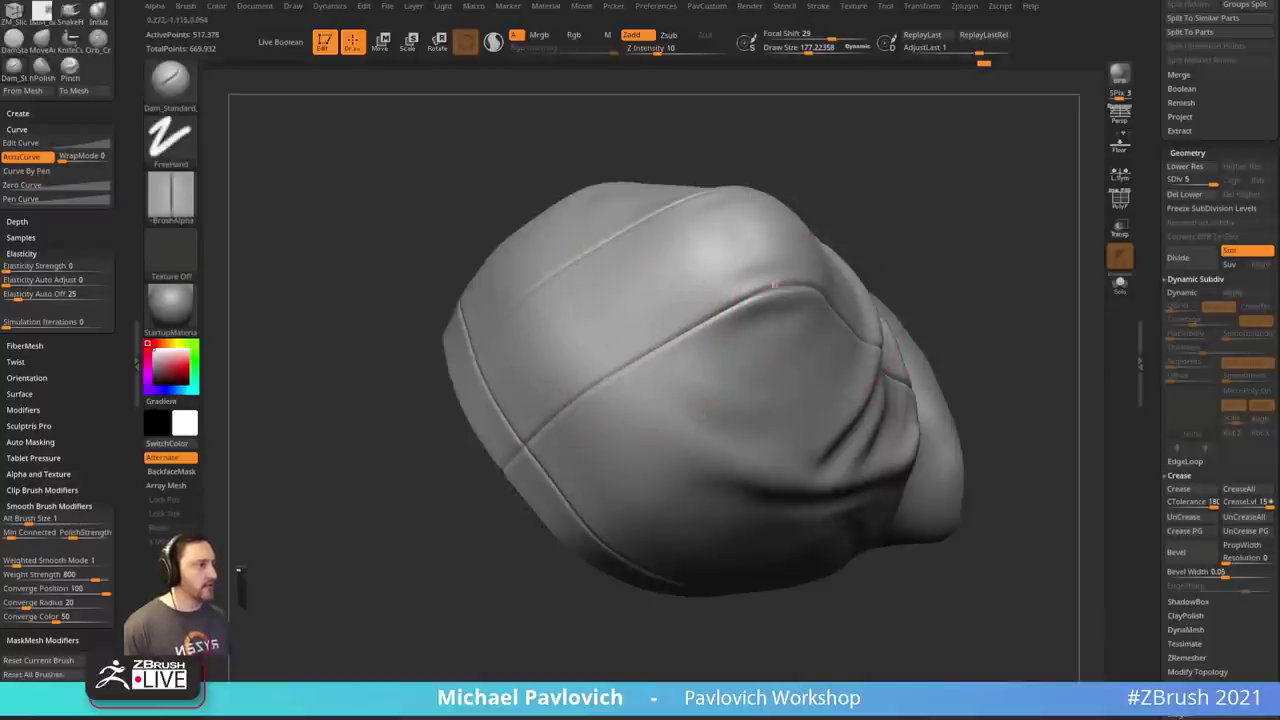
right_drag(1029, 267, 986, 269)
ctrl+right_drag(968, 234, 960, 460)
drag(683, 453, 850, 543)
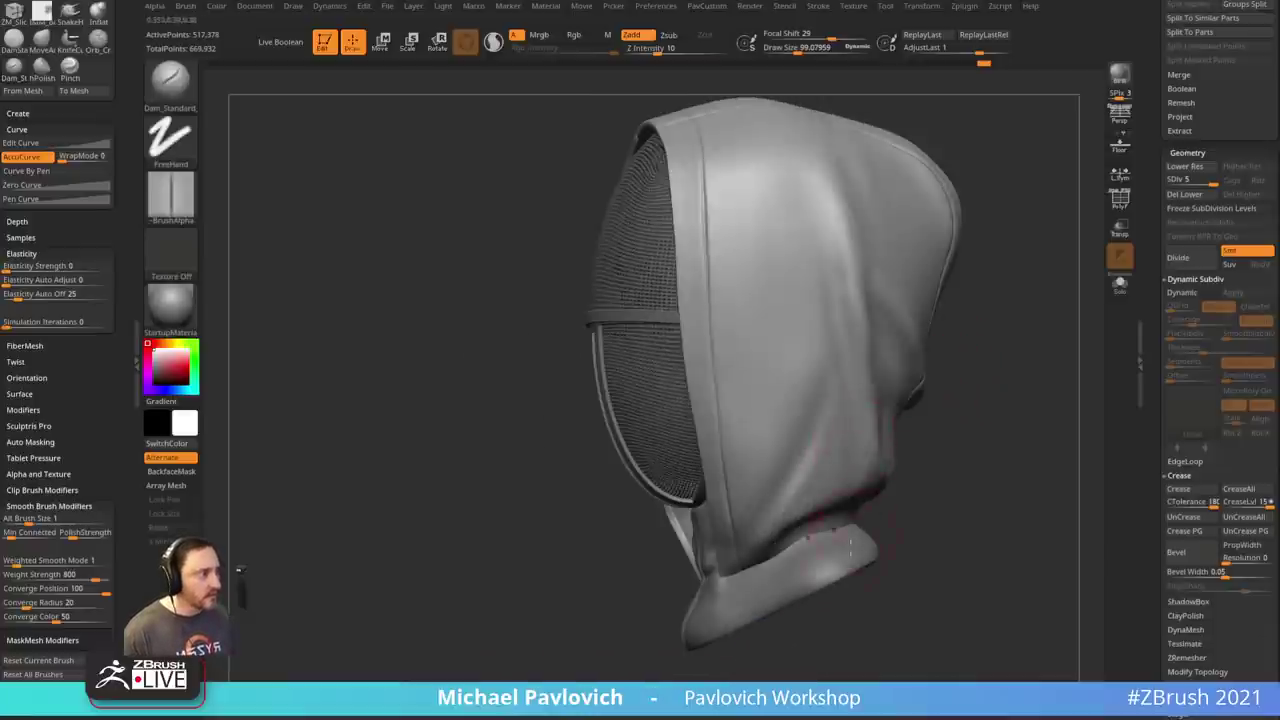
- Make the neck and collar piece the active subtool and switch to the Standard brush
alt+click(840, 548)
mouse_move(971, 479)
mouse_down()
mouse_move(926, 446)
mouse_move(878, 543)
mouse_move(1025, 540)
mouse_up()
key(b)
key(s)
key(t)
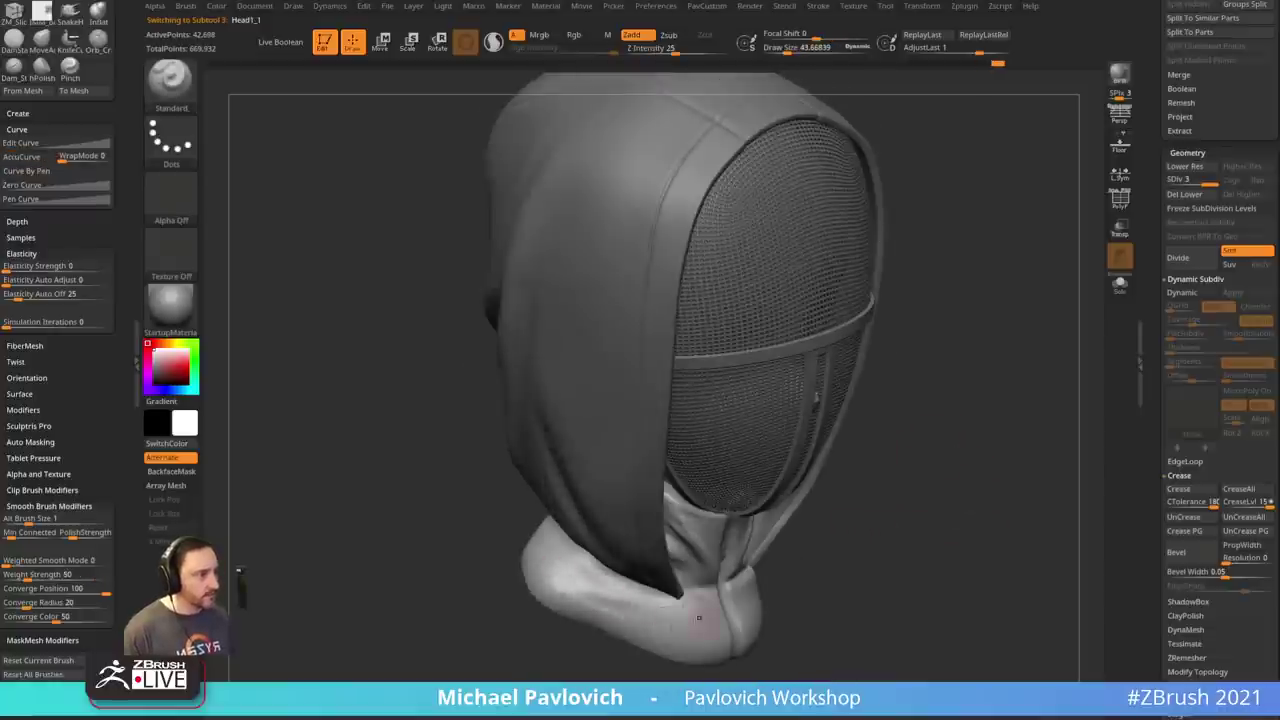
key(shift)
drag(905, 505, 943, 460)
mouse_move(943, 460)
shift+mouse_down()
mouse_move(842, 475)
mouse_move(894, 477)
mouse_move(922, 503)
shift+mouse_up()
key(s)
click(886, 481)
key(s)
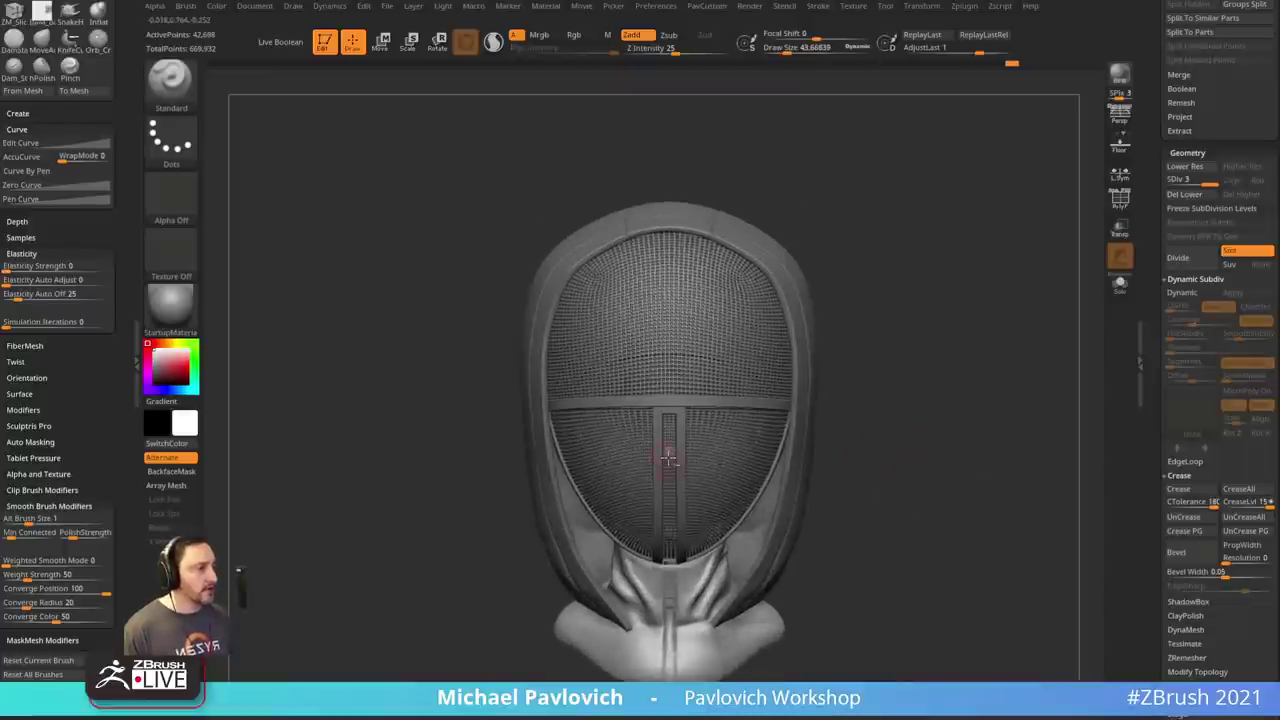
alt+drag(931, 389, 935, 460)
key(s)
click(728, 442)
- Examine the mask's mesh and straps, the hood edge and the front of the neck from several angles, switching between their subtools
alt+click(880, 423)
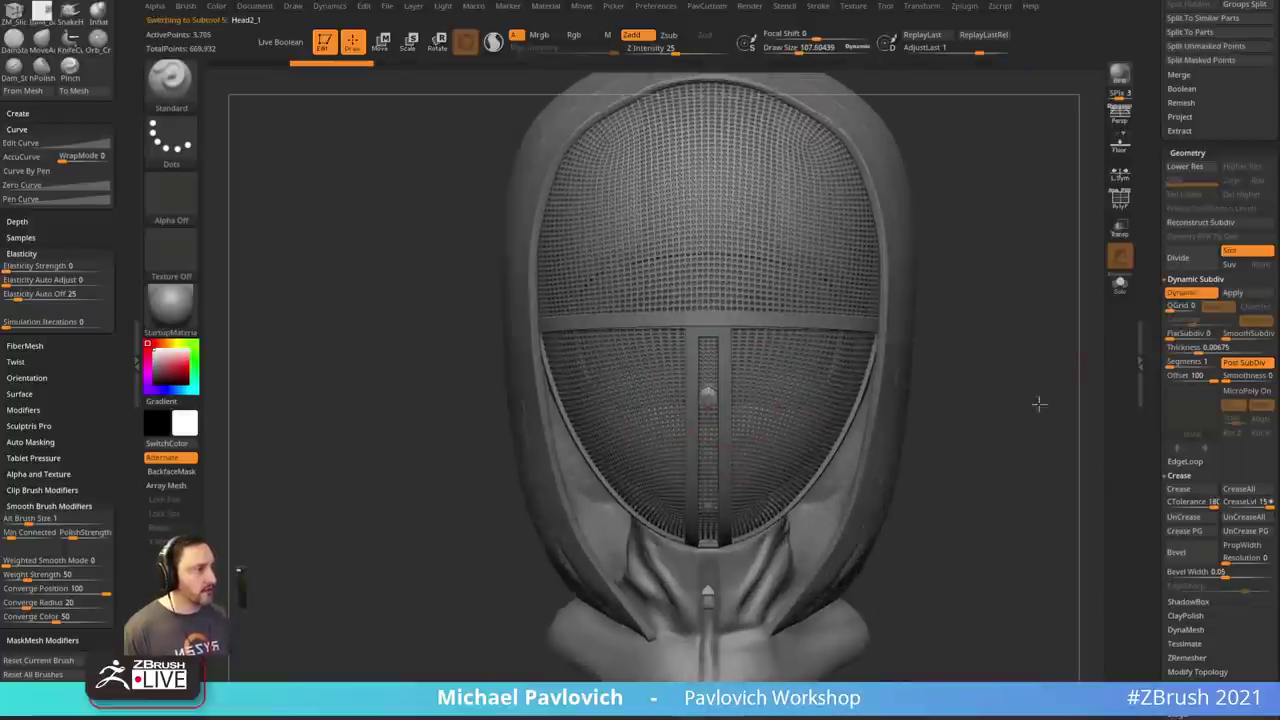
drag(1037, 403, 1078, 426)
key(s)
key(b)
key(m)
key(v)
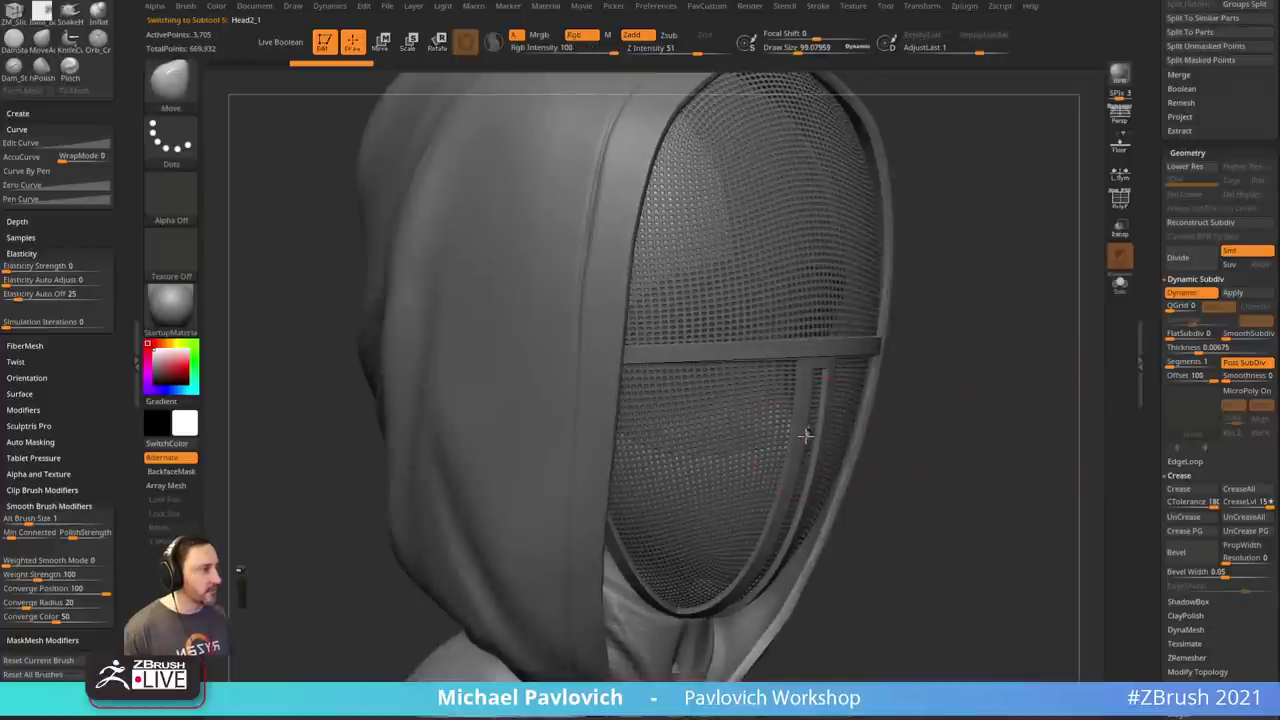
drag(806, 436, 846, 418)
drag(979, 420, 876, 416)
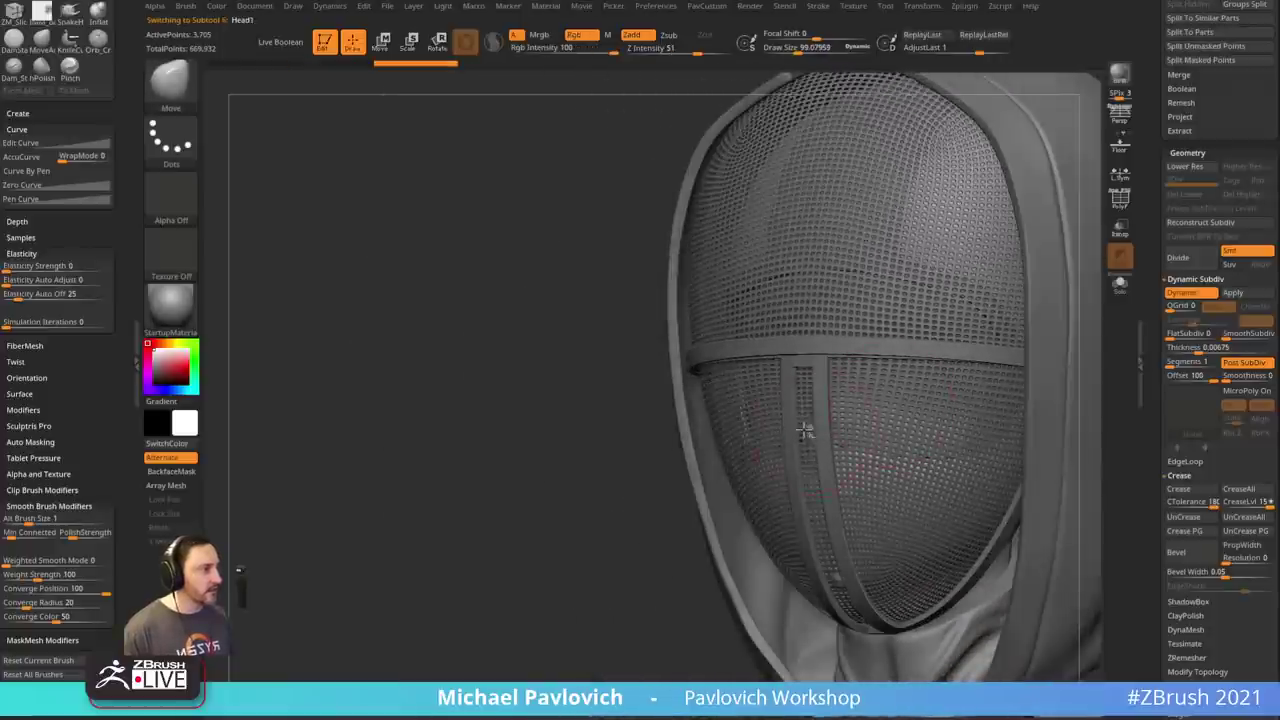
alt+click(804, 430)
right_drag(804, 430, 831, 444)
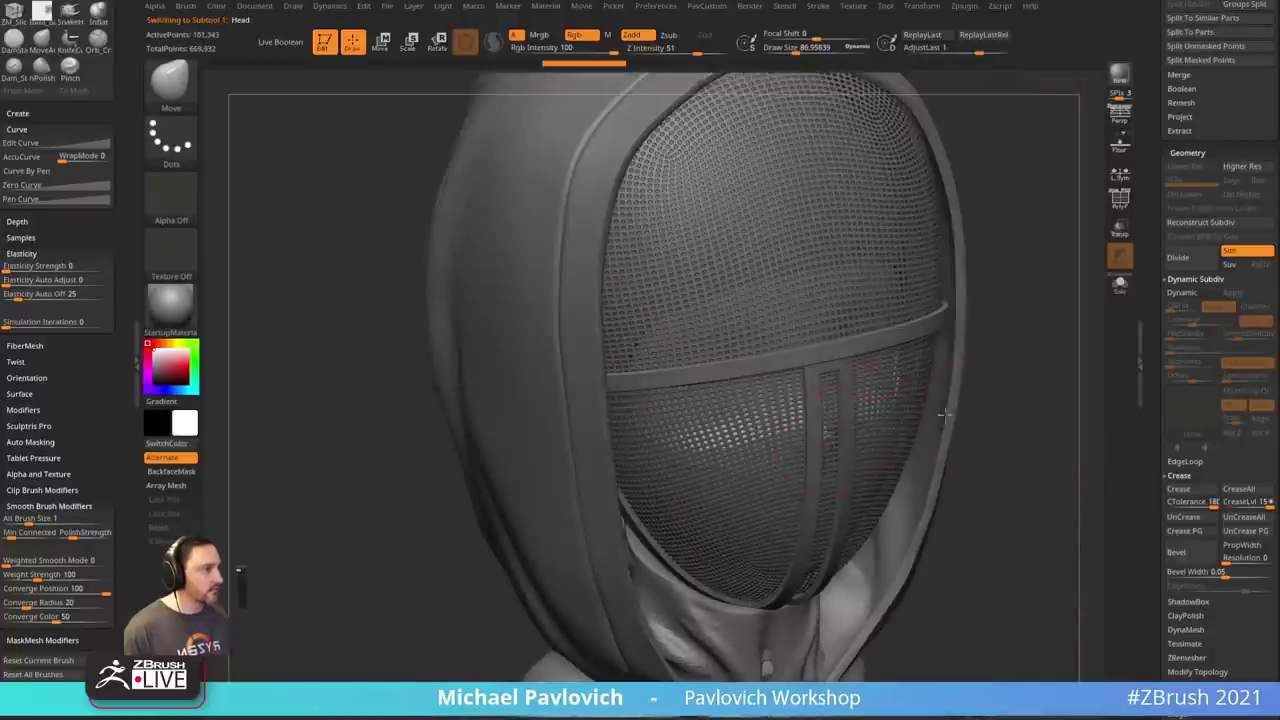
right_drag(943, 414, 826, 471)
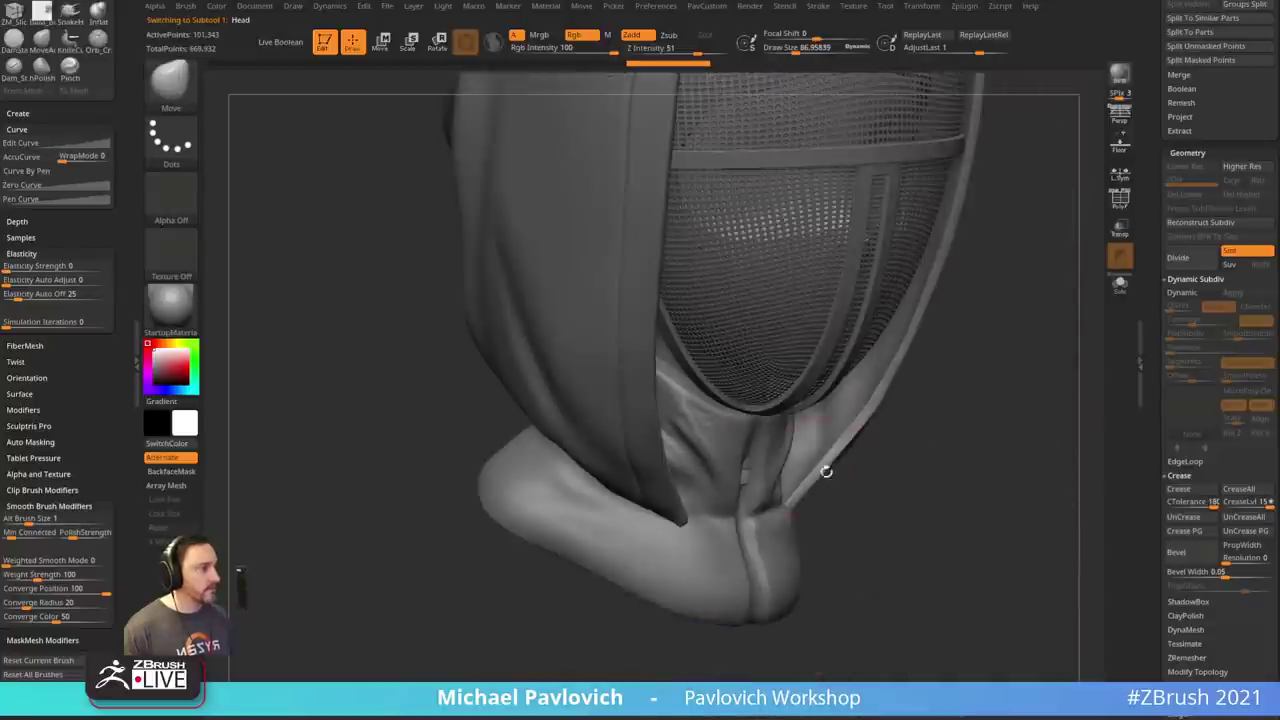
key(d)
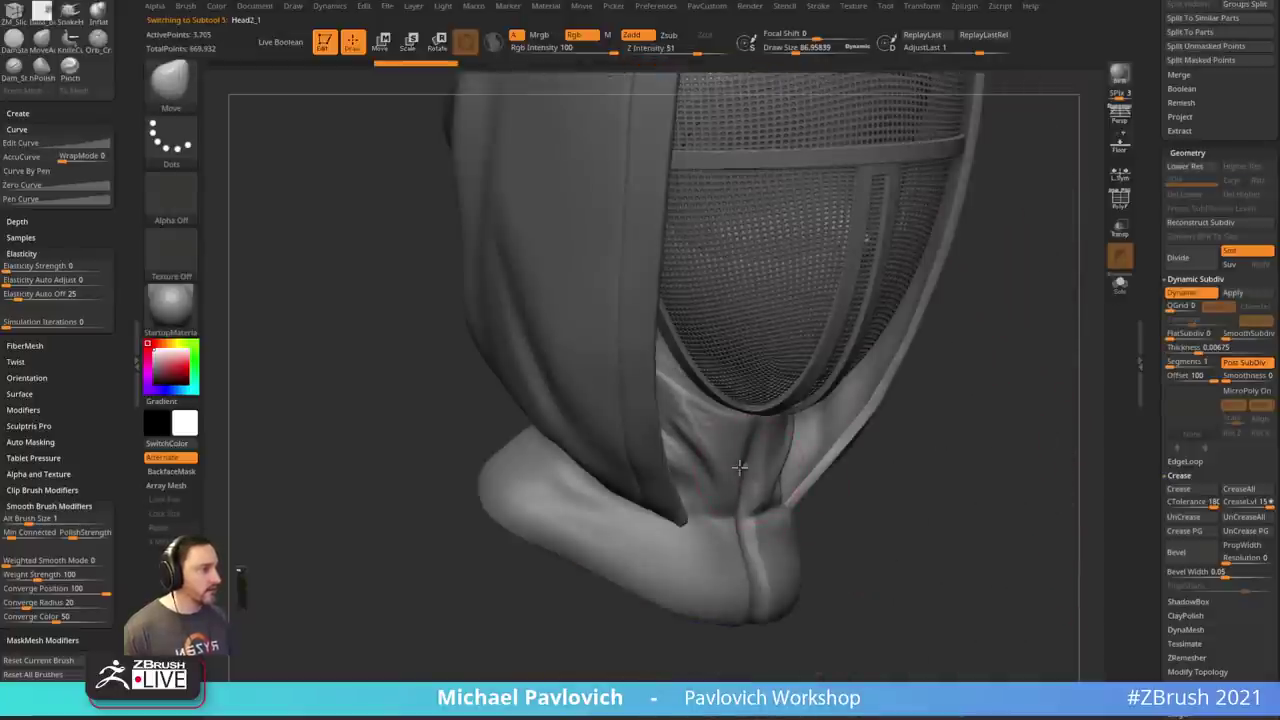
key(f)
shift+right_drag(950, 501, 931, 466)
- Return to the Standard brush, make the neck and collar piece the active subtool and duplicate it
key(b)
key(s)
key(t)
alt+click(789, 502)
mouse_move(880, 500)
ctrl+right_down()
mouse_move(957, 500)
mouse_move(919, 506)
mouse_move(803, 571)
ctrl+right_up()
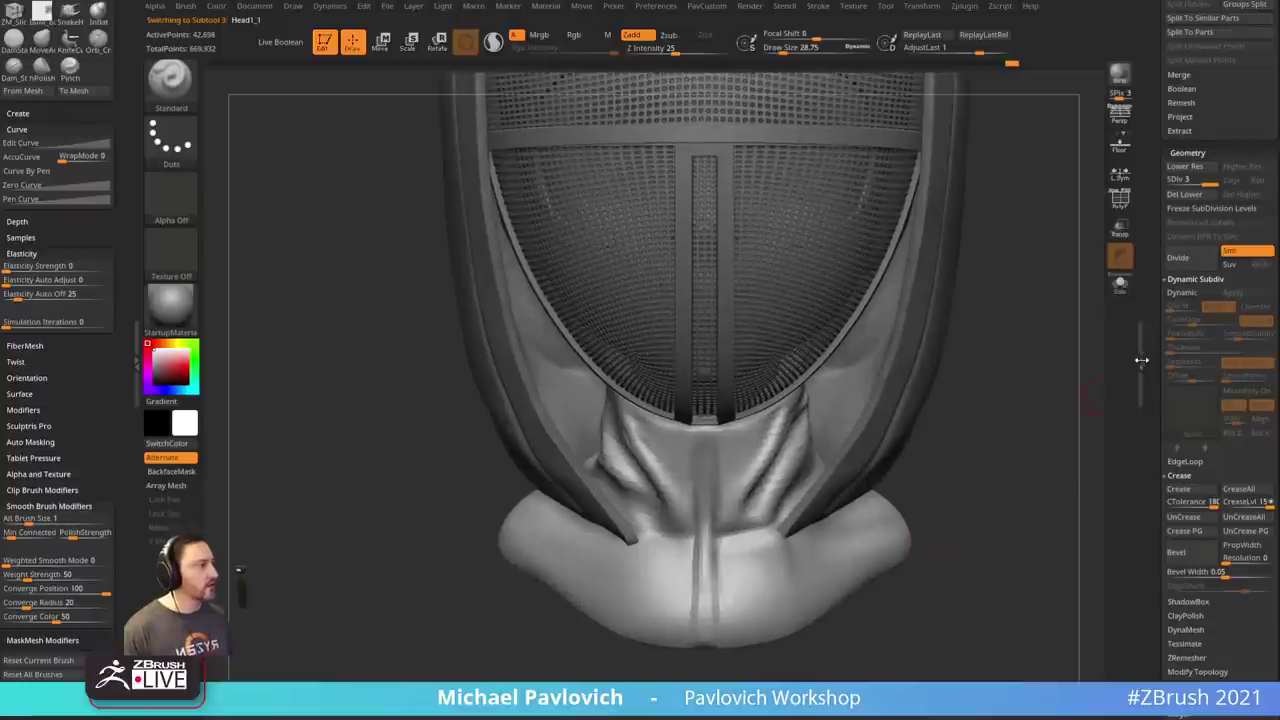
drag(1149, 350, 1154, 458)
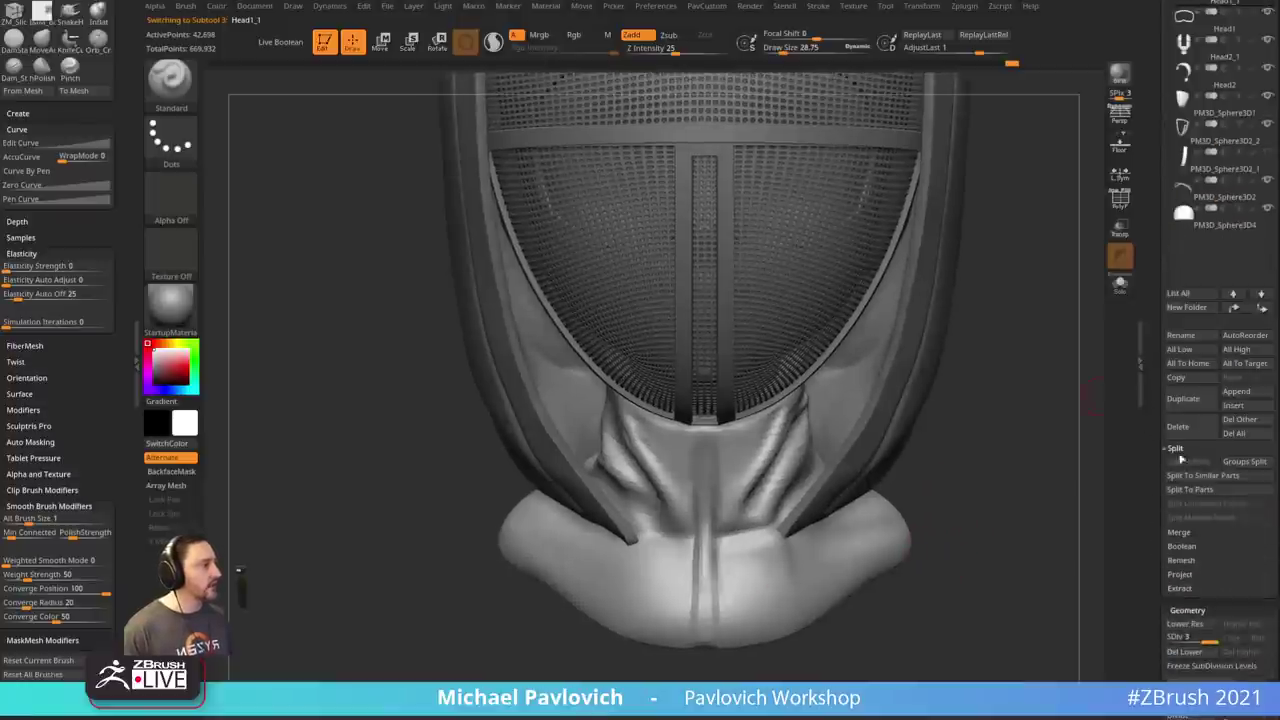
click(1191, 400)
- Isolate the duplicated neck with its polyframe shown and delete its lower subdivision levels
ctrl+right_drag(1040, 546, 1066, 491)
key(shift+f)
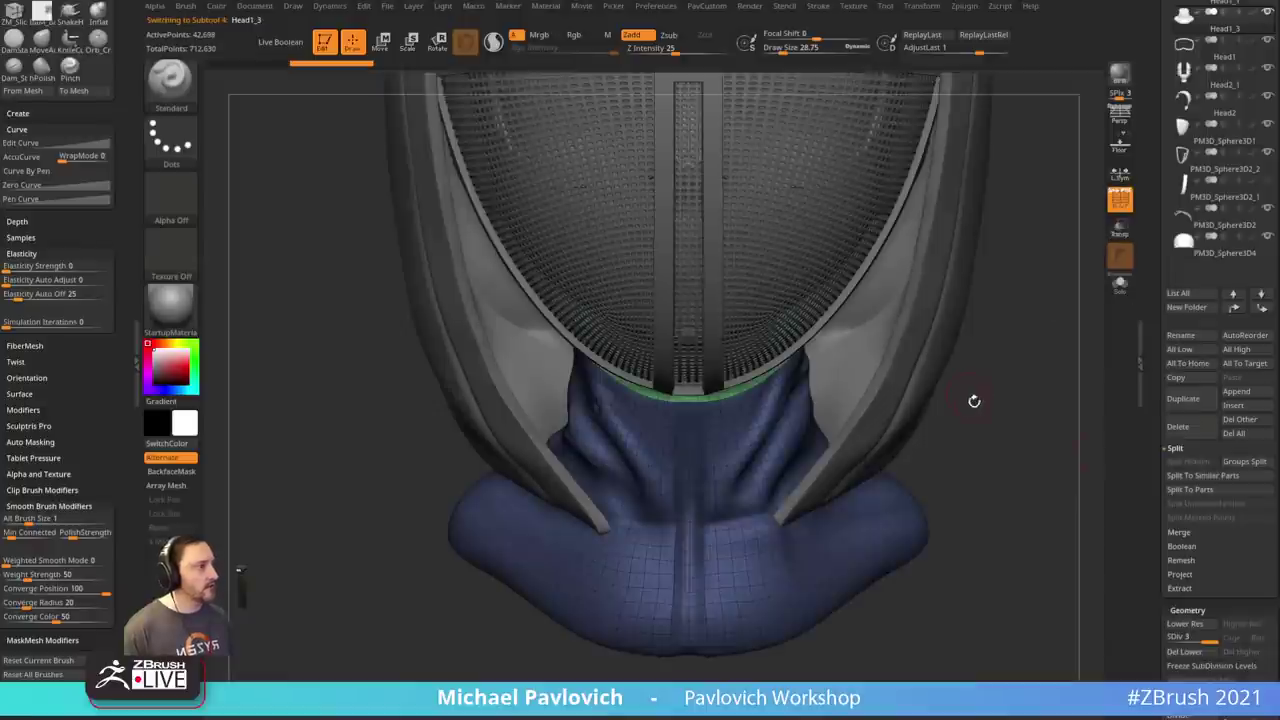
right_drag(971, 400, 1049, 410)
click(1119, 285)
scroll(1139, 330, down, 5)
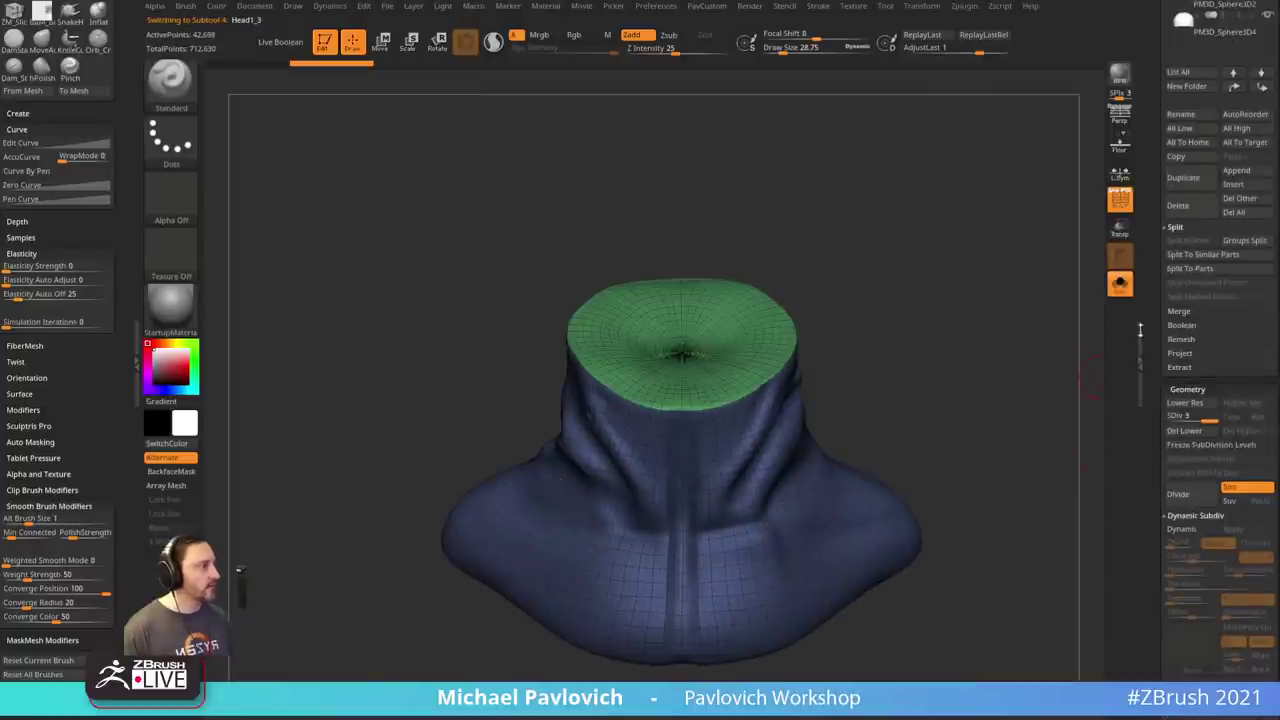
click(1187, 436)
- Keep only the neck's outer polygroup and delete the cap faces at its upper end
ctrl+shift+click(753, 416)
key(2)
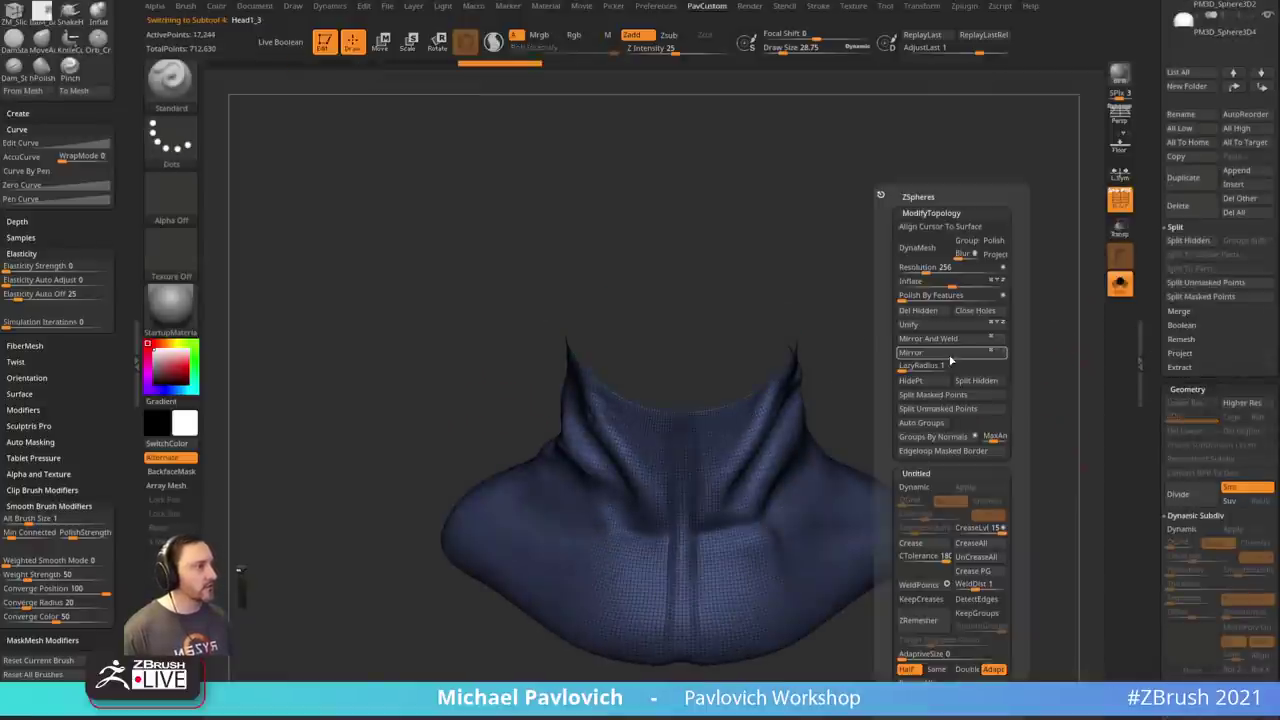
click(928, 310)
- Cut the duplicated neck vertically along one edge of the raised front center strip with the SliceCurve brush
ctrl+shift+click(175, 88)
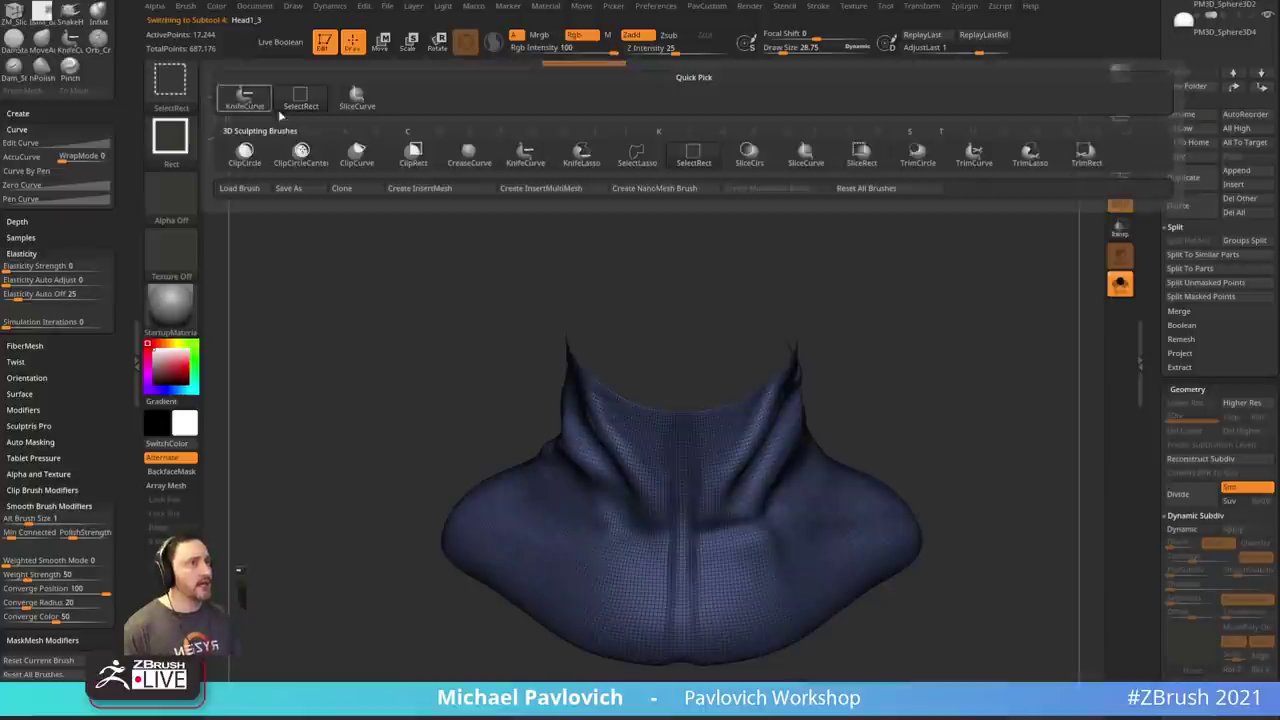
click(357, 97)
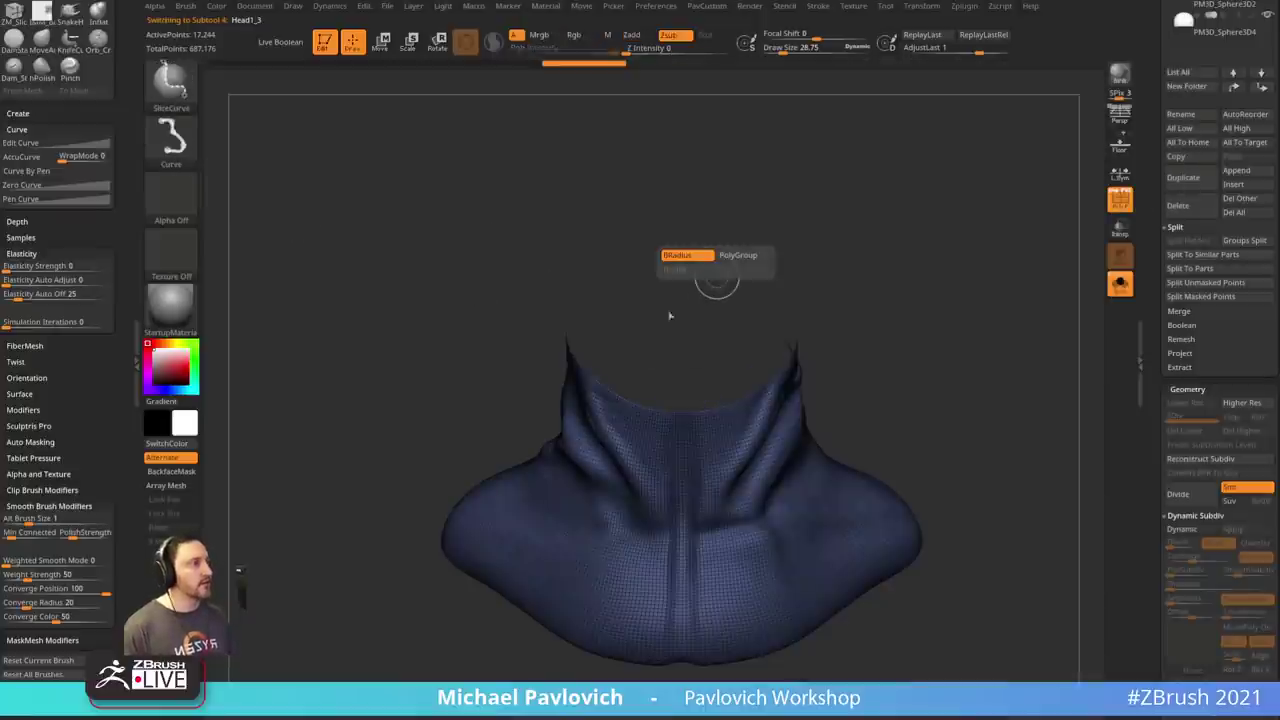
mouse_move(677, 250)
ctrl+shift+mouse_down()
mouse_move(674, 674)
mouse_move(723, 669)
ctrl+shift+mouse_up()
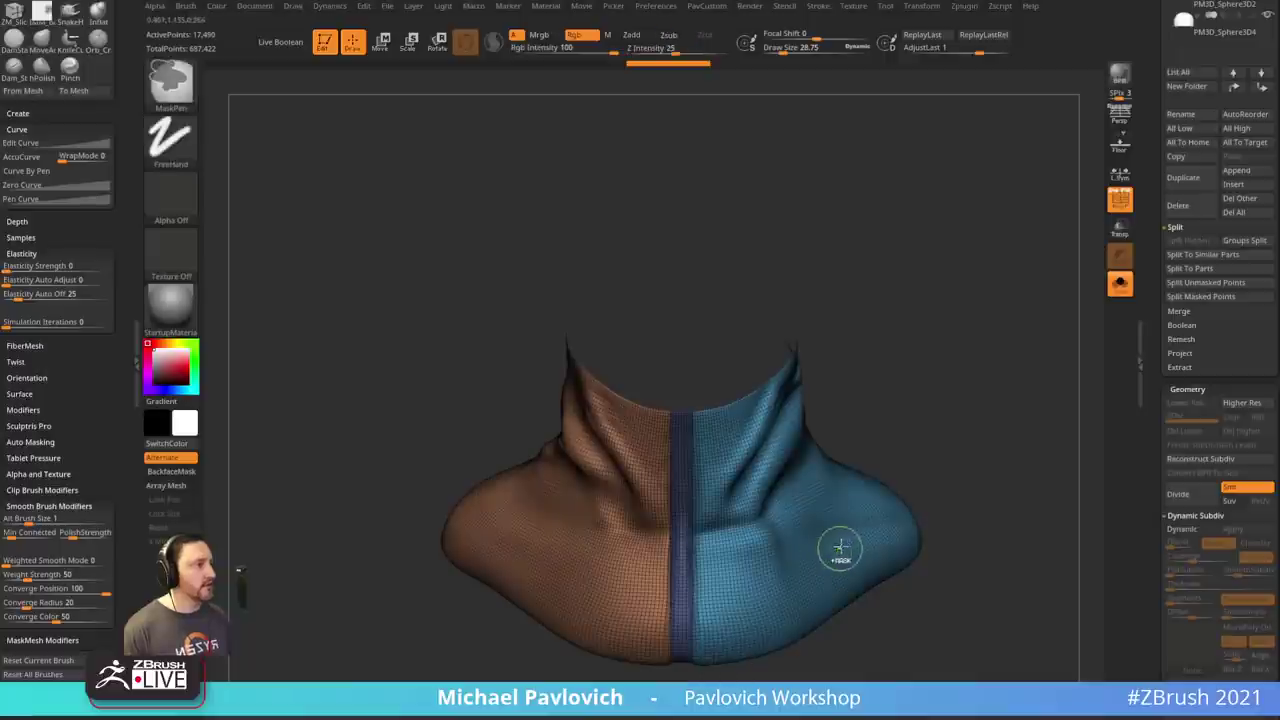
key(ctrl+z)
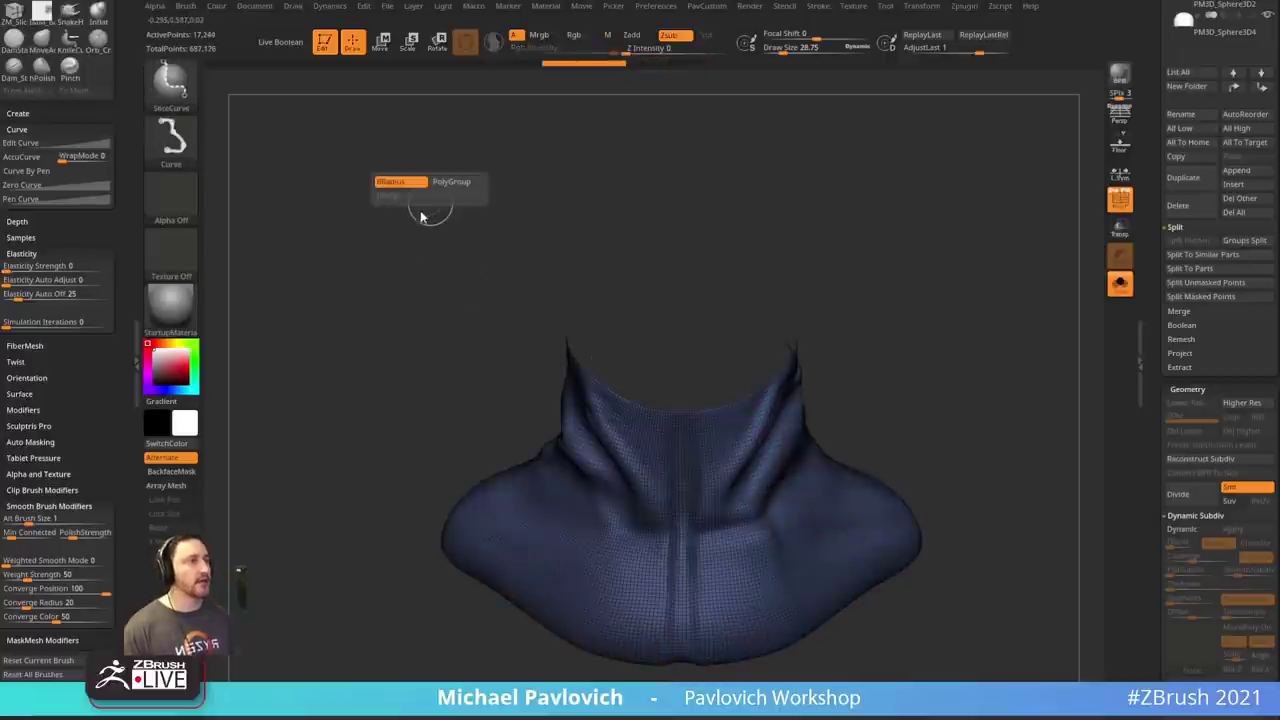
ctrl+shift+drag(692, 213, 687, 672)
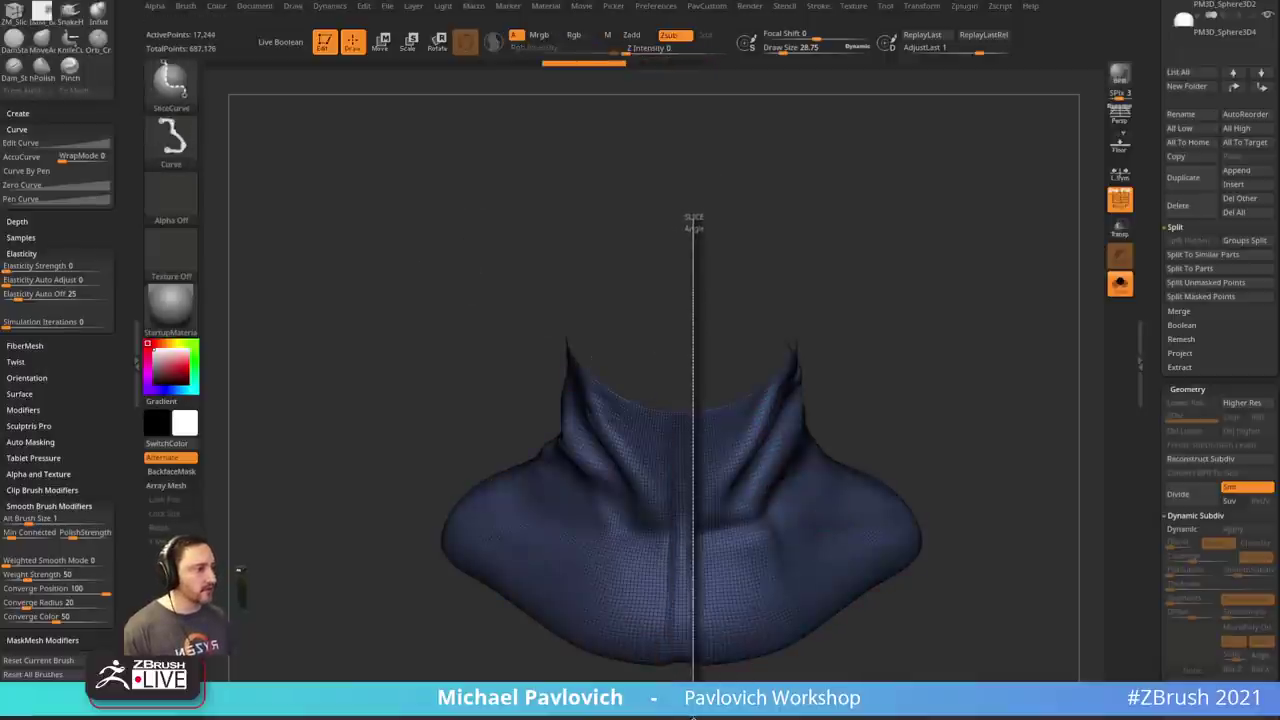
ctrl+shift+drag(693, 718, 693, 718)
- Flip the sliced neck with Mirror, and run Mirror And Weld to carry the cut to both sides of the center strip
key(2)
click(1002, 356)
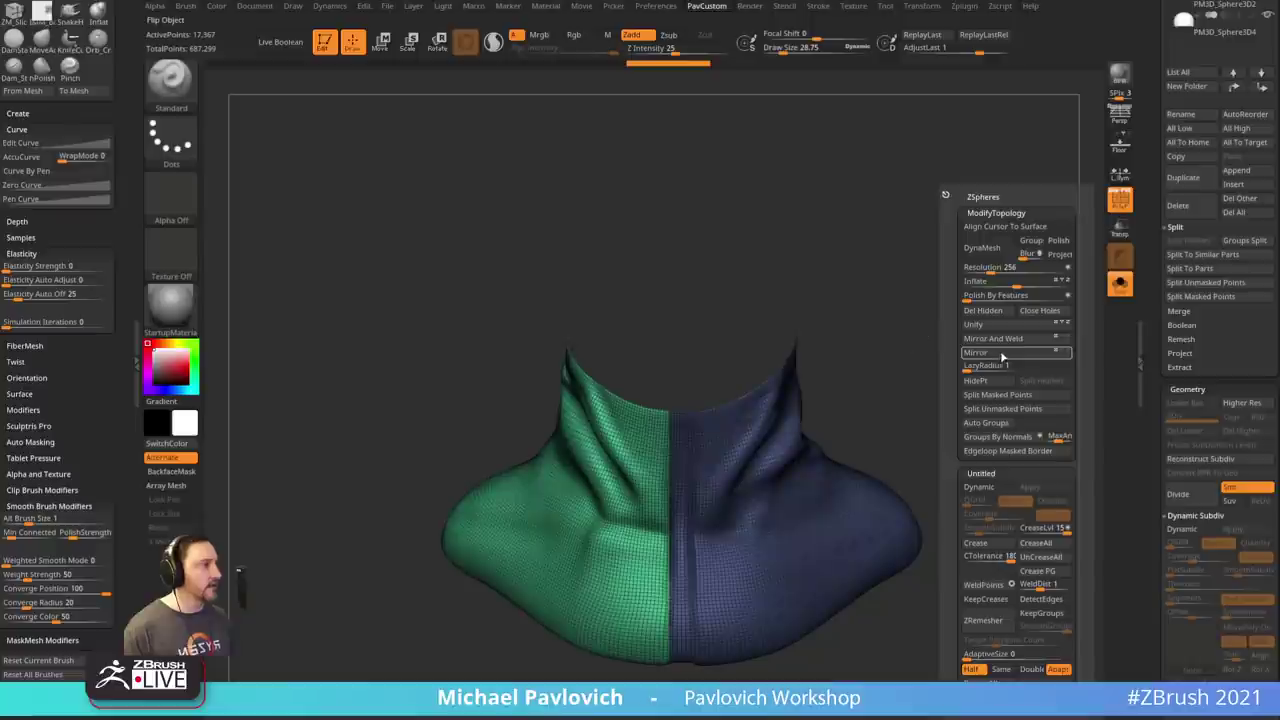
click(1000, 339)
drag(949, 346, 888, 352)
- Isolate the center strip polygroup and apply Auto Groups to separate its front and back parts
ctrl+shift+click(896, 332)
key(2)
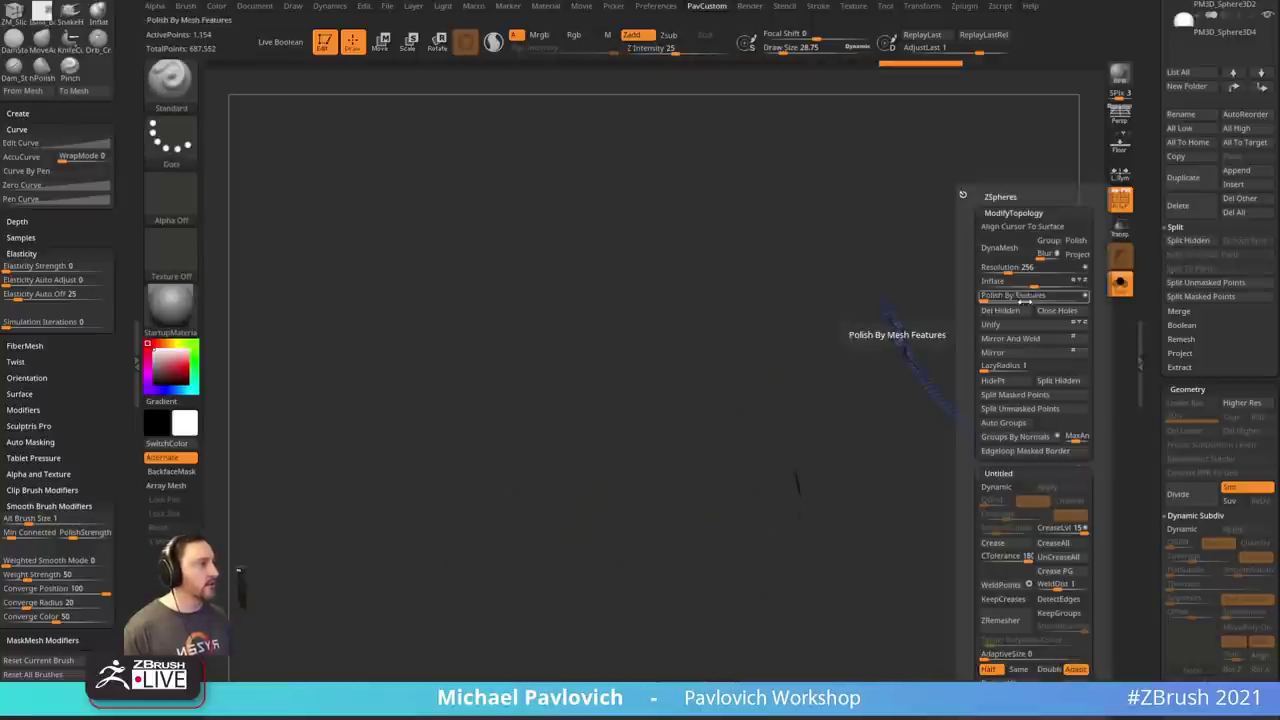
click(1003, 422)
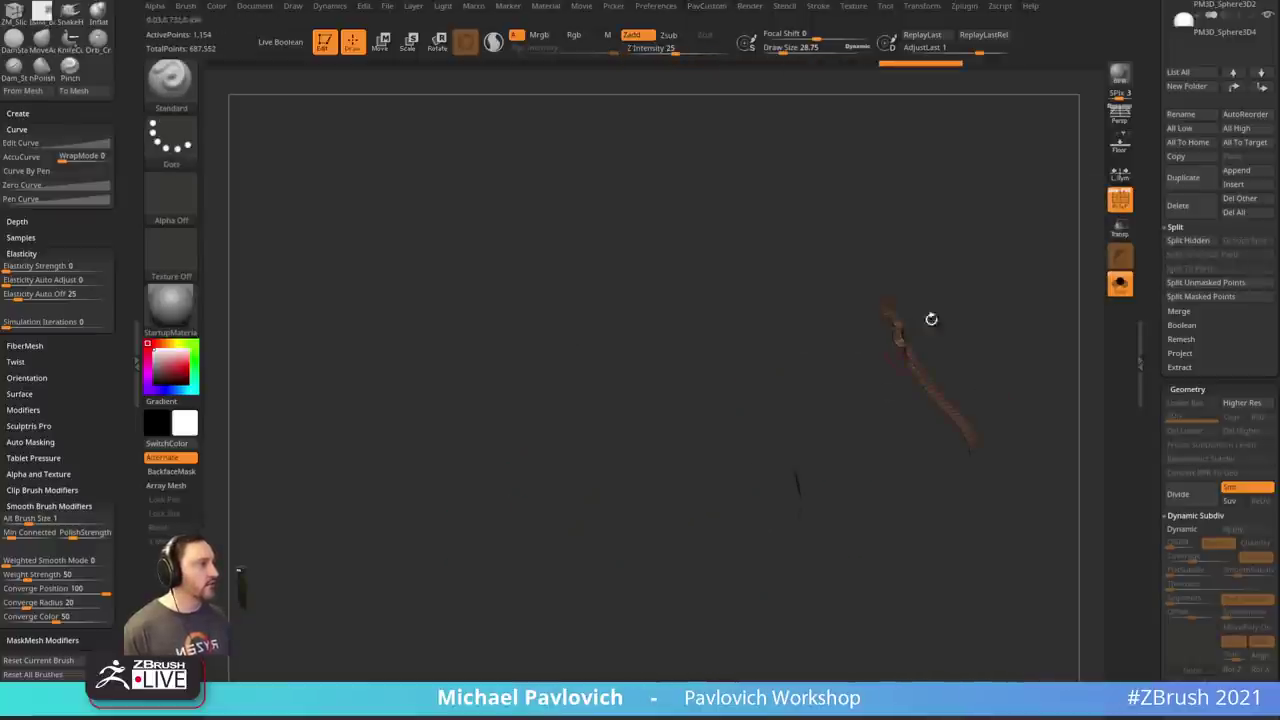
drag(931, 319, 1003, 312)
- Delete everything except the front center strip and run ZRemesher on it twice with the Half option
ctrl+shift+click(1046, 277)
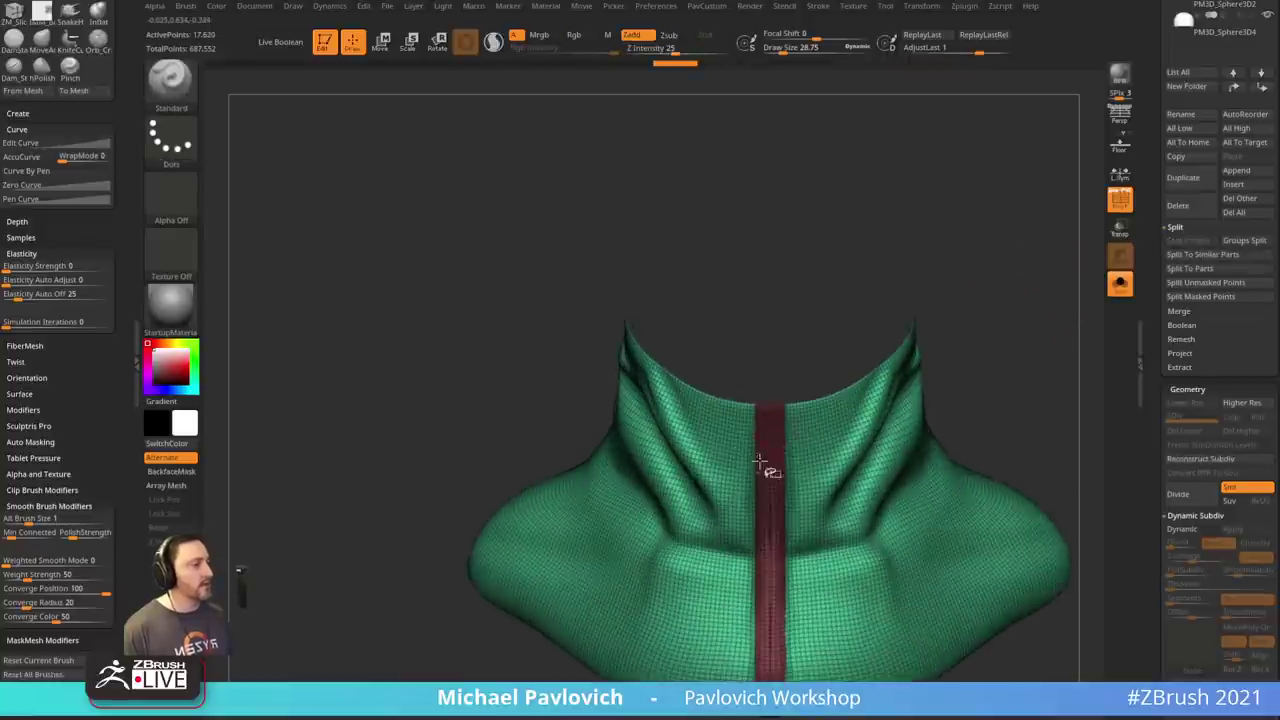
ctrl+shift+click(760, 462)
drag(989, 371, 961, 371)
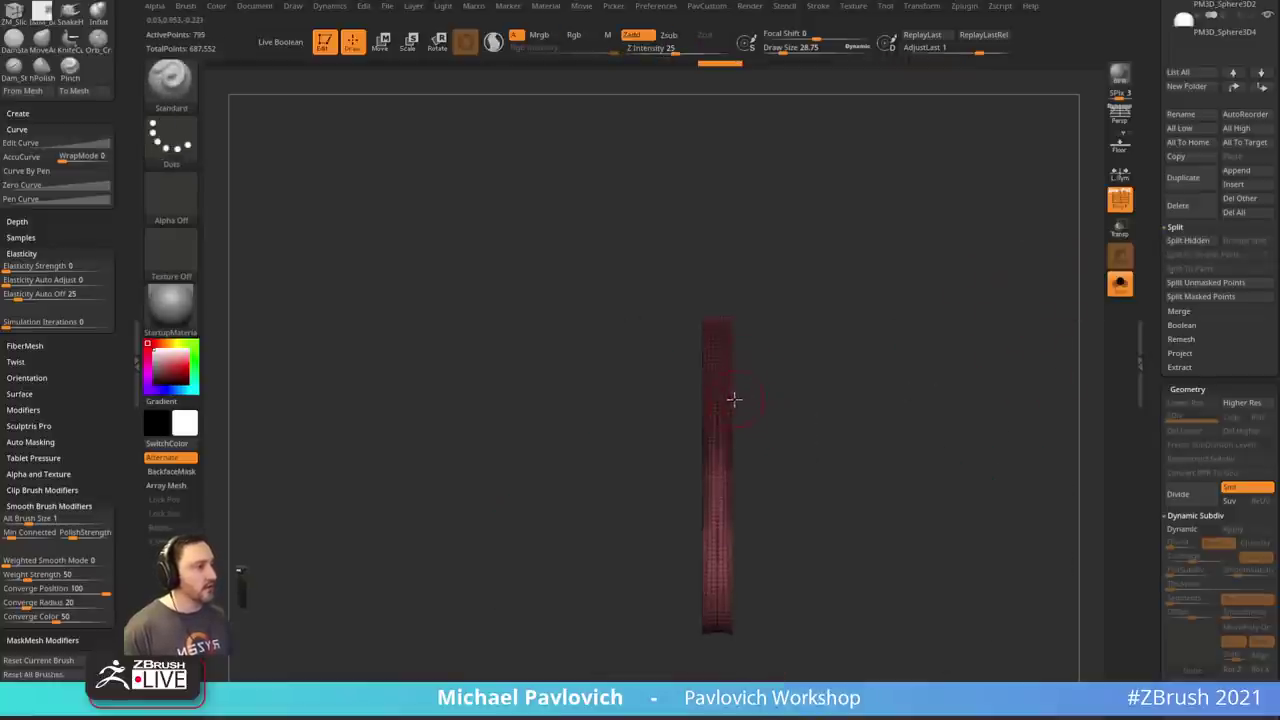
key(space)
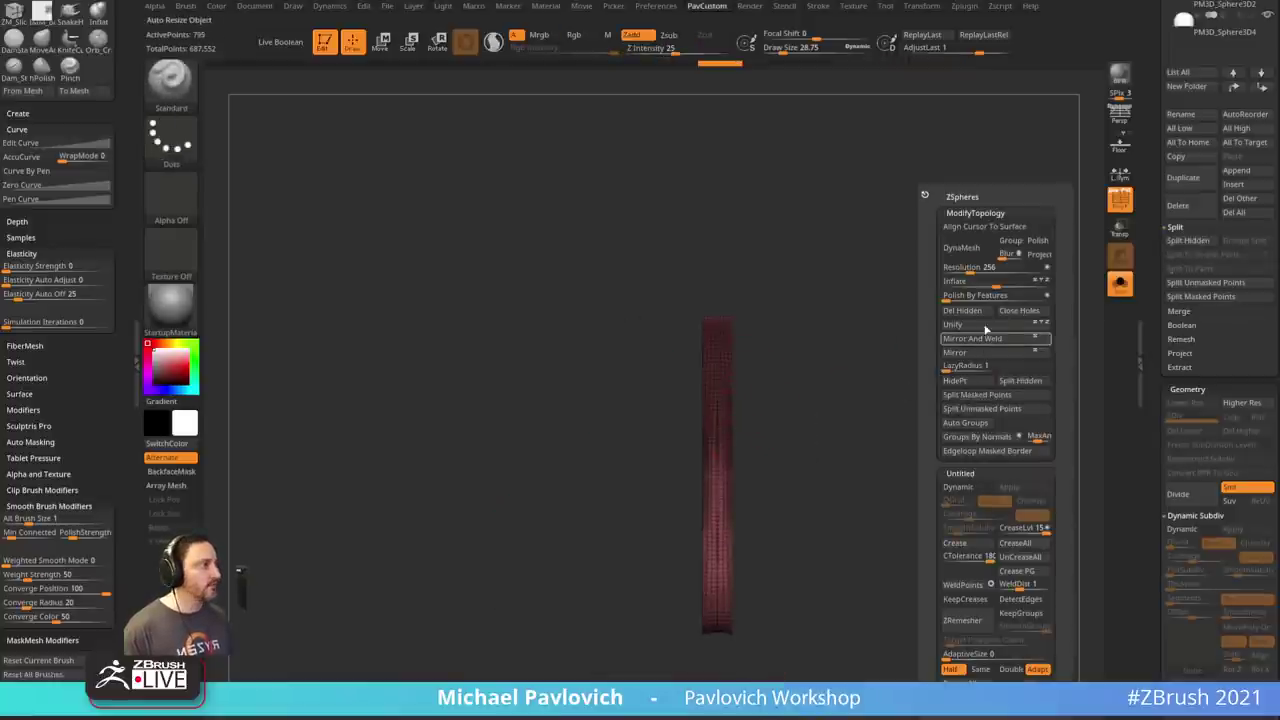
click(977, 313)
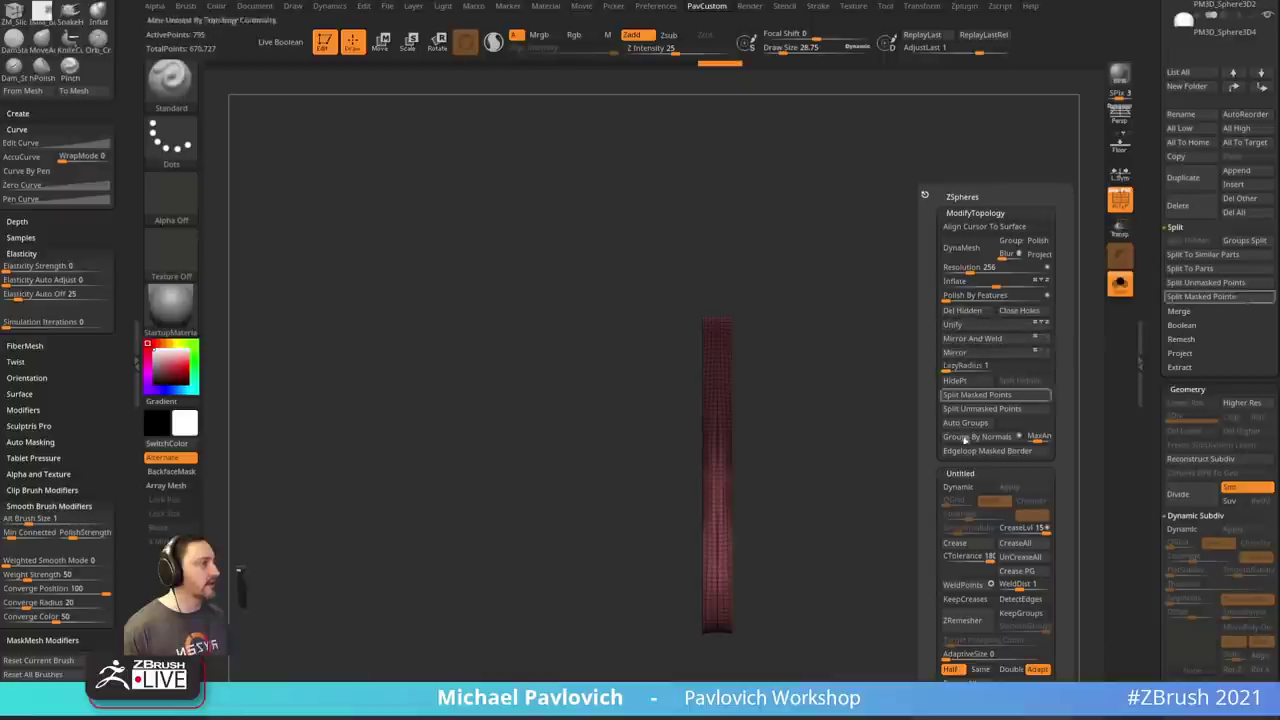
click(962, 621)
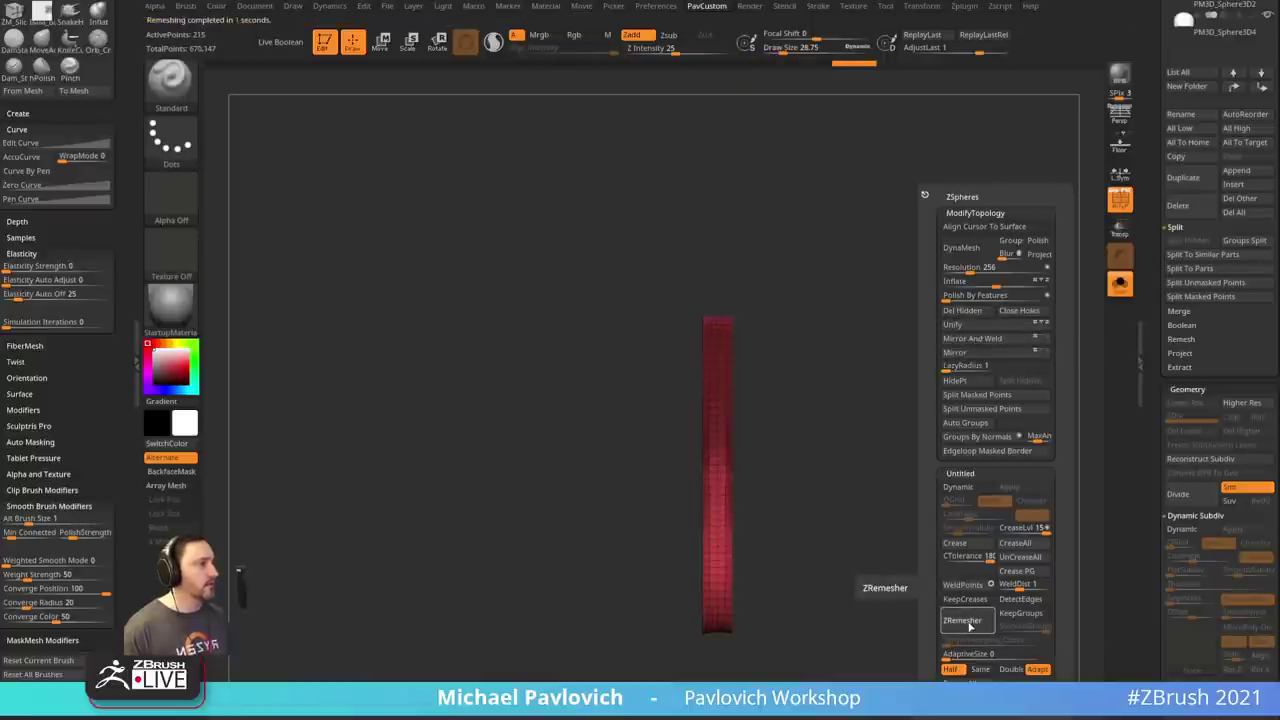
click(969, 627)
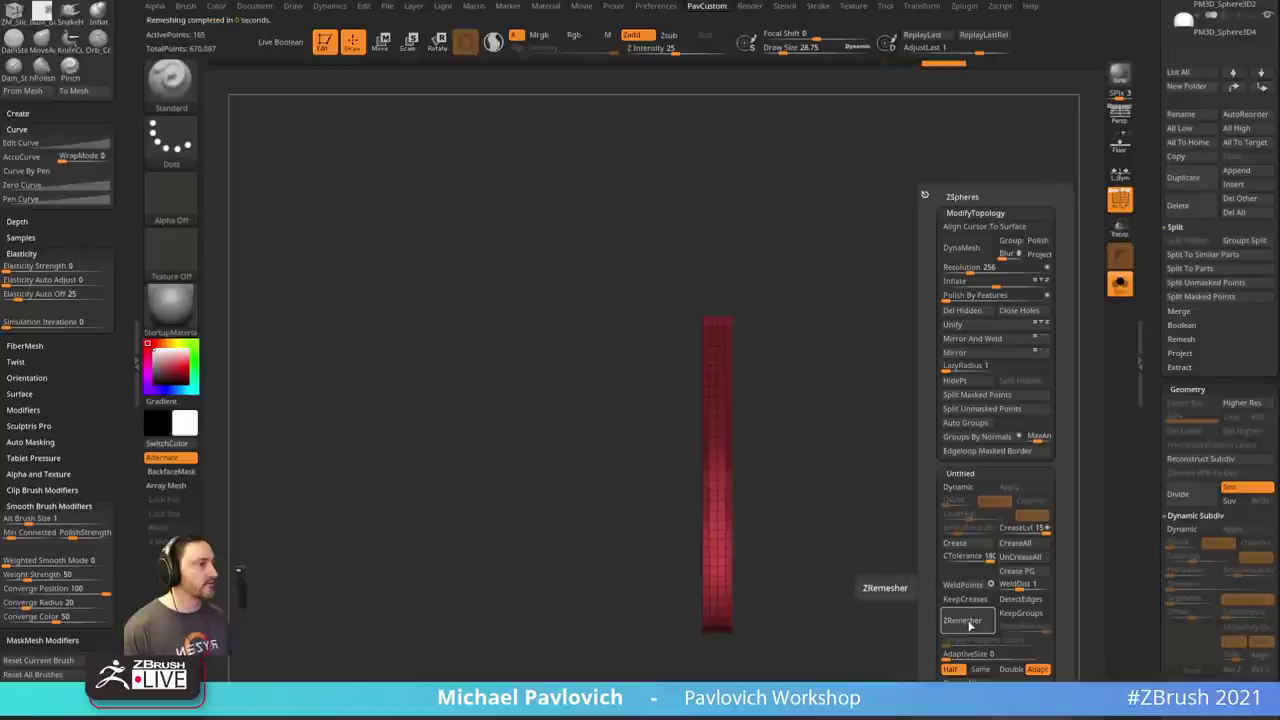
- Delete the inner lengthwise edge loops of the front strip with the ZModeler brush
ctrl+right_drag(803, 428, 877, 455)
key(b)
key(z)
key(m)
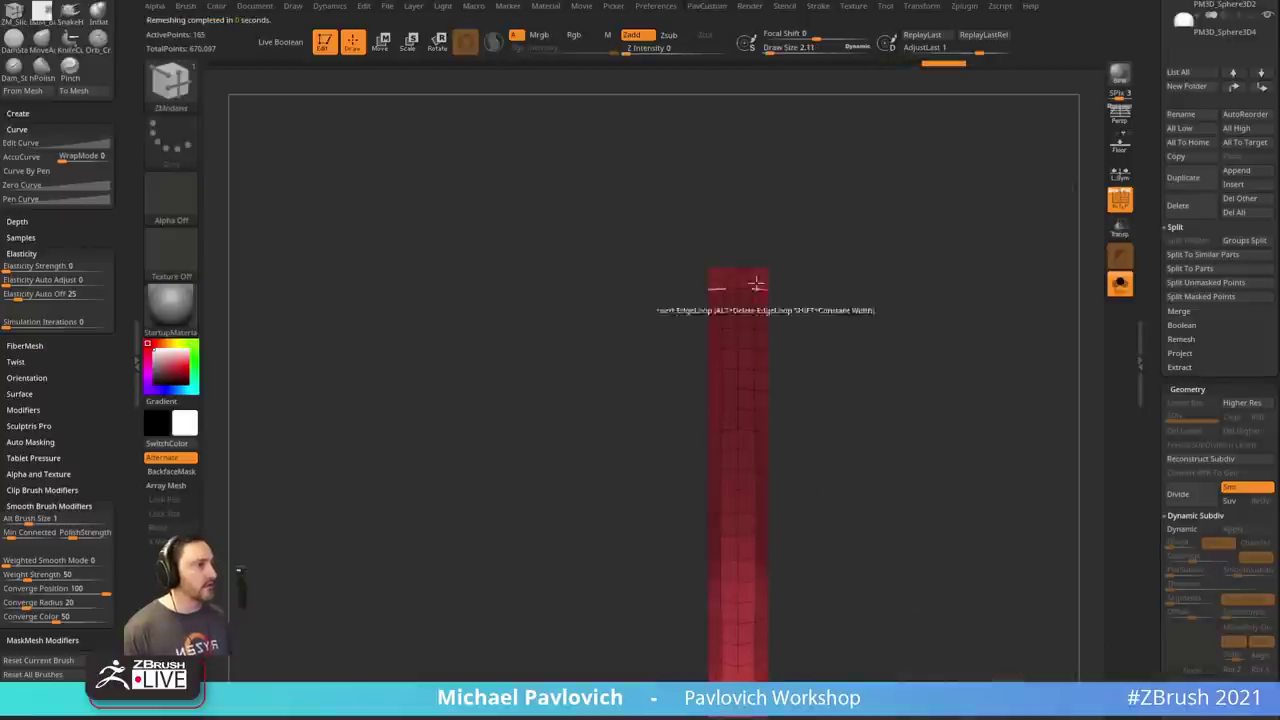
key(space)
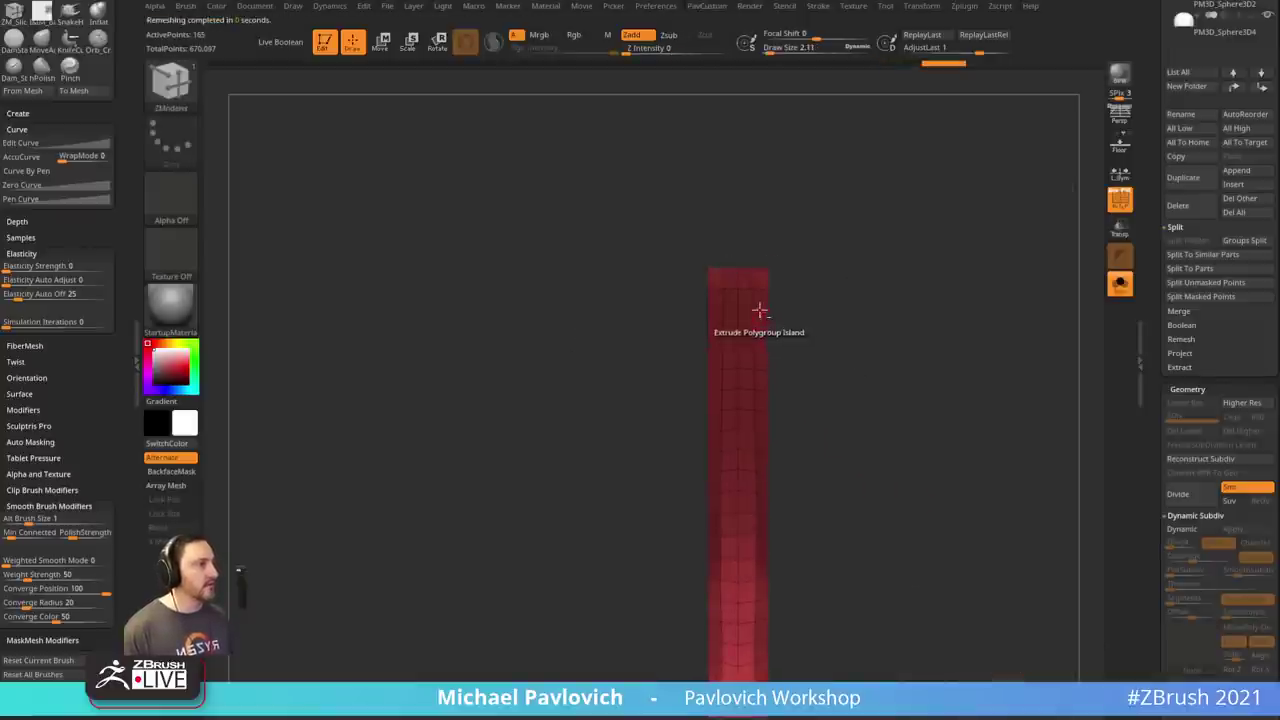
alt+click(755, 299)
drag(844, 315, 749, 209)
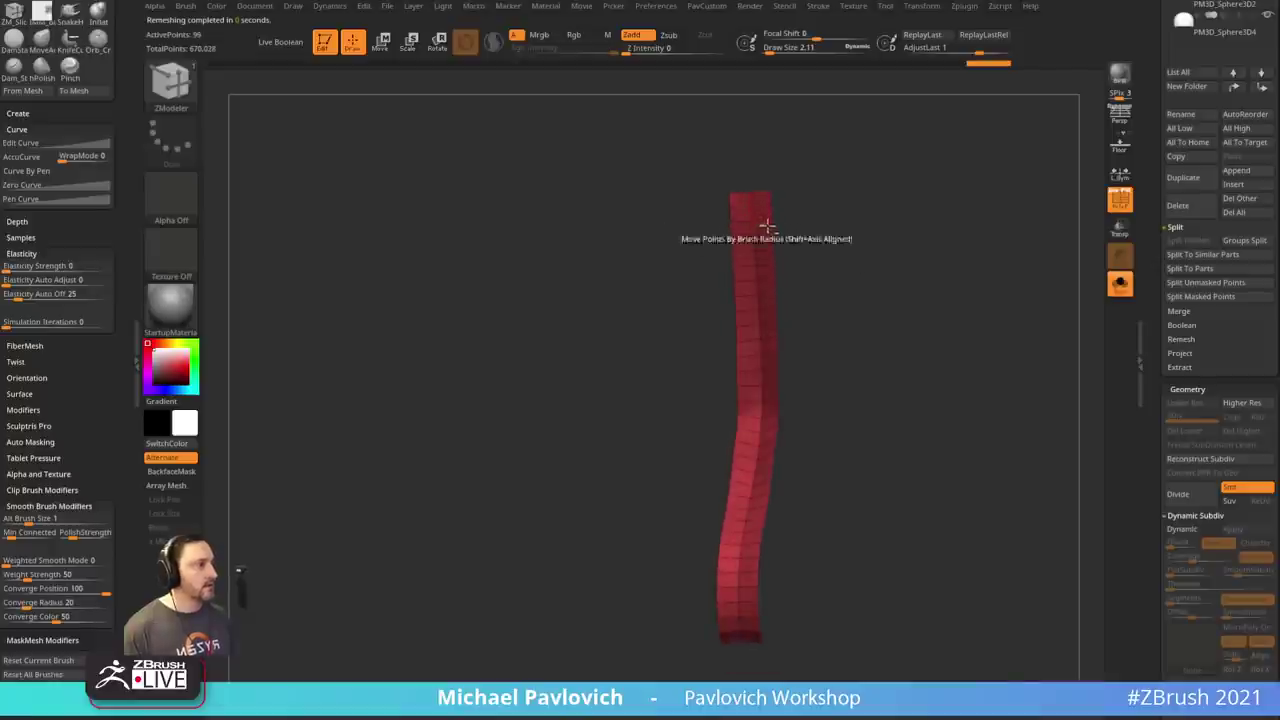
alt+click(753, 233)
- Apply Mirror And Weld to the simplified strip and bring the other subtools back into view
key(space)
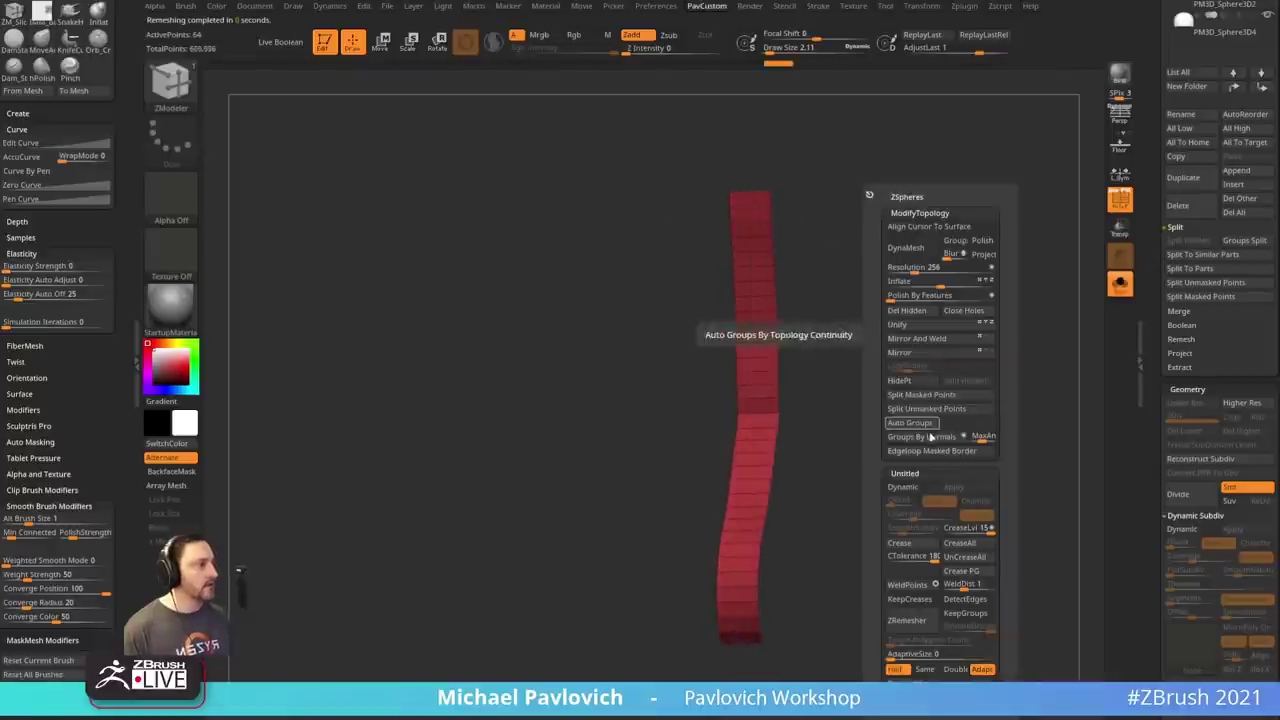
click(924, 340)
click(1122, 288)
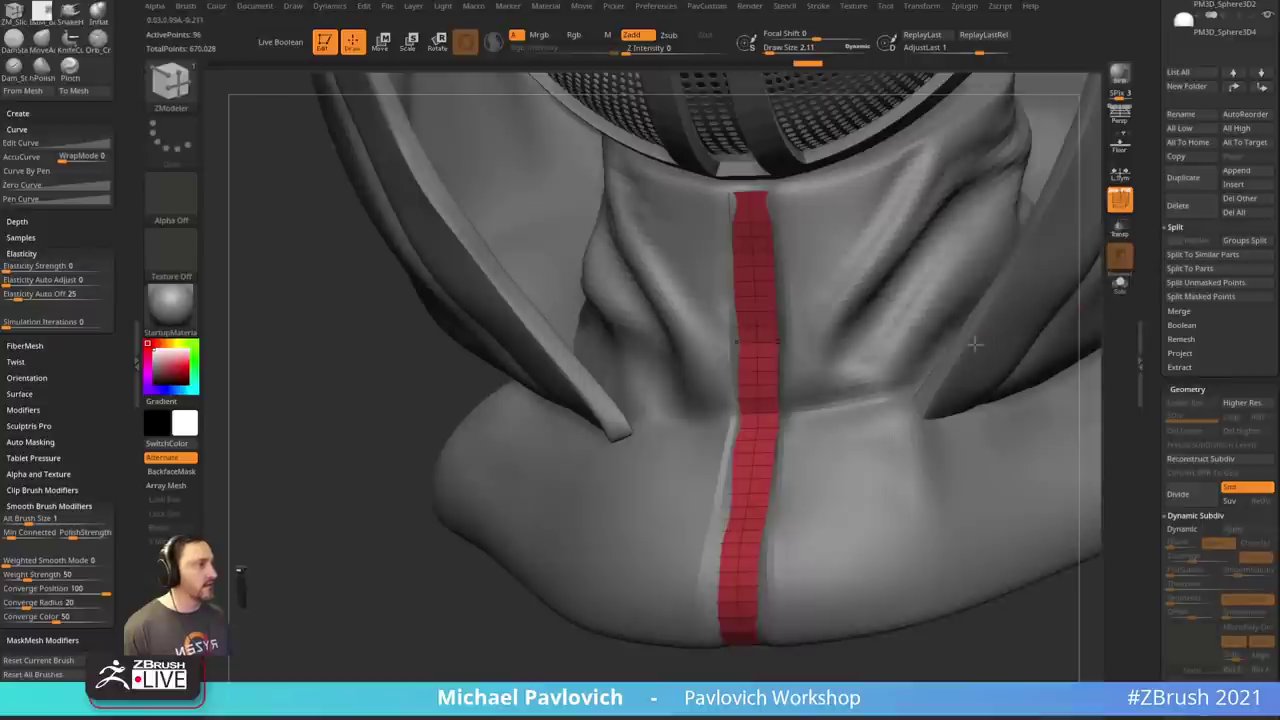
- Browse the inserts of the IMM Curve brush for a detail mesh to run down the neck strip
mouse_move(906, 636)
mouse_down()
mouse_move(957, 665)
mouse_move(920, 674)
mouse_move(896, 655)
mouse_up()
drag(754, 273, 1011, 512)
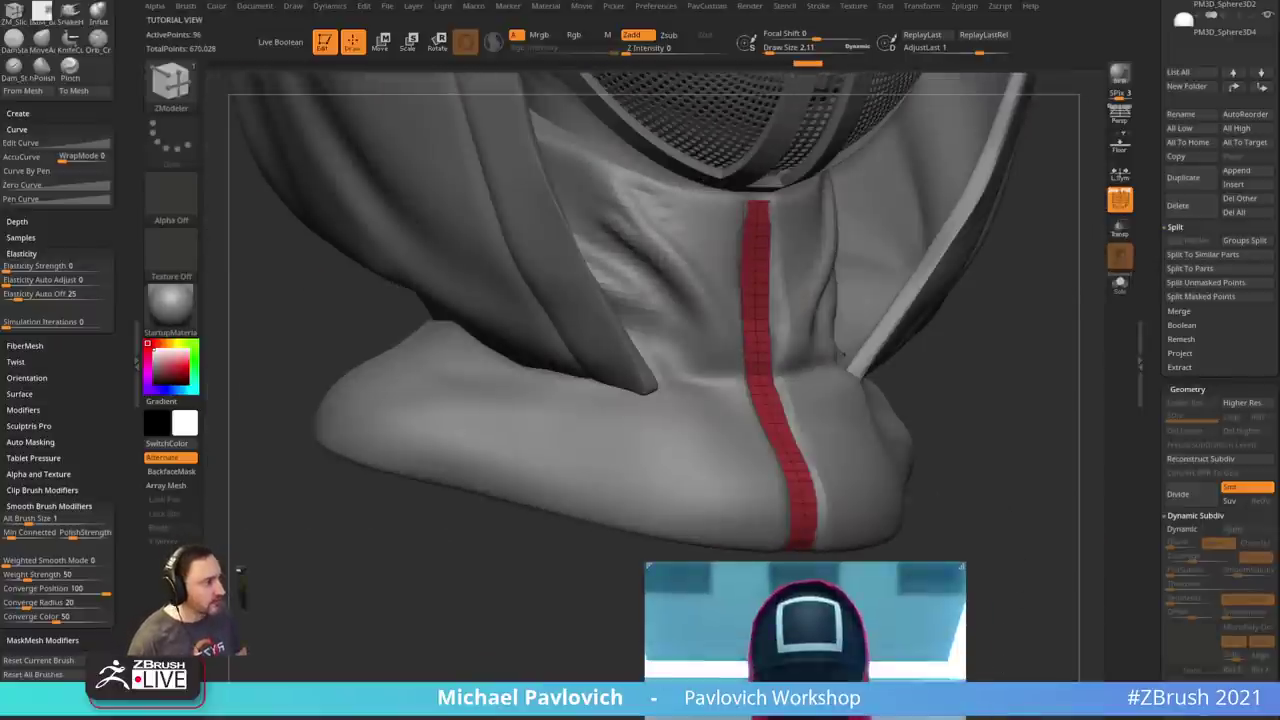
right_drag(800, 719, 767, 529)
scroll(769, 528, up, 5)
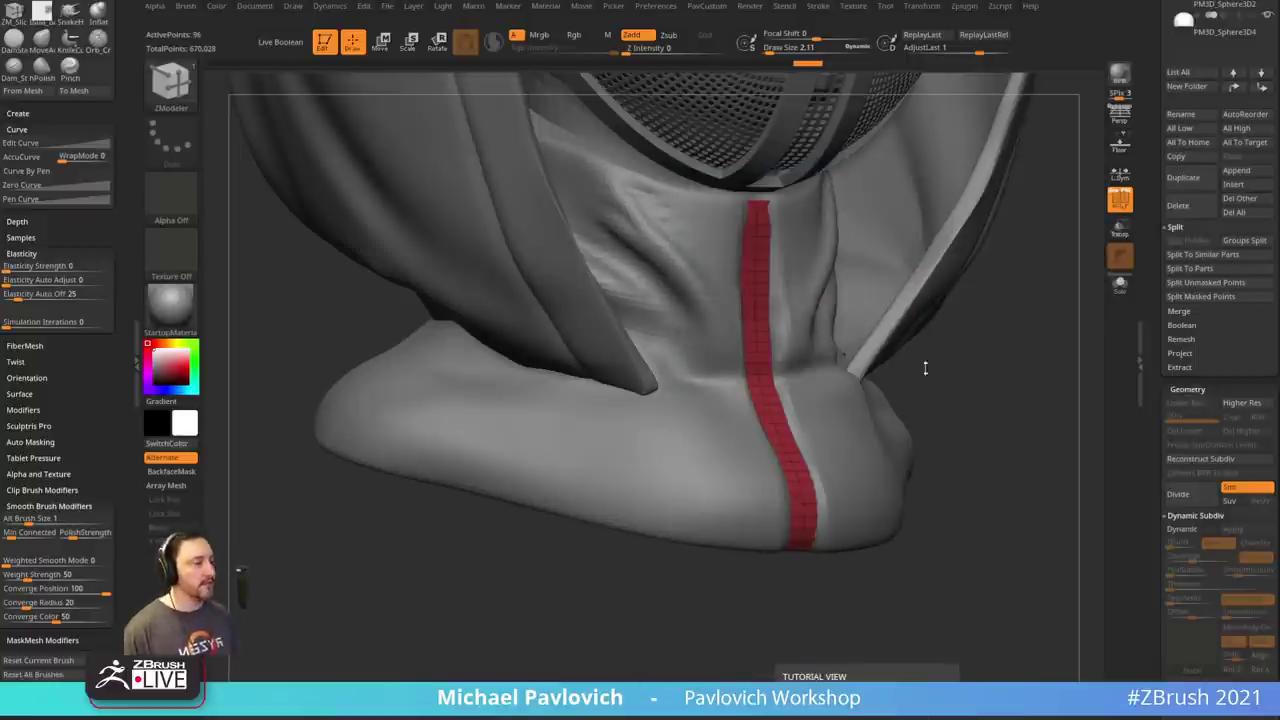
mouse_move(1026, 408)
mouse_down()
mouse_move(1034, 434)
mouse_move(954, 343)
mouse_up()
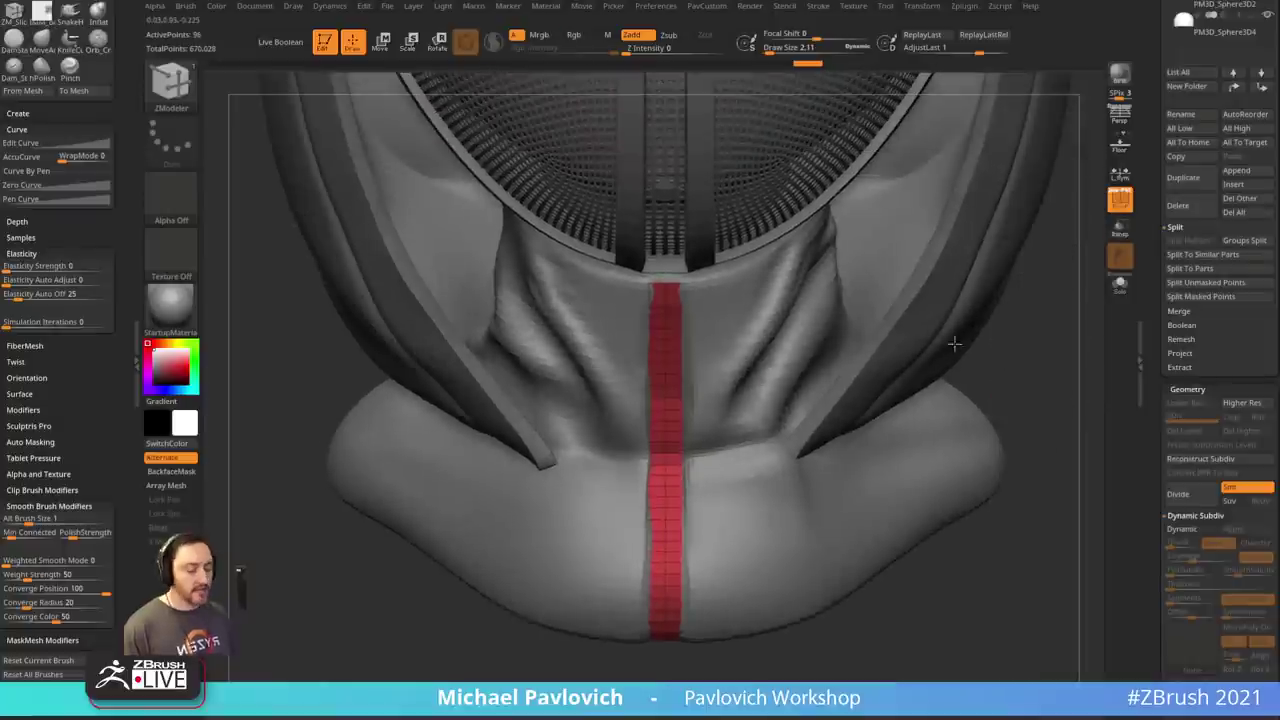
key(b)
key(i)
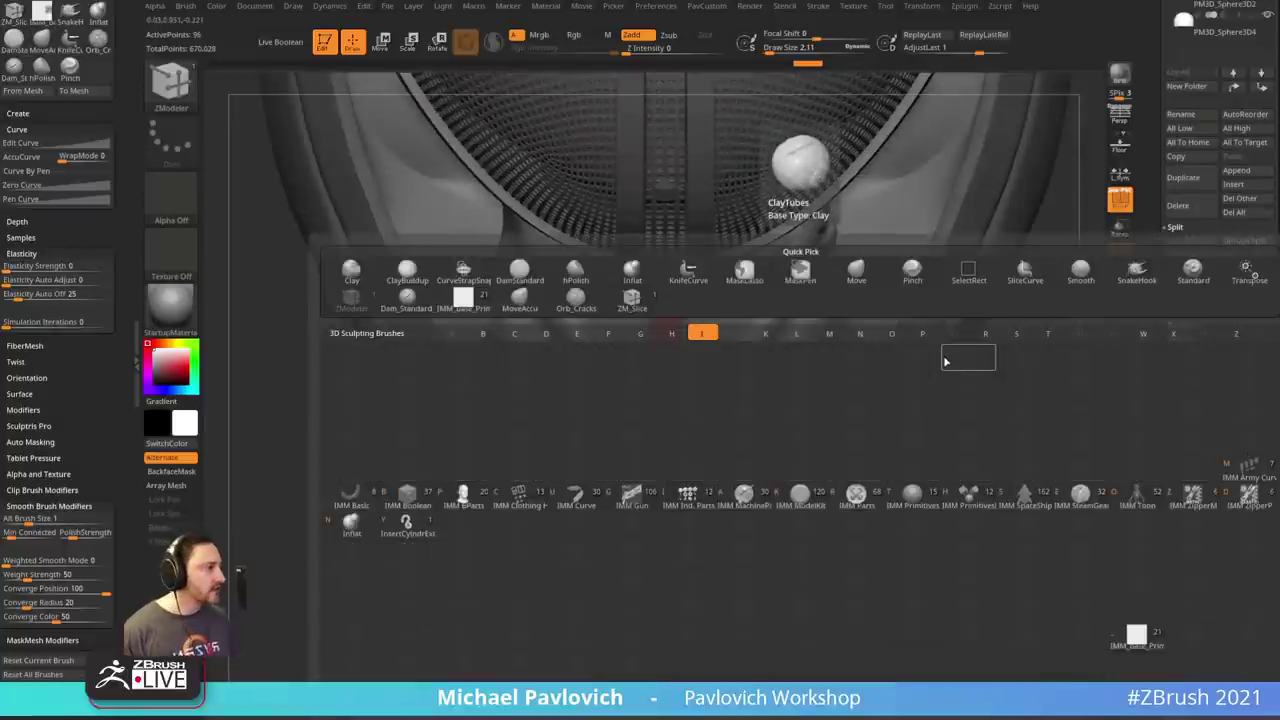
click(575, 500)
key(m)
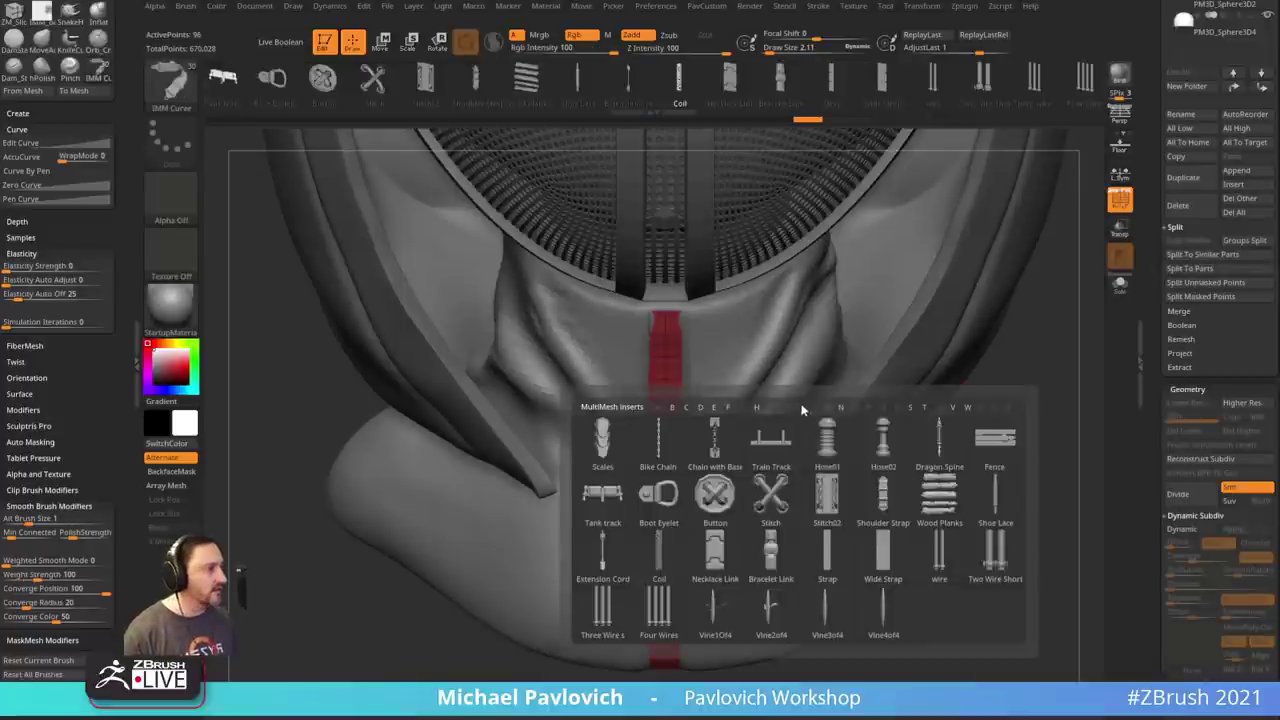
- Choose the IMM ZipperP brush and browse its zipper inserts
key(b)
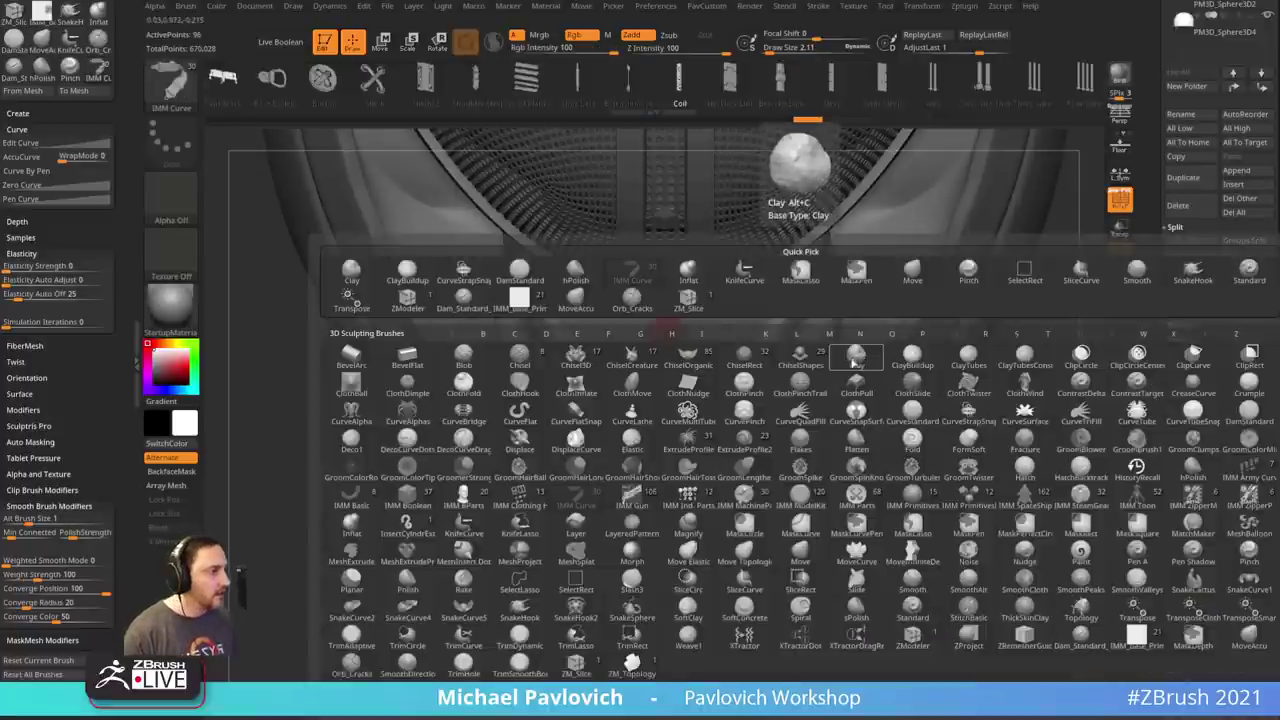
key(i)
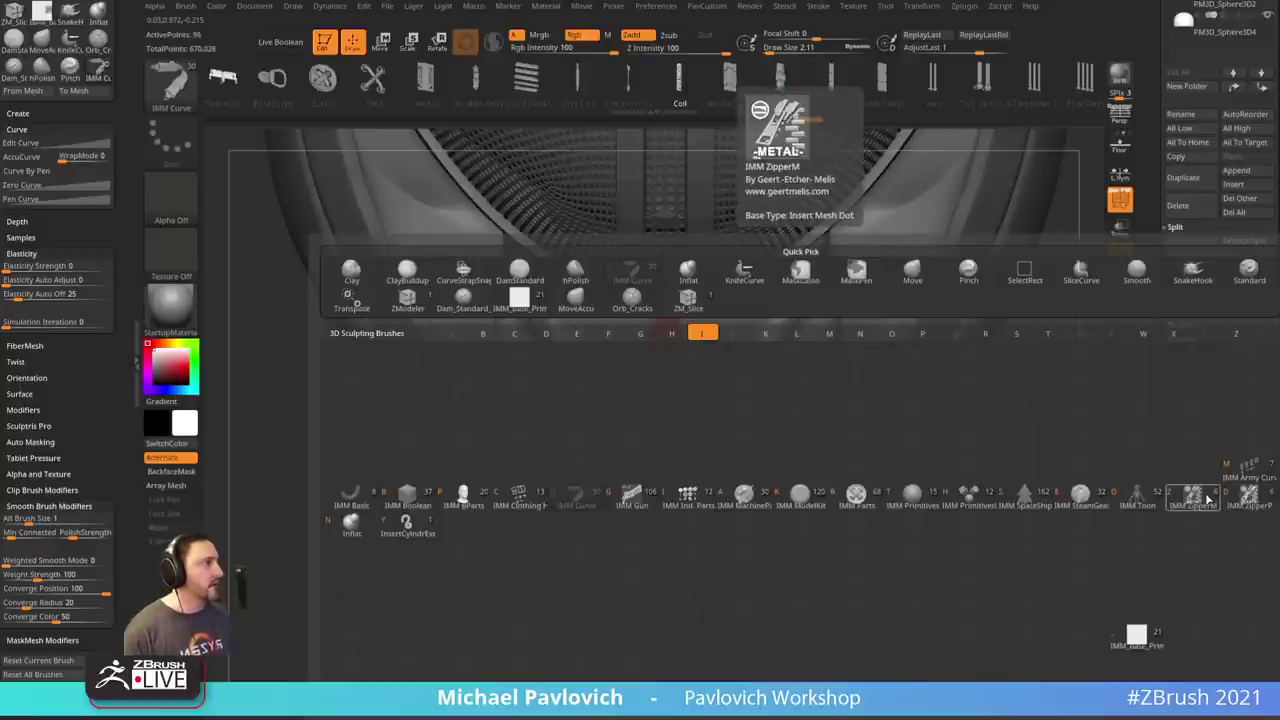
click(1258, 503)
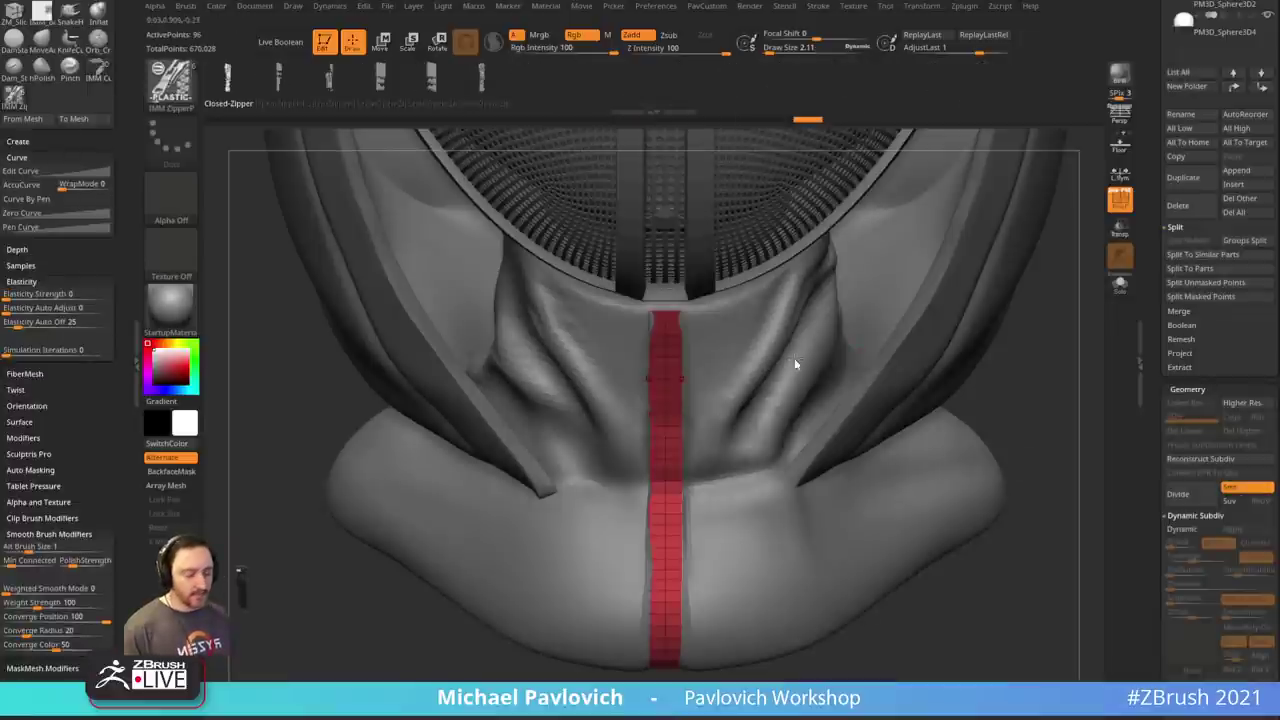
key(m)
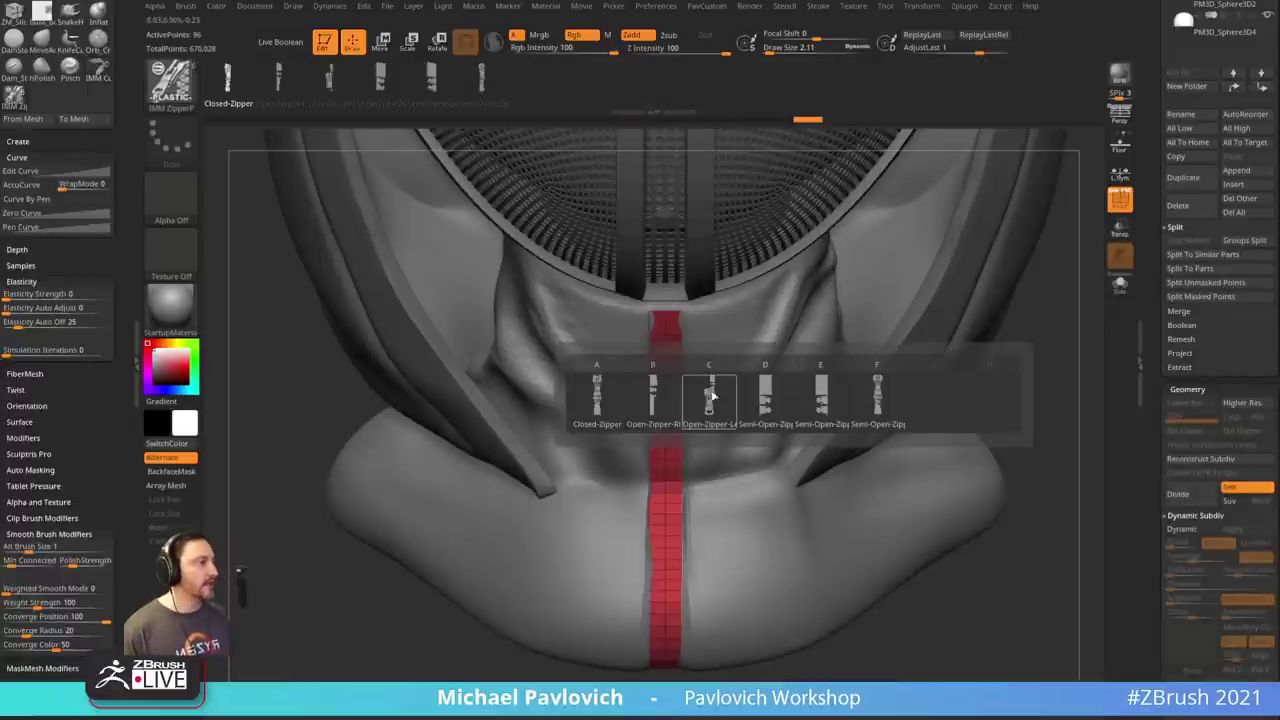
click(710, 395)
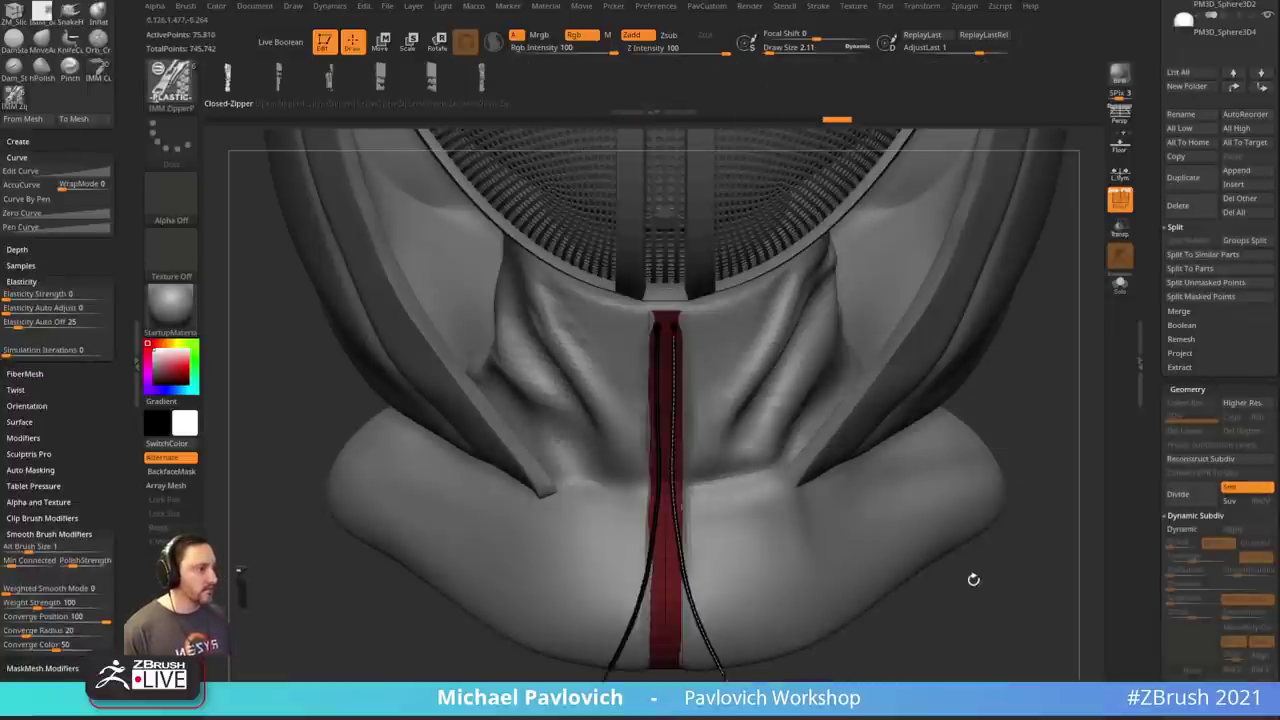
- Try drawing Closed-Zipper curves from the neck strip at draw size 28.75, then undo them
alt+drag(968, 629, 935, 580)
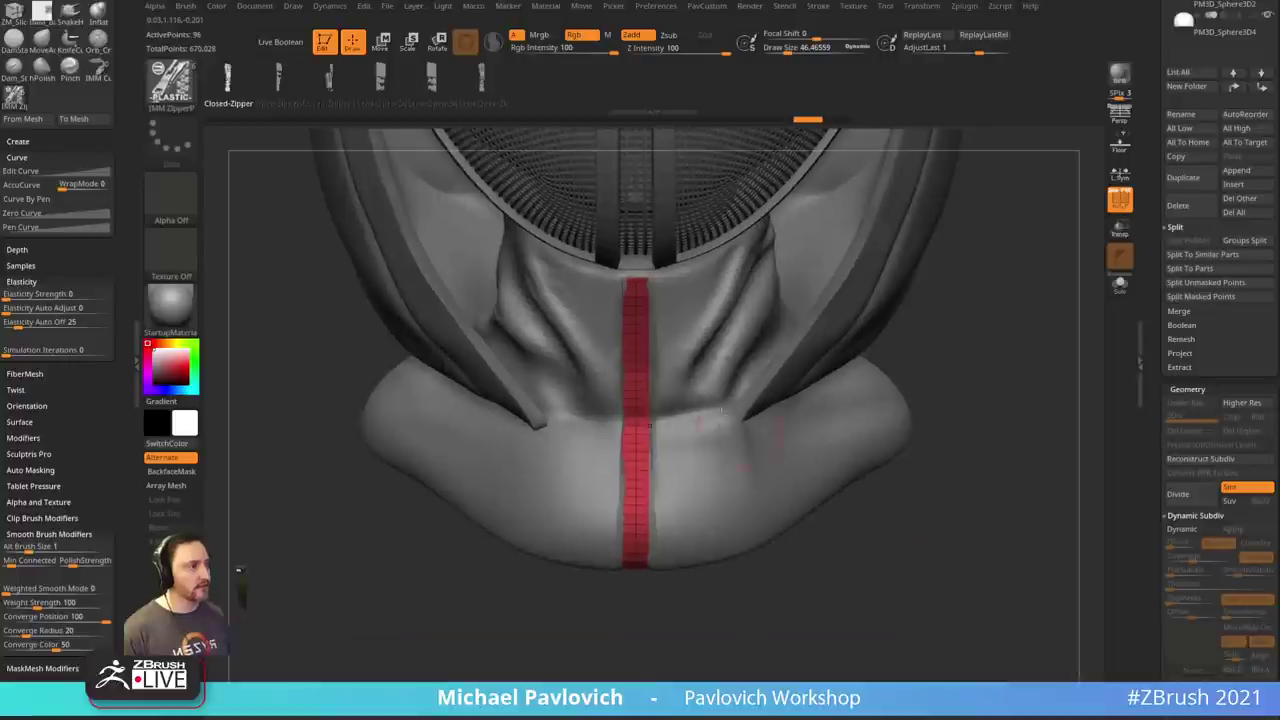
mouse_move(631, 330)
mouse_down()
mouse_move(988, 592)
mouse_move(986, 510)
mouse_up()
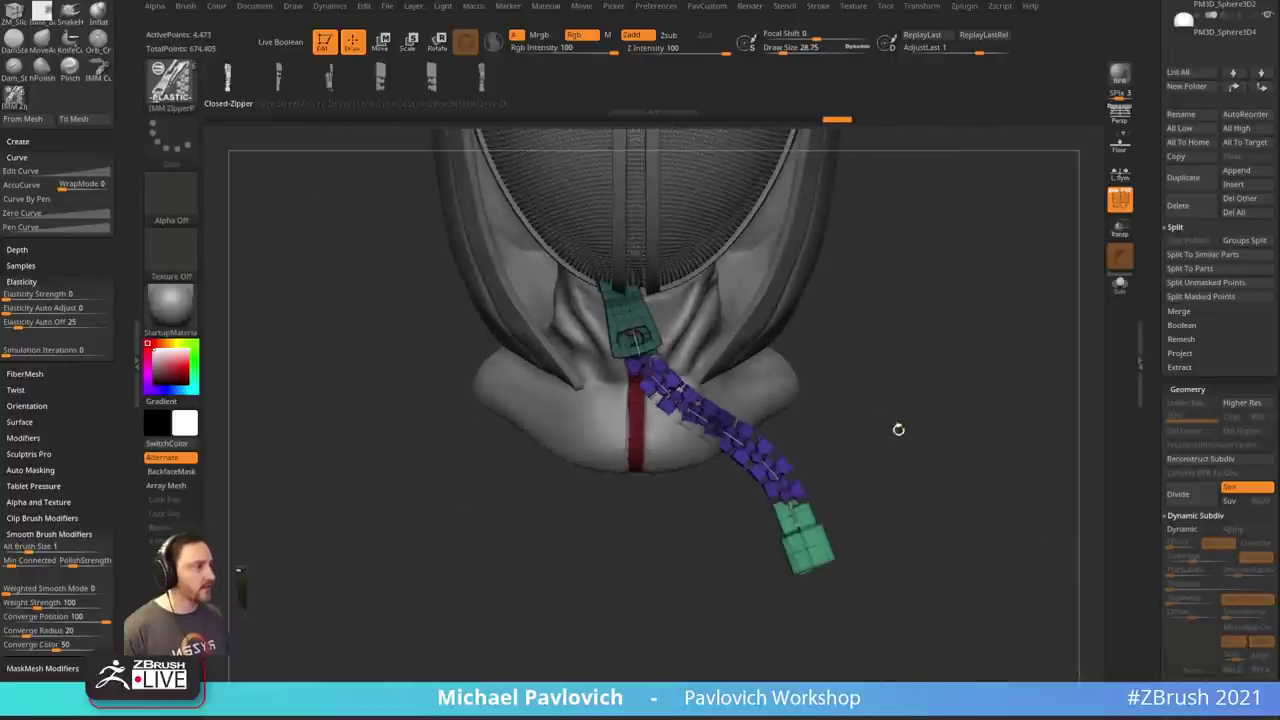
key(ctrl+z)
drag(637, 346, 897, 520)
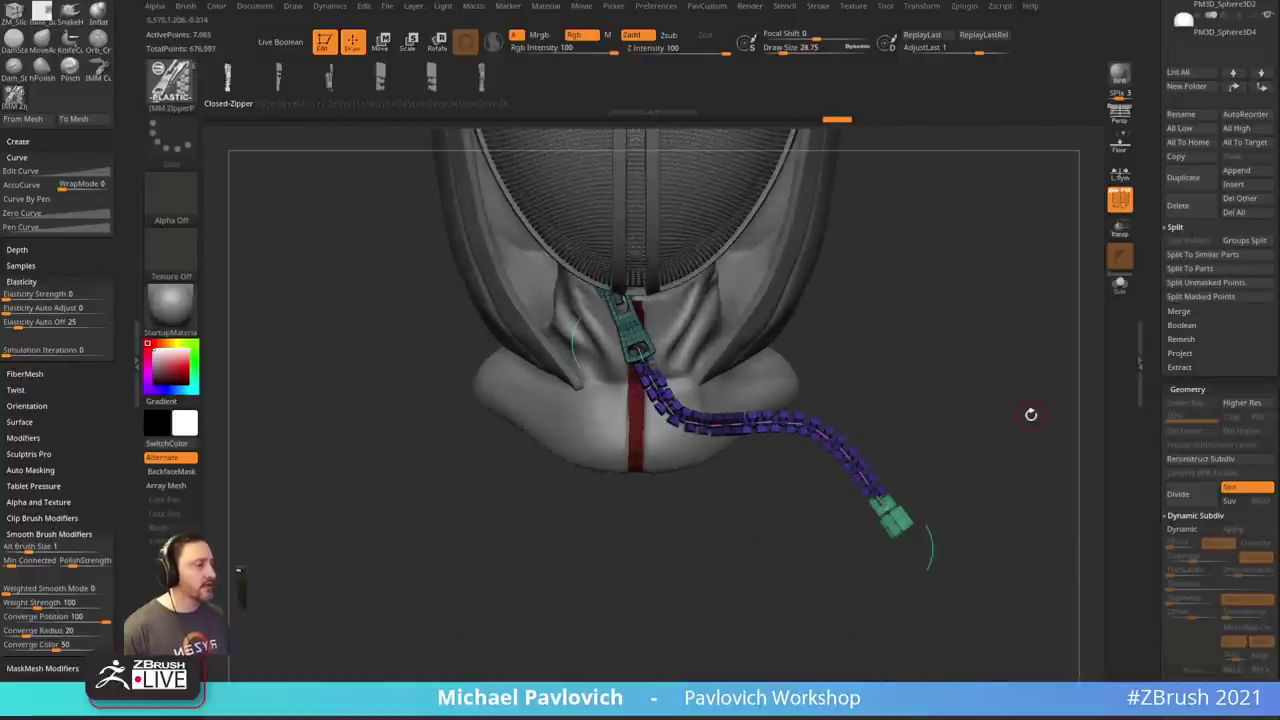
drag(791, 50, 774, 50)
key(ctrl+z)
mouse_move(938, 345)
alt+mouse_down()
mouse_move(943, 423)
mouse_move(966, 439)
alt+mouse_up()
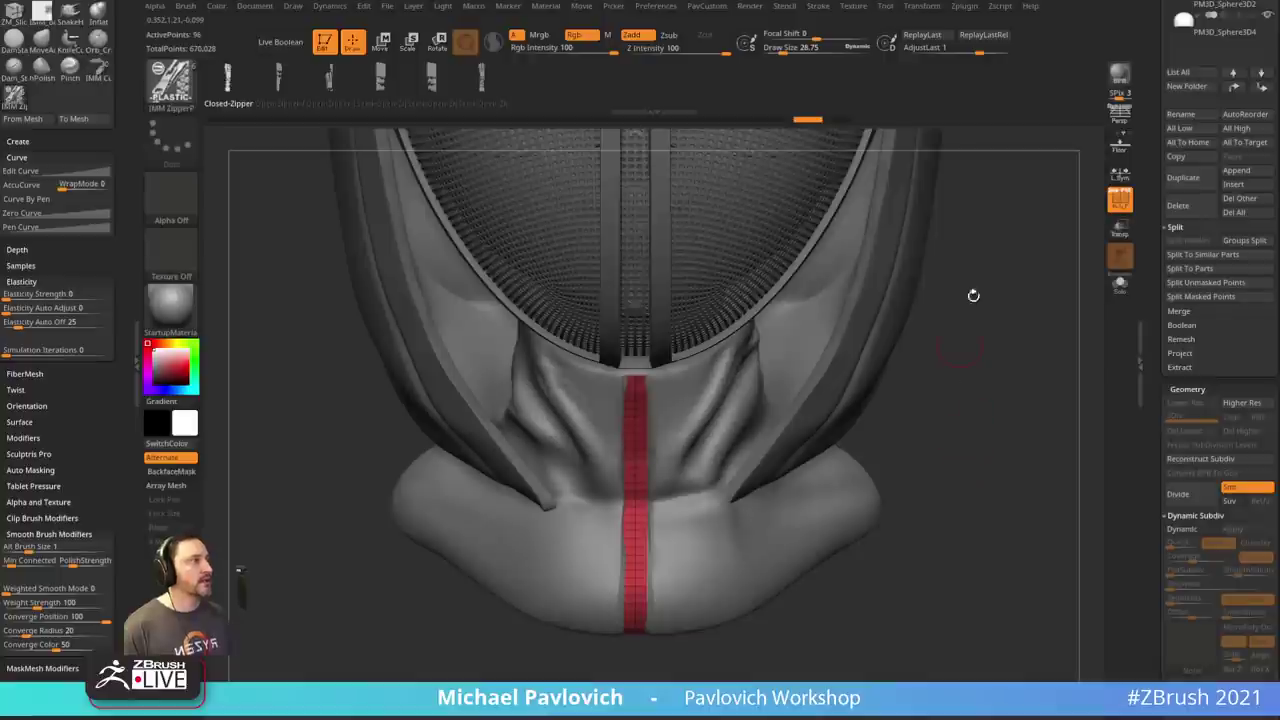
- Switch to the metal IMM ZipperM brush and insert its Closed-Zipper mesh at the upper end of the neck strip
click(818, 8)
click(856, 464)
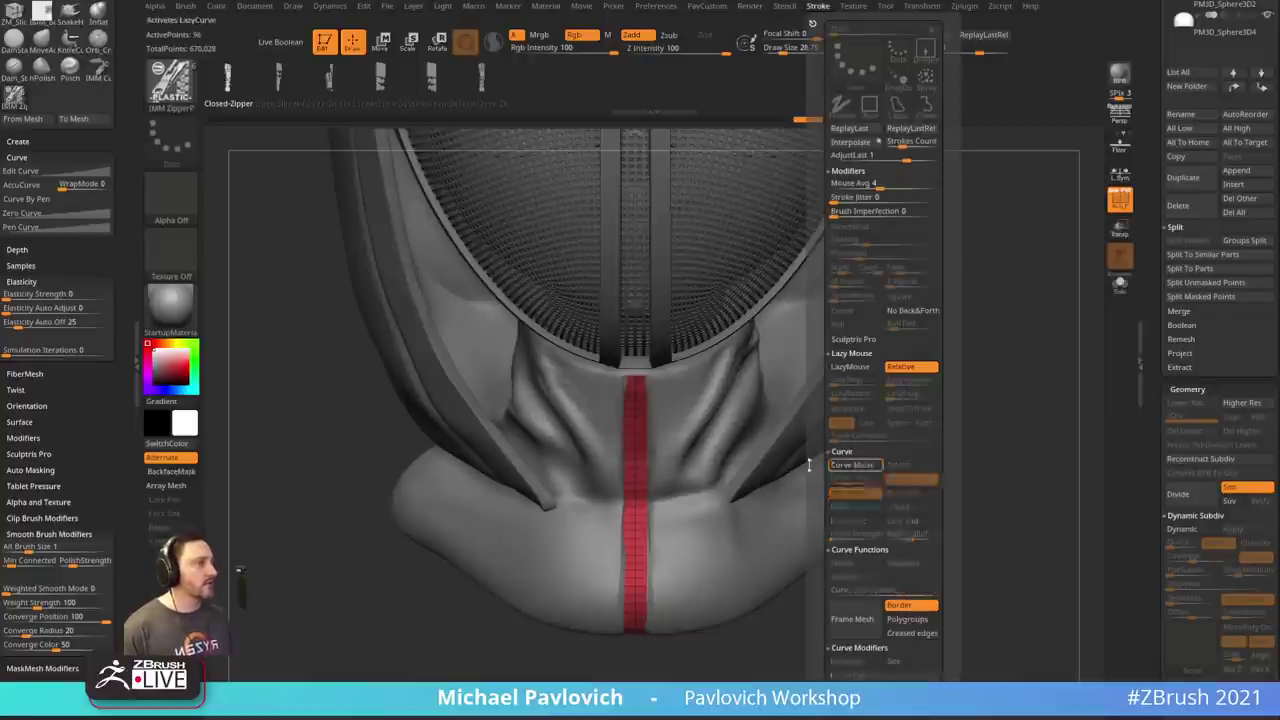
mouse_move(898, 604)
alt+mouse_down()
mouse_move(926, 554)
mouse_move(971, 566)
mouse_move(959, 580)
alt+mouse_up()
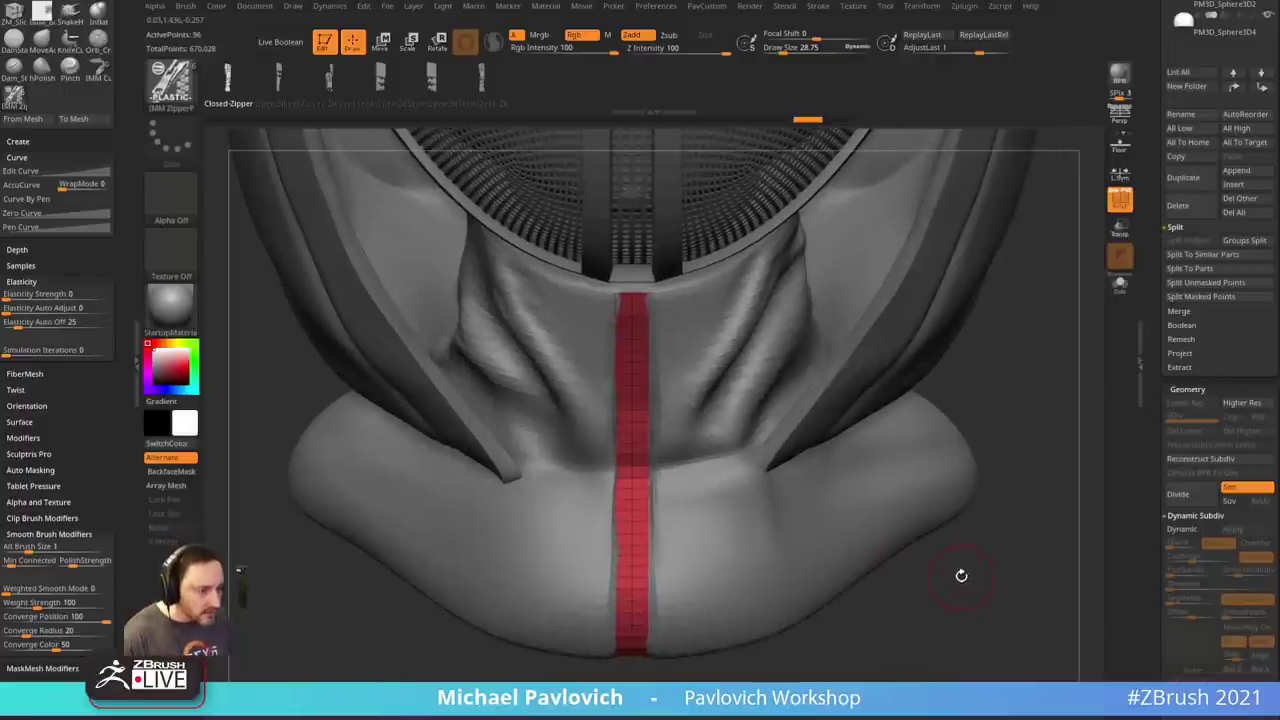
key(b)
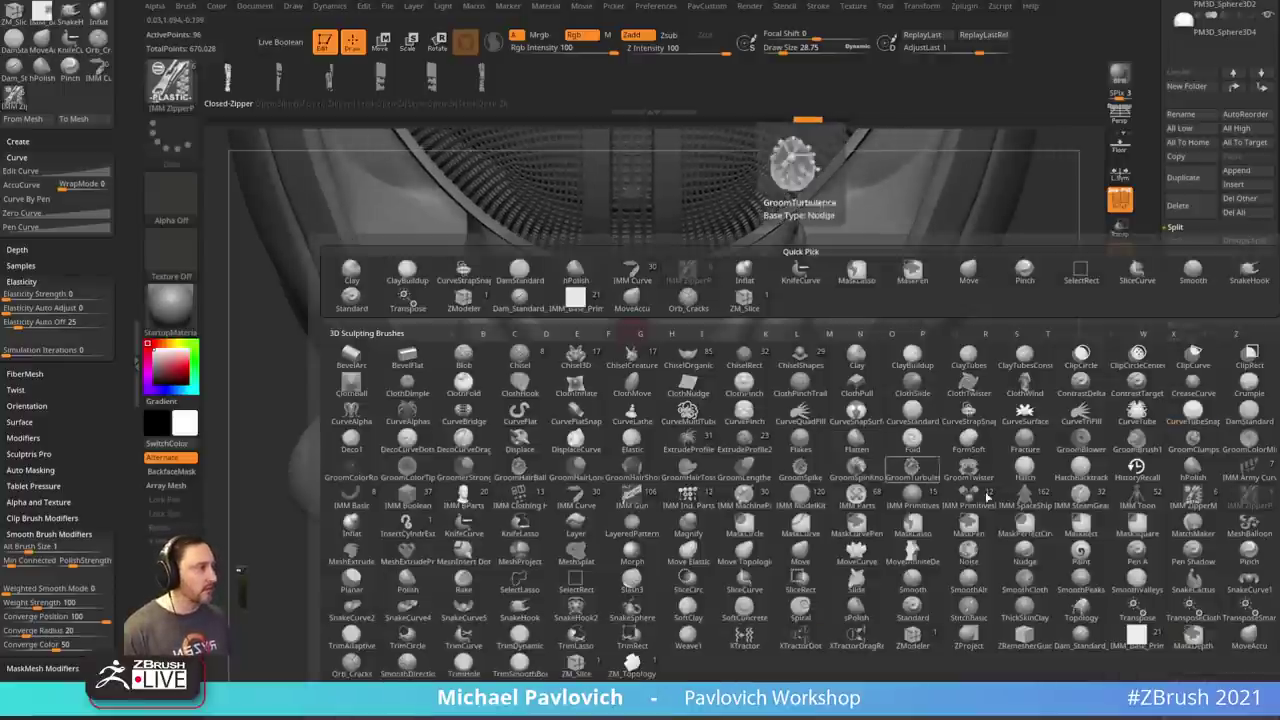
click(786, 262)
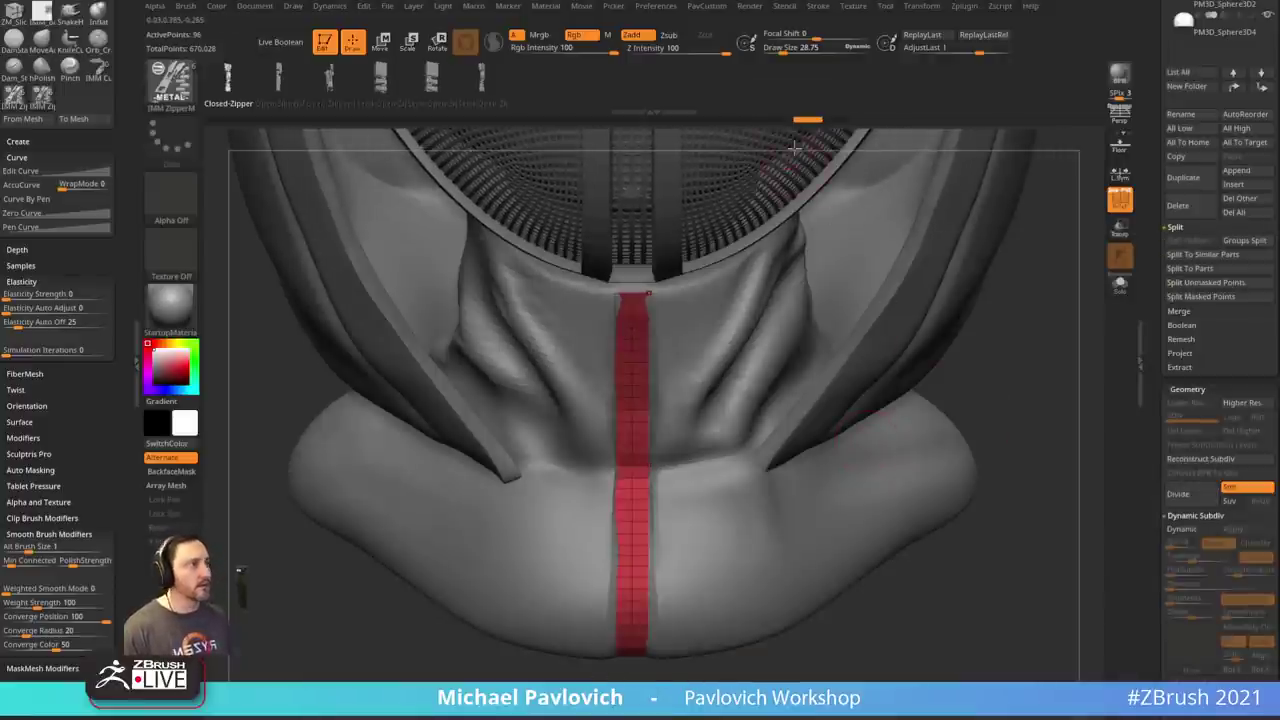
click(818, 7)
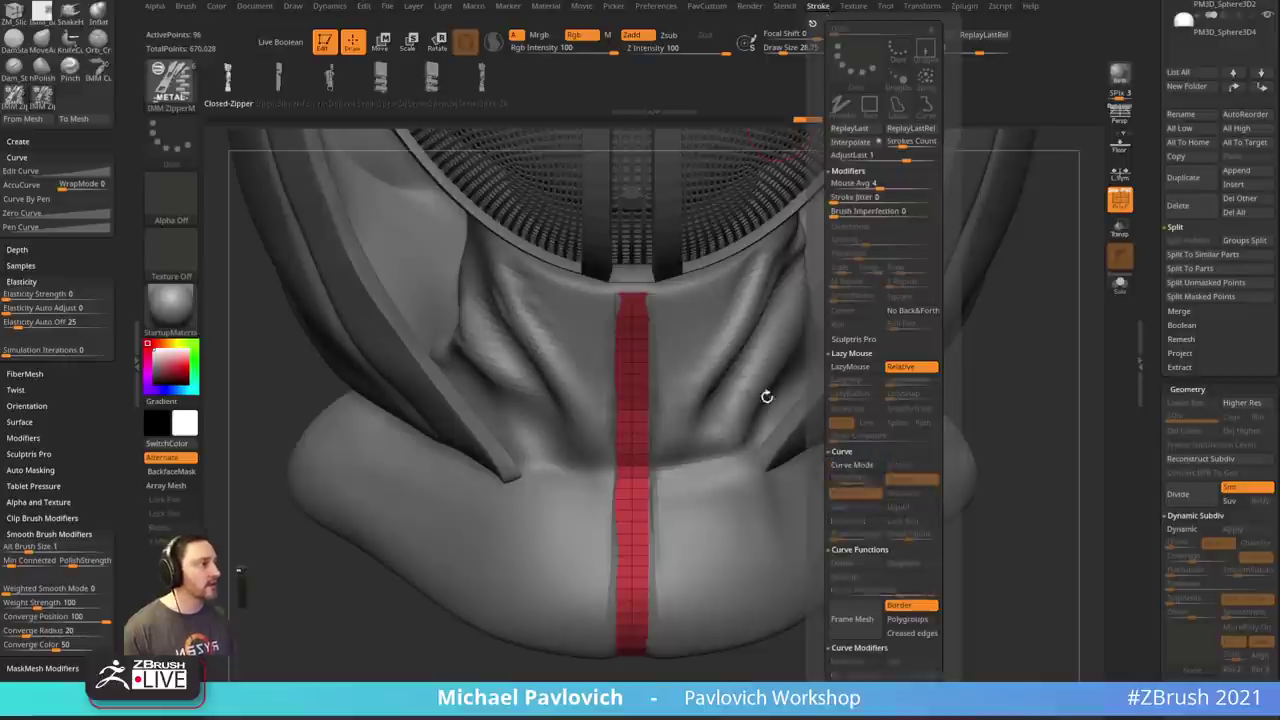
drag(633, 376, 634, 402)
- Split the masked strip from the zipper mesh, isolate the zipper and apply Auto Groups to it
key(grave)
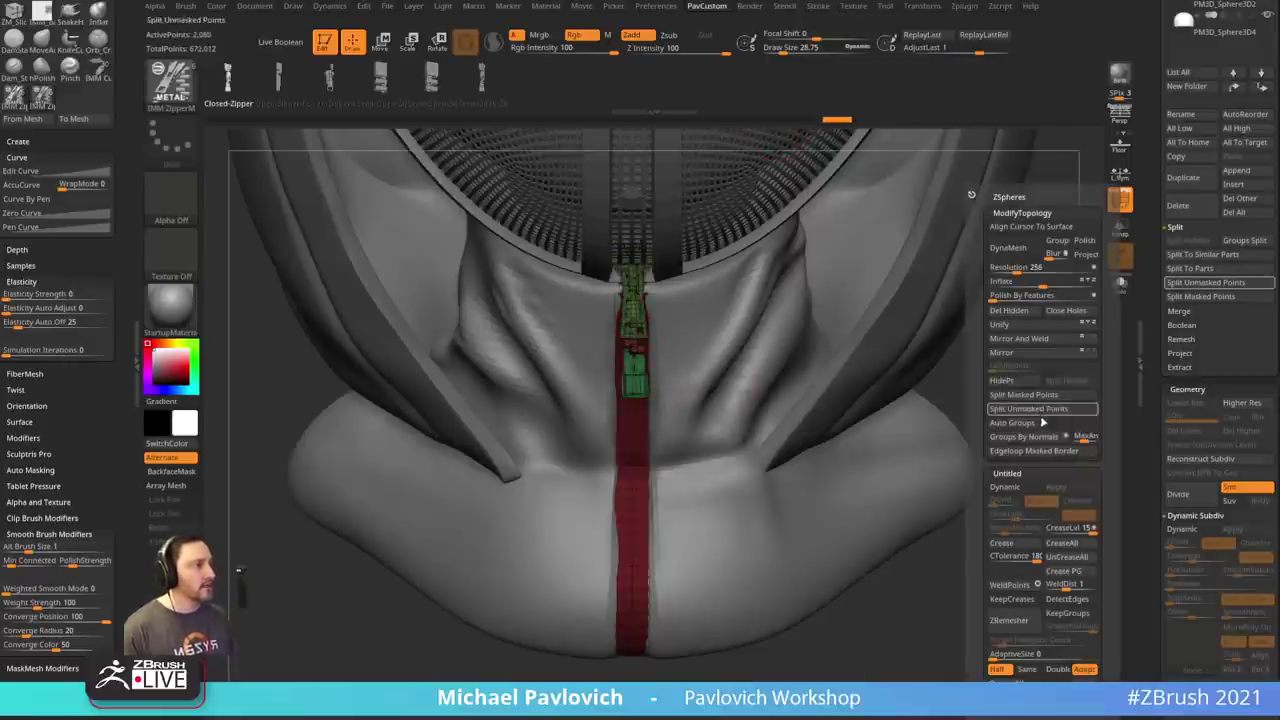
click(1037, 396)
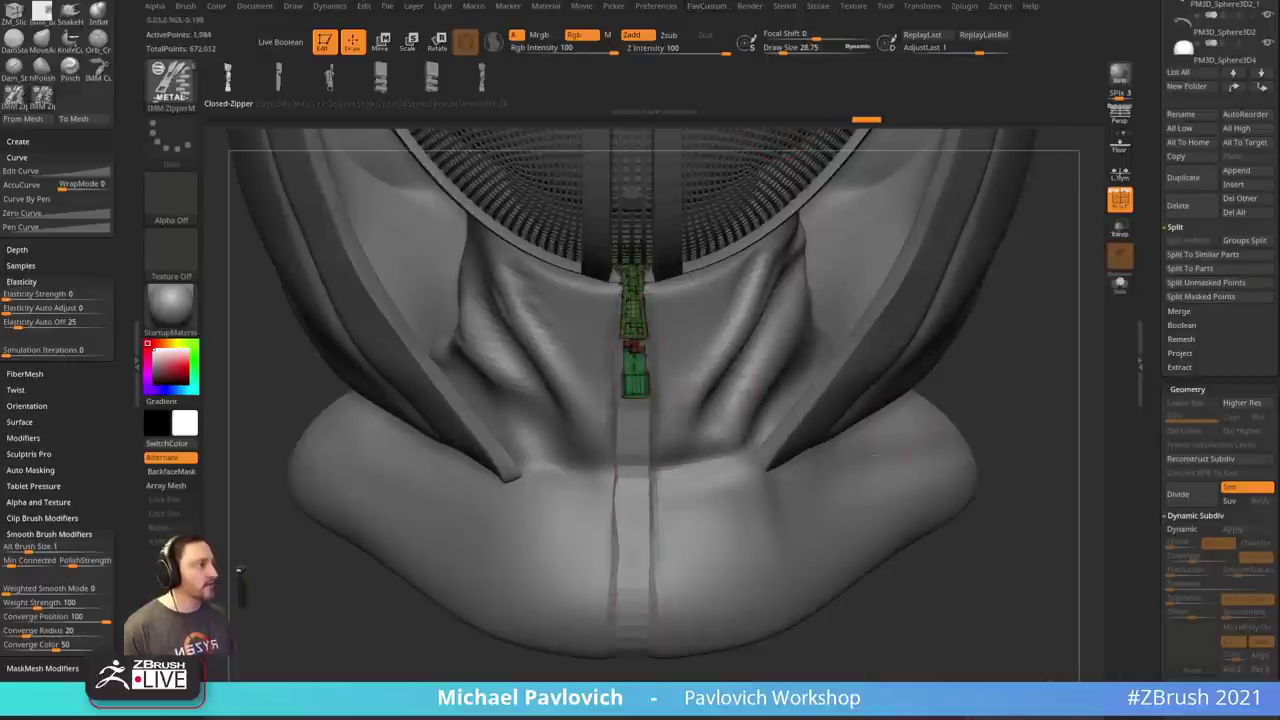
click(1120, 285)
drag(1031, 449, 860, 323)
key(space)
click(855, 421)
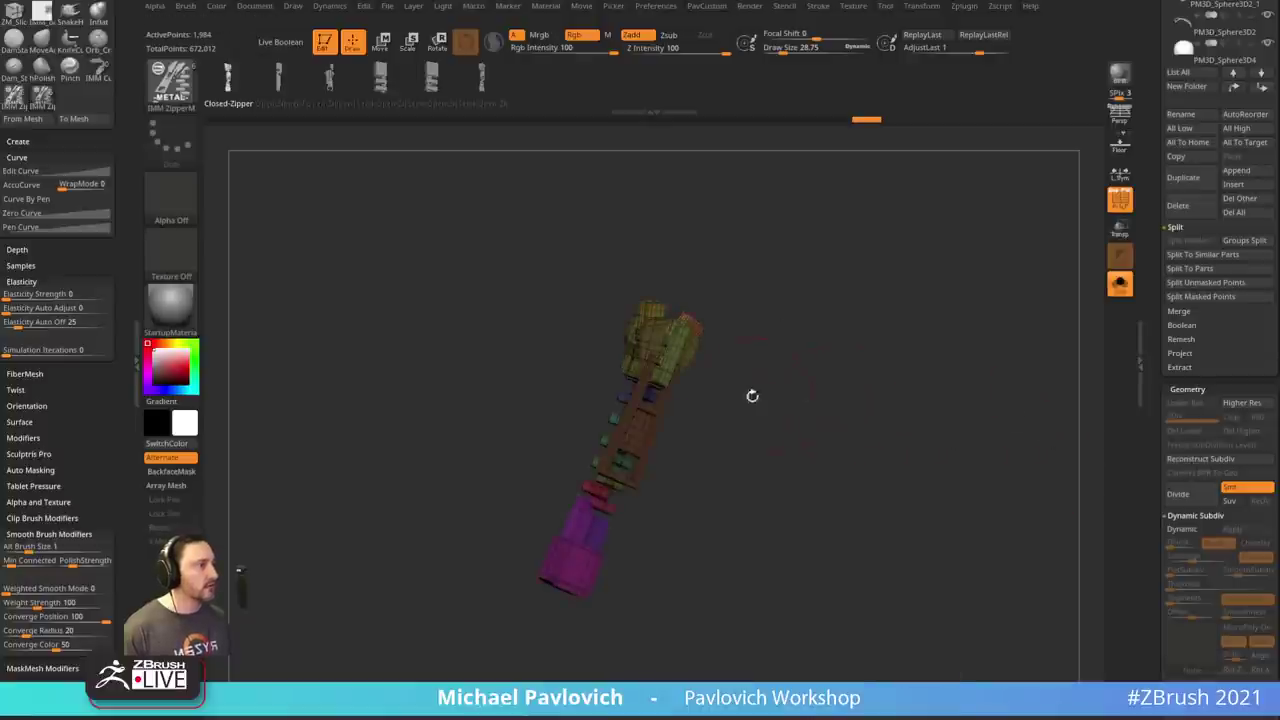
- Switch to the SelectRect tool and try isolating individual polygroups around the zipper's slider, then show all parts again
drag(852, 395, 745, 402)
ctrl+shift+click(168, 97)
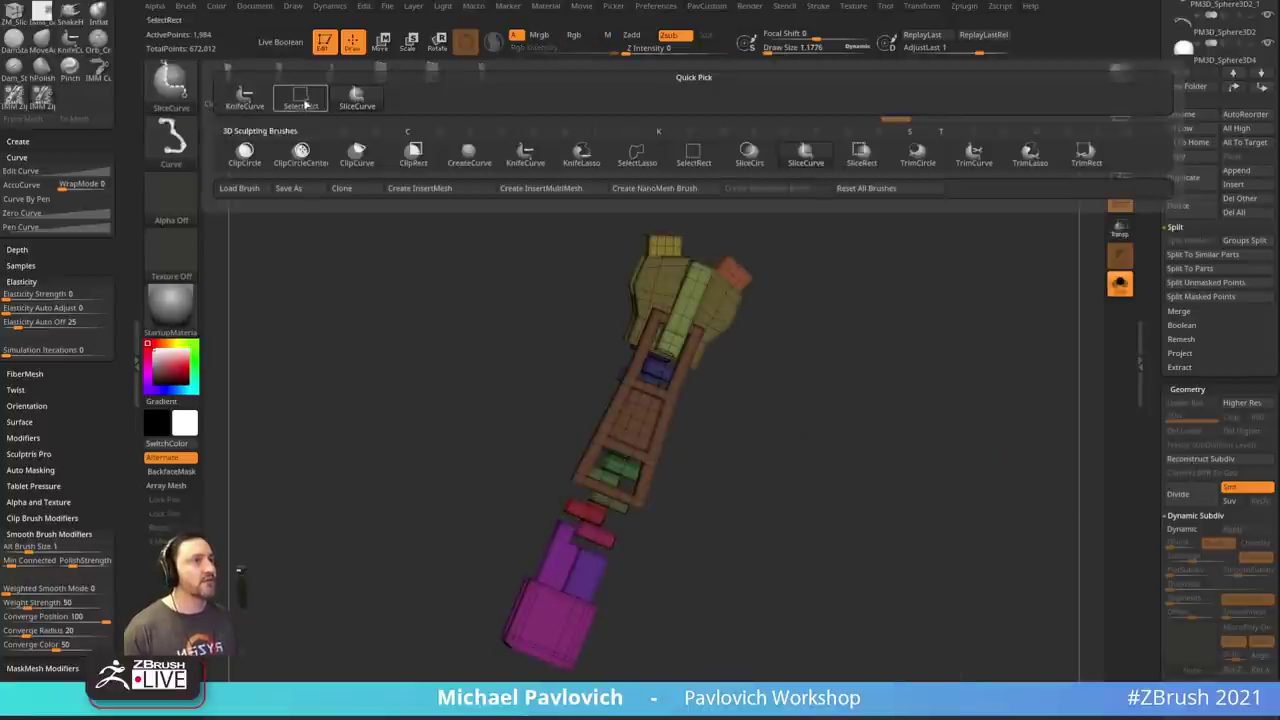
ctrl+shift+click(306, 102)
ctrl+shift+click(670, 247)
ctrl+shift+drag(769, 191, 790, 297)
ctrl+shift+click(723, 293)
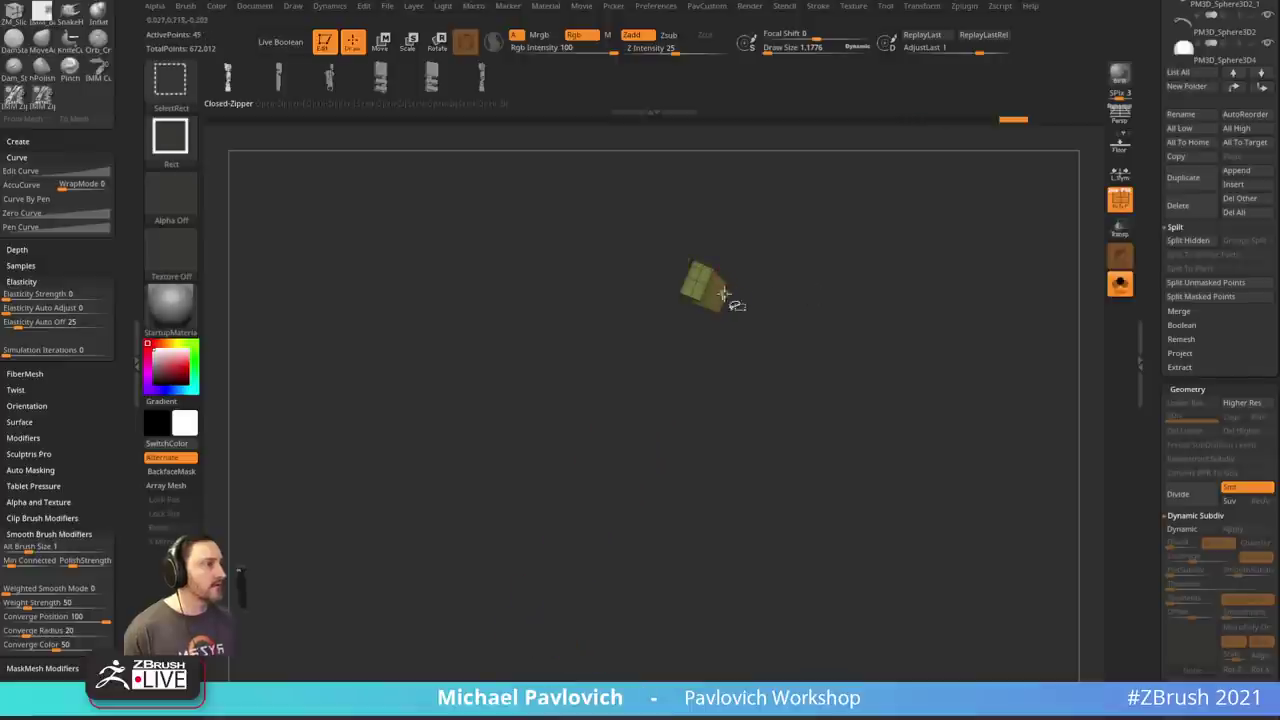
ctrl+shift+click(750, 305)
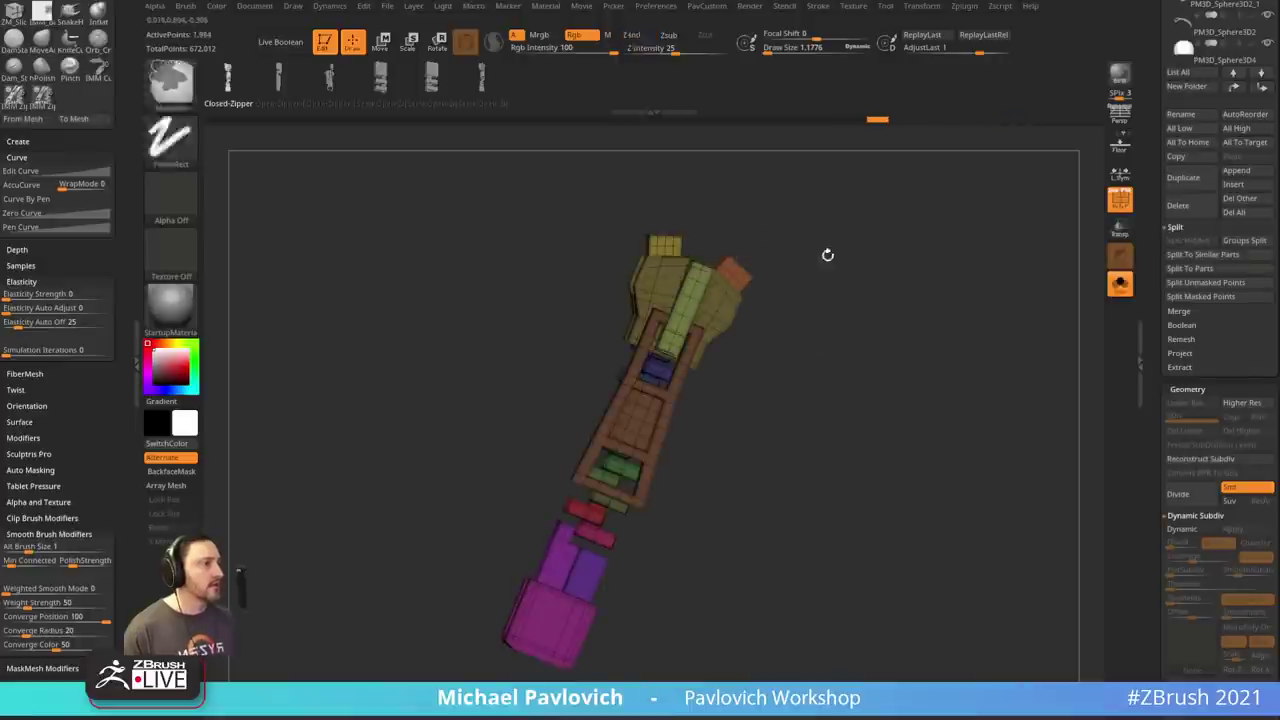
- Isolate the zipper's slider and pull tab and delete the hidden teeth and end pieces
shift+drag(829, 254, 606, 298)
key(ctrl+shift+a)
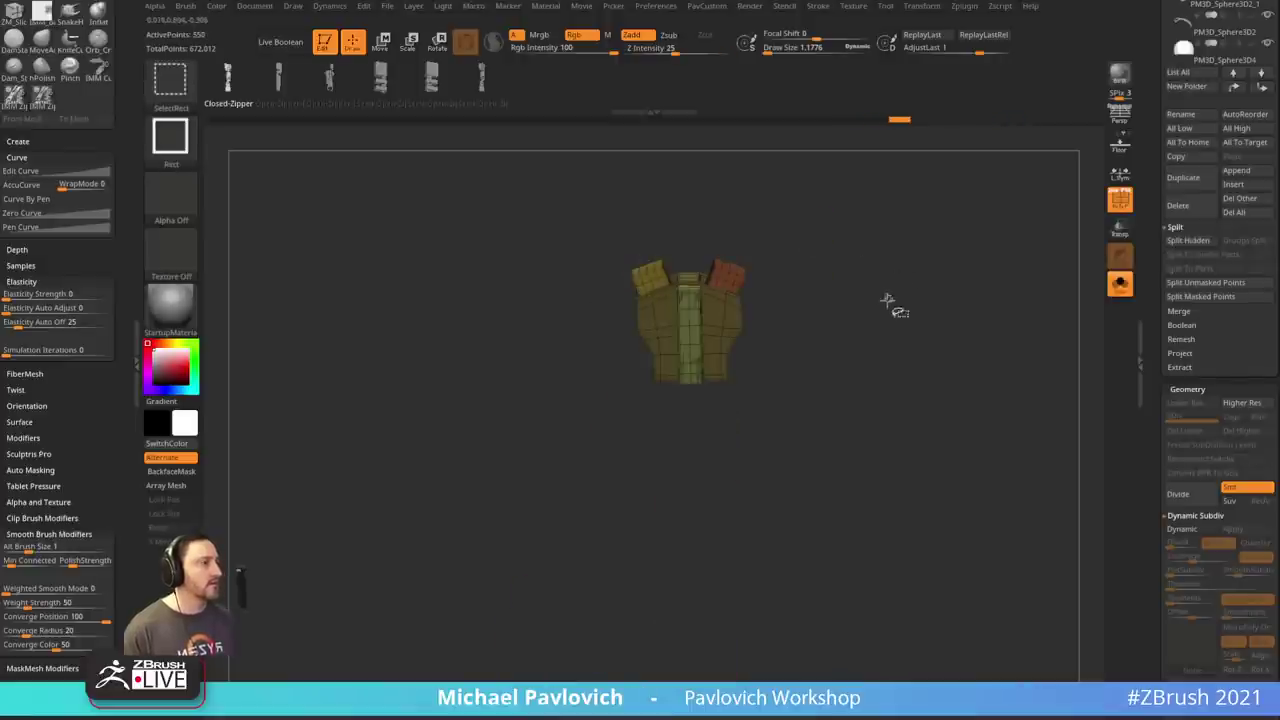
drag(869, 320, 962, 326)
ctrl+shift+drag(982, 358, 997, 381)
drag(993, 334, 952, 286)
ctrl+shift+click(742, 347)
key(2)
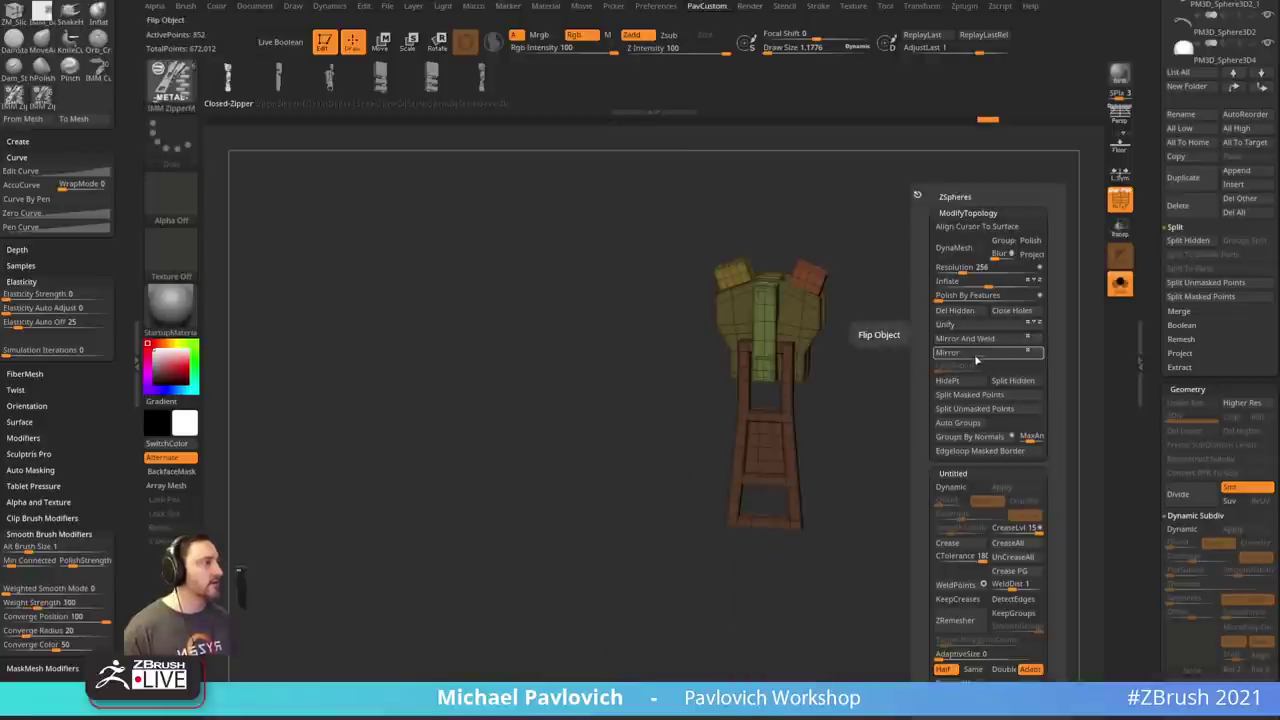
click(958, 311)
- Bring the other subtools back into view and move the zipper pull along the front of the neck
click(1116, 286)
alt+drag(1094, 442, 955, 268)
shift+drag(1072, 421, 1090, 305)
alt+drag(1090, 224, 1088, 325)
mouse_move(1088, 325)
mouse_down()
mouse_move(1028, 334)
mouse_move(1075, 334)
mouse_up()
key(w)
mouse_move(768, 341)
mouse_down()
mouse_move(775, 383)
mouse_move(755, 386)
mouse_move(779, 384)
mouse_up()
key(q)
key(w)
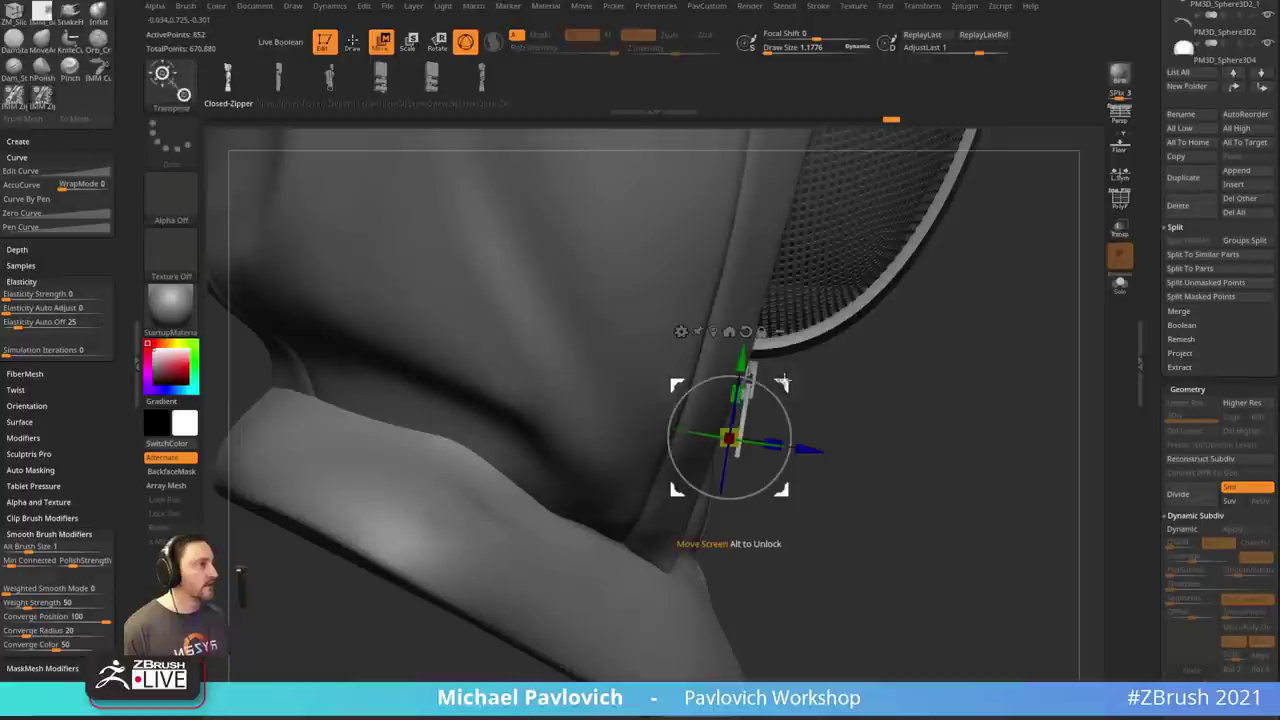
- Reposition the gizmo at the slider's upper end and tilt the zipper pull to follow the neck's slope
alt+drag(730, 437, 749, 363)
mouse_move(908, 354)
mouse_down()
mouse_move(715, 352)
mouse_move(905, 348)
mouse_up()
drag(805, 310, 795, 317)
key(q)
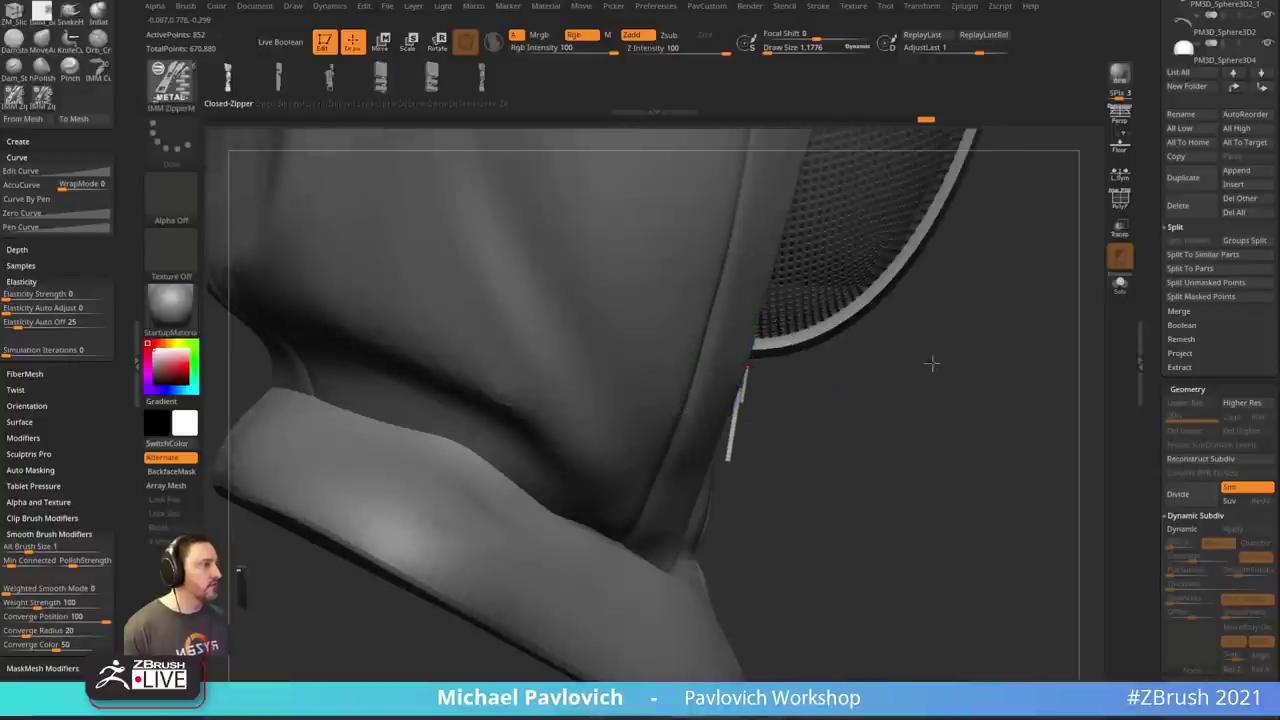
- Move the zipper pull in depth so it rests against the front of the neck strip
drag(929, 366, 924, 407)
key(w)
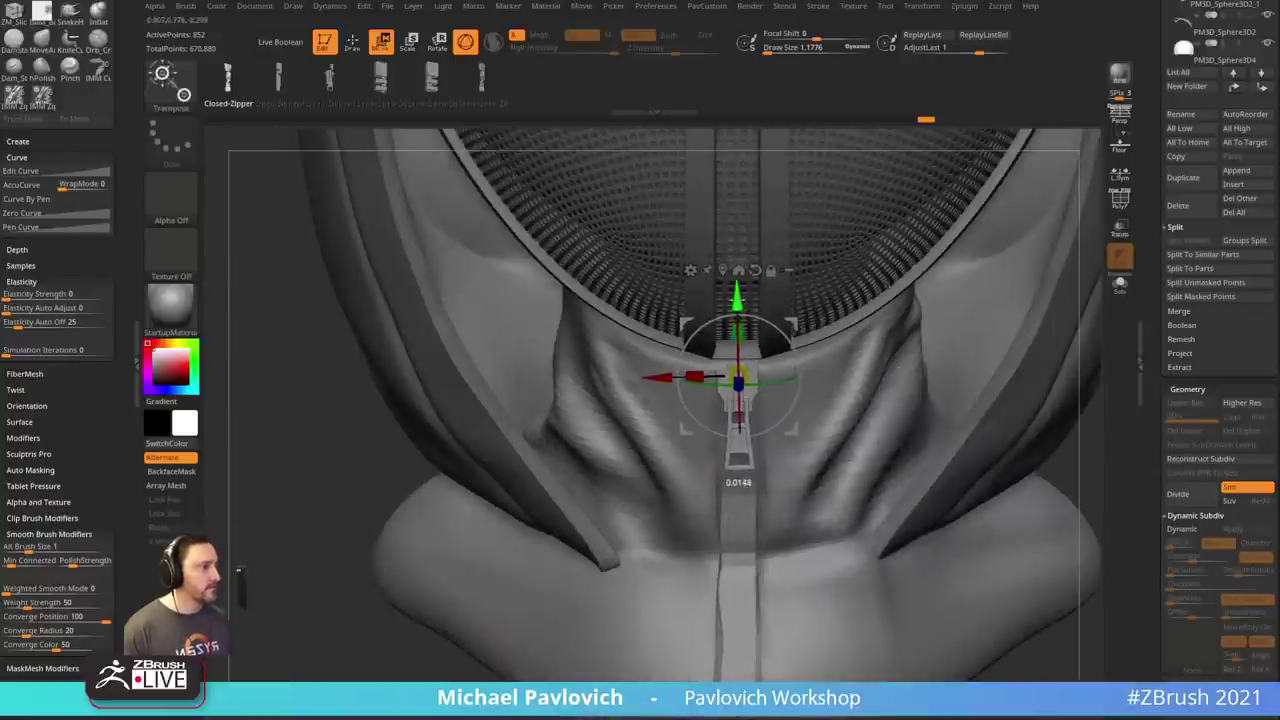
drag(332, 640, 684, 477)
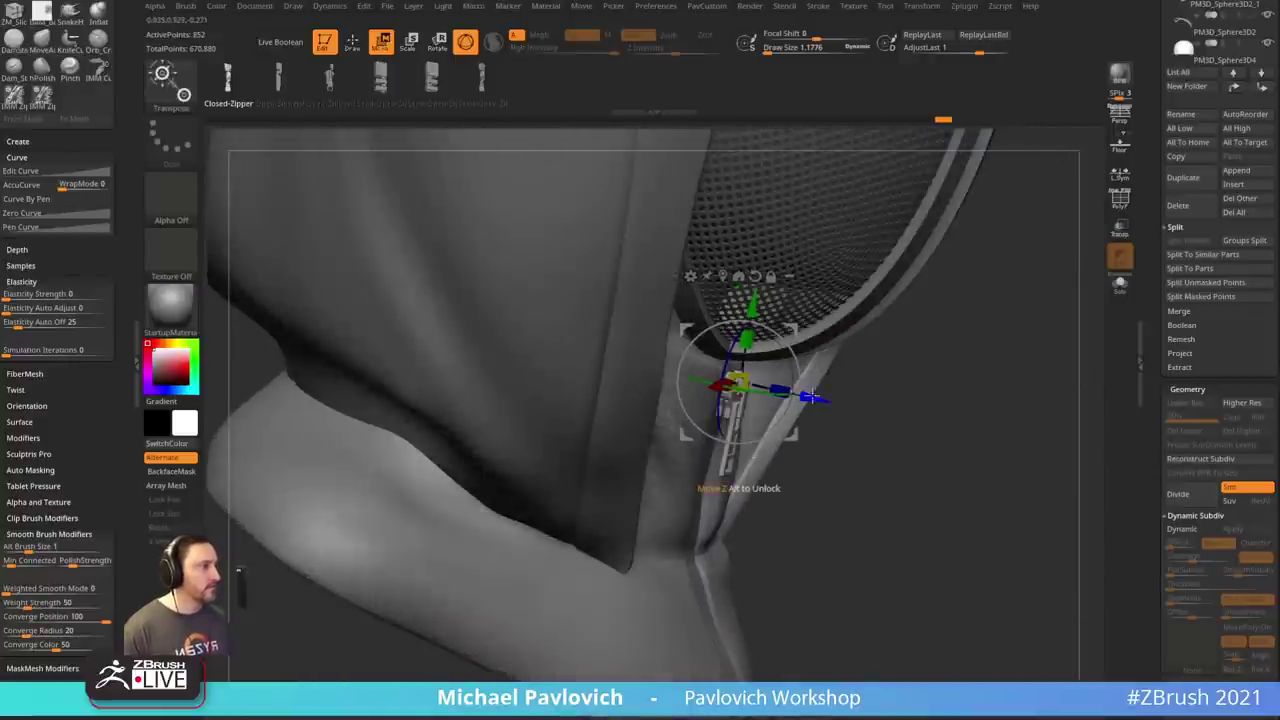
mouse_move(812, 397)
mouse_down()
mouse_move(752, 490)
mouse_move(760, 501)
mouse_up()
- Make the neck strip the active subtool and show it alone with its polygon wireframe
key(q)
key(s)
key(s)
alt+click(748, 505)
alt+drag(1072, 668, 1020, 507)
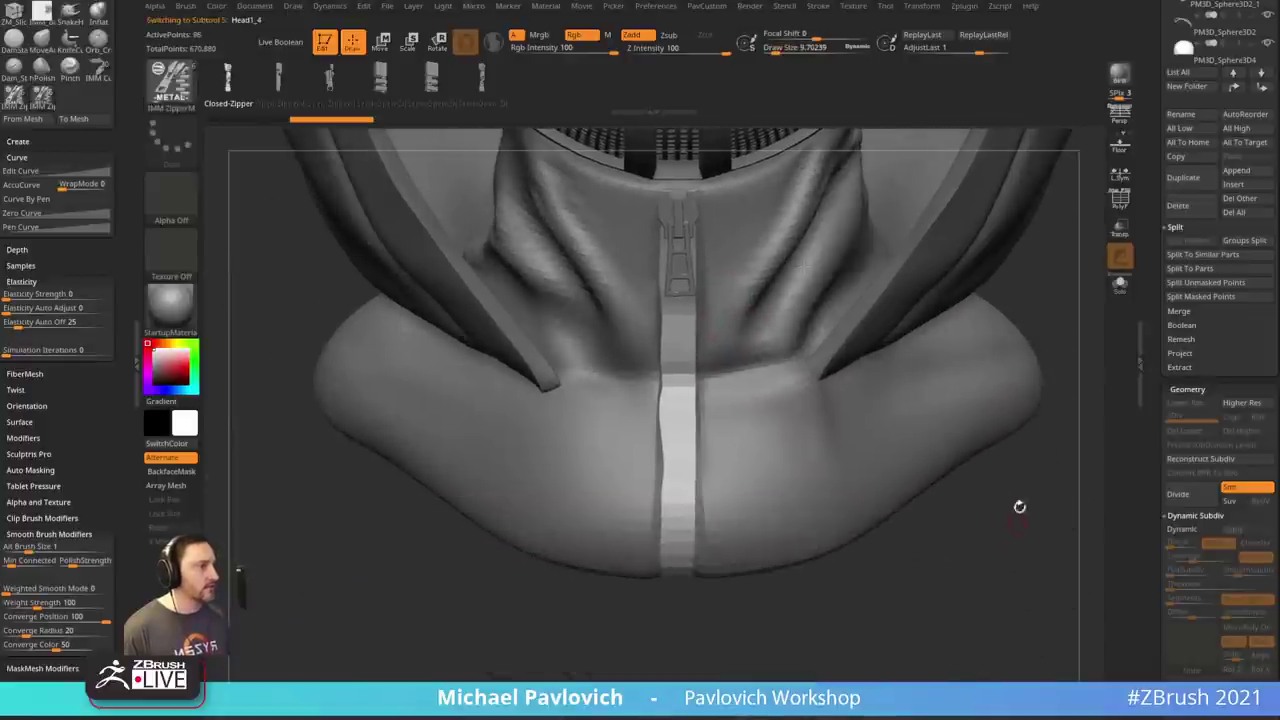
click(1120, 200)
click(1119, 283)
drag(1037, 447, 931, 452)
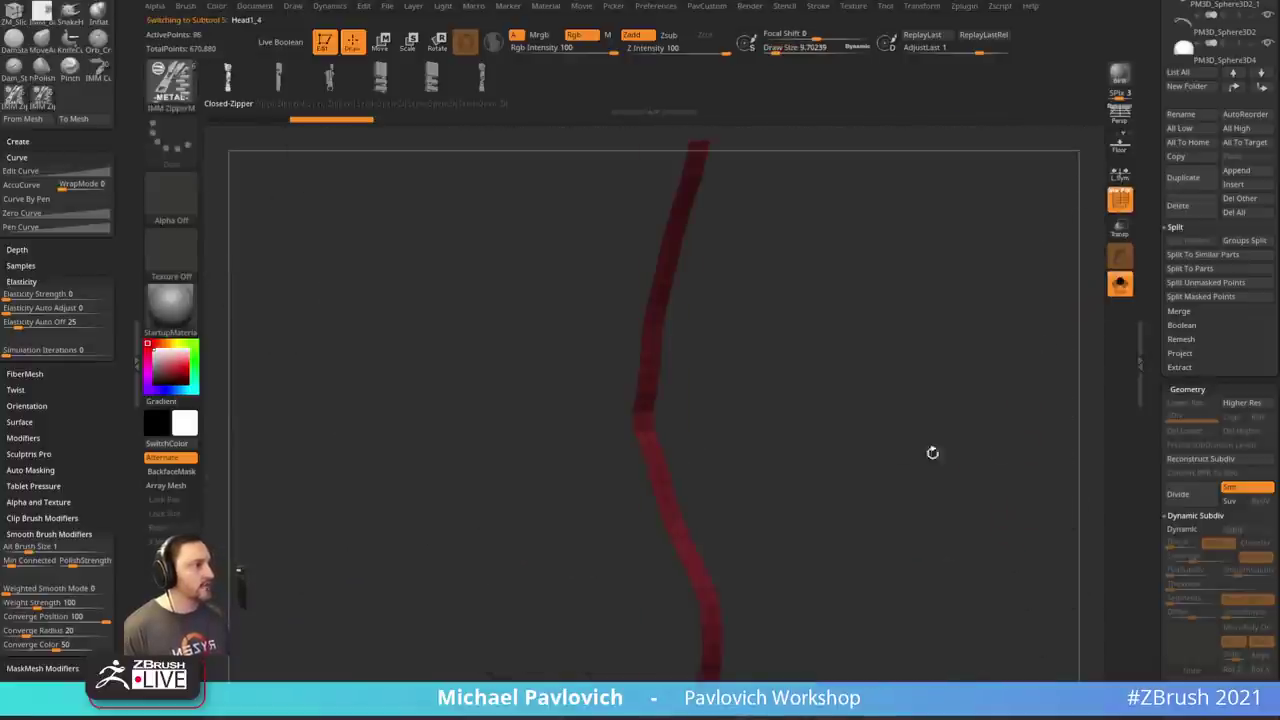
- Thicken the neck strip with the ZModeler brush, using the QMesh polygon action on Polygroup All
key(b)
key(z)
key(m)
drag(695, 408, 708, 407)
key(space)
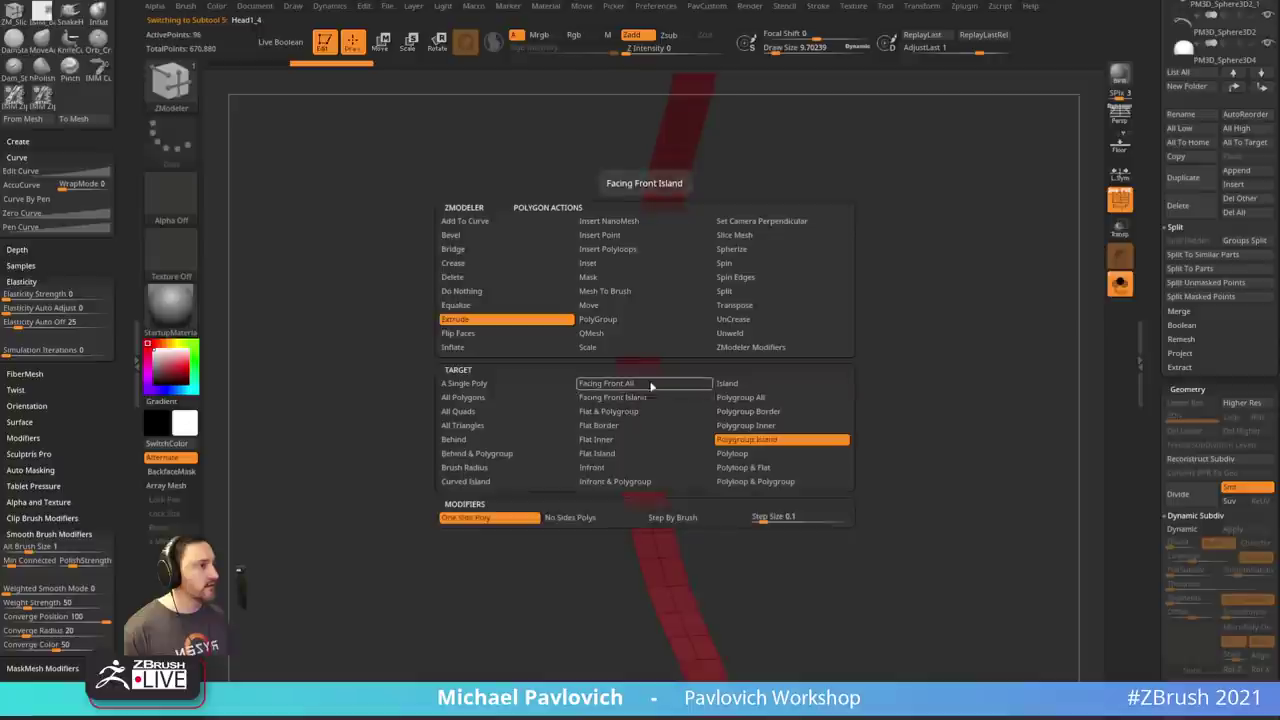
click(608, 339)
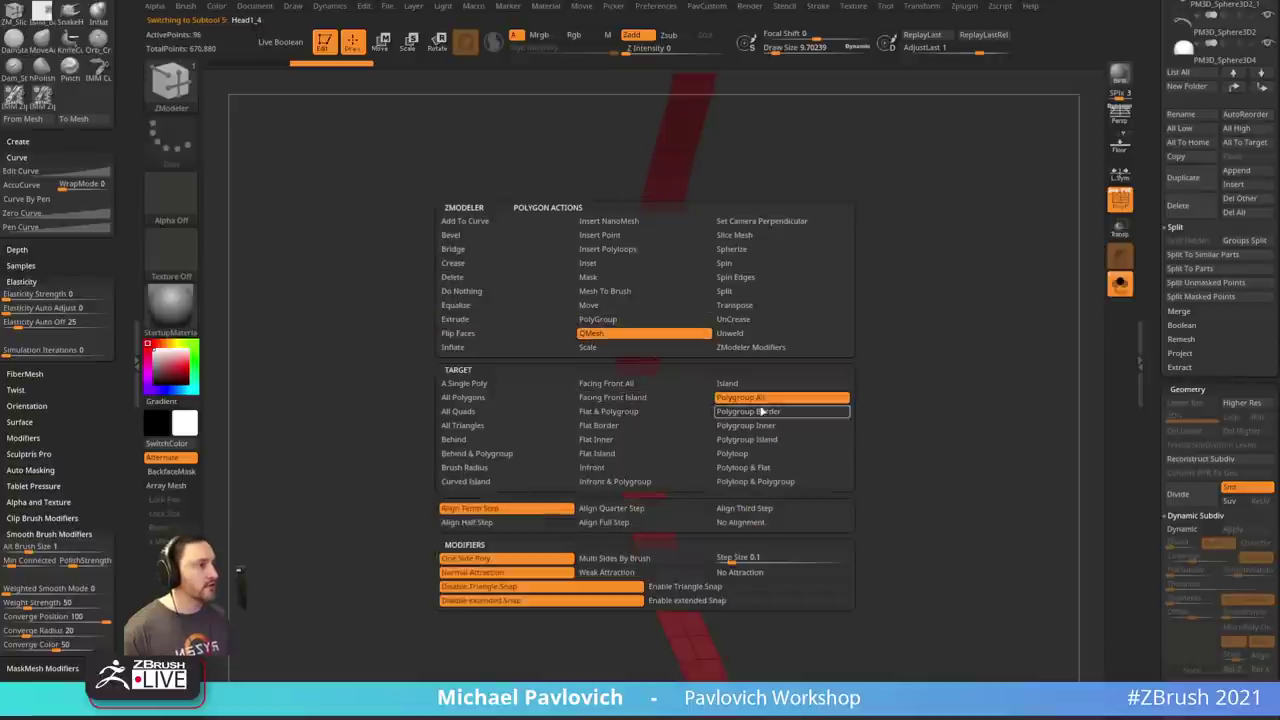
click(651, 395)
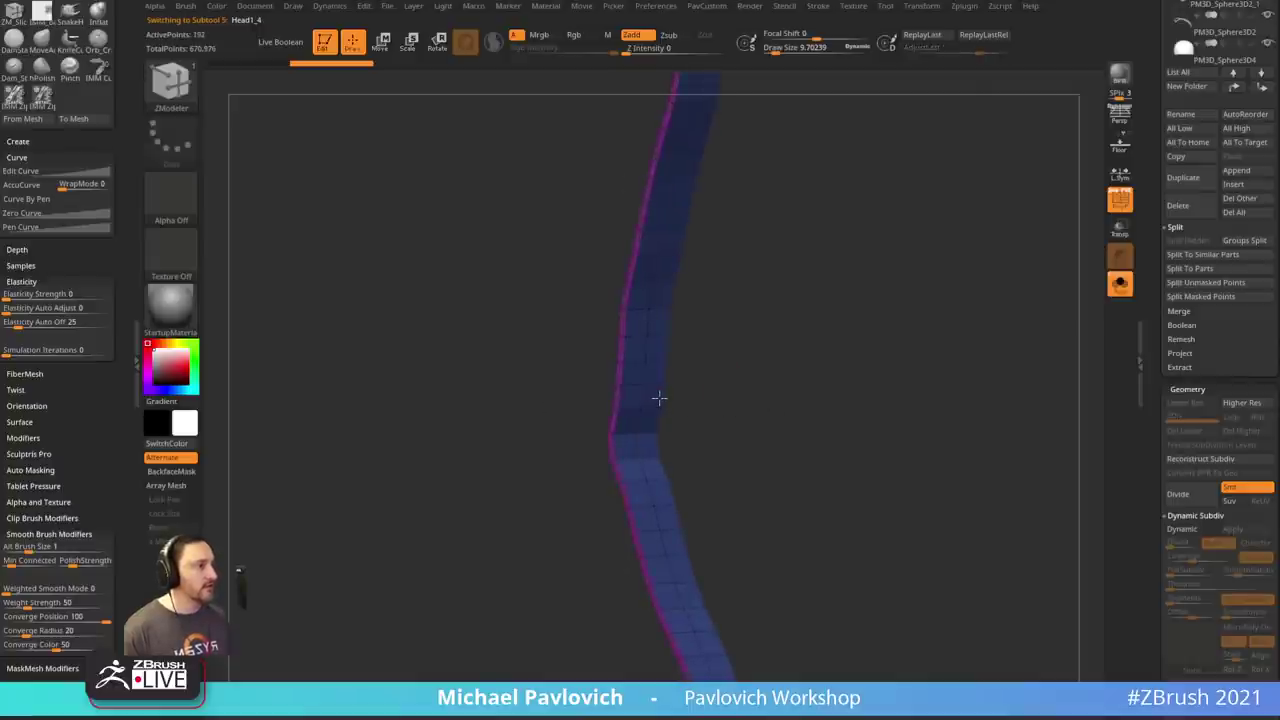
- Set the crease tolerance to 61 and crease the thickened neck strip's edges
key(f)
drag(787, 368, 739, 245)
key(space)
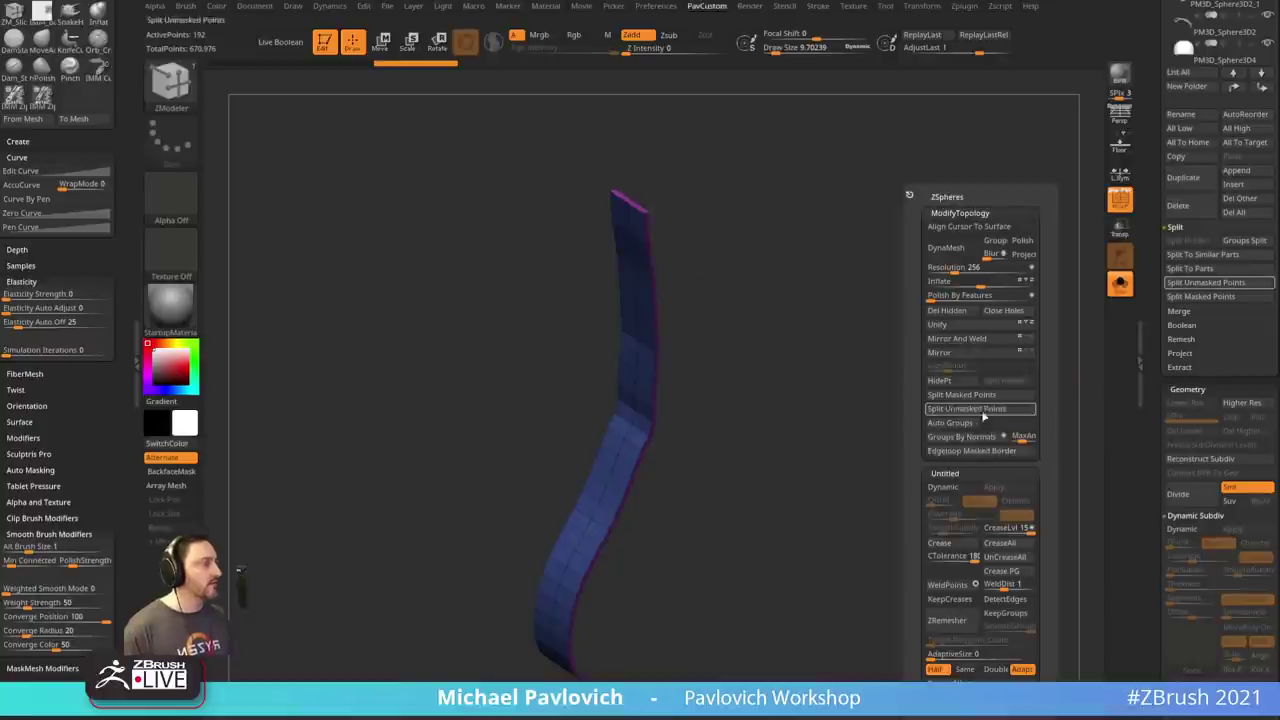
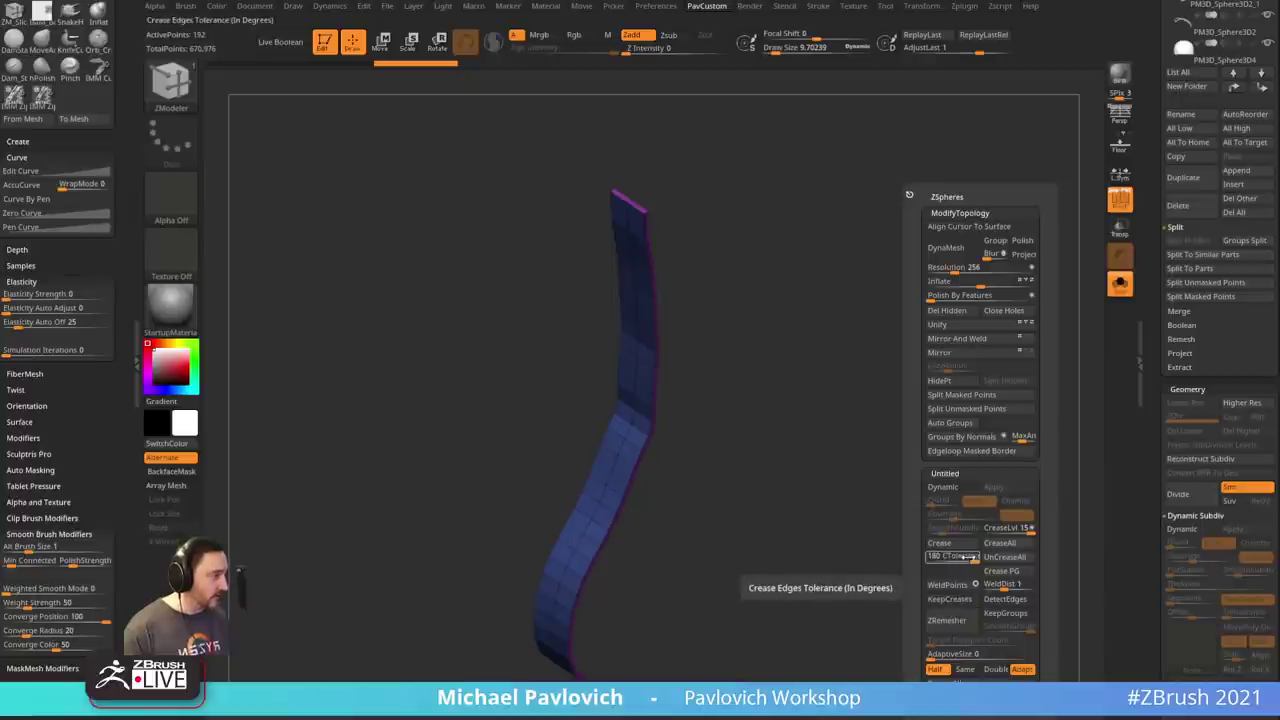
drag(970, 557, 950, 561)
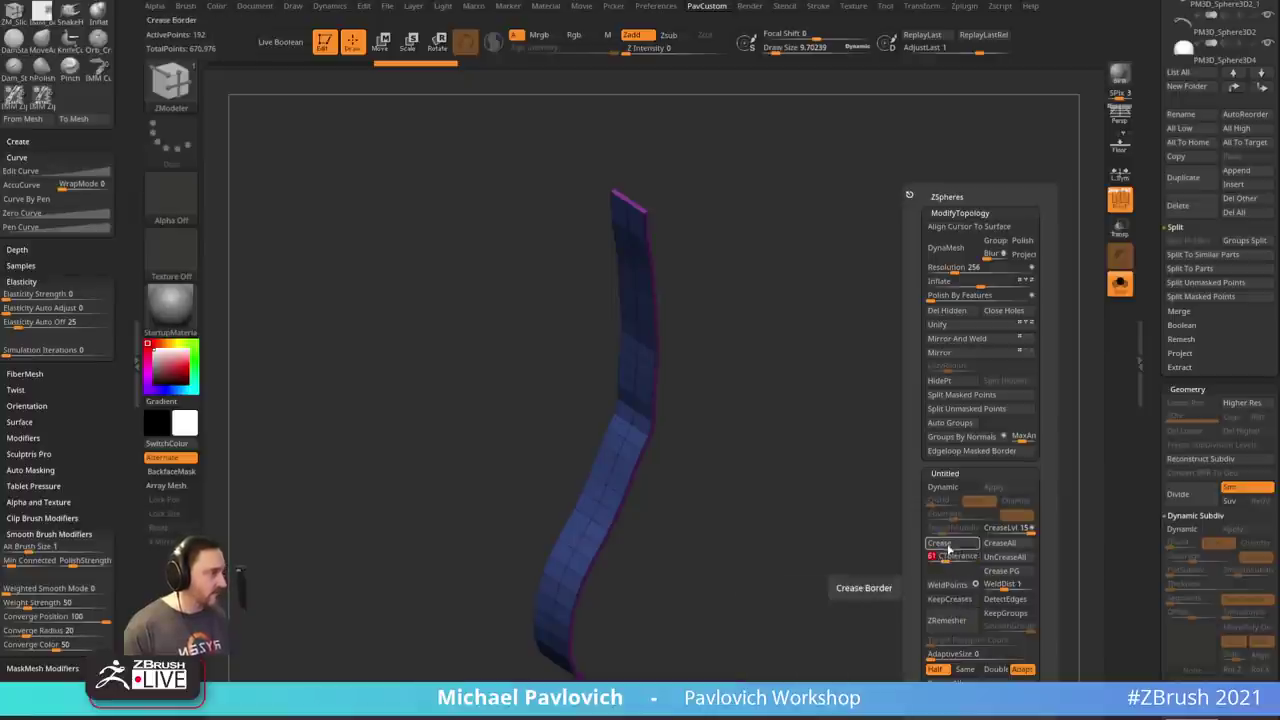
click(948, 546)
- Smooth the neck strip's bend with Polish By Features
key(2)
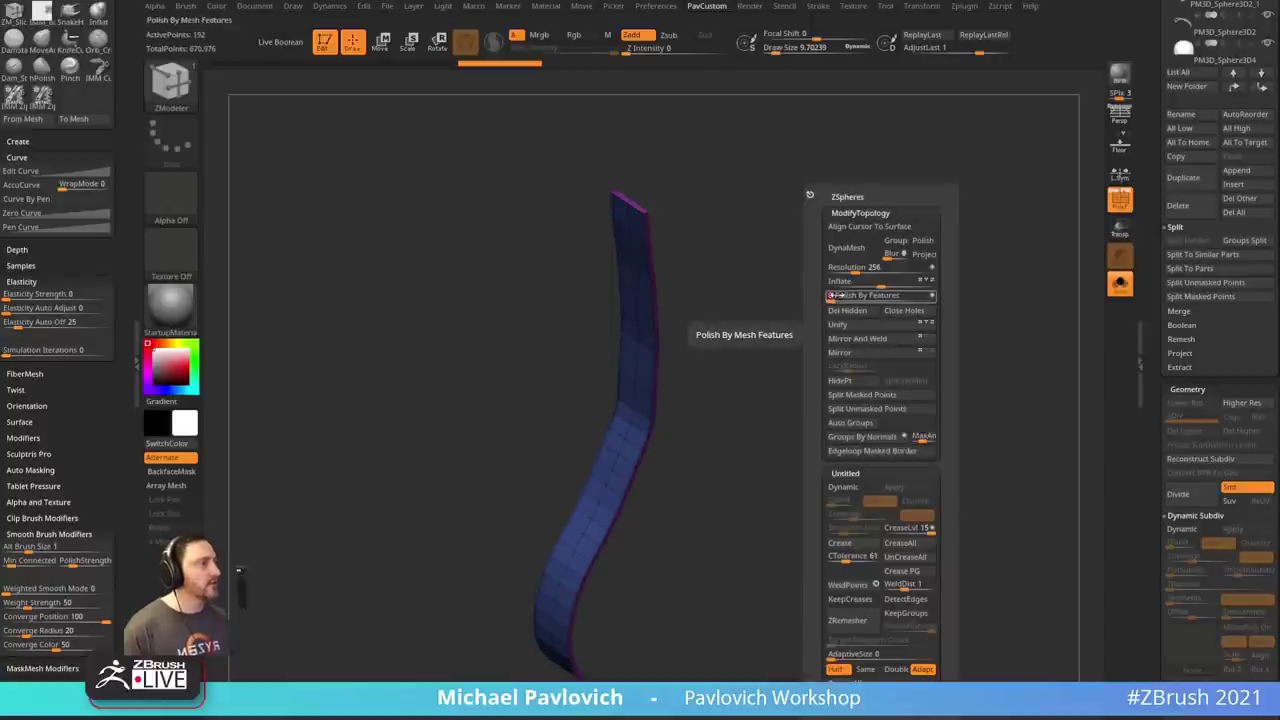
key(space)
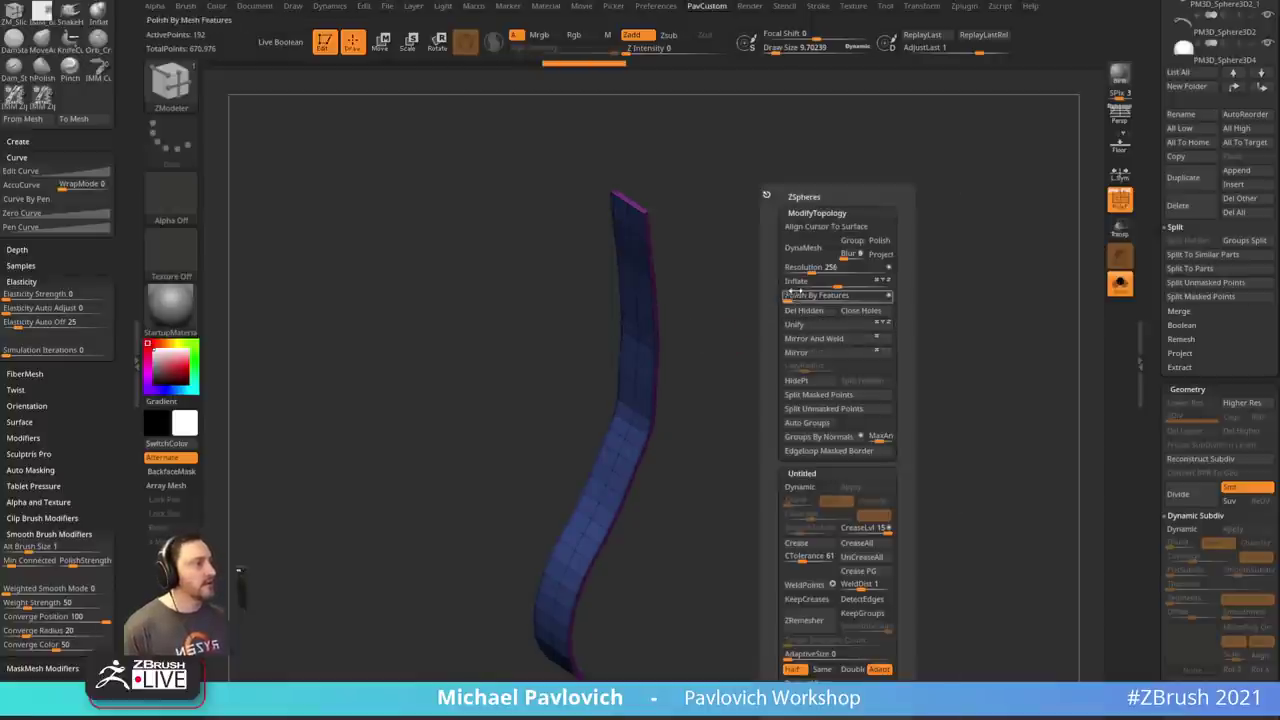
click(792, 298)
drag(772, 380, 630, 236)
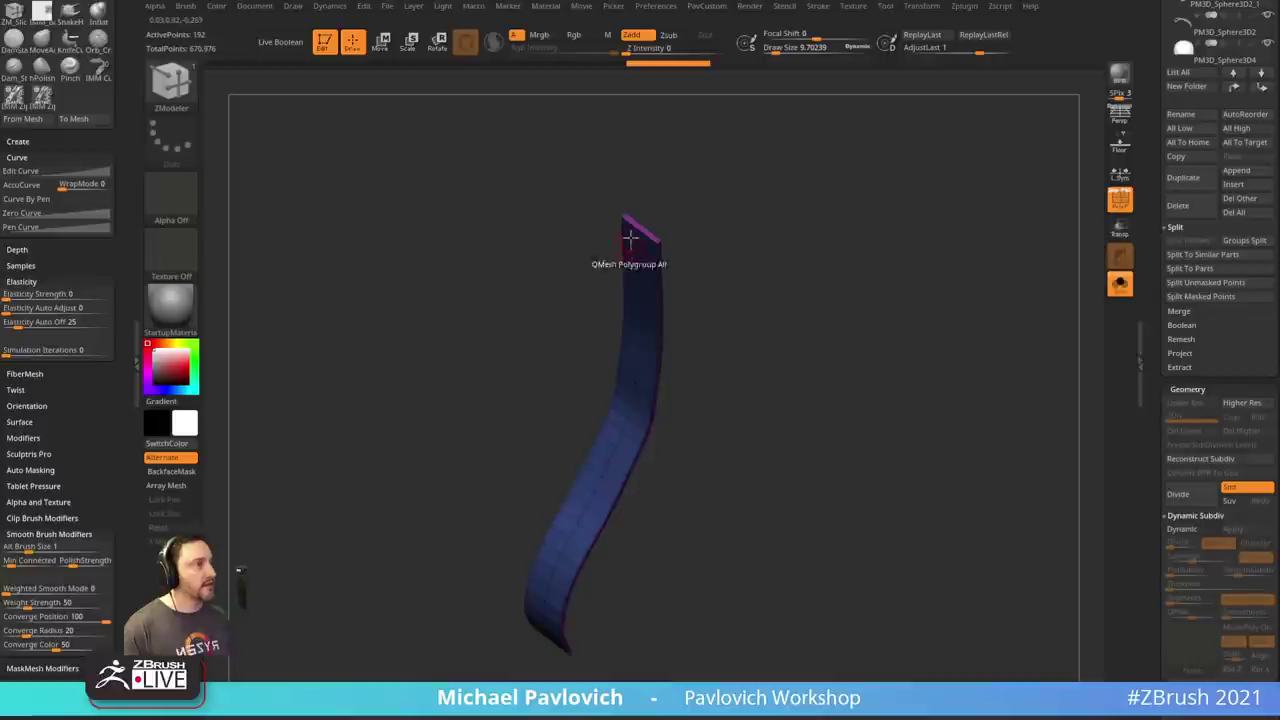
- Show all subtools without the wireframe, make the neck collar active and raise it to subdivision level 4
click(1120, 285)
click(1120, 200)
ctrl+right_drag(700, 563, 983, 387)
mouse_move(983, 386)
mouse_down()
mouse_move(1020, 374)
mouse_move(1014, 417)
mouse_move(966, 411)
mouse_move(1008, 397)
mouse_up()
ctrl+right_drag(1039, 396, 1020, 374)
mouse_move(1020, 374)
mouse_down()
mouse_move(965, 408)
mouse_move(1008, 396)
mouse_up()
key(1)
alt+click(930, 438)
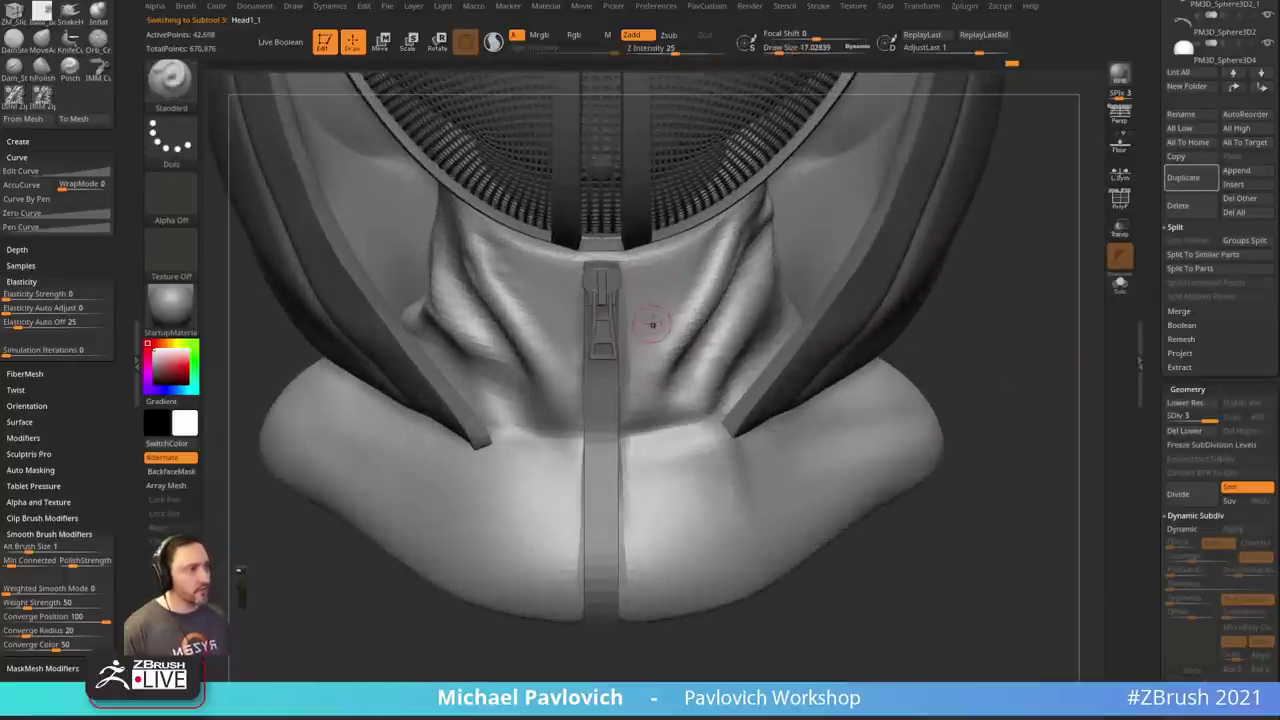
key(d)
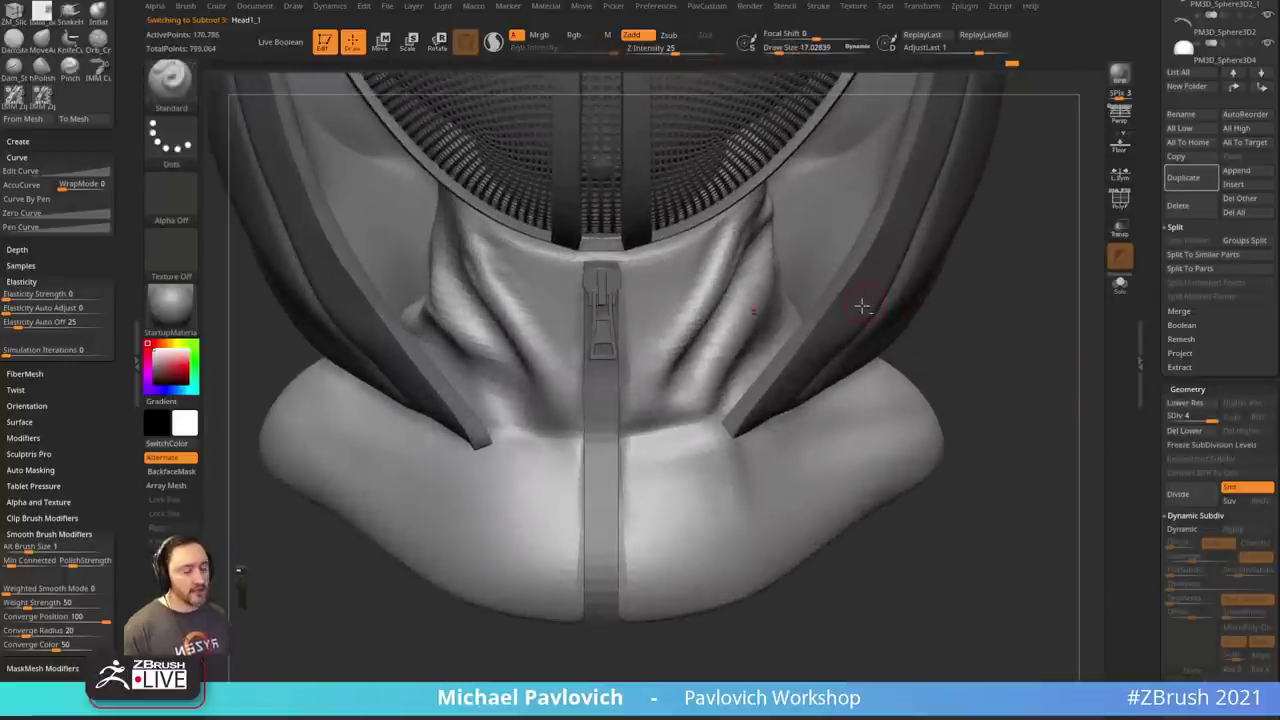
- Hide the zipper pull and make the neck collar the active subtool again
alt+click(604, 280)
drag(1154, 163, 1155, 256)
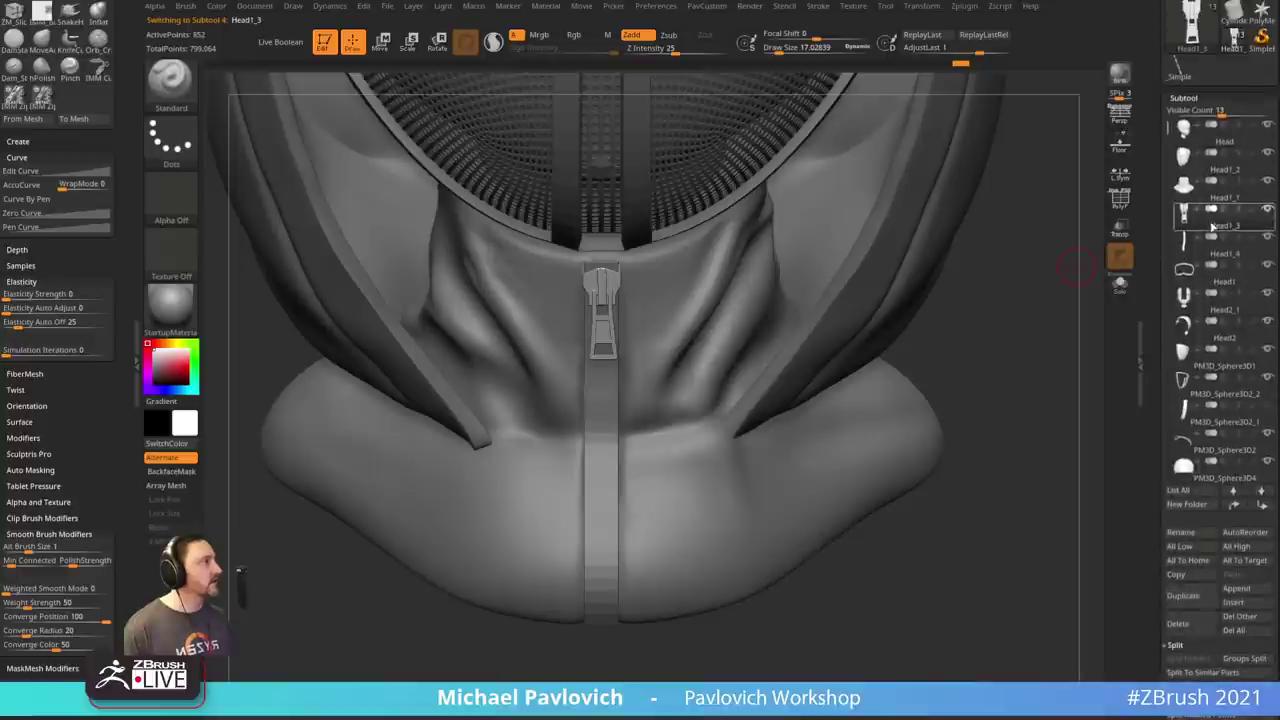
alt+click(614, 393)
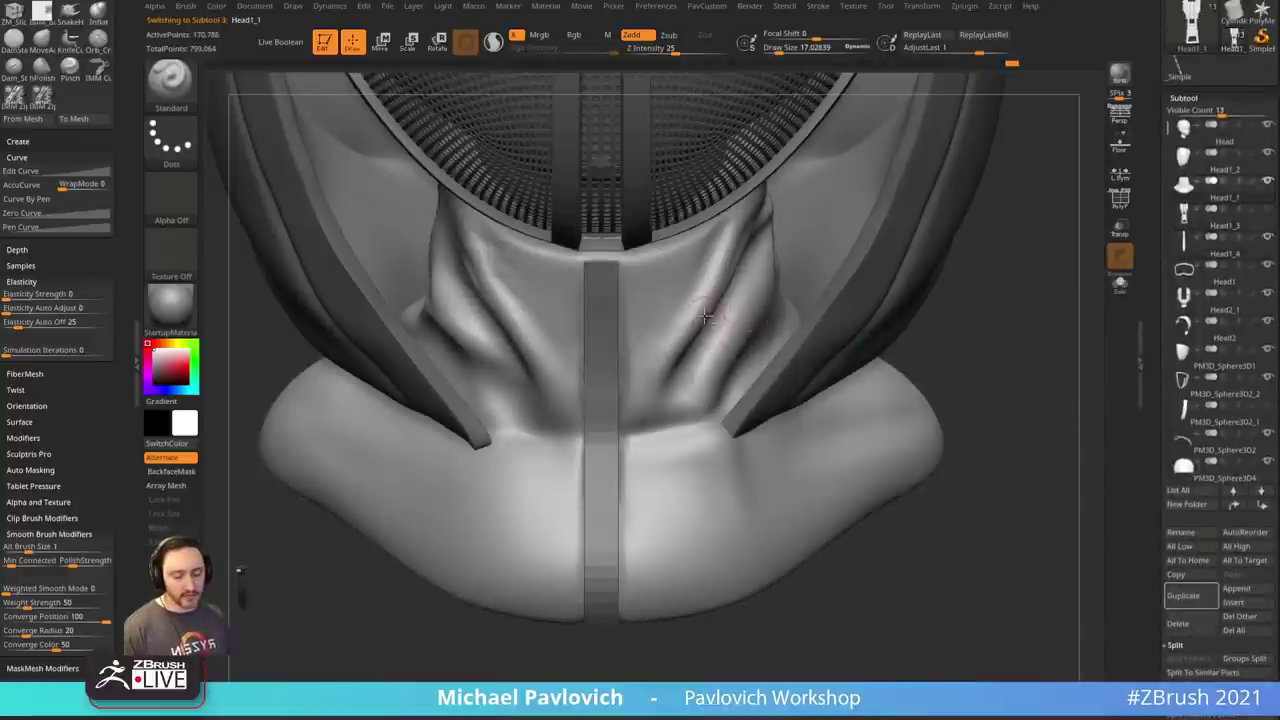
- Carve creases into the collar along both sides of the neck strip with the DamStandard brush
key(b)
key(d)
key(s)
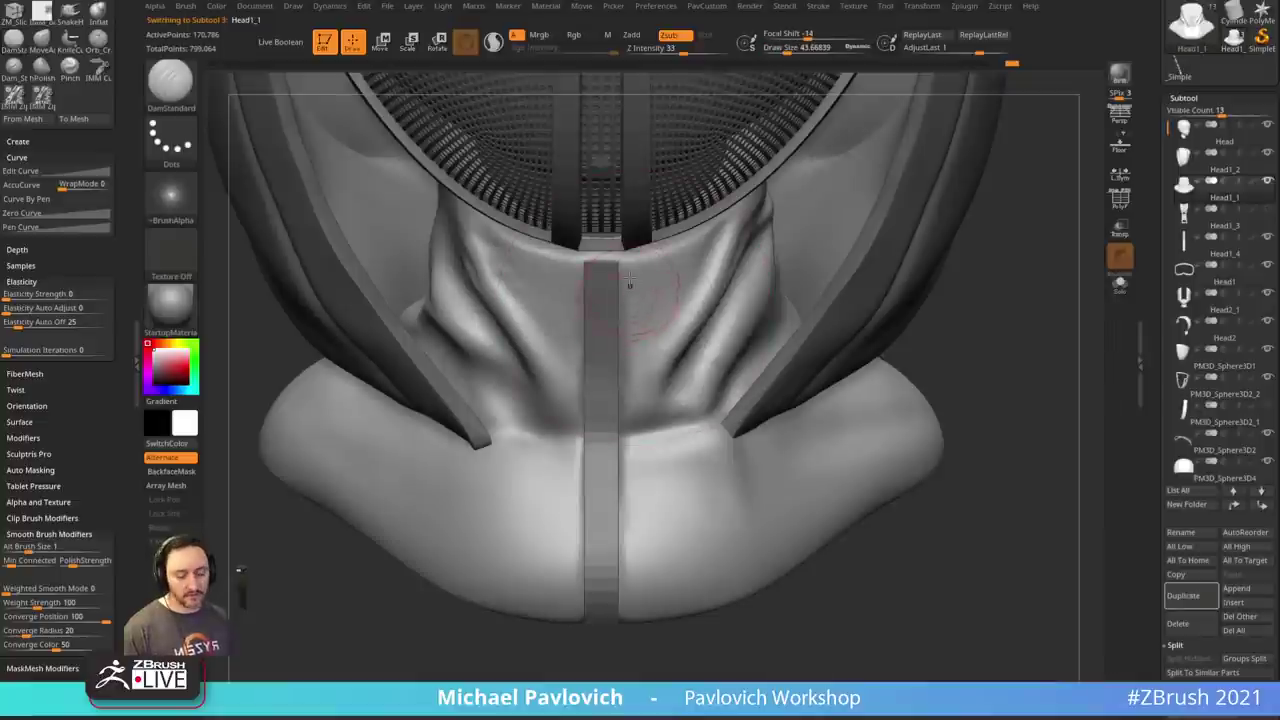
drag(630, 277, 628, 277)
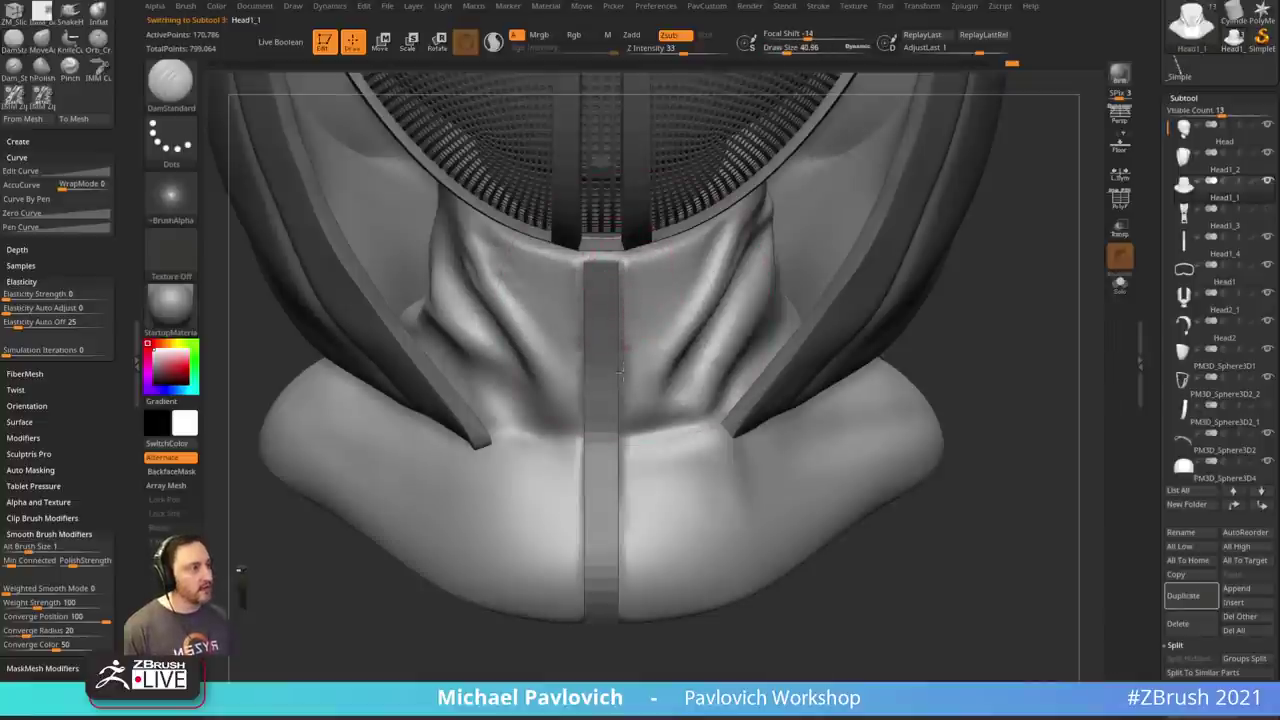
drag(625, 512, 624, 658)
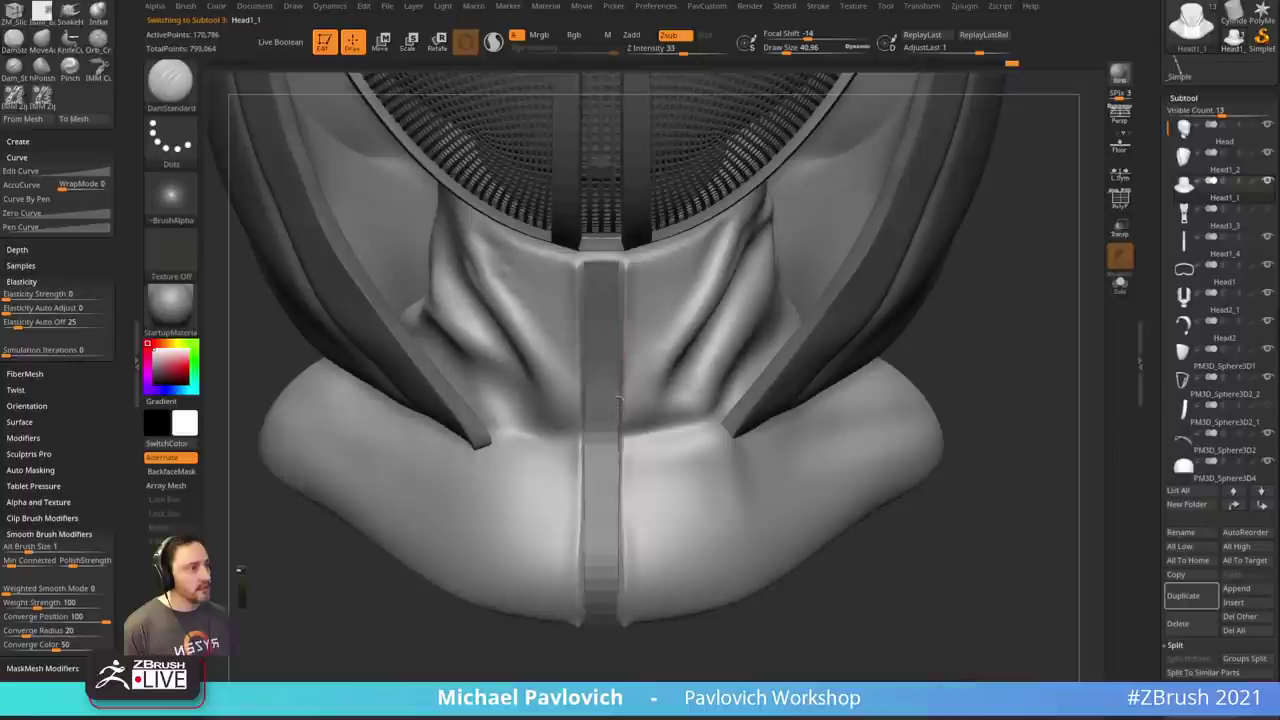
key(s)
mouse_move(647, 569)
mouse_down()
mouse_move(660, 571)
mouse_move(626, 558)
mouse_up()
- Try to push up the collar's lower edge beside the neck strip with the Move brush
key(b)
key(m)
key(v)
key(s)
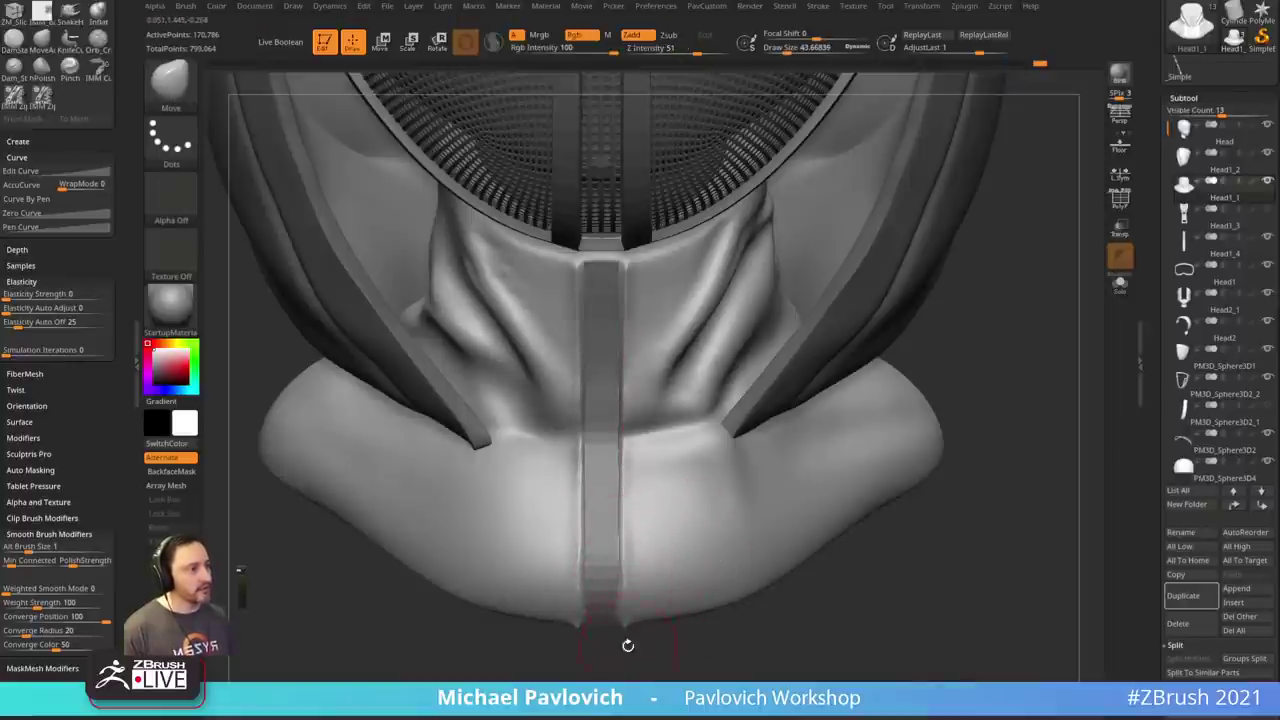
mouse_move(628, 645)
mouse_down()
mouse_move(651, 623)
mouse_move(640, 600)
mouse_move(599, 626)
mouse_move(631, 568)
mouse_up()
key(ctrl+z)
- Flatten the collar's lower edge beside the neck strip with the hPolish brush
key(b)
key(d)
key(s)
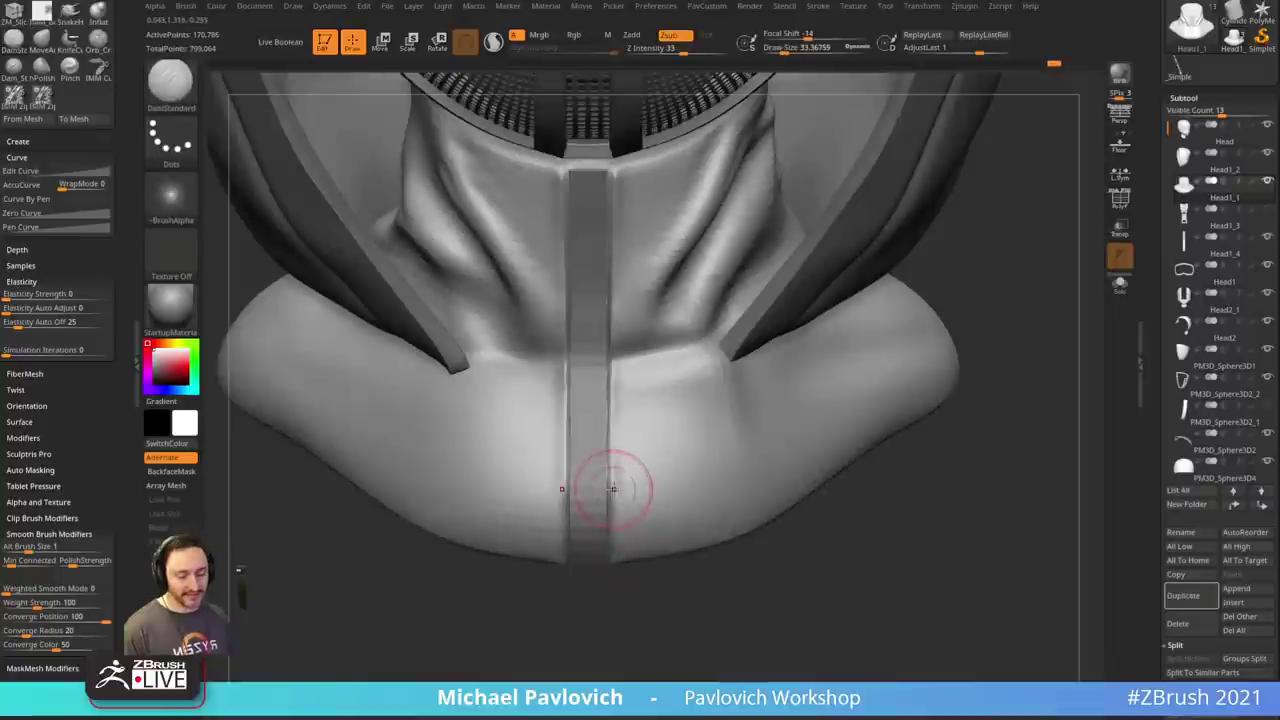
key(b)
key(h)
key(p)
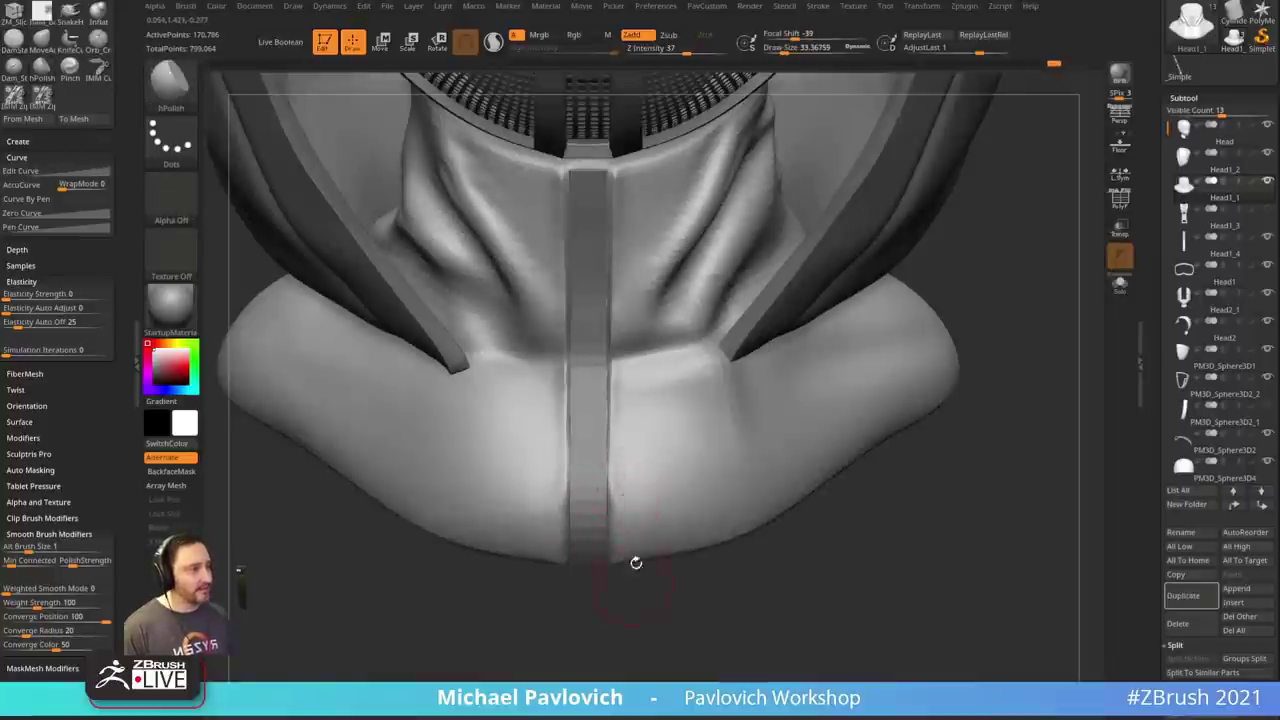
drag(636, 563, 633, 608)
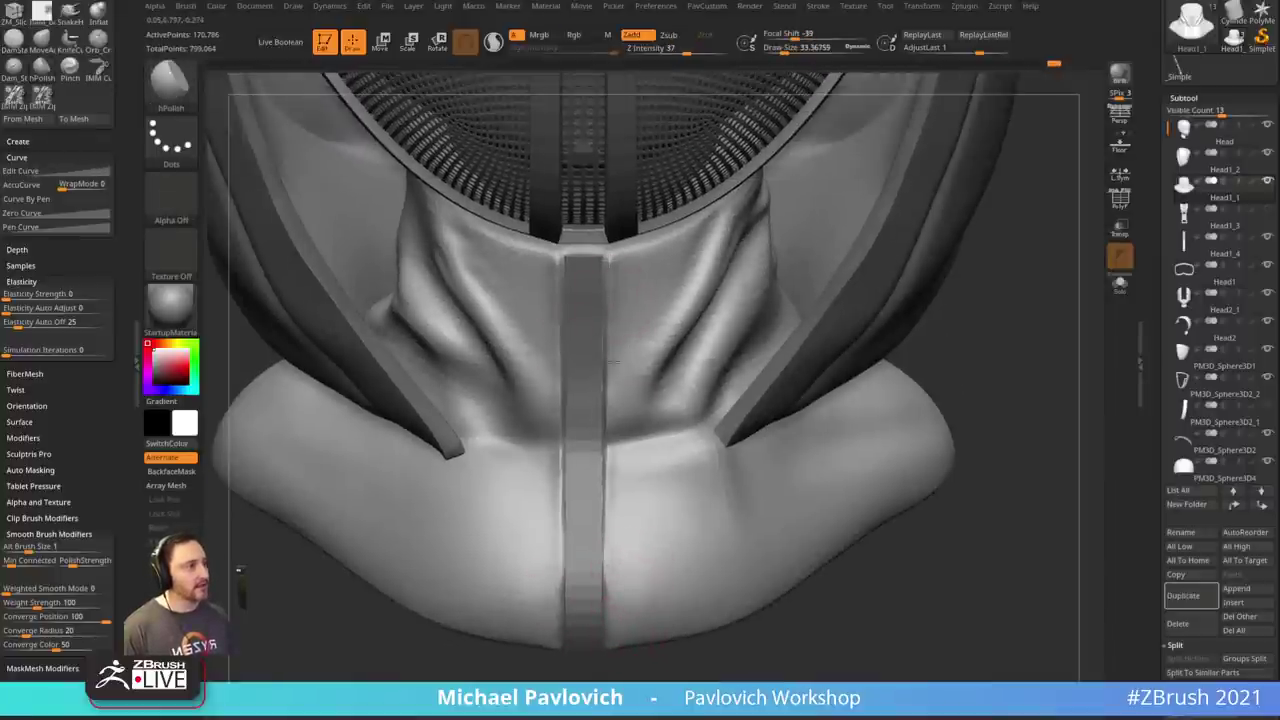
- Adjust the collar's upper edge where it meets the neck strip with the Move brush
mouse_move(1001, 400)
mouse_down()
mouse_move(1003, 360)
mouse_move(1003, 391)
mouse_move(955, 388)
mouse_up()
key(b)
key(m)
key(v)
key(s)
click(582, 295)
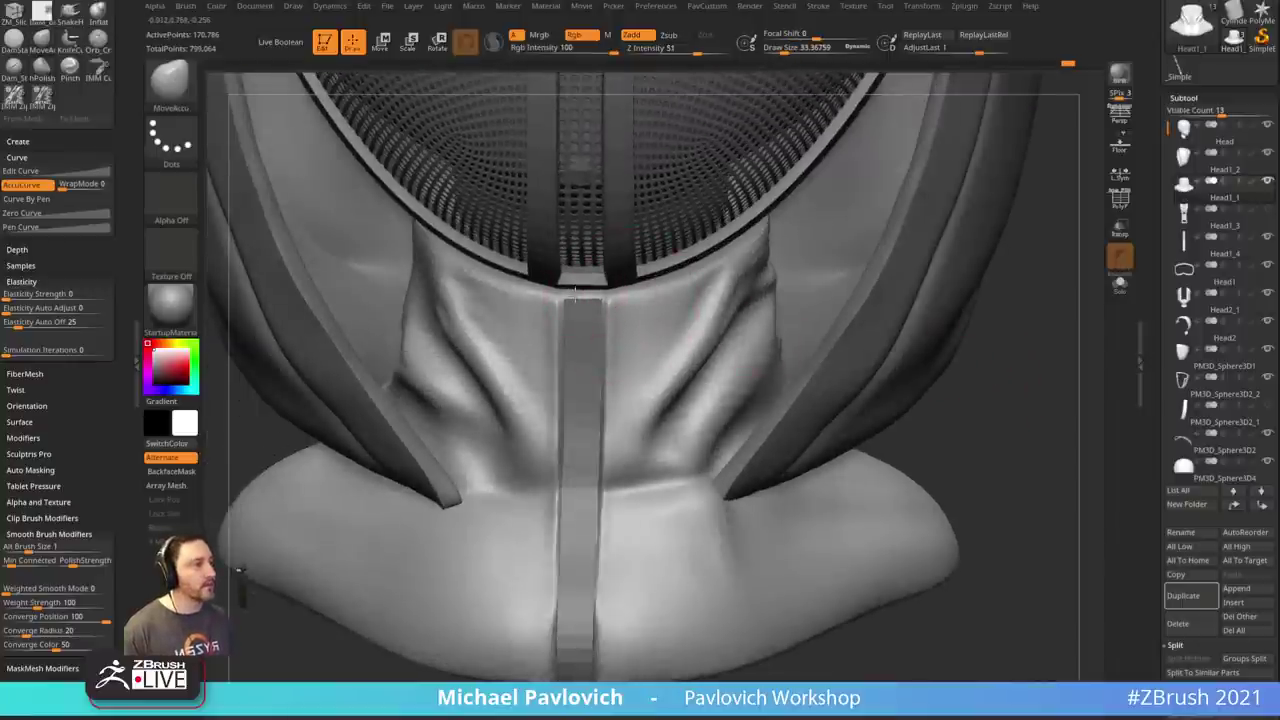
- Make the neck strip active with its wireframe shown and adjust its upper end using a large Move brush
alt+click(580, 310)
drag(1004, 418, 1031, 443)
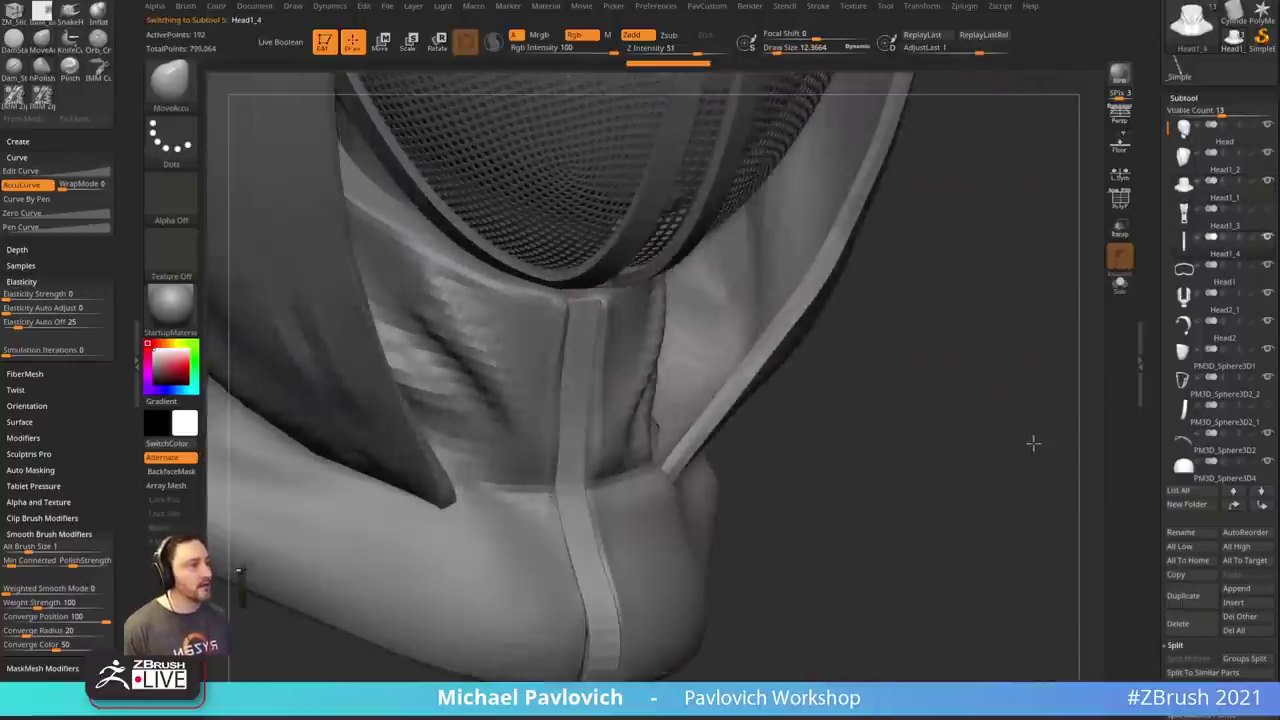
click(1120, 200)
shift+drag(1035, 275, 588, 338)
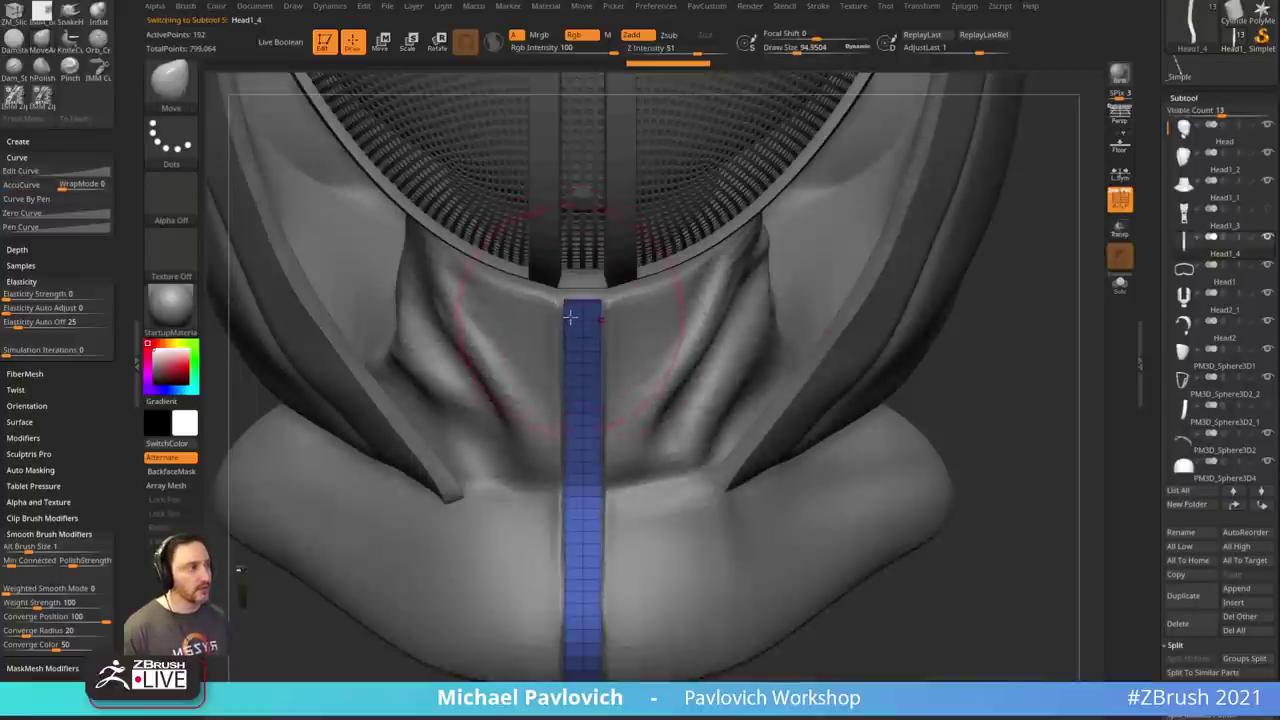
key(bracketleft)
key(bracketleft)
key(bracketleft)
key(bracketleft)
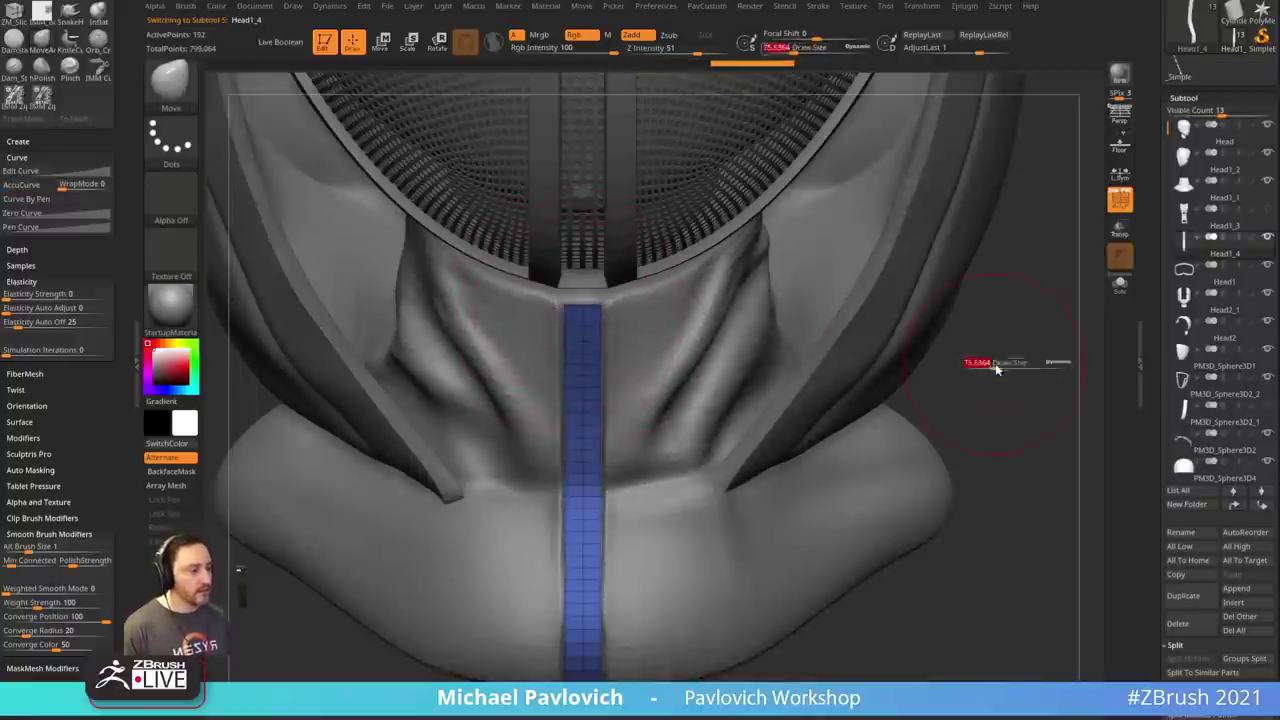
mouse_move(988, 363)
mouse_down()
mouse_move(1014, 354)
mouse_move(1043, 371)
mouse_move(712, 357)
mouse_up()
key(s)
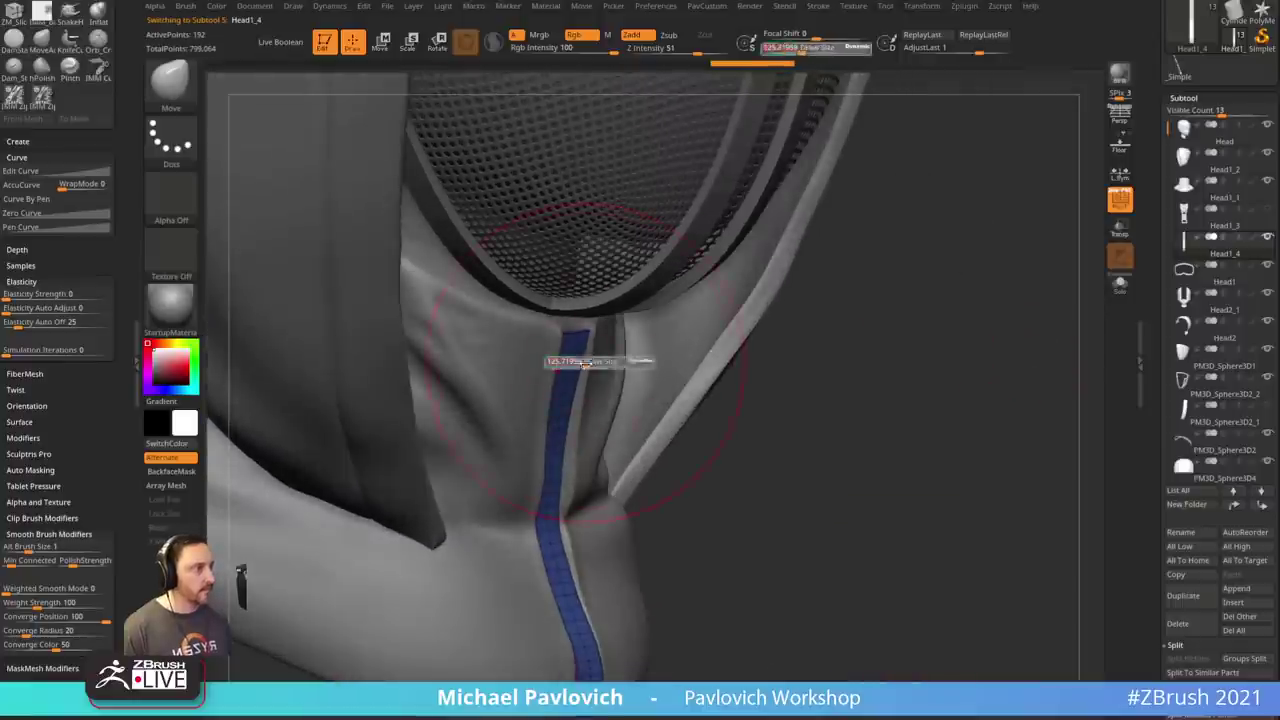
drag(573, 336, 574, 330)
- Turn off the wireframe, bring back the zipper pull and review the whole fencing hood
alt+drag(880, 410, 850, 350)
drag(925, 378, 770, 360)
drag(1015, 303, 918, 311)
mouse_move(985, 345)
alt+mouse_down()
mouse_move(940, 327)
mouse_move(926, 338)
mouse_move(949, 443)
mouse_move(932, 390)
alt+mouse_up()
key(s)
key(1)
mouse_move(1000, 350)
mouse_down()
mouse_move(910, 342)
mouse_move(791, 383)
mouse_move(871, 369)
mouse_move(923, 386)
mouse_move(905, 391)
mouse_move(949, 432)
mouse_move(947, 404)
mouse_up()
click(1120, 199)
key(s)
key(s)
mouse_move(947, 404)
mouse_down()
mouse_move(921, 404)
mouse_move(963, 396)
mouse_up()
key(s)
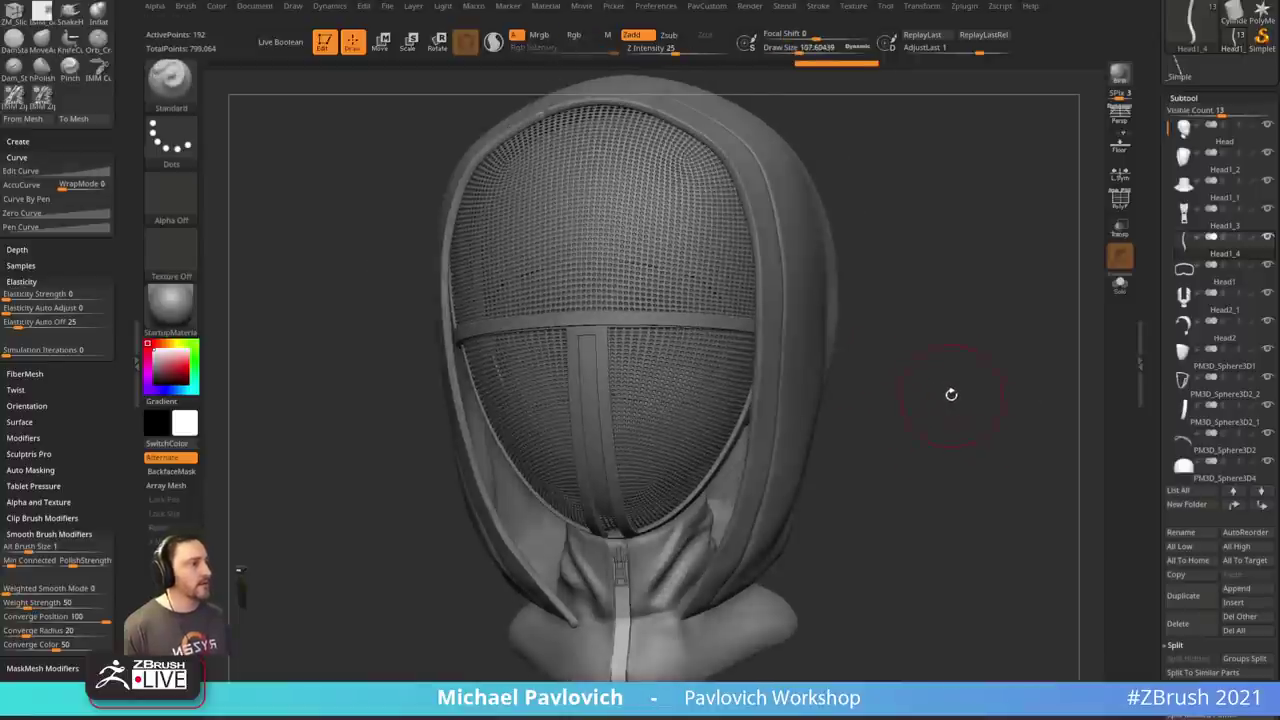
key(s)
drag(686, 272, 681, 271)
- Hide the hood, its rim trim and the upper mesh screen, and select the lower mesh screen
alt+click(775, 254)
mouse_move(938, 284)
mouse_down()
mouse_move(963, 293)
mouse_move(936, 290)
mouse_up()
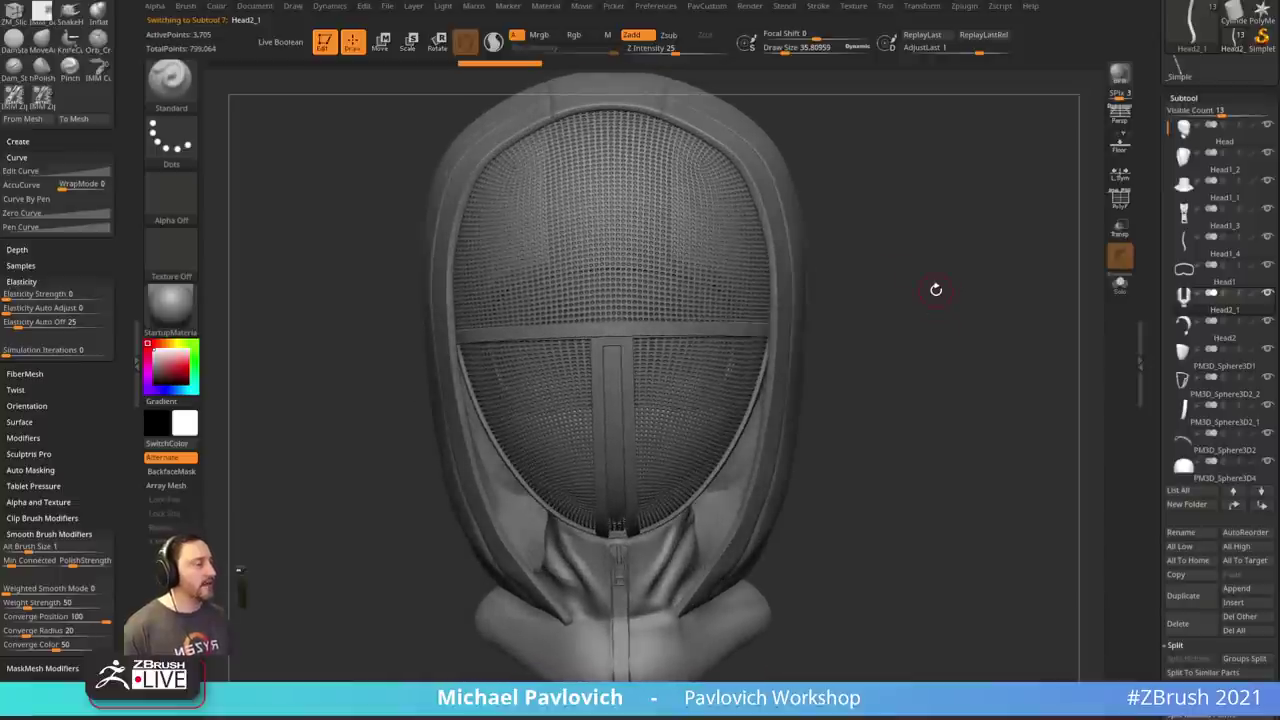
alt+click(746, 252)
drag(937, 231, 884, 243)
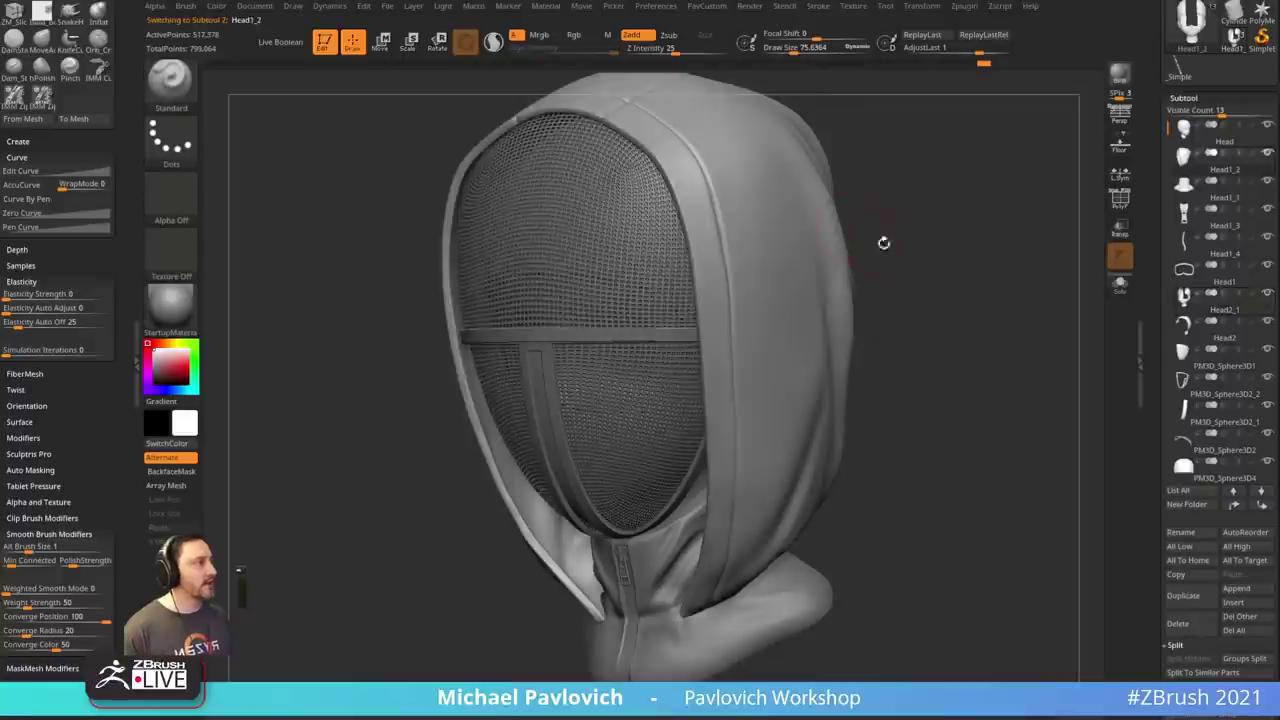
click(1267, 153)
alt+click(664, 302)
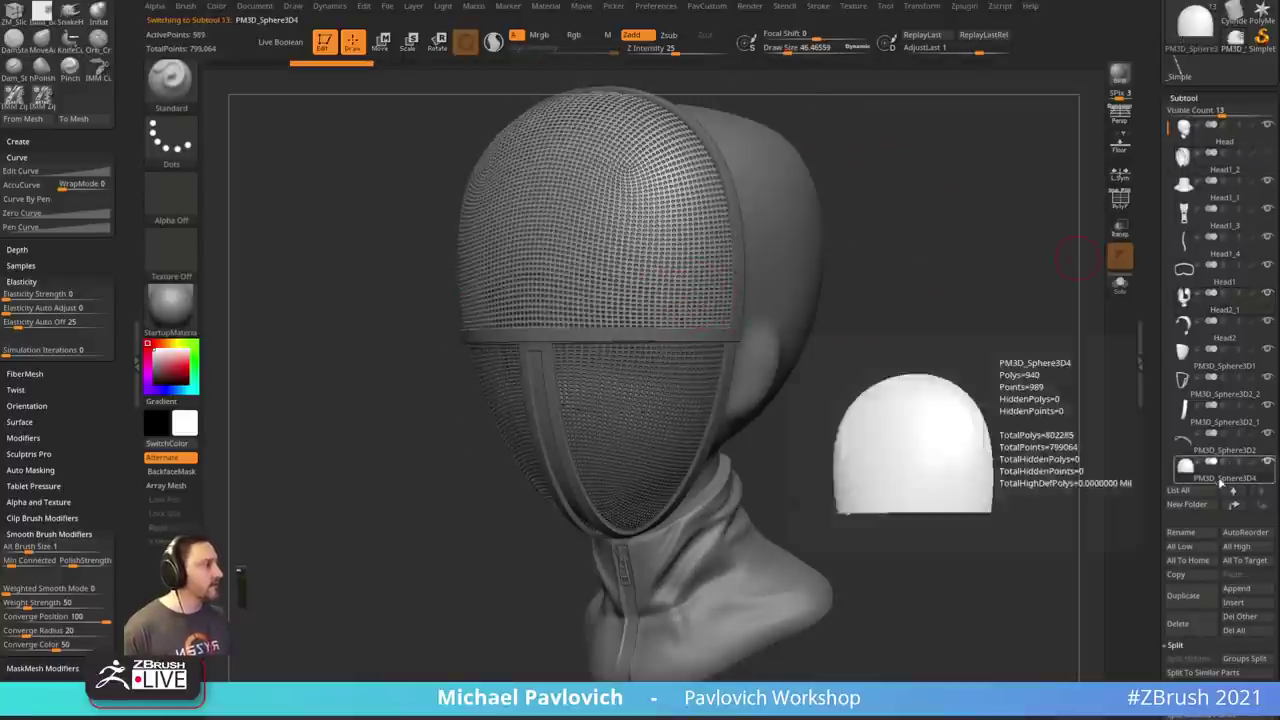
alt+click(667, 392)
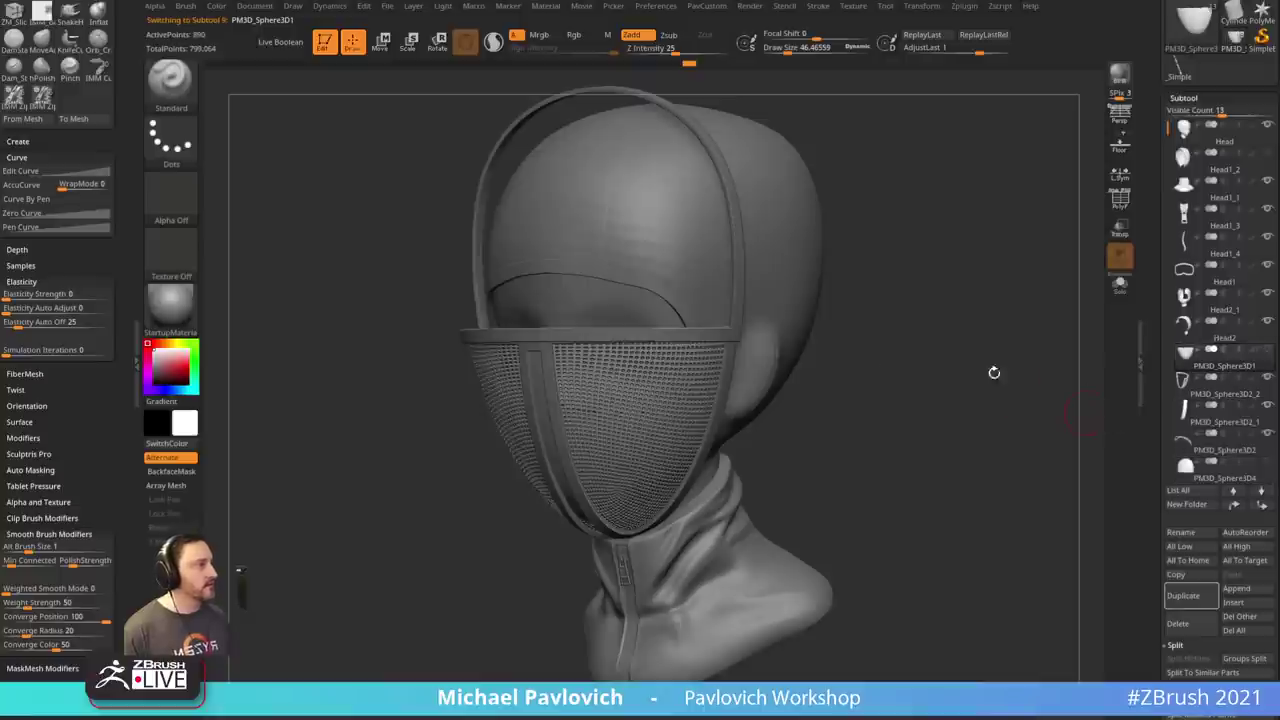
- Hide the lower mesh screen and make the mask's upper frame the active subtool with its polygon wireframe shown
alt+click(651, 338)
drag(1138, 415, 1008, 368)
click(1113, 211)
key(shift+f)
drag(1112, 222, 914, 533)
key(1)
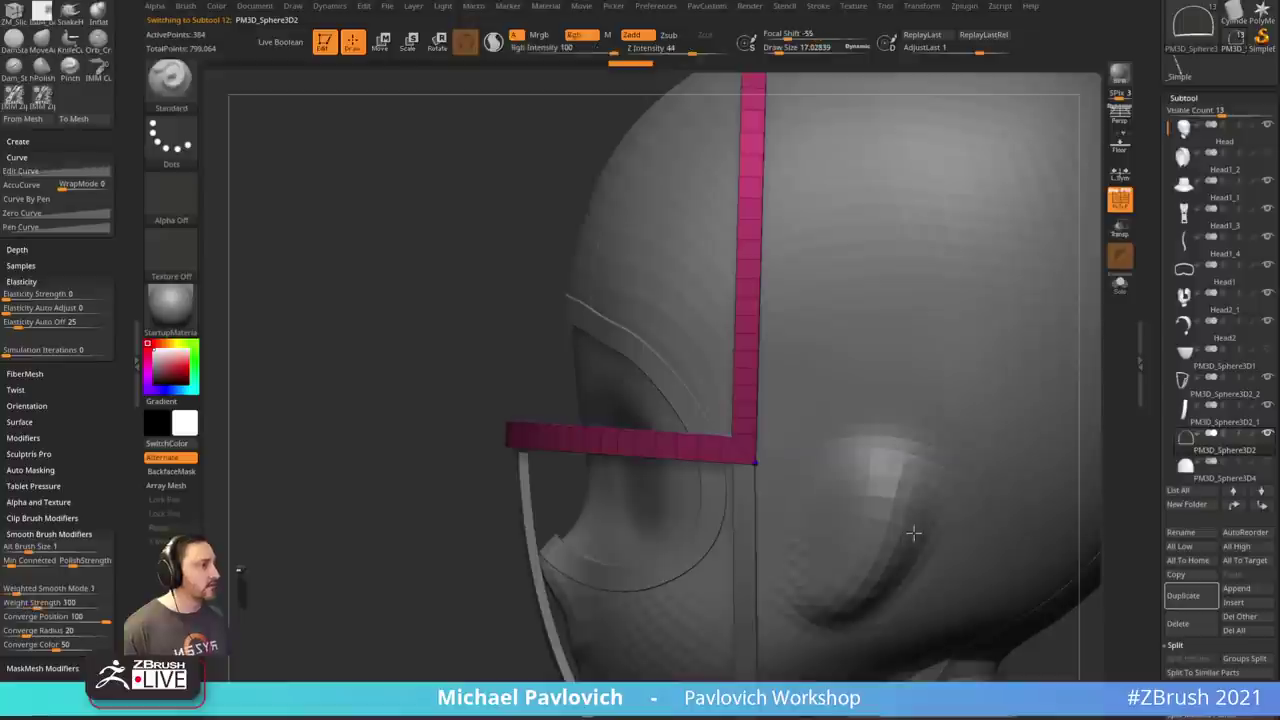
- Delete two edge loops beside the upper frame's lower corner with ZModeler's single edge loop action
alt+drag(347, 572, 432, 470)
key(b)
key(z)
key(m)
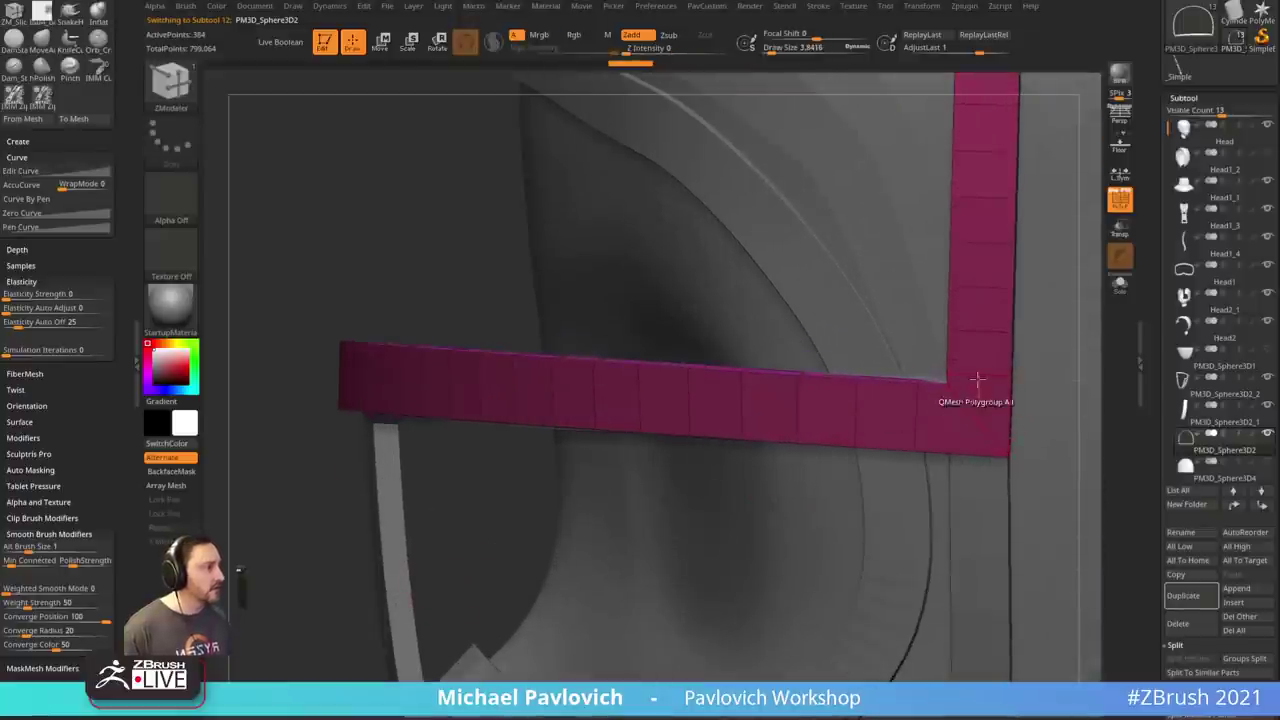
key(space)
click(965, 481)
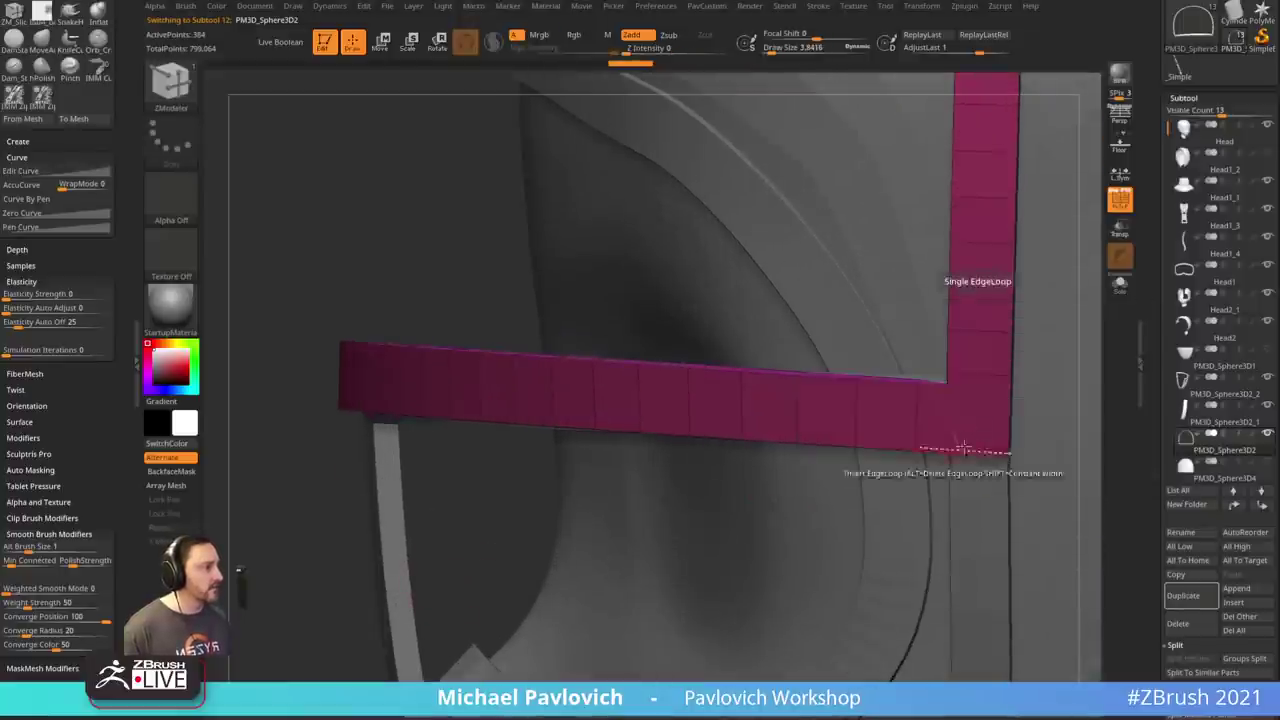
alt+click(964, 449)
alt+click(914, 430)
mouse_move(356, 575)
mouse_down()
mouse_move(317, 554)
mouse_move(367, 552)
mouse_up()
drag(1045, 389, 1043, 473)
- Set the upper frame's crease tolerance to 63, crease it and turn on dynamic subdivision, with the polygon wireframe hidden
key(grave)
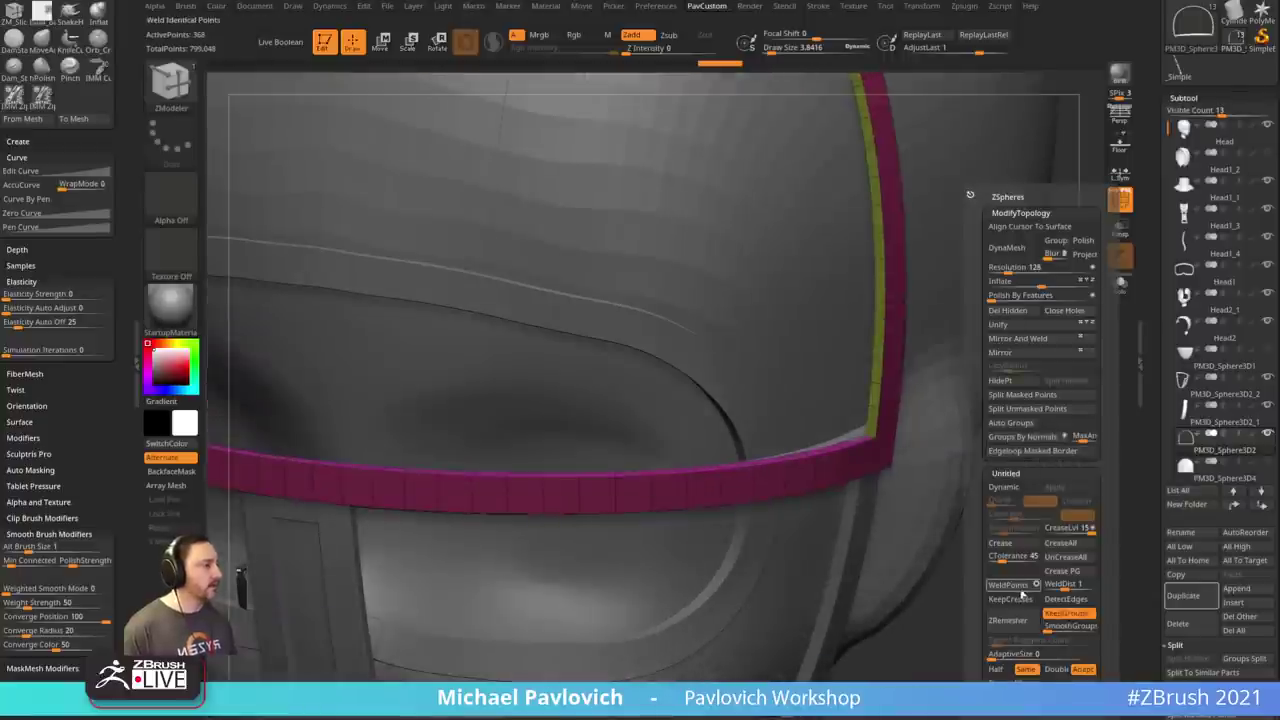
click(1012, 557)
text(63)
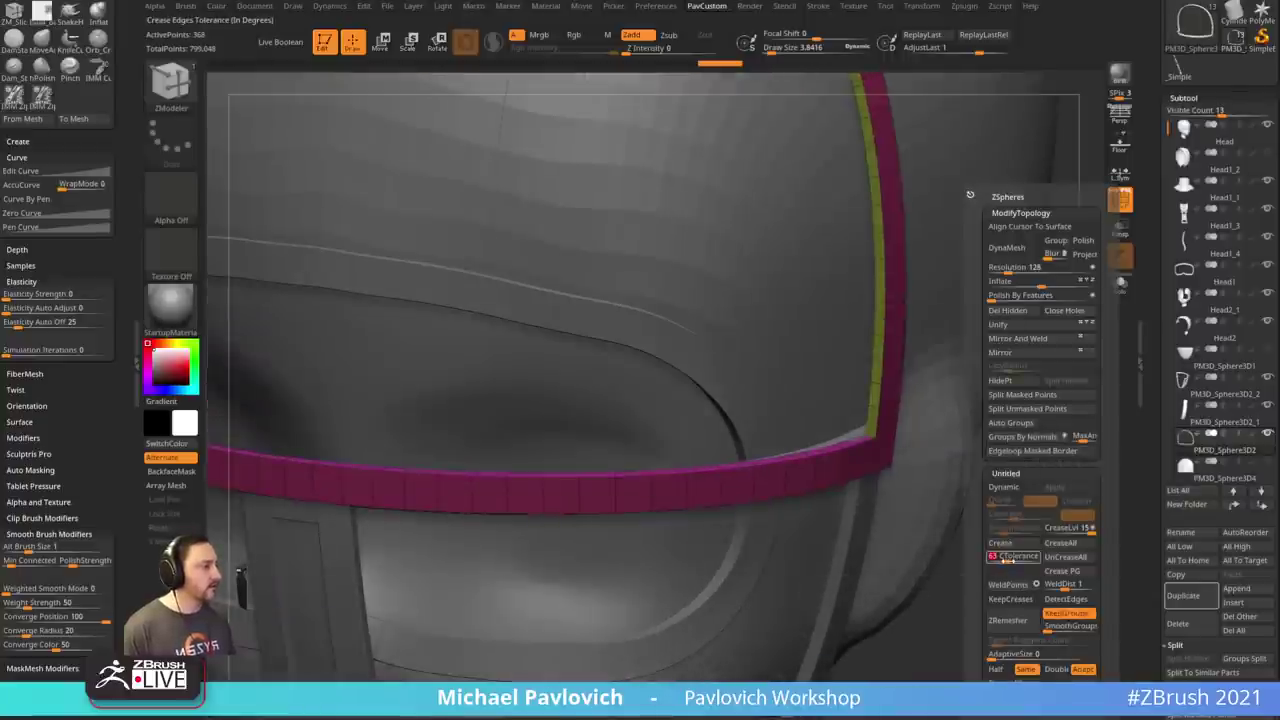
key(Return)
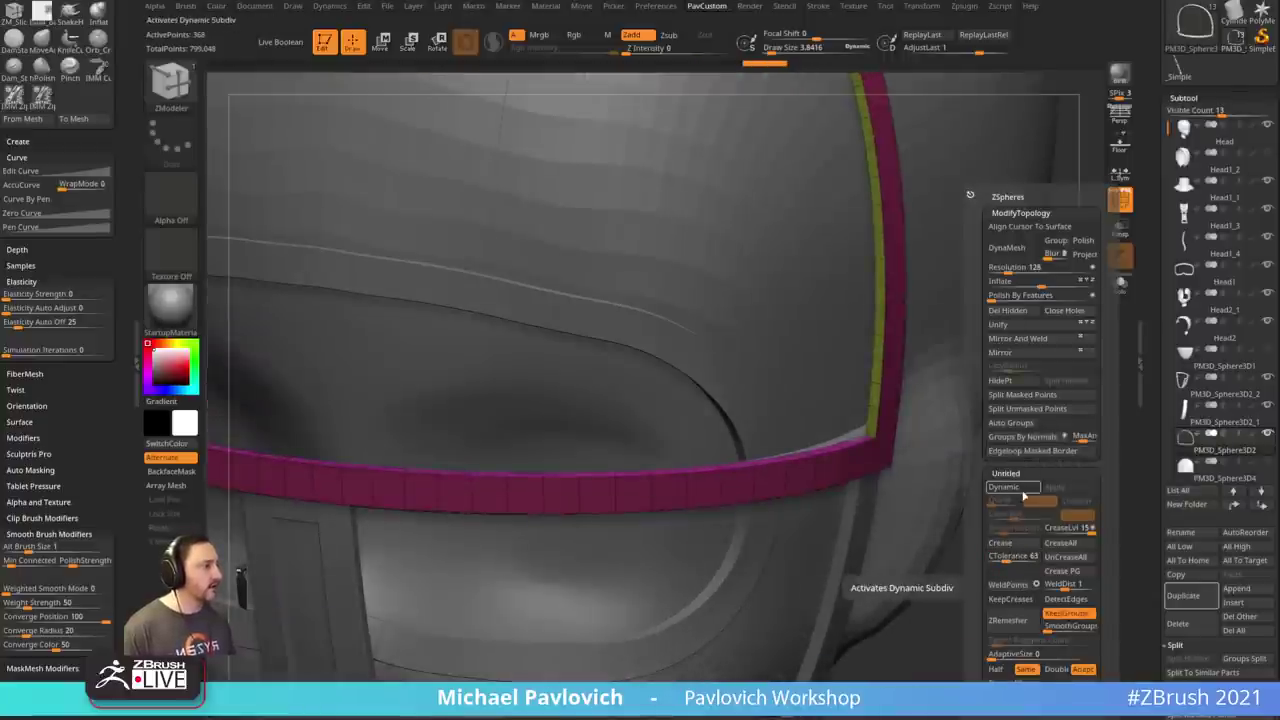
click(1003, 487)
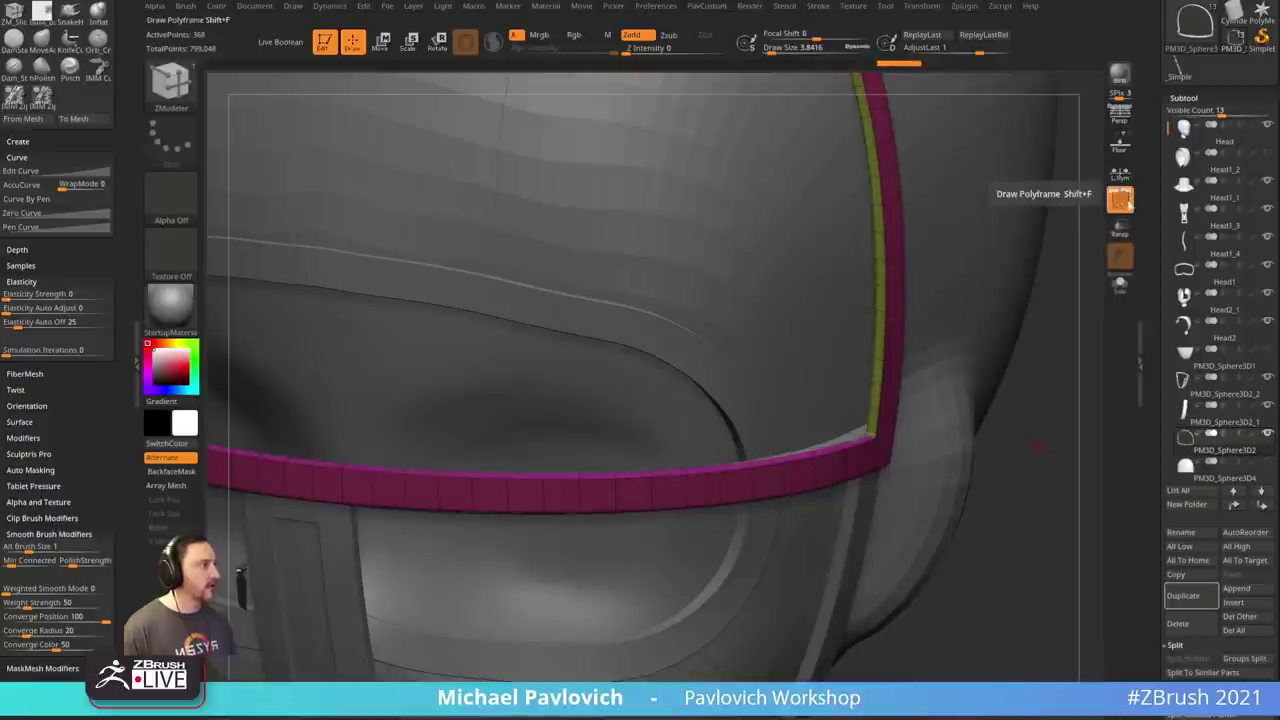
click(1128, 203)
ctrl+right_drag(1048, 480, 994, 424)
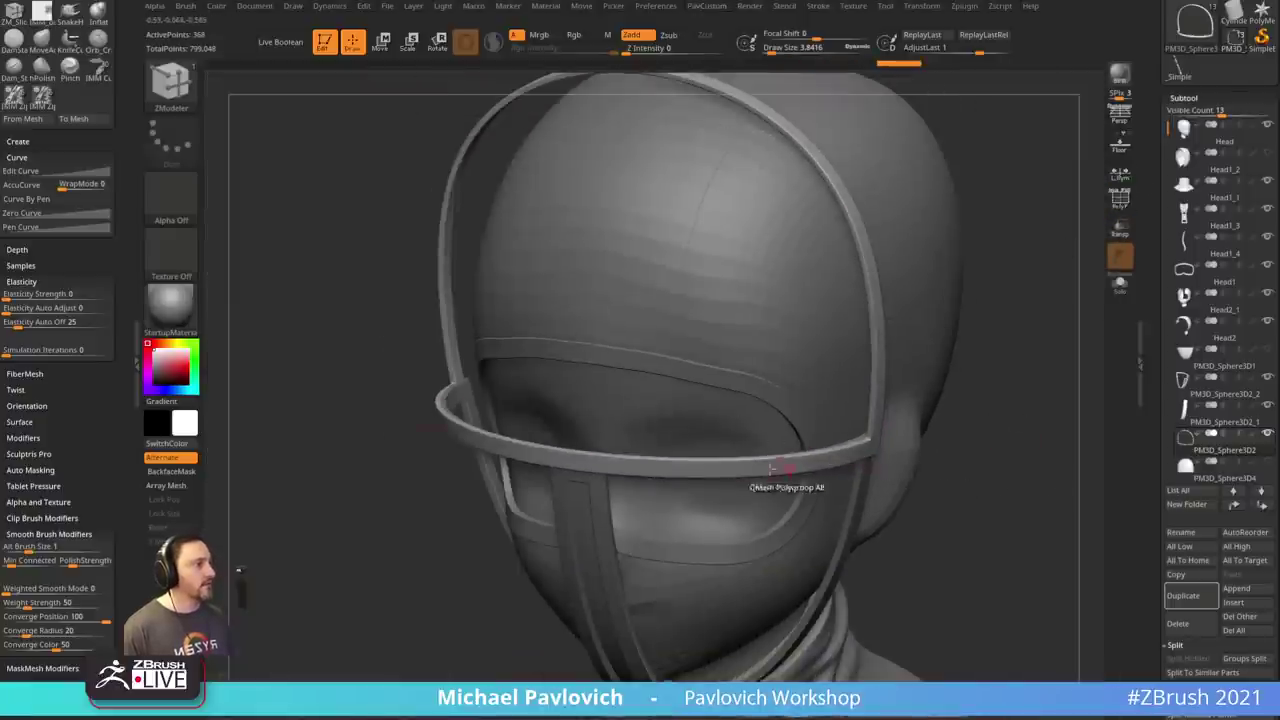
- Make the mask's lower frame the active subtool and turn on its dynamic subdivision with crease level 2
mouse_move(985, 430)
mouse_down()
mouse_move(1071, 386)
mouse_move(1014, 457)
mouse_move(1037, 437)
mouse_move(1051, 474)
mouse_move(1034, 437)
mouse_move(880, 438)
mouse_up()
key(b)
key(s)
key(t)
alt+click(862, 436)
mouse_move(885, 432)
ctrl+right_down()
mouse_move(983, 426)
mouse_move(998, 395)
ctrl+right_up()
key(s)
click(980, 437)
key(space)
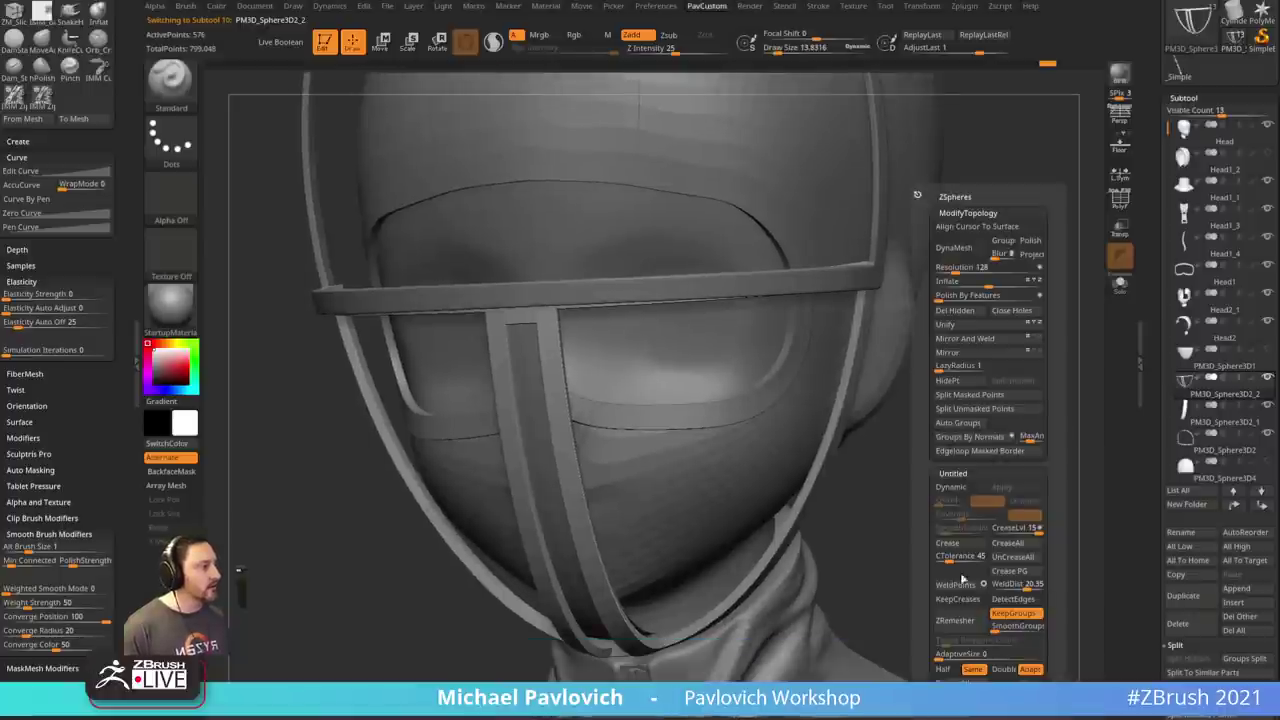
key(d)
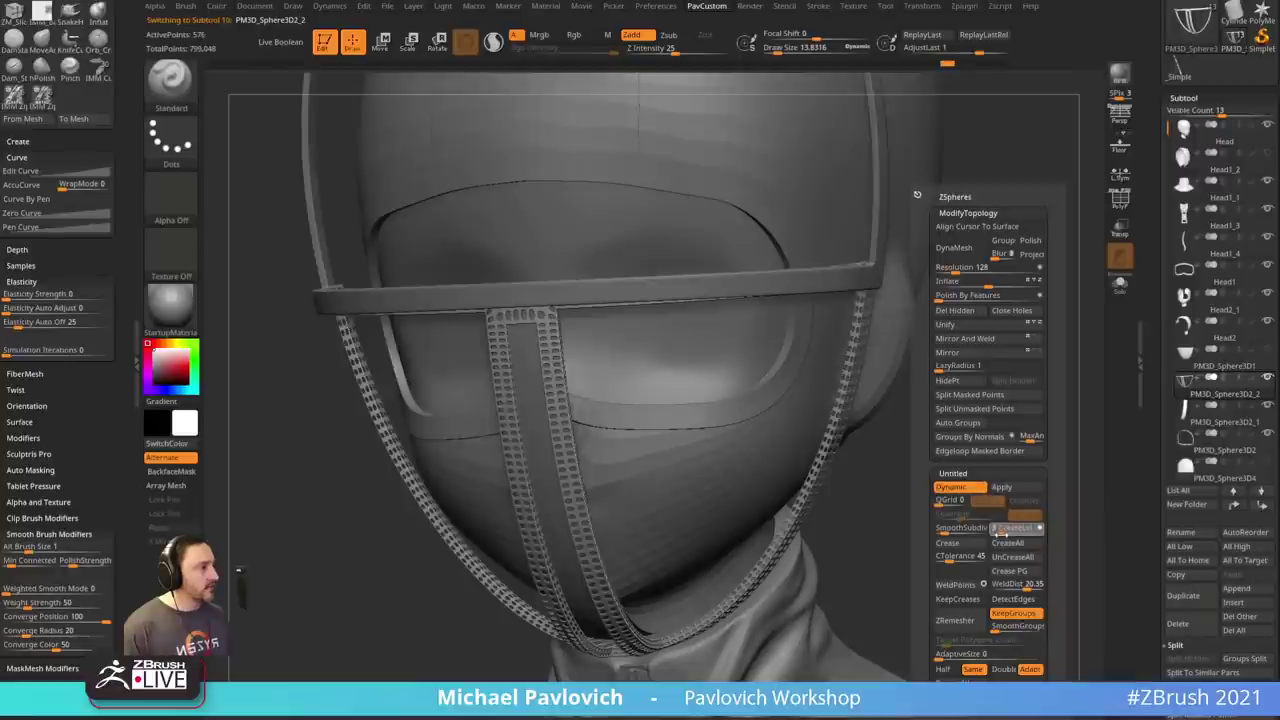
click(950, 528)
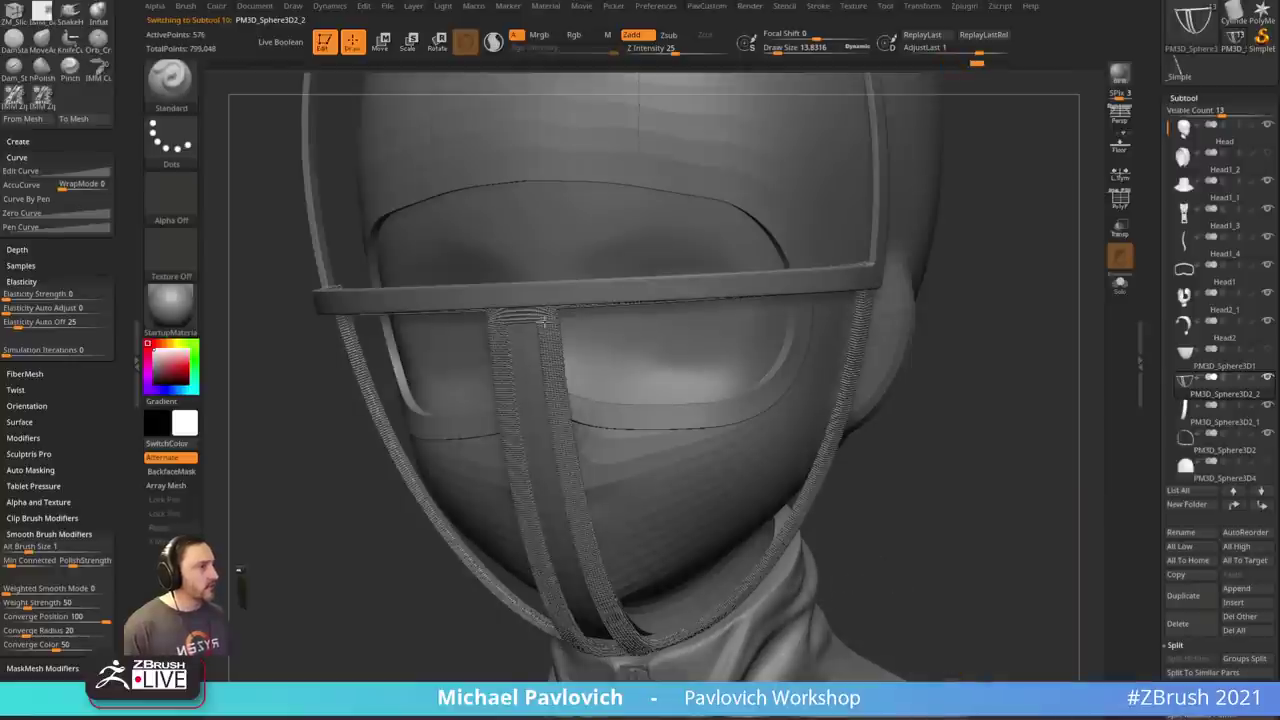
- Turn off MicroPoly on the lower frame, set its smooth subdivision to 4 and check its rounded edges
scroll(1190, 450, down, 8)
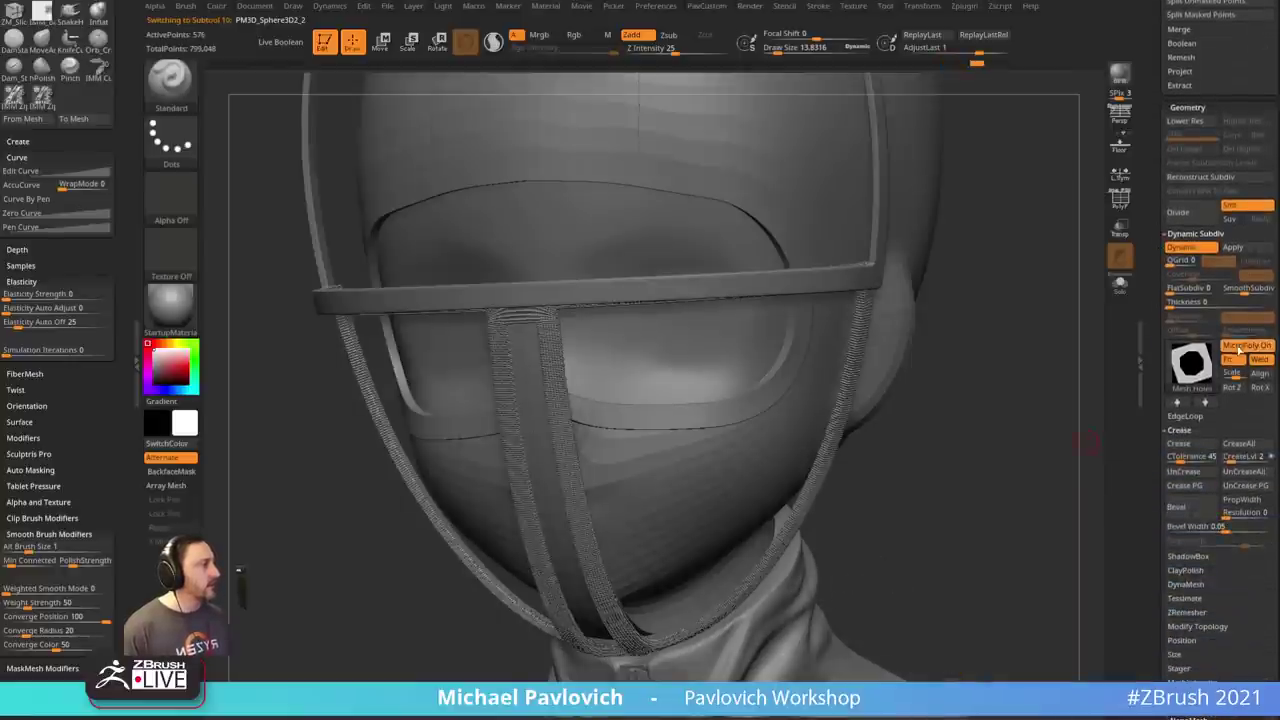
click(1241, 346)
key(2)
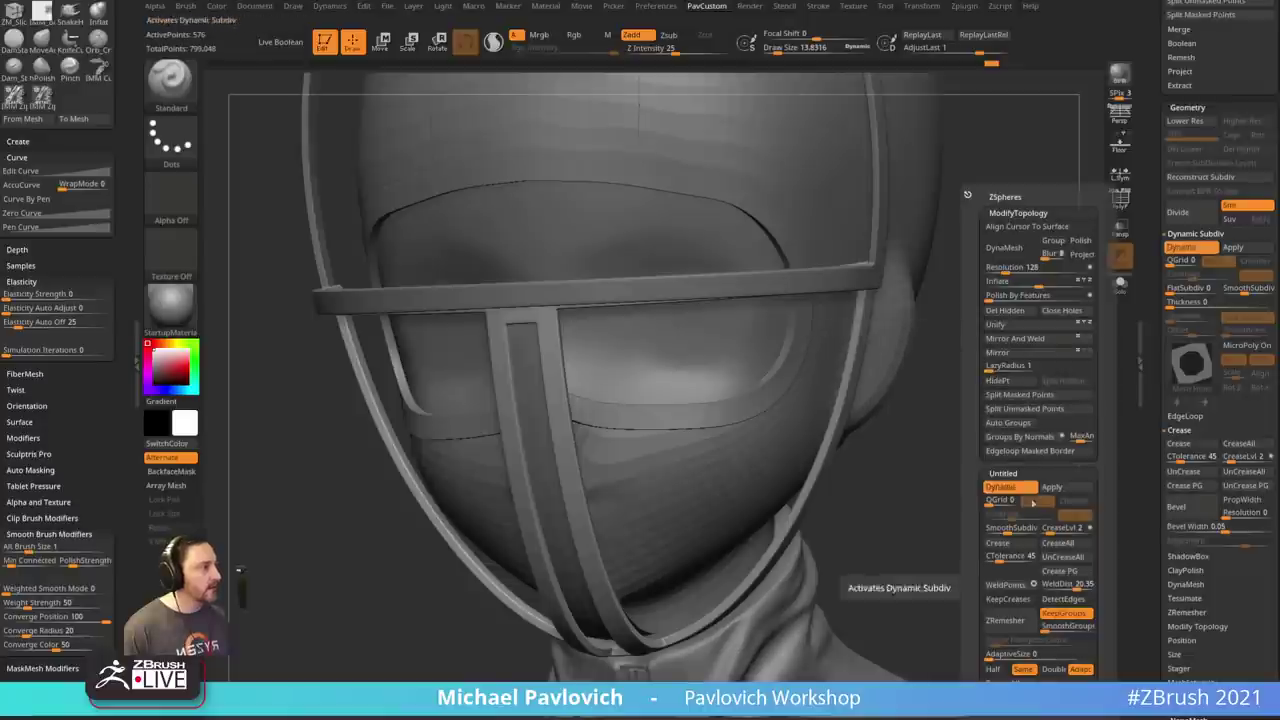
click(1010, 528)
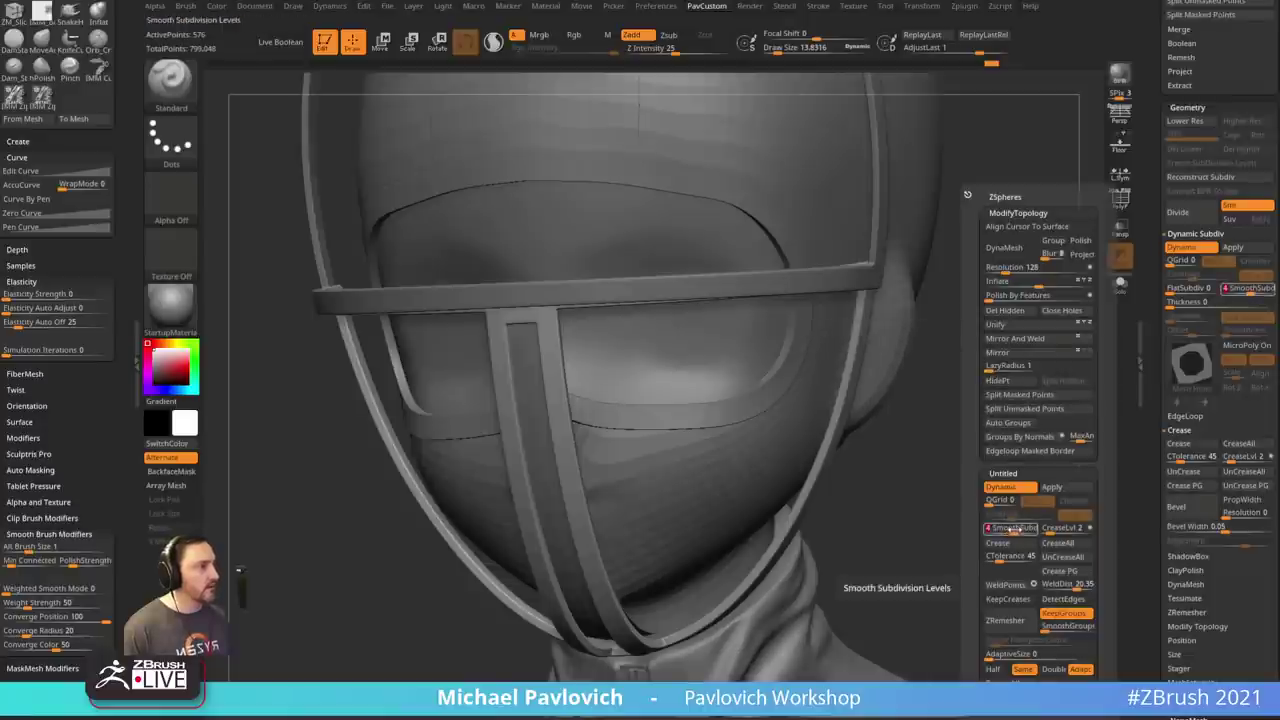
drag(894, 509, 957, 505)
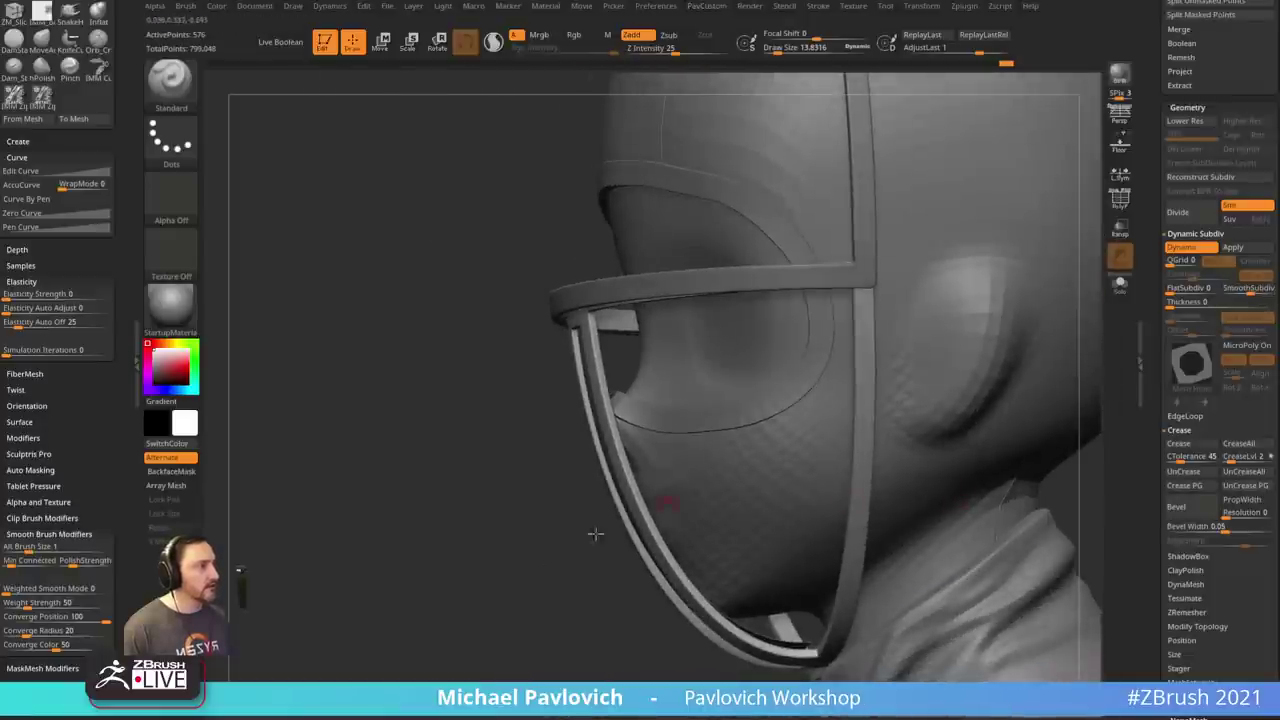
drag(594, 531, 701, 455)
drag(985, 455, 1034, 458)
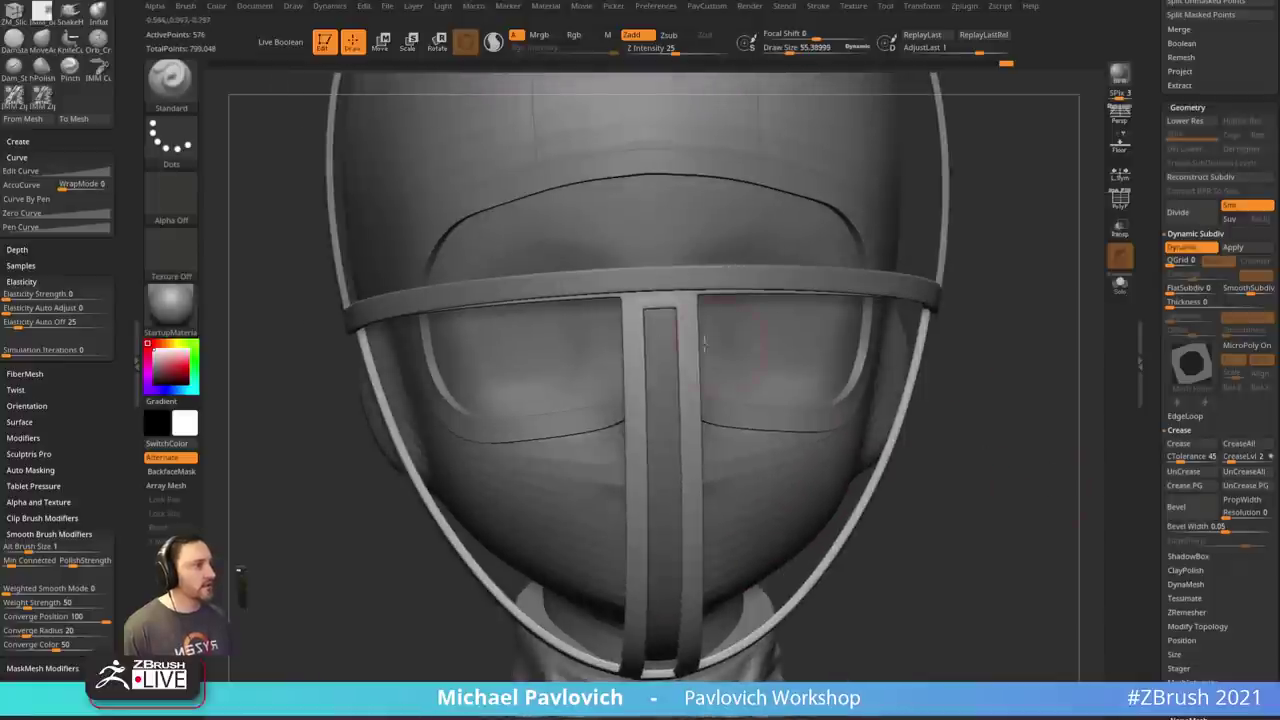
key(s)
drag(606, 323, 622, 322)
key(b)
key(m)
key(v)
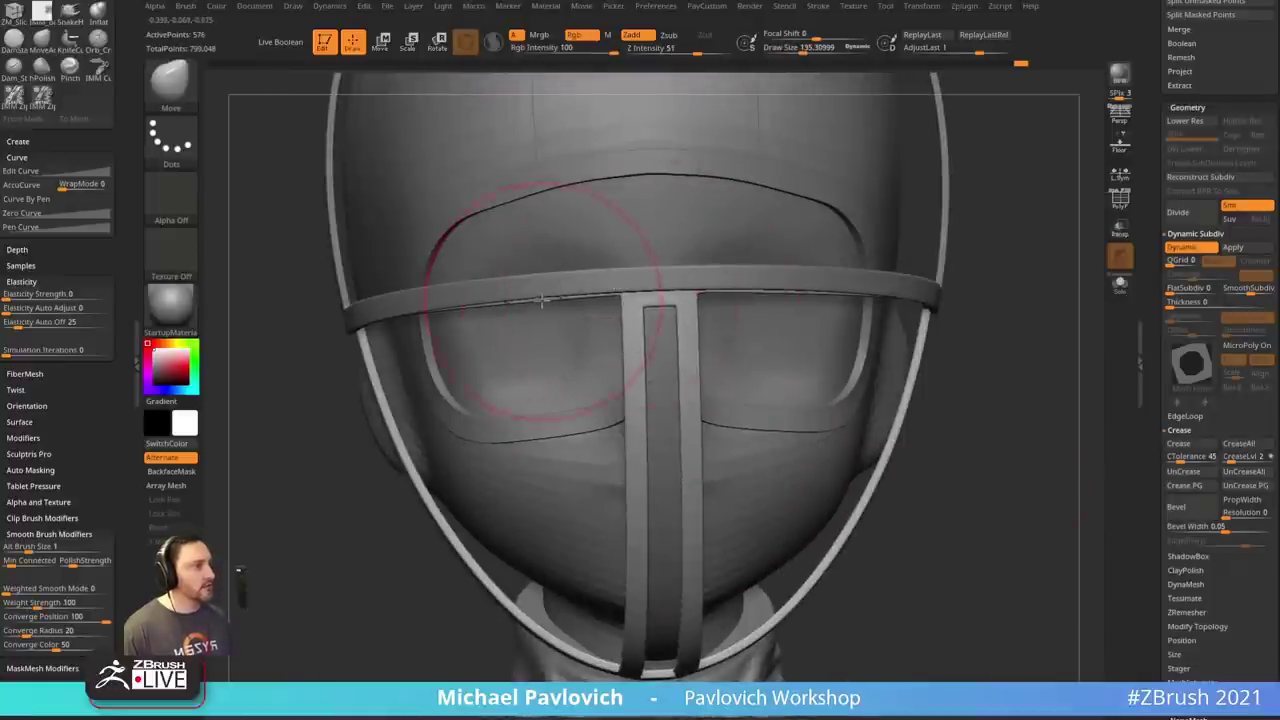
- Delete the vertical strip subtool between the lower frame's two central bars
key(b)
key(s)
key(t)
alt+click(663, 394)
mouse_move(997, 475)
alt+mouse_down()
mouse_move(994, 443)
mouse_move(1013, 478)
alt+mouse_up()
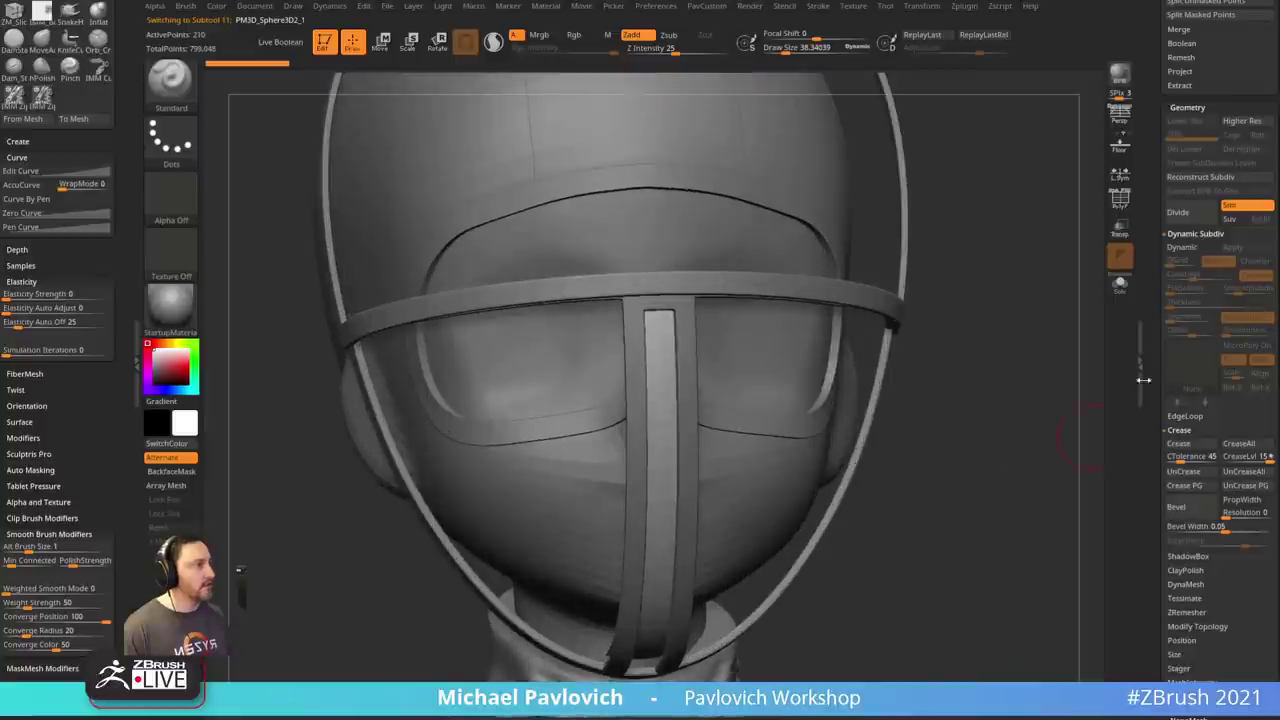
drag(1148, 380, 1147, 520)
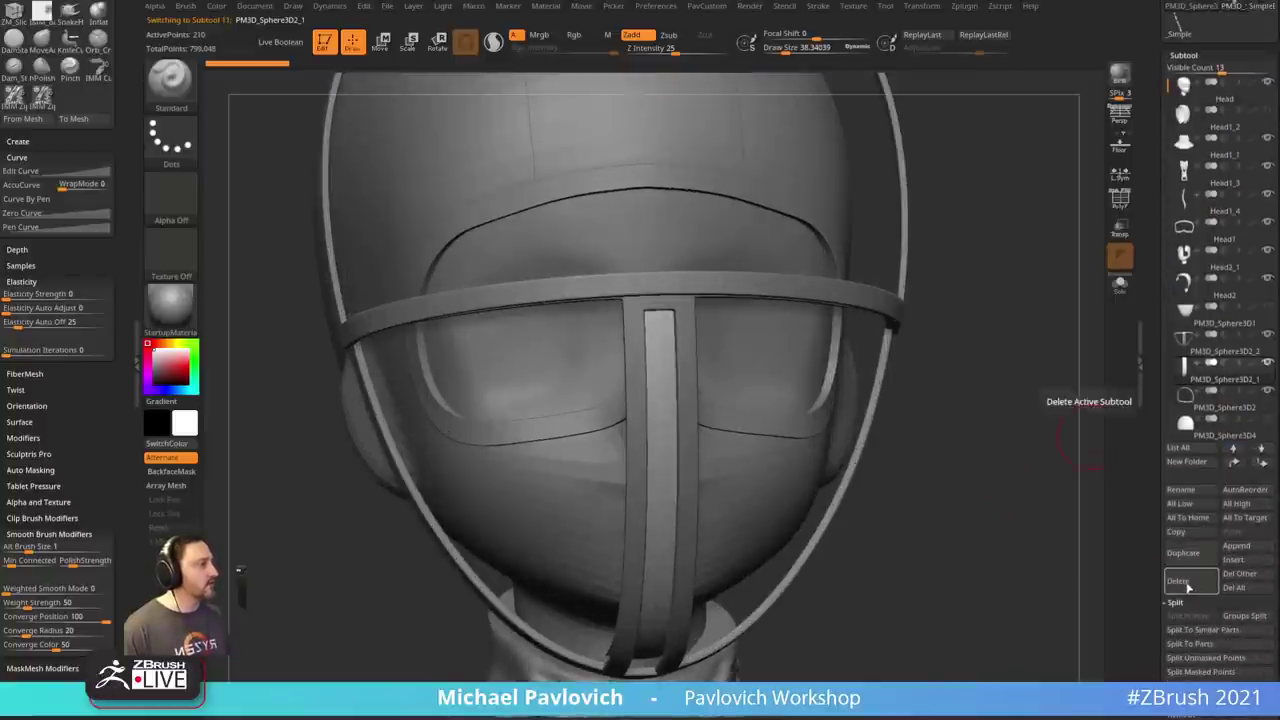
click(1181, 582)
- Isolate the eye opening's trim, crease its polygroup borders and turn on dynamic subdivision, with all subtools shown again at the end
drag(984, 484, 1069, 447)
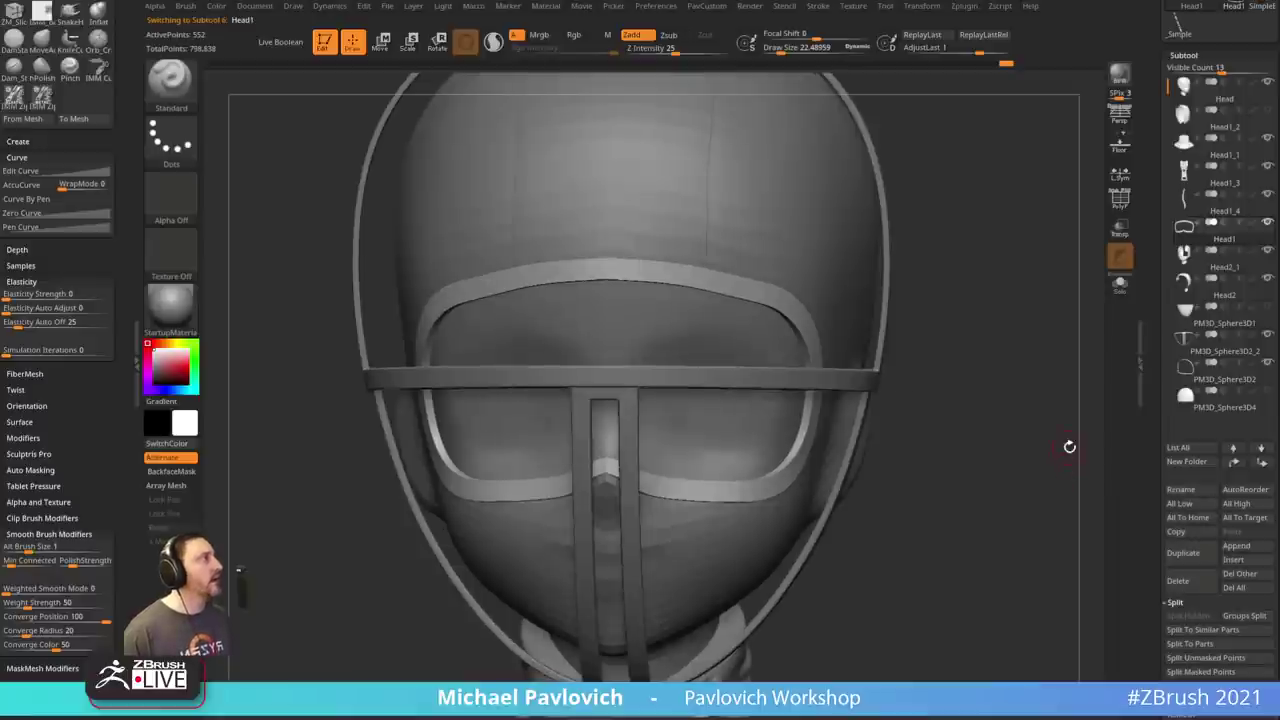
drag(991, 257, 1034, 371)
key(space)
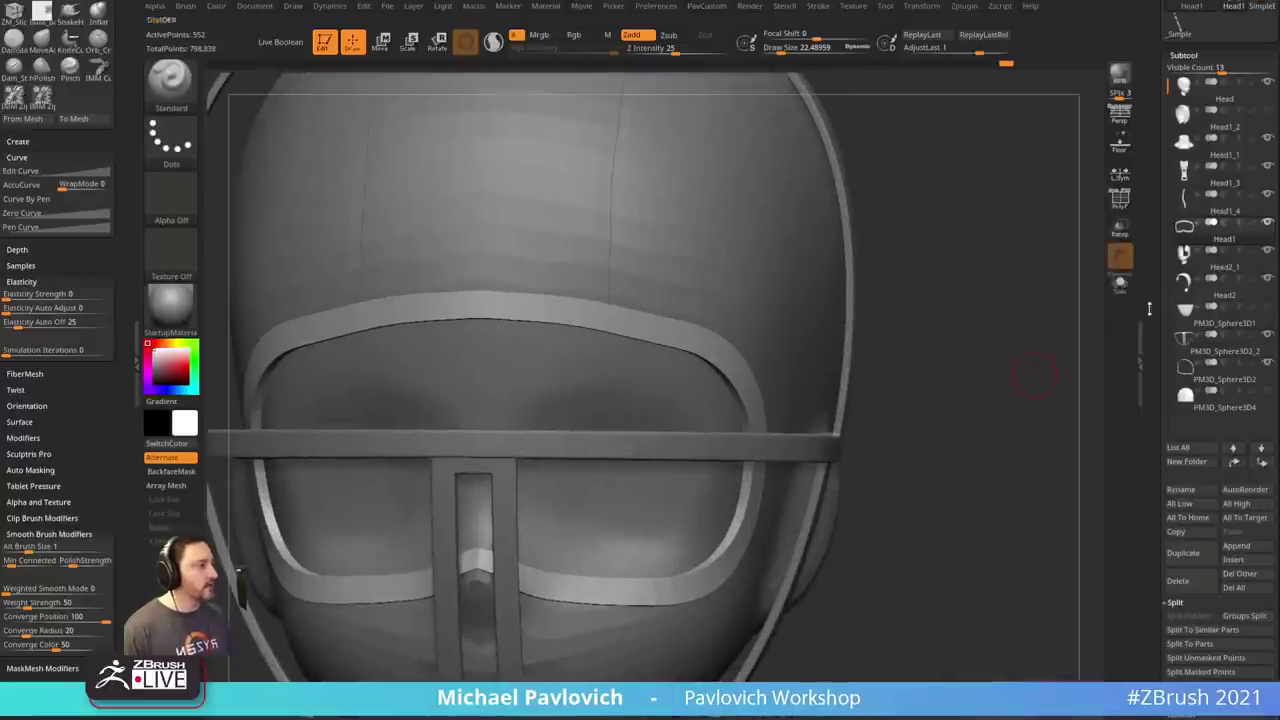
click(1120, 201)
click(1120, 286)
drag(1030, 330, 1010, 390)
key(space)
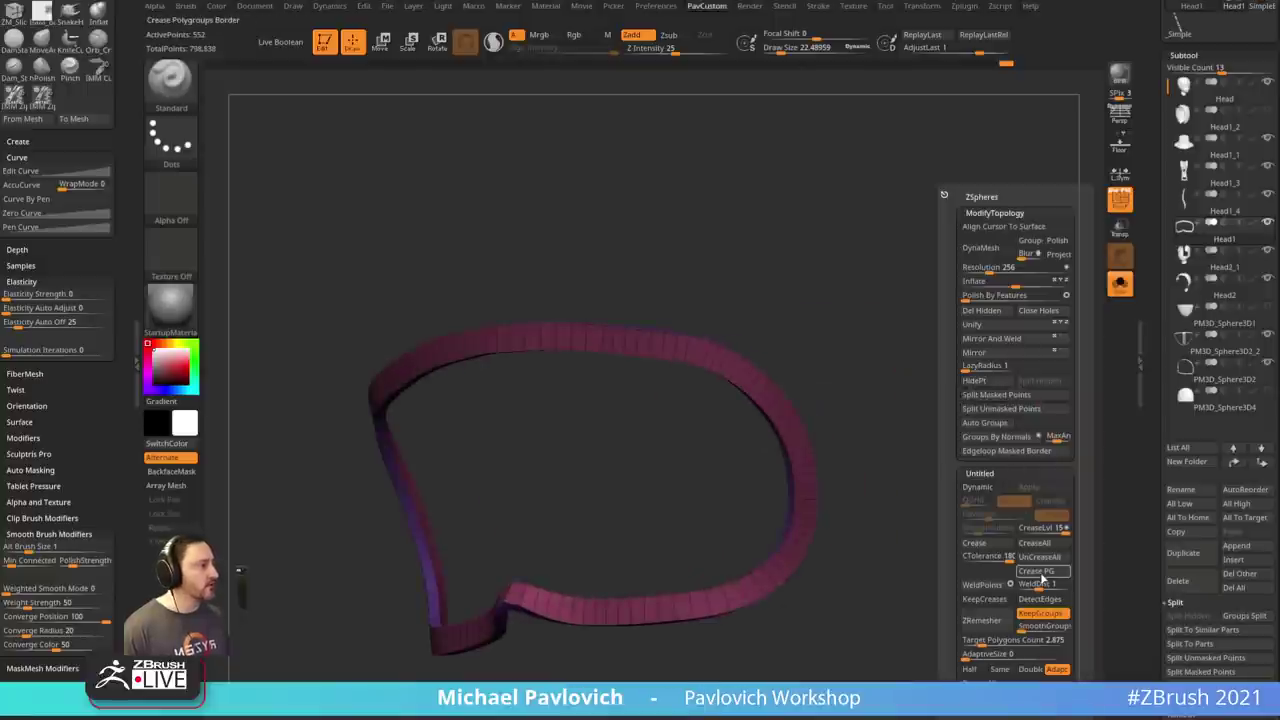
click(977, 487)
click(1120, 283)
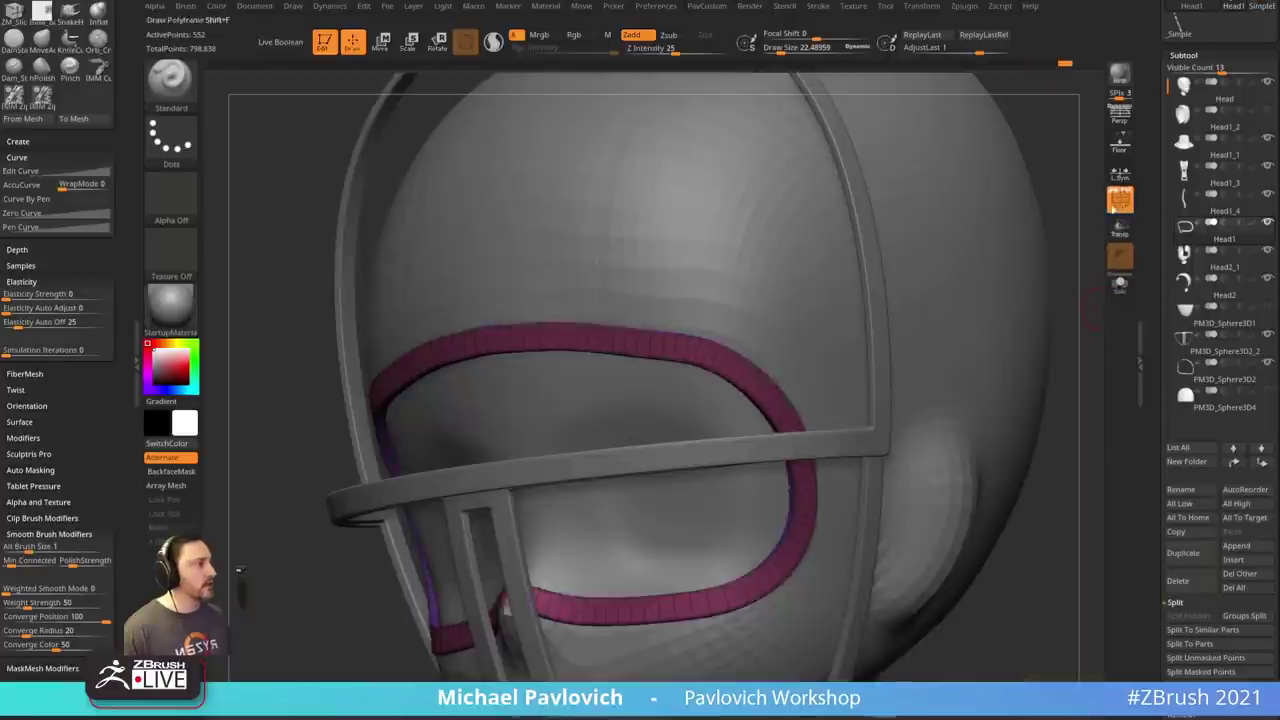
- Make the hood's side panels the active subtool and inspect them on their own, leaving solo and the wireframe off
drag(1080, 386, 1002, 364)
alt+click(785, 300)
mouse_move(925, 328)
mouse_down()
mouse_move(898, 327)
mouse_move(1102, 274)
mouse_move(1049, 307)
mouse_move(1005, 300)
mouse_move(763, 381)
mouse_up()
key(shift+f)
click(1120, 283)
click(1122, 284)
click(1120, 205)
click(1120, 284)
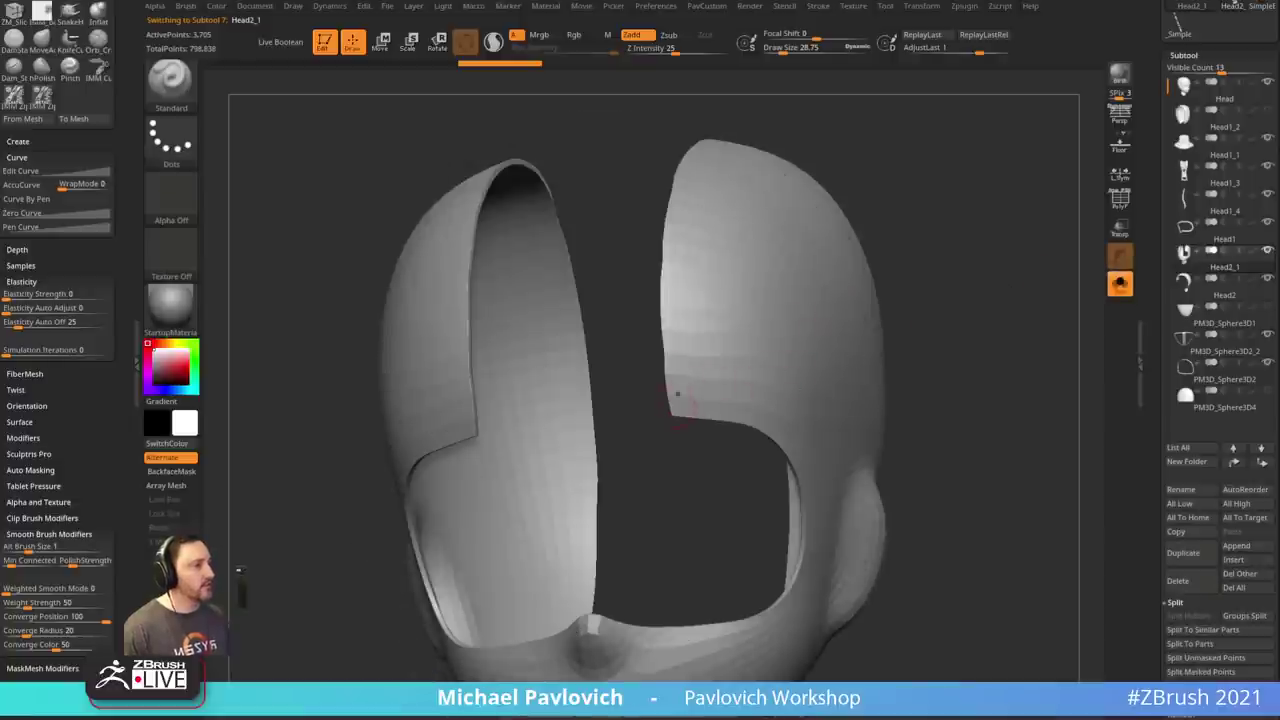
click(1118, 292)
- Crease the hood's side panels at a tolerance of 69, with crease level 2 and smooth subdivision 3
key(space)
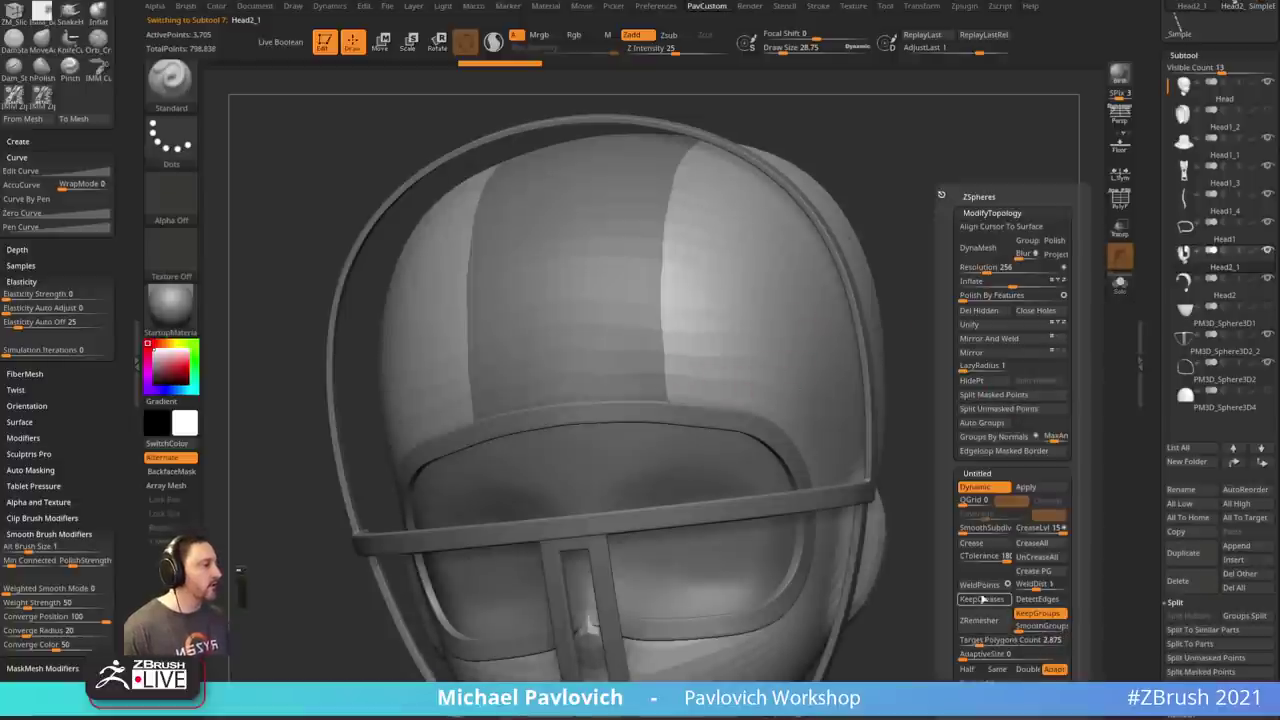
click(993, 558)
text(69)
key(Return)
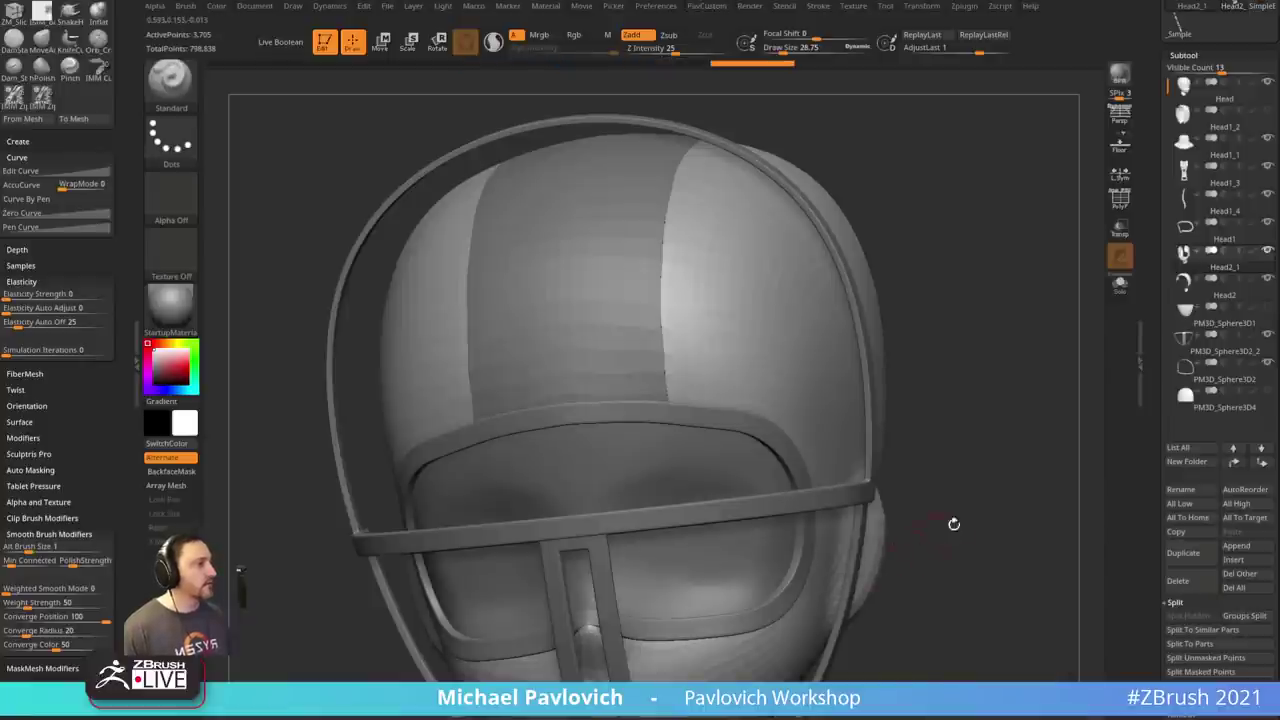
key(space)
click(931, 529)
text(3)
key(Return)
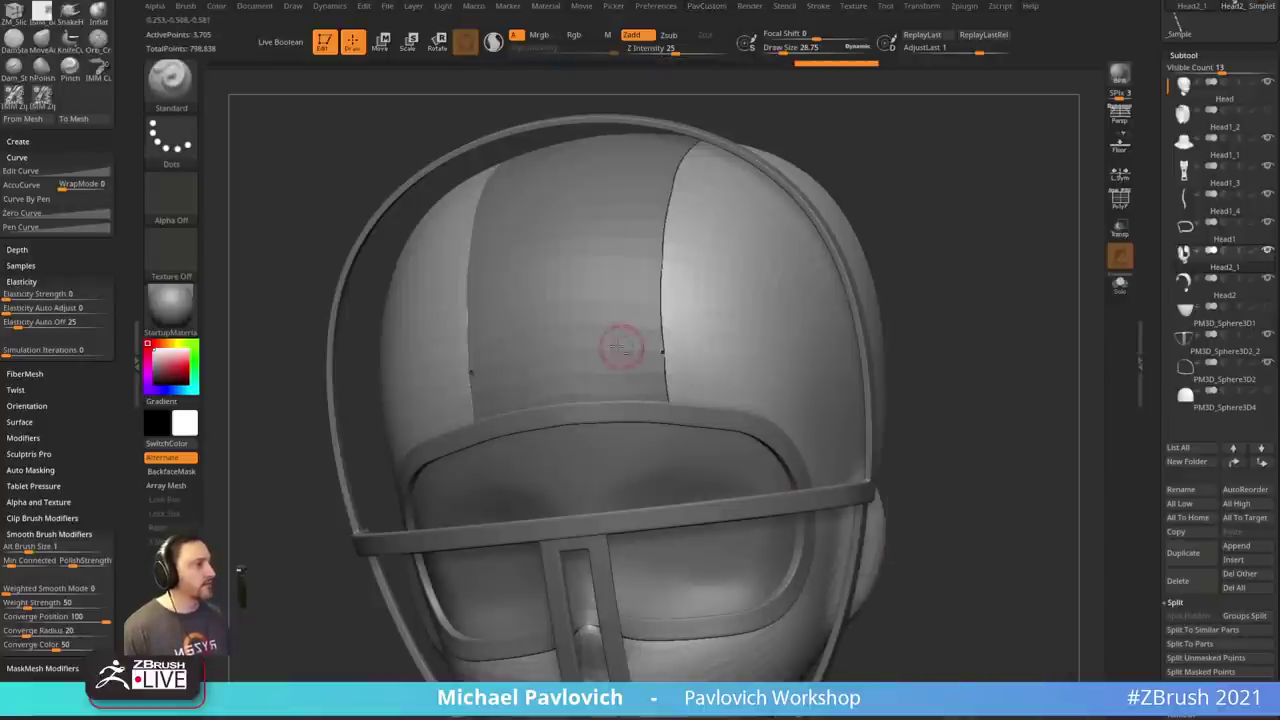
- Make the hood's central strip the active subtool and crease its border, with crease level 2 and smooth subdivision 3
alt+click(680, 312)
key(space)
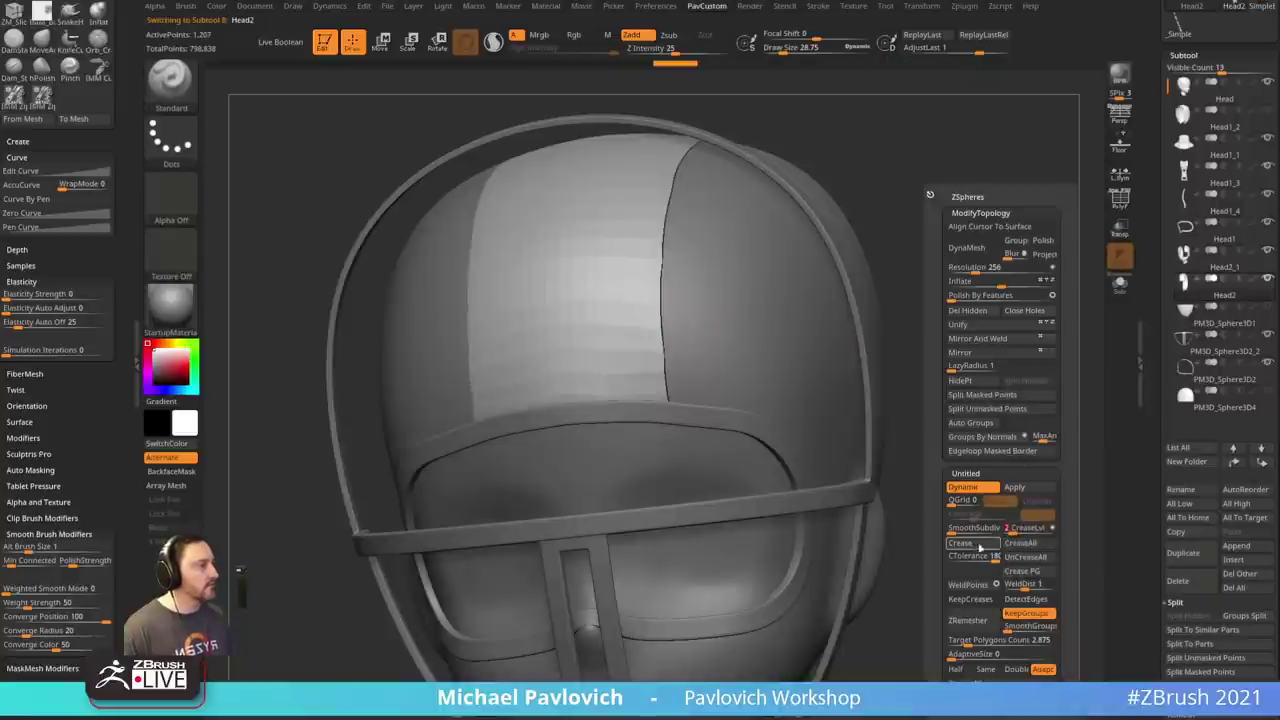
click(969, 530)
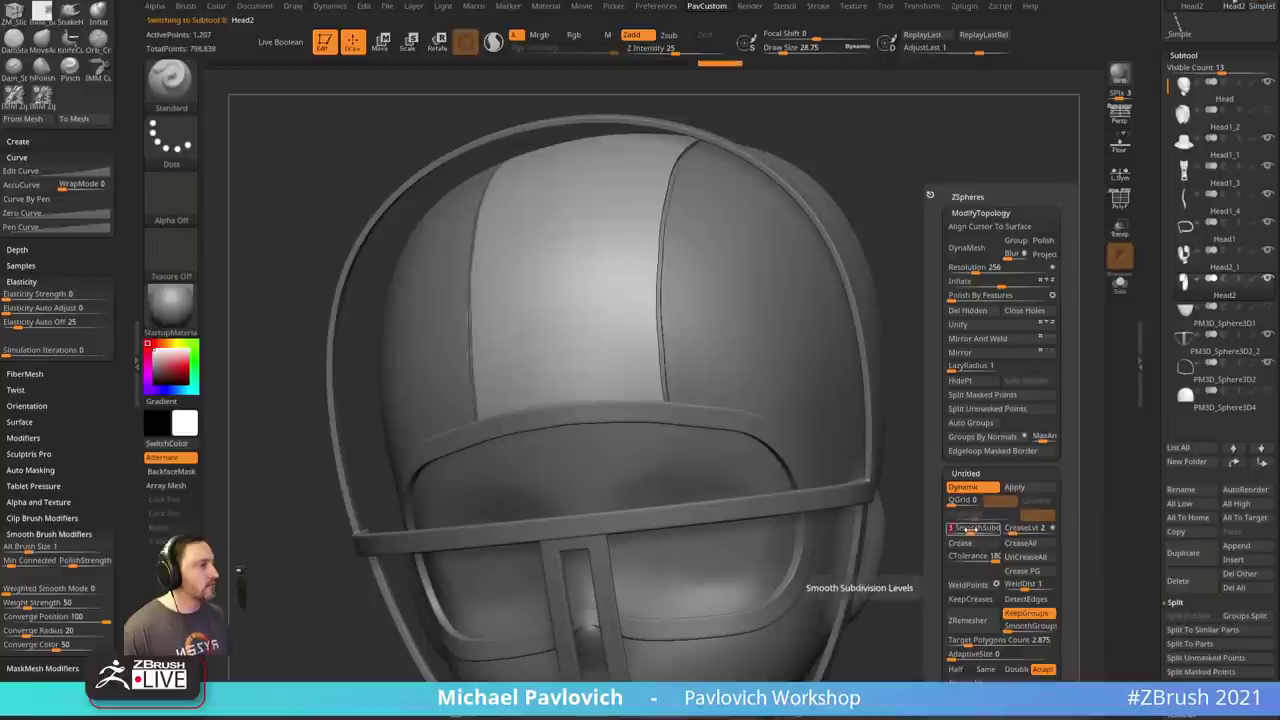
click(979, 547)
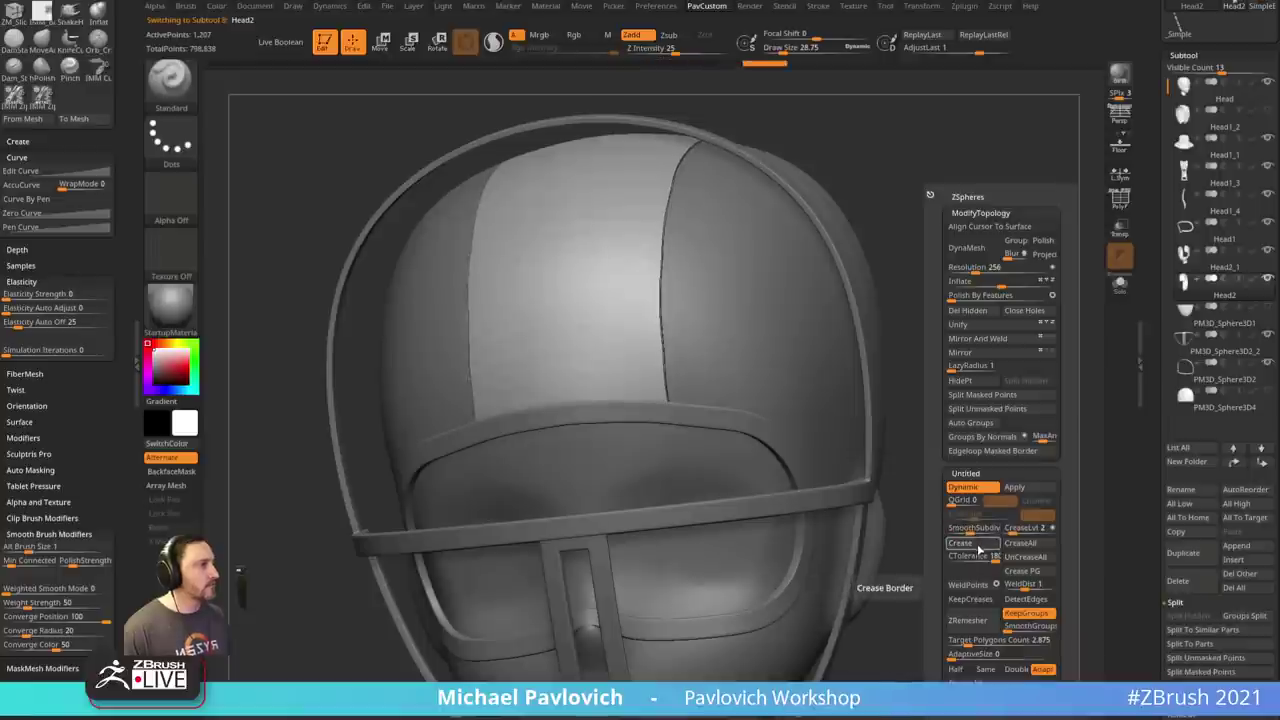
- Nudge the central strip's front edges against the side panels with the Move brush at a draw size of about 206
ctrl+right_drag(880, 555, 1045, 510)
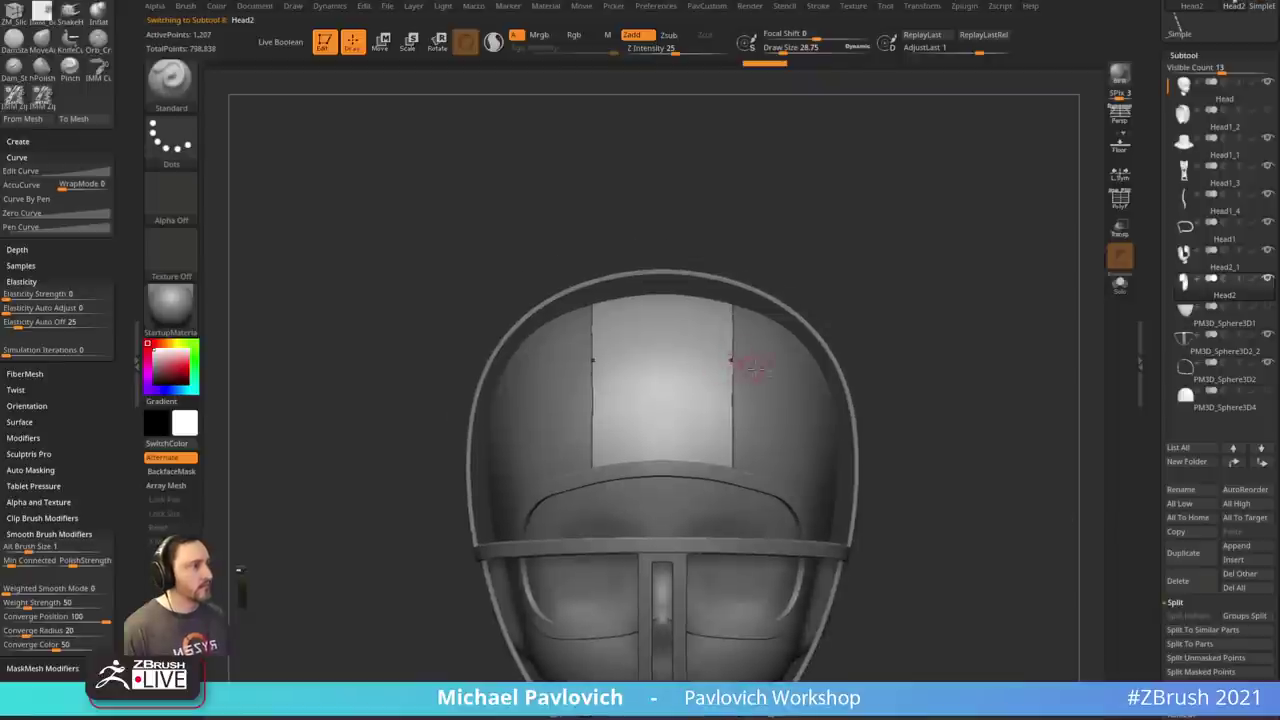
key(s)
drag(755, 370, 763, 383)
key(b)
key(m)
key(v)
drag(732, 440, 736, 428)
drag(732, 362, 731, 350)
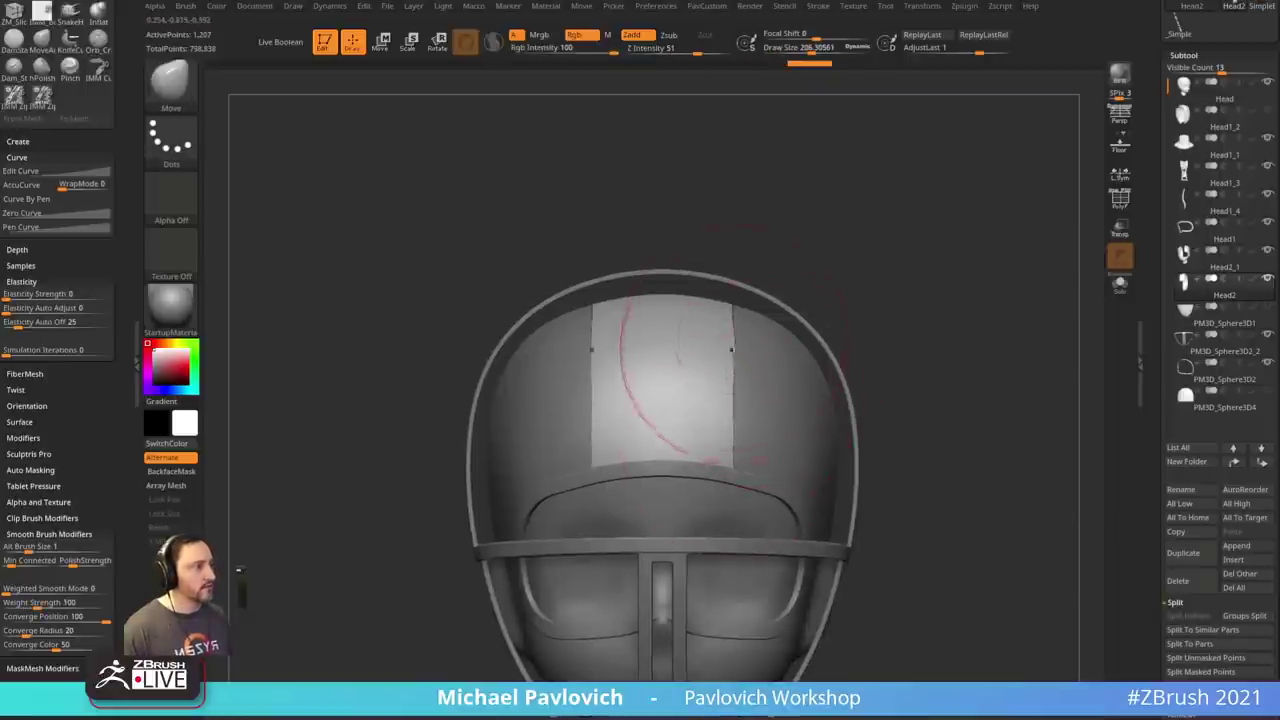
- Adjust the central strip's edges over the crown and back of the head to close the seams with the side panels
alt+right_drag(866, 115, 840, 239)
shift+drag(714, 352, 705, 265)
alt+drag(821, 150, 790, 410)
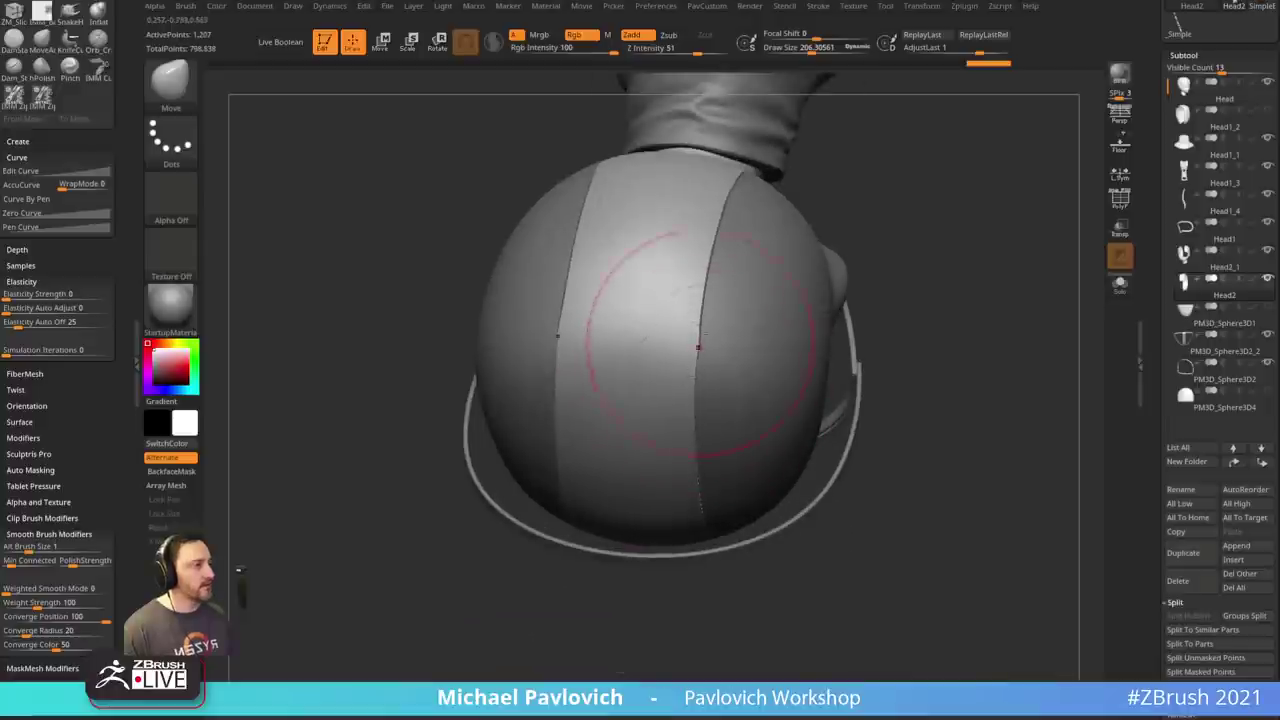
drag(701, 344, 697, 281)
drag(876, 215, 860, 405)
drag(699, 327, 708, 274)
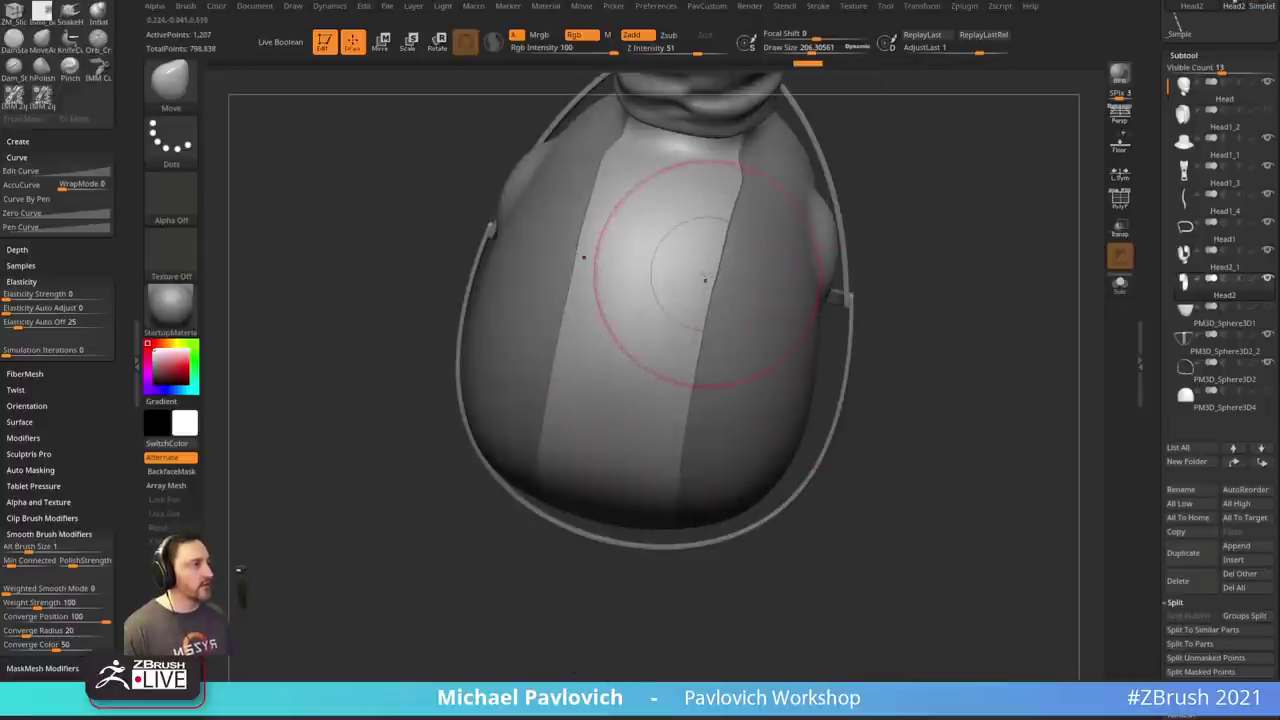
mouse_move(1000, 385)
mouse_down()
mouse_move(1026, 143)
mouse_move(943, 414)
mouse_up()
- Apply the dynamic subdivision to the hood's central strip and to its side panels
key(1)
key(2)
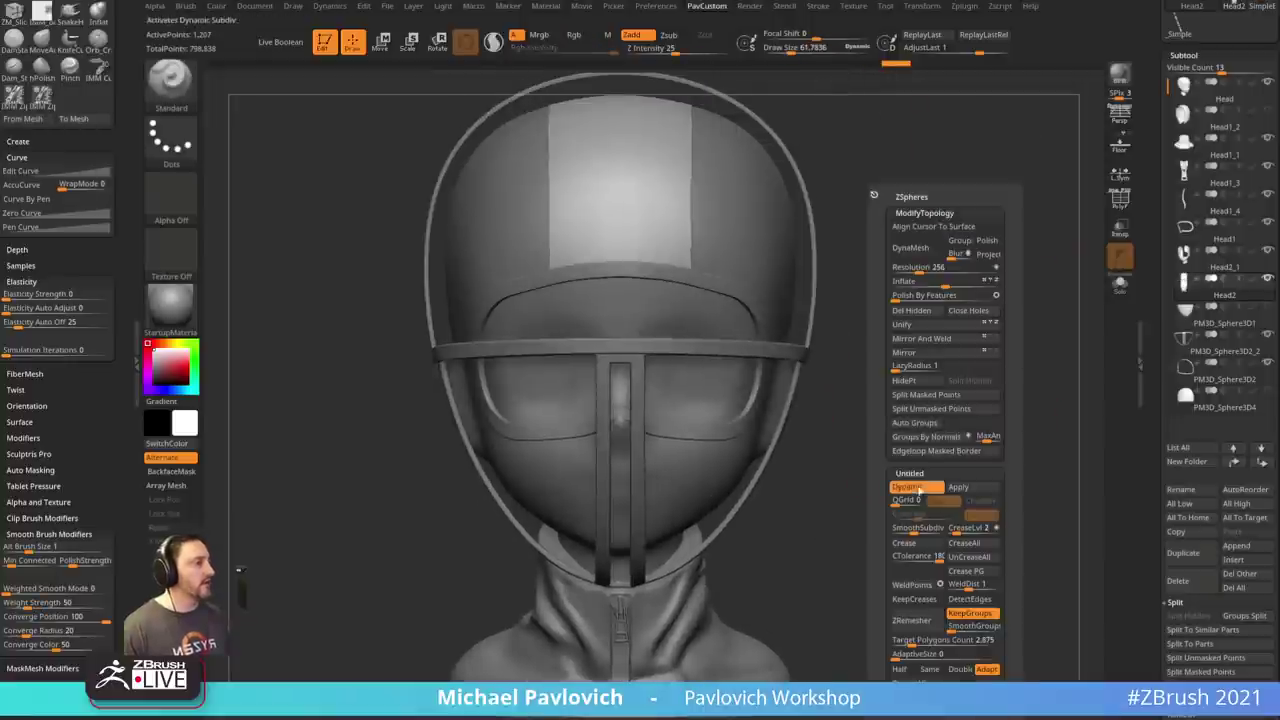
click(959, 487)
key(s)
drag(762, 309, 754, 309)
alt+click(768, 290)
key(space)
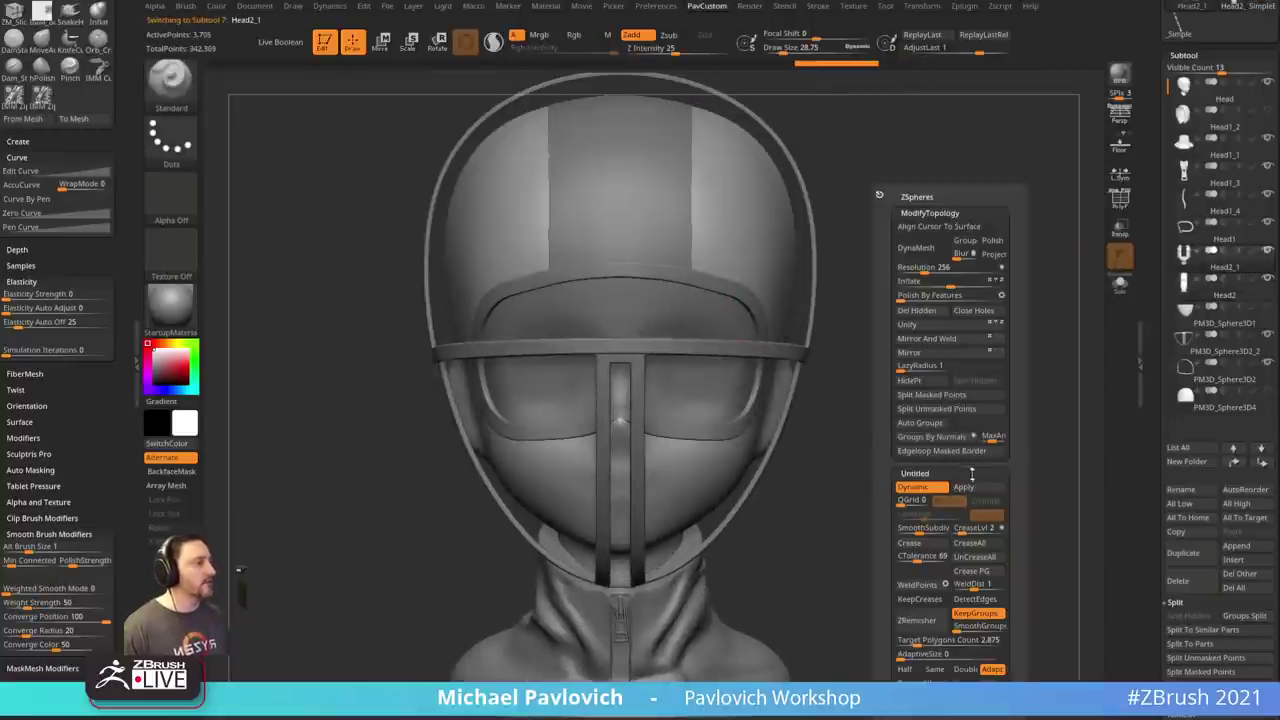
drag(823, 486, 919, 467)
- Go through the eye opening's trim and make the mask's upper frame the active subtool
key(s)
key(s)
drag(766, 319, 762, 318)
alt+click(763, 304)
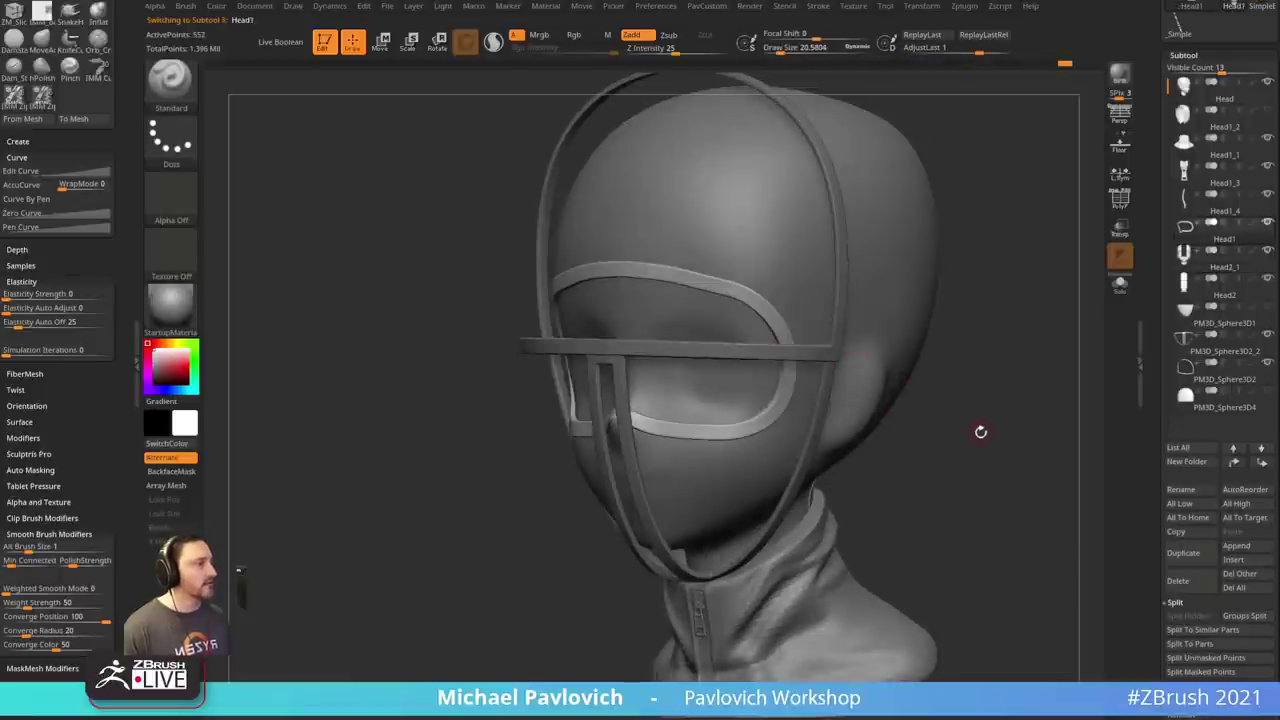
alt+click(845, 331)
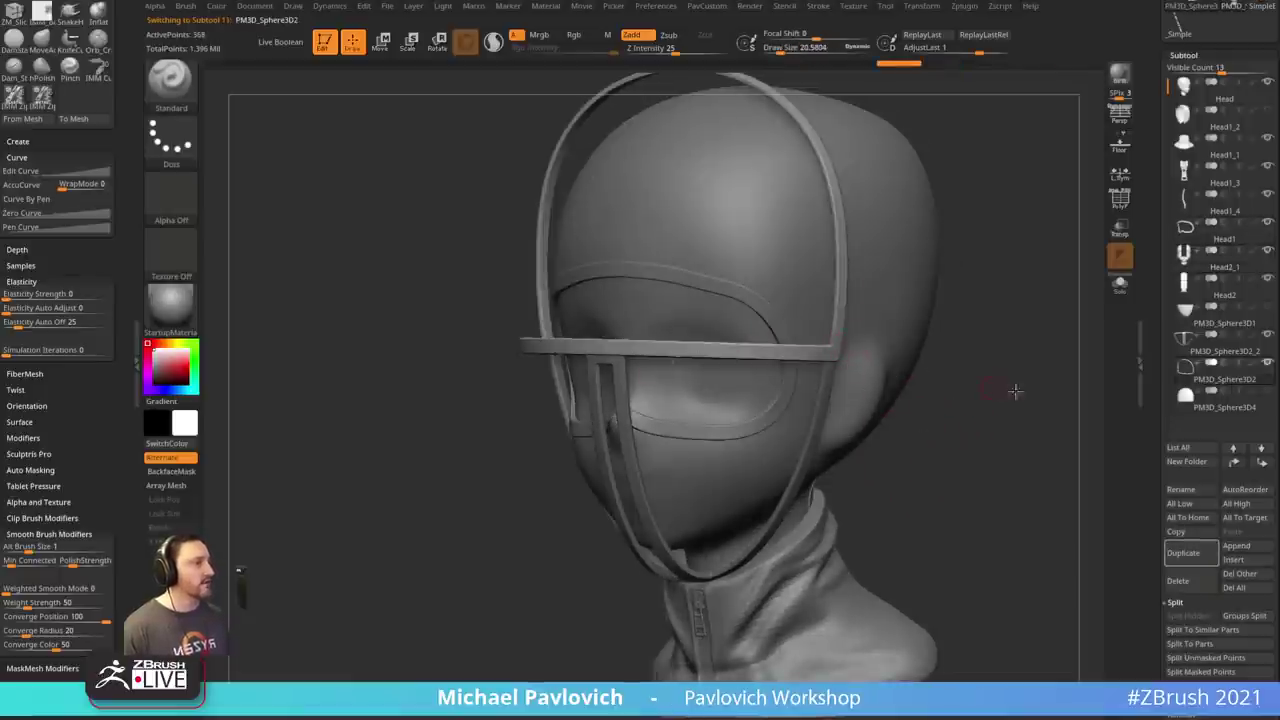
- Show all subtools of the head again and make the fabric hood the active subtool
mouse_move(1015, 391)
mouse_down()
mouse_move(1054, 409)
mouse_move(934, 371)
mouse_up()
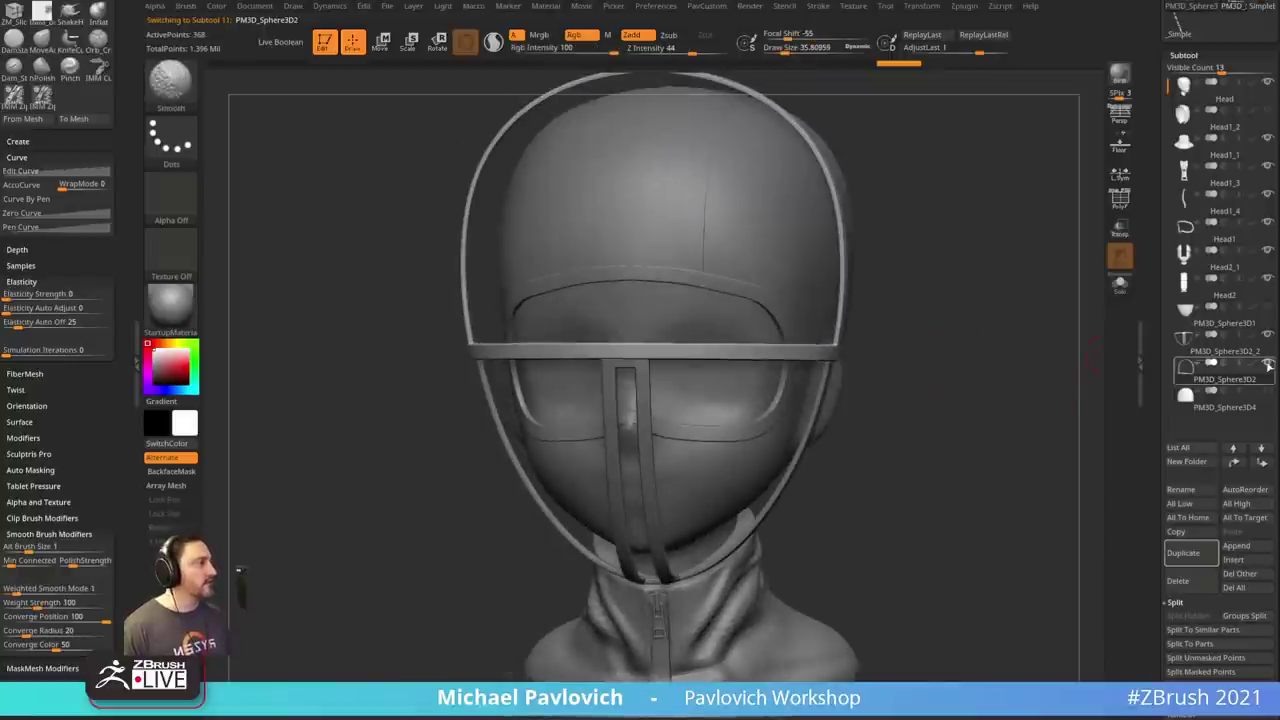
shift+click(1268, 366)
shift+click(1270, 367)
drag(1026, 396, 862, 387)
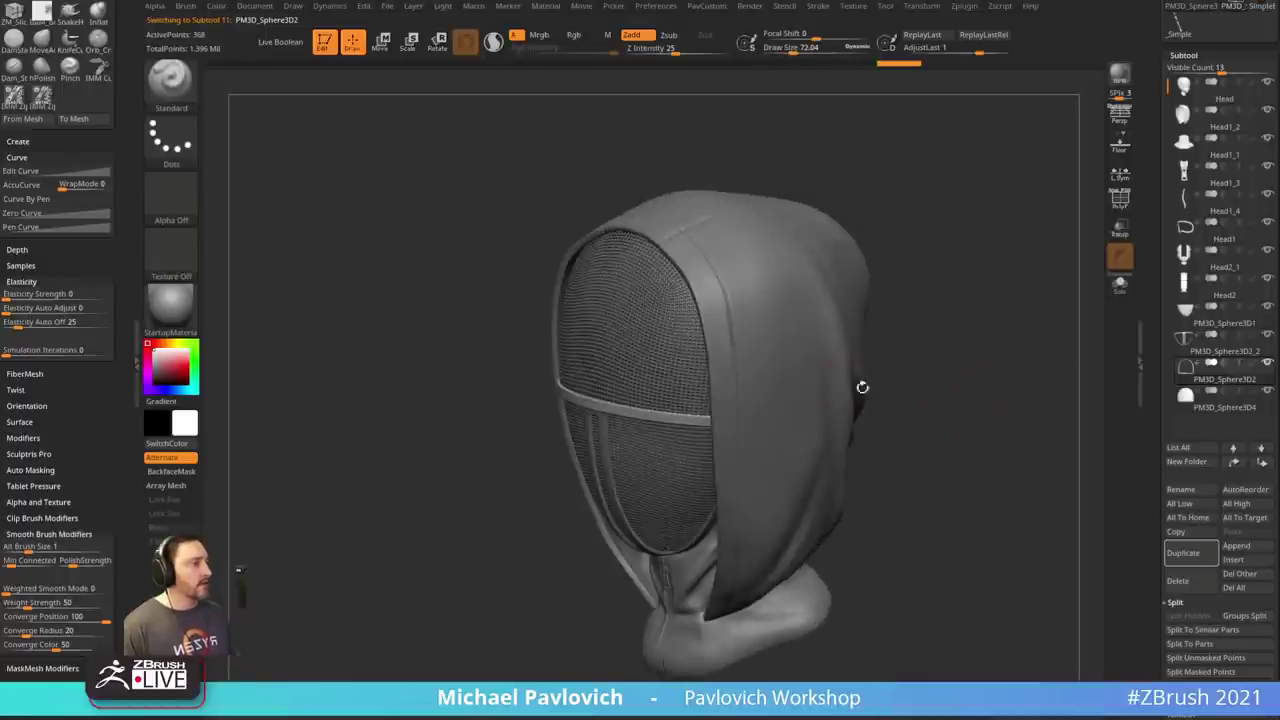
alt+click(862, 387)
drag(966, 374, 800, 288)
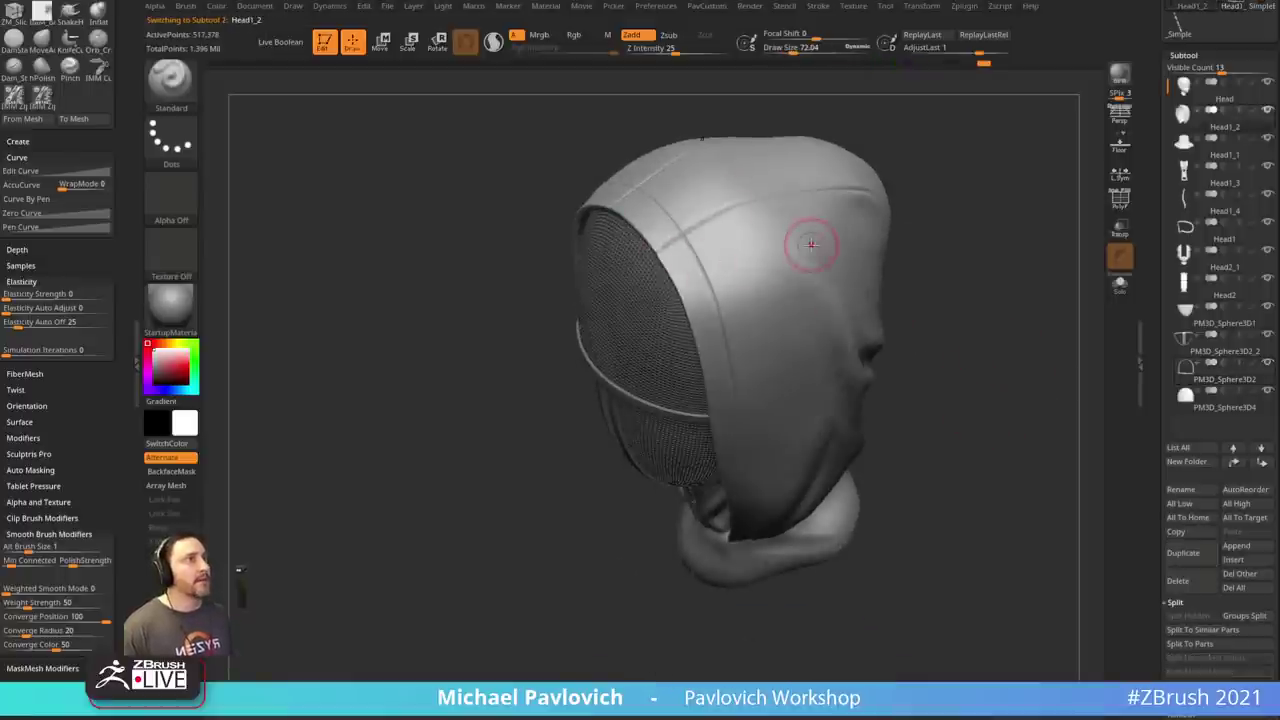
- Sharpen the hood's seams over the crown and down the back with the Pinch brush at a draw size of about 95
mouse_move(1014, 268)
alt+mouse_down()
mouse_move(980, 377)
mouse_move(1030, 385)
alt+mouse_up()
key(s)
drag(600, 343, 590, 344)
key(b)
key(p)
key(i)
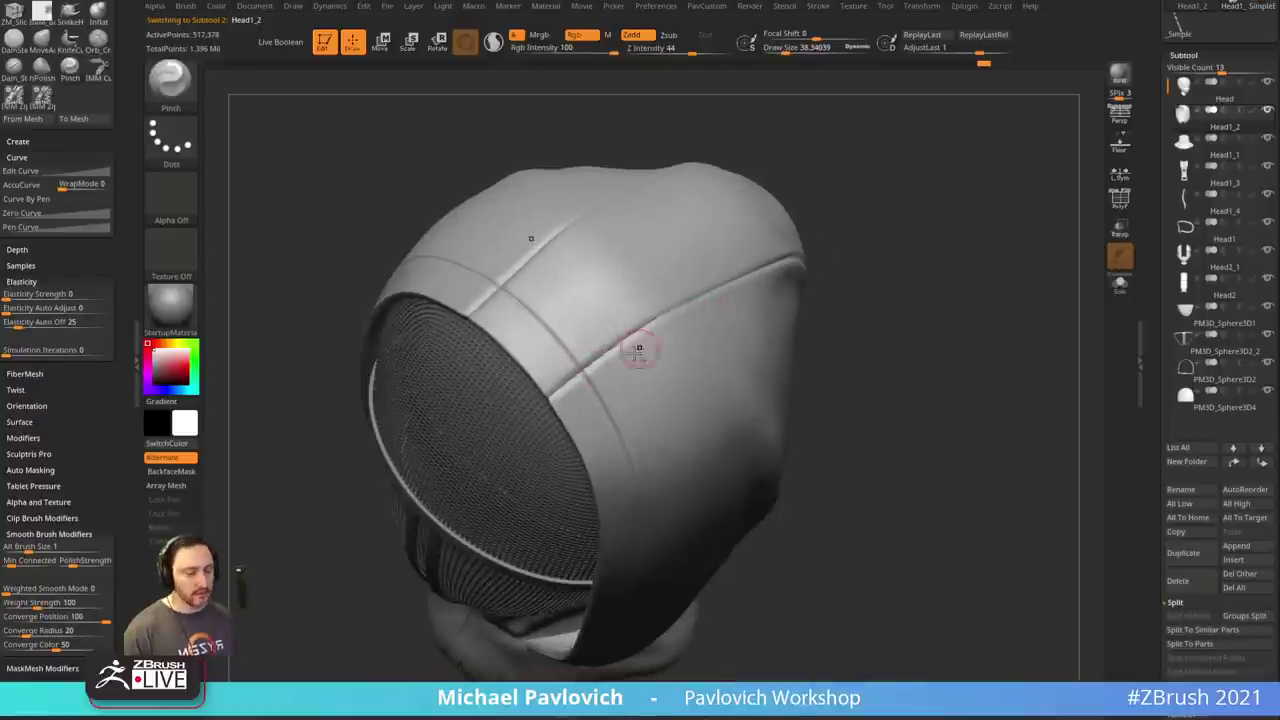
drag(946, 240, 742, 281)
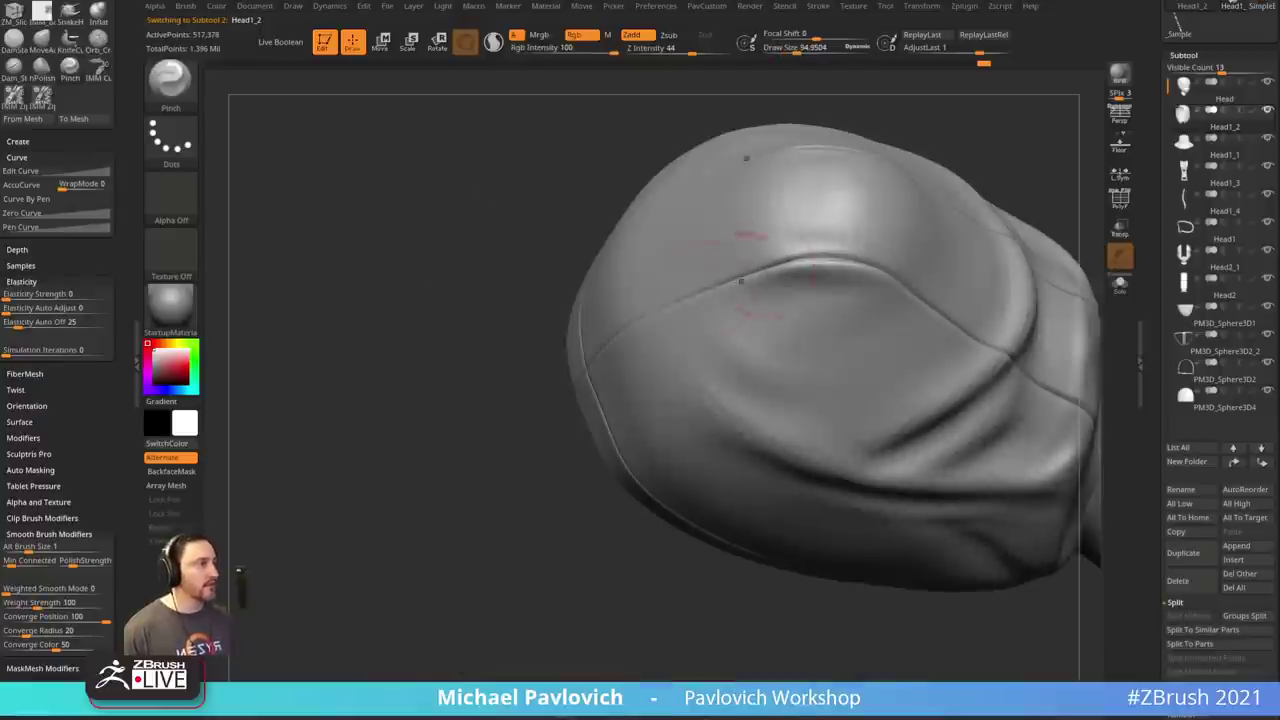
drag(606, 614, 560, 592)
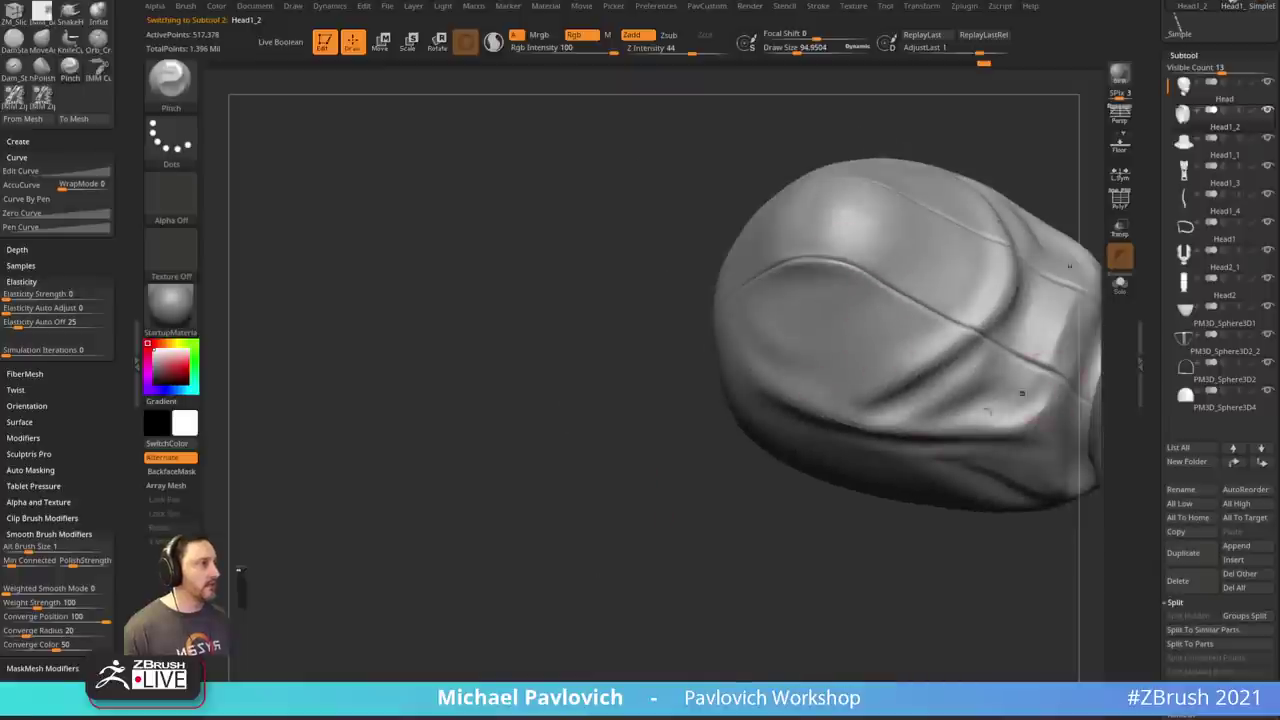
alt+drag(1028, 570, 844, 586)
mouse_move(1030, 430)
mouse_down()
mouse_move(1029, 186)
mouse_move(971, 429)
mouse_move(851, 374)
mouse_up()
- Sculpt a few small wrinkles beside the hood's crown seam with the Standard brush at draw size about 22, and quick-save the project
key(b)
key(s)
key(t)
key([)
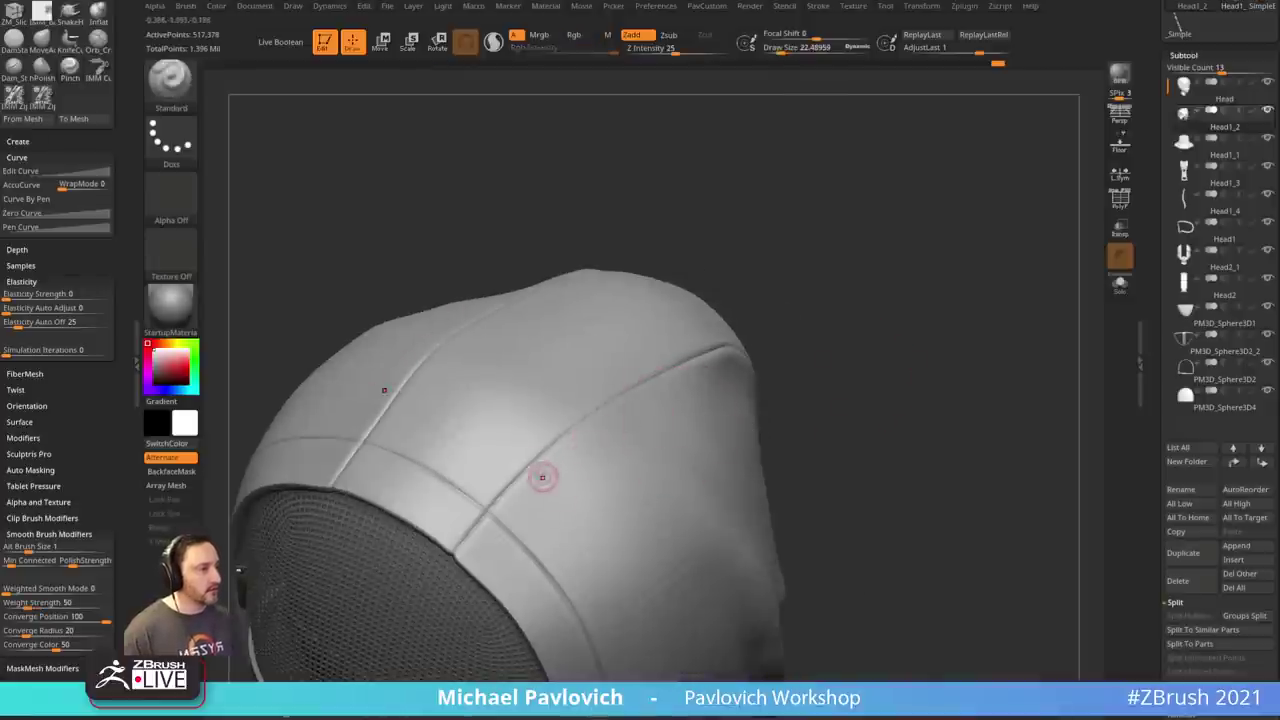
drag(432, 318, 366, 382)
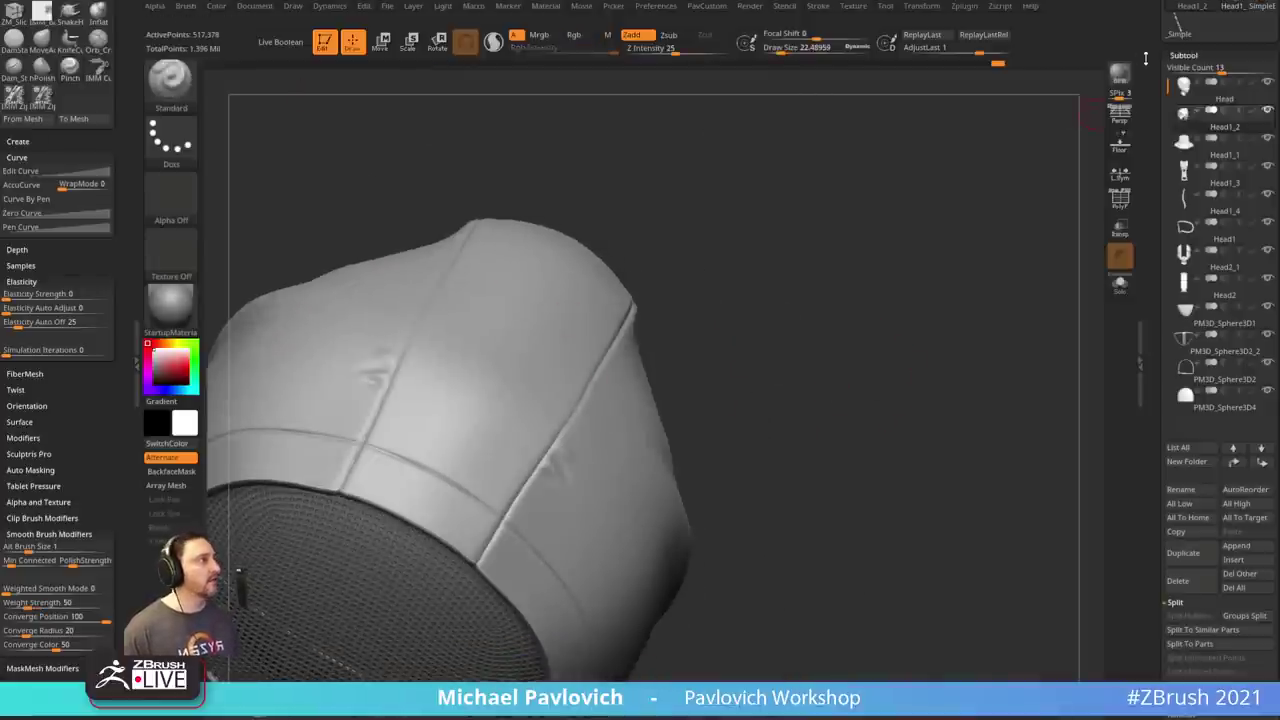
drag(1145, 58, 1113, 407)
key(ctrl+s)
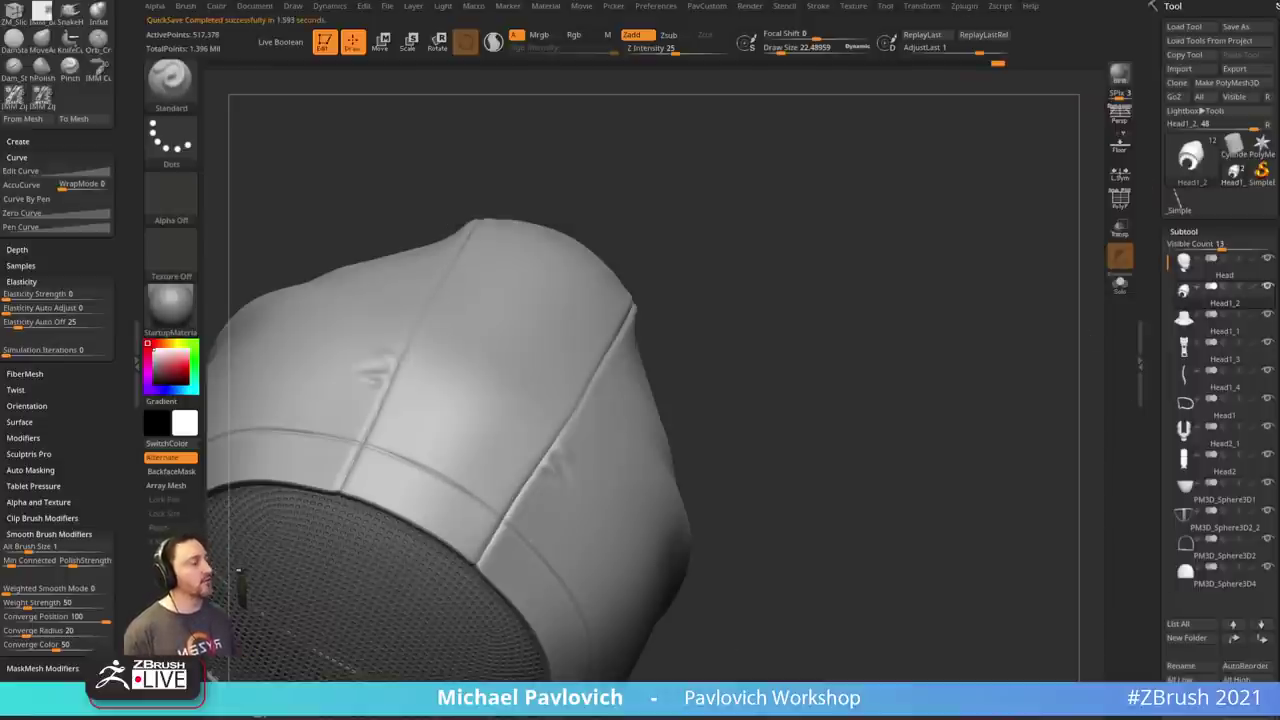
- Clear the canvas and draw a Plane3D on it in edit mode
key(t)
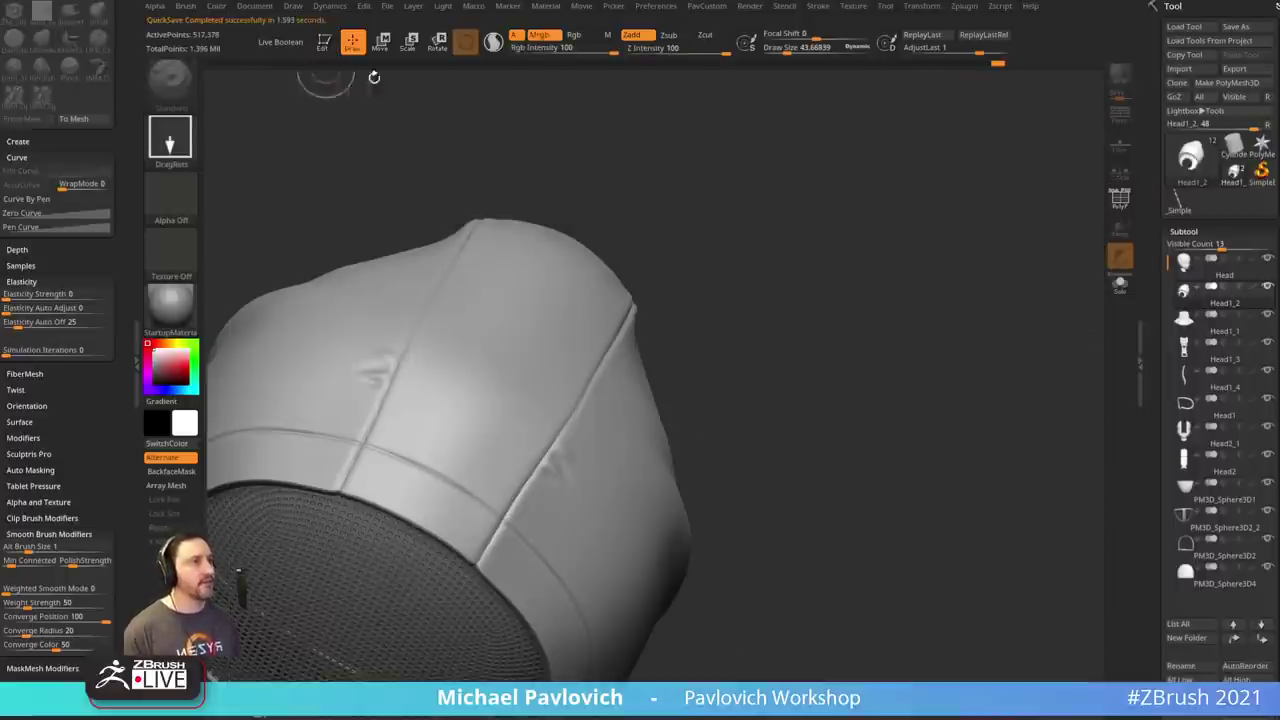
key(ctrl+n)
click(1200, 158)
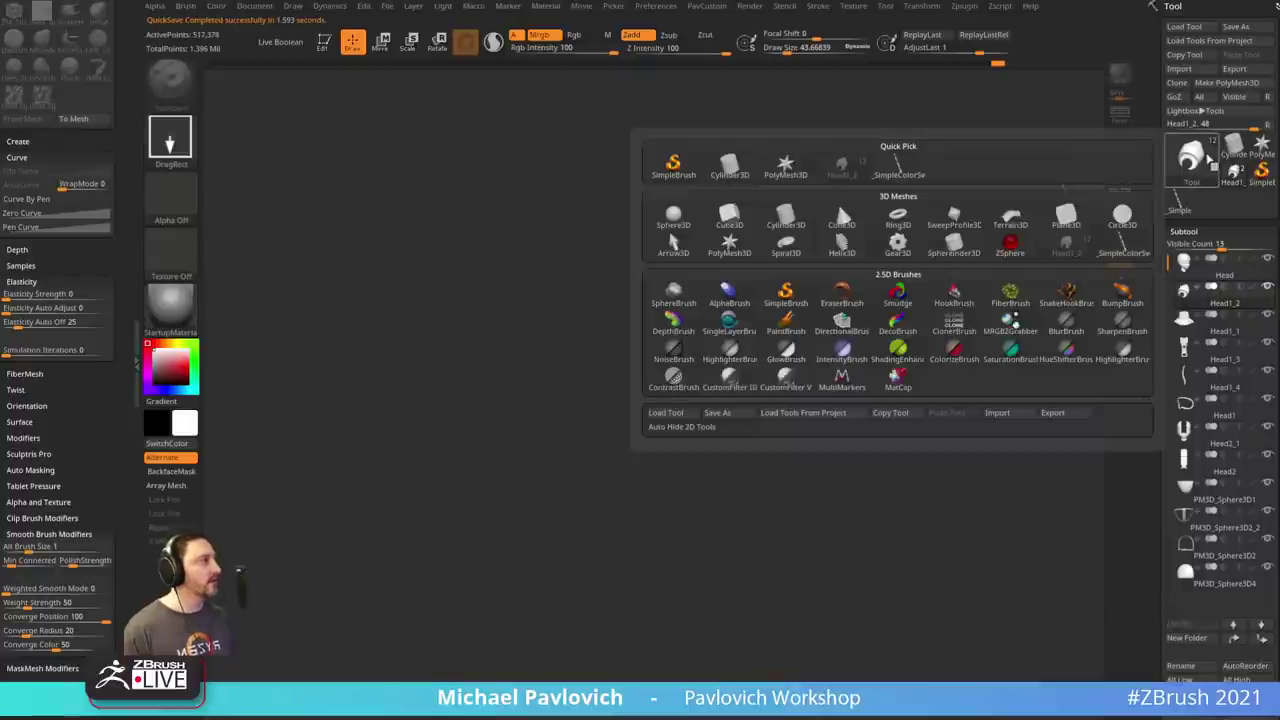
click(1067, 228)
drag(600, 466, 720, 520)
key(t)
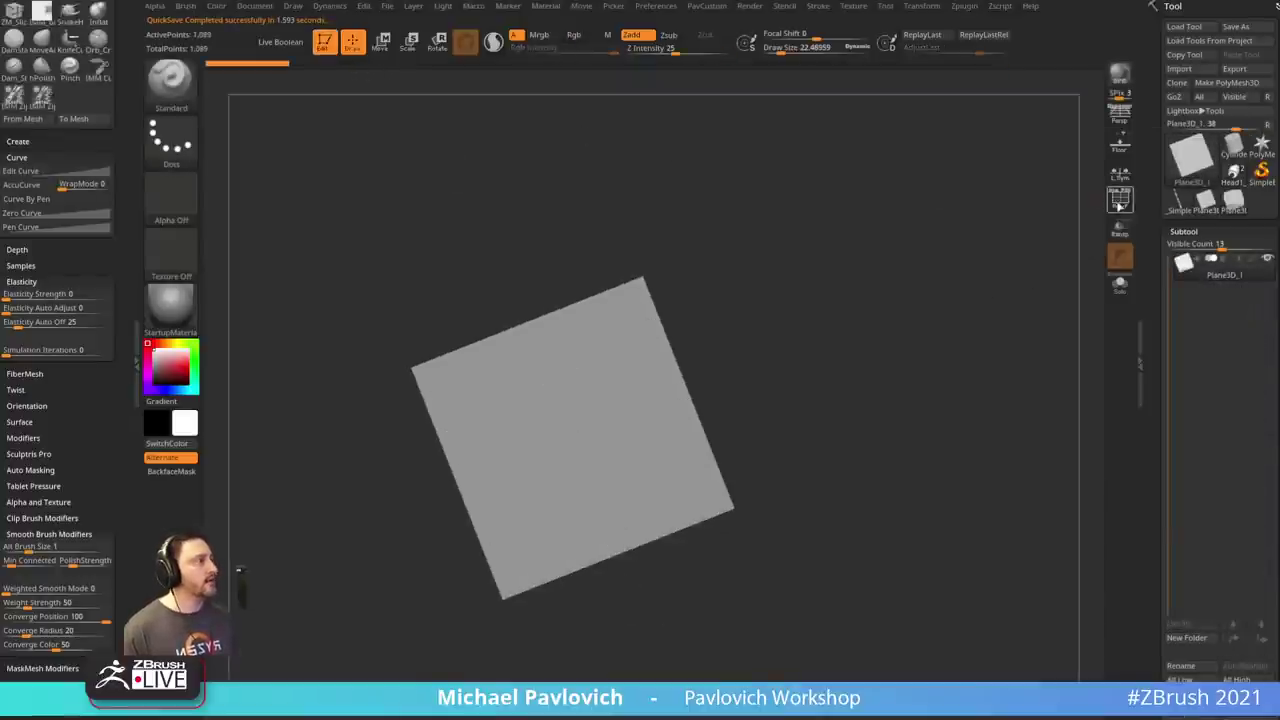
- Convert the plane to a PolyMesh3D and scale its width down to form a narrow vertical strip
click(1120, 205)
shift+drag(1008, 362, 989, 386)
key(f)
click(1224, 84)
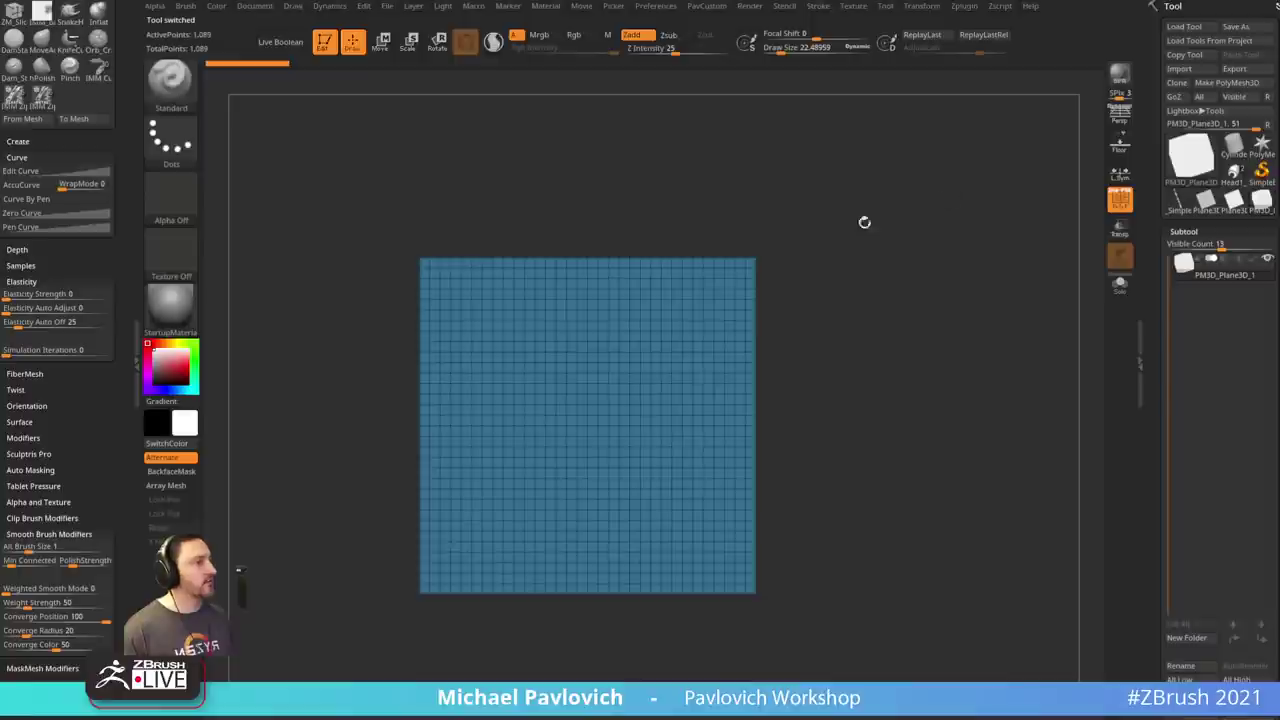
key(w)
drag(545, 425, 666, 431)
key(q)
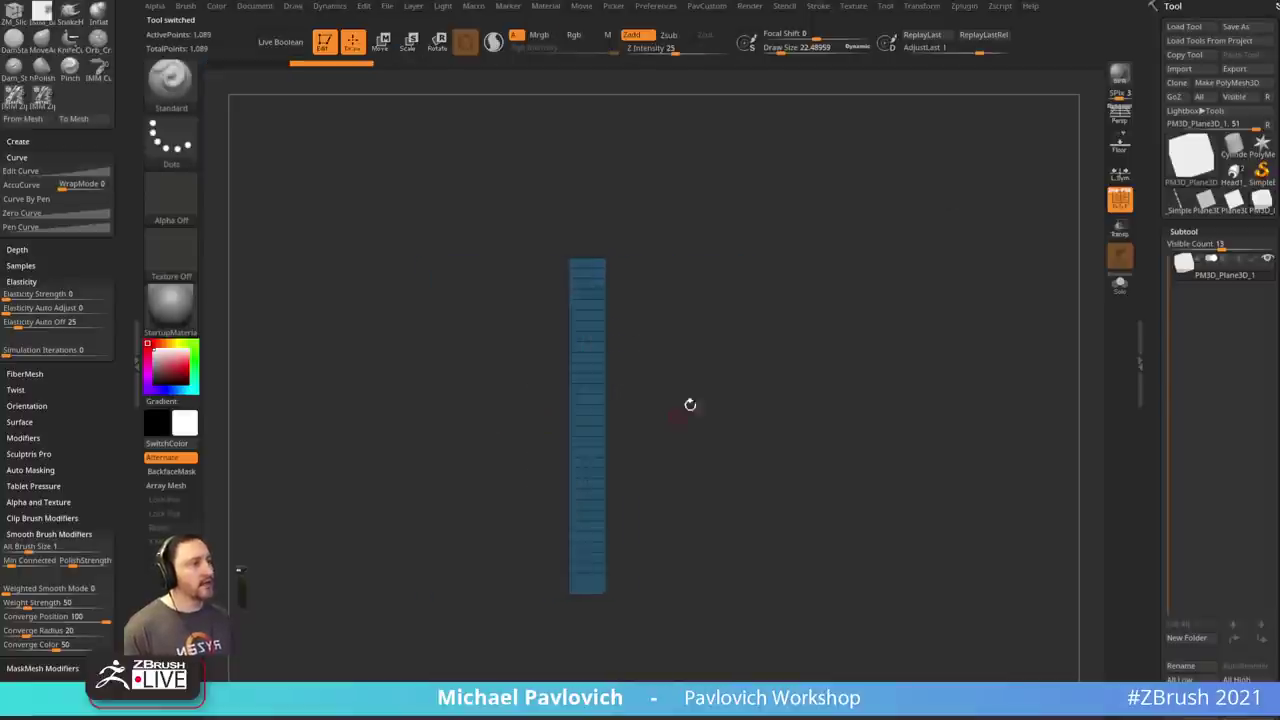
- Run ZRemesher twice on the strip with the Half option and turn off the polyframe display
key(2)
click(758, 669)
click(767, 620)
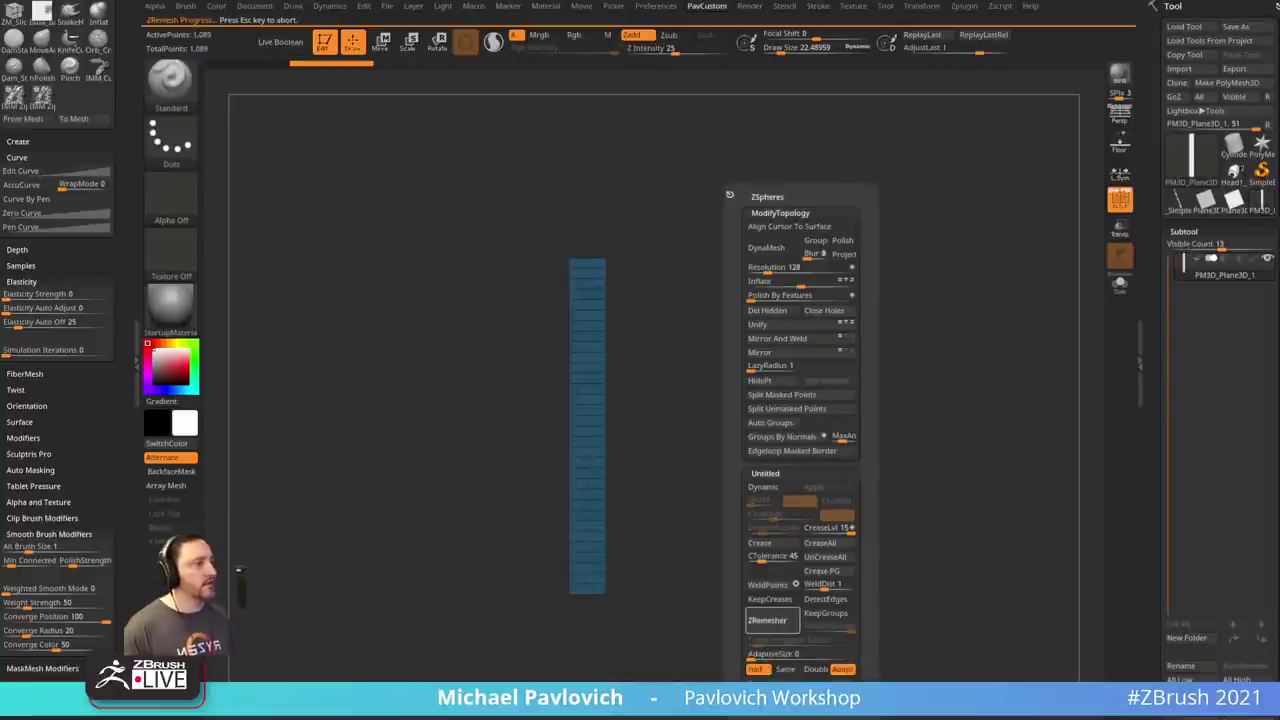
key(f)
key(space)
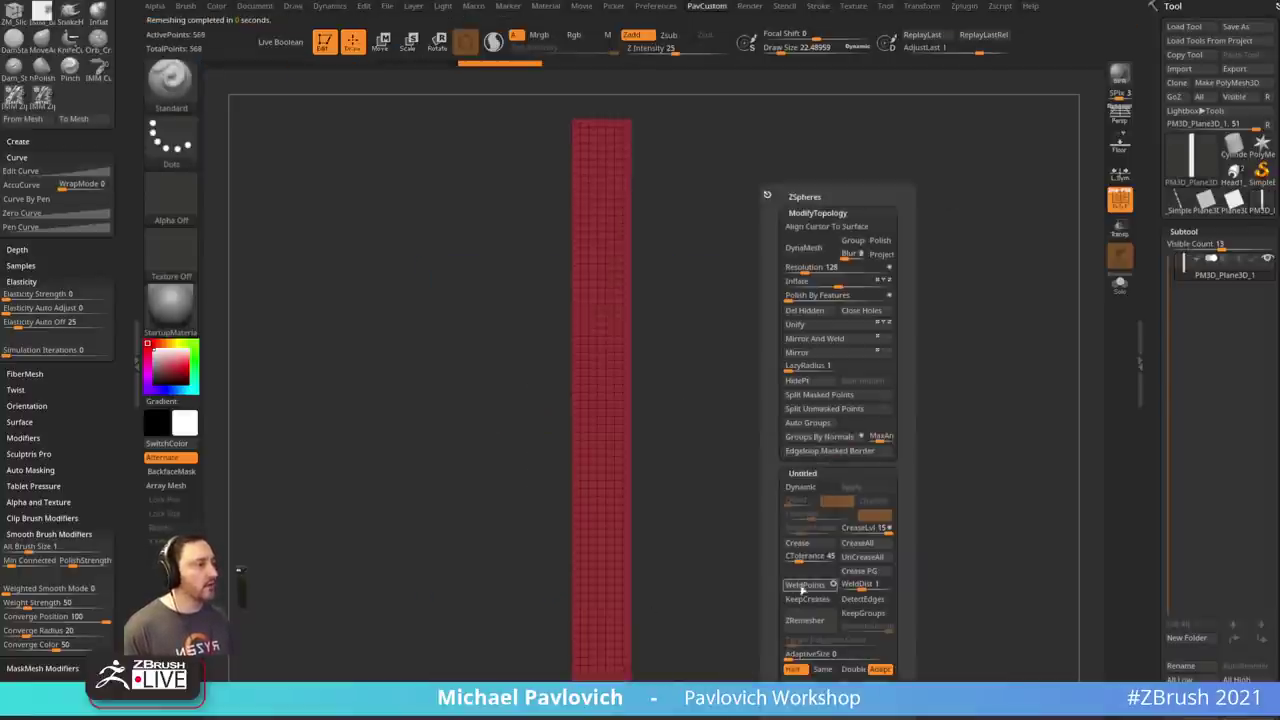
click(805, 620)
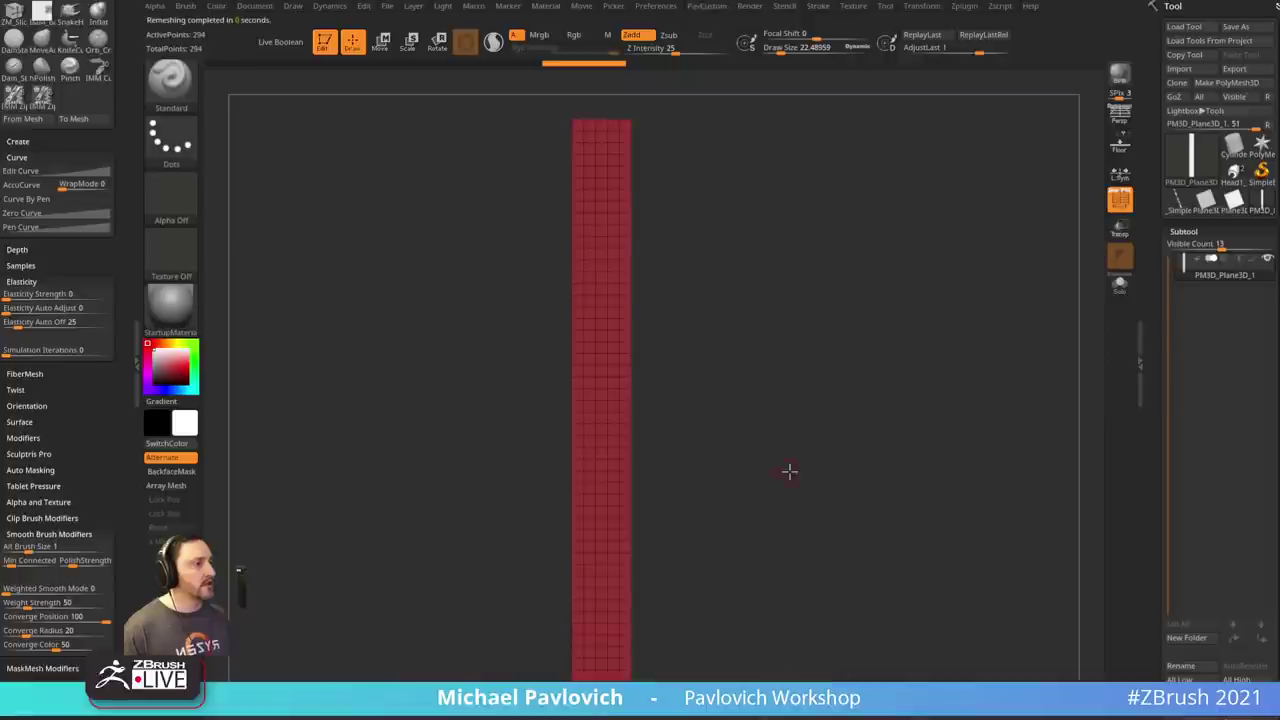
key(f)
click(1117, 206)
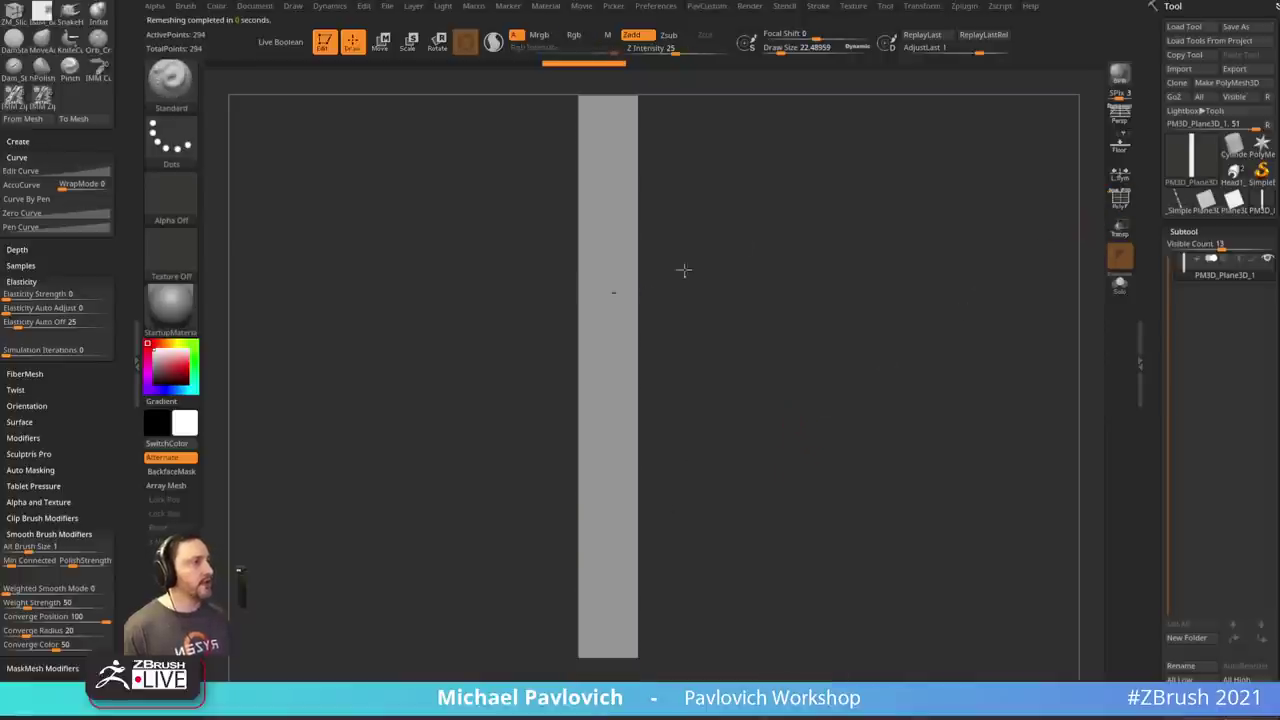
- Turn off subdivision smoothing and divide the strip three times, up to subdivision level 4
alt+drag(683, 271, 688, 362)
key(s)
drag(746, 315, 739, 316)
key(s)
drag(1154, 407, 1155, 205)
click(1240, 262)
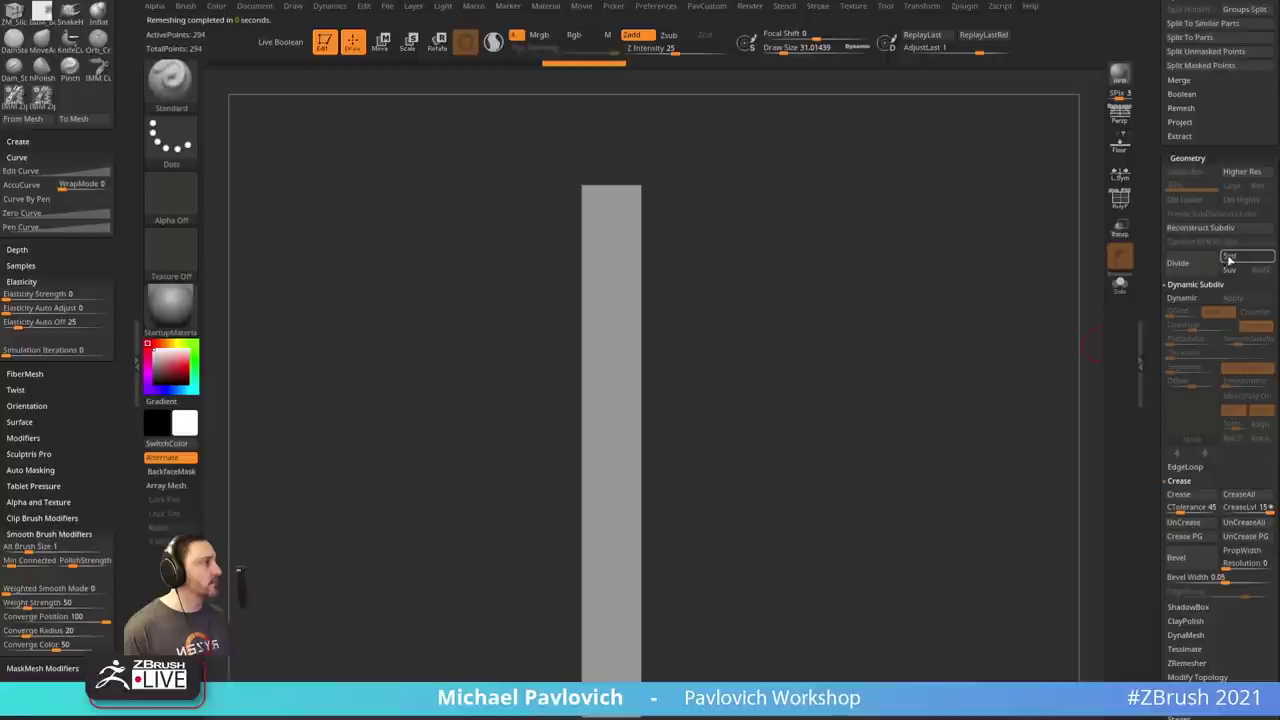
click(1183, 265)
click(1183, 265)
click(1183, 265)
- Sculpt the first diagonal folds across the strip's upper part with the Standard brush, undoing a stroke along its long edge
alt+drag(972, 328, 963, 408)
key(s)
mouse_move(645, 312)
mouse_down()
mouse_move(677, 311)
mouse_move(615, 329)
mouse_move(700, 346)
mouse_move(617, 426)
mouse_move(835, 315)
mouse_up()
key(s)
key(s)
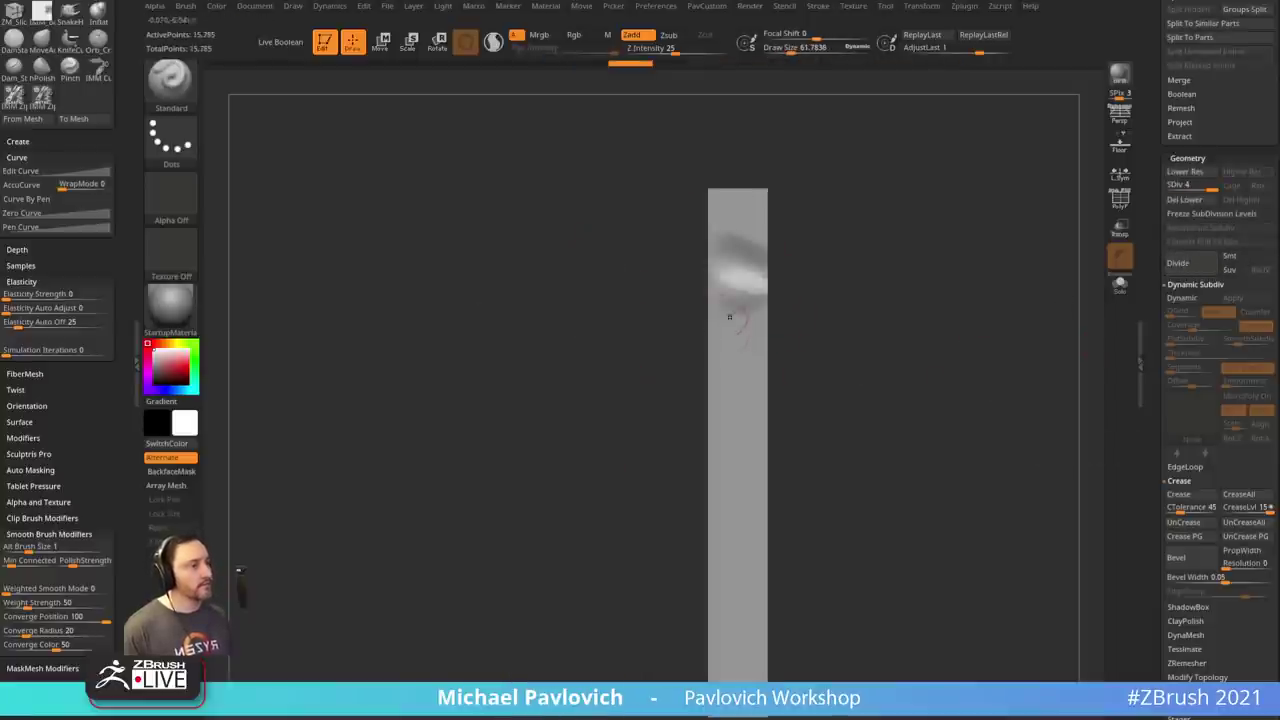
key(s)
mouse_move(734, 314)
mouse_down()
mouse_move(680, 335)
mouse_move(740, 360)
mouse_move(756, 387)
mouse_move(824, 403)
mouse_up()
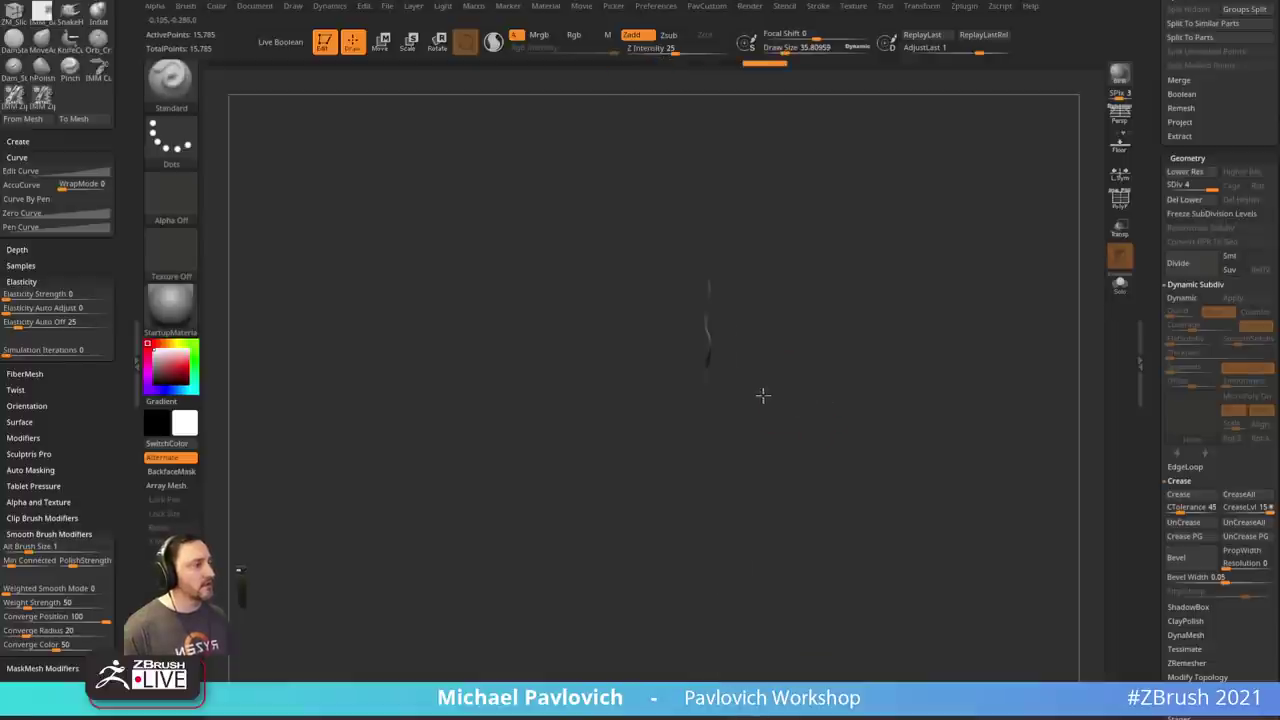
shift+drag(766, 351, 700, 308)
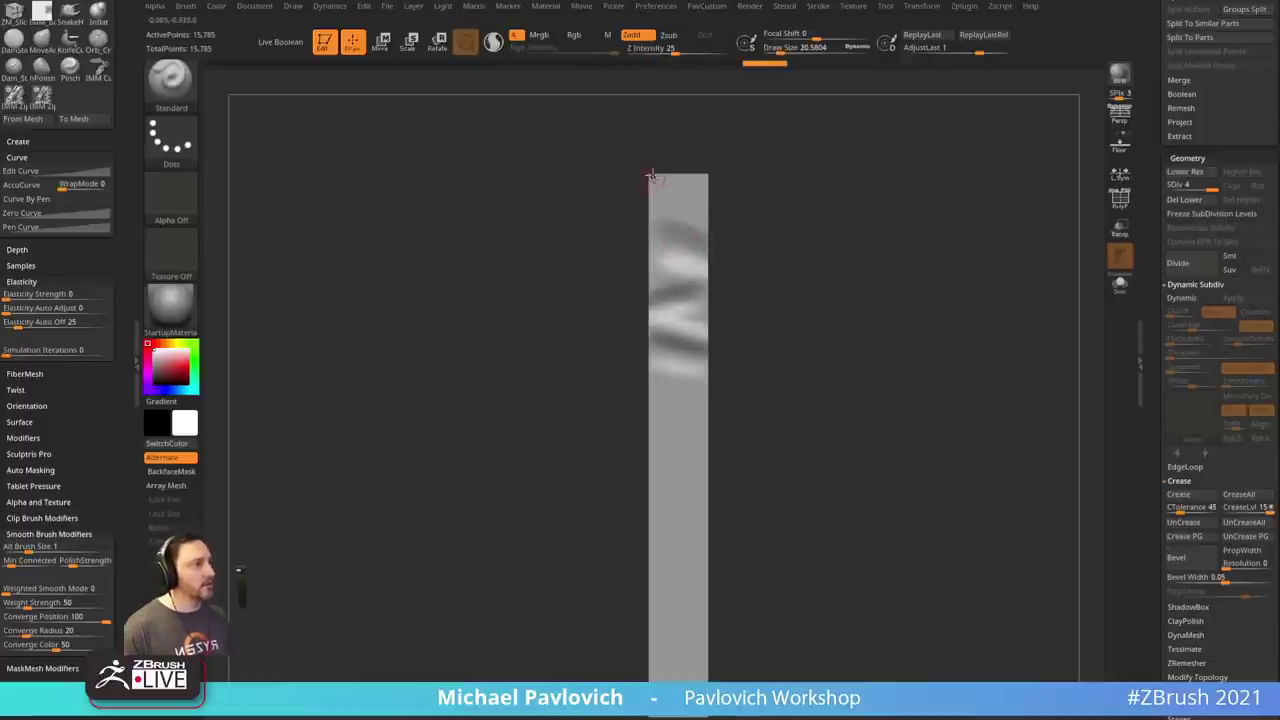
drag(646, 440, 653, 684)
key(ctrl+z)
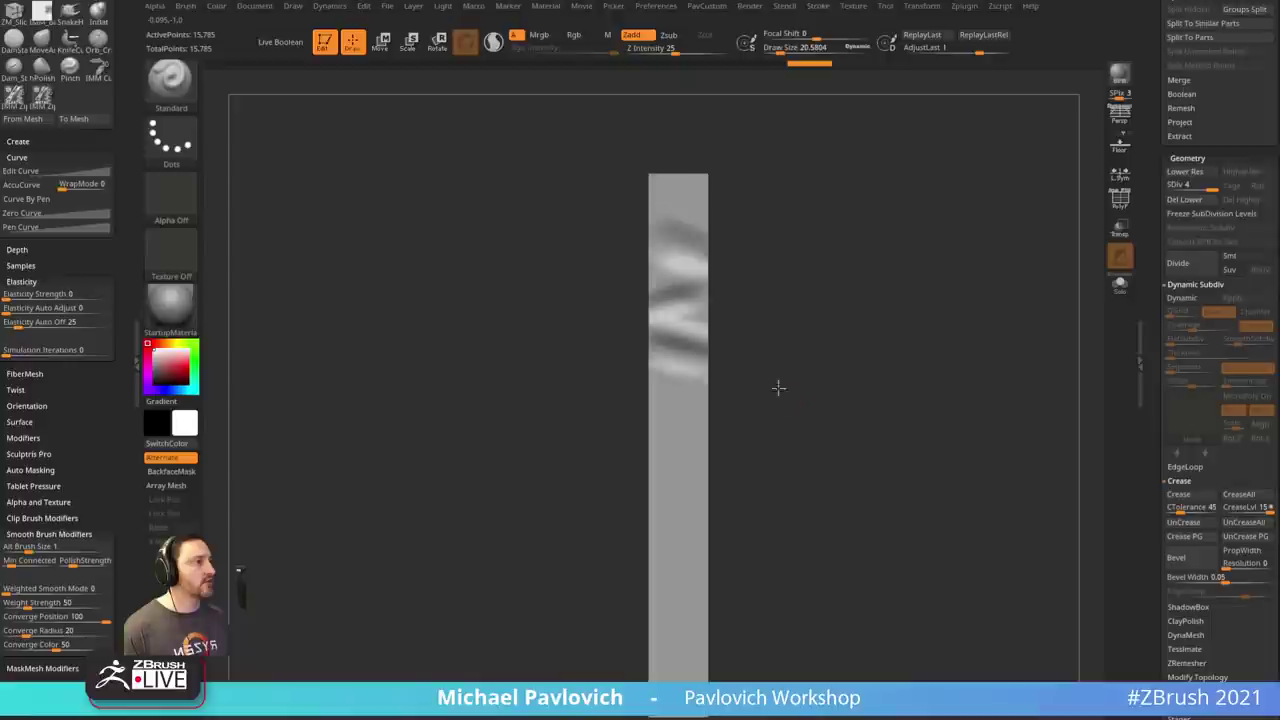
- Continue the raised and recessed diagonal folds down the rest of the strip with the Standard brush at varying draw sizes
alt+drag(777, 386, 764, 356)
key(s)
drag(683, 348, 737, 372)
key(s)
drag(642, 383, 704, 408)
mouse_move(640, 413)
alt+mouse_down()
mouse_move(723, 443)
mouse_move(668, 463)
mouse_move(696, 471)
alt+mouse_up()
key(s)
alt+drag(643, 503, 722, 488)
alt+drag(643, 530, 714, 522)
alt+drag(642, 562, 708, 562)
alt+drag(767, 524, 753, 452)
alt+drag(628, 523, 708, 553)
drag(628, 558, 710, 604)
alt+drag(716, 215, 726, 437)
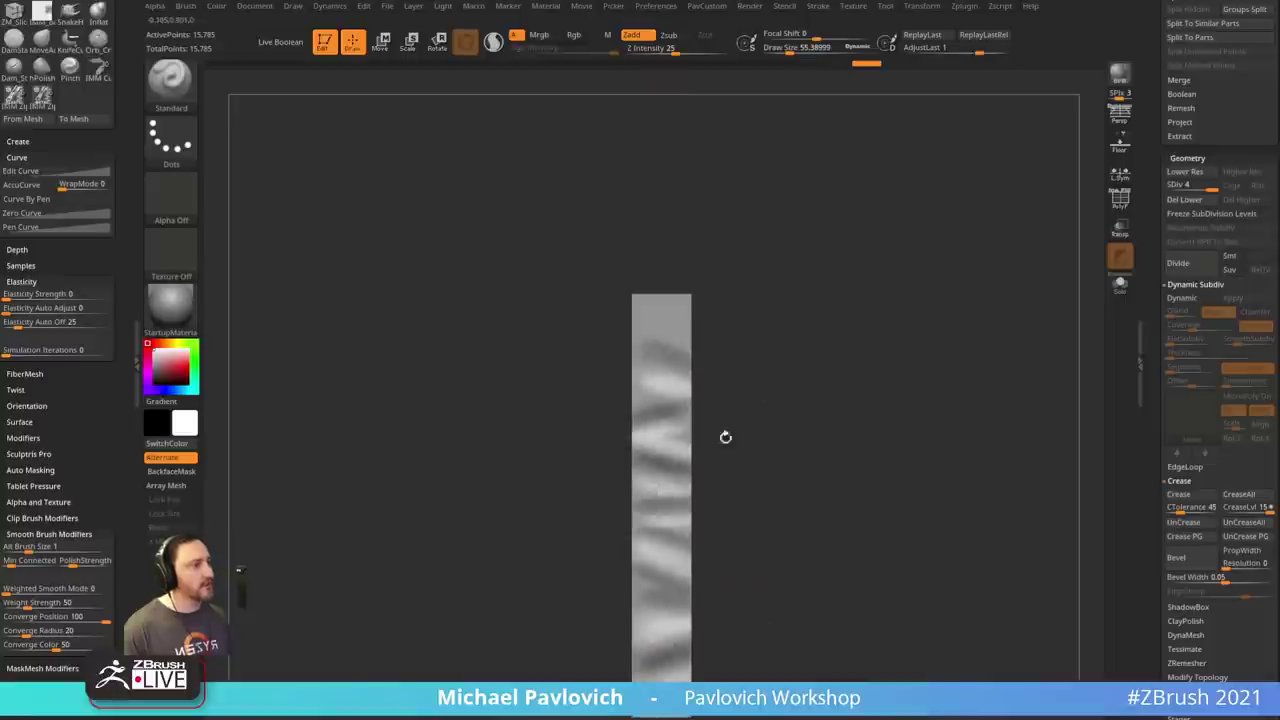
- Add folds at the strip's top end and soften the upper folds with the Smooth brush at a draw size of about 103
key(s)
drag(688, 350, 710, 311)
alt+drag(821, 385, 798, 270)
key(s)
drag(686, 303, 697, 302)
shift+drag(640, 268, 630, 298)
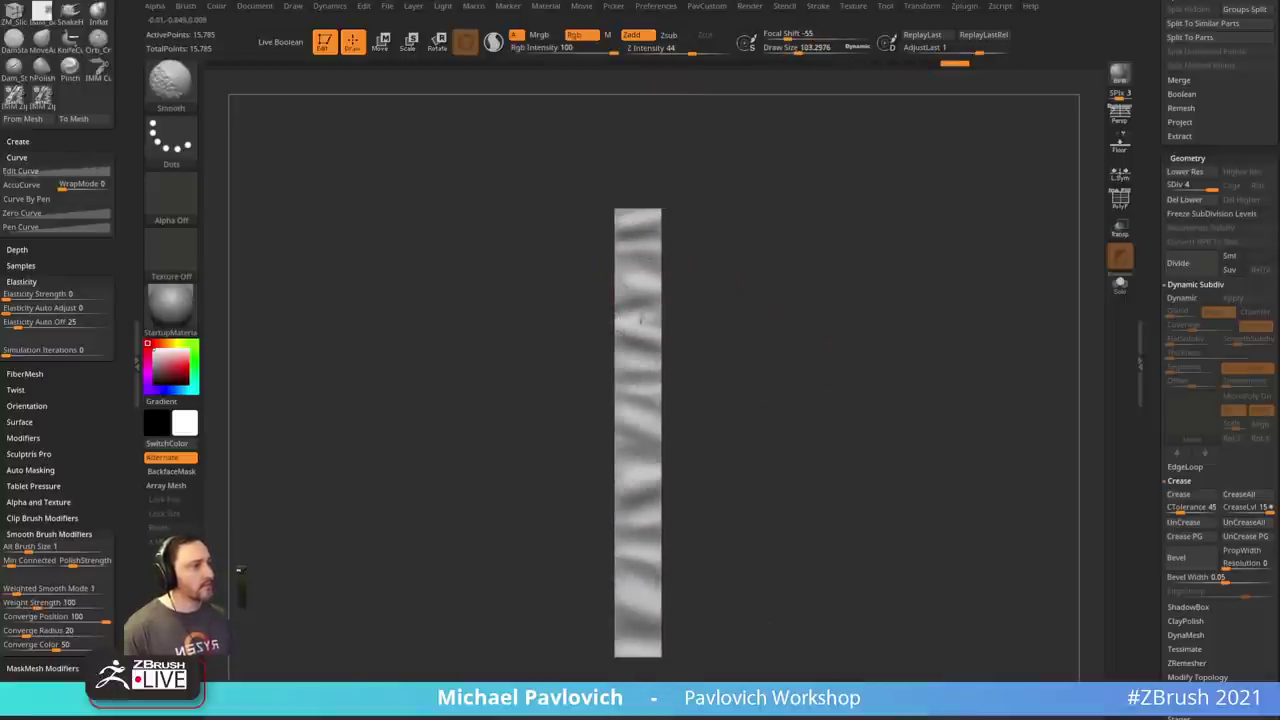
alt+drag(795, 400, 788, 365)
key(s)
key(s)
alt+drag(795, 379, 796, 360)
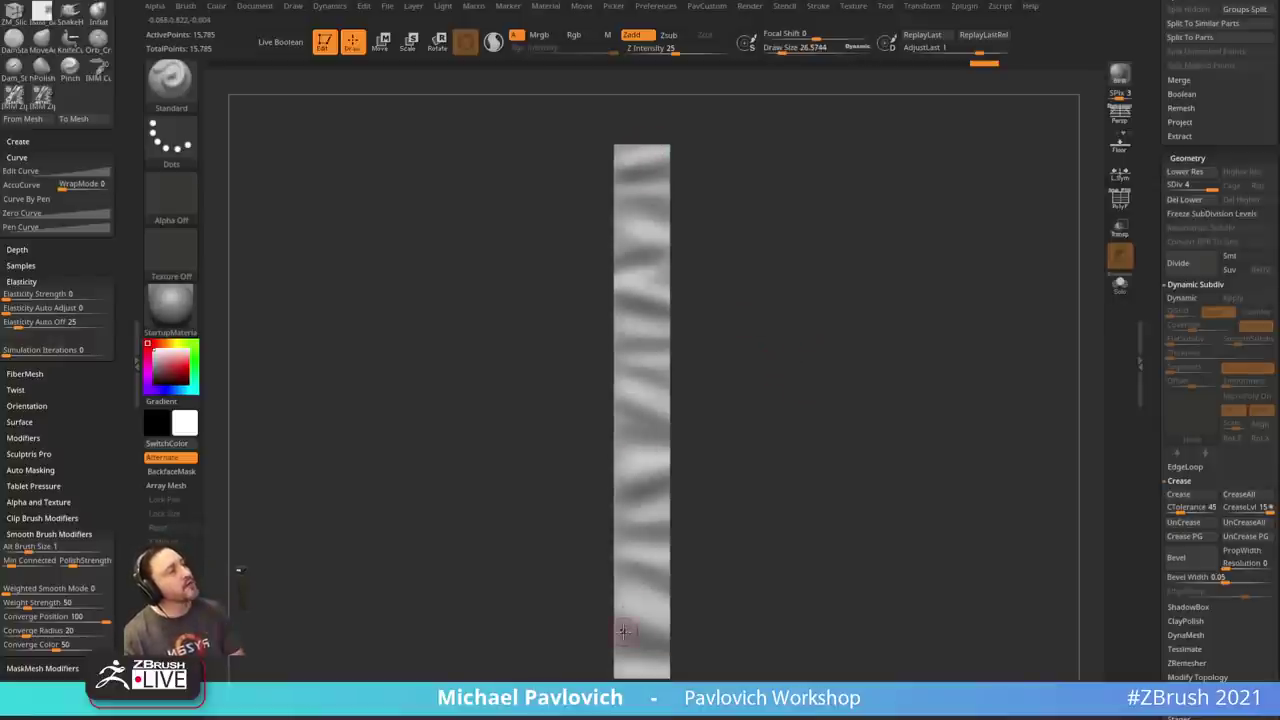
- Switch to the MRGBZGrabber tool, always allowing the tool switch, and capture the whole wrinkled strip as an alpha
drag(1153, 175, 1162, 437)
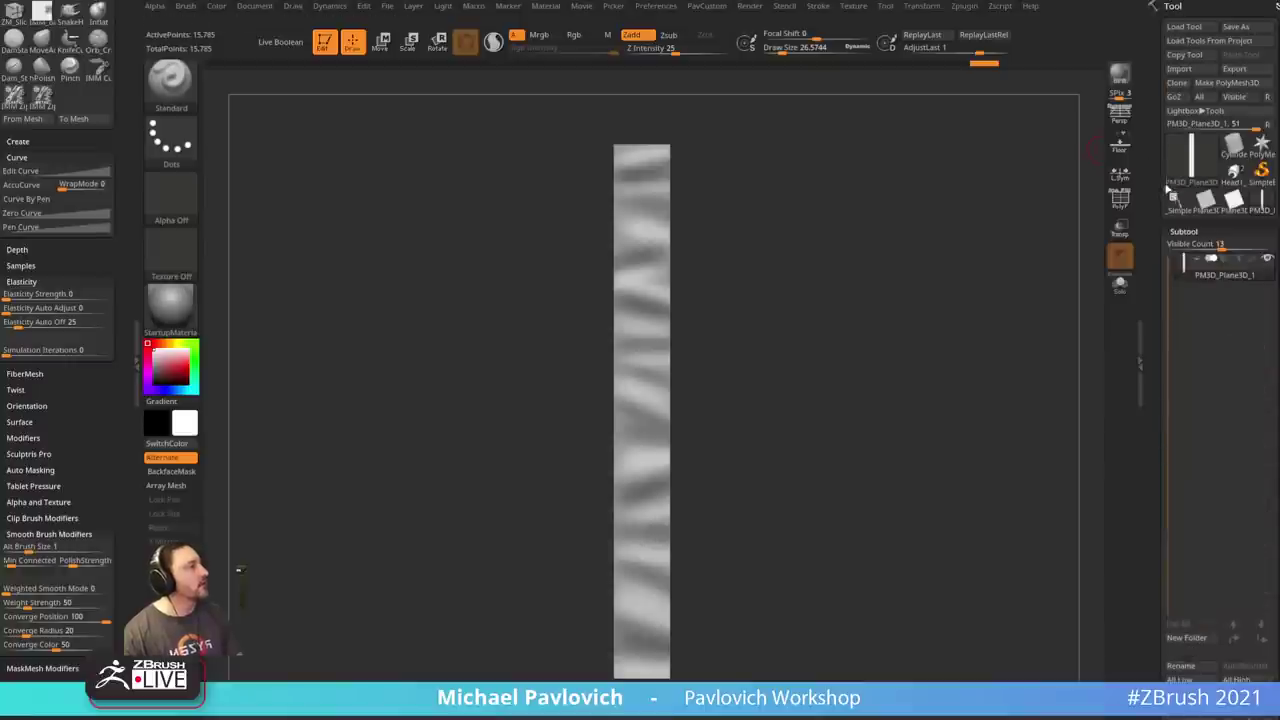
click(1189, 163)
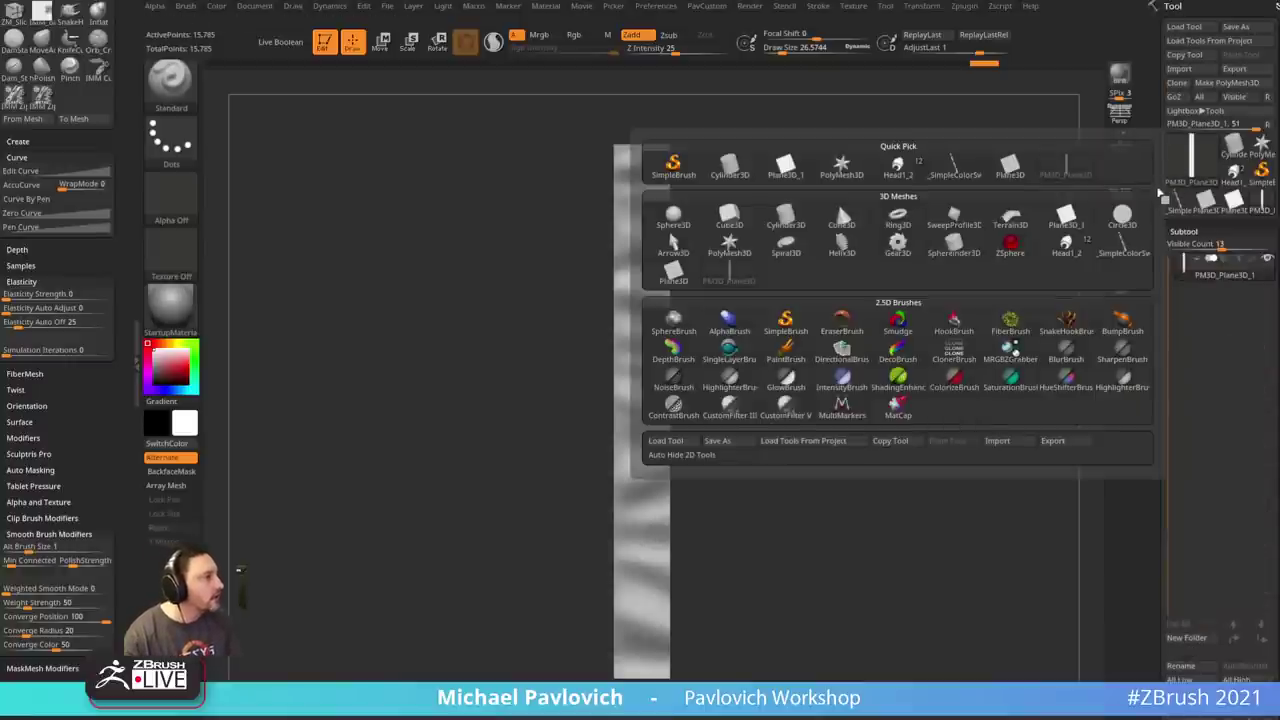
click(1012, 349)
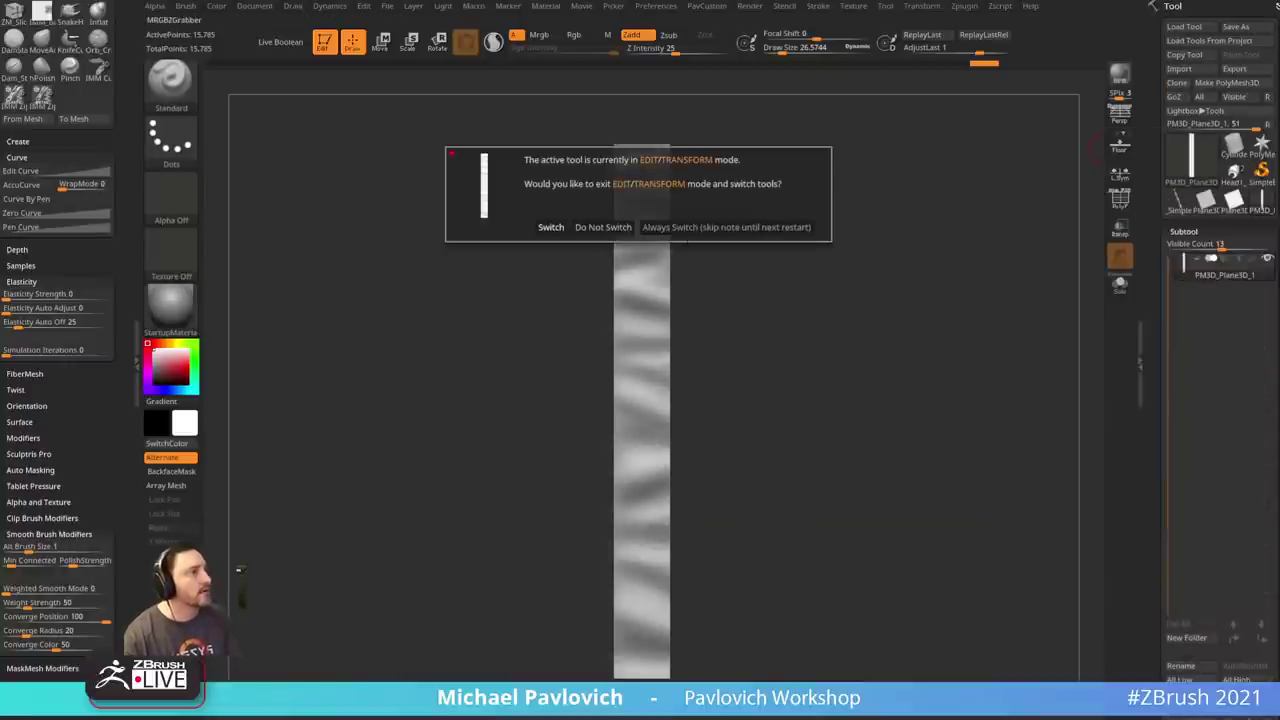
click(690, 227)
mouse_move(655, 414)
mouse_down()
mouse_move(676, 484)
mouse_move(671, 678)
mouse_up()
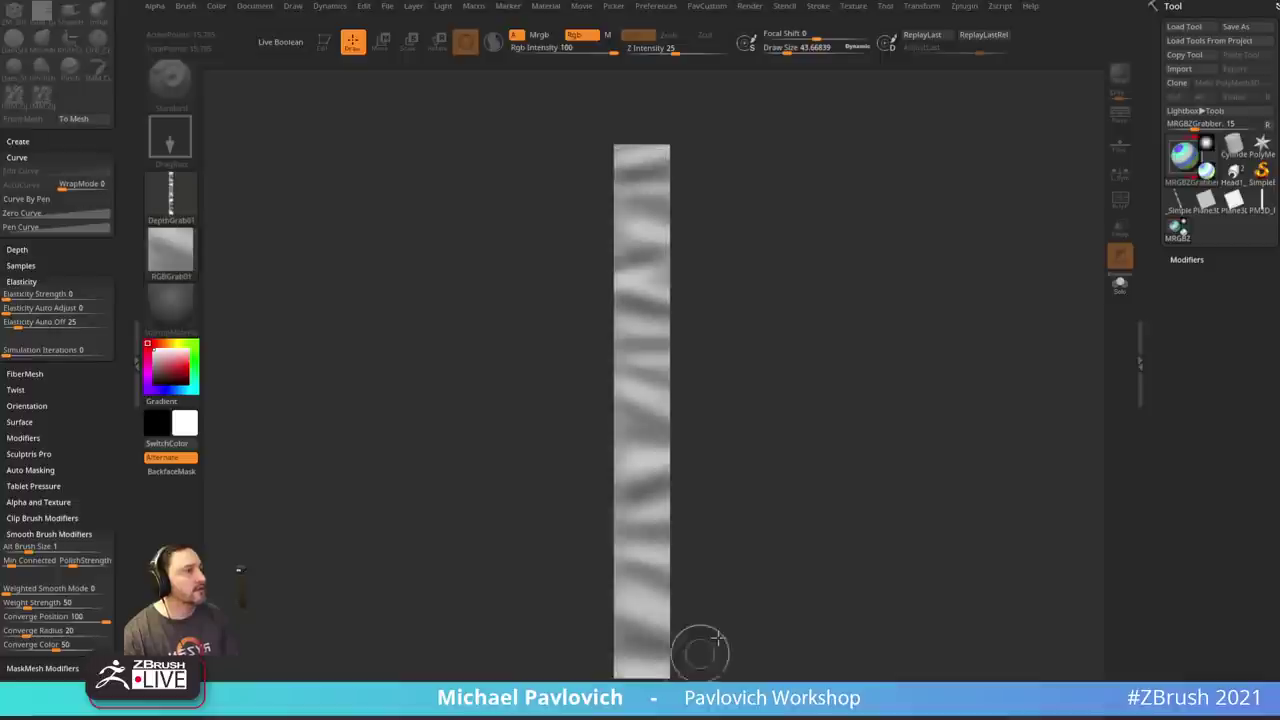
- Select the captured depth alpha and set the texture to Texture Off
click(176, 198)
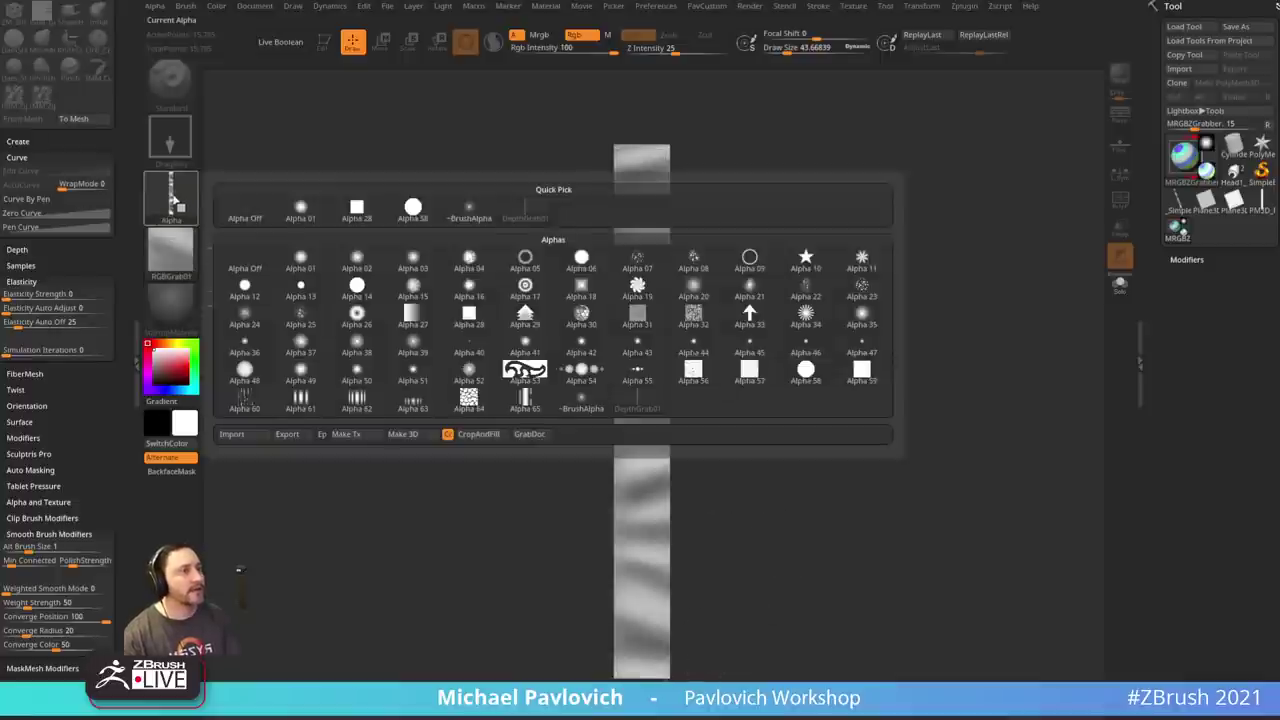
click(525, 212)
click(194, 262)
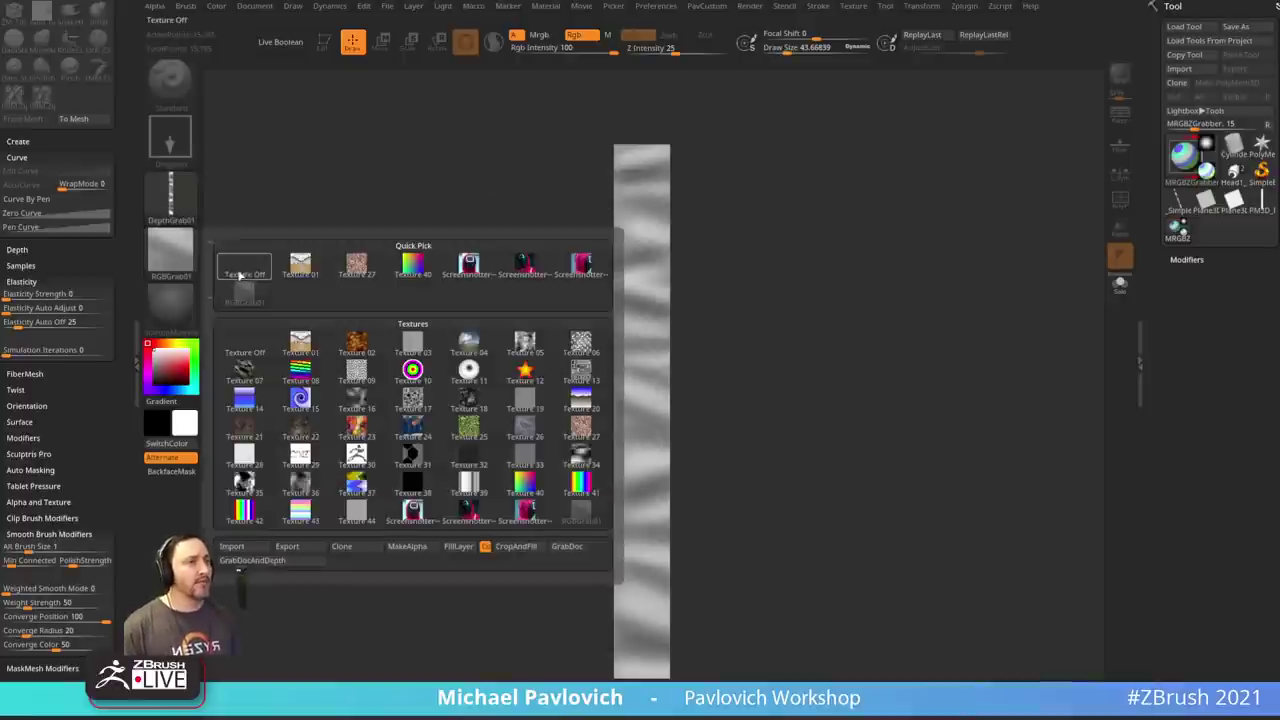
click(257, 262)
- Switch back to the hooded head tool, clear the canvas, draw the head in edit mode and frame the hood's crown
click(1232, 172)
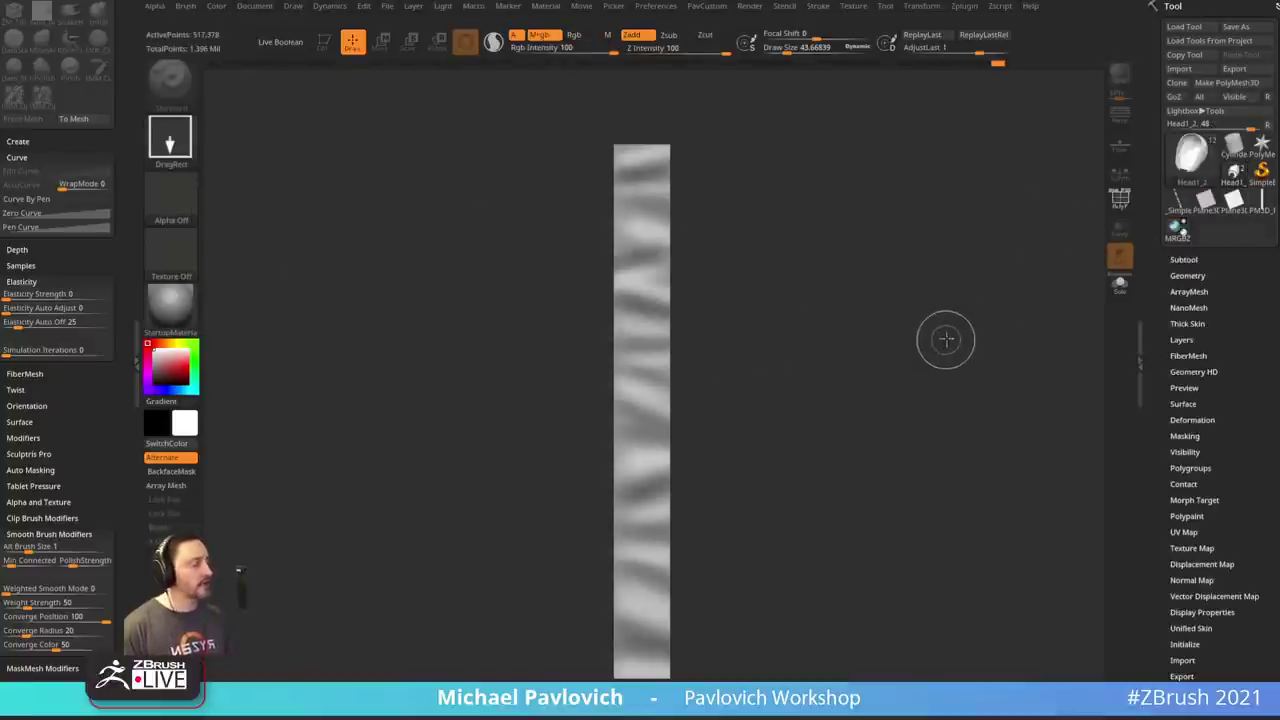
key(ctrl+n)
mouse_move(688, 402)
mouse_down()
mouse_move(715, 563)
mouse_move(692, 598)
mouse_up()
click(323, 42)
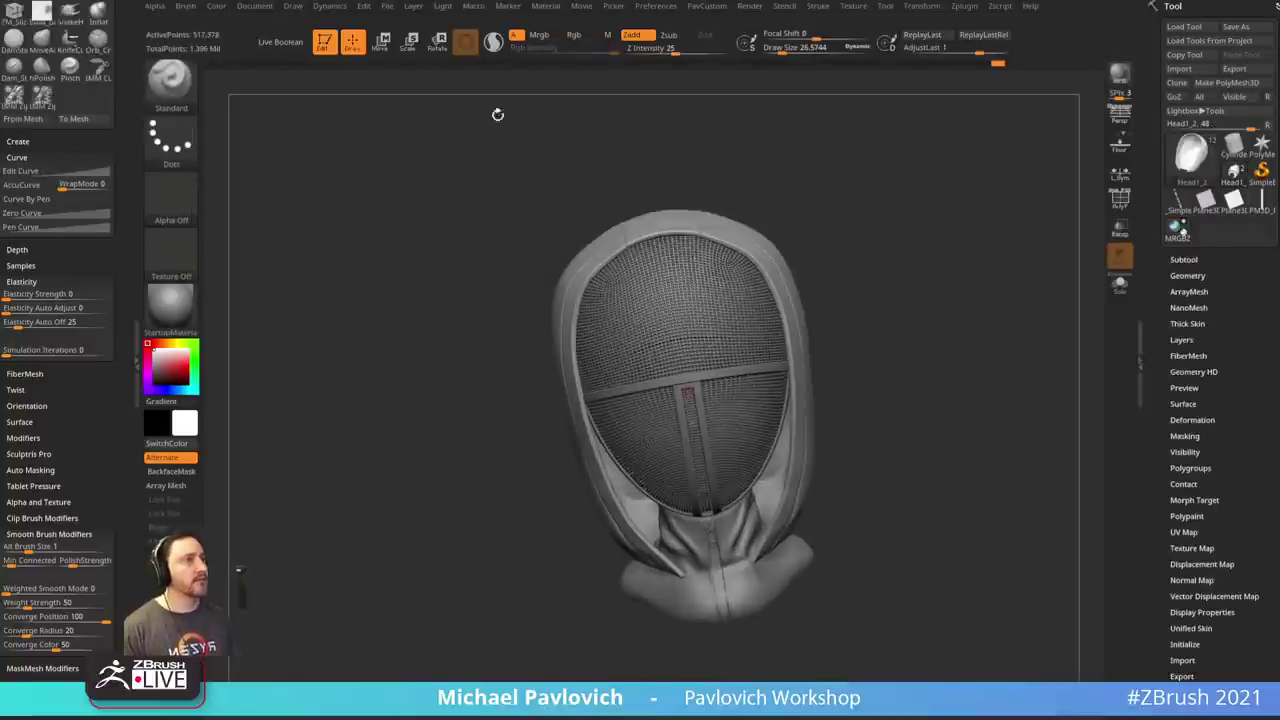
mouse_move(973, 273)
mouse_down()
mouse_move(943, 189)
mouse_move(940, 355)
mouse_up()
key(f)
alt+drag(947, 243, 934, 320)
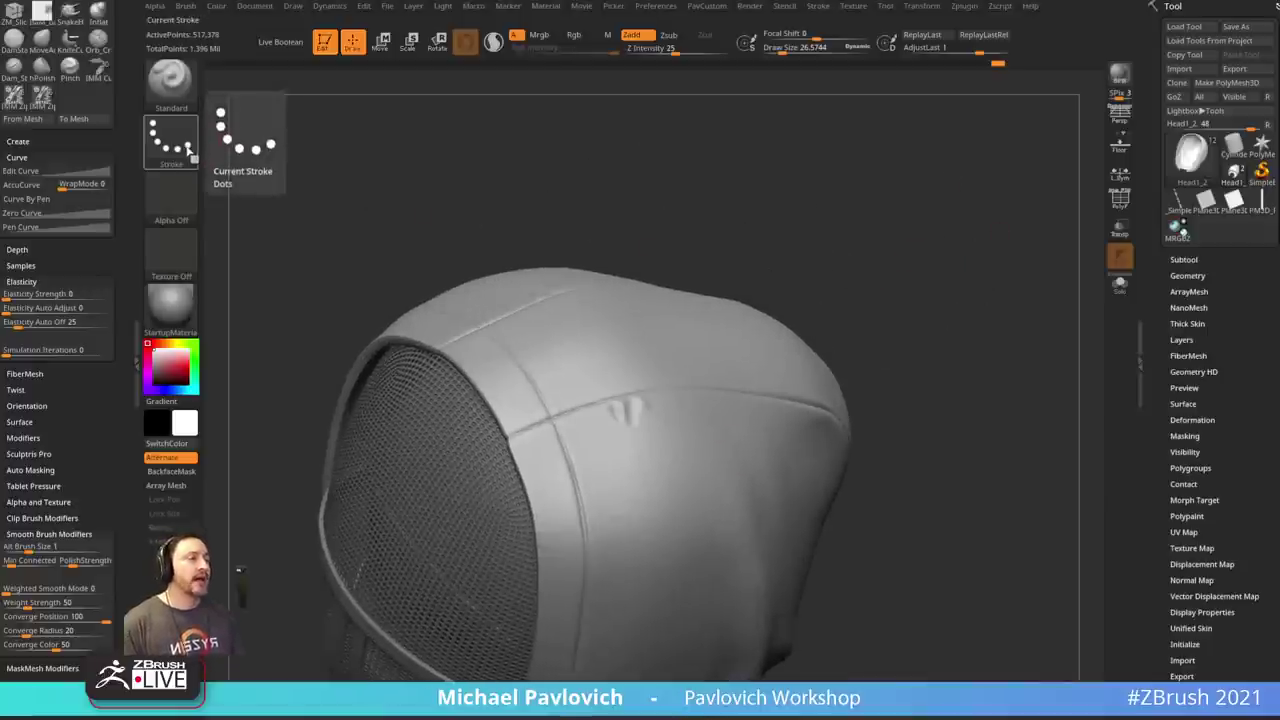
- Clone the Standard brush and give the copy the captured DepthGrab01 alpha with a draw size of about 52
click(186, 108)
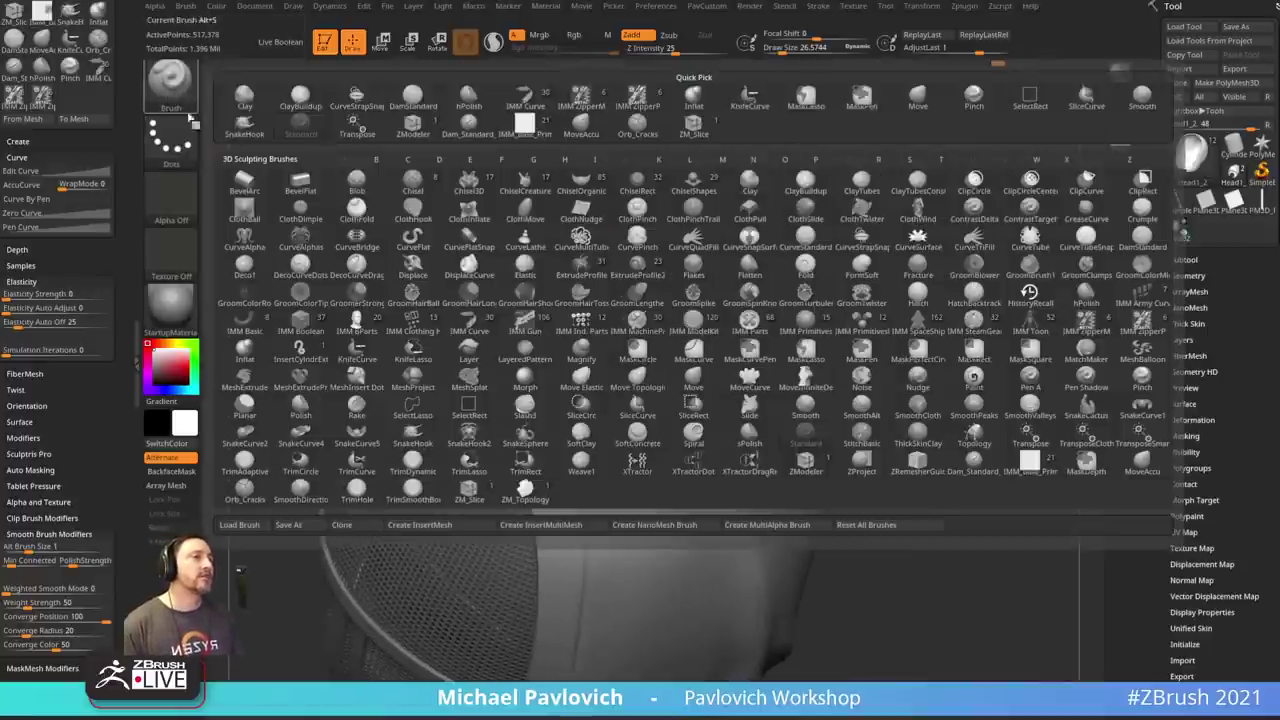
click(366, 527)
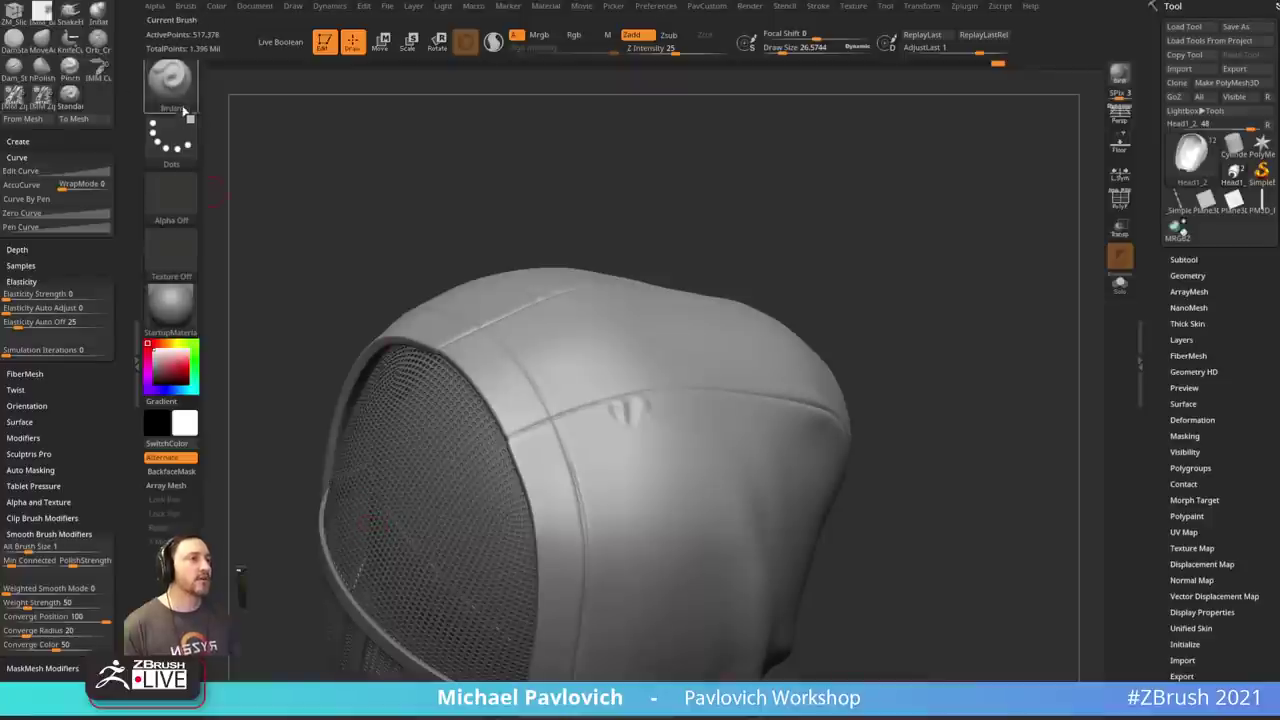
click(175, 147)
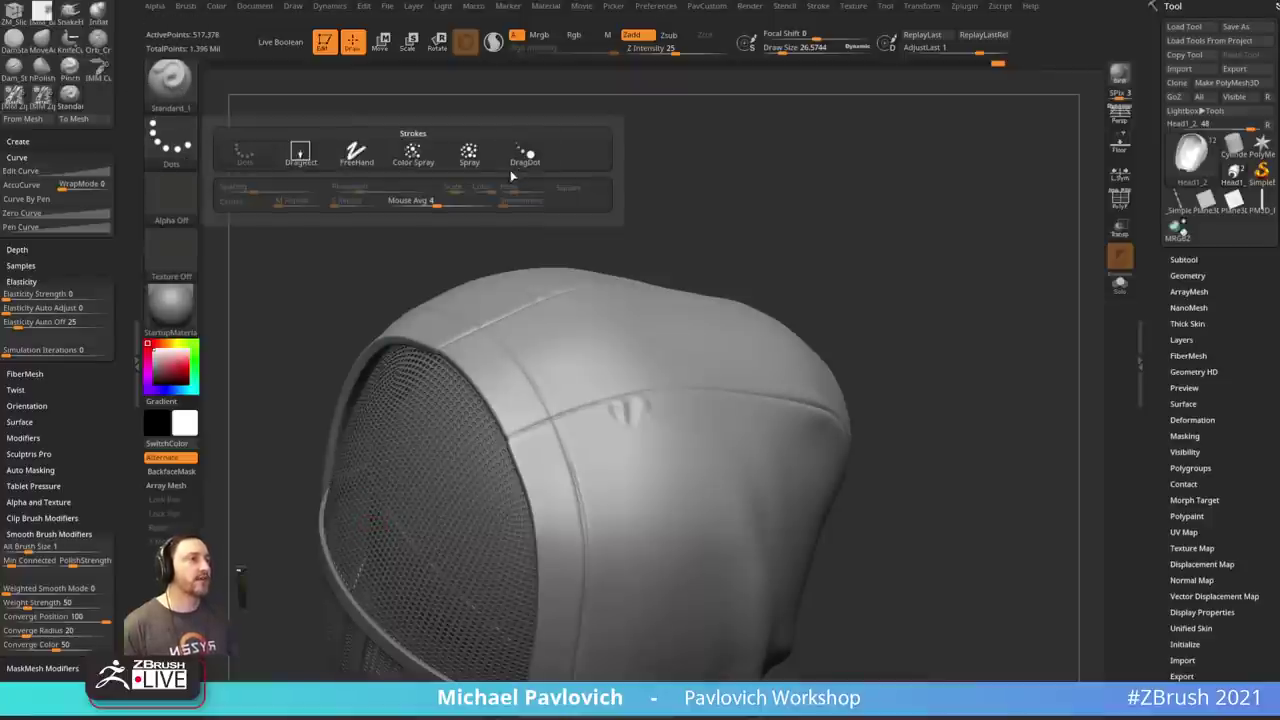
click(171, 200)
click(540, 215)
mouse_move(543, 217)
mouse_down()
mouse_move(945, 155)
mouse_move(777, 263)
mouse_up()
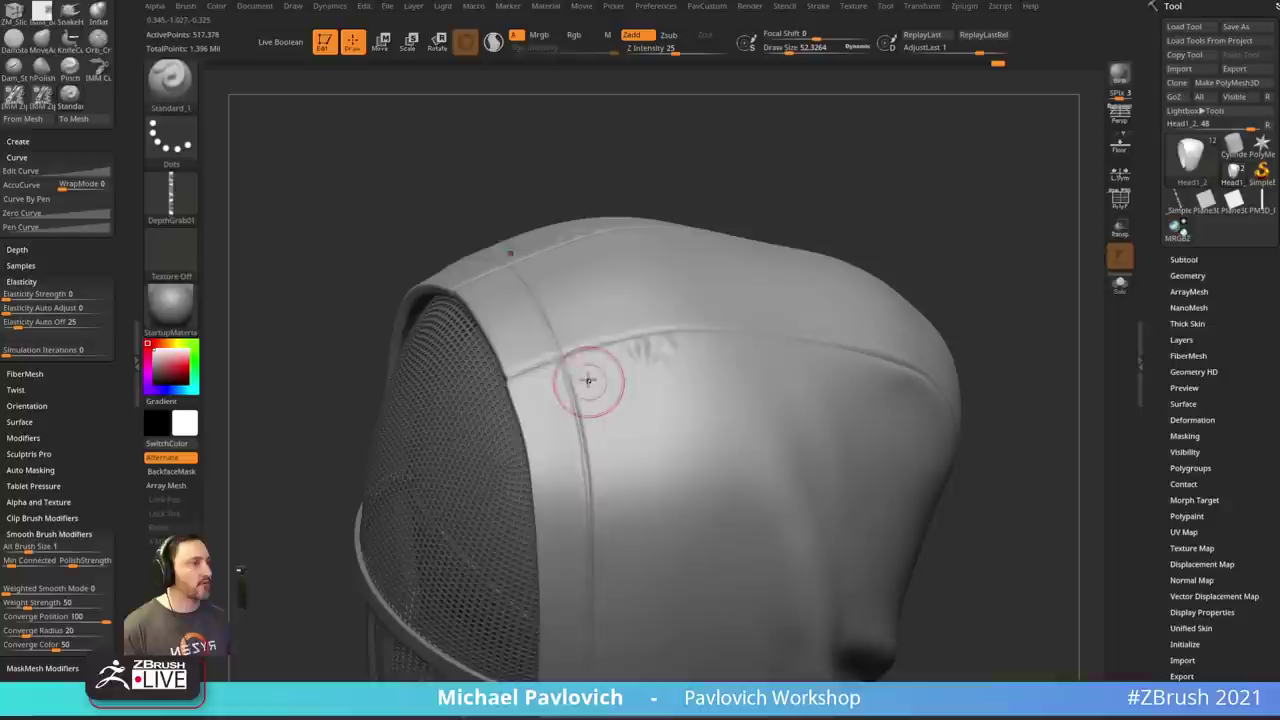
- Try Dots strokes with the wrinkle alpha down the side of the hood, and undo them
drag(590, 345, 611, 570)
drag(973, 244, 958, 208)
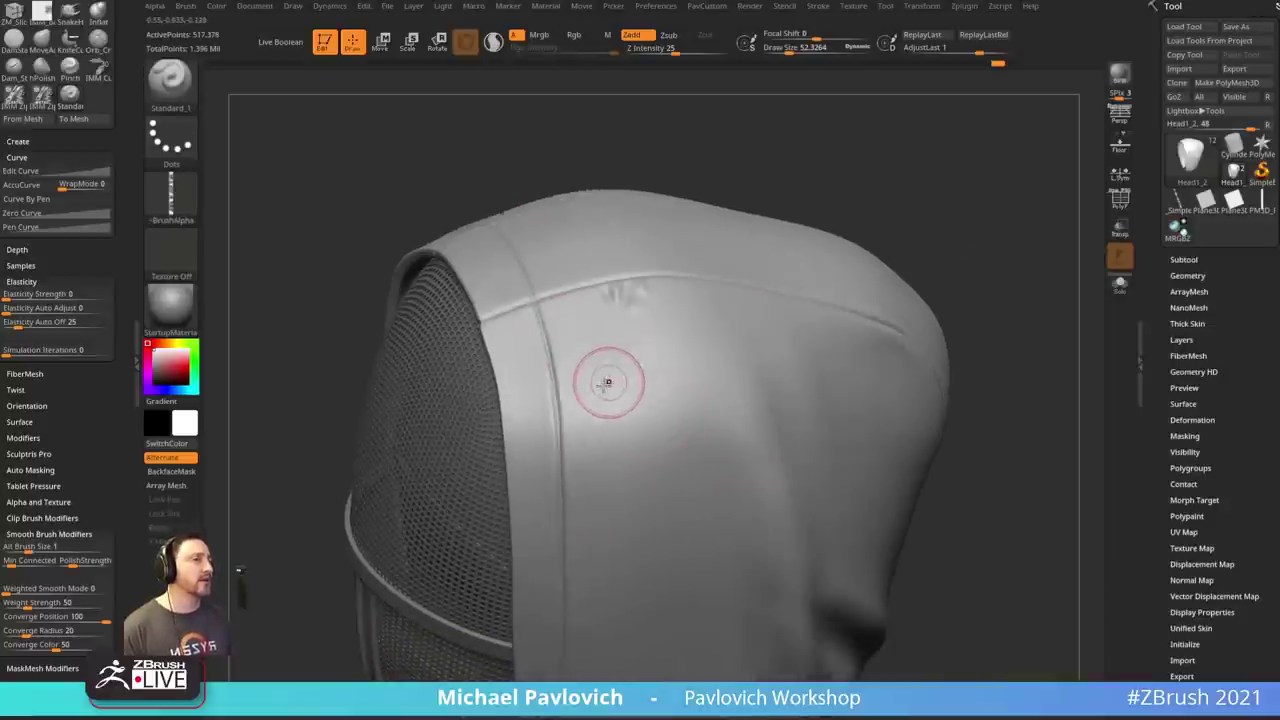
mouse_move(602, 364)
mouse_down()
mouse_move(614, 480)
mouse_move(745, 428)
mouse_move(692, 384)
mouse_move(664, 588)
mouse_up()
key(ctrl+z)
key(ctrl+z)
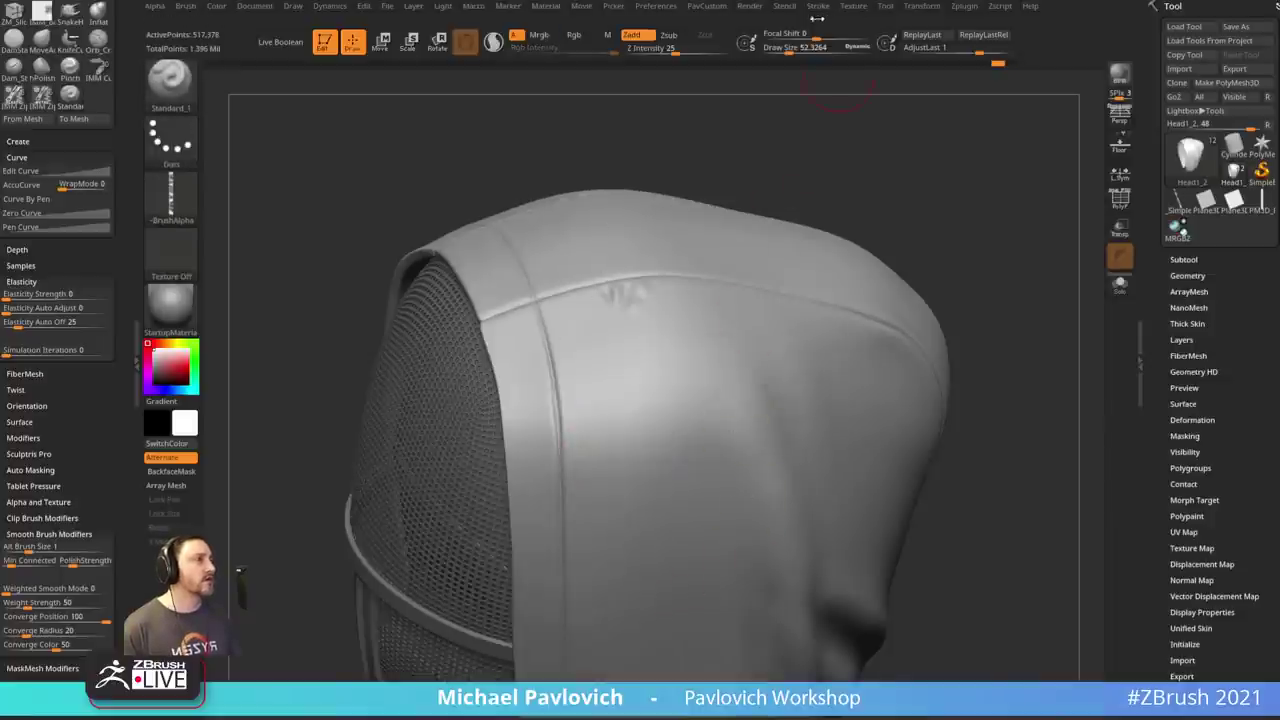
- Try stamping the wrinkle alpha beside the hood's front seam with the DragRect stroke at Z Intensity 66, and undo the stamps
click(173, 150)
click(300, 160)
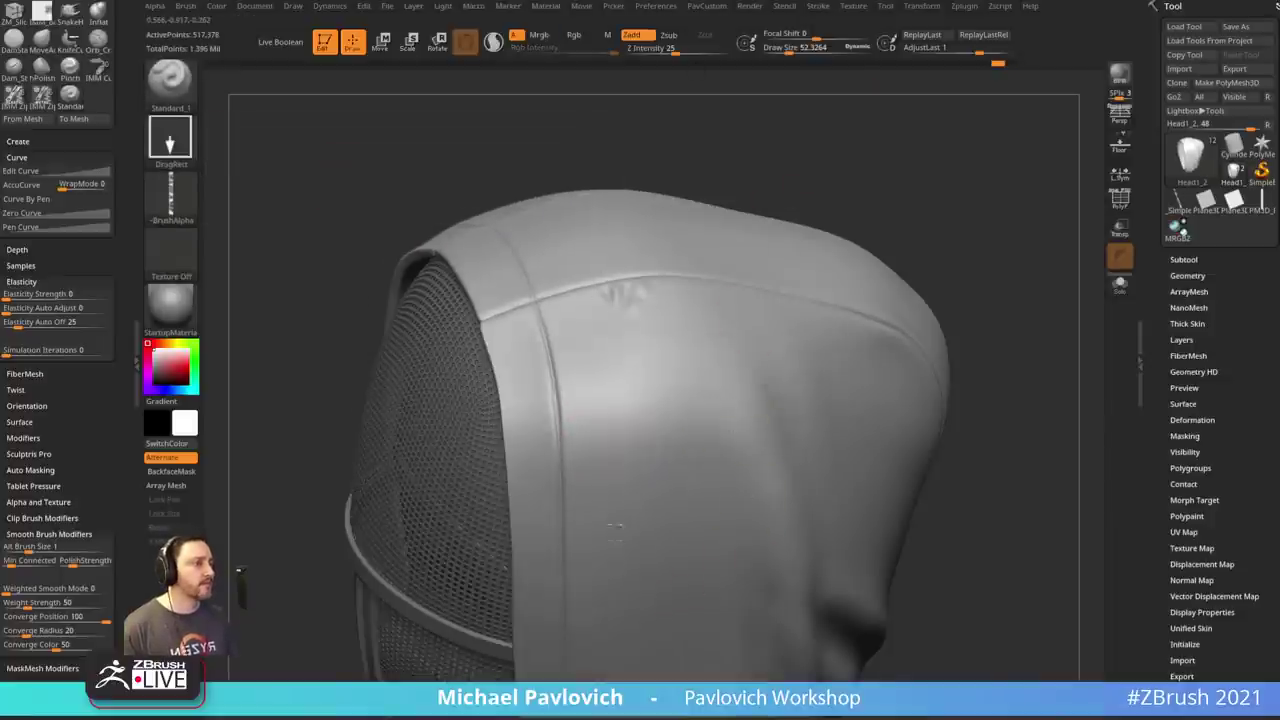
drag(790, 200, 815, 229)
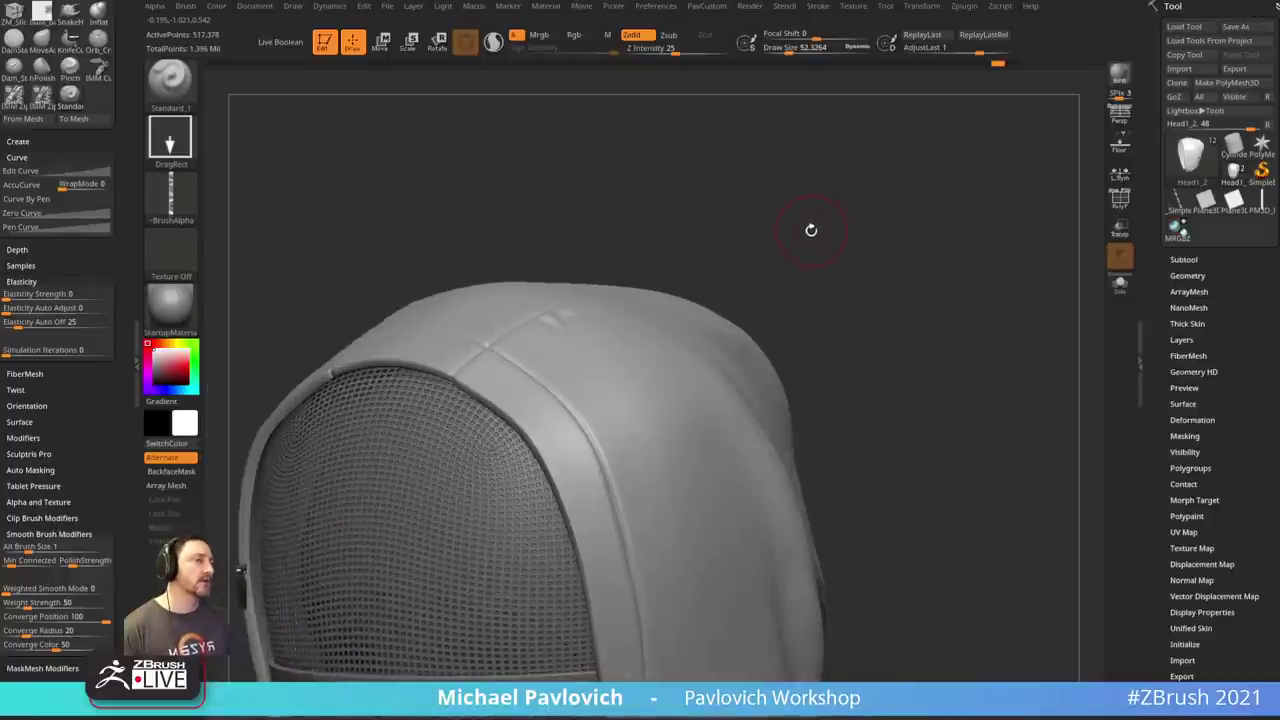
mouse_move(183, 204)
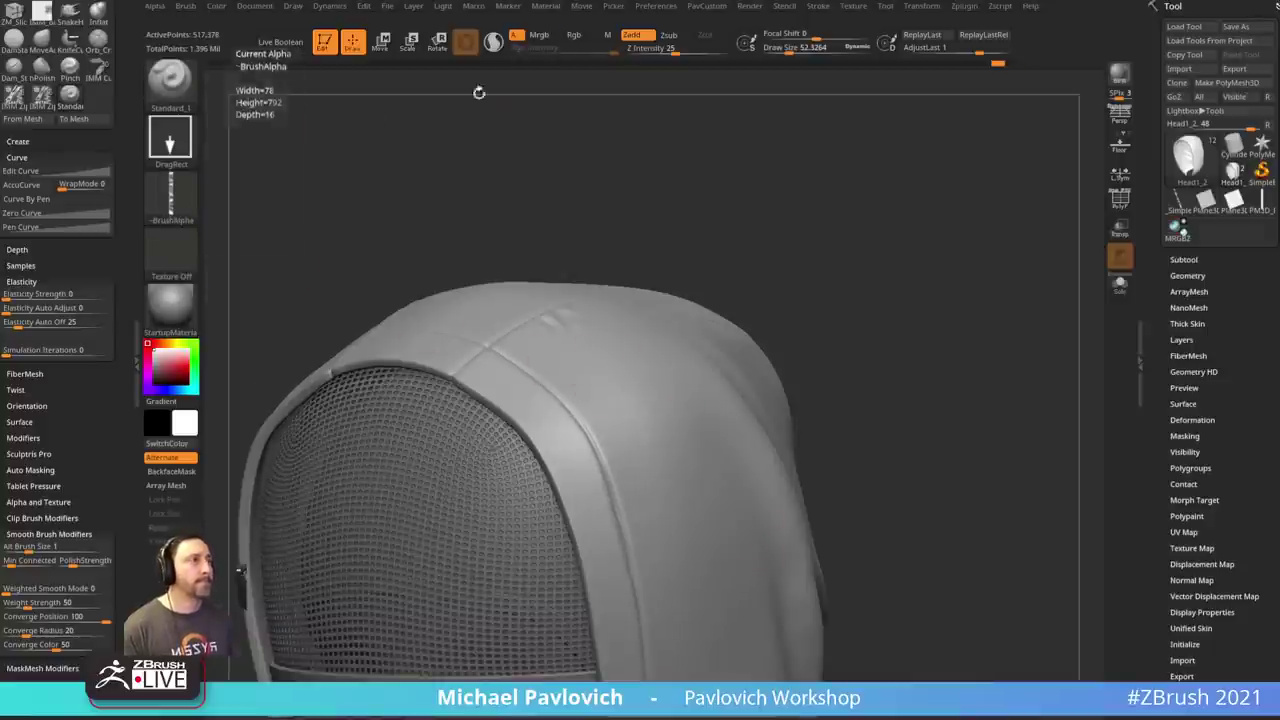
mouse_move(655, 505)
mouse_down()
mouse_move(721, 530)
mouse_move(746, 520)
mouse_up()
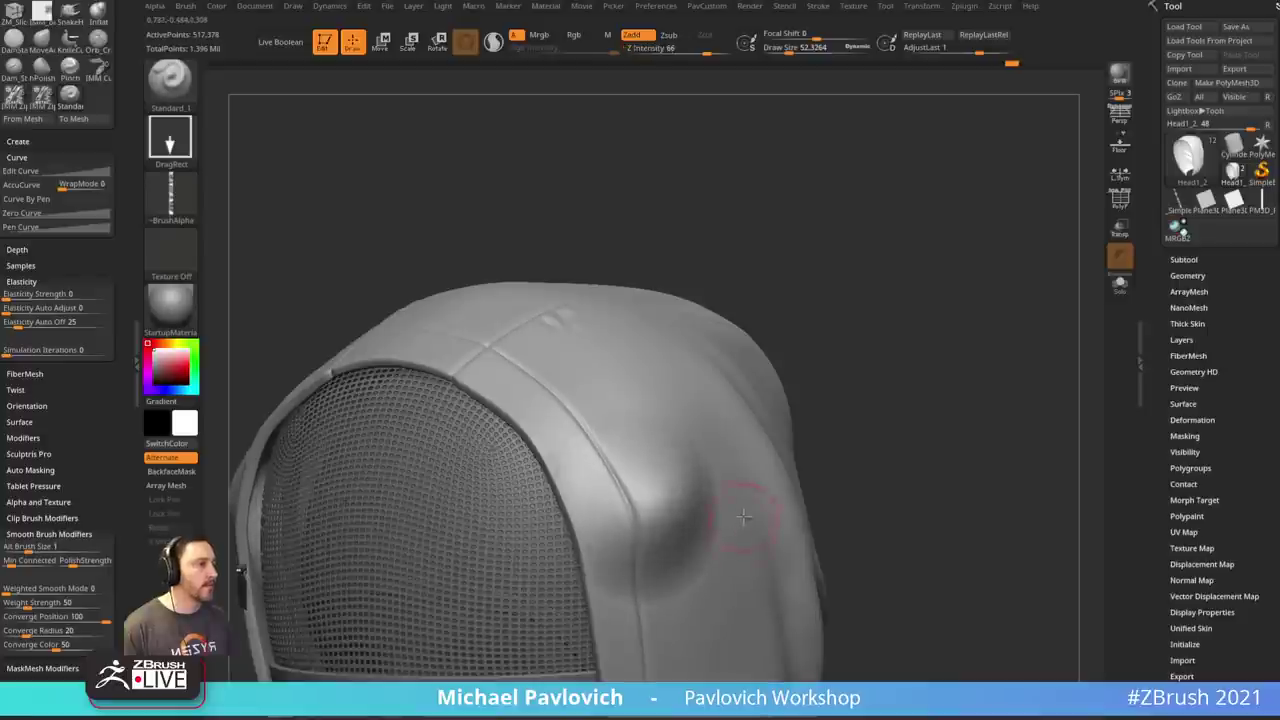
key(ctrl+z)
drag(683, 481, 690, 556)
key(ctrl+z)
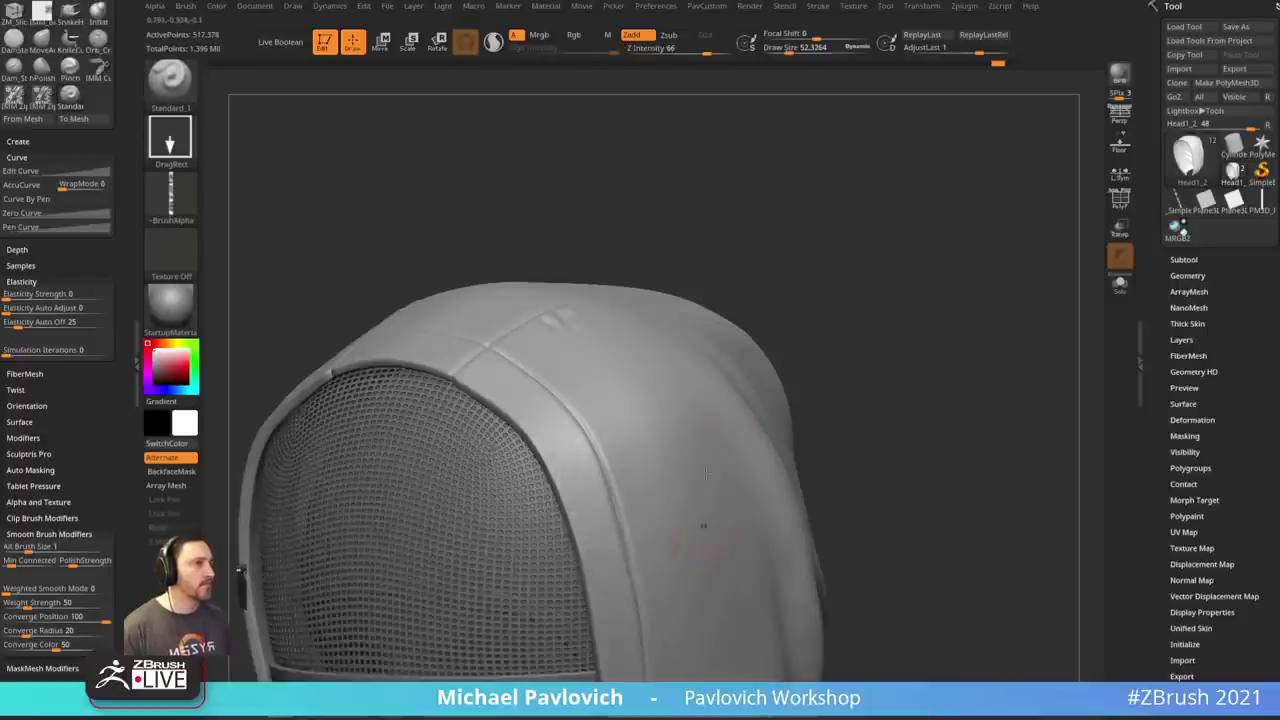
- Find the stitch brushes in the LightBox brush library and load the Stitch1 brush
key(b)
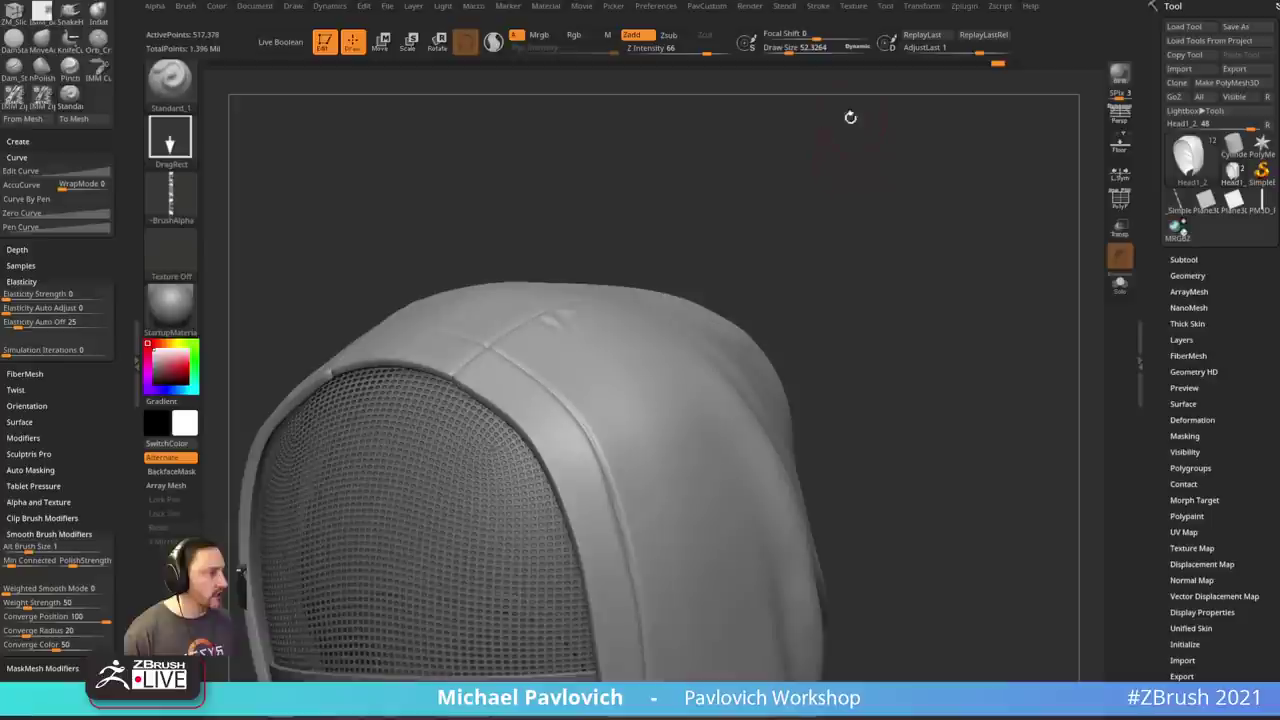
click(357, 80)
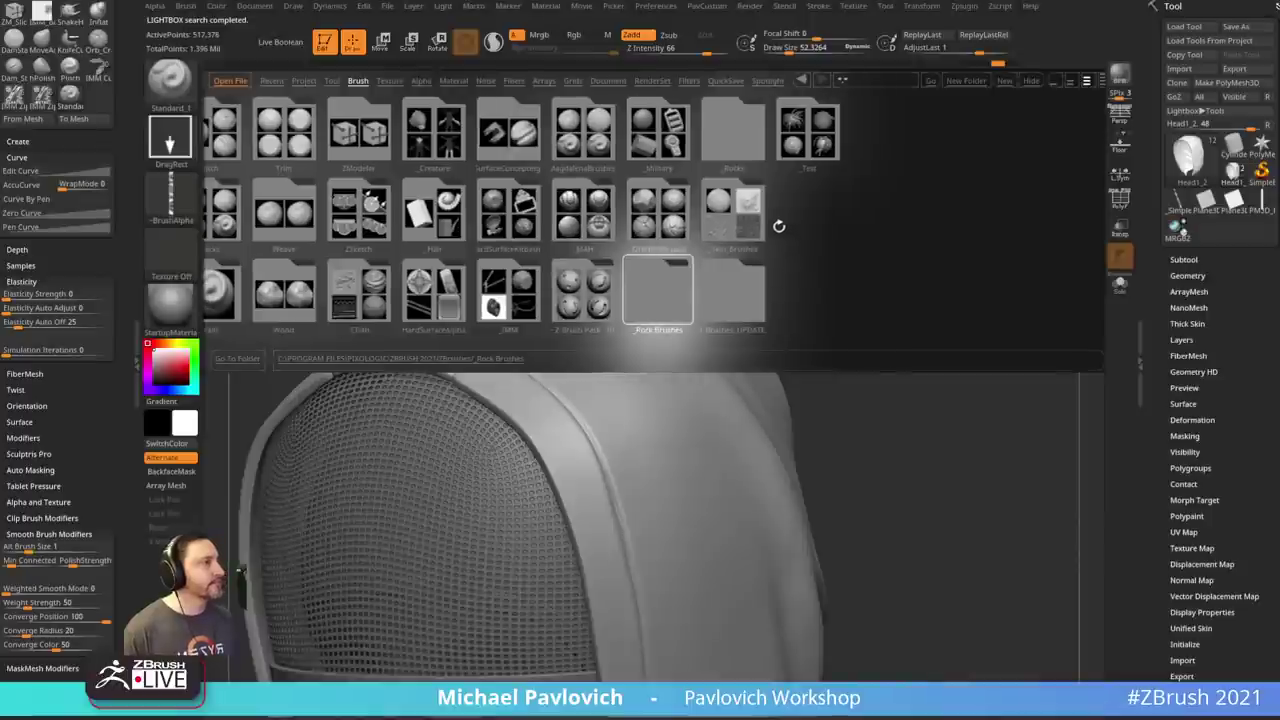
click(728, 207)
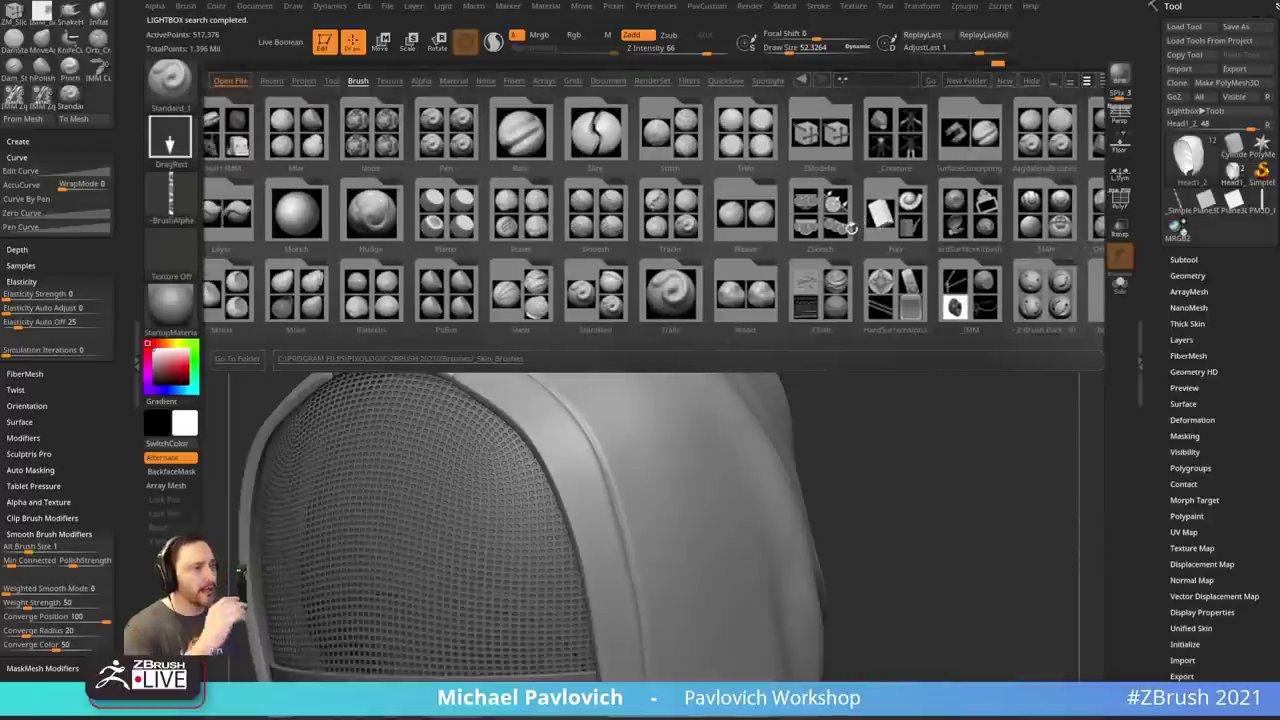
mouse_move(844, 251)
mouse_down()
mouse_move(832, 251)
mouse_move(897, 268)
mouse_up()
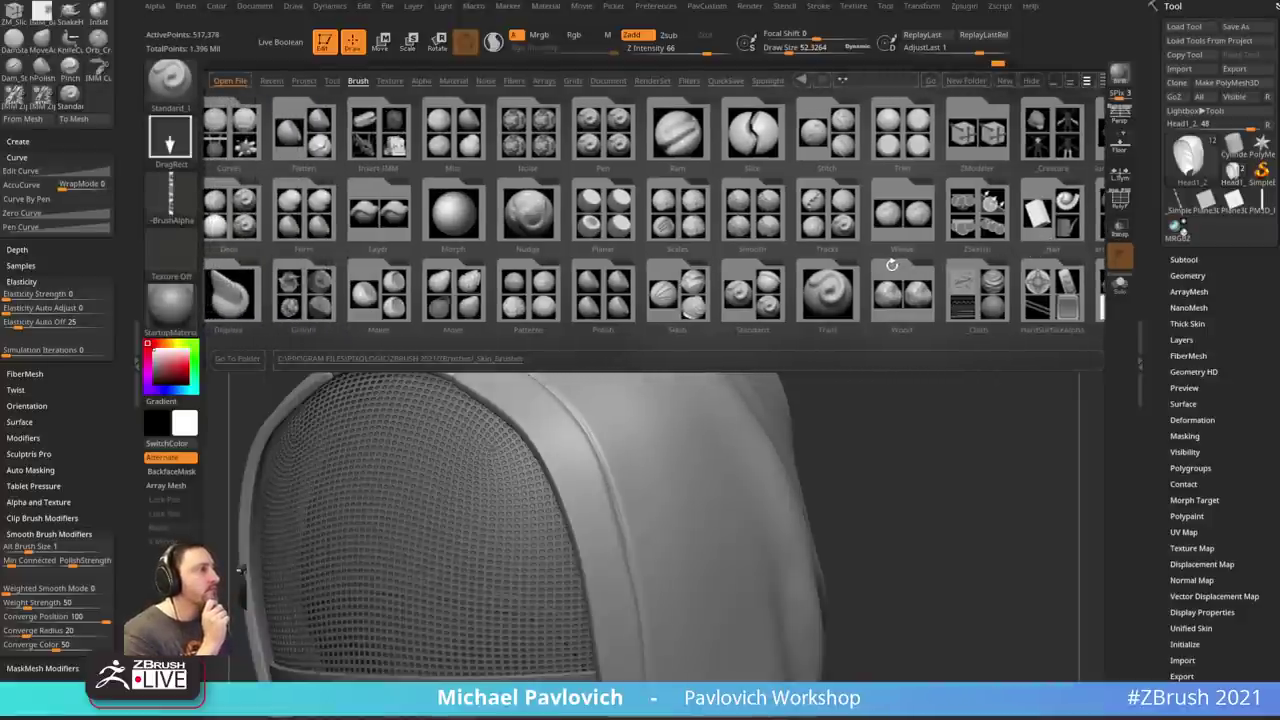
click(842, 140)
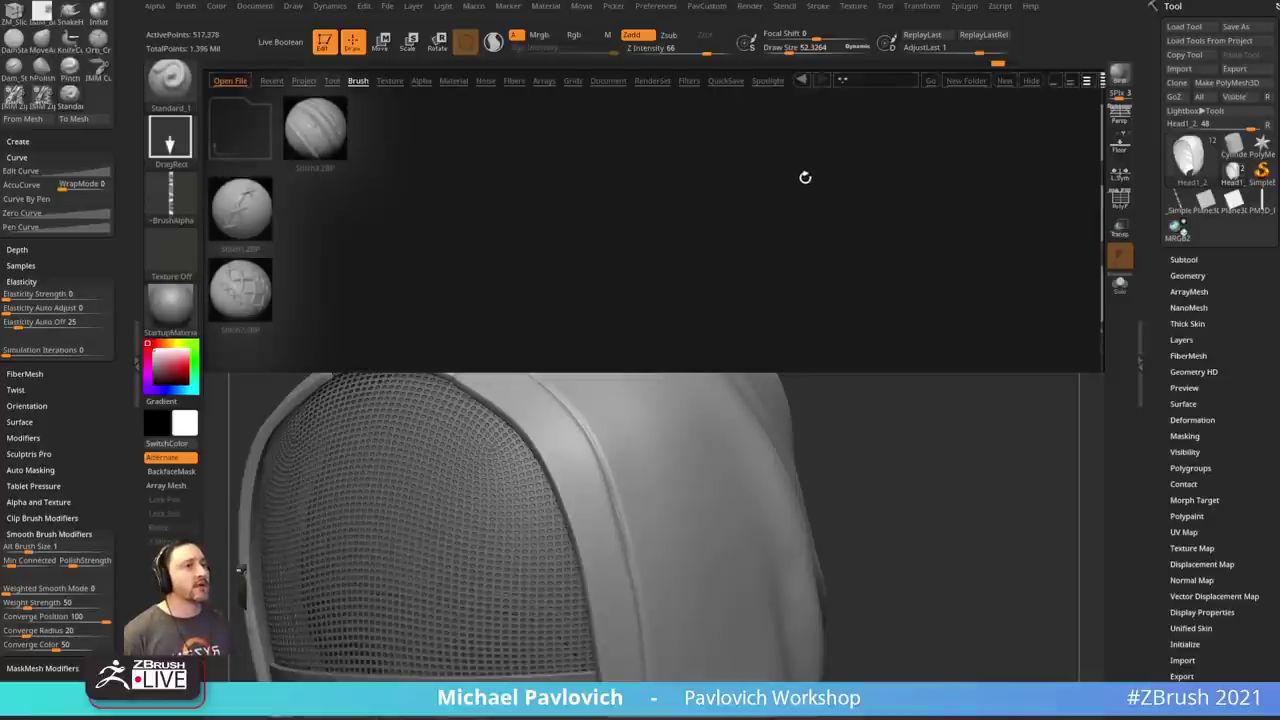
double_click(243, 212)
- Set the draw size to about 38 and assign the captured wrinkle alpha to the Stitch1 brush
mouse_move(759, 259)
mouse_down()
mouse_move(786, 197)
mouse_move(848, 190)
mouse_up()
key(s)
drag(548, 333, 567, 365)
key(ctrl+z)
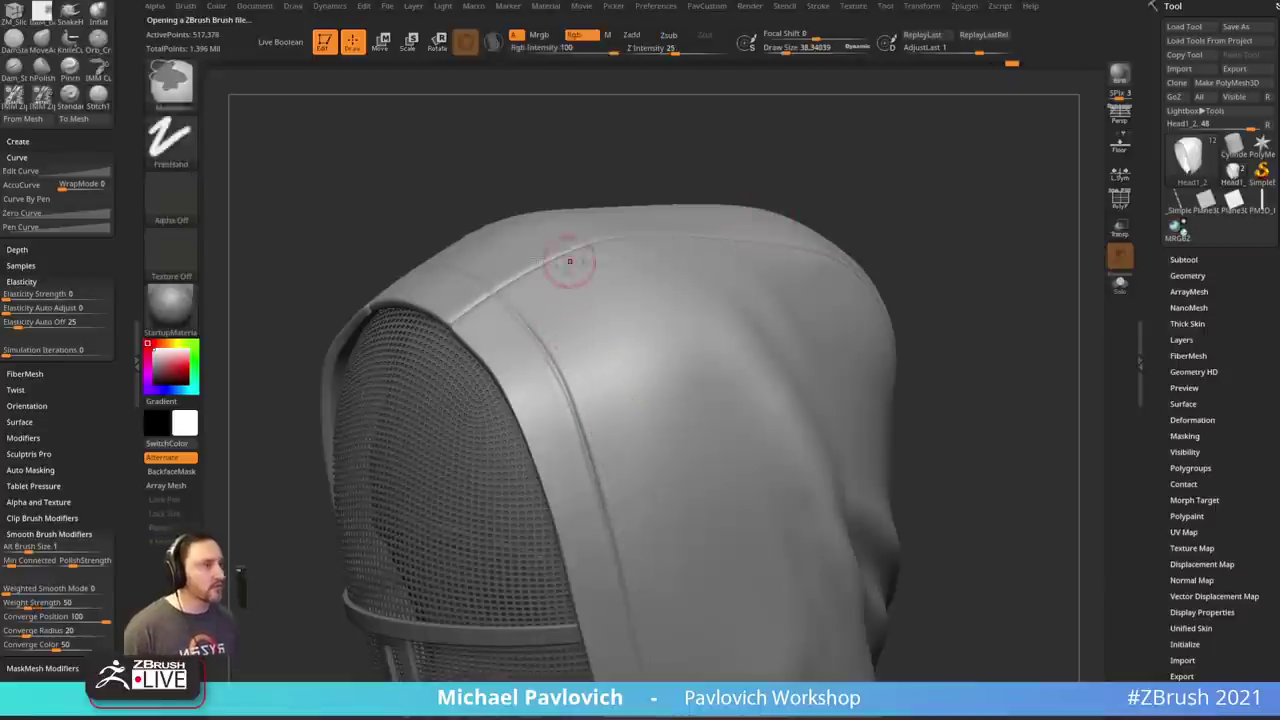
click(171, 195)
click(525, 211)
- Try wrinkle strokes down the hood's front seam with the Stitch1 brush, and undo them
mouse_move(535, 335)
mouse_down()
mouse_move(545, 380)
mouse_move(615, 470)
mouse_move(632, 550)
mouse_up()
drag(937, 374, 1016, 360)
key(ctrl+z)
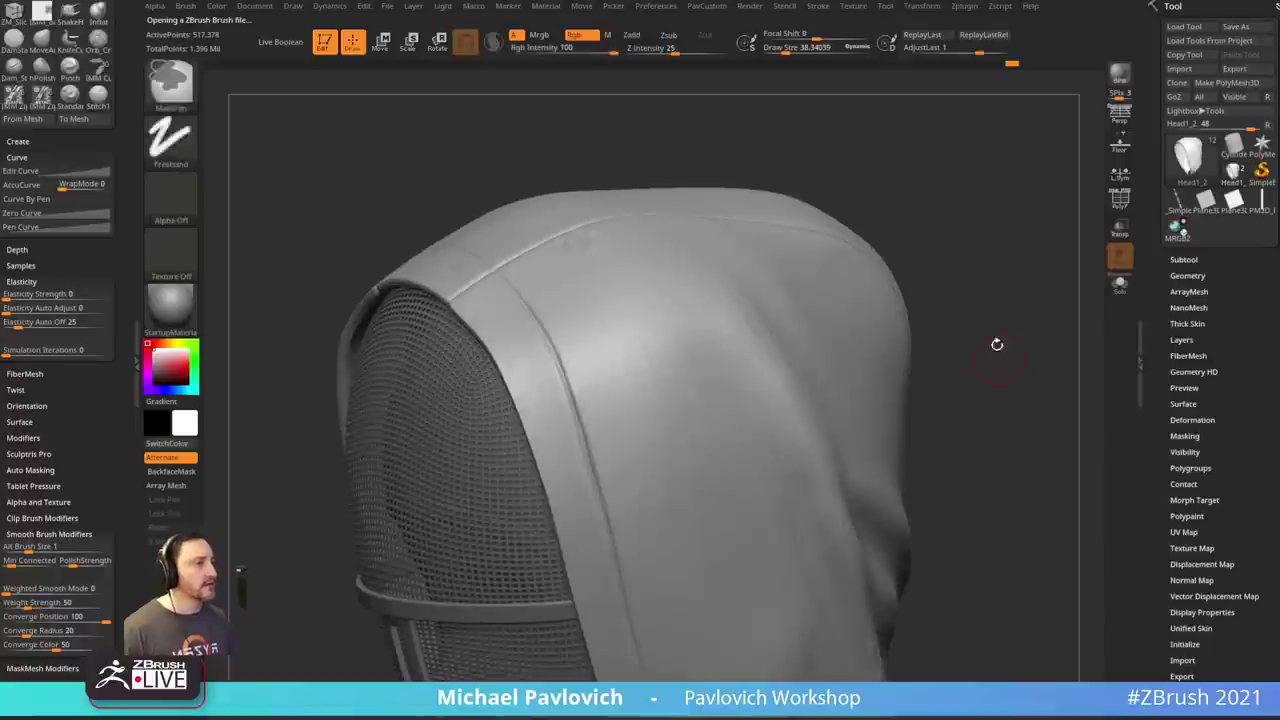
drag(557, 294, 655, 645)
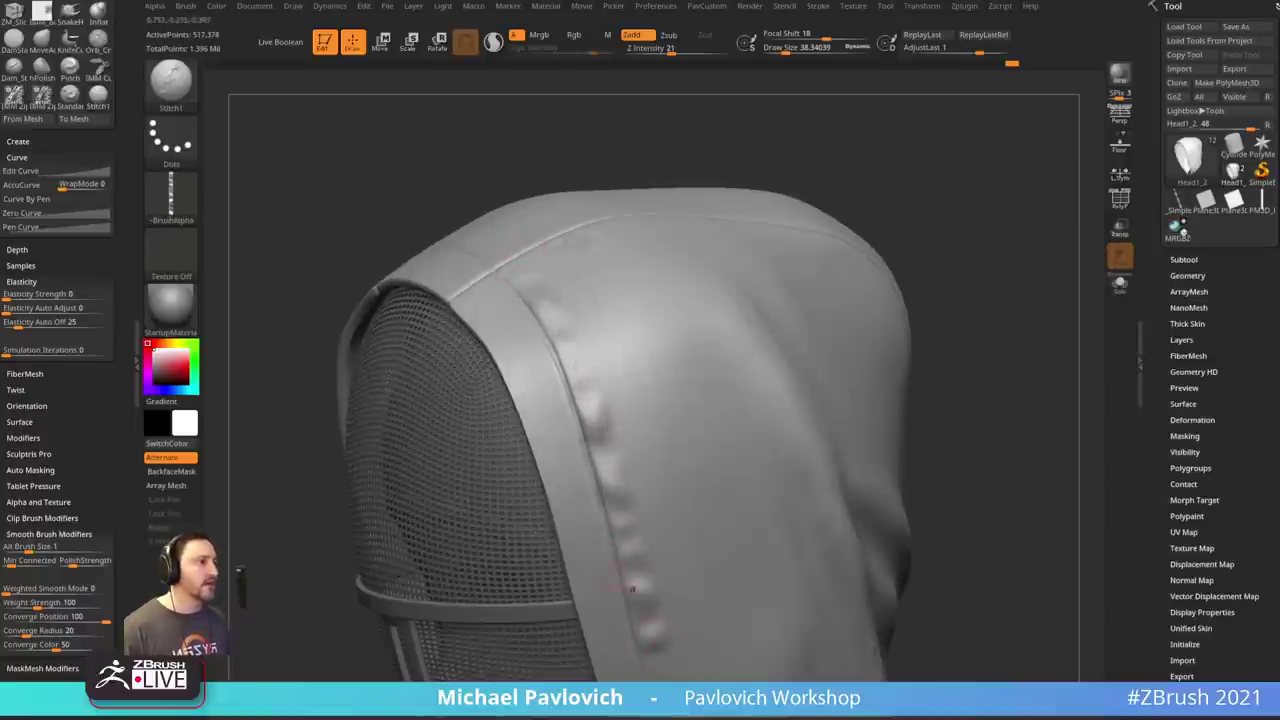
key(ctrl+z)
- Try a different roll distance for the Stitch1 brush with a stroke along the front seam, and undo the stroke
click(818, 6)
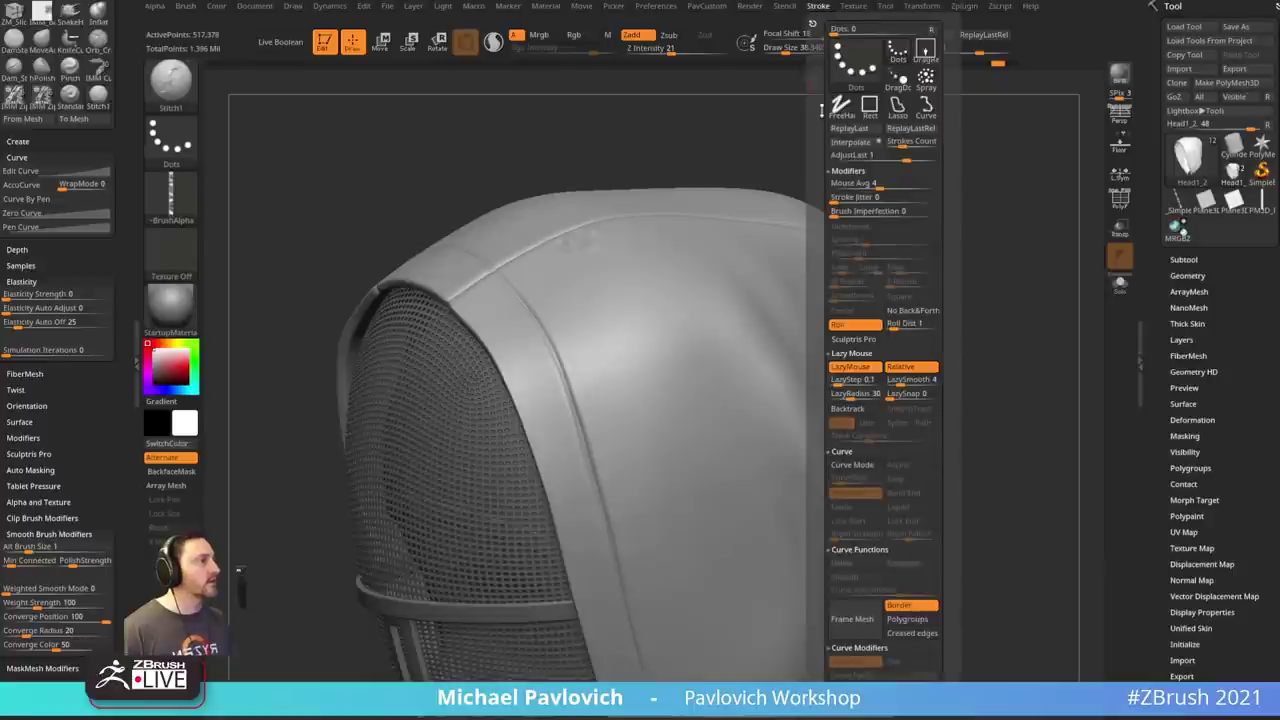
drag(825, 514, 828, 436)
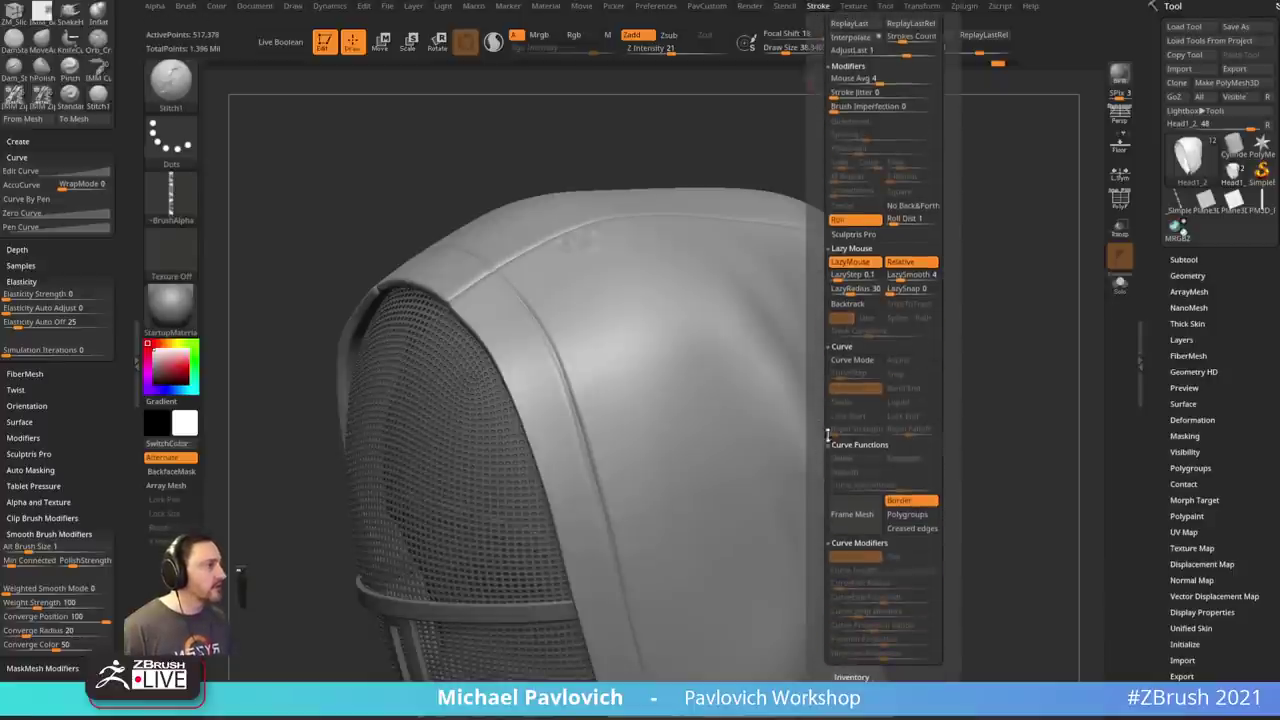
click(896, 222)
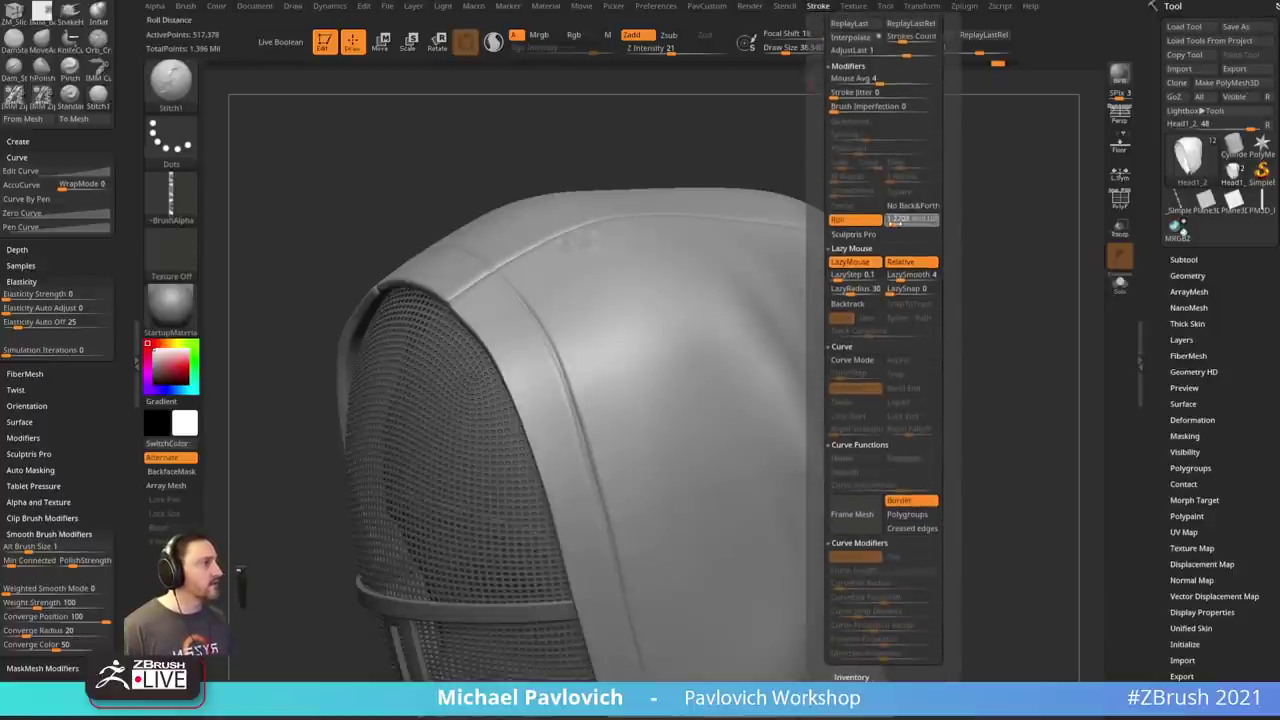
drag(575, 325, 645, 495)
key(ctrl+z)
- Set the Stitch1 brush's roll distance to 0.5, test it along the front seam and undo the test stroke
click(818, 6)
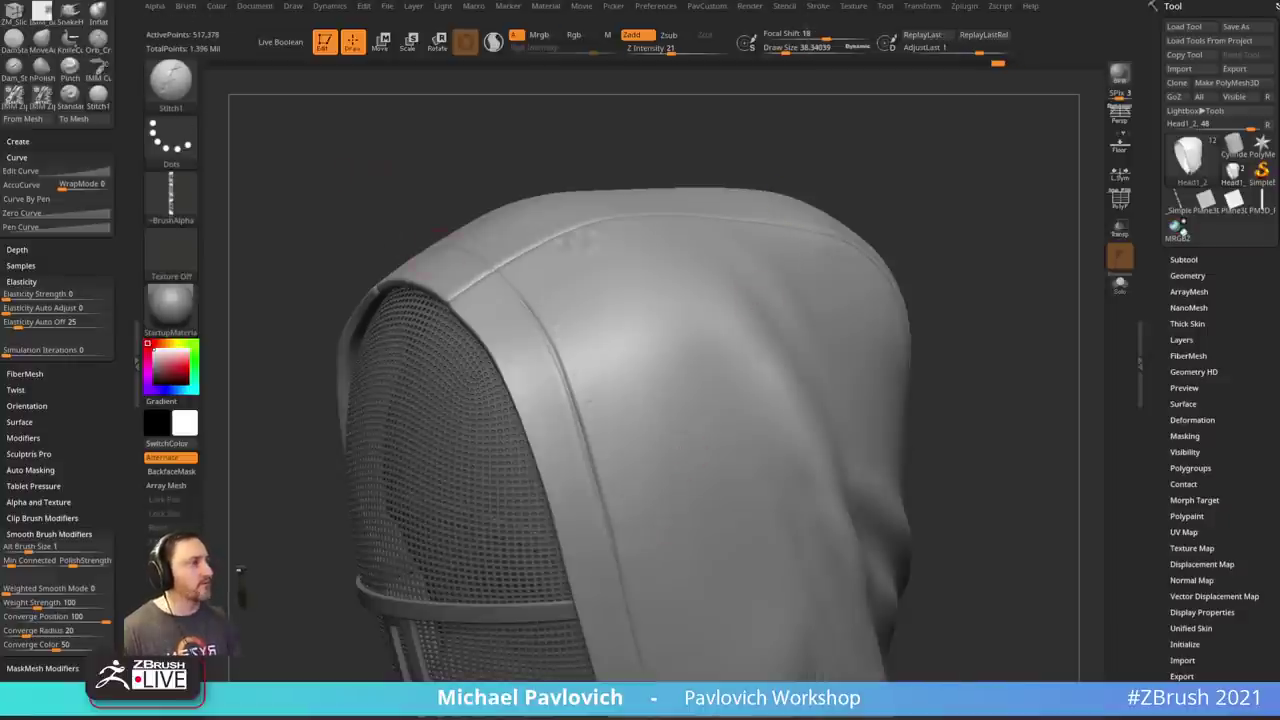
drag(514, 262, 592, 452)
mouse_move(975, 285)
mouse_down()
mouse_move(966, 251)
mouse_move(991, 226)
mouse_move(952, 280)
mouse_move(980, 223)
mouse_up()
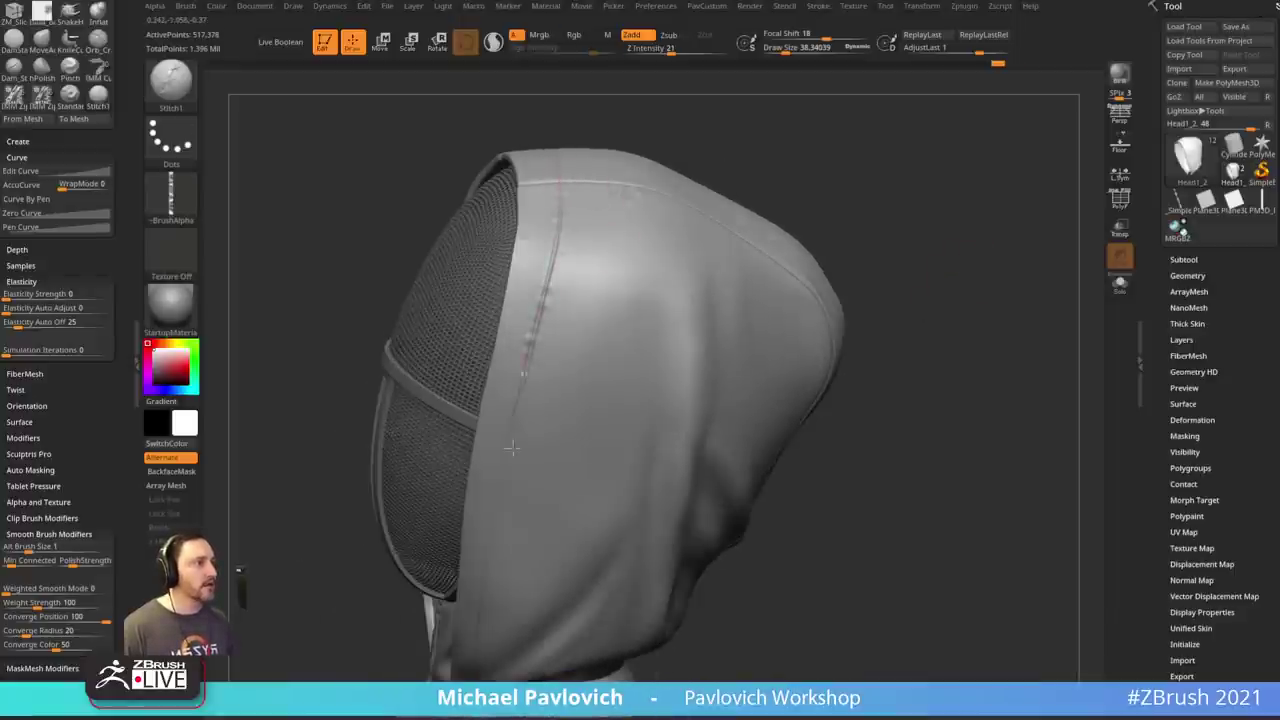
key(ctrl+z)
- Edit the Stitch1 brush's LazyStep and try a wrinkle stroke down the front seam at a draw size of about 55
click(816, 8)
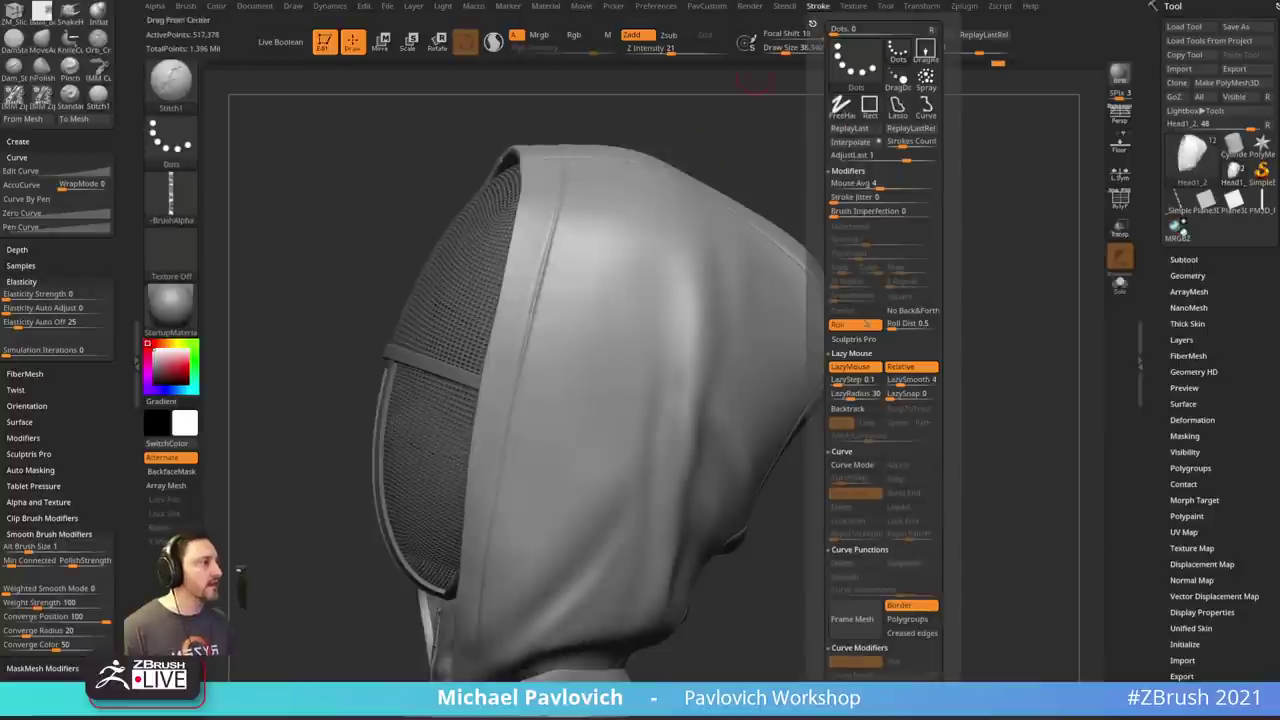
click(856, 380)
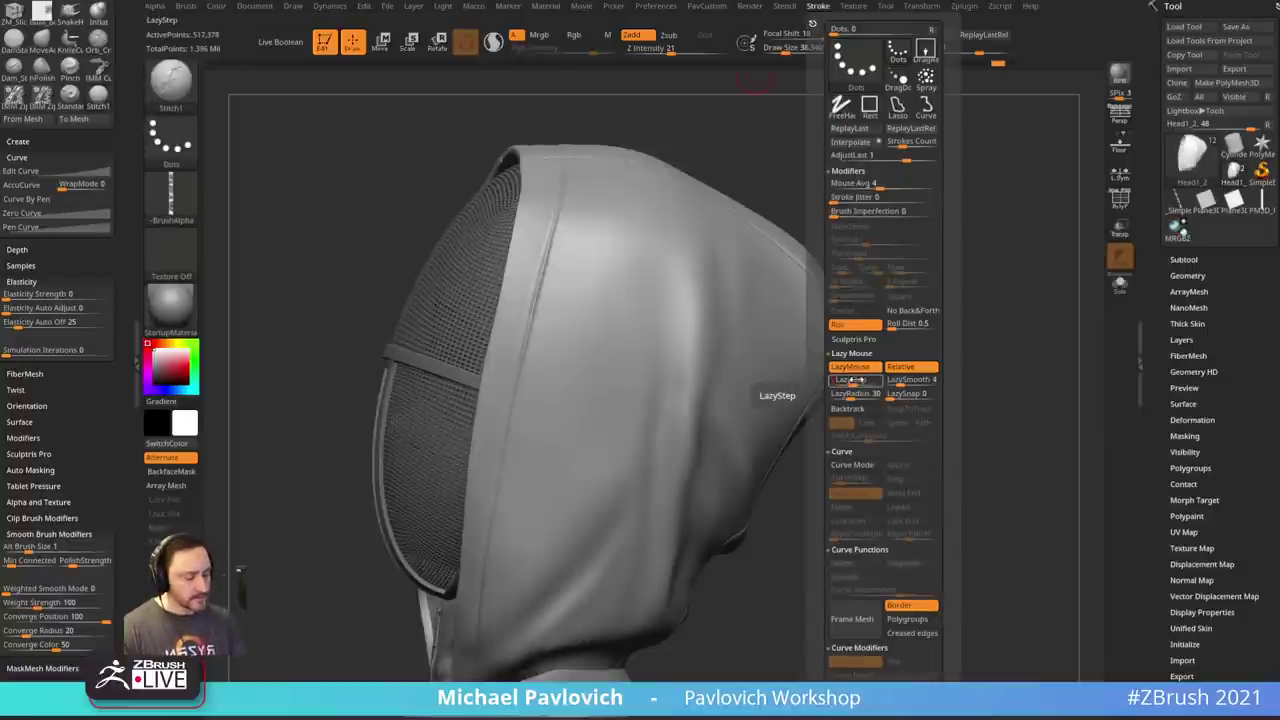
key(Return)
key(s)
click(574, 203)
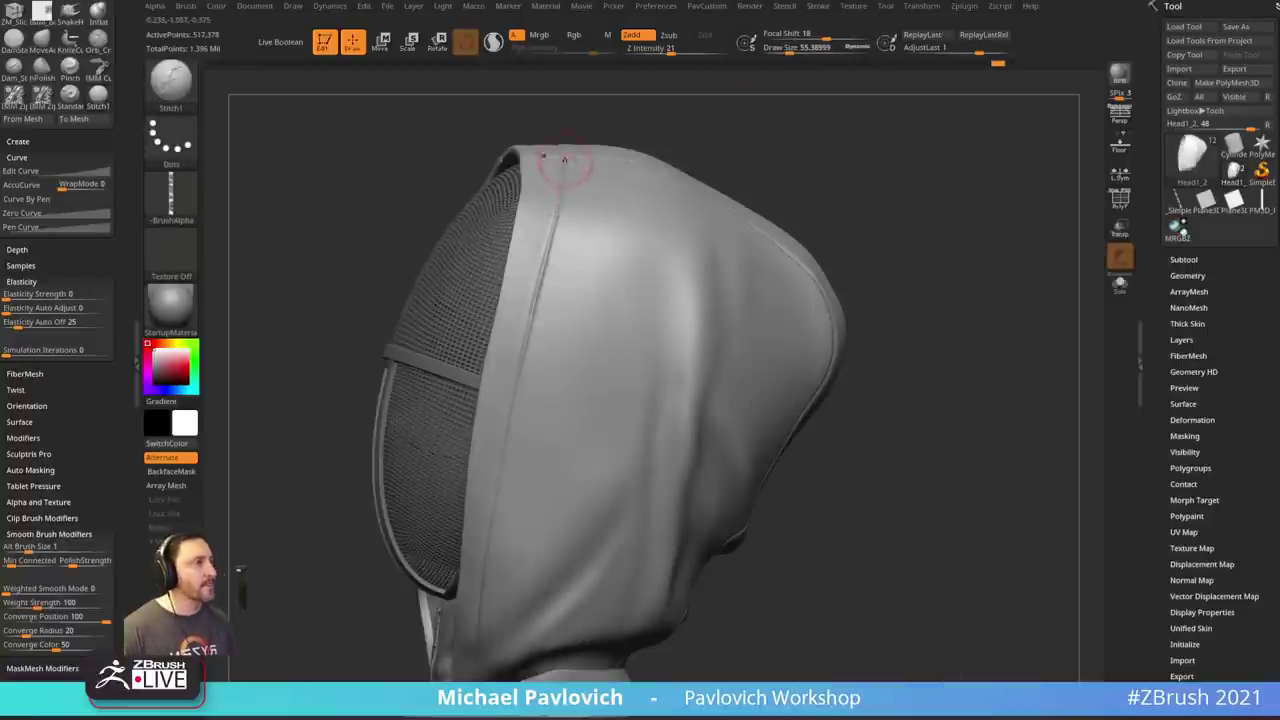
drag(552, 250, 529, 320)
- Set the draw size to about 41 and test another wrinkle stroke at the front seam's upper end
key(s)
click(554, 228)
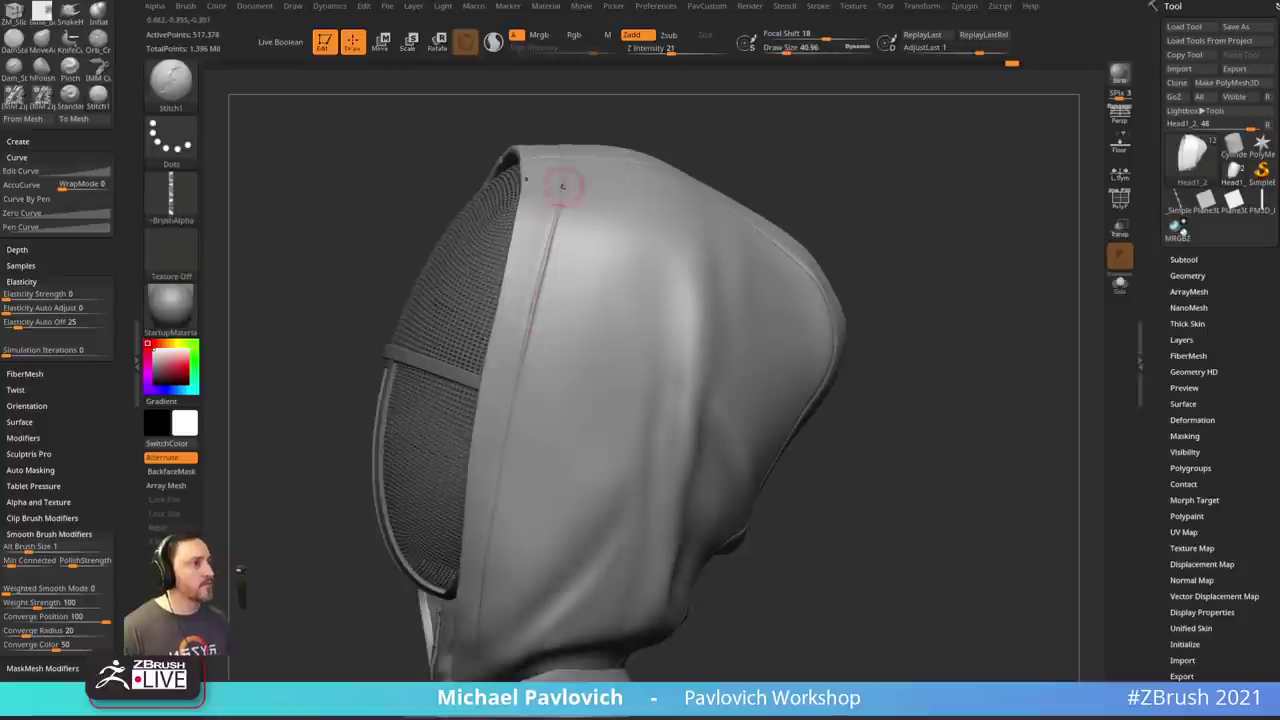
key(ctrl+z)
drag(564, 168, 559, 238)
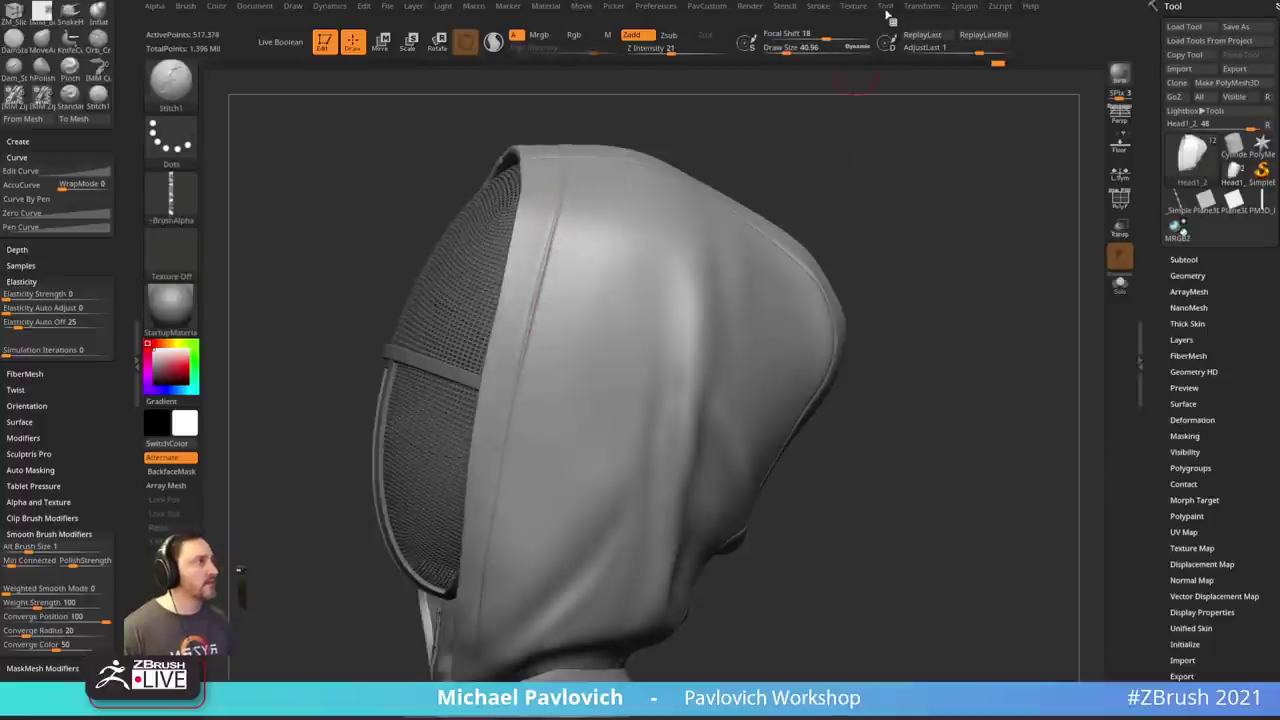
- Dock the Stroke palette in the side tray
click(885, 7)
click(822, 7)
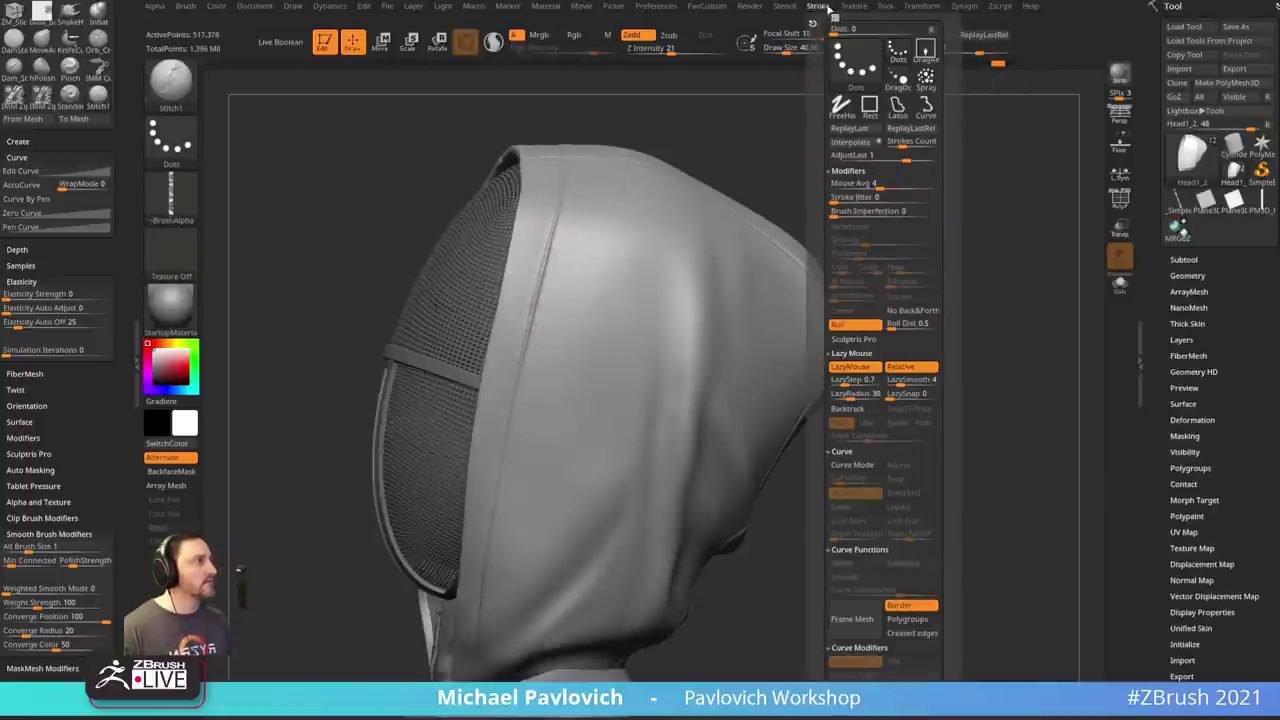
mouse_move(812, 18)
mouse_down()
mouse_move(60, 25)
mouse_move(40, 349)
mouse_up()
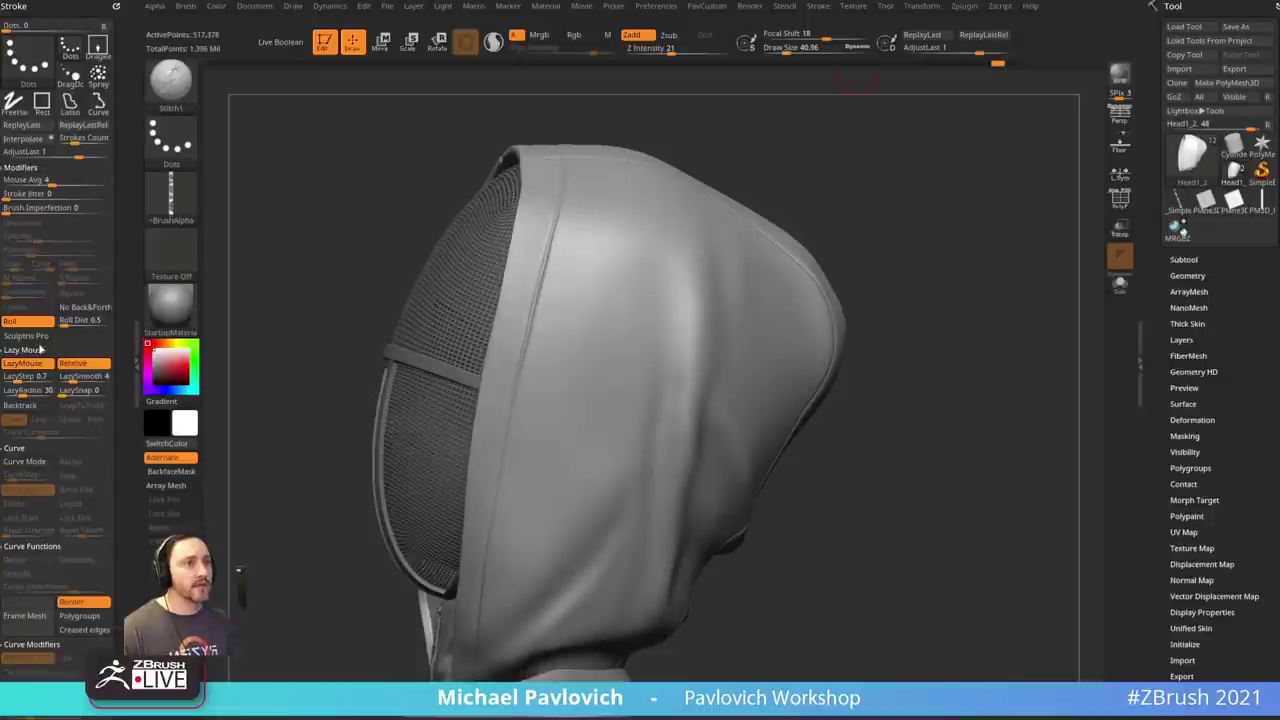
- Set Roll Distance to 1, enlarge the draw size to about 52 and test Stitch1 strokes down the hood's front seam
click(77, 321)
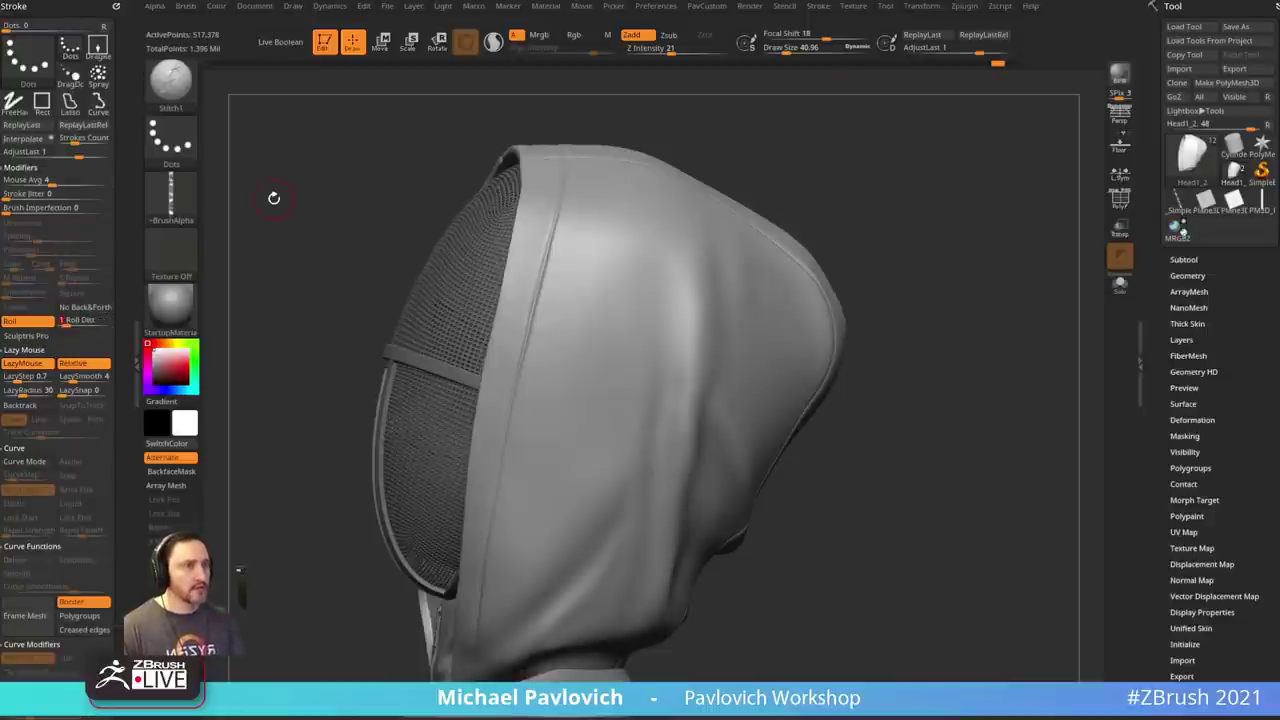
key(Return)
key(])
drag(563, 158, 557, 210)
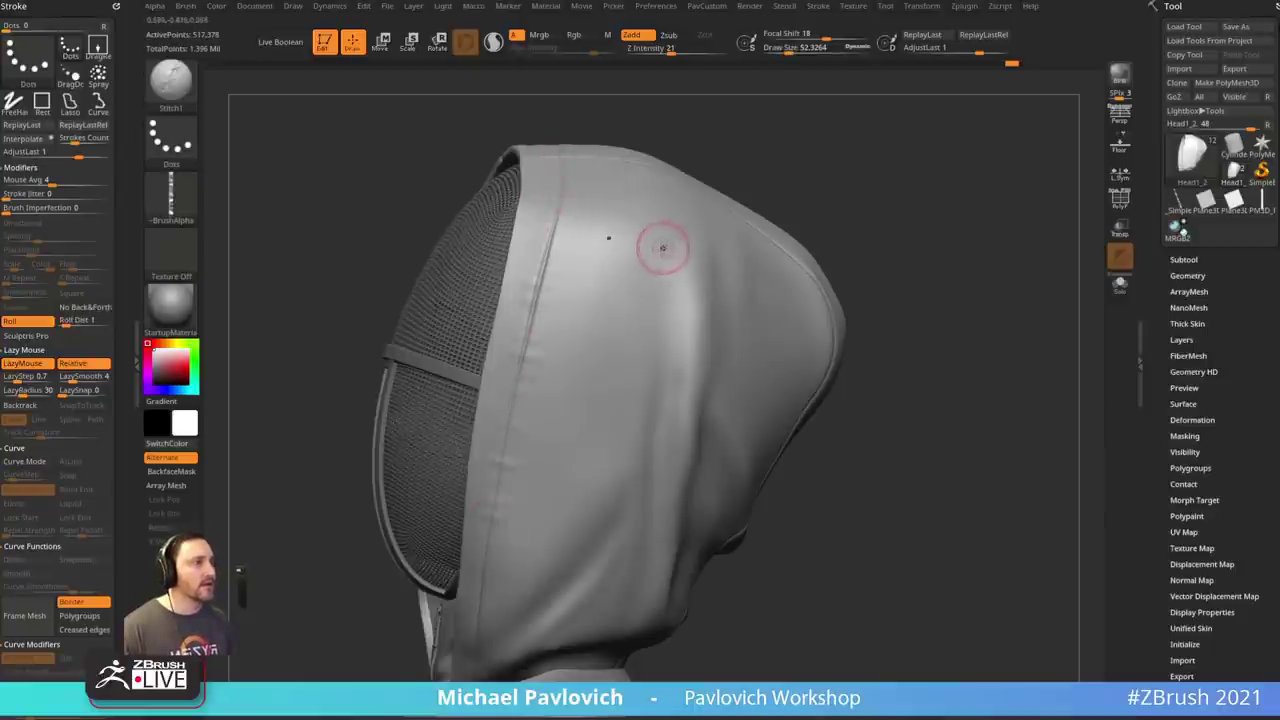
key(ctrl)
key(ctrl+z)
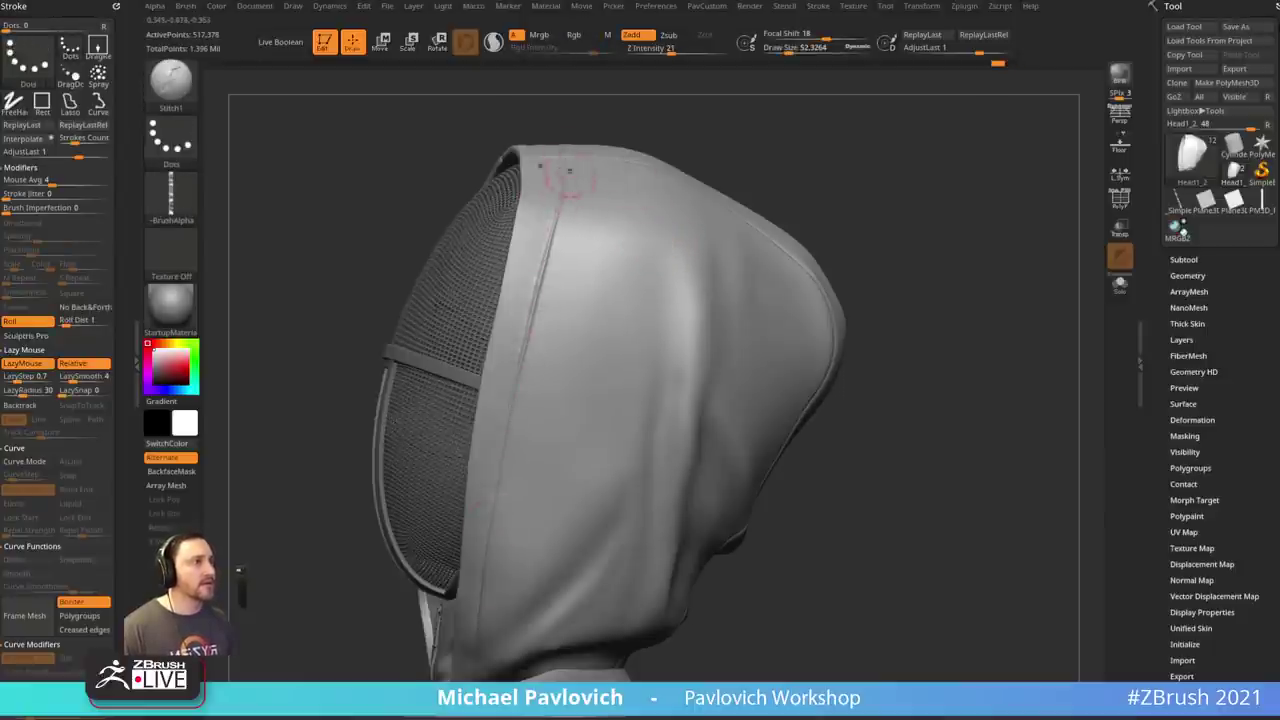
drag(488, 537, 486, 545)
key(ctrl+z)
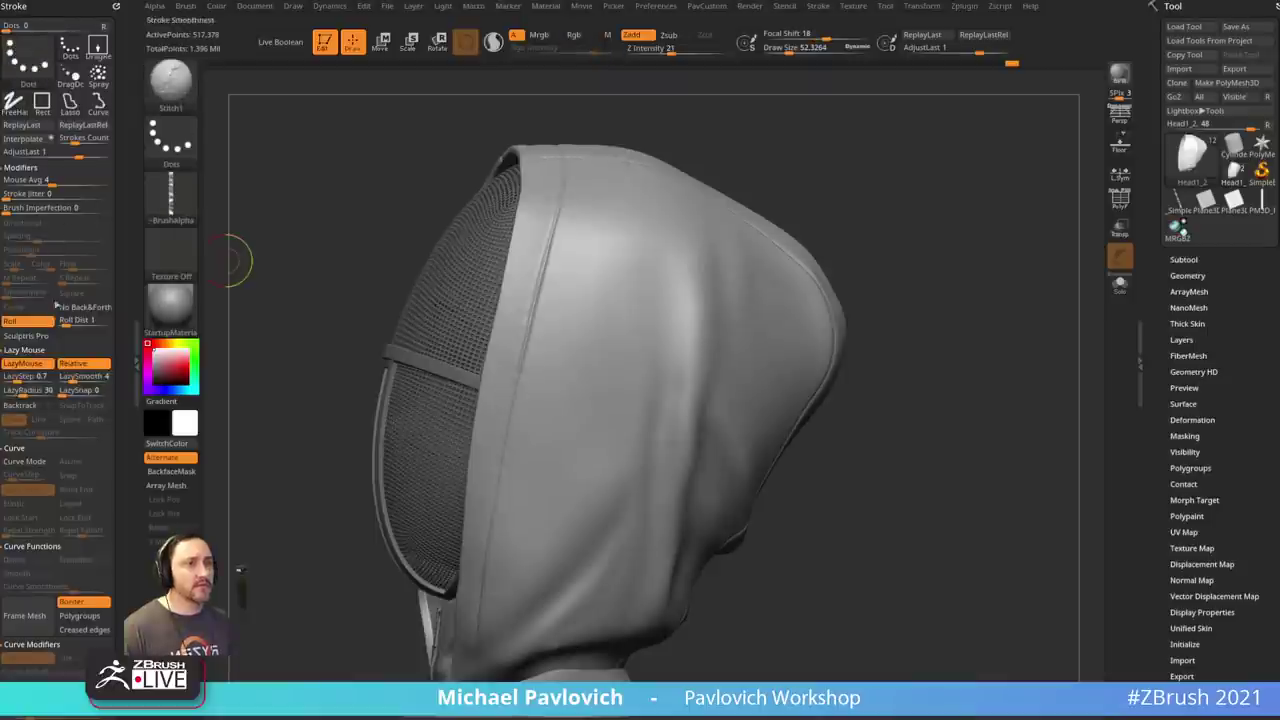
- Set Roll Distance to 0.5 and try another Stitch1 stroke down the hood's front seam
click(70, 321)
text(0.5)
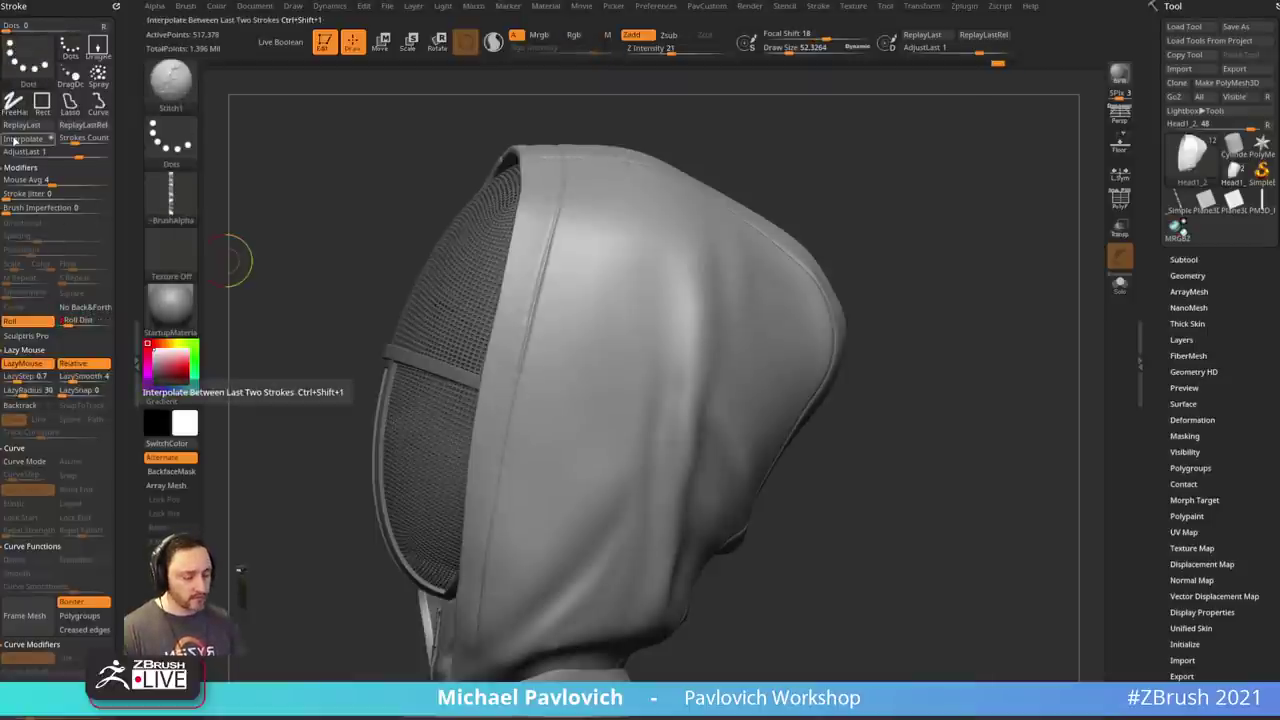
key(Return)
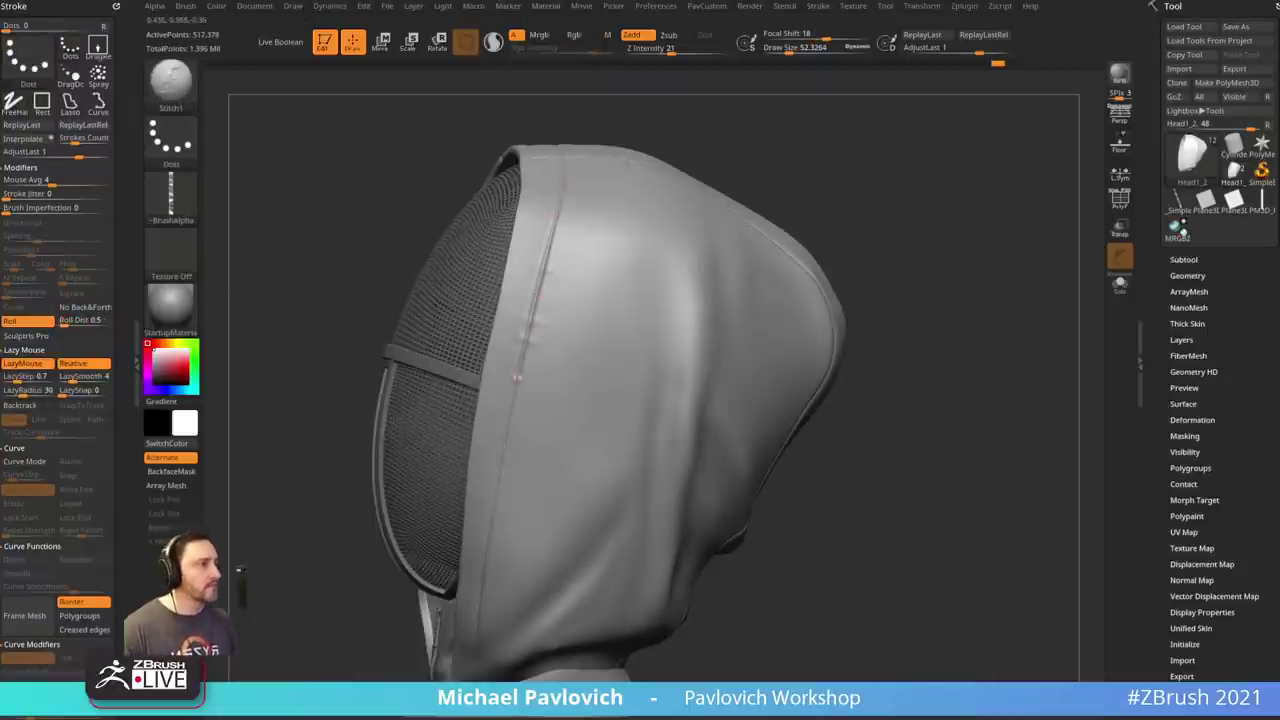
drag(517, 378, 516, 381)
key(ctrl+z)
- Adjust the draw size to about 55 and test the Stitch1 stroke on the front seam, undoing each attempt
key(s)
drag(571, 258, 577, 258)
drag(564, 177, 514, 408)
key(ctrl+z)
key(s)
drag(582, 260, 575, 260)
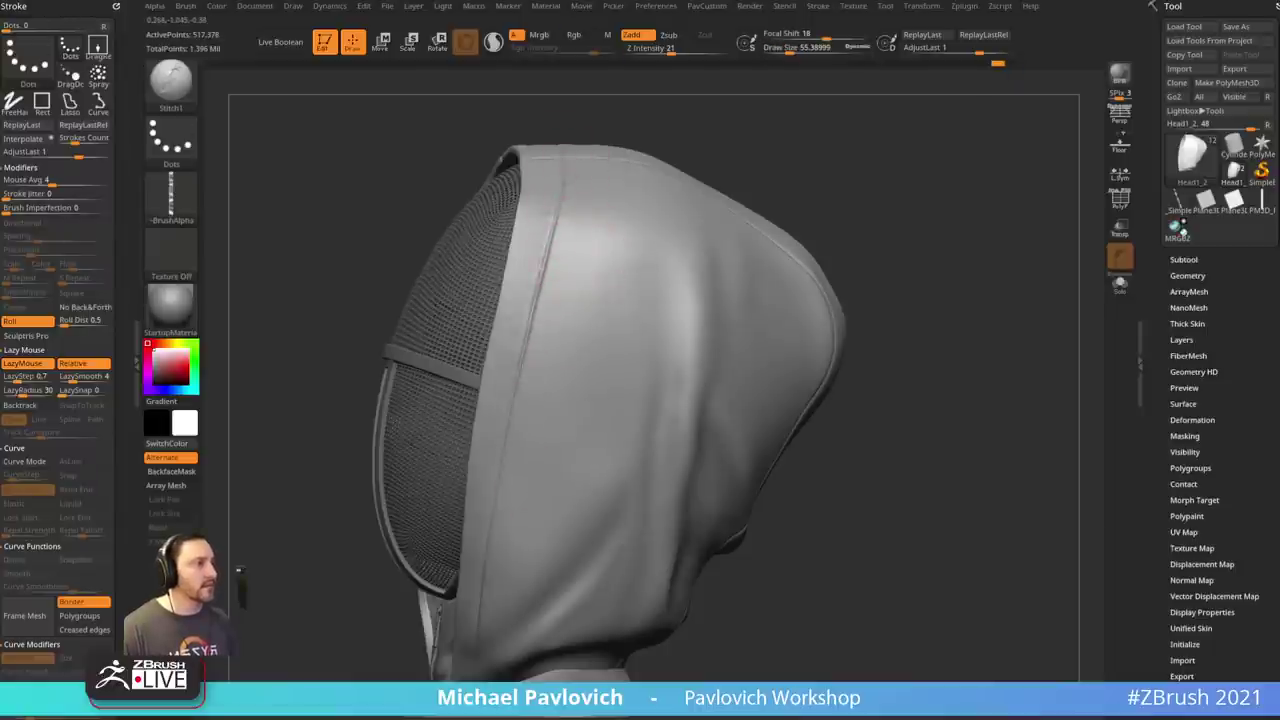
drag(866, 209, 895, 272)
key(ctrl+z)
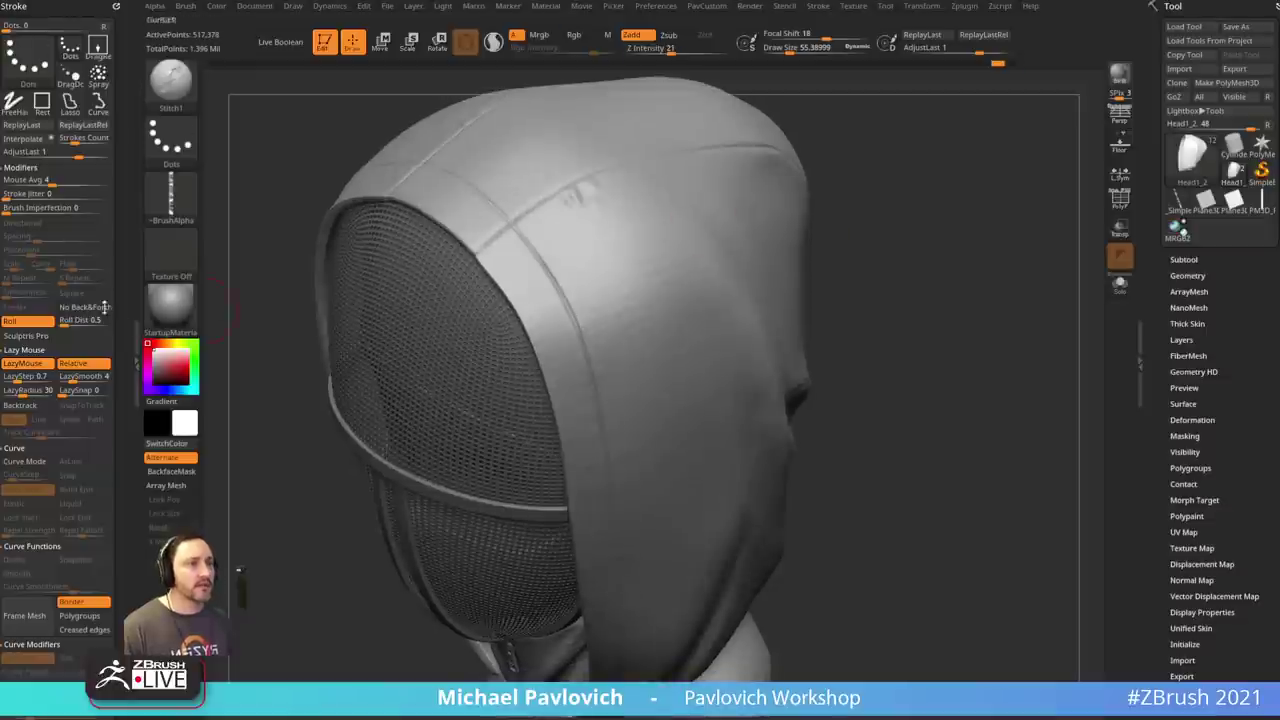
- Set Roll Distance to about 2.13 and Z Intensity to 33, and try a stroke along the front seam
drag(65, 322, 72, 322)
drag(571, 265, 585, 265)
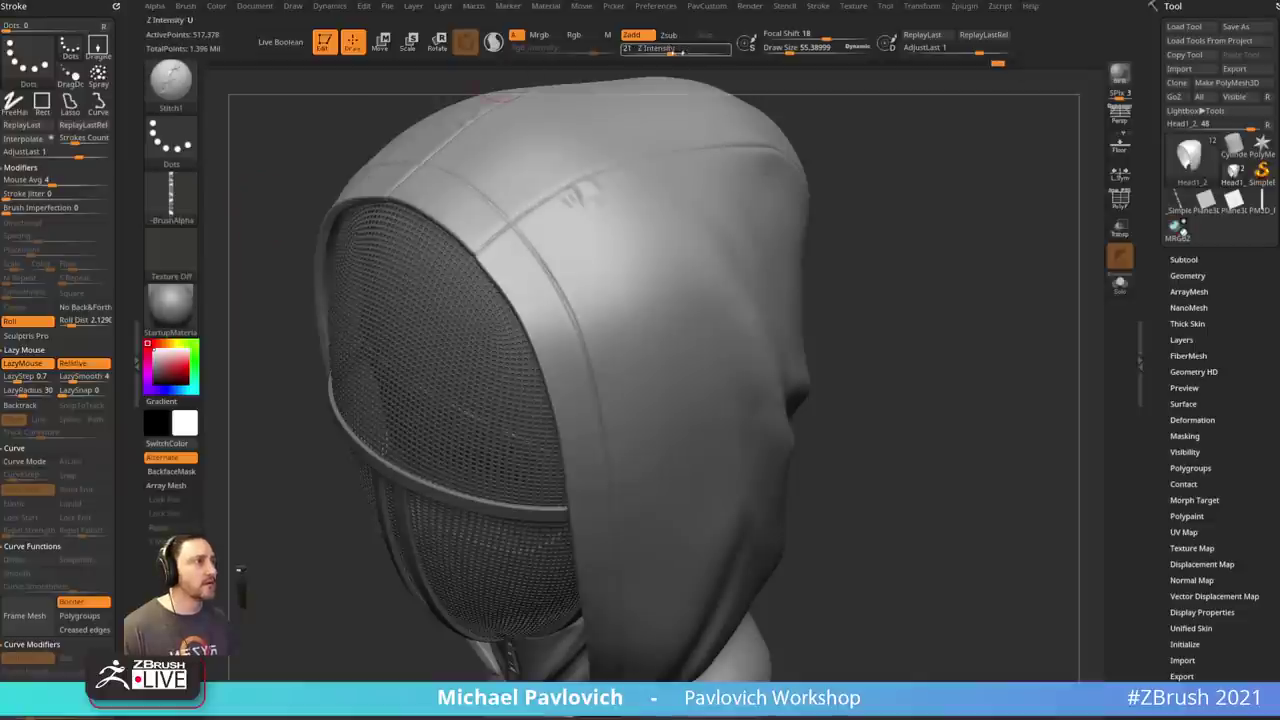
drag(548, 300, 605, 453)
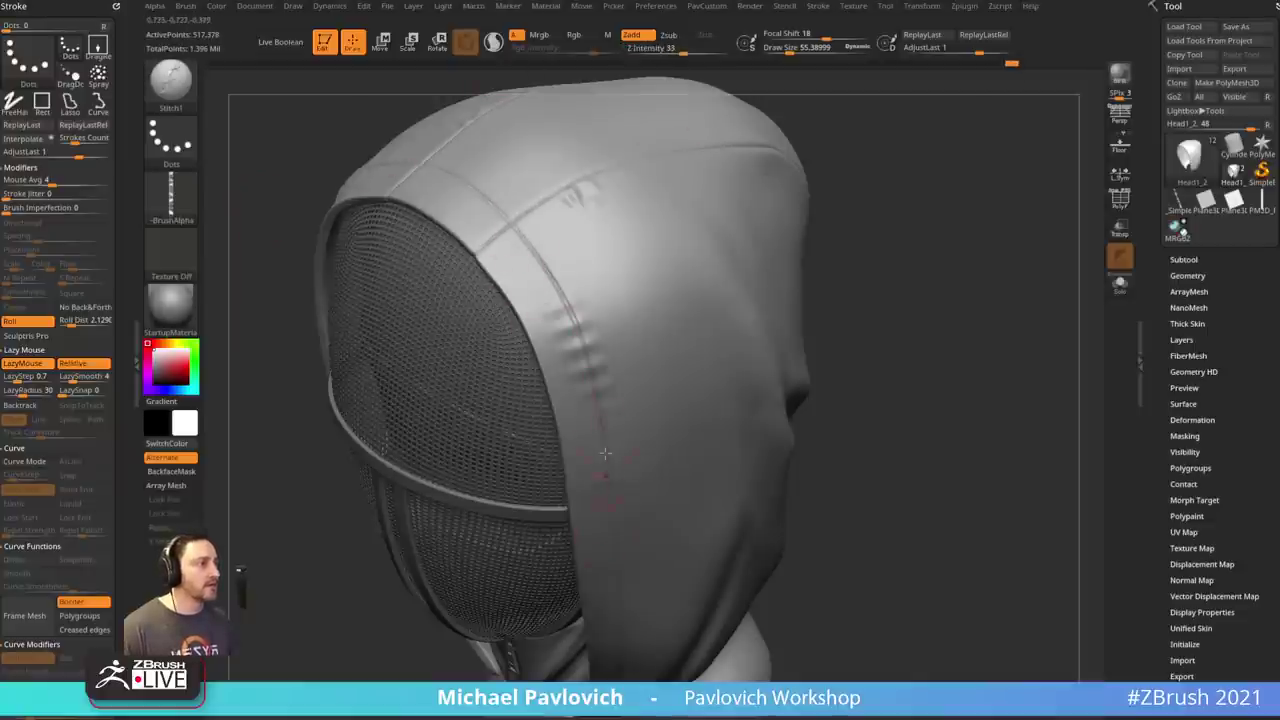
key(ctrl+z)
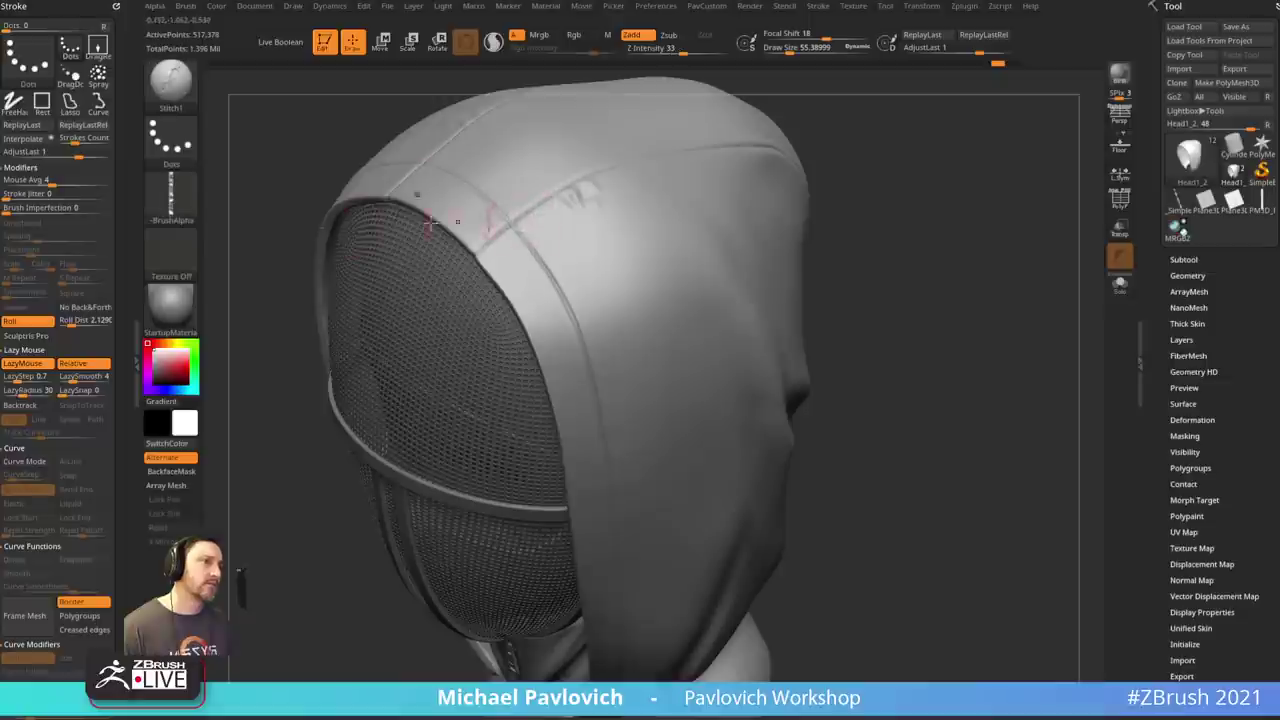
- Rotate the stitch brush alpha to horizontal and try a stroke down the front seam
click(155, 5)
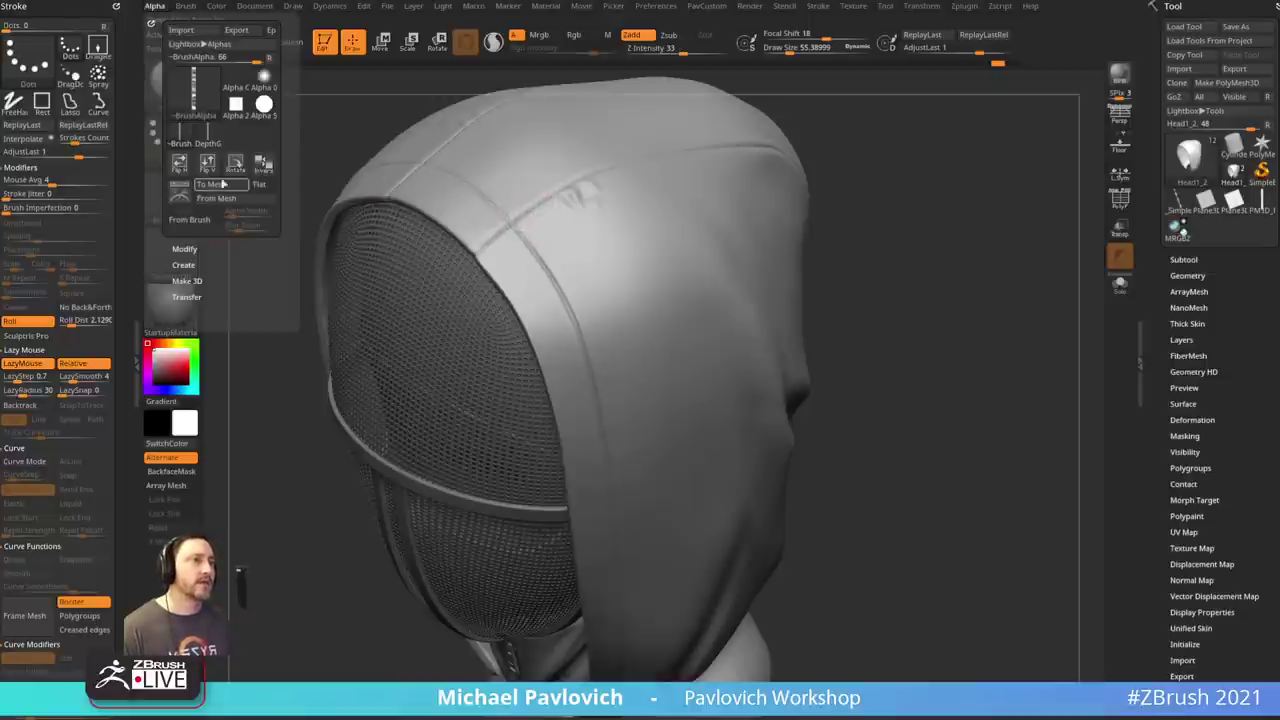
click(236, 163)
mouse_move(525, 247)
mouse_down()
mouse_move(574, 328)
mouse_move(599, 435)
mouse_up()
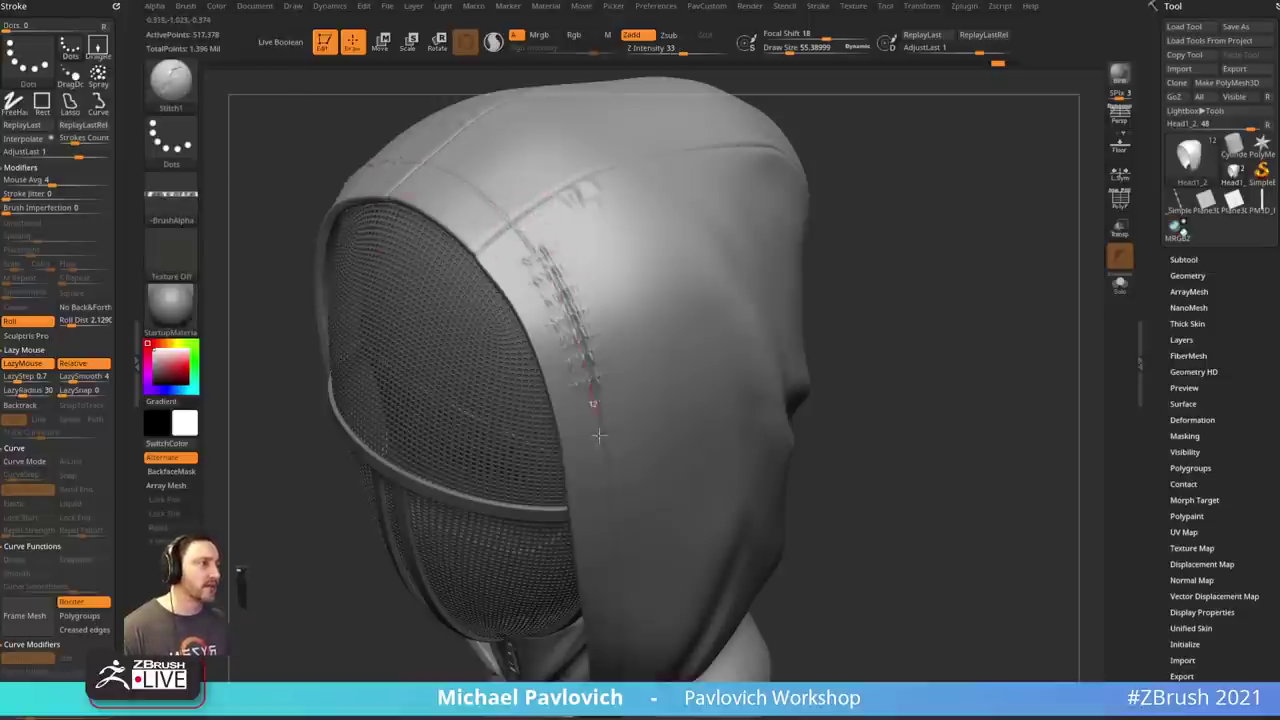
key(ctrl+z)
- Rotate the brush alpha back to vertical and test it again on the front seam, undoing the stroke
click(155, 5)
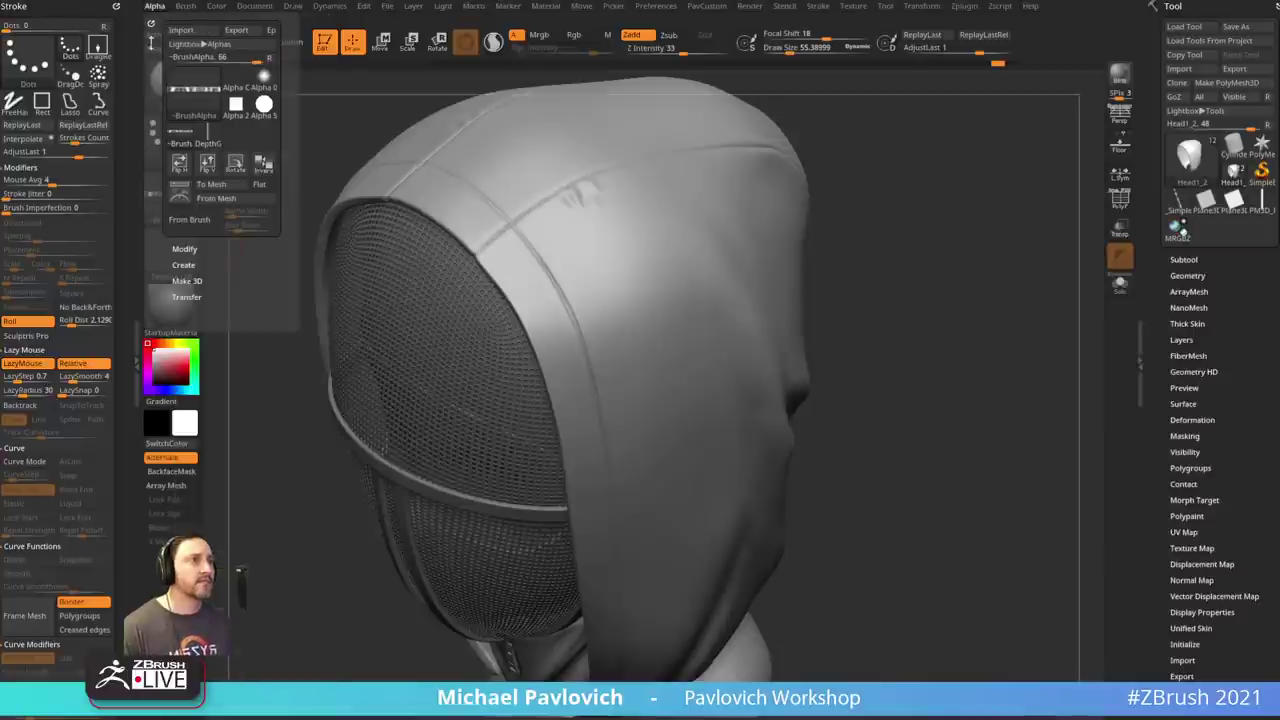
click(236, 166)
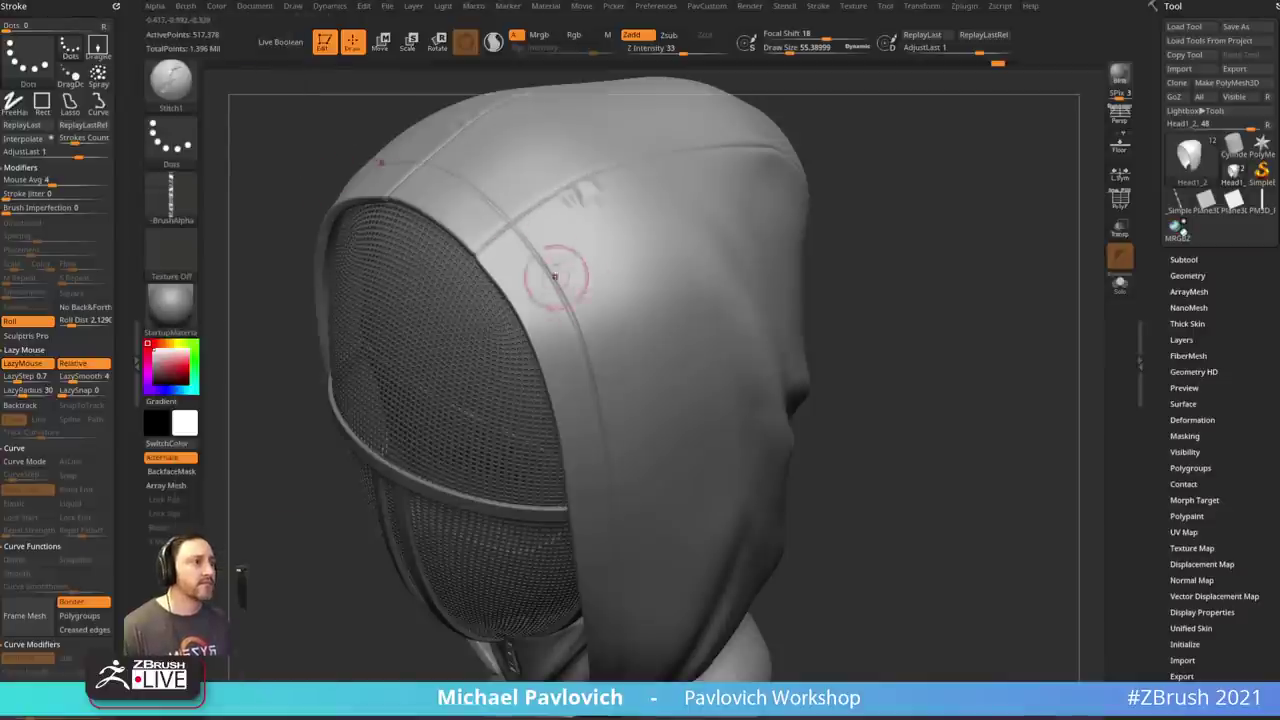
drag(555, 276, 562, 292)
mouse_move(890, 300)
mouse_down()
mouse_move(877, 357)
mouse_move(872, 345)
mouse_up()
key(ctrl+z)
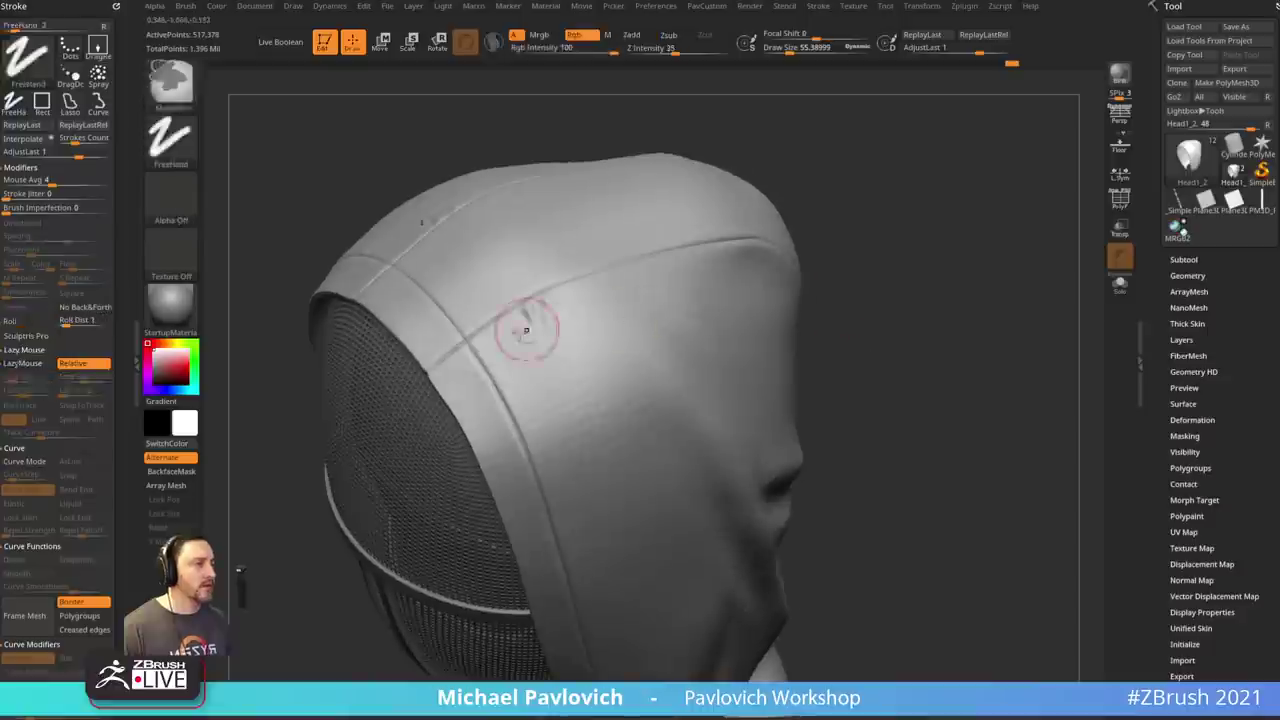
- Enlarge the draw size to about 95, lower Roll Distance to about 0.31 and test strokes along the seam over the crown
key(s)
drag(523, 338, 611, 282)
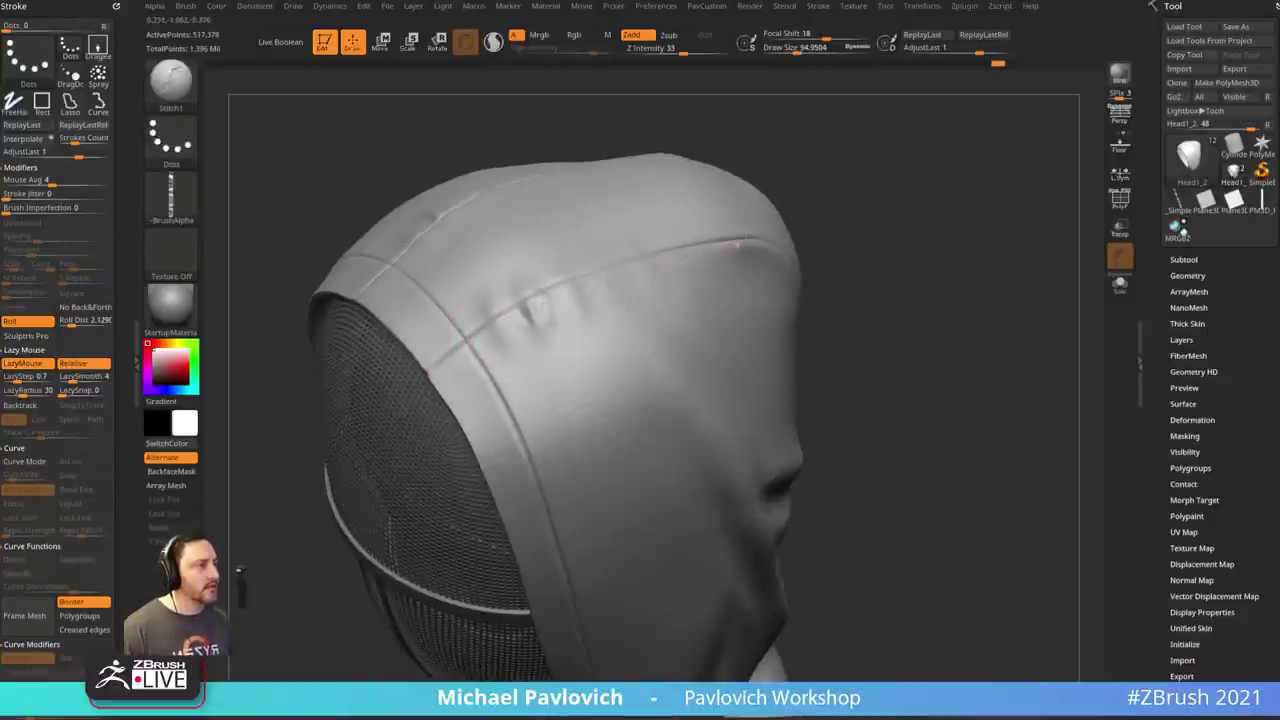
click(66, 322)
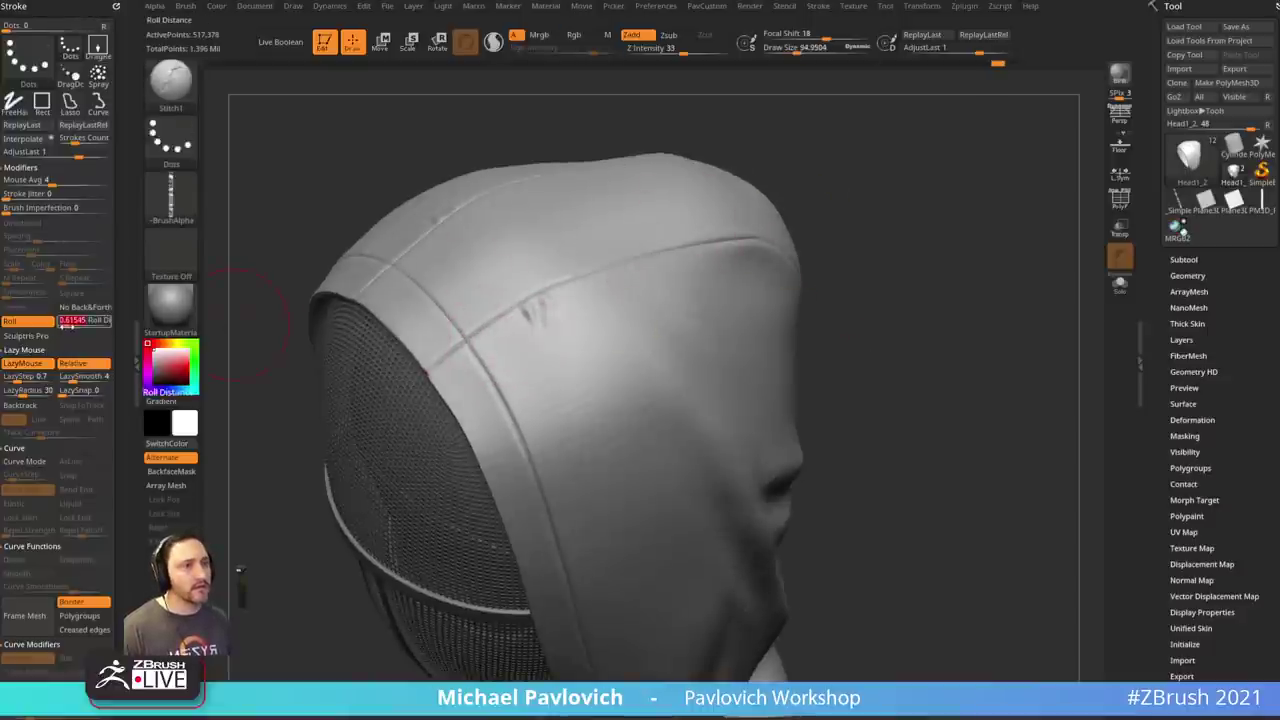
drag(67, 325, 63, 325)
mouse_move(470, 336)
mouse_down()
mouse_move(635, 252)
mouse_move(728, 242)
mouse_up()
drag(863, 200, 805, 262)
key(ctrl+z)
- Reduce the draw size to about 62 and try pucker strokes along the crown seam with Roll turned off
shift+drag(577, 291, 594, 284)
drag(486, 326, 516, 314)
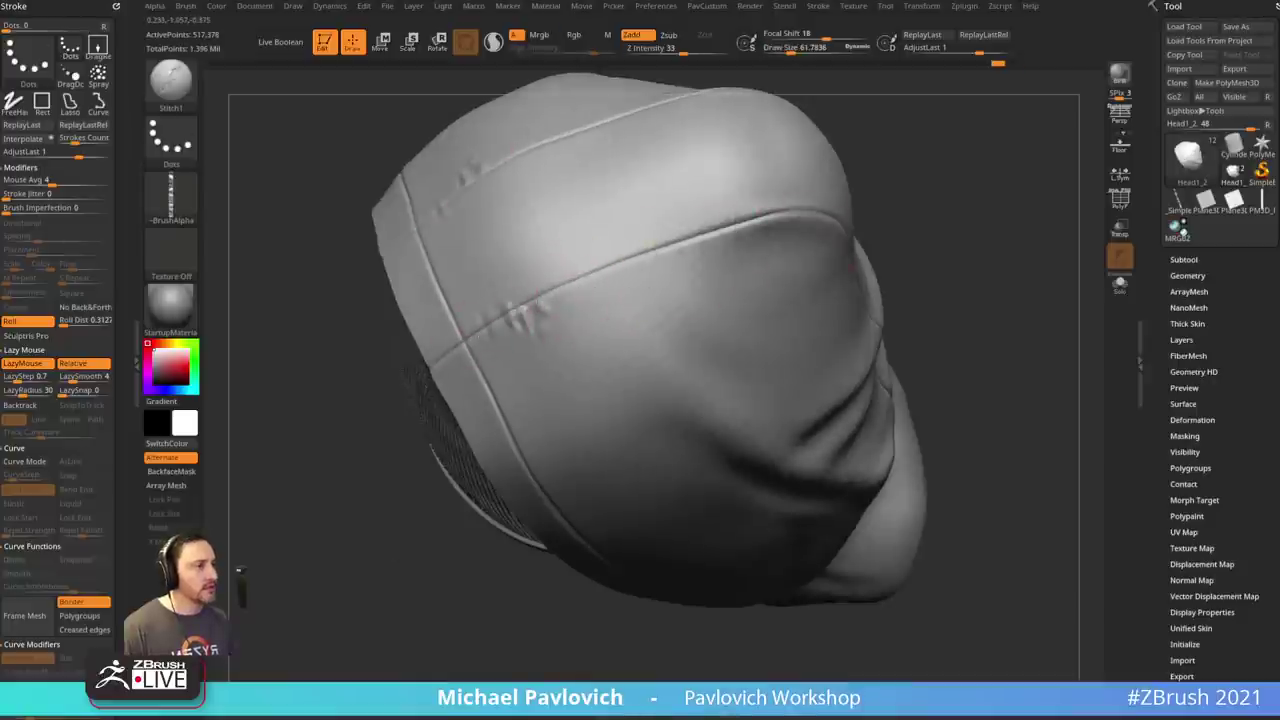
click(62, 323)
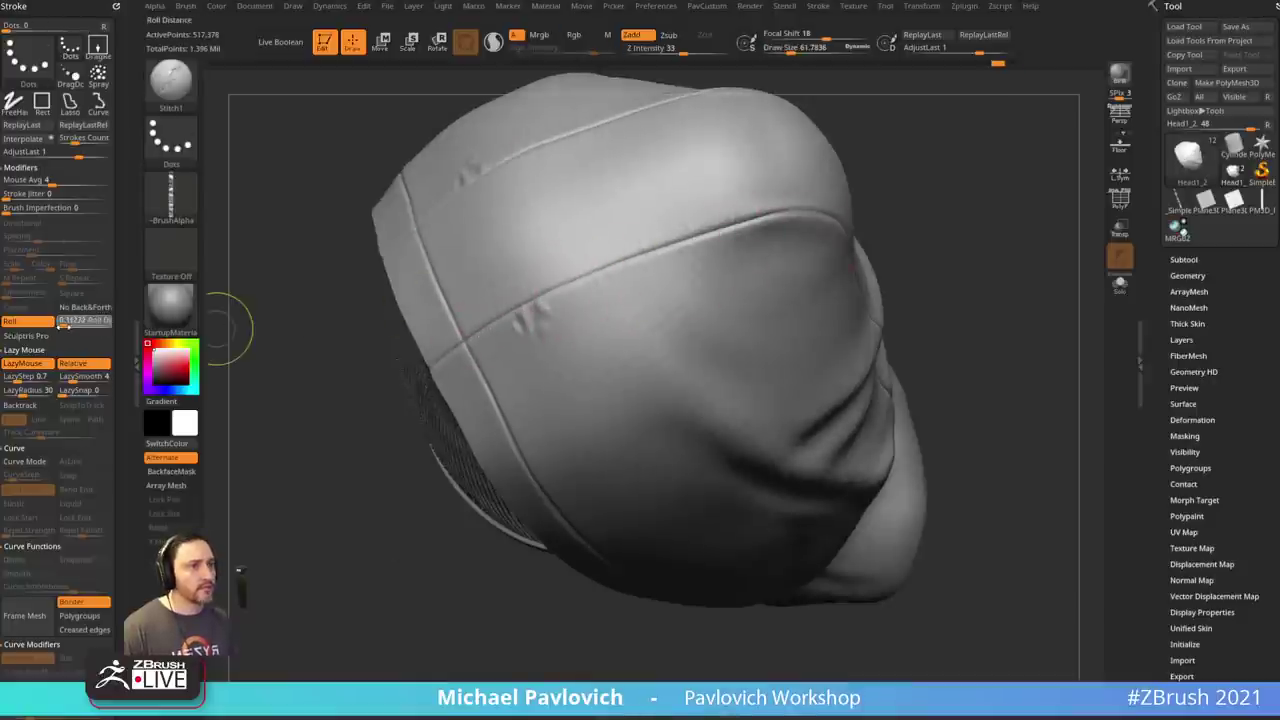
key(Return)
mouse_move(517, 328)
mouse_down()
mouse_move(632, 252)
mouse_move(790, 224)
mouse_up()
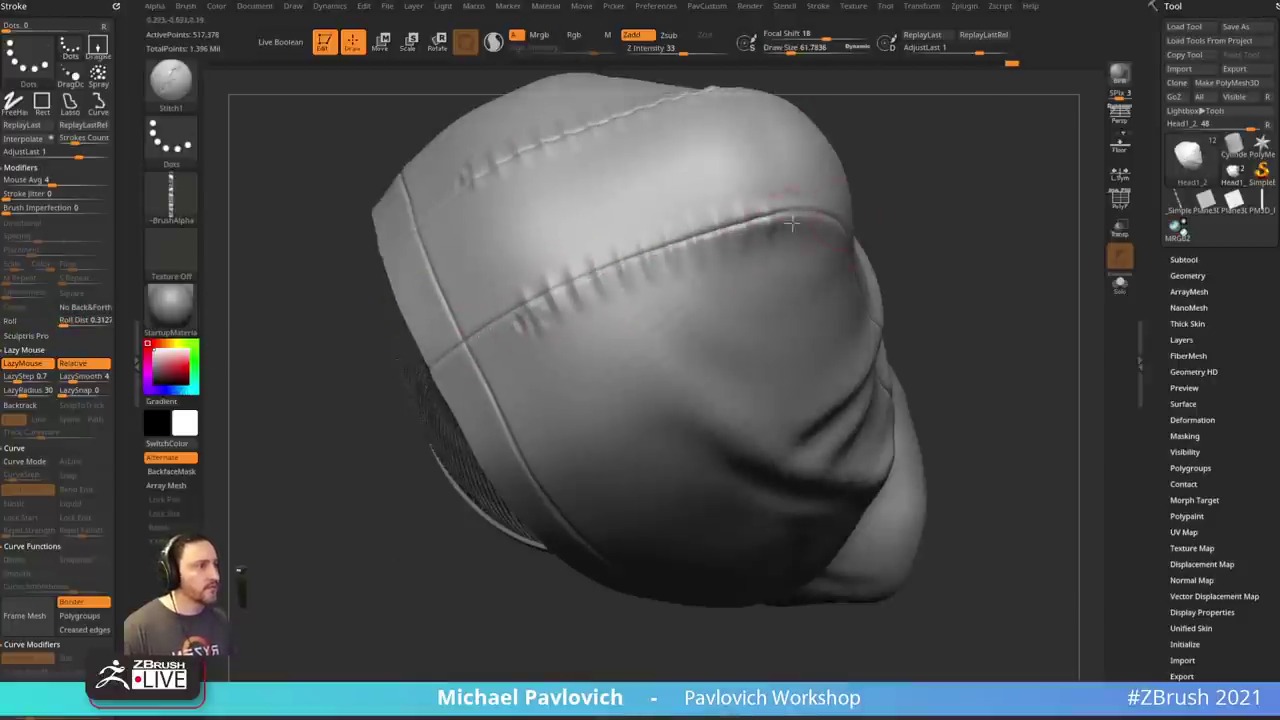
key(ctrl+z)
key(ctrl+z)
- Turn Roll back on and try the Stitch1 stroke along the crown seam, undoing it
click(12, 320)
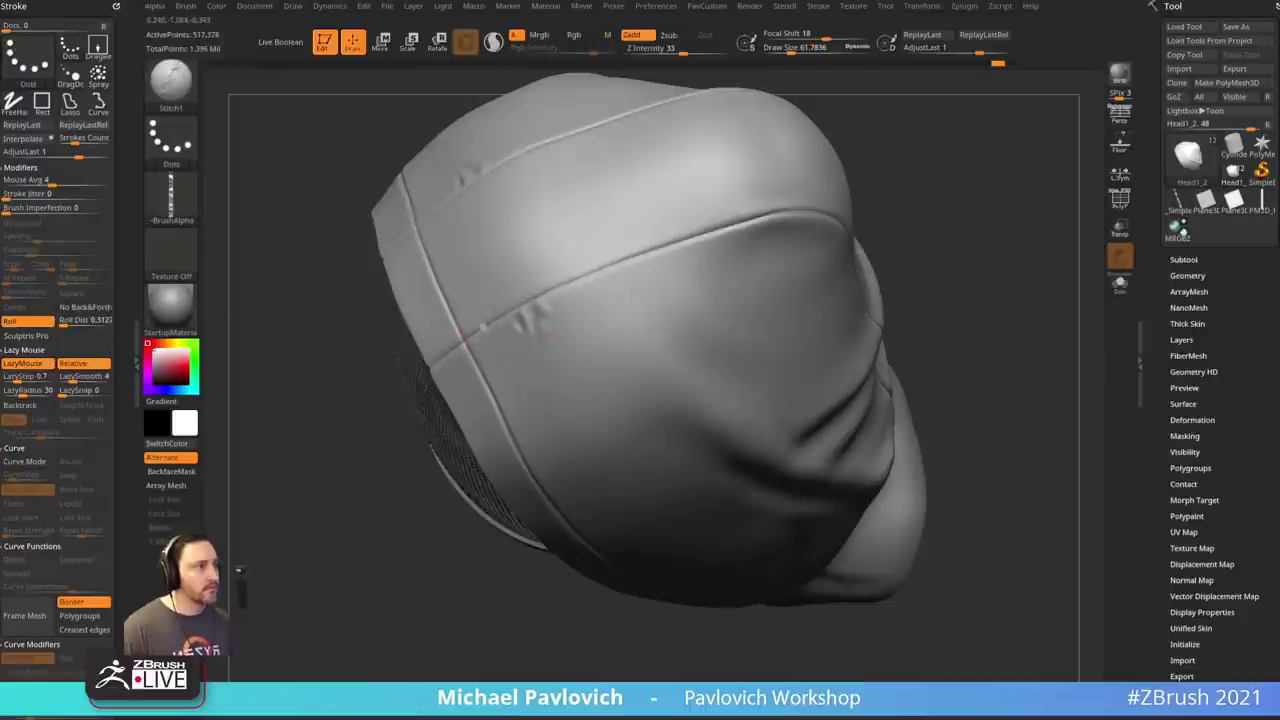
drag(507, 329, 728, 233)
mouse_move(967, 252)
mouse_down()
mouse_move(995, 187)
mouse_move(839, 209)
mouse_up()
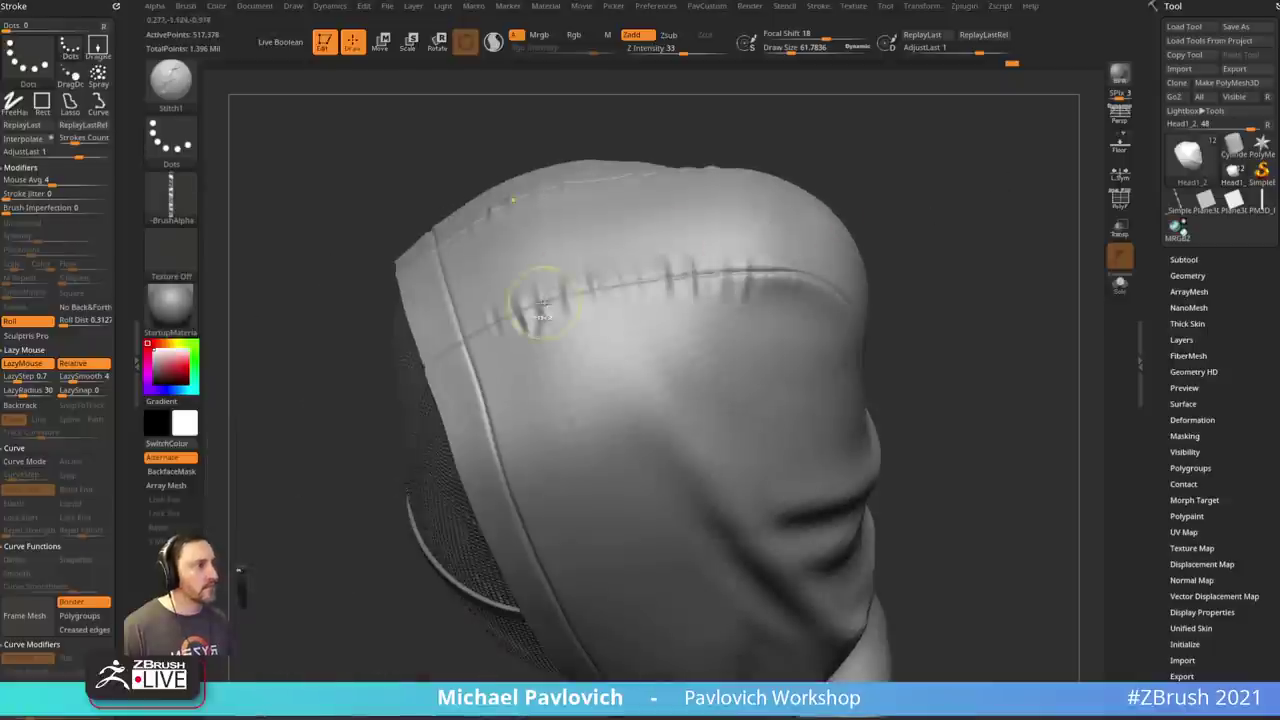
key(ctrl+z)
- Shrink the draw size to about 38 and try finer puckers along the crown seam, undoing them
key(bracketleft)
key(bracketleft)
mouse_move(541, 306)
mouse_down()
mouse_move(529, 314)
mouse_move(705, 273)
mouse_up()
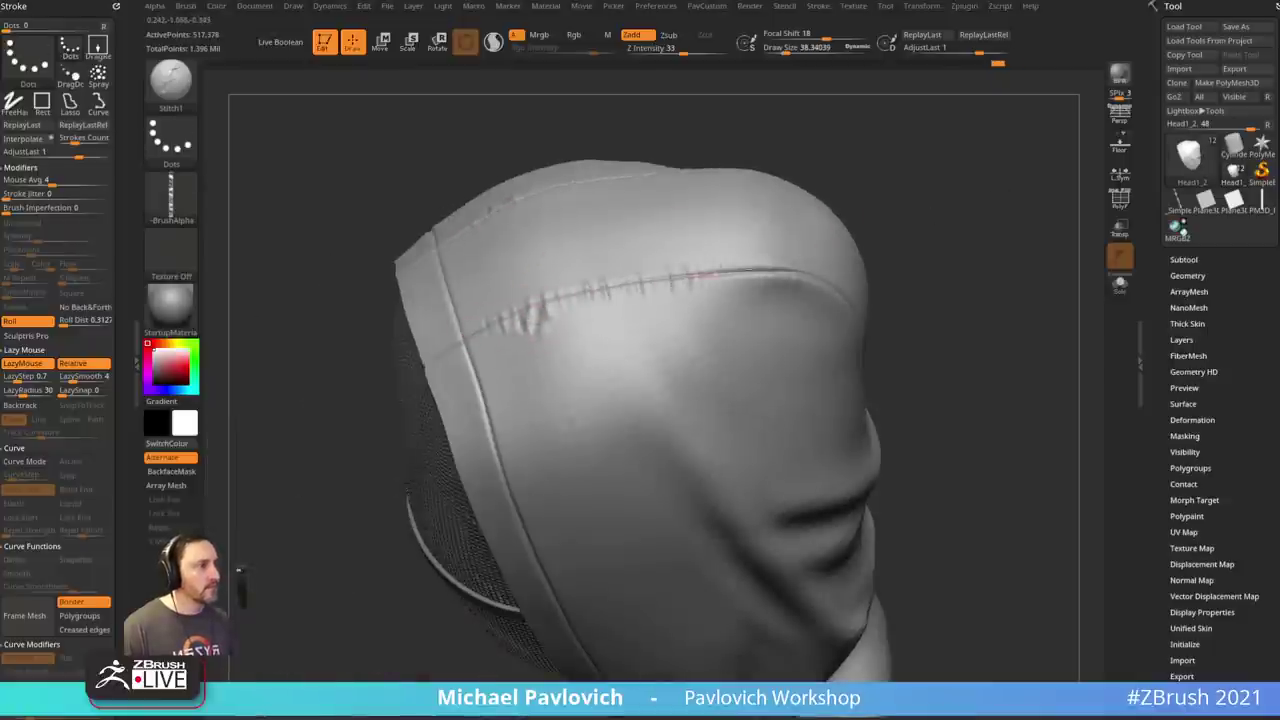
drag(990, 250, 975, 284)
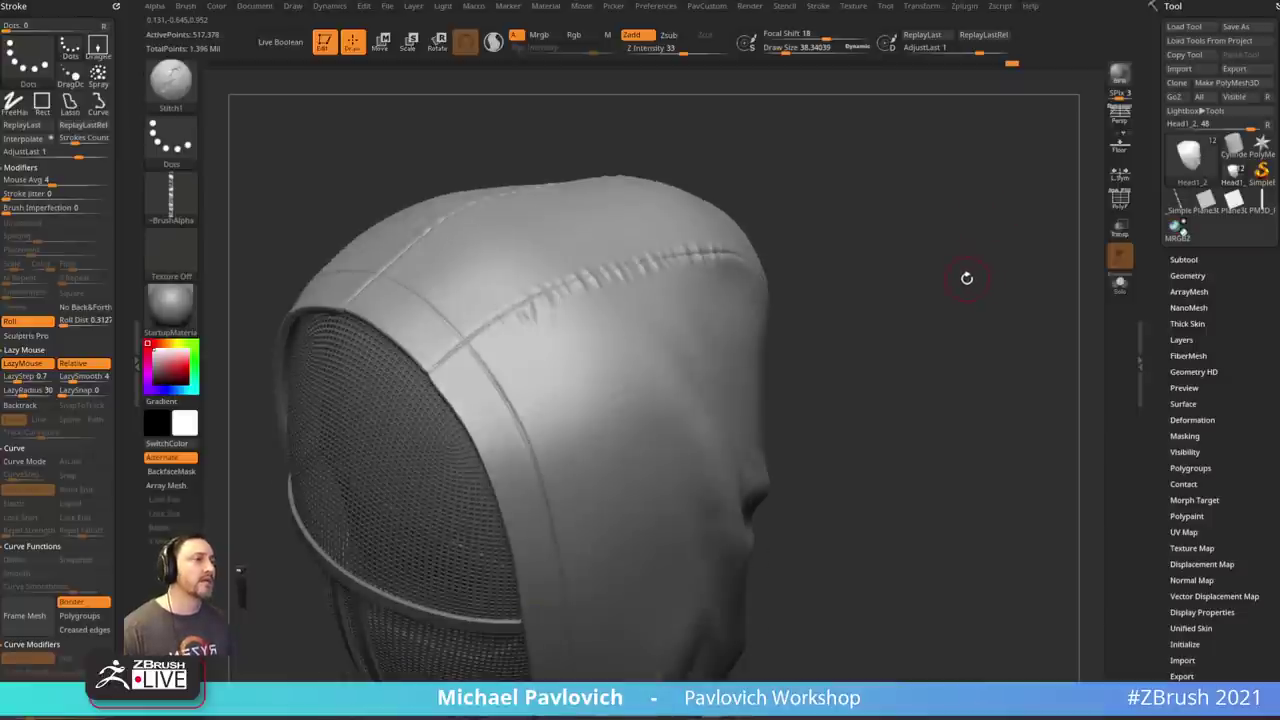
key(ctrl+z)
- Switch the stroke type to DragRect and test stamping the alpha on the hood, undoing the stamps
click(171, 137)
click(298, 152)
drag(945, 215, 761, 258)
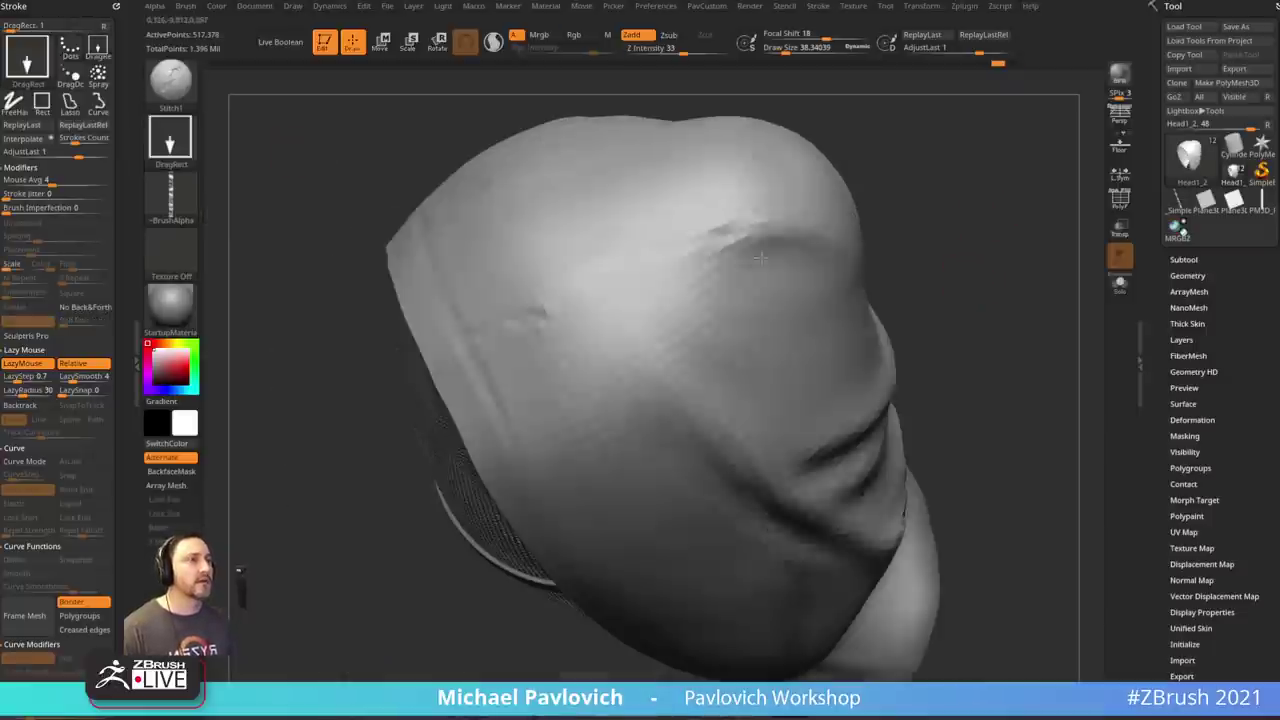
mouse_move(621, 271)
mouse_down()
mouse_move(633, 357)
mouse_move(667, 373)
mouse_up()
key(ctrl+z)
key(ctrl+z)
click(178, 203)
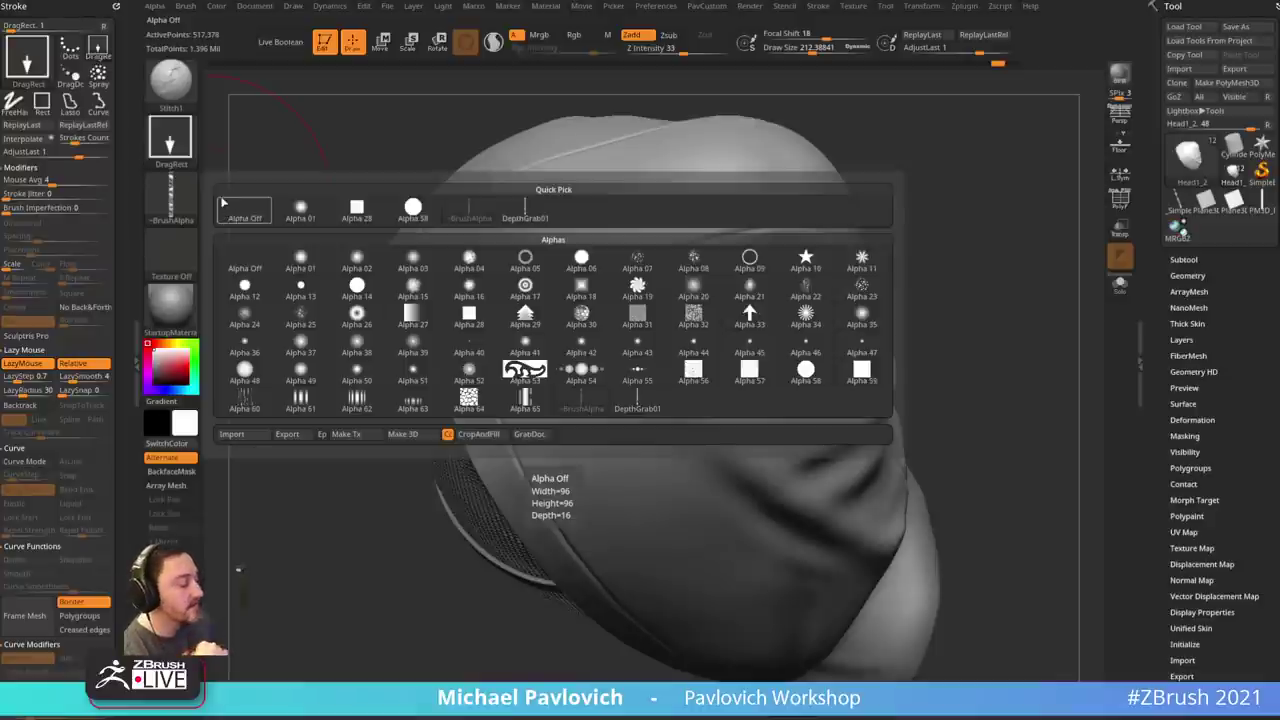
click(223, 203)
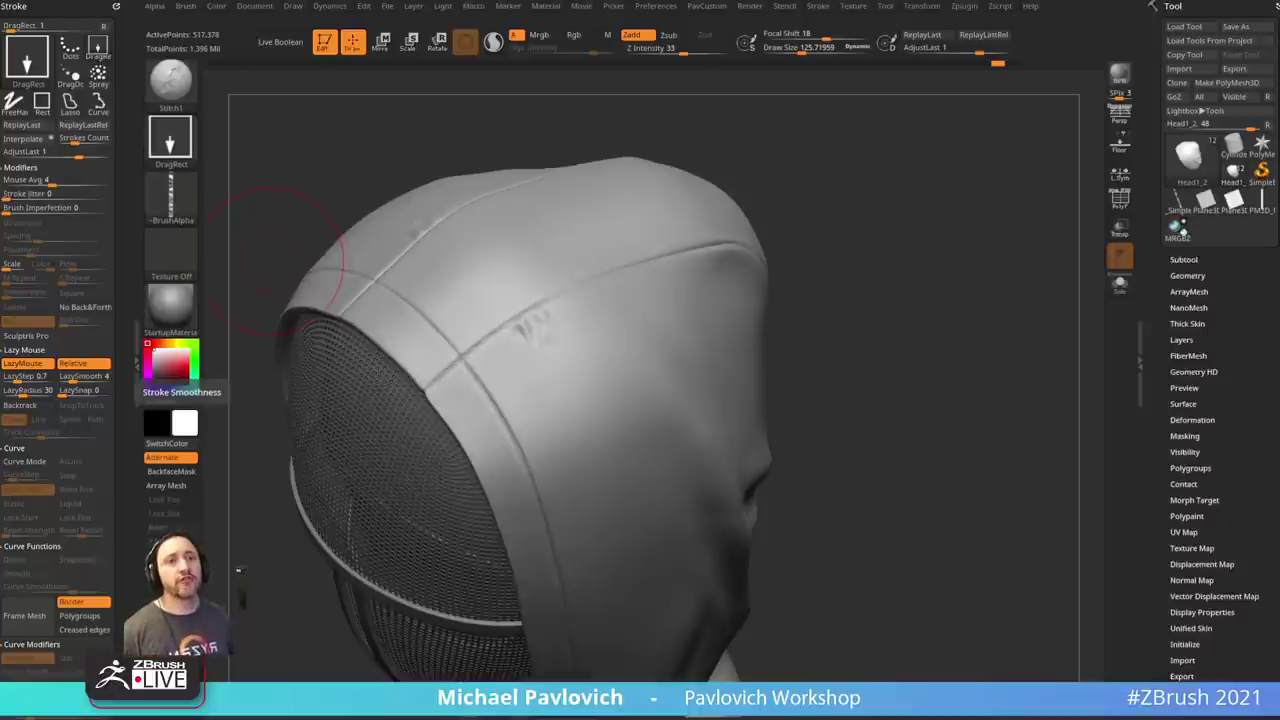
- Choose the IMM ZipperM brush, adjust its draw size and try to insert a zipper at the hood's front edge beside the mesh
drag(837, 337, 856, 360)
key(b)
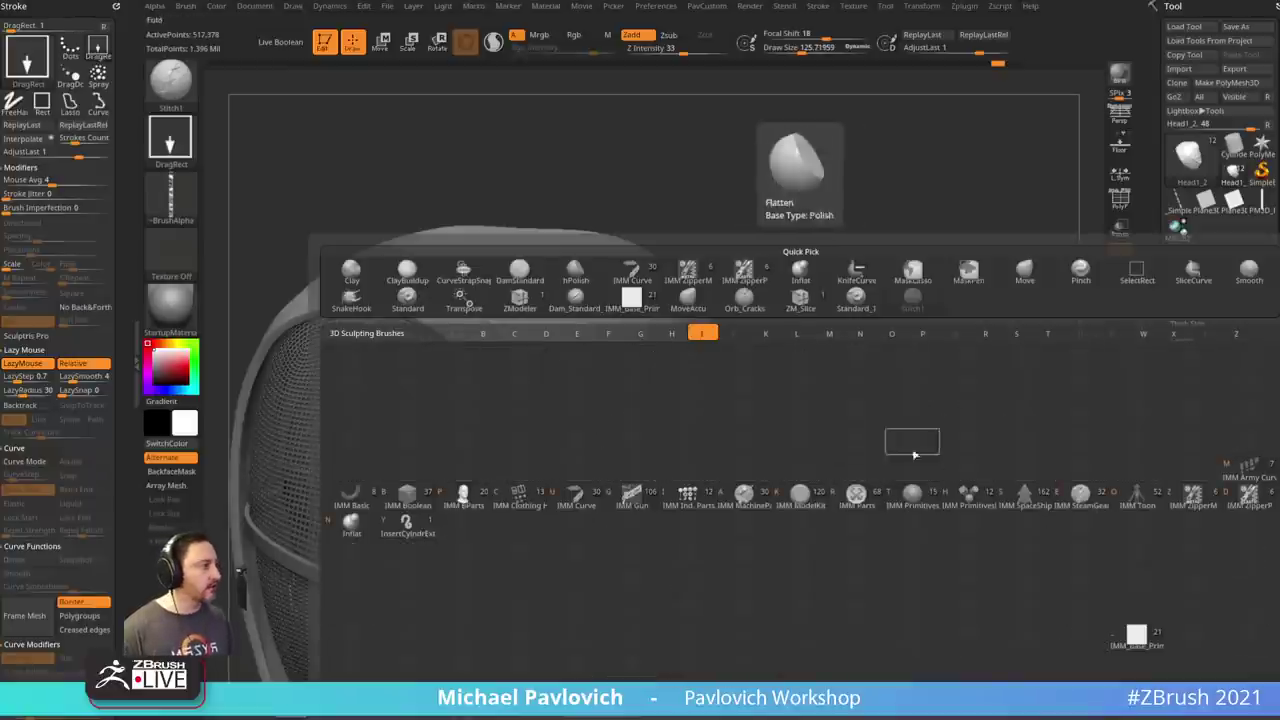
click(1193, 497)
alt+drag(928, 438, 914, 352)
key(s)
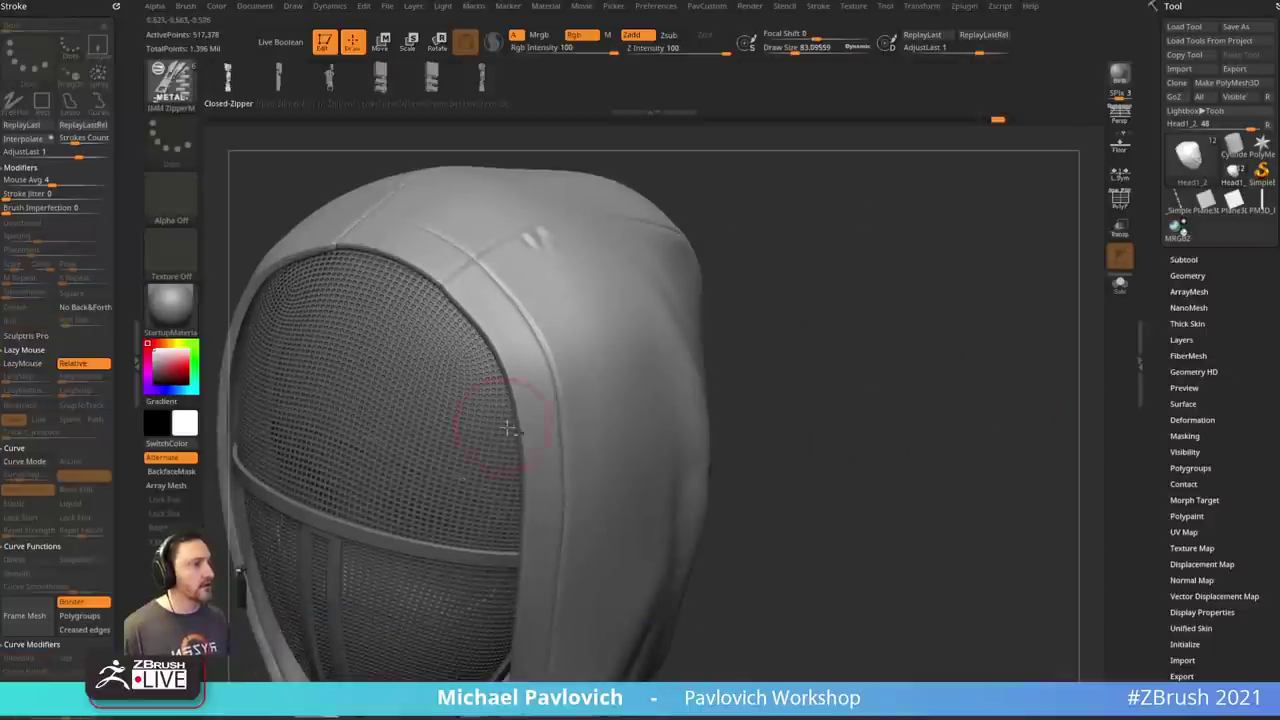
mouse_move(860, 456)
alt+mouse_down()
mouse_move(914, 354)
mouse_move(867, 394)
alt+mouse_up()
key(s)
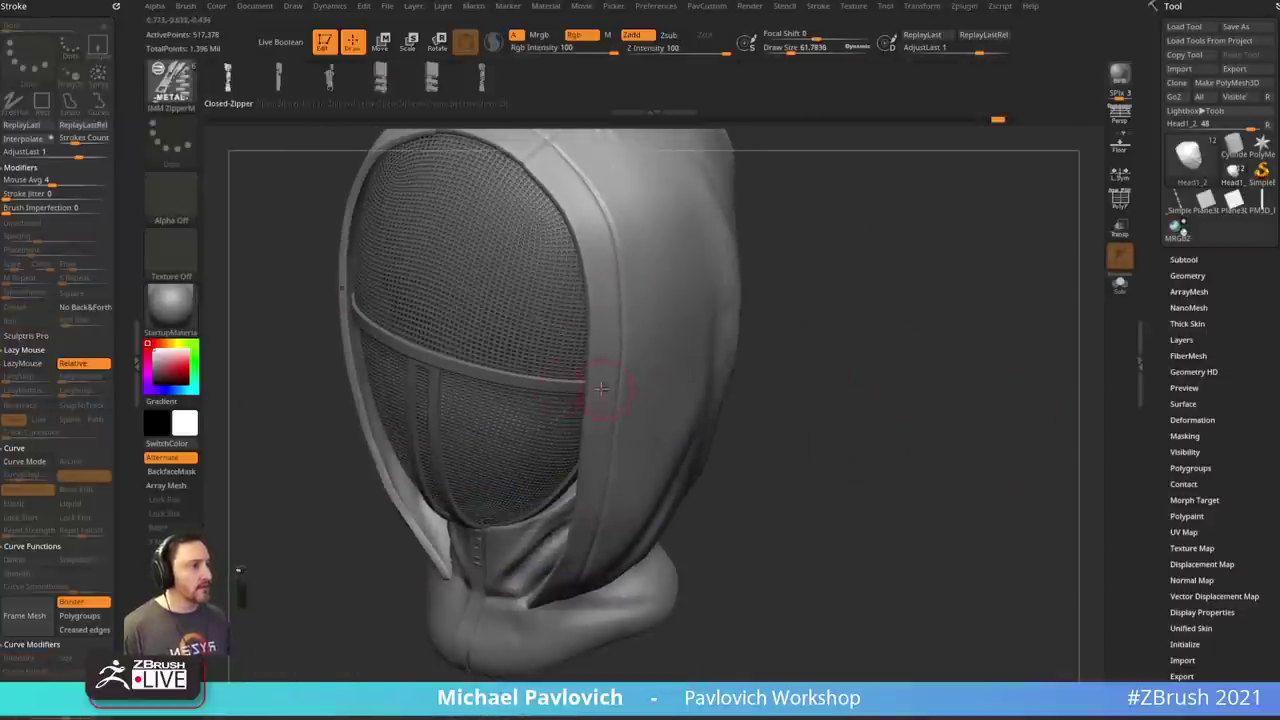
drag(597, 387, 586, 389)
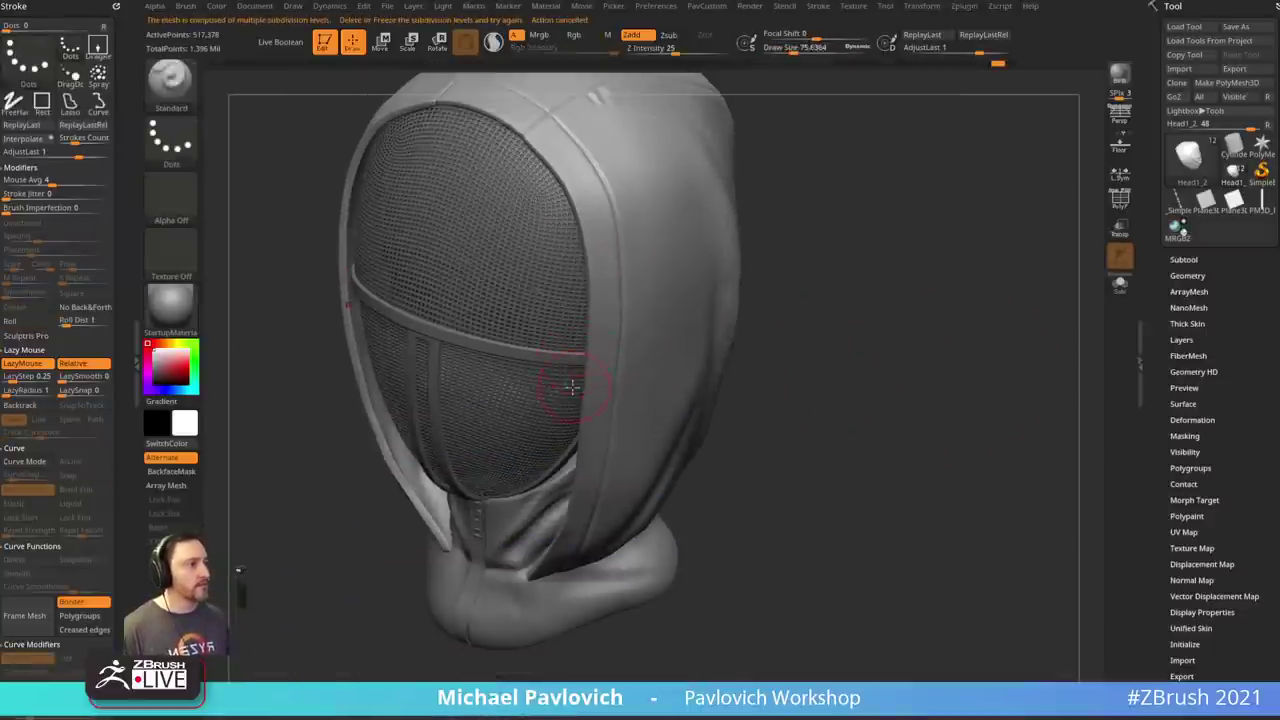
- Select the mask's horizontal band, choose the IMM ZipperP brush, undo a test insertion and set the draw size to about 44
alt+click(562, 372)
key(b)
key(i)
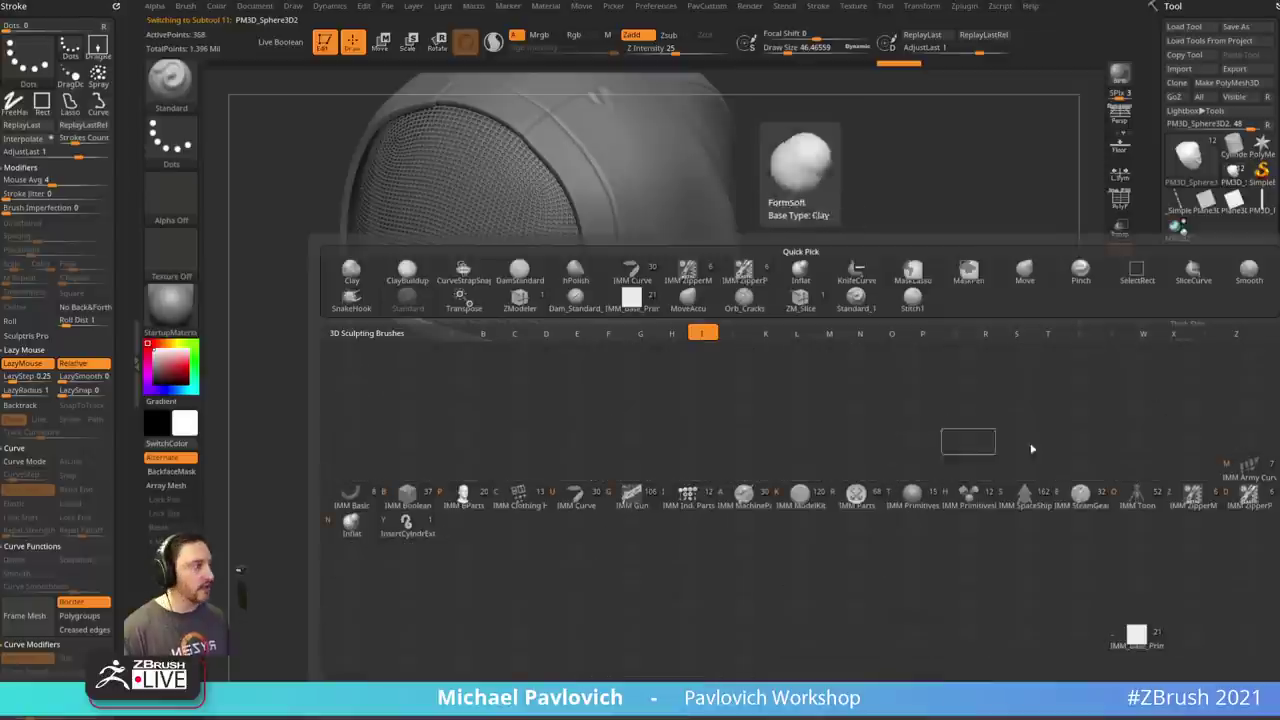
click(1244, 489)
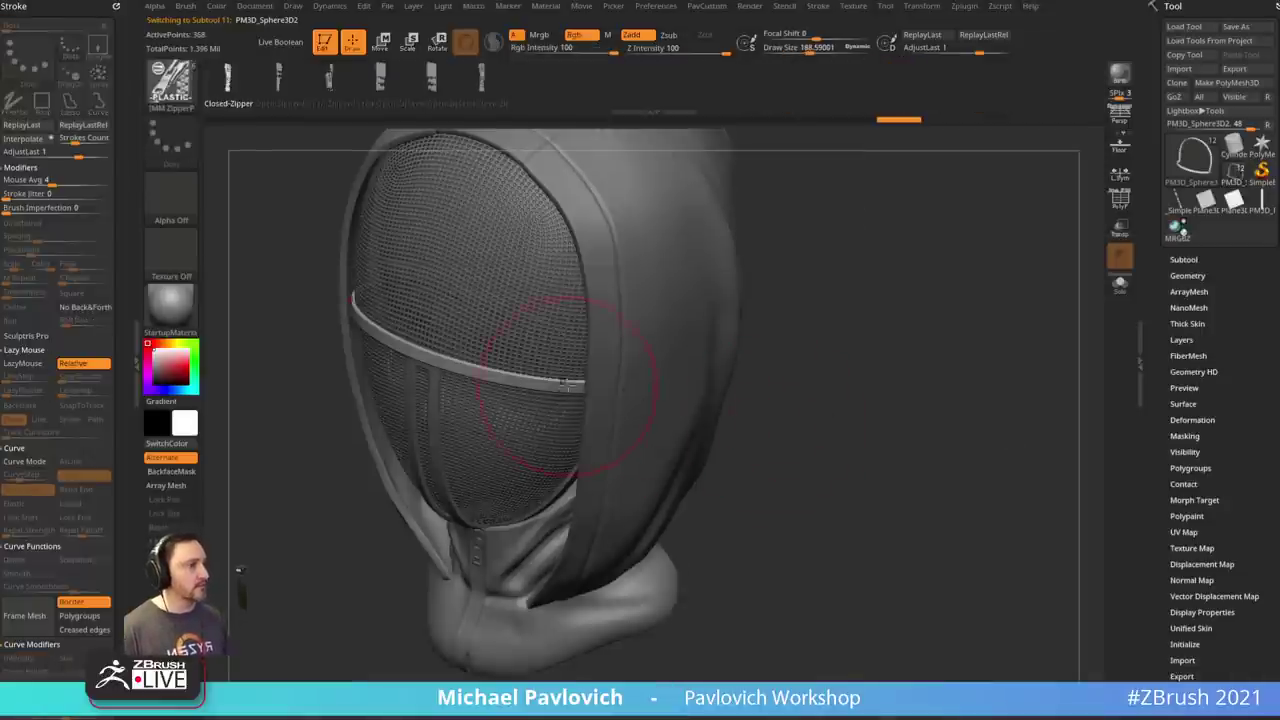
drag(570, 386, 1014, 270)
key(ctrl+z)
key(s)
drag(966, 373, 943, 372)
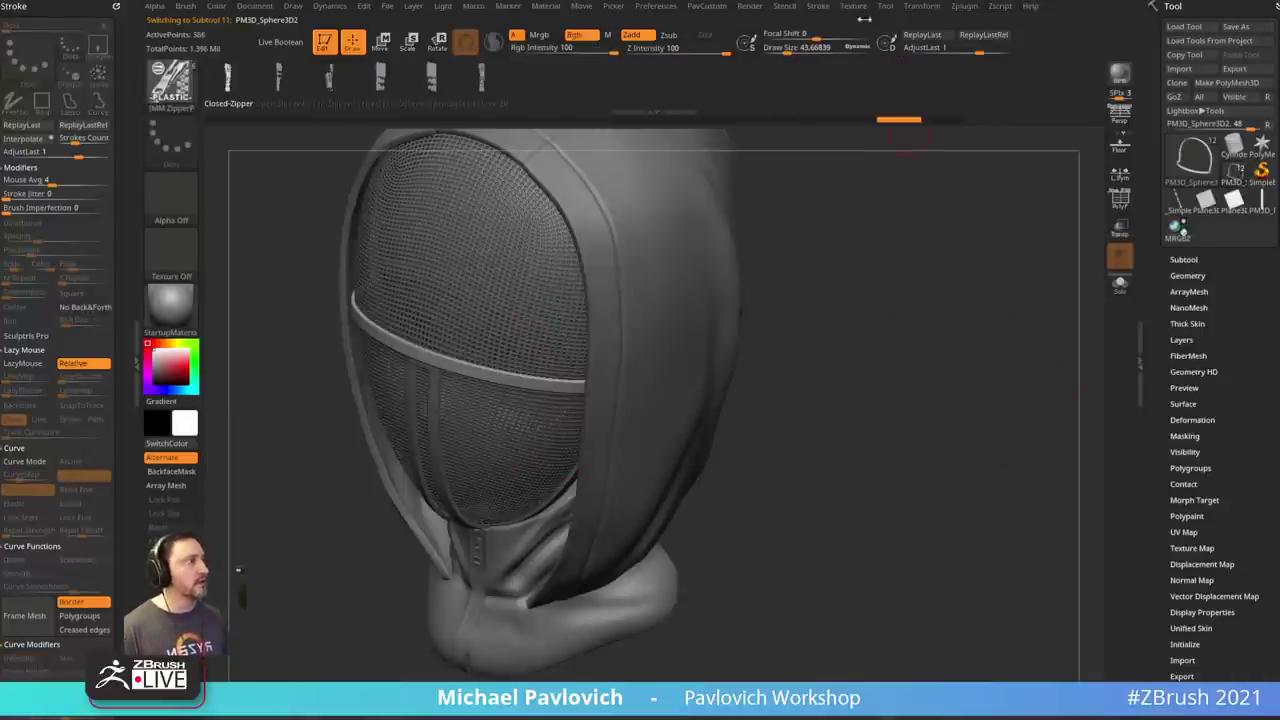
- Turn on Curve Mode and draw a curved closed zipper from the band outward past the side of the hood
click(818, 6)
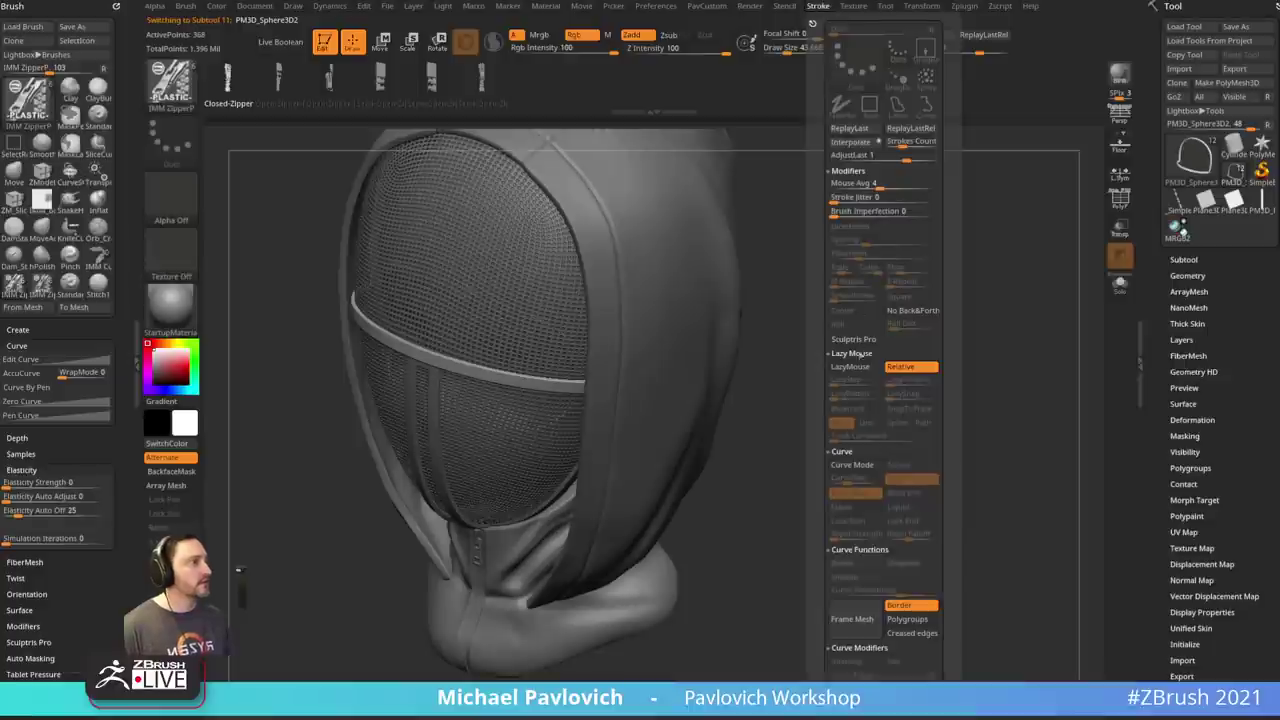
click(850, 464)
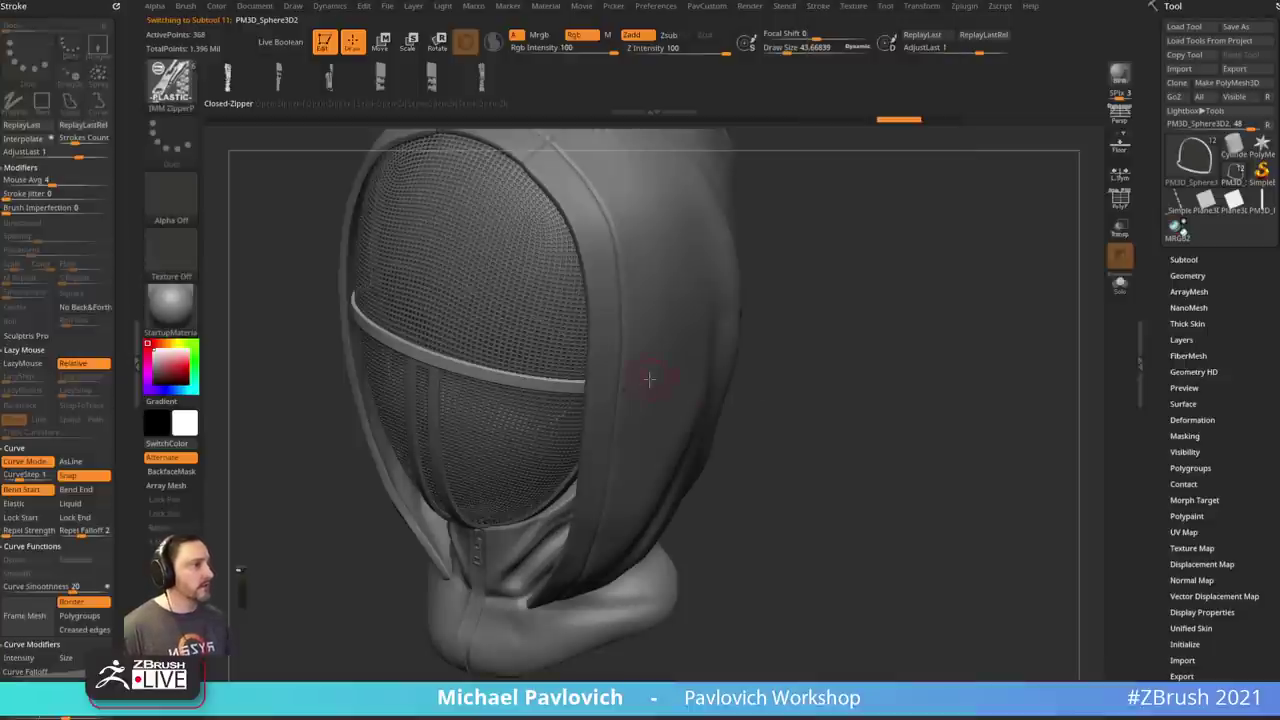
drag(683, 403, 942, 249)
mouse_move(990, 341)
mouse_down()
mouse_move(957, 397)
mouse_move(920, 330)
mouse_up()
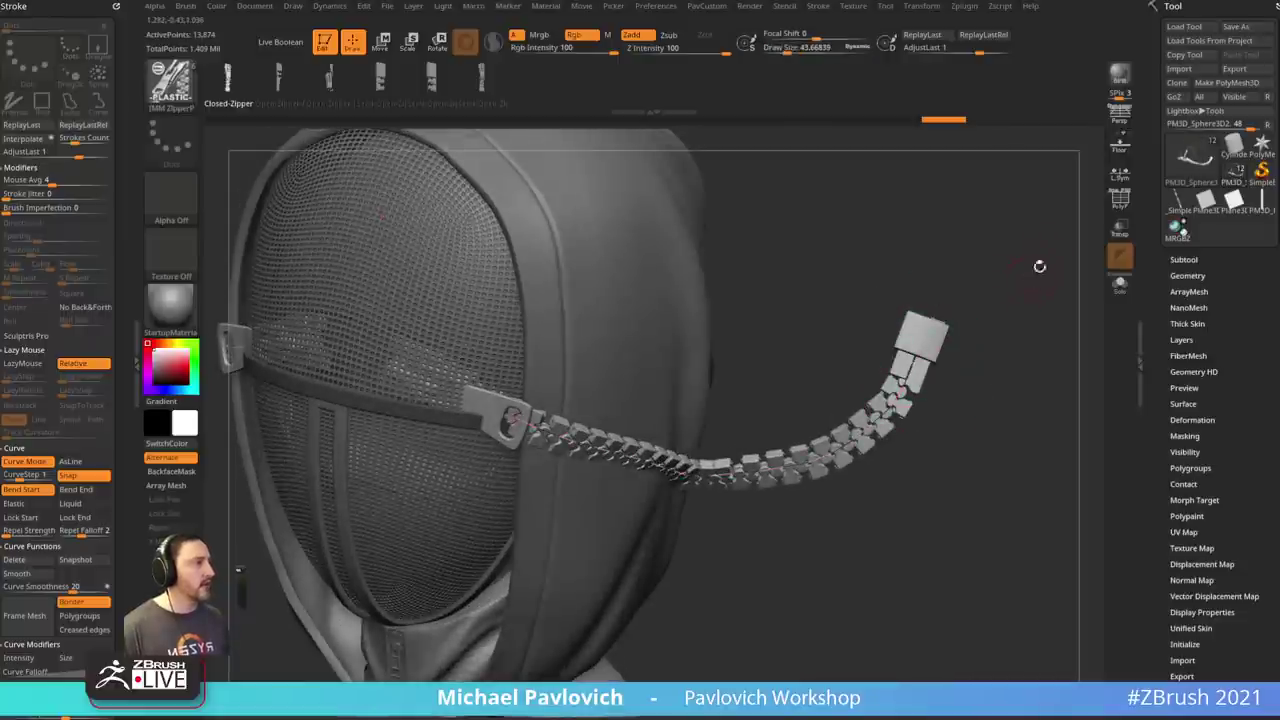
- Update the zipper along its curve with larger draw sizes of about 103 and 99
key(s)
drag(1031, 285, 1036, 285)
click(902, 379)
key(s)
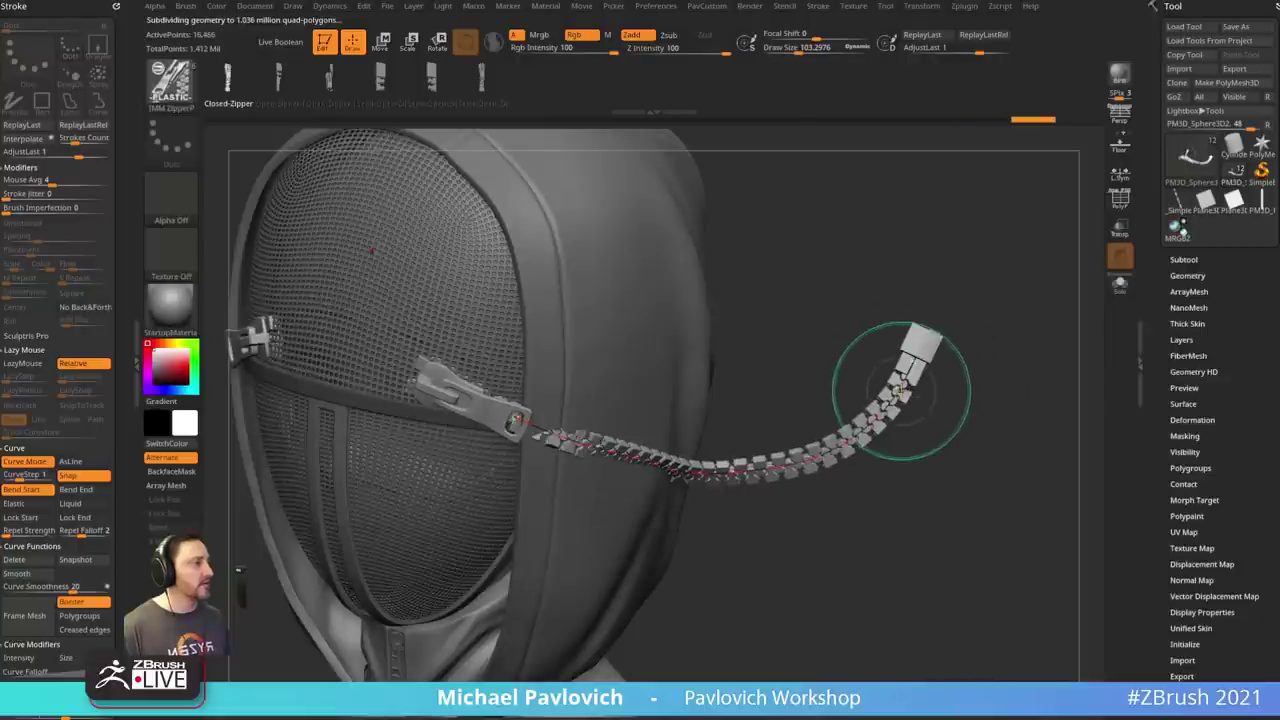
key(s)
drag(895, 389, 889, 389)
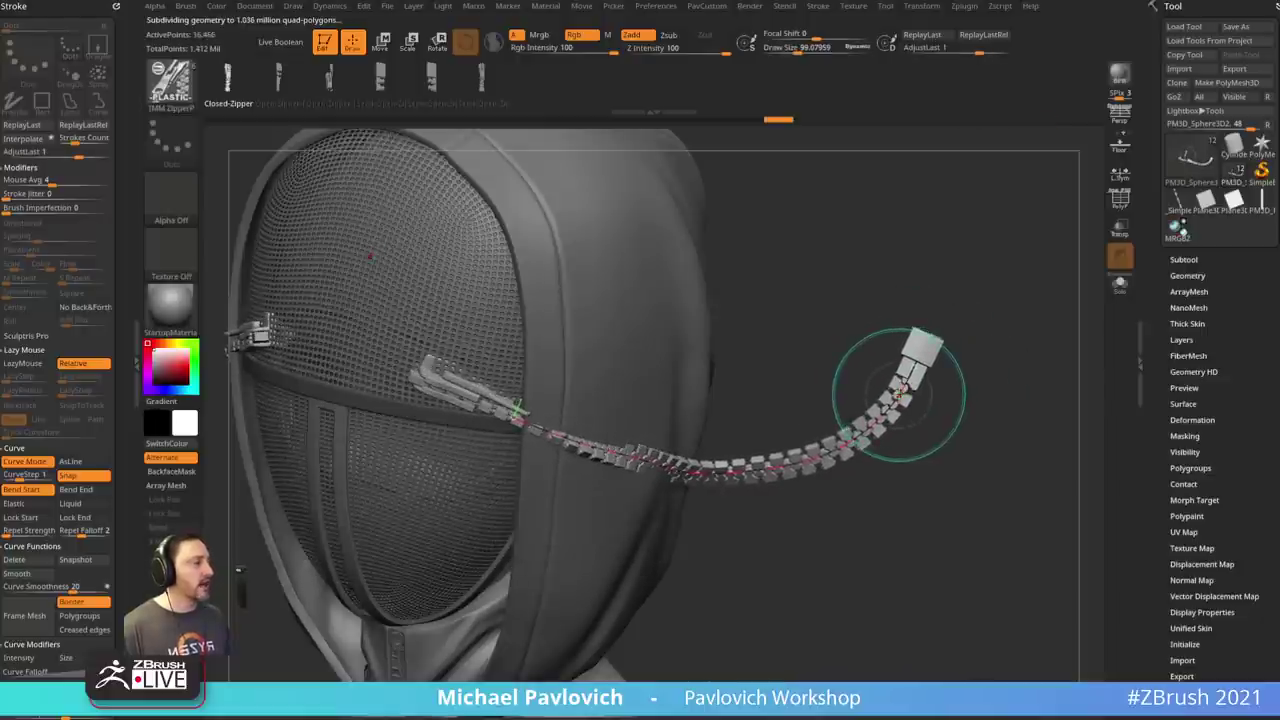
mouse_move(902, 393)
mouse_down()
mouse_move(955, 291)
mouse_move(938, 343)
mouse_up()
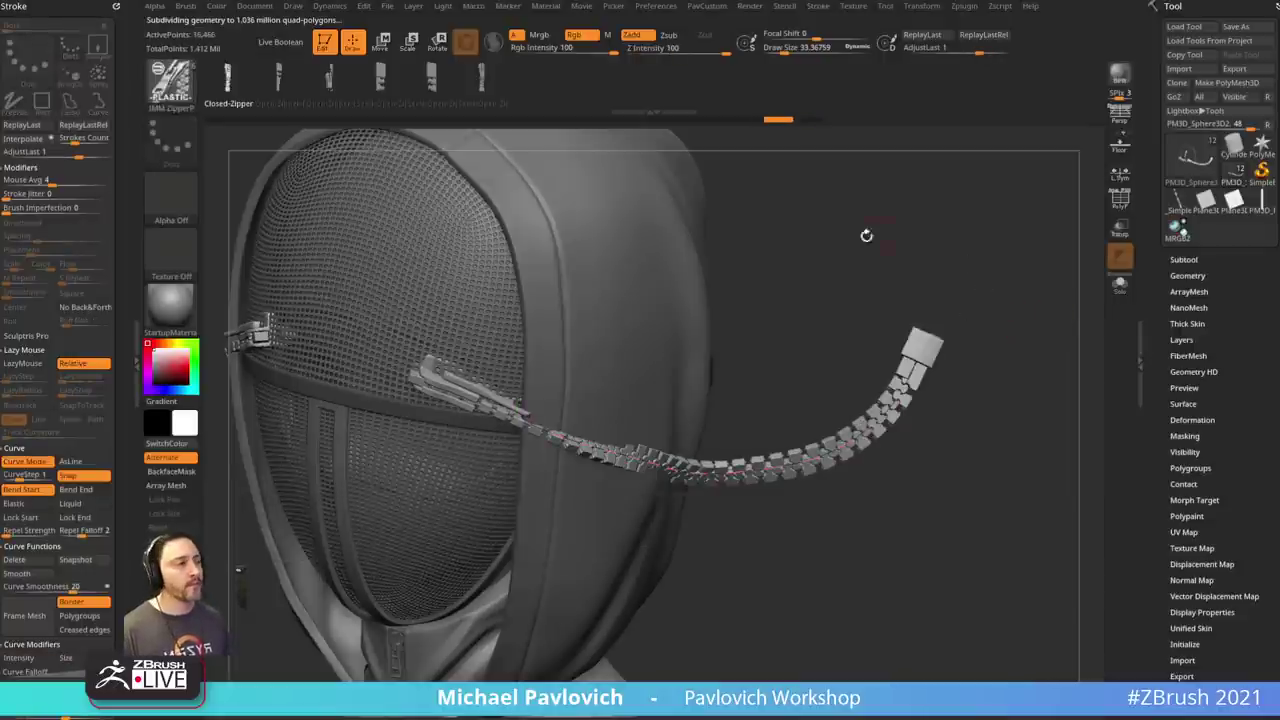
drag(999, 225, 964, 239)
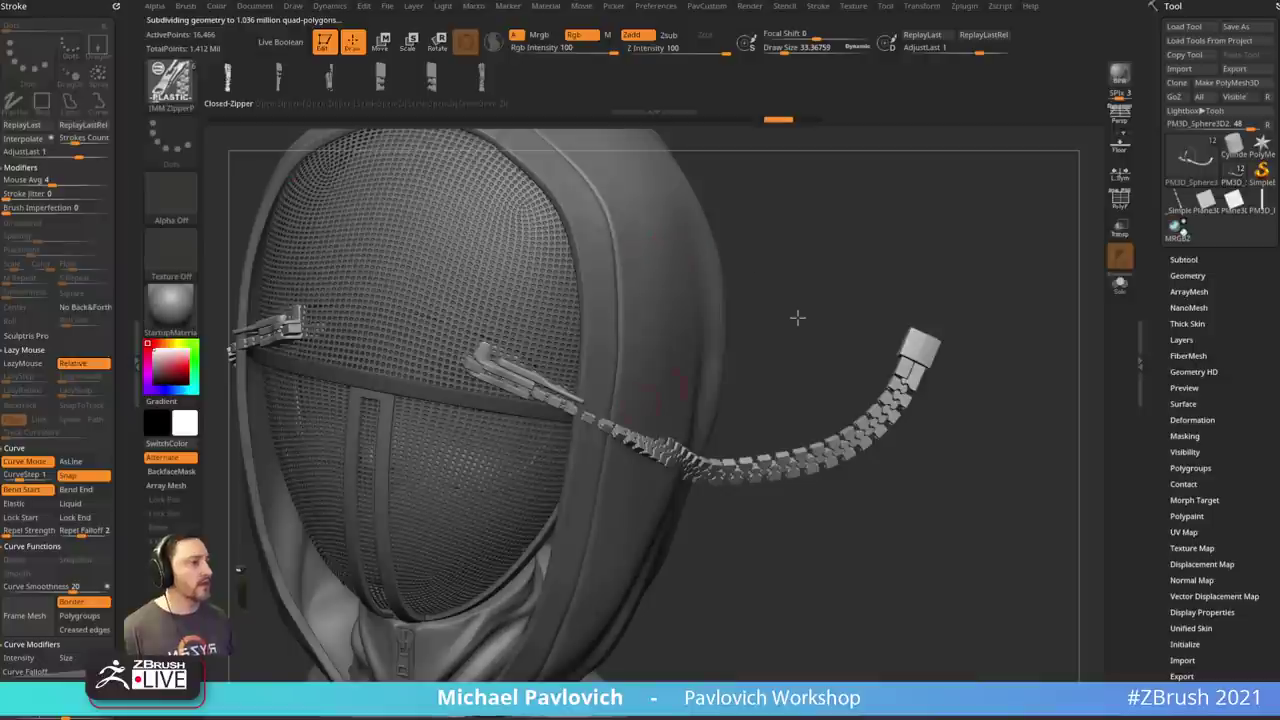
- Hide the test zipper and delete its hidden geometry, leaving only the original horizontal band
key(grave)
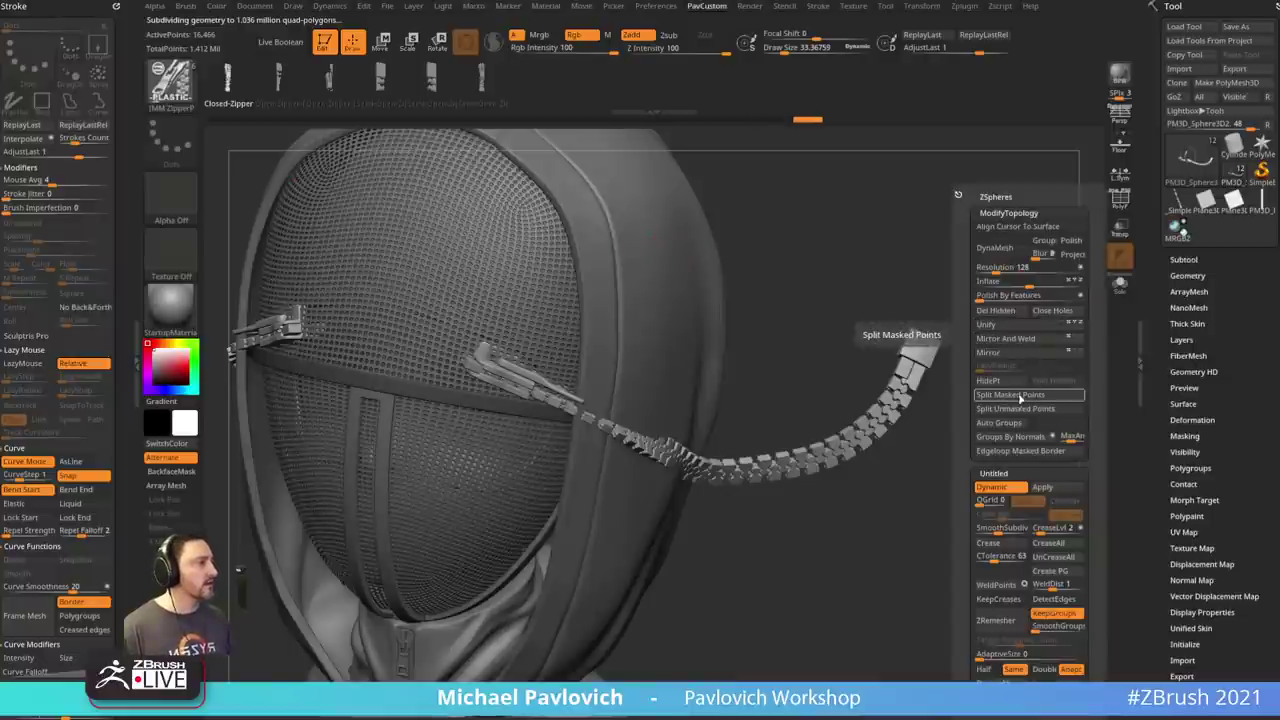
click(999, 382)
ctrl+shift+drag(1000, 282, 1015, 383)
key(grave)
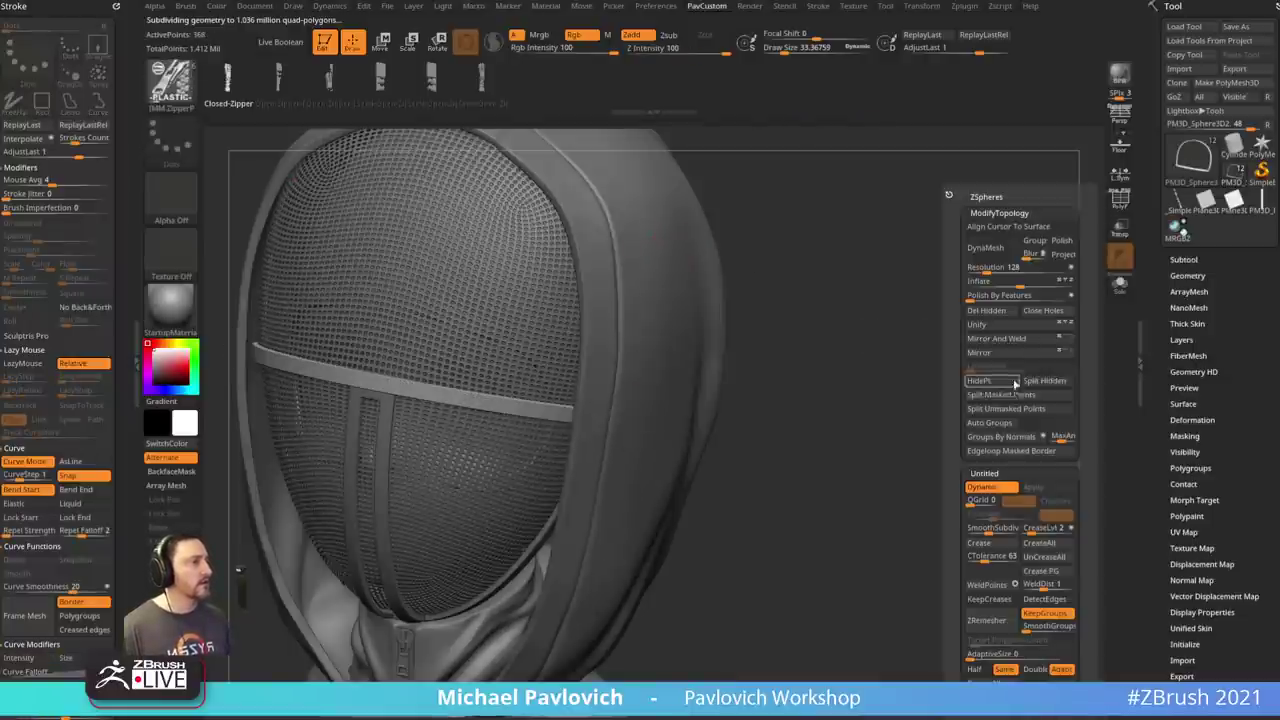
click(997, 311)
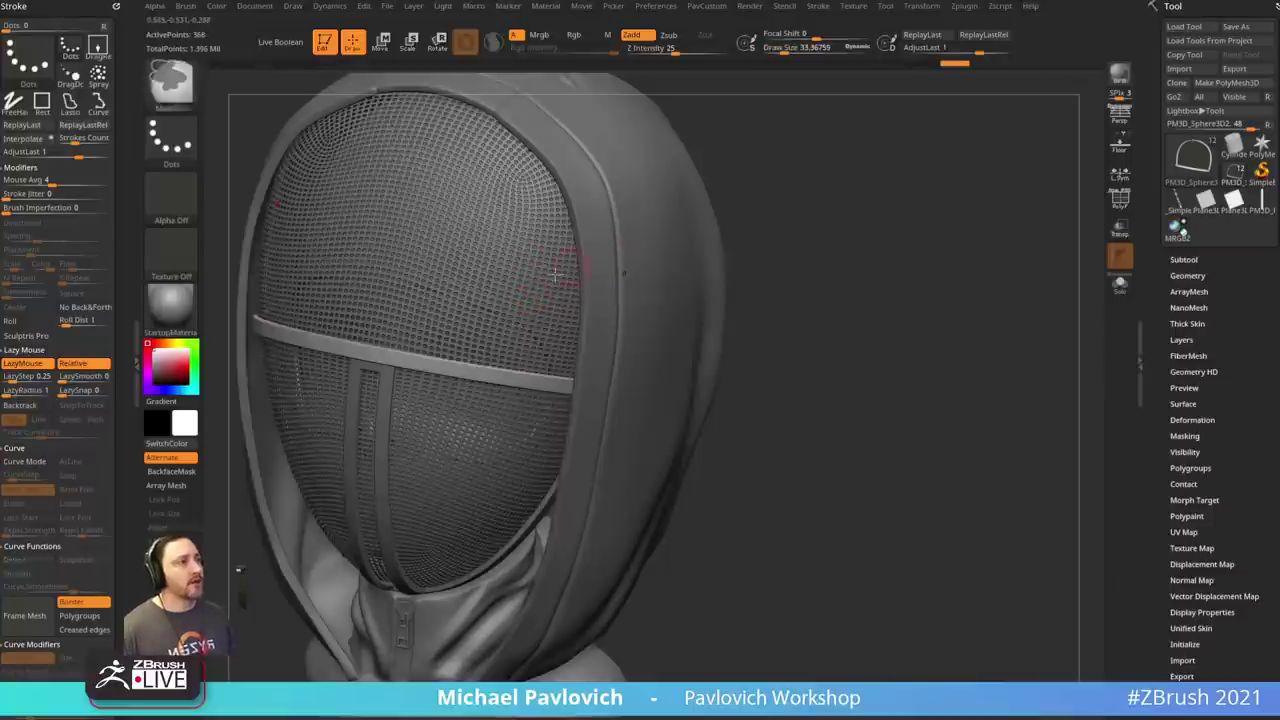
- Select the upper face-mesh subtool and inspect the mask and hood around it
key(s)
click(541, 276)
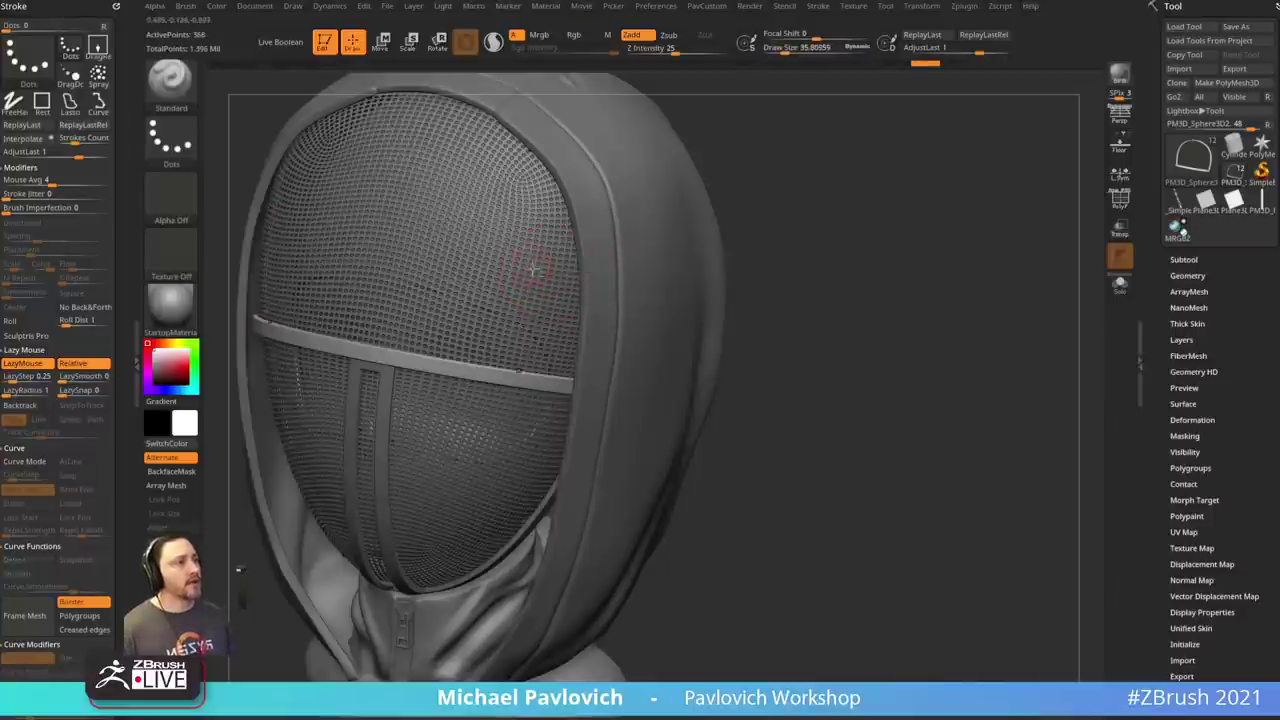
alt+click(534, 266)
alt+drag(841, 227, 866, 269)
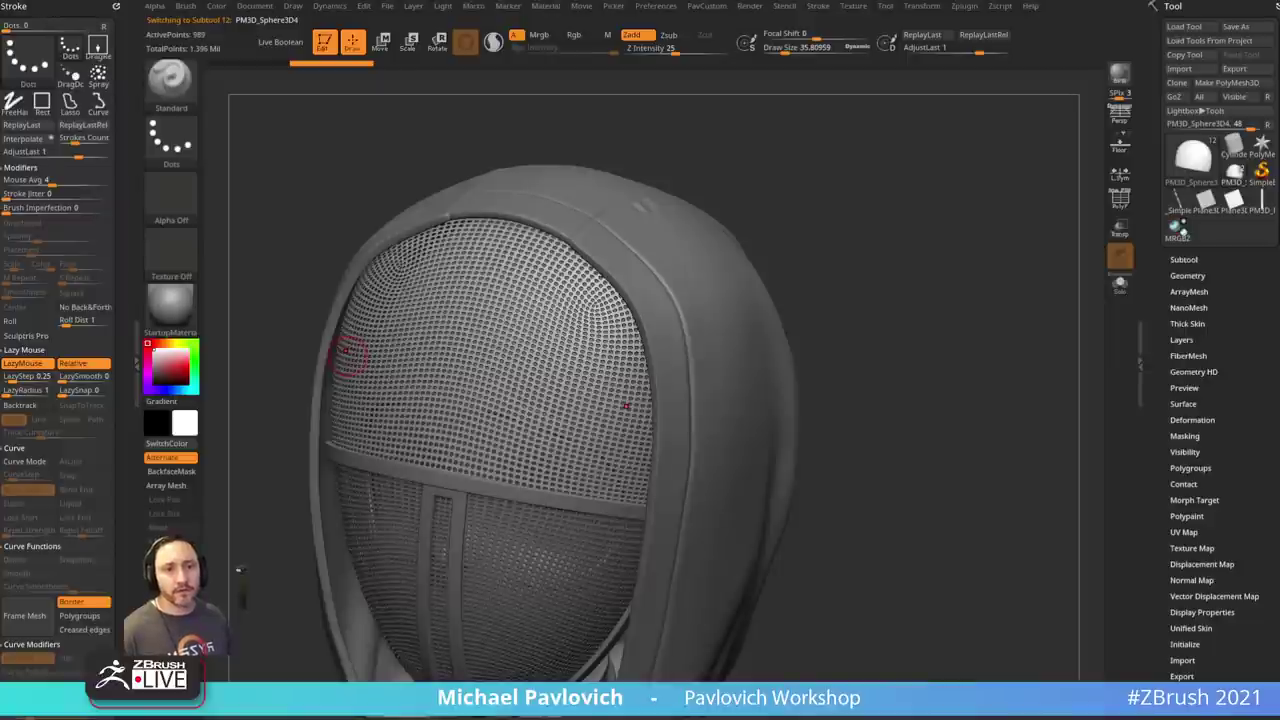
mouse_move(889, 321)
mouse_down()
mouse_move(983, 306)
mouse_move(937, 376)
mouse_move(923, 363)
mouse_up()
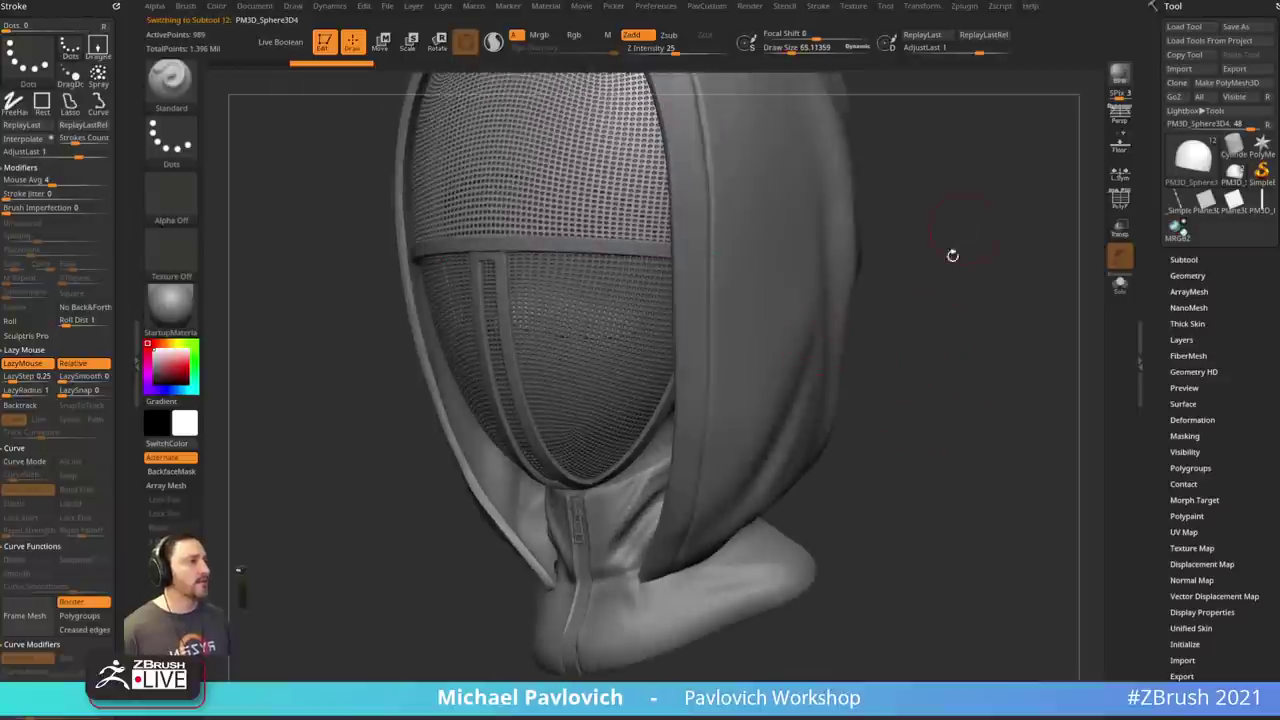
drag(871, 254, 853, 374)
- Select the hood subtool, choose the Standard_1 brush and try a DragRect stamp on the side seam, undoing it
alt+click(730, 347)
alt+drag(918, 258, 888, 318)
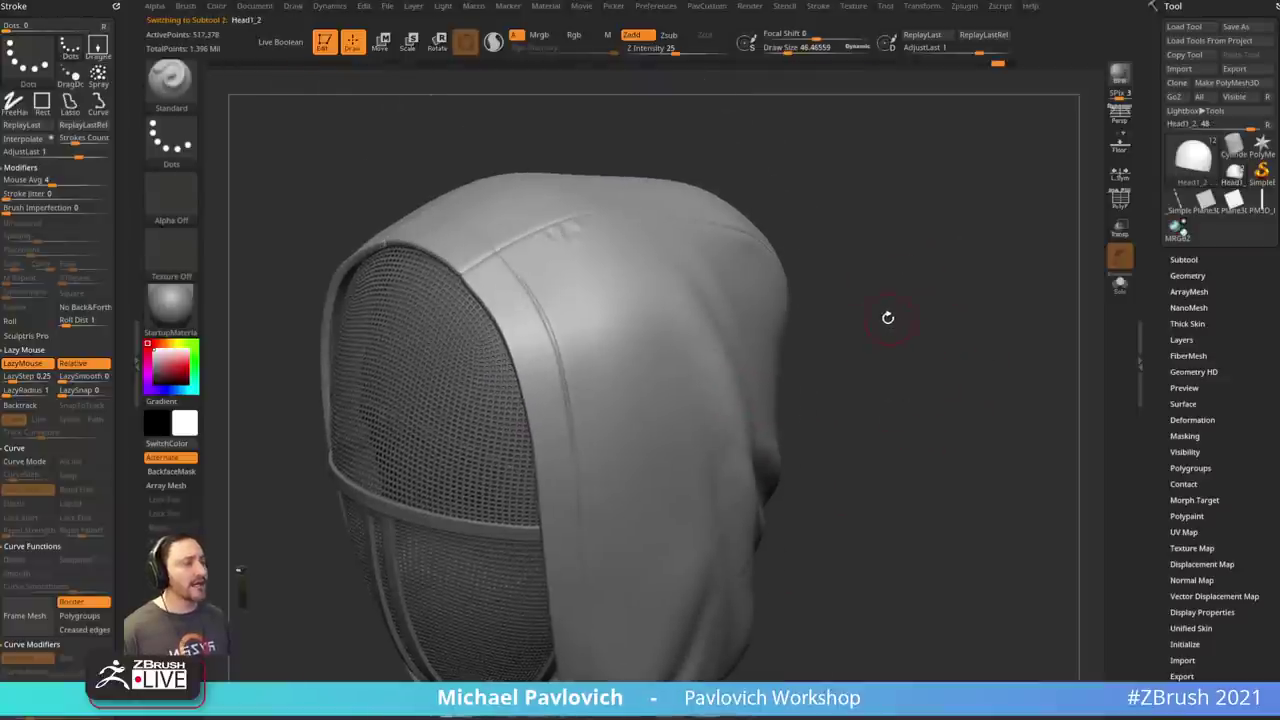
key(b)
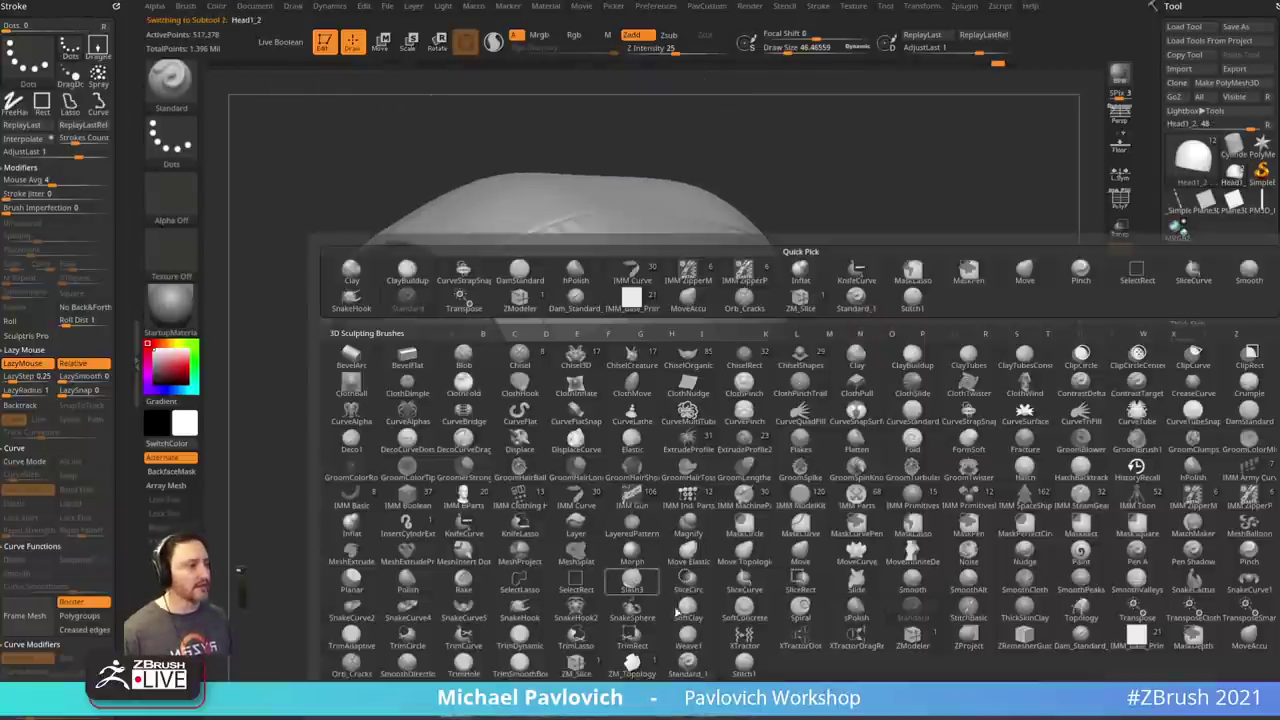
click(688, 662)
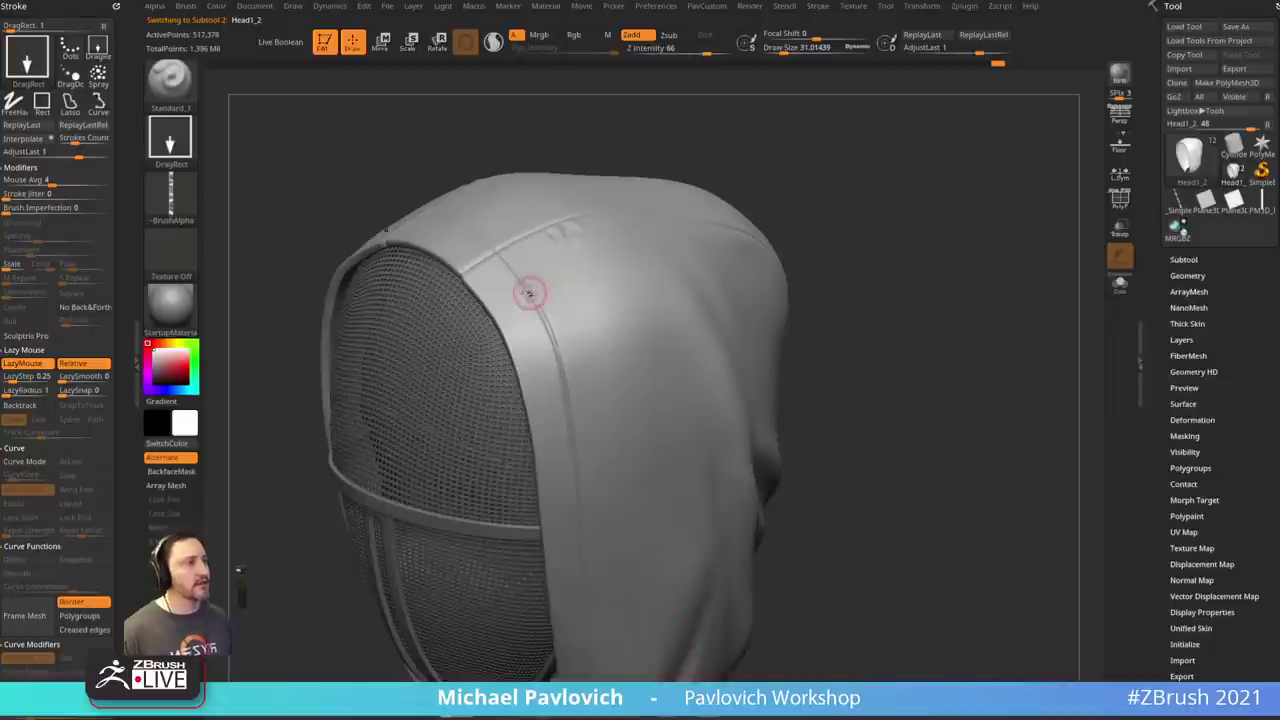
drag(525, 284, 583, 400)
key(ctrl+z)
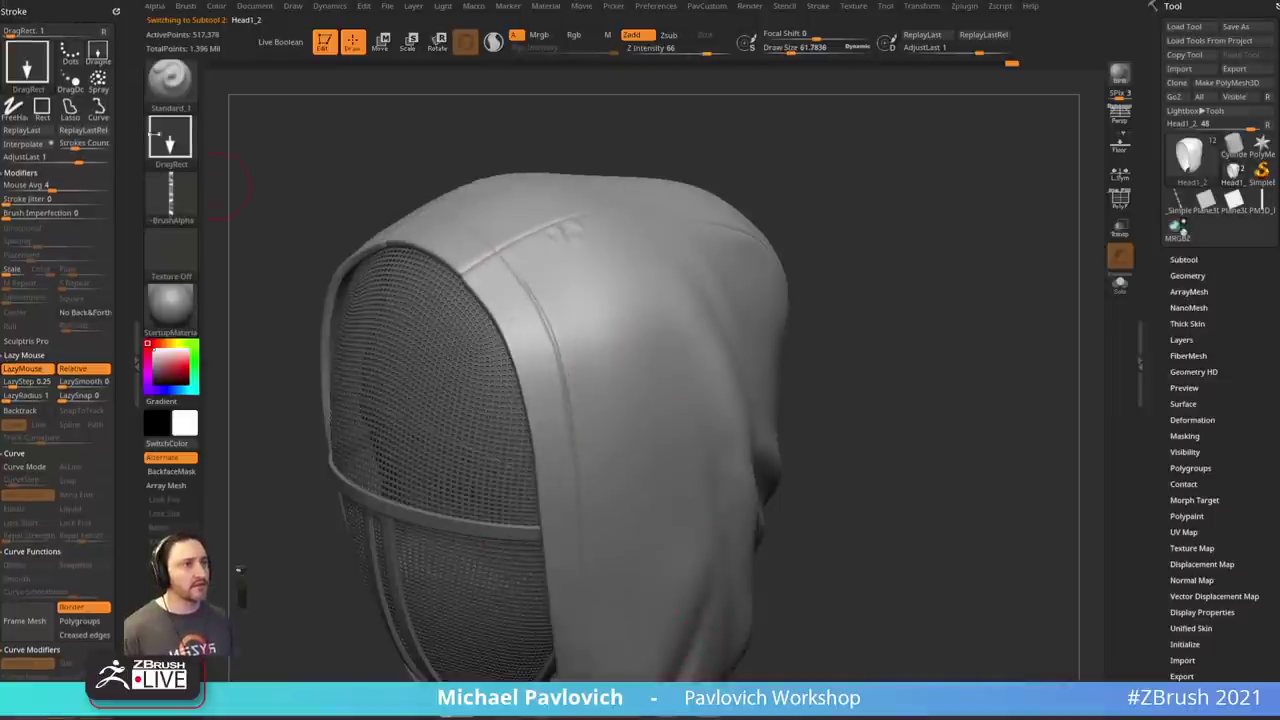
- Switch the Standard_1 brush's stroke type to Dots after trying DragDot
click(172, 142)
click(525, 155)
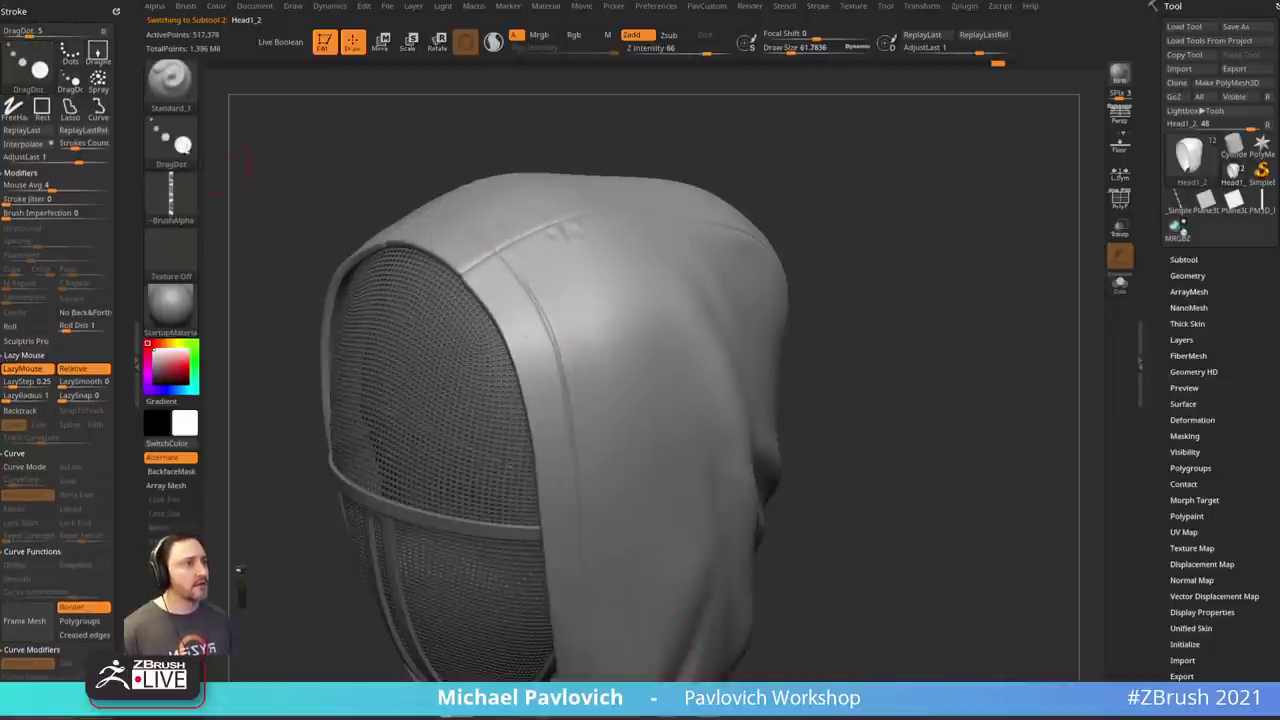
click(172, 142)
click(359, 150)
click(170, 138)
click(250, 155)
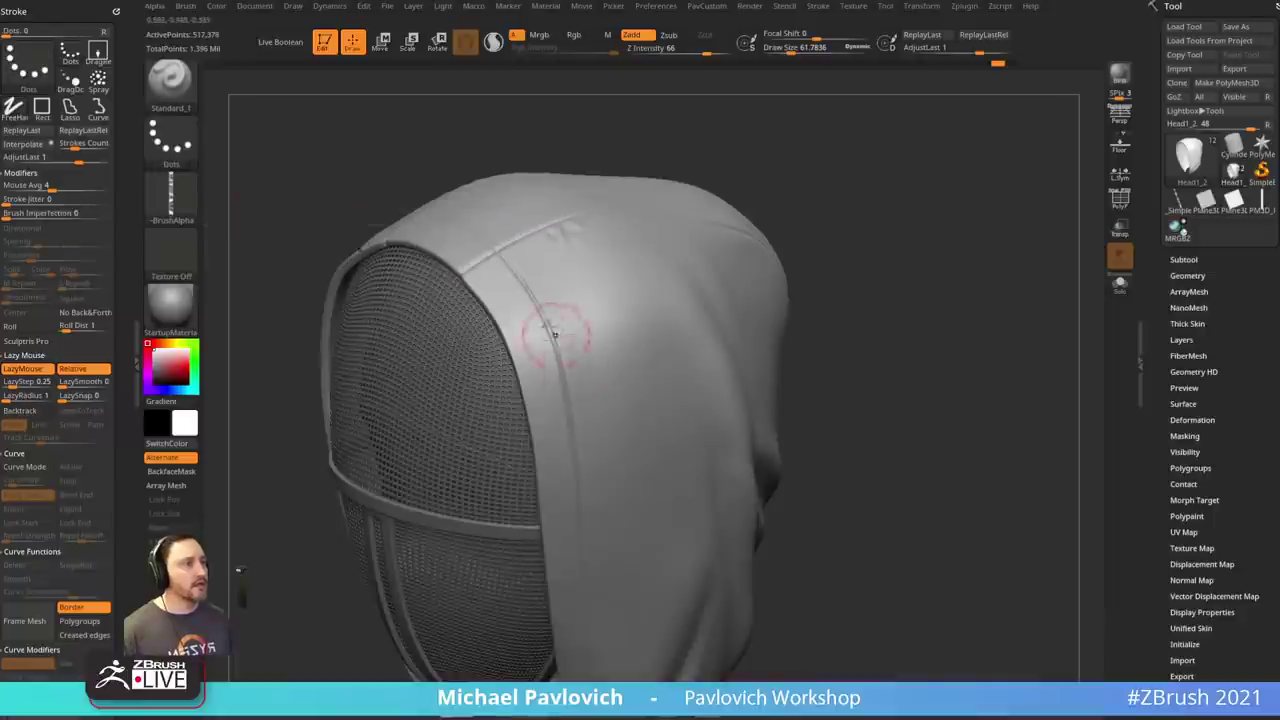
- Turn on Roll and test a pucker stroke down the hood's side seam, undoing it
click(839, 11)
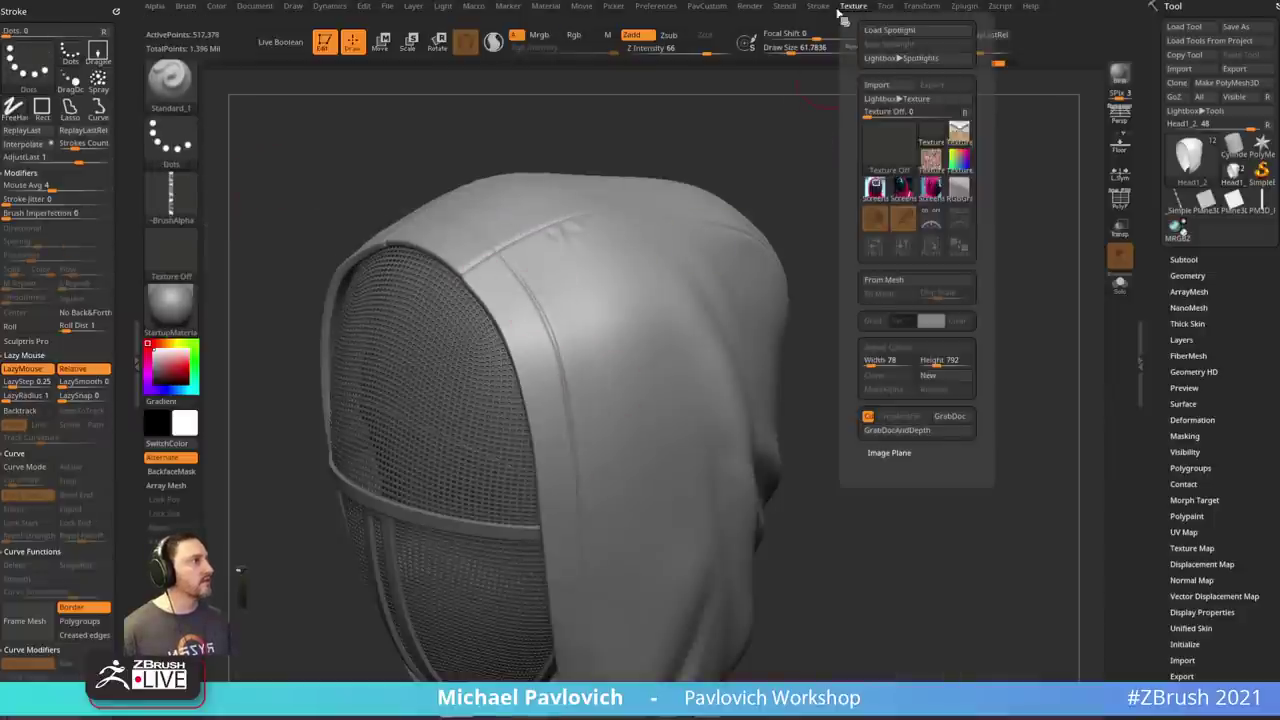
mouse_move(820, 9)
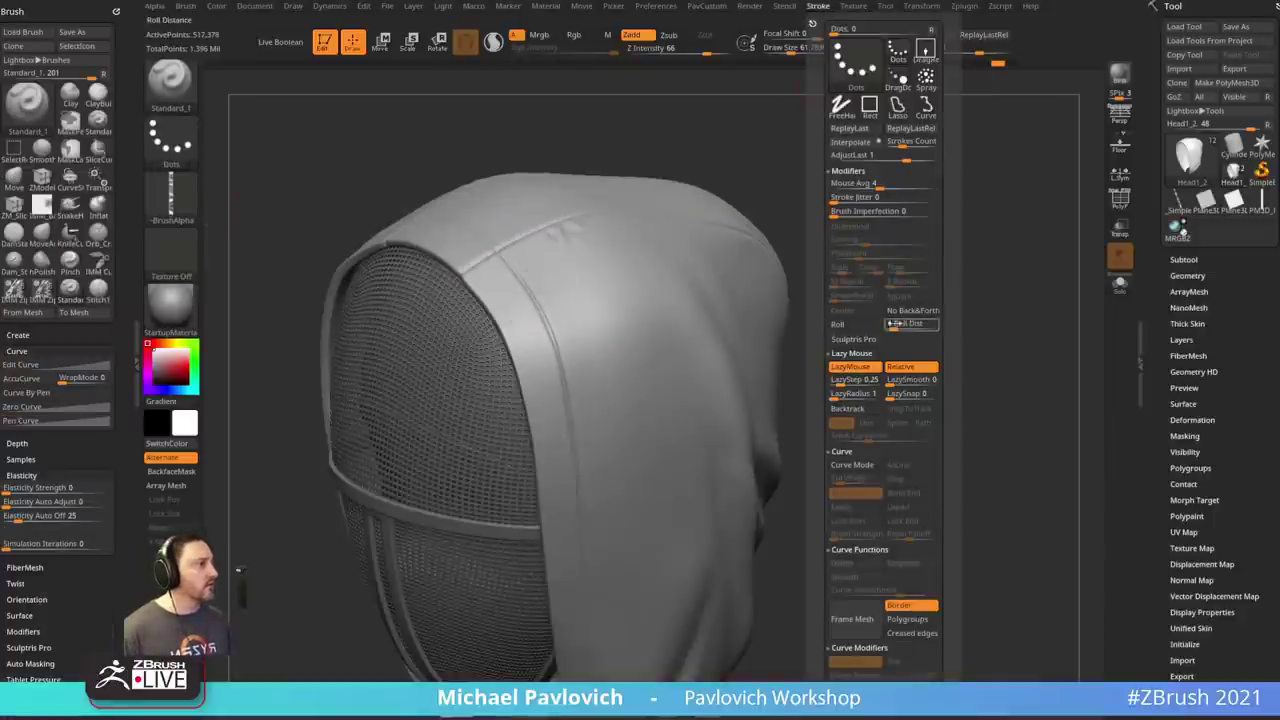
click(866, 328)
mouse_move(530, 264)
mouse_down()
mouse_move(577, 422)
mouse_move(595, 622)
mouse_up()
key(ctrl+z)
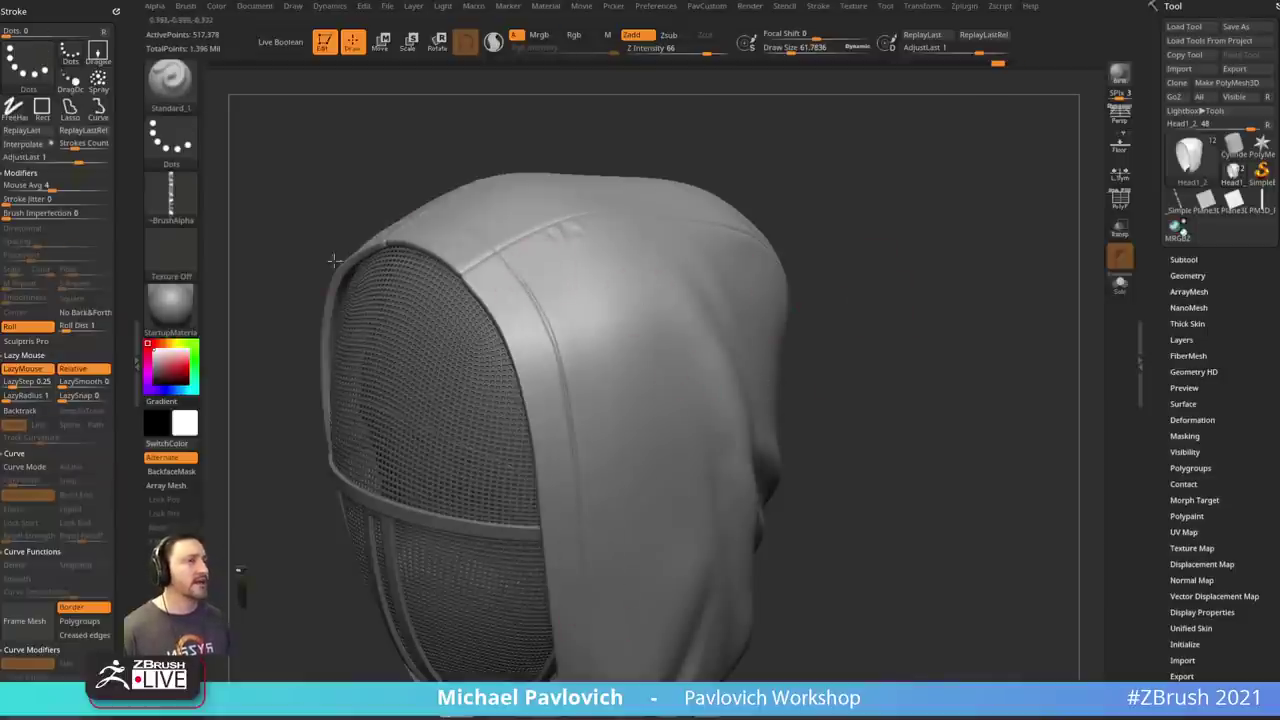
- Lower the Z Intensity to 28 and test another pucker stroke down the side seam, undoing it
click(678, 52)
mouse_move(509, 262)
mouse_down()
mouse_move(533, 309)
mouse_move(562, 465)
mouse_up()
key(ctrl+z)
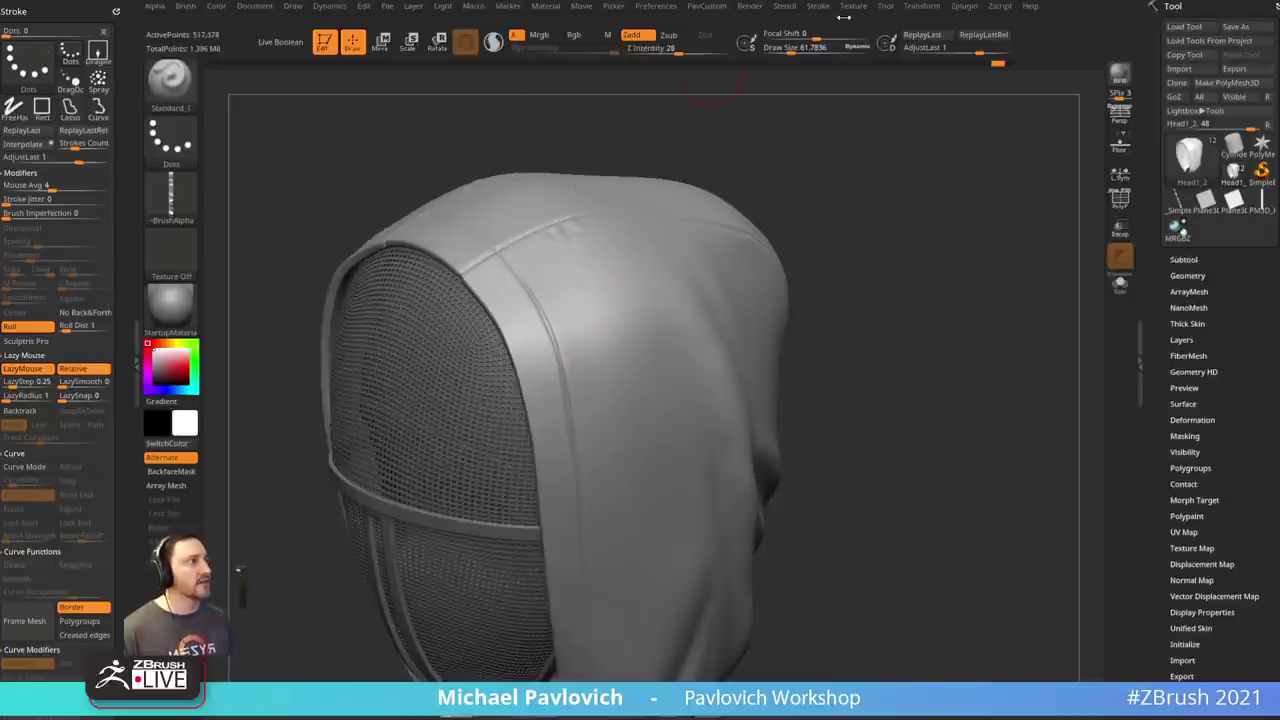
- Set Roll Dist to 0.5 and Focal Shift to -70, and test puckers down the side seam, undoing them
click(818, 6)
drag(409, 77, 40, 27)
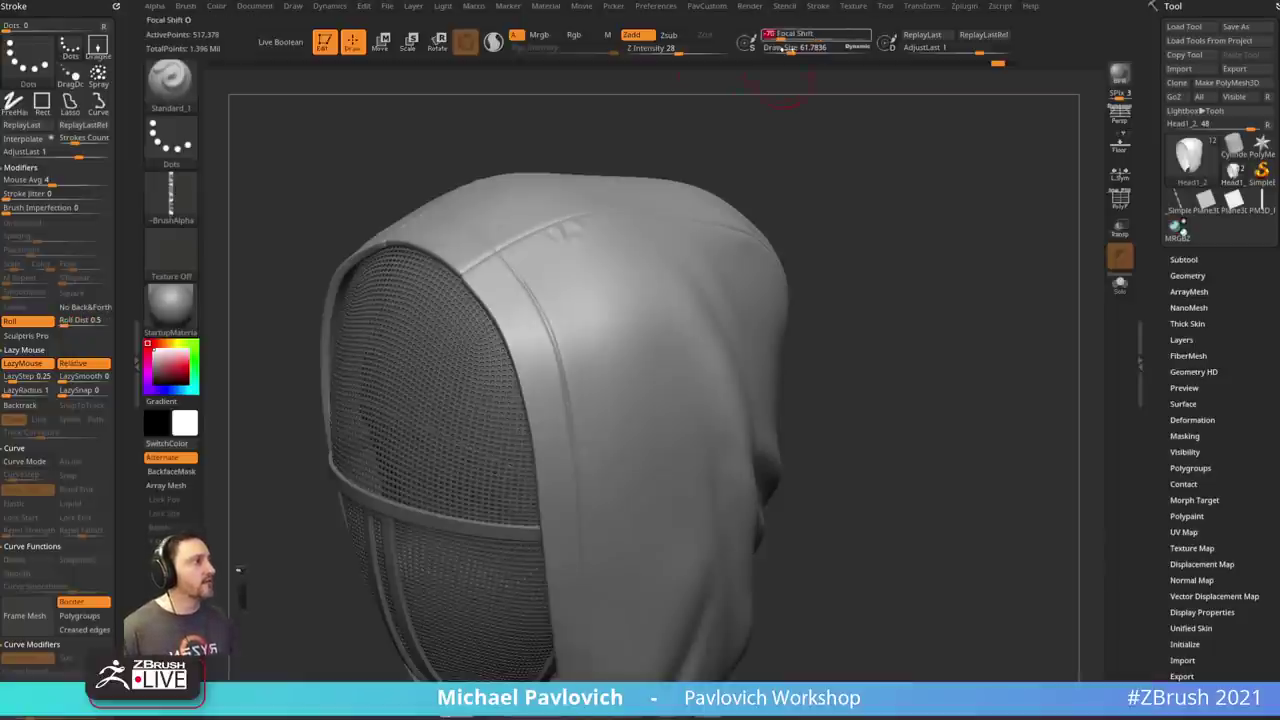
drag(905, 210, 894, 194)
drag(506, 260, 560, 415)
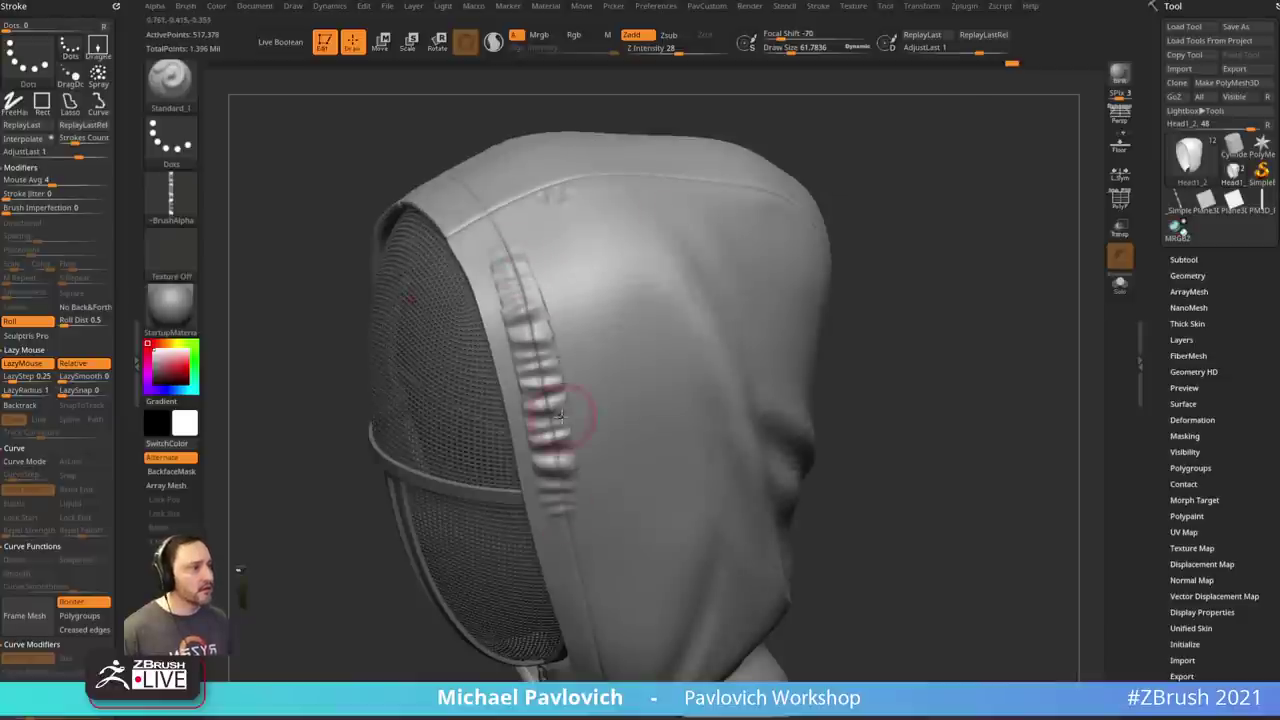
key(ctrl+z)
- Try Focal Shift values of about -39 and -24 with pucker strokes down the side seam, undoing both strokes
click(796, 37)
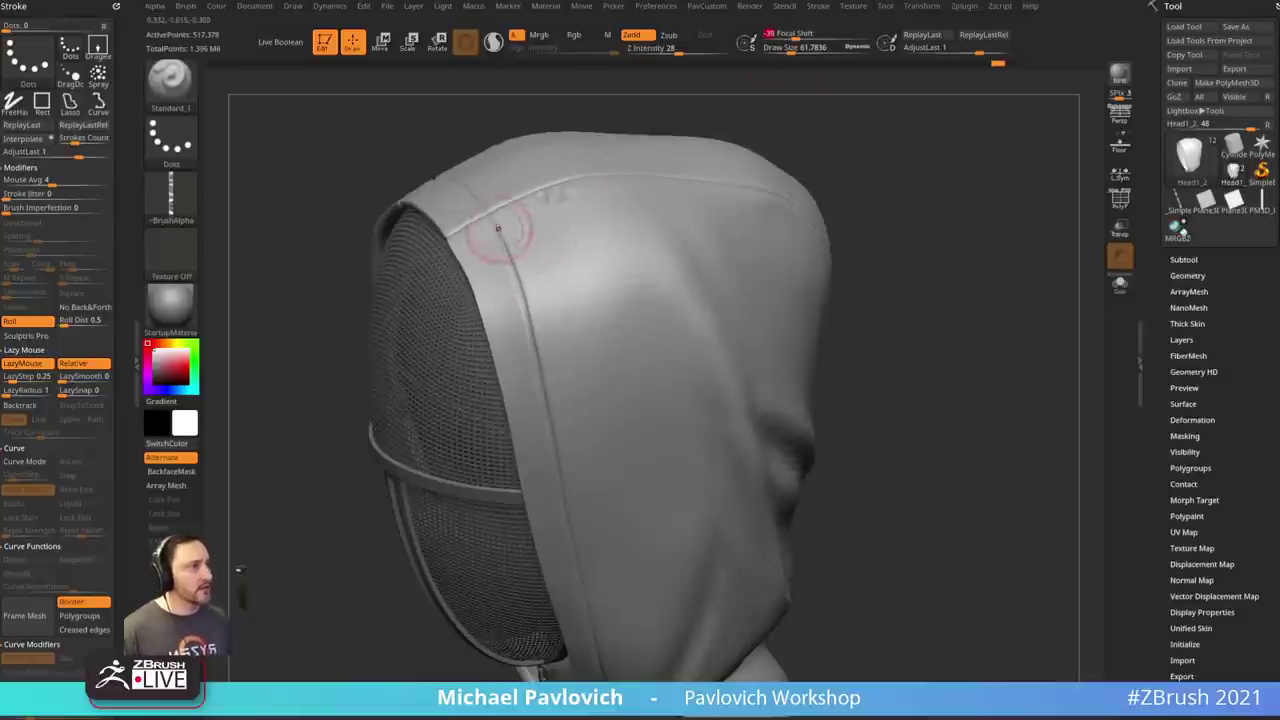
drag(497, 228, 564, 539)
key(ctrl+z)
click(802, 38)
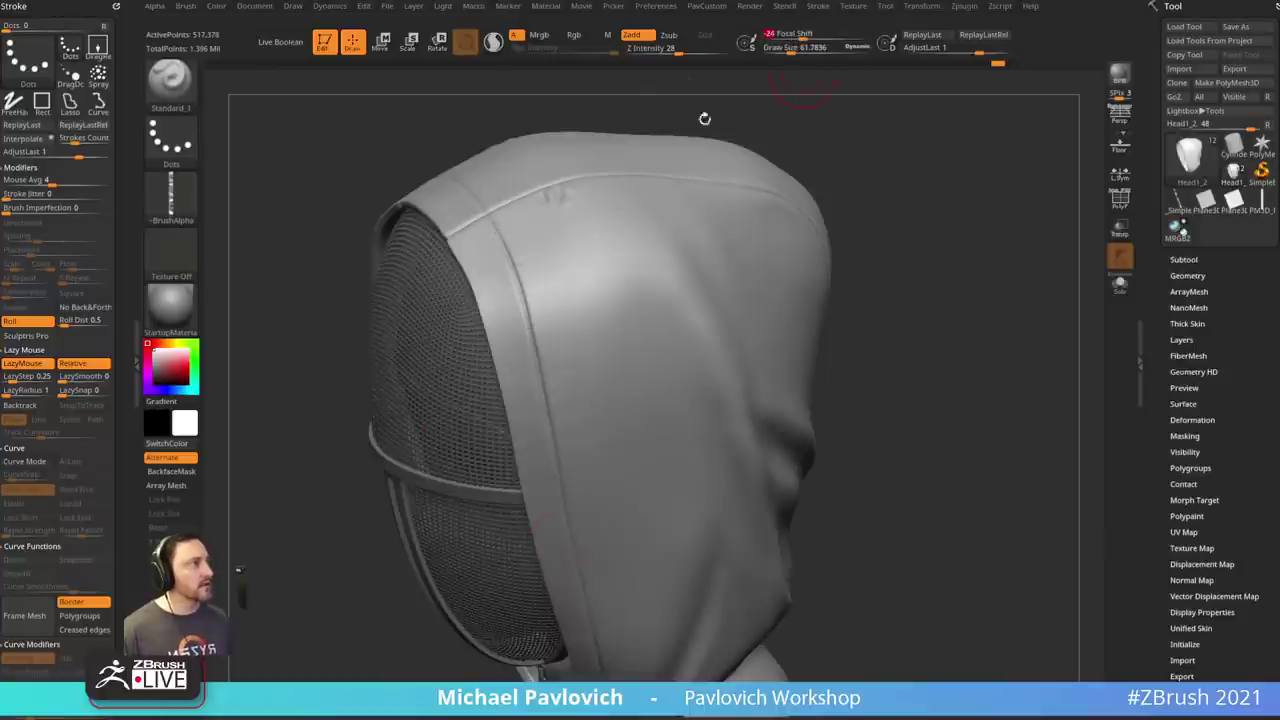
drag(512, 258, 556, 454)
key(ctrl+z)
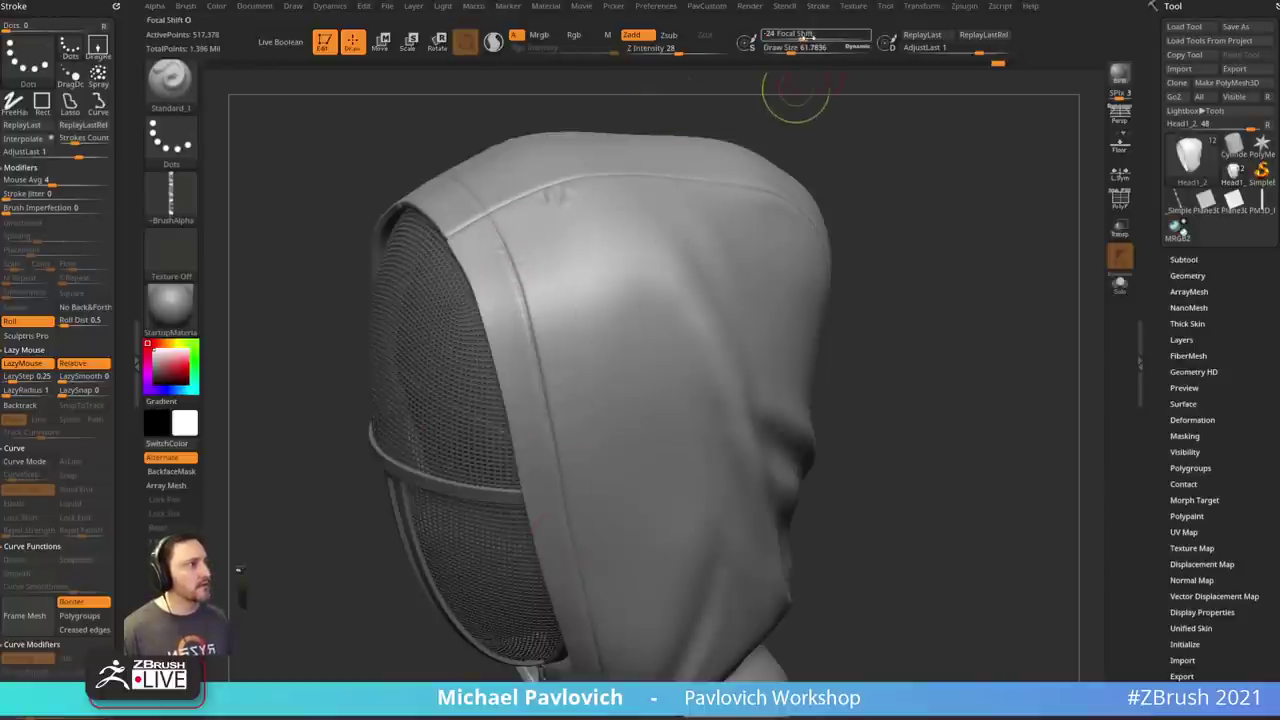
- Set the Focal Shift to -6 and test a pucker stroke down the side seam, undoing it
drag(810, 38, 820, 38)
drag(512, 248, 564, 481)
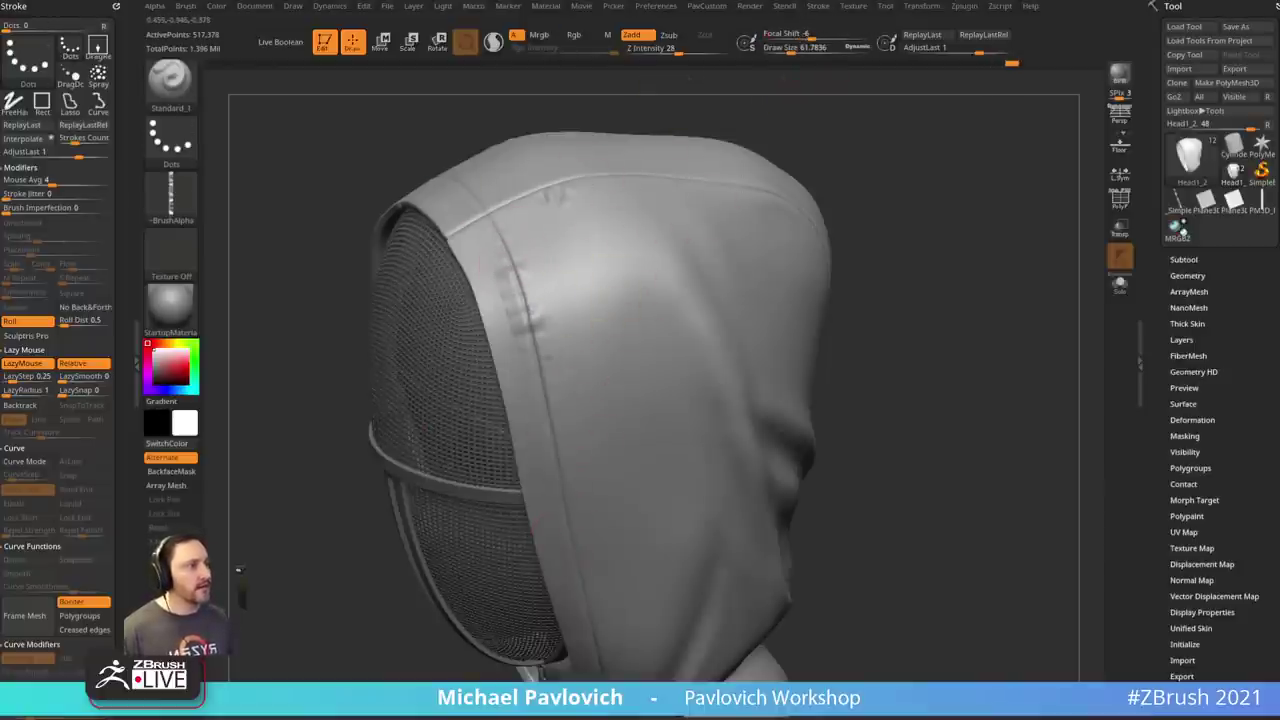
key(ctrl+z)
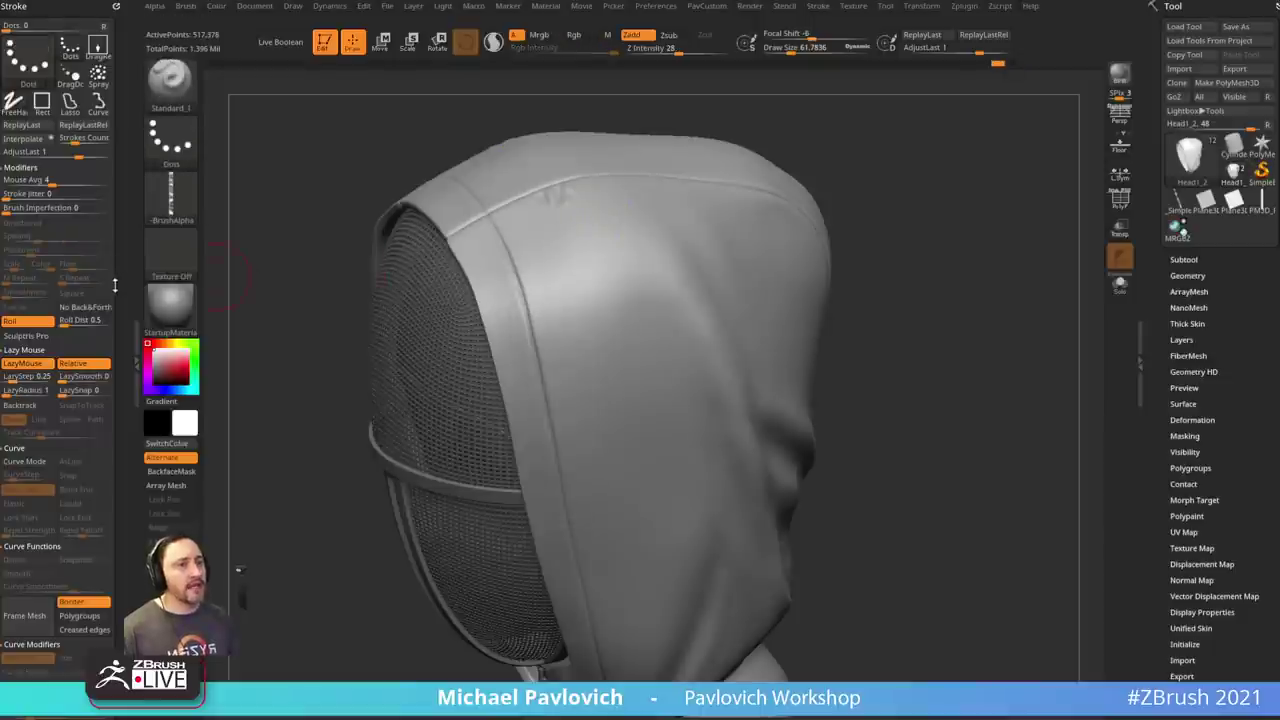
- Dock the Alpha palette in the side tray above the Dynamics and Stroke palettes
mouse_move(115, 285)
mouse_down()
mouse_move(120, 271)
mouse_move(119, 362)
mouse_up()
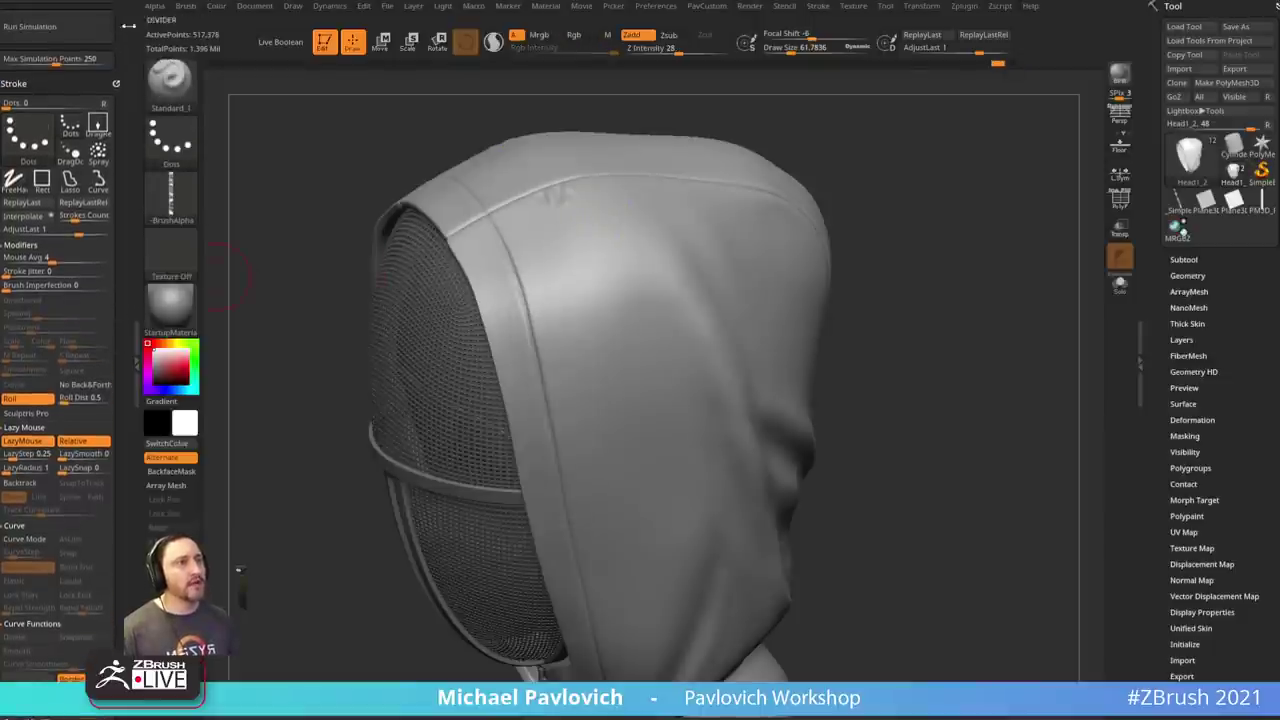
mouse_move(154, 14)
drag(151, 21, 107, 191)
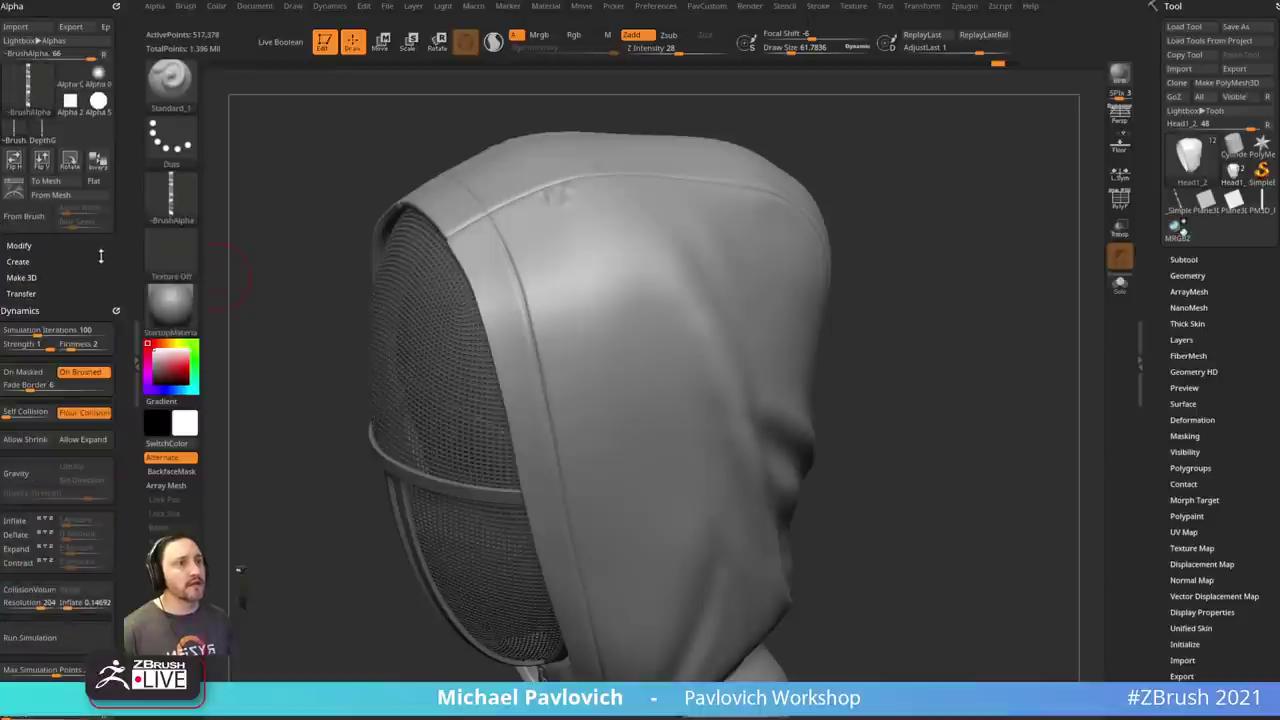
- Set the brush alpha's MidValue to 50 and test pucker strokes down the hood's side seam, undoing them
click(18, 246)
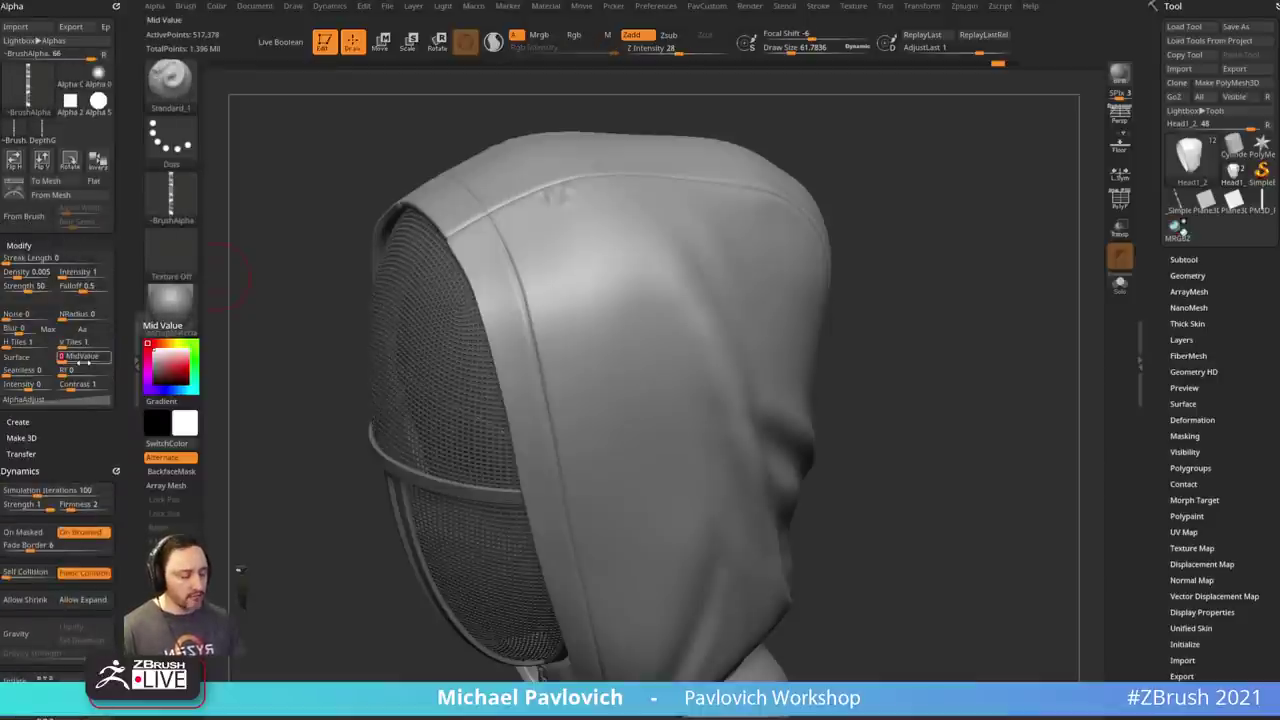
drag(547, 242, 598, 494)
key(ctrl+z)
drag(516, 235, 572, 525)
mouse_move(915, 306)
mouse_down()
mouse_move(937, 294)
mouse_move(943, 194)
mouse_up()
key(ctrl+z)
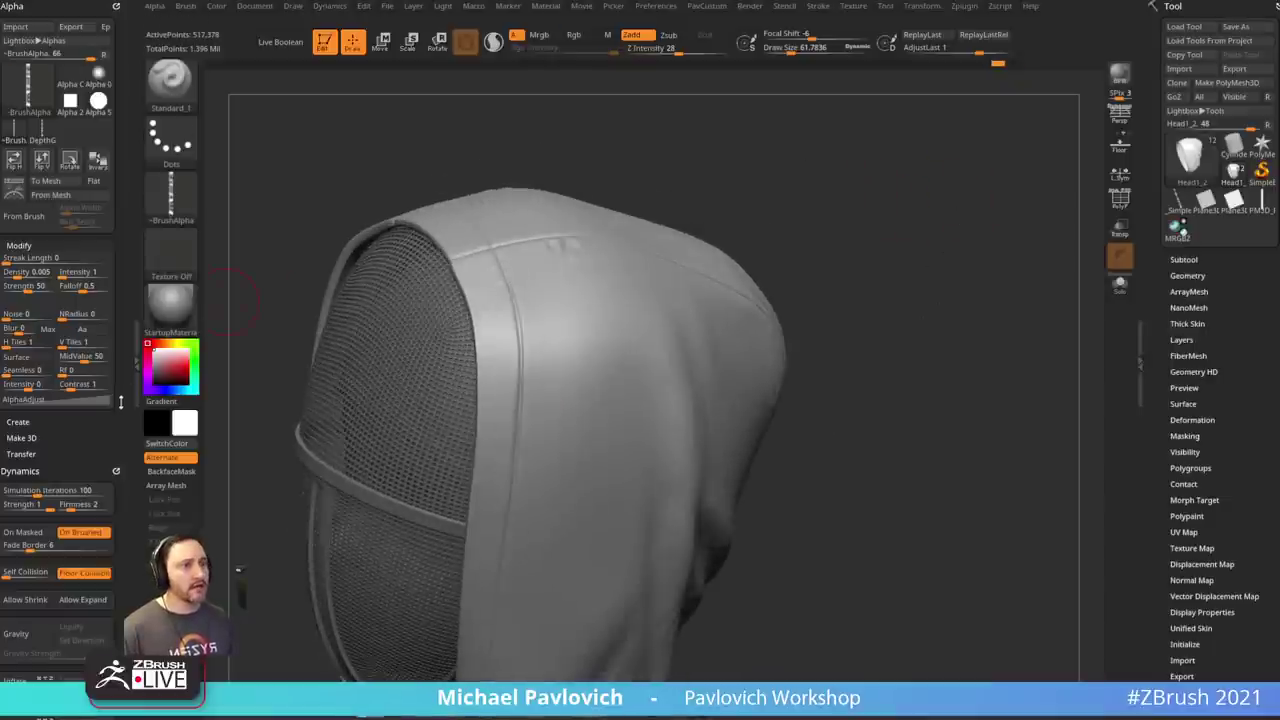
- Try Roll Dist 1 with a pucker stroke down the hood's side seam, undoing the stroke
mouse_move(121, 402)
mouse_down()
mouse_move(129, 228)
mouse_move(110, 154)
mouse_up()
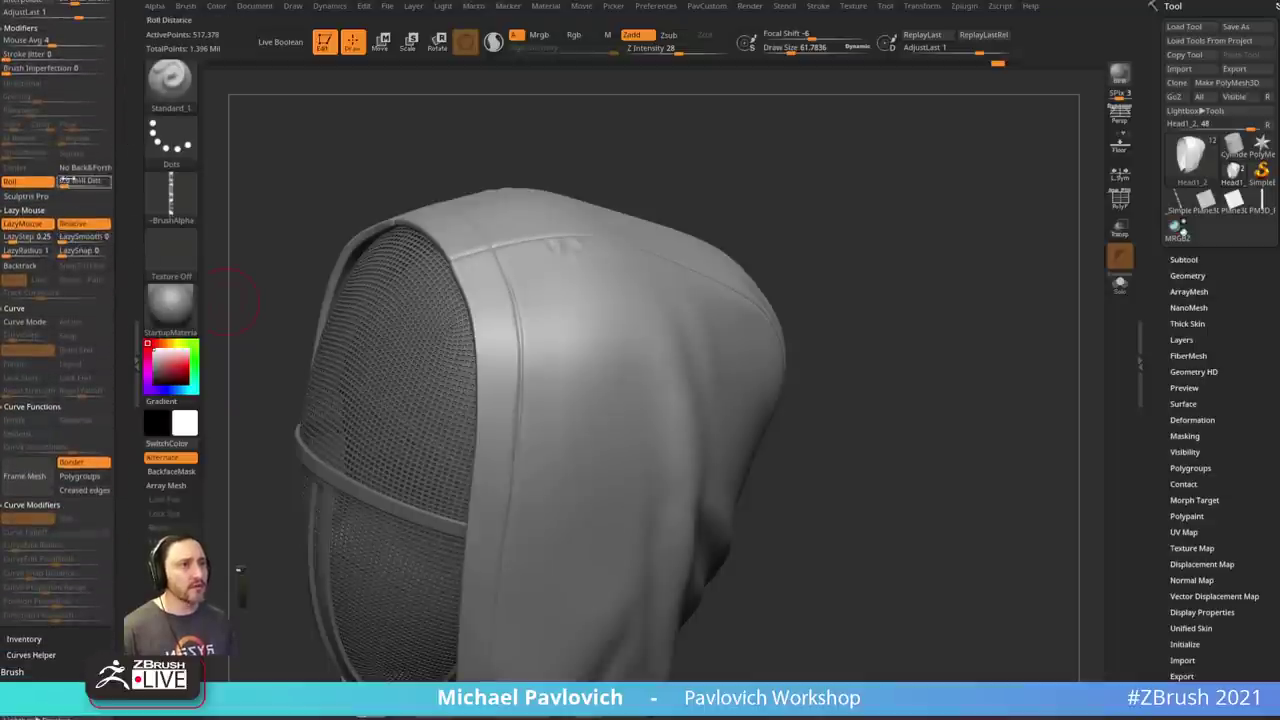
drag(880, 140, 832, 145)
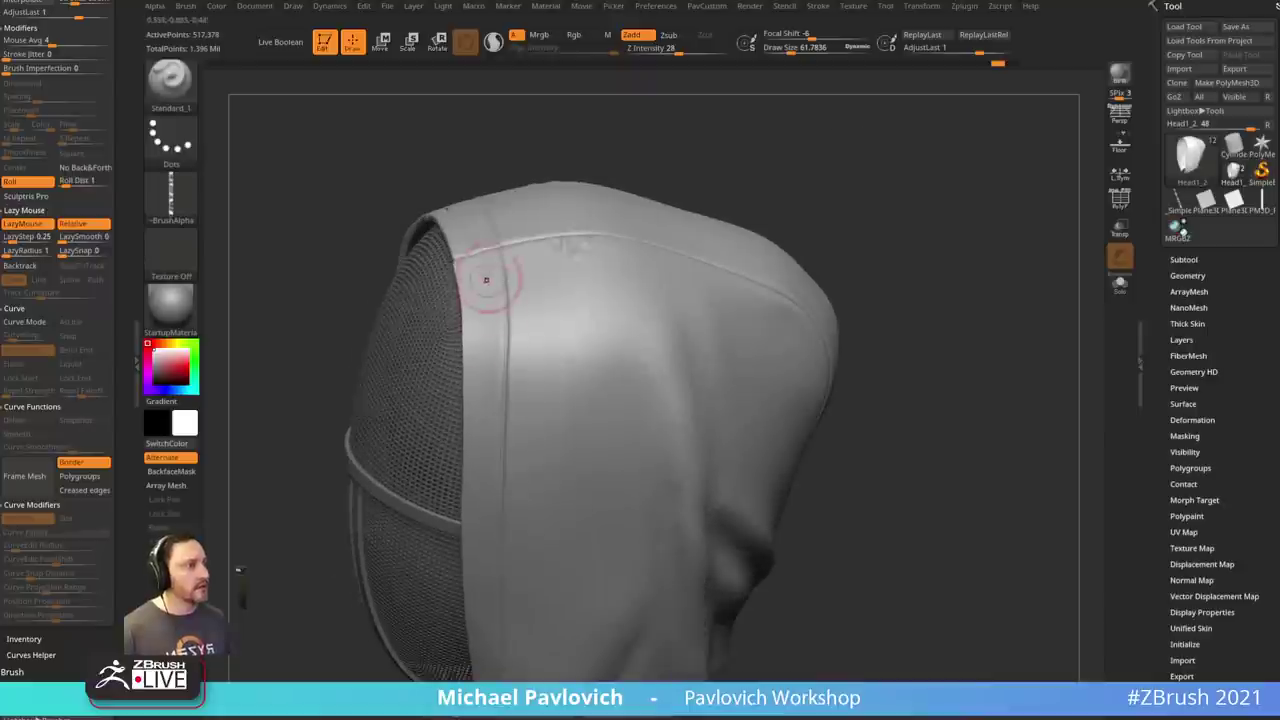
drag(505, 250, 505, 500)
key(ctrl+z)
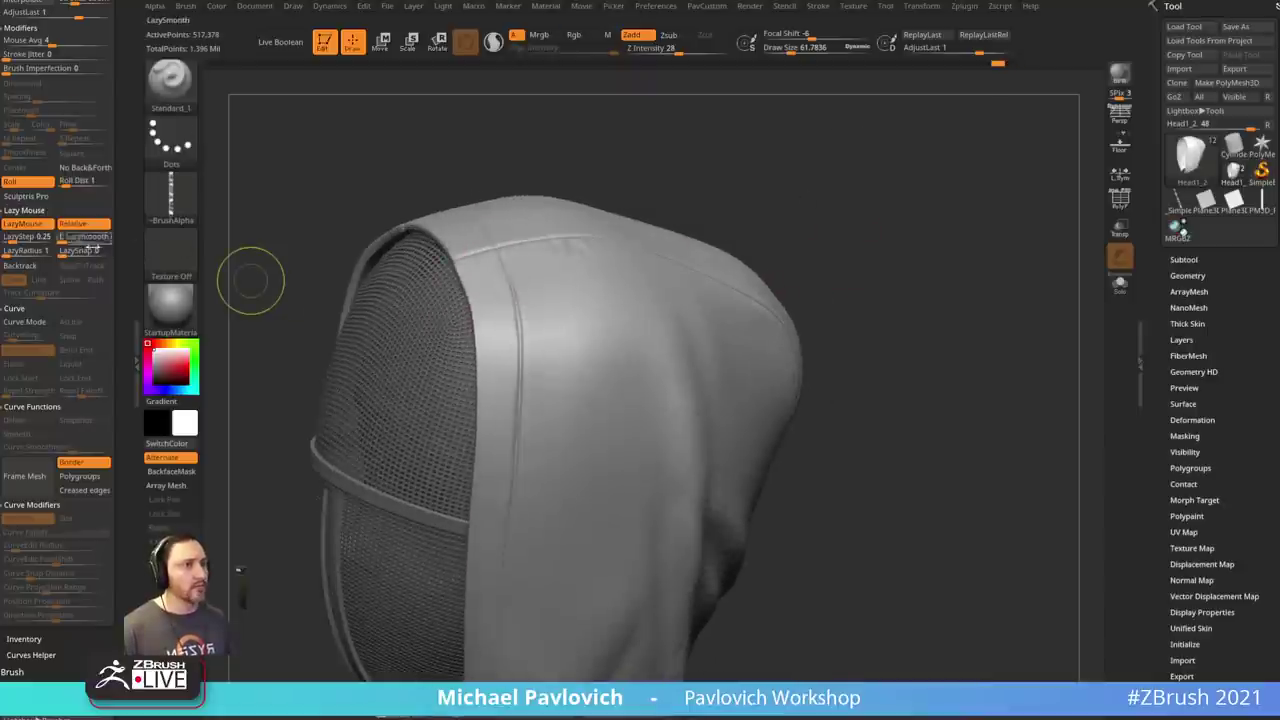
- Set Roll Dist to 0.7, draw puckers down the hood's side seam and inspect them from several sides
click(75, 181)
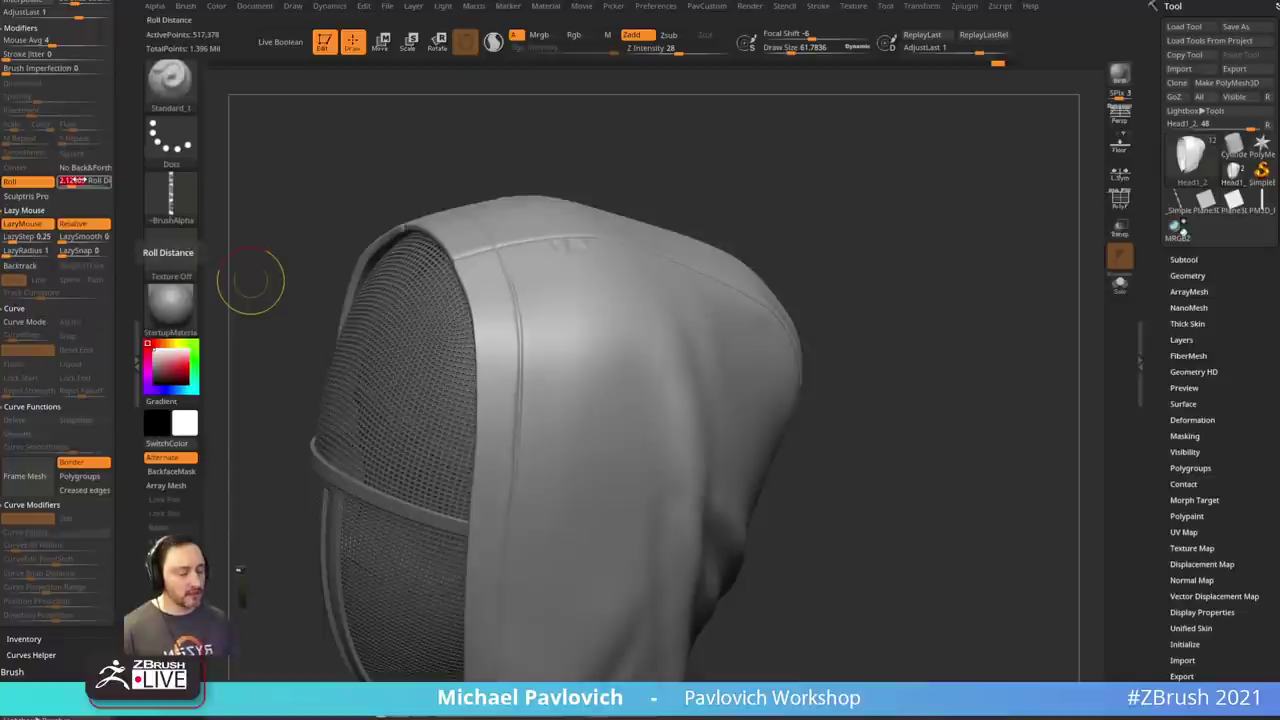
key(Return)
drag(508, 255, 522, 425)
mouse_move(725, 218)
mouse_down()
mouse_move(551, 334)
mouse_move(489, 510)
mouse_up()
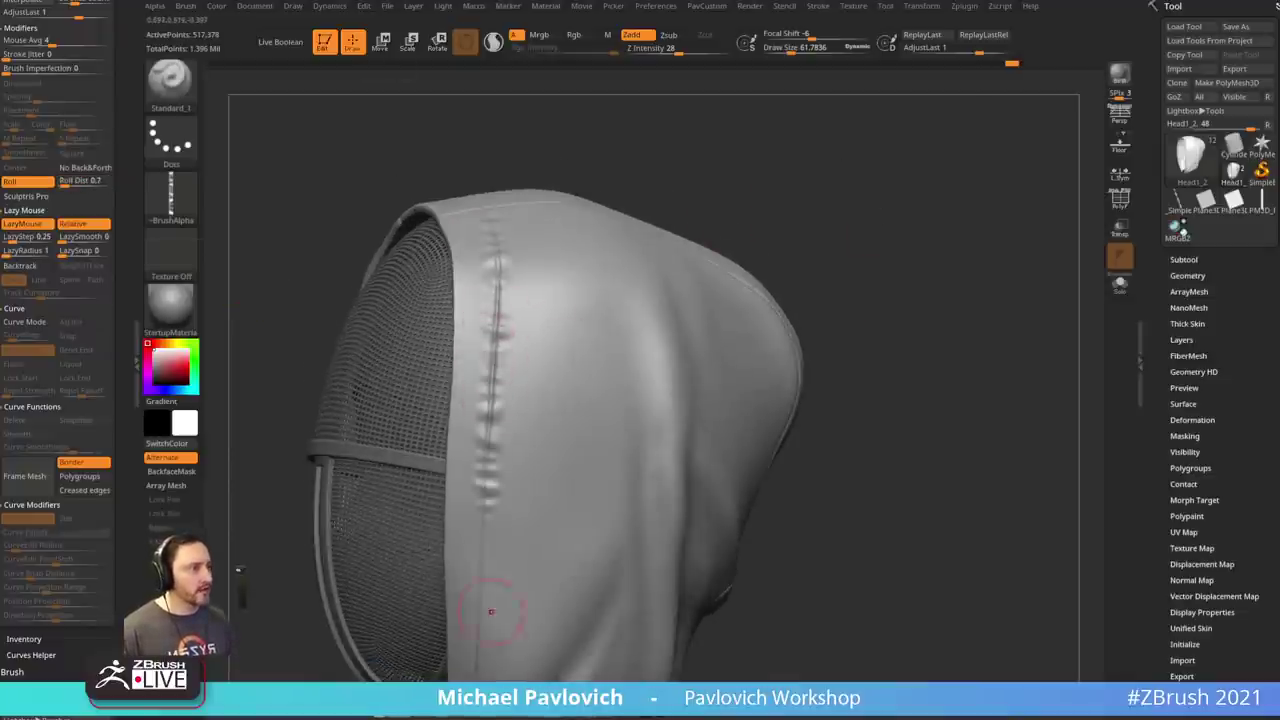
mouse_move(864, 400)
alt+mouse_down()
mouse_move(874, 314)
mouse_move(711, 296)
alt+mouse_up()
alt+drag(898, 266, 740, 365)
drag(460, 365, 603, 351)
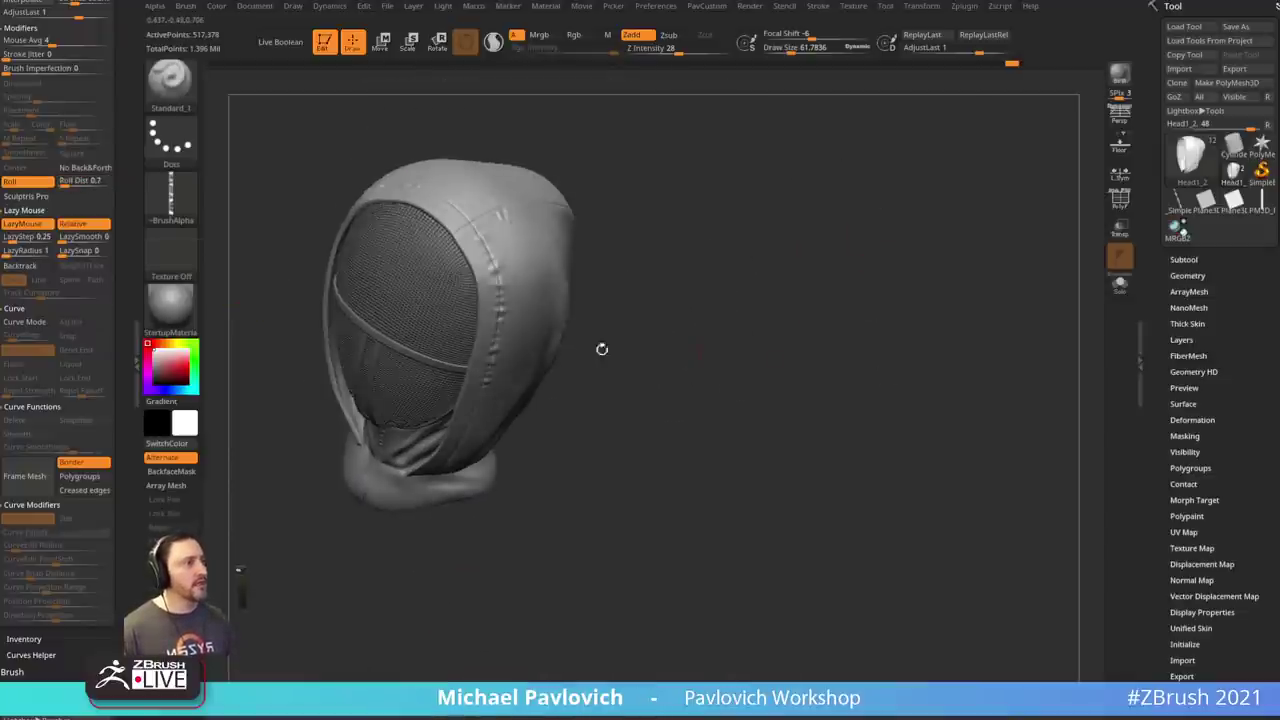
drag(746, 297, 590, 322)
drag(758, 507, 528, 348)
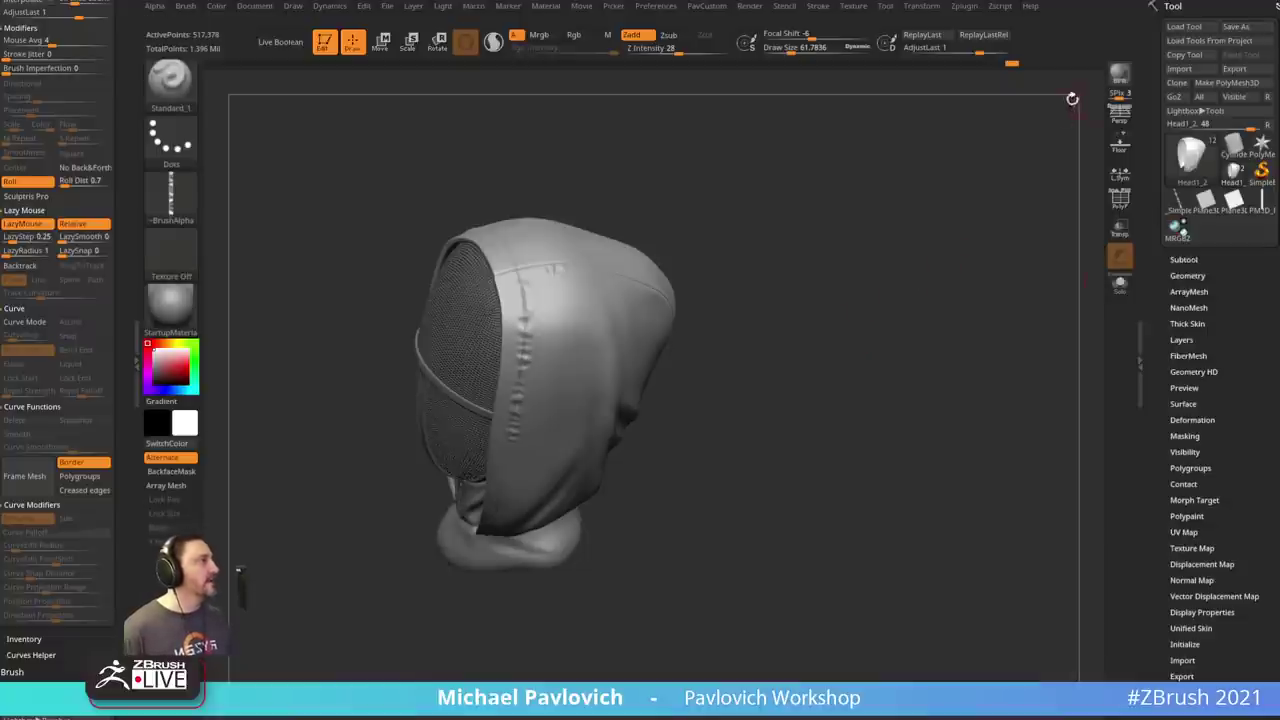
- Dock the Zplugin palette in the side tray, collapse Ref Switcher and expand UV Master
click(970, 8)
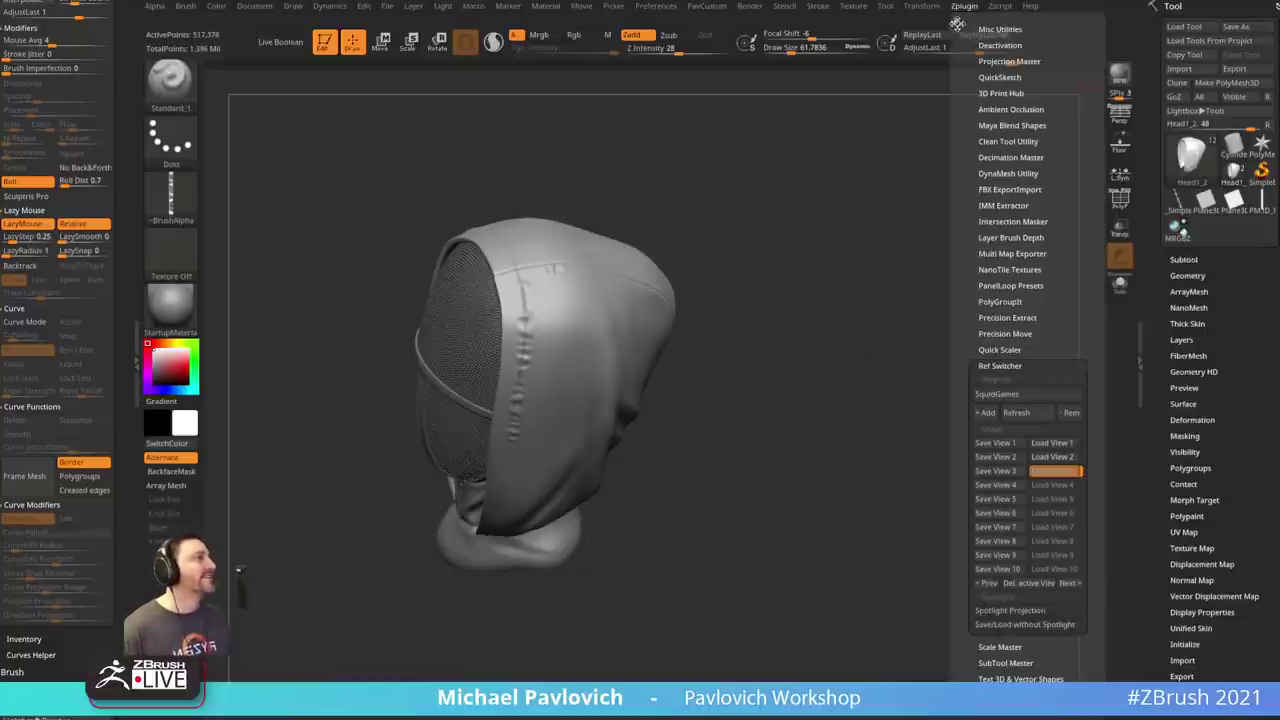
drag(956, 25, 70, 62)
click(40, 362)
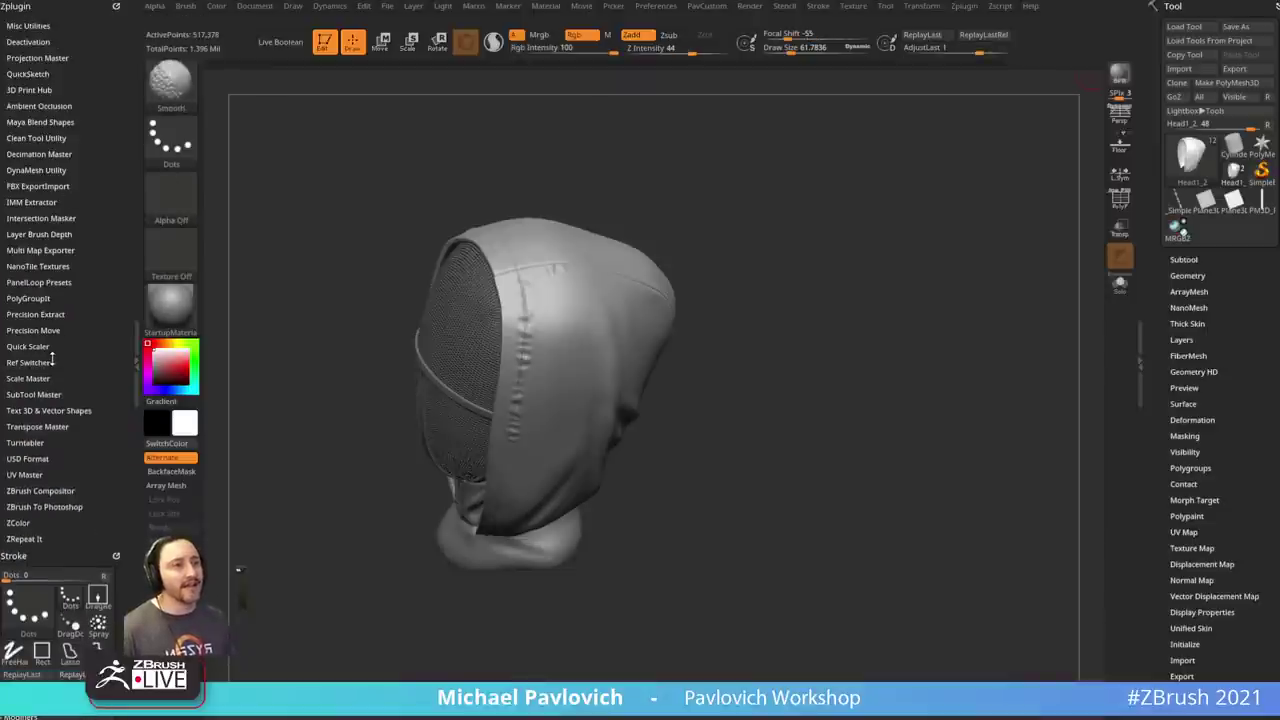
click(30, 474)
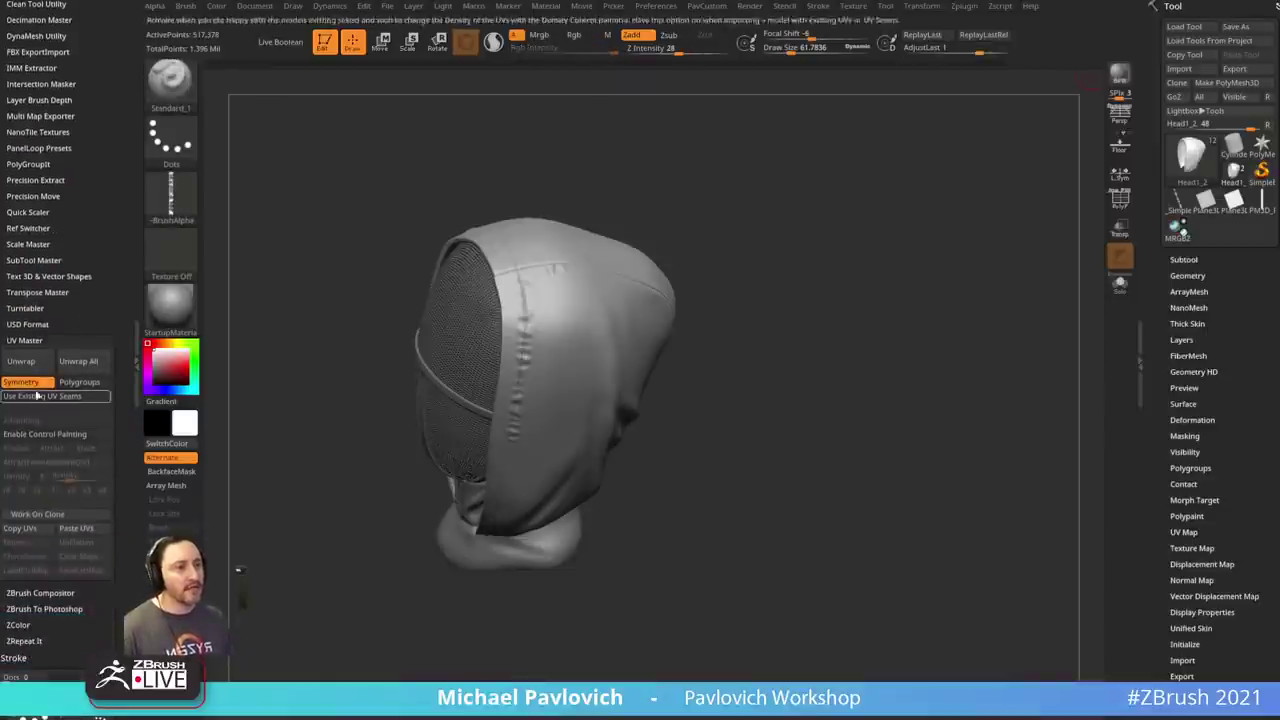
- Create a UV Master working clone of the hood, show its polyframe and activate the ZModeler brush
click(40, 513)
click(1120, 199)
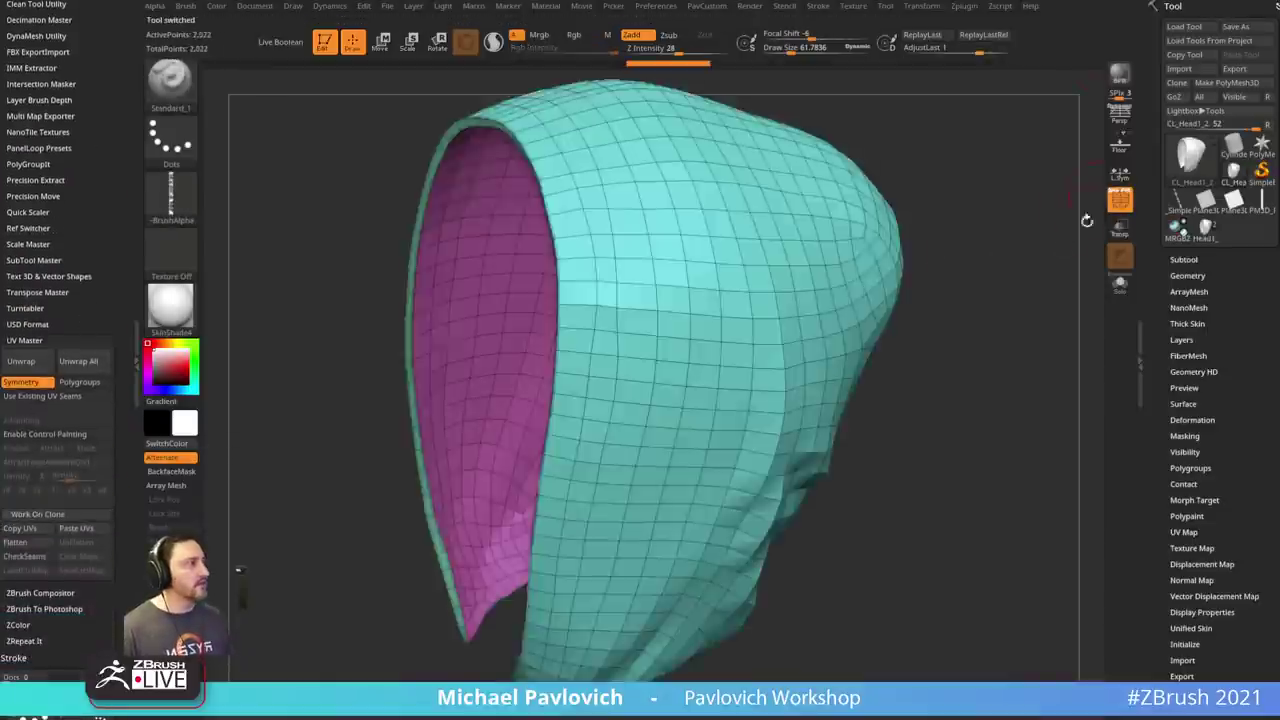
mouse_move(1040, 215)
mouse_down()
mouse_move(923, 337)
mouse_move(981, 206)
mouse_move(980, 280)
mouse_move(940, 343)
mouse_move(973, 205)
mouse_move(1011, 343)
mouse_move(1023, 306)
mouse_move(894, 389)
mouse_up()
key(b)
key(z)
key(m)
- Give the rim strip around the hood's neck opening its own polygroup with ZModeler
mouse_move(799, 275)
alt+mouse_down()
mouse_move(818, 364)
mouse_move(780, 507)
alt+mouse_up()
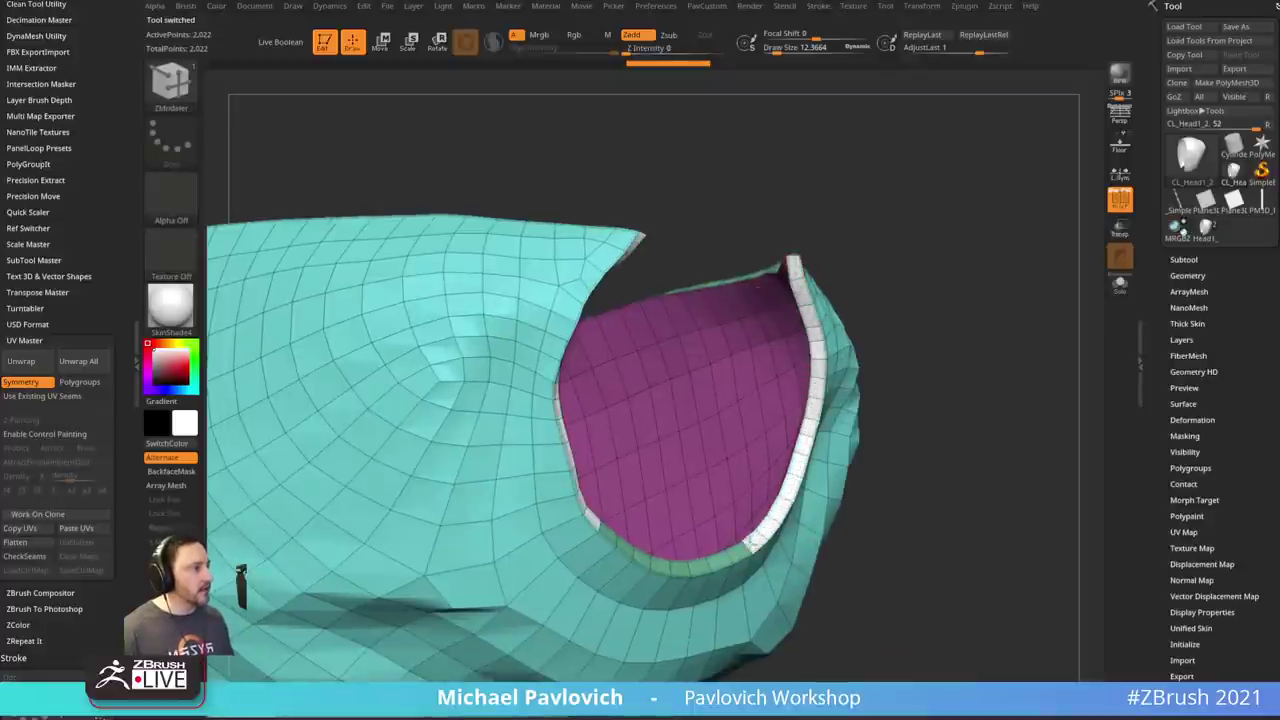
drag(668, 567, 680, 570)
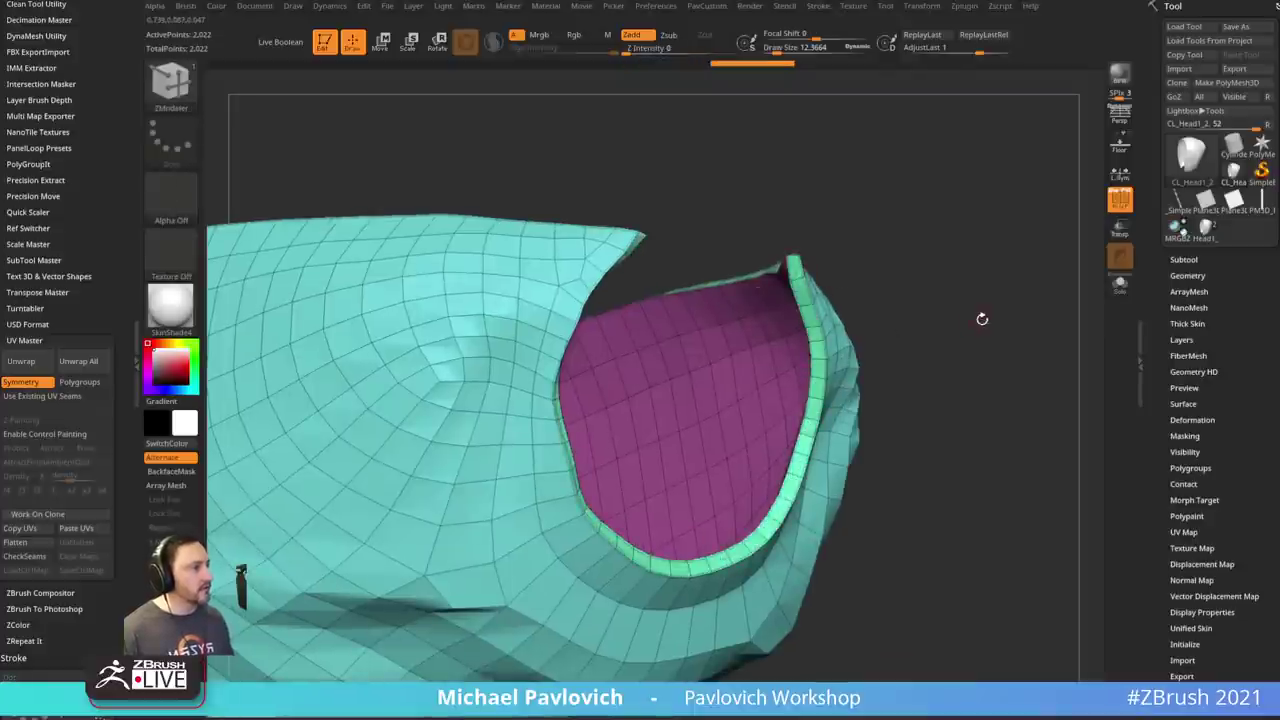
mouse_move(795, 270)
alt+mouse_down()
mouse_move(818, 375)
mouse_move(794, 480)
mouse_move(754, 542)
mouse_move(685, 568)
alt+mouse_up()
click(683, 568)
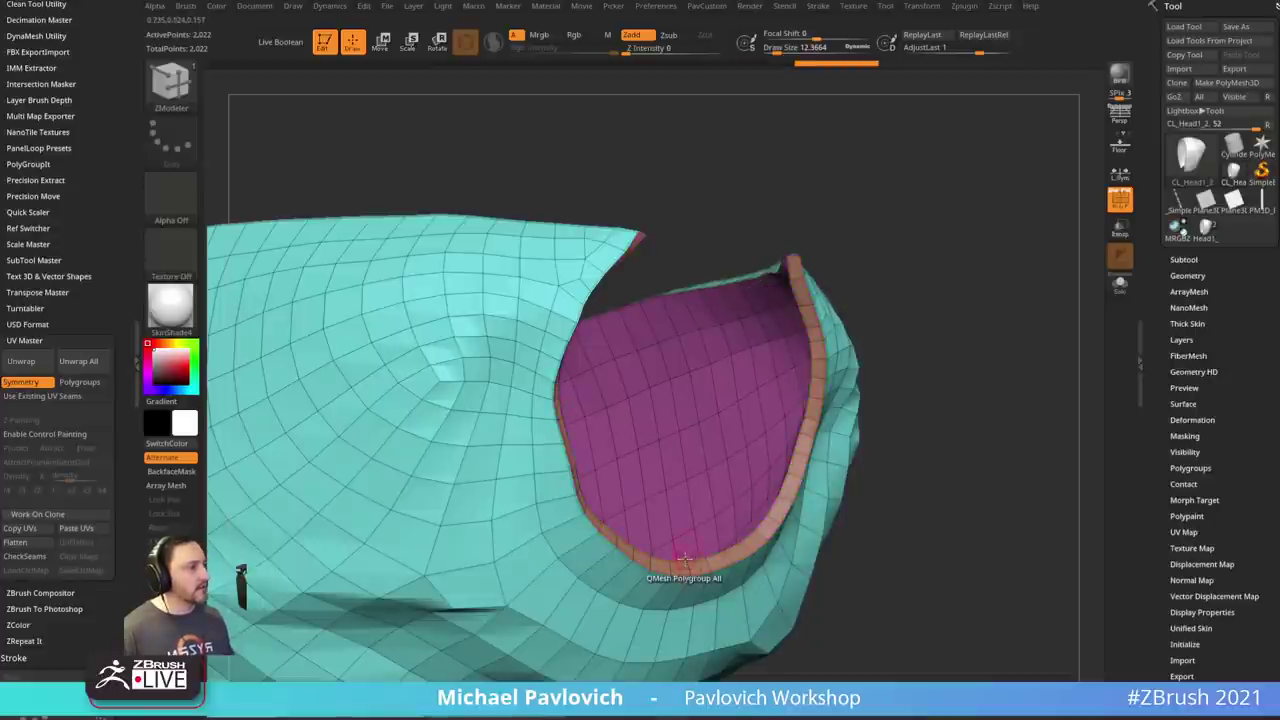
- Isolate the outer shell with its front rim, merge them into one polygroup and show the whole hood again
mouse_move(935, 325)
mouse_down()
mouse_move(1017, 383)
mouse_move(1031, 371)
mouse_move(982, 219)
mouse_move(1034, 291)
mouse_move(937, 403)
mouse_move(969, 360)
mouse_move(971, 491)
mouse_move(994, 400)
mouse_move(1003, 431)
mouse_move(948, 288)
mouse_up()
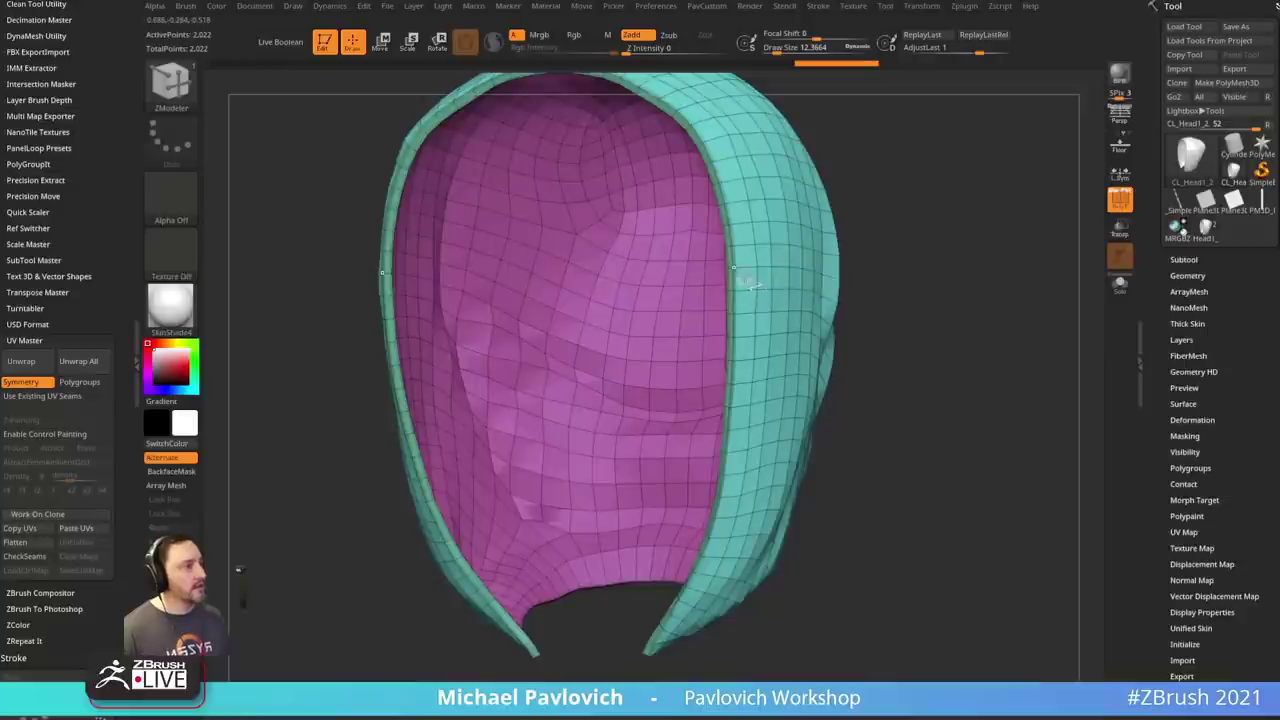
ctrl+shift+click(745, 277)
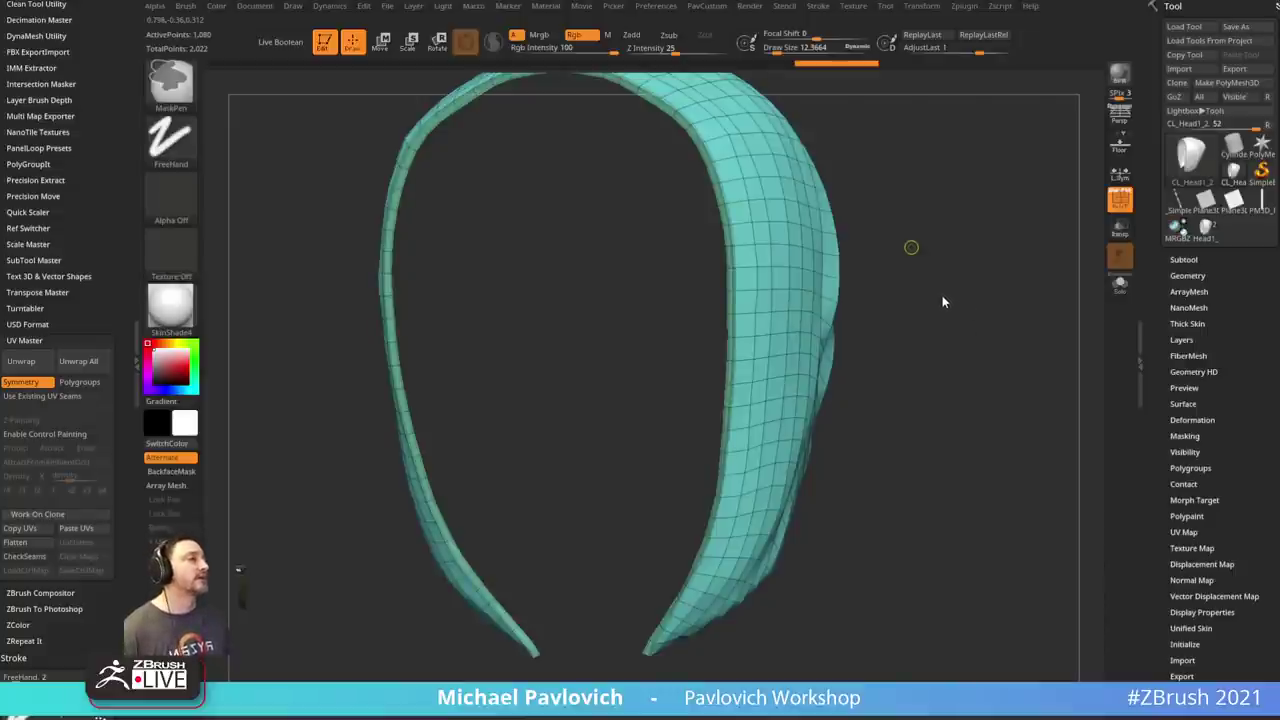
key(ctrl+w)
mouse_move(942, 300)
mouse_down()
mouse_move(917, 283)
mouse_move(943, 303)
mouse_up()
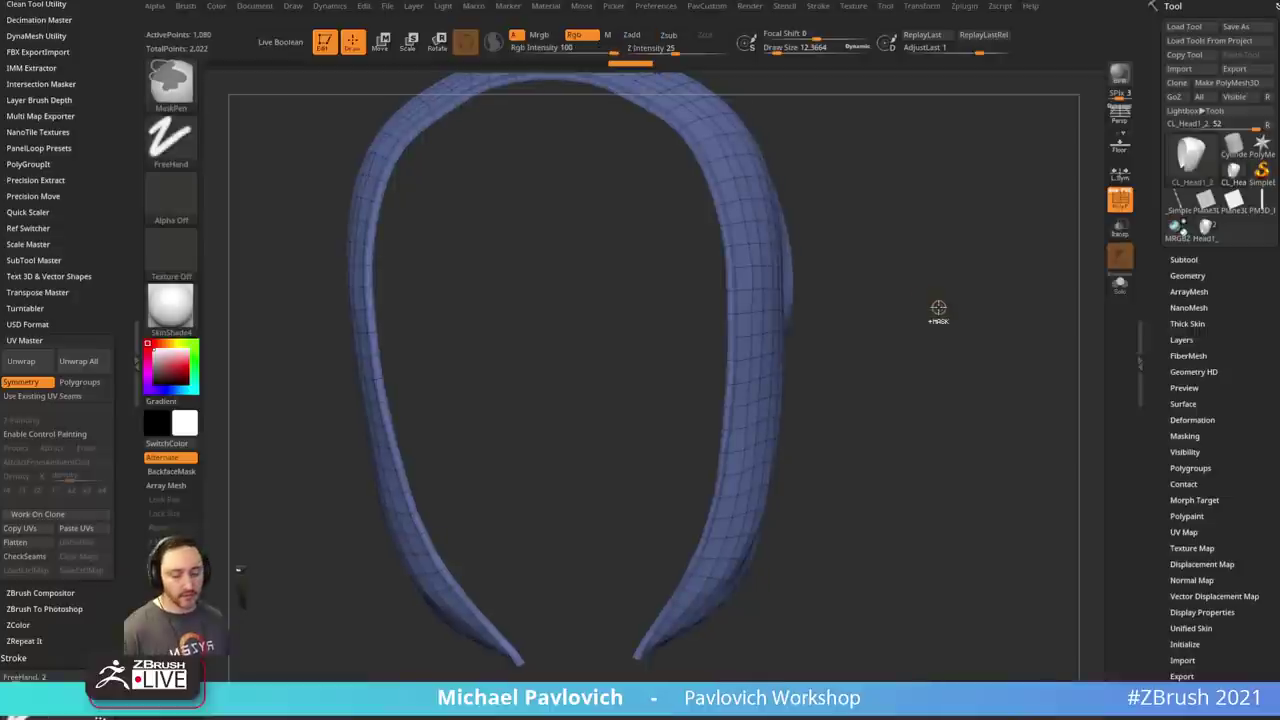
ctrl+shift+click(957, 309)
drag(966, 354, 958, 240)
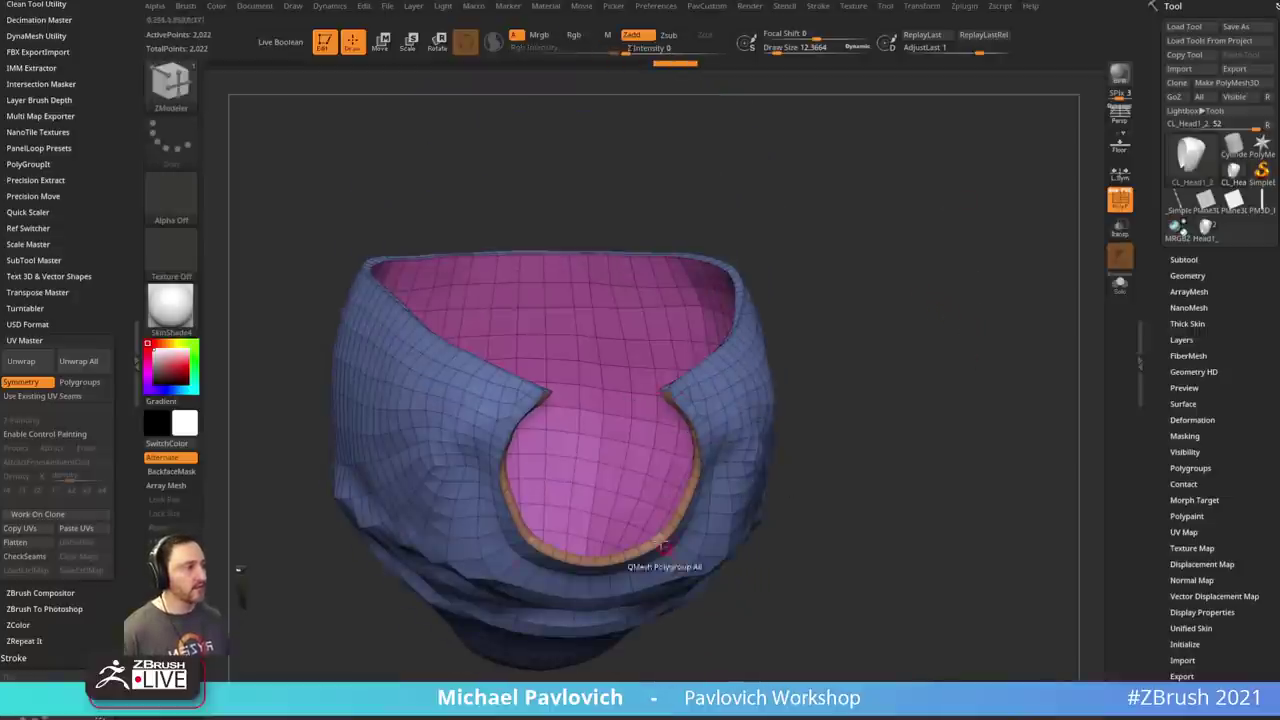
drag(924, 284, 840, 390)
shift+drag(985, 330, 1060, 408)
alt+right_drag(729, 266, 716, 239)
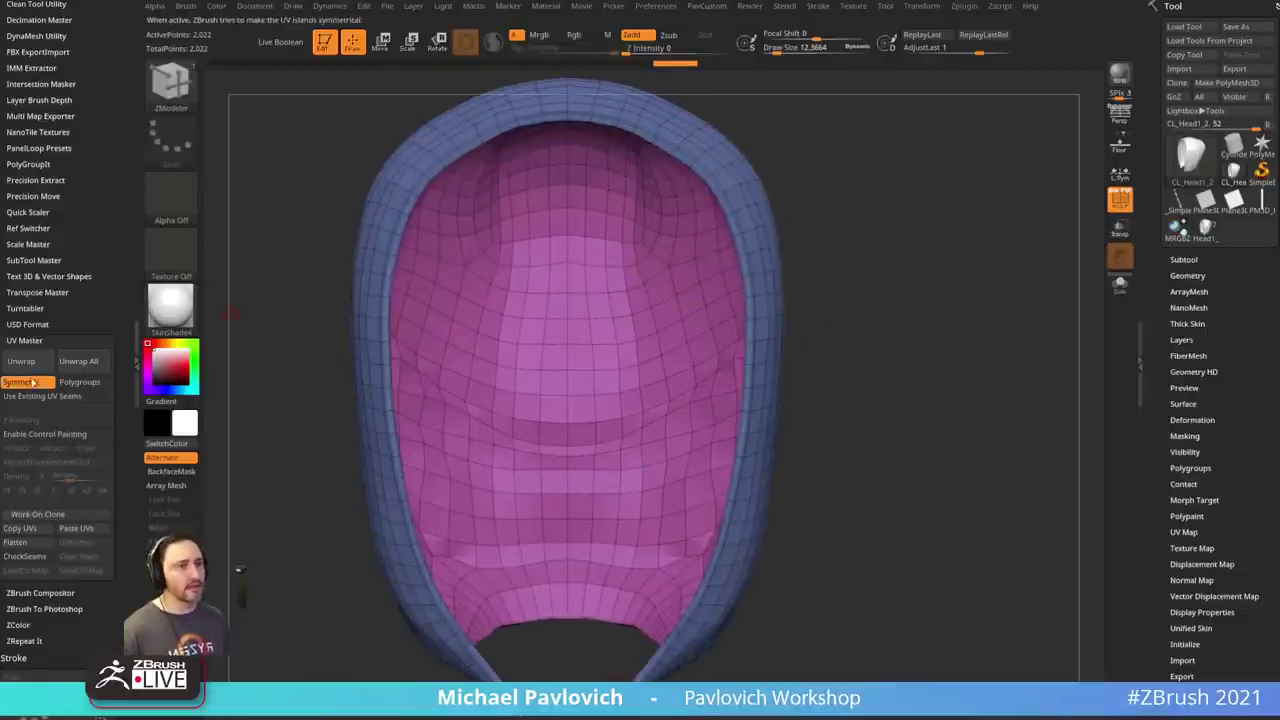
- Unwrap the clone with Polygroups enabled alongside Symmetry, check its flattened UV layout and unflatten it
click(79, 382)
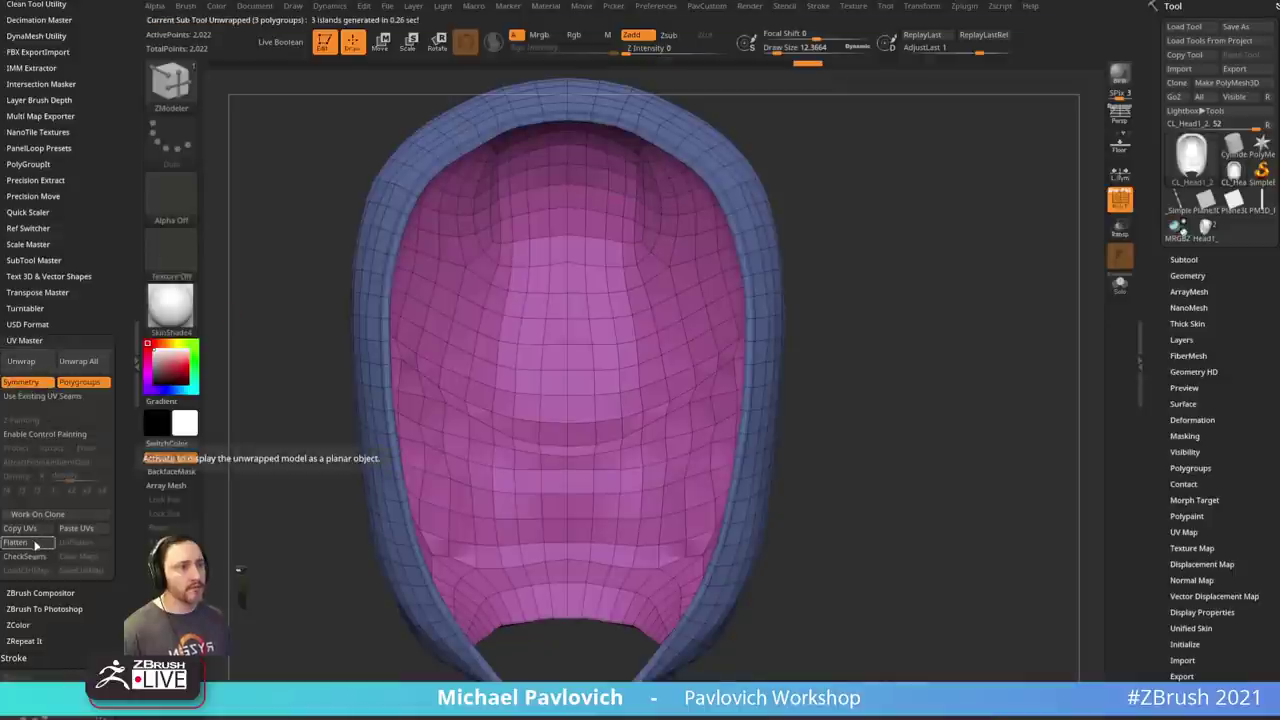
click(18, 542)
key(f)
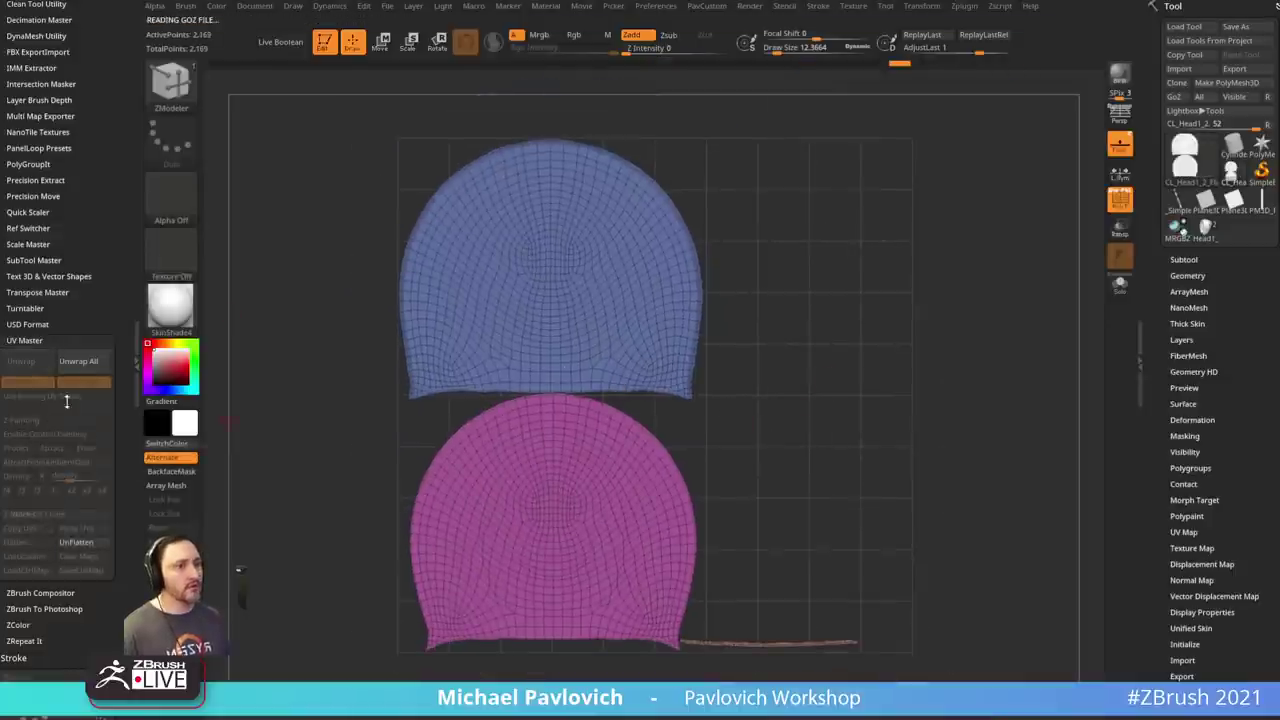
click(77, 543)
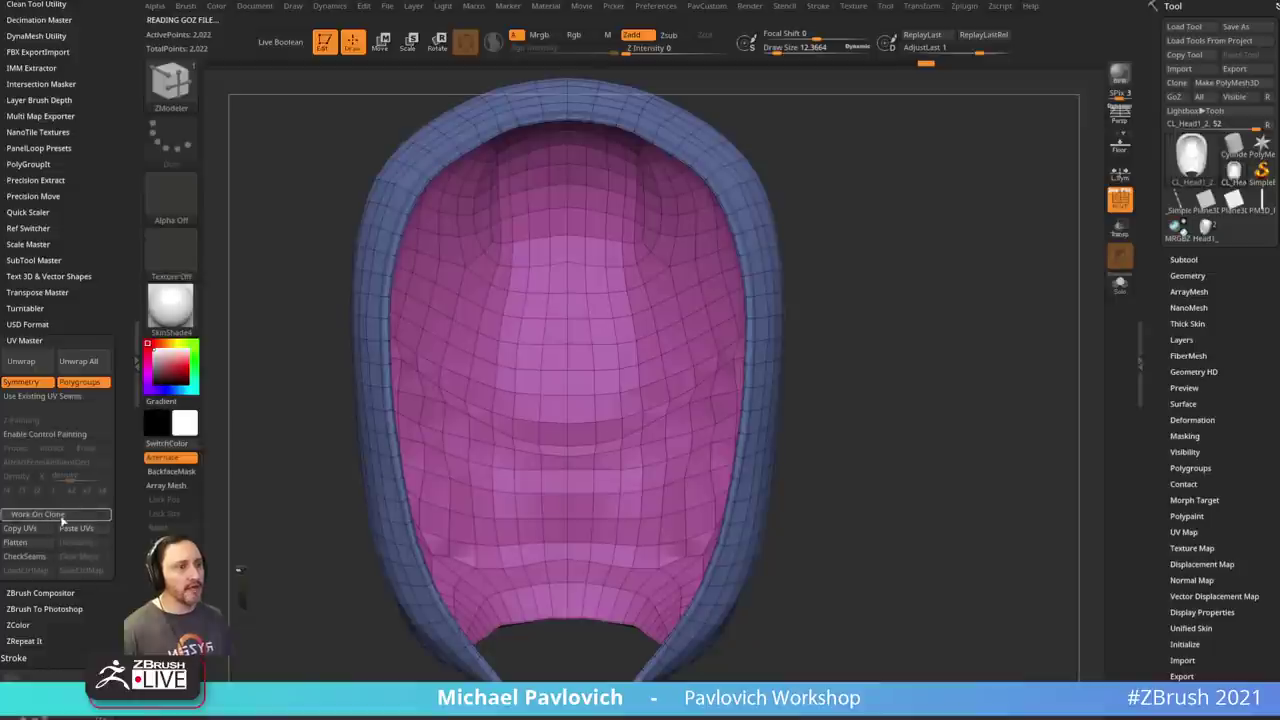
- Copy the clone's UVs and paste them onto the original hood in the Head1 tool
click(36, 536)
click(1205, 230)
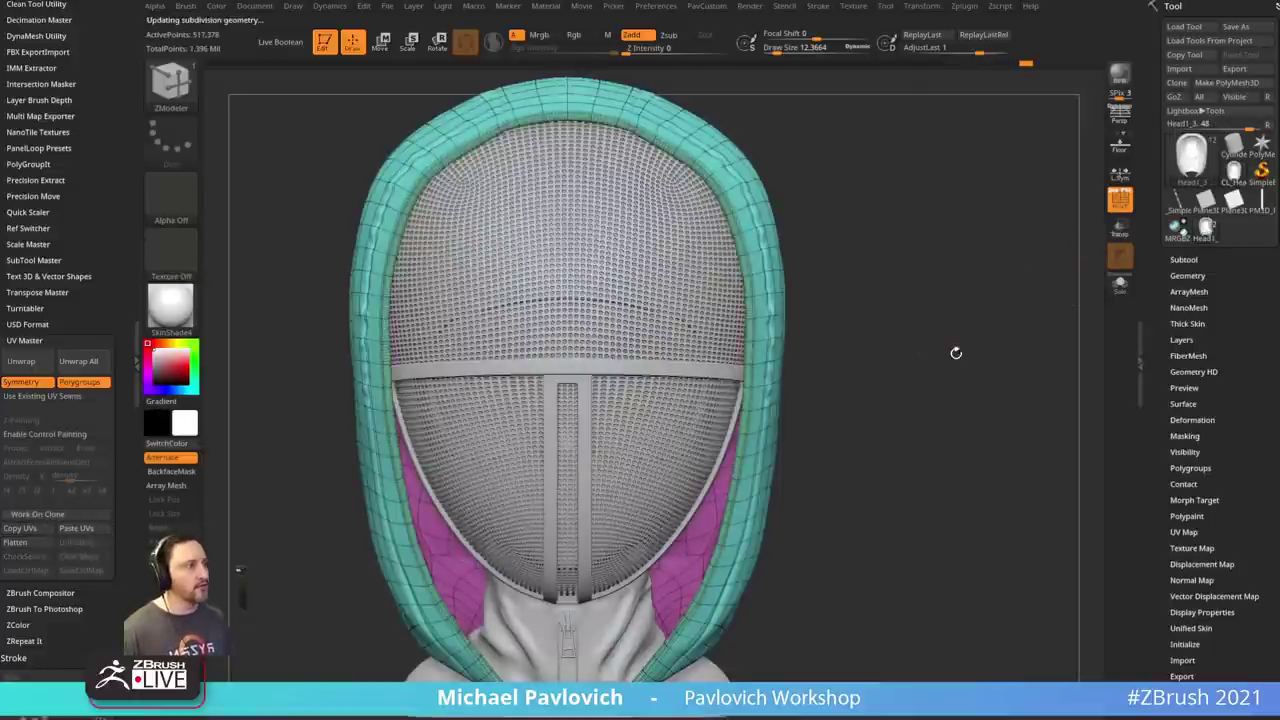
mouse_move(957, 354)
mouse_down()
mouse_move(960, 331)
mouse_move(1030, 340)
mouse_up()
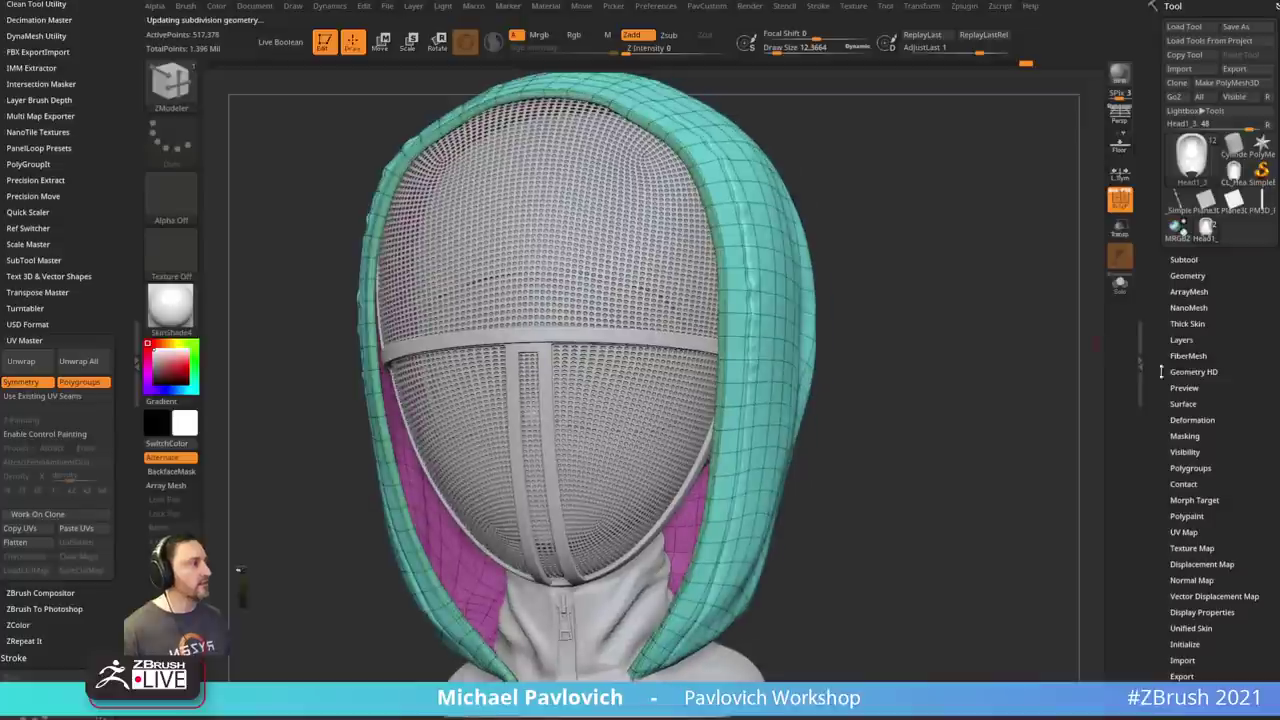
- Morph the hood to its UV layout, isolate it with Solo, hide the polyframe and frame the flat pieces
drag(1148, 398, 1154, 224)
shift+click(1194, 359)
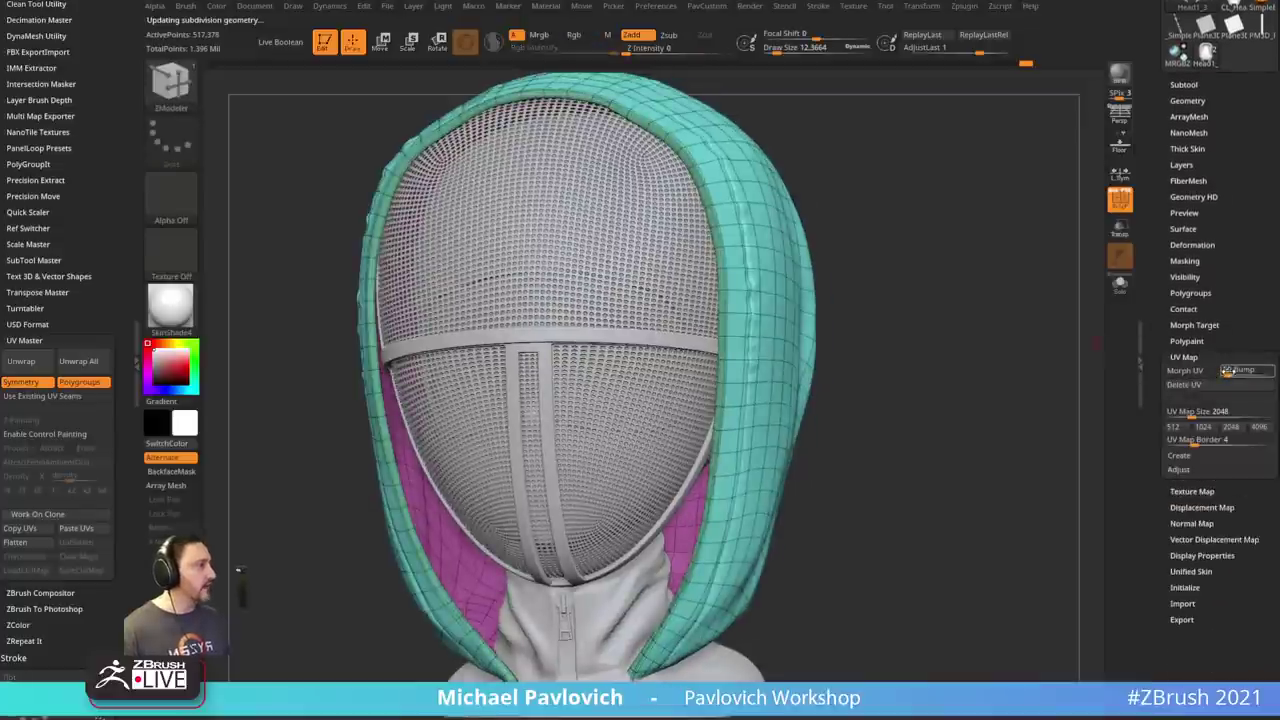
click(1185, 371)
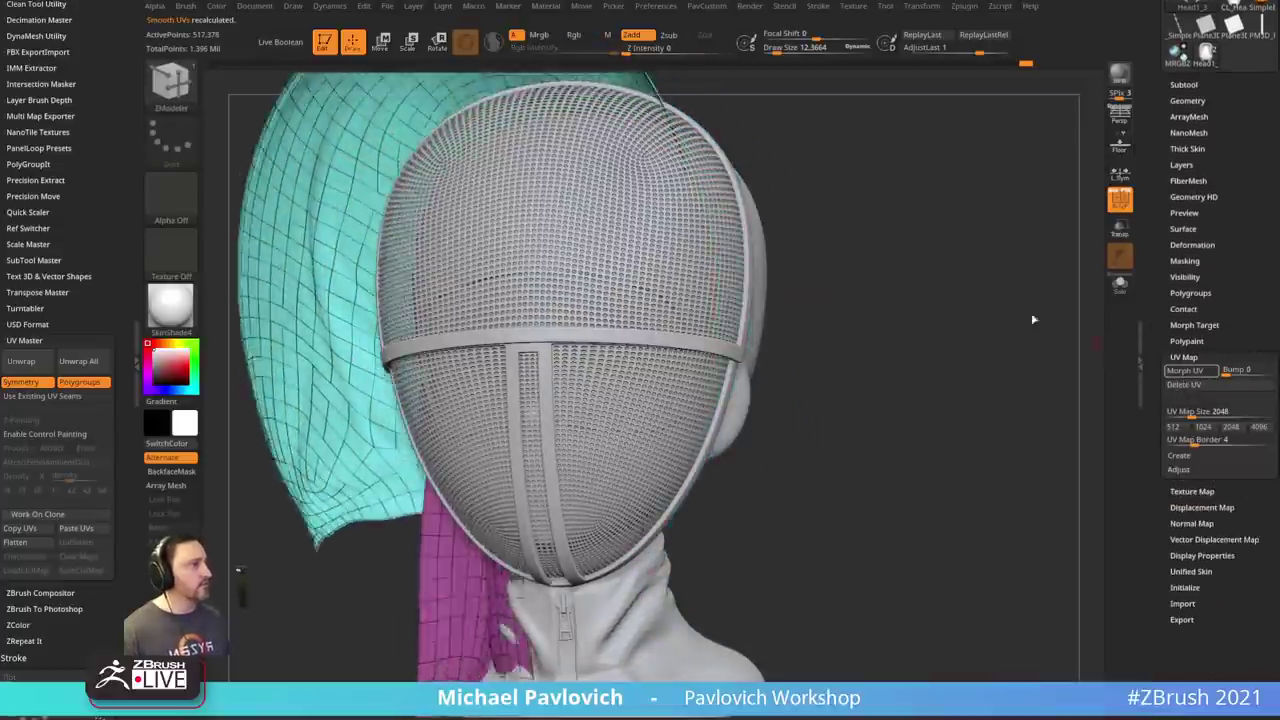
click(1120, 284)
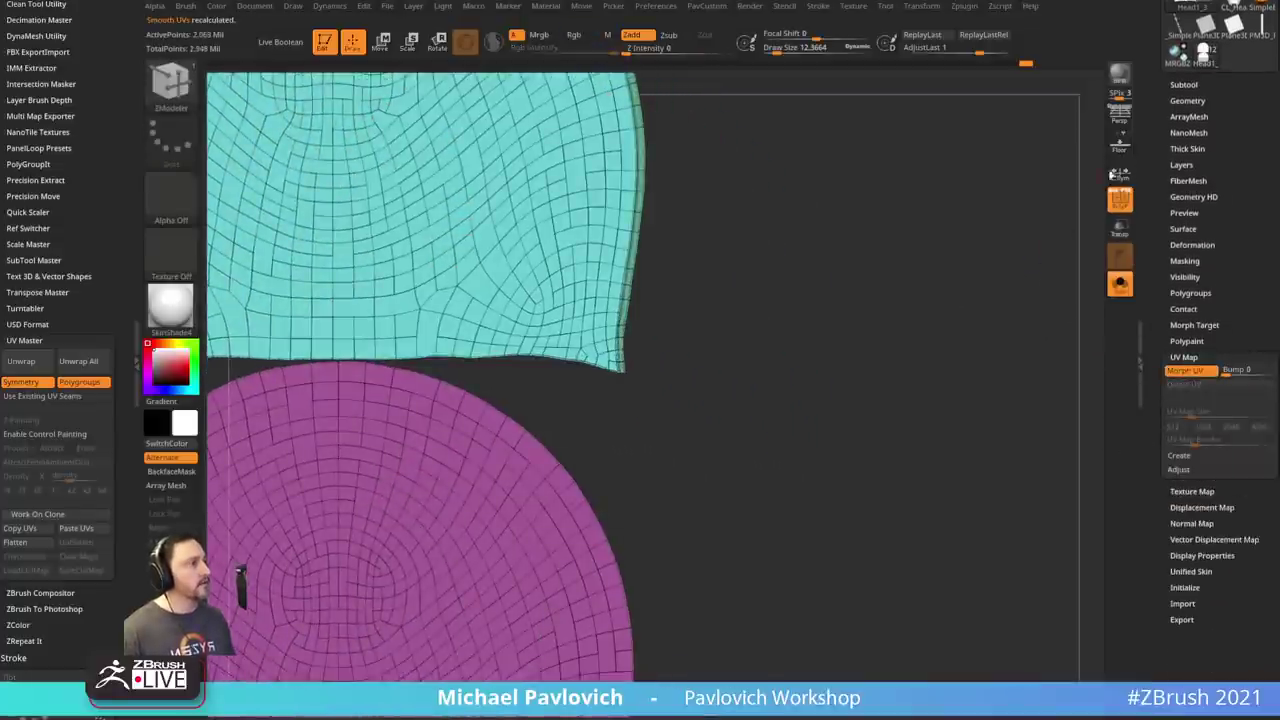
key(shift+f)
key(f)
drag(1036, 398, 997, 250)
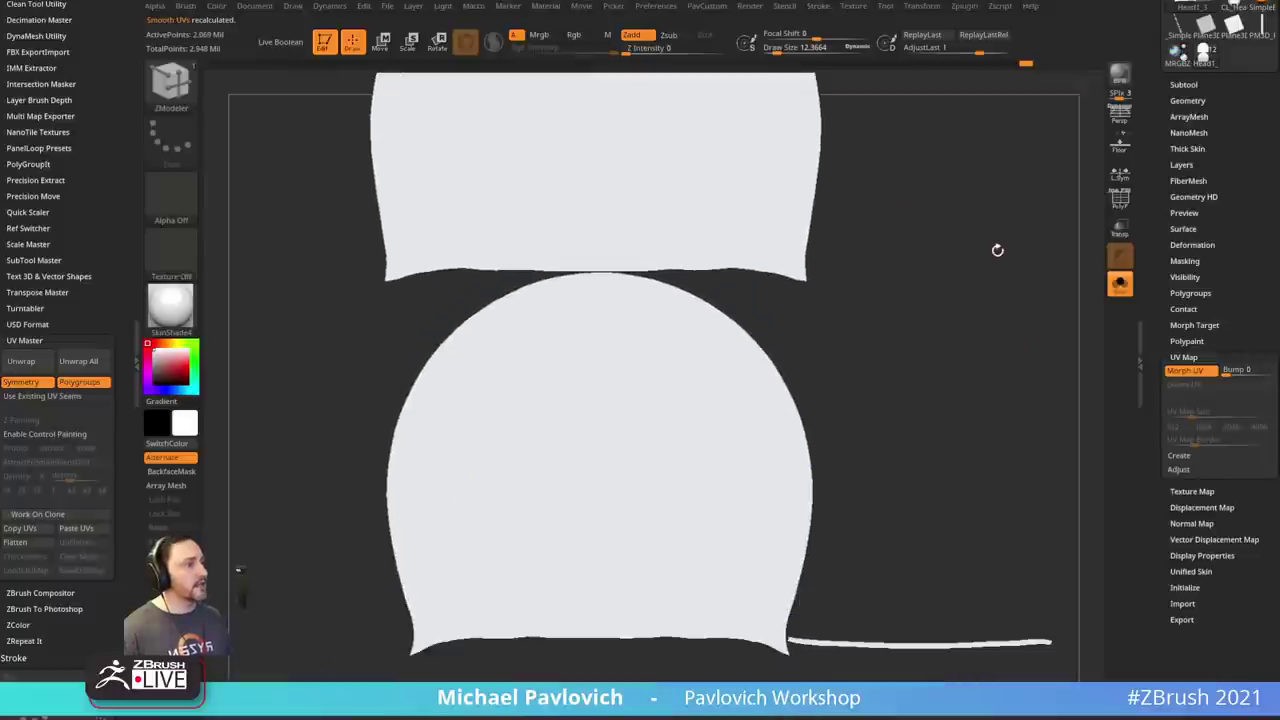
- Set the draw size to about 49 and switch to the Standard_1 pucker brush
key(s)
click(927, 297)
click(680, 329)
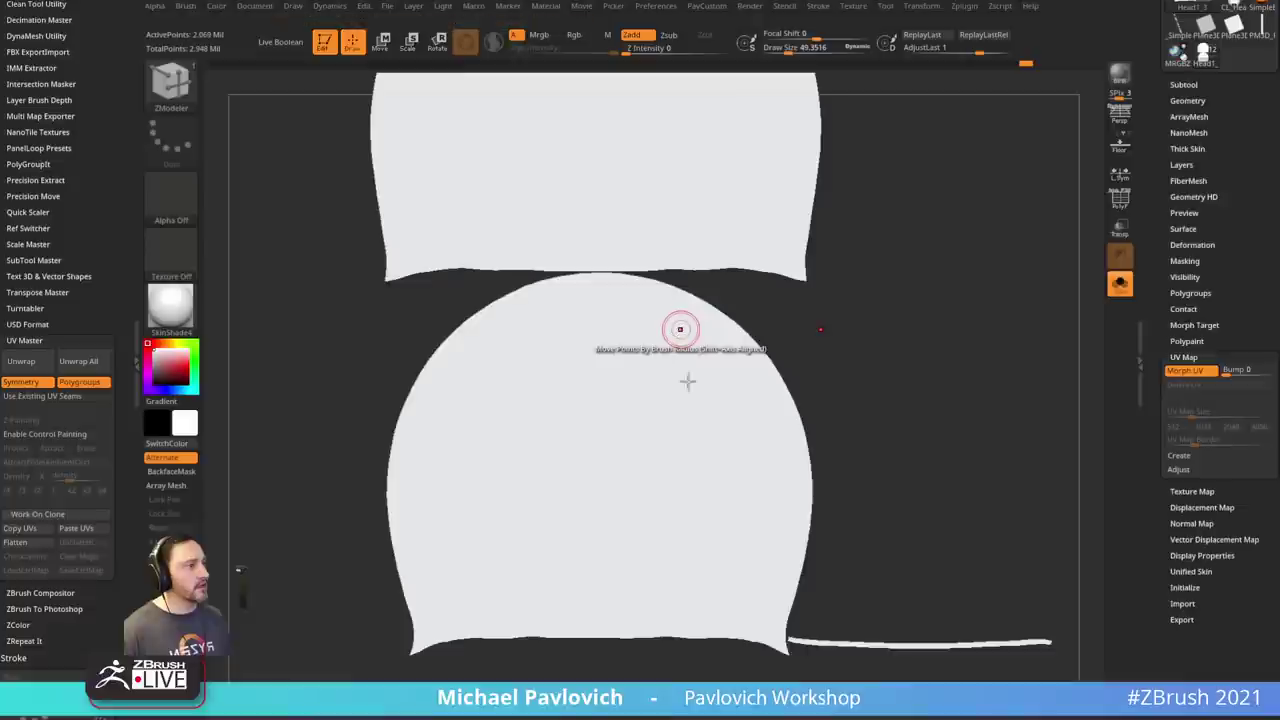
key(b)
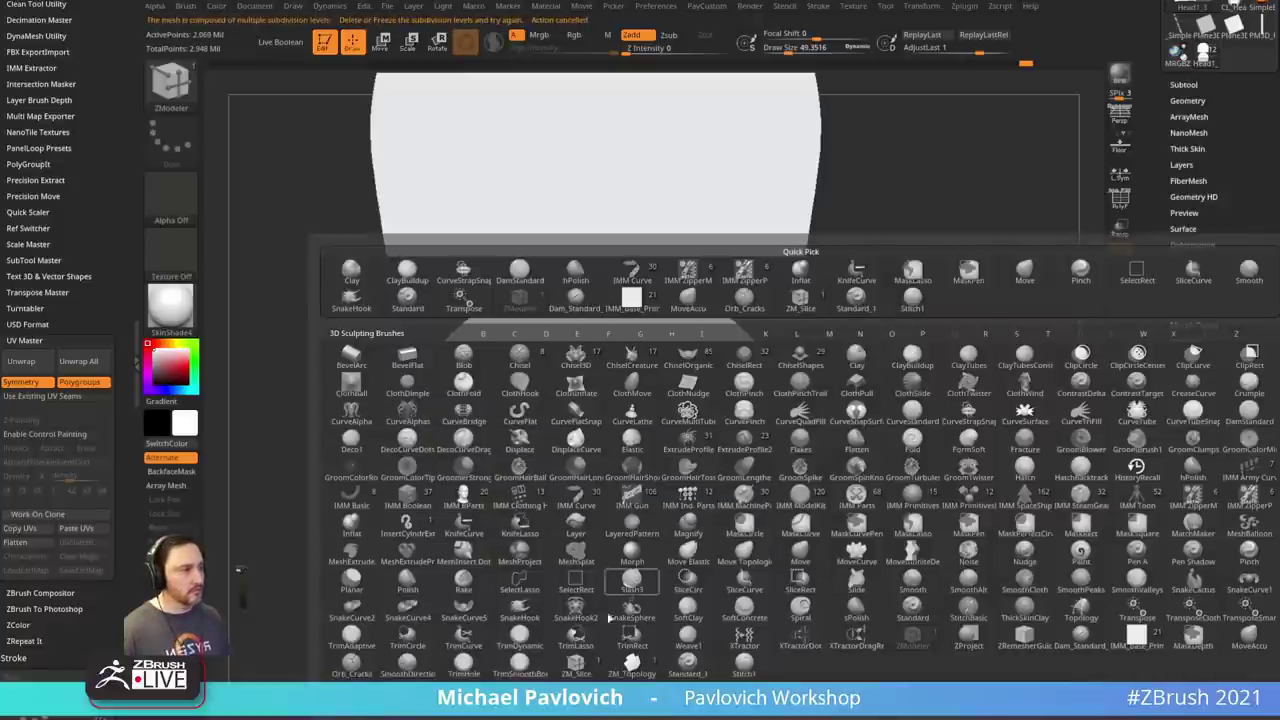
click(730, 670)
key(b)
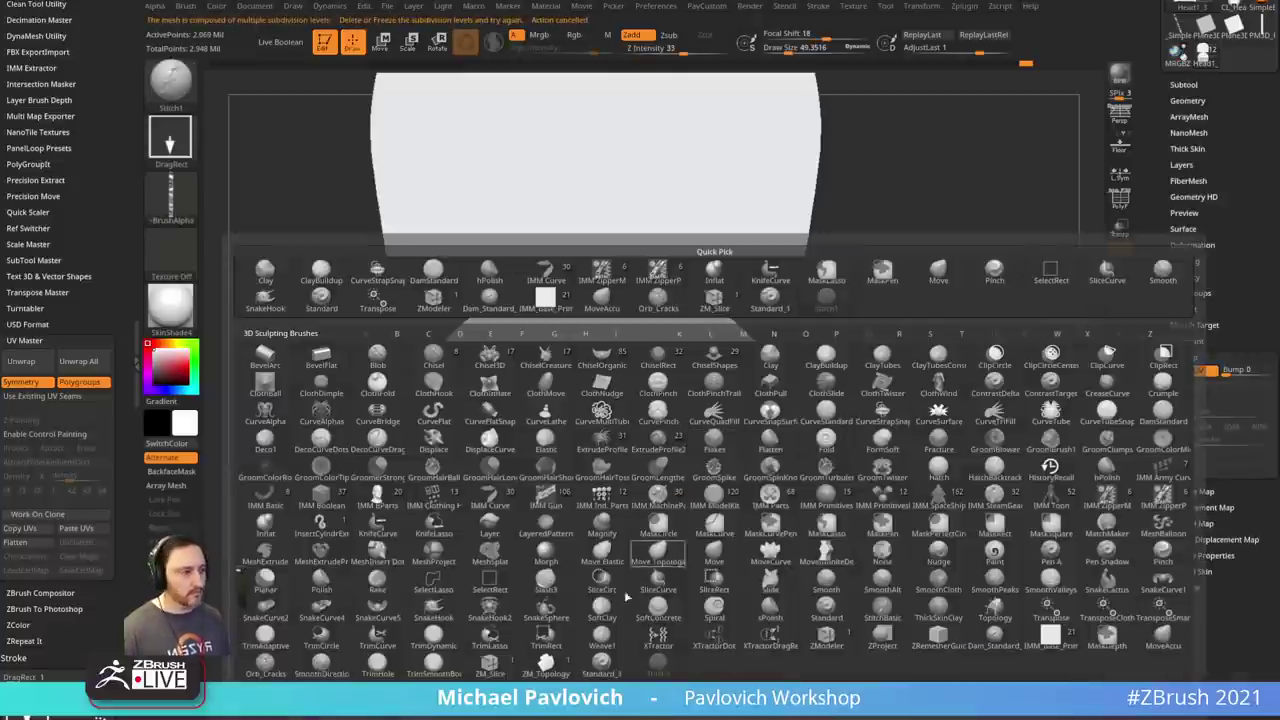
click(604, 660)
- Test a pucker stroke on the lower flattened piece, undo it and draw a long winding one across it
mouse_move(673, 346)
mouse_down()
mouse_move(686, 380)
mouse_move(664, 526)
mouse_up()
key(ctrl+z)
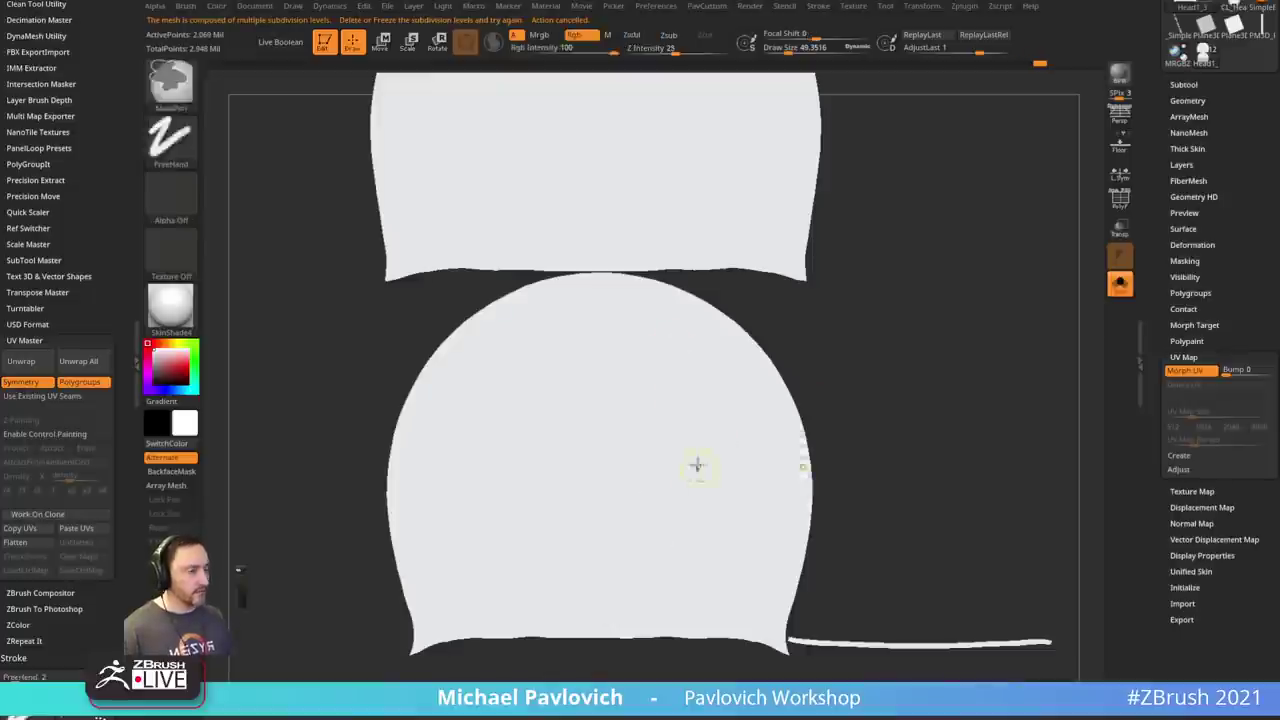
mouse_move(652, 322)
mouse_down()
mouse_move(639, 533)
mouse_move(750, 500)
mouse_move(597, 300)
mouse_move(529, 591)
mouse_move(645, 395)
mouse_up()
drag(944, 368, 910, 389)
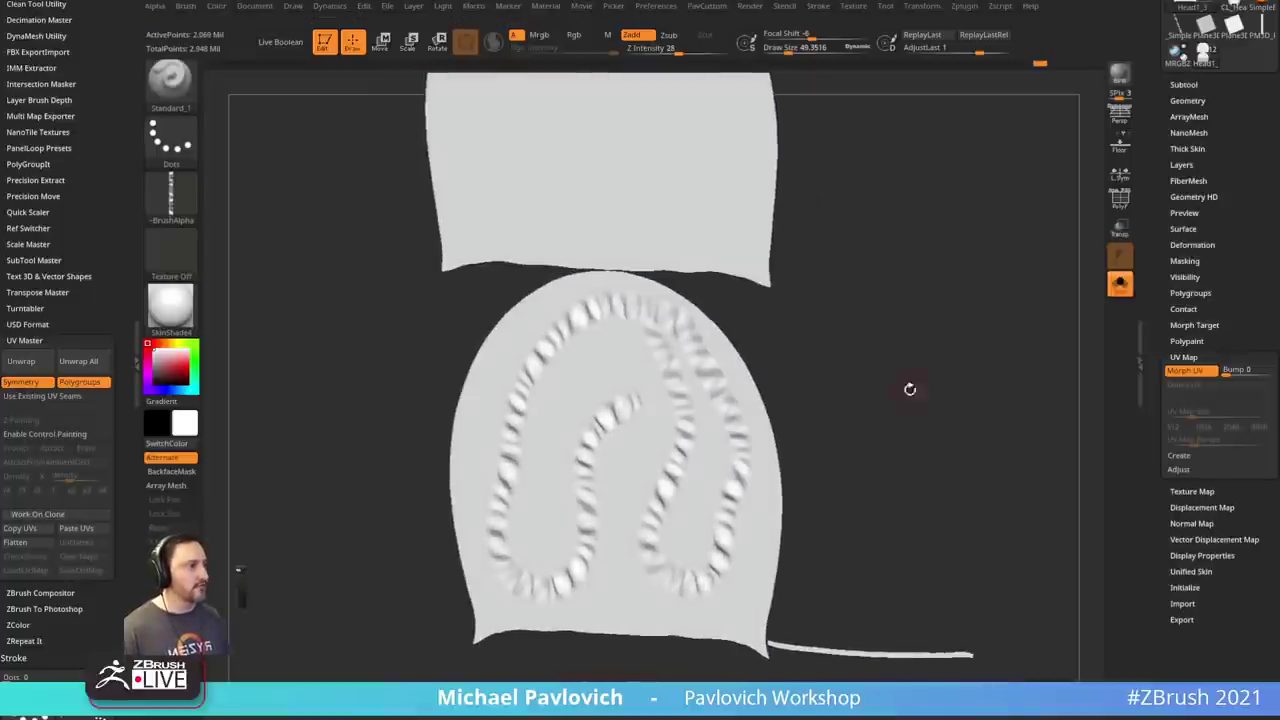
- Morph the hood back to its 3D shape and undo the winding pucker test stroke
click(1173, 369)
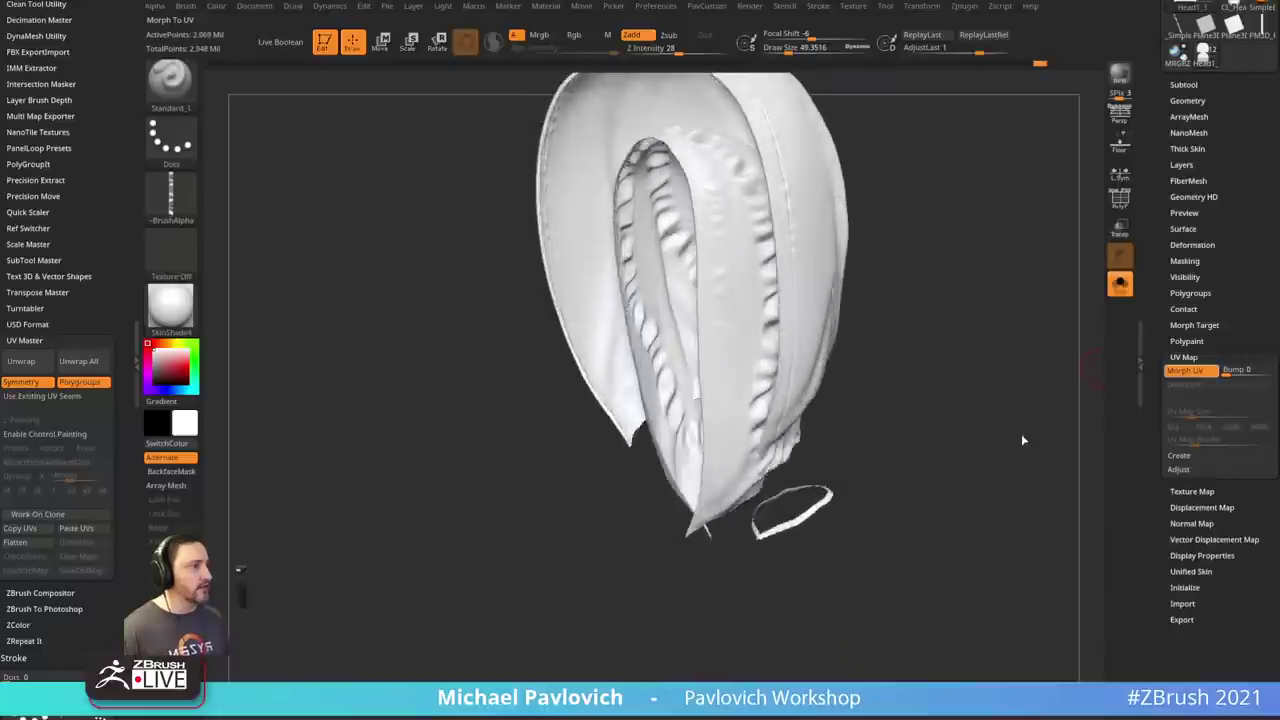
drag(1045, 425, 1008, 454)
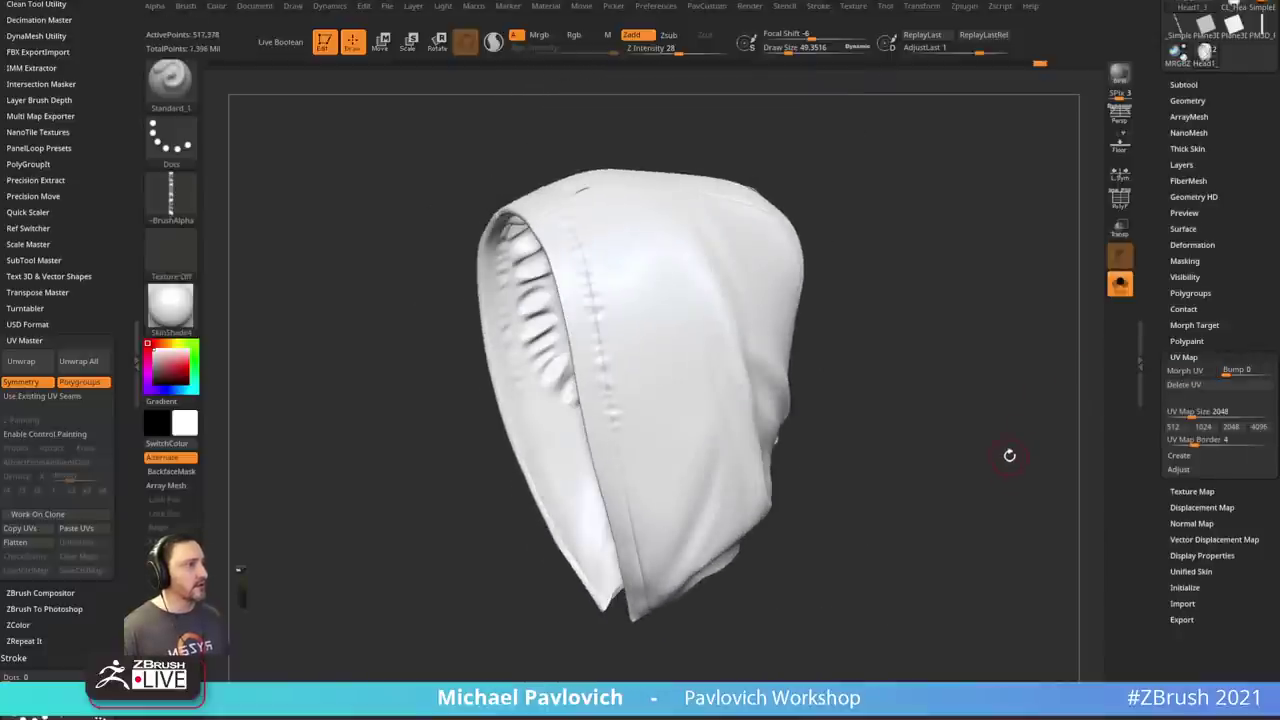
key(ctrl+d)
key(ctrl+u)
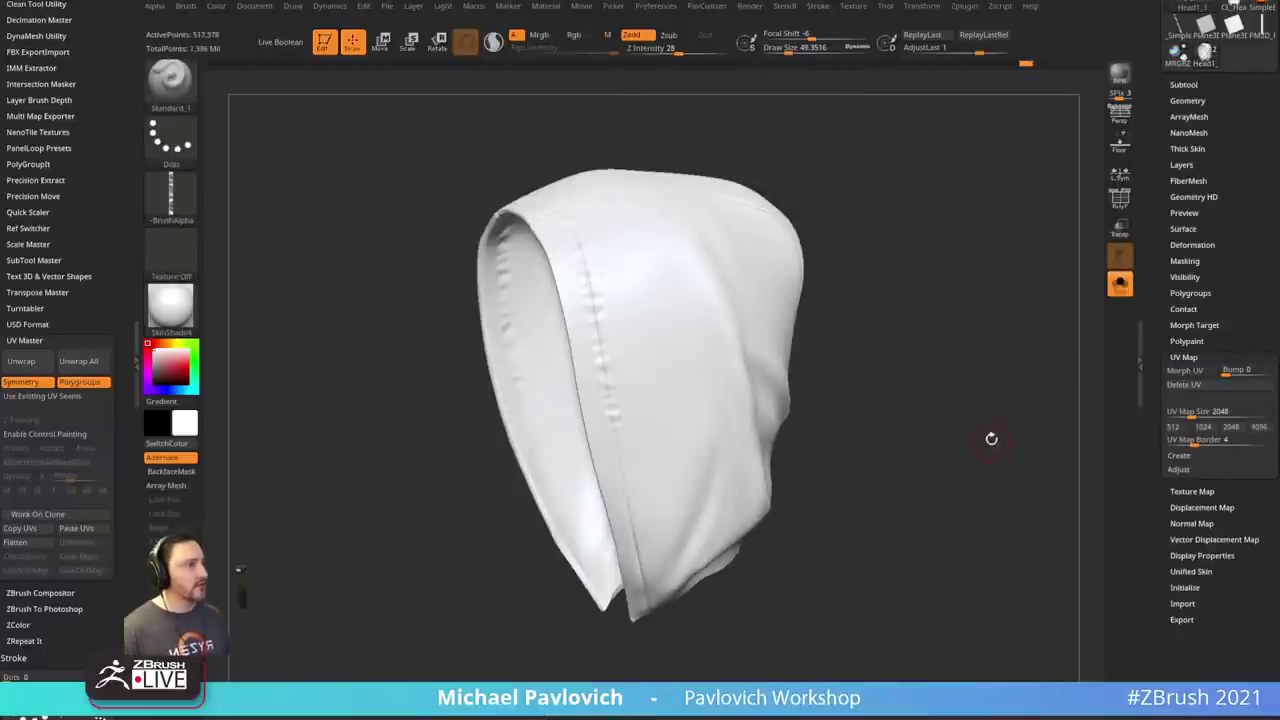
- Pick a mid-grey colour, enable Rgb at intensity 100 and select the Paint brush
key(s)
mouse_move(940, 410)
mouse_down()
mouse_move(954, 400)
mouse_move(969, 420)
mouse_move(966, 373)
mouse_up()
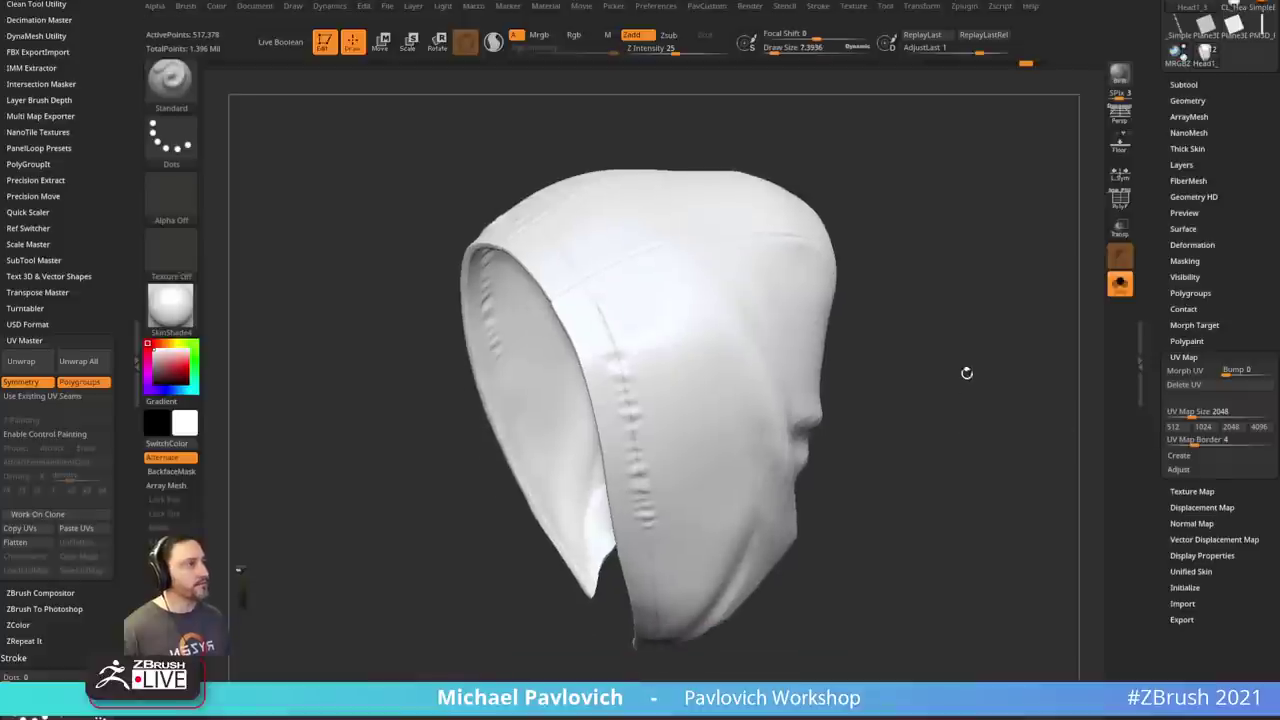
drag(156, 360, 149, 364)
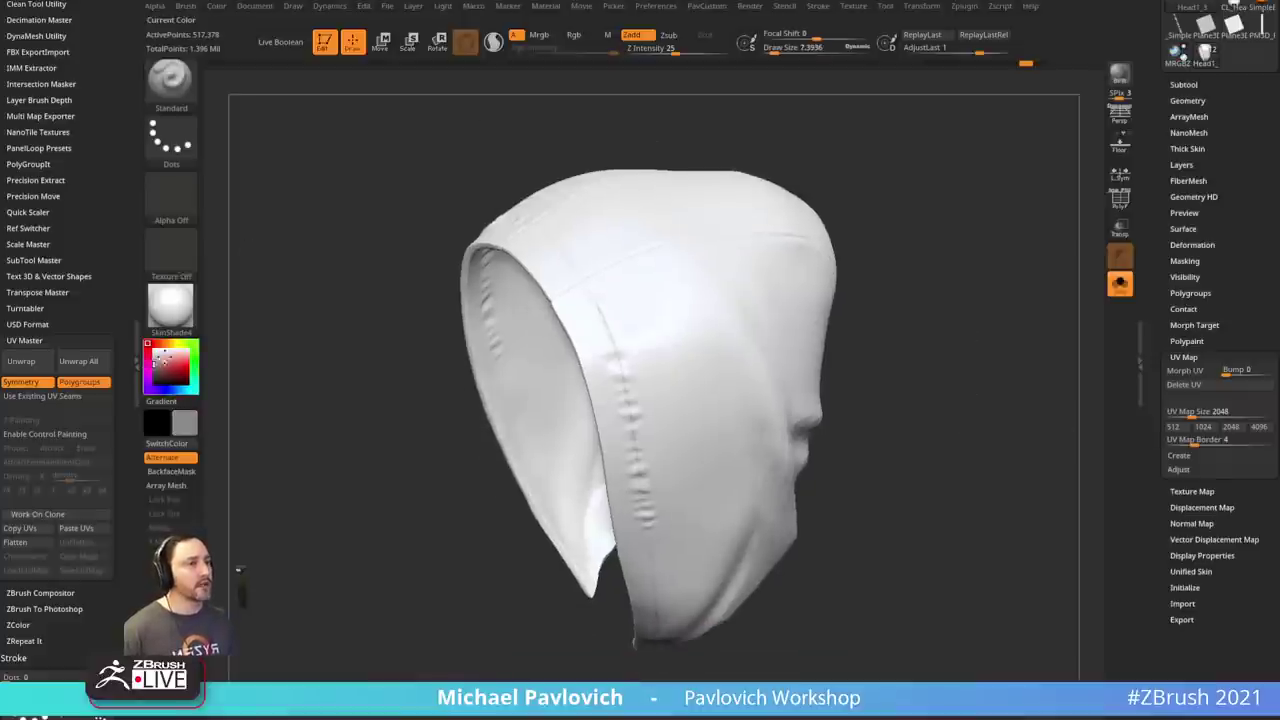
click(574, 35)
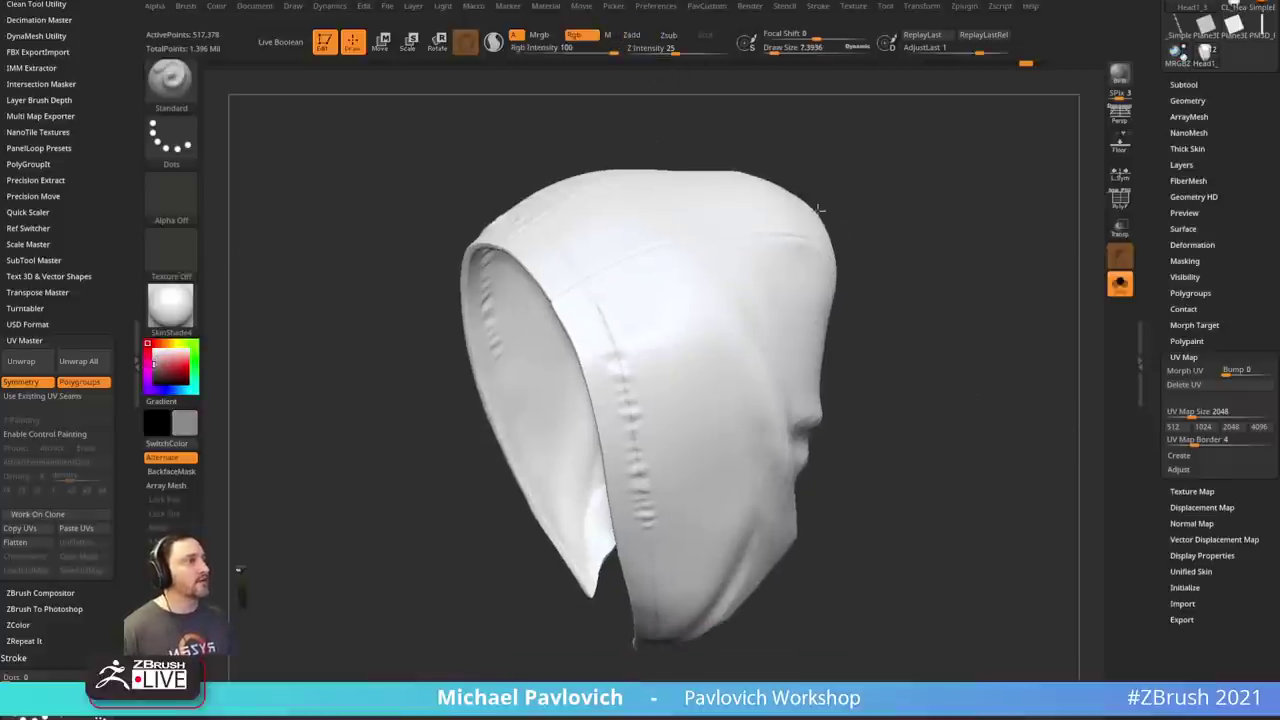
key(b)
key(p)
key(a)
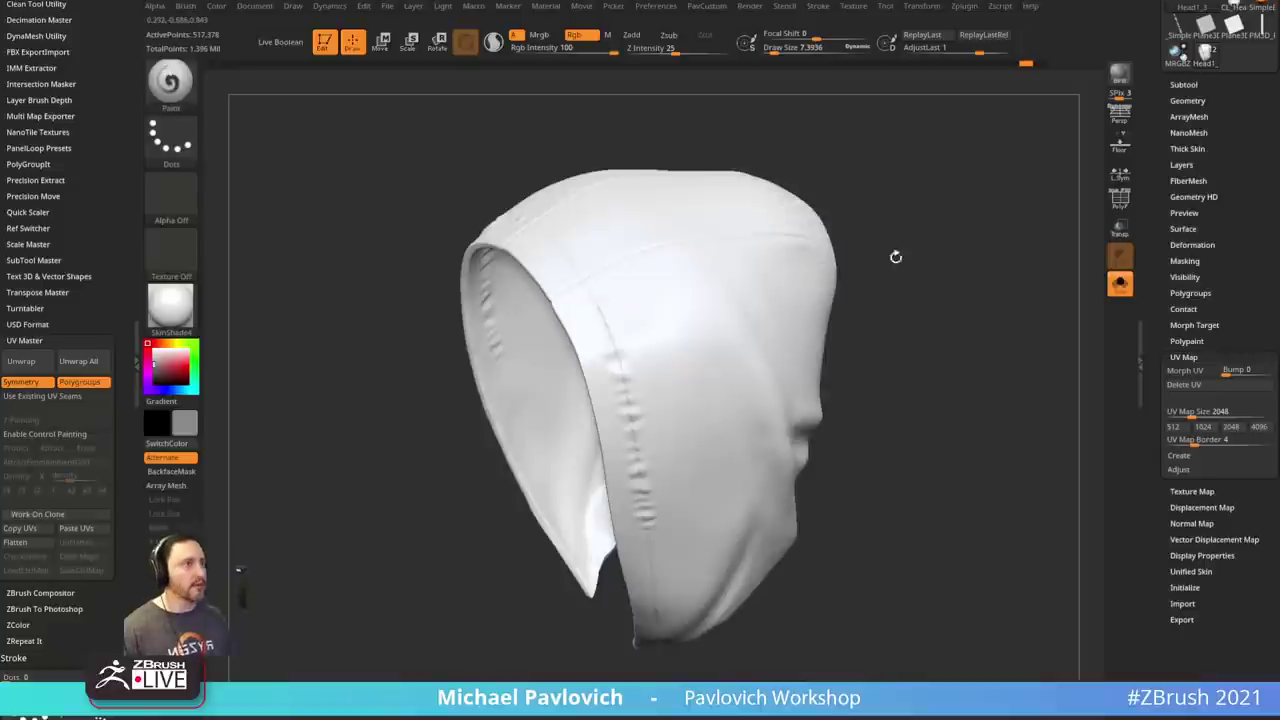
- Set the draw size to about 22 and paint mirrored grey guide lines along the hood's two lengthwise seams
drag(895, 257, 868, 280)
key(s)
drag(545, 325, 603, 296)
key(ctrl+z)
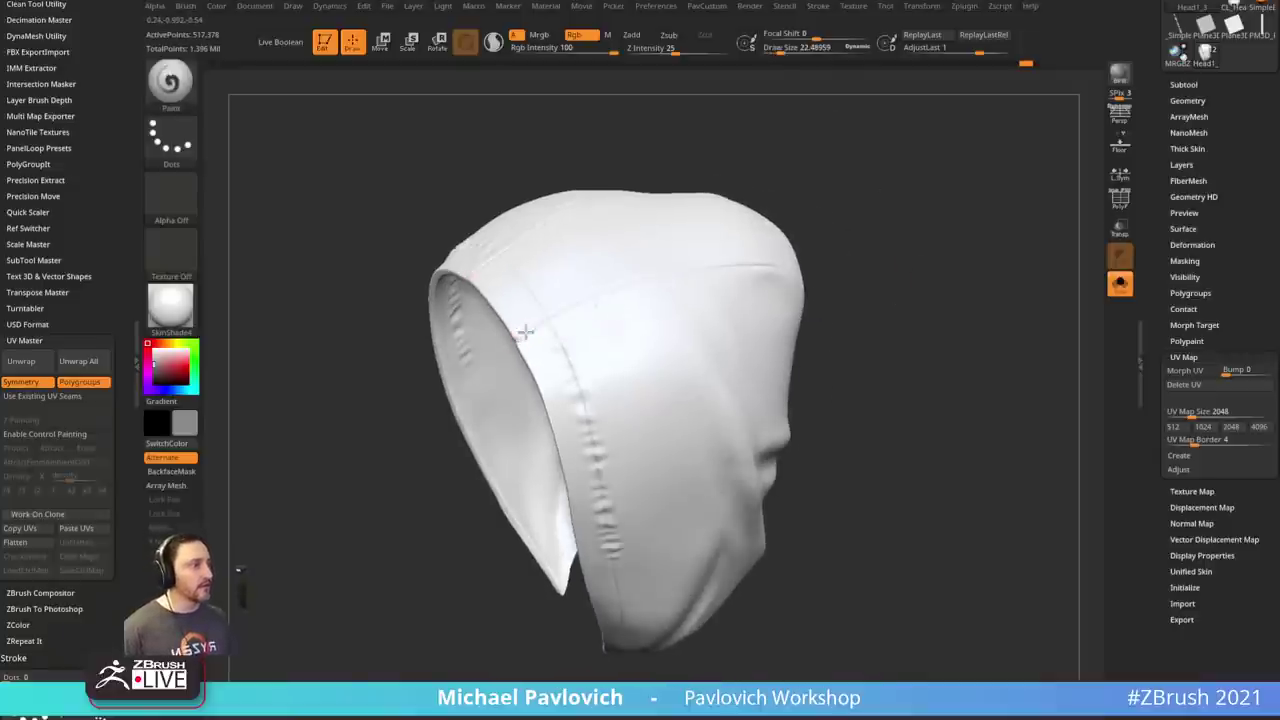
drag(517, 338, 586, 299)
drag(654, 277, 690, 272)
right_drag(740, 262, 706, 280)
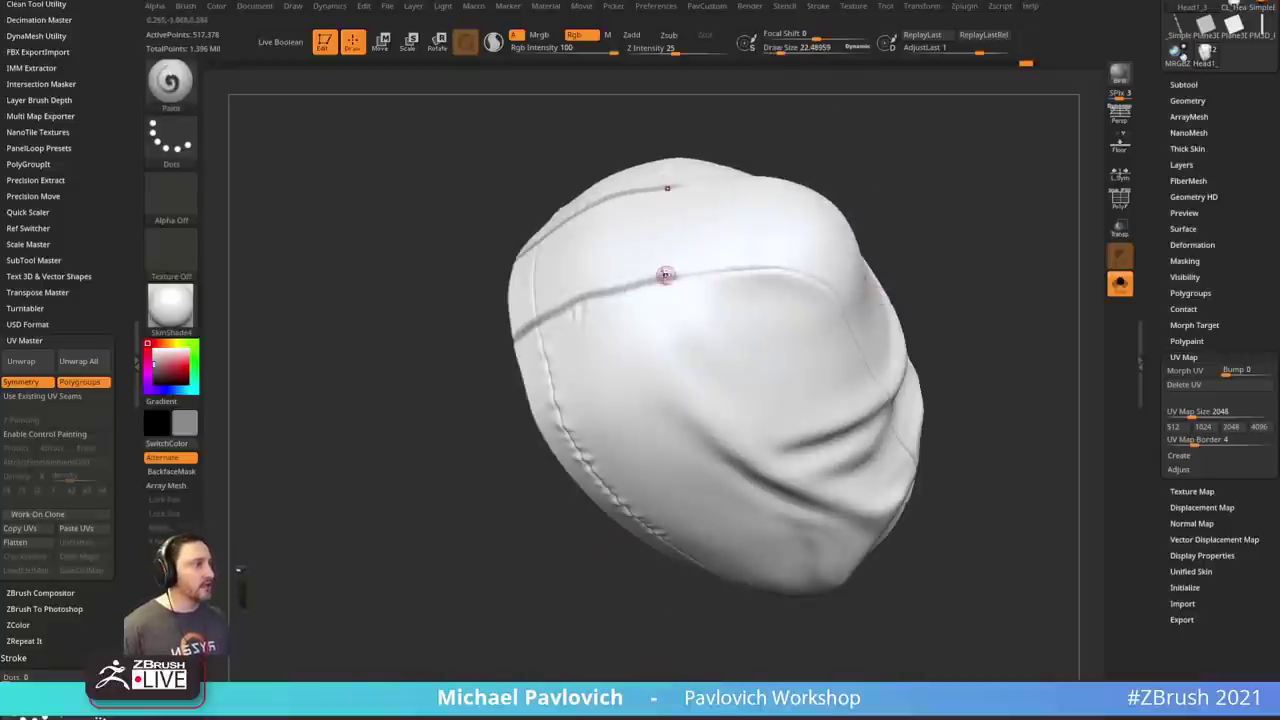
drag(666, 277, 820, 283)
key(ctrl+z)
mouse_move(990, 352)
mouse_down()
mouse_move(1054, 243)
mouse_move(983, 205)
mouse_move(671, 286)
mouse_move(592, 503)
mouse_up()
drag(925, 415, 940, 287)
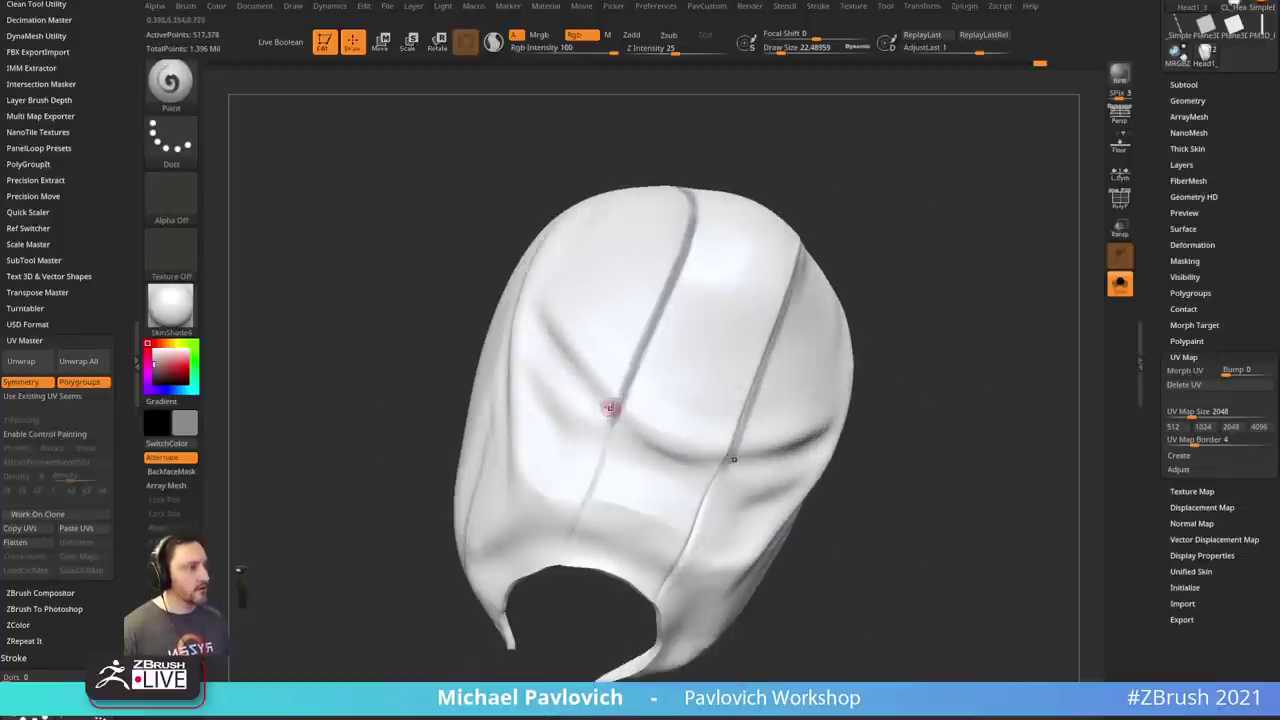
drag(613, 411, 561, 562)
- Paint a grey guide line along the stitched seam around the hood's front opening, down to the lower edge
drag(865, 468, 985, 440)
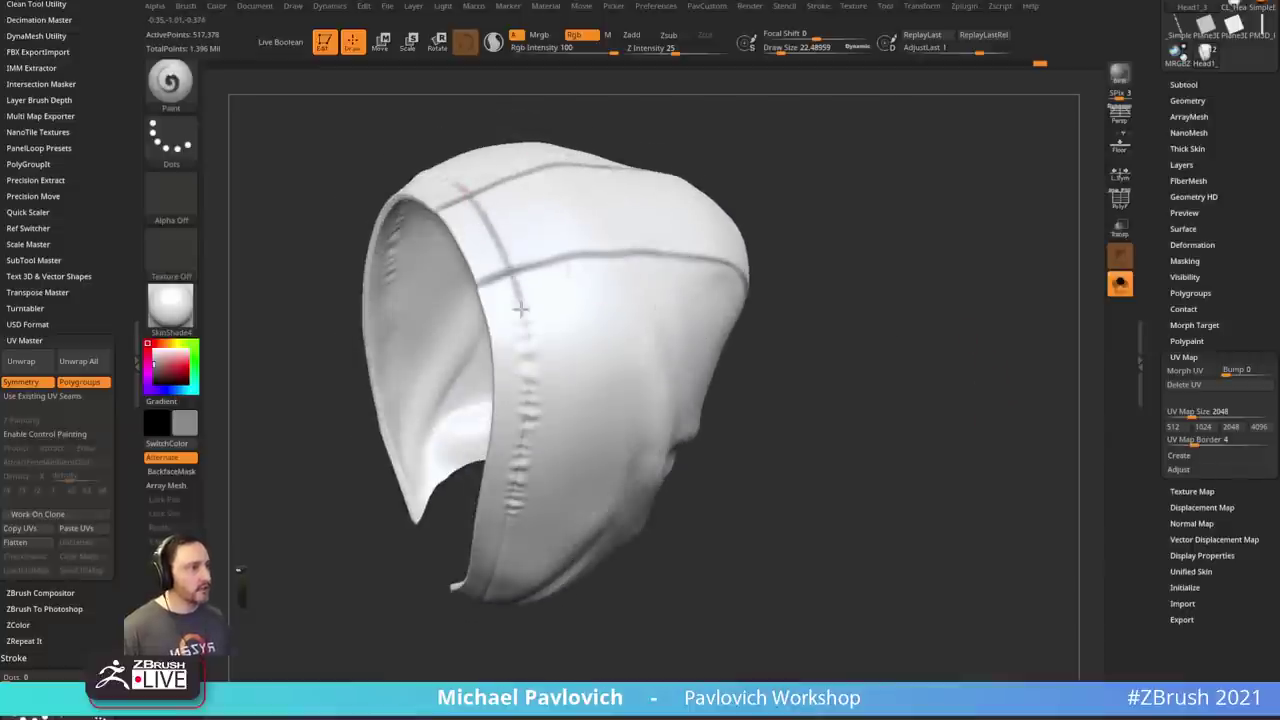
drag(521, 309, 528, 345)
drag(843, 322, 843, 250)
mouse_move(516, 247)
mouse_down()
mouse_move(529, 308)
mouse_move(528, 376)
mouse_move(522, 264)
mouse_move(522, 389)
mouse_up()
key(ctrl+z)
mouse_move(831, 337)
mouse_down()
mouse_move(928, 275)
mouse_move(985, 305)
mouse_up()
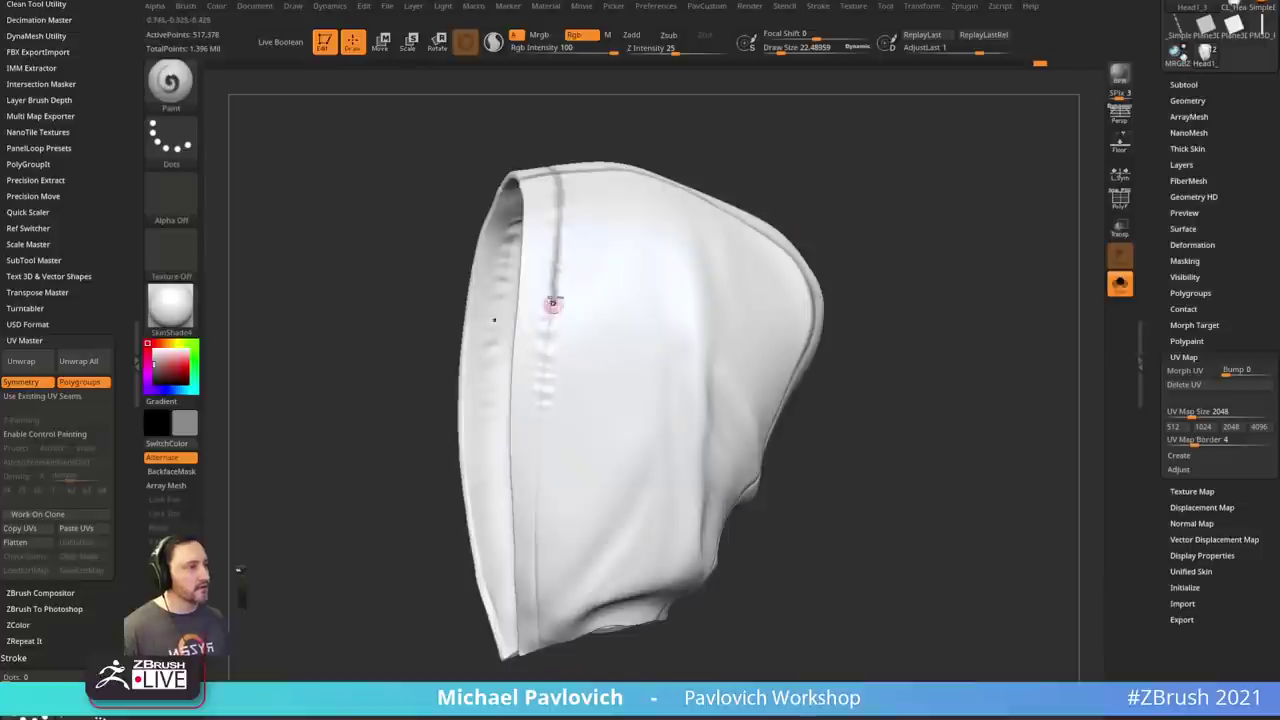
drag(556, 276, 538, 480)
drag(430, 588, 430, 510)
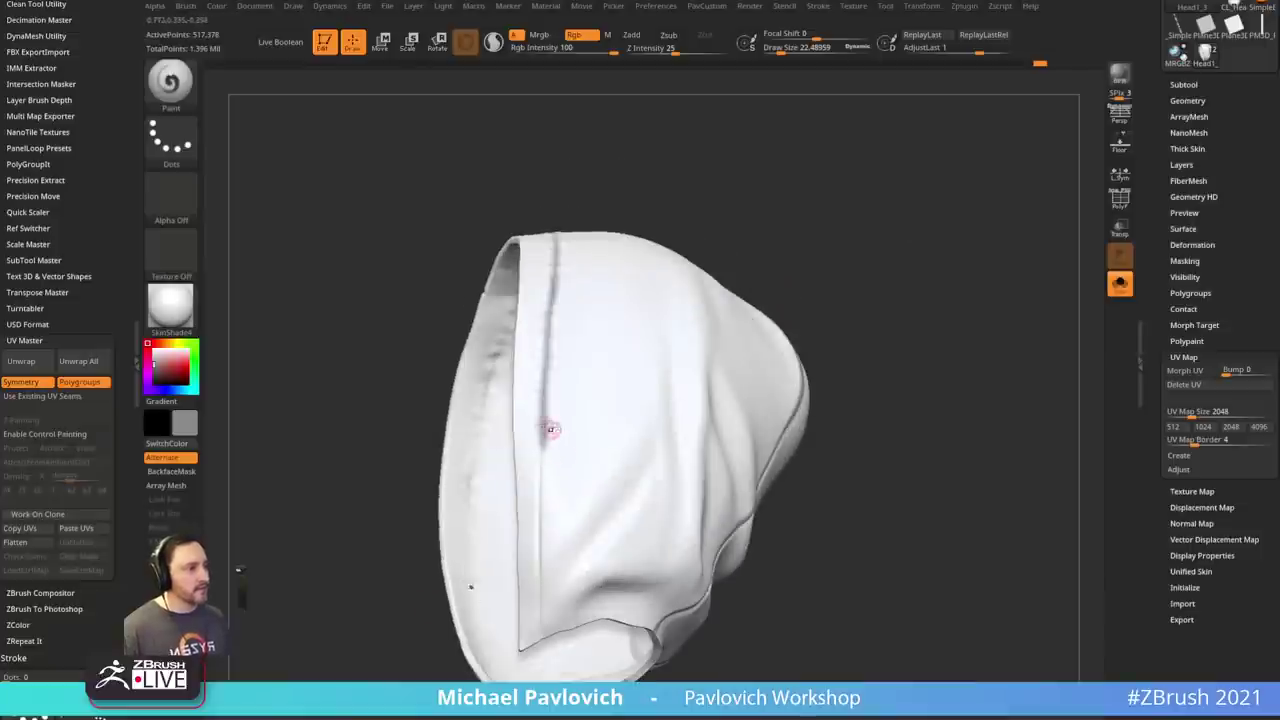
drag(551, 429, 540, 521)
drag(879, 337, 898, 397)
- Morph the painted hood to its UV layout, compare it with the 3D shape and frame the upper flat piece
click(1186, 371)
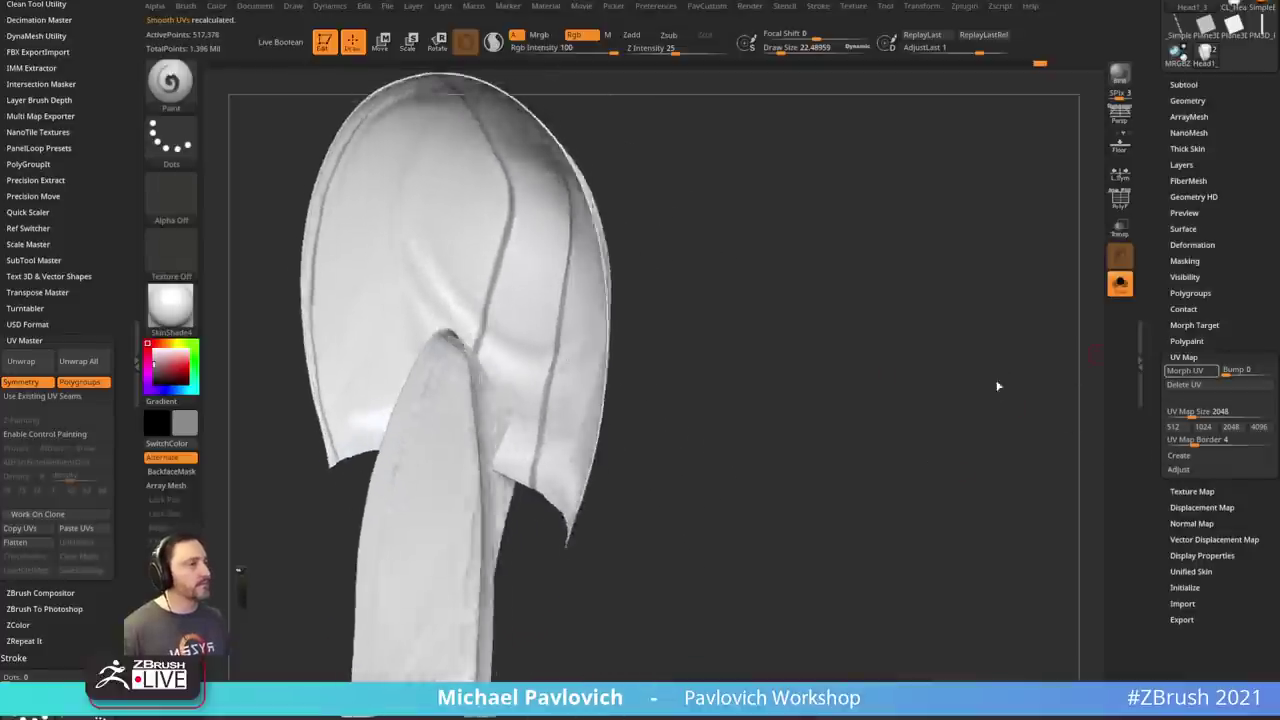
alt+drag(897, 333, 834, 366)
alt+drag(725, 458, 347, 434)
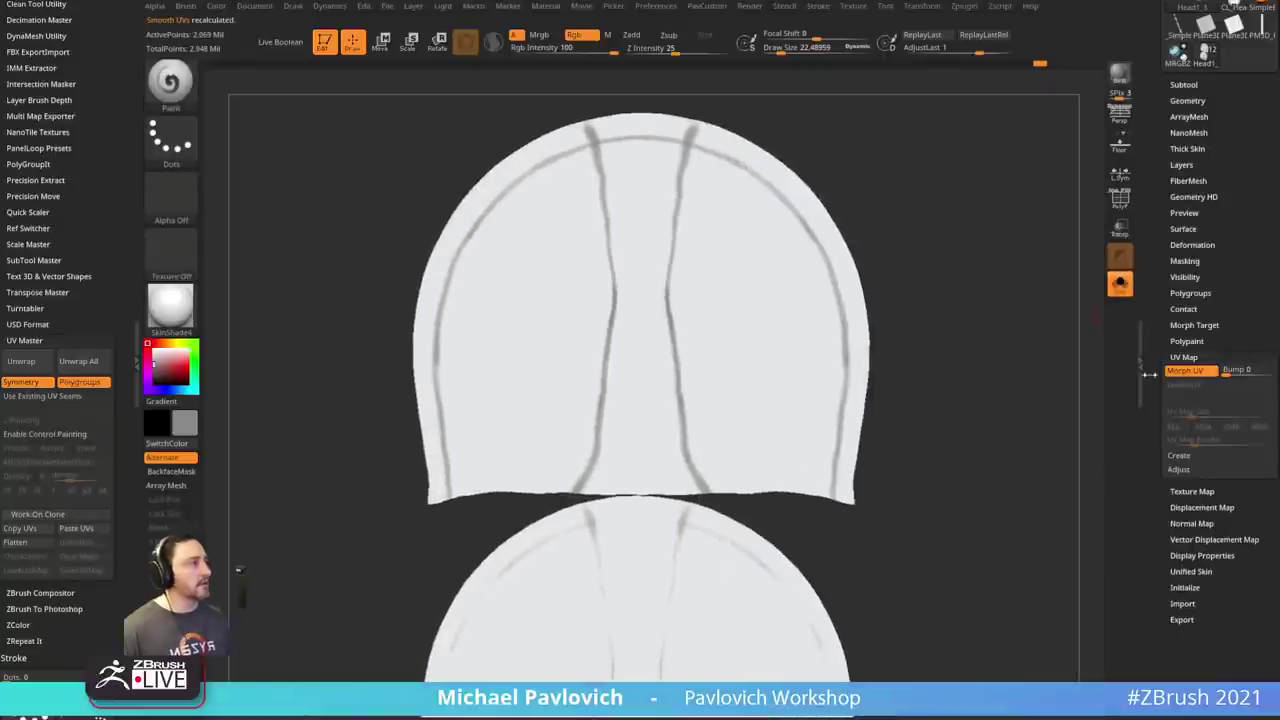
click(1180, 371)
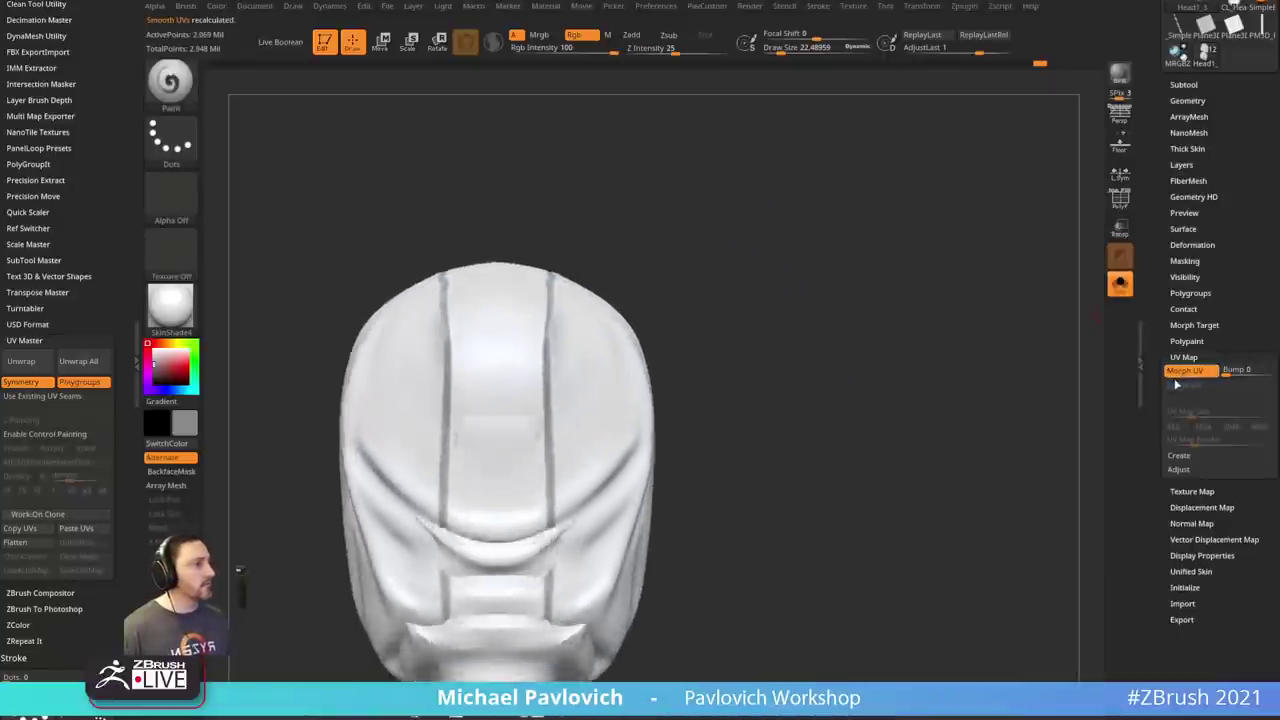
click(1183, 371)
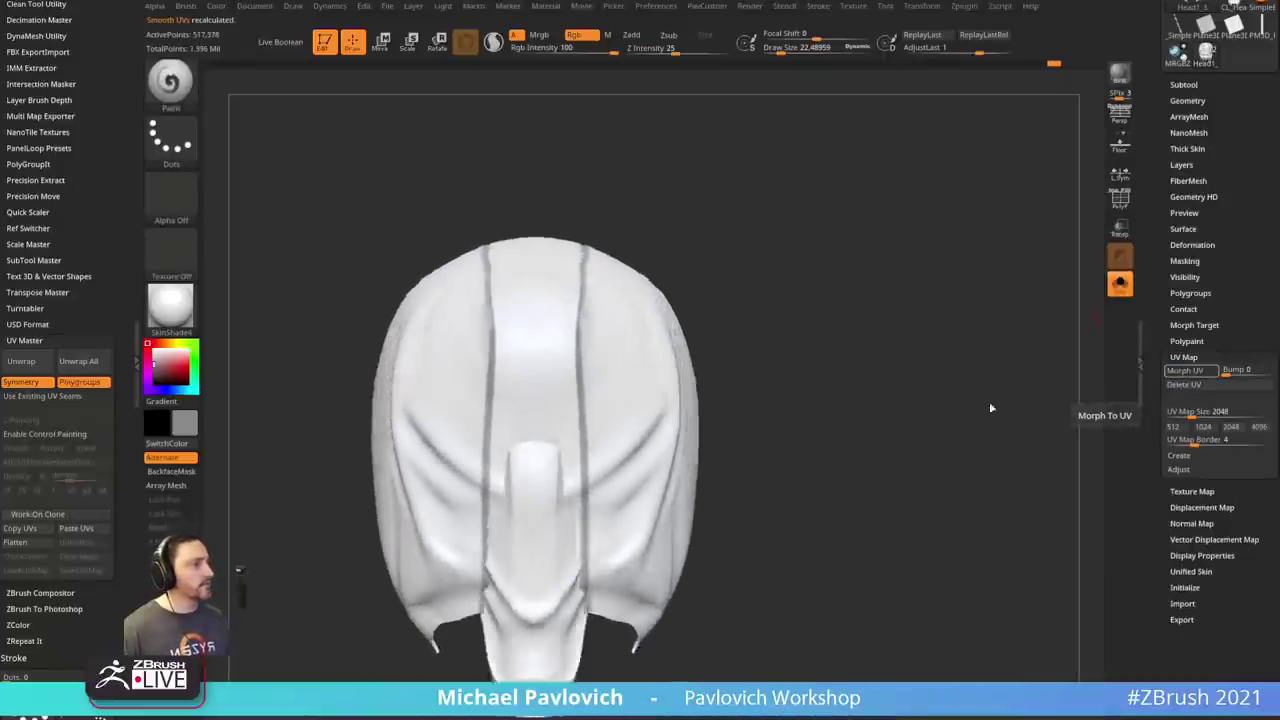
alt+drag(972, 296, 922, 353)
- Sculpt Standard_1 puckers along the two central guide lines, and along the outer guide line at a draw size of about 36
key(b)
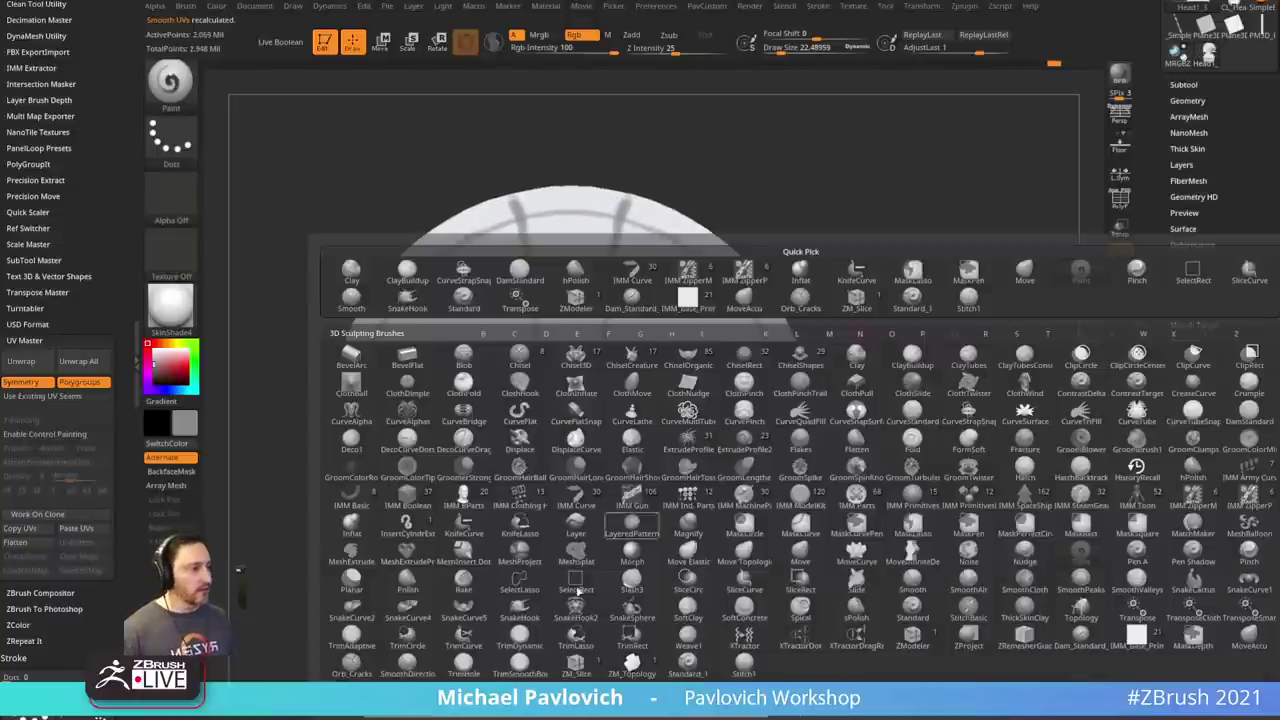
click(688, 666)
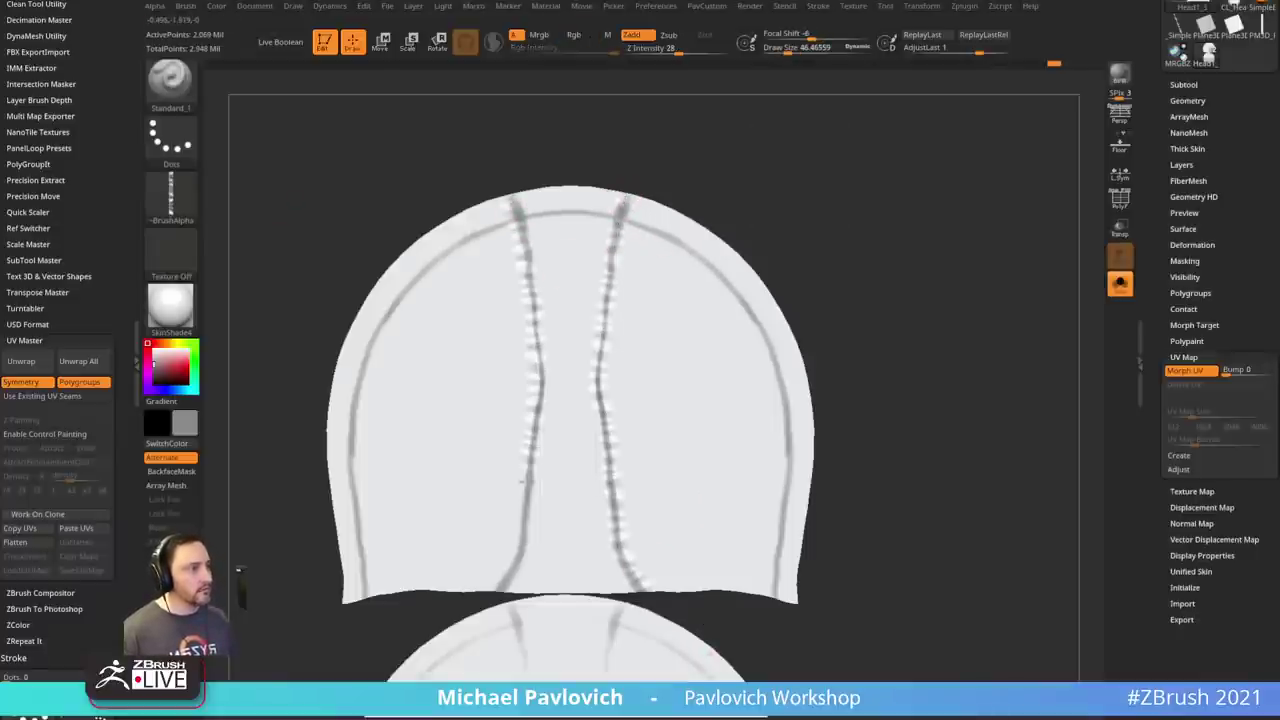
key(s)
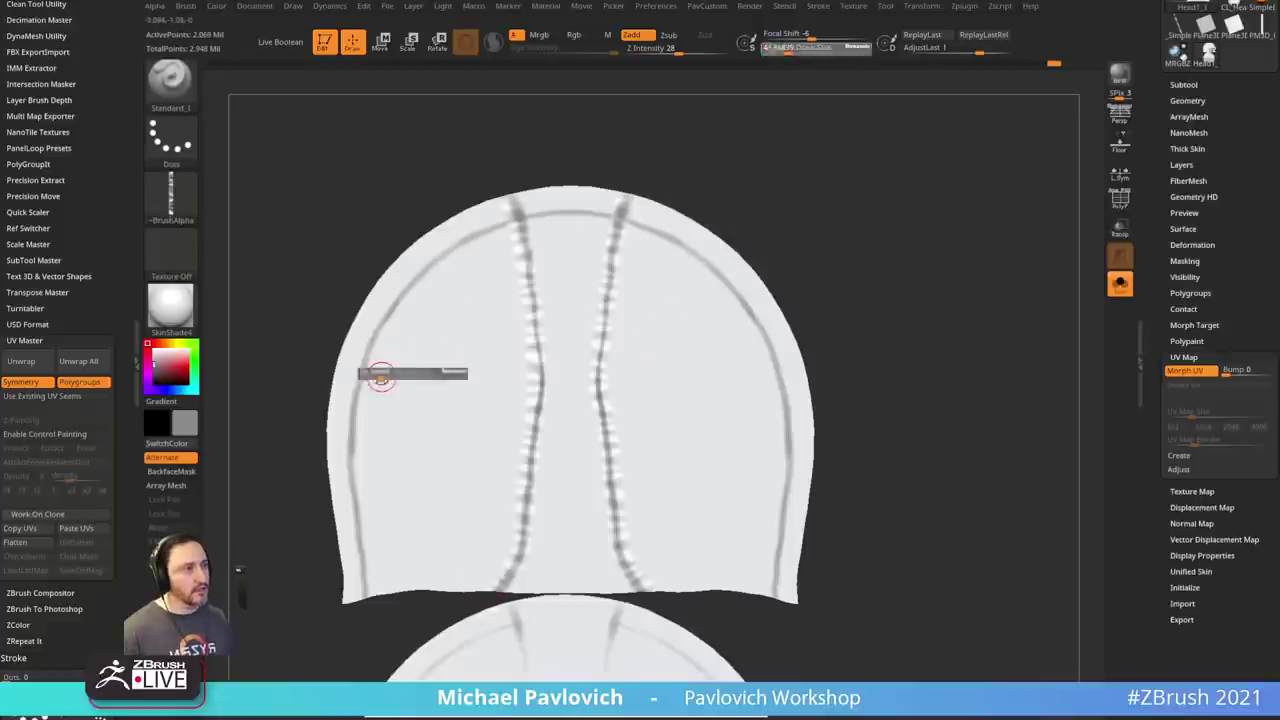
click(380, 378)
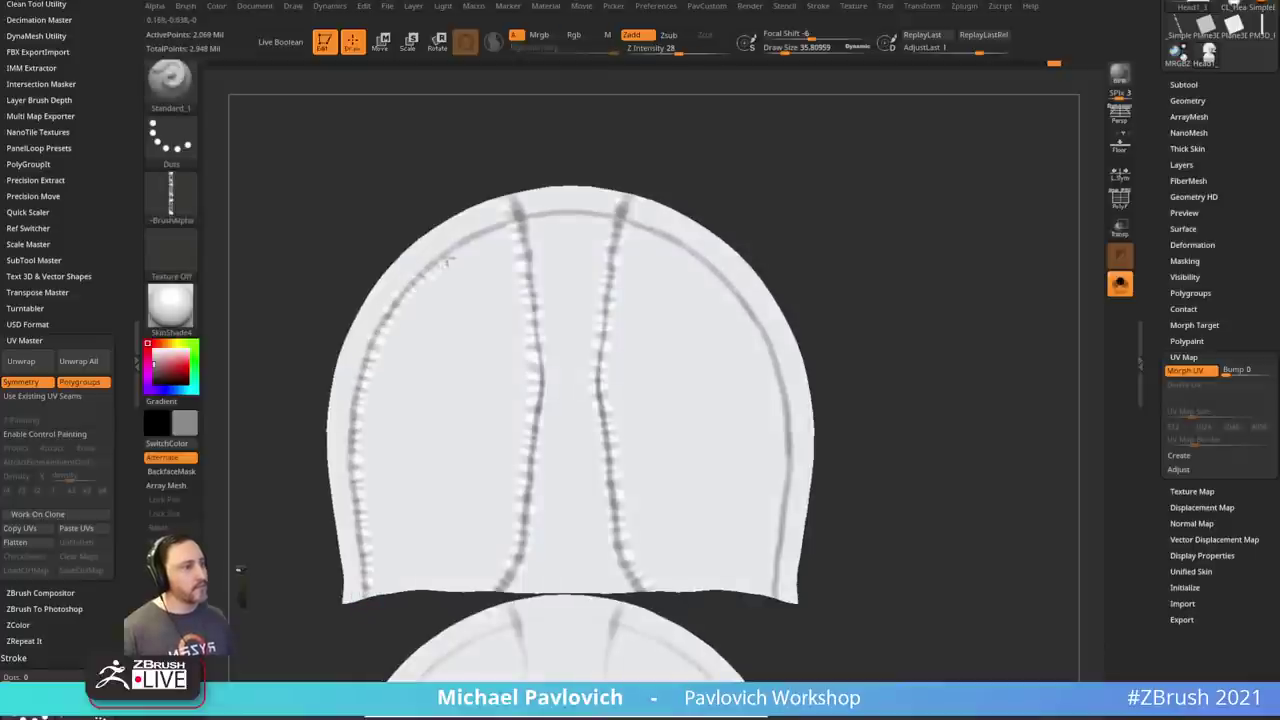
drag(501, 225, 530, 212)
key(ctrl+z)
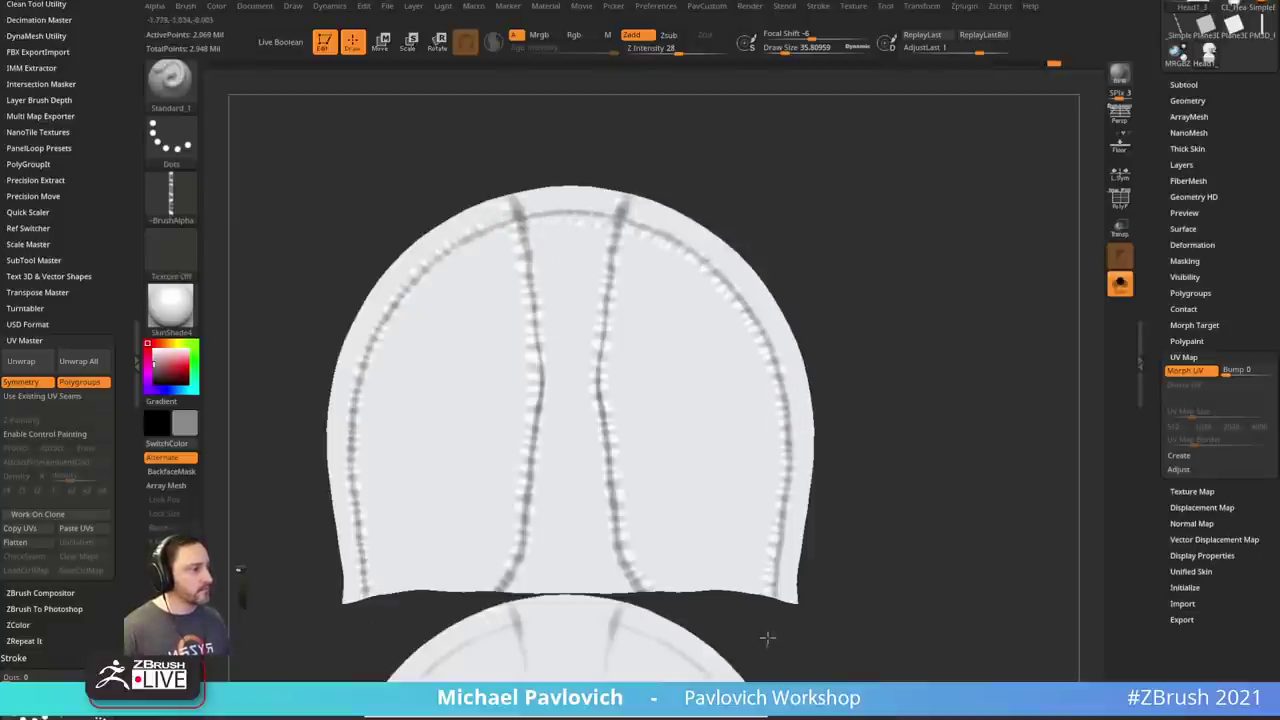
- Morph the hood back to 3D, orbit around the puckered seams and compare earlier states in the undo history
click(1186, 371)
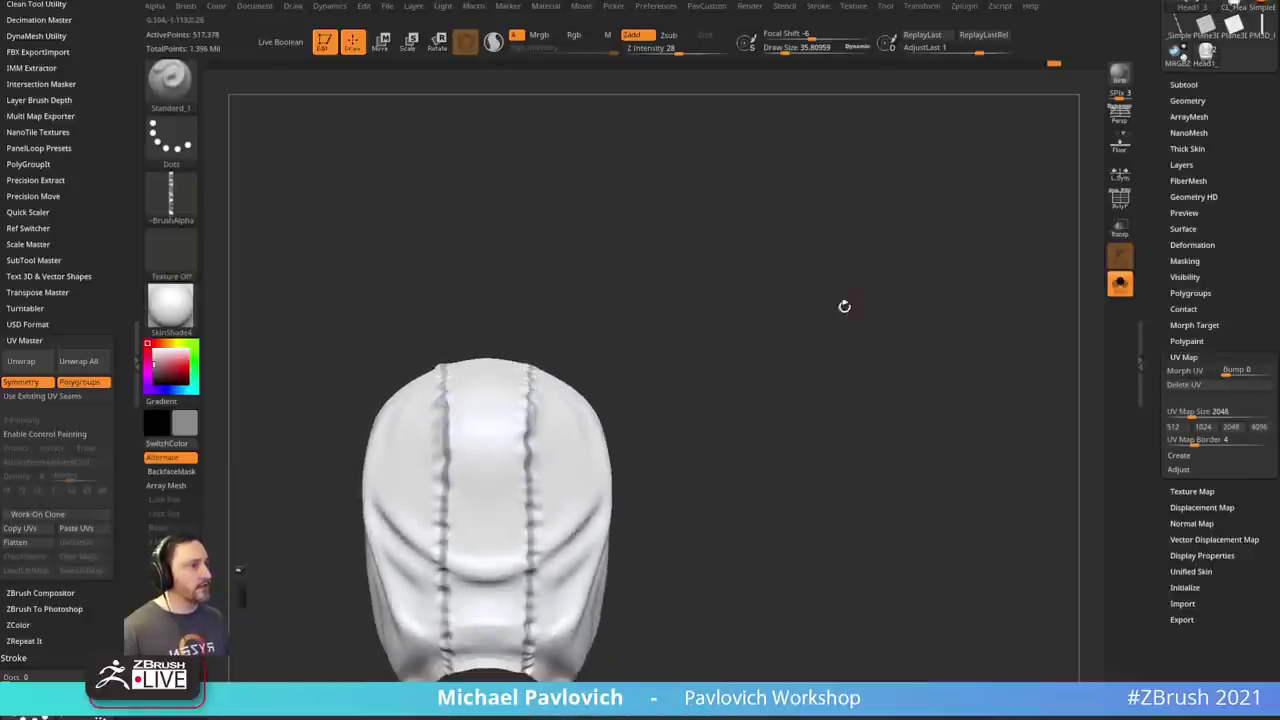
mouse_move(843, 306)
mouse_down()
mouse_move(863, 366)
mouse_move(914, 331)
mouse_move(869, 356)
mouse_move(866, 331)
mouse_move(870, 361)
mouse_up()
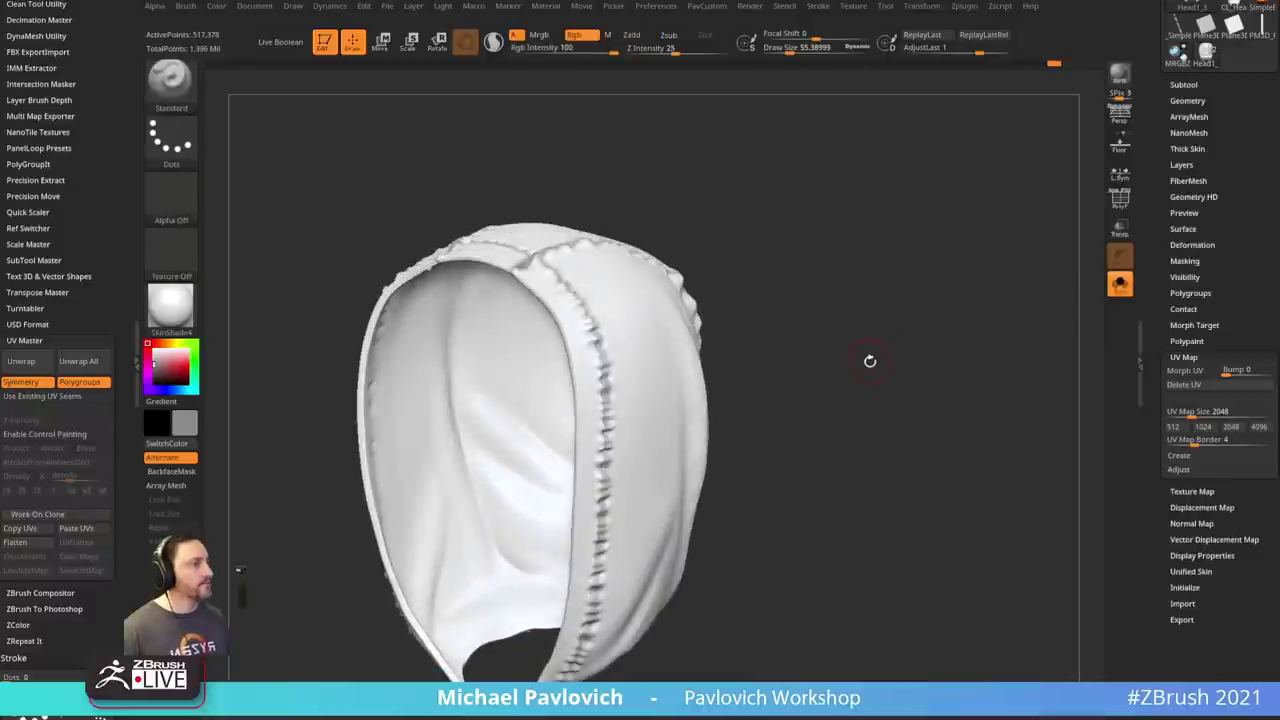
click(1043, 66)
click(1030, 66)
click(1045, 66)
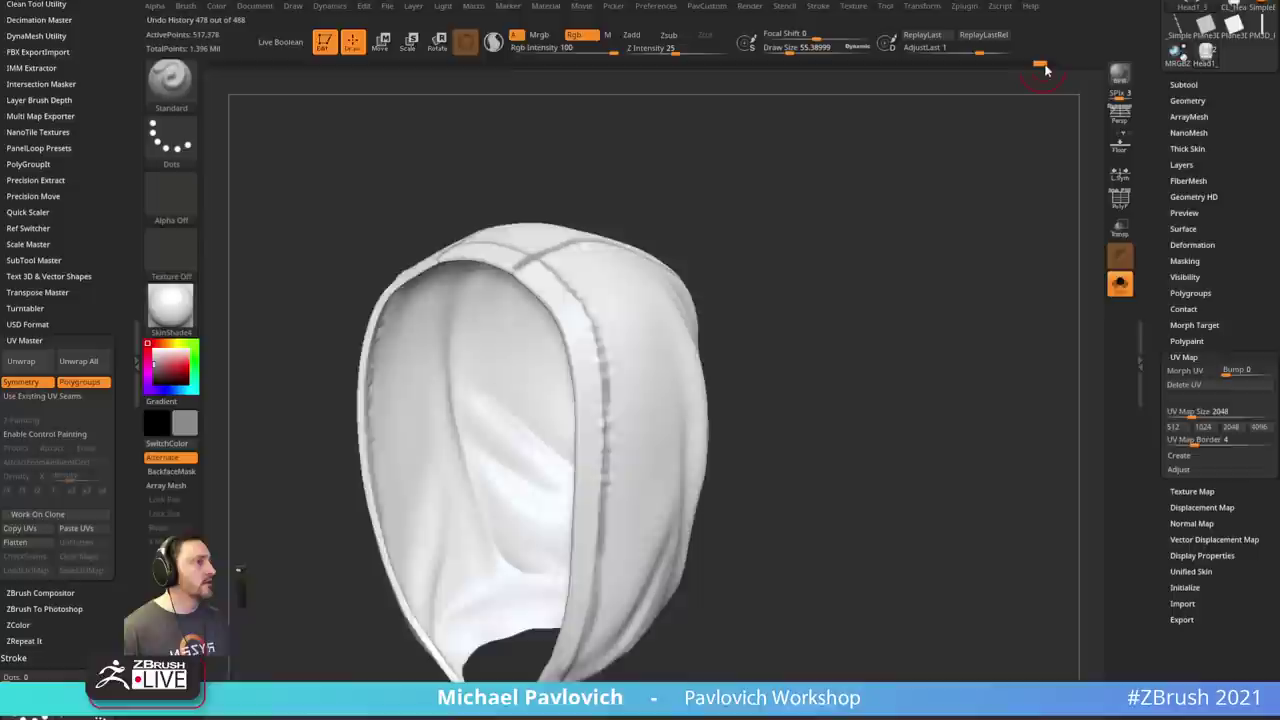
click(1052, 67)
- Rewind the undo history to the hood's low-subdivision state and delete the undo history
drag(1052, 70, 1026, 66)
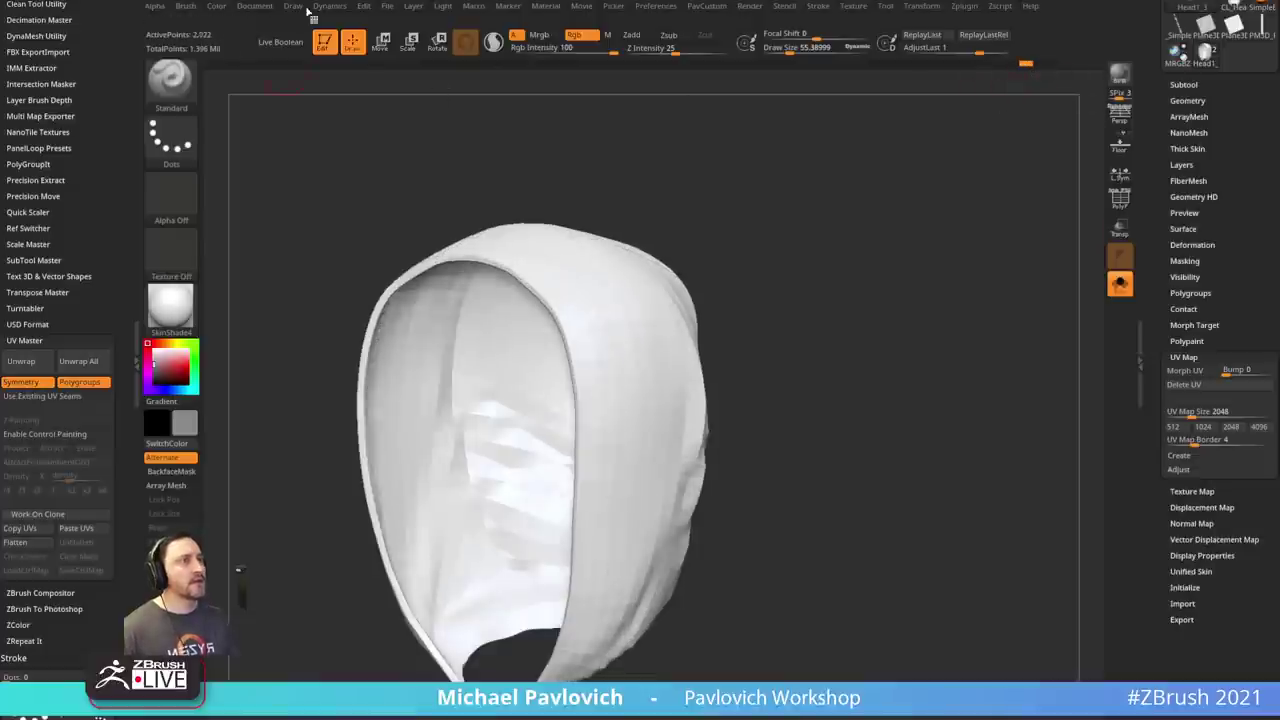
click(366, 7)
click(455, 125)
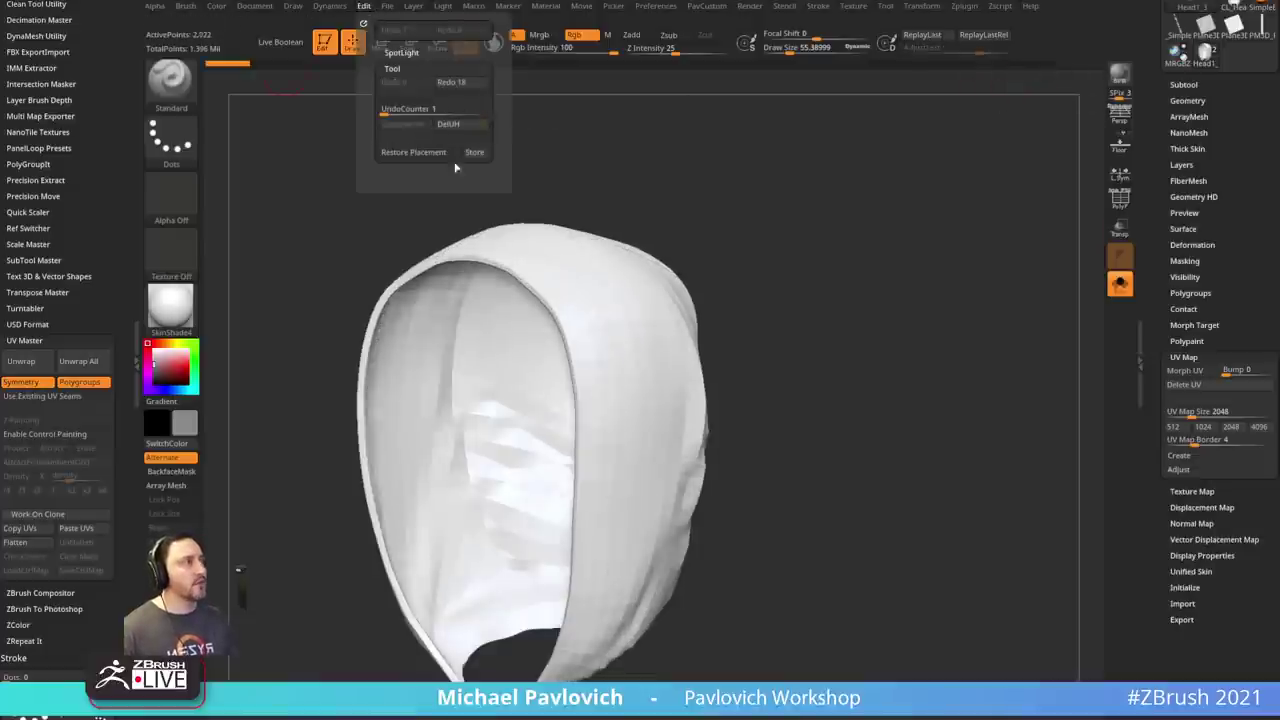
- Restore the flat state with unpuckered guide lines, straighten the view and mark that undo history state as the recall point
drag(249, 68, 779, 103)
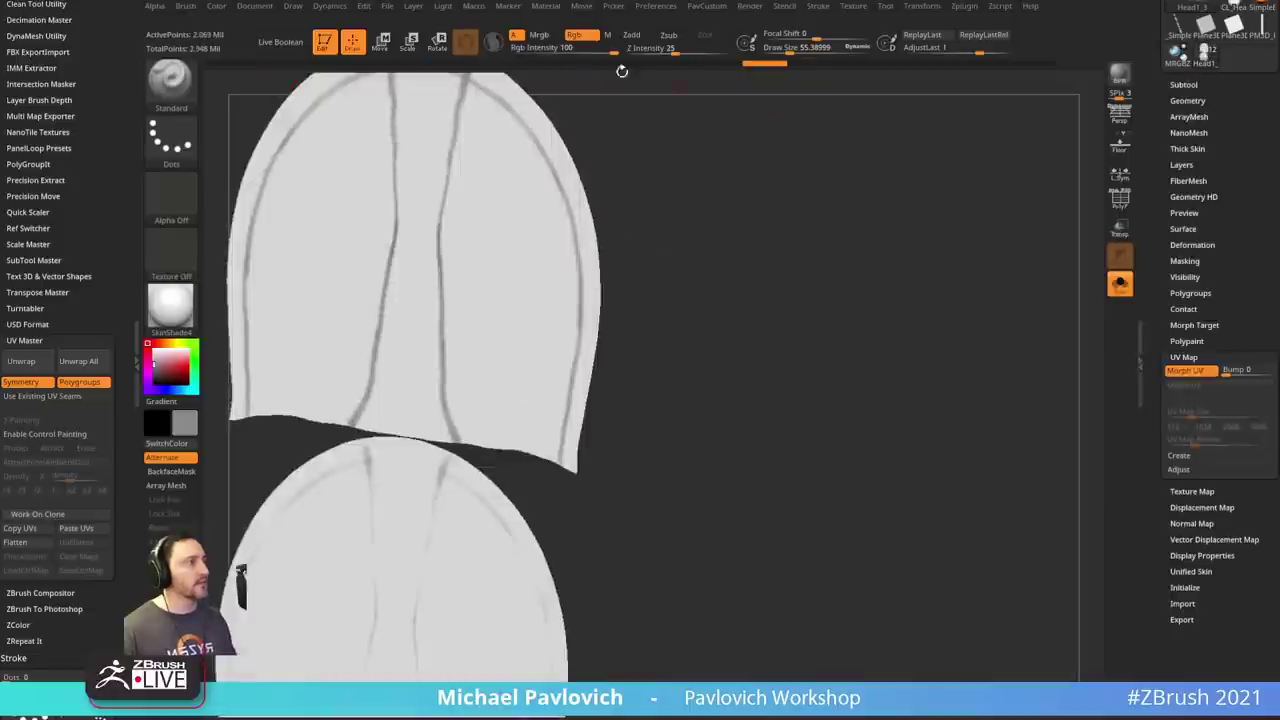
mouse_move(771, 190)
shift+mouse_down()
mouse_move(754, 195)
mouse_move(846, 167)
shift+mouse_up()
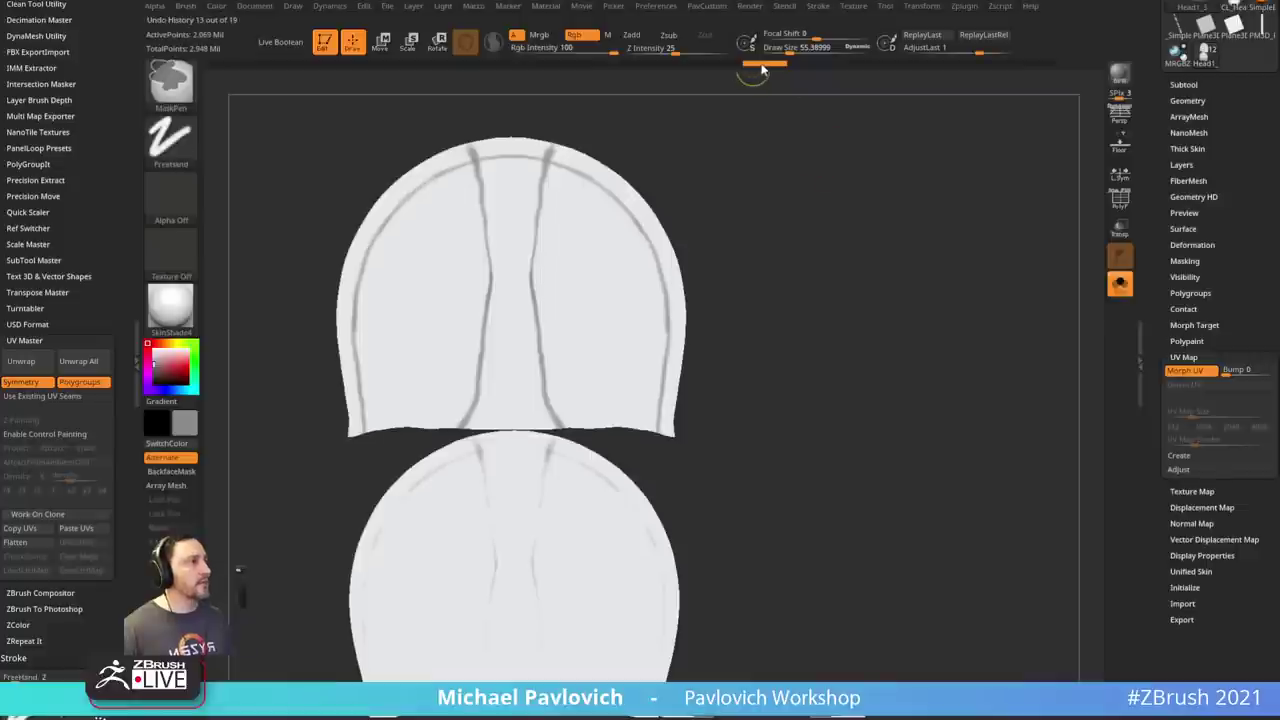
ctrl+click(763, 67)
- Advance the undo history through the pucker strokes, morph the hood back to 3D and inspect it from the side
click(853, 68)
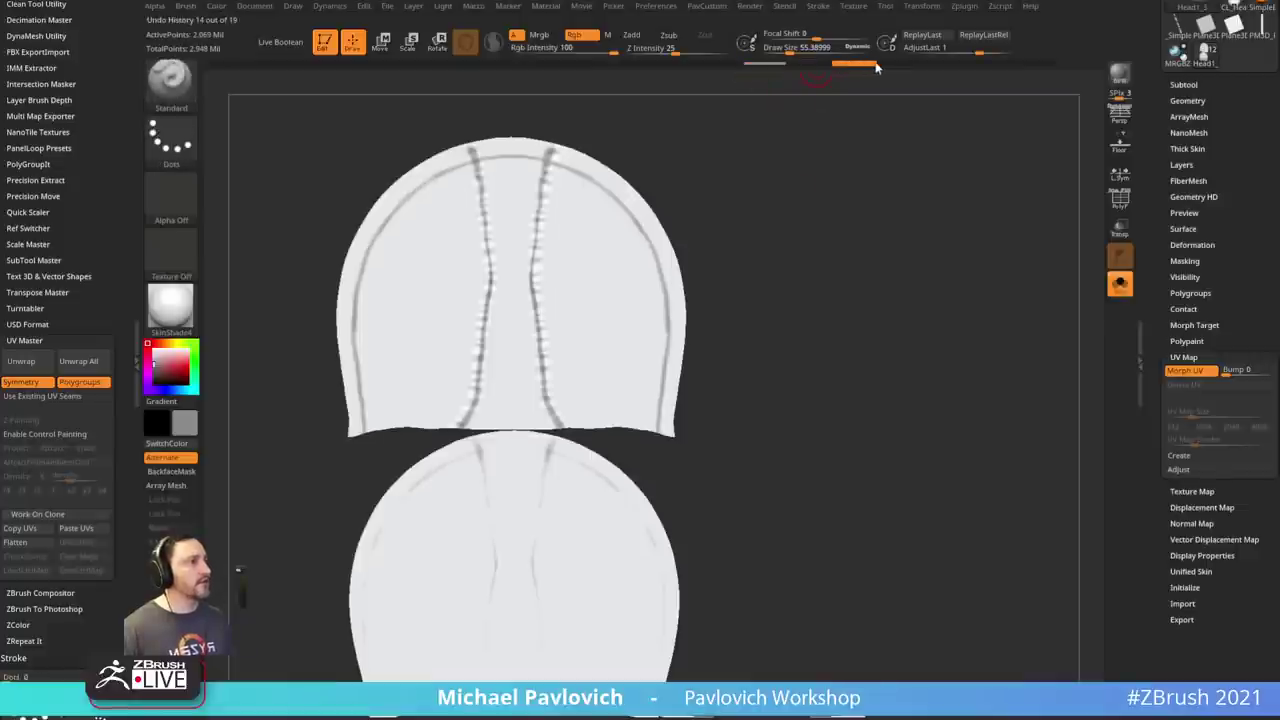
mouse_move(876, 66)
mouse_down()
mouse_move(983, 69)
mouse_move(970, 53)
mouse_up()
click(1184, 374)
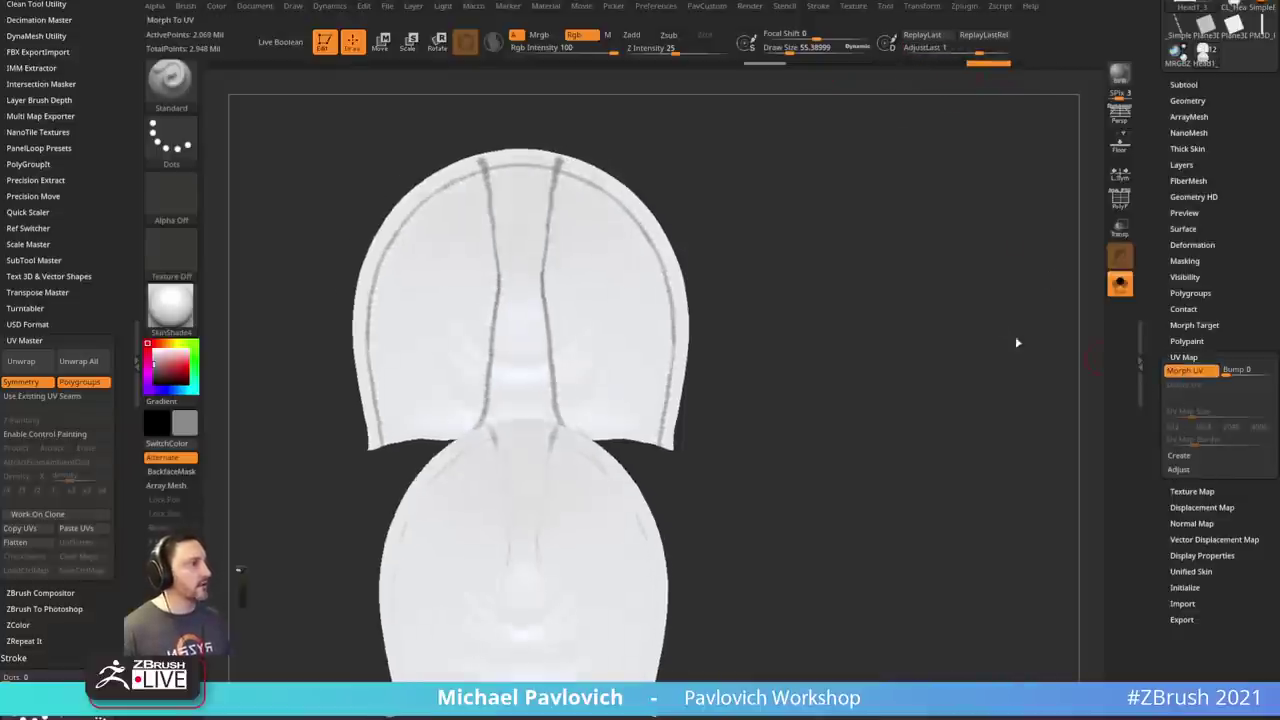
drag(784, 278, 1019, 397)
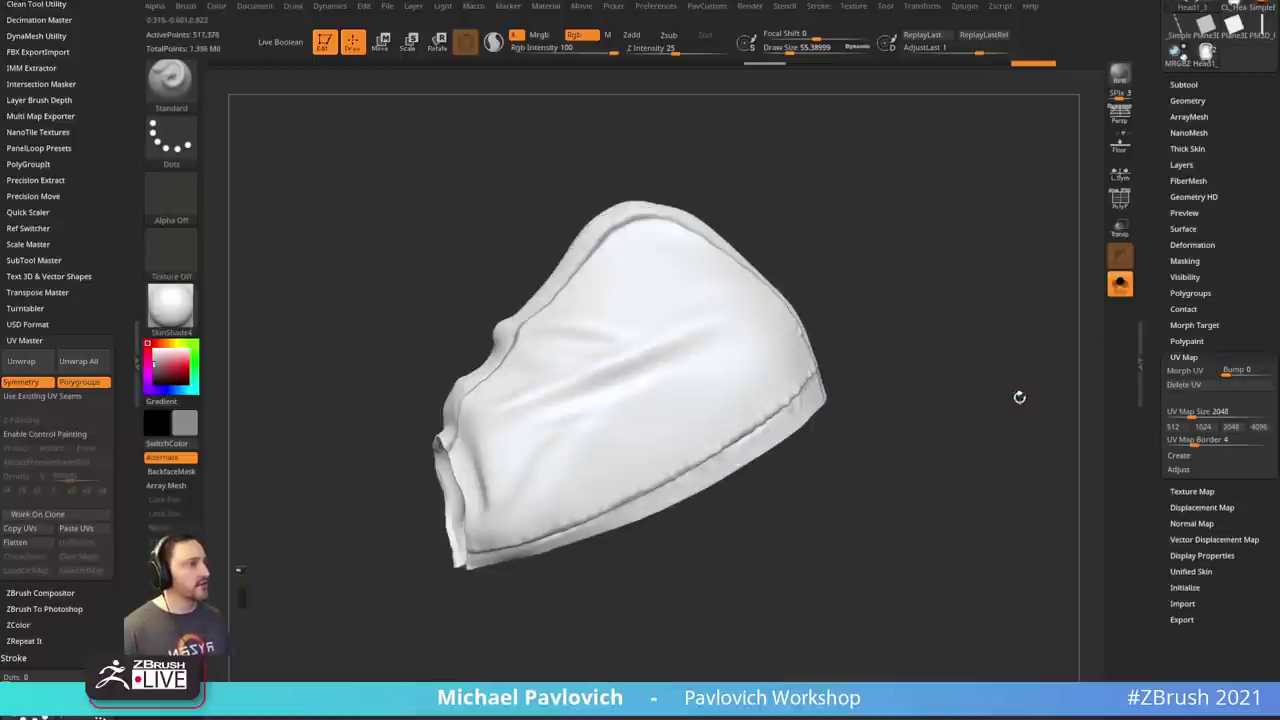
drag(992, 352, 922, 297)
- Turn off the polypaint display for the Head1_3 hood subtool and set the current colour to white
scroll(1153, 261, up, 5)
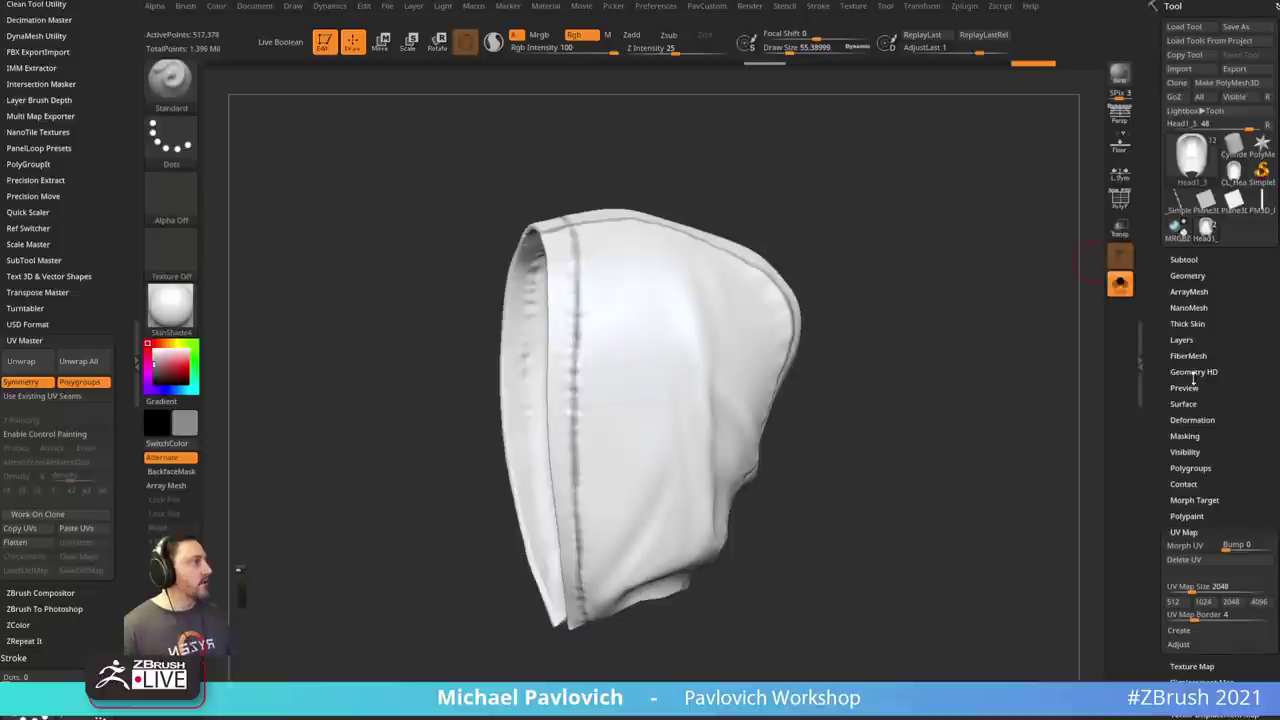
click(1188, 256)
click(1252, 83)
drag(914, 303, 943, 307)
drag(165, 361, 147, 343)
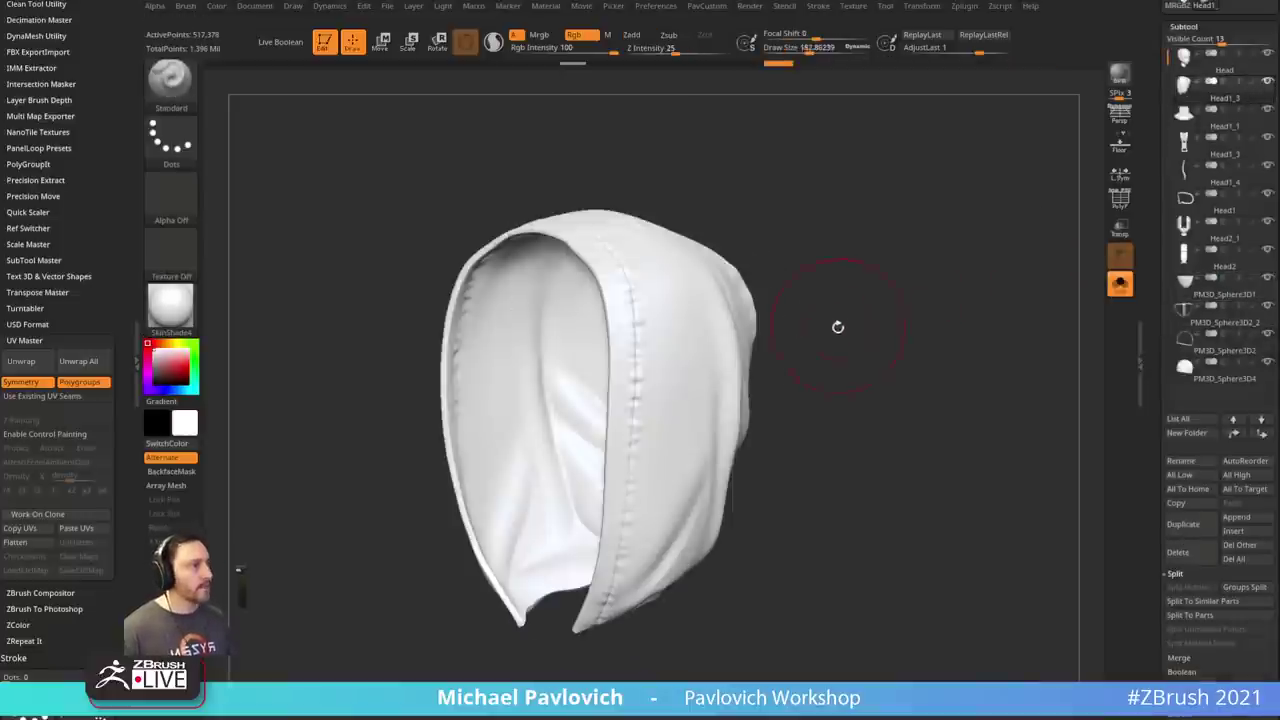
alt+drag(837, 328, 847, 306)
scroll(1156, 274, up, 2)
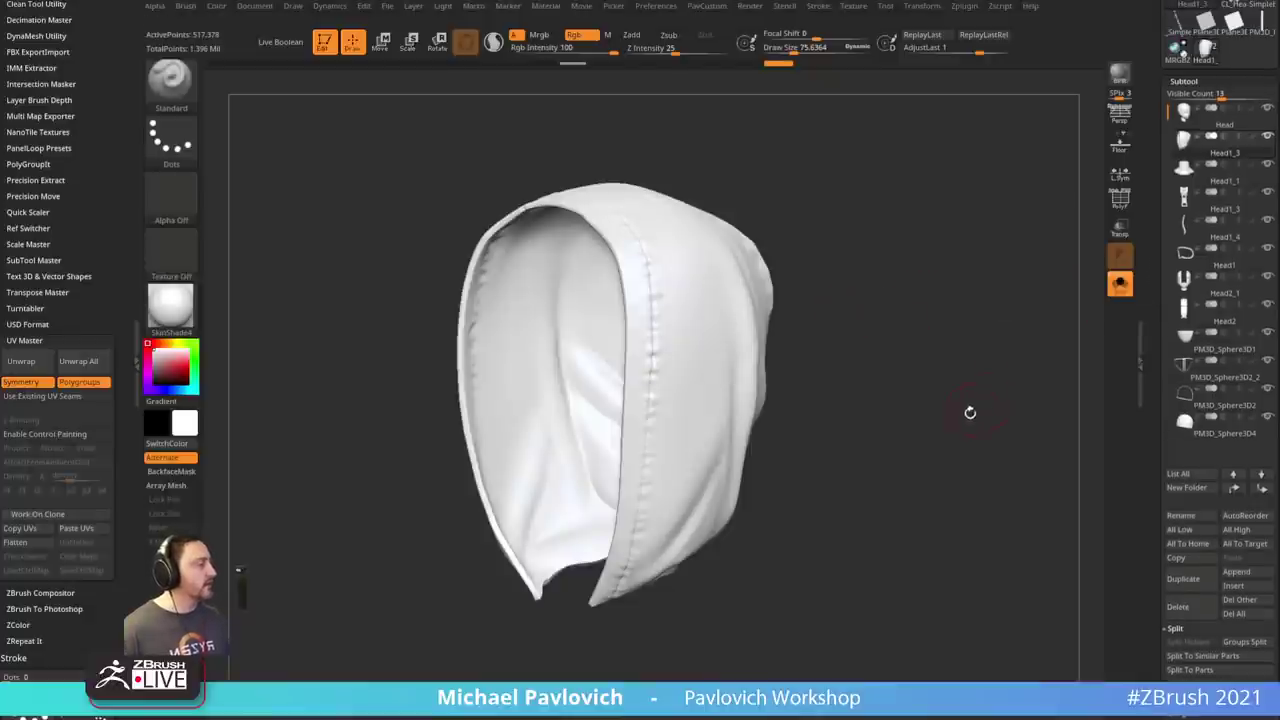
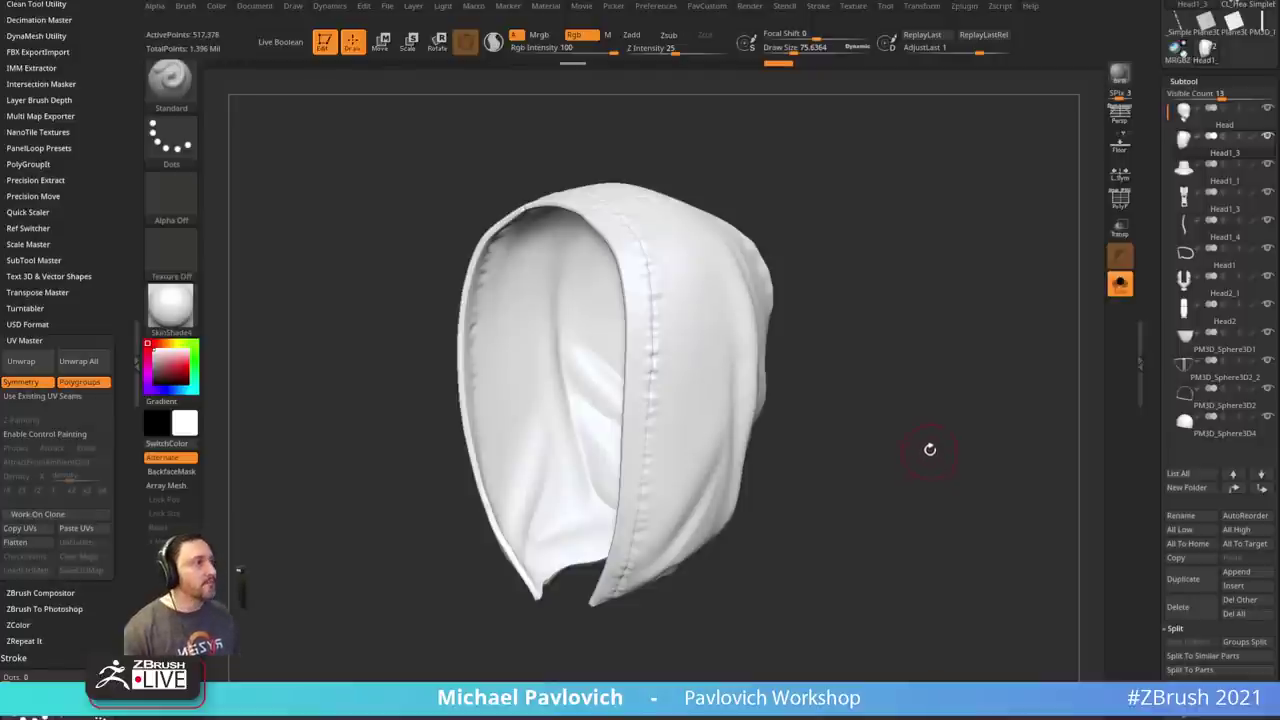
scroll(1150, 444, down, 10)
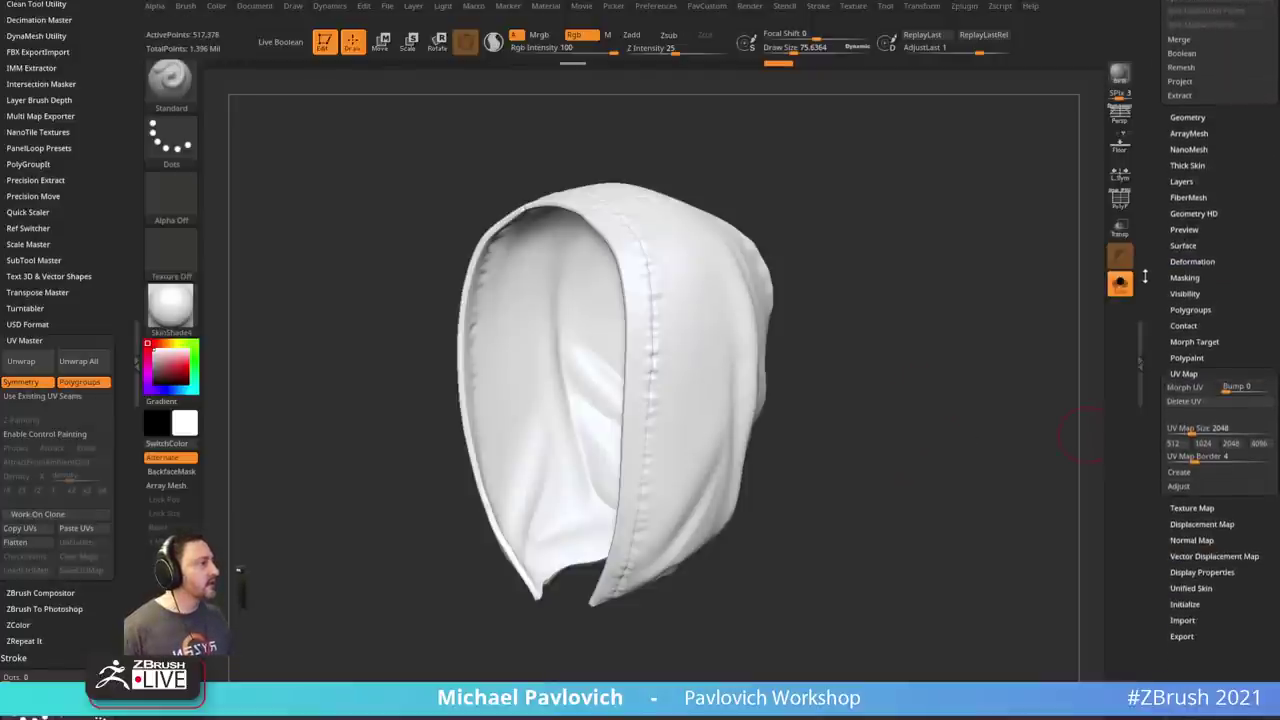
mouse_move(1036, 327)
mouse_down()
mouse_move(1011, 289)
mouse_move(1078, 344)
mouse_move(1057, 283)
mouse_move(1074, 318)
mouse_up()
key(s)
click(1060, 322)
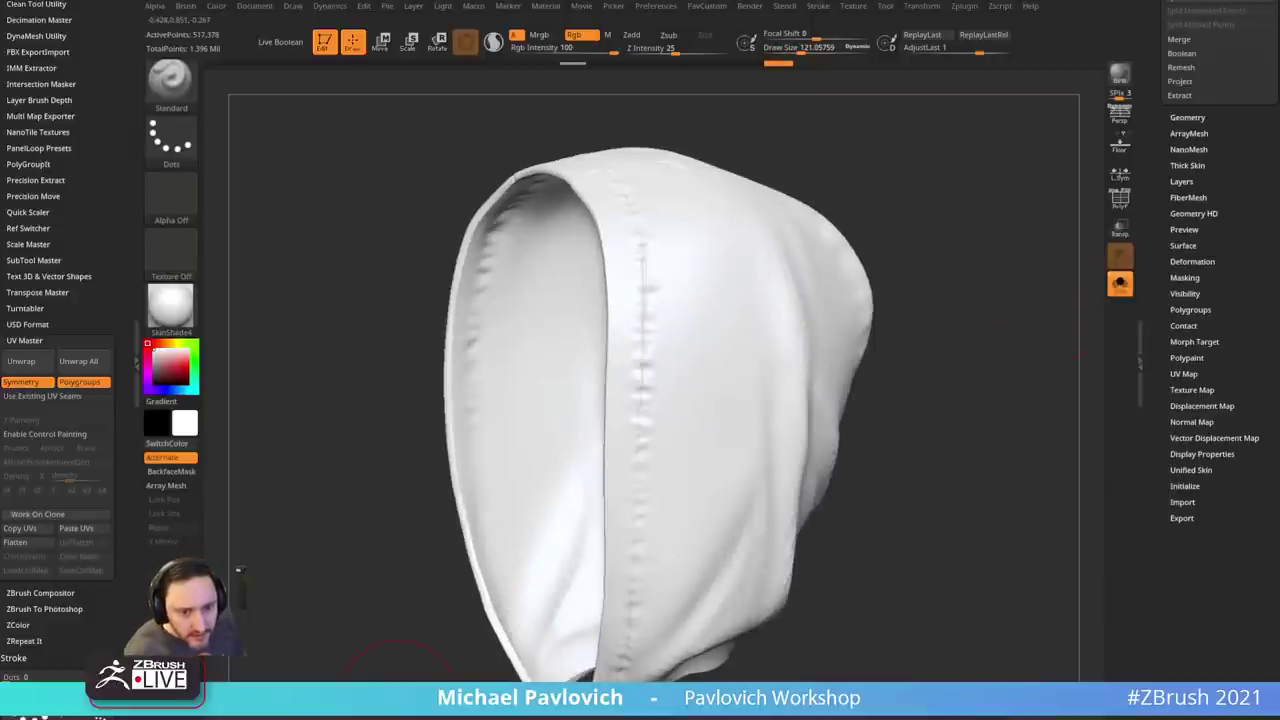
key(alt+Tab)
right_drag(420, 409, 386, 375)
right_drag(302, 326, 313, 356)
middle_drag(340, 362, 604, 444)
right_drag(443, 417, 423, 440)
key(alt+Tab)
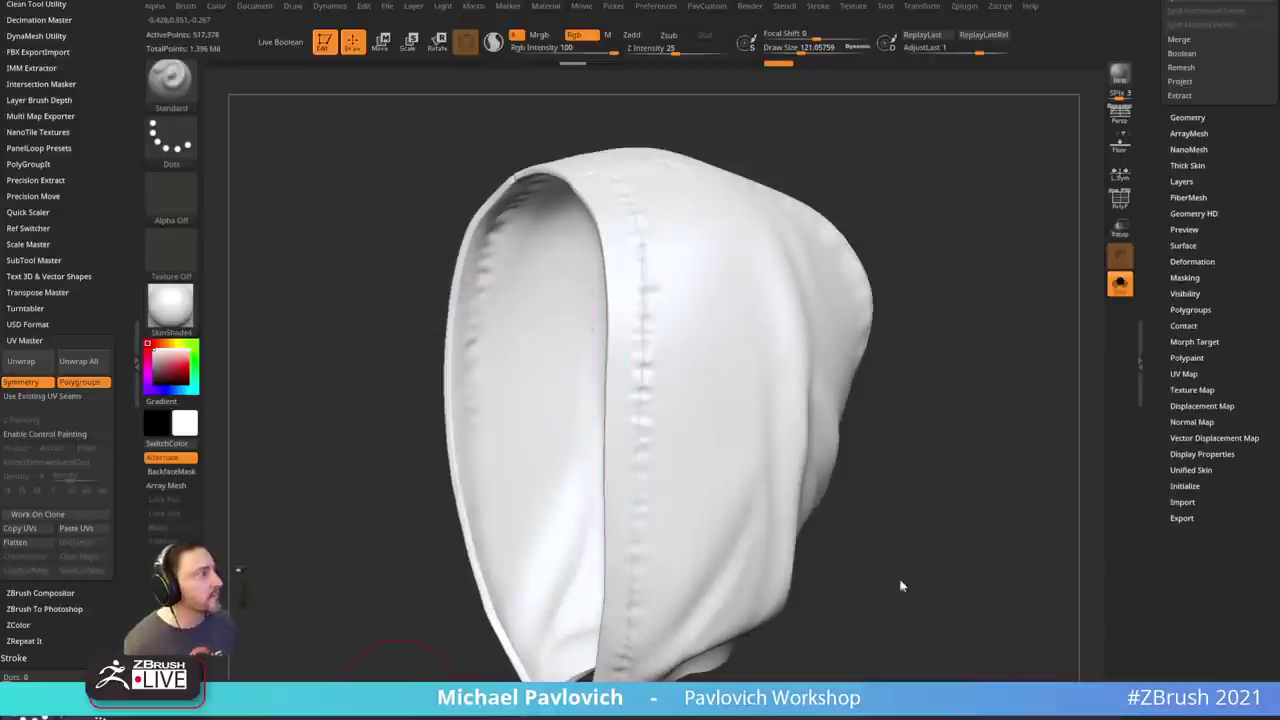
- Switch the hood's material to StartupMaterial and start a surface noise on it
click(170, 305)
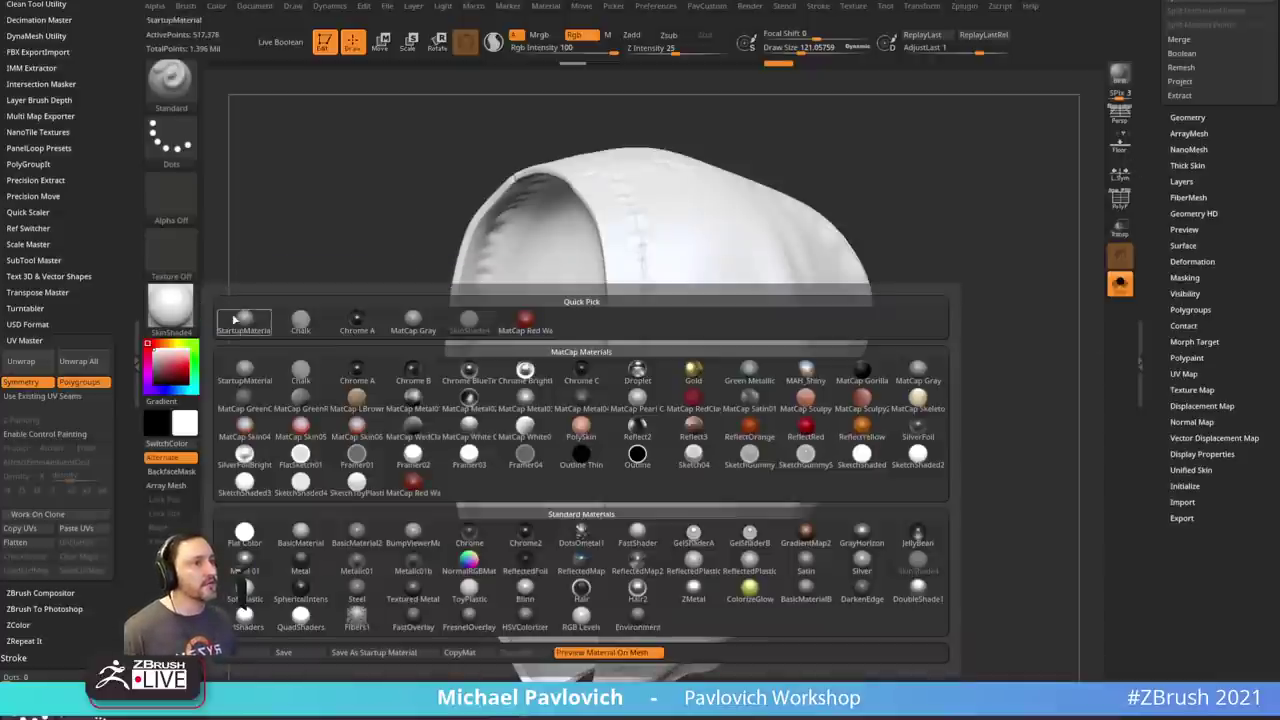
click(244, 318)
click(1187, 247)
click(1187, 259)
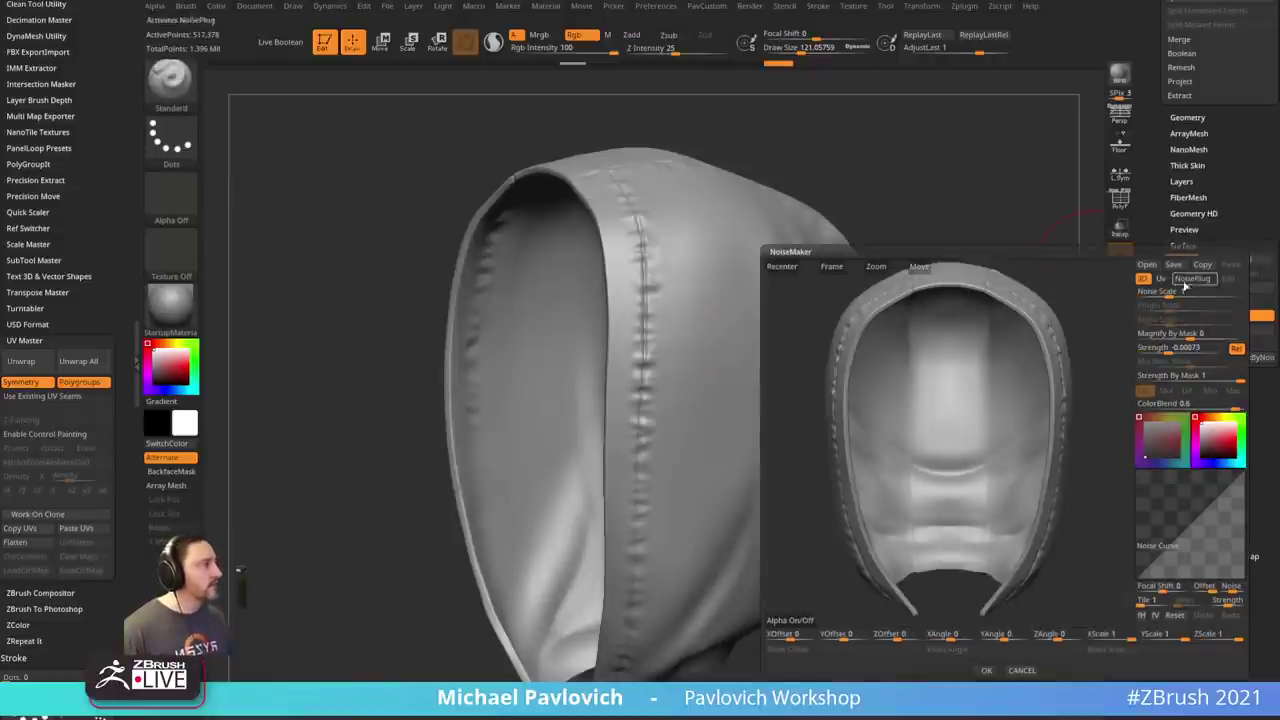
- Choose the Weave pattern as the NoisePlug source and accept its default settings
click(1192, 279)
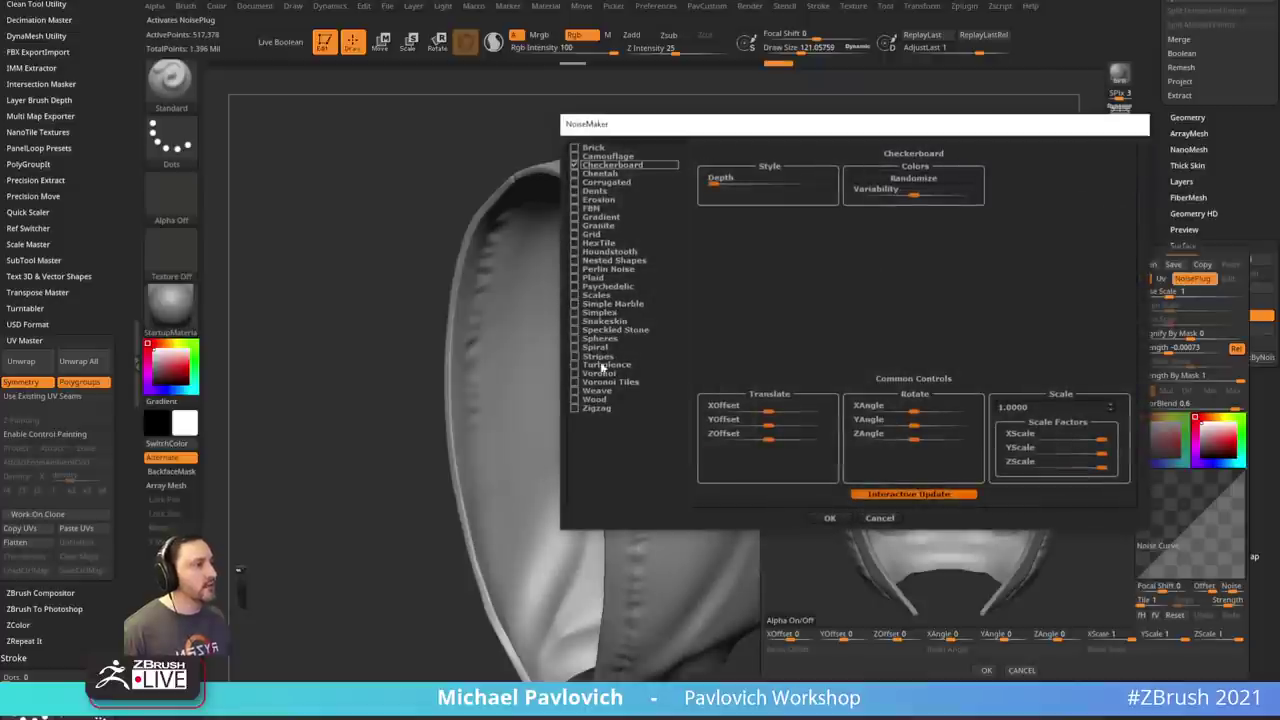
click(597, 391)
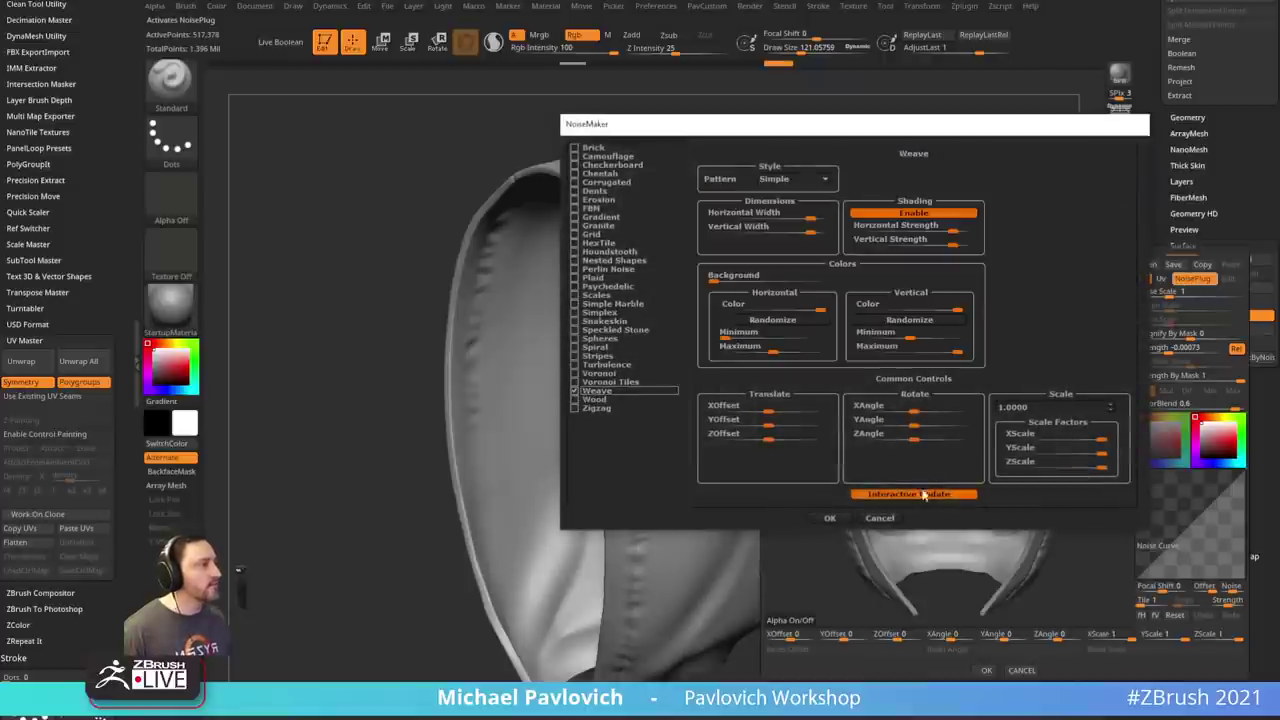
click(829, 518)
drag(1090, 452, 1015, 478)
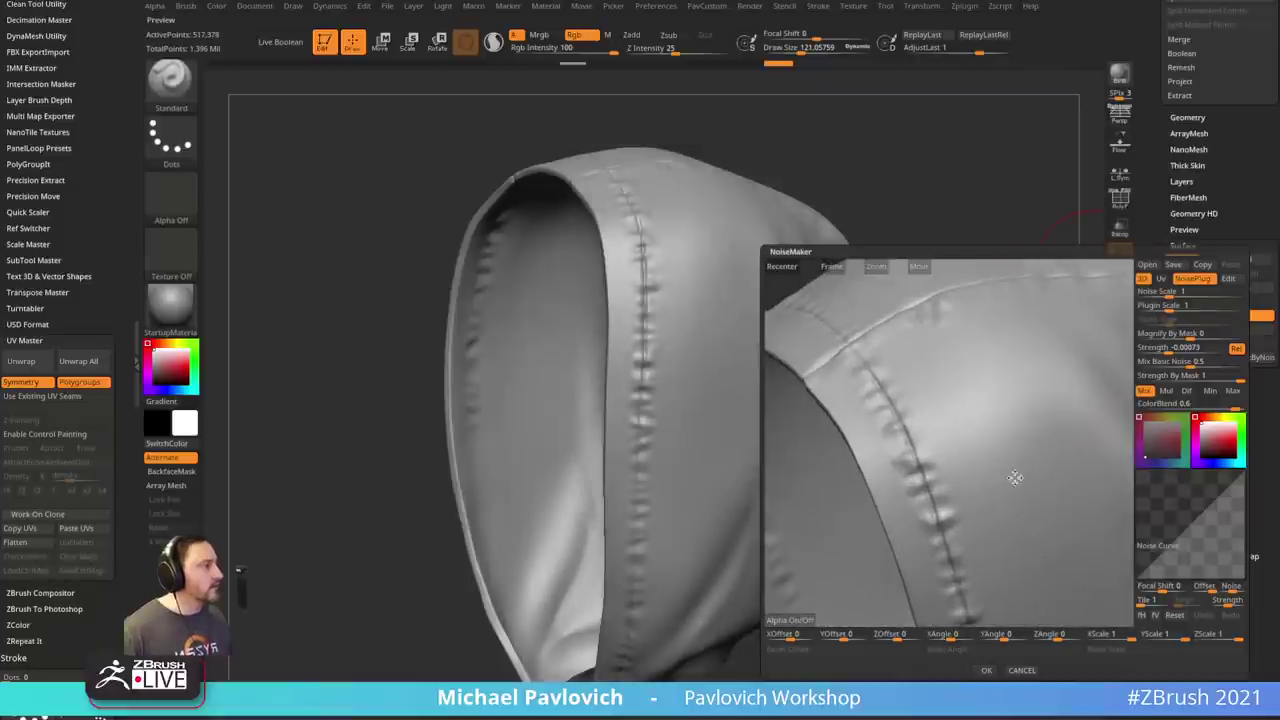
- Set the noise's Mix Basic Noise to 0, Strength to -0.05411 and Plugin Scale to 0.03474
click(1170, 306)
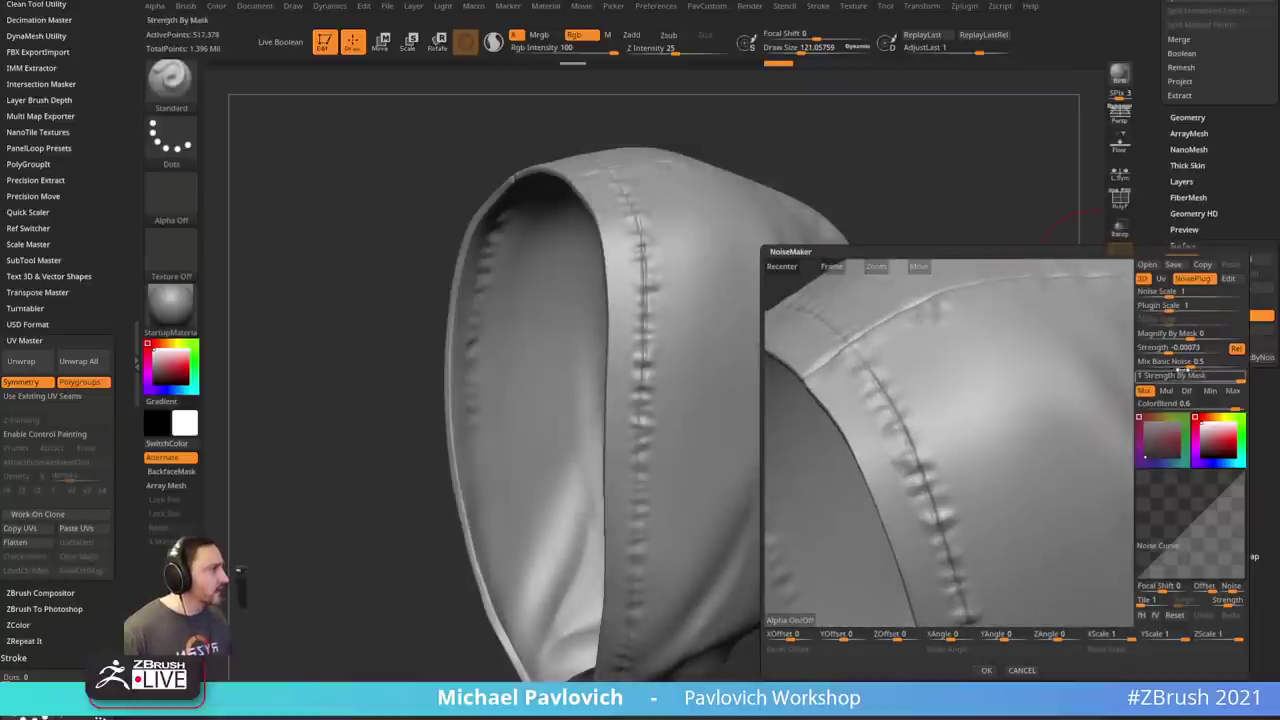
drag(1182, 364, 1136, 362)
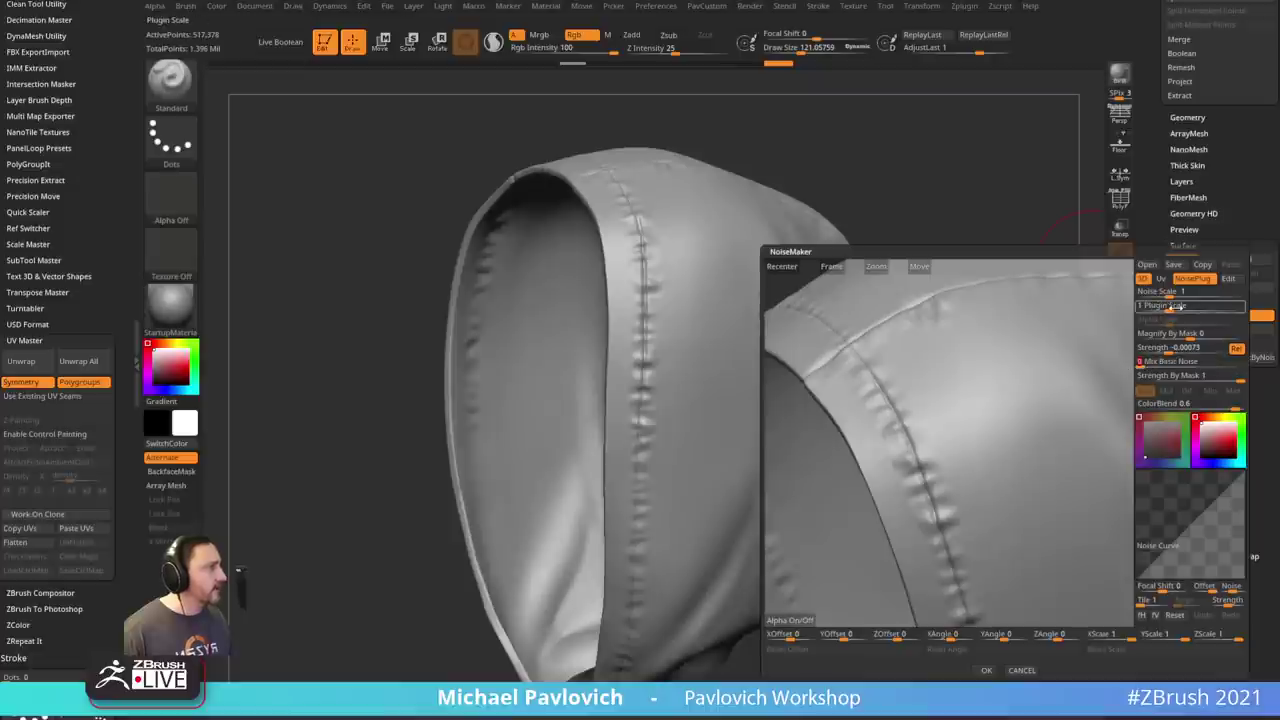
click(1185, 348)
drag(1171, 354, 1152, 353)
drag(1158, 309, 1153, 314)
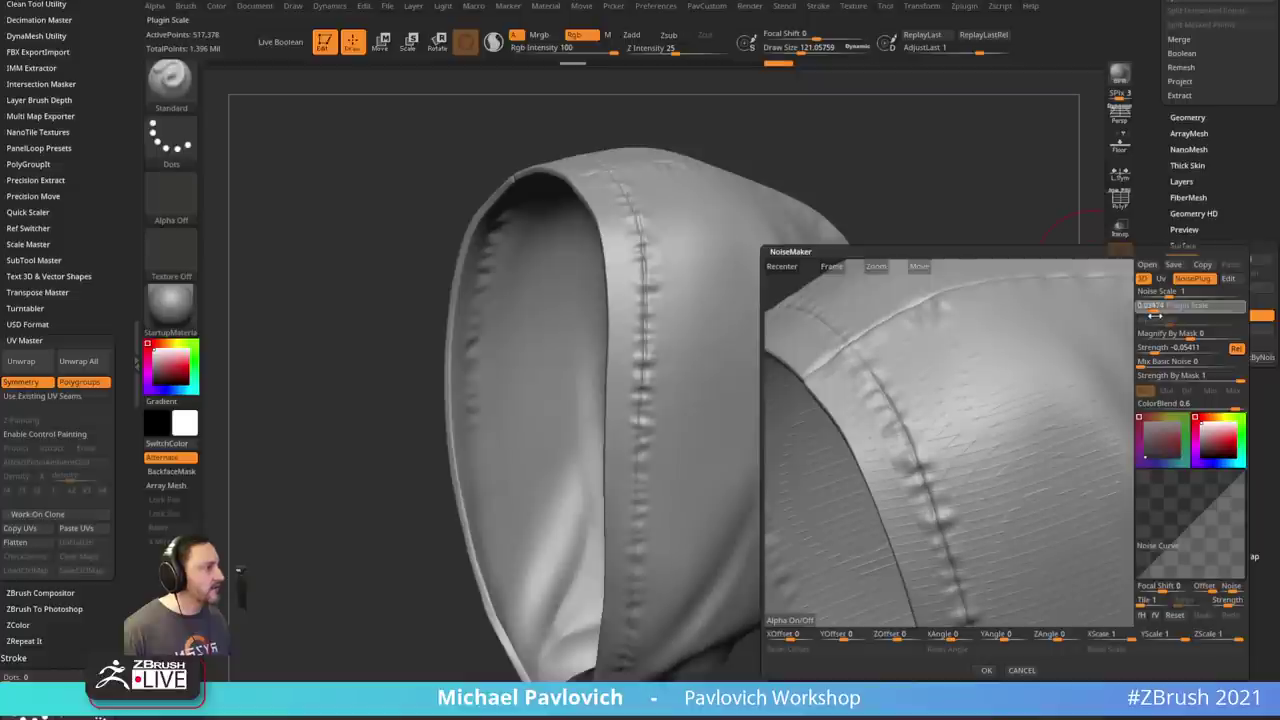
- Switch the weave noise to UV mapping, reduce its Plugin Scale to 0.00362 and set Strength to 0.5
drag(1005, 300, 926, 369)
drag(1060, 385, 1005, 452)
drag(959, 513, 986, 487)
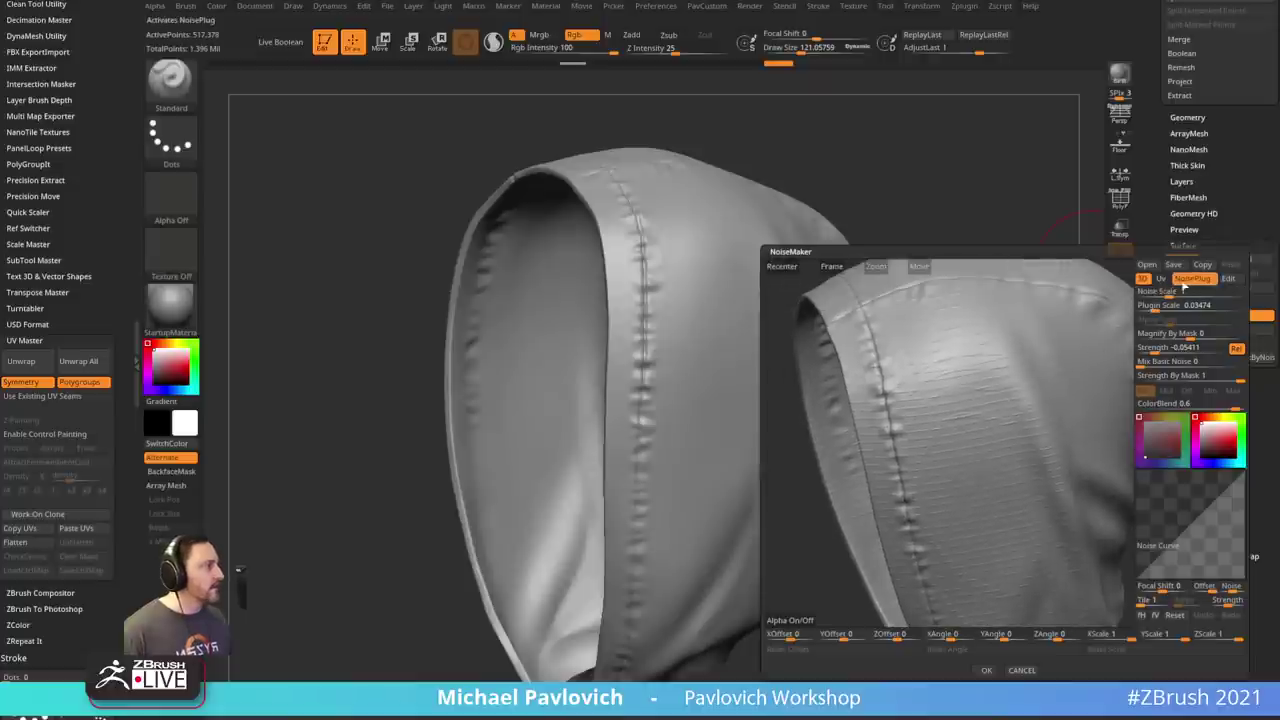
click(1162, 279)
drag(1010, 436, 1060, 420)
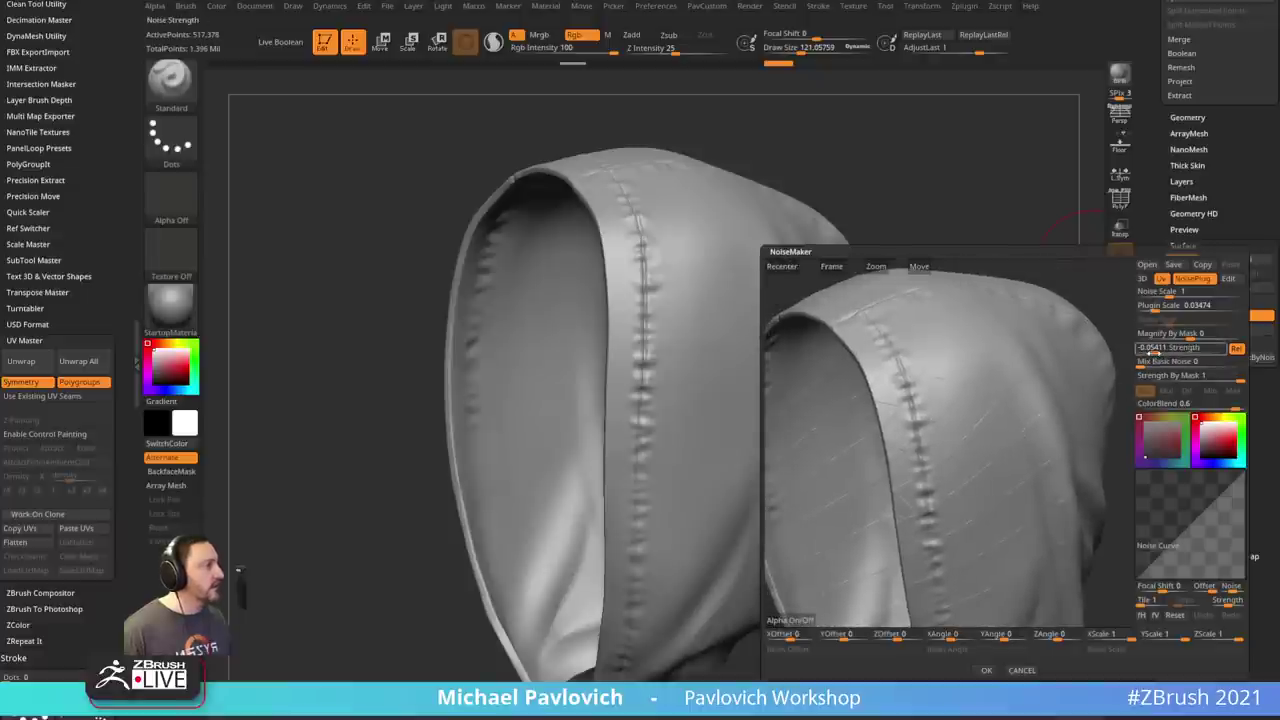
click(1155, 306)
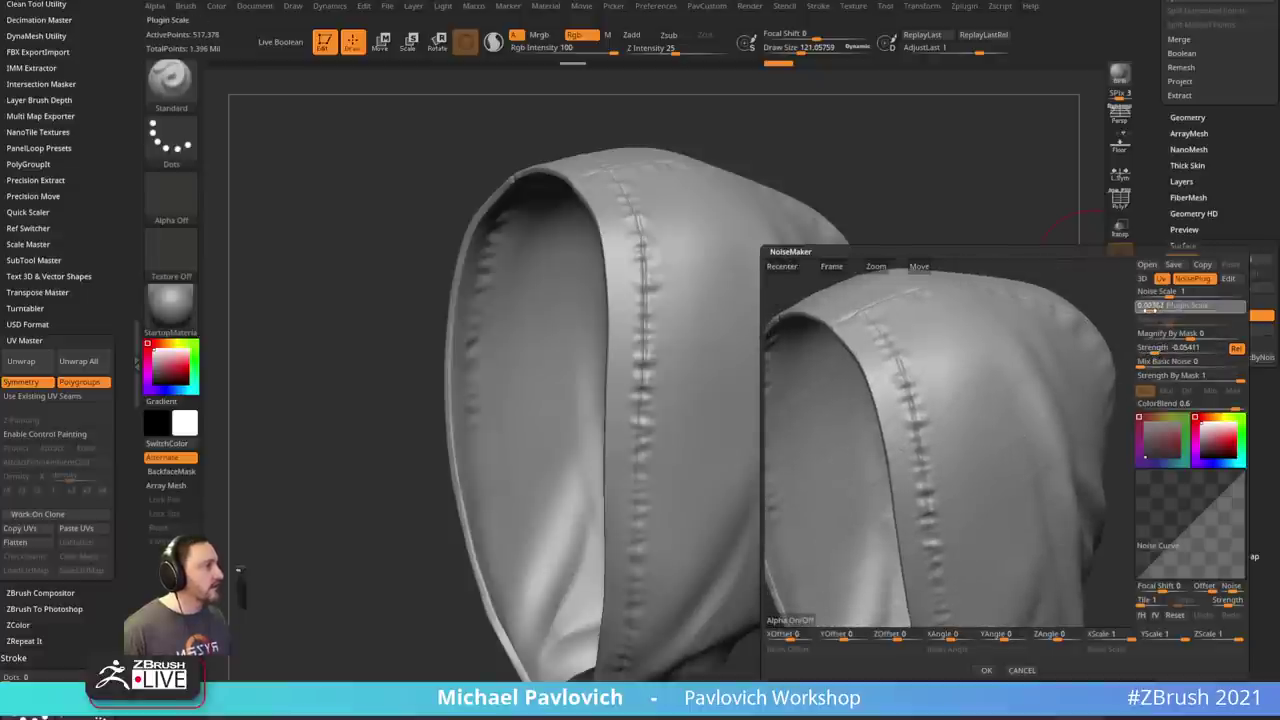
key(Return)
drag(1145, 349, 1149, 350)
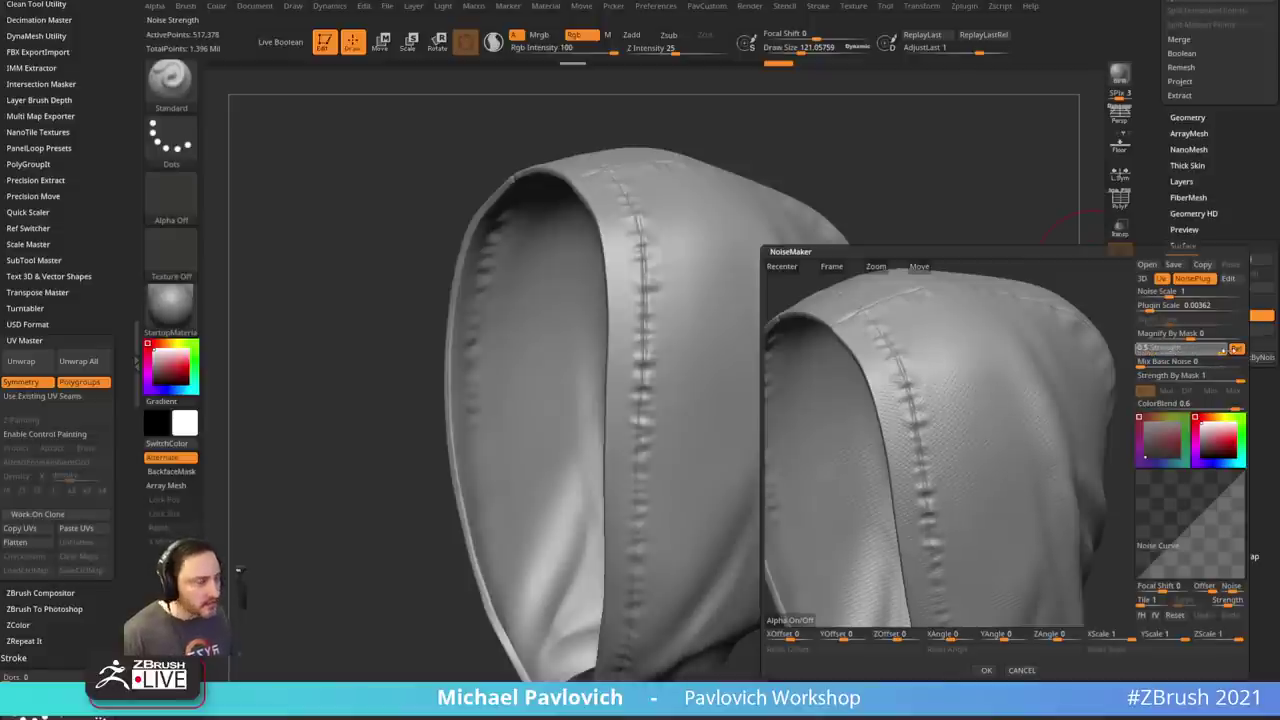
click(1223, 350)
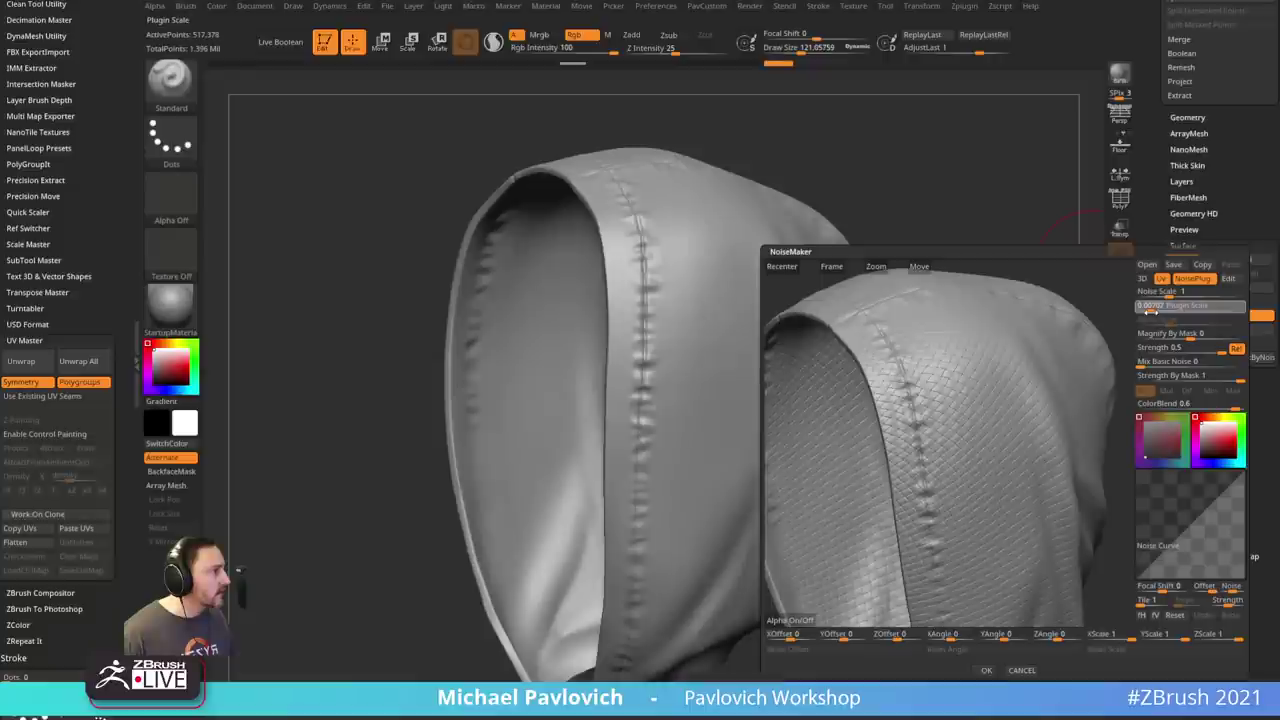
- Fine-tune the weave's Plugin Scale to 0.00321 and accept the surface noise on the hood
drag(1150, 311, 1147, 311)
ctrl+right_drag(1015, 400, 1025, 463)
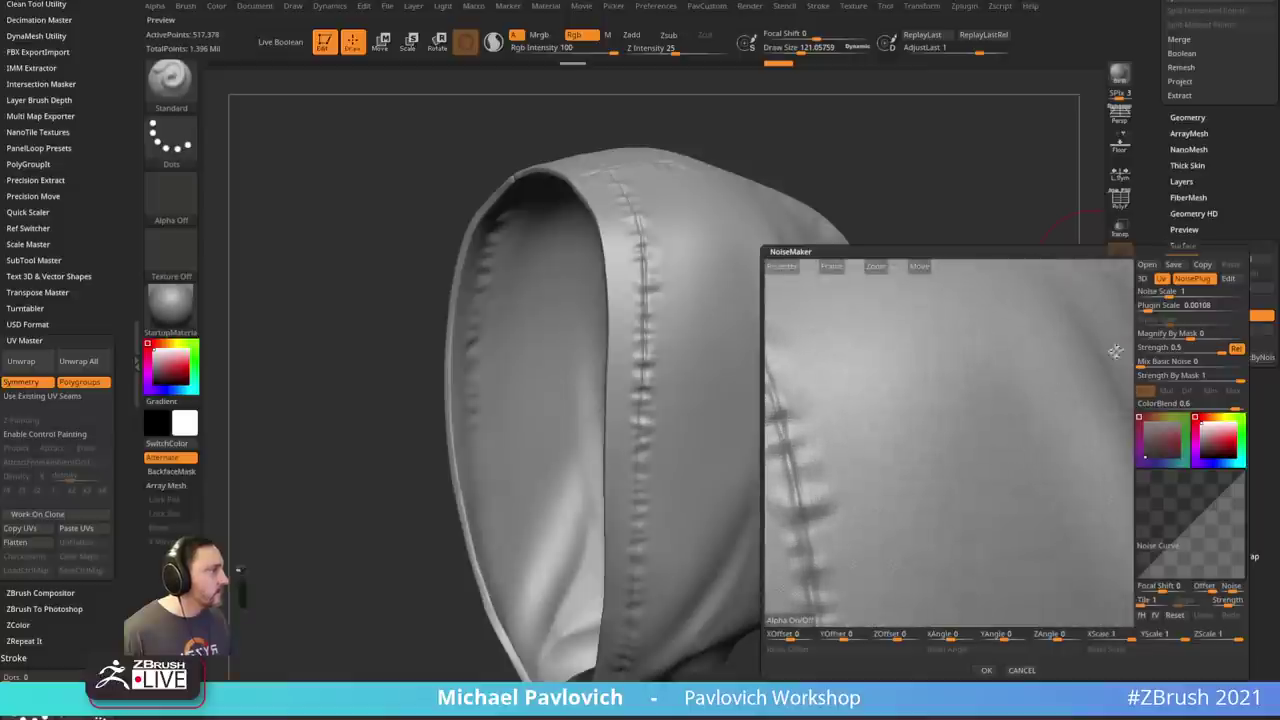
click(1155, 310)
click(1151, 303)
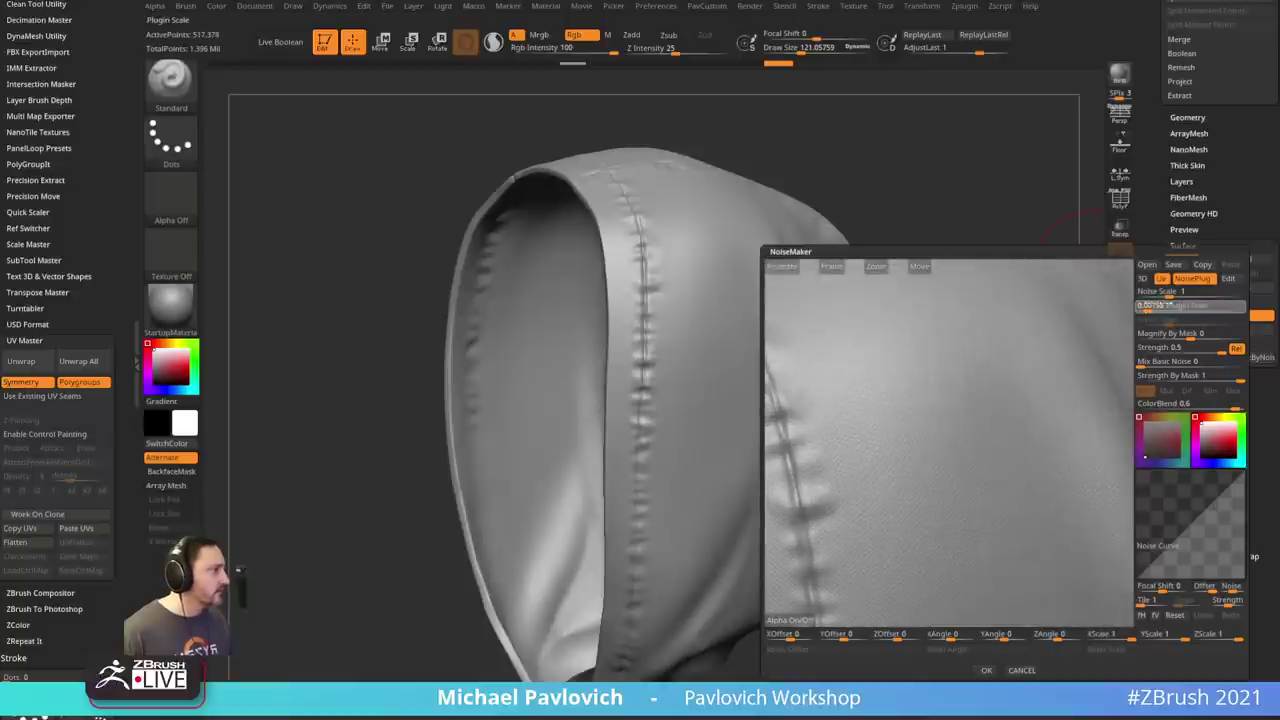
drag(1160, 307, 1187, 308)
scroll(1028, 391, down, 8)
drag(1029, 375, 1120, 424)
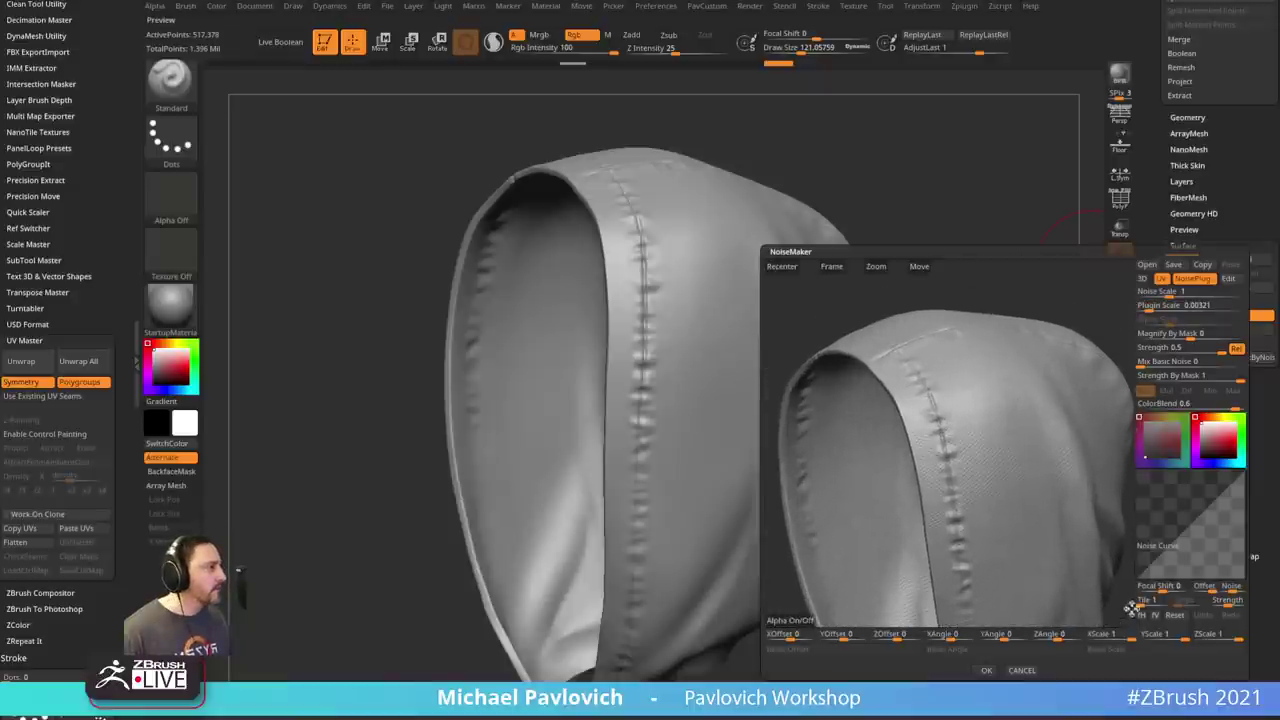
click(986, 670)
- Check the woven hood with the whole mask shown, and select and isolate the Head1_1 neck subtool
mouse_move(1014, 423)
mouse_down()
mouse_move(1014, 380)
mouse_move(989, 390)
mouse_move(1048, 366)
mouse_move(1049, 314)
mouse_move(1014, 423)
mouse_move(1012, 350)
mouse_move(966, 356)
mouse_up()
key(s)
key(s)
drag(966, 356, 1001, 358)
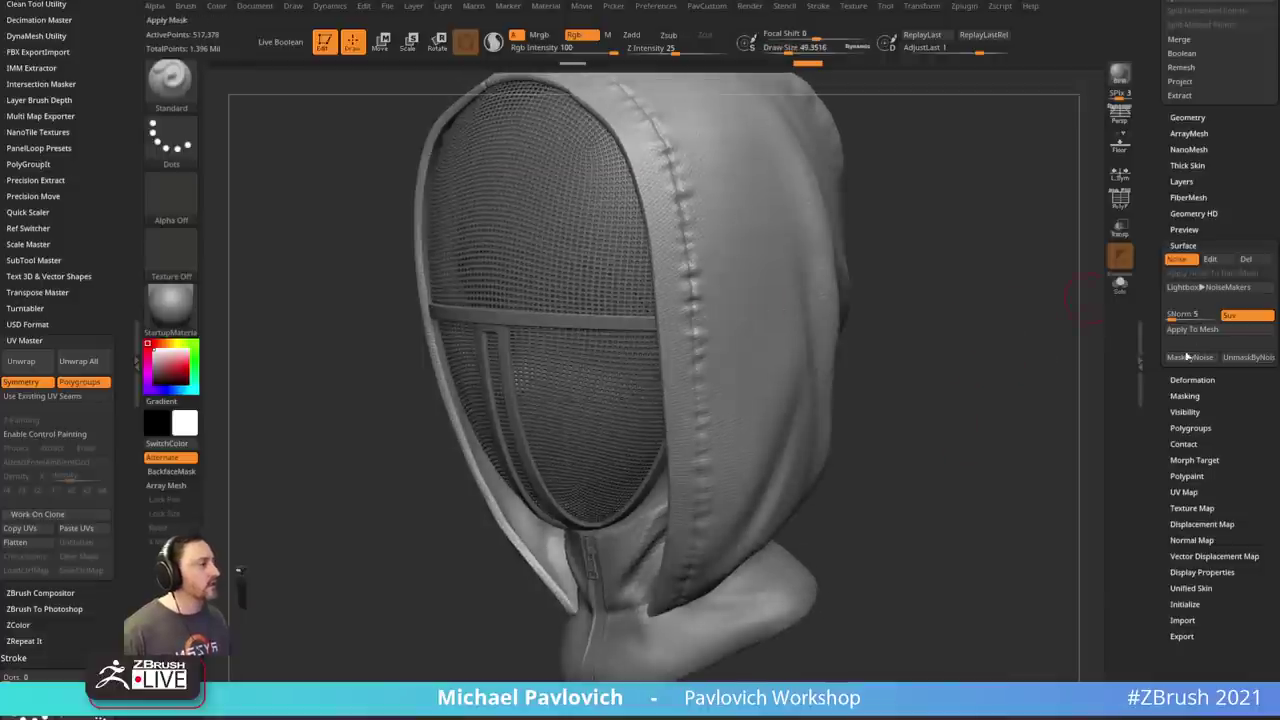
drag(1000, 411, 890, 446)
click(1120, 286)
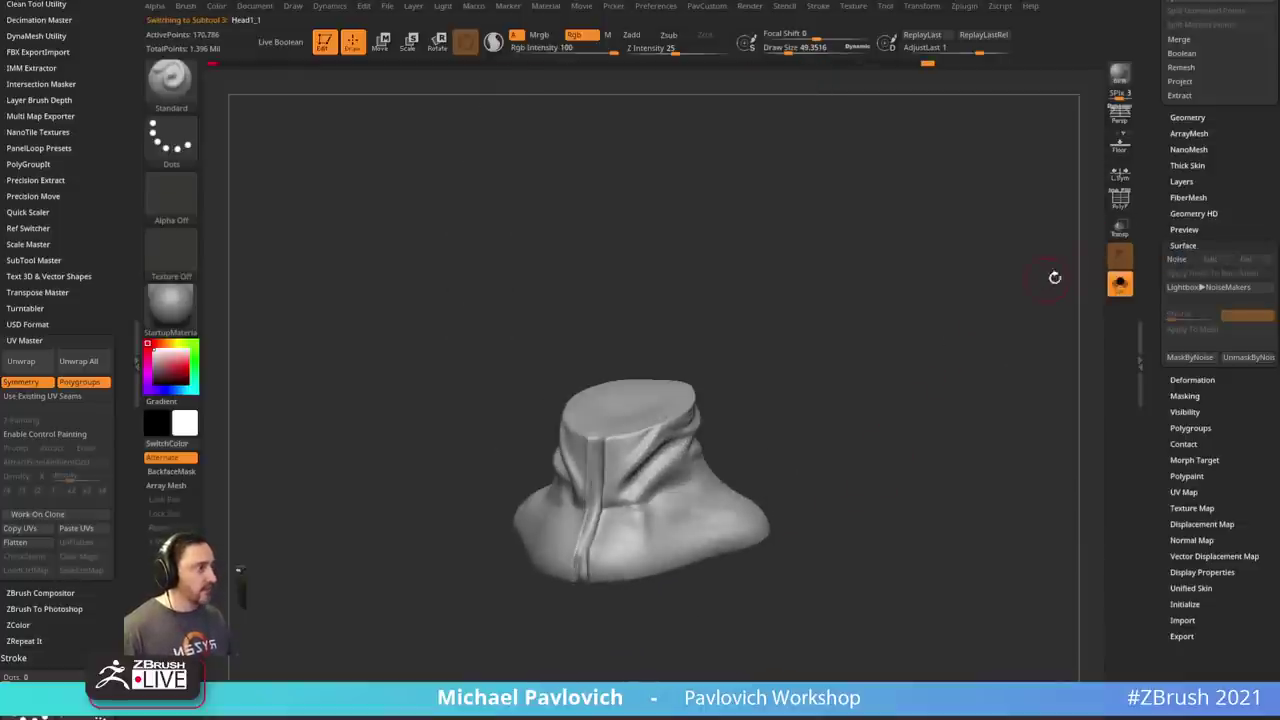
- Create a UV Master work clone of the neck piece and display its polygroups with wireframe
mouse_move(1156, 191)
mouse_down()
mouse_move(1157, 343)
mouse_move(1158, 286)
mouse_up()
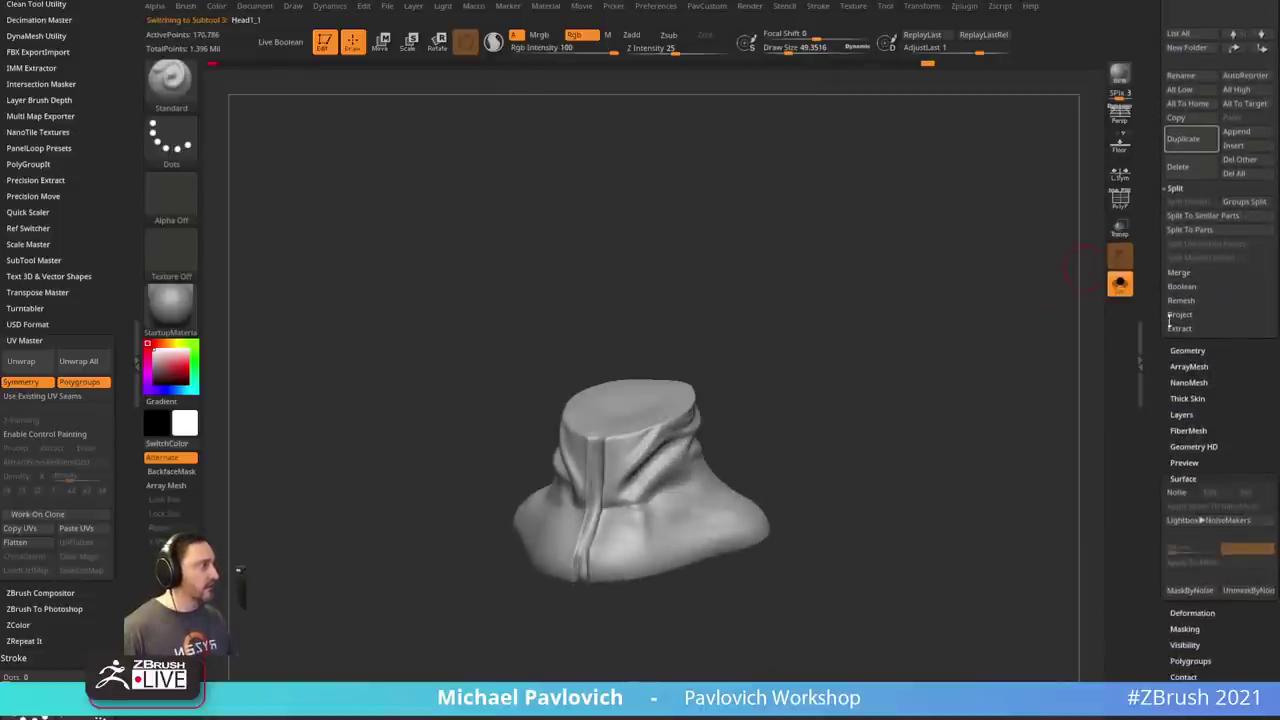
click(1180, 349)
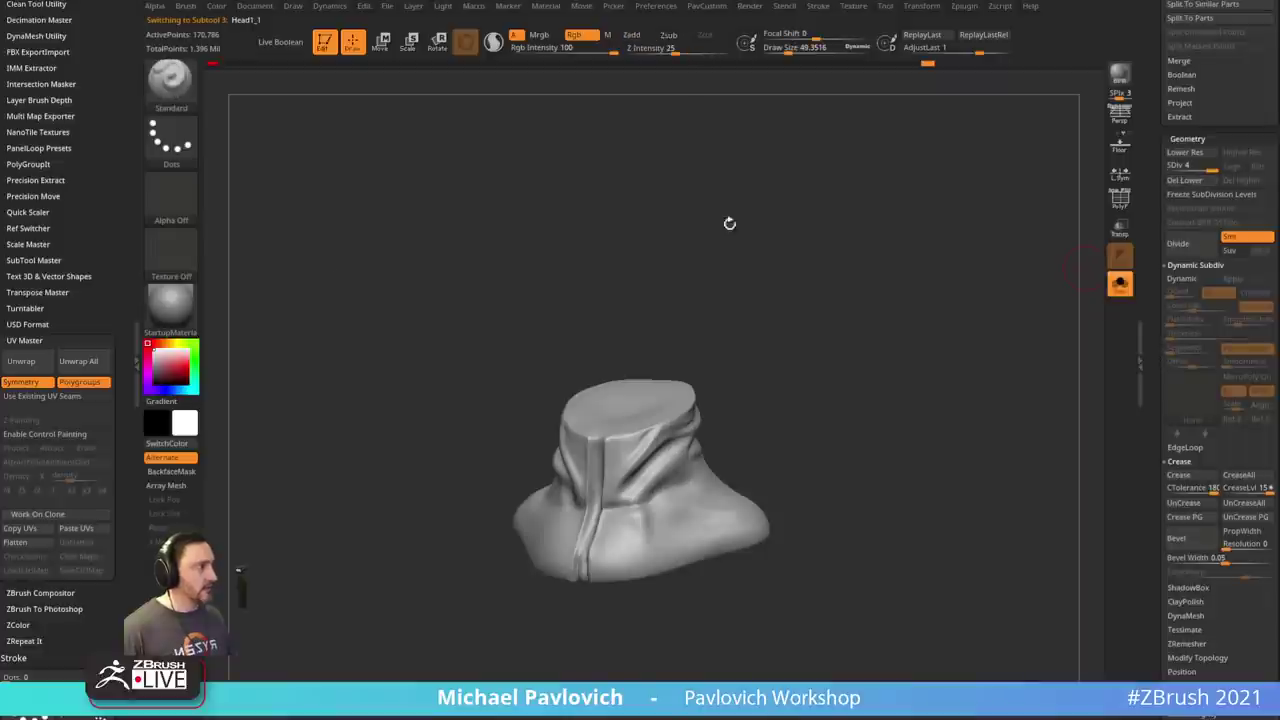
scroll(80, 300, down, 2)
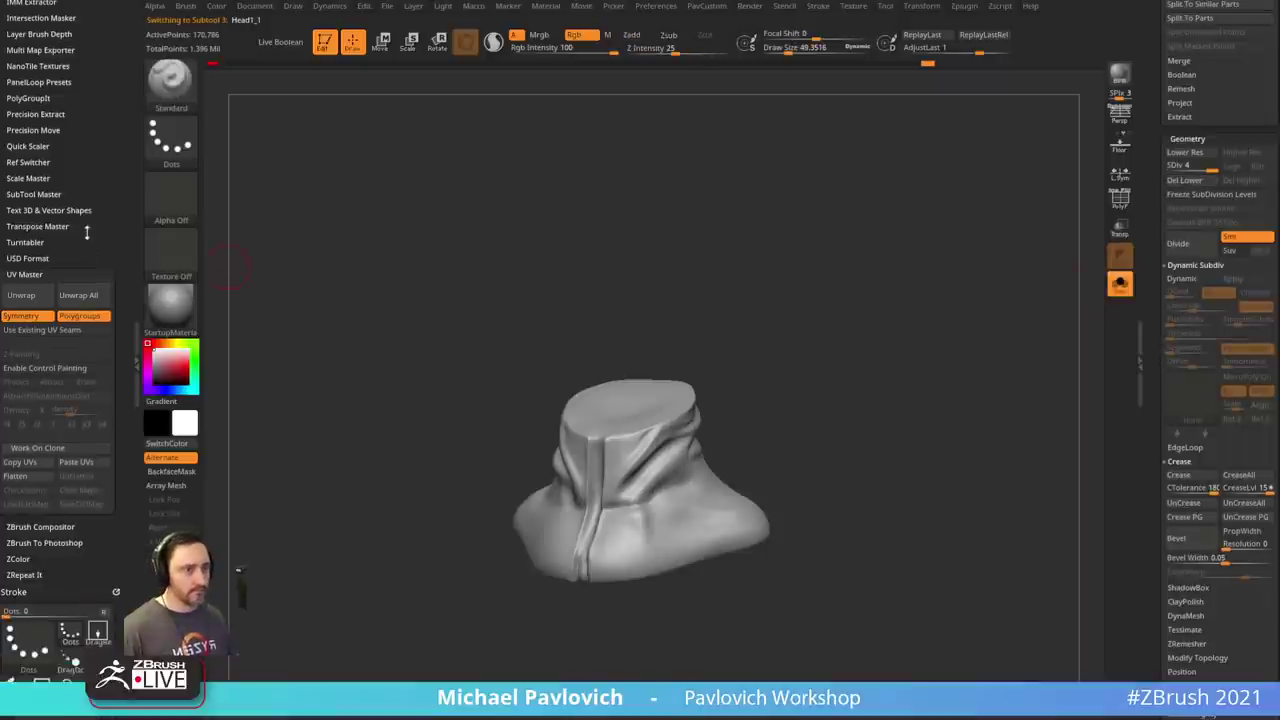
click(50, 446)
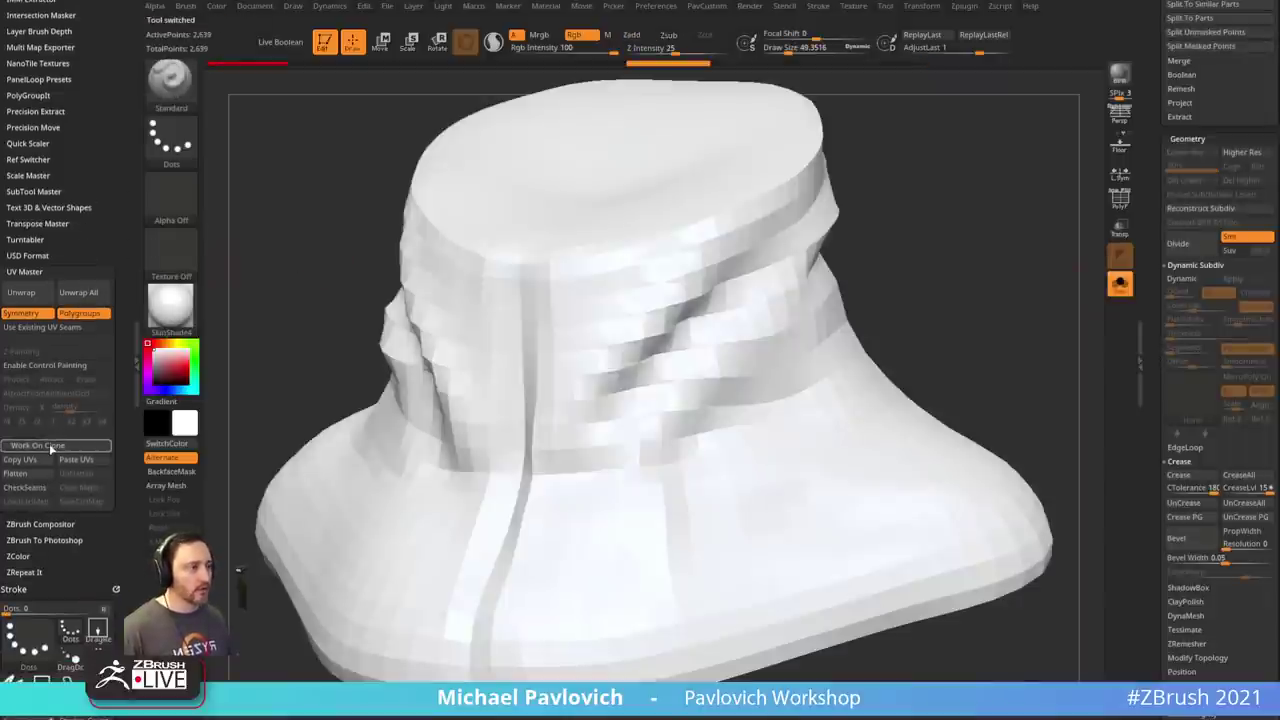
click(1120, 199)
mouse_move(886, 117)
mouse_down()
mouse_move(874, 89)
mouse_move(894, 277)
mouse_move(883, 313)
mouse_up()
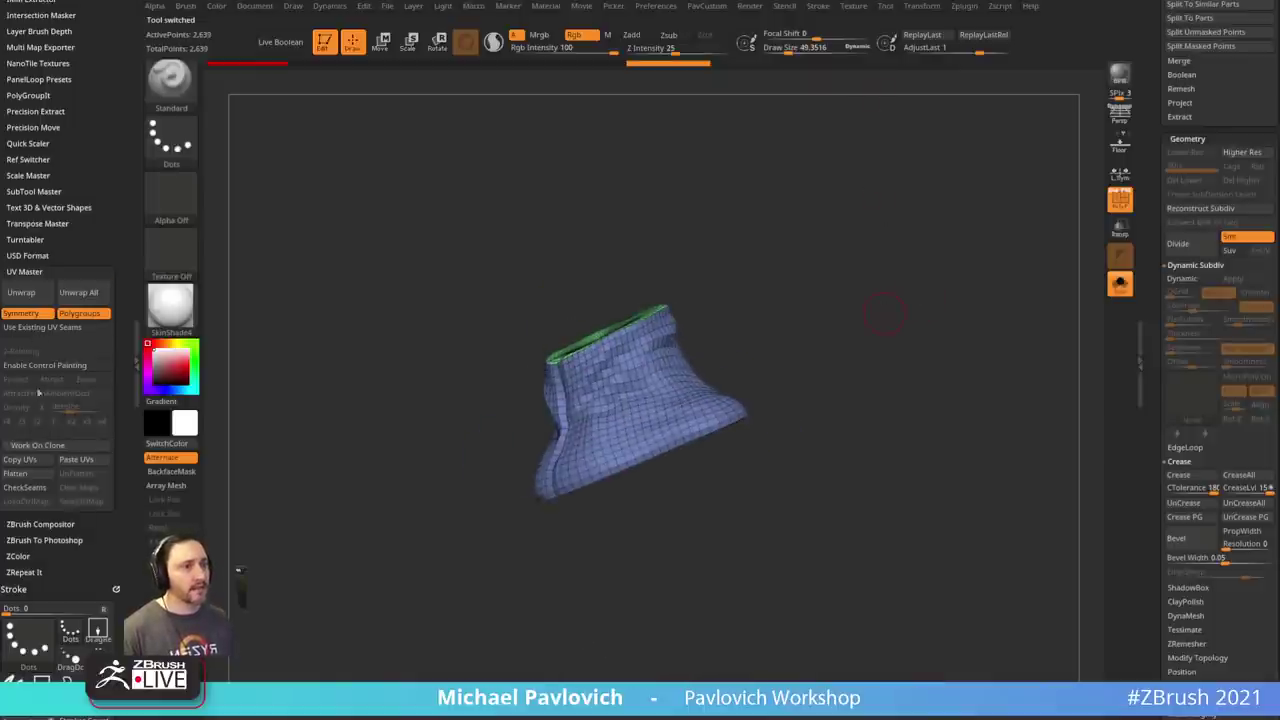
- Enable UV control painting and paint a seam-attracting stroke down the centre back of the neck
click(45, 365)
drag(874, 271, 863, 313)
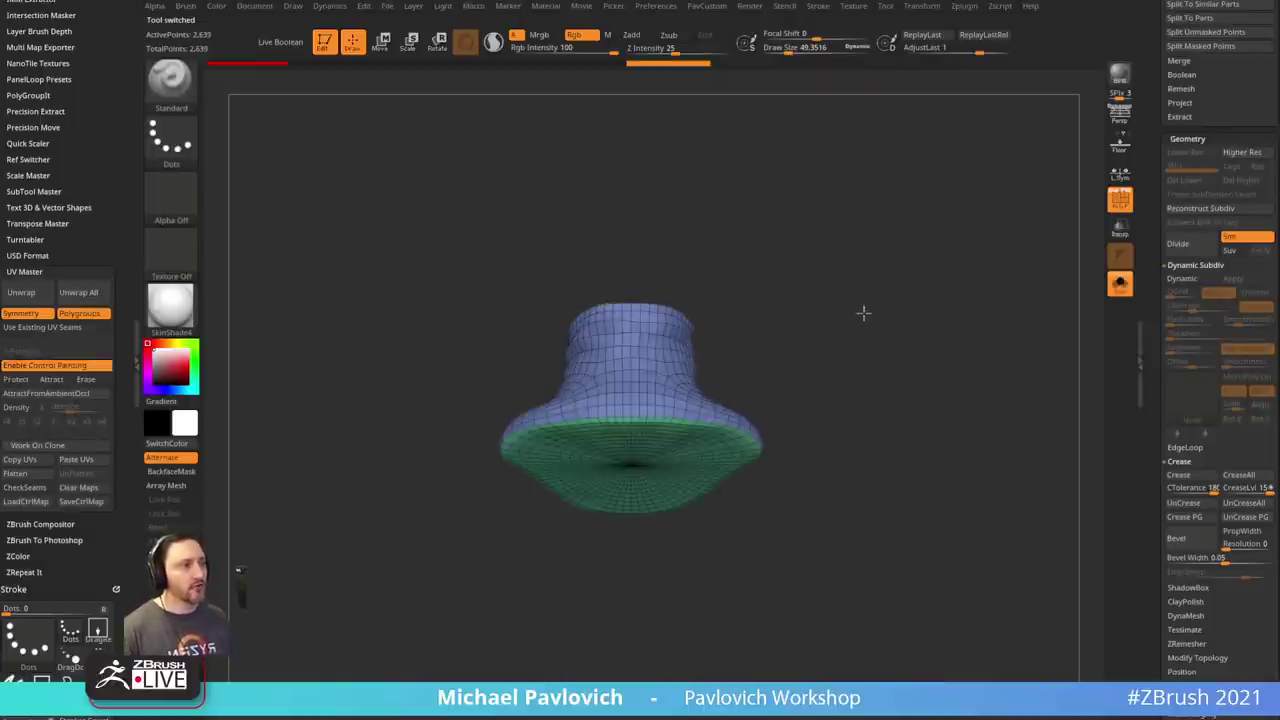
drag(705, 317, 767, 321)
click(51, 379)
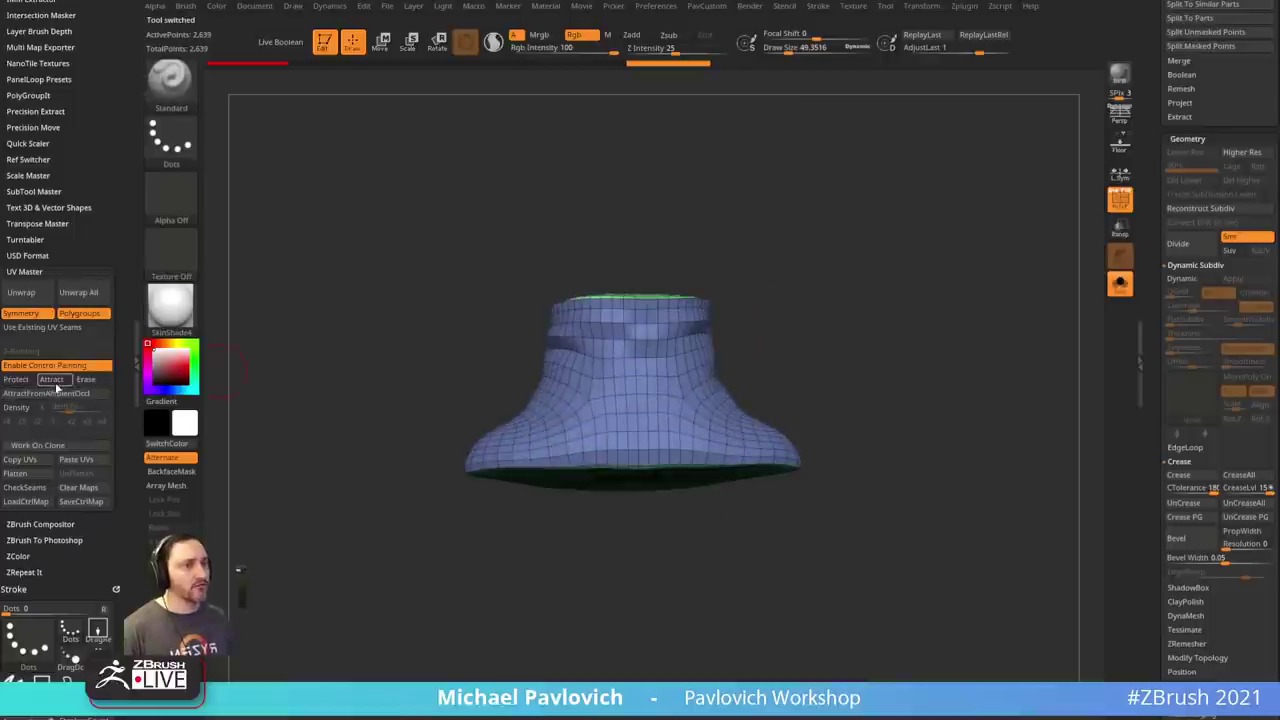
mouse_move(637, 330)
mouse_down()
mouse_move(638, 452)
mouse_move(638, 368)
mouse_up()
drag(876, 318, 970, 329)
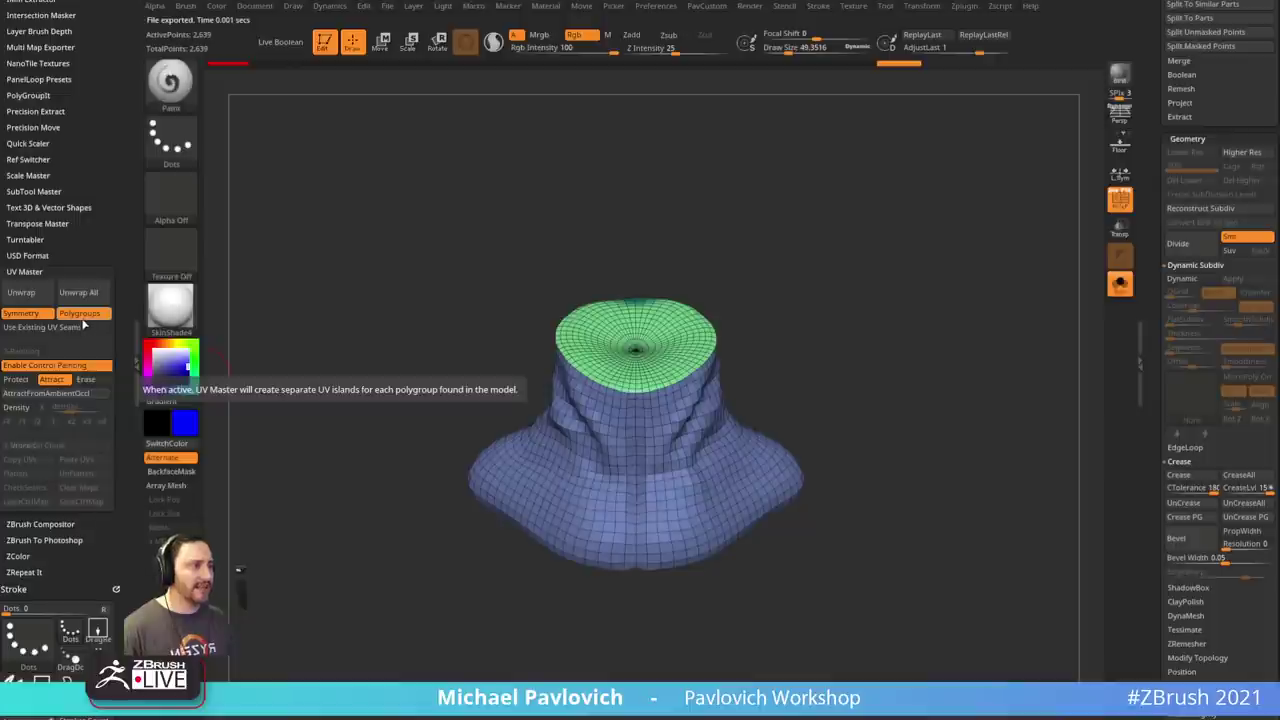
- Unwrap the neck clone by polygroups with symmetry, inspect its flattened UV layout and unflatten it
click(79, 293)
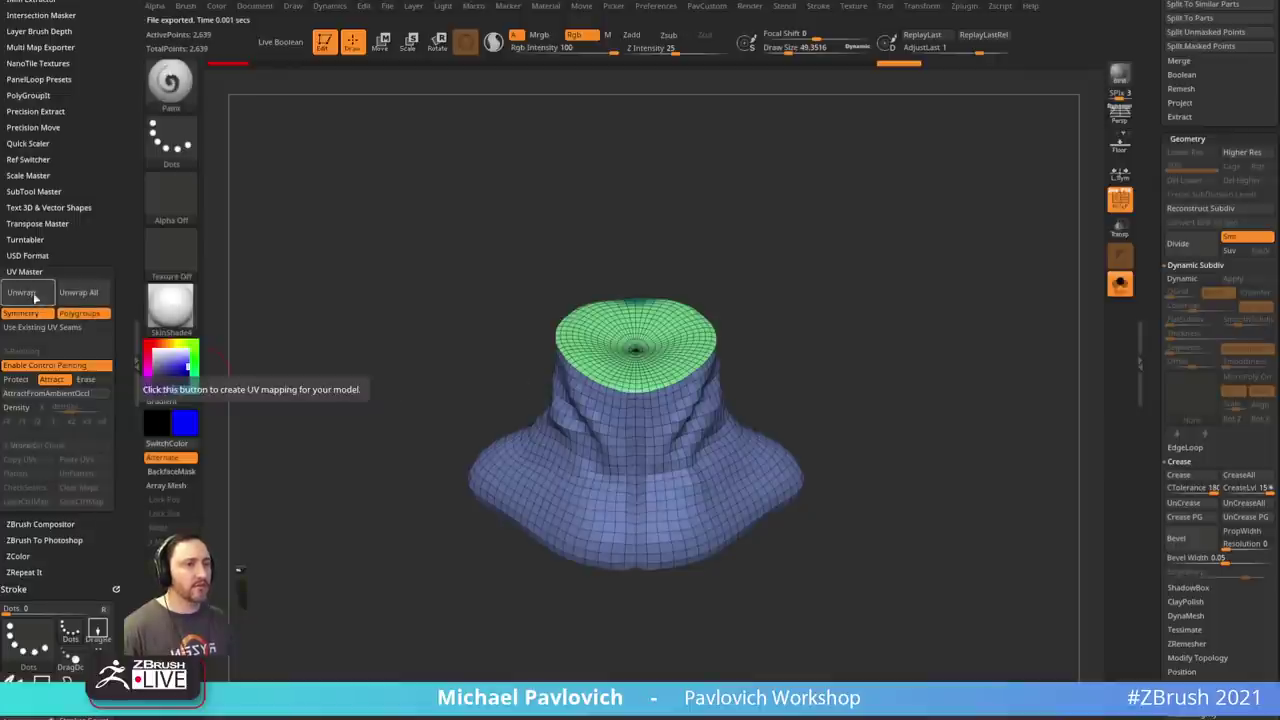
click(33, 476)
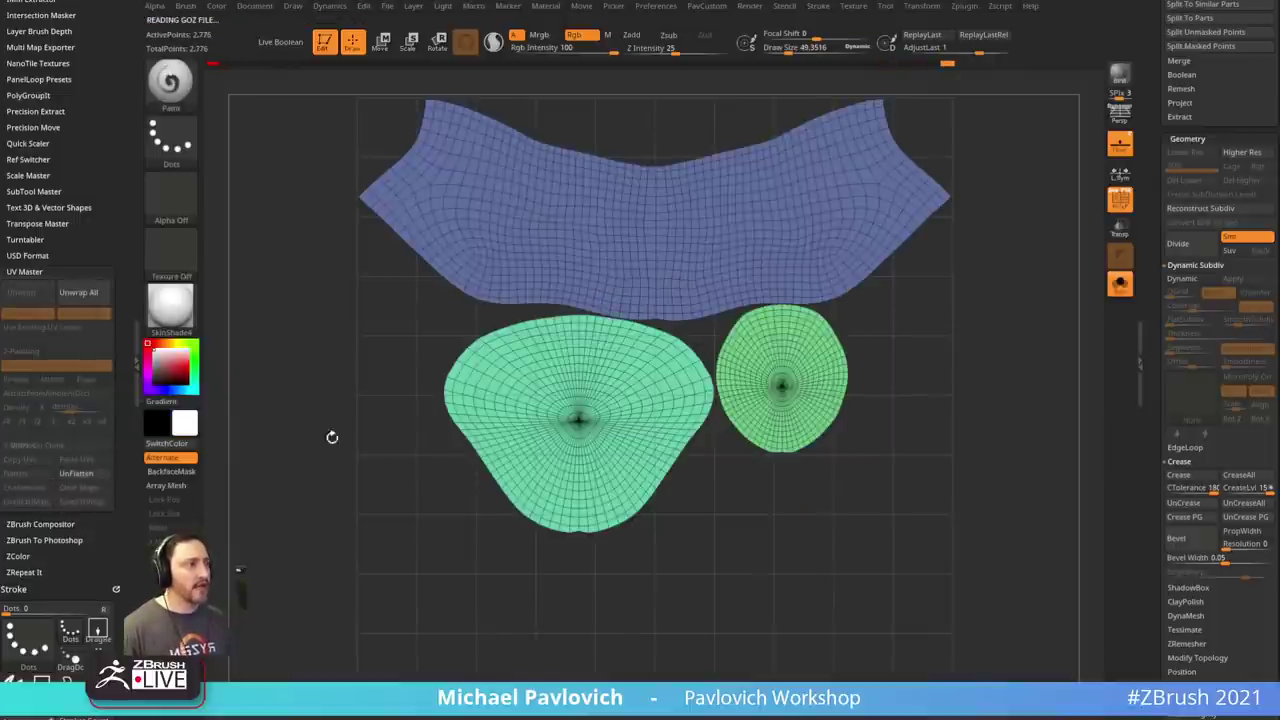
click(76, 473)
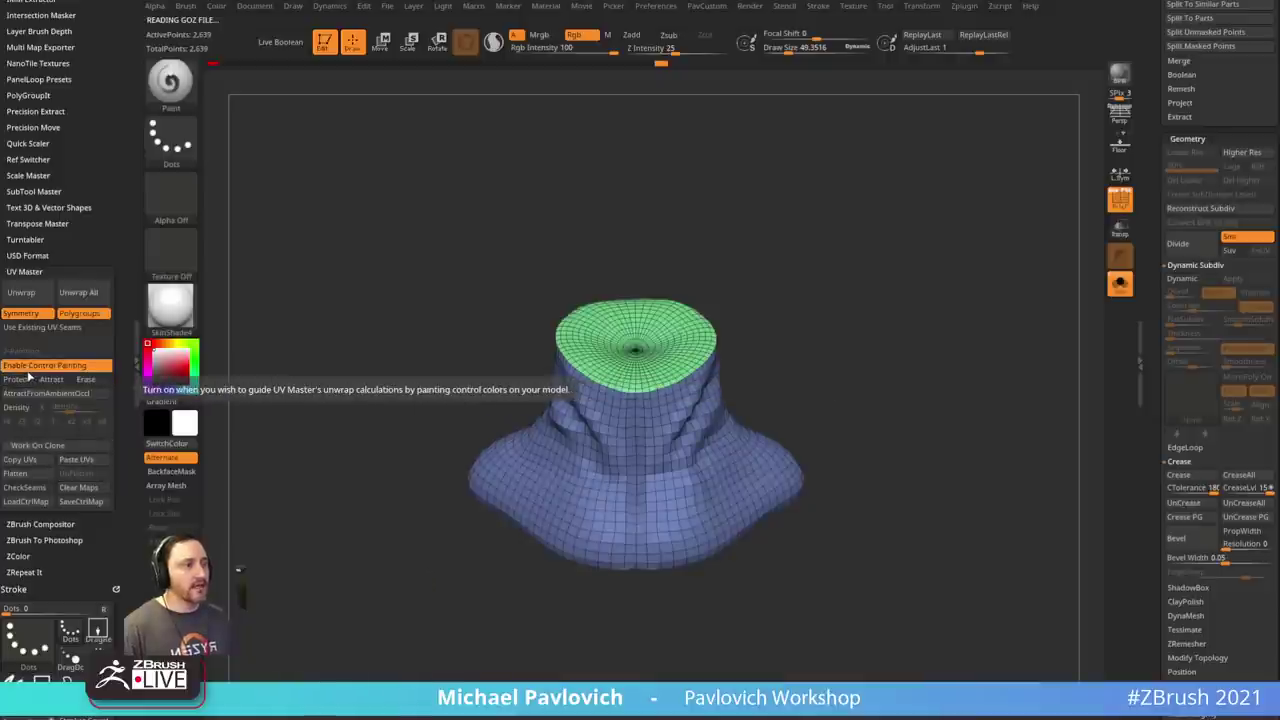
- Copy the neck clone's UVs and switch back to the original neck subtool
click(40, 462)
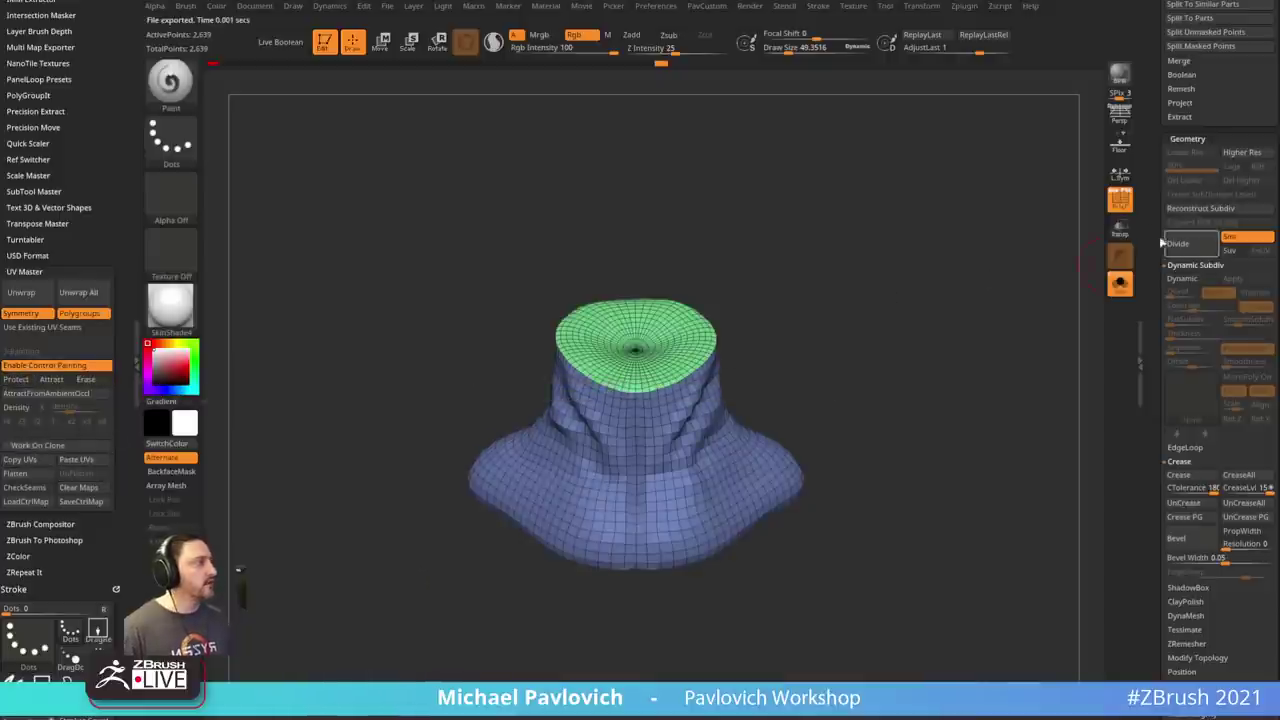
drag(1143, 256, 1140, 430)
click(1232, 235)
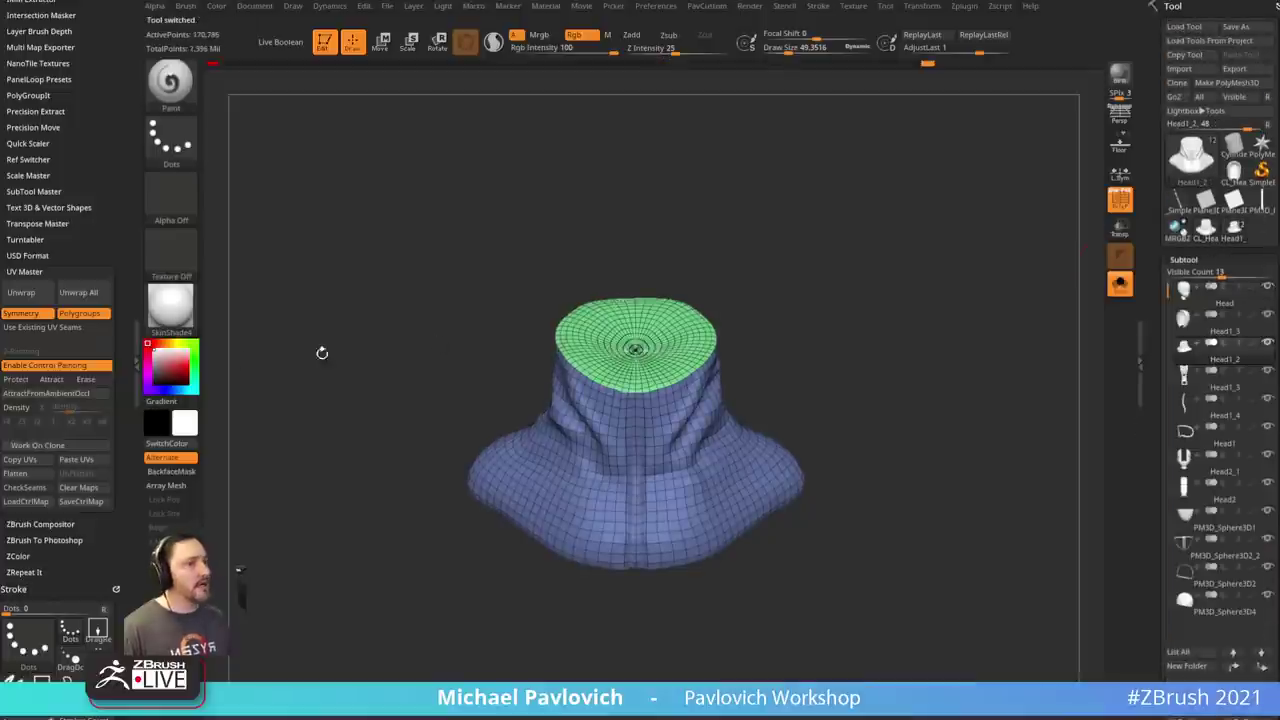
- Paste the copied UVs onto the original neck piece, and show the full mask with the wireframe hidden
click(30, 476)
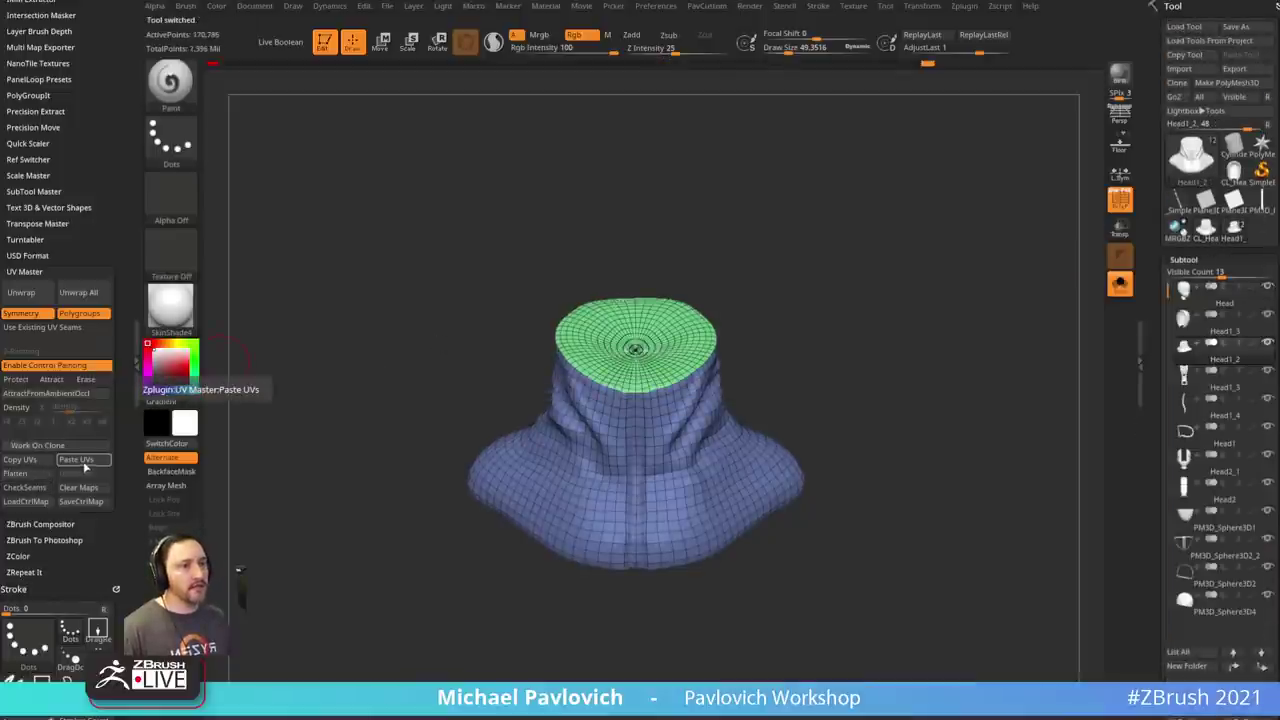
click(1121, 282)
click(1123, 204)
alt+drag(1013, 283, 1014, 314)
mouse_move(1152, 352)
mouse_down()
mouse_move(1154, 110)
mouse_move(1153, 318)
mouse_up()
- Select the hood and save its surface noise settings to a file
key(s)
key(1)
key(s)
drag(836, 310, 824, 309)
alt+click(794, 307)
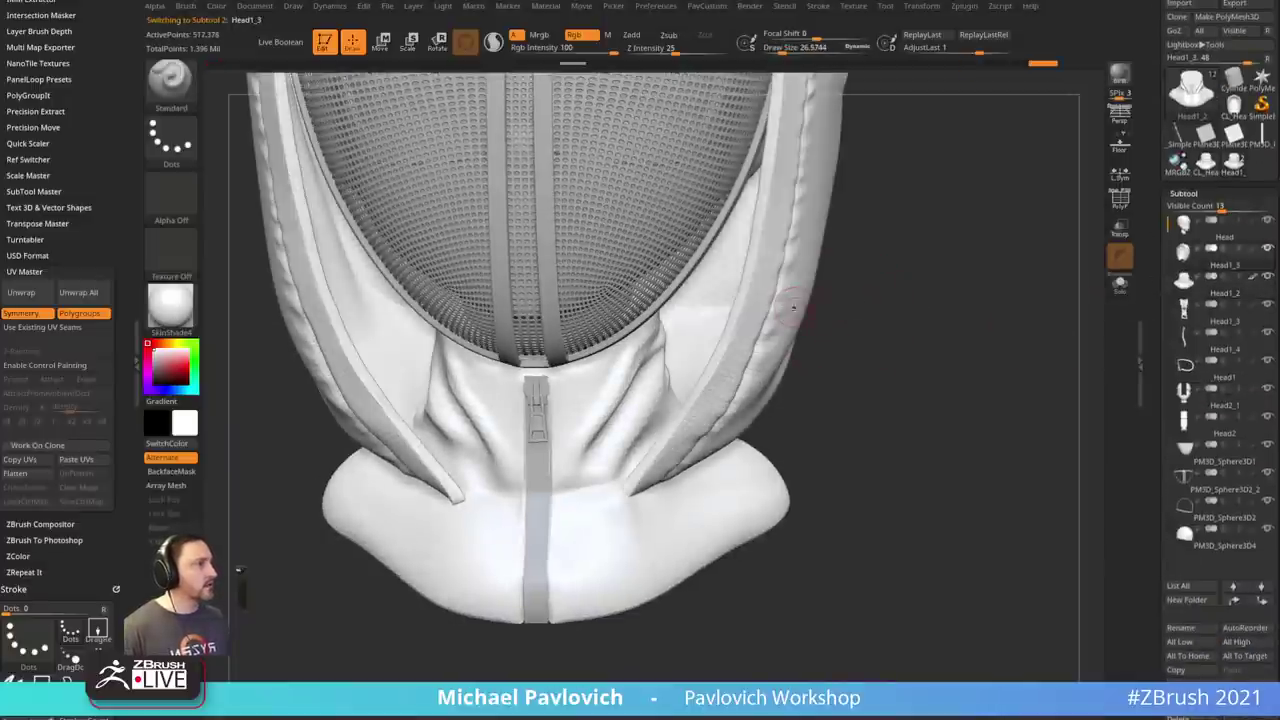
drag(1157, 420, 1159, 152)
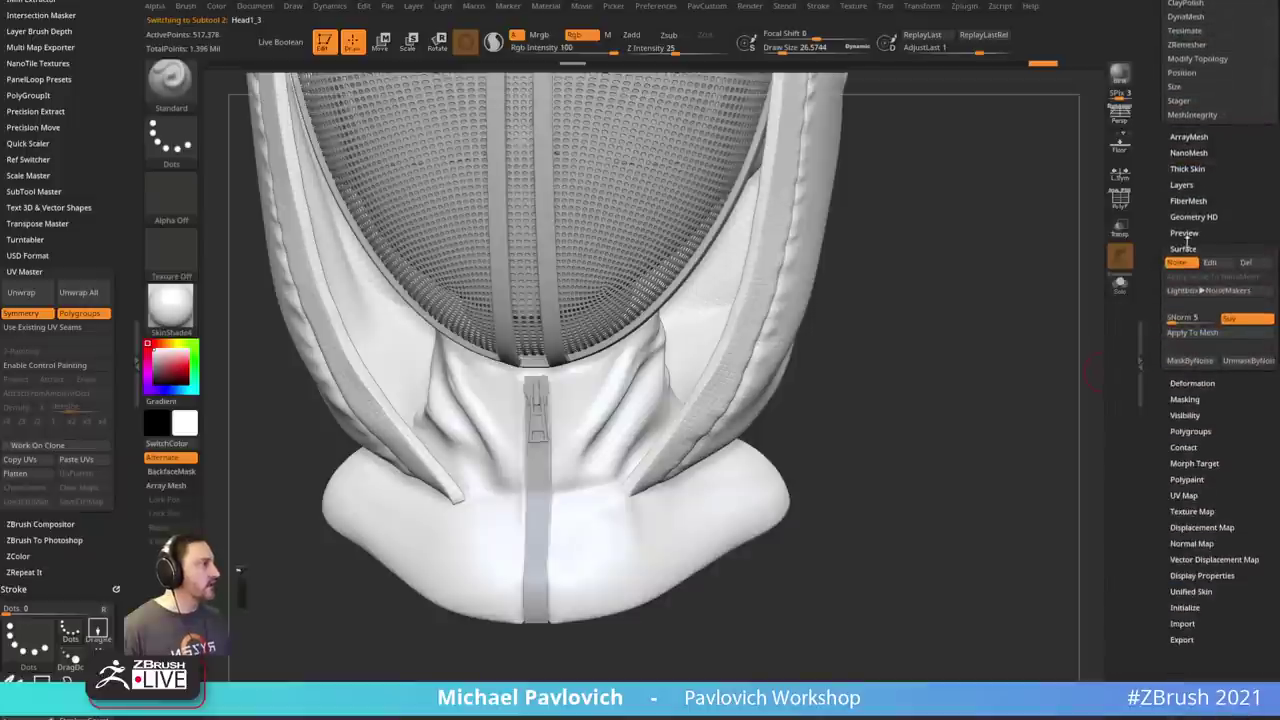
click(1228, 264)
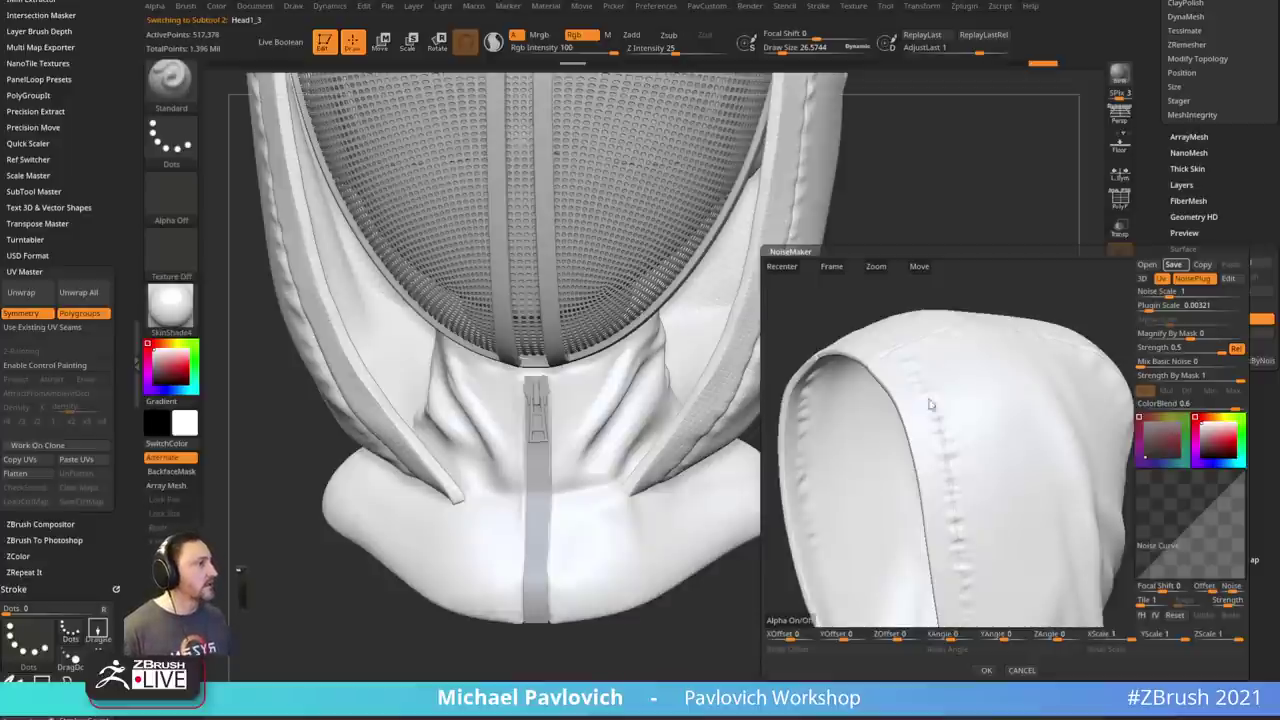
click(986, 671)
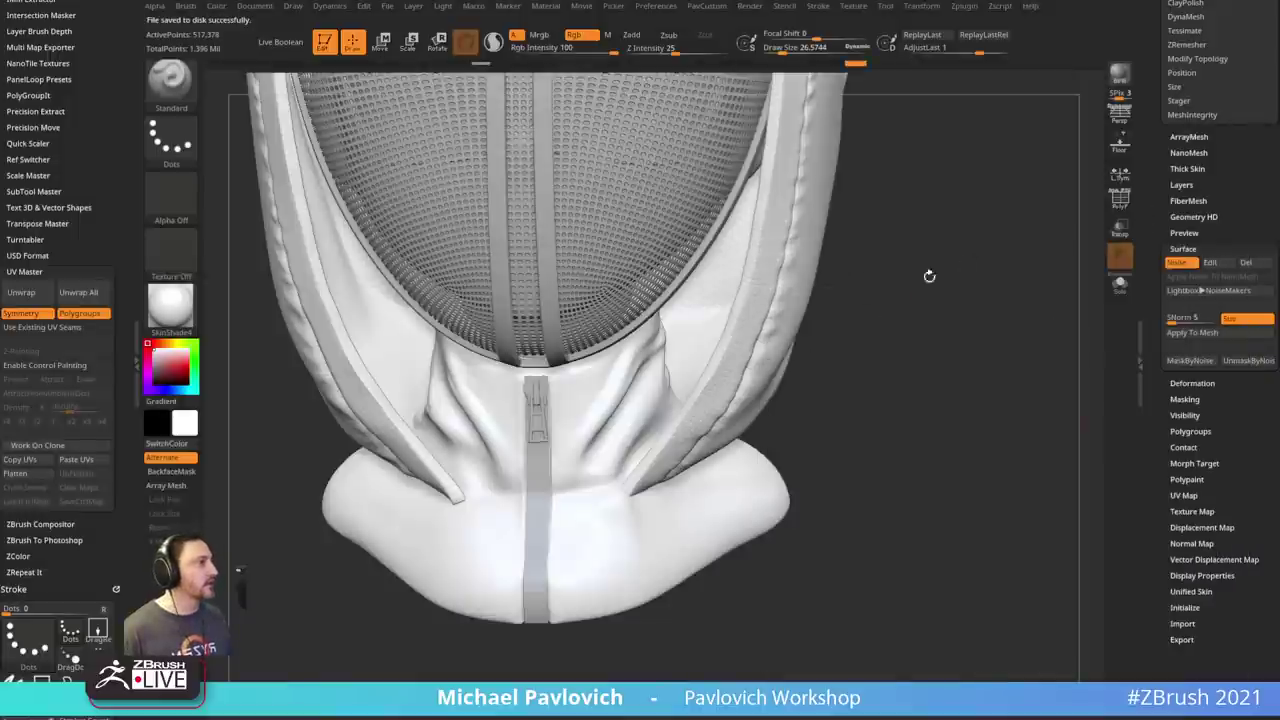
- Add UV-mapped surface noise to the neck piece using the hood's saved weave noise
alt+click(636, 378)
click(1180, 265)
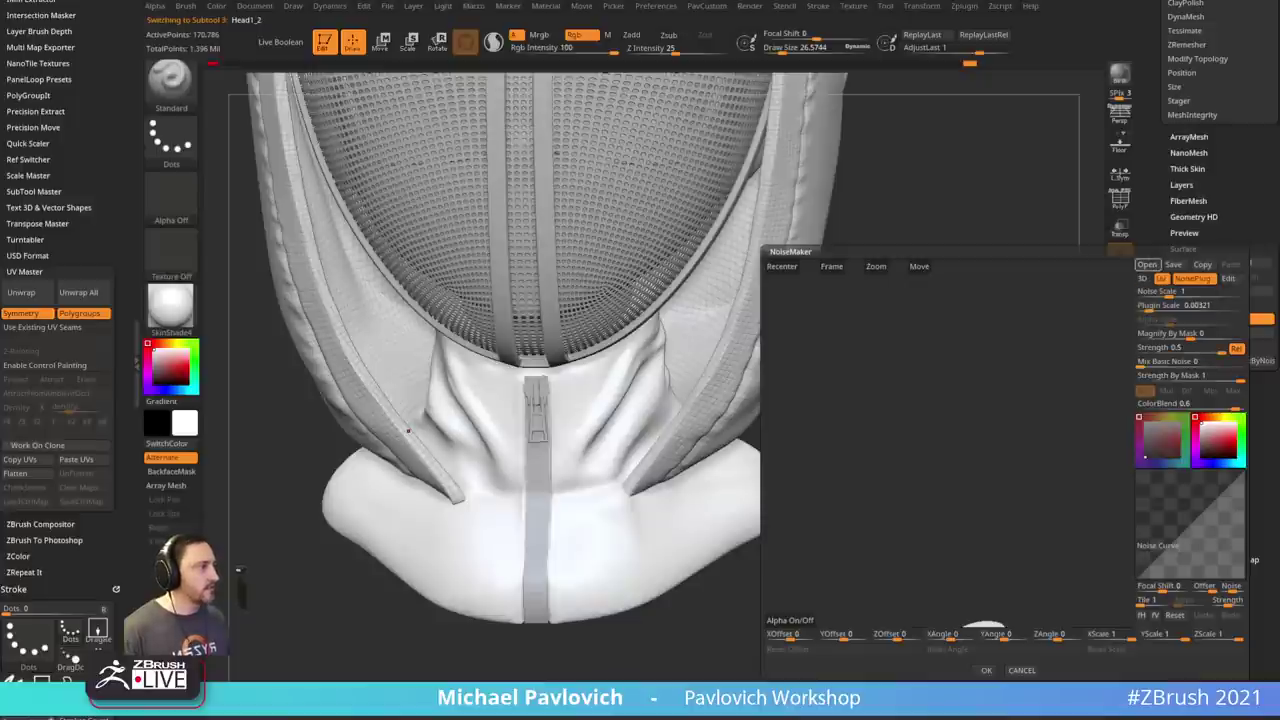
click(986, 670)
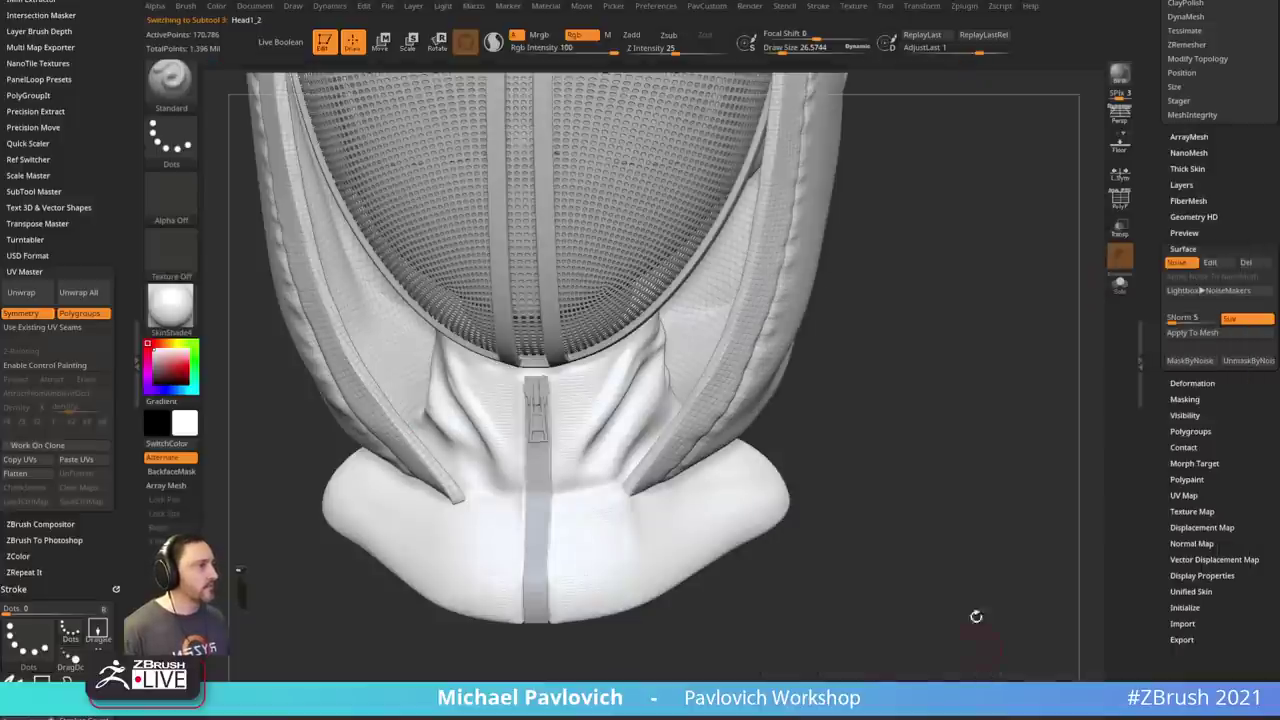
right_drag(972, 554, 955, 605)
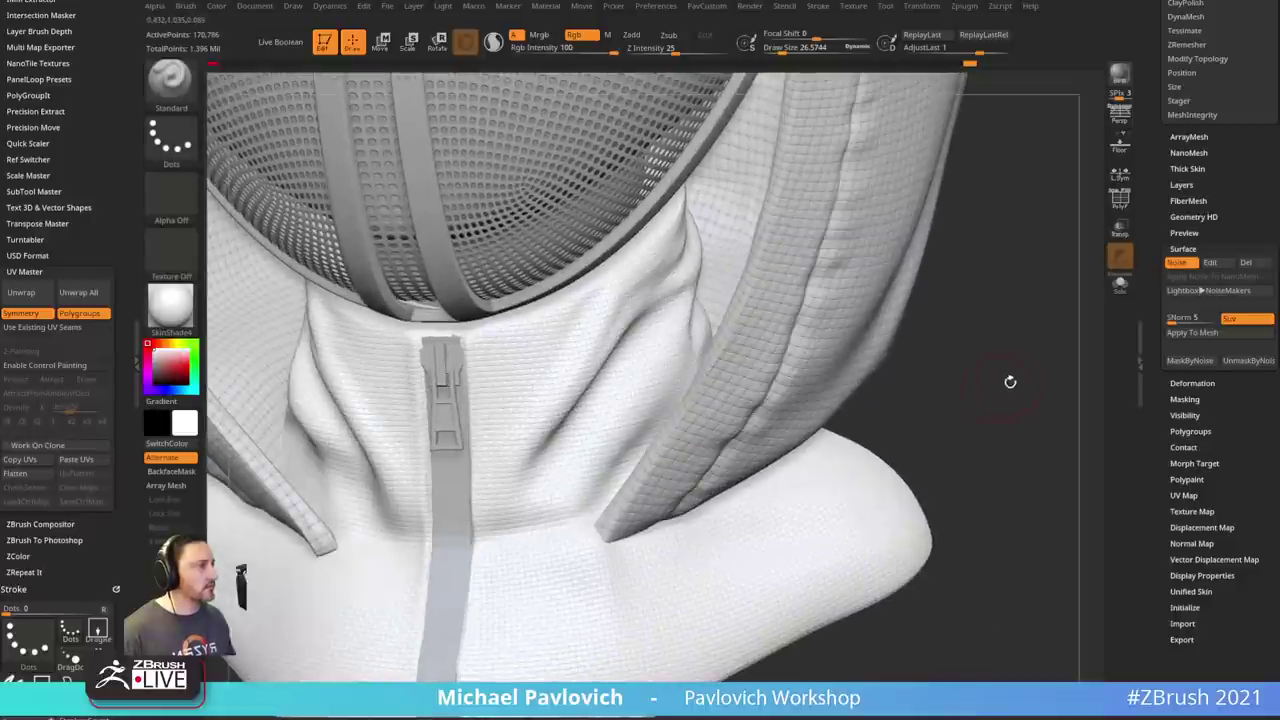
- Lower the neck noise's plugin scale to enlarge its weave pattern, and accept the edited noise
key(s)
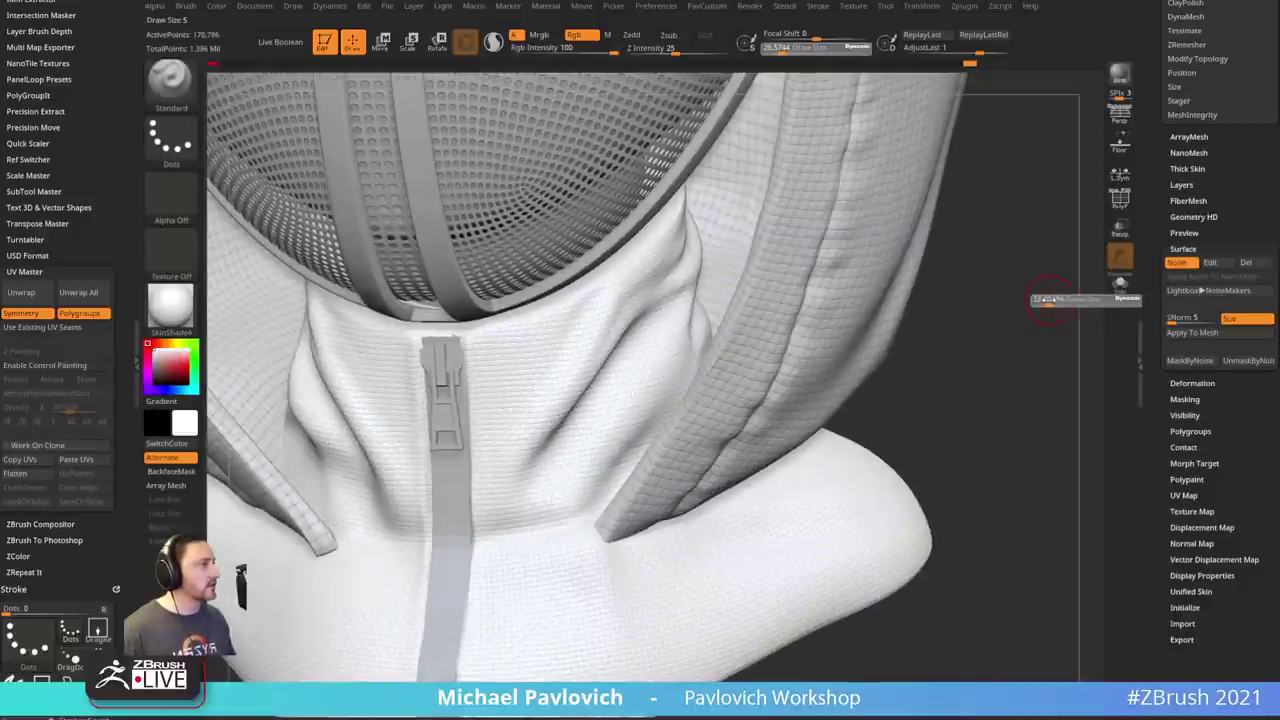
drag(1048, 300, 1047, 300)
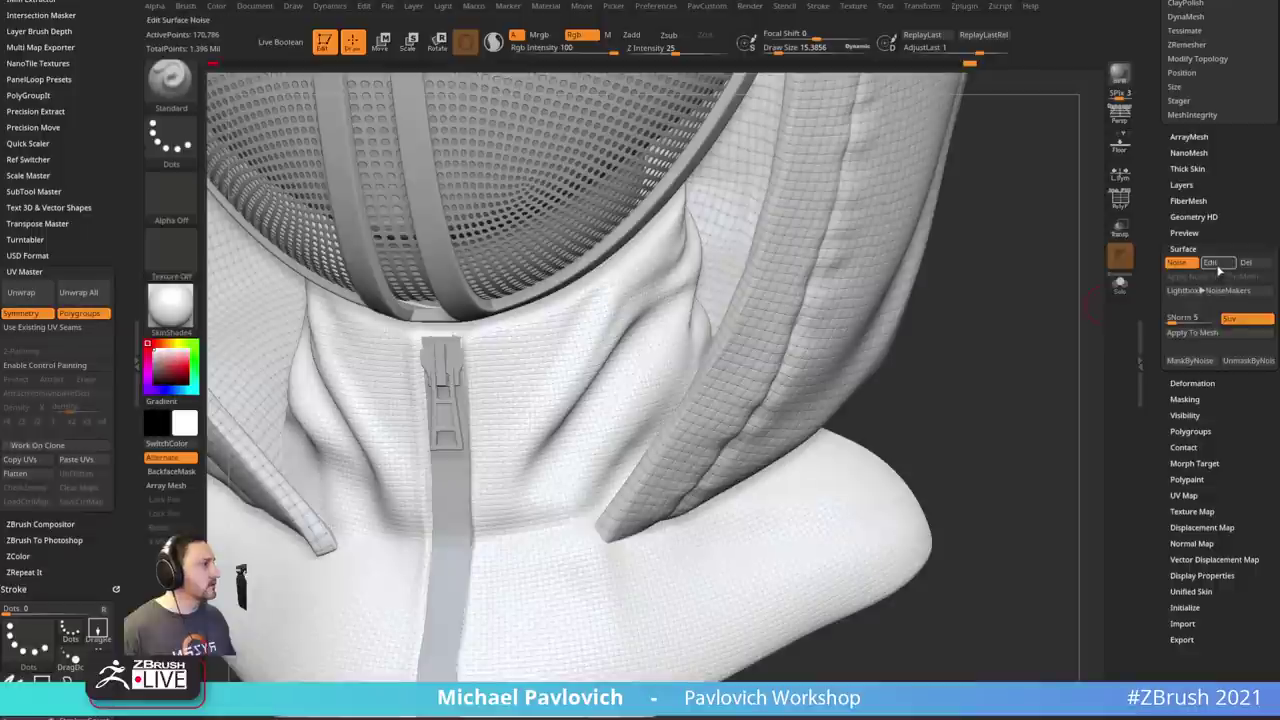
click(1210, 262)
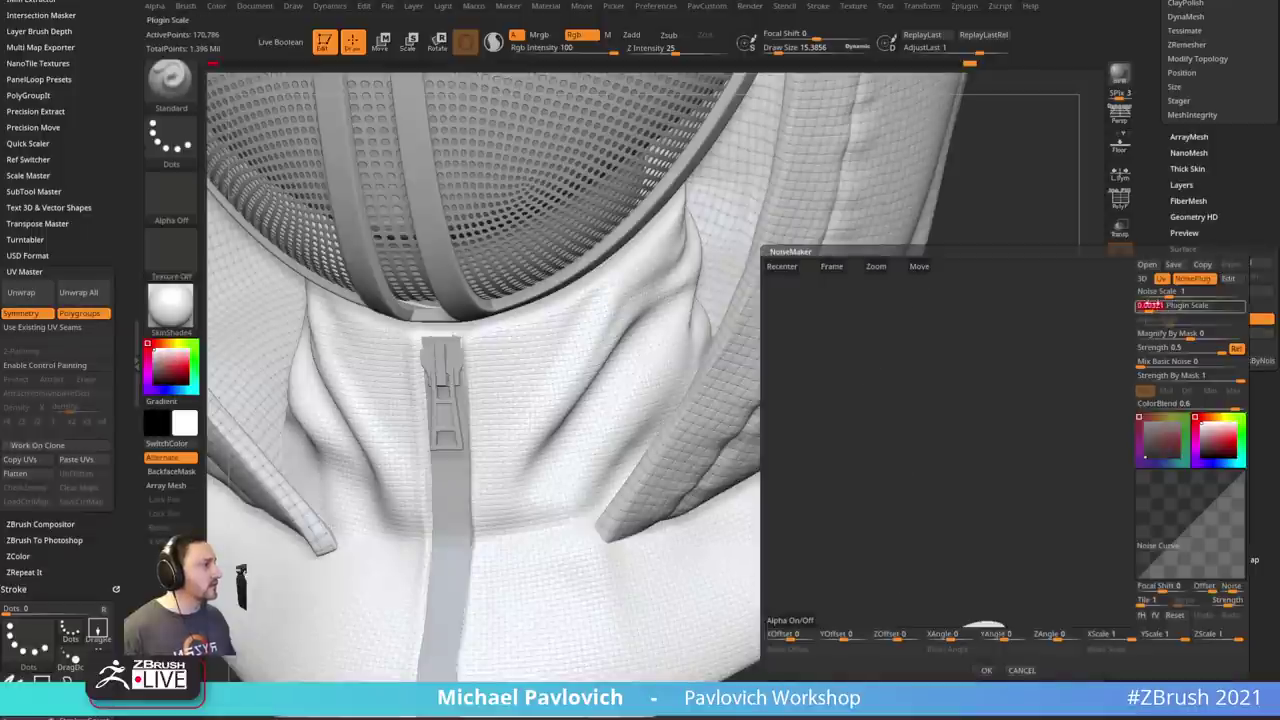
drag(1153, 302, 1141, 305)
alt+drag(1026, 426, 1093, 345)
click(1183, 305)
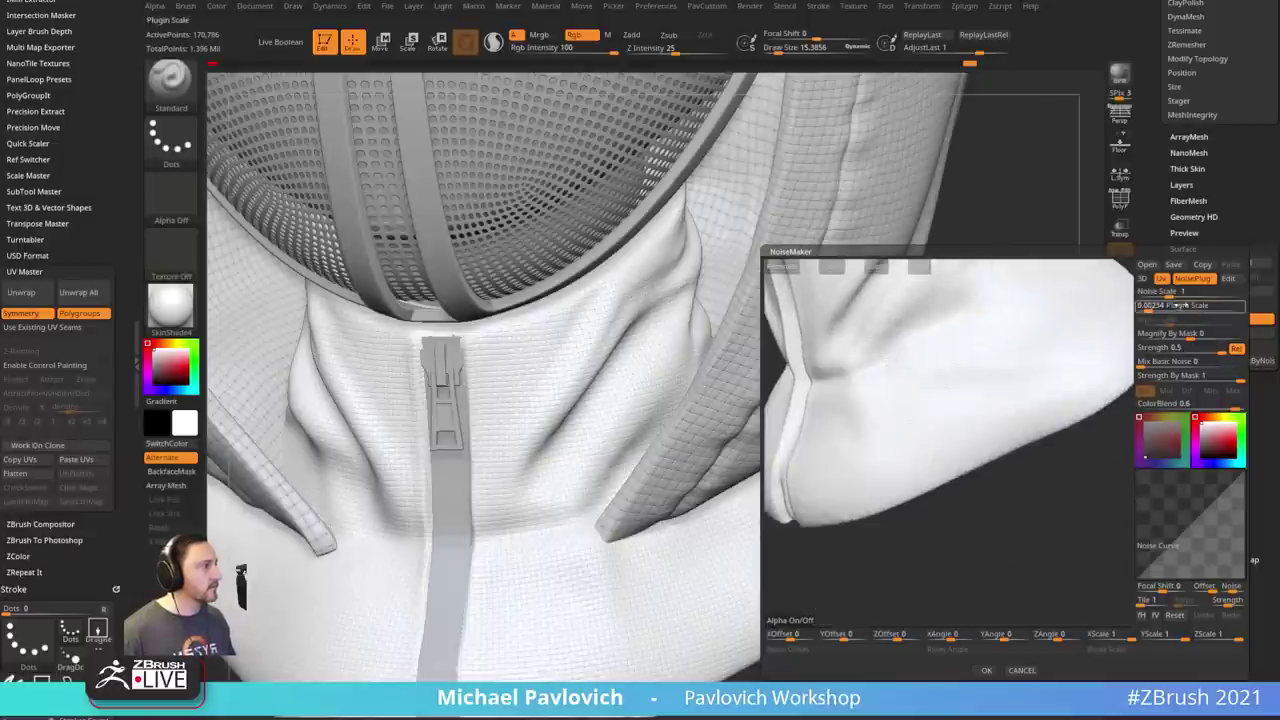
drag(1151, 305, 1149, 305)
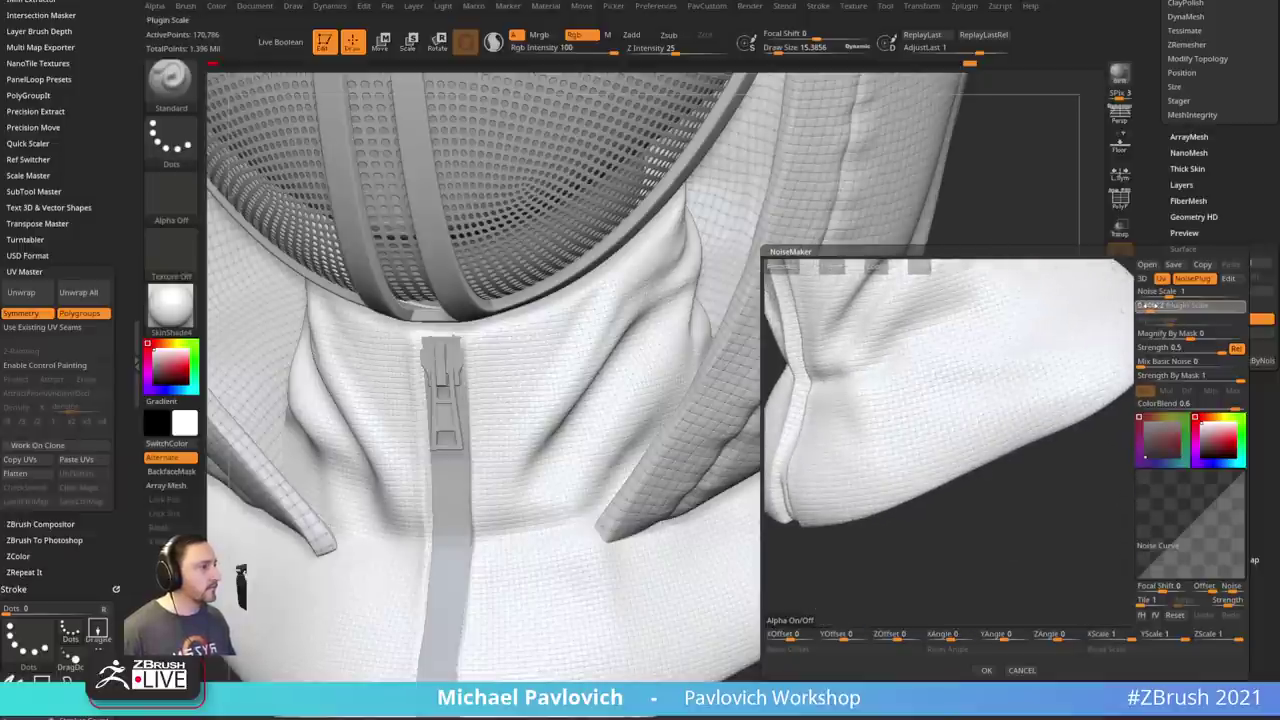
drag(1151, 306, 1126, 309)
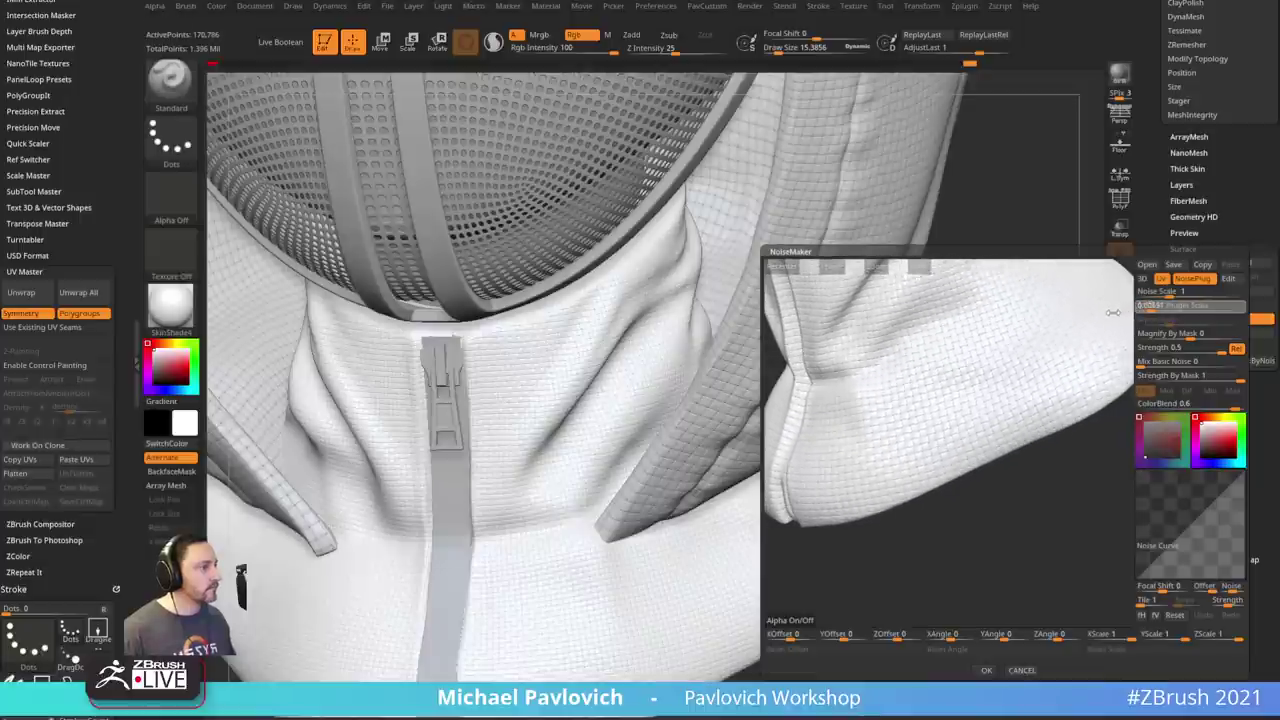
click(985, 670)
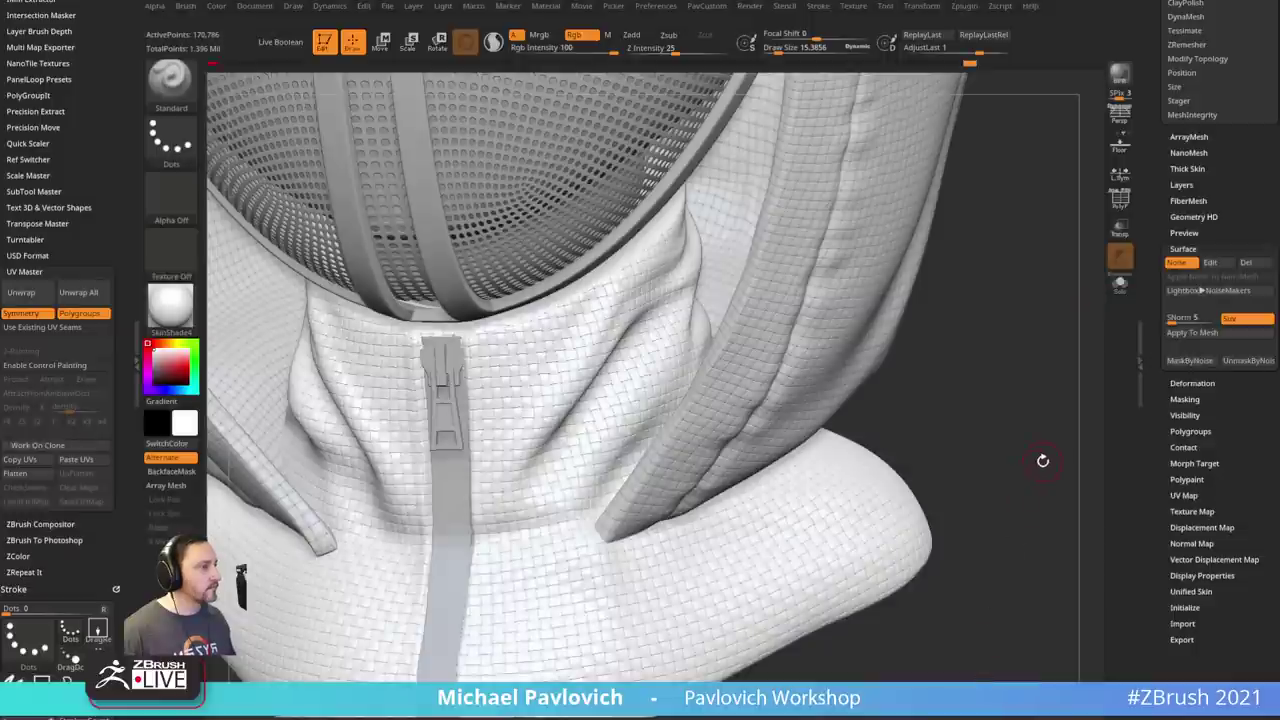
- Compare the front of the whole mask with the reference photo
mouse_move(1031, 444)
alt+mouse_down()
mouse_move(977, 314)
mouse_move(983, 429)
mouse_move(966, 424)
mouse_move(1069, 437)
mouse_move(873, 445)
mouse_move(874, 462)
alt+mouse_up()
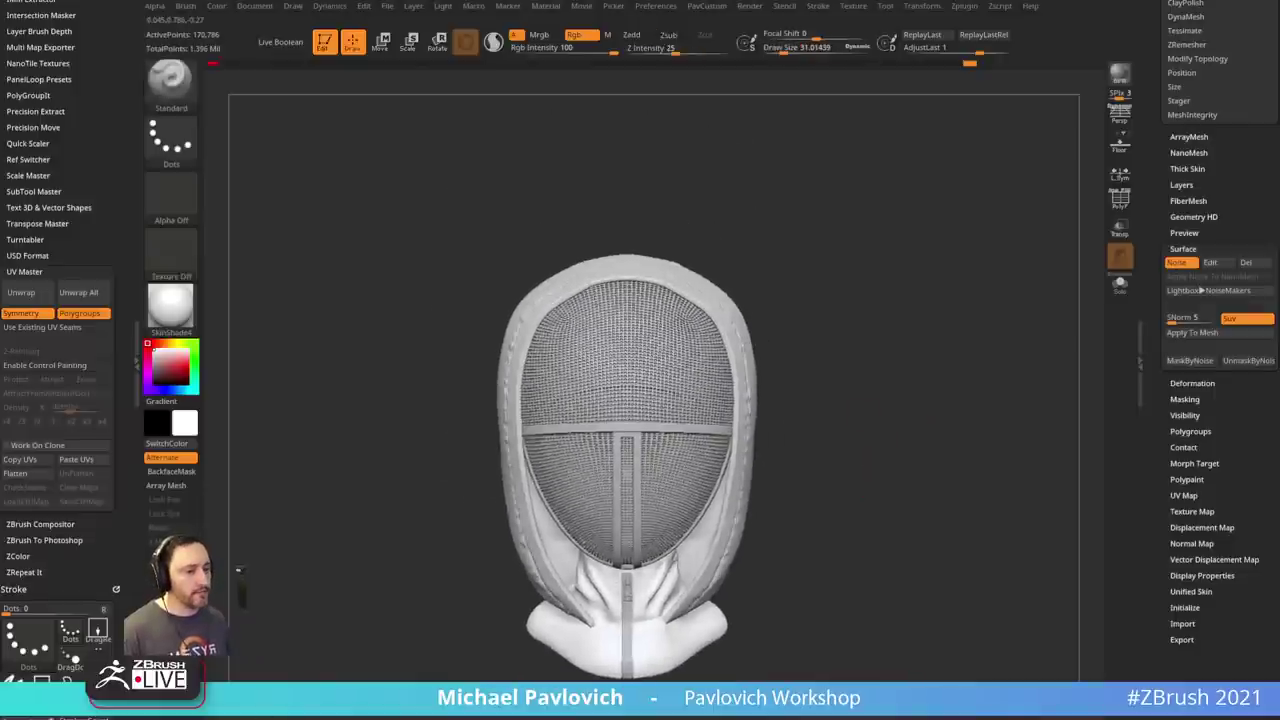
key(alt+Tab)
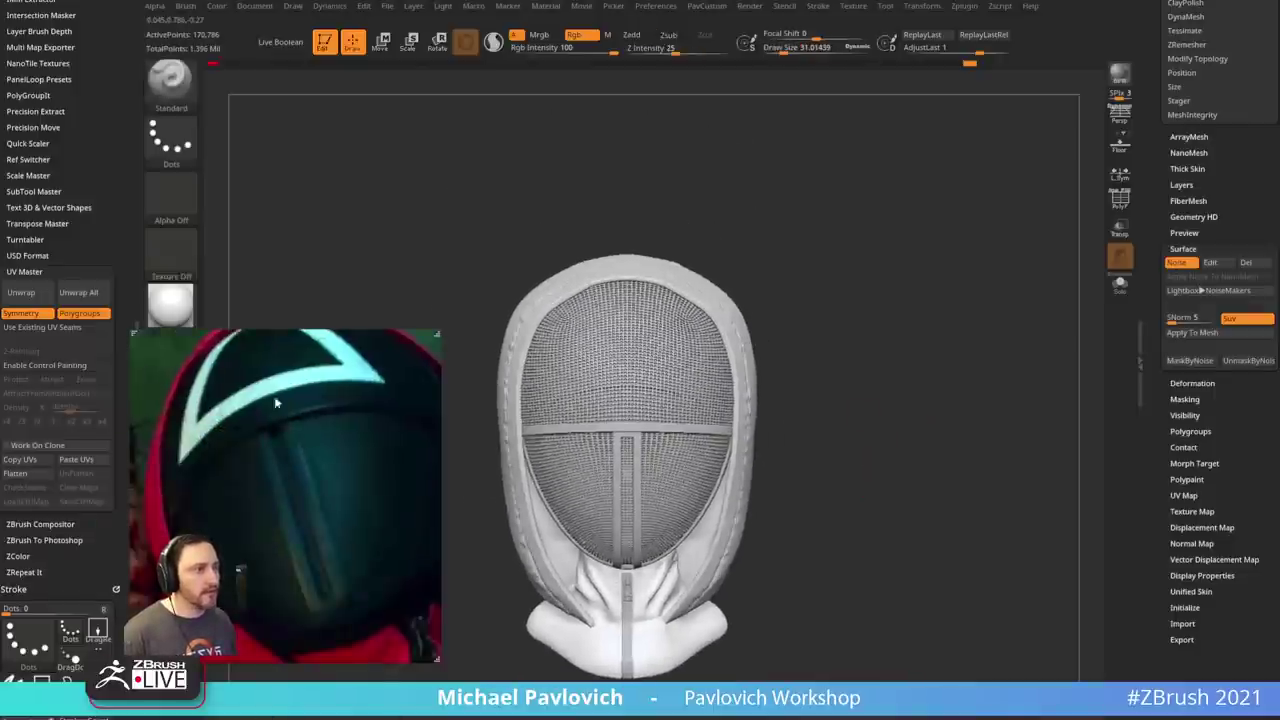
key(alt+Tab)
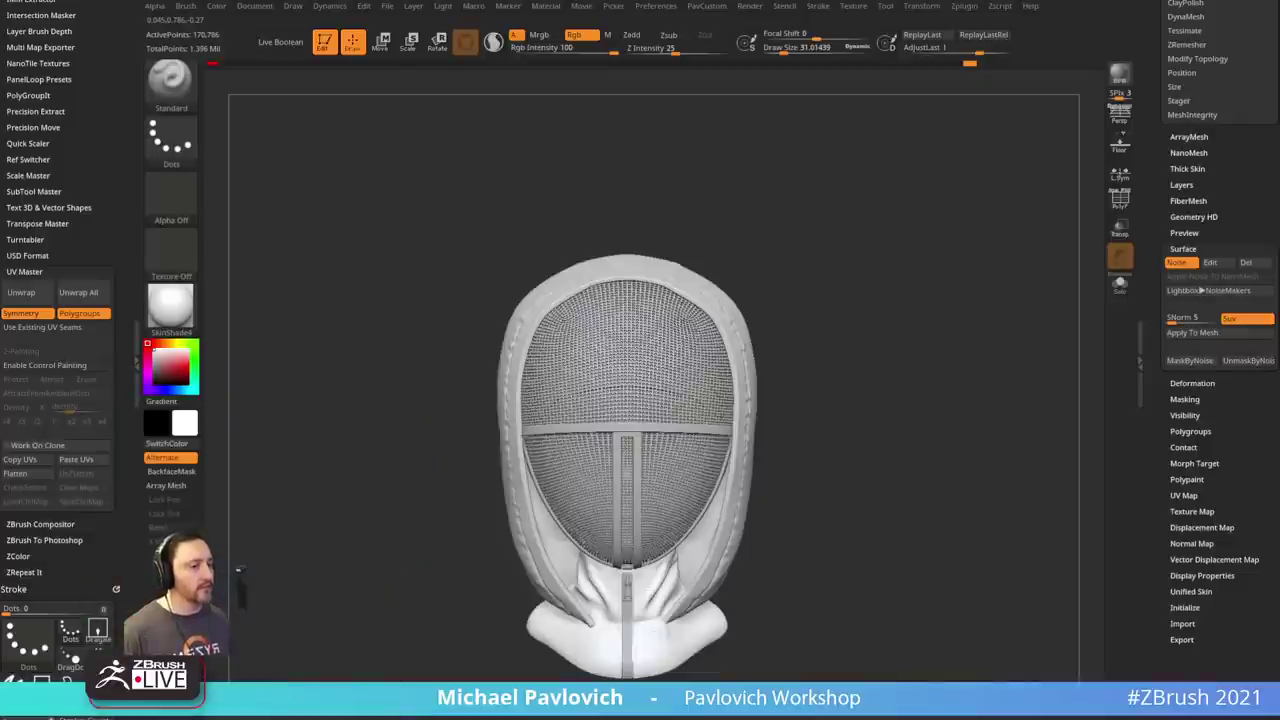
drag(823, 295, 831, 296)
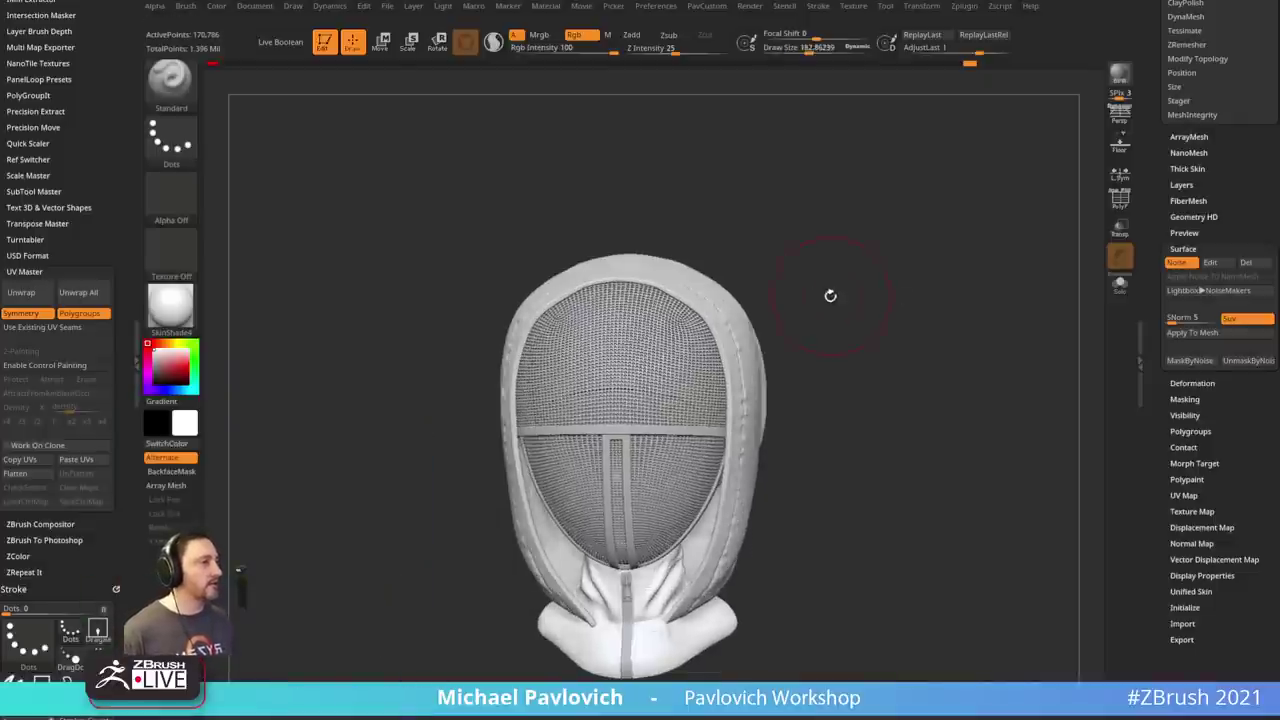
- Select the cut-out head piece behind the mesh, view it in isolation, and bring back all the mask parts
alt+click(679, 348)
key(f)
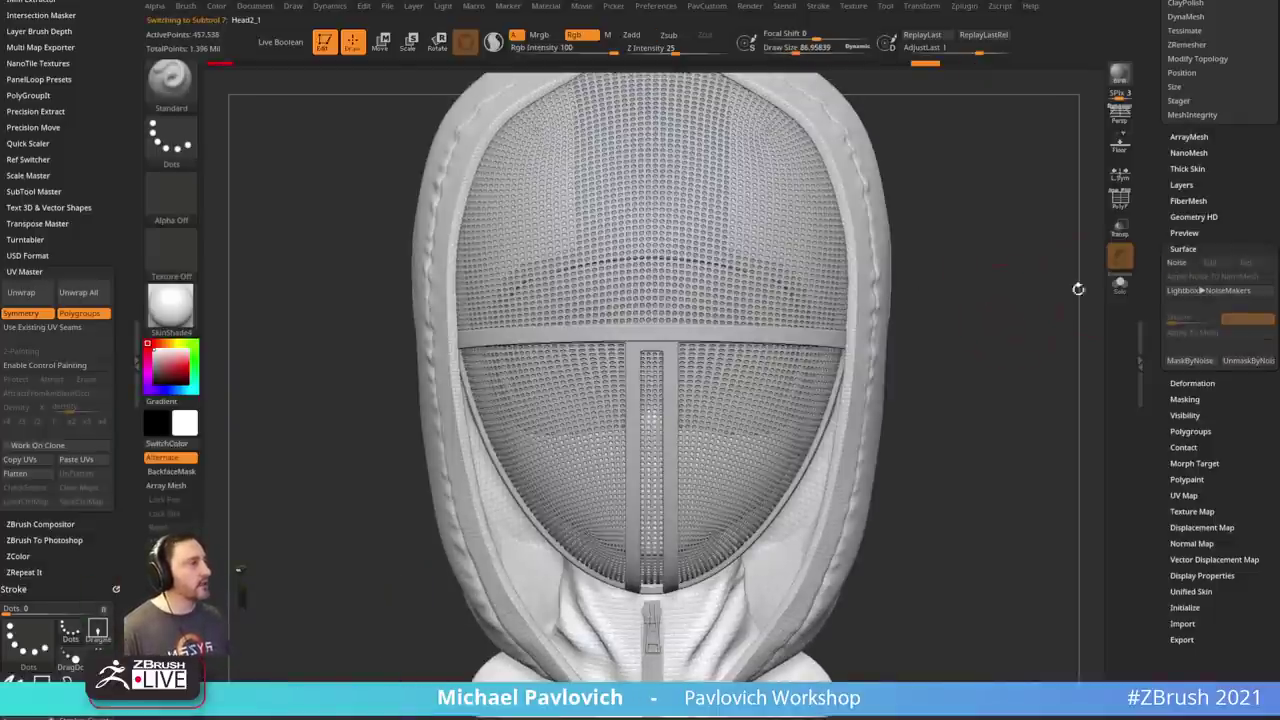
click(1120, 285)
mouse_move(1048, 271)
alt+mouse_down()
mouse_move(997, 309)
mouse_move(1048, 304)
alt+mouse_up()
key(s)
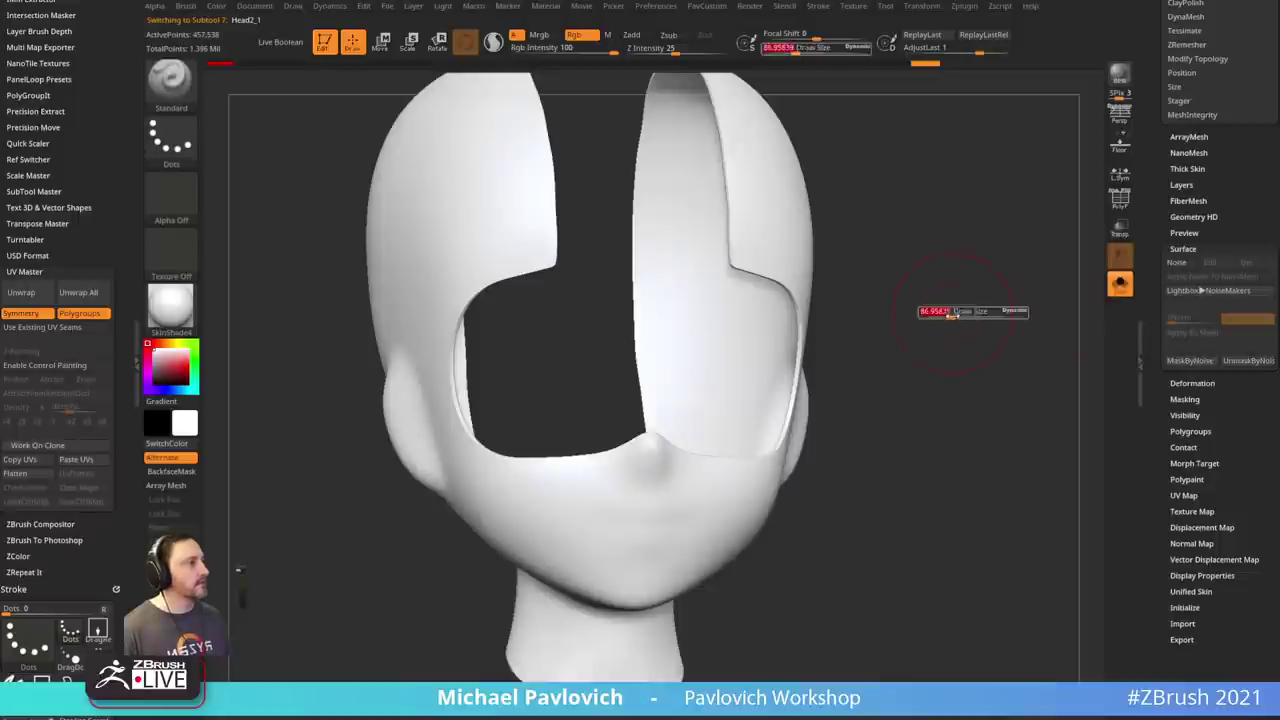
click(1120, 284)
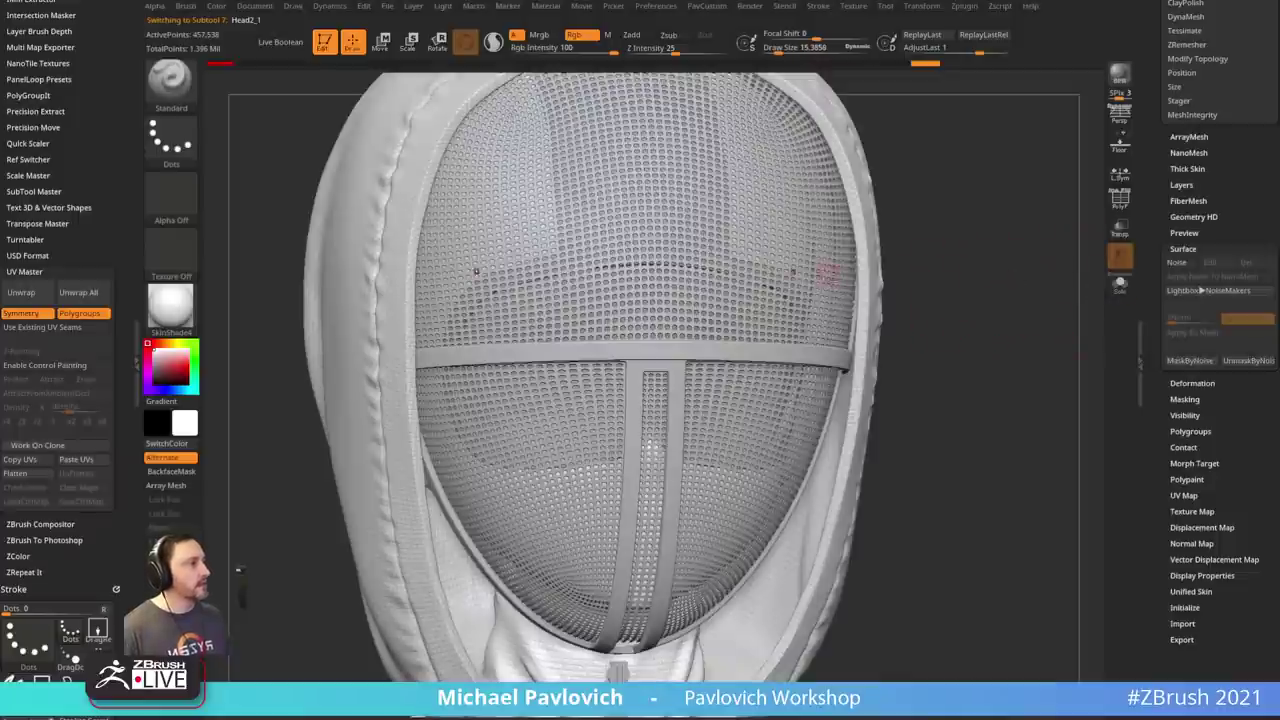
- Select the mask's upper mesh panel, show its wireframe, and toggle its dynamic subdivision off and on
alt+click(836, 272)
drag(956, 268, 1028, 308)
click(1120, 200)
drag(1154, 246, 1162, 365)
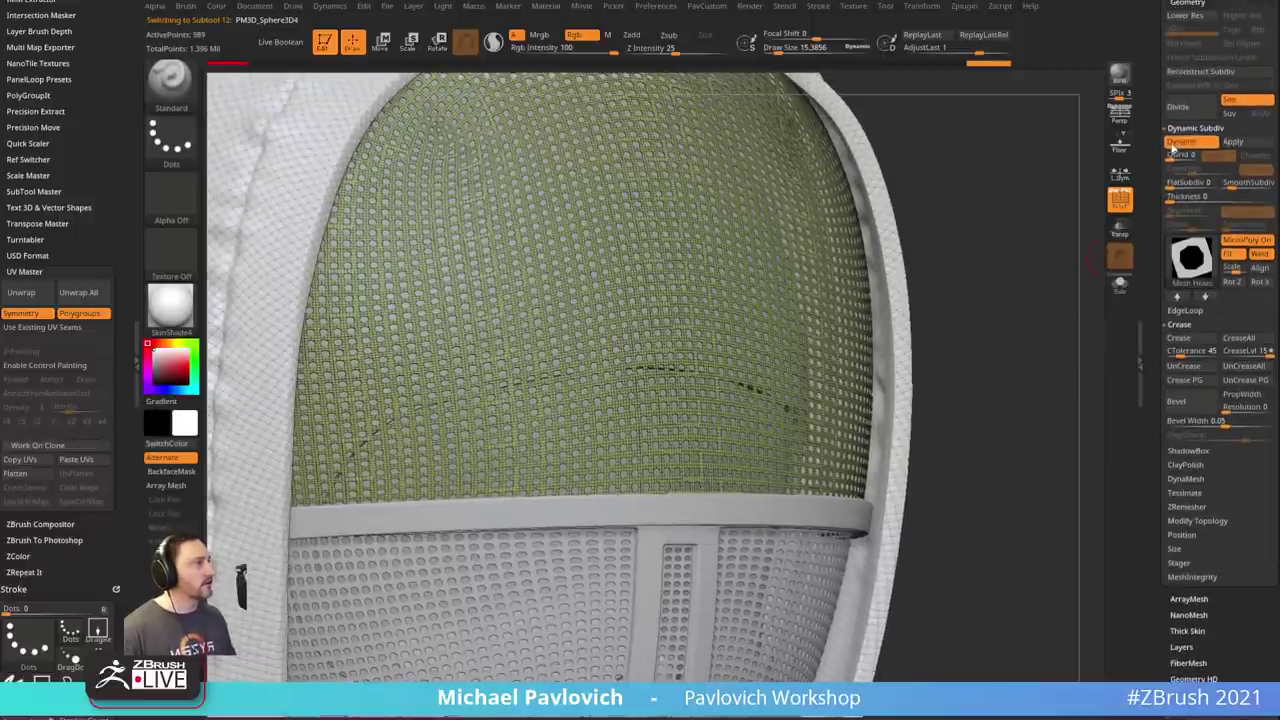
click(1180, 142)
click(1180, 142)
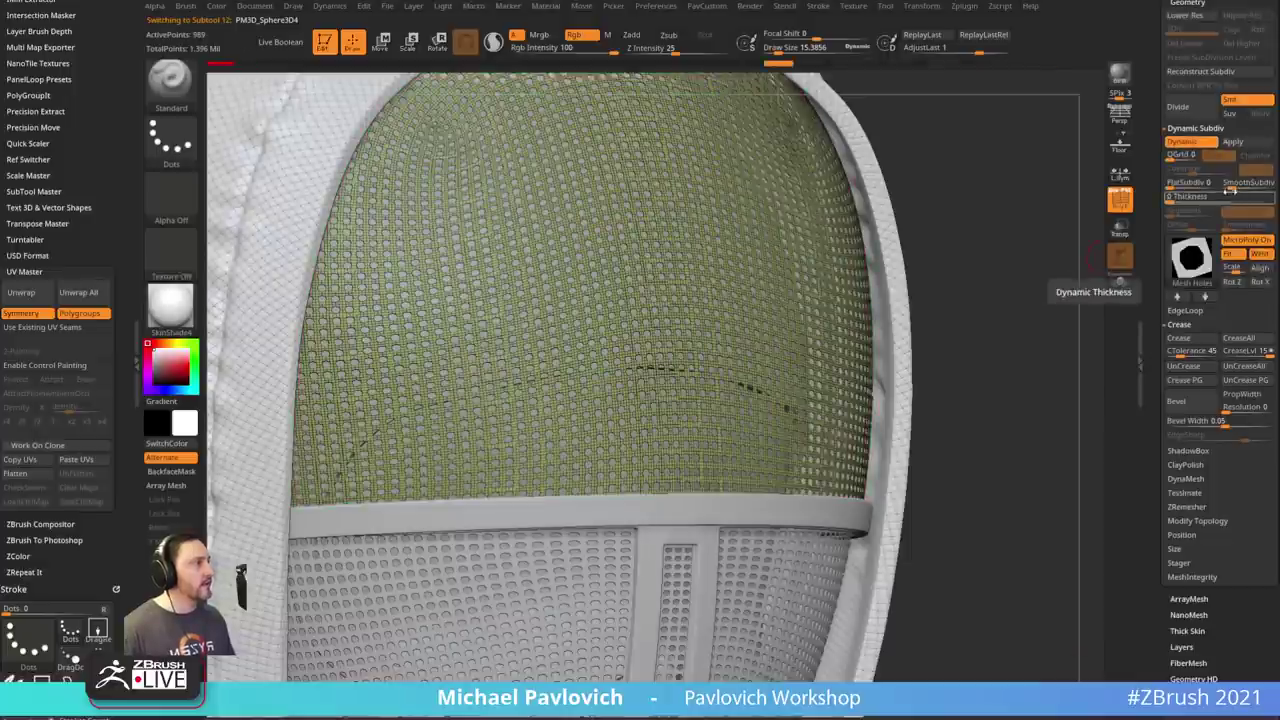
- Try a coarser smooth subdivision level on the upper mesh panel's dynamic hole pattern
click(1228, 195)
click(1231, 186)
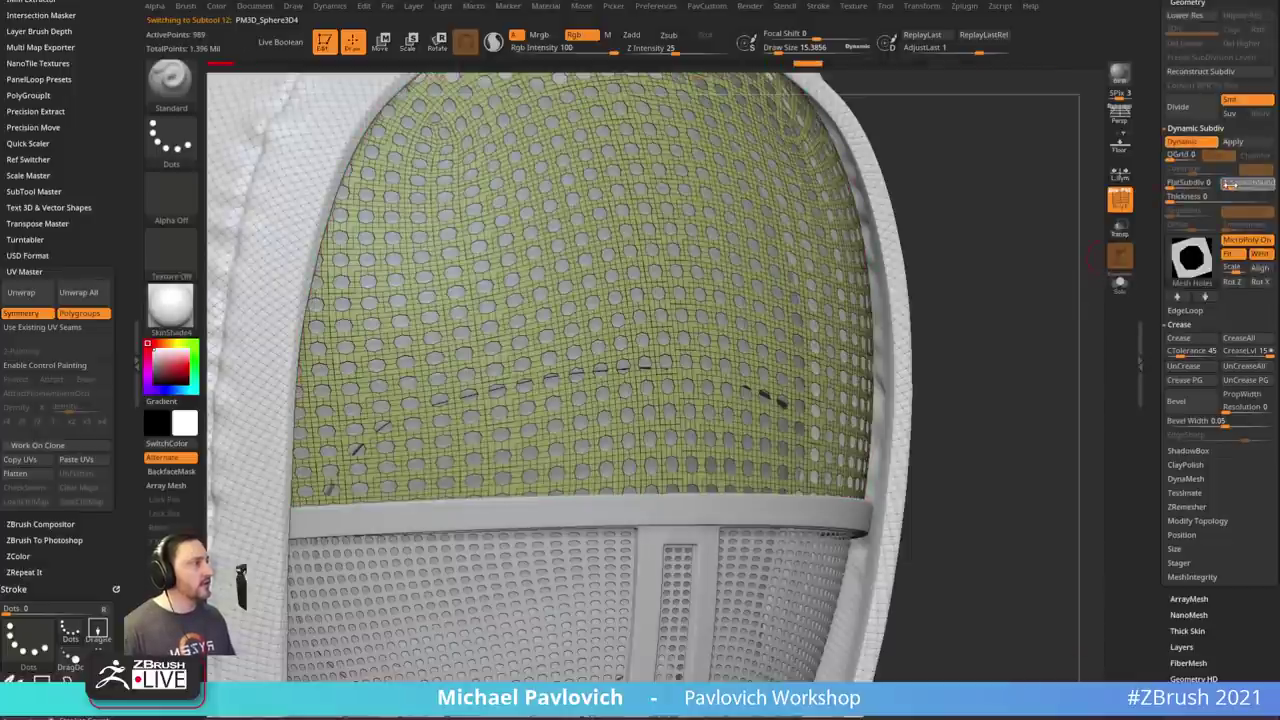
drag(1013, 264, 1043, 272)
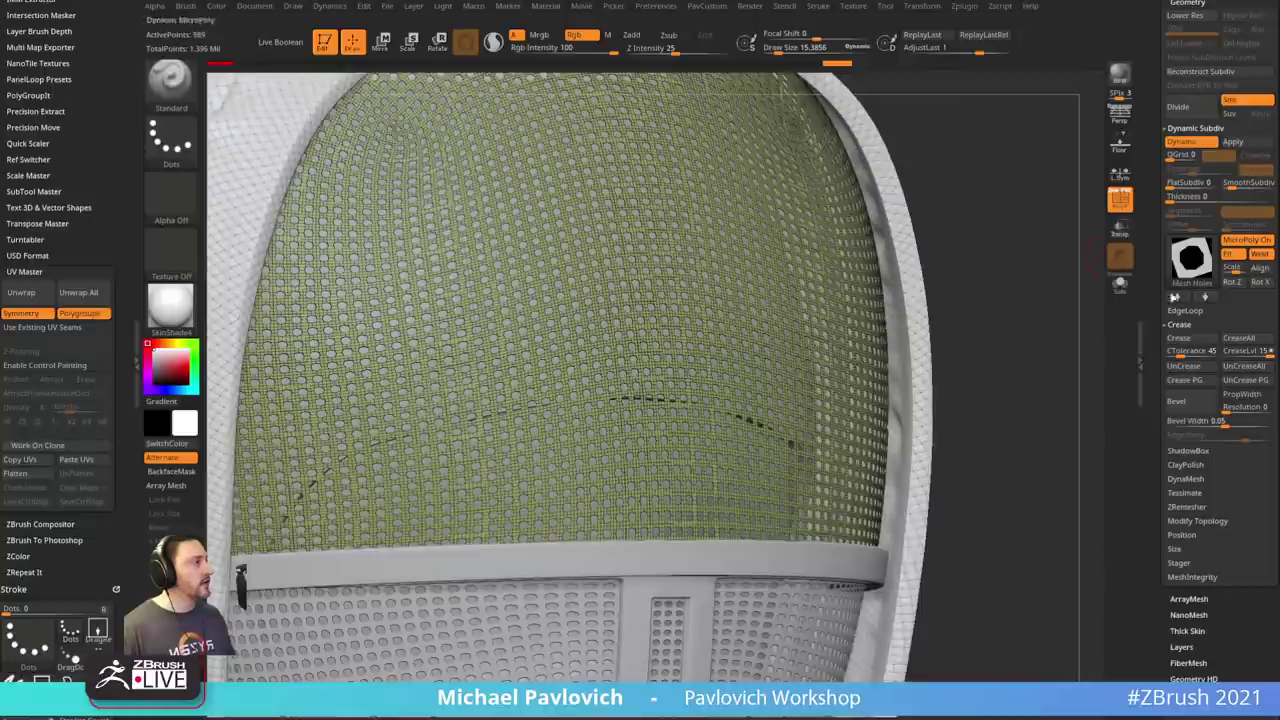
- Try a dynamic thickness of 0.01807 on the upper mesh panel and view the panel in isolation
click(1172, 197)
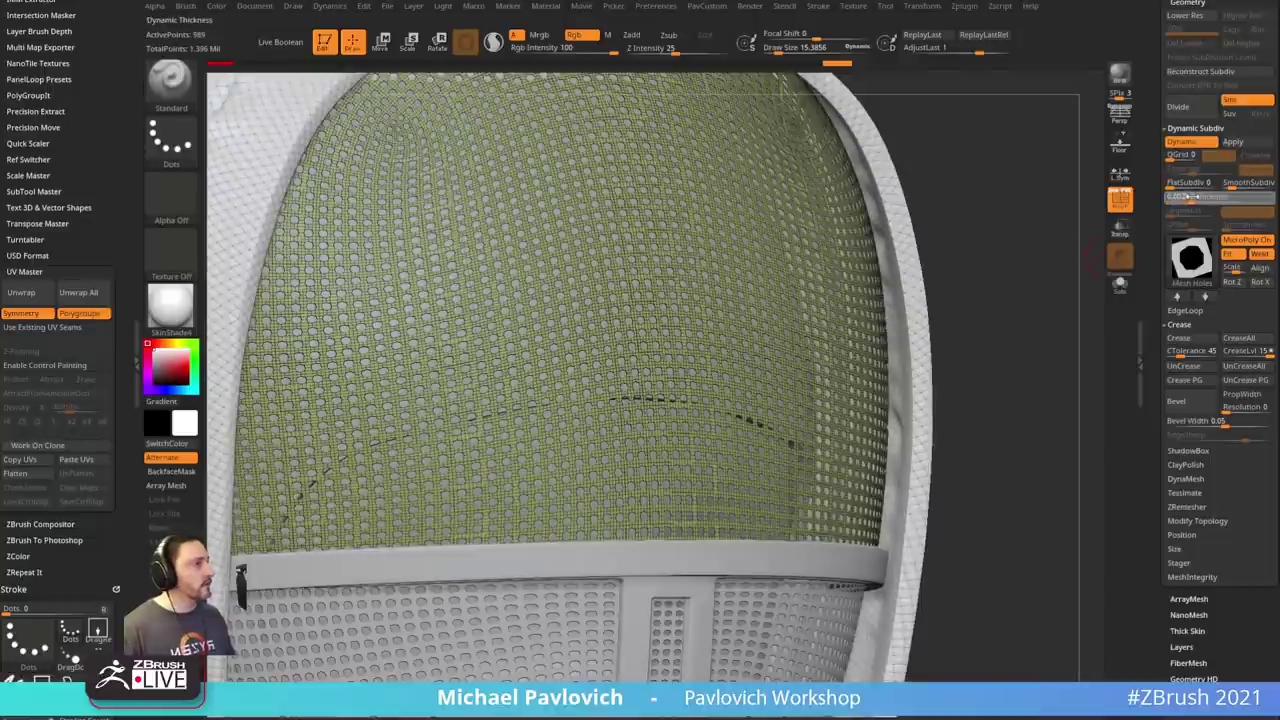
drag(1192, 197, 1194, 197)
drag(1050, 290, 1075, 305)
click(1120, 284)
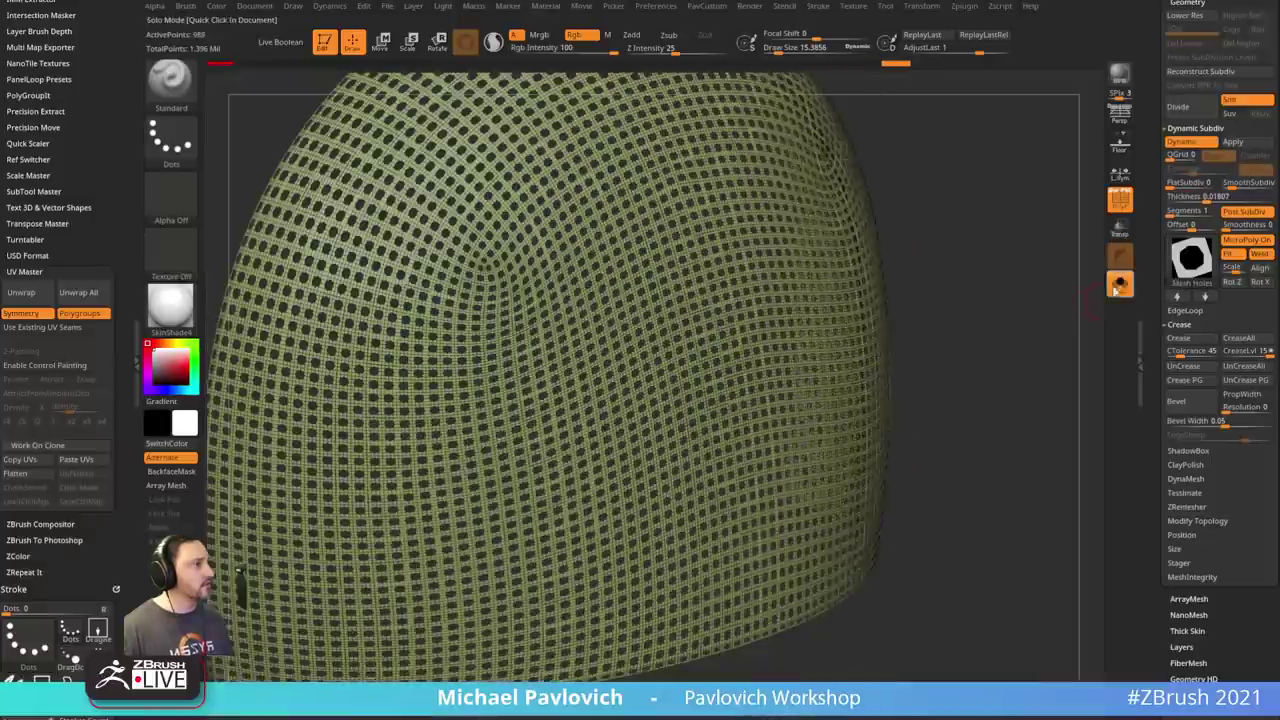
drag(1114, 301, 1104, 309)
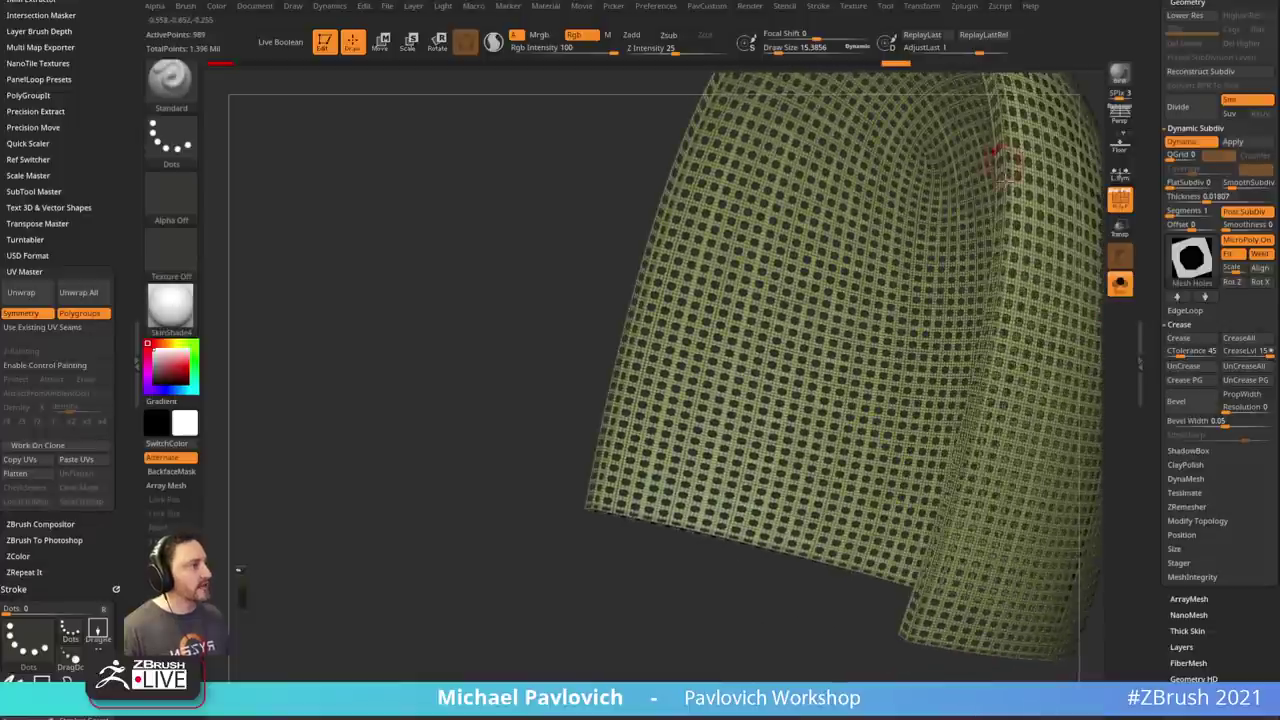
drag(965, 405, 761, 588)
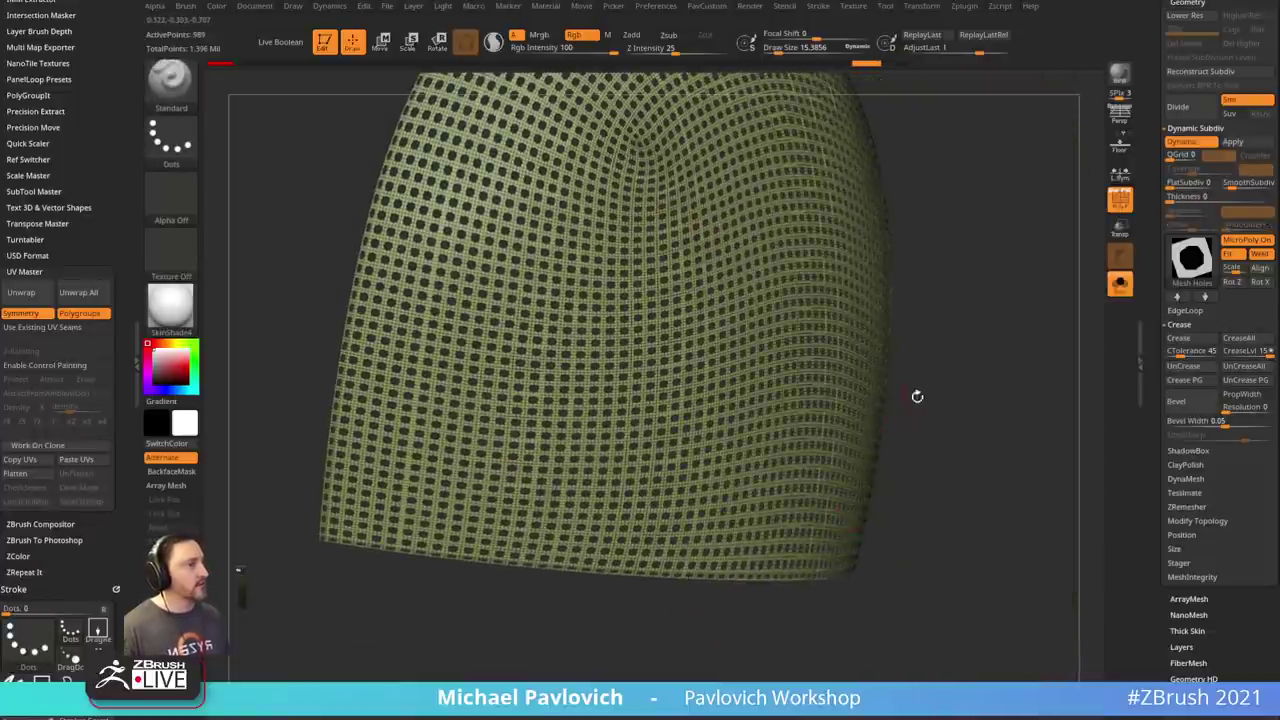
key(ctrl+z)
click(1120, 283)
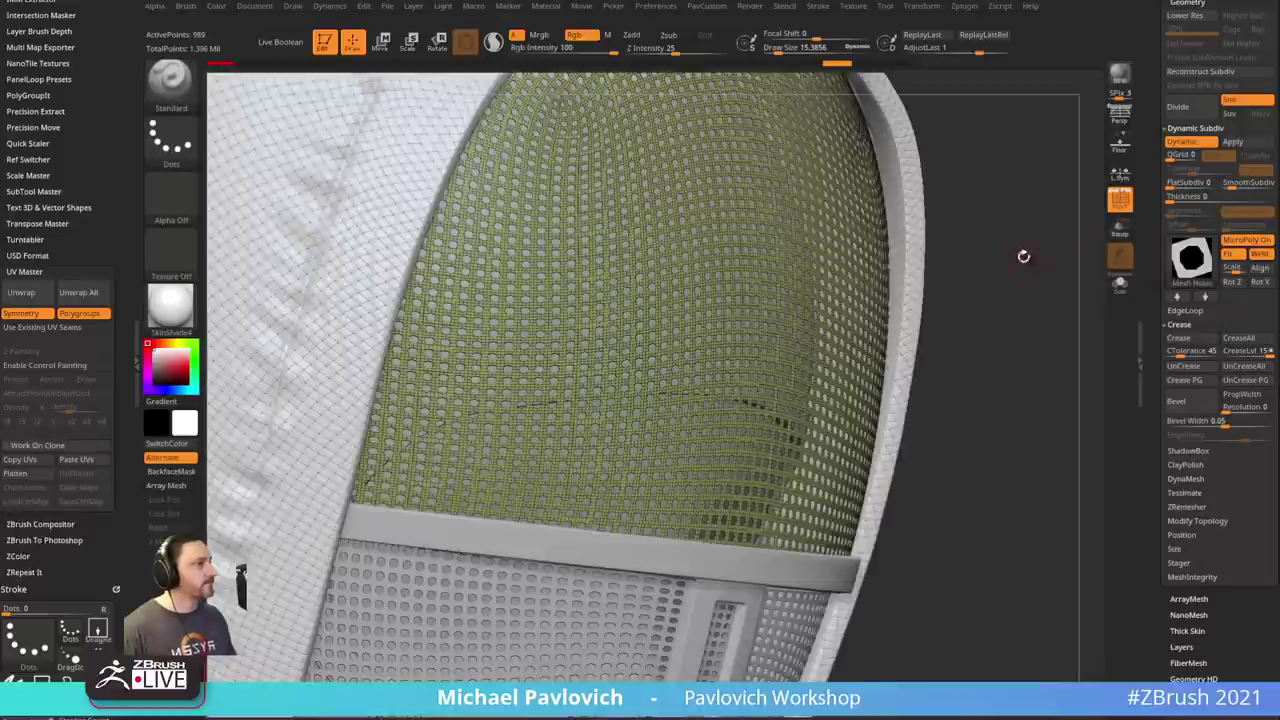
- Apply the upper mesh panel's dynamic subdivision as real geometry and check the converted mesh on its own
click(1230, 142)
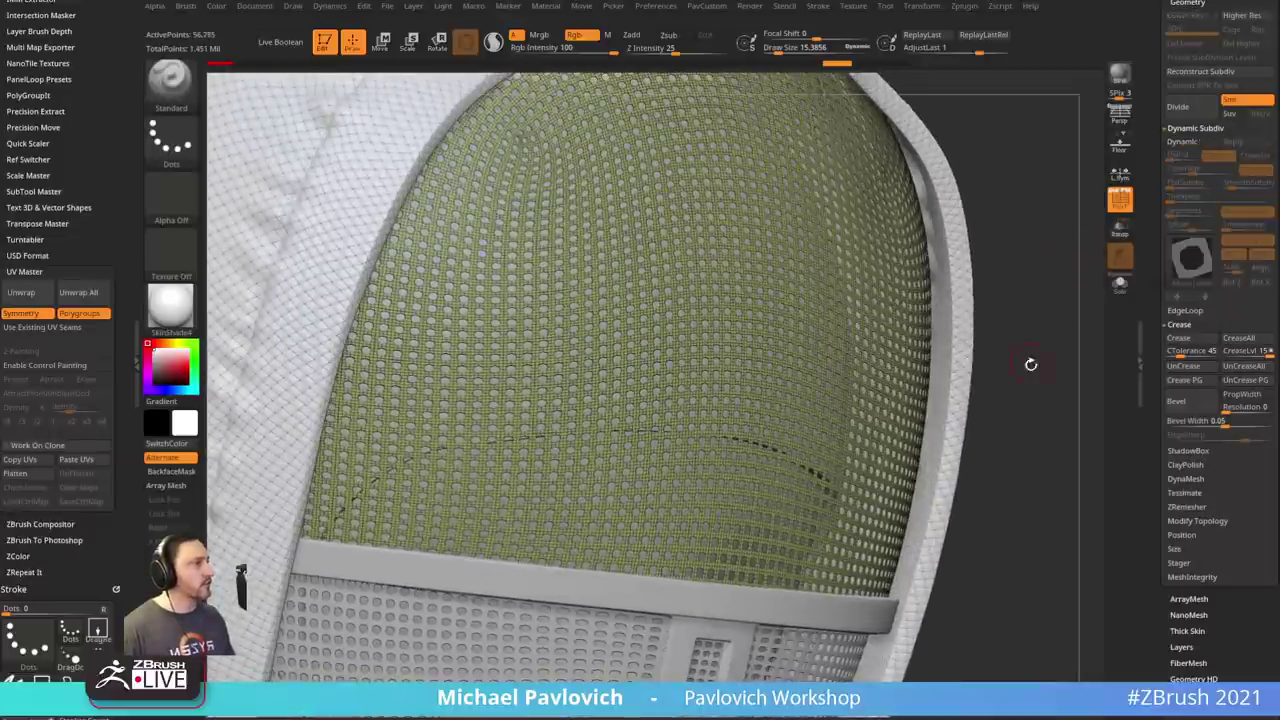
drag(1042, 338, 1081, 323)
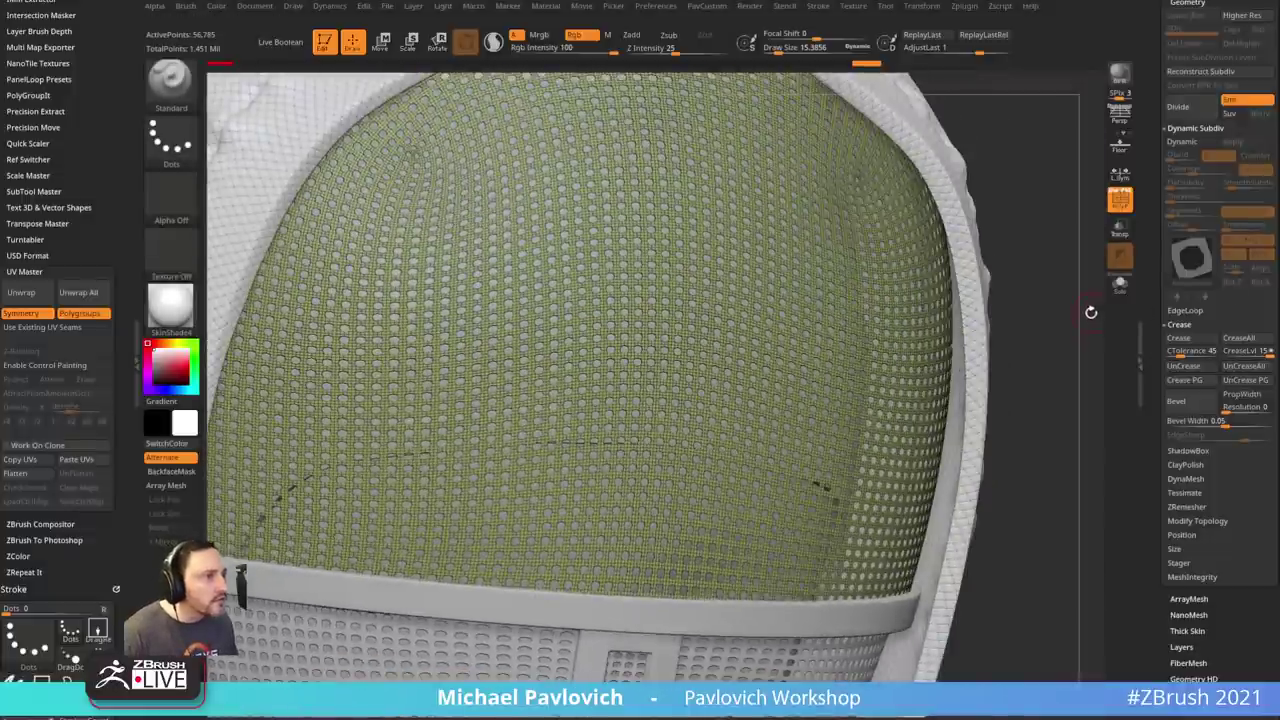
mouse_move(1138, 291)
mouse_down()
mouse_move(1065, 315)
mouse_move(1049, 289)
mouse_move(971, 374)
mouse_up()
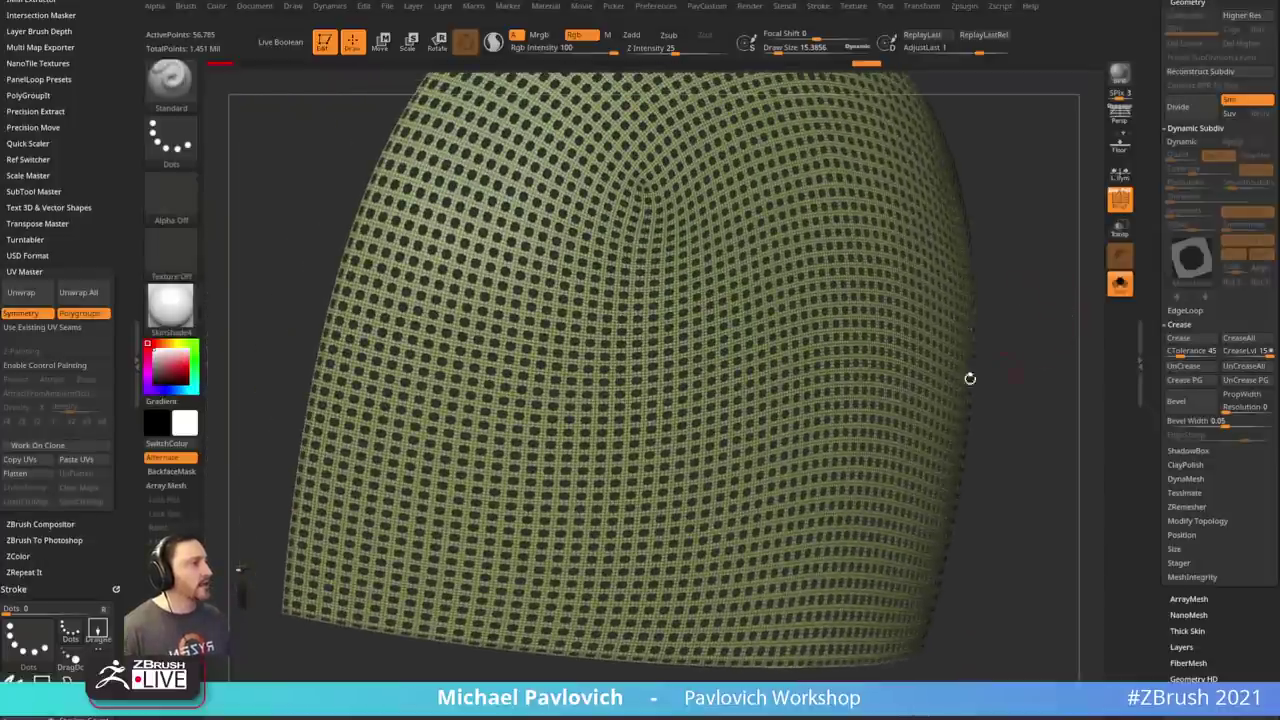
drag(968, 308, 1085, 327)
click(1120, 284)
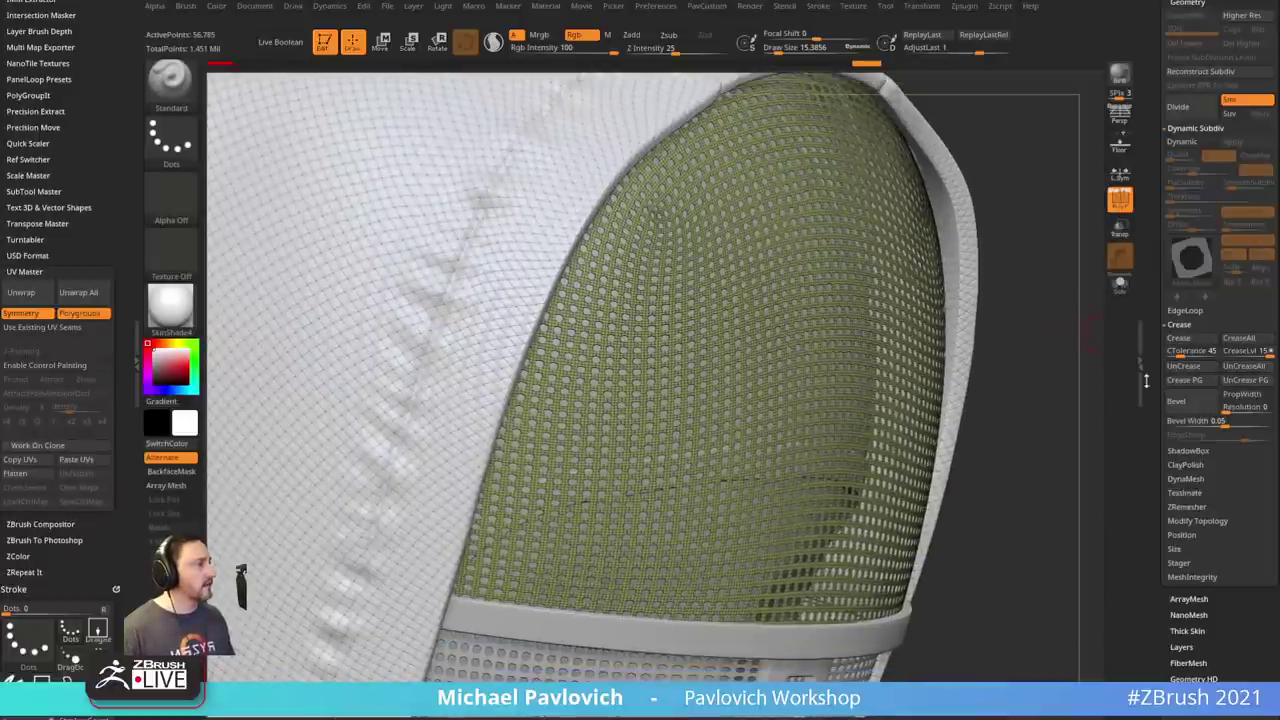
- Set the Panel Loops polish to 0, try panel loops on the upper mesh panel in isolation, and undo them
drag(1146, 380, 1149, 296)
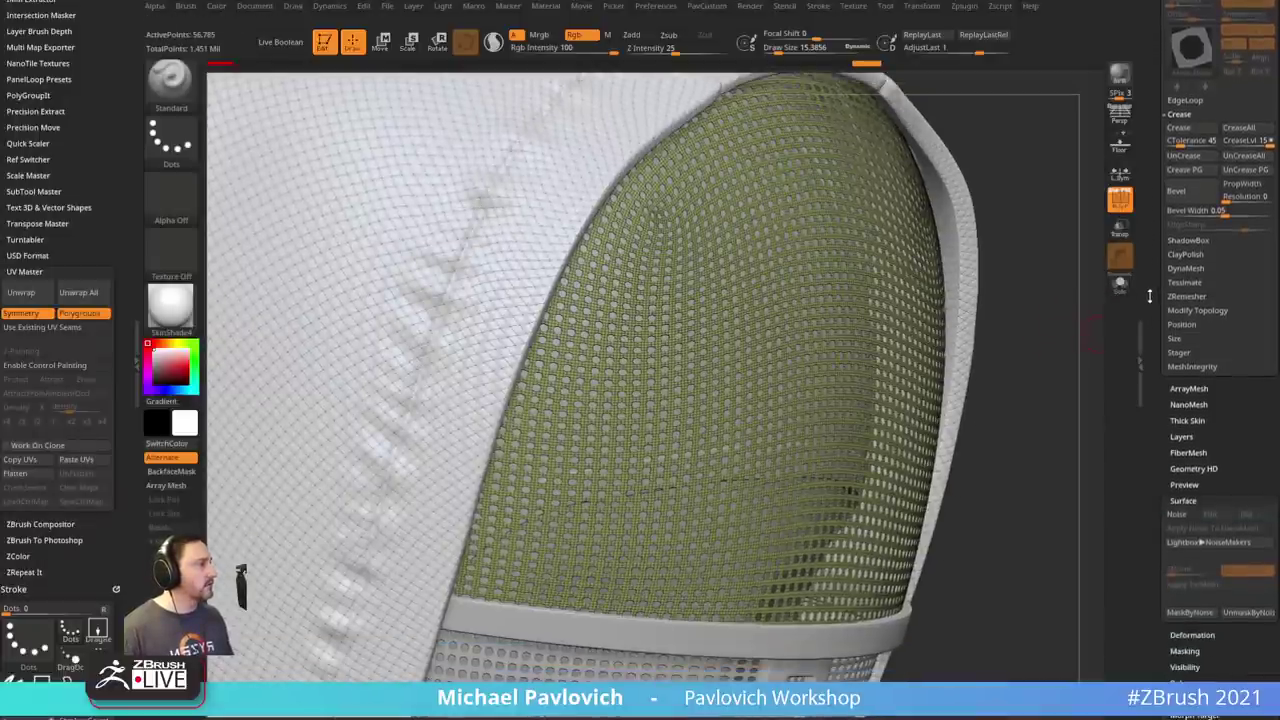
scroll(1153, 343, up, 3)
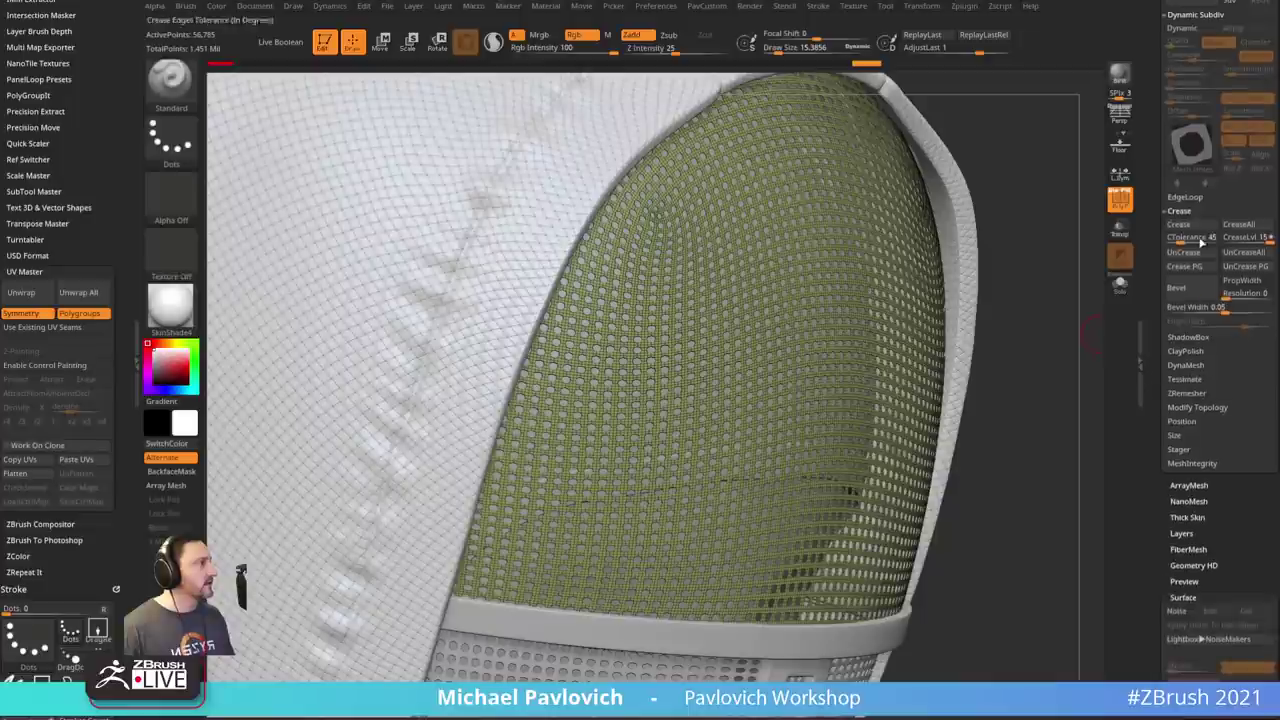
click(1186, 197)
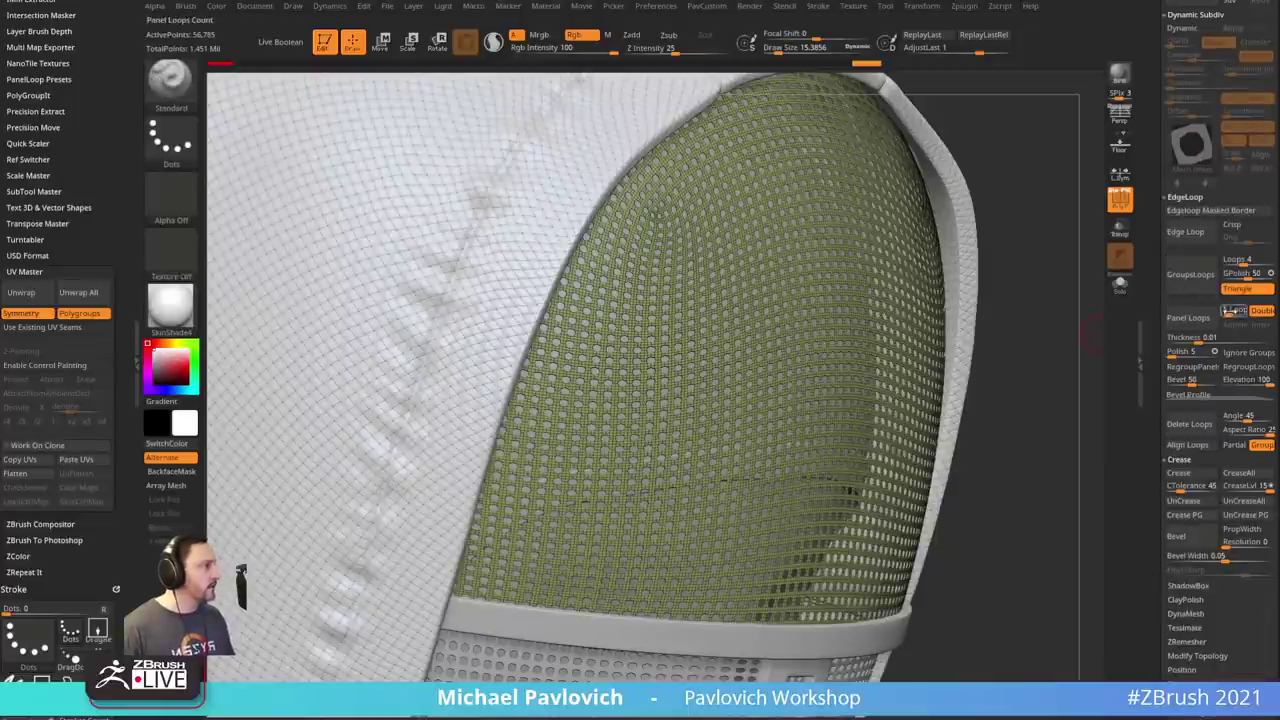
drag(1180, 355, 1154, 357)
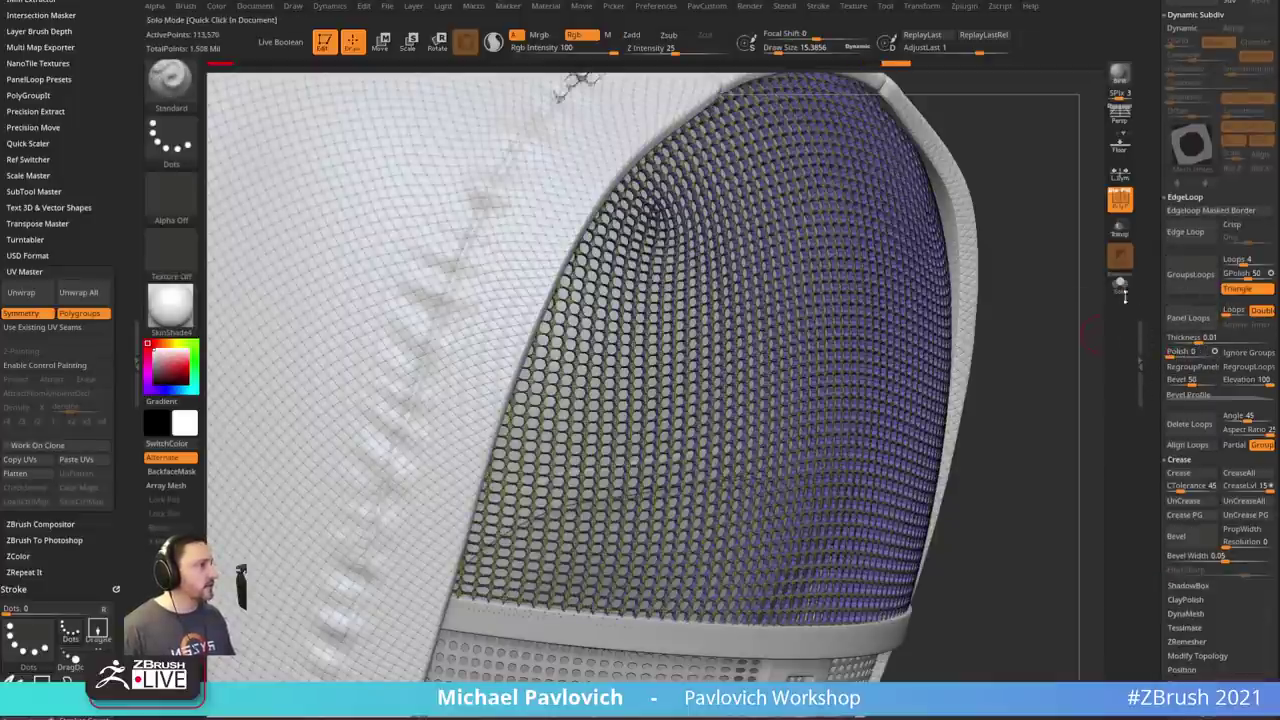
click(1120, 285)
drag(1063, 349, 1081, 298)
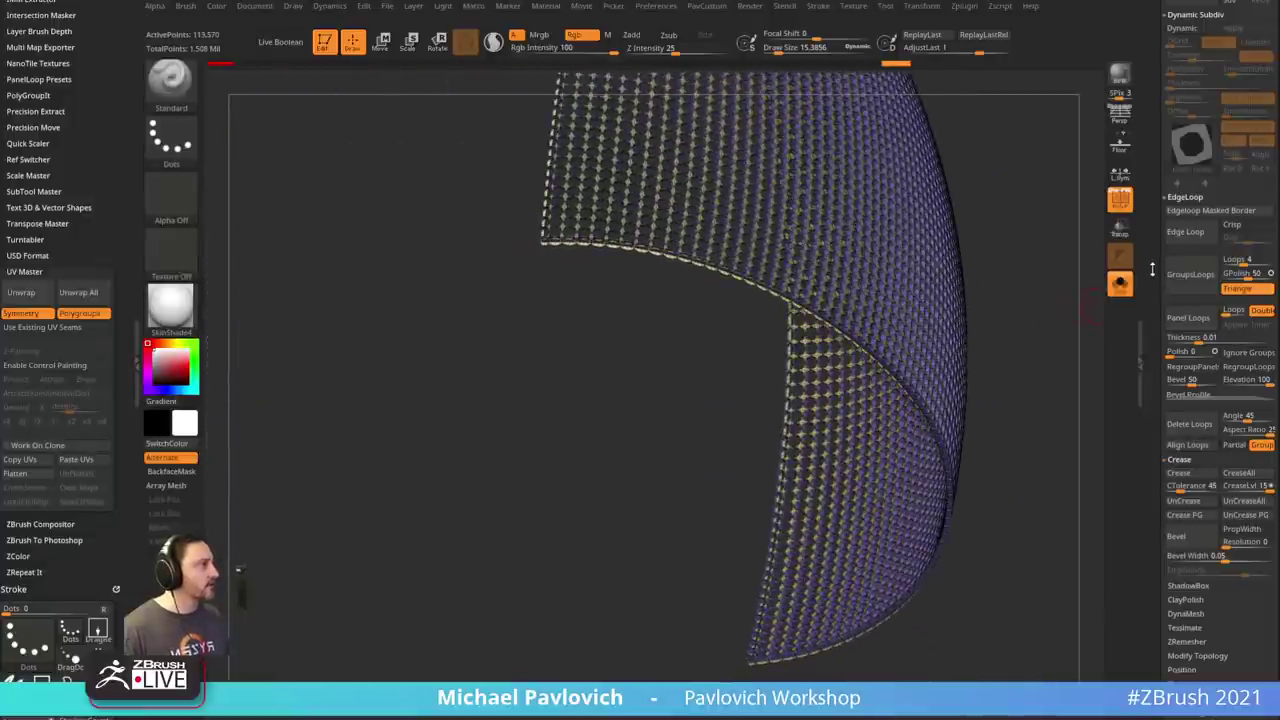
scroll(1159, 283, up, 3)
key(ctrl+z)
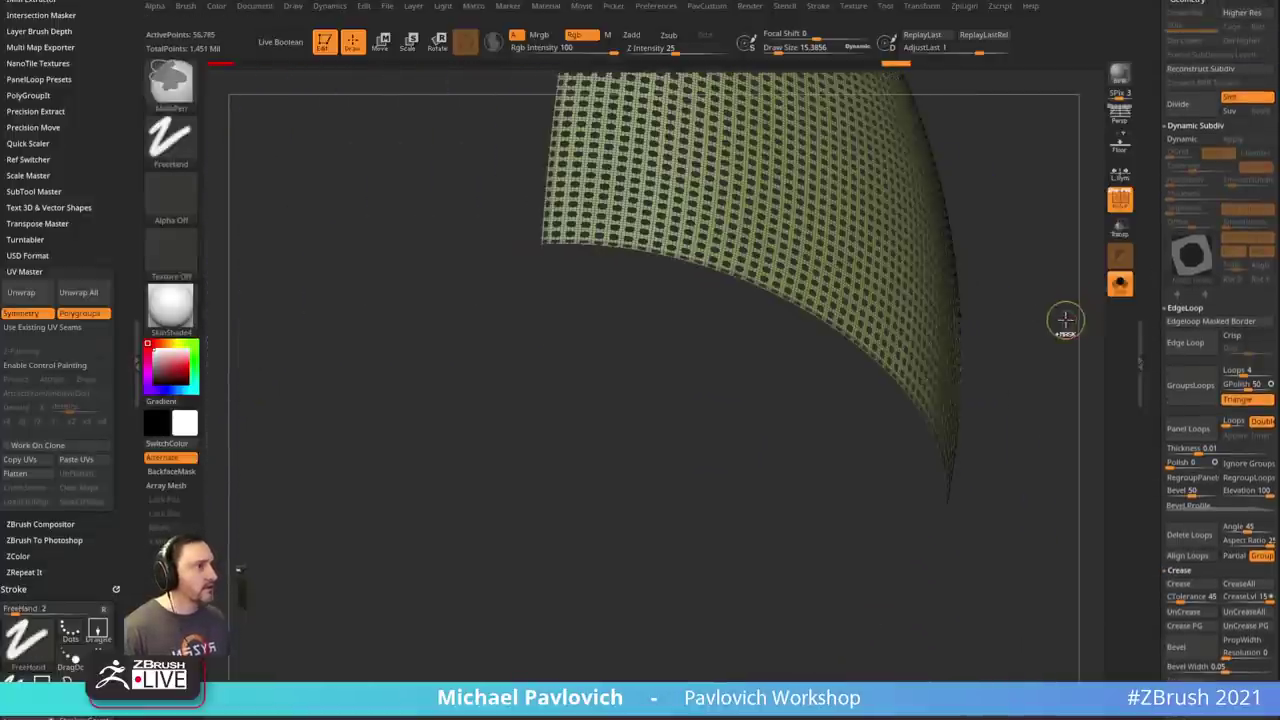
- Show the isolated upper mesh panel's wireframe and set the brush to Zadd with colour painting off
drag(1062, 320, 1062, 280)
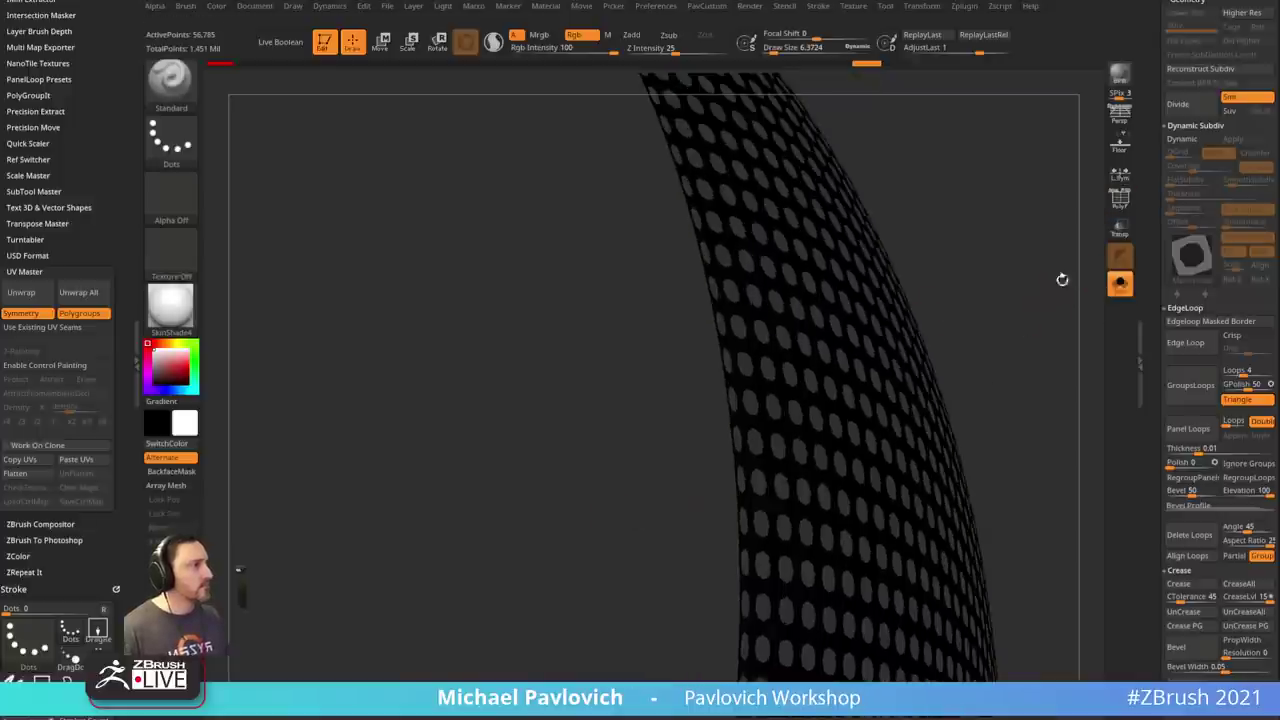
click(1119, 203)
scroll(1200, 300, up, 10)
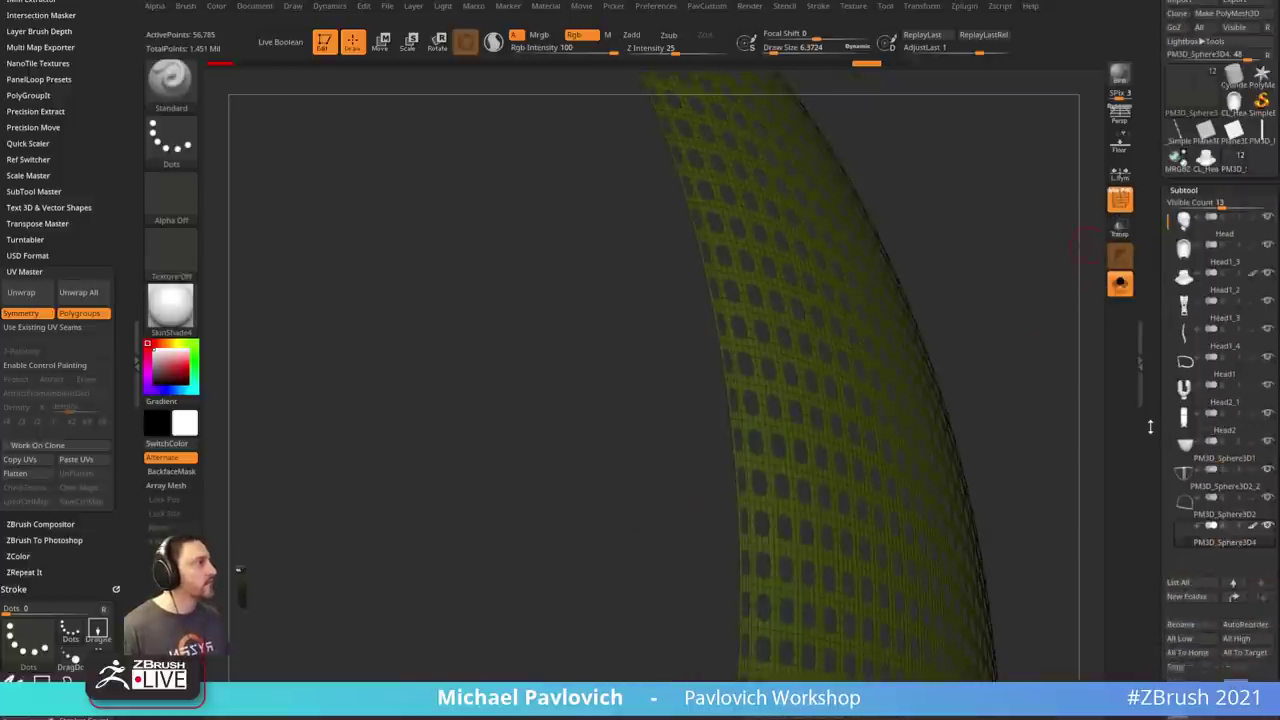
click(1240, 444)
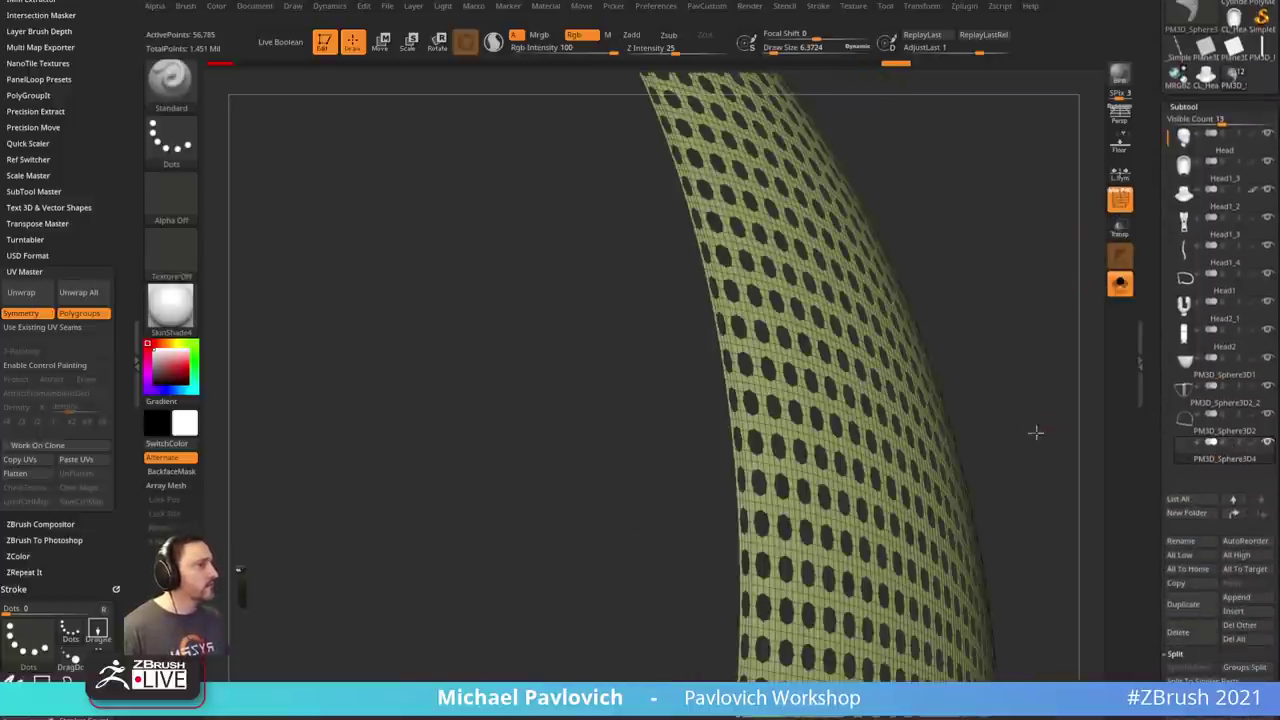
drag(1036, 432, 950, 344)
click(575, 35)
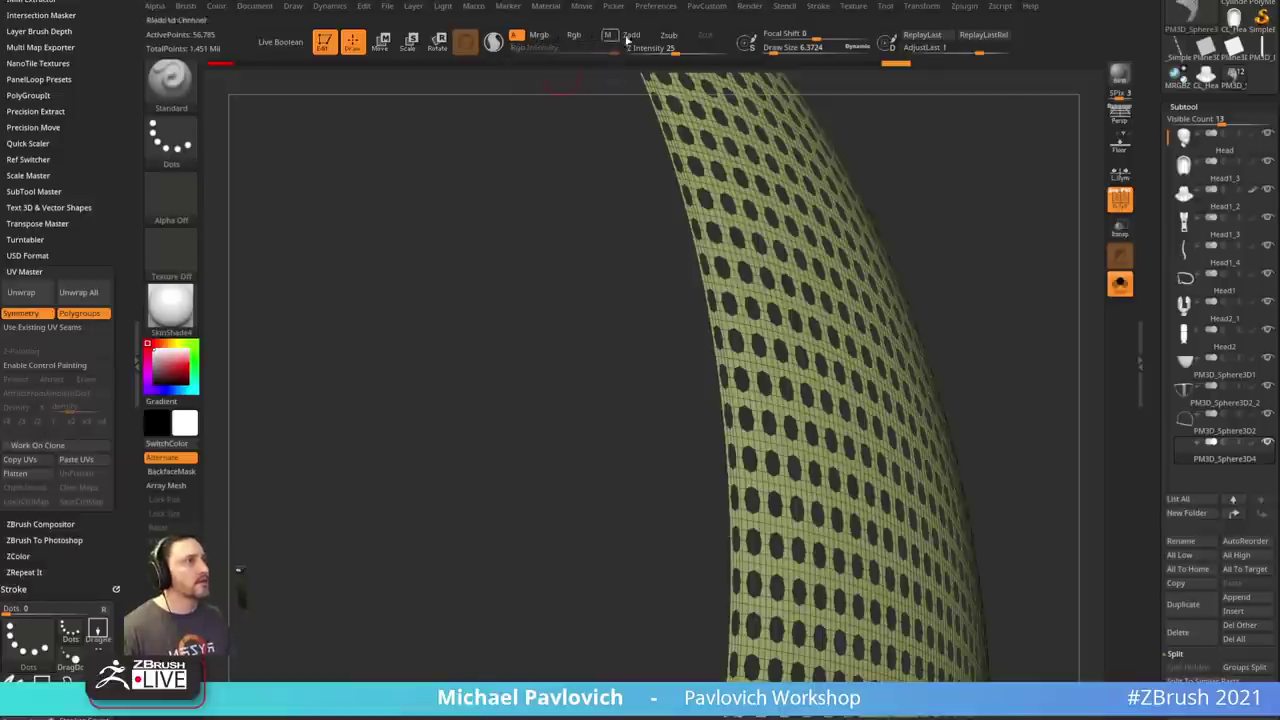
drag(1000, 384, 1004, 351)
- Try panel loops with thickness 0.01, bevel 50 and elevation 100 on the upper mesh panel, and undo them
scroll(1200, 300, down, 10)
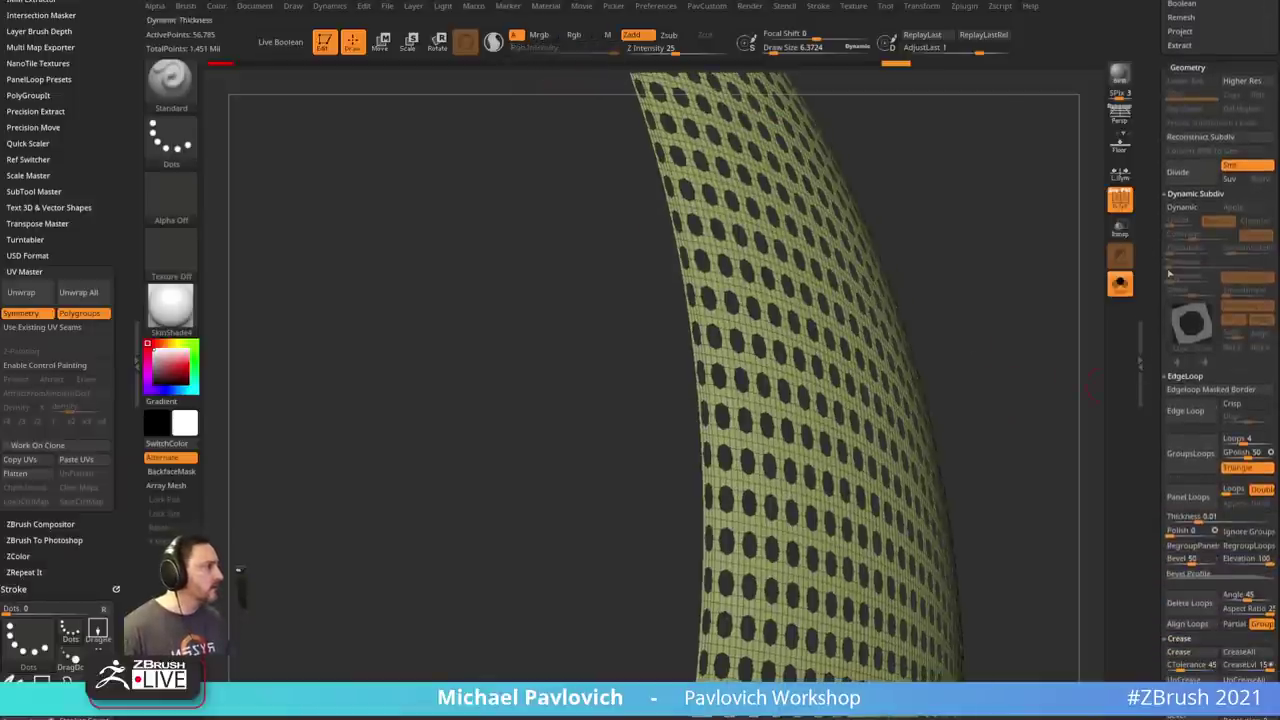
scroll(1167, 327, down, 3)
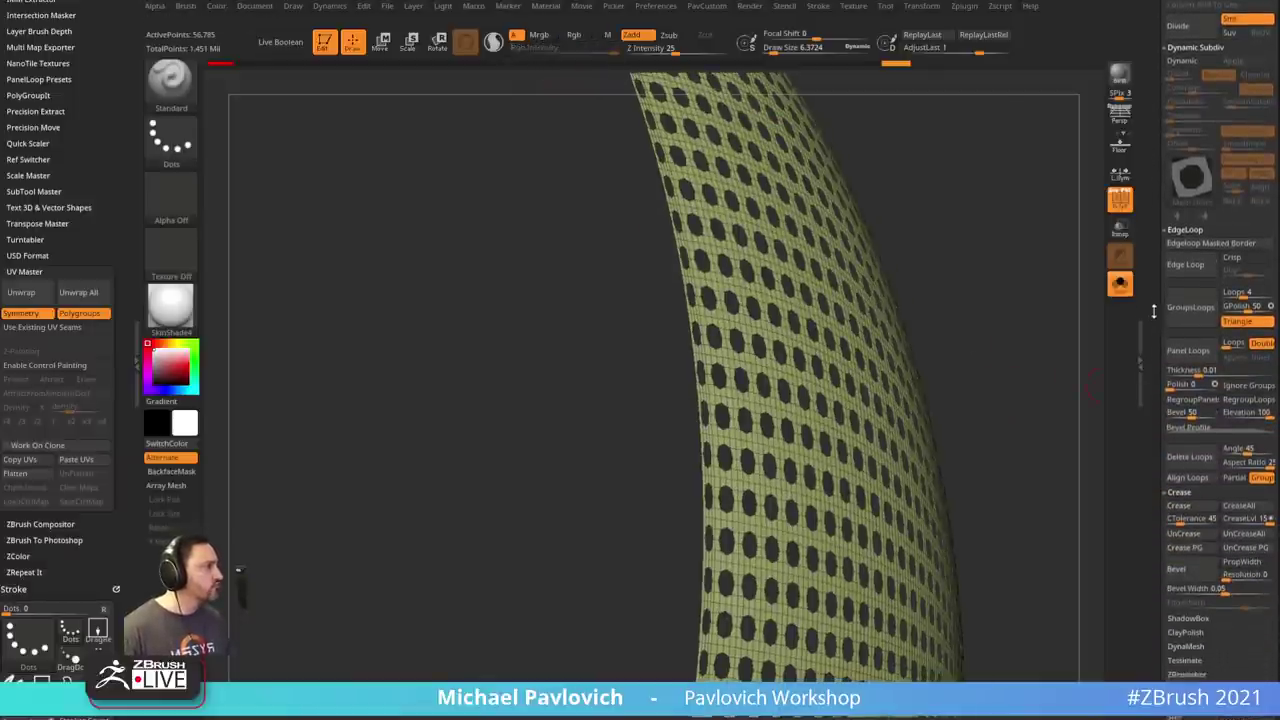
click(1200, 357)
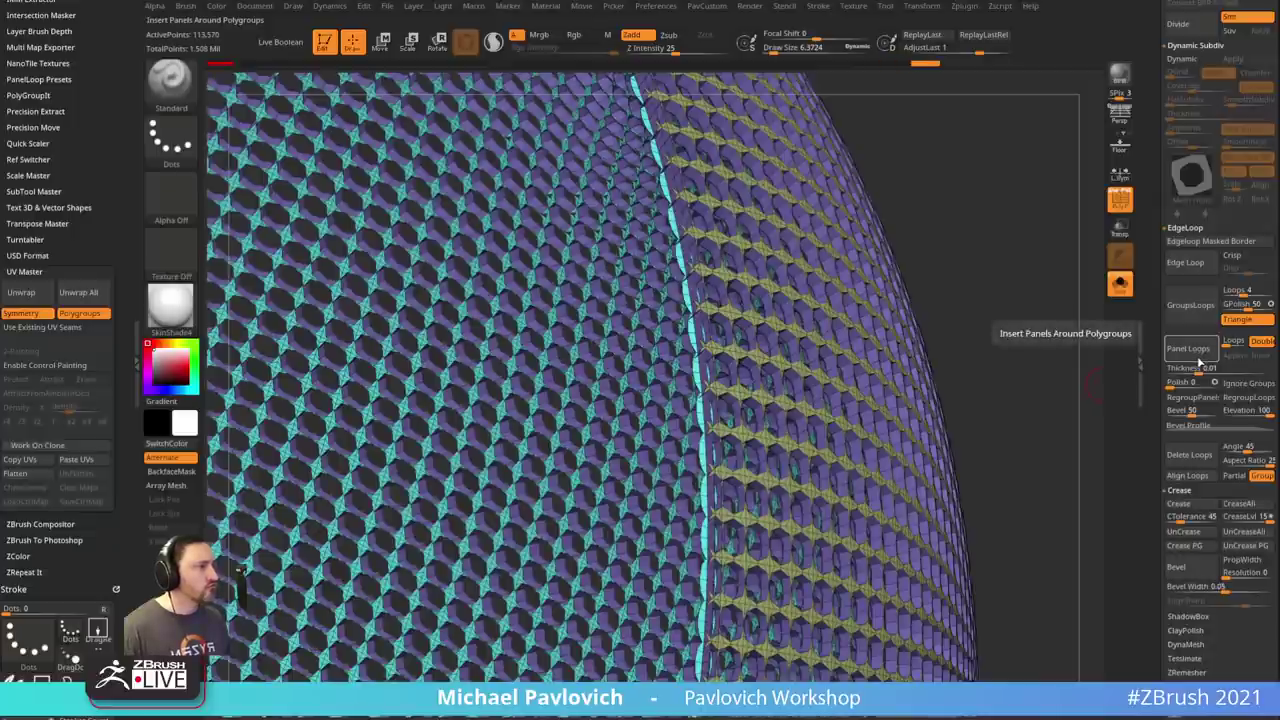
key(ctrl+z)
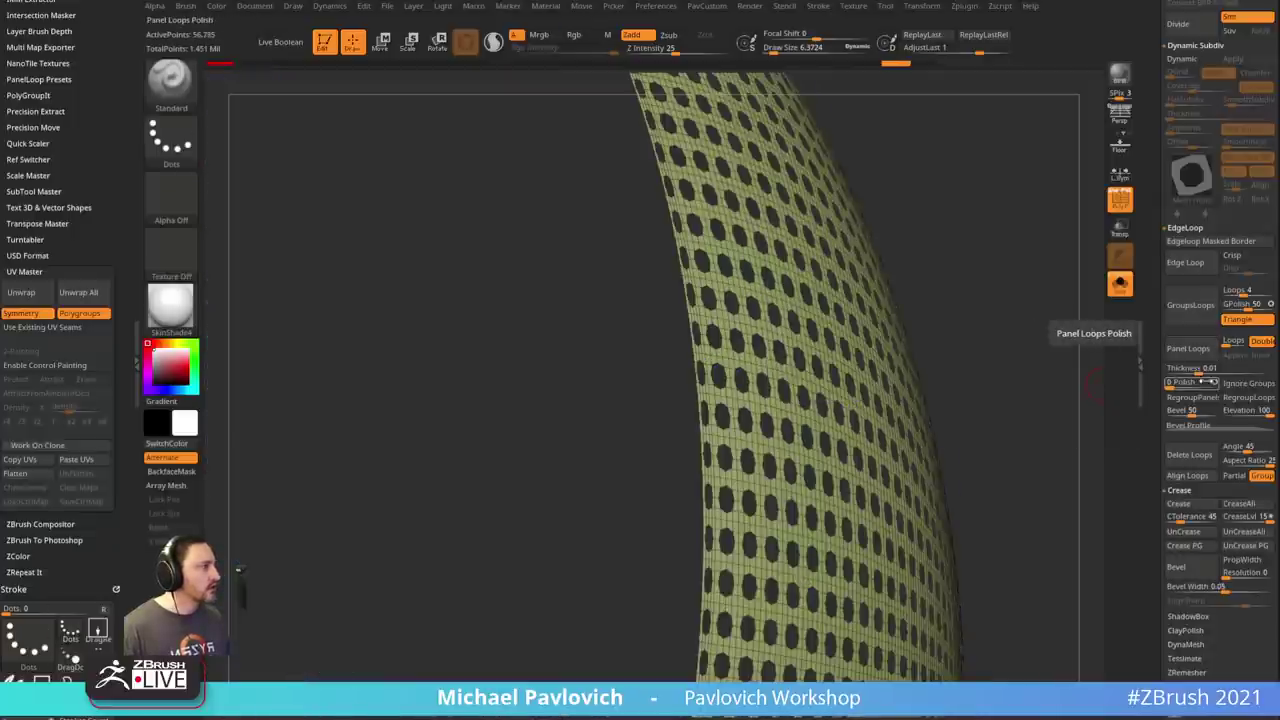
- Thicken the upper mesh panel with panel loops using the other polish mode, thickness 0.01, bevel 0 and elevation 0, undoing unwanted trials
click(1199, 358)
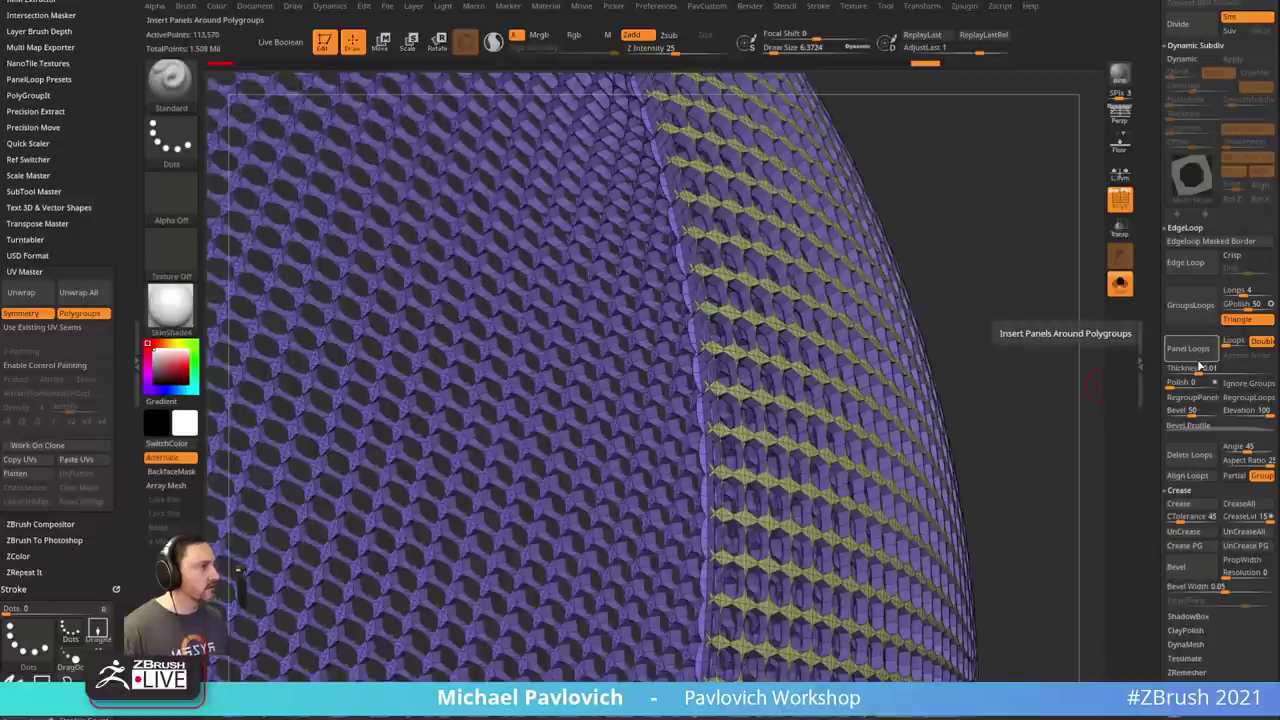
key(ctrl+z)
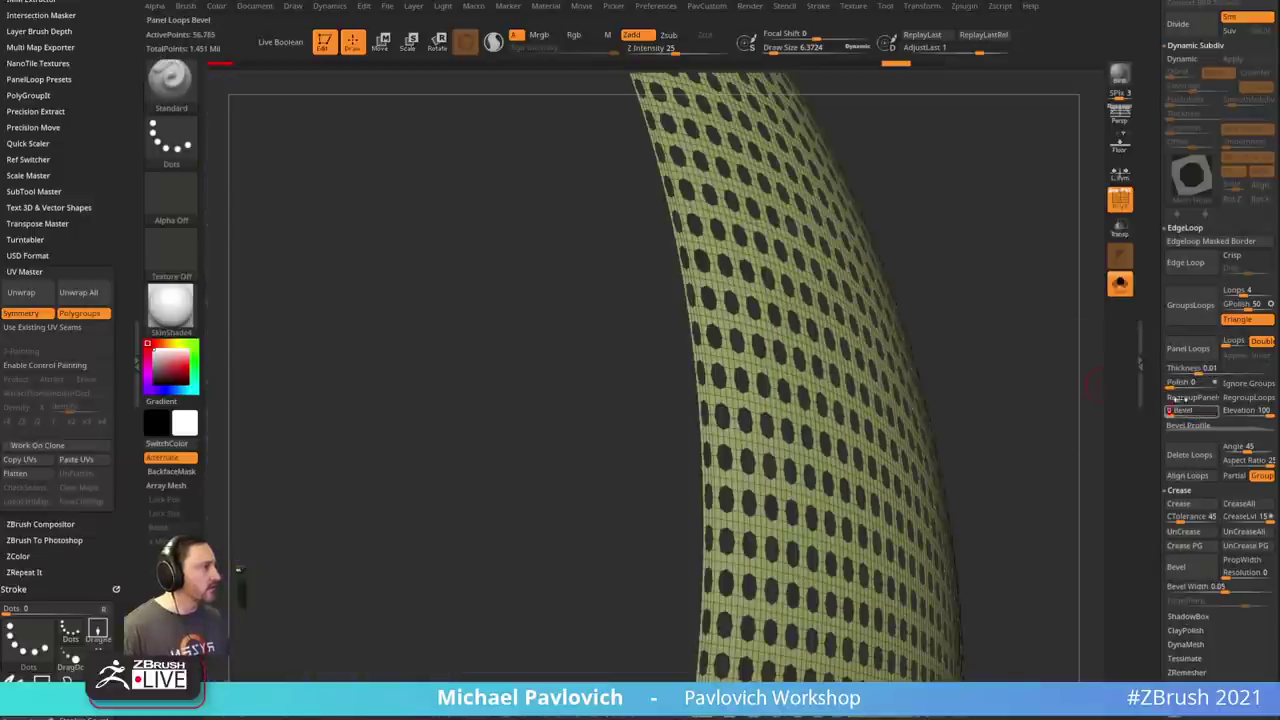
click(1188, 348)
mouse_move(1060, 366)
mouse_down()
mouse_move(1000, 280)
mouse_move(1049, 286)
mouse_move(1071, 389)
mouse_move(1082, 366)
mouse_move(1051, 363)
mouse_move(1060, 370)
mouse_up()
key(ctrl+z)
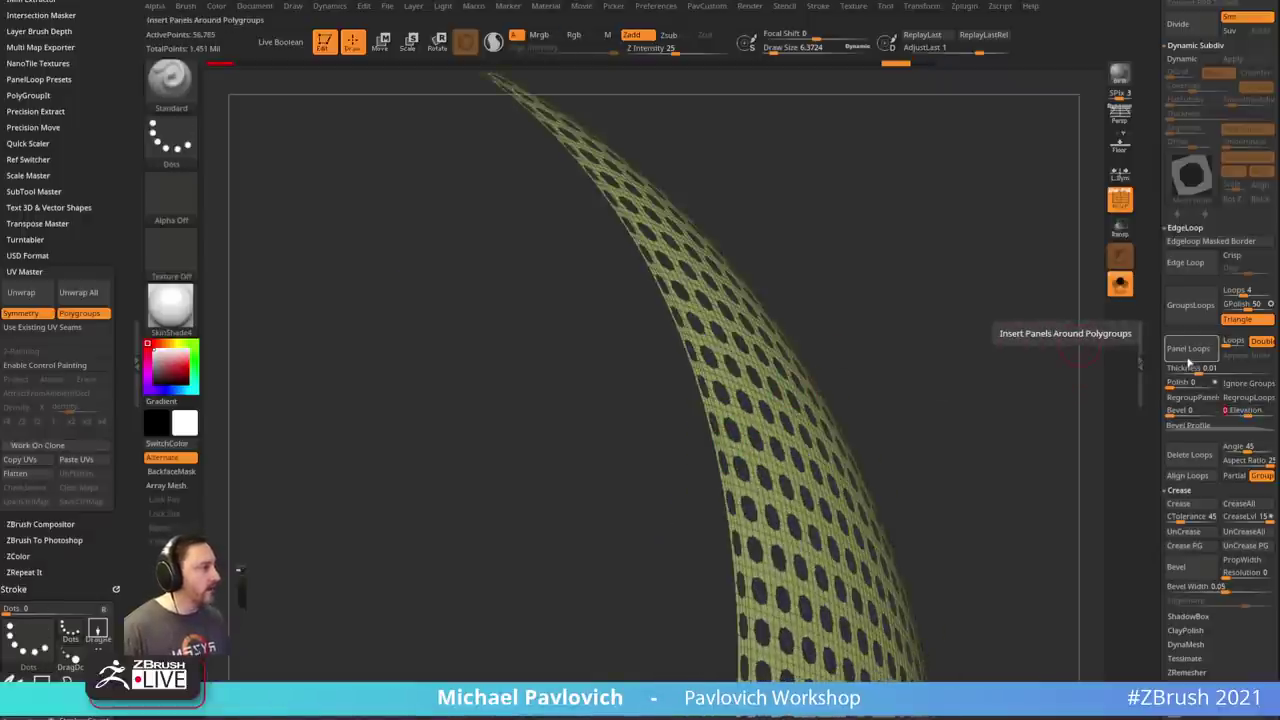
click(1188, 348)
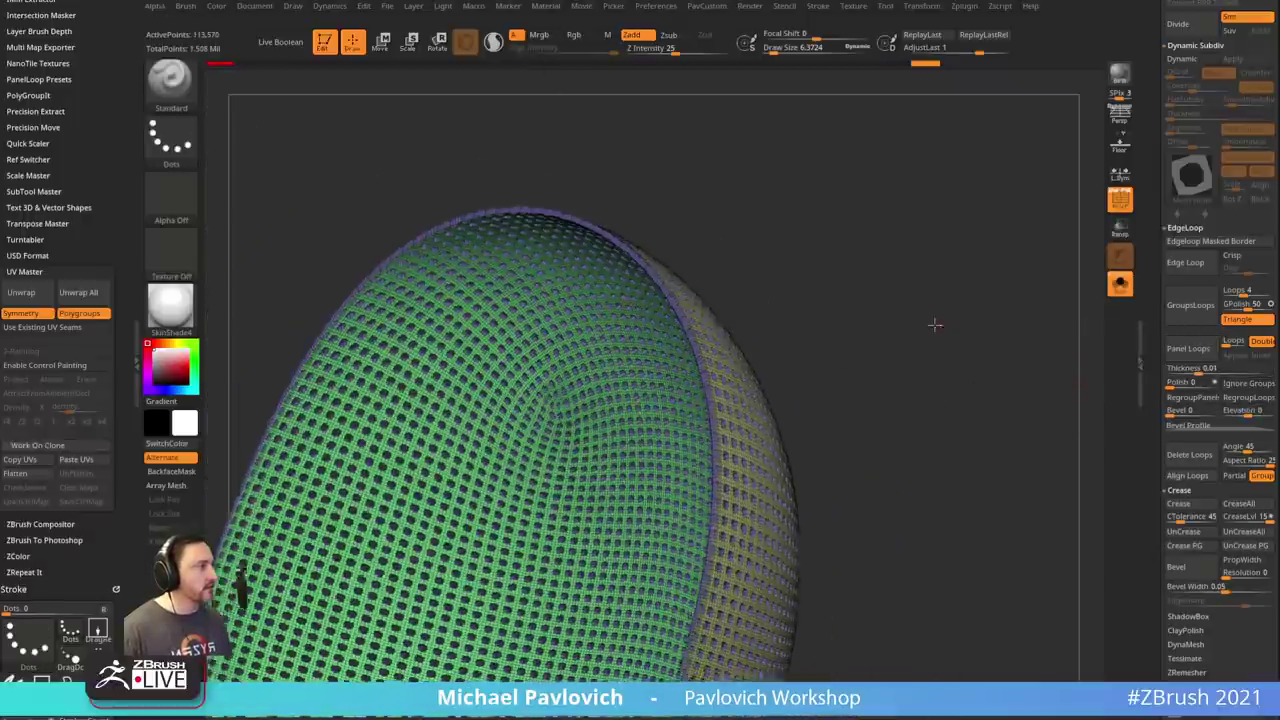
- Bring back the full mask without the wireframe and examine the thickened upper mesh panel in place
mouse_move(935, 324)
mouse_down()
mouse_move(957, 297)
mouse_move(1030, 268)
mouse_up()
click(1120, 284)
click(1120, 200)
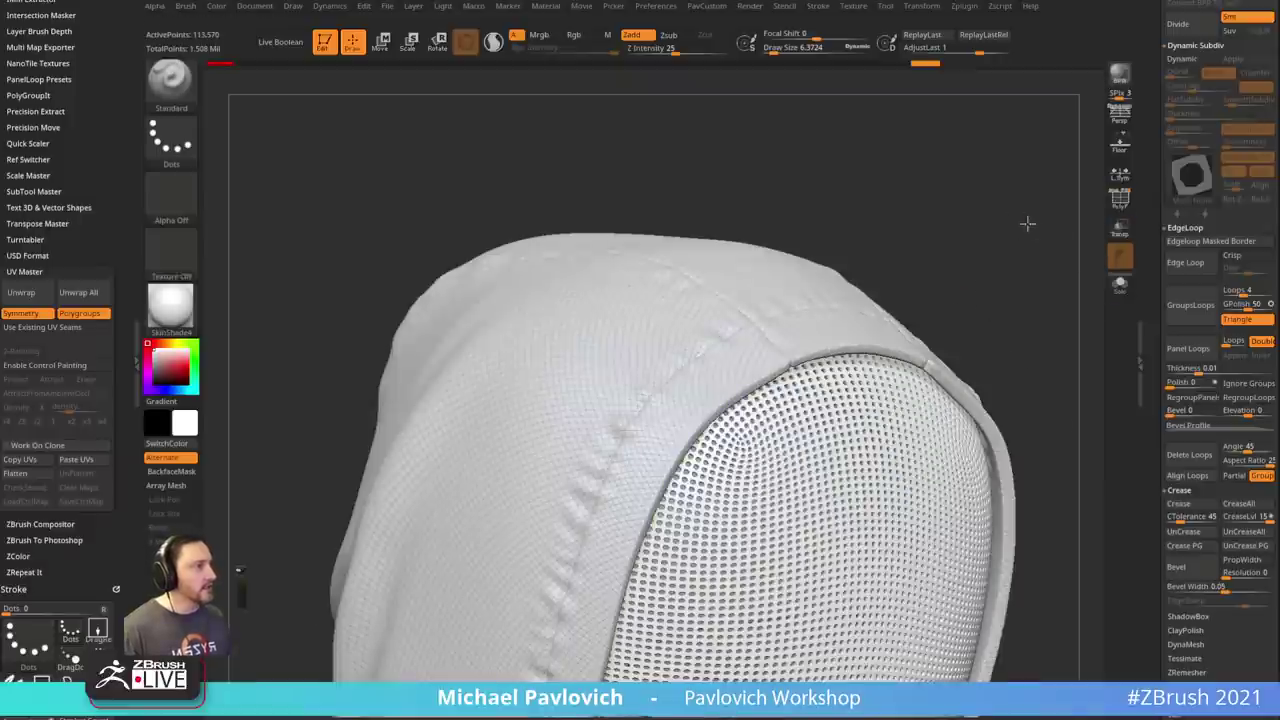
drag(1029, 220, 1043, 295)
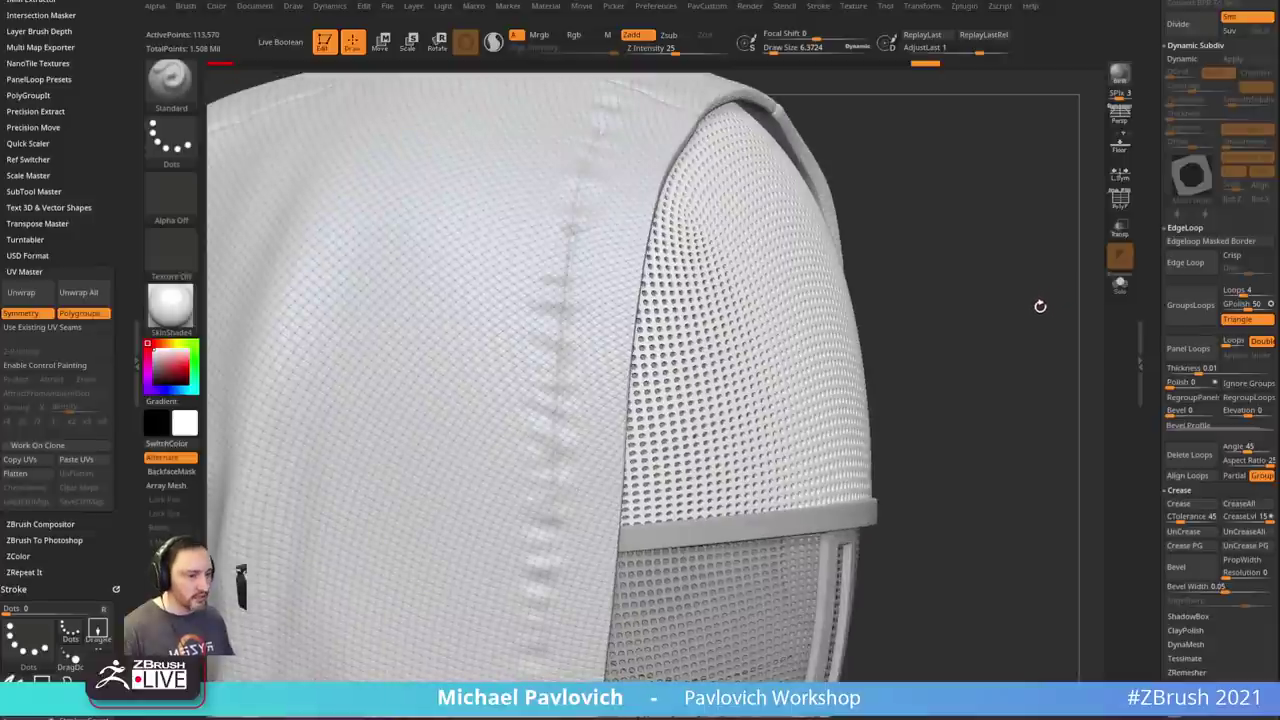
drag(1046, 365, 924, 365)
- Select the lower mesh panel, apply its dynamic hole pattern as real geometry, and isolate it
alt+click(808, 430)
drag(1014, 398, 1062, 328)
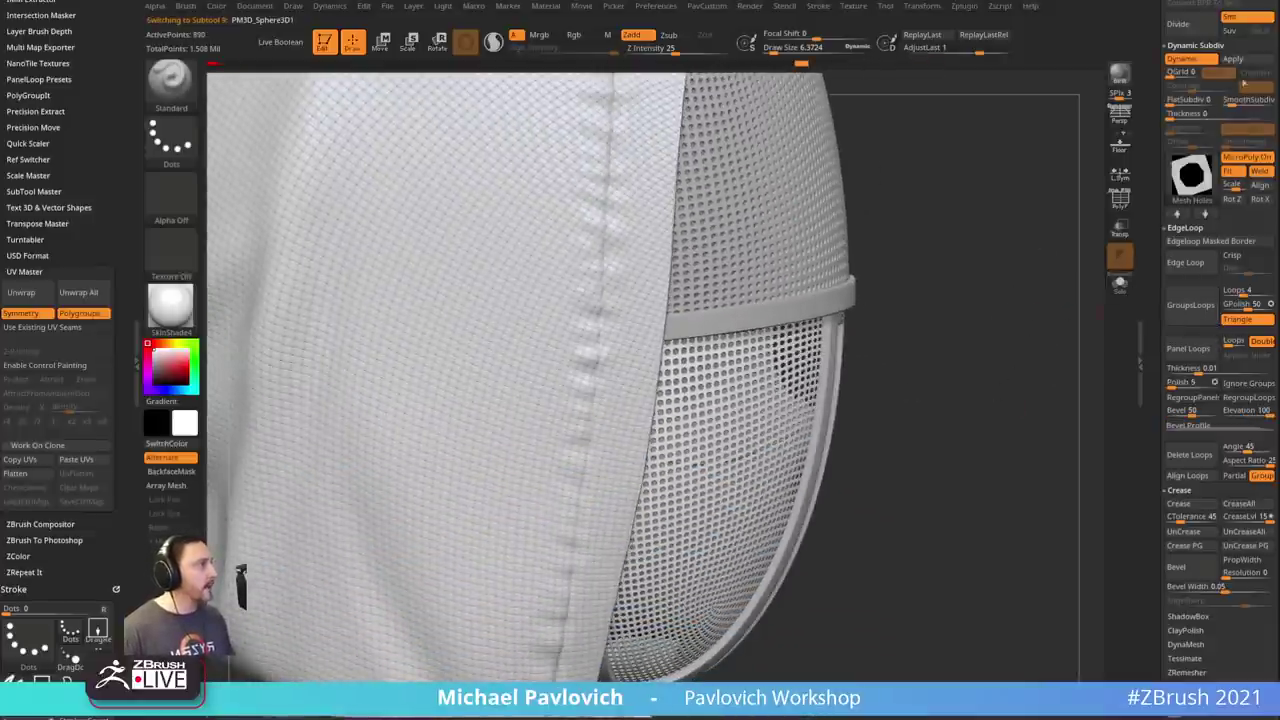
key(shift+d)
click(1116, 286)
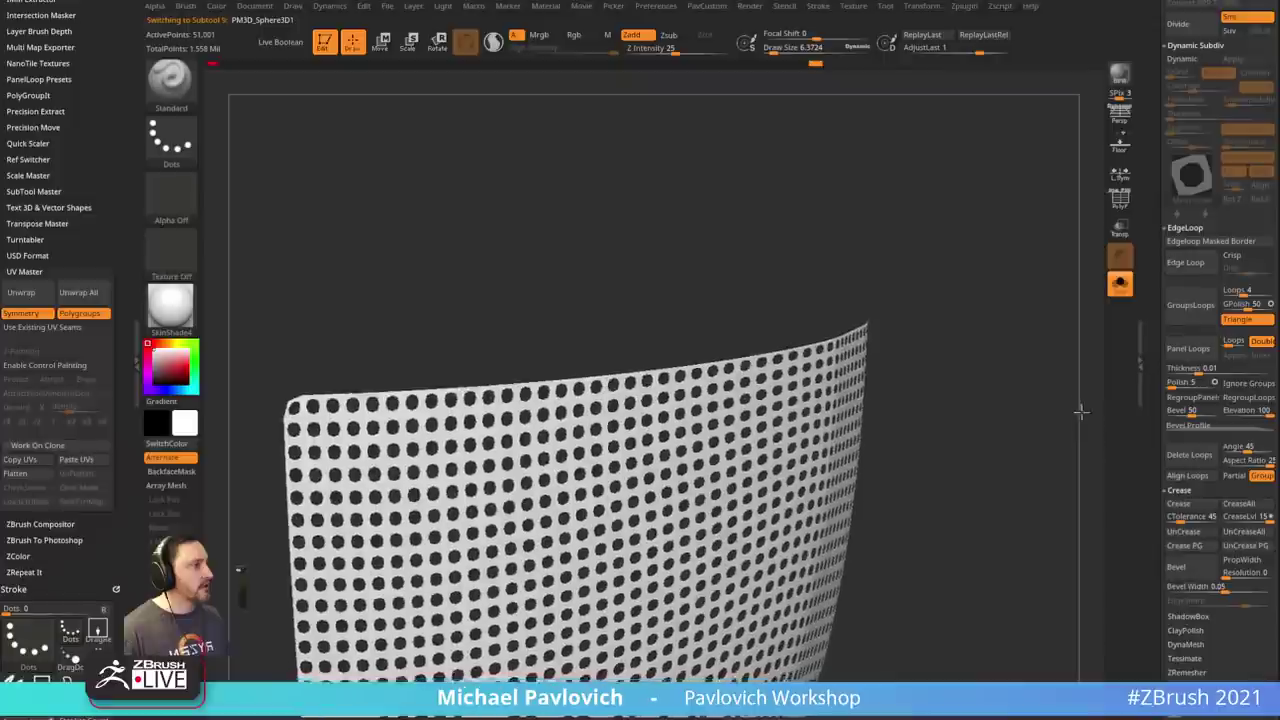
drag(1080, 409, 1024, 304)
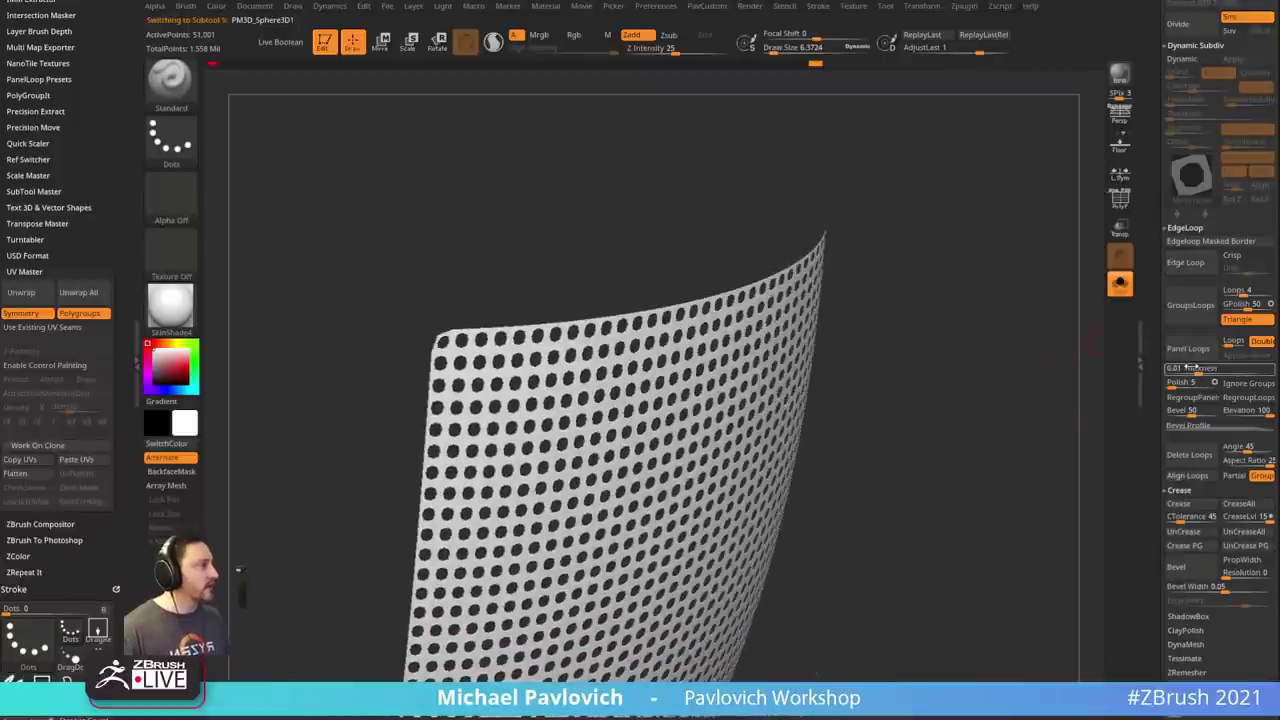
- Pull the lower mesh panel's rounded corners out into sharp points with the MoveAccu brush
drag(1045, 380, 1023, 378)
key(2)
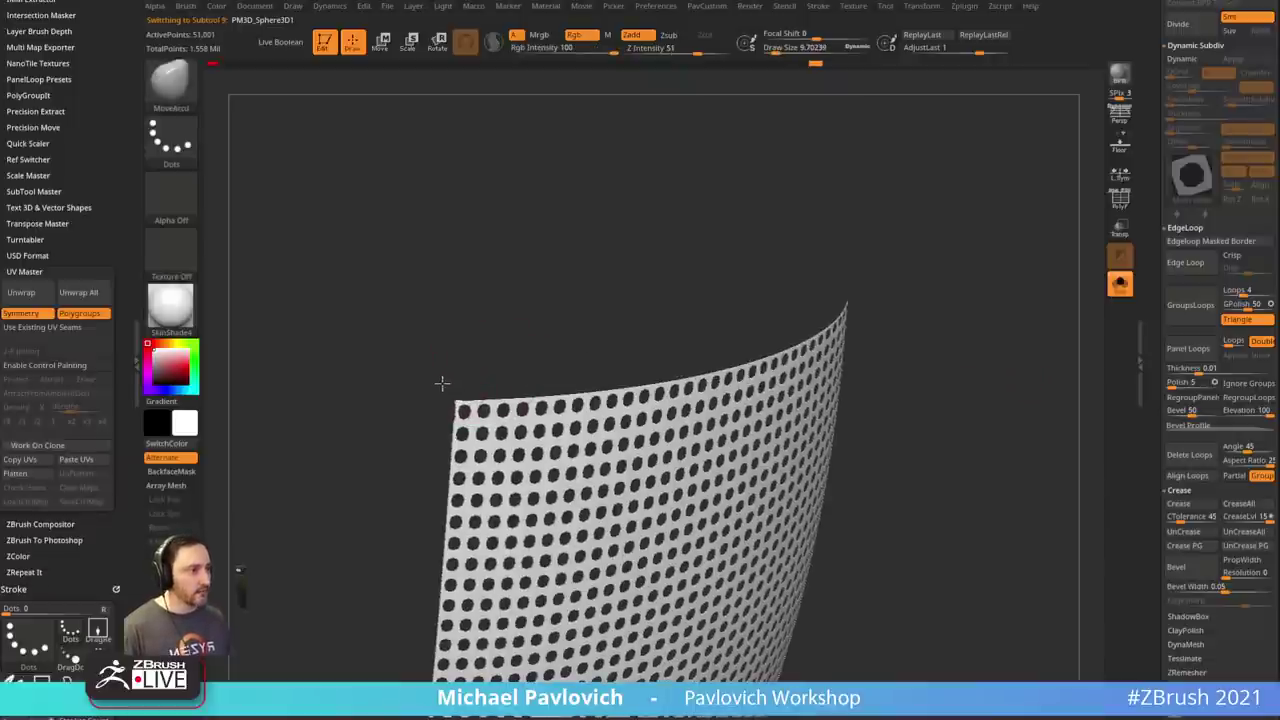
drag(826, 322, 1034, 386)
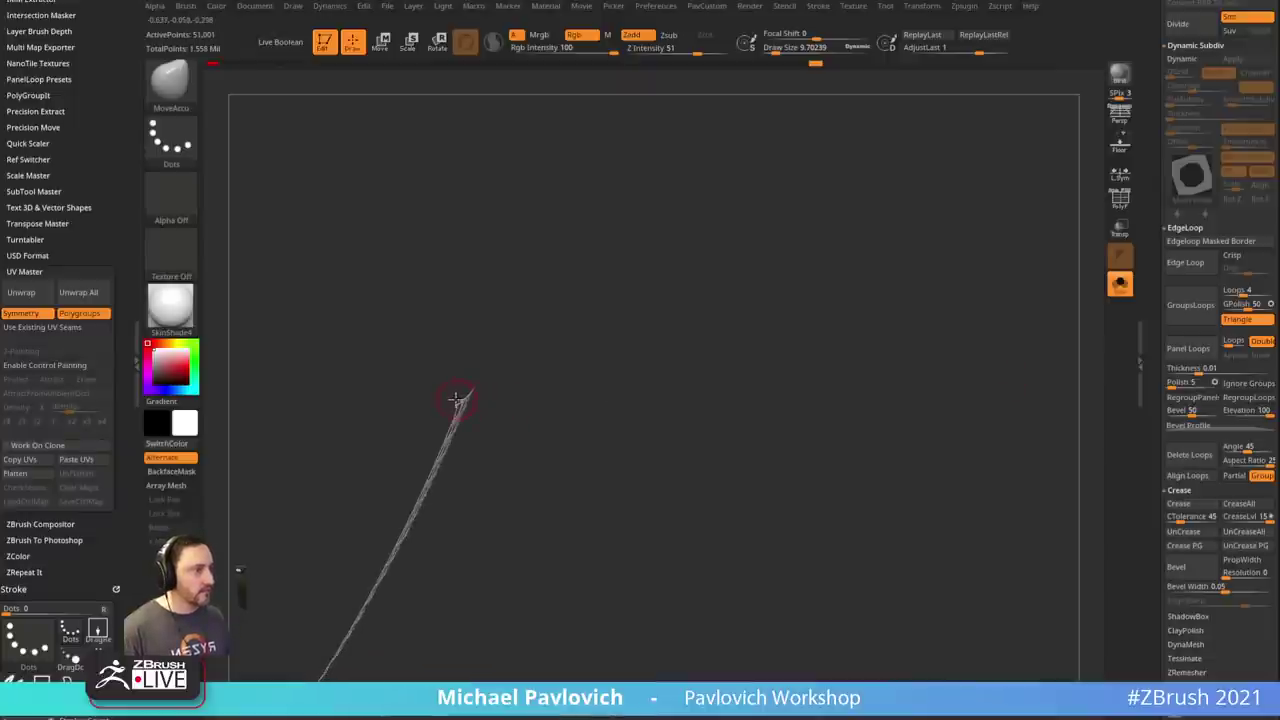
drag(459, 398, 591, 345)
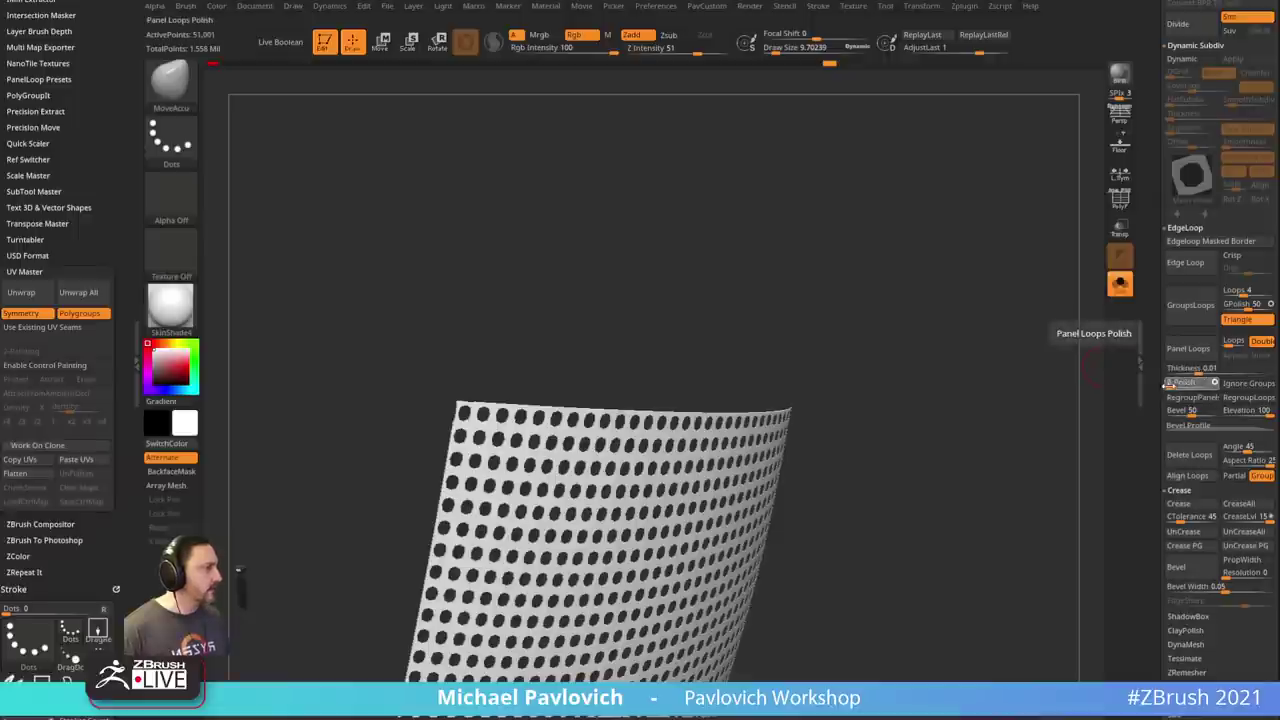
- Thicken the lower mesh panel with panel loops using thickness 0.01, polish 0, bevel 0 and elevation 0, undoing the first trial
drag(1190, 412, 1164, 416)
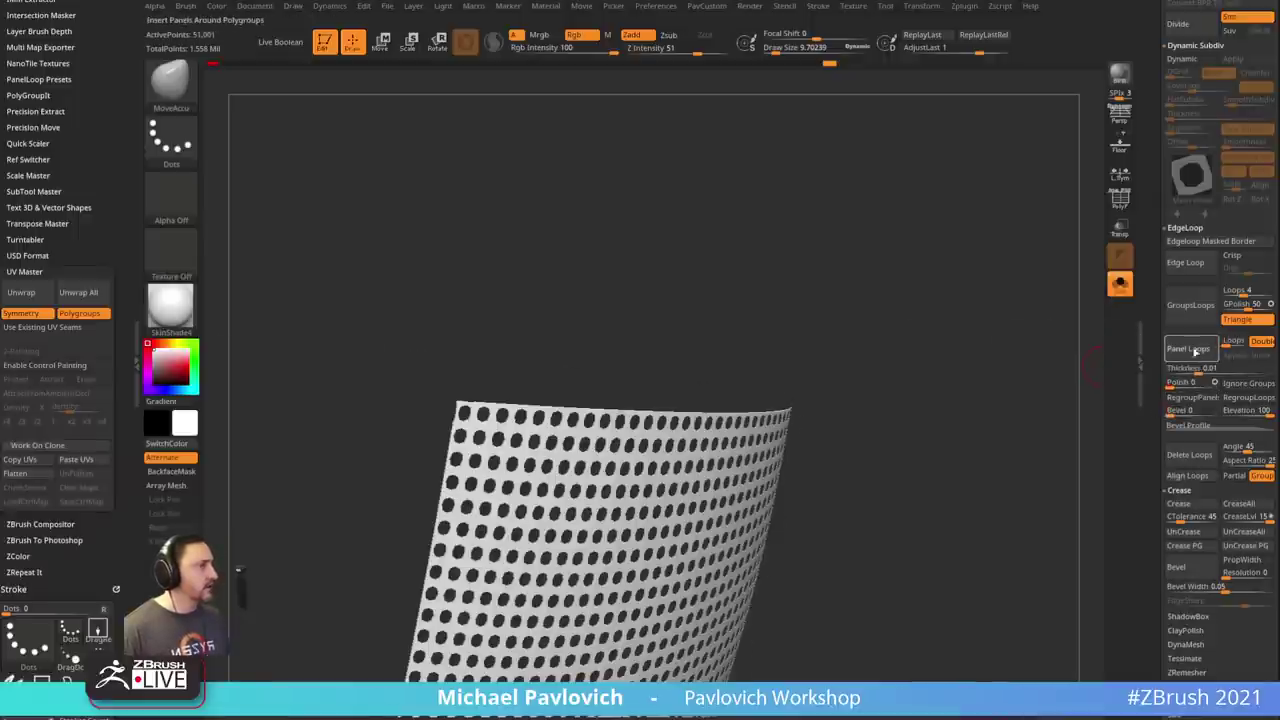
click(1195, 351)
drag(1071, 406, 986, 386)
key(ctrl+z)
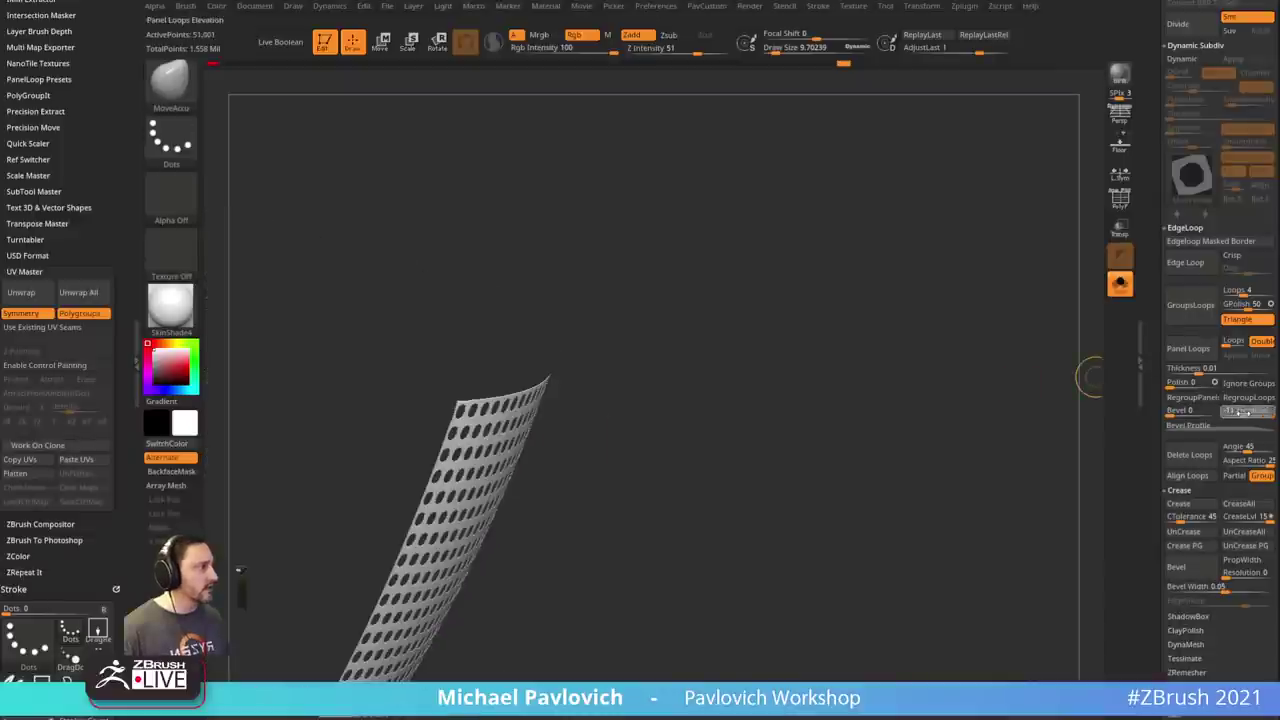
click(1194, 352)
- Check the lower mesh panel's new thickness, bring back the full mask without the wireframe, and view it from the front
click(1120, 200)
mouse_move(1006, 390)
mouse_down()
mouse_move(1040, 340)
mouse_move(947, 310)
mouse_move(1046, 371)
mouse_move(1066, 349)
mouse_move(986, 351)
mouse_move(1059, 259)
mouse_up()
click(1119, 284)
key(f)
key(shift+f)
ctrl+right_drag(1029, 314, 1034, 320)
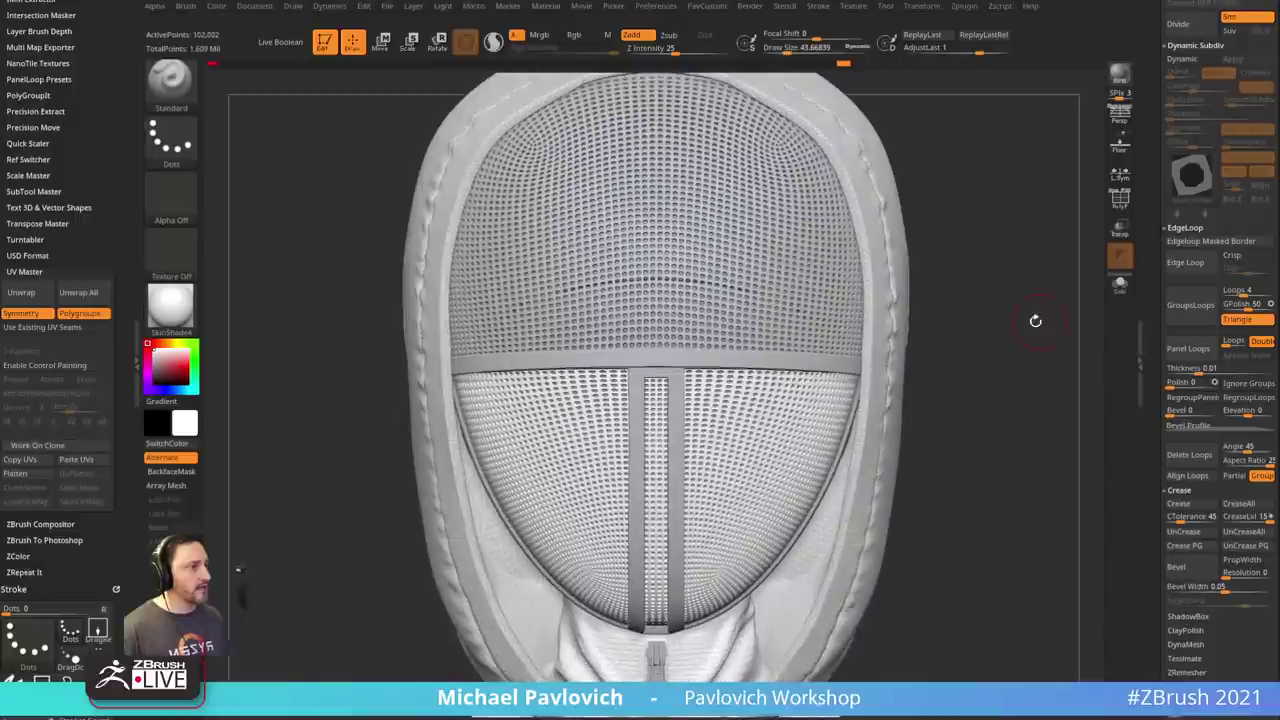
key(s)
alt+right_drag(774, 376, 766, 480)
- Select the border around the mask's face opening, fill it with dark grey (RGB 60, 60, 60), and enable RGB colour painting
alt+click(864, 322)
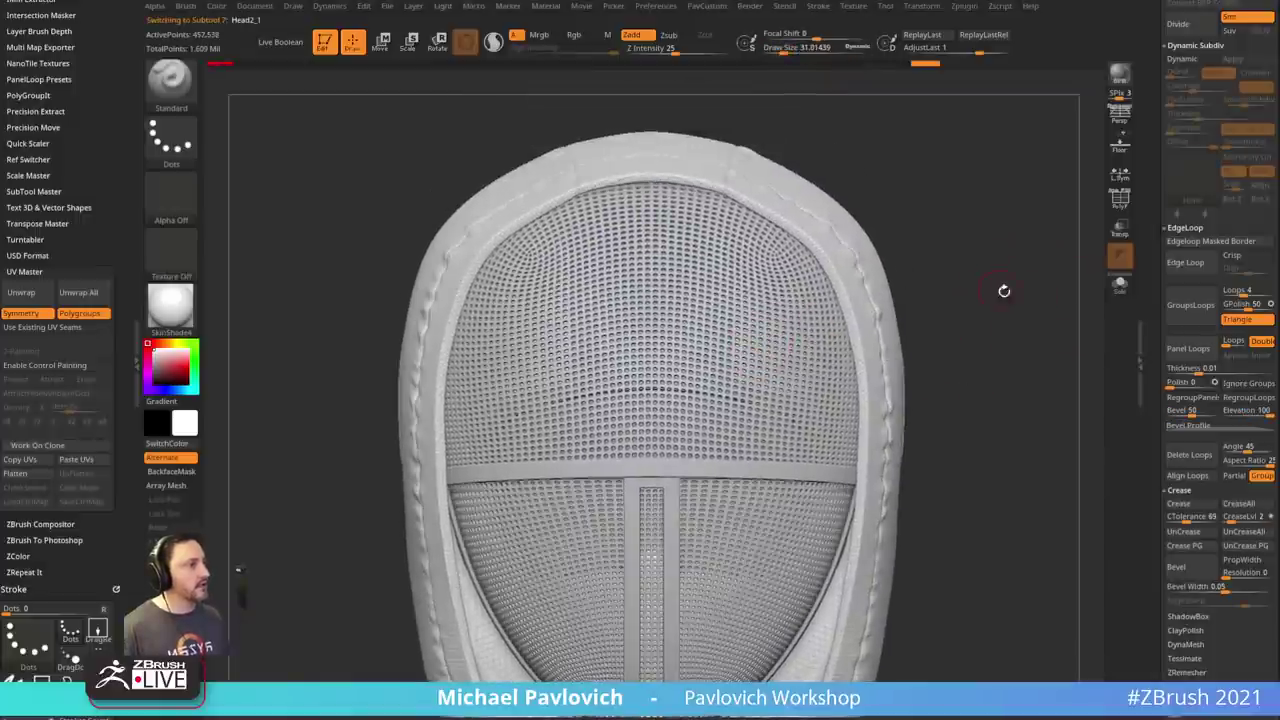
alt+right_drag(998, 258, 988, 295)
click(153, 375)
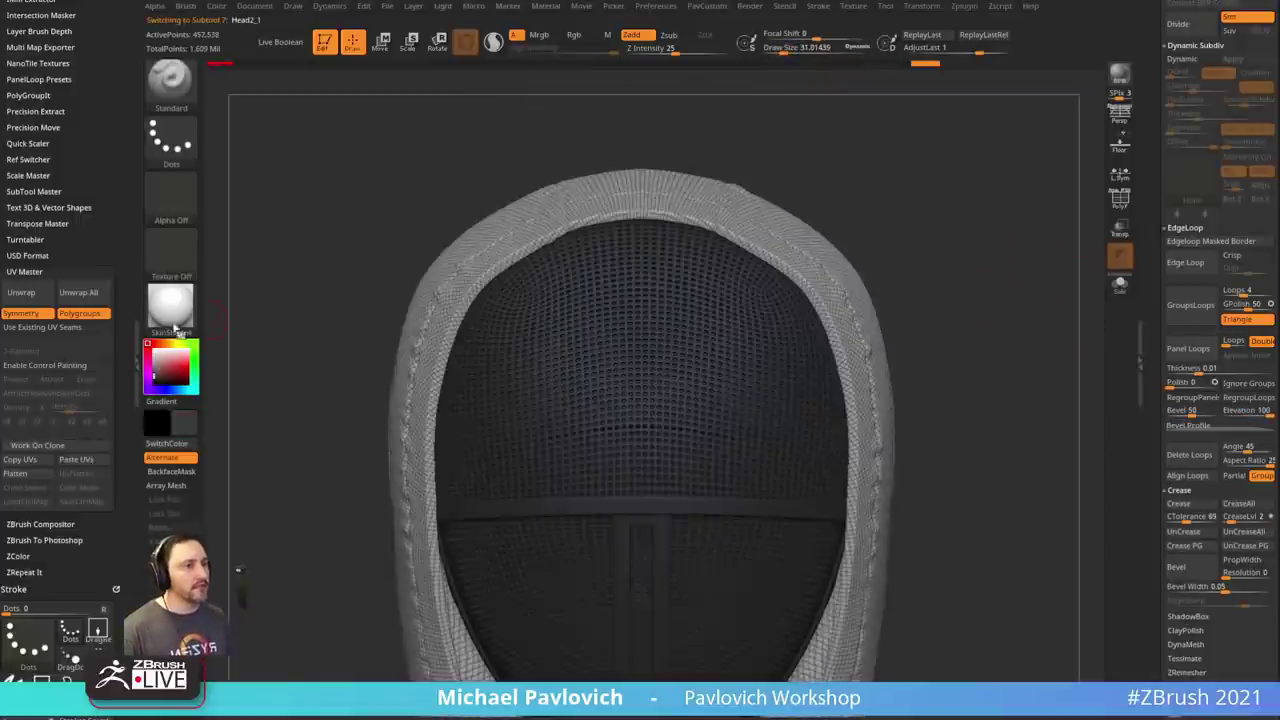
click(168, 314)
click(218, 7)
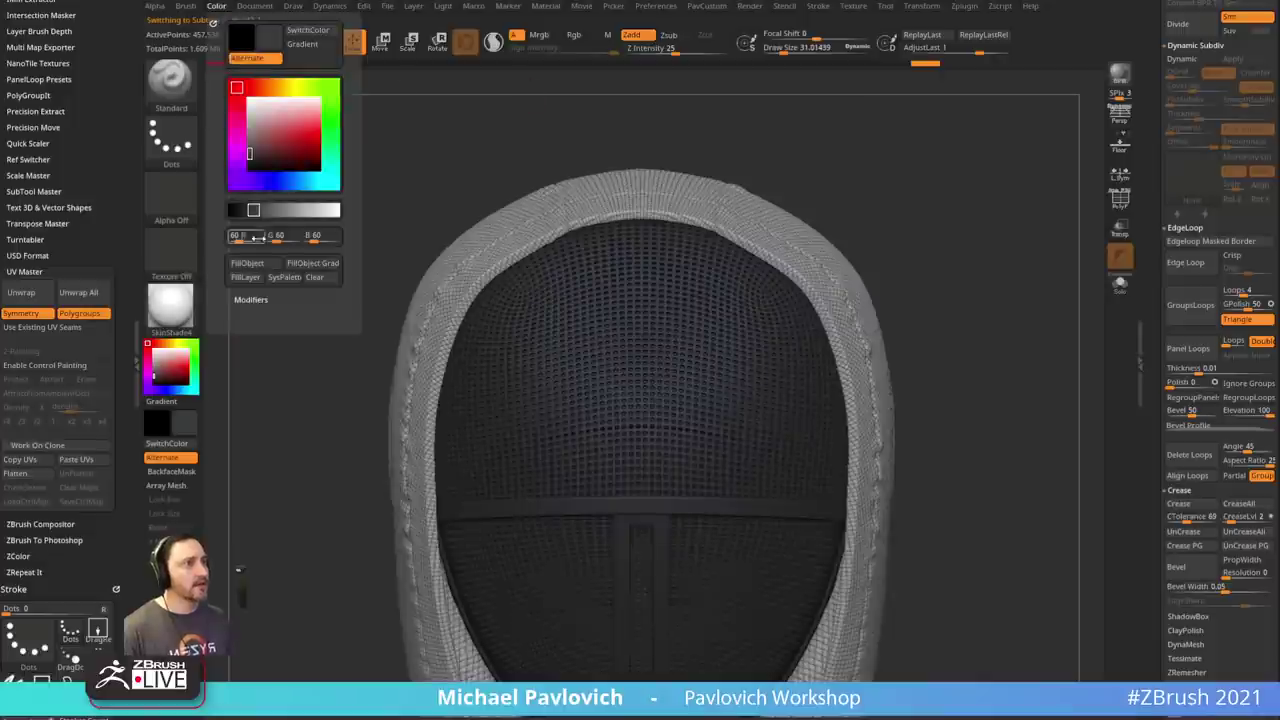
click(247, 264)
ctrl+right_drag(943, 251, 905, 246)
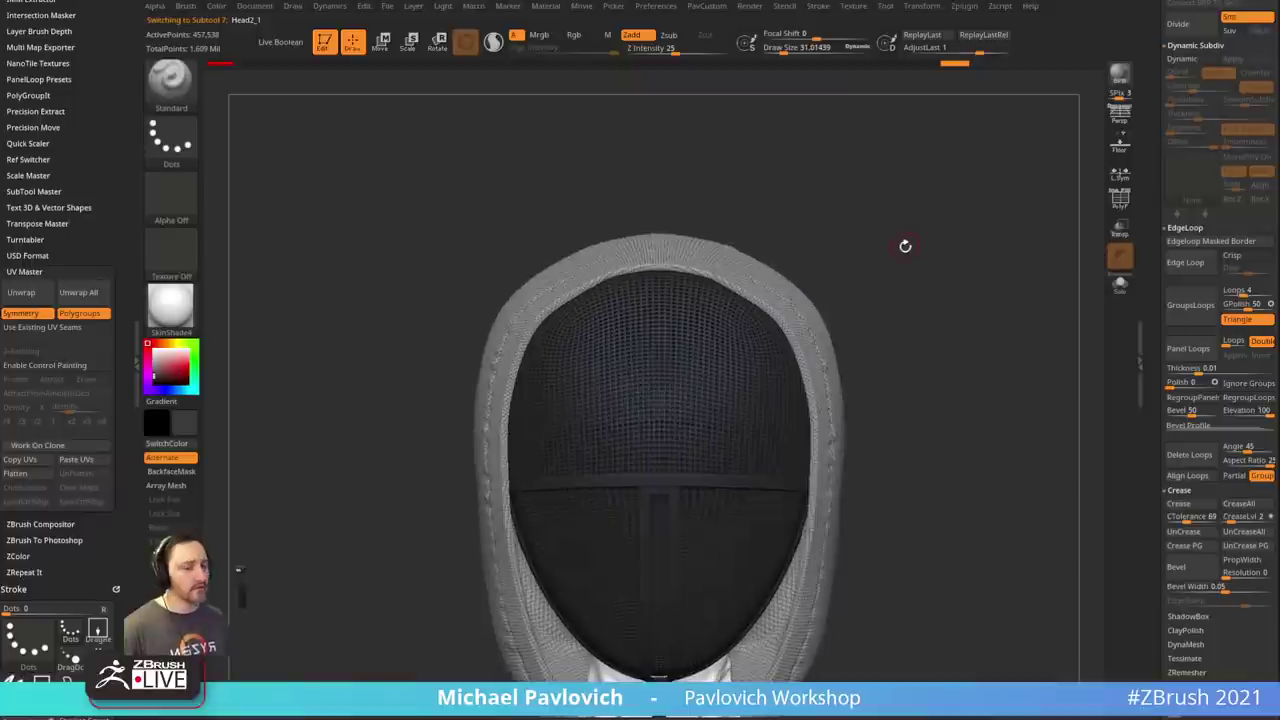
key(s)
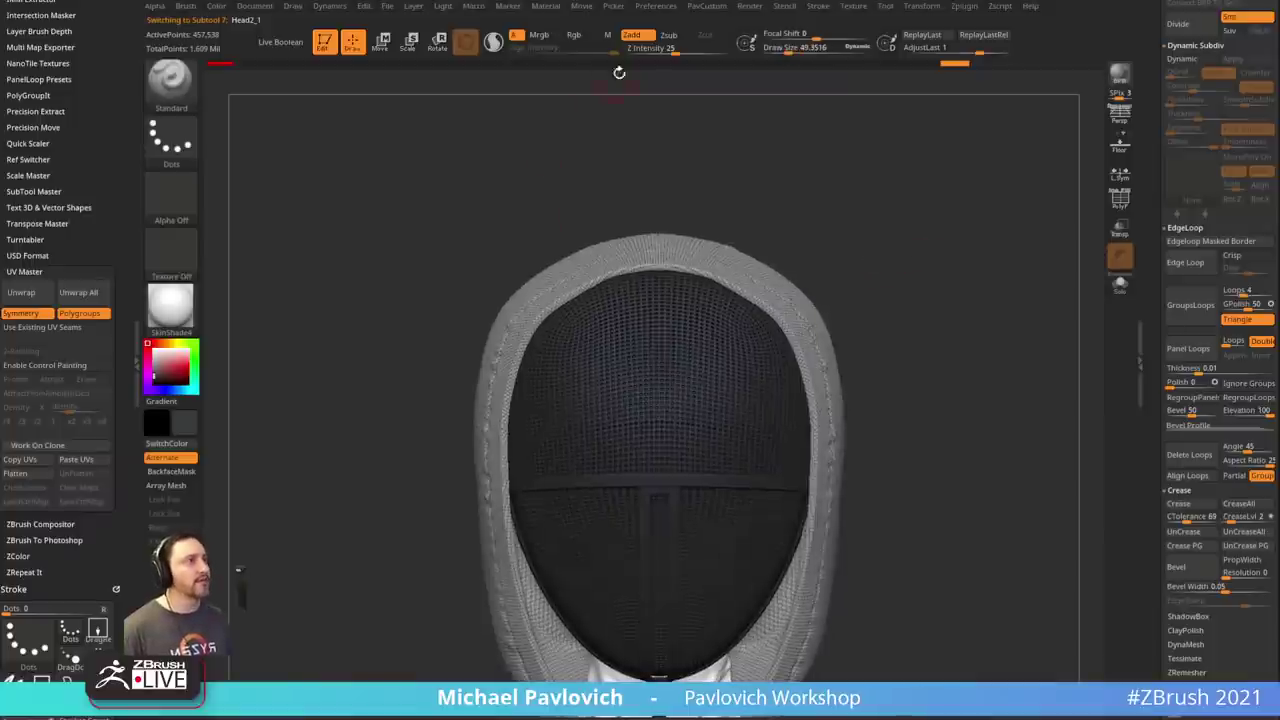
click(585, 36)
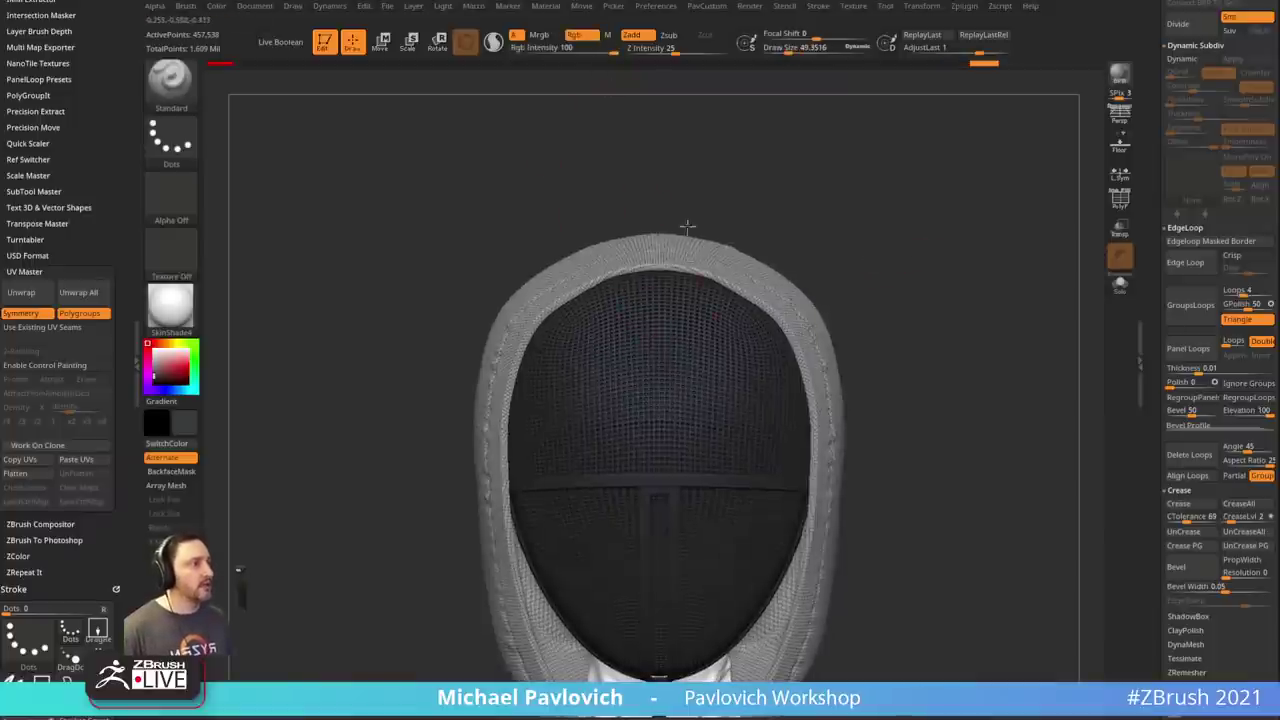
- Fill the upper mesh panel with dark grey (R 70, G 70) and set the paint colour to near-white
drag(161, 362, 149, 349)
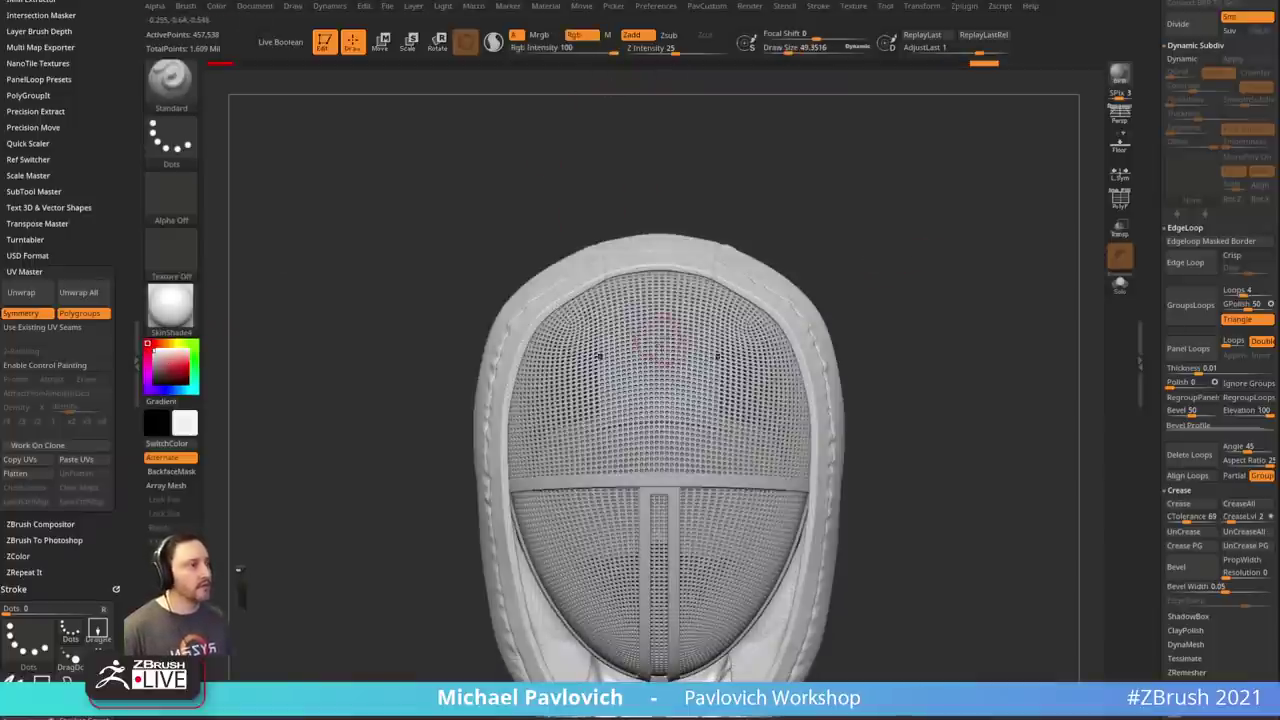
drag(1150, 225, 1148, 457)
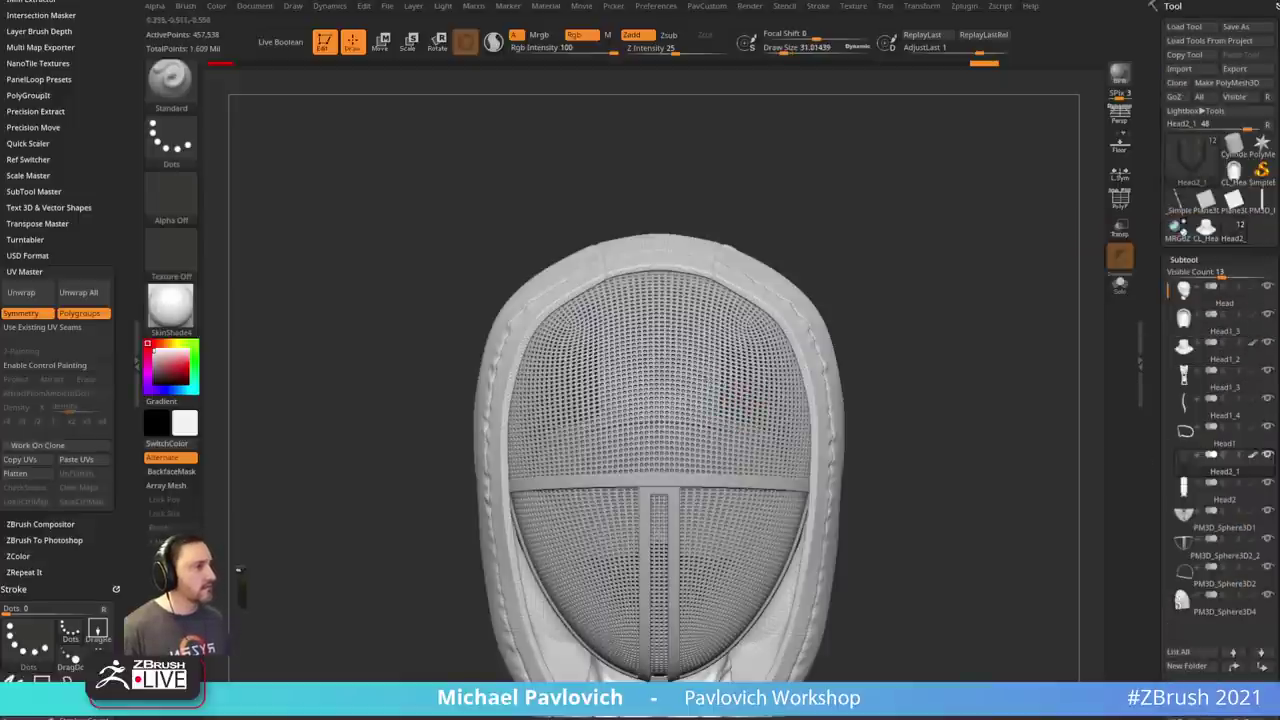
alt+click(740, 398)
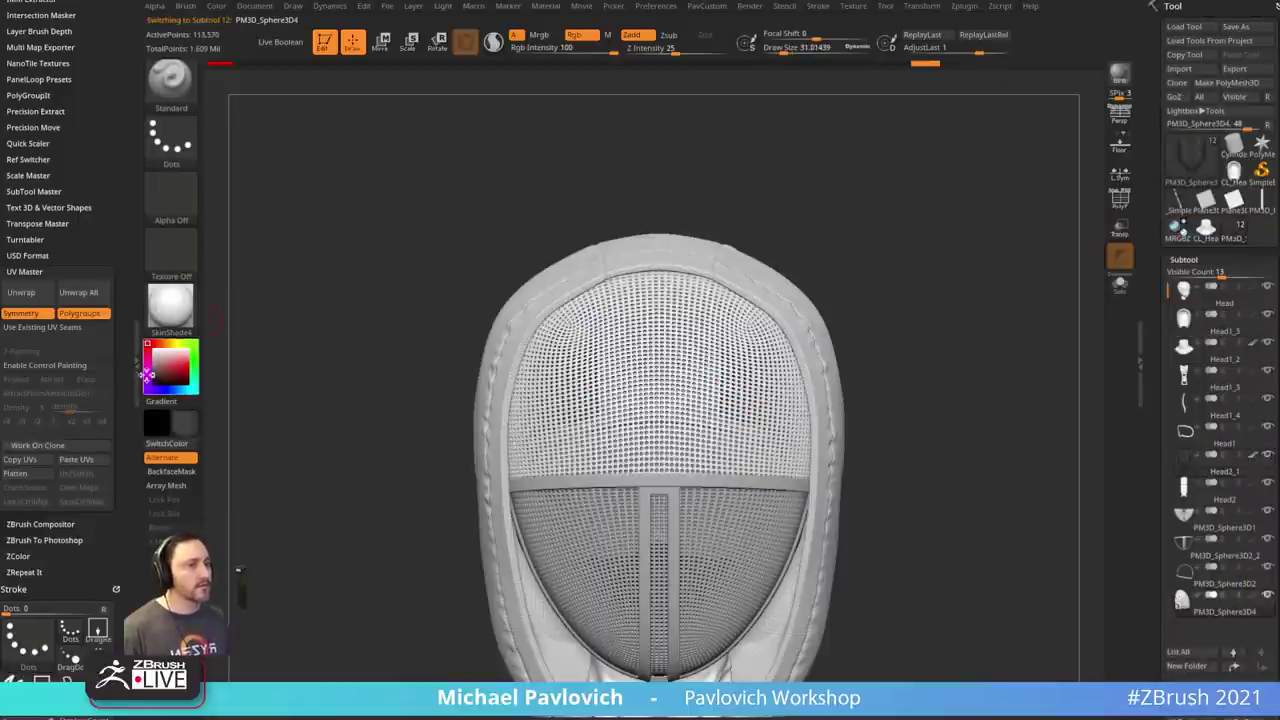
click(216, 7)
click(247, 265)
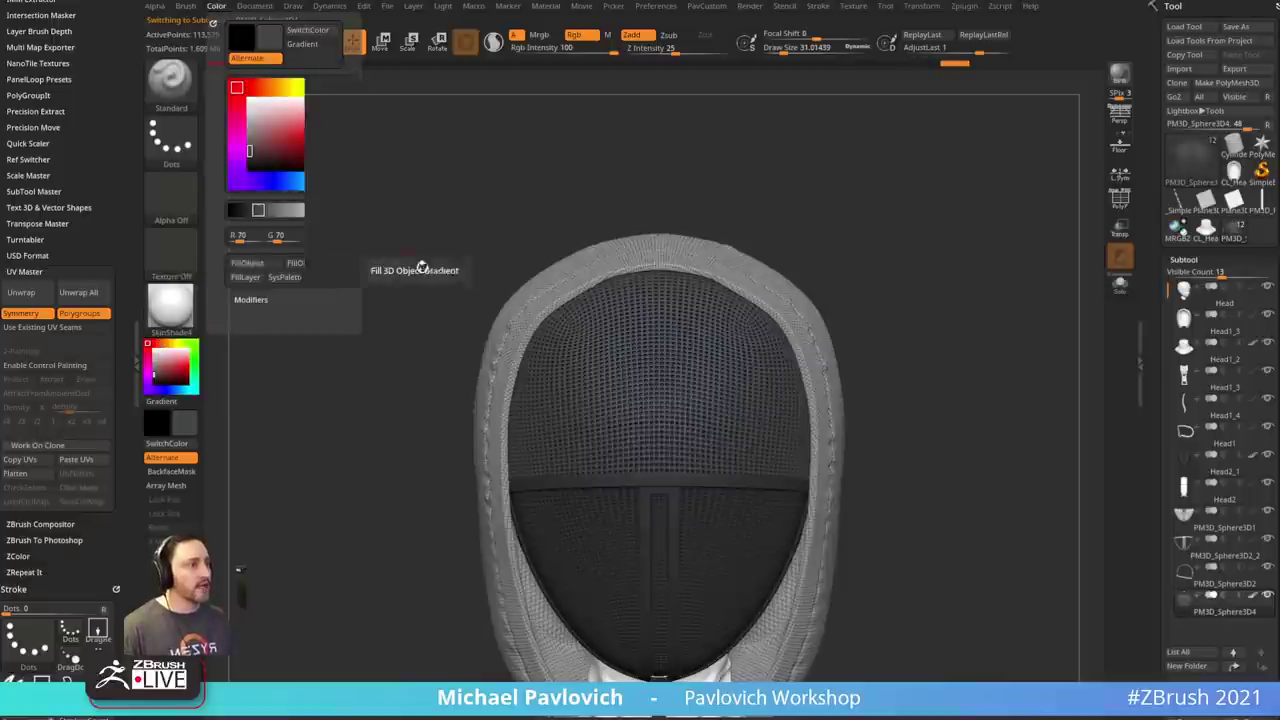
click(154, 351)
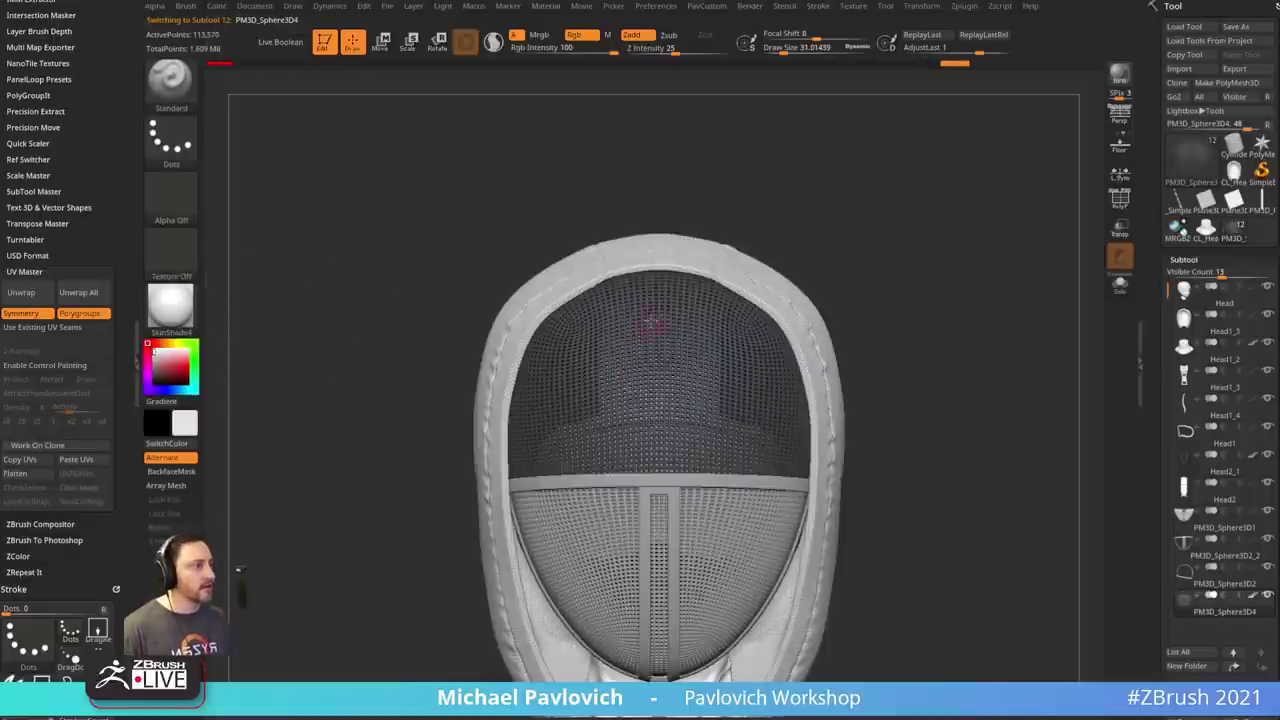
- Try painting a white triangle outline on the upper mesh panel with Zadd switched off
mouse_move(651, 318)
mouse_down()
mouse_move(605, 396)
mouse_move(611, 370)
mouse_up()
key(ctrl+z)
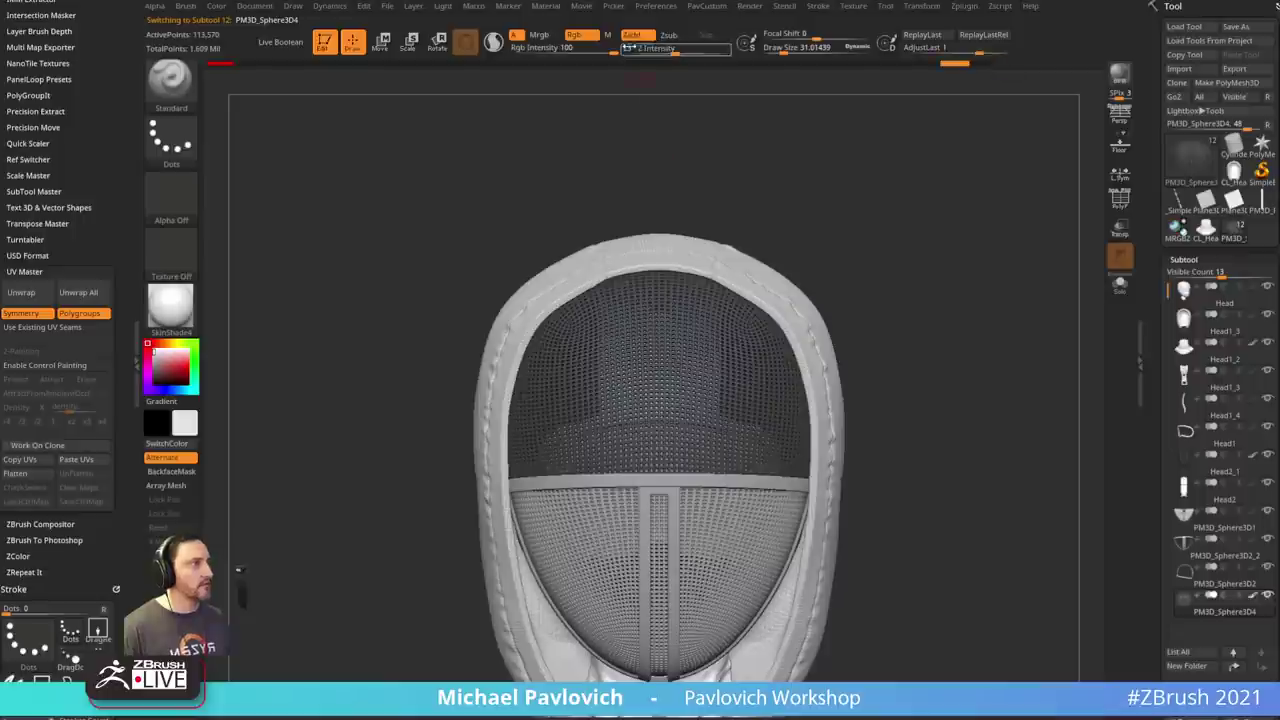
click(632, 34)
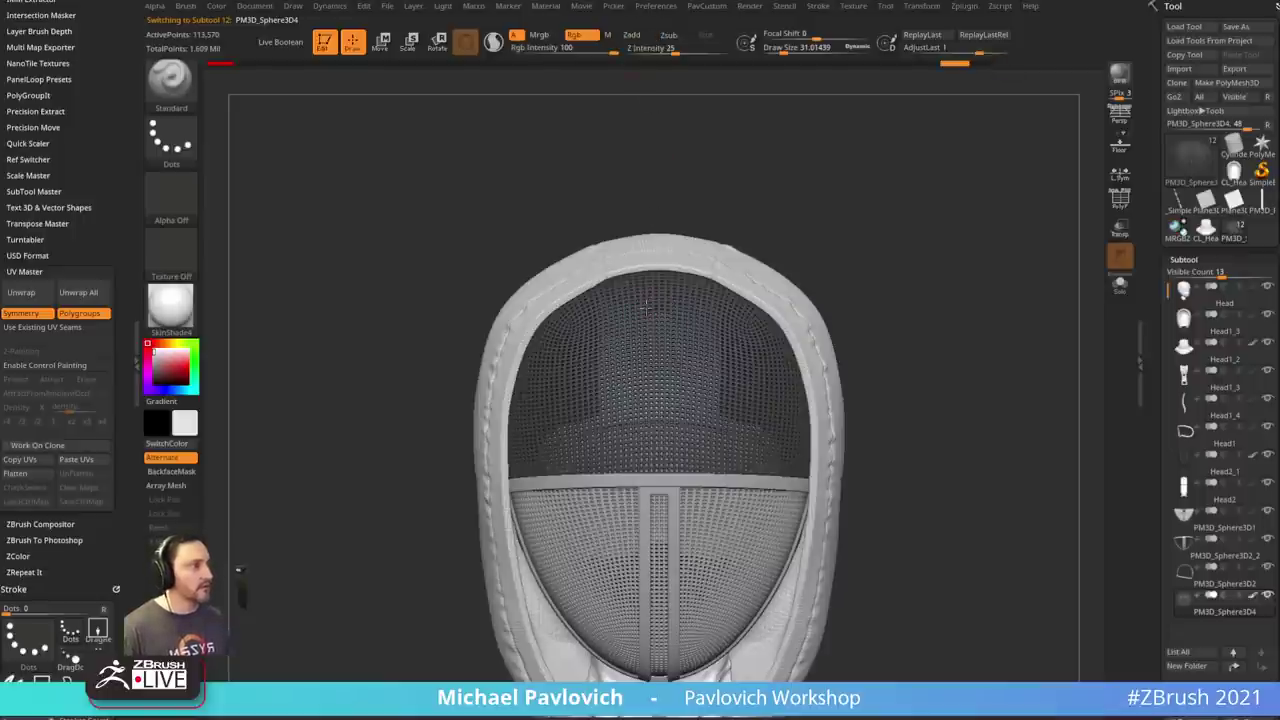
mouse_move(654, 306)
mouse_down()
mouse_move(606, 361)
mouse_move(648, 416)
mouse_move(572, 424)
mouse_move(580, 392)
mouse_up()
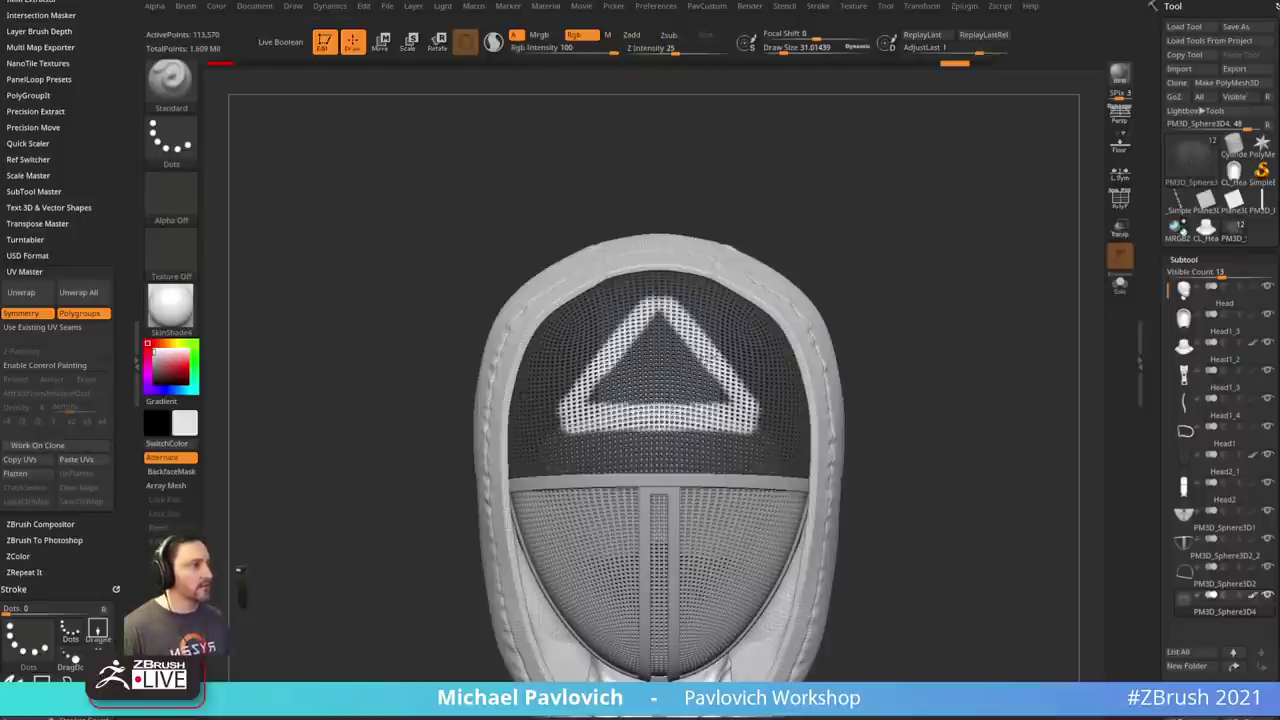
drag(960, 288, 994, 355)
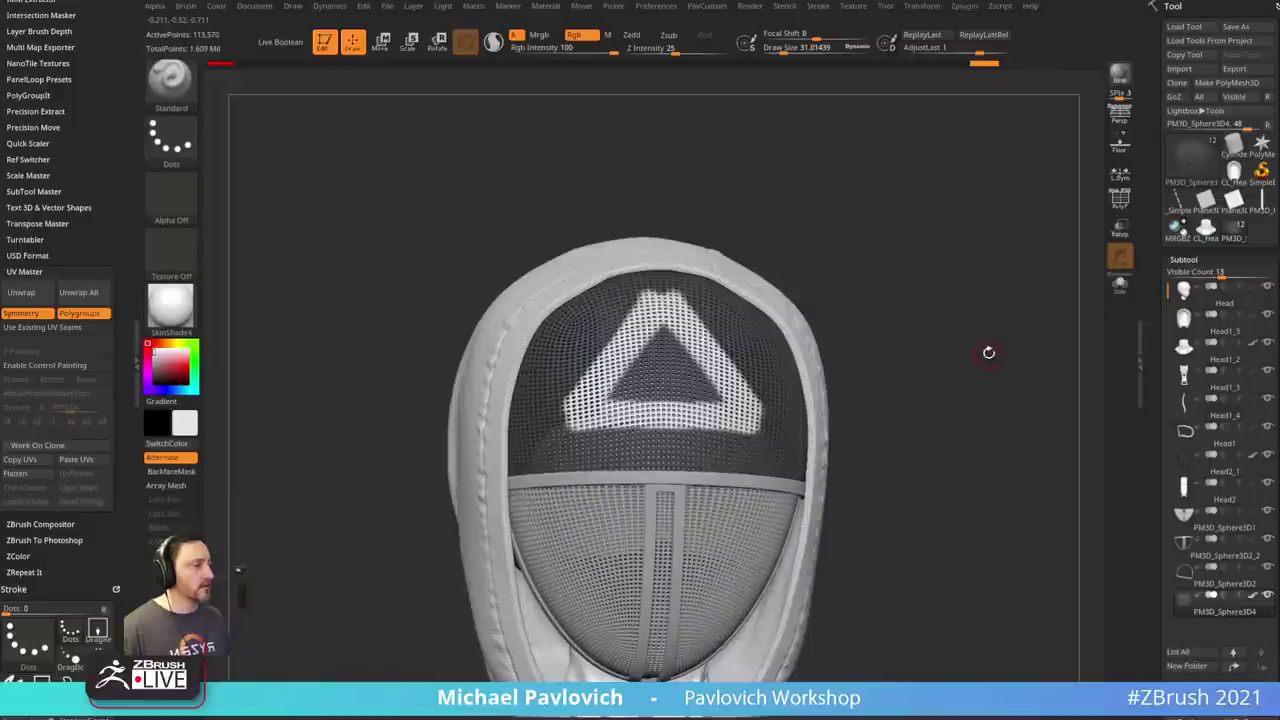
key(ctrl+z)
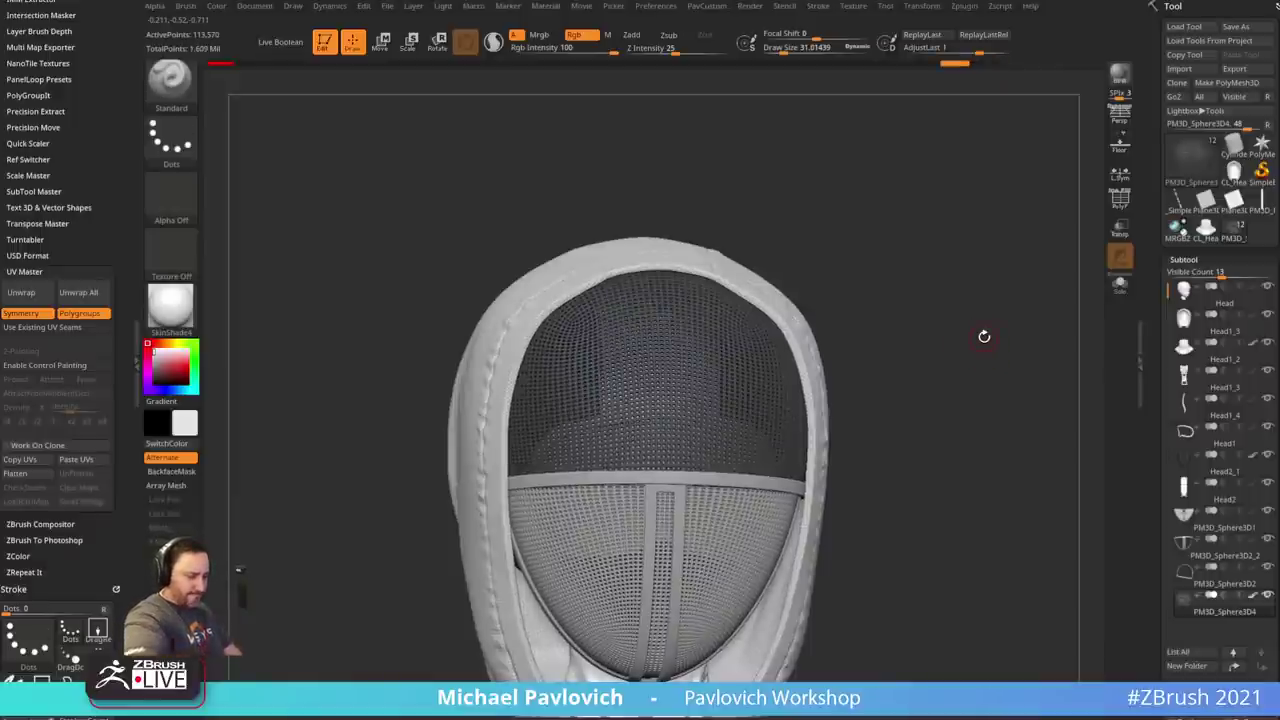
- Turn off polypaint display on all subtools, with the full mask framed from the front
shift+drag(938, 330, 950, 334)
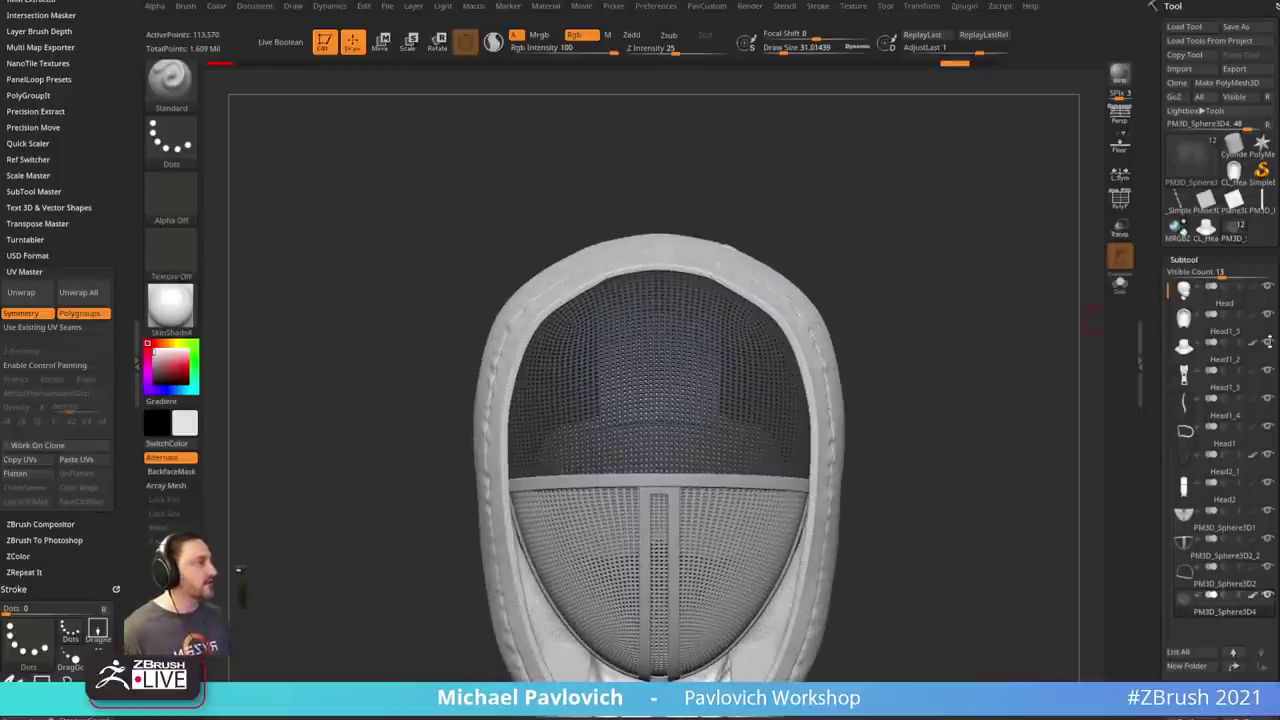
shift+click(1253, 456)
mouse_move(994, 449)
alt+mouse_down()
mouse_move(991, 389)
mouse_move(973, 390)
mouse_move(991, 388)
mouse_move(952, 401)
mouse_move(966, 407)
mouse_move(943, 409)
mouse_move(923, 434)
mouse_move(1006, 434)
mouse_move(966, 427)
mouse_move(973, 440)
alt+mouse_up()
key(s)
key(s)
key(s)
key(s)
key(s)
key(s)
key(b)
key(z)
key(m)
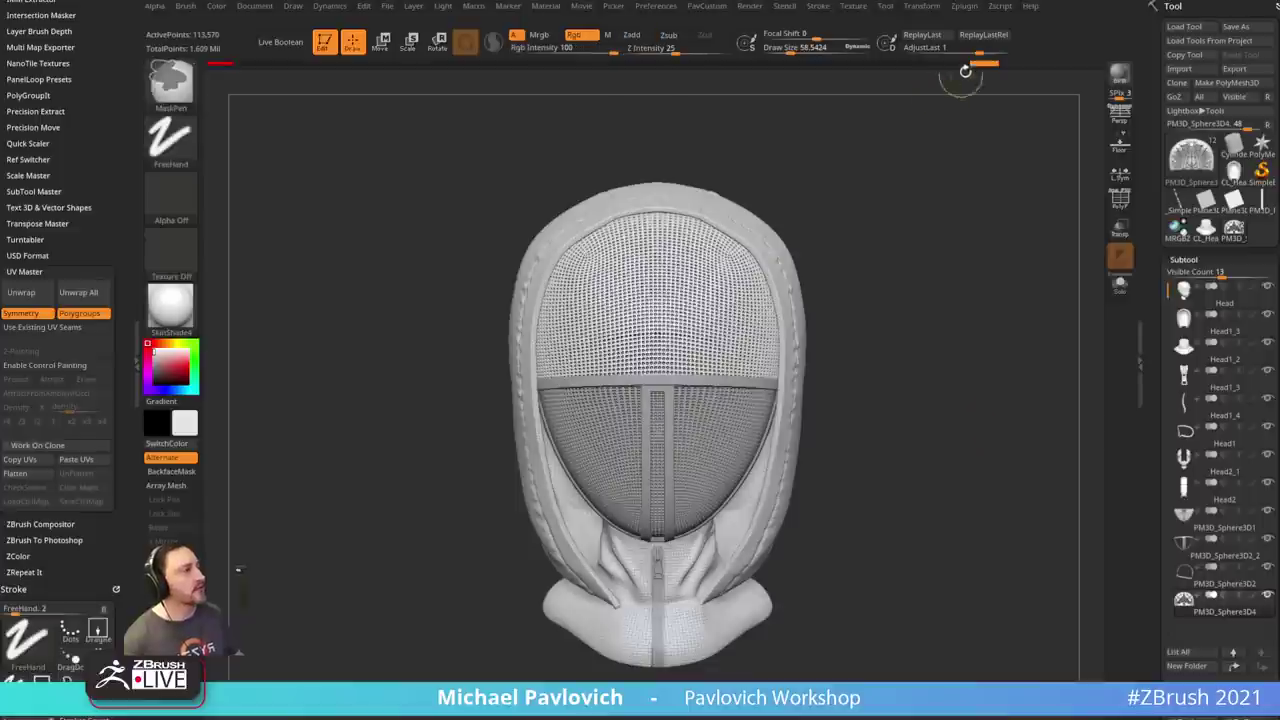
ctrl+click(980, 66)
key(ctrl)
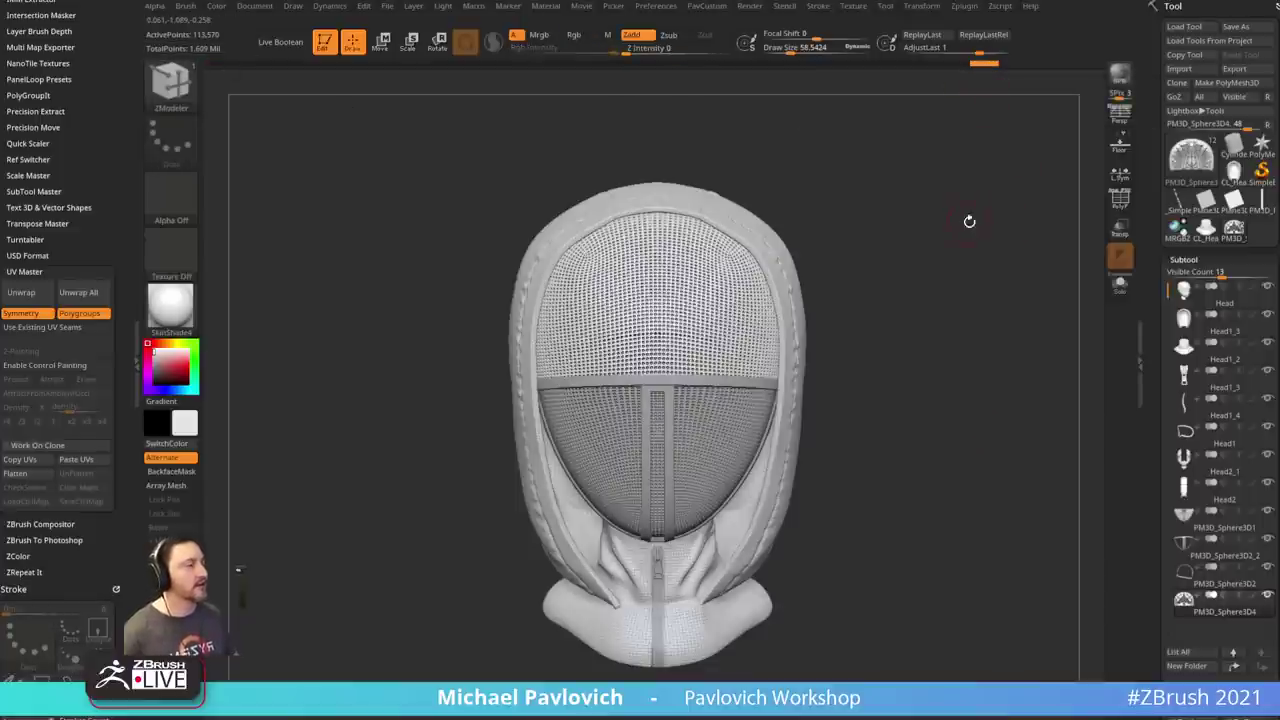
mouse_move(971, 220)
mouse_down()
mouse_move(864, 246)
mouse_move(1063, 299)
mouse_up()
key(s)
key(b)
key(s)
key(t)
key(s)
- Open the Clean Tool Utility plugin and examine its batch clean-up options
drag(1151, 324, 1146, 165)
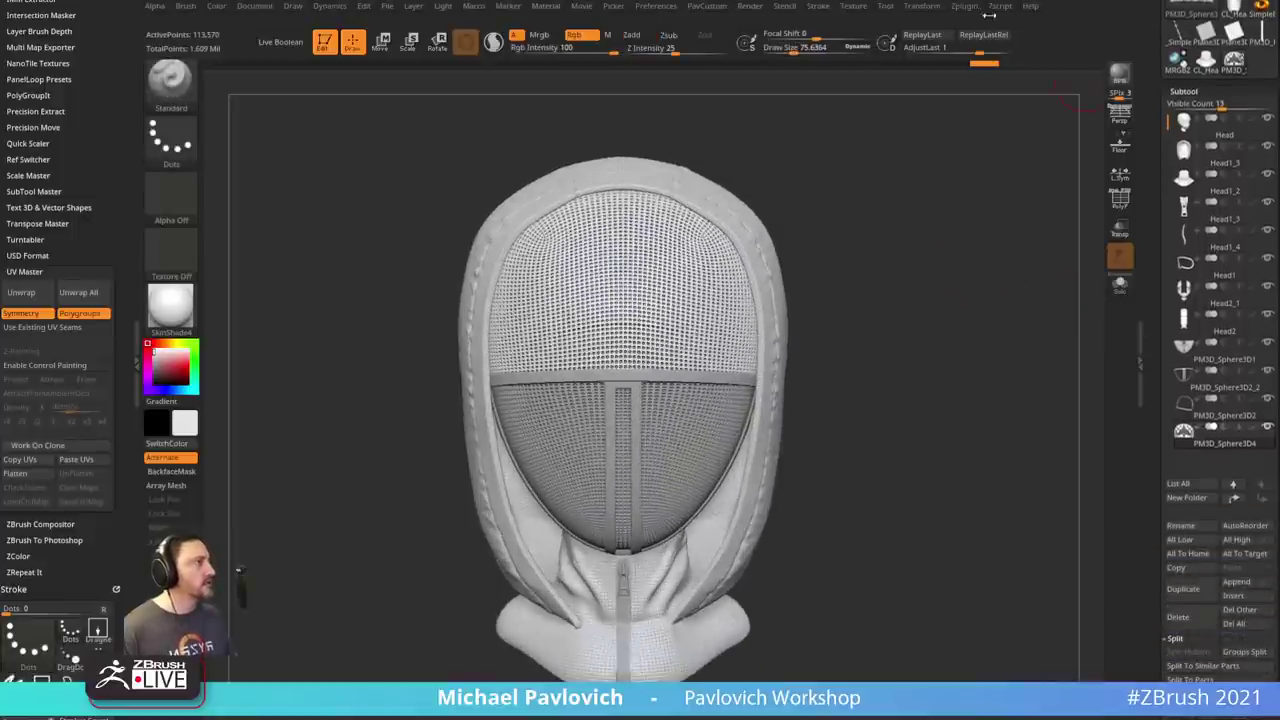
click(967, 9)
drag(958, 22, 86, 92)
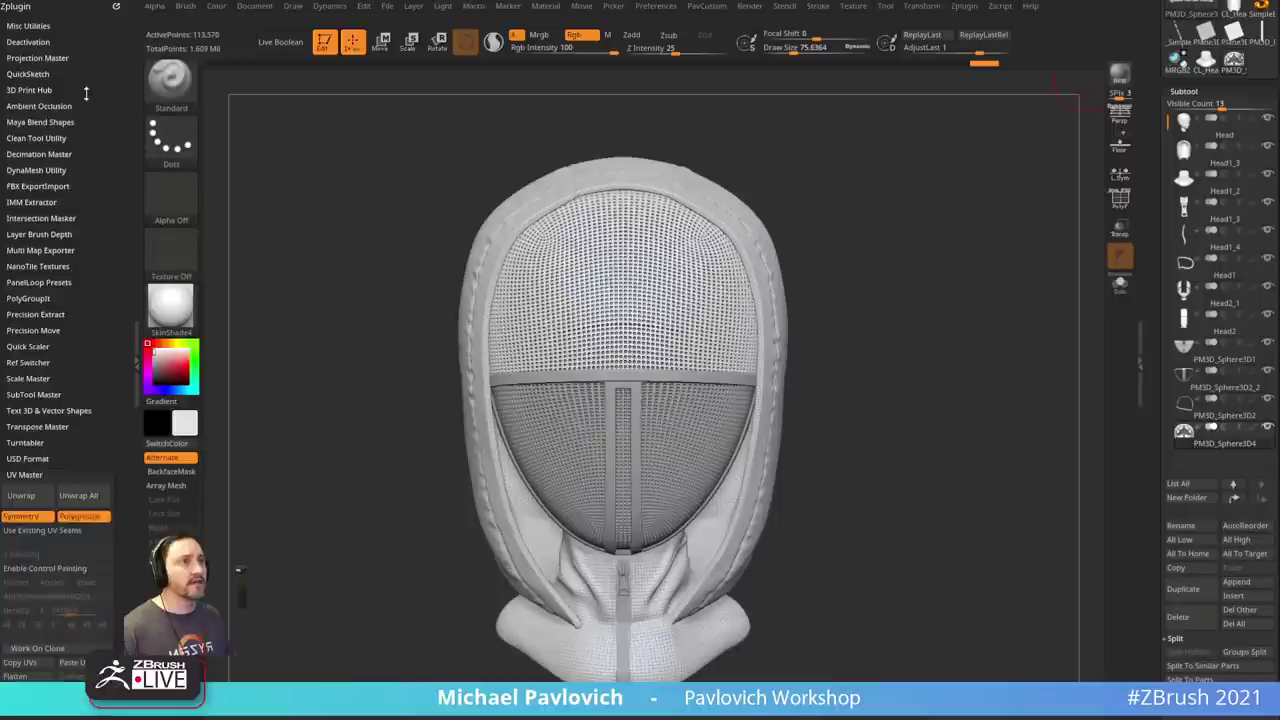
drag(104, 244, 89, 379)
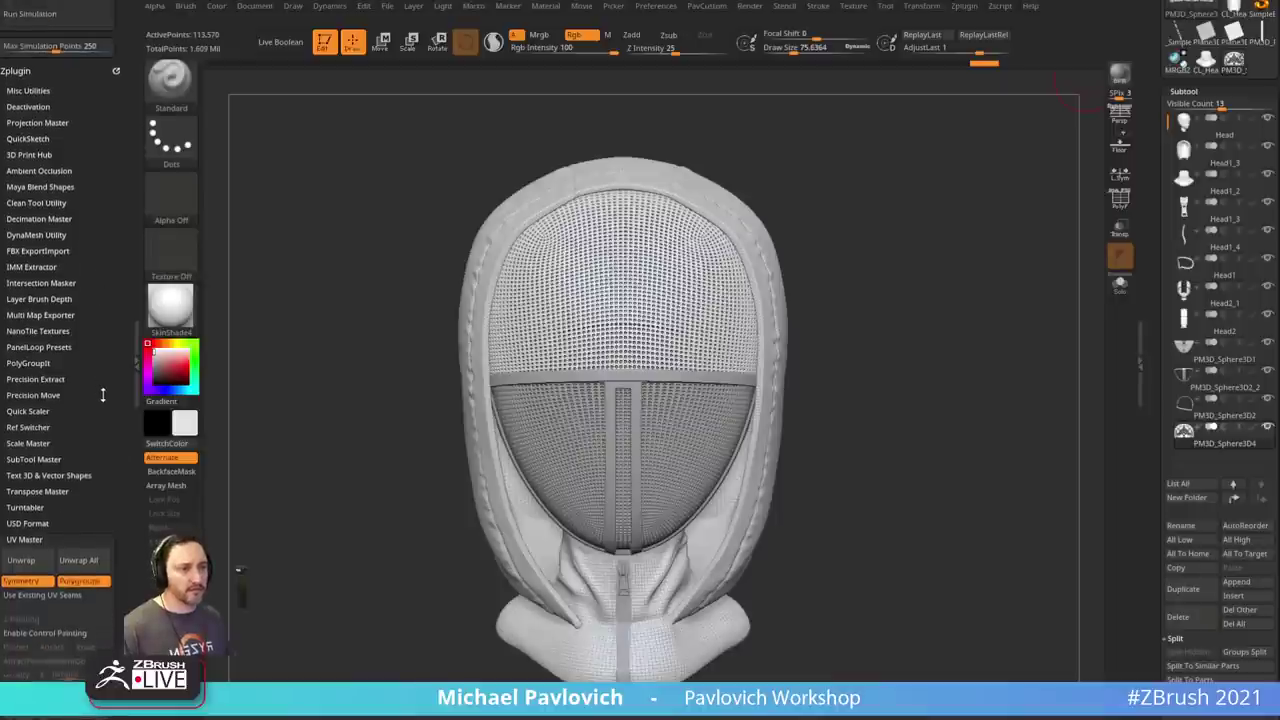
key(shift)
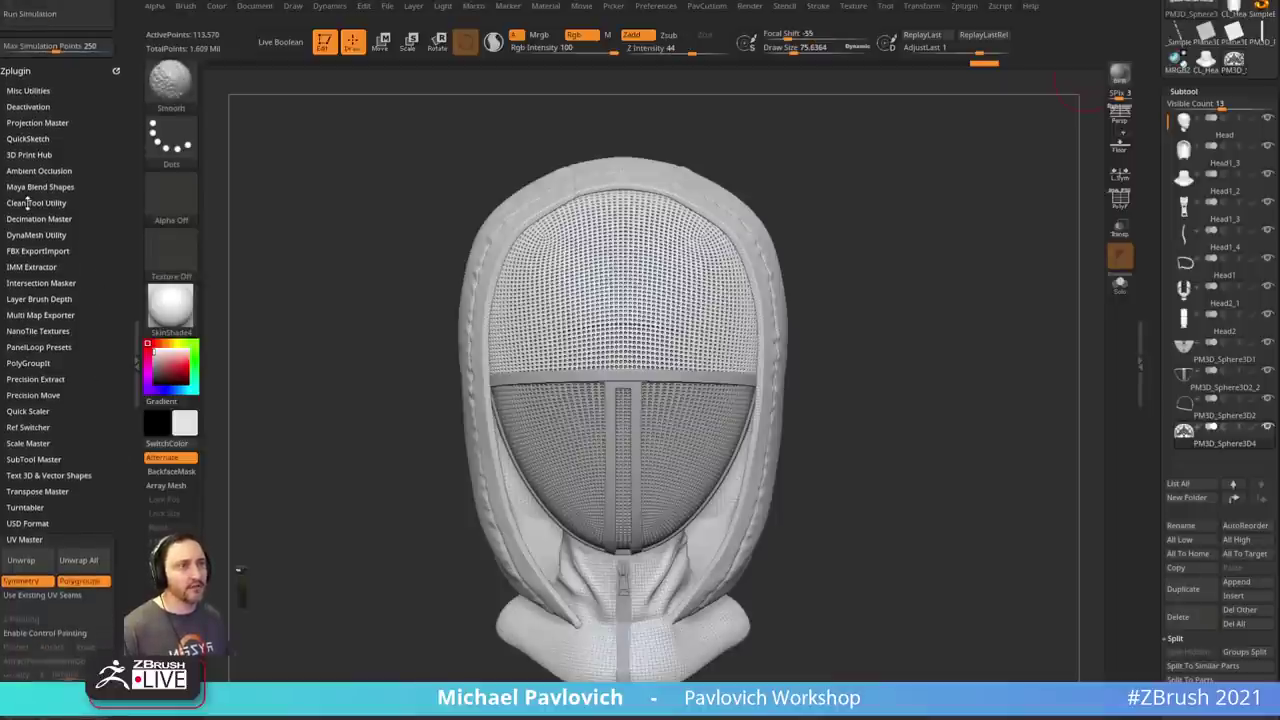
click(36, 204)
scroll(48, 420, down, 3)
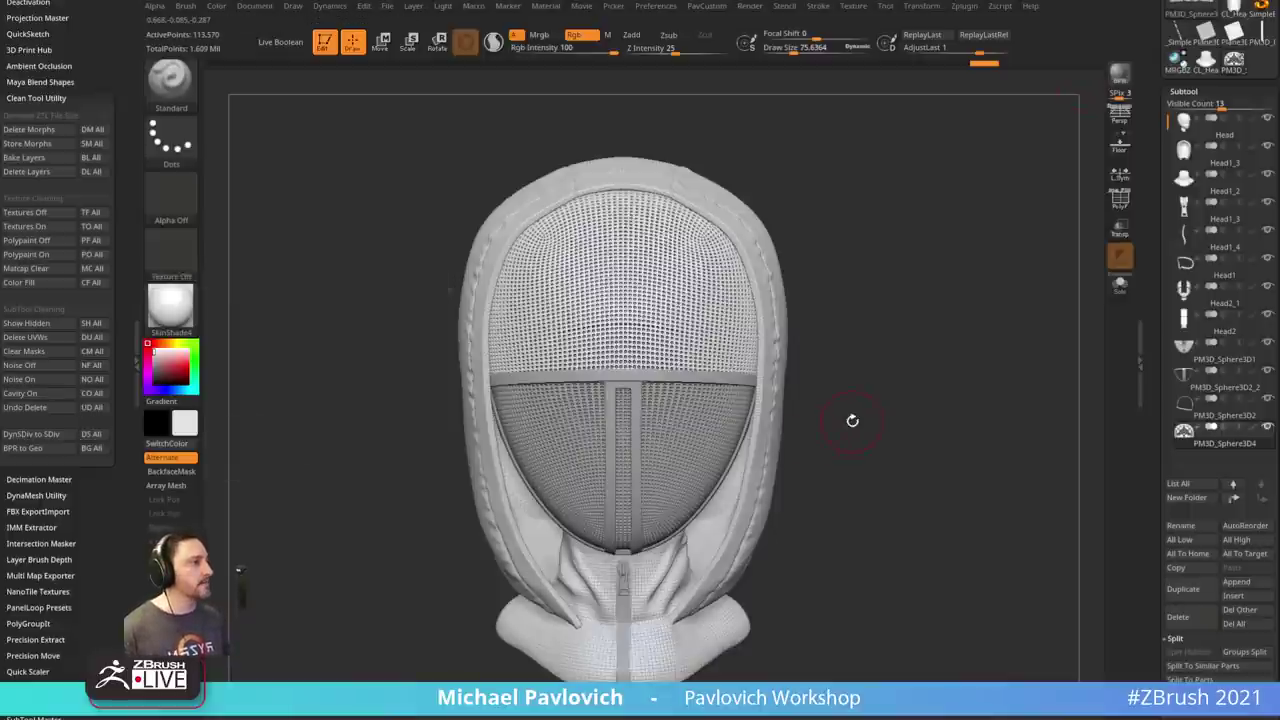
- Select the horizontal bar across the face mesh and apply its dynamic subdivision as real geometry
mouse_move(922, 327)
right_down()
mouse_move(951, 374)
mouse_move(892, 378)
right_up()
key(s)
drag(871, 380, 877, 377)
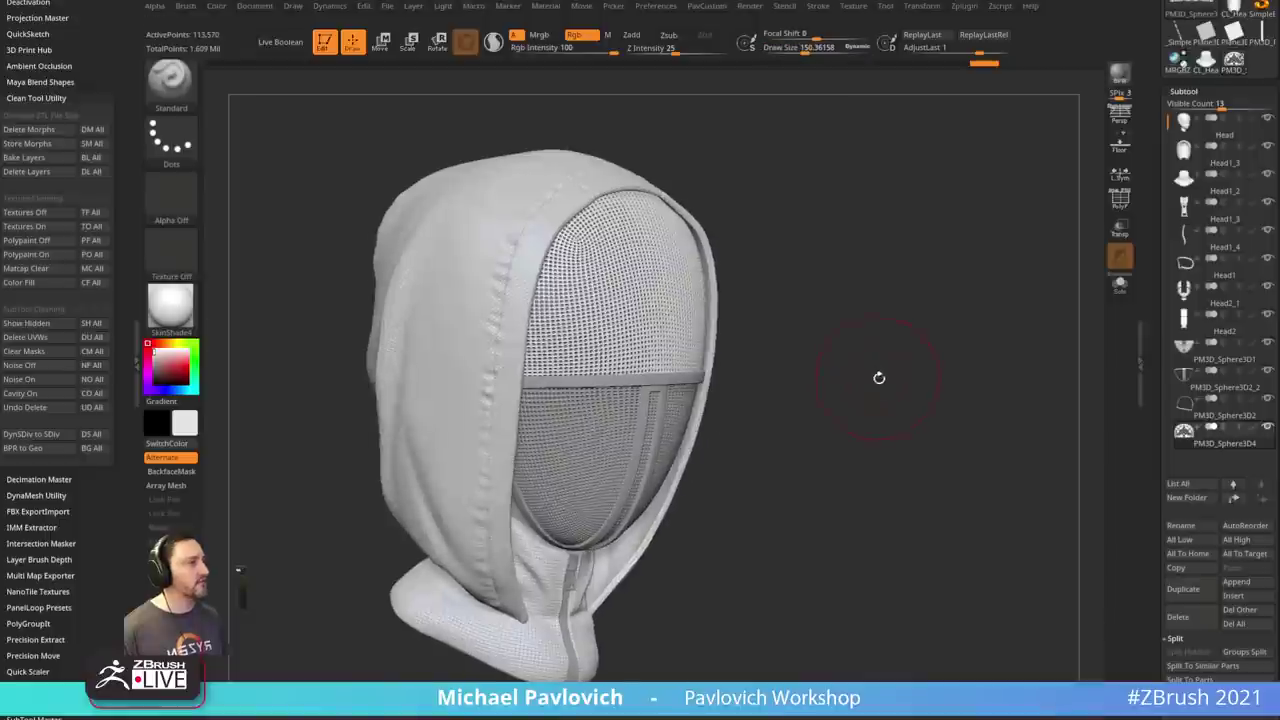
ctrl+right_drag(877, 377, 890, 408)
alt+click(708, 460)
drag(800, 440, 871, 394)
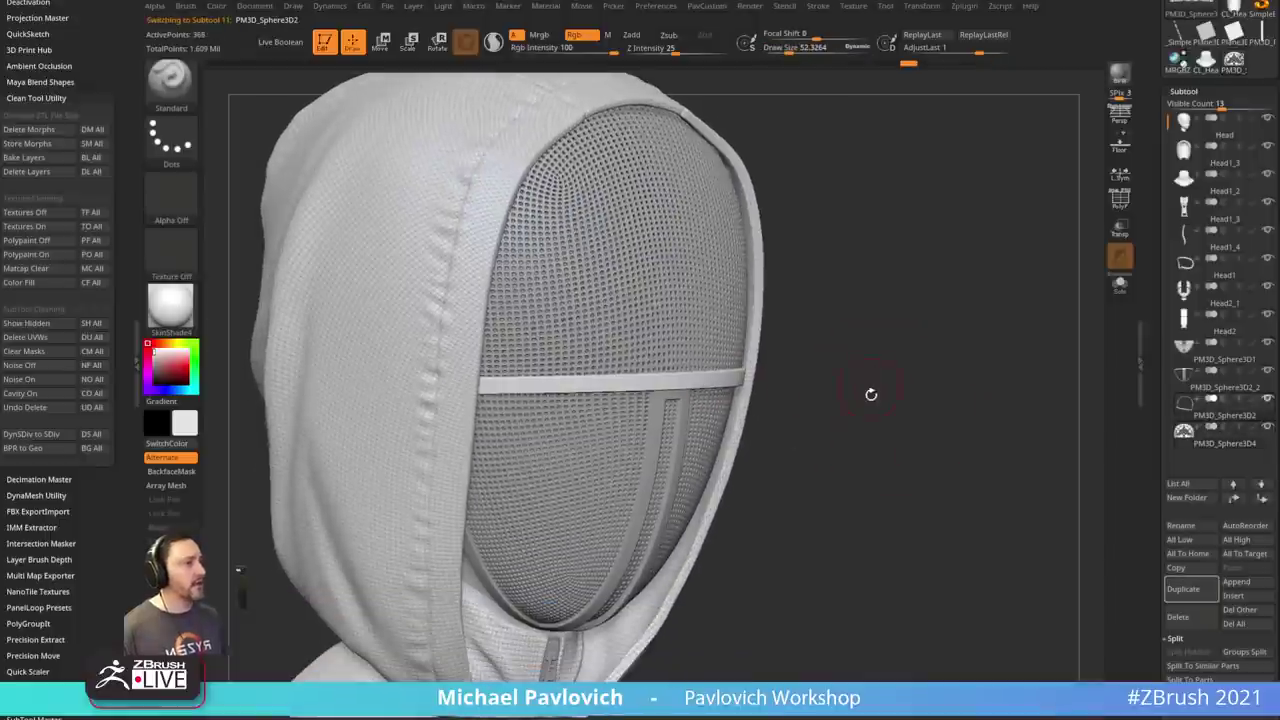
key(2)
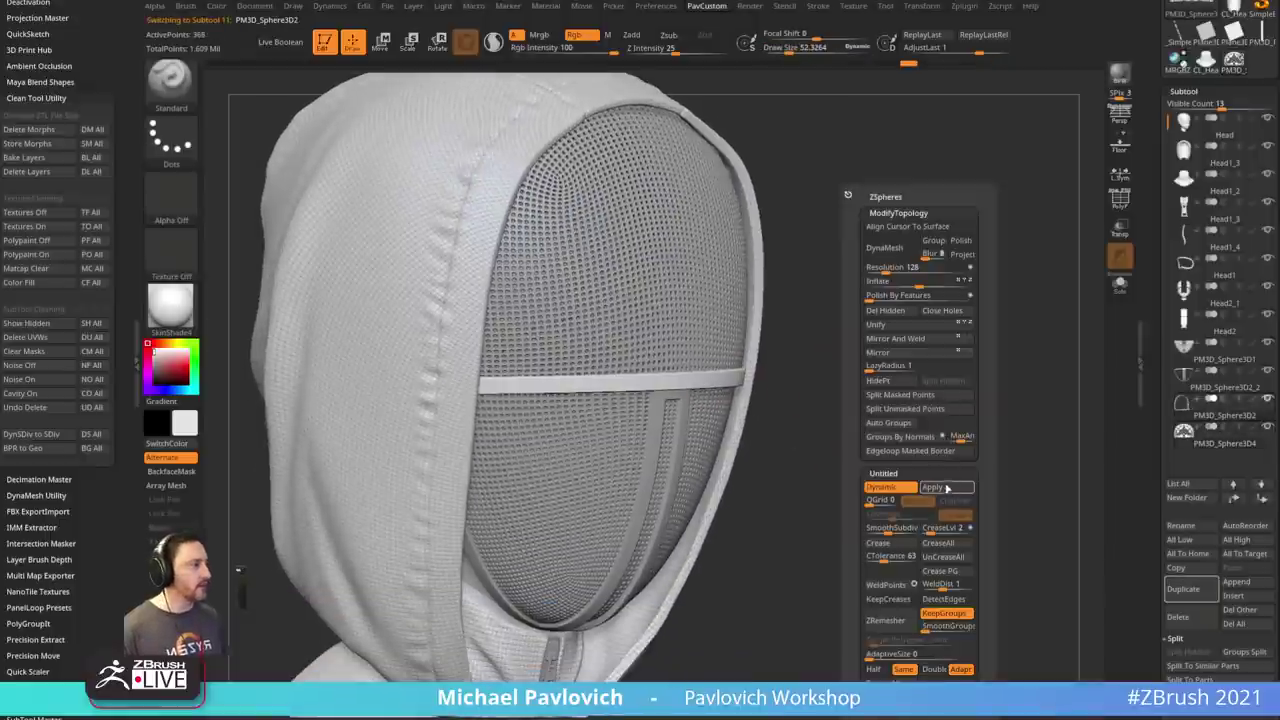
click(947, 488)
- Select the vertical trim on the lower mesh panel and apply its dynamic subdivision as real geometry
alt+click(663, 417)
key(2)
click(951, 489)
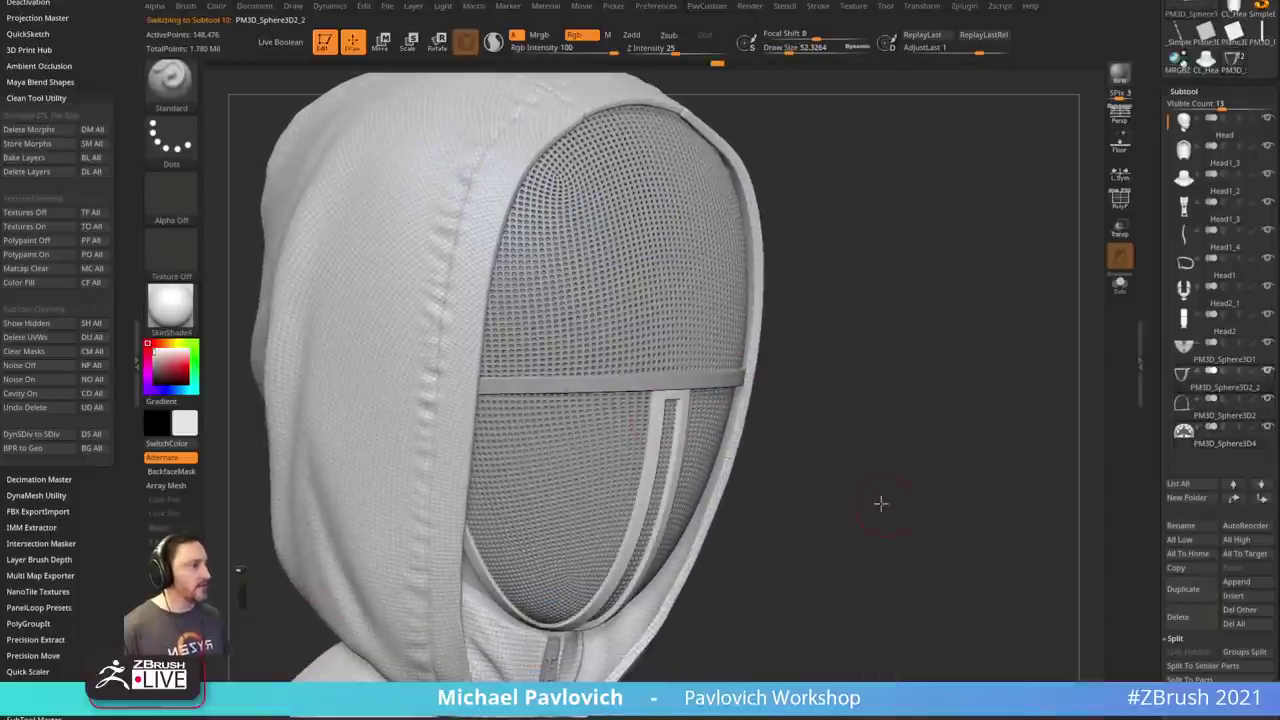
- Hide the outer hood, select the side panels at the back of the head, and check their dynamic subdivision options
drag(880, 503, 1071, 314)
alt+click(734, 232)
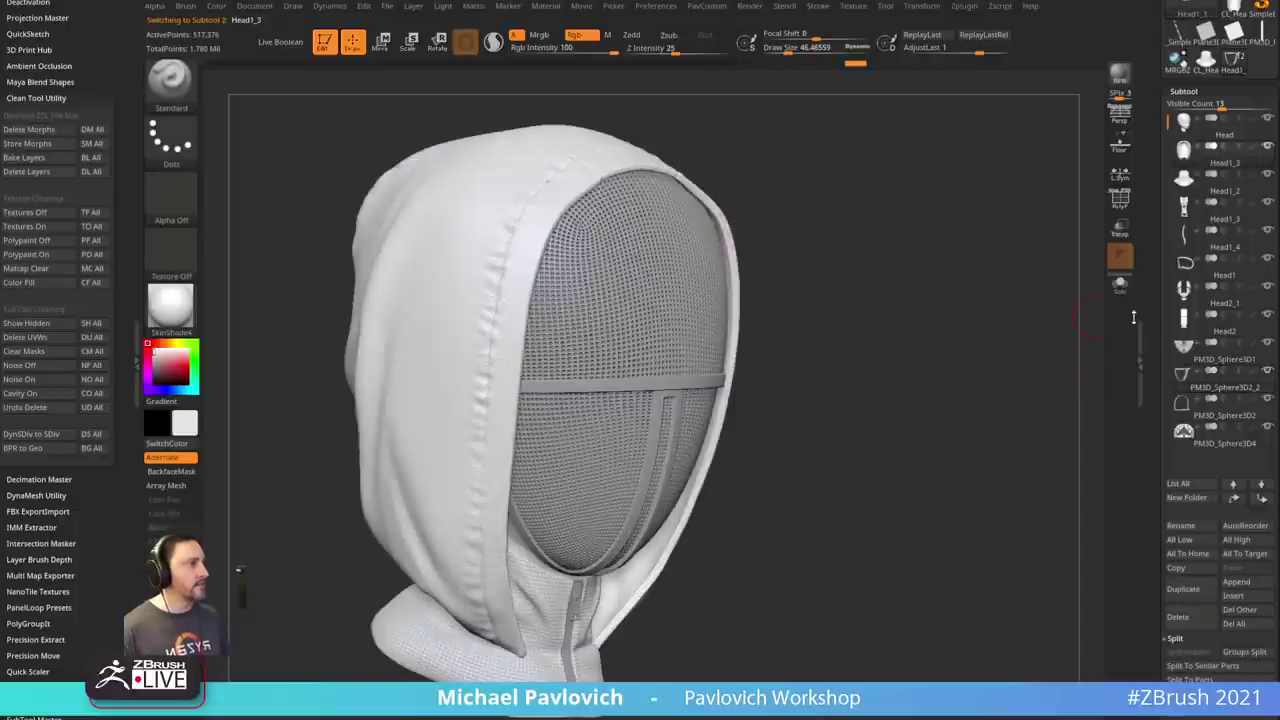
click(1228, 137)
click(1268, 146)
drag(1078, 190, 990, 290)
alt+click(468, 246)
key(space)
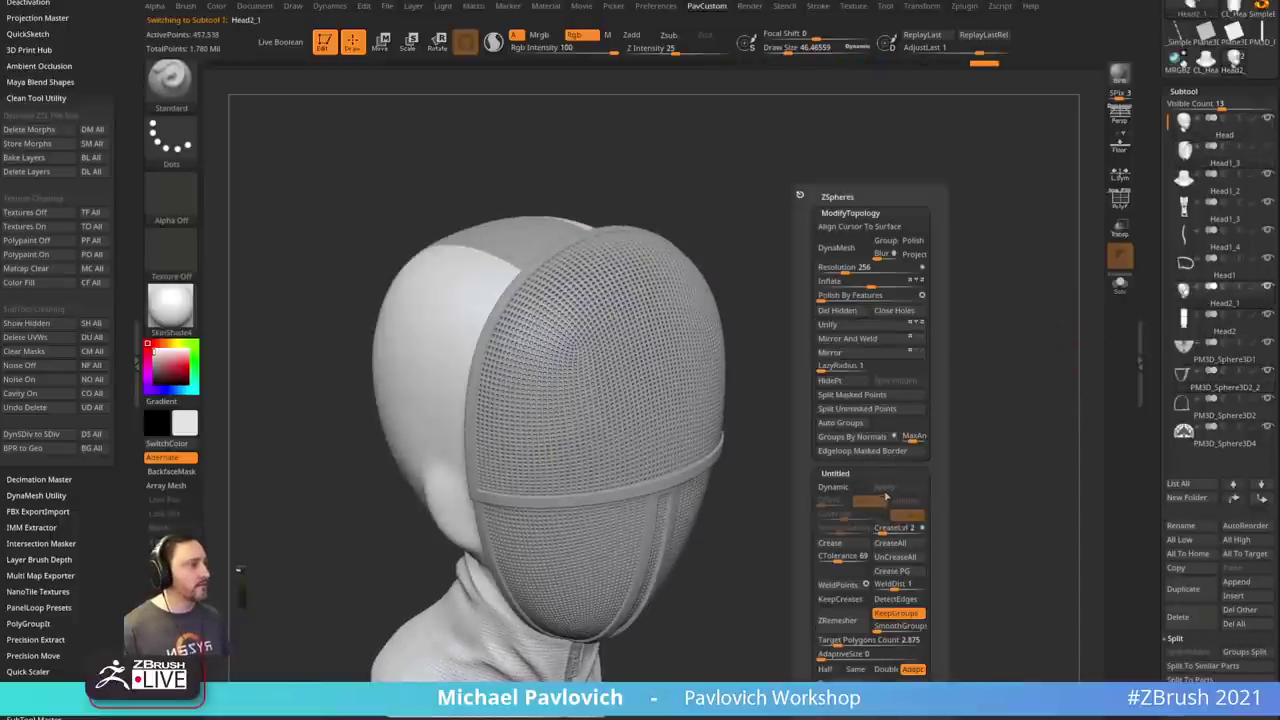
- Select the centre band over the back of the head and smooth its edge along the side panel seam
drag(775, 310, 860, 295)
alt+click(494, 223)
mouse_move(820, 243)
mouse_down()
mouse_move(971, 286)
mouse_move(950, 345)
mouse_up()
key(s)
drag(589, 338, 607, 338)
shift+drag(609, 274, 505, 400)
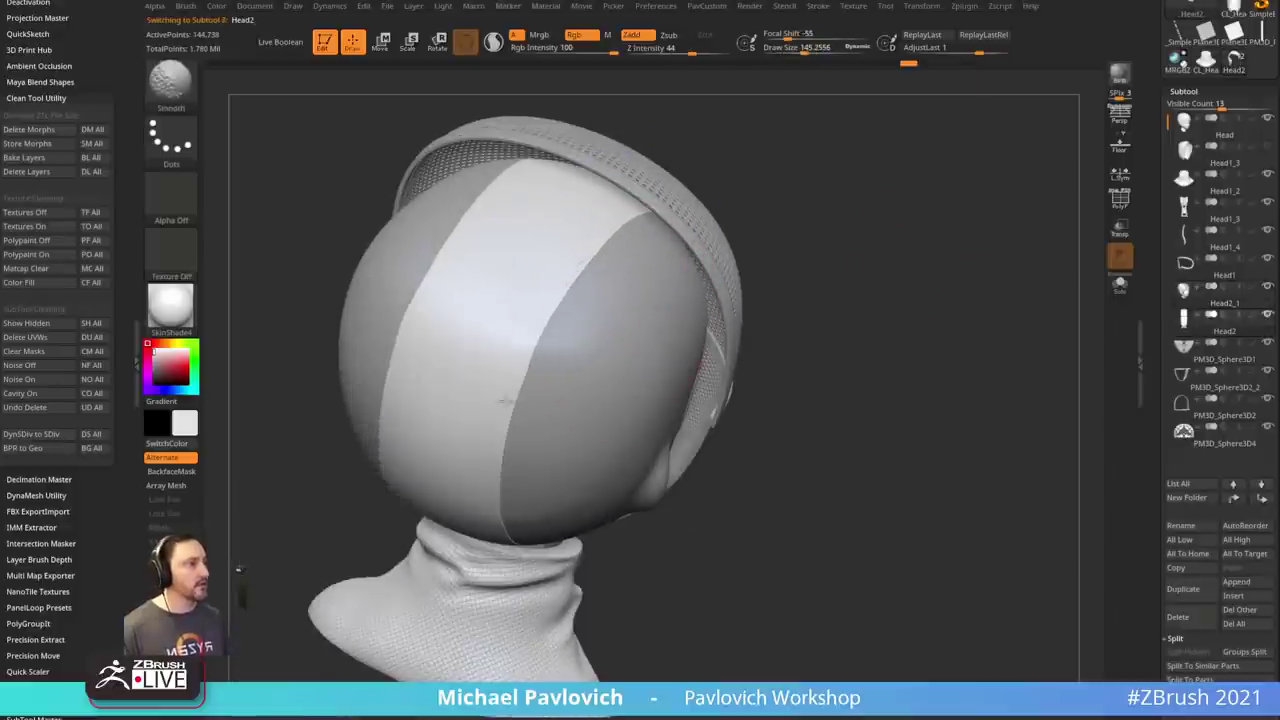
- Sculpt puckered seam folds with the Standard_1 brush along the side panels' edges next to the centre band
alt+click(571, 337)
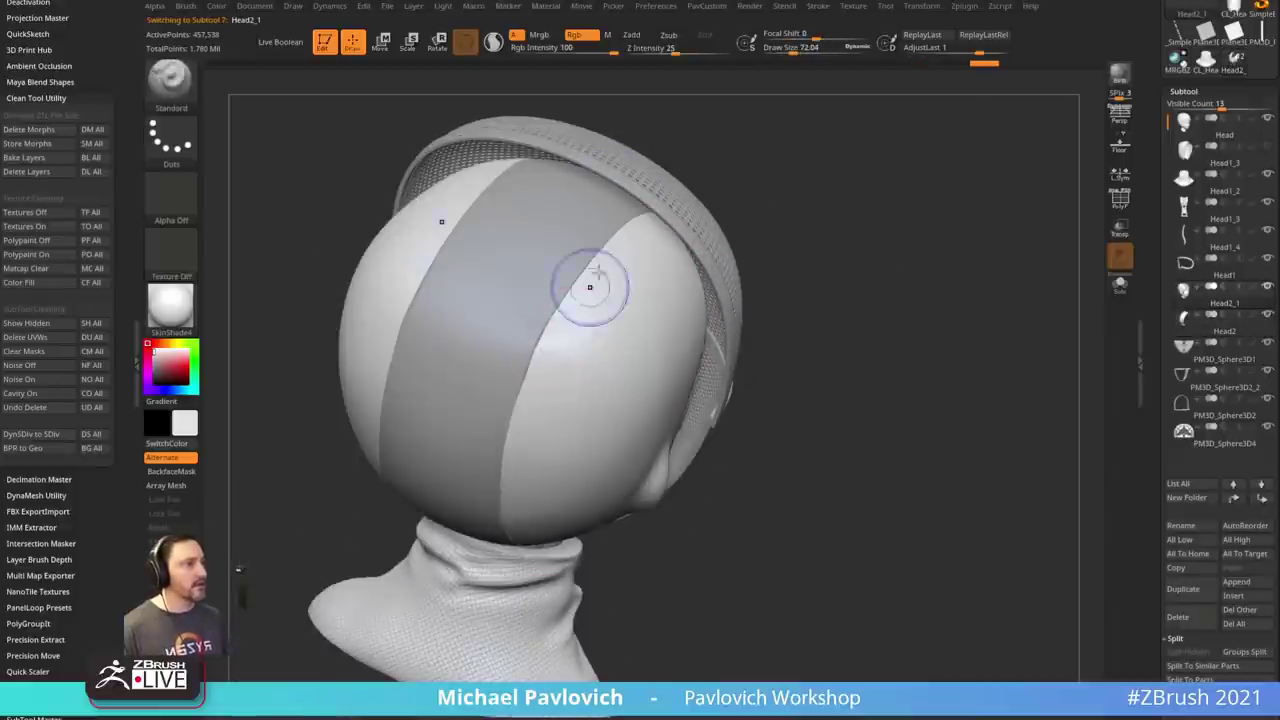
drag(765, 330, 848, 325)
key(b)
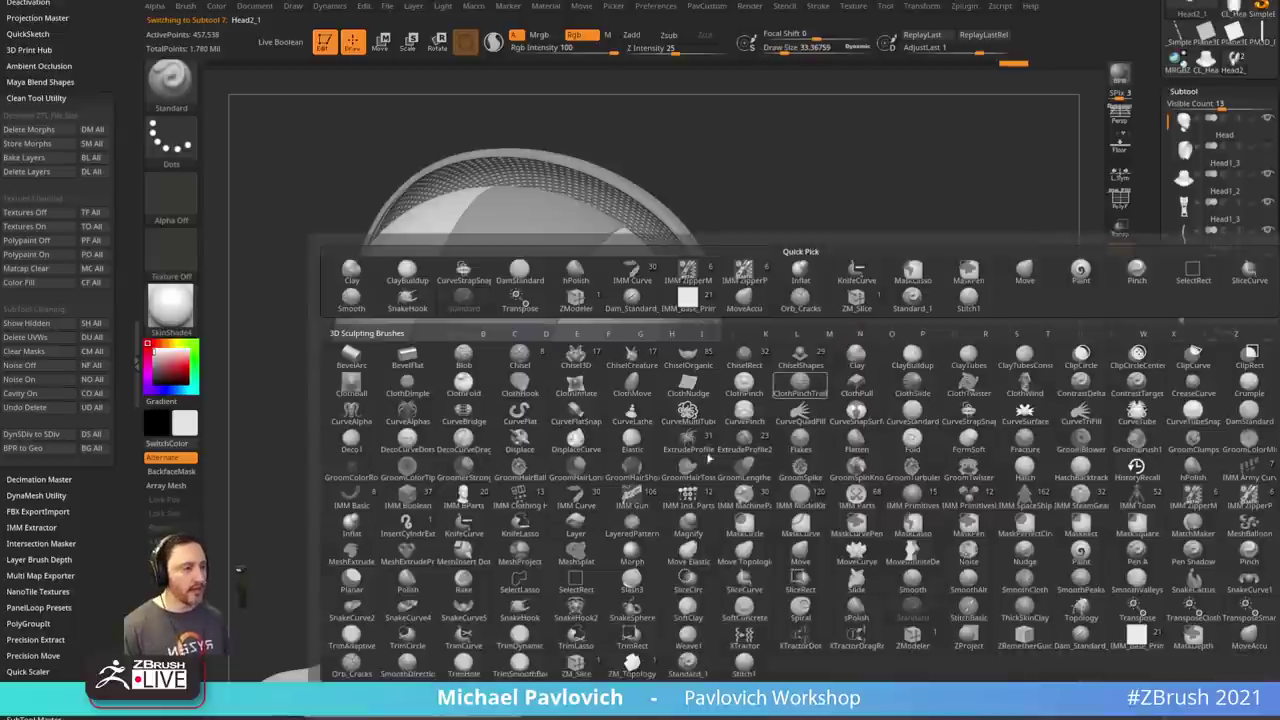
click(688, 665)
drag(858, 334, 857, 371)
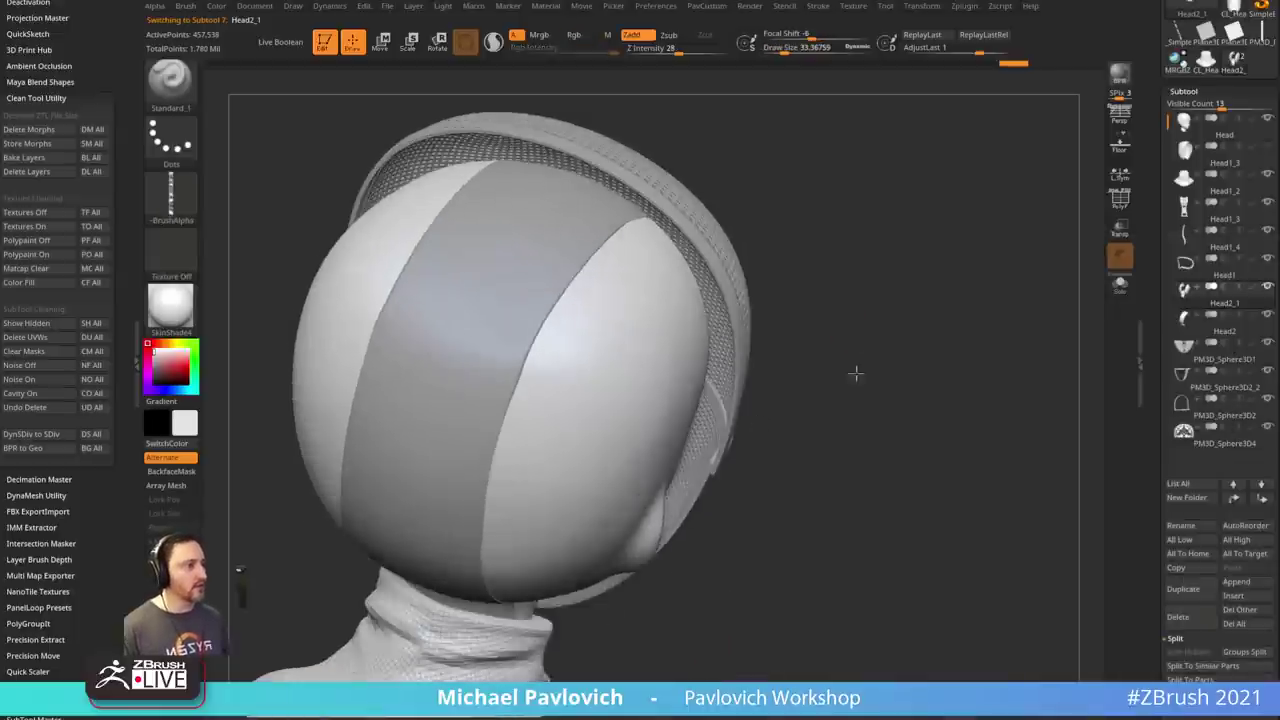
drag(615, 237, 511, 434)
drag(810, 450, 800, 400)
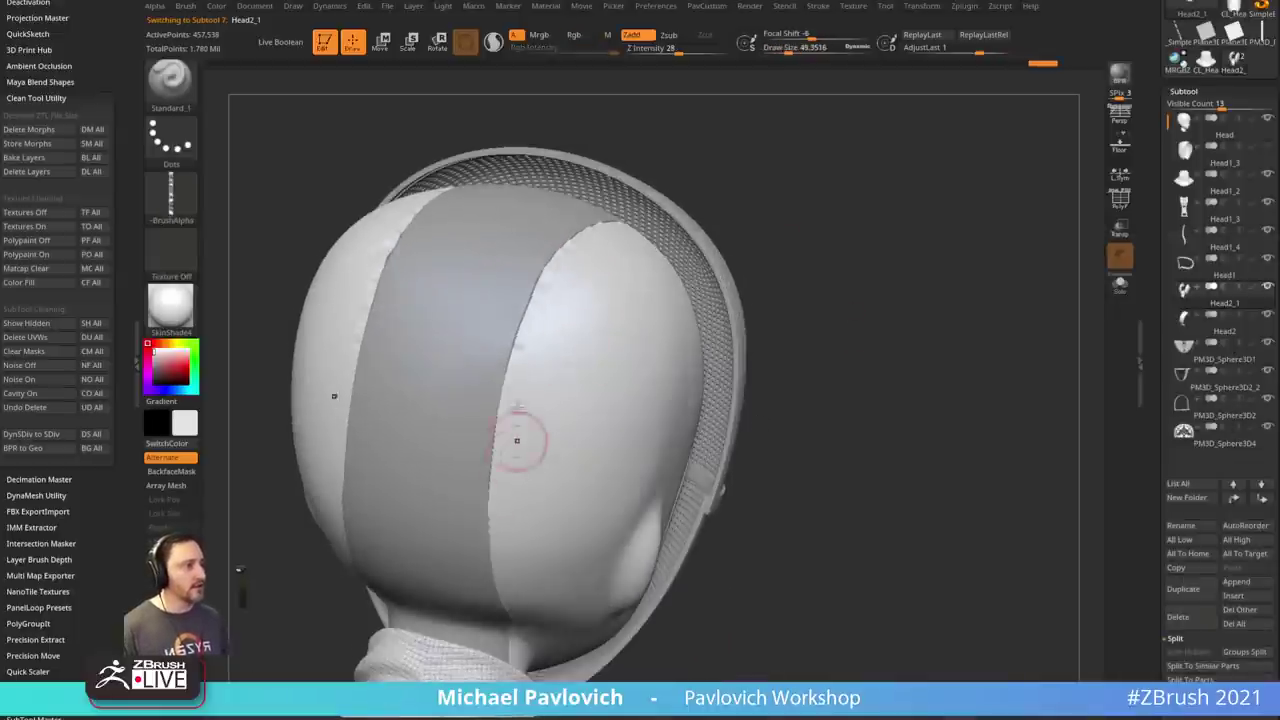
drag(532, 312, 500, 652)
- Isolate the side panels, continue the puckered folds along their seam edges, and show all parts again
drag(809, 459, 805, 390)
drag(812, 220, 589, 366)
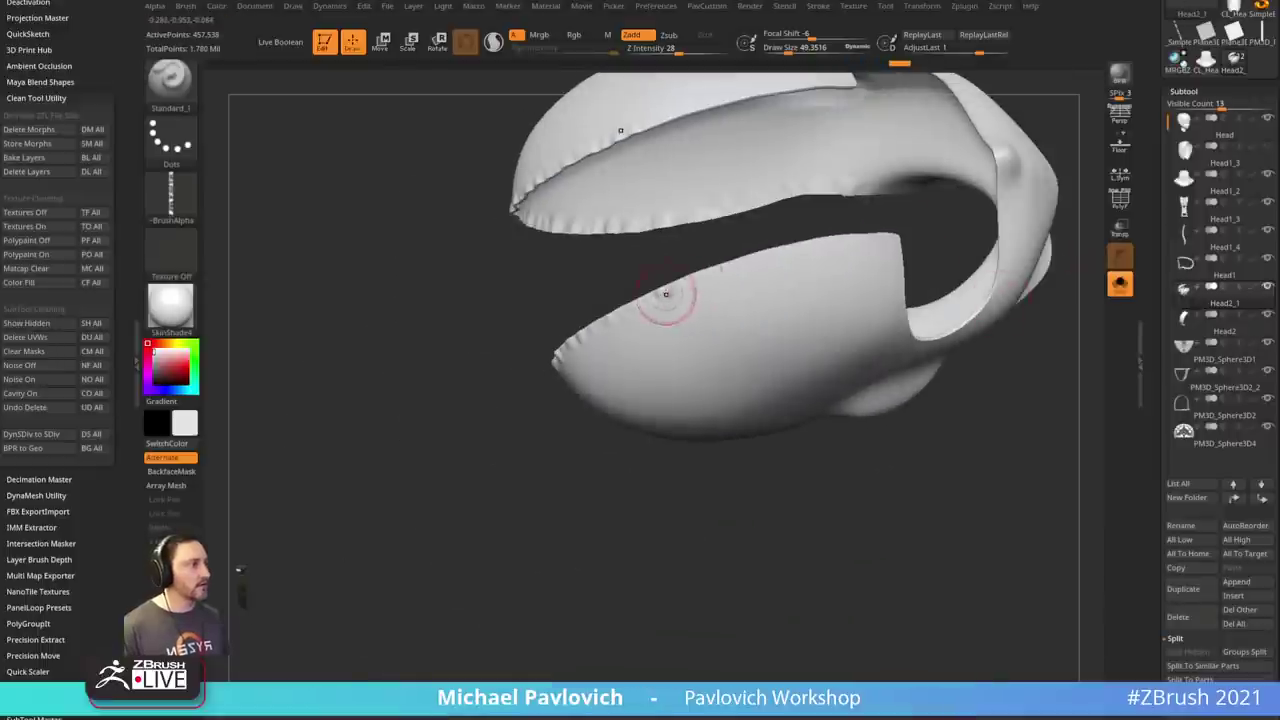
drag(1028, 306, 966, 309)
click(1120, 284)
- Isolate the centre band, sculpt puckered seam folds along both its edges with the Standard_1 brush, and show all parts again
alt+click(534, 320)
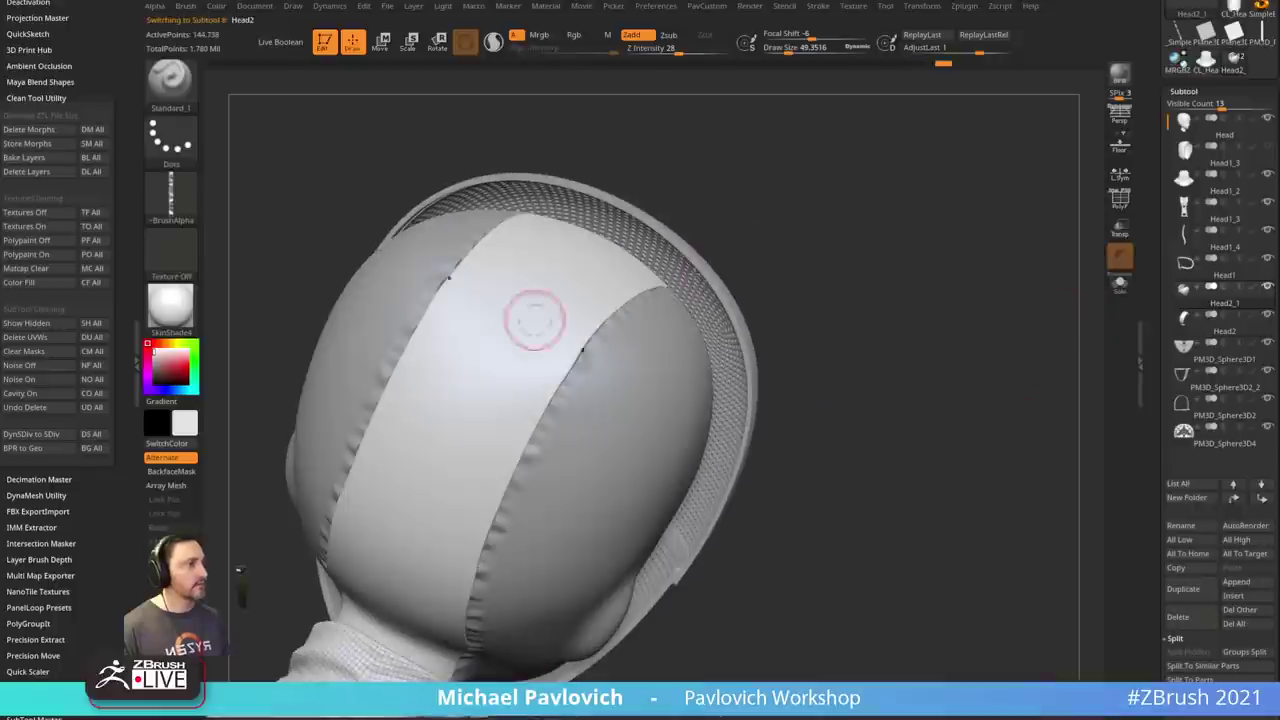
mouse_move(1050, 296)
mouse_down()
mouse_move(1020, 354)
mouse_move(1050, 320)
mouse_up()
click(1120, 284)
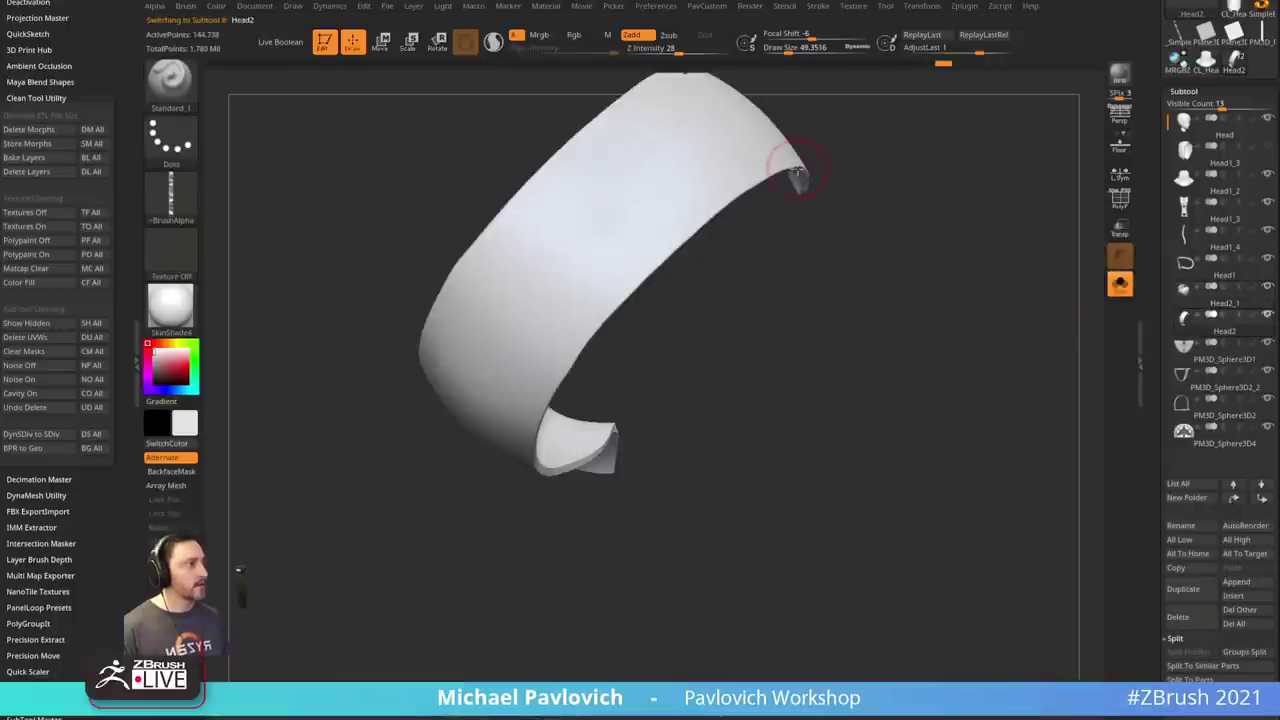
drag(537, 428, 620, 322)
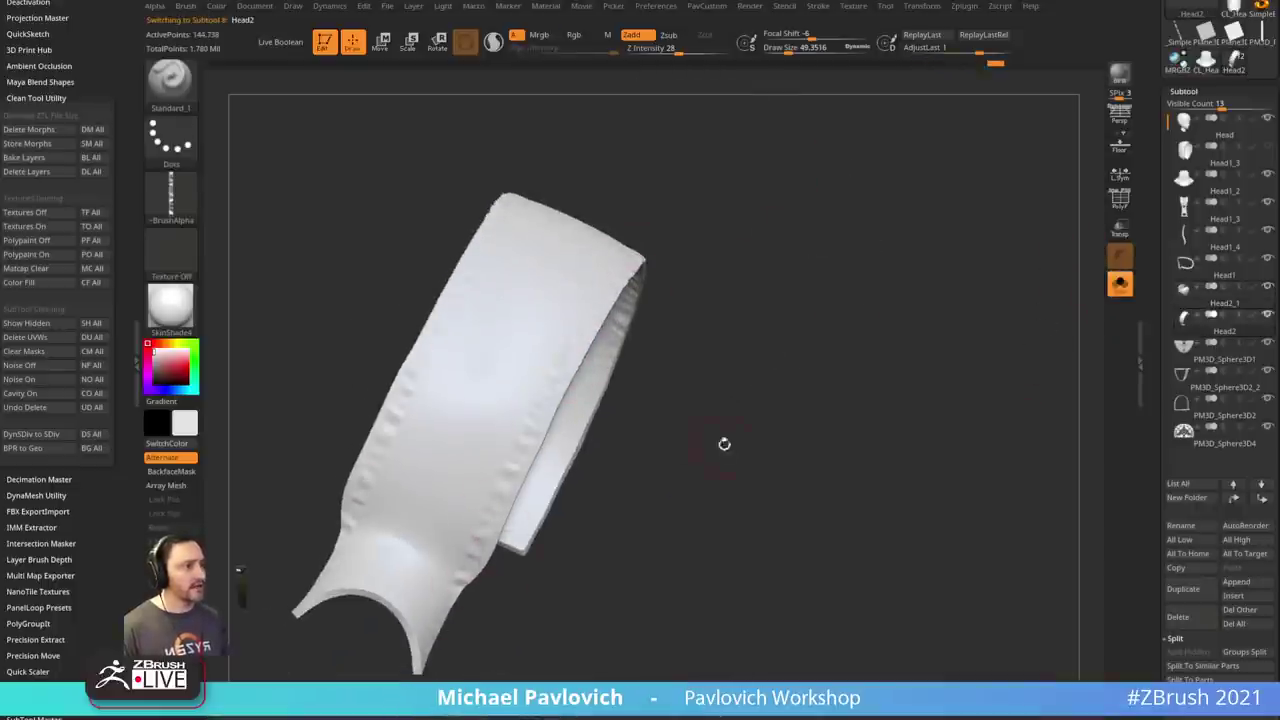
drag(724, 443, 434, 647)
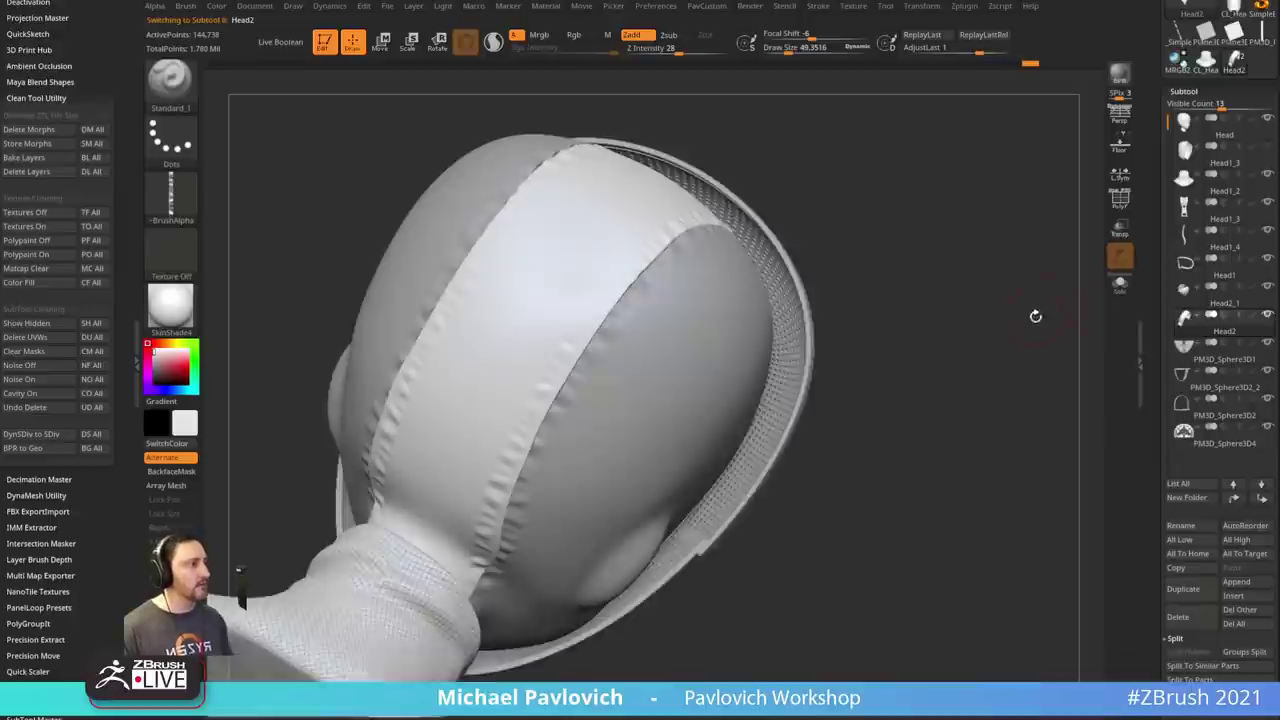
drag(1034, 317, 971, 300)
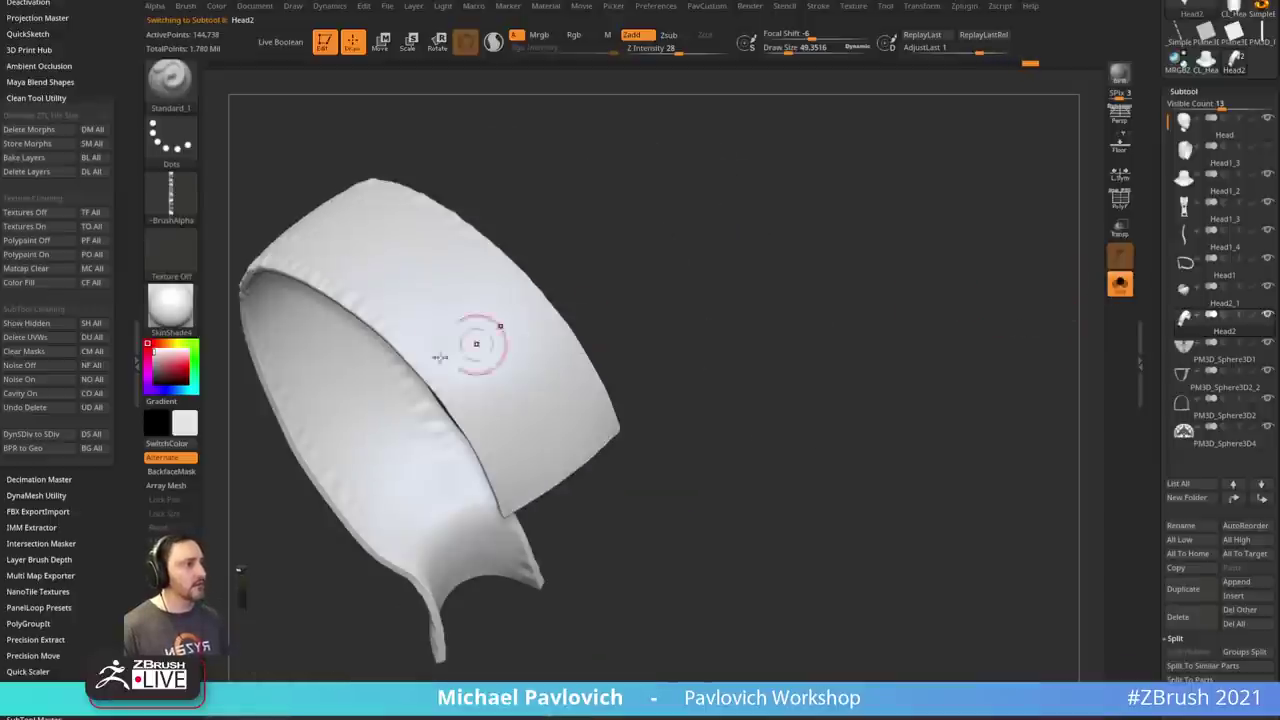
key(])
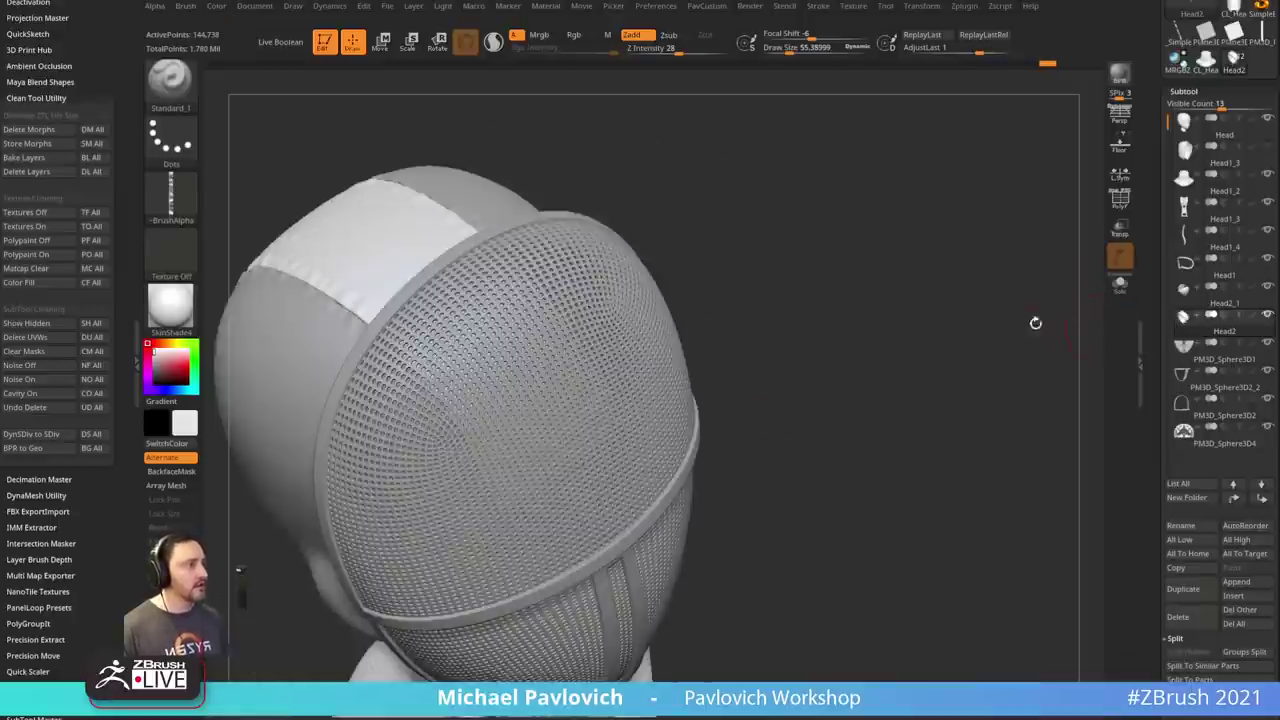
drag(1037, 320, 770, 369)
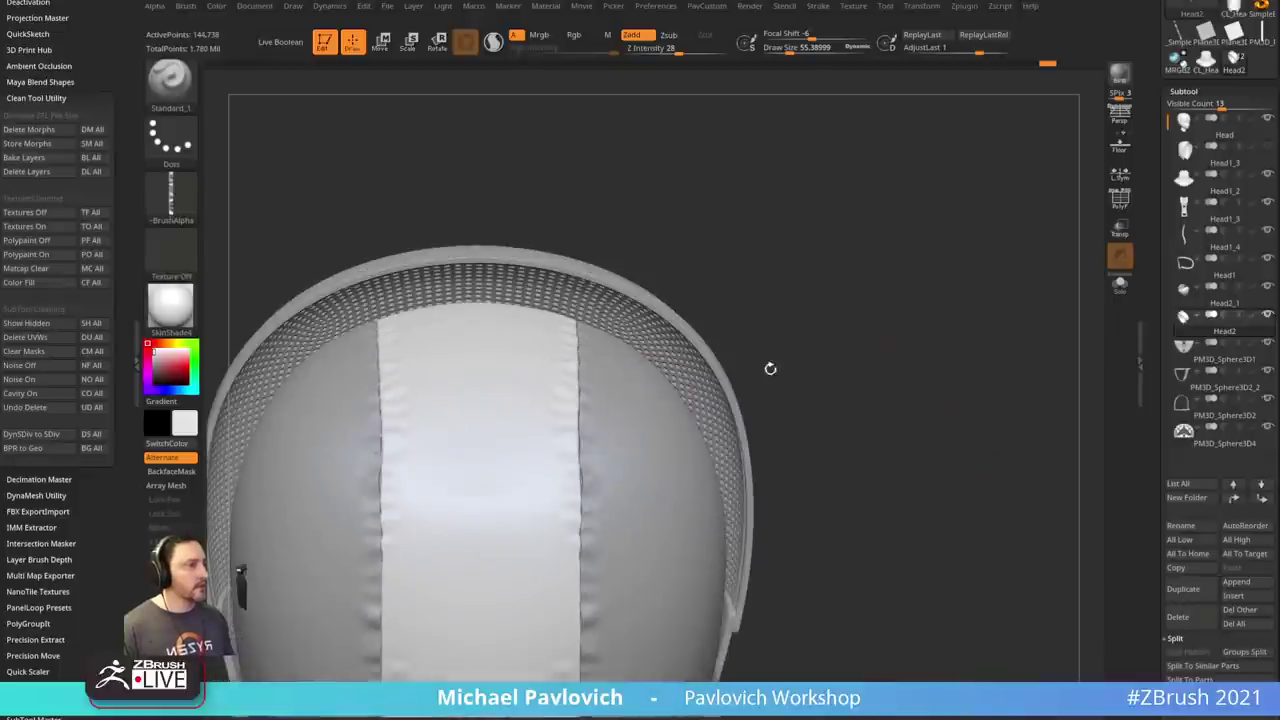
- Nudge the centre band's edge along the side panel seam with an enlarged Move brush
key(s)
key(b)
key(m)
key(v)
key(s)
mouse_move(591, 480)
mouse_down()
mouse_move(606, 480)
mouse_move(568, 487)
mouse_up()
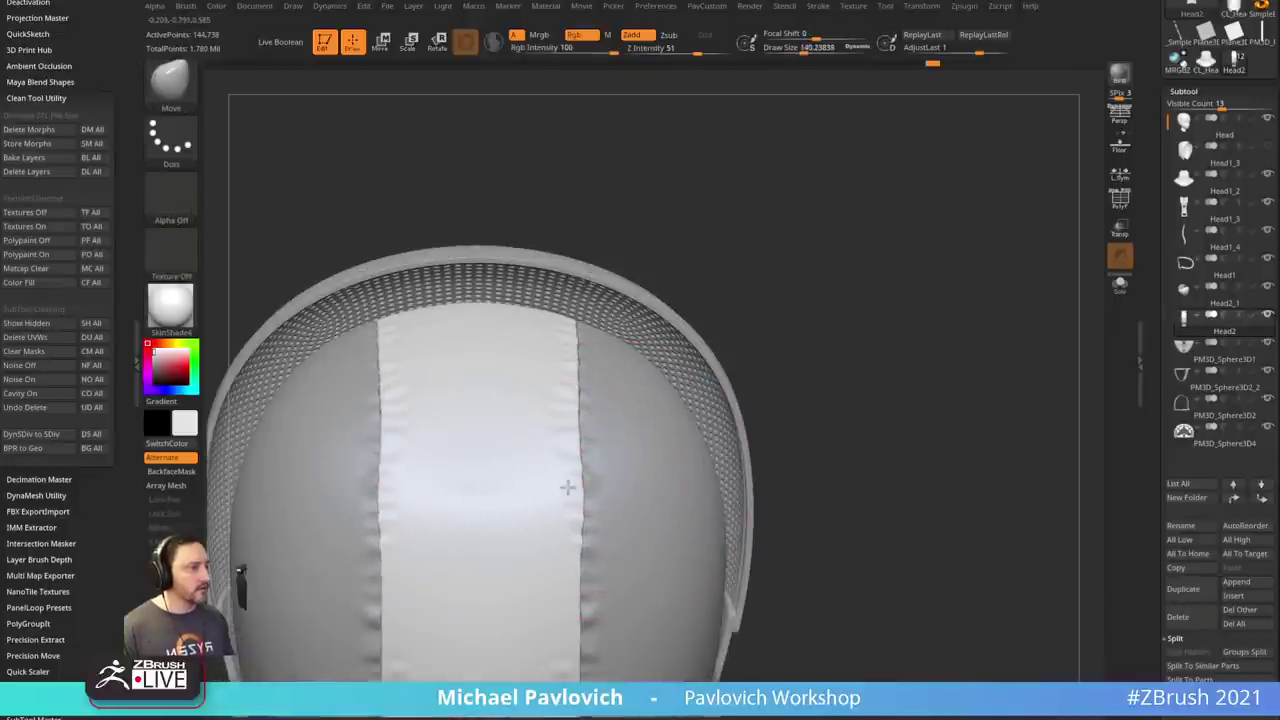
mouse_move(914, 323)
mouse_down()
mouse_move(895, 333)
mouse_move(925, 333)
mouse_up()
- Switch to the Standard brush at a draw size of about 38 and view the complete mask from the front
key(b)
key(s)
key(t)
shift+click(1267, 315)
shift+click(1267, 315)
mouse_move(1015, 338)
mouse_down()
mouse_move(955, 350)
mouse_move(966, 471)
mouse_up()
key(f)
key(s)
key(s)
mouse_move(923, 354)
mouse_down()
mouse_move(942, 359)
mouse_move(947, 405)
mouse_move(920, 423)
mouse_up()
mouse_move(897, 360)
alt+mouse_down()
mouse_move(925, 428)
mouse_move(930, 346)
alt+mouse_up()
key(s)
key(s)
- Merge all visible subtools into a single new tool, open it, and check its polygroups in wireframe
scroll(1155, 440, down, 3)
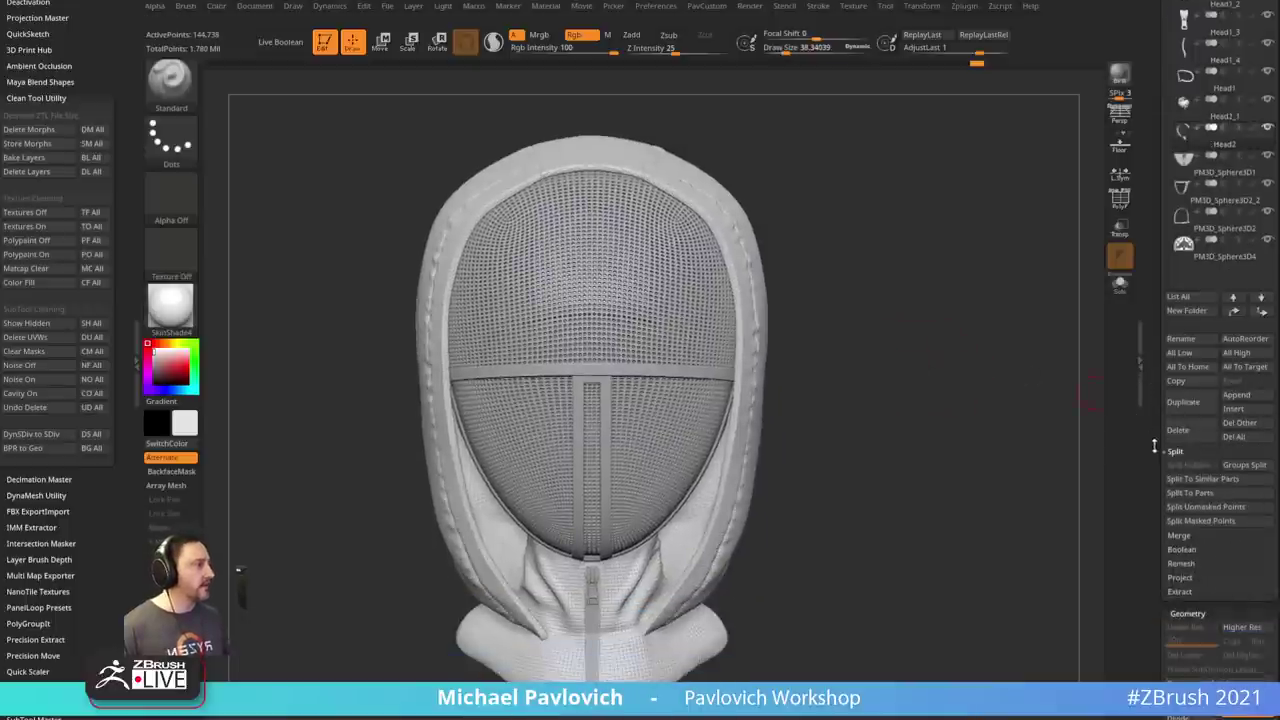
click(1179, 535)
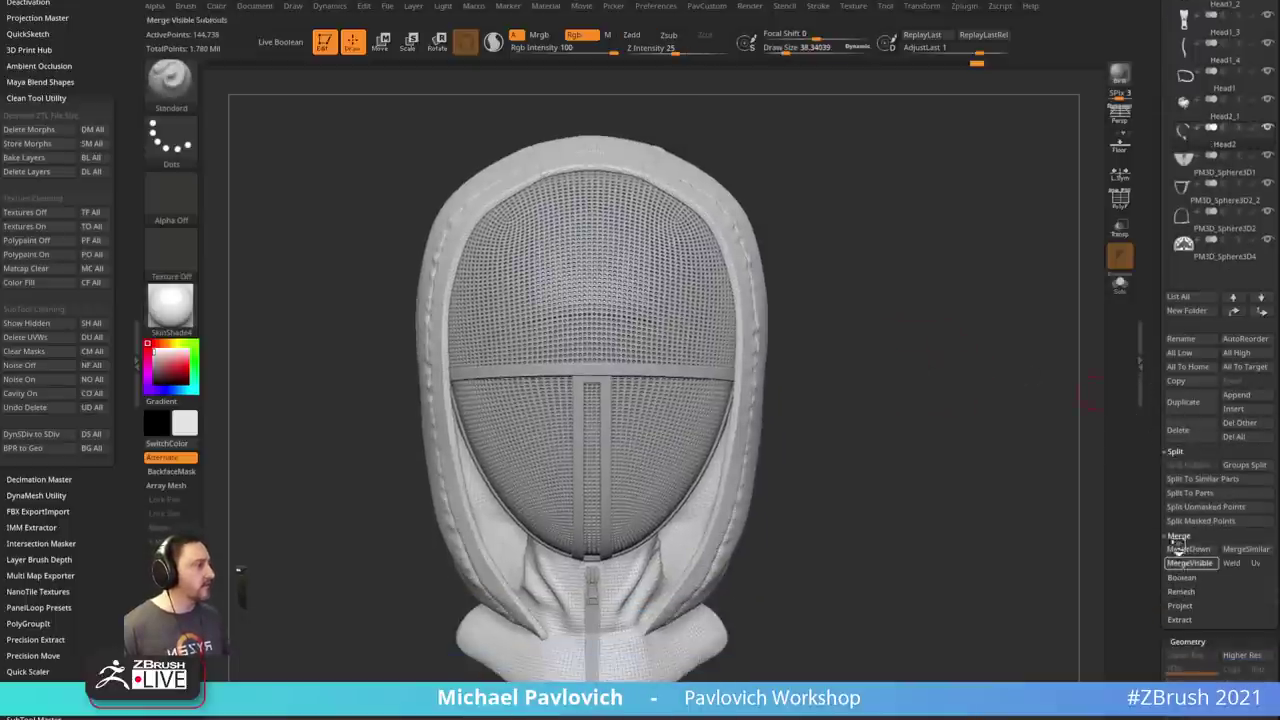
drag(1153, 492, 1160, 312)
click(1240, 238)
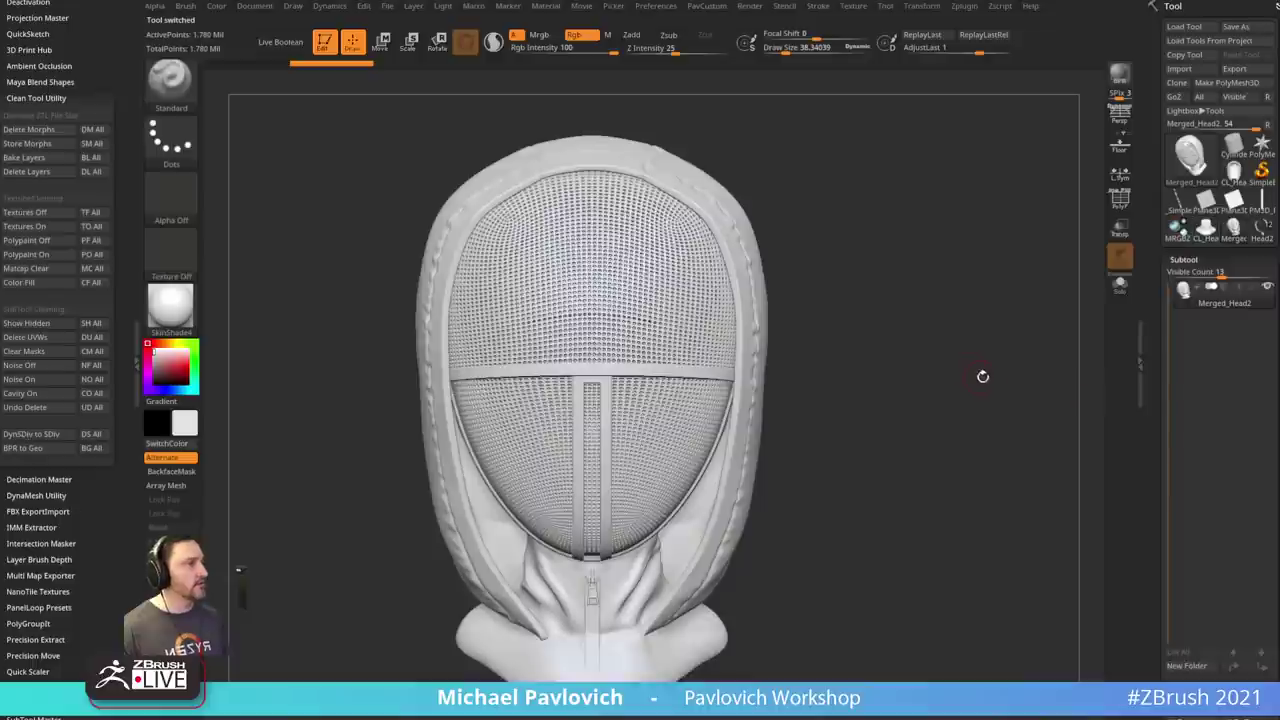
click(1120, 200)
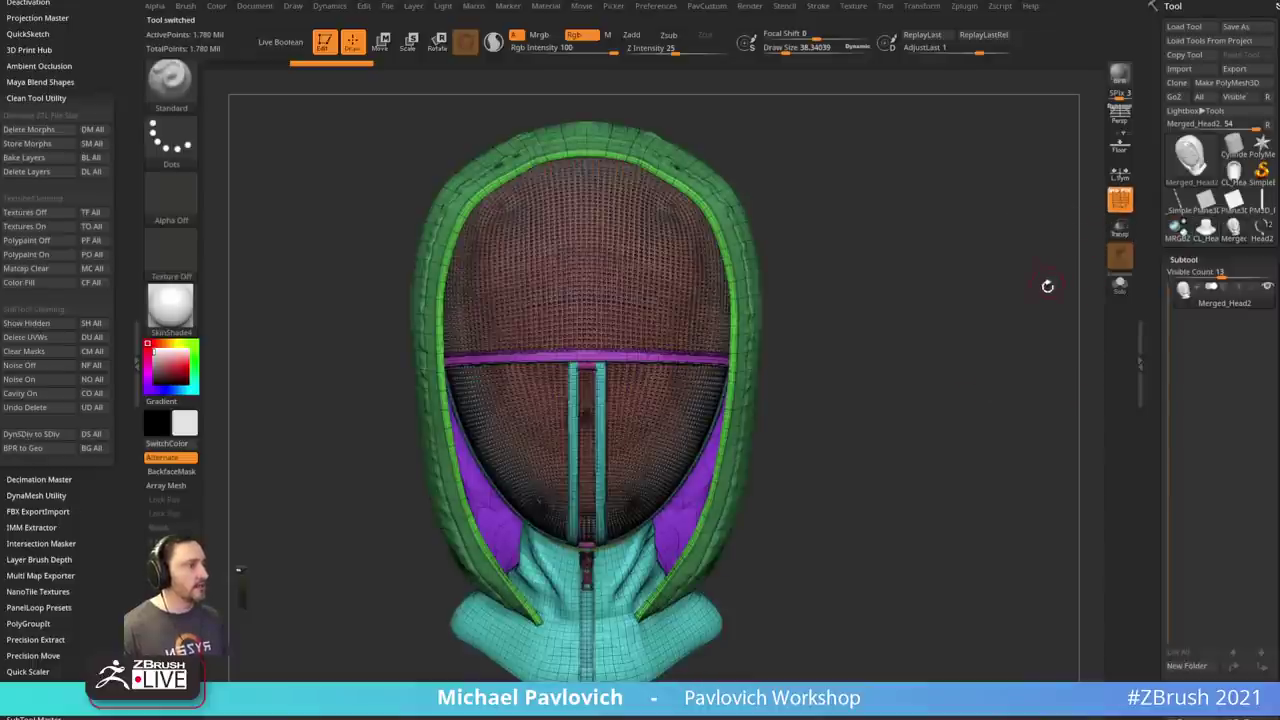
click(1120, 200)
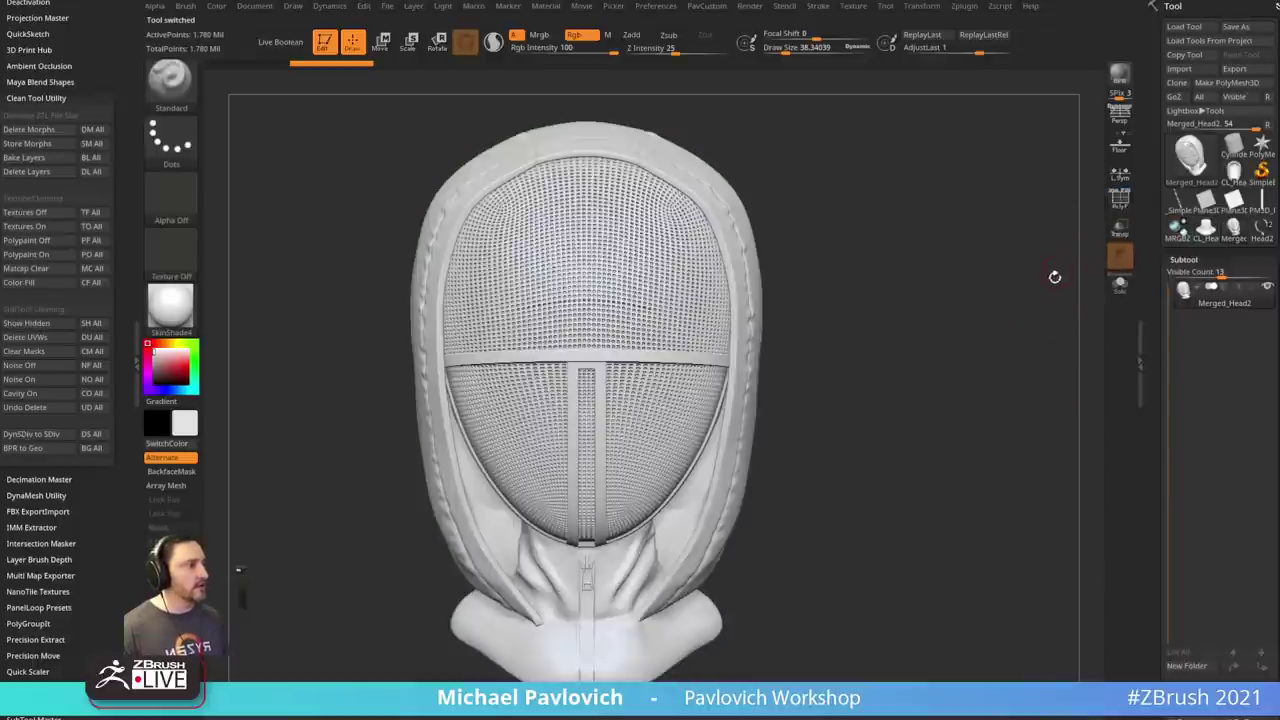
drag(1036, 304, 1023, 328)
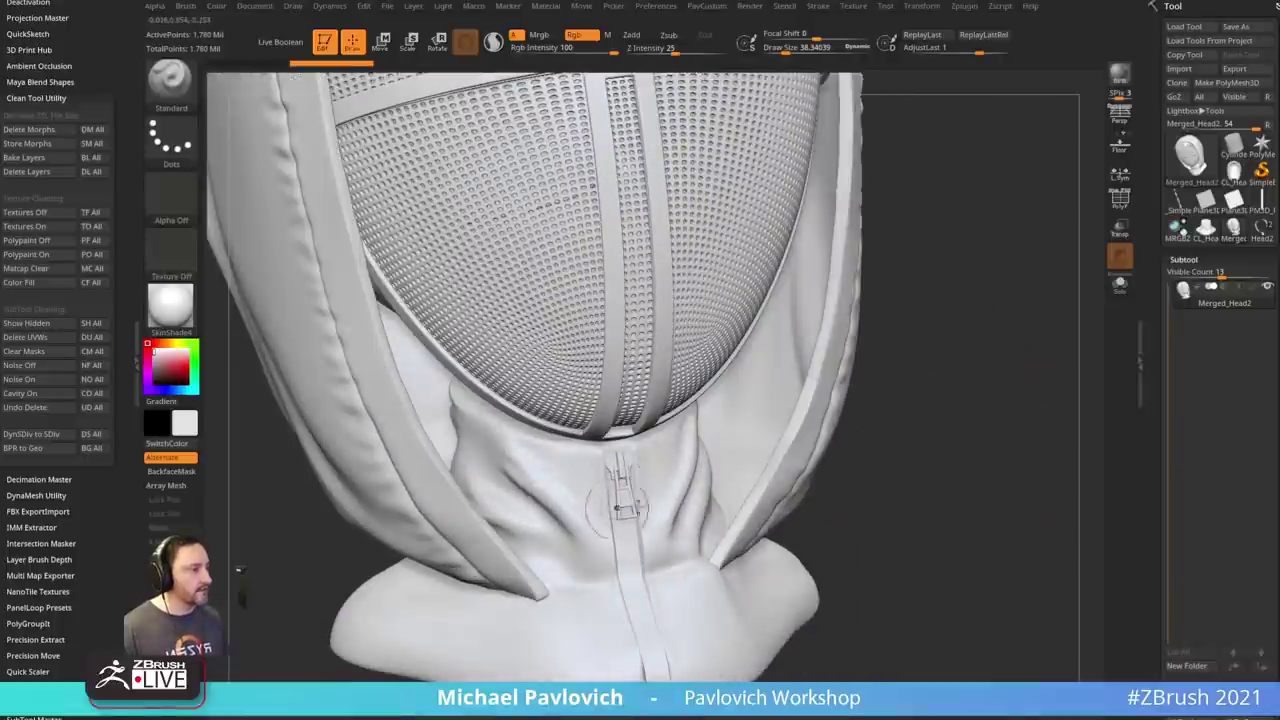
- Inspect the zipper in the merged copy, delete the merged copy, and return to the original multi-part head
key(s)
drag(942, 428, 937, 428)
drag(1158, 366, 1152, 280)
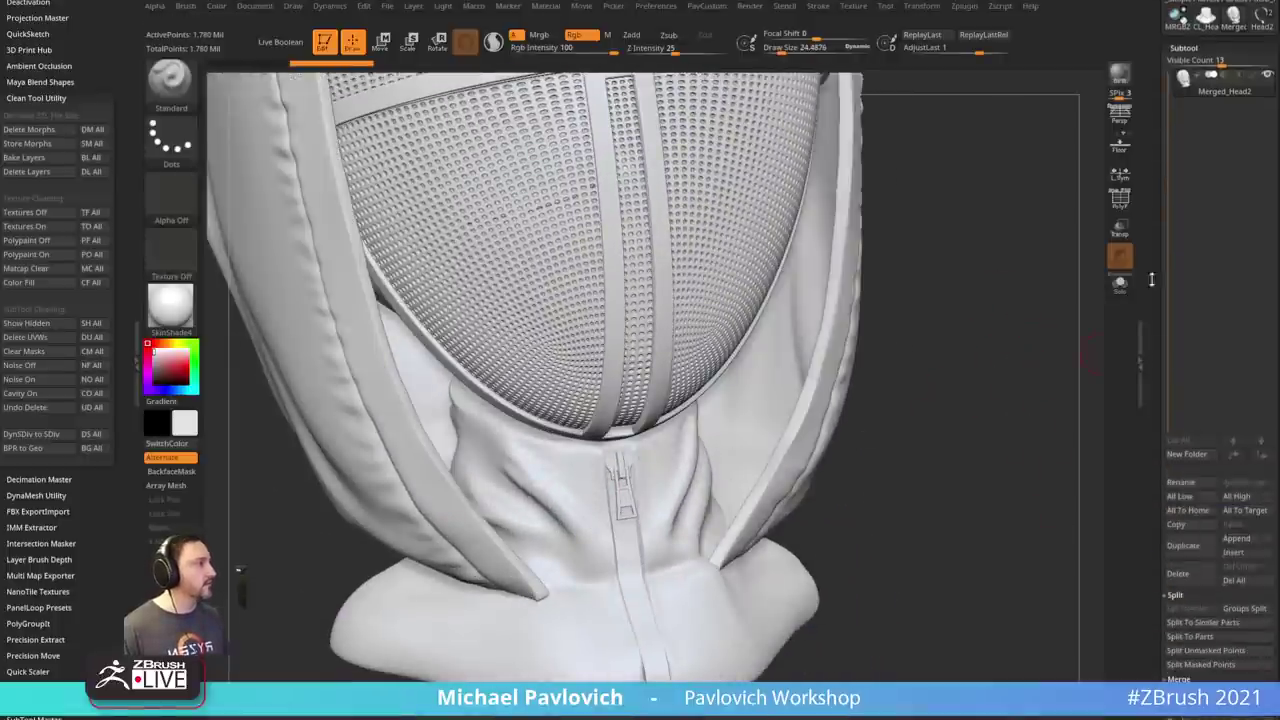
click(1179, 575)
drag(1160, 236, 1157, 366)
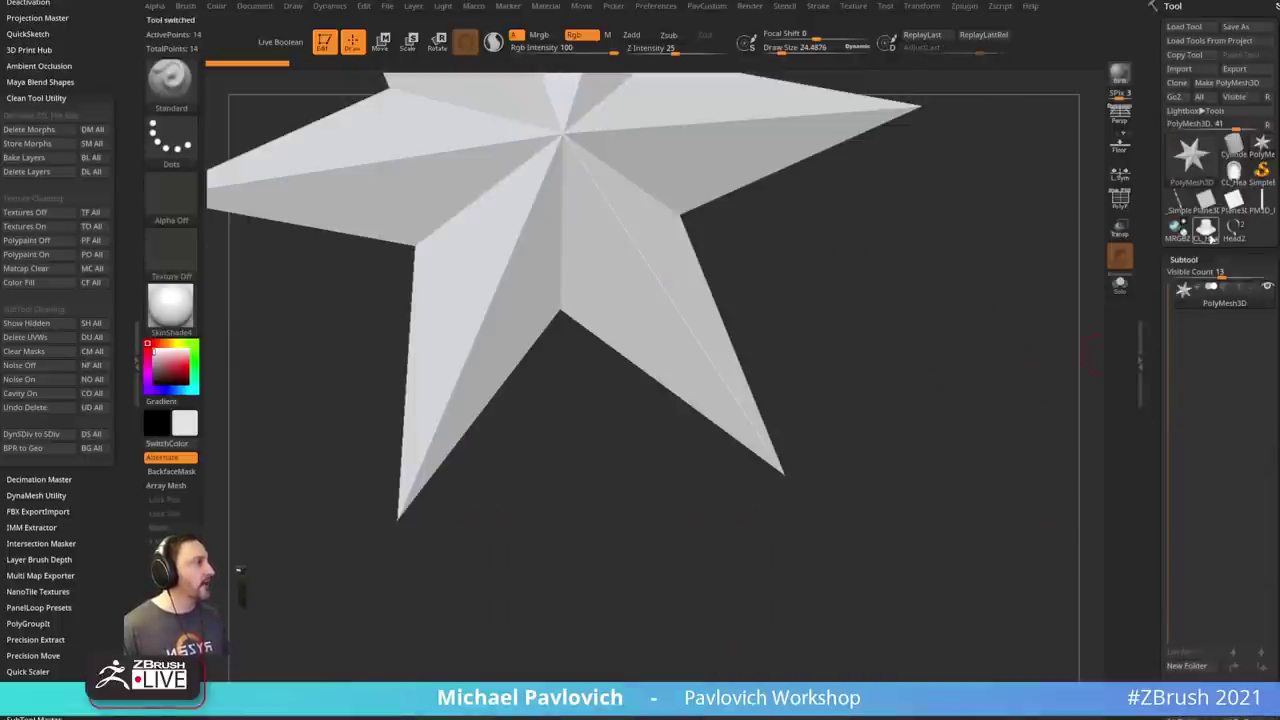
click(1207, 231)
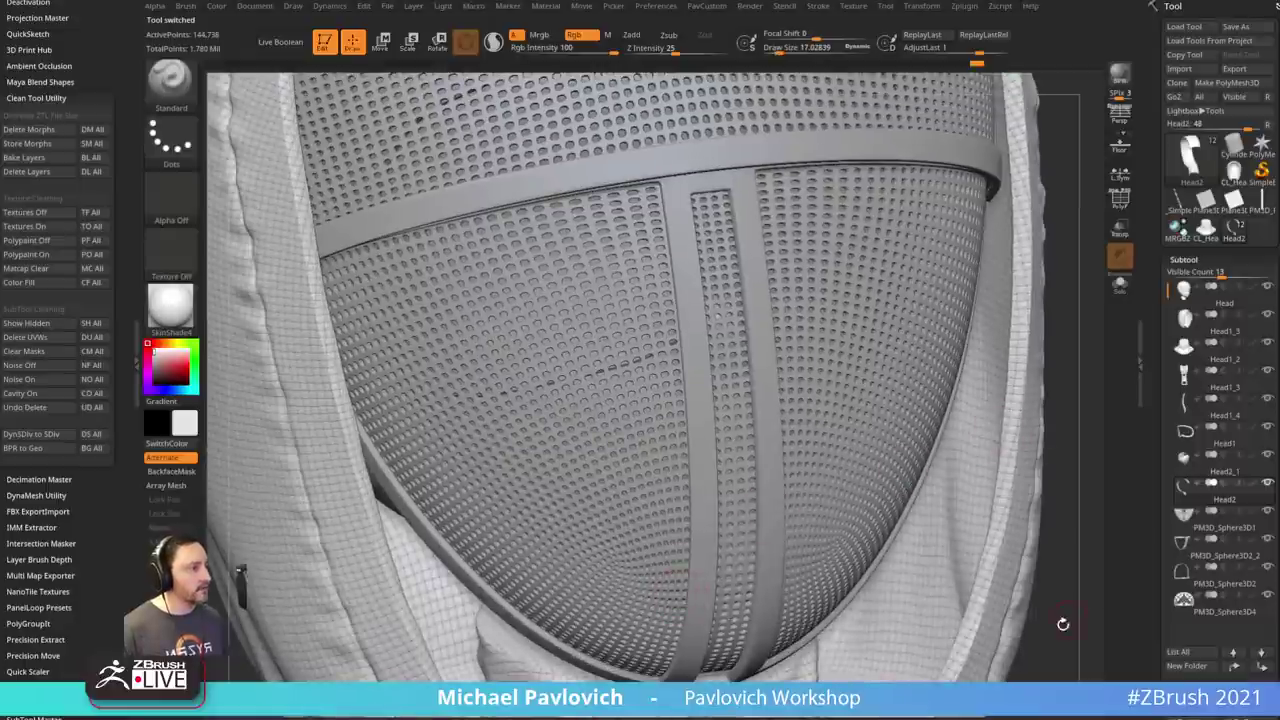
- Select the zipper part, adjust its crease level, apply its dynamic subdivision as real geometry, and enlarge the brush to about 44
alt+drag(1063, 624, 795, 357)
alt+click(605, 390)
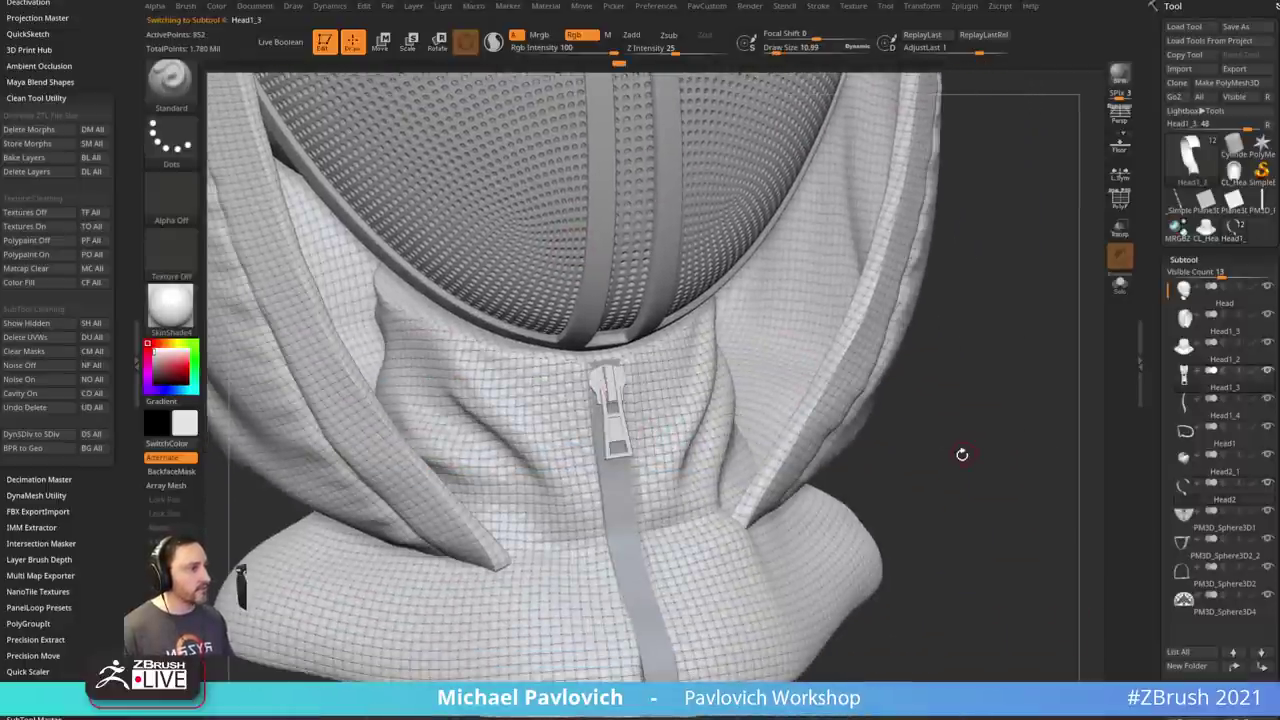
key(3)
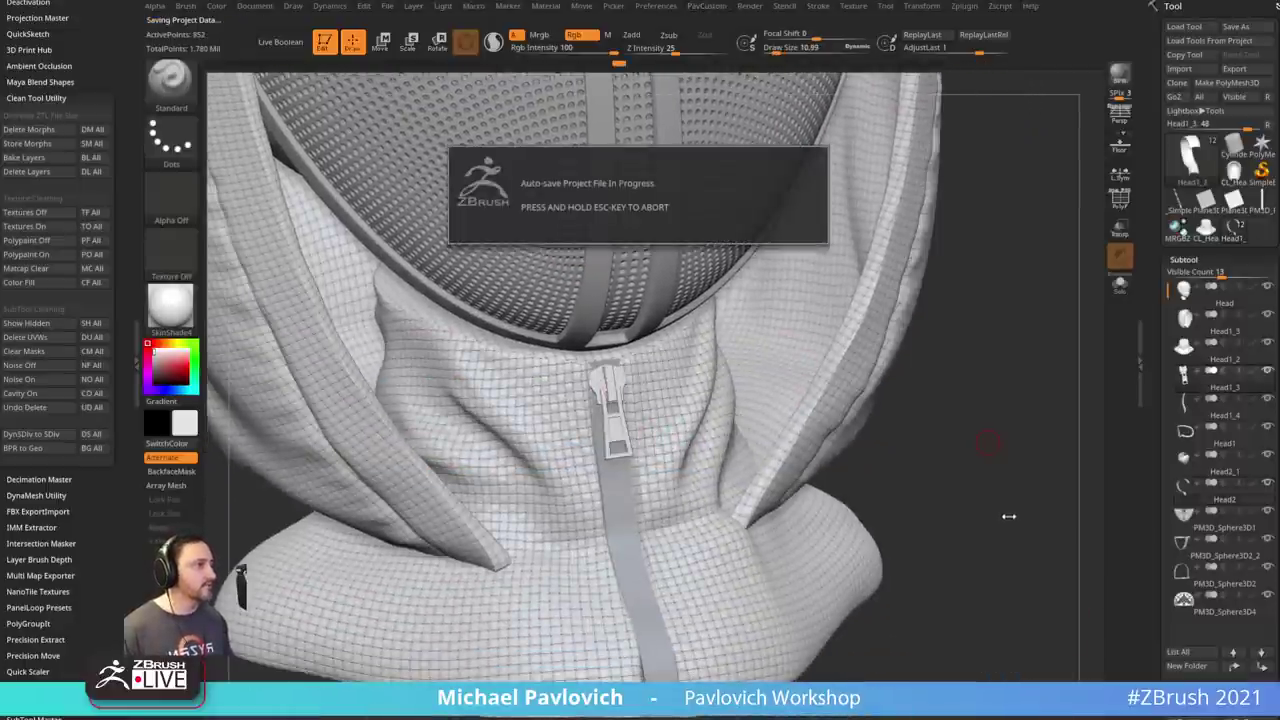
key(space)
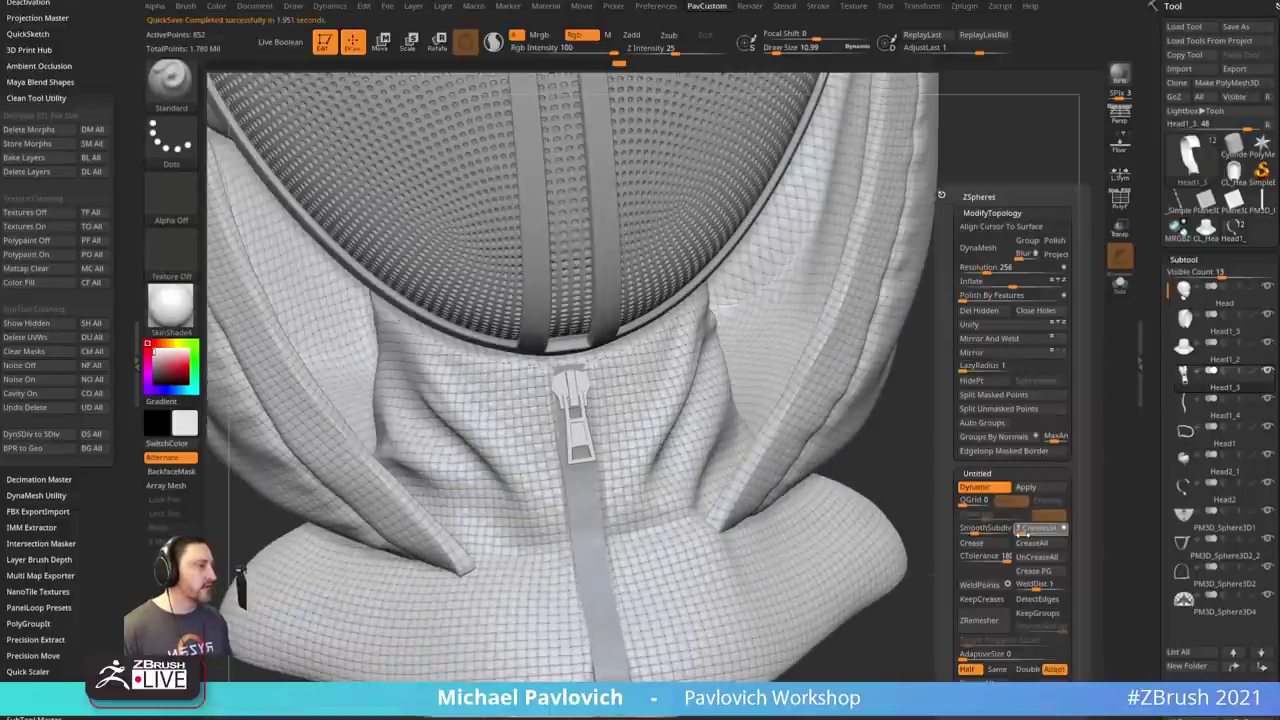
drag(974, 532, 970, 532)
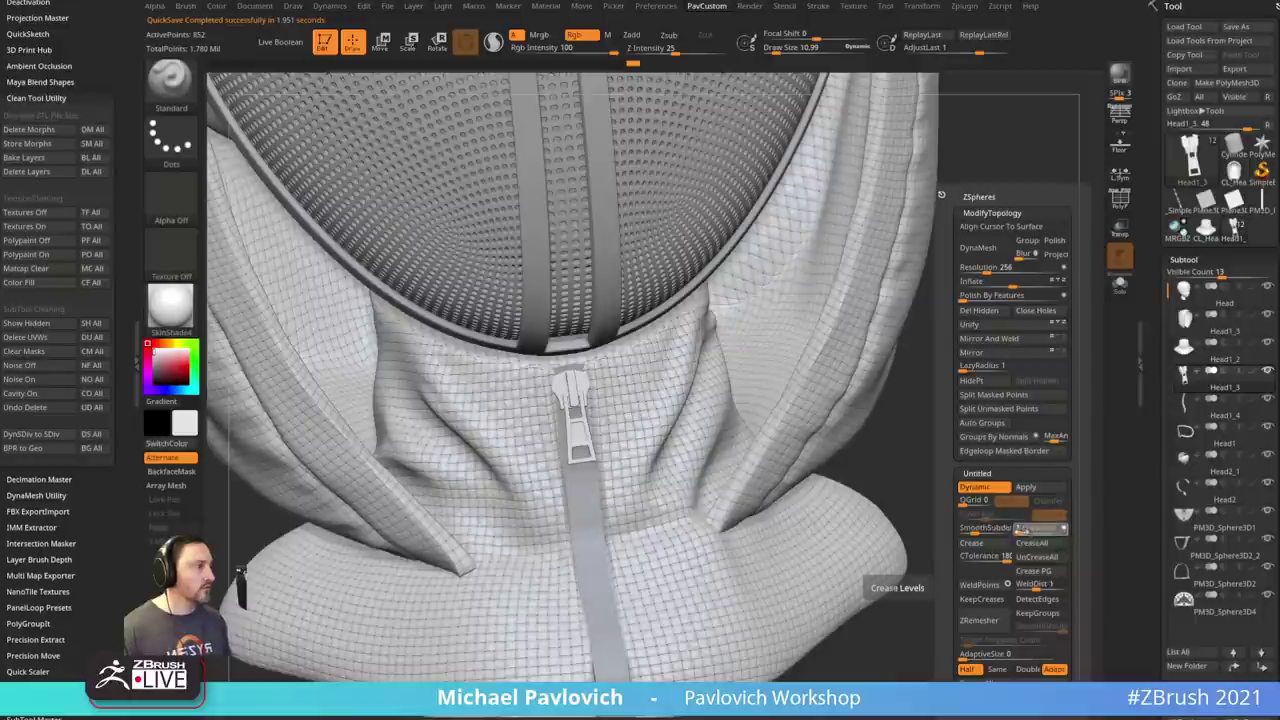
drag(1022, 533, 1016, 533)
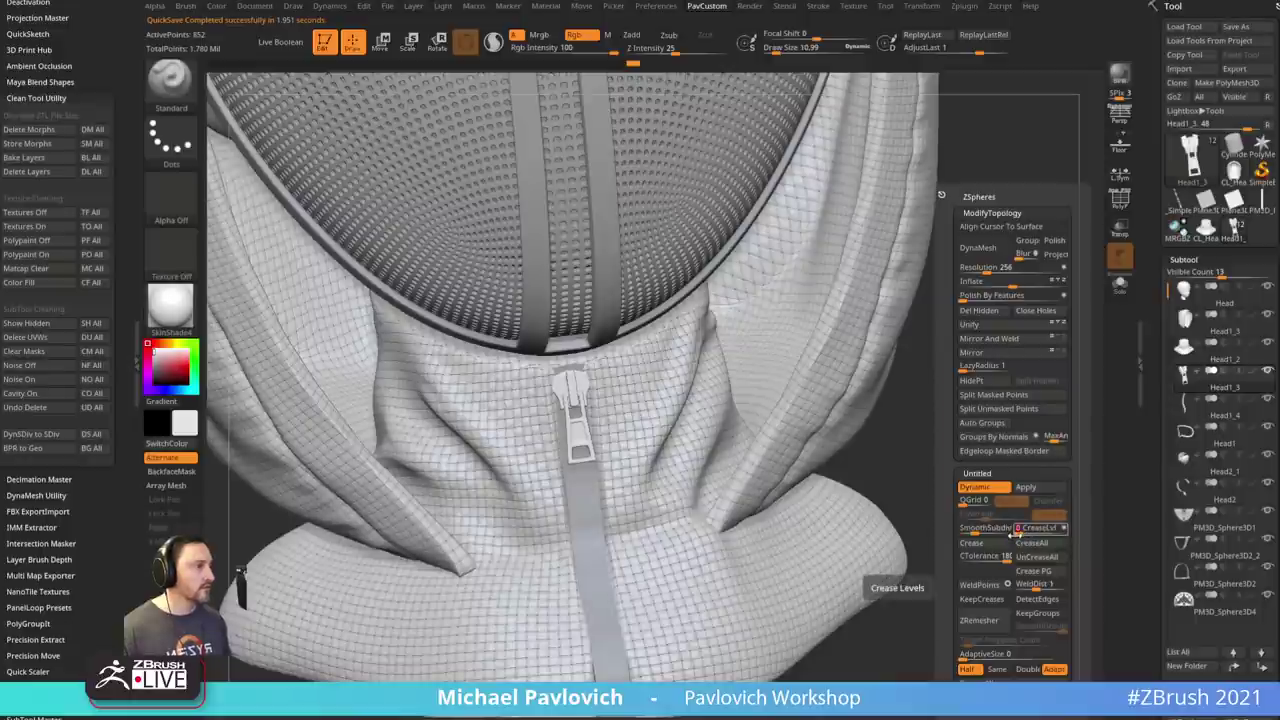
click(1017, 530)
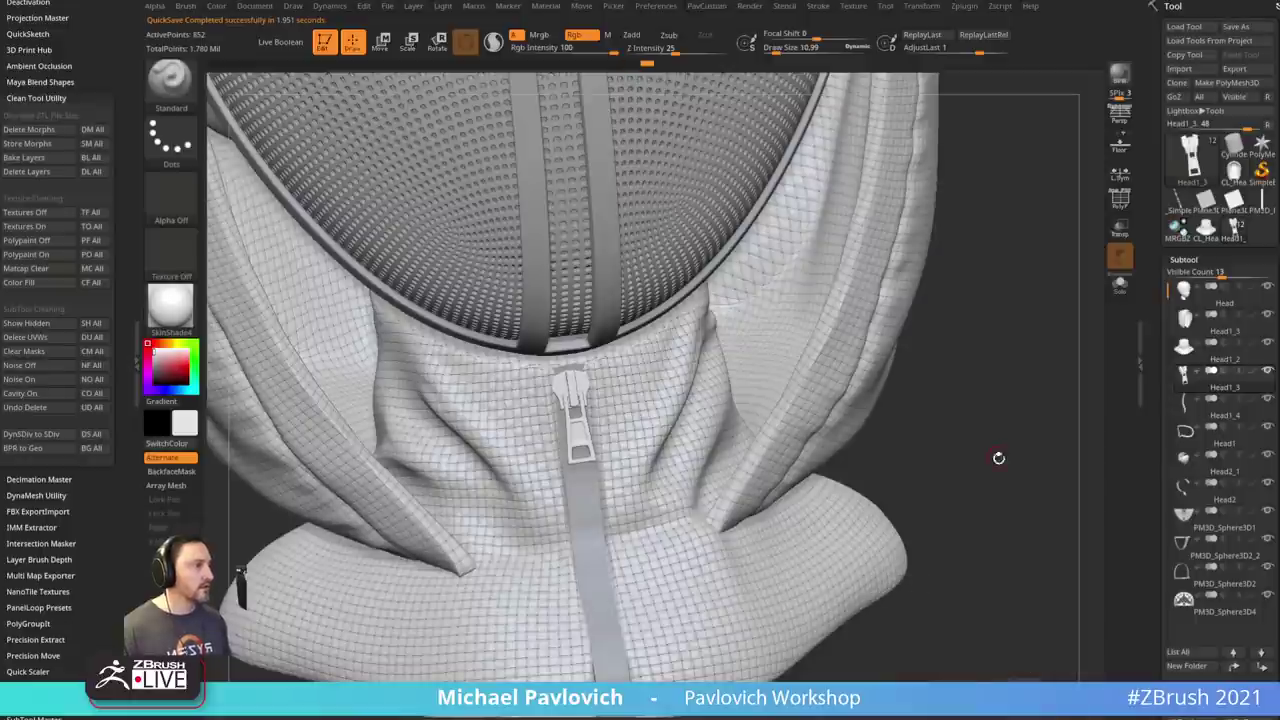
click(1032, 491)
mouse_move(994, 474)
ctrl+right_down()
mouse_move(971, 366)
mouse_move(1016, 448)
ctrl+right_up()
key(s)
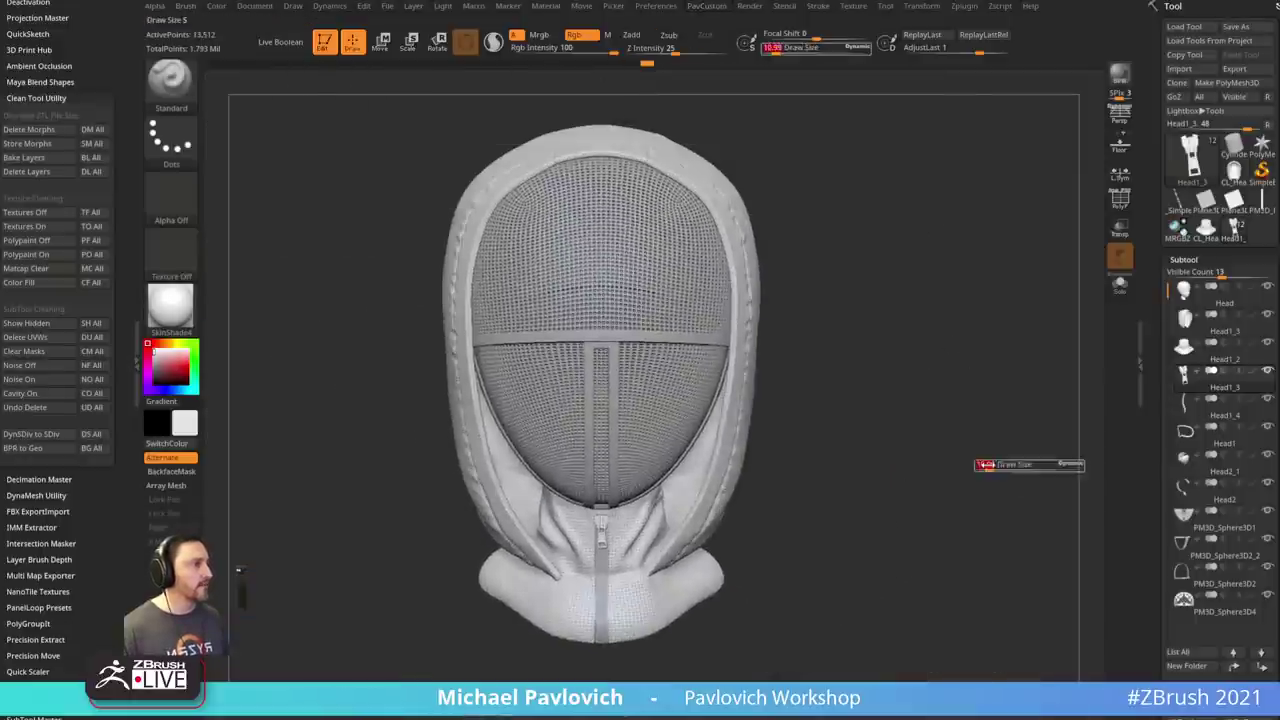
drag(994, 460, 1007, 457)
- Merge all visible subtools again into a single new tool and open the merged head
scroll(1157, 484, down, 5)
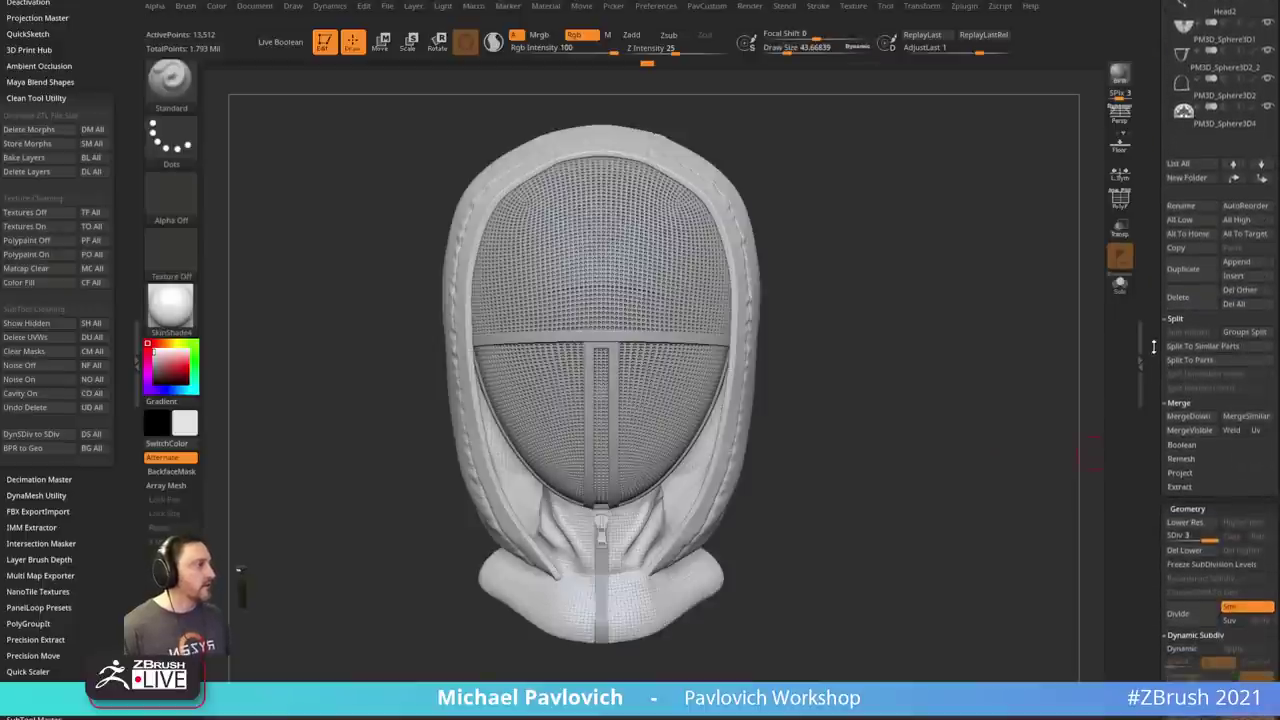
scroll(1151, 395, up, 5)
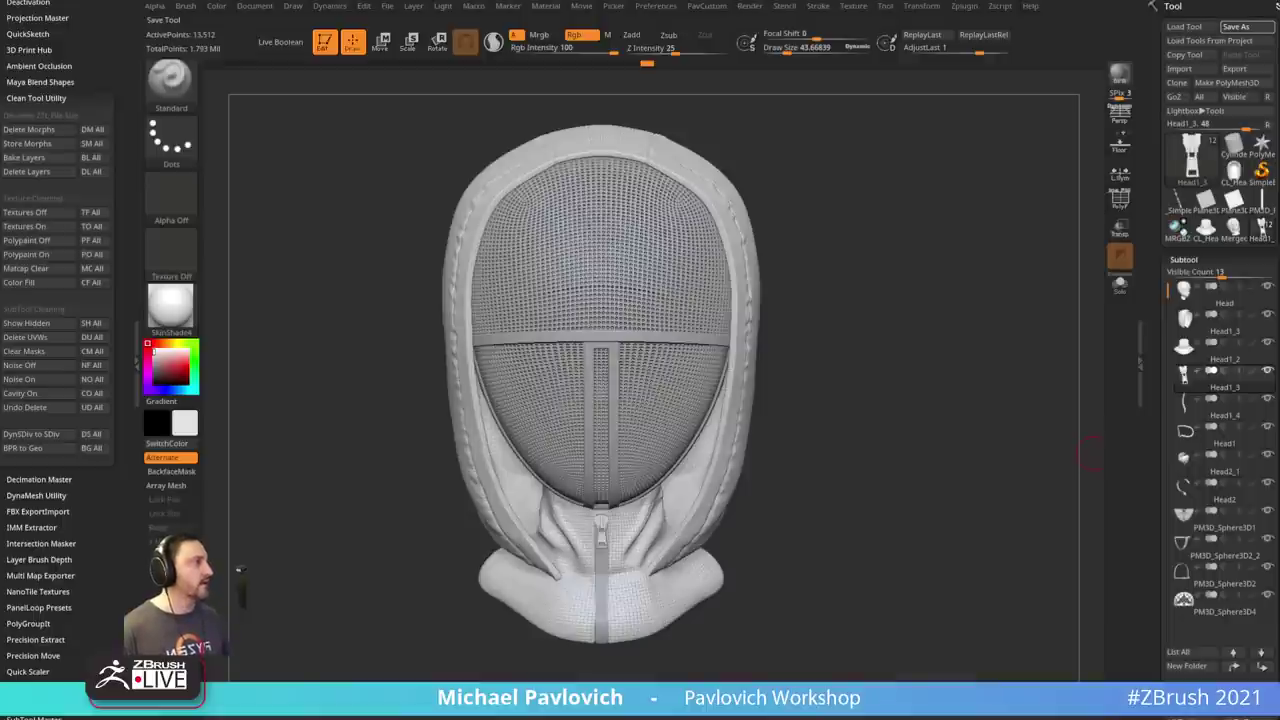
click(1235, 229)
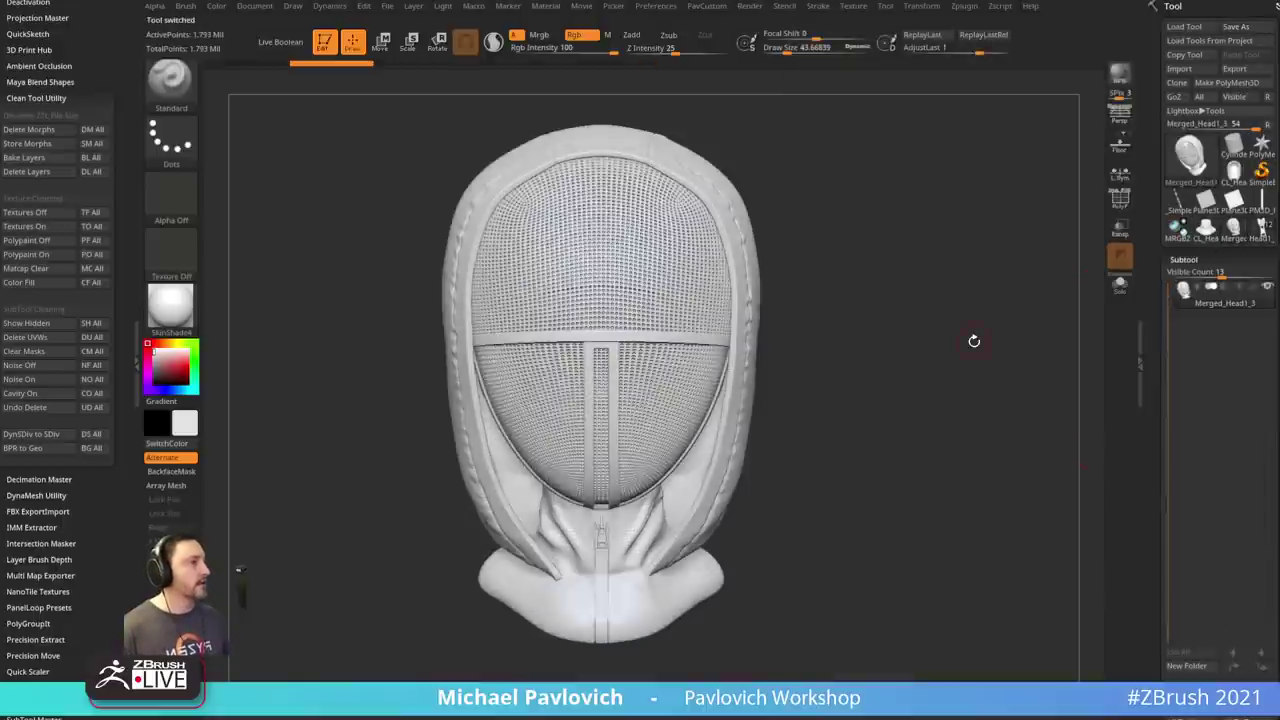
key(2)
click(947, 423)
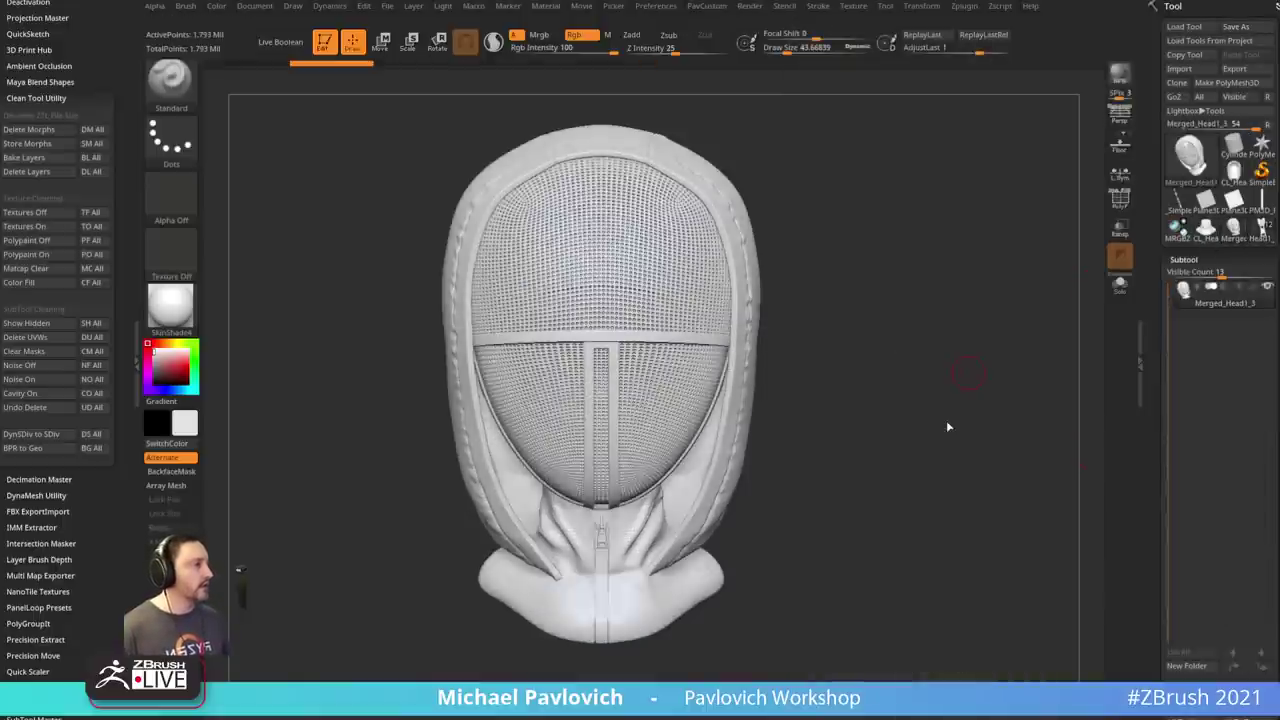
- Duplicate the merged head twice with the Move gizmo, arranging the three masks as a staggered group
alt+drag(880, 313, 839, 415)
key(w)
ctrl+drag(587, 432, 789, 251)
shift+drag(962, 318, 987, 305)
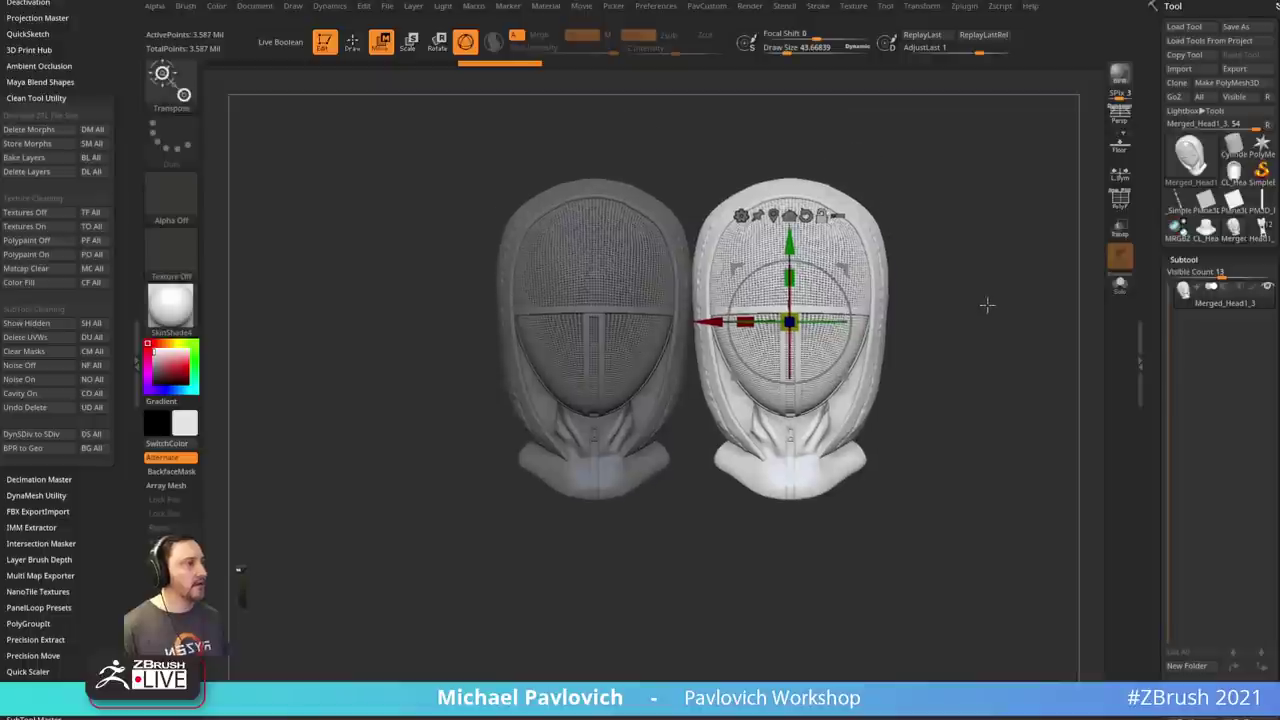
mouse_move(842, 268)
mouse_down()
mouse_move(827, 245)
mouse_move(819, 260)
mouse_up()
ctrl+right_drag(920, 275, 924, 241)
shift+drag(924, 241, 960, 356)
ctrl+drag(714, 345, 492, 326)
key(q)
mouse_move(971, 400)
mouse_down()
mouse_move(966, 269)
mouse_move(982, 310)
mouse_move(943, 286)
mouse_move(518, 279)
mouse_up()
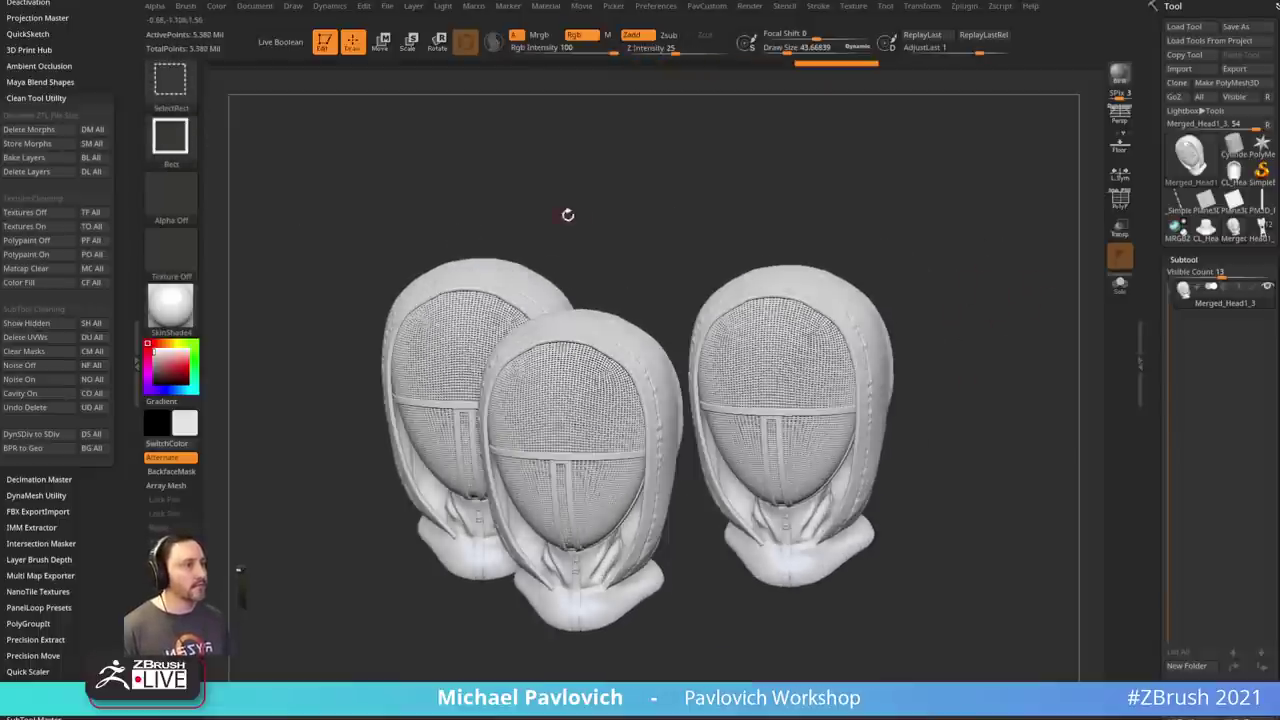
- Isolate the upper and lower wire mesh of all three masks and split the hidden remainder into its own subtool
drag(567, 215, 640, 205)
ctrl+shift+click(456, 326)
ctrl+shift+drag(543, 202, 614, 268)
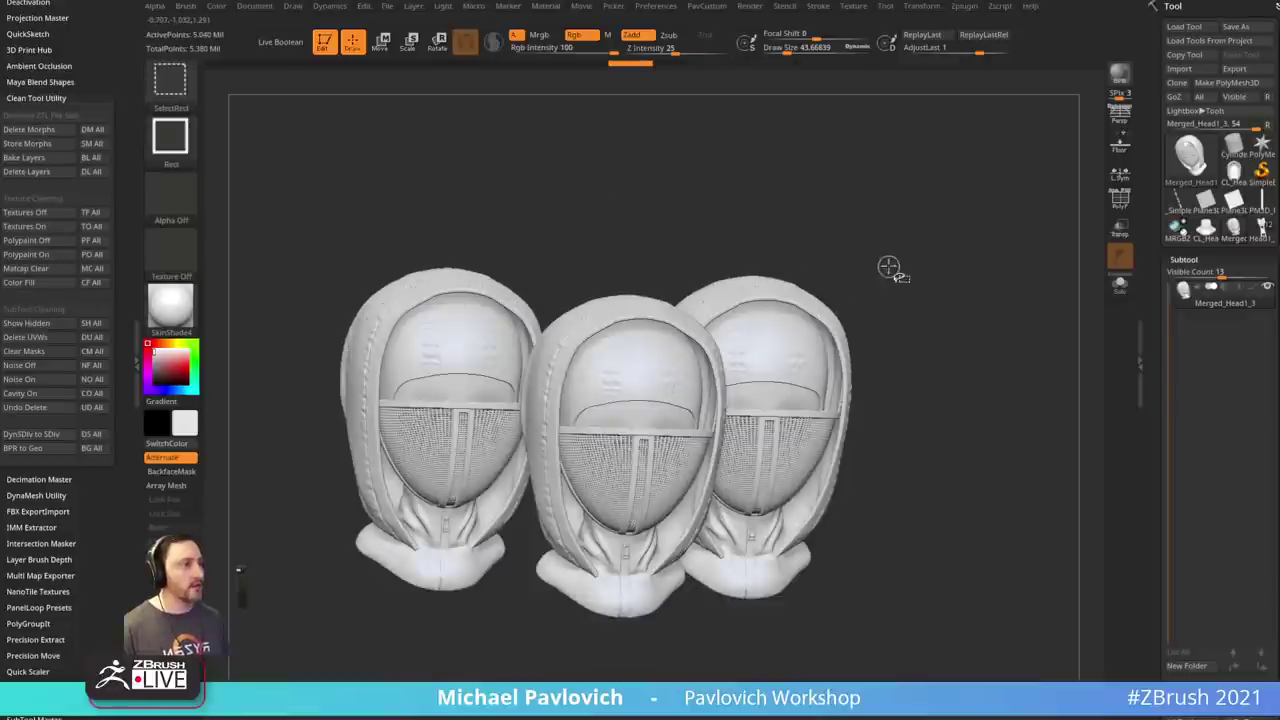
ctrl+shift+drag(917, 229, 991, 439)
ctrl+alt+shift+click(562, 466)
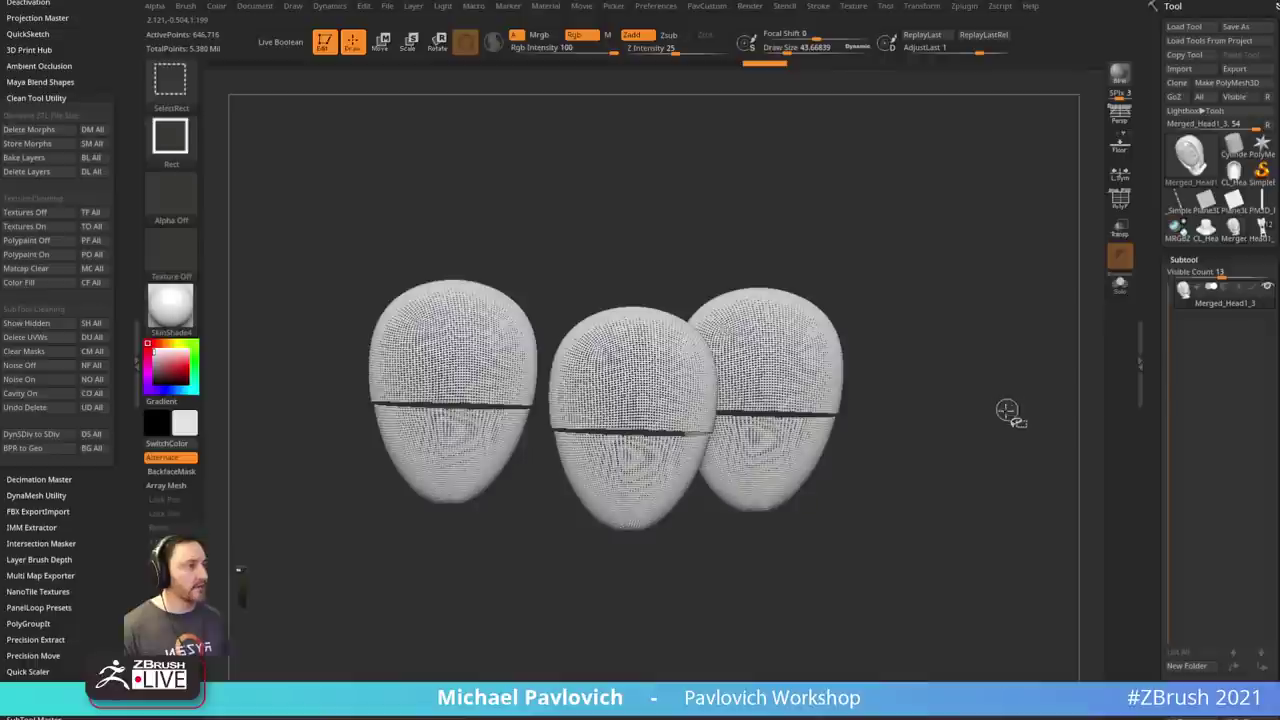
key(2)
click(1060, 387)
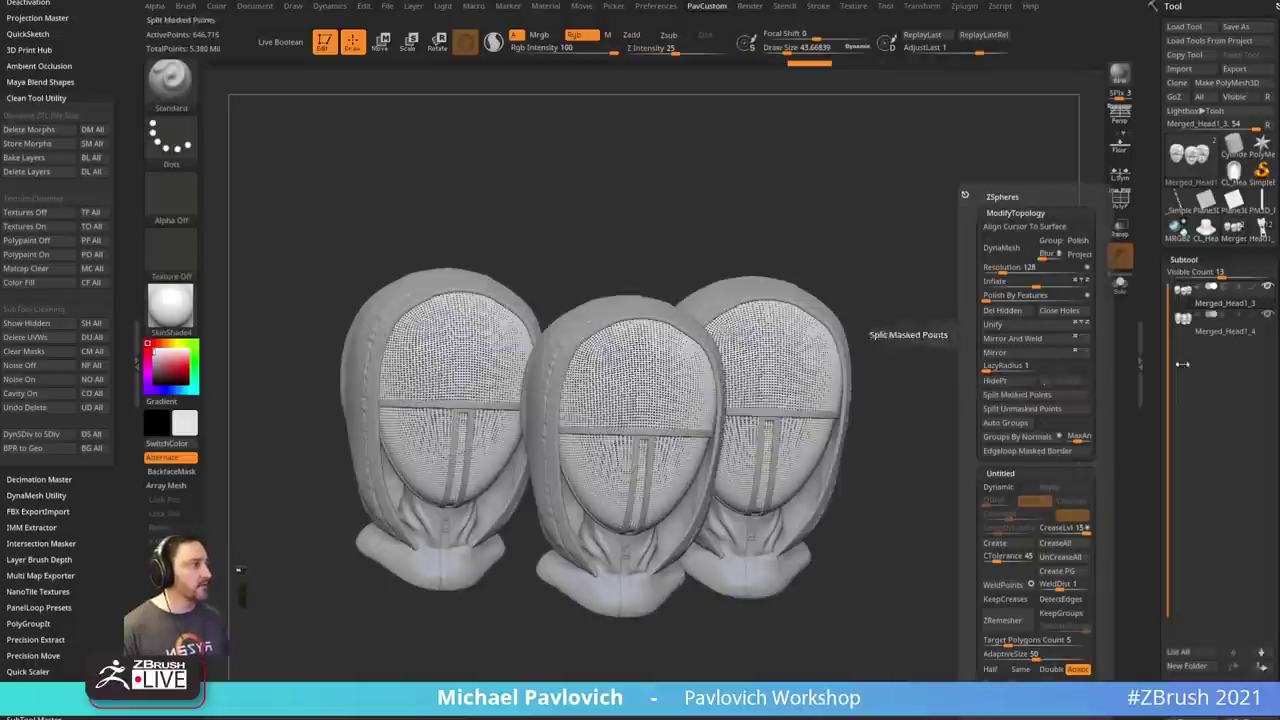
- Select the split-off hoods and heads subtool and examine it in isolation from several angles
click(1232, 331)
drag(1011, 391, 1126, 361)
click(1120, 285)
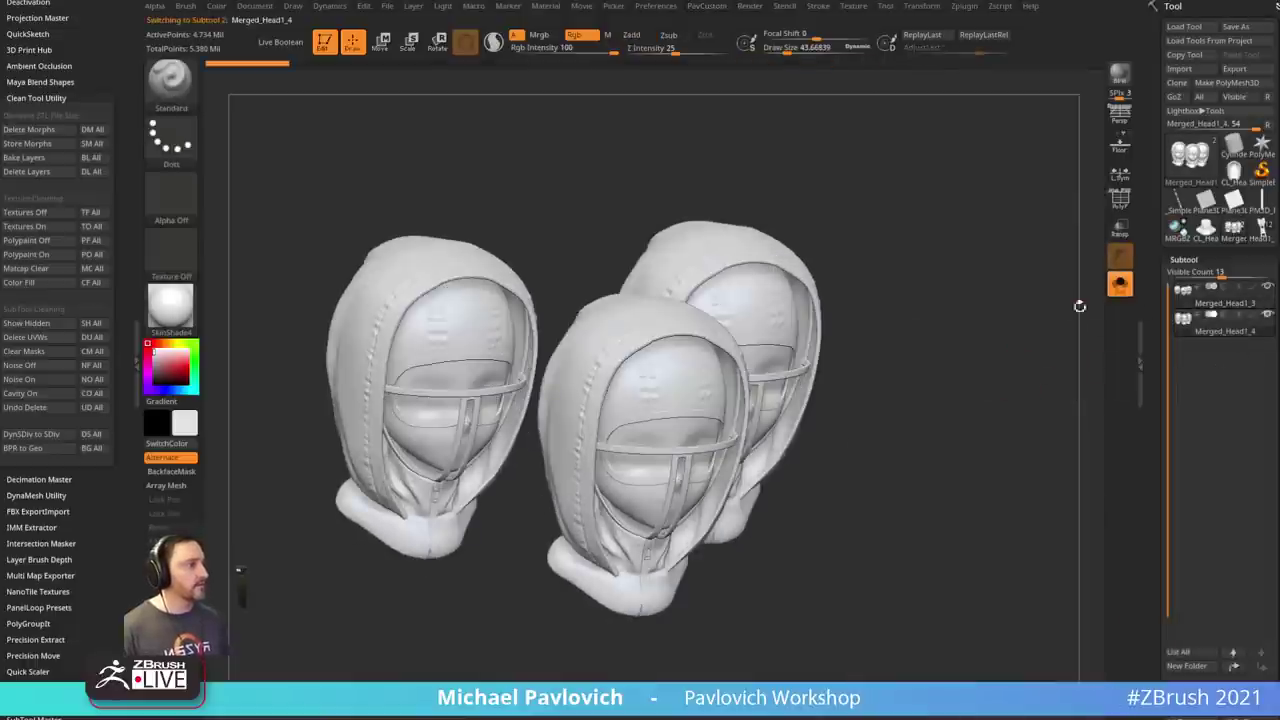
drag(1080, 306, 1055, 337)
mouse_move(924, 389)
mouse_down()
mouse_move(974, 409)
mouse_move(892, 384)
mouse_up()
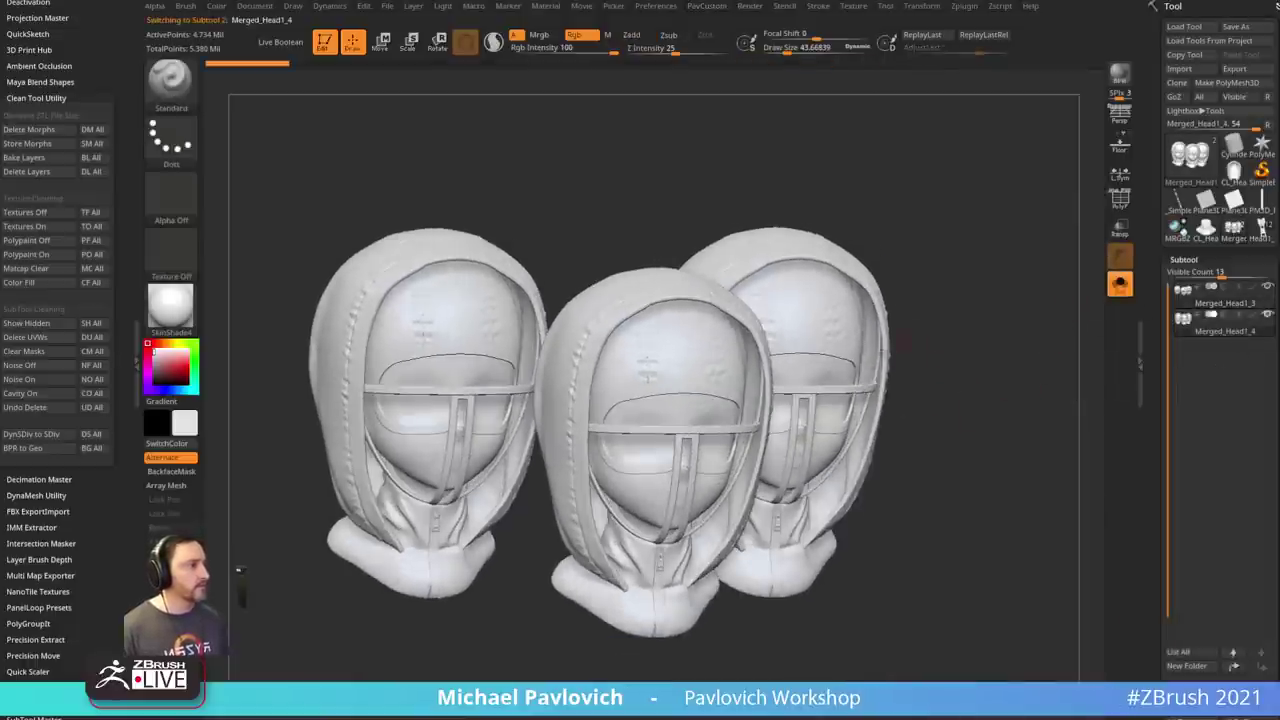
- Isolate the metal frames and crossbars of the three masks, invert the visibility, and split the frames into their own subtool
ctrl+shift+click(879, 386)
ctrl+shift+click(956, 310)
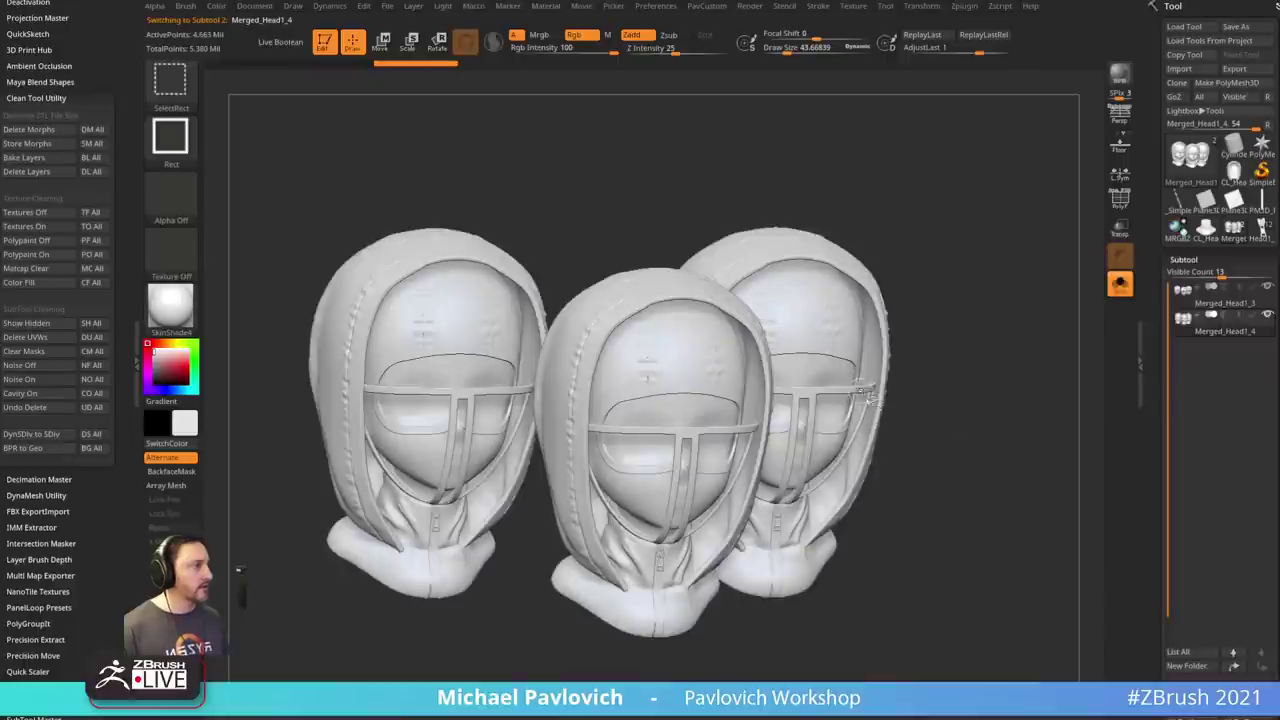
ctrl+shift+drag(1008, 303, 1005, 375)
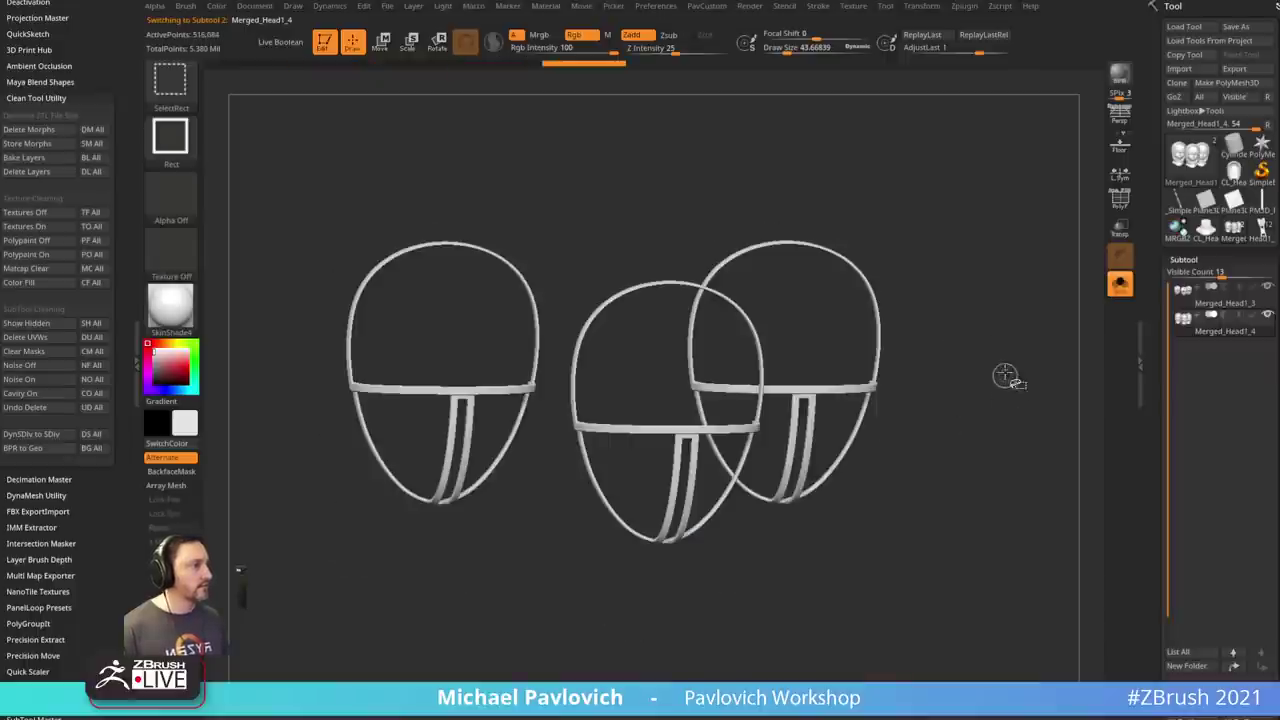
ctrl+shift+drag(1008, 284, 1043, 391)
key(3)
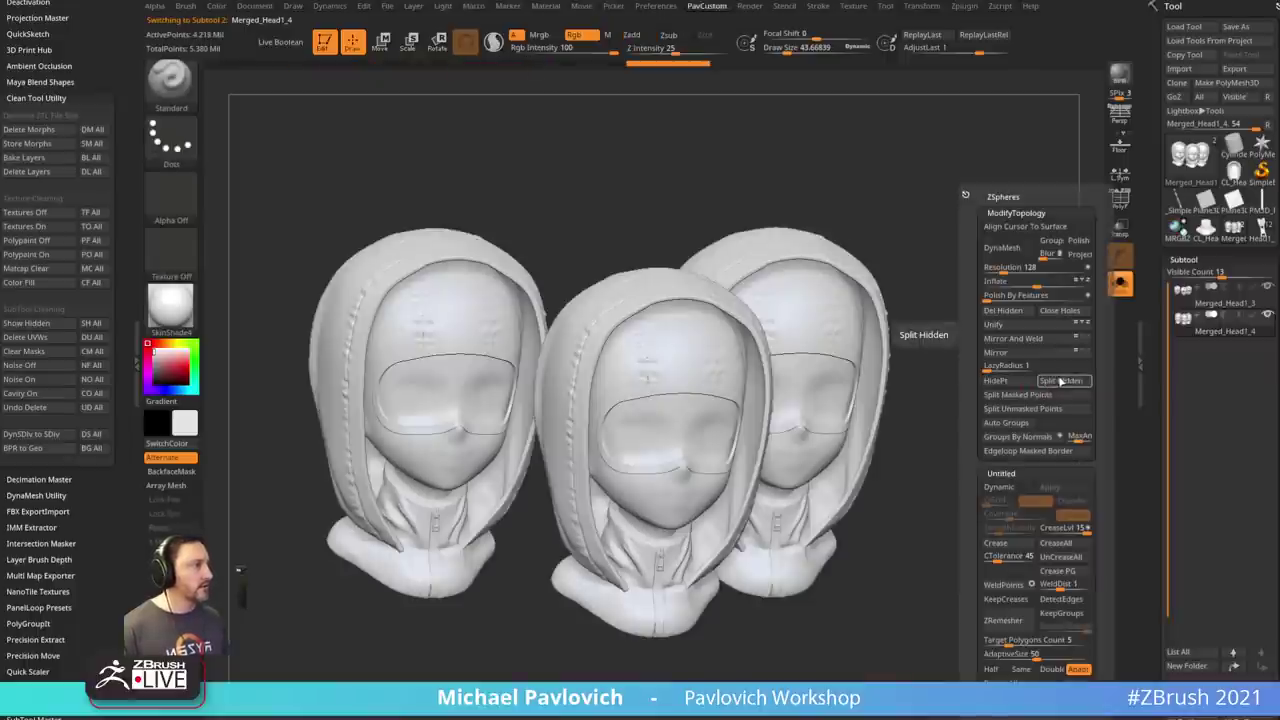
drag(935, 402, 950, 425)
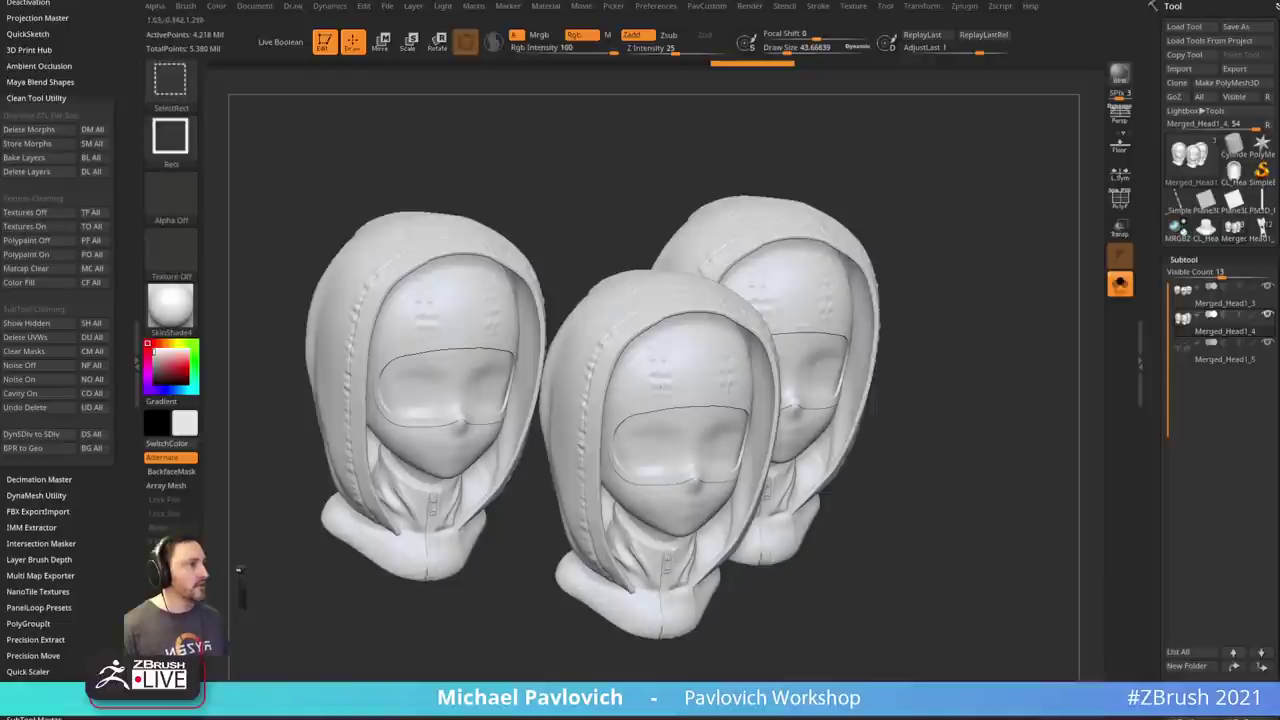
- Hide the hoods and collars on all three masks and split them from the heads into their own subtool
ctrl+shift+click(858, 292)
ctrl+shift+drag(1018, 250, 1045, 366)
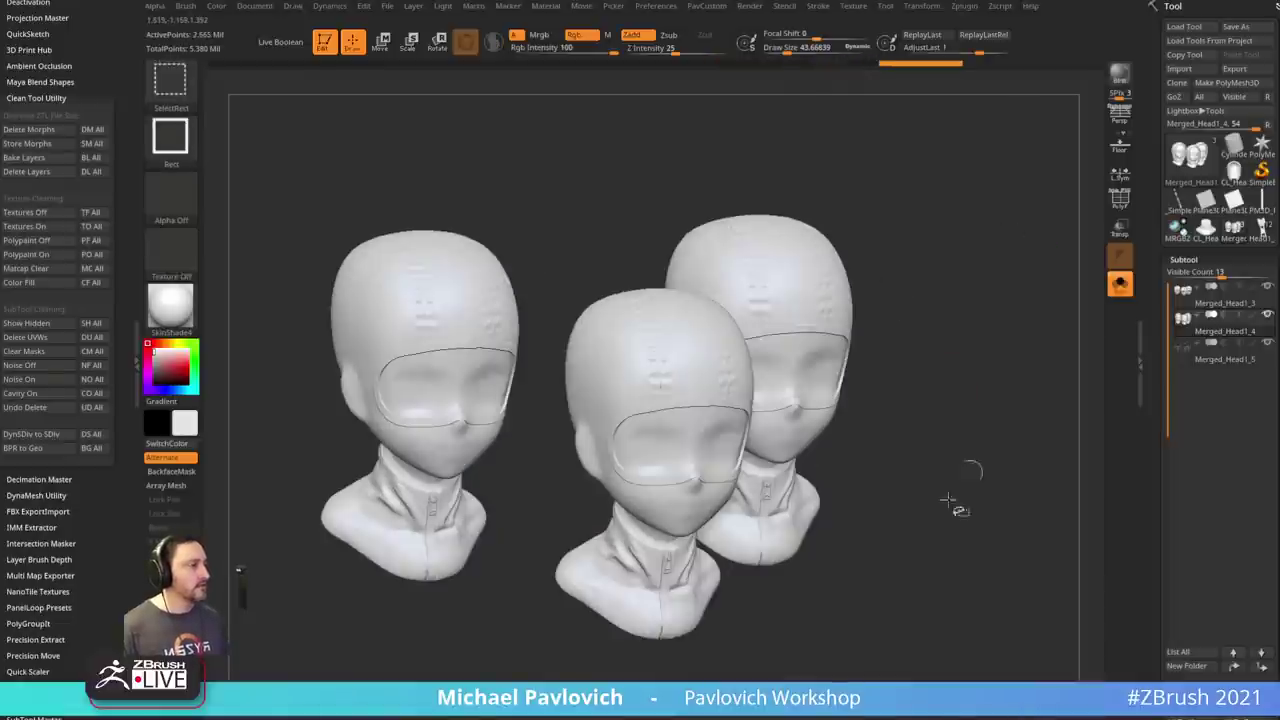
ctrl+shift+click(795, 536)
ctrl+shift+drag(934, 428, 1022, 488)
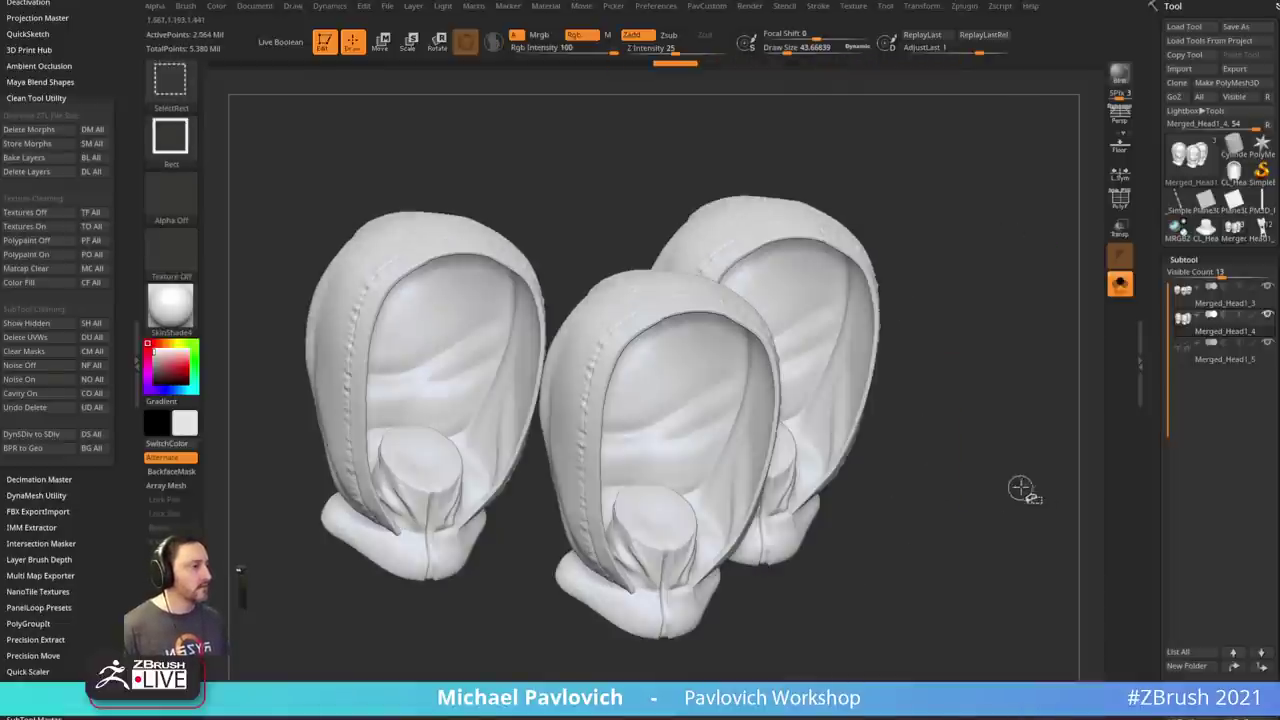
ctrl+shift+drag(1029, 338, 1064, 455)
key(3)
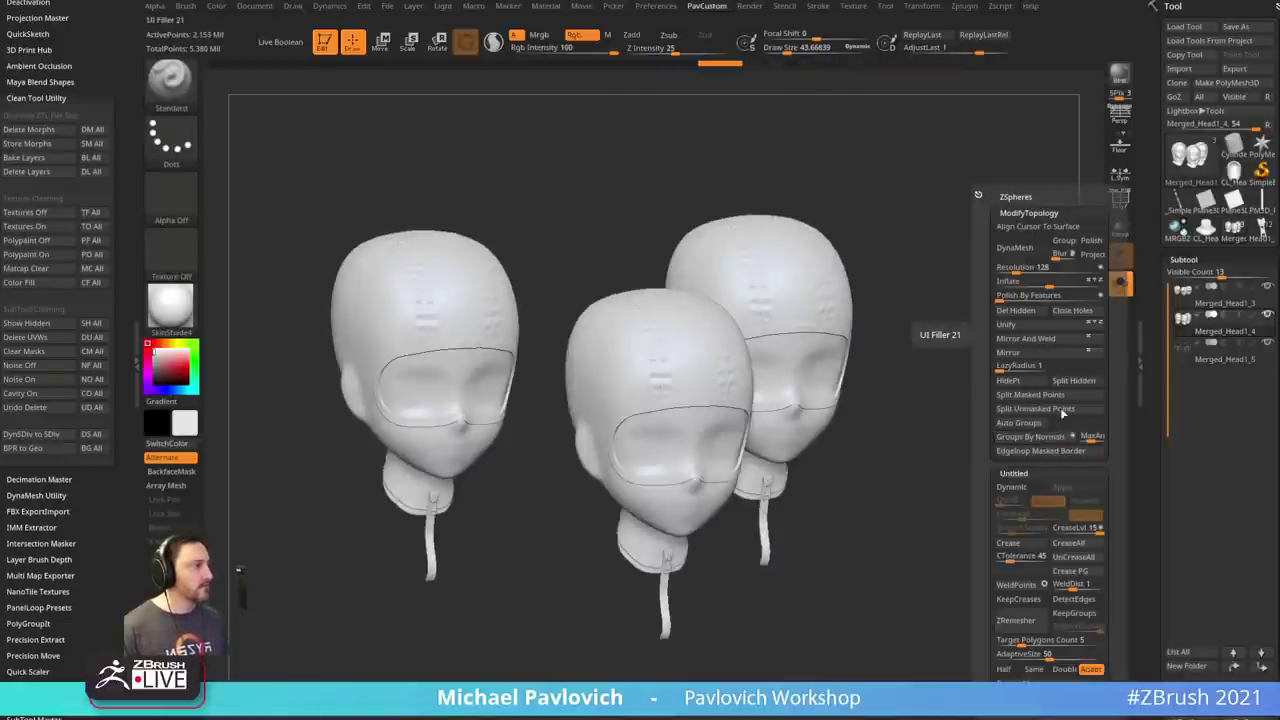
click(1073, 380)
drag(908, 477, 930, 417)
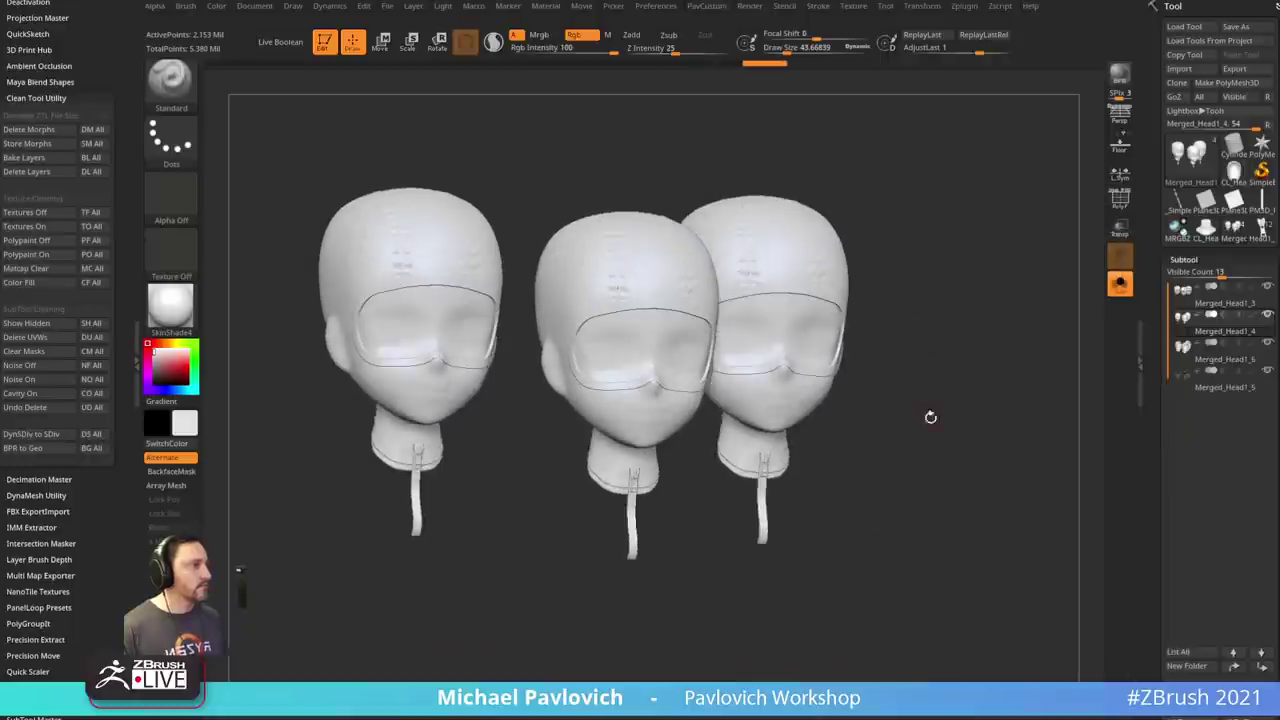
- Hide the balaclavas covering the three heads and split them into their own subtool
ctrl+shift+click(842, 261)
ctrl+shift+drag(951, 303, 951, 290)
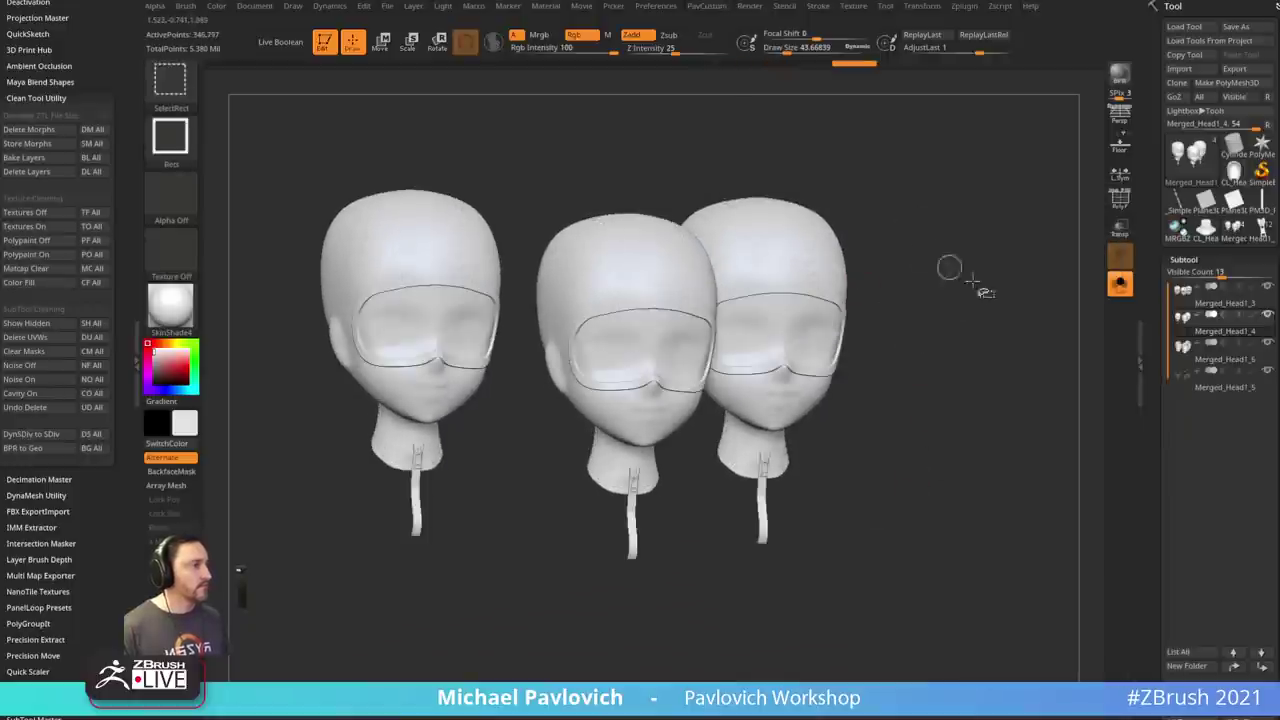
ctrl+shift+drag(1029, 291, 1063, 404)
key(space)
click(1062, 395)
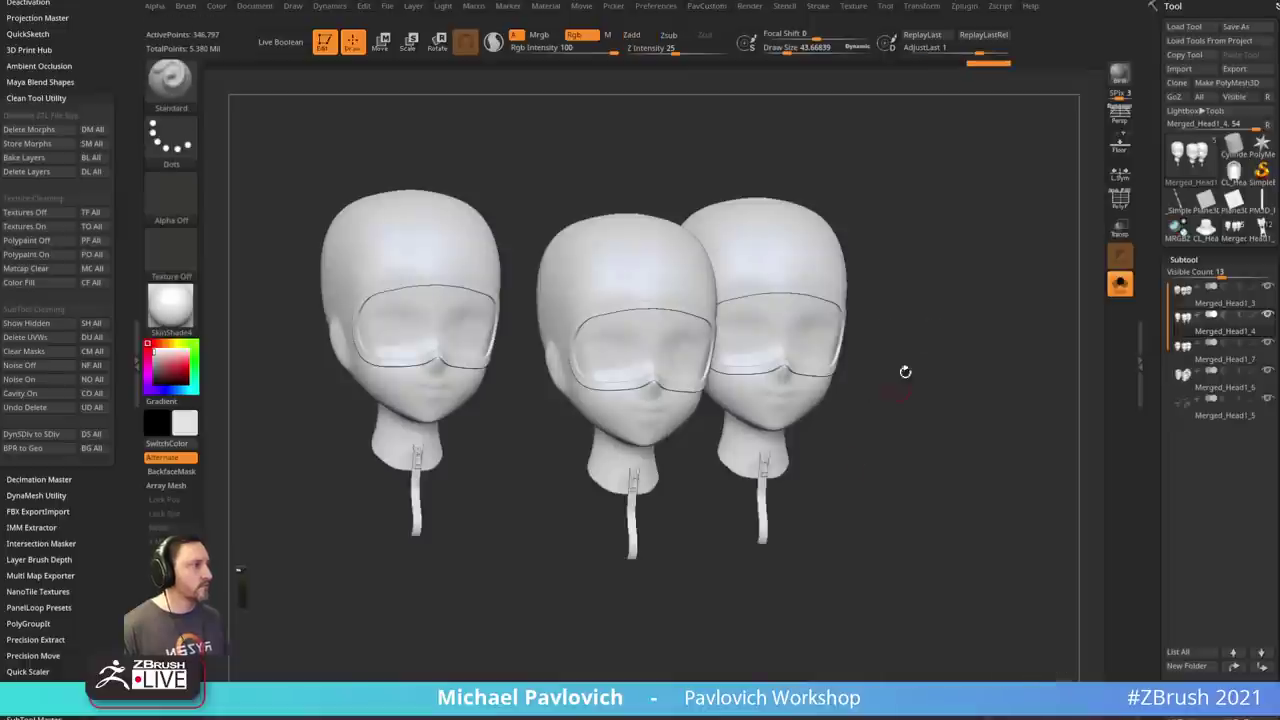
- Hide the thin trims around the eye openings and split them into their own subtool
ctrl+shift+click(925, 342)
ctrl+shift+drag(958, 306, 1011, 415)
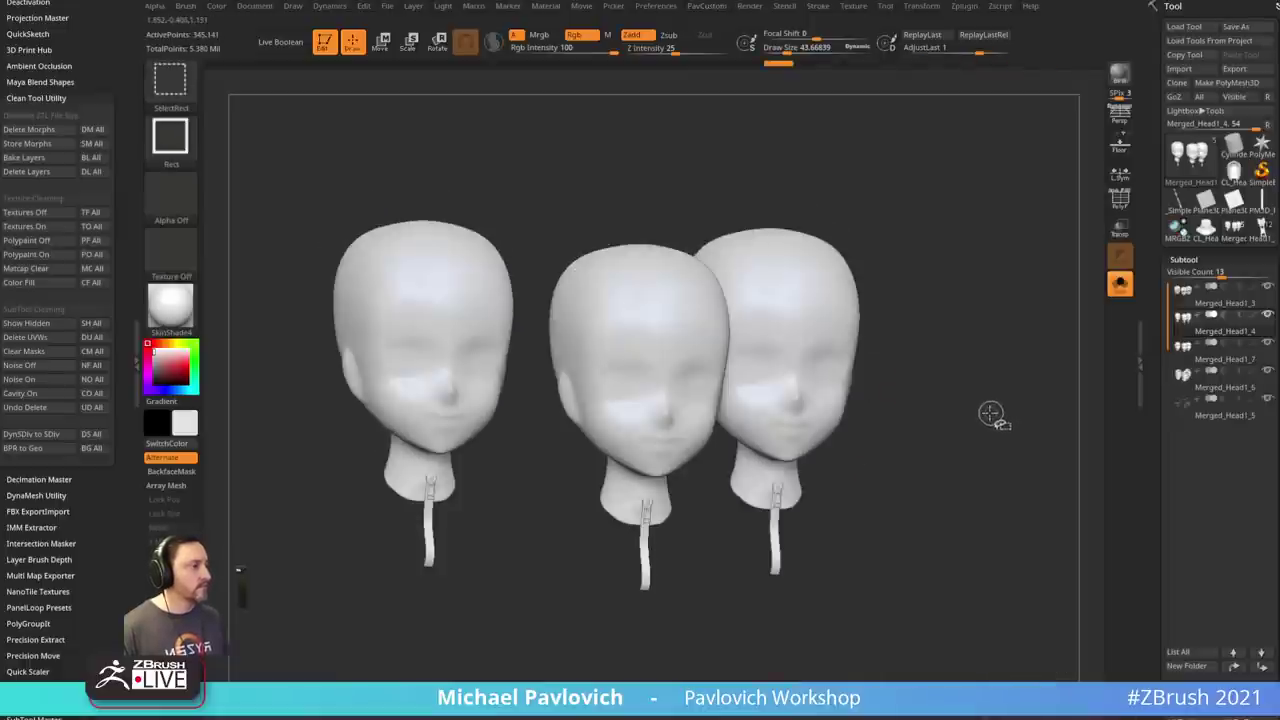
key(space)
click(1050, 381)
alt+drag(874, 477, 914, 395)
- Isolate the bare heads, invert to the zipper parts, and split the heads into their own subtool
ctrl+shift+click(768, 436)
ctrl+shift+click(770, 437)
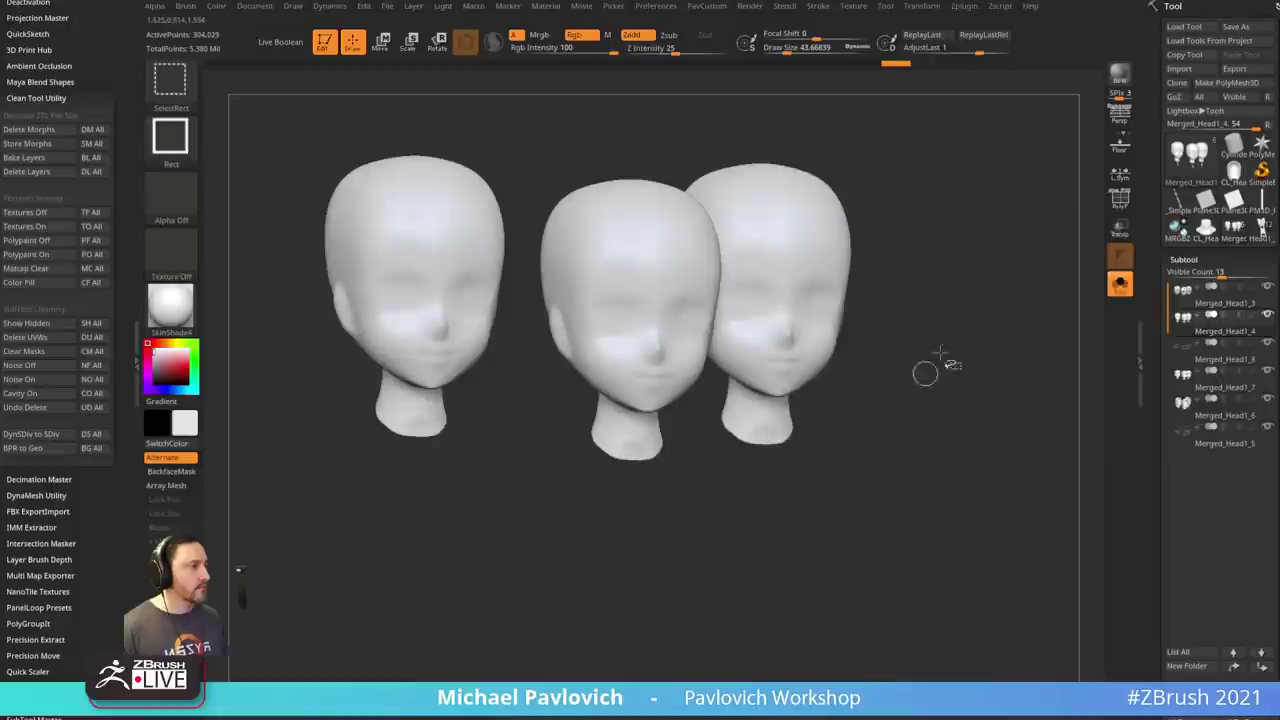
ctrl+shift+drag(981, 289, 1042, 442)
key(space)
click(1050, 382)
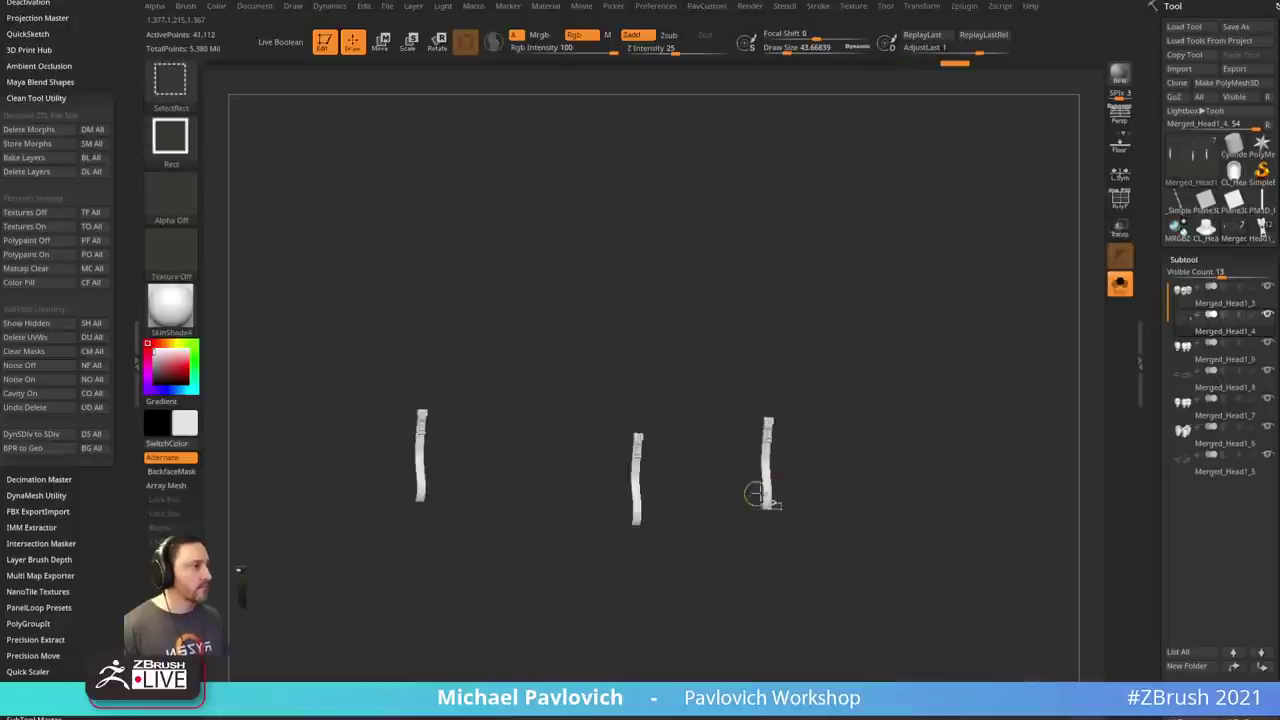
- Hide the long zipper strips and split them from the zipper pulls into their own subtool
ctrl+shift+click(766, 493)
ctrl+shift+drag(976, 361, 1035, 455)
key(space)
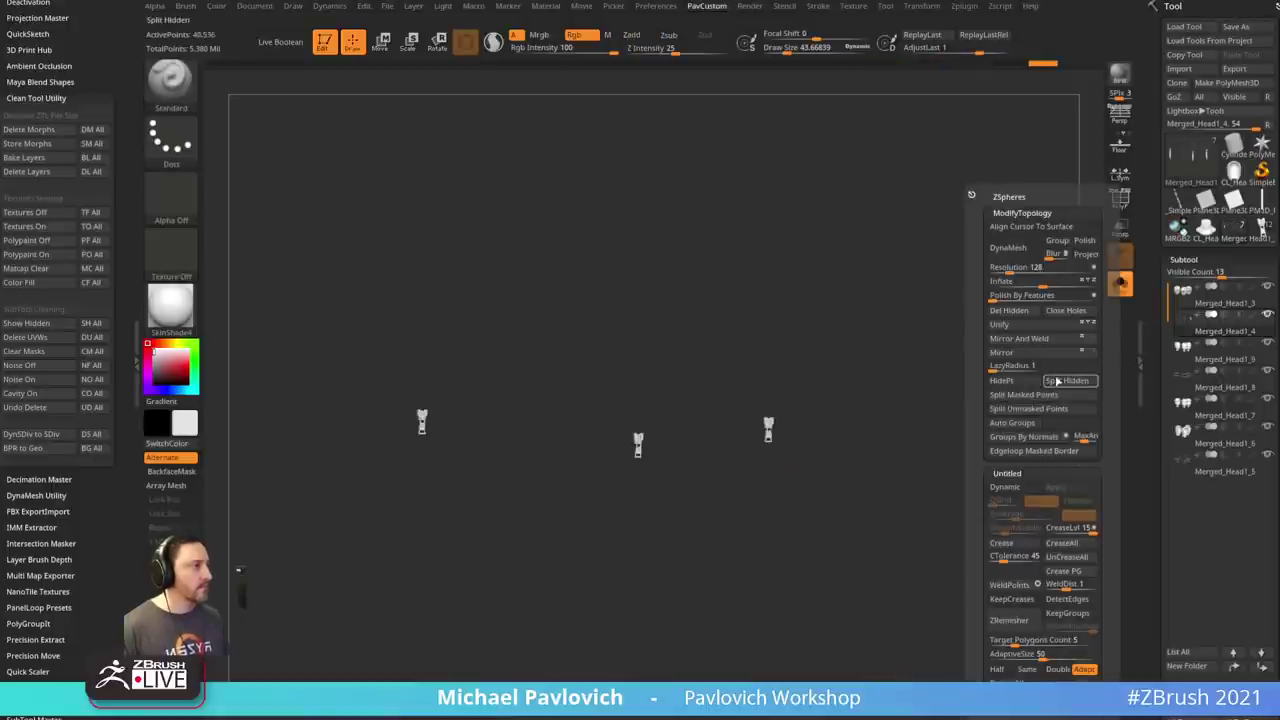
click(1057, 380)
- Bring all mask parts back into view and examine the group from several angles
drag(916, 440, 957, 388)
click(1115, 291)
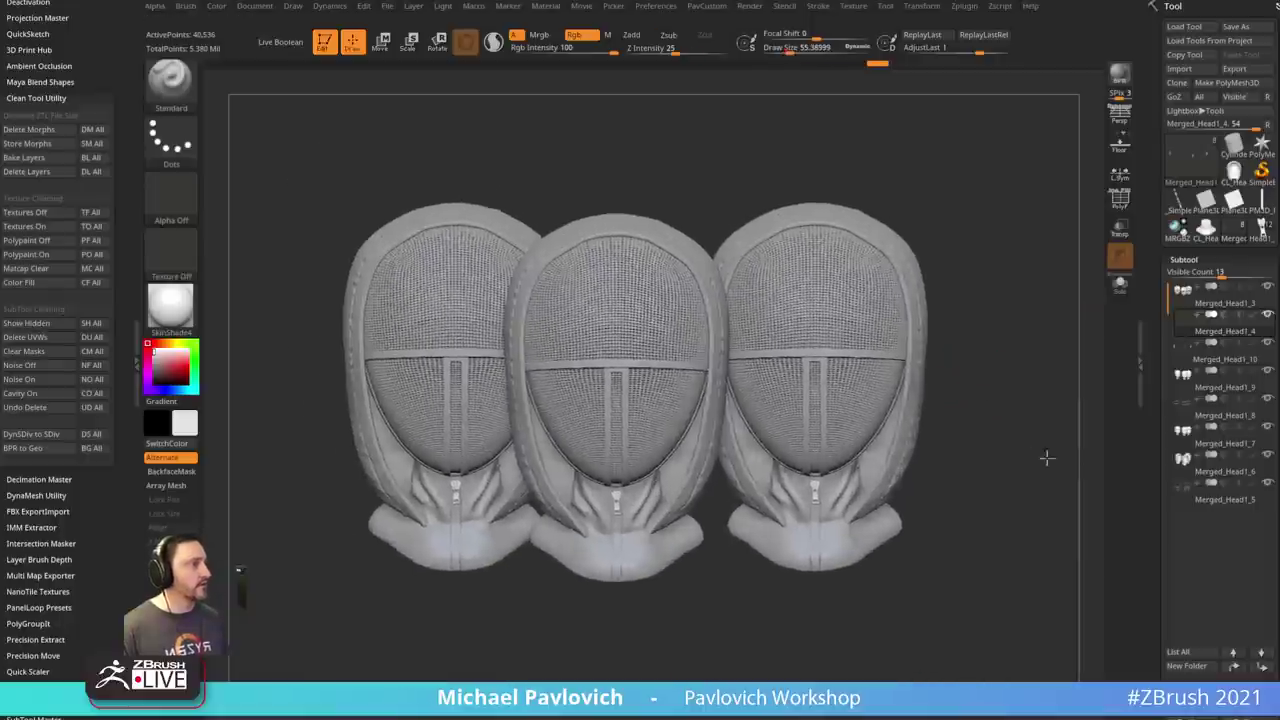
key(s)
drag(1005, 436, 1040, 404)
key(f)
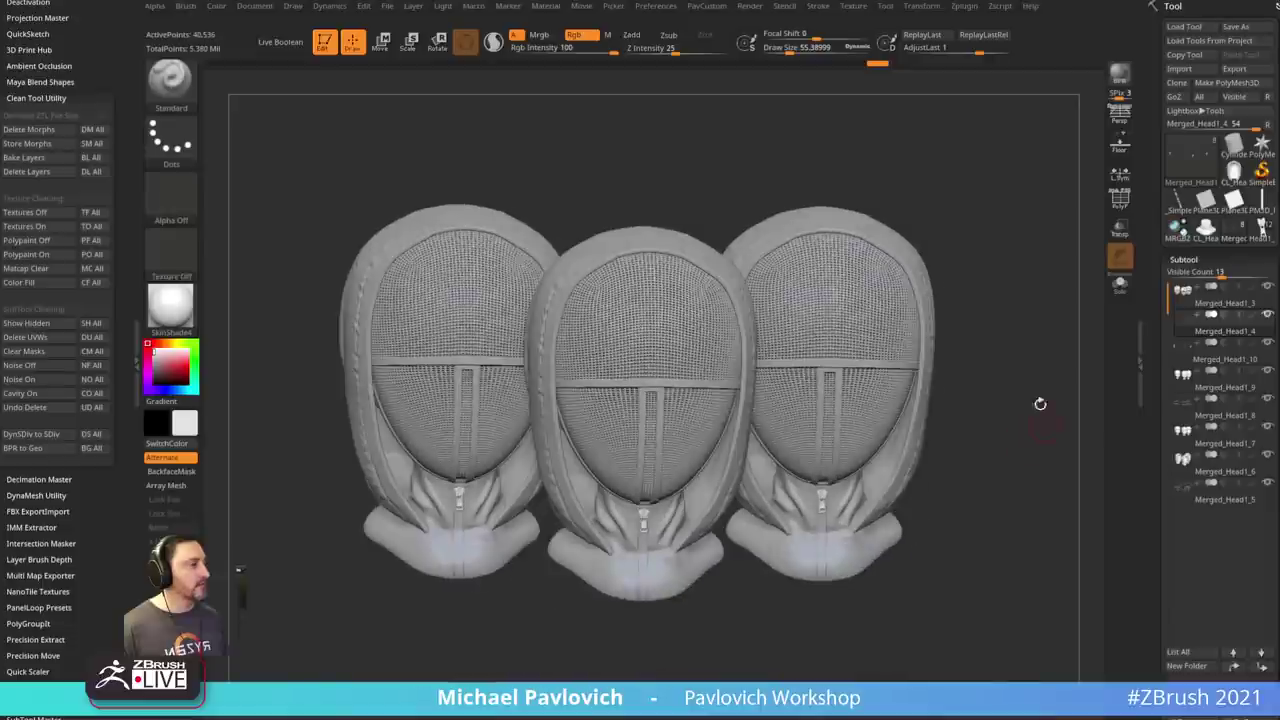
alt+click(872, 330)
drag(1004, 284, 1034, 303)
key(s)
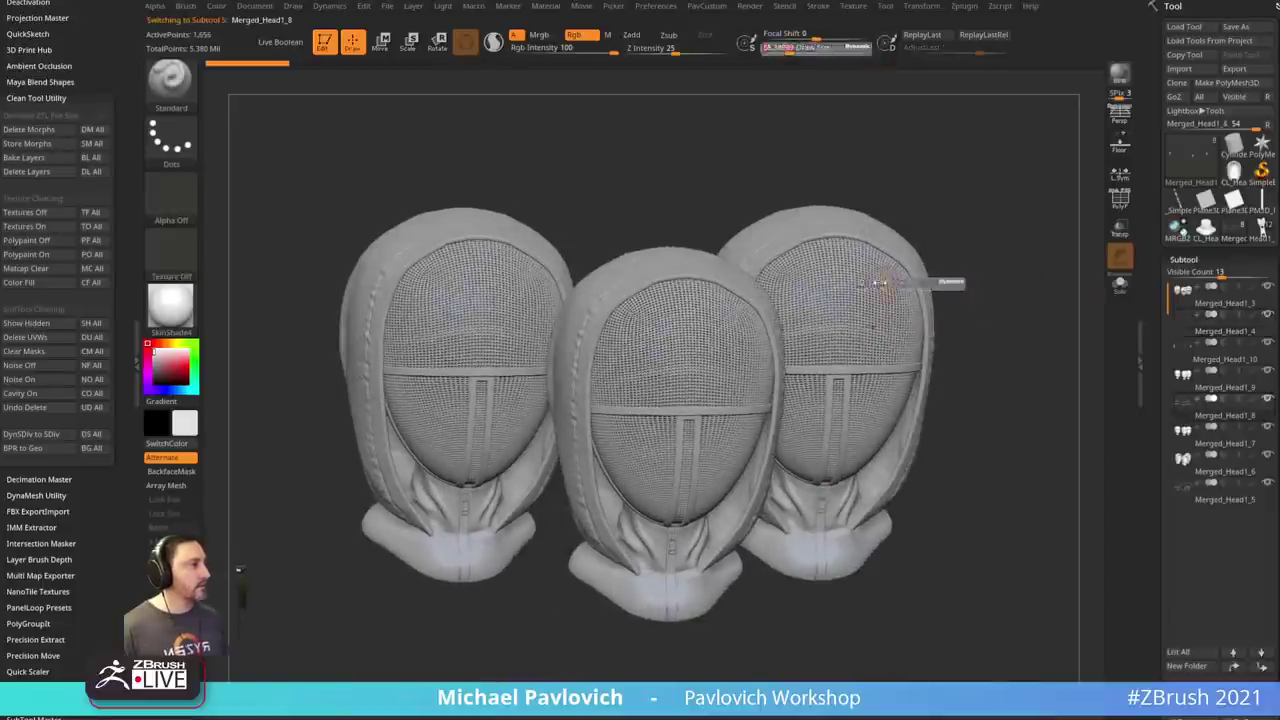
drag(880, 283, 876, 283)
- Select the wire mesh subtool in isolation and split the lower mesh halves from the upper ones
alt+click(875, 267)
click(1120, 286)
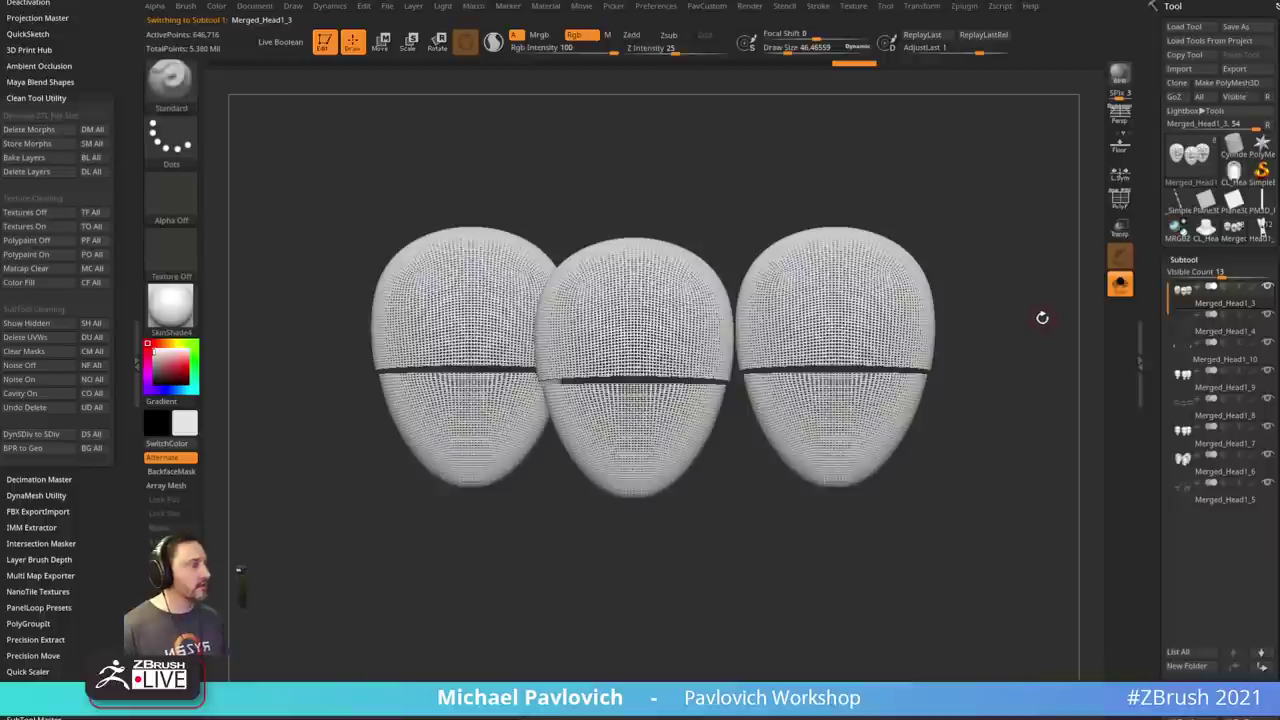
ctrl+shift+drag(1037, 220, 306, 277)
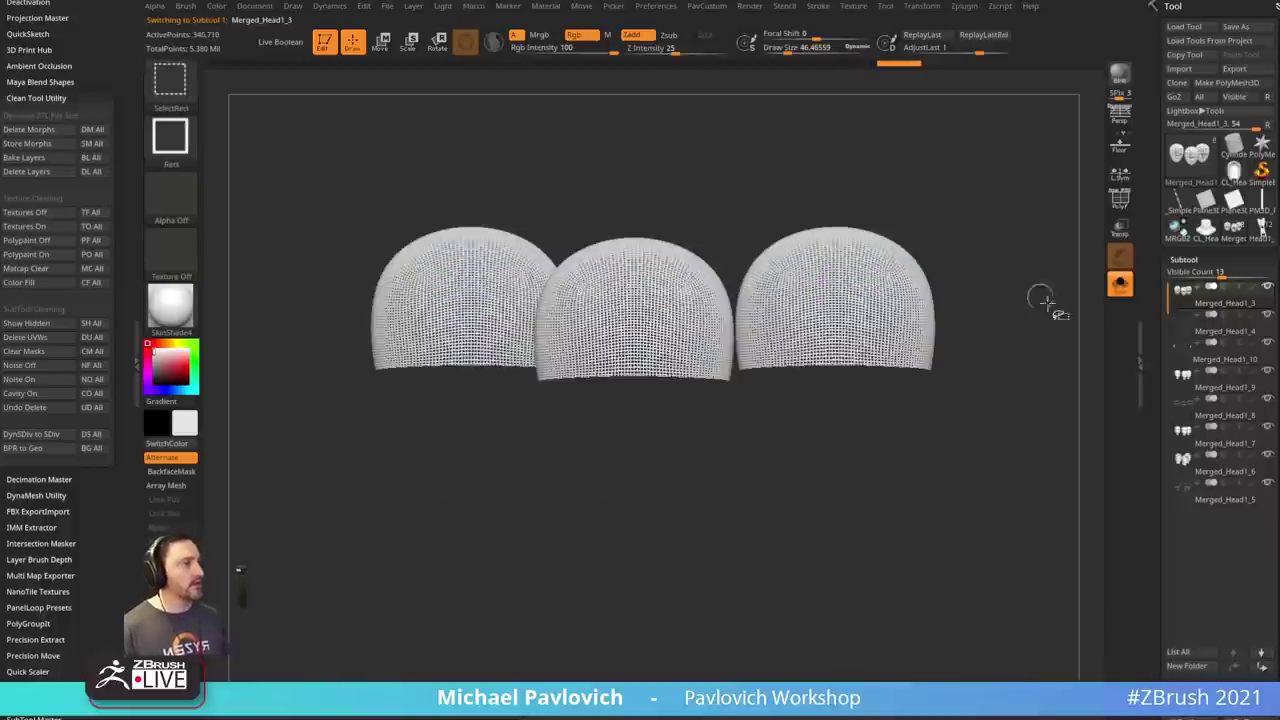
key(2)
click(1074, 381)
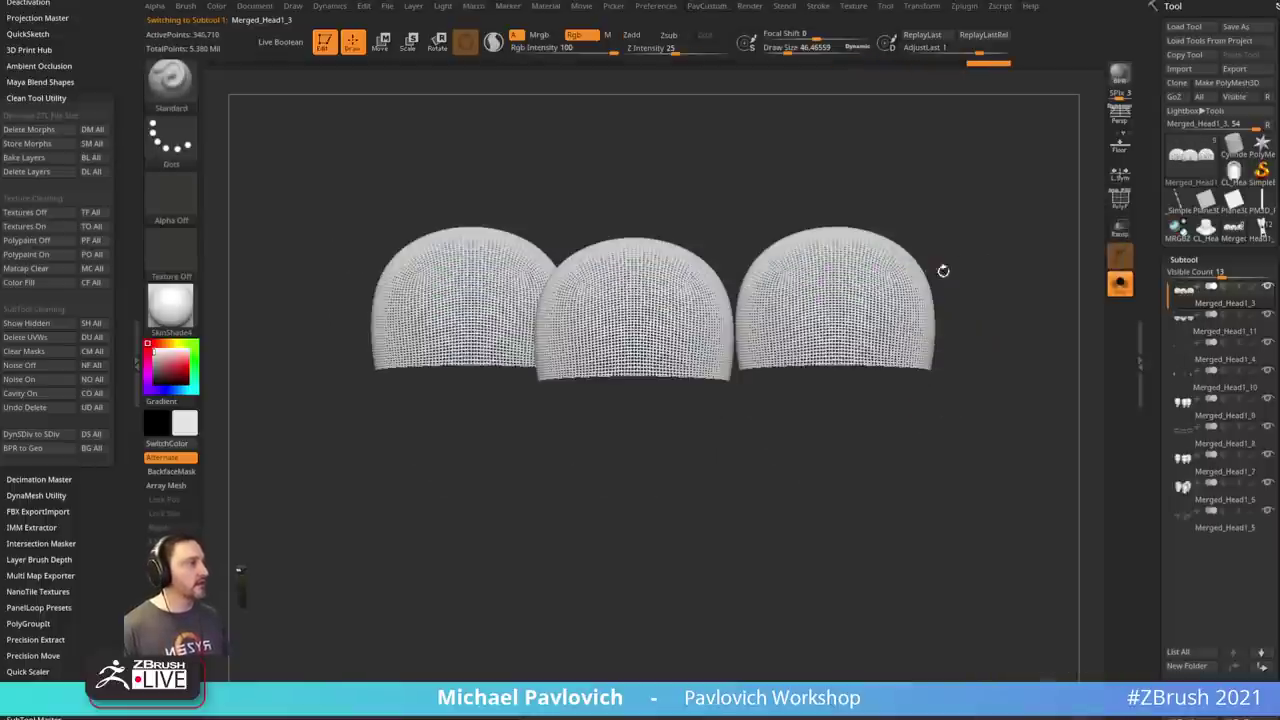
- Keep only the rightmost upper mesh visible and split the other two upper meshes into their own subtool
ctrl+shift+drag(953, 230, 847, 392)
key(ctrl+shift+a)
key(2)
click(1064, 381)
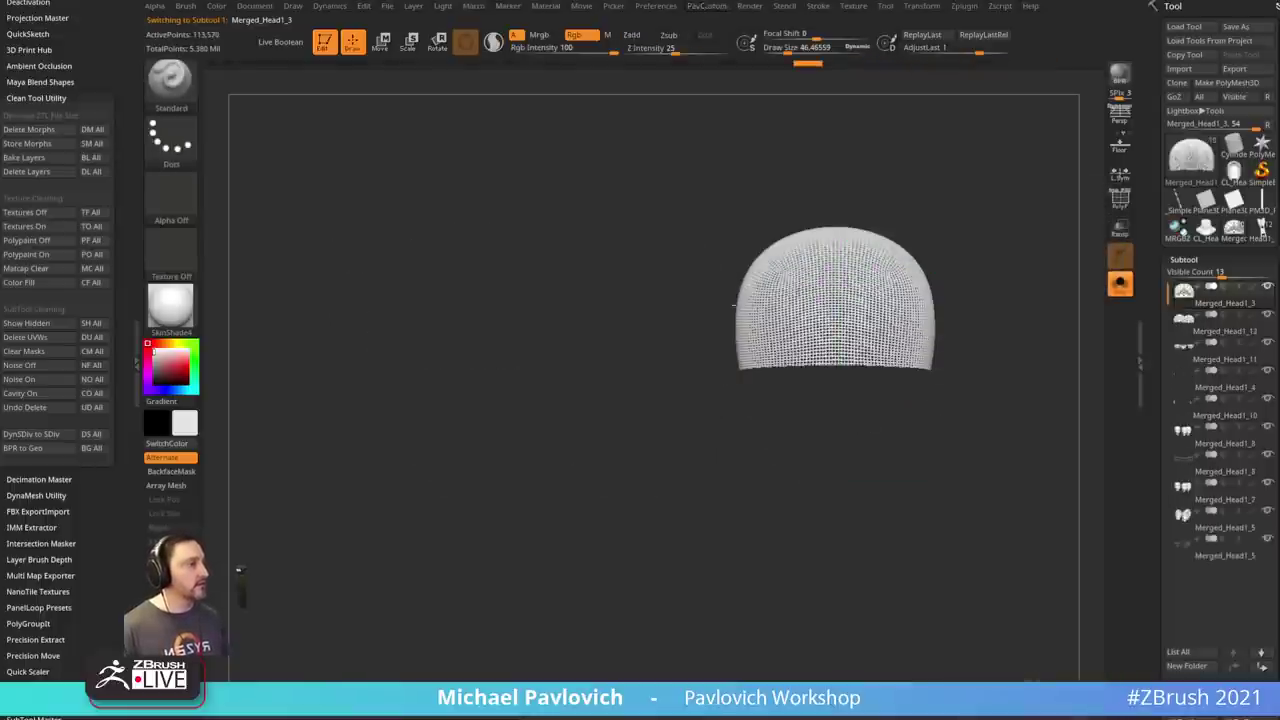
- Show all parts, select the remaining two upper meshes, and split the leftmost one from the middle one
click(1121, 283)
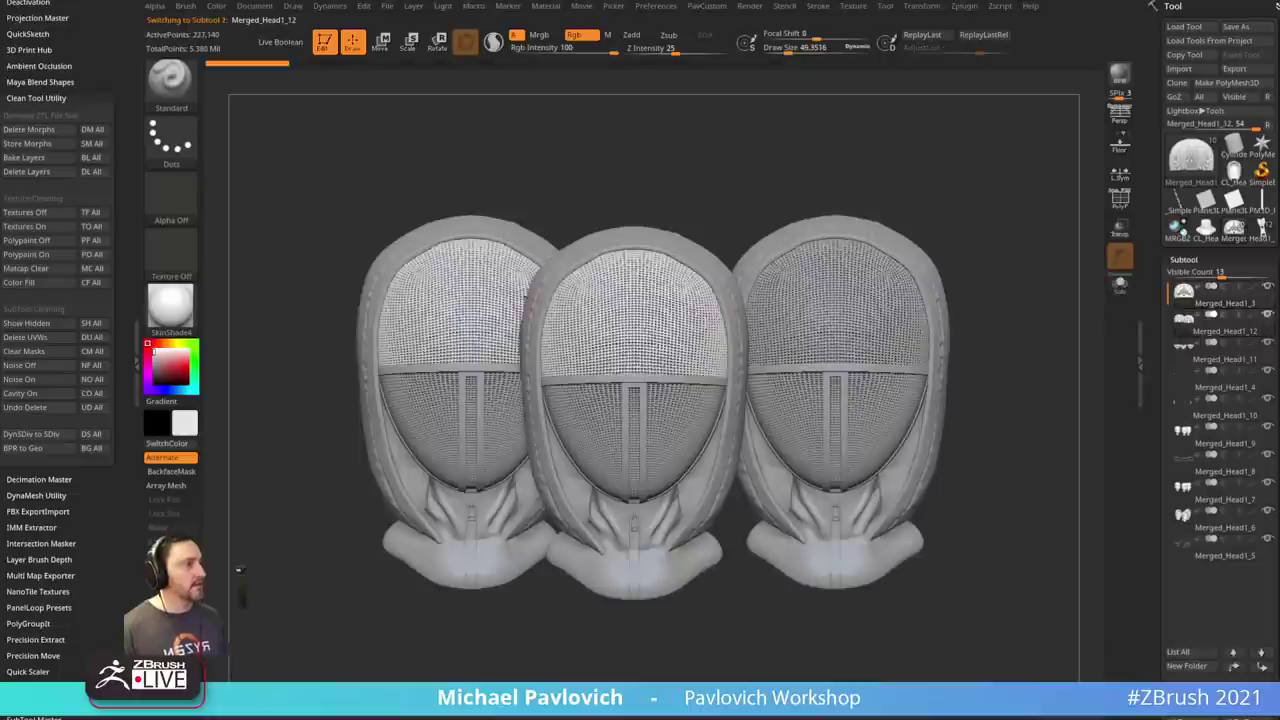
ctrl+shift+drag(364, 174, 452, 368)
key(ctrl+shift+a)
key(2)
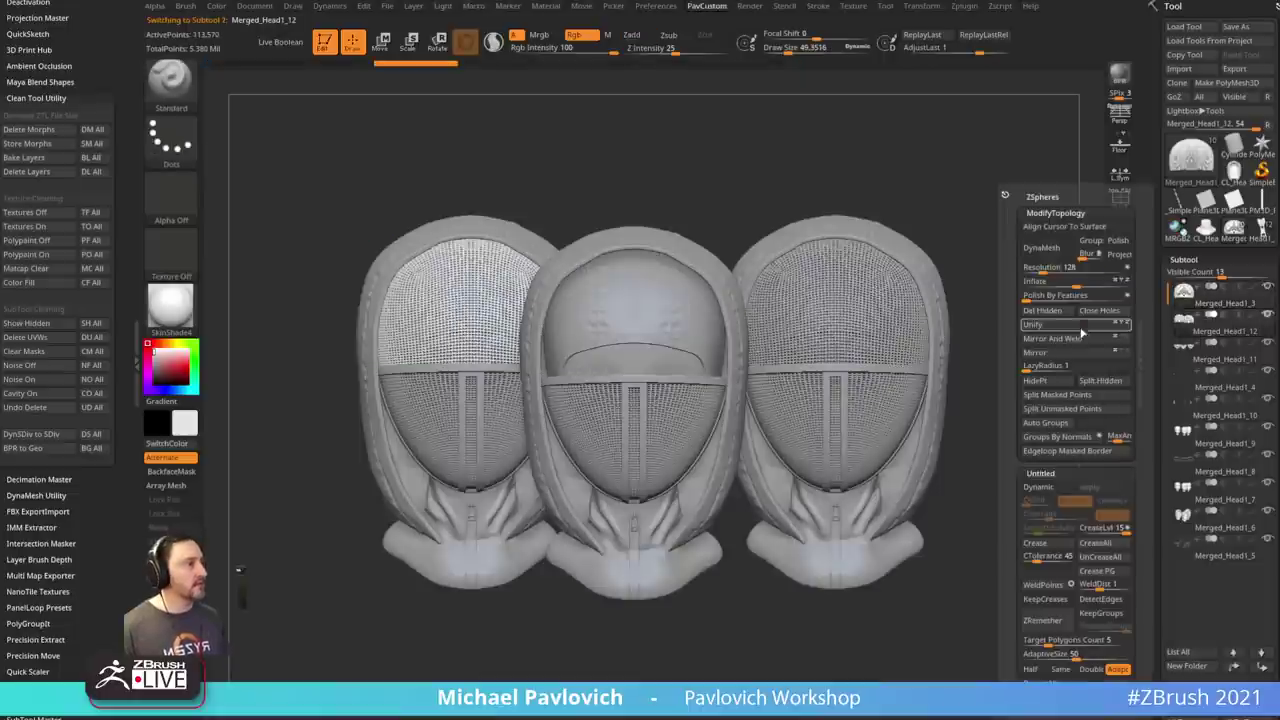
click(1083, 375)
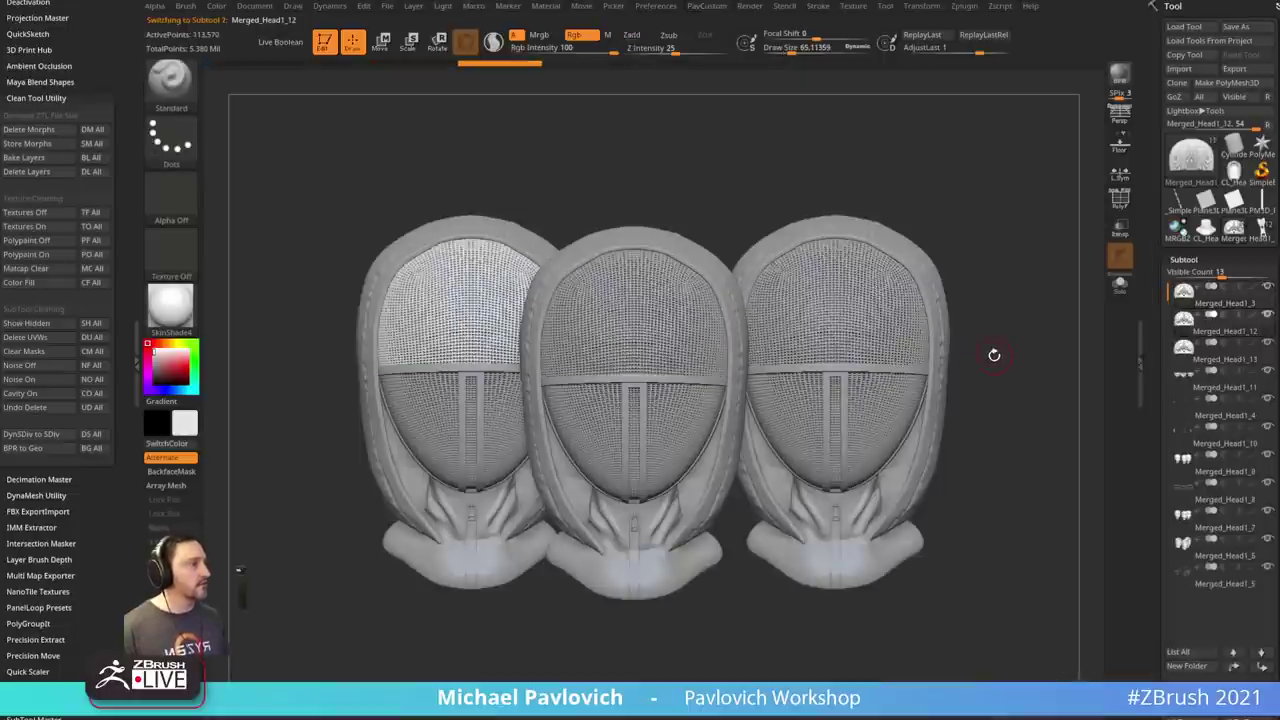
- Select the hoods subtool with the masks turned to an angle, check the render options, and send the model to KeyShot with a BPR render
mouse_move(992, 354)
mouse_down()
mouse_move(1002, 348)
mouse_move(987, 350)
mouse_up()
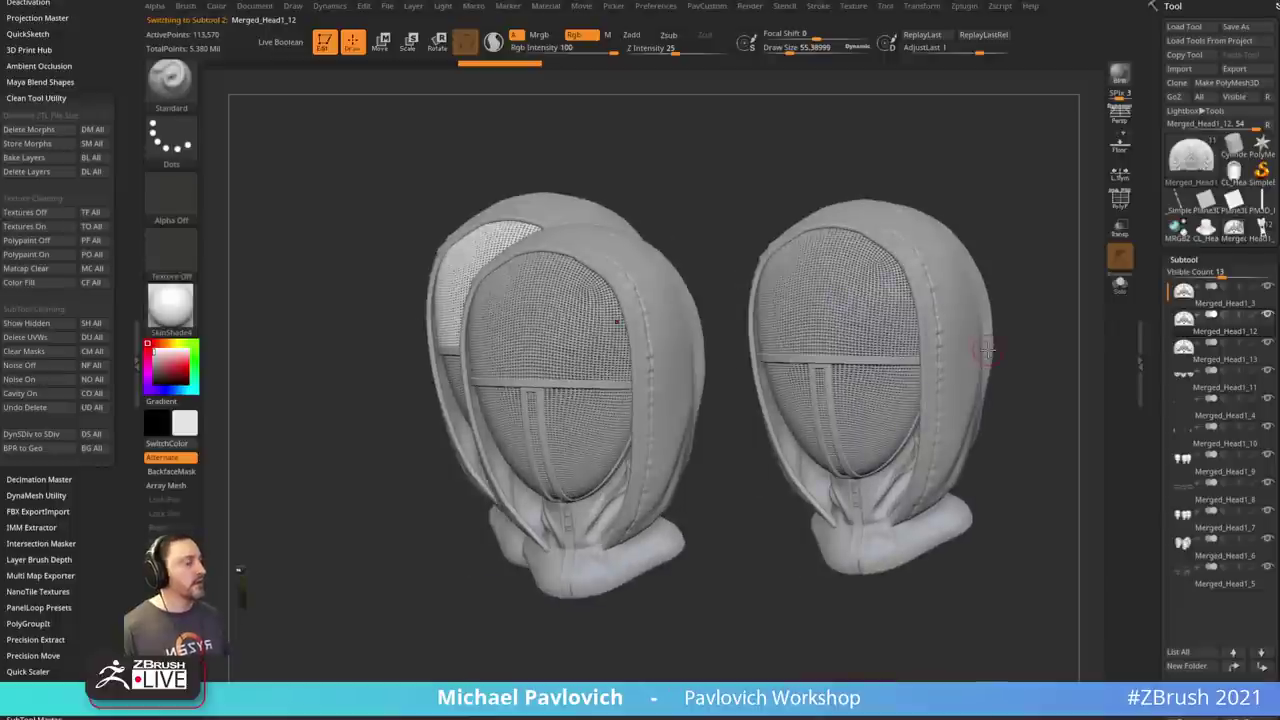
drag(1001, 250, 1033, 314)
alt+click(895, 316)
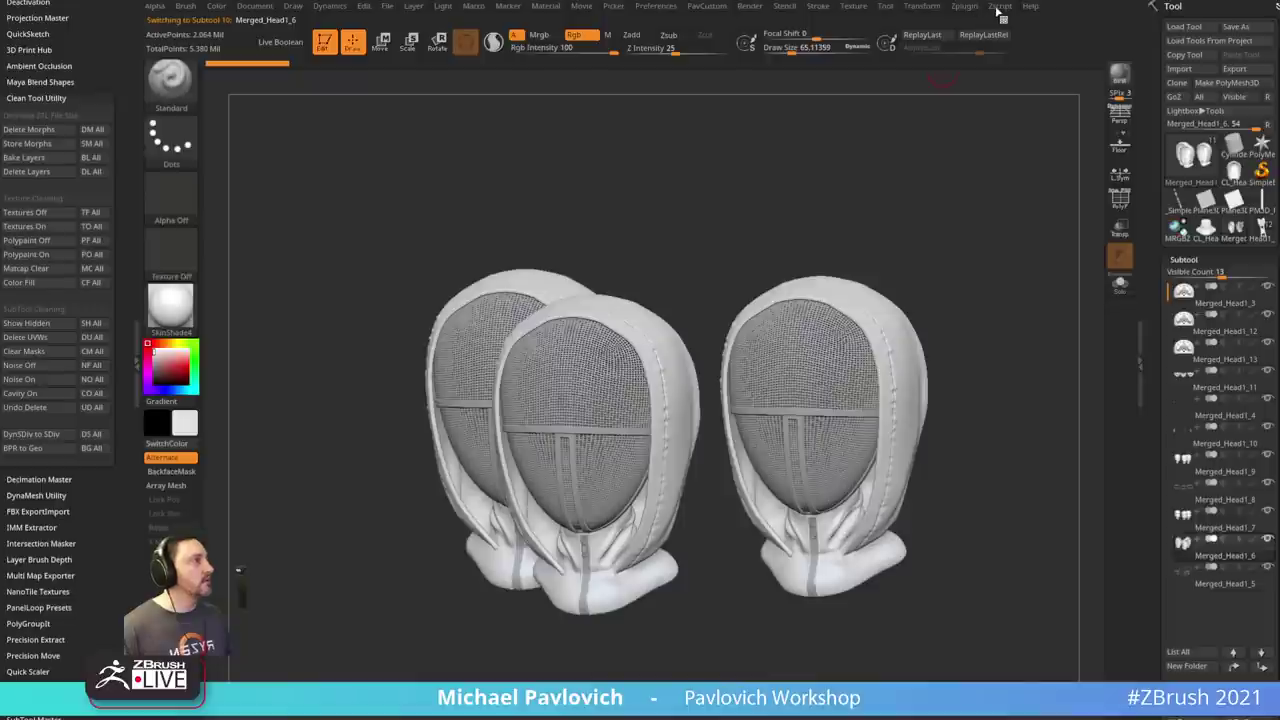
click(746, 6)
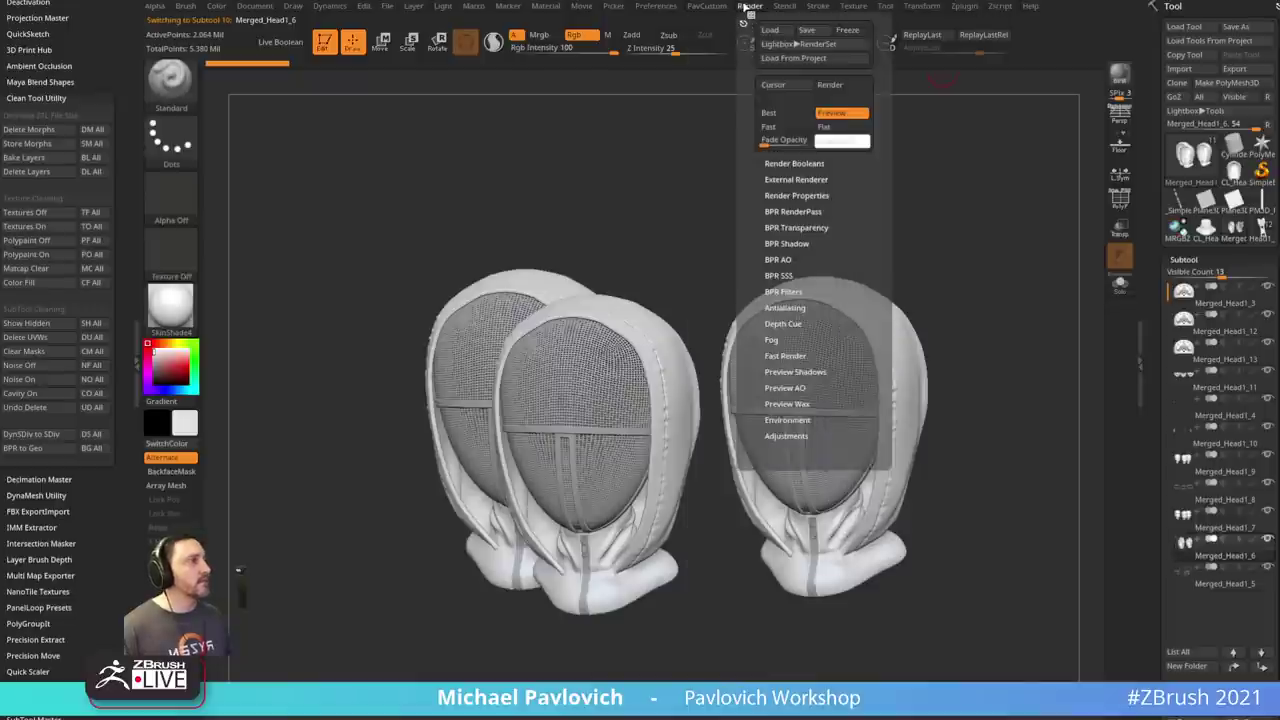
click(794, 163)
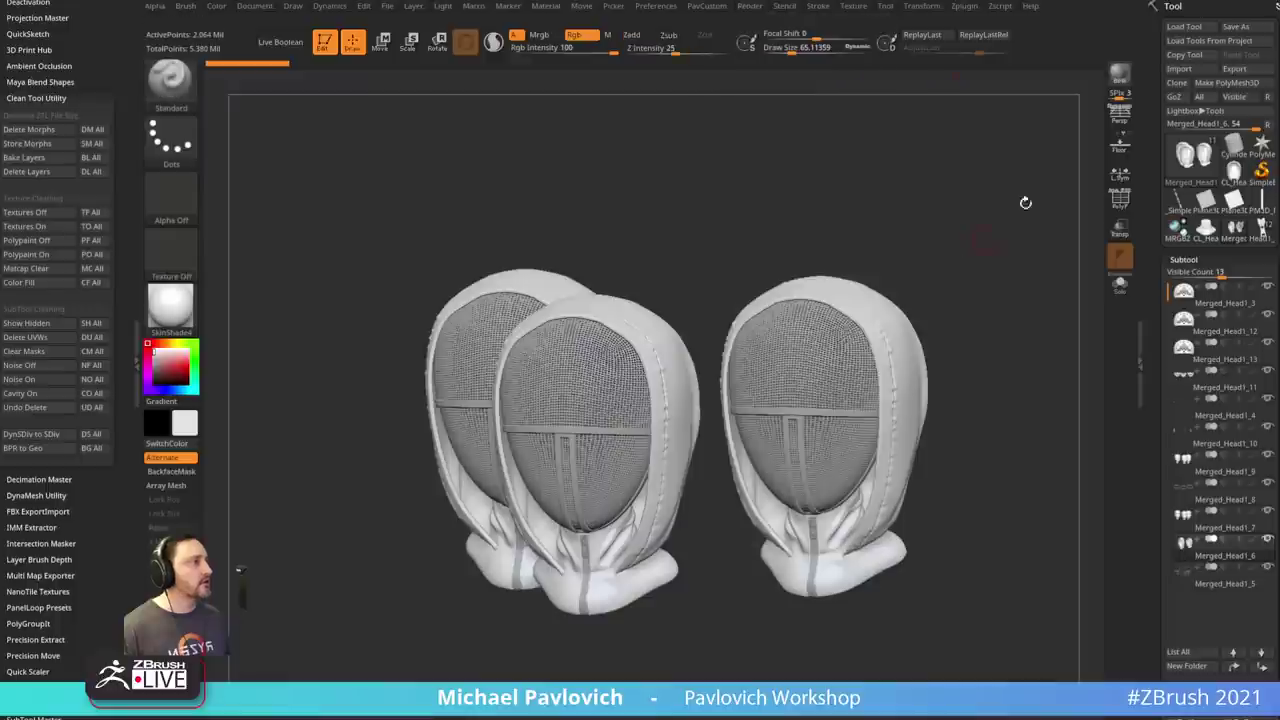
click(785, 6)
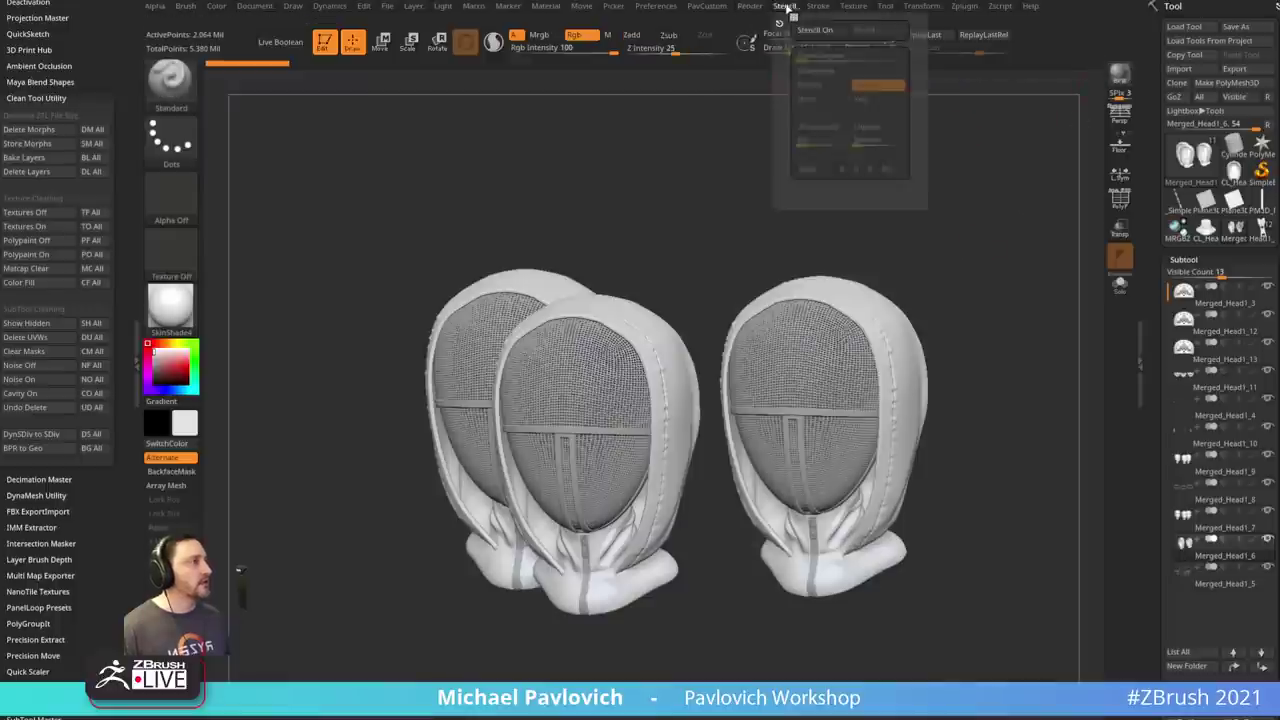
mouse_move(755, 6)
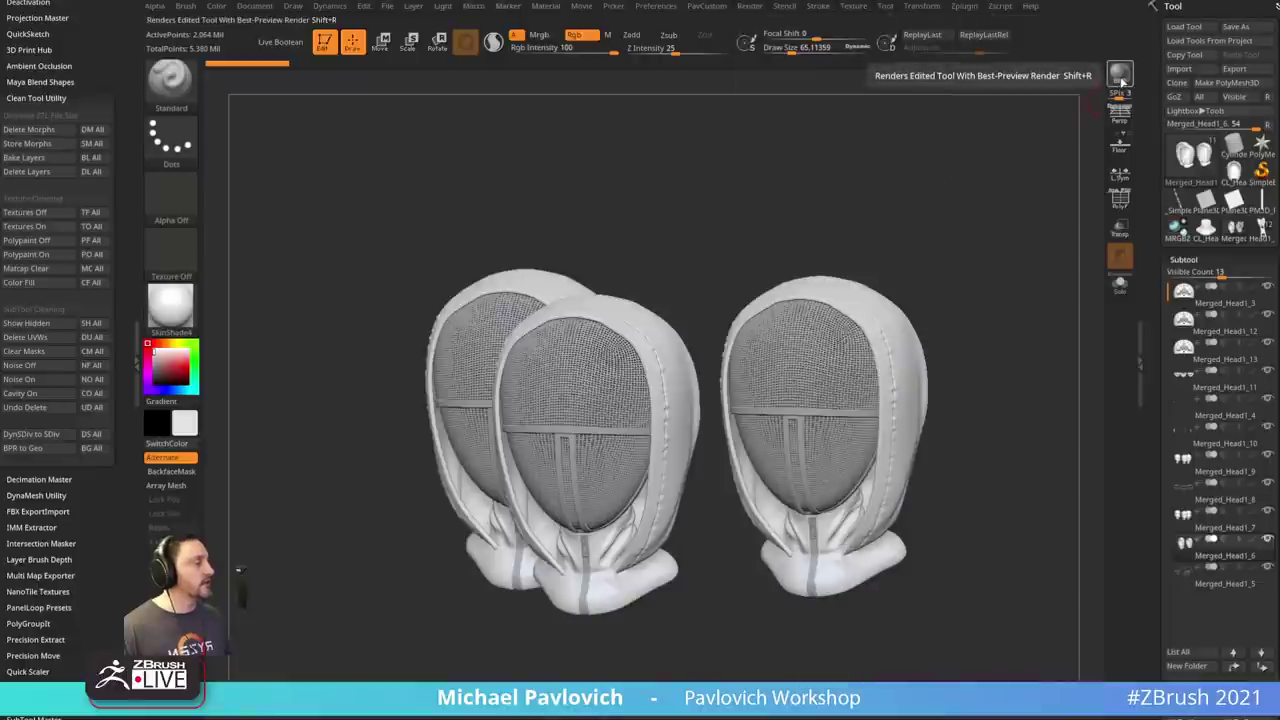
click(1121, 83)
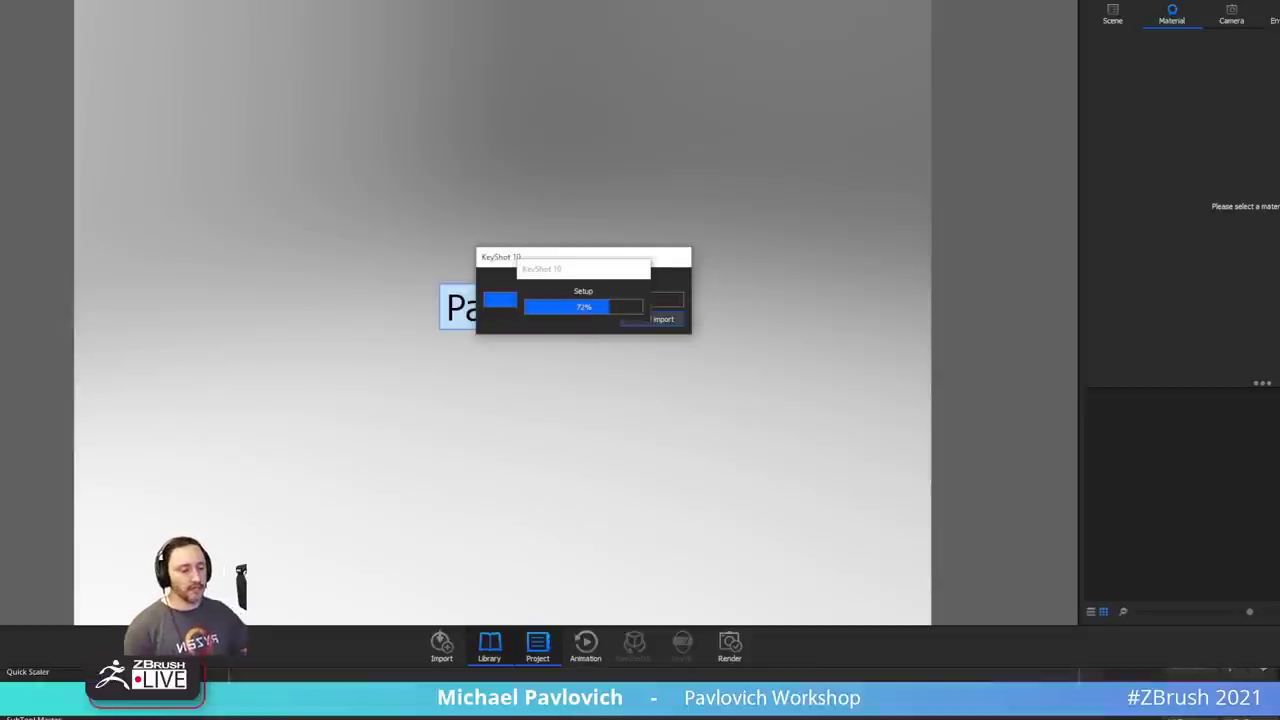
- Switch to KeyShot and set the camera to a closer front view of all three masks
key(alt+Tab)
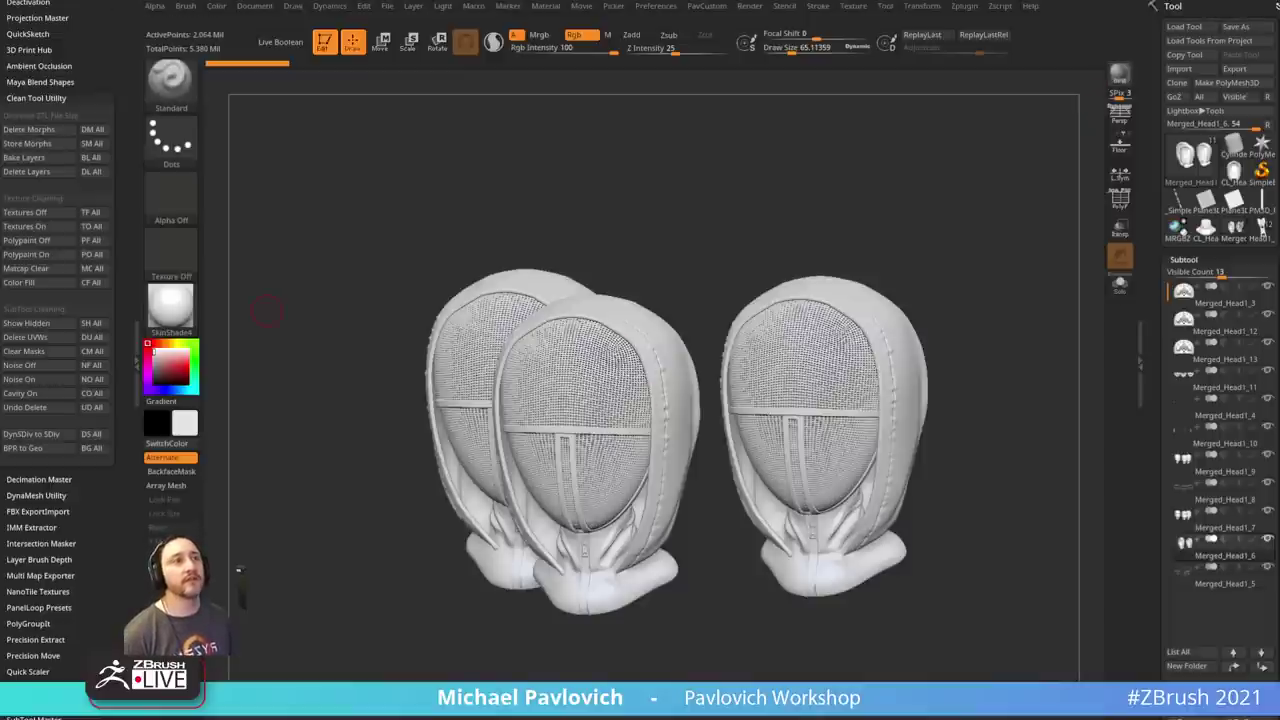
key(alt+Tab)
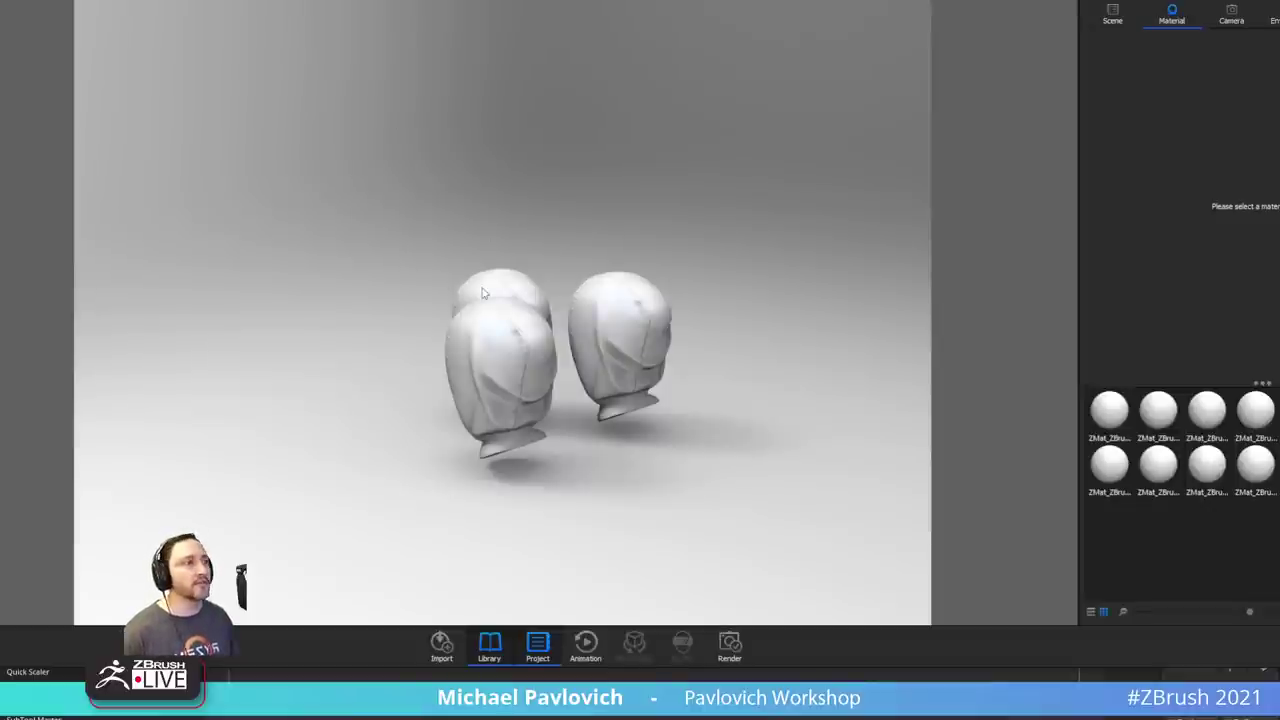
key(ctrl+p)
click(750, 465)
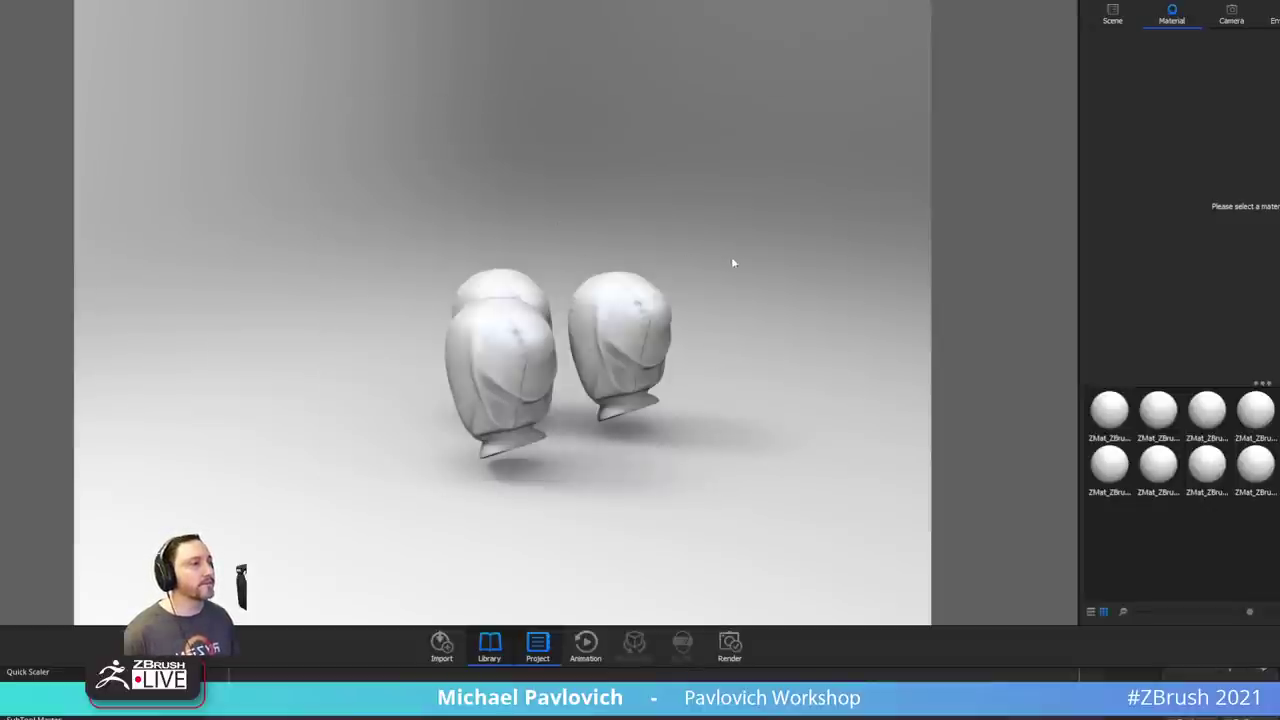
drag(731, 259, 994, 192)
alt+right_drag(994, 192, 902, 390)
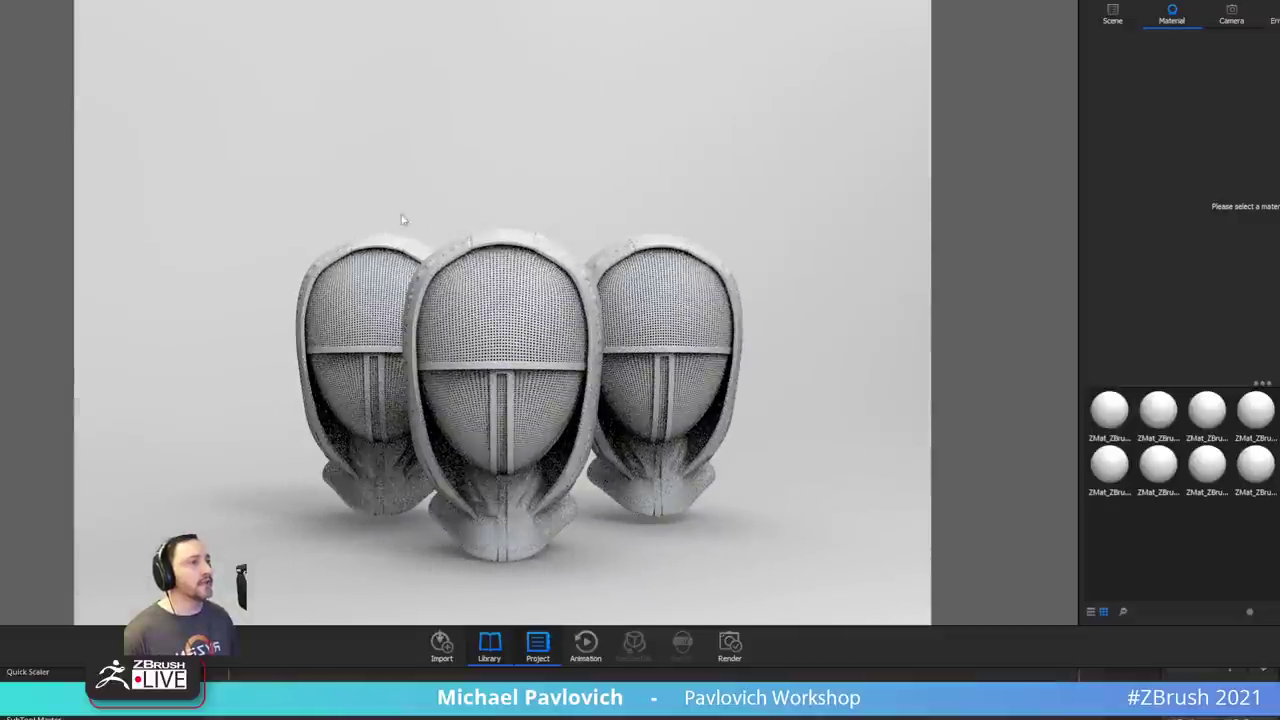
- Enlarge the KeyShot workspace and widen the project area around the render view of the three masks
key(f)
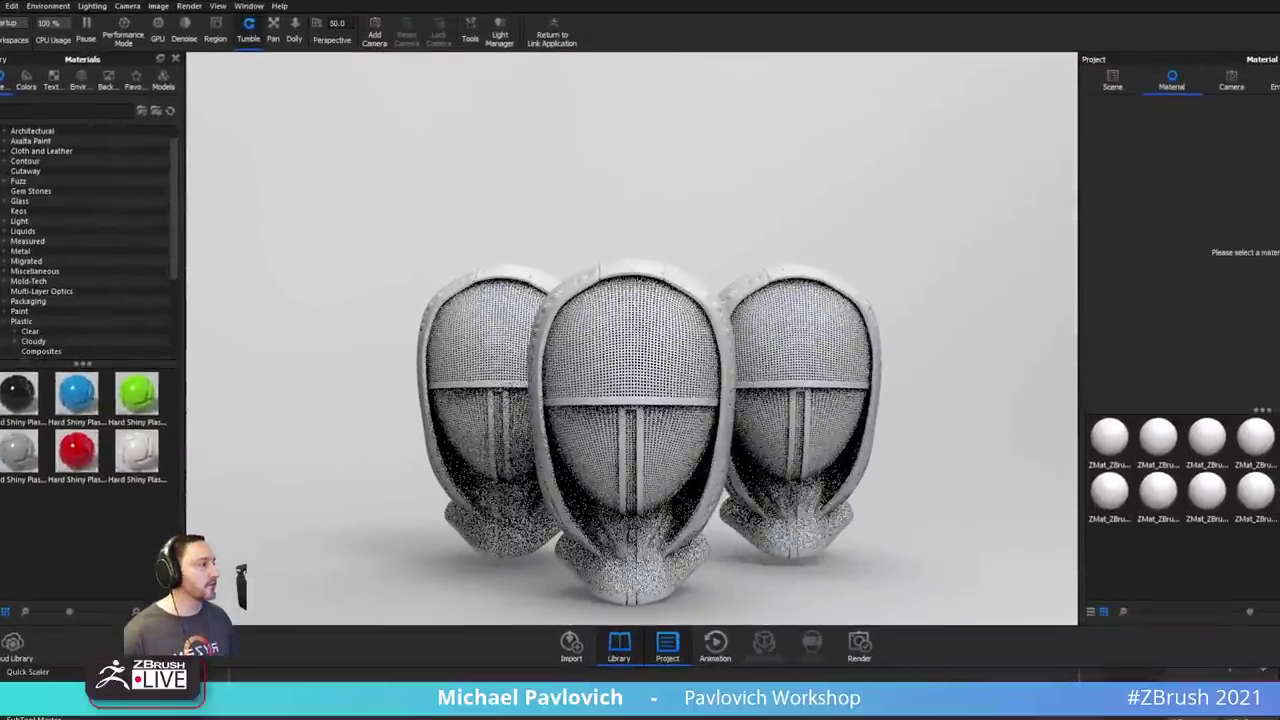
drag(1279, 640, 1279, 640)
drag(1122, 671, 1122, 719)
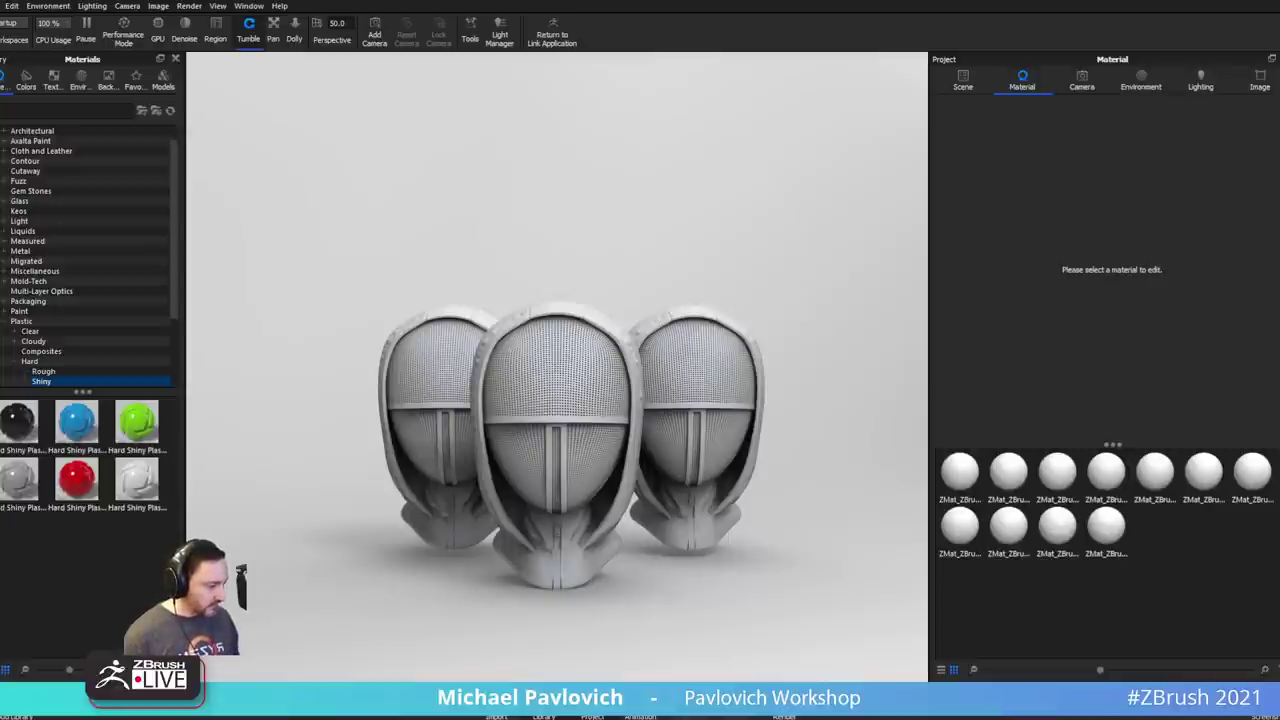
- Switch to the web browser, go to the artist's ArtStation portfolio, and open the TNMT Arcade artwork
drag(600, 0, 556, 0)
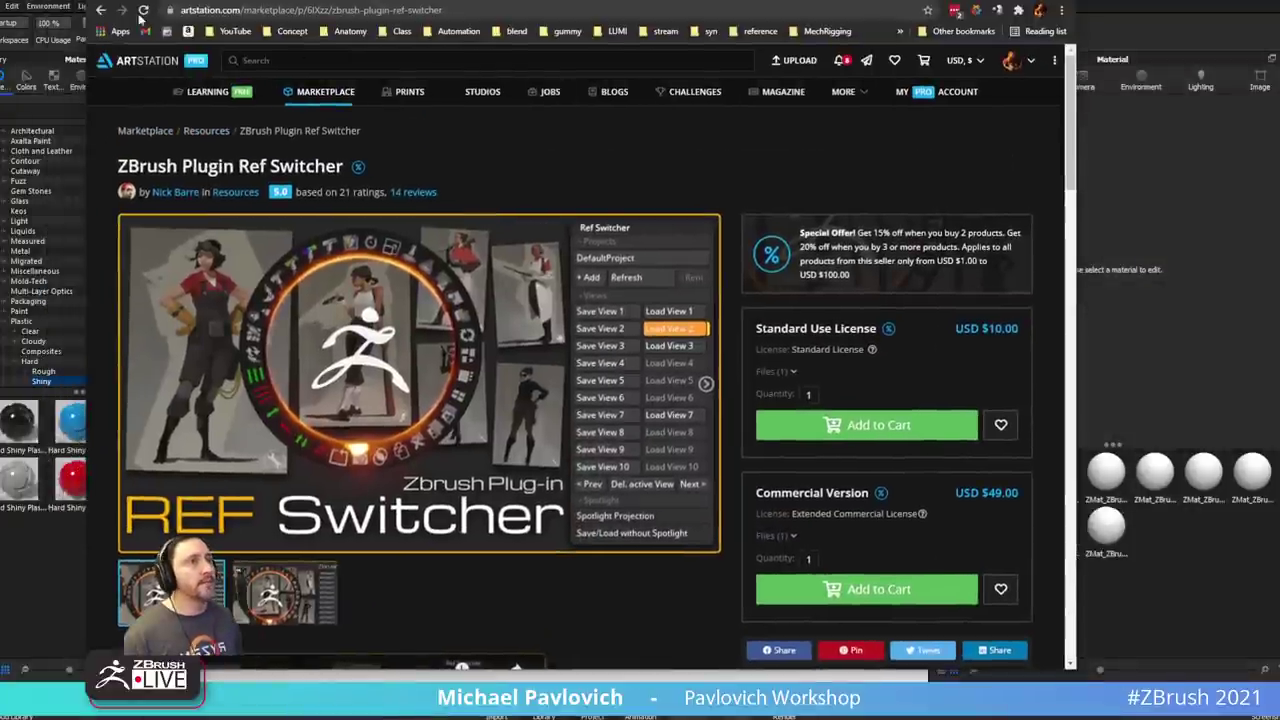
click(101, 13)
click(101, 14)
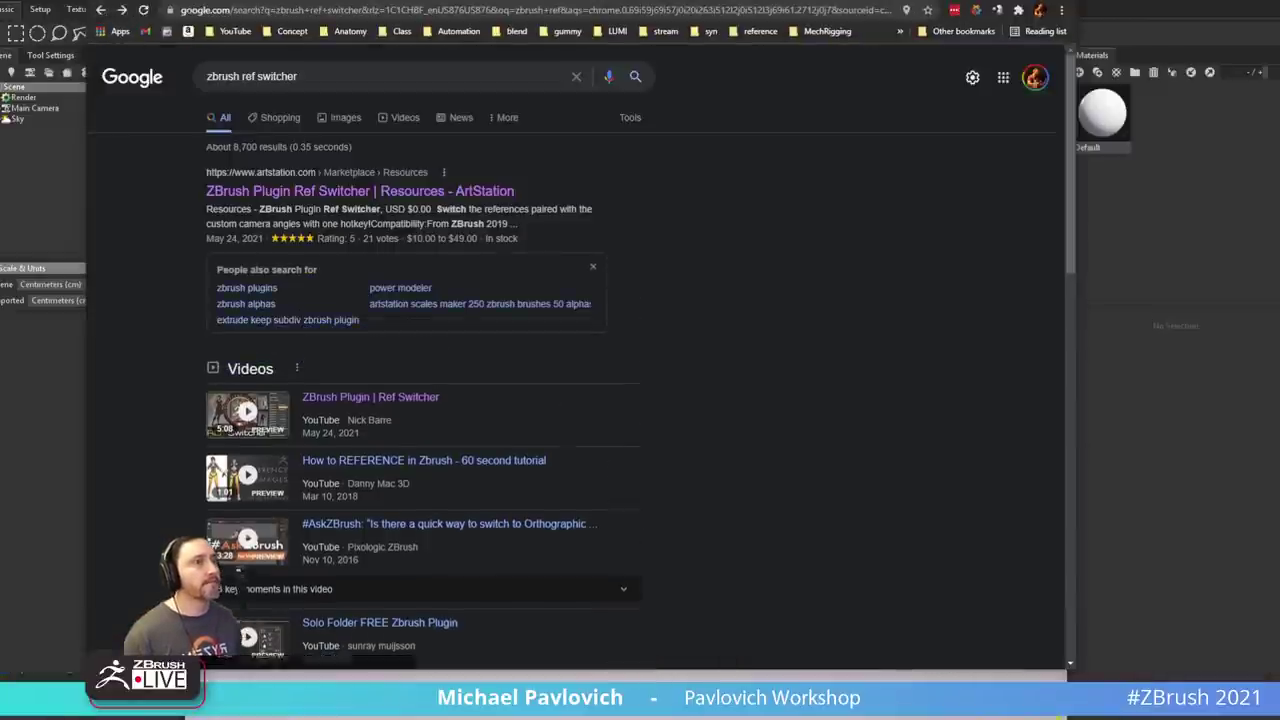
text(artstation.com/michaelpavlovich)
key(Return)
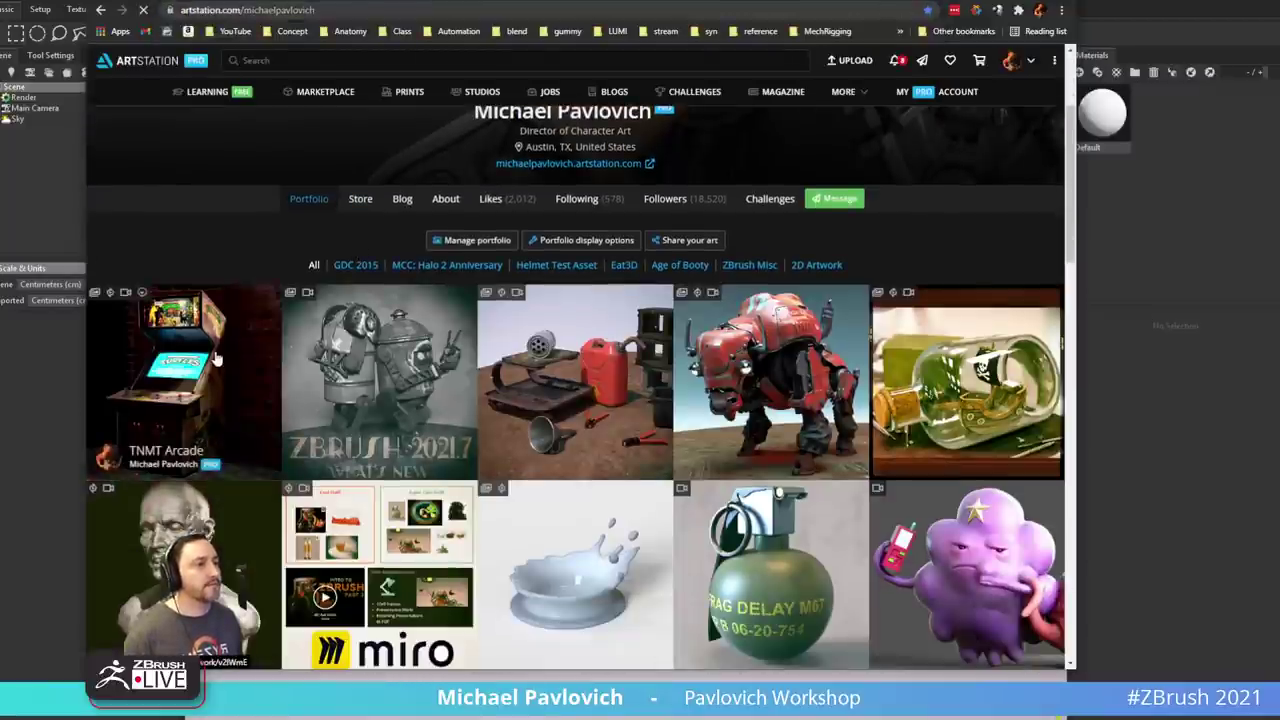
click(215, 357)
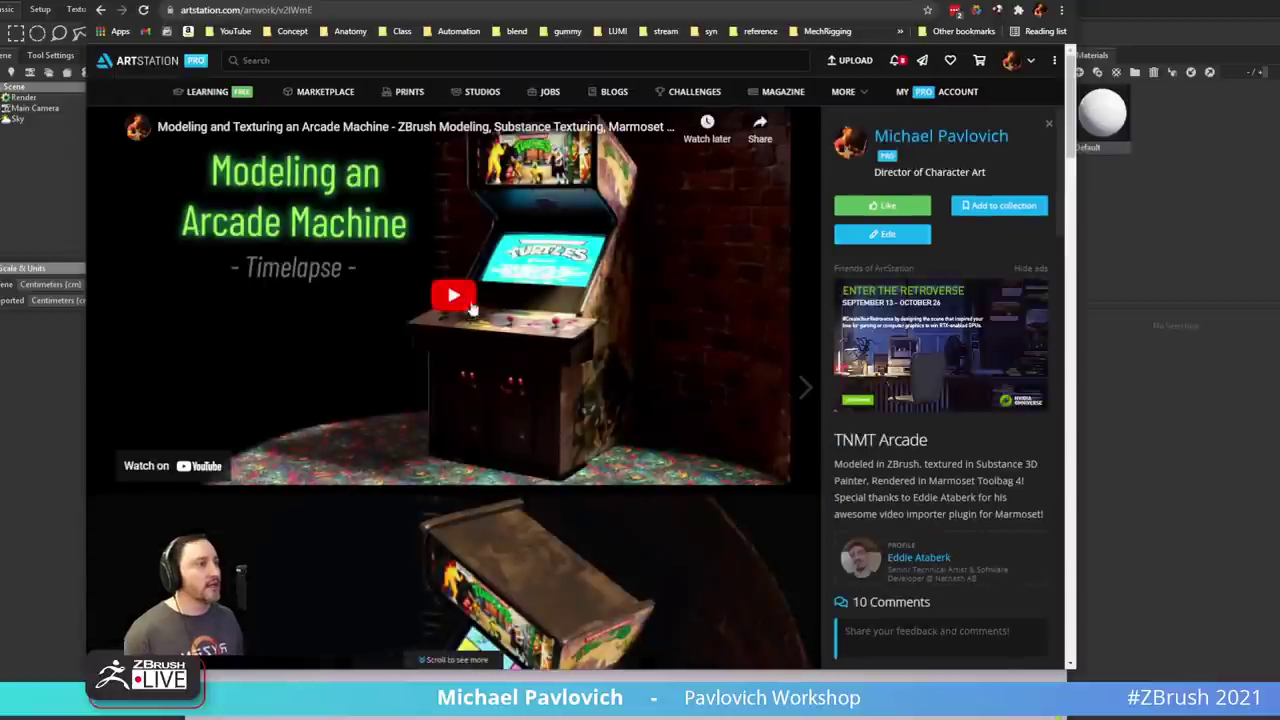
- Play the arcade machine timelapse video, skip ahead through its modeling, texturing and rendering stages, and pause it at 1:13
click(486, 369)
click(167, 471)
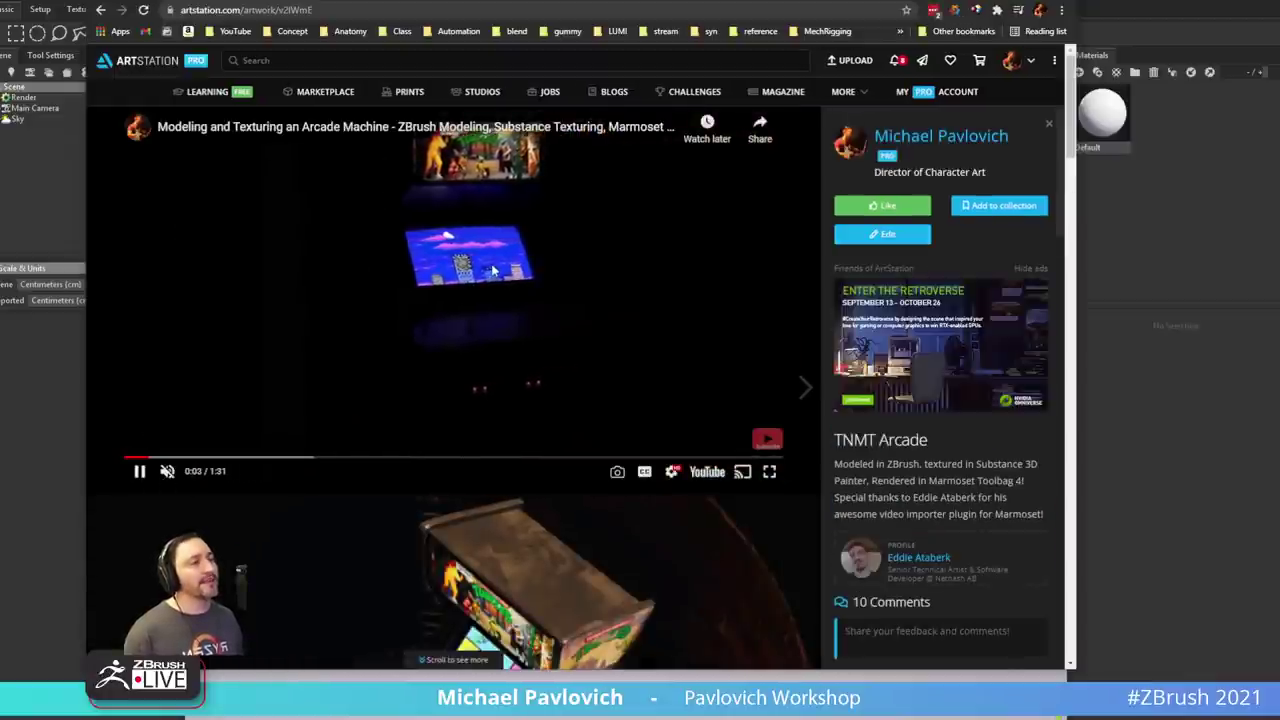
scroll(957, 420, down, 1)
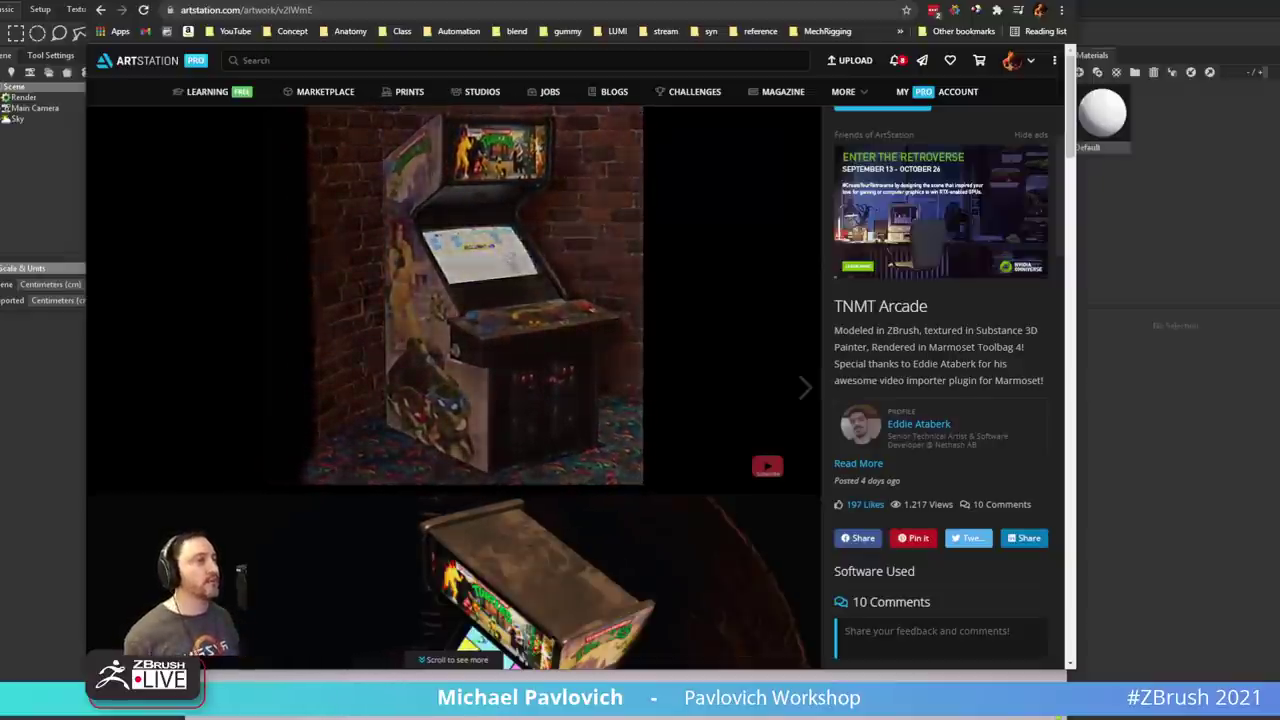
mouse_move(531, 215)
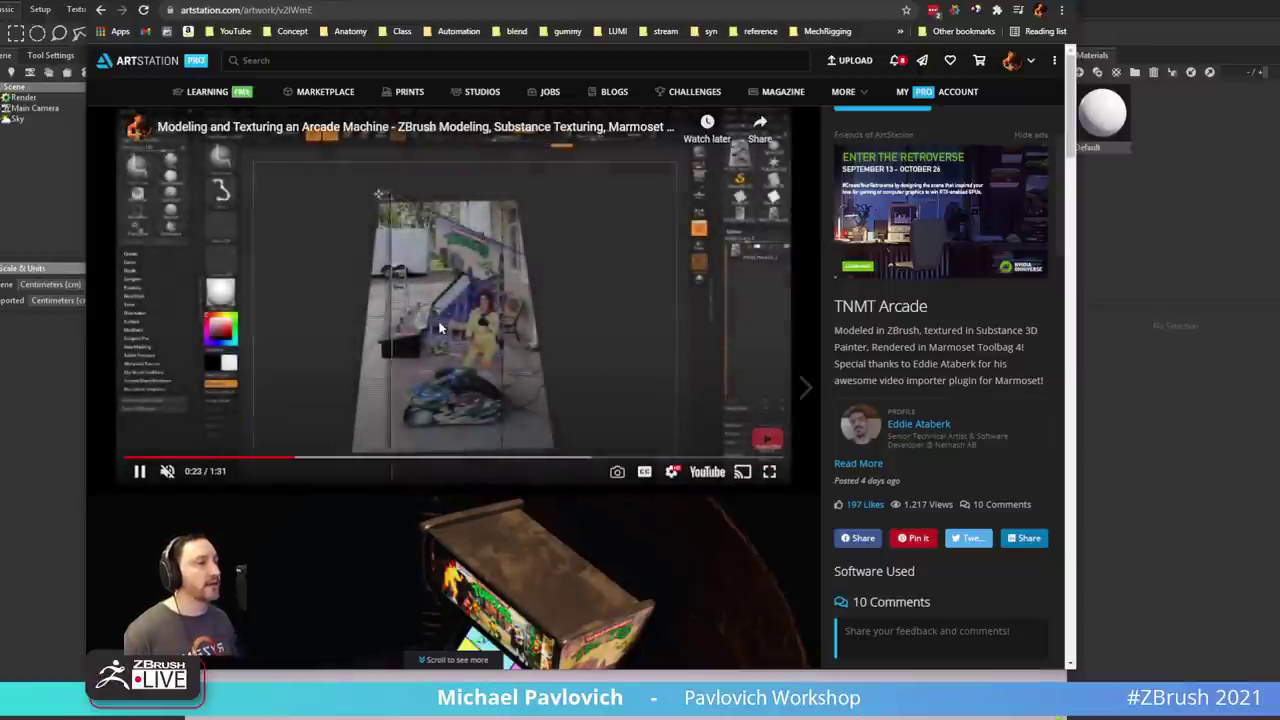
click(337, 460)
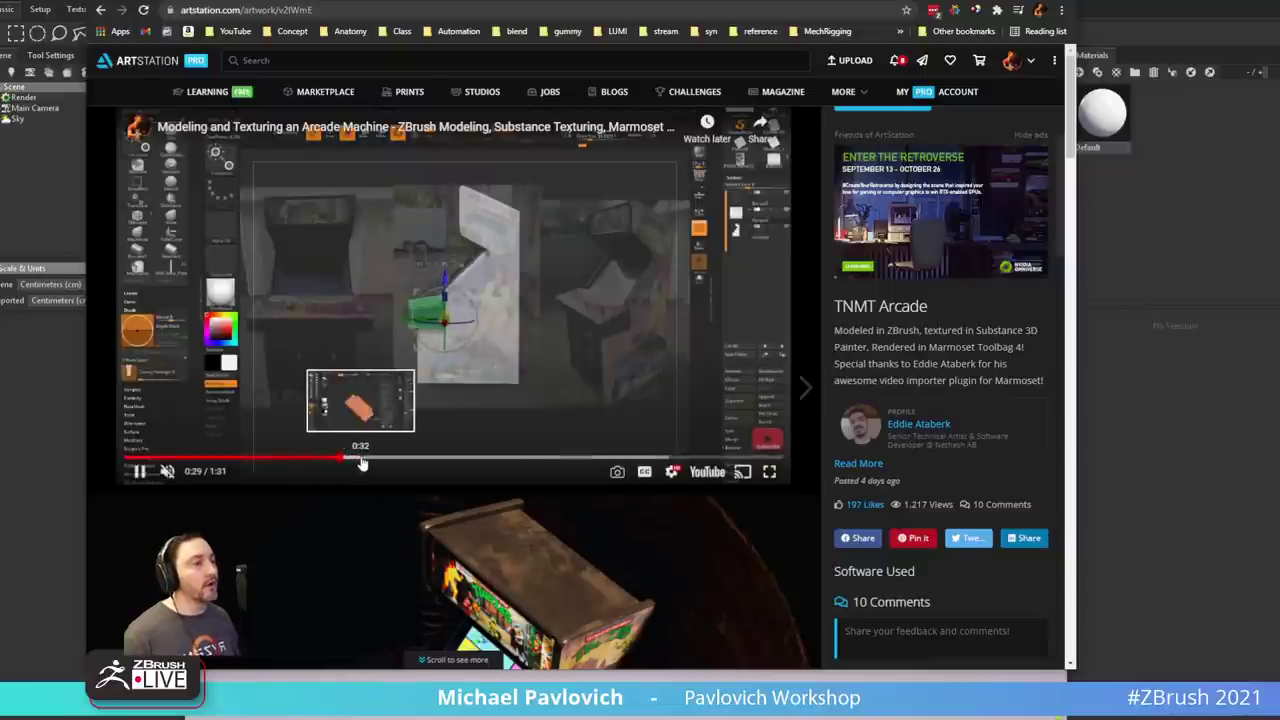
click(417, 460)
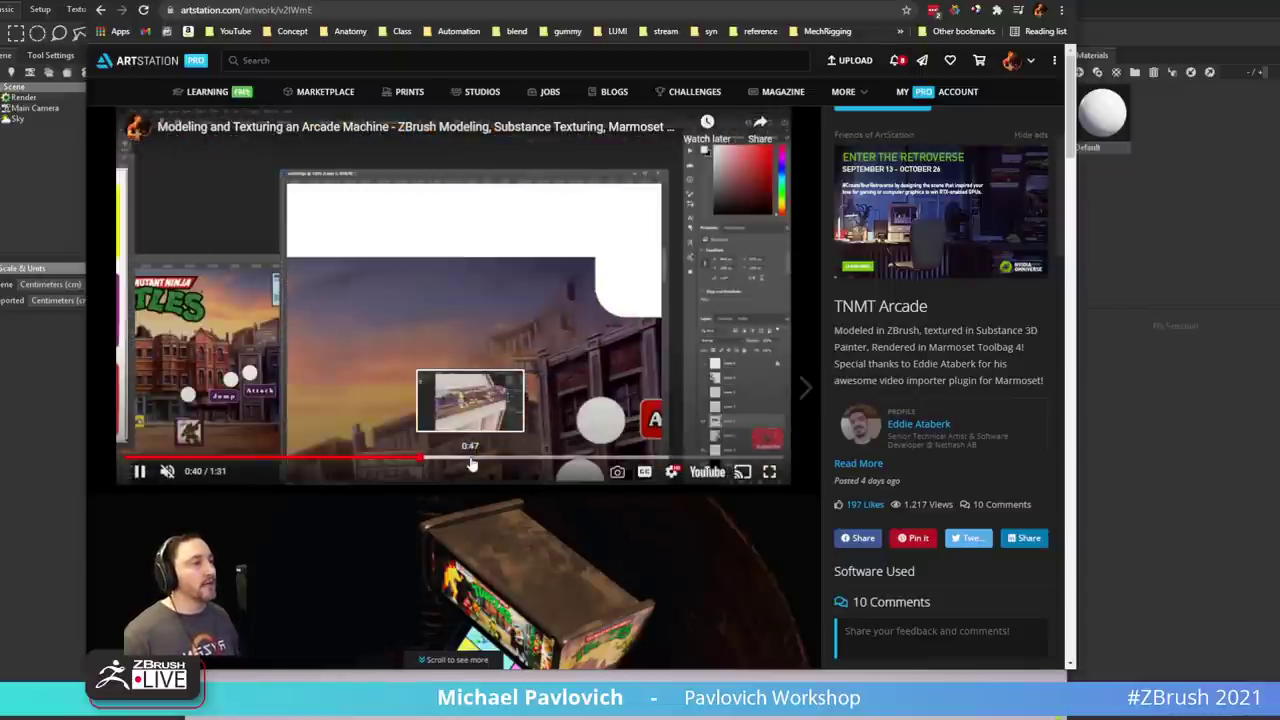
click(471, 461)
click(493, 460)
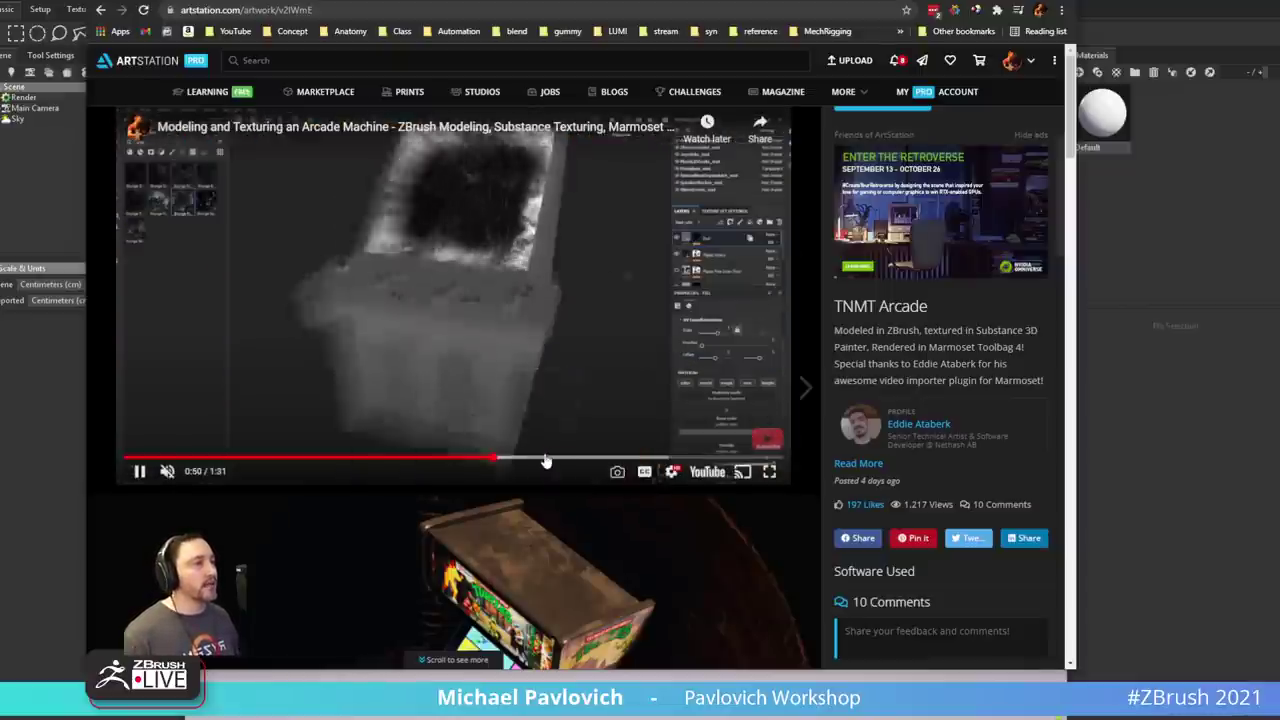
click(546, 459)
click(577, 458)
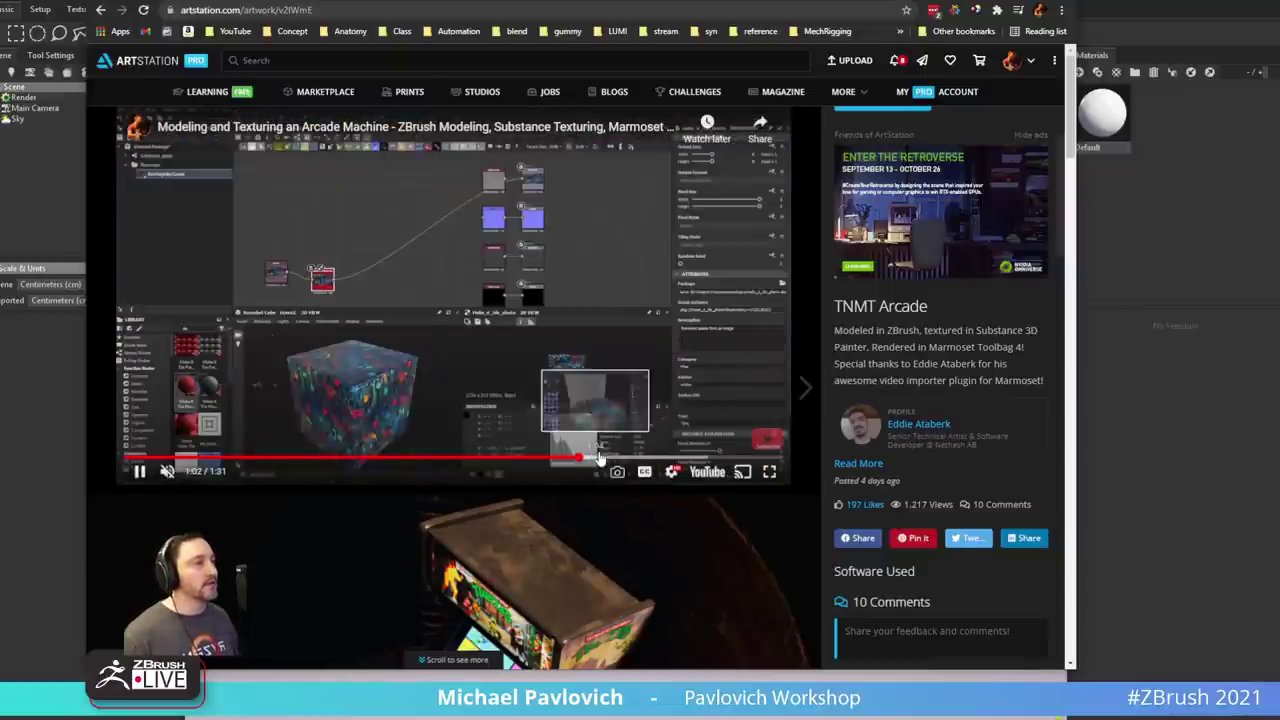
click(600, 458)
click(622, 458)
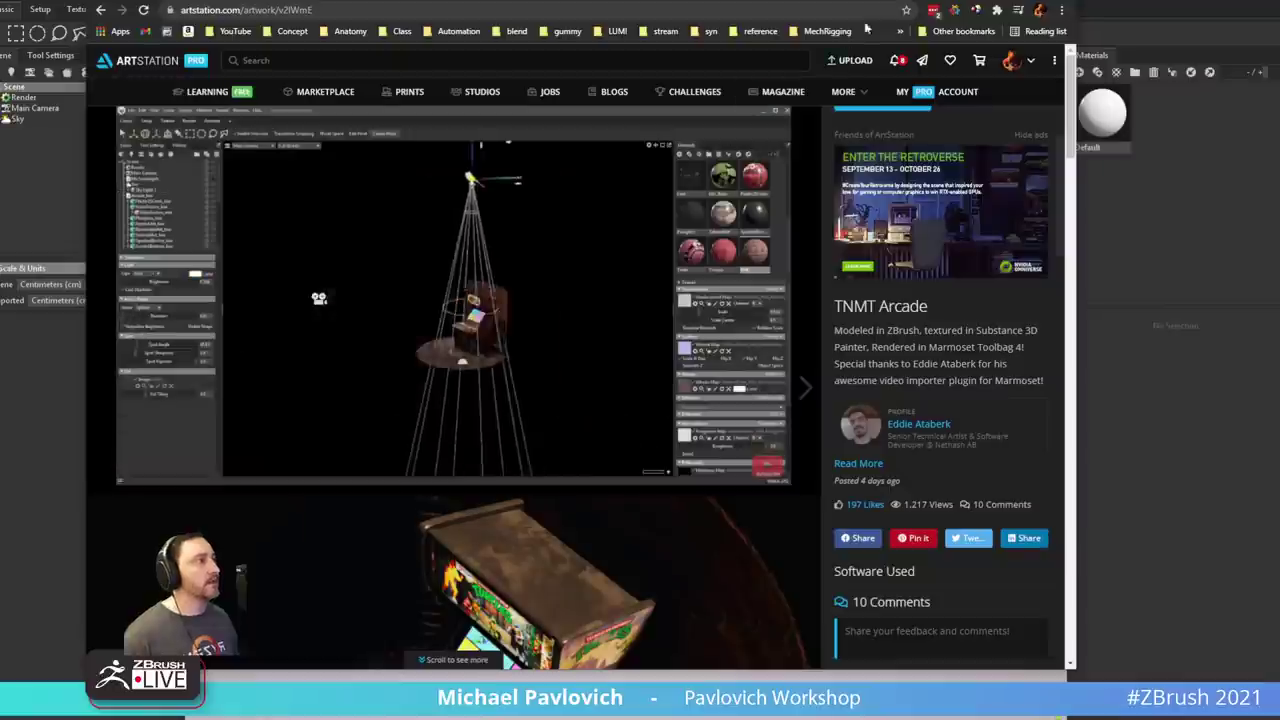
click(138, 473)
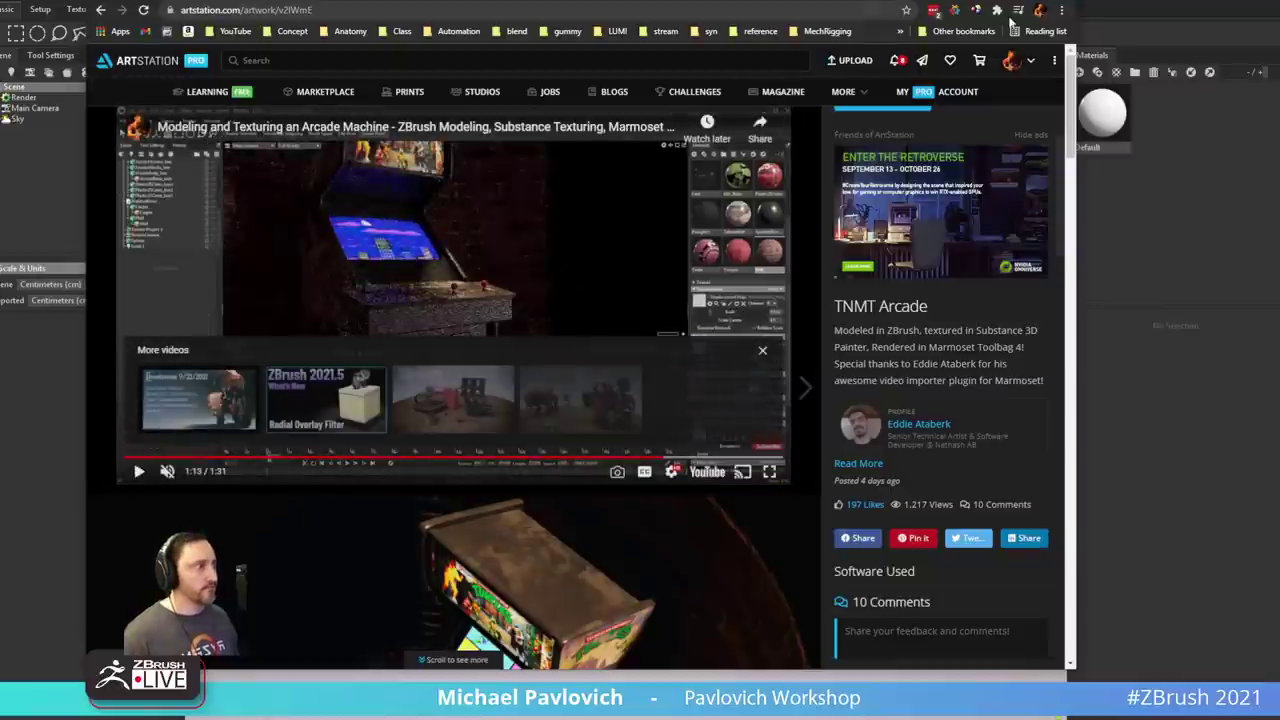
- Switch to Marmoset Toolbag and open the recent scene ArcadeRender.tbscene
drag(942, 1, 958, 47)
click(948, 5)
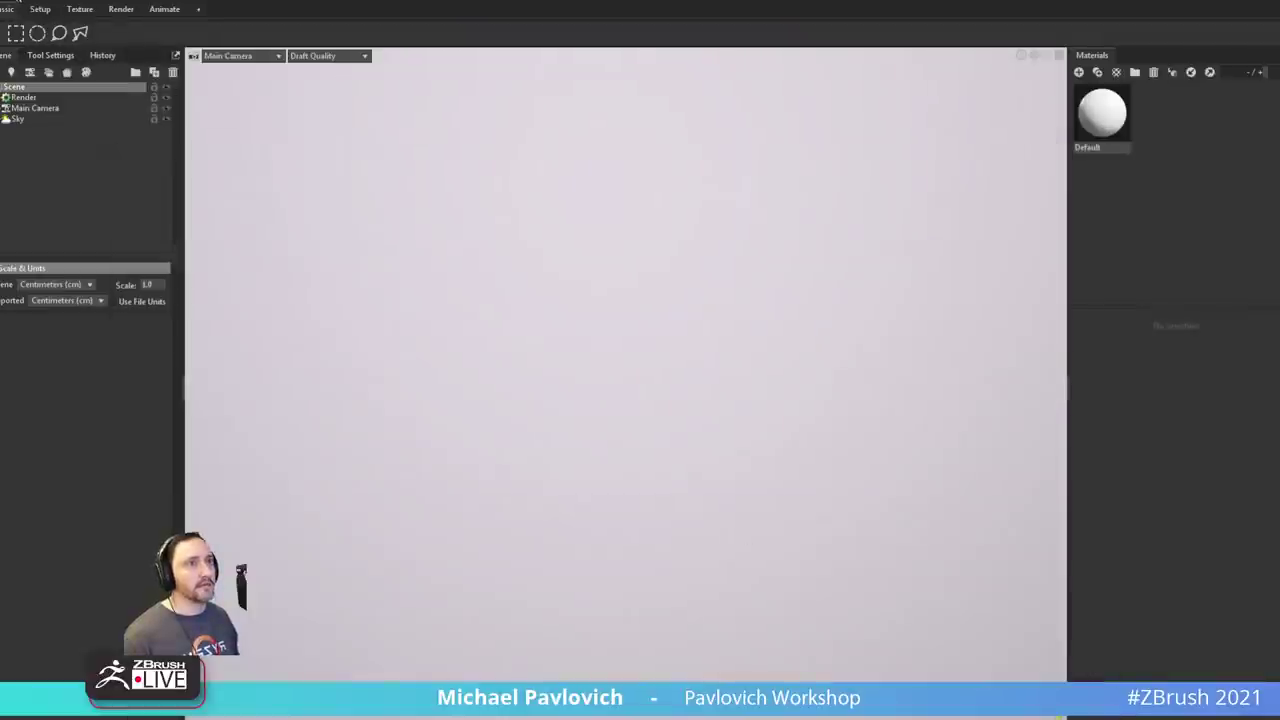
click(38, 9)
mouse_move(32, 31)
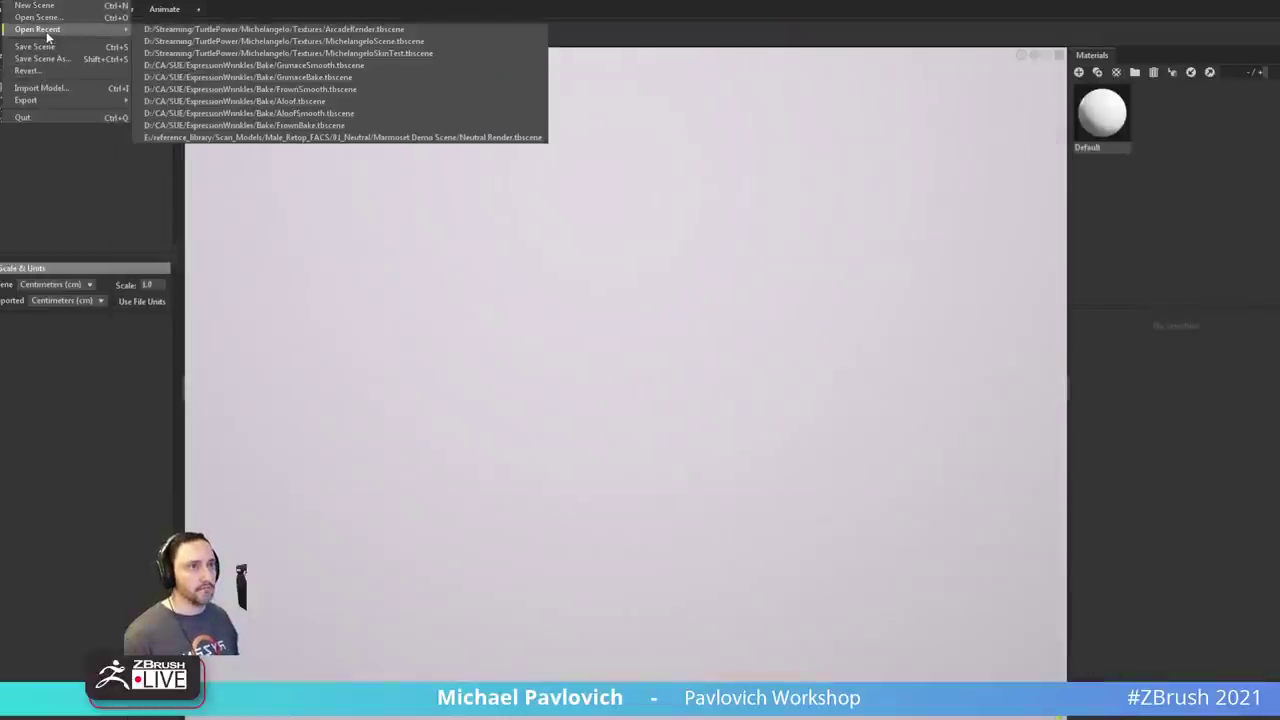
mouse_move(110, 30)
click(158, 29)
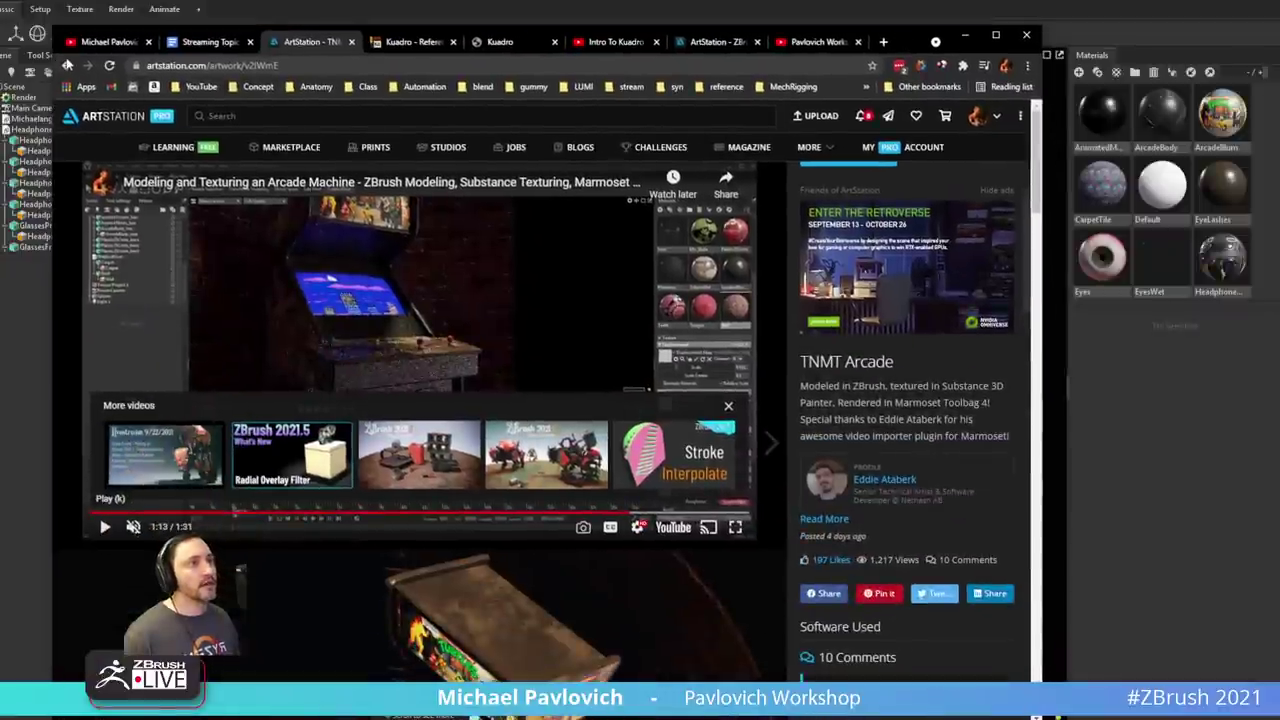
- Return to the ArtStation portfolio in the browser and open the Bison 2021.7 artwork
key(alt+Left)
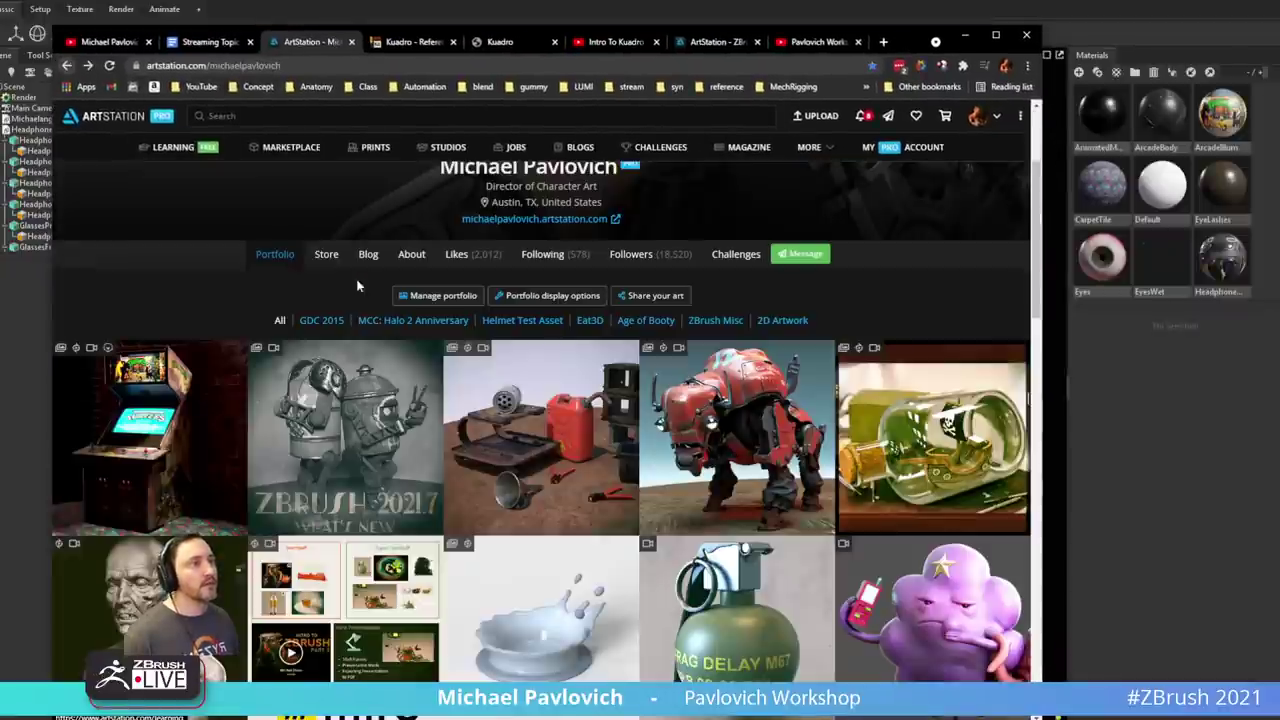
click(737, 437)
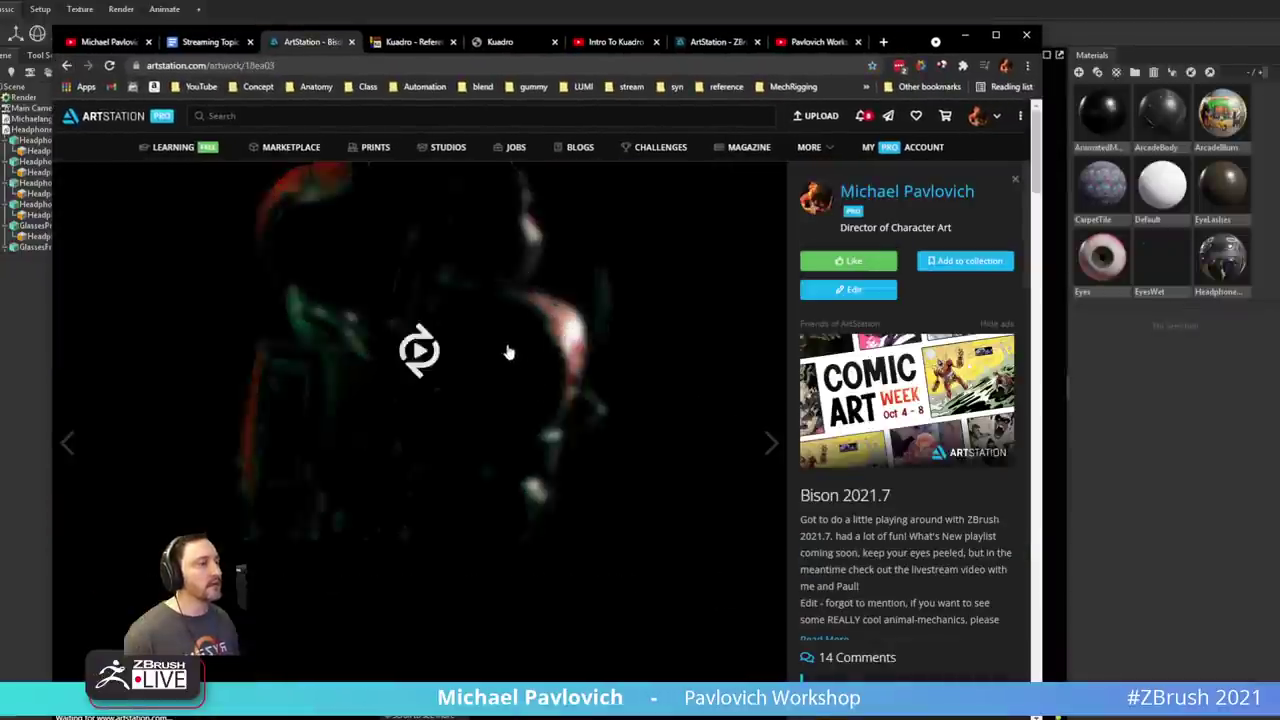
- Look over the media on the Bison 2021.7 artwork page and return to the artist's portfolio
scroll(497, 345, down, 2)
scroll(497, 343, up, 1)
scroll(496, 340, down, 2)
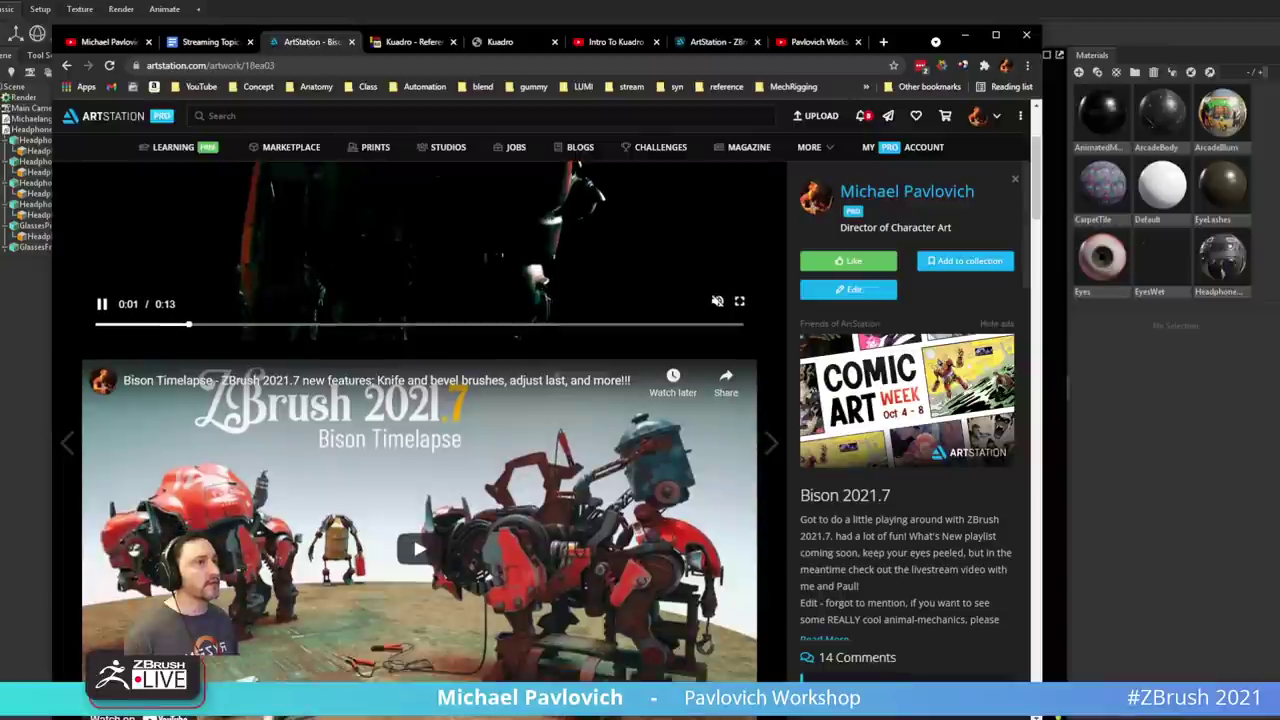
click(66, 65)
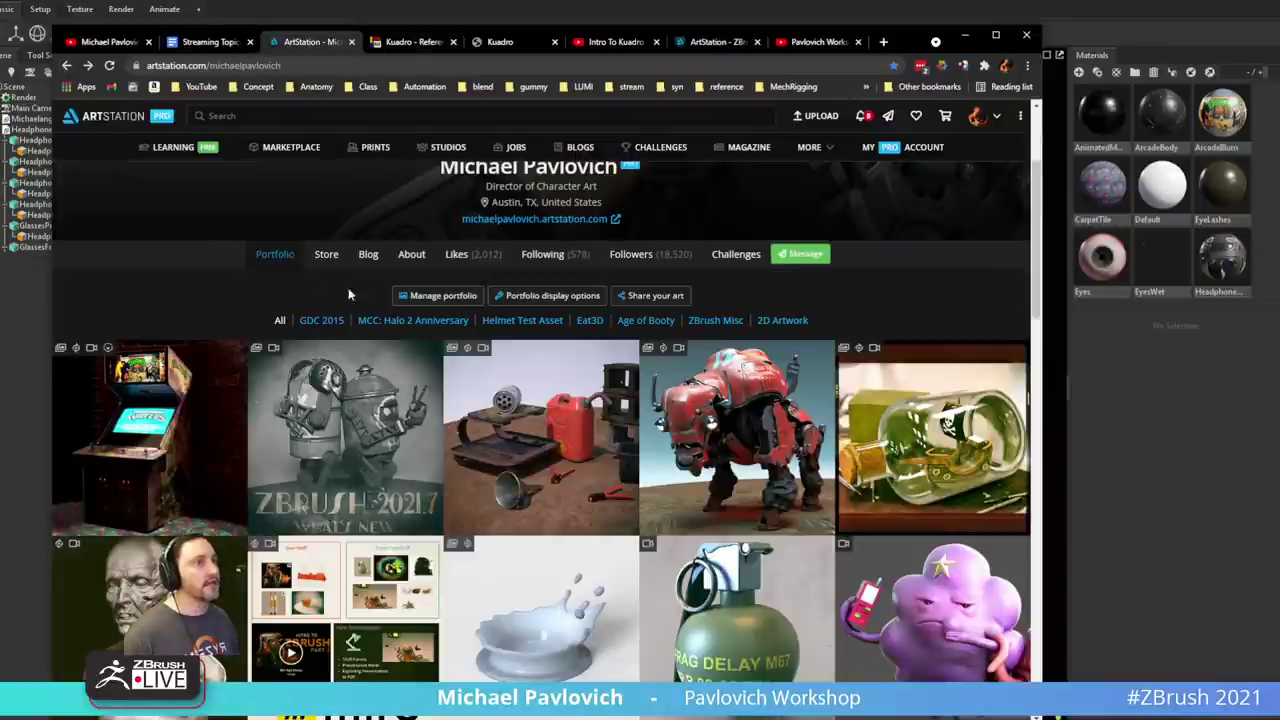
- Open the TNMT Arcade artwork, look through its images and video, and rotate the embedded 3D cabinet model
click(150, 440)
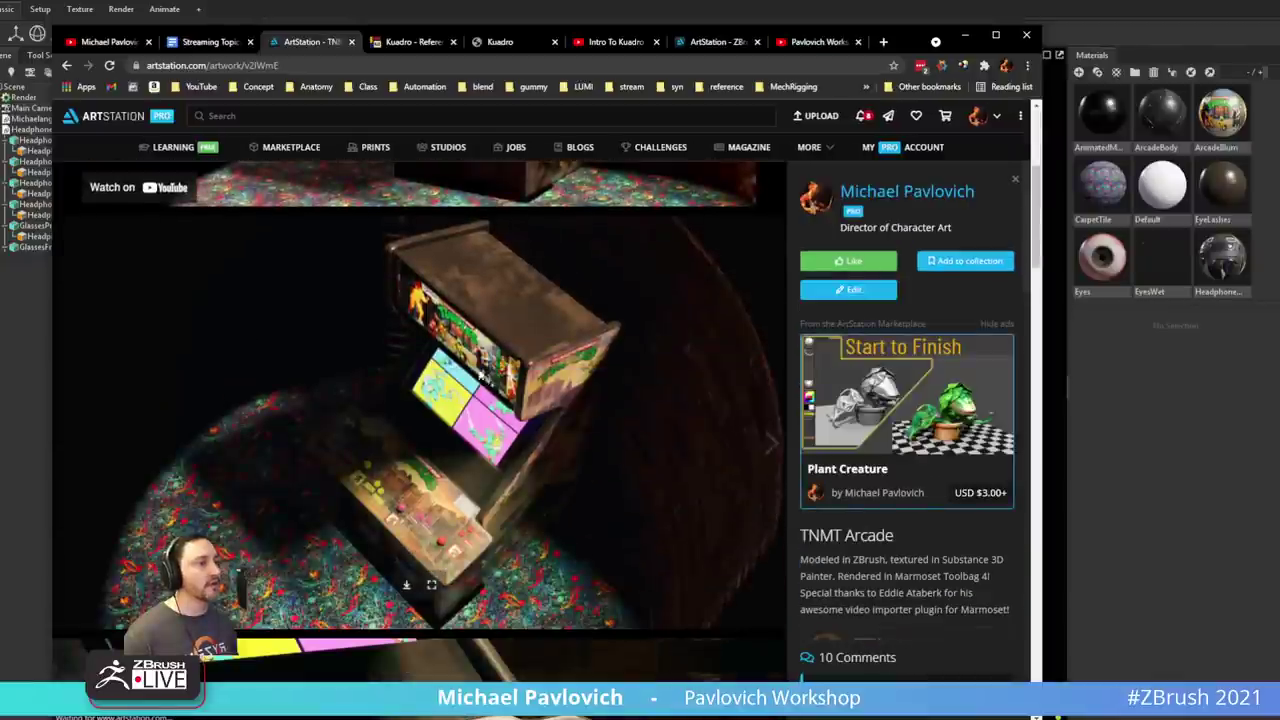
scroll(452, 366, down, 5)
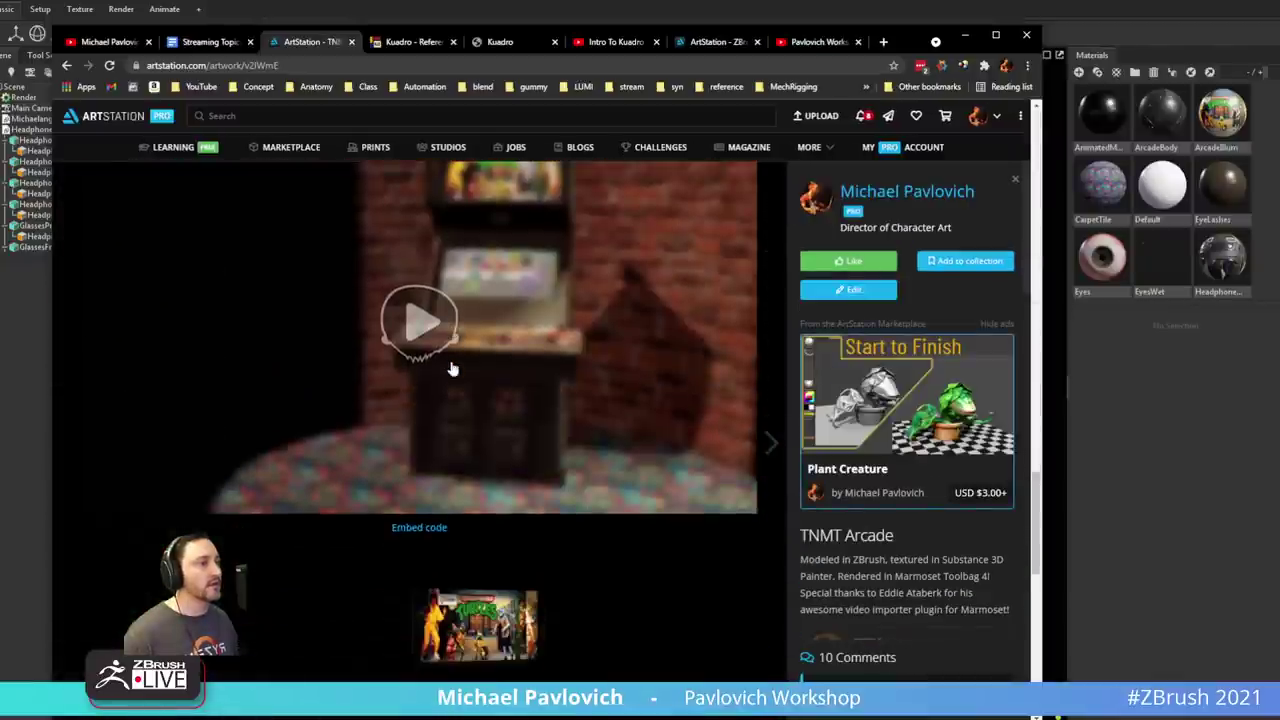
scroll(474, 480, up, 3)
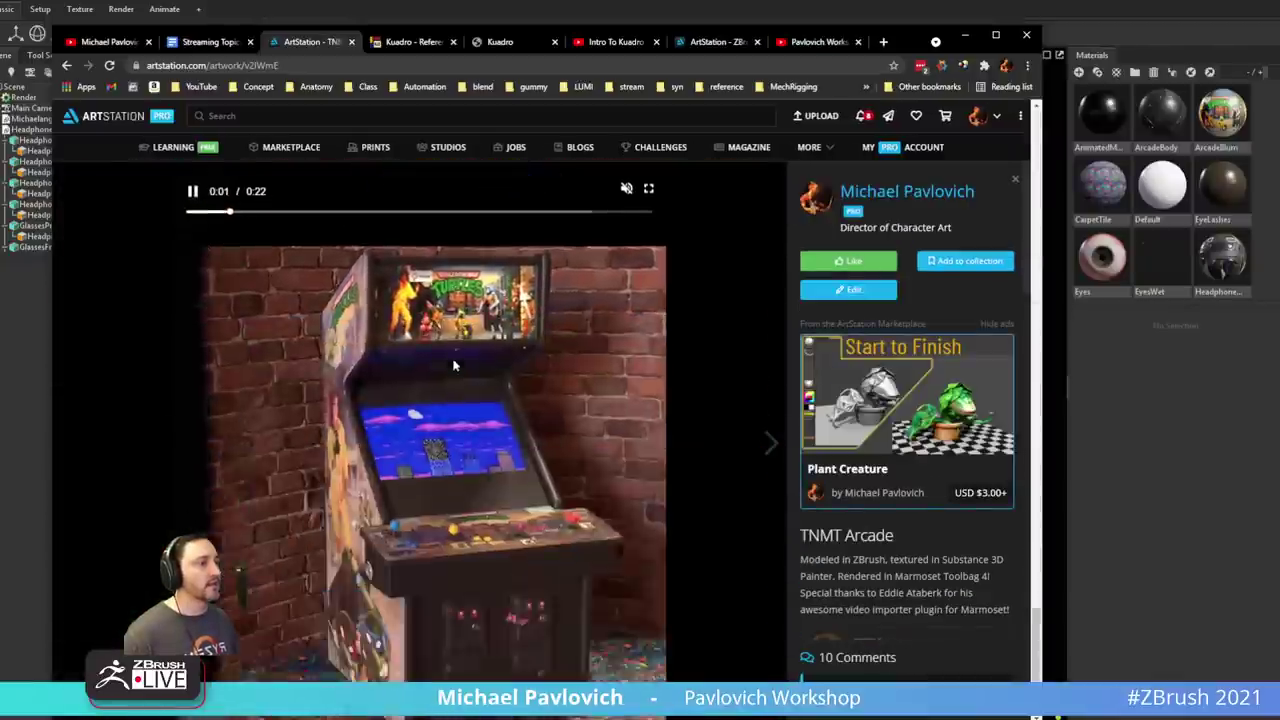
scroll(475, 425, down, 3)
scroll(474, 425, up, 5)
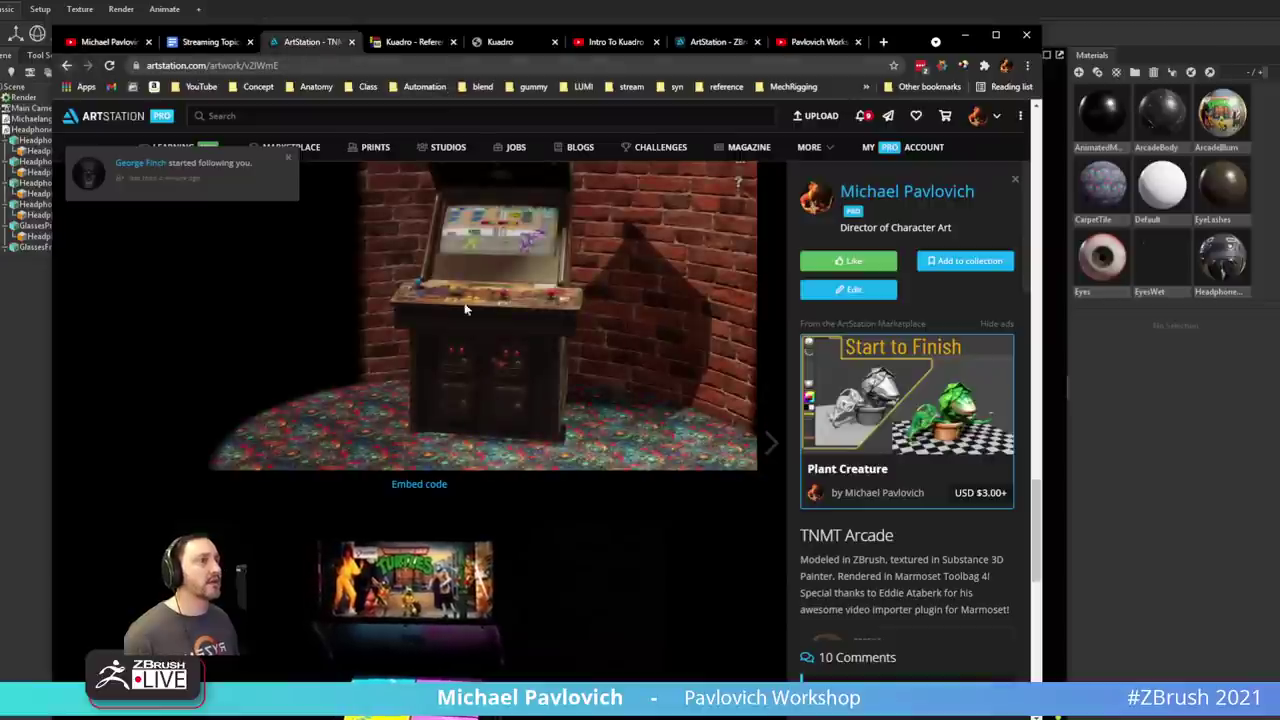
drag(468, 309, 440, 328)
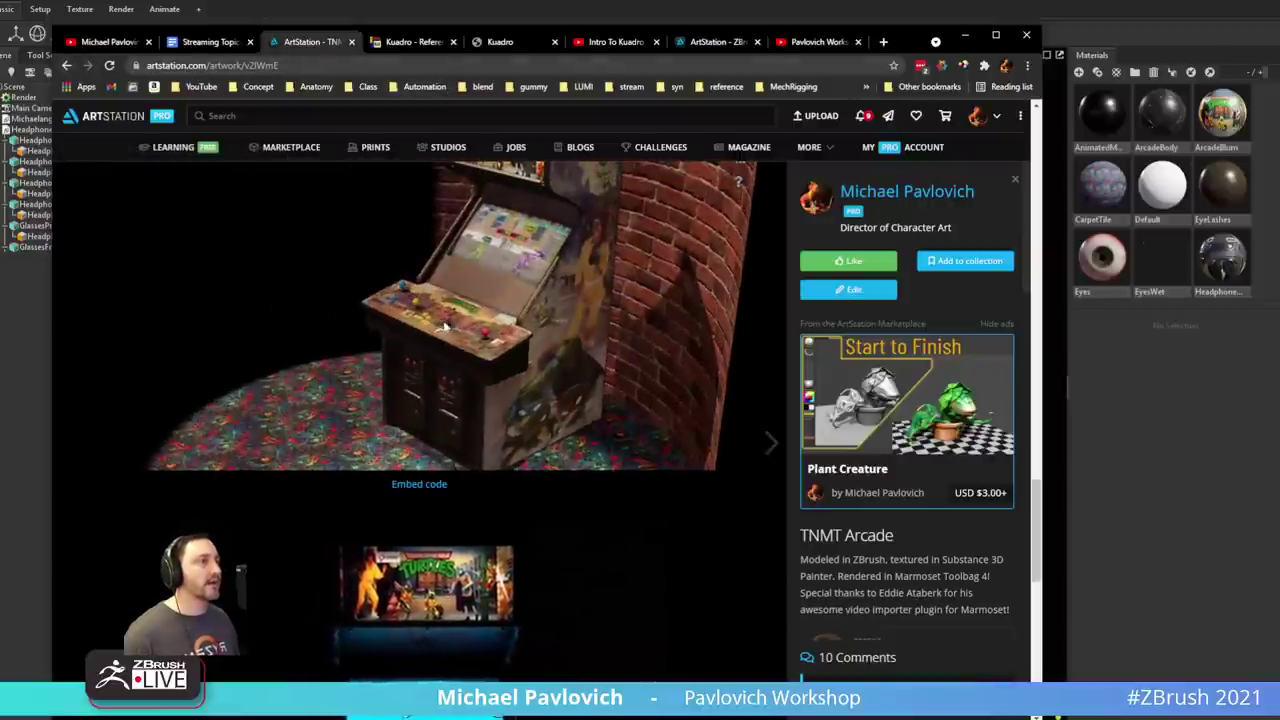
- Return to the artist's portfolio page and select its full web address
click(248, 67)
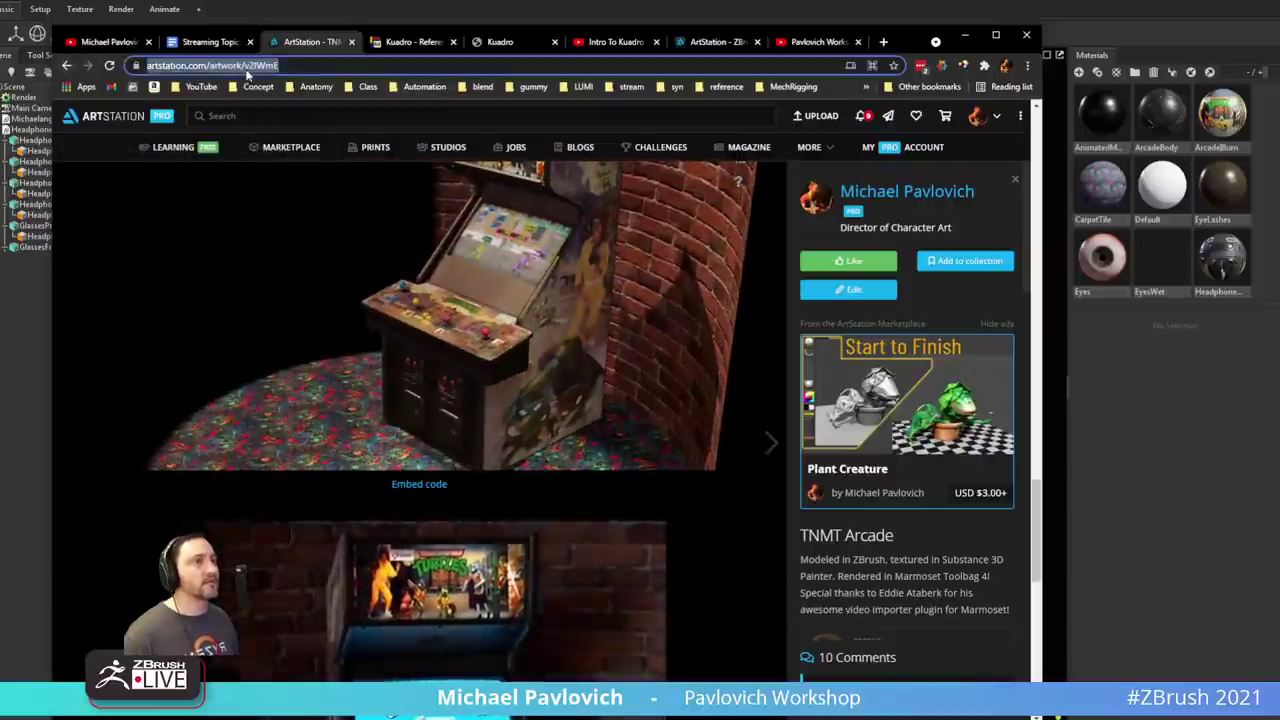
click(67, 65)
double_click(229, 67)
triple_click(236, 65)
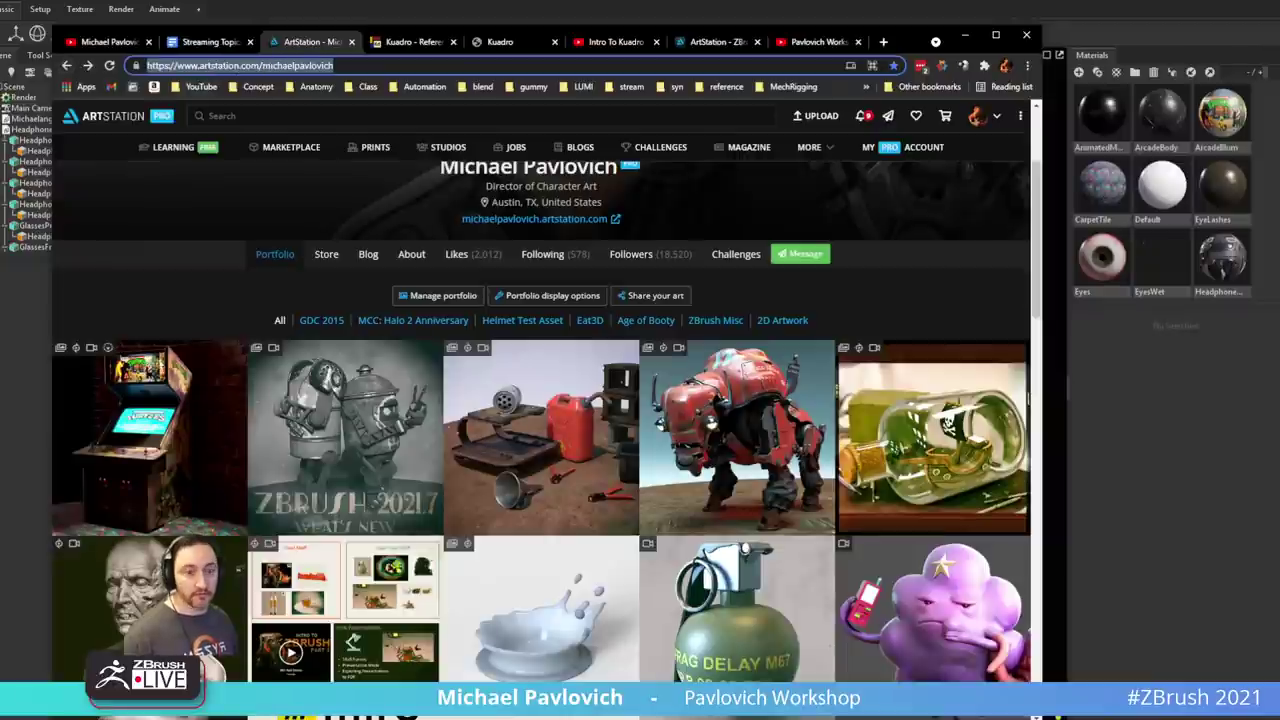
key(alt+Tab)
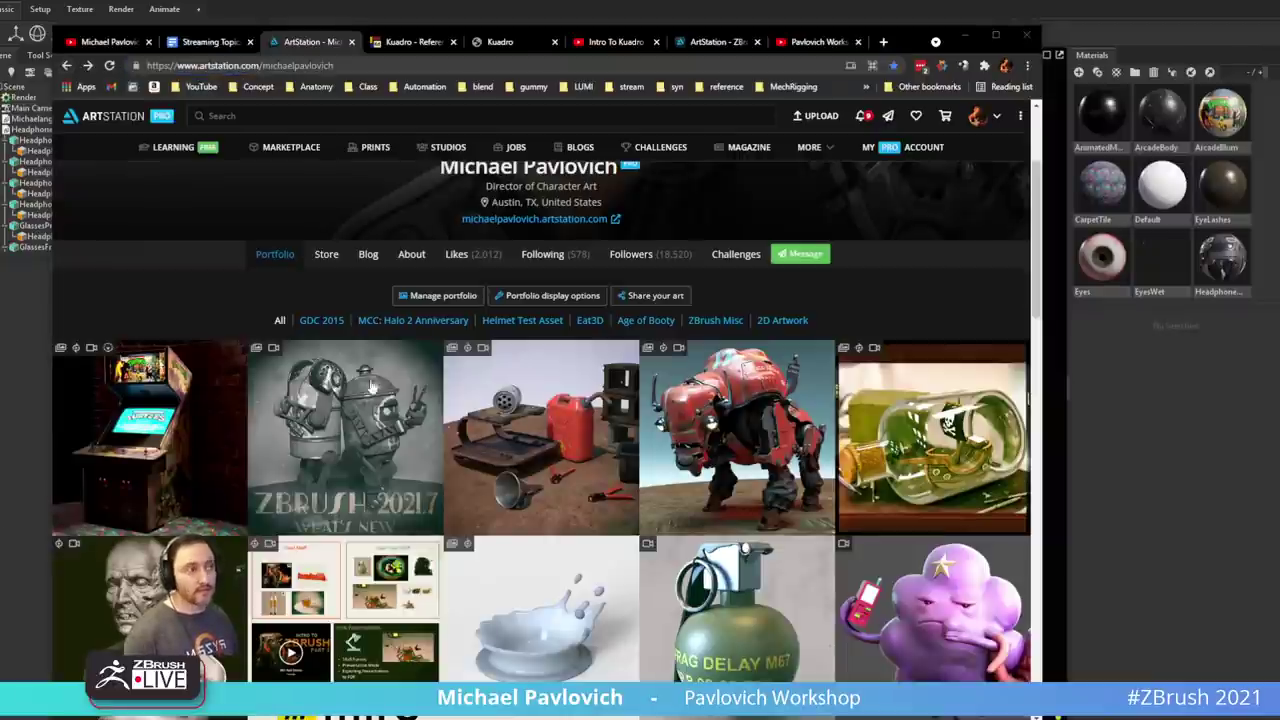
- Minimize the browser to return to Marmoset Toolbag and set the viewport rendering to Full Quality
click(965, 36)
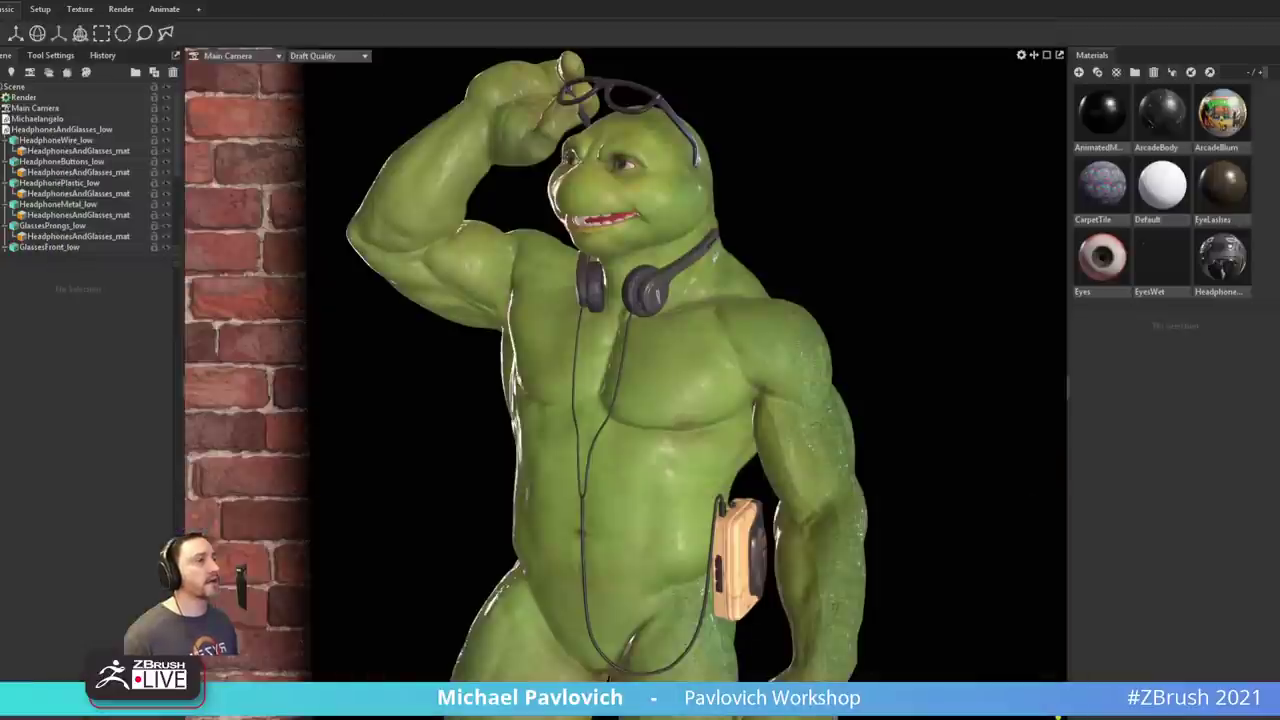
click(330, 55)
click(320, 73)
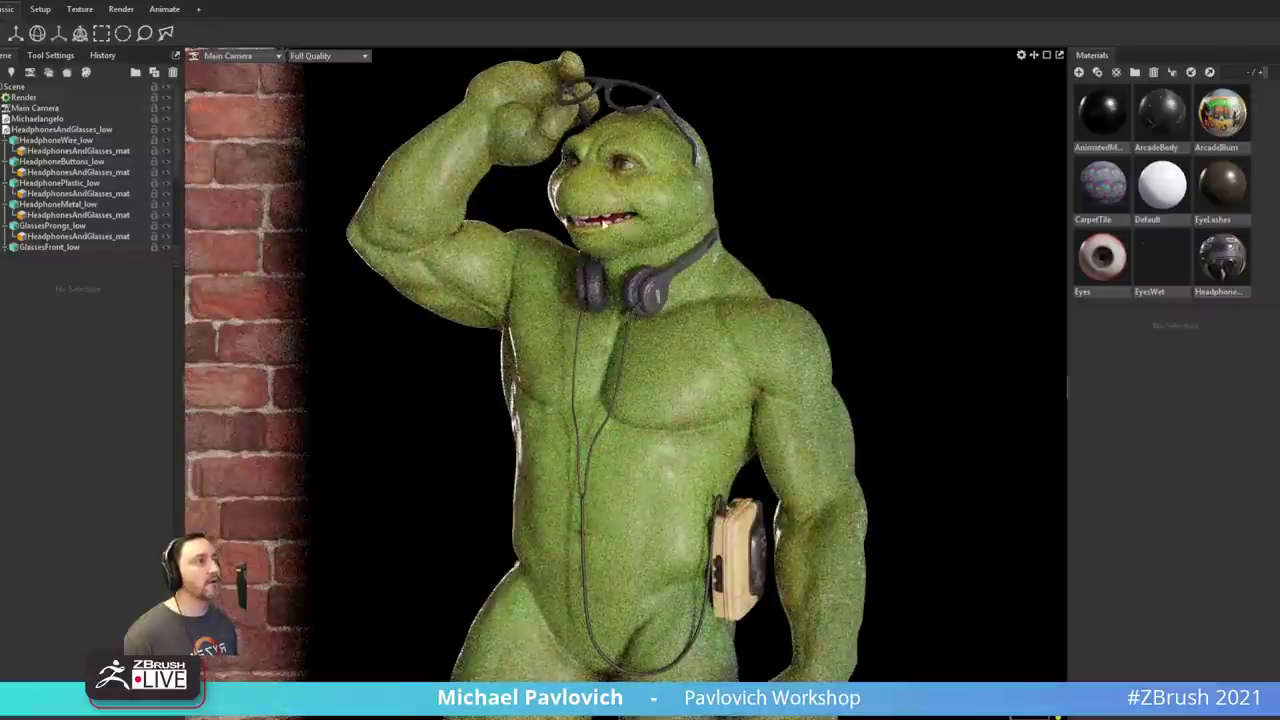
- Examine the turtle character, the arcade cabinet's control panel and the whole brick-walled scene from several angles
right_drag(811, 213, 728, 208)
drag(728, 208, 584, 238)
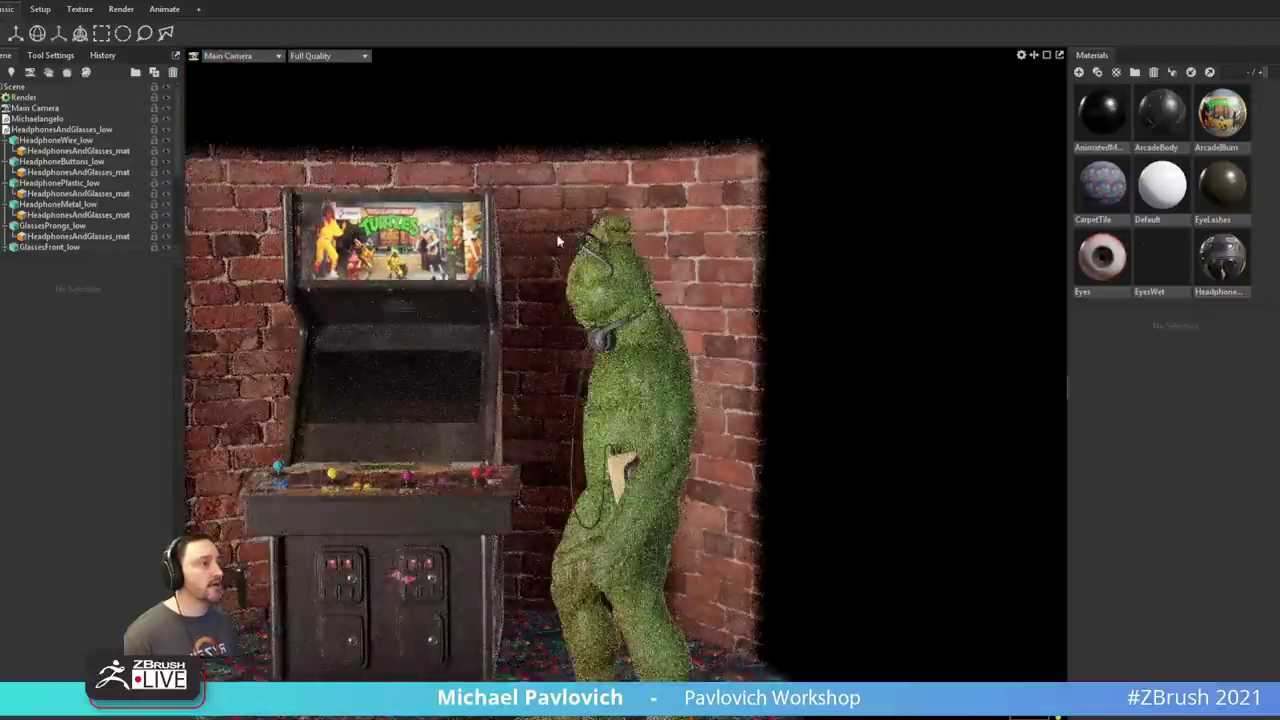
middle_drag(584, 238, 622, 221)
drag(622, 221, 657, 252)
right_drag(657, 252, 780, 345)
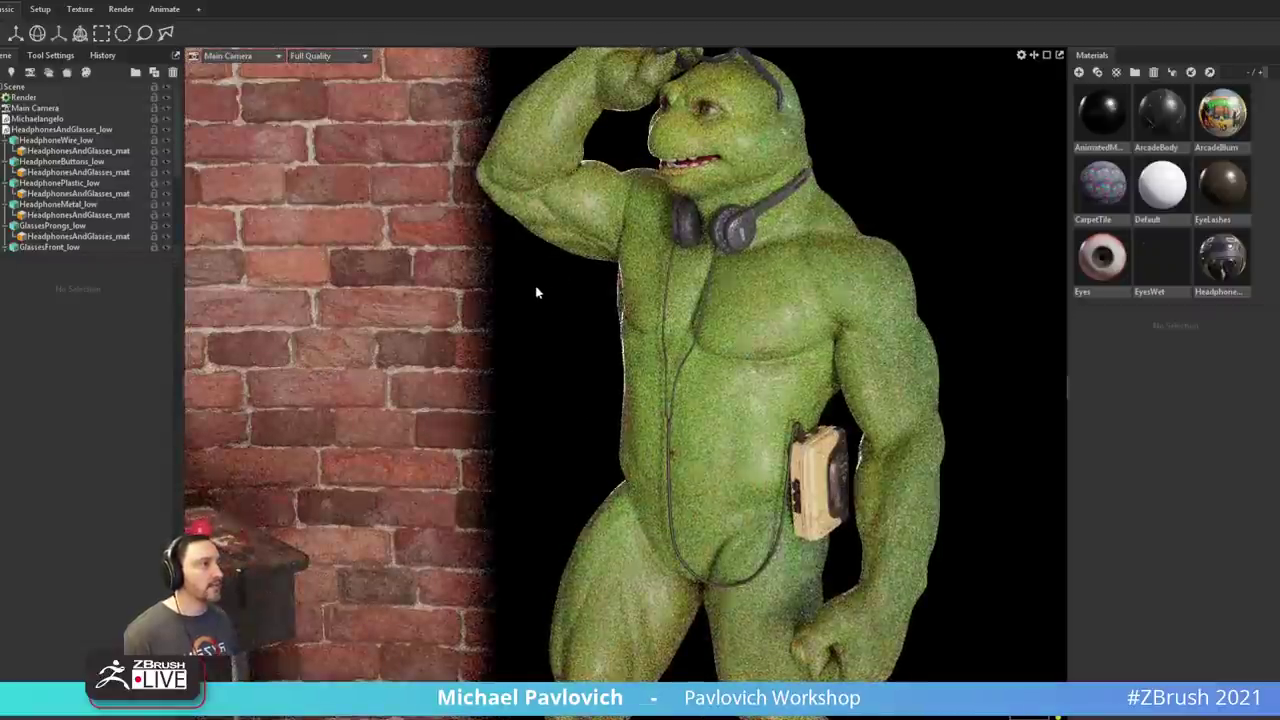
middle_drag(537, 289, 737, 223)
drag(737, 223, 576, 215)
middle_drag(575, 212, 888, 185)
drag(888, 185, 686, 302)
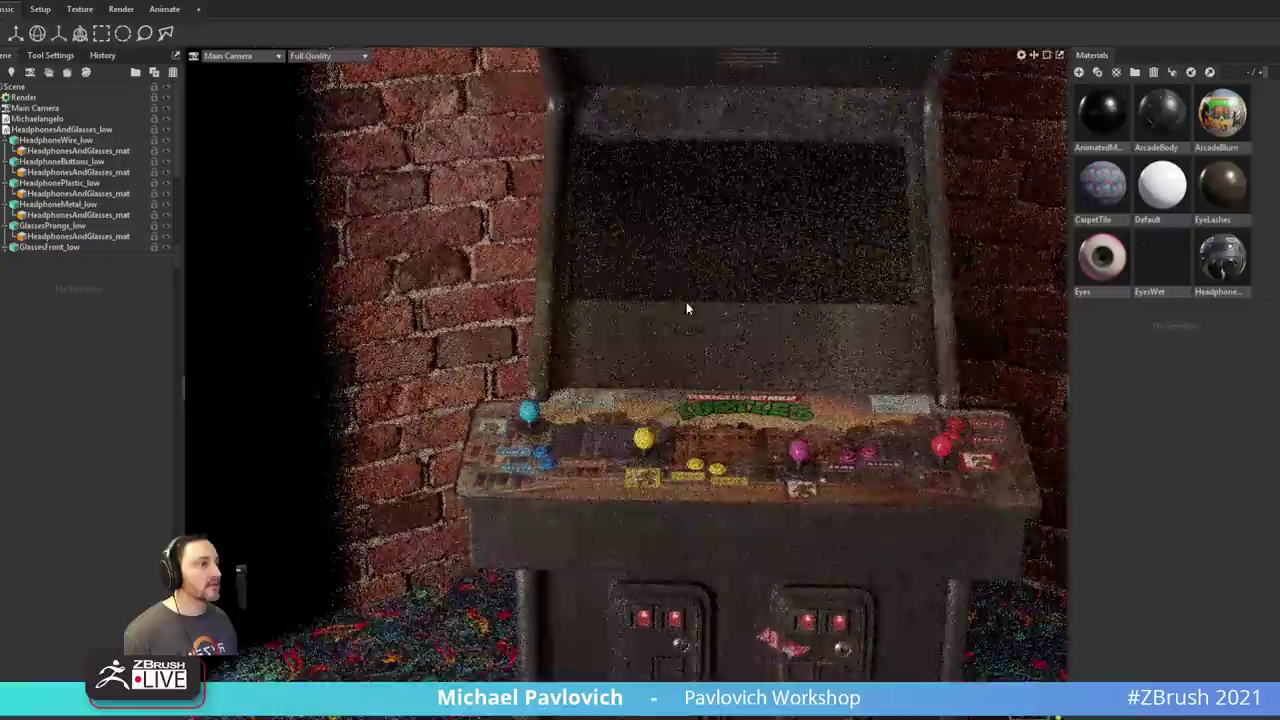
right_drag(686, 302, 449, 212)
drag(449, 212, 583, 250)
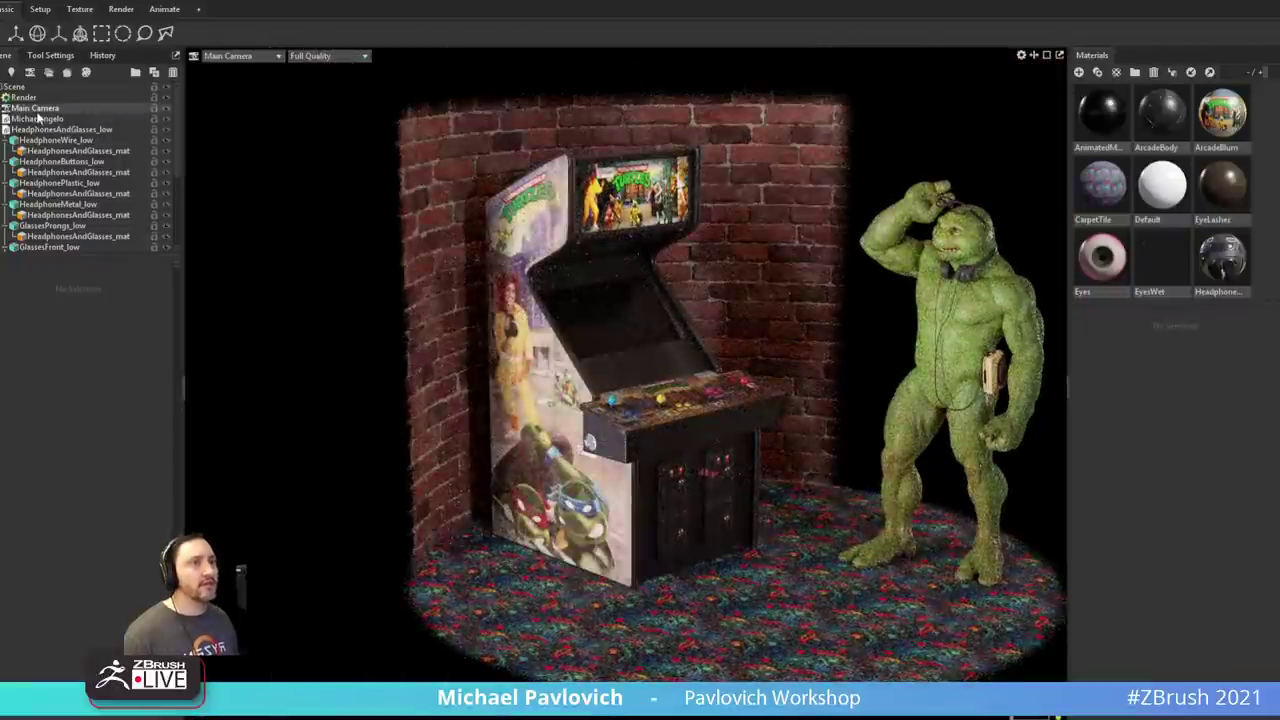
- Add a child light on the sky panorama's bright area, raise the child-light brightness to about 9, and rotate the sky lighting
click(5, 130)
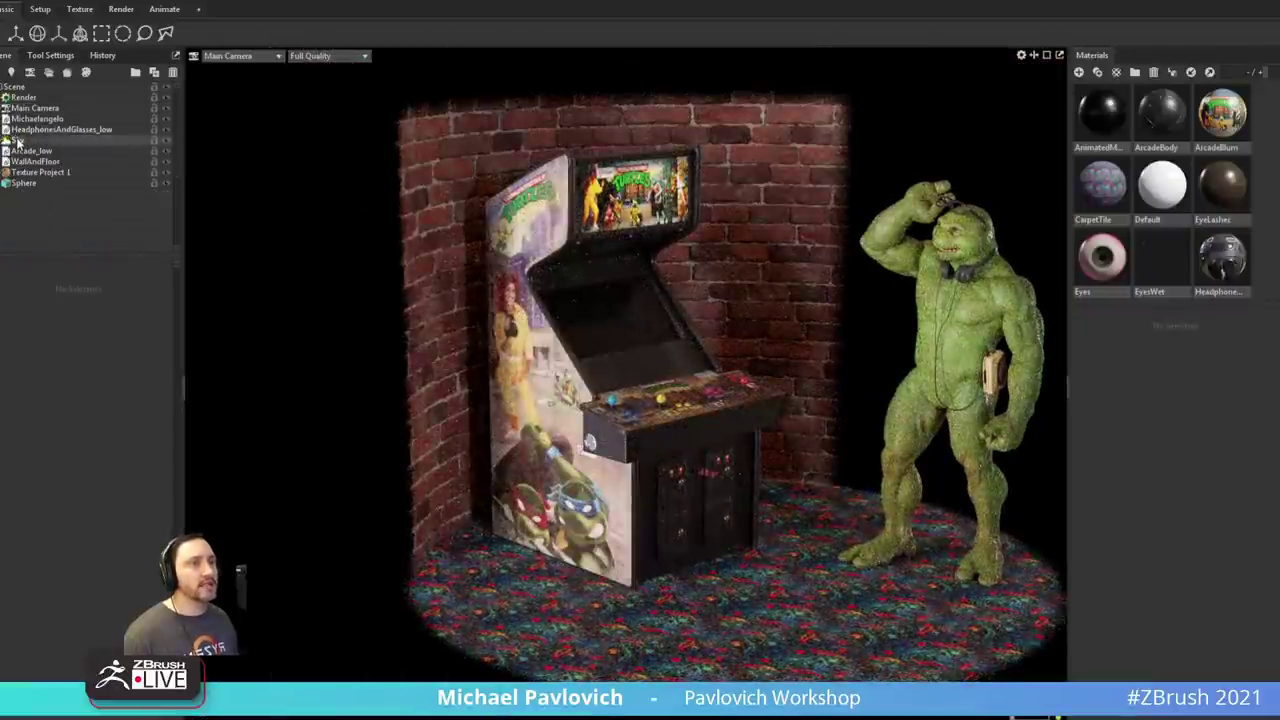
click(20, 140)
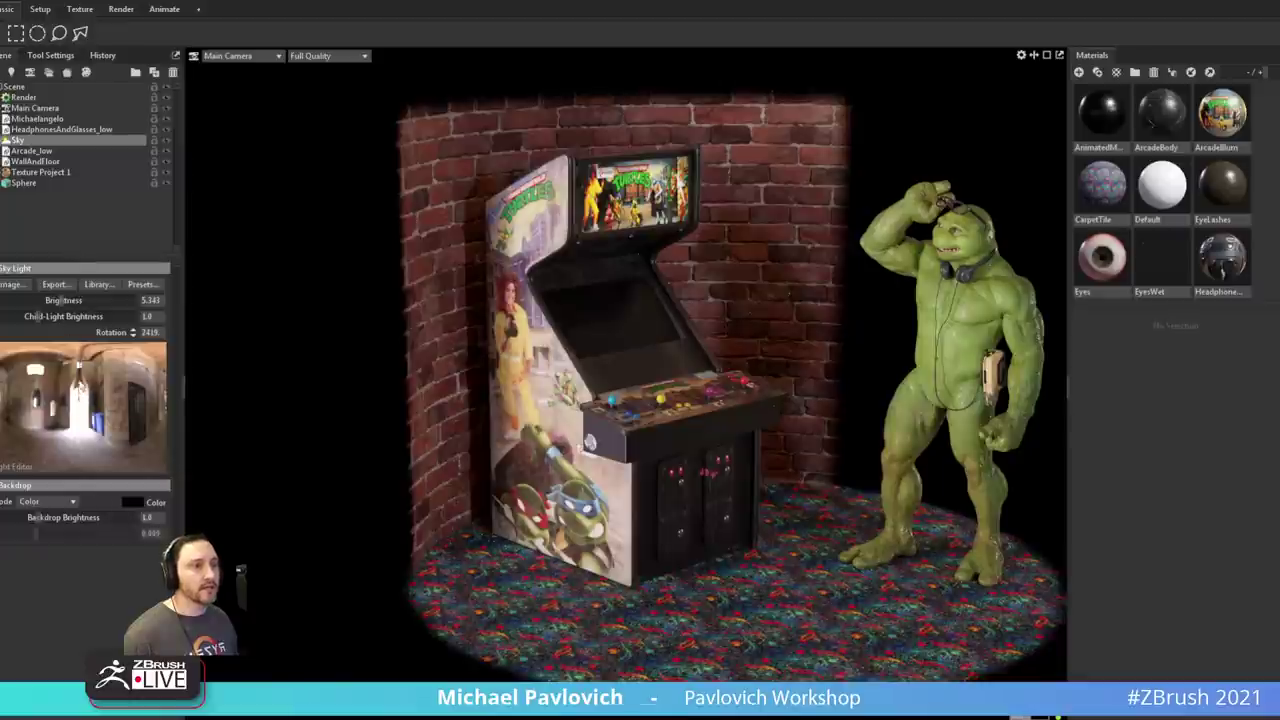
click(80, 394)
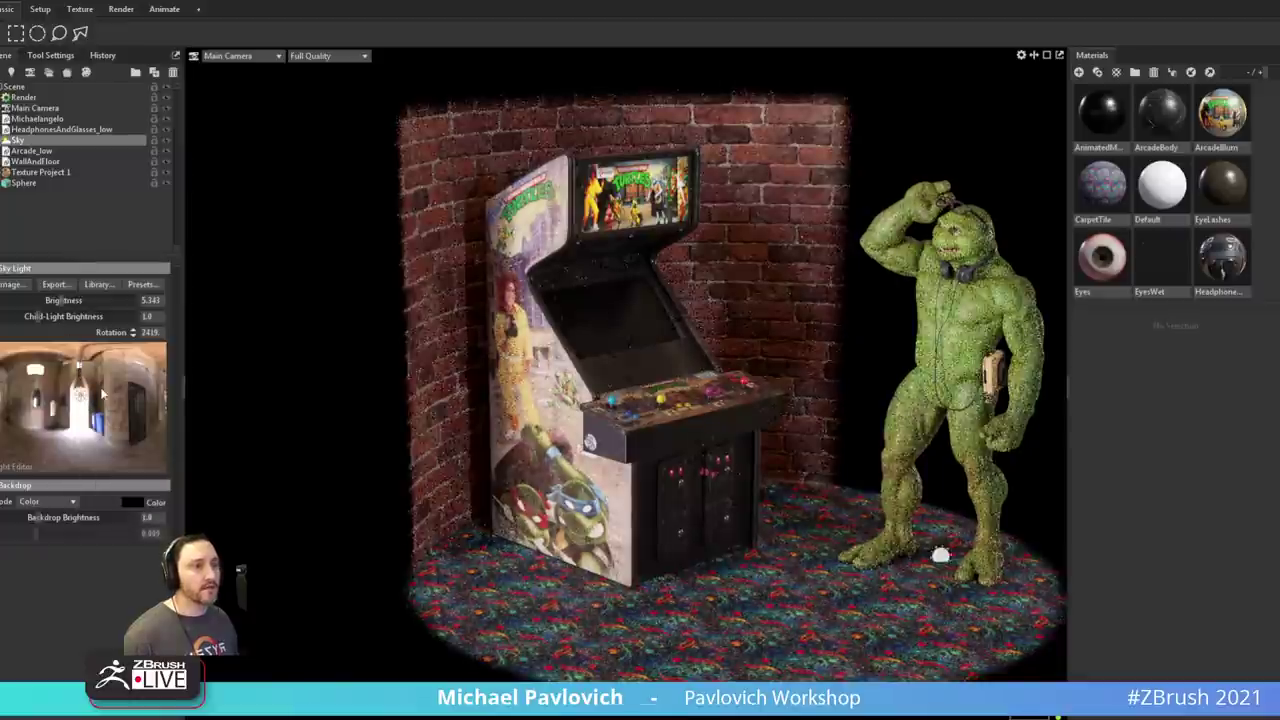
click(33, 318)
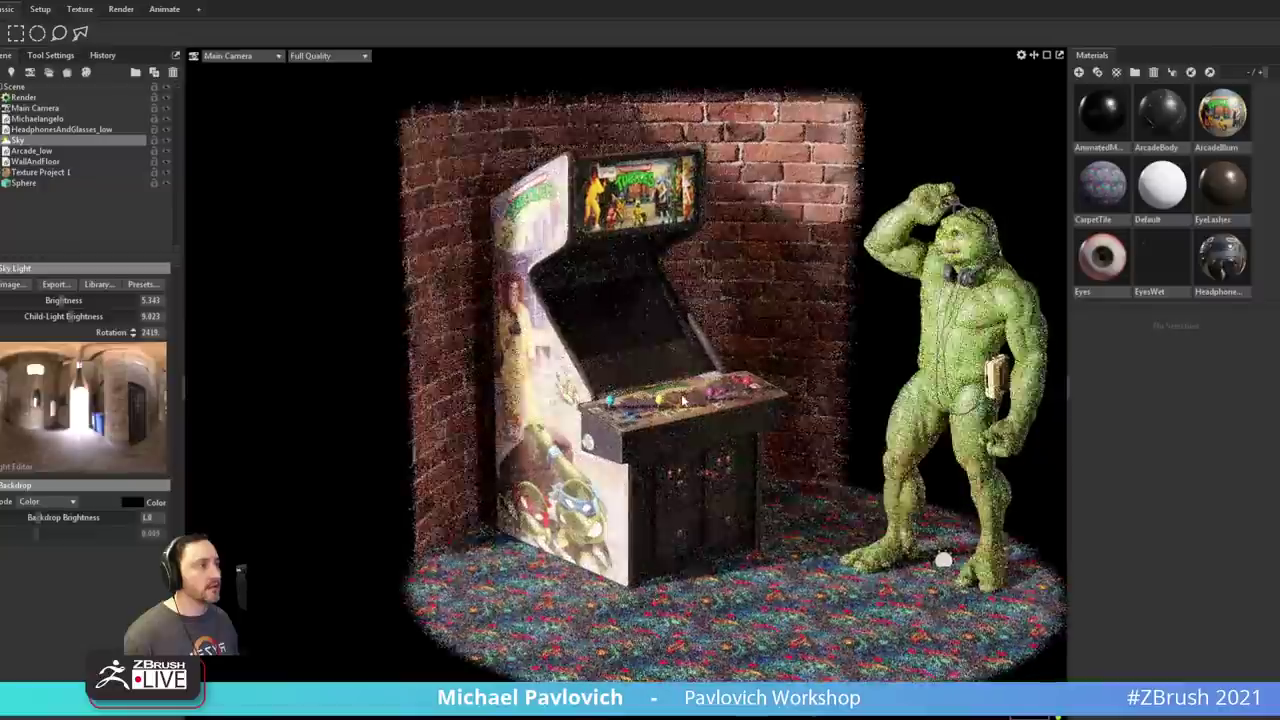
shift+drag(684, 401, 748, 400)
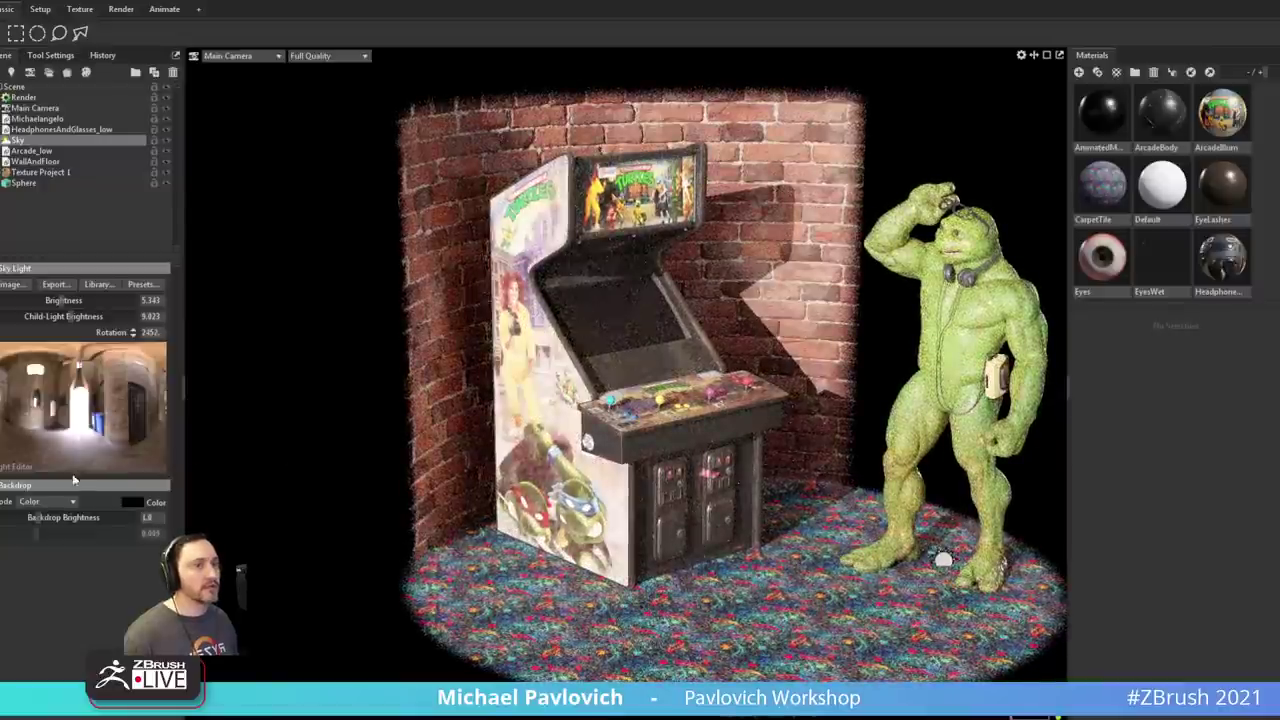
- Set Sky Light 1's diameter to 0.592 and check its shadows on the cabinet and wall under rotated lighting
double_click(21, 142)
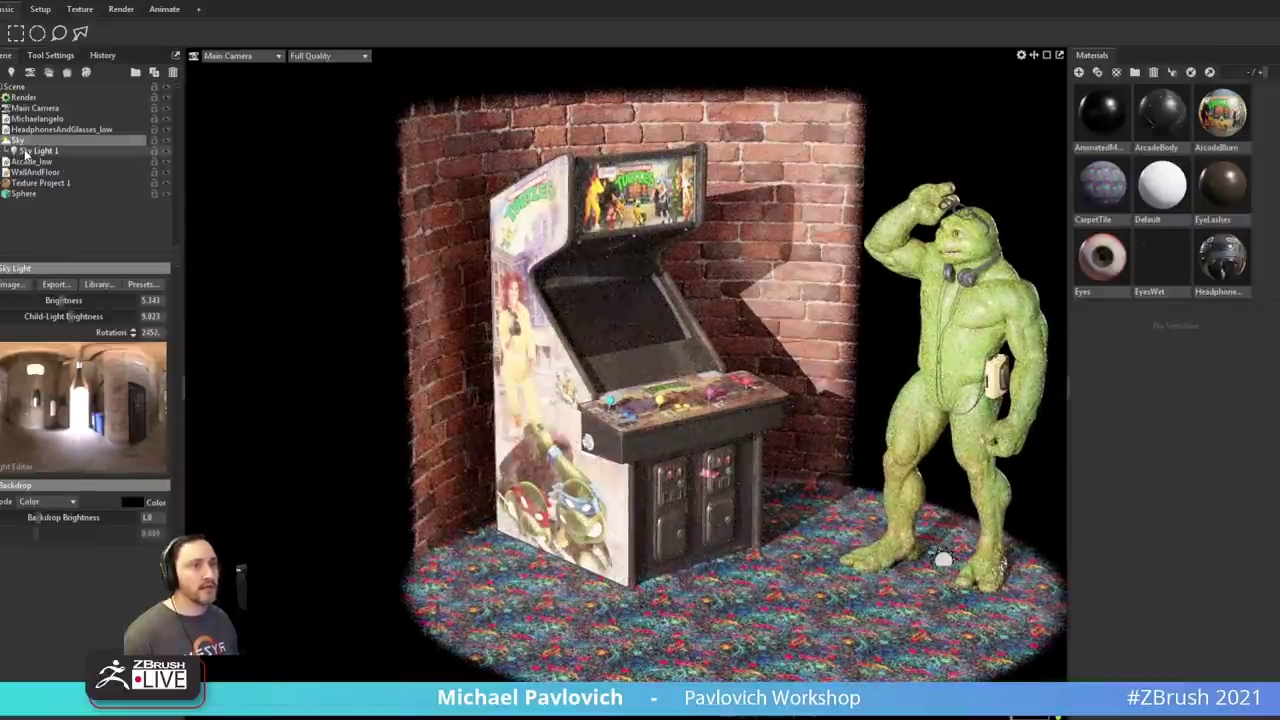
click(30, 150)
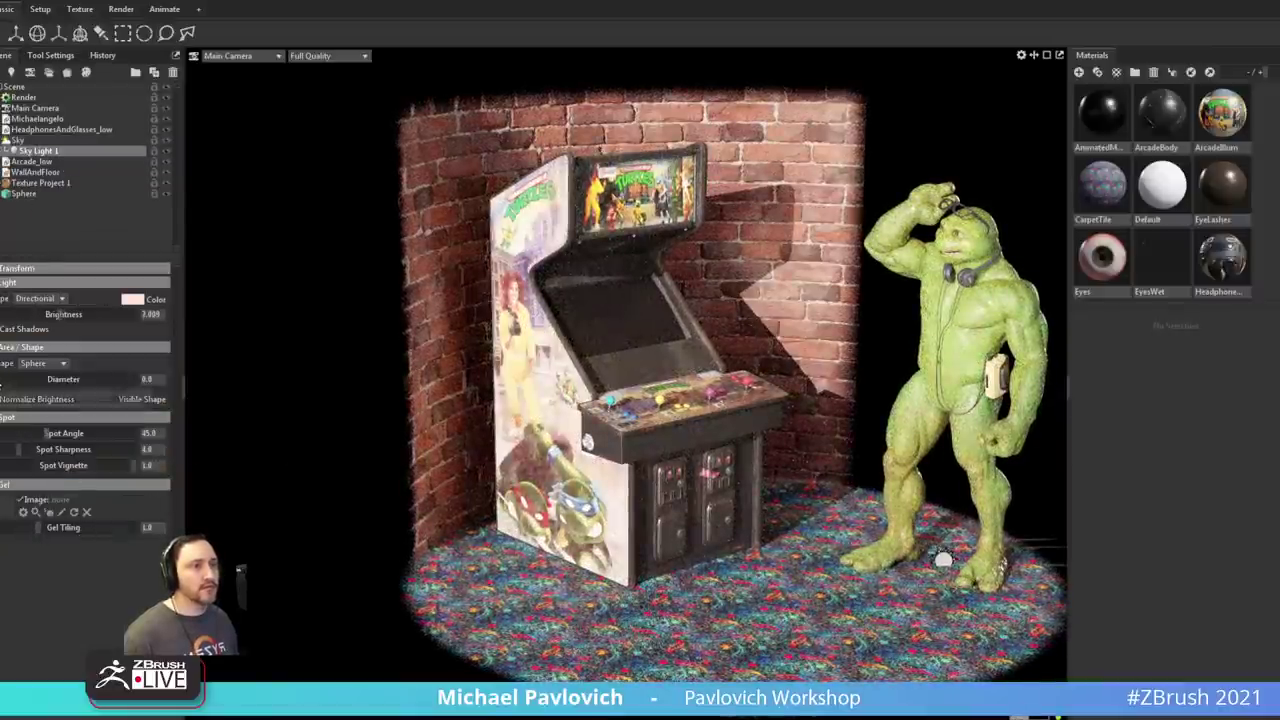
drag(2, 381, 8, 381)
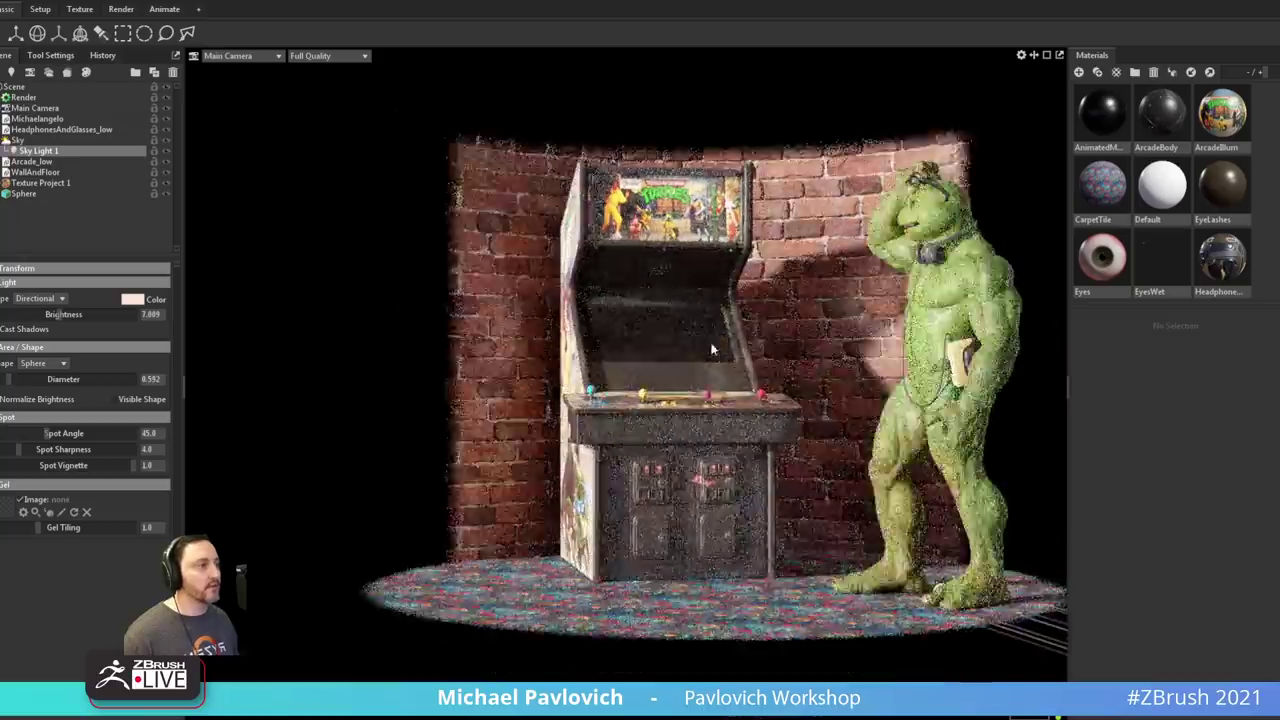
scroll(856, 440, up, 5)
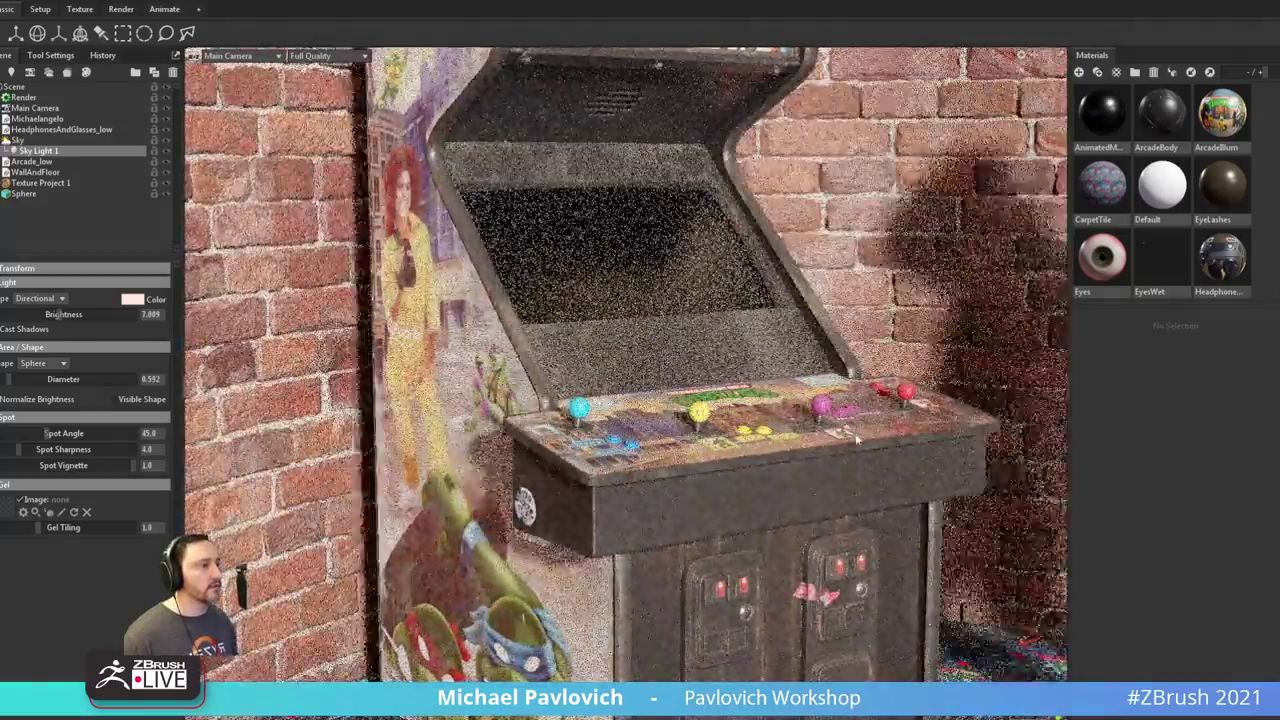
scroll(856, 440, down, 8)
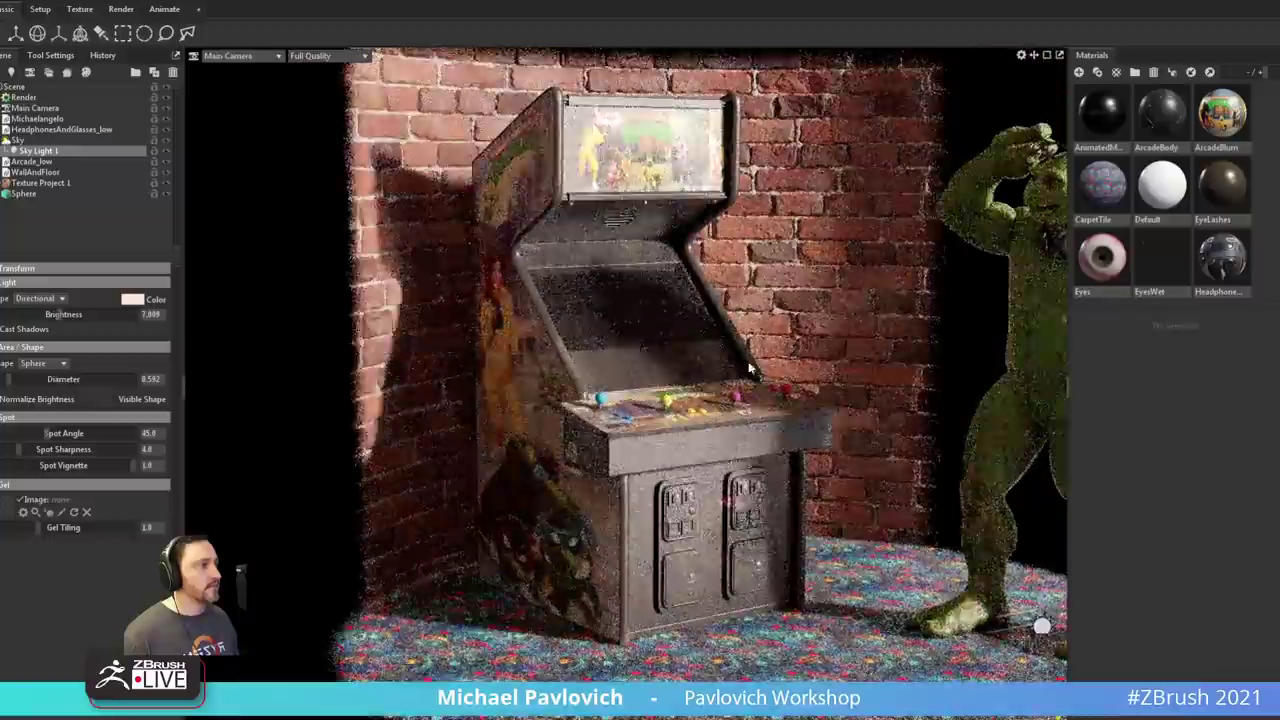
mouse_move(748, 367)
mouse_down()
mouse_move(563, 375)
mouse_move(730, 372)
mouse_up()
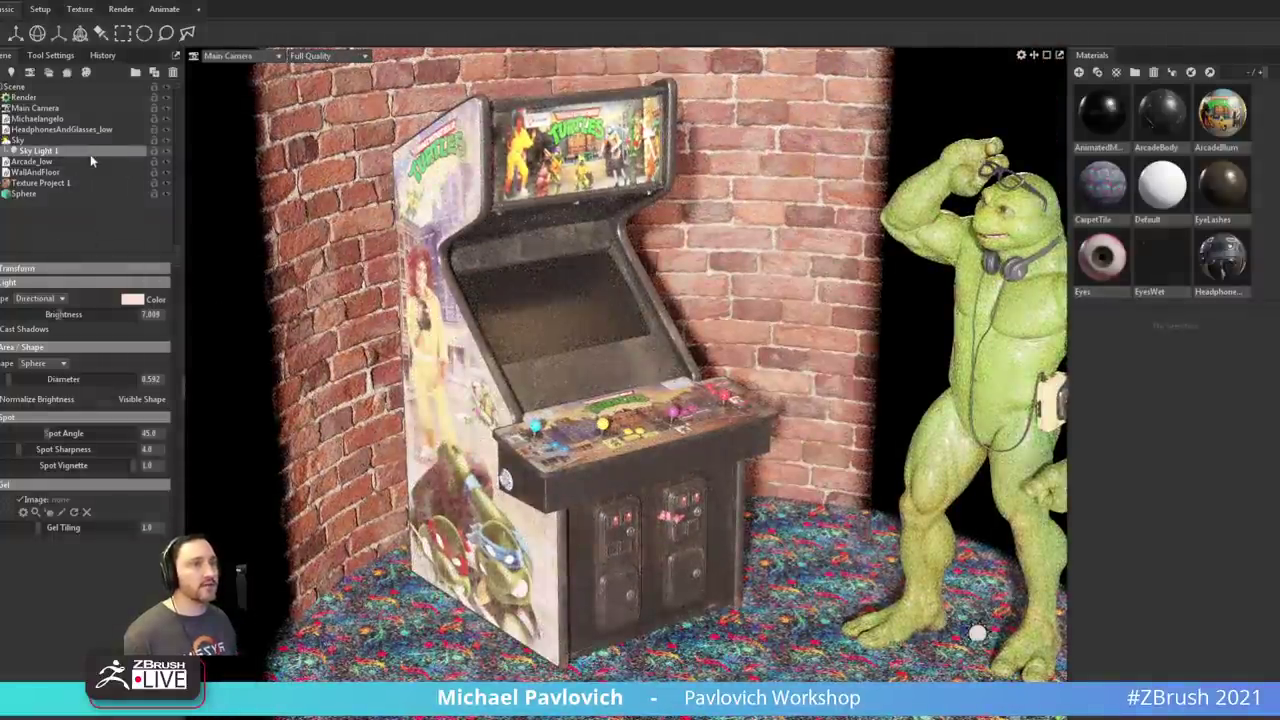
- Delete Sky Light 1, lower the sky brightness to 0.151, and rotate the sky lighting
key(Delete)
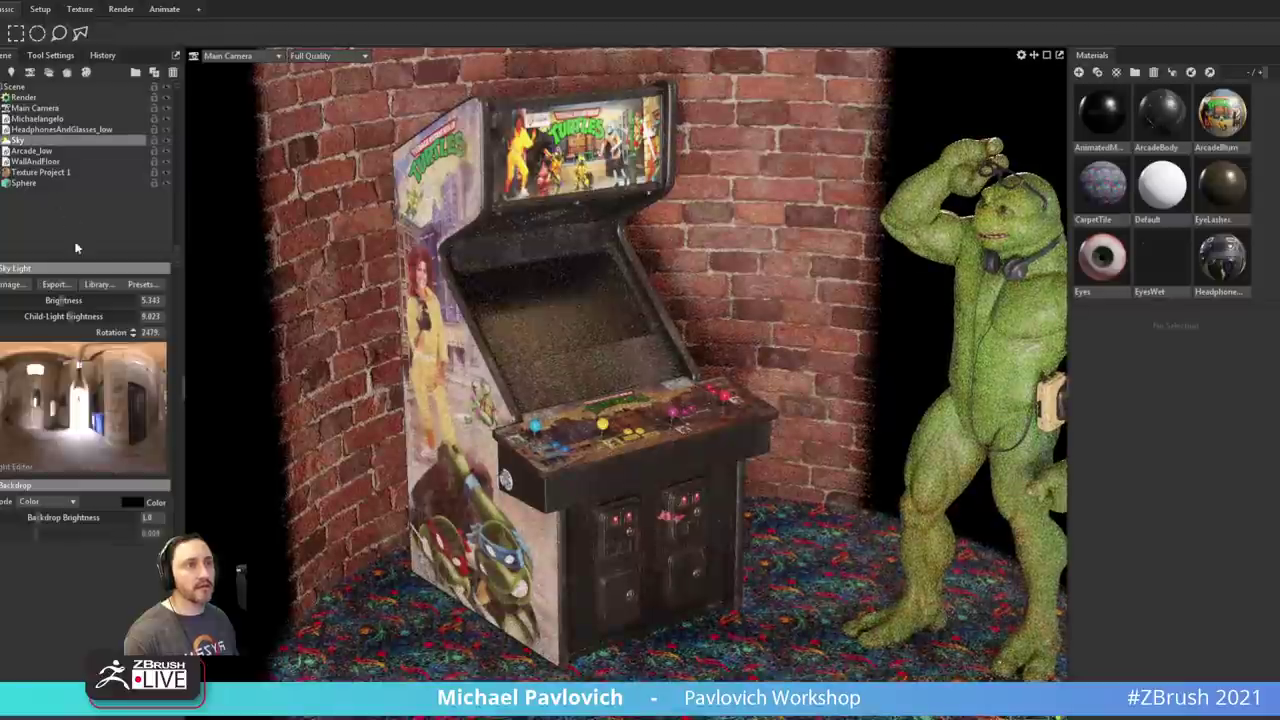
drag(64, 304, 21, 298)
drag(705, 338, 610, 340)
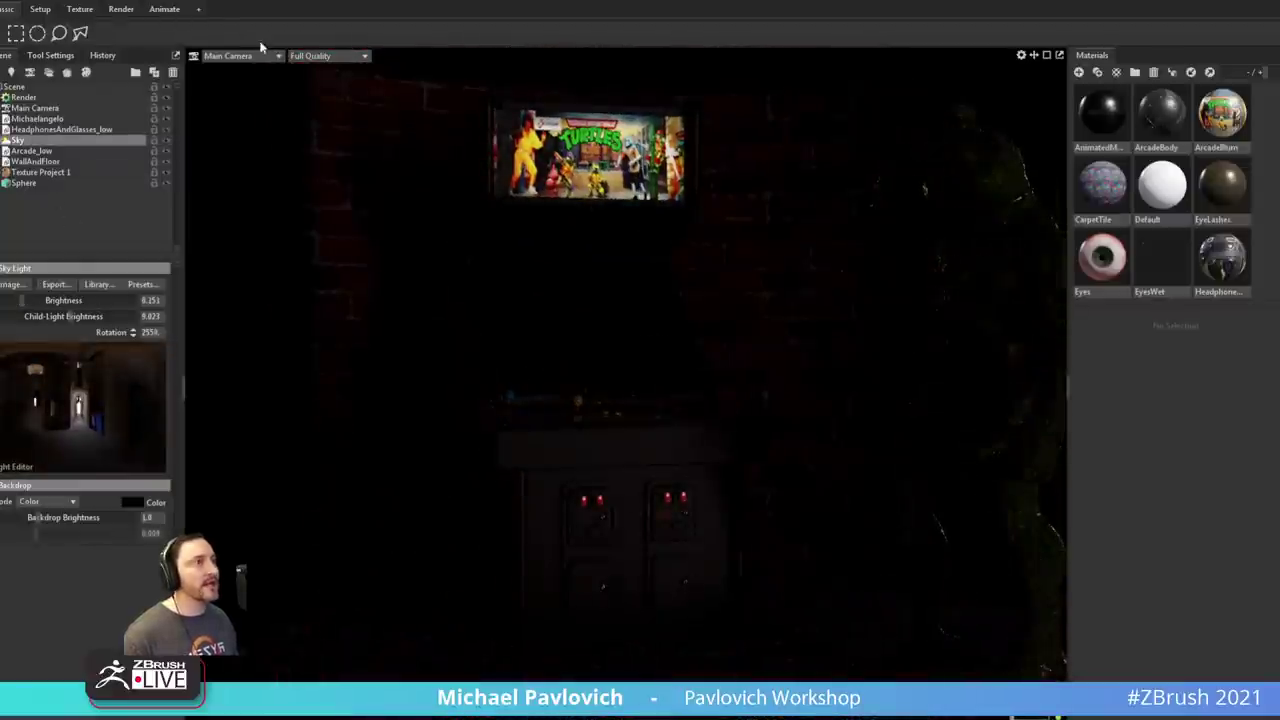
- Show the animation timeline and scrub through it to examine the video playing on the arcade screen and its glow on the controls
click(164, 9)
drag(333, 678, 538, 678)
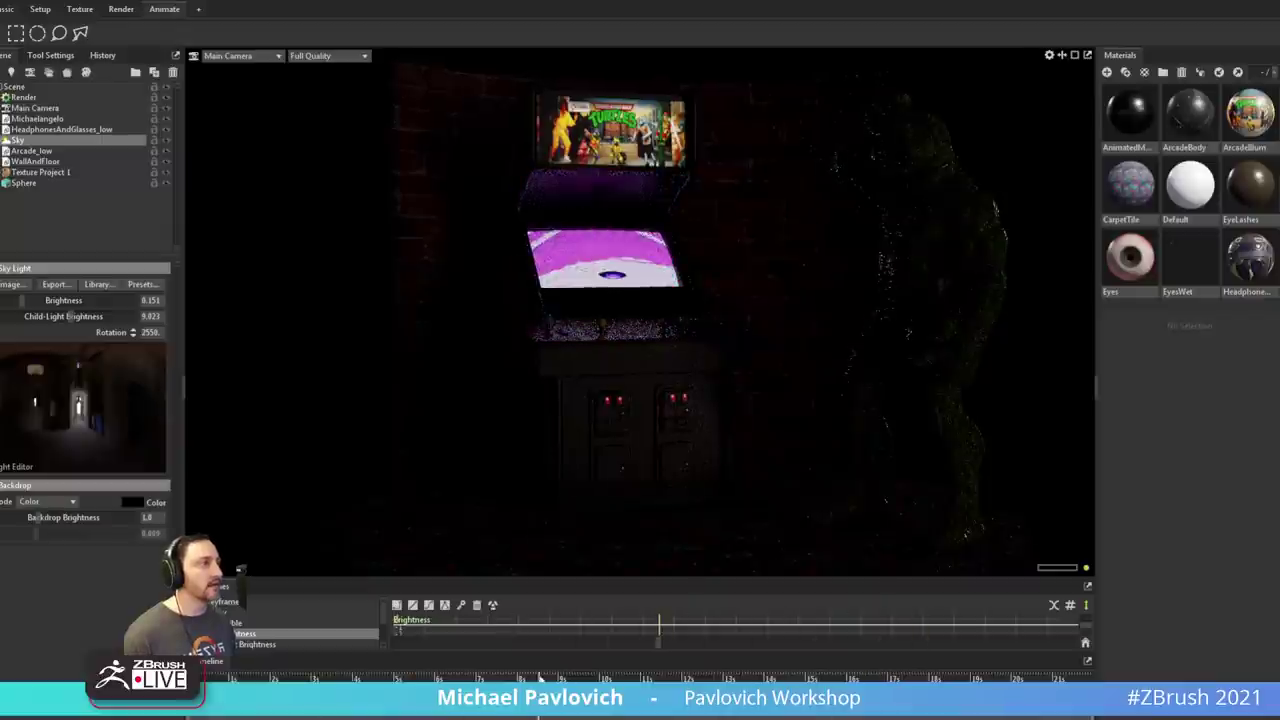
right_drag(489, 326, 826, 449)
drag(826, 449, 639, 632)
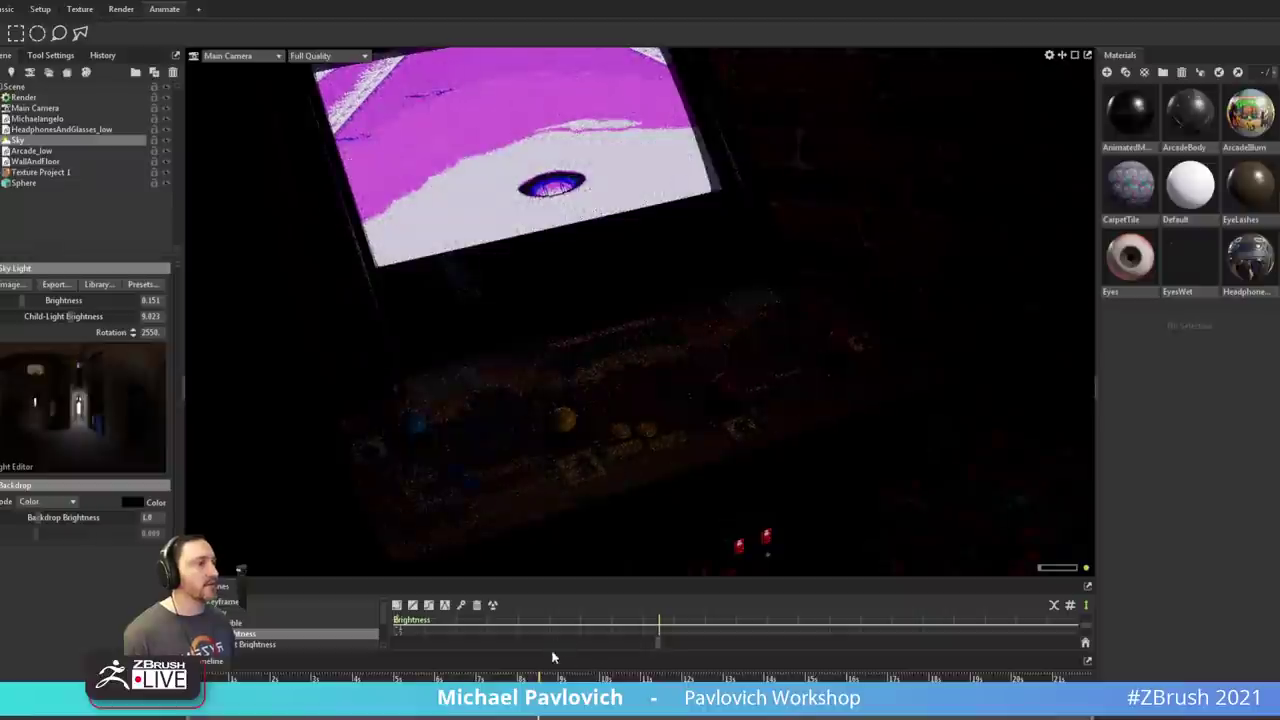
drag(537, 678, 691, 676)
drag(700, 401, 702, 372)
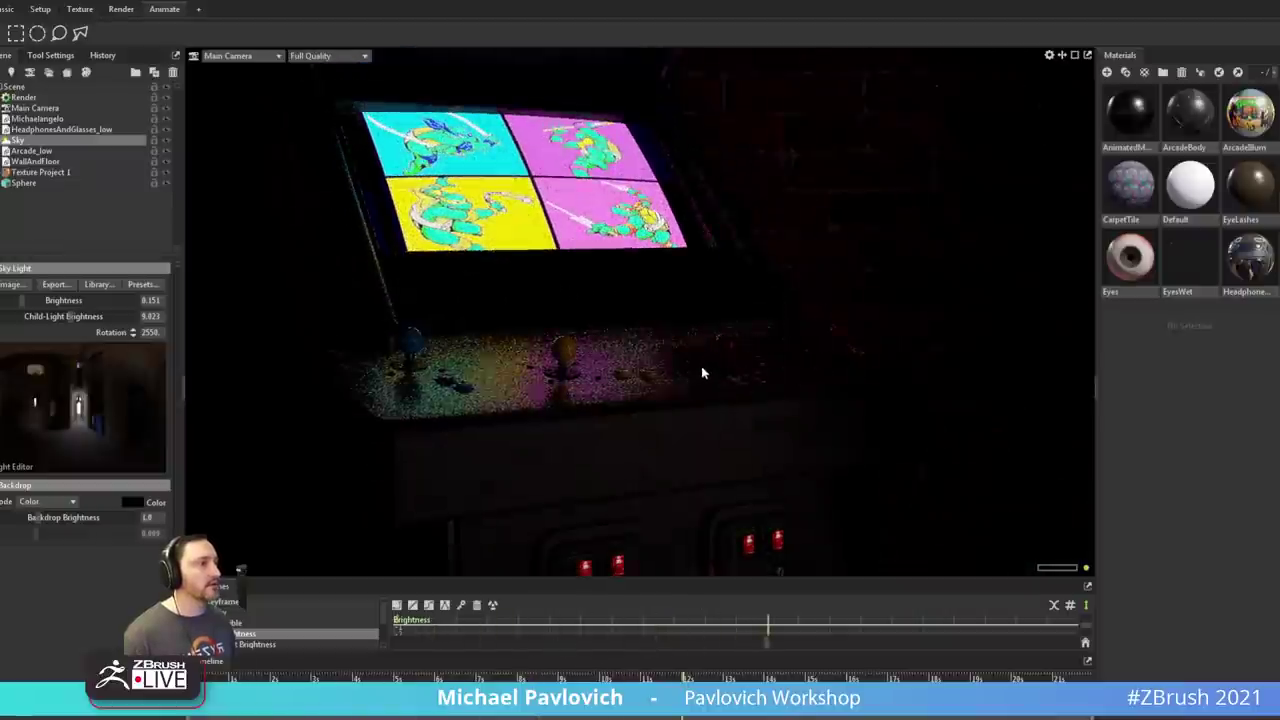
drag(643, 676, 425, 678)
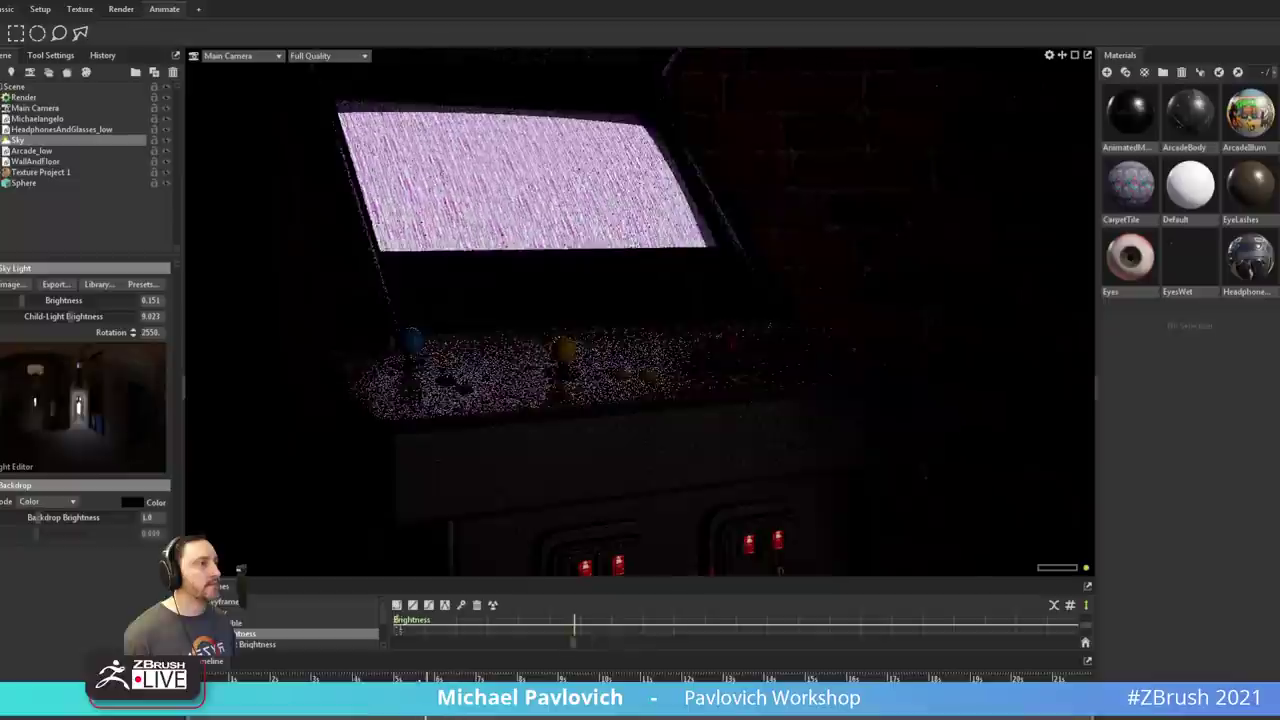
drag(575, 678, 492, 678)
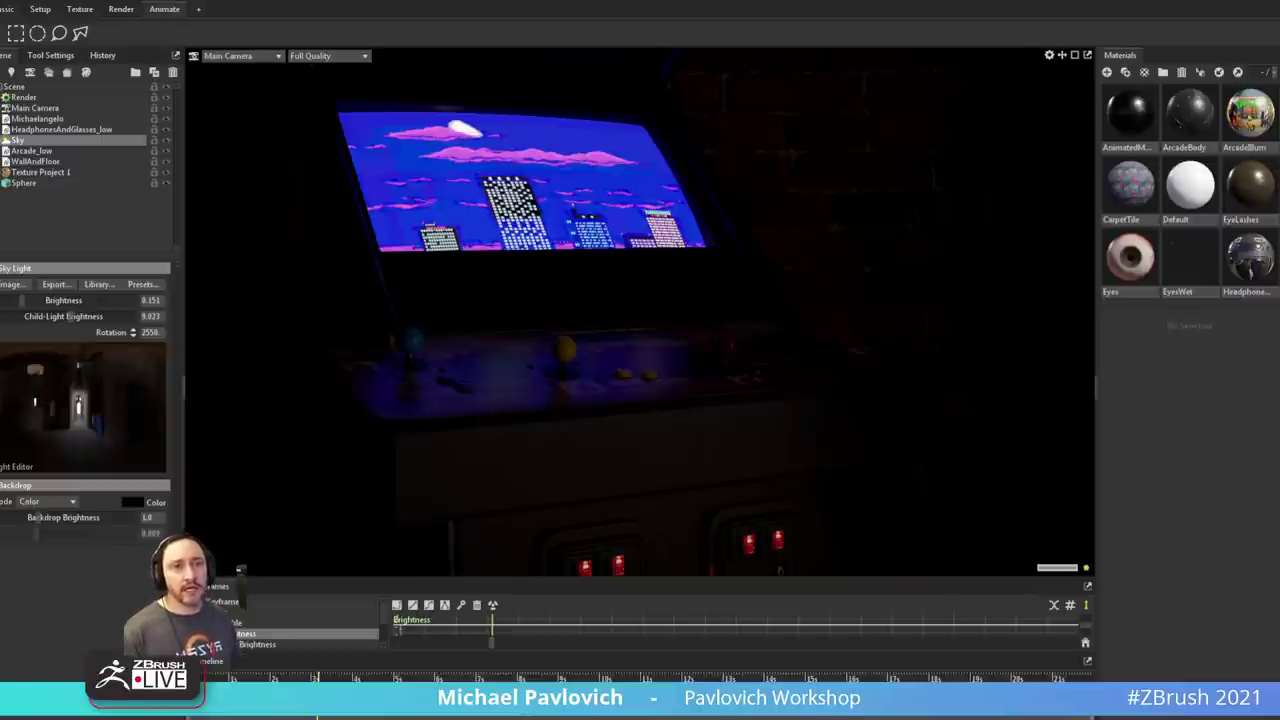
- Examine the glowing red 25¢ coin slots on the front of the arcade cabinet up close
middle_drag(629, 544, 622, 325)
right_drag(551, 314, 803, 446)
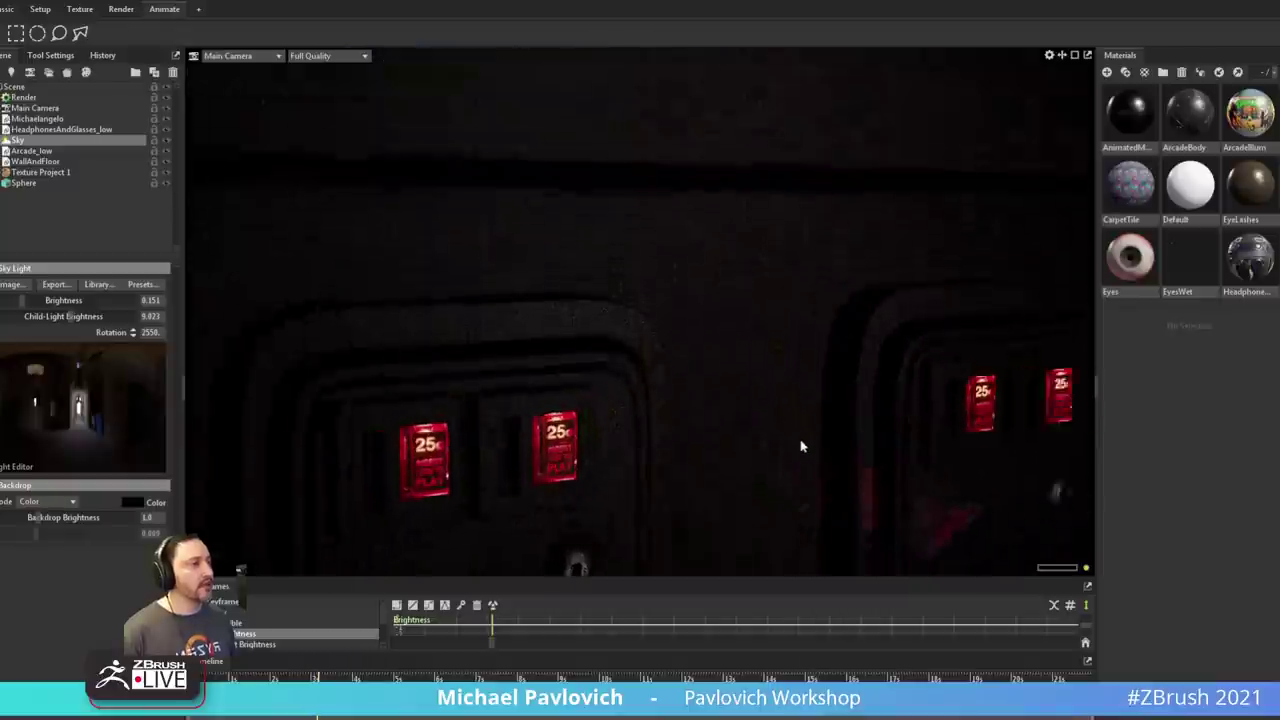
- Examine the cabinet's coin door panels and the "25¢ Insert Coin to Play" lettering up close, including under rotated sky lighting
middle_drag(803, 446, 786, 283)
drag(786, 283, 715, 290)
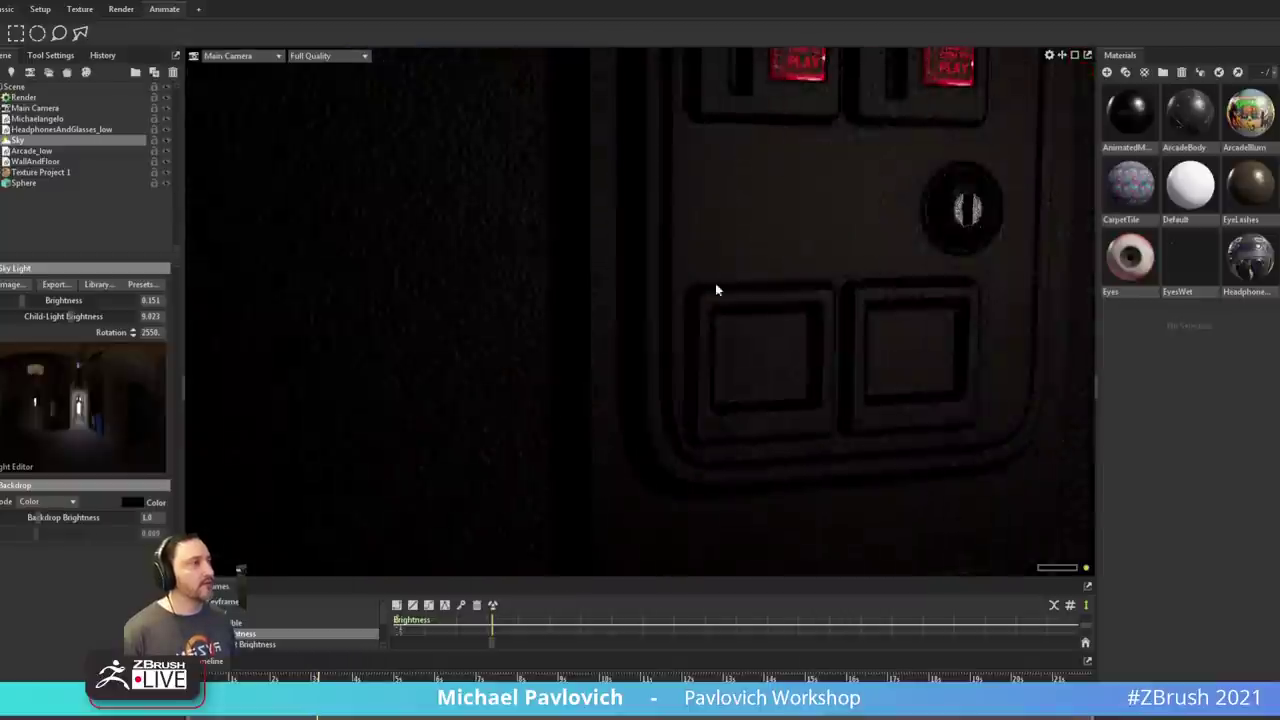
middle_drag(715, 290, 623, 403)
drag(623, 403, 726, 358)
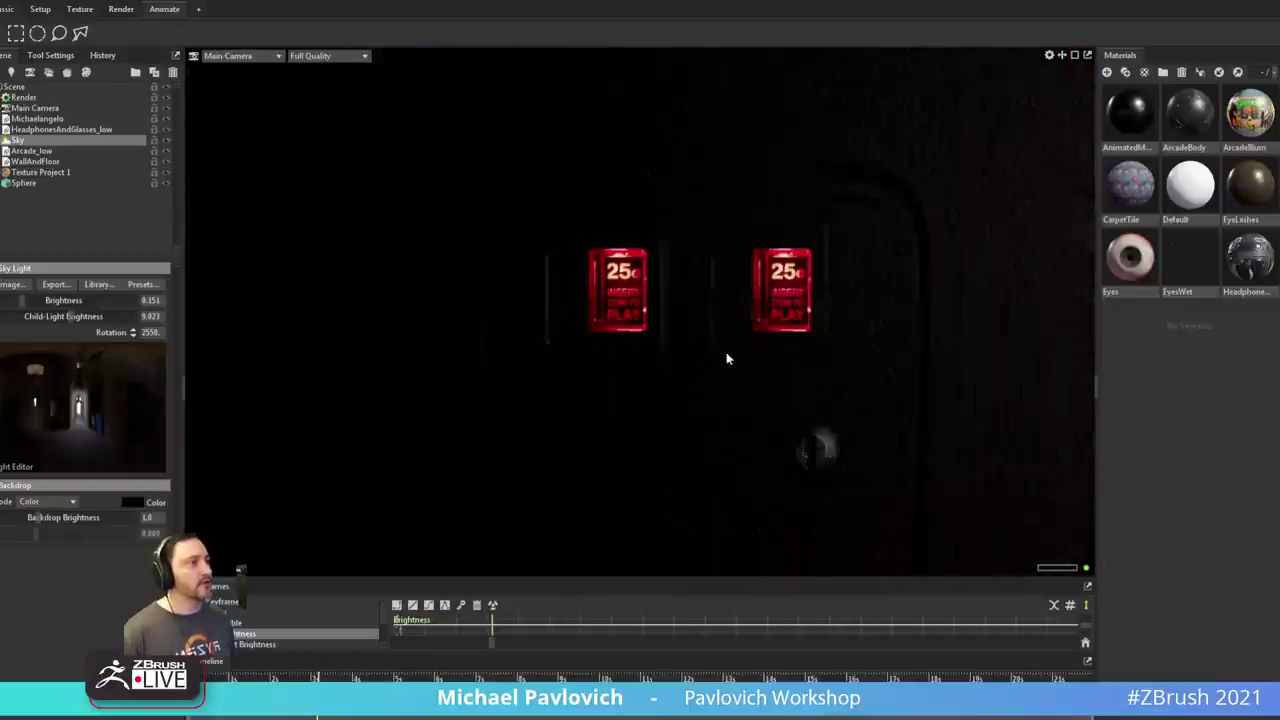
right_drag(726, 358, 878, 405)
right_drag(812, 356, 846, 371)
mouse_move(846, 371)
middle_down()
mouse_move(836, 386)
mouse_move(834, 352)
middle_up()
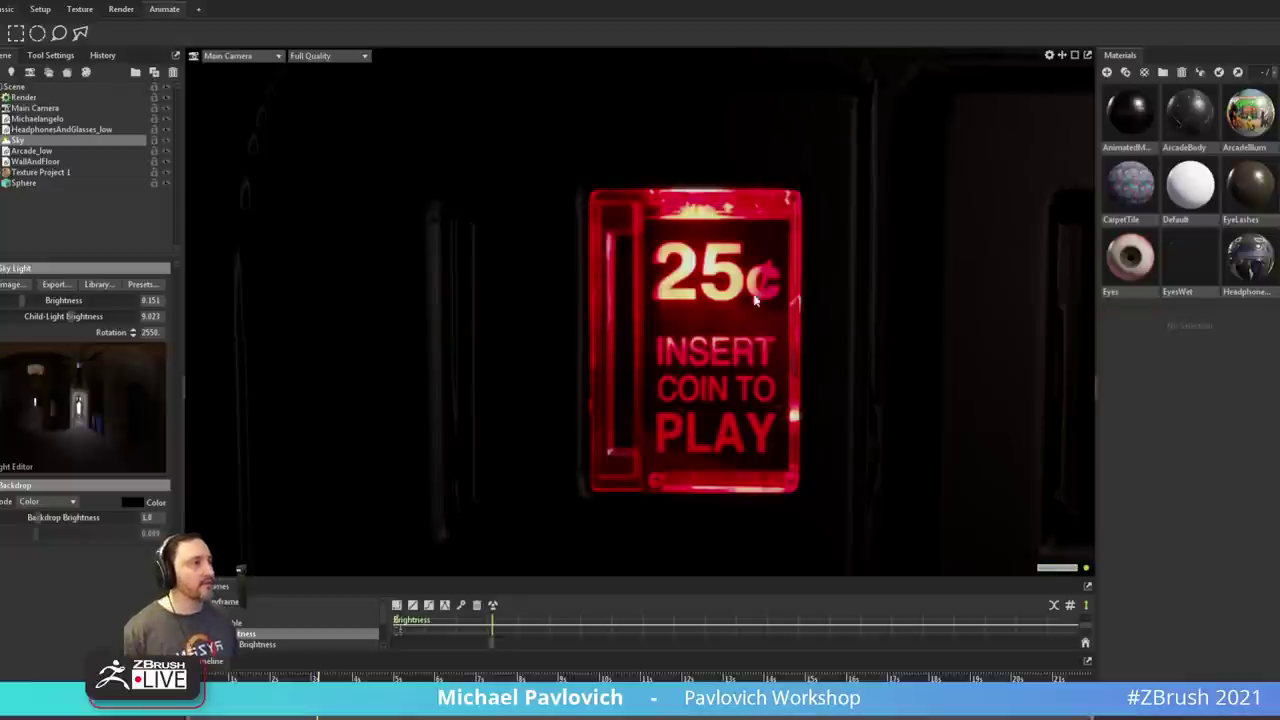
shift+drag(755, 300, 788, 297)
- Rotate the sky lighting and raise the sky brightness to light up the whole arcade scene
scroll(788, 297, down, 5)
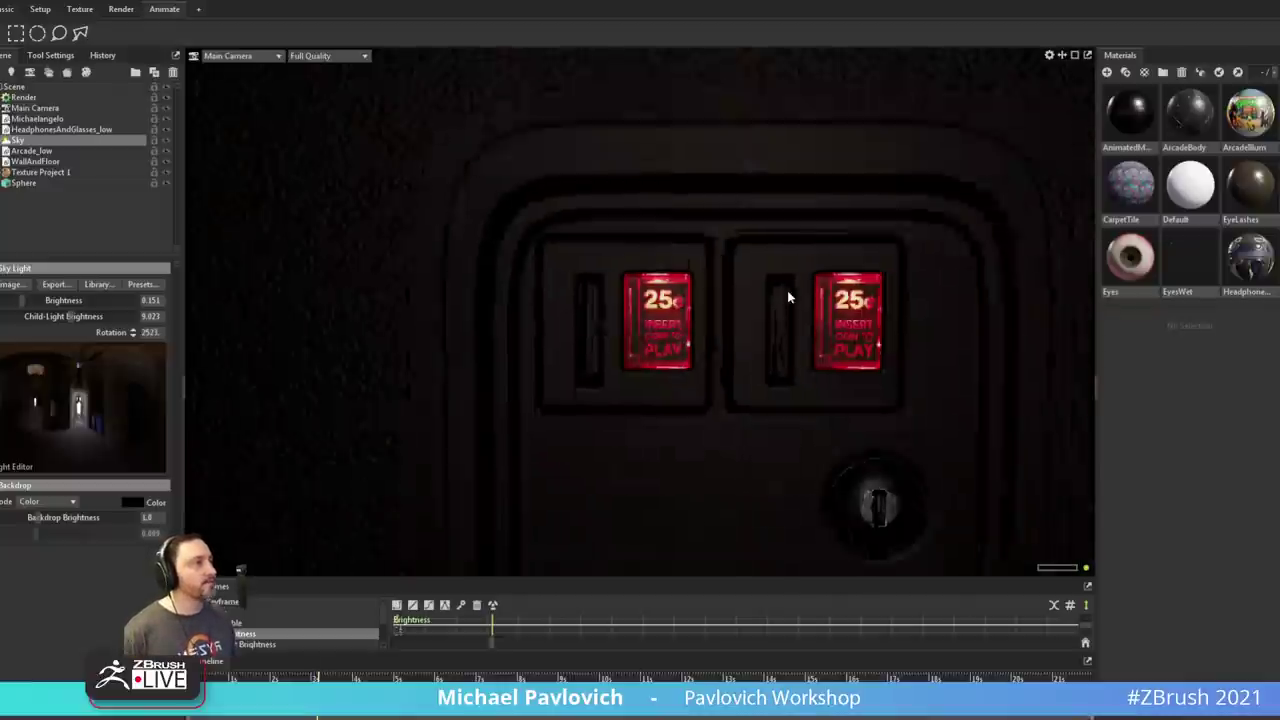
scroll(787, 297, down, 8)
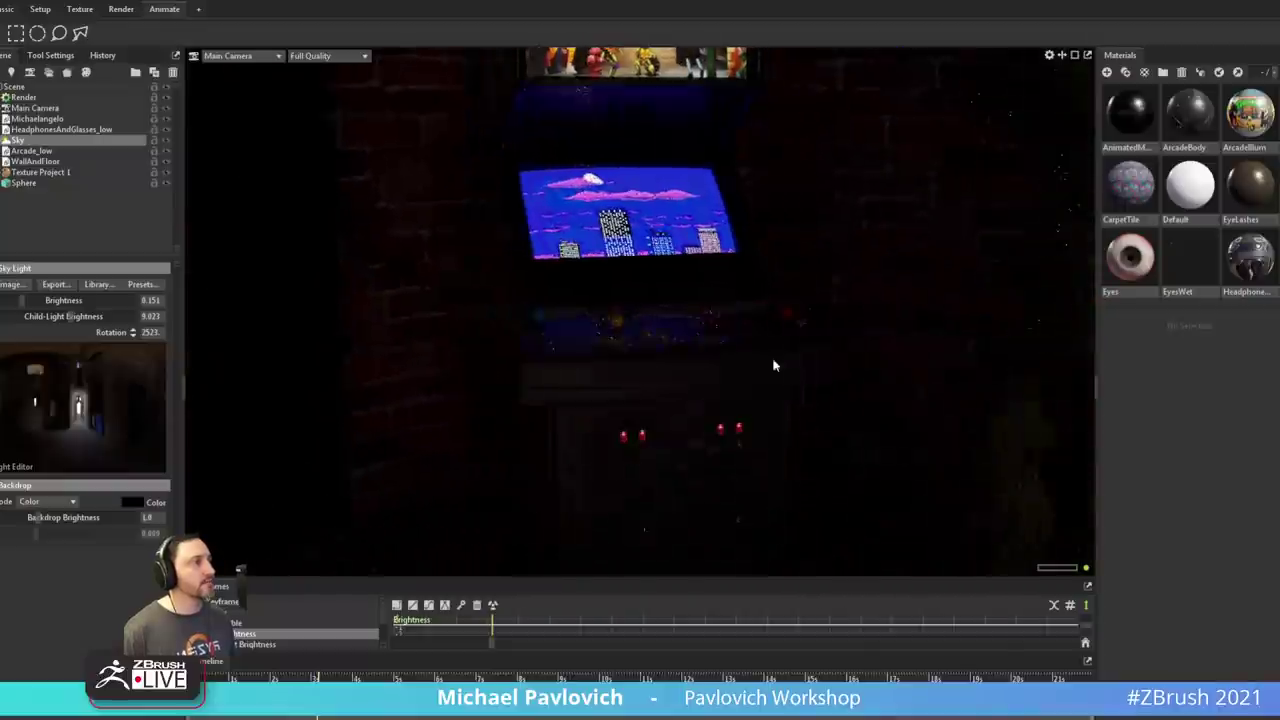
scroll(651, 277, down, 3)
shift+drag(651, 277, 700, 303)
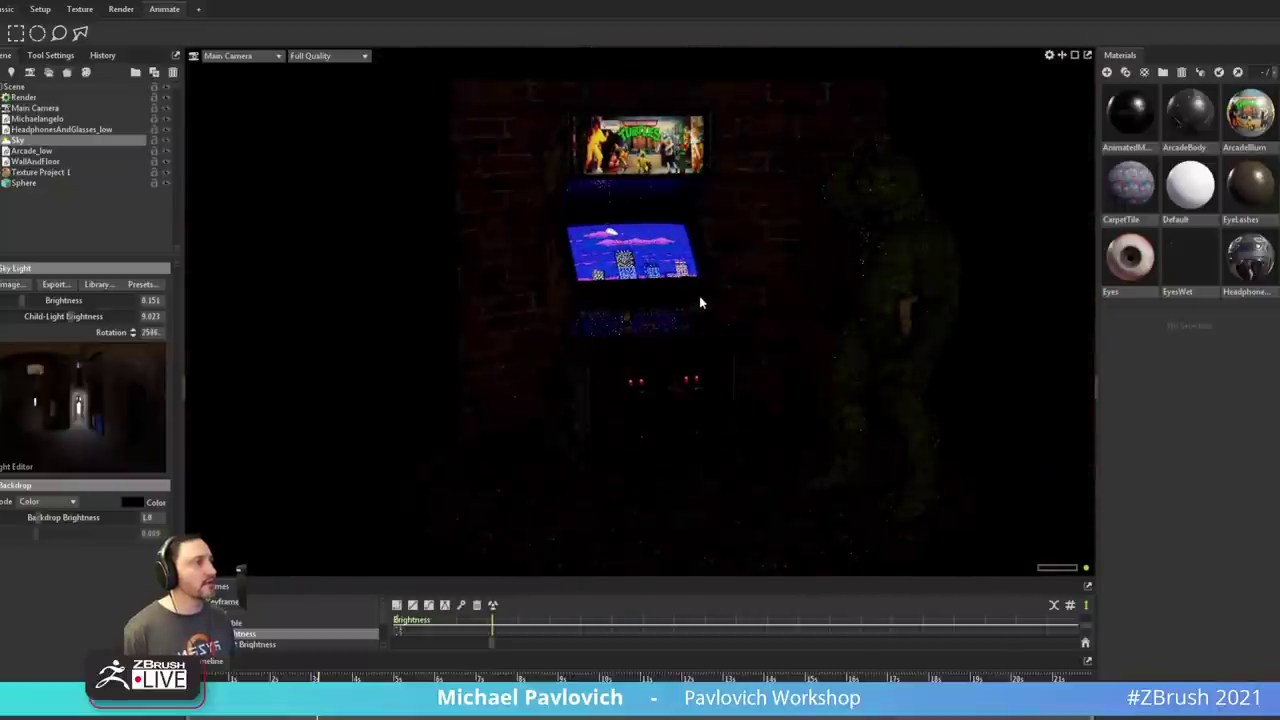
right_click(700, 302)
click(26, 142)
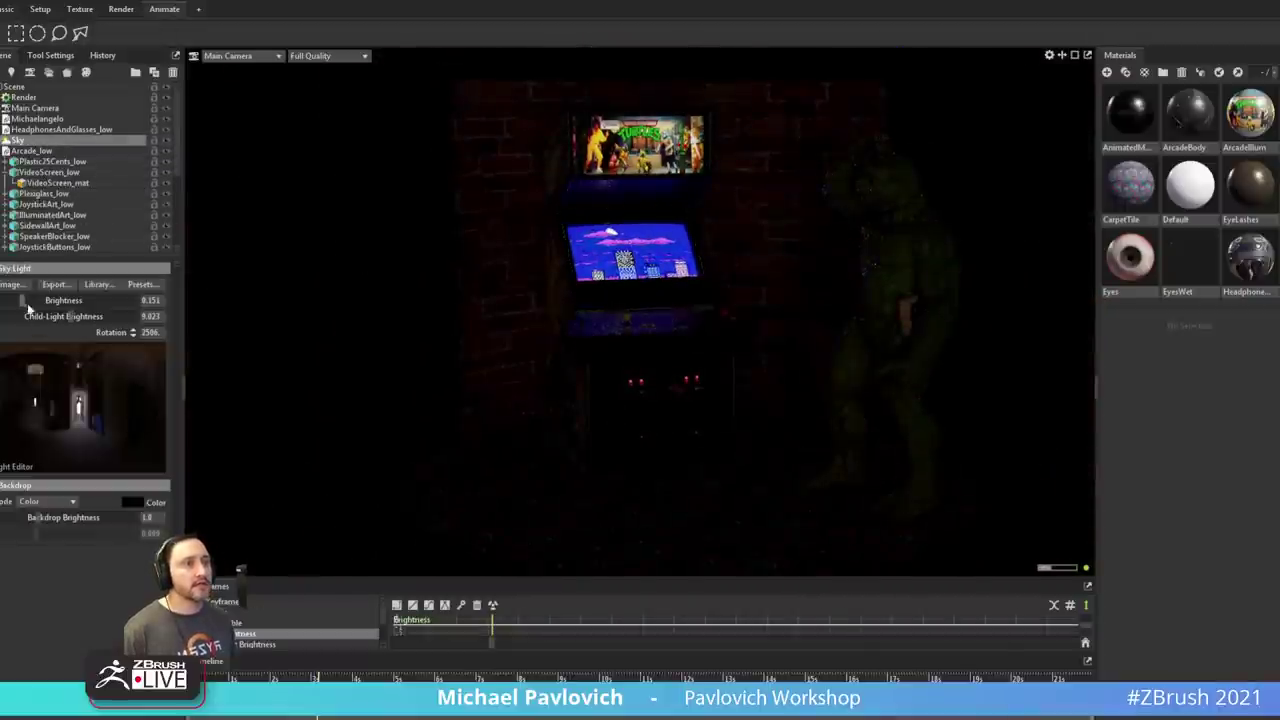
drag(28, 308, 52, 310)
click(612, 293)
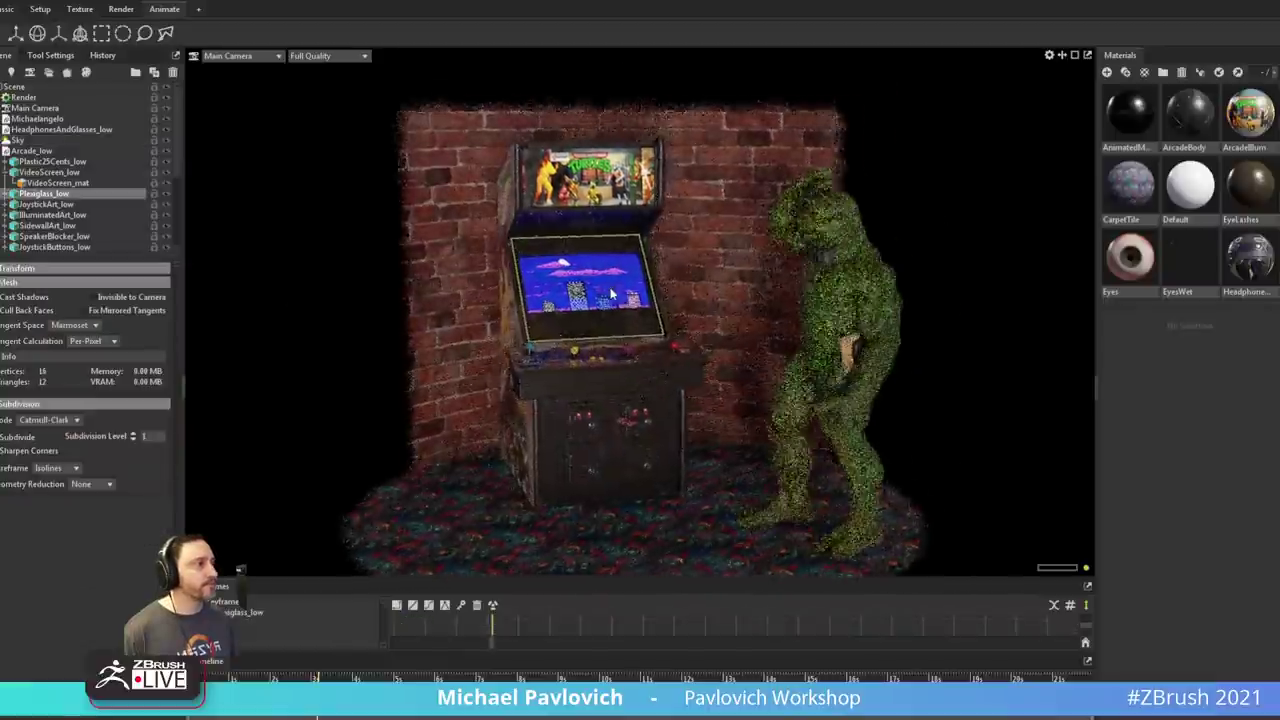
- Examine the brightened scene, covering the cabinet's coin doors, control panel and marquee, the carpet and the turtle figure
drag(612, 293, 708, 400)
middle_drag(690, 270, 660, 172)
right_drag(660, 172, 928, 380)
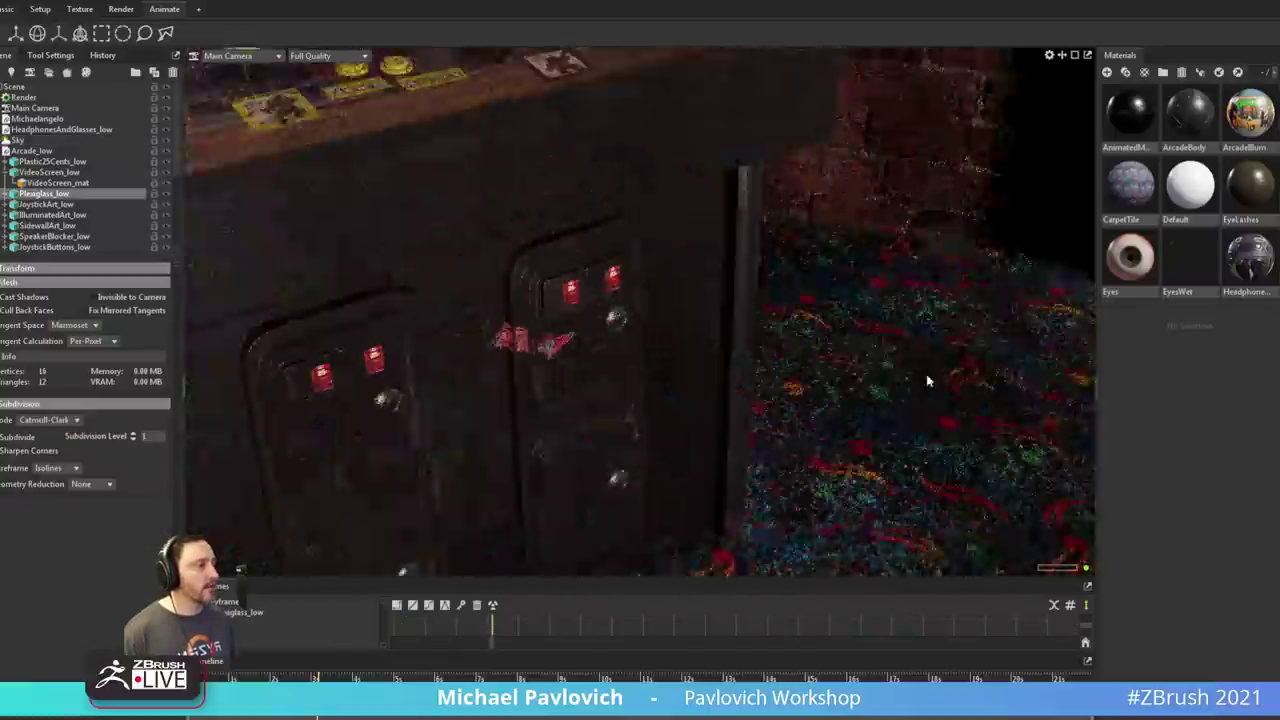
drag(927, 381, 782, 316)
right_drag(768, 389, 200, 278)
middle_drag(474, 266, 480, 302)
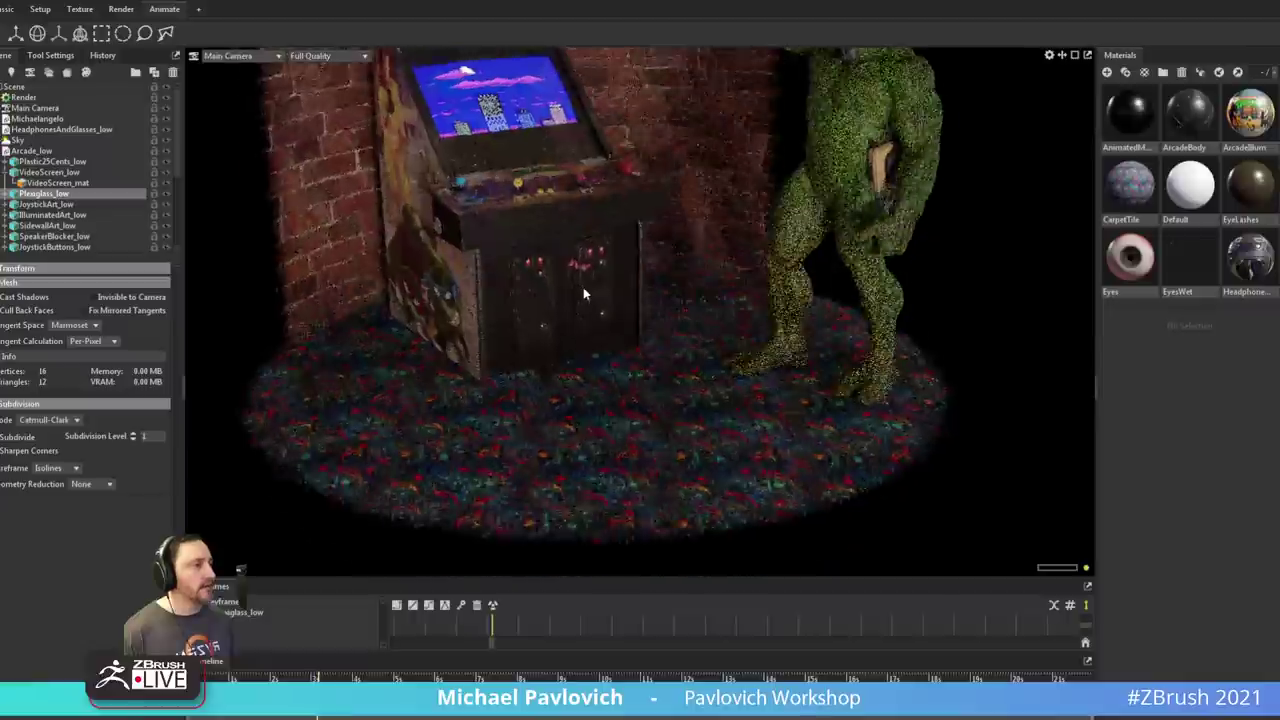
middle_drag(583, 287, 591, 351)
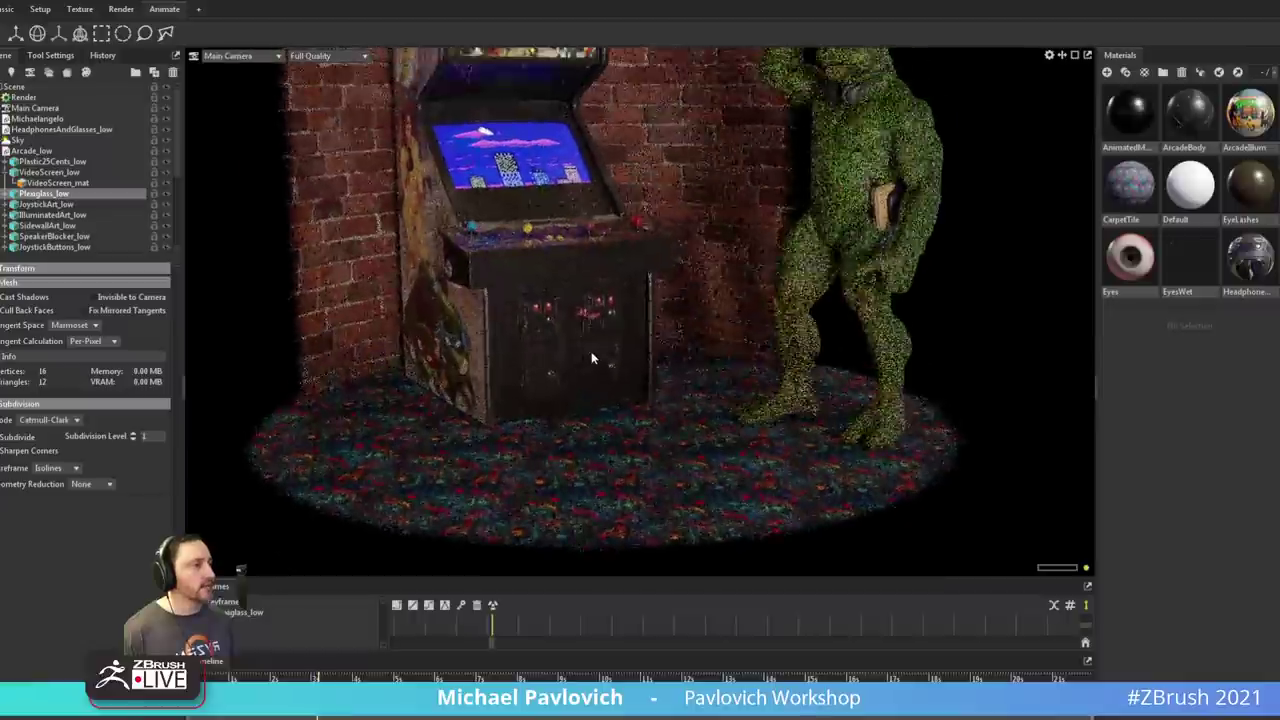
right_drag(595, 318, 671, 297)
middle_drag(671, 297, 675, 377)
right_drag(672, 335, 704, 323)
middle_drag(704, 323, 708, 358)
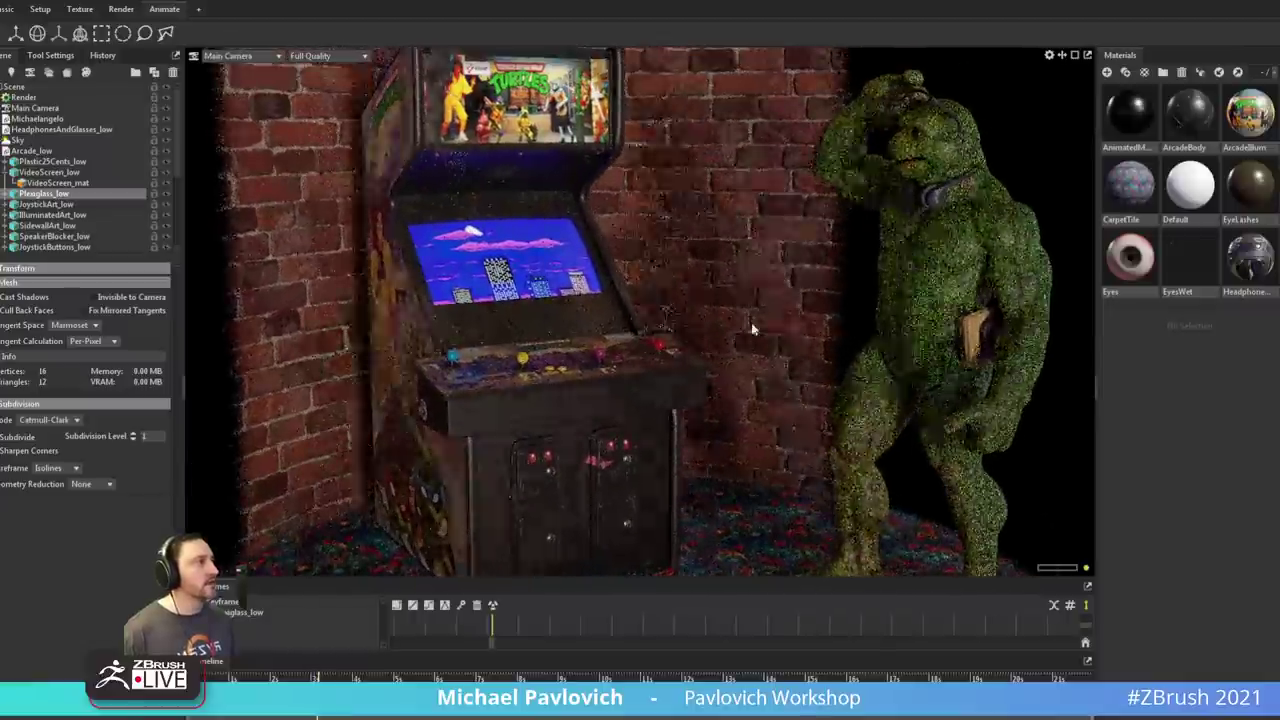
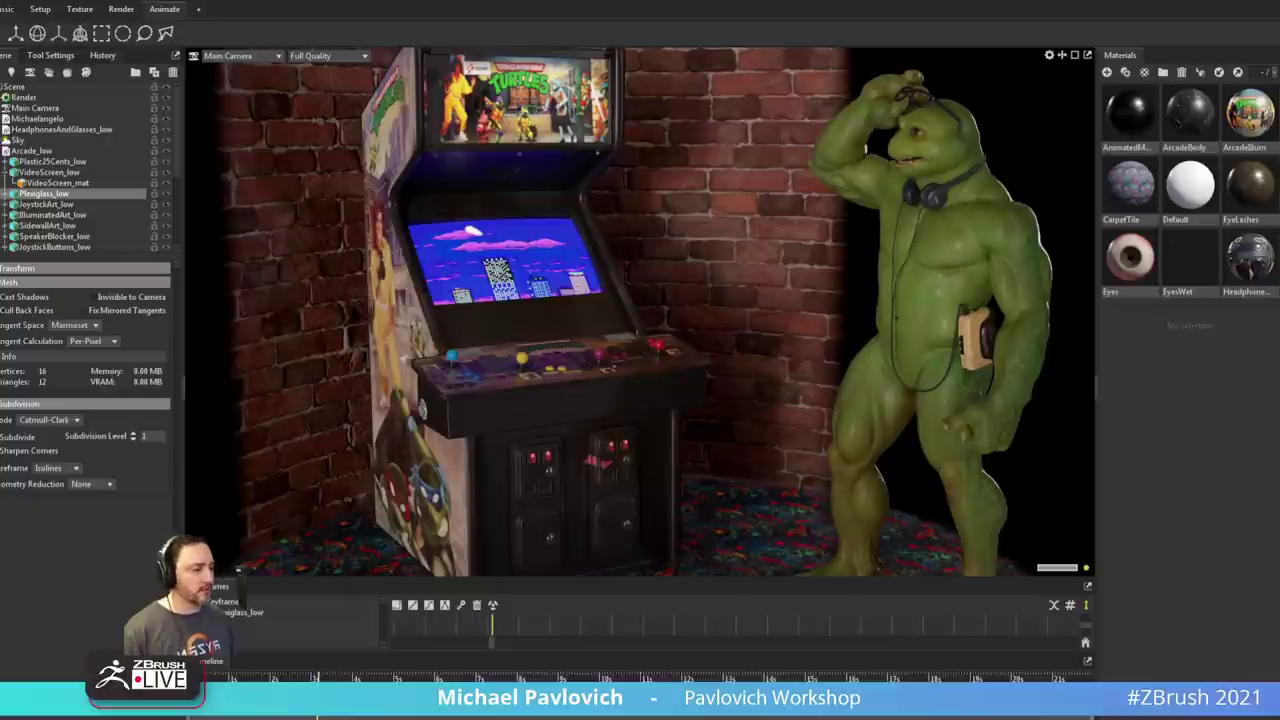
- Switch to the browser, search YouTube for "IMM", and open the "Intro to ZBrush 044 - Use IMM Brushes" video
drag(885, 718, 945, 80)
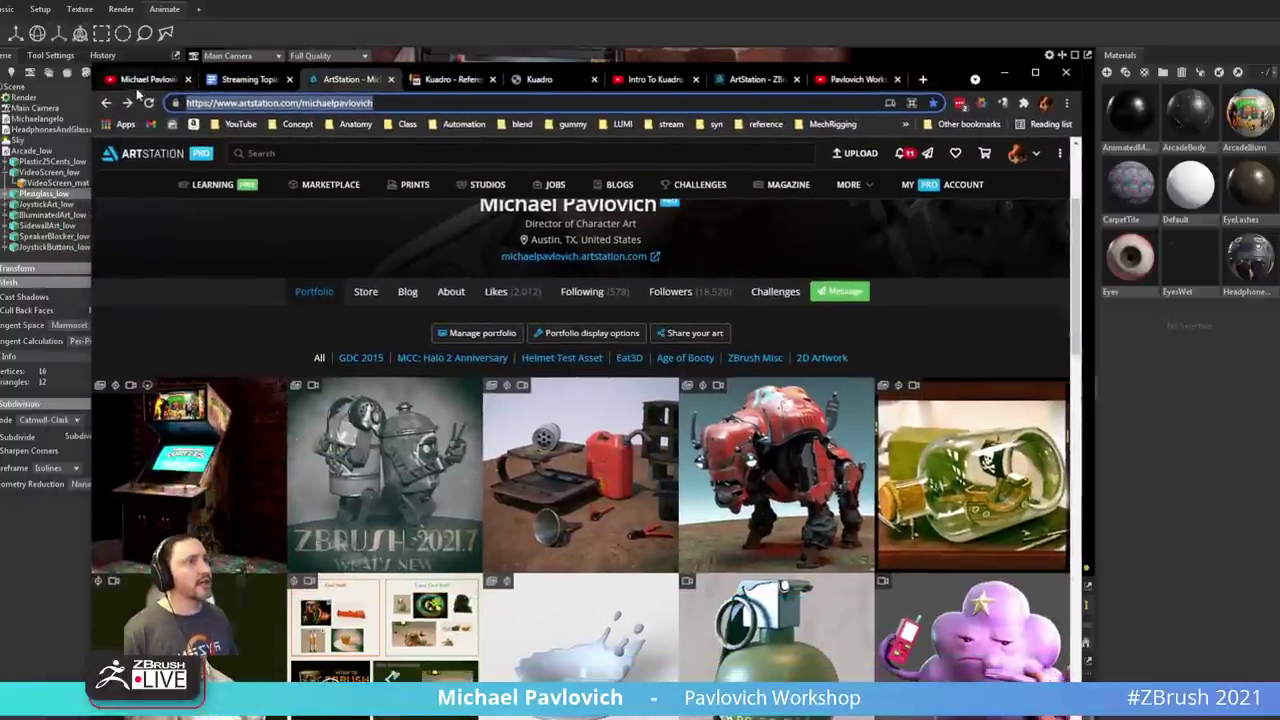
click(135, 85)
click(400, 153)
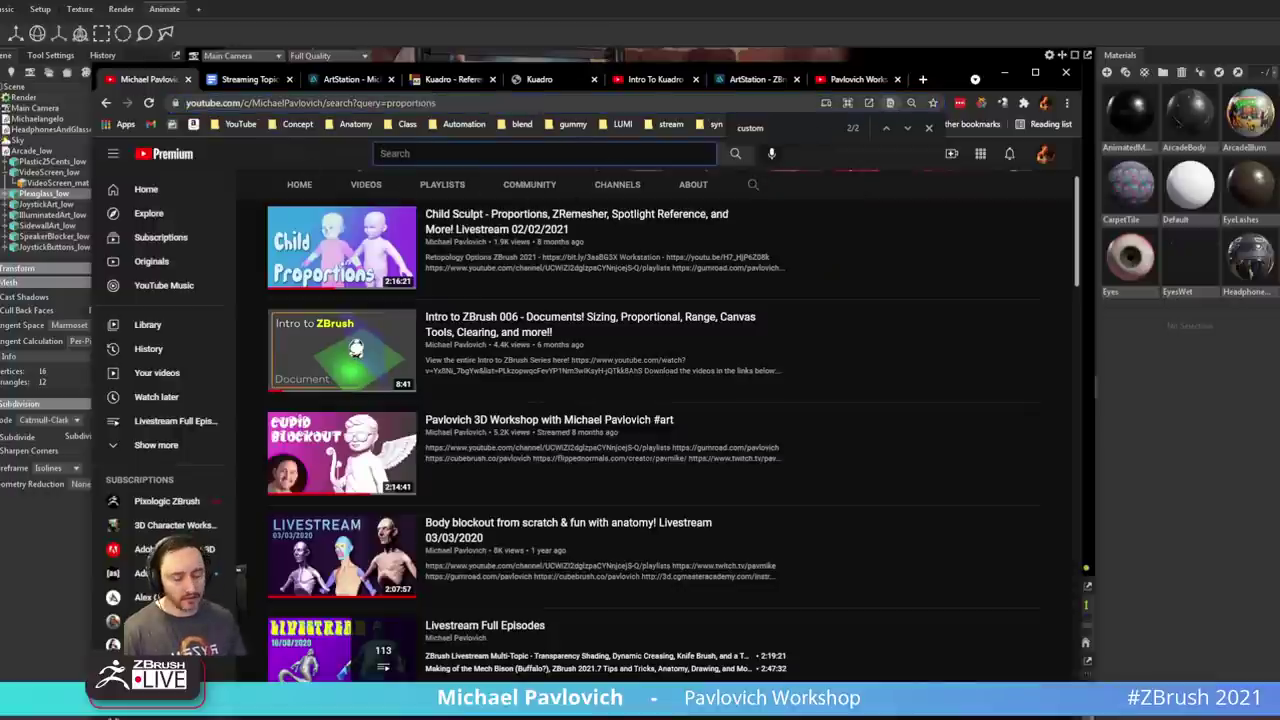
text(IMM)
key(Return)
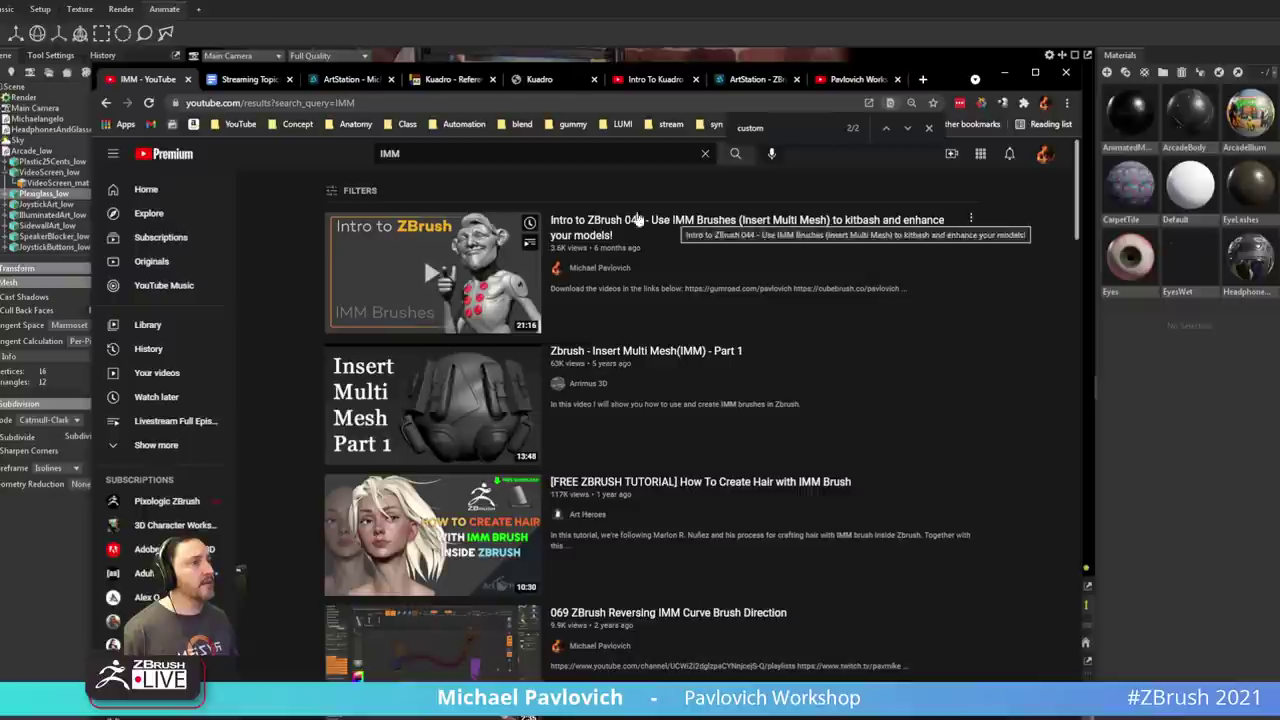
click(578, 221)
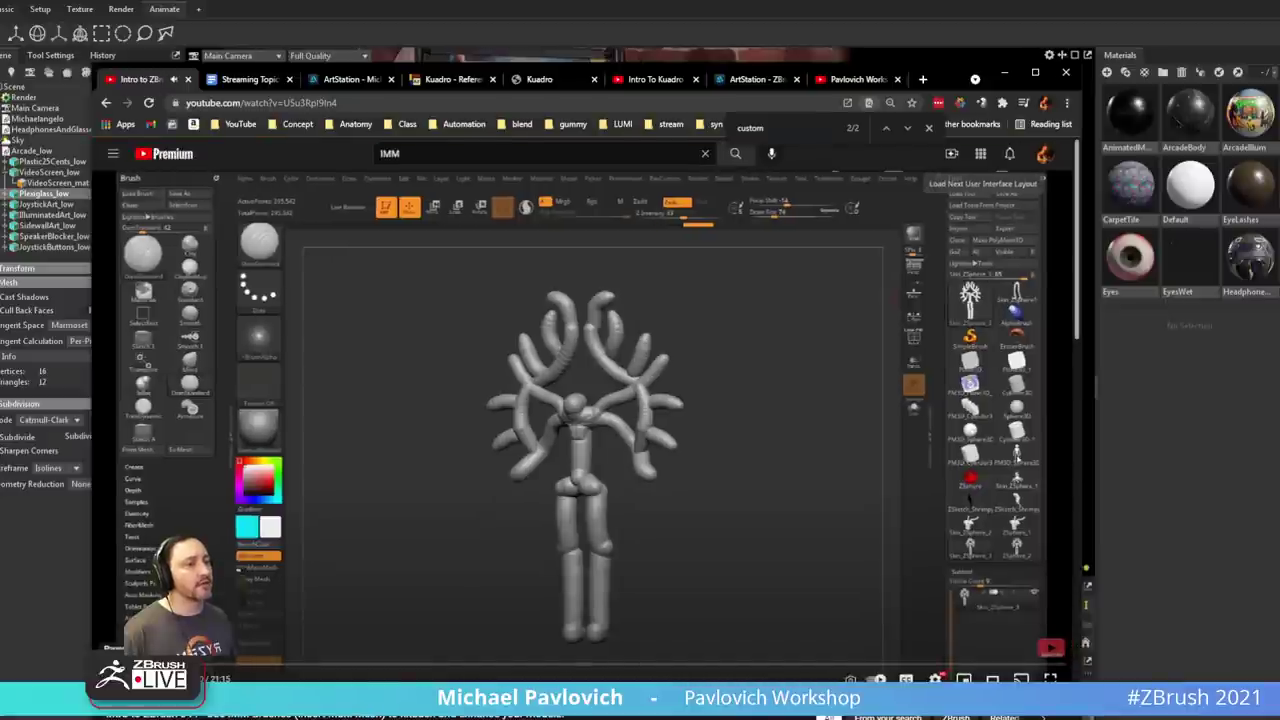
- Select the video's web address and return to the Marmoset Toolbag arcade scene
key(ctrl+l)
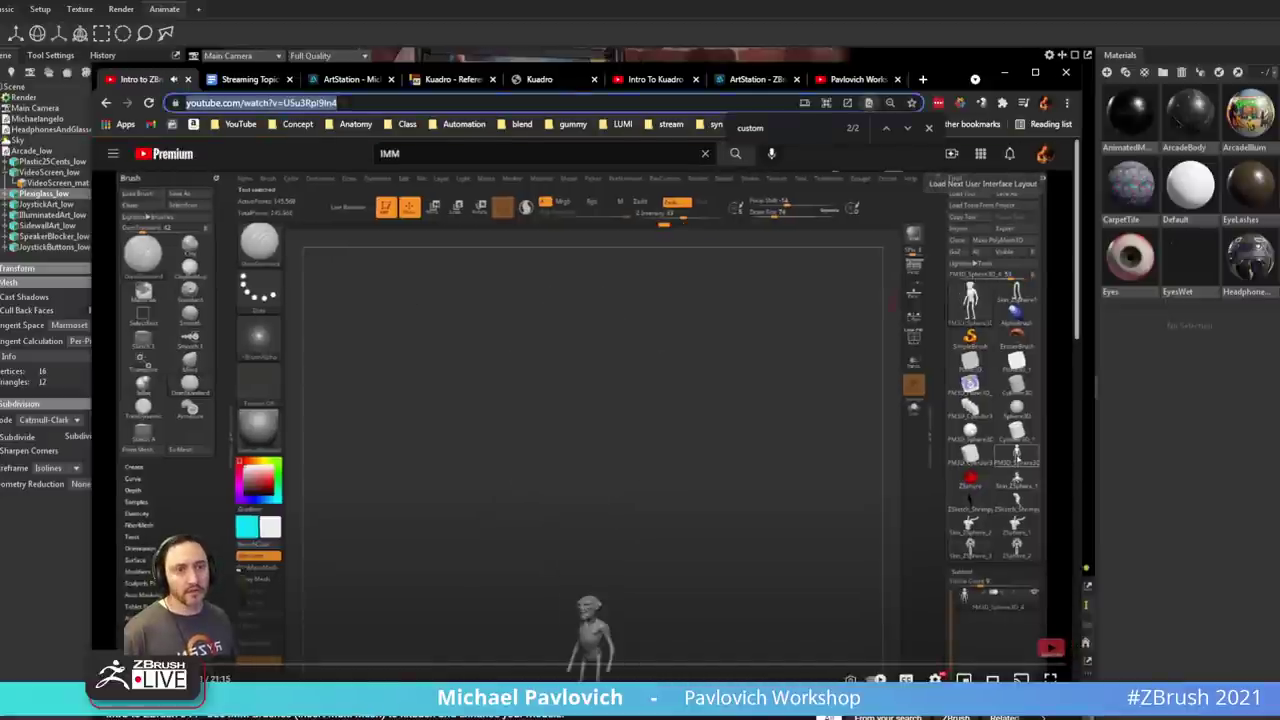
key(alt+Tab)
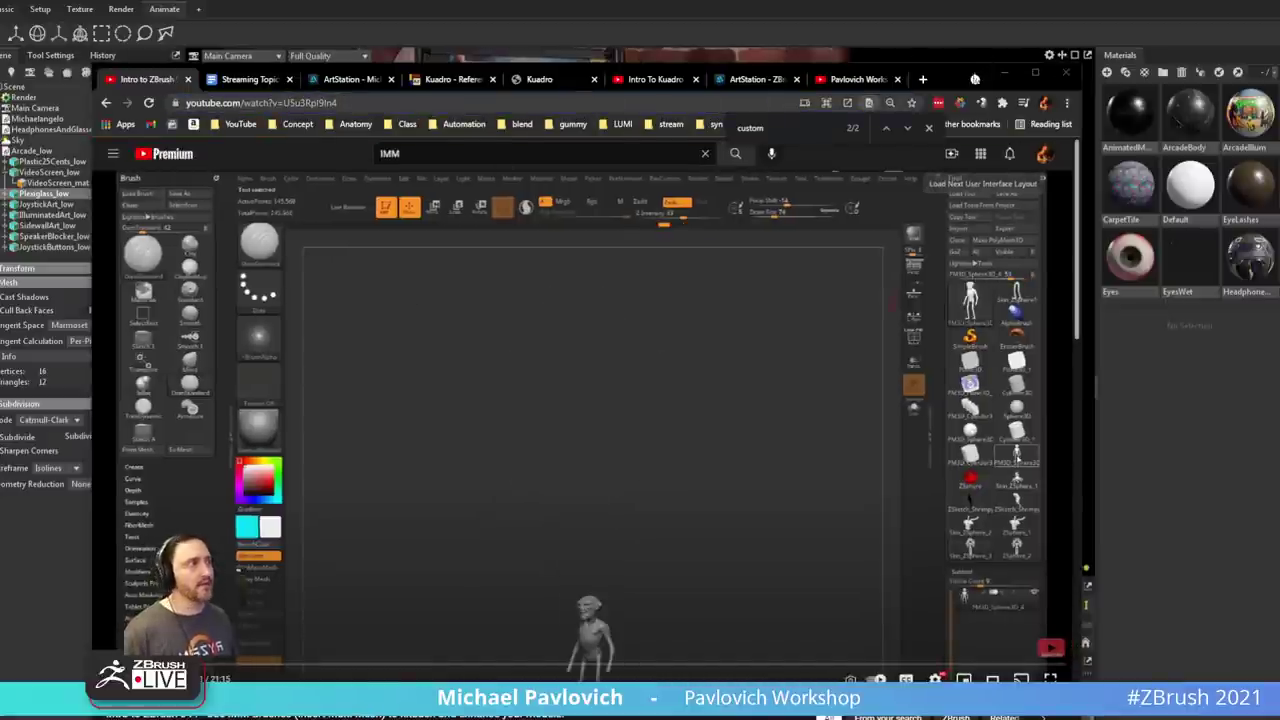
click(1004, 73)
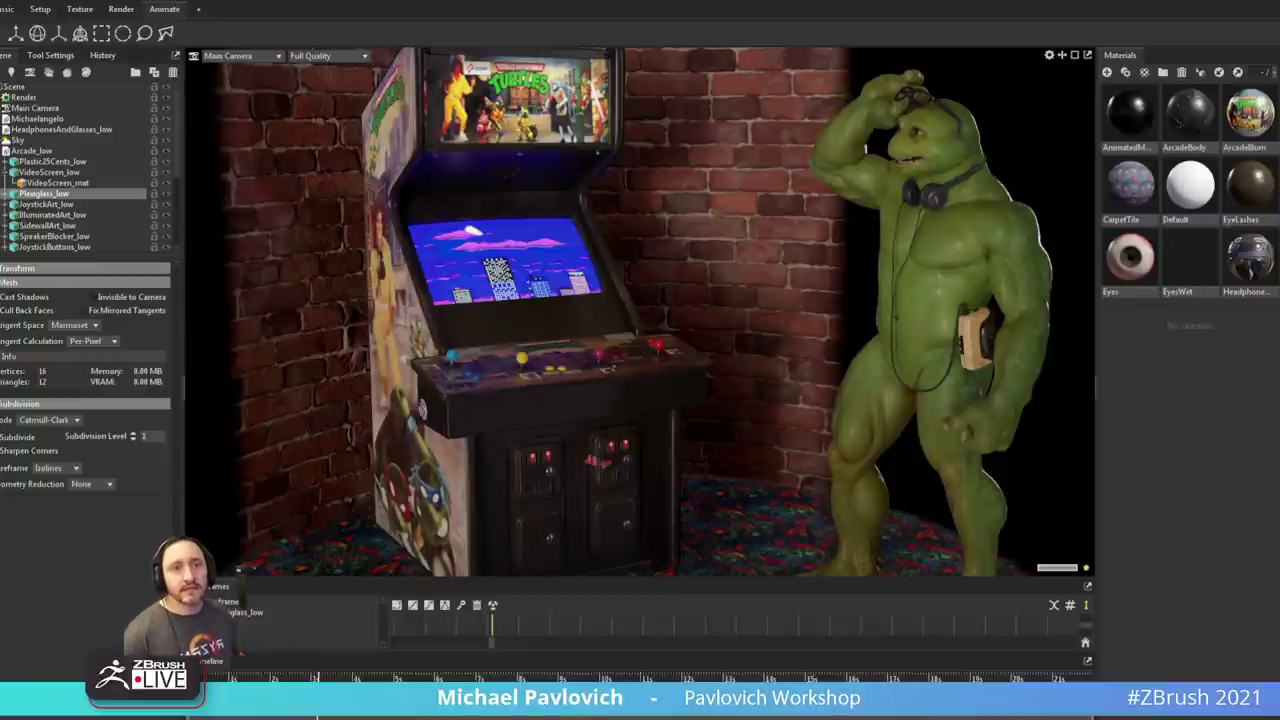
- Switch to KeyShot and apply the Hard Shiny Plastic Black material to the lower mesh of the three fencing masks
click(759, 221)
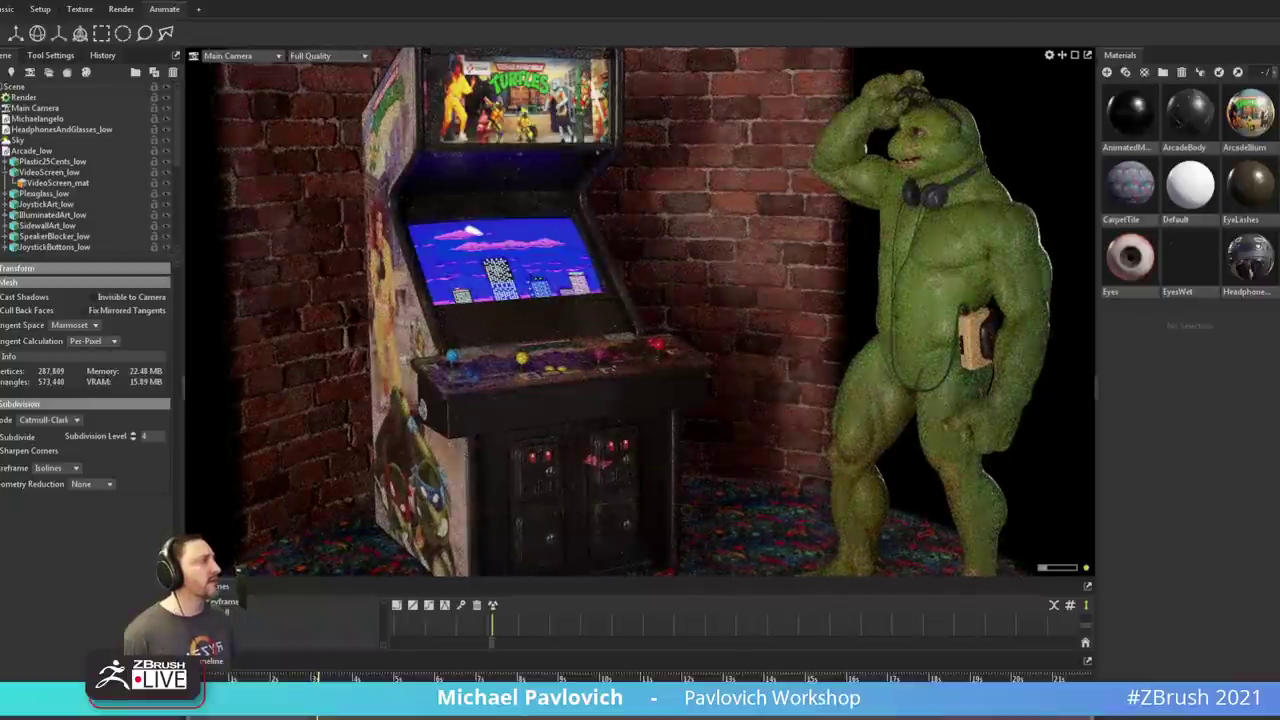
click(1278, 2)
click(638, 341)
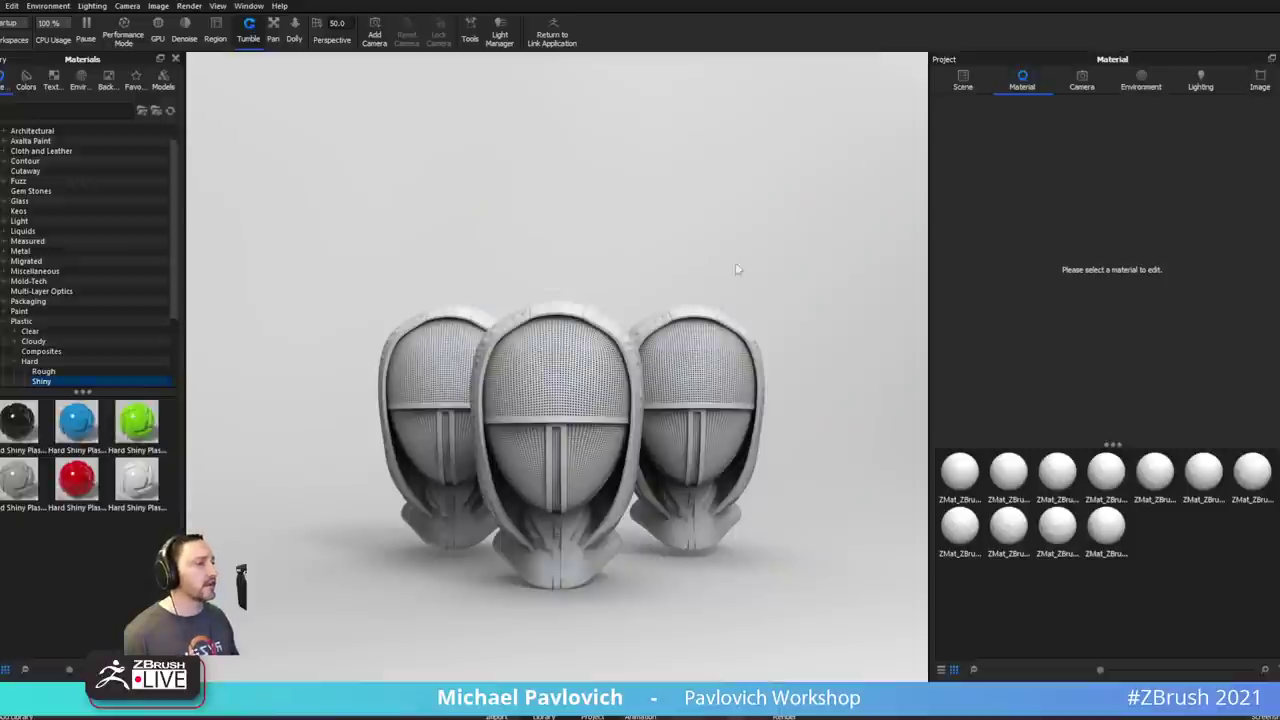
drag(738, 269, 706, 251)
scroll(706, 251, up, 5)
drag(260, 280, 327, 284)
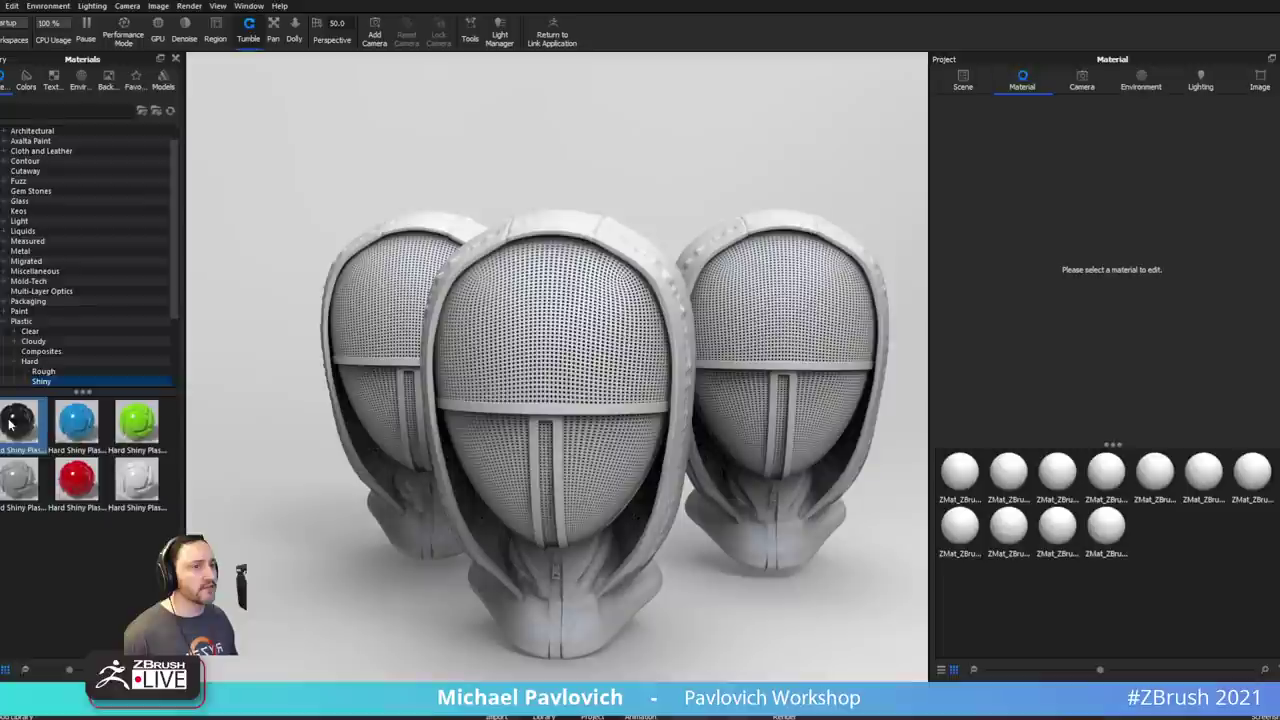
drag(18, 421, 602, 458)
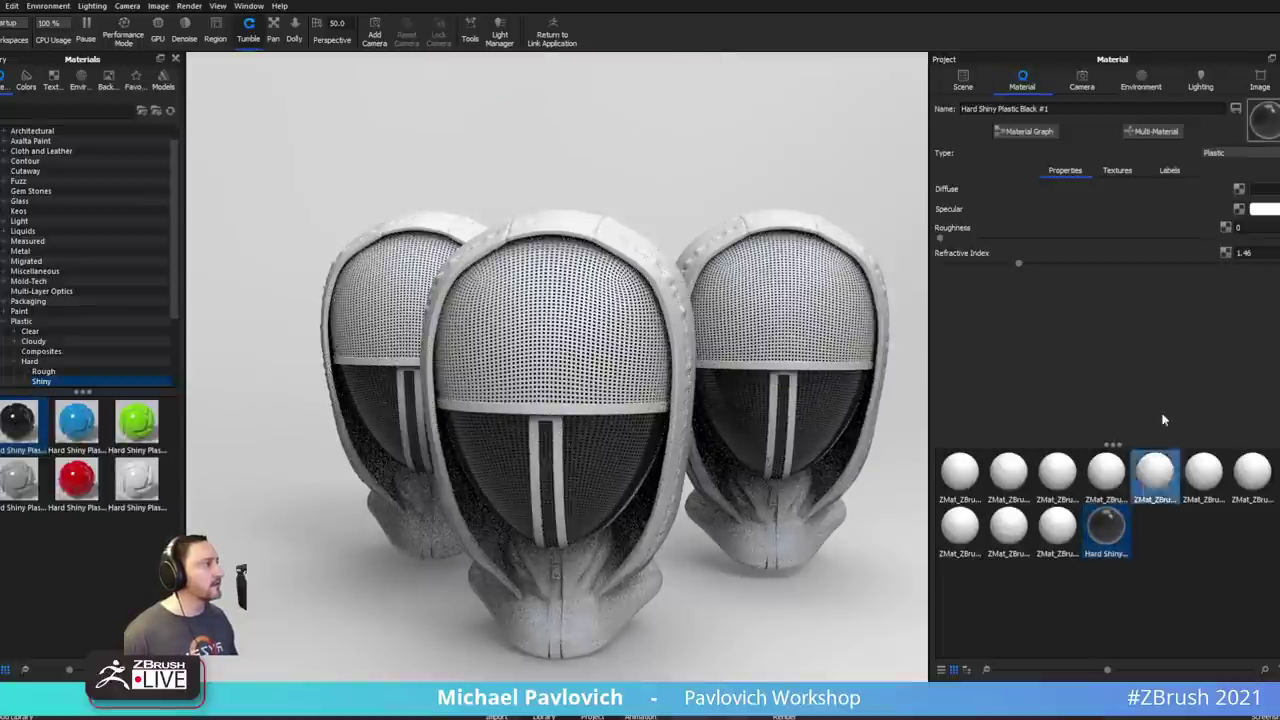
- Set the black plastic material's roughness to 0.239, keeping its diffuse color, and check the masks from another angle
click(1263, 190)
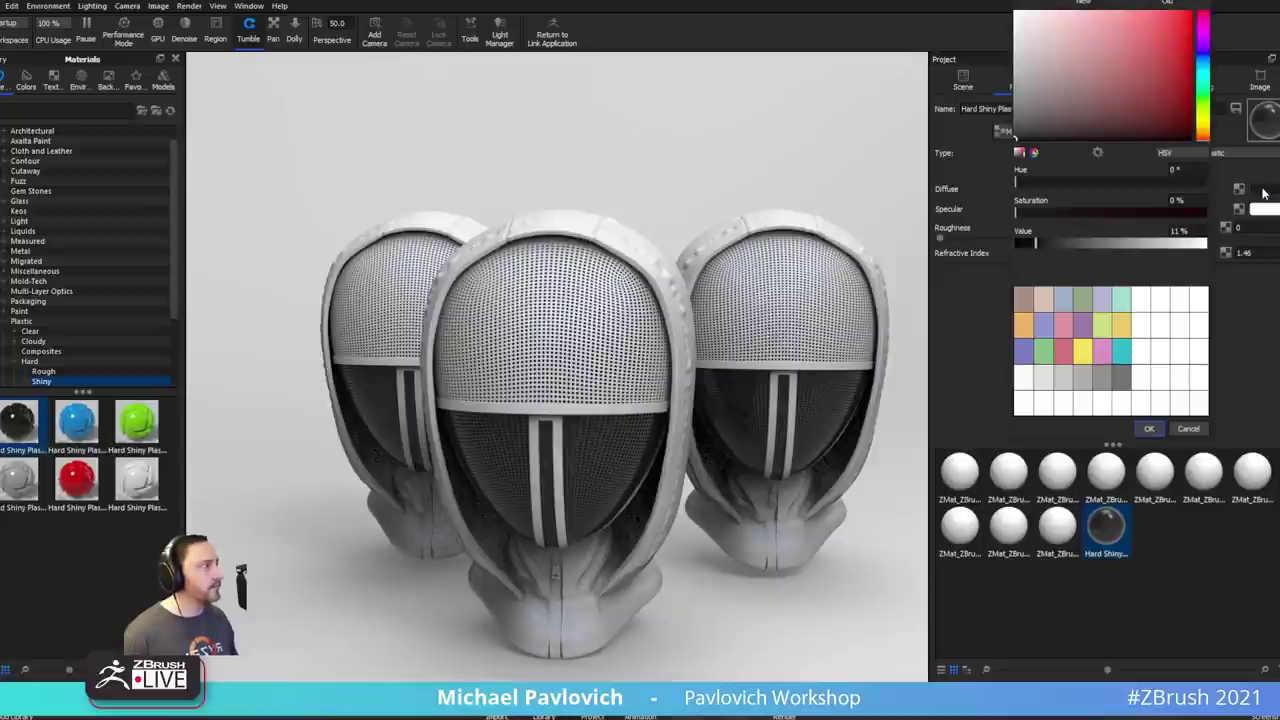
click(1190, 430)
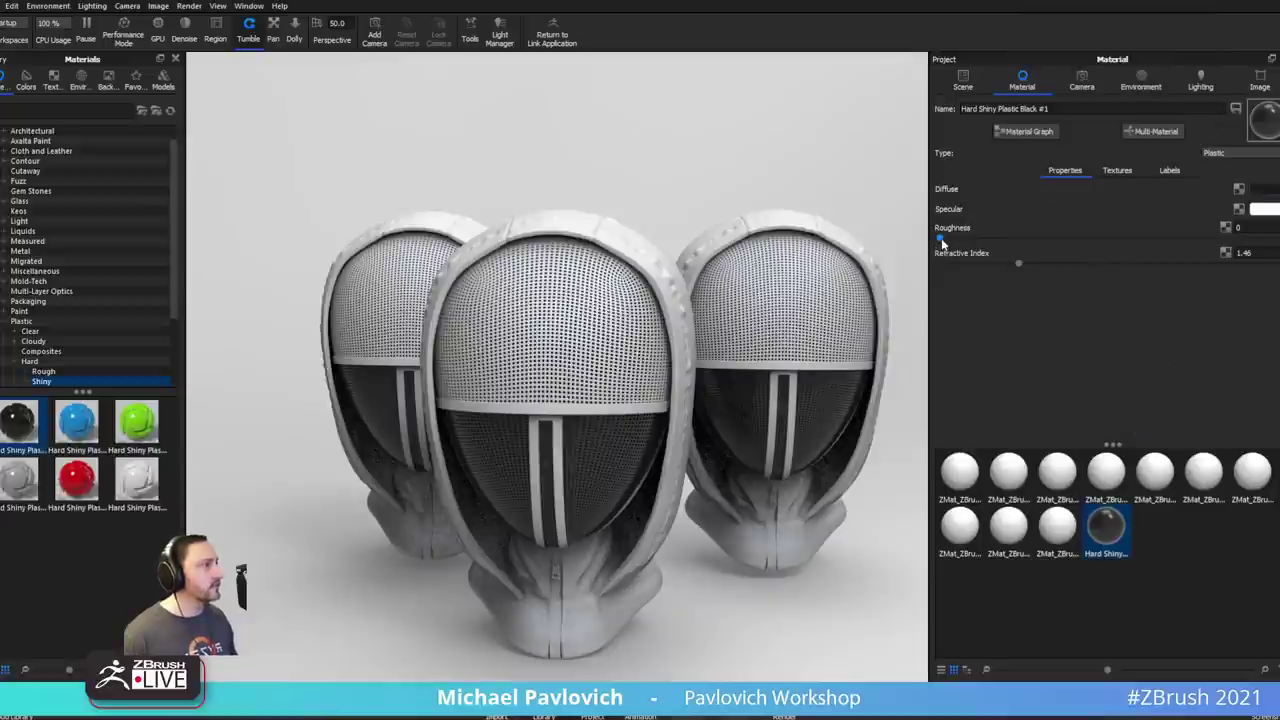
drag(1058, 240, 1216, 250)
drag(756, 284, 850, 272)
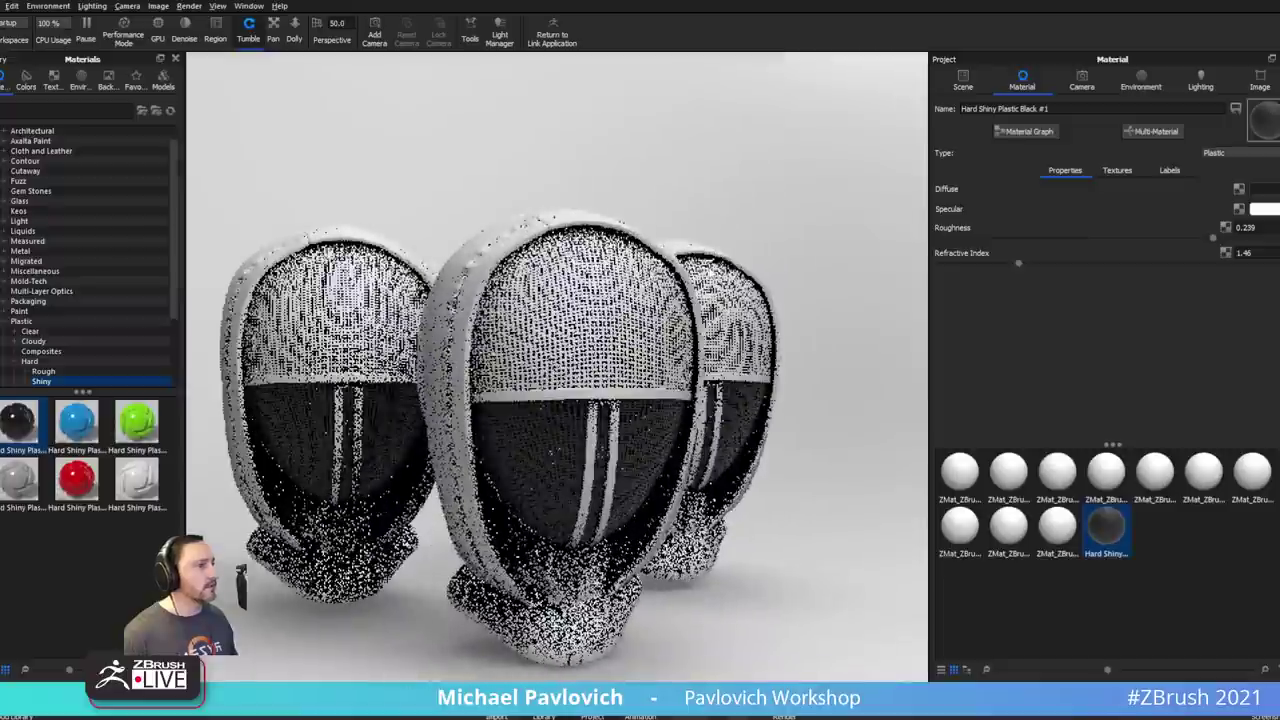
- Light the masks with the interior environment hdrmaps-empty-modern-storehouse-3K and view them from a different angle
click(80, 80)
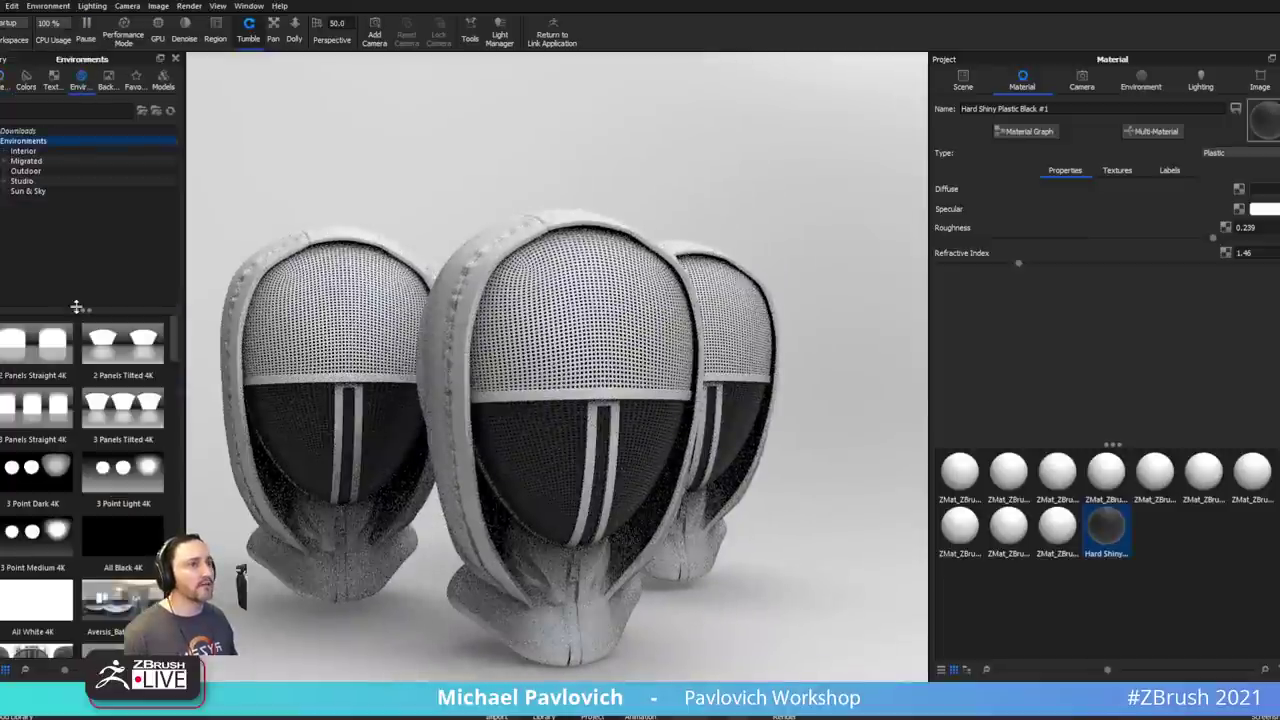
scroll(106, 428, down, 3)
click(24, 151)
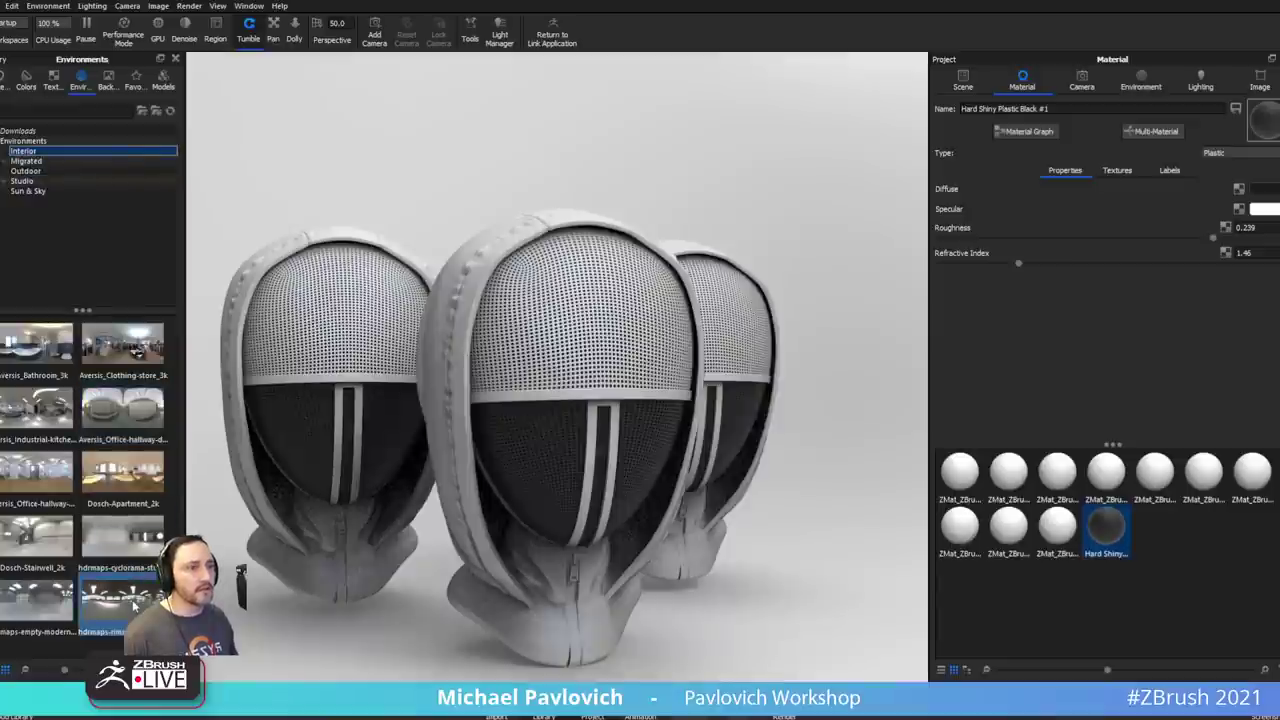
double_click(42, 606)
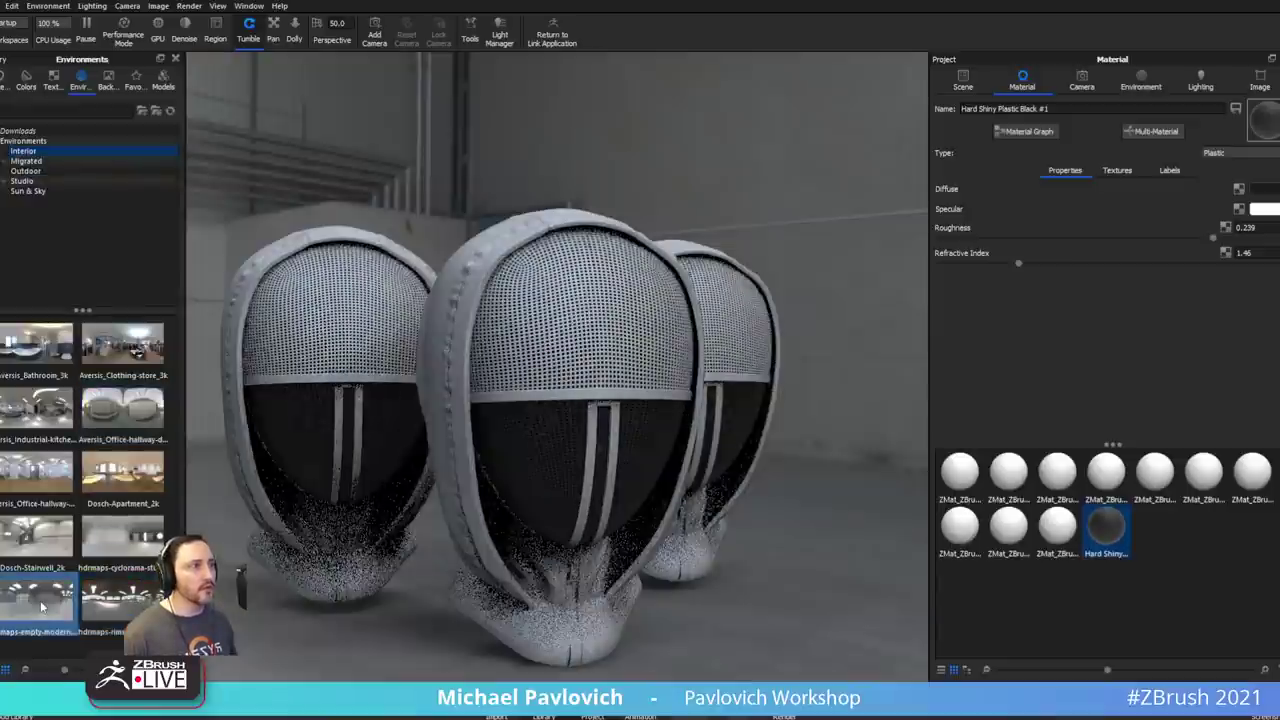
drag(640, 380, 740, 412)
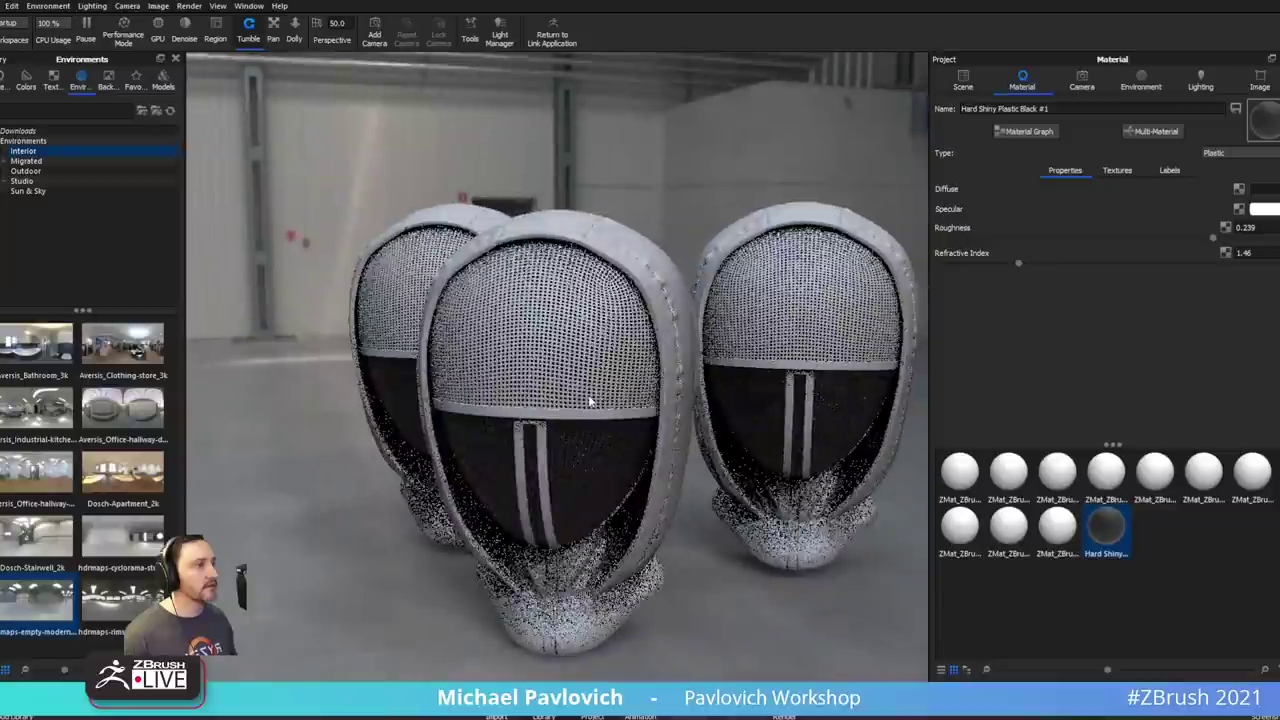
- Set the environment background to a solid gray color with 0% saturation and 34% value
click(1145, 80)
click(1260, 499)
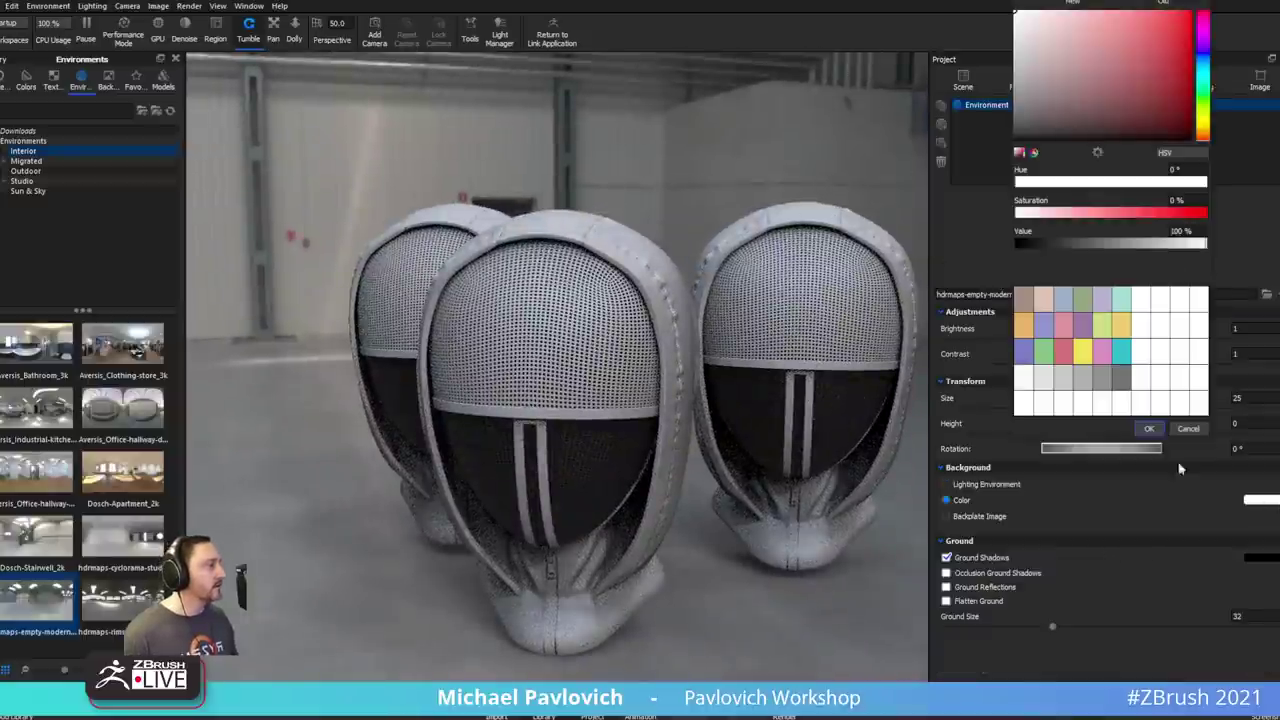
click(1014, 94)
drag(1022, 112, 1003, 124)
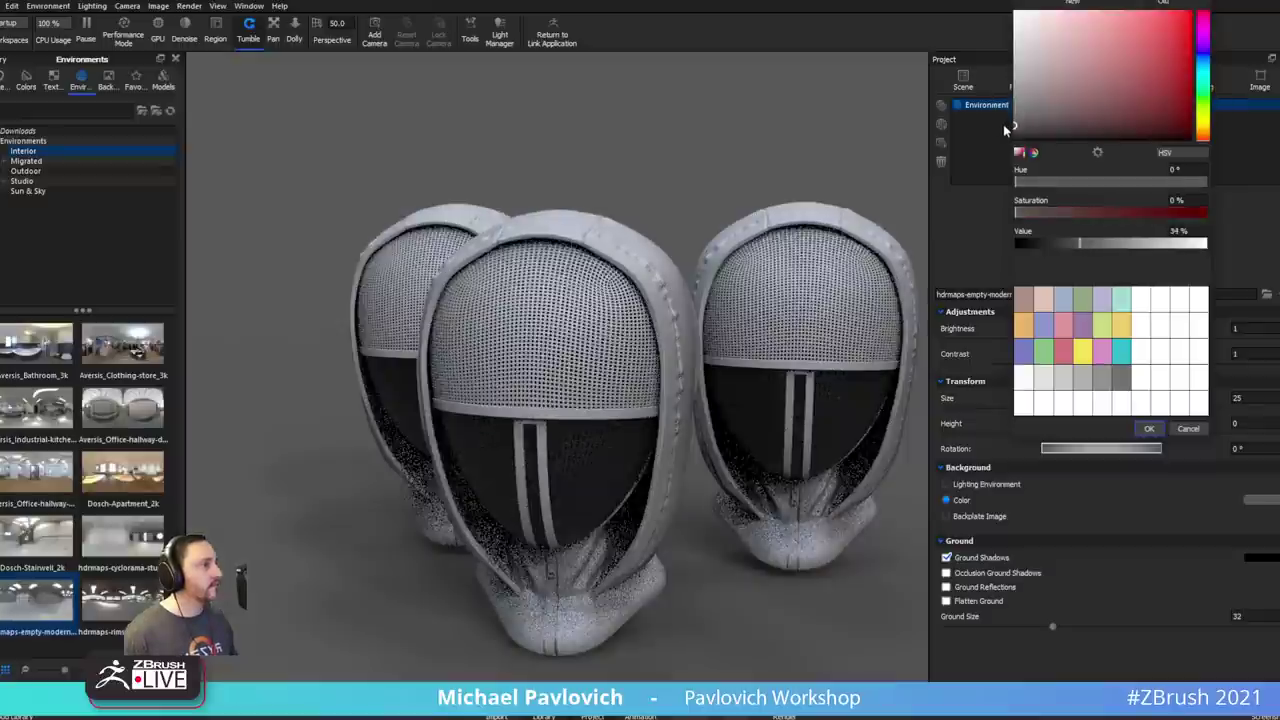
click(1148, 429)
- Switch the background to the lighting environment and change the camera view around the masks
click(960, 484)
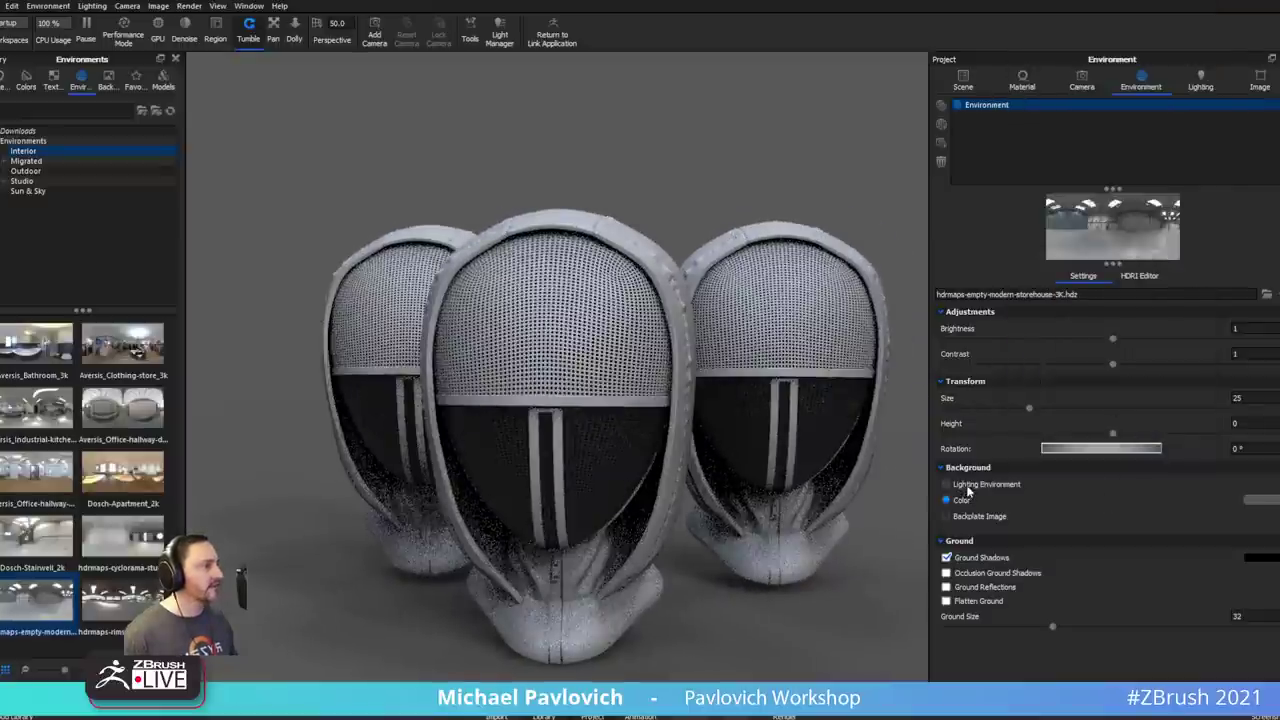
drag(756, 389, 700, 380)
drag(559, 380, 685, 374)
alt+right_drag(685, 374, 1026, 499)
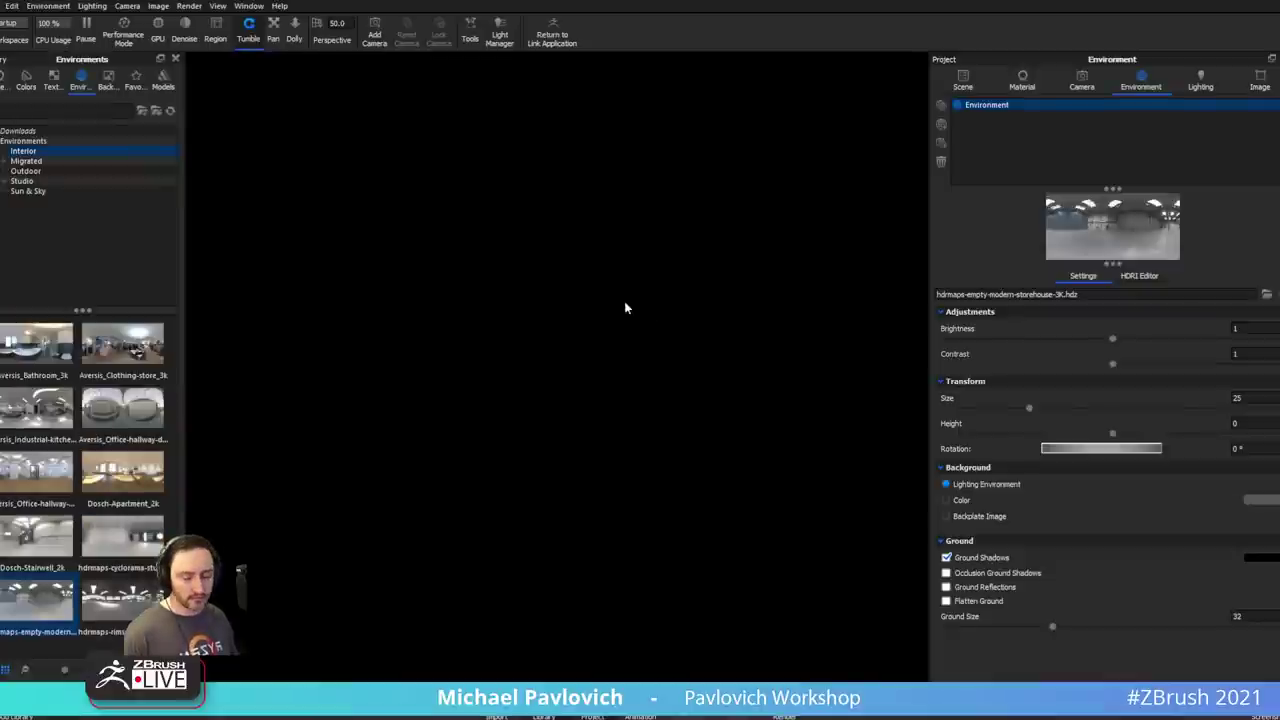
- Center and fit the first ZBrush part, ZBrush_0_0_Merged, to bring the masks back into view
click(960, 82)
click(1010, 151)
double_click(1010, 151)
click(1040, 177)
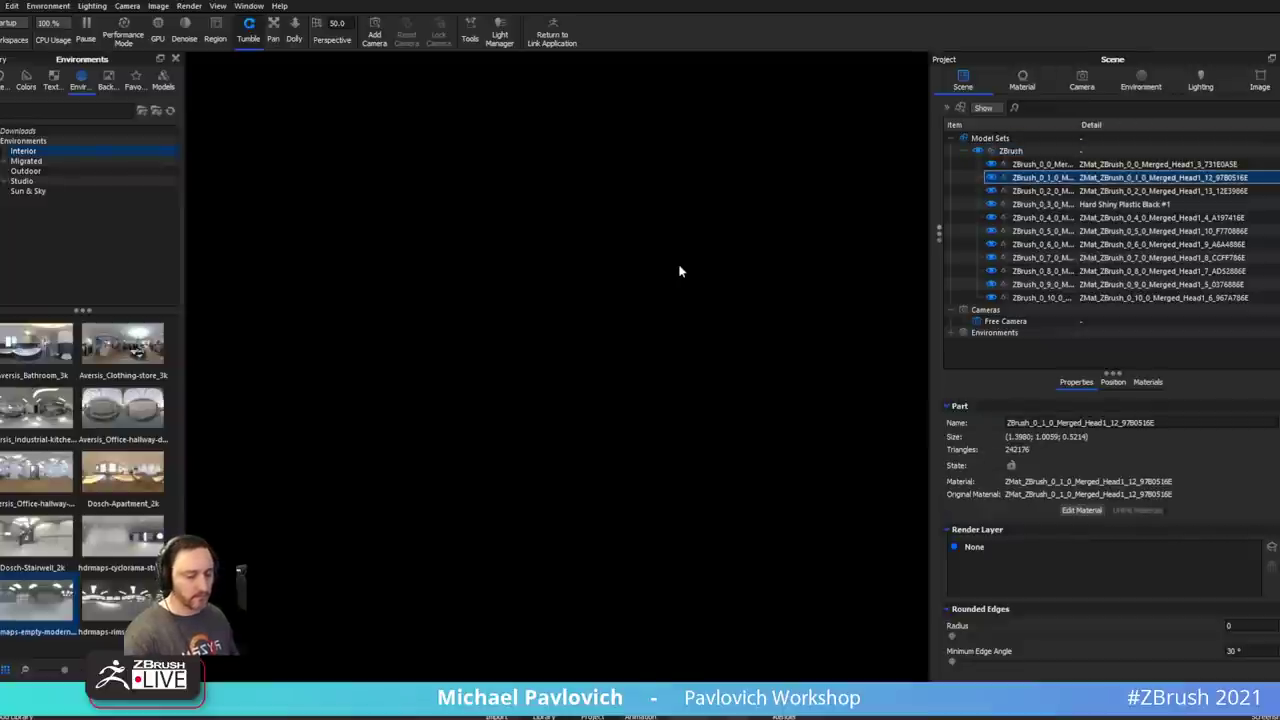
click(1040, 164)
right_click(1048, 168)
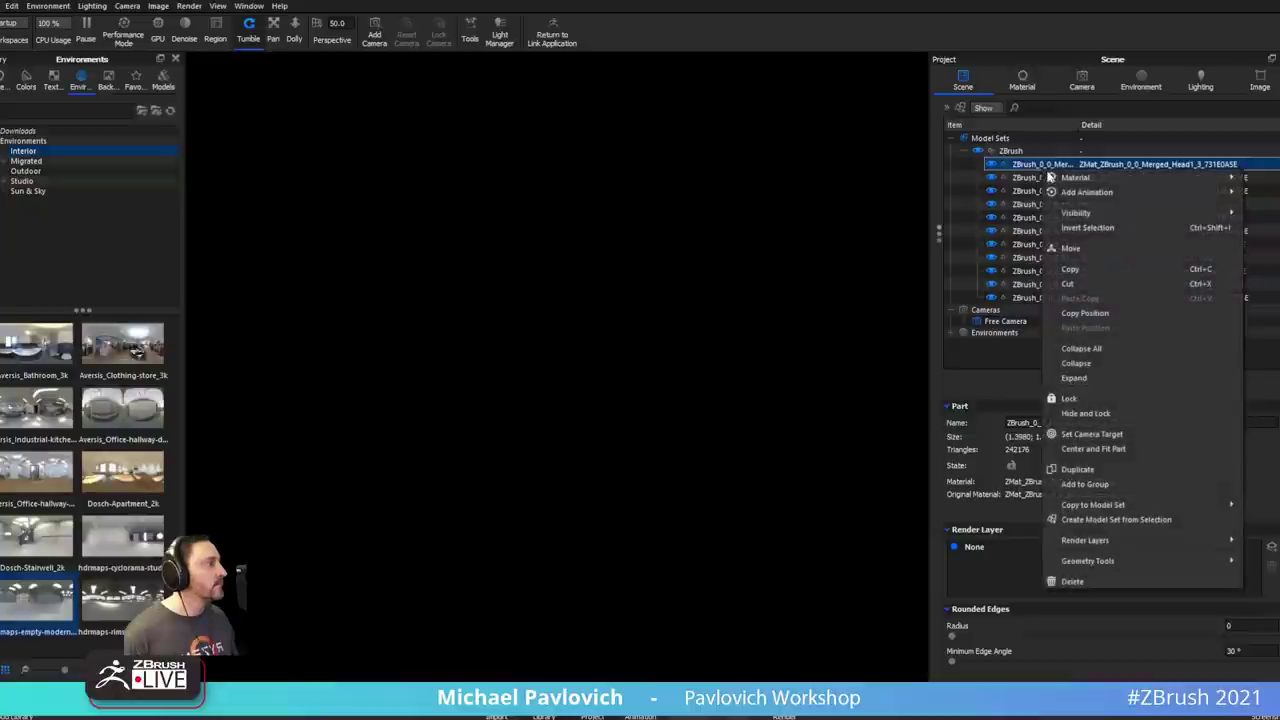
click(1118, 449)
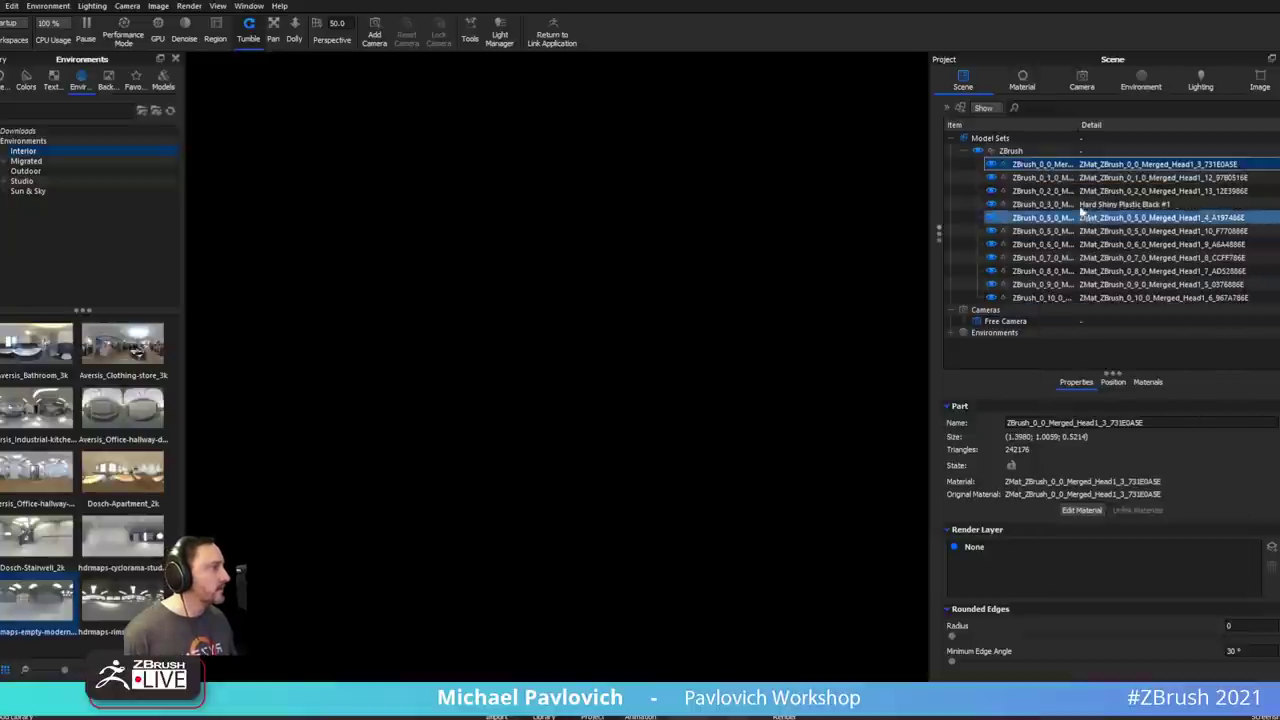
right_click(1066, 167)
click(1112, 443)
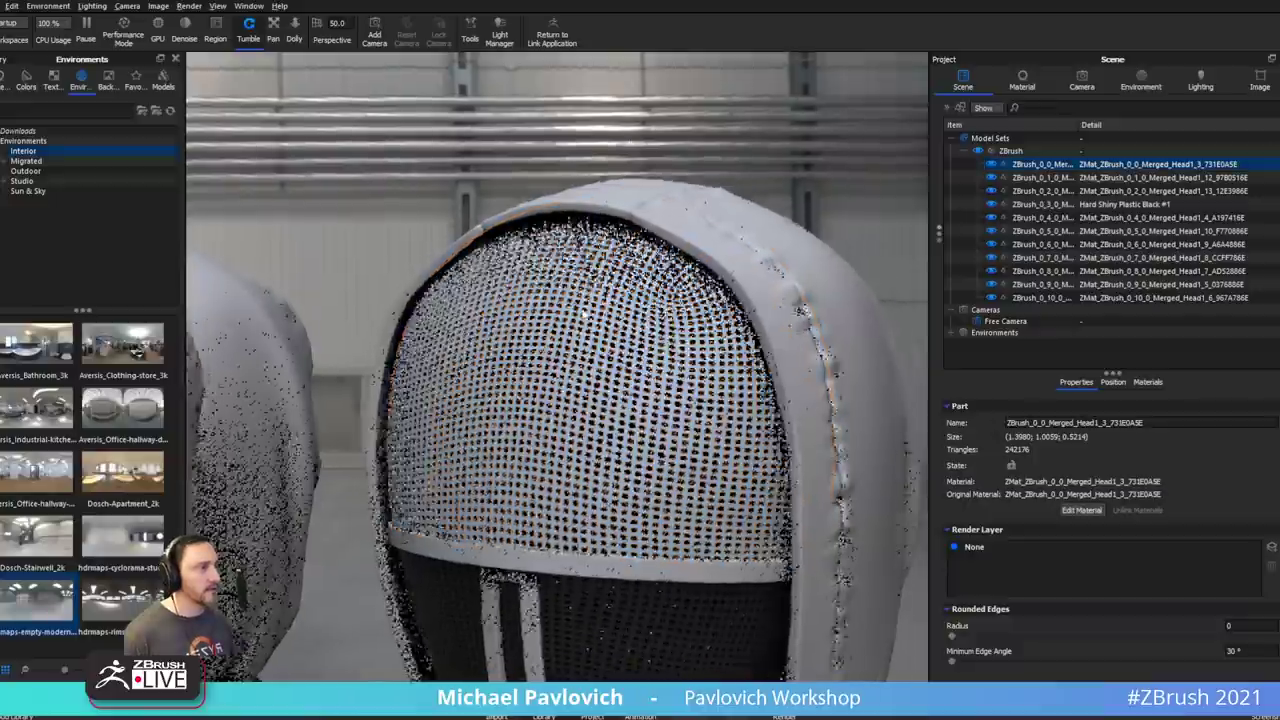
- Reframe the camera to show all three fencing masks from the front against the storehouse environment
alt+right_drag(585, 314, 240, 263)
drag(240, 263, 594, 284)
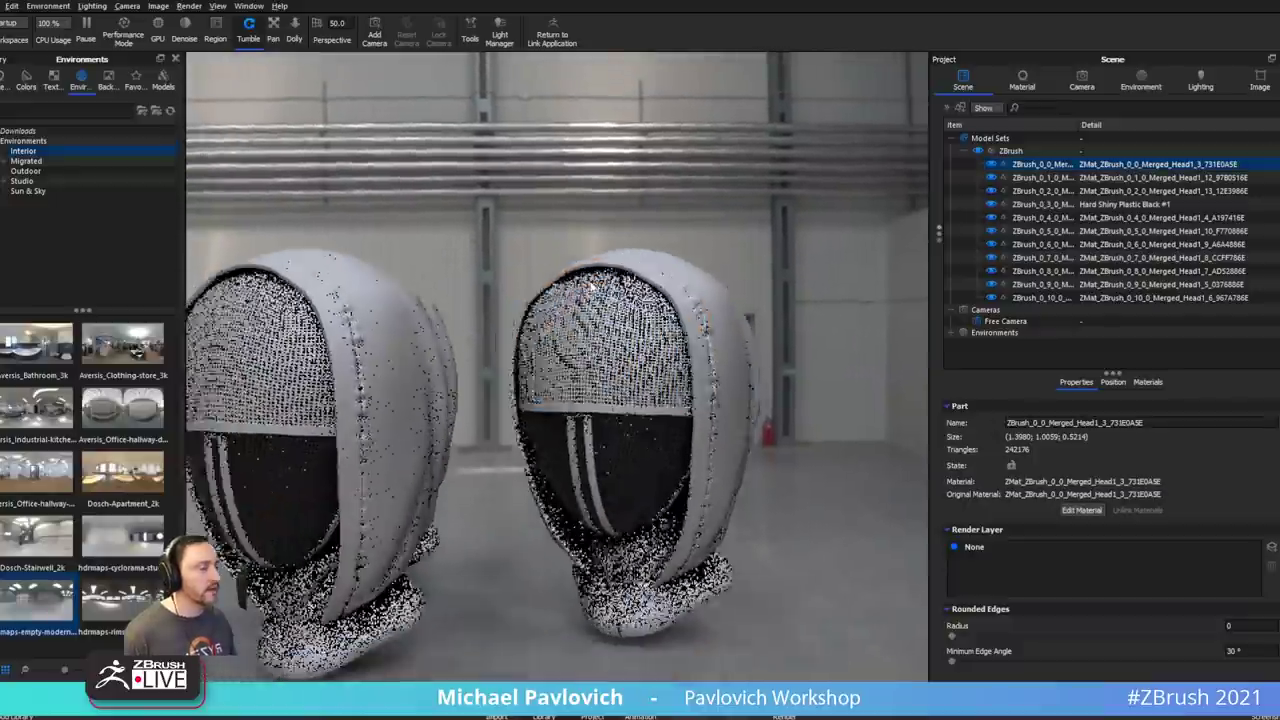
click(503, 280)
drag(503, 280, 632, 284)
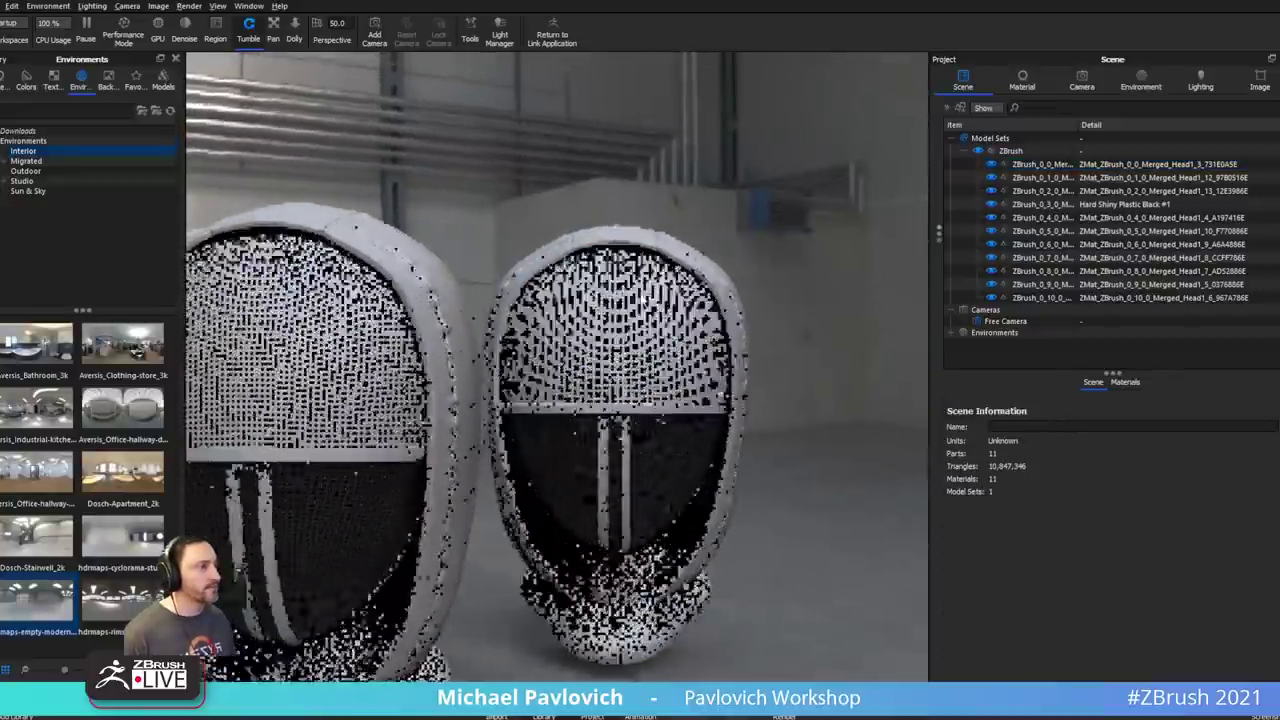
middle_drag(632, 284, 735, 310)
alt+right_drag(735, 310, 430, 229)
scroll(430, 229, up, 3)
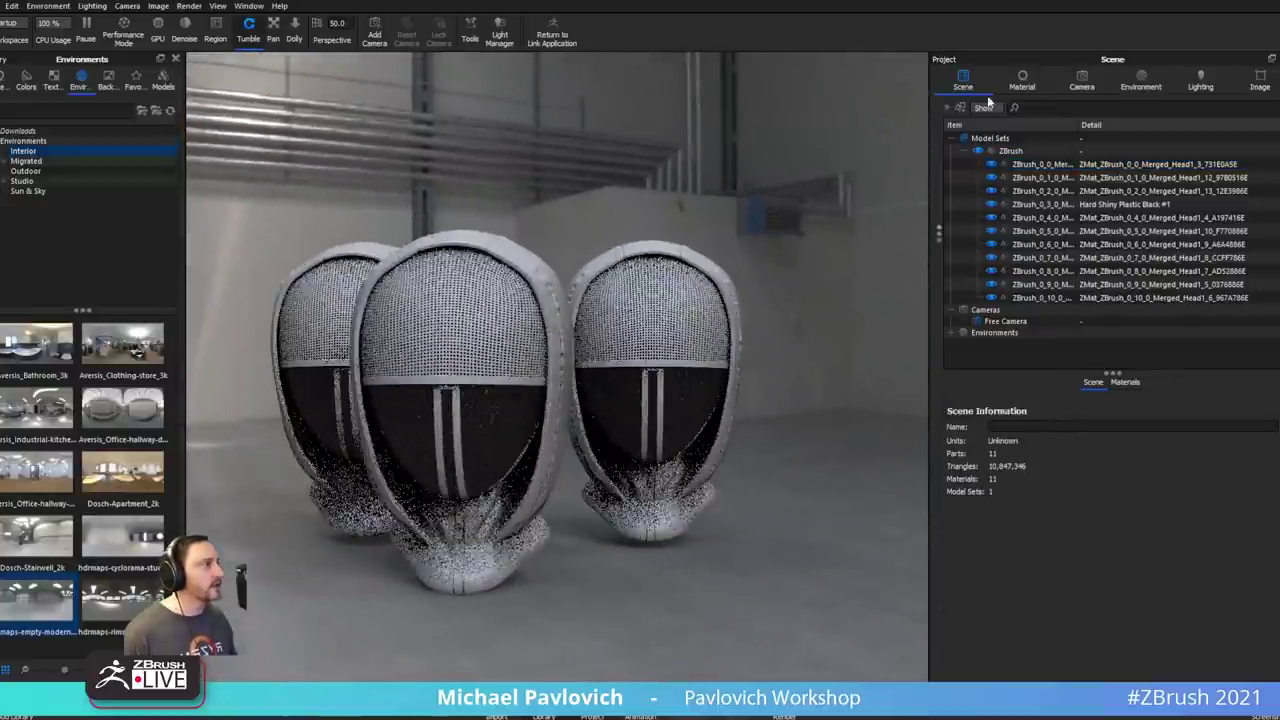
- Transform the storehouse environment with size 6.6, height 0.076 and rotation 148.5°
click(1139, 87)
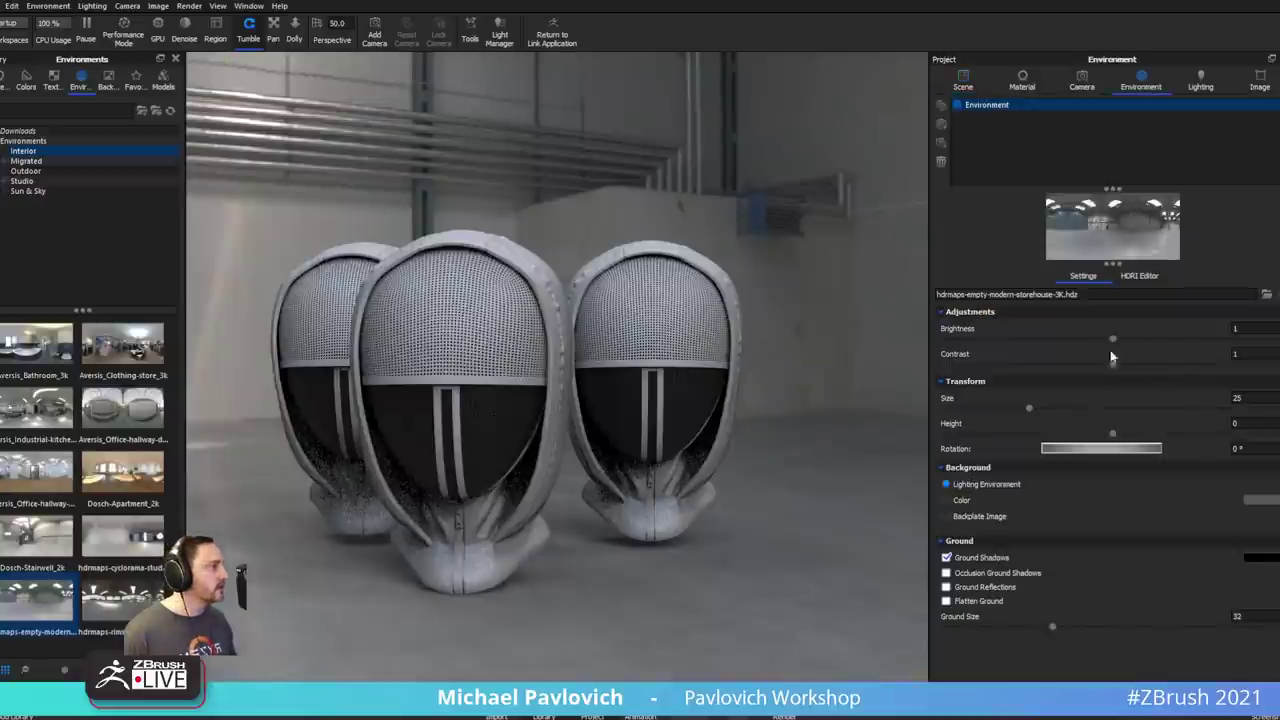
drag(1027, 413, 969, 418)
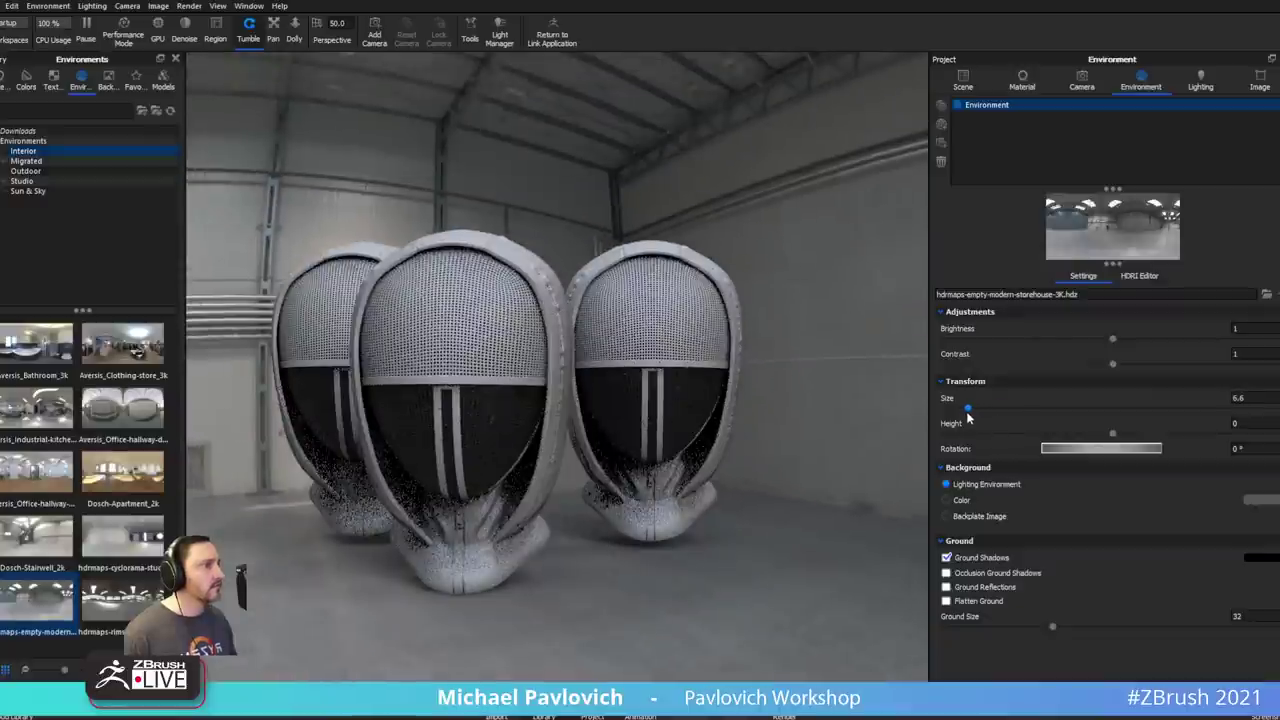
drag(838, 405, 796, 420)
scroll(687, 387, up, 3)
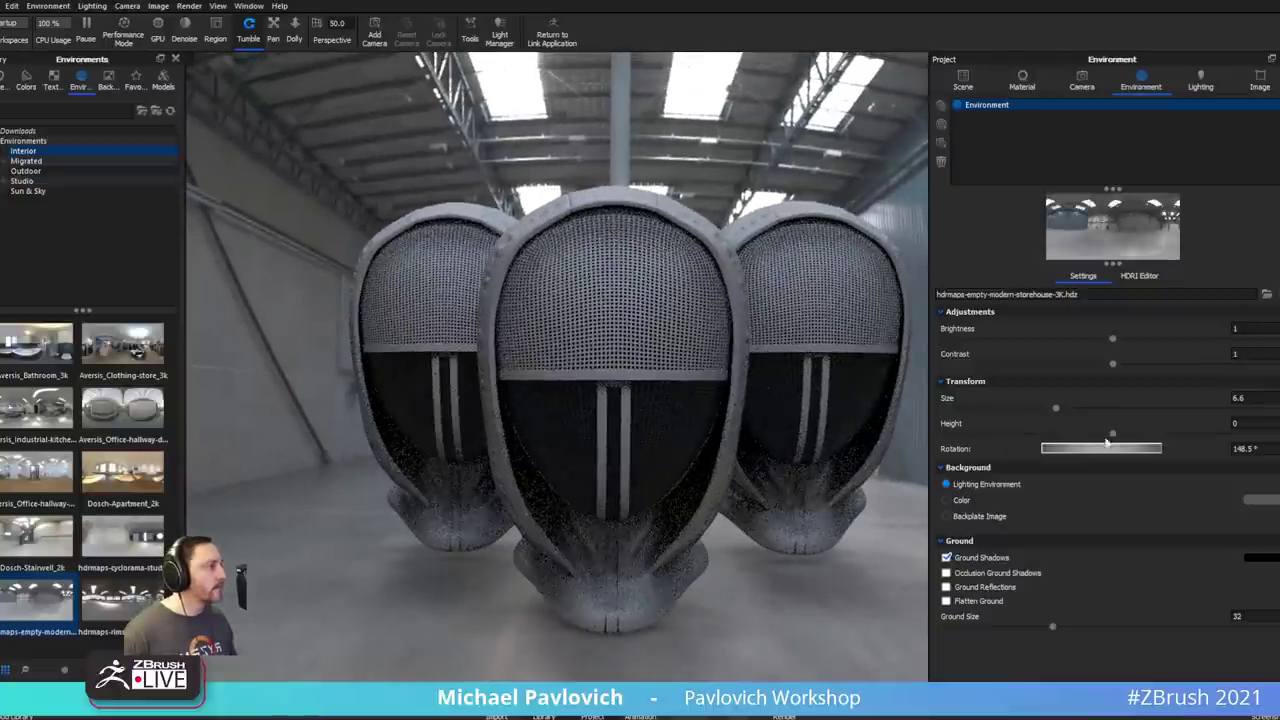
drag(1117, 437, 1141, 437)
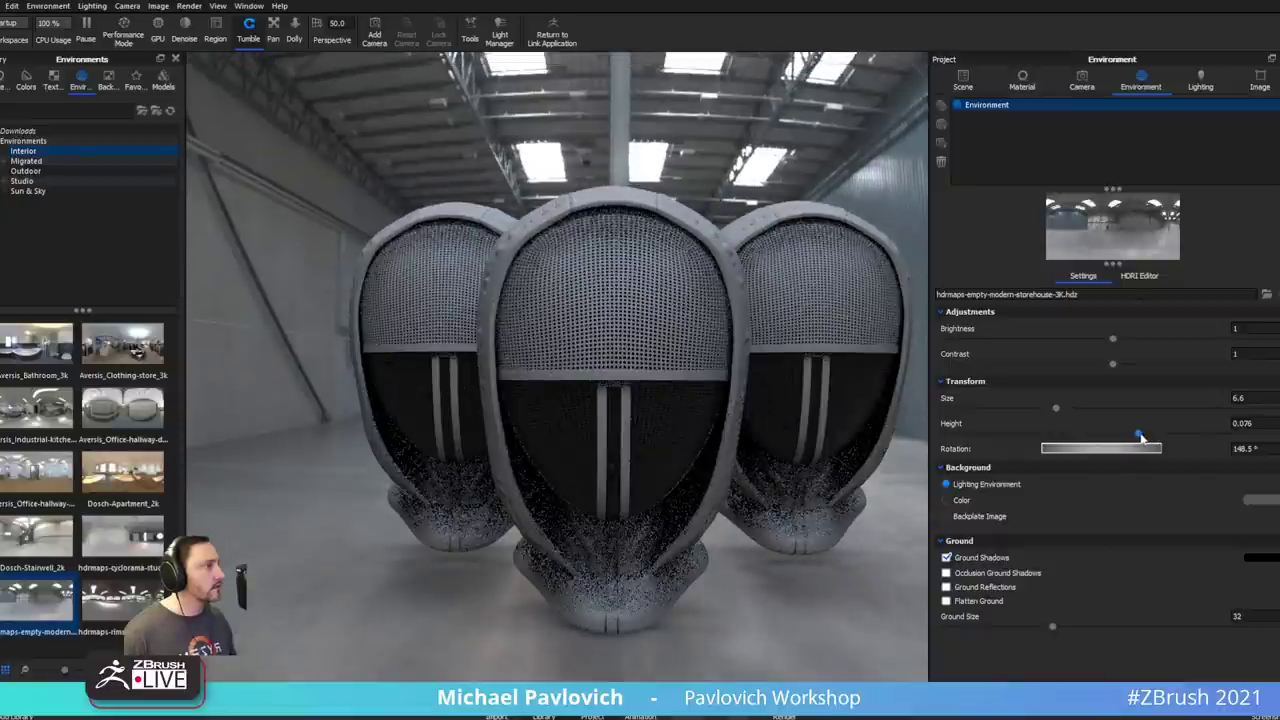
- Set the diffuse color of Hard Shiny Plastic Black #1 to gray with 0% saturation and 21% value
drag(641, 390, 649, 417)
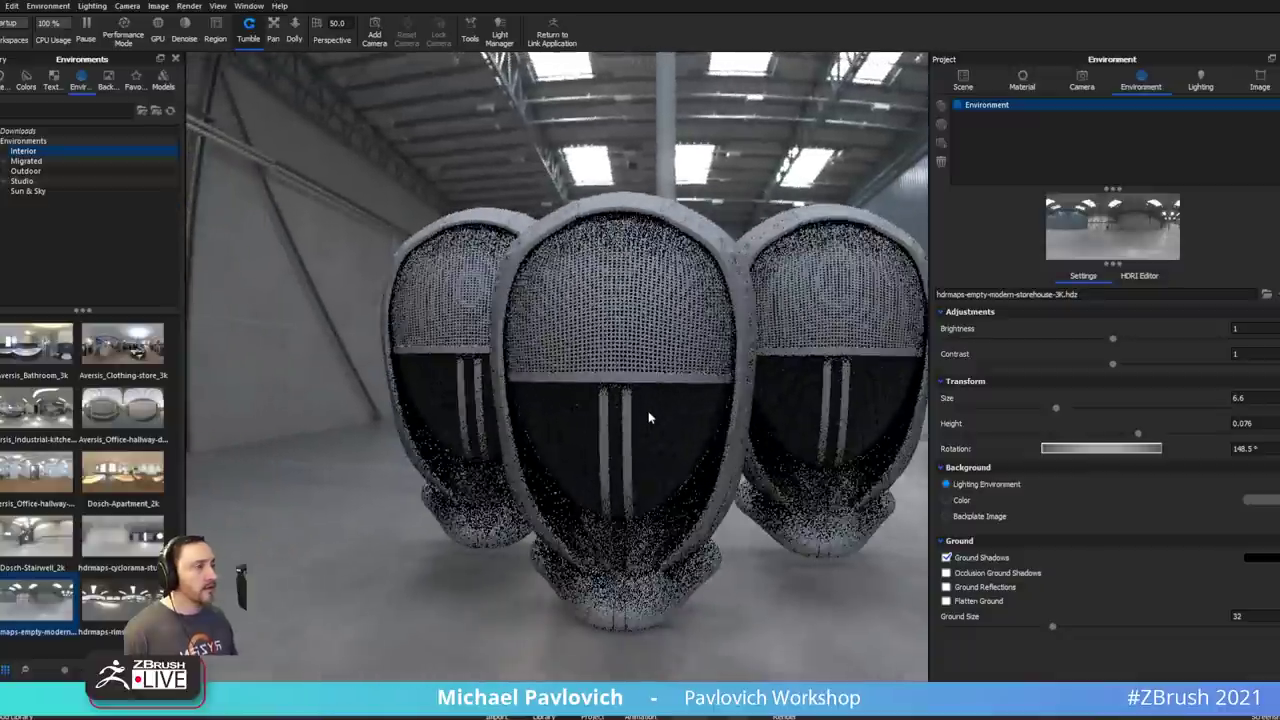
double_click(672, 410)
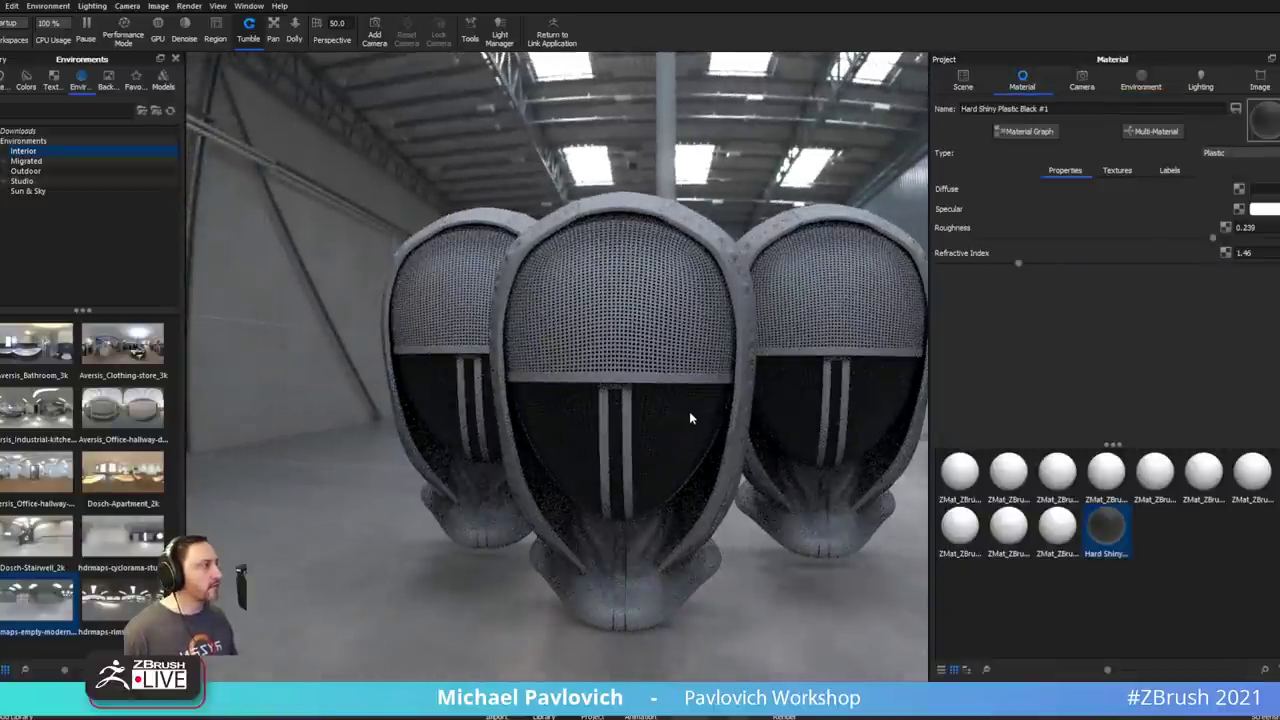
click(1268, 189)
drag(1016, 138, 1011, 135)
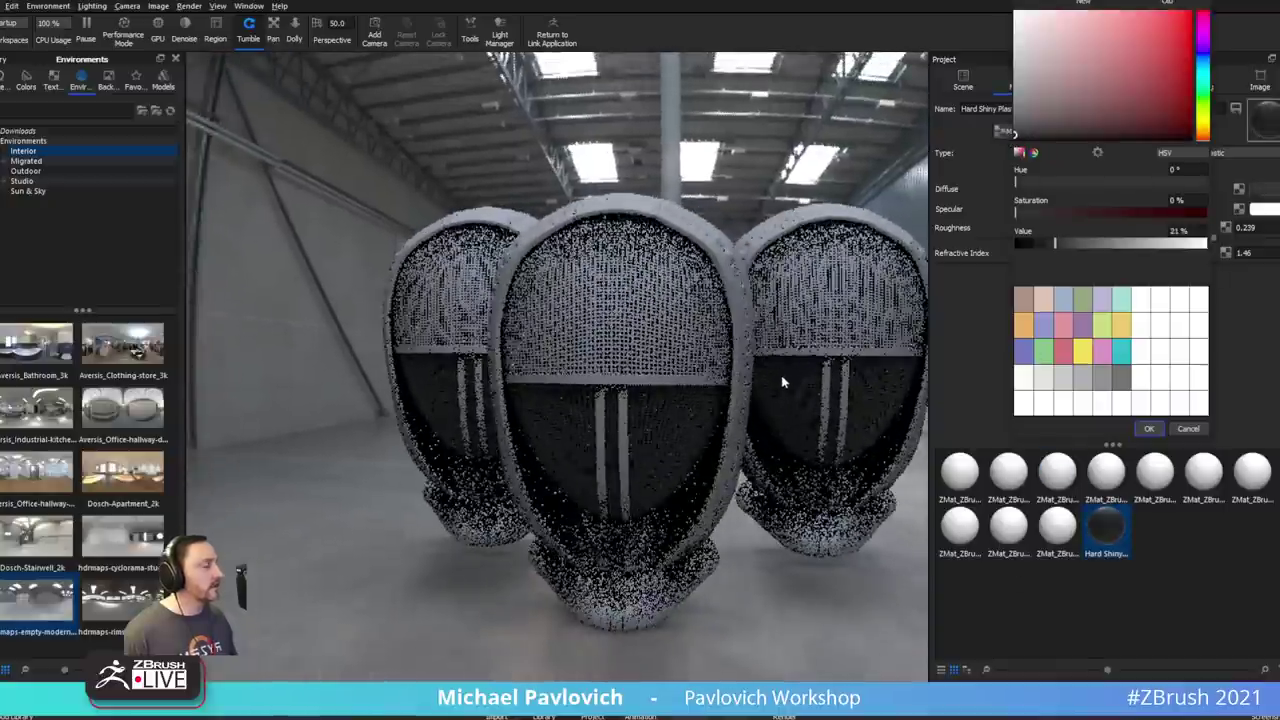
click(1153, 429)
drag(646, 403, 693, 371)
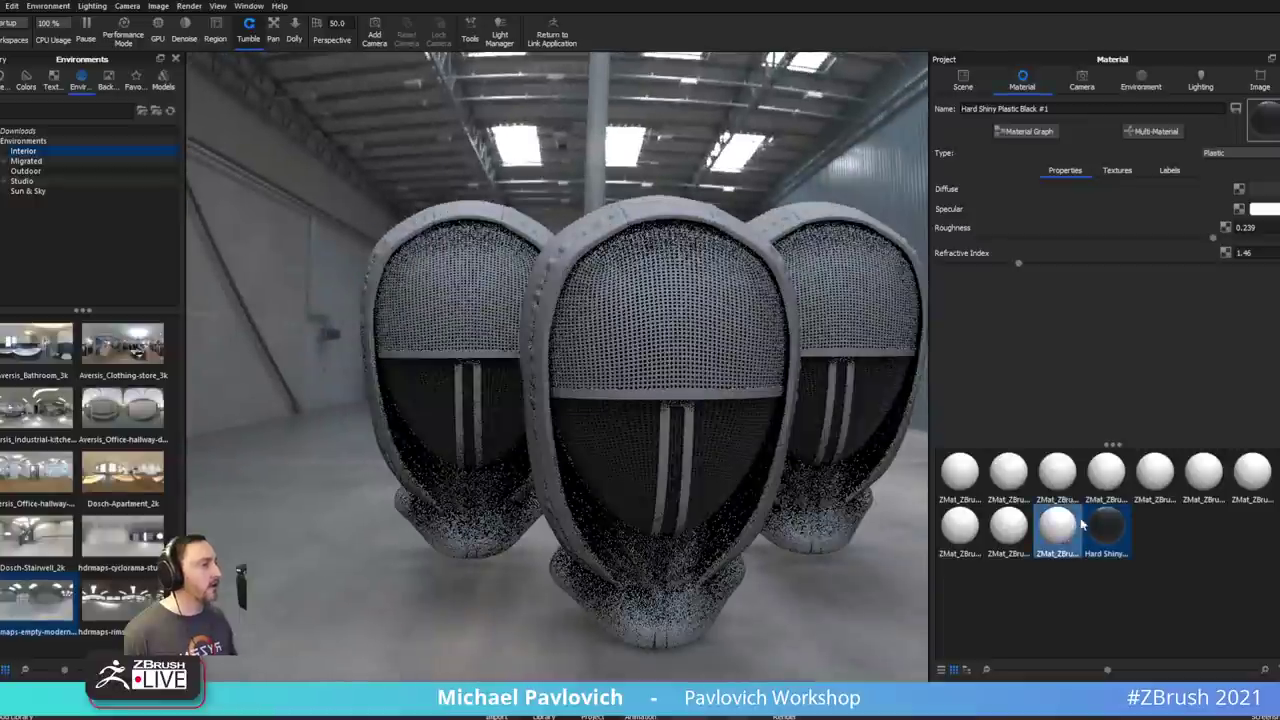
- Apply the Hard Shiny Plastic Black #1 material to the upper face mesh of all three masks
mouse_move(1104, 526)
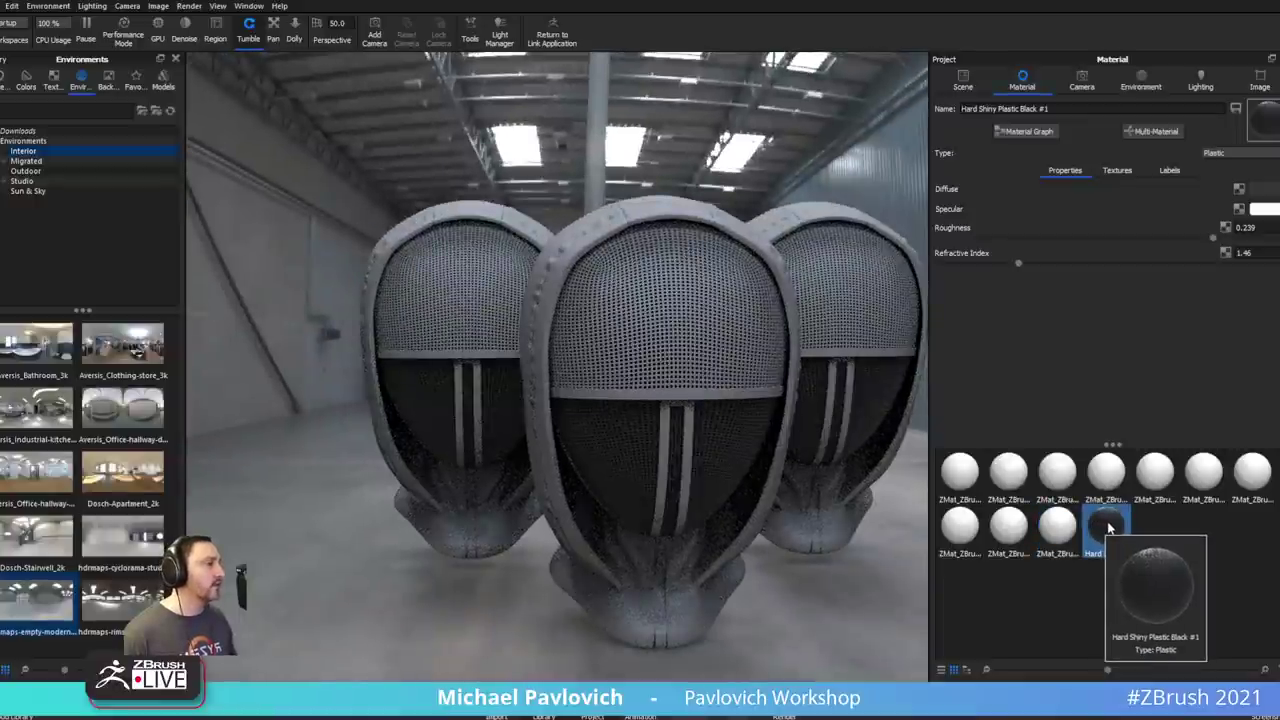
drag(1108, 528, 864, 297)
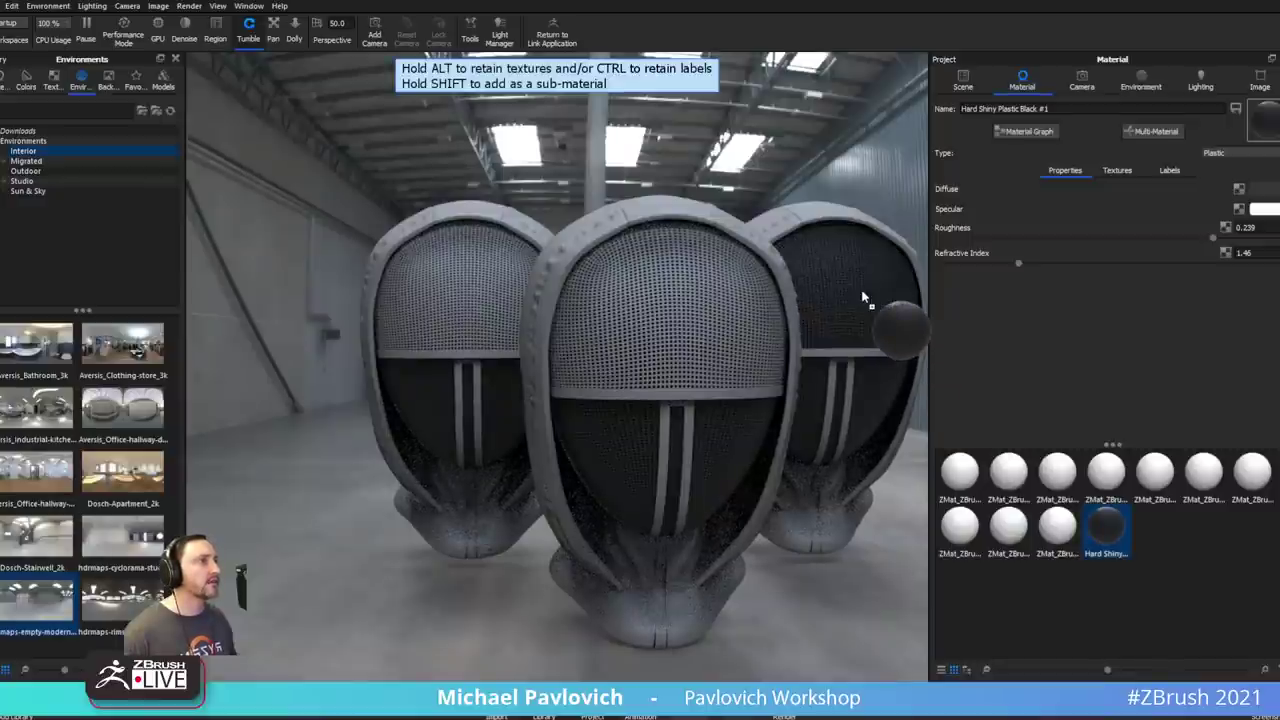
drag(863, 297, 884, 317)
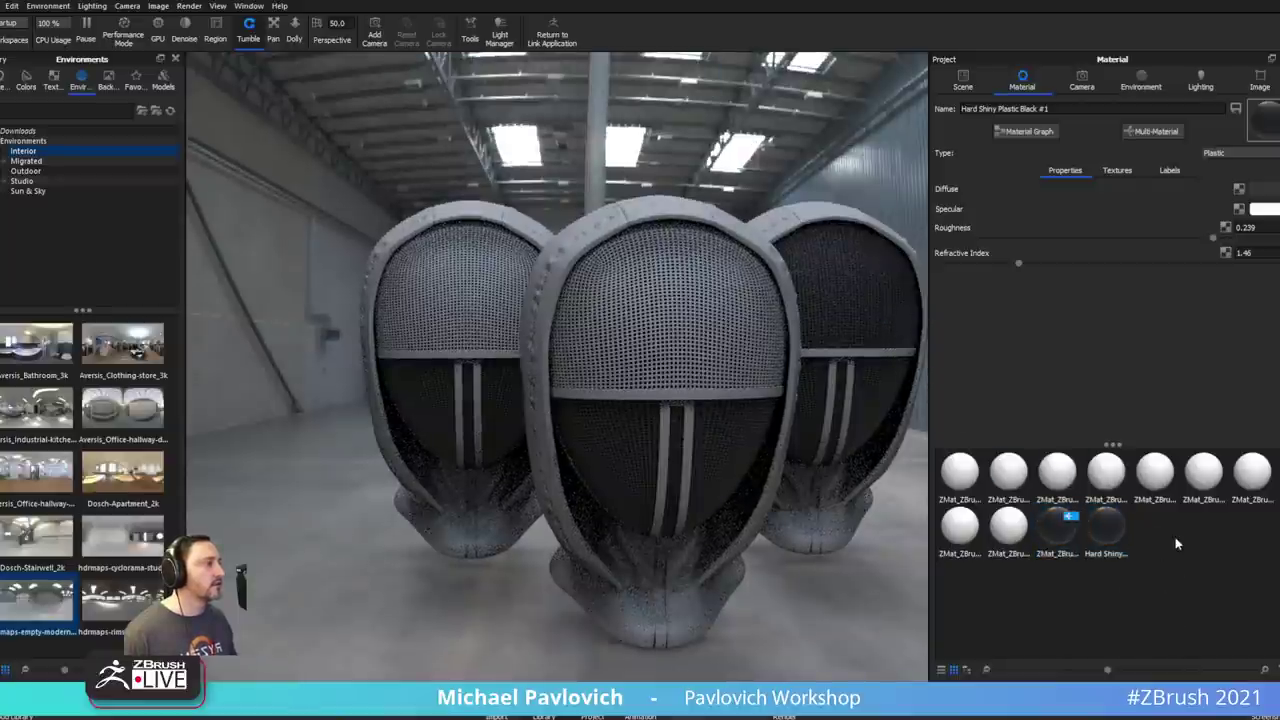
drag(1106, 525, 730, 367)
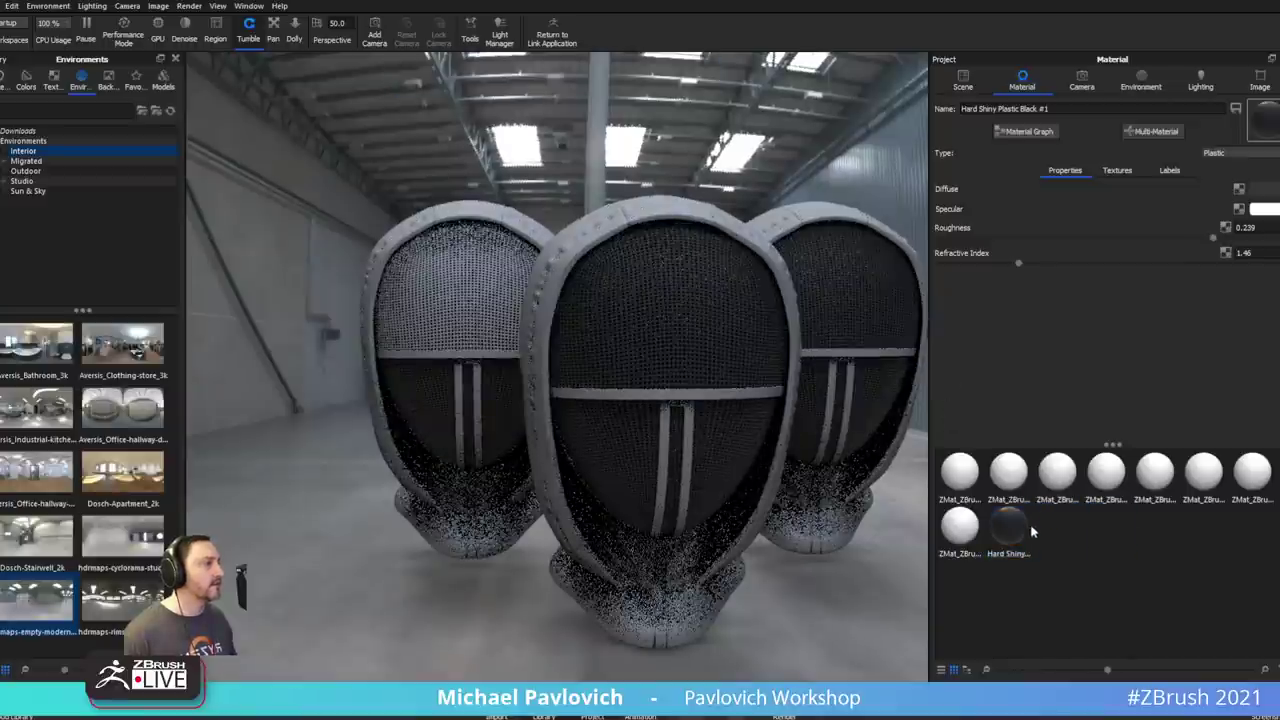
drag(1012, 525, 472, 278)
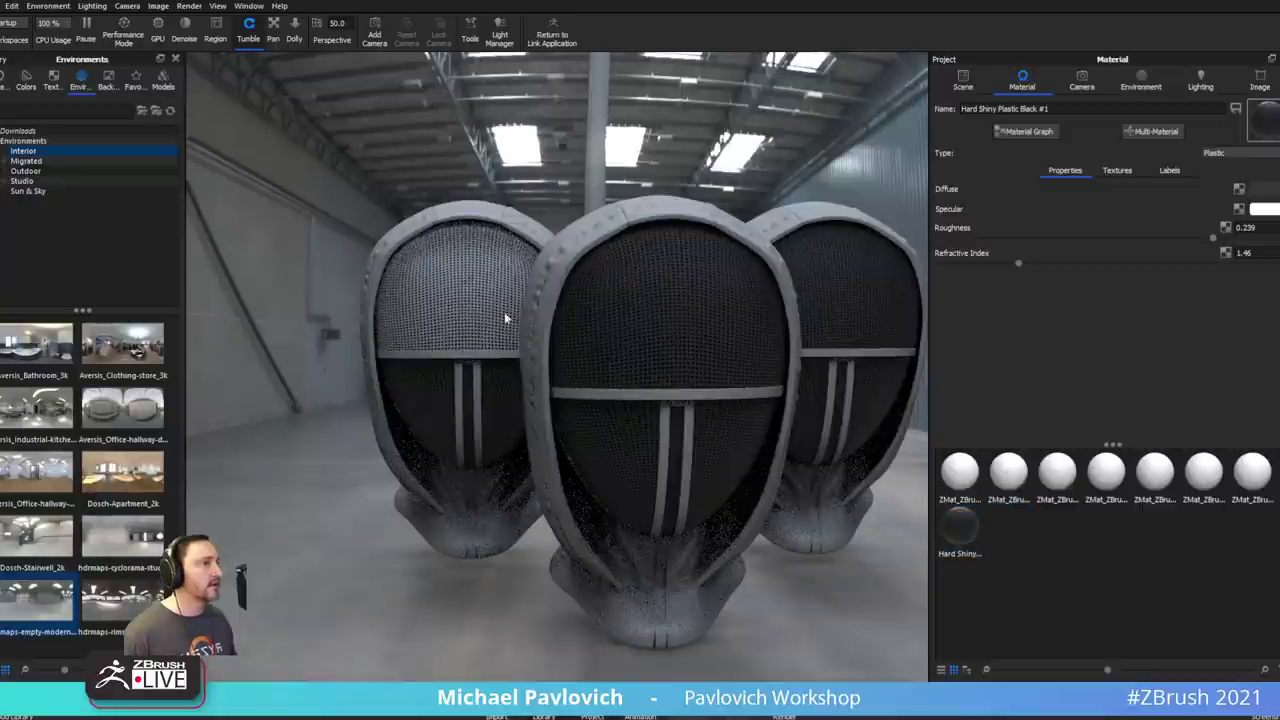
drag(1008, 525, 486, 297)
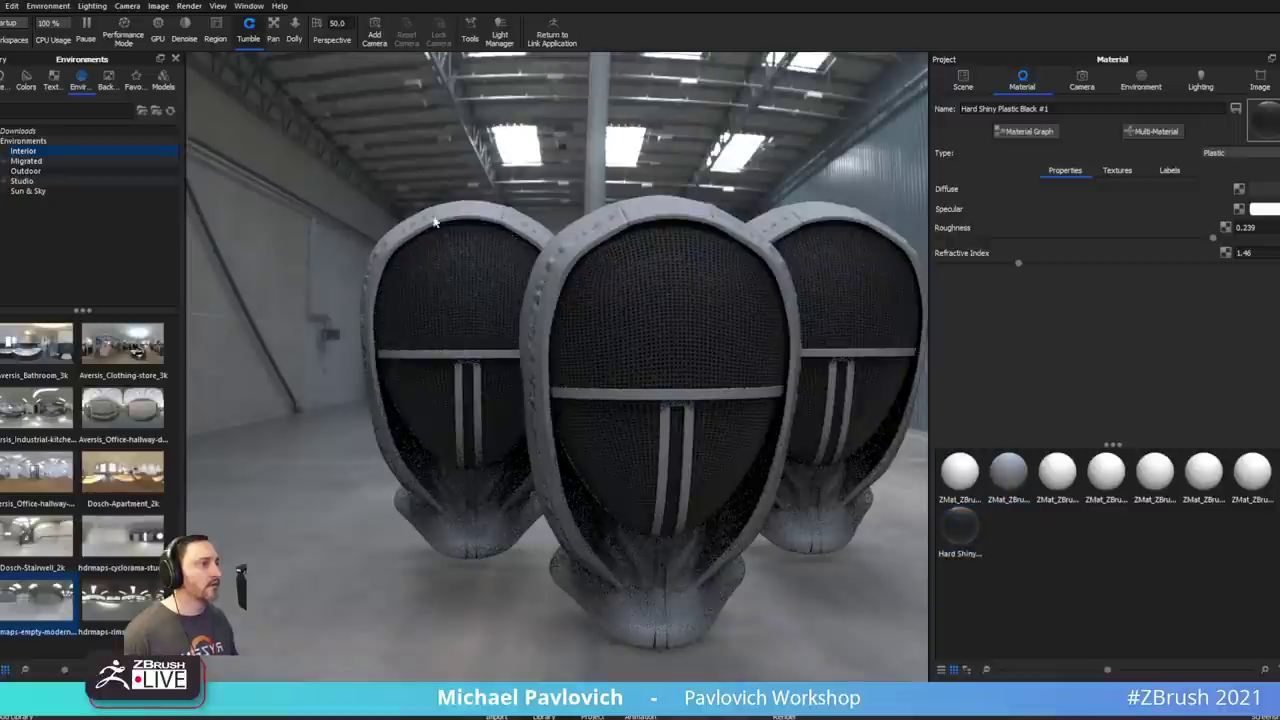
- Unlink the material of the left mask's upper mesh from the shared black plastic
click(959, 88)
click(474, 297)
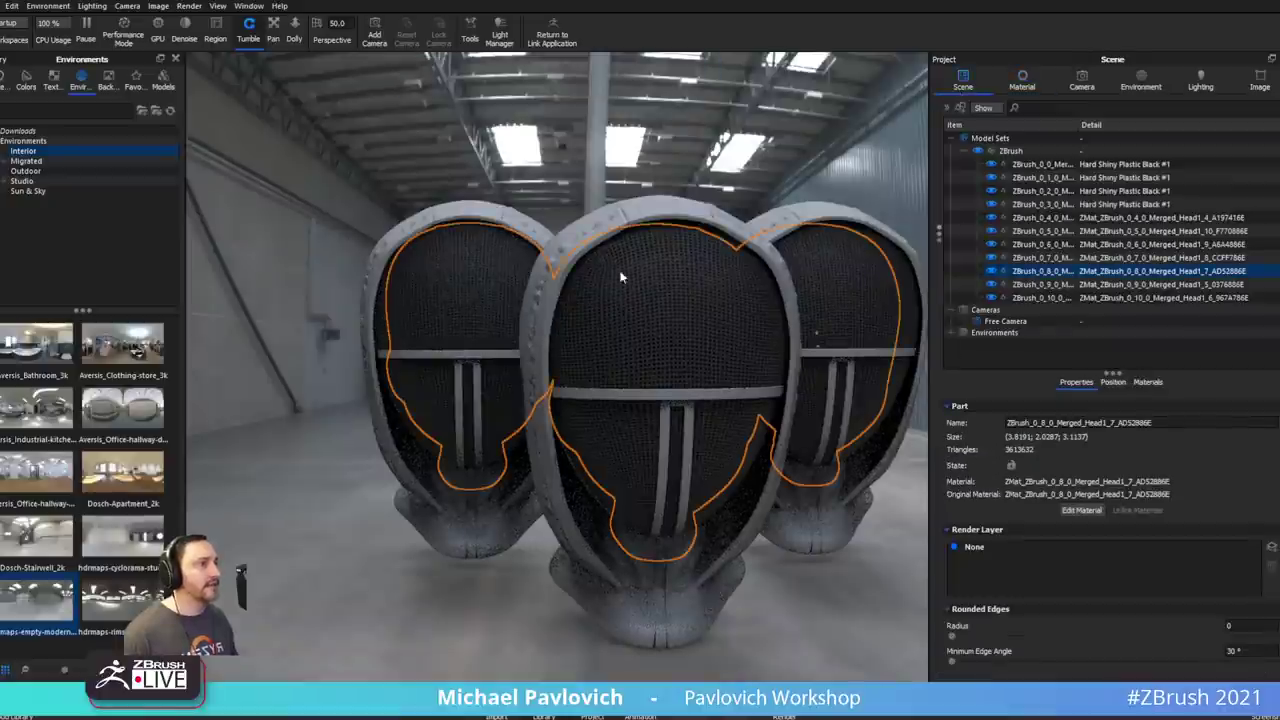
drag(480, 258, 678, 225)
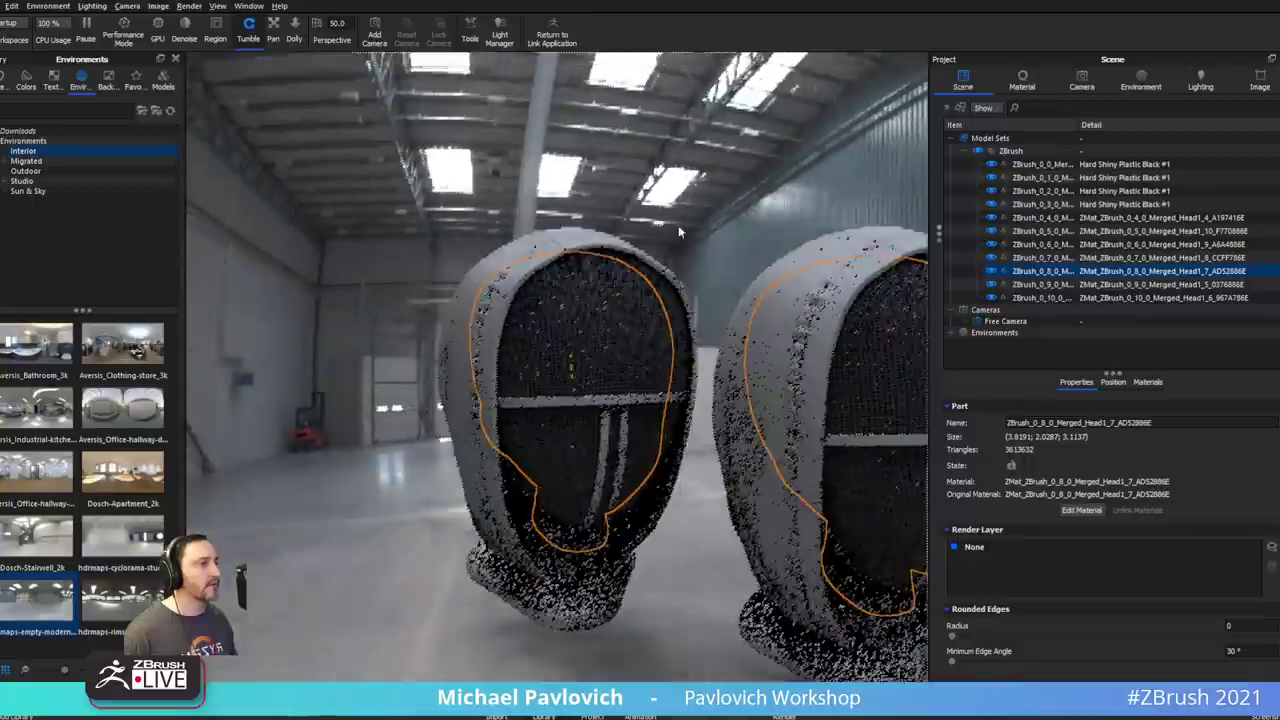
scroll(808, 322, up, 4)
click(771, 274)
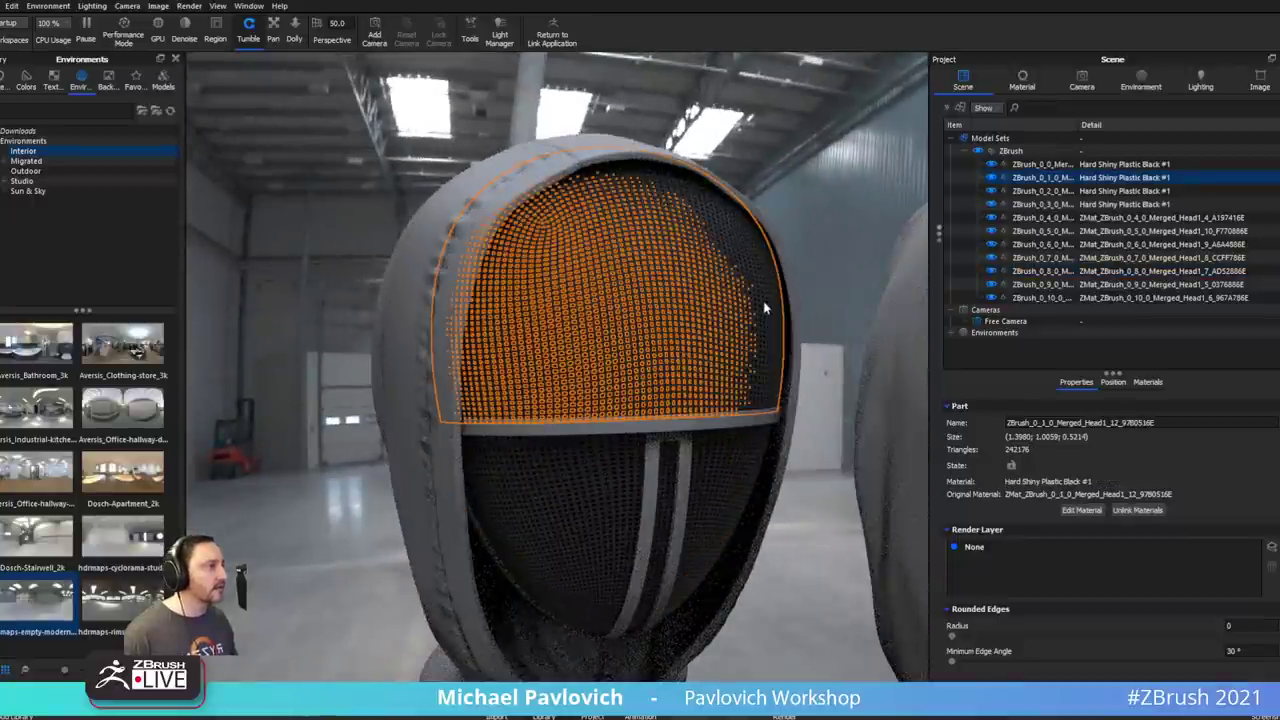
right_click(1041, 181)
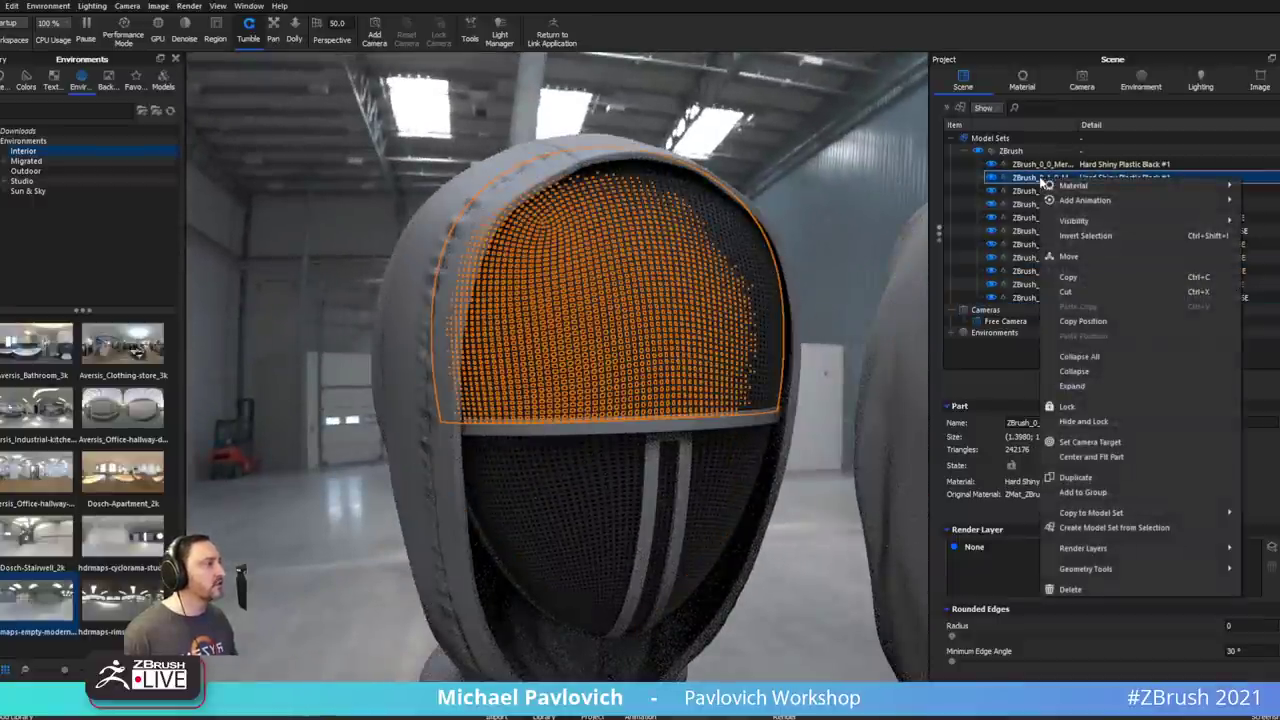
mouse_move(1063, 186)
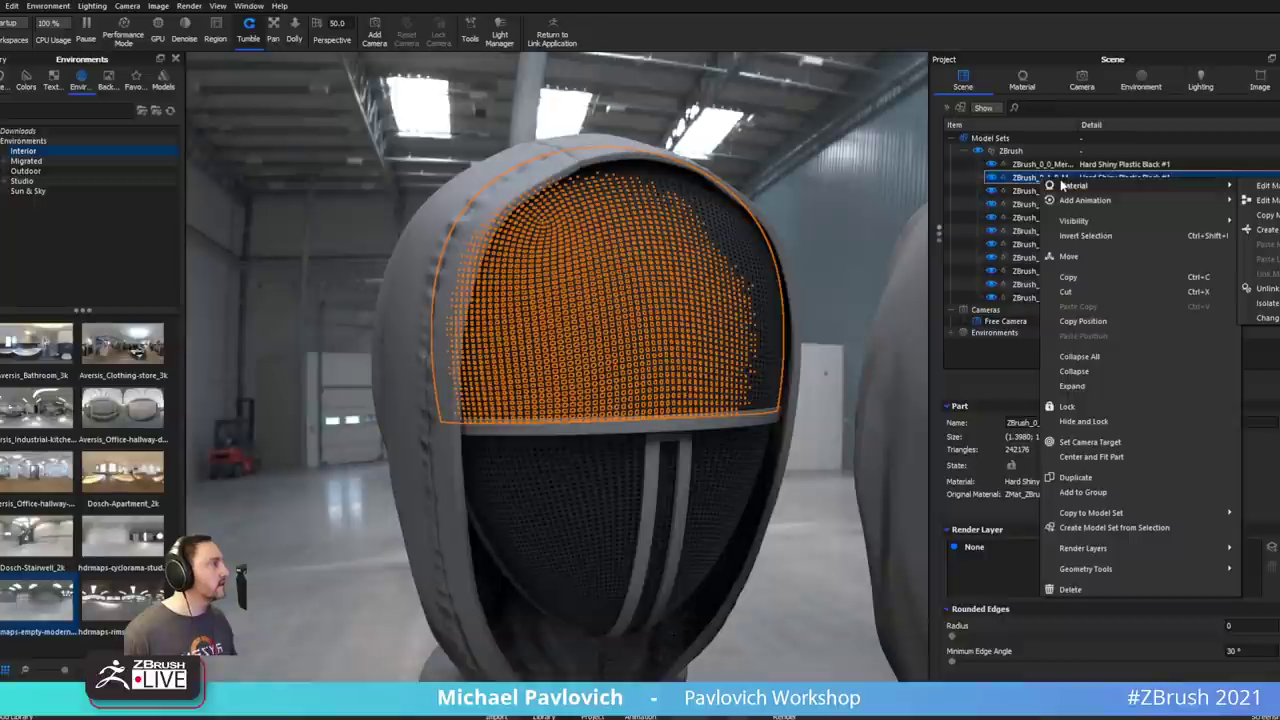
click(1267, 288)
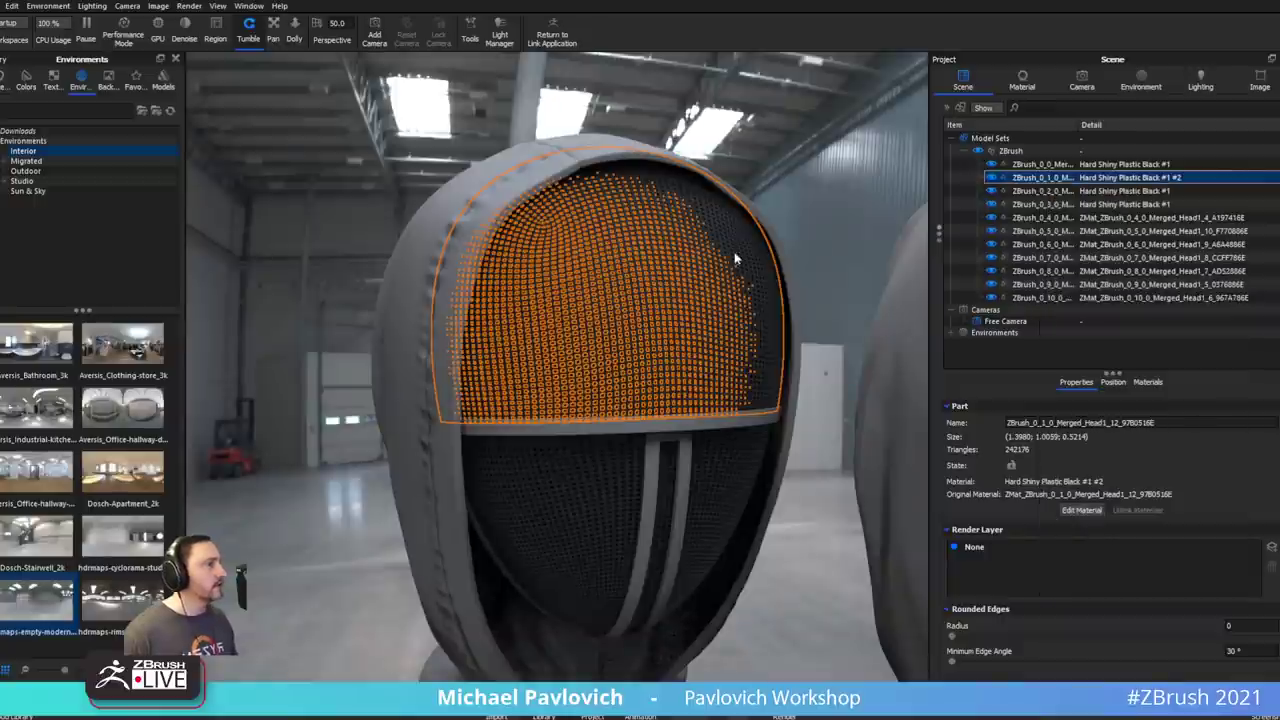
- Unlink the material of the middle mask's upper mesh from the shared black plastic
scroll(689, 190, down, 4)
middle_drag(689, 190, 440, 196)
scroll(683, 244, up, 3)
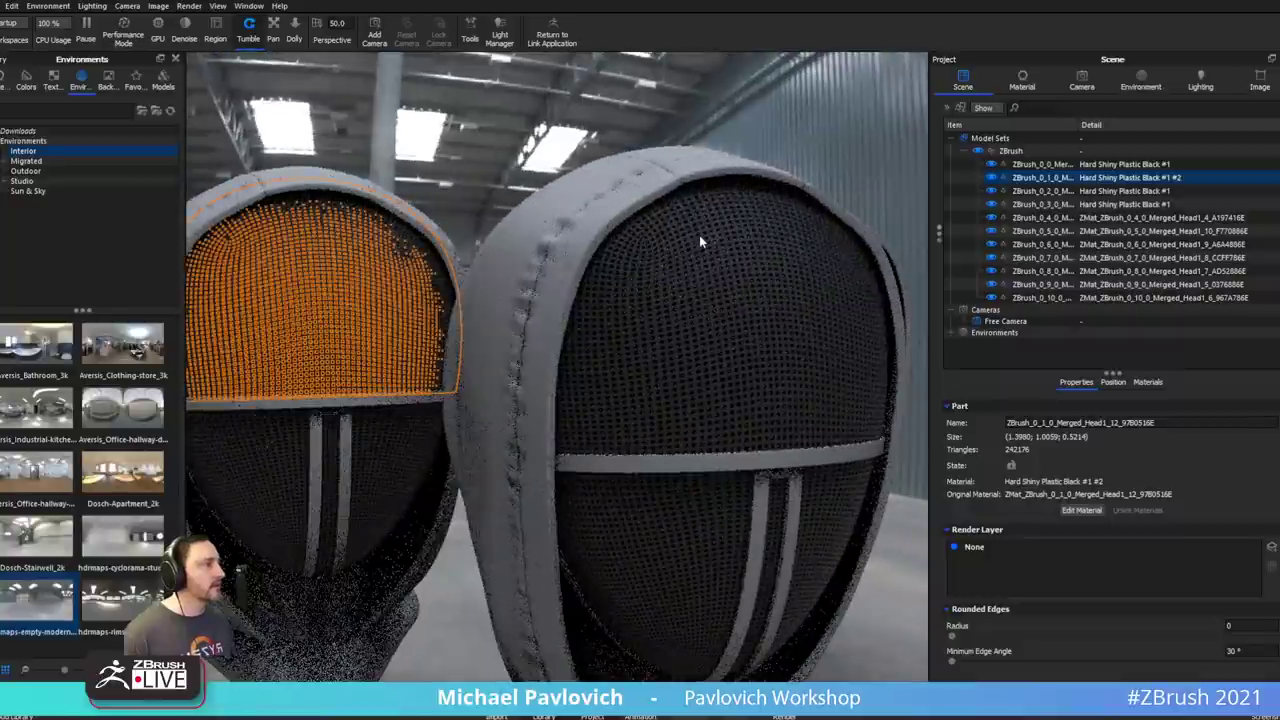
click(700, 237)
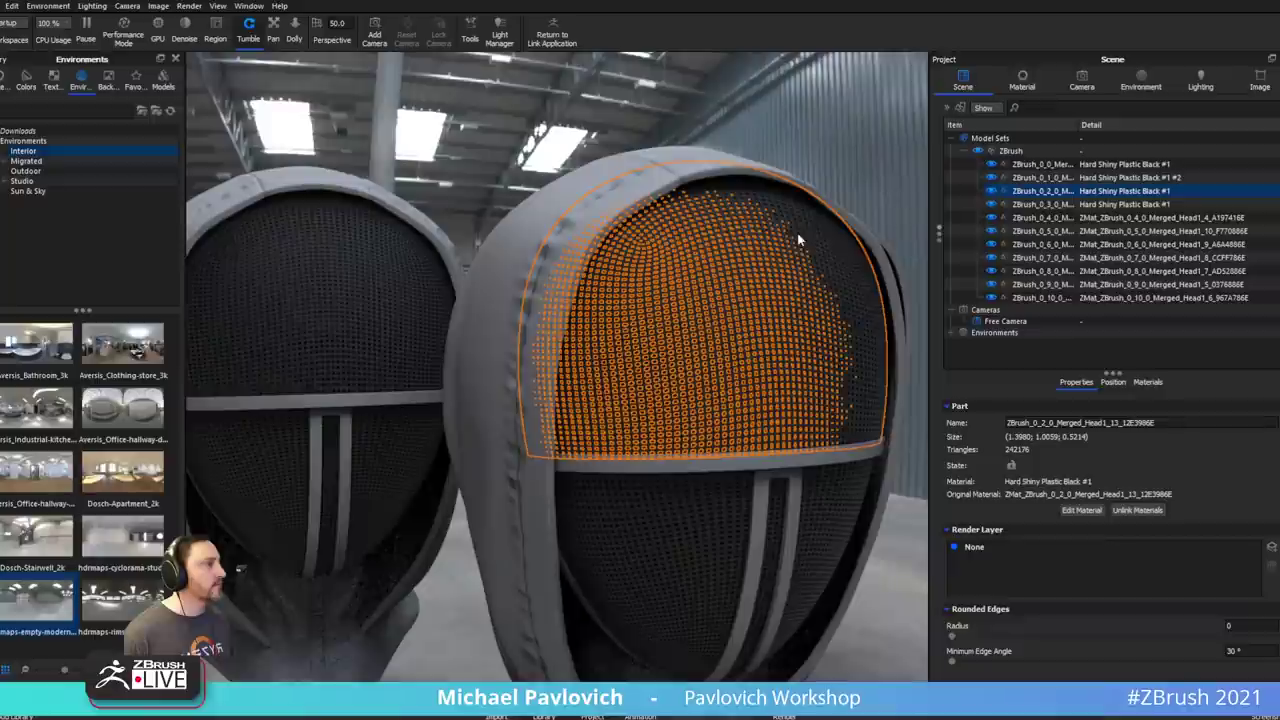
right_click(1064, 195)
mouse_move(1114, 205)
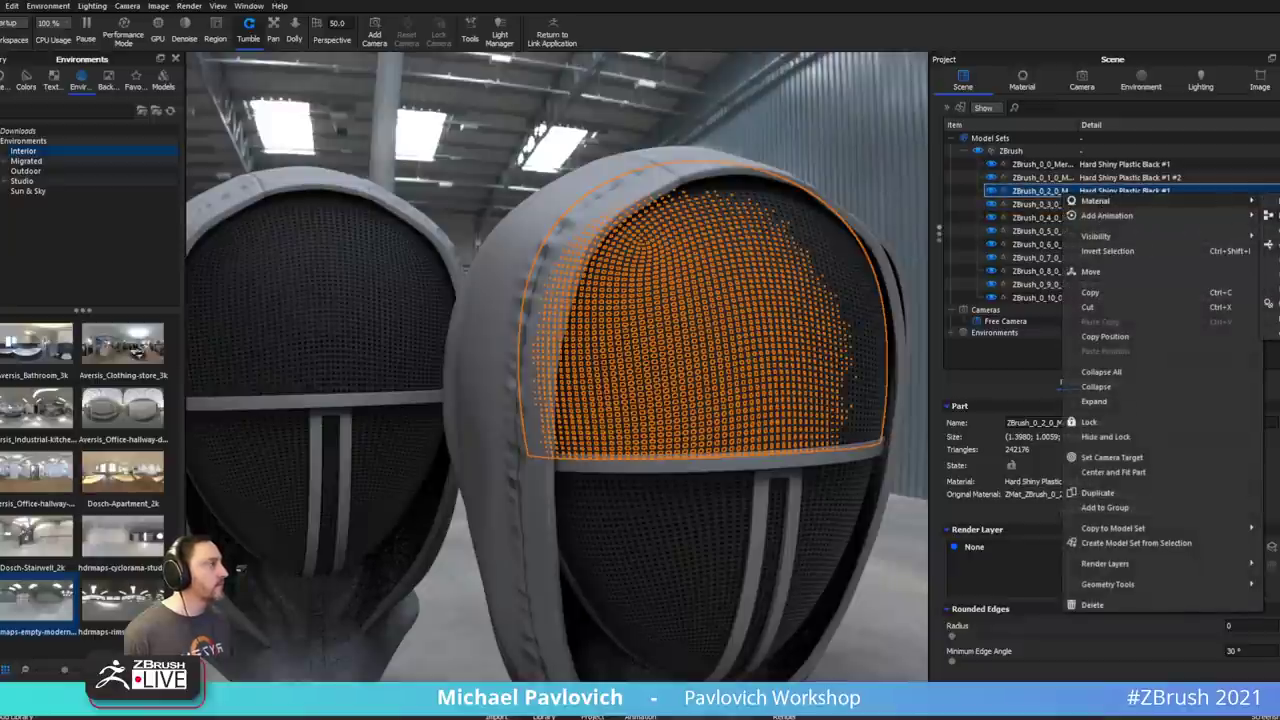
click(1274, 303)
- Unlink the material of the right mask's upper mesh from the shared black plastic, and show the scene's materials
drag(666, 243, 87, 224)
scroll(686, 331, up, 5)
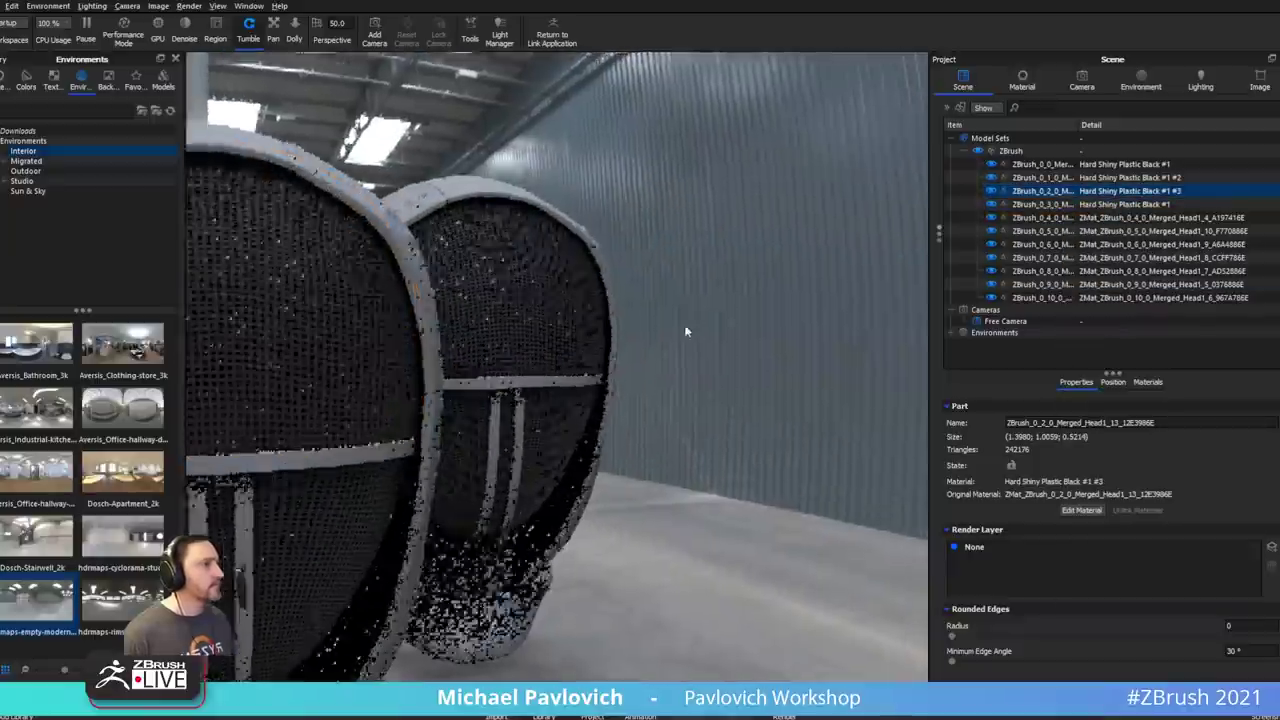
click(527, 242)
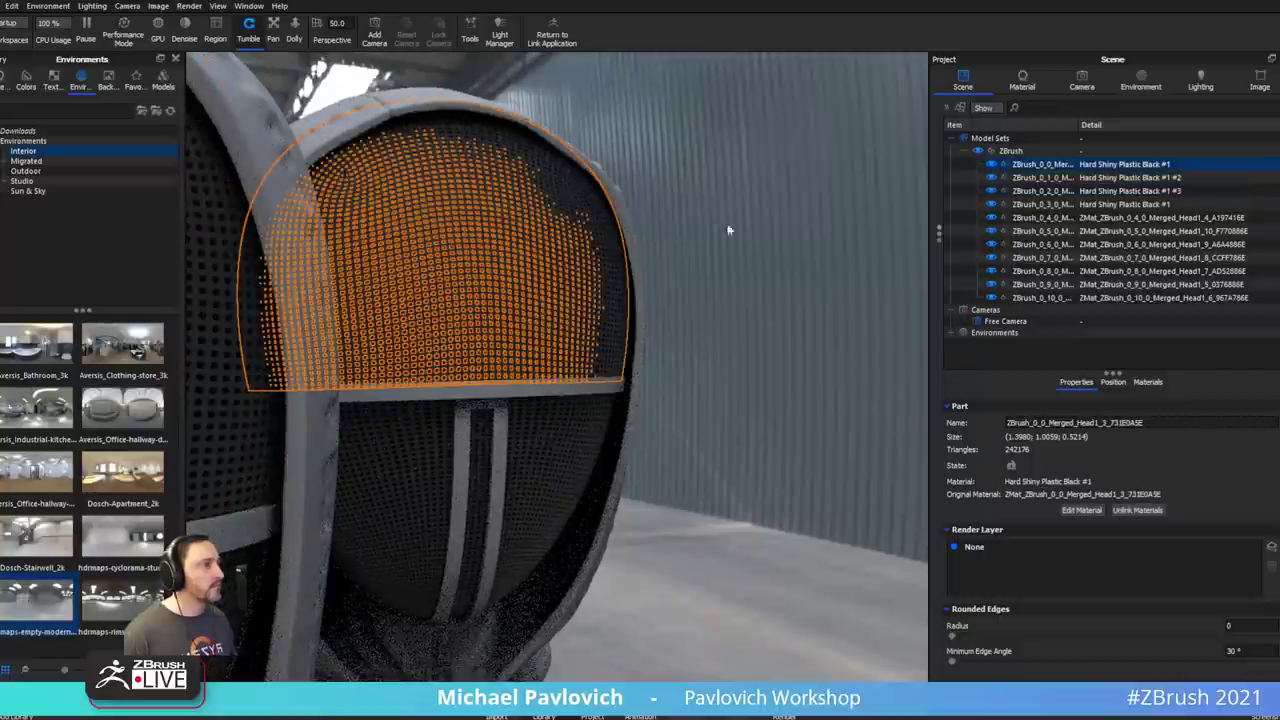
right_click(1060, 166)
mouse_move(1095, 172)
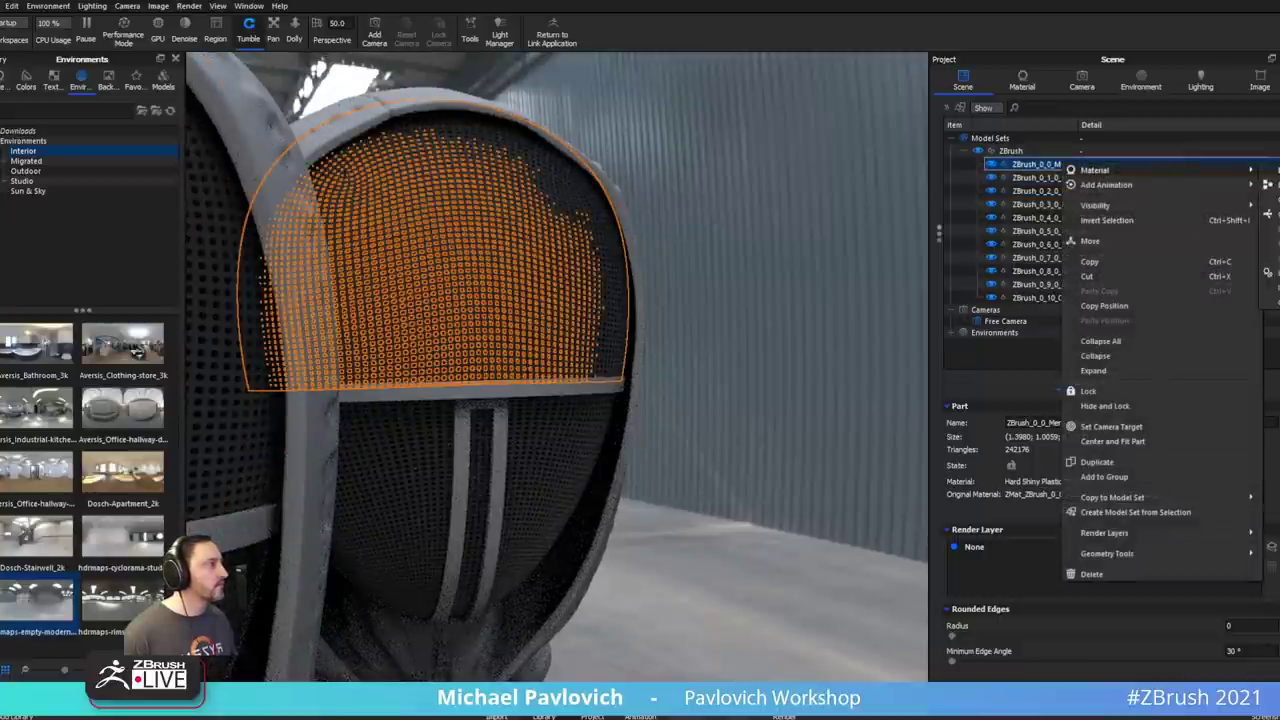
click(1268, 272)
alt+right_drag(720, 268, 900, 425)
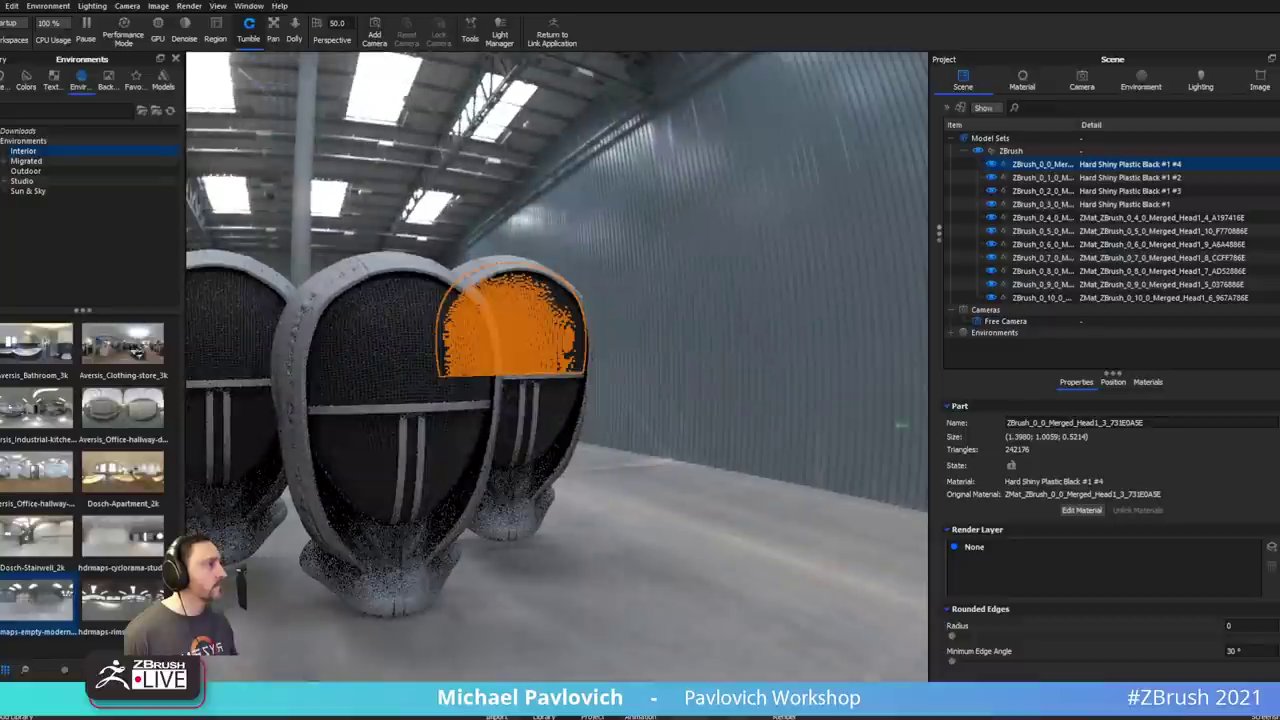
click(1146, 384)
alt+right_drag(640, 312, 811, 283)
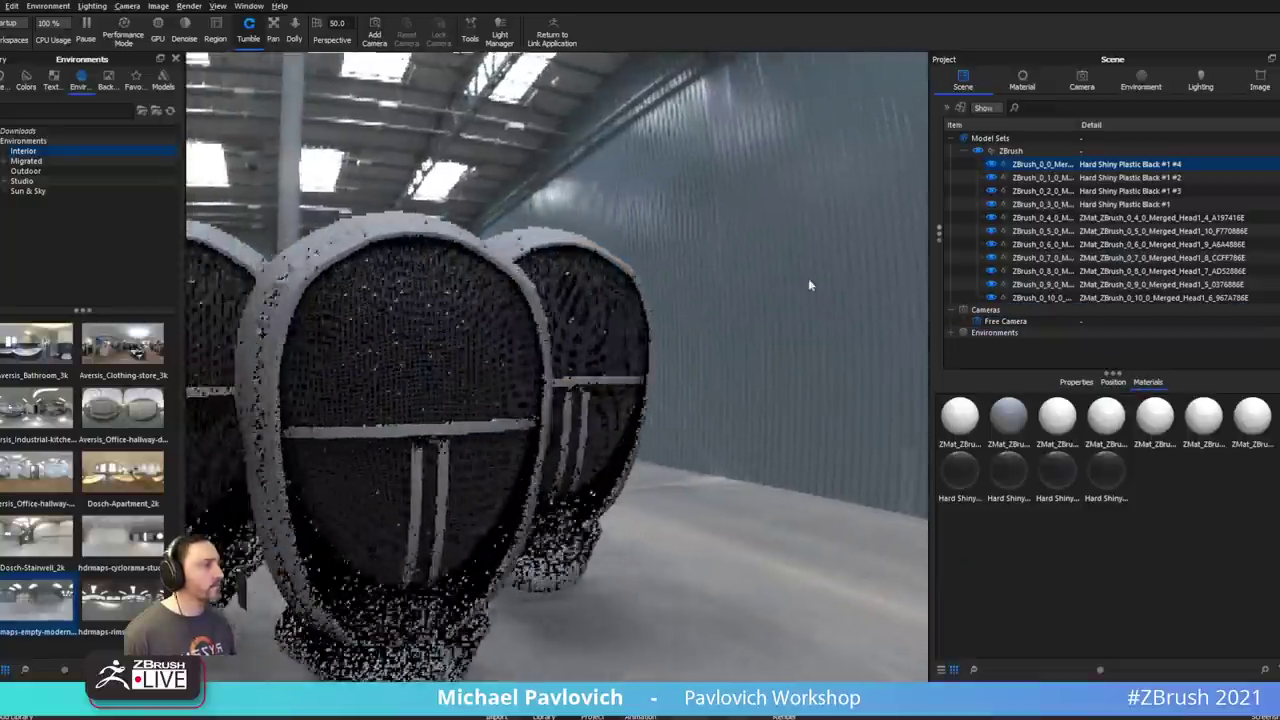
drag(811, 283, 570, 220)
middle_drag(570, 220, 716, 221)
alt+right_drag(716, 221, 648, 228)
drag(648, 228, 646, 270)
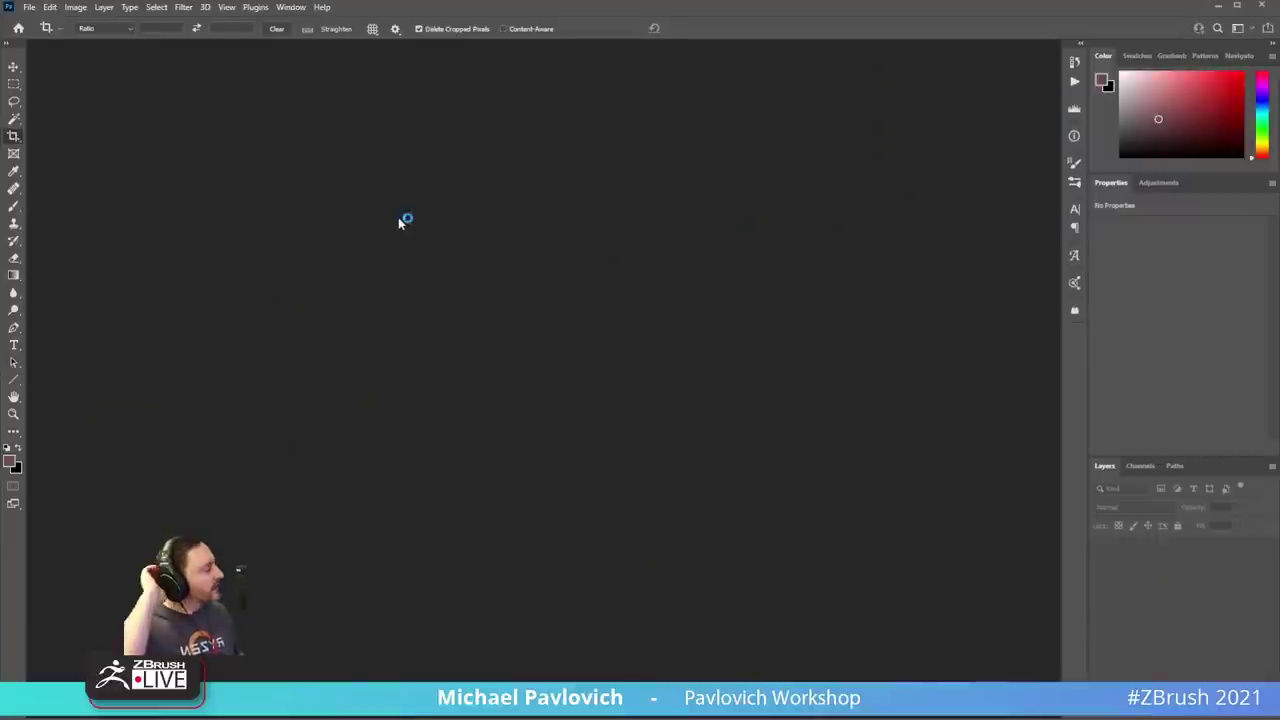
- Switch to Photoshop and create a new document 1024 pixels wide and 1024 pixels high
click(30, 8)
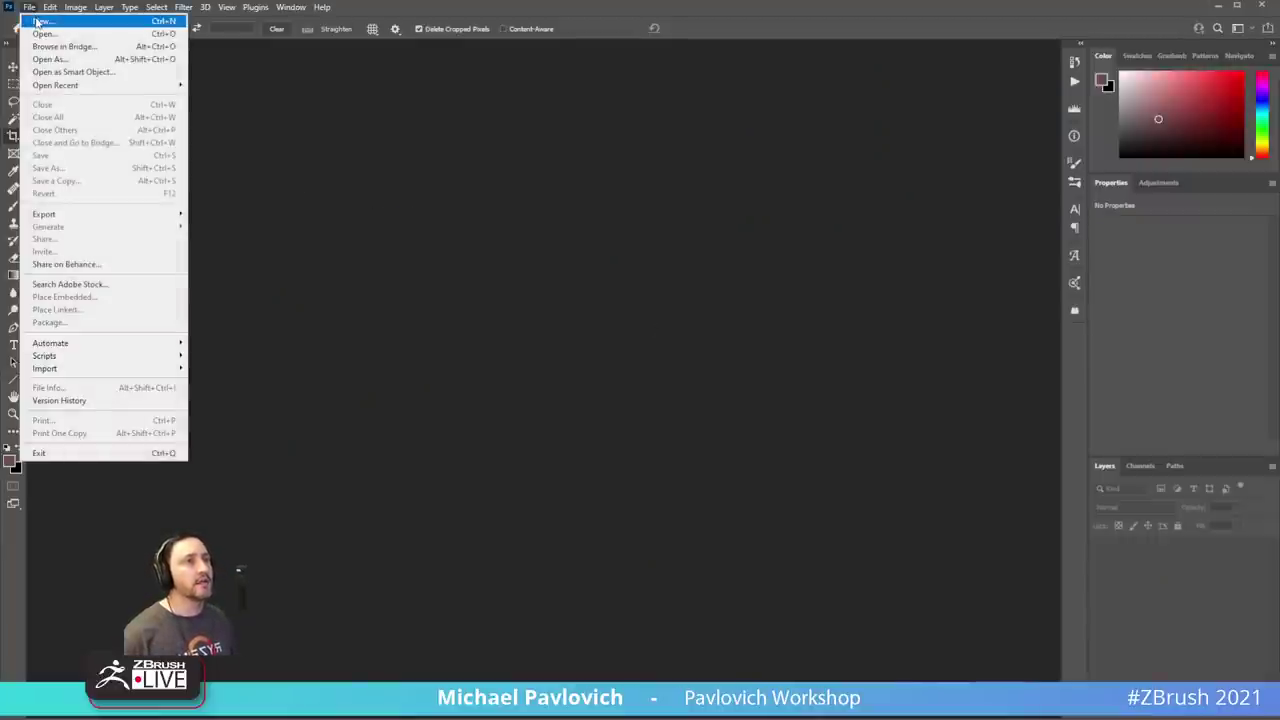
click(40, 21)
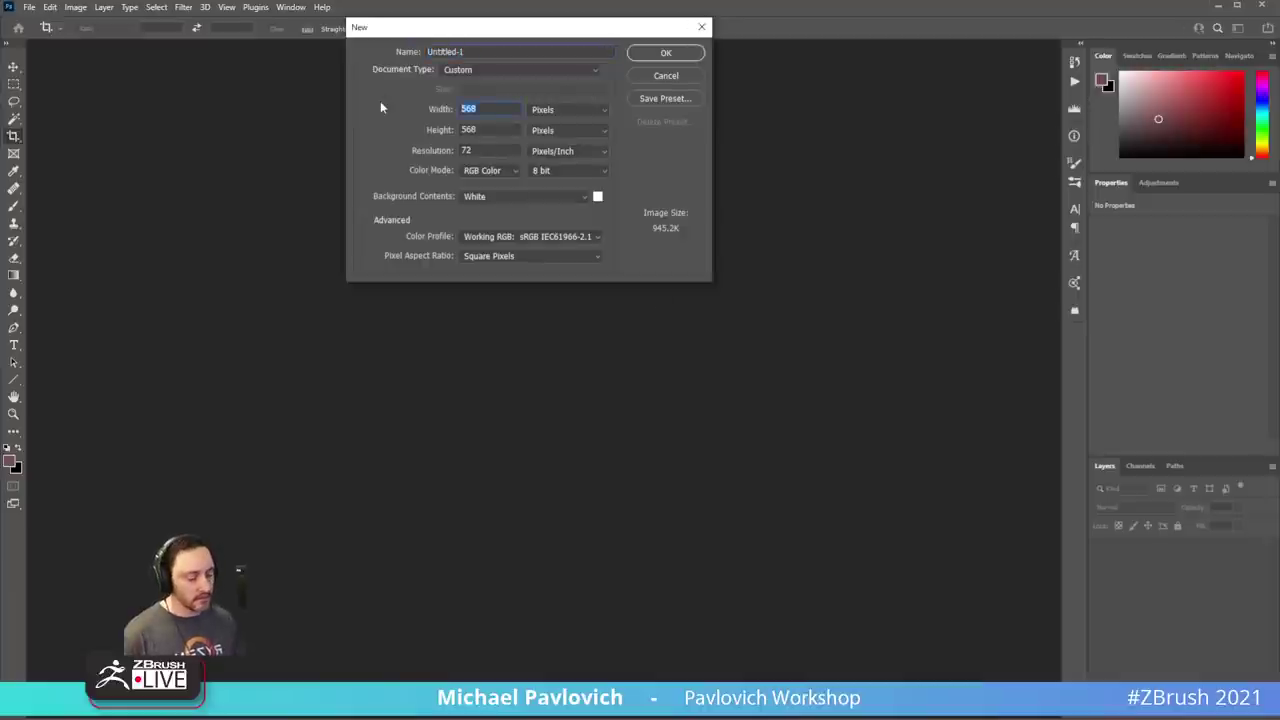
text(1024)
key(Tab)
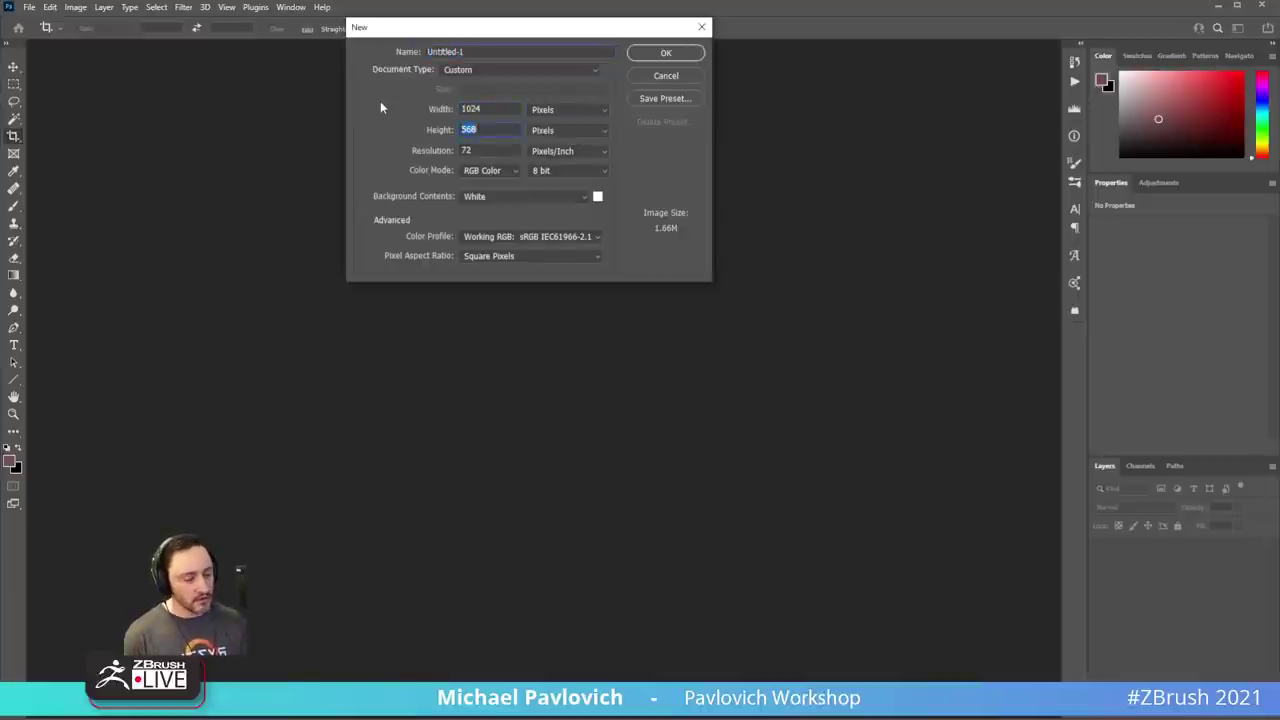
text(1024)
key(Return)
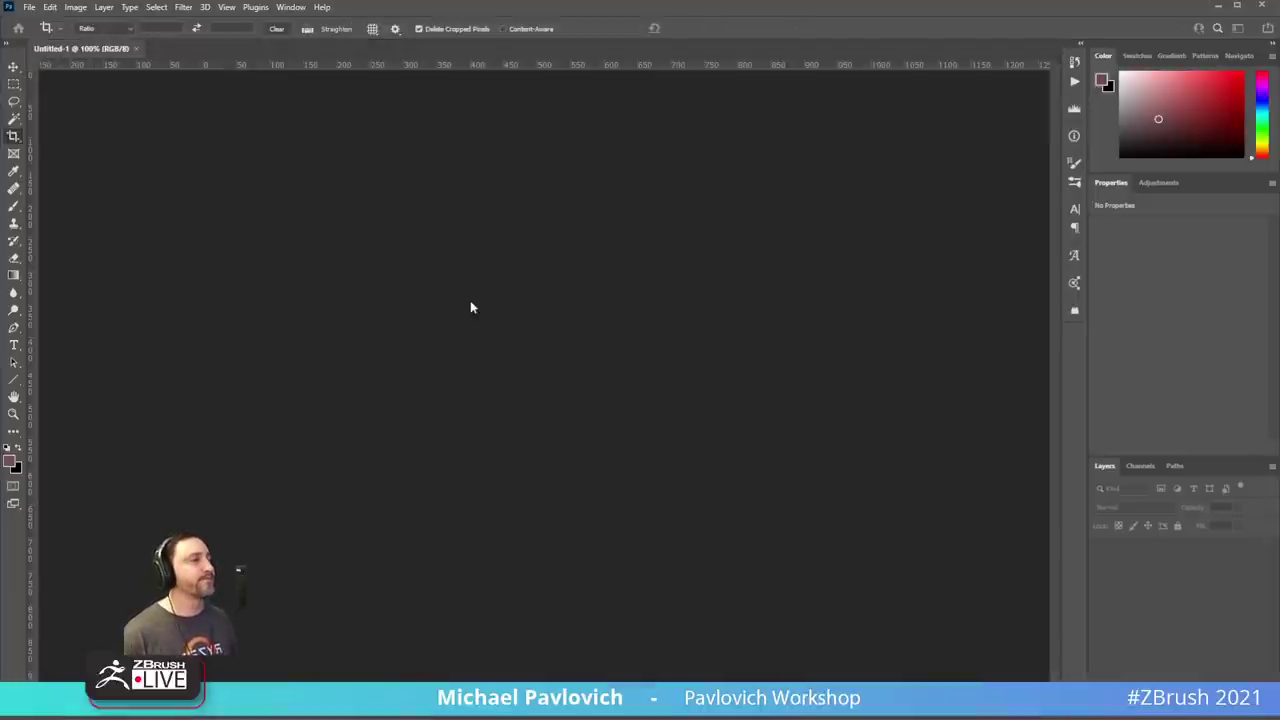
- Convert the locked background into a regular layer and replace it with a new empty layer
double_click(1142, 551)
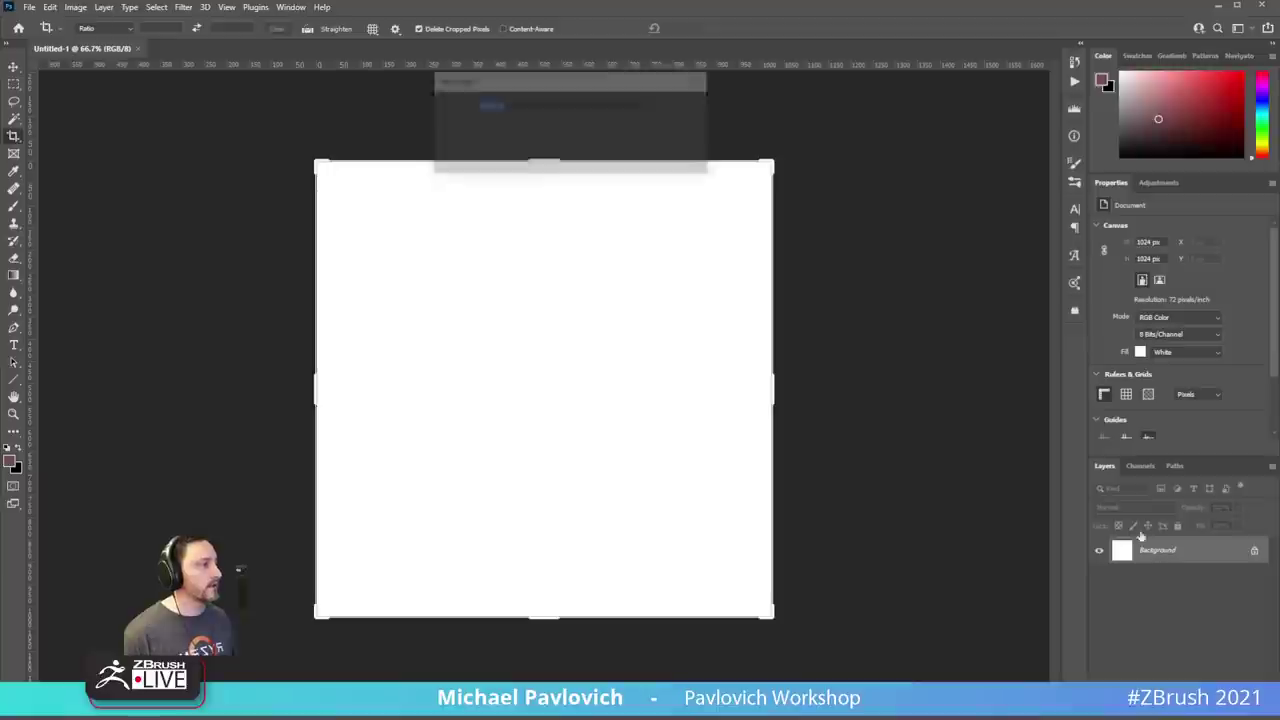
click(680, 105)
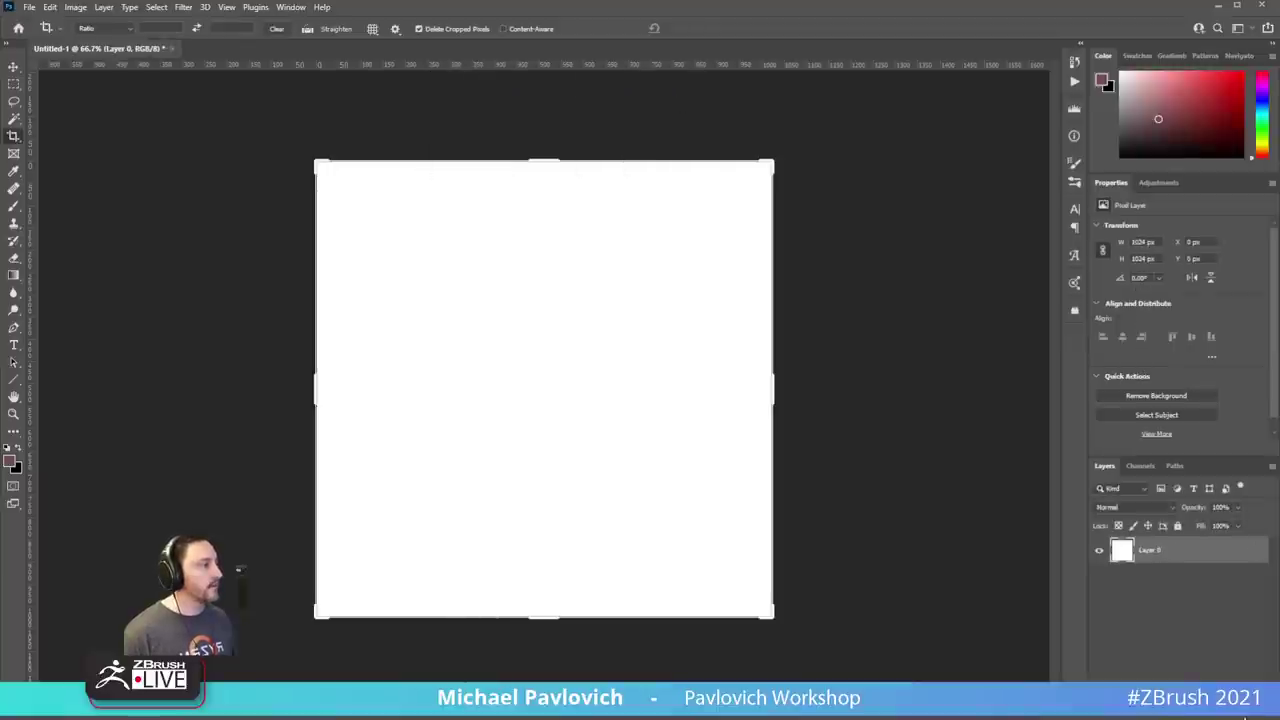
key(ctrl+shift+alt+n)
drag(1149, 578, 1261, 707)
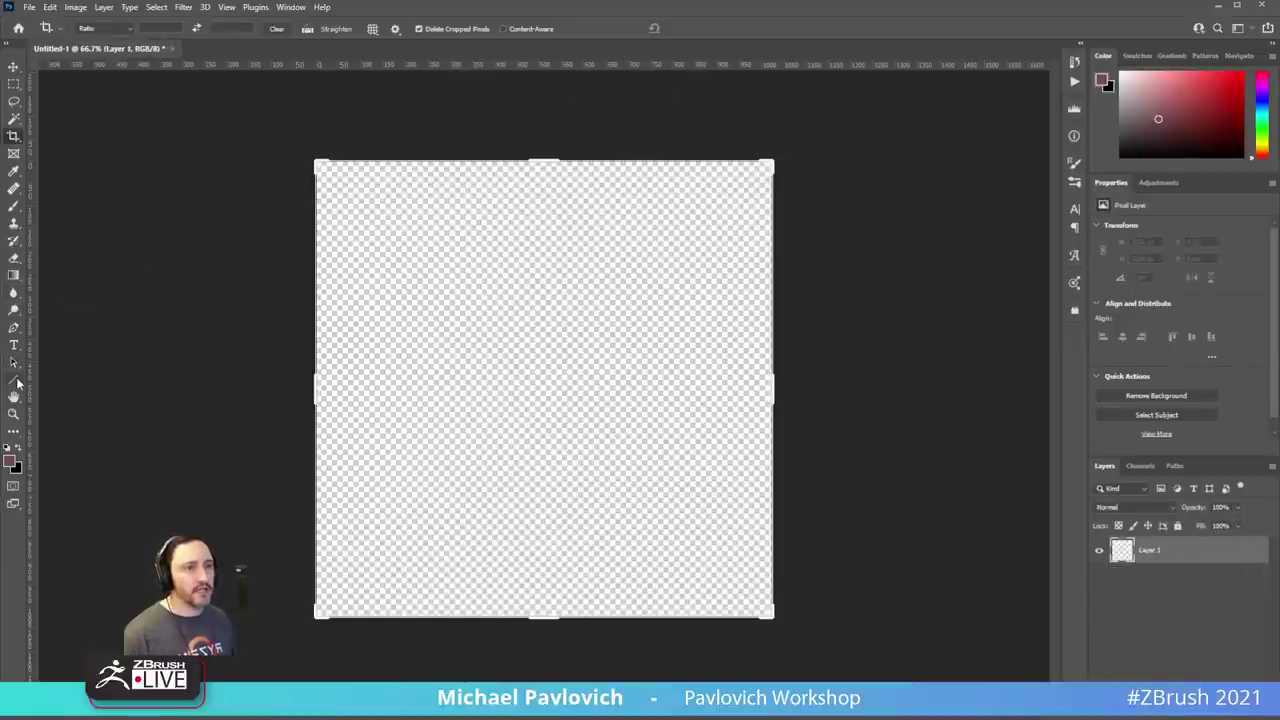
- Draw a filled square about 610 px wide with a 0 px corner radius on the empty layer using the Rectangle tool
click(14, 380)
click(89, 386)
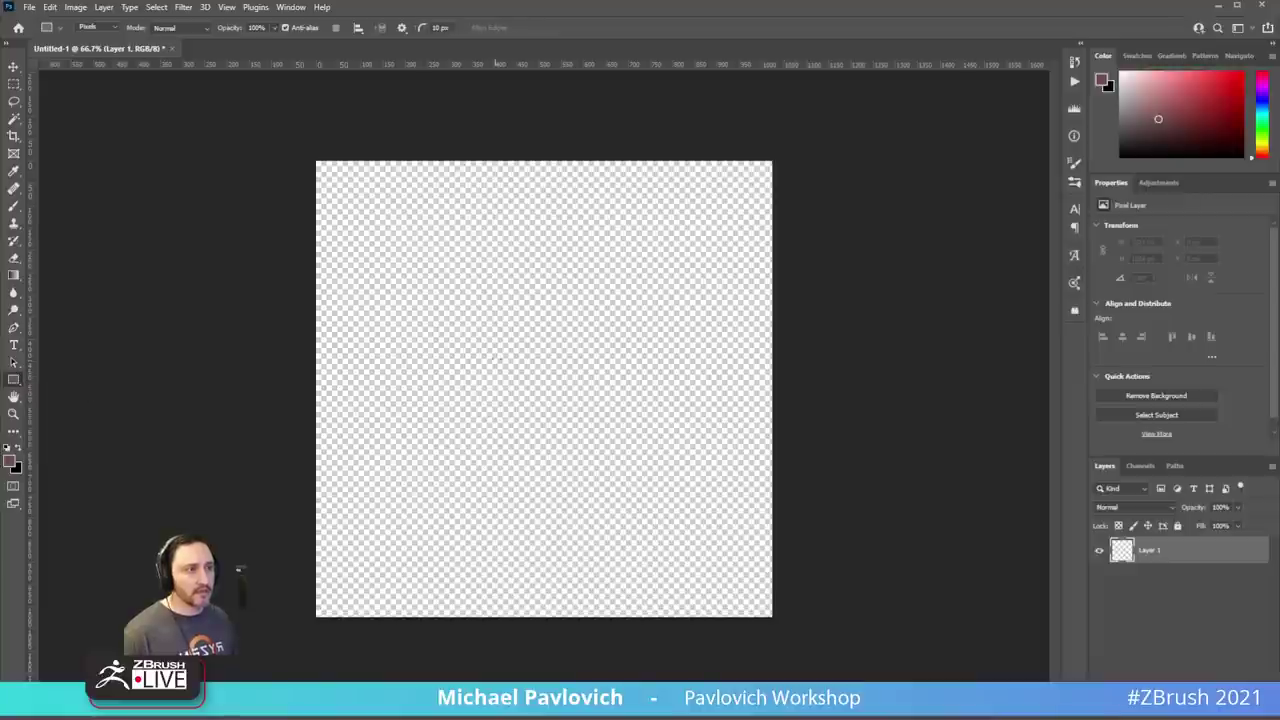
shift+drag(582, 415, 555, 383)
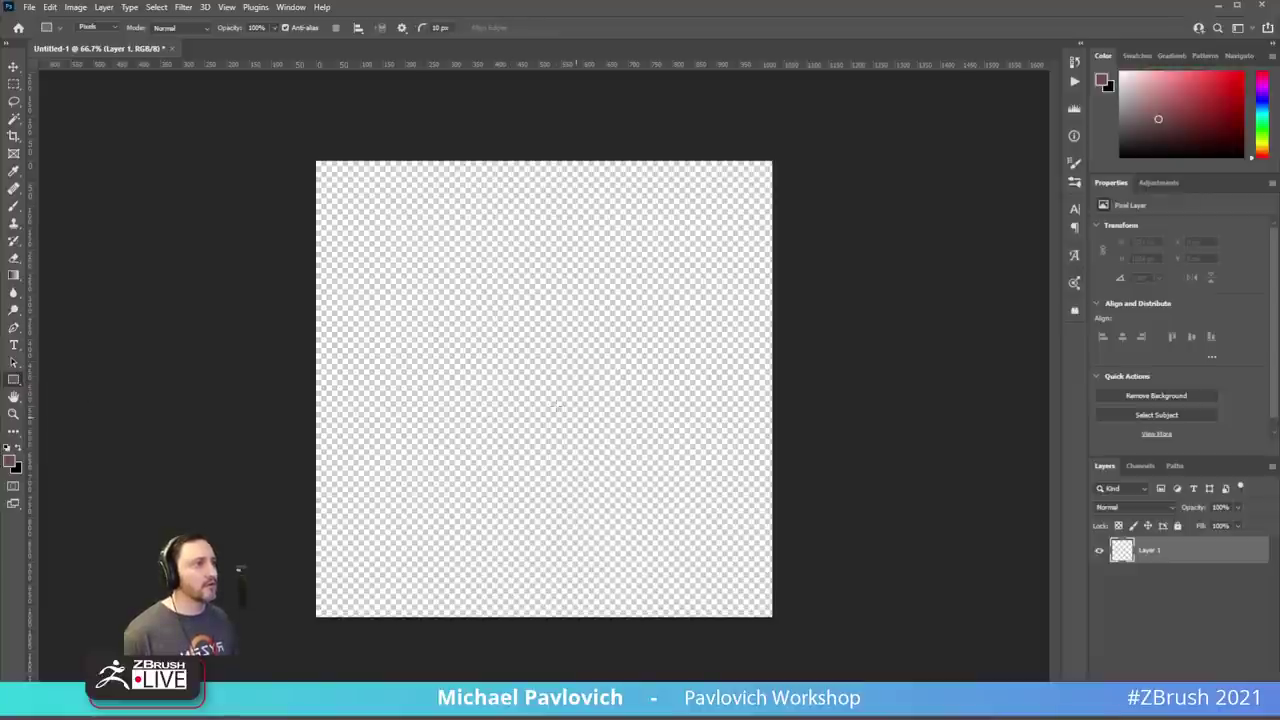
key(ctrl+z)
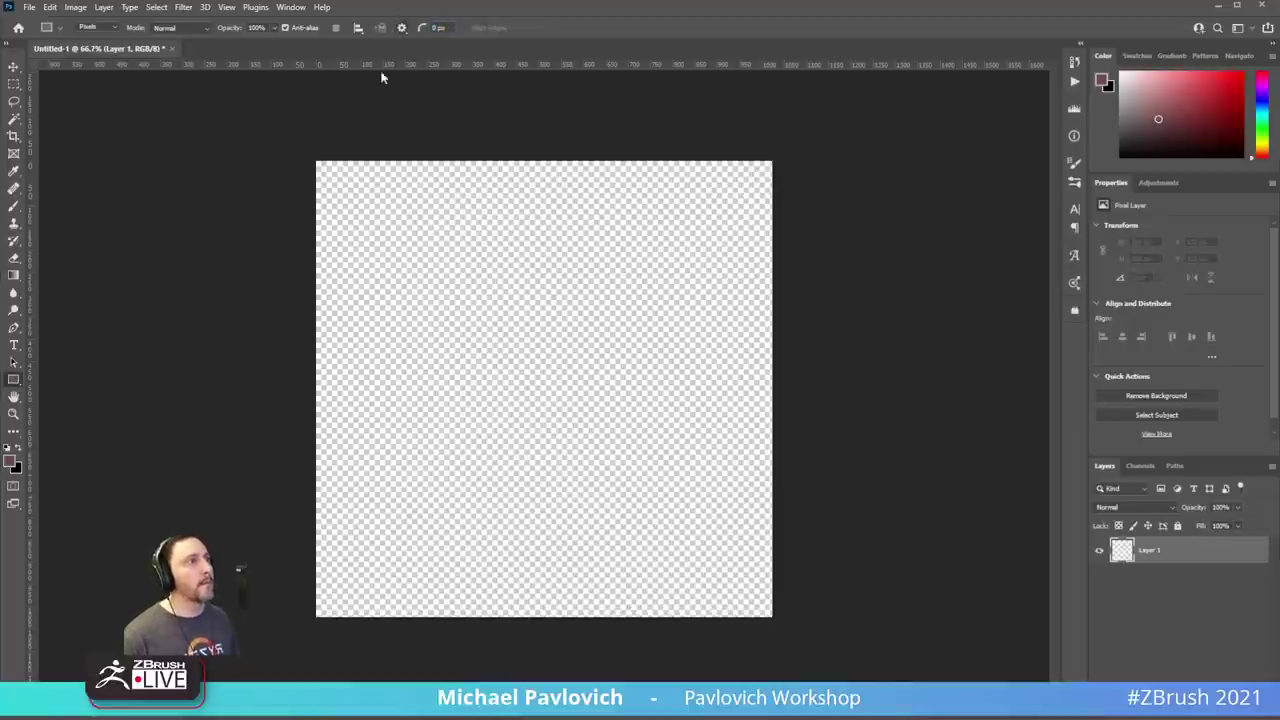
drag(432, 278, 676, 542)
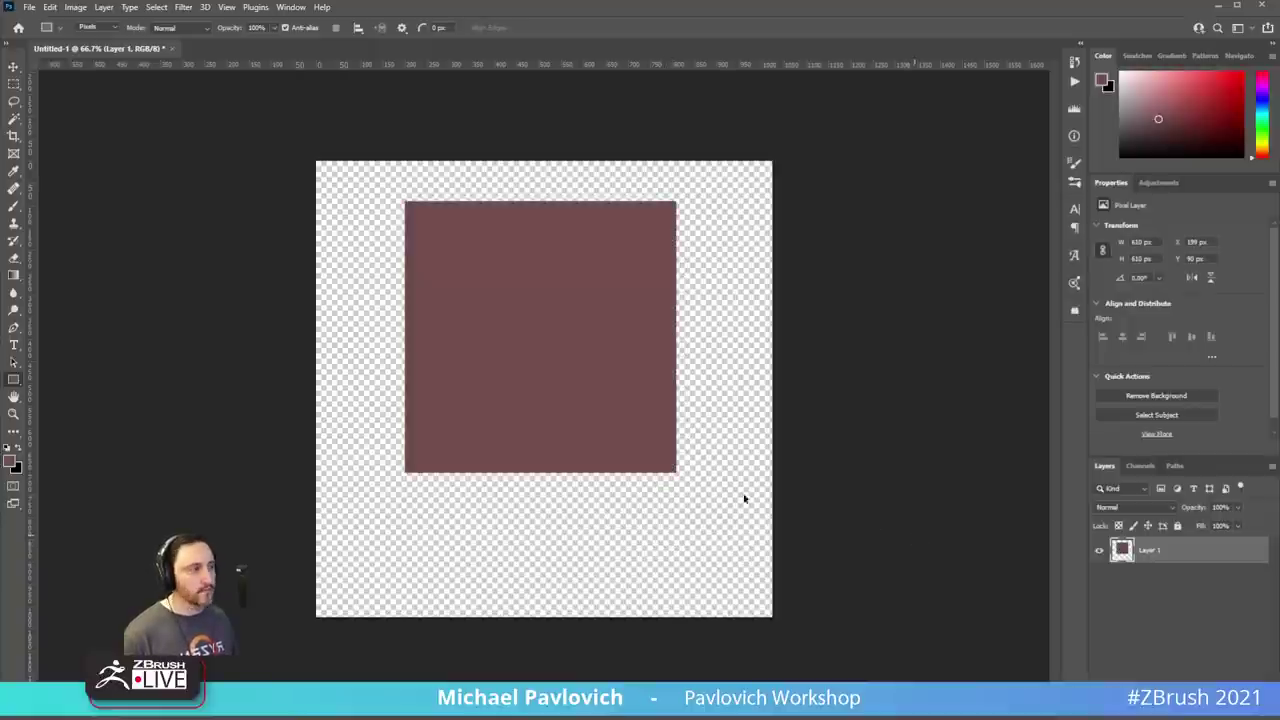
- Scale the square to about 127% with Free Transform and move it near the canvas centre
key(ctrl+t)
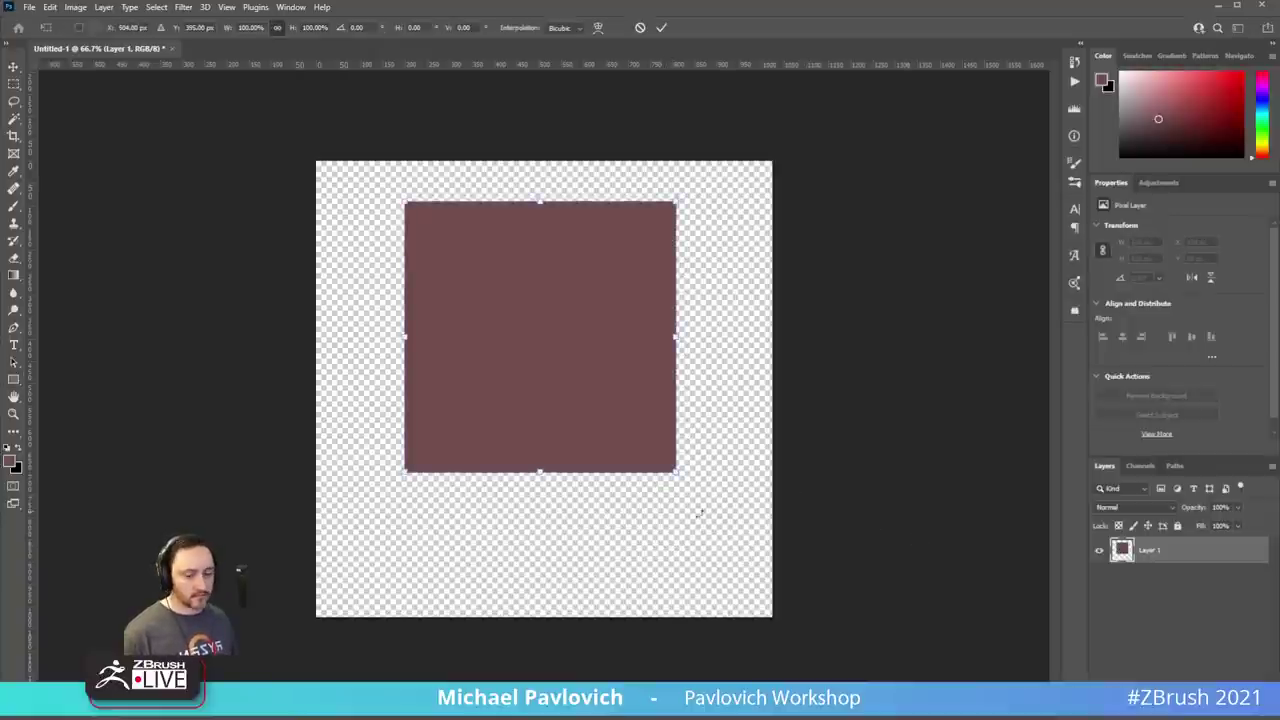
alt+drag(676, 472, 711, 509)
drag(648, 364, 658, 421)
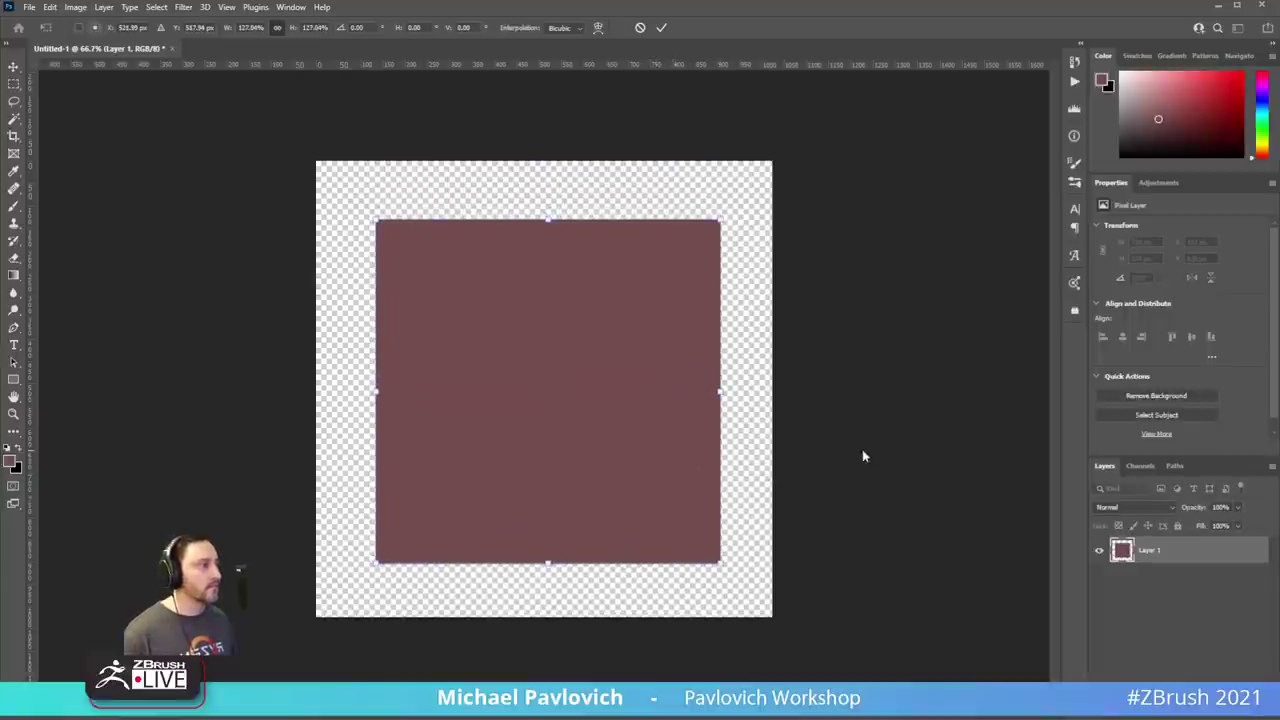
key(Return)
key(u)
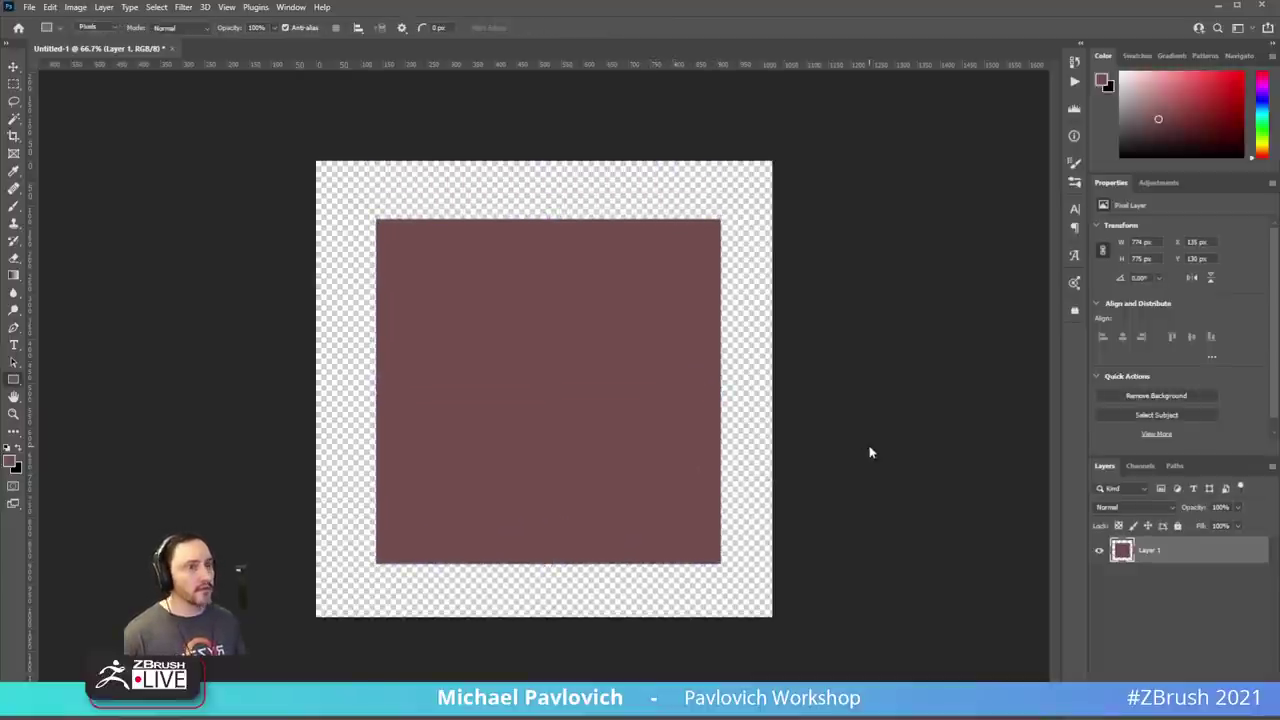
- Turn the square pure white with Levels by raising the black output level to the maximum
key(ctrl+l)
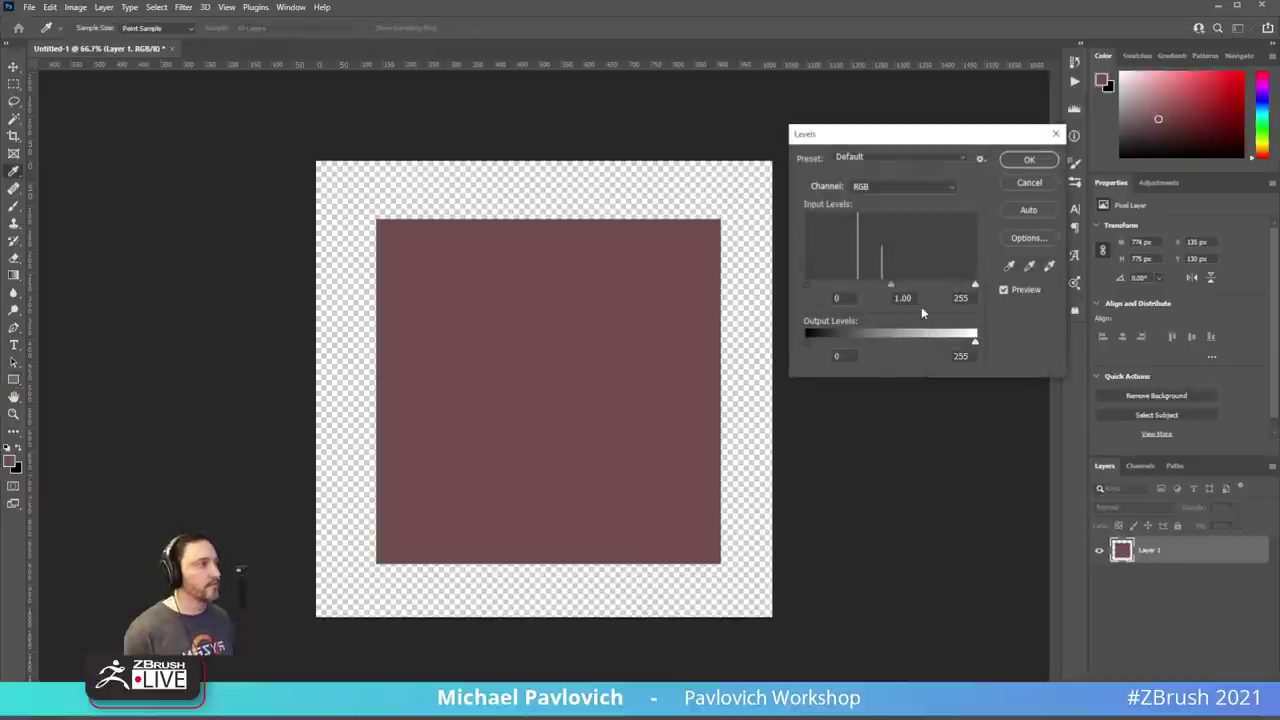
drag(975, 343, 1102, 348)
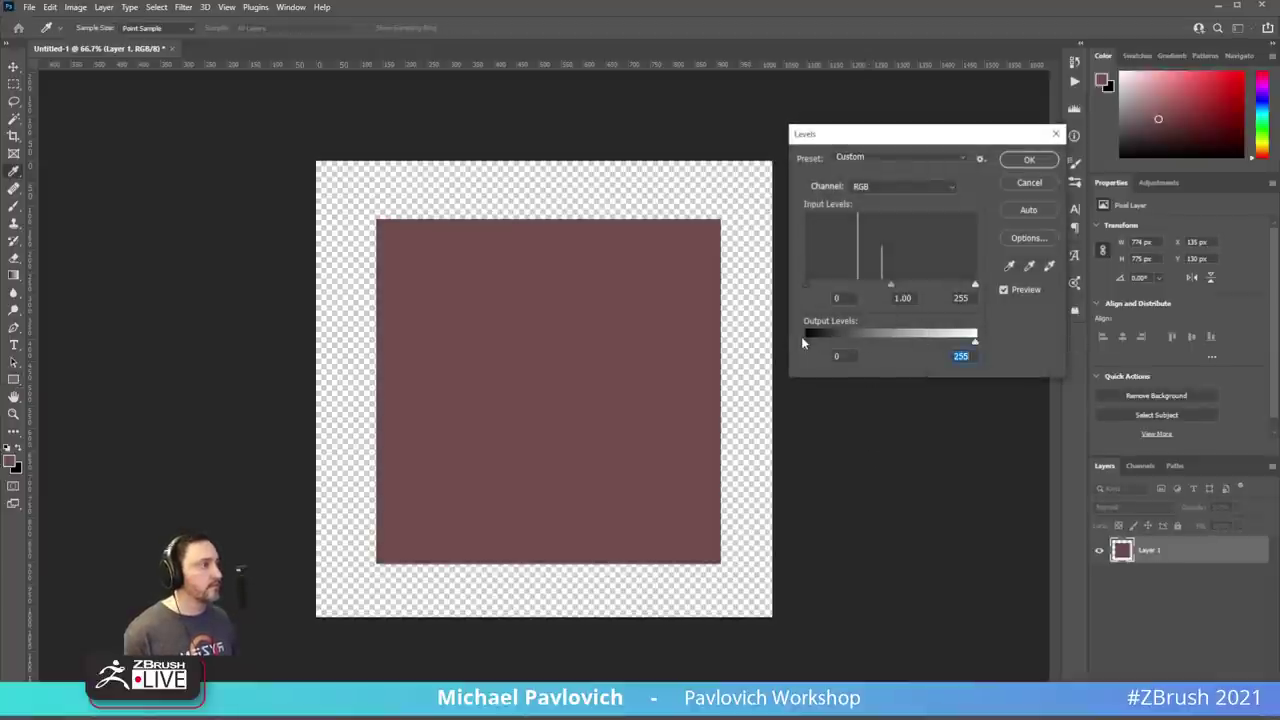
drag(806, 342, 975, 343)
click(1029, 160)
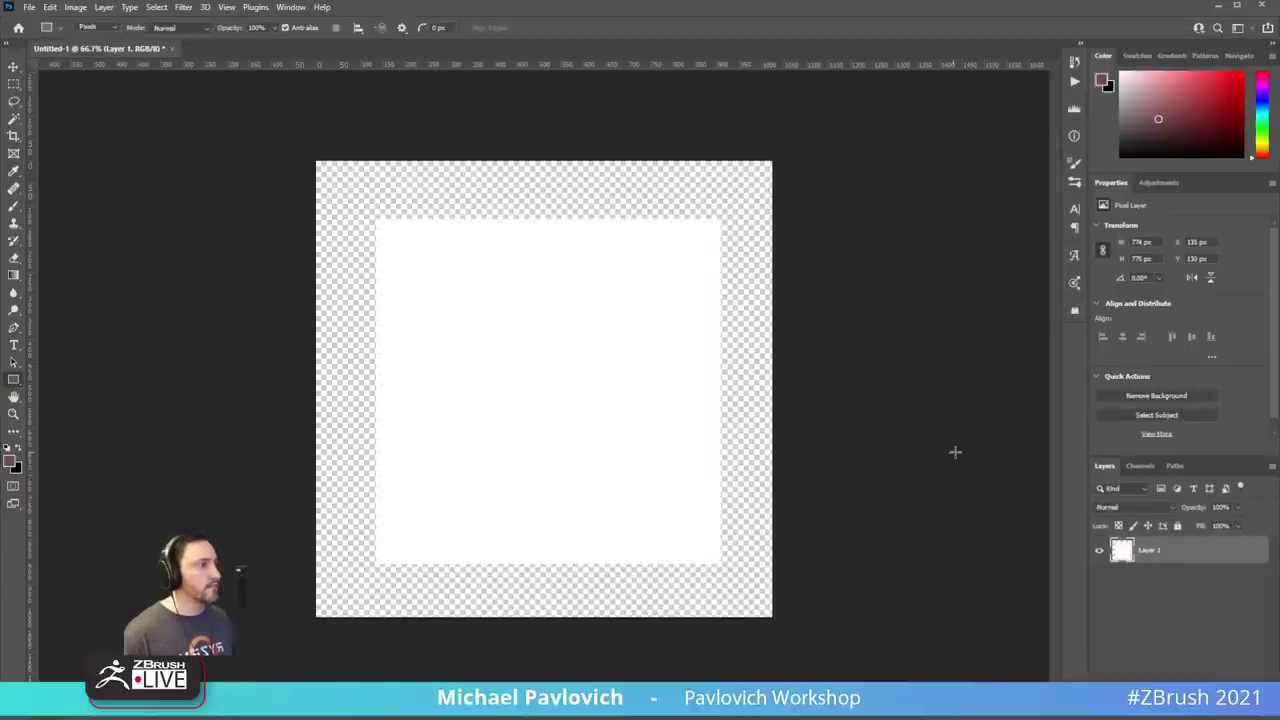
- Duplicate the white square's layer and scale the copy about its centre to about 618 px wide
key(ctrl+j)
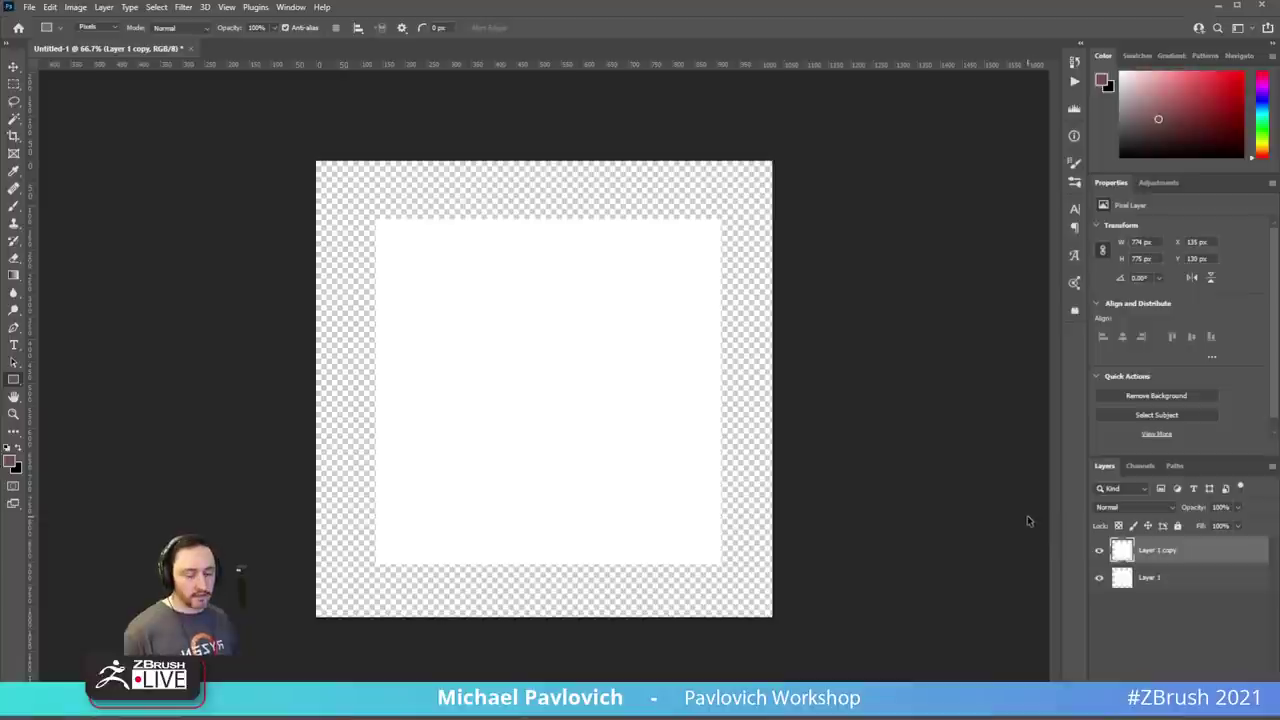
key(ctrl+t)
alt+drag(716, 565, 683, 534)
key(Return)
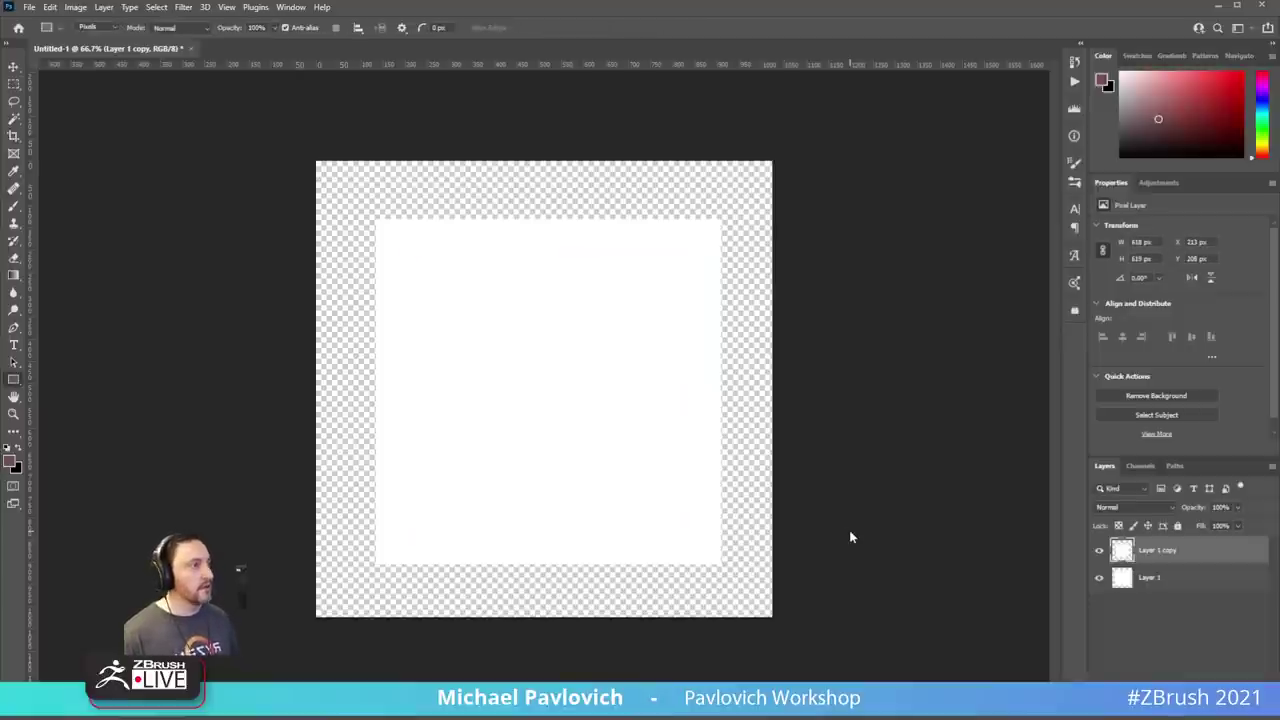
- Cut the smaller square's outline out of Layer 1 to leave a square frame, and hide the copy
ctrl+click(1118, 552)
click(1178, 580)
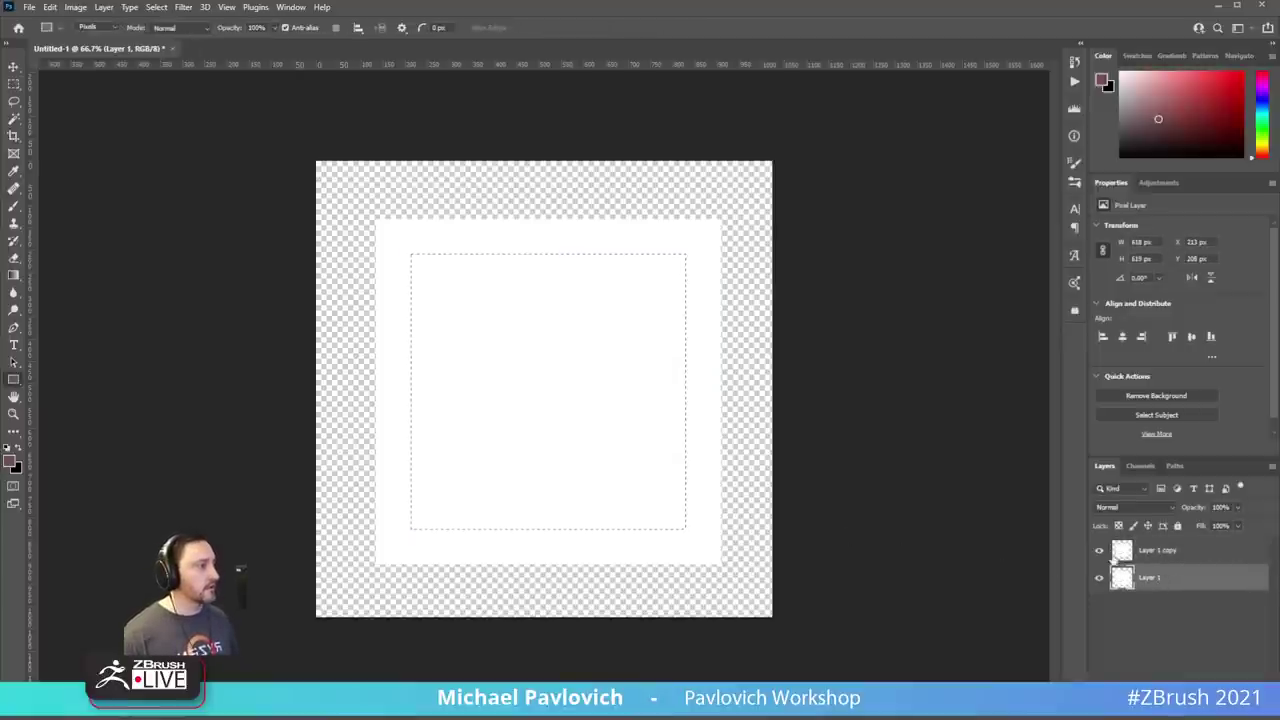
key(Delete)
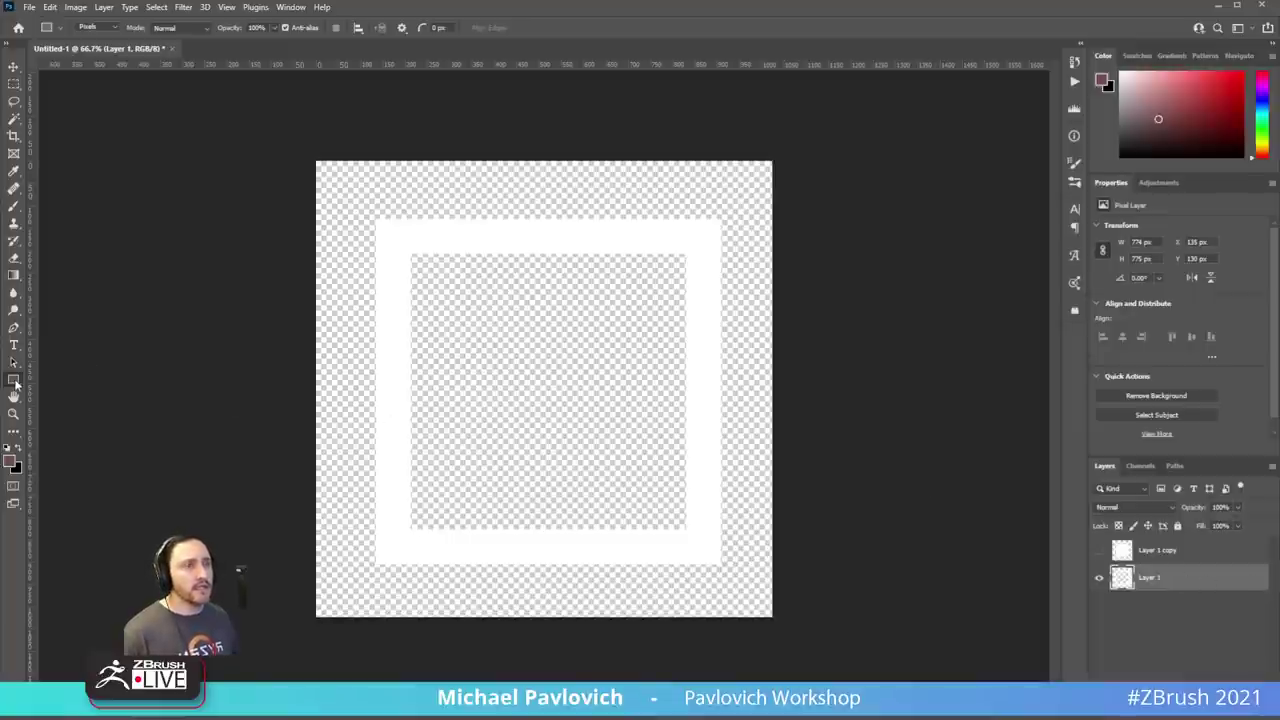
- Draw a filled circle from the centre of the square frame on Layer 1 with the Ellipse tool
right_click(14, 381)
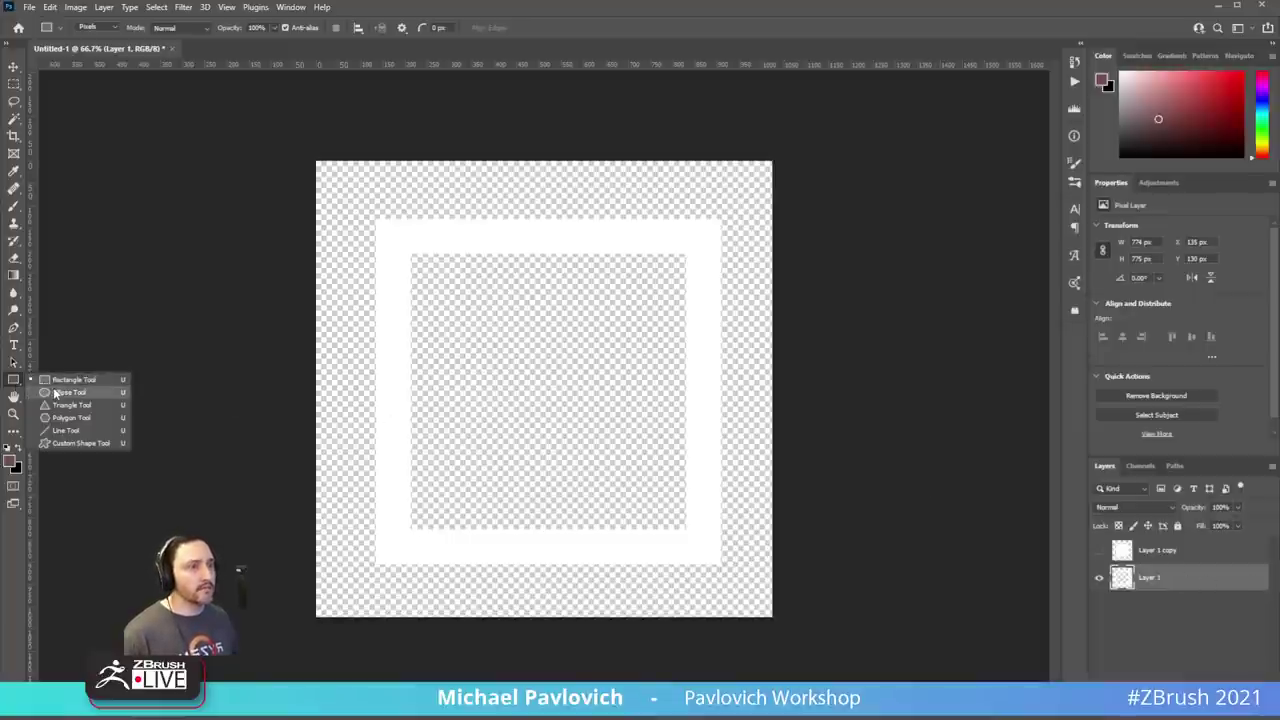
click(66, 392)
alt+shift+drag(554, 389, 907, 565)
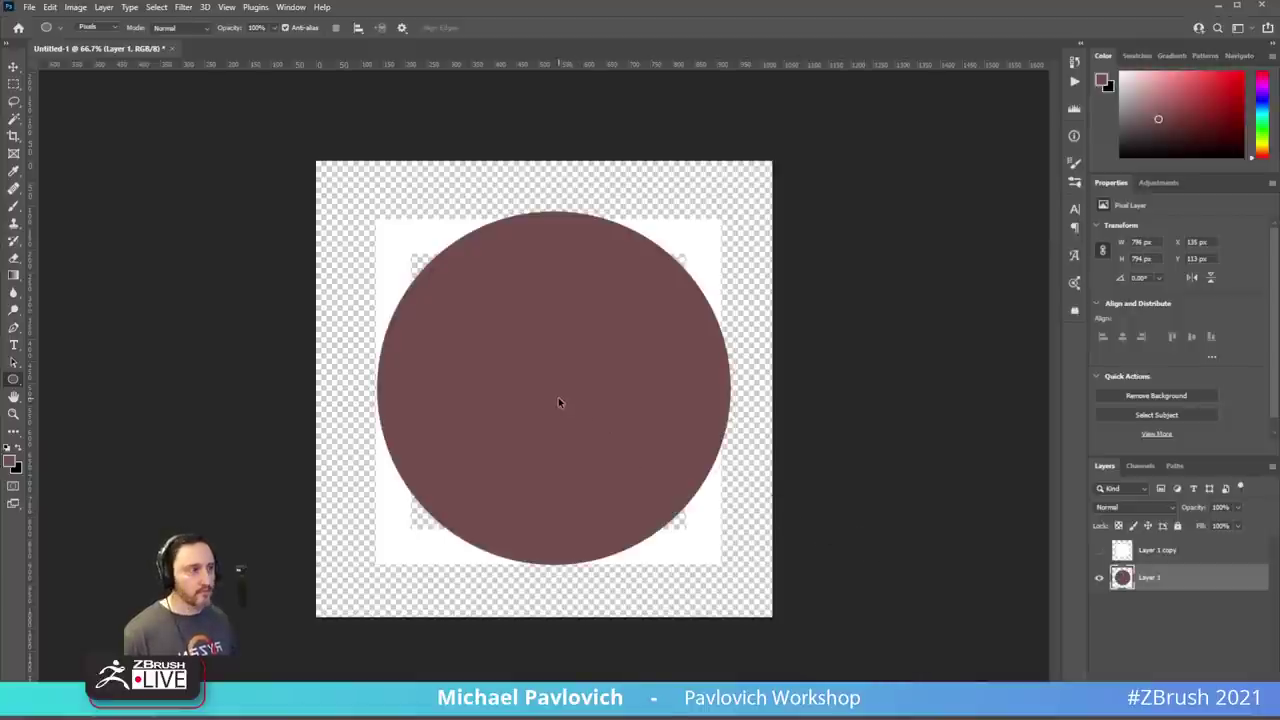
- Try moving the circle and raising its layer in the stack, then undo back to the plain square frame
key(b)
ctrl+drag(561, 402, 555, 407)
key(ctrl+z)
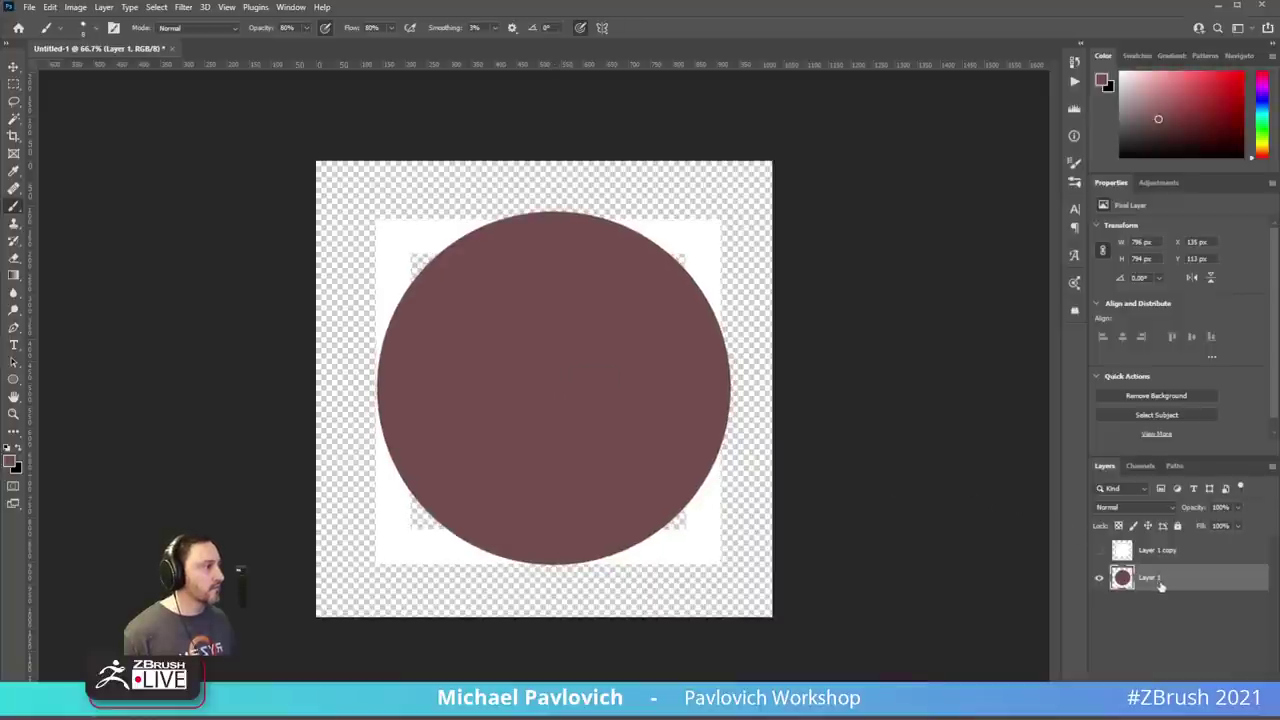
drag(1160, 587, 1158, 552)
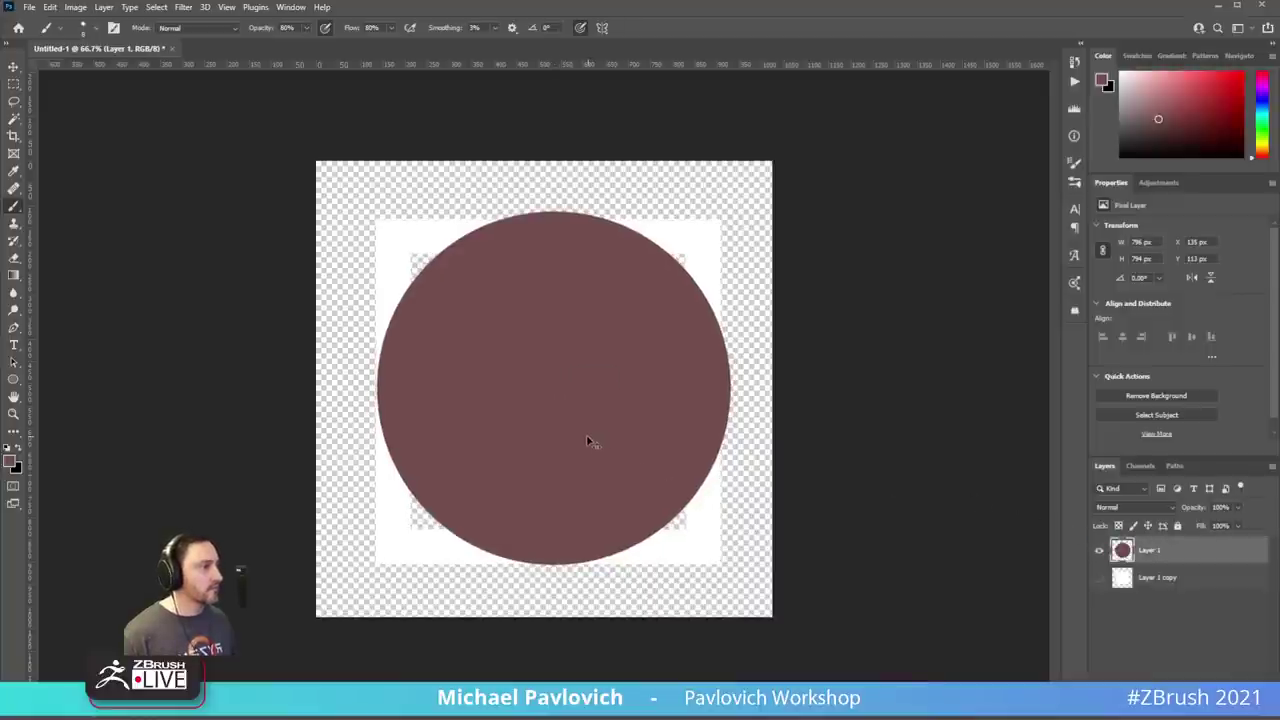
ctrl+drag(591, 443, 566, 437)
key(ctrl+z)
key(ctrl+z)
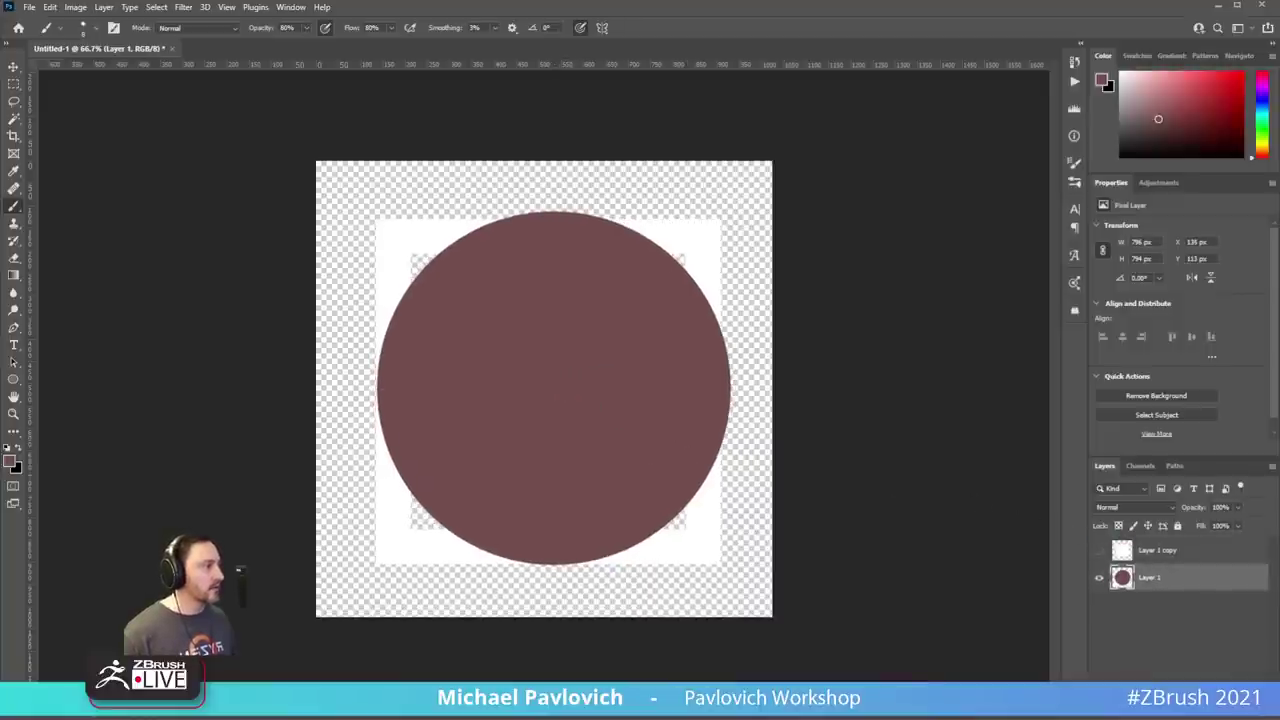
key(ctrl+z)
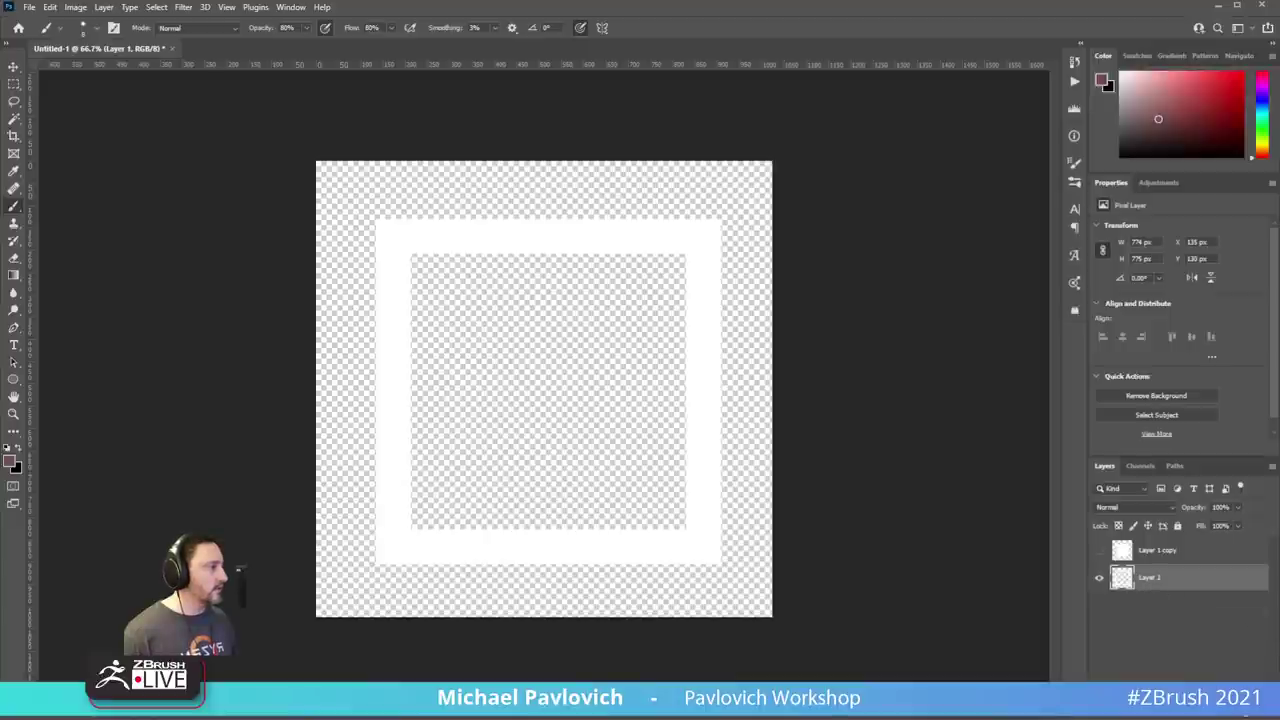
- Replace the Layer 1 copy with a new empty layer and draw a filled circle about 792 px wide on it, centred on the frame
click(1246, 713)
drag(1157, 550, 1263, 713)
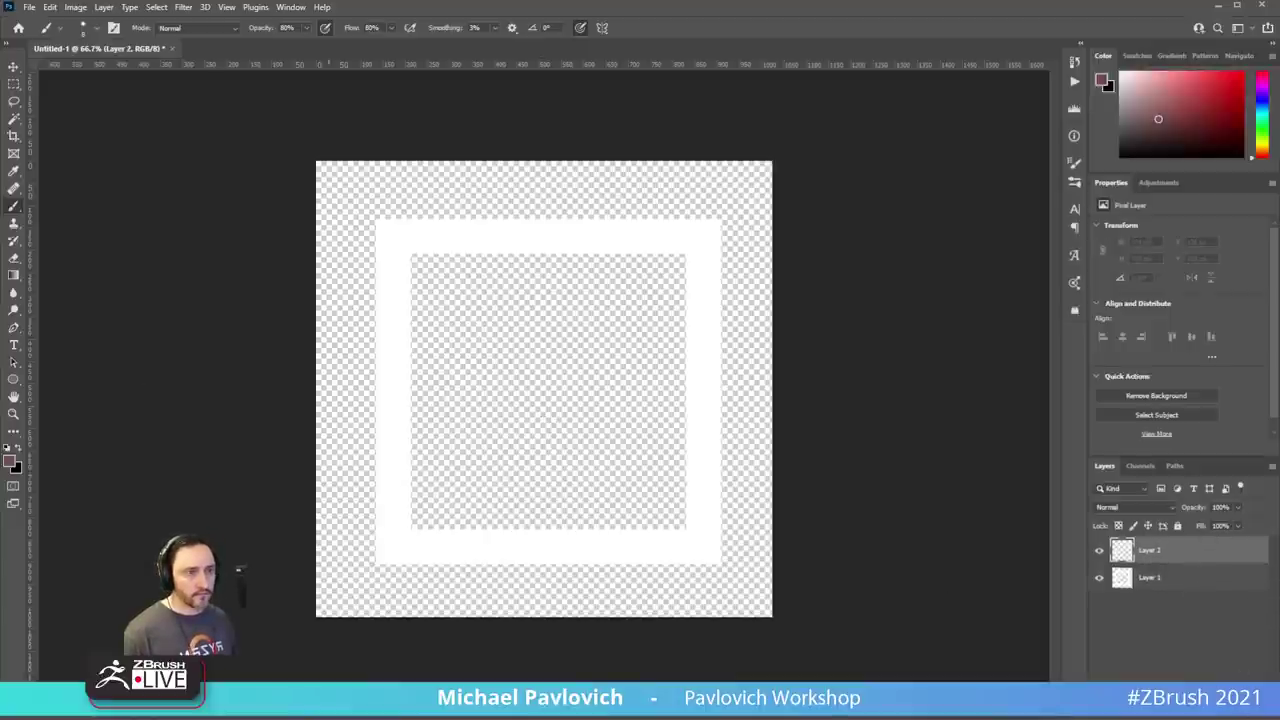
click(14, 379)
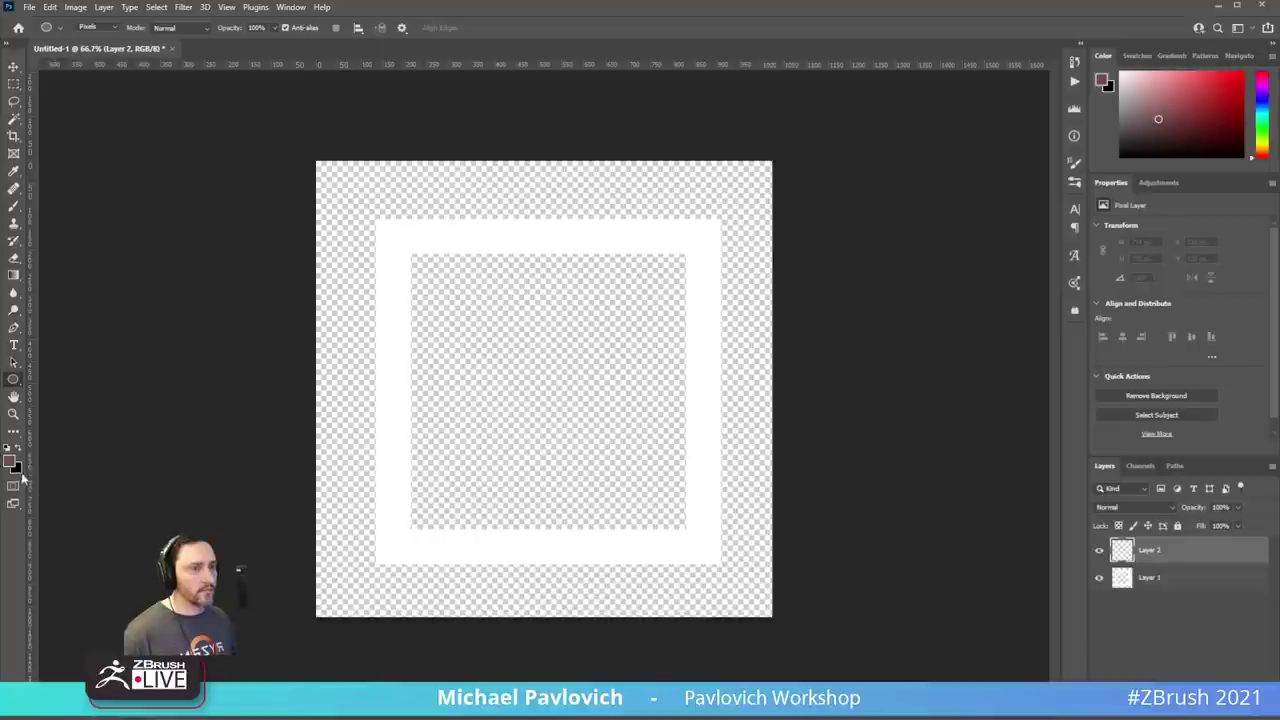
drag(547, 385, 731, 570)
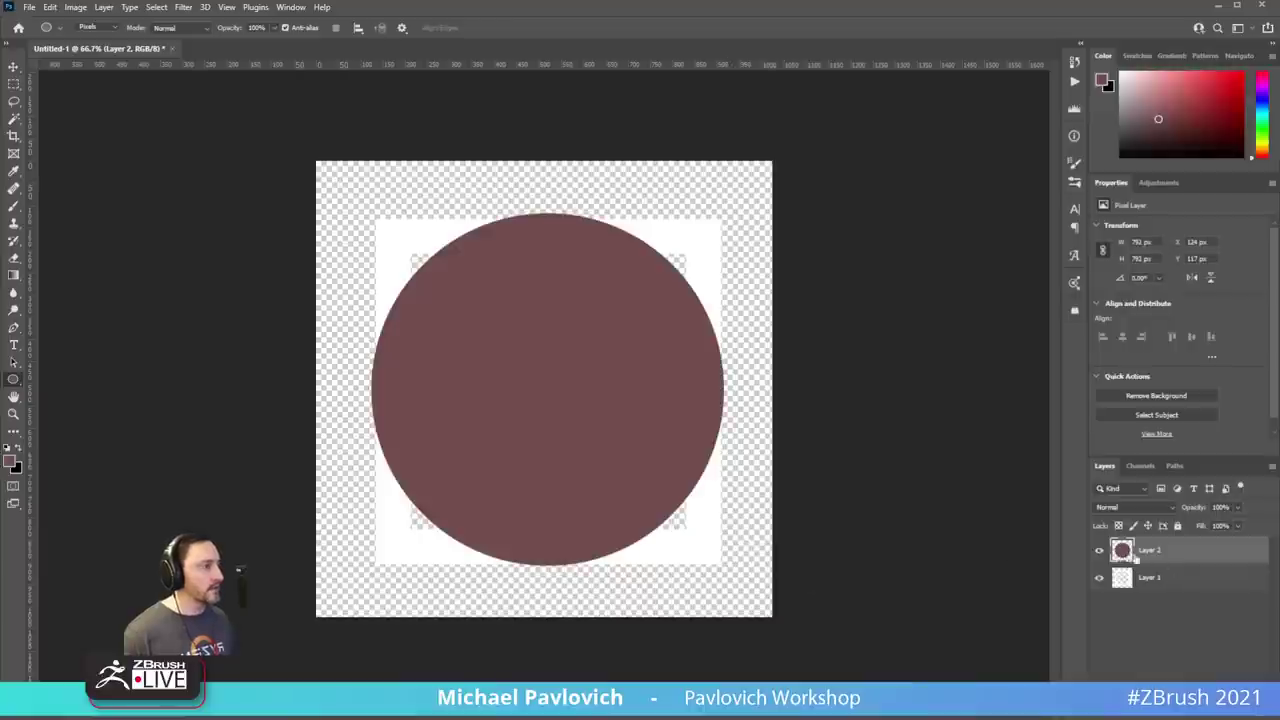
- Duplicate the circle's layer and try to scale the copy down about its centre with Free Transform
key(ctrl+j)
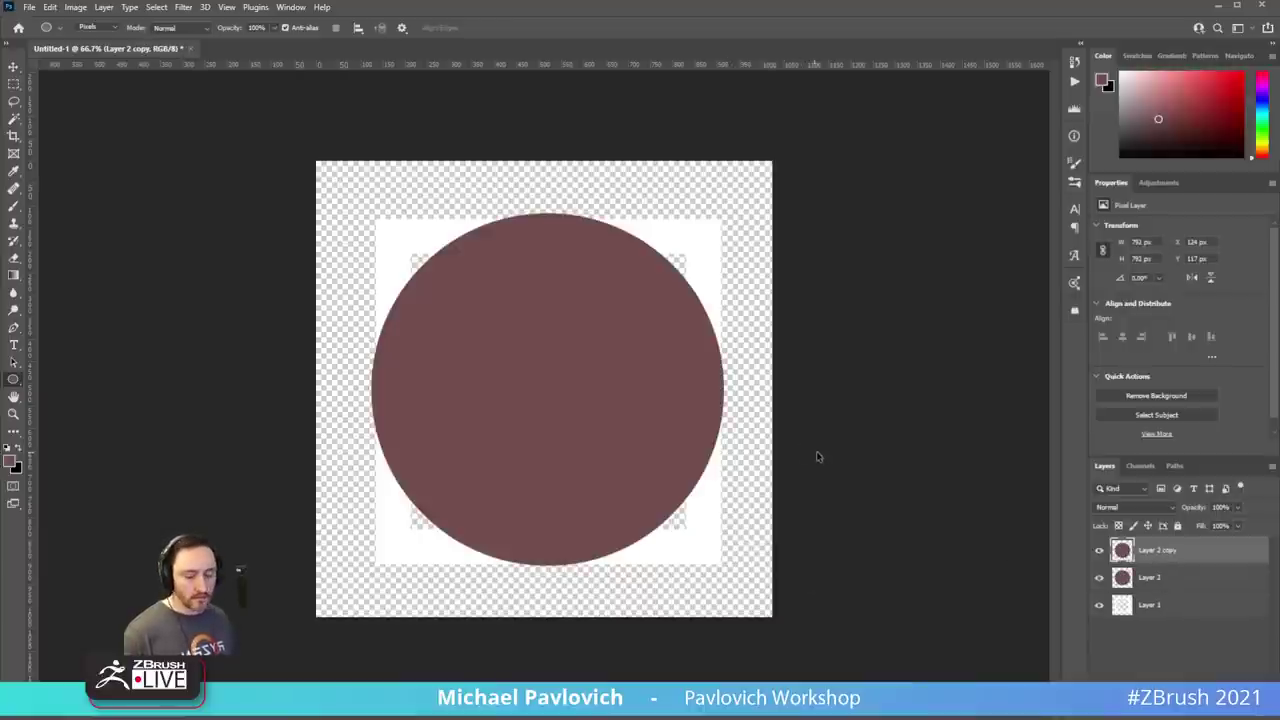
key(ctrl+t)
alt+drag(722, 214, 681, 269)
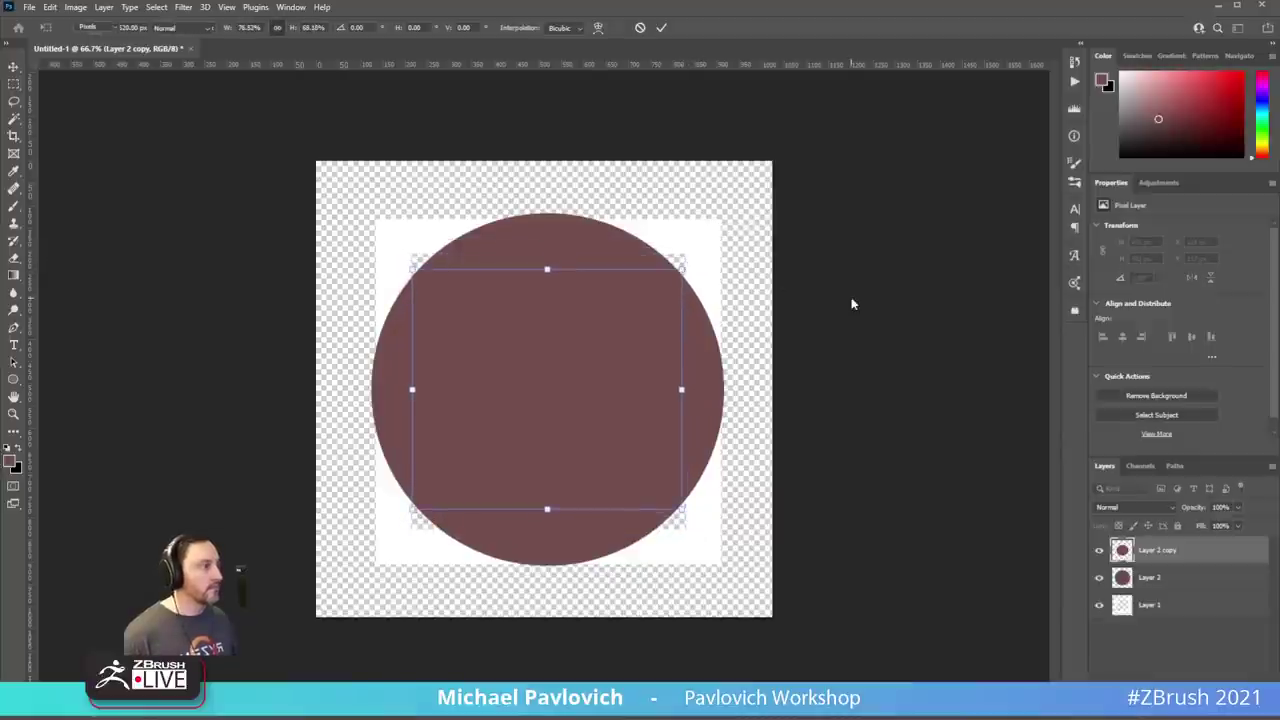
key(Return)
- Turn the circle on Layer 2 copy black by setting the Levels output white level to 0, and duplicate its layer
key(ctrl+l)
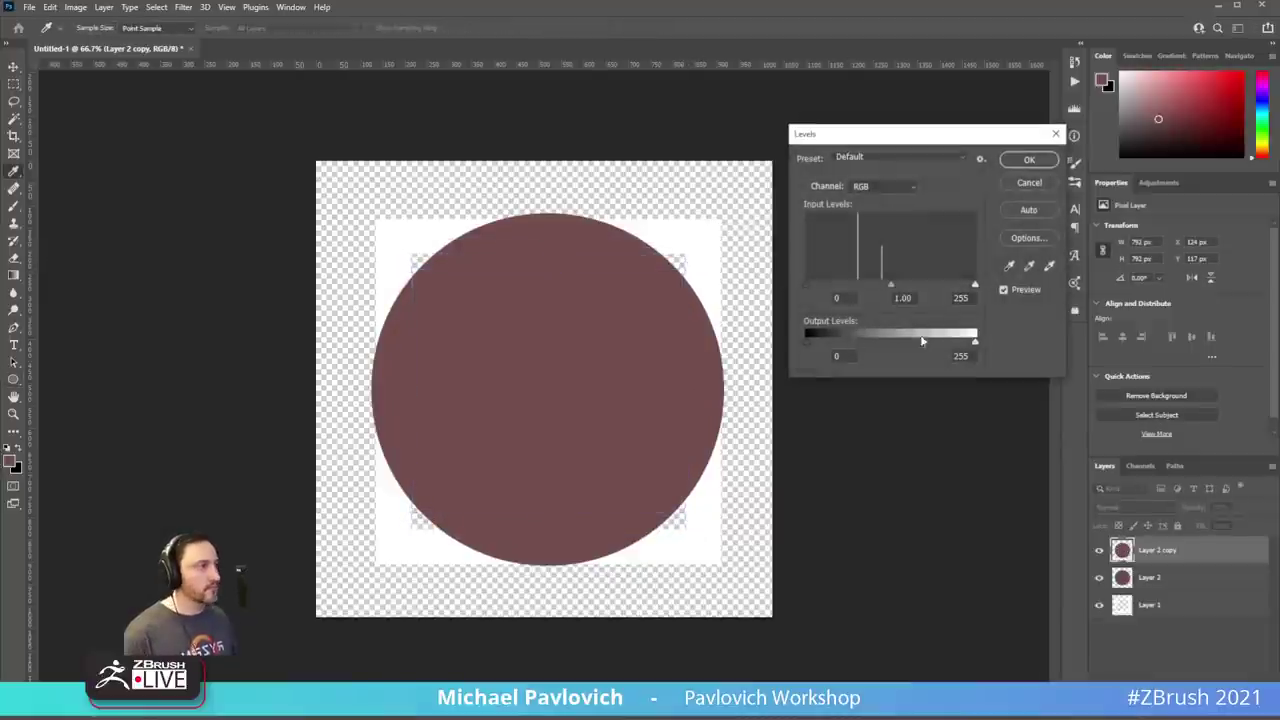
drag(975, 341, 806, 342)
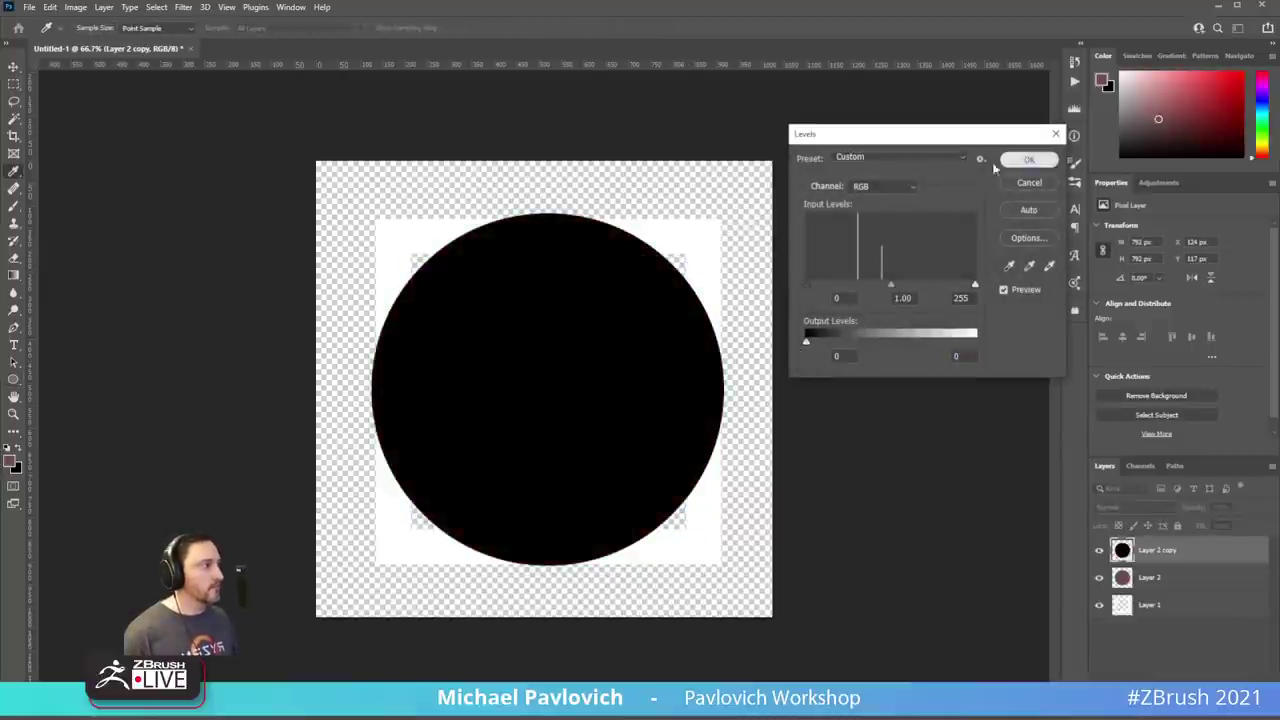
click(1027, 160)
key(ctrl+t)
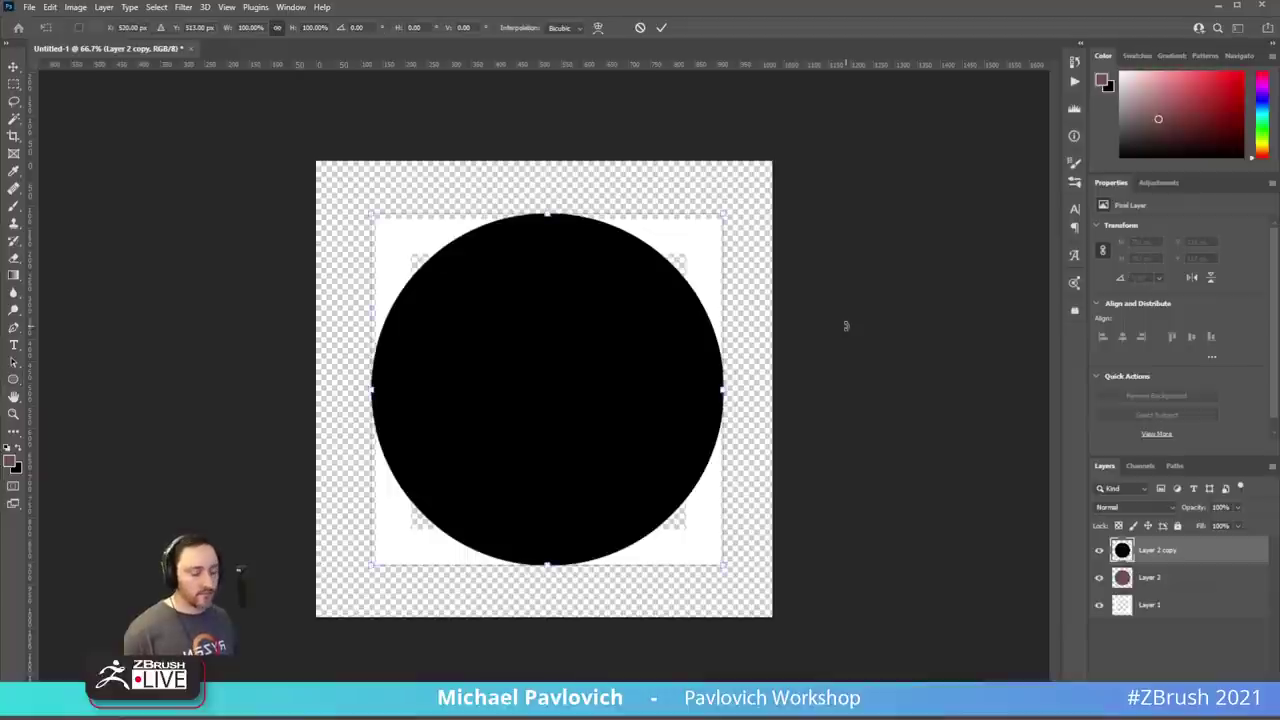
alt+drag(722, 212, 687, 249)
key(ctrl+z)
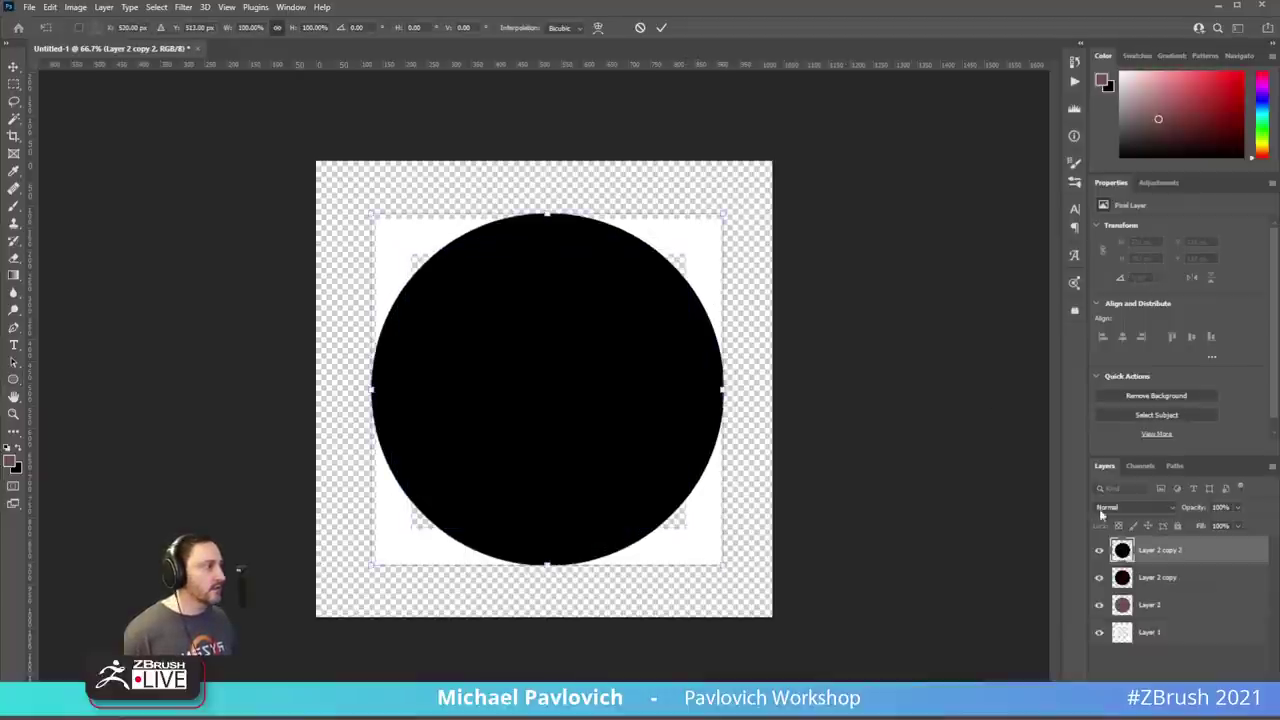
- Hide the upper black circle, Layer 2 copy 2, and invert the circle on Layer 2 copy to white
click(1160, 580)
click(1098, 555)
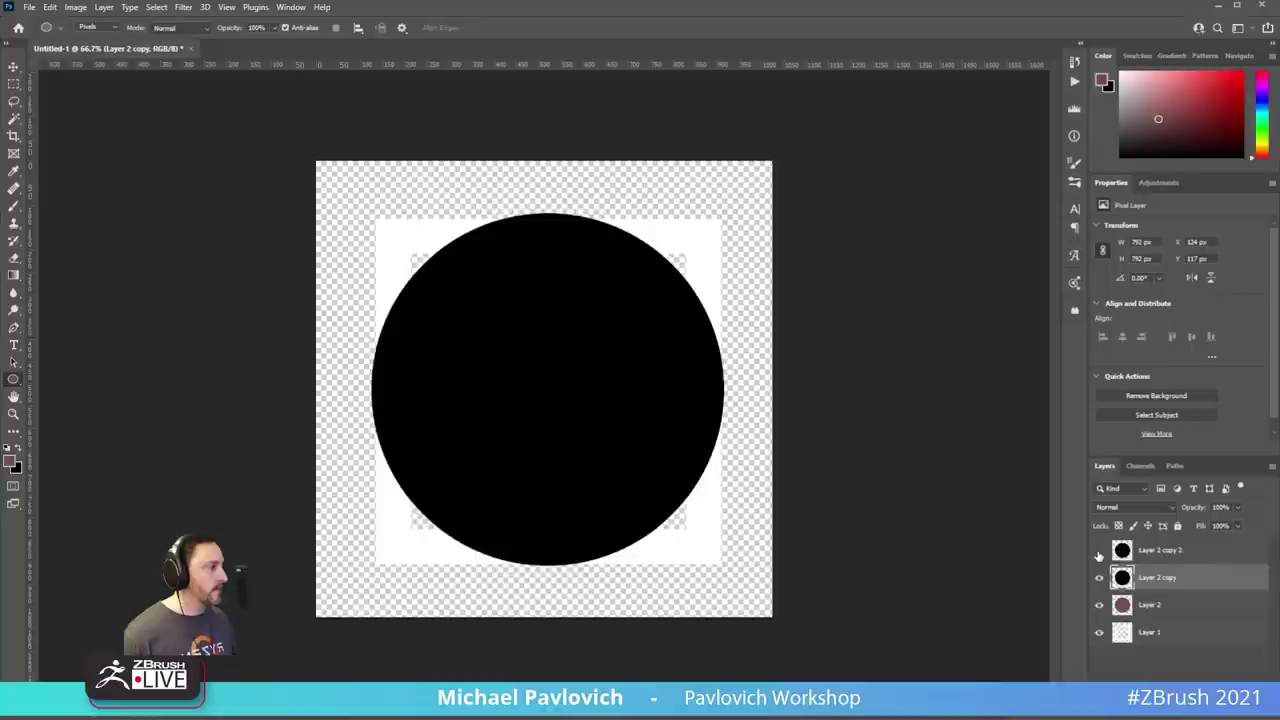
click(1099, 555)
key(ctrl+i)
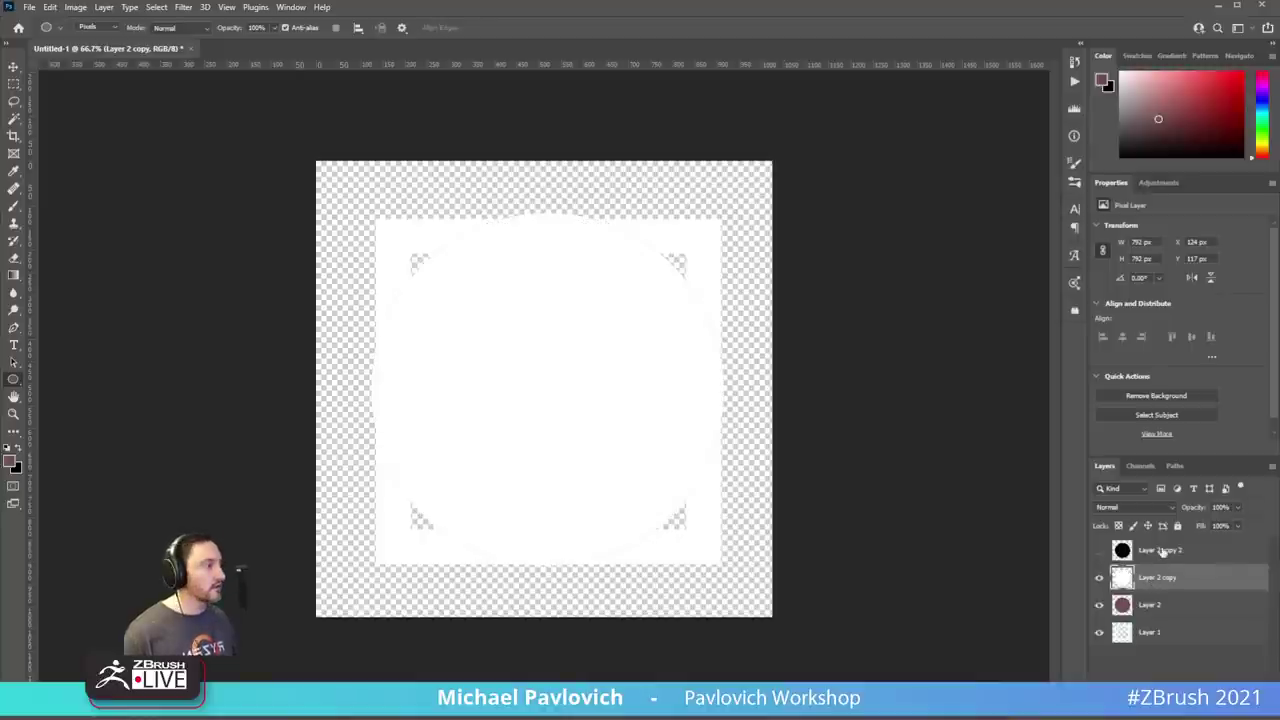
click(1162, 552)
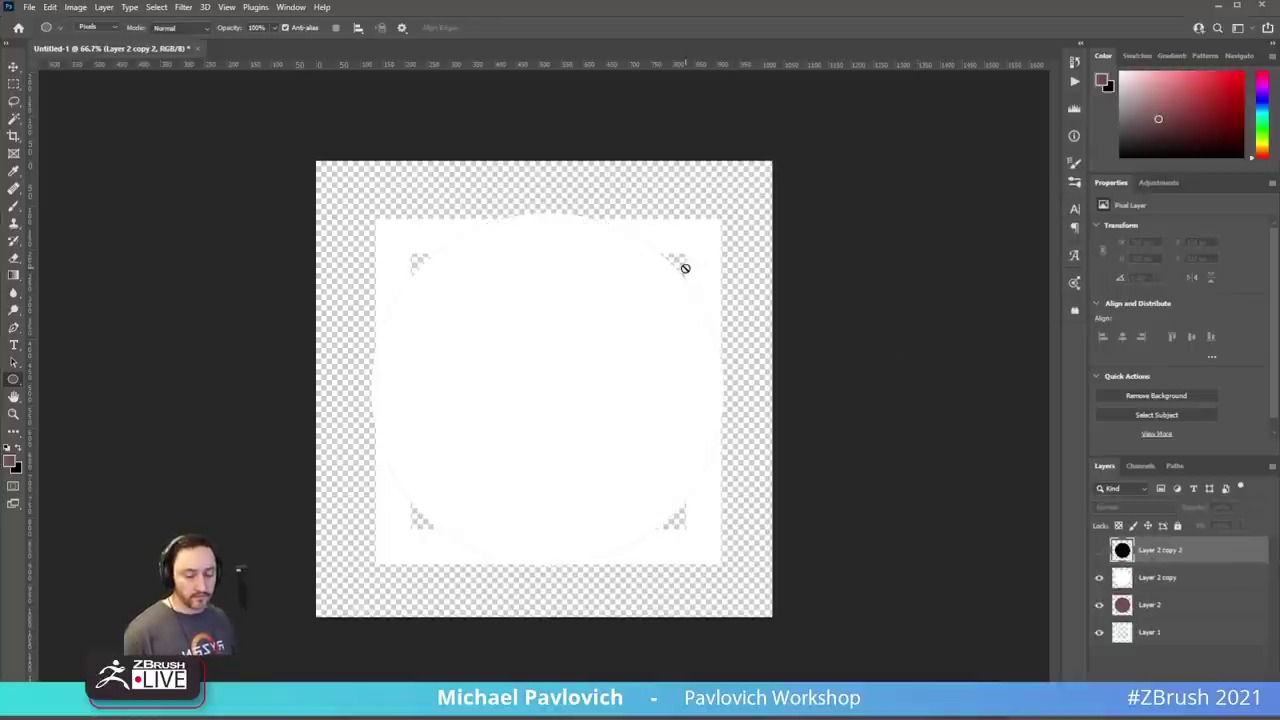
key(alt+t)
click(673, 203)
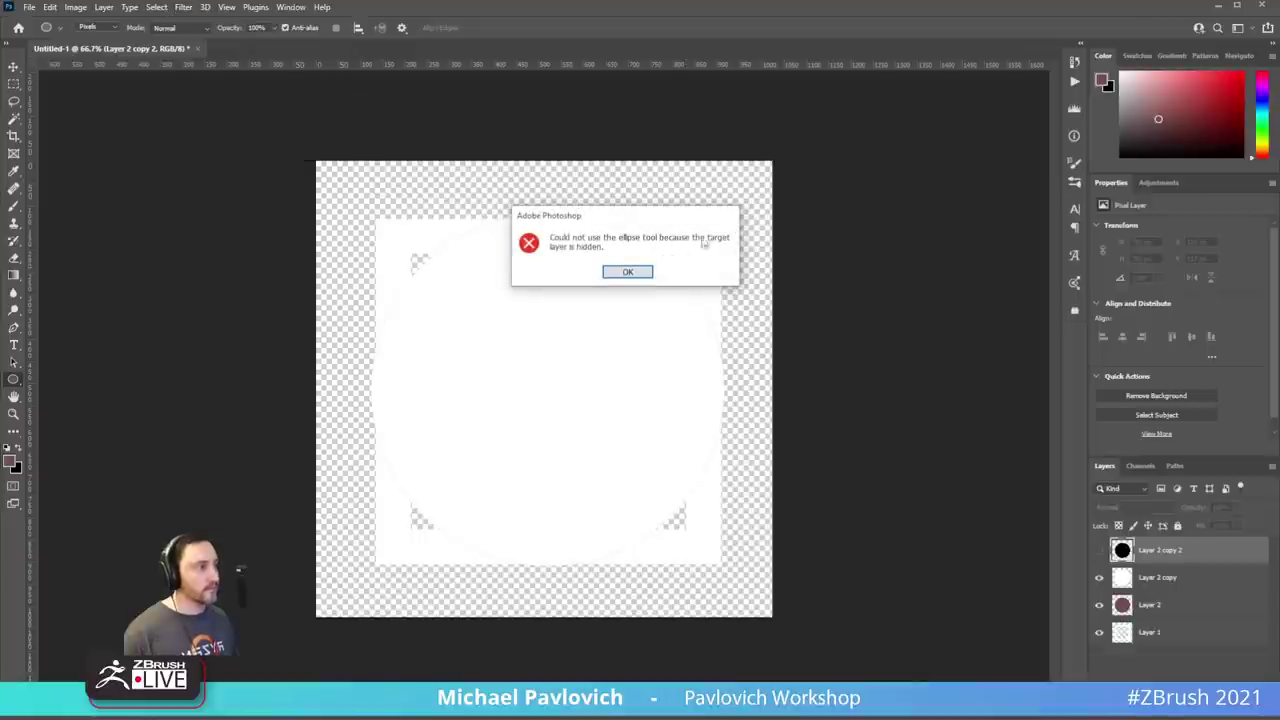
click(628, 272)
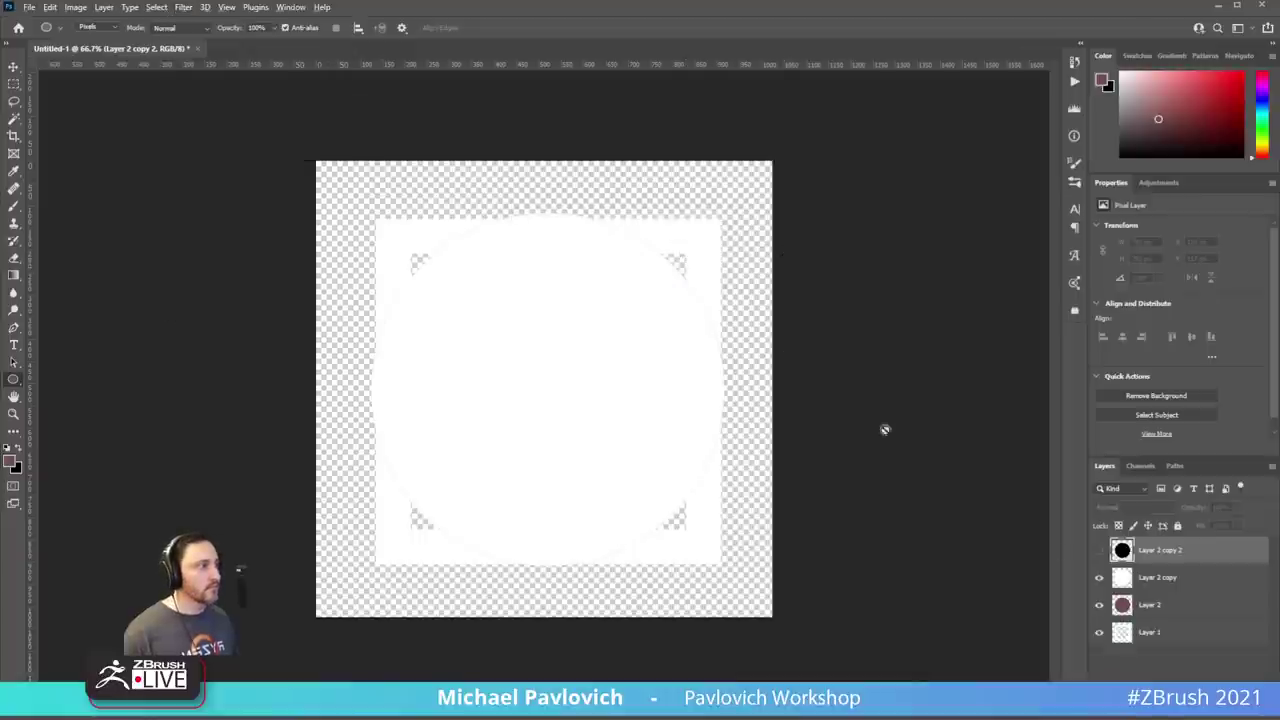
- Show Layer 2 copy 2 above the white circle and scale its black circle about its centre to about 640 px wide
click(1099, 550)
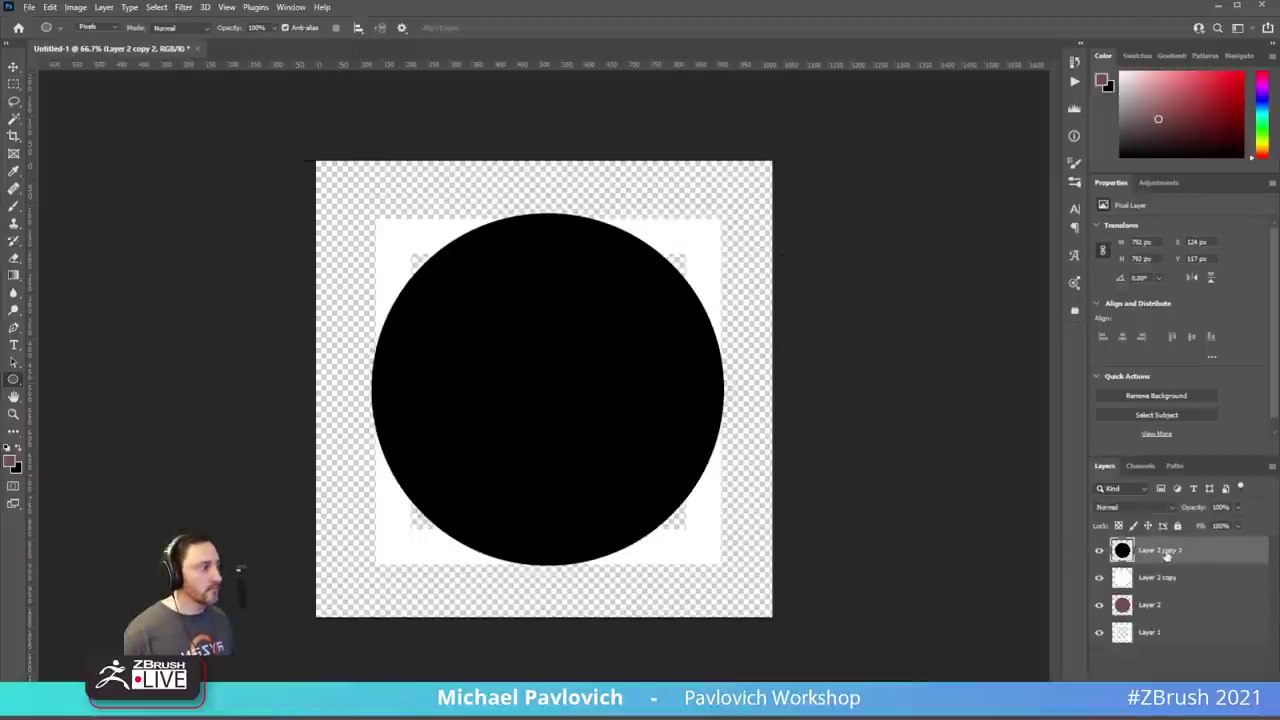
drag(1166, 556, 1160, 586)
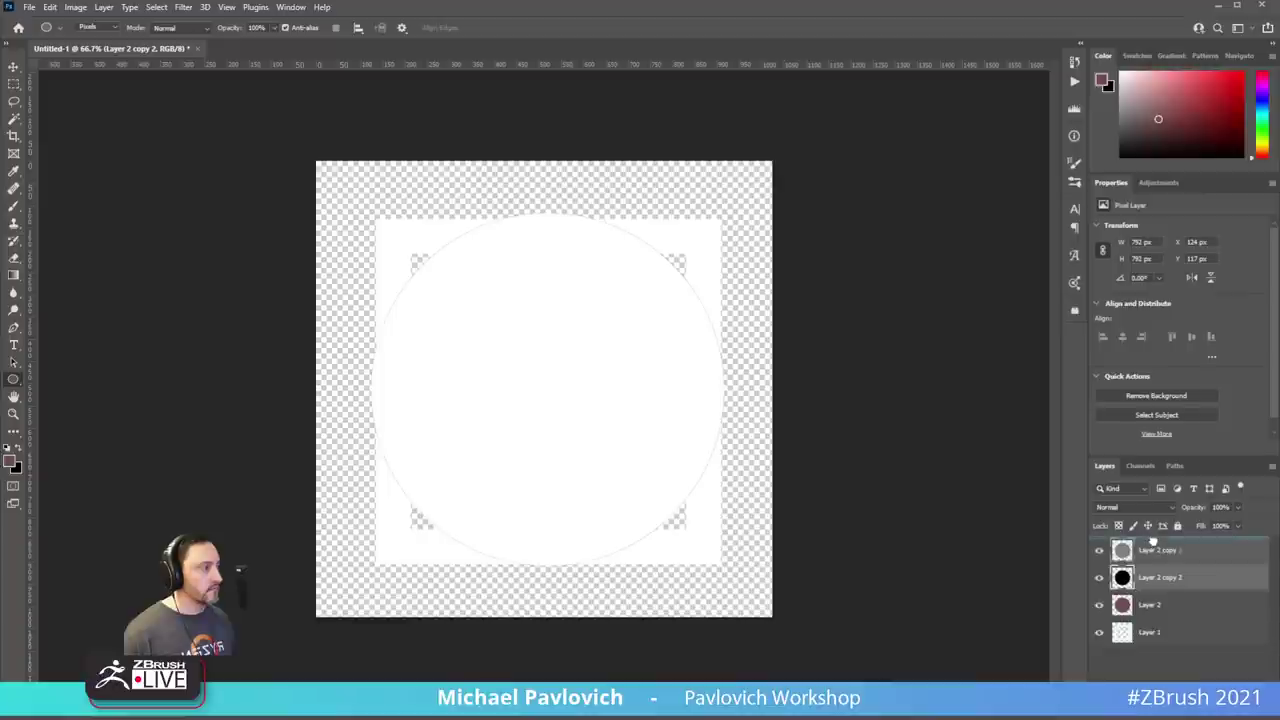
drag(1152, 540, 1148, 553)
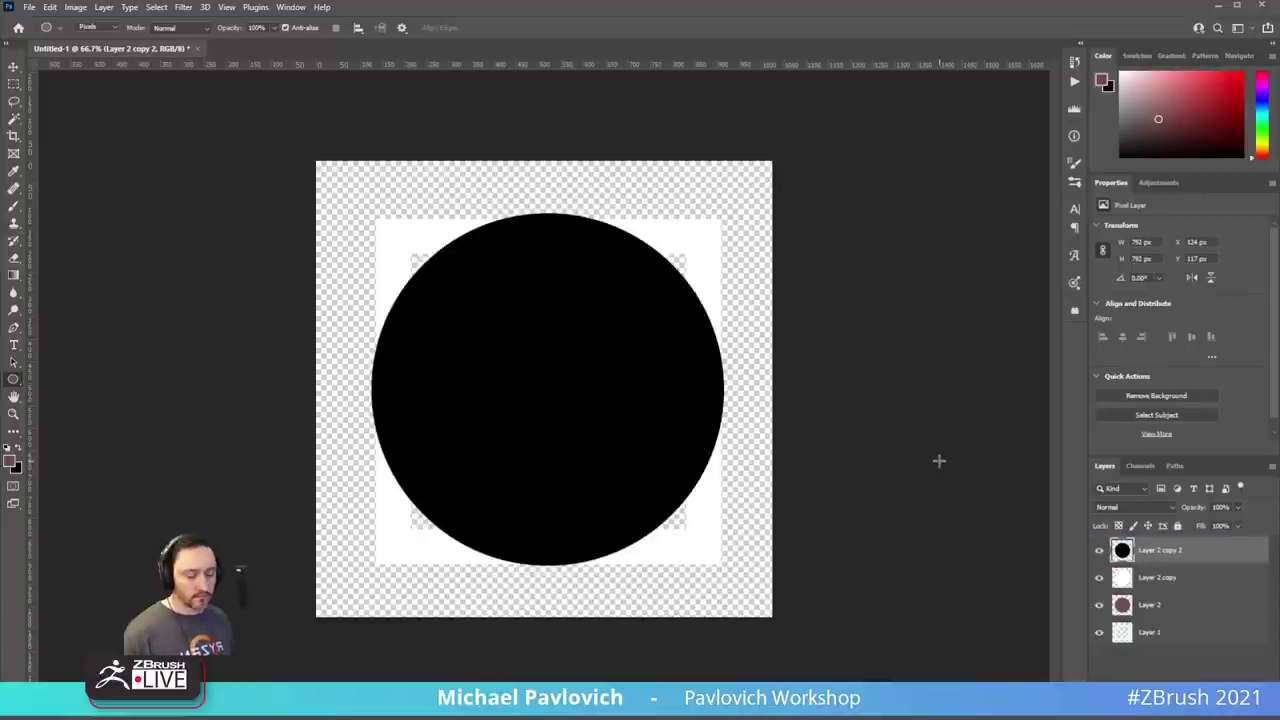
key(ctrl+t)
drag(722, 214, 687, 246)
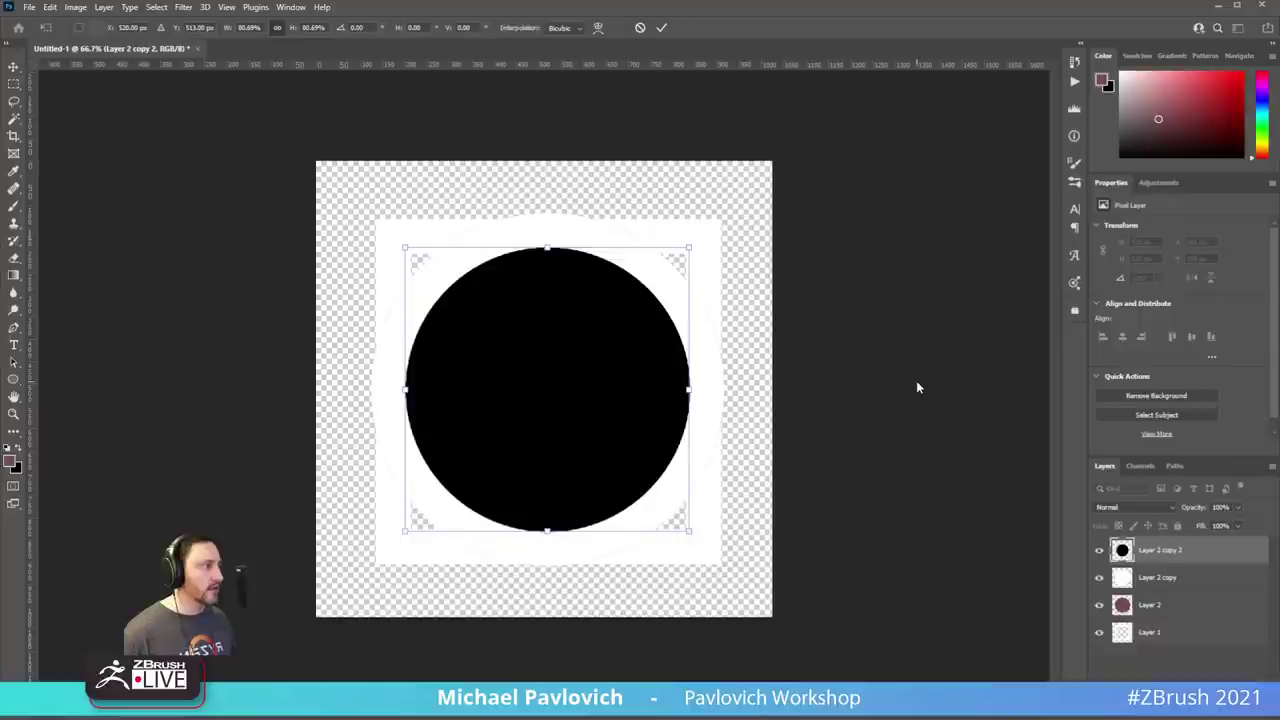
key(Return)
key(u)
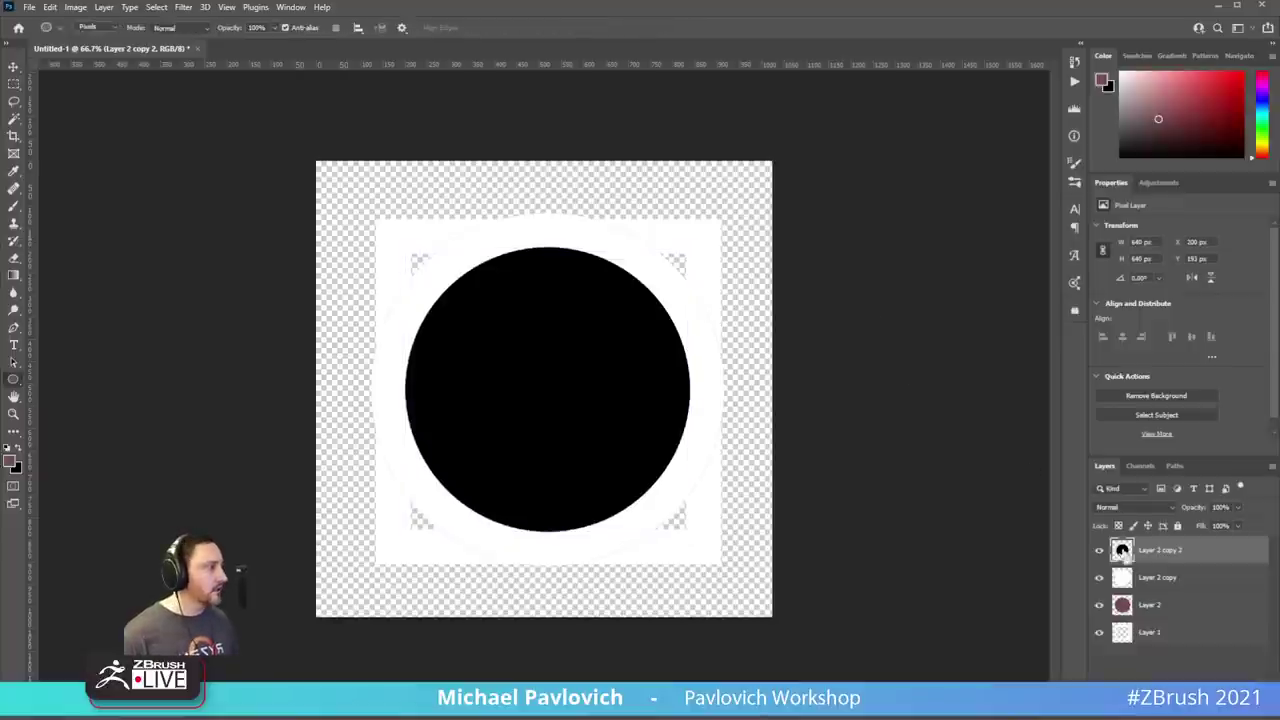
- Cut the black circle's area out of the white circle to leave a ring, and delete the black circle's layer and Layer 2
drag(1166, 555, 1240, 688)
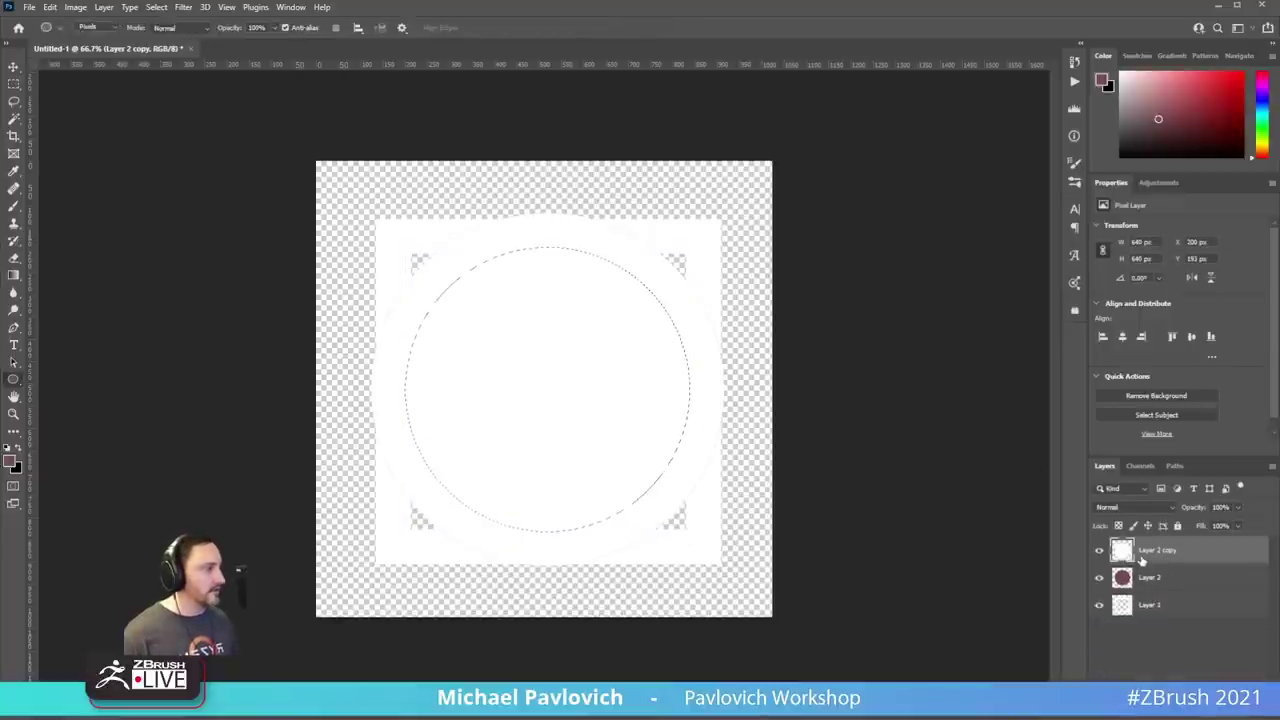
key(Delete)
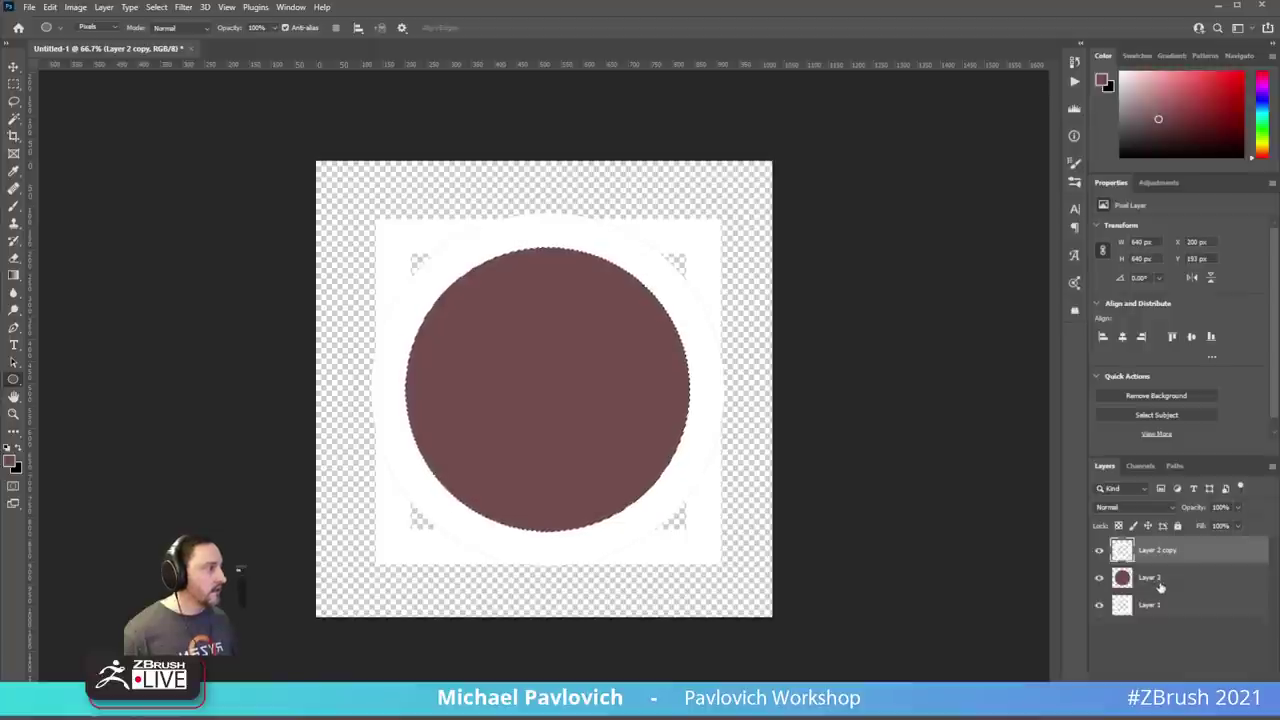
click(1158, 580)
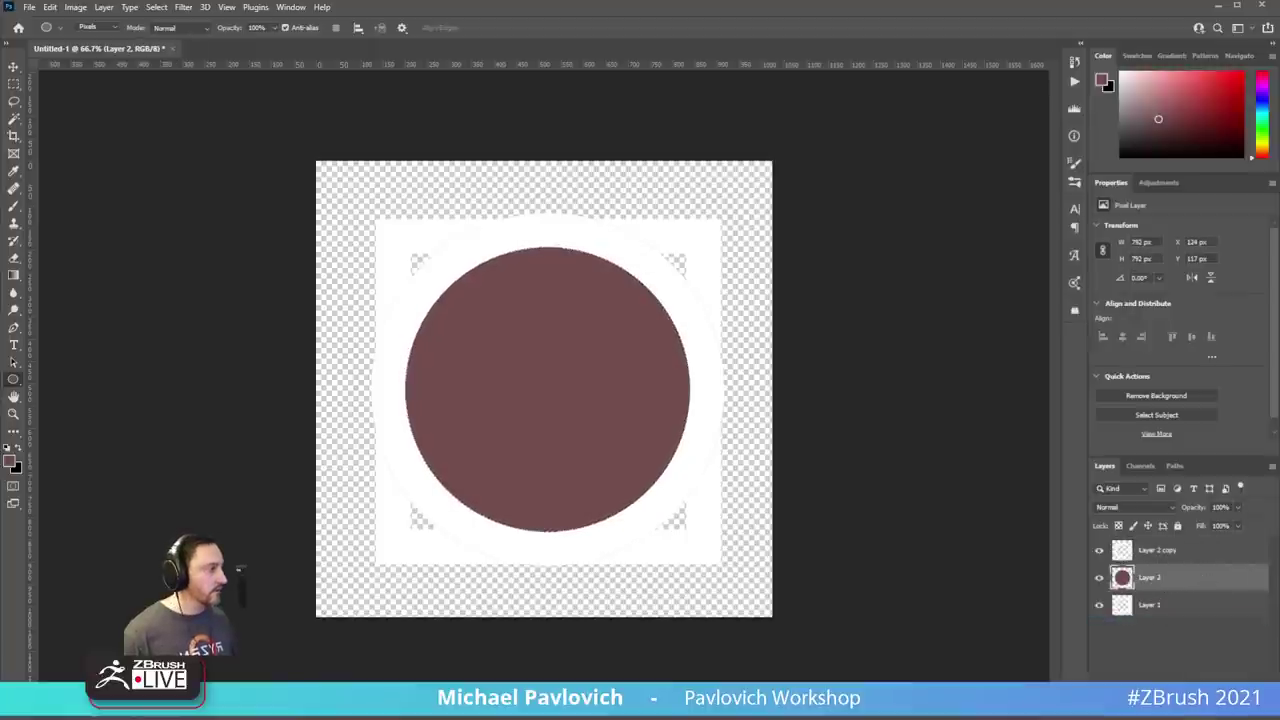
key(Delete)
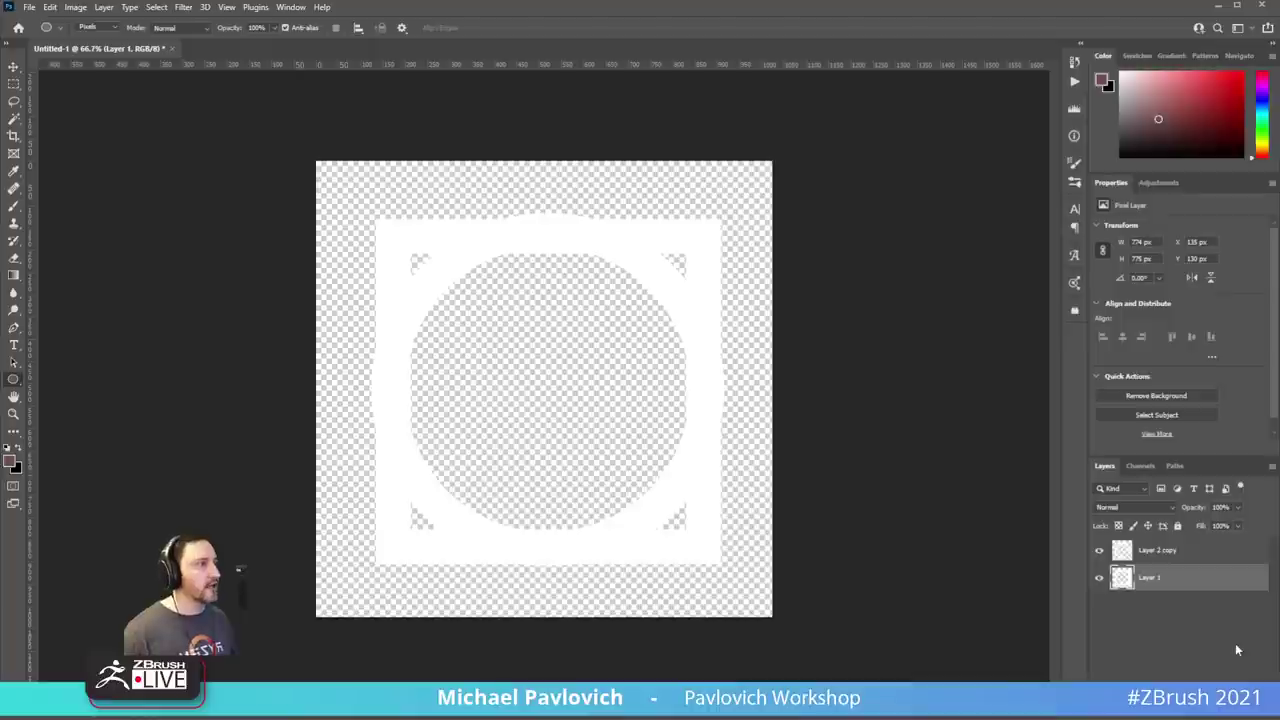
- Draw a triangle about 880 by 762 px on a new layer above Layer 1 and move it down to about Y 140 px
right_click(13, 380)
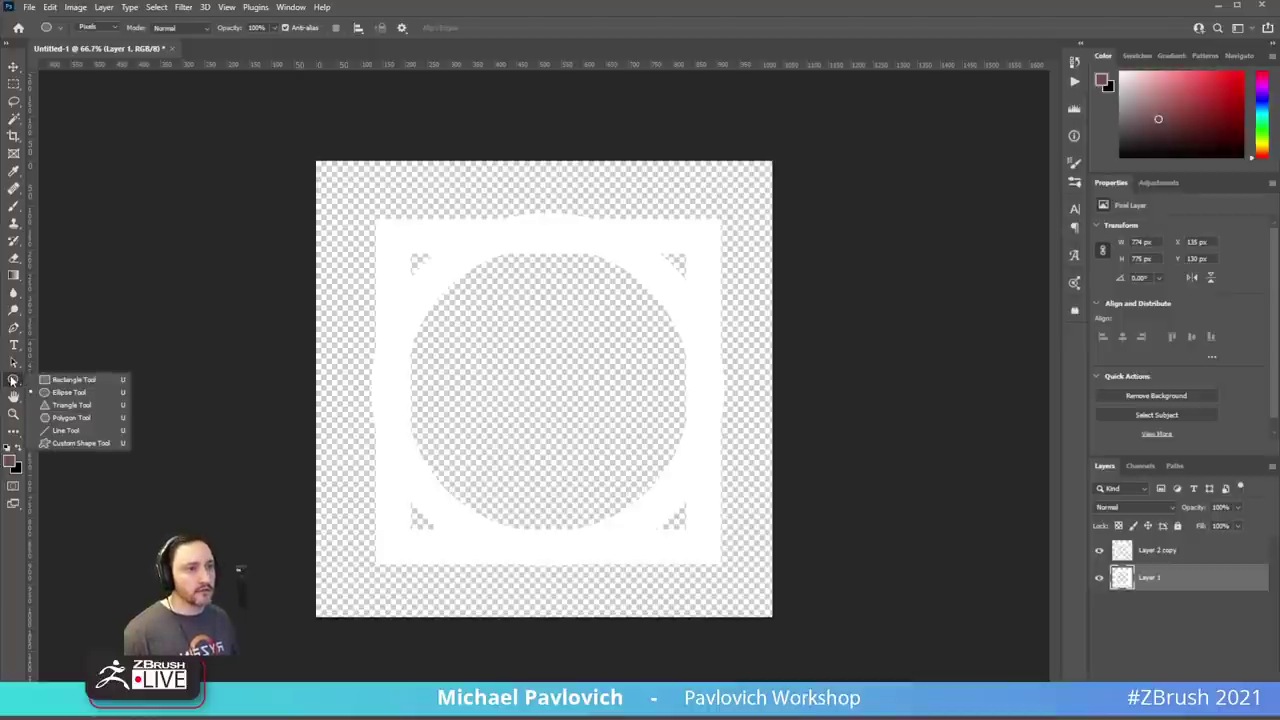
click(80, 410)
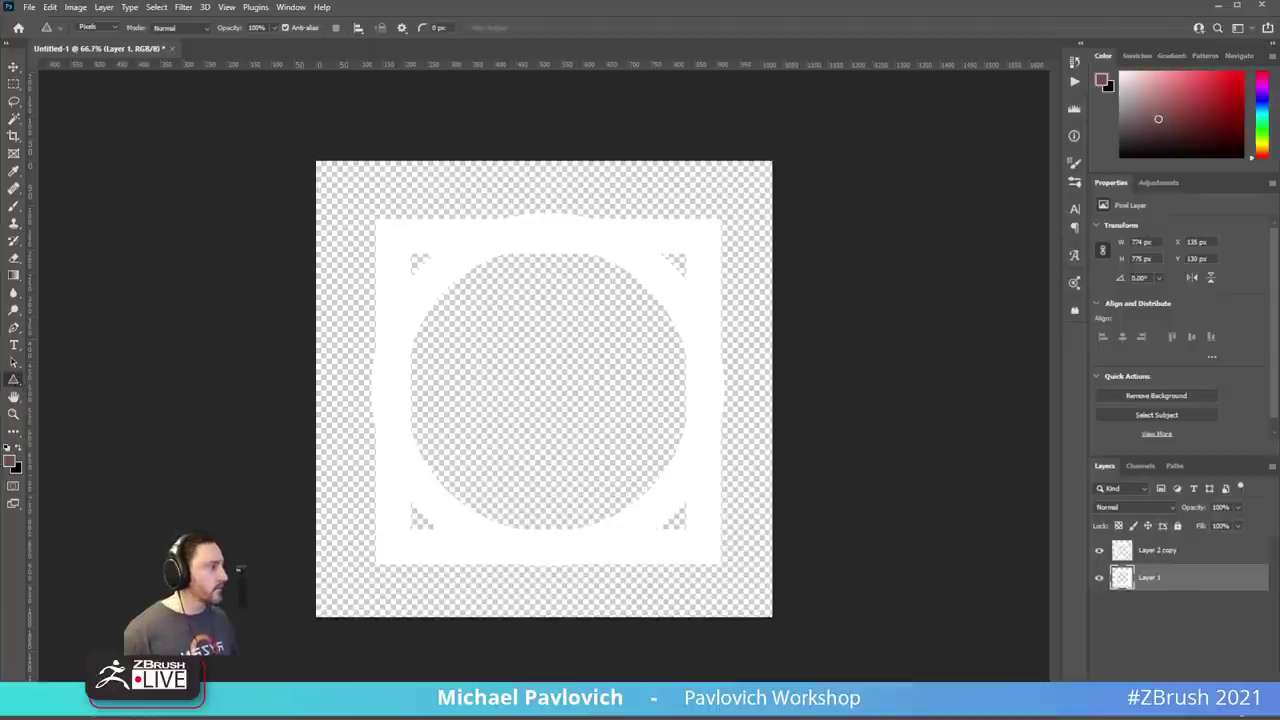
key(ctrl+shift+alt+n)
drag(545, 388, 811, 619)
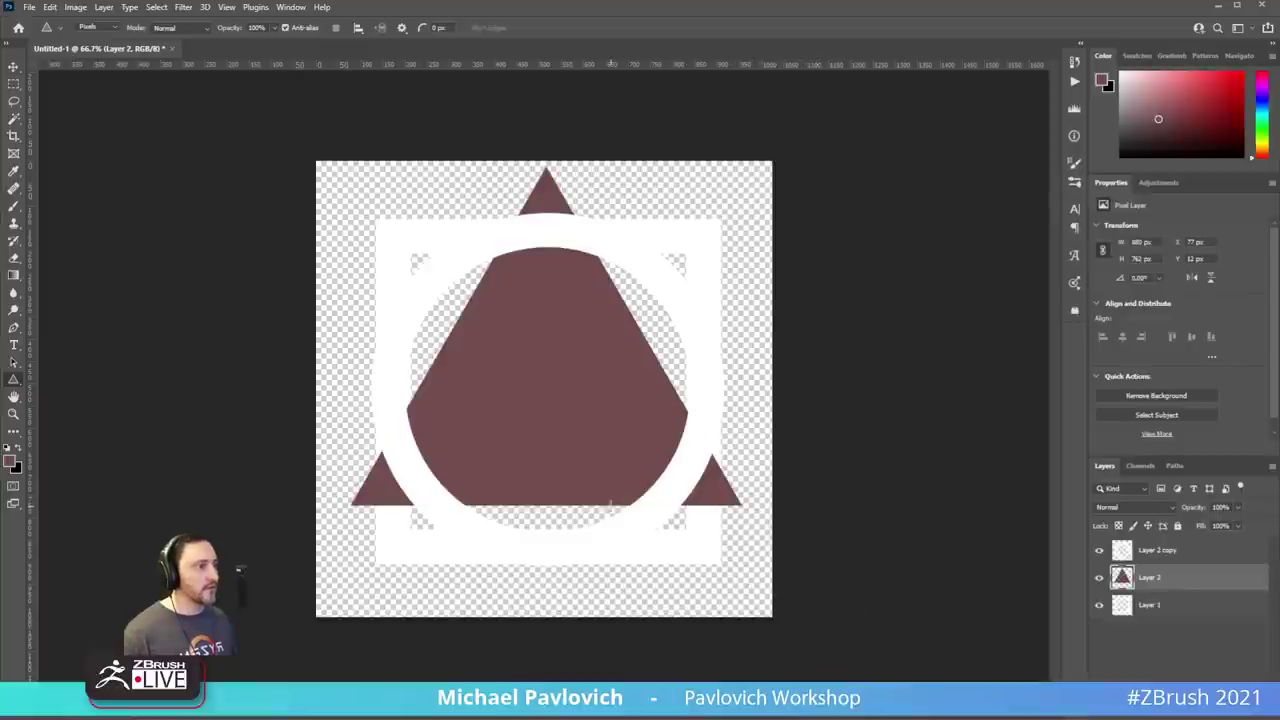
key(b)
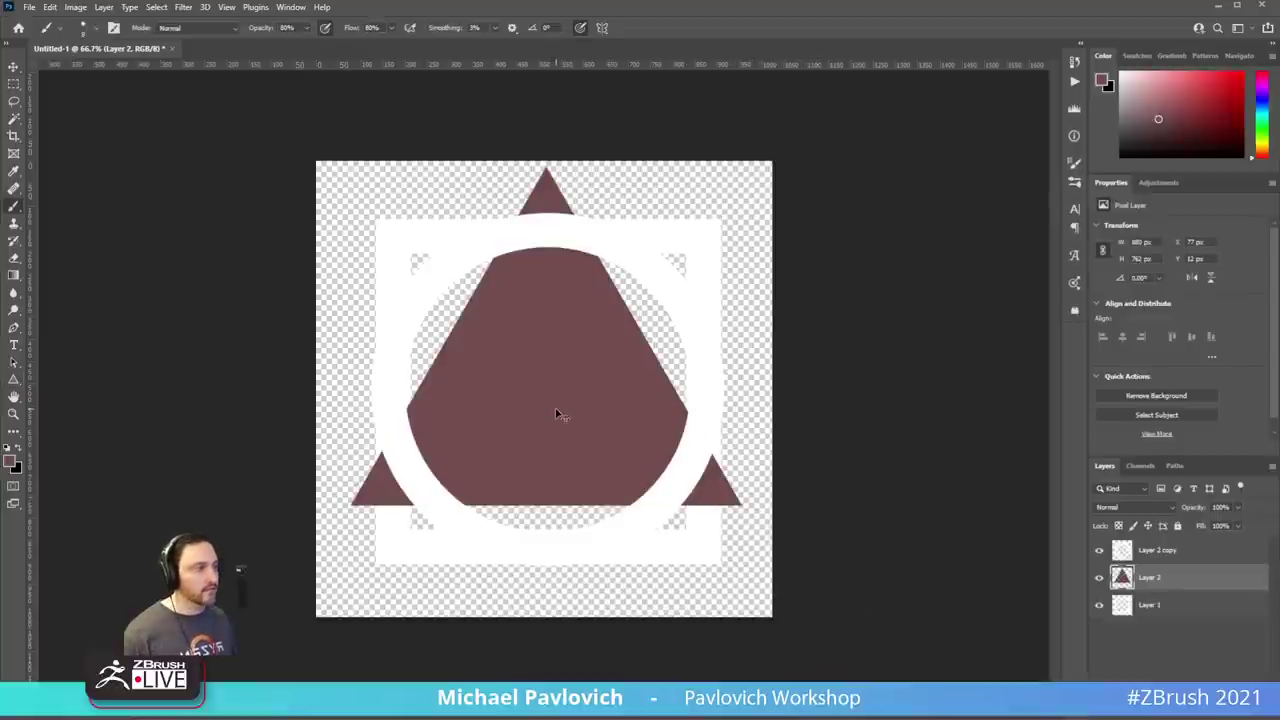
ctrl+drag(560, 417, 558, 476)
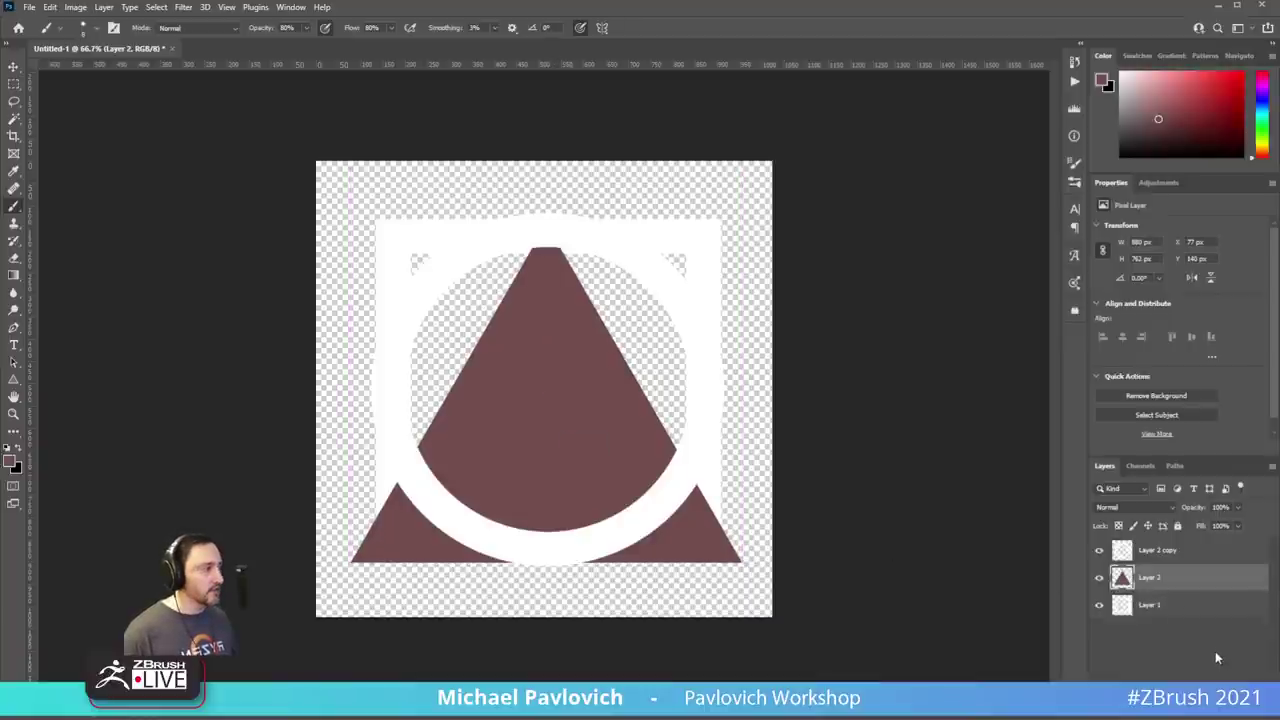
- Duplicate the triangle's layer and turn the copy black by setting the Levels output white level to 0
key(ctrl+j)
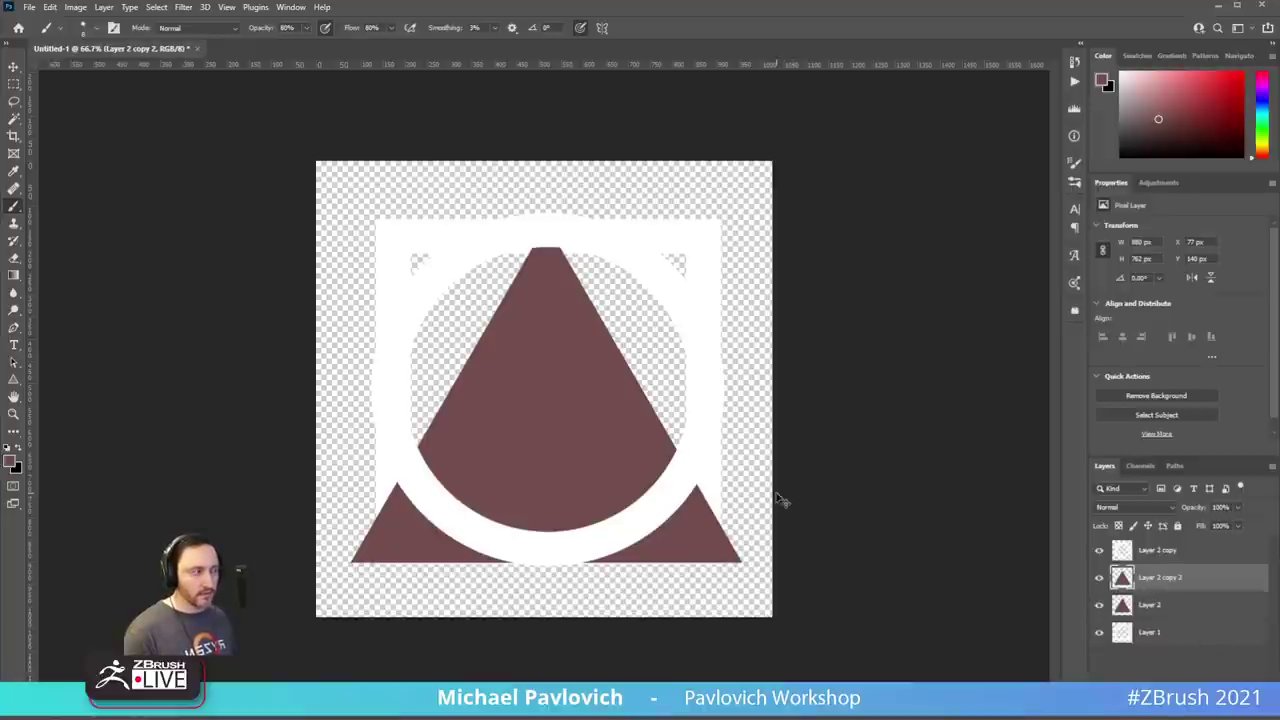
key(ctrl+l)
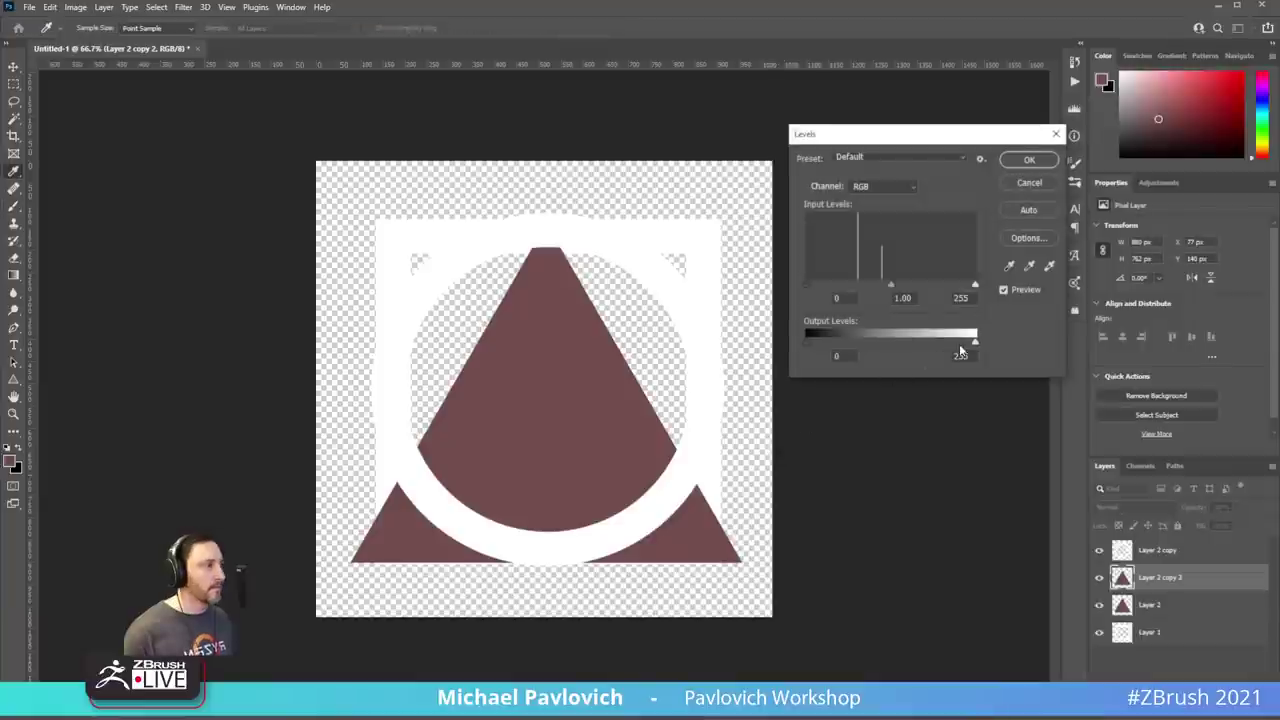
drag(975, 345, 806, 340)
click(1029, 160)
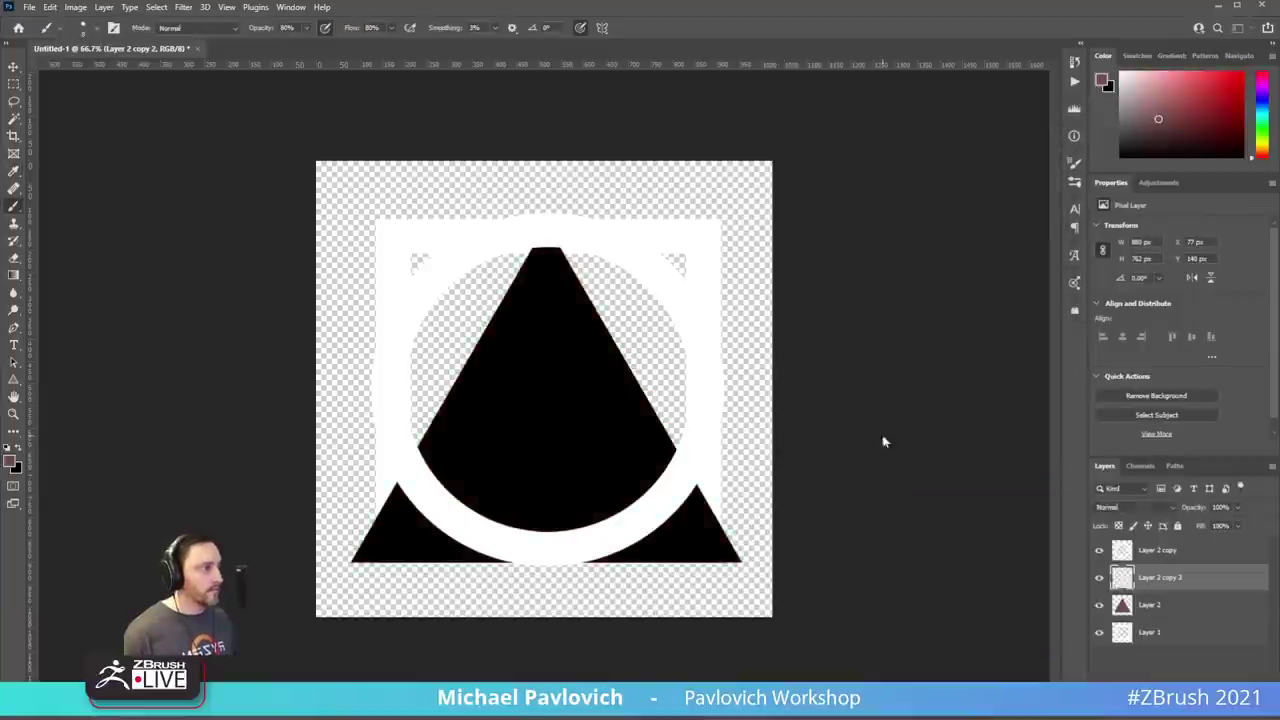
- Hide the white ring's layer and scale the black triangle to about 675 px wide, centred horizontally inside the larger triangle
click(1099, 550)
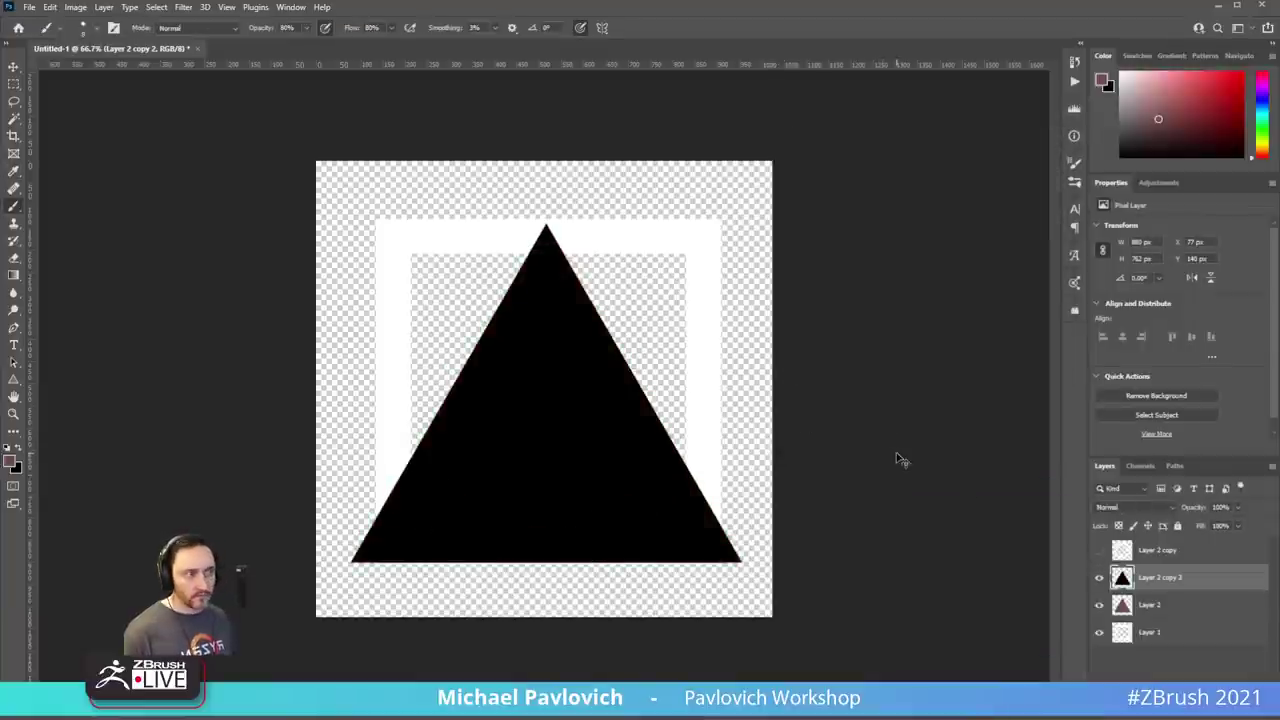
key(ctrl+t)
alt+drag(741, 563, 705, 544)
key(ctrl+z)
drag(698, 541, 696, 522)
drag(589, 466, 589, 486)
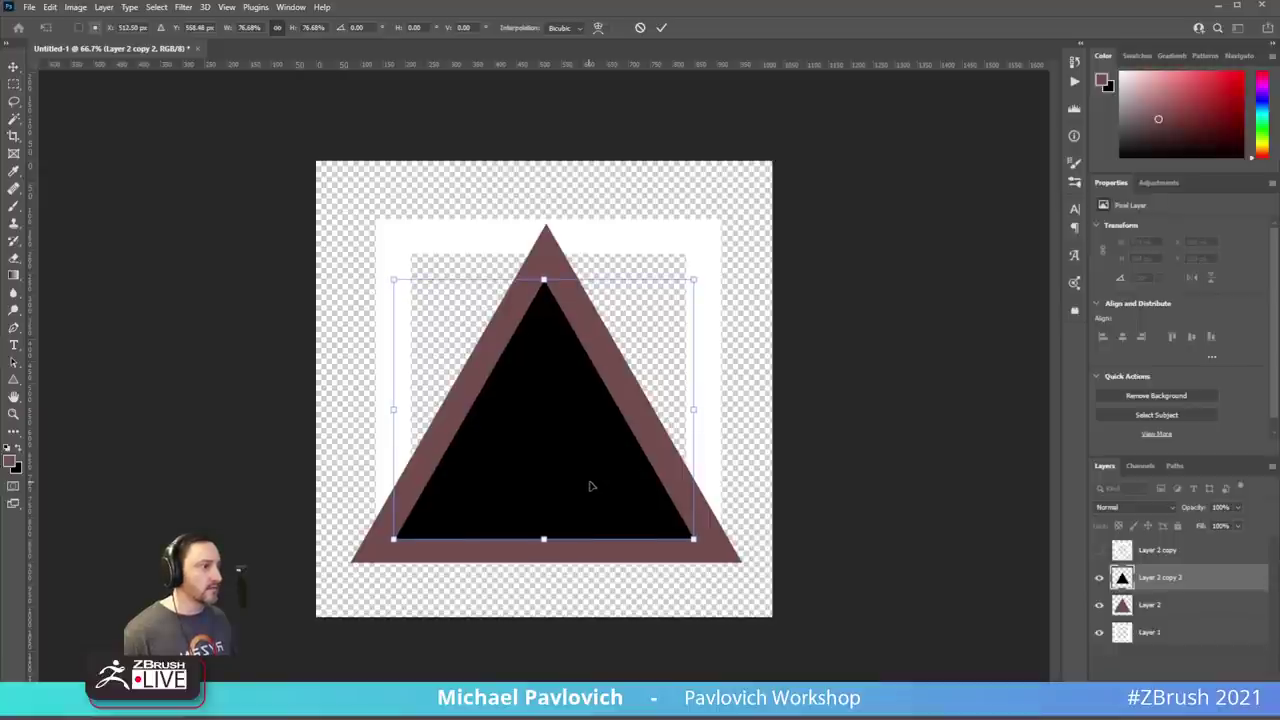
alt+click(693, 538)
mouse_move(694, 540)
mouse_down()
mouse_move(702, 514)
mouse_move(703, 545)
mouse_up()
drag(574, 466, 574, 466)
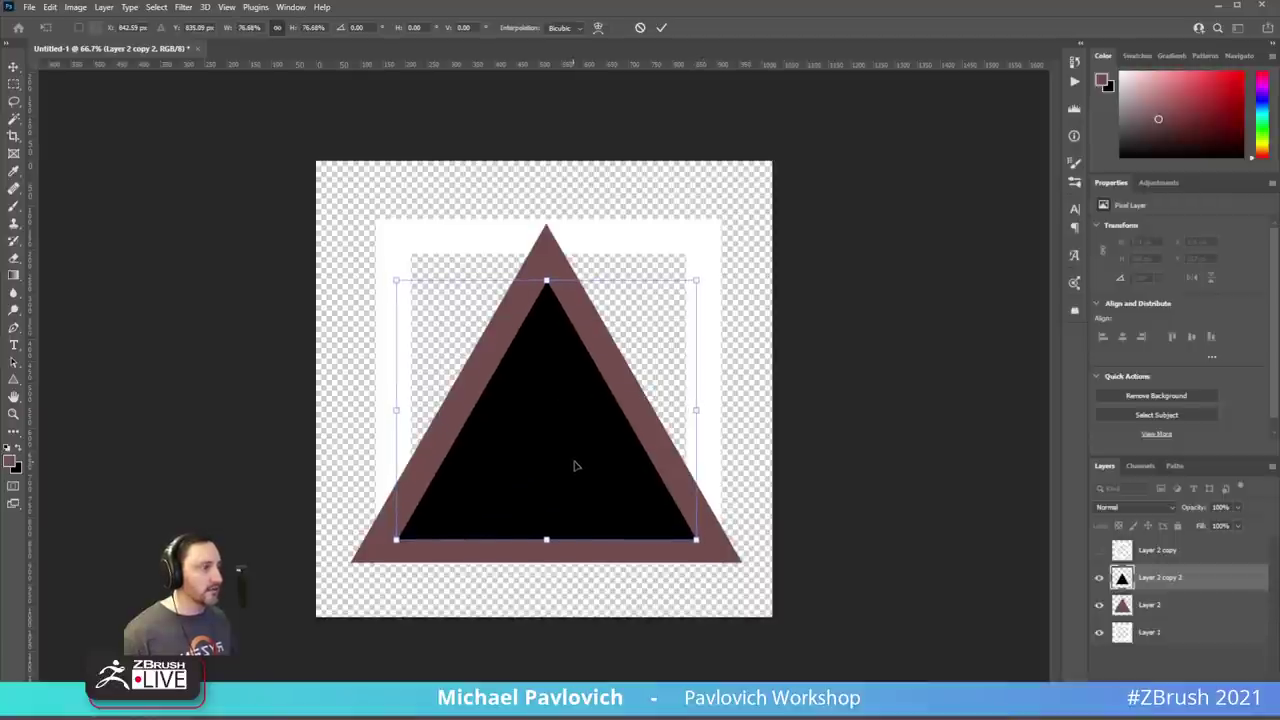
key(Return)
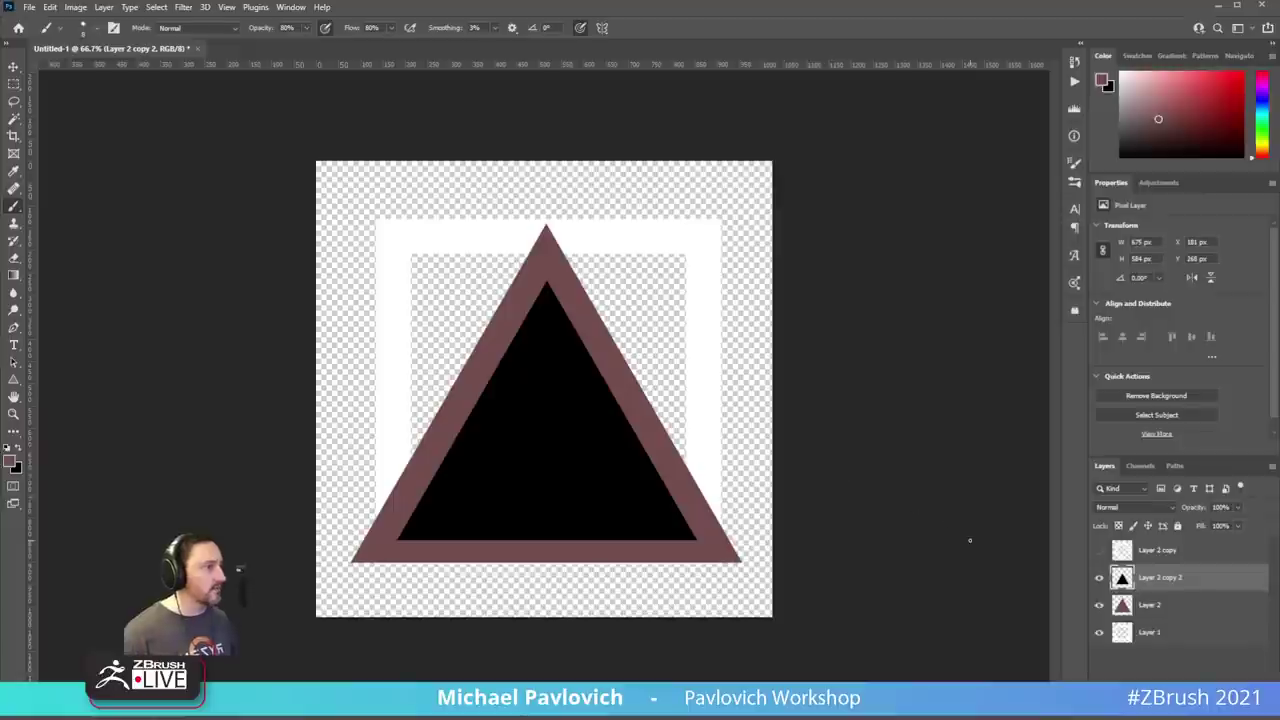
- Nudge the black triangle up to about Y 261 px to even out the border around it
key(ctrl+Up)
key(ctrl+Up)
key(ctrl+Up)
key(ctrl+Up)
key(ctrl+Up)
key(ctrl+Up)
key(ctrl+Up)
key(ctrl+Up)
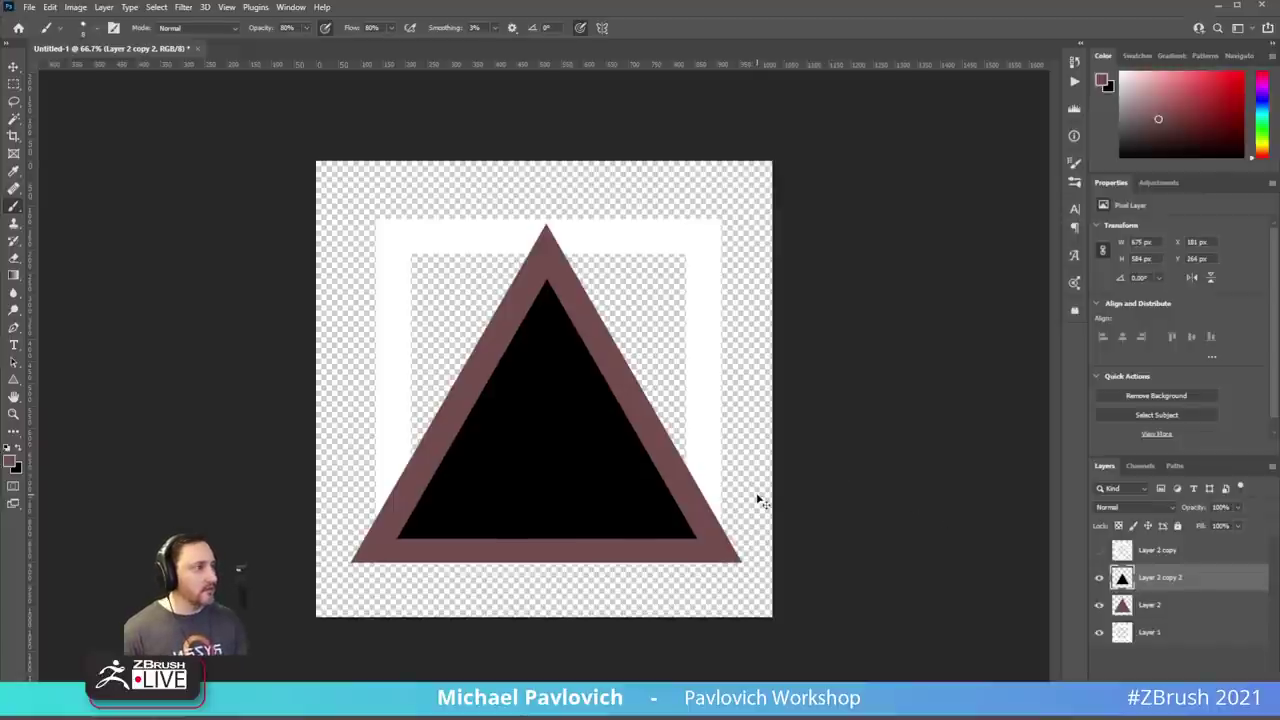
key(ctrl+Down)
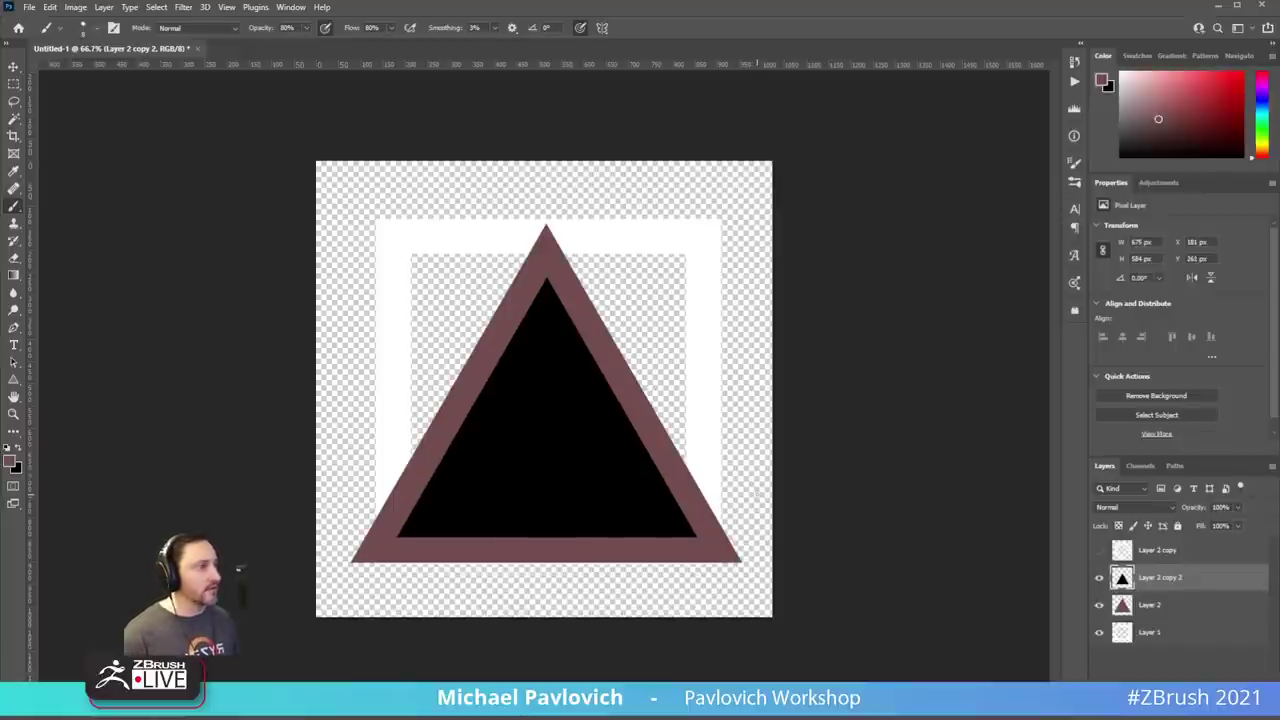
- Cut the black triangle's area out of the larger triangle on Layer 2, delete the black copy's layer, and clear the selection
ctrl+click(1122, 580)
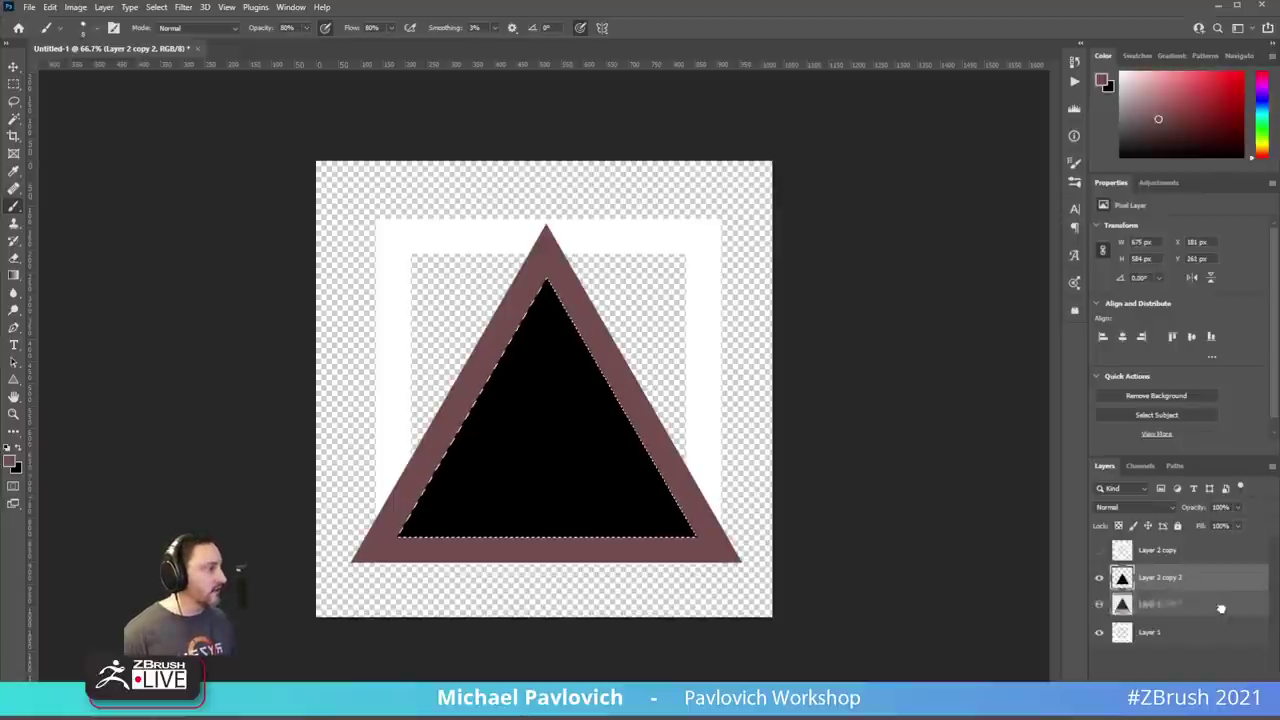
drag(1160, 578, 1262, 702)
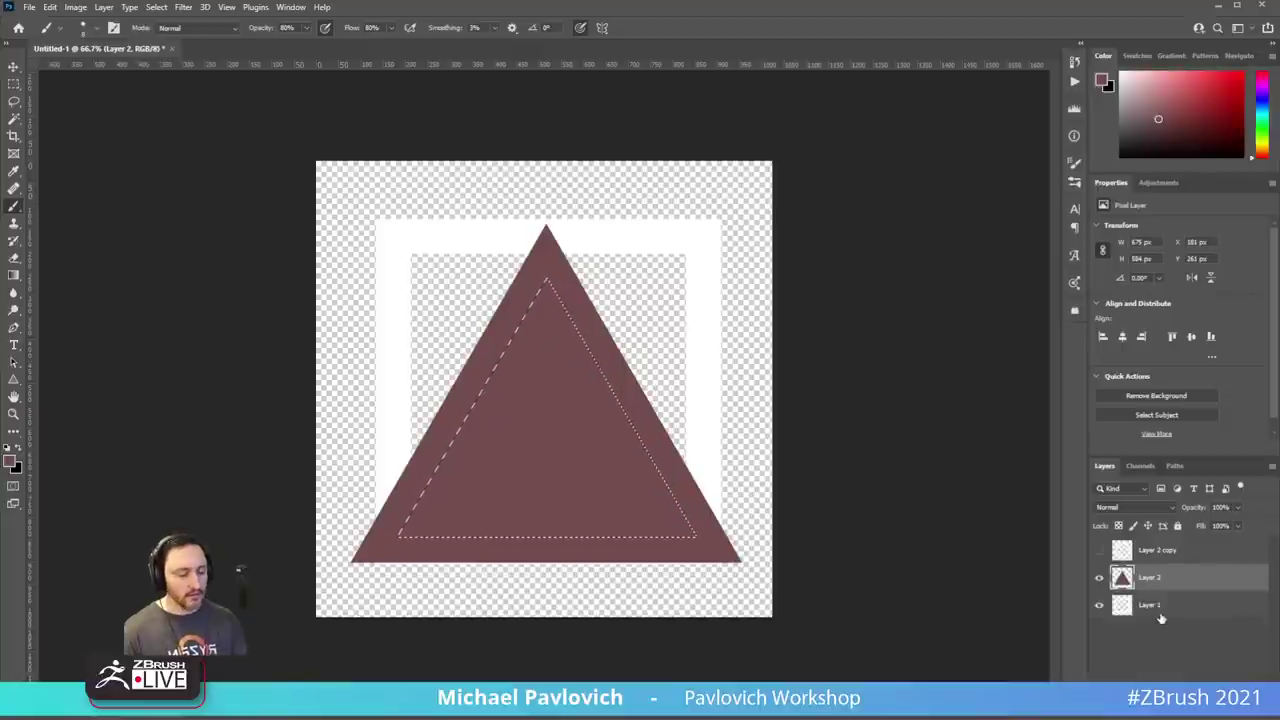
key(Delete)
key(ctrl+d)
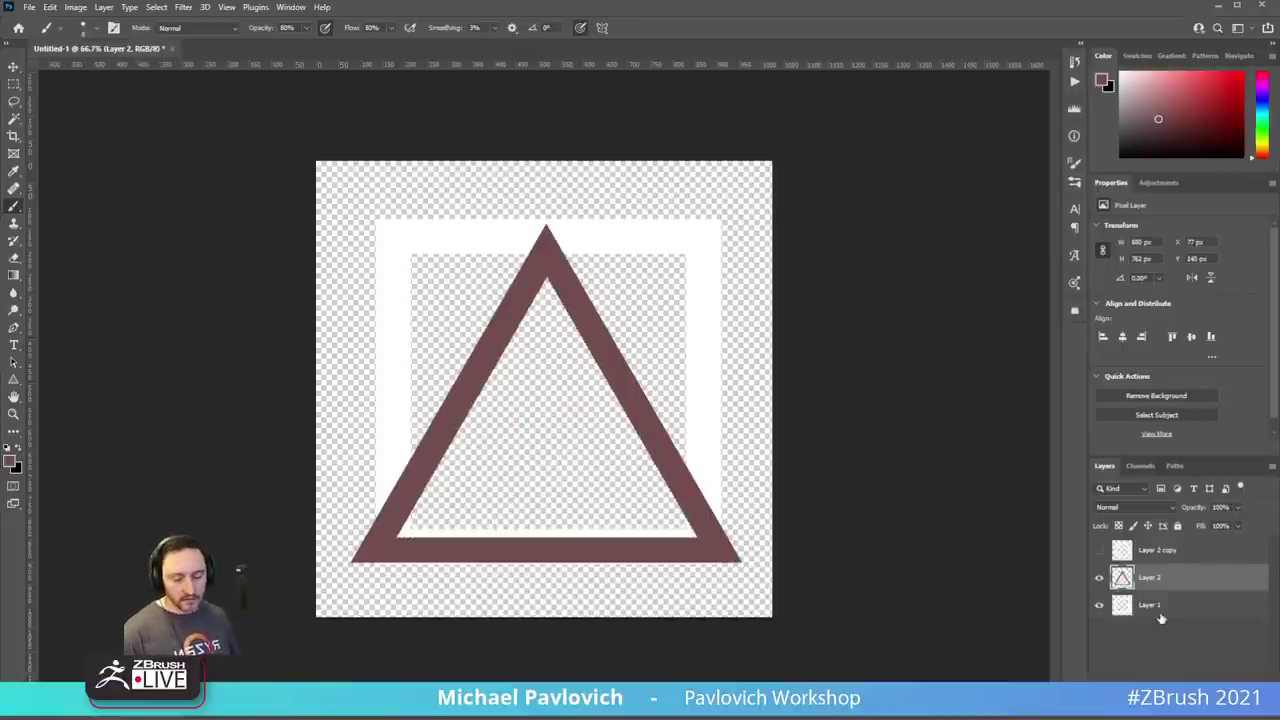
- Turn the triangle outline on Layer 2 white by setting the Levels output black level to 255
key(ctrl+l)
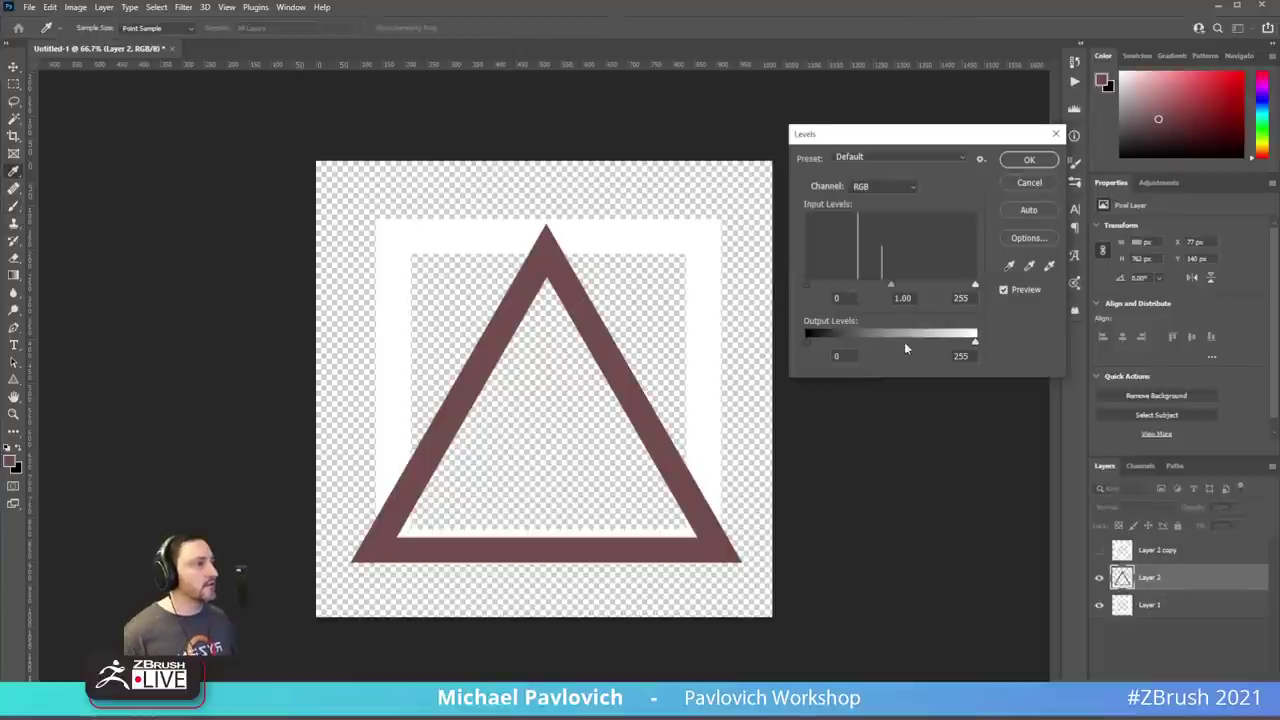
mouse_move(976, 343)
mouse_down()
mouse_move(810, 340)
mouse_move(975, 342)
mouse_up()
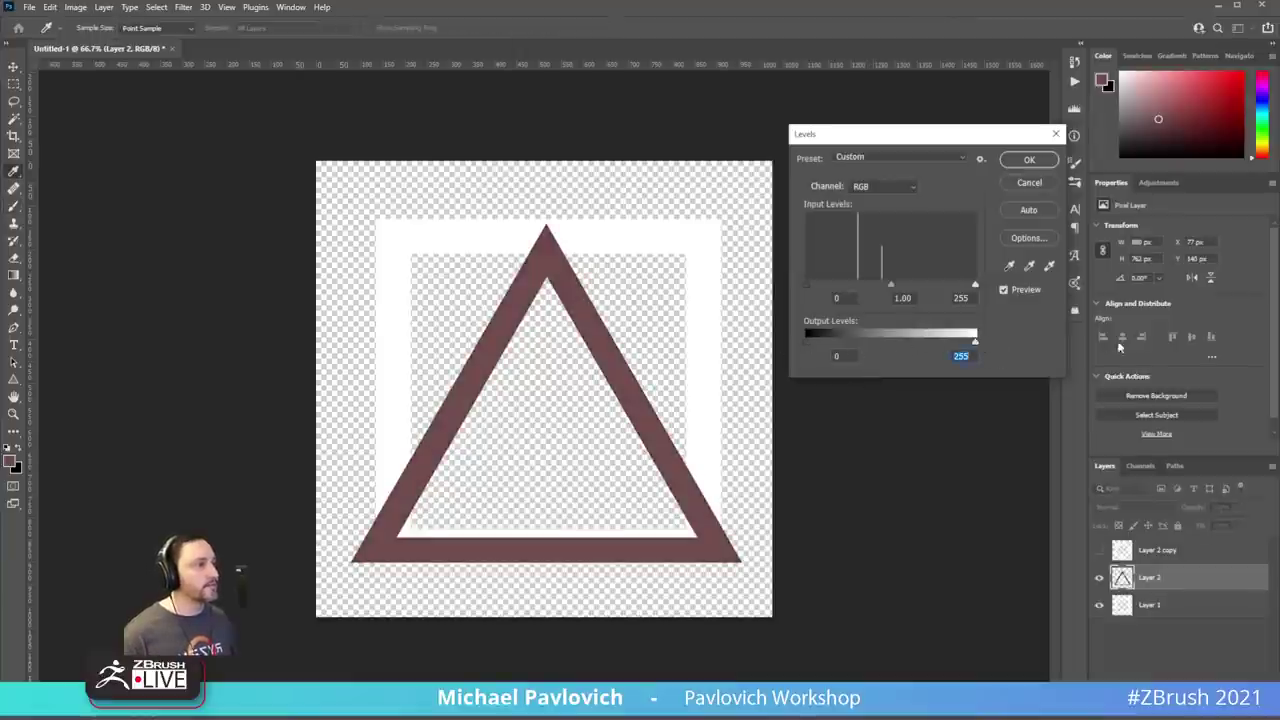
drag(807, 342, 975, 342)
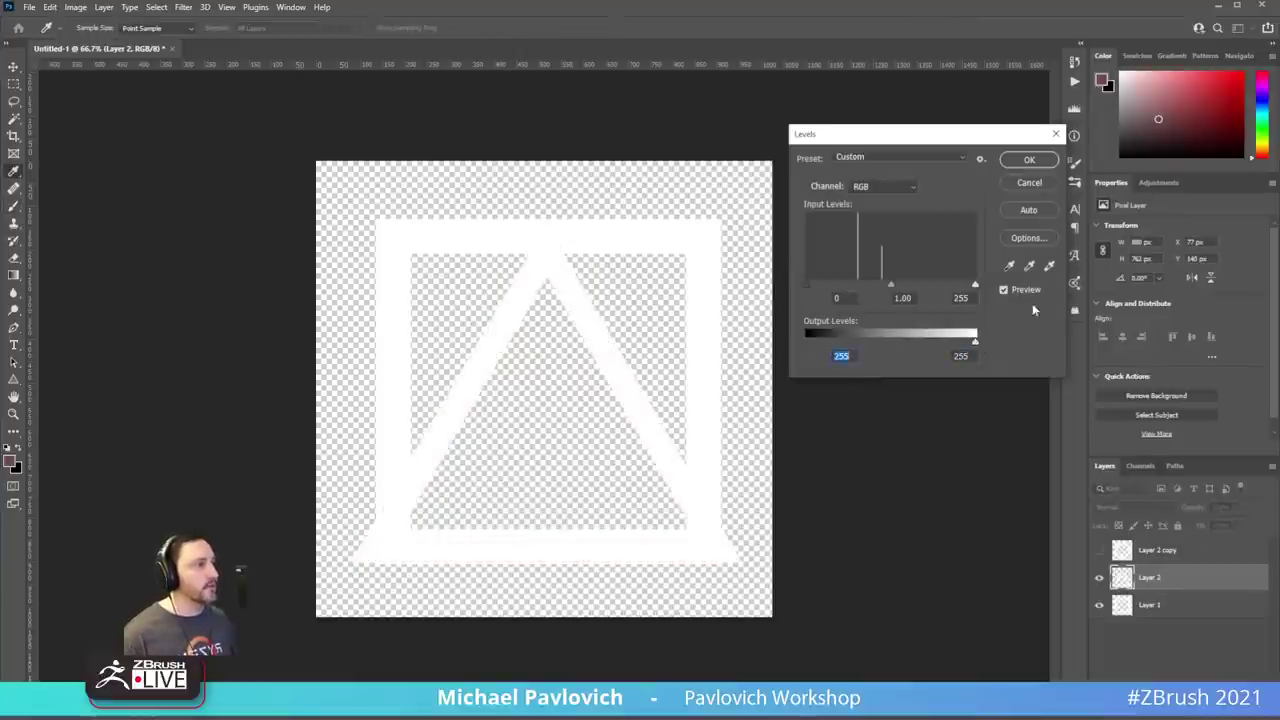
click(1029, 160)
- Hide the triangle and ring layers and copy the full canvas of the square outline on Layer 1
click(1100, 551)
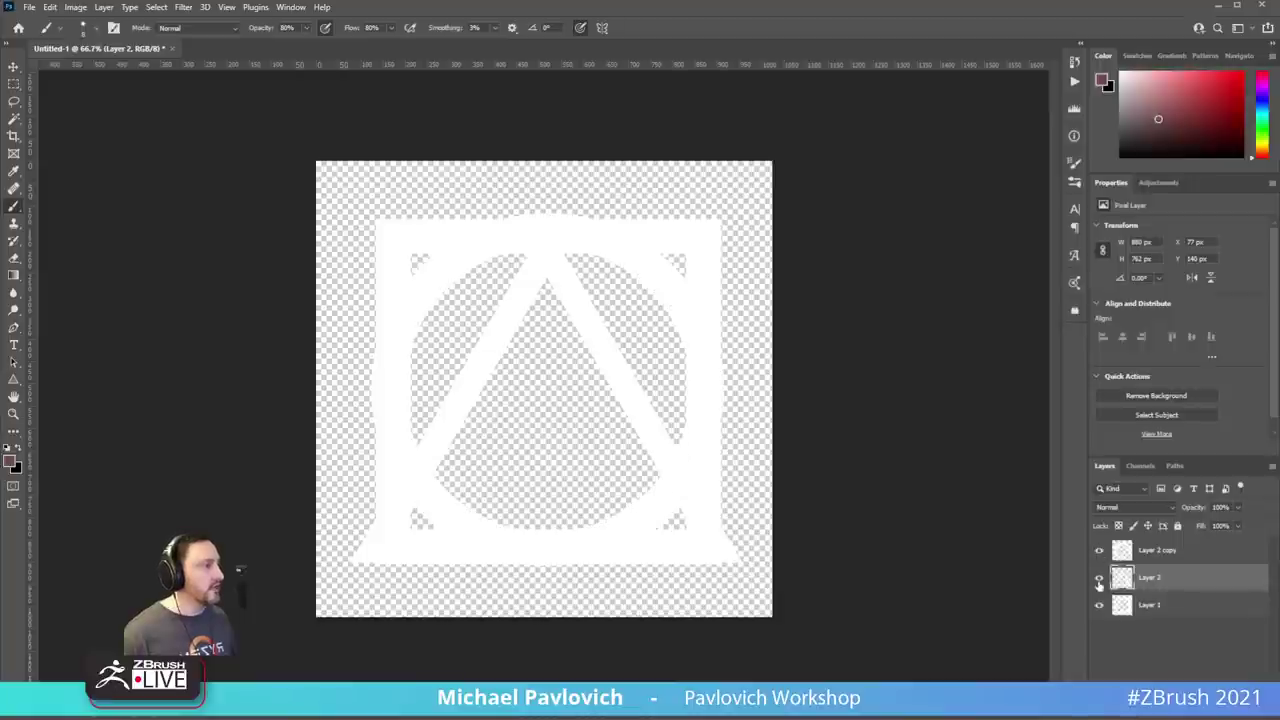
click(1099, 579)
click(1100, 556)
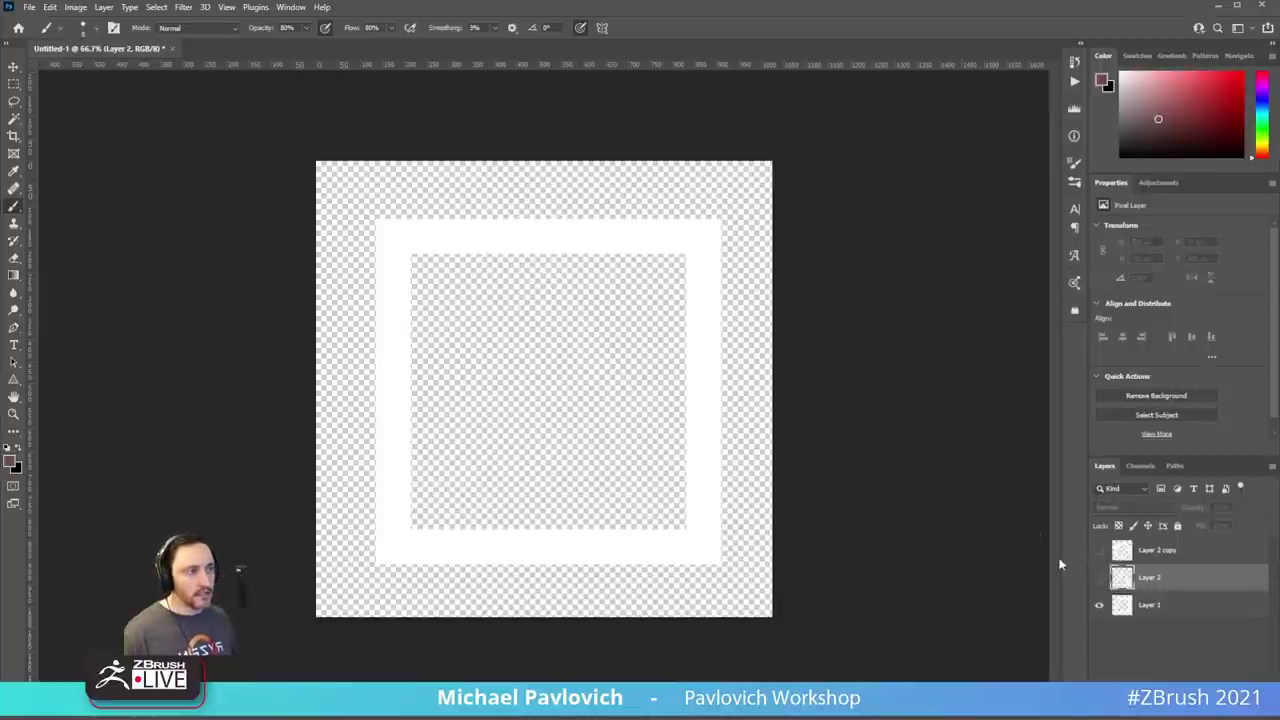
key(ctrl+a)
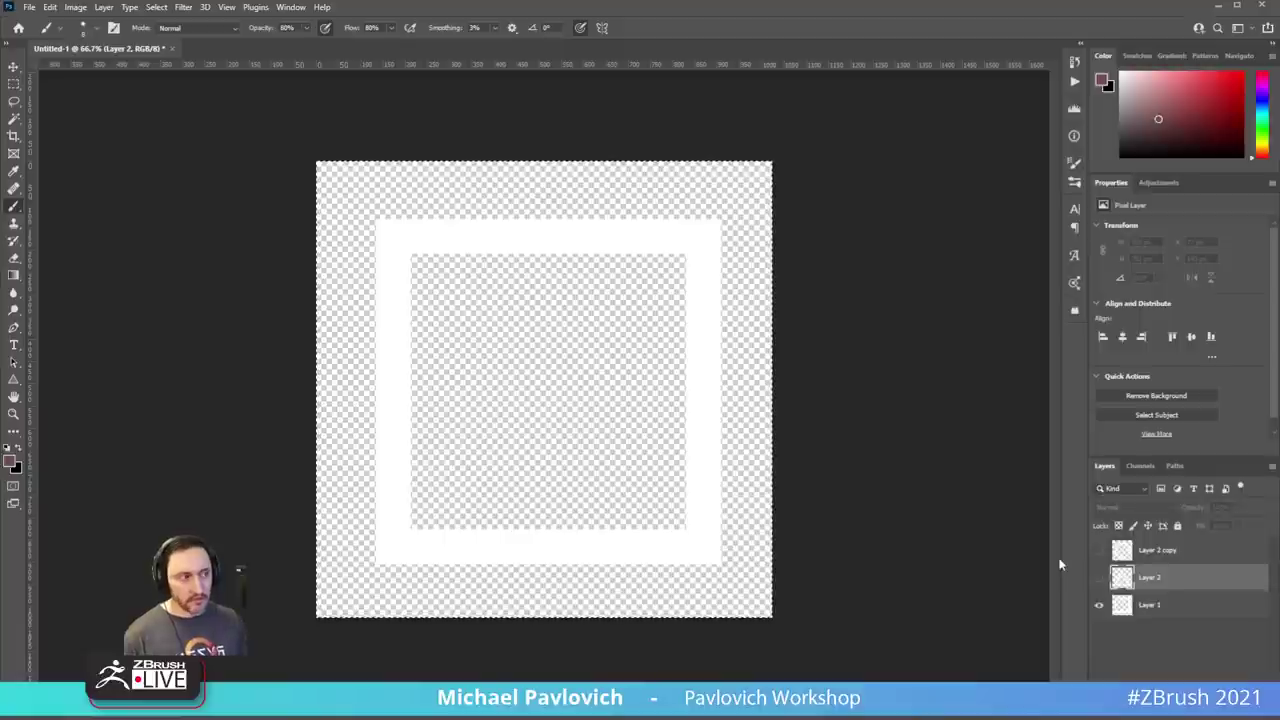
click(1234, 607)
key(ctrl+c)
- Paste the square outline into a new document and delete the white background layer beneath it
key(ctrl+n)
key(Return)
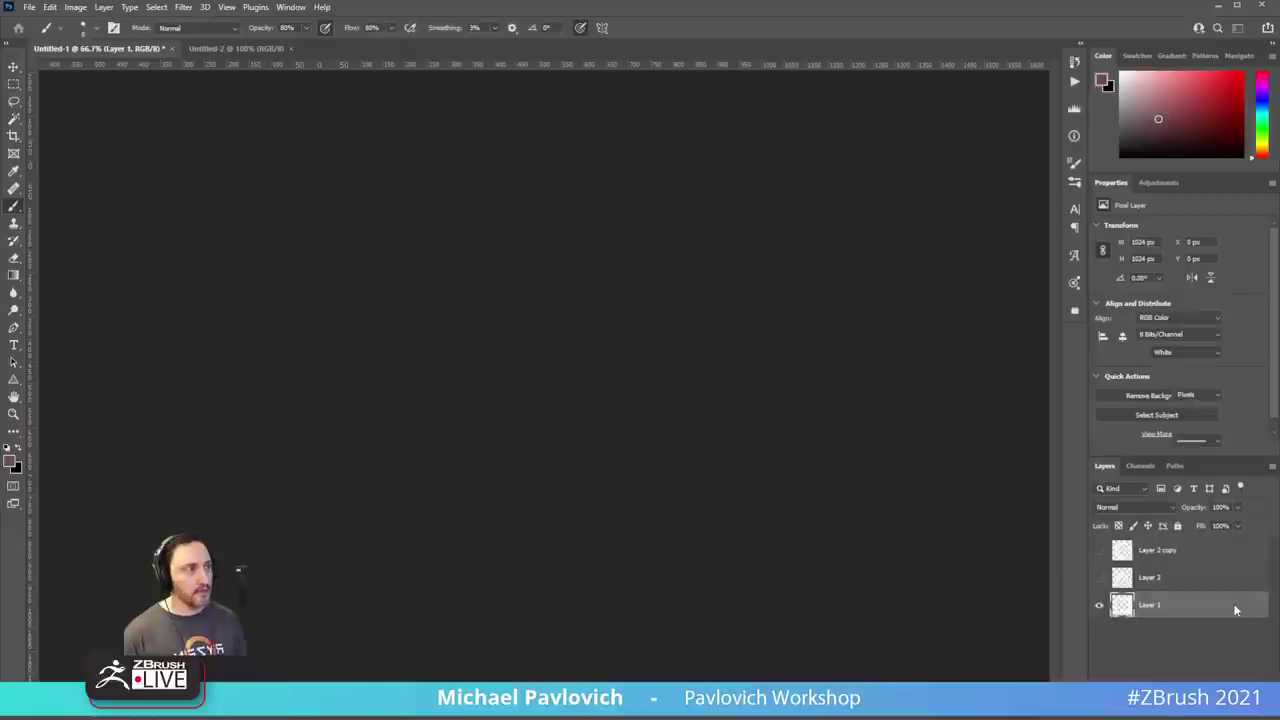
key(ctrl+v)
double_click(1230, 578)
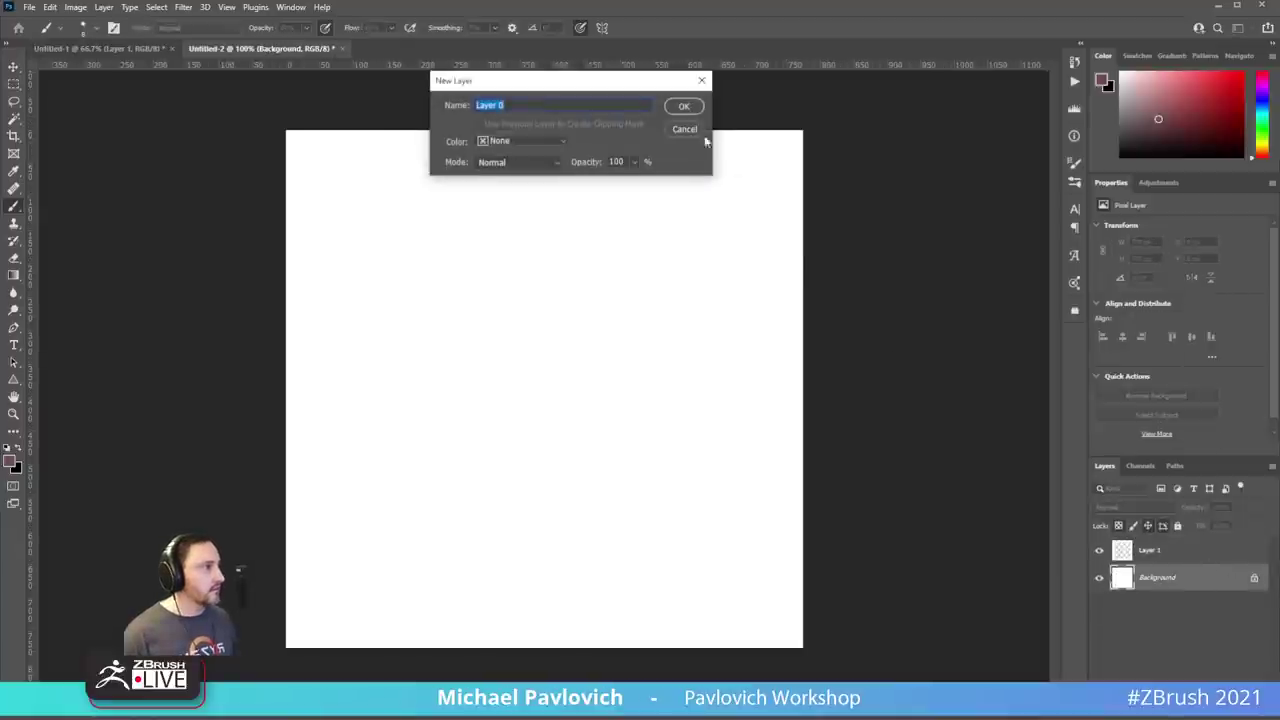
click(688, 110)
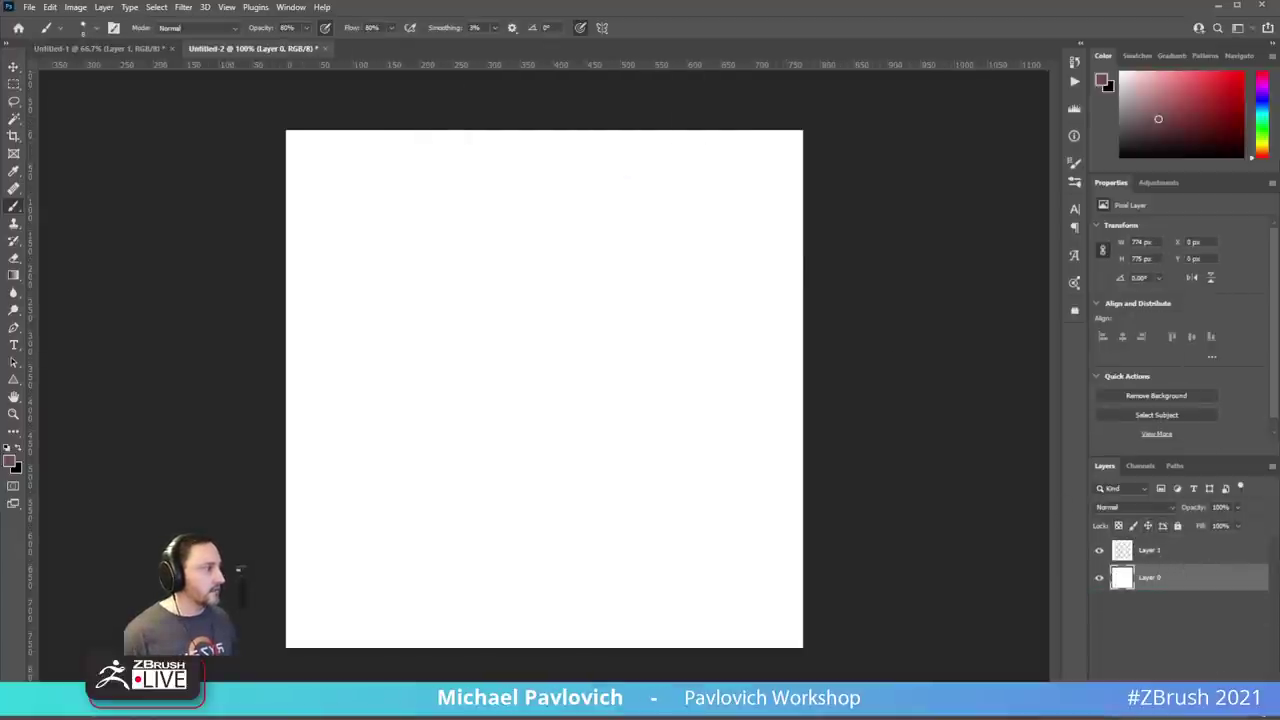
key(Delete)
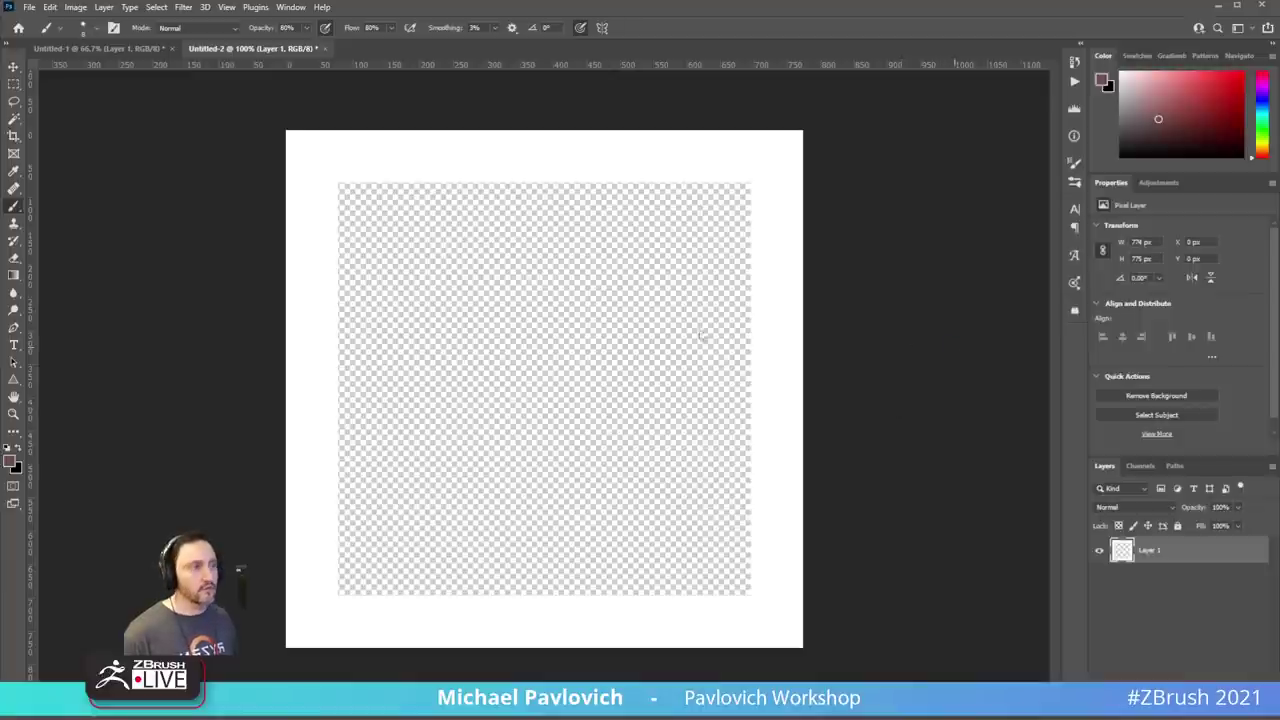
- Save the square outline document as Sqare.png with the large file size (fastest saving) PNG option
key(ctrl+s)
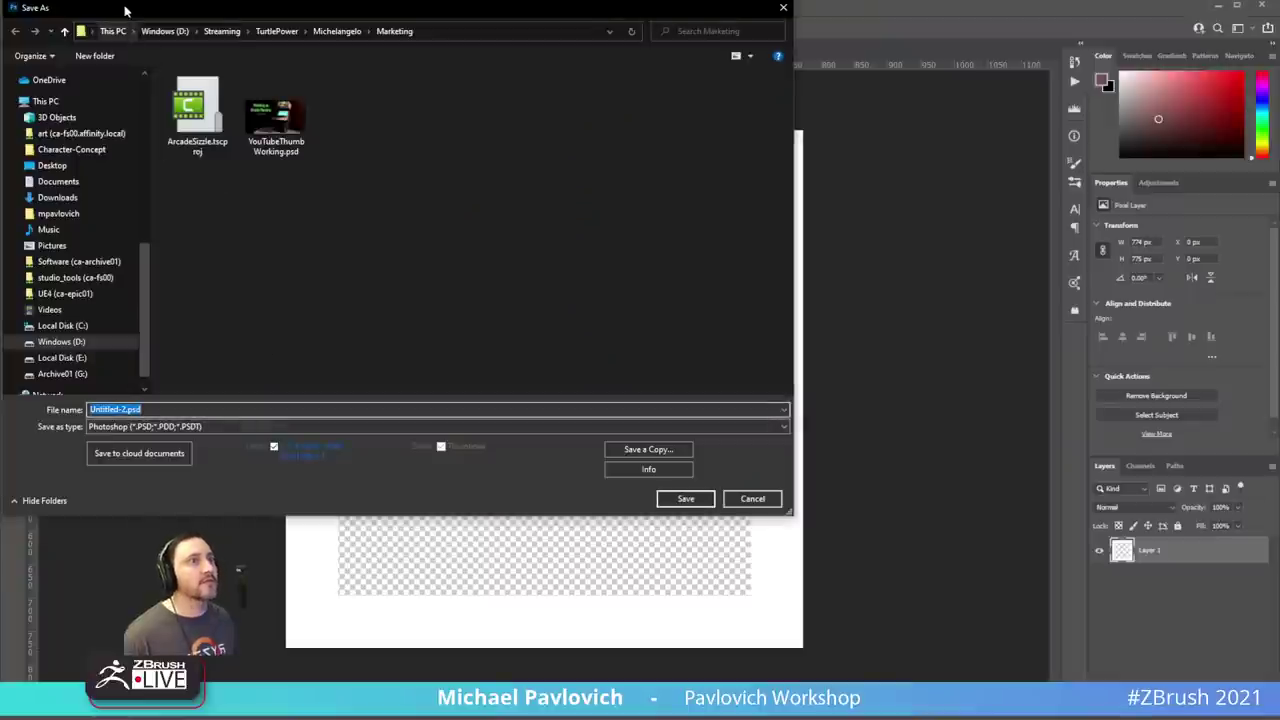
key(Escape)
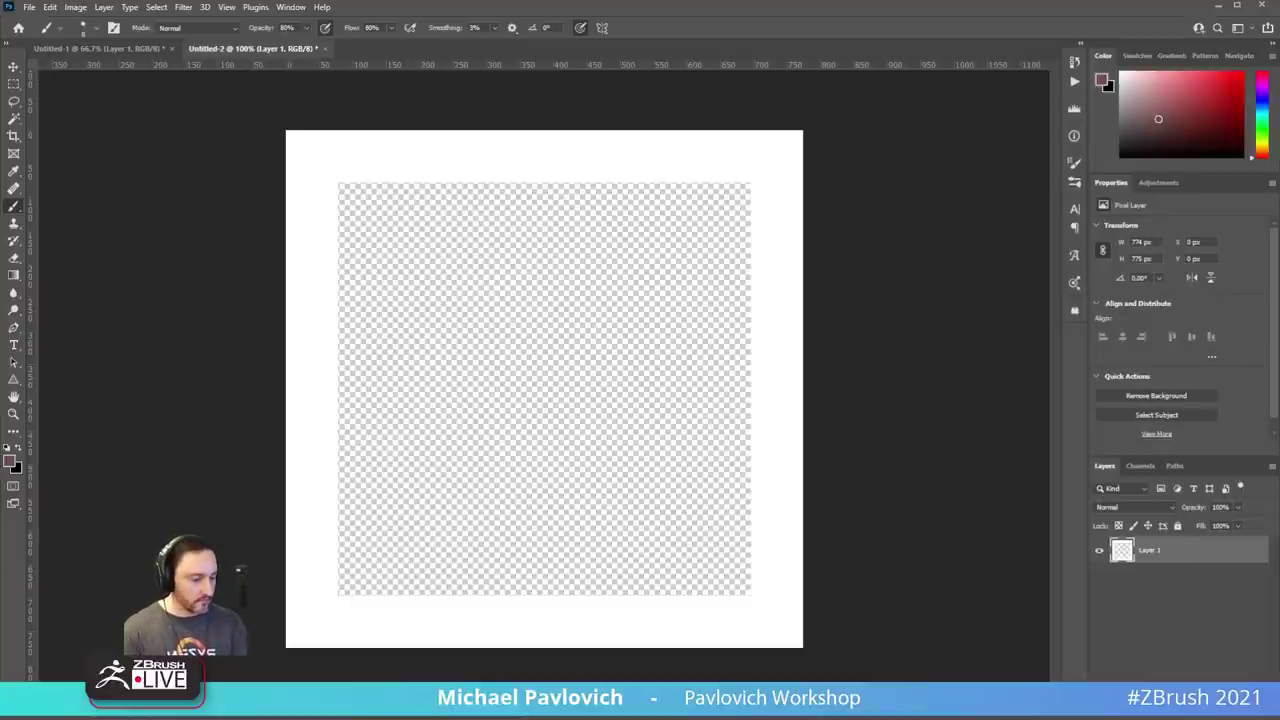
key(Return)
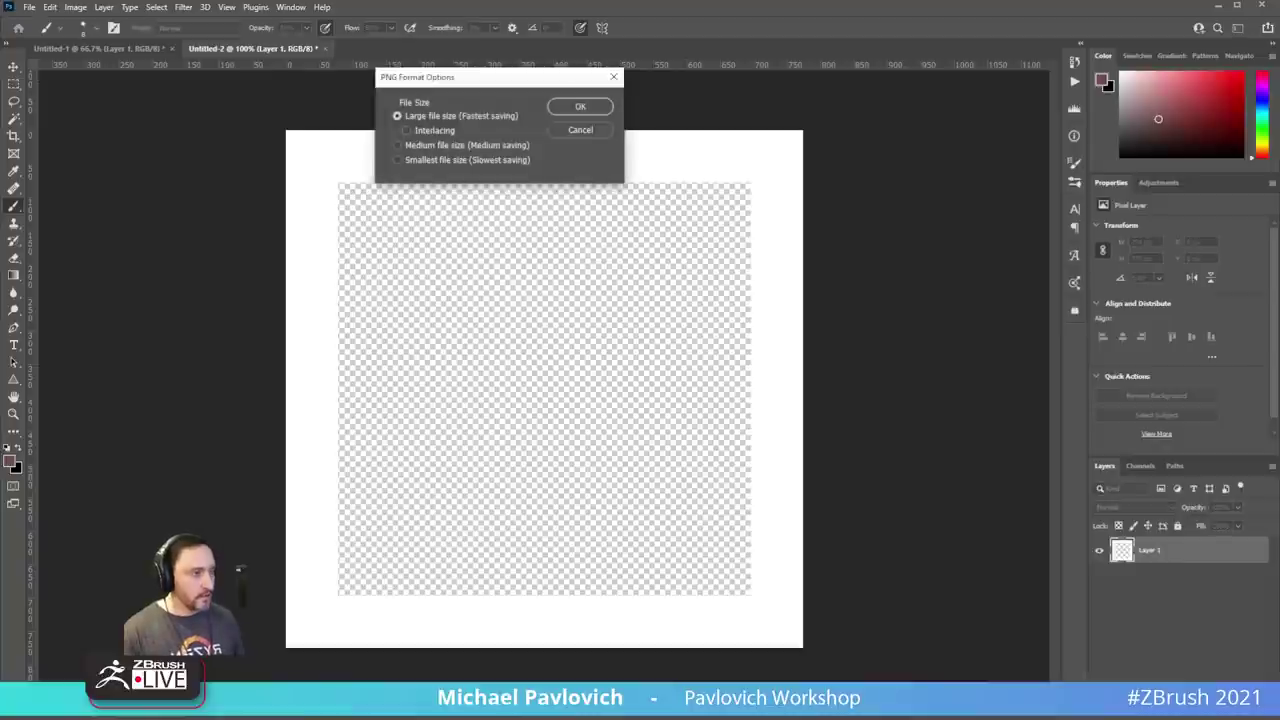
click(572, 108)
- Quick-export the square, triangle and ring layers of Untitled-1 as PNG files, and close the Sqare.png document
click(135, 48)
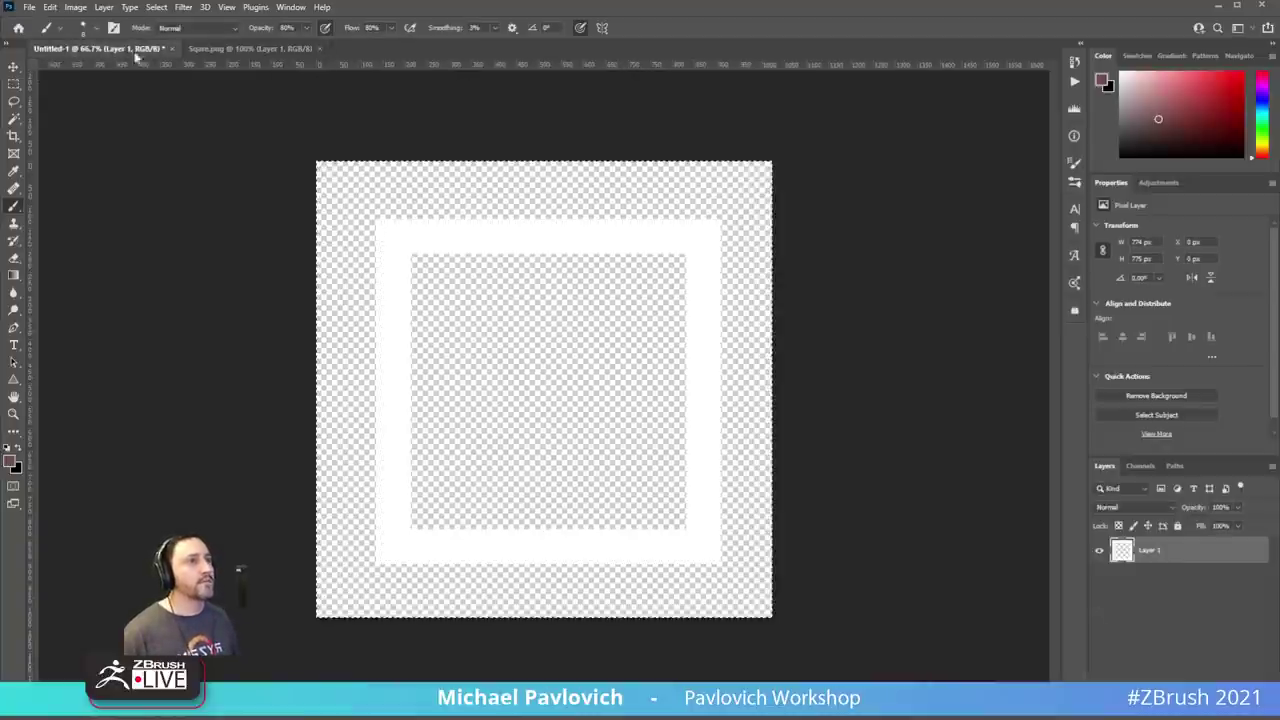
click(1099, 577)
click(1099, 550)
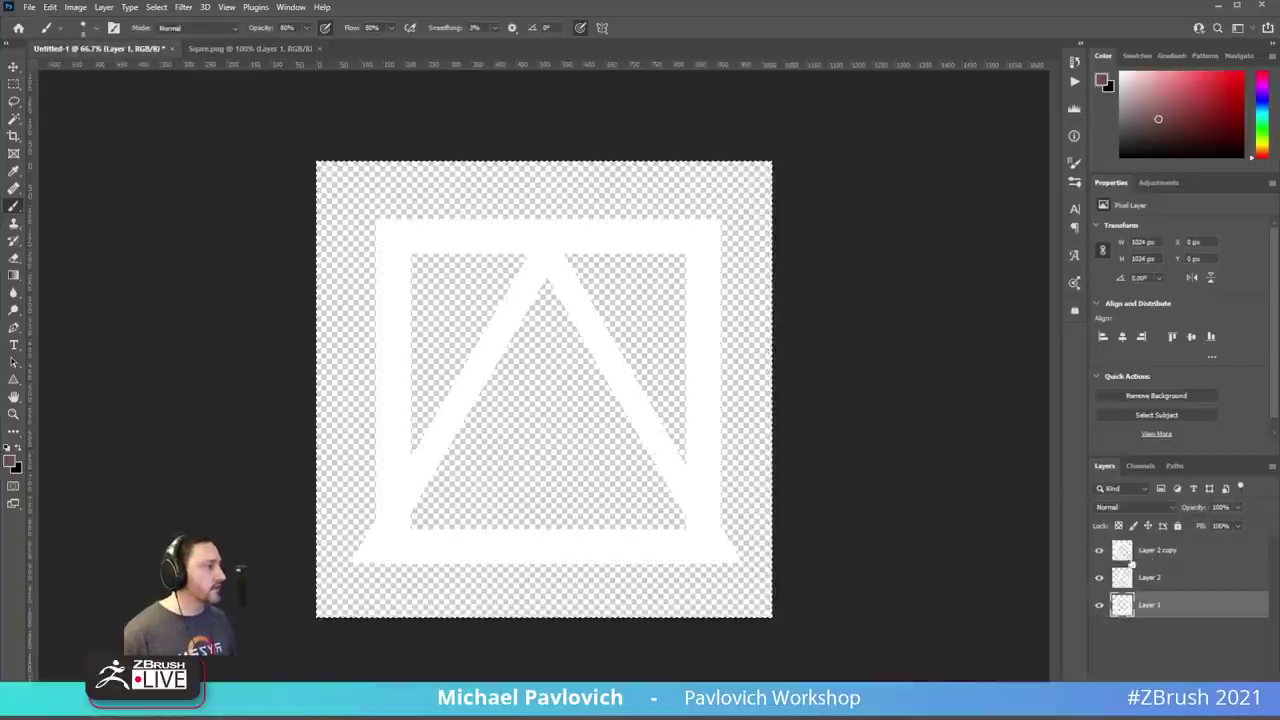
click(1172, 552)
shift+click(1172, 603)
right_click(1174, 603)
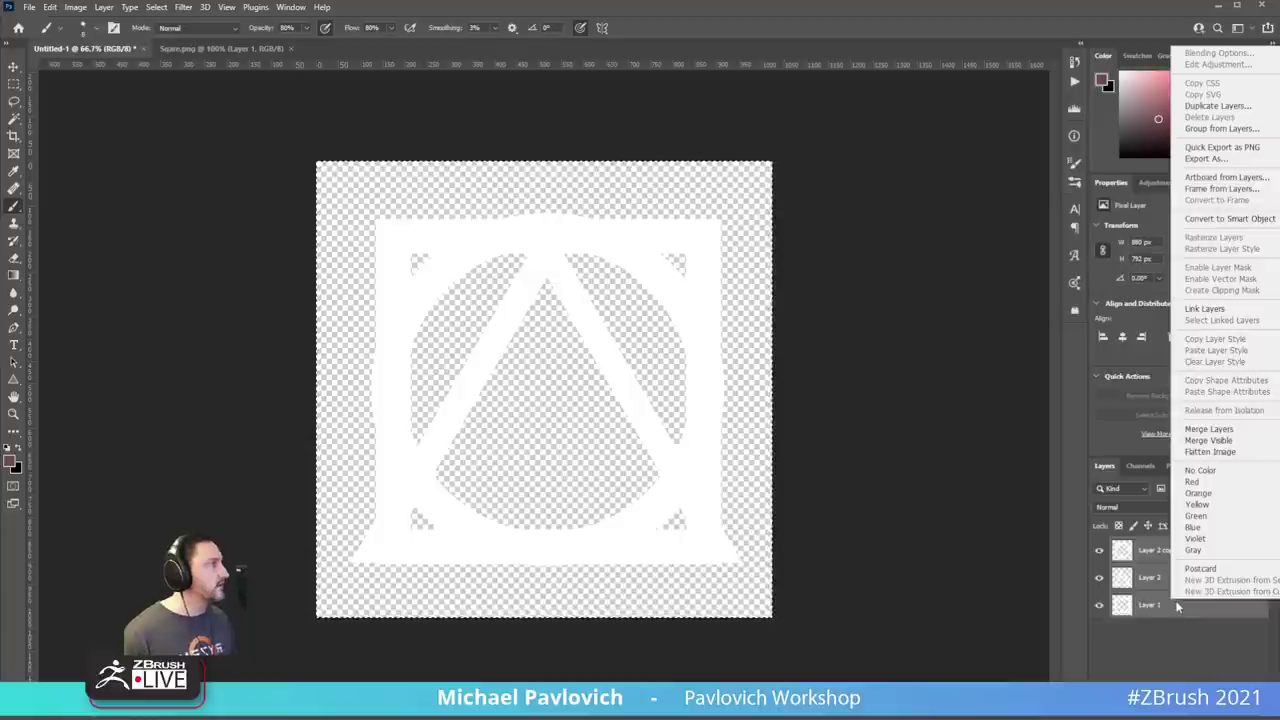
click(1214, 149)
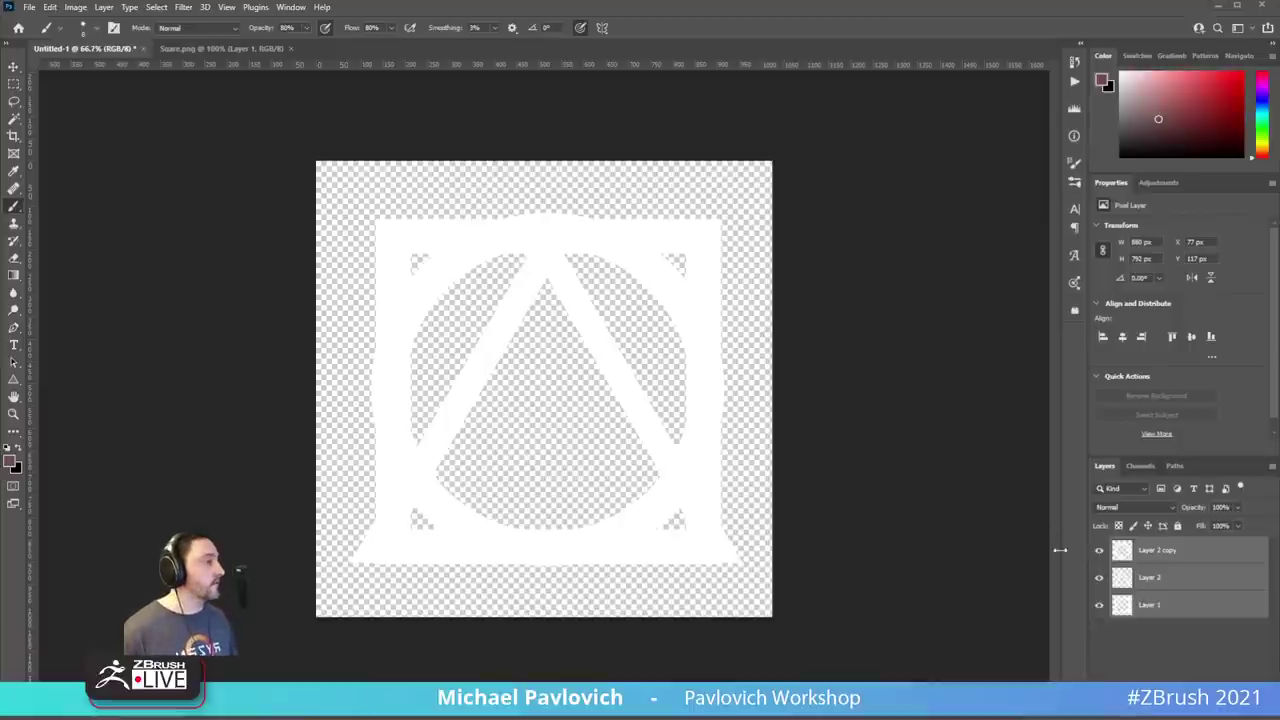
click(220, 48)
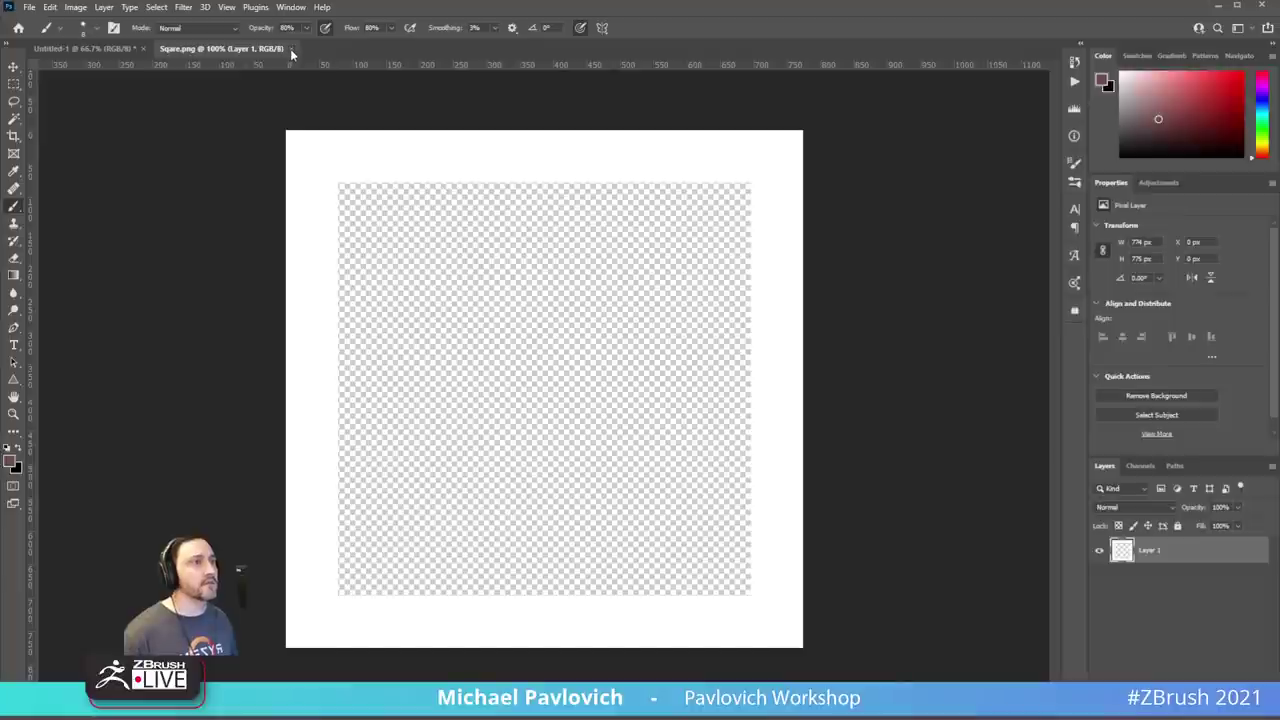
click(290, 48)
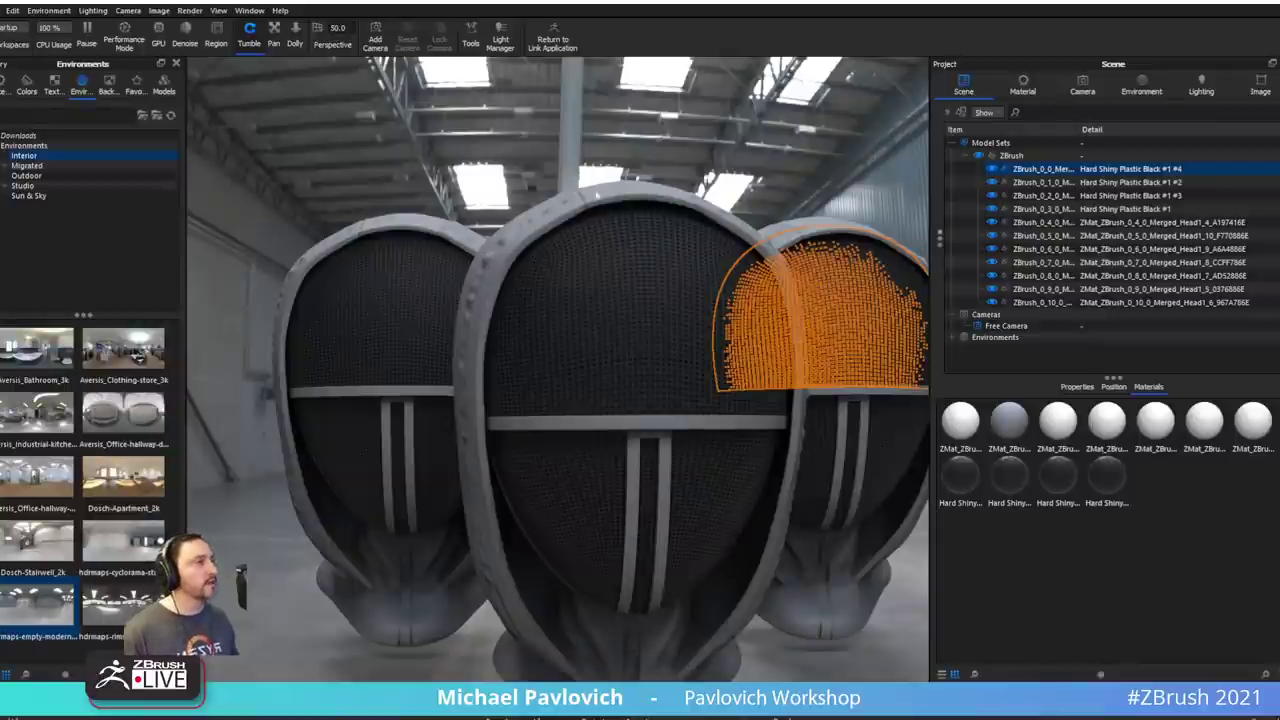
- Switch to KeyShot and add Sqare.png as a texture label on the middle mask's black mesh material
scroll(630, 428, down, 3)
drag(577, 397, 509, 420)
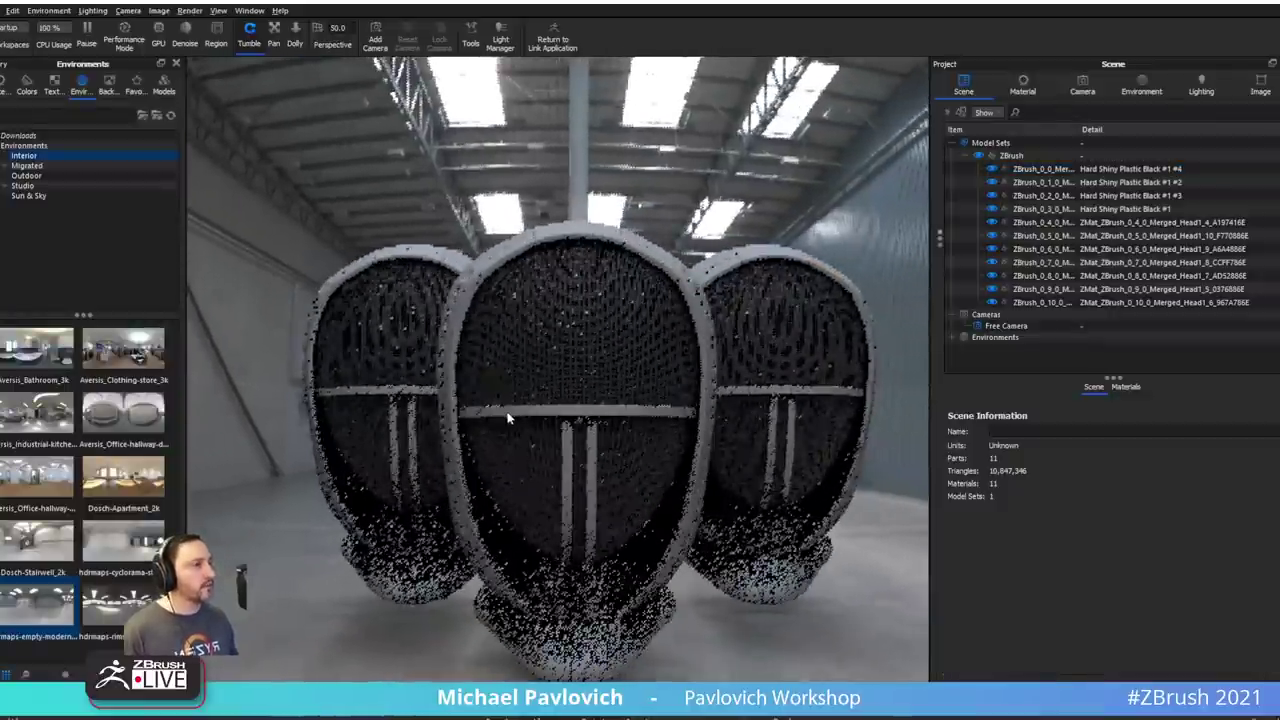
middle_drag(653, 346, 600, 369)
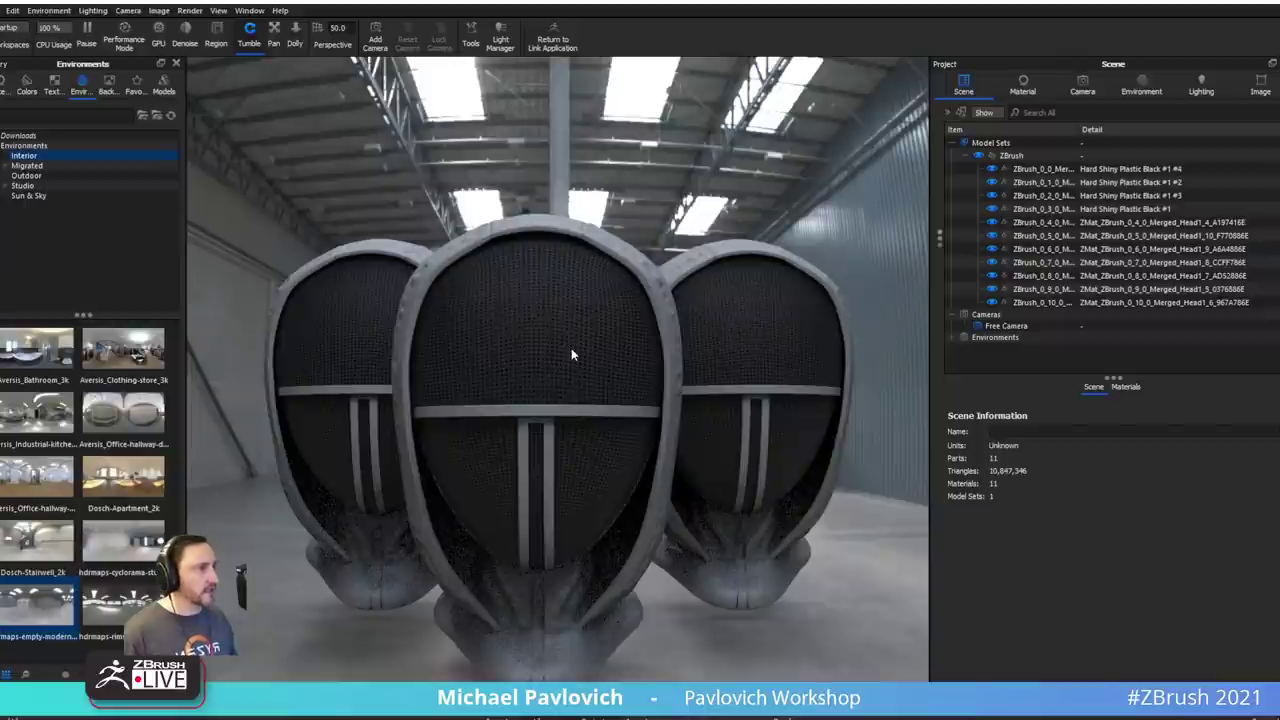
double_click(569, 322)
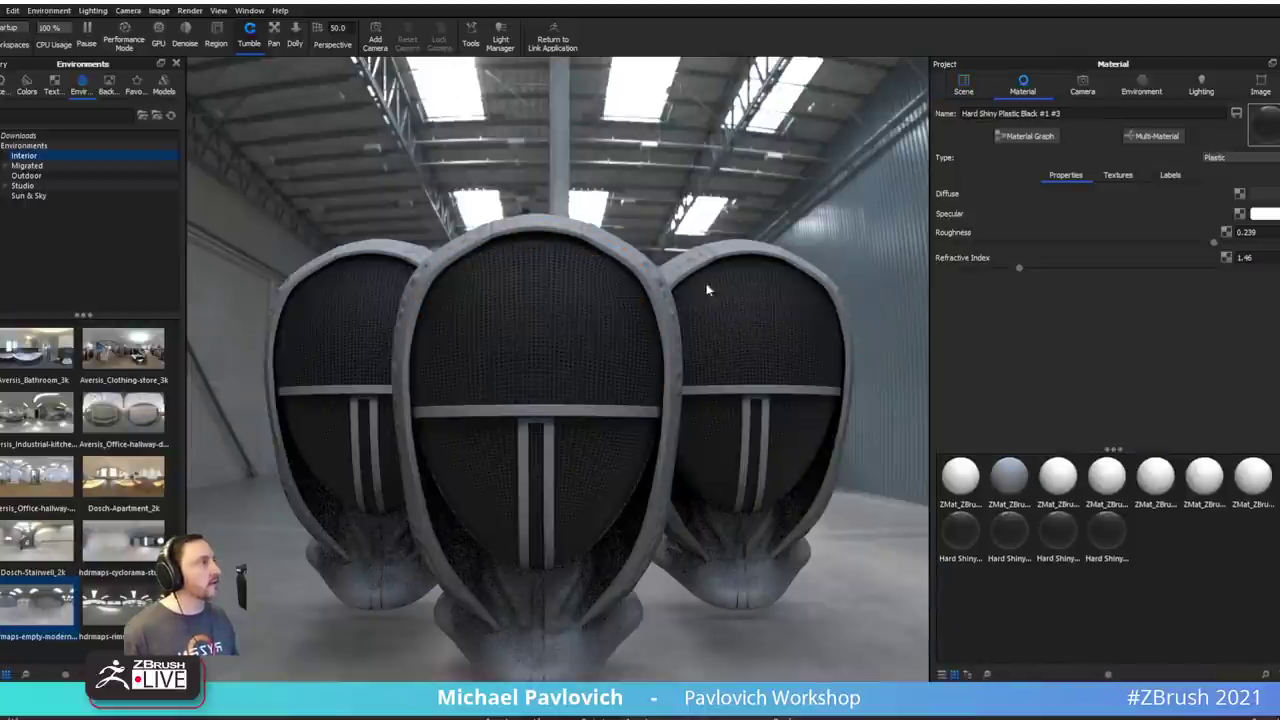
click(1162, 178)
click(943, 195)
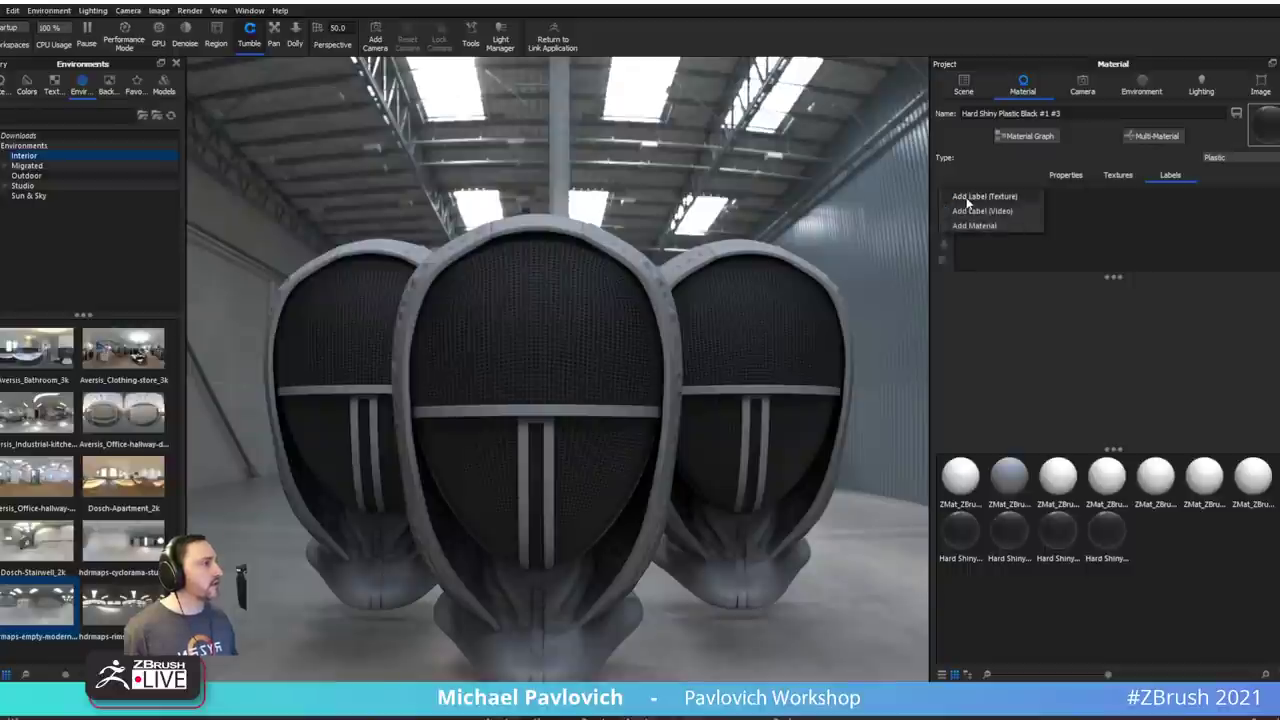
click(966, 198)
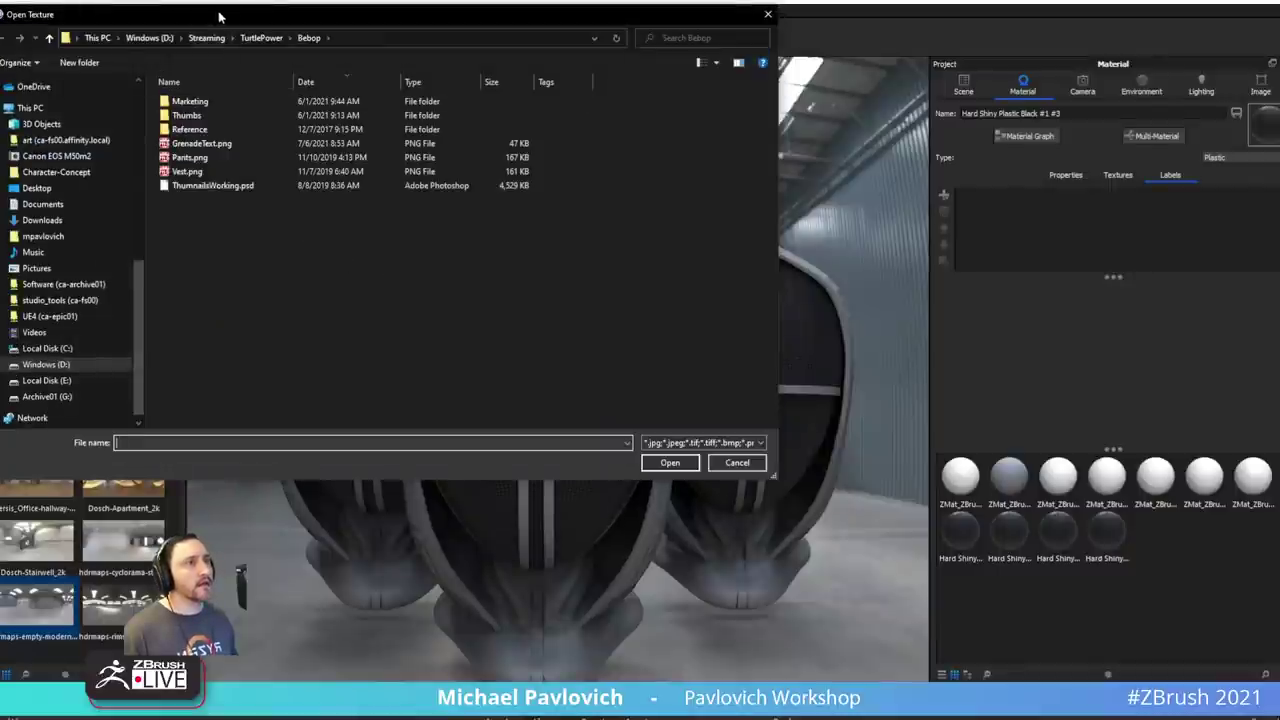
drag(220, 14, 0, 14)
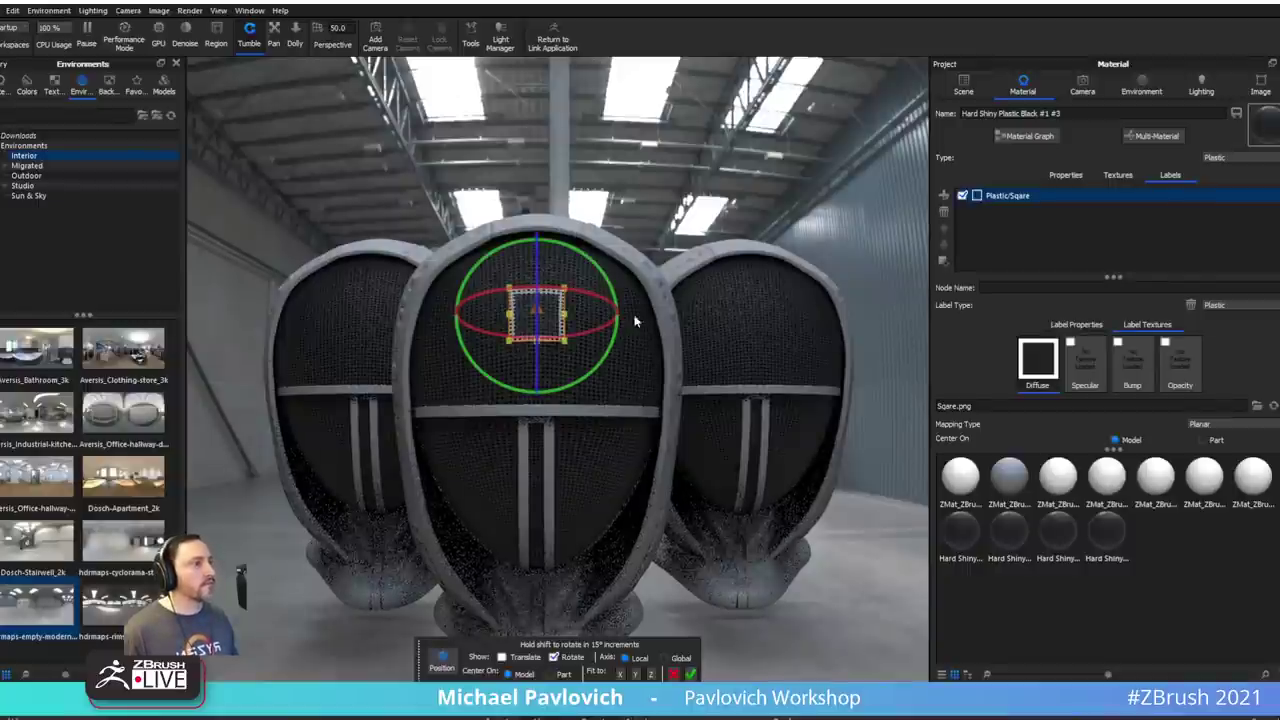
- Enlarge the square label to nearly fill the middle mask's mesh above the crossbar and accept the placement
drag(680, 221, 687, 294)
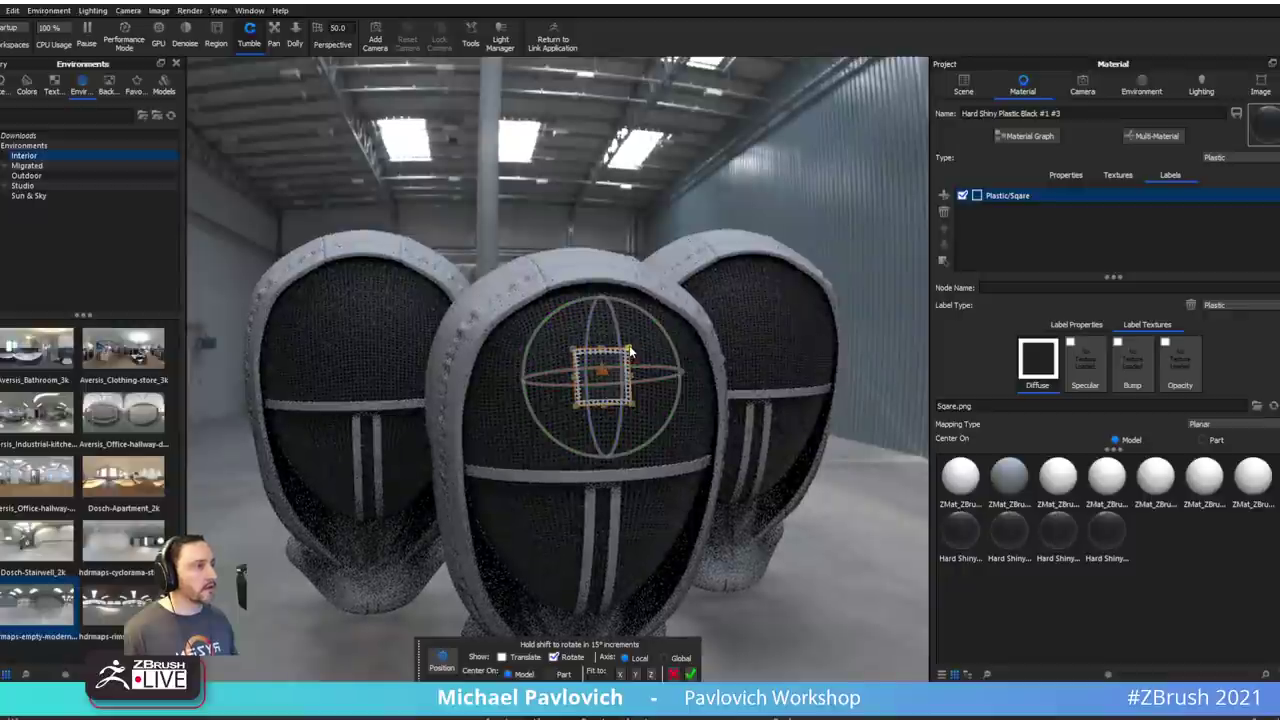
drag(633, 350, 706, 322)
drag(683, 172, 643, 161)
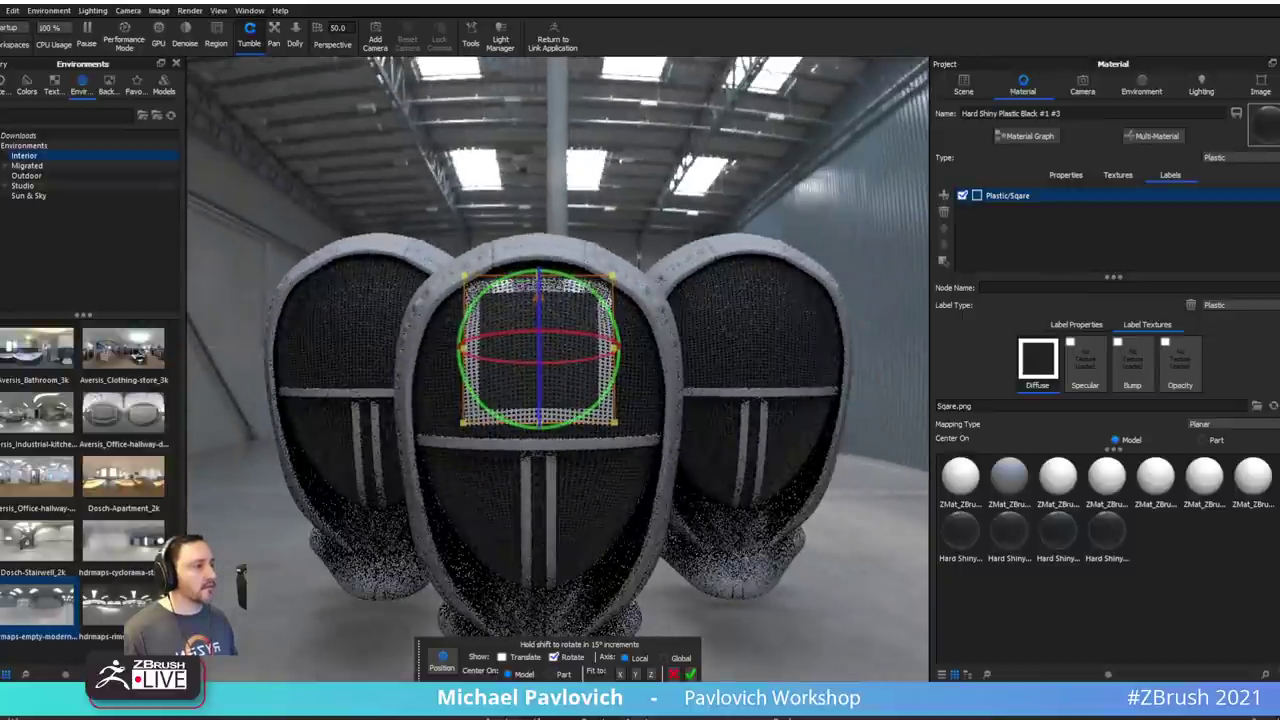
click(690, 673)
- Set the roughness of the middle mask's black plastic mesh material to 0.7
drag(823, 545, 772, 515)
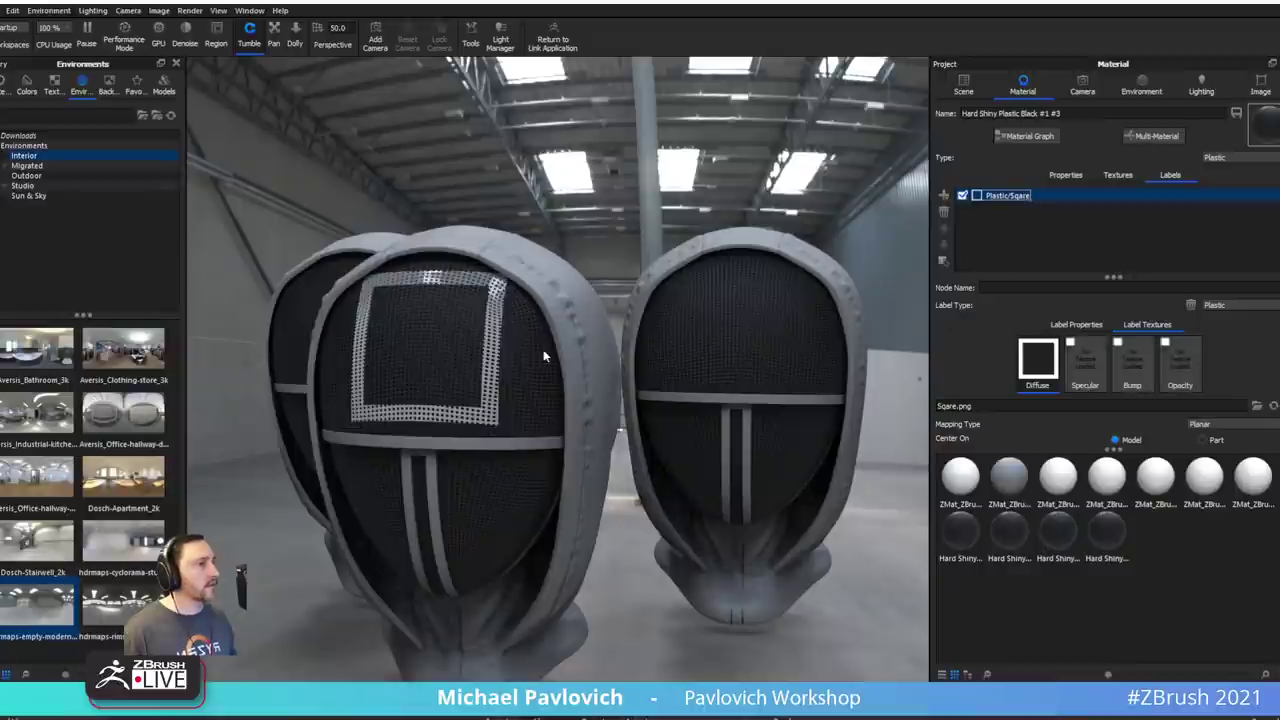
click(1065, 175)
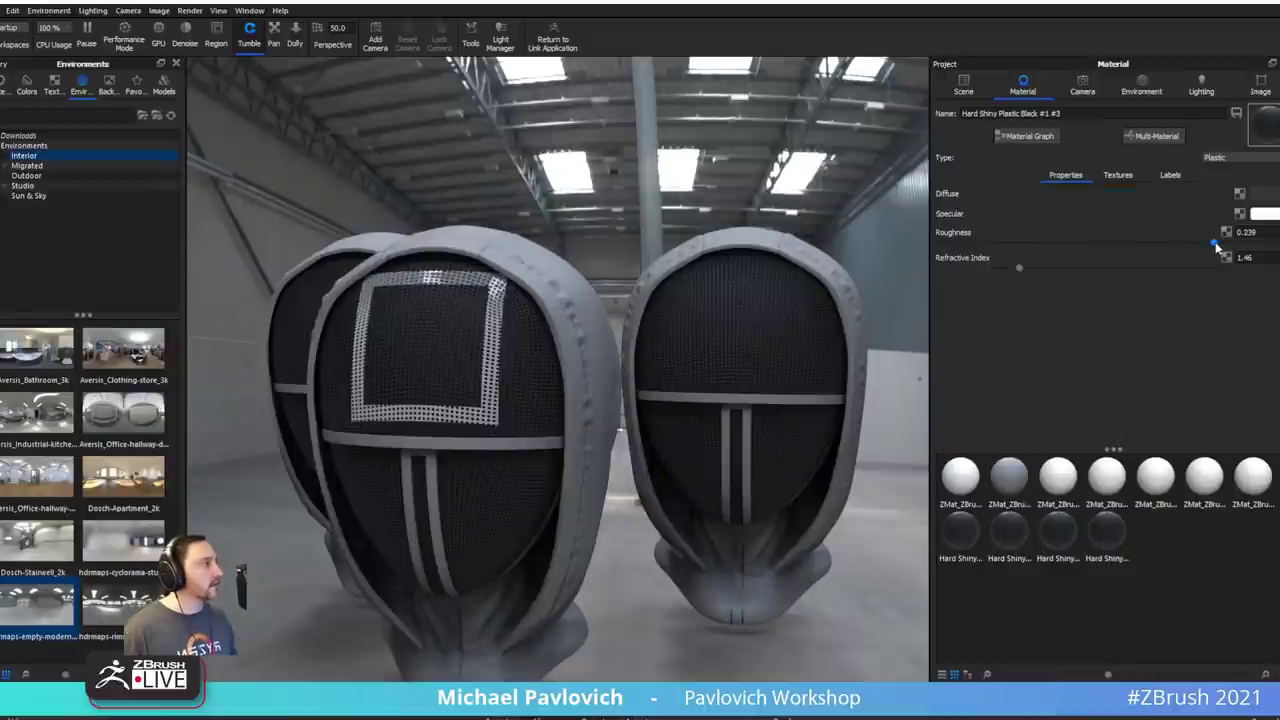
drag(1215, 244, 1276, 244)
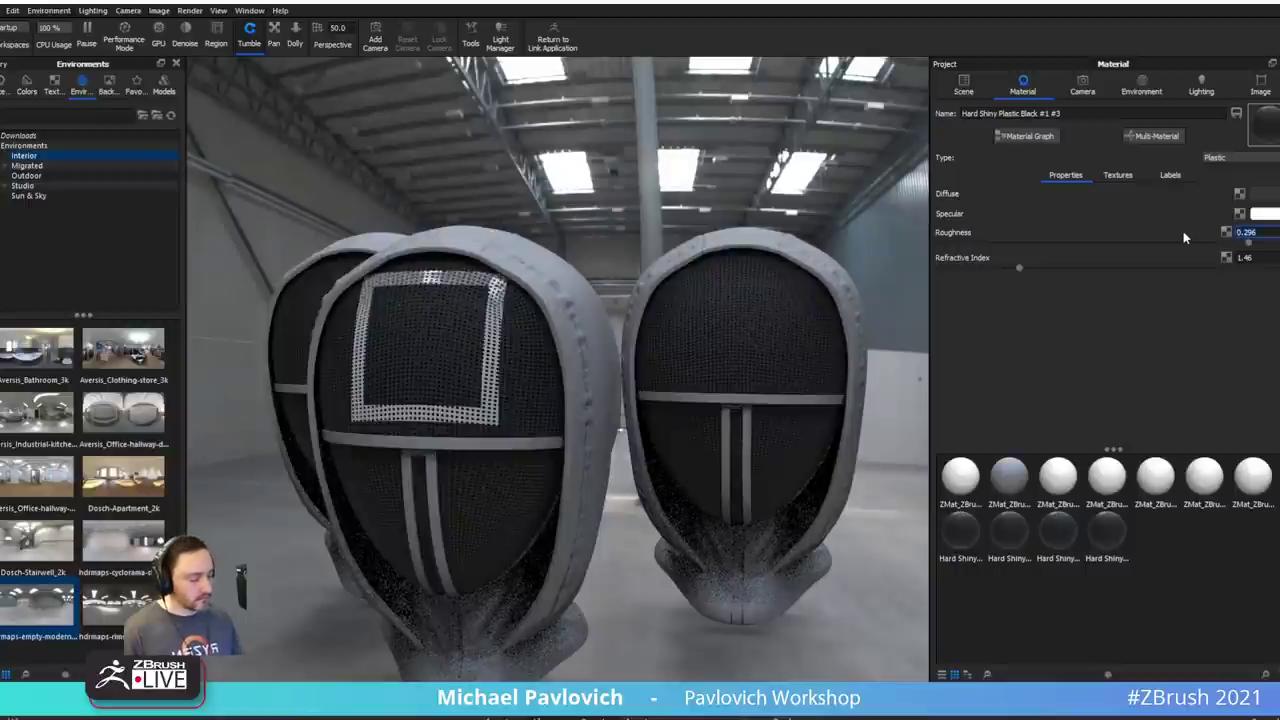
text(0.7)
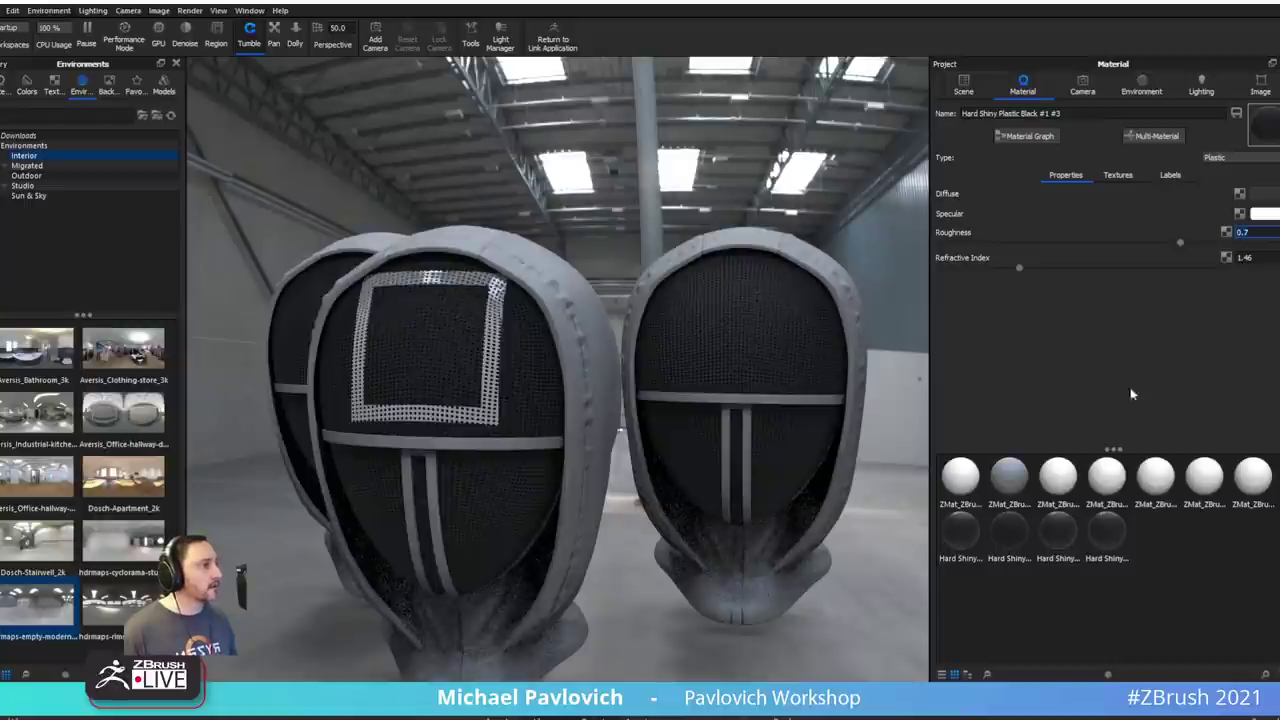
- Set the roughness of the square label on the middle mask to 0.25
click(1133, 177)
click(1170, 177)
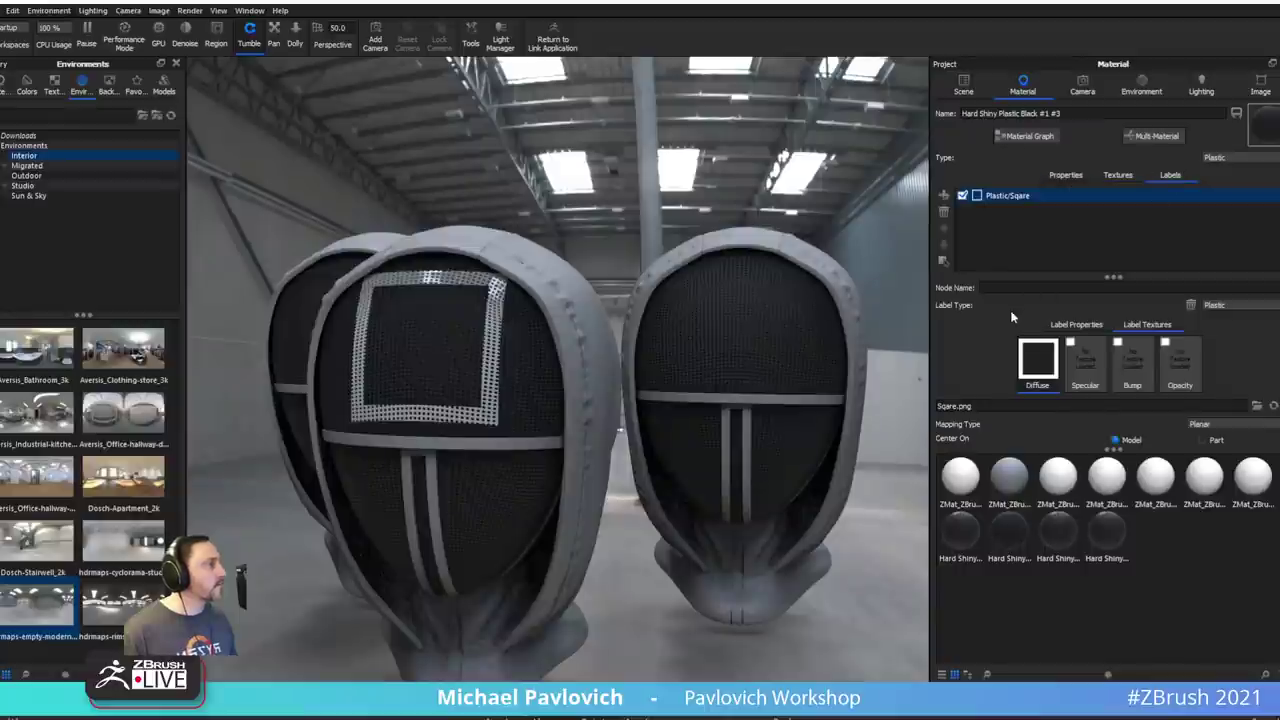
click(1048, 375)
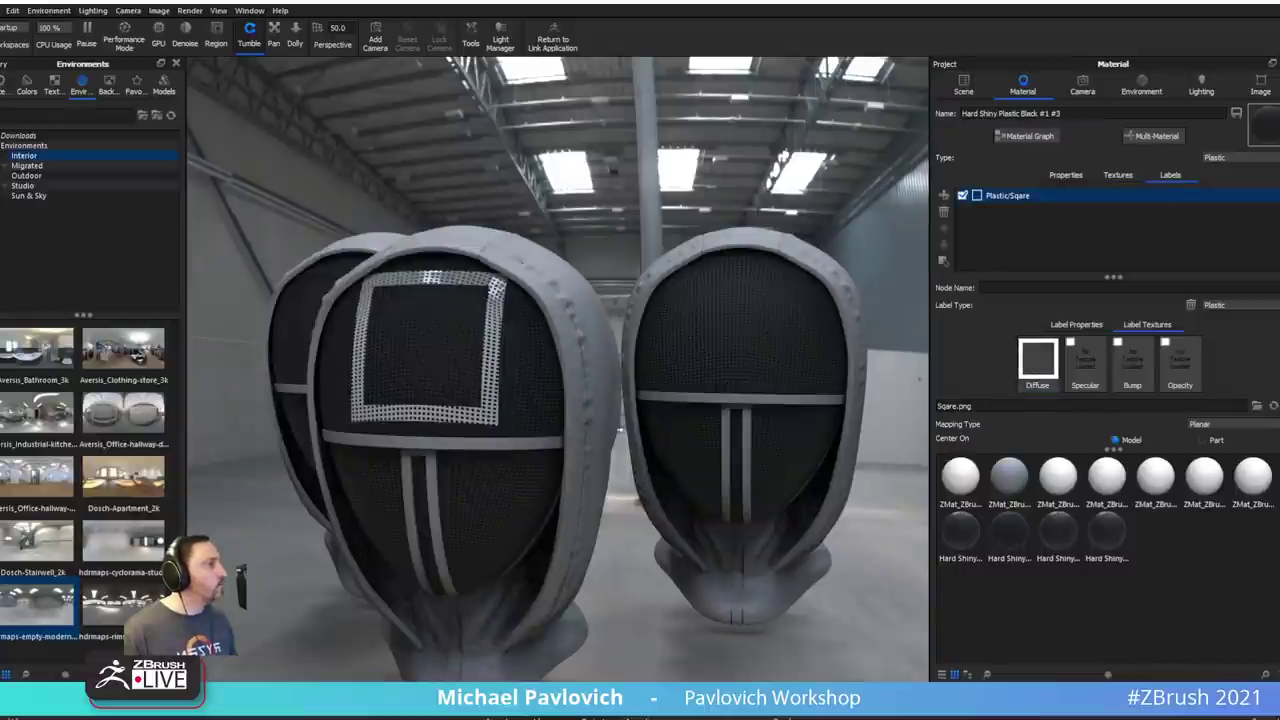
click(1077, 326)
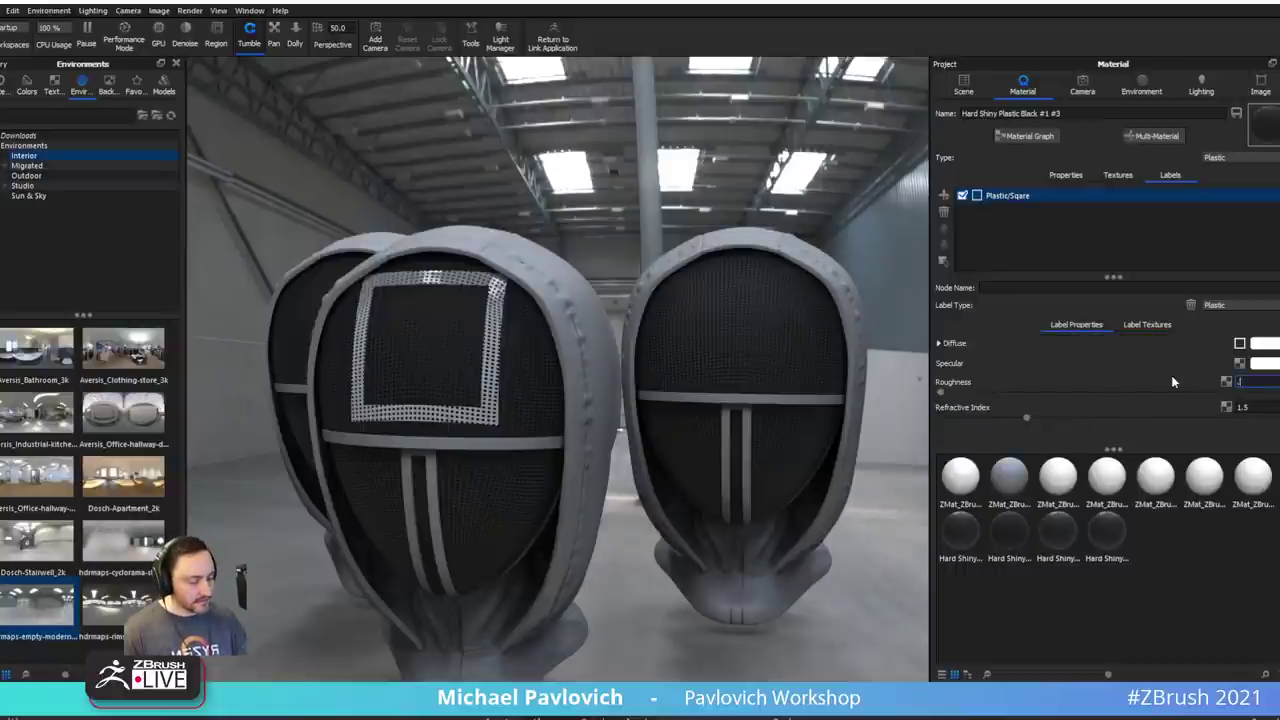
text(.25)
key(Return)
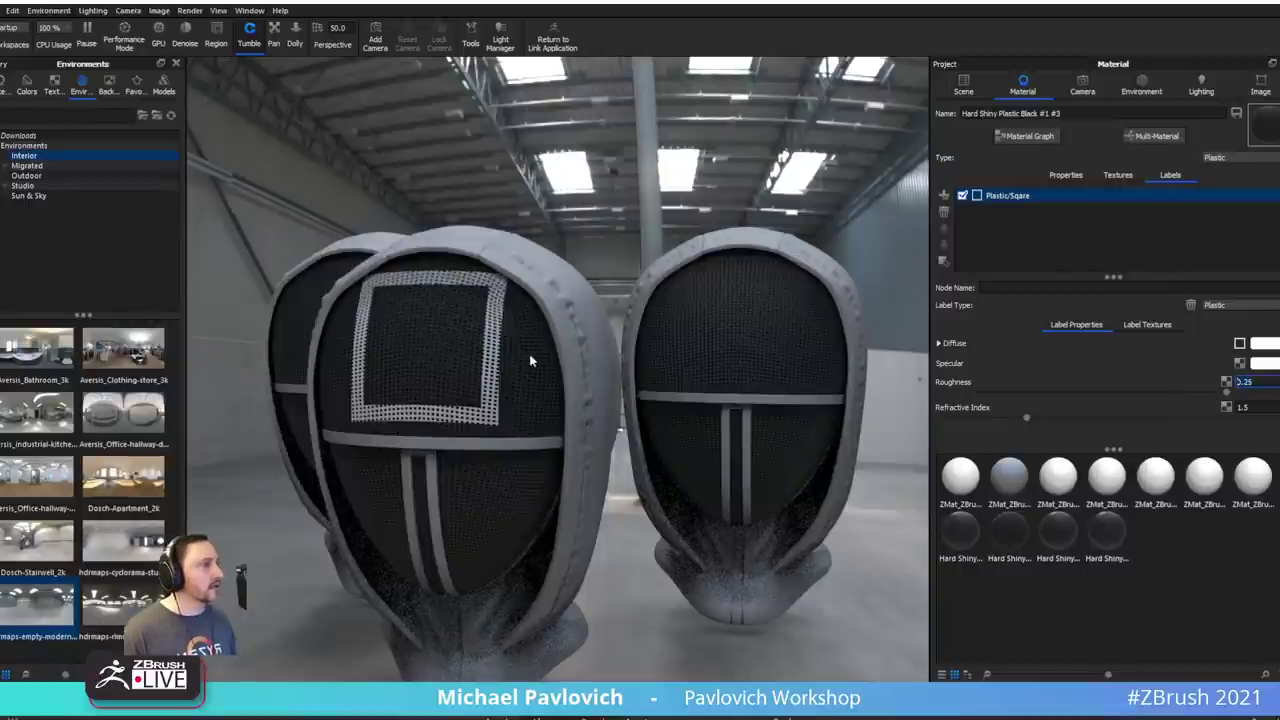
- Set the roughness of the middle mask's black plastic mesh material to 0.25
click(1084, 178)
click(1244, 232)
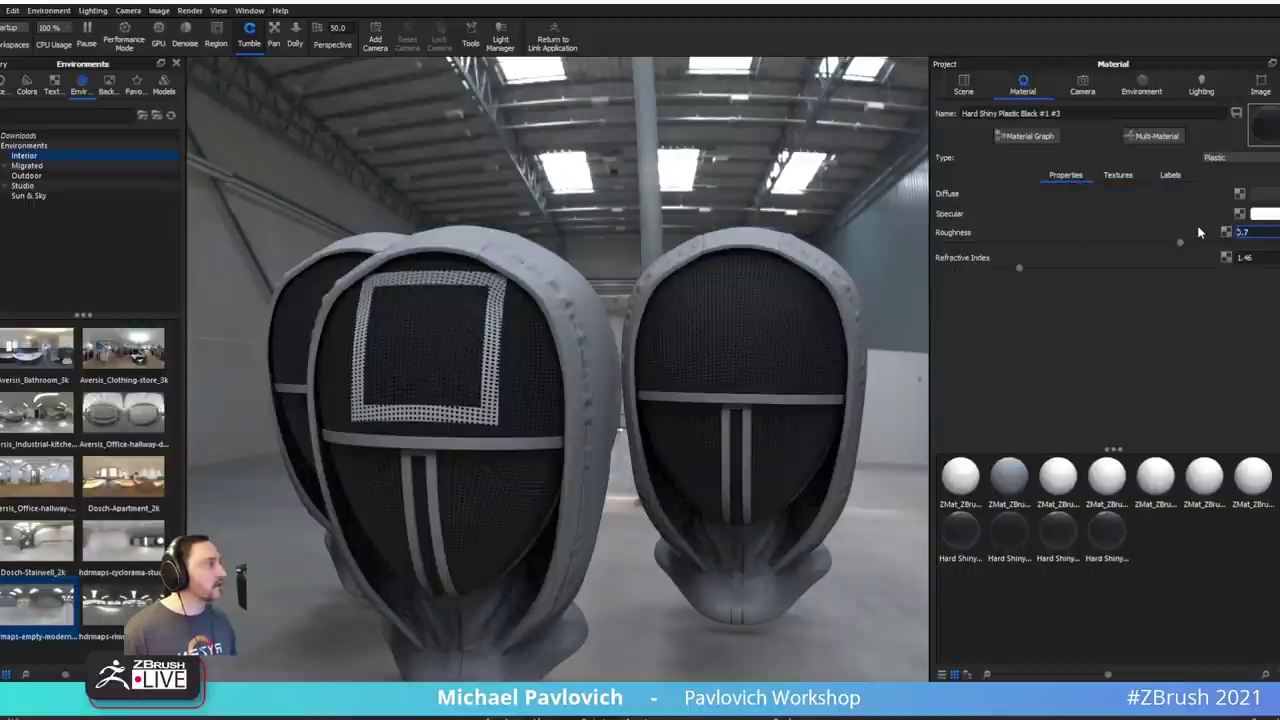
key(Return)
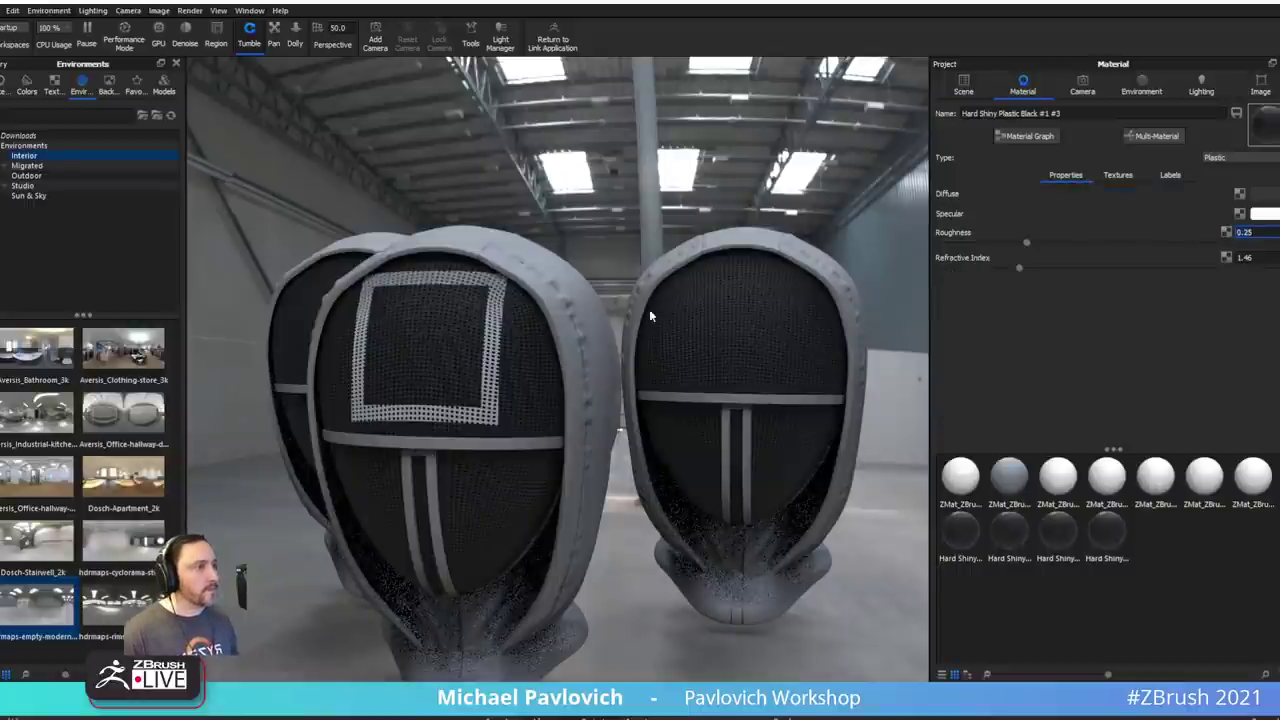
- Add Circle.png as a texture label on the right mask's black mesh material, centered on the part with planar mapping
drag(748, 328, 717, 349)
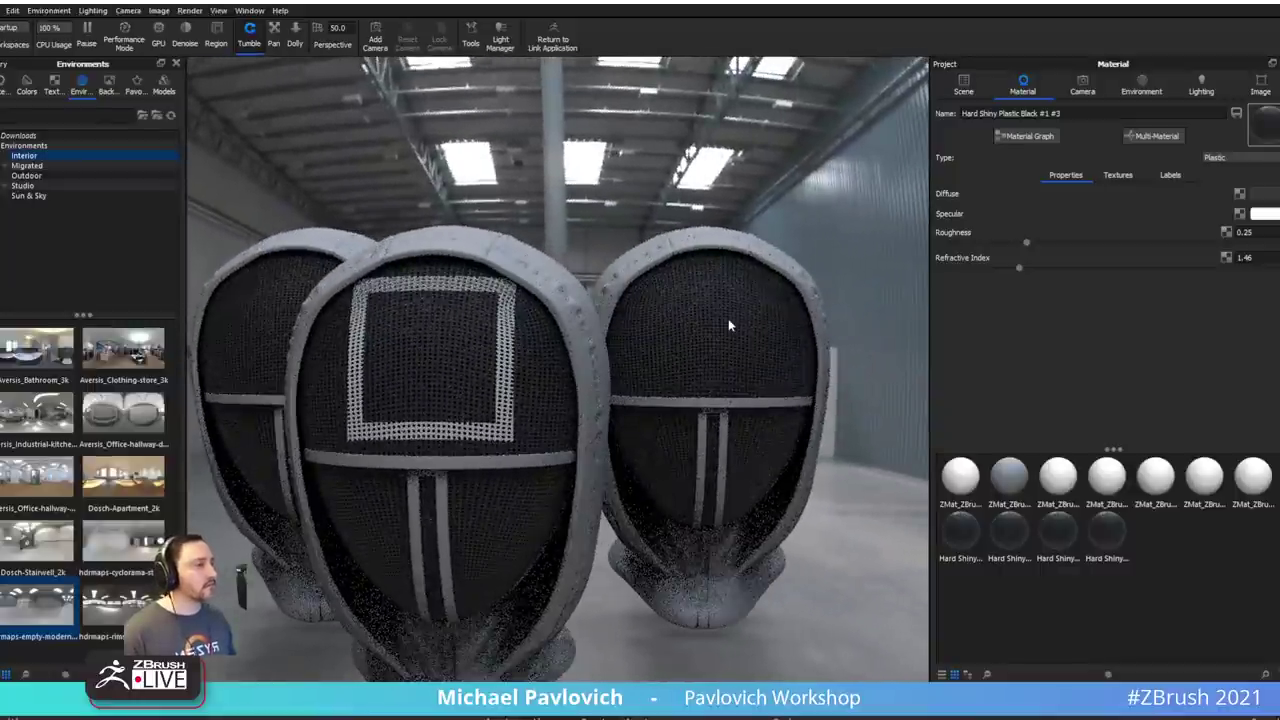
click(1169, 177)
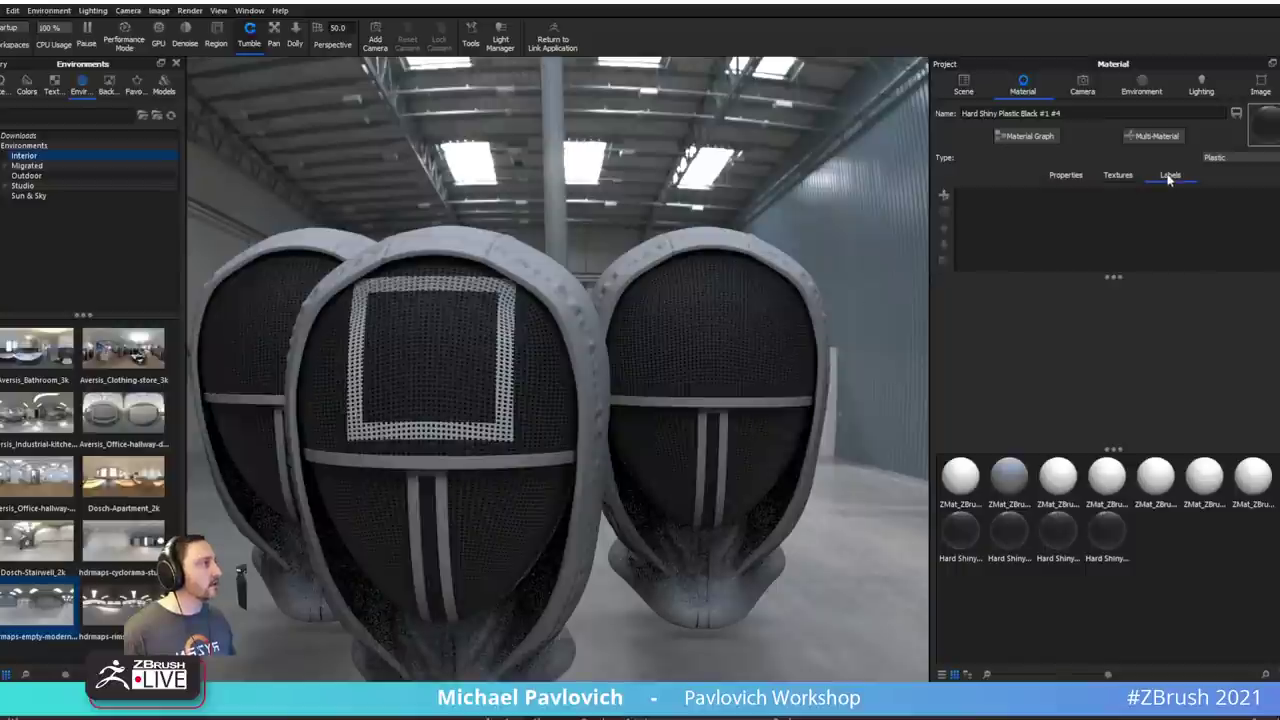
click(943, 197)
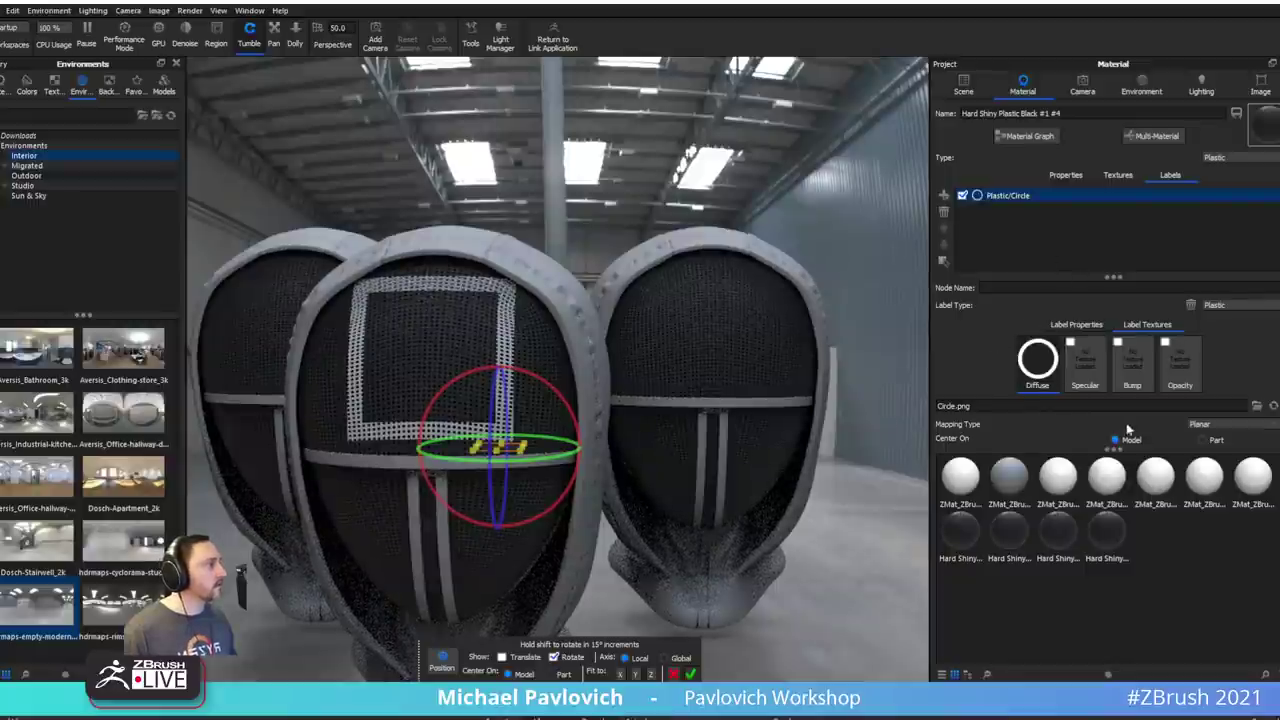
click(1190, 440)
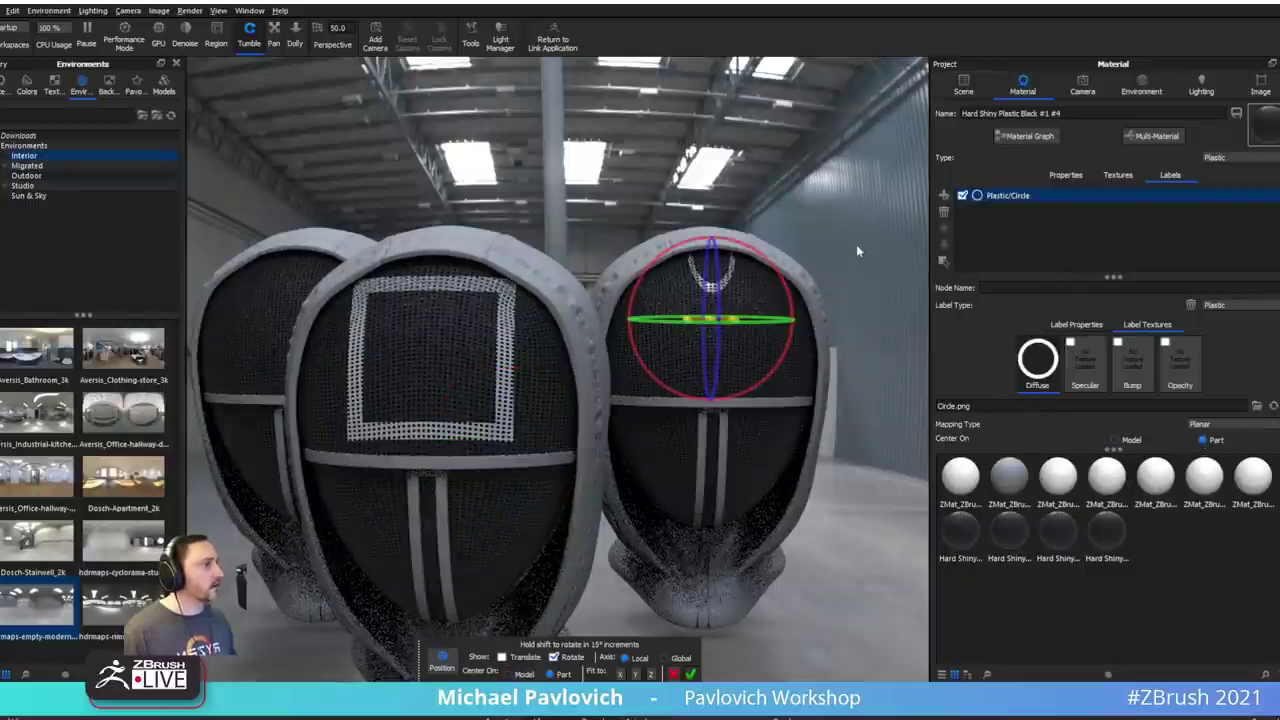
scroll(840, 248, up, 2)
click(1196, 426)
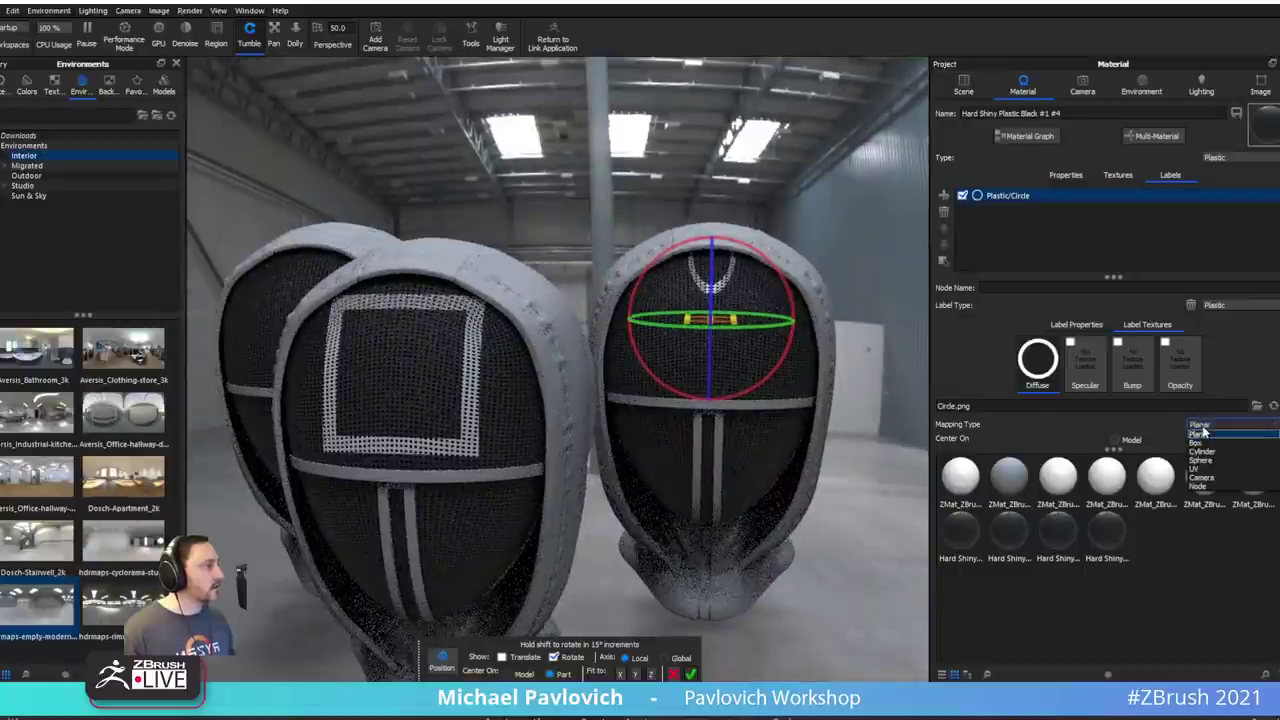
click(1199, 427)
- Try to rotate and reposition the circle label on the front of the right mask's mesh
scroll(813, 175, up, 2)
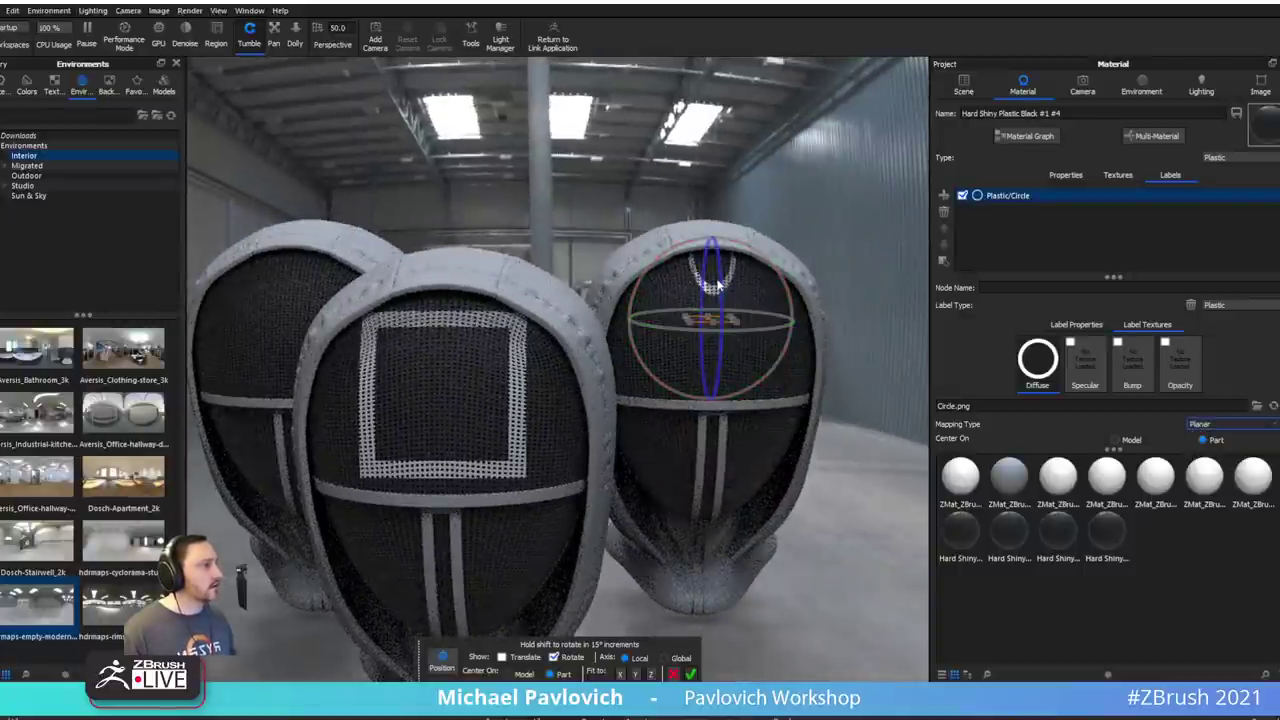
drag(718, 285, 713, 270)
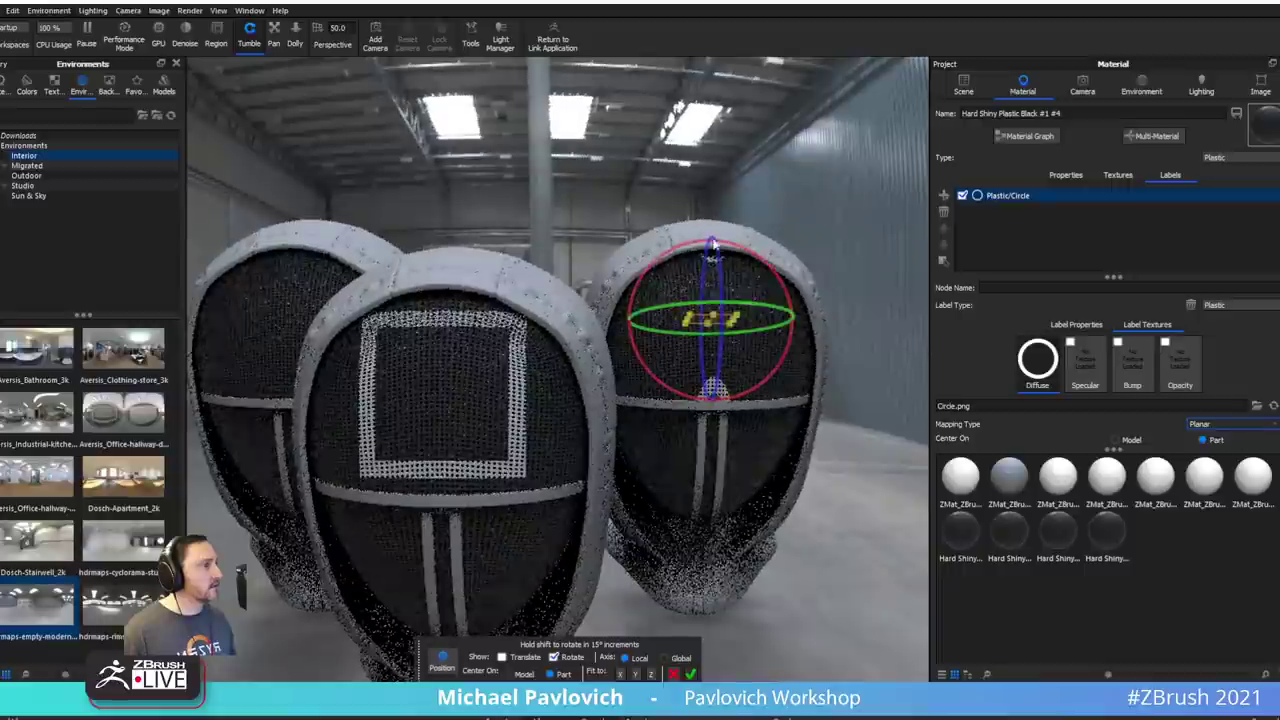
drag(713, 318, 792, 352)
click(1214, 441)
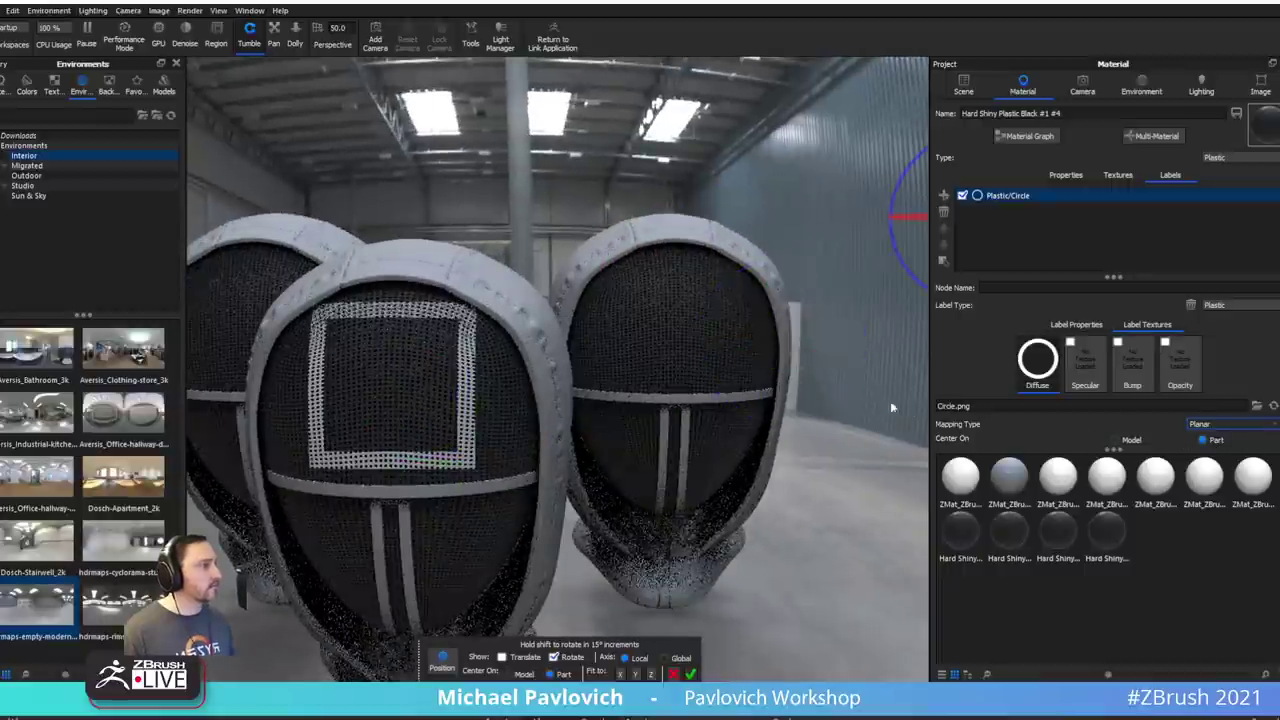
drag(892, 406, 845, 397)
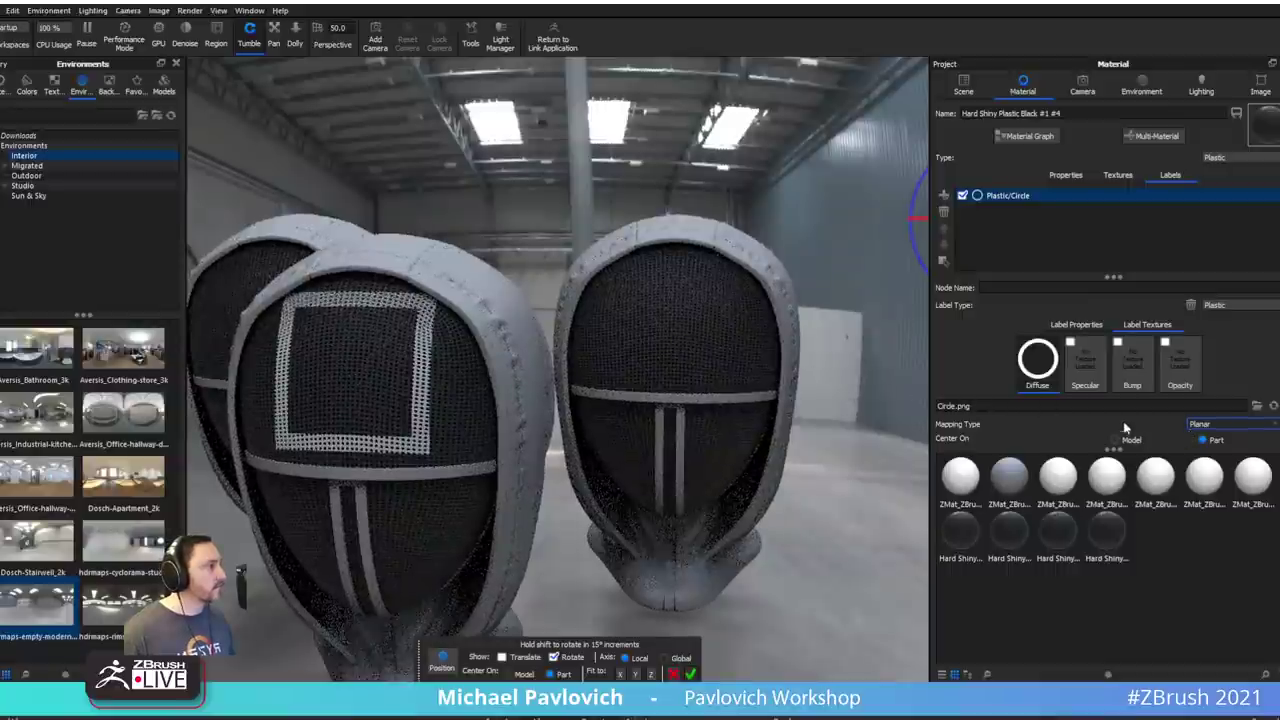
- Delete the misplaced circle label and add Circle.png again as a texture label on the right mask's mesh, centered on the part
double_click(1003, 198)
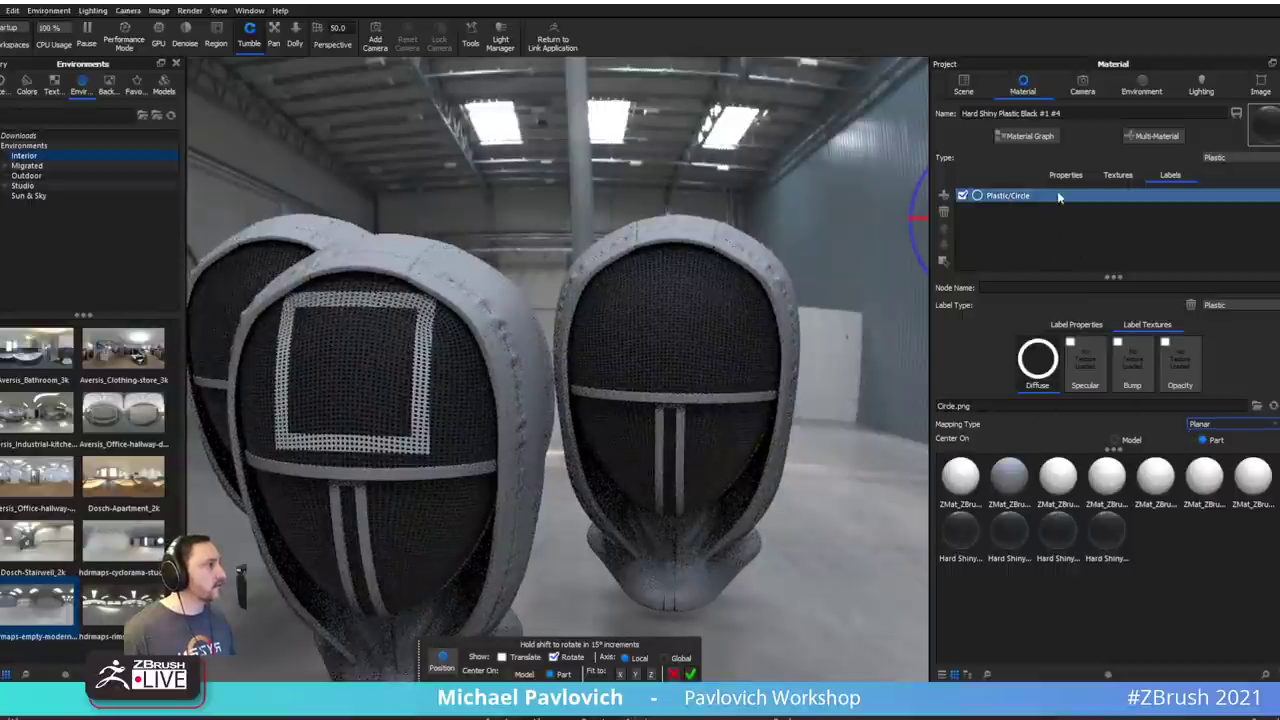
click(944, 212)
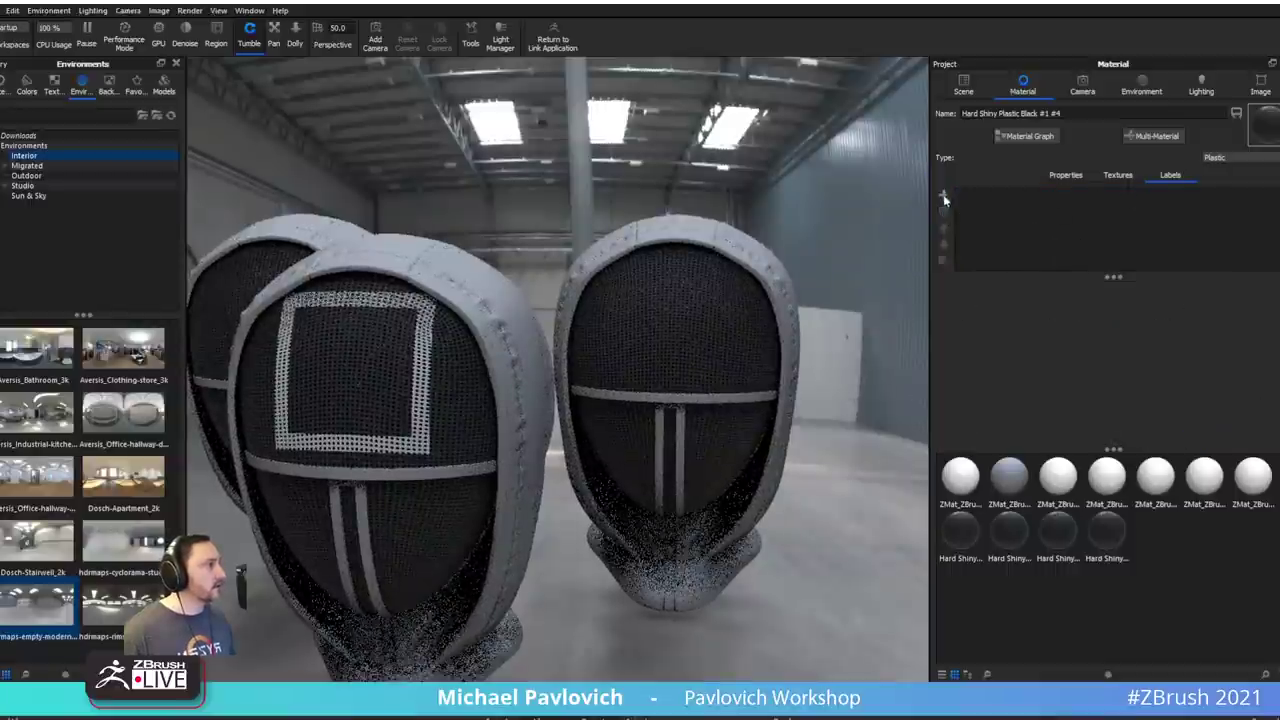
click(943, 197)
click(973, 197)
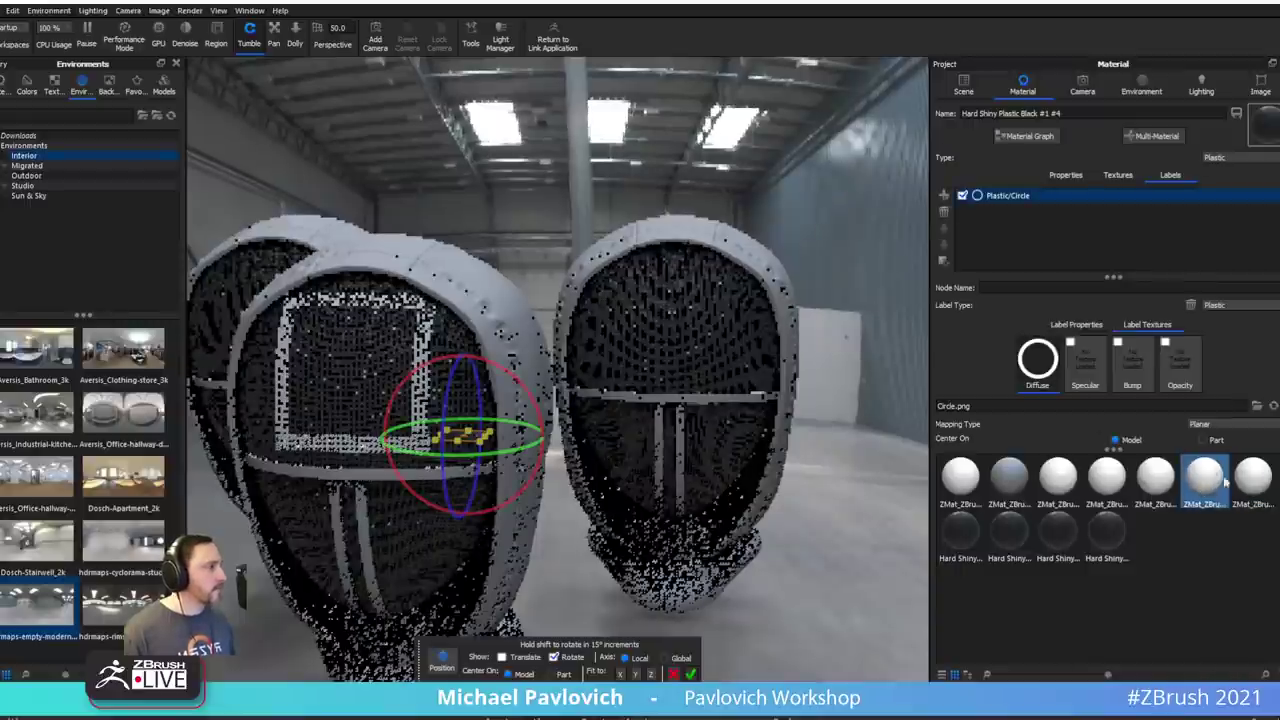
click(1208, 440)
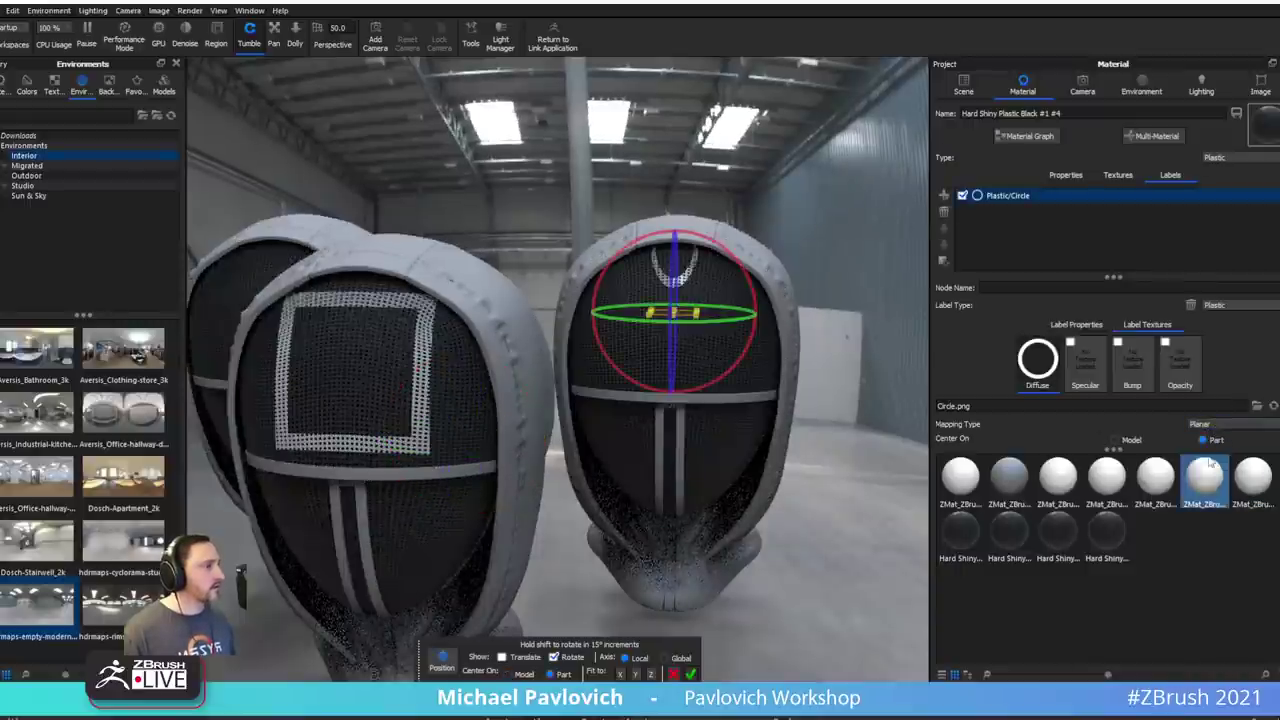
- Rotate the circle label so that it faces forward on the right mask's mesh
drag(905, 344, 667, 341)
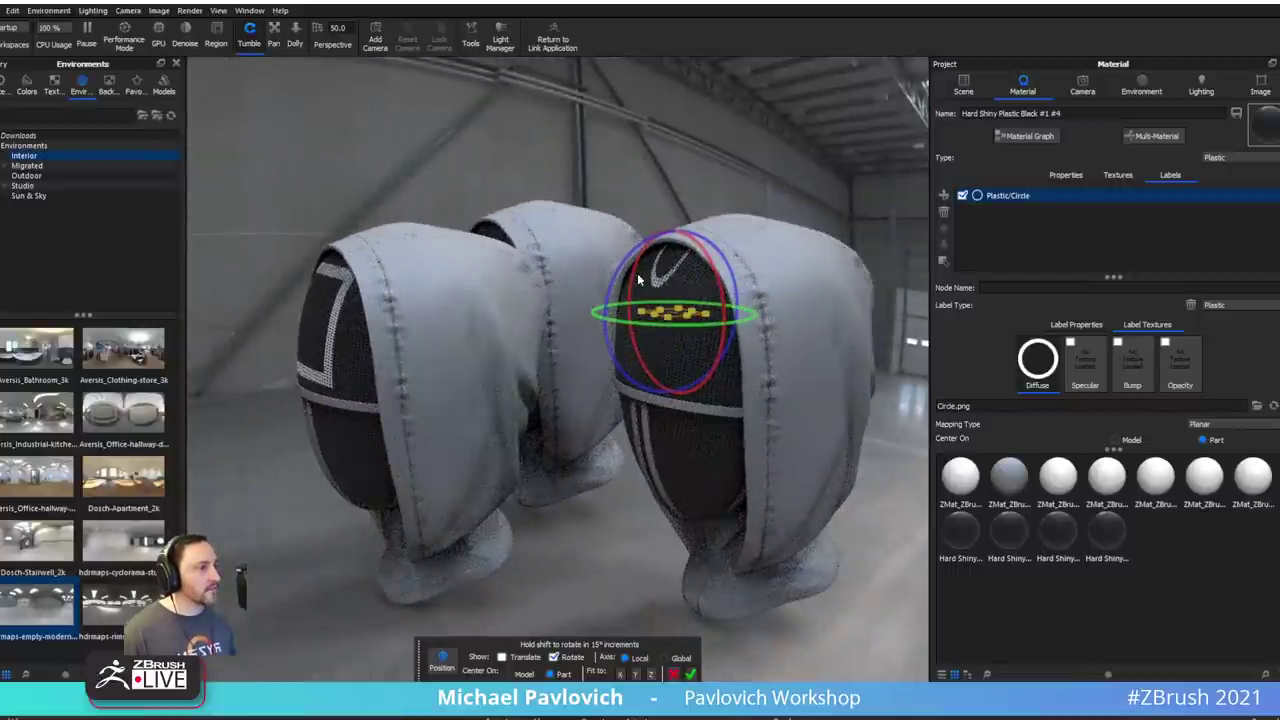
drag(638, 278, 630, 335)
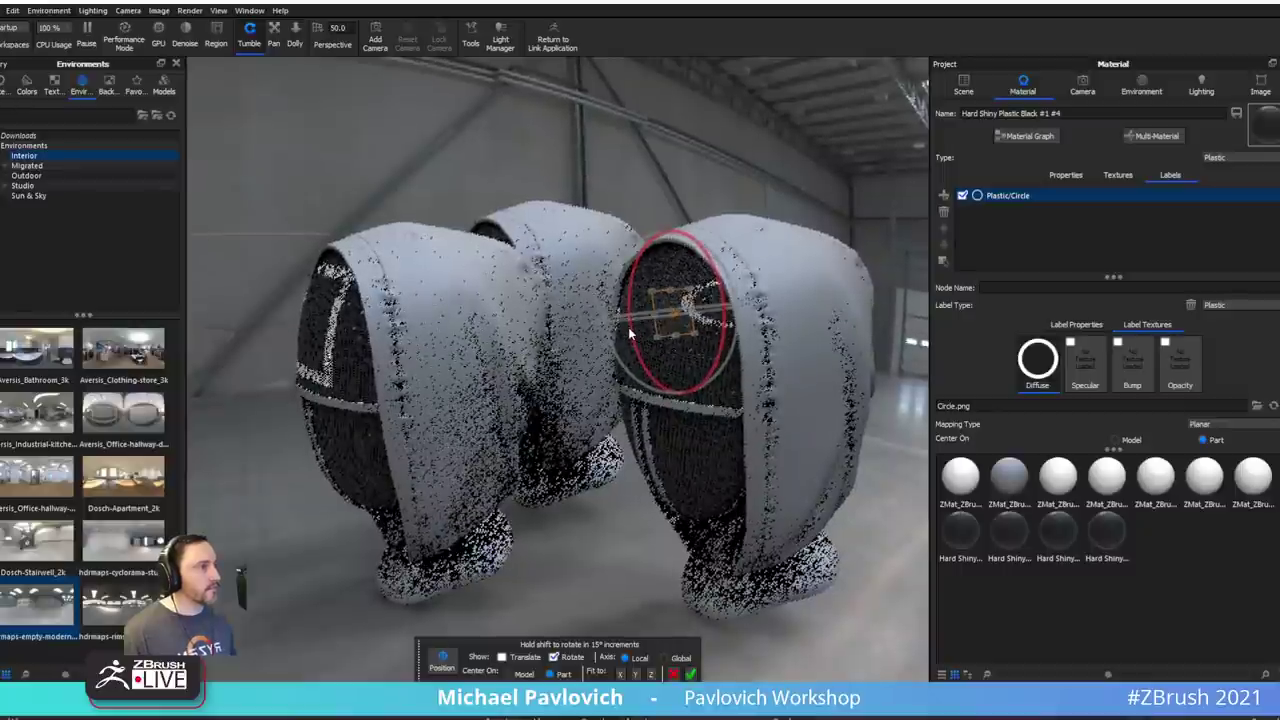
drag(594, 566, 735, 560)
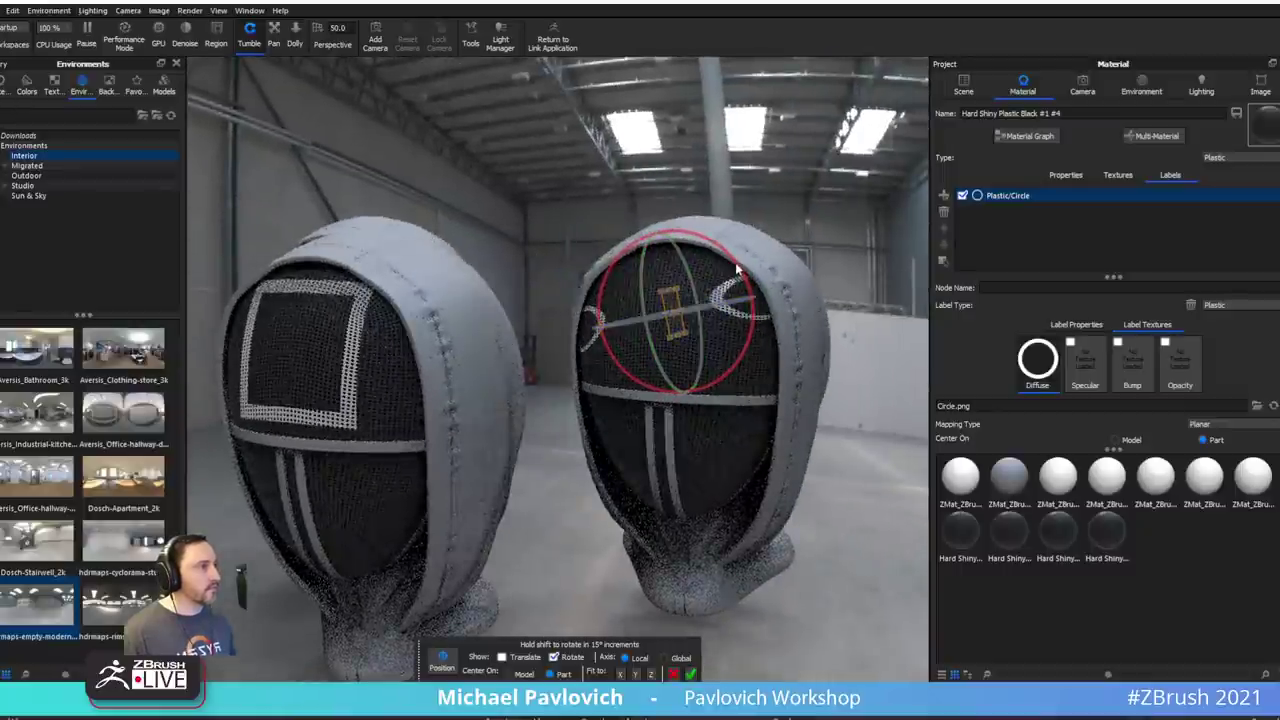
drag(737, 268, 747, 286)
drag(860, 337, 900, 338)
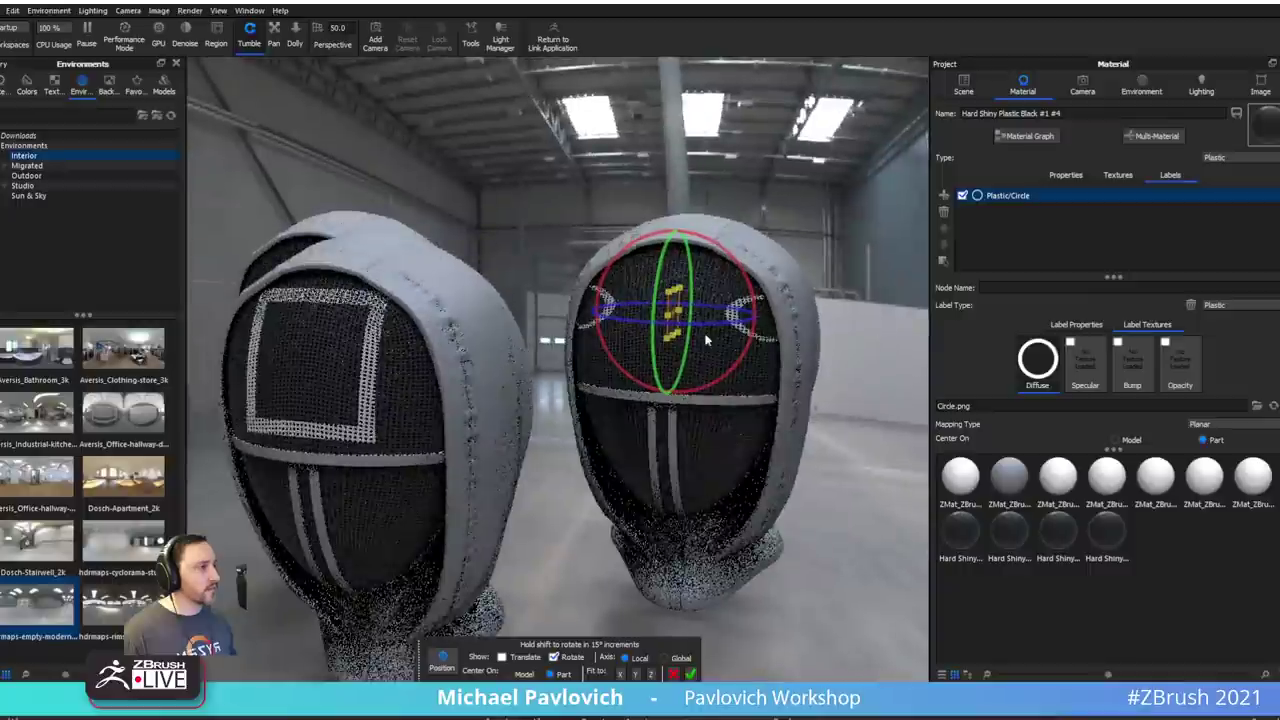
drag(698, 326, 811, 321)
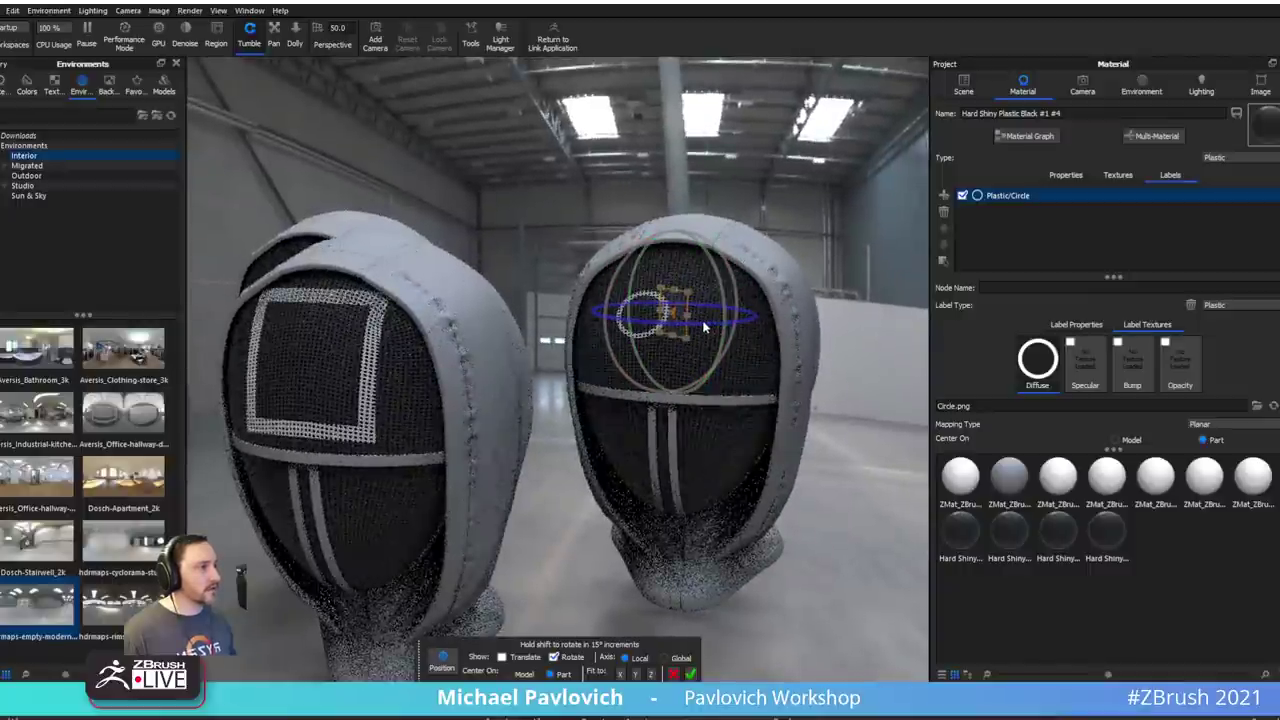
drag(695, 328, 746, 327)
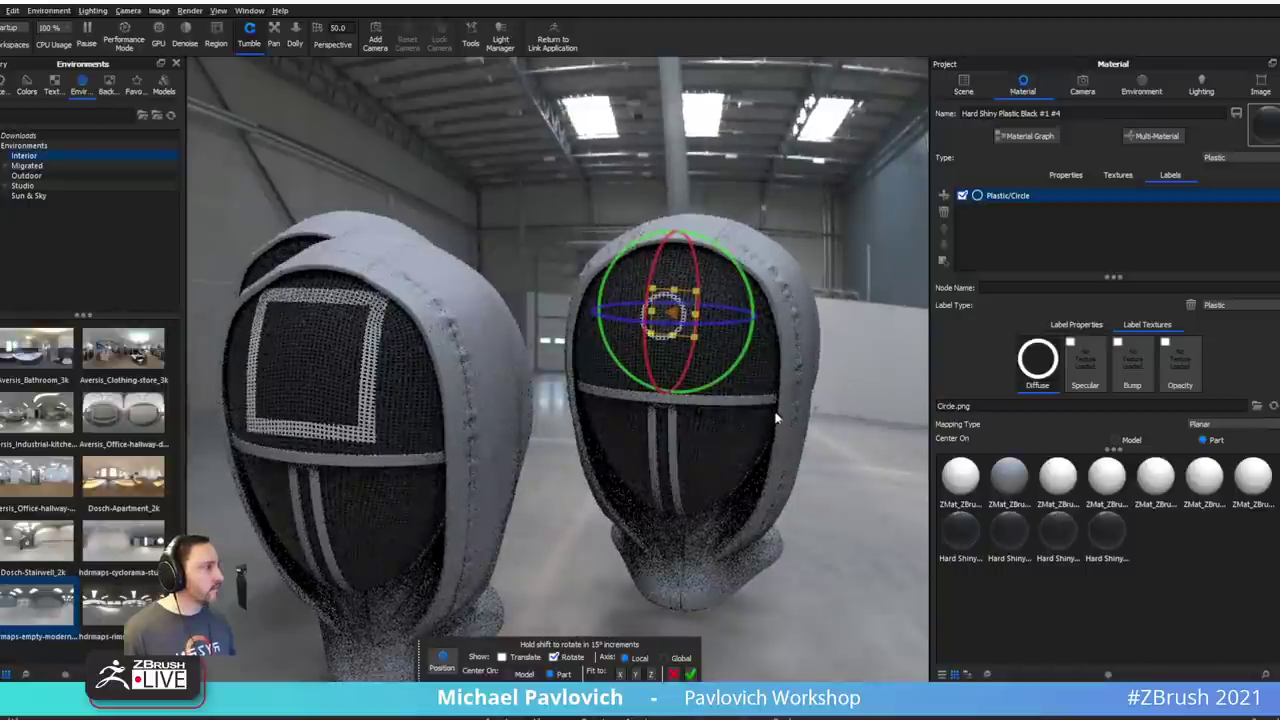
- Enlarge and position the circle label to fill most of the right mask's mesh above the crossbar and accept the placement
drag(779, 418, 707, 386)
drag(740, 400, 485, 200)
drag(616, 256, 936, 222)
drag(698, 292, 770, 275)
drag(797, 195, 831, 154)
click(692, 674)
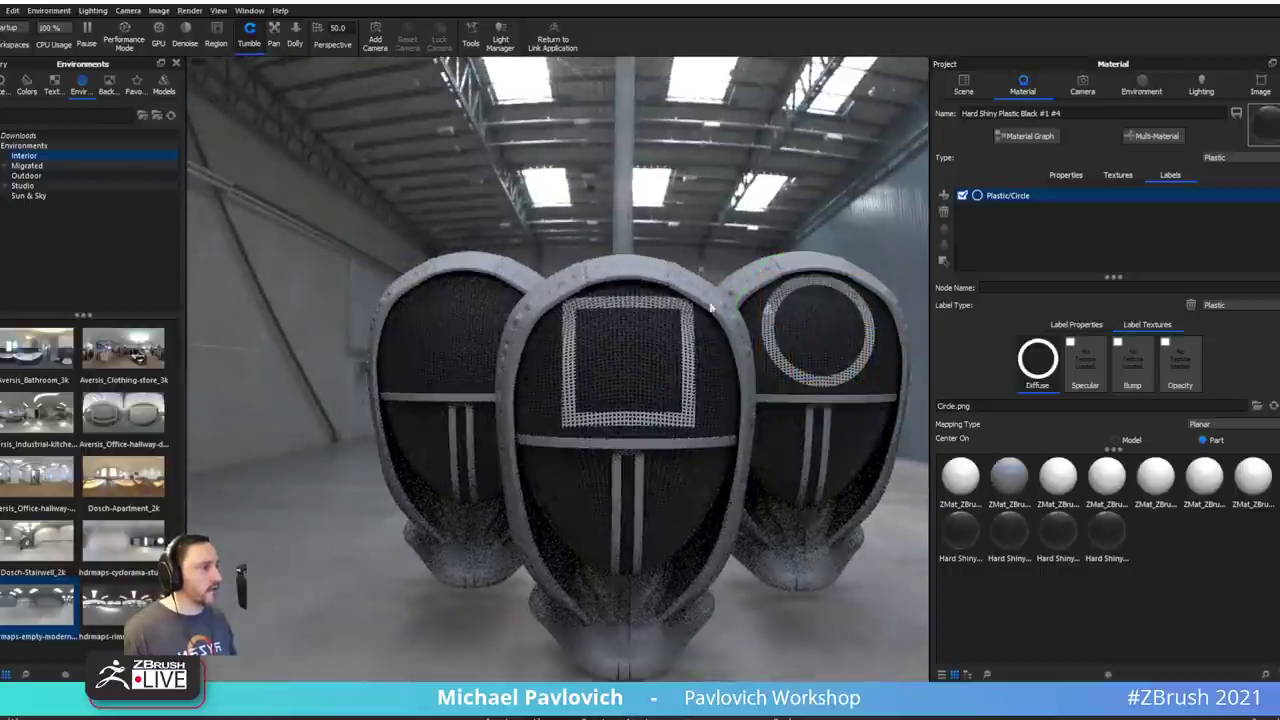
- Add Triangle.png as a texture label on the left mask's black mesh material, centered on the part with planar mapping
drag(712, 303, 795, 325)
double_click(473, 310)
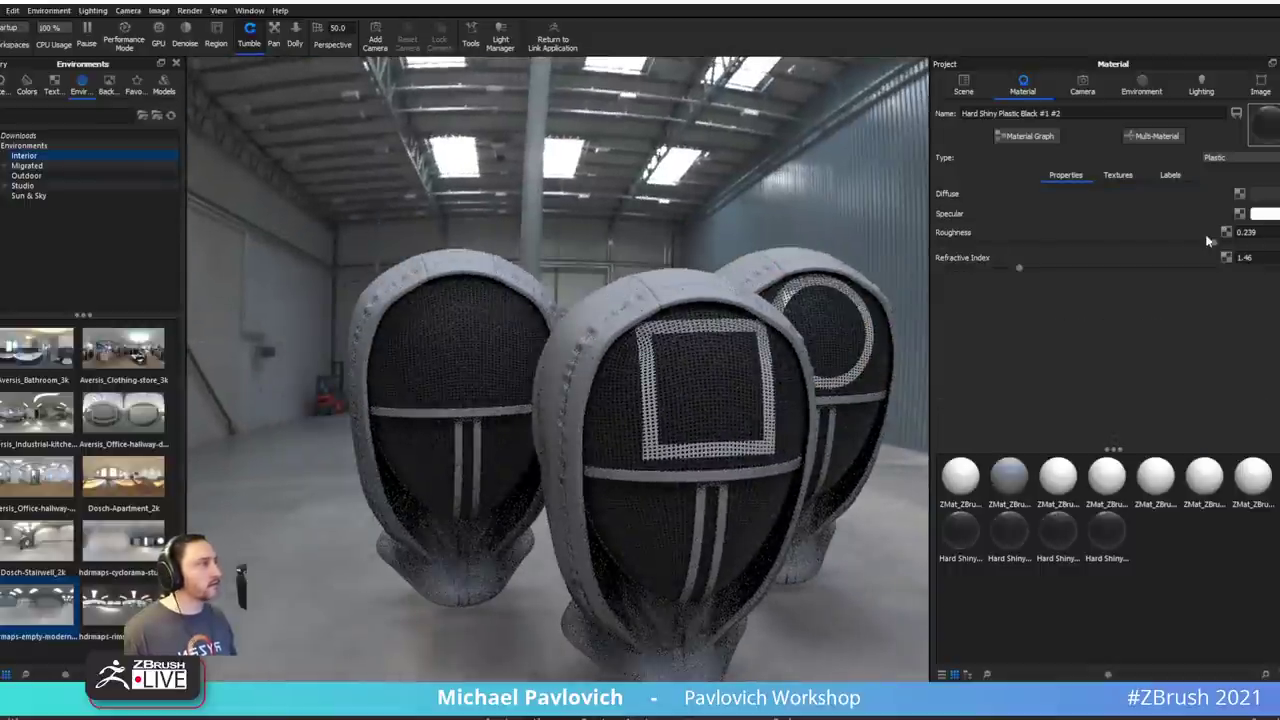
click(1170, 175)
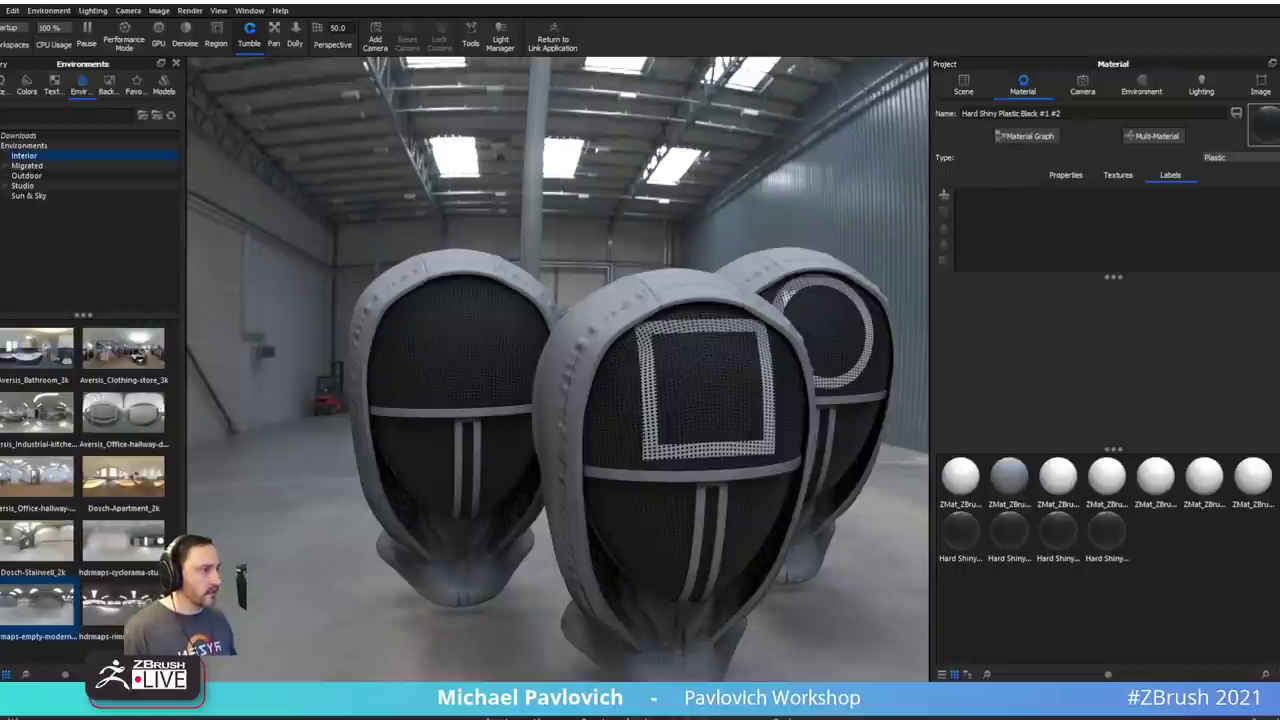
double_click(1048, 428)
click(1208, 441)
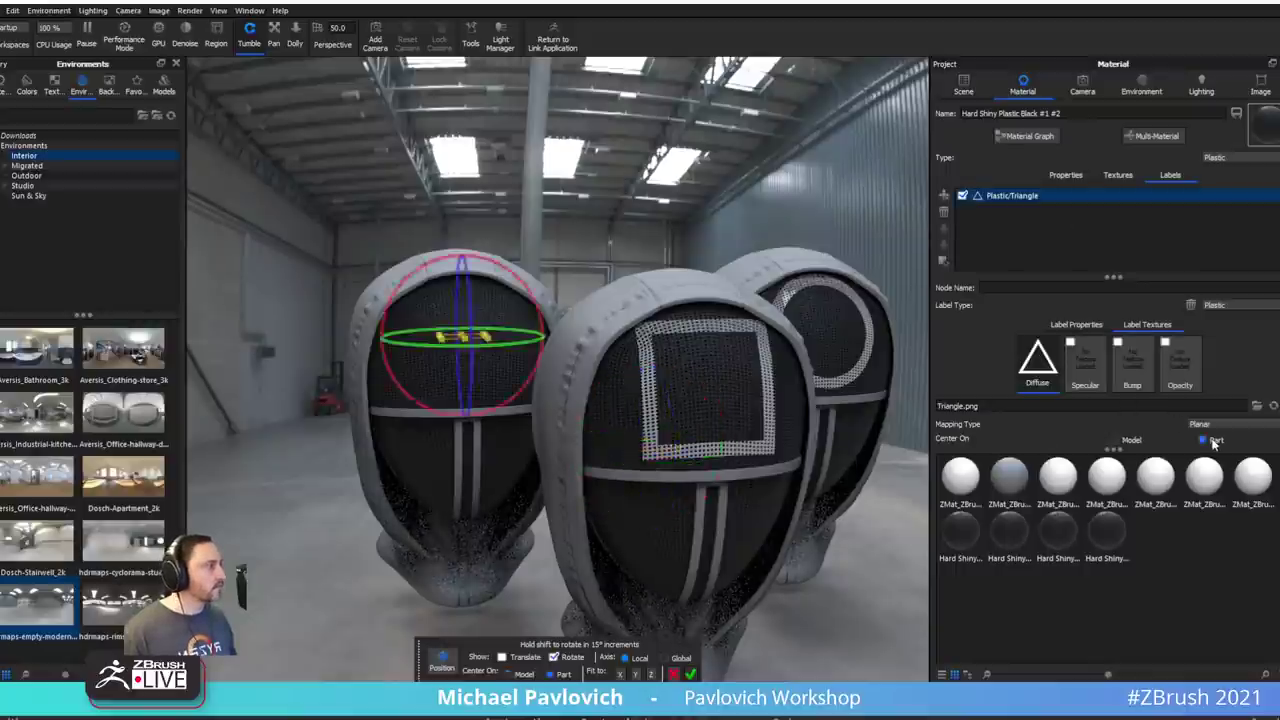
click(1211, 424)
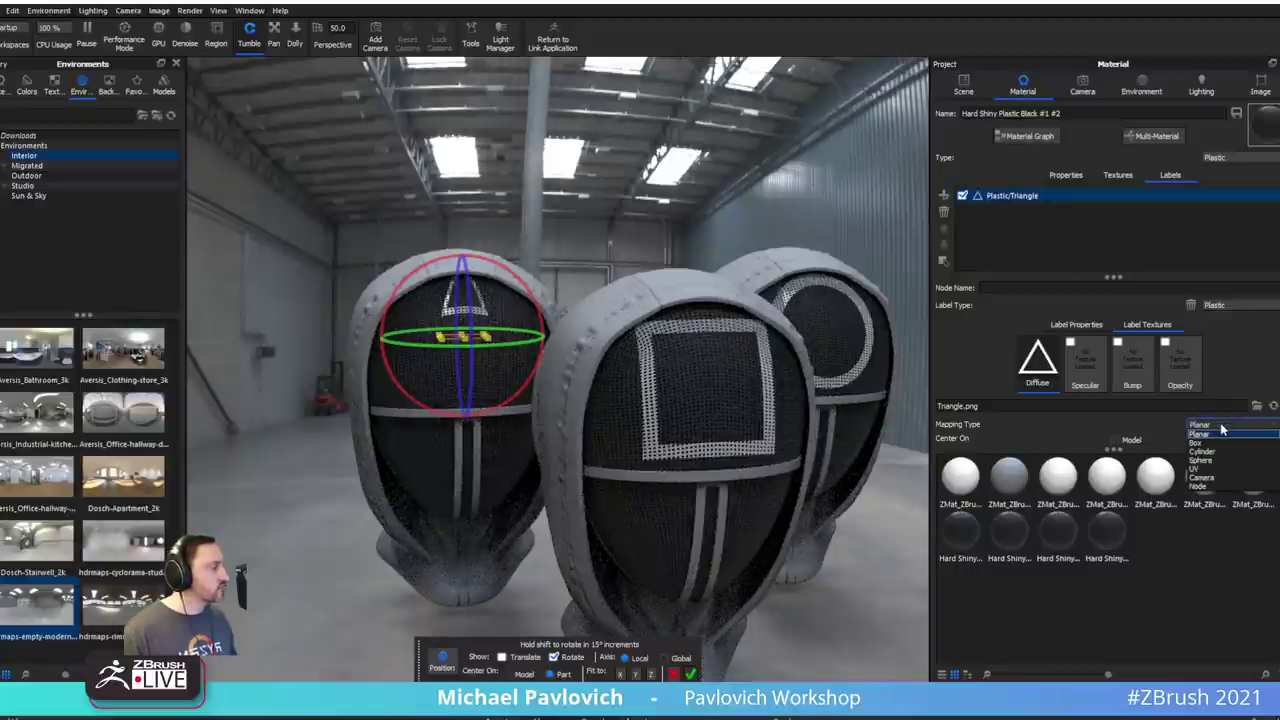
click(1221, 430)
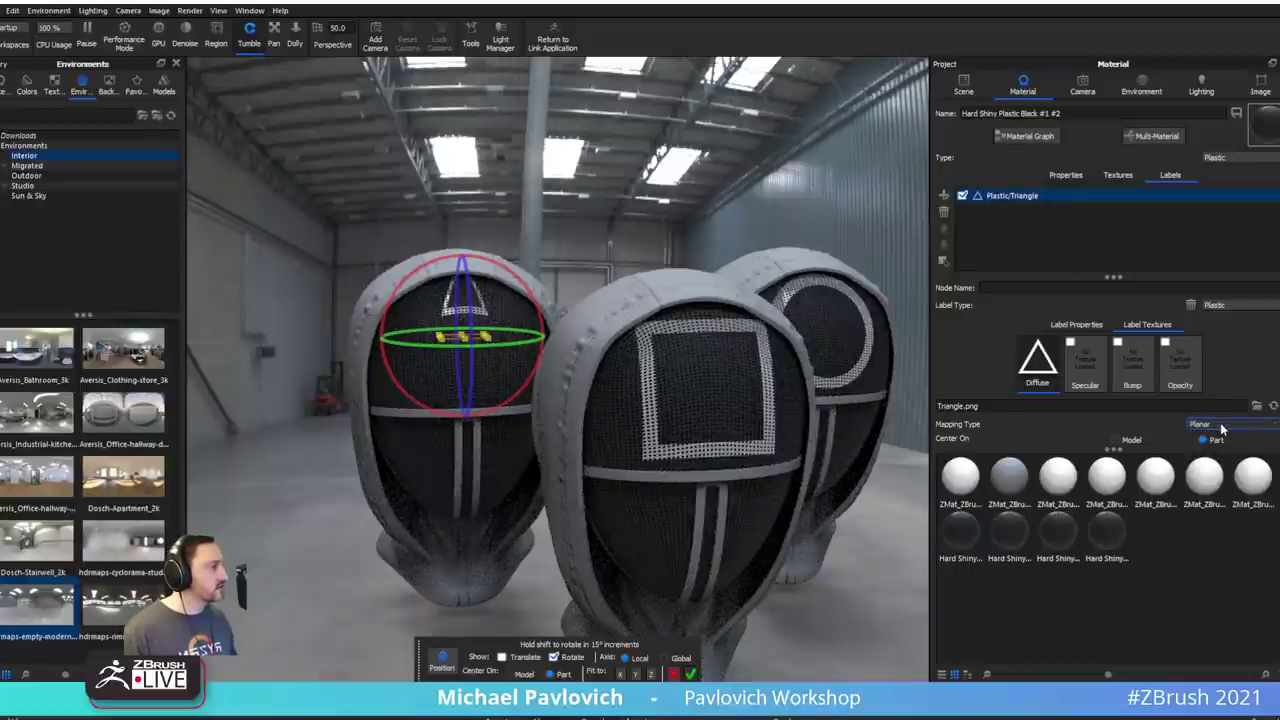
- Fit the triangle label to the Z axis and shrink it to sit inside the left mask's mesh above the crossbar
middle_drag(600, 180, 778, 192)
scroll(740, 202, up, 4)
drag(711, 210, 607, 347)
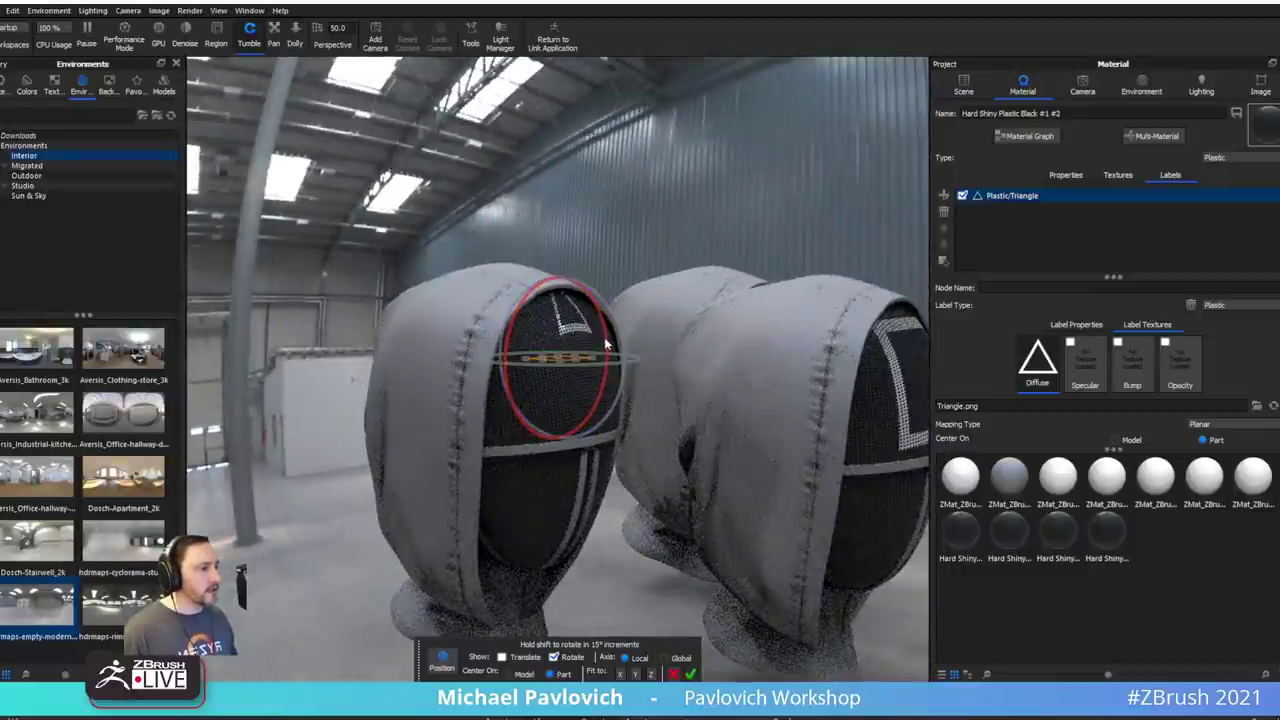
click(649, 677)
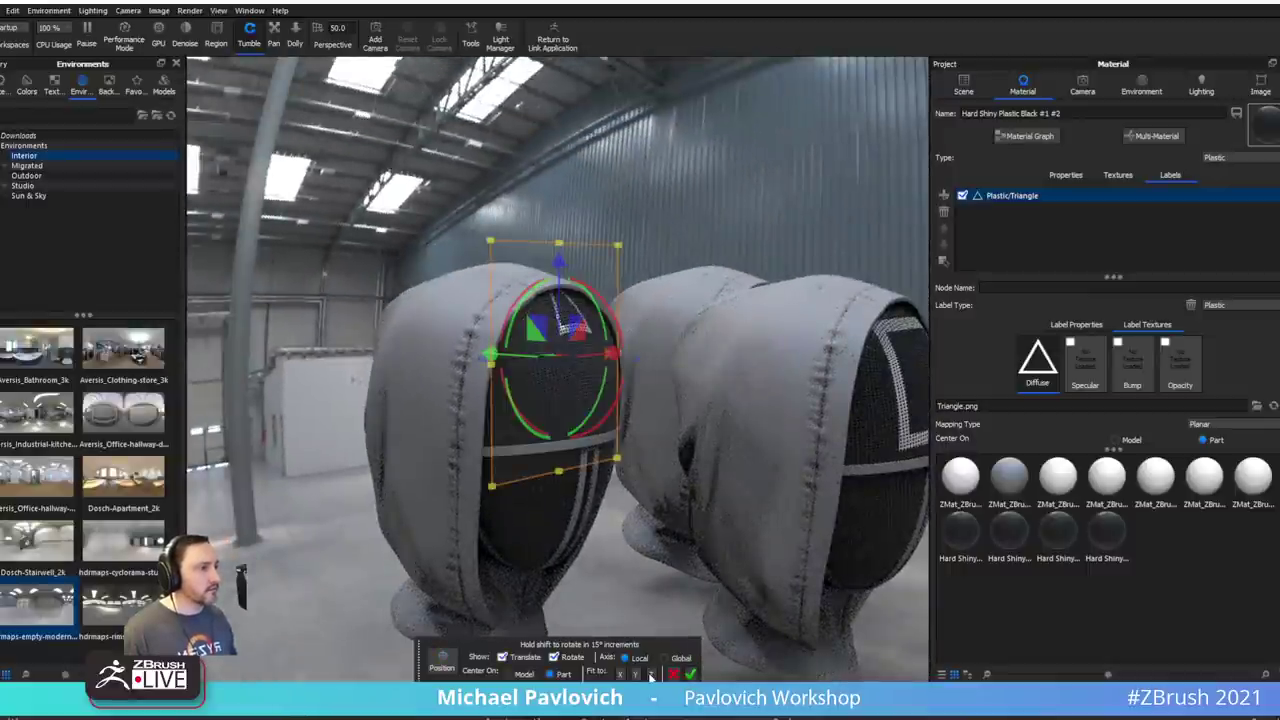
drag(630, 204, 697, 217)
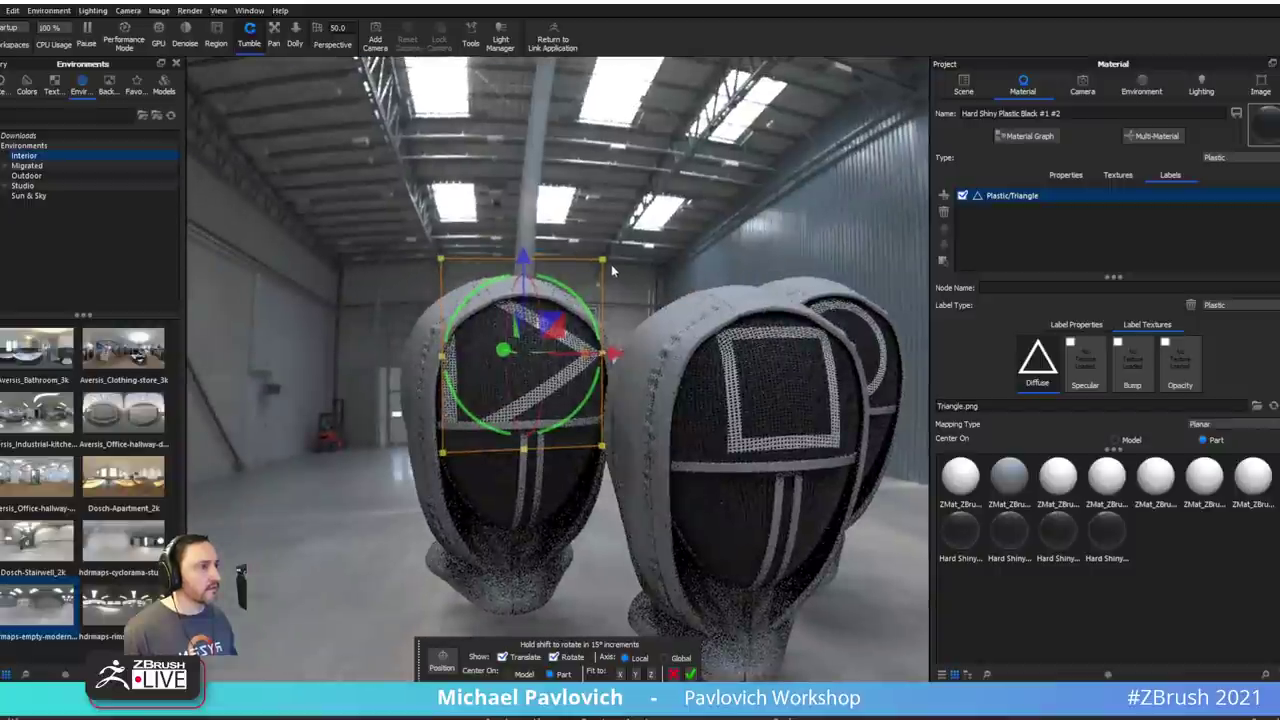
drag(601, 260, 568, 297)
- Rotate the triangle label in 15° increments until its apex points up and accept the placement
mouse_move(655, 266)
mouse_down()
mouse_move(631, 265)
mouse_move(635, 280)
mouse_up()
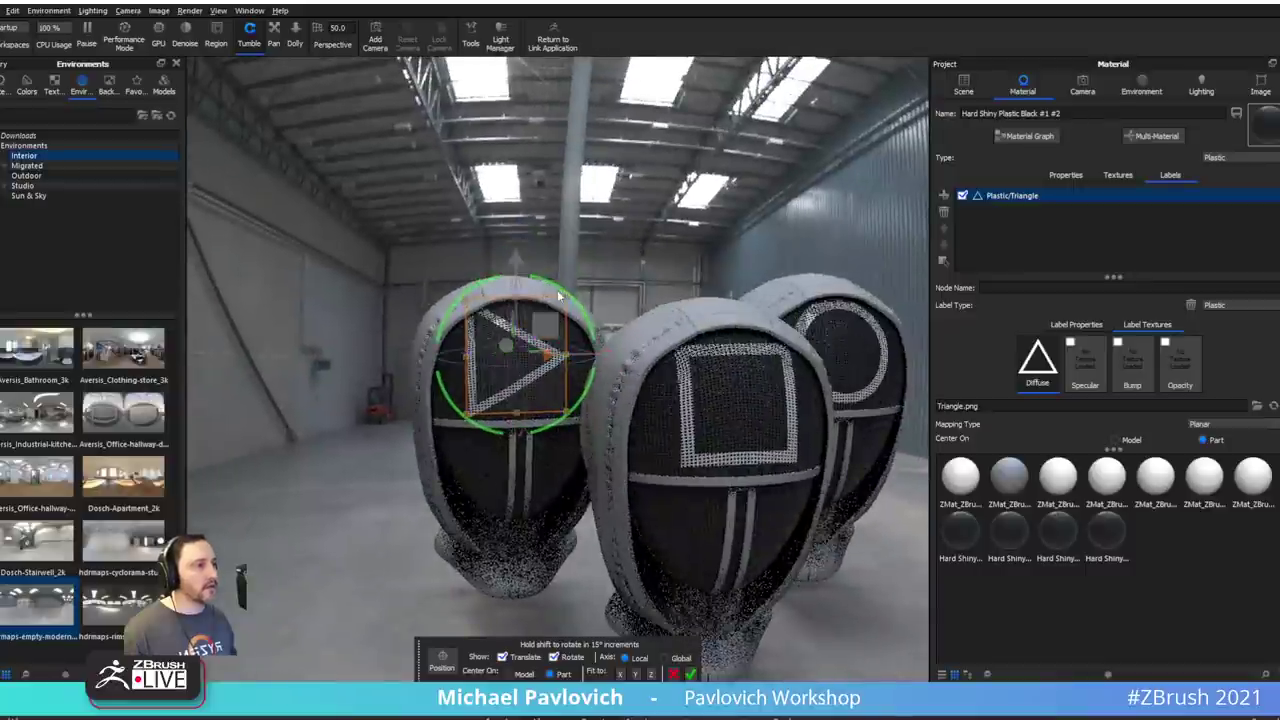
shift+drag(555, 285, 420, 314)
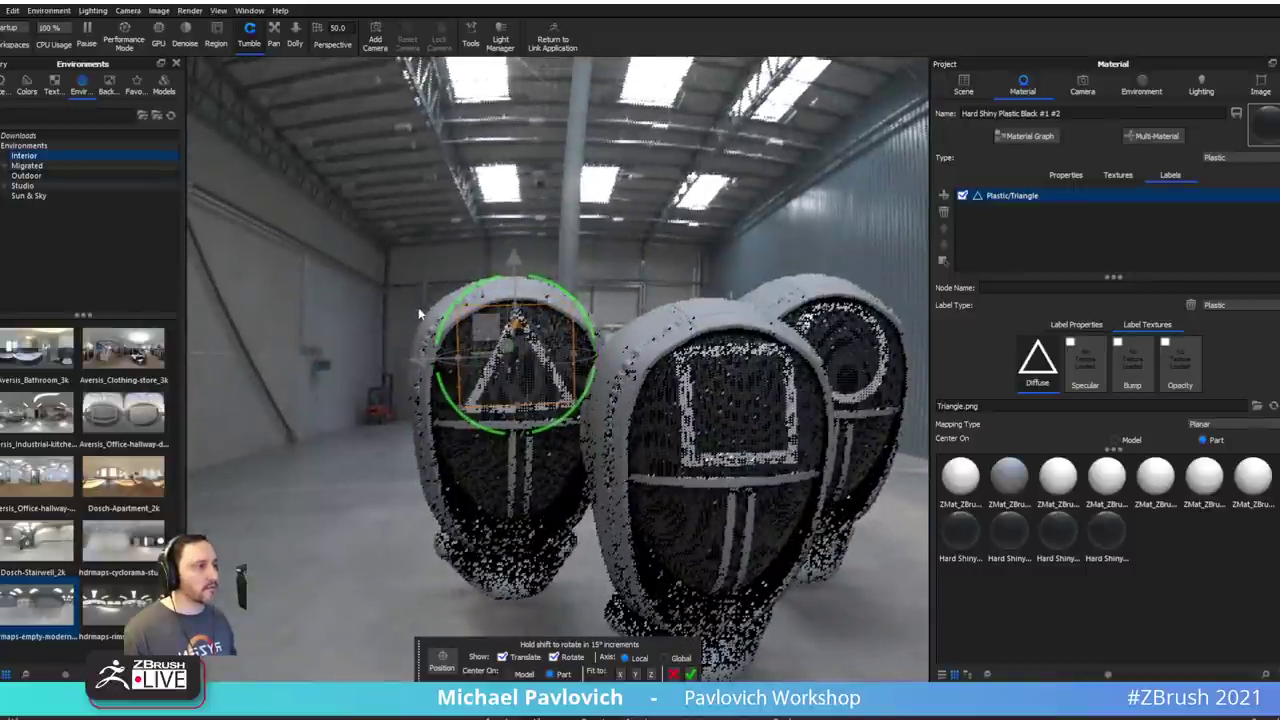
drag(618, 293, 722, 341)
click(688, 674)
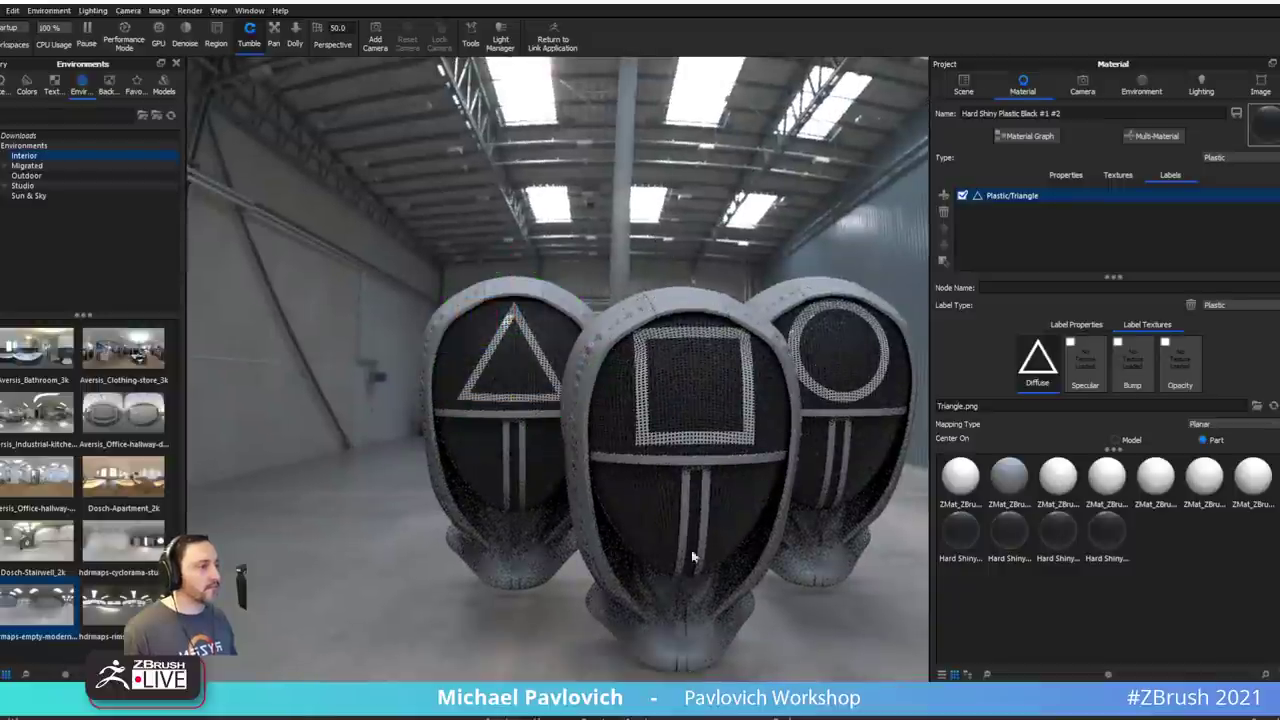
- Frame the three labeled masks from the front, with the square mask in the foreground
alt+right_drag(798, 225, 681, 213)
middle_drag(681, 213, 650, 225)
alt+right_drag(650, 225, 711, 283)
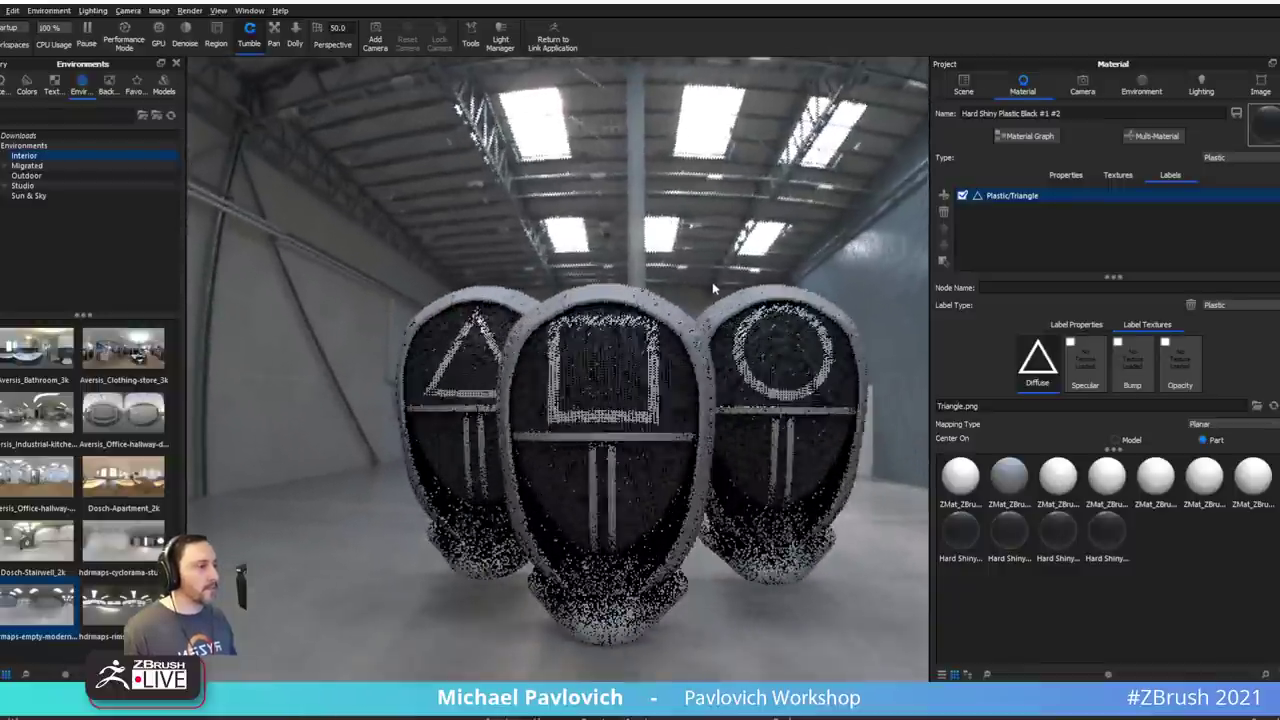
middle_drag(711, 283, 651, 208)
scroll(650, 207, up, 2)
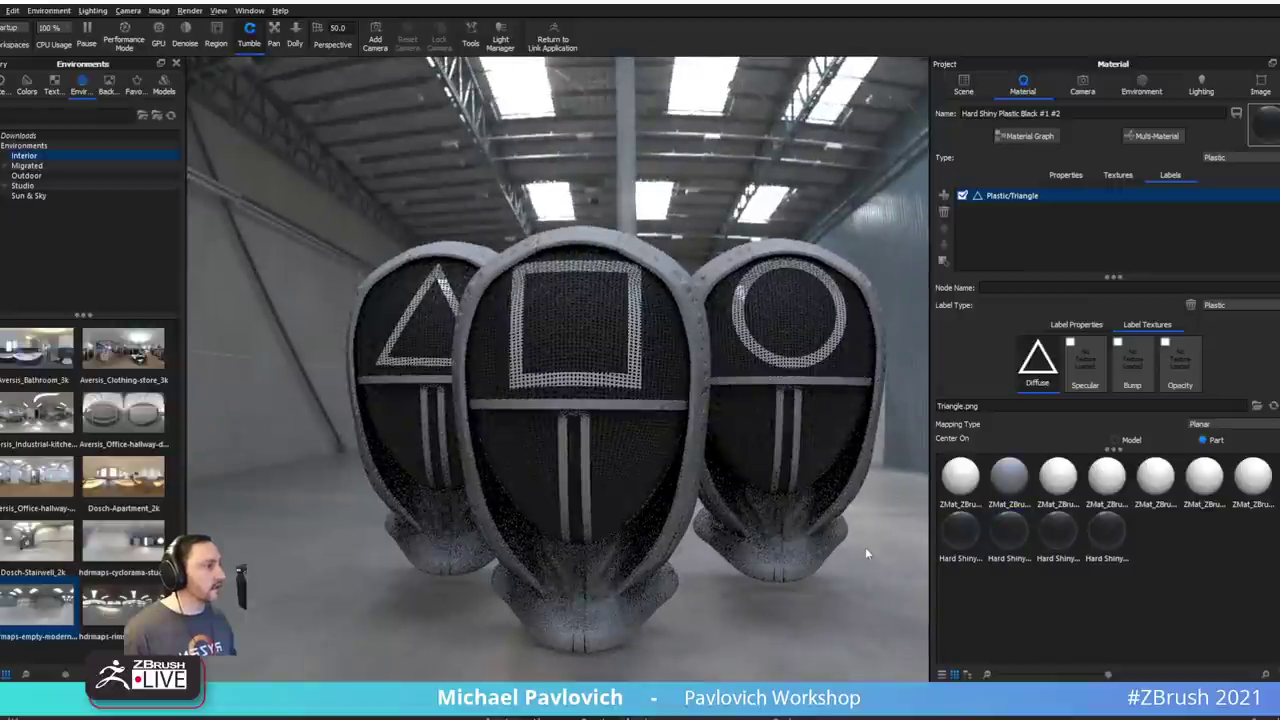
- Check which mask parts use each Hard Shiny Plastic Black material by selecting the parts with each material
scroll(865, 547, up, 3)
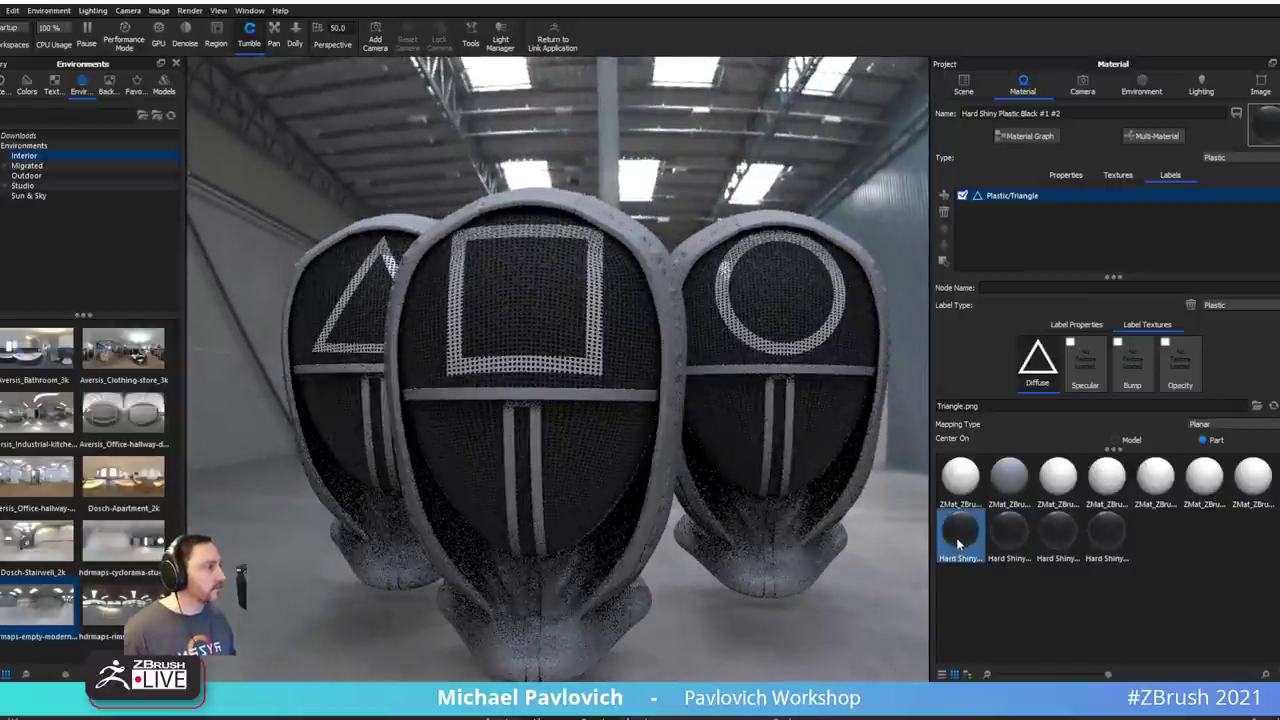
mouse_move(962, 543)
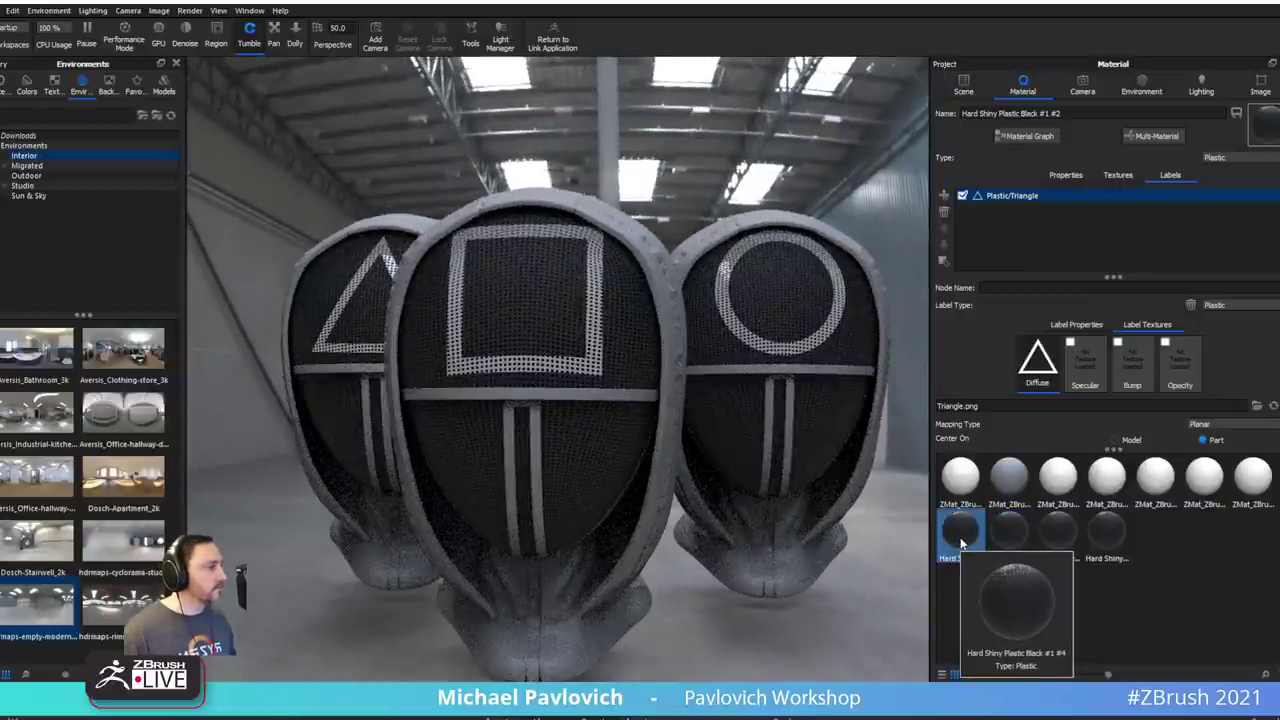
right_click(960, 540)
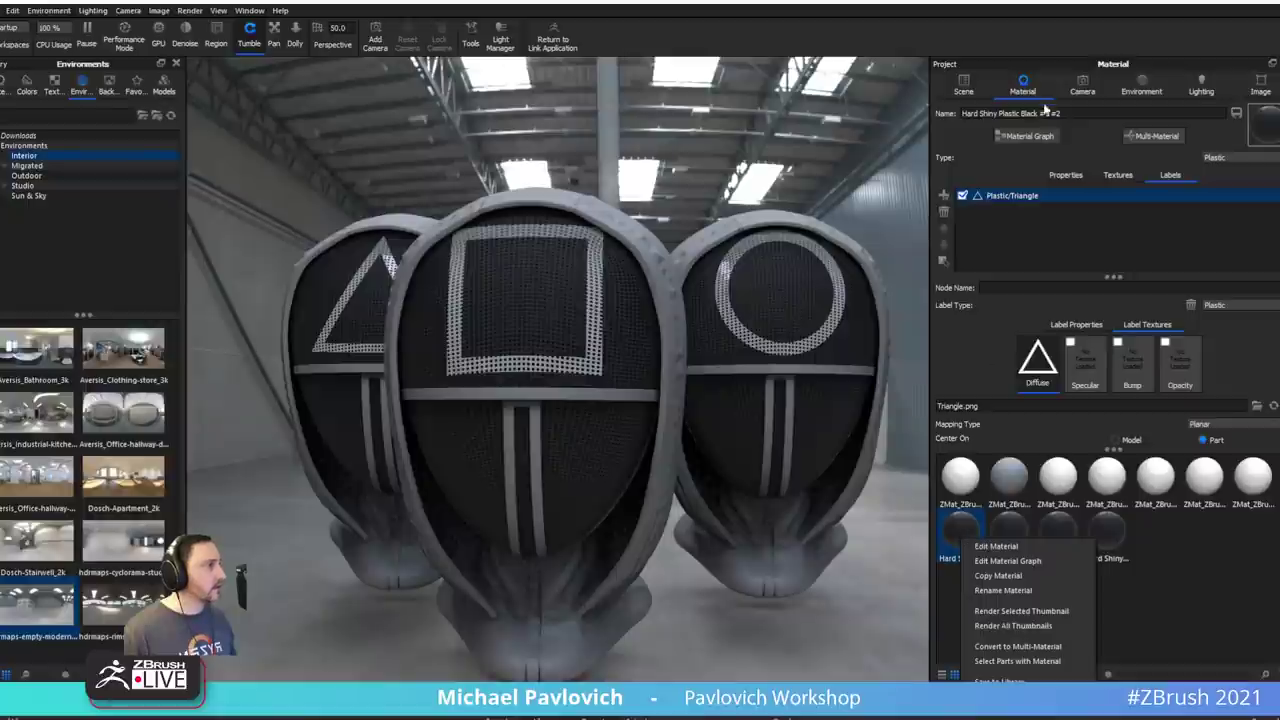
click(964, 87)
click(958, 478)
right_click(962, 486)
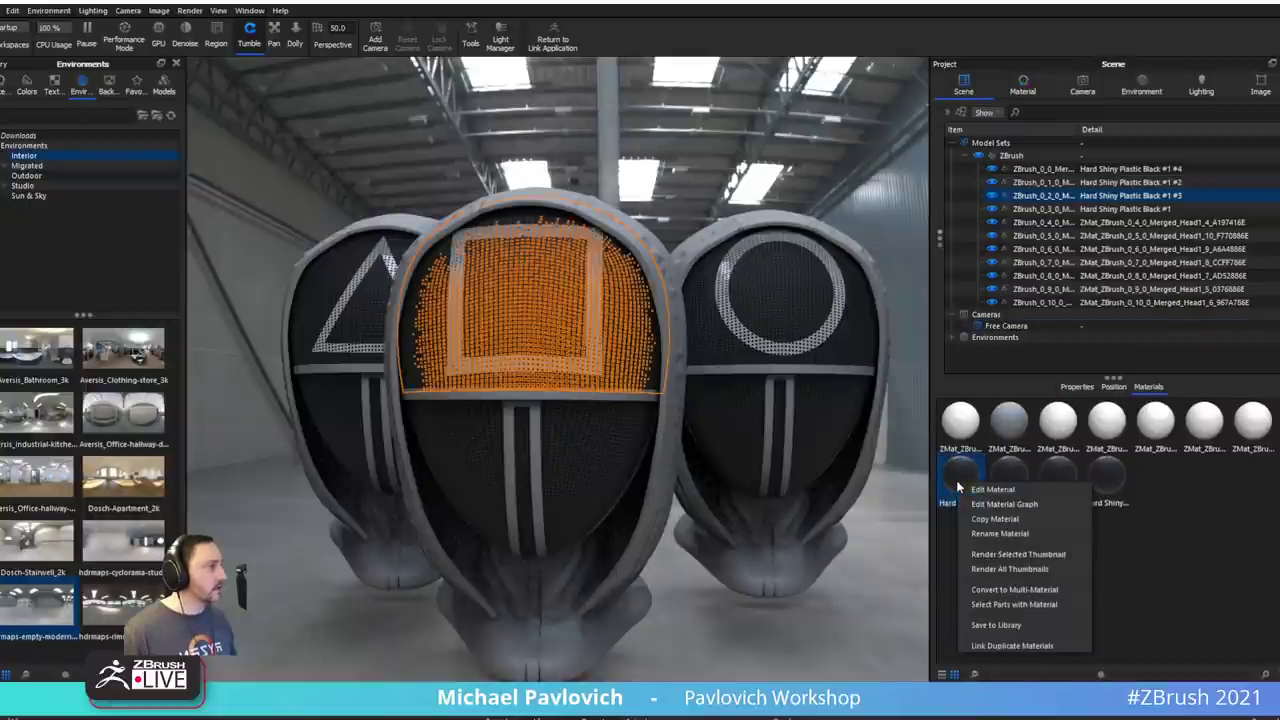
click(1015, 604)
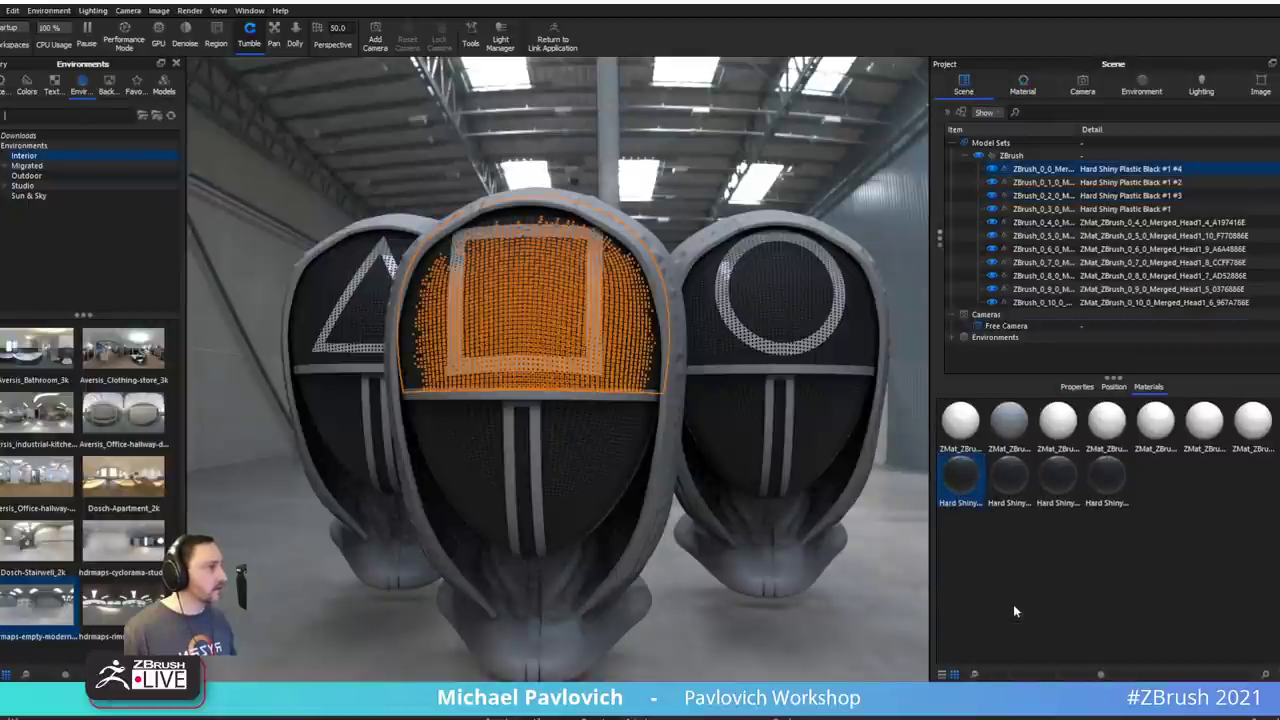
right_click(1010, 482)
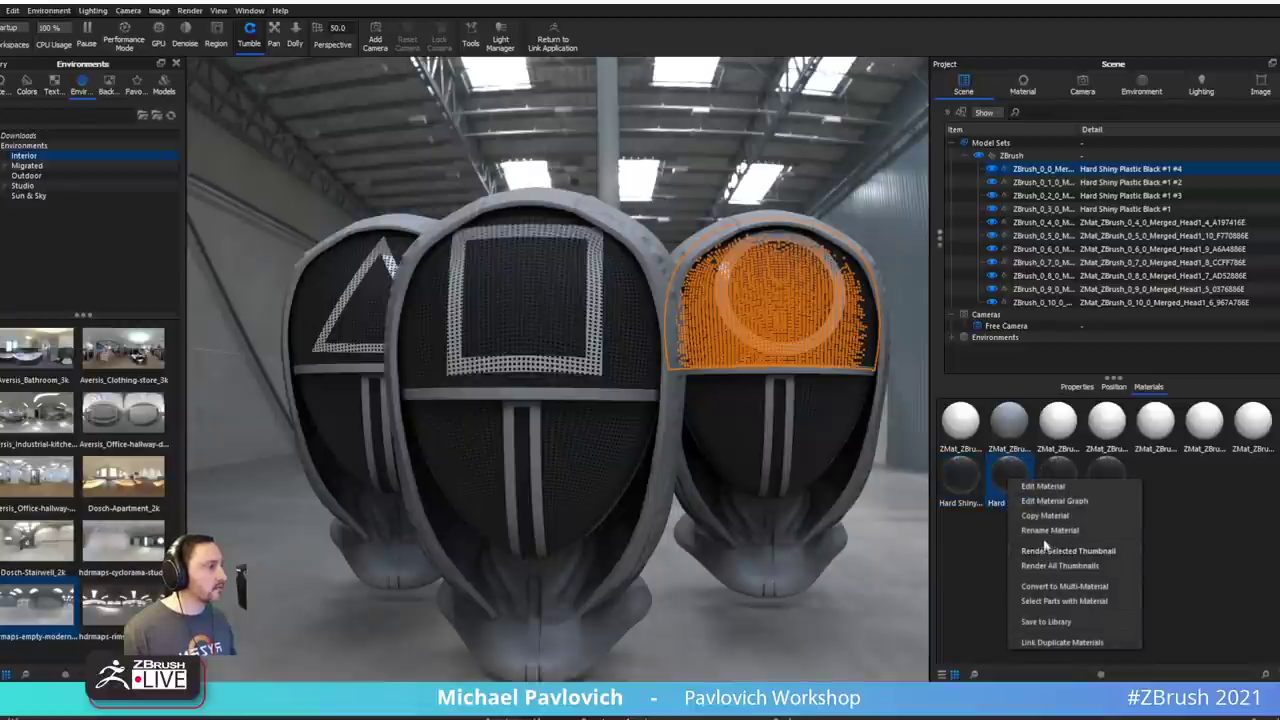
click(1041, 601)
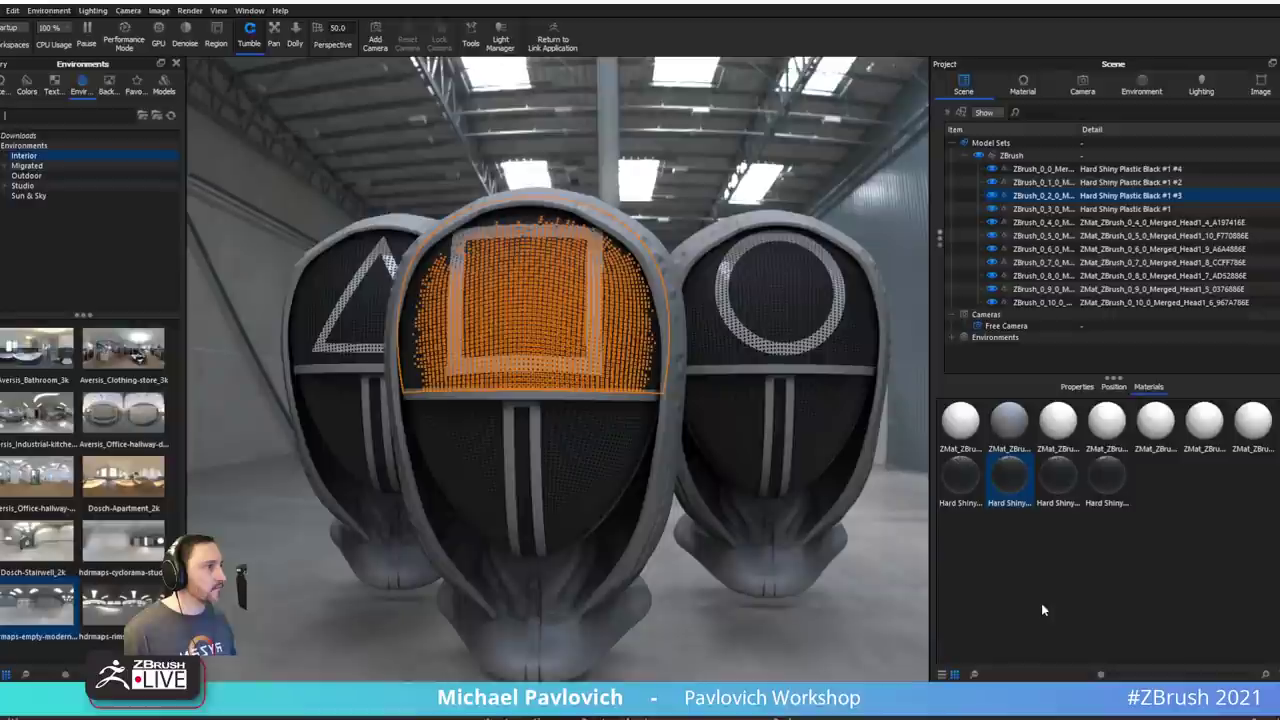
right_click(1074, 475)
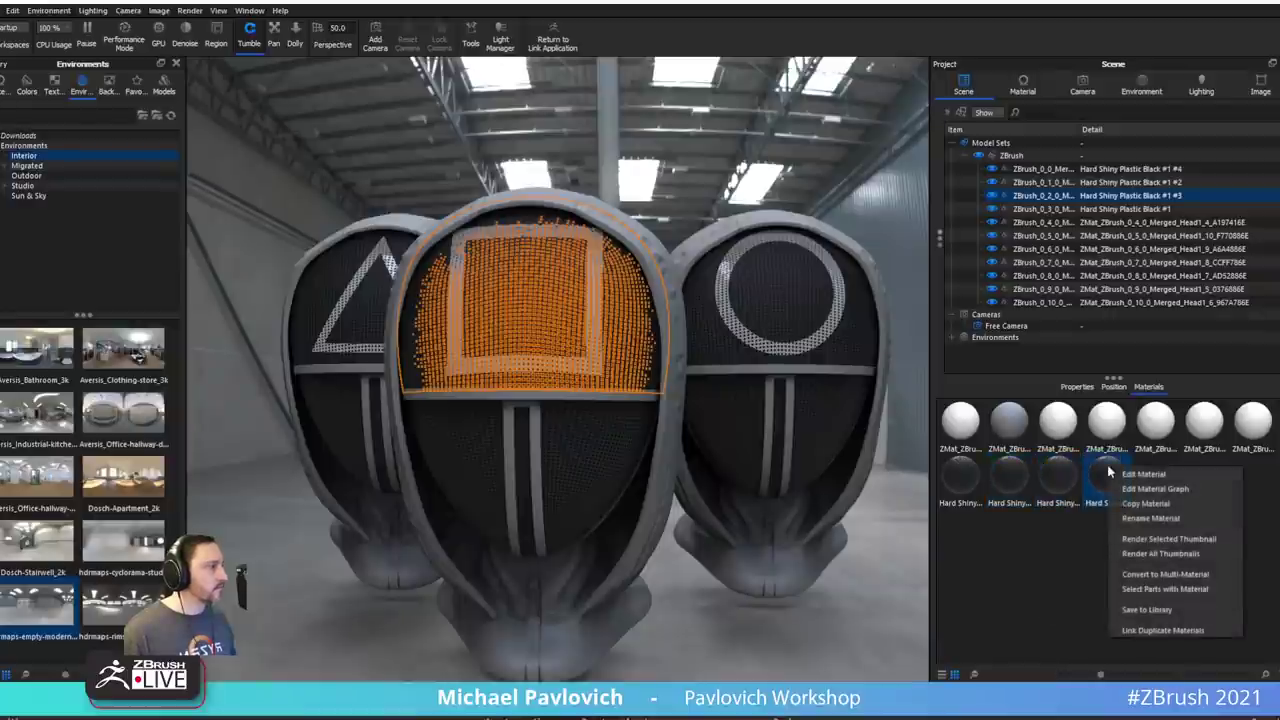
click(1135, 595)
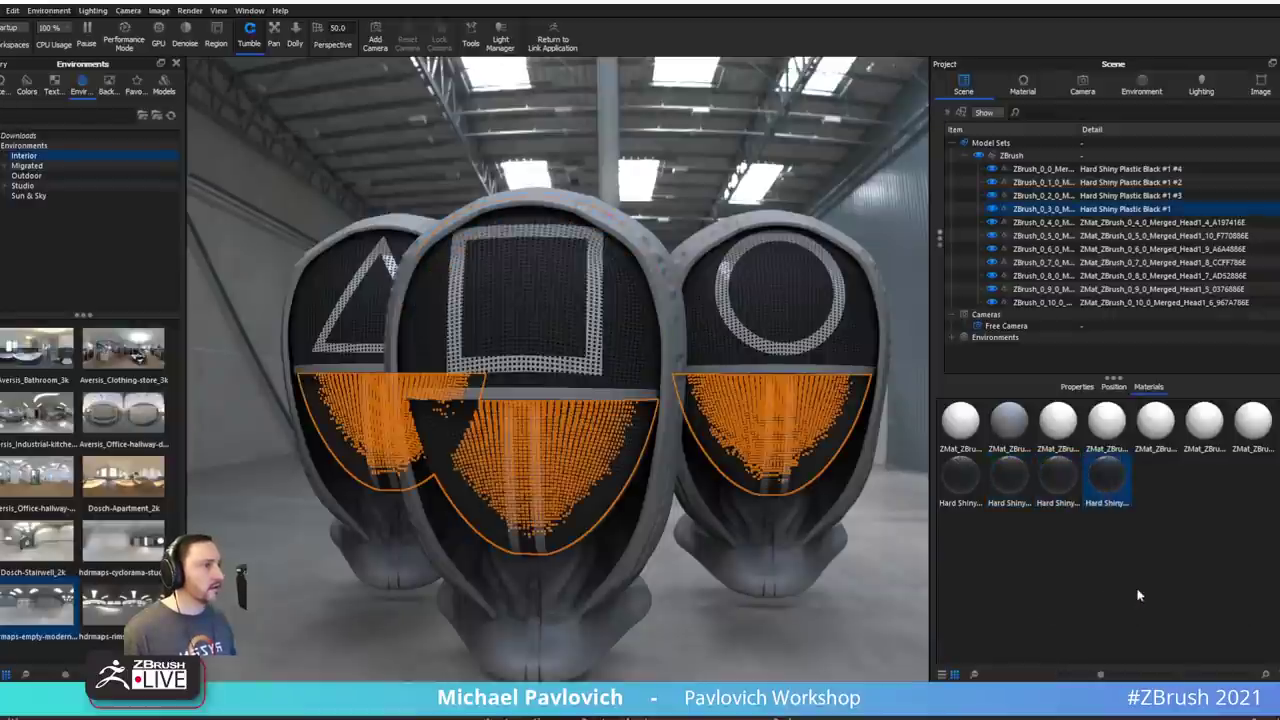
- Apply the lower mesh's black plastic material to the crossbars and vertical strips on the masks
drag(828, 450, 766, 466)
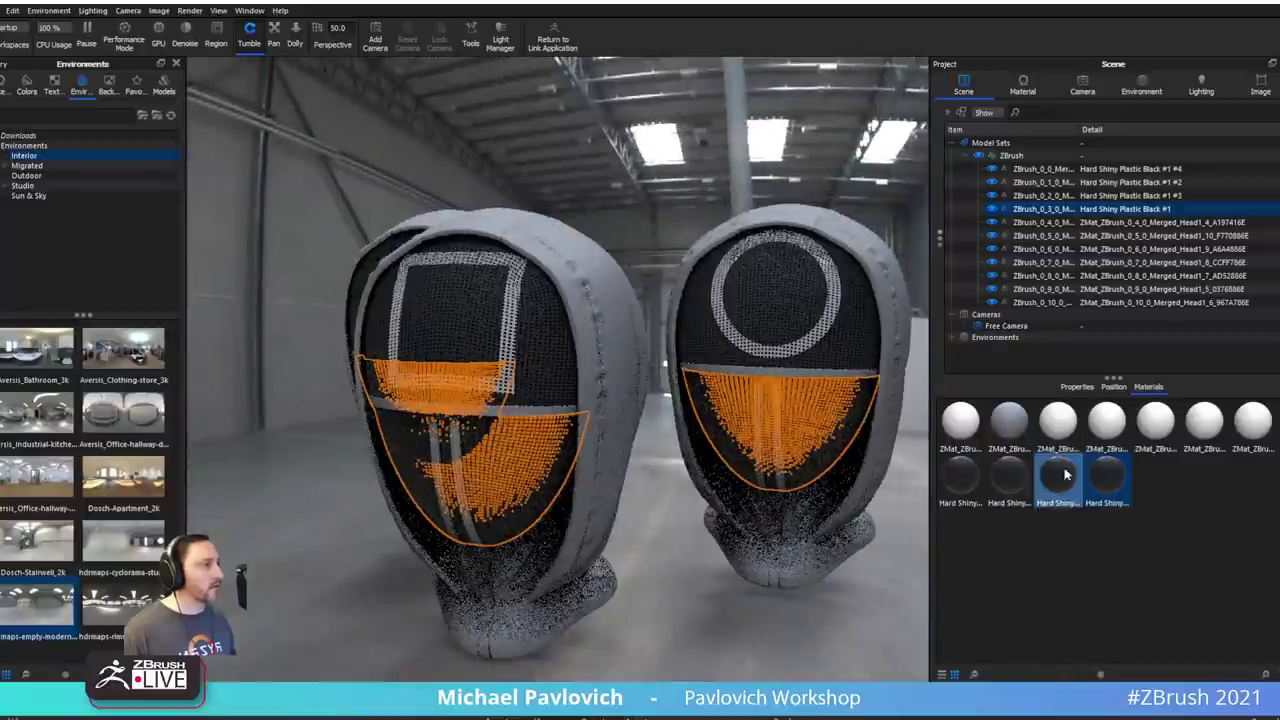
drag(961, 478, 857, 406)
click(896, 375)
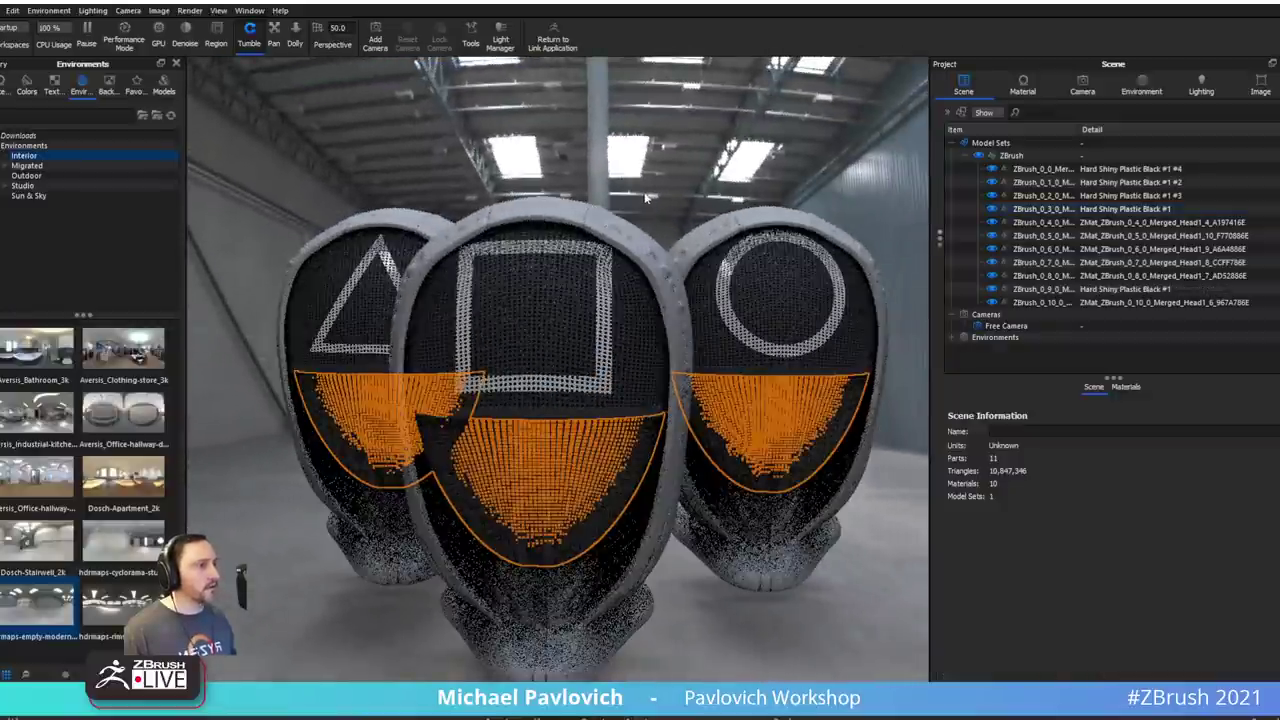
drag(880, 340, 715, 255)
scroll(673, 295, up, 2)
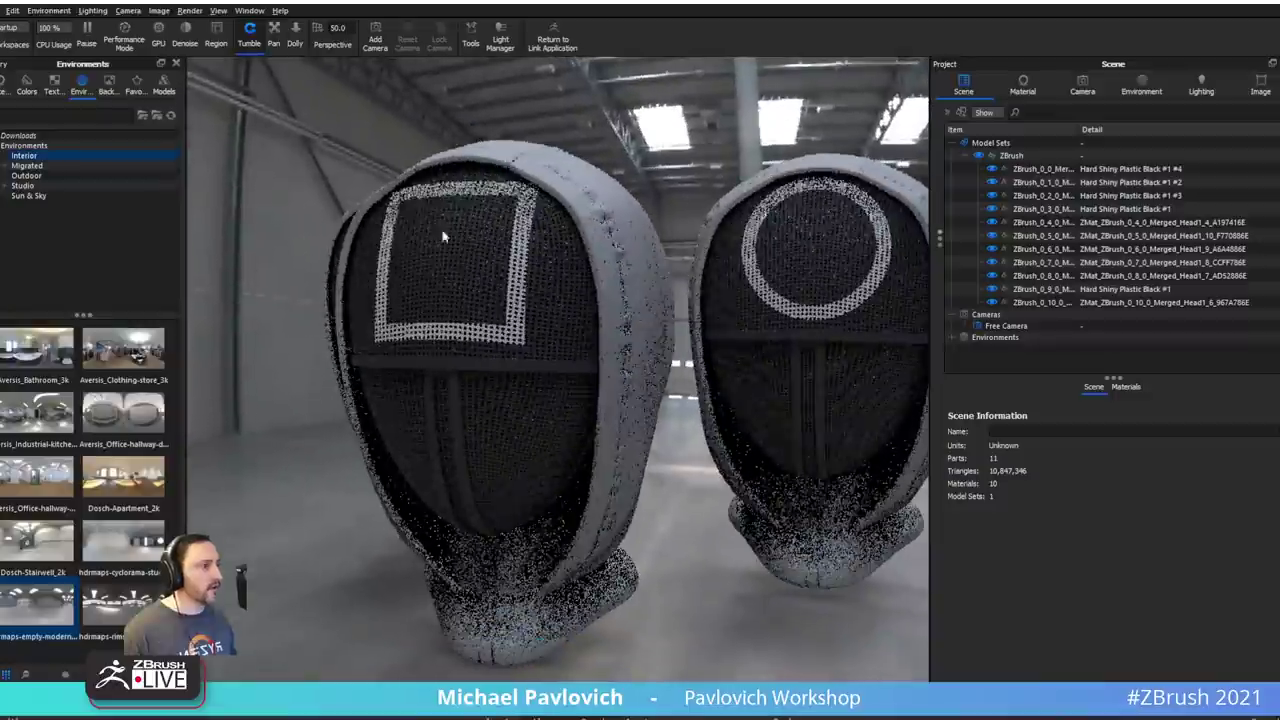
- Search the material library for "cloth" and apply Cloth Weave White 1mm to the mask hoods
click(3, 86)
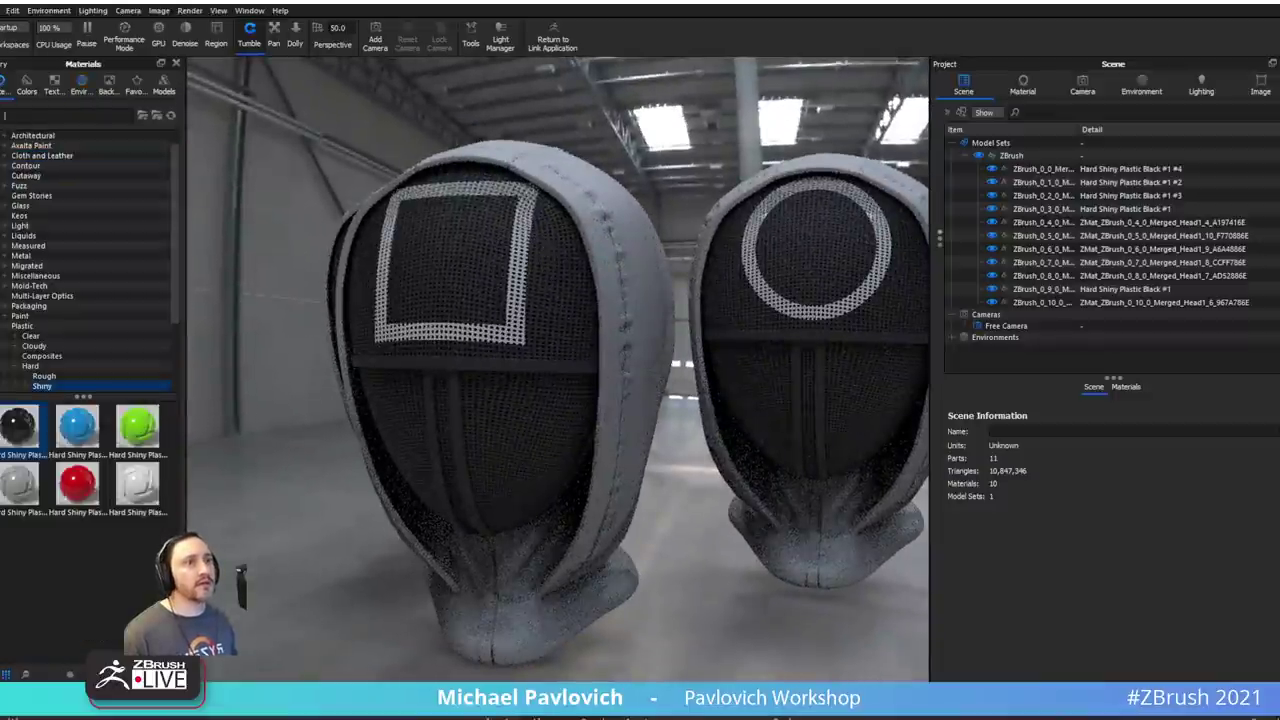
text(cloth)
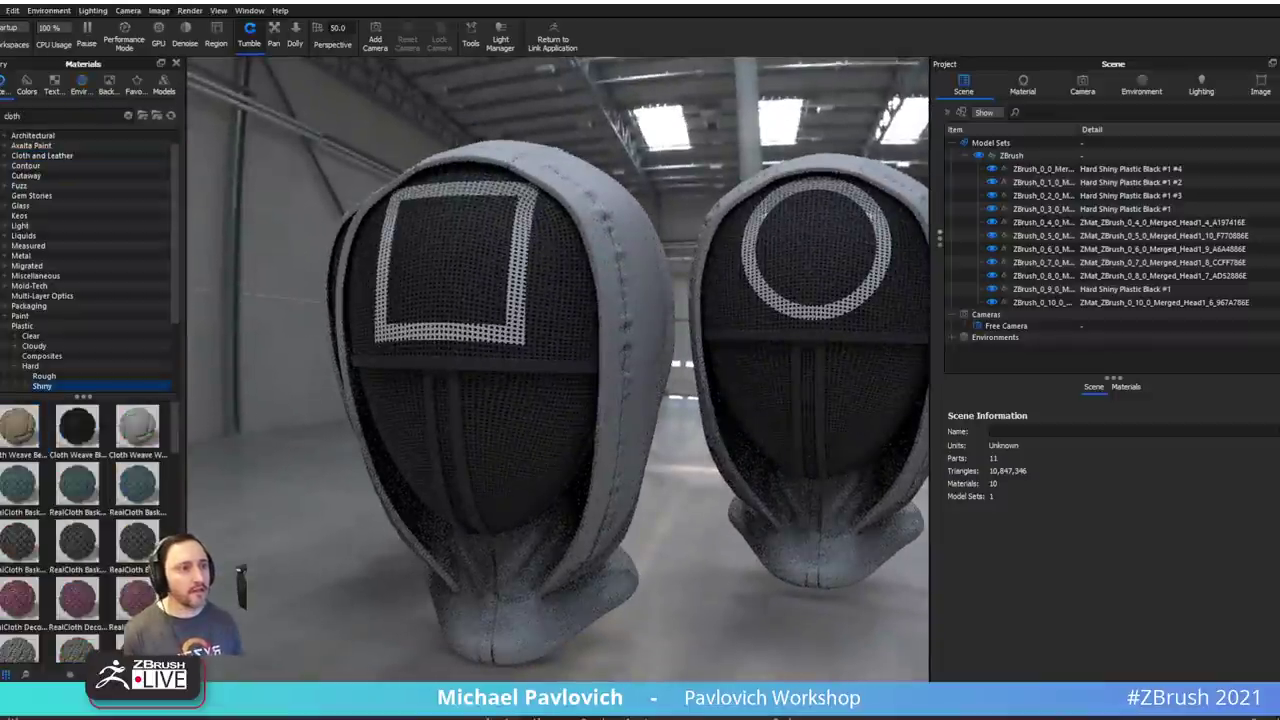
drag(137, 425, 605, 322)
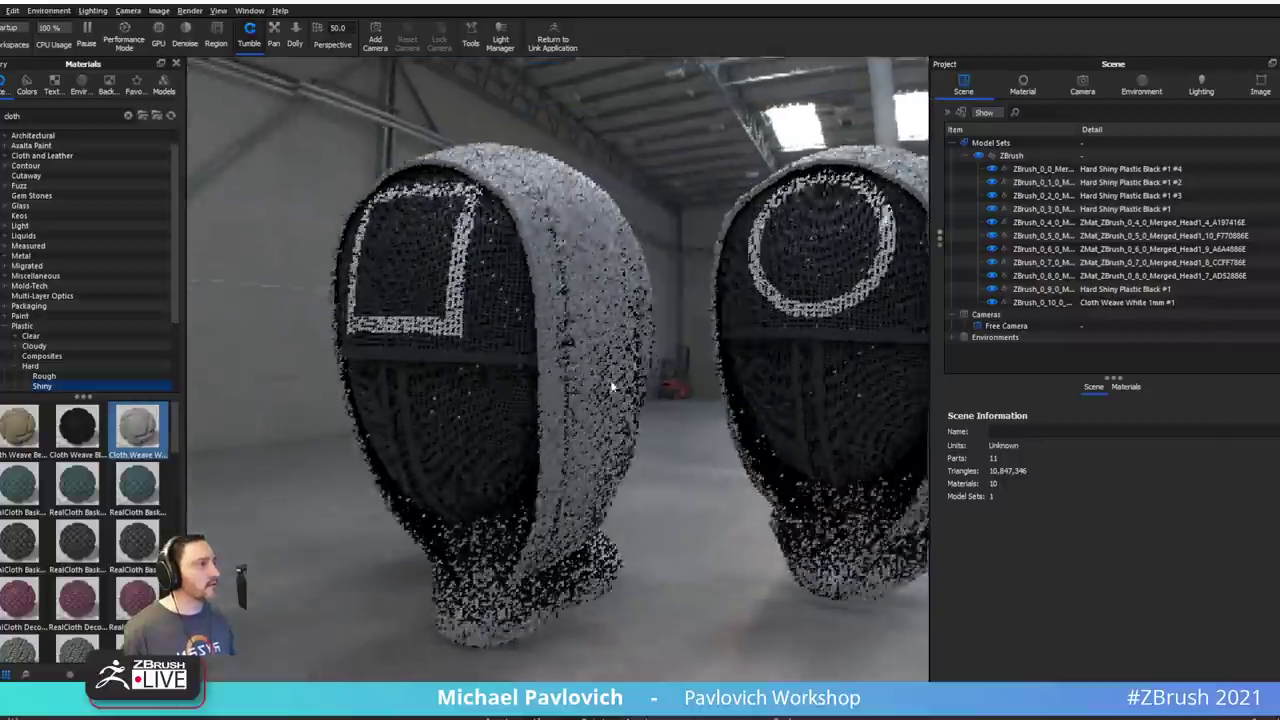
scroll(614, 385, up, 5)
drag(676, 354, 658, 401)
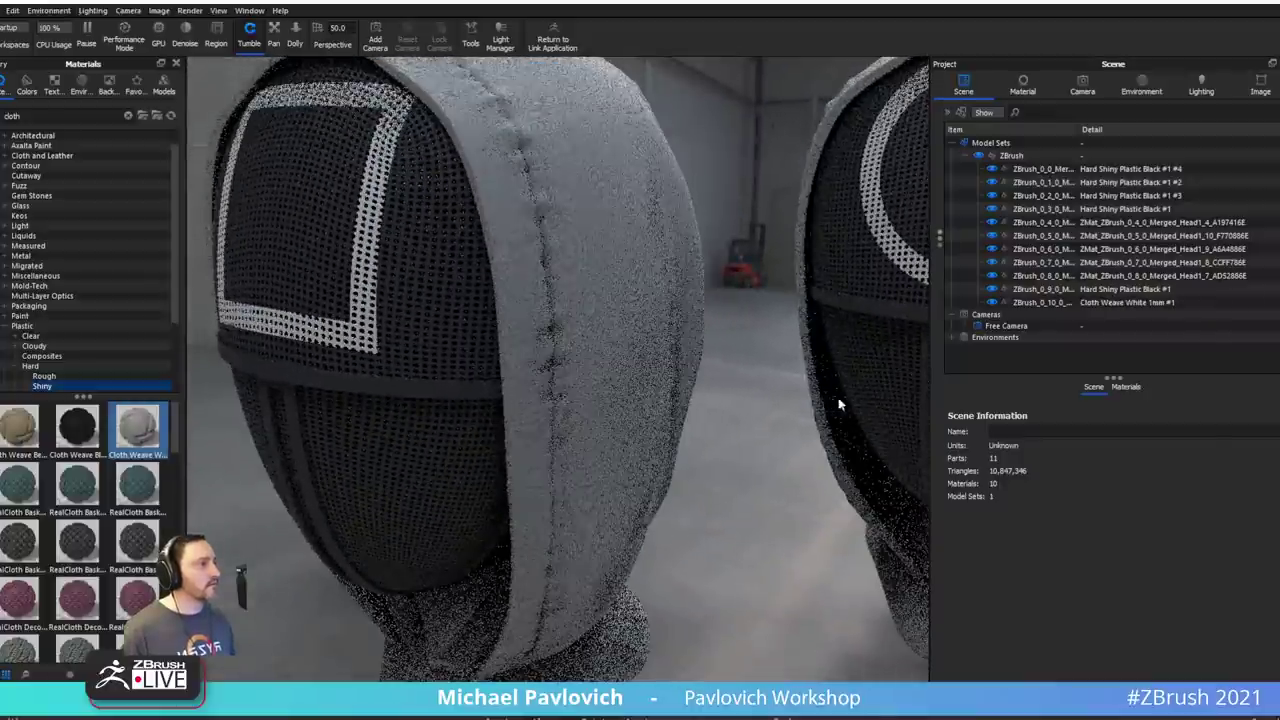
- Open the hood's cloth material textures and set the weave's linked width and height to 0.05
drag(742, 388, 843, 440)
click(843, 440)
drag(732, 426, 820, 477)
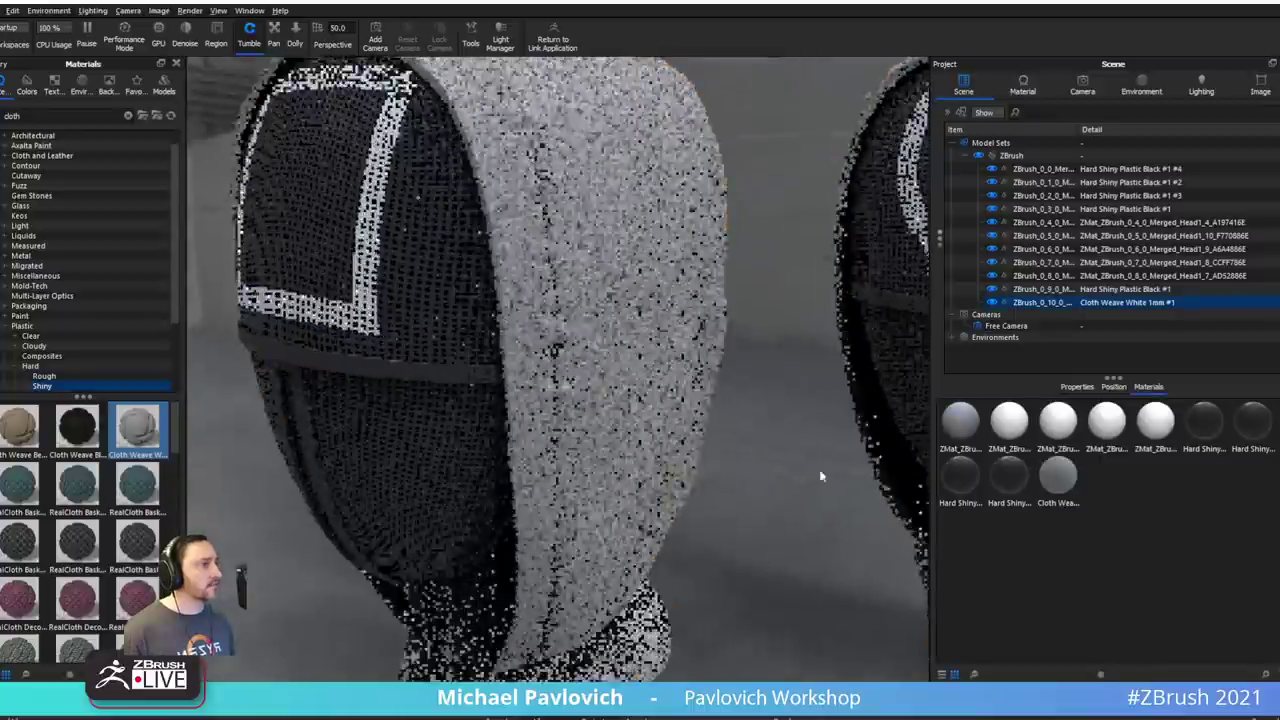
scroll(820, 477, up, 2)
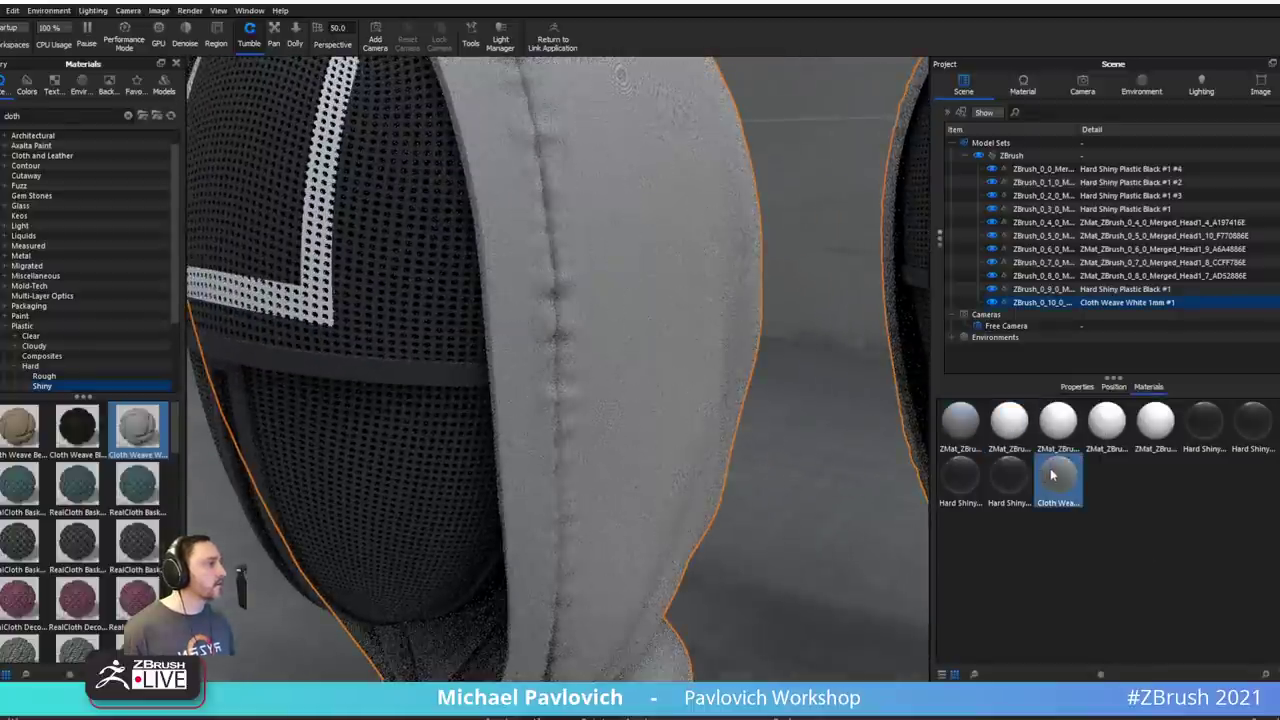
double_click(1057, 474)
click(1118, 175)
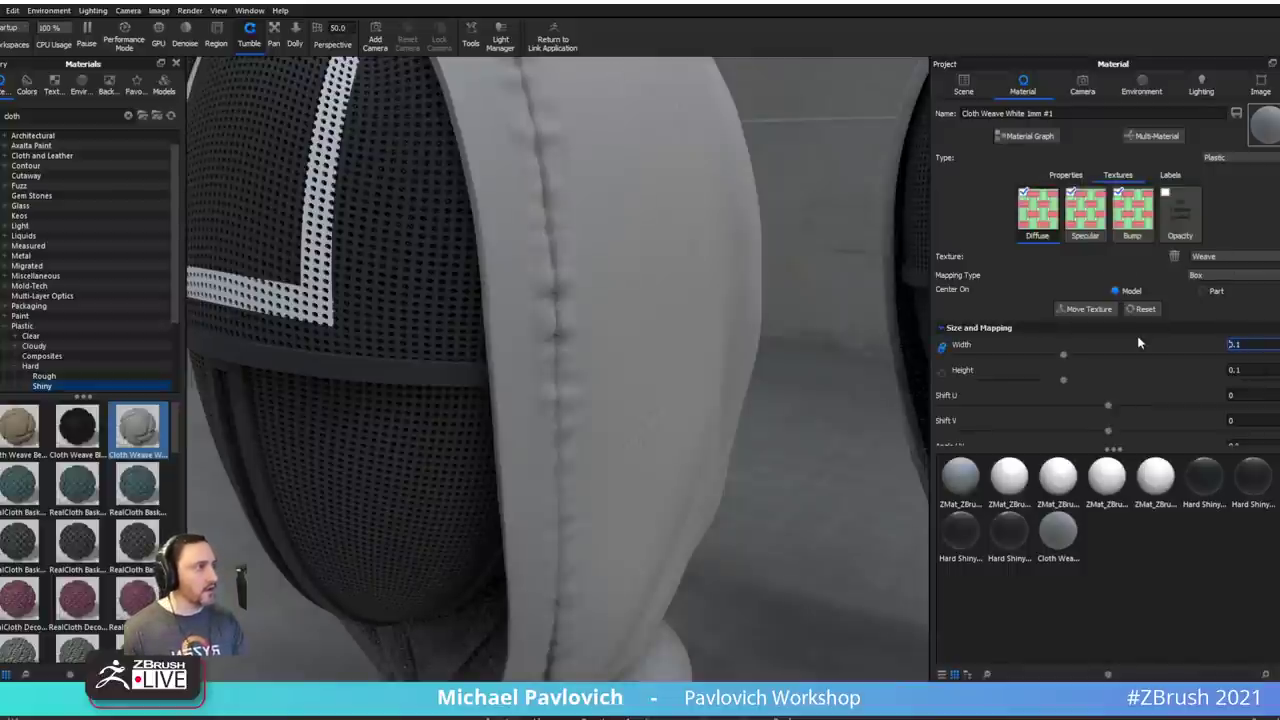
text(10.5)
key(Return)
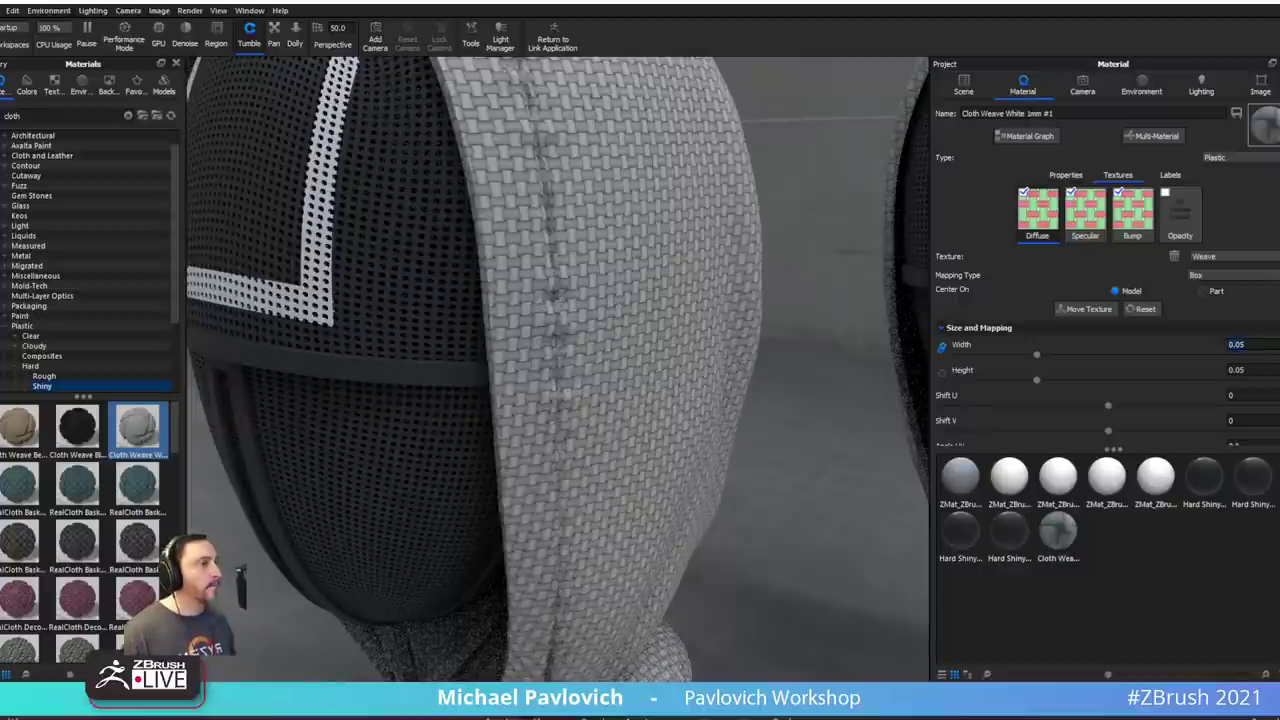
- Try the hood's weave texture at linked width and height values of 0.005, 0.03, 0.23 and 0.002
click(1241, 345)
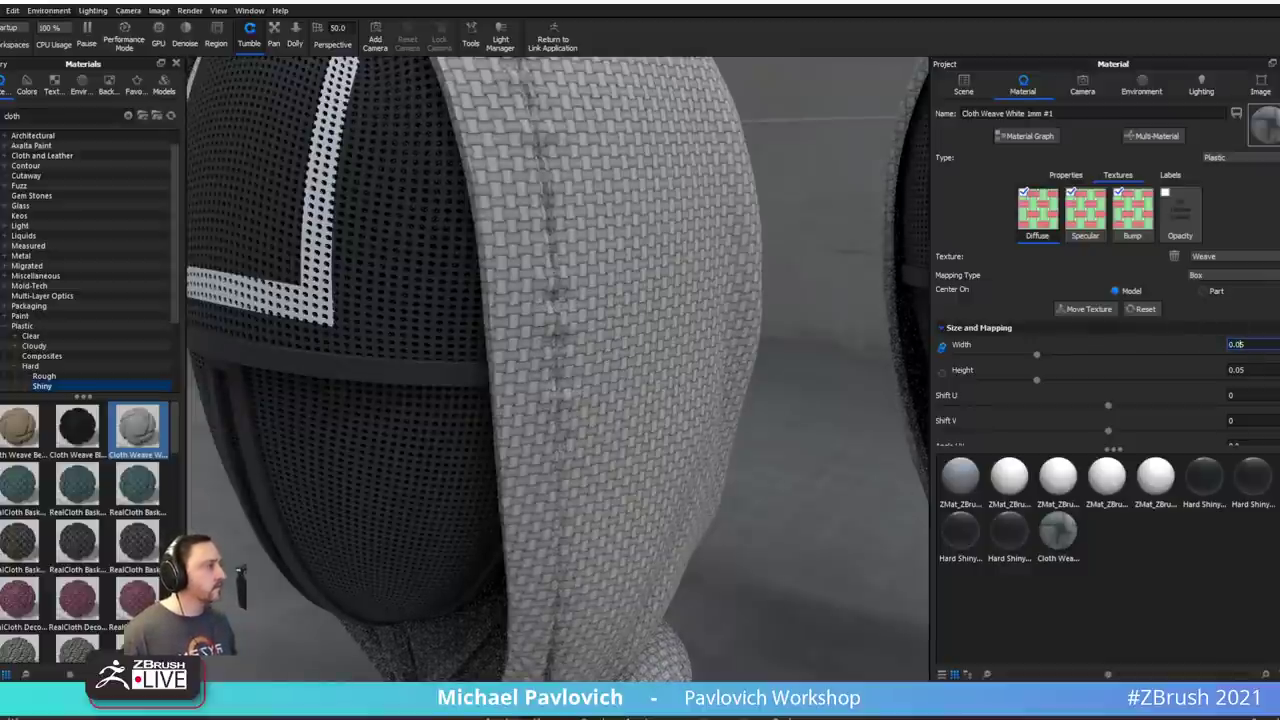
text(0.005)
key(Return)
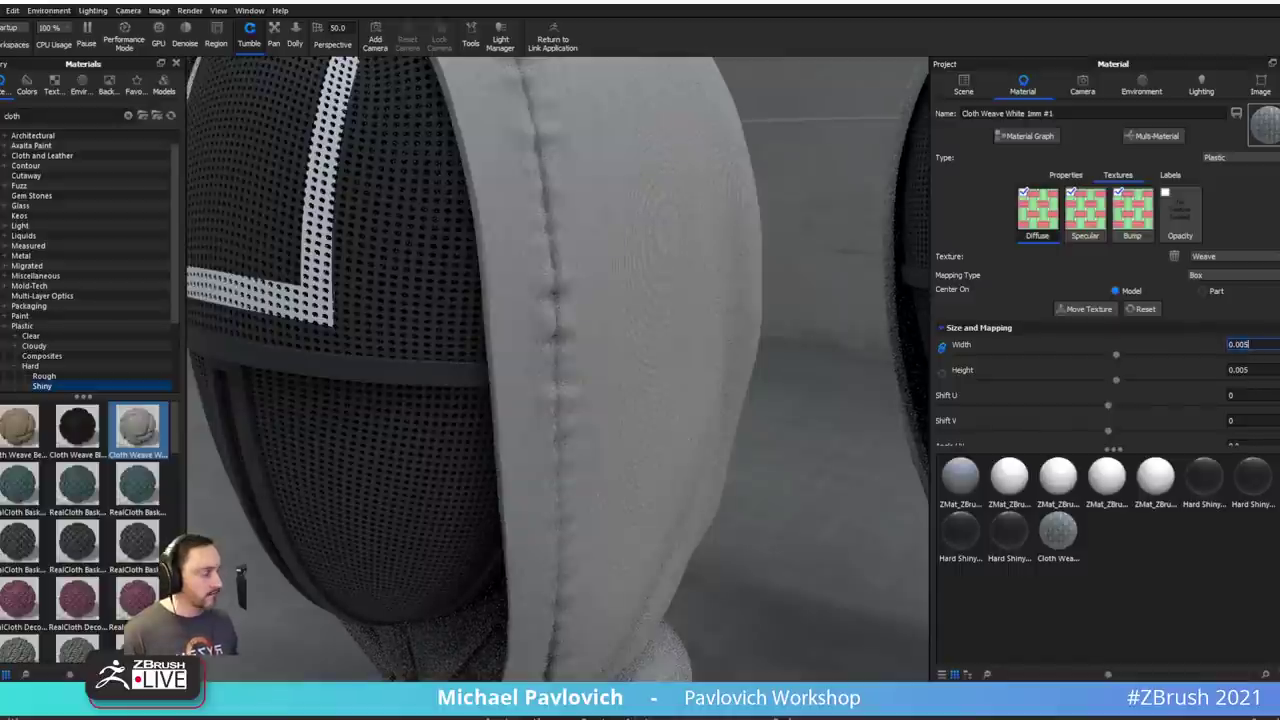
key(Return)
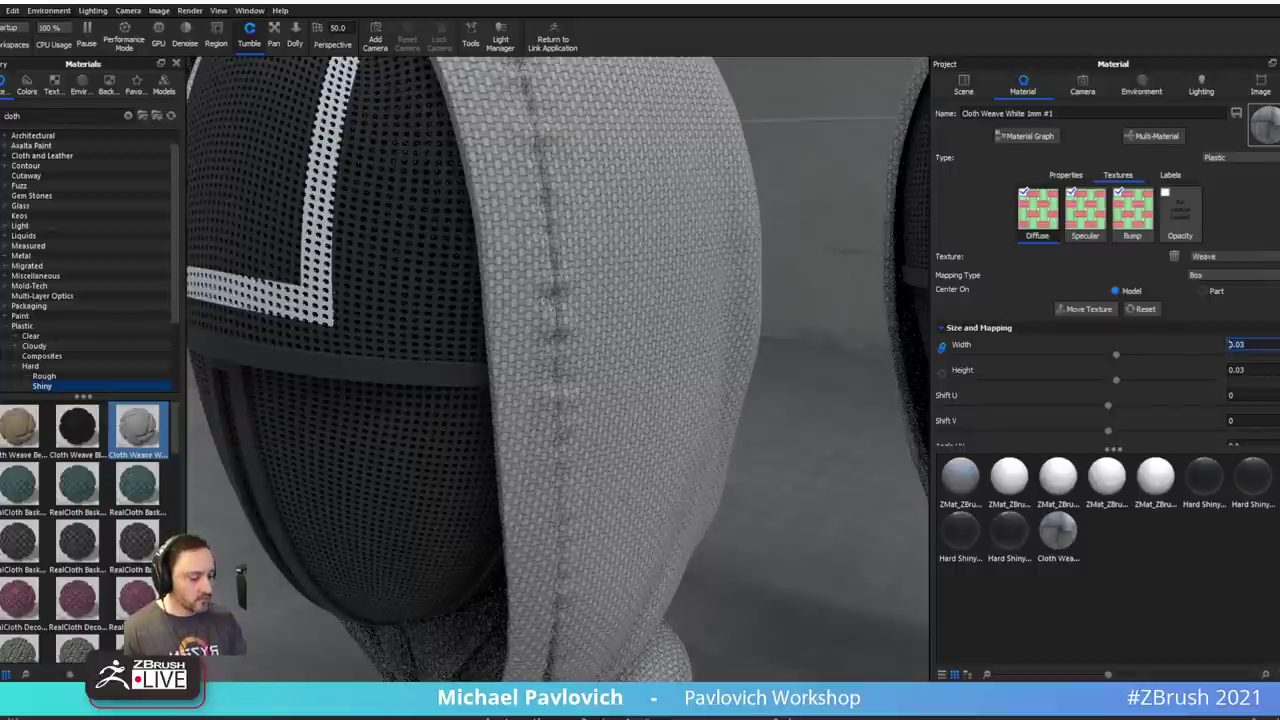
text(3)
key(Return)
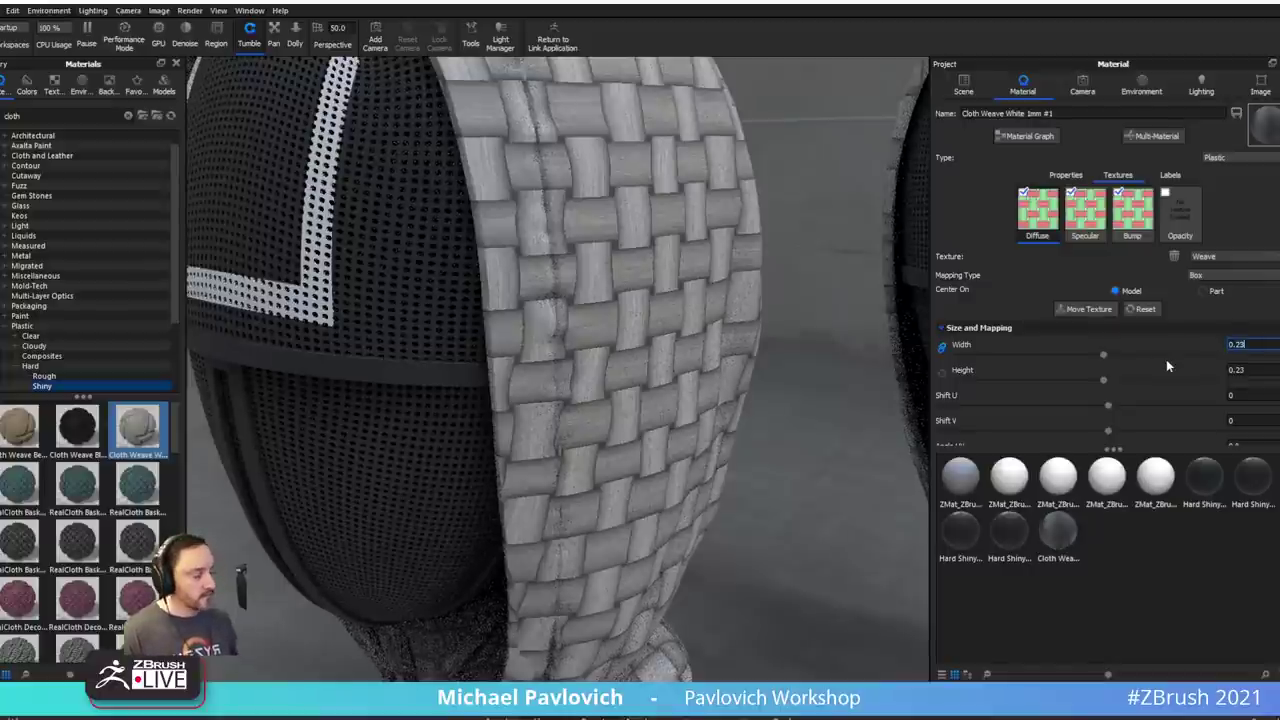
key(BackSpace)
key(BackSpace)
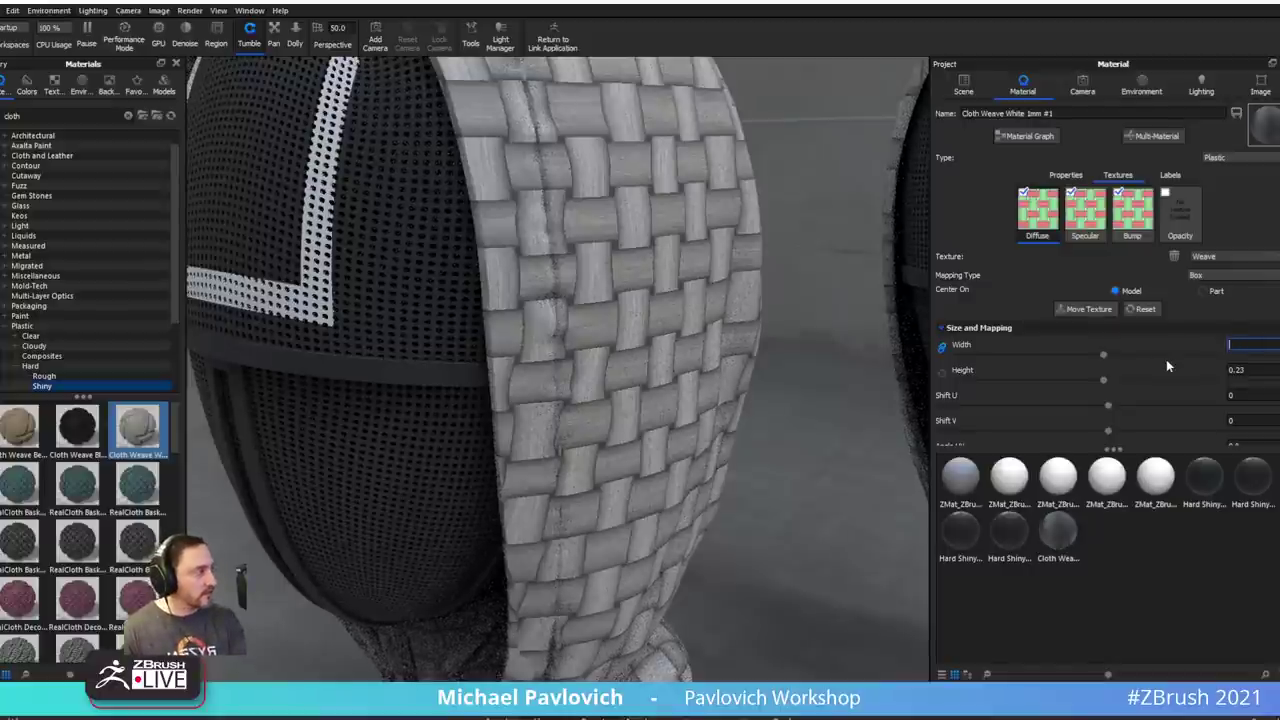
text(002)
key(Return)
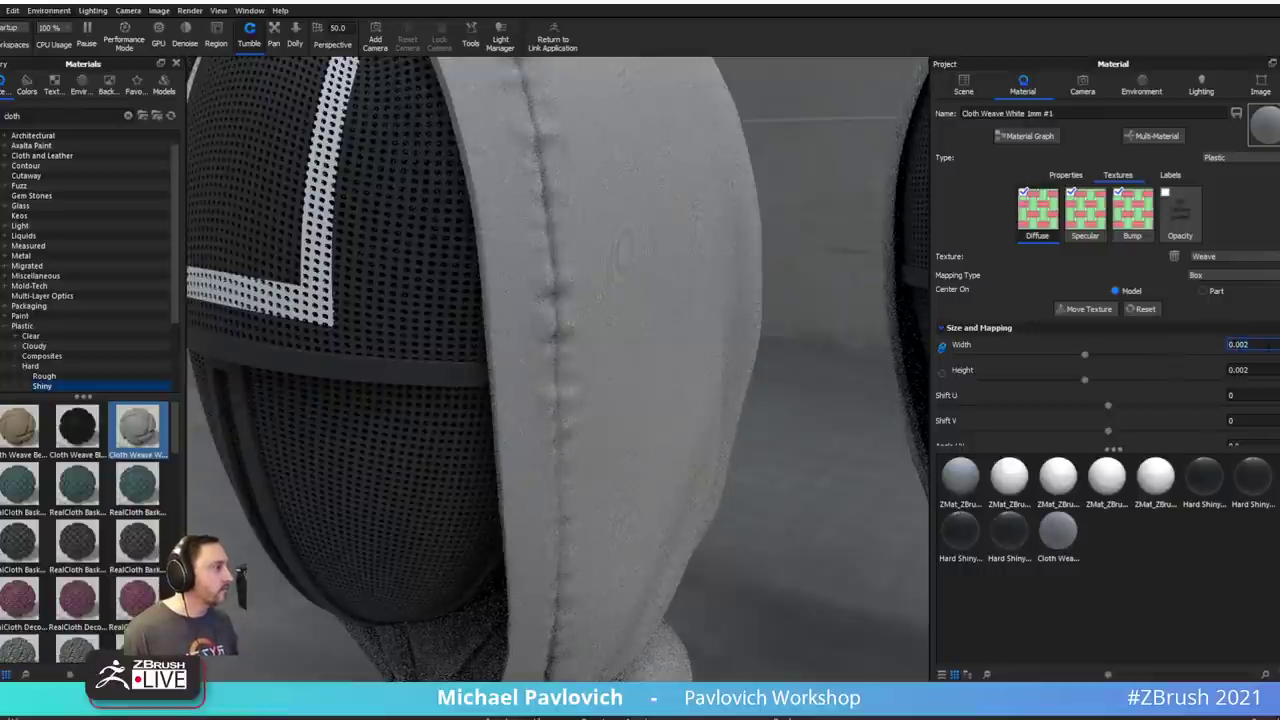
- Set the hood weave's linked width and height to 0.02 and view the whole mask
key(BackSpace)
key(BackSpace)
text(2)
key(Return)
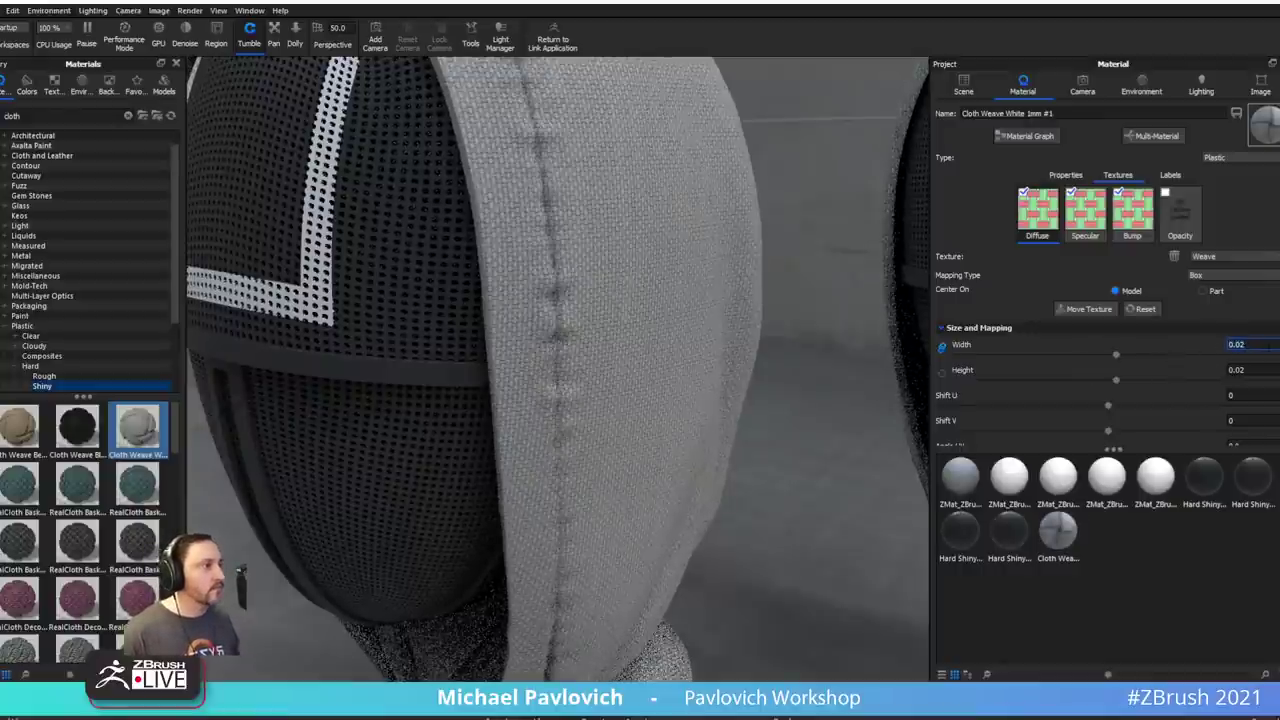
mouse_move(745, 306)
alt+right_down()
mouse_move(650, 222)
mouse_move(742, 298)
alt+right_up()
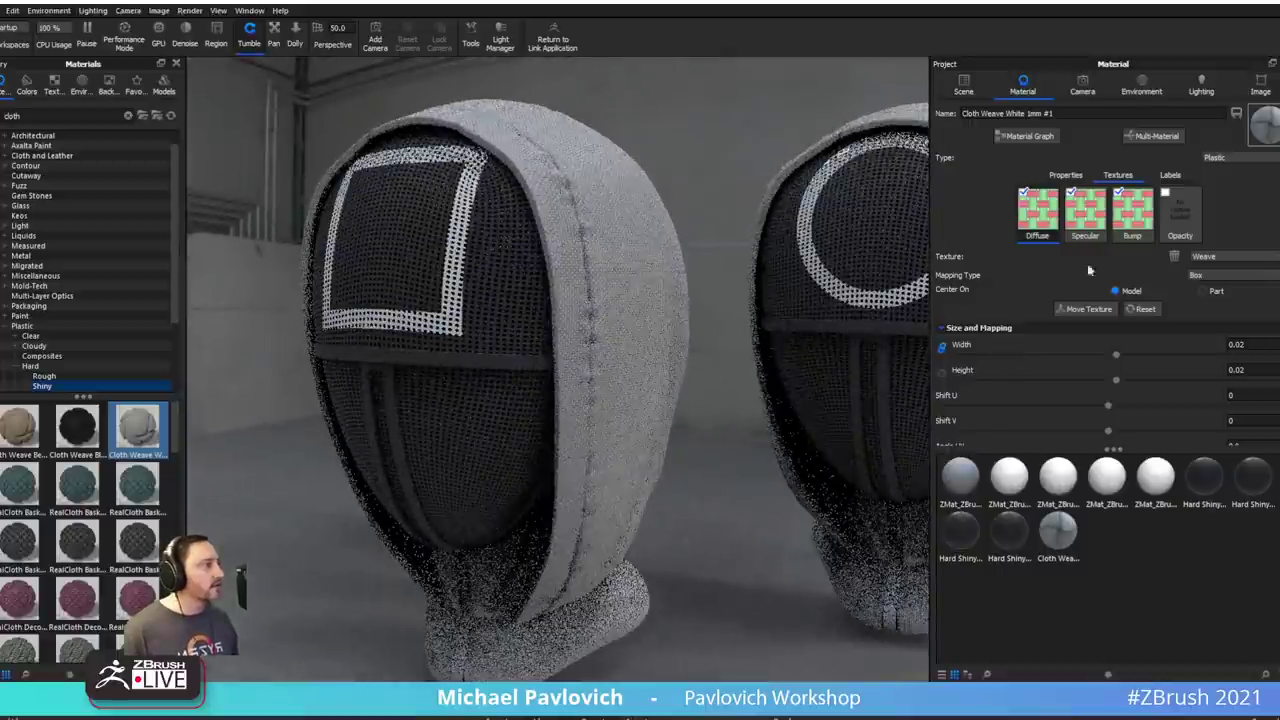
- Set the weave's background color to magenta with hue 337°, saturation 91% and value 71%
scroll(1043, 293, down, 5)
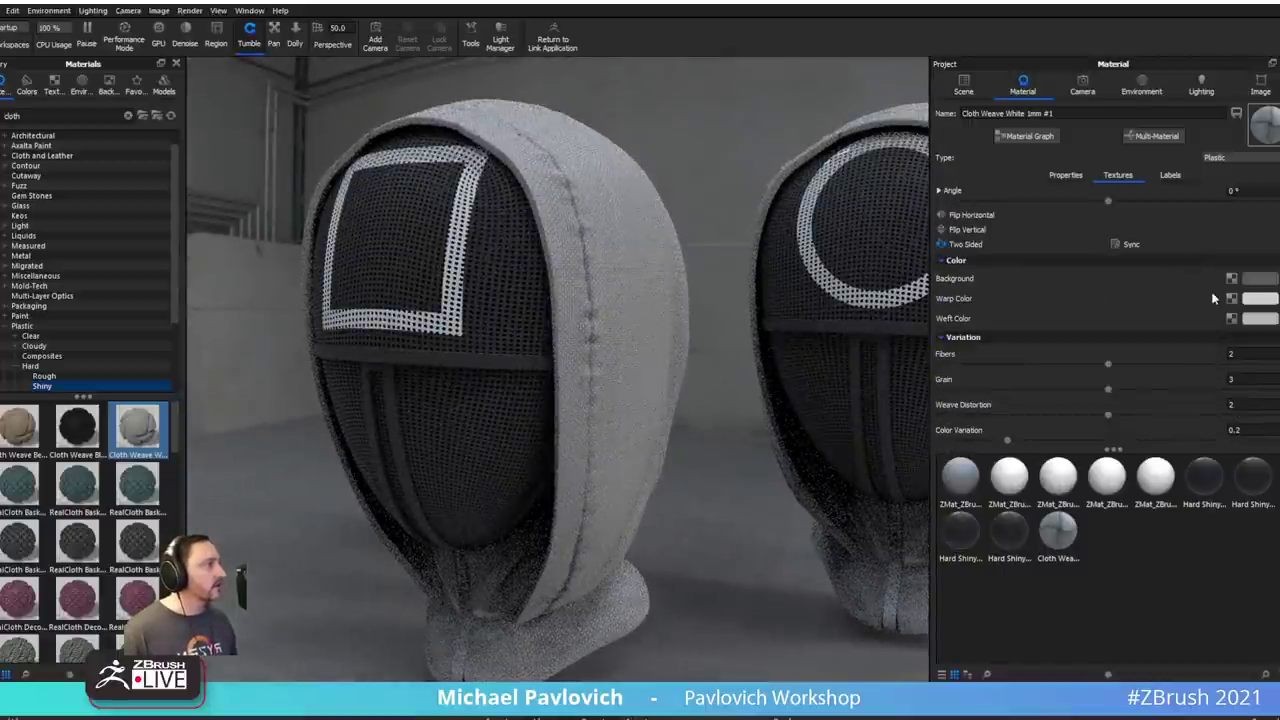
click(1264, 281)
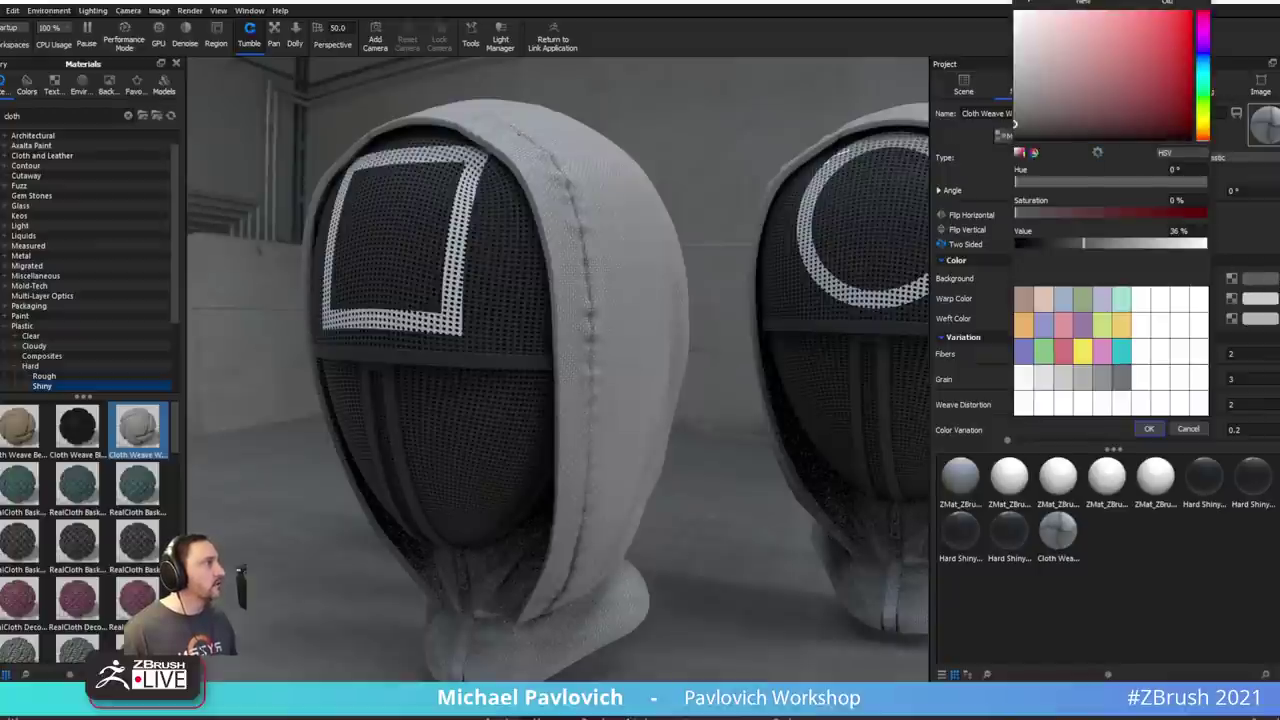
click(1097, 153)
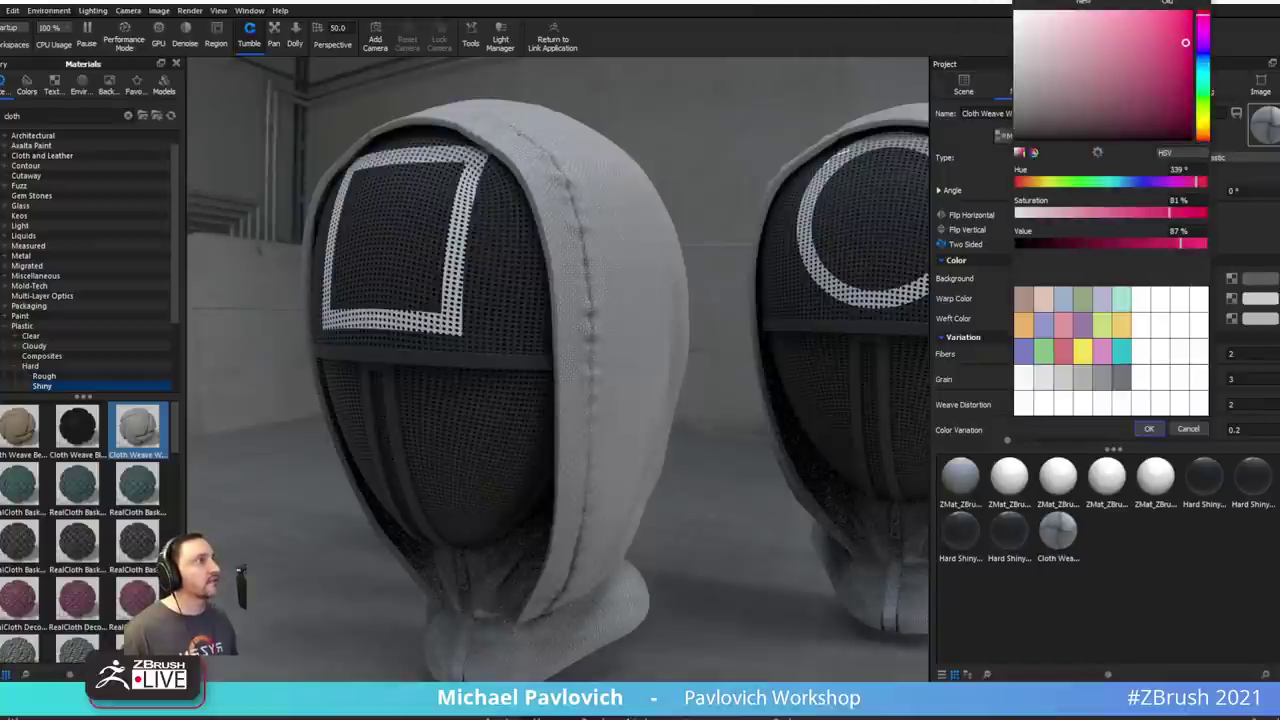
drag(1185, 42, 1187, 51)
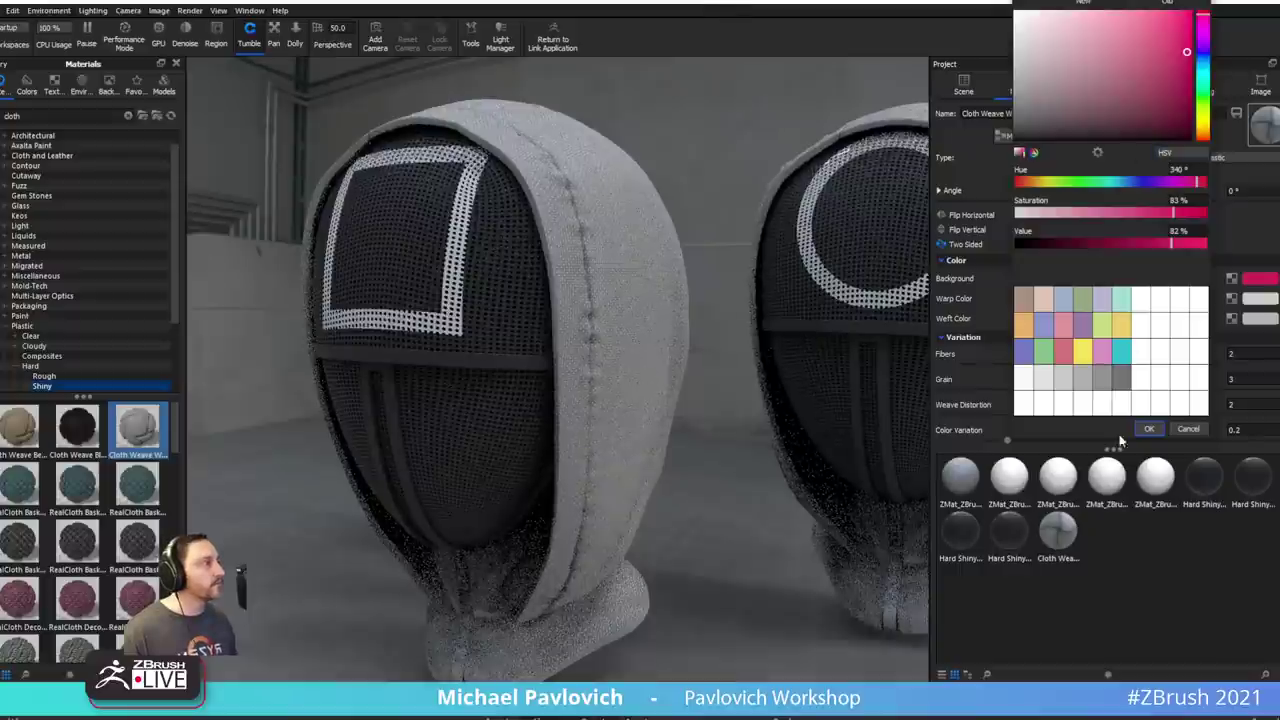
drag(1182, 56, 1191, 78)
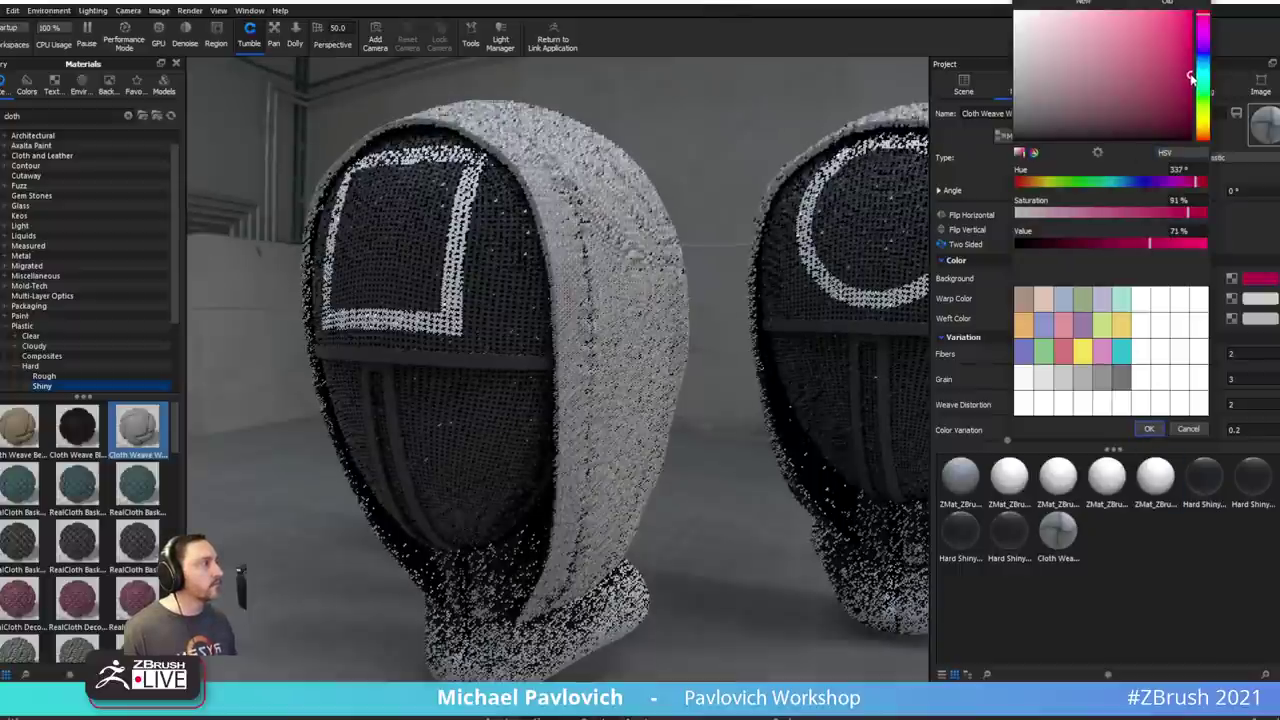
click(1149, 429)
- Set the hood weave's warp color to the magenta sampled from its background color, hue 337°, saturation 91%, value 72%
click(1259, 298)
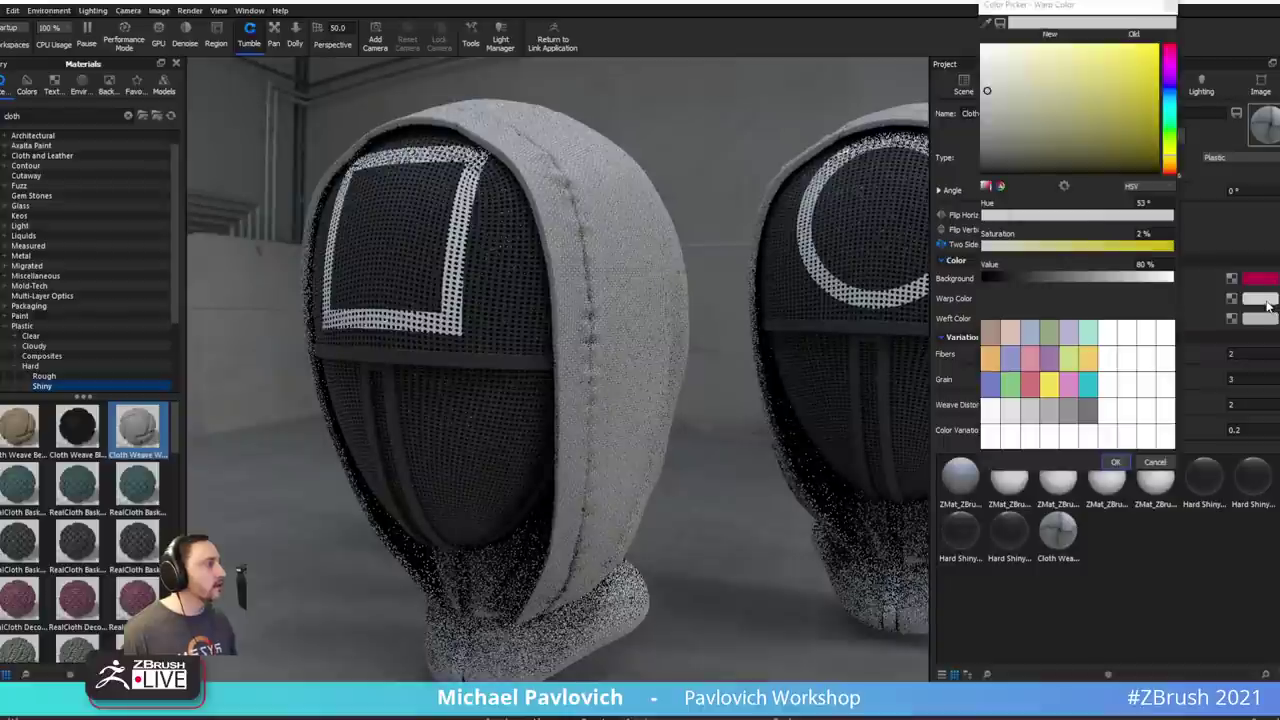
click(987, 22)
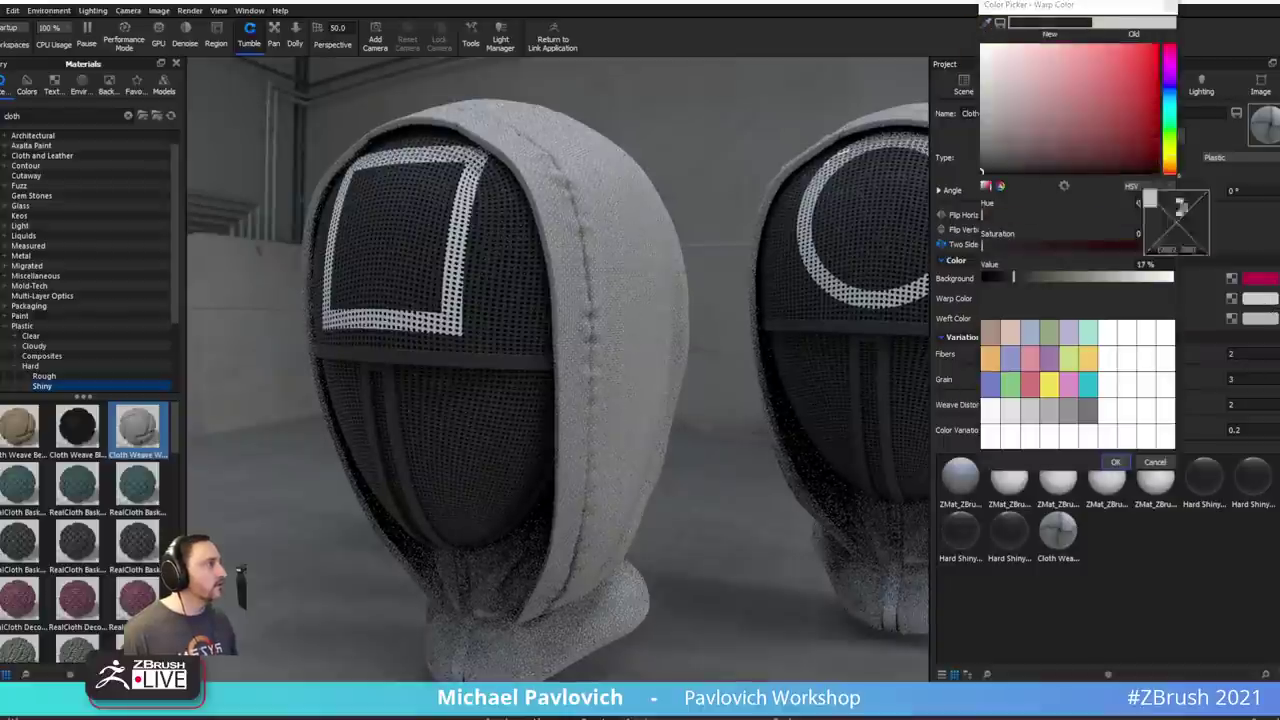
click(1250, 283)
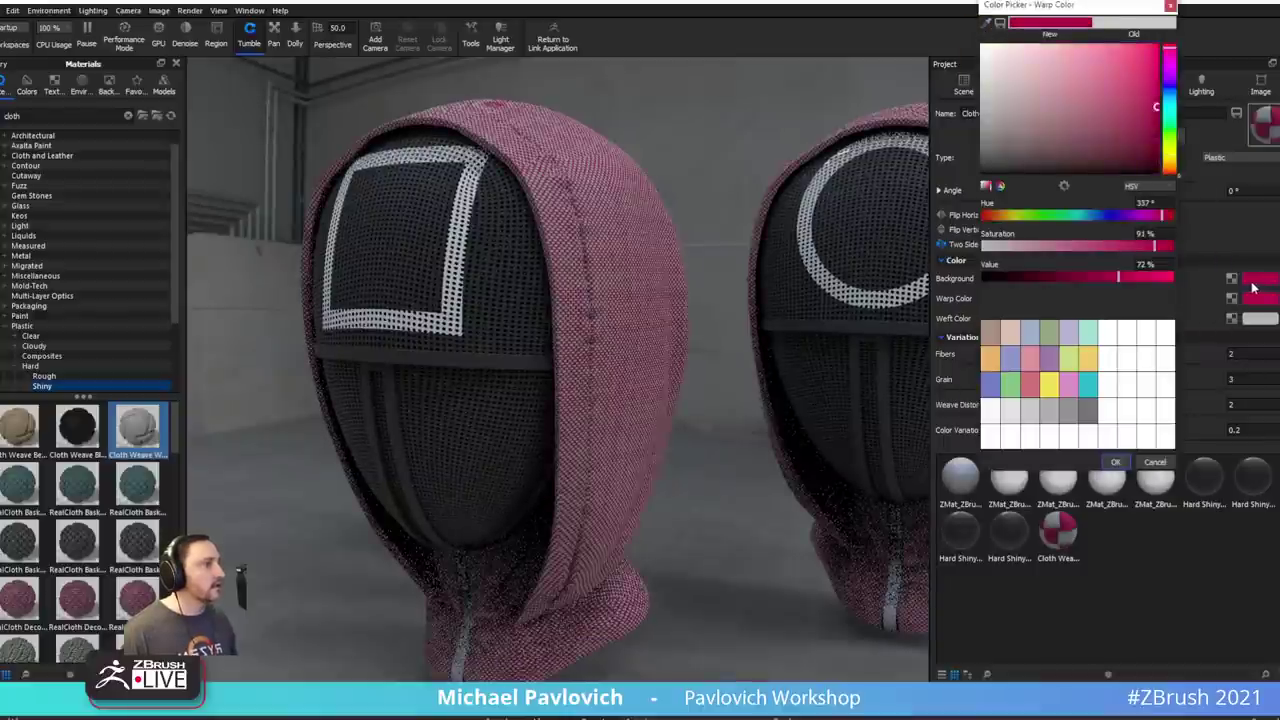
click(1114, 463)
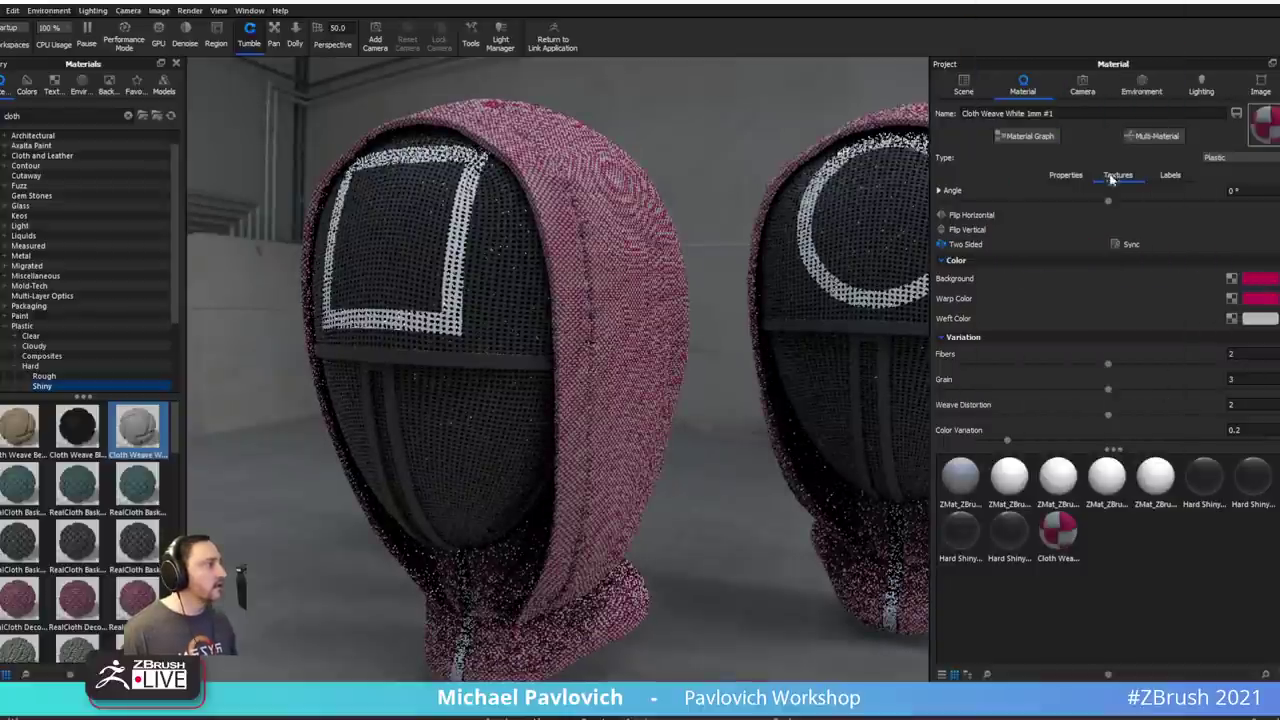
- Match the hood weave's weft color to the magenta sampled from the warp color, hue 337°, saturation 91%, value 72%
click(1258, 320)
click(953, 58)
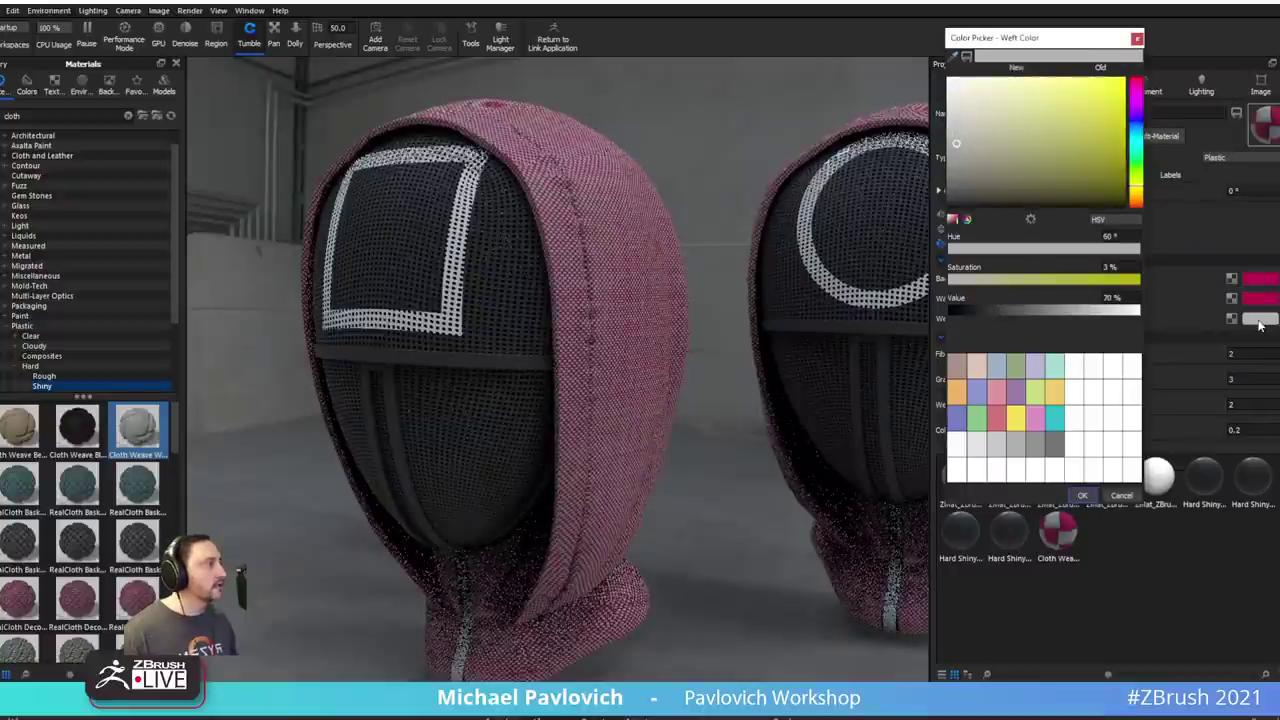
click(952, 60)
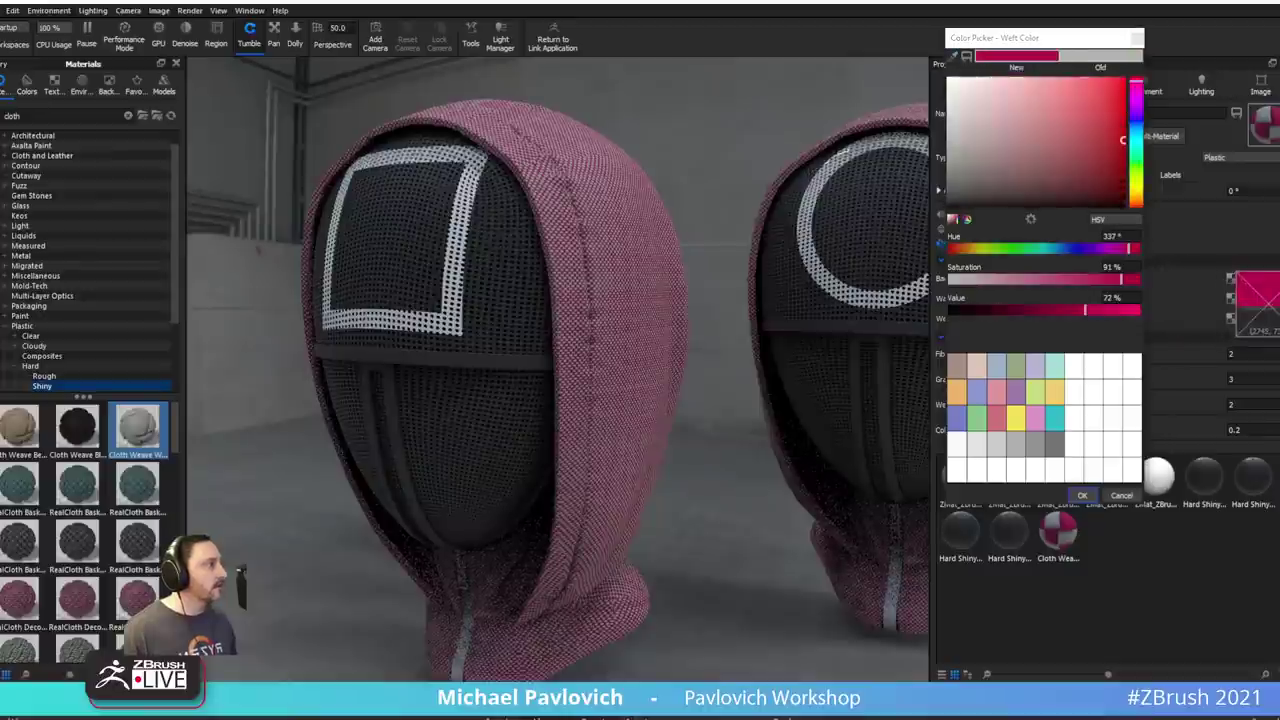
click(1269, 301)
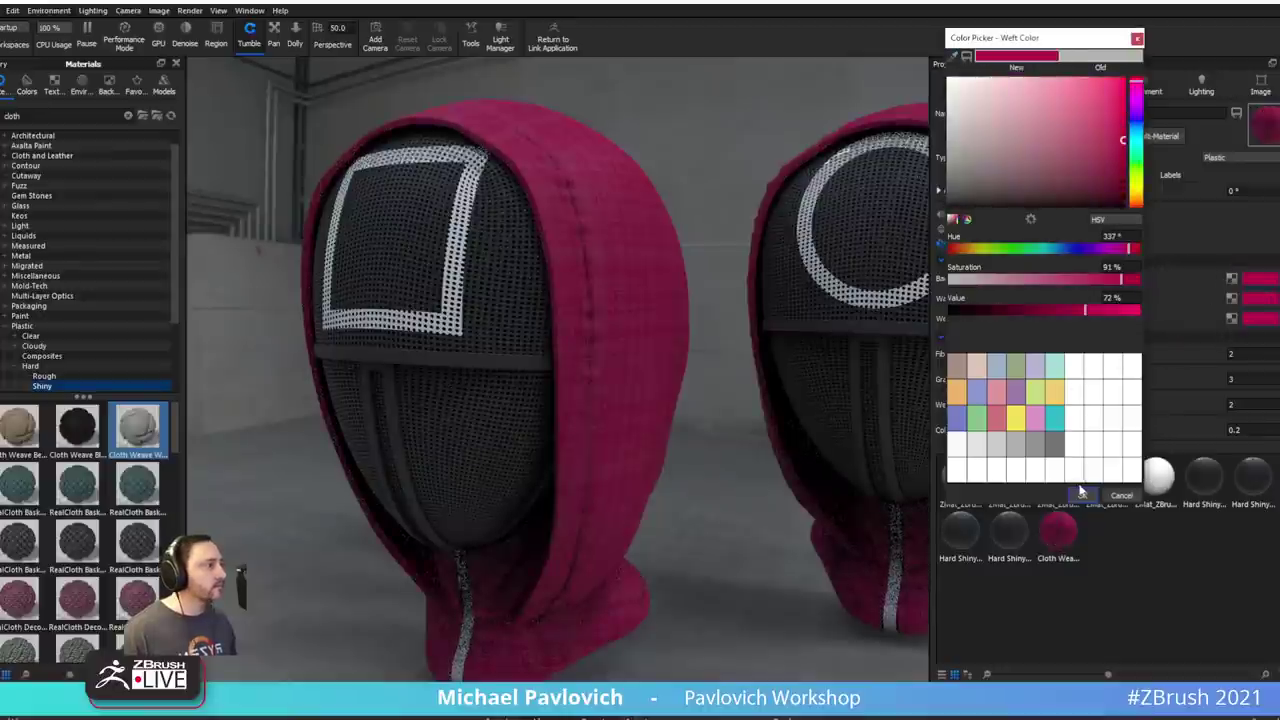
click(1082, 495)
- Inspect the magenta hood from the side and set the weave's Color Variation to 0.066
drag(661, 250, 606, 245)
alt+right_drag(606, 245, 840, 355)
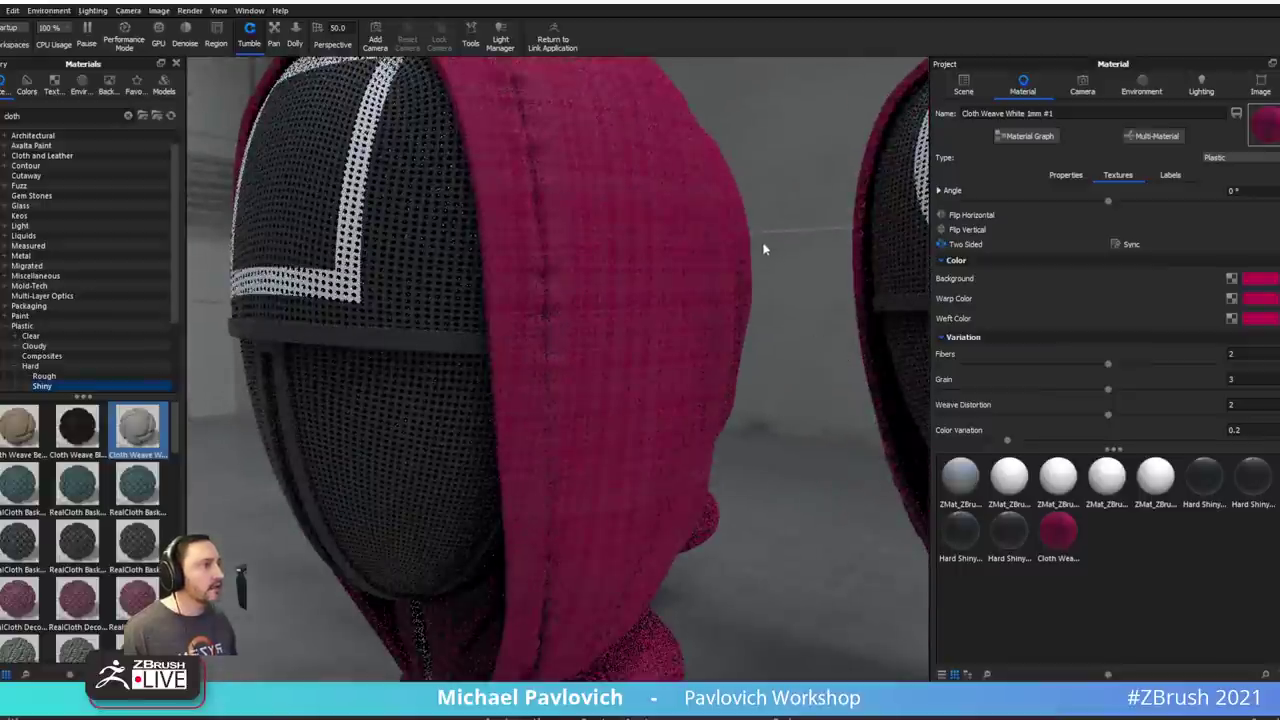
drag(764, 248, 750, 303)
alt+right_drag(756, 257, 586, 286)
drag(586, 286, 610, 217)
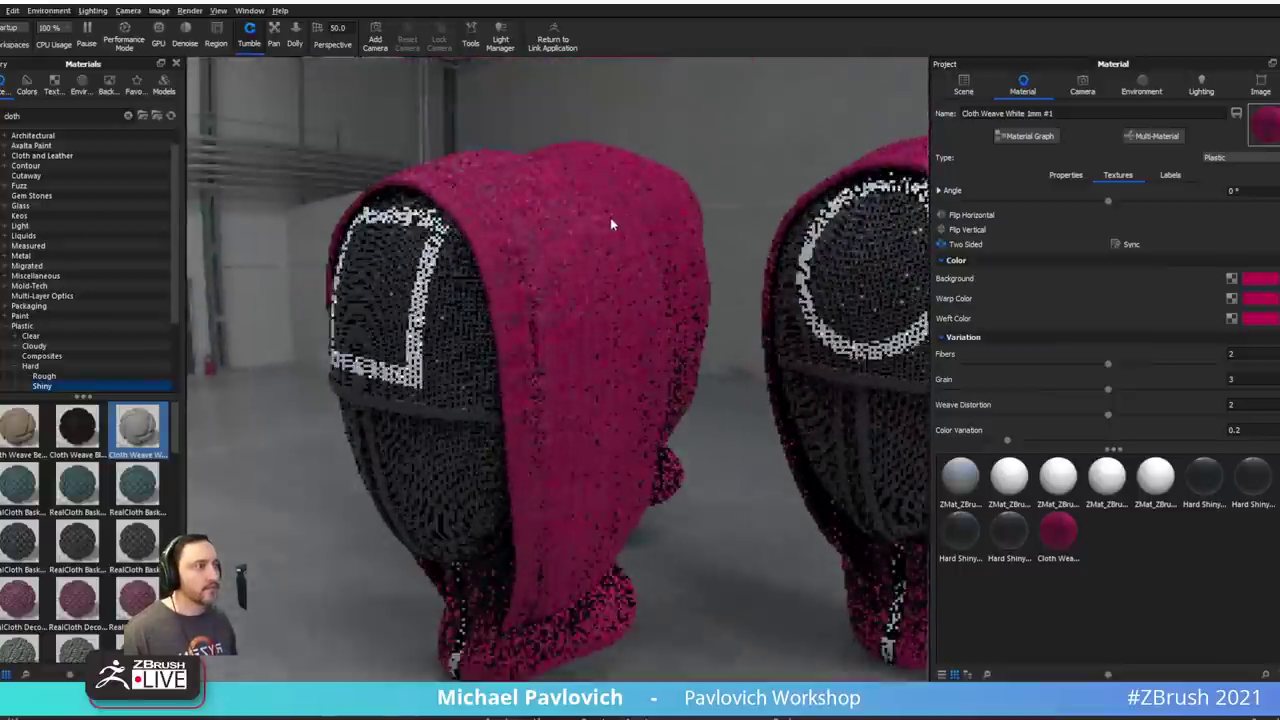
drag(663, 265, 749, 309)
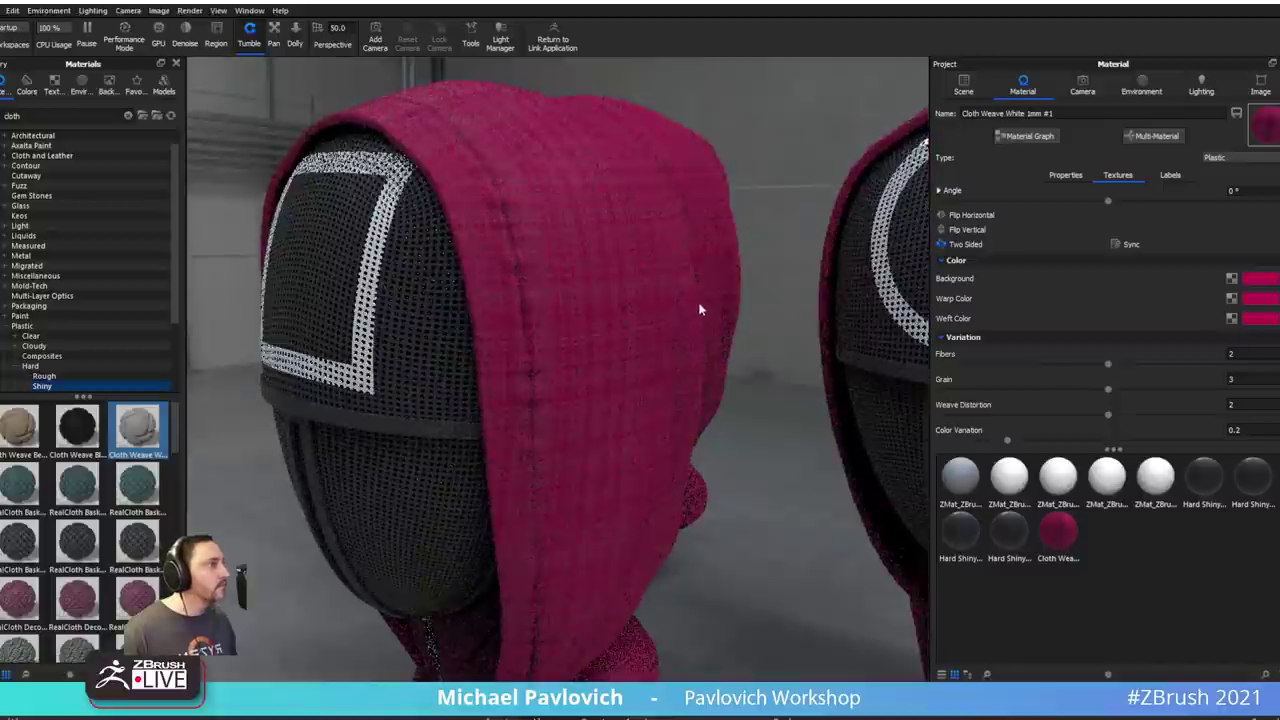
scroll(1067, 342, down, 1)
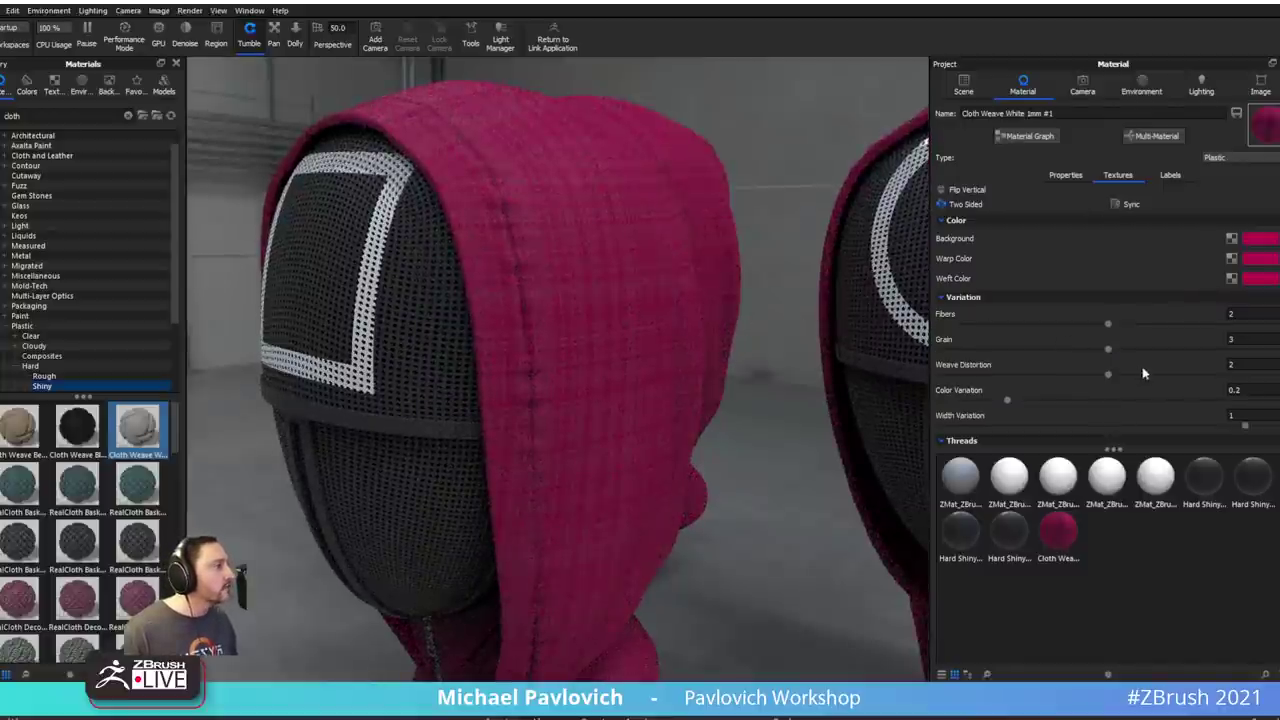
drag(1007, 401, 962, 406)
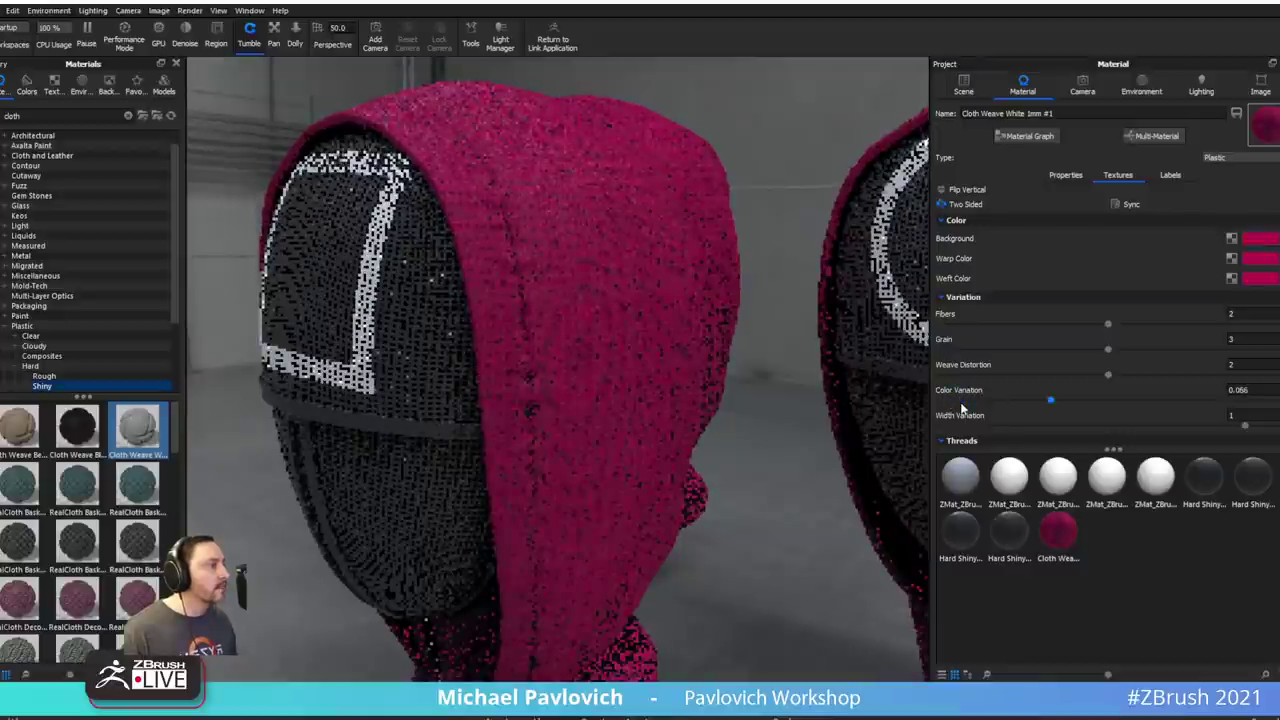
- Darken the hood weave's warp color to a value of 66%
click(1262, 258)
drag(1088, 313, 1074, 312)
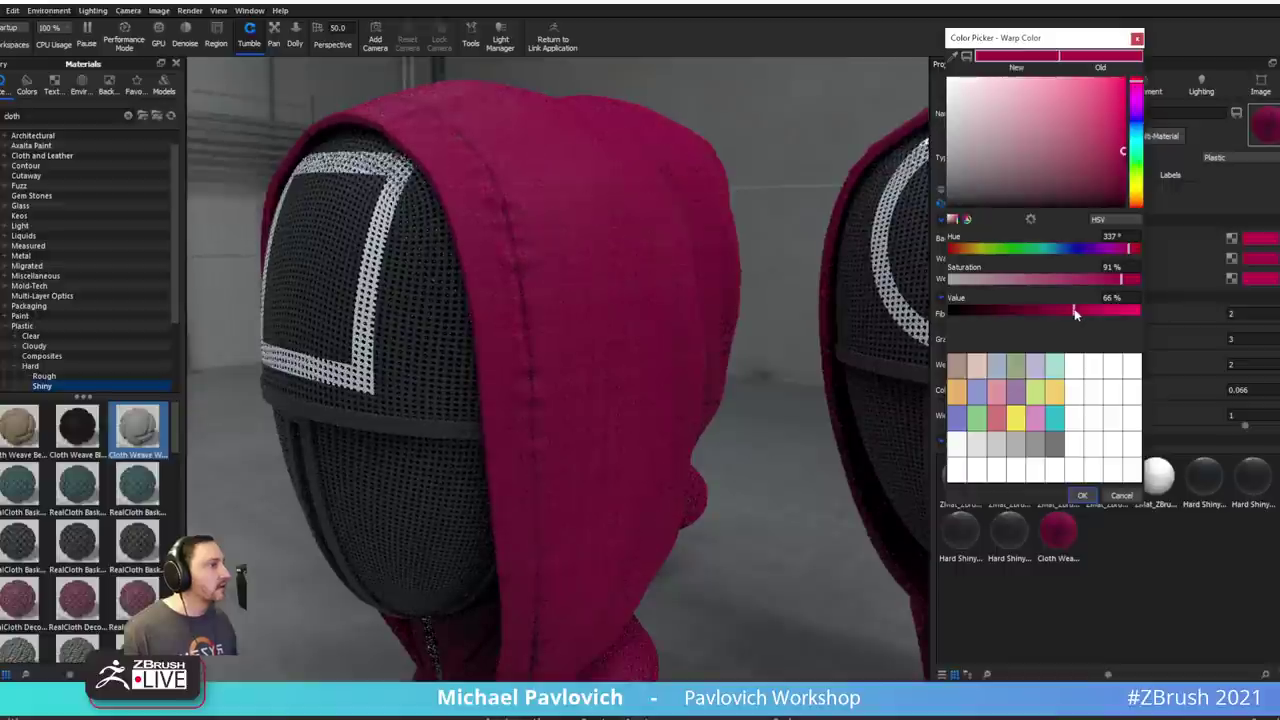
click(1081, 496)
- Apply the black Hard Rough plastic from the material library to the zipper strip at the front of the hoods
scroll(632, 240, down, 5)
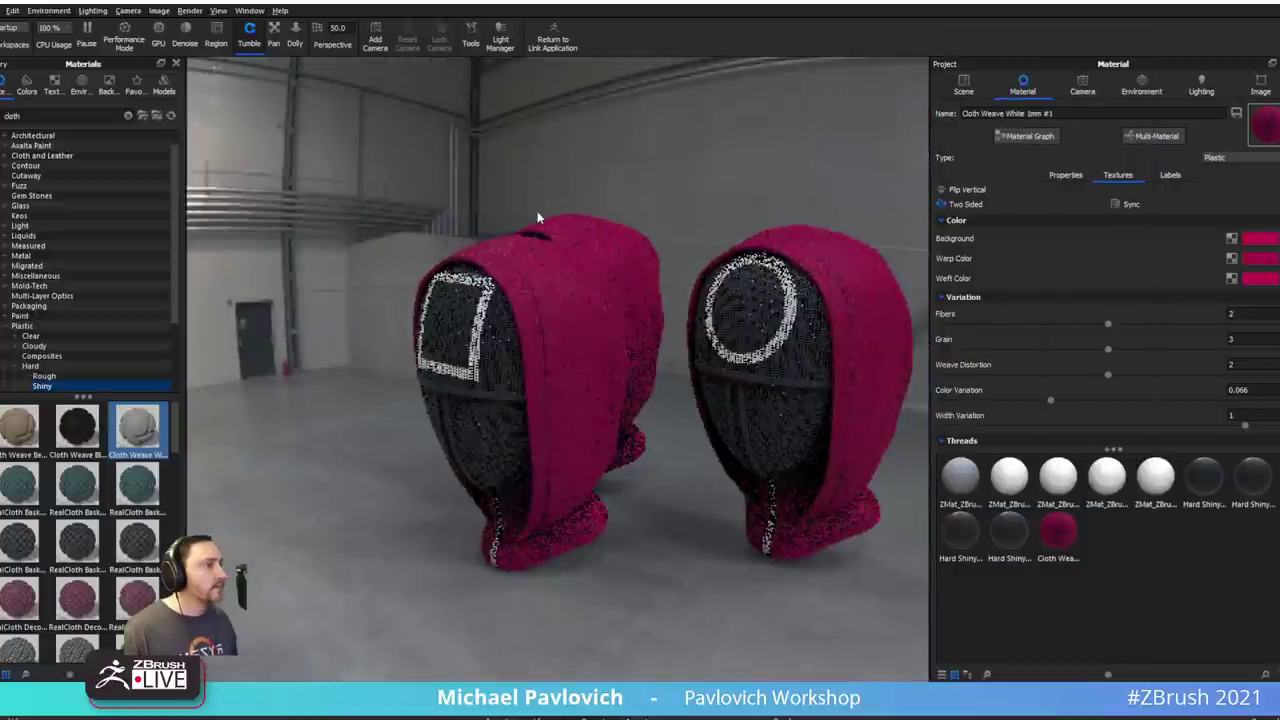
drag(537, 217, 766, 192)
scroll(620, 243, up, 2)
drag(620, 243, 560, 232)
scroll(624, 205, up, 1)
drag(624, 205, 656, 242)
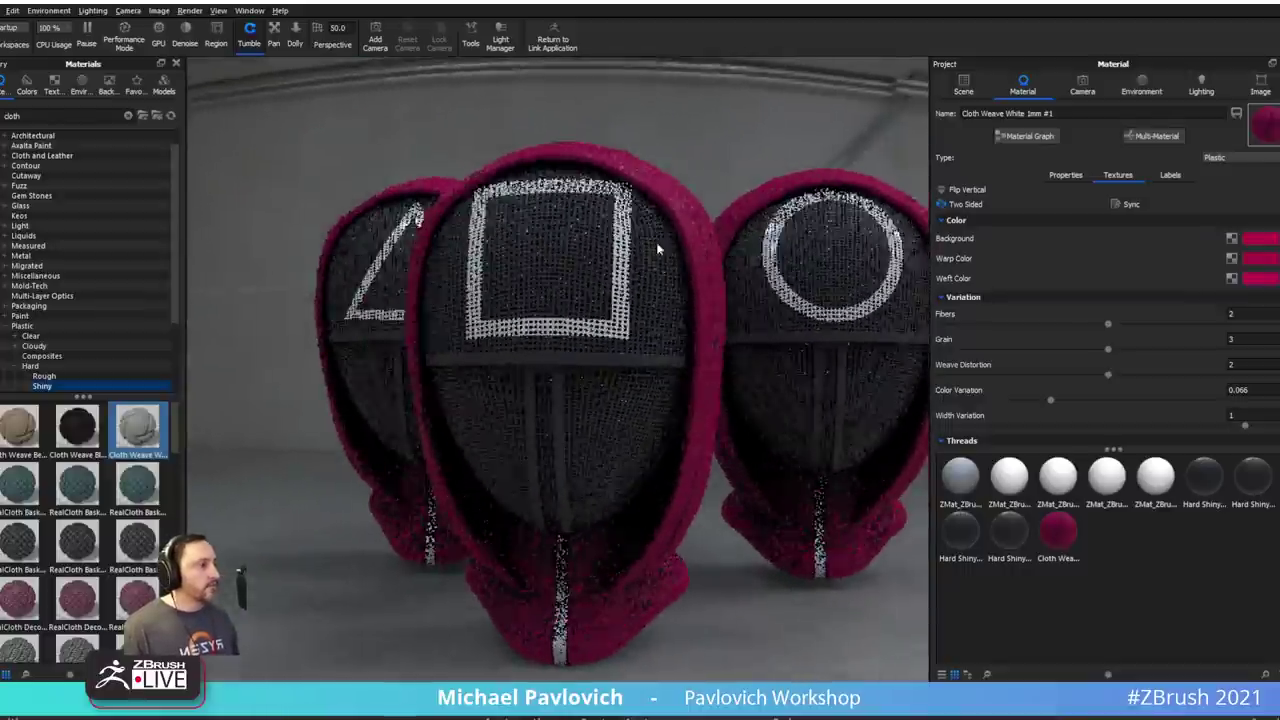
scroll(689, 230, up, 3)
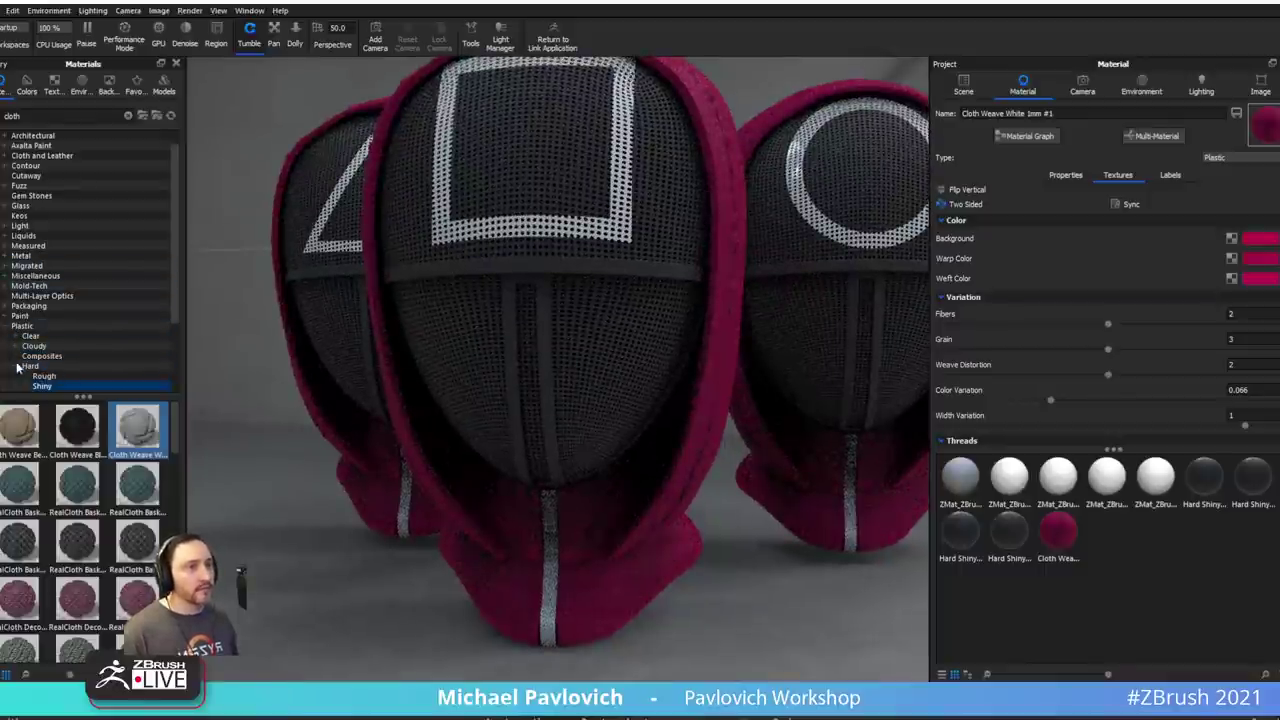
scroll(41, 367, down, 2)
click(44, 316)
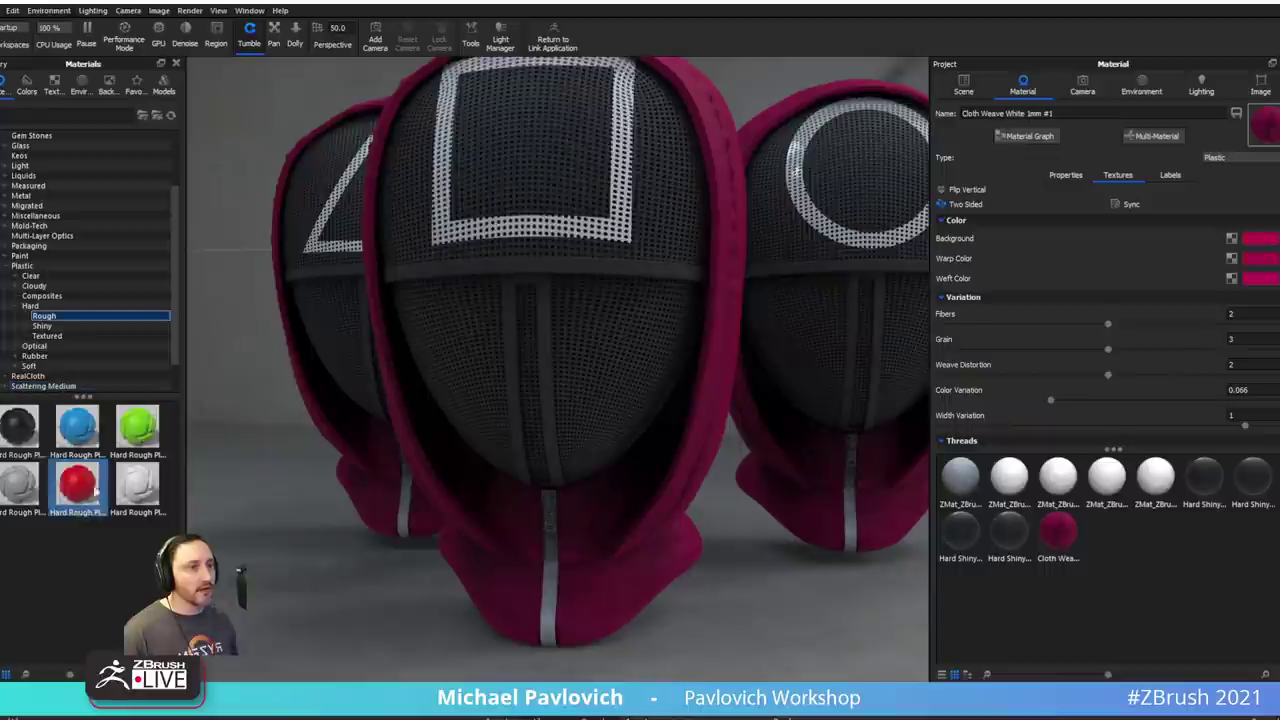
drag(15, 428, 545, 602)
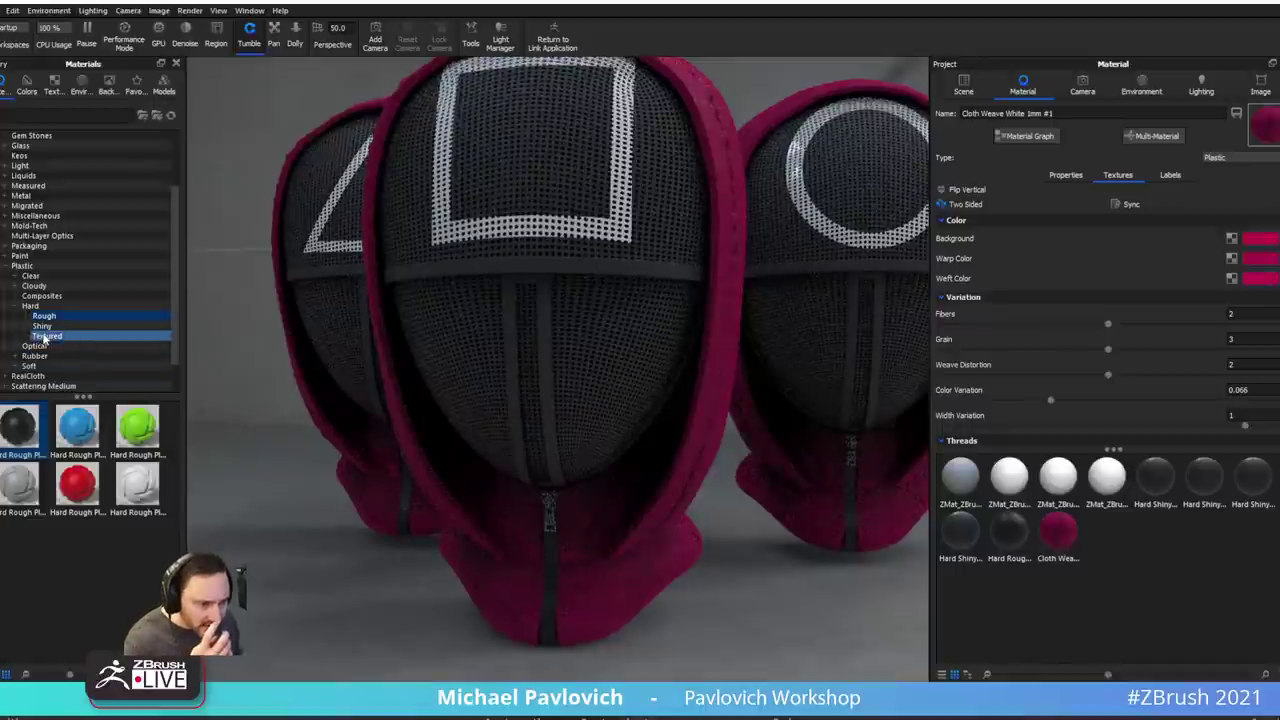
- Apply the shiny Paint Gloss Black material to the zipper pull on the middle mask's hood
click(5, 266)
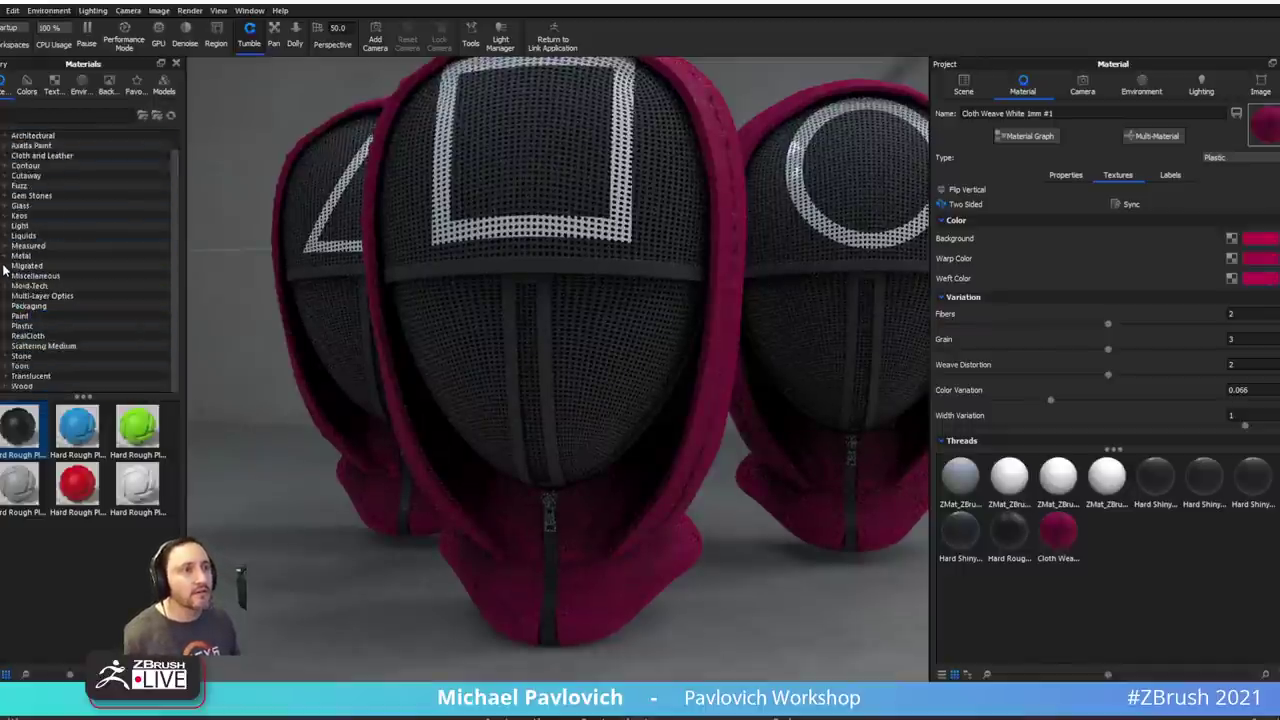
click(5, 315)
click(43, 306)
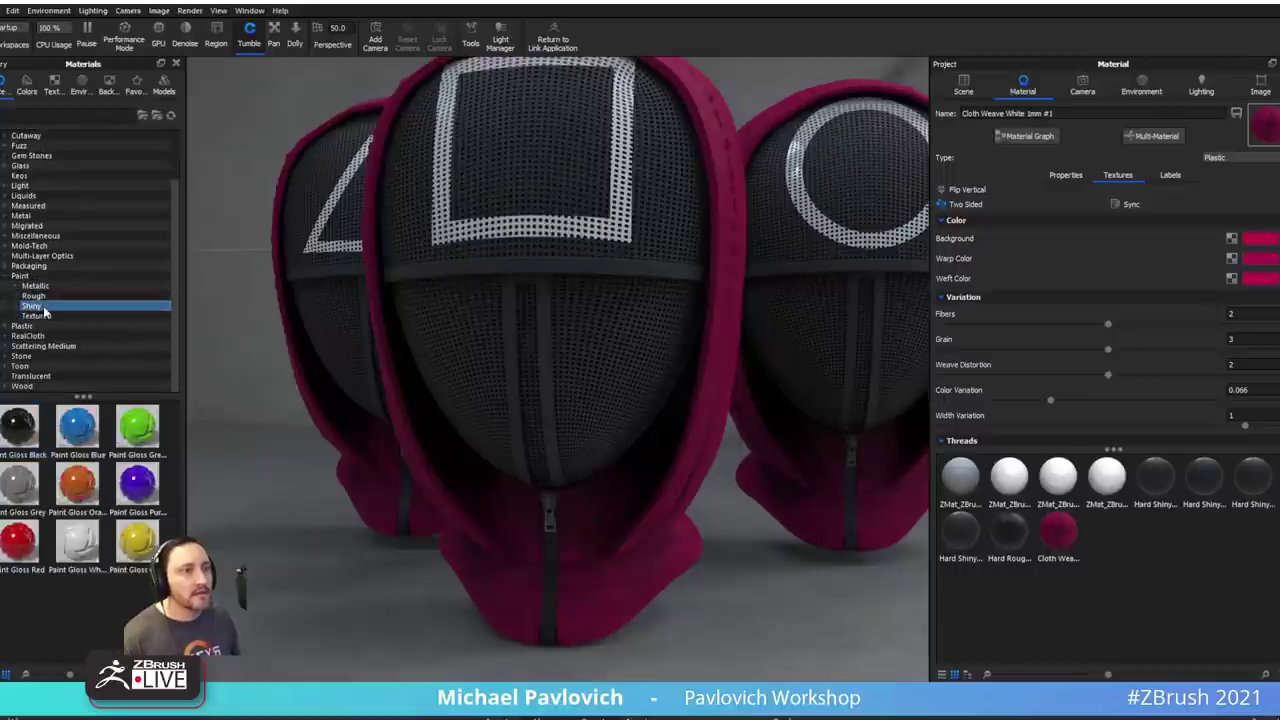
click(34, 425)
mouse_move(15, 432)
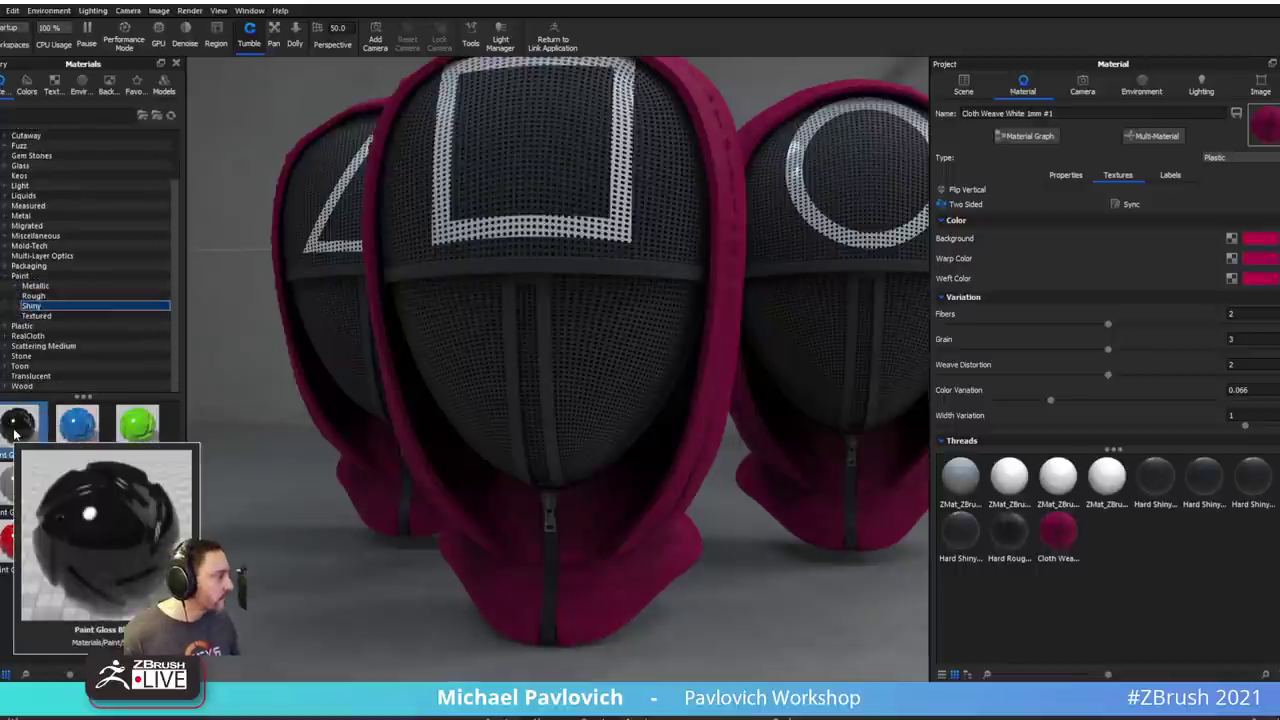
mouse_move(15, 432)
mouse_down()
mouse_move(549, 482)
mouse_move(549, 512)
mouse_up()
- Examine the three masks from the front and from a low angle, and open the environment settings
scroll(586, 378, down, 5)
middle_drag(765, 393, 757, 463)
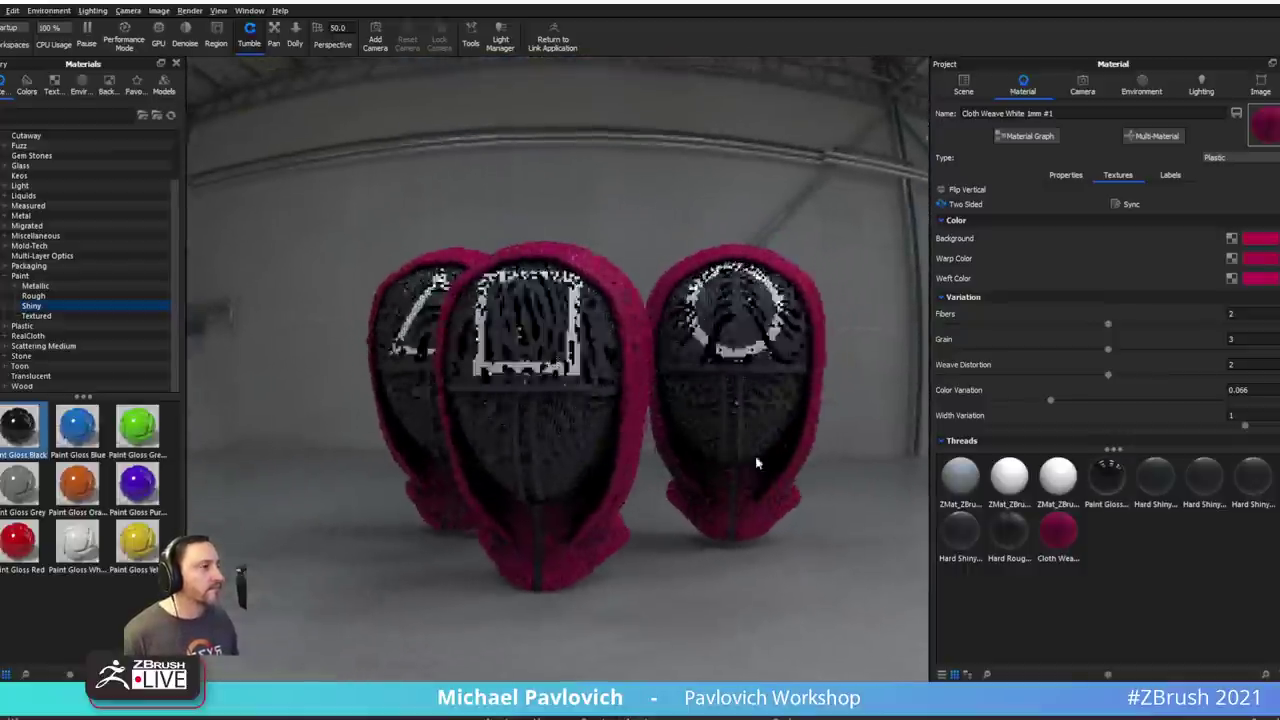
drag(757, 463, 656, 470)
scroll(660, 470, up, 2)
middle_drag(700, 472, 772, 453)
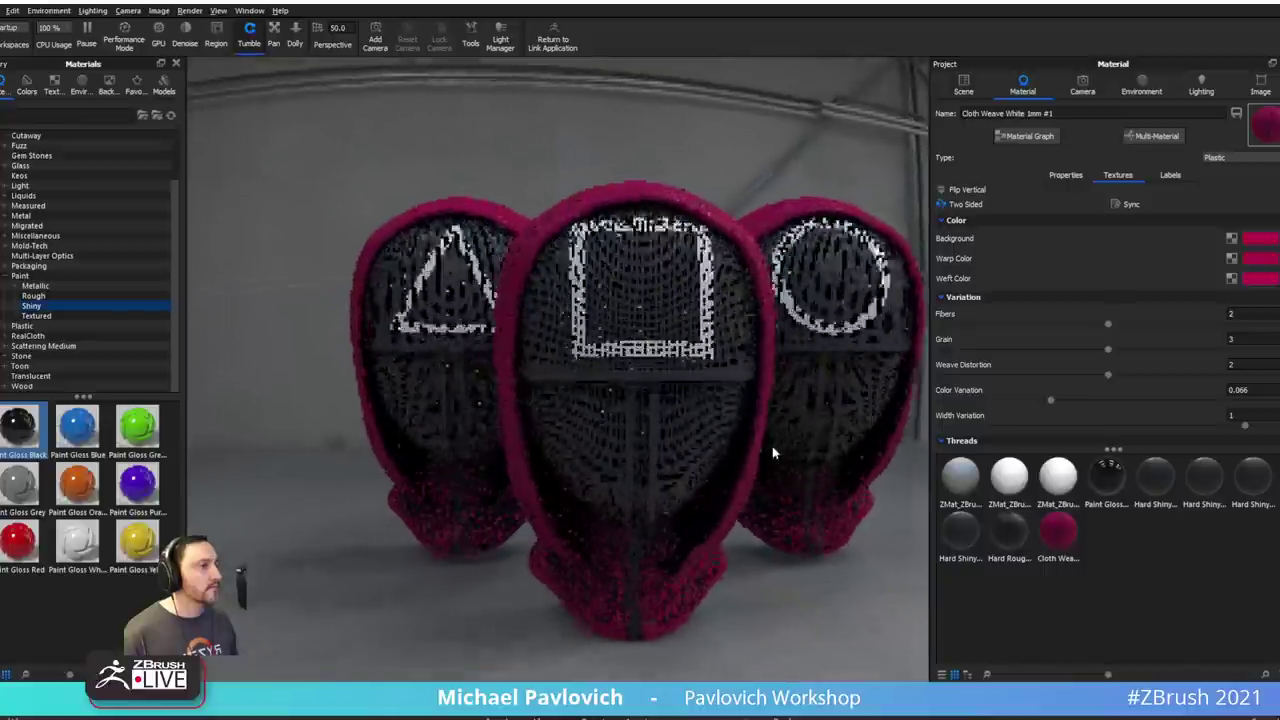
drag(772, 453, 701, 447)
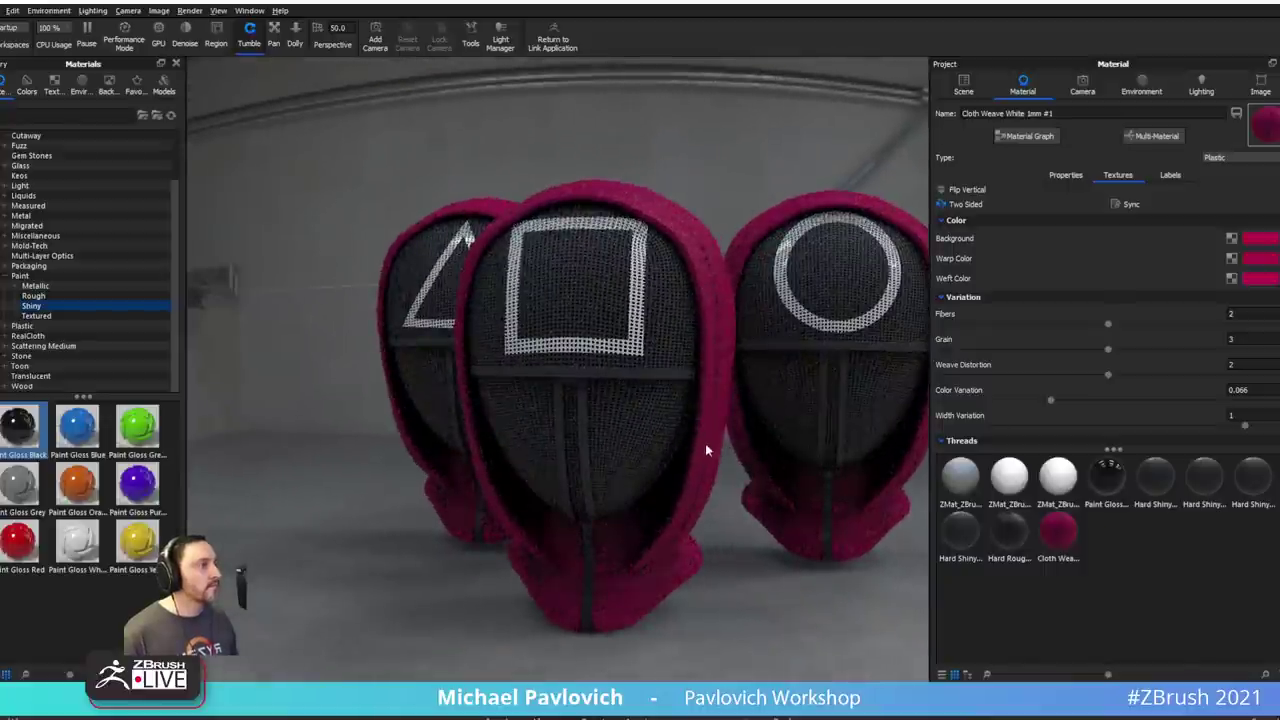
drag(820, 443, 600, 500)
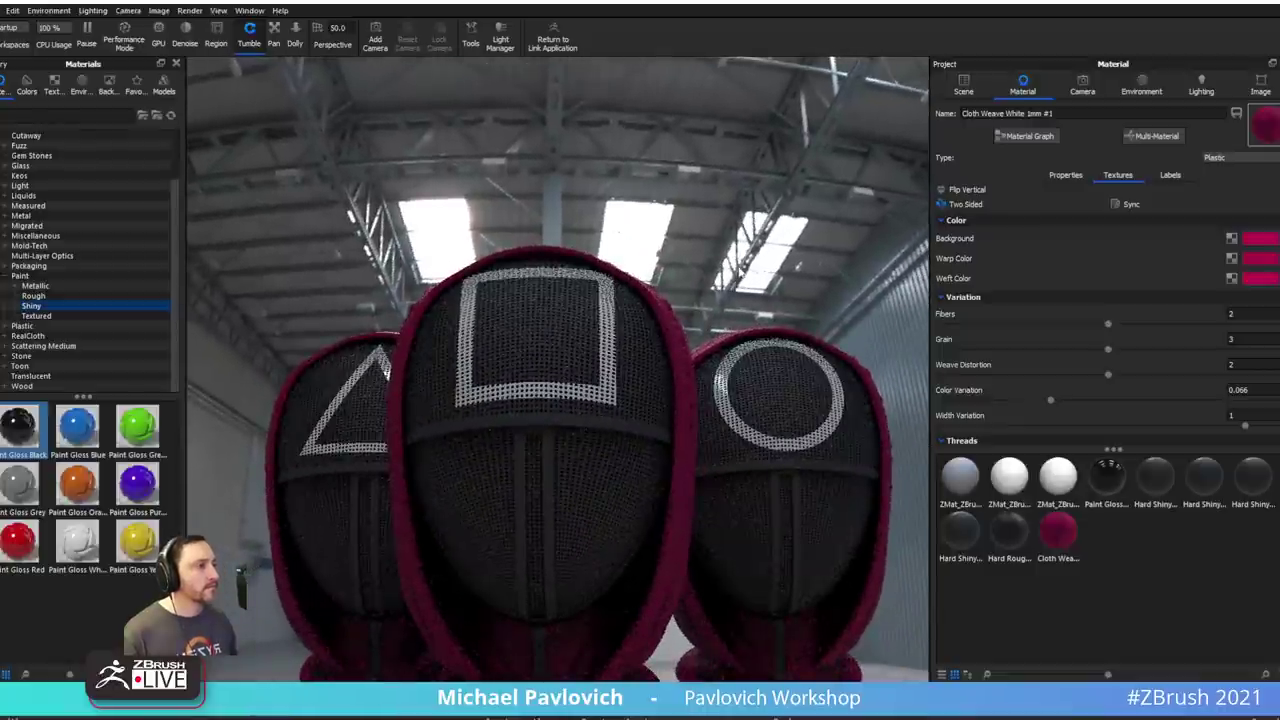
click(1142, 84)
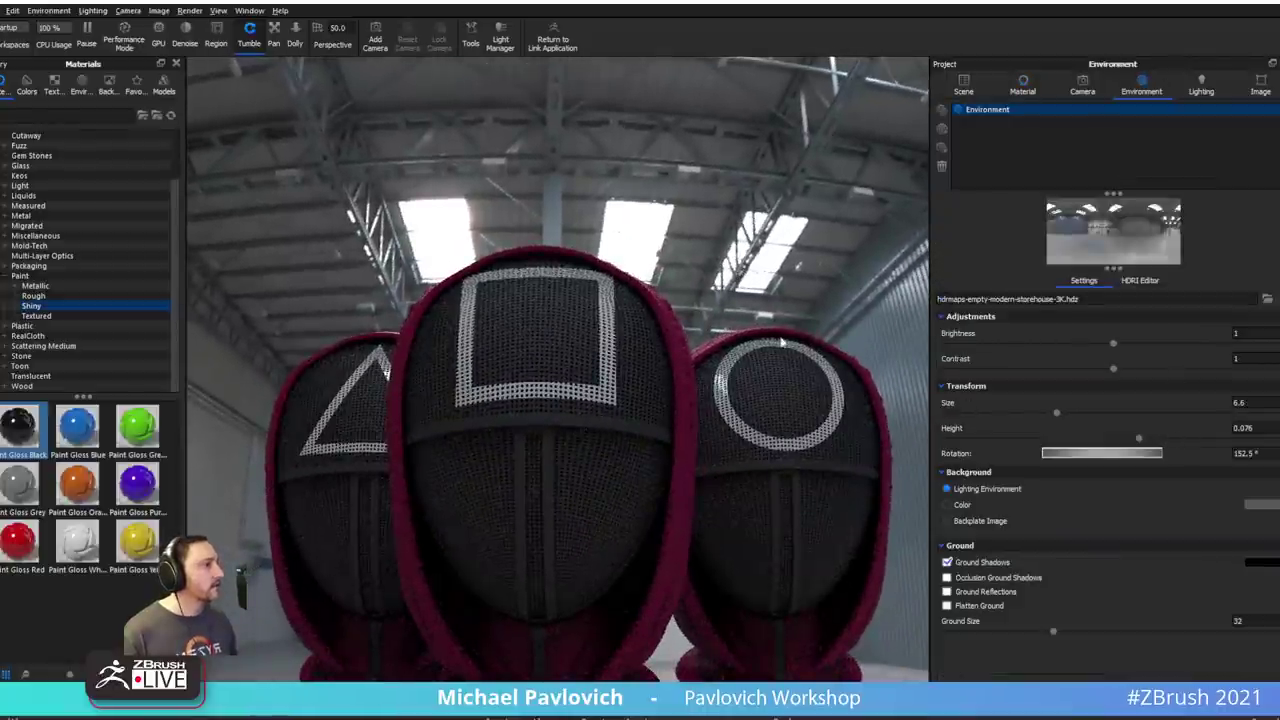
drag(782, 342, 789, 406)
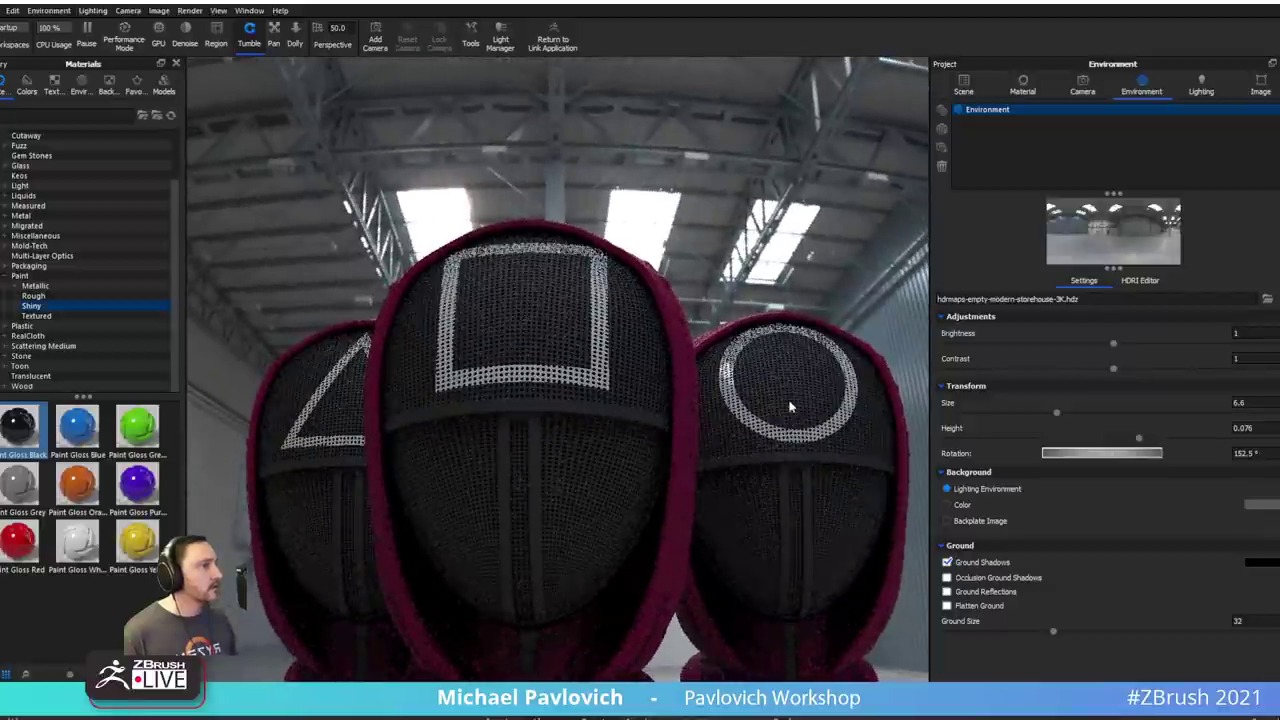
- Set the roughness of the circle label on the mask's black plastic material to 0.2
double_click(720, 374)
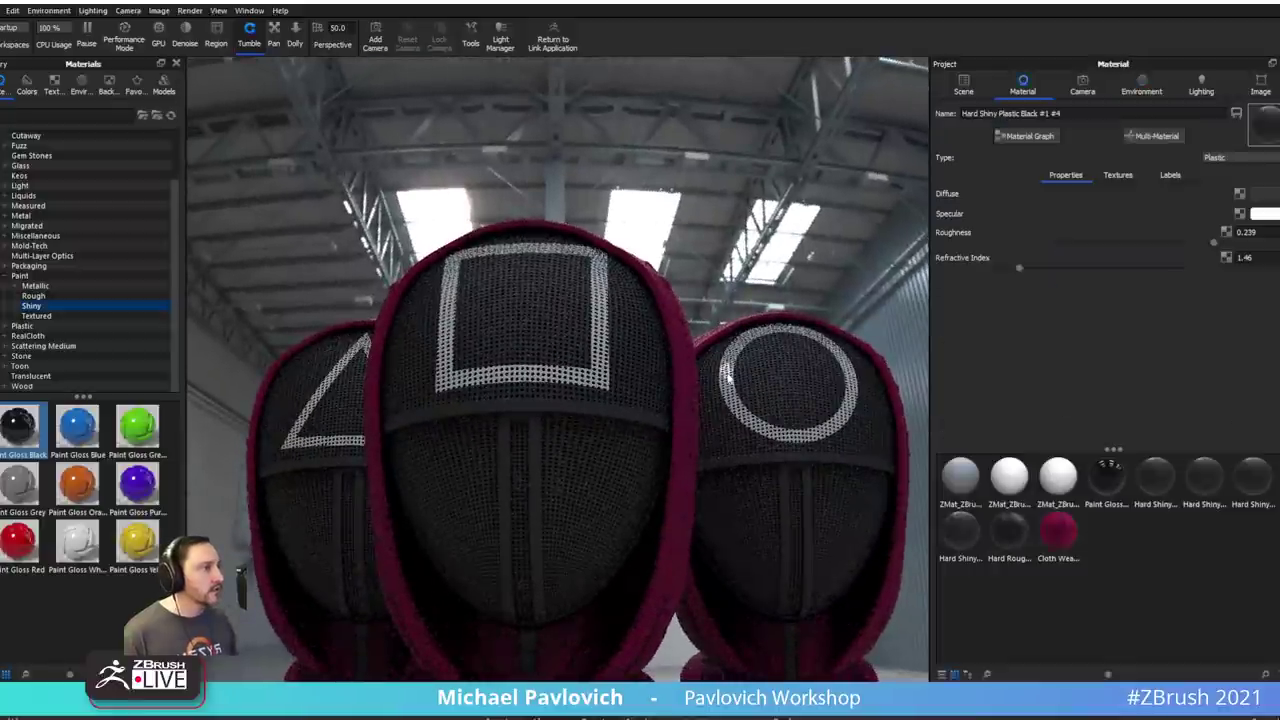
click(1166, 176)
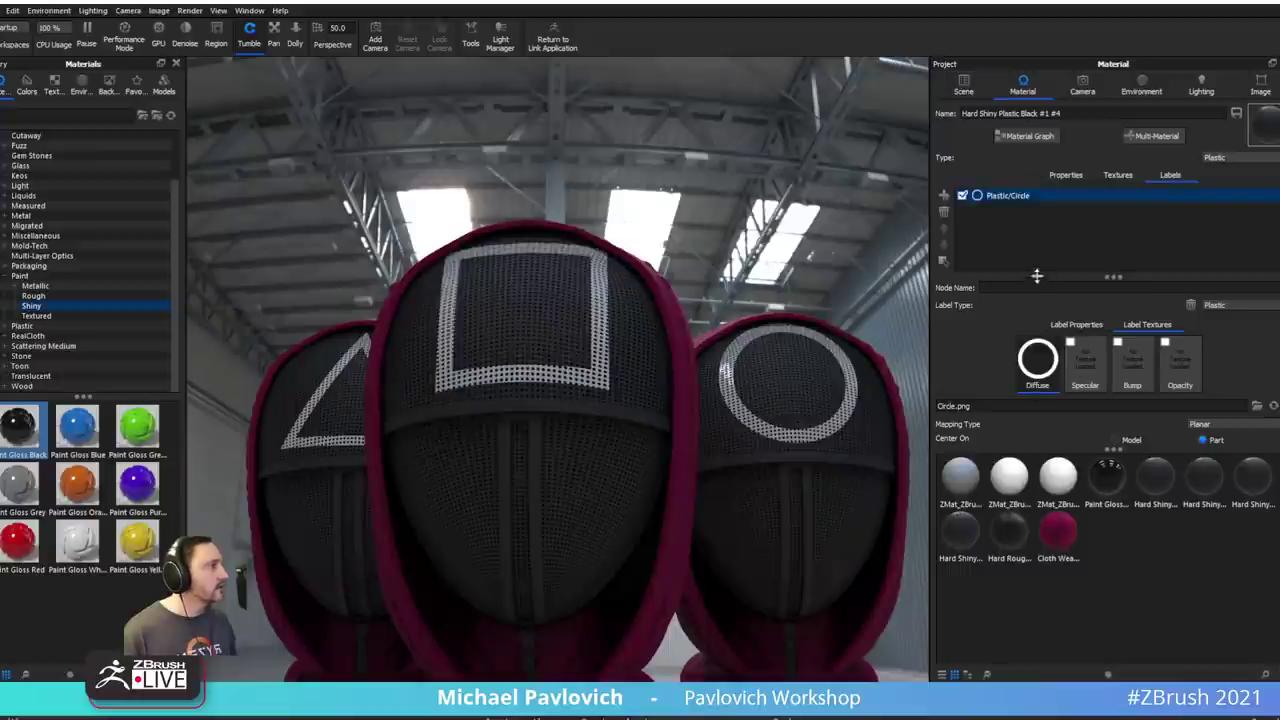
click(1074, 325)
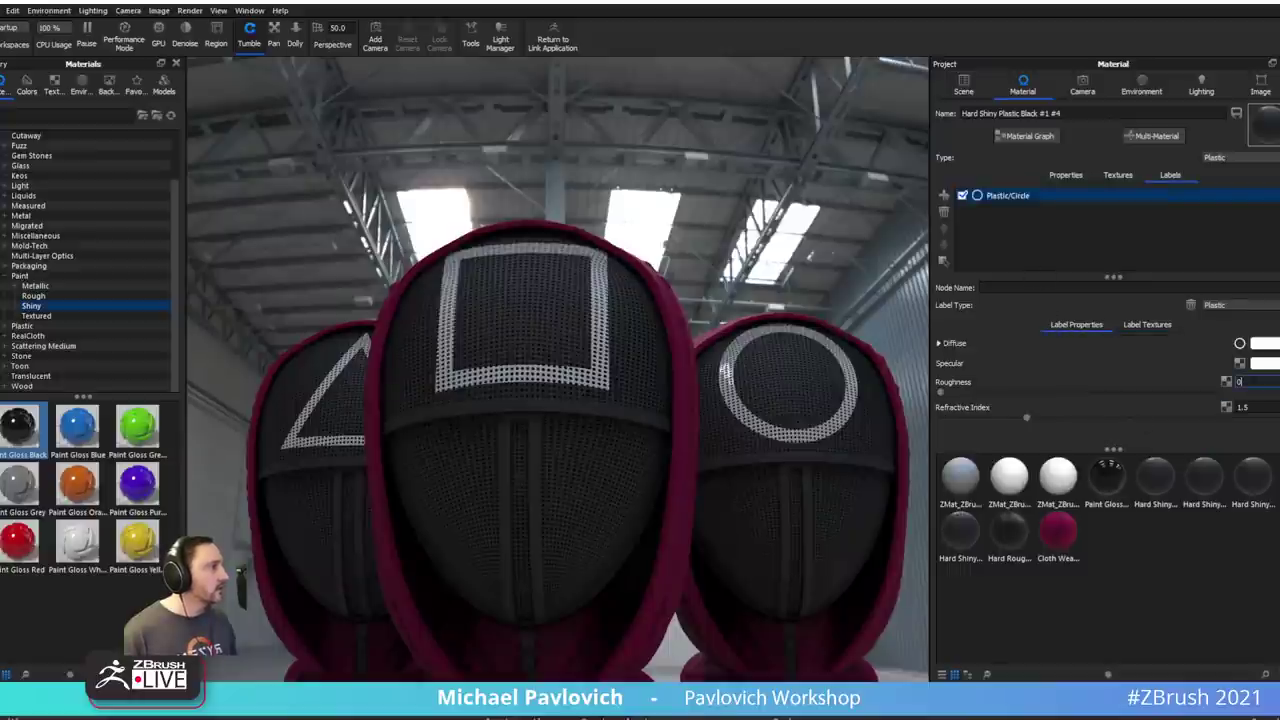
text(.2)
key(Return)
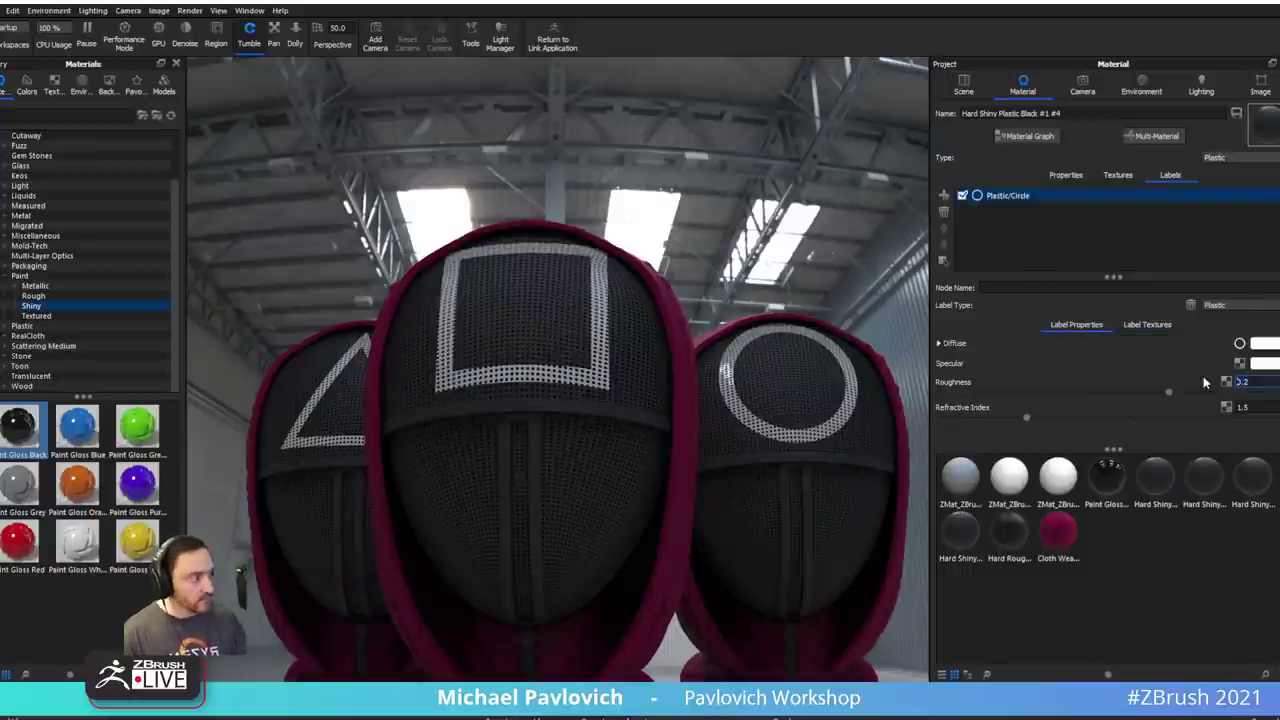
- Set the roughness of the triangle label on its mask's black plastic material to 0.2
double_click(319, 399)
click(1117, 175)
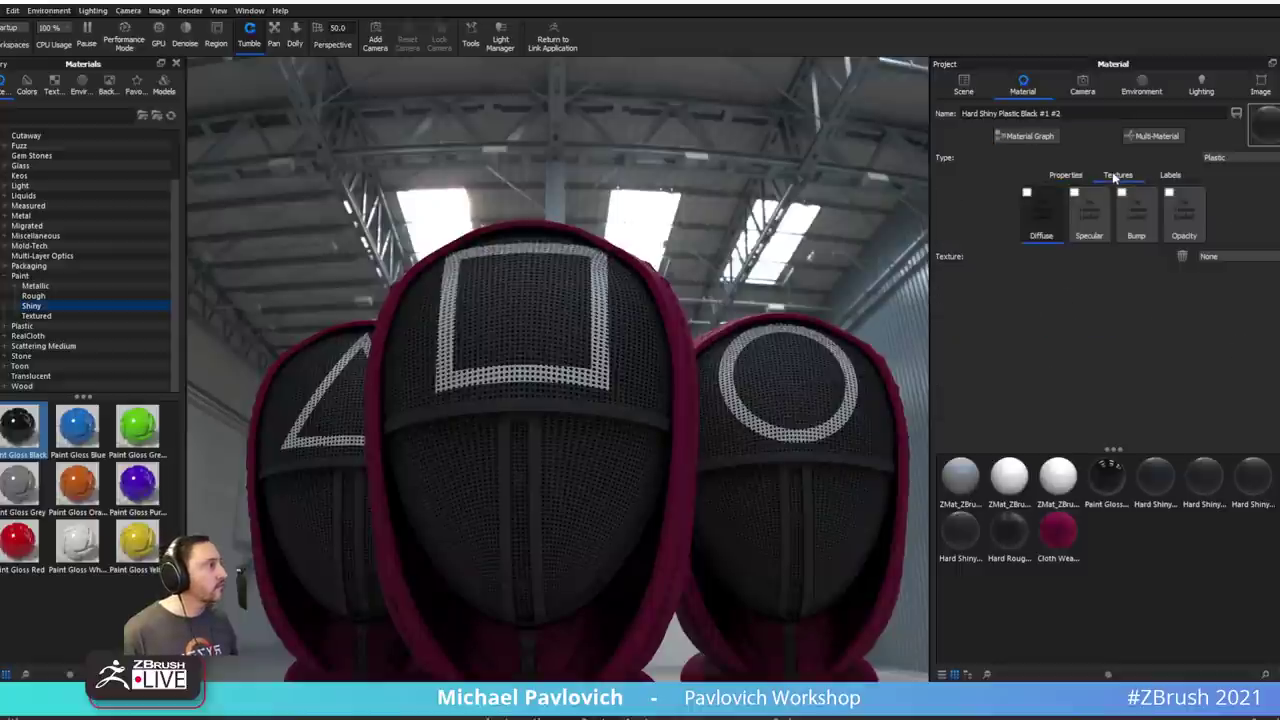
click(1072, 177)
click(1168, 176)
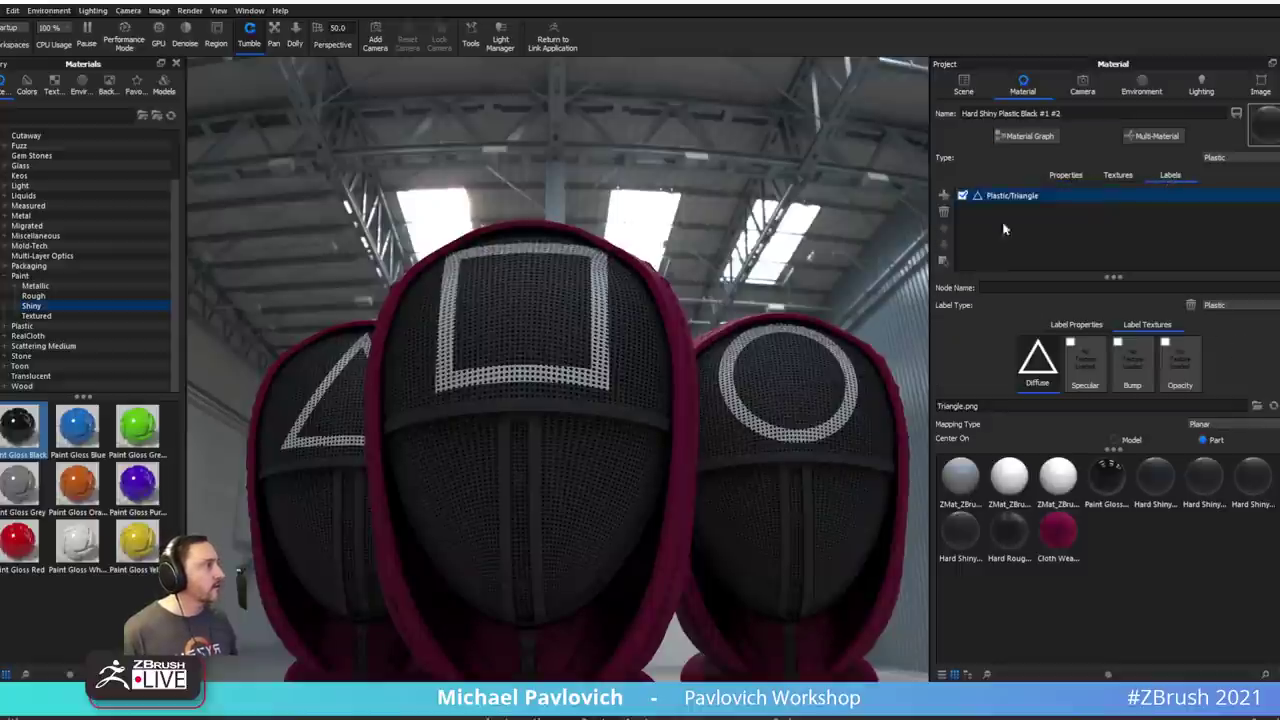
click(1071, 325)
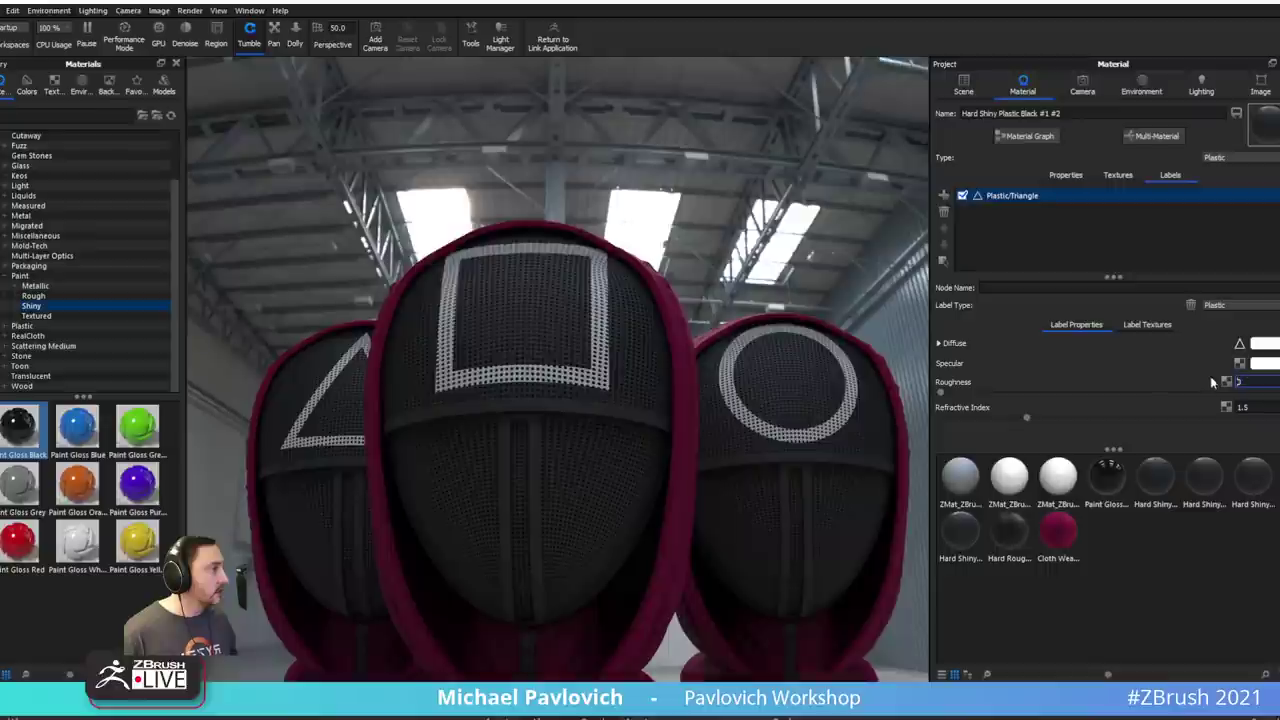
text(.2)
key(Return)
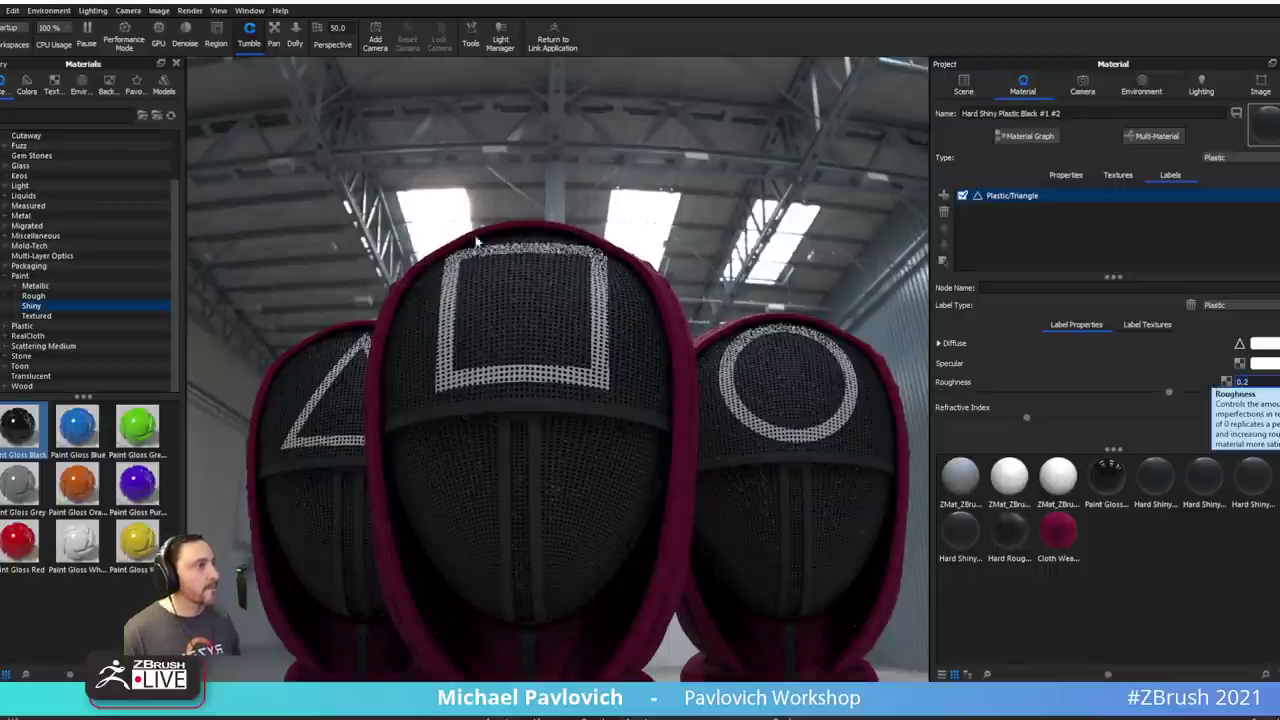
- Rotate the environment around the masks and replace it with the interior environment hdrmaps-rims-storehouse-2-3K
drag(663, 198, 950, 230)
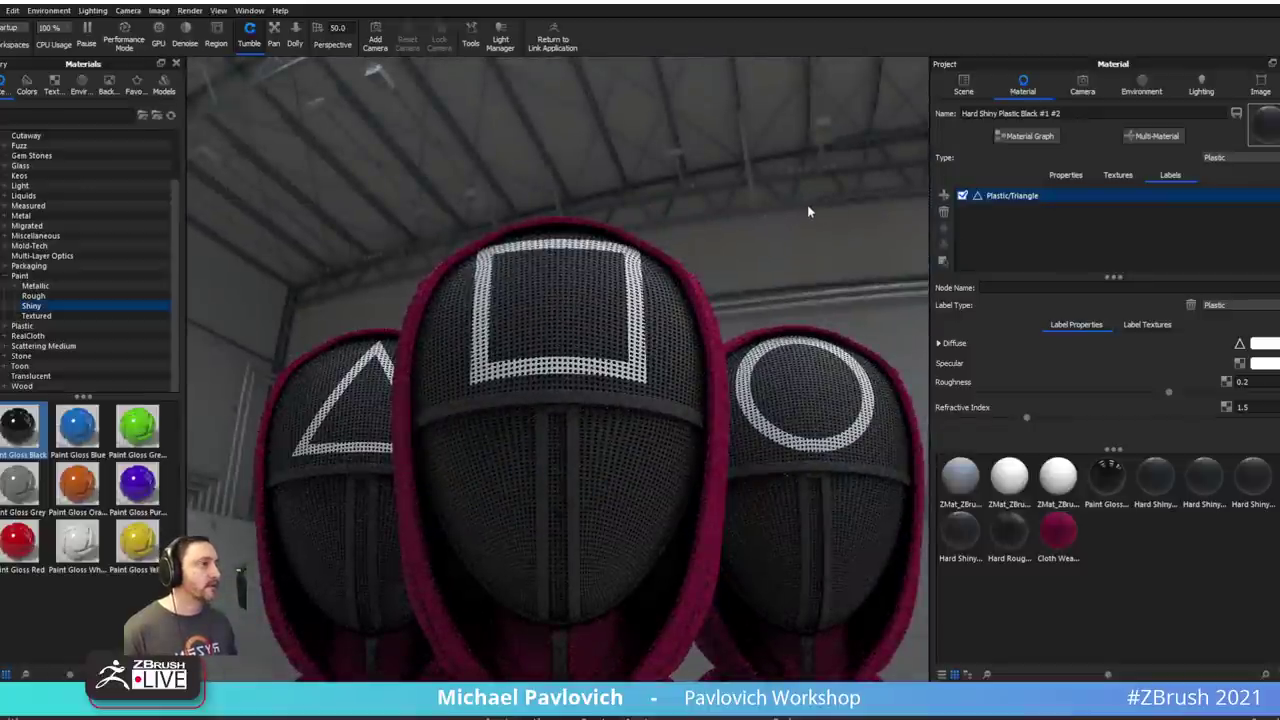
ctrl+drag(807, 205, 600, 195)
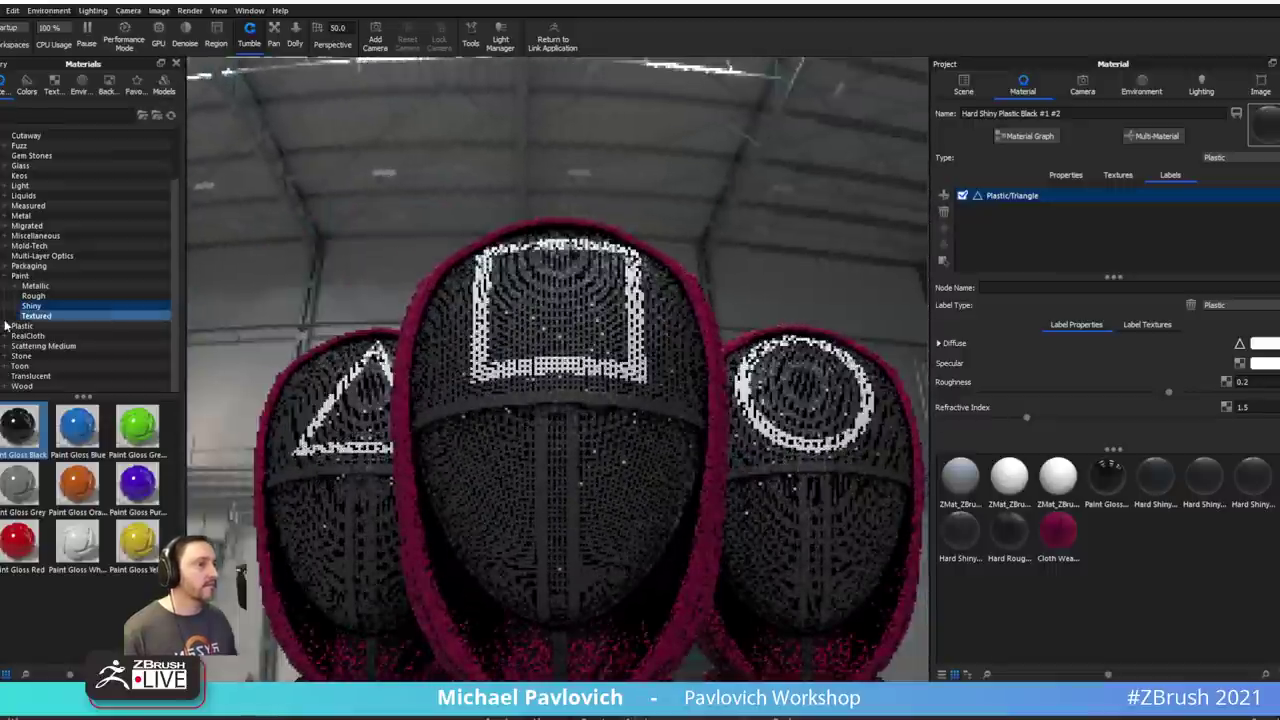
click(104, 88)
click(54, 86)
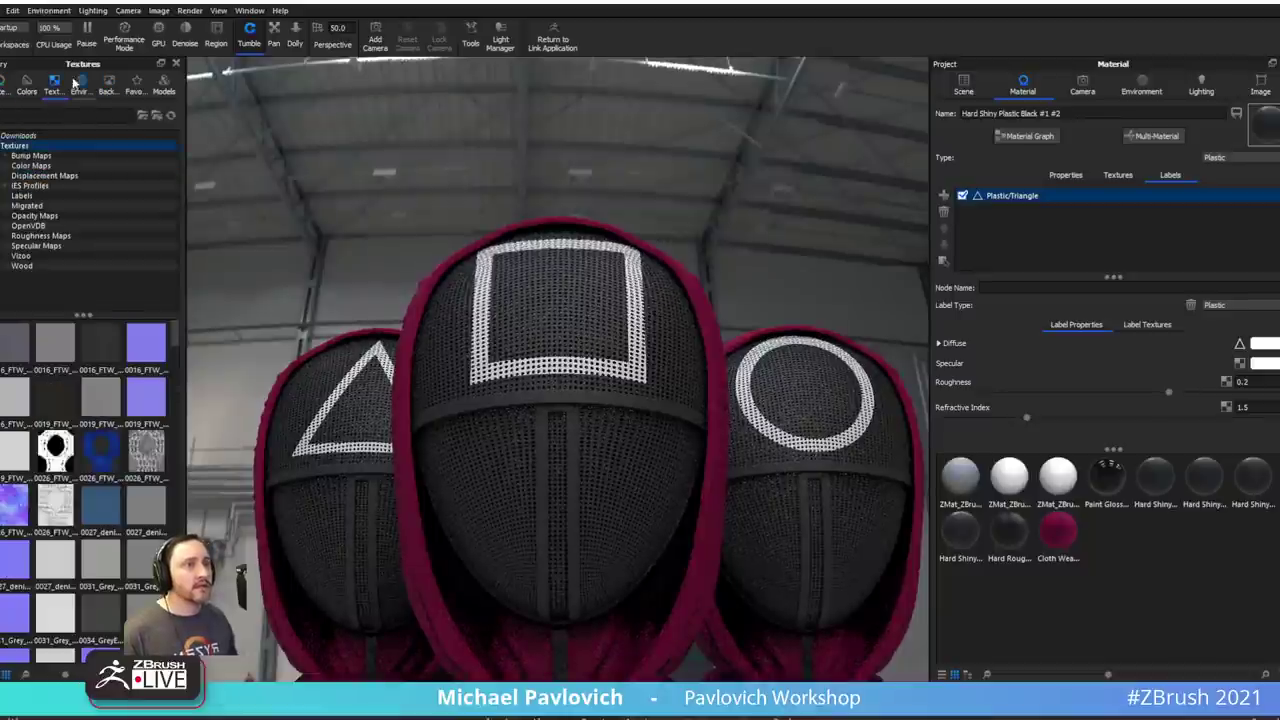
click(80, 86)
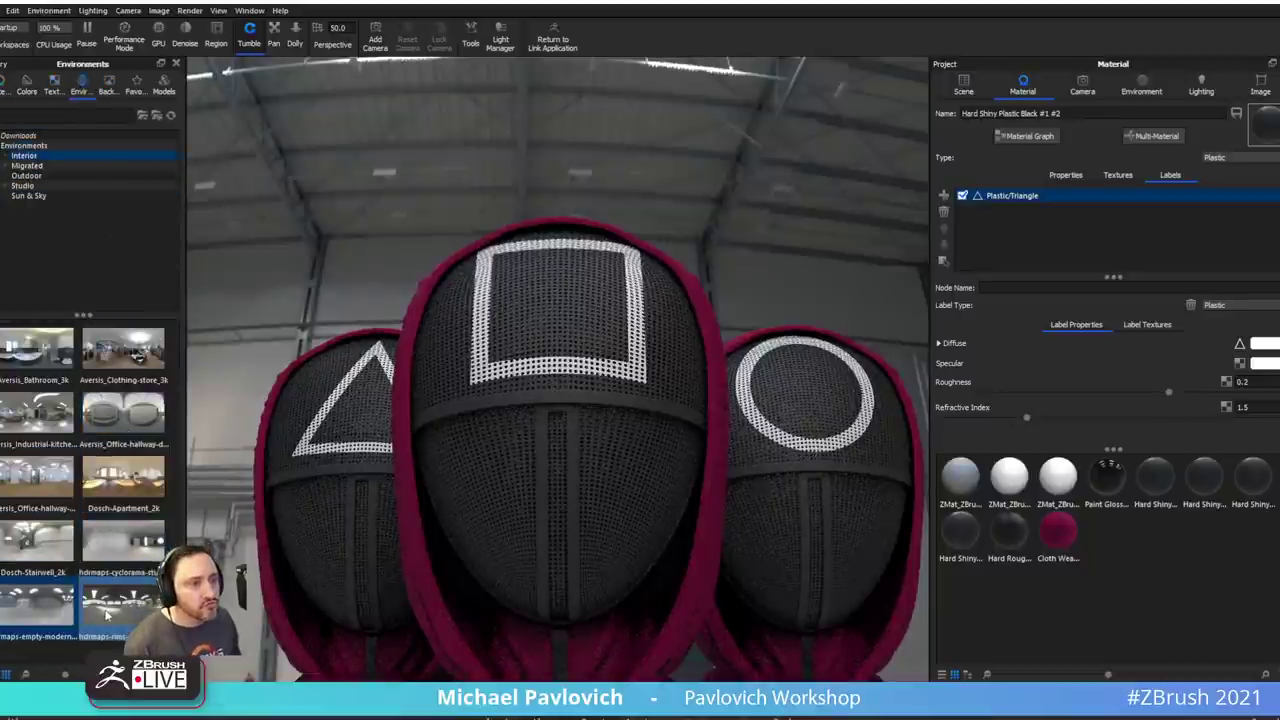
drag(107, 425, 786, 201)
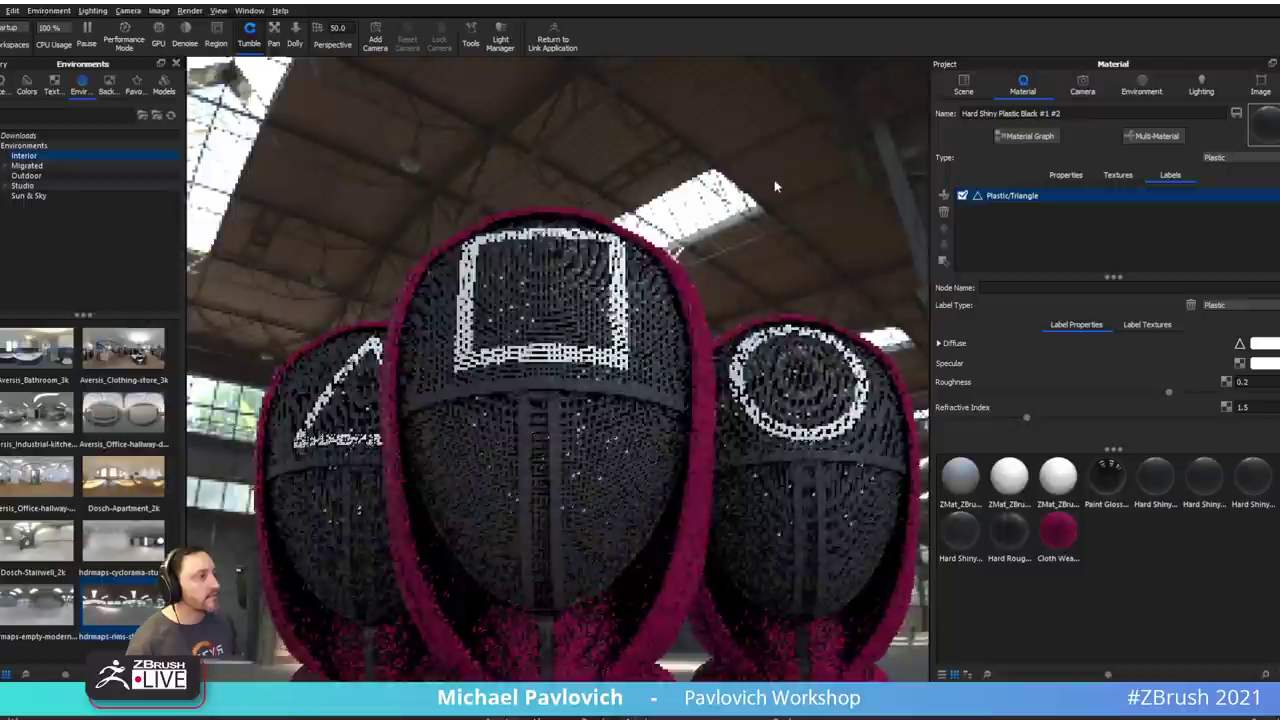
- Insert a Color Adjust node between the upper Weave node and the Plastic diffuse input of the hood's cloth weave material
double_click(694, 306)
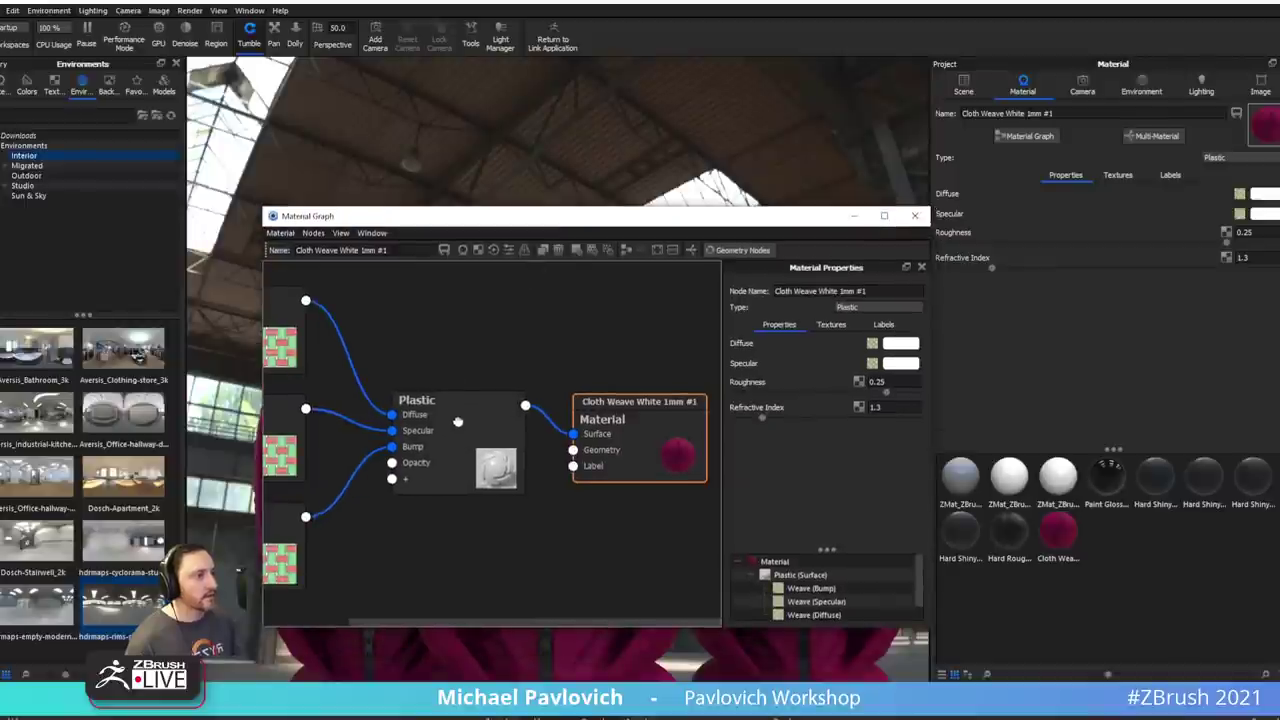
middle_drag(546, 362, 604, 359)
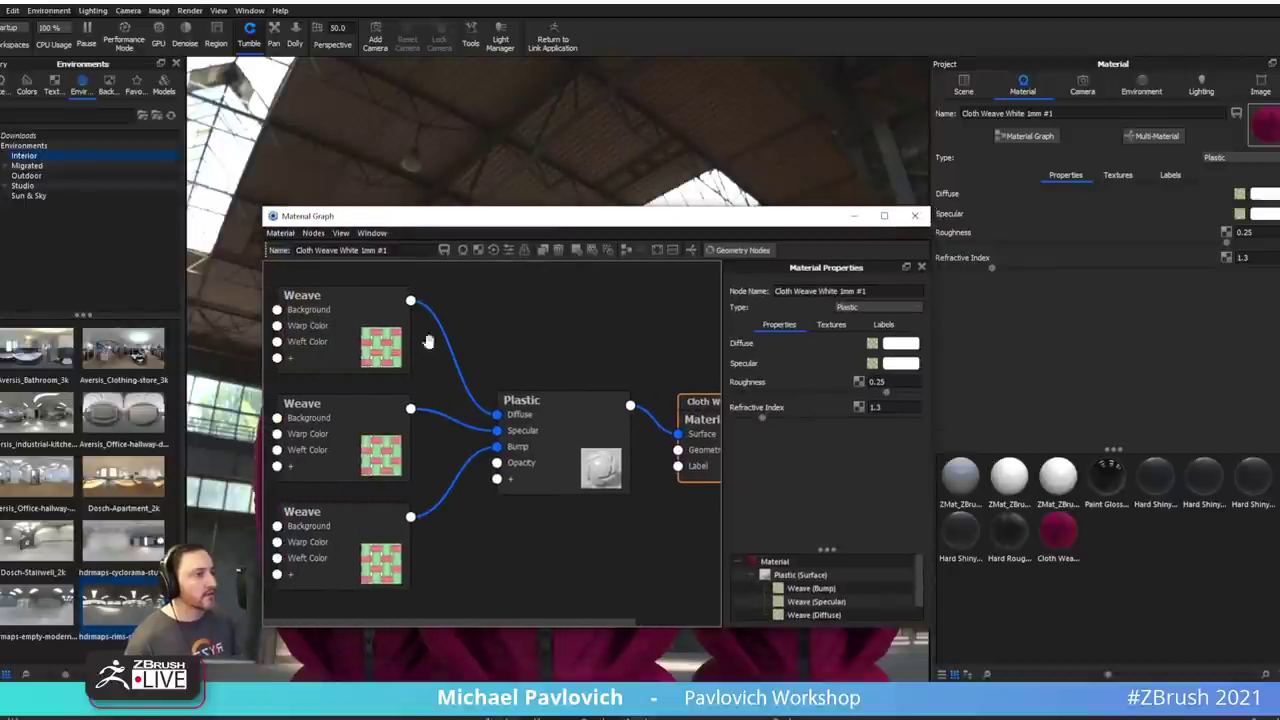
drag(398, 337, 329, 333)
right_click(474, 316)
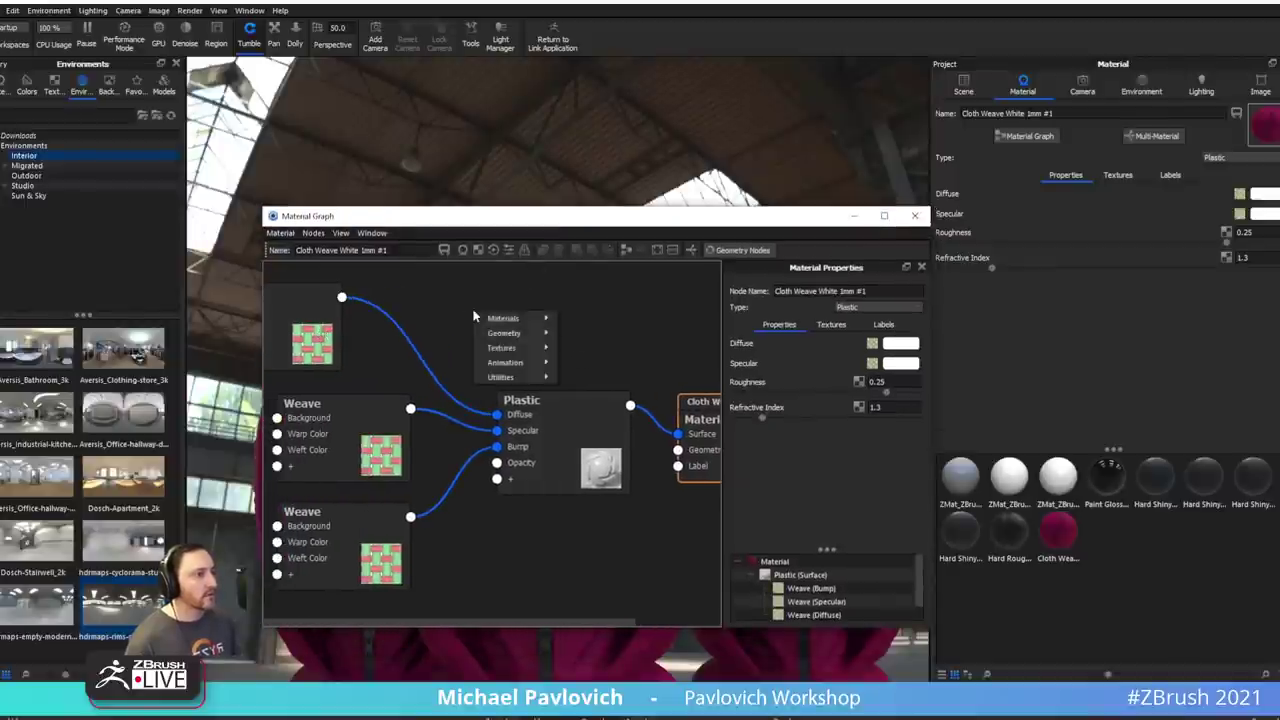
mouse_move(503, 379)
click(592, 391)
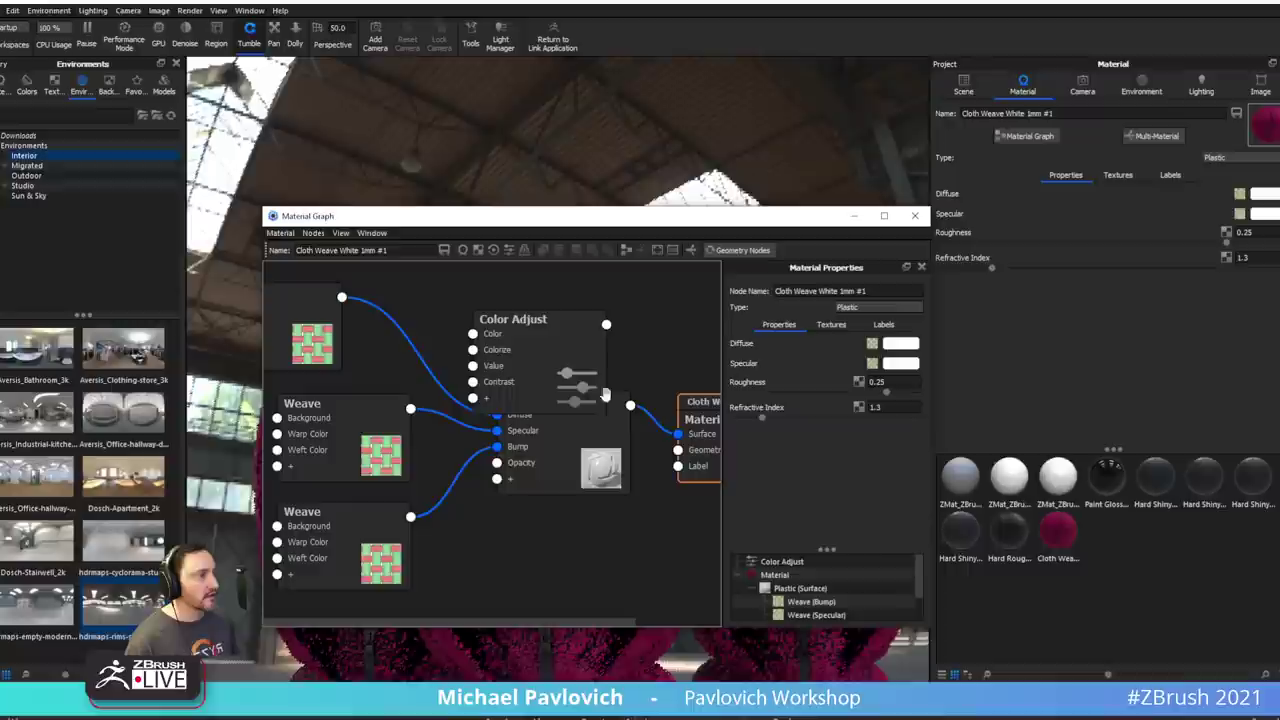
drag(512, 320, 486, 294)
drag(341, 297, 447, 308)
drag(582, 298, 497, 414)
drag(470, 293, 386, 287)
- Set the Color Adjust node's value to 1.876 and contrast to 1, and close the material graph
drag(505, 210, 755, 11)
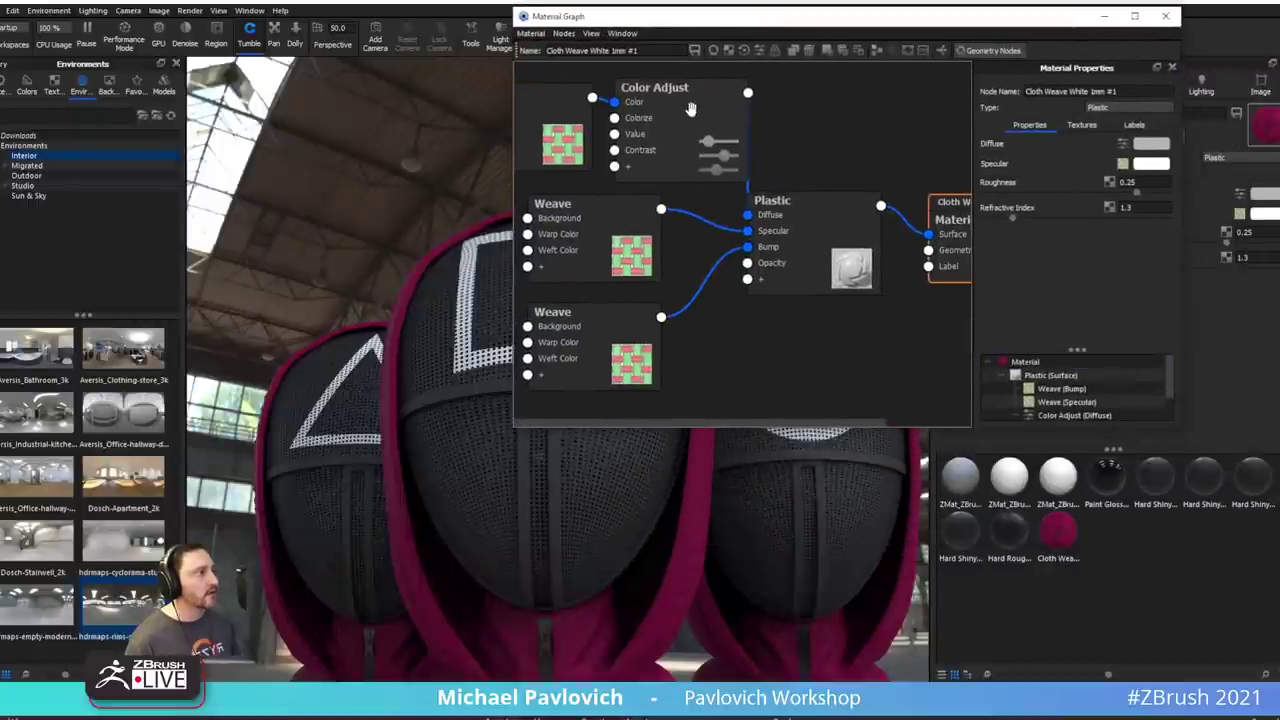
click(690, 107)
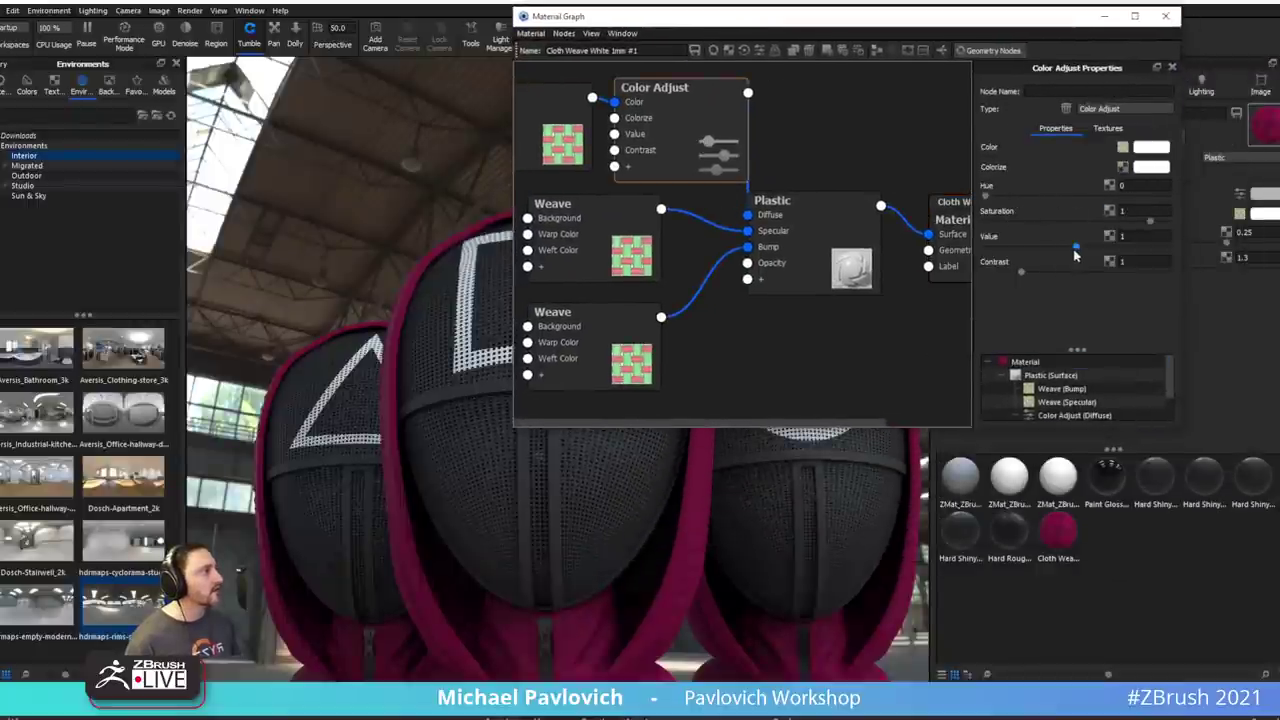
drag(1077, 249, 1140, 249)
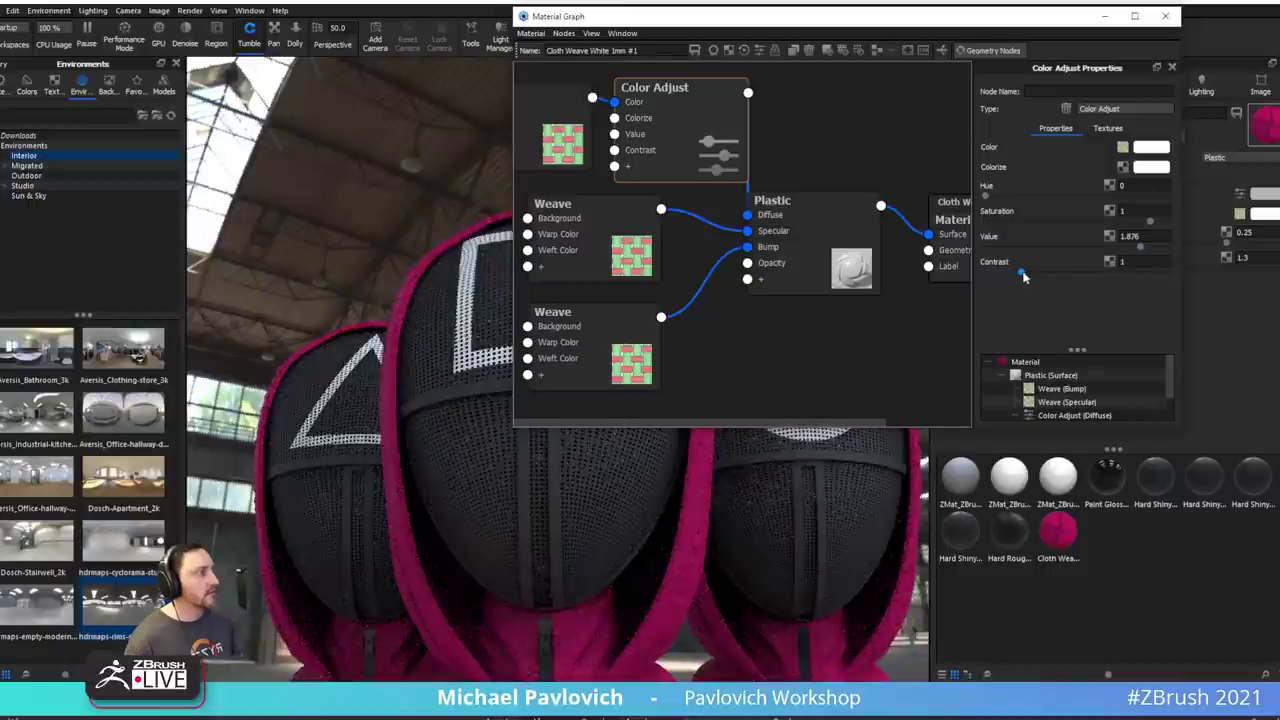
mouse_move(1022, 271)
mouse_down()
mouse_move(1066, 282)
mouse_move(1029, 288)
mouse_up()
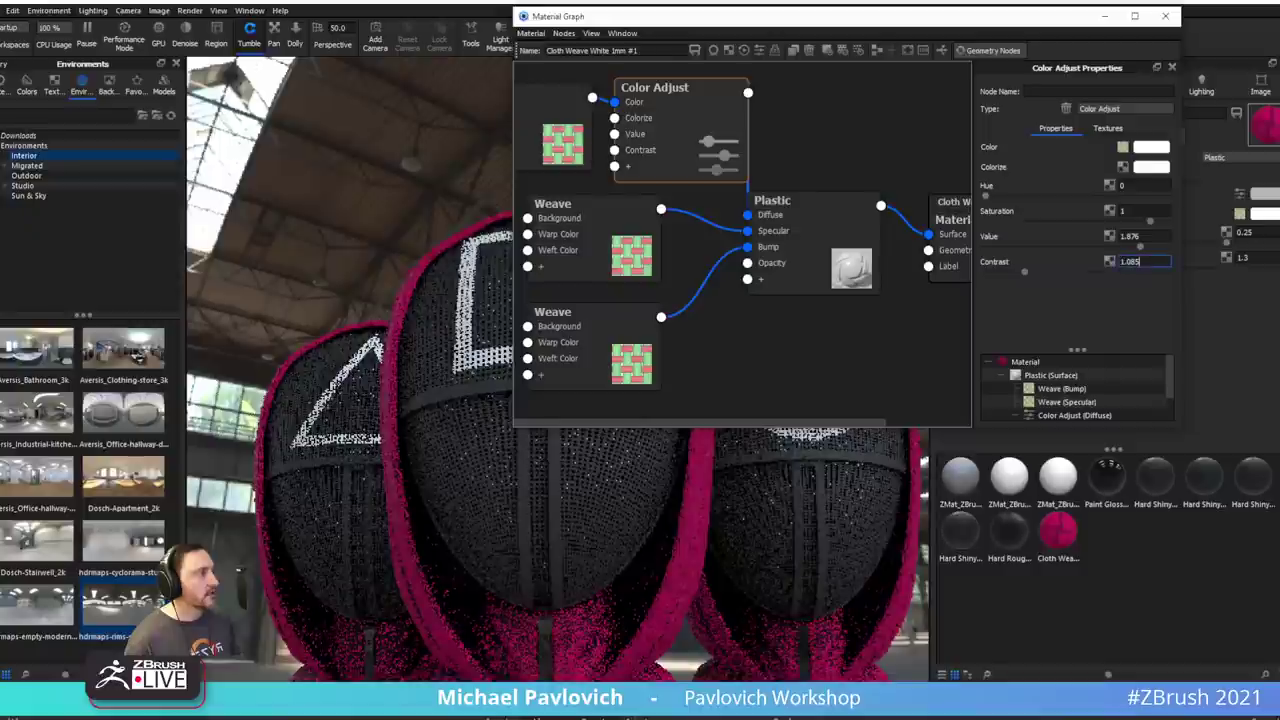
text(1)
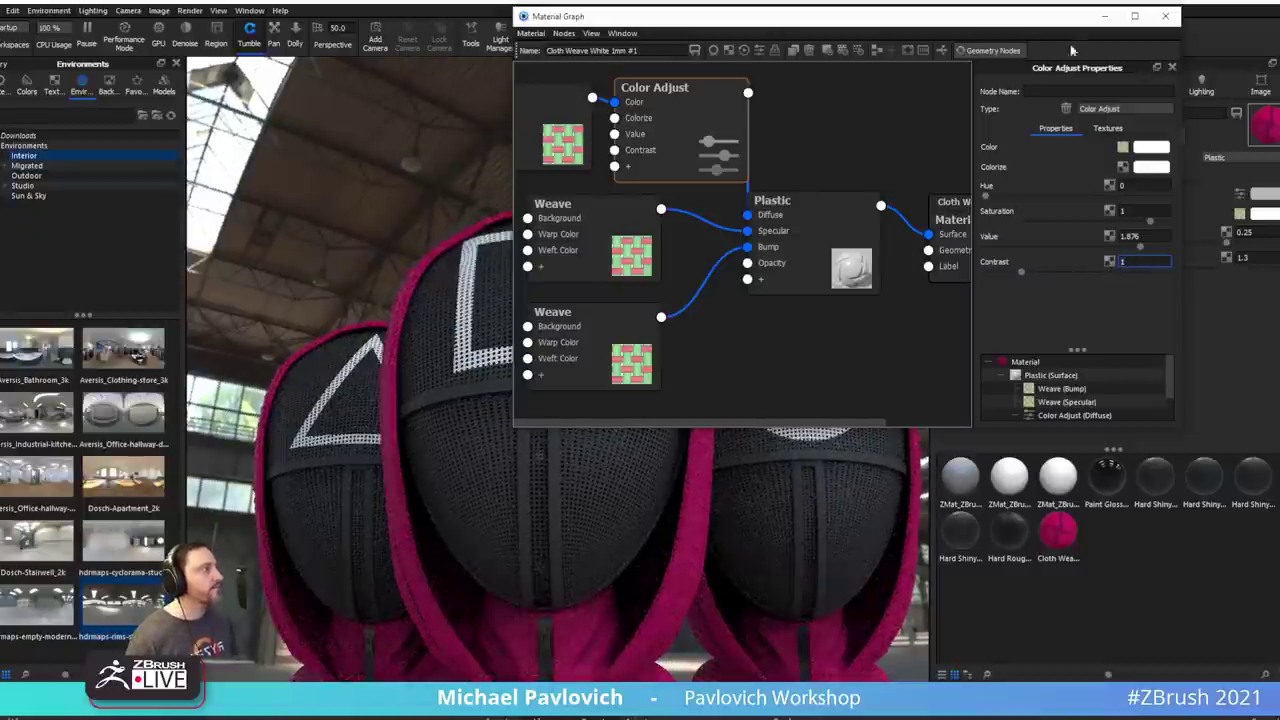
click(1166, 19)
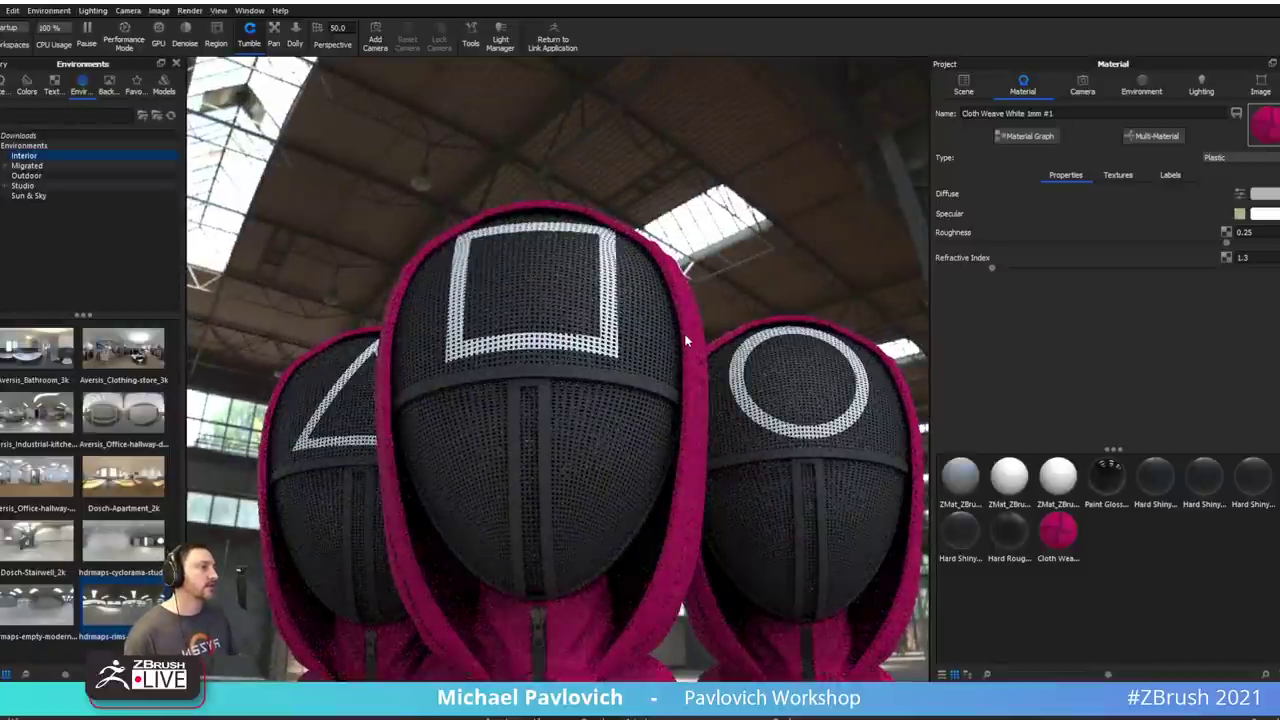
- Switch the environment background to a plain color and frame the three masks closer
click(1160, 90)
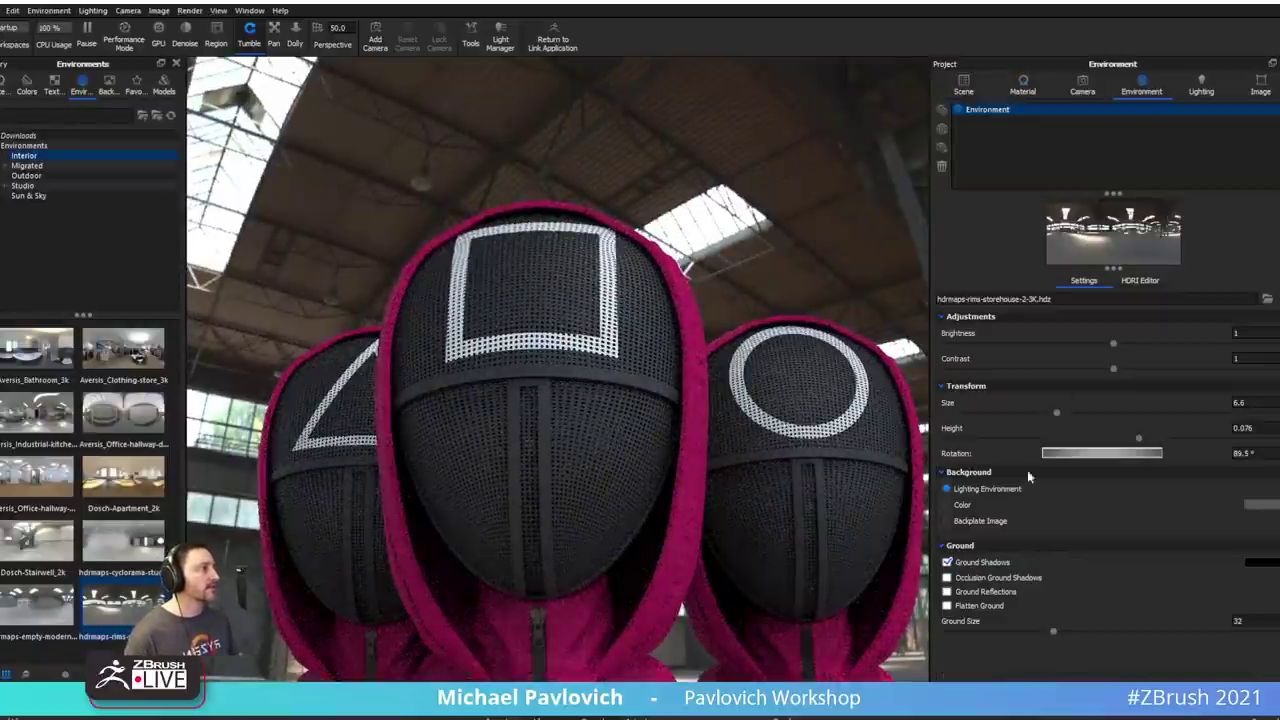
click(947, 505)
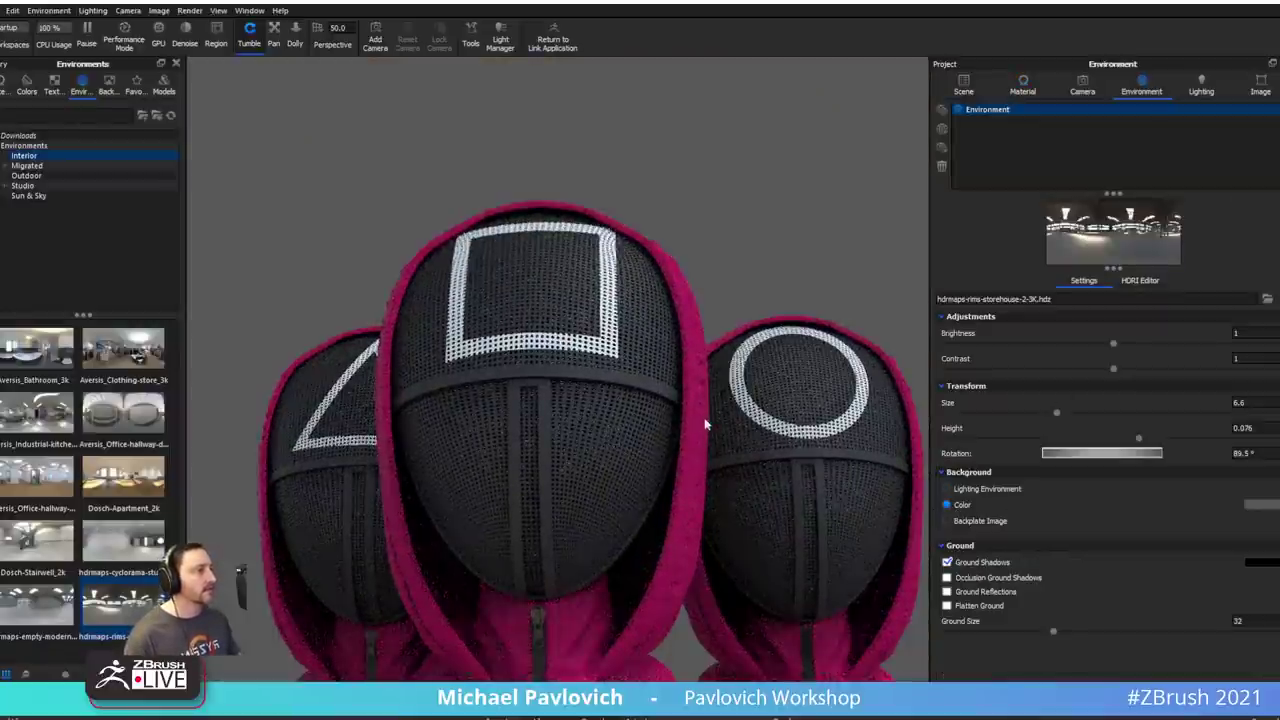
scroll(709, 423, up, 3)
drag(714, 388, 690, 402)
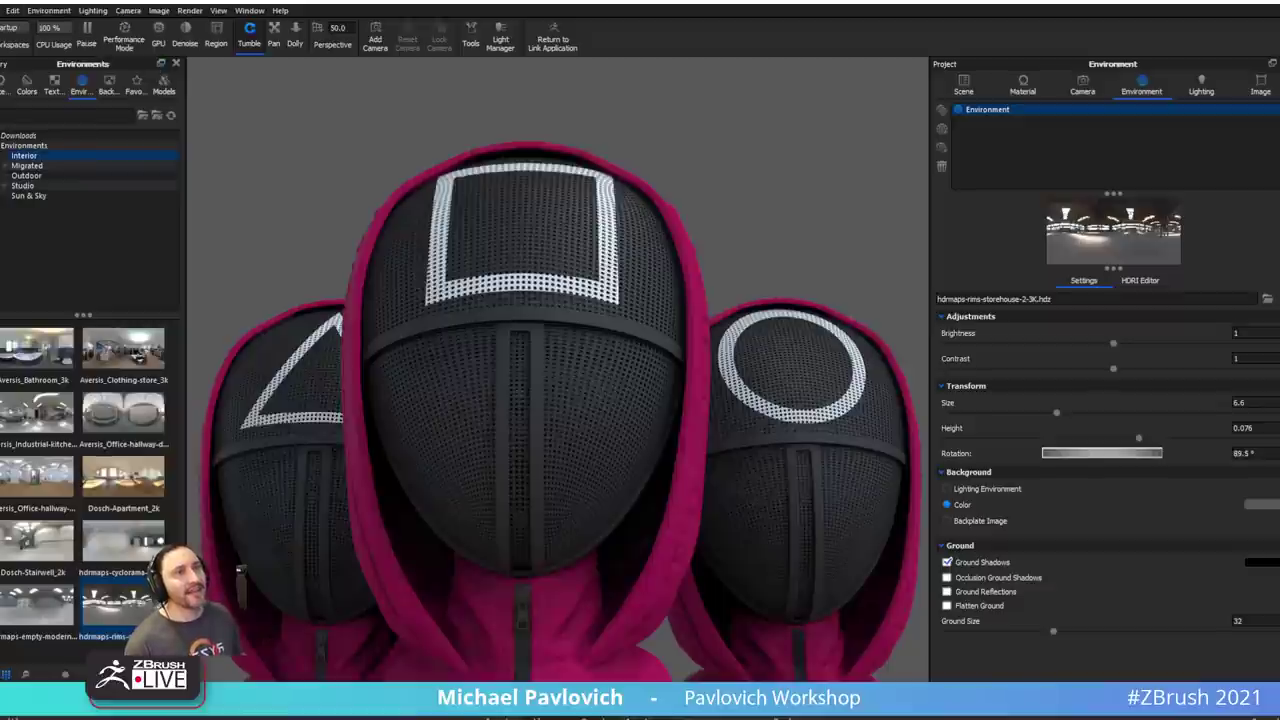
- Save the mask scene
click(3, 10)
click(5, 113)
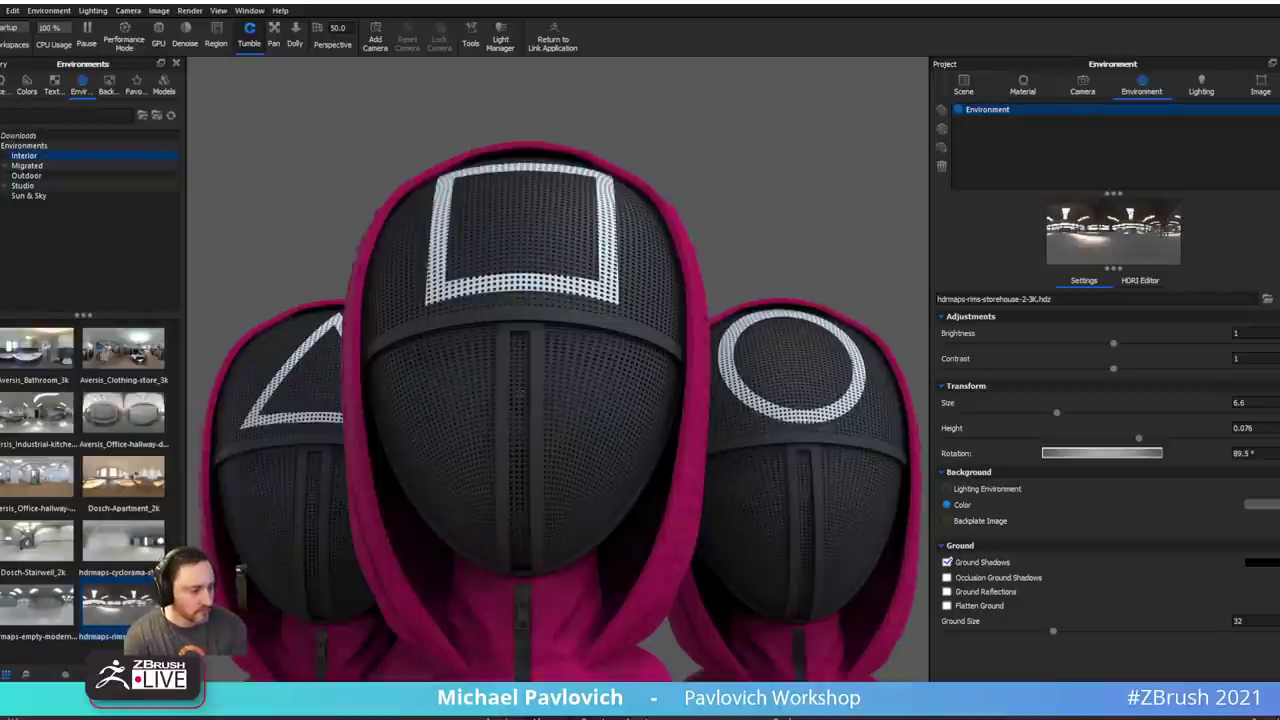
key(ctrl+s)
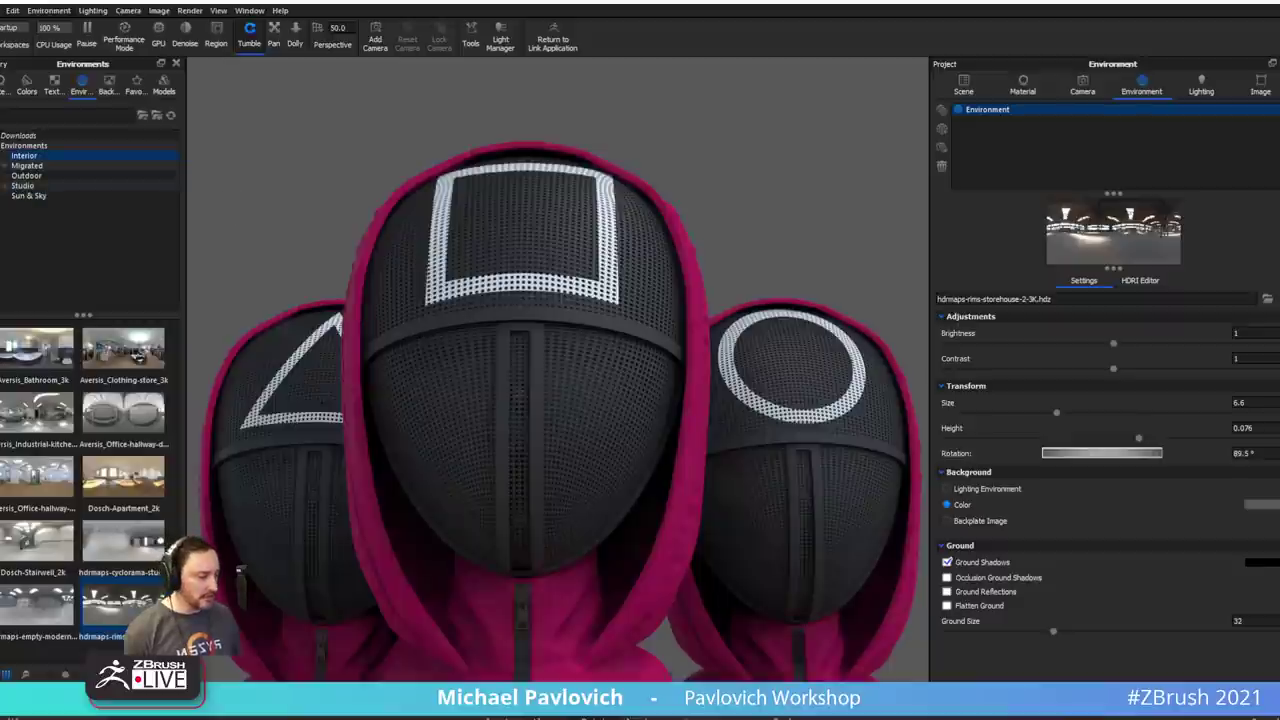
- Switch to the web browser and view the REF Switcher ZBrush plugin page on the ArtStation marketplace
drag(1060, 712, 963, 57)
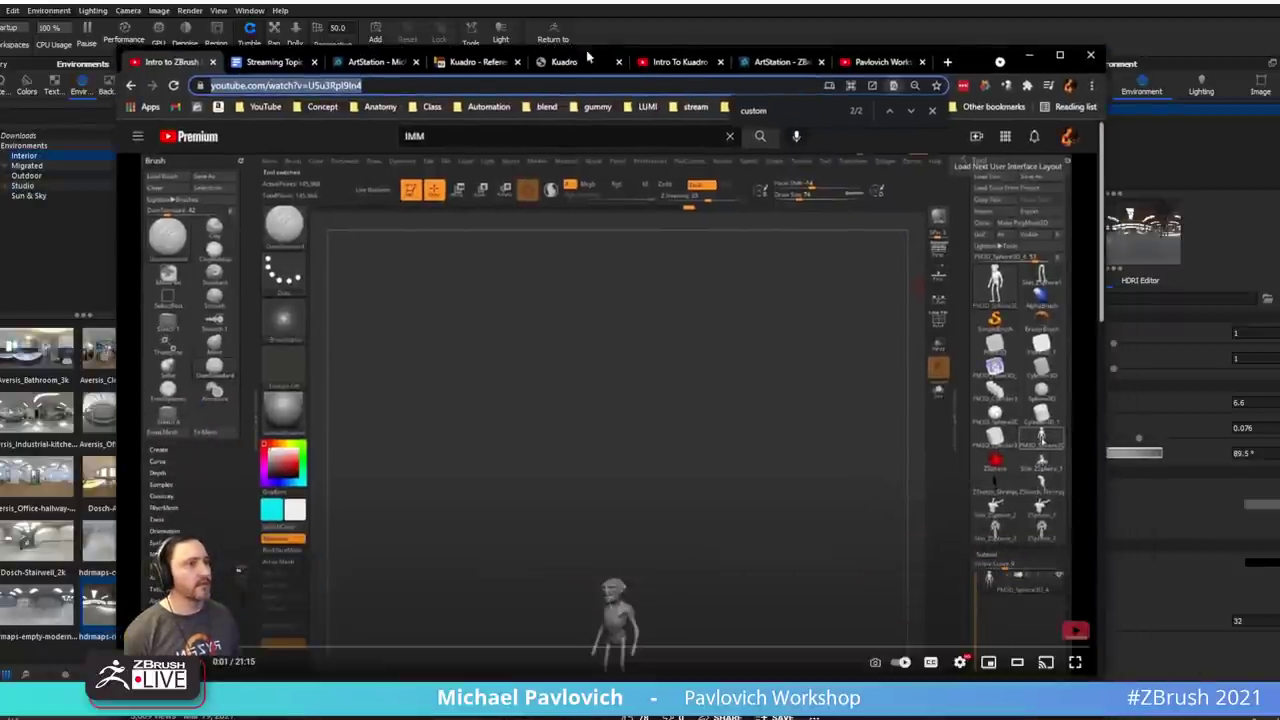
click(765, 61)
scroll(352, 510, down, 2)
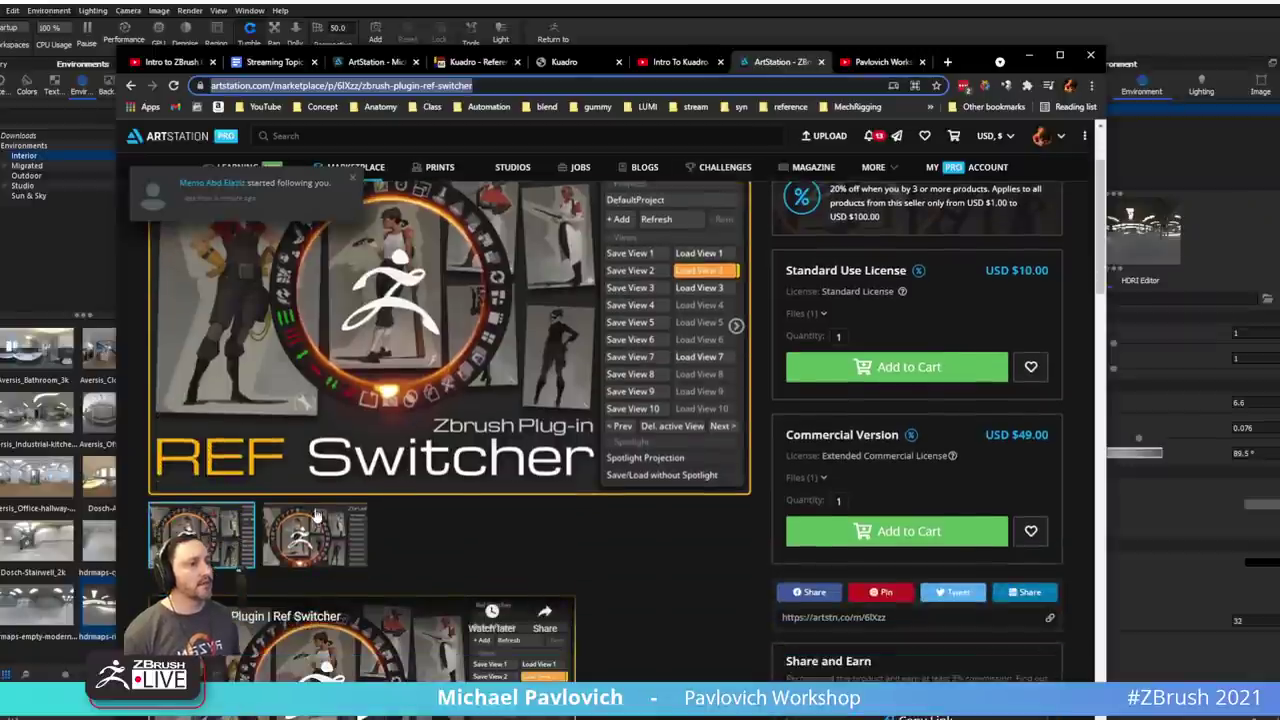
scroll(350, 512, up, 2)
click(130, 85)
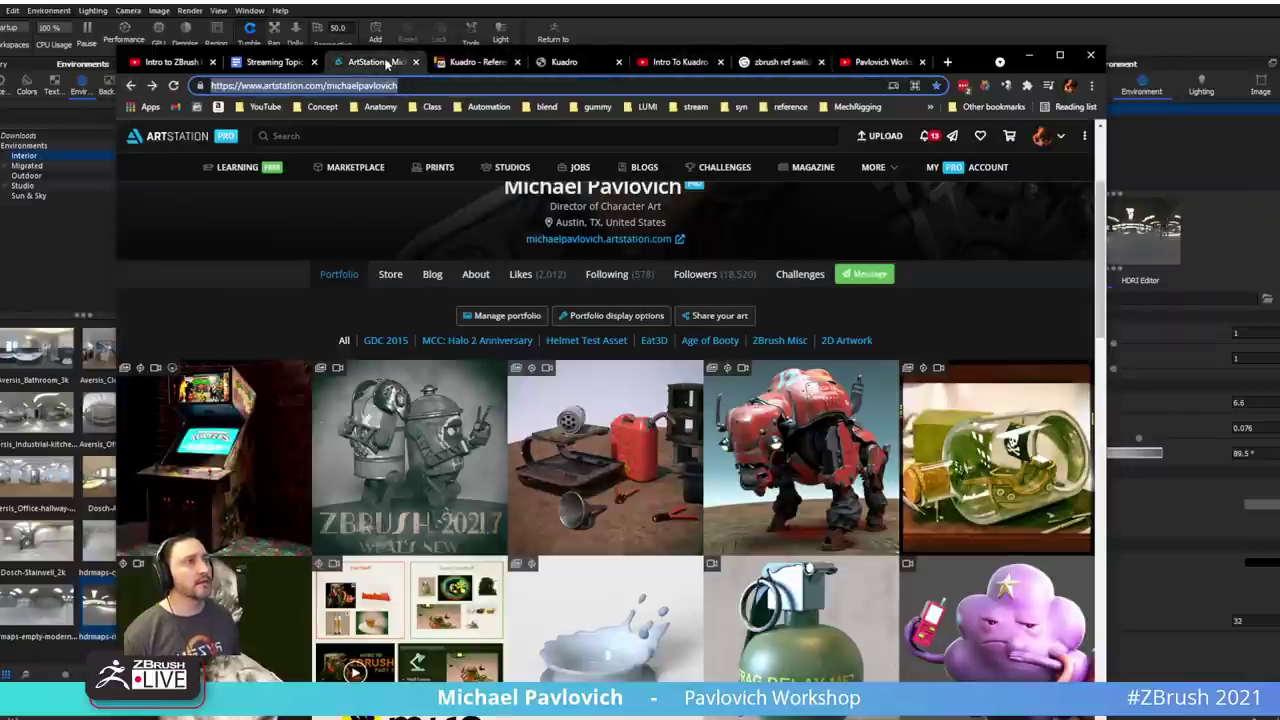
- Open the TNMT Arcade artwork in the ArtStation portfolio, and from its credited artist's profile open the Video Importer for Marmoset Toolbag 3 page
click(345, 62)
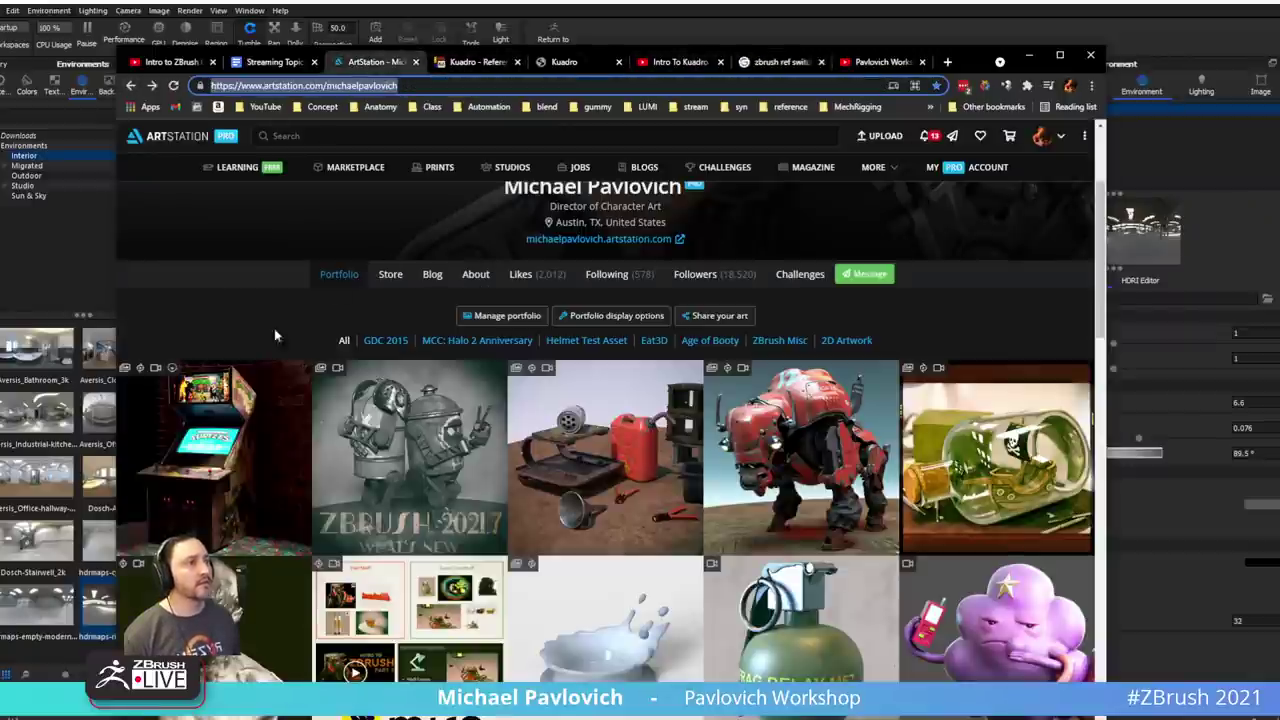
click(257, 428)
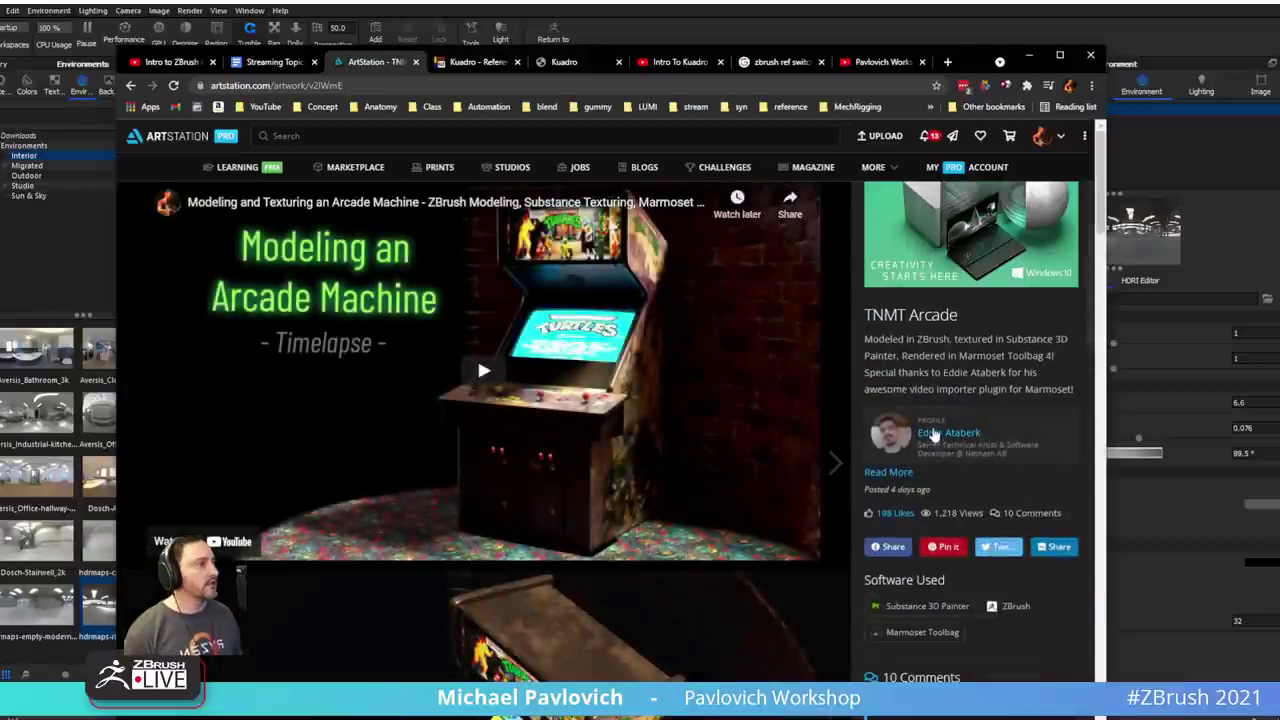
click(477, 356)
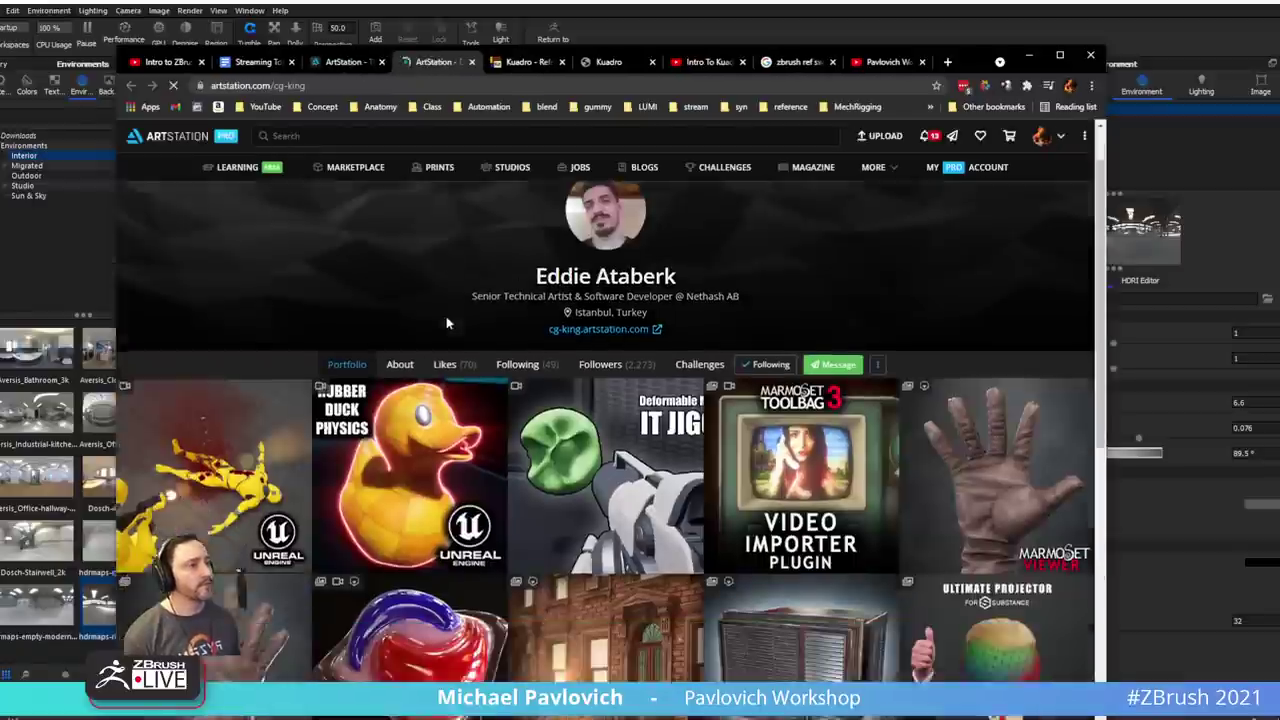
scroll(446, 323, down, 2)
click(817, 346)
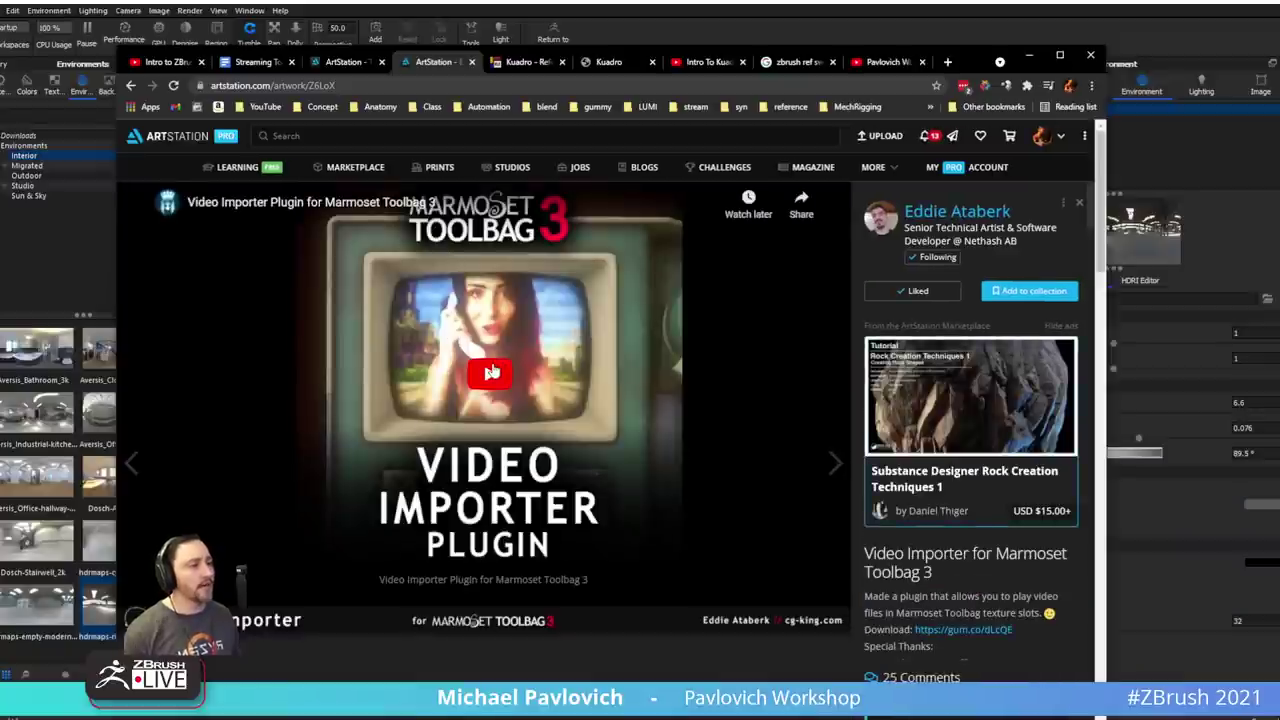
- Read the Video Importer plugin's instructions on opening, using and how it works, and minimize the browser
scroll(491, 372, down, 4)
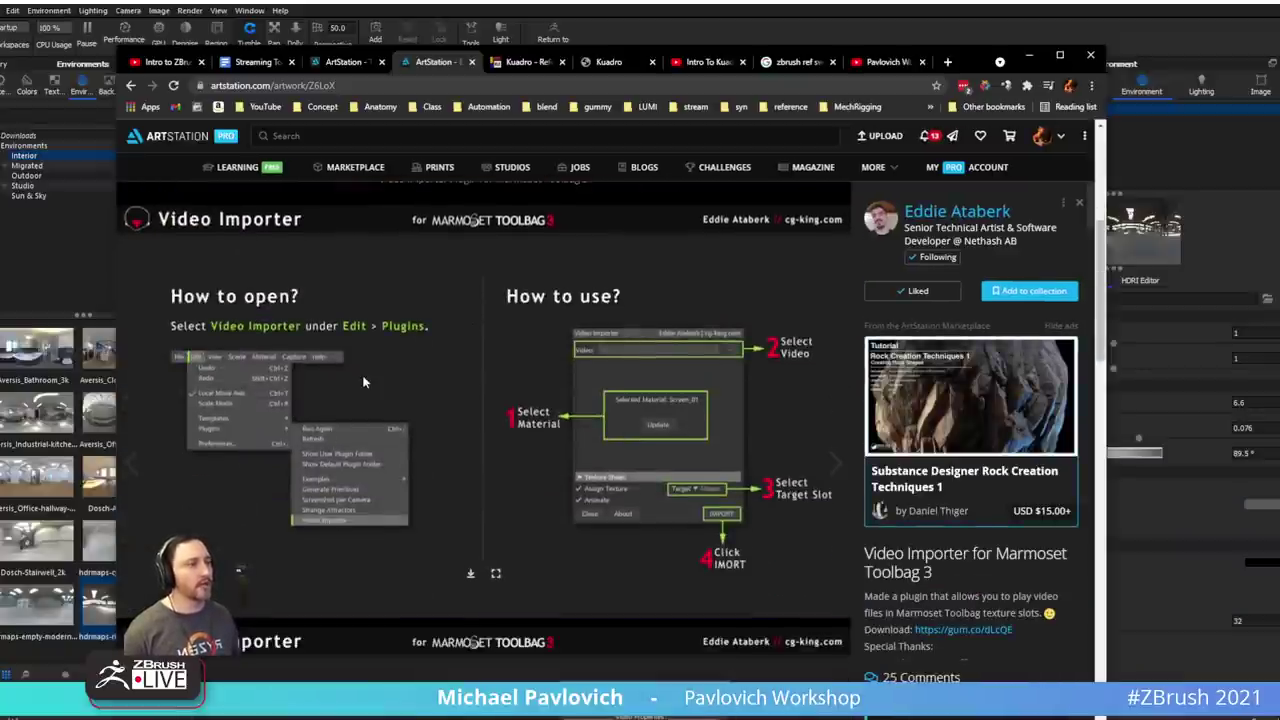
scroll(660, 420, down, 2)
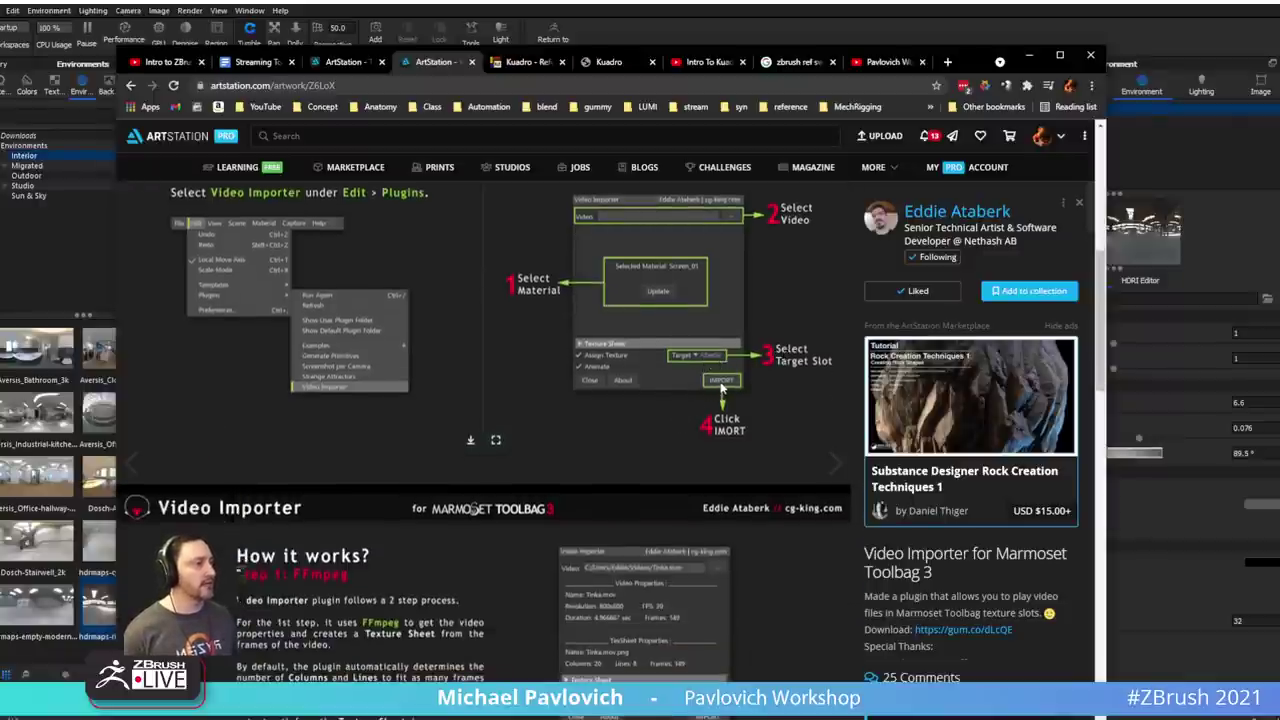
scroll(722, 388, down, 3)
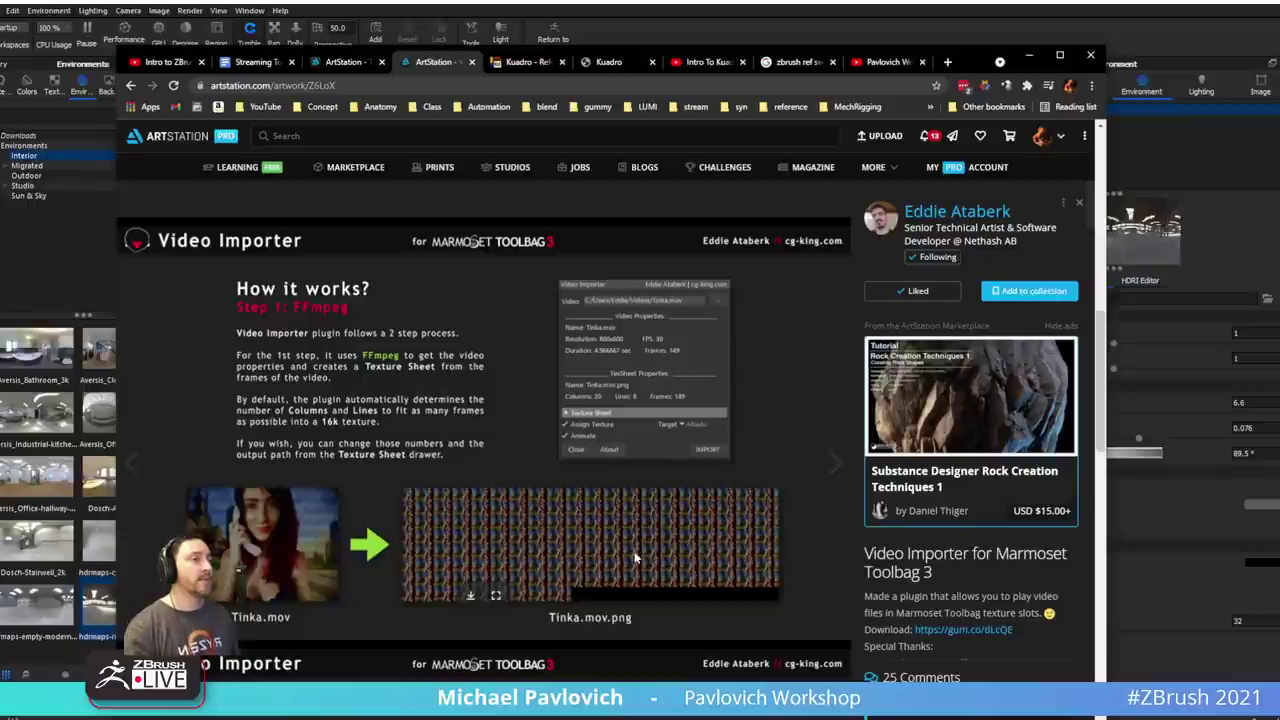
scroll(544, 464, down, 5)
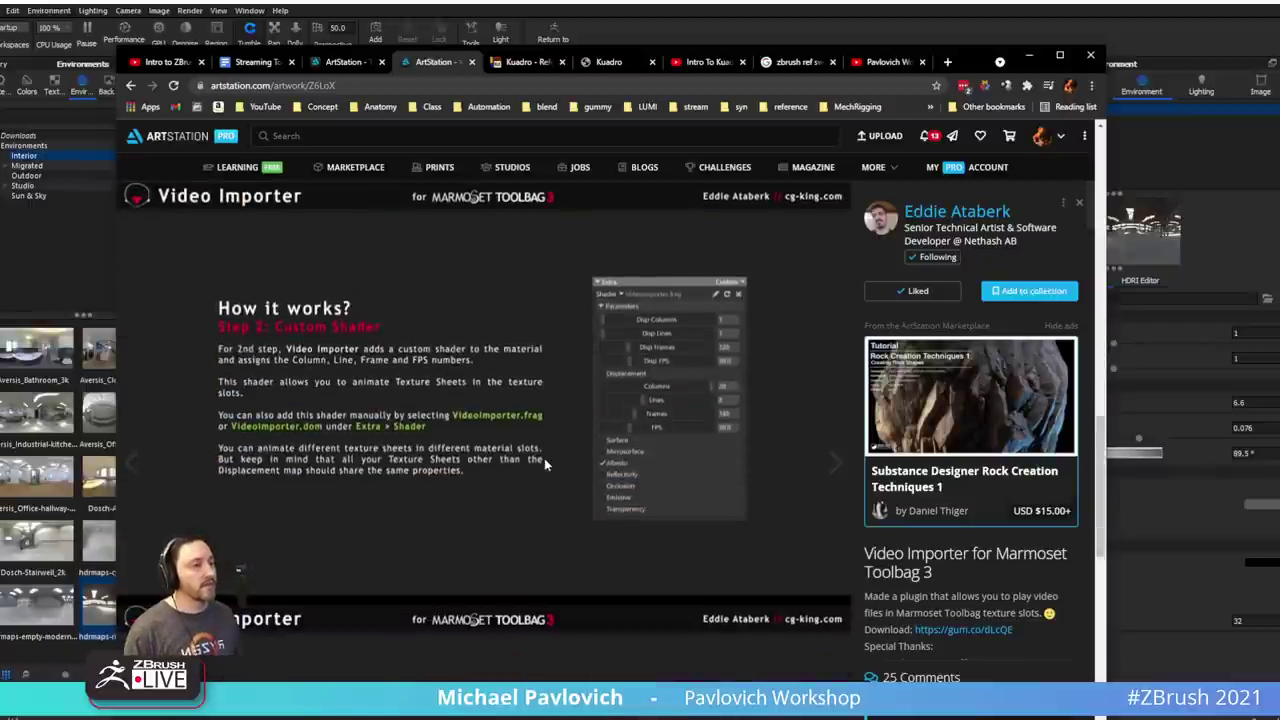
scroll(460, 320, up, 5)
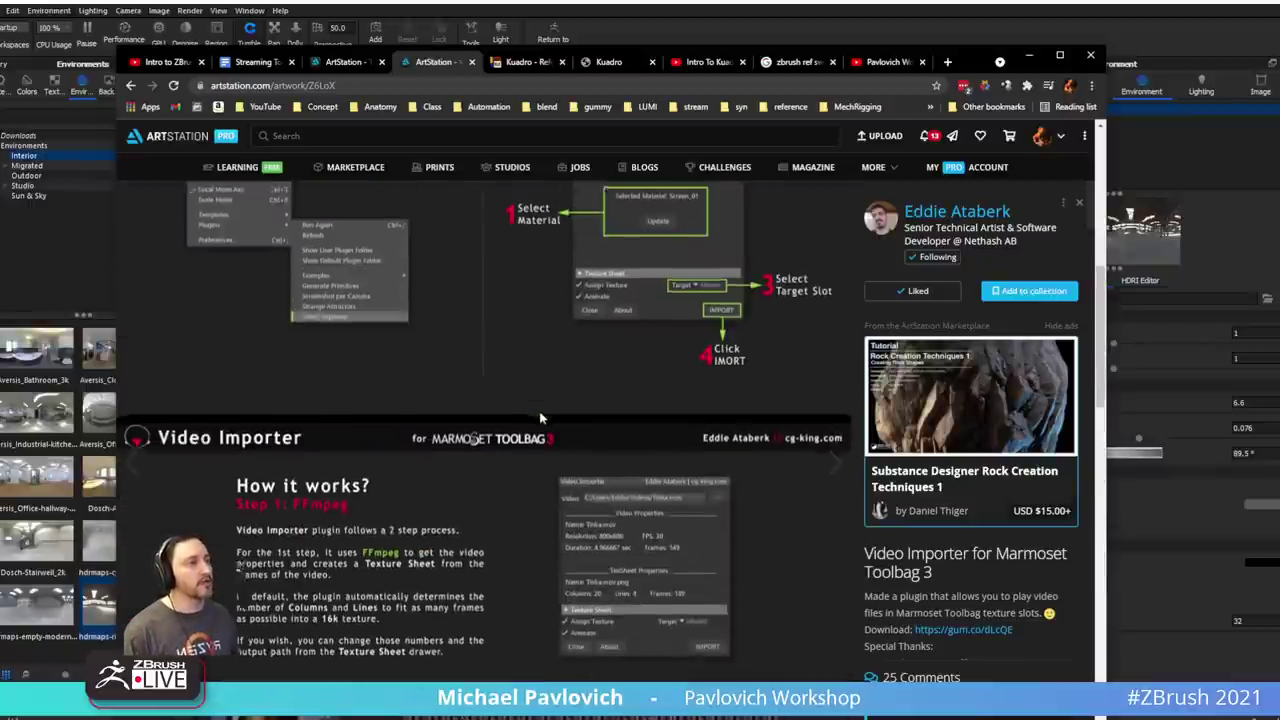
click(1030, 55)
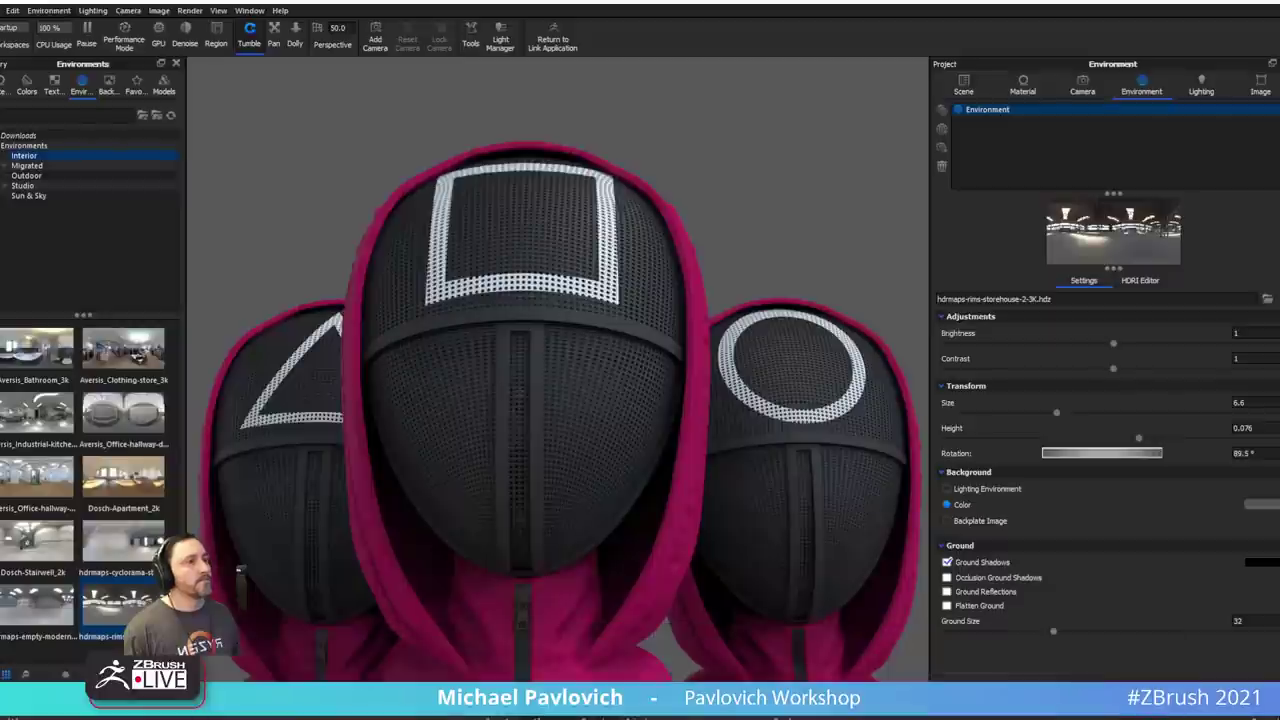
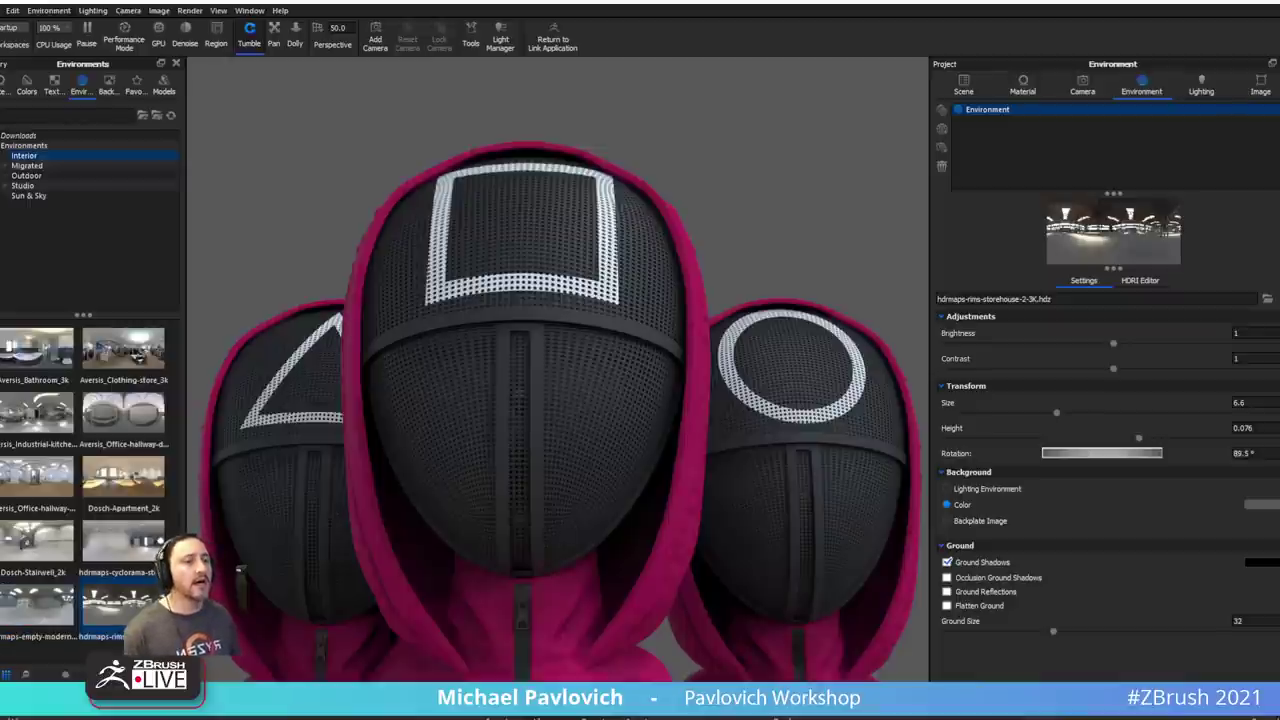
- Switch to ZBrush and make the PolyMesh3D star the active tool
key(alt+Tab)
drag(776, 179, 965, 184)
click(1263, 147)
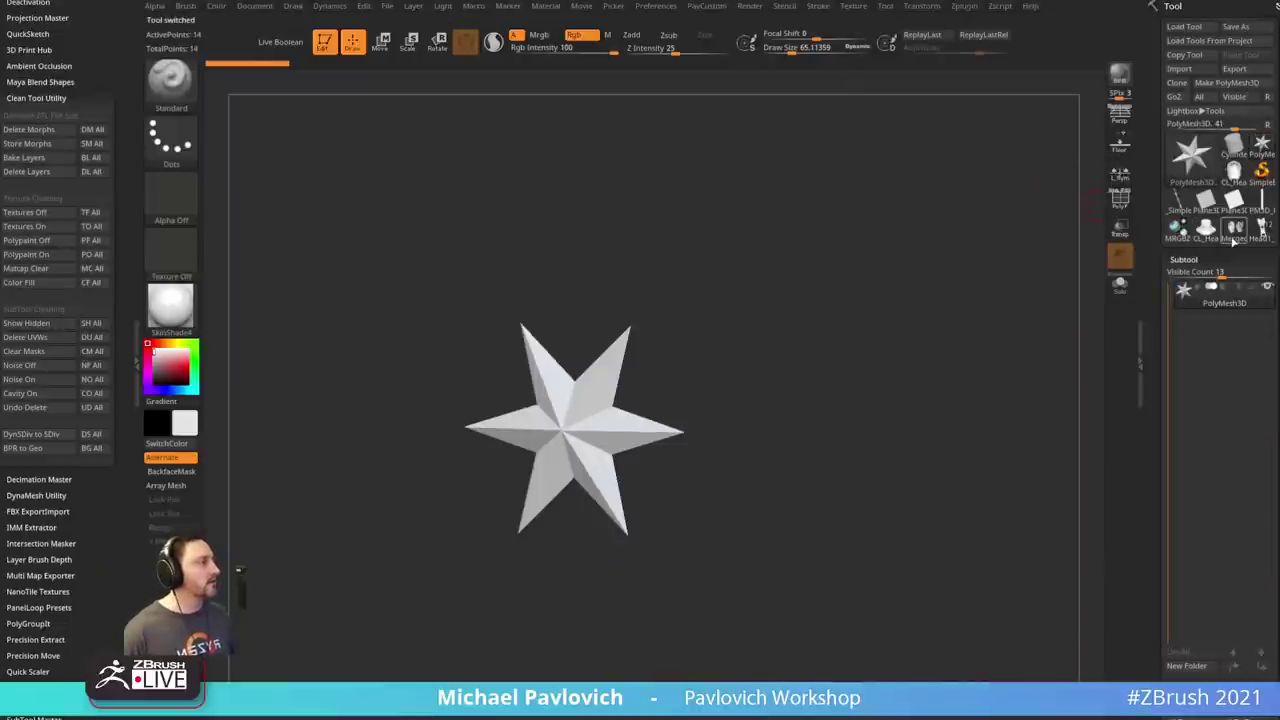
- Make the single-mask Head1_3 tool active, and switch to the merged tool containing all three fencing masks
click(1258, 238)
click(1259, 238)
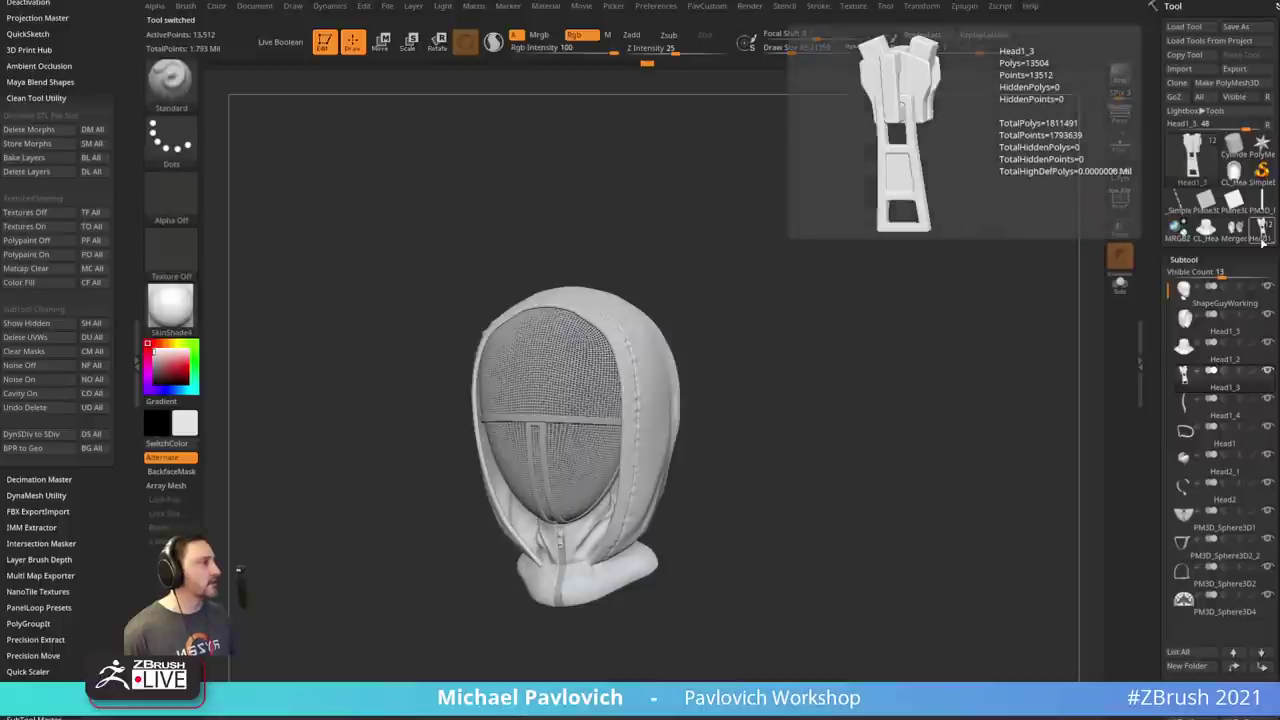
click(1259, 238)
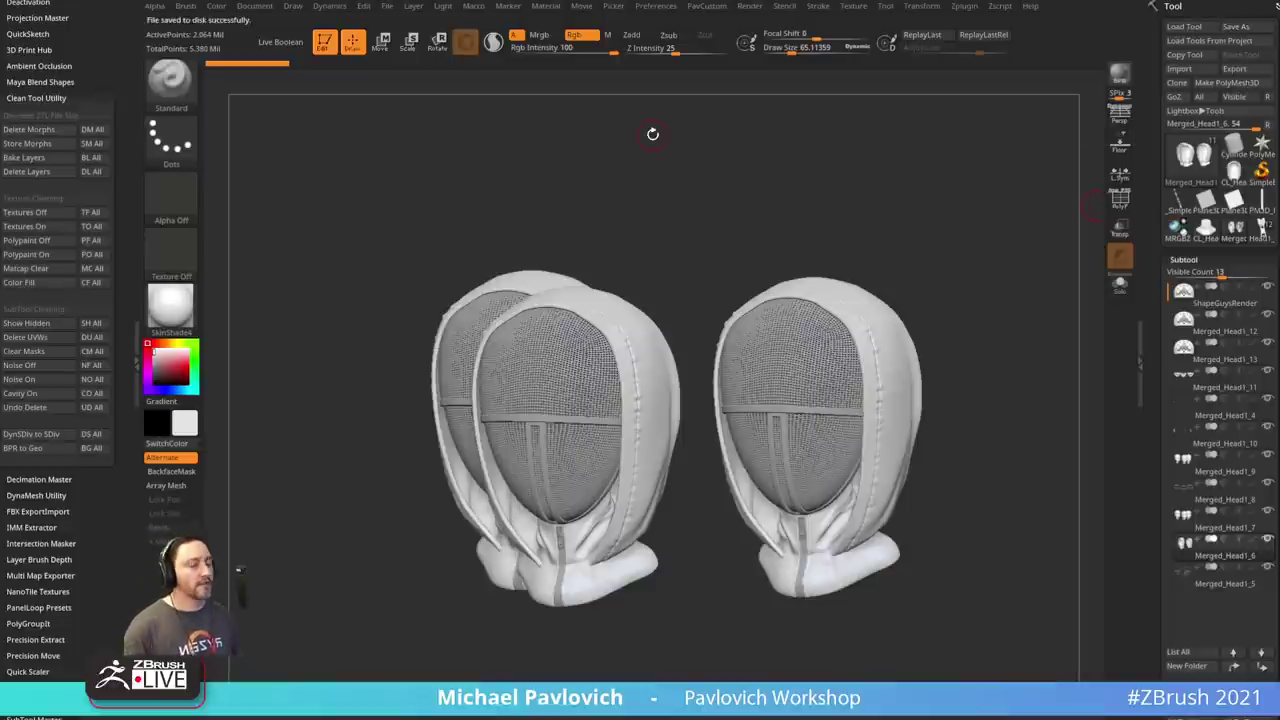
drag(653, 134, 668, 136)
- Load the DefaultProject sphere from the LightBox projects and inspect it with the floor grid from below and above
key(comma)
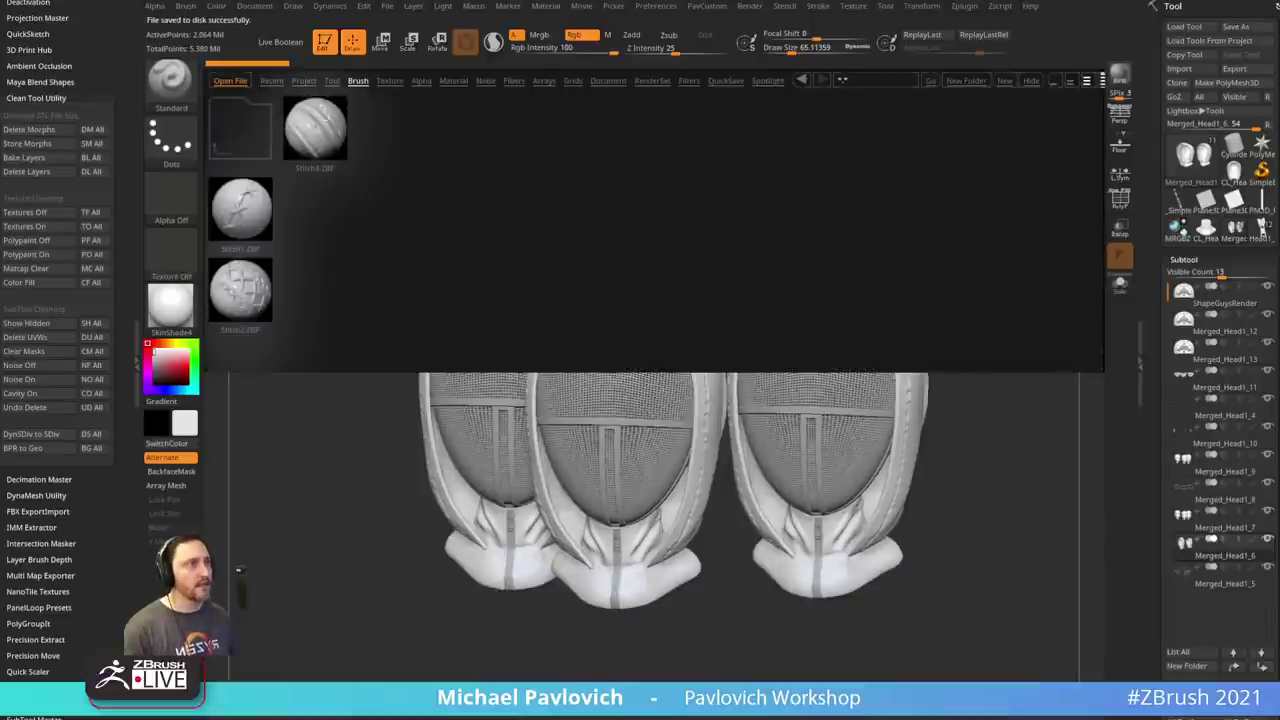
click(303, 80)
double_click(612, 300)
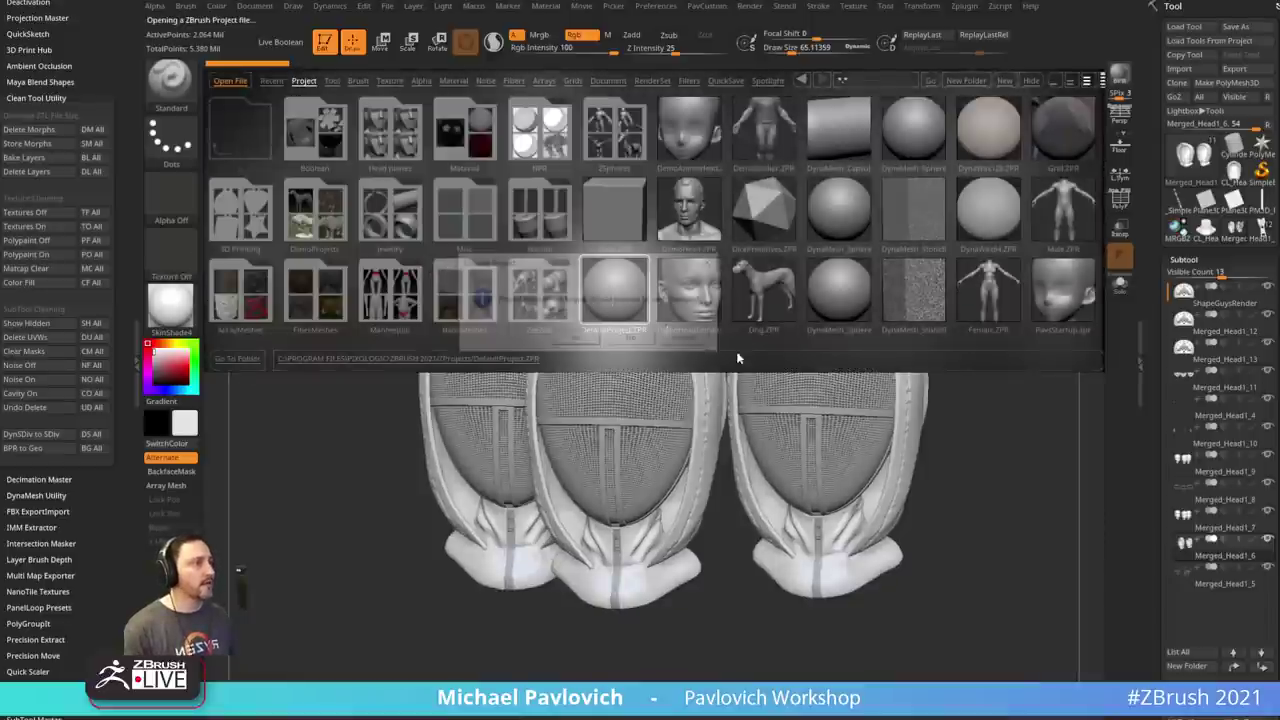
click(655, 341)
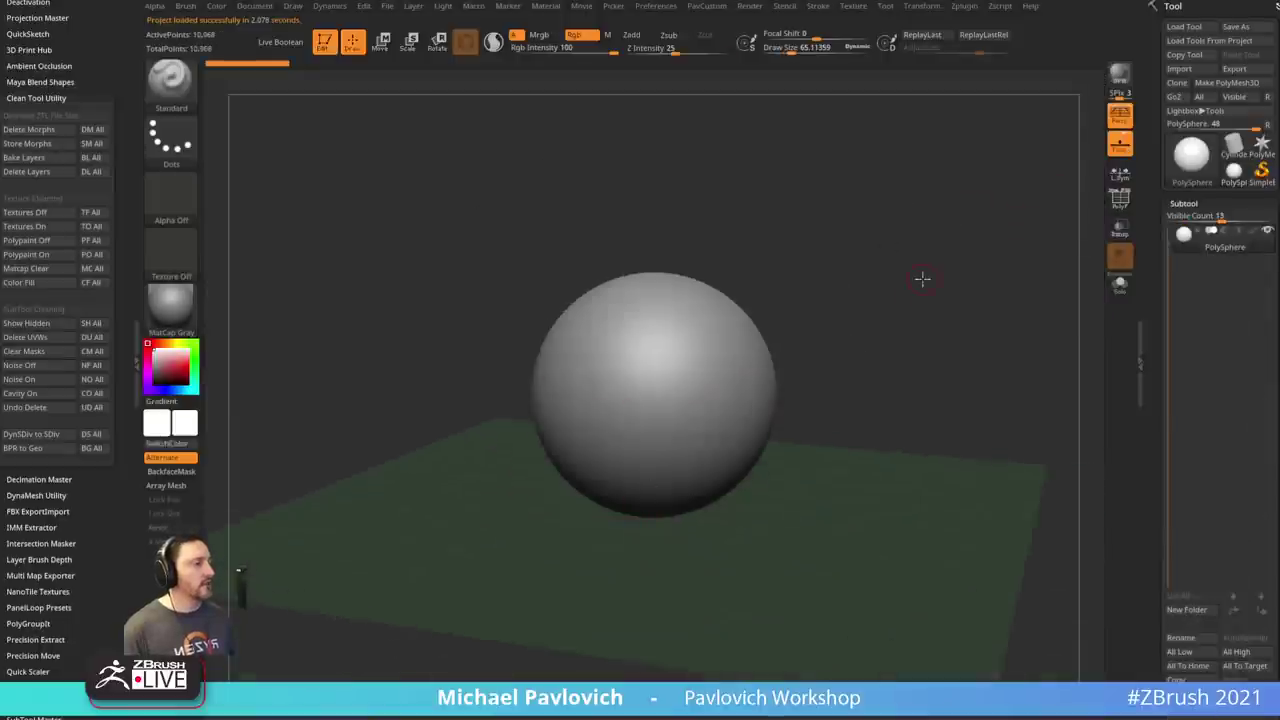
drag(922, 279, 960, 356)
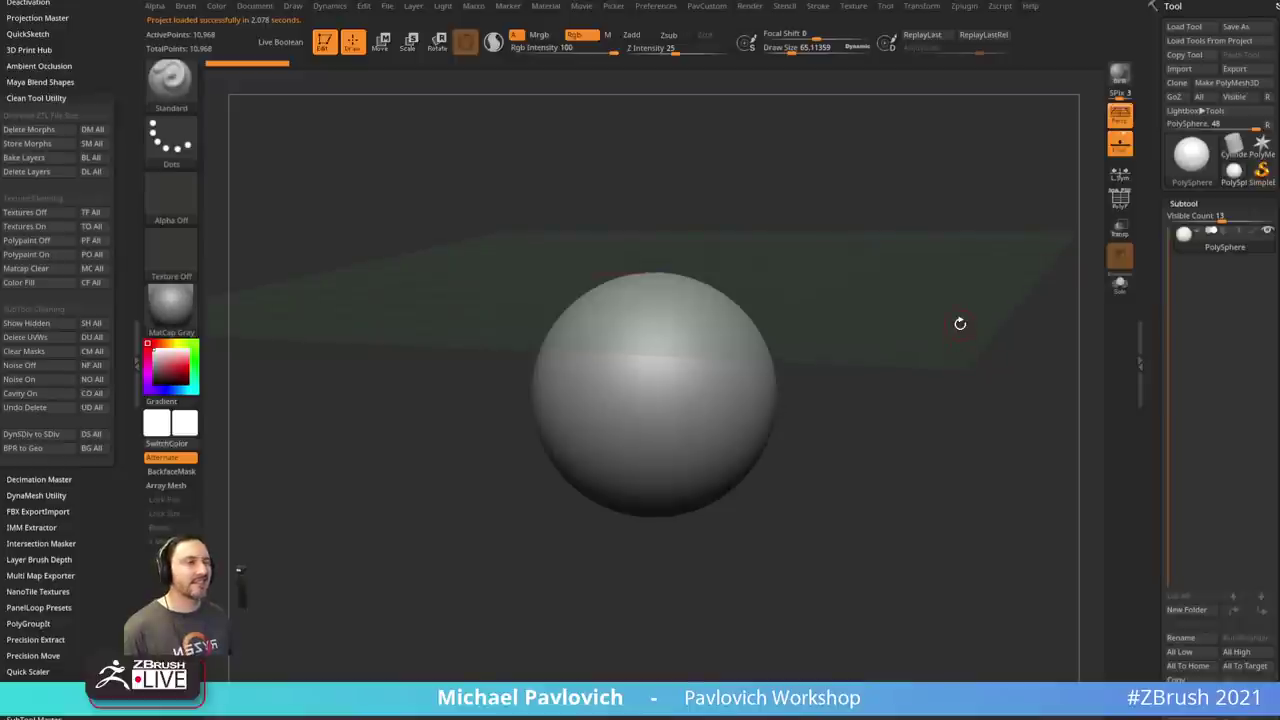
drag(906, 191, 917, 294)
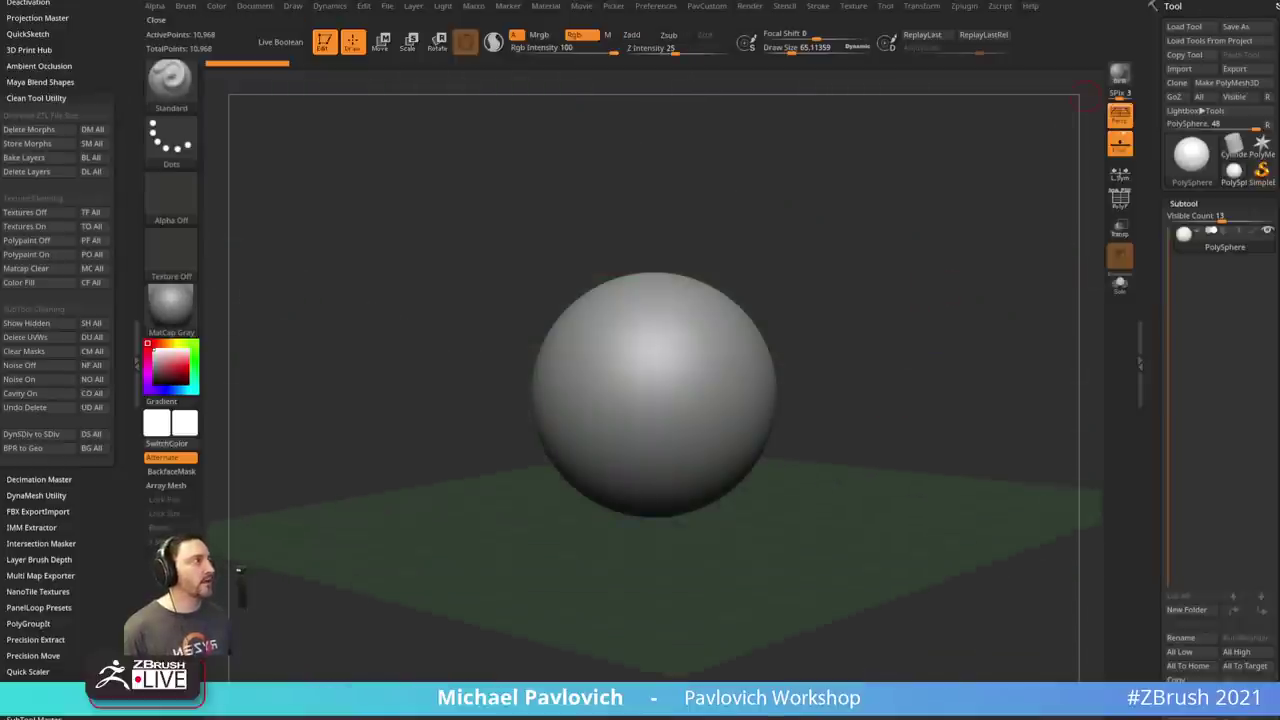
- Quit ZBrush and switch from KeyShot to a fresh ZBrush session
key(ctrl+q)
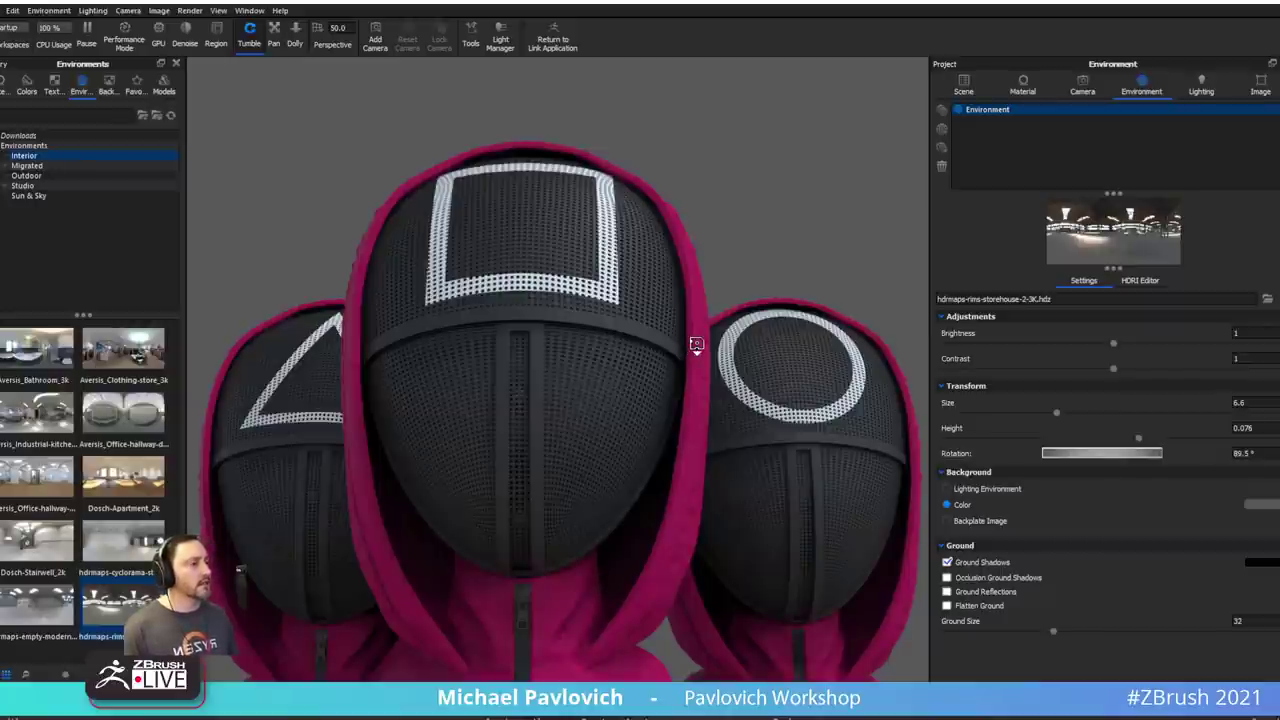
key(alt+Tab)
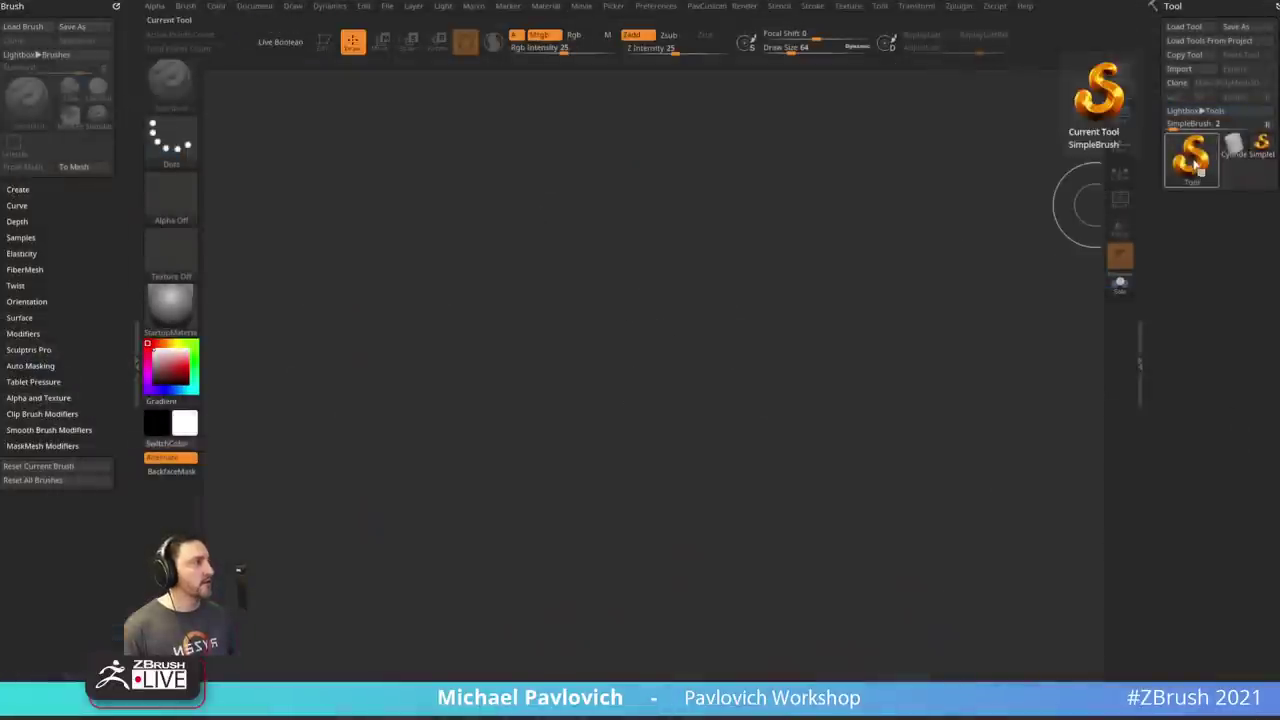
- Draw an Arrow3D primitive near the middle of the canvas and put it in Edit mode
click(1193, 163)
click(1080, 252)
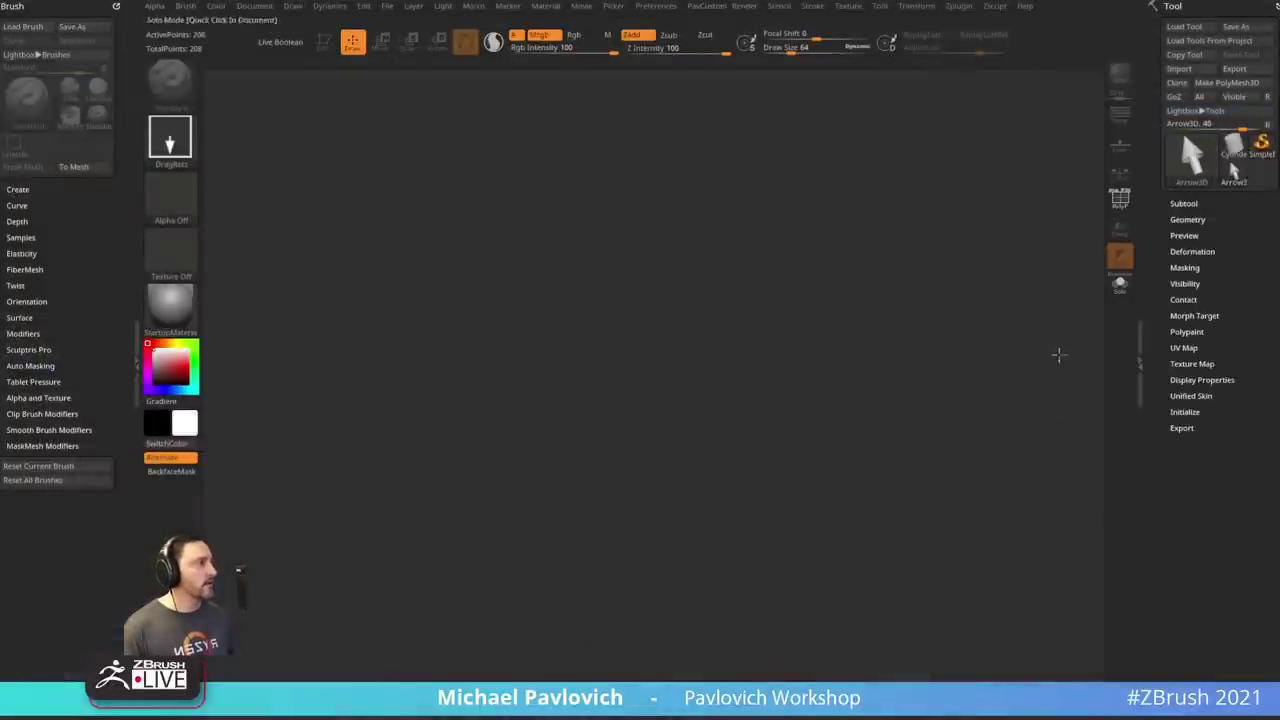
drag(674, 423, 690, 460)
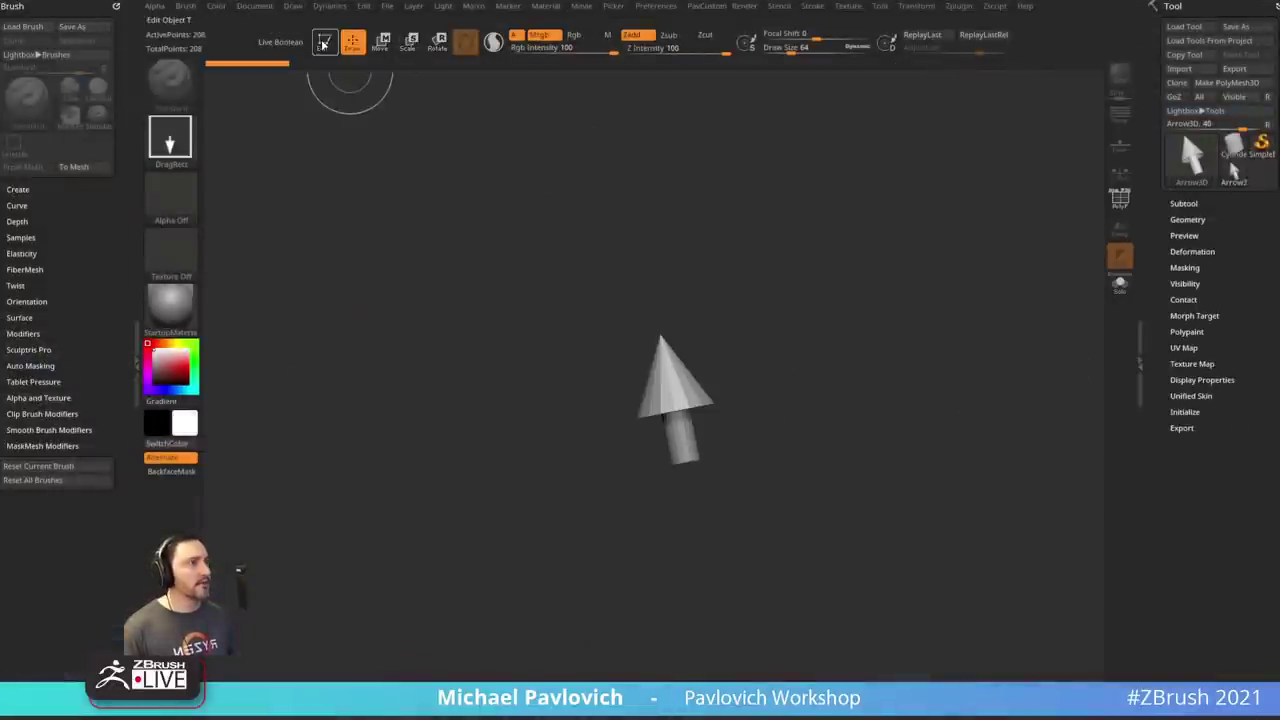
click(322, 44)
- Display the floor grid and inspect the arrow from below and above
click(1120, 143)
mouse_move(1074, 286)
mouse_down()
mouse_move(887, 405)
mouse_move(974, 394)
mouse_move(960, 337)
mouse_move(940, 400)
mouse_move(1000, 471)
mouse_move(1003, 416)
mouse_up()
mouse_move(1007, 417)
mouse_down()
mouse_move(1020, 509)
mouse_move(963, 531)
mouse_move(994, 480)
mouse_up()
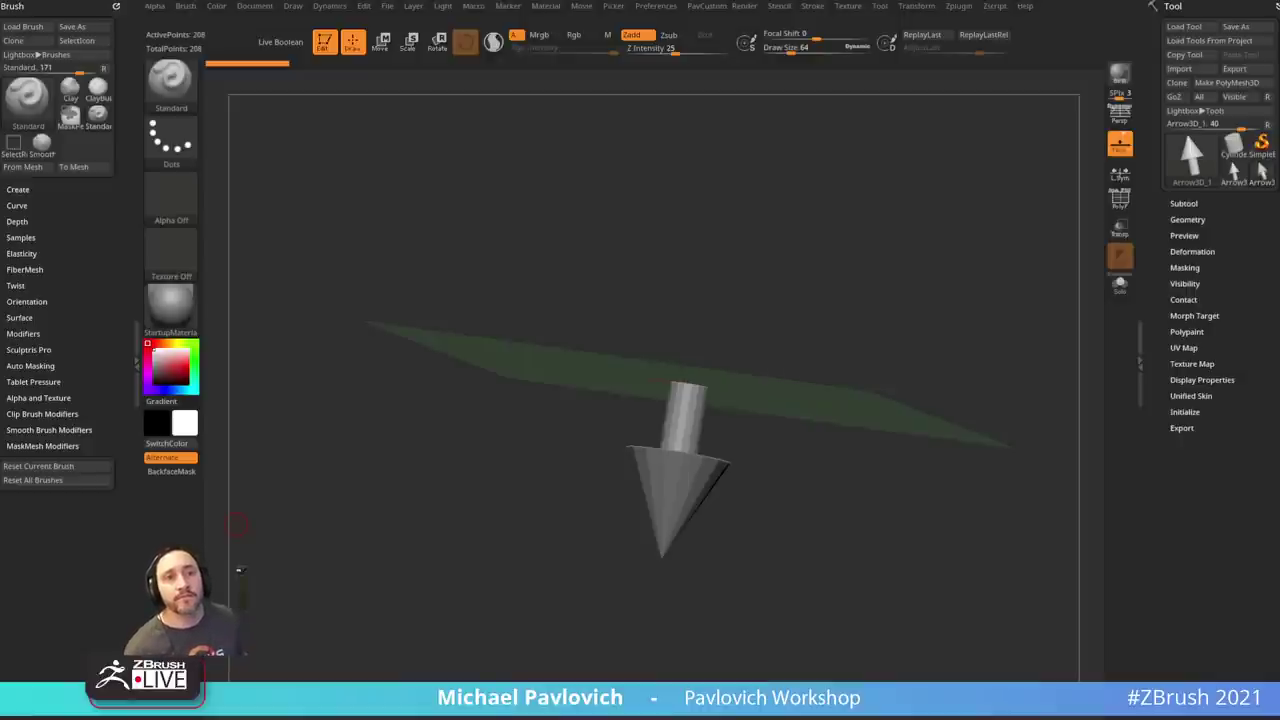
shift+drag(811, 294, 709, 427)
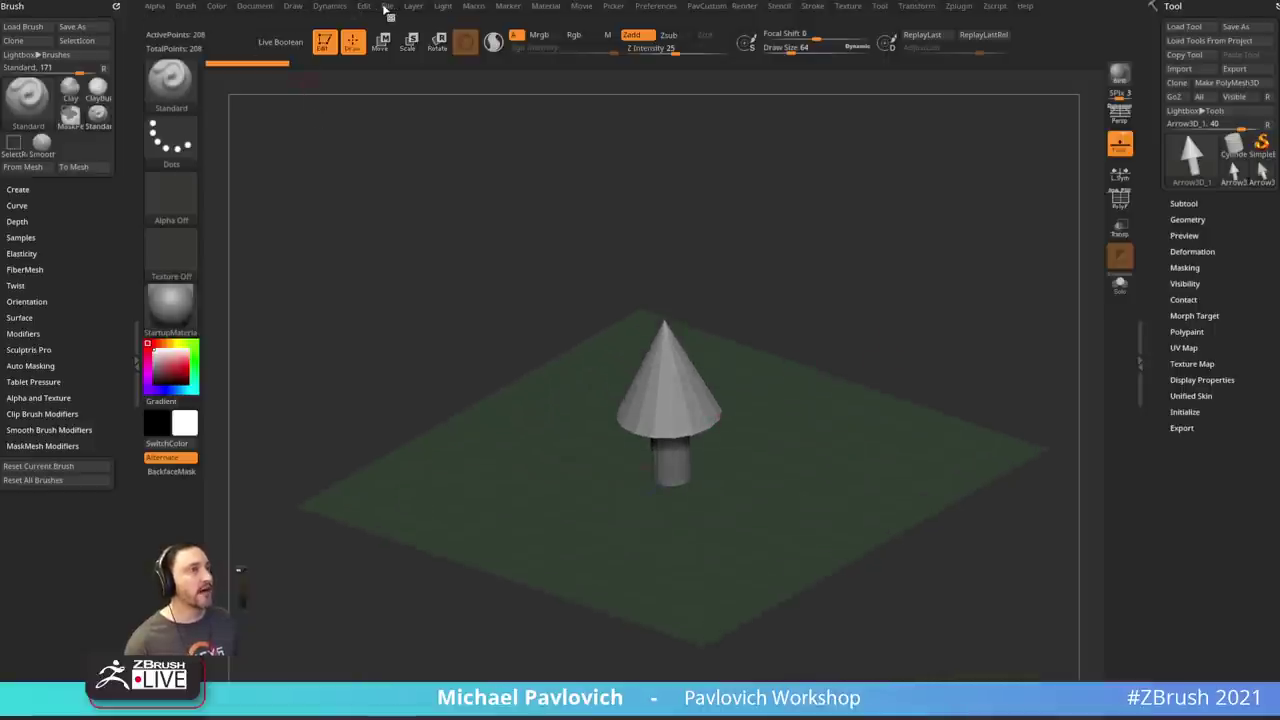
- Load the DefaultProject sphere from the LightBox projects and display the floor grid beneath it
click(387, 7)
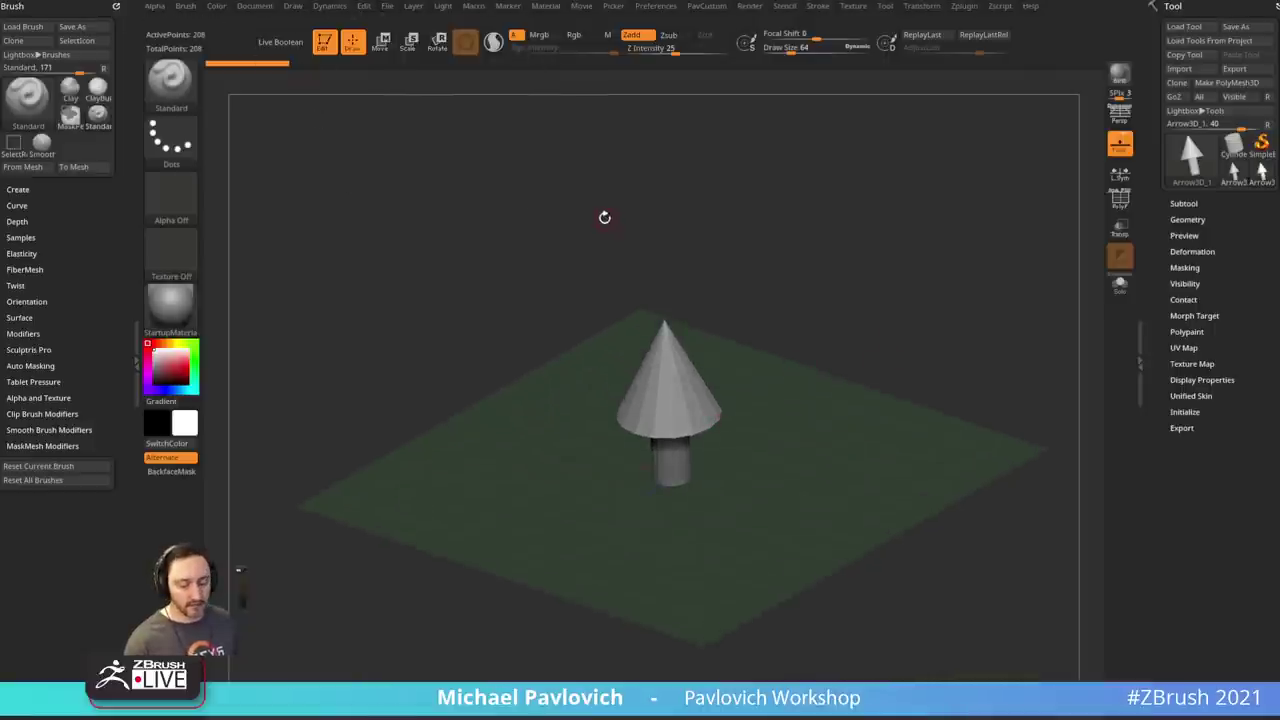
key(comma)
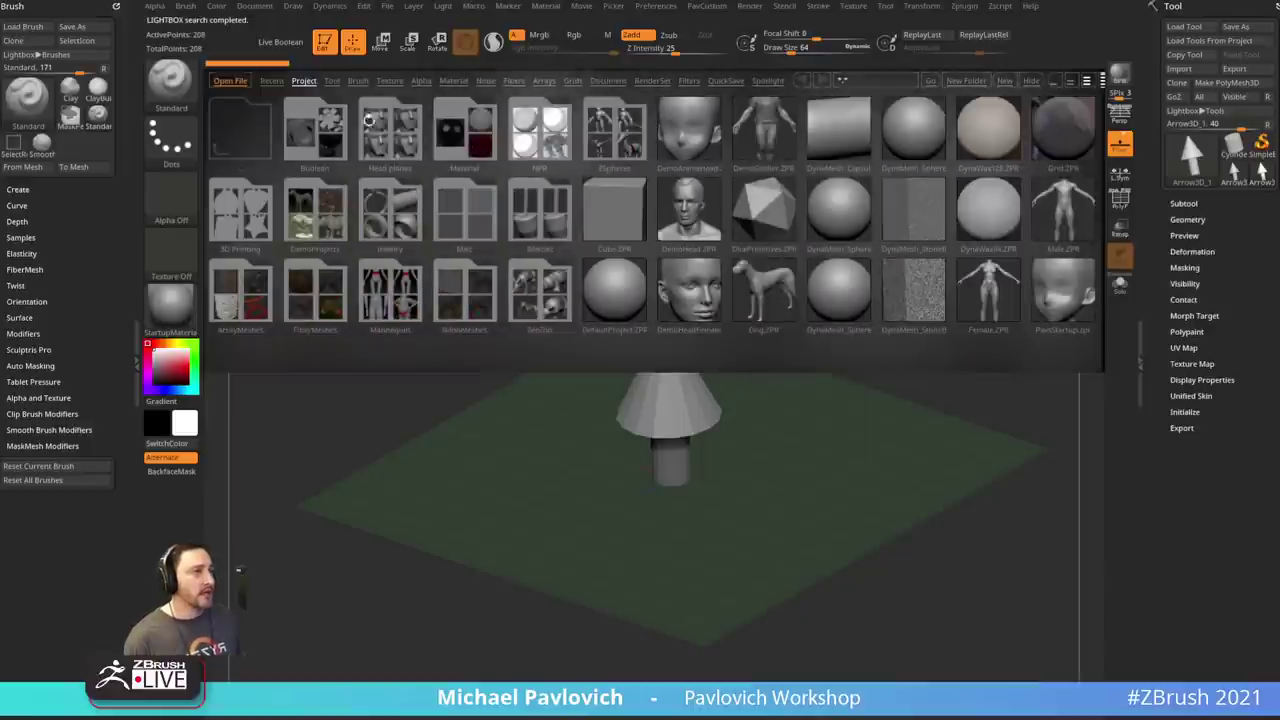
double_click(623, 290)
click(632, 341)
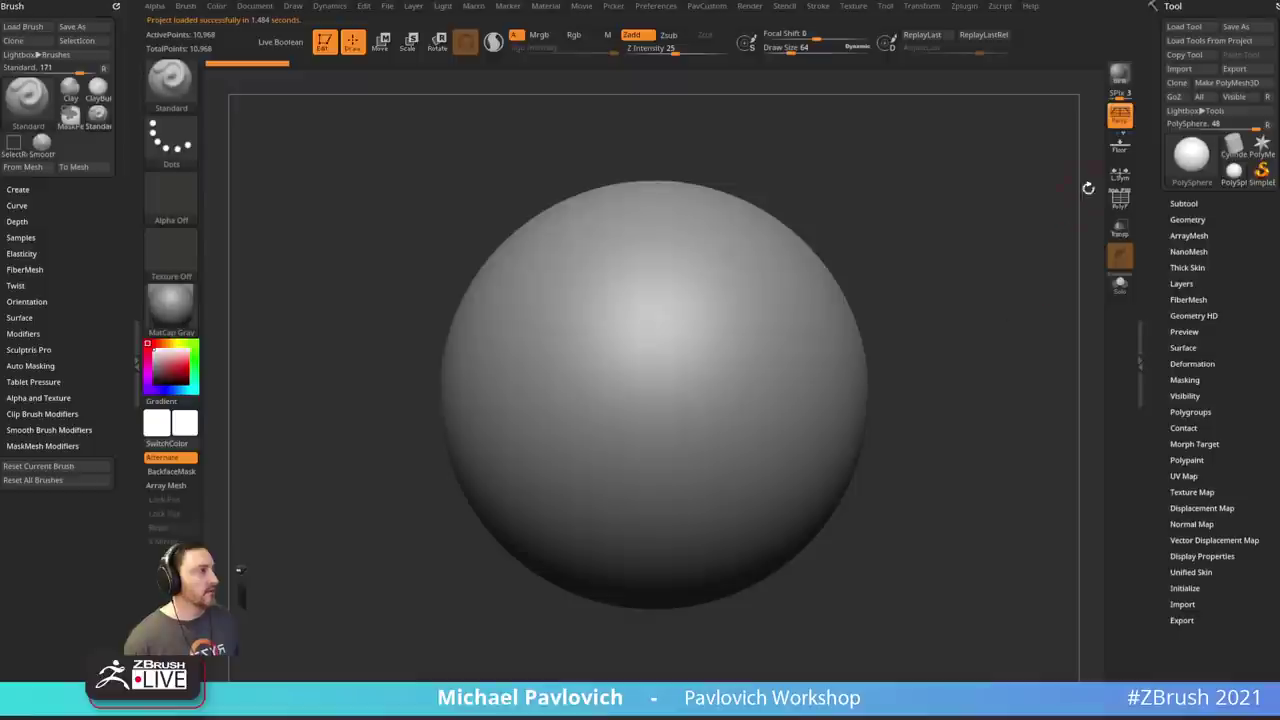
click(1120, 143)
drag(946, 191, 733, 324)
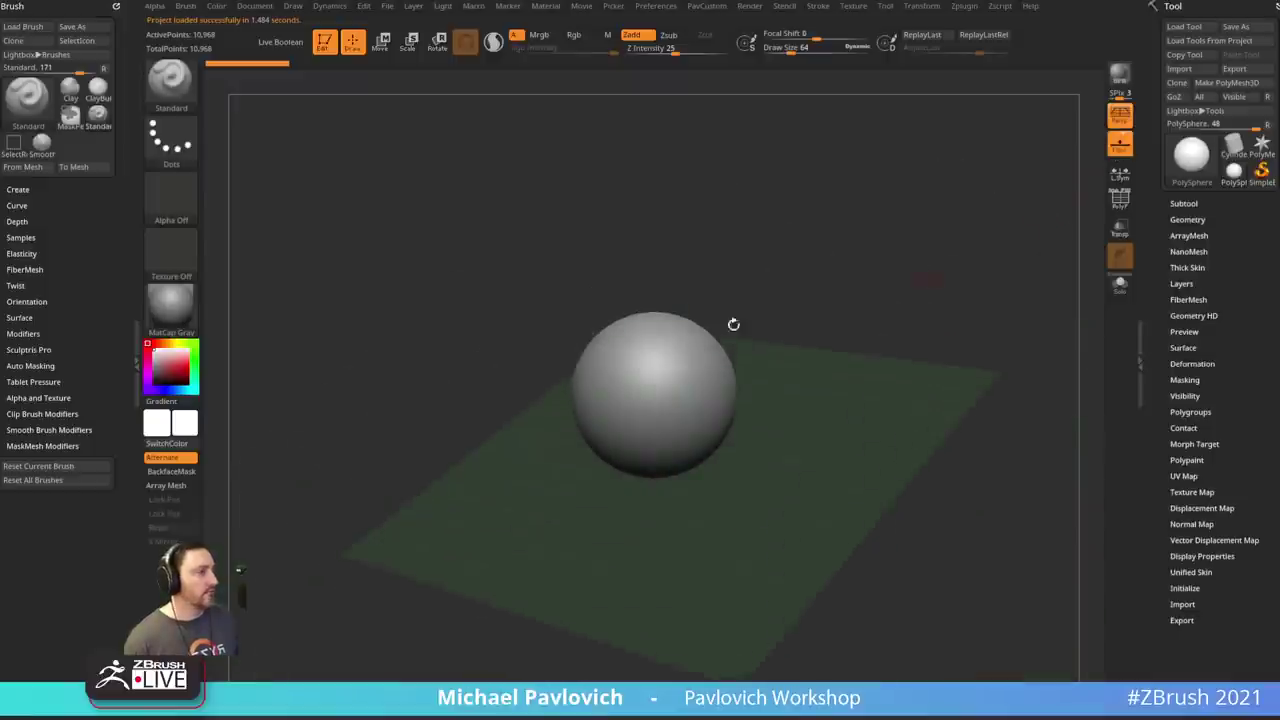